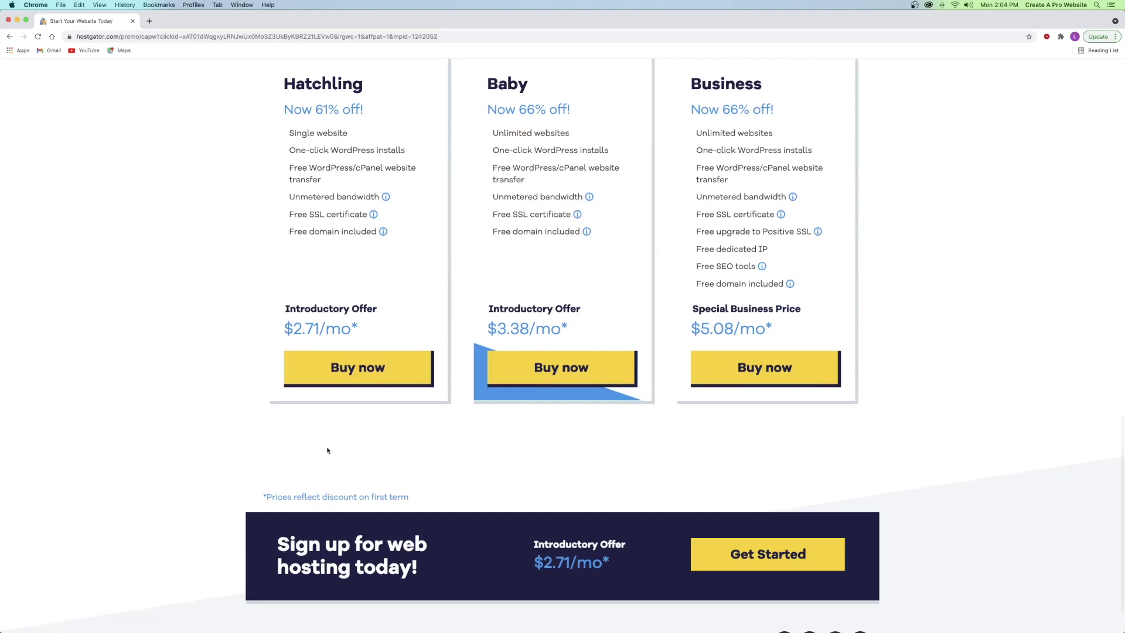
- Check the Hatchling plan's free SSL, then start its checkout at 36 months, $2.71/mo
scroll(410, 351, up, 3)
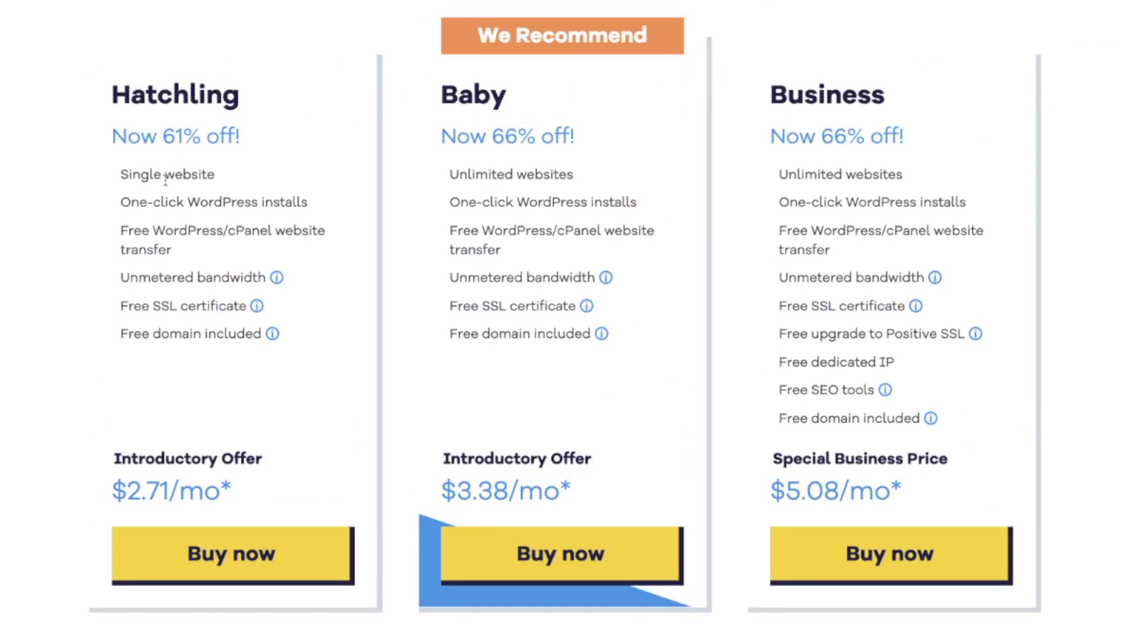
drag(121, 305, 227, 305)
click(226, 305)
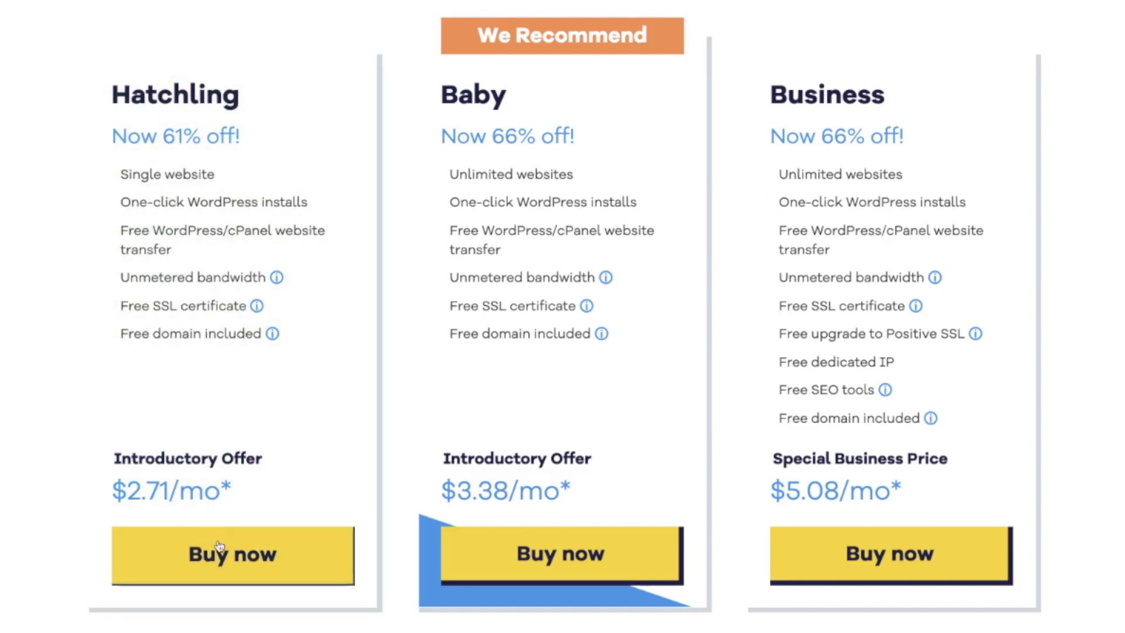
click(223, 560)
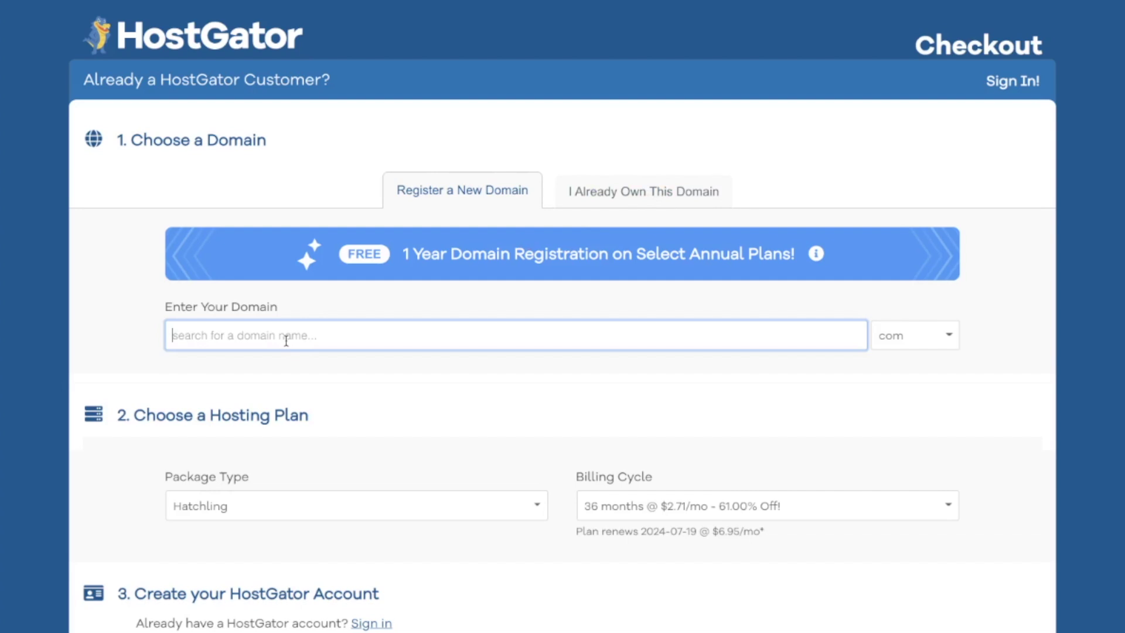
- Search for gtpowersports, revise it to the available gtpowersportscapw.com, and keep the .com extension
text(gtpower)
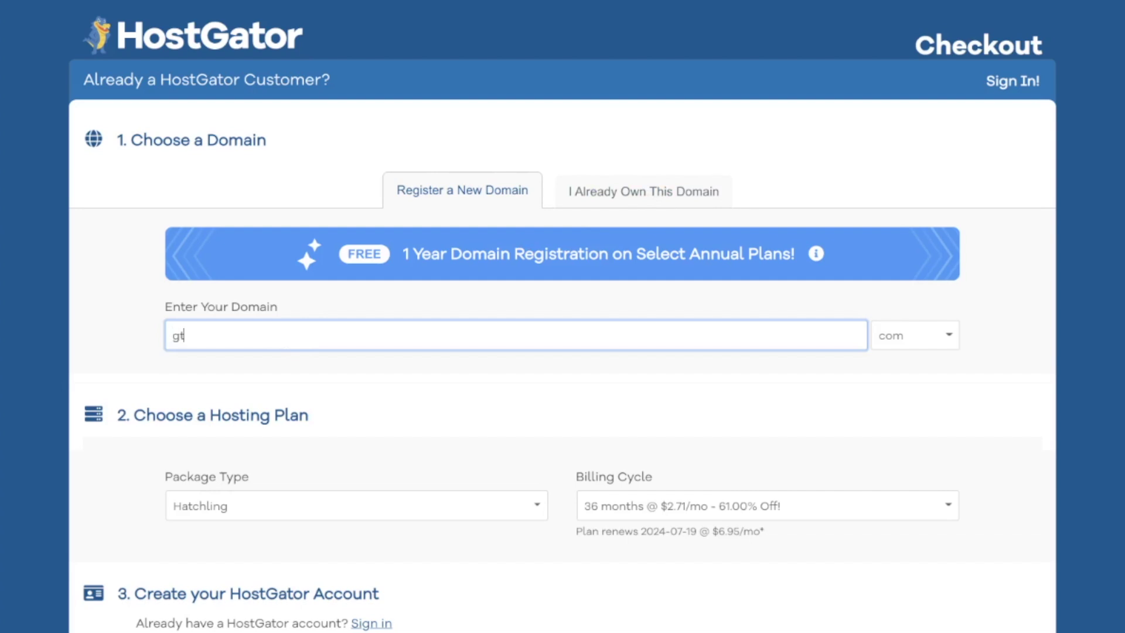
text(sports)
click(116, 329)
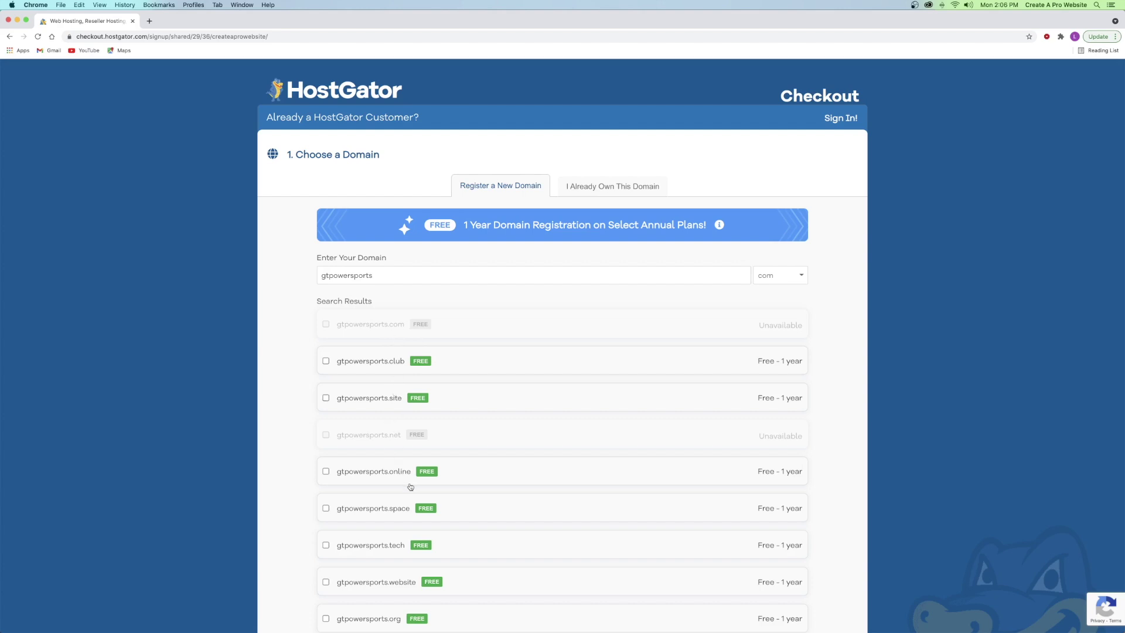
click(388, 276)
text(capw)
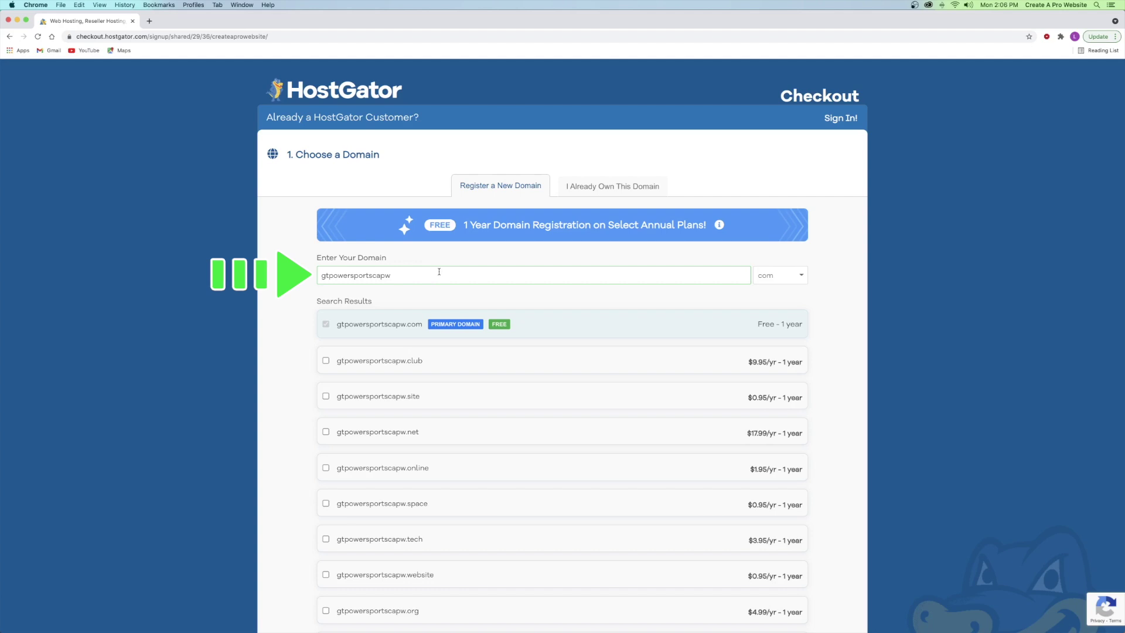
click(760, 276)
click(763, 276)
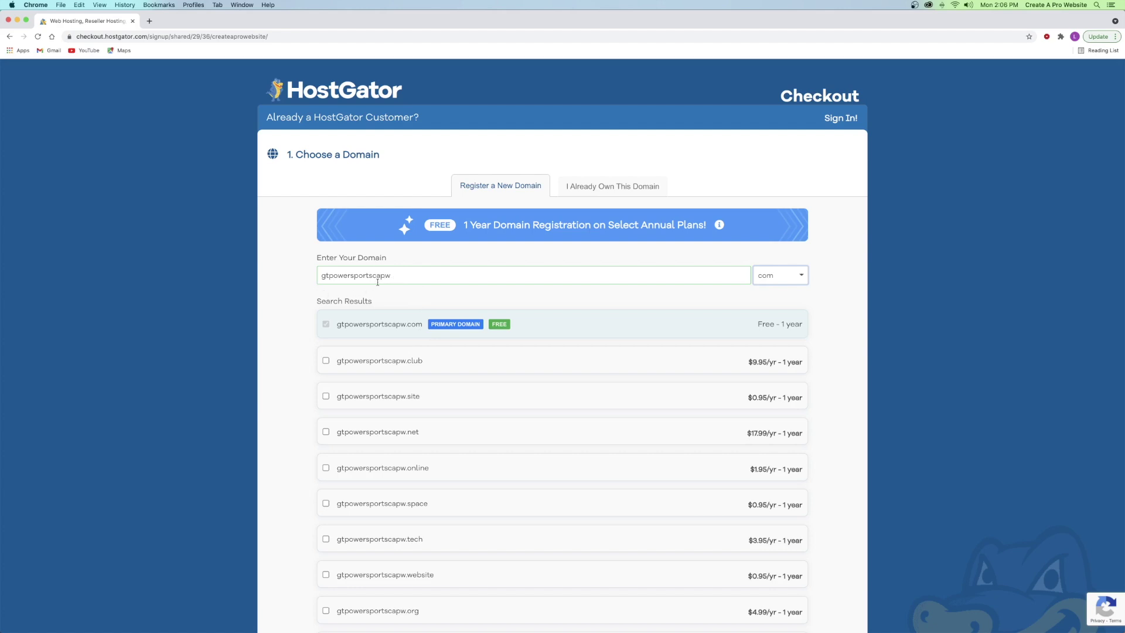
scroll(317, 217, down, 15)
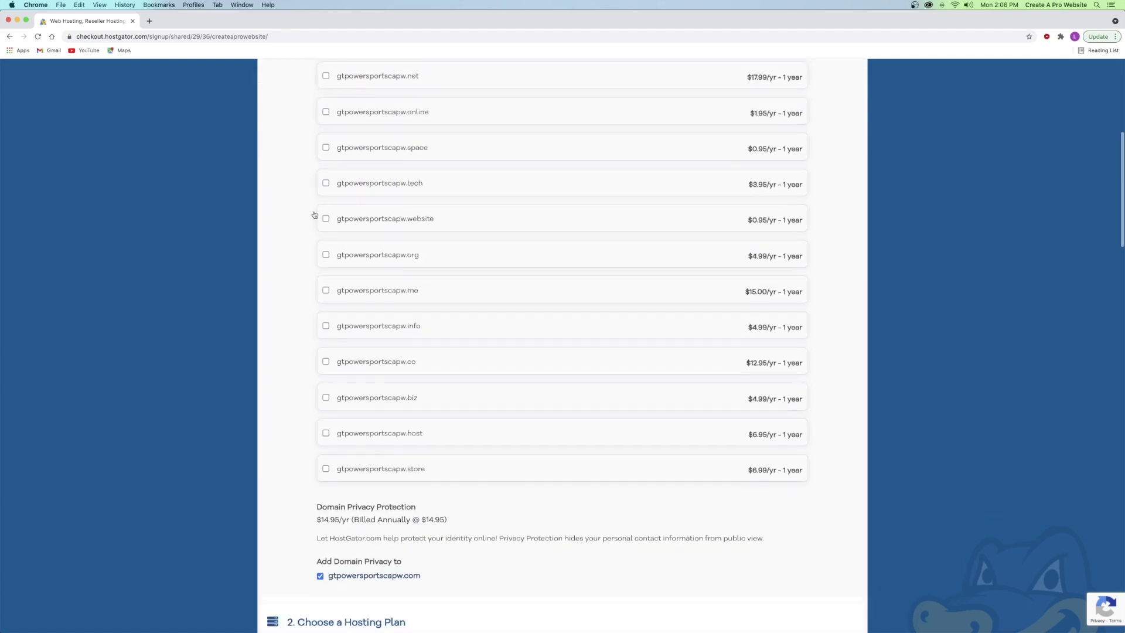
scroll(312, 212, down, 1)
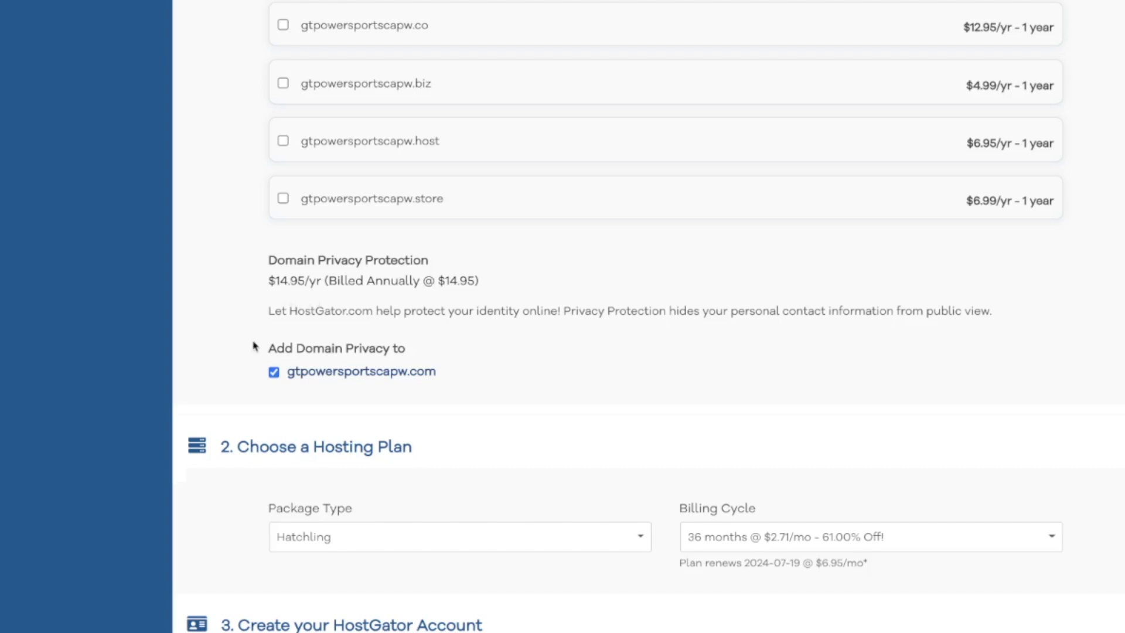
click(275, 375)
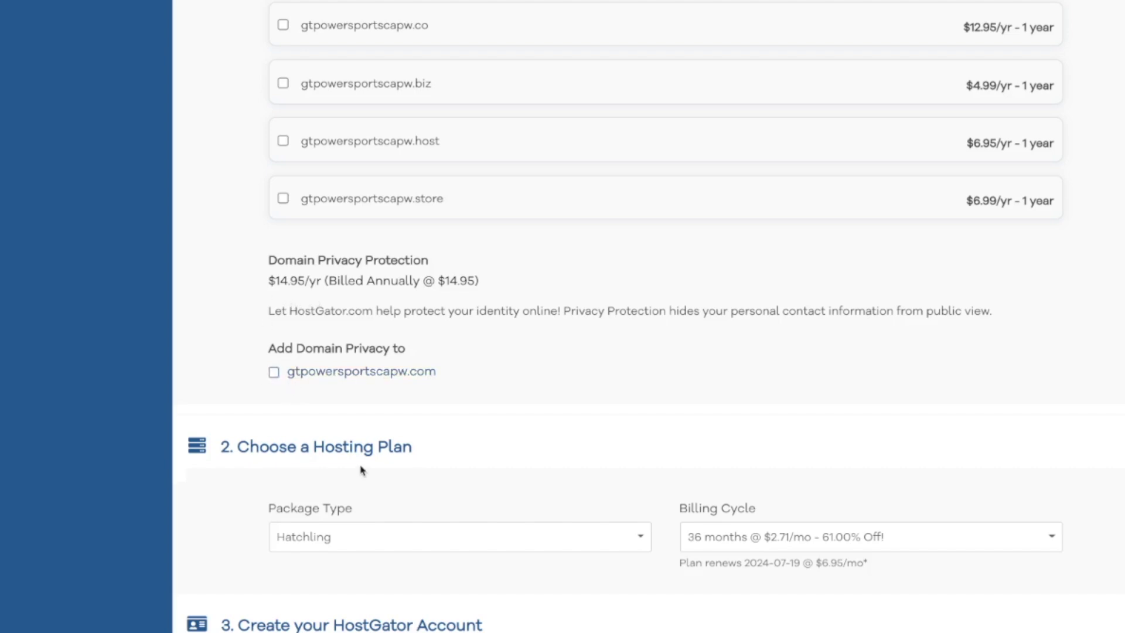
click(274, 373)
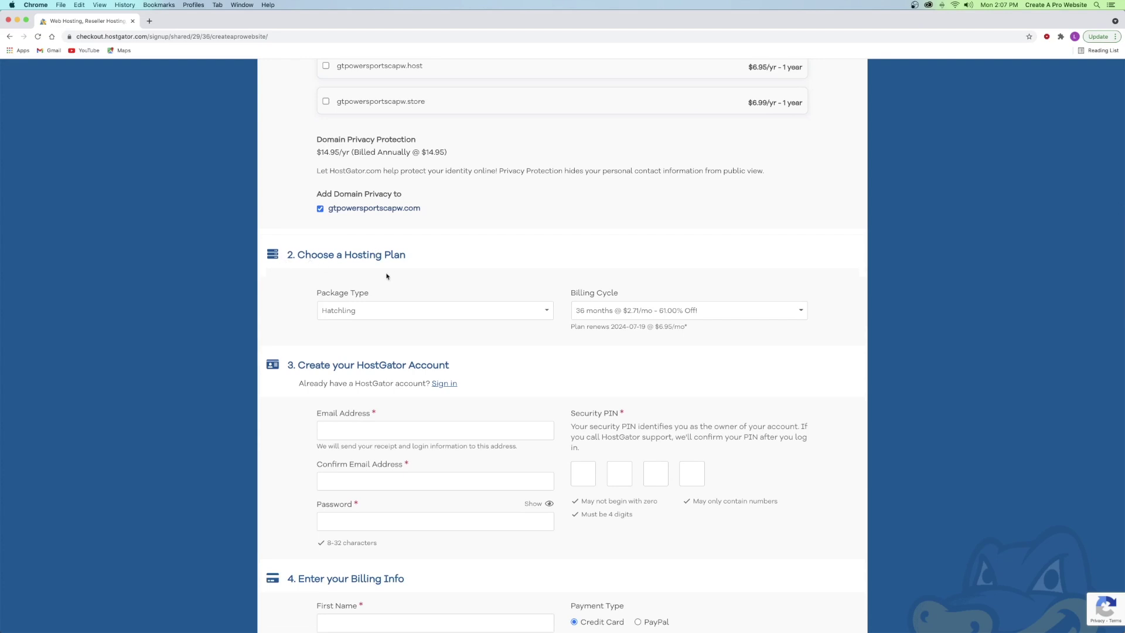
- Keep the Hatchling package and compare the 12-month and 1-month billing cycles
click(367, 306)
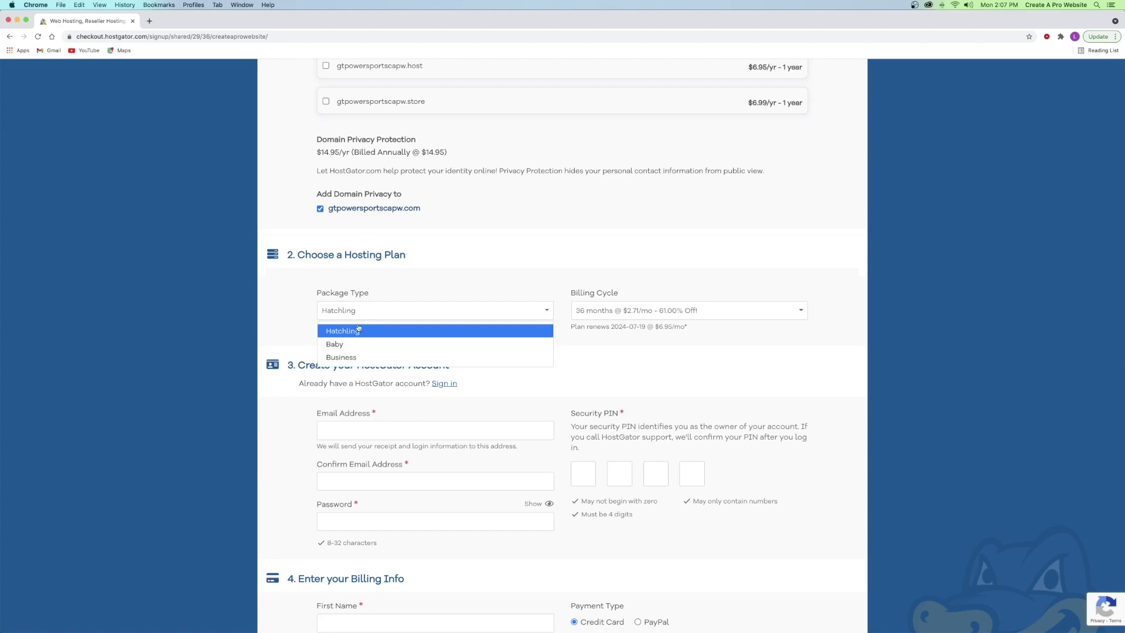
click(355, 331)
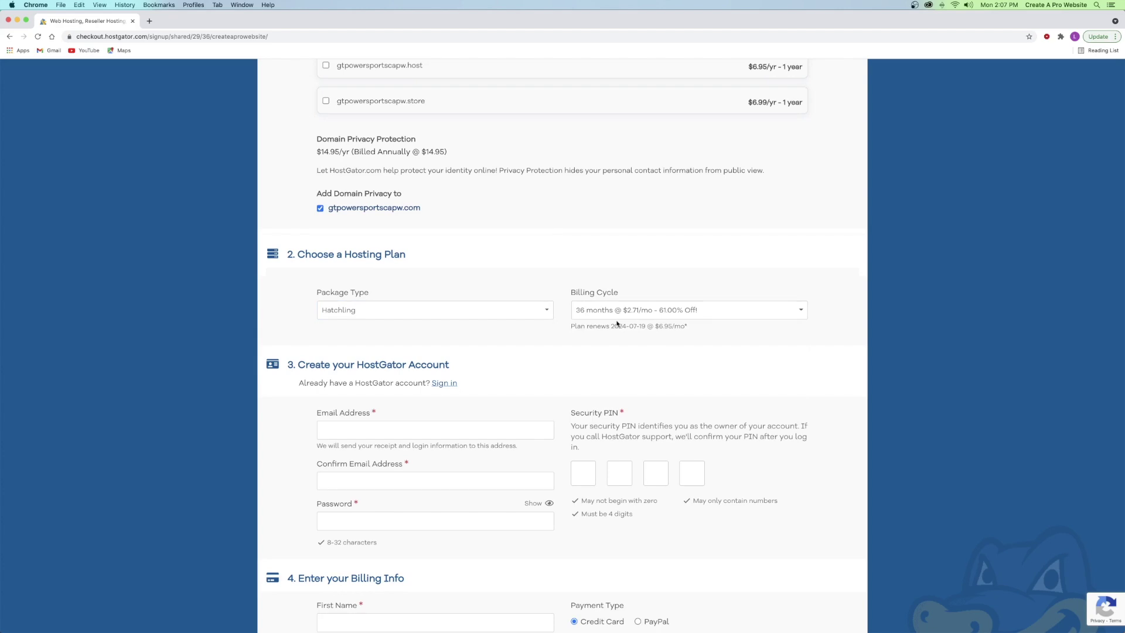
click(586, 313)
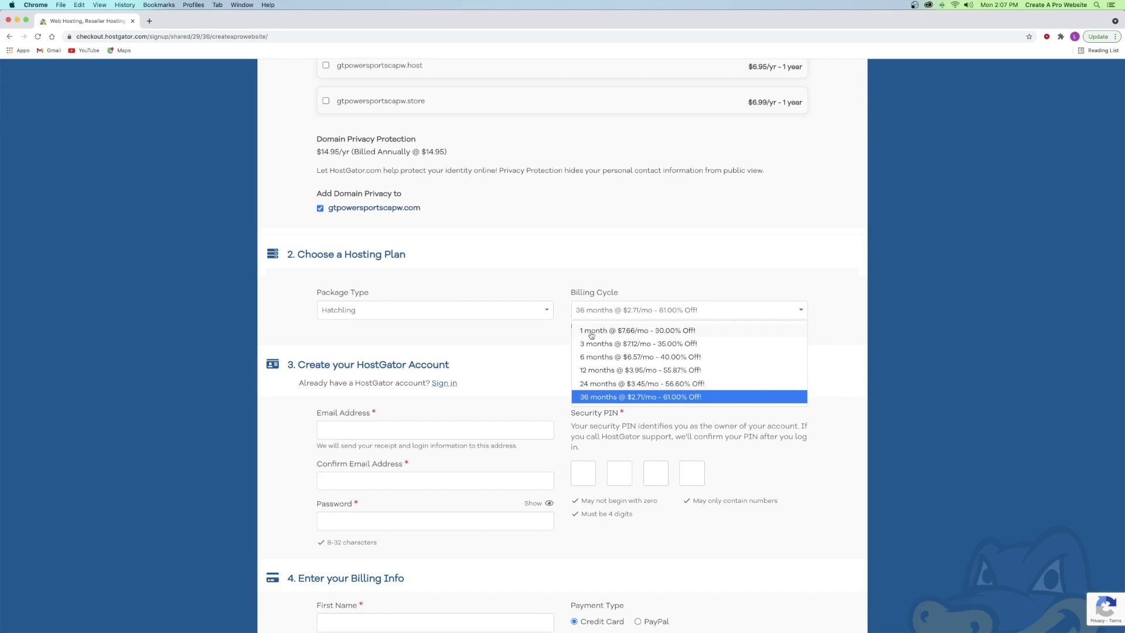
scroll(508, 261, up, 3)
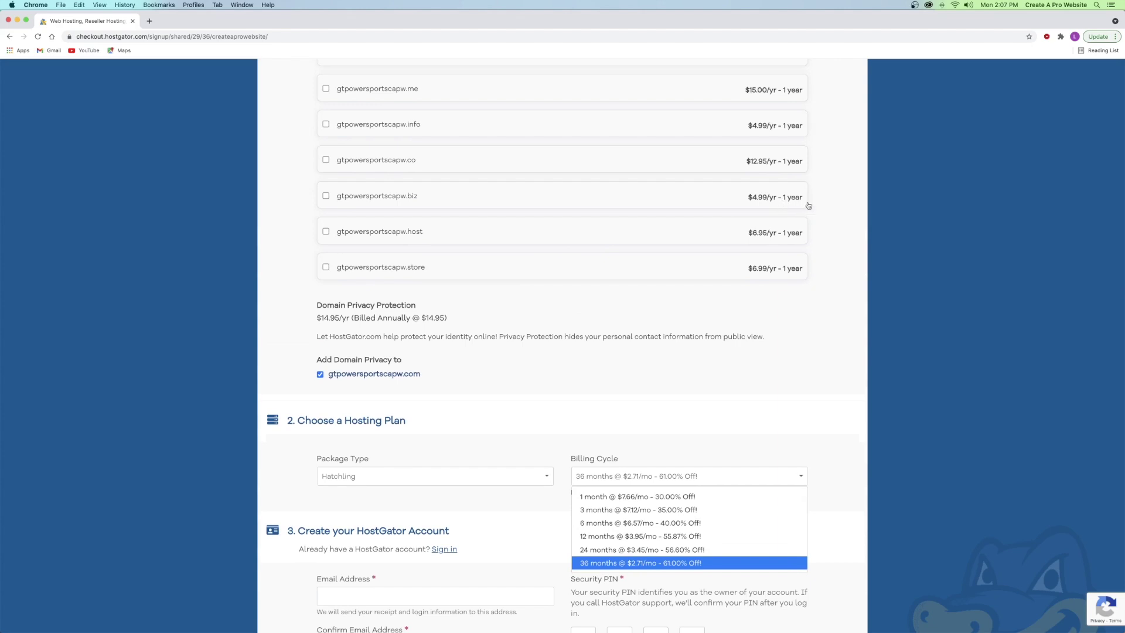
scroll(607, 399, down, 2)
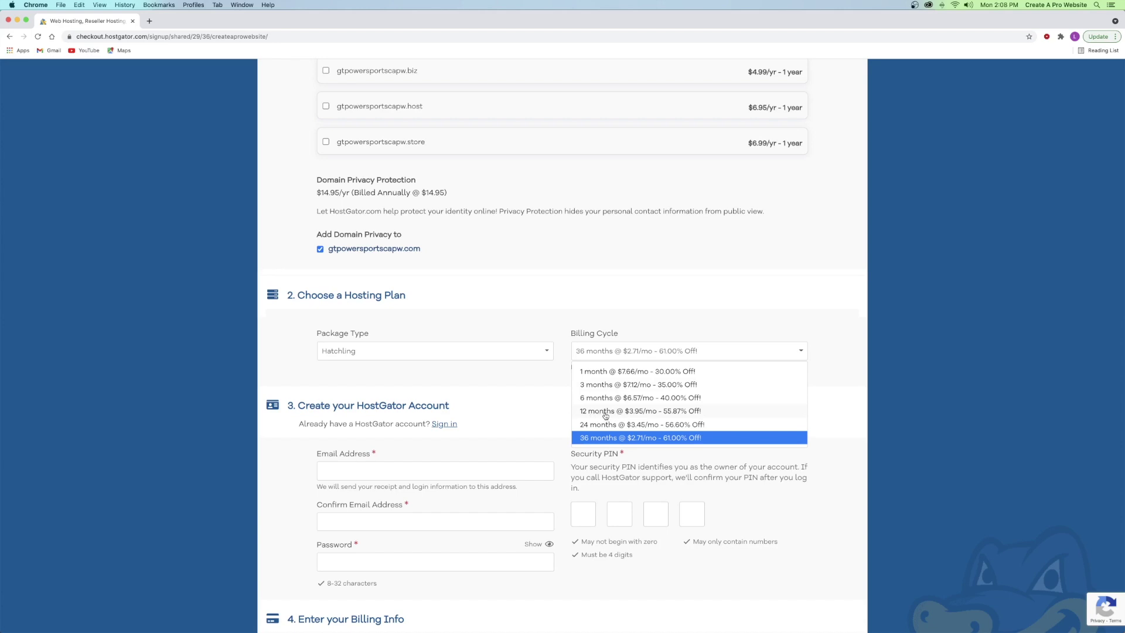
click(604, 415)
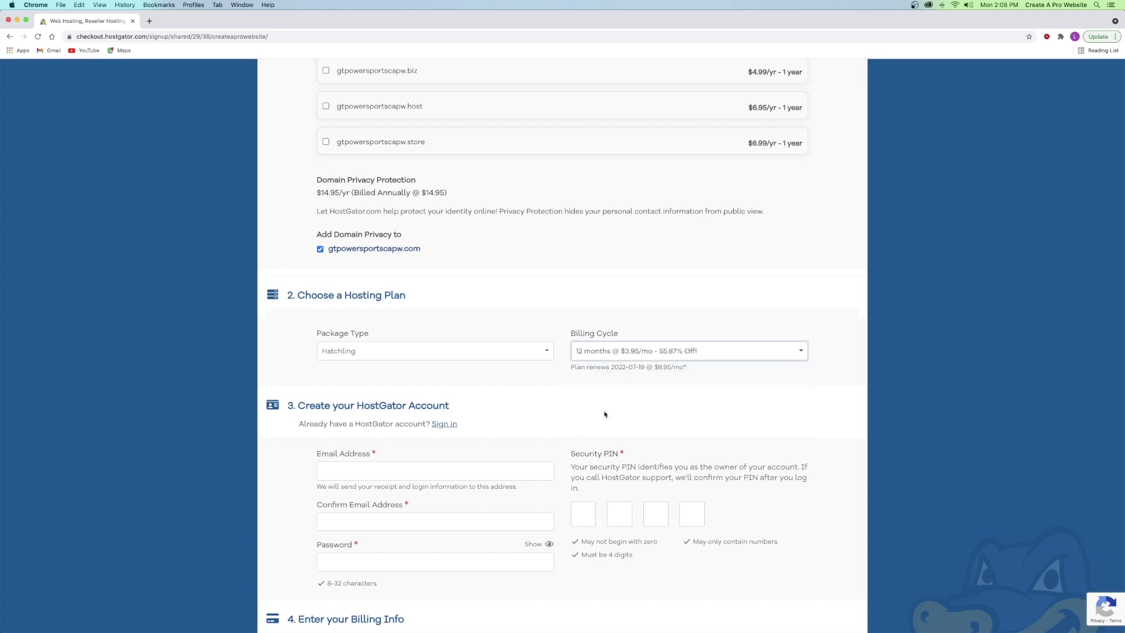
click(603, 350)
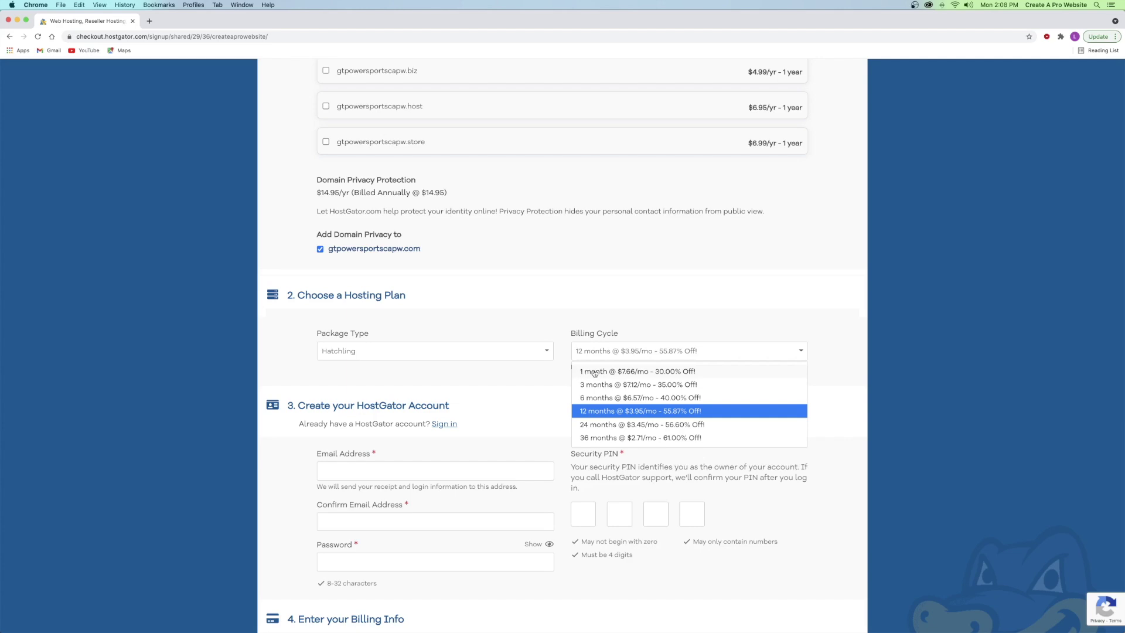
click(595, 372)
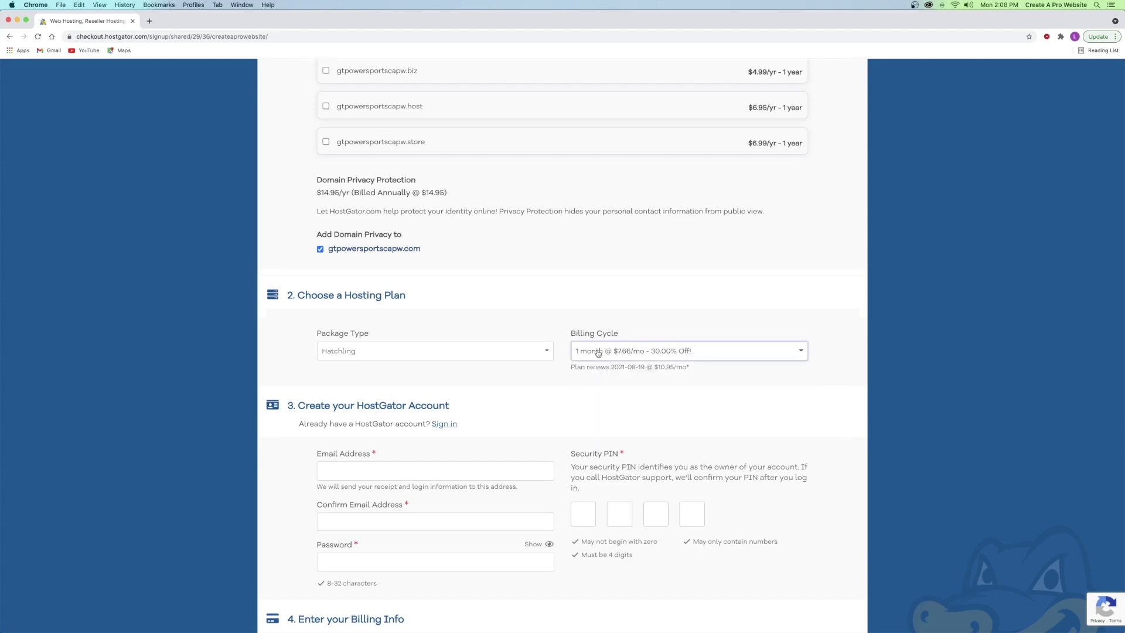
- Try the 36-month cycle, then settle on 1 month at $7.66/mo with $80.08 due
click(597, 352)
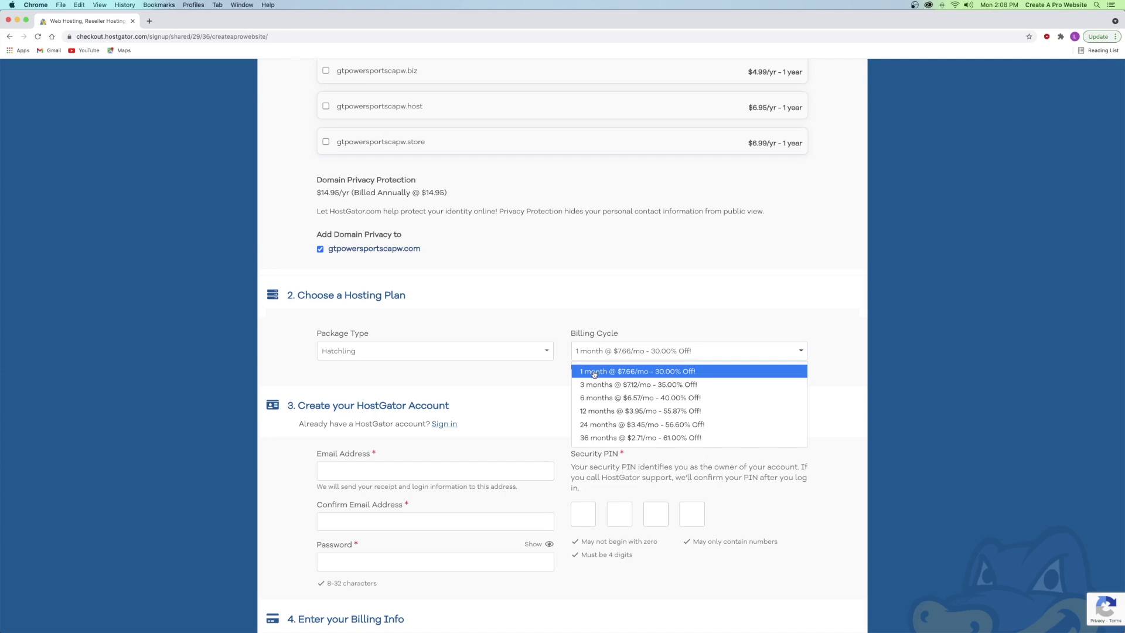
click(597, 437)
scroll(740, 363, down, 20)
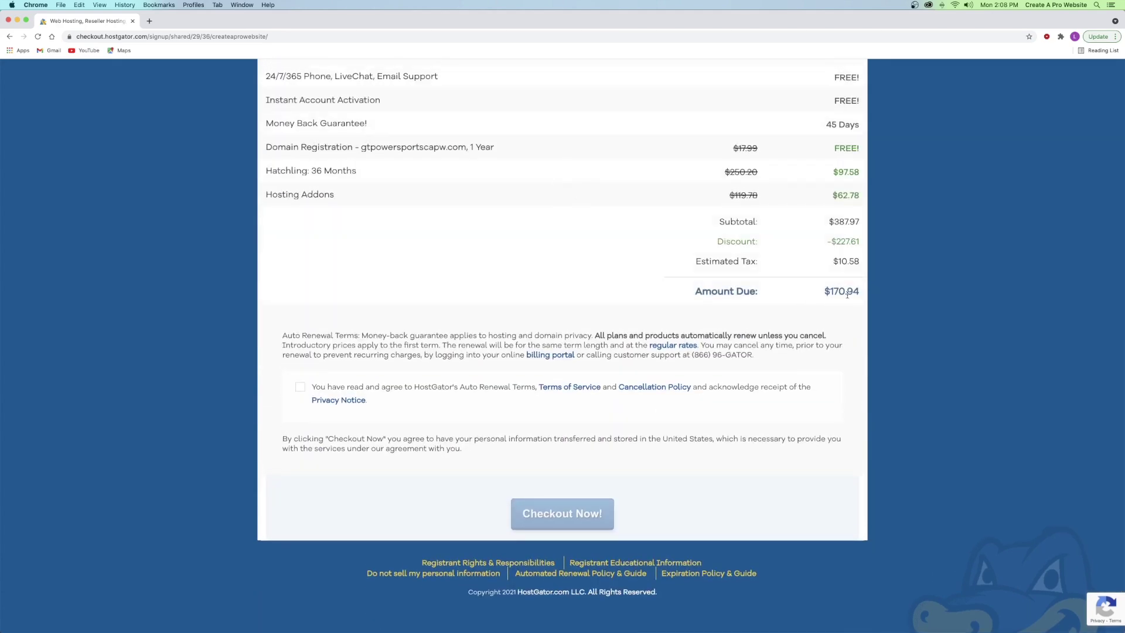
scroll(688, 293, up, 20)
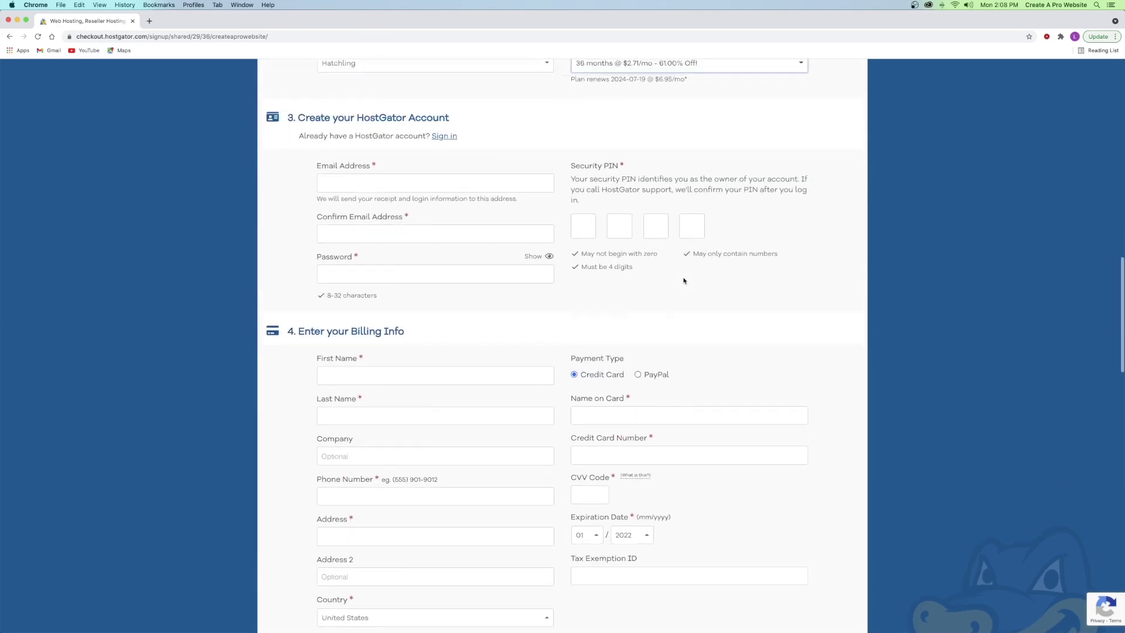
click(683, 268)
click(598, 284)
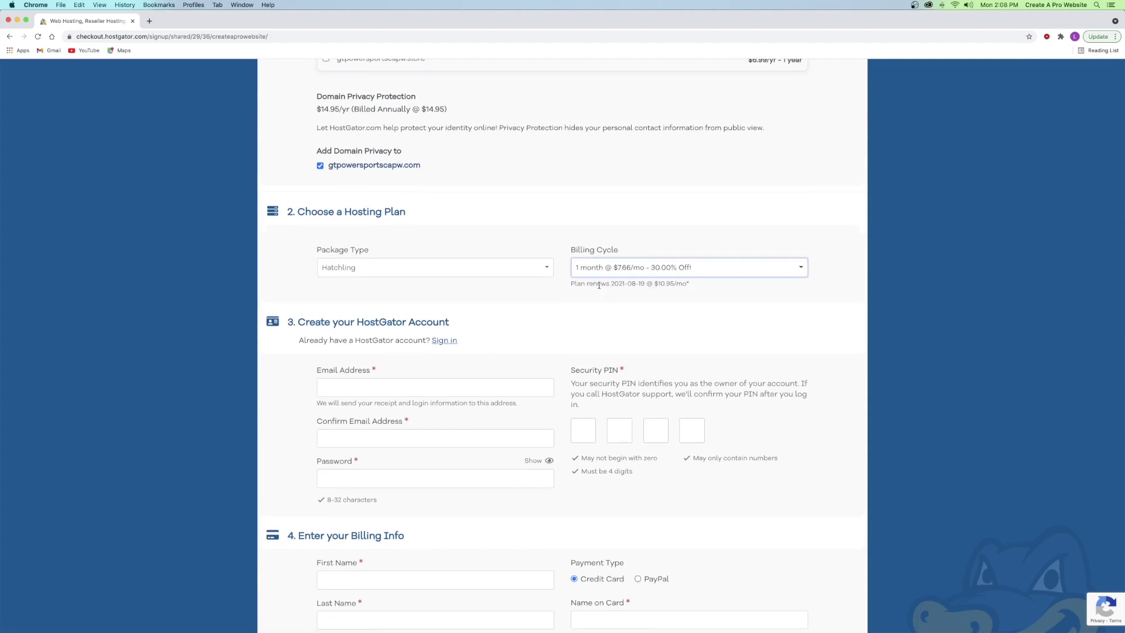
scroll(599, 285, down, 20)
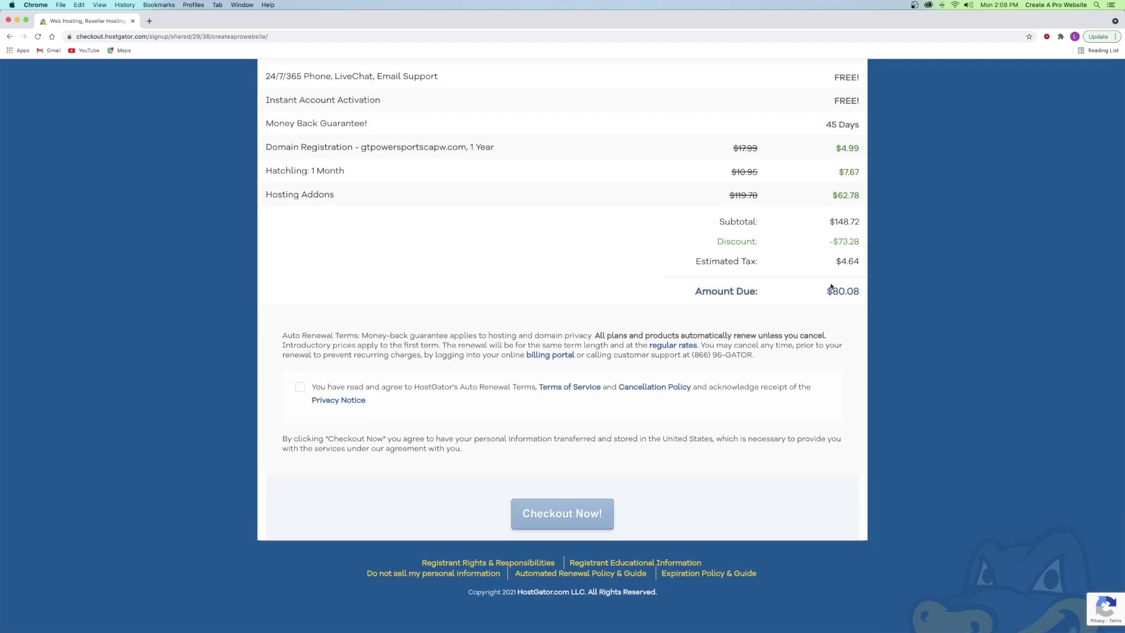
scroll(685, 302, up, 20)
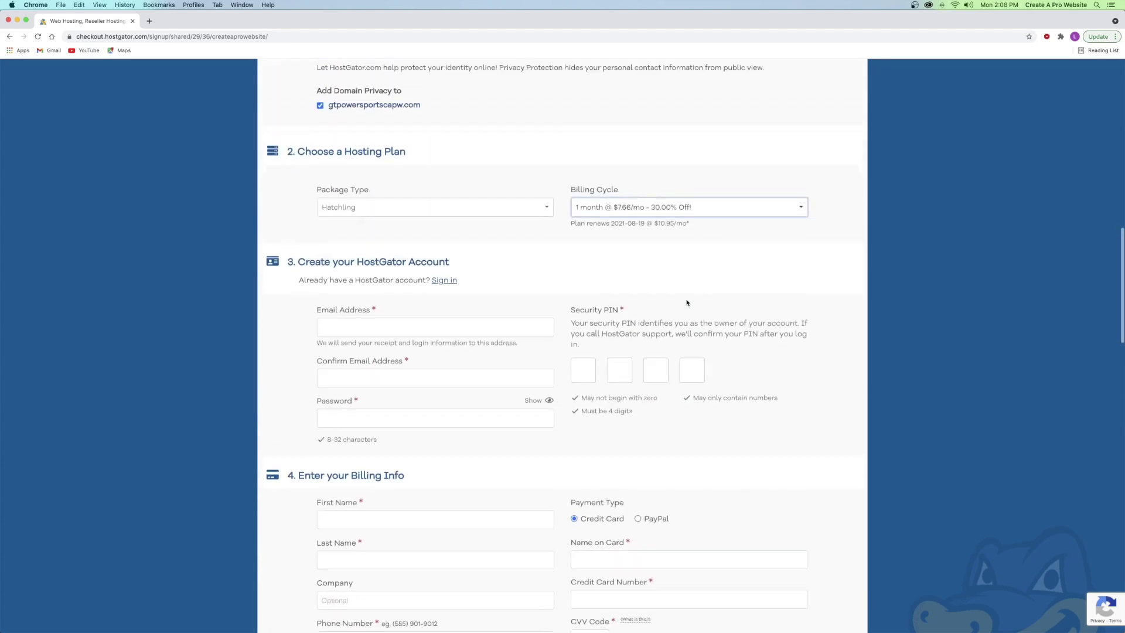
scroll(682, 298, up, 1)
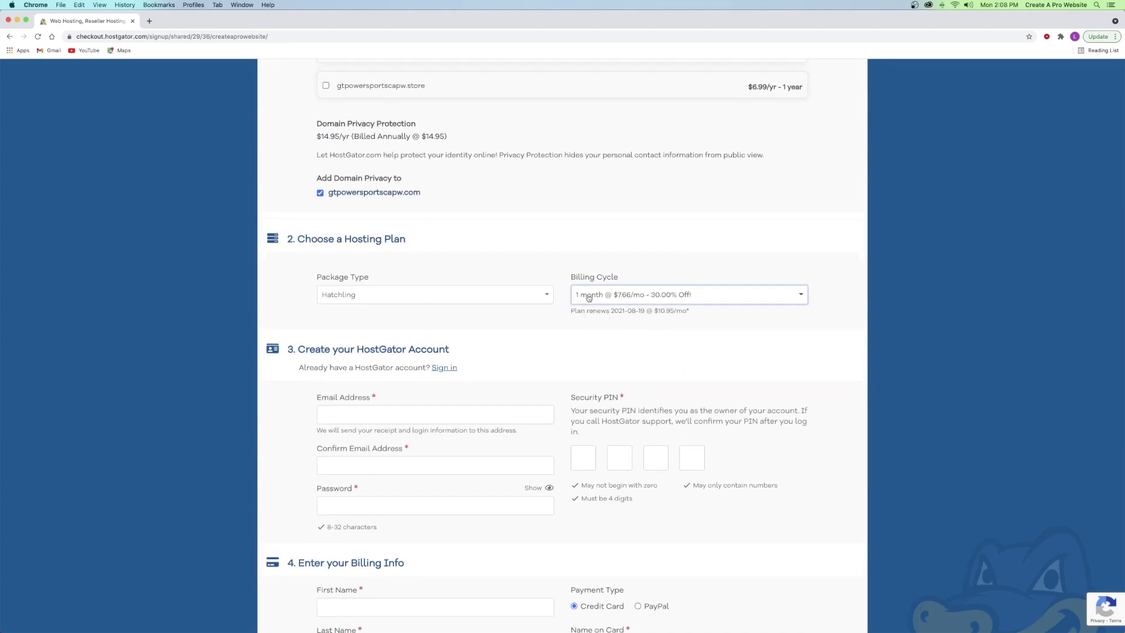
scroll(538, 309, down, 5)
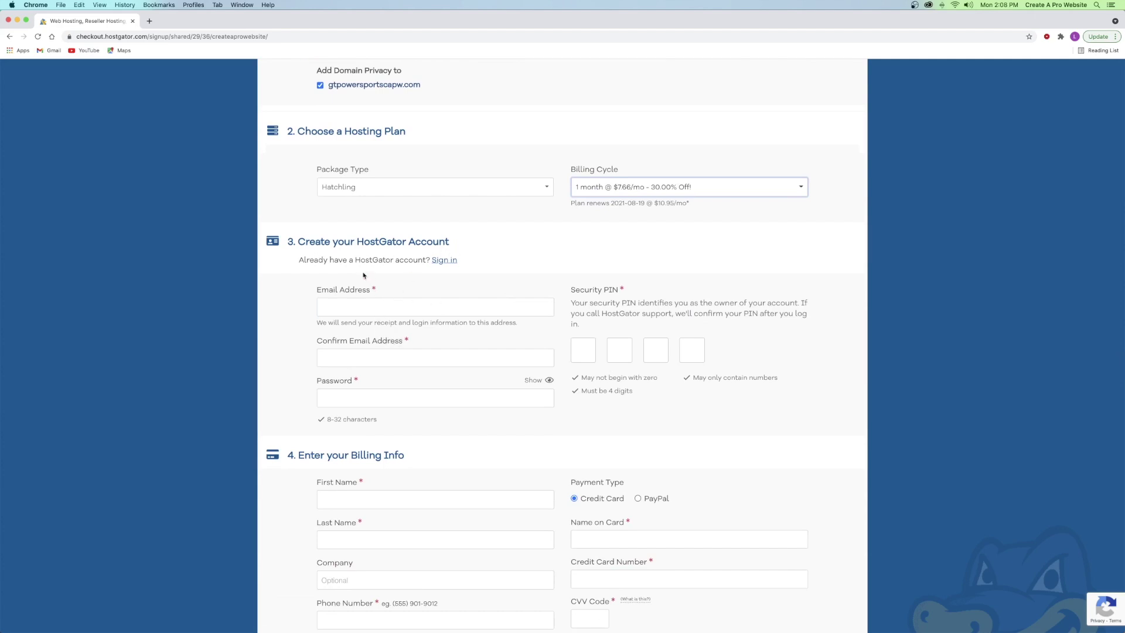
- Fill in the account e-mail address and its confirmation field
drag(360, 258, 383, 259)
click(382, 300)
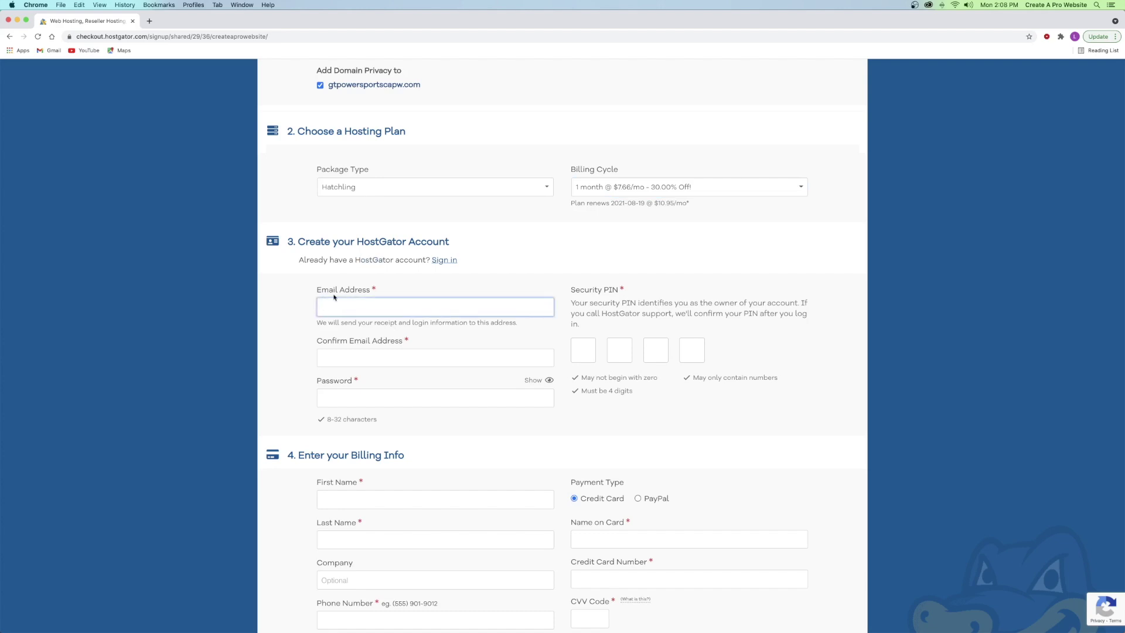
click(448, 353)
click(389, 313)
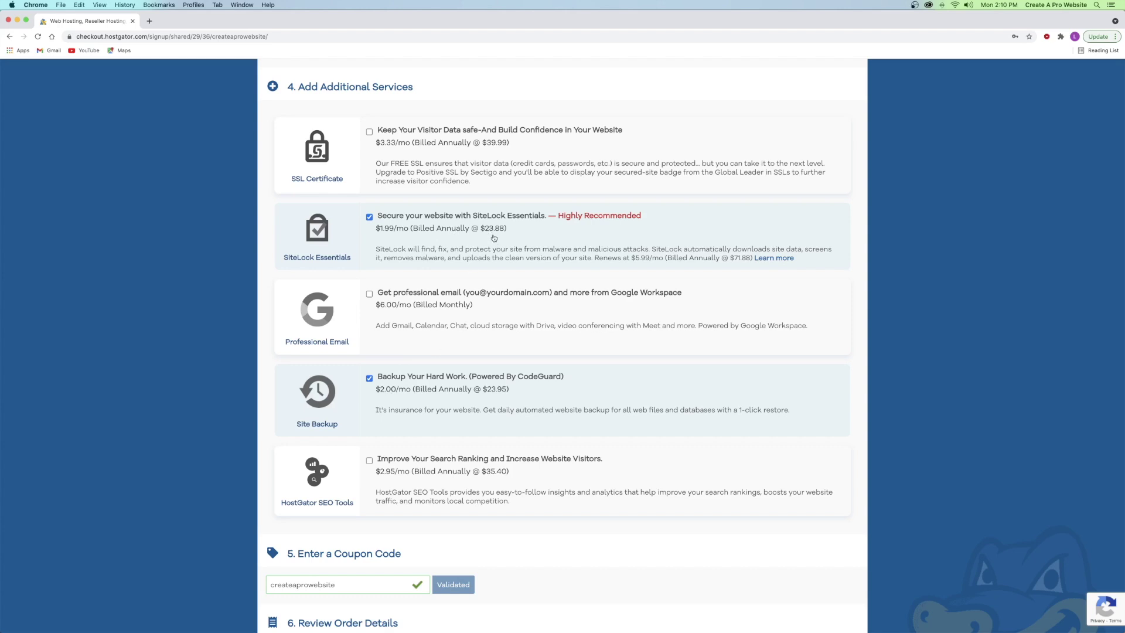
- Remove the Site Backup and SiteLock Essentials add-ons, leaving $29.10 due after the coupon discount
click(369, 378)
click(370, 218)
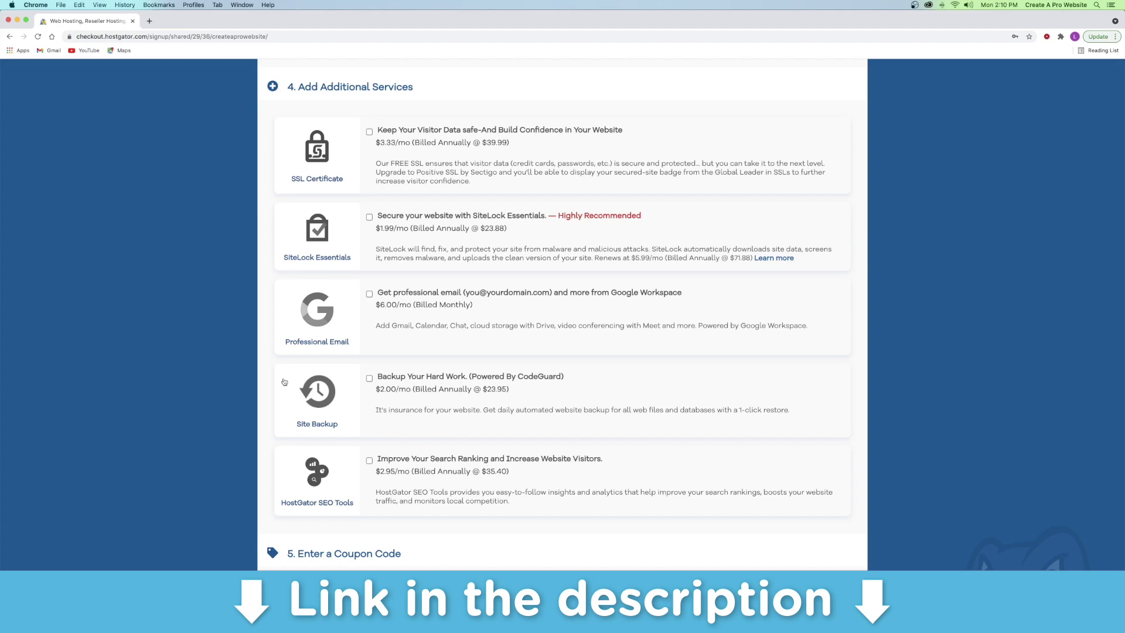
scroll(276, 299, down, 7)
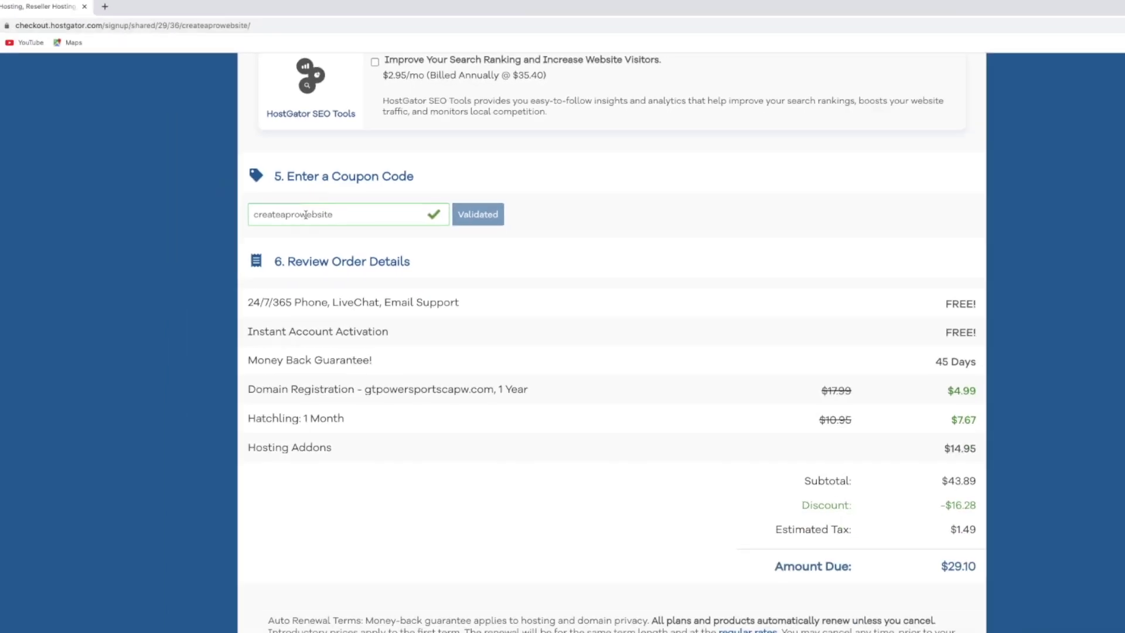
scroll(245, 277, down, 1)
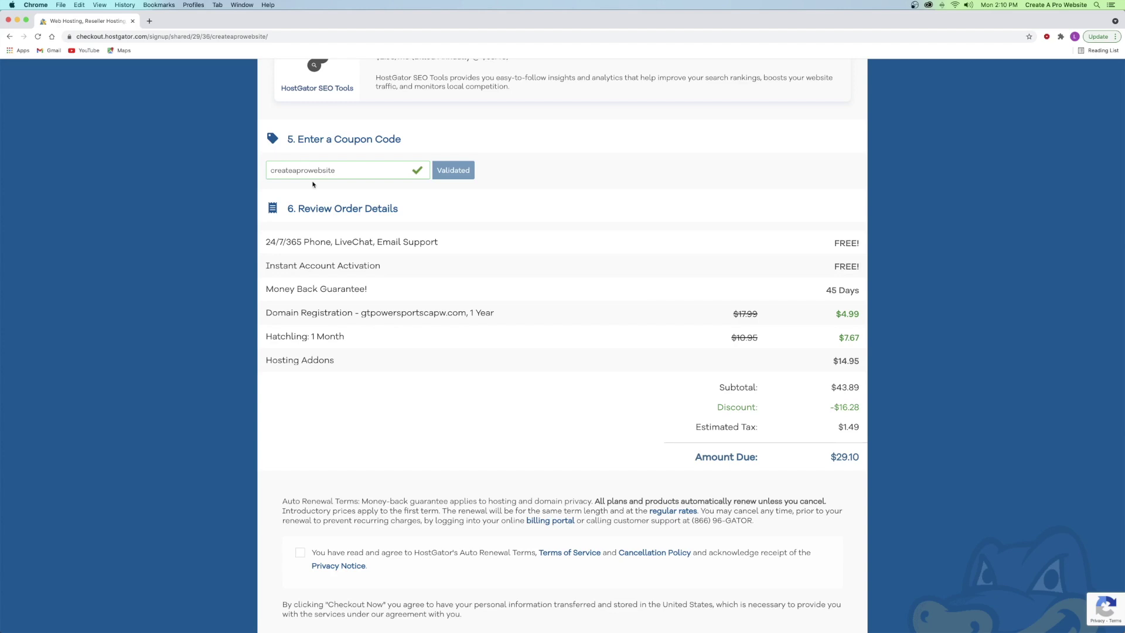
- Accept the auto-renewal terms, complete the hosting order, and go to the account dashboard
scroll(397, 221, down, 2)
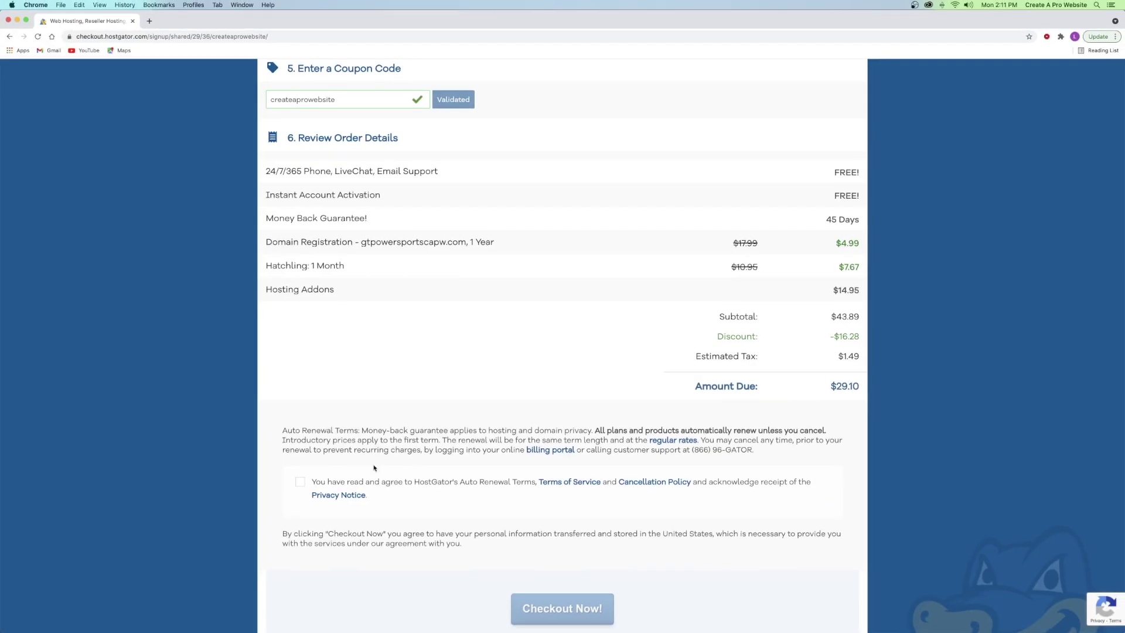
click(301, 483)
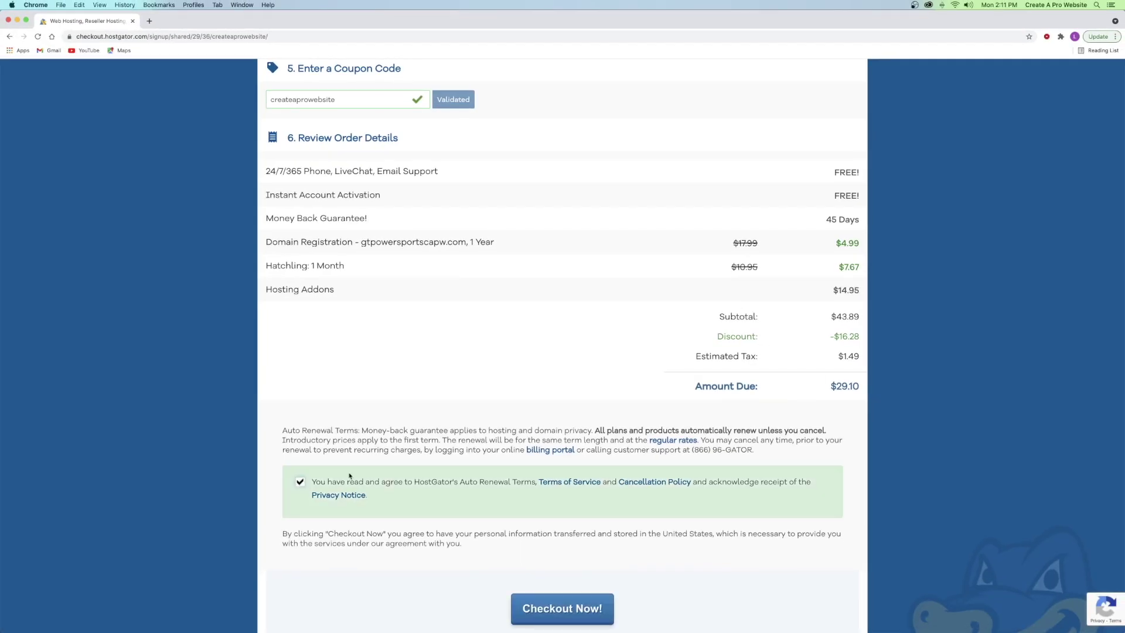
scroll(349, 476, down, 3)
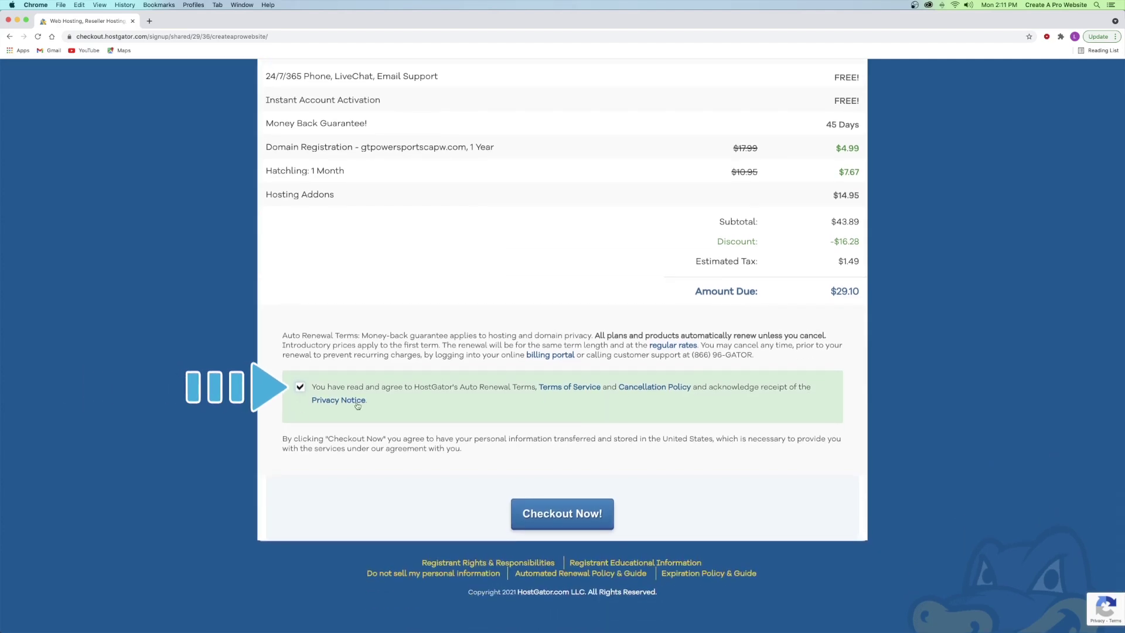
click(564, 513)
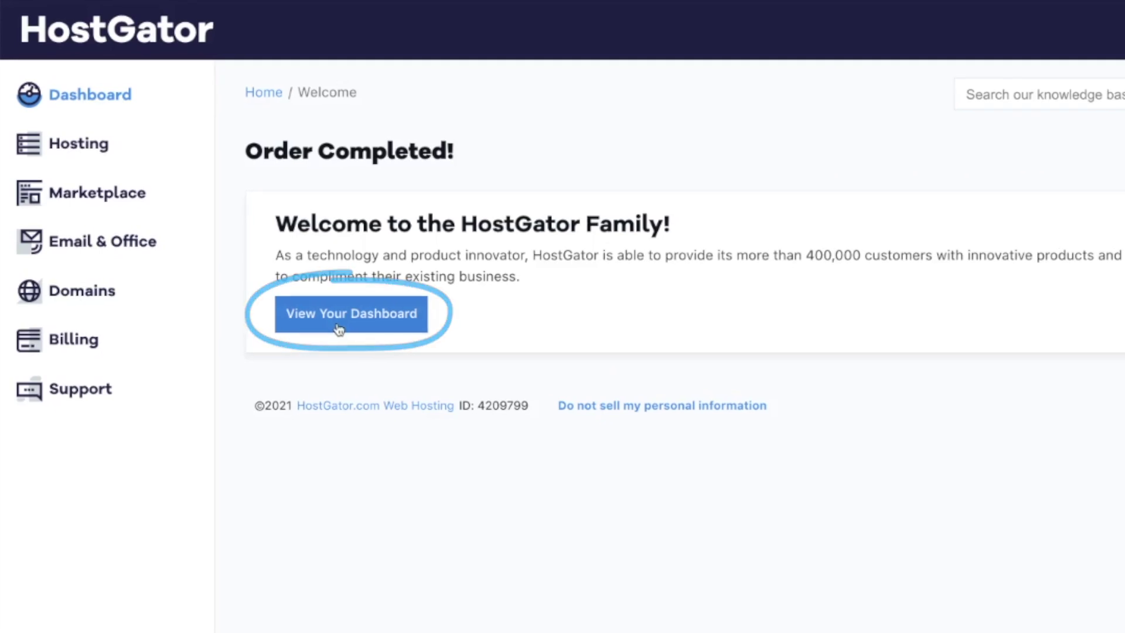
click(337, 326)
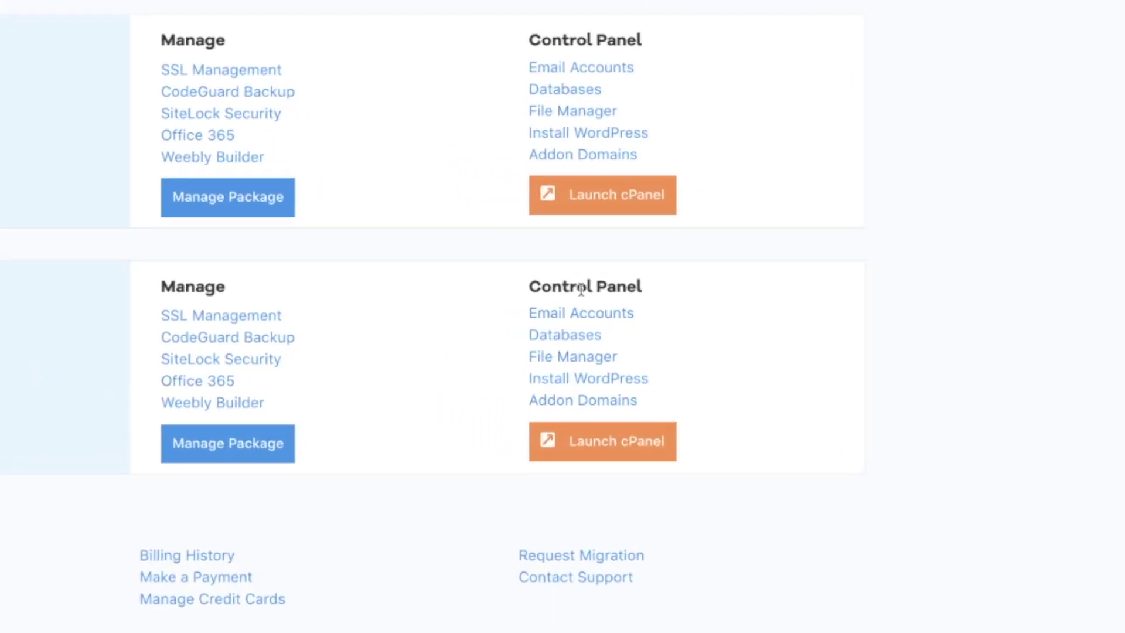
- Launch the Softaculous WordPress installer from the dashboard's Install WordPress link
click(565, 383)
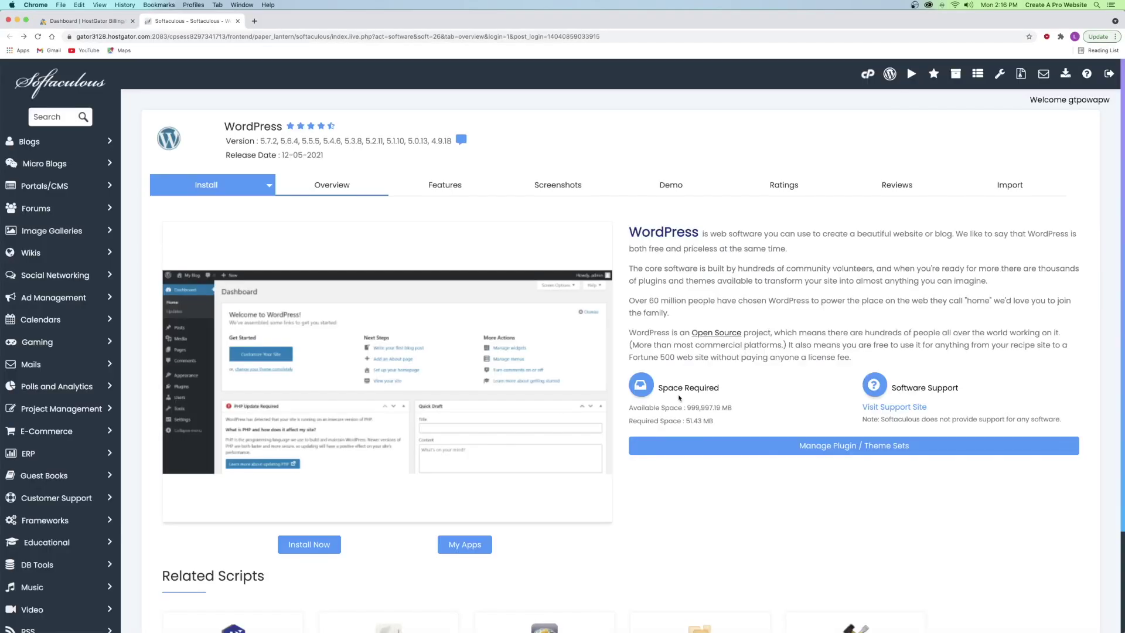
- Set the install to gtpowersportscapw.com with an empty directory and WordPress version 5.7.2
click(309, 546)
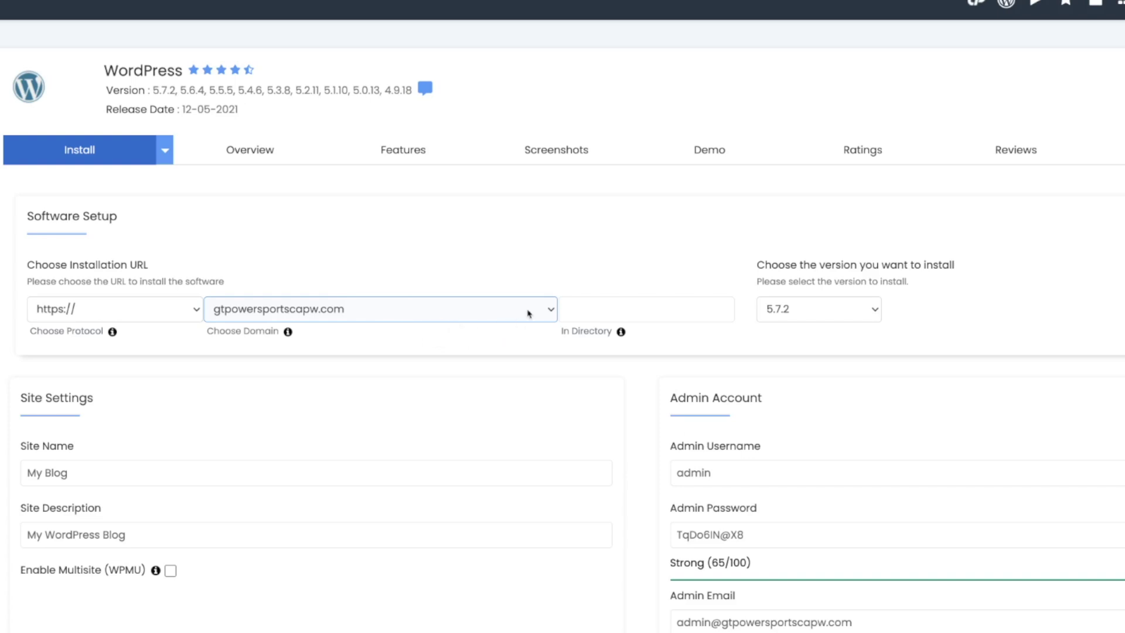
click(551, 312)
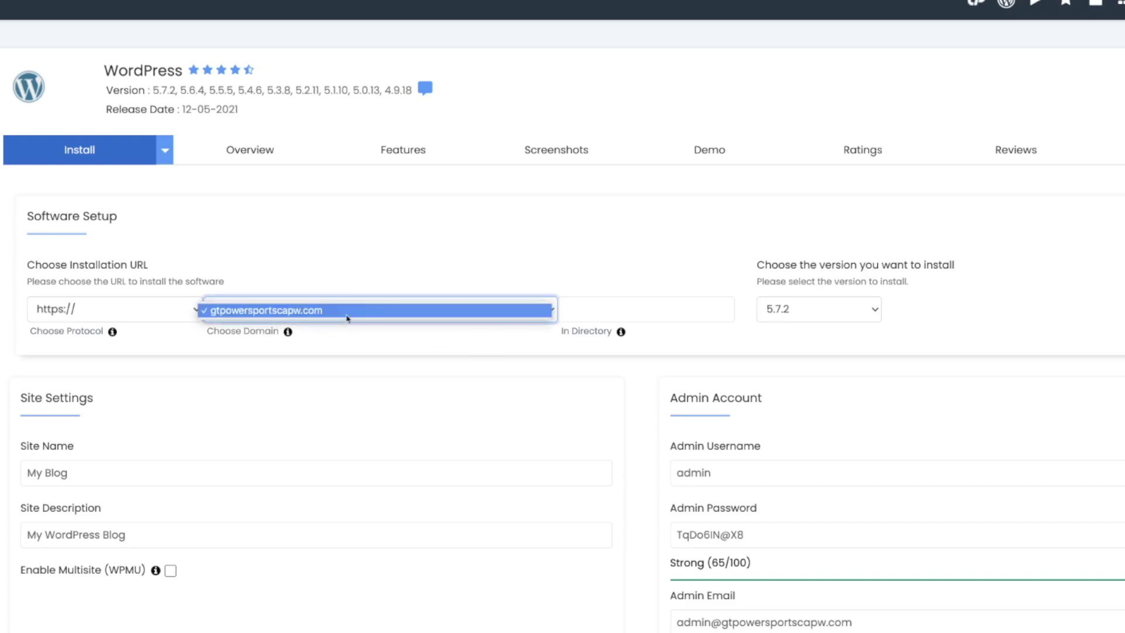
click(316, 315)
click(633, 308)
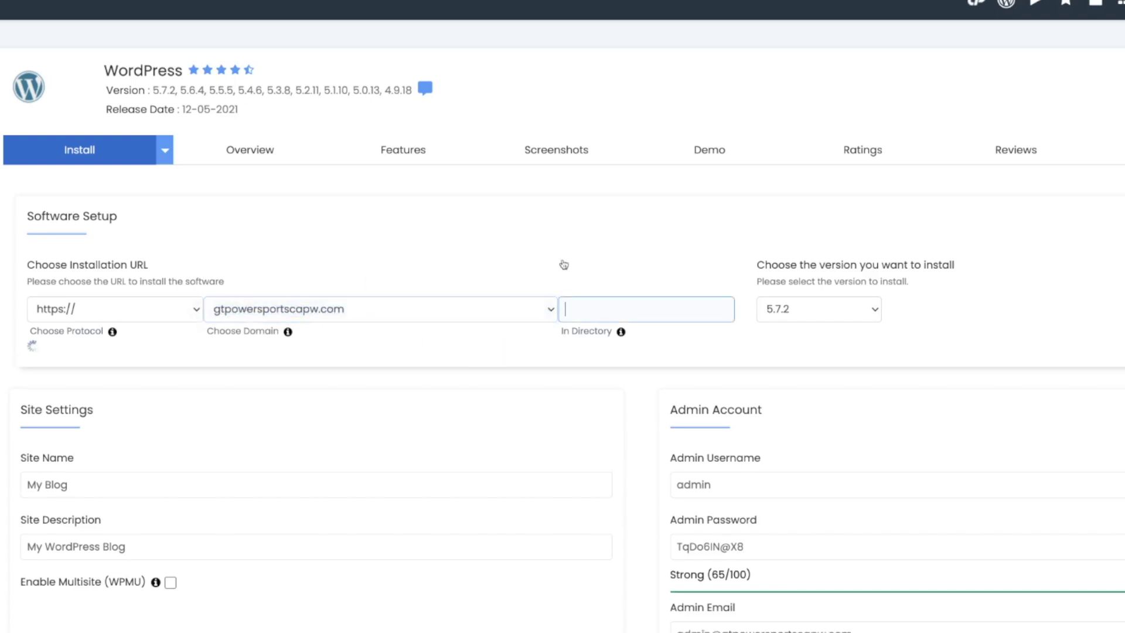
click(582, 245)
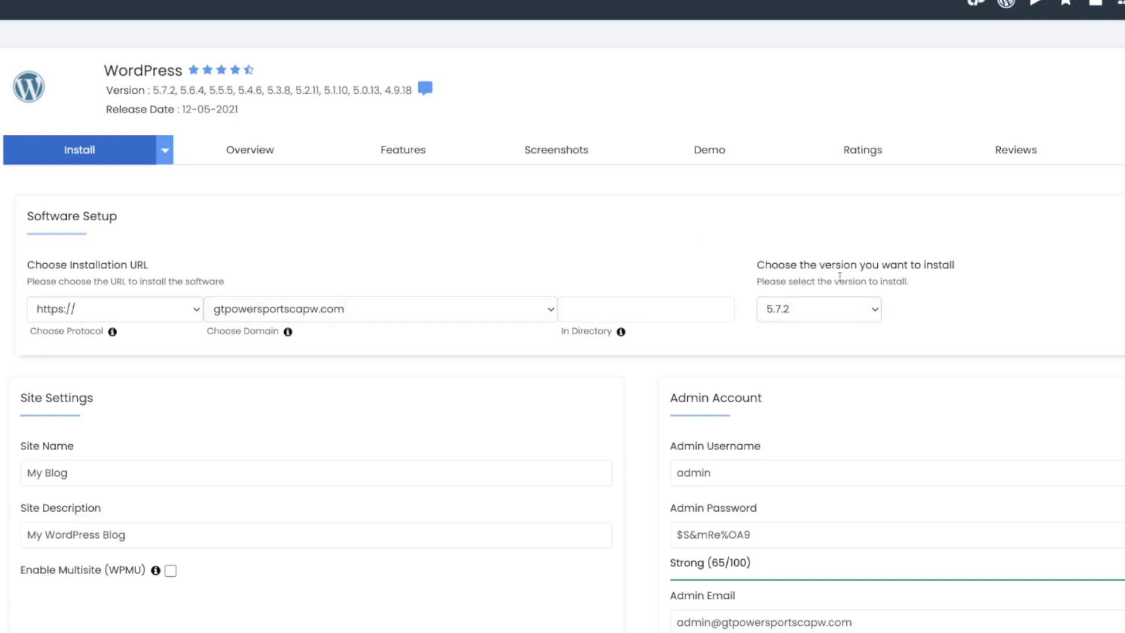
click(796, 317)
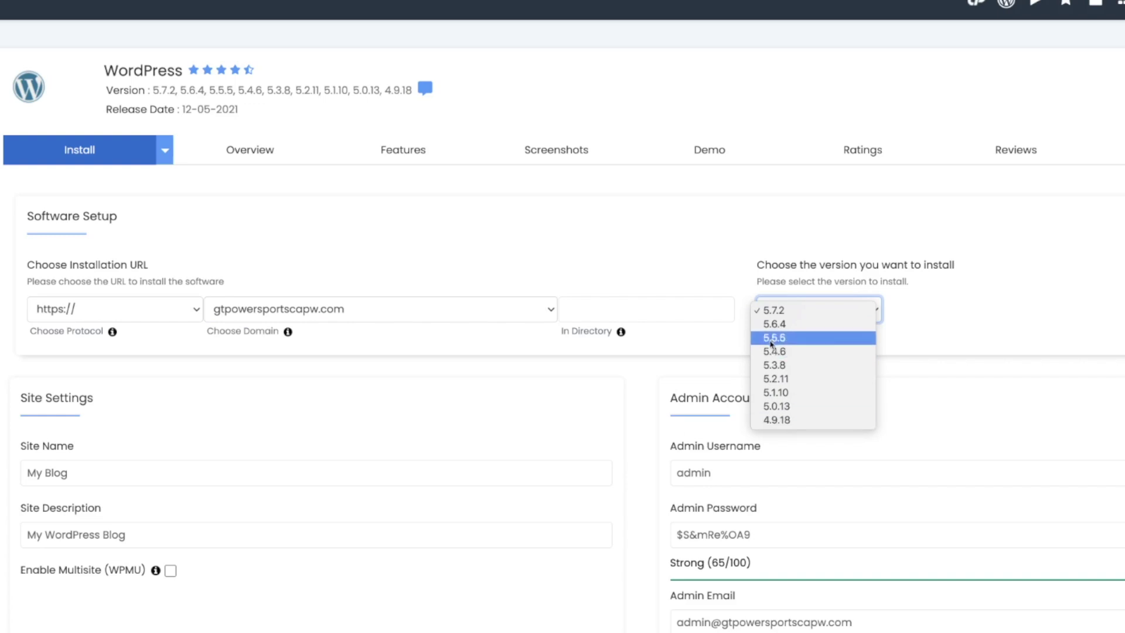
click(808, 317)
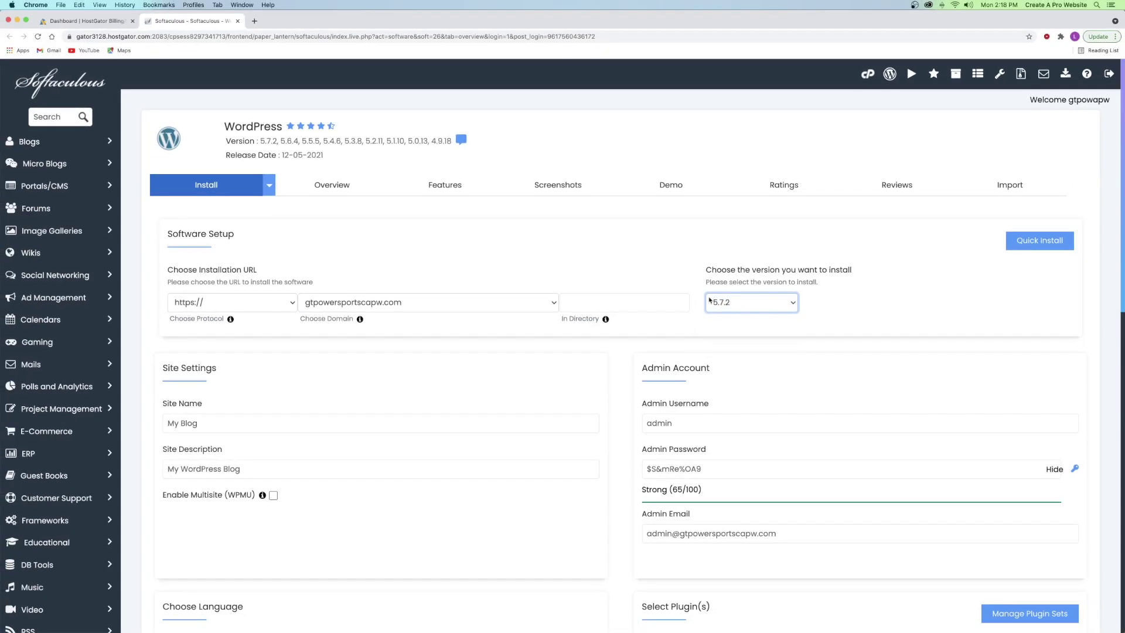
scroll(673, 287, down, 3)
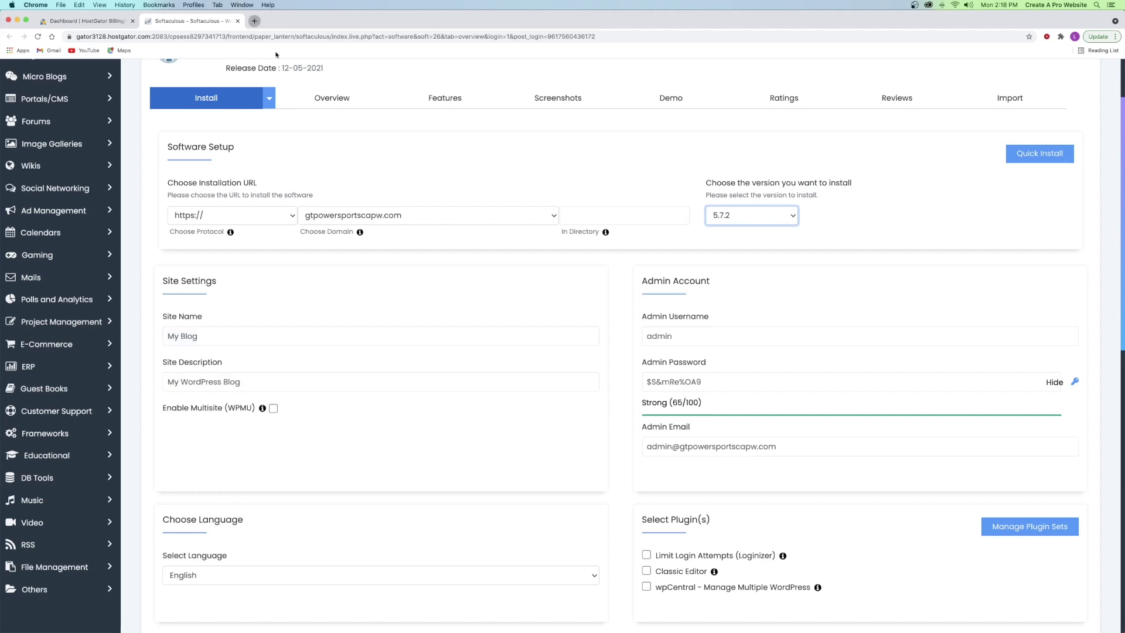
- Search the web for 'hostgator' in a new tab, then return to the installer's site name
click(255, 20)
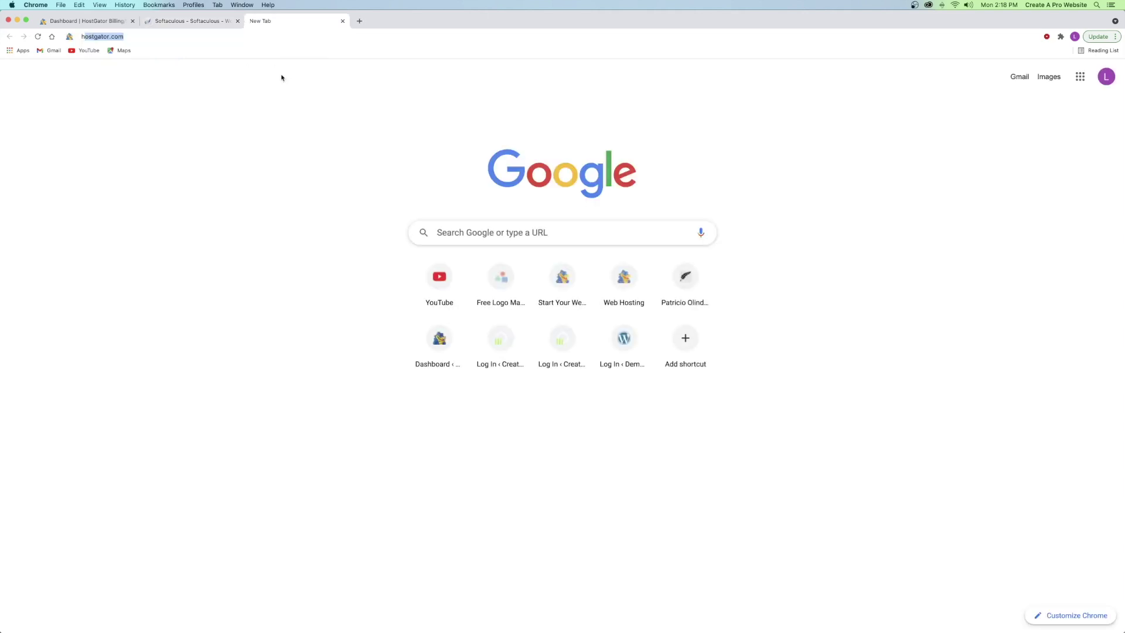
text(hostgator)
key(Return)
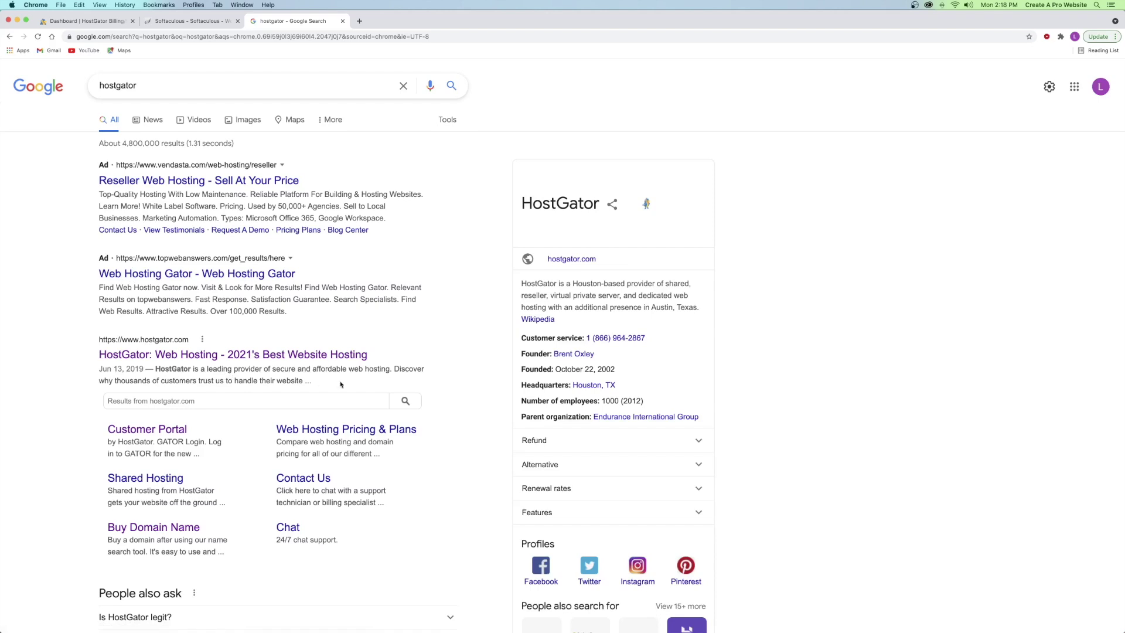
click(343, 21)
drag(202, 336, 161, 336)
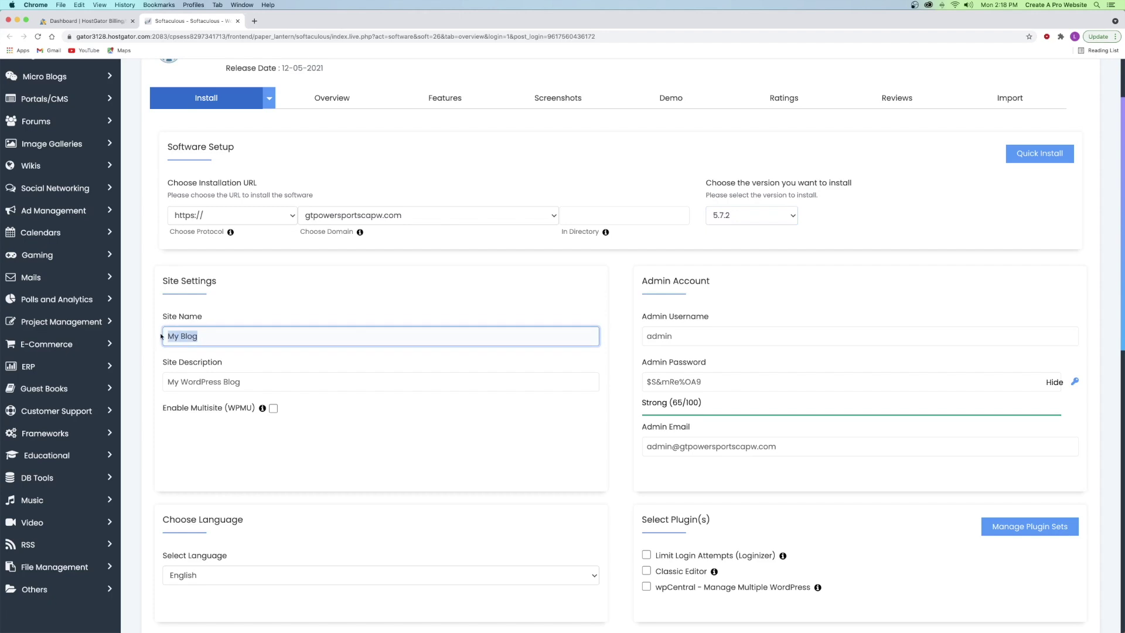
- Name the site 'GT Powersports' with description 'This is the one stop shop for your Motorcycle needs'
text(GT Pwo)
key(BackSpace)
key(BackSpace)
text(owersports)
drag(245, 380, 163, 383)
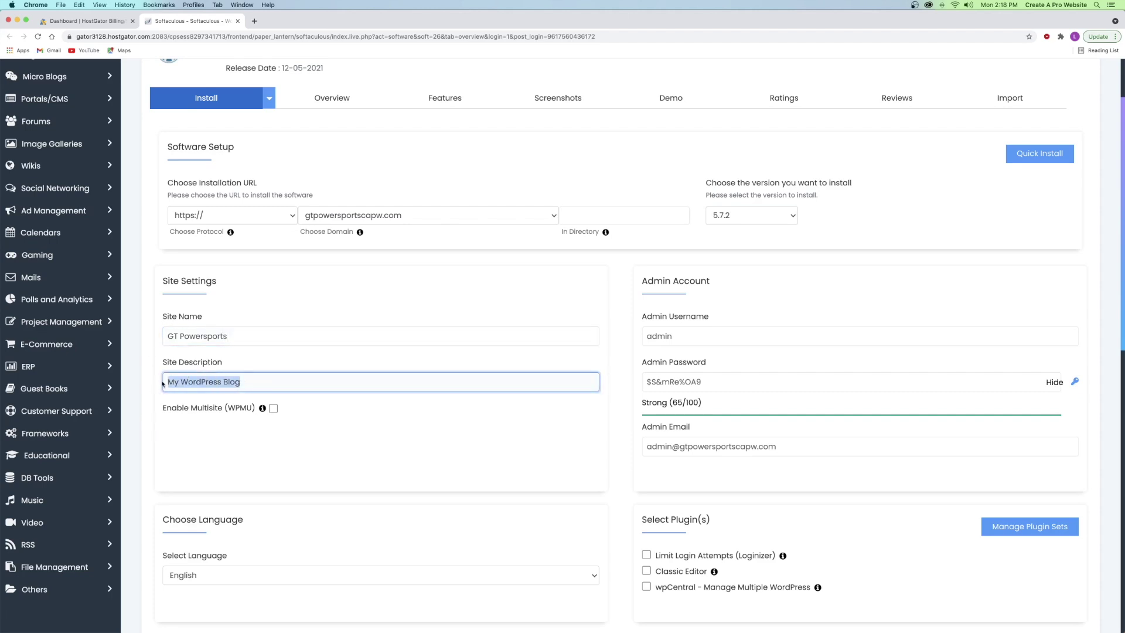
text(This is the one stop shop for your Motorcycle needs)
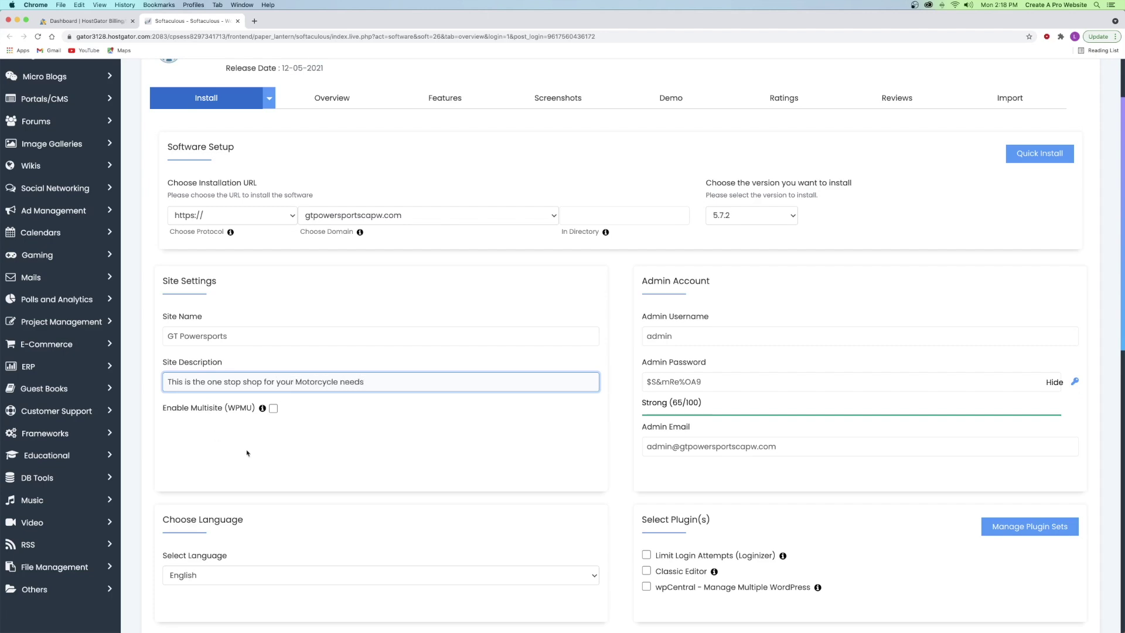
click(403, 369)
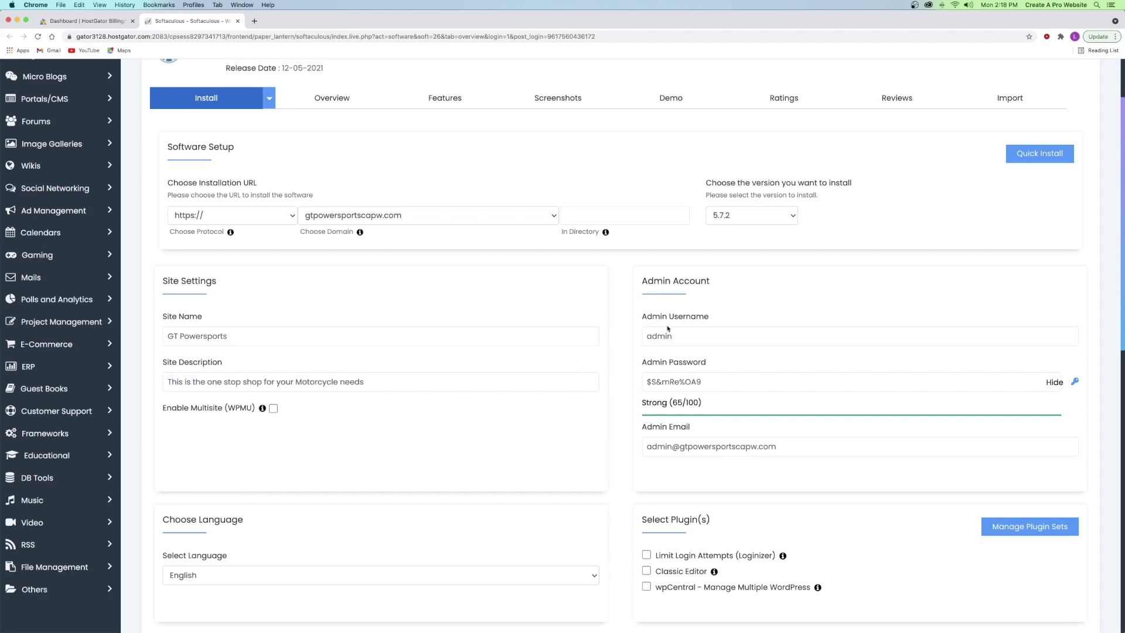
- Replace the default admin username and generated password with the user's own credentials
click(688, 333)
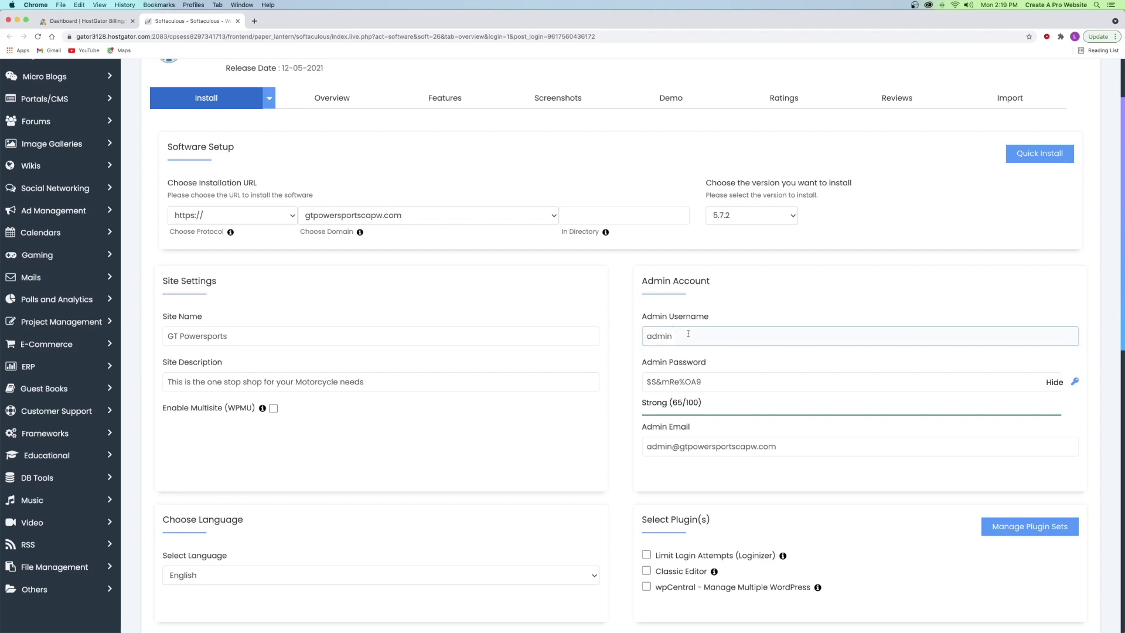
click(711, 387)
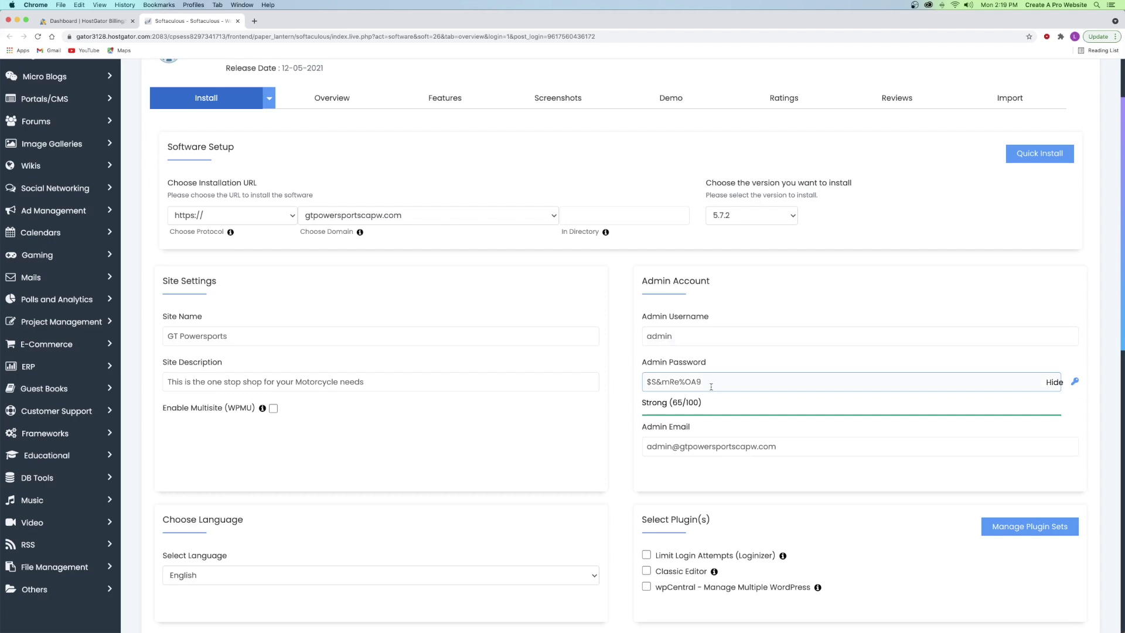
drag(687, 337, 638, 341)
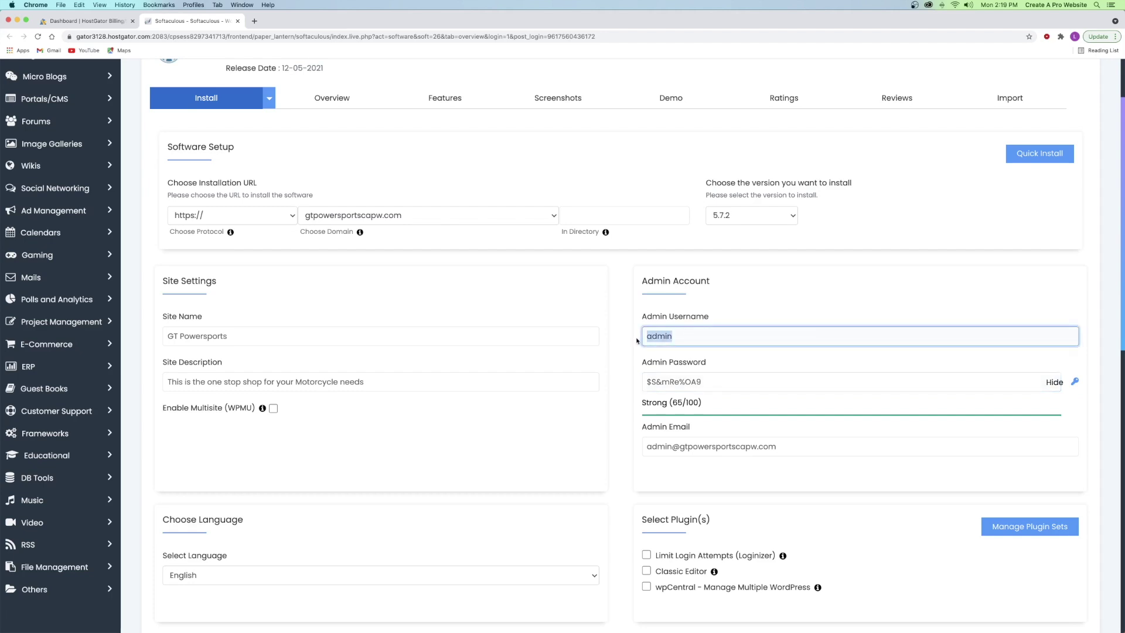
key(BackSpace)
text(levi)
click(713, 302)
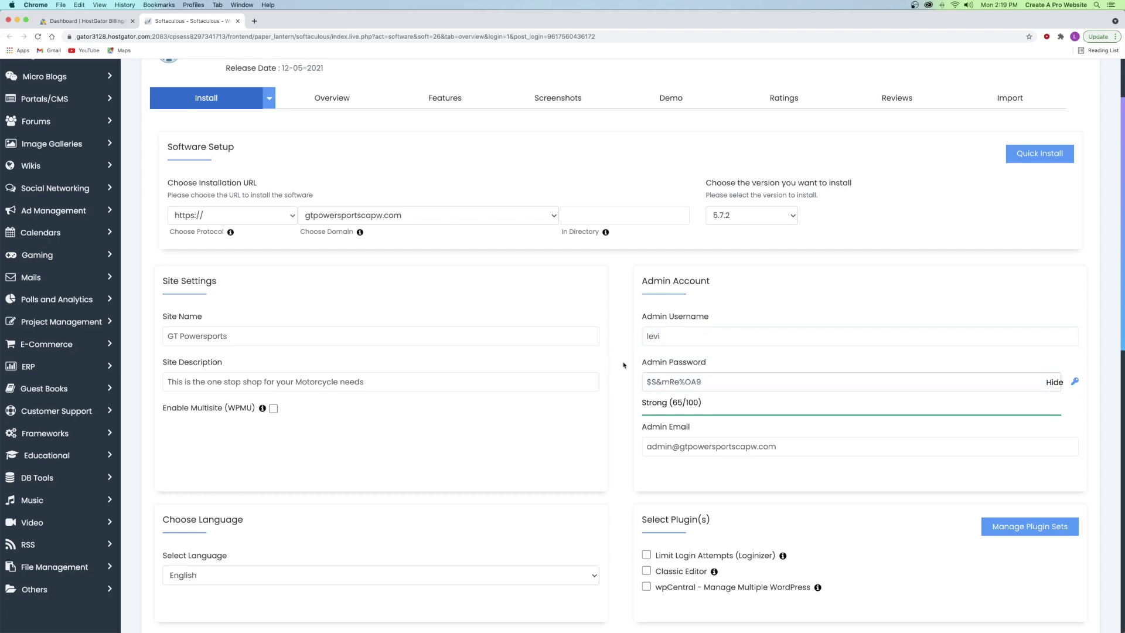
drag(706, 381, 649, 385)
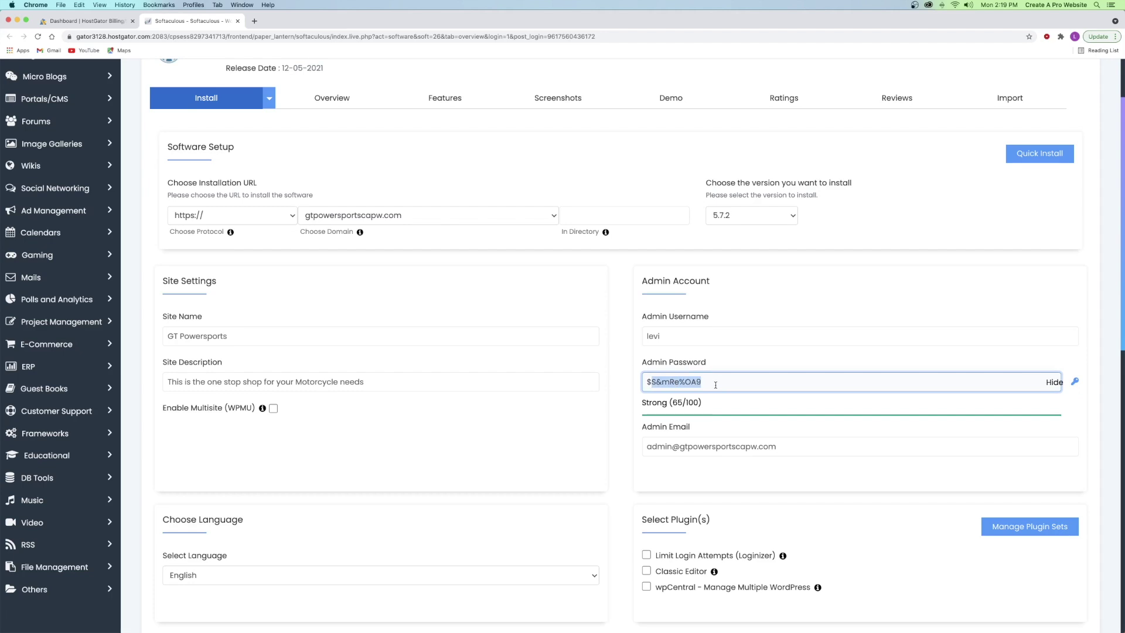
key(BackSpace)
key(BackSpace)
click(1053, 383)
click(898, 386)
text(•••••••••)
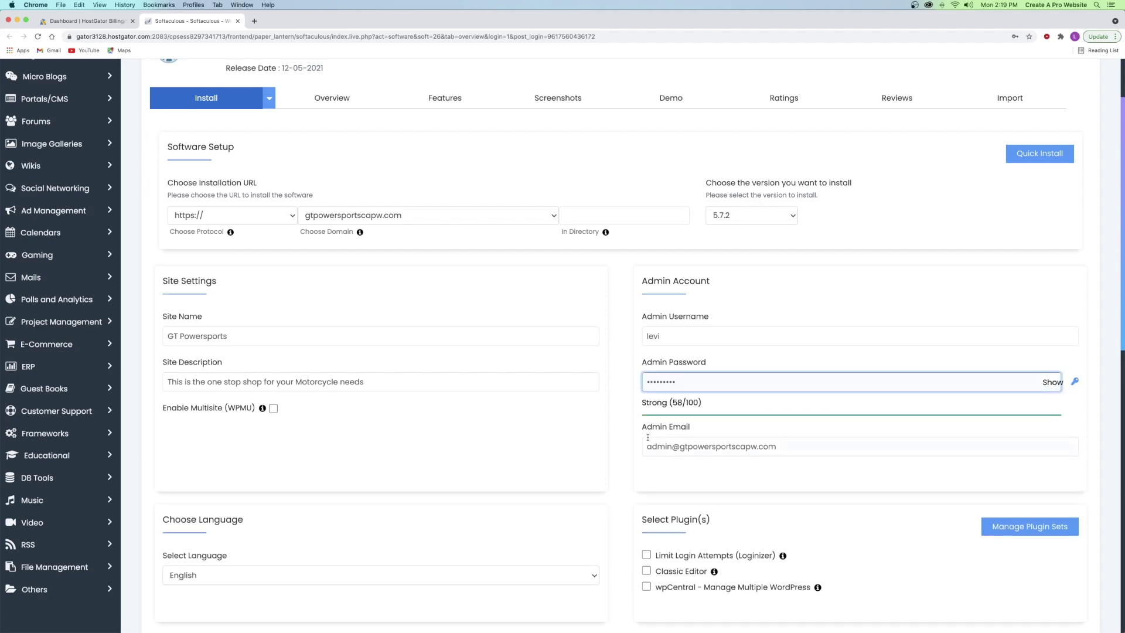
- Replace the default admin e-mail with the suggested e-mail address
drag(786, 449, 648, 451)
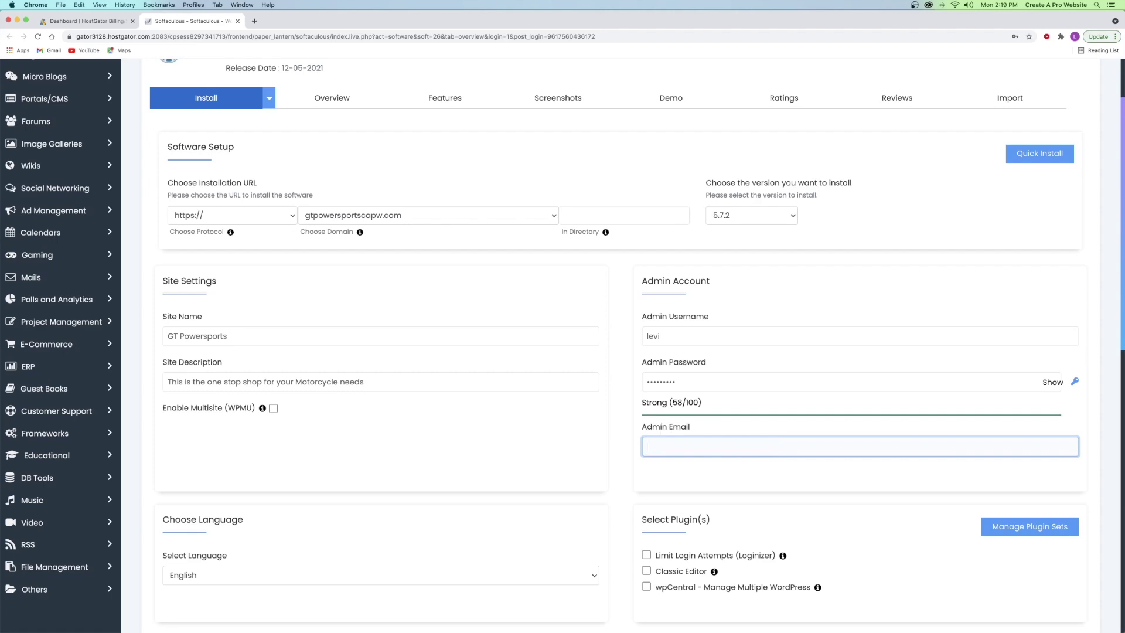
text(createa)
key(Down)
key(Return)
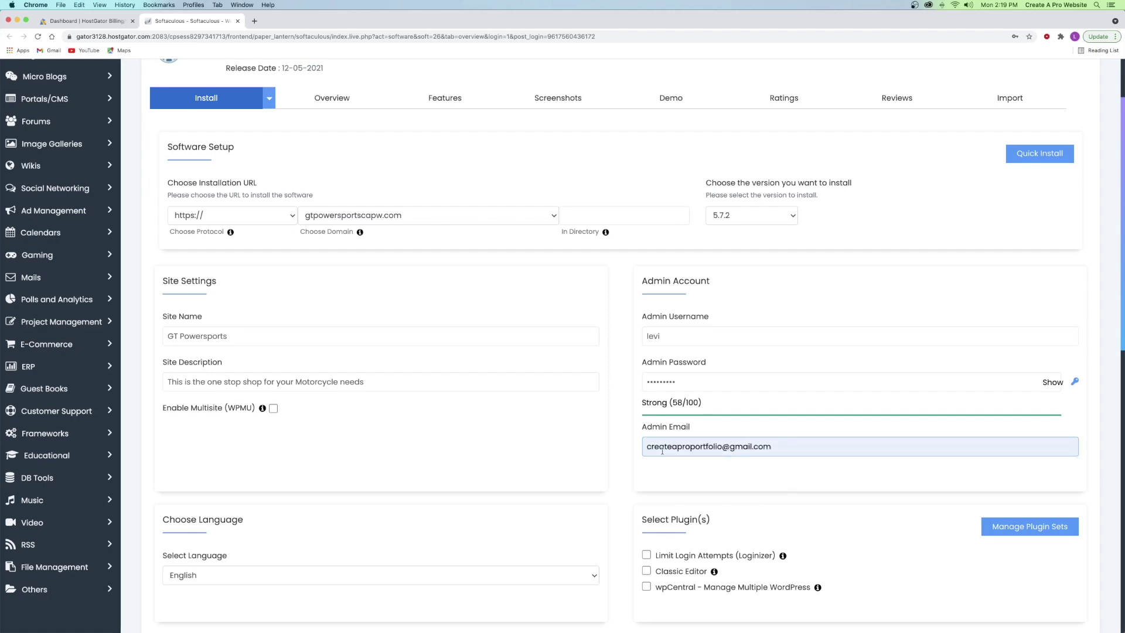
click(691, 471)
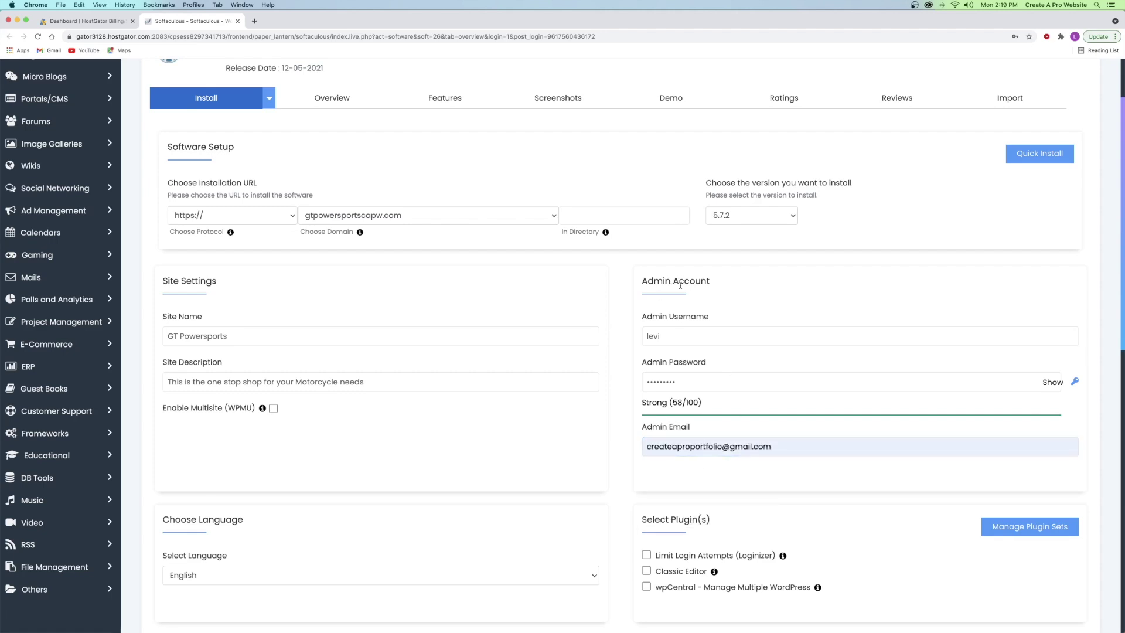
scroll(528, 261, down, 5)
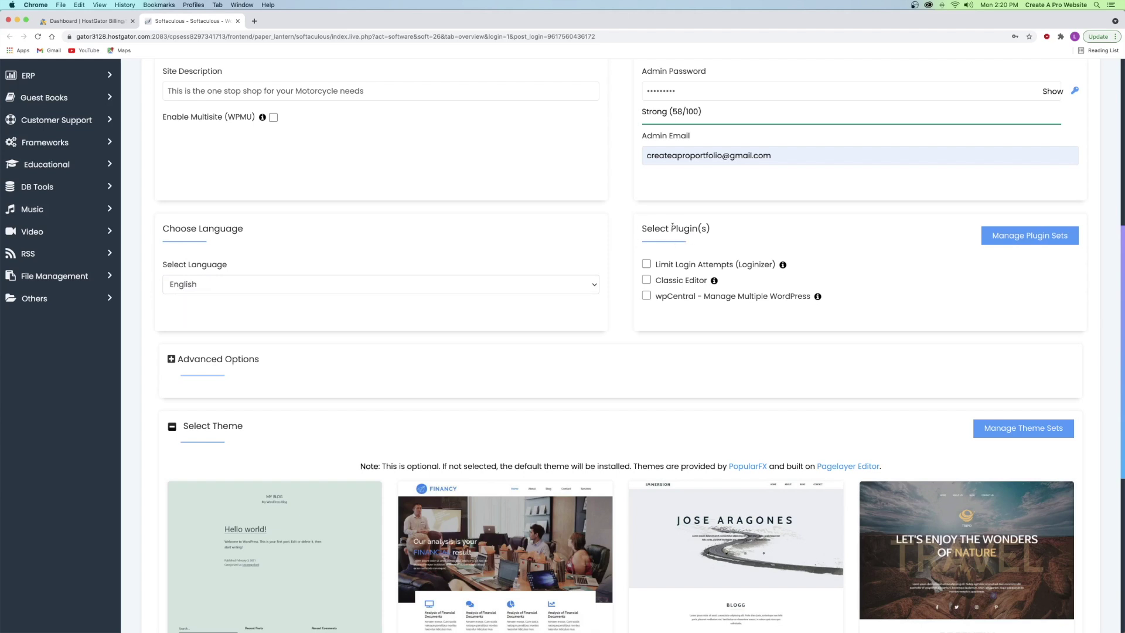
scroll(666, 228, down, 2)
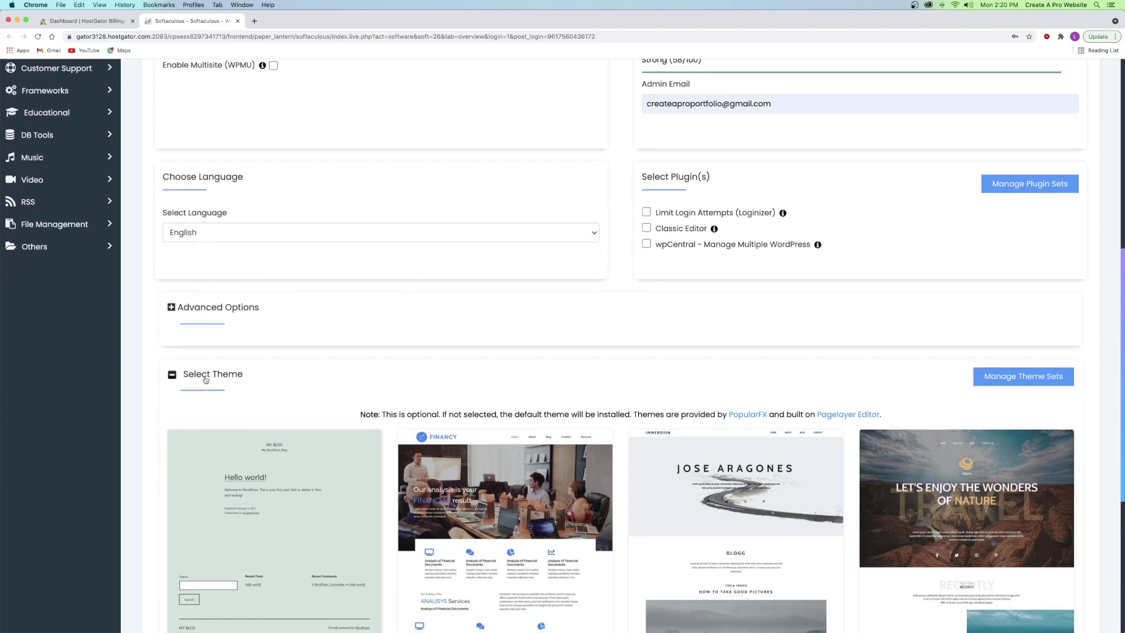
scroll(205, 380, down, 7)
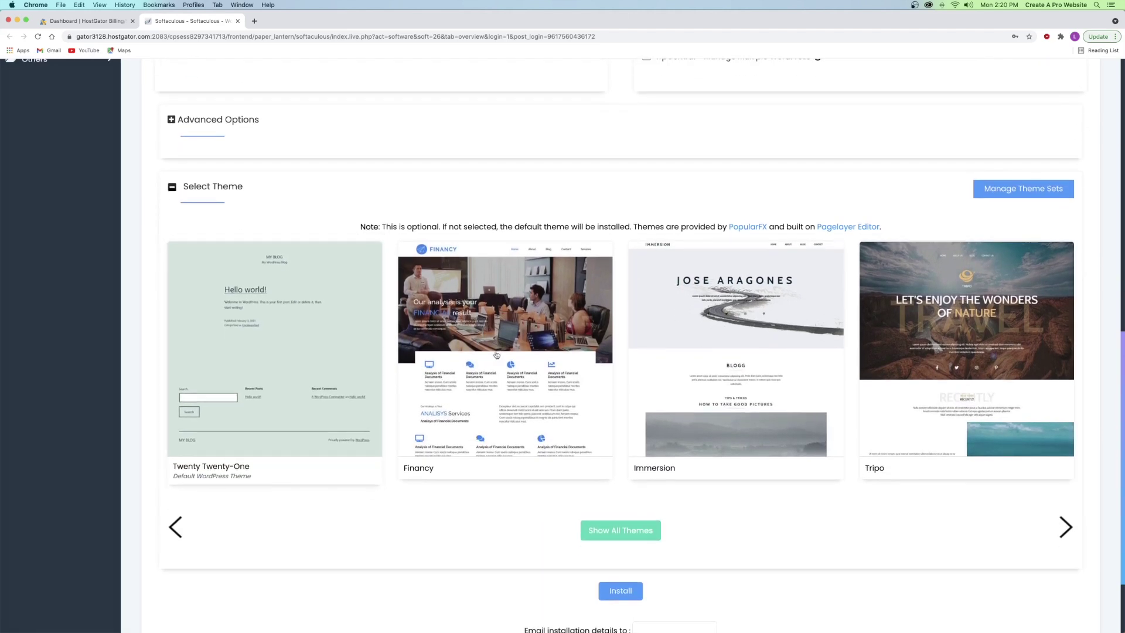
scroll(993, 355, down, 4)
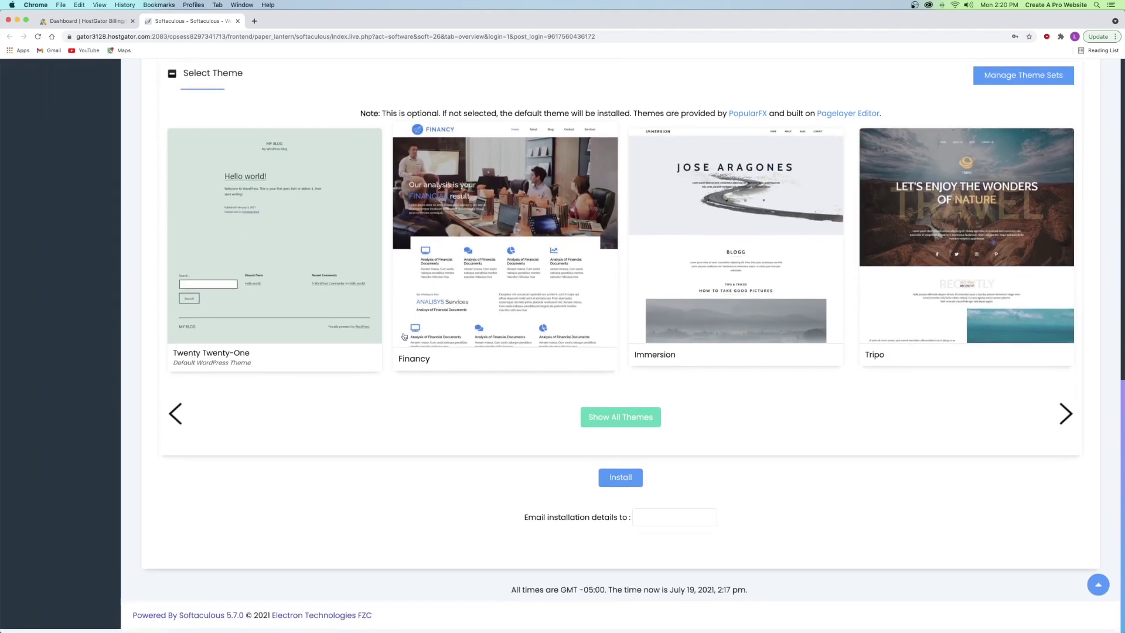
- Install WordPress on gtpowersportscapw.com and confirm the success message with its /wp-admin/ URL
click(625, 482)
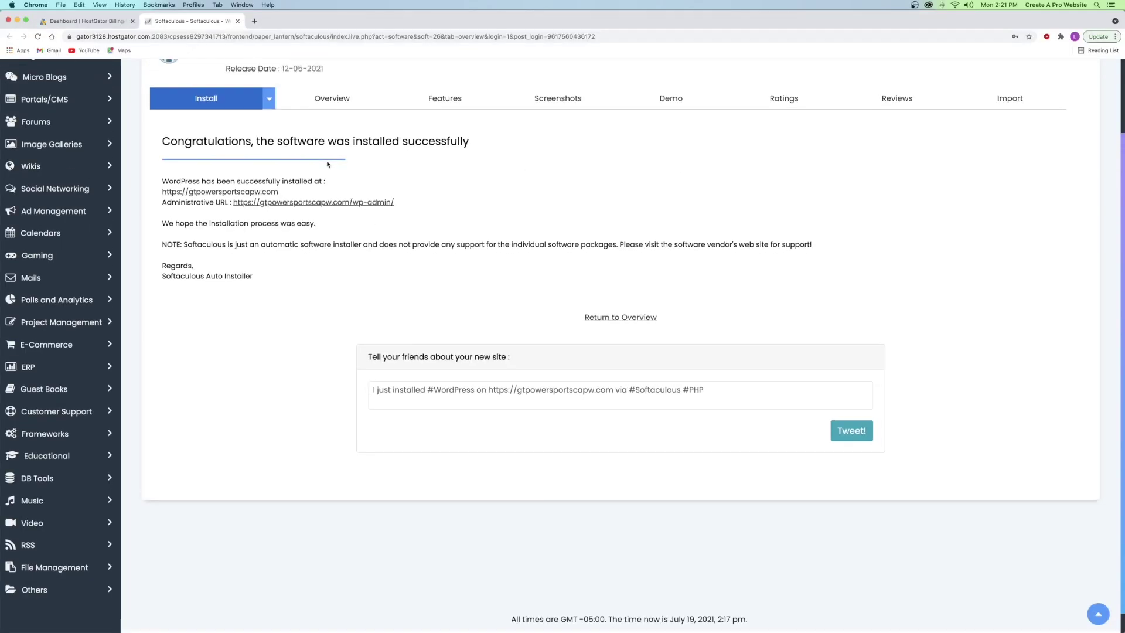
scroll(328, 164, up, 3)
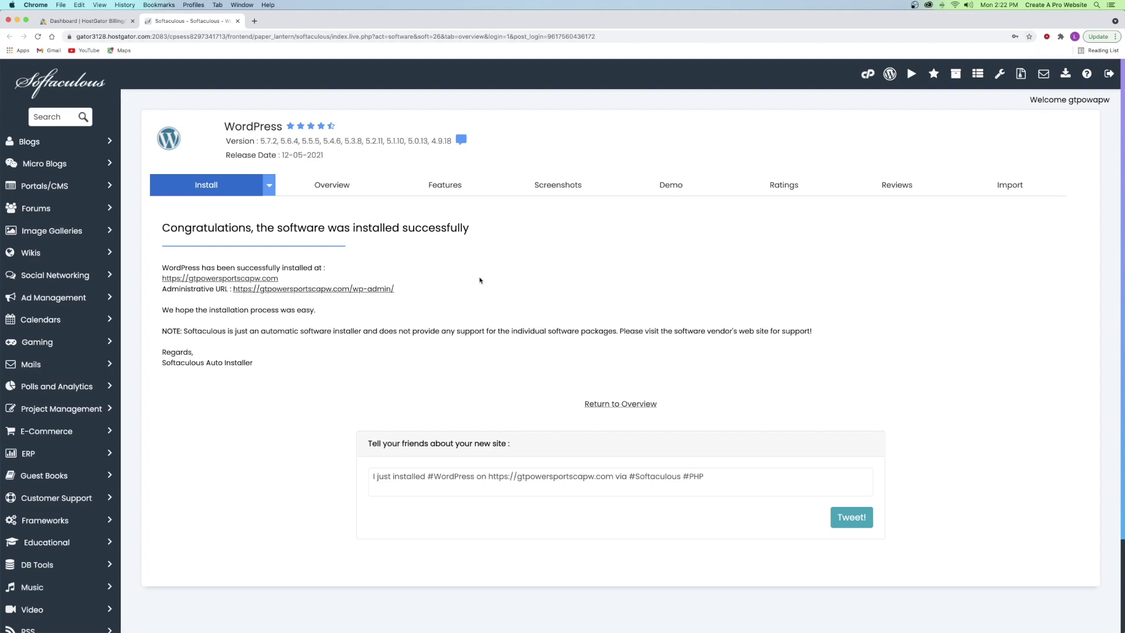
- Open the Softaculous Administrative URL in a new tab and reload it
right_click(324, 288)
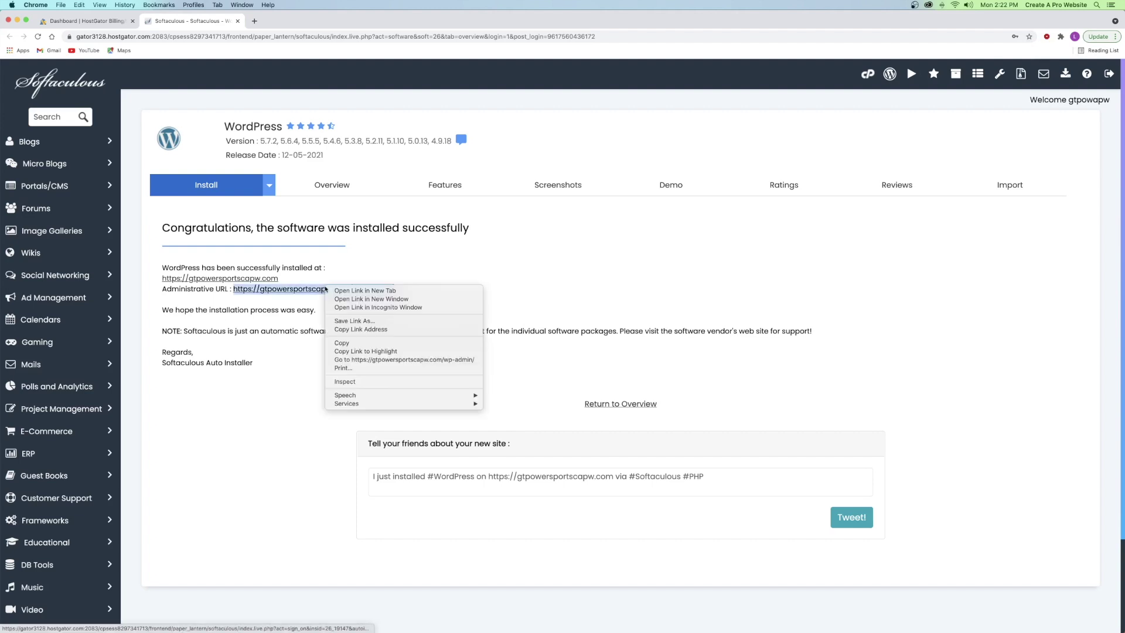
click(347, 293)
click(293, 23)
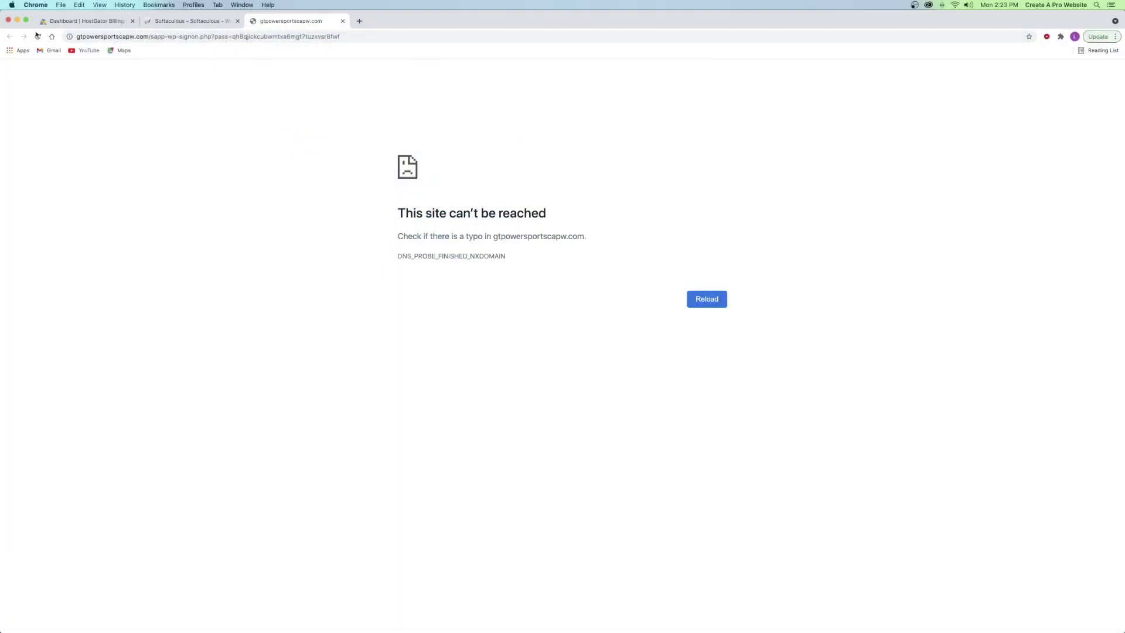
click(39, 37)
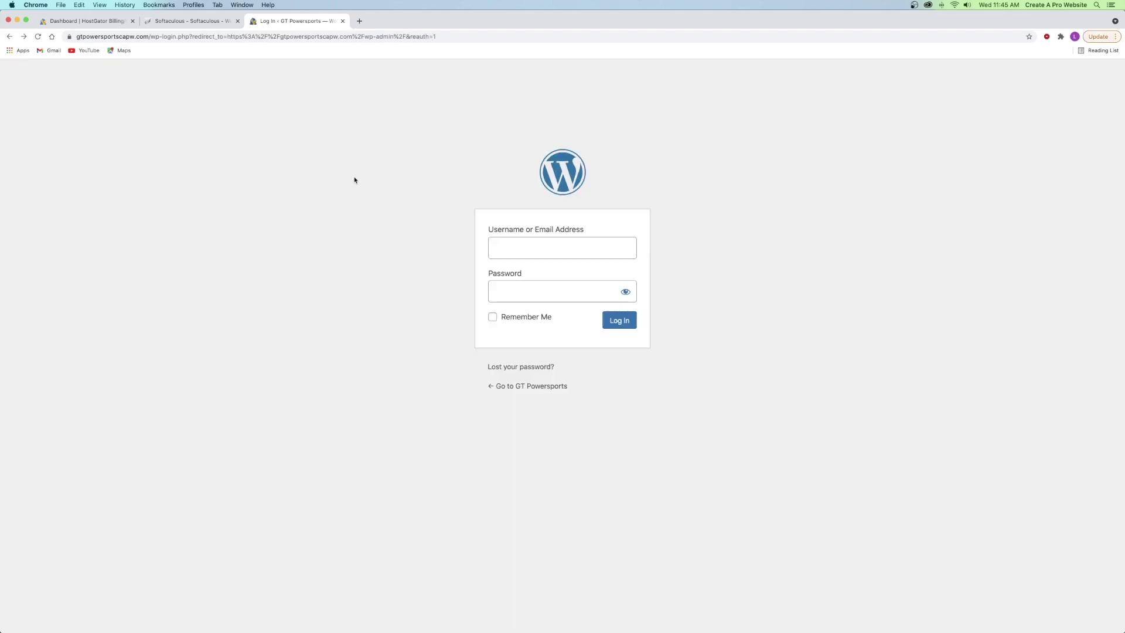
- Log in with the admin username and password, and dismiss Chrome's save-password prompt
click(521, 243)
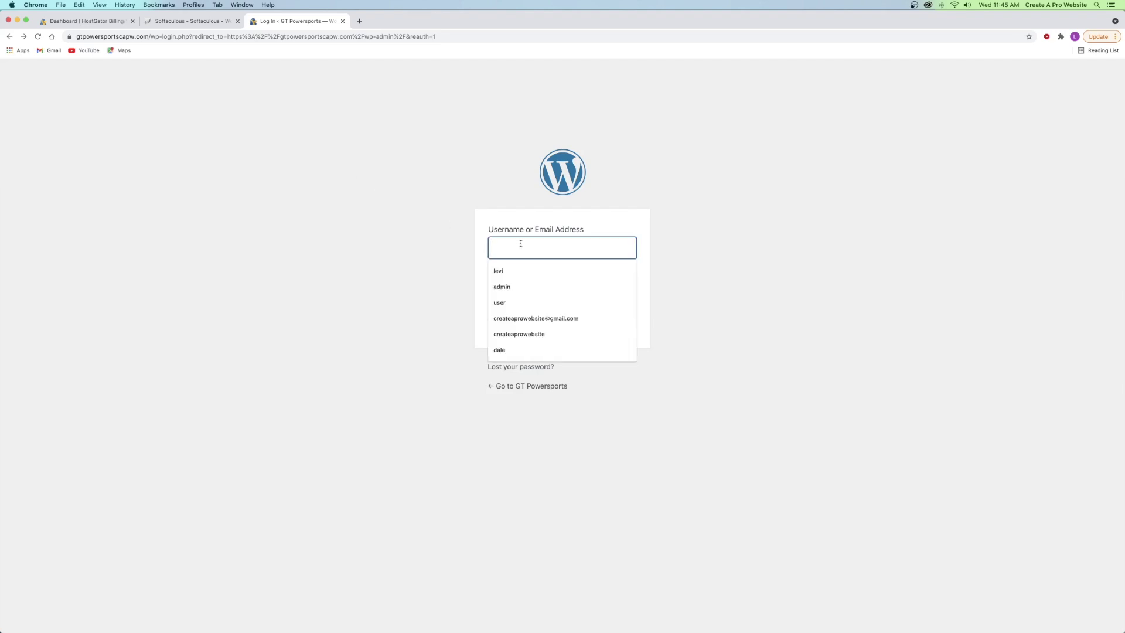
text(levi\)
key(BackSpace)
click(539, 294)
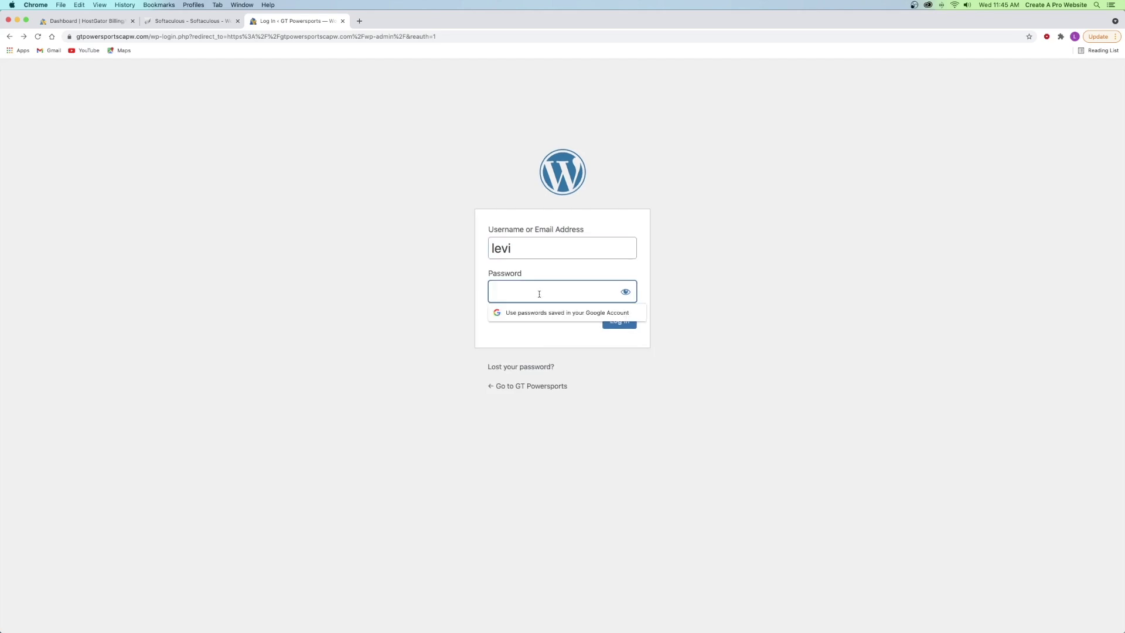
text(•••••••••)
key(Return)
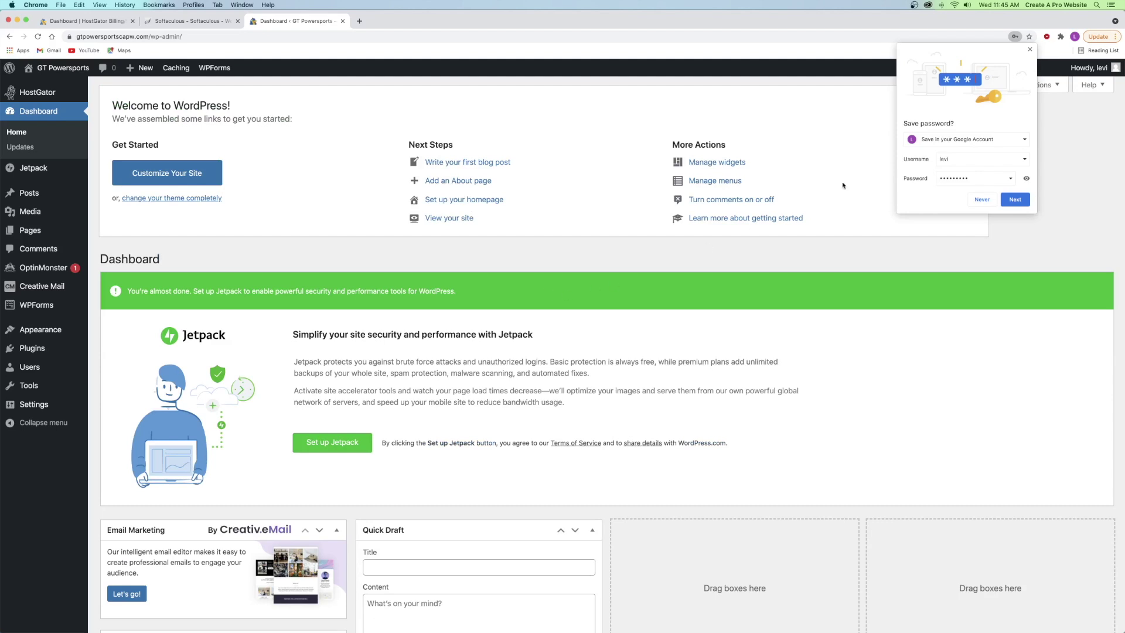
click(1030, 49)
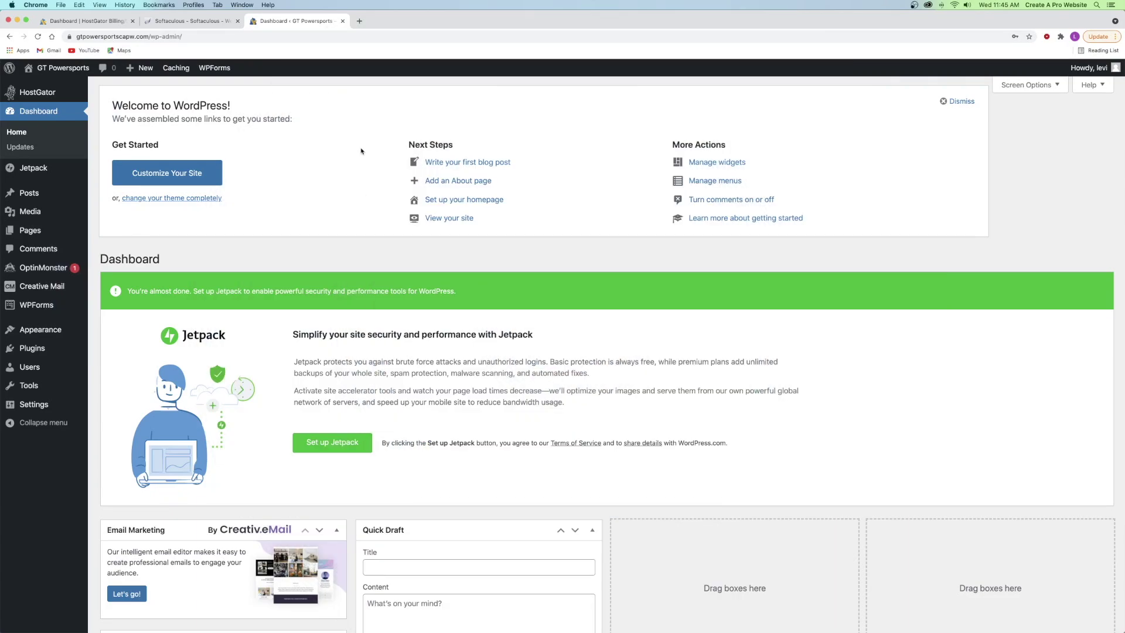
mouse_move(51, 331)
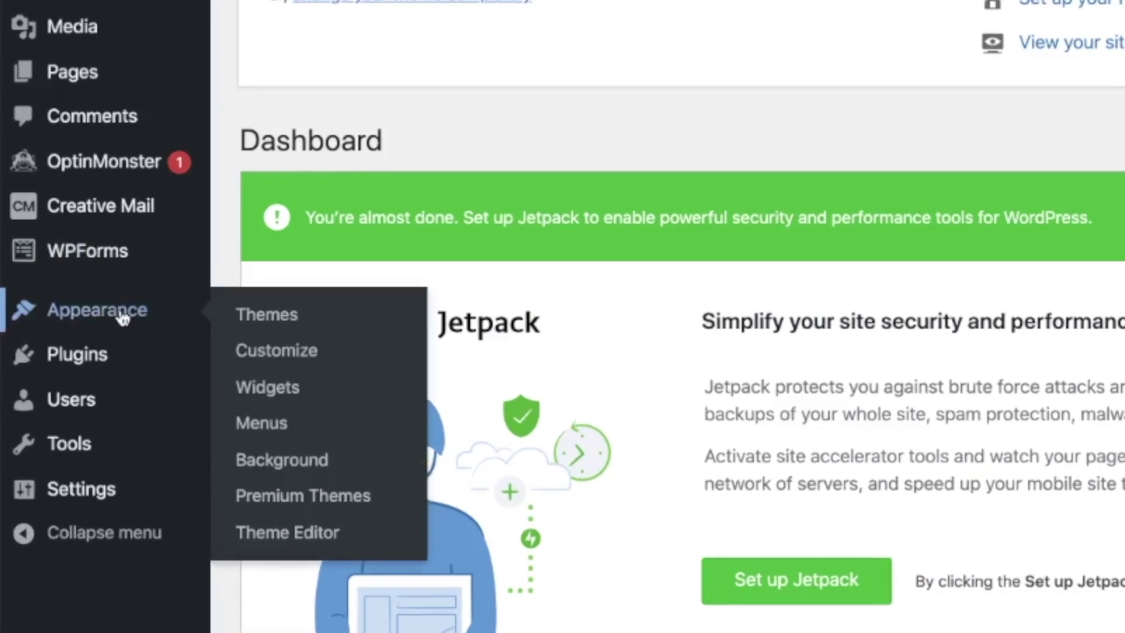
- Open Appearance > Themes in a new tab and close the HostGator and Softaculous tabs
right_click(274, 317)
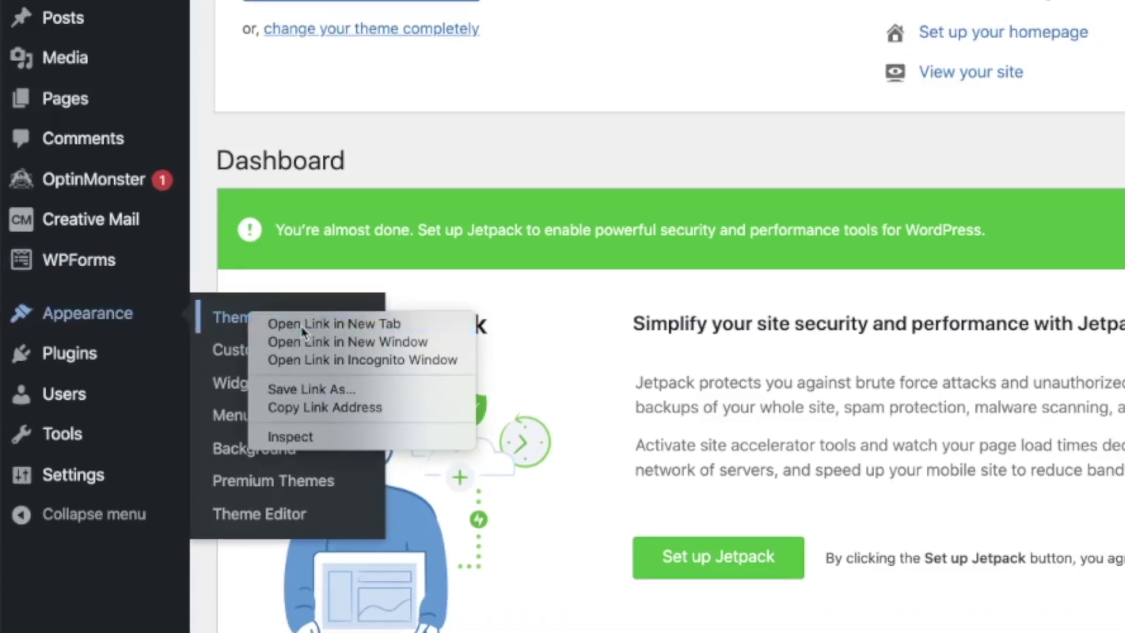
click(310, 322)
click(386, 21)
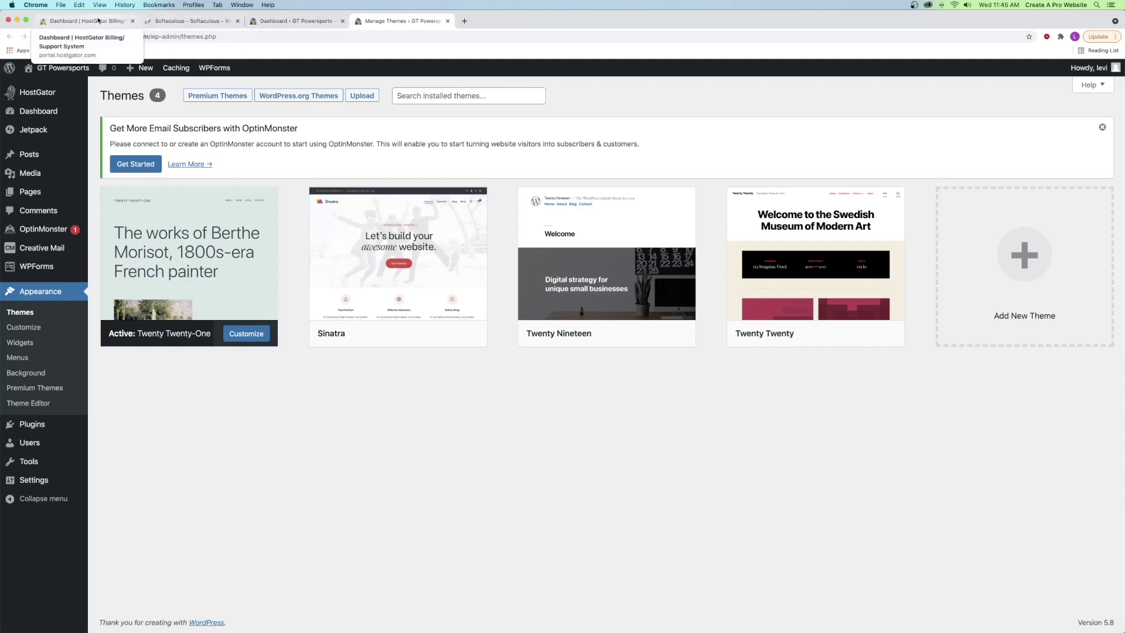
click(132, 21)
click(134, 22)
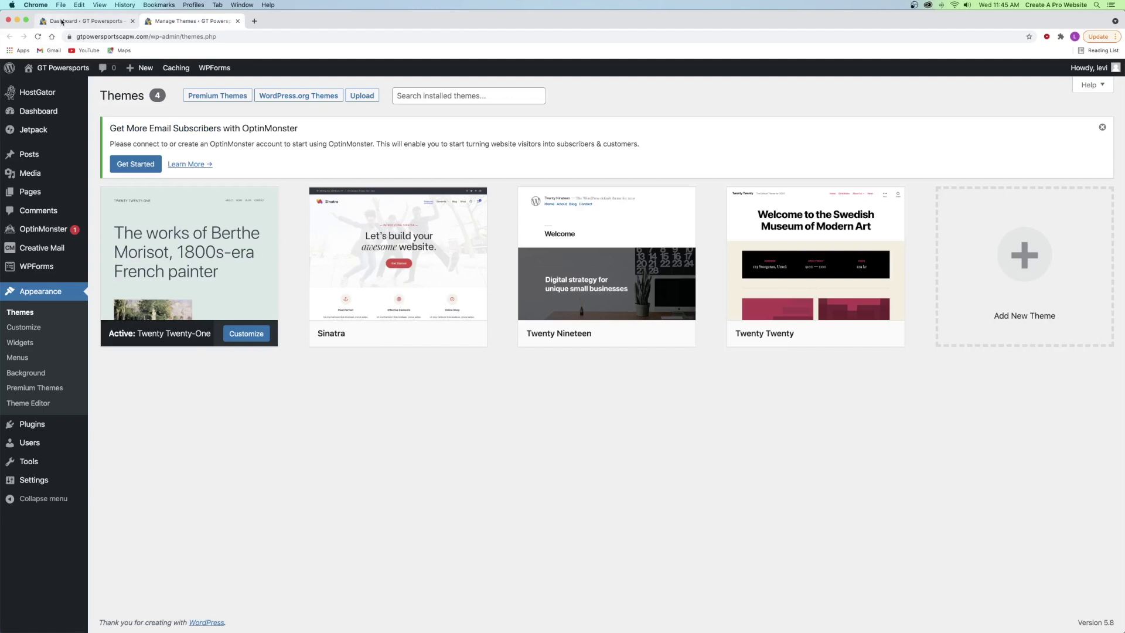
click(62, 21)
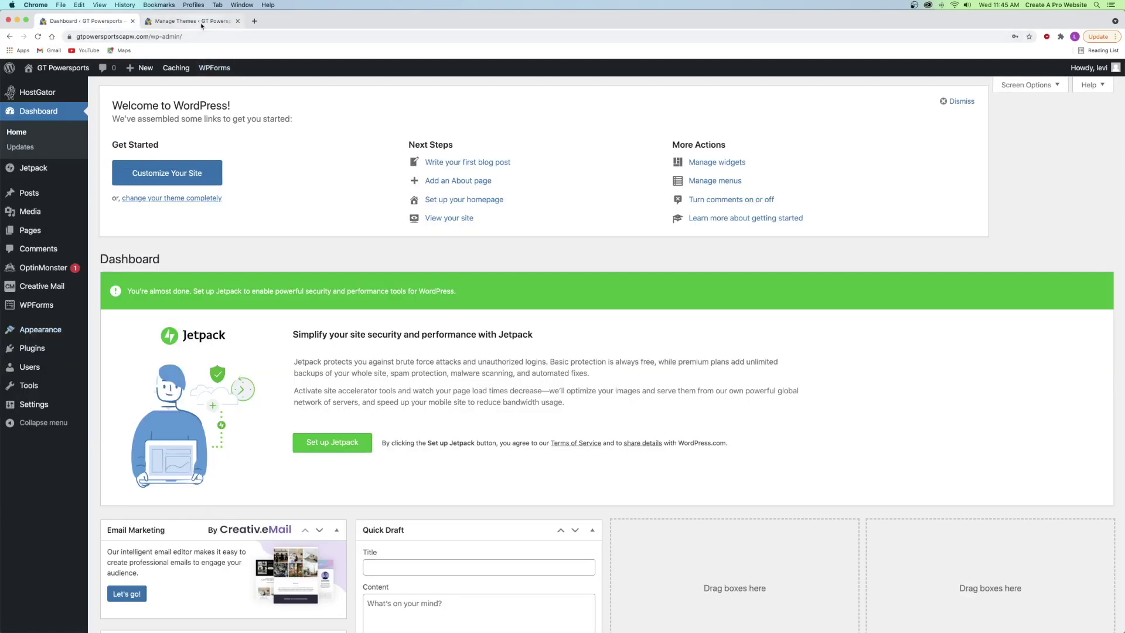
click(208, 23)
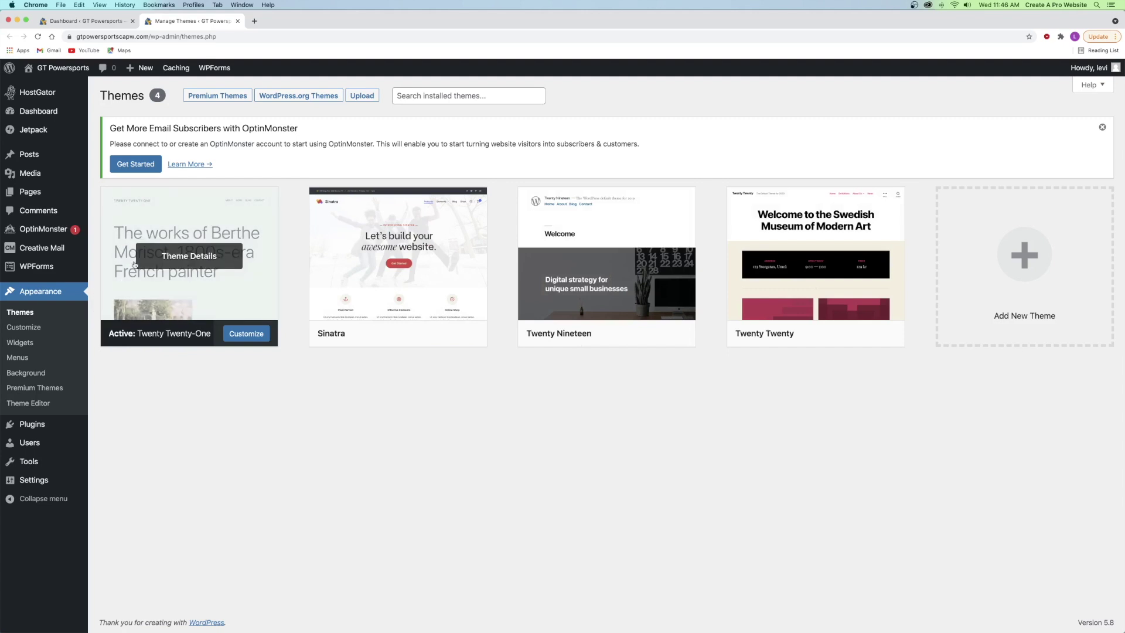
- Preview the live site in a new tab, close it, and go to Add New Themes
mouse_move(60, 70)
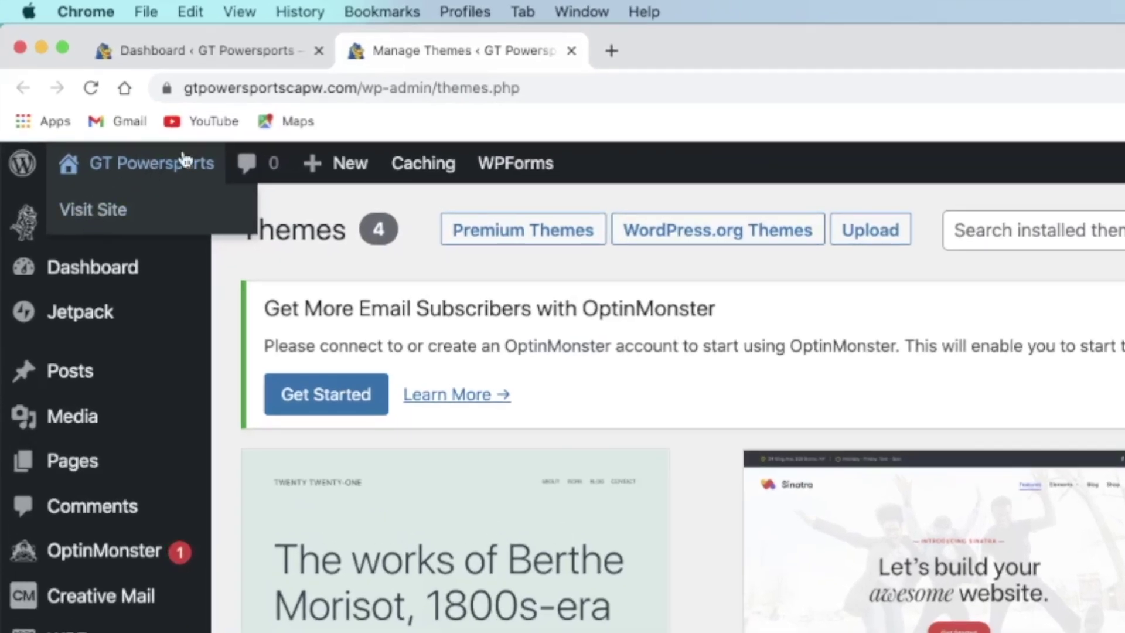
right_click(140, 186)
click(166, 187)
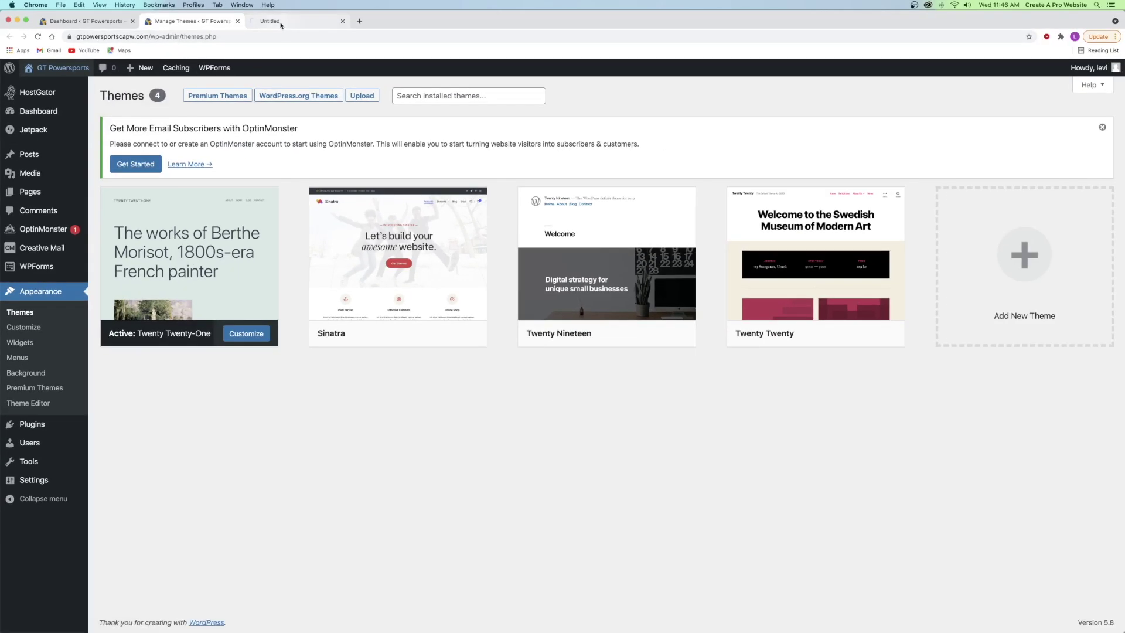
click(677, 61)
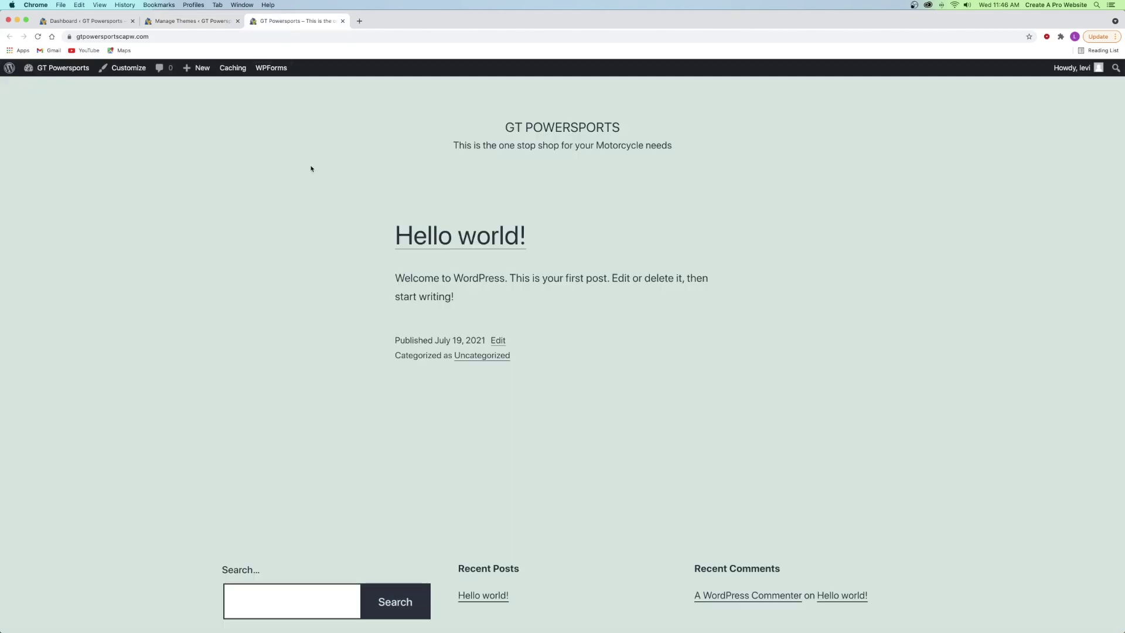
click(343, 21)
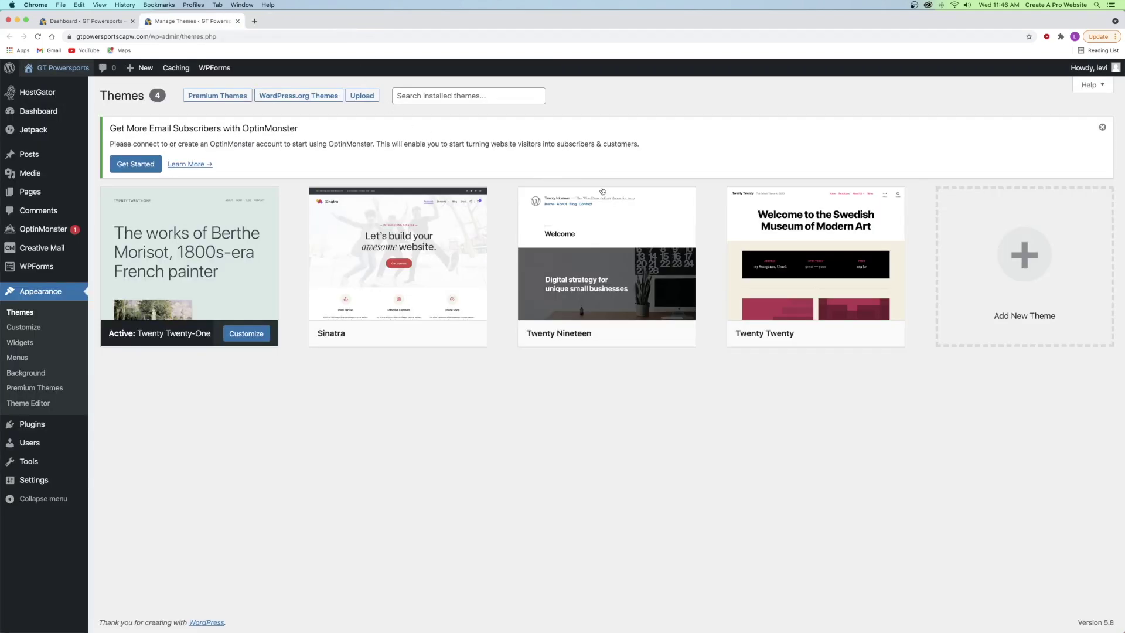
click(1020, 279)
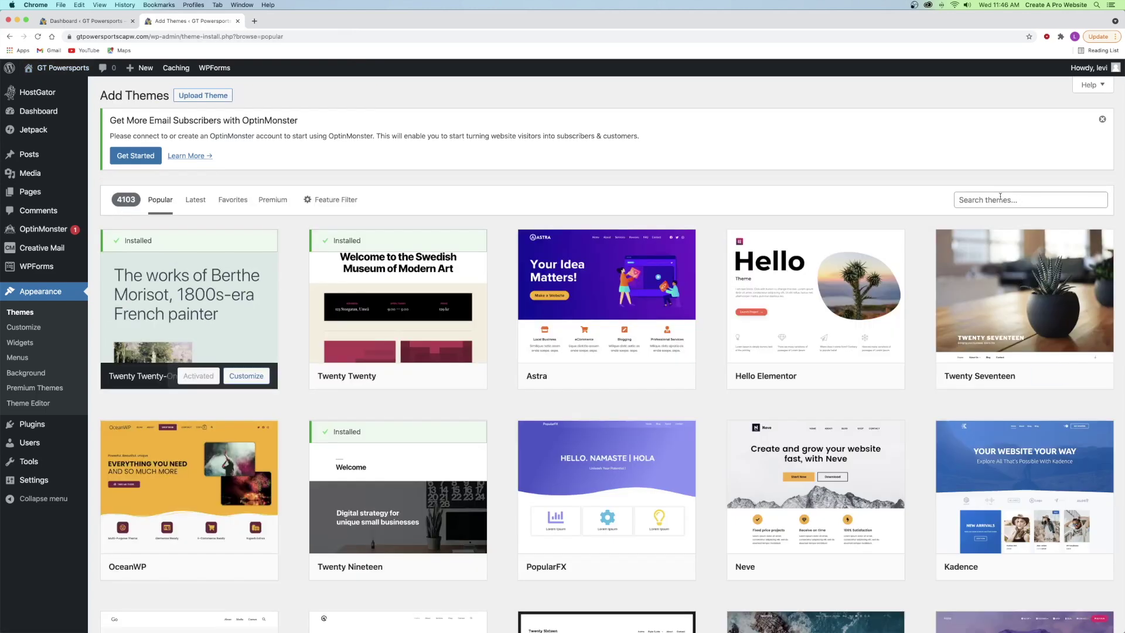
- Search the theme directory for 'astra', then install and activate the Astra theme
click(1000, 198)
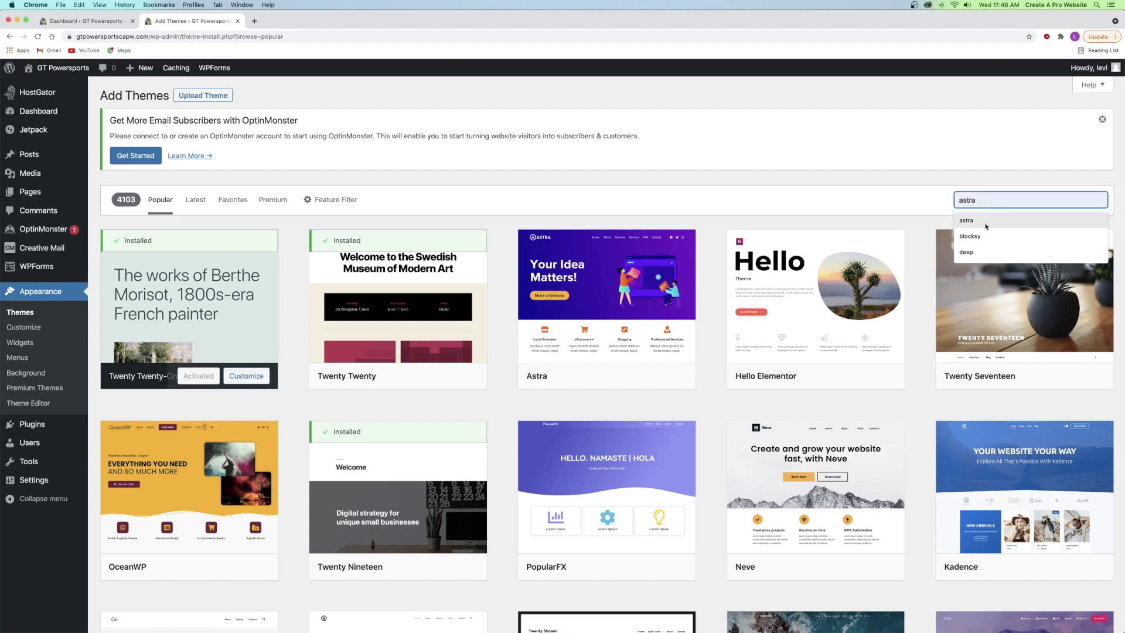
click(993, 222)
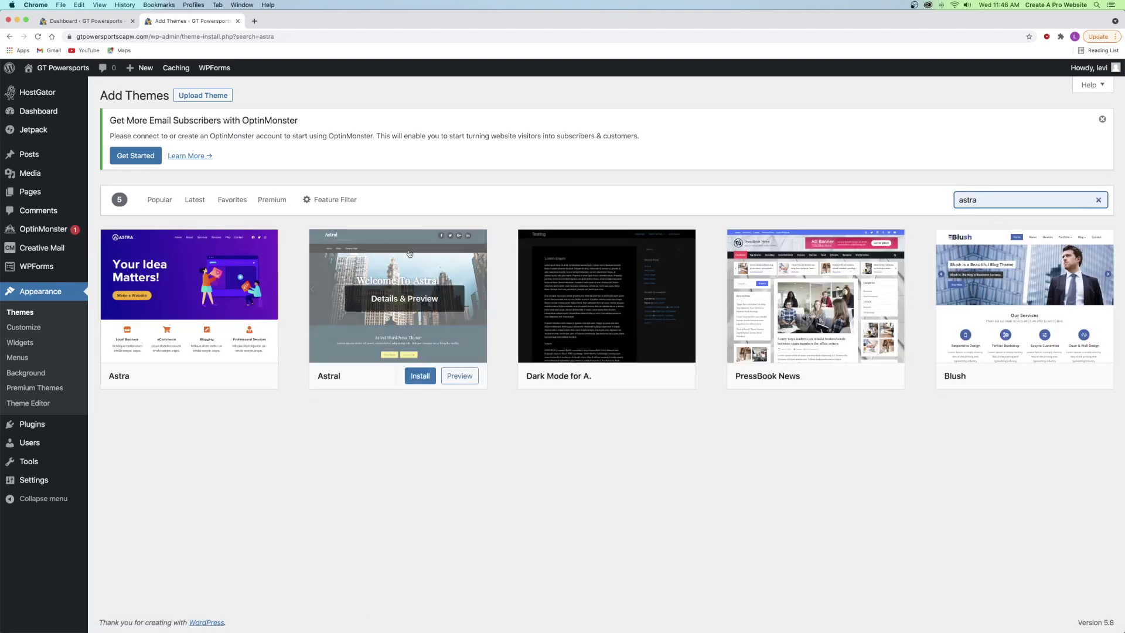
mouse_move(209, 315)
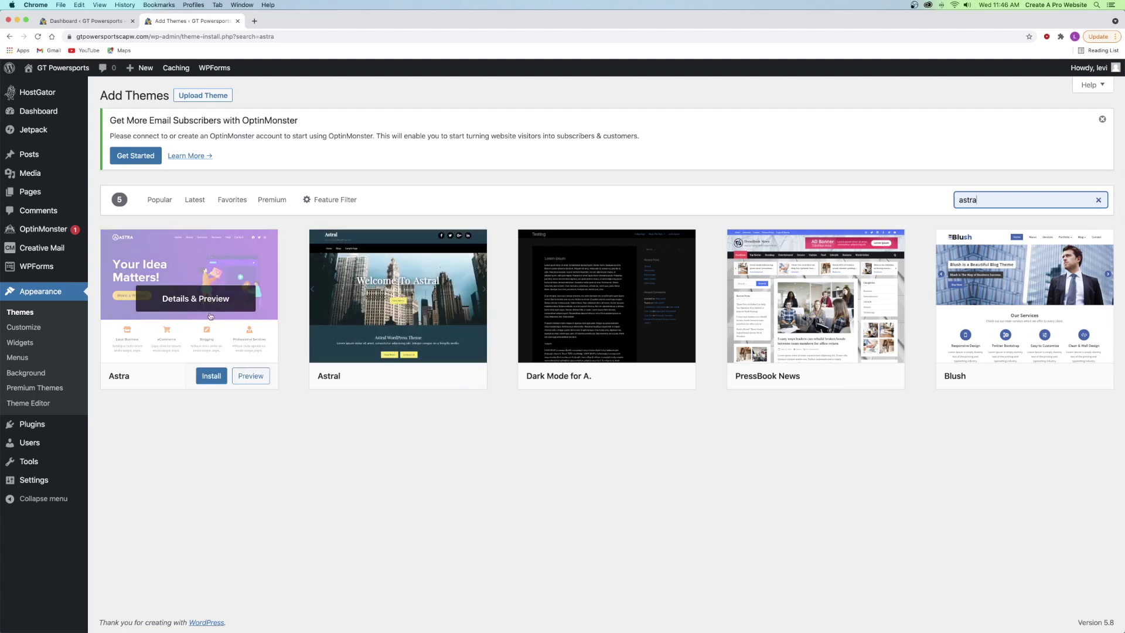
click(206, 377)
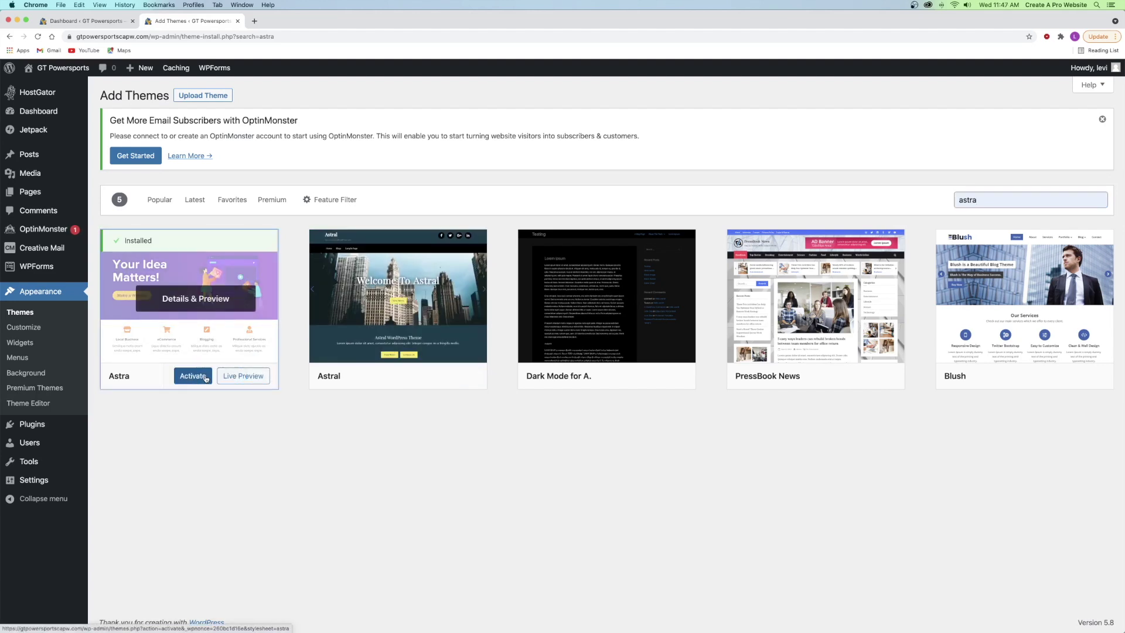
click(206, 377)
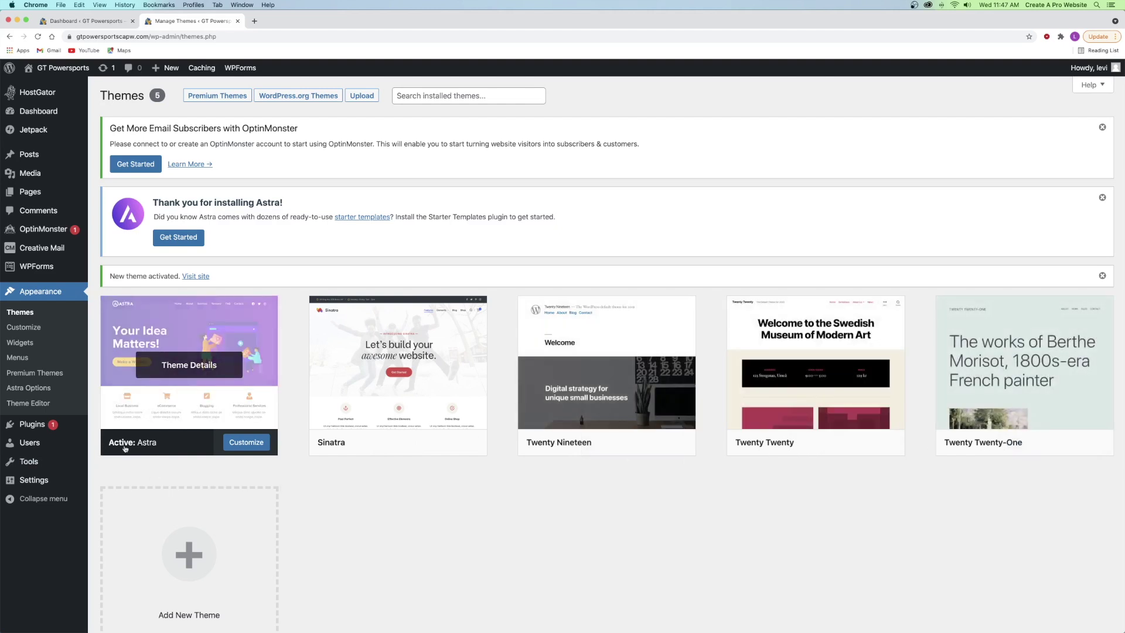
- Preview the live site with Astra in a new tab, then close that tab
right_click(63, 70)
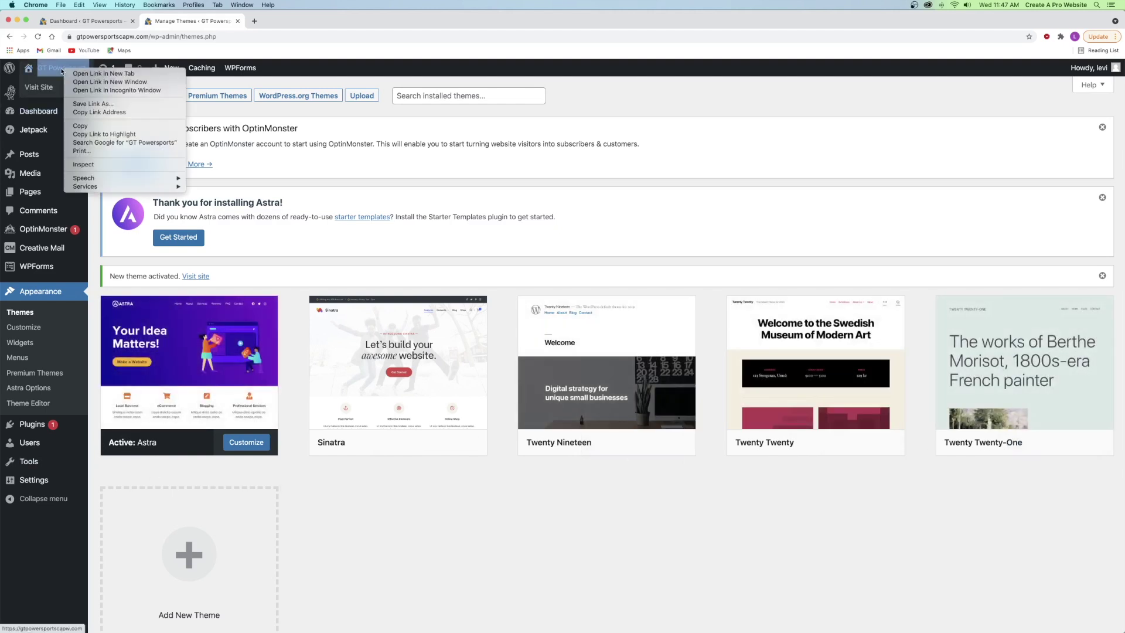
click(122, 72)
click(277, 22)
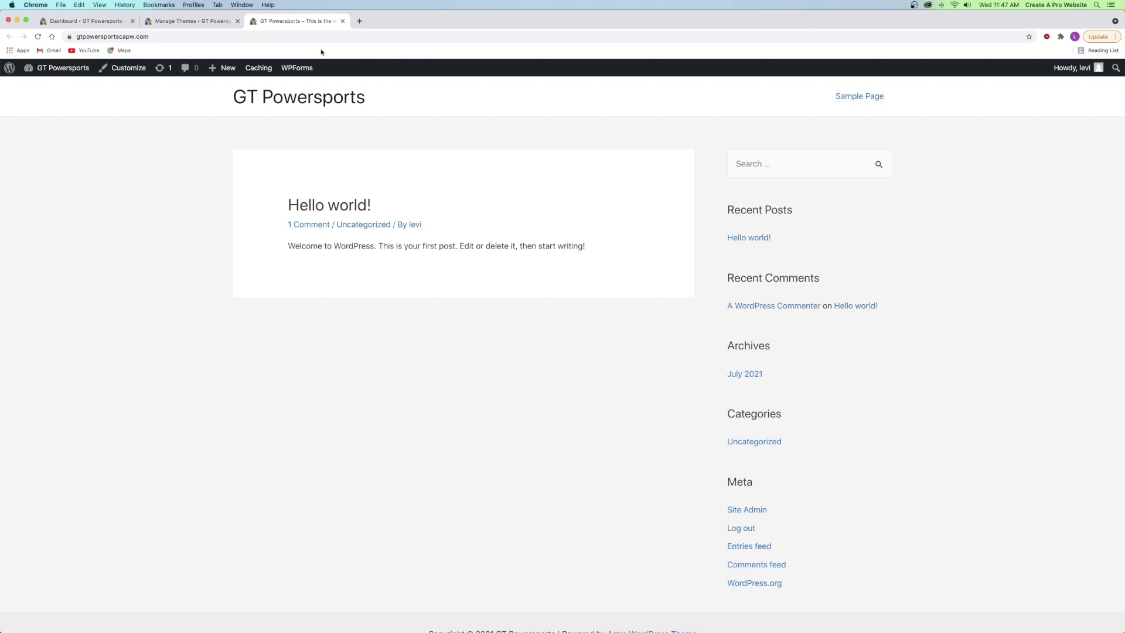
click(342, 21)
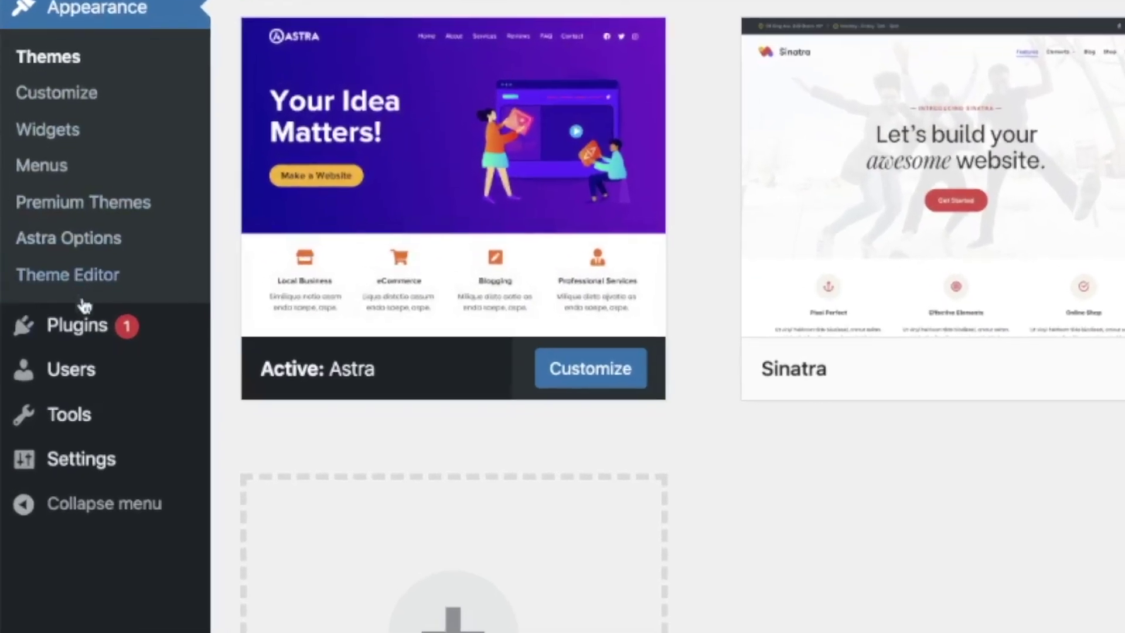
mouse_move(47, 408)
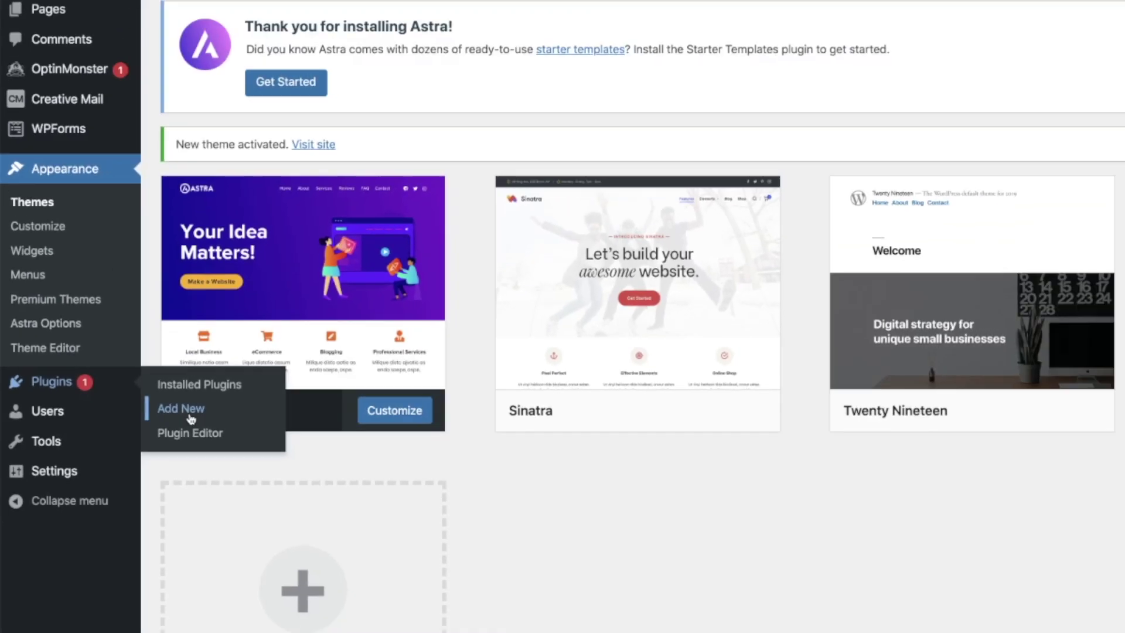
- Search plugins for 'elementor', then install and activate Elementor Website Builder
click(286, 381)
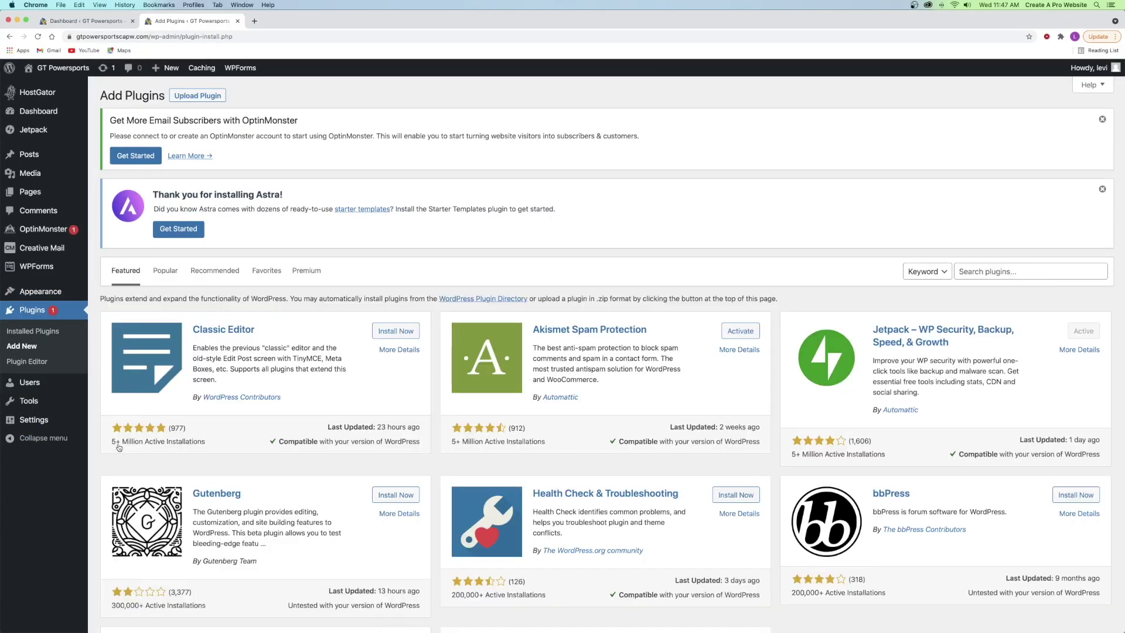
click(1002, 273)
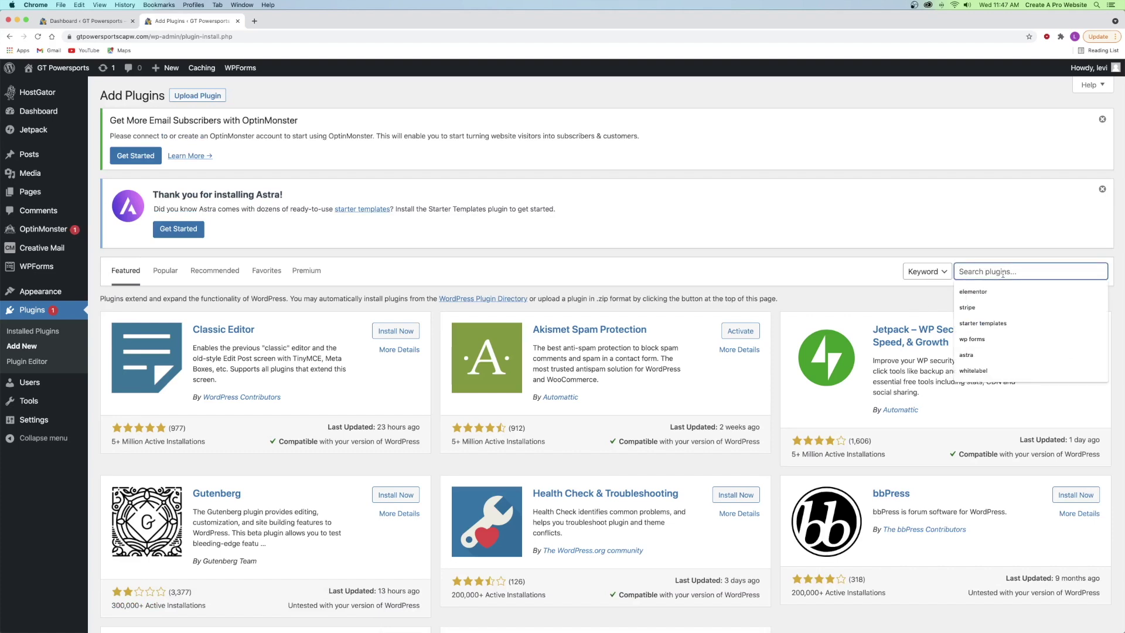
click(988, 291)
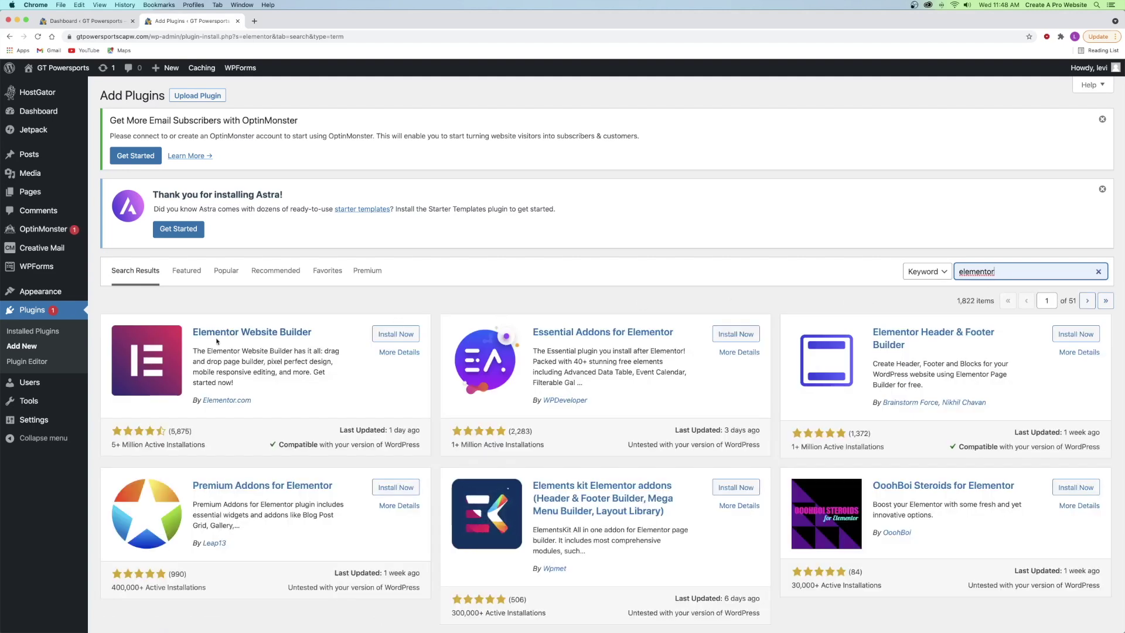
click(403, 333)
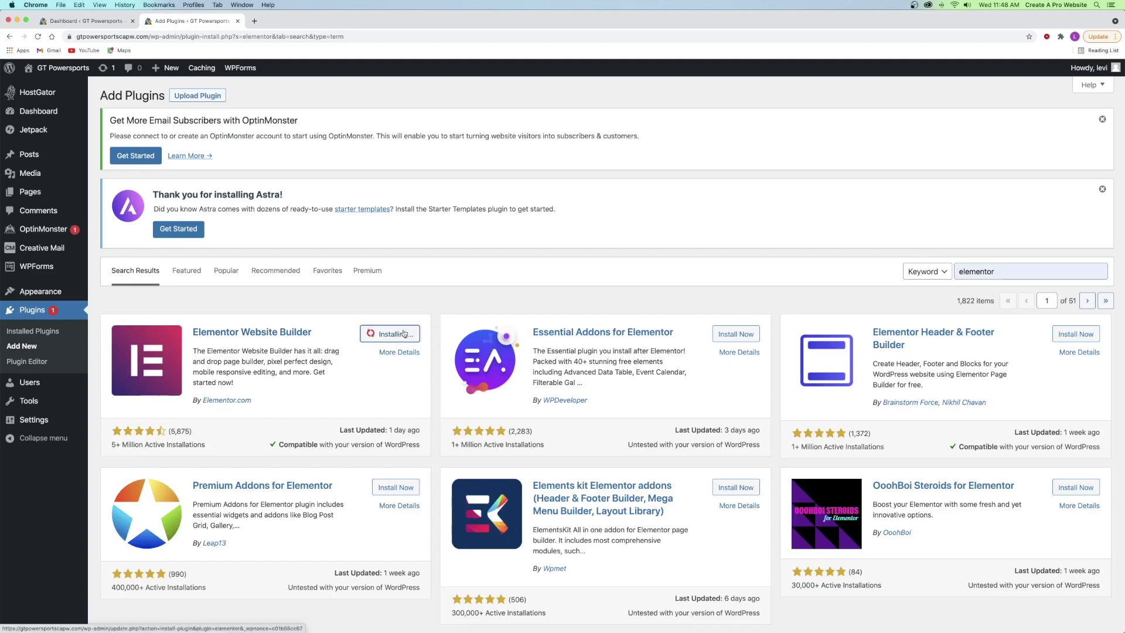
click(403, 333)
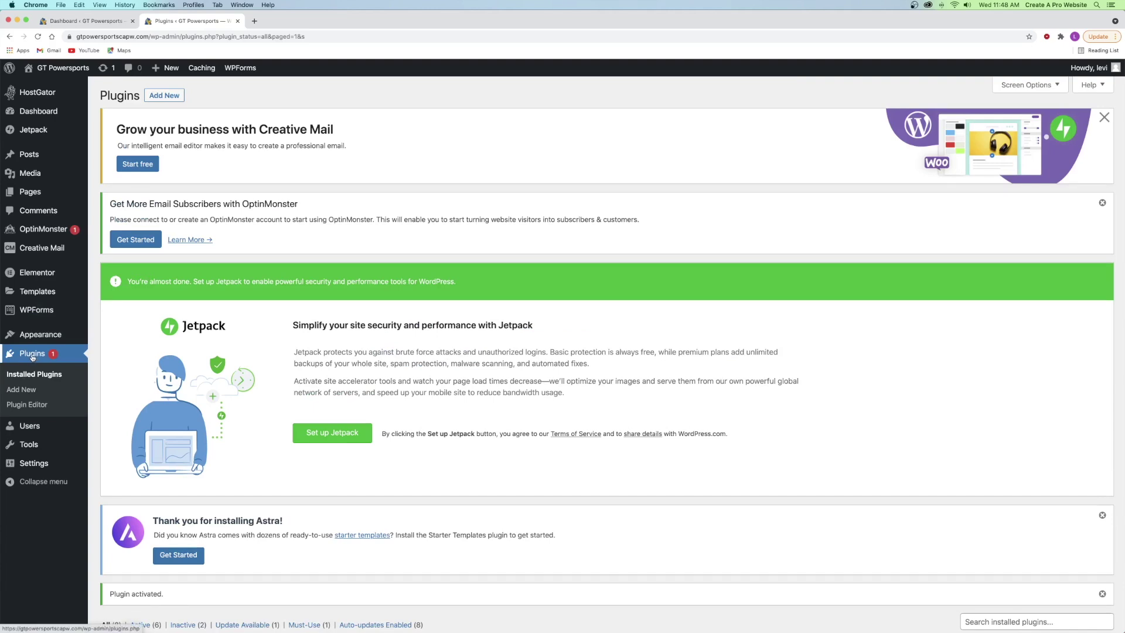
click(21, 390)
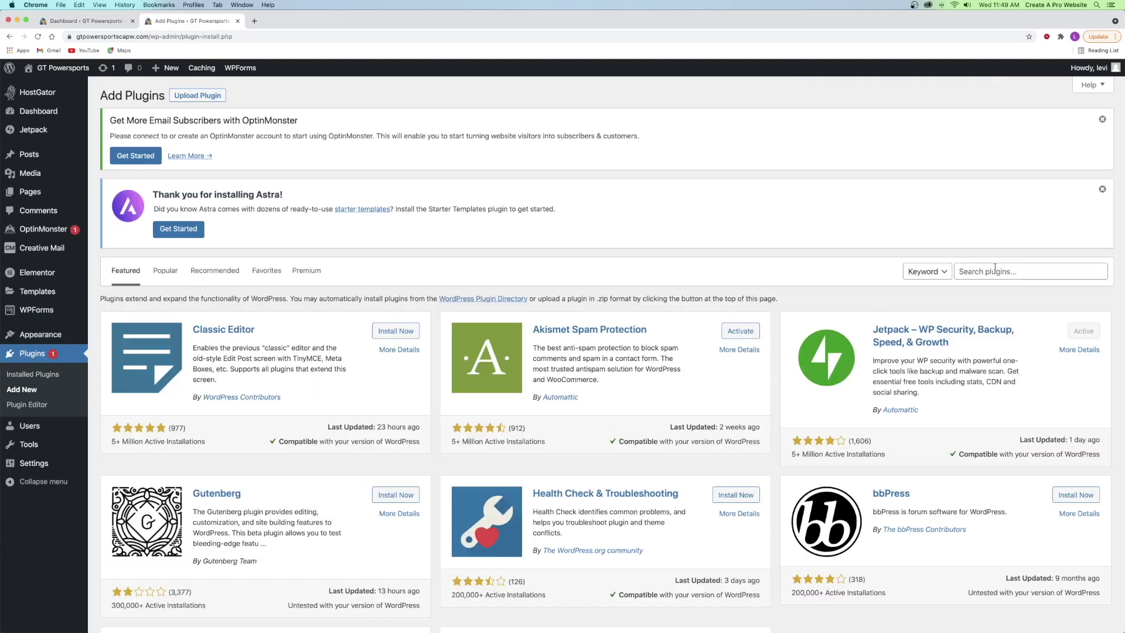
- Search plugins for 'starter templates', then install and activate Starter Templates
click(995, 268)
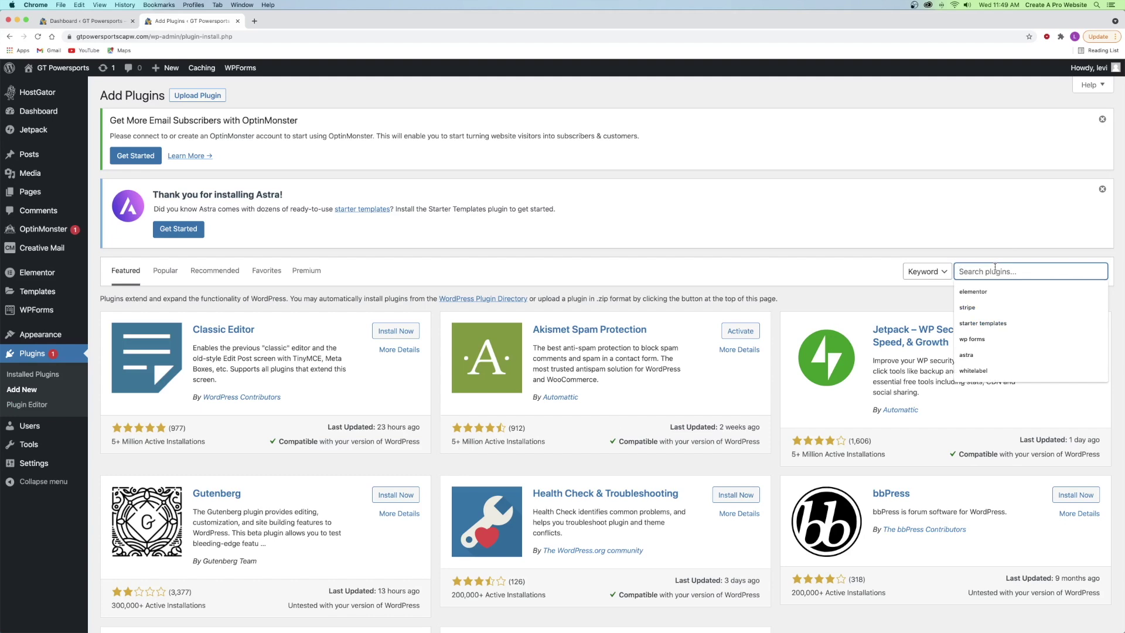
text(starter templates)
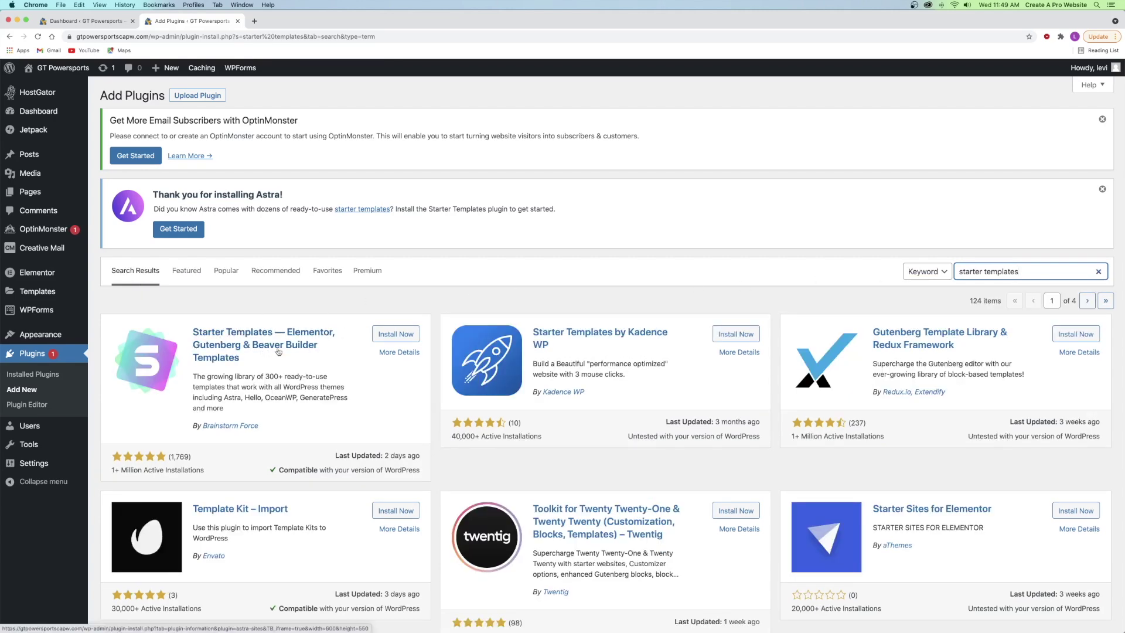
click(227, 398)
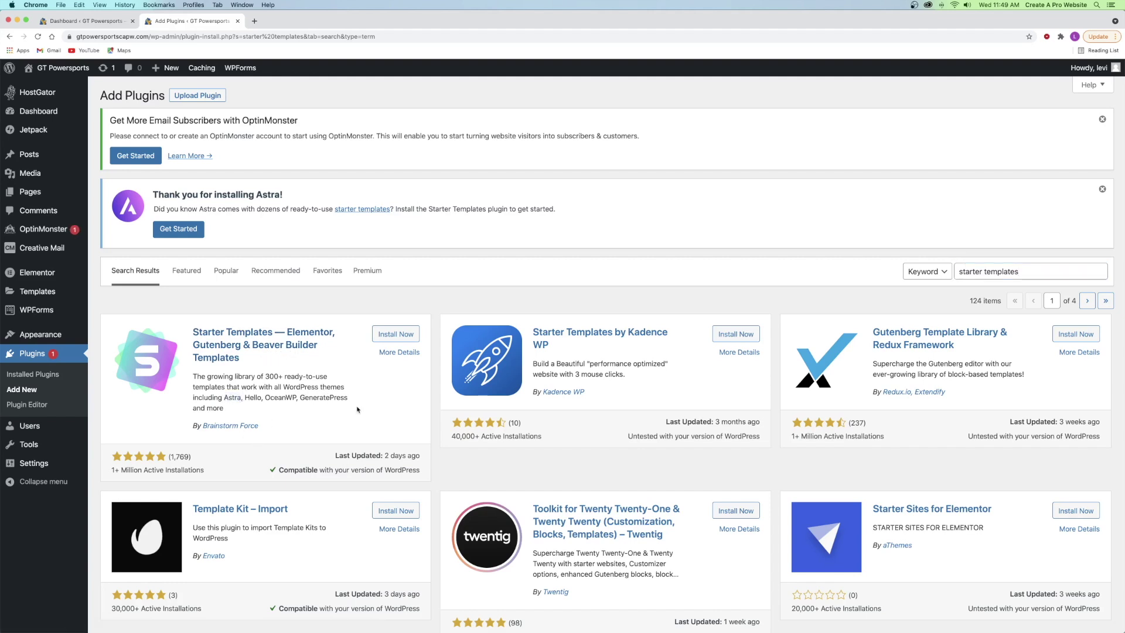
click(394, 338)
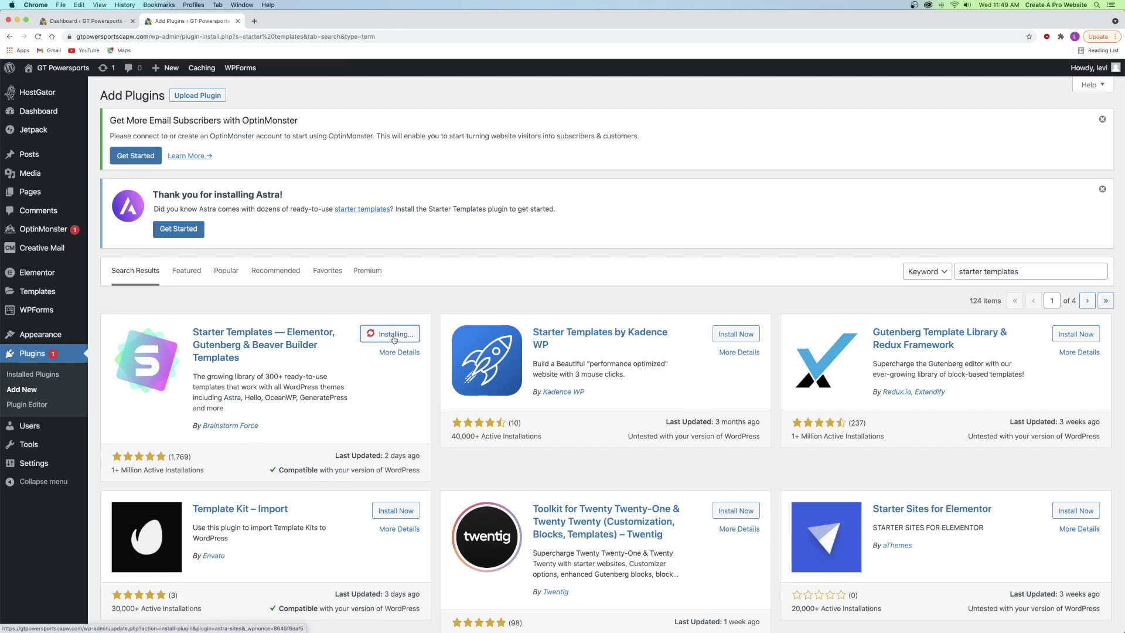
click(394, 339)
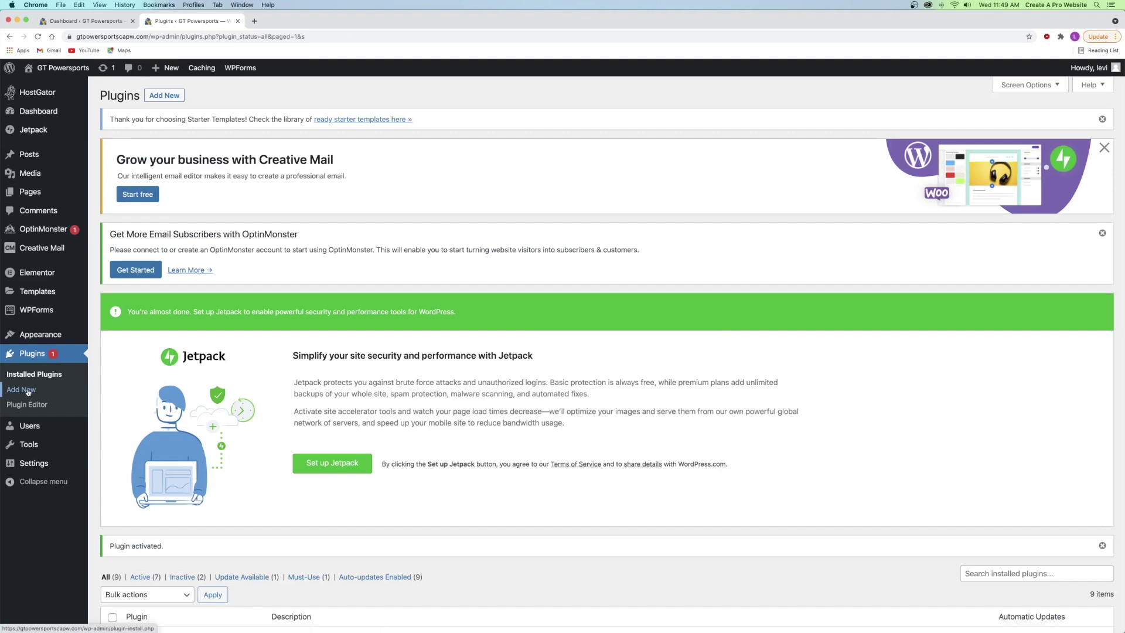
click(28, 391)
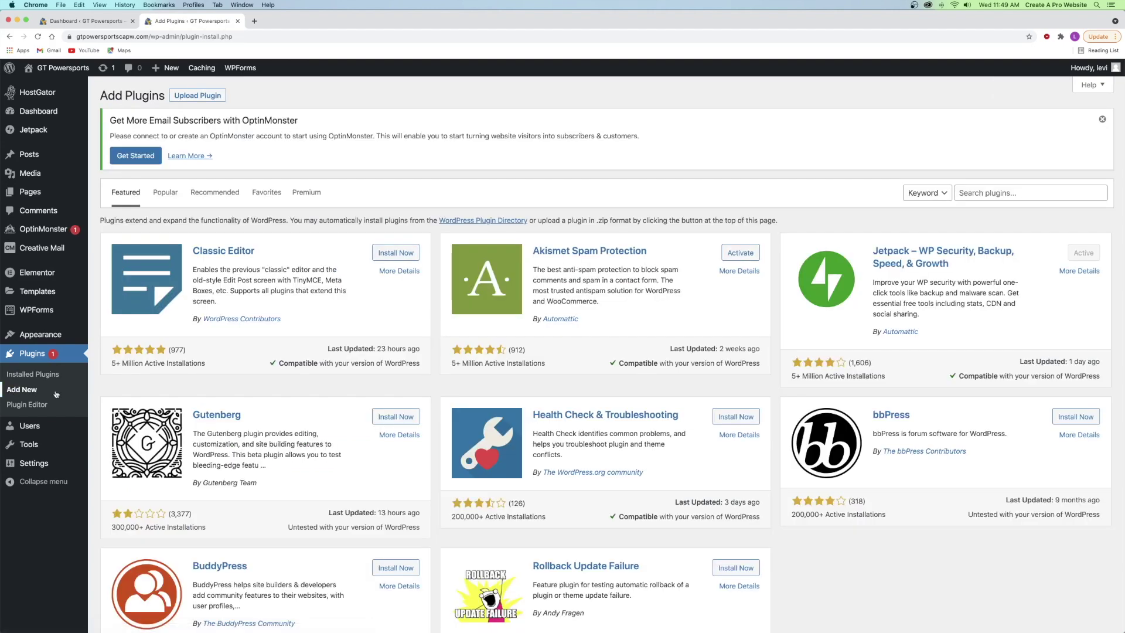
- Search plugins for 'woocommerce', then install and activate WooCommerce
click(1022, 193)
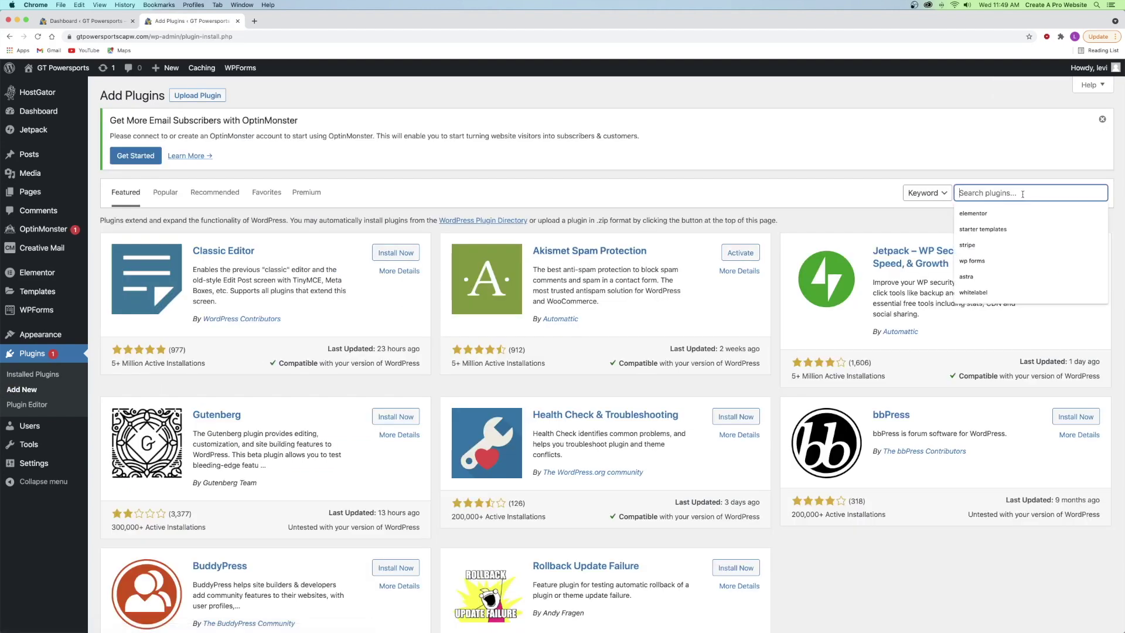
text(woocommerce)
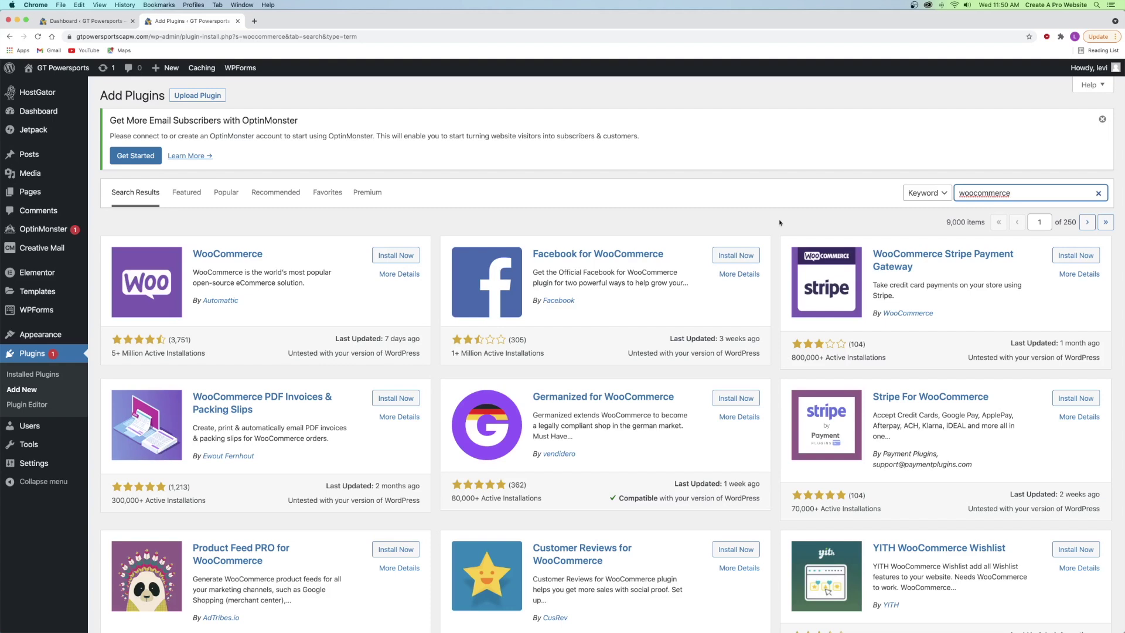
click(391, 256)
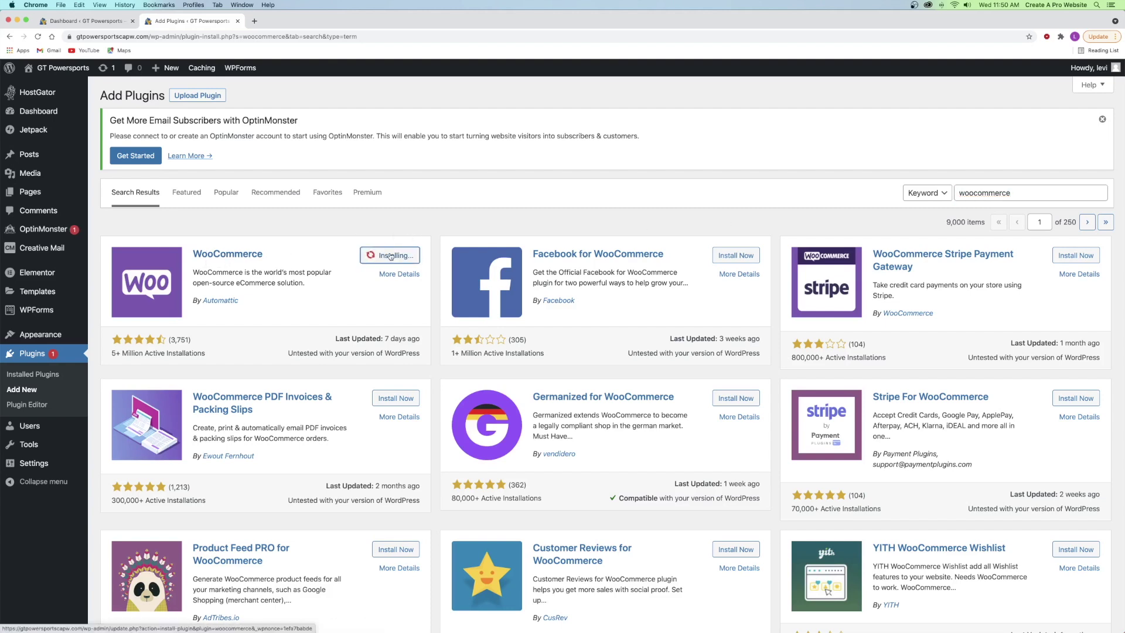
click(390, 256)
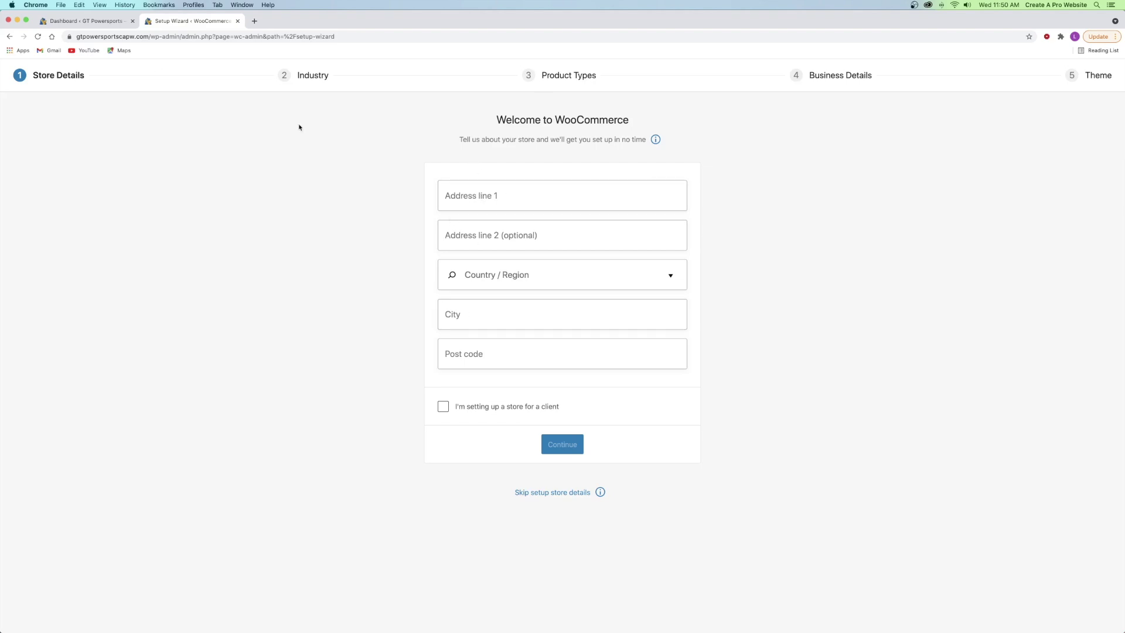
- Skip the WooCommerce store details, decline usage tracking, and dismiss the welcome tour
drag(305, 77, 319, 78)
drag(549, 74, 570, 77)
click(867, 77)
click(550, 492)
click(615, 370)
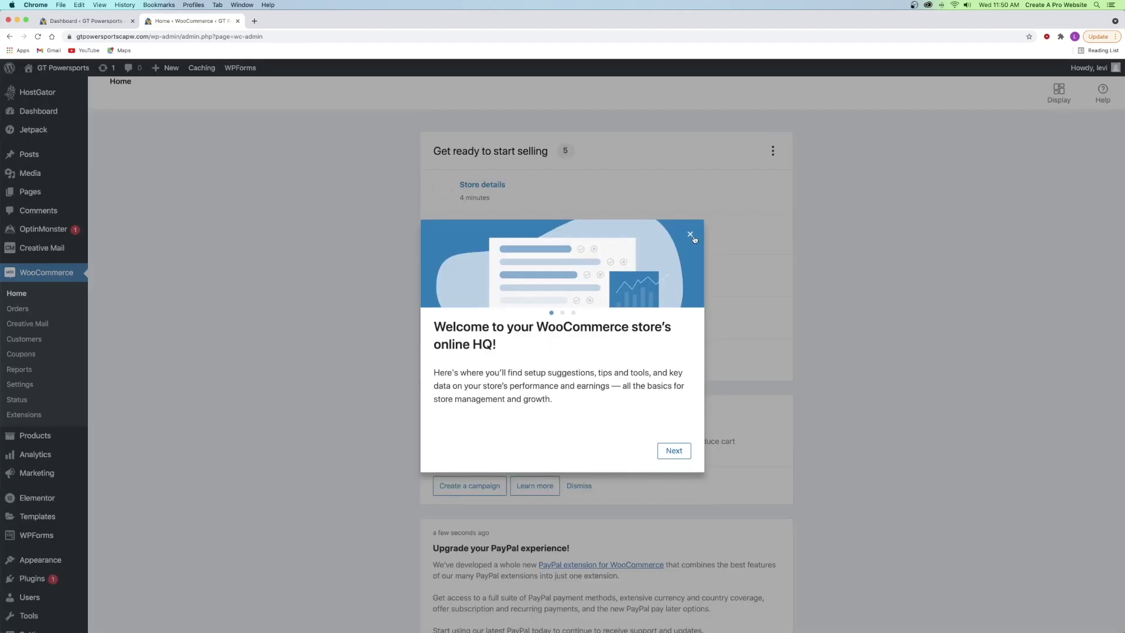
click(690, 235)
- Search plugins for 'stripe', then install and activate WooCommerce Stripe Payment Gateway
mouse_move(45, 587)
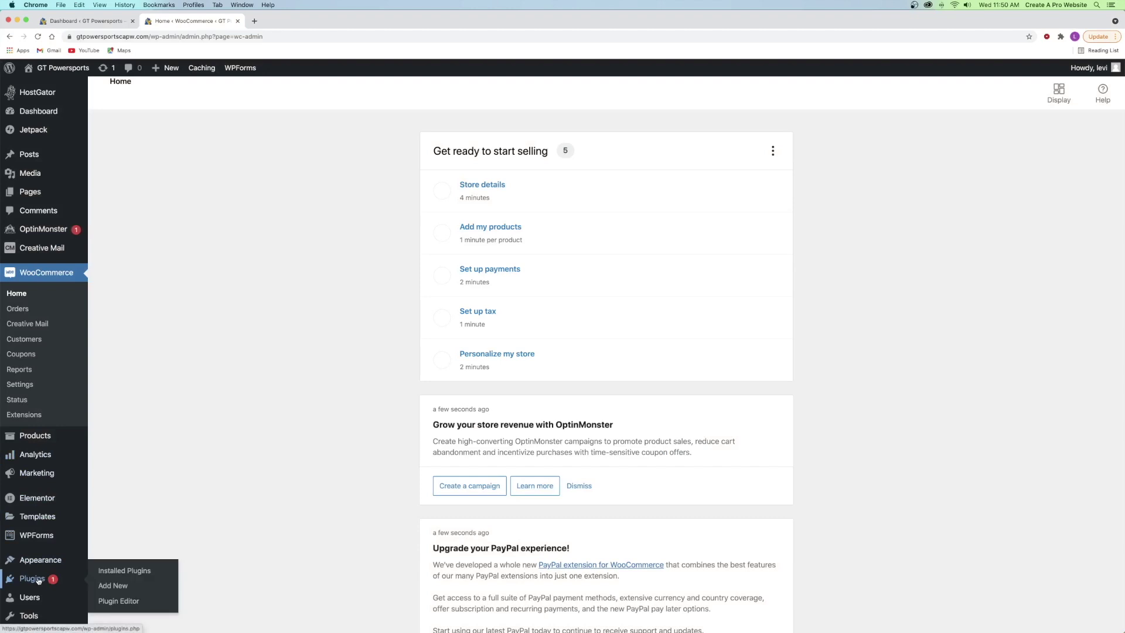
click(115, 587)
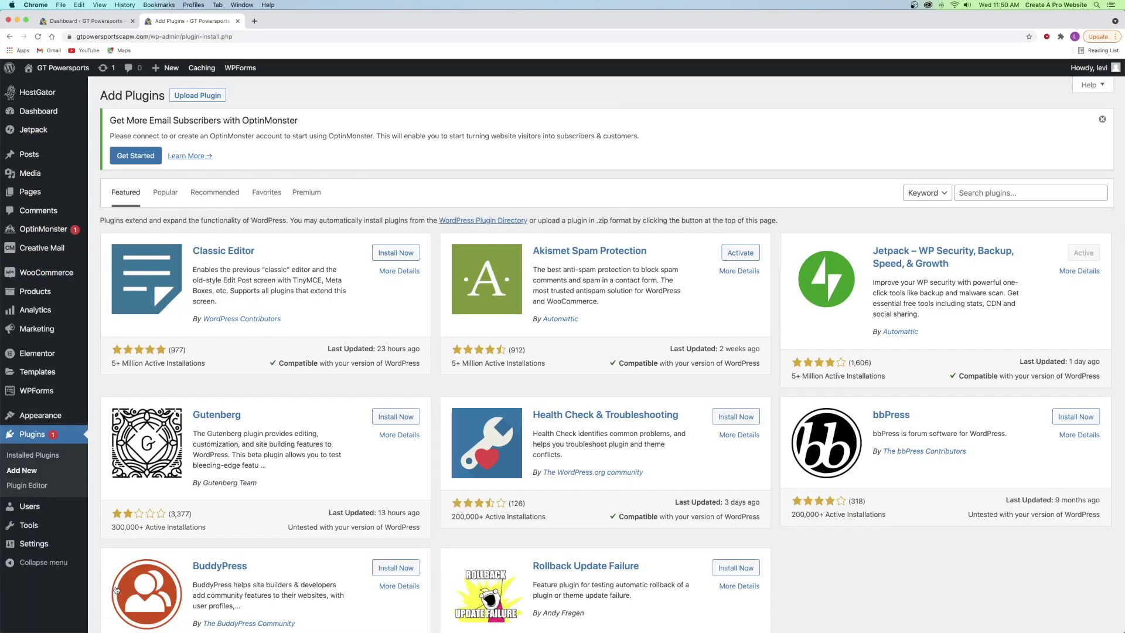
click(994, 192)
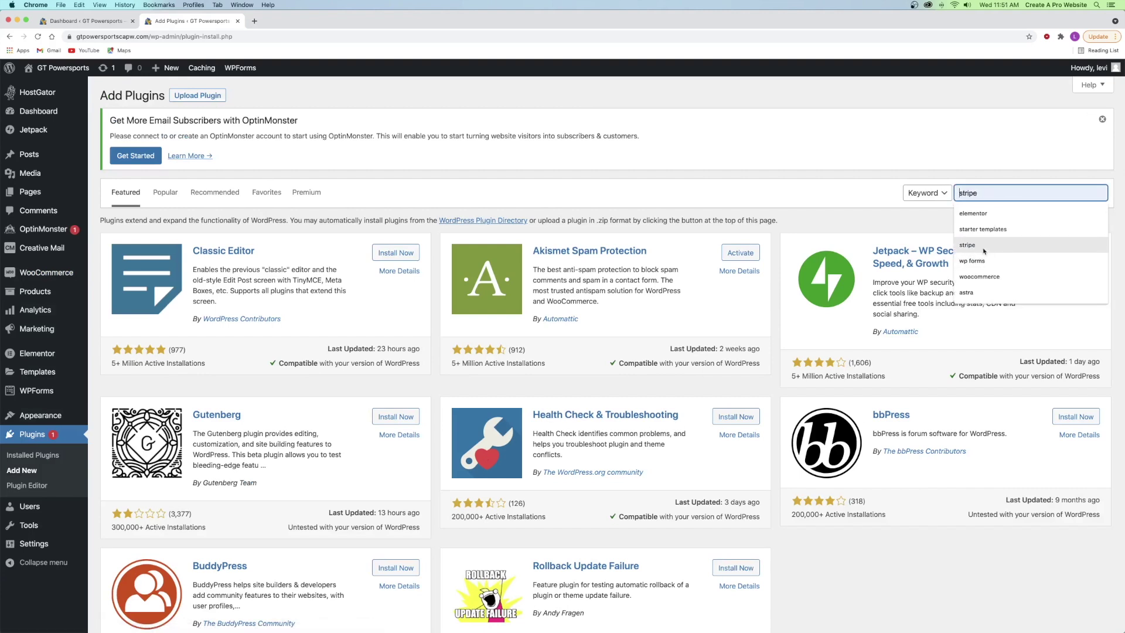
click(1017, 245)
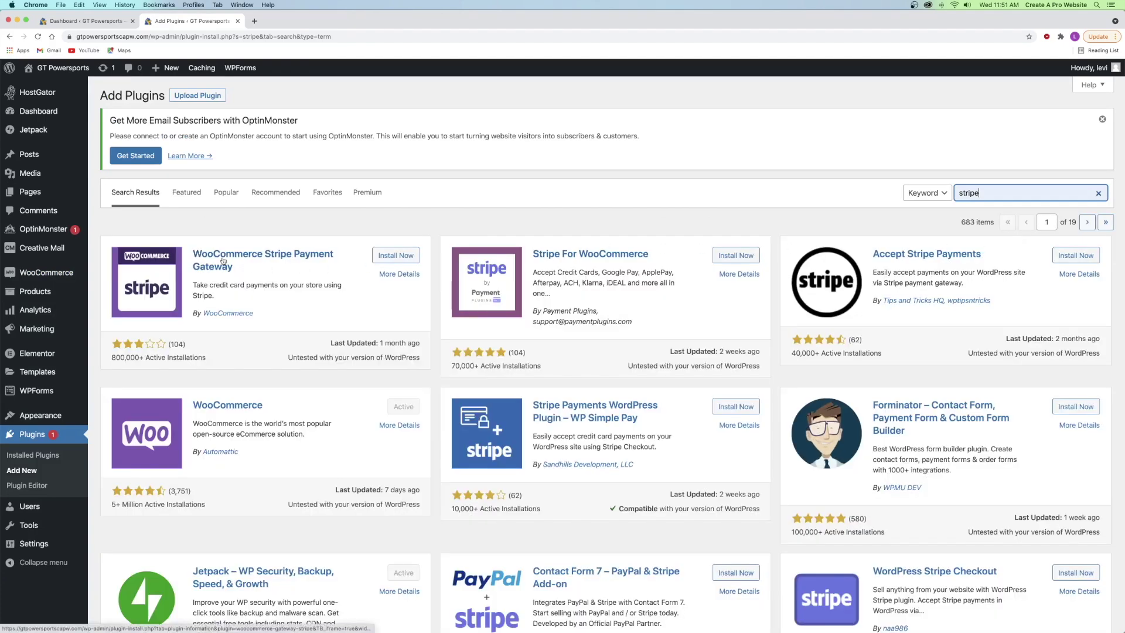
click(406, 256)
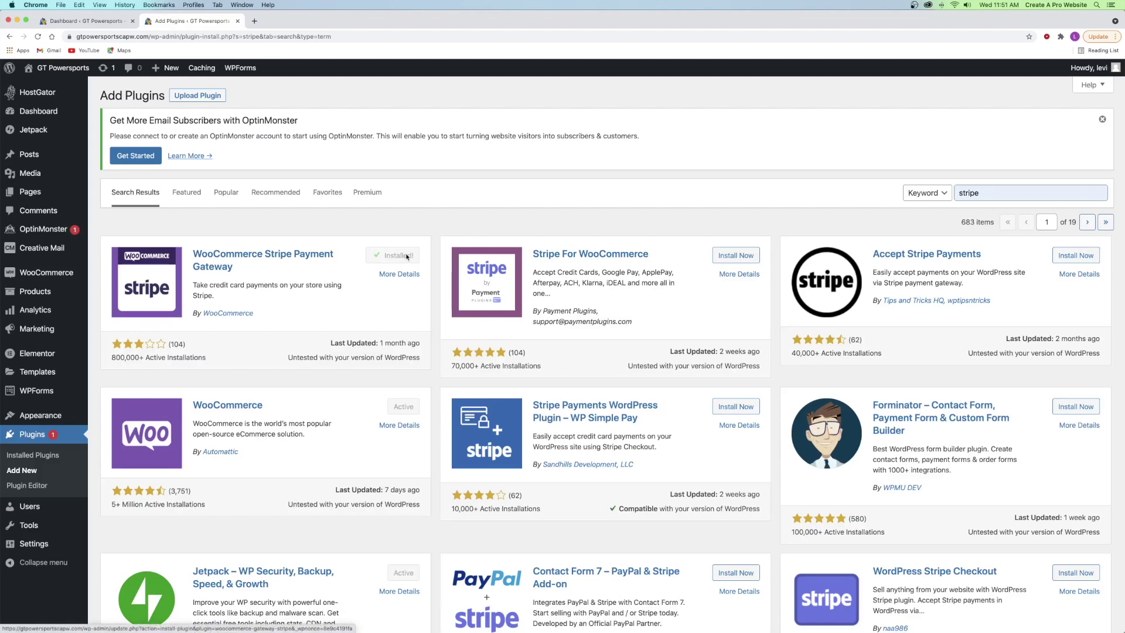
click(407, 256)
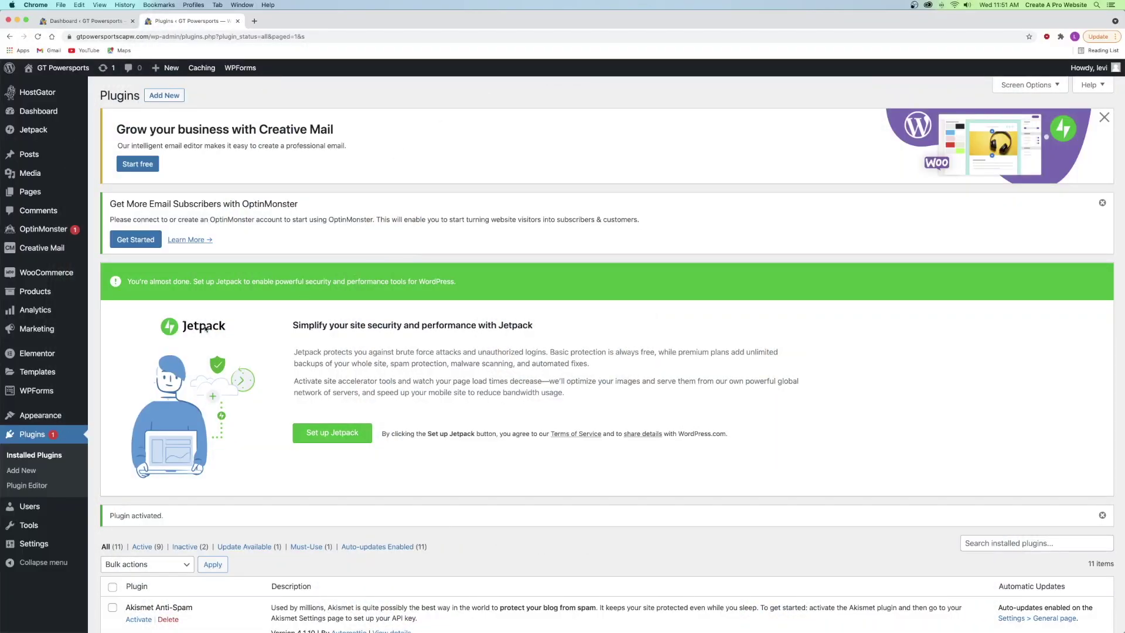
mouse_move(42, 413)
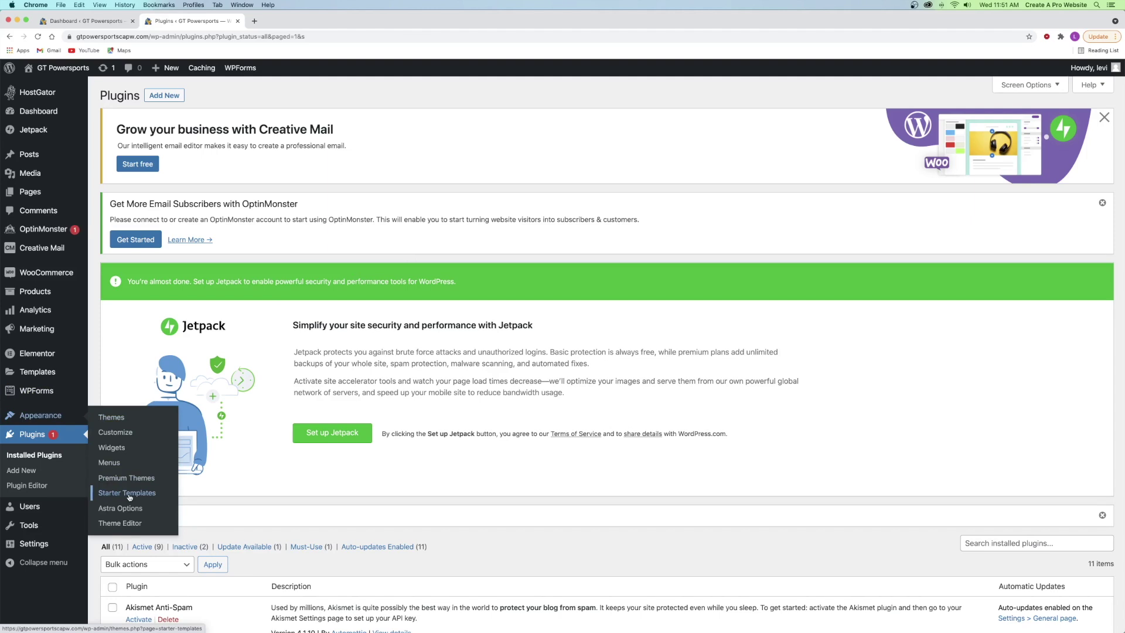
click(130, 497)
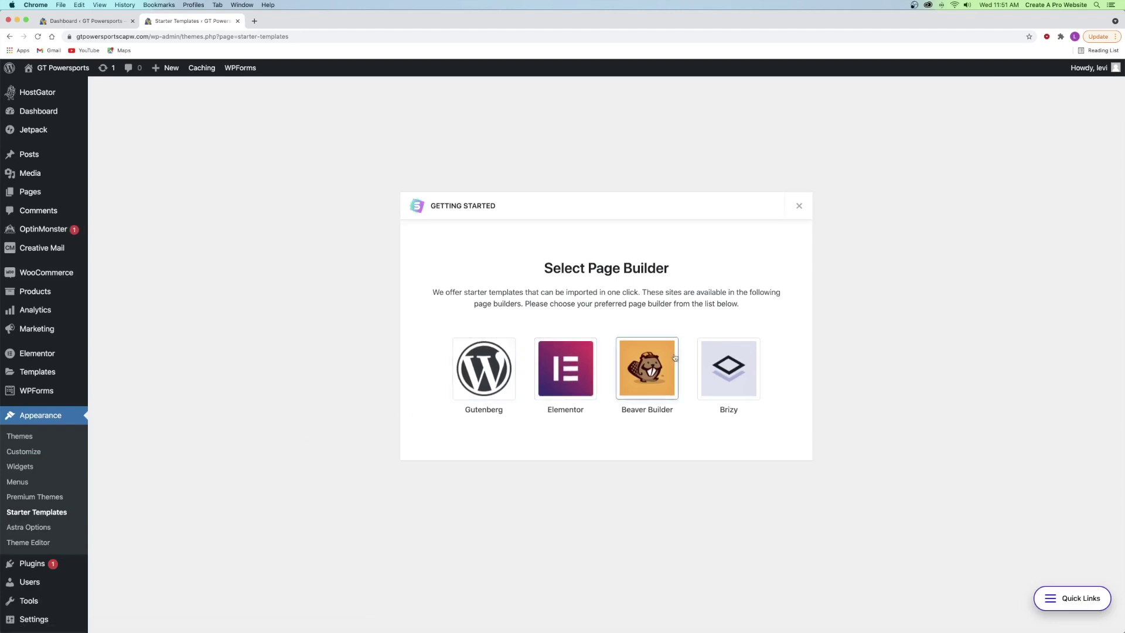
click(566, 368)
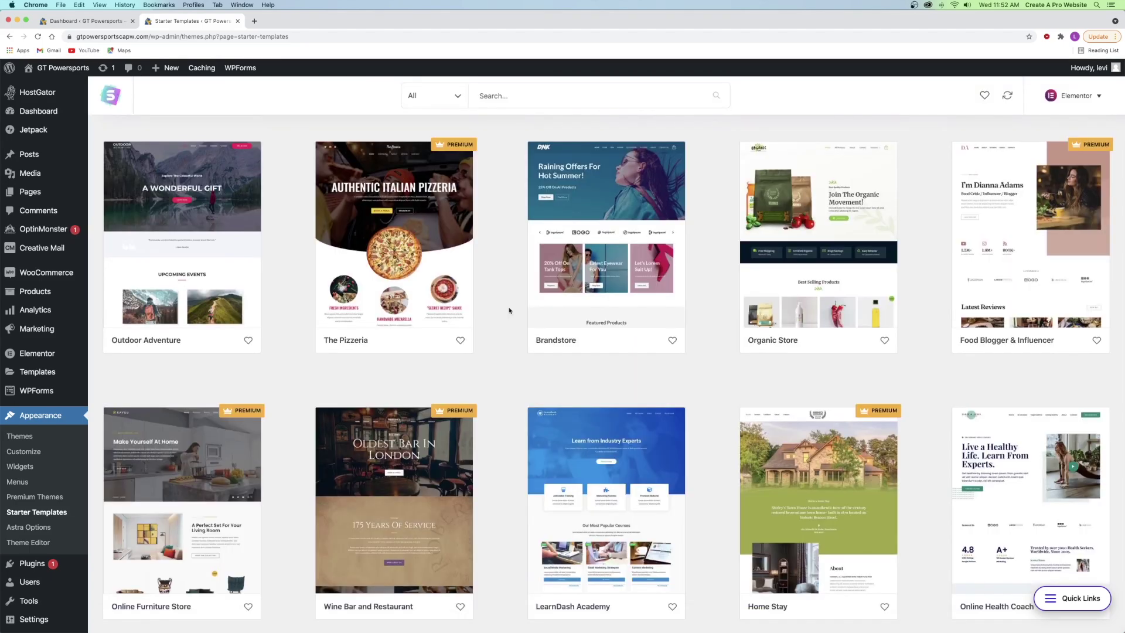
scroll(508, 311, down, 10)
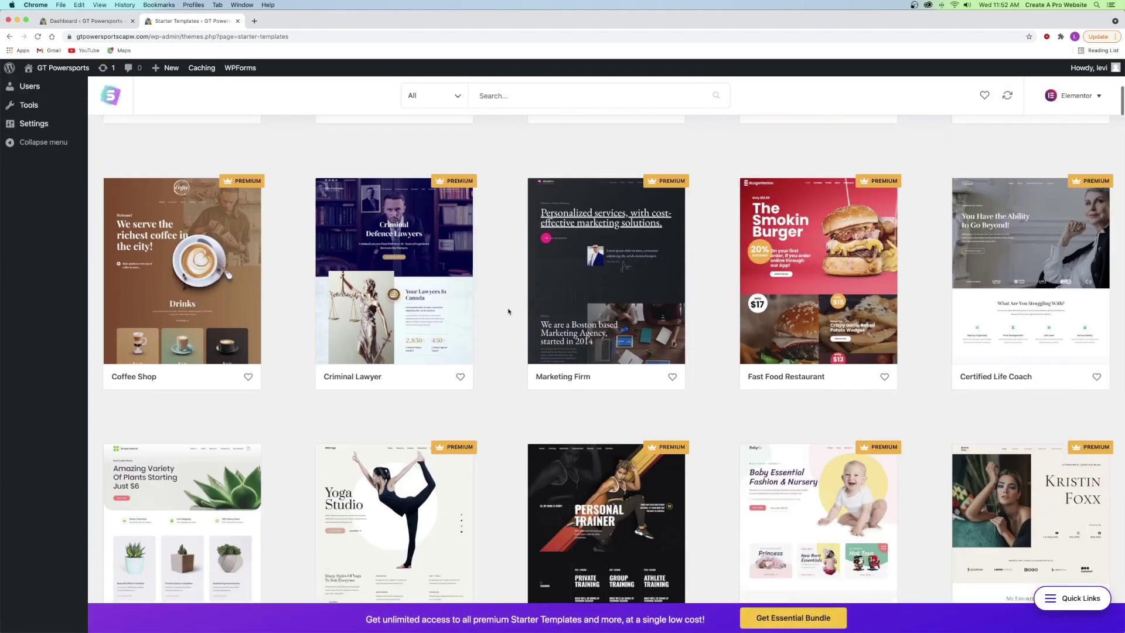
scroll(508, 311, down, 12)
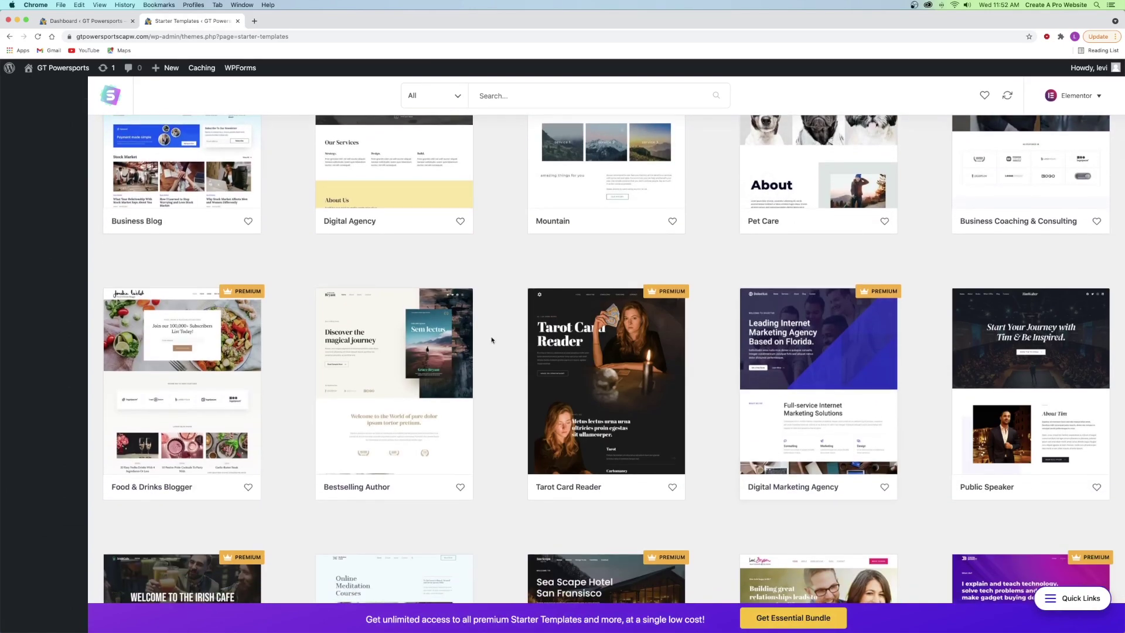
scroll(487, 340, down, 2)
scroll(487, 339, up, 20)
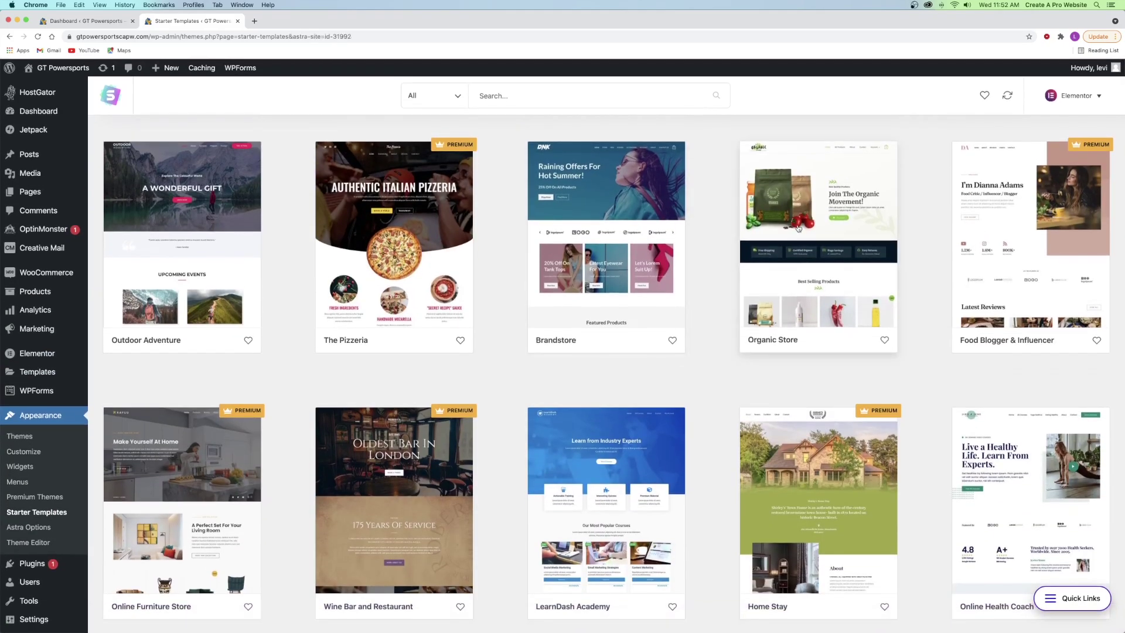
click(798, 227)
scroll(468, 293, down, 10)
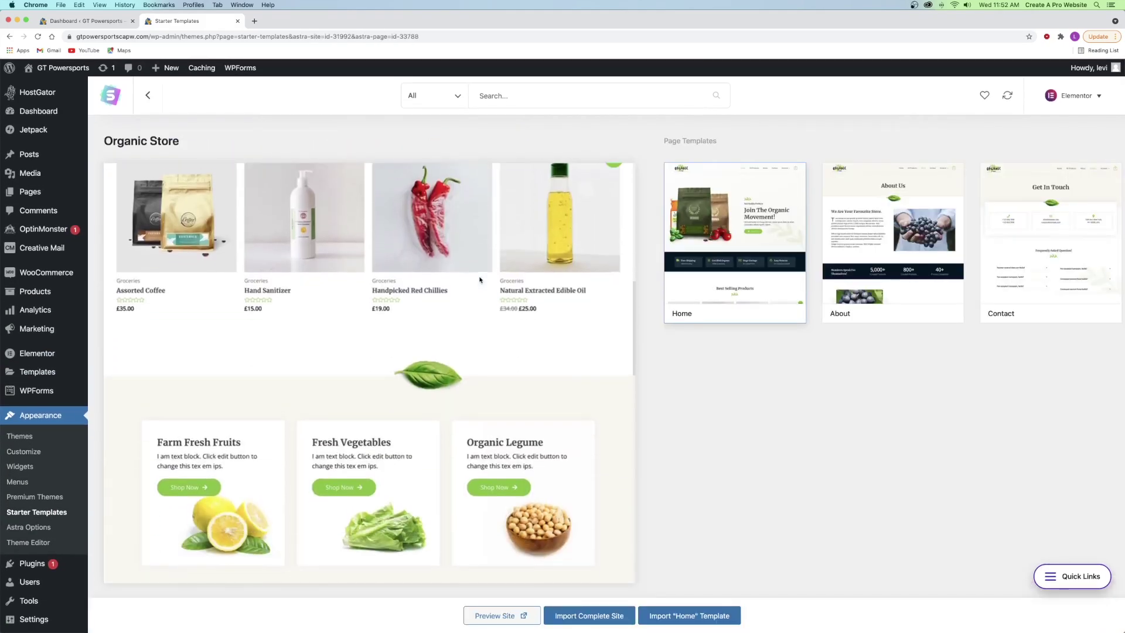
scroll(465, 275, down, 15)
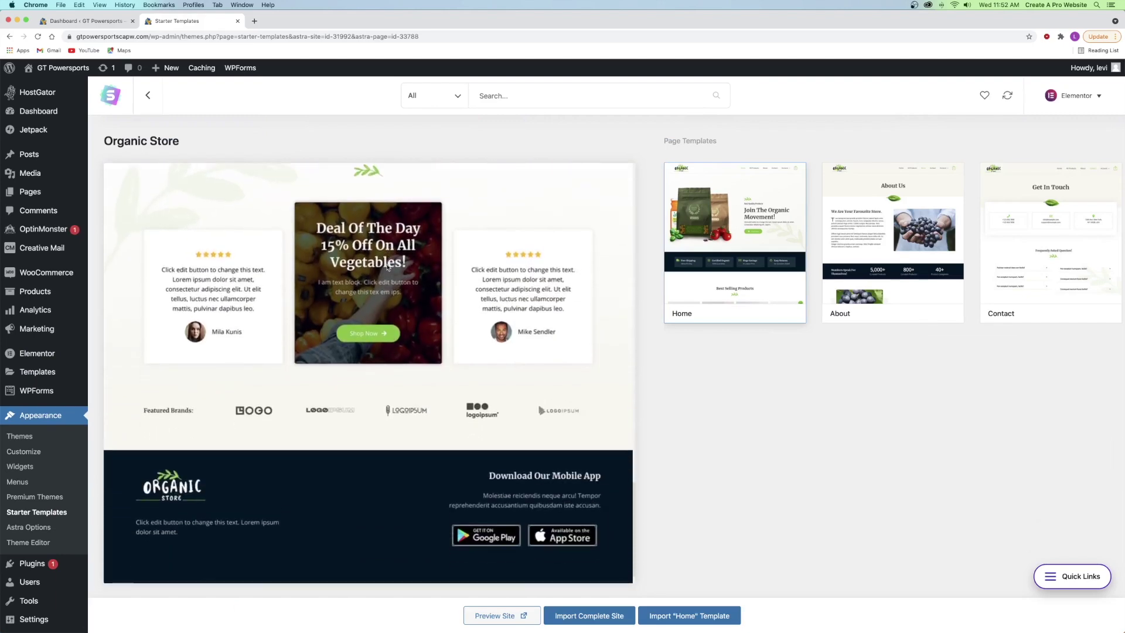
click(872, 259)
scroll(396, 294, down, 12)
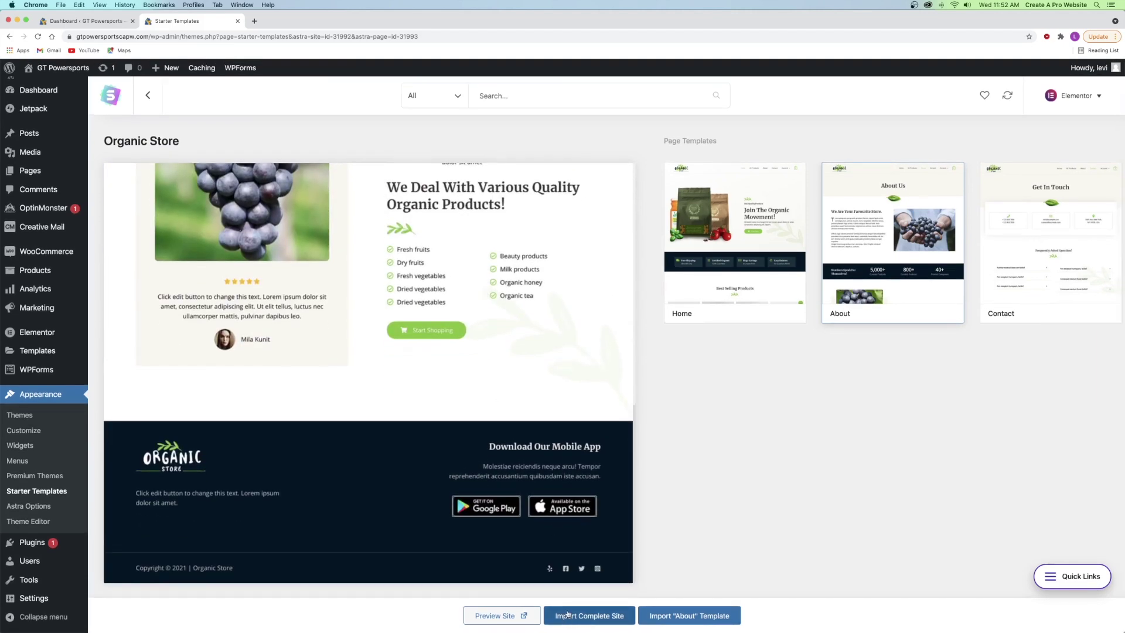
right_click(502, 616)
click(542, 511)
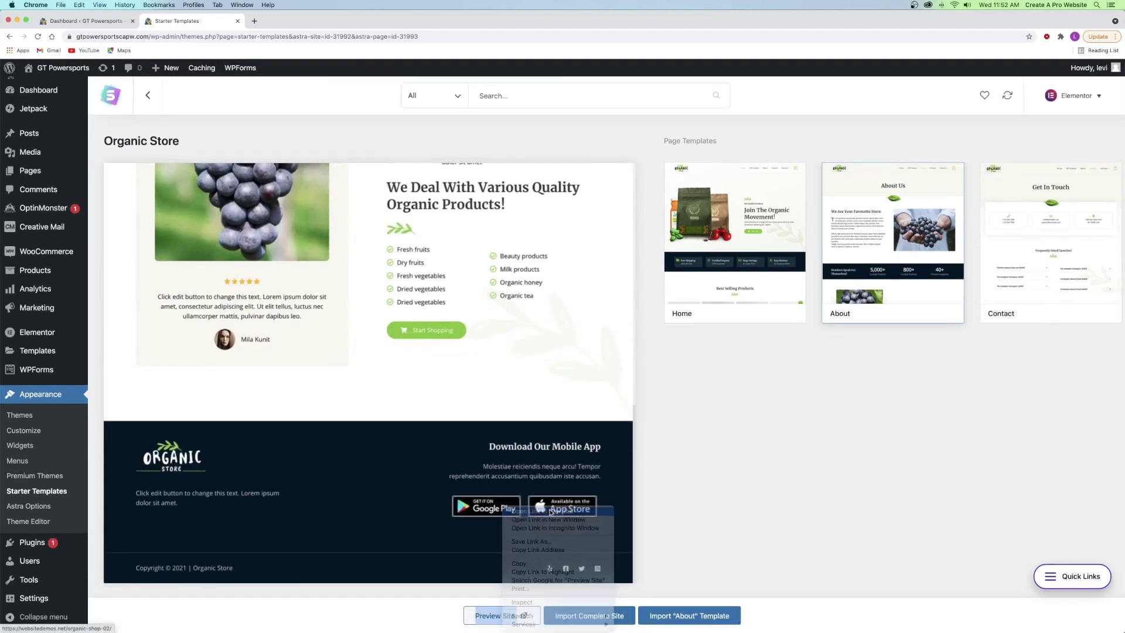
click(295, 20)
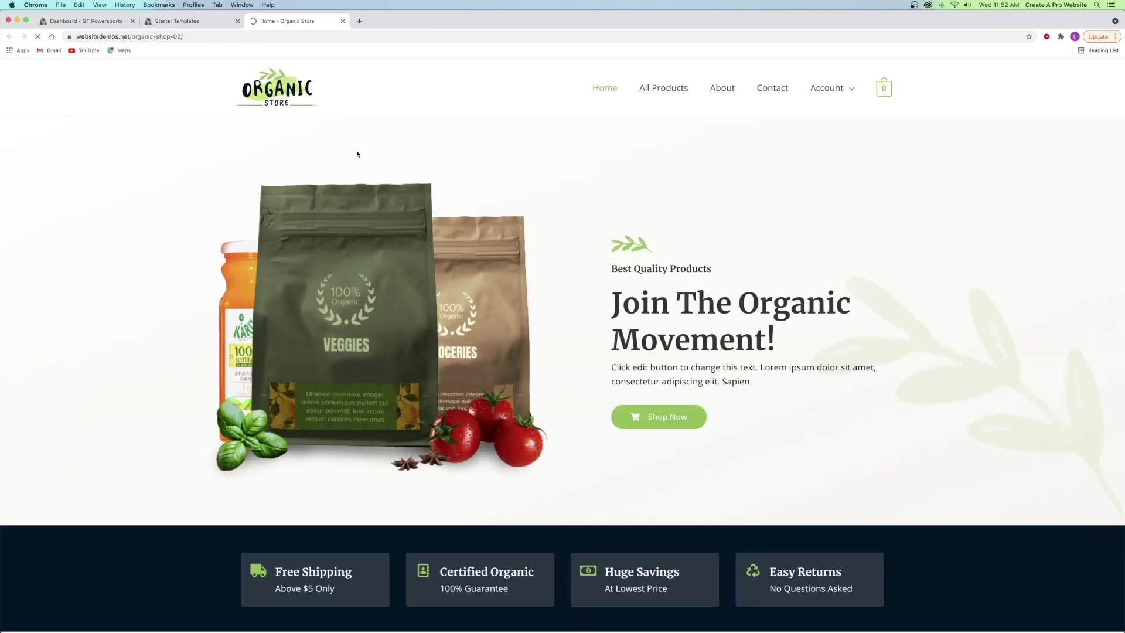
scroll(491, 209, down, 15)
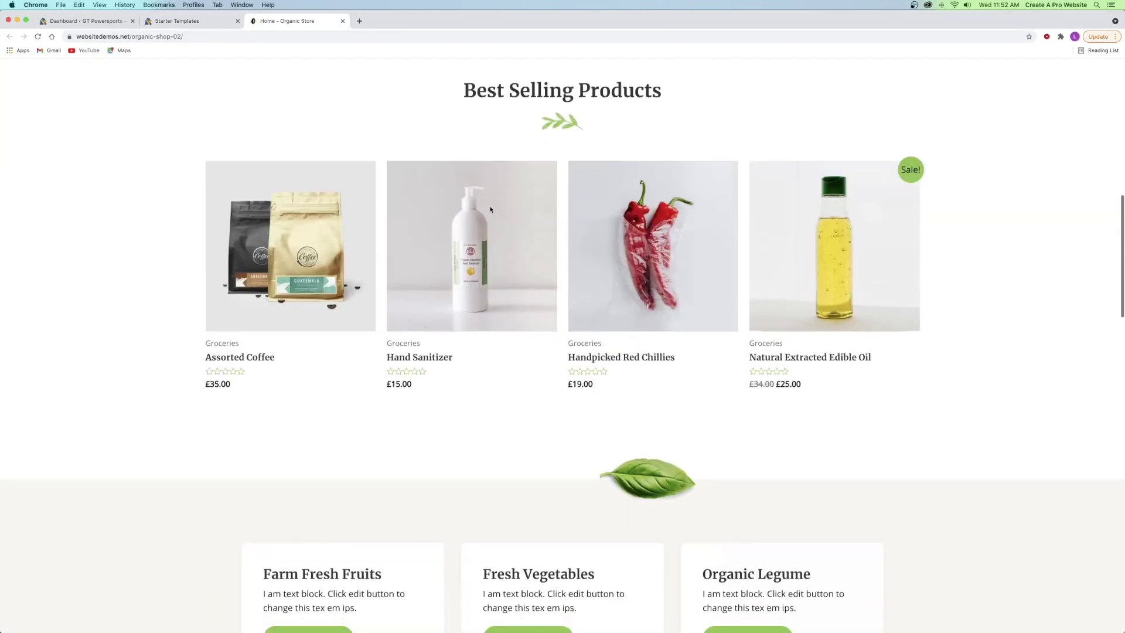
scroll(492, 208, down, 7)
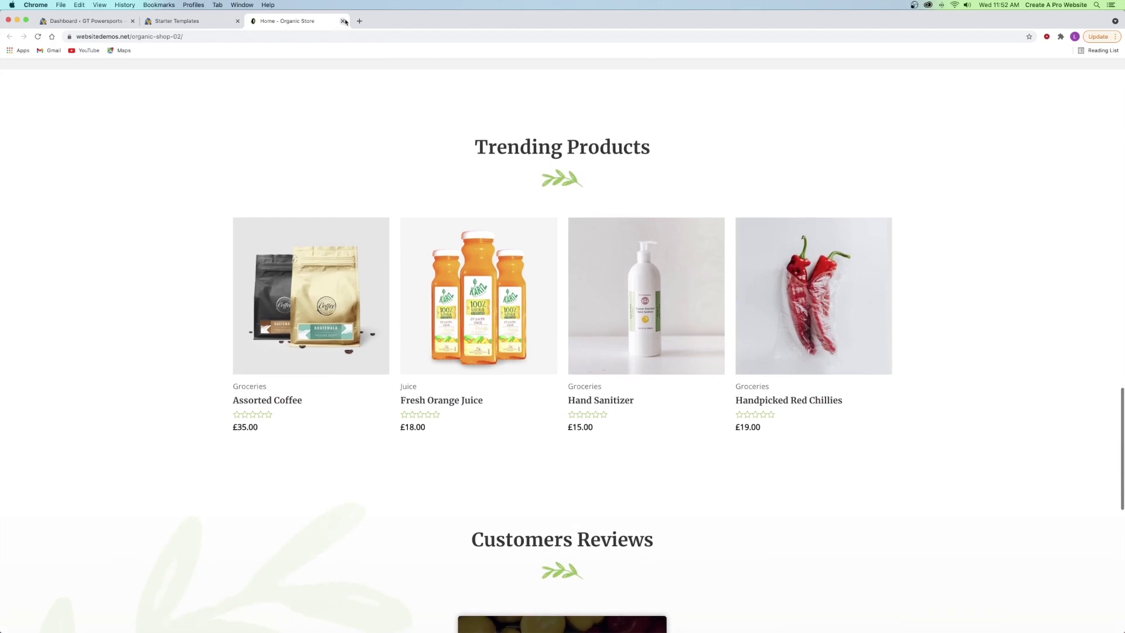
click(342, 21)
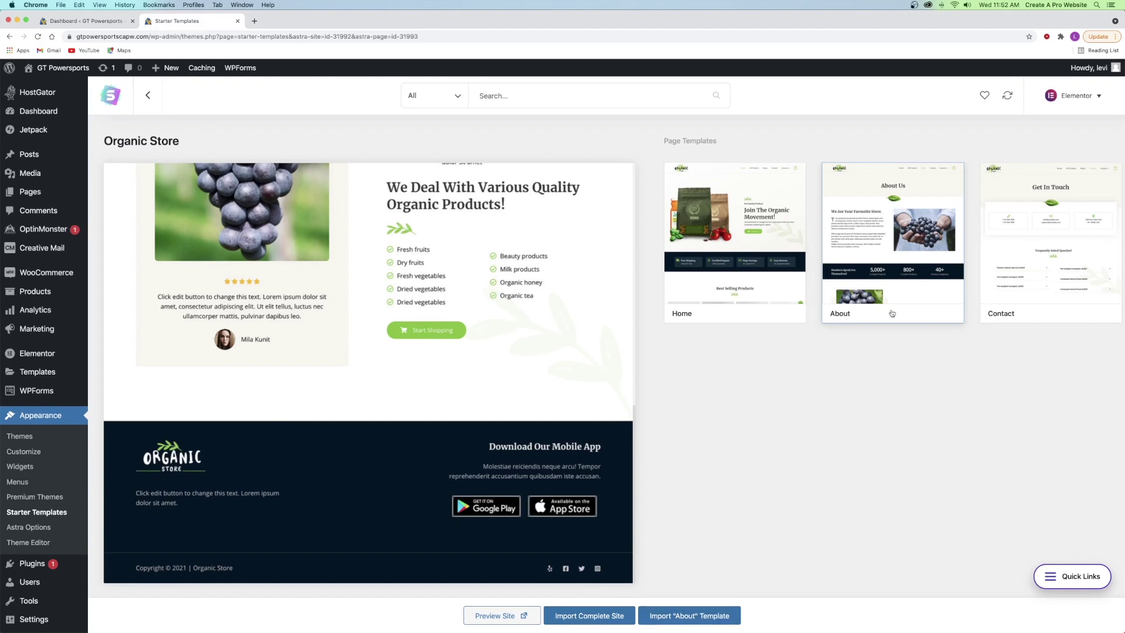
click(1055, 269)
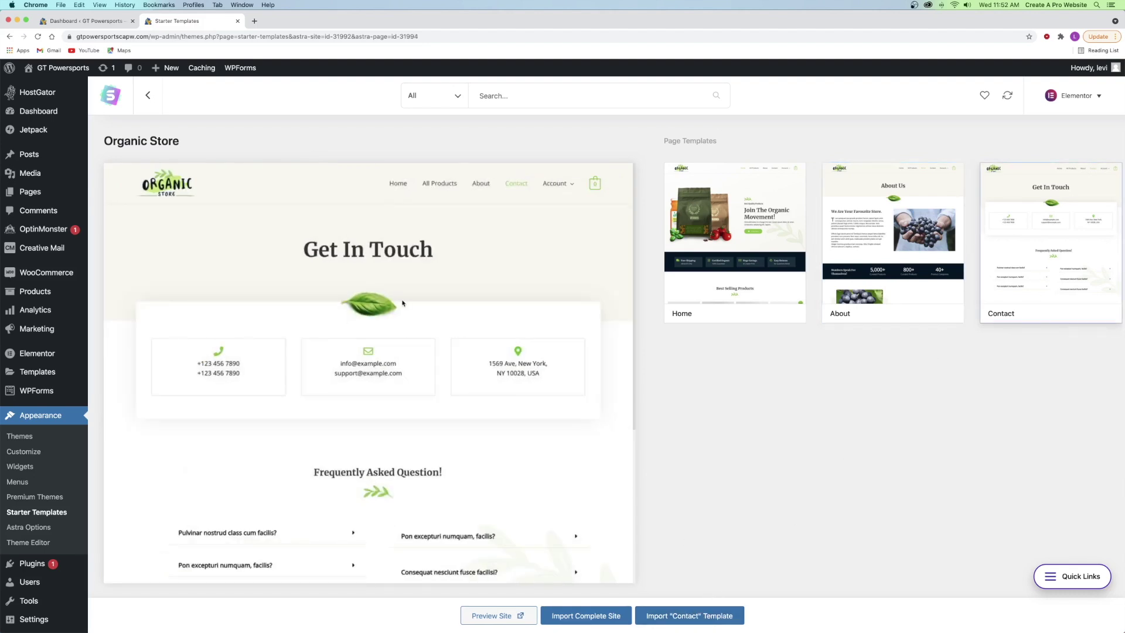
click(154, 97)
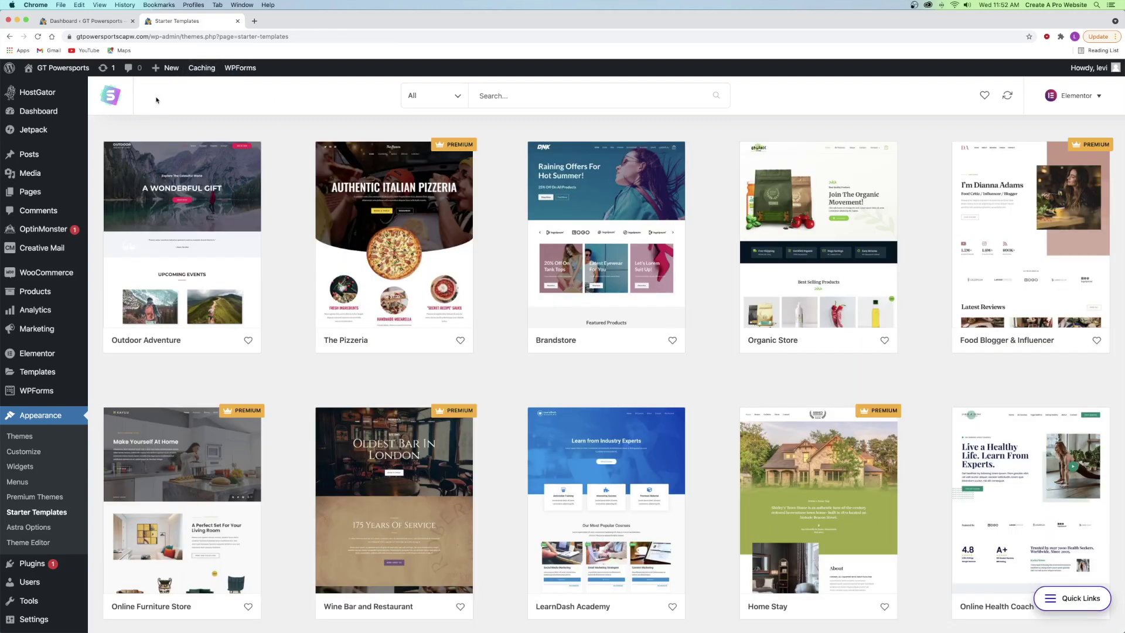
click(448, 103)
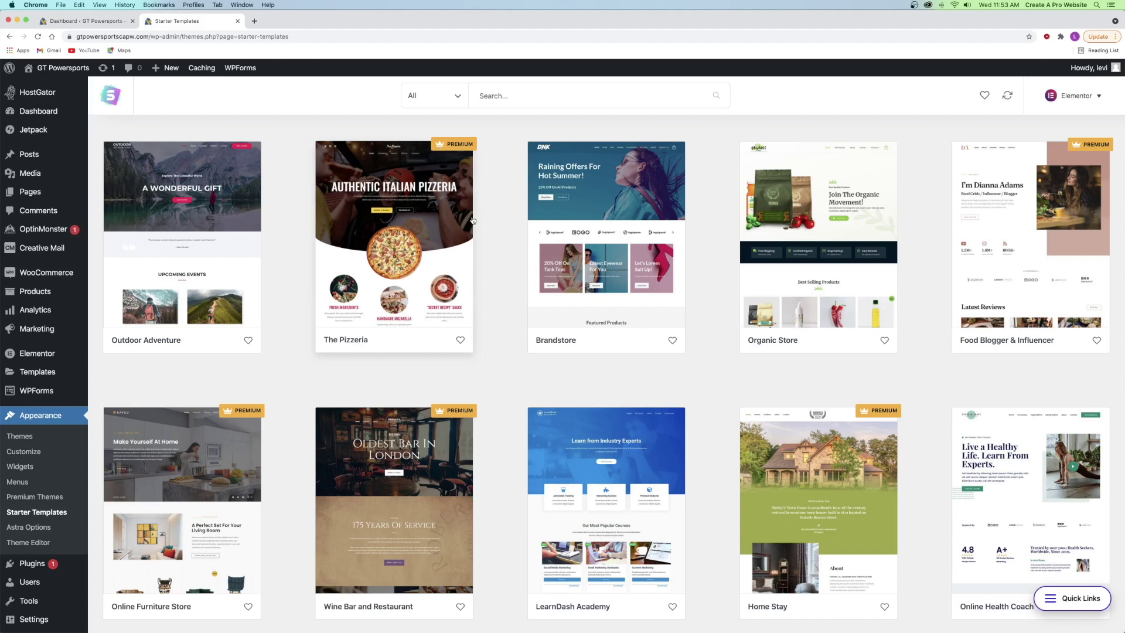
- Filter the template gallery to the eCommerce category and the Free option
click(426, 105)
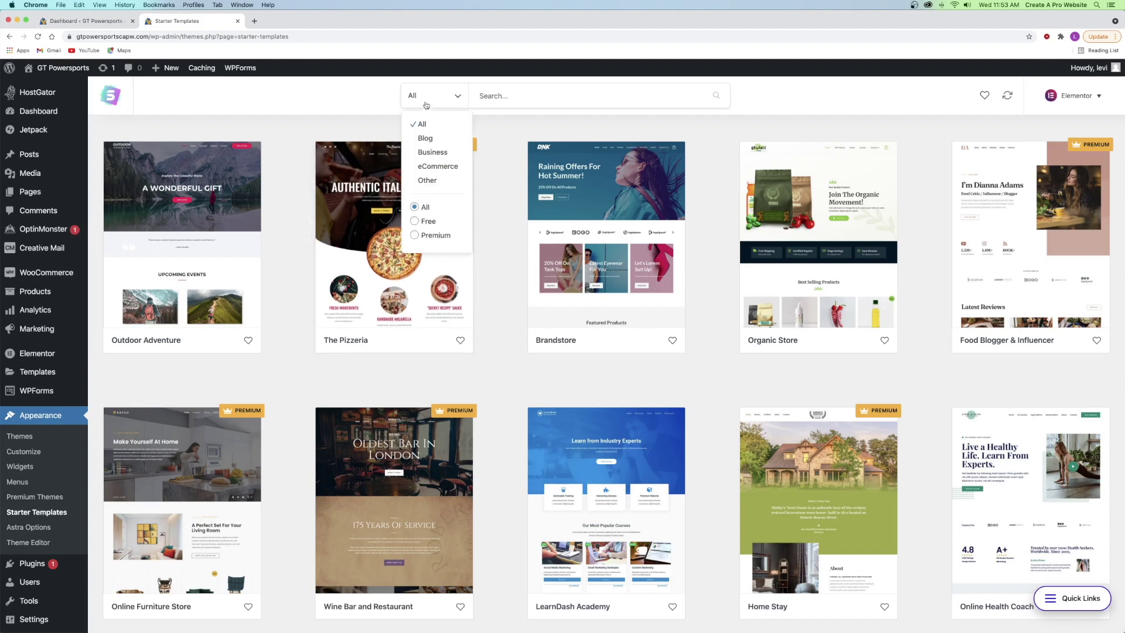
click(431, 167)
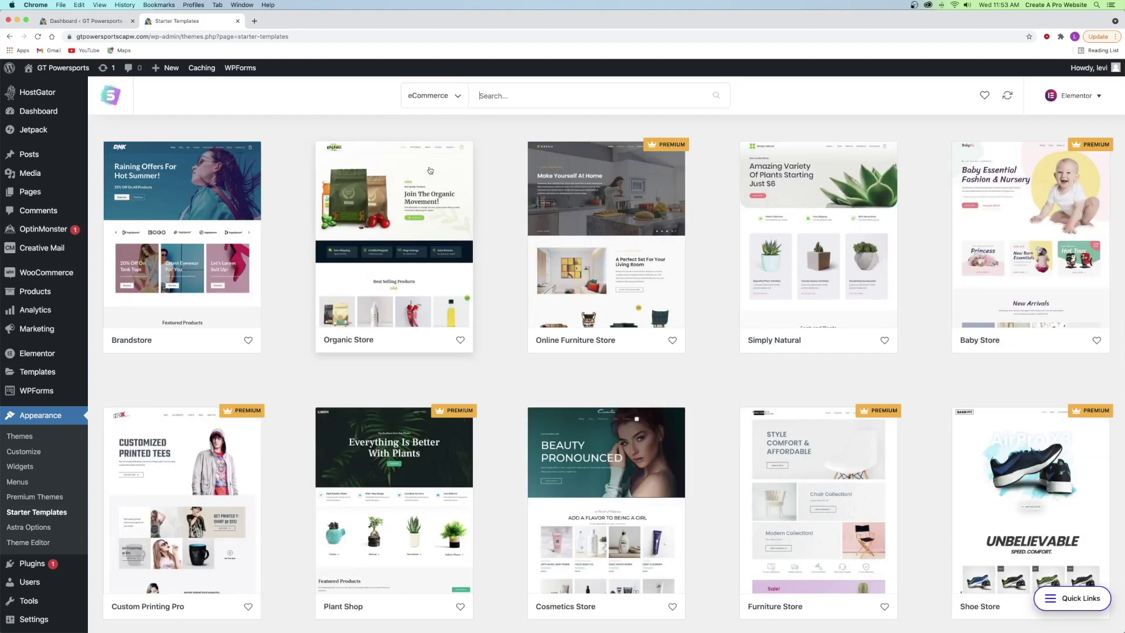
click(430, 97)
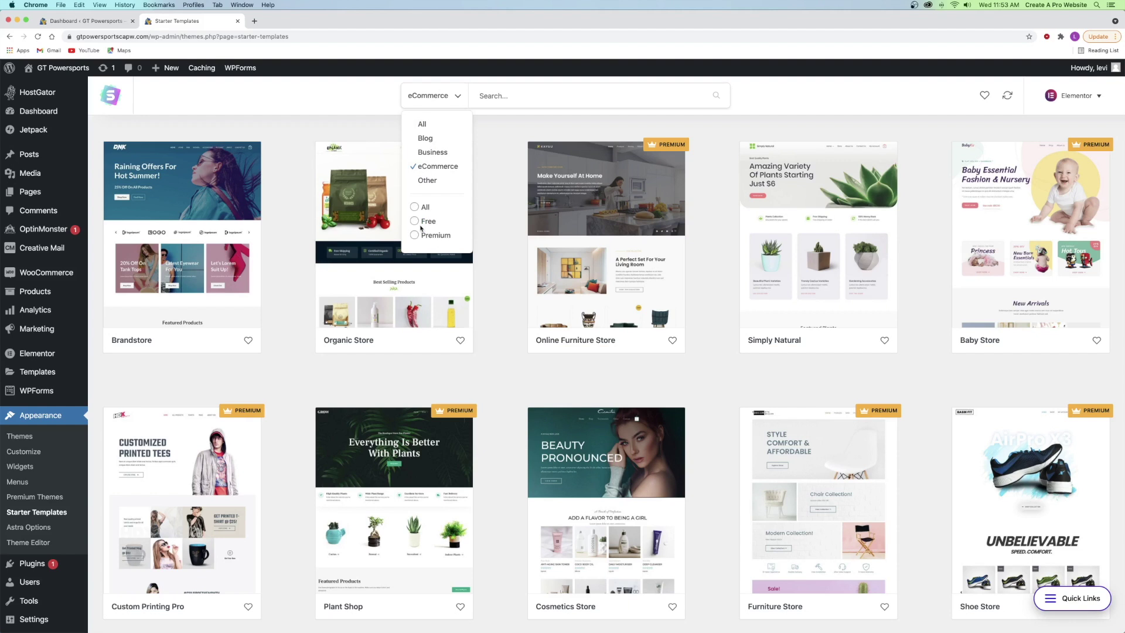
click(420, 221)
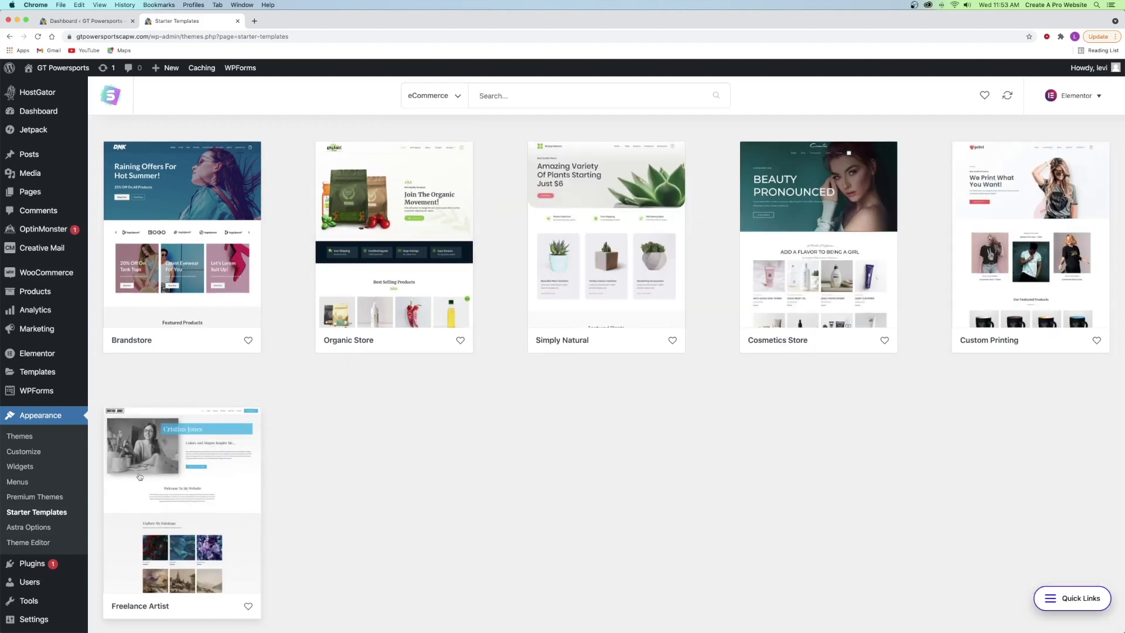
- Preview the Brandstore template and start the Import Complete Site process
click(173, 256)
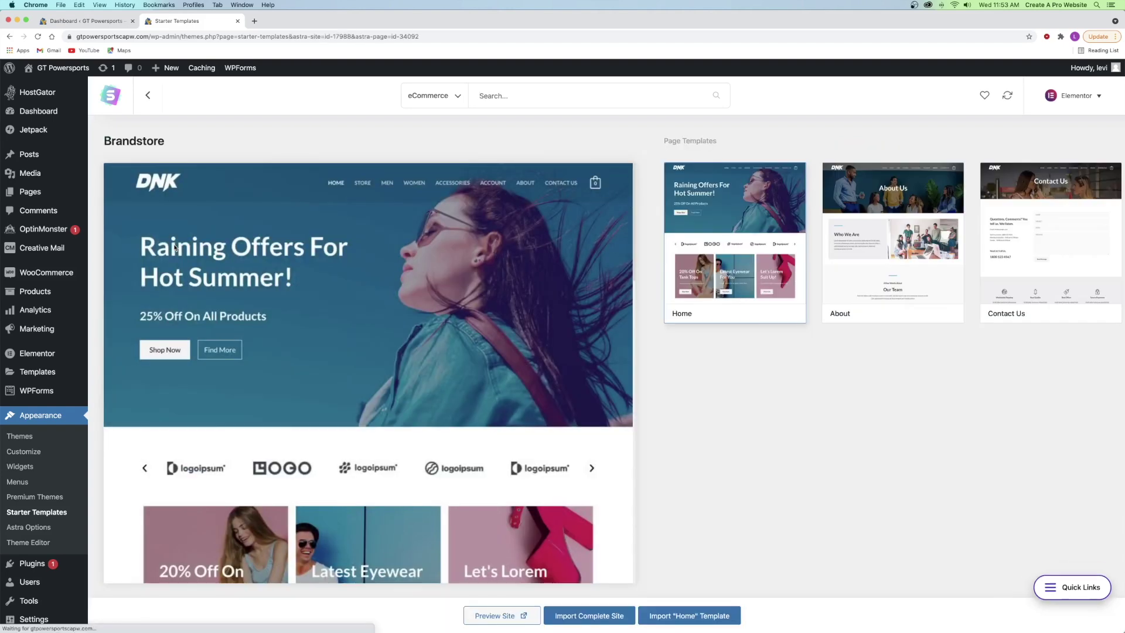
scroll(252, 286, down, 15)
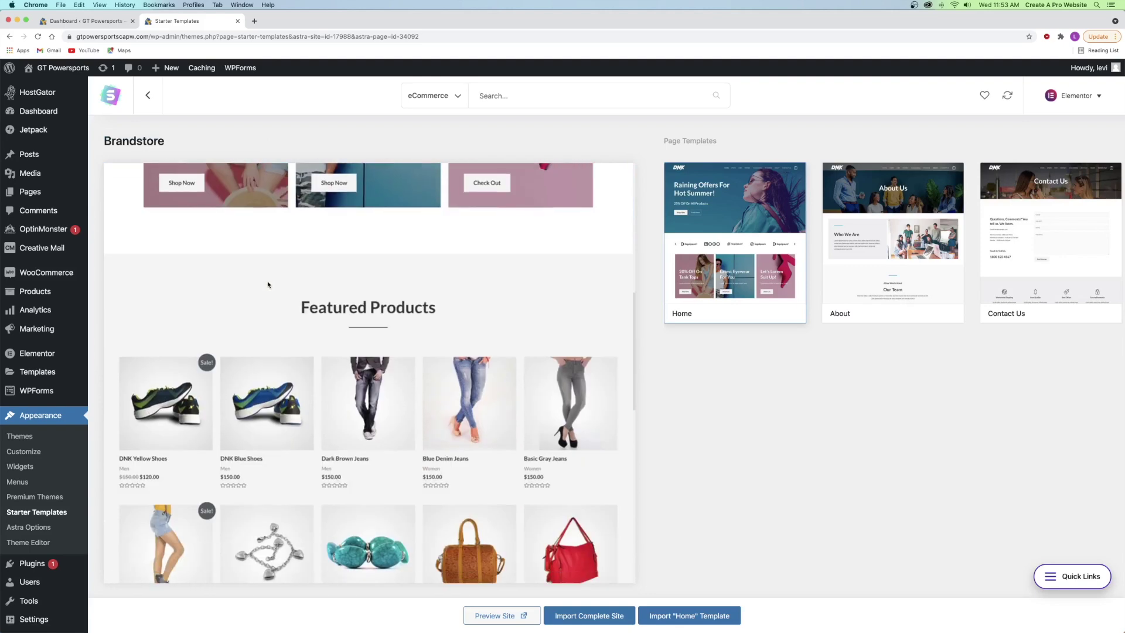
scroll(269, 285, up, 20)
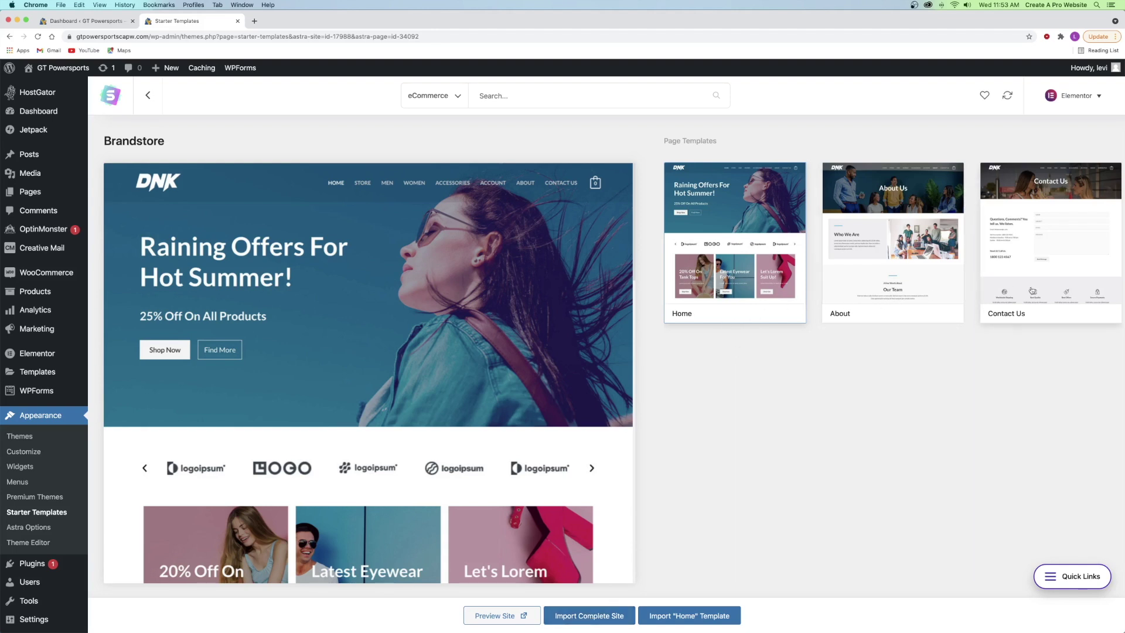
click(594, 615)
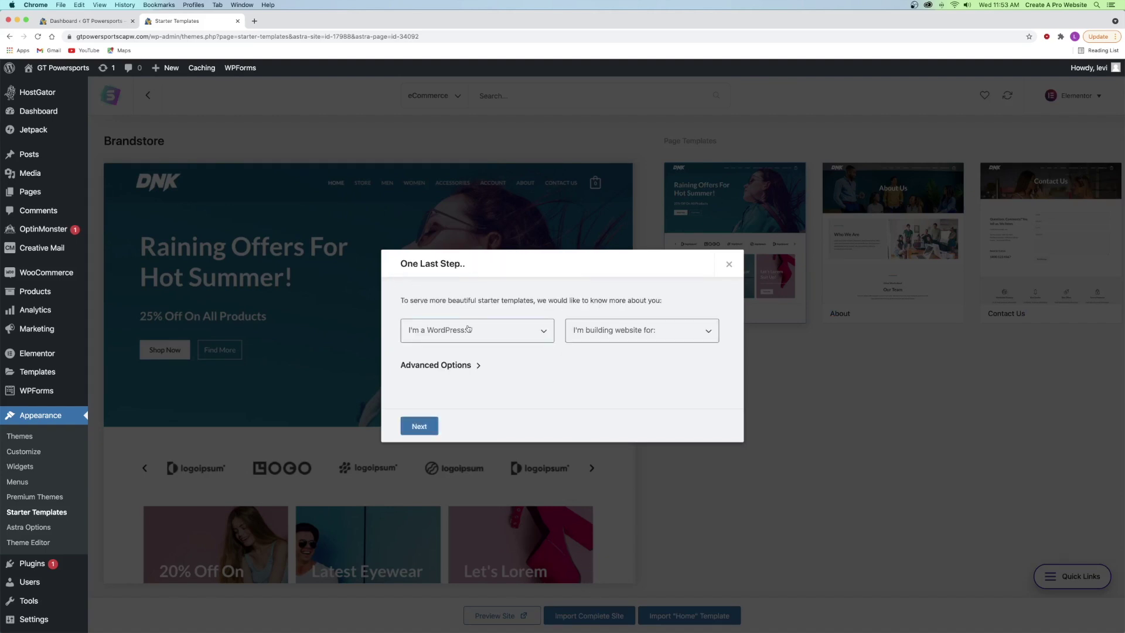
- Set WordPress experience to Expert and the site audience to Myself/My company
click(487, 338)
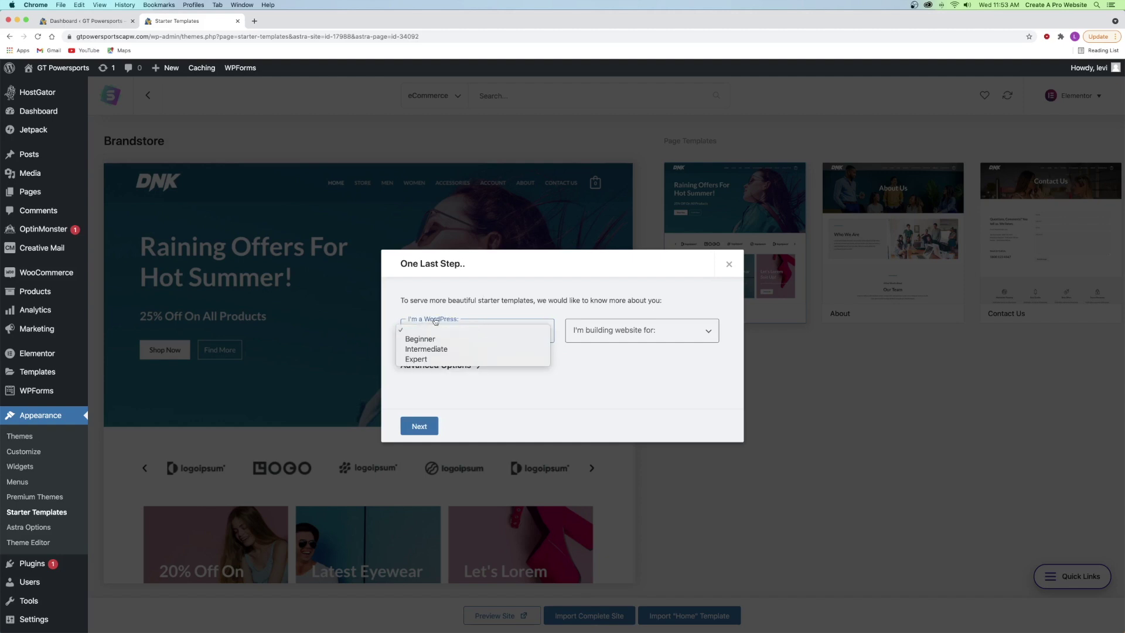
click(421, 358)
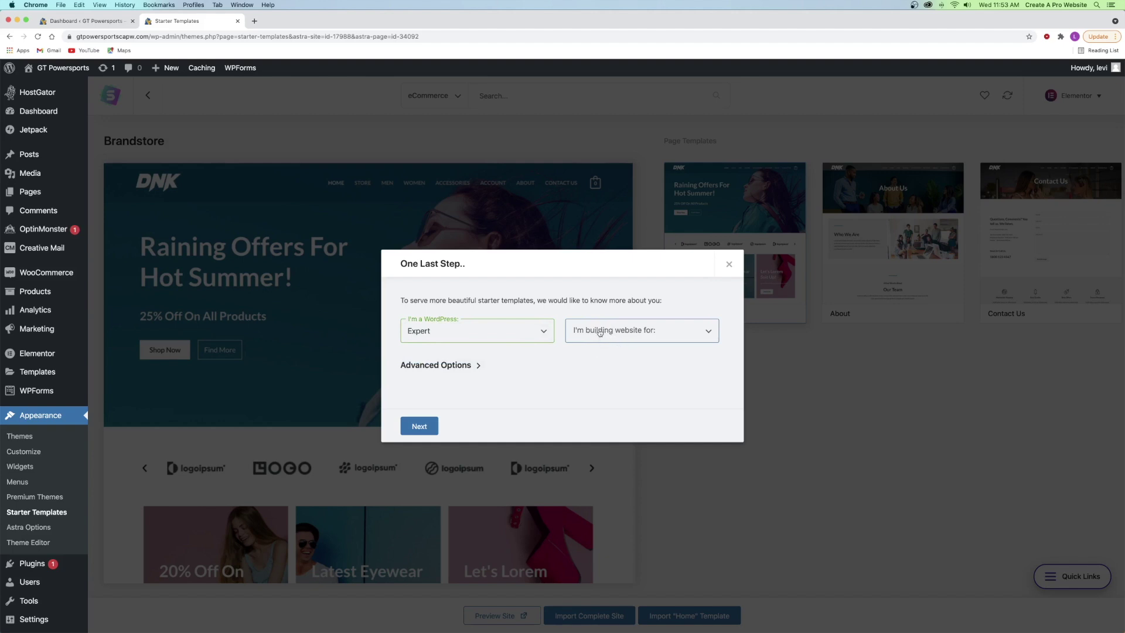
click(581, 333)
click(598, 340)
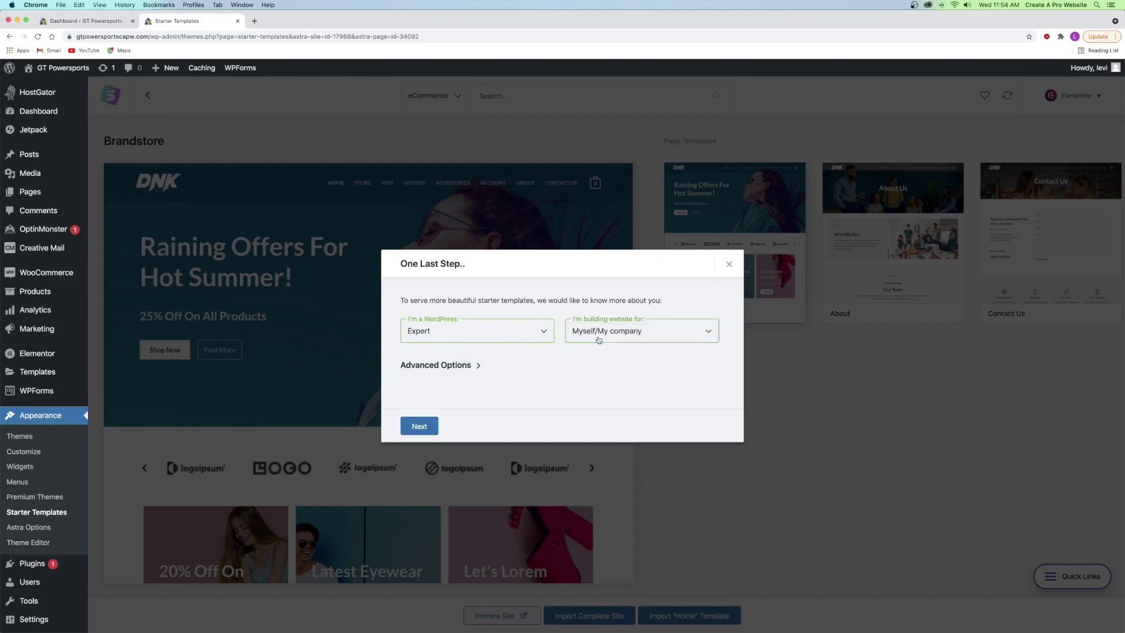
click(598, 339)
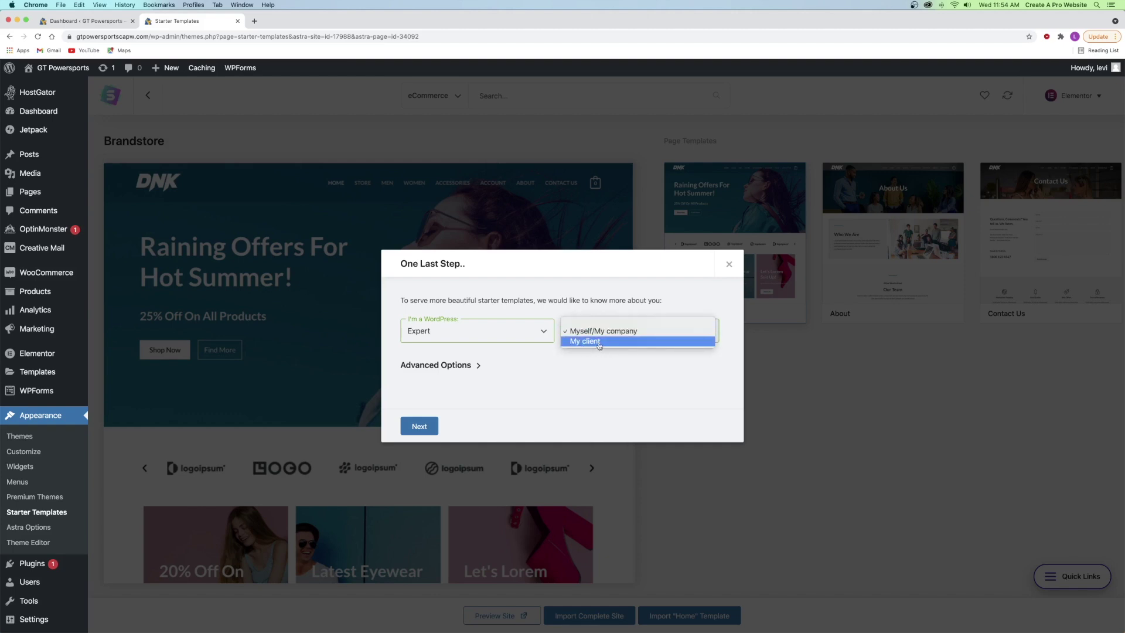
click(603, 332)
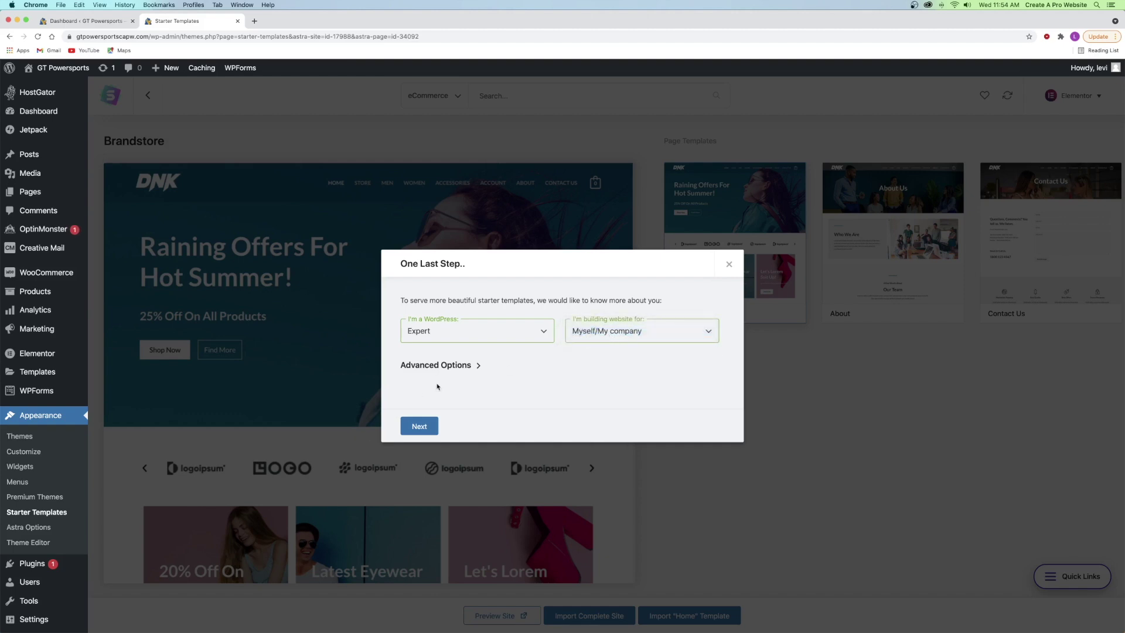
- Expand Advanced Options, skip the details step to run the import, then view the site
click(447, 367)
scroll(458, 371, down, 2)
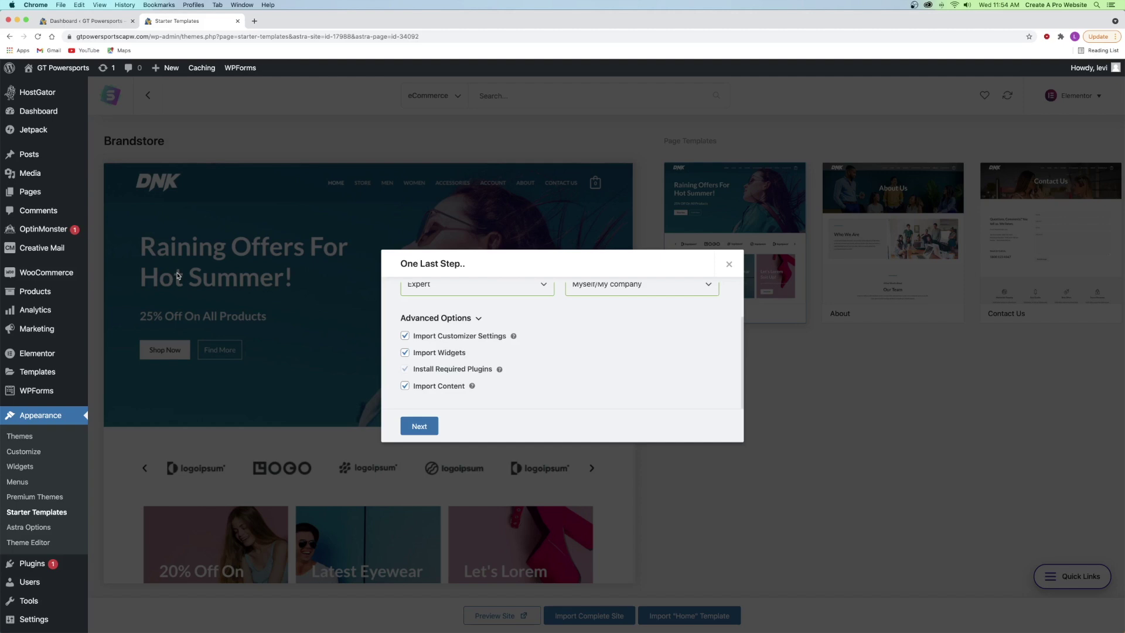
mouse_move(46, 276)
click(430, 424)
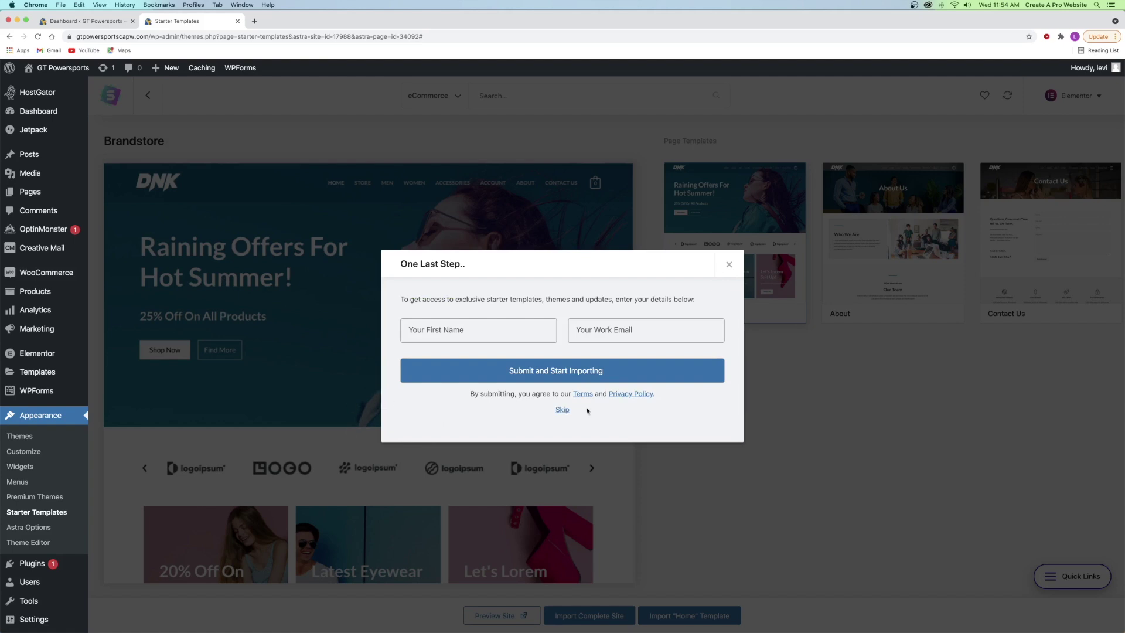
click(563, 411)
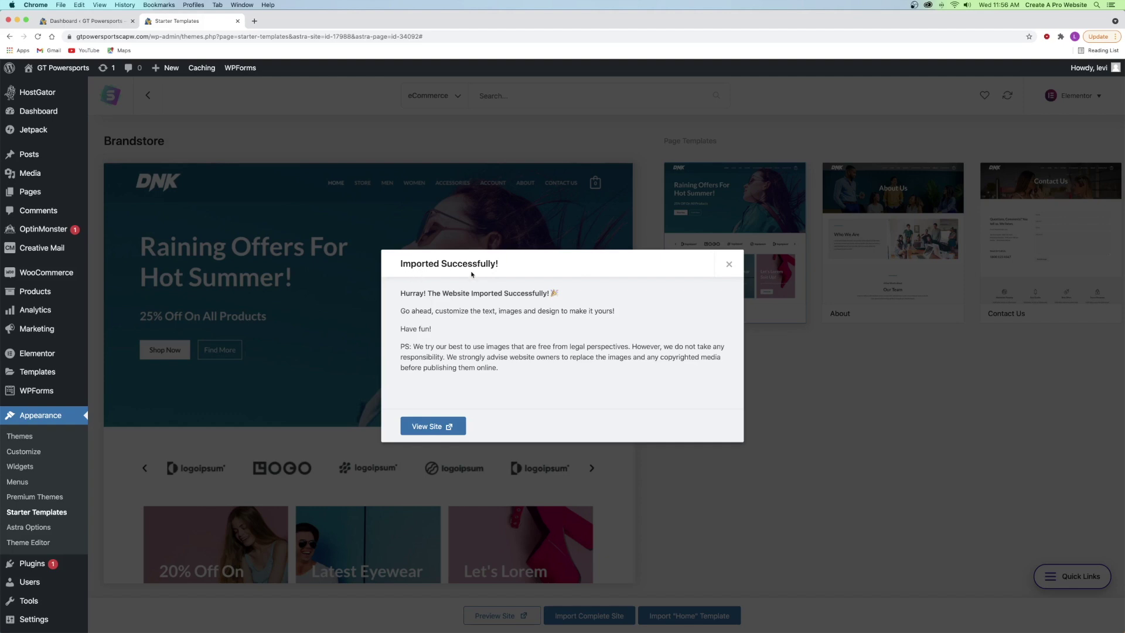
click(432, 428)
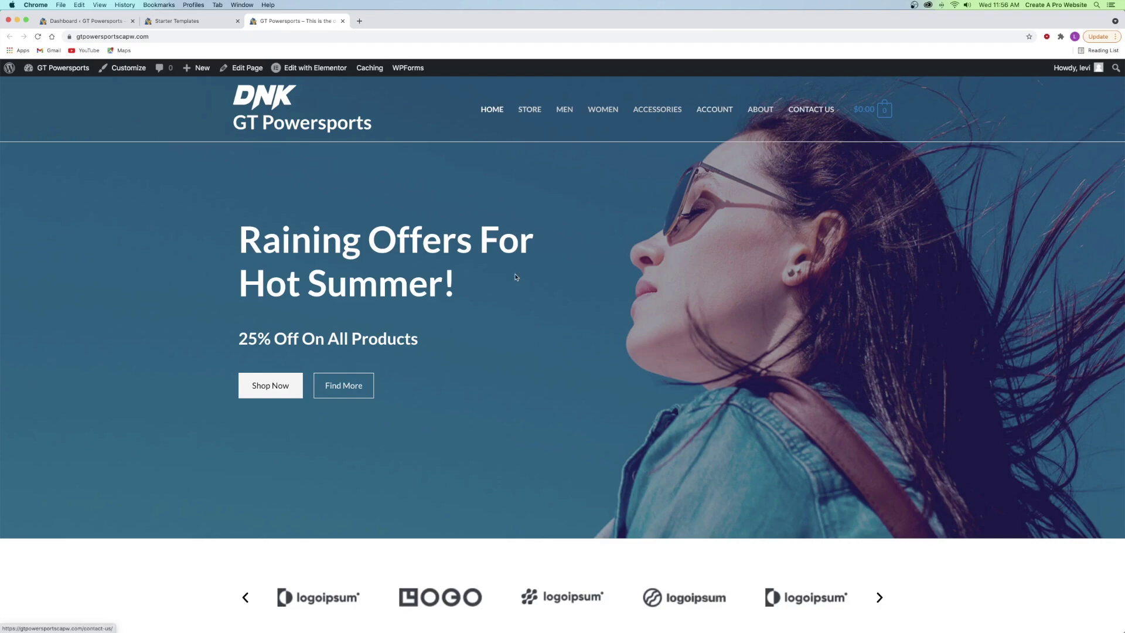
- Scroll through the imported homepage and check the Store page
scroll(516, 277, down, 3)
scroll(516, 277, down, 18)
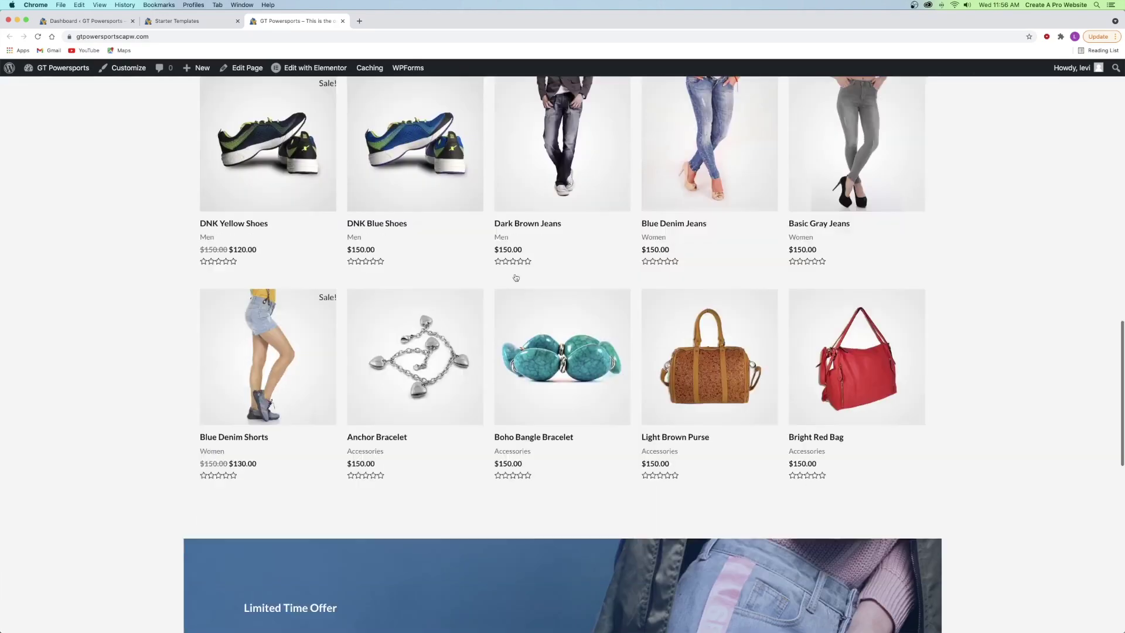
scroll(515, 277, down, 10)
scroll(515, 277, up, 20)
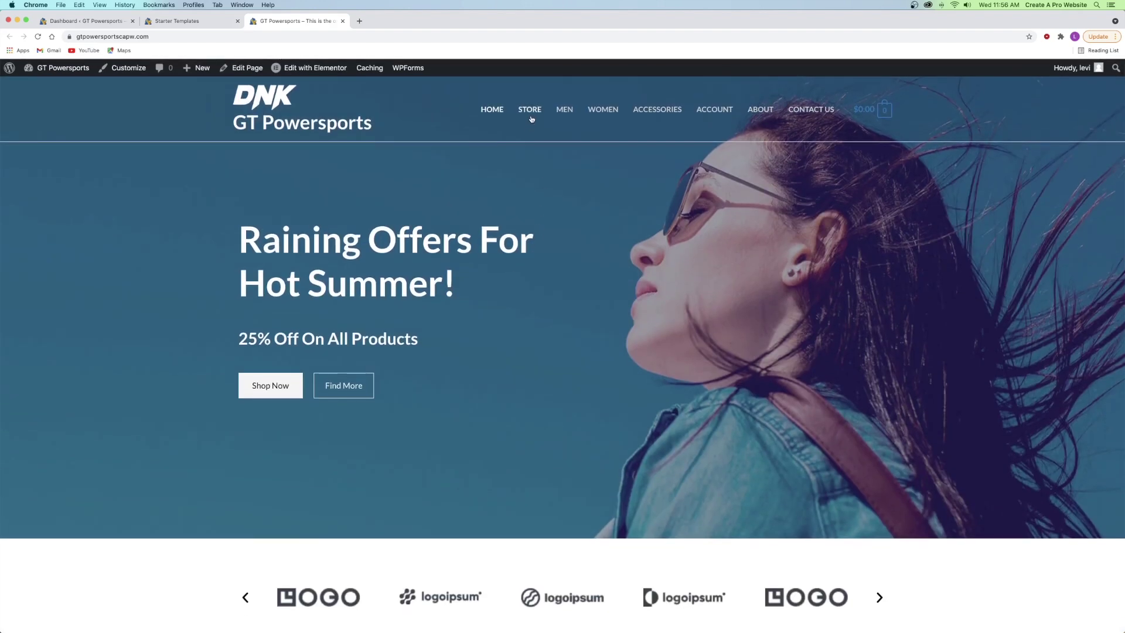
click(532, 119)
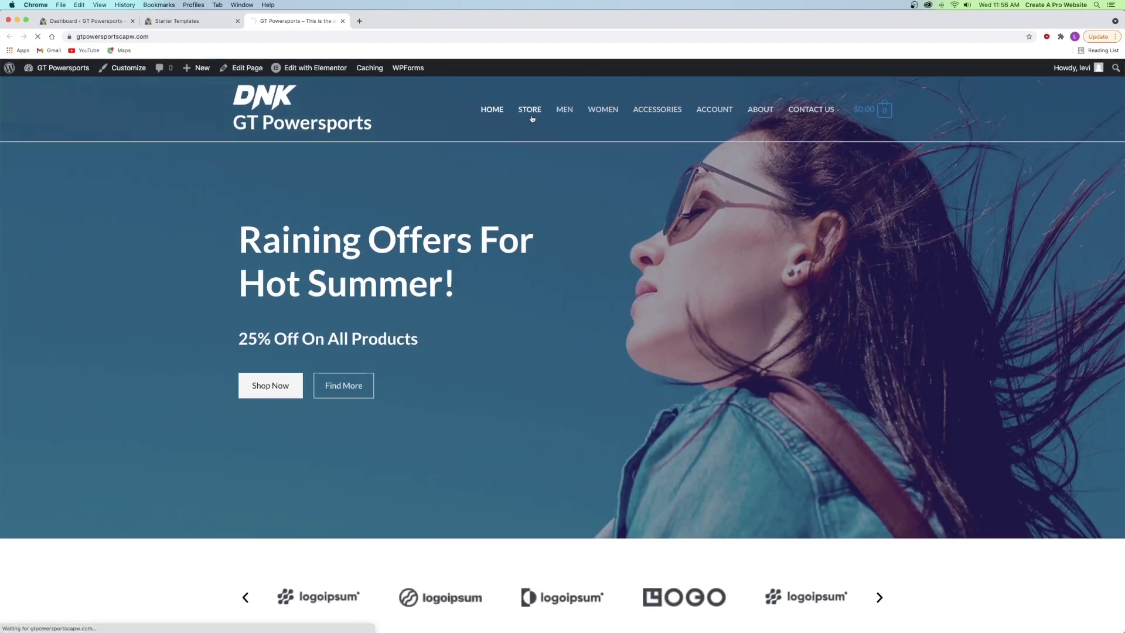
scroll(619, 158, down, 10)
scroll(620, 158, up, 10)
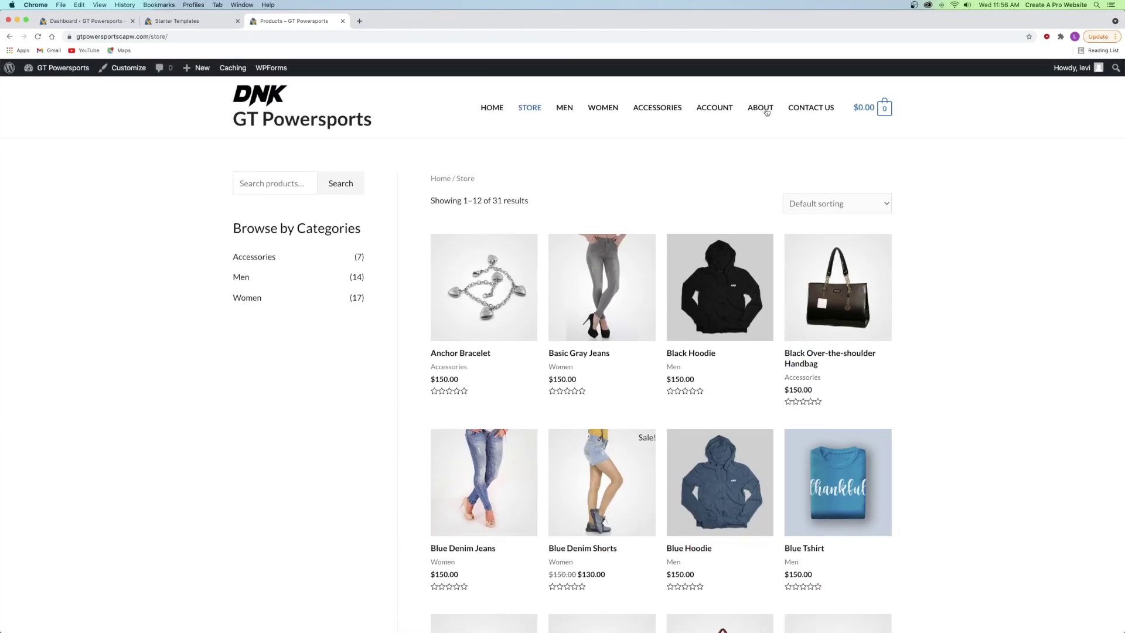
- Check the About and Contact Us pages, return Home, and close the preview tabs
click(762, 109)
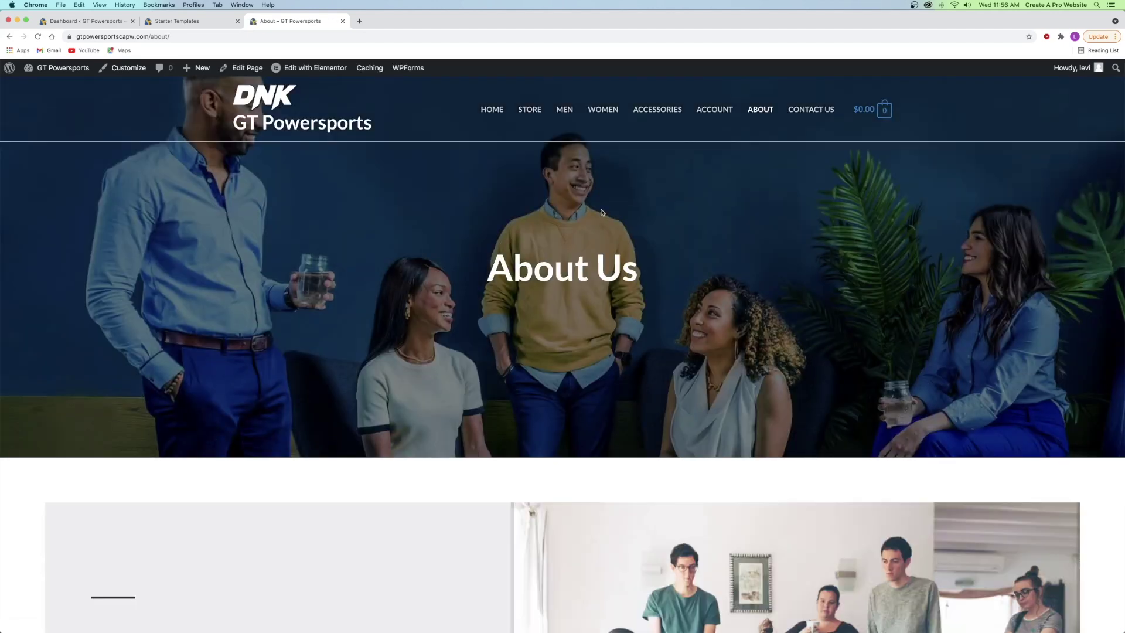
scroll(591, 189, down, 8)
scroll(591, 189, up, 10)
click(807, 112)
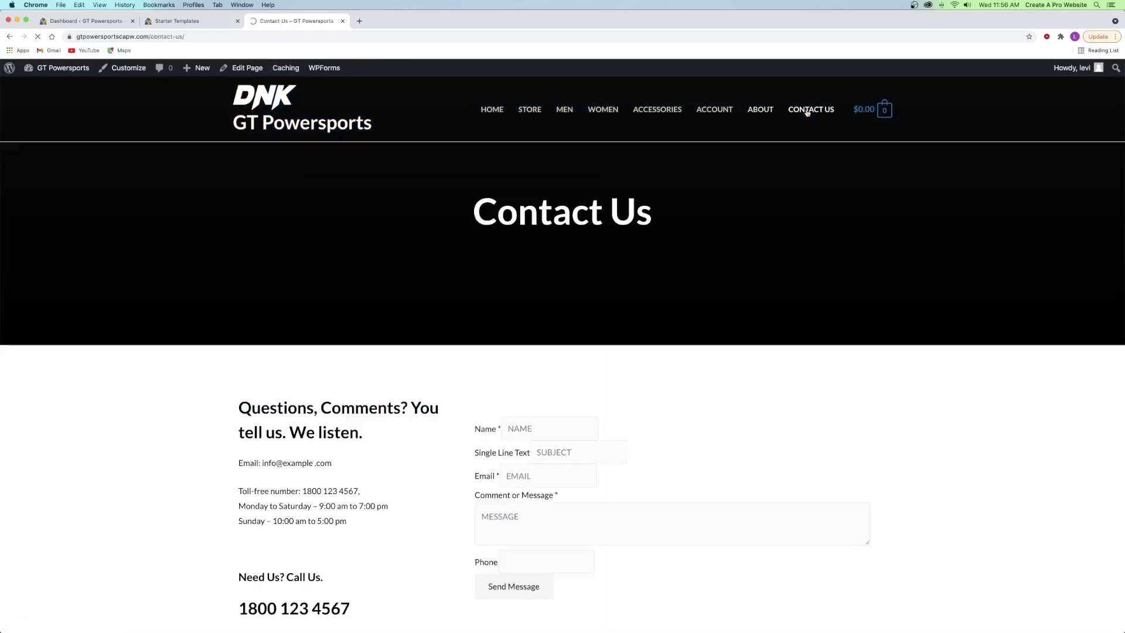
scroll(673, 175, down, 8)
scroll(677, 176, up, 4)
scroll(676, 177, up, 6)
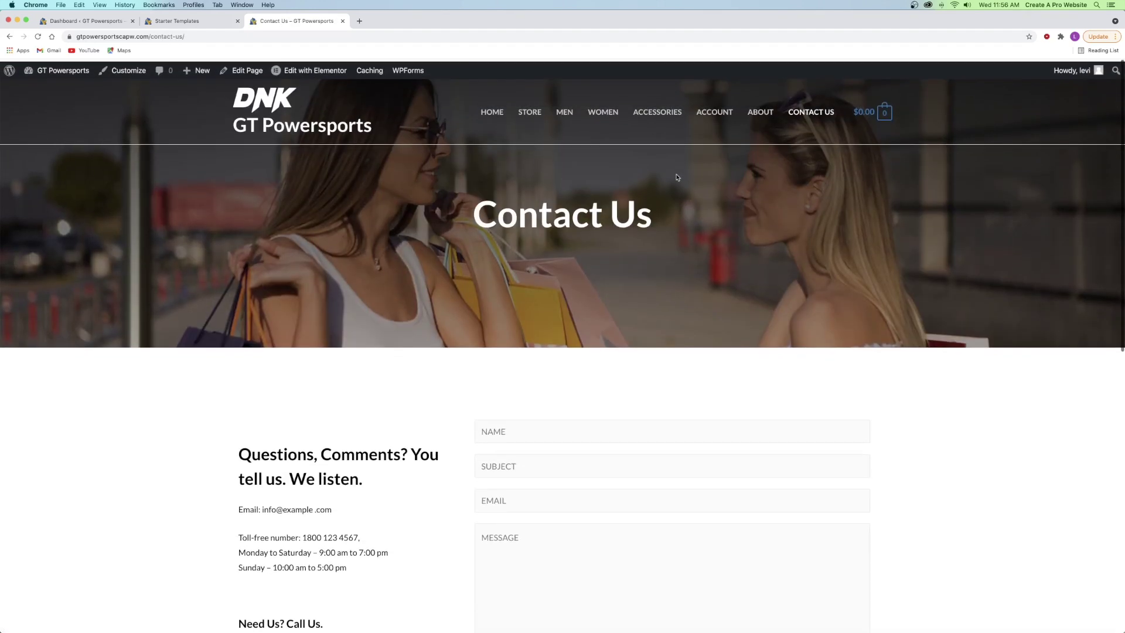
click(495, 110)
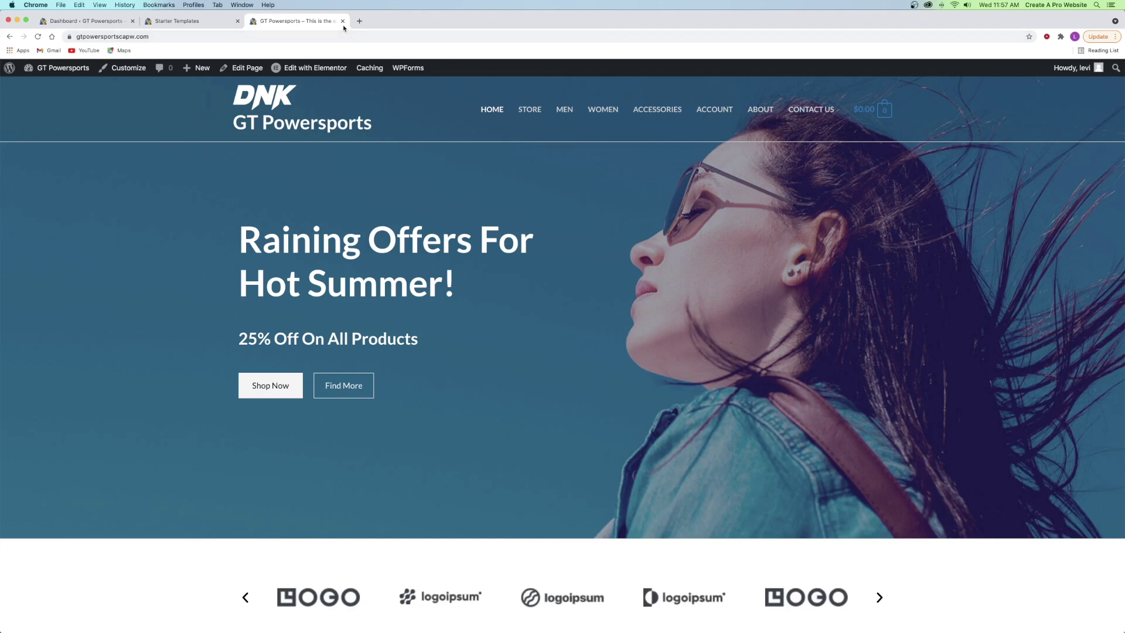
click(343, 22)
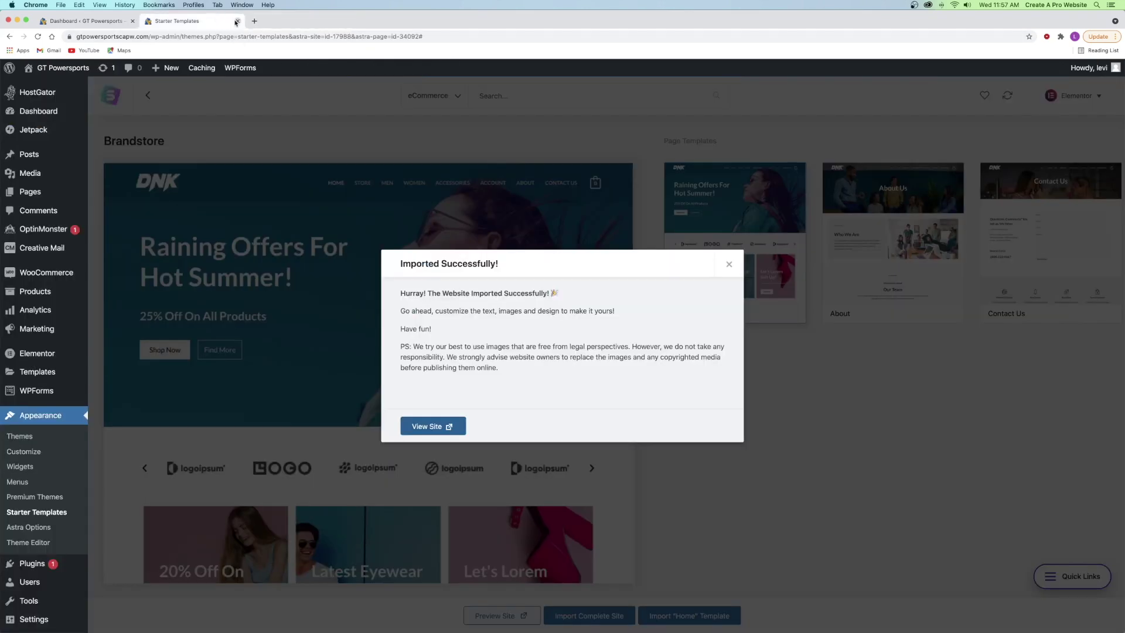
click(236, 22)
- Reload the dashboard and open Products > All Products listing the 31 demo items
click(38, 36)
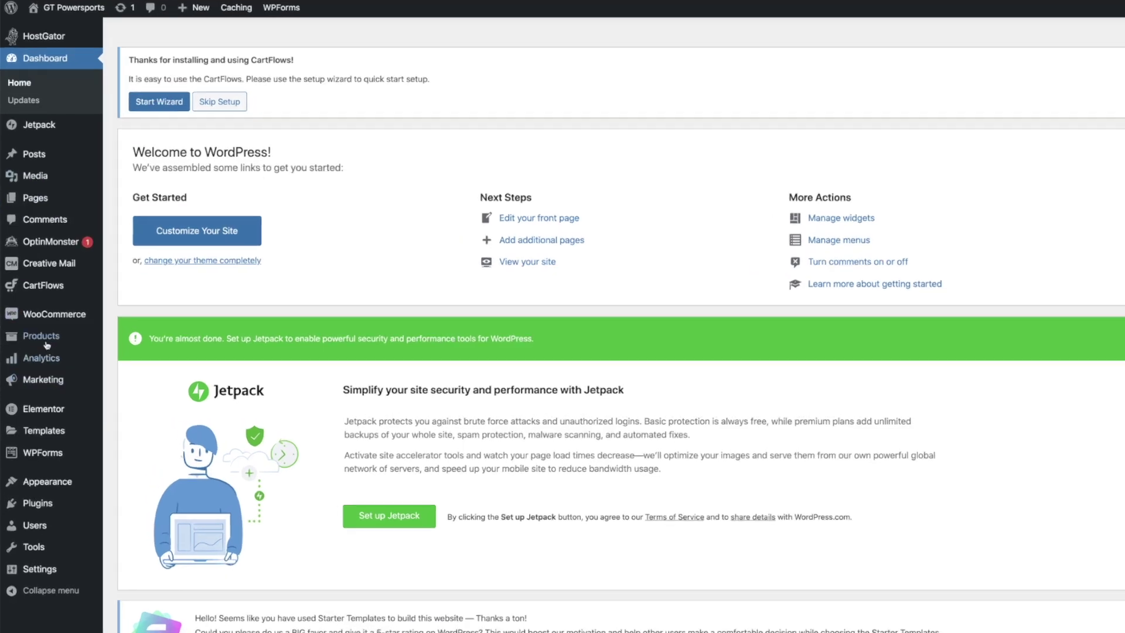
mouse_move(43, 331)
mouse_move(70, 252)
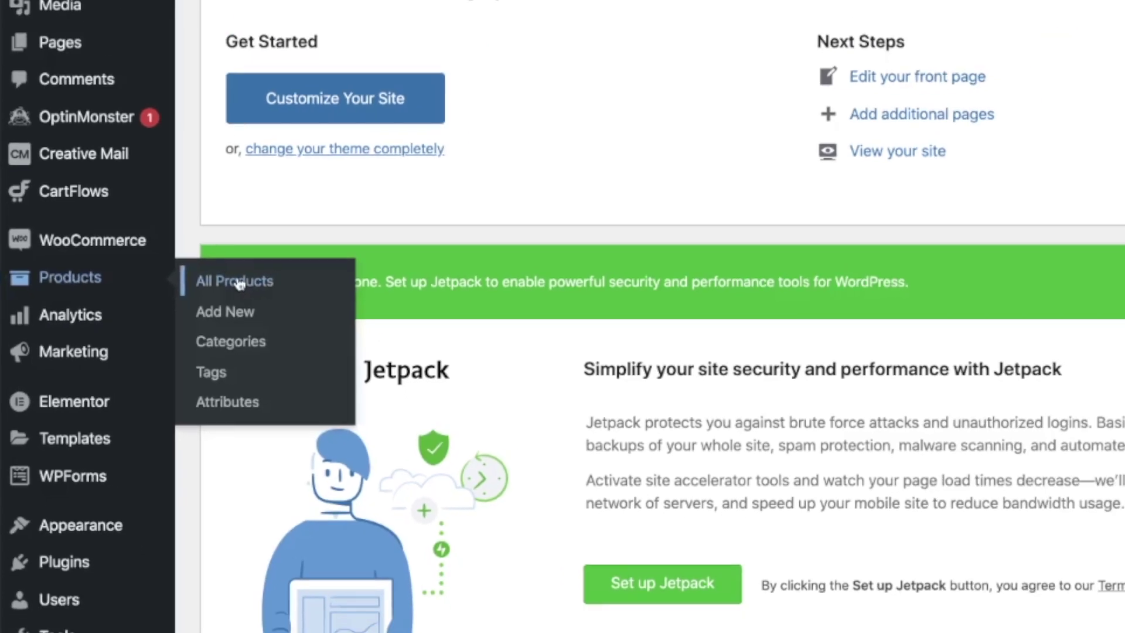
click(286, 257)
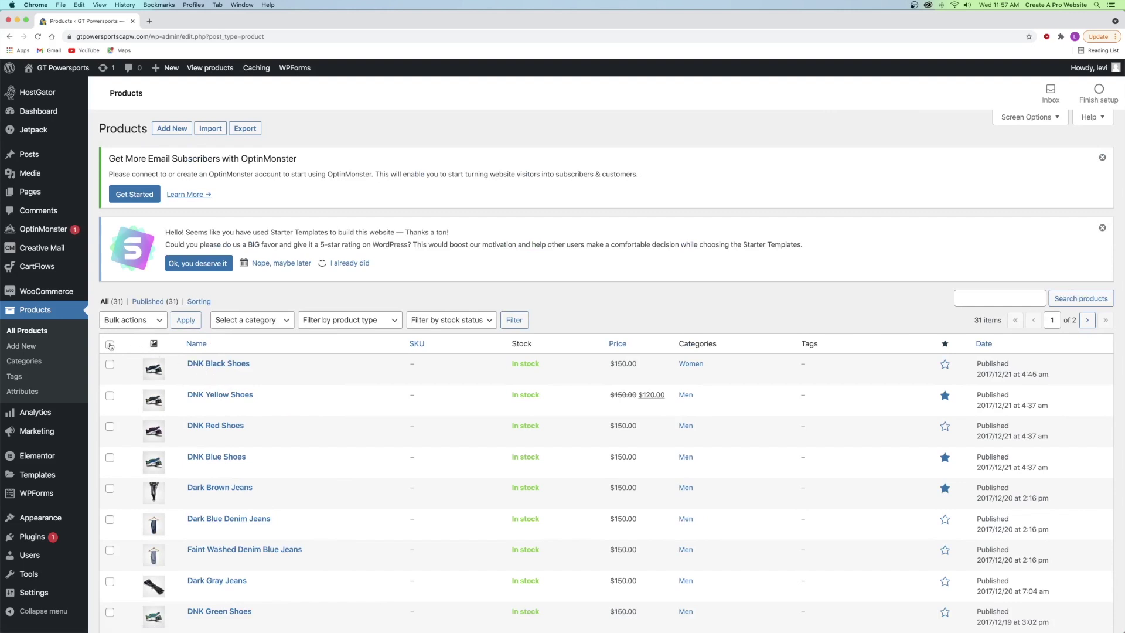
- Move all 31 demo products to Trash in two batches of 20 and 11
click(110, 363)
click(110, 395)
click(139, 321)
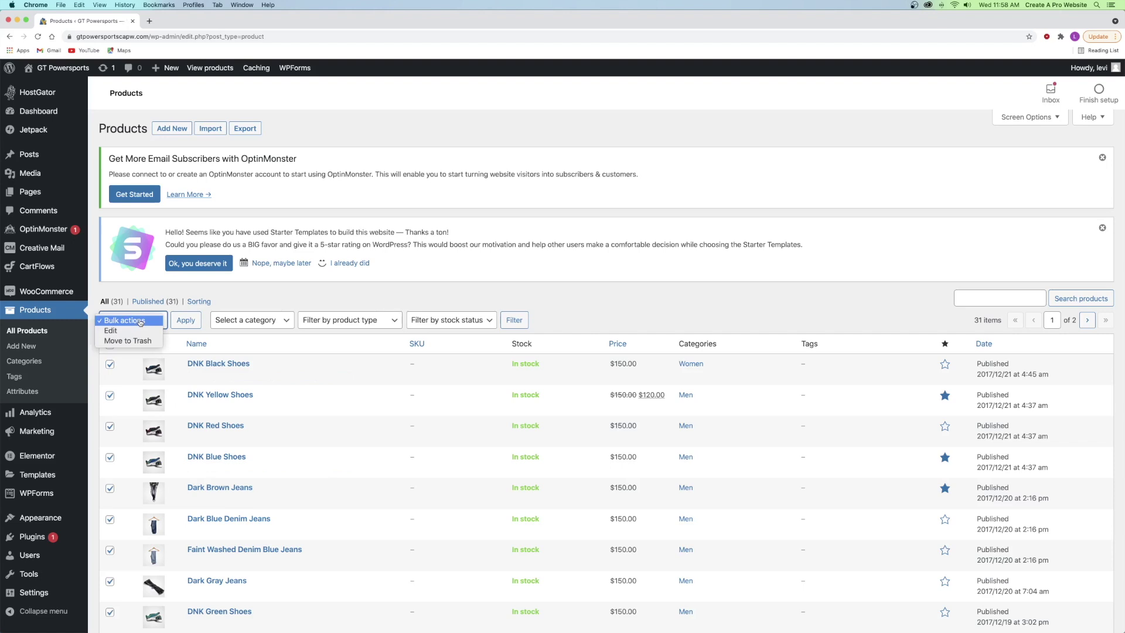
click(129, 340)
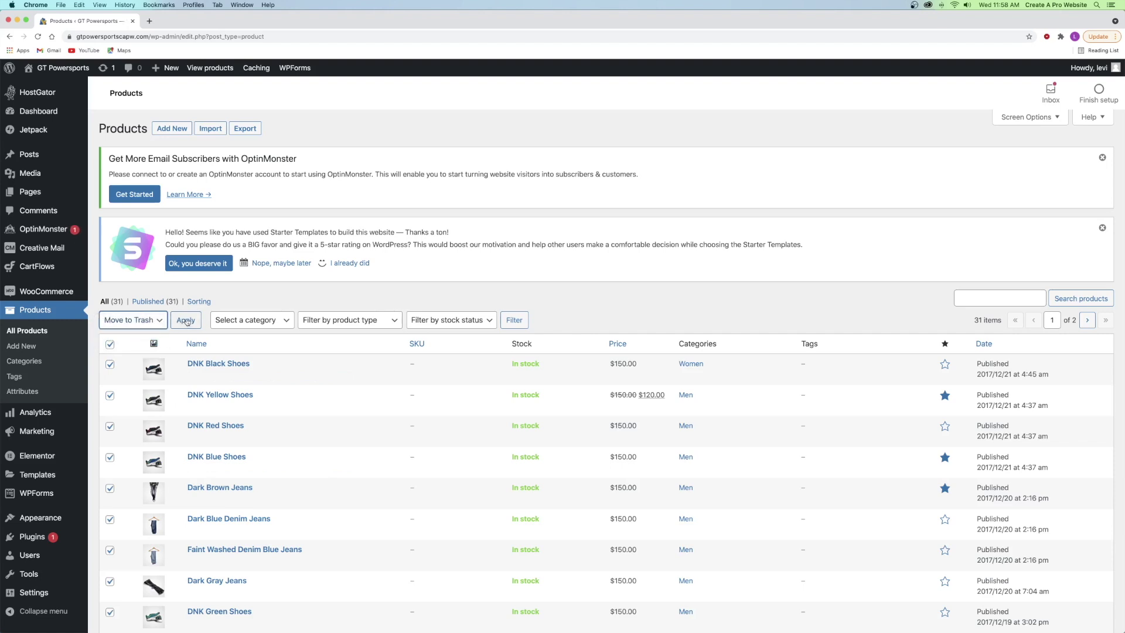
click(186, 321)
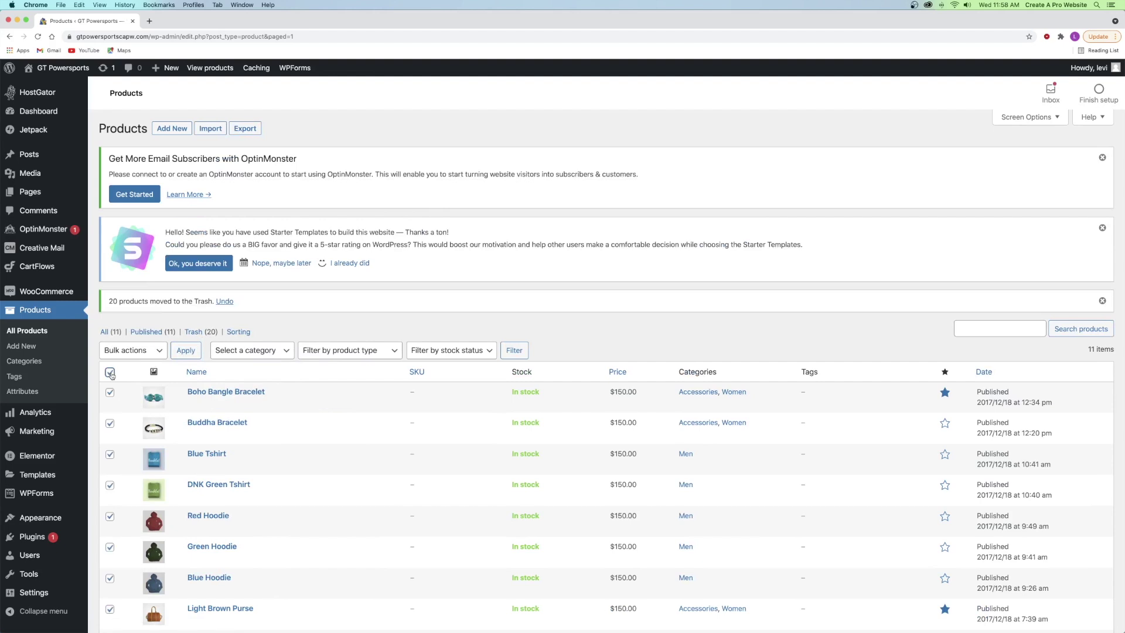
scroll(140, 354, down, 3)
scroll(138, 345, up, 2)
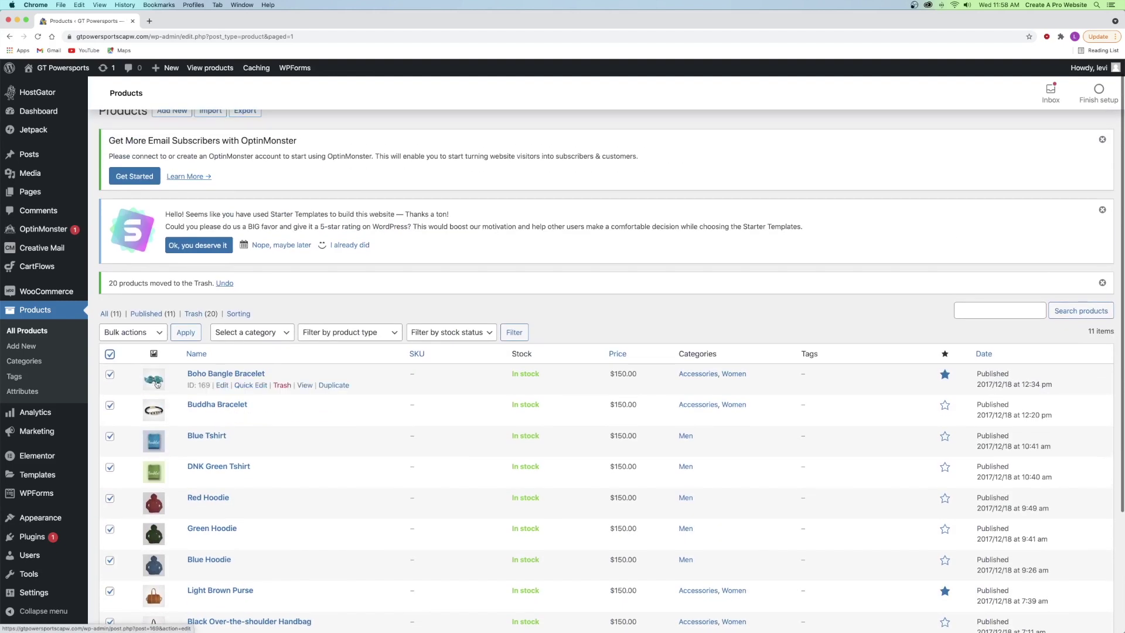
click(139, 333)
click(136, 352)
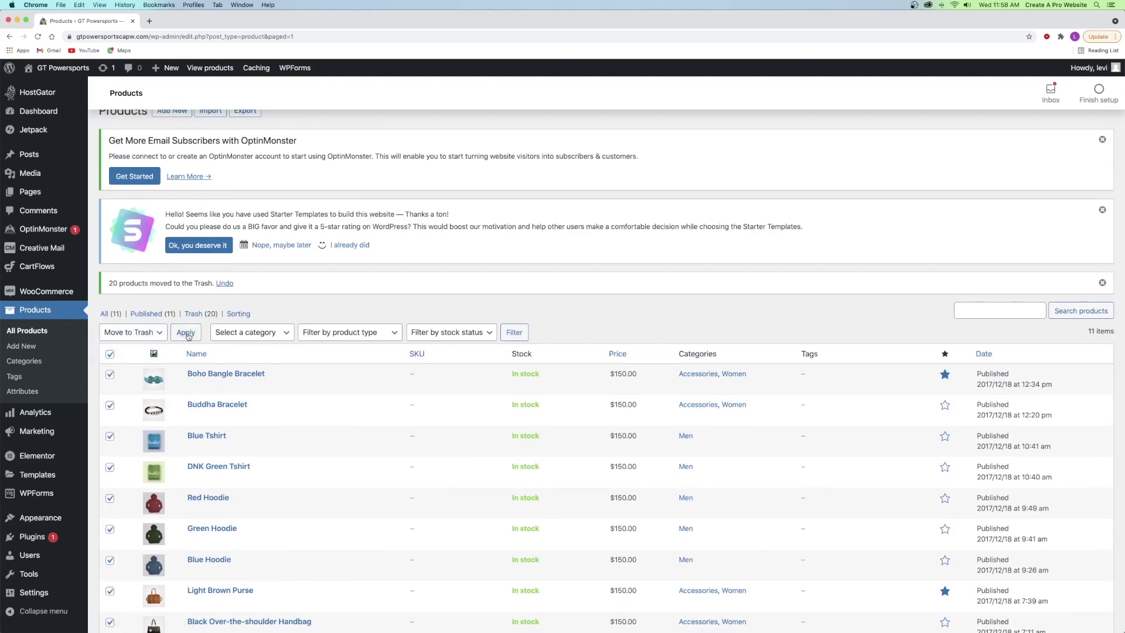
click(187, 333)
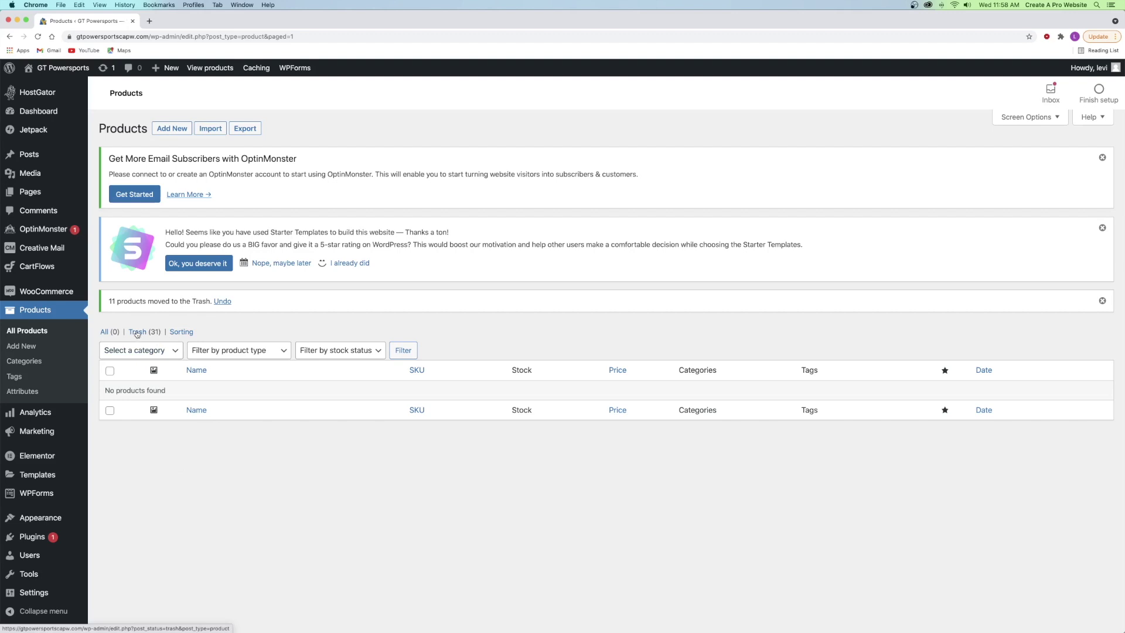
- Permanently delete all trashed products from the Trash view
click(138, 332)
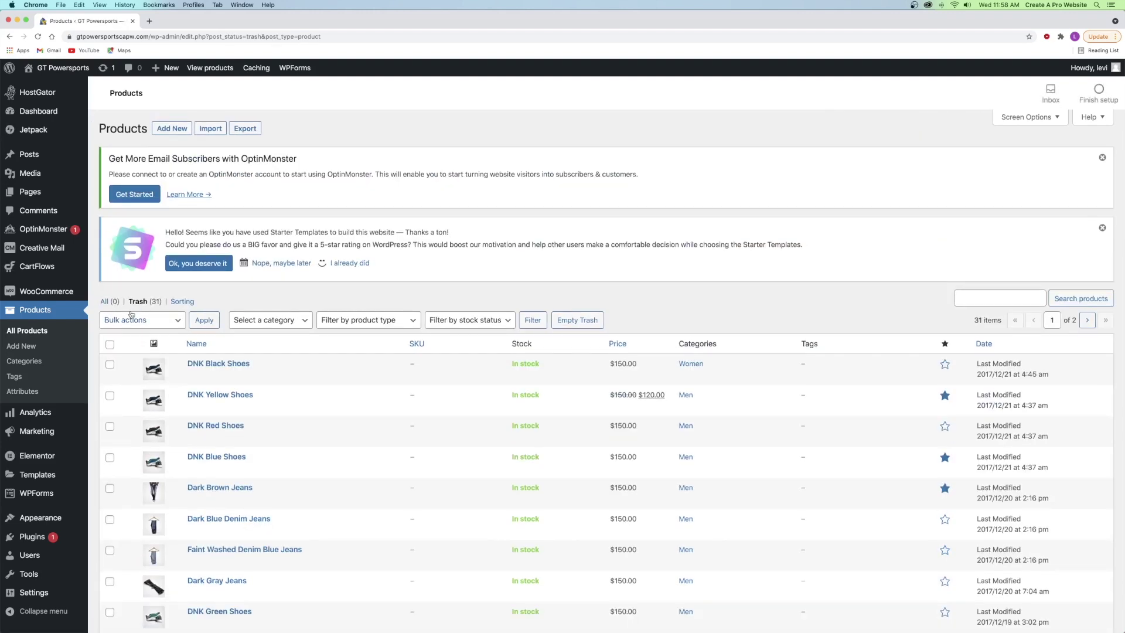
click(132, 319)
click(126, 341)
click(109, 343)
click(204, 320)
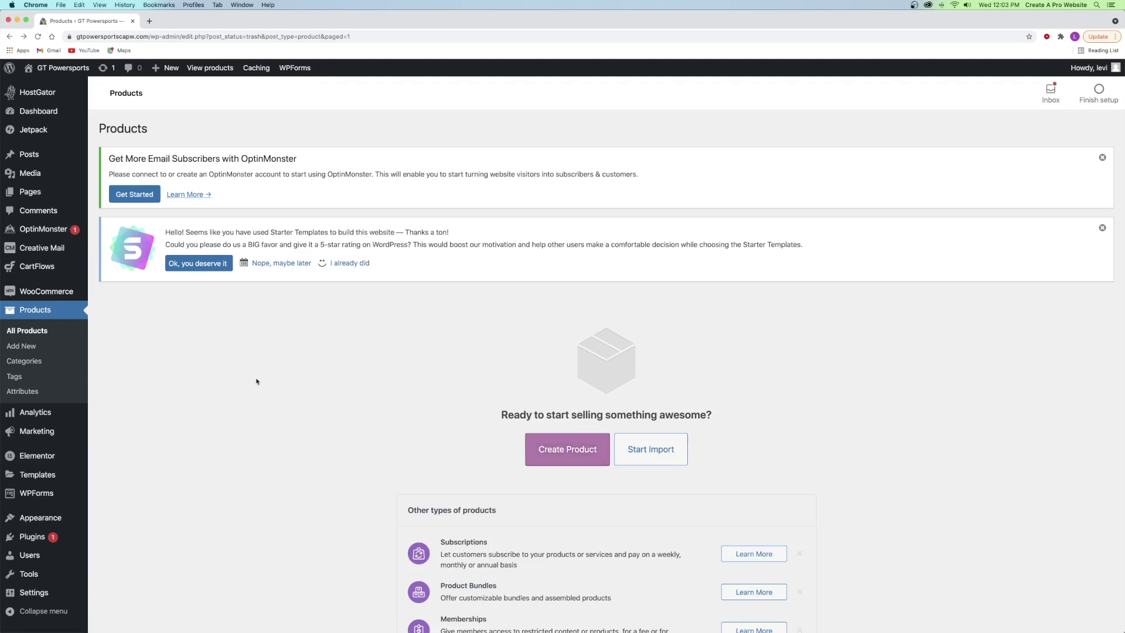
- Open WooCommerce General settings, keep United States (US) dollar ($) currency, and save
mouse_move(64, 291)
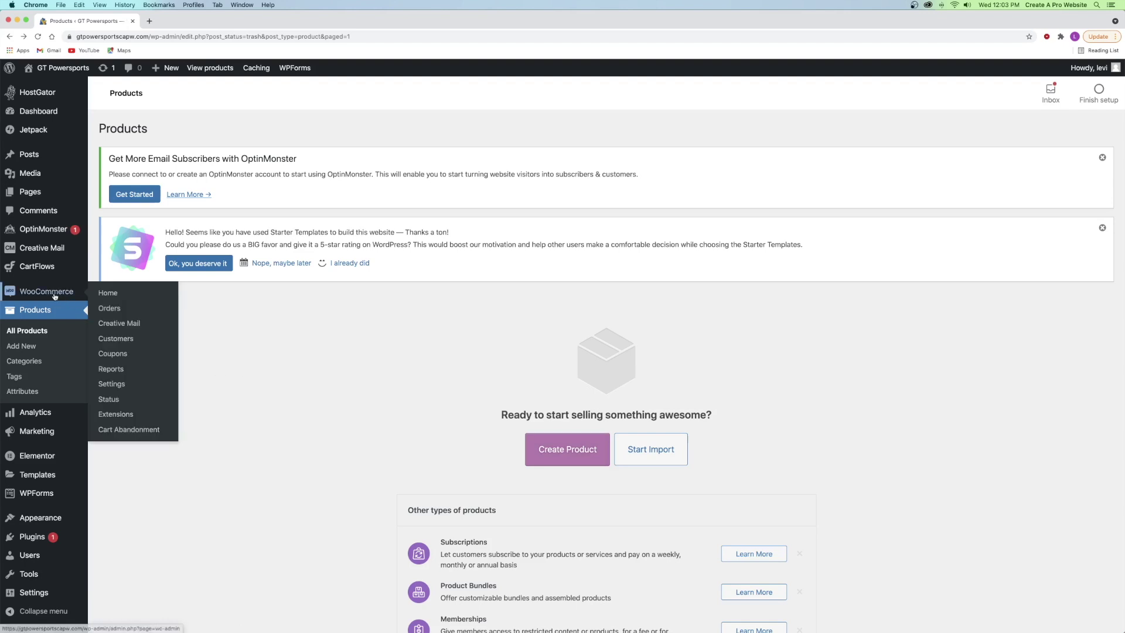
super+click(111, 385)
click(192, 21)
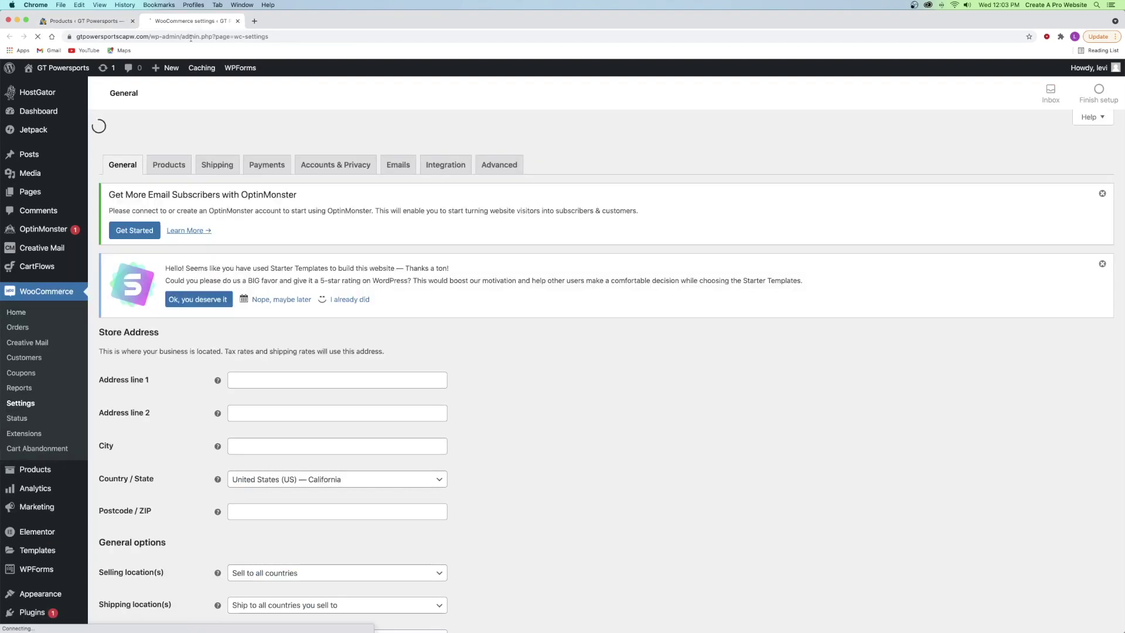
scroll(177, 339, down, 7)
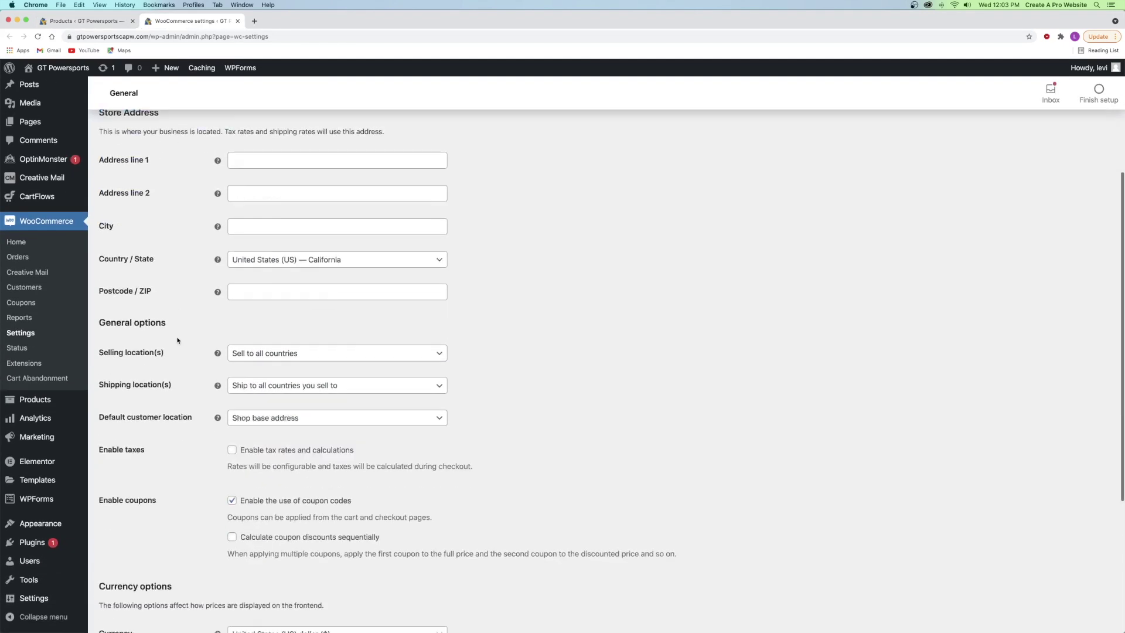
scroll(177, 339, down, 1)
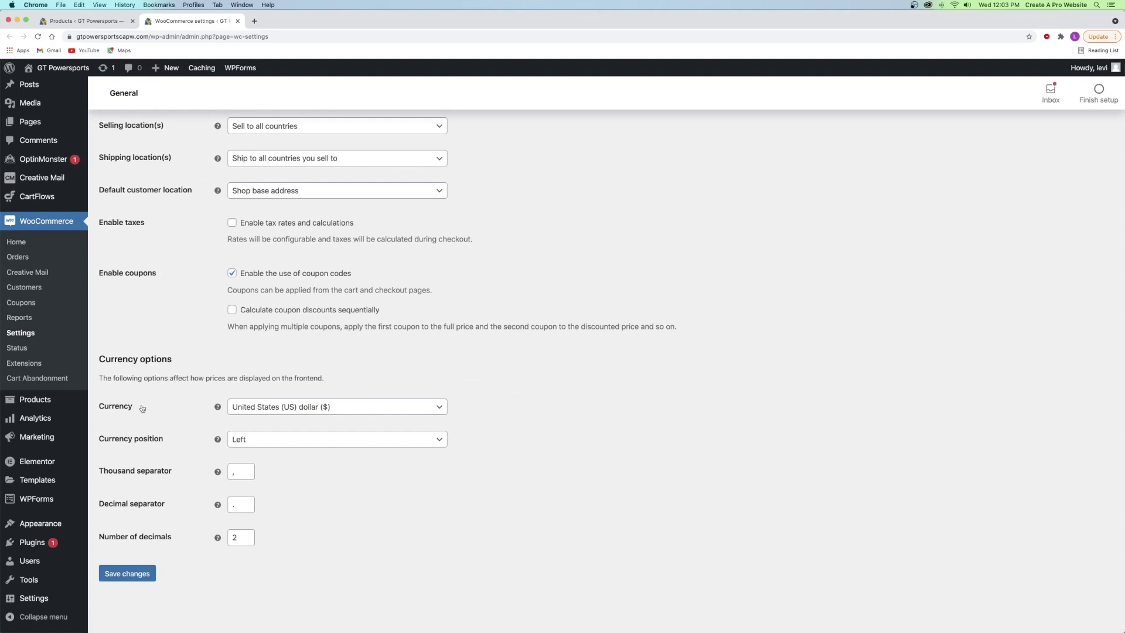
click(316, 409)
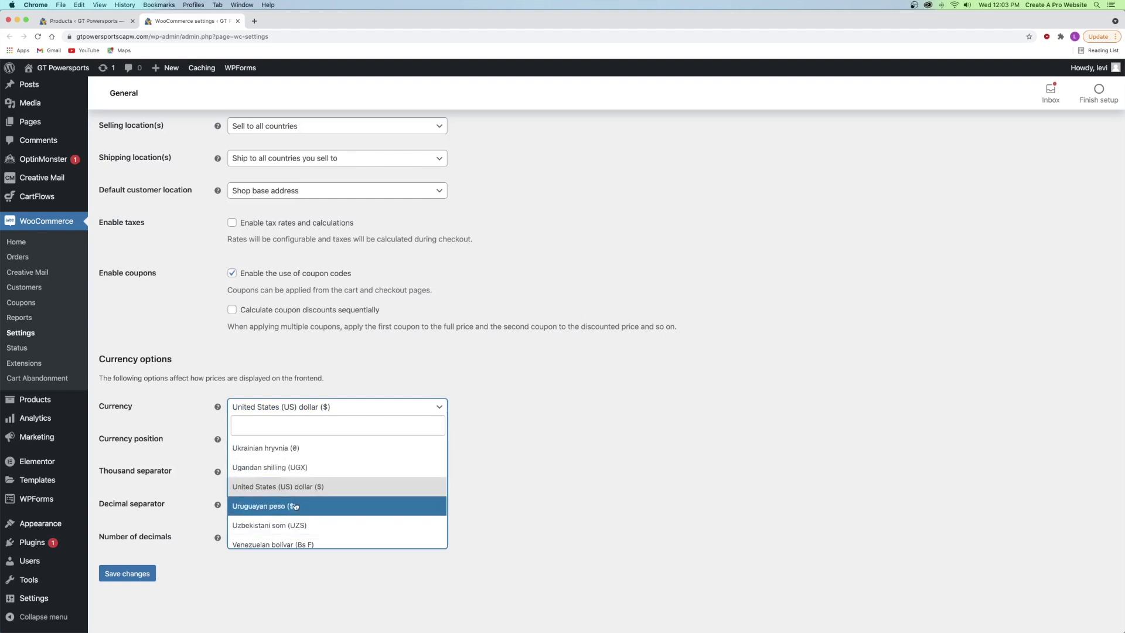
click(529, 439)
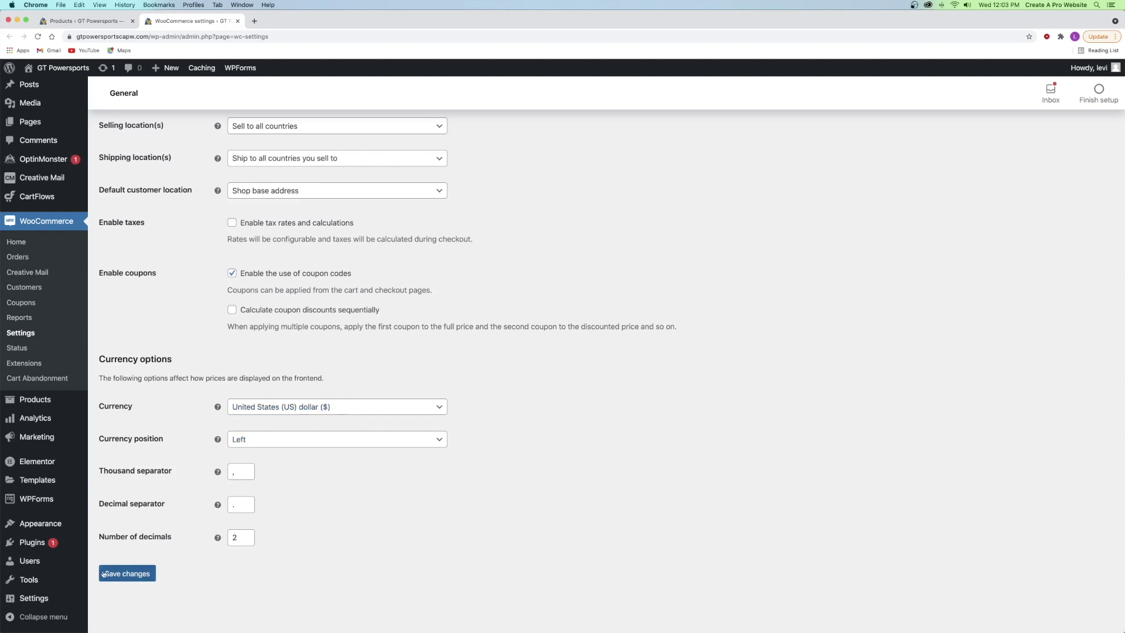
click(140, 575)
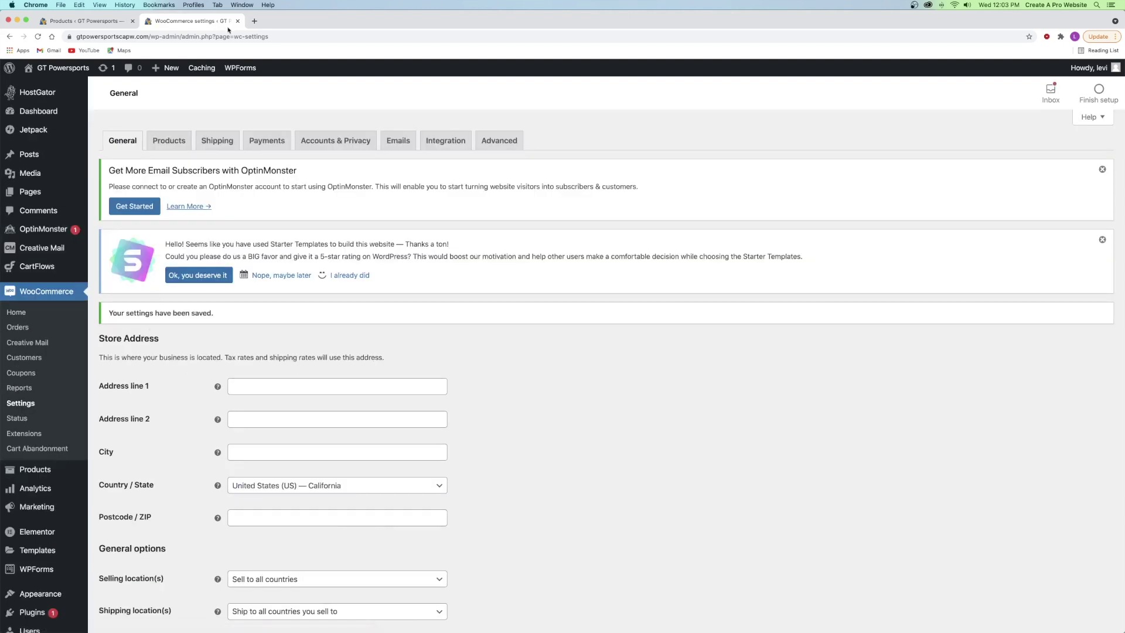
- Add a new product titled 'Electric Motorcycle' and let it autosave as a draft
click(237, 21)
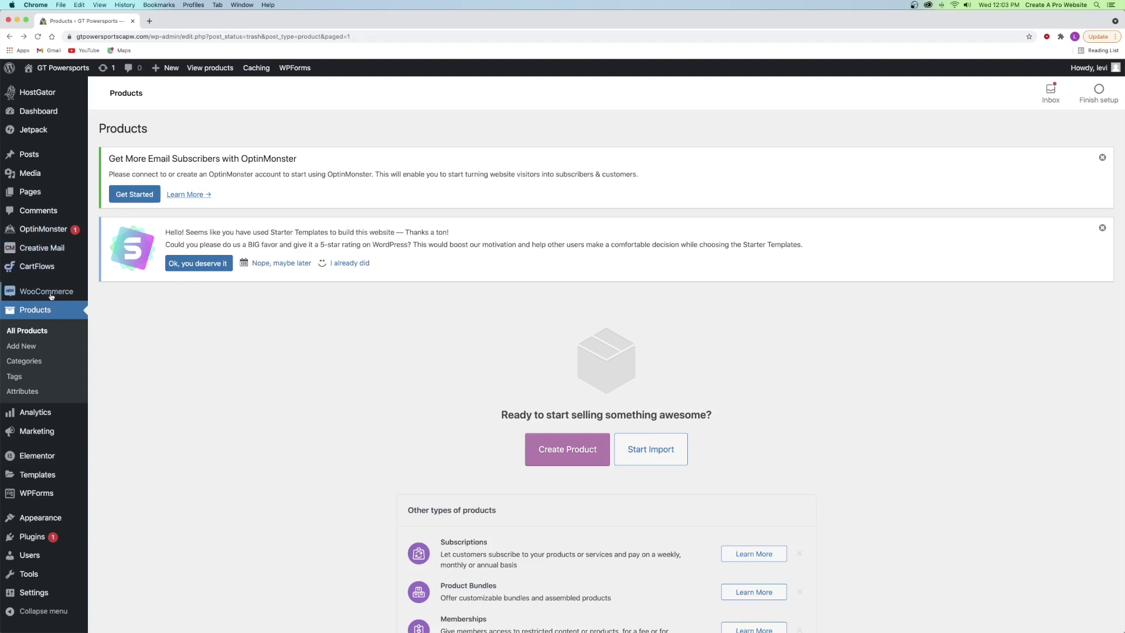
click(14, 350)
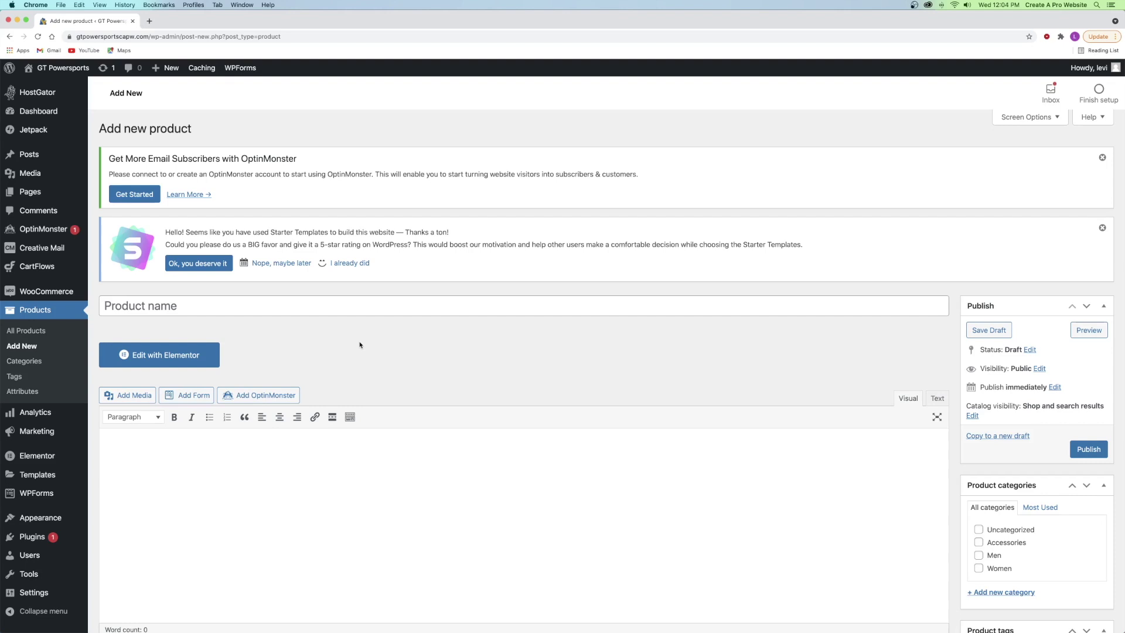
click(228, 305)
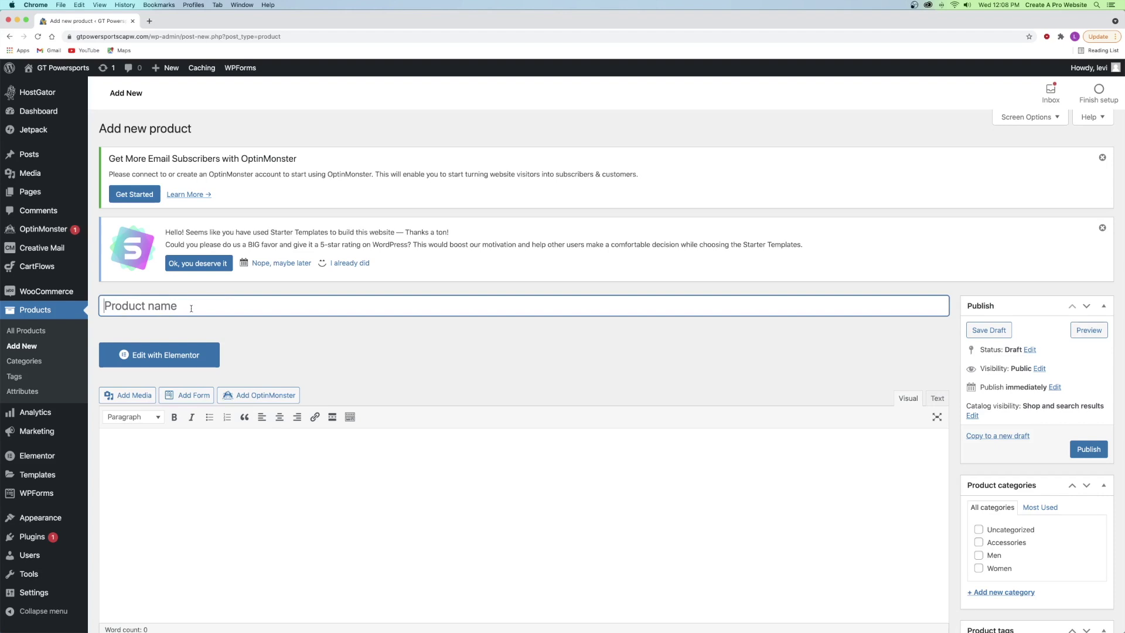
text(Electric Motorcycle)
click(339, 334)
scroll(339, 337, down, 2)
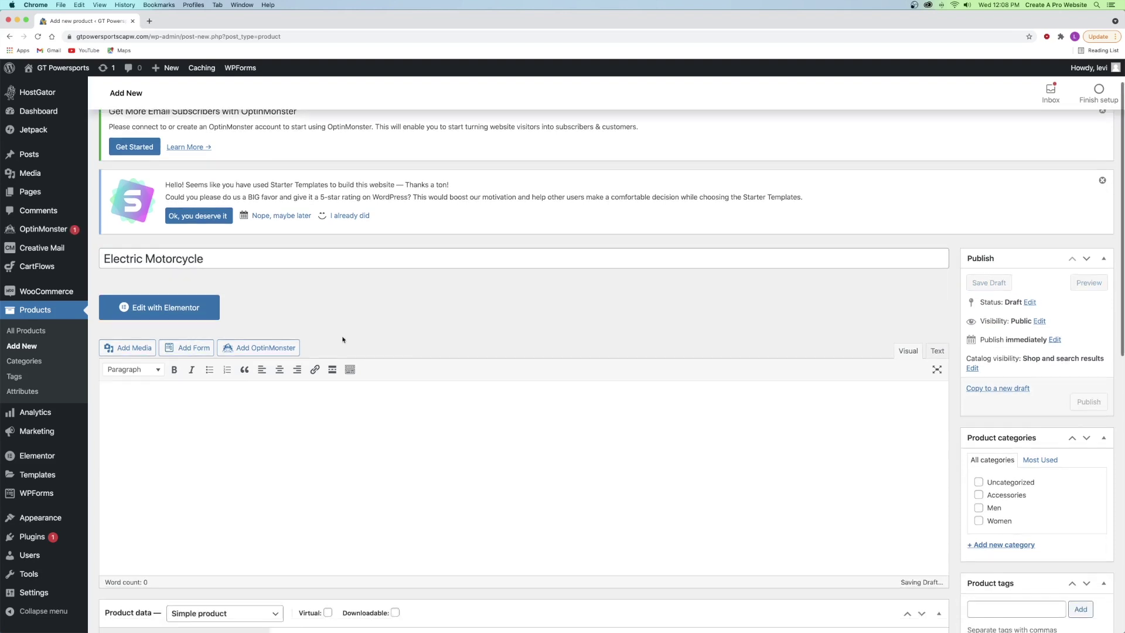
click(196, 367)
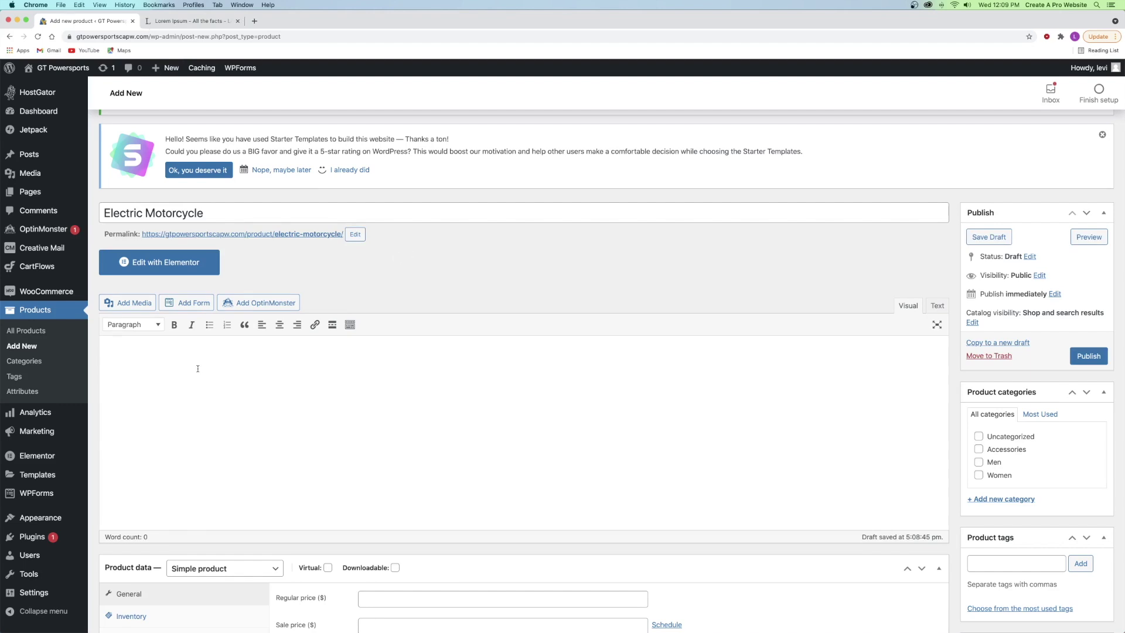
- Paste Lorem ipsum twice into the description as one paragraph and keep Simple product type
text("Lorem ipsum dolor sit amet, consectetur adipiscing elit, sed do eiusmod tempor incididunt ut labore et dolore magna aliqua. Ut enim ad minim veniam, quis nostrud exercitation ullamco laboris nisi ut aliquip ex ea commodo consequat. Duis aute irure dolor in reprehenderit in voluptate velit esse cillum dolore eu fugiat nulla pariatur. Excepteur sint occaecat cupidatat non proident, sunt in culpa qui officia deserunt mollit anim id est laborum.")
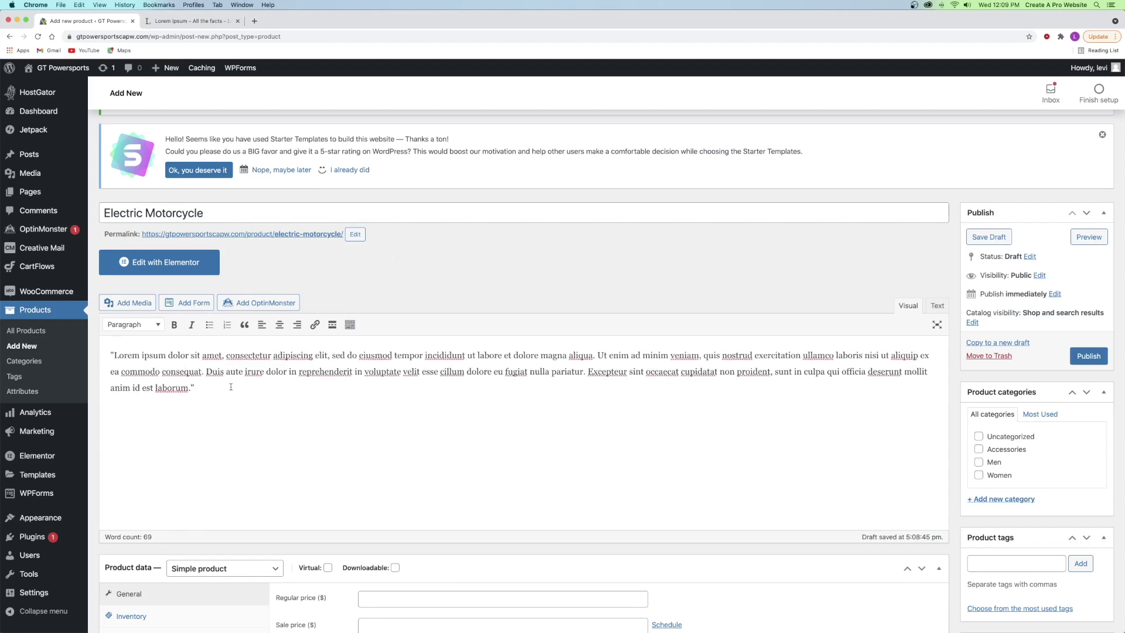
text("Lorem ipsum dolor sit amet, consectetur adipiscing elit, sed do eiusmod tempor incididunt ut labore et dolore magna aliqua. Ut enim ad minim veniam, quis nostrud exercitation ullamco laboris nisi ut aliquip ex ea commodo consequat. Duis aute irure dolor in reprehenderit in voluptate velit esse cillum dolore eu fugiat nulla pariatur. Excepteur sint occaecat cupidatat non proident, sunt in culpa qui officia deserunt mollit anim id est laborum.")
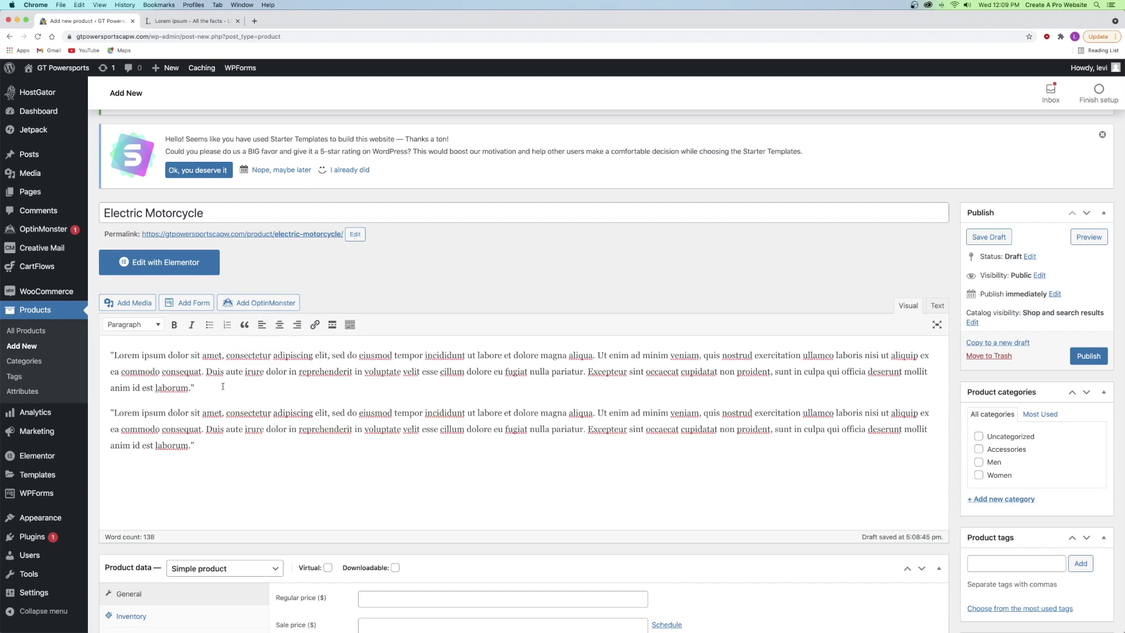
click(223, 386)
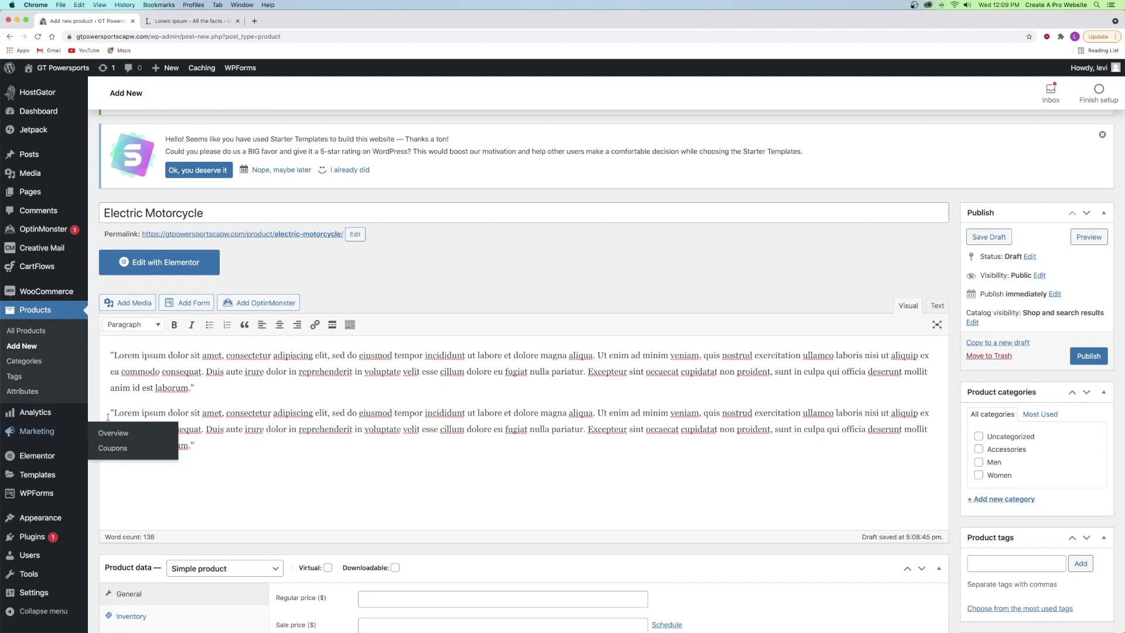
key(BackSpace)
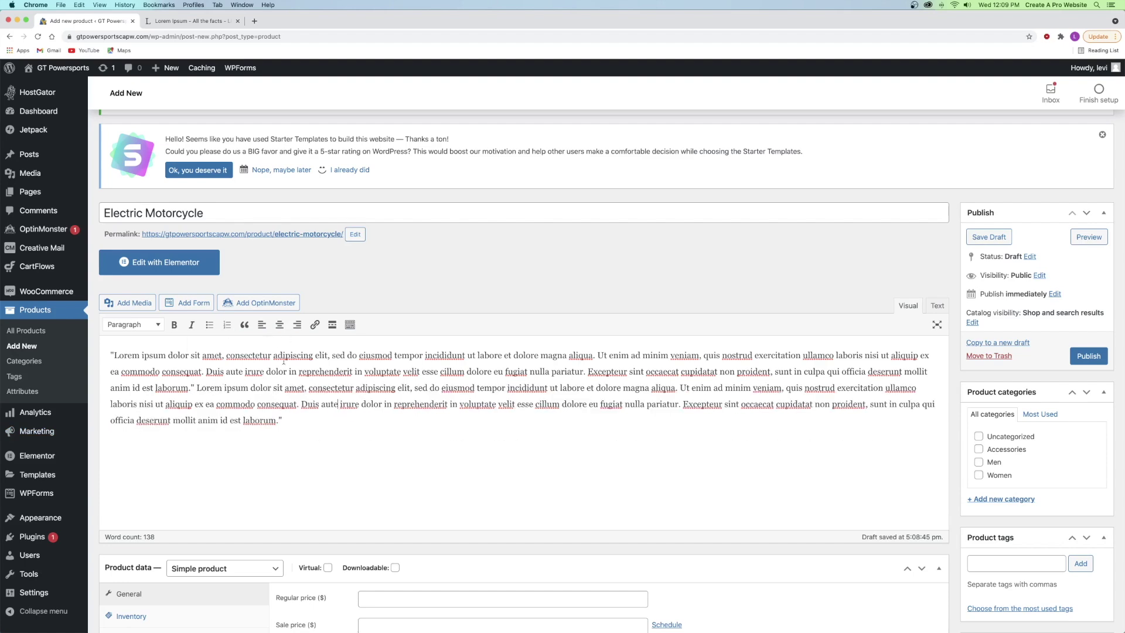
scroll(275, 354, down, 5)
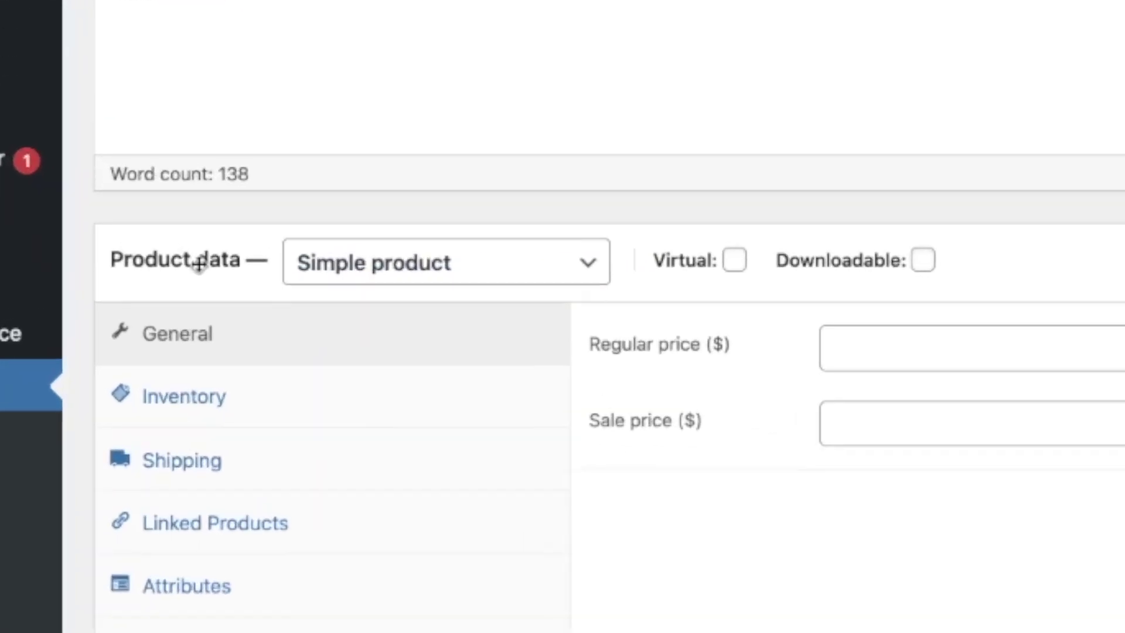
click(392, 256)
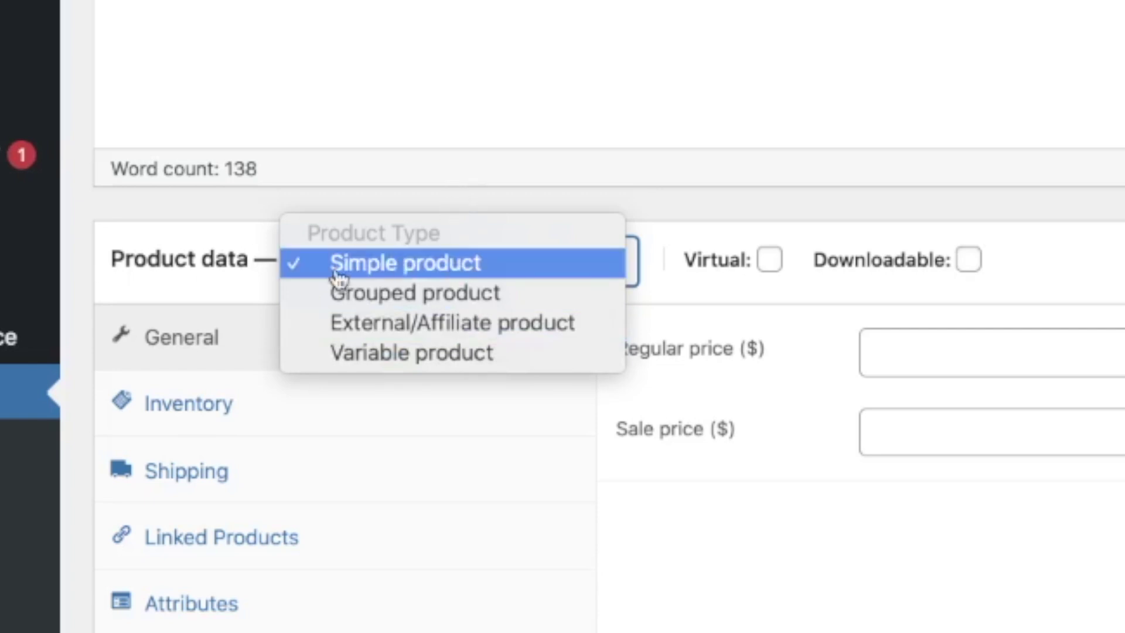
click(367, 265)
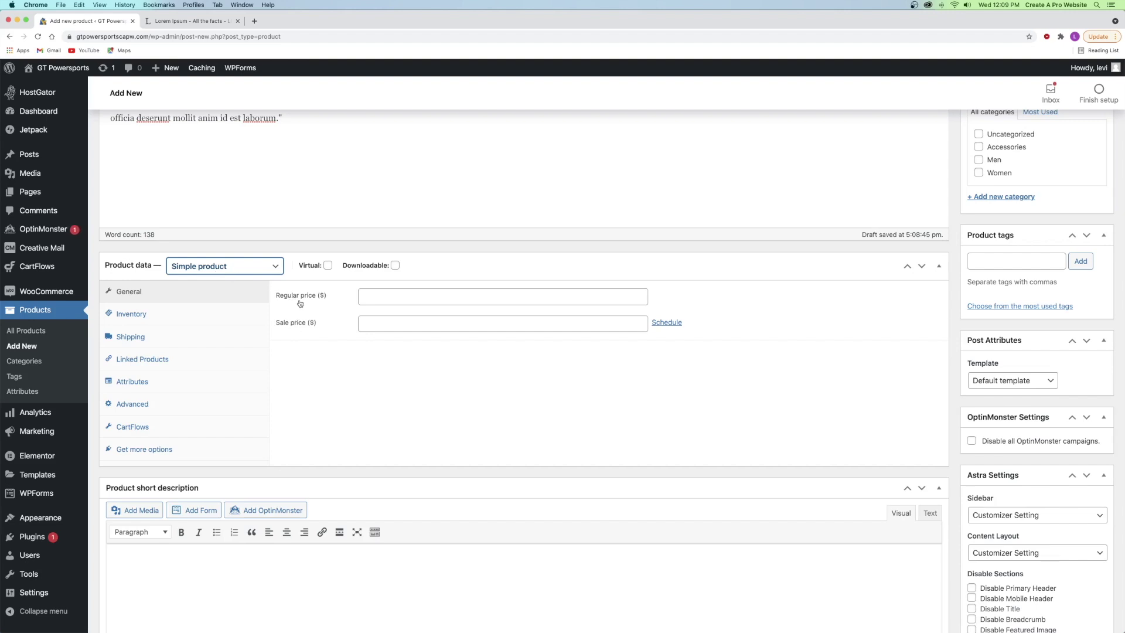
- Enter a regular price of 10000 and a sale price of 8999
click(397, 298)
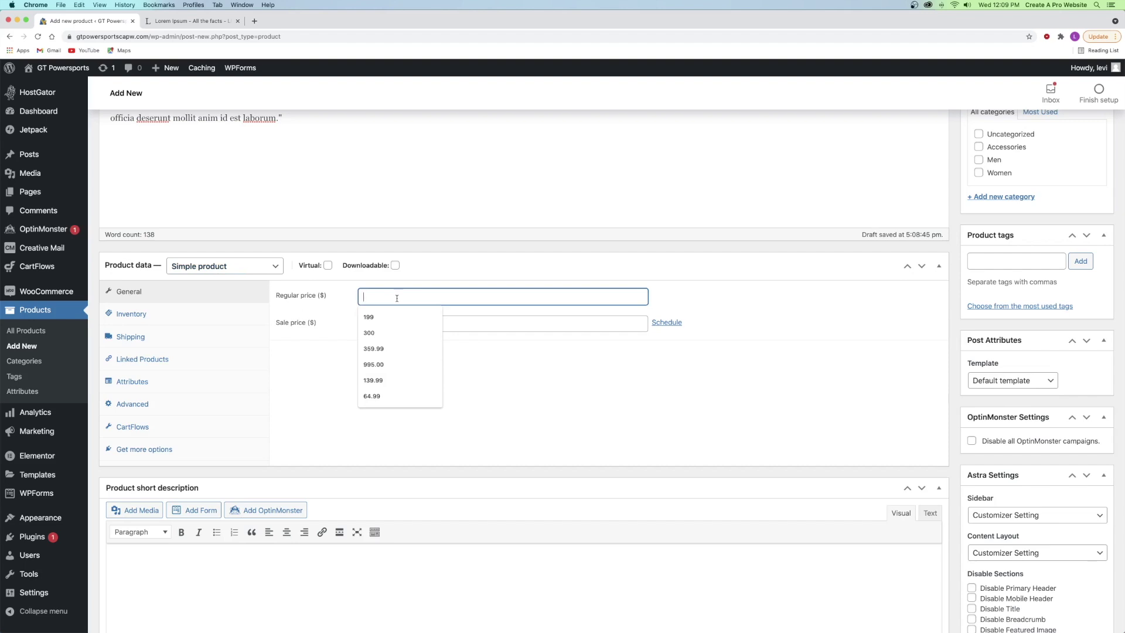
text(10000)
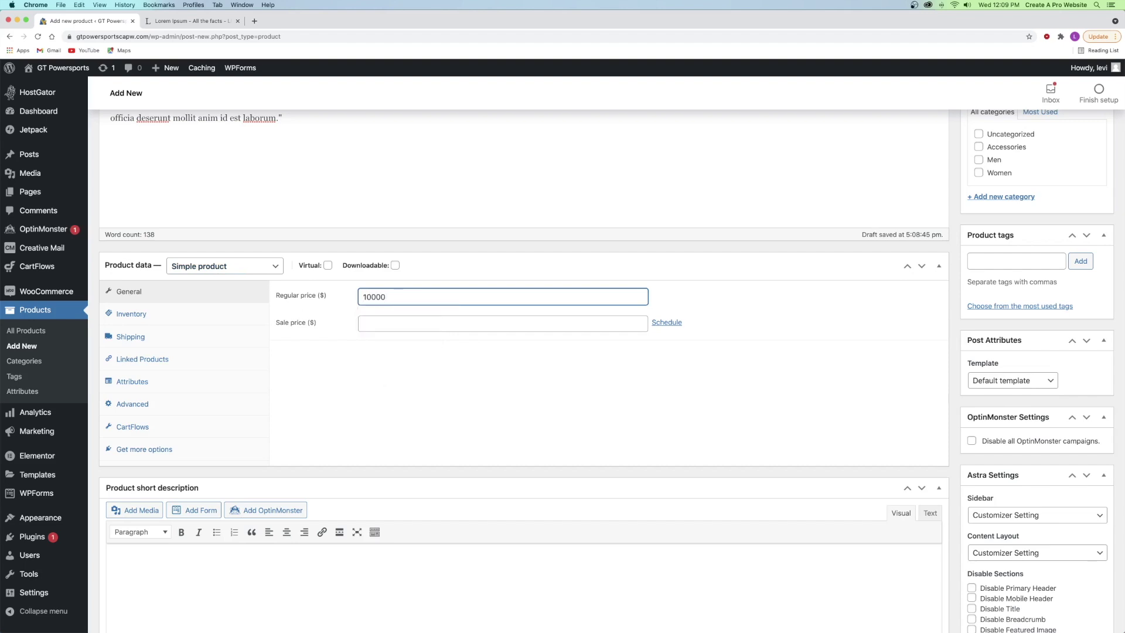
click(391, 323)
text(8999)
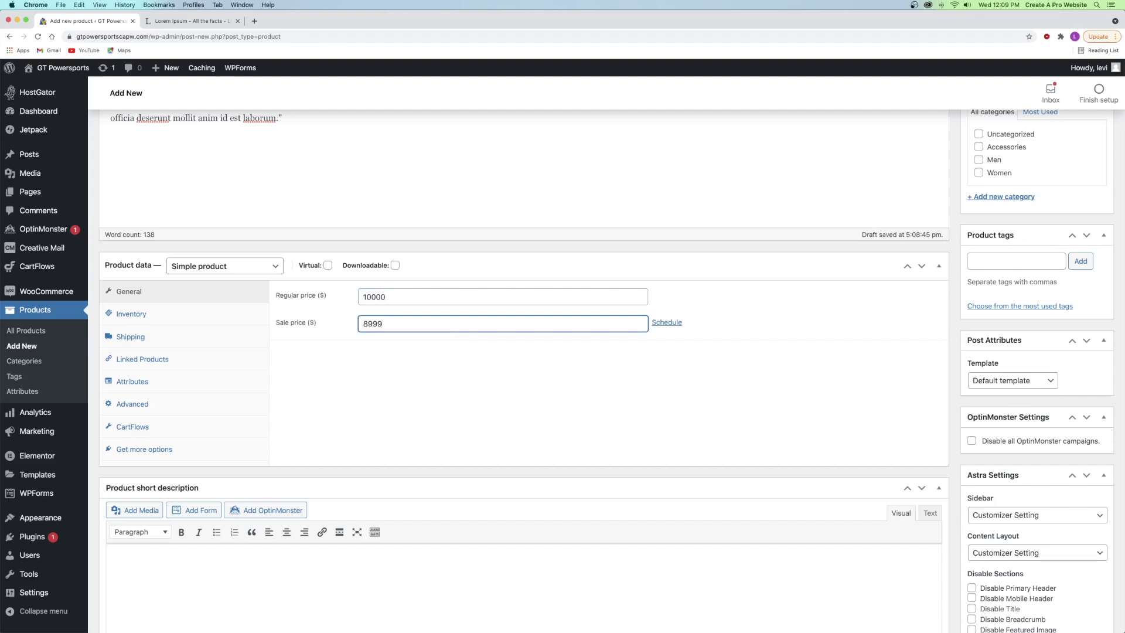
click(346, 313)
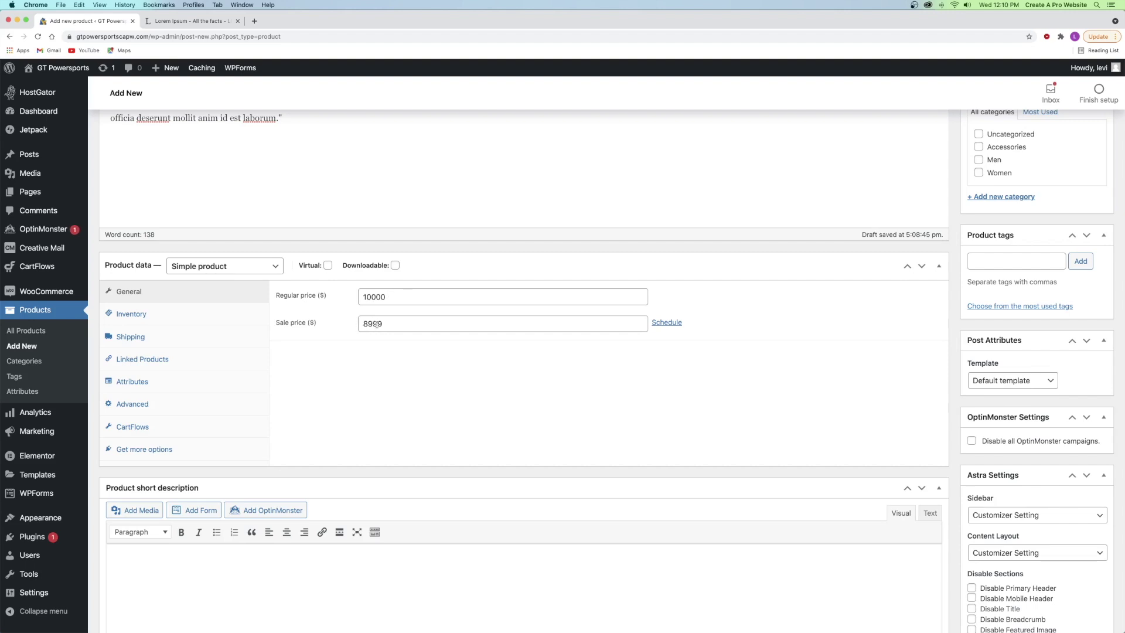
click(354, 323)
drag(353, 323, 392, 328)
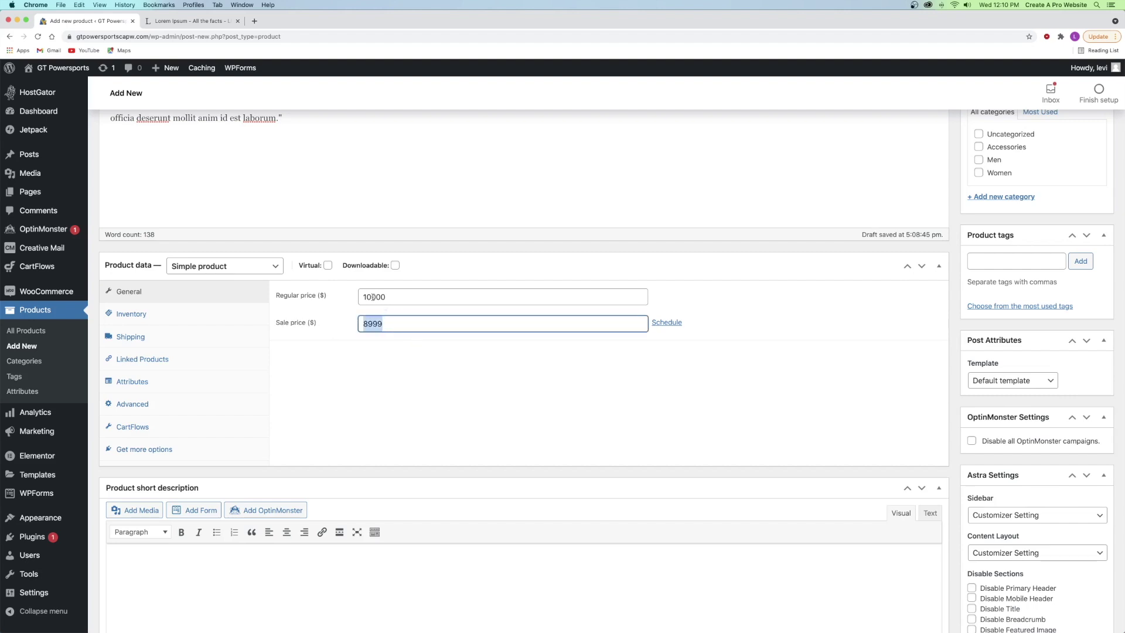
click(431, 313)
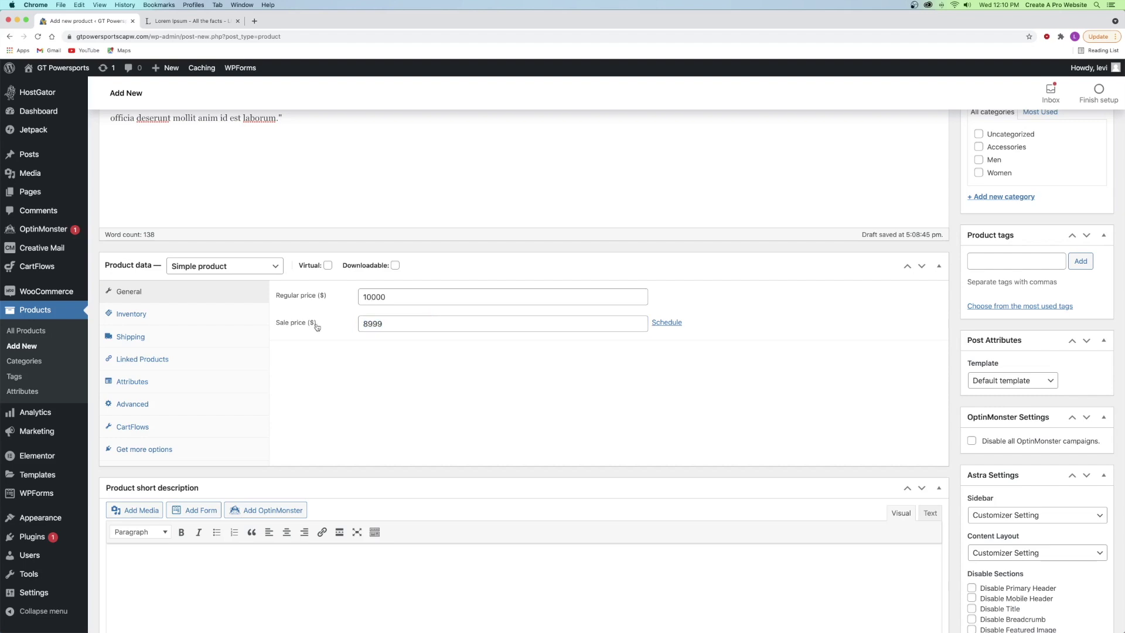
- Open the sale date scheduling fields, then cancel so no sale dates are set
click(666, 322)
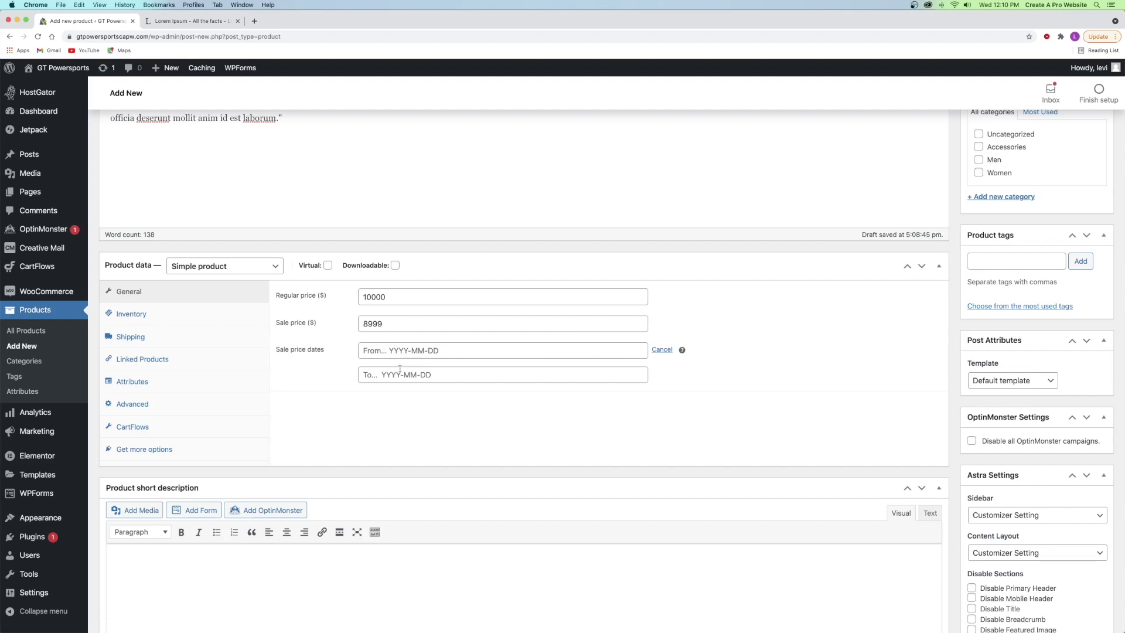
click(391, 352)
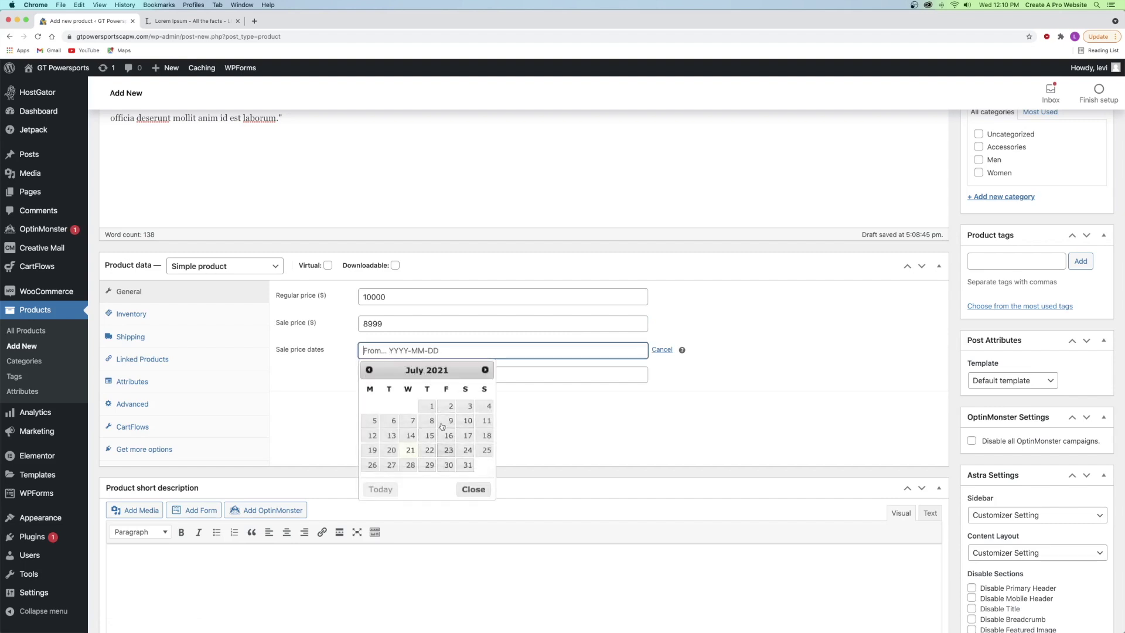
click(558, 341)
click(663, 350)
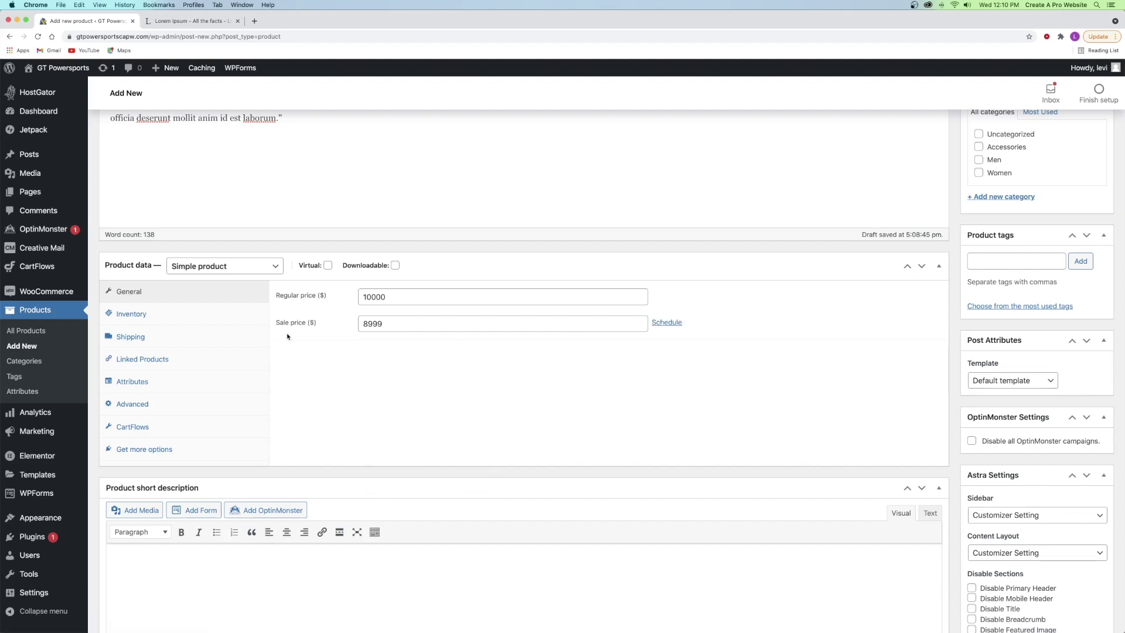
mouse_move(319, 265)
mouse_move(372, 269)
click(134, 314)
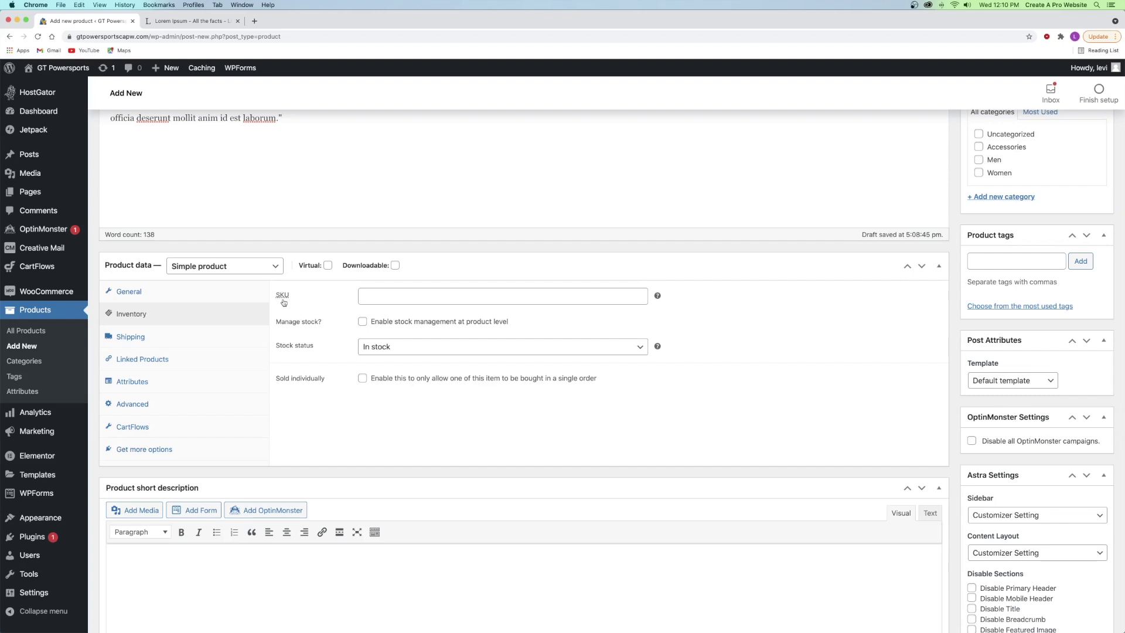
- Set SKU 00001 and enable stock management with a quantity of 50
click(368, 295)
text(00001)
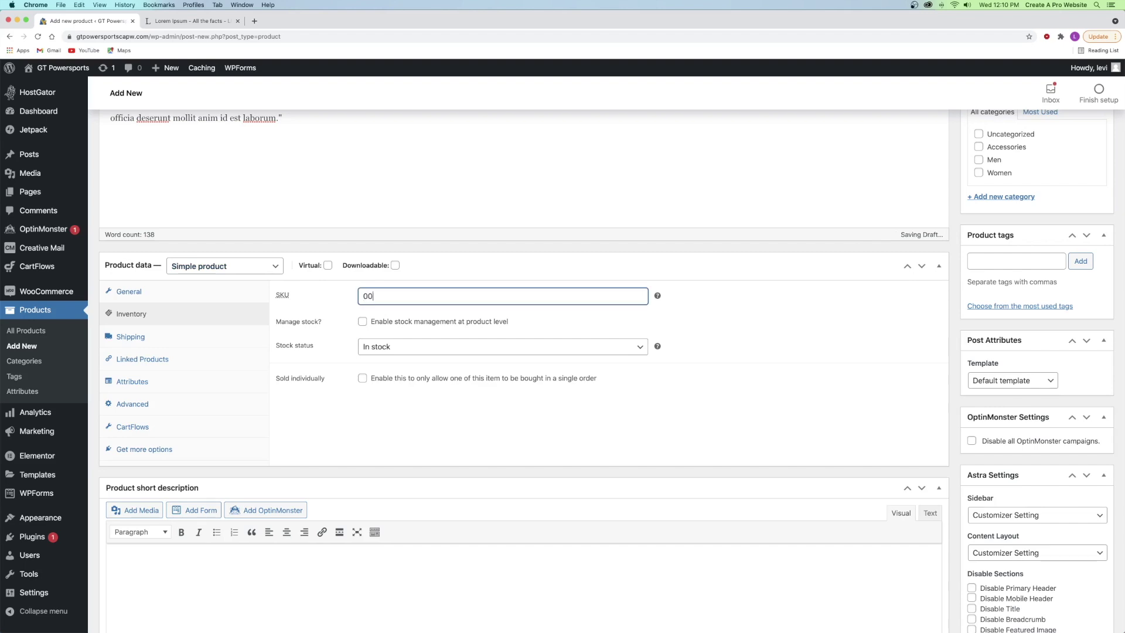
click(618, 313)
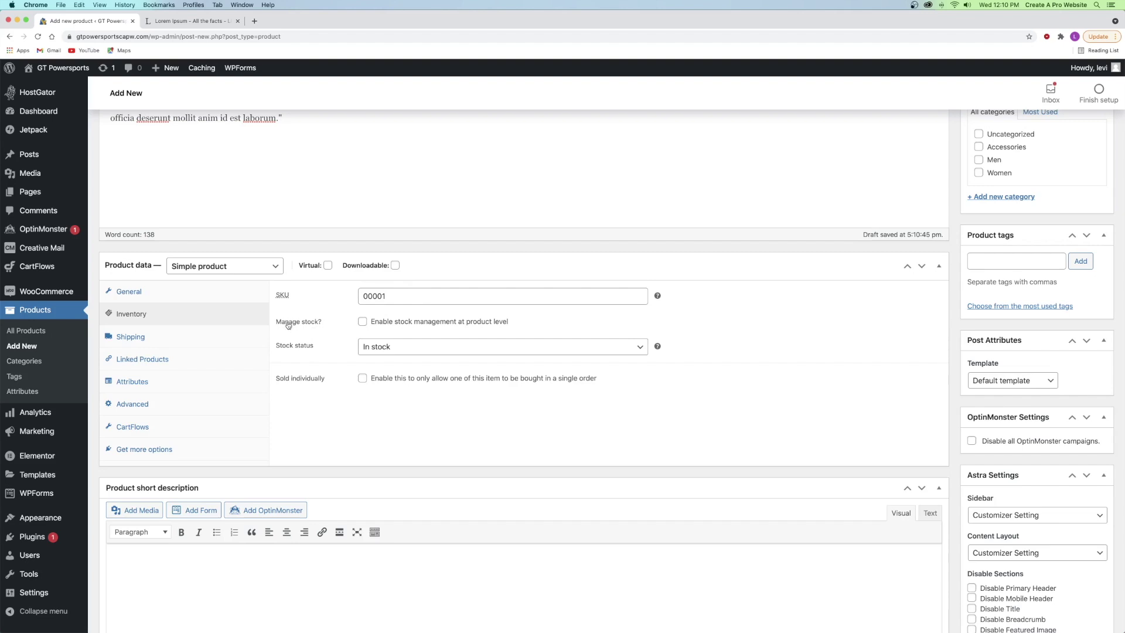
click(363, 321)
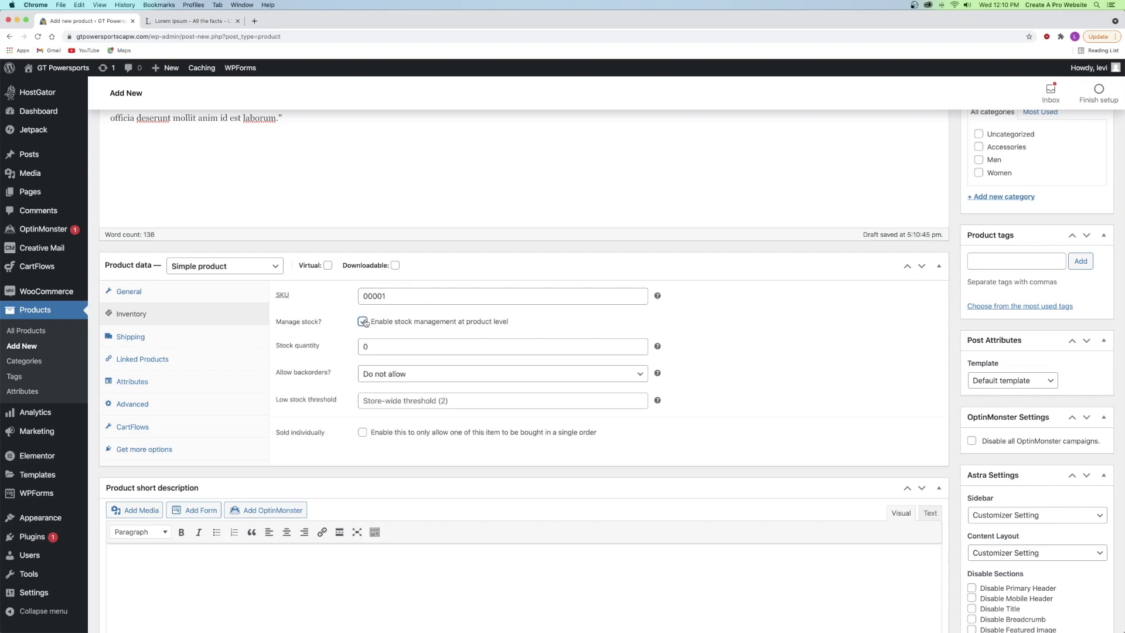
double_click(359, 346)
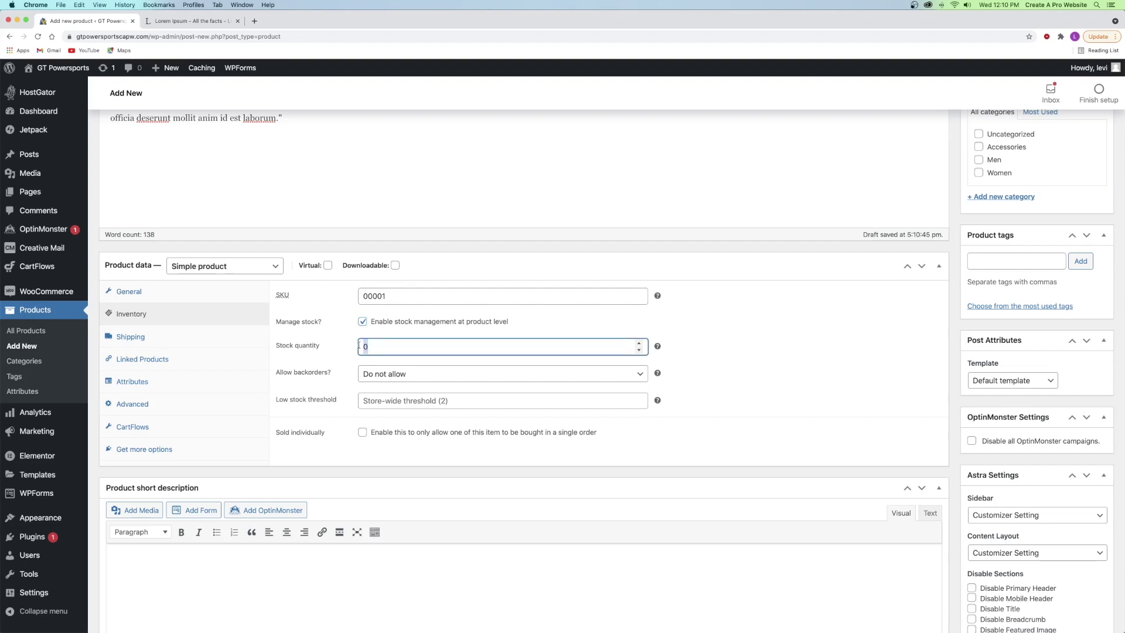
text(50)
- Set the low stock threshold to 5, leaving Sold individually unticked
mouse_move(657, 373)
click(391, 398)
text(5)
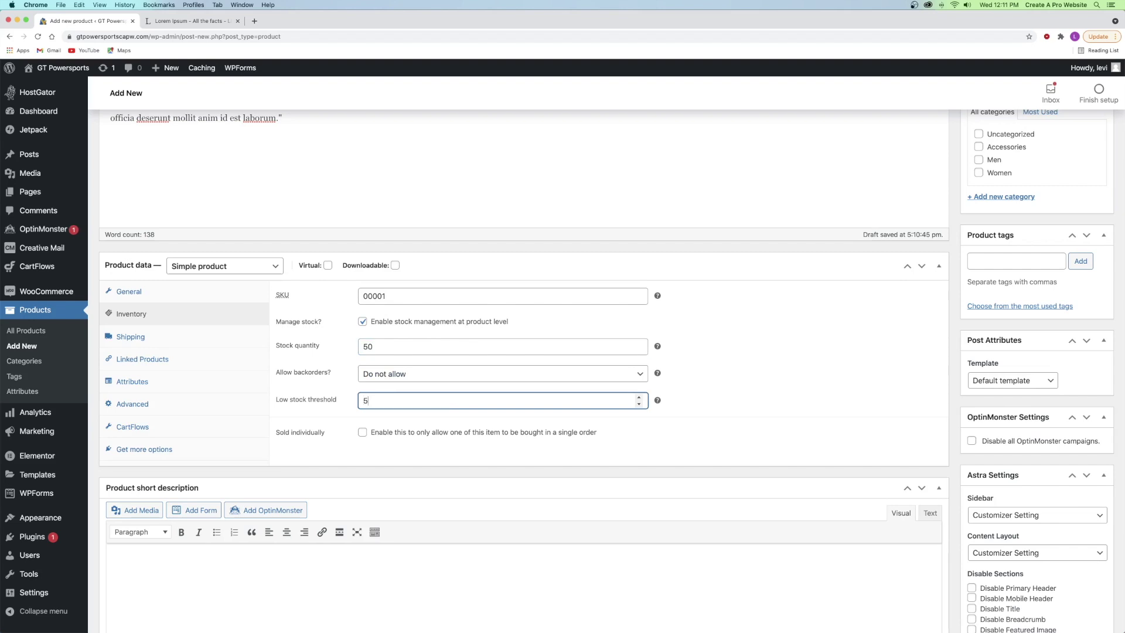
click(358, 395)
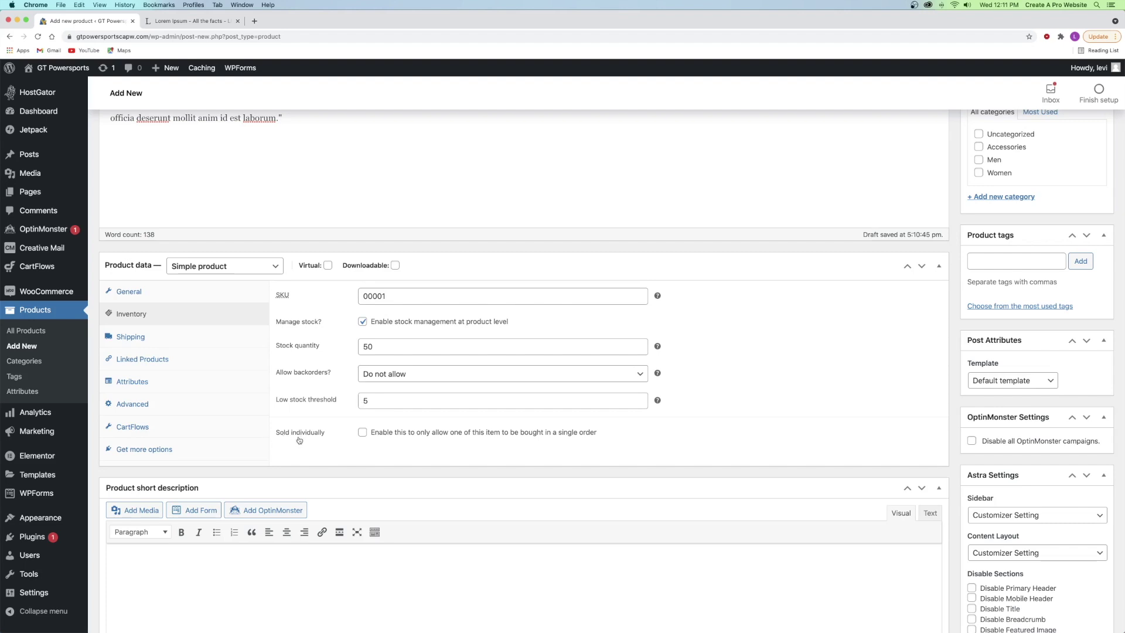
click(362, 433)
click(363, 432)
click(363, 432)
click(134, 338)
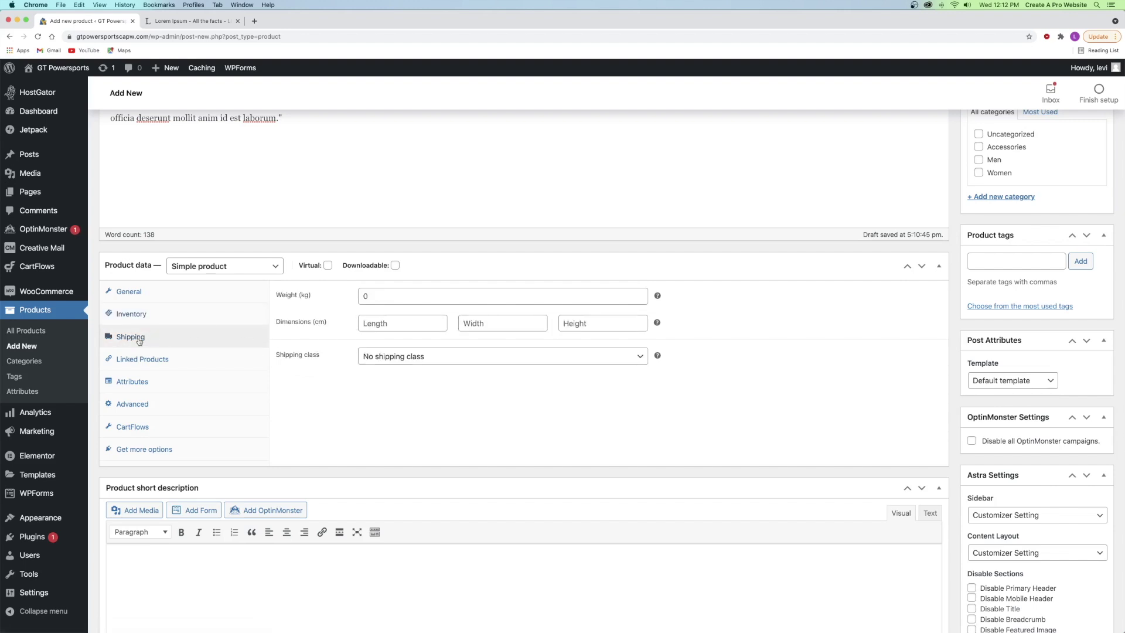
- Leave the weight as is and keep No shipping class for the product
click(377, 300)
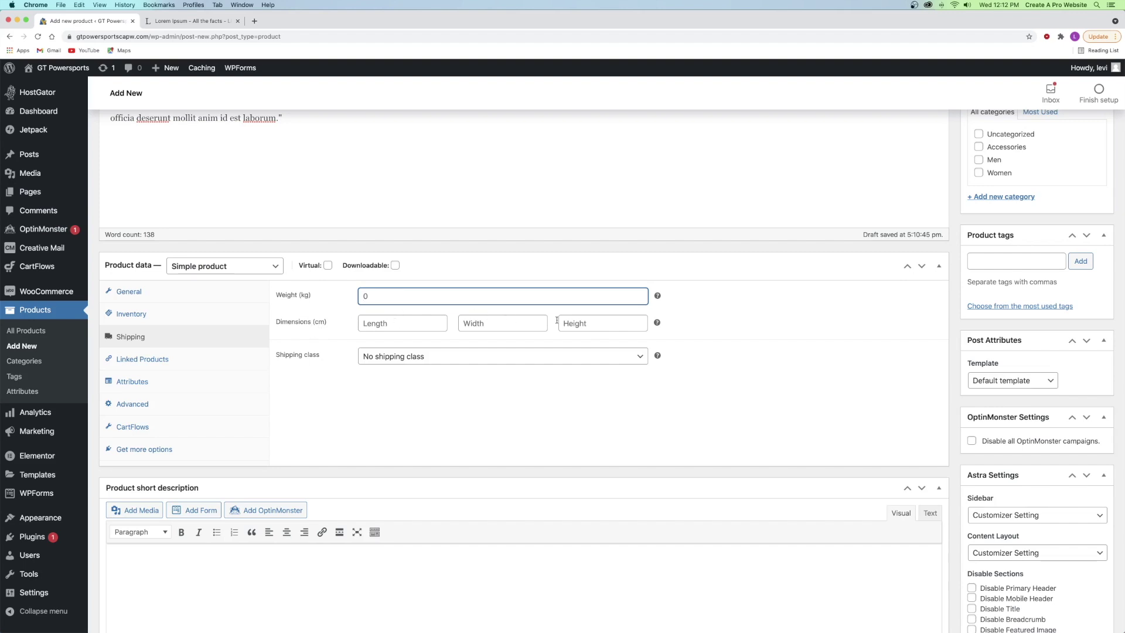
click(399, 357)
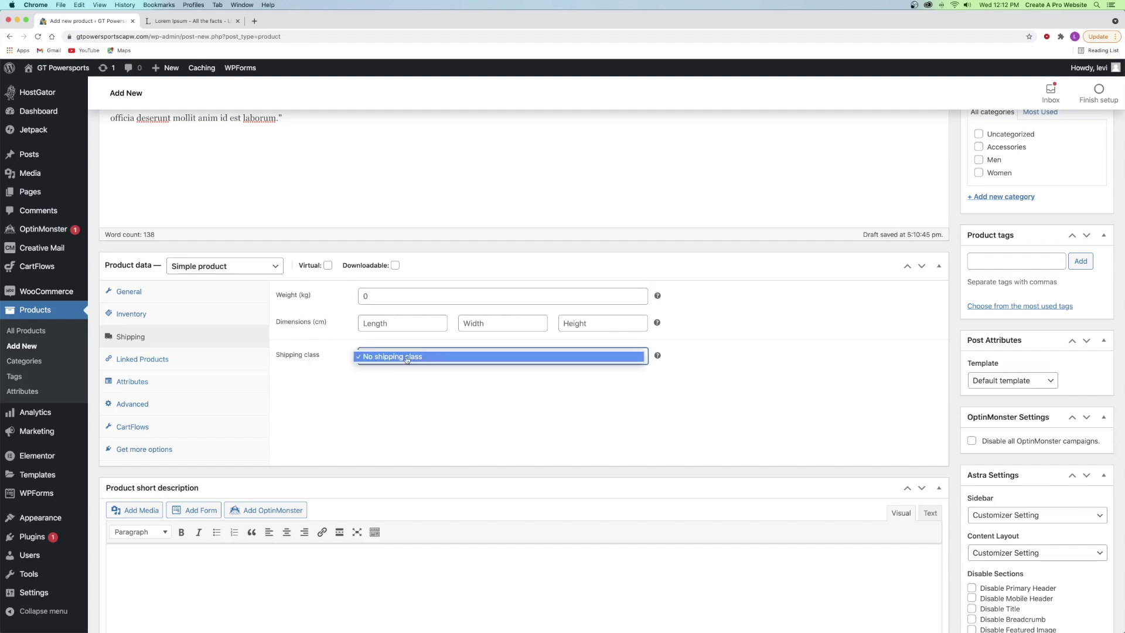
click(418, 357)
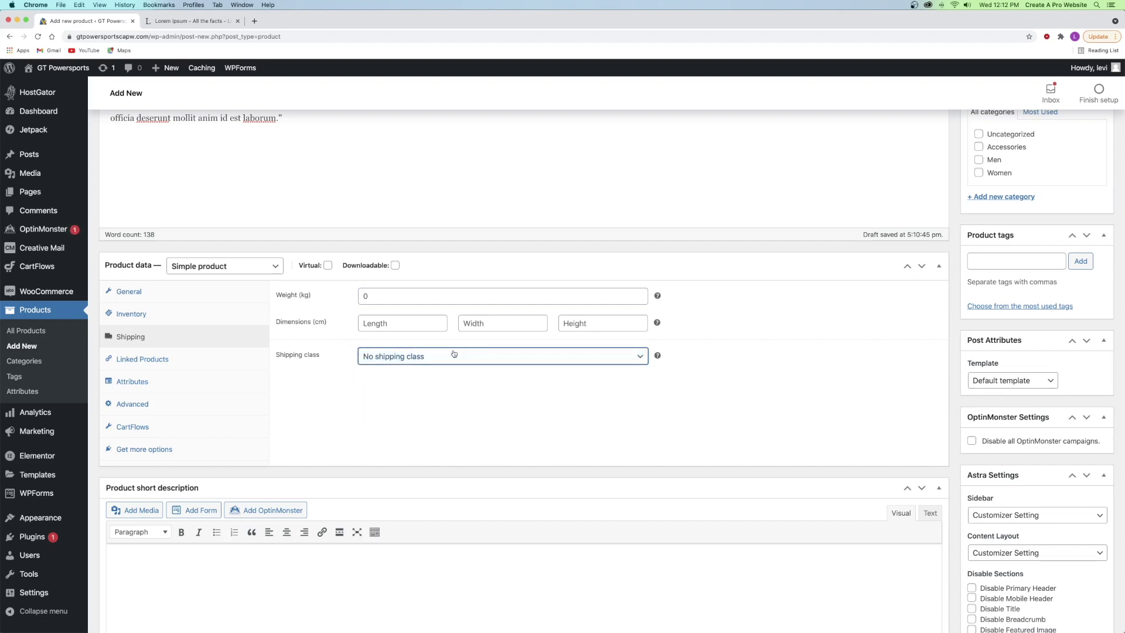
- Look at the Linked Products settings, trying and then dismissing the Upsells product search
click(192, 368)
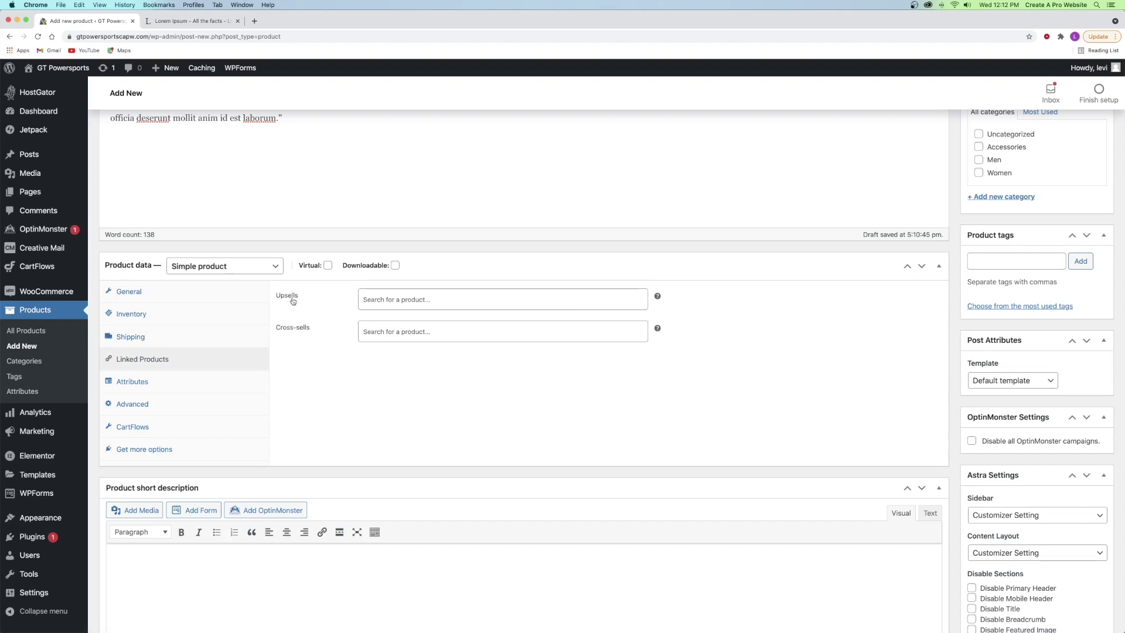
click(403, 298)
click(338, 304)
- Review Attributes, keep Simple product as the type, and show the Advanced settings
click(131, 384)
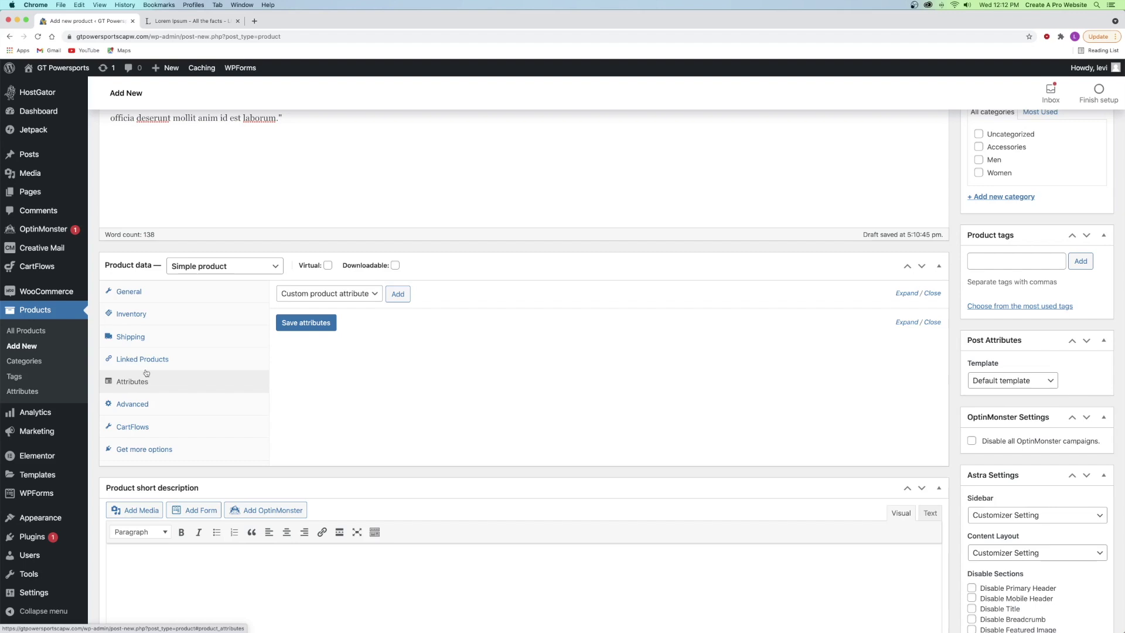
click(207, 267)
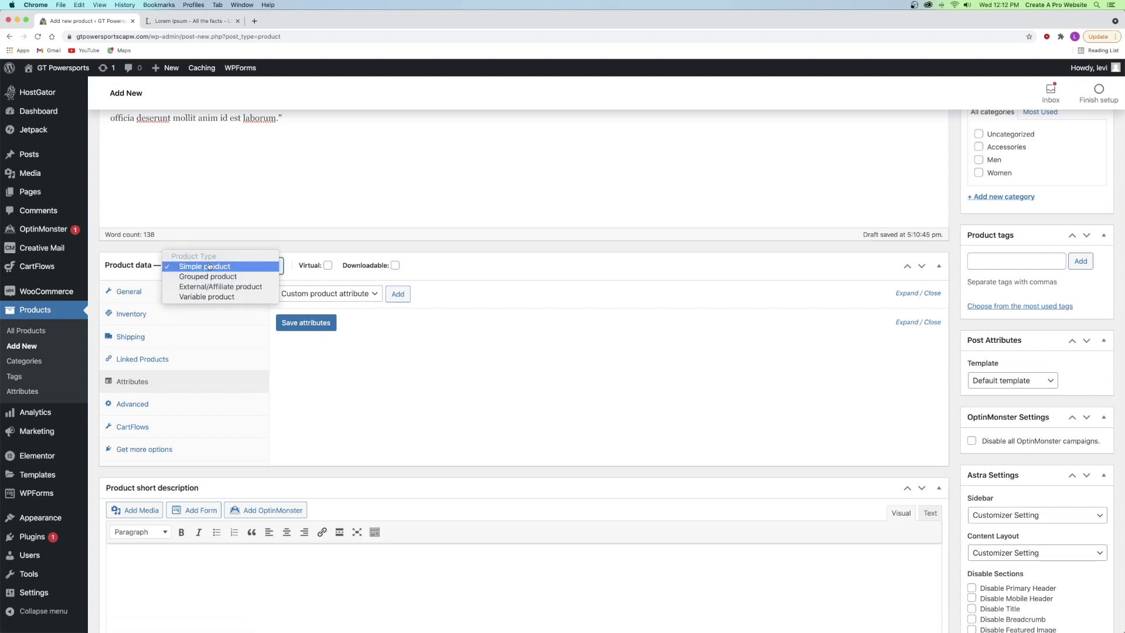
click(303, 354)
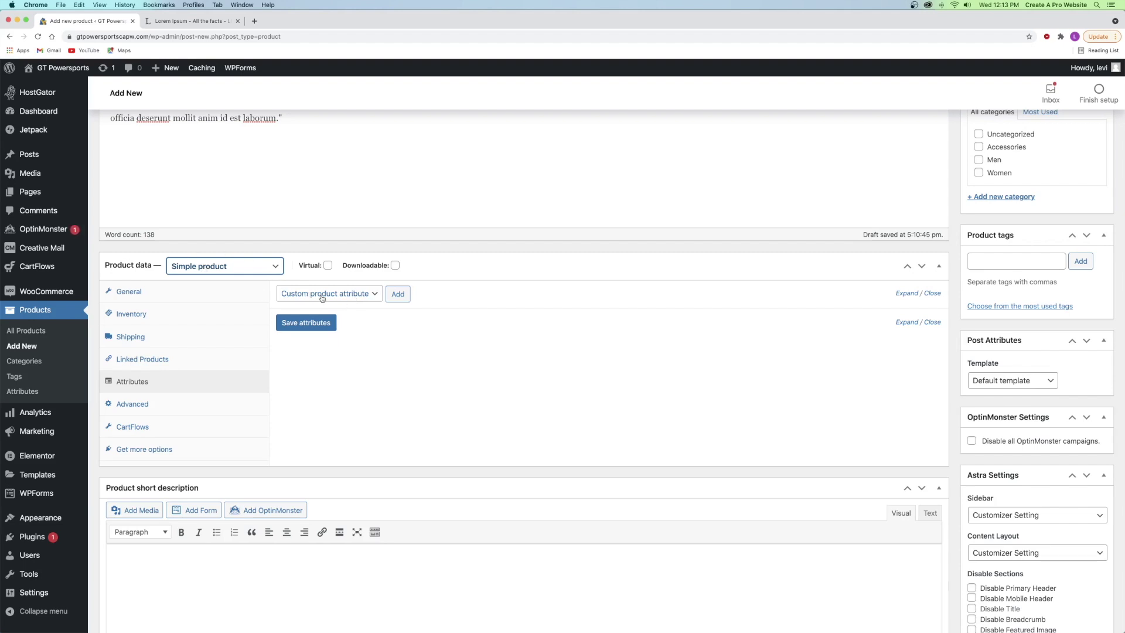
click(149, 404)
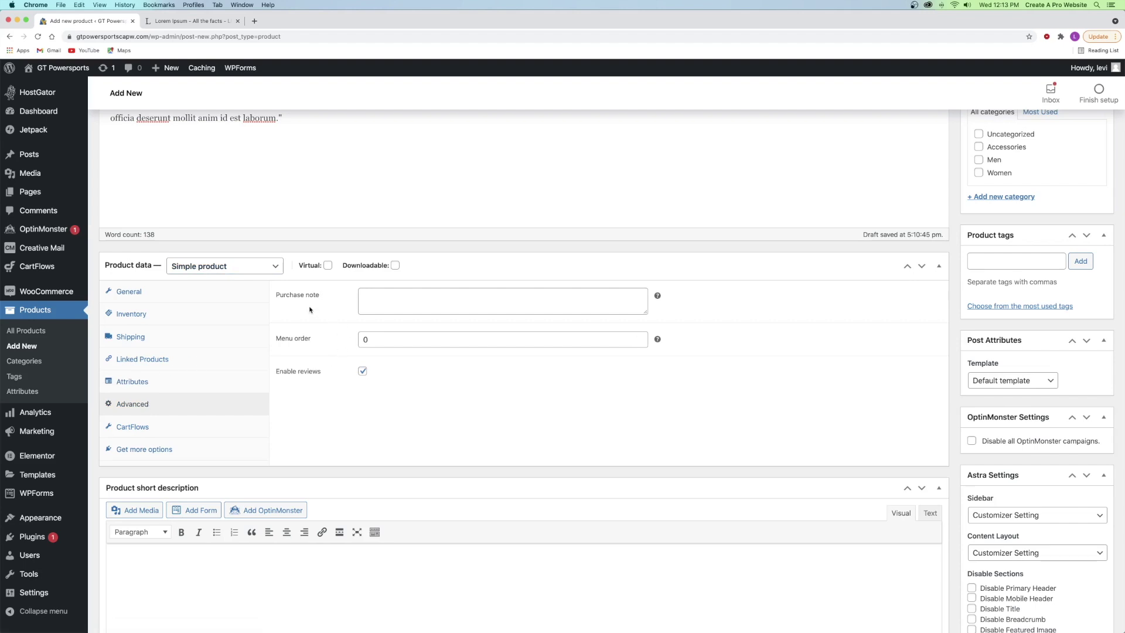
- Enter the purchase note 'Thank you for your purchase! We will be emailing you shortly with a confirmation.' with reviews enabled
click(384, 297)
text(Thank you)
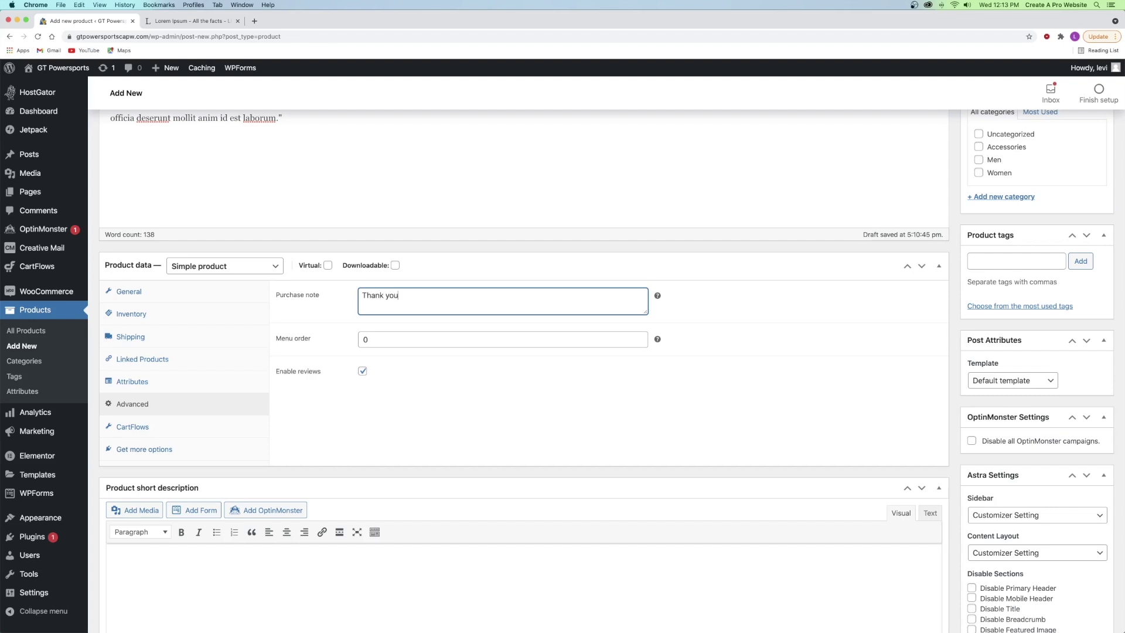
text( for your purchase! We will be emailing you s)
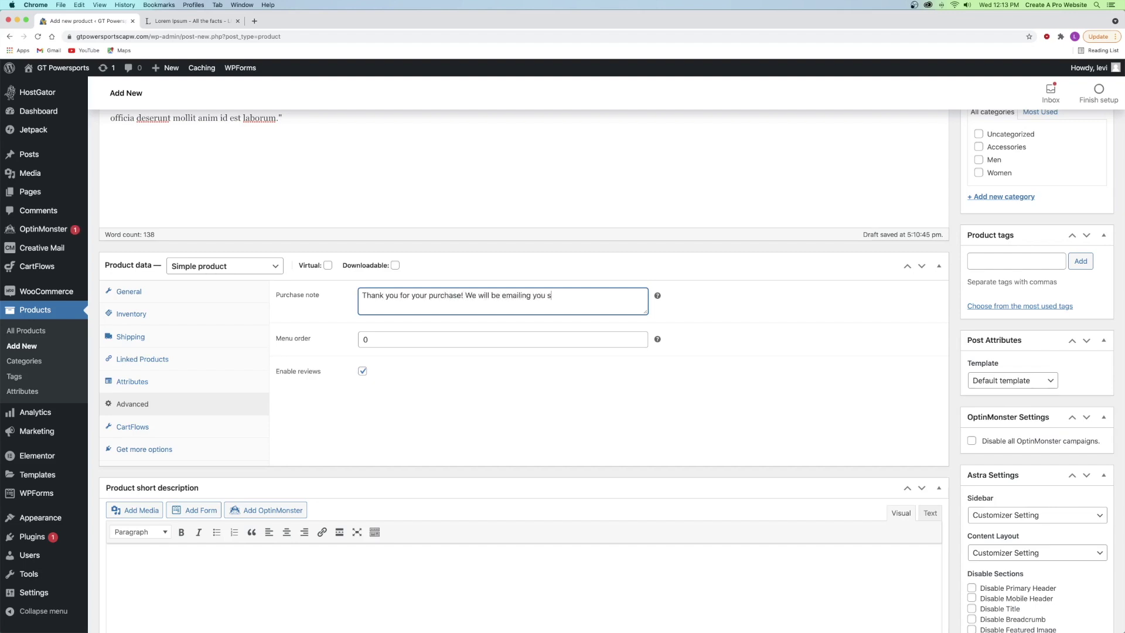
text(hortly with a confirmation.)
click(362, 370)
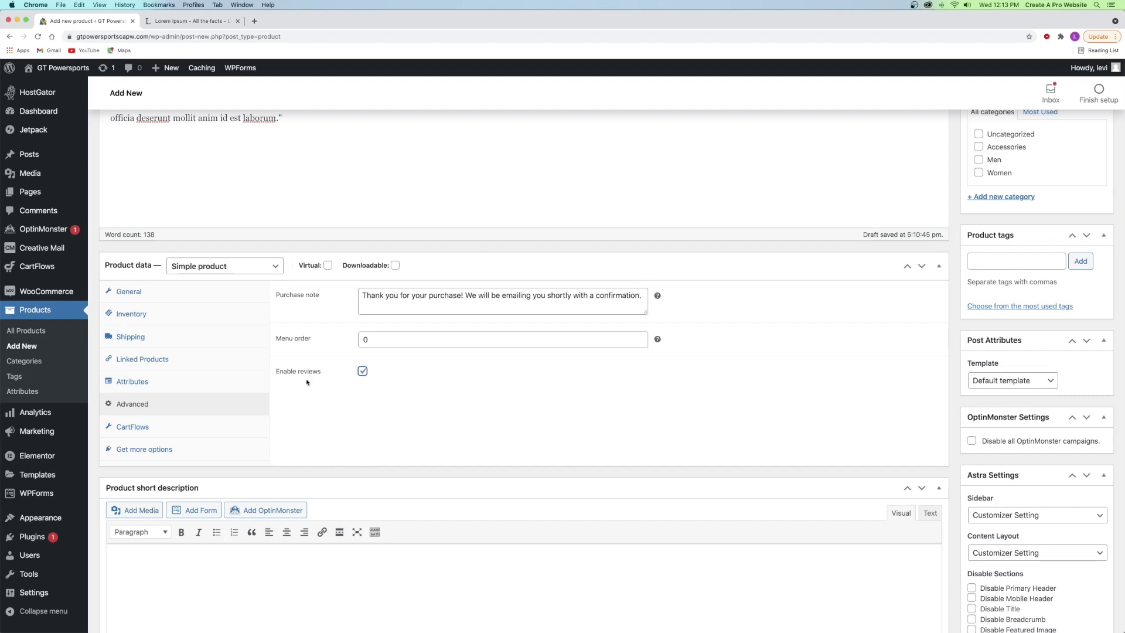
click(448, 395)
scroll(448, 394, down, 5)
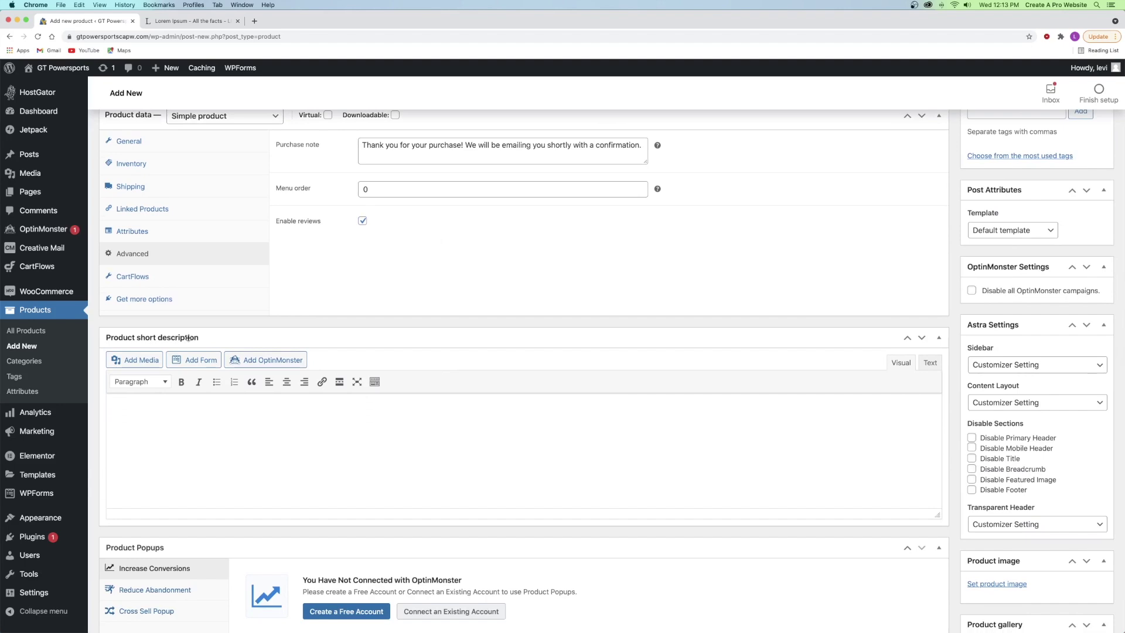
scroll(190, 338, up, 10)
scroll(189, 338, up, 4)
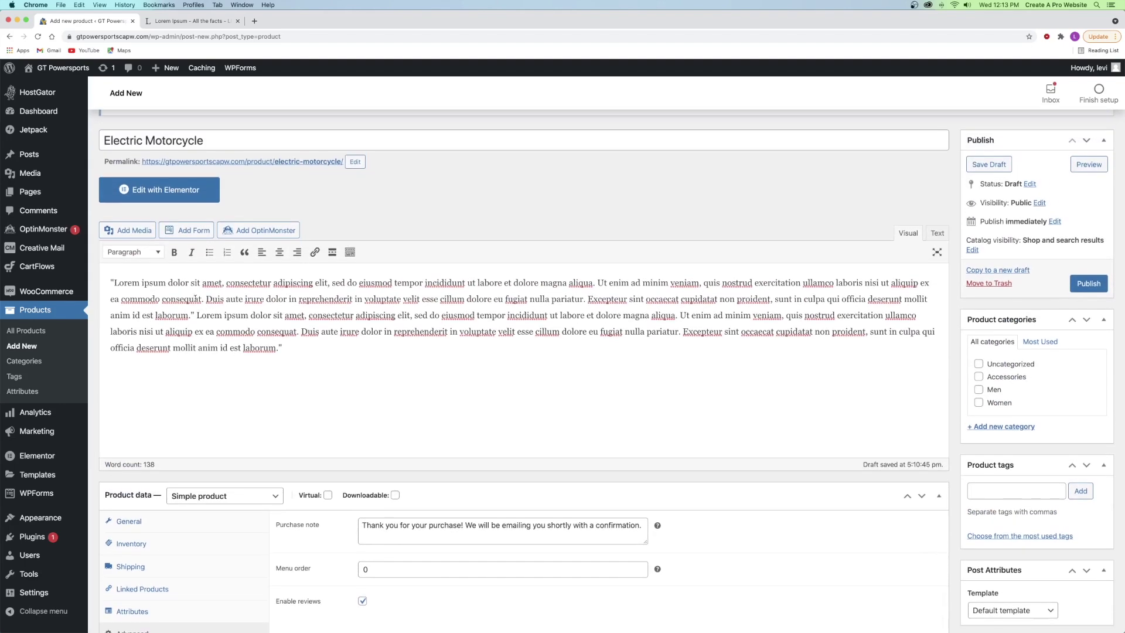
scroll(195, 297, down, 2)
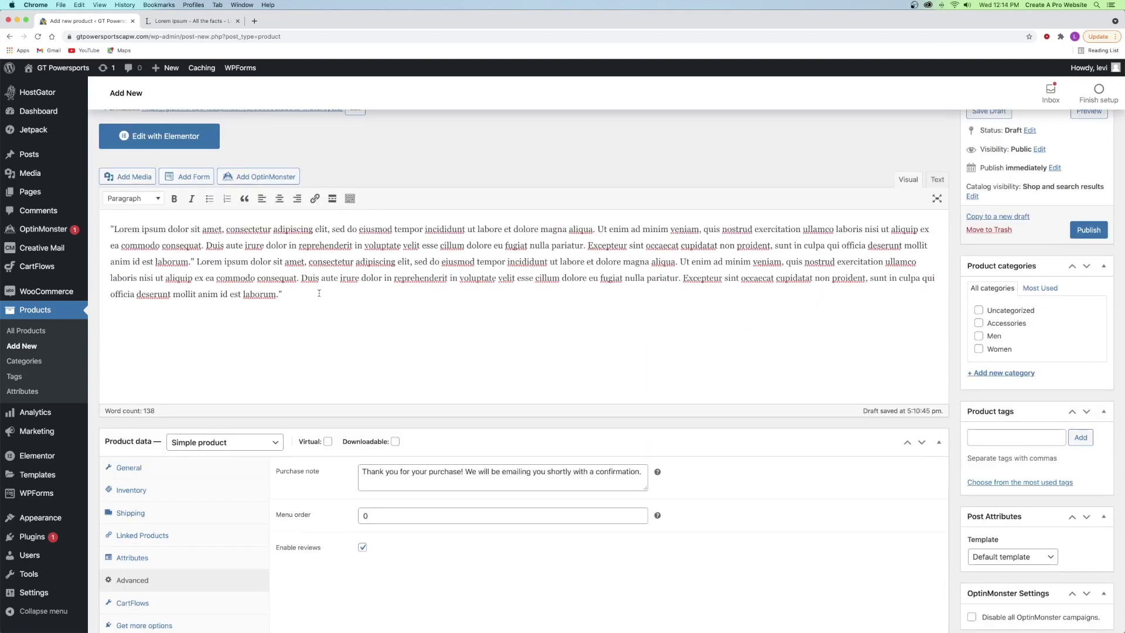
- Write 'This is the best electric bike on the market!!!' as the product short description
scroll(320, 293, down, 10)
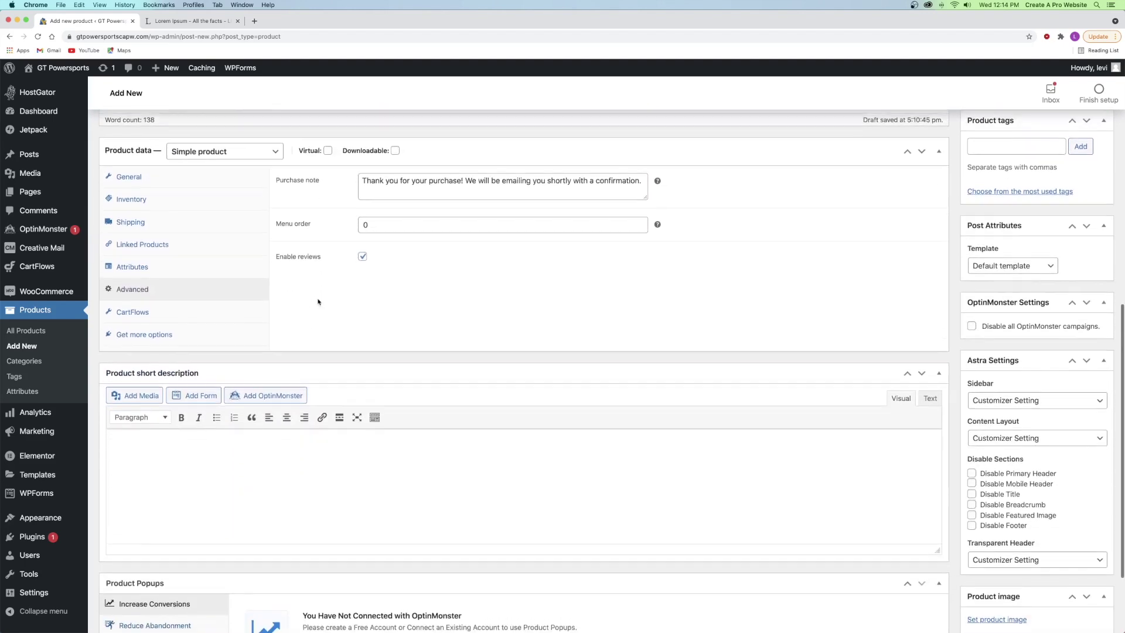
scroll(275, 334, down, 1)
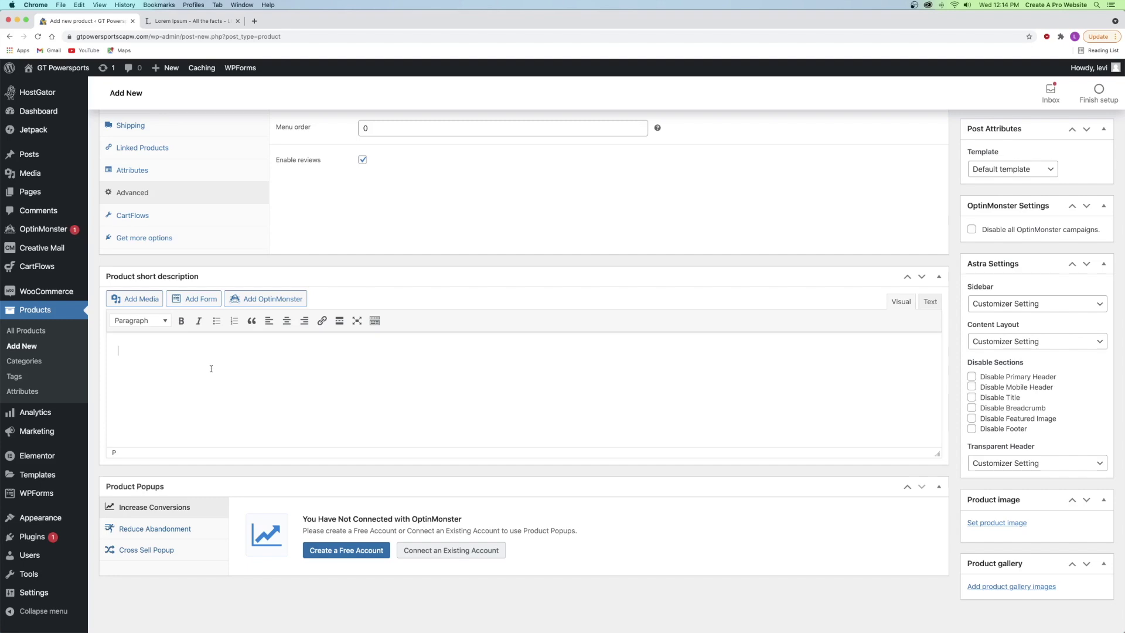
scroll(211, 369, up, 6)
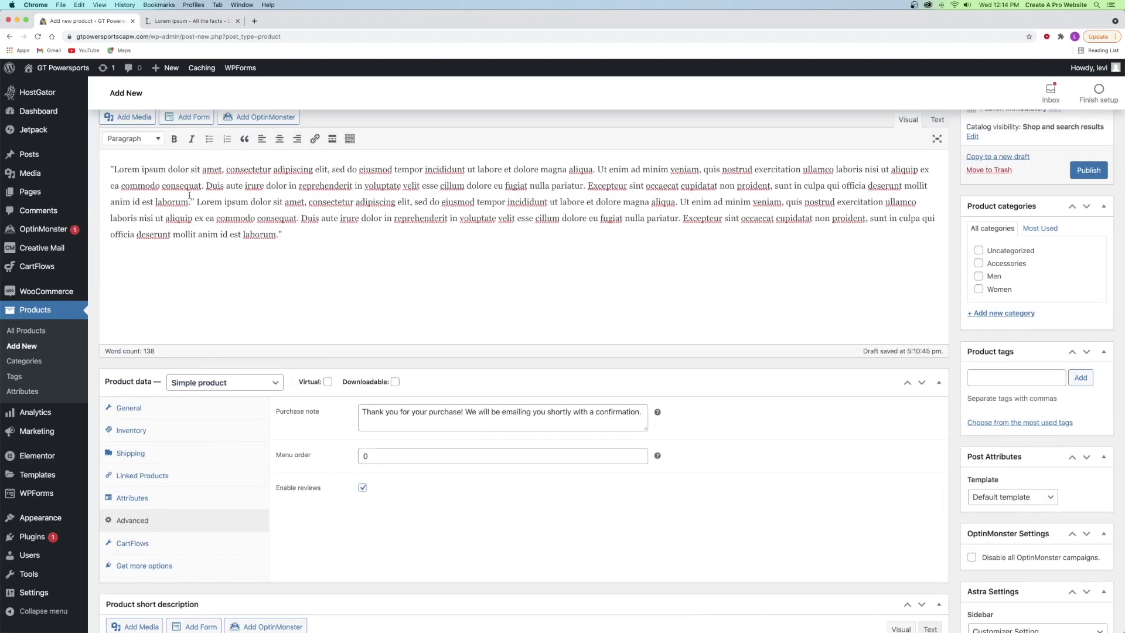
scroll(158, 282, down, 5)
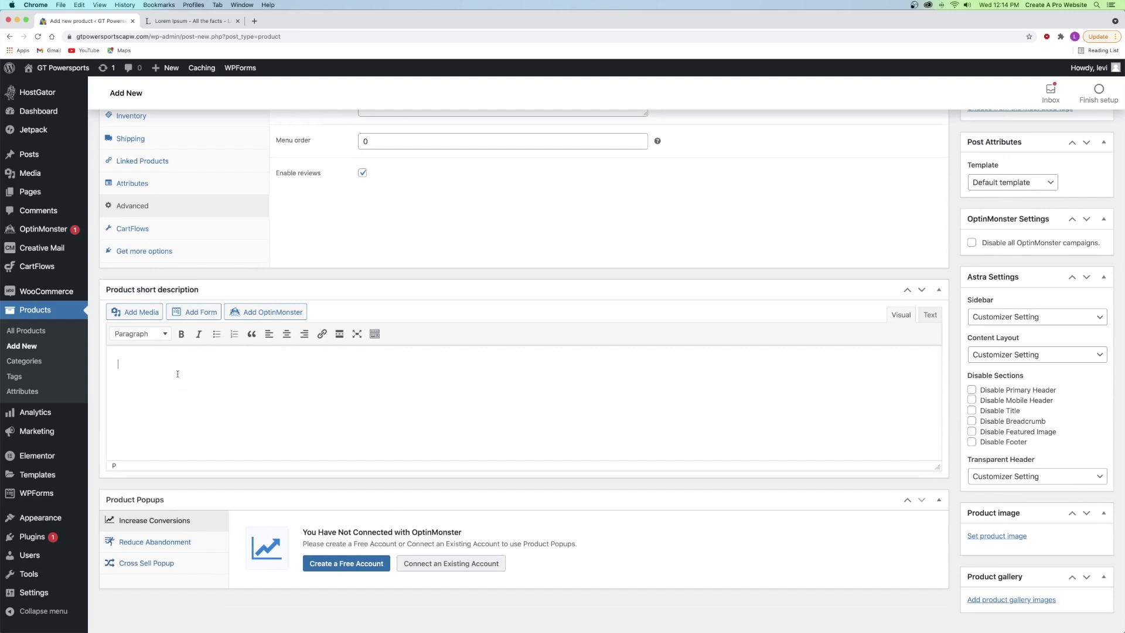
text(This is the best electric bike on the market!!!)
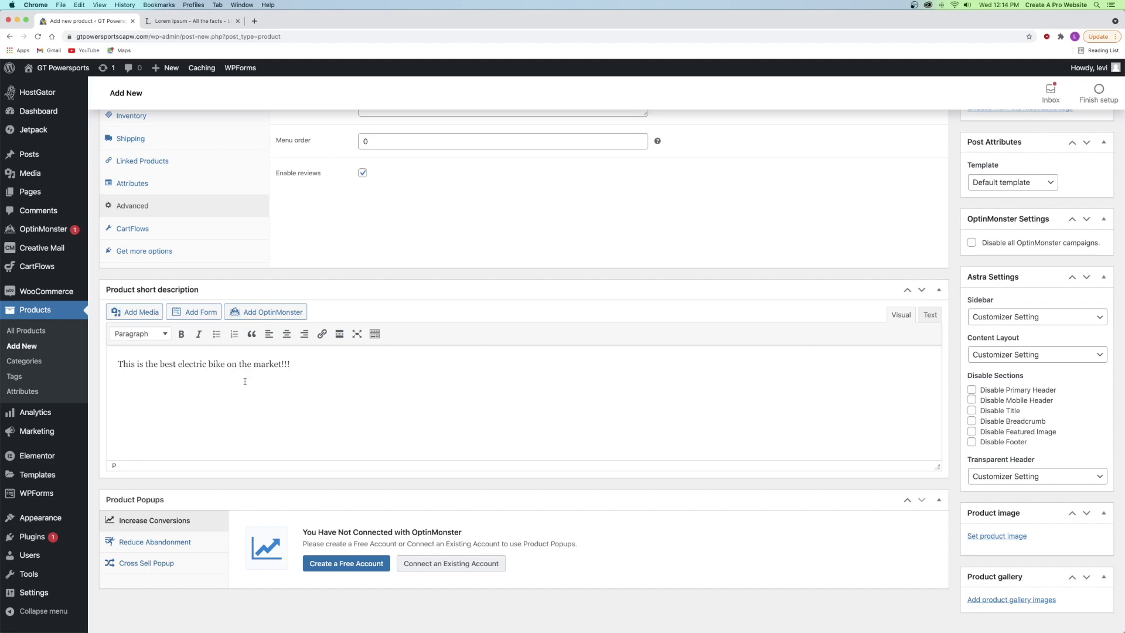
scroll(245, 381, down, 1)
scroll(344, 377, up, 6)
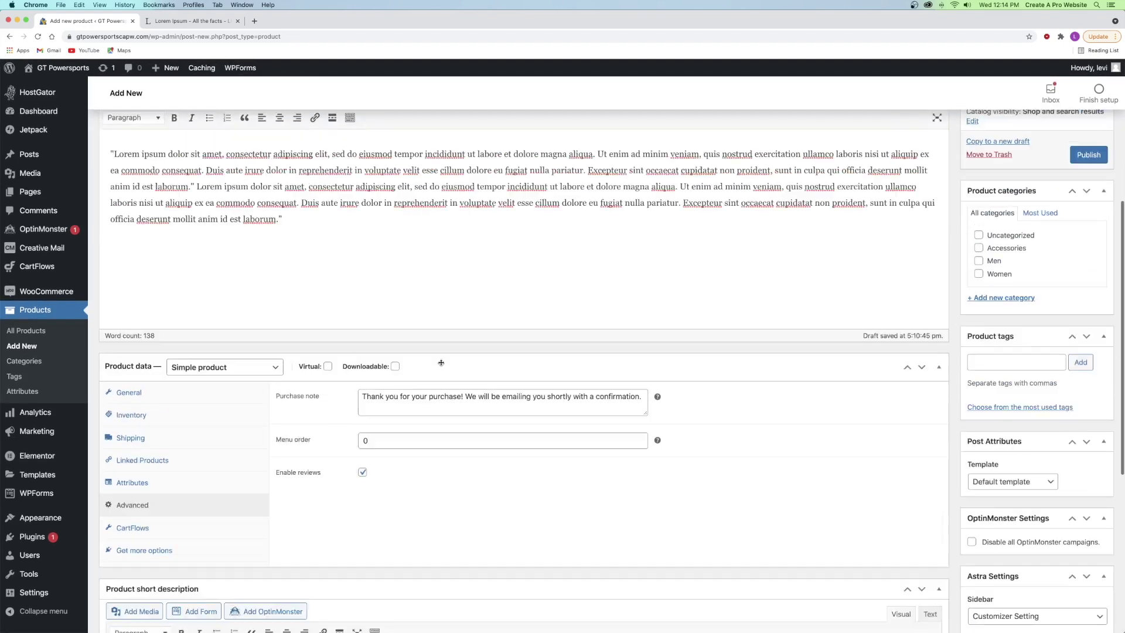
scroll(440, 363, up, 1)
scroll(1003, 273, up, 5)
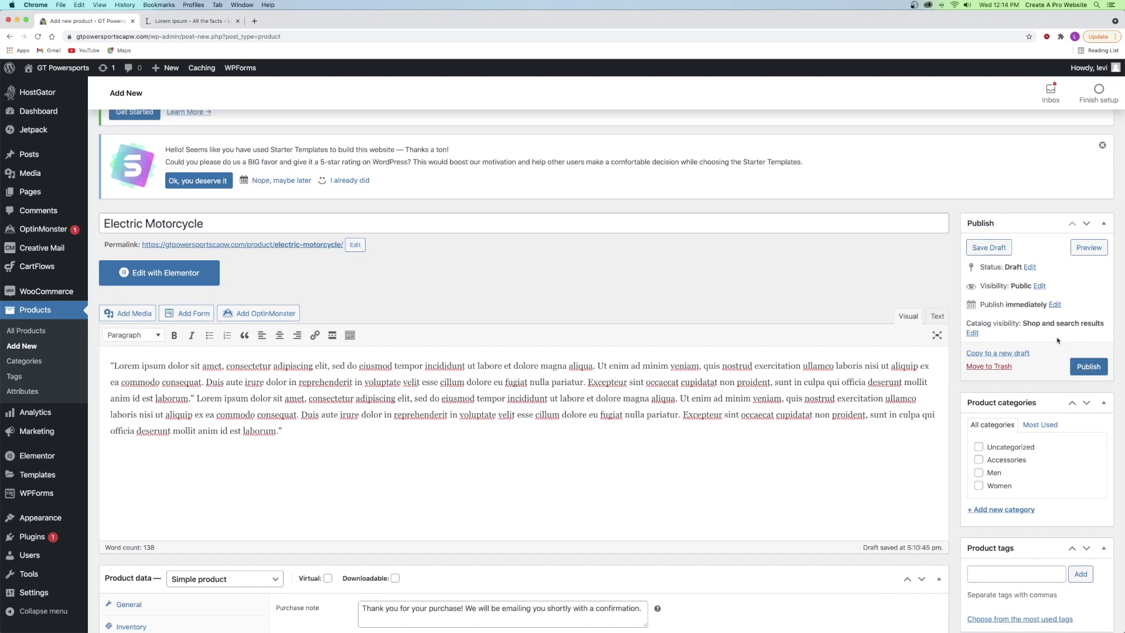
scroll(1026, 327, down, 2)
scroll(1026, 326, down, 1)
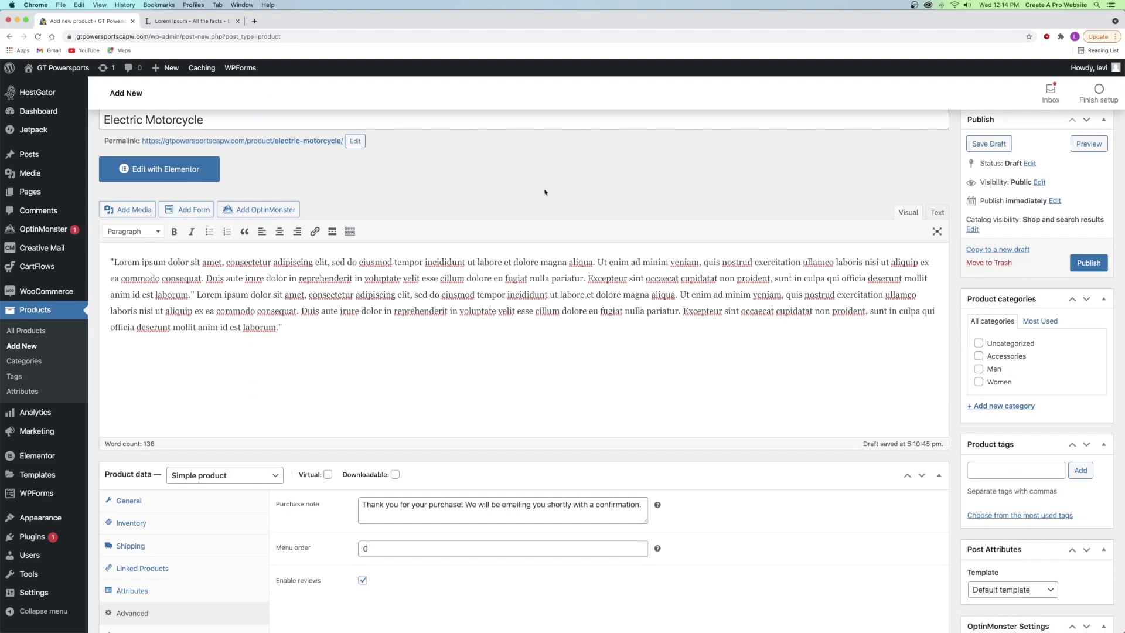
scroll(995, 360, down, 1)
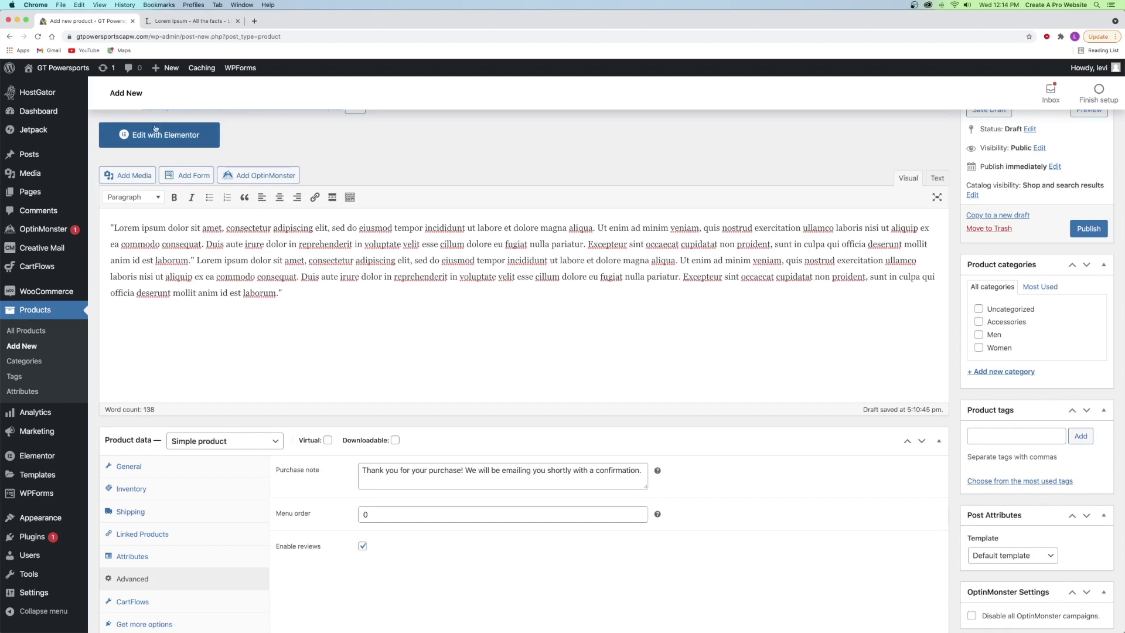
mouse_move(65, 70)
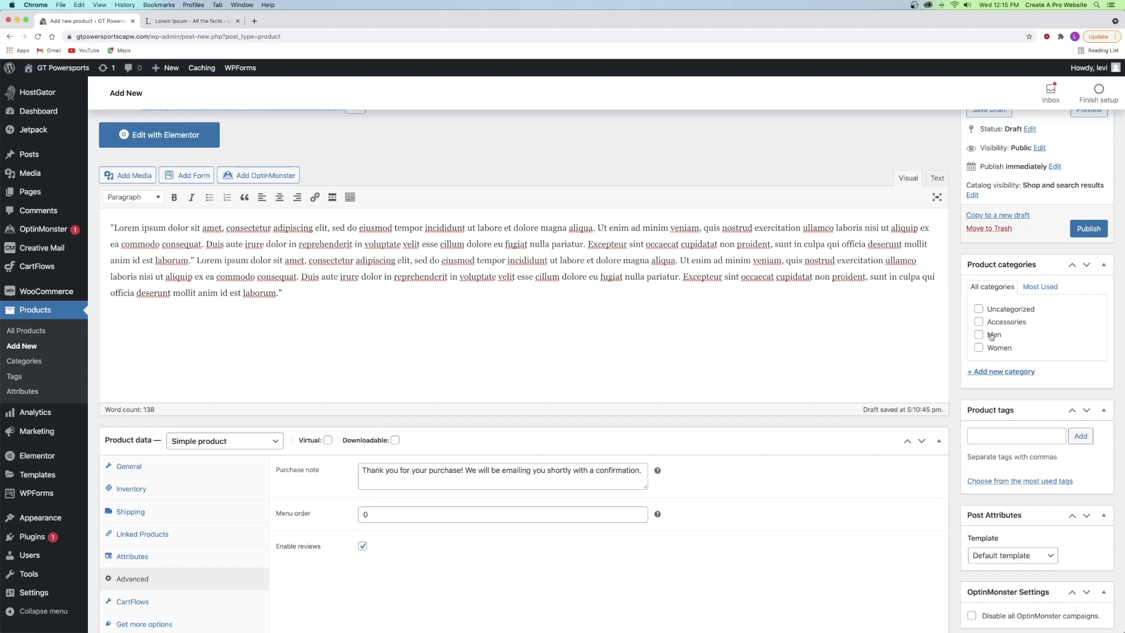
- Create a new top-level product category named Electric Bikes with no parent
click(991, 372)
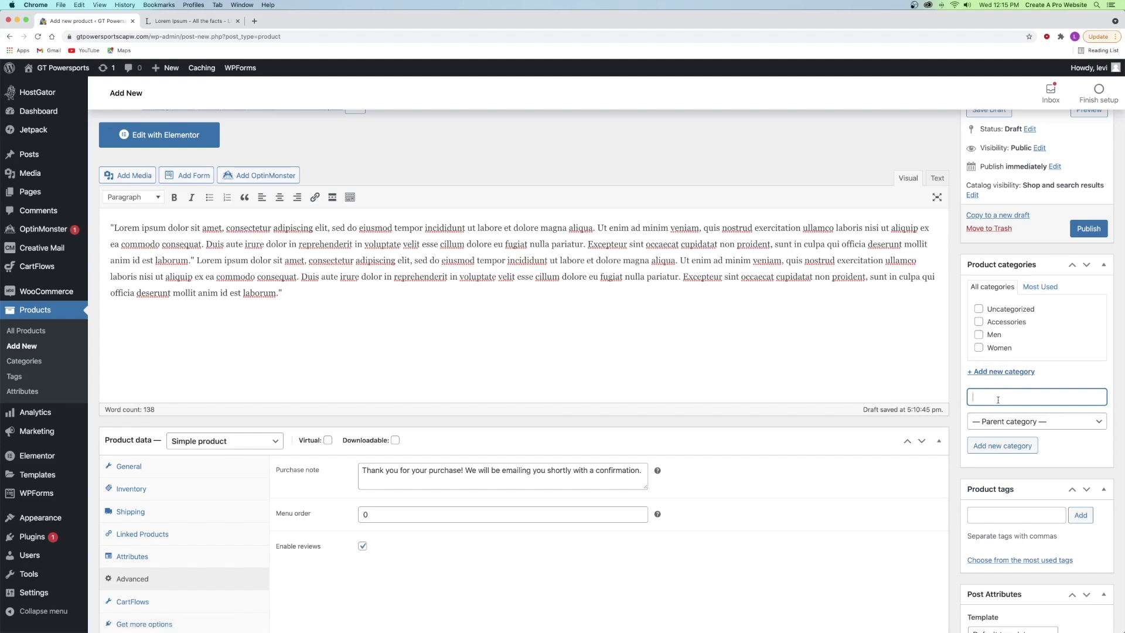
text(ElectrickBikes)
click(1008, 421)
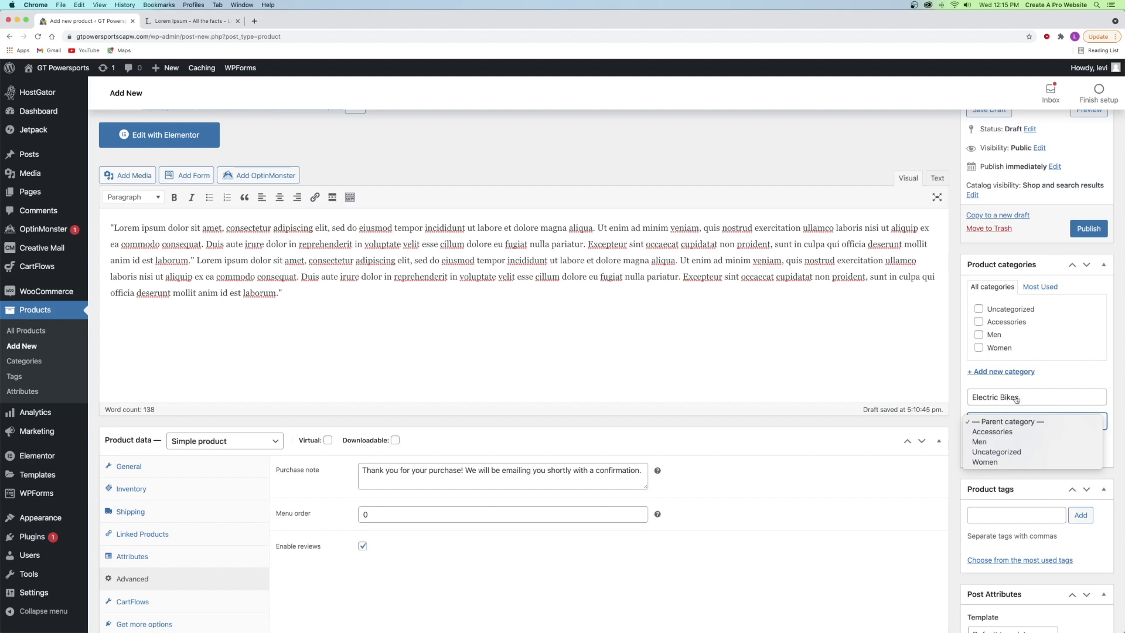
click(1007, 422)
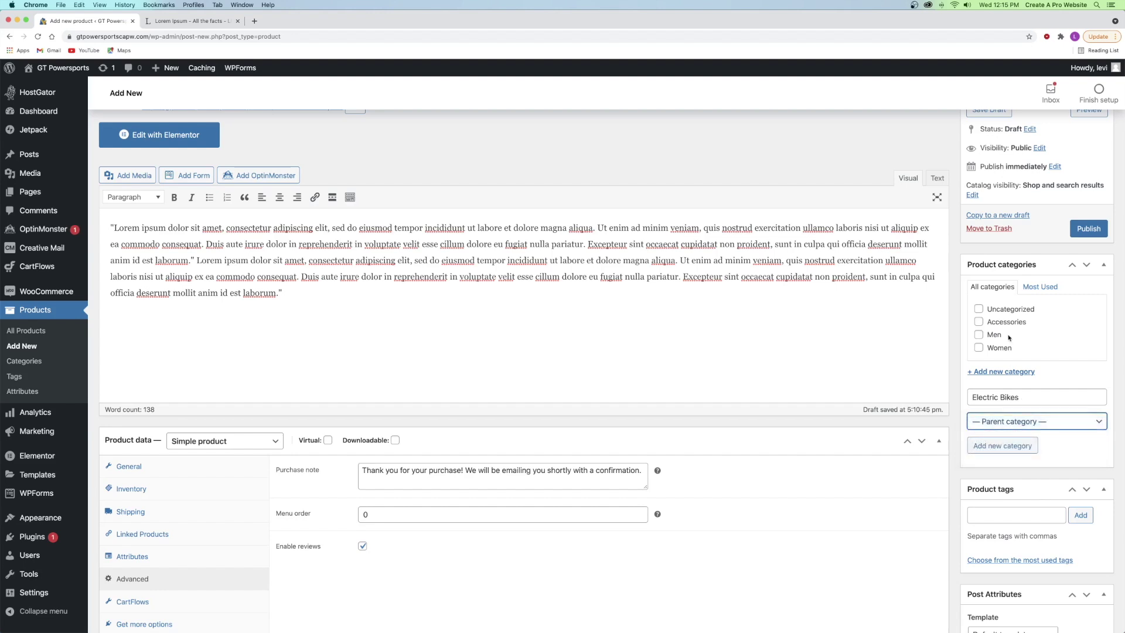
click(997, 446)
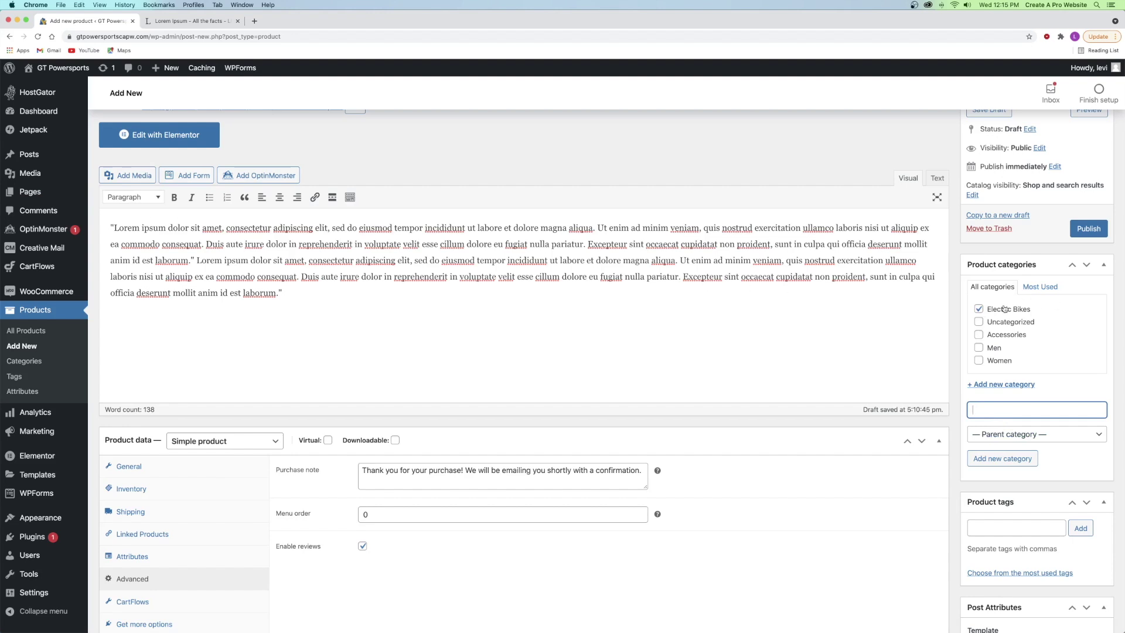
- Tick only Electric Bikes in the category list, leaving Men unticked
click(978, 310)
click(978, 348)
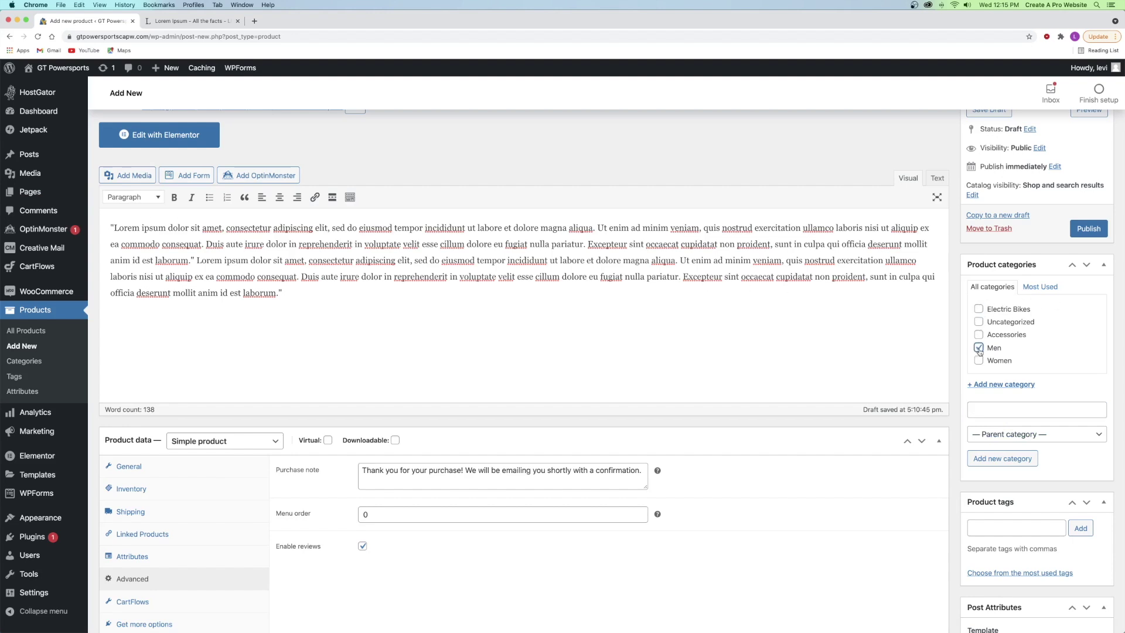
click(978, 348)
click(978, 308)
scroll(974, 351, down, 3)
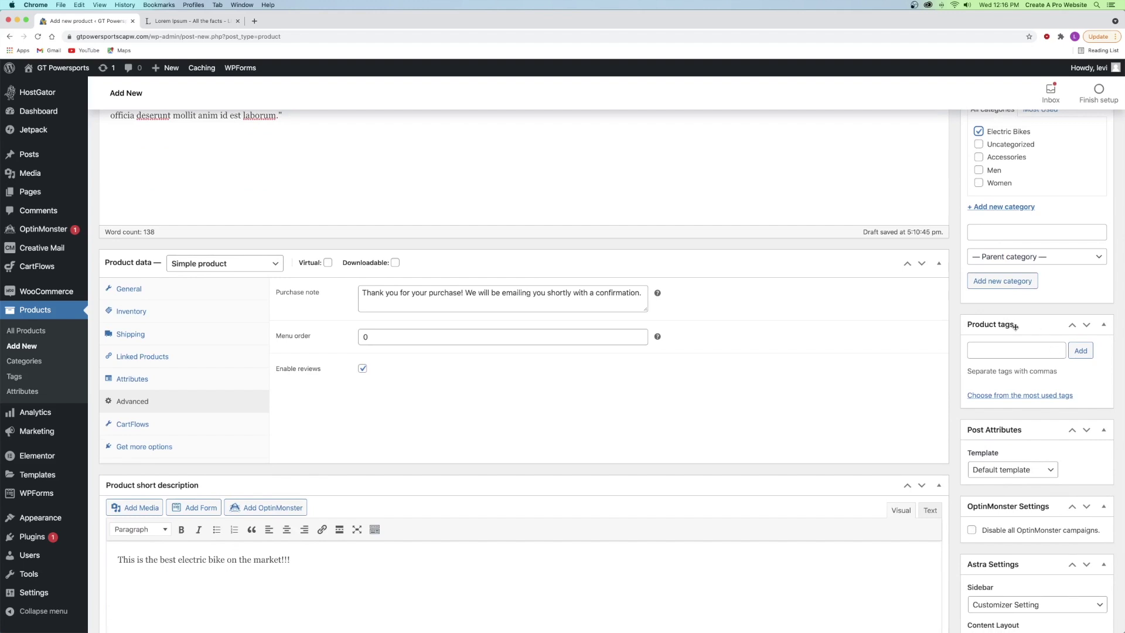
- Add the product tags electric, bike, orange and electric bike
scroll(603, 306, up, 4)
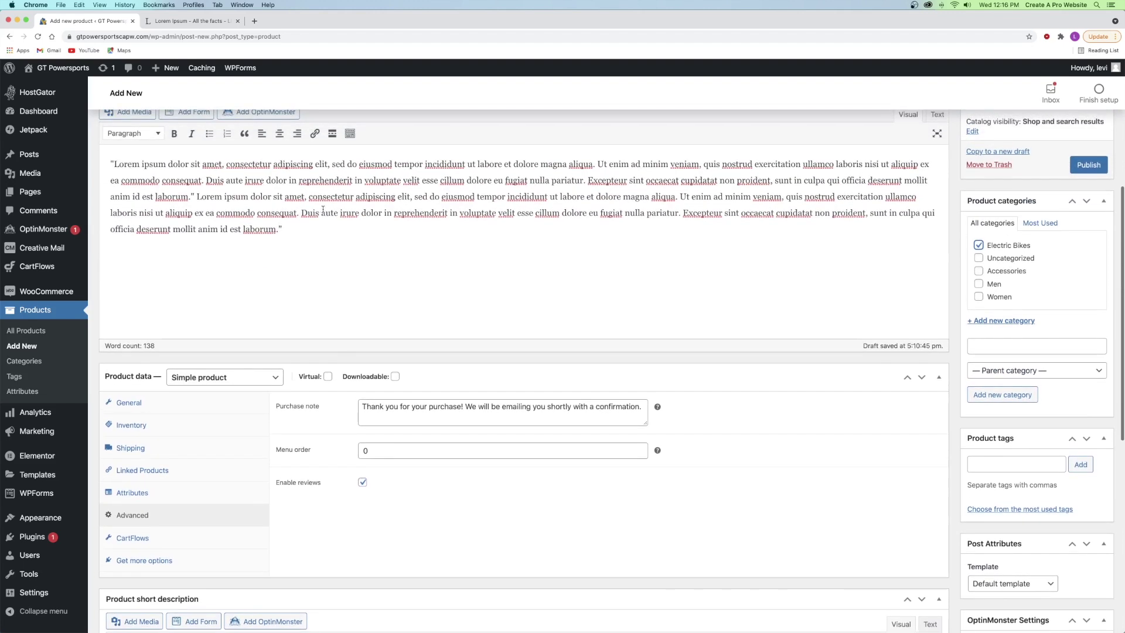
scroll(561, 261, down, 2)
click(1016, 415)
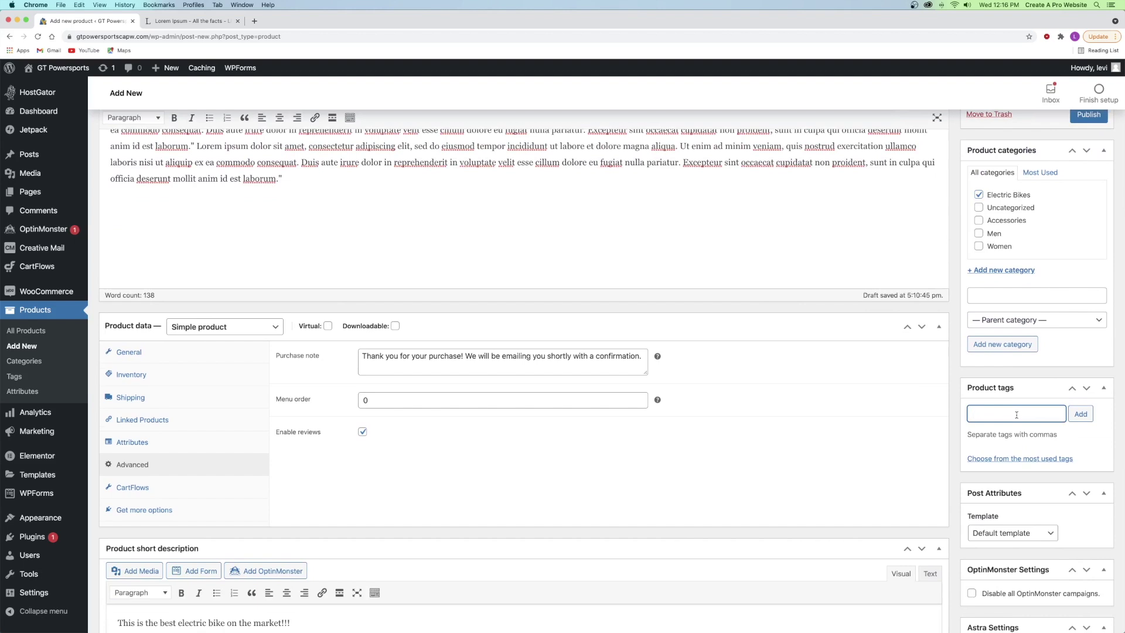
text(electric)
key(Return)
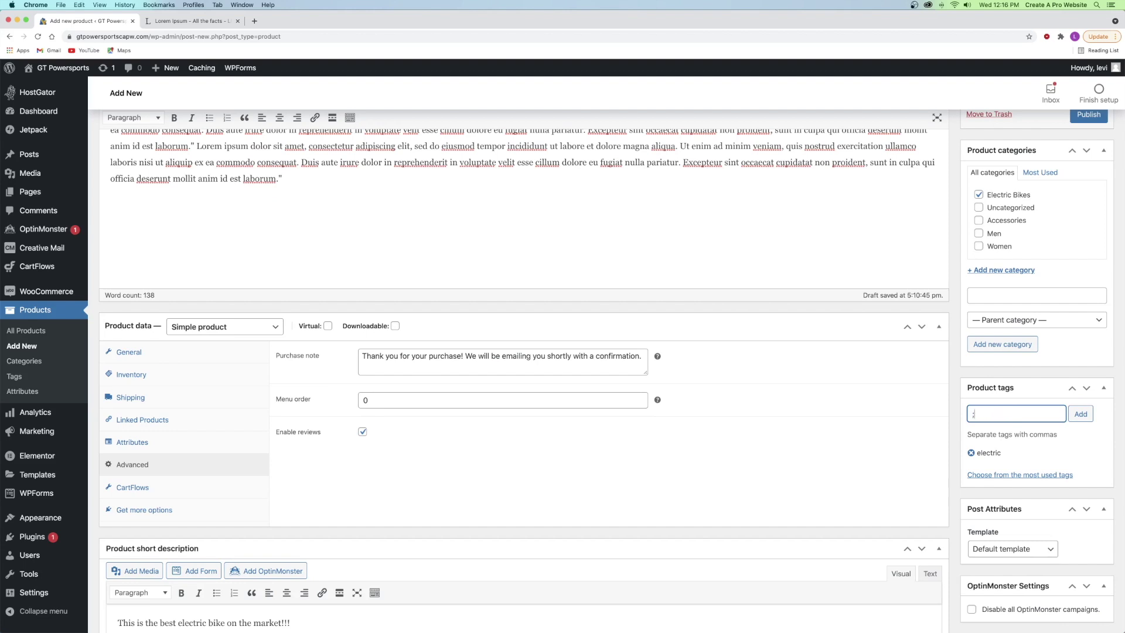
text(bike)
key(Return)
text(orange)
key(Return)
text(electric bike)
key(Return)
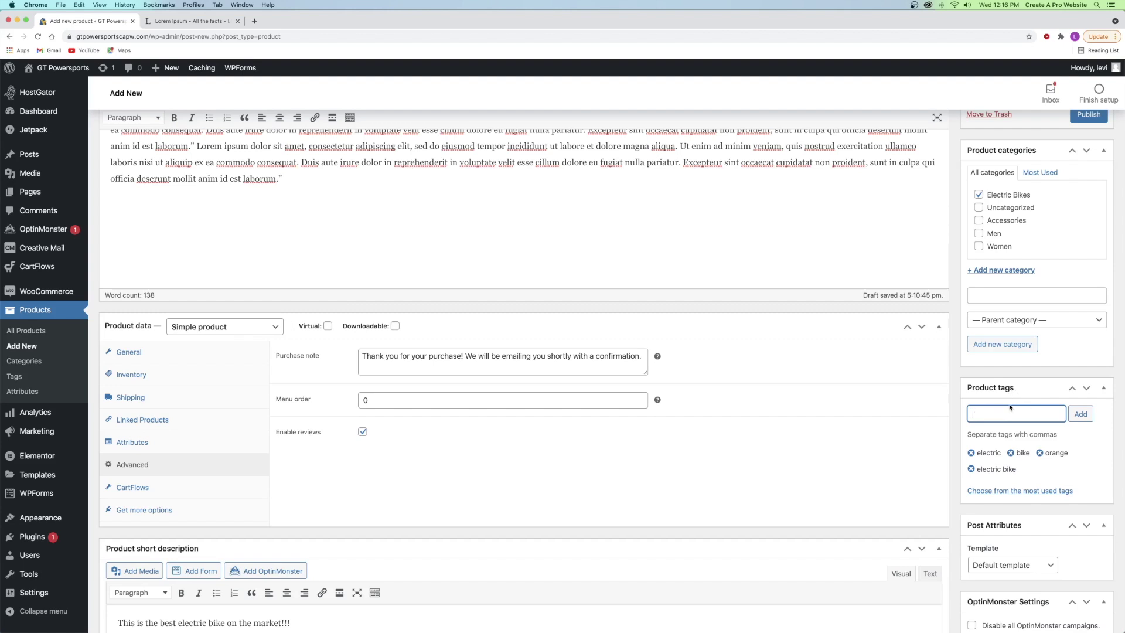
click(1010, 403)
scroll(1019, 406, down, 10)
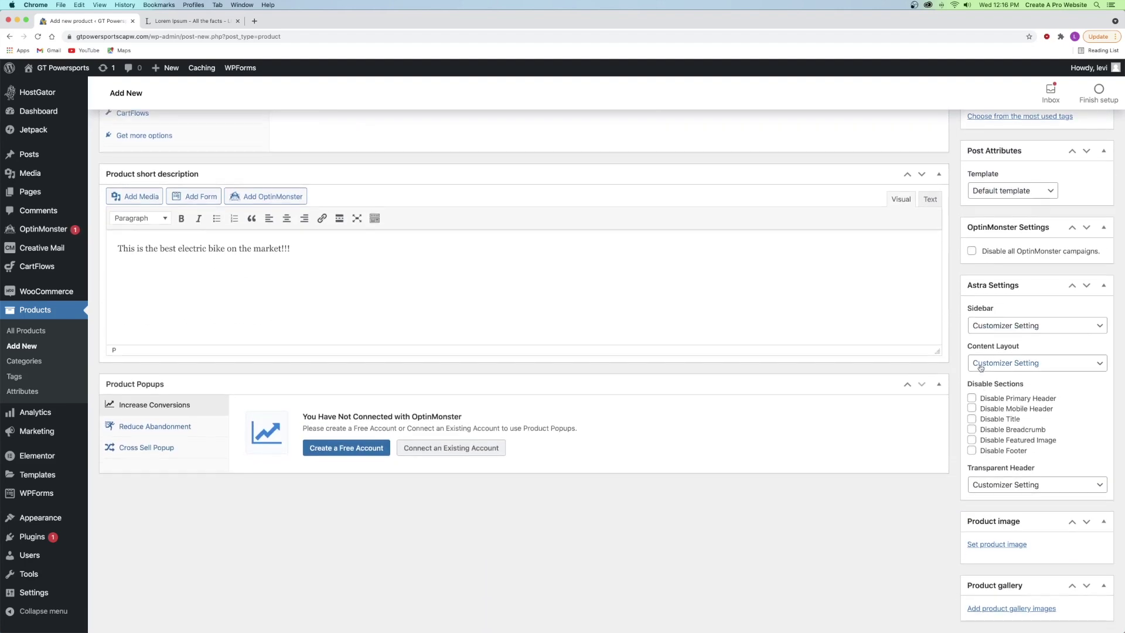
- Start choosing the product image by uploading new files from the computer
scroll(974, 359, down, 2)
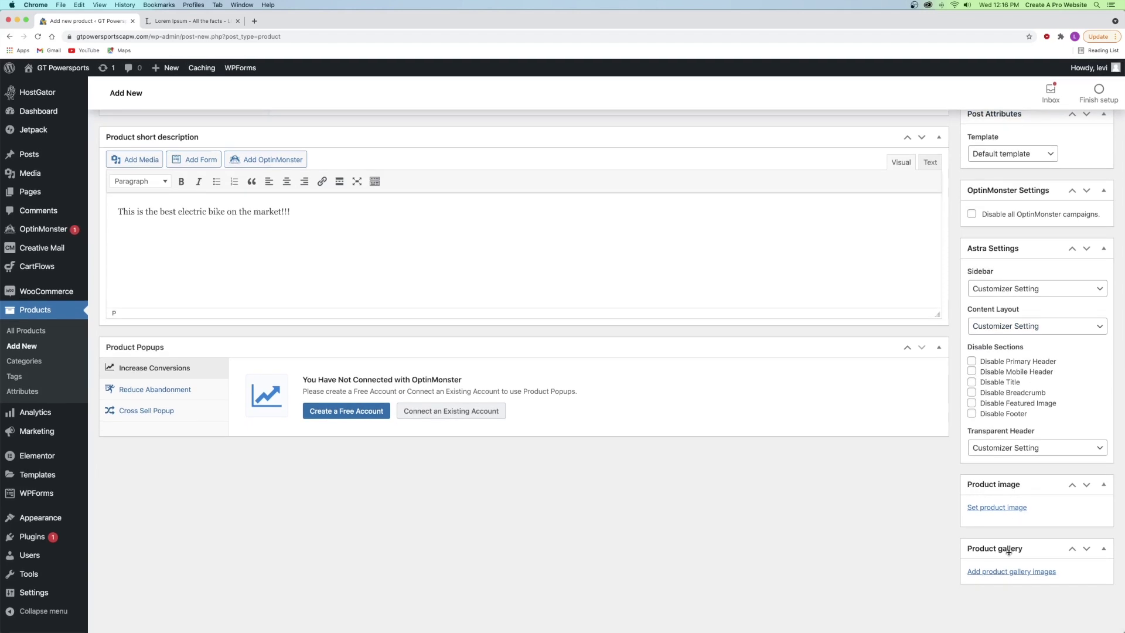
click(993, 507)
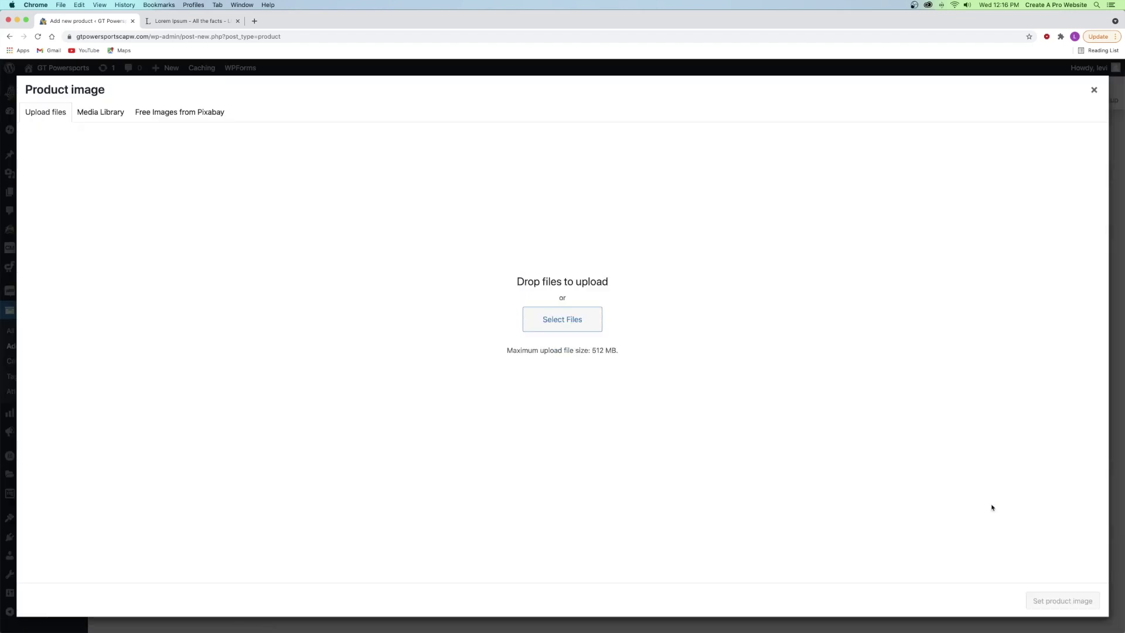
click(98, 113)
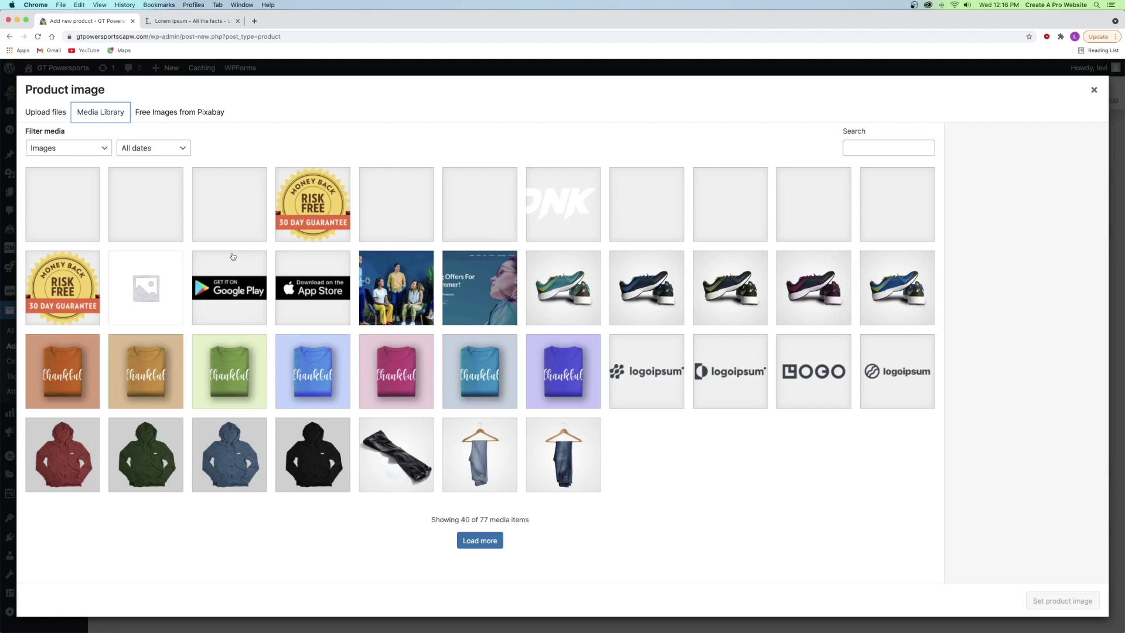
click(41, 113)
click(556, 323)
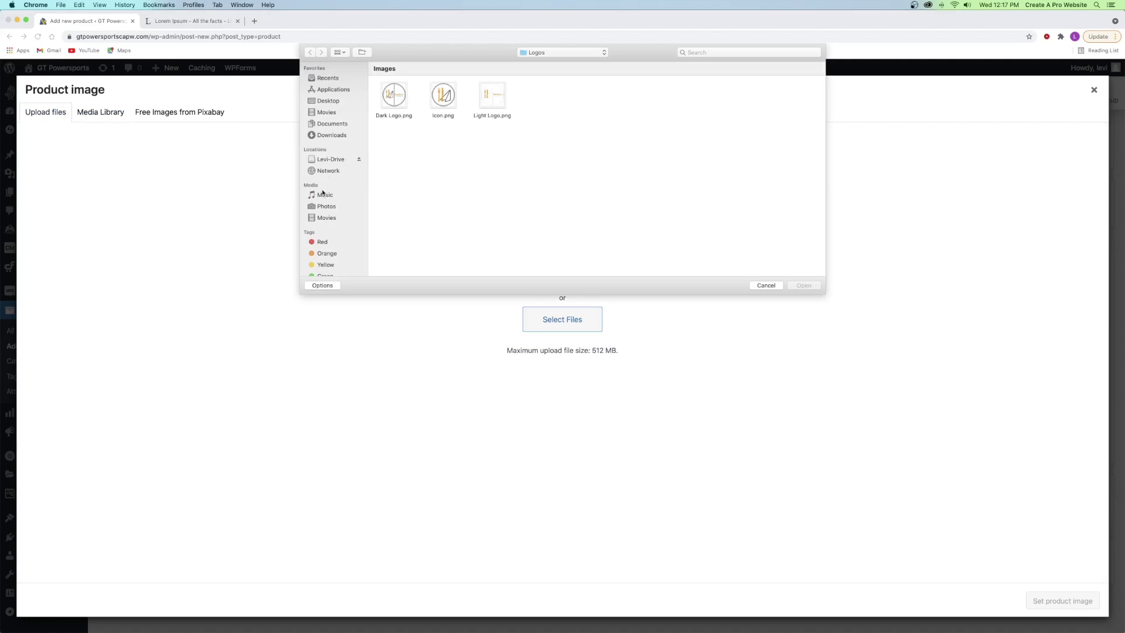
- Upload the three photos from the Orange Electric Bike folder and set the side-view one as product image
click(328, 101)
double_click(441, 99)
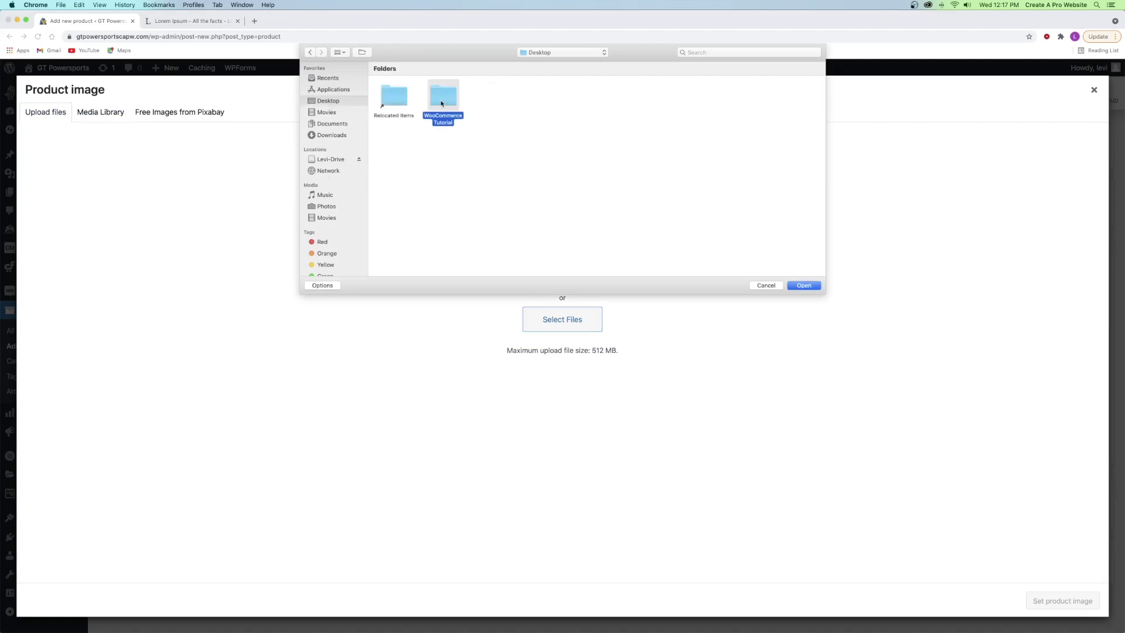
double_click(491, 98)
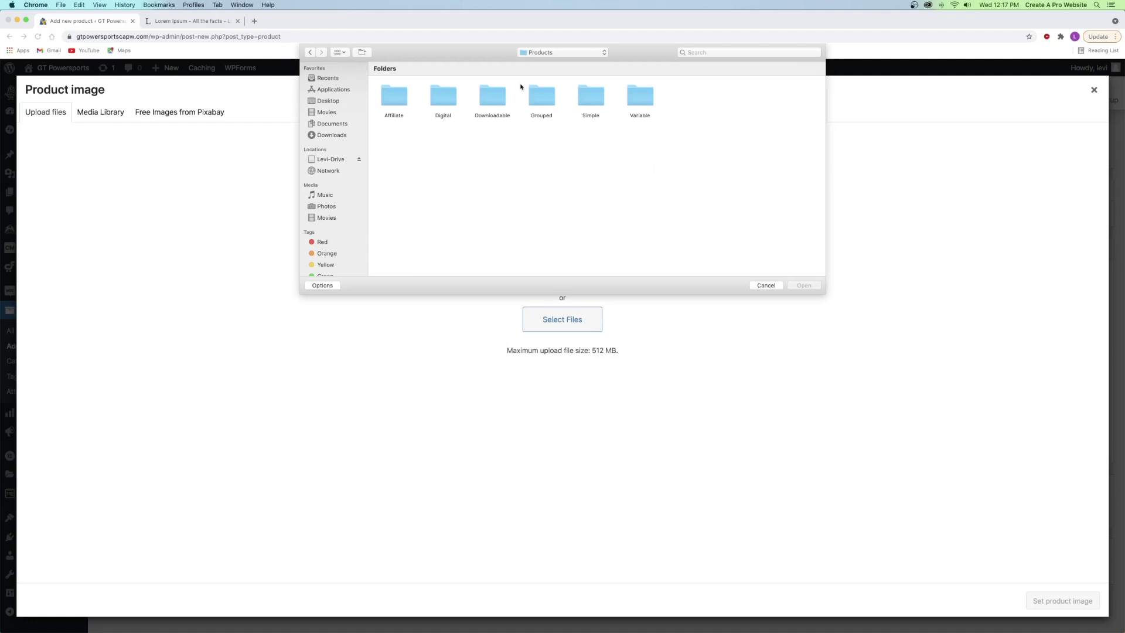
double_click(589, 105)
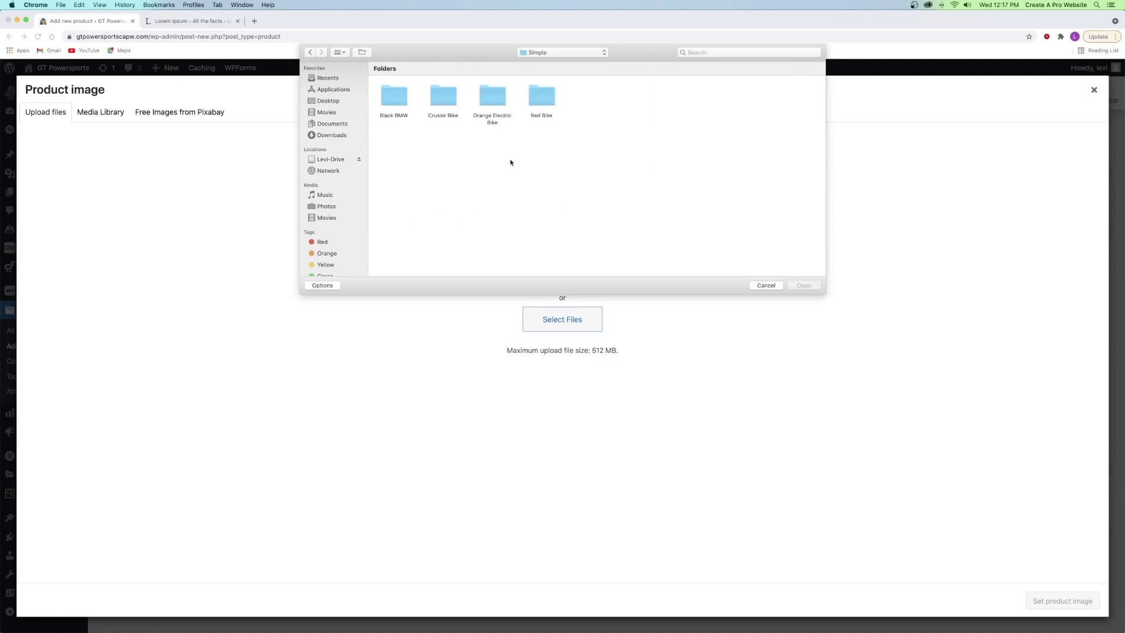
double_click(492, 95)
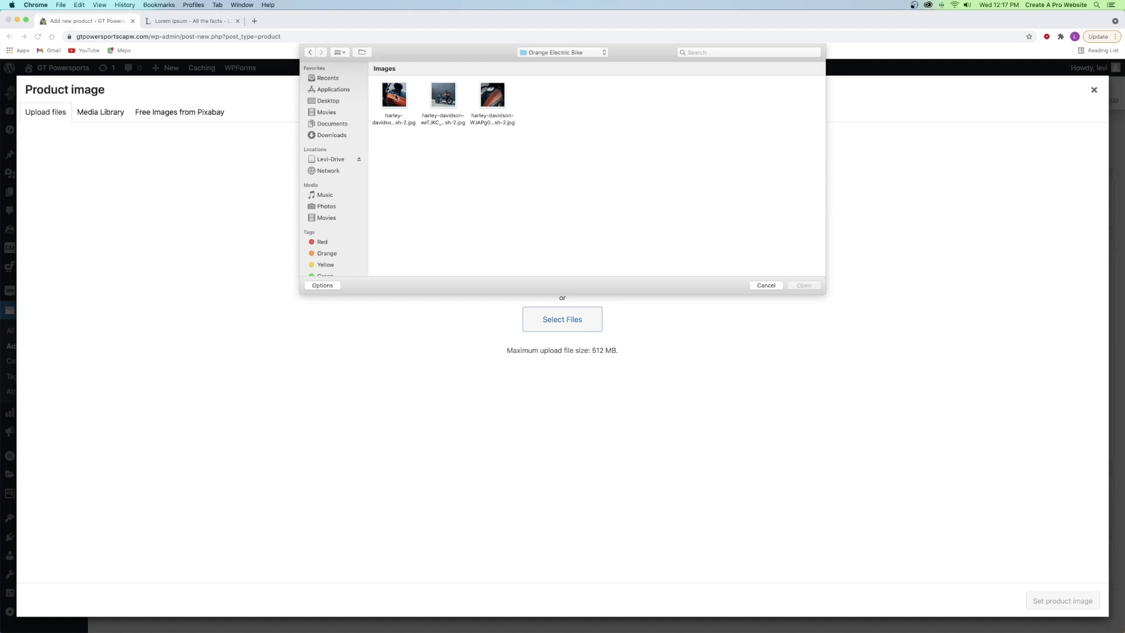
click(394, 96)
super+click(495, 98)
super+click(451, 98)
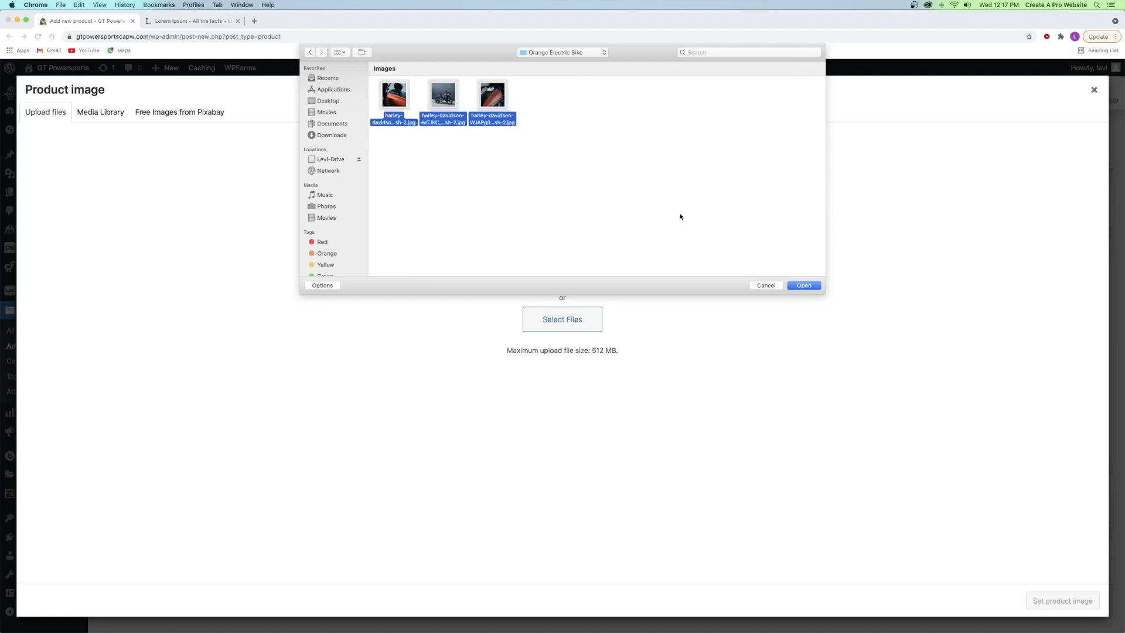
click(803, 285)
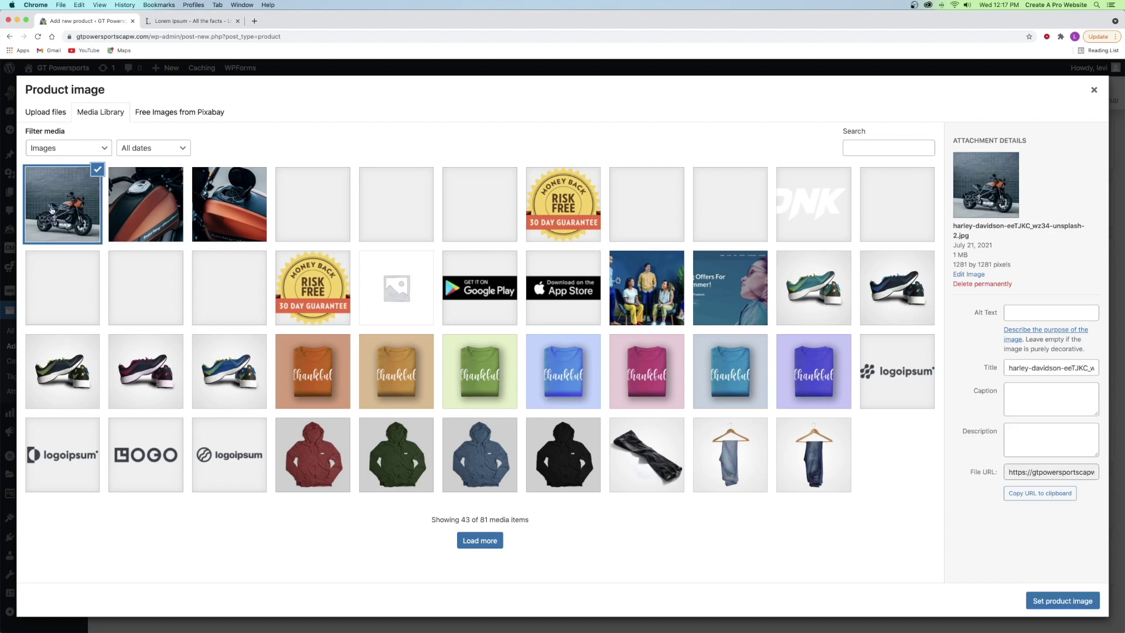
click(1052, 601)
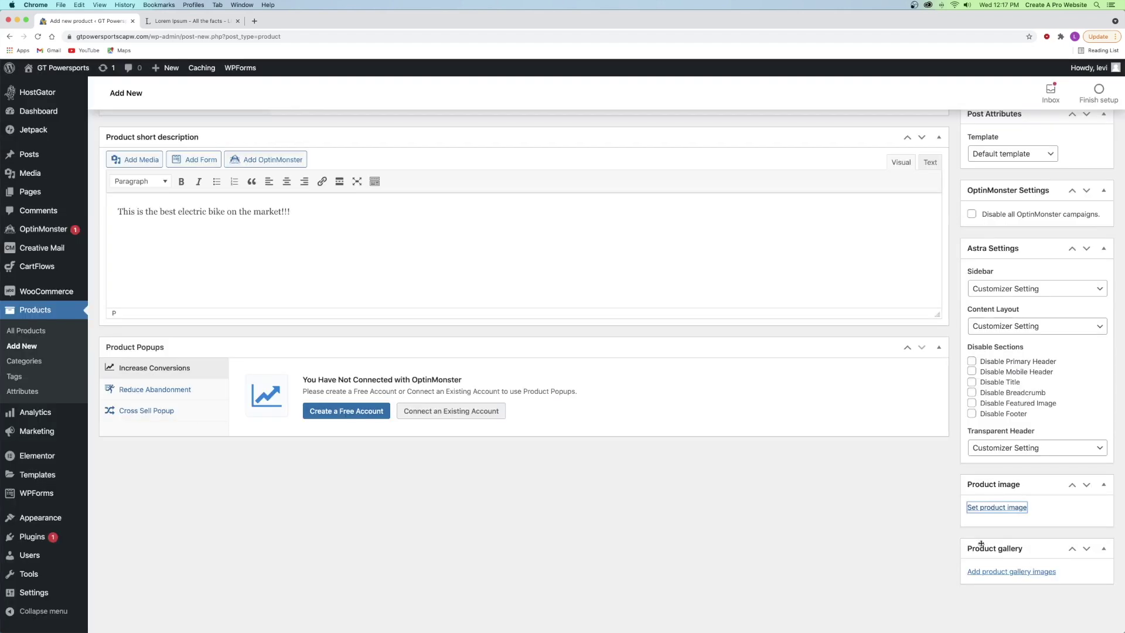
- Add the fuel-cap and tank close-up photos to the product gallery
scroll(995, 571, down, 3)
click(1000, 574)
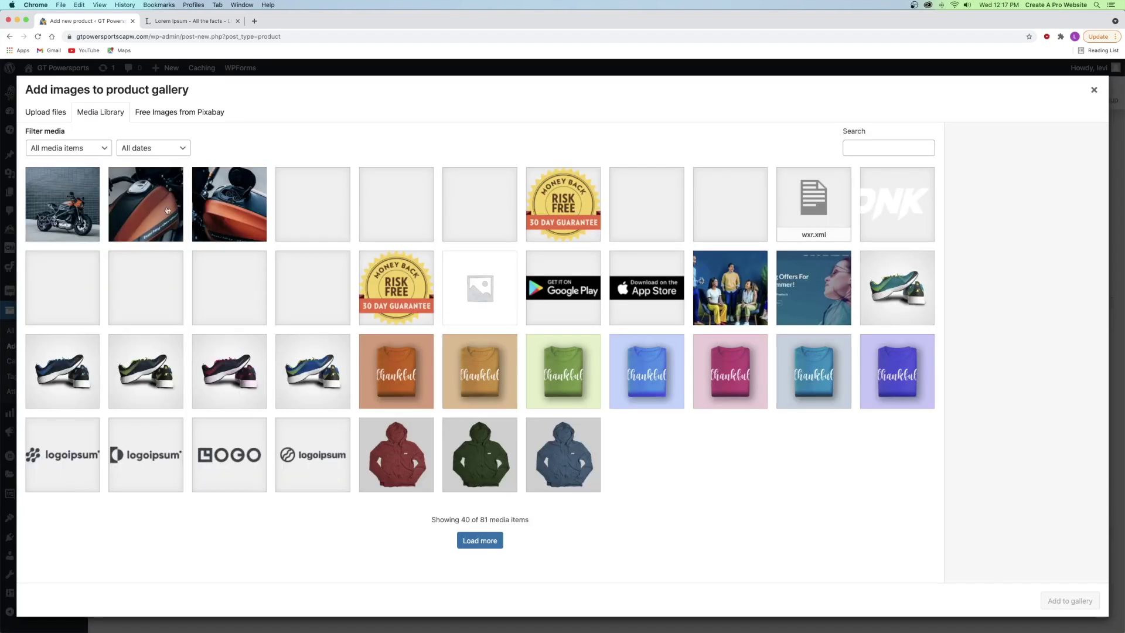
click(167, 209)
click(225, 207)
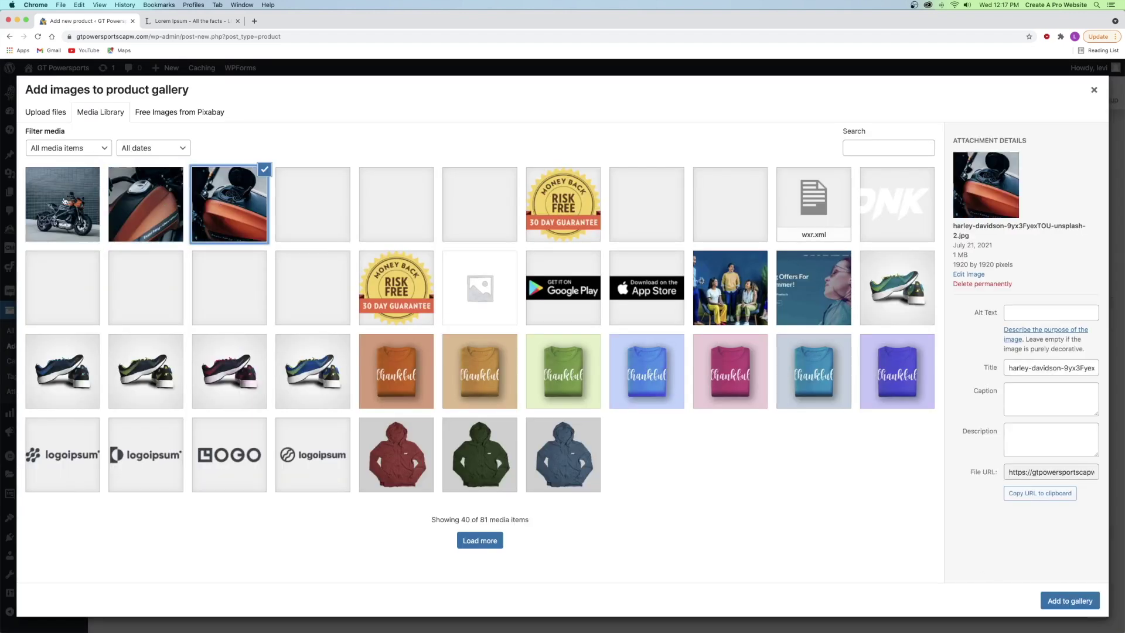
click(133, 200)
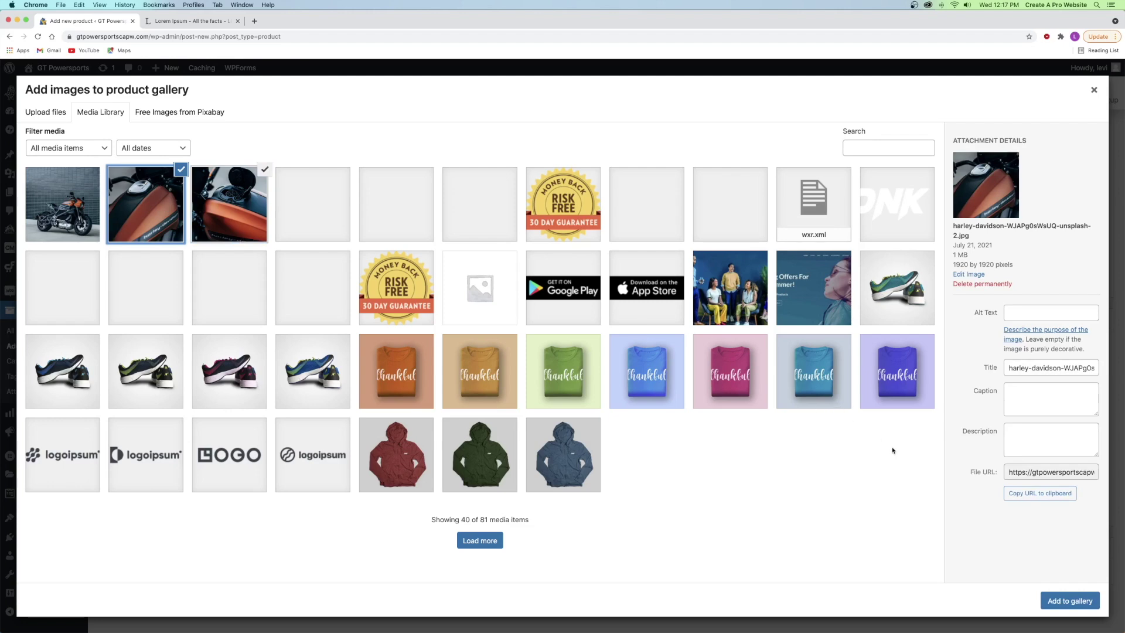
click(1059, 600)
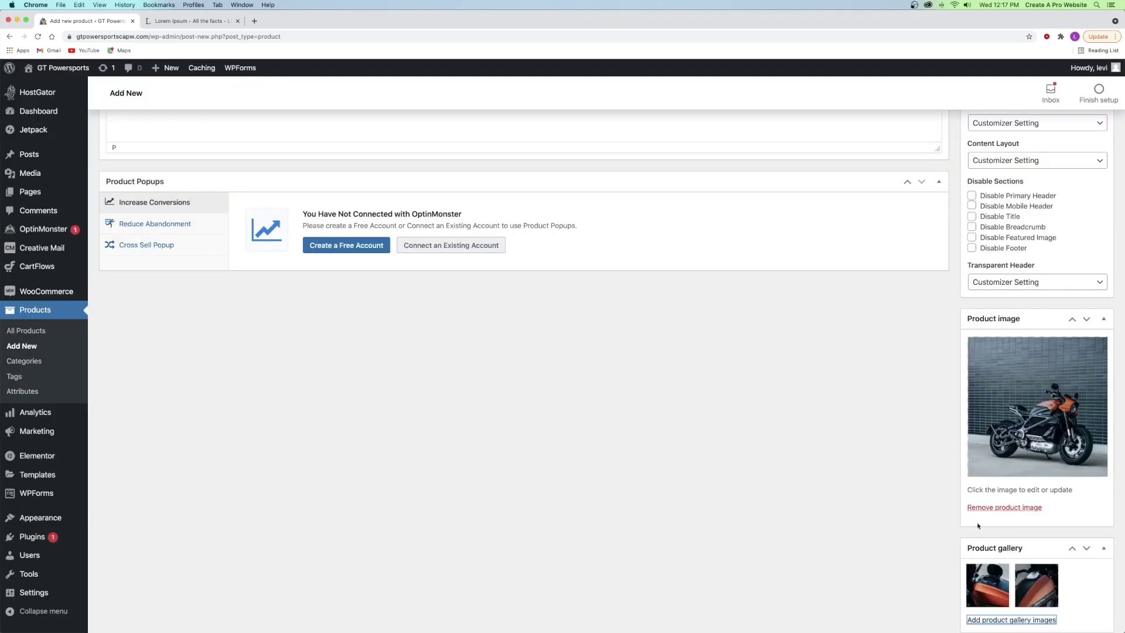
- Reorder the two gallery thumbnails and publish the Electric Motorcycle product
scroll(1059, 602, down, 2)
drag(989, 534, 1049, 535)
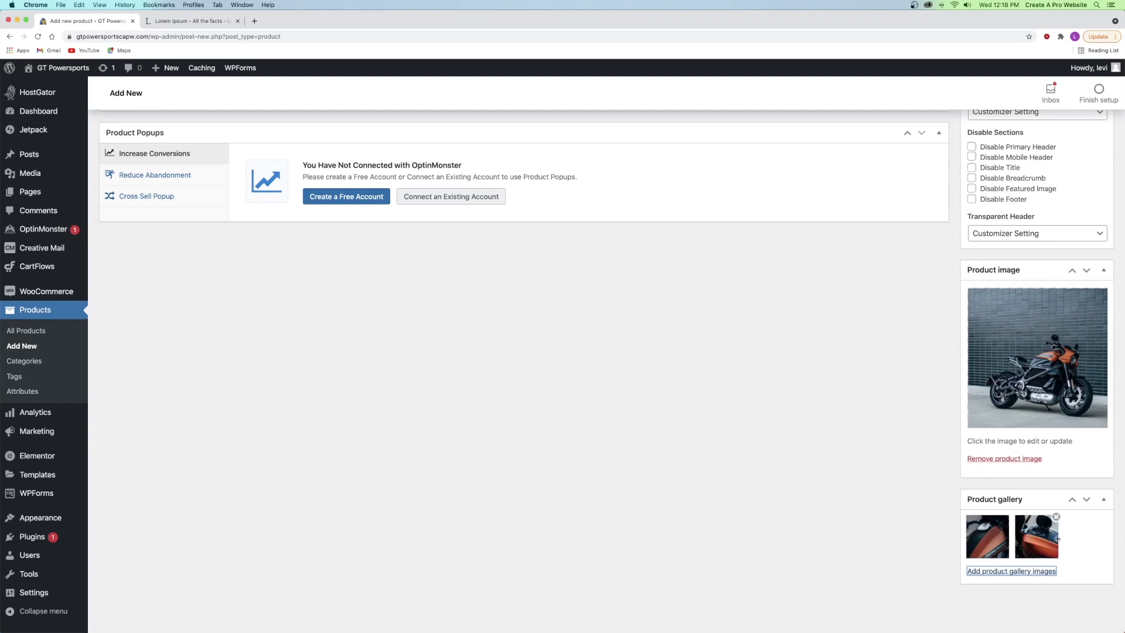
drag(1043, 541, 977, 541)
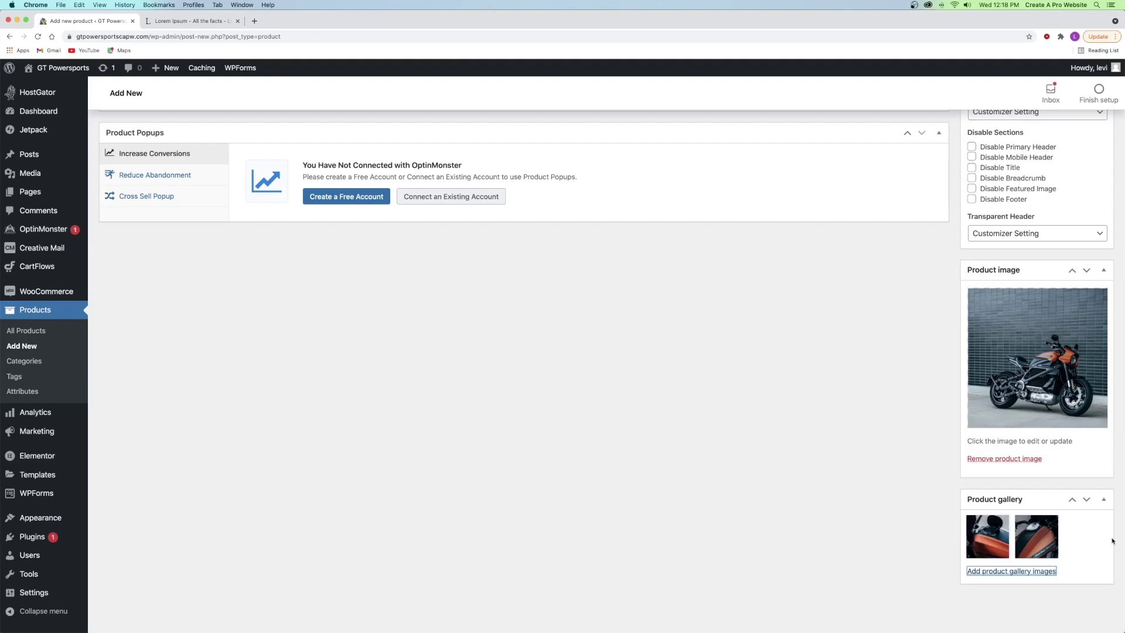
scroll(816, 388, up, 20)
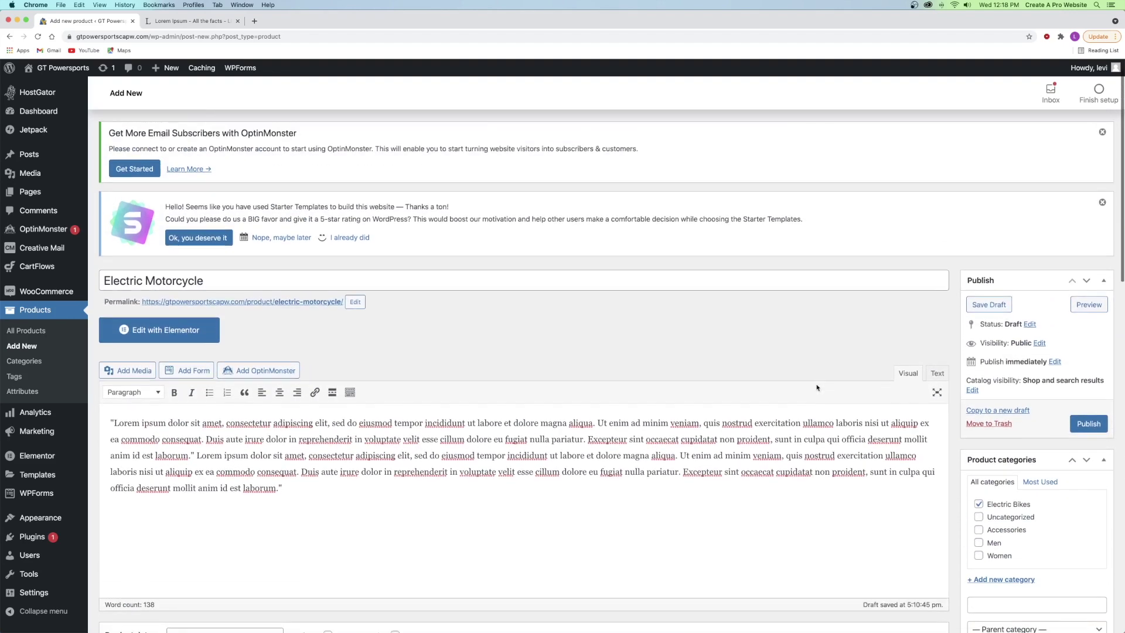
click(1089, 426)
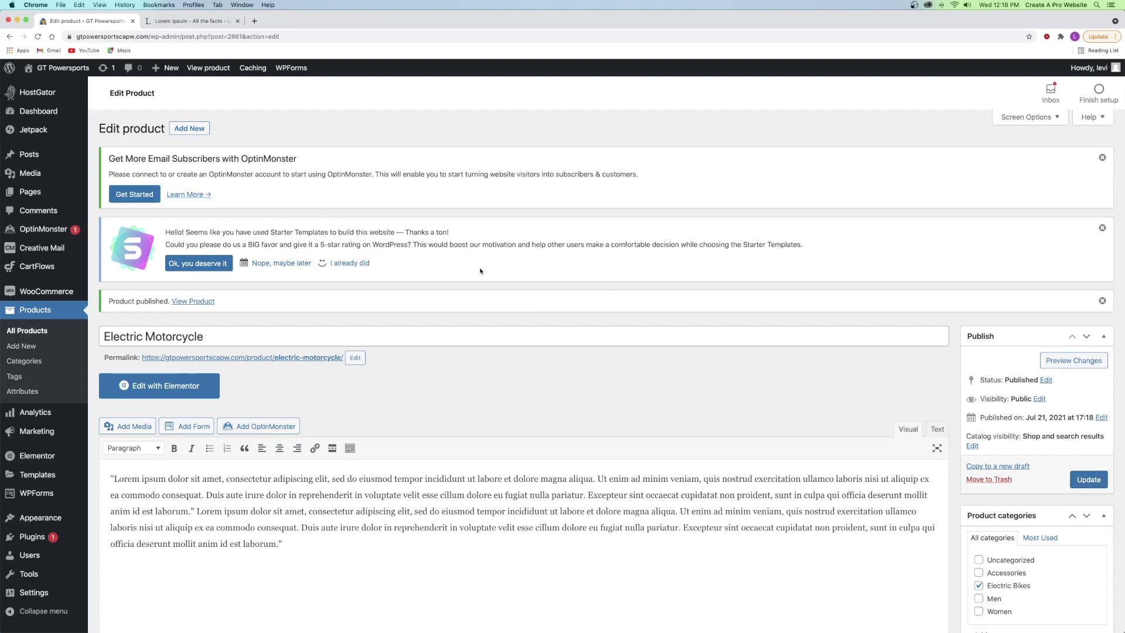
- Preview the published Electric Motorcycle page and scroll through its gallery and details
click(1066, 361)
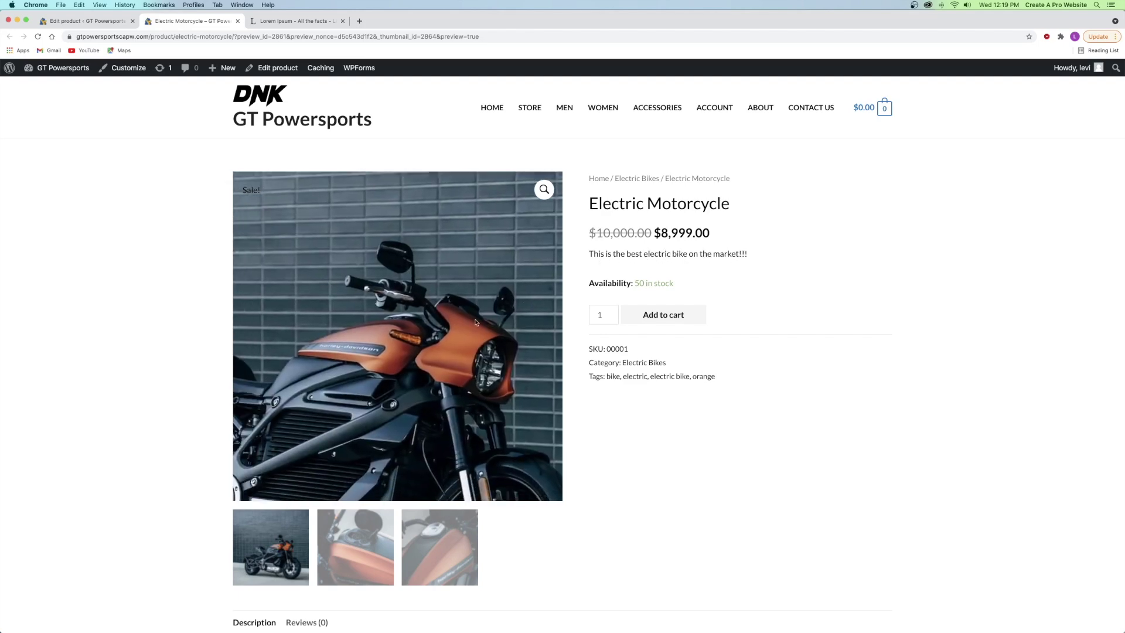
scroll(283, 317, down, 6)
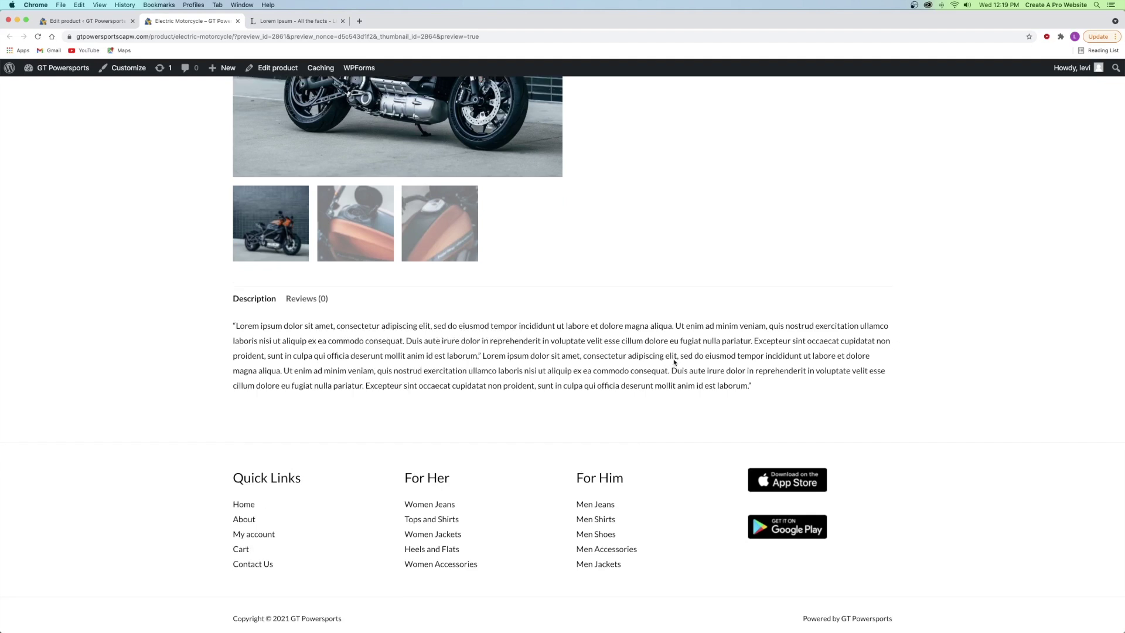
scroll(674, 363, up, 5)
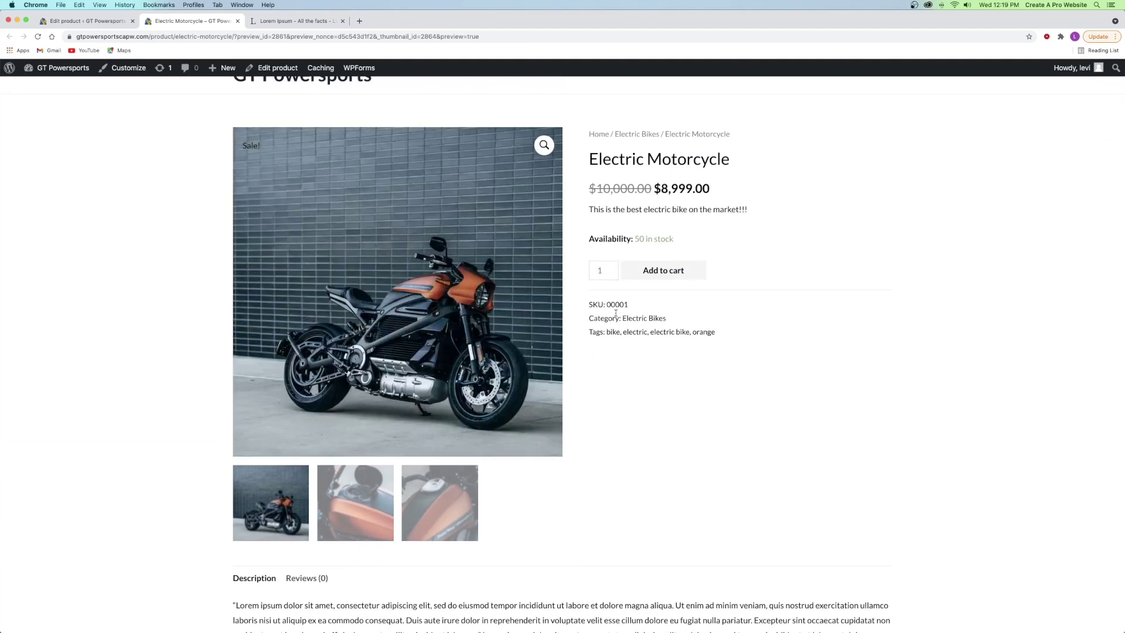
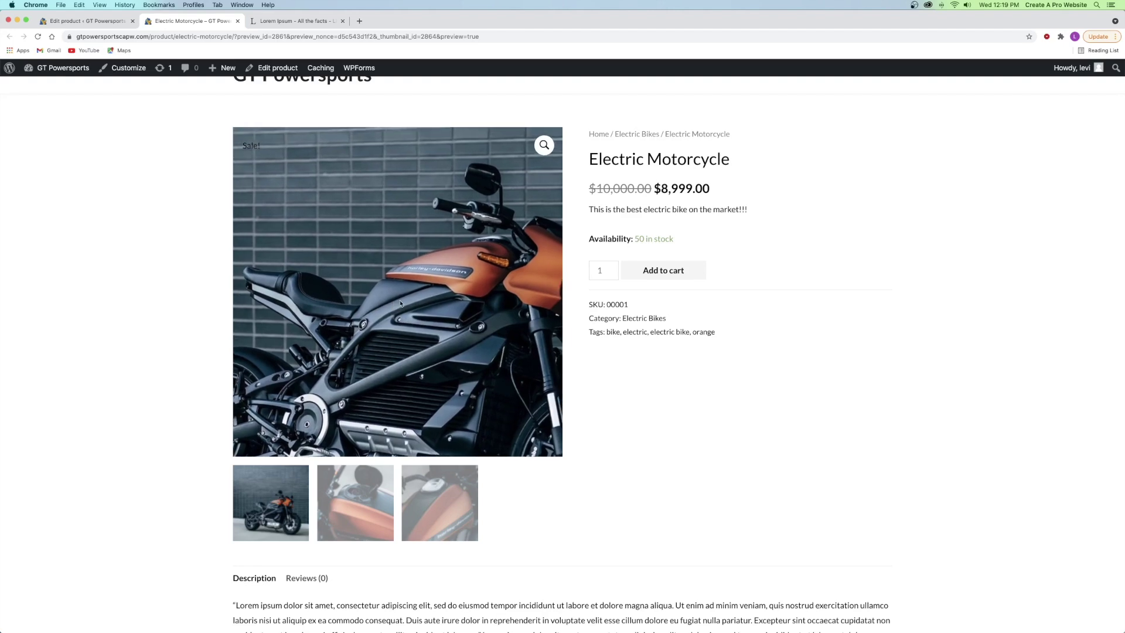
- Browse the product photos in the full-screen gallery, then cycle the main image through the gallery shots
click(543, 145)
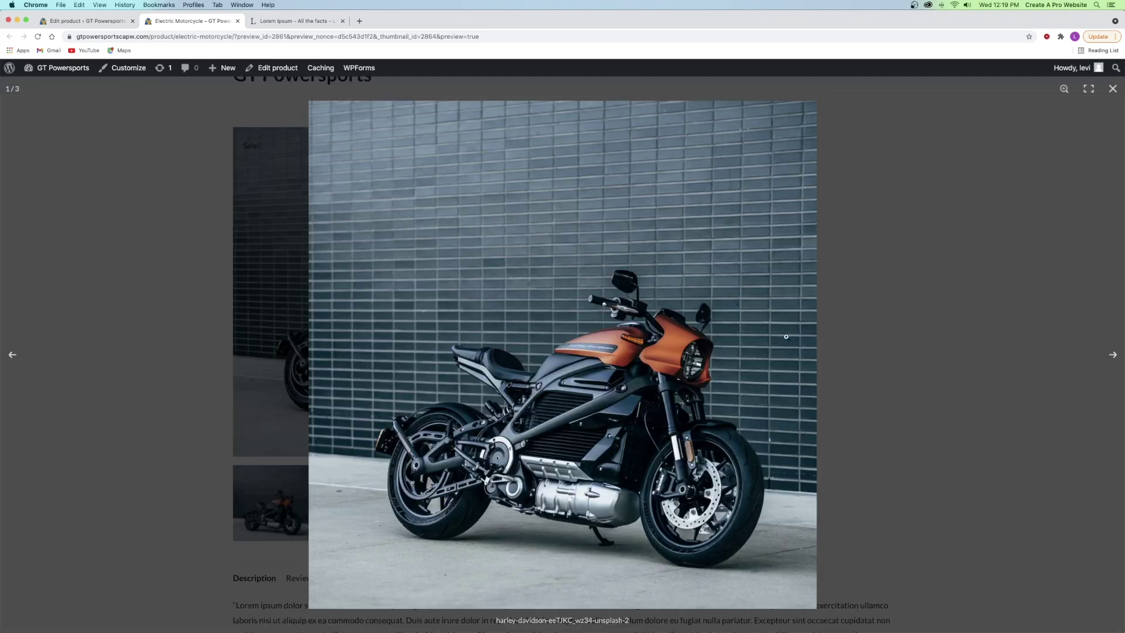
click(1119, 358)
click(1119, 358)
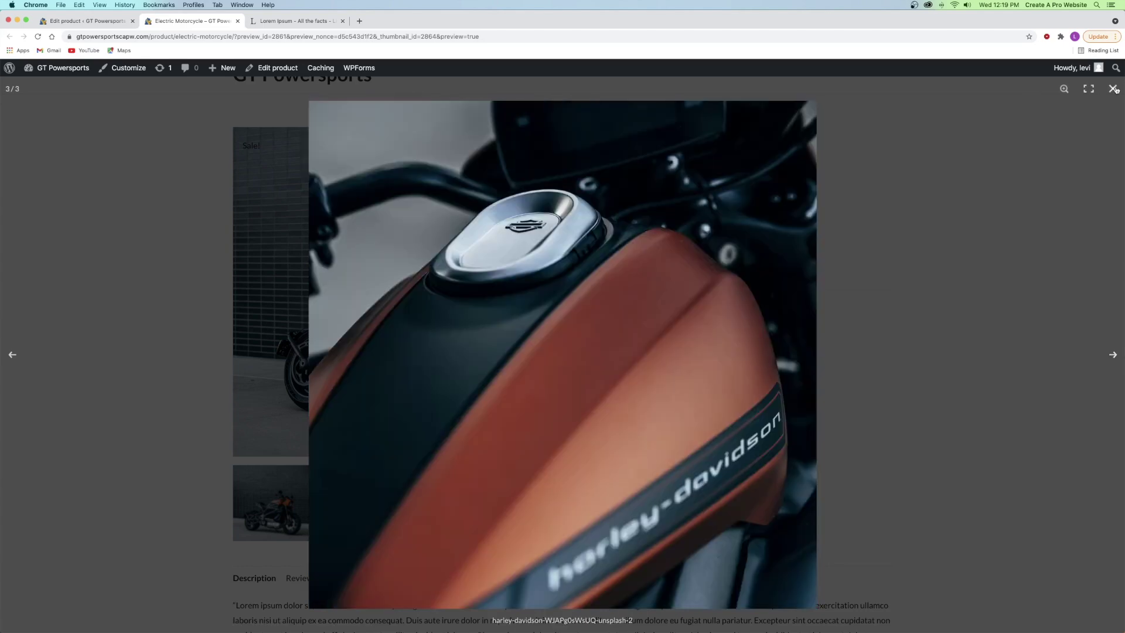
click(1112, 88)
click(387, 482)
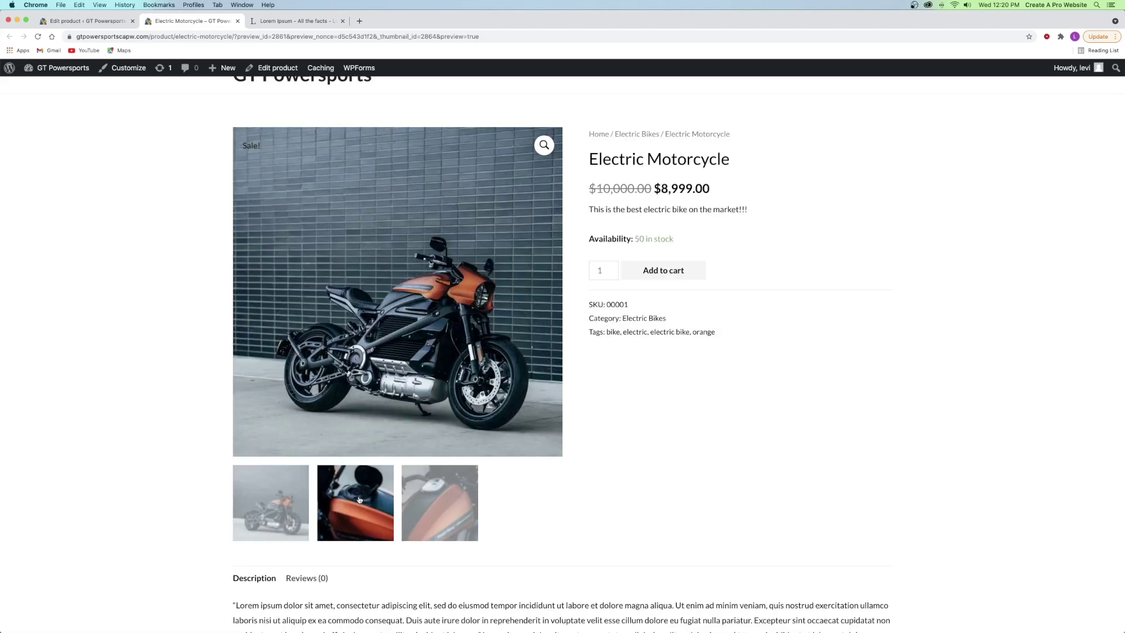
click(430, 497)
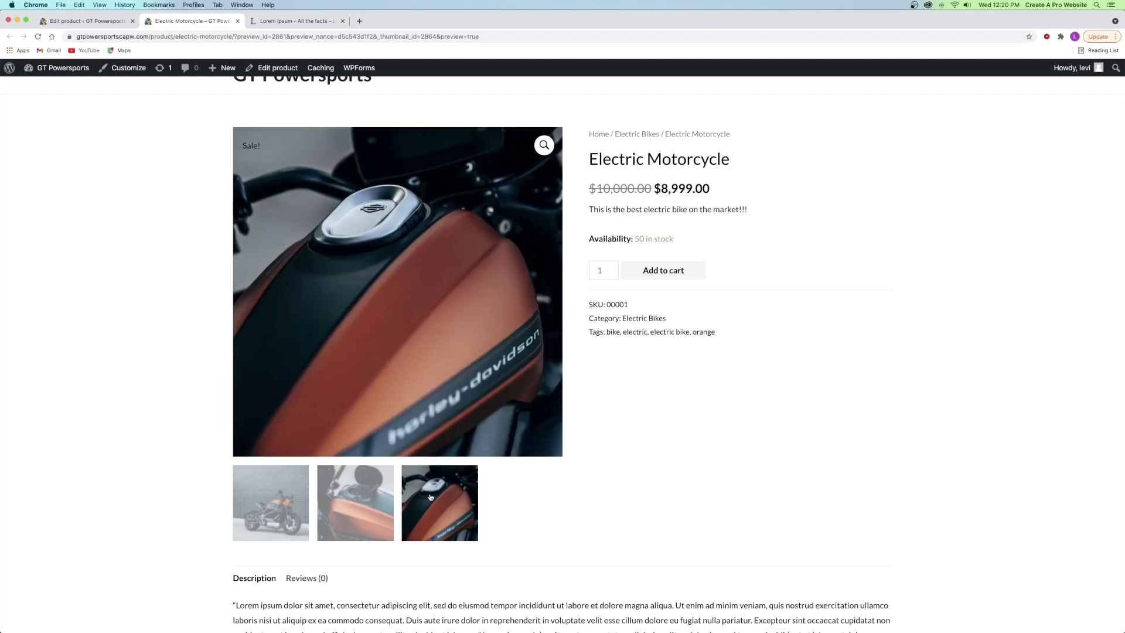
click(286, 502)
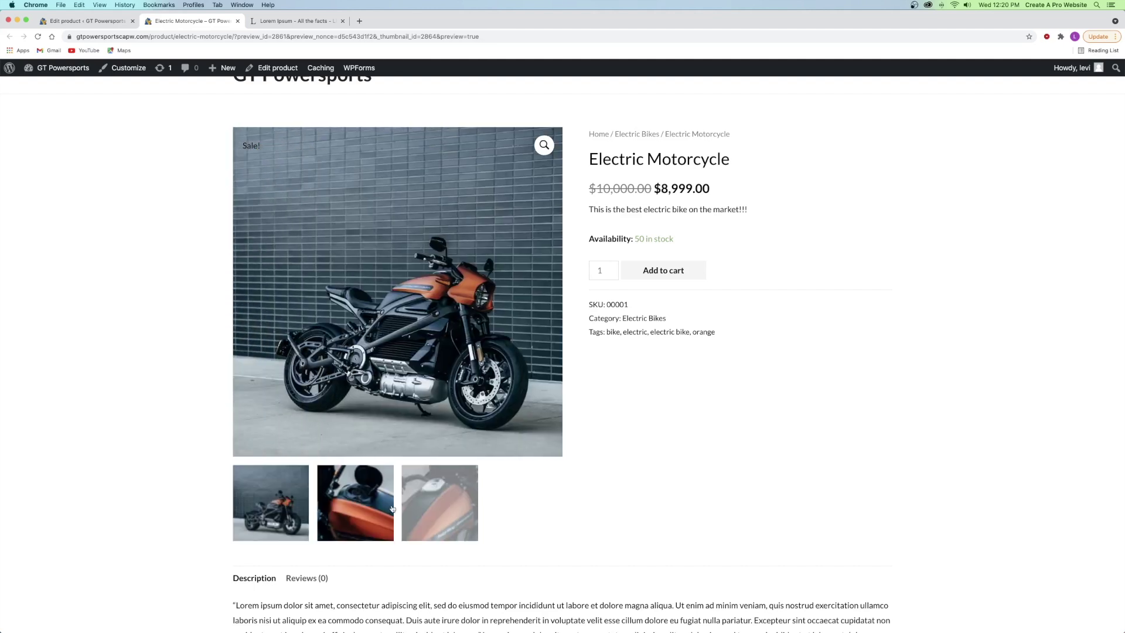
click(375, 504)
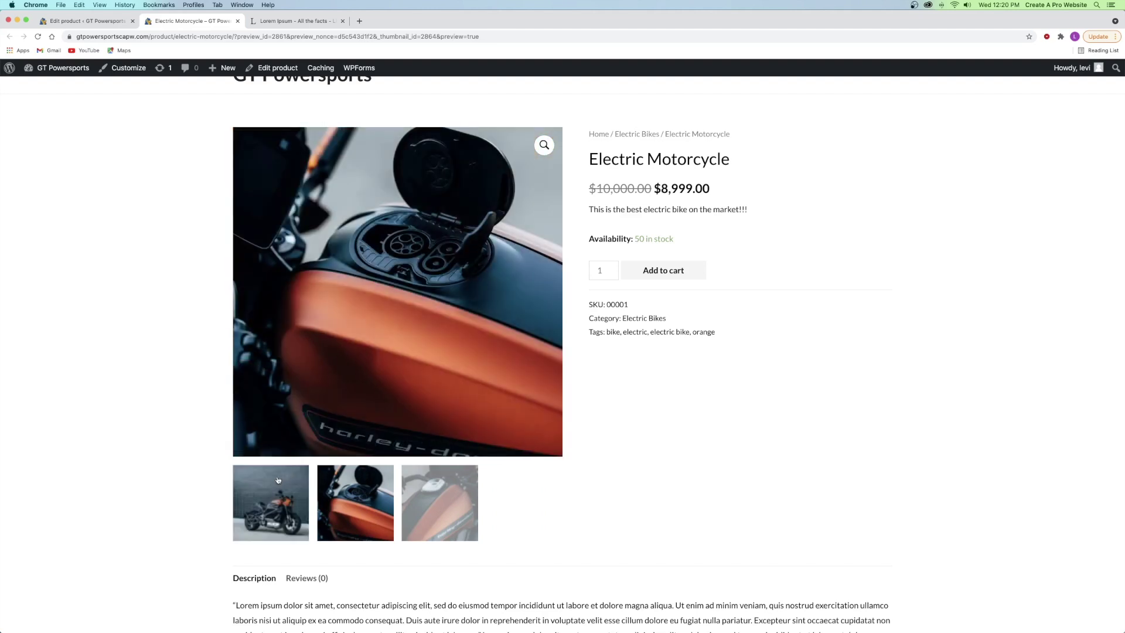
click(281, 477)
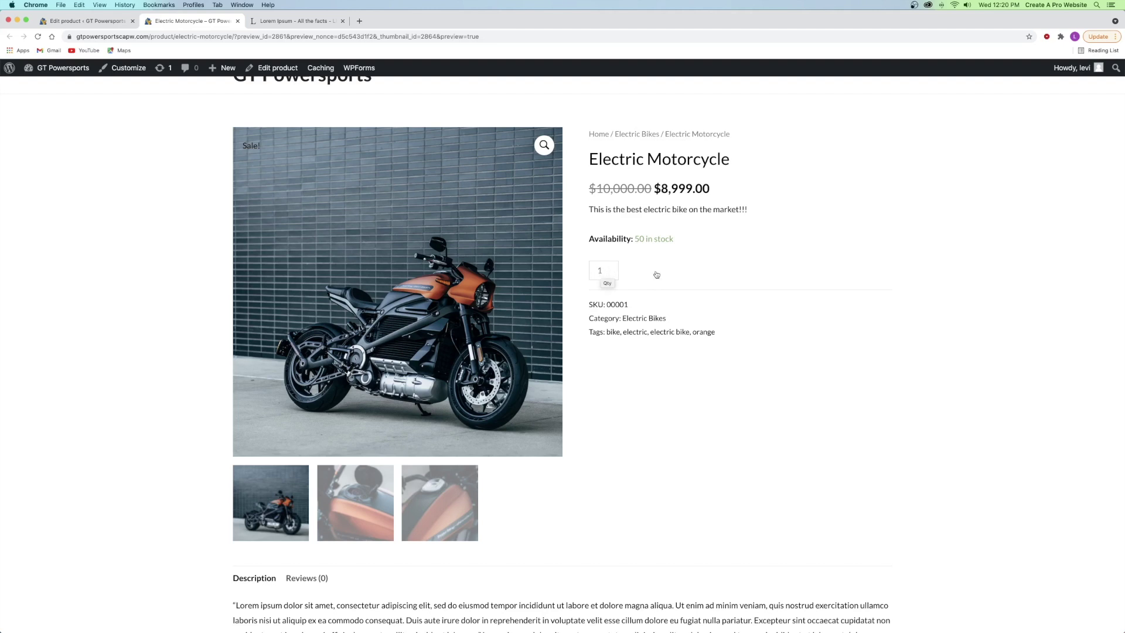
- Raise the order quantity to 5, then lower it back to 1
click(611, 267)
click(611, 267)
click(611, 268)
click(611, 268)
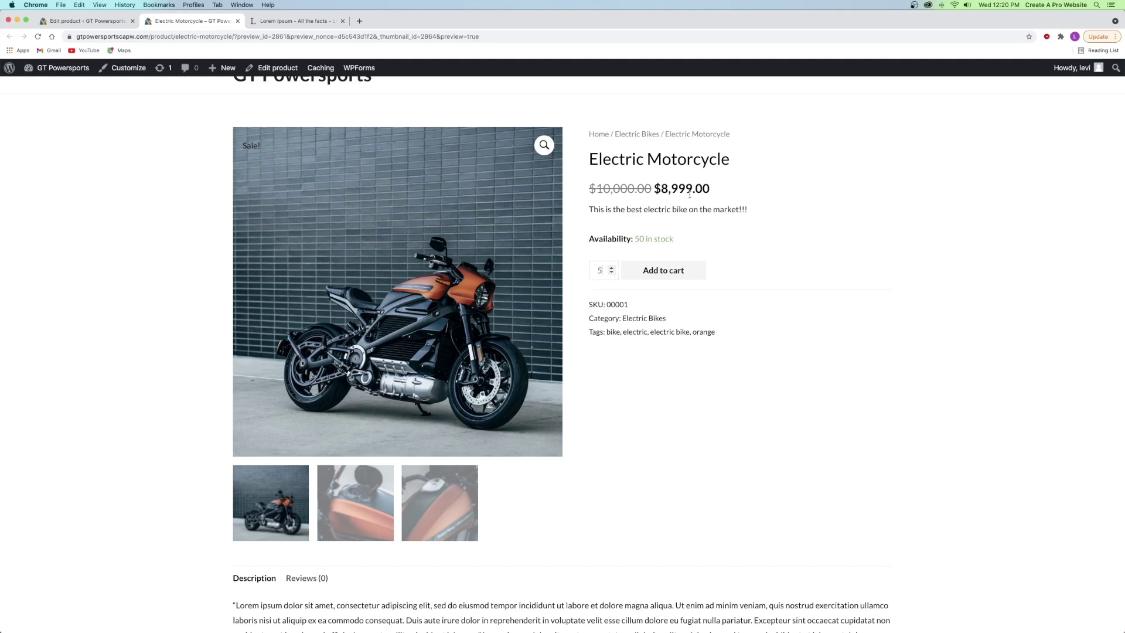
click(611, 272)
click(611, 273)
click(611, 272)
click(610, 272)
- Submit a five-star review reading 'This is a great bike!'
scroll(686, 418, down, 5)
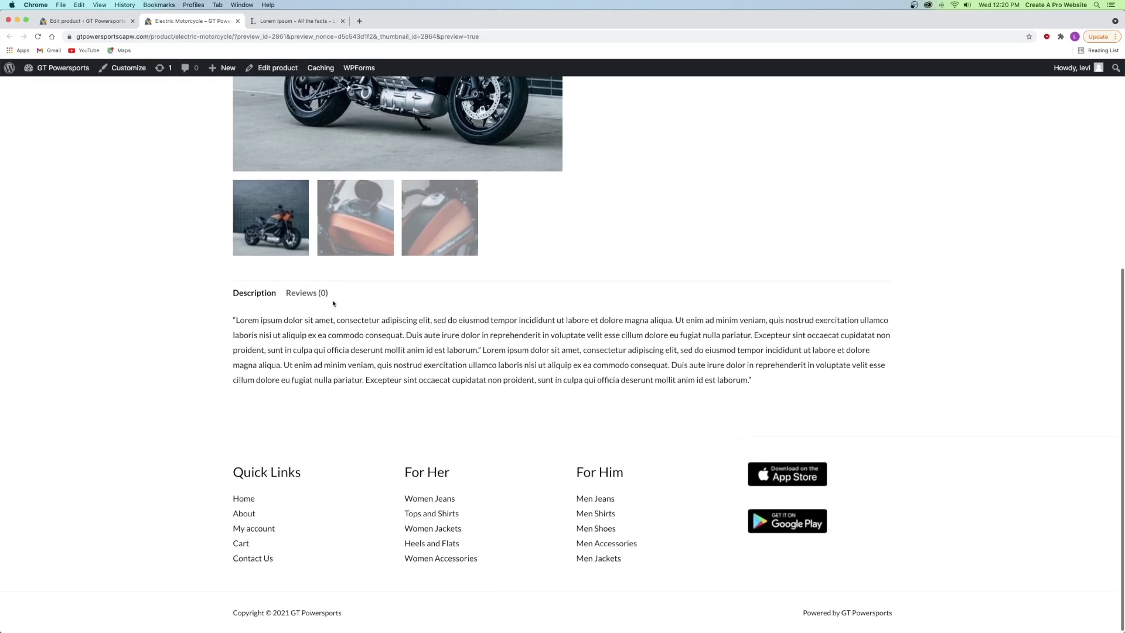
click(302, 294)
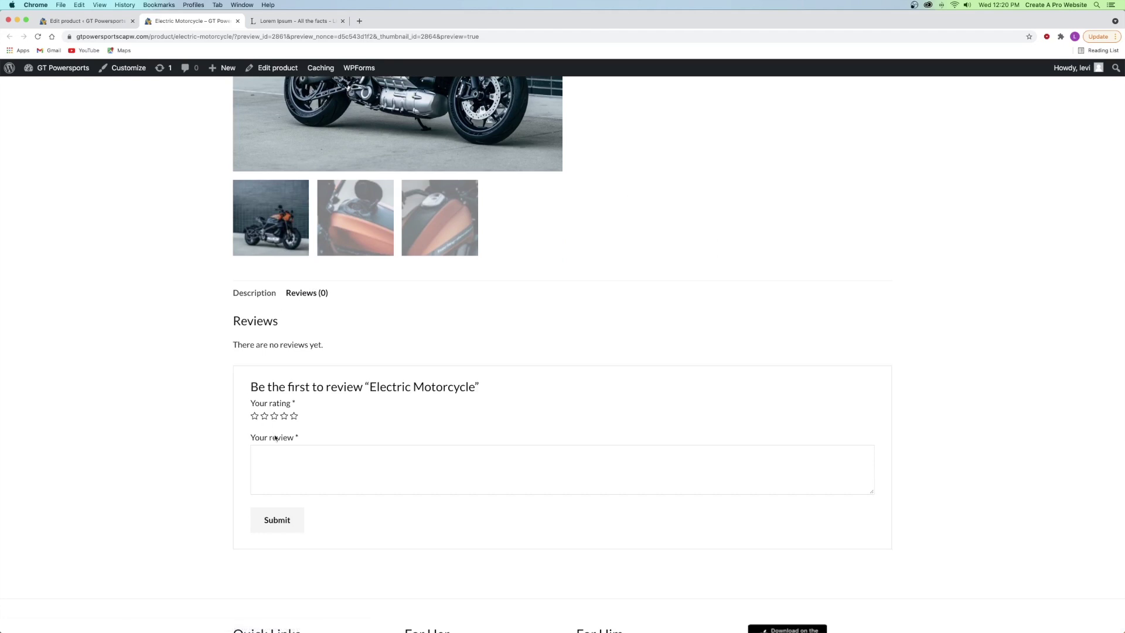
text(THis)
key(BackSpace)
key(BackSpace)
key(BackSpace)
text(his is a greate bike!)
click(294, 415)
click(267, 516)
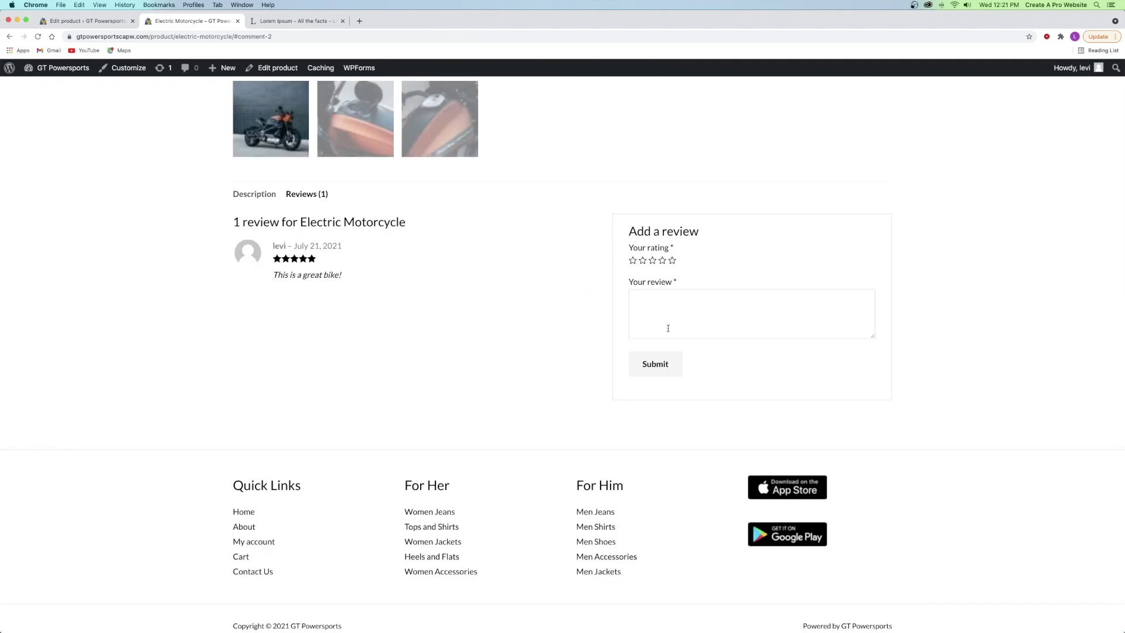
- Switch between the Description and Reviews tabs, then return to the product's edit screen
click(253, 197)
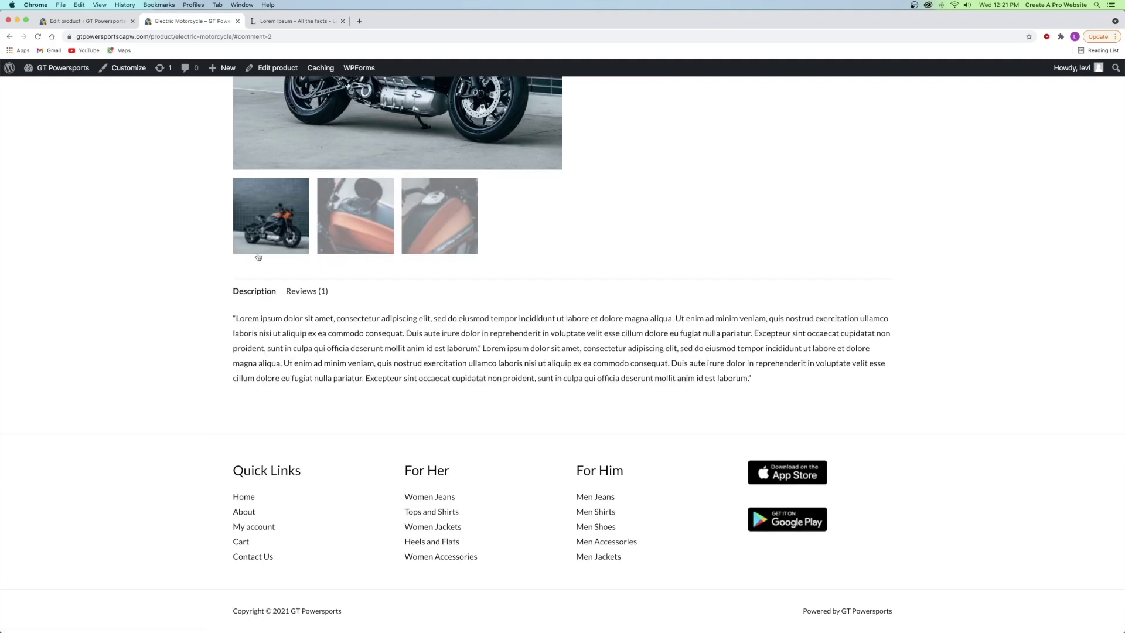
click(306, 295)
click(253, 291)
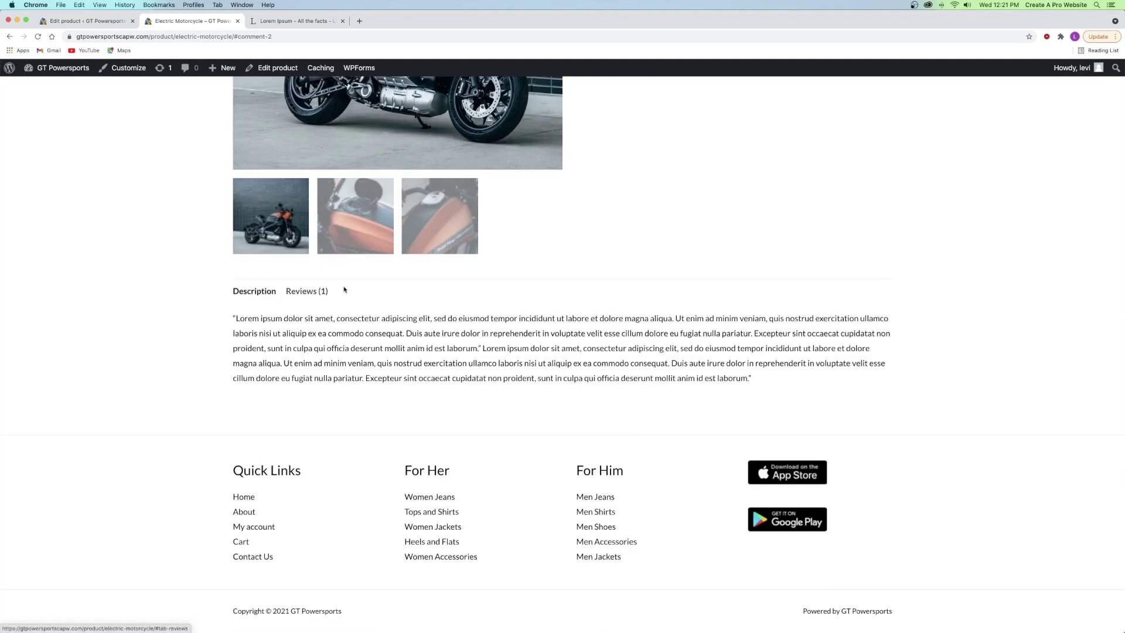
click(305, 292)
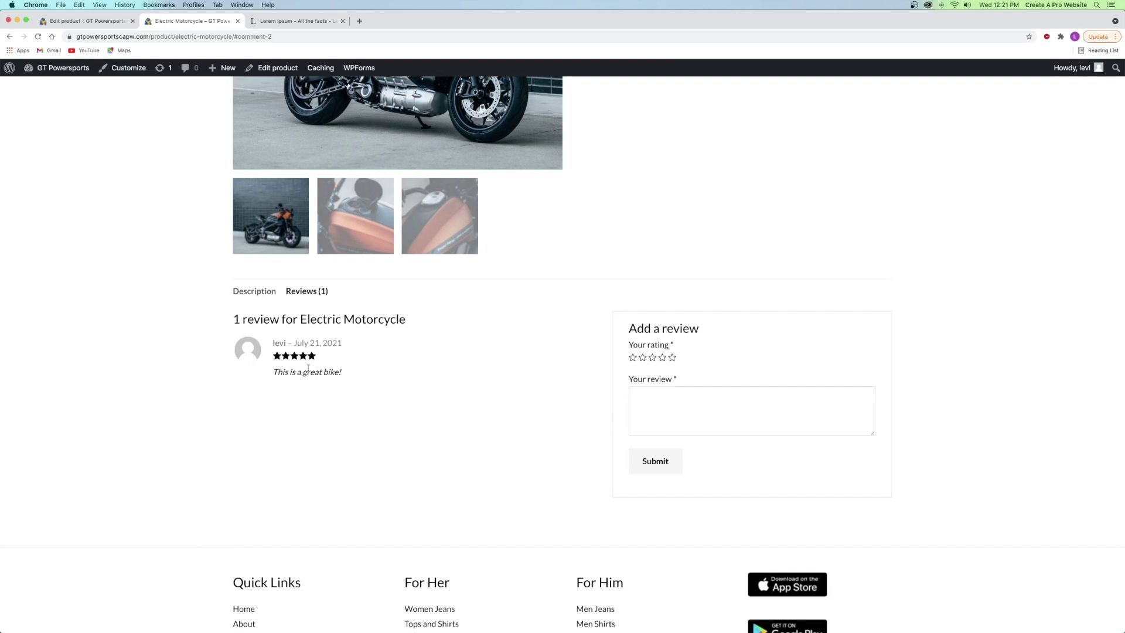
click(267, 295)
click(93, 23)
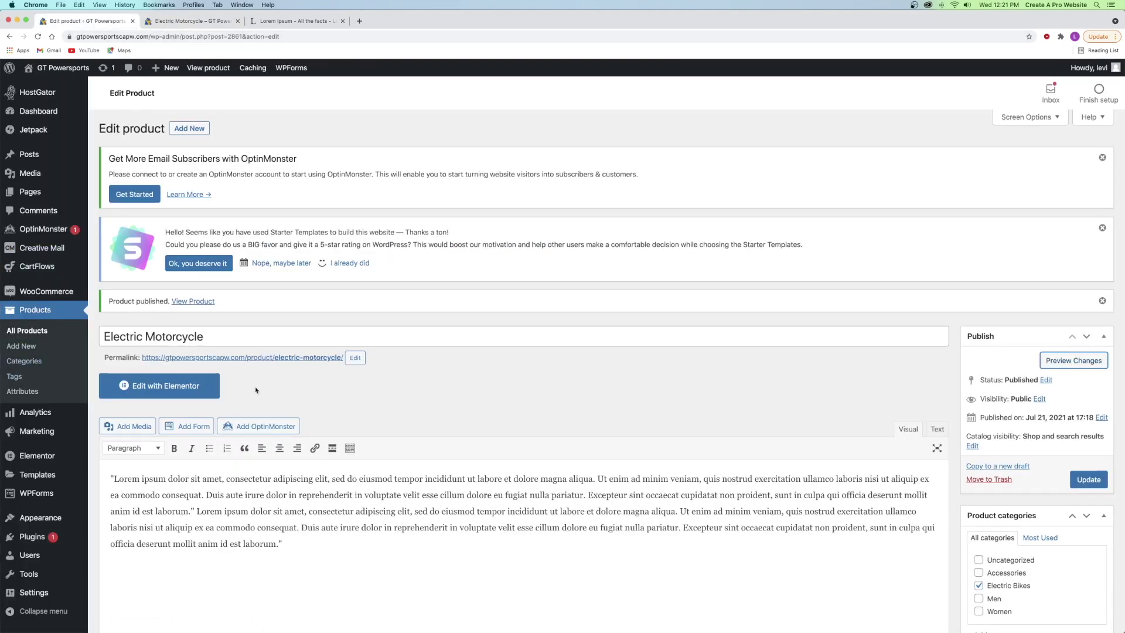
- Open the site's Comments list in a new tab
super+click(38, 212)
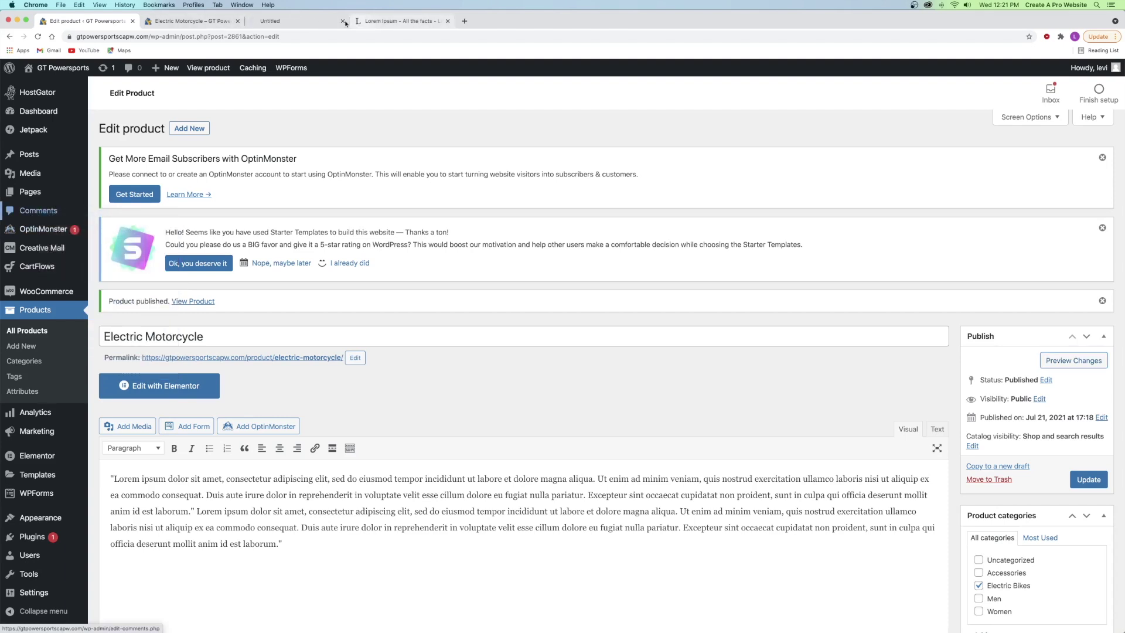
click(276, 22)
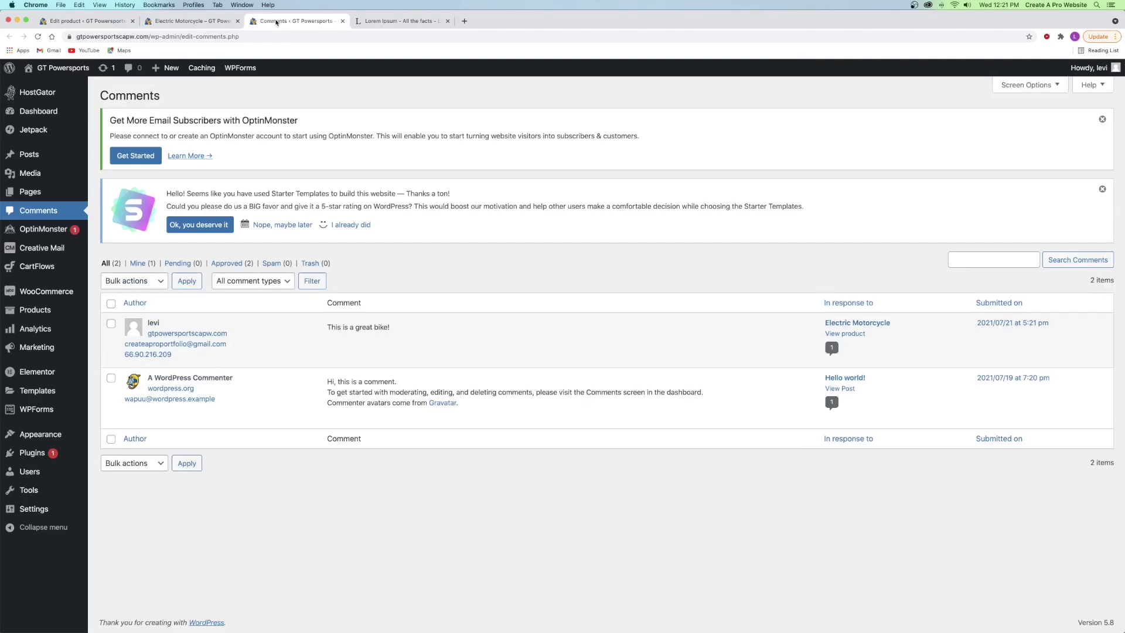
mouse_move(305, 319)
- Bulk-trash the sample Hello world! comment, keeping the bike review
click(111, 325)
click(110, 378)
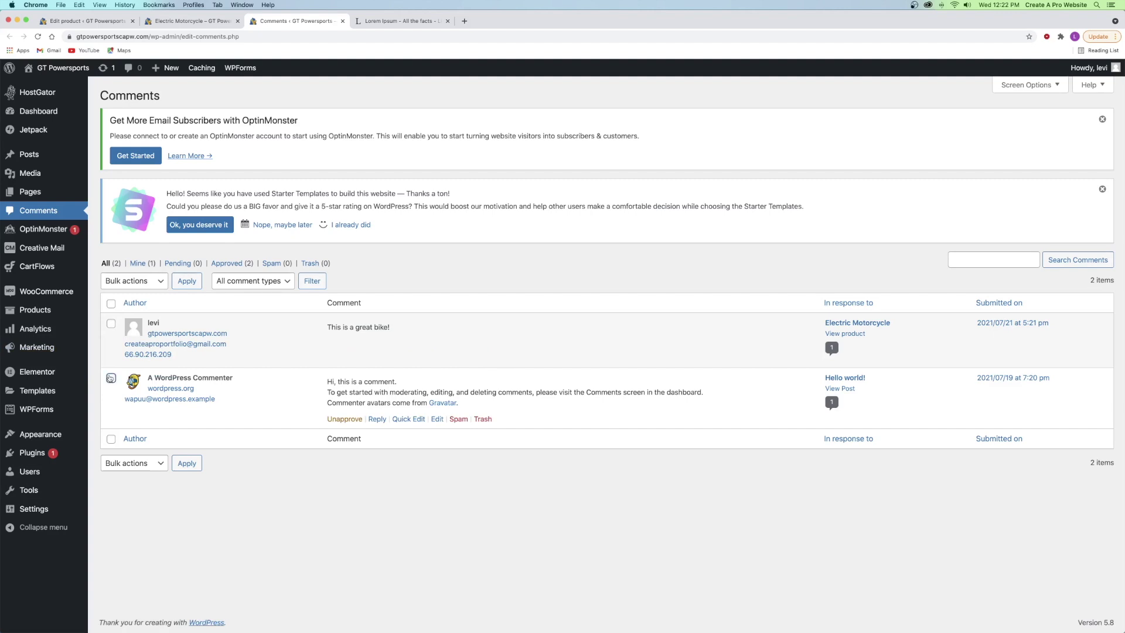
click(133, 282)
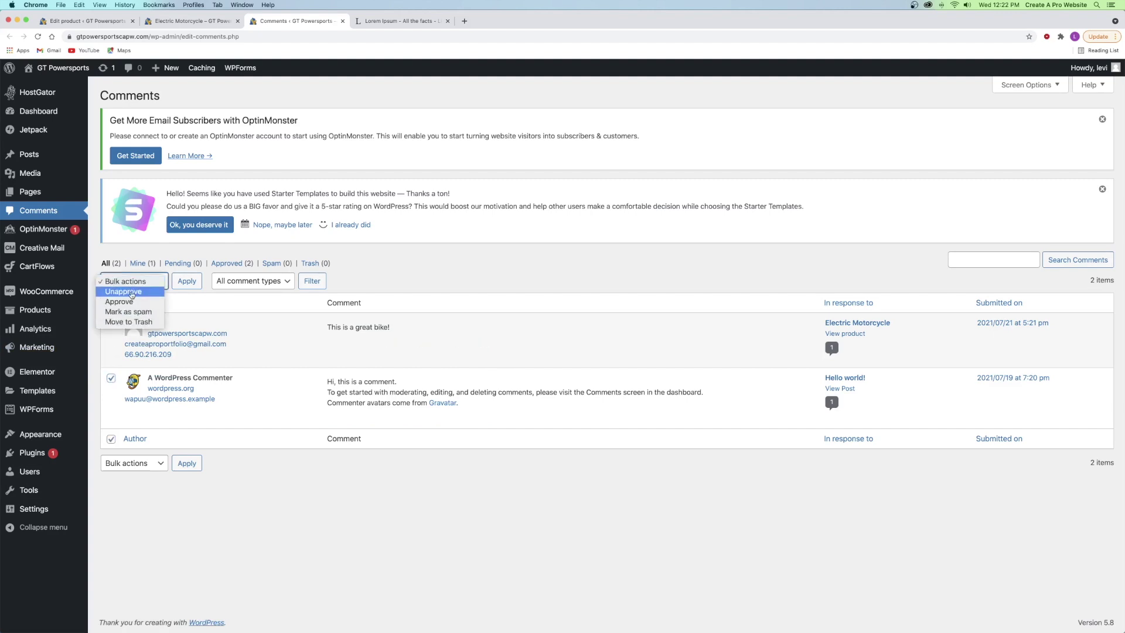
click(179, 297)
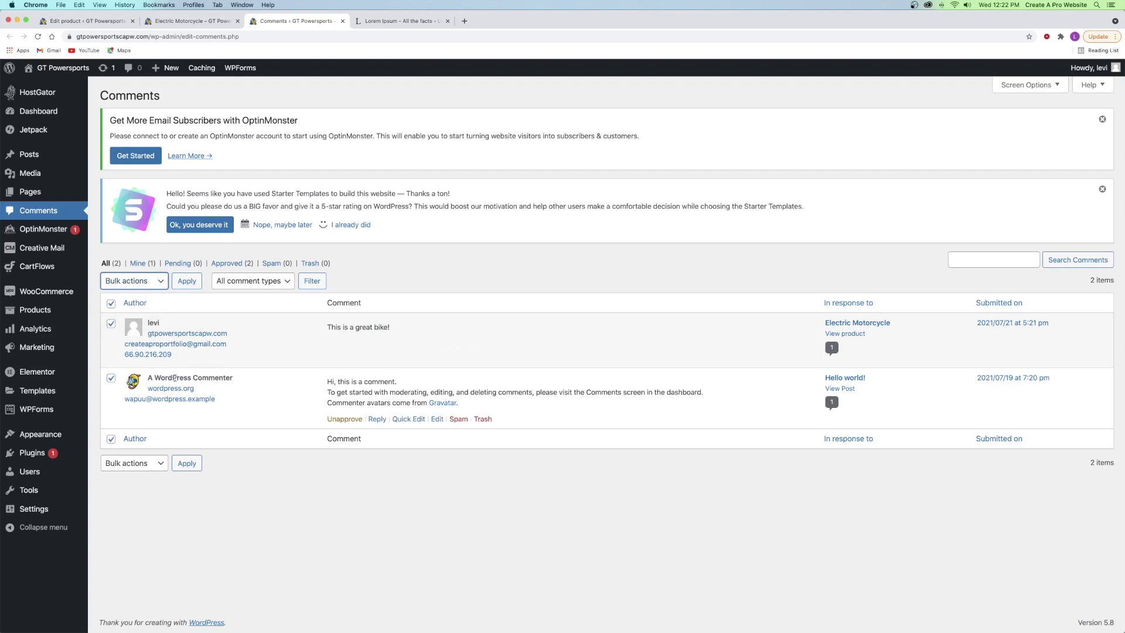
click(111, 324)
click(134, 281)
click(132, 322)
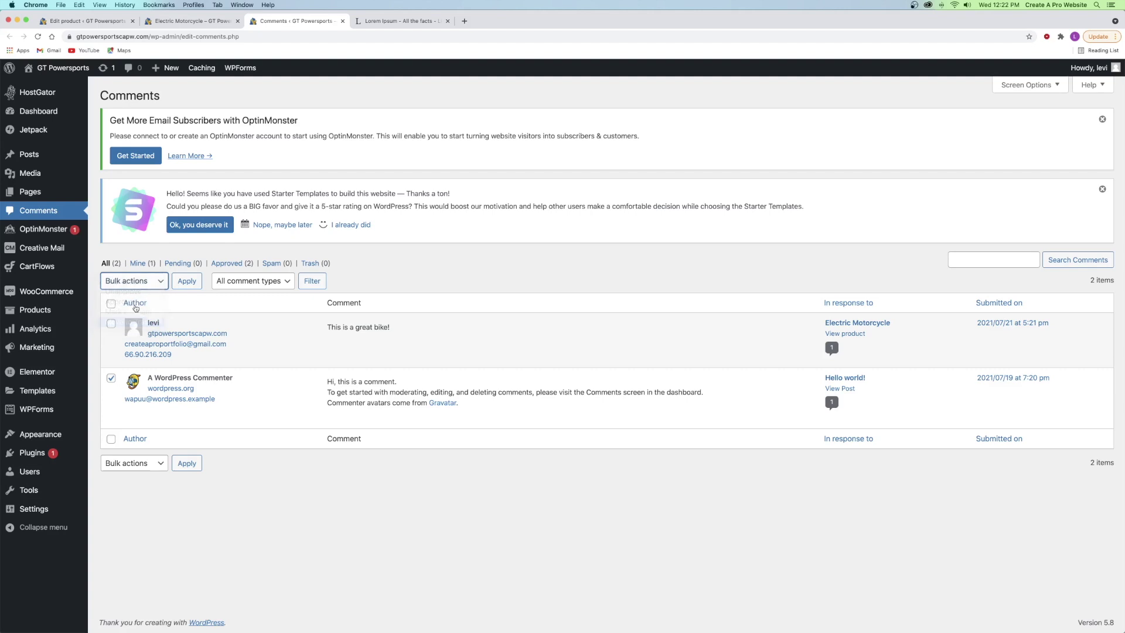
click(180, 282)
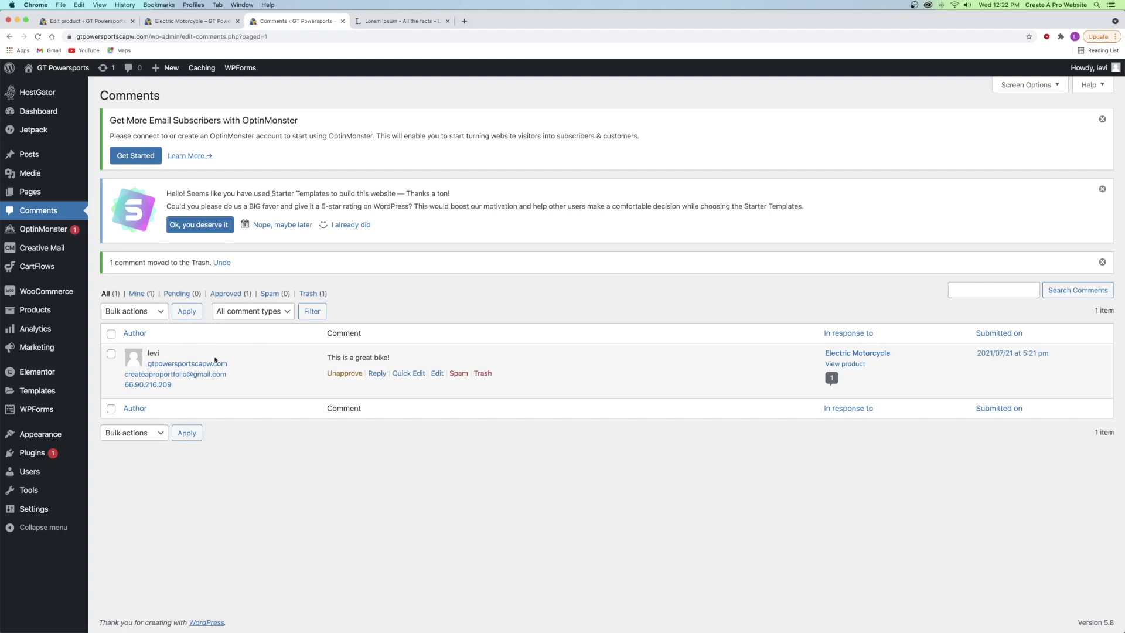
mouse_move(1112, 72)
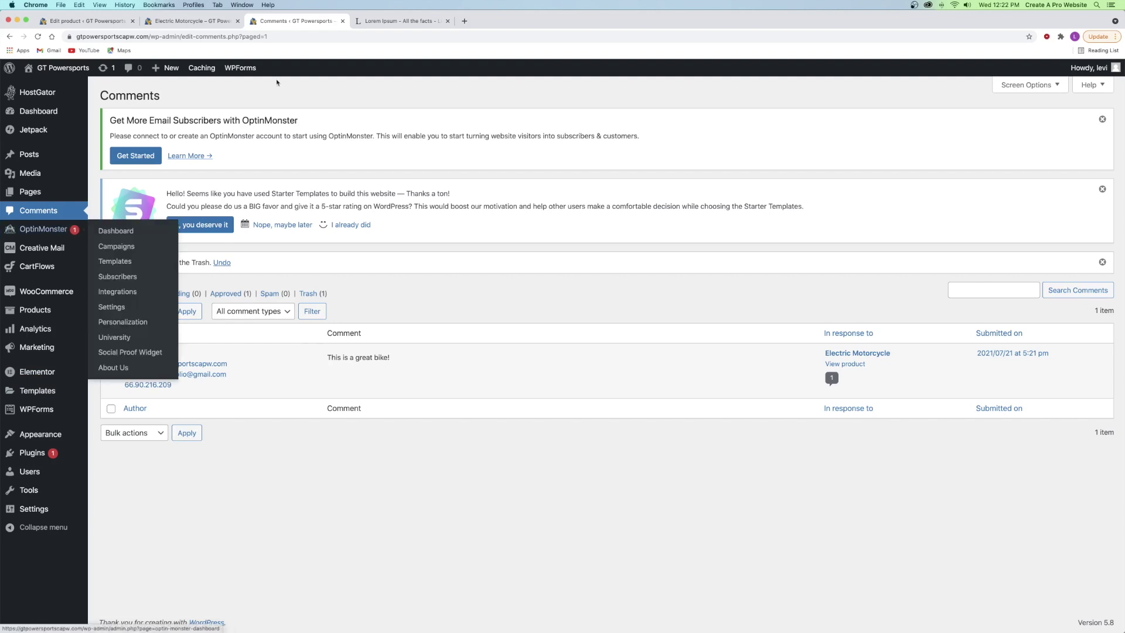
- Close the Comments and storefront tabs and go to All Products
click(343, 21)
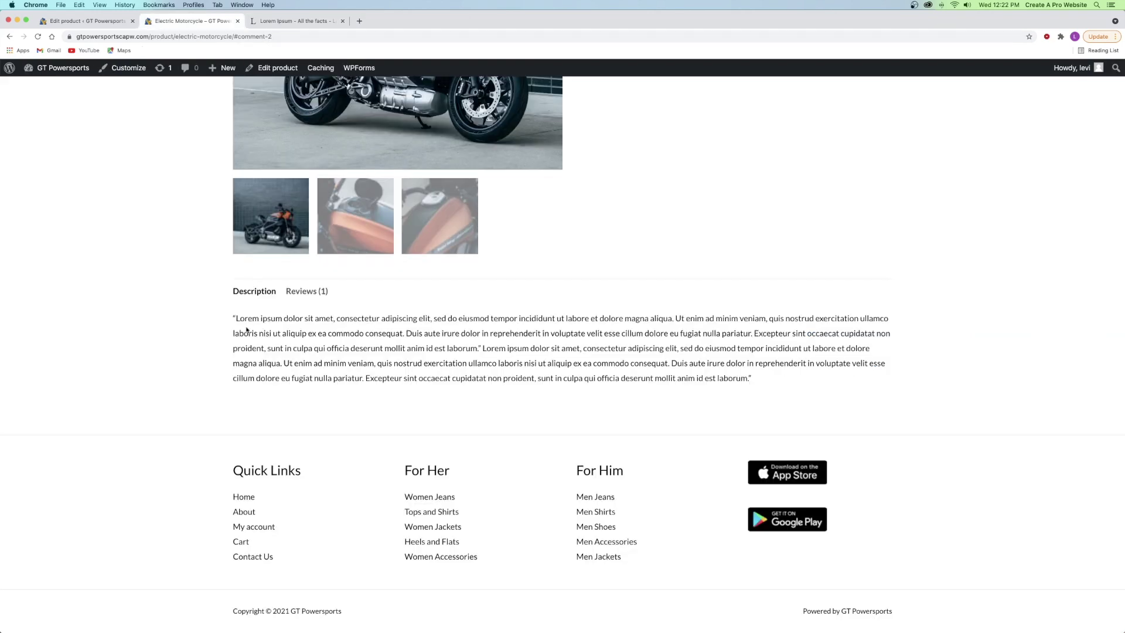
scroll(302, 319, up, 6)
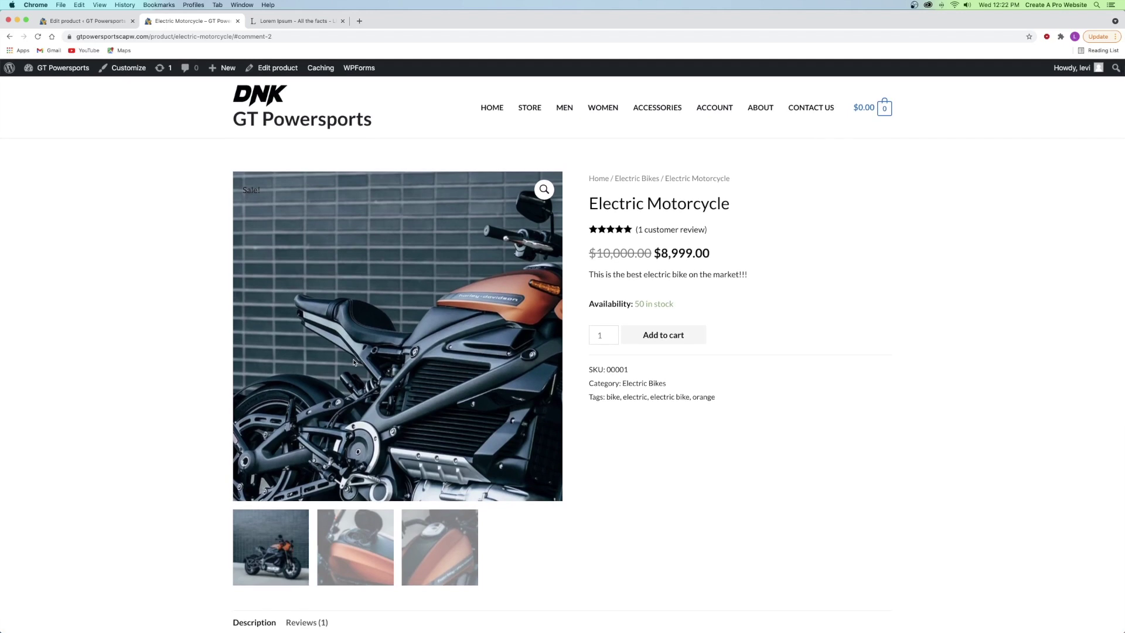
click(237, 21)
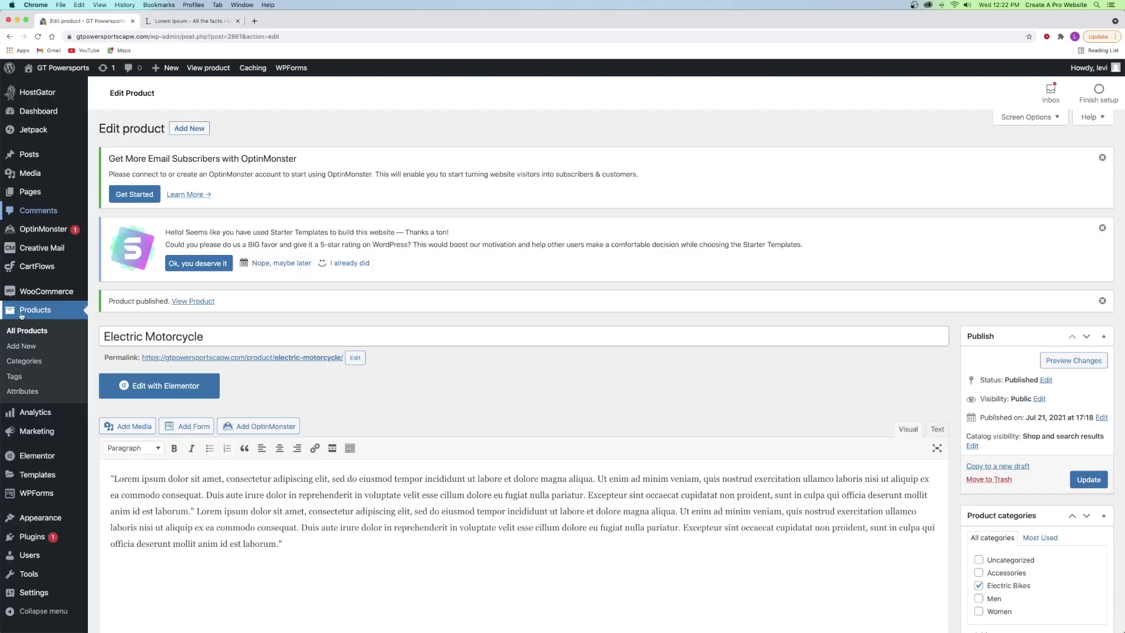
click(25, 330)
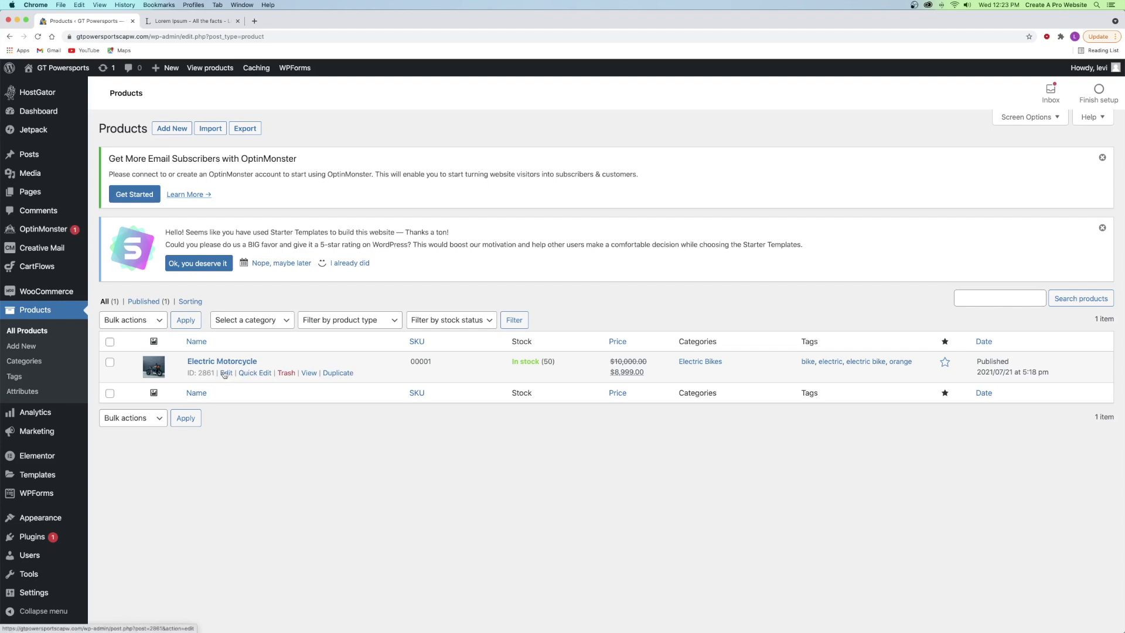
mouse_move(216, 364)
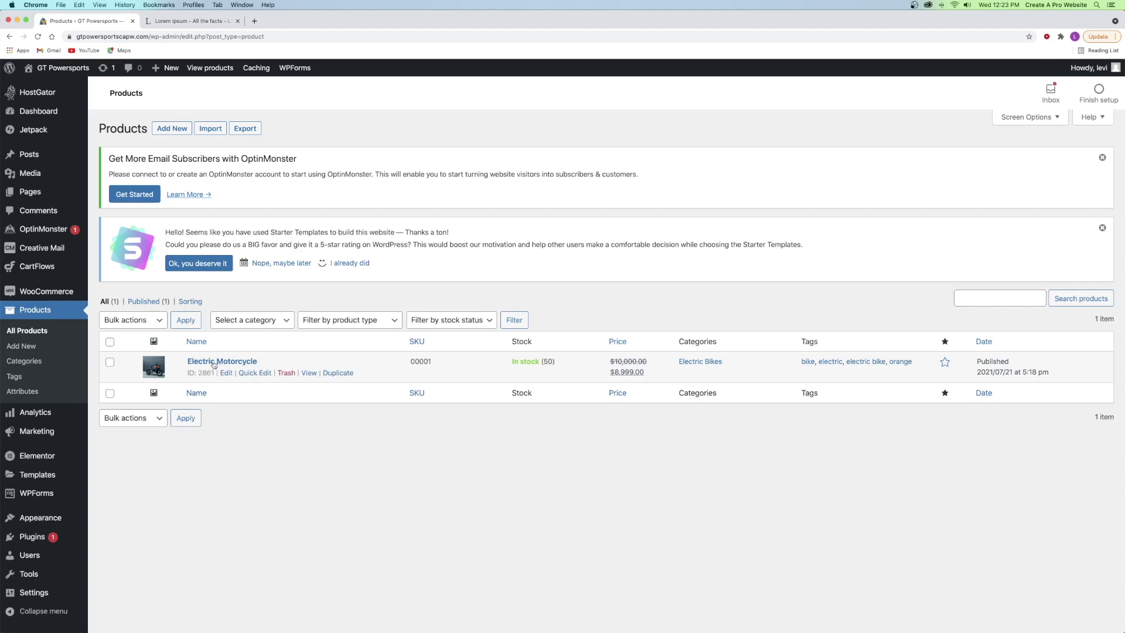
click(260, 374)
scroll(259, 373, down, 2)
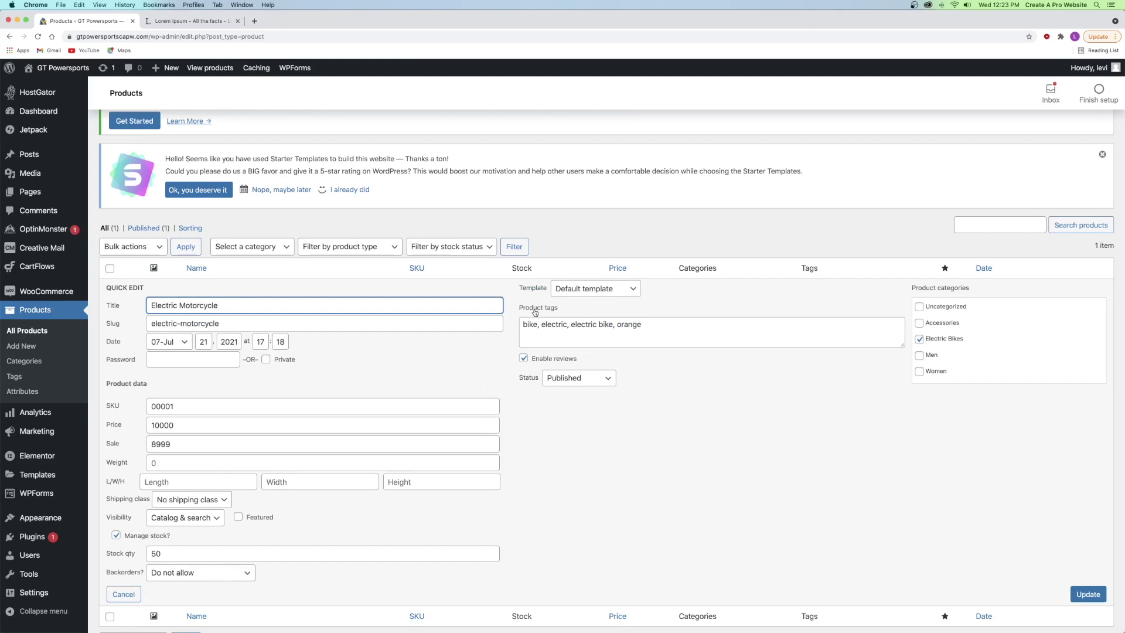
click(656, 323)
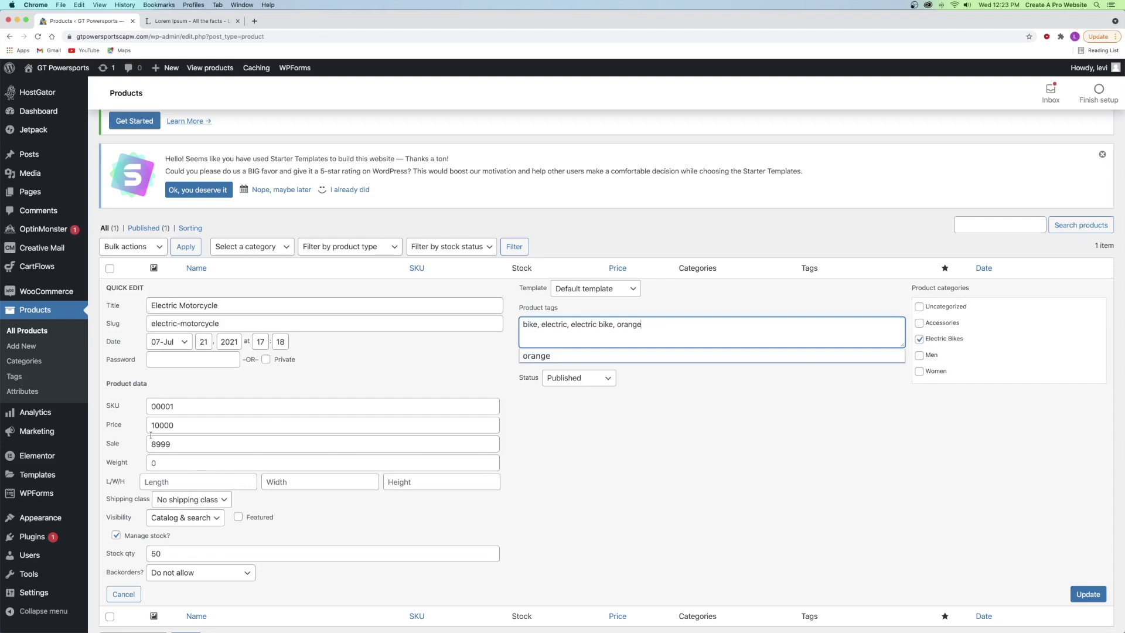
click(170, 423)
click(377, 355)
click(1087, 594)
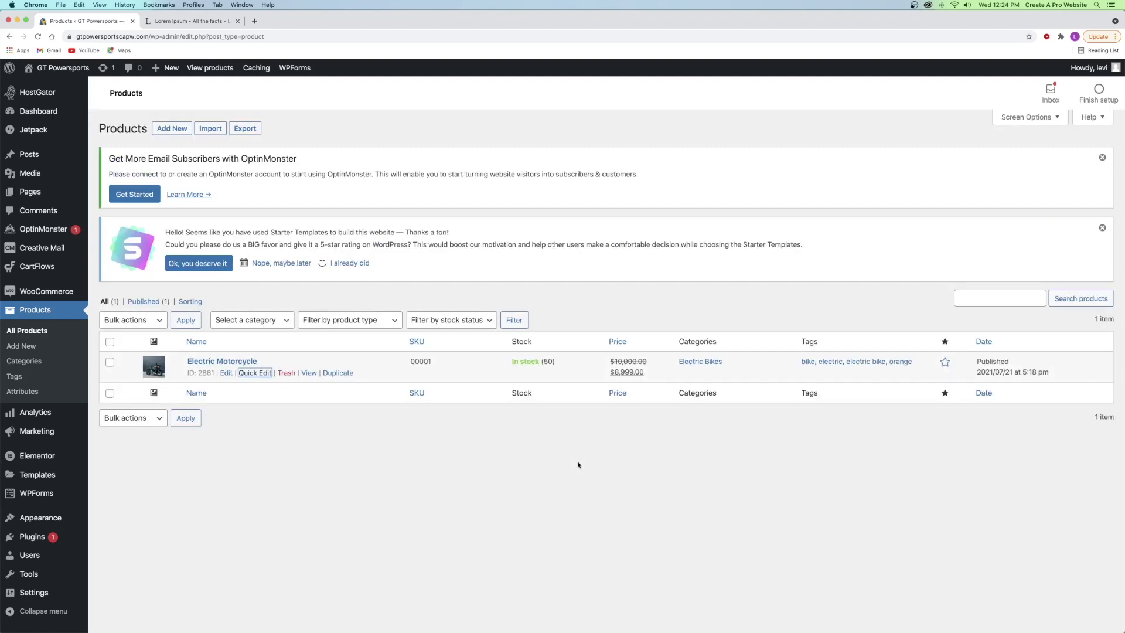
click(164, 129)
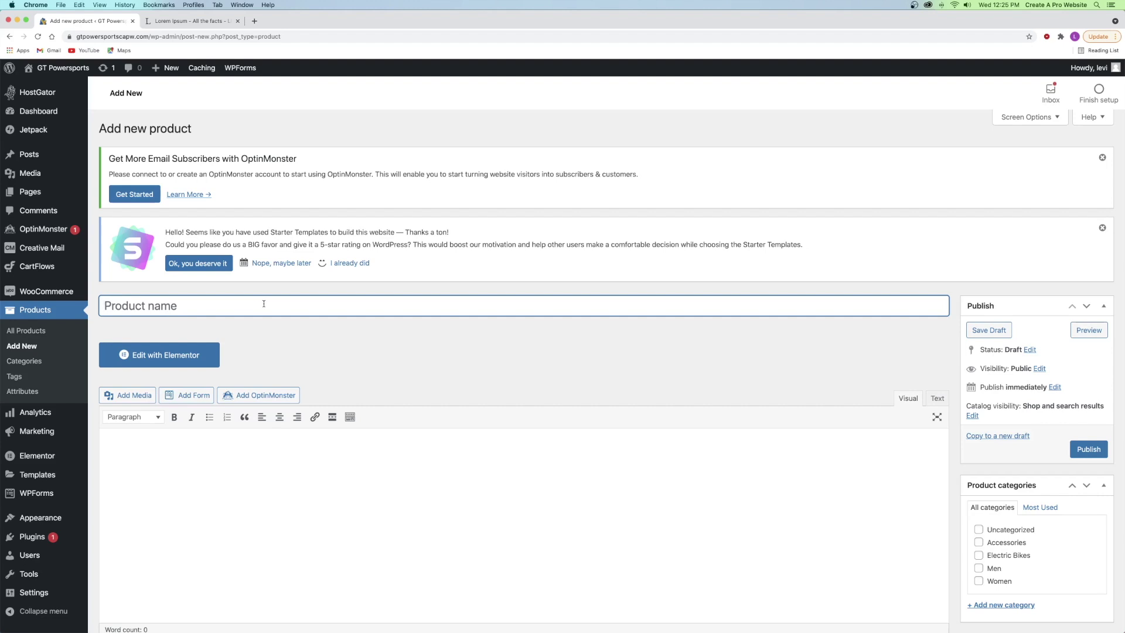
- Name the product 'Custom Sports Bike' and paste the Lorem ipsum passage as its description
text(Custom Spo)
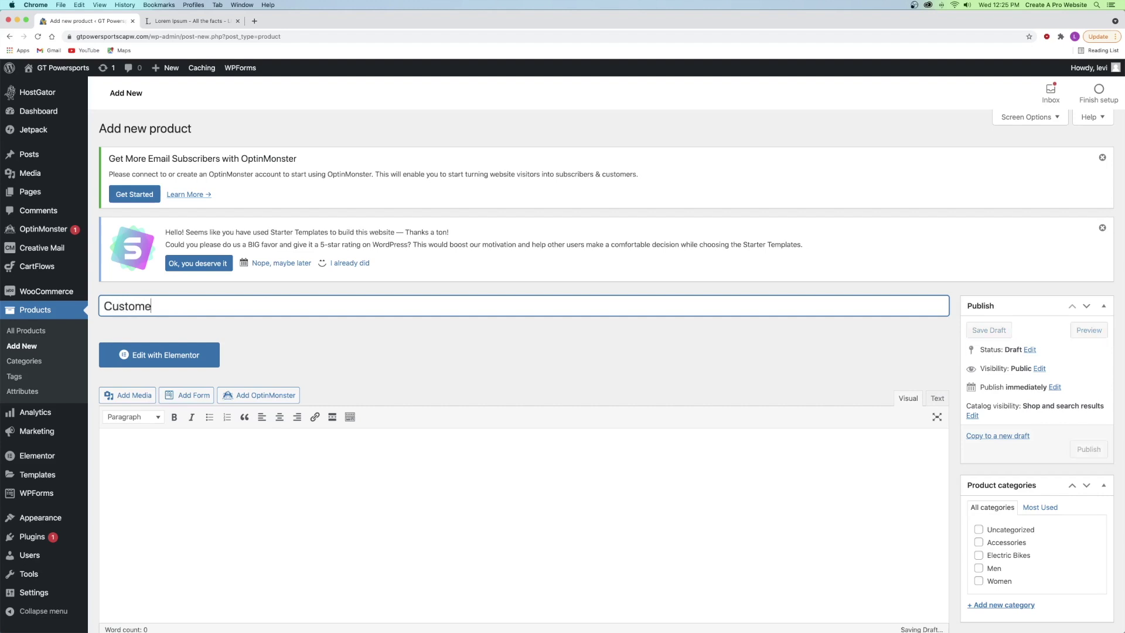
text(rts Bike)
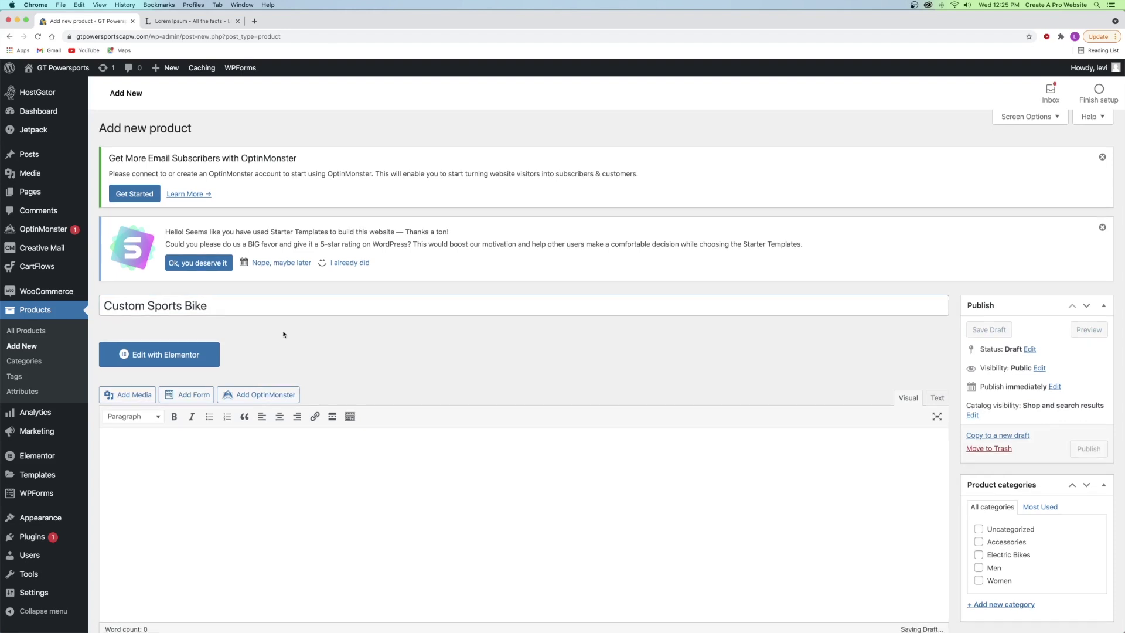
scroll(196, 321, down, 3)
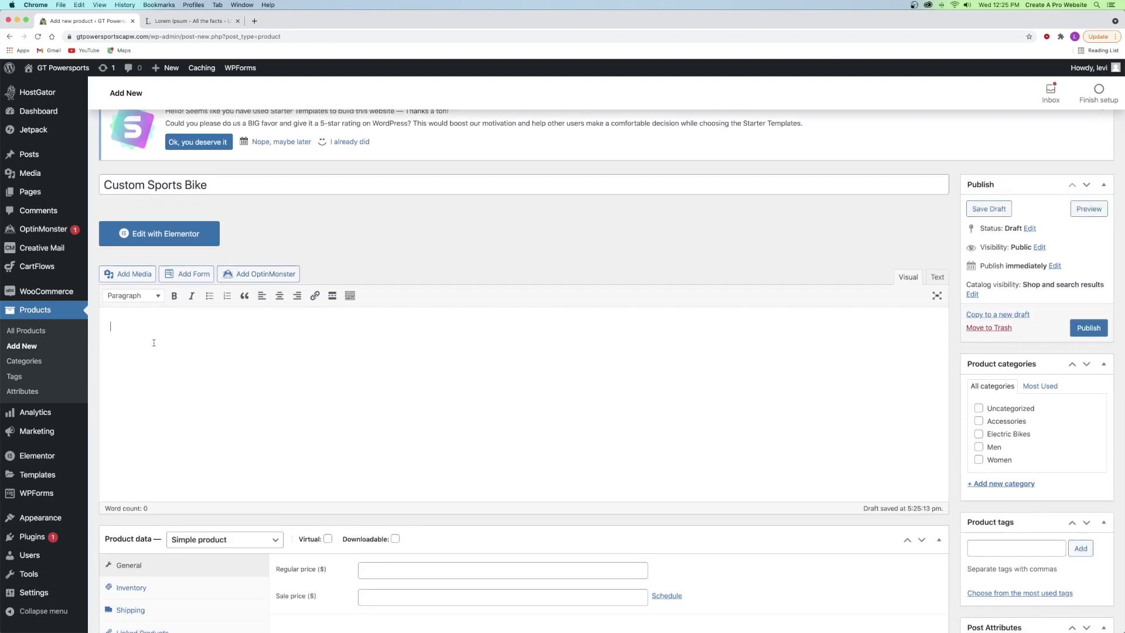
click(207, 22)
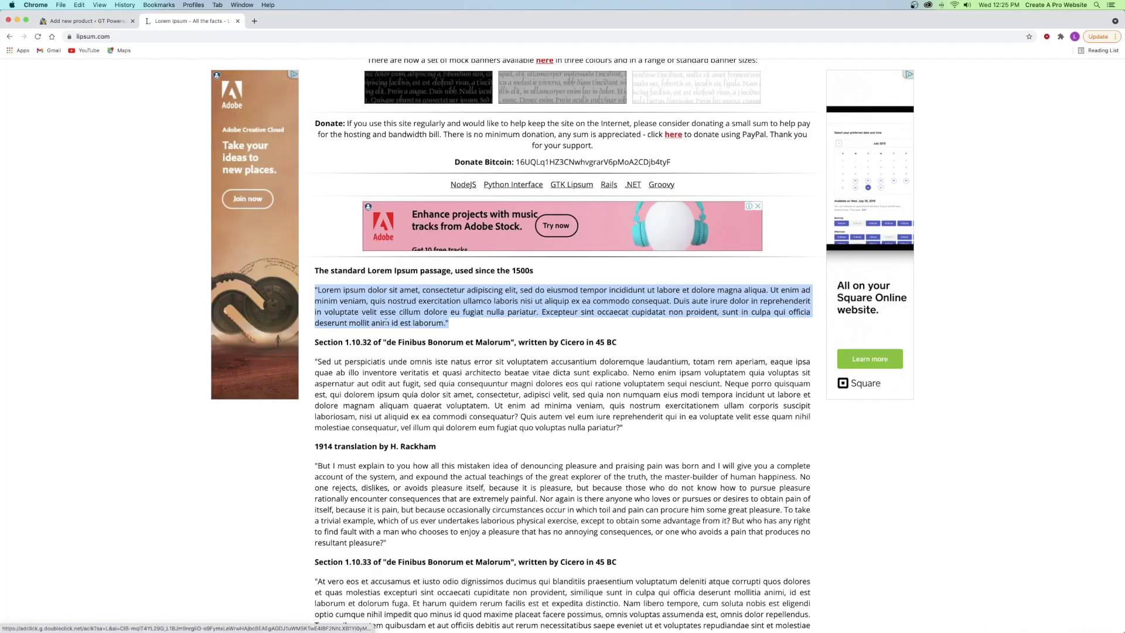
click(82, 21)
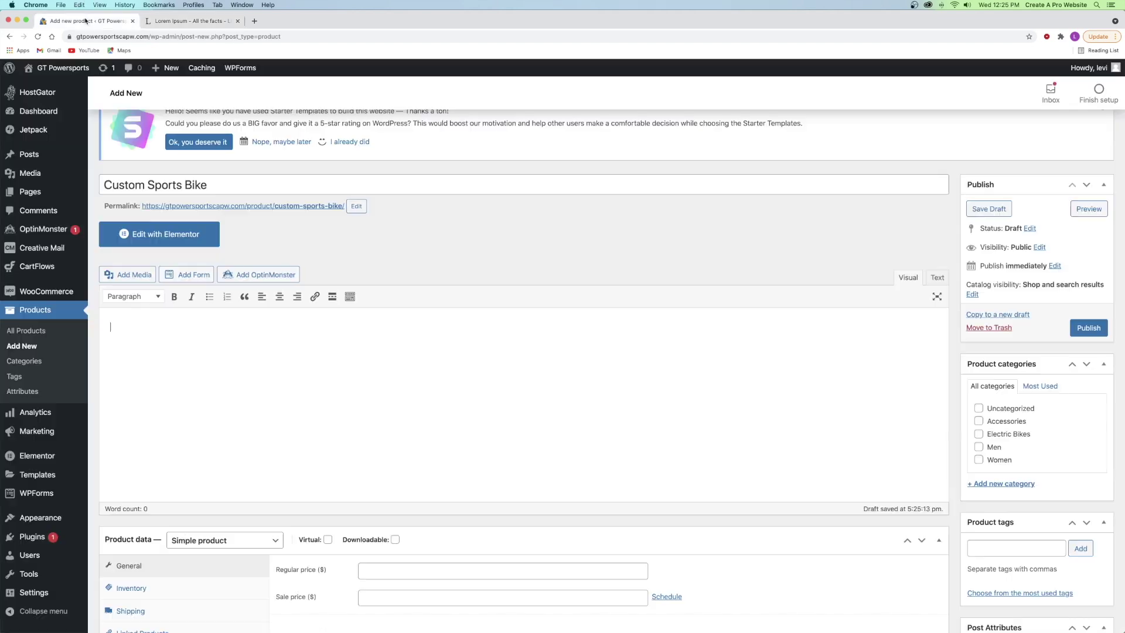
click(229, 383)
key(super+v)
key(super+v)
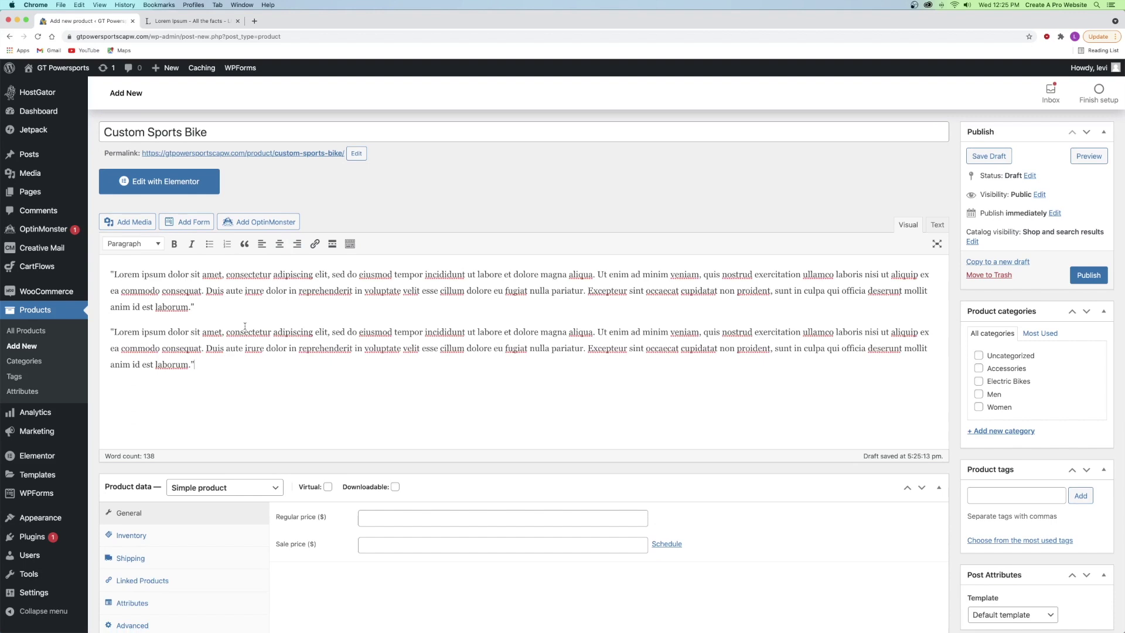
- Make it a Variable product with SKU 00002
scroll(240, 324, down, 2)
scroll(241, 324, down, 5)
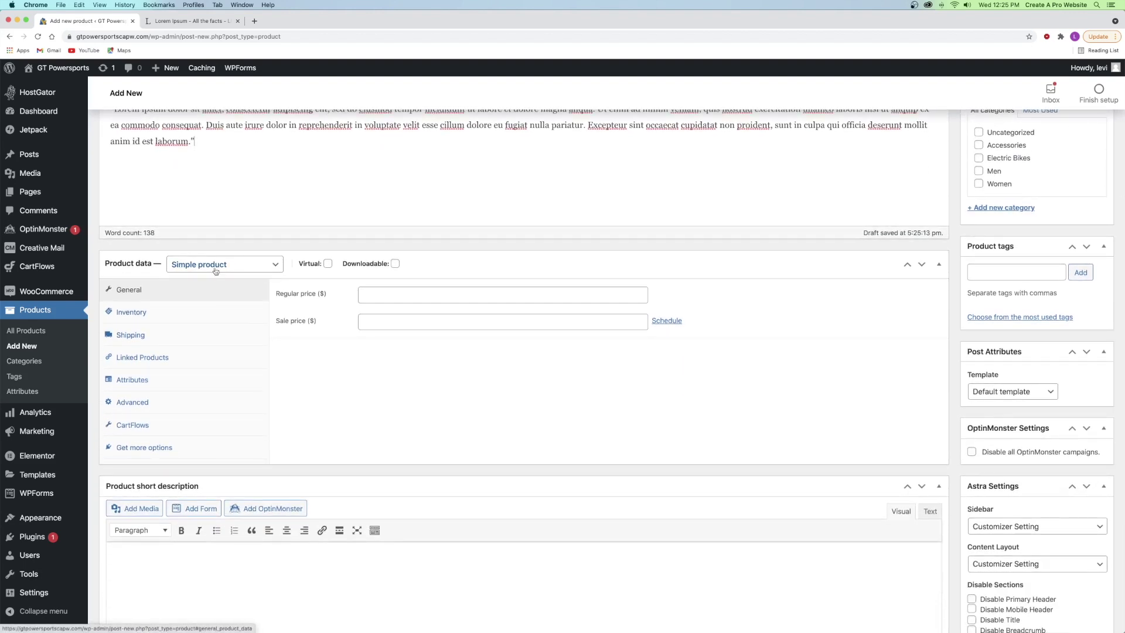
click(192, 268)
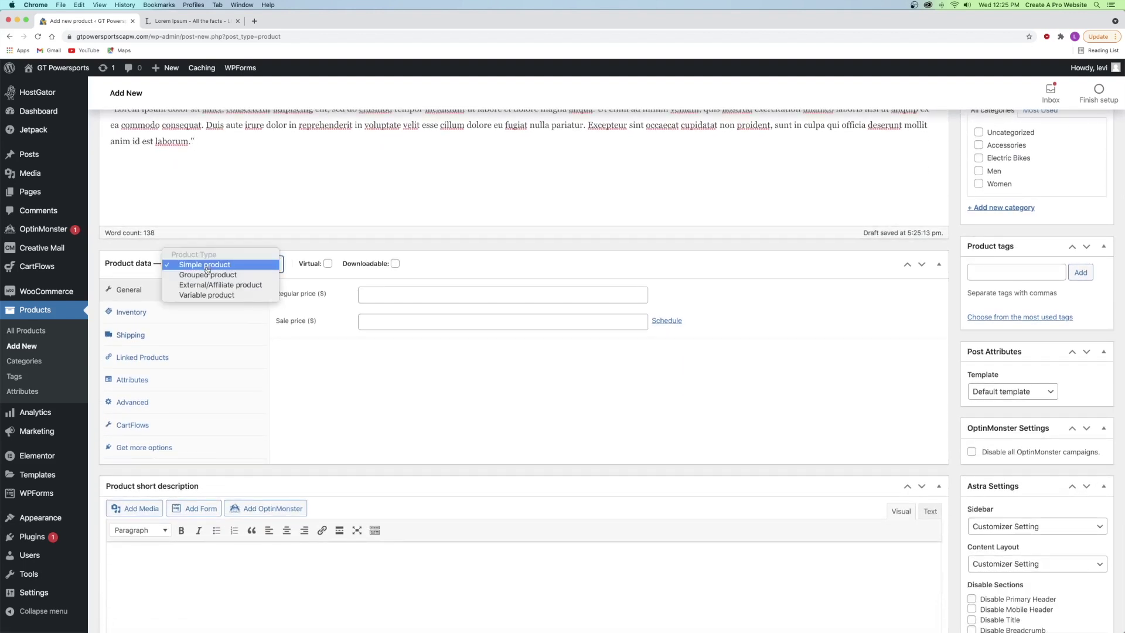
click(206, 295)
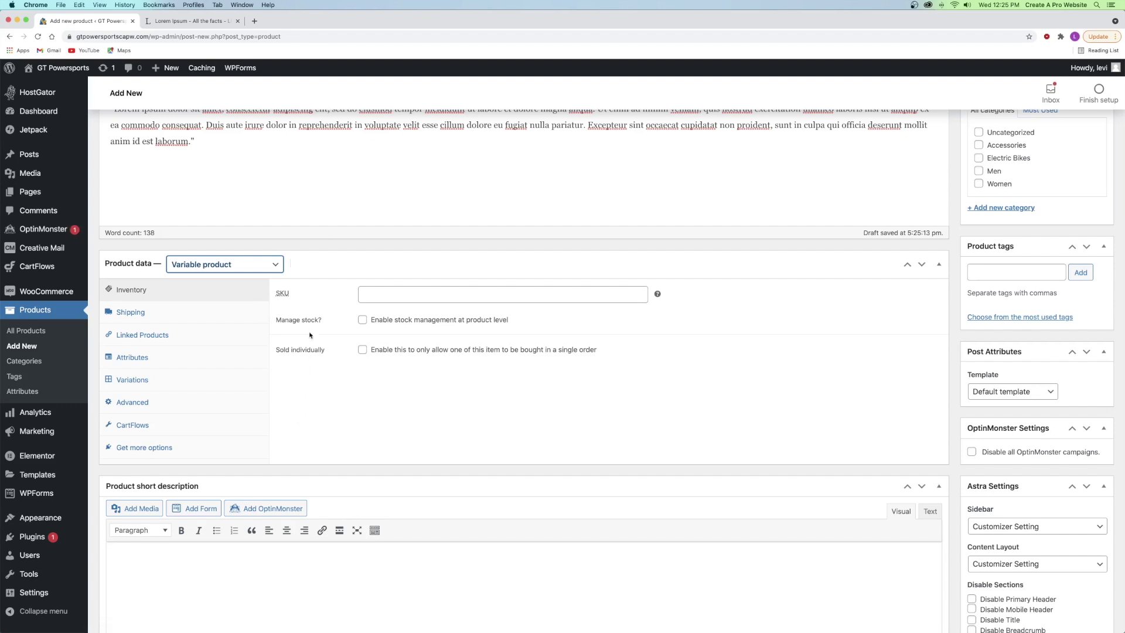
click(379, 292)
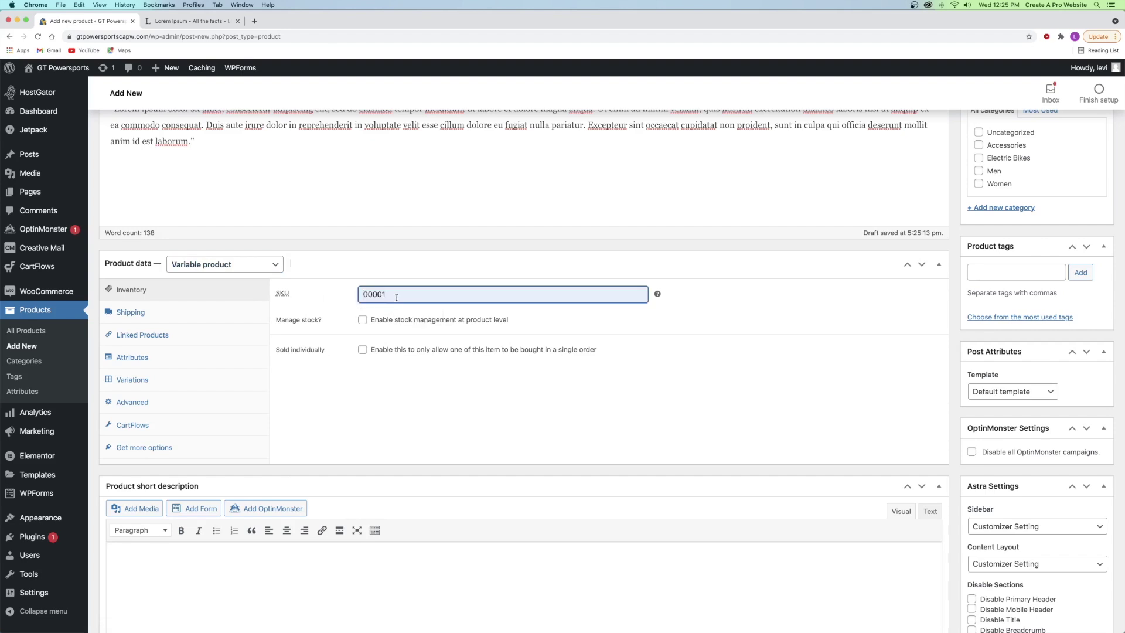
text(00002)
click(539, 316)
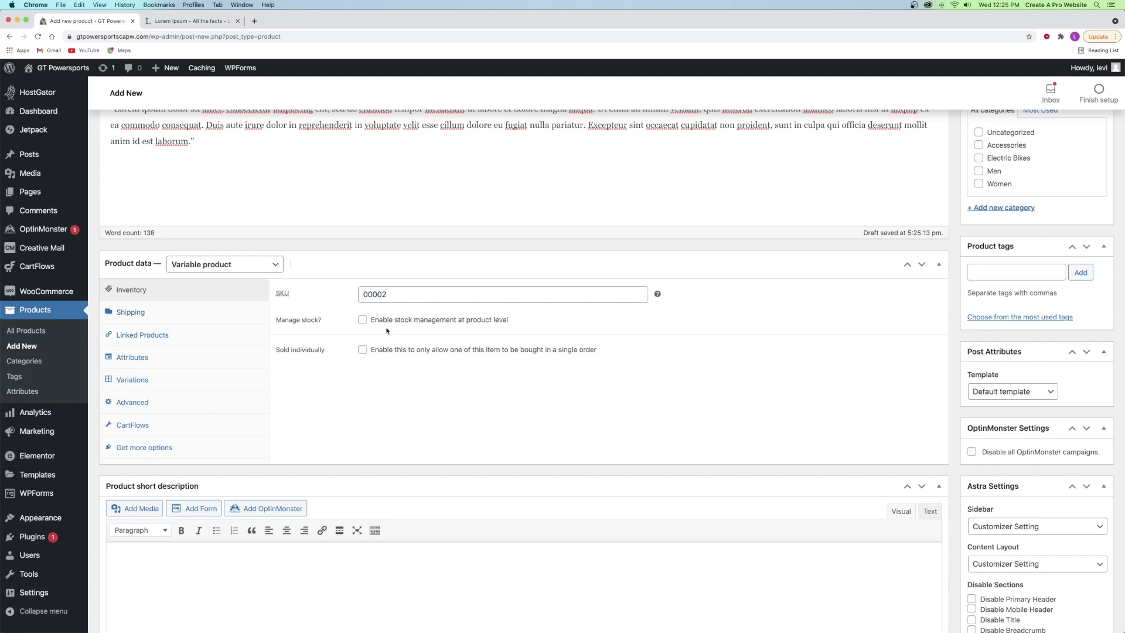
- Manage stock at quantity 100 with backorders set to 'Allow, but notify customer'
click(363, 320)
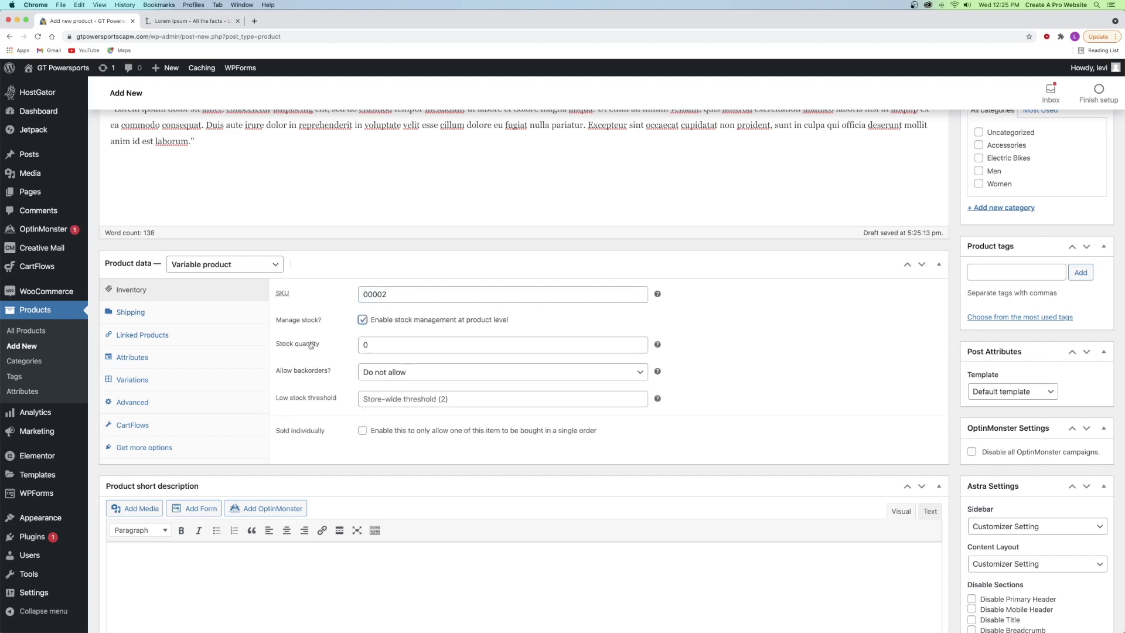
key(Tab)
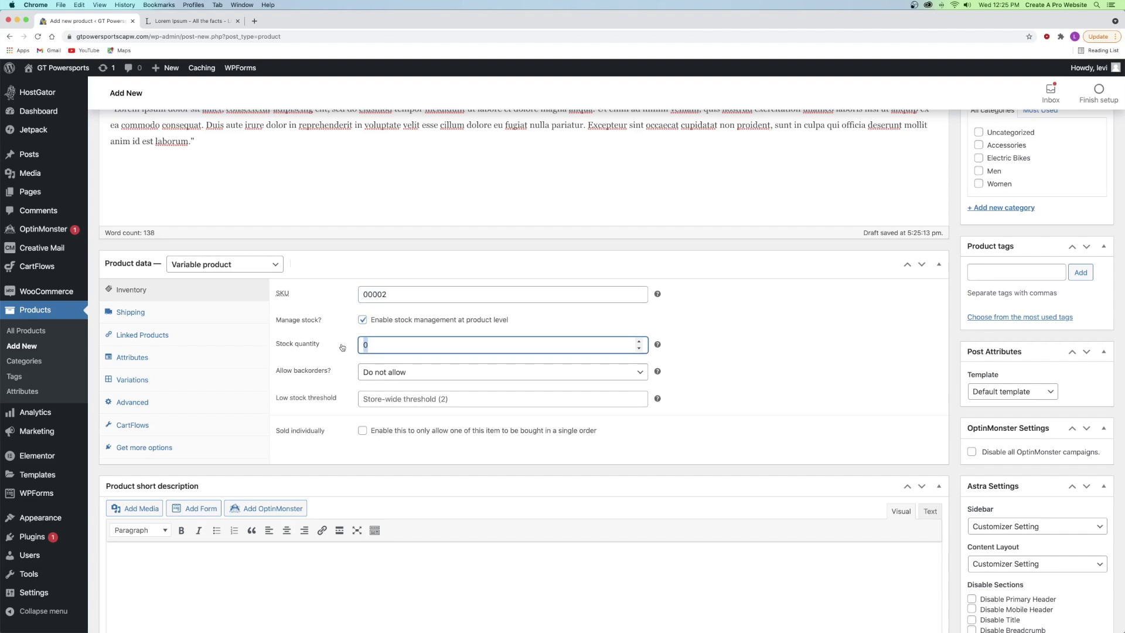
text(100)
click(384, 373)
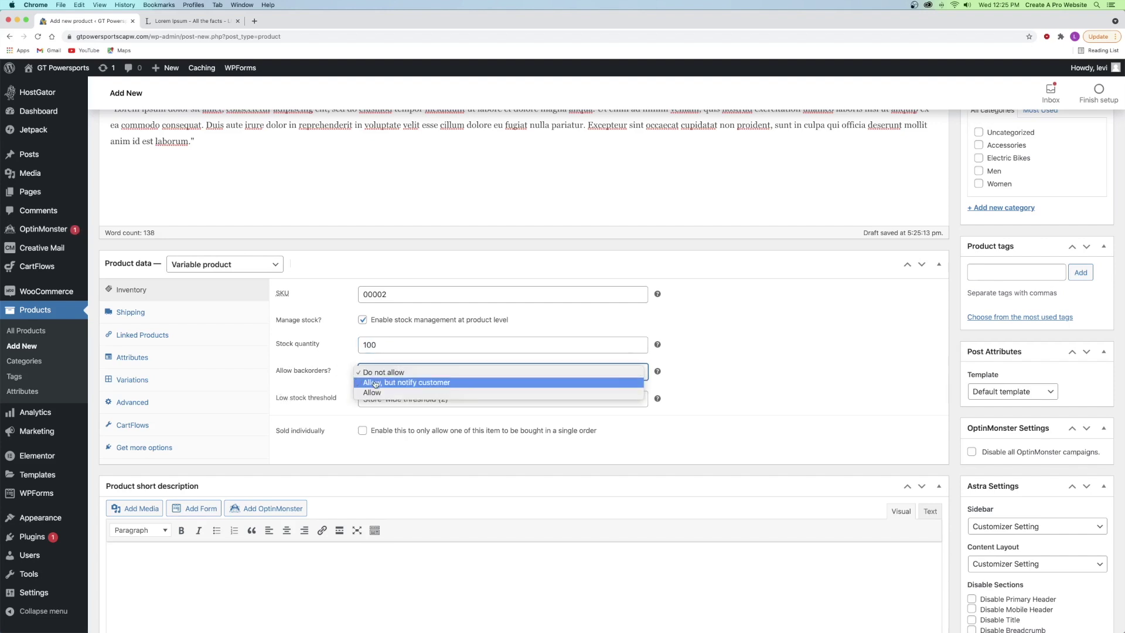
click(385, 392)
click(394, 371)
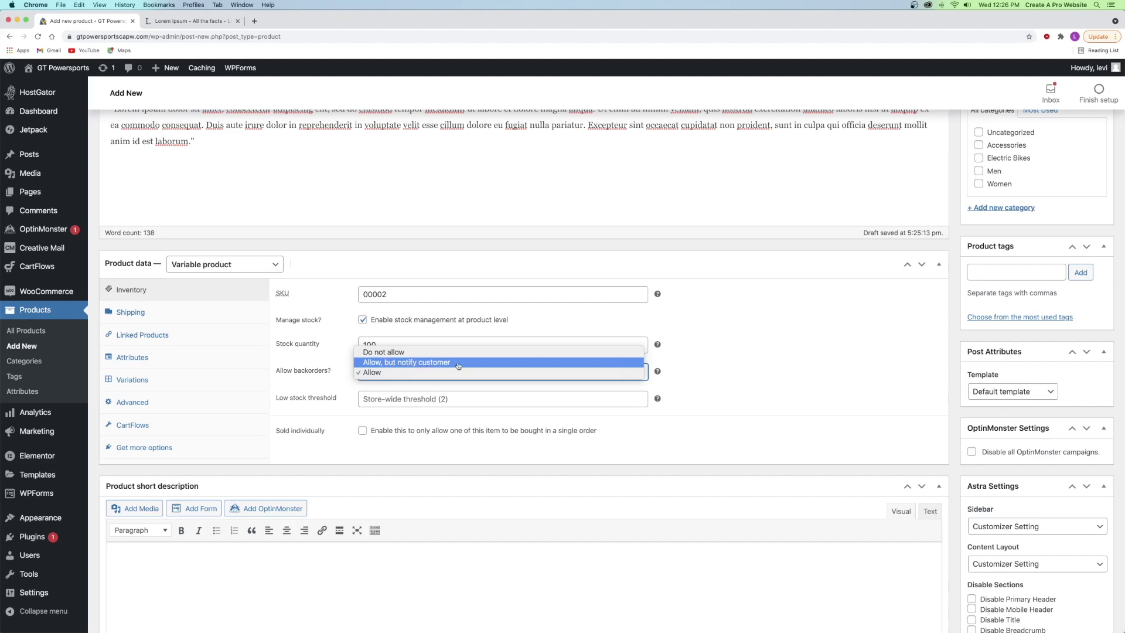
click(438, 364)
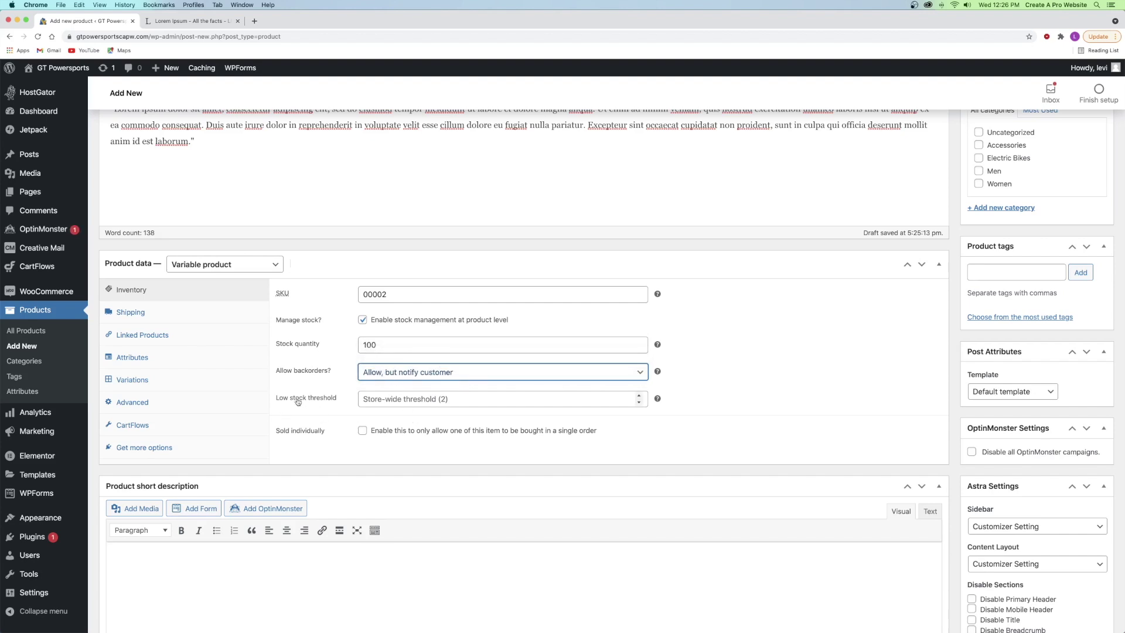
- Set the low-stock threshold to 50, leaving Sold individually unchecked
click(374, 398)
text(10)
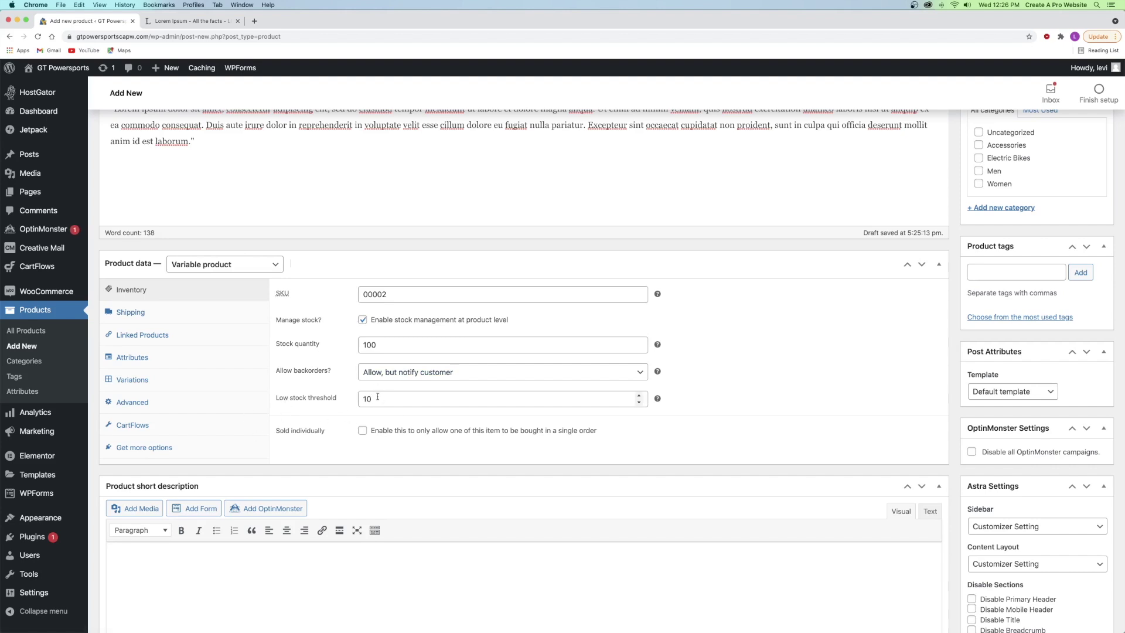
click(342, 399)
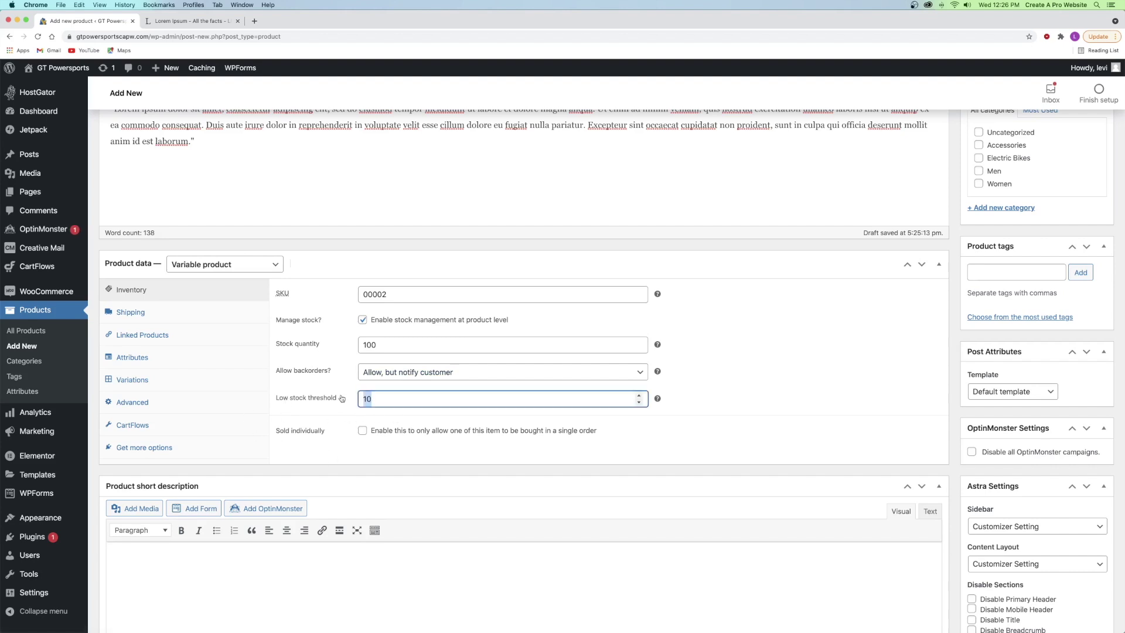
text(50)
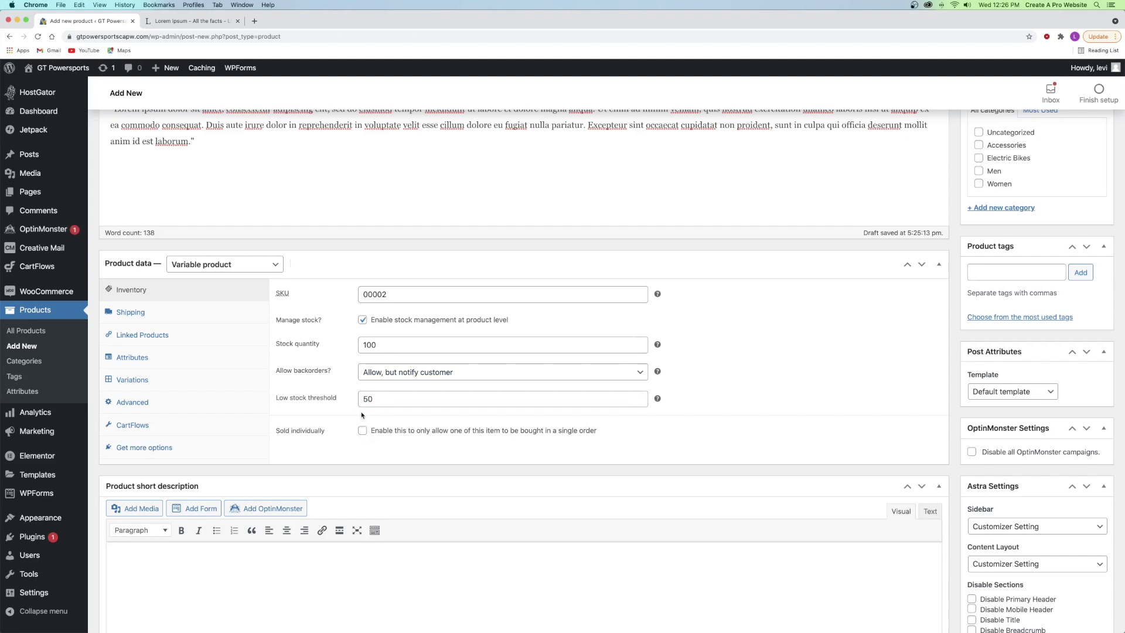
click(363, 432)
click(363, 431)
click(145, 314)
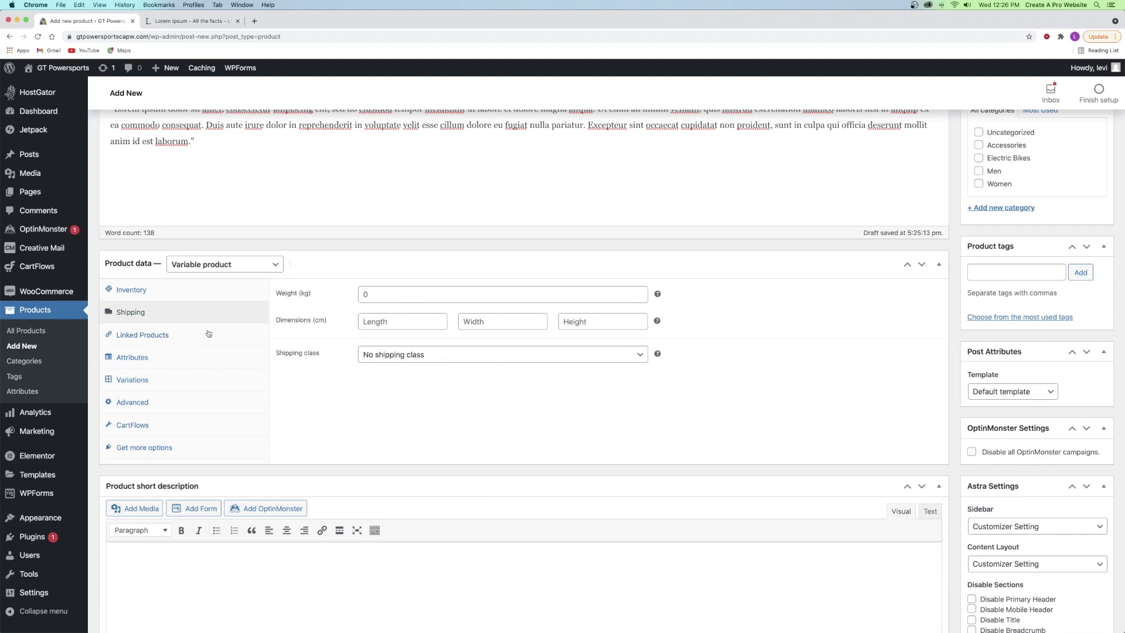
- Look through the Shipping, Linked Products, Attributes and Variations panels, then add a custom product attribute
click(377, 295)
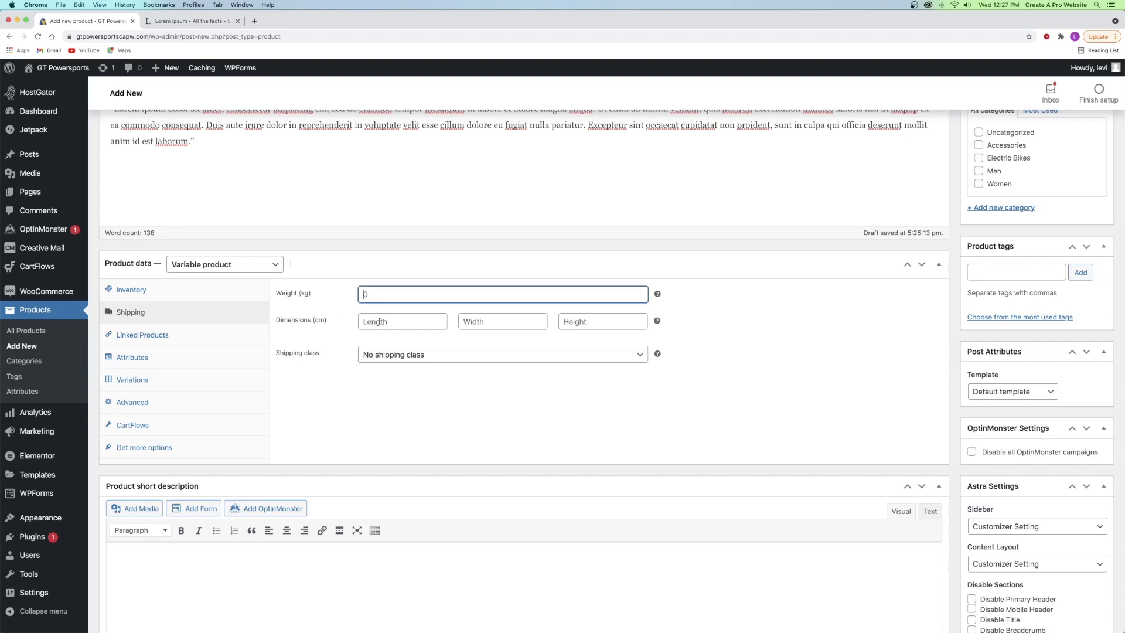
click(421, 321)
click(166, 337)
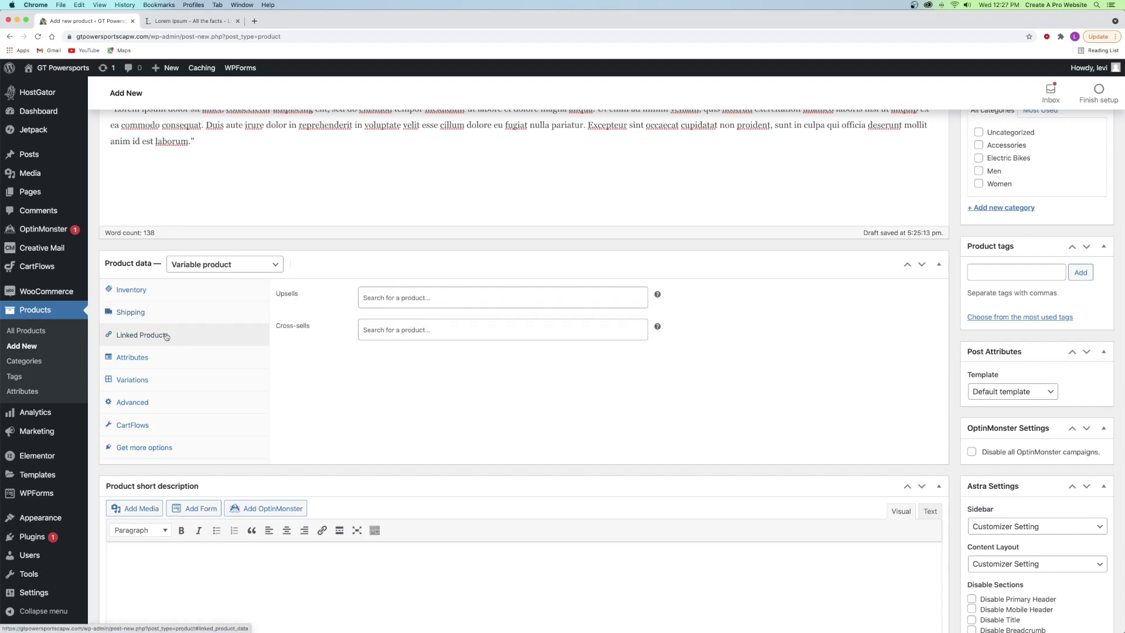
click(139, 364)
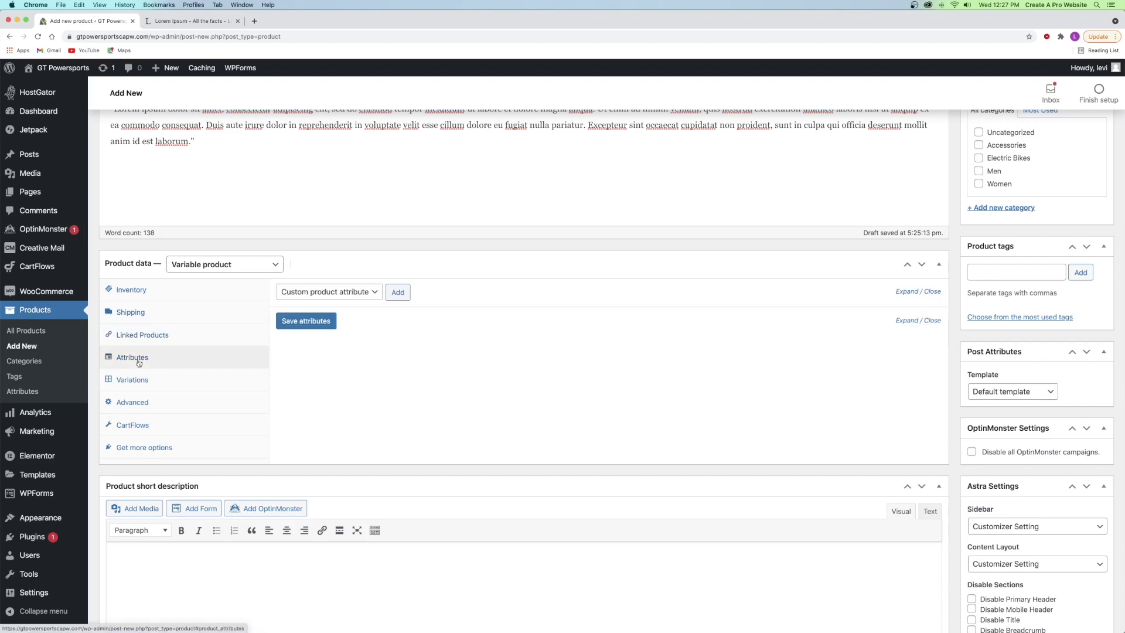
click(127, 376)
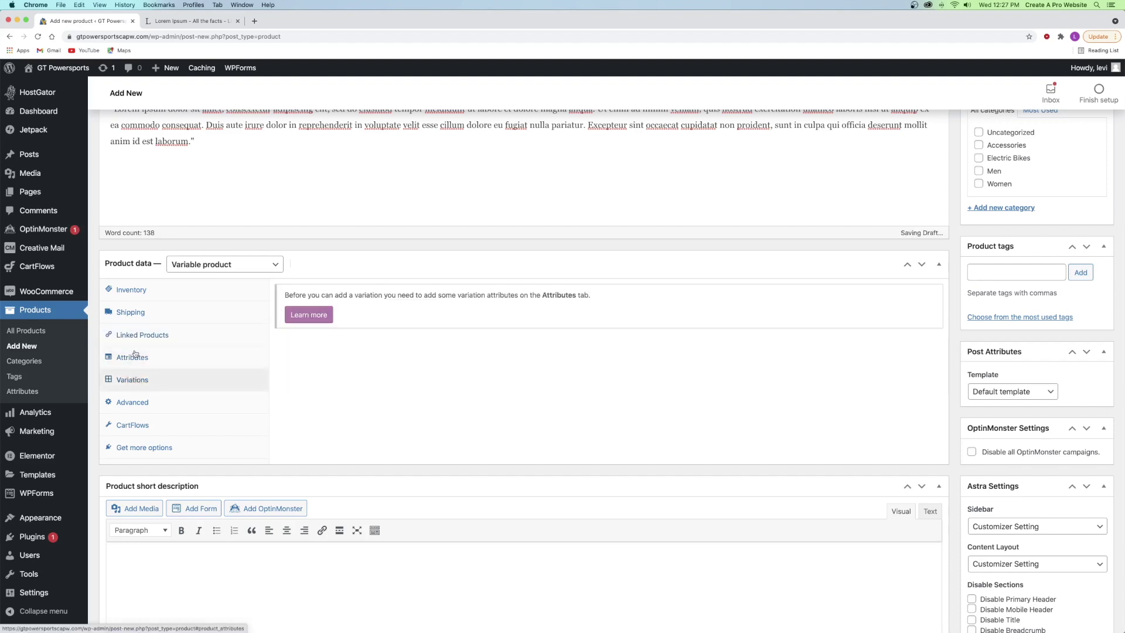
click(134, 358)
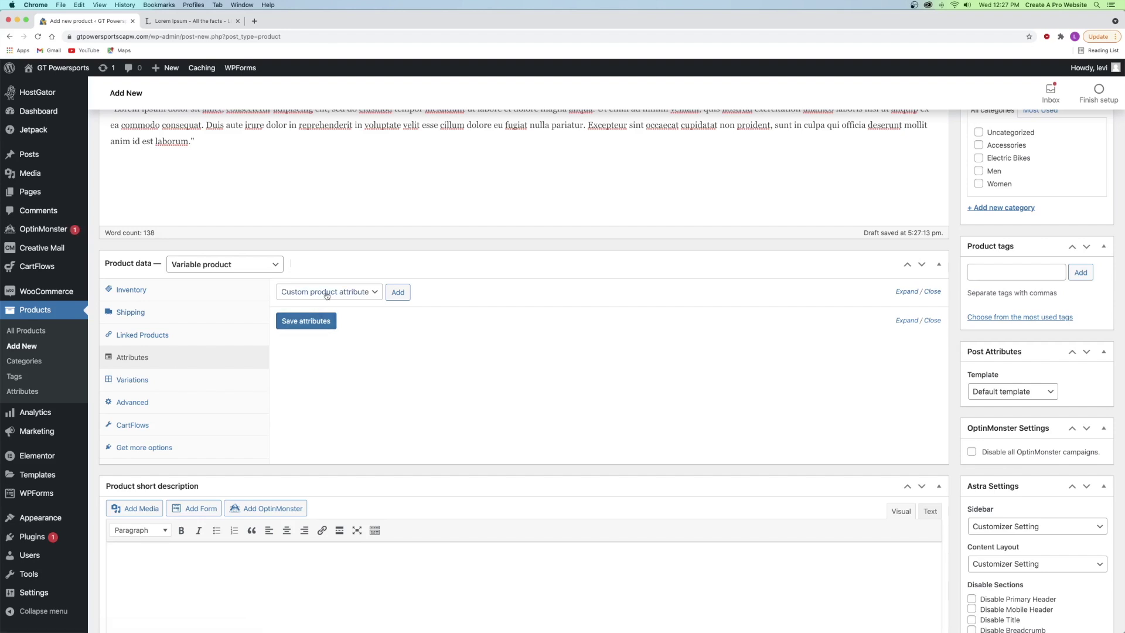
click(397, 295)
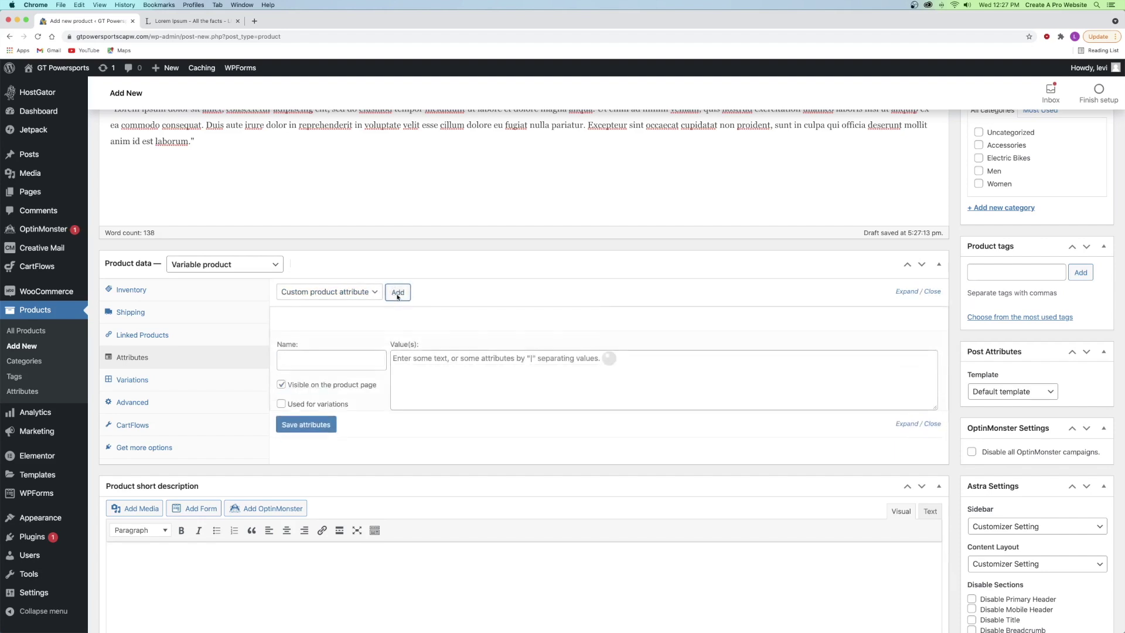
- Create a Color attribute with values Red | Blue | Pink | Orange | Green, used for variations, and save it
click(317, 293)
click(317, 292)
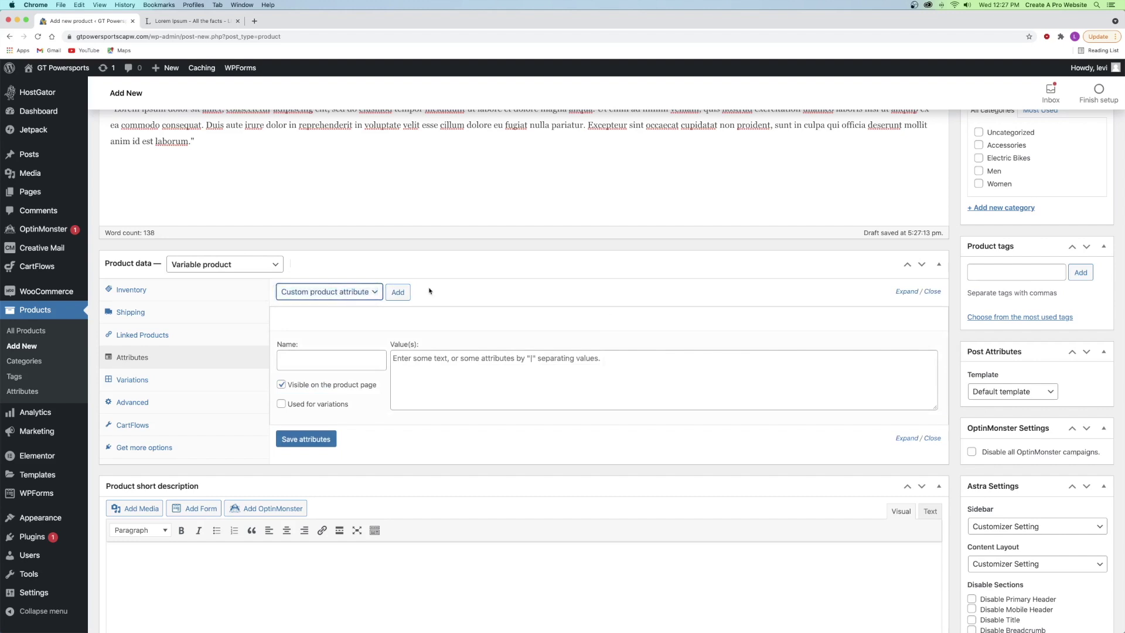
click(307, 355)
text(Color)
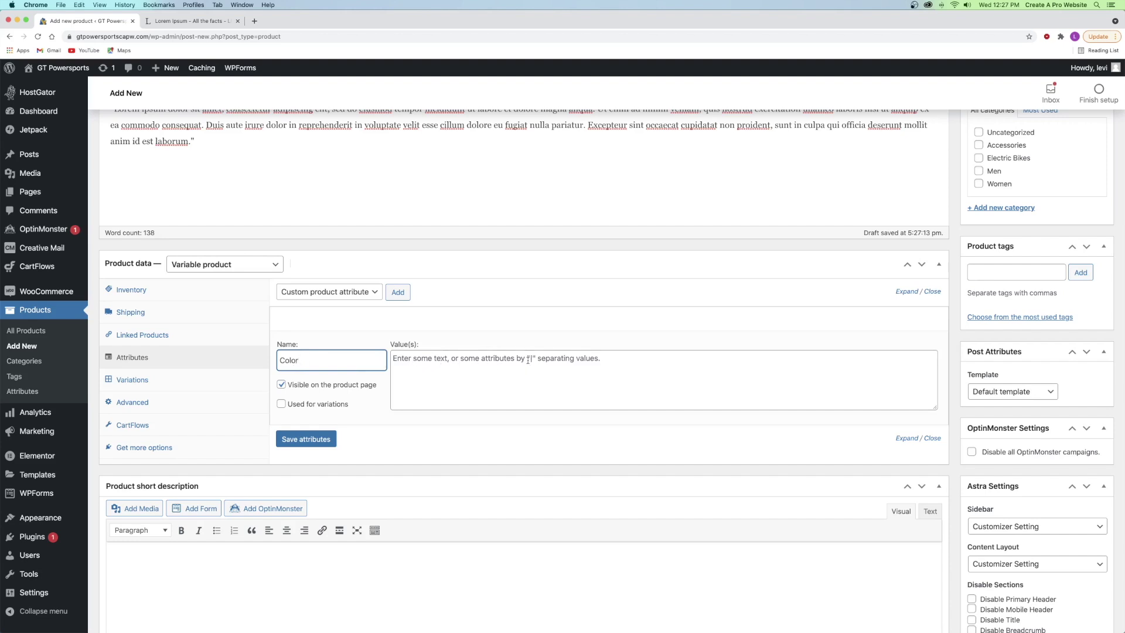
click(440, 365)
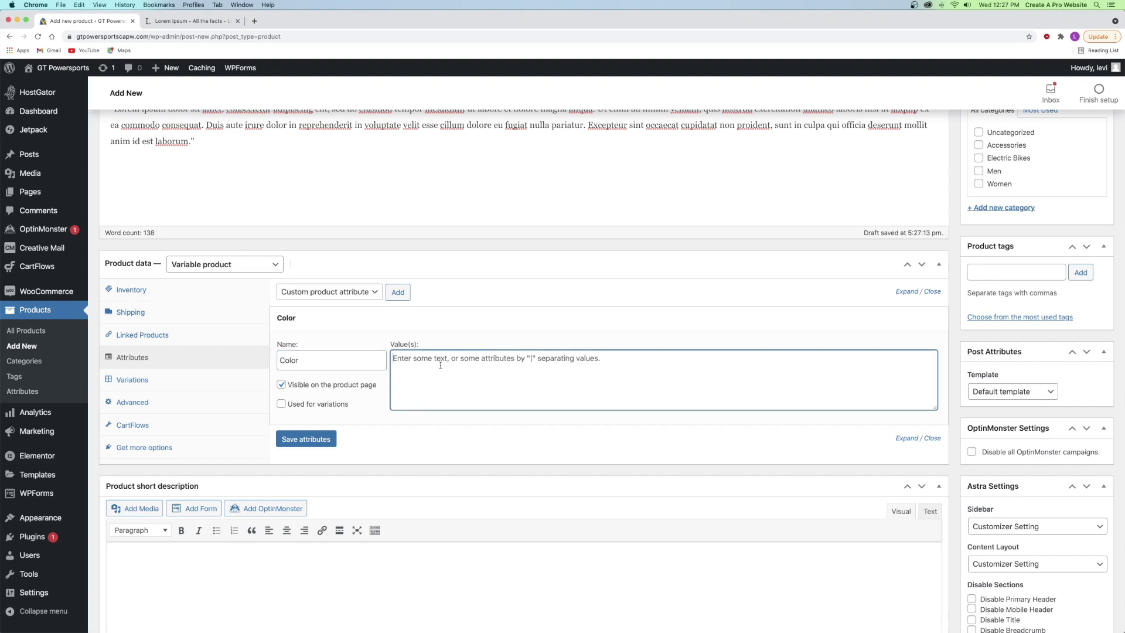
text(Re)
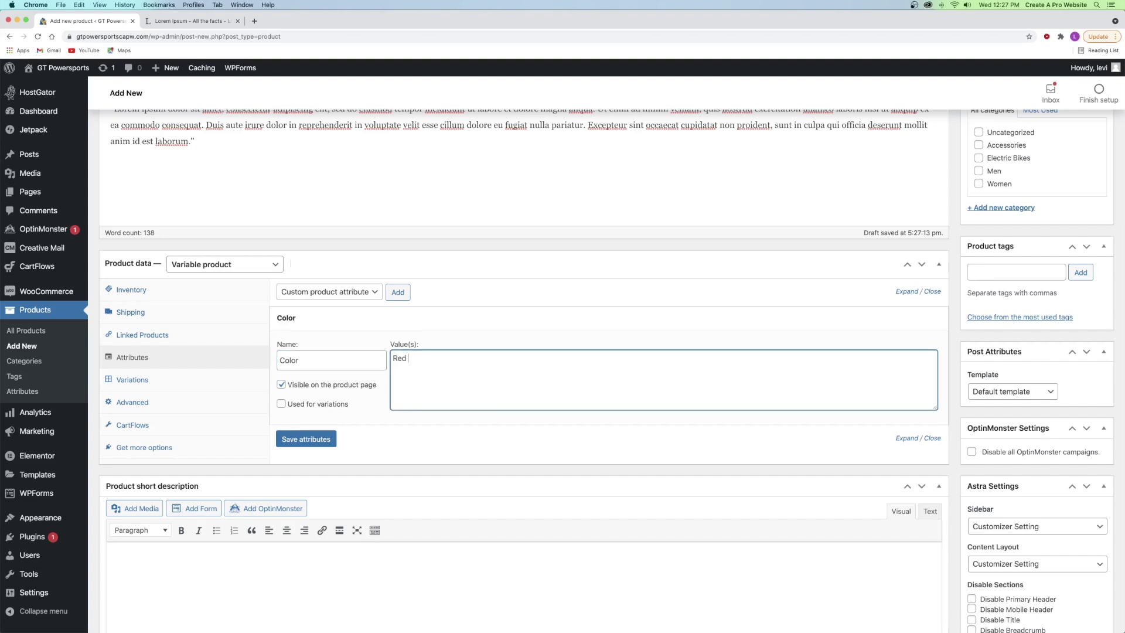
text(d | Blue | Pink | Orange | Green)
click(330, 404)
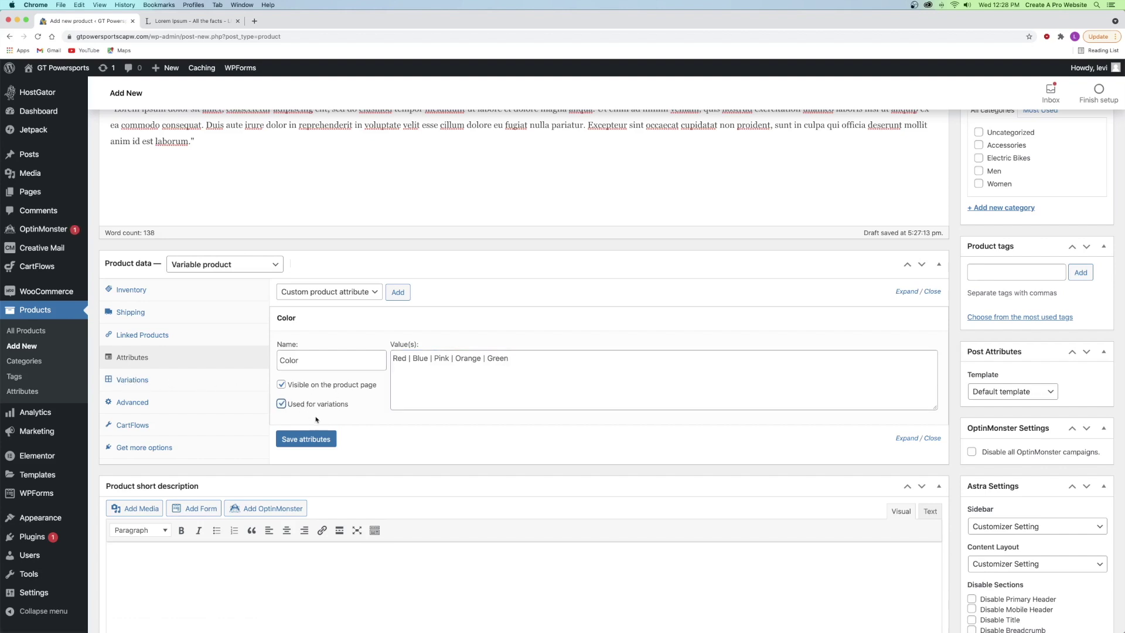
click(297, 439)
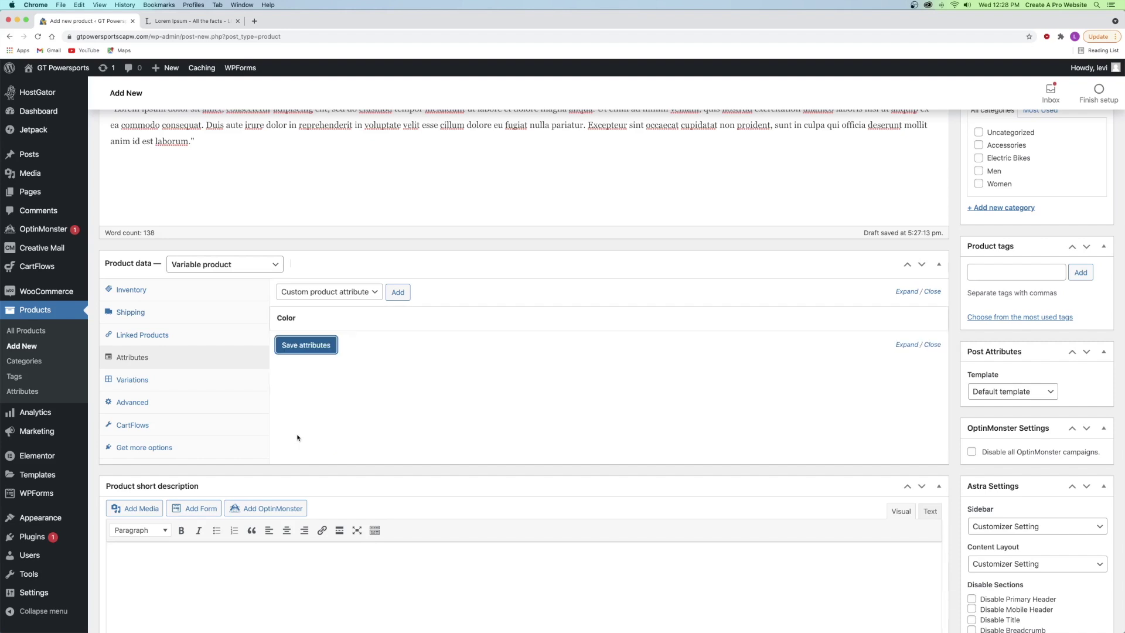
- Expand the saved Color attribute to check its values
click(309, 321)
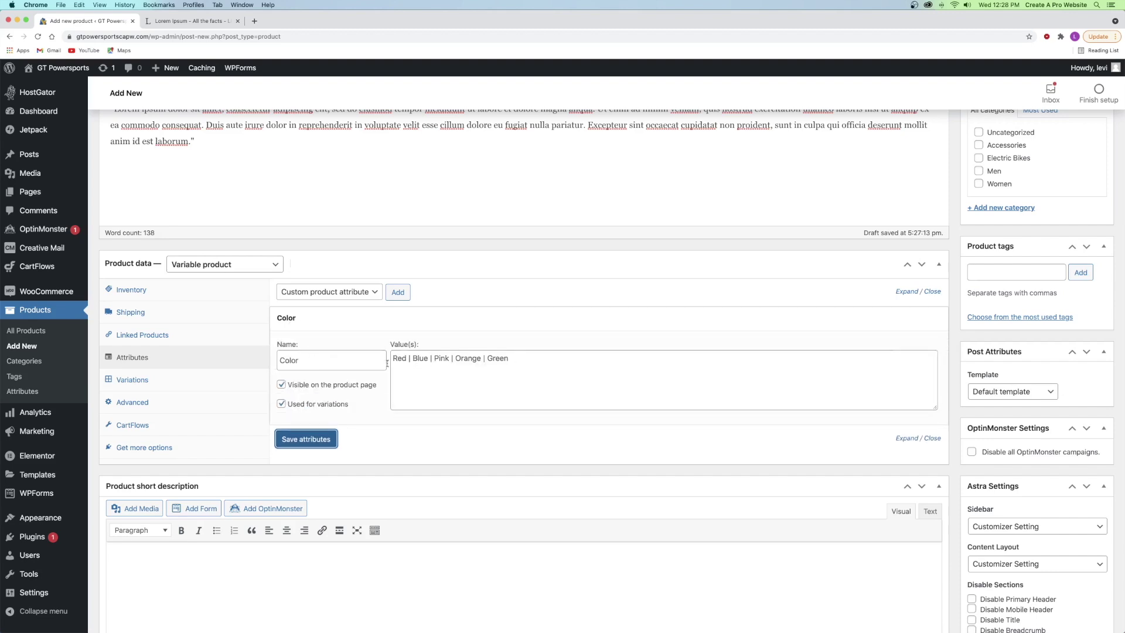
click(533, 359)
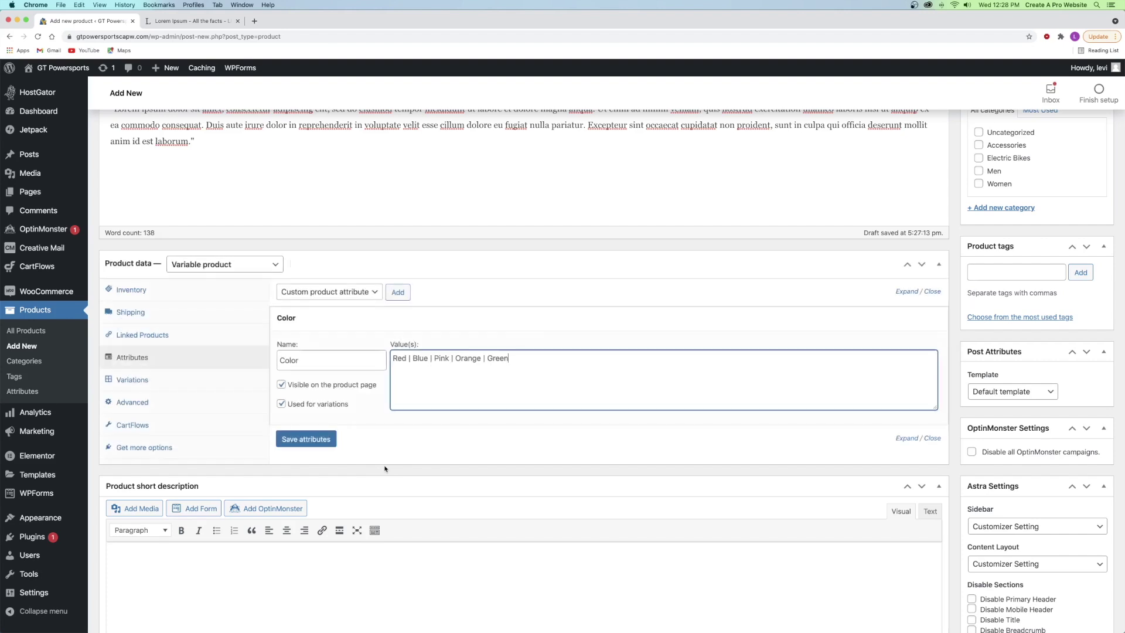
click(188, 382)
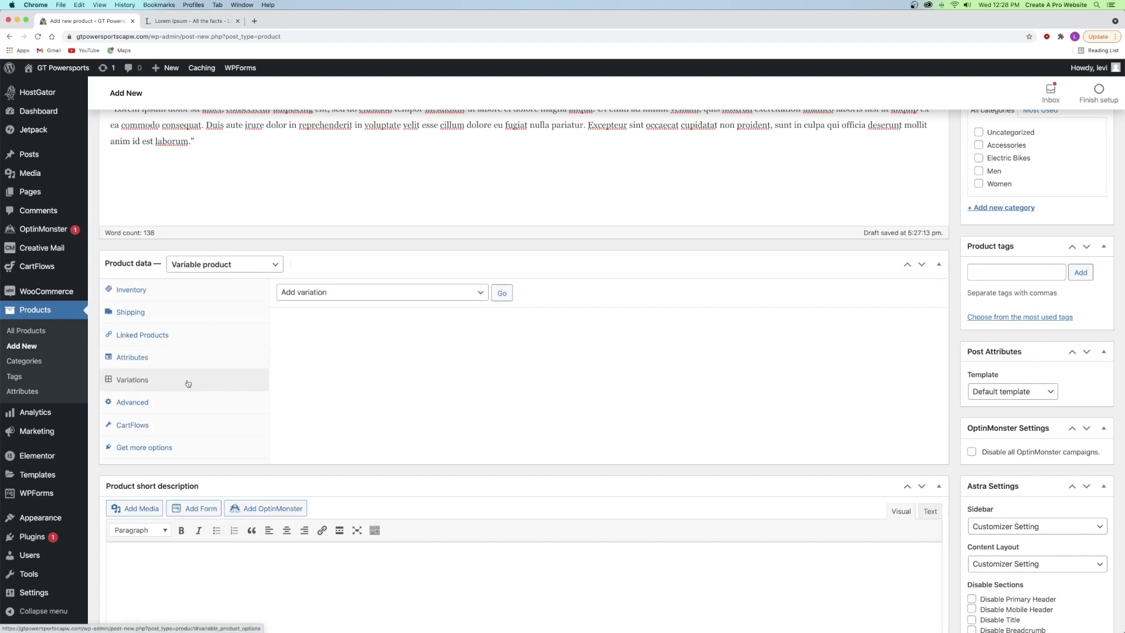
- Create variations from all attributes, producing five Color variations from Red to Green
click(333, 299)
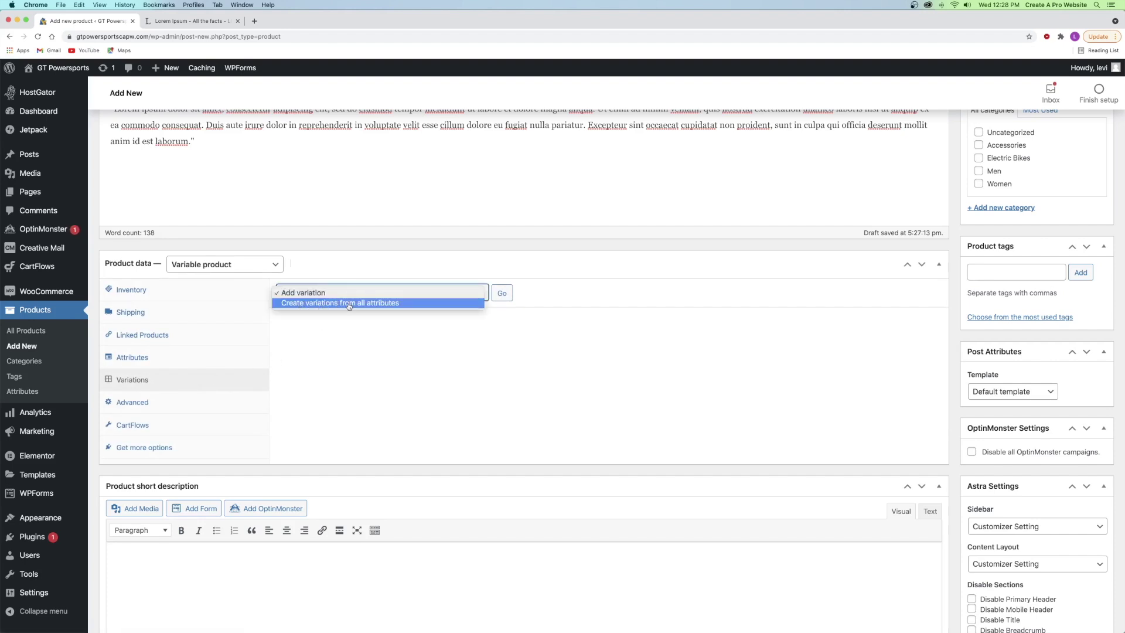
click(381, 304)
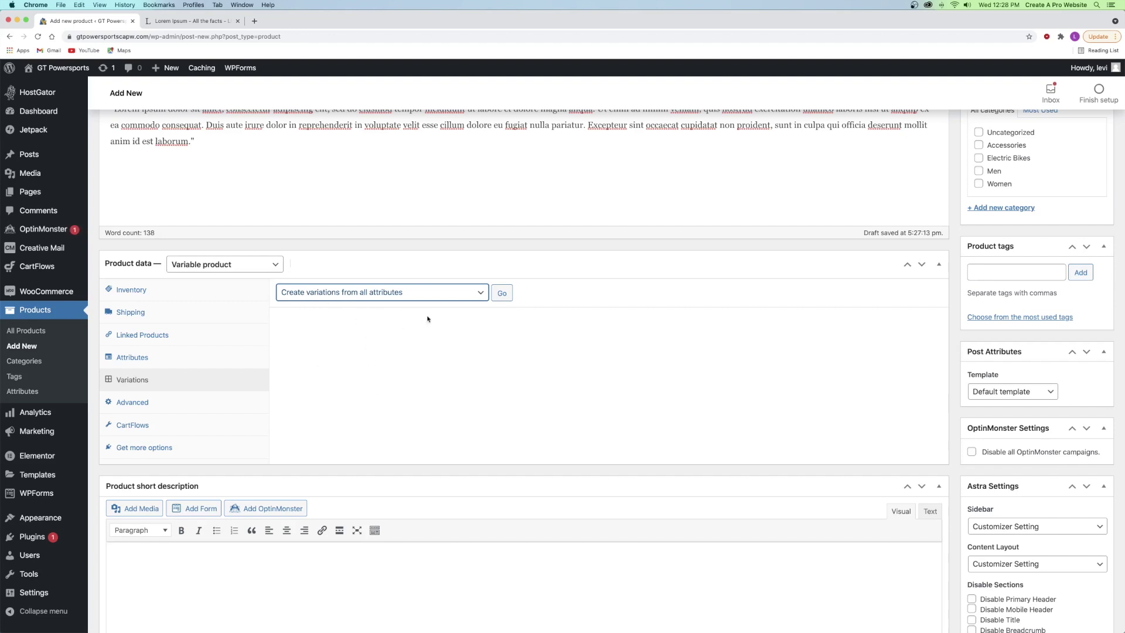
click(503, 296)
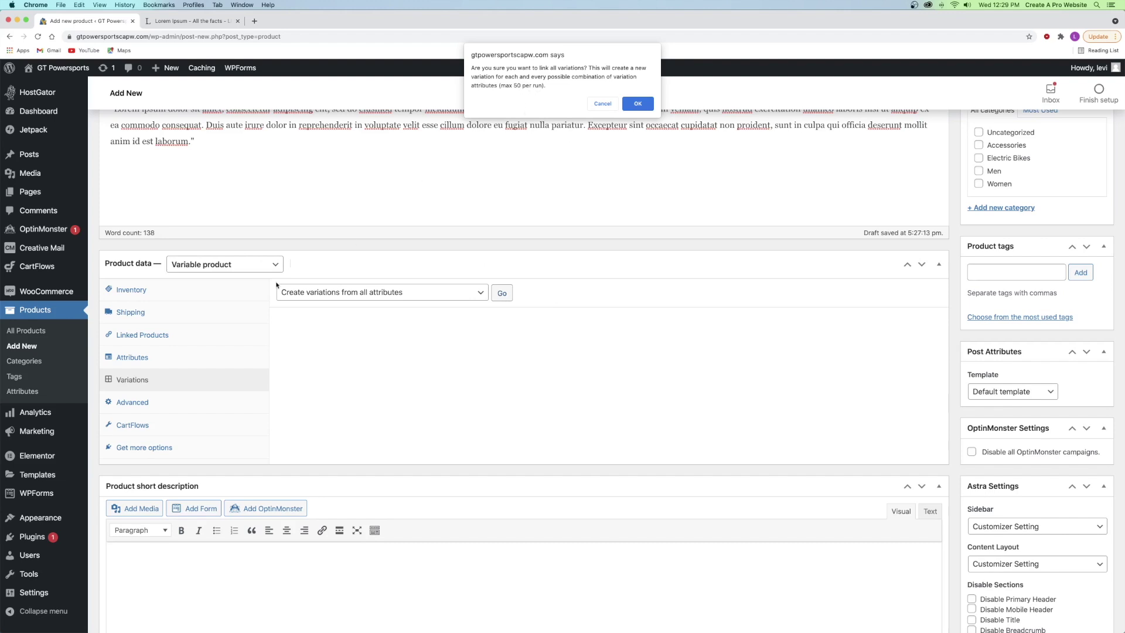
click(637, 104)
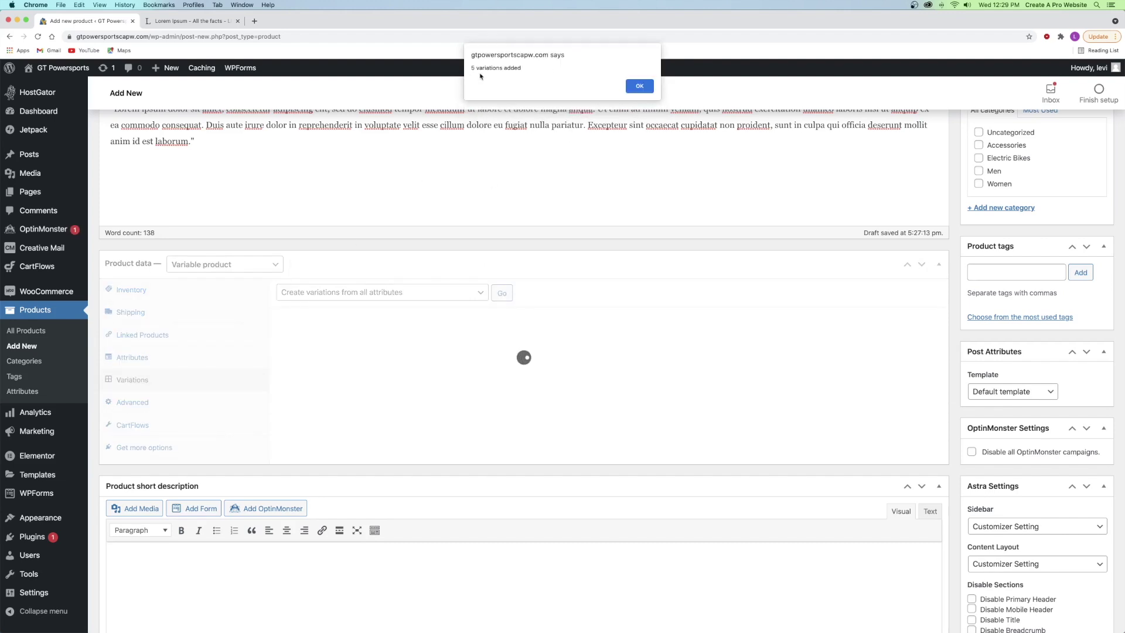
click(638, 86)
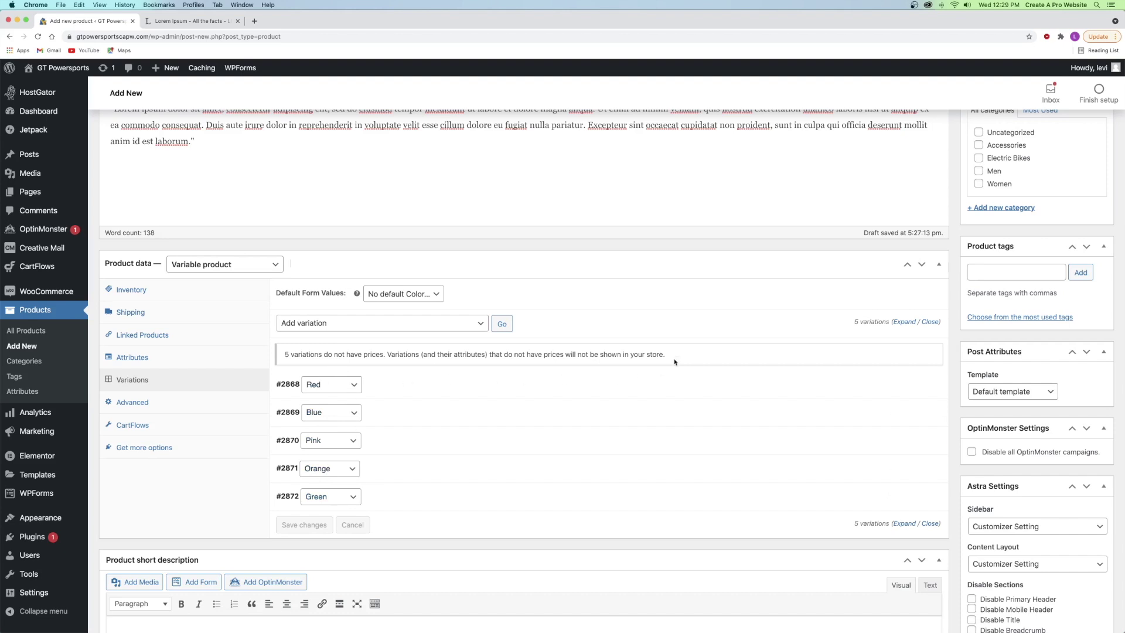
- Expand all variations and try the Red variation's Enabled and Manage stock toggles, leaving them unchanged
click(903, 322)
scroll(820, 380, down, 3)
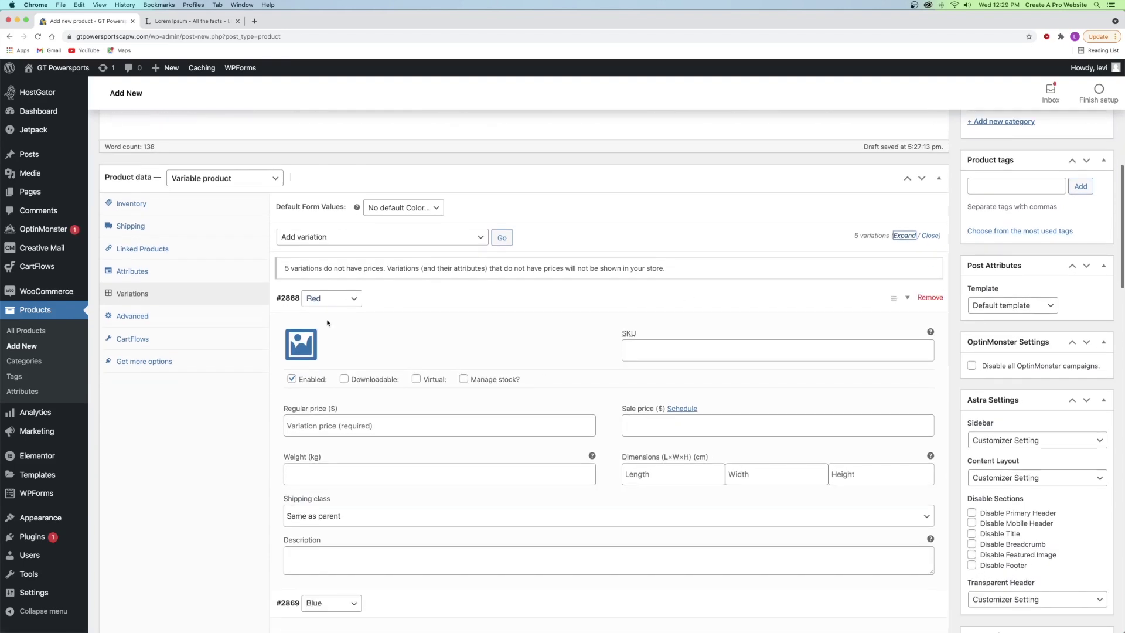
scroll(318, 301, down, 10)
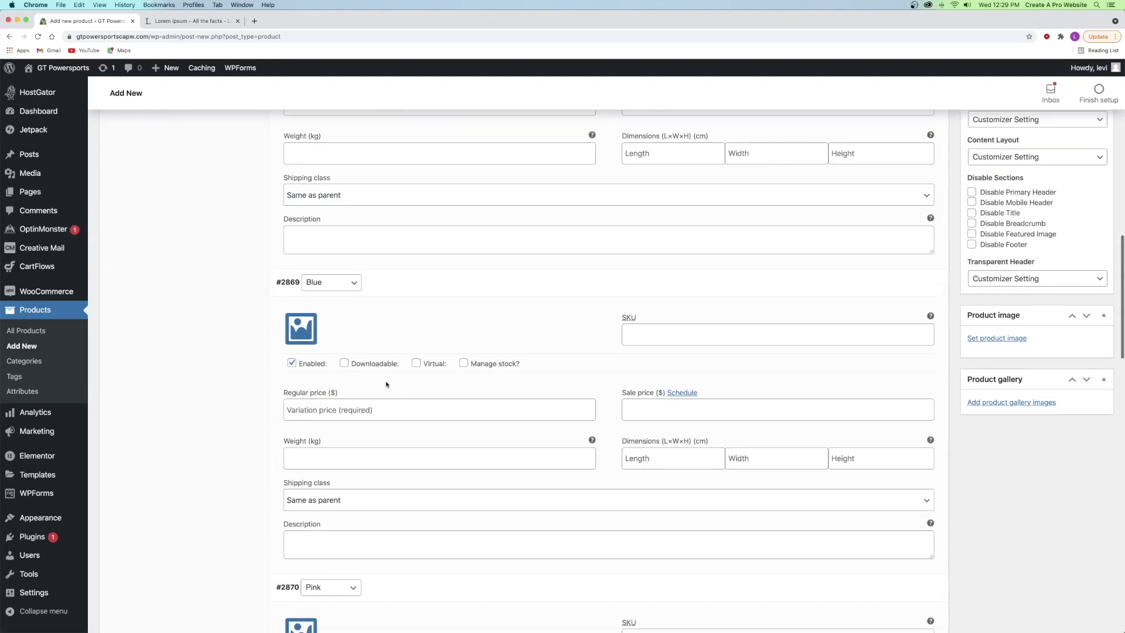
scroll(447, 367, down, 15)
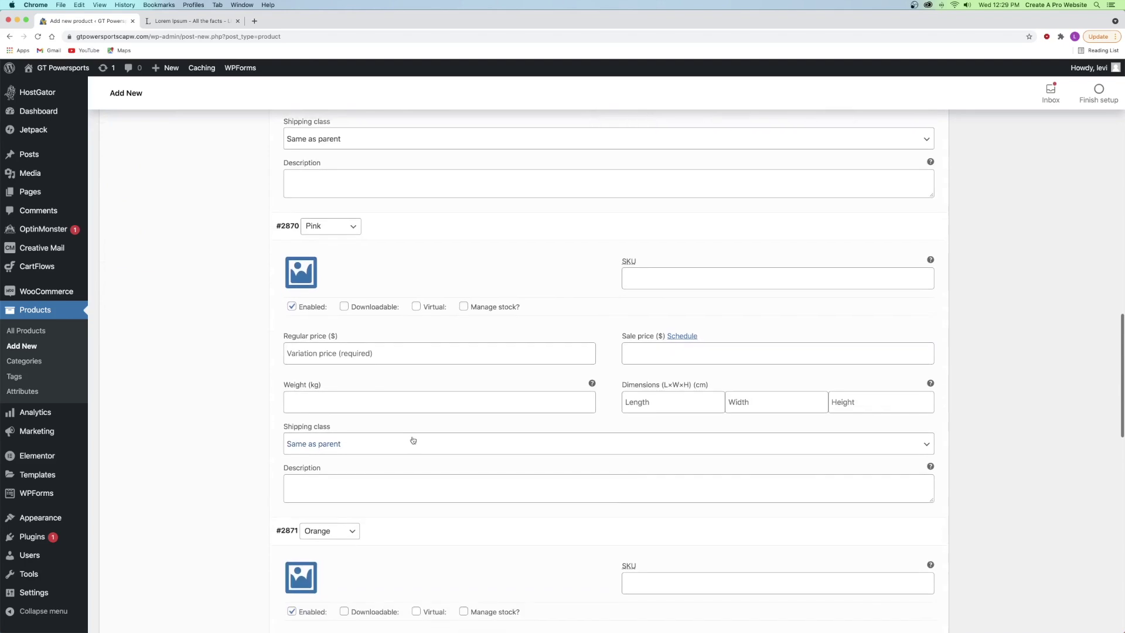
scroll(397, 432, up, 20)
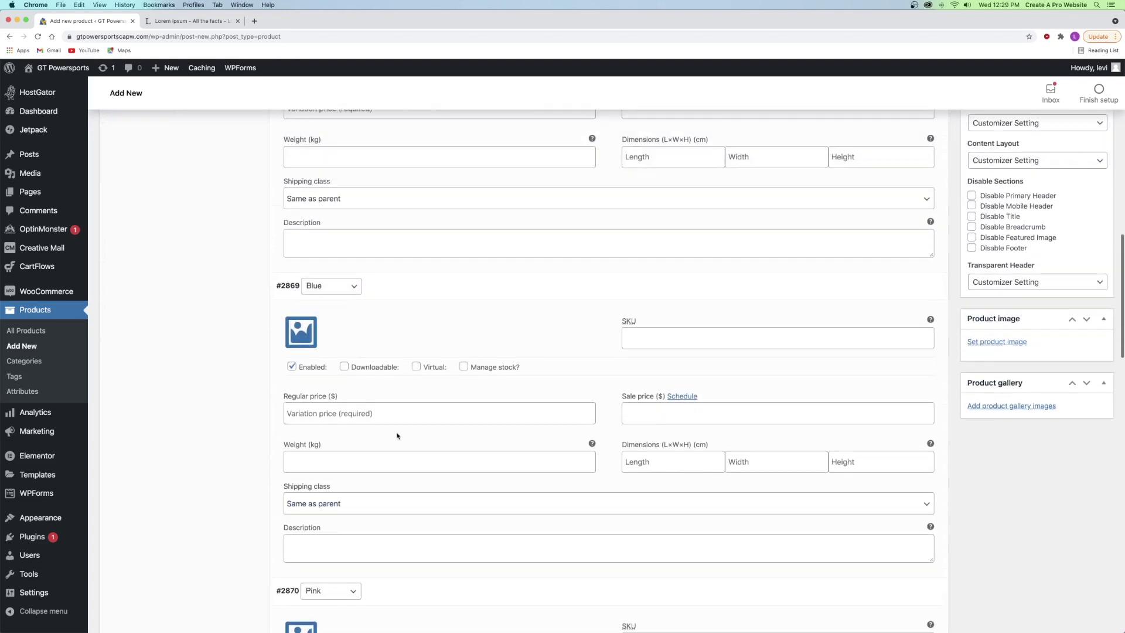
scroll(397, 436, up, 3)
scroll(352, 410, down, 3)
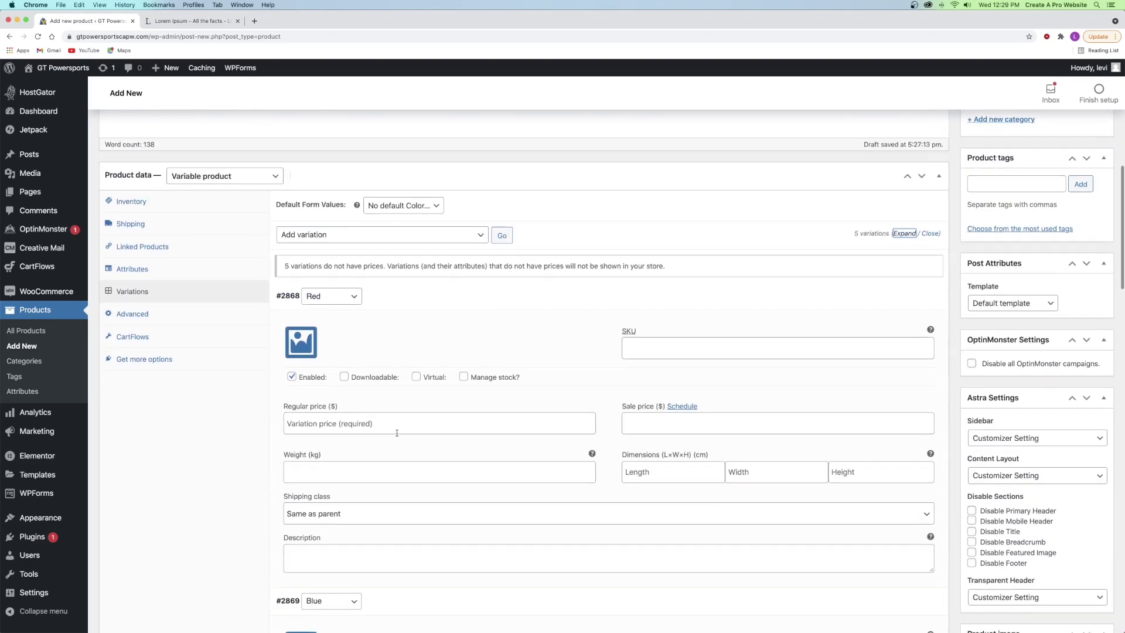
click(292, 376)
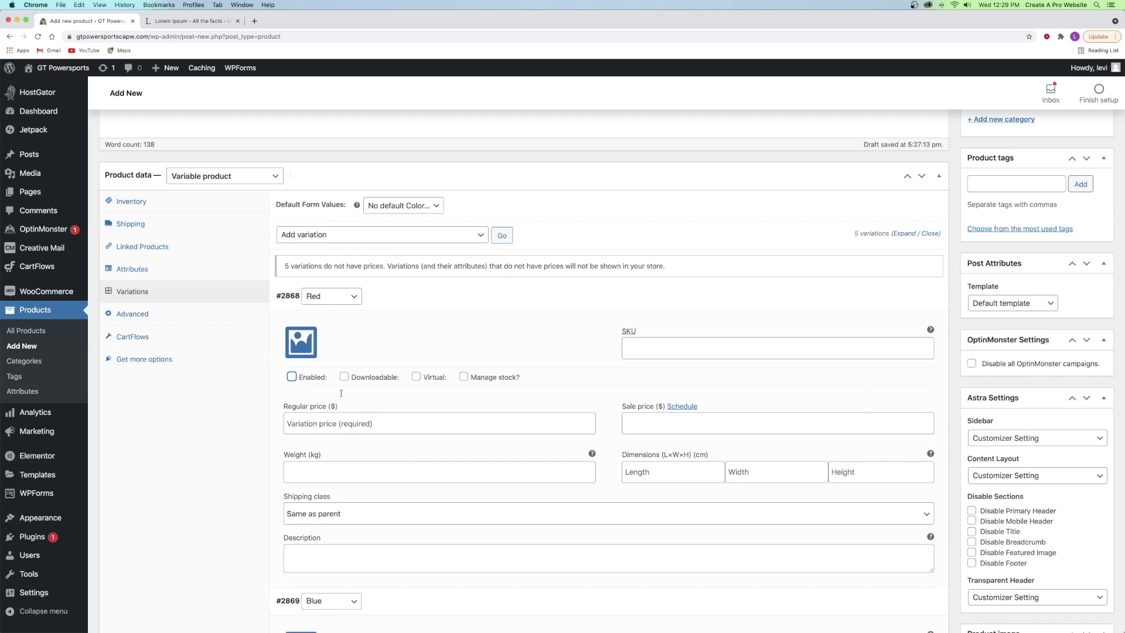
click(311, 382)
click(463, 377)
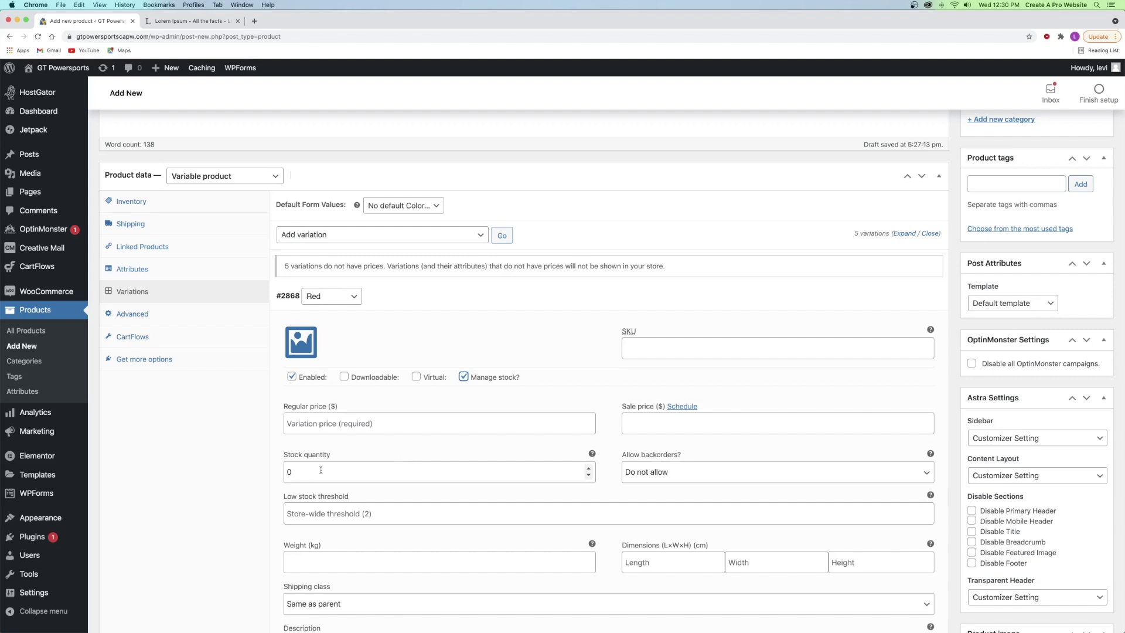
click(464, 377)
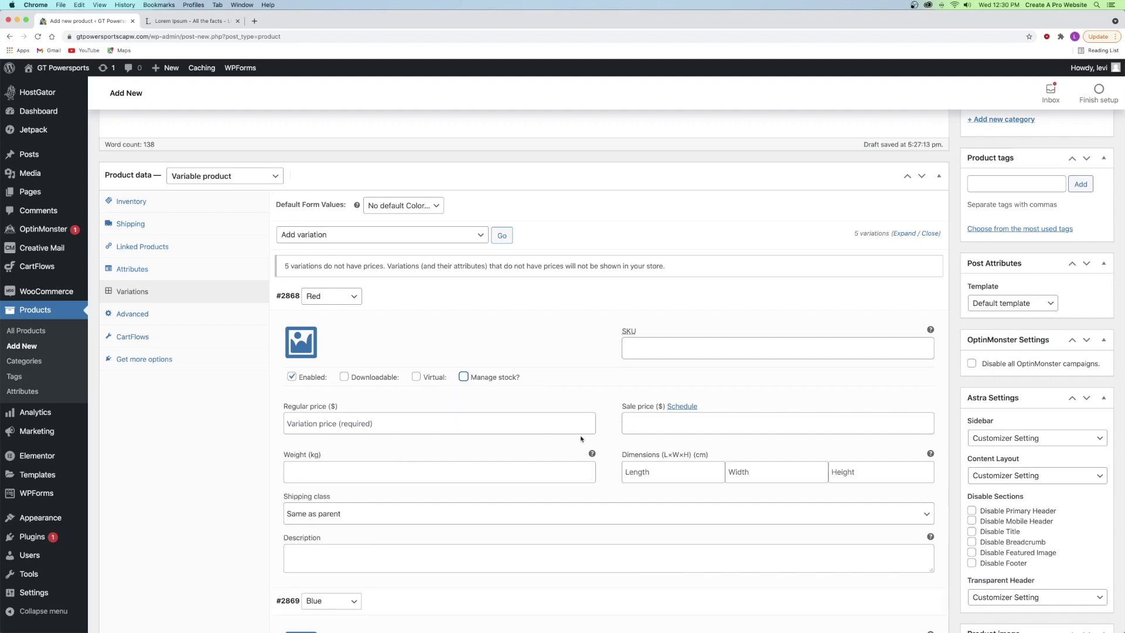
- Inspect the Red variation's SKU field, leaving it empty
click(641, 347)
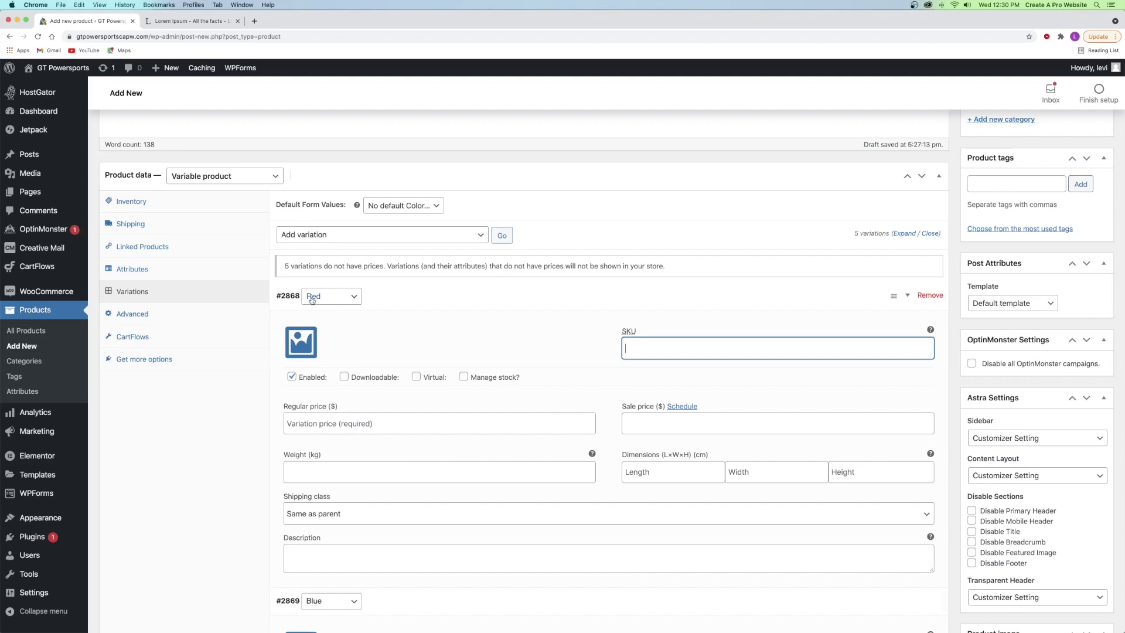
scroll(658, 347, up, 1)
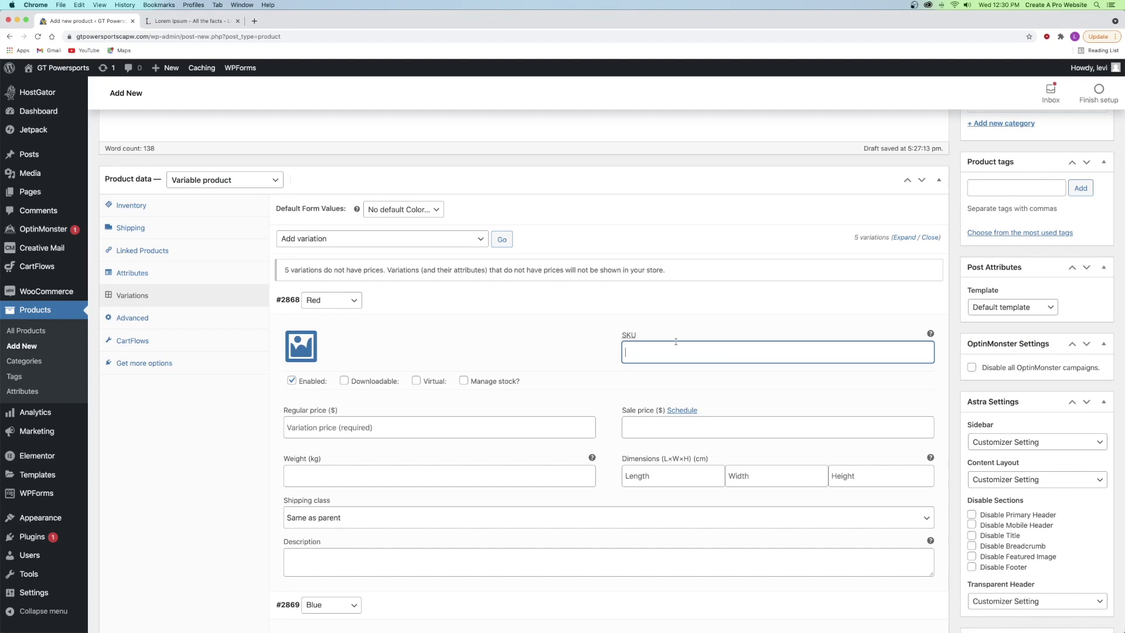
scroll(606, 436, down, 10)
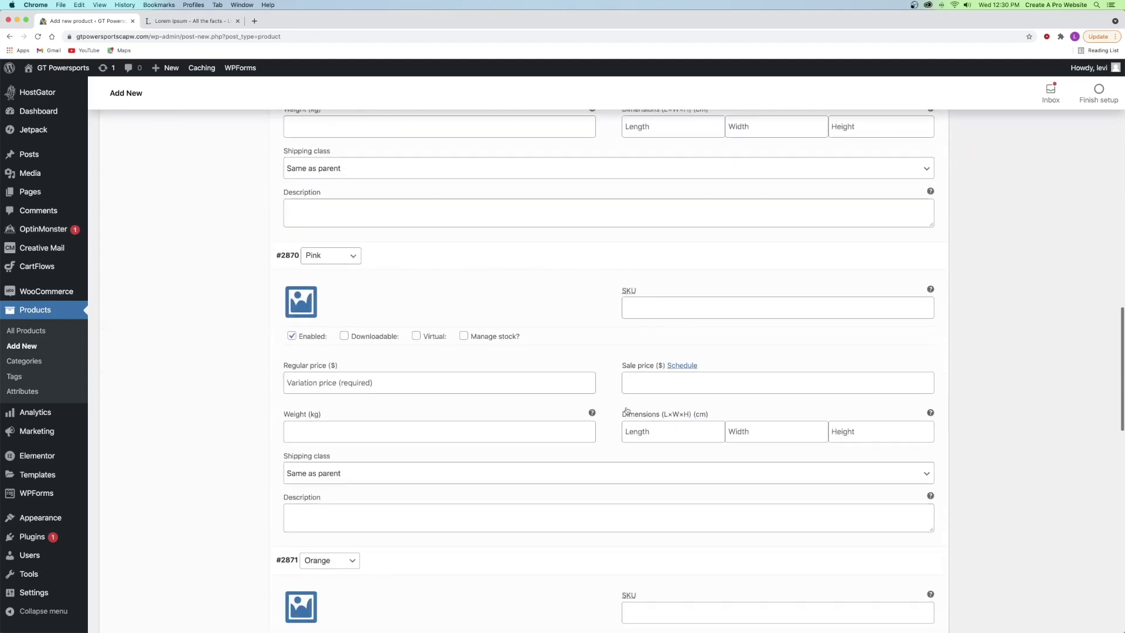
scroll(648, 301, down, 3)
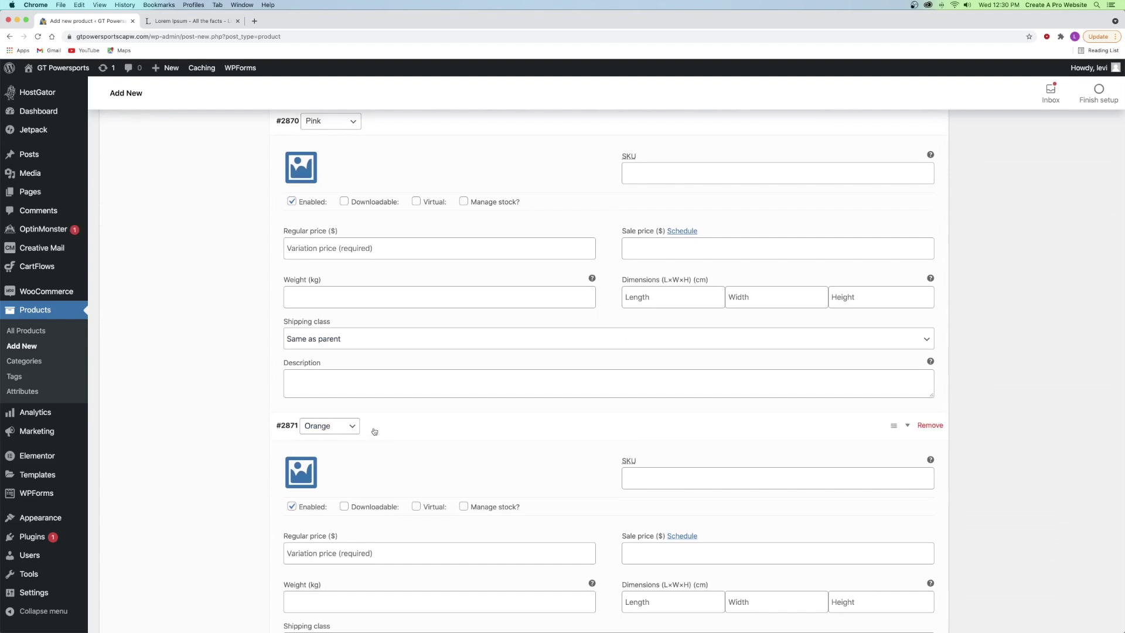
scroll(439, 422, up, 3)
scroll(439, 422, up, 8)
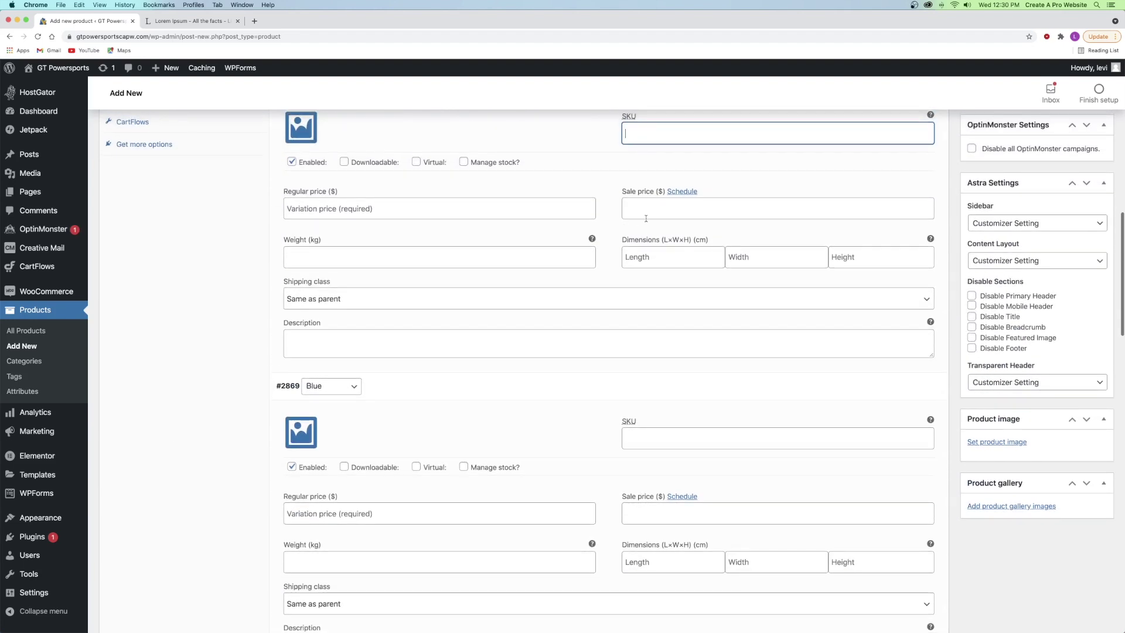
click(635, 212)
scroll(634, 213, up, 1)
click(542, 244)
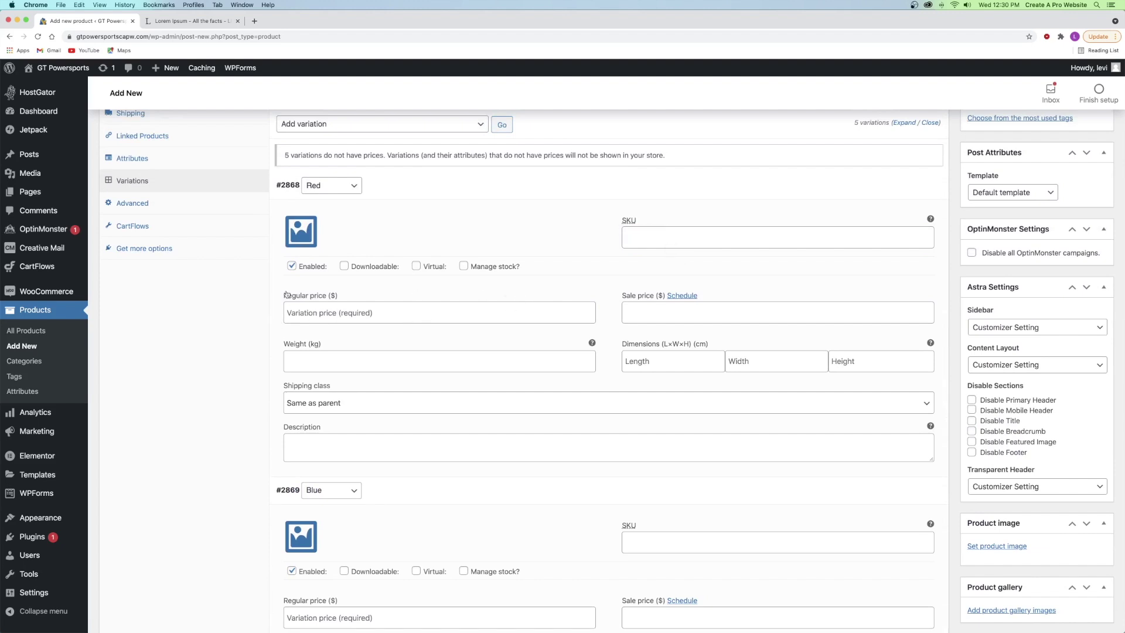
- Set regular prices of 12500 for the Red variation and 12000 for Blue
click(317, 314)
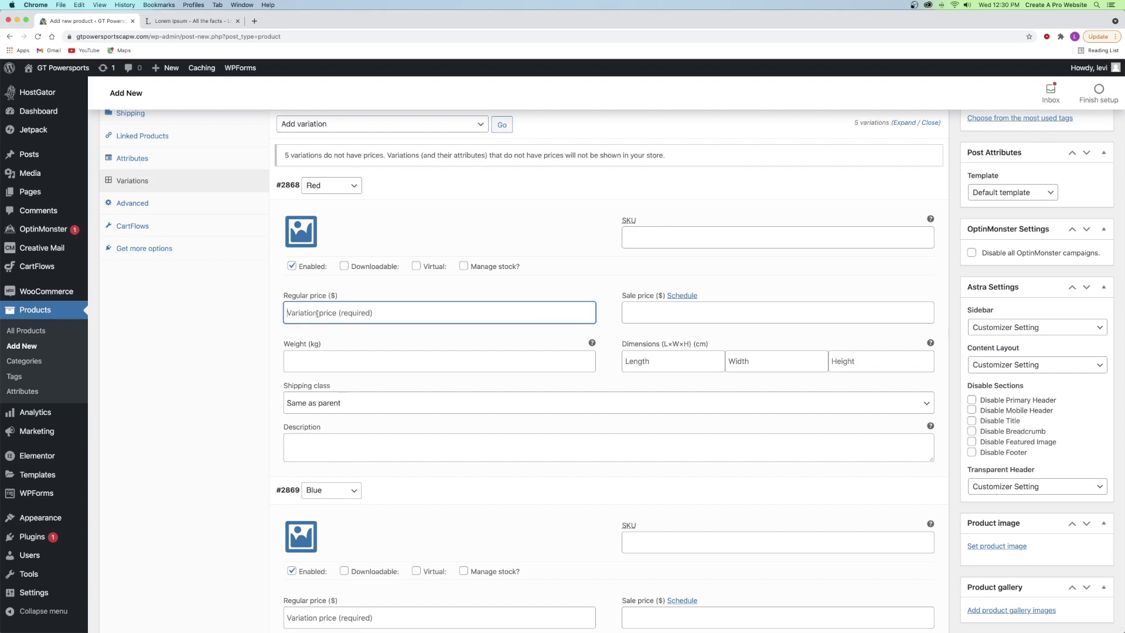
text(12500)
scroll(295, 320, down, 3)
click(319, 513)
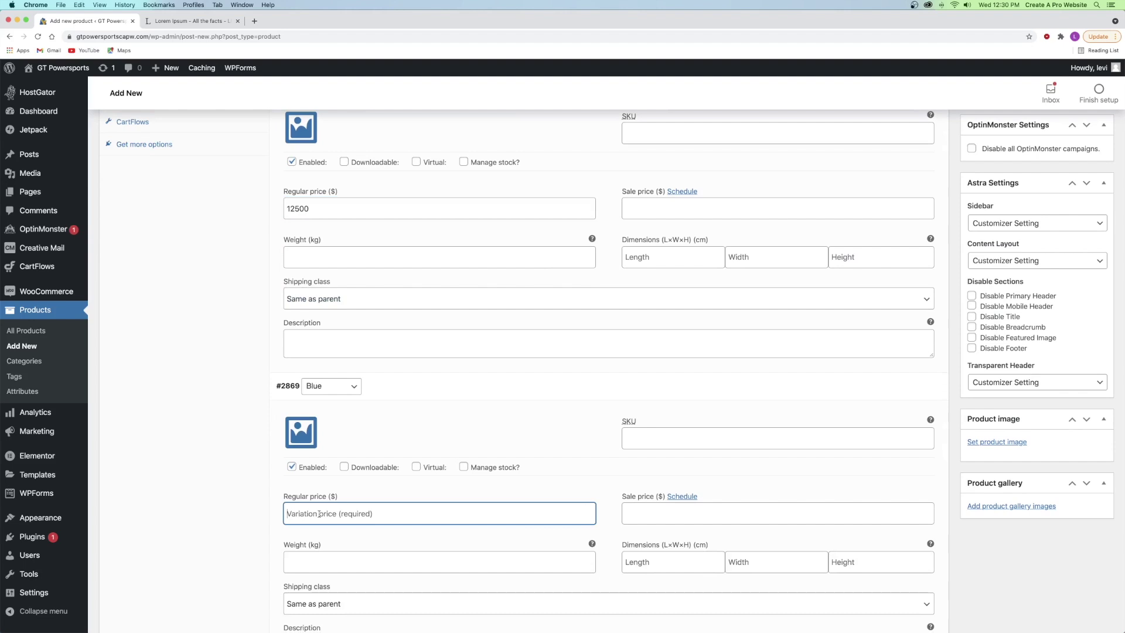
text(12000)
click(395, 422)
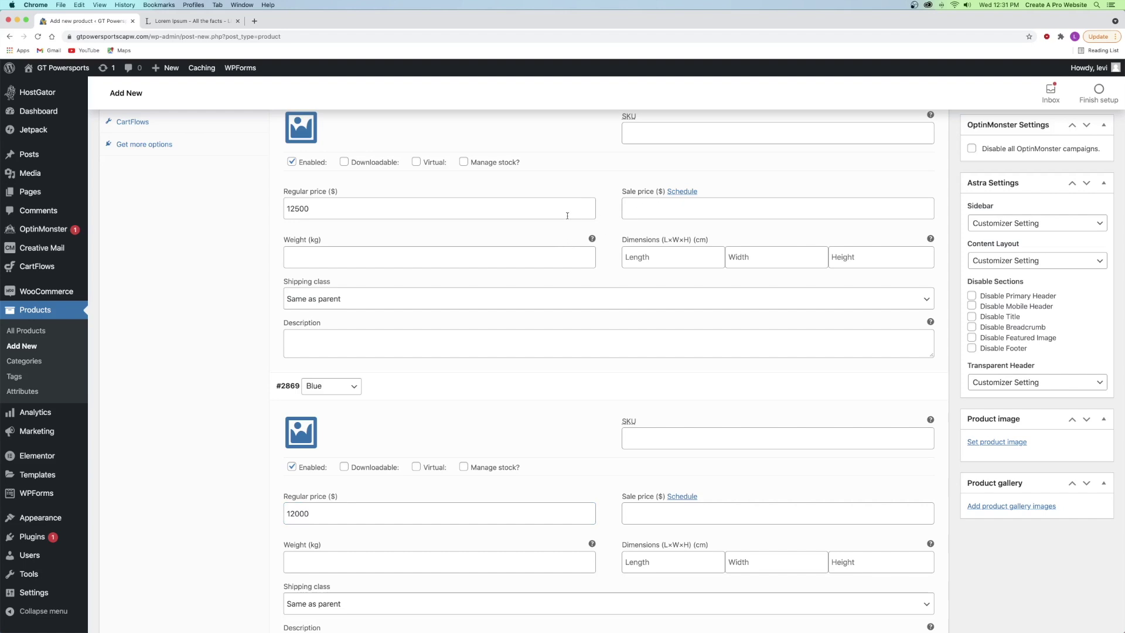
- Step through the Red variation's weight, dimension and description fields, glancing at the Lorem Ipsum tab
click(324, 259)
key(Tab)
key(Tab)
key(Tab)
click(310, 338)
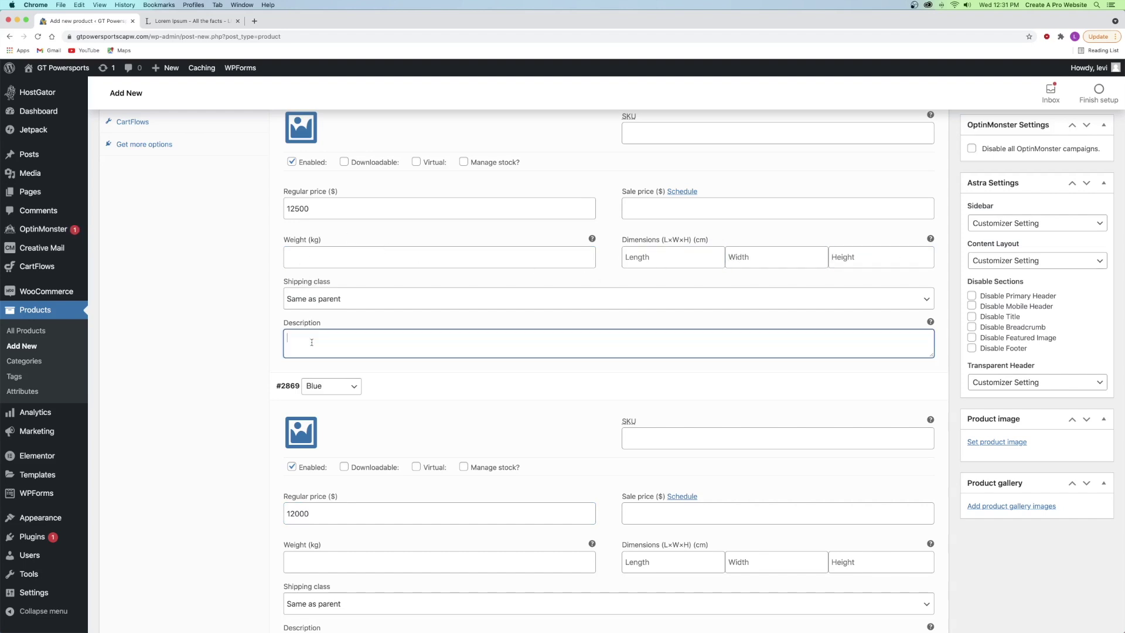
click(183, 21)
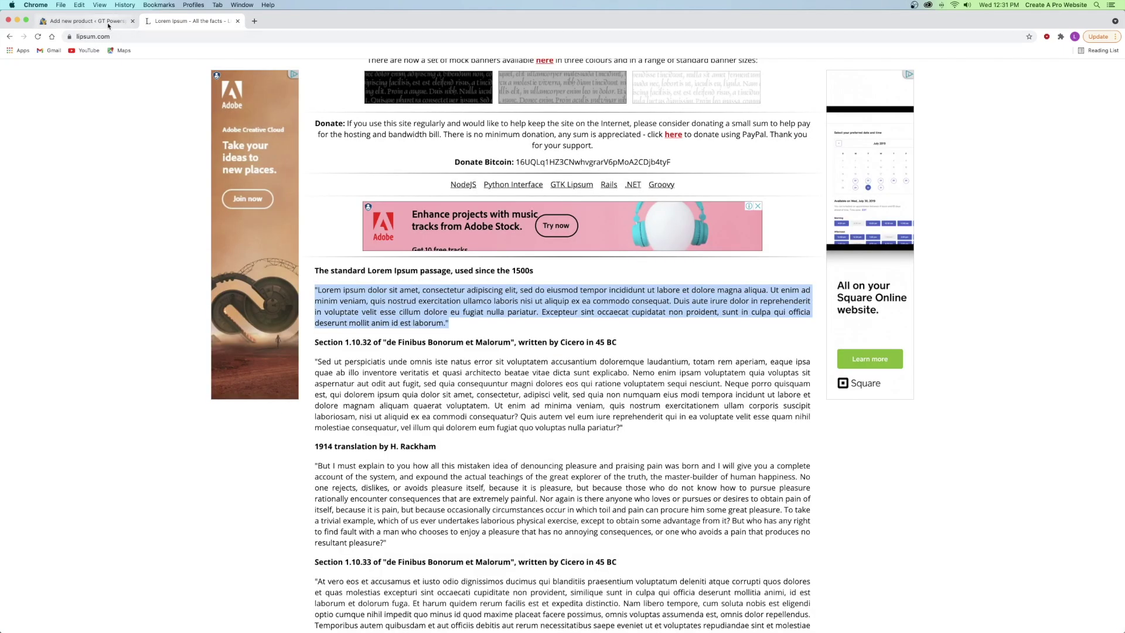
click(82, 21)
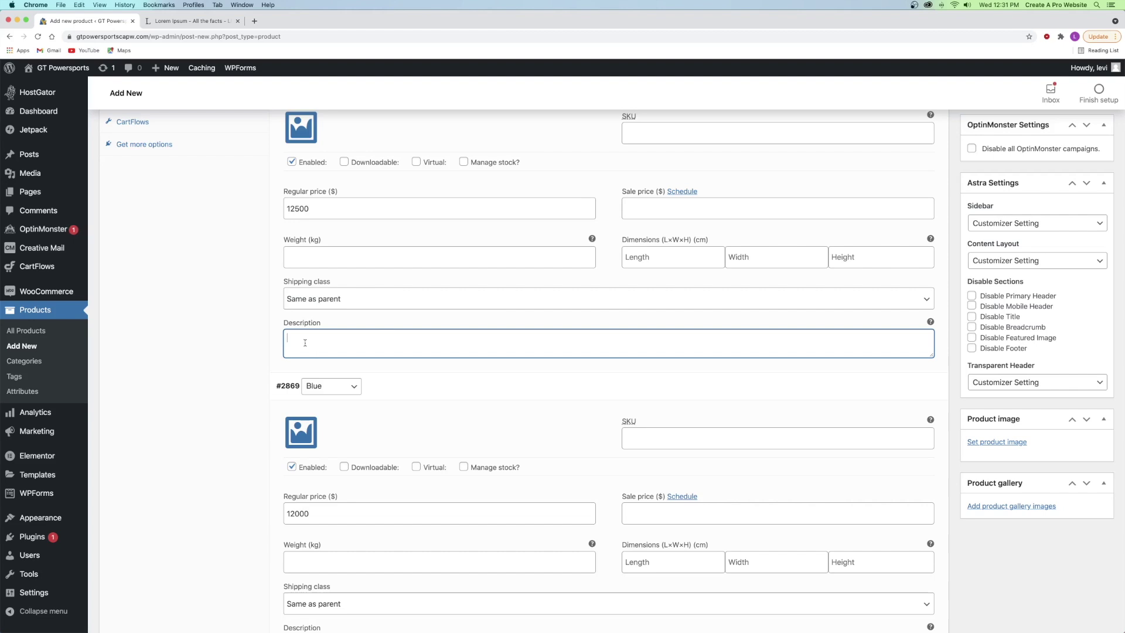
scroll(309, 198, up, 3)
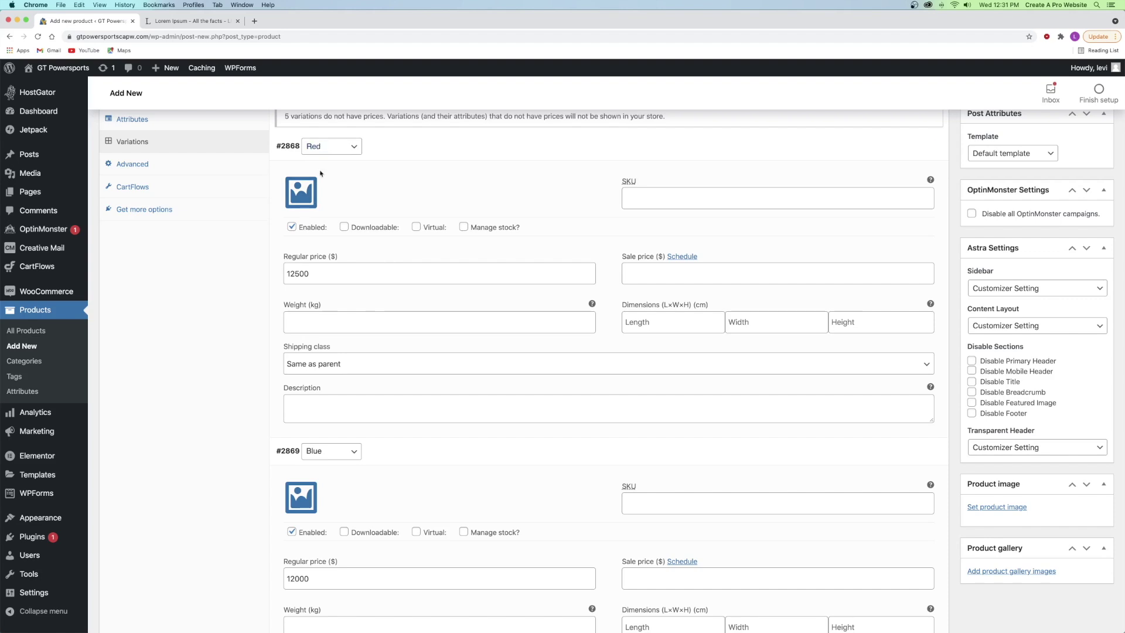
- Browse to the Products > Variable folder to upload an image for the Red variation
click(296, 193)
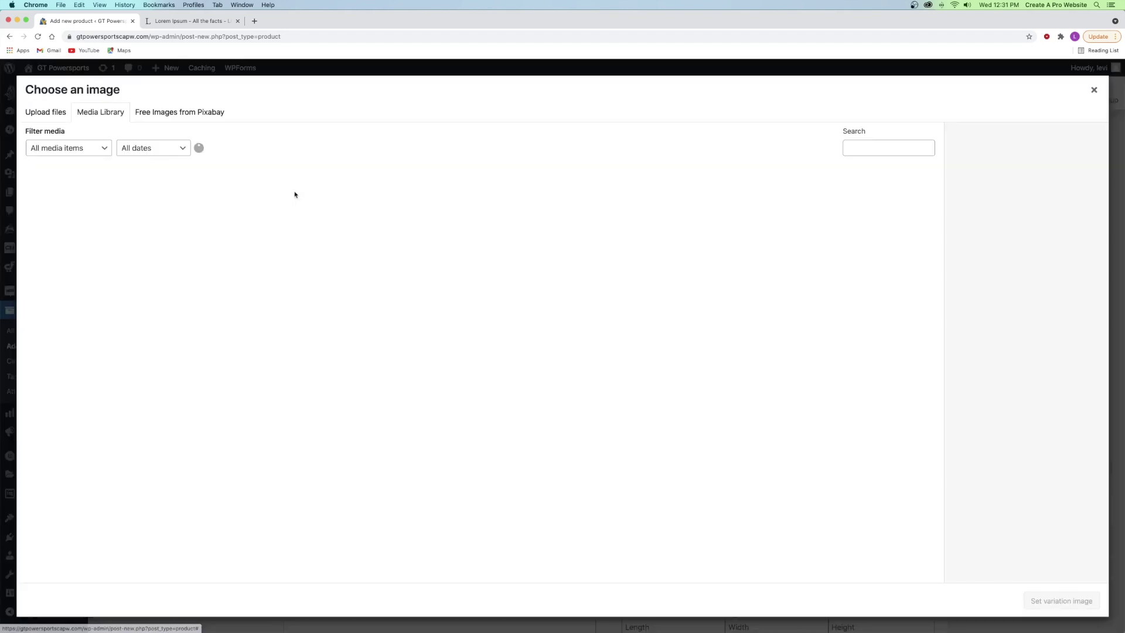
click(58, 116)
click(571, 323)
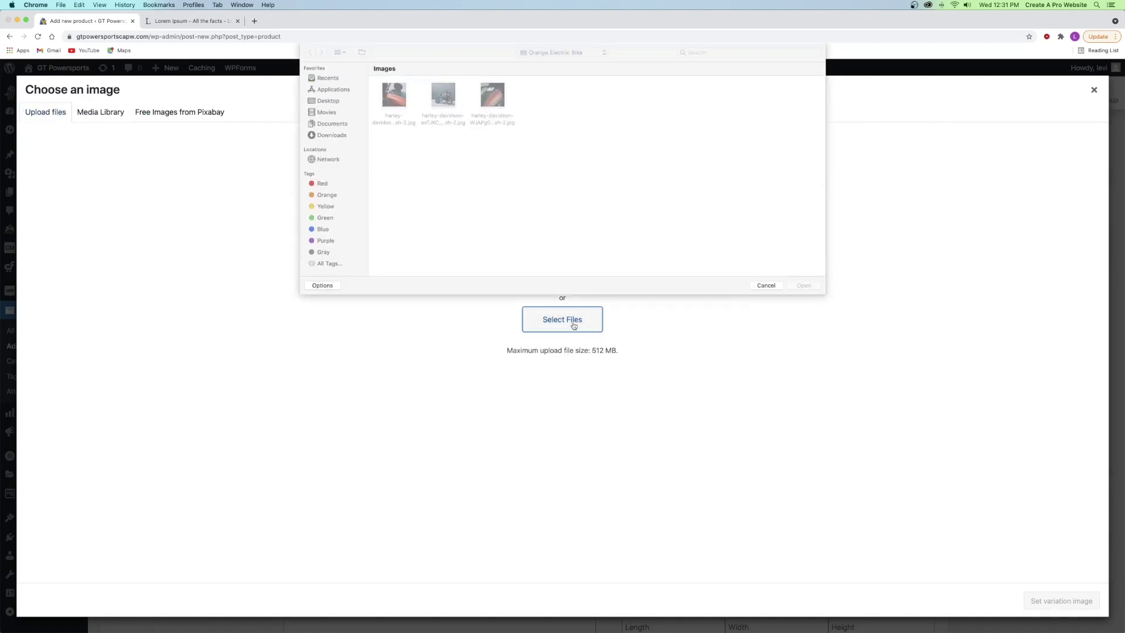
click(562, 53)
click(549, 71)
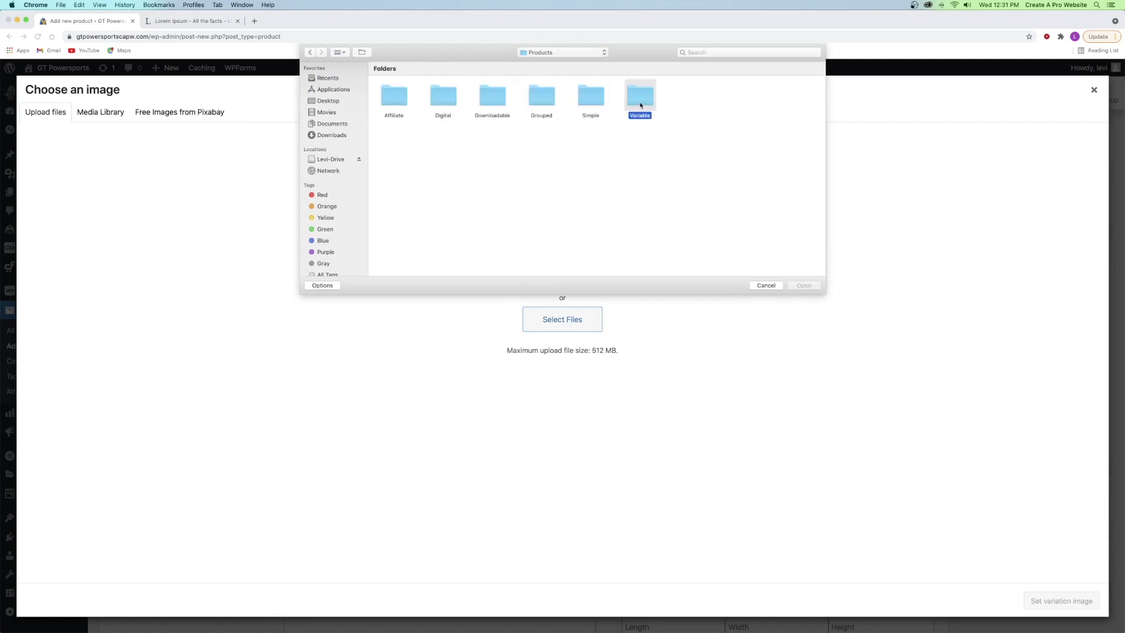
double_click(639, 101)
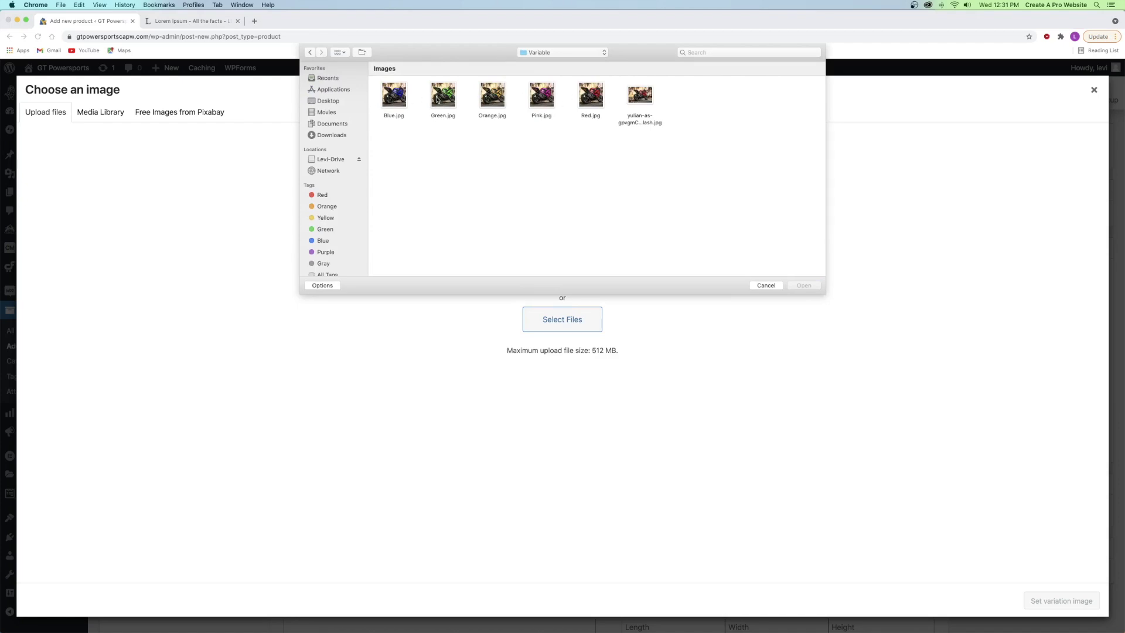
- Upload Blue, Green, Orange, Pink and Red.jpg, and set Red.jpg as variation #2868's image
click(590, 95)
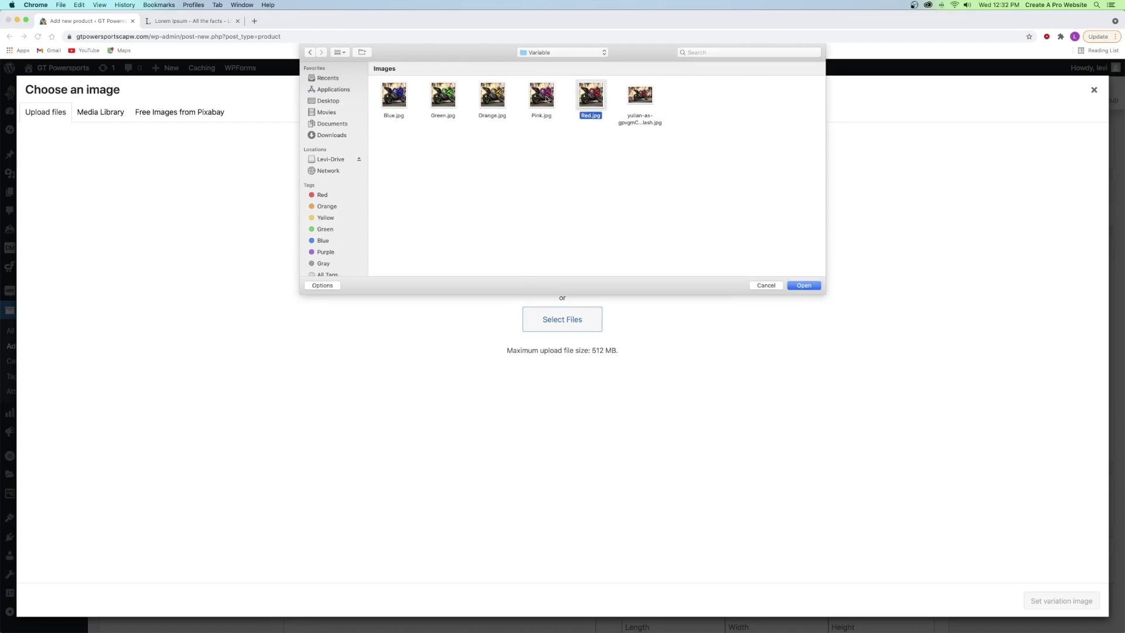
super+click(543, 98)
super+click(489, 100)
super+click(452, 96)
super+click(408, 97)
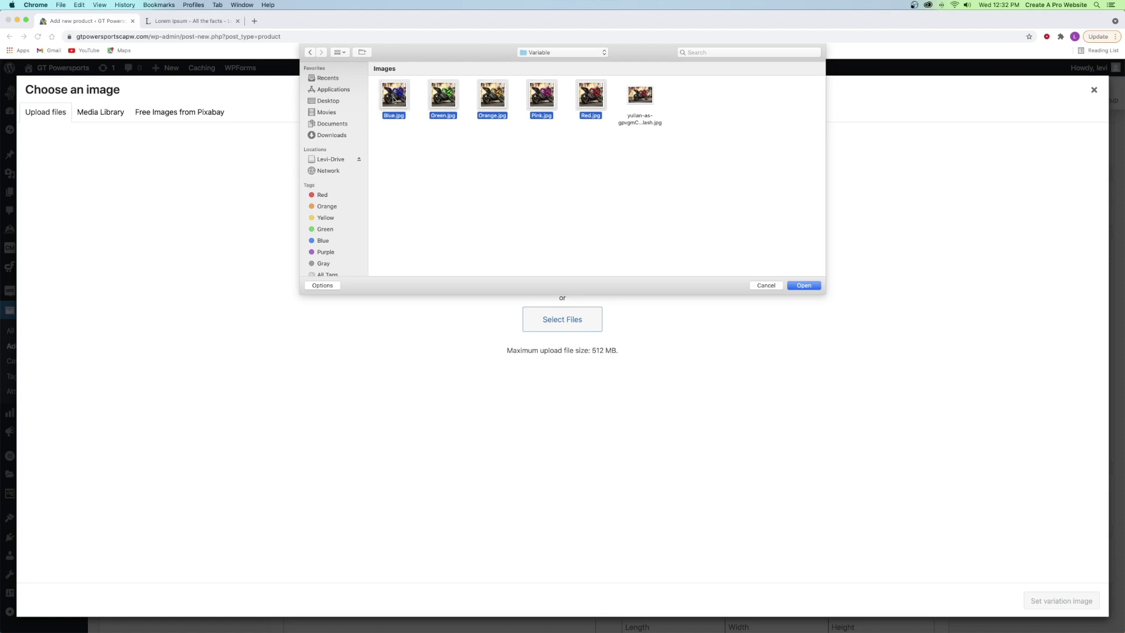
click(794, 286)
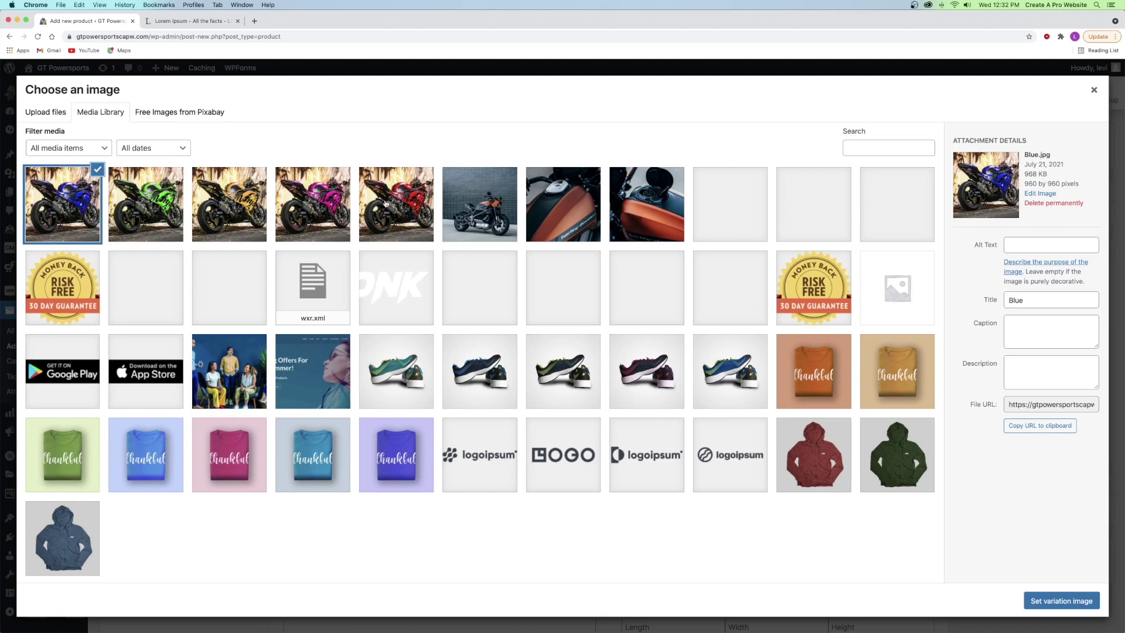
click(375, 205)
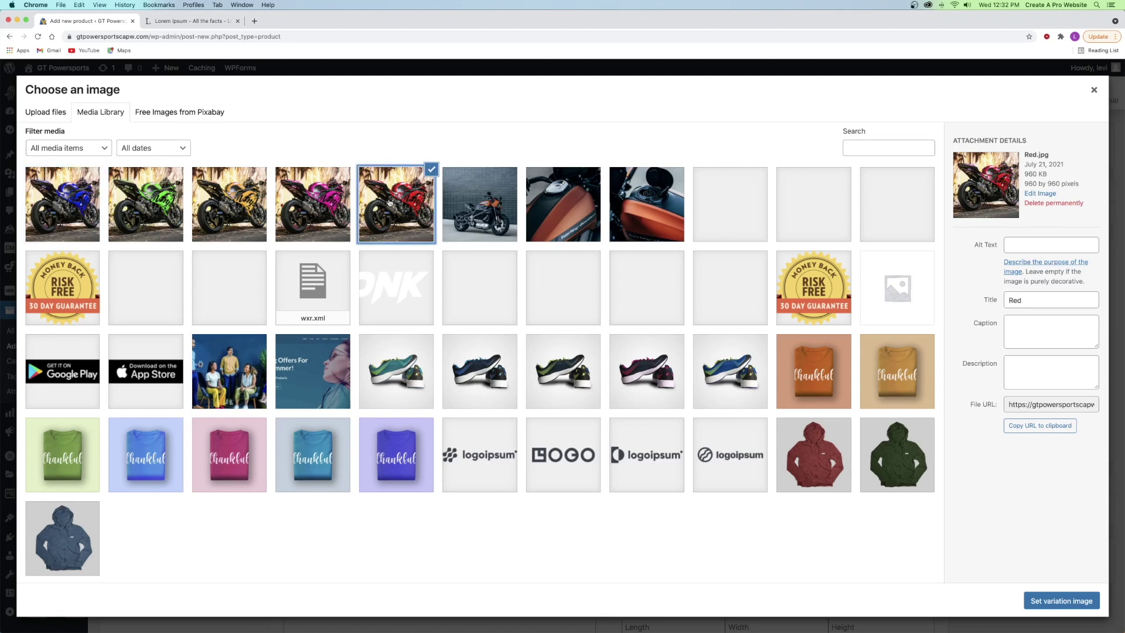
click(1059, 597)
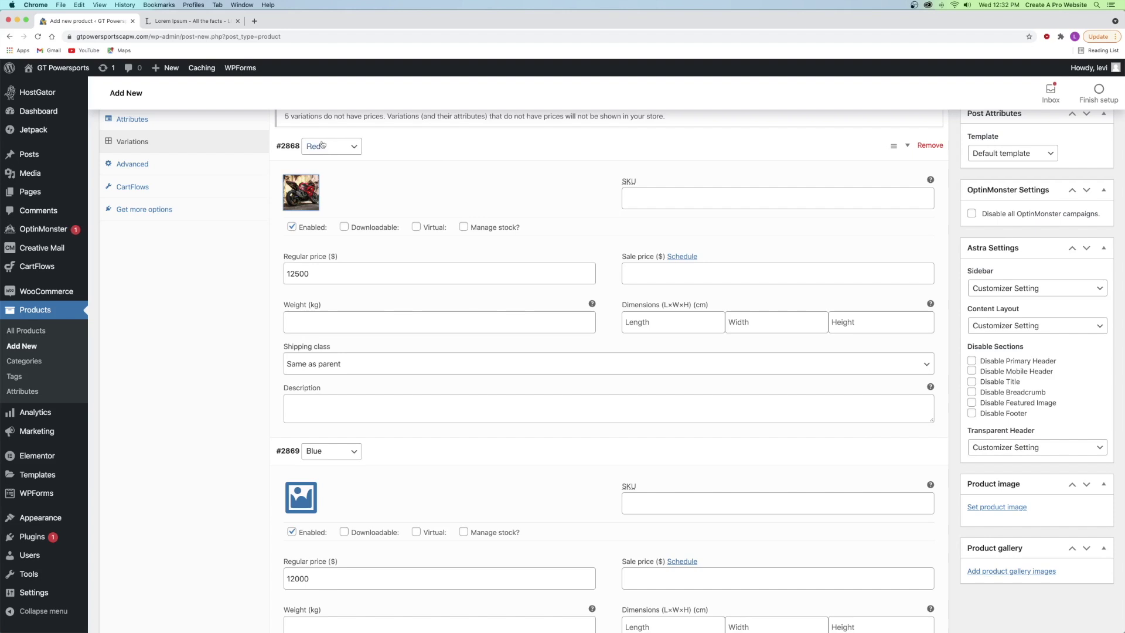
- Give the Blue variation #2869 the blue motorcycle image
scroll(351, 229, down, 3)
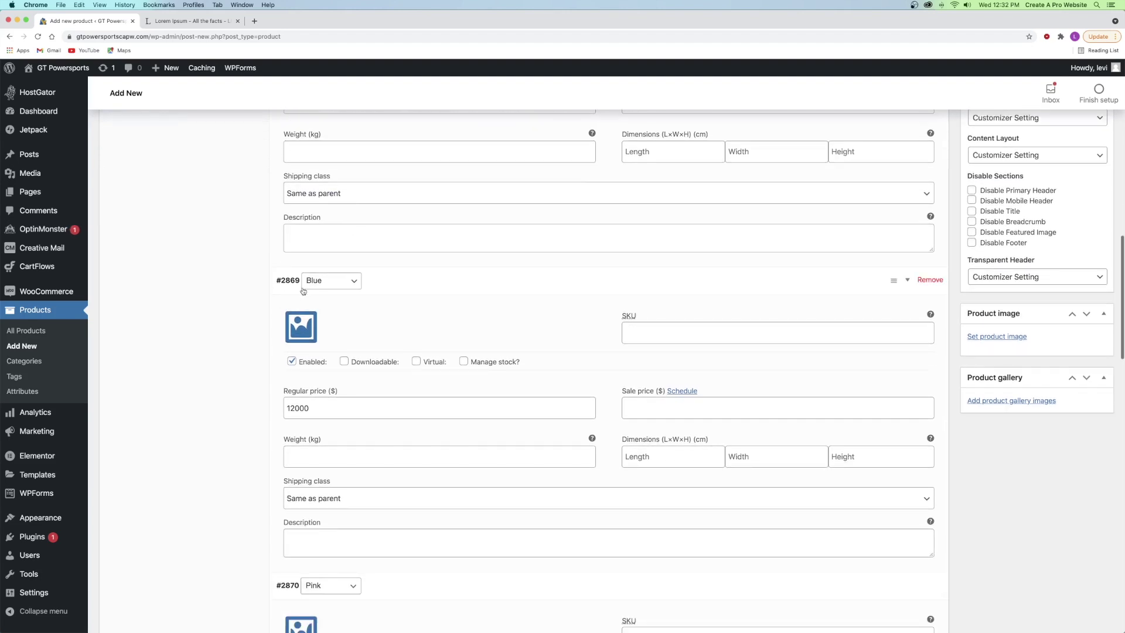
click(301, 326)
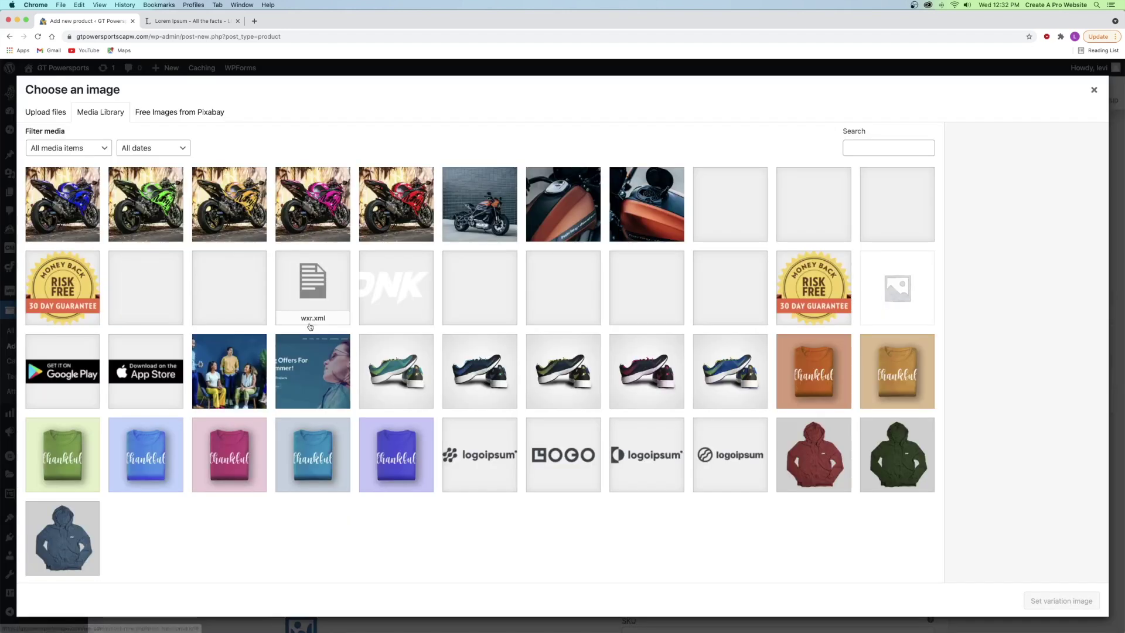
click(75, 193)
click(1048, 598)
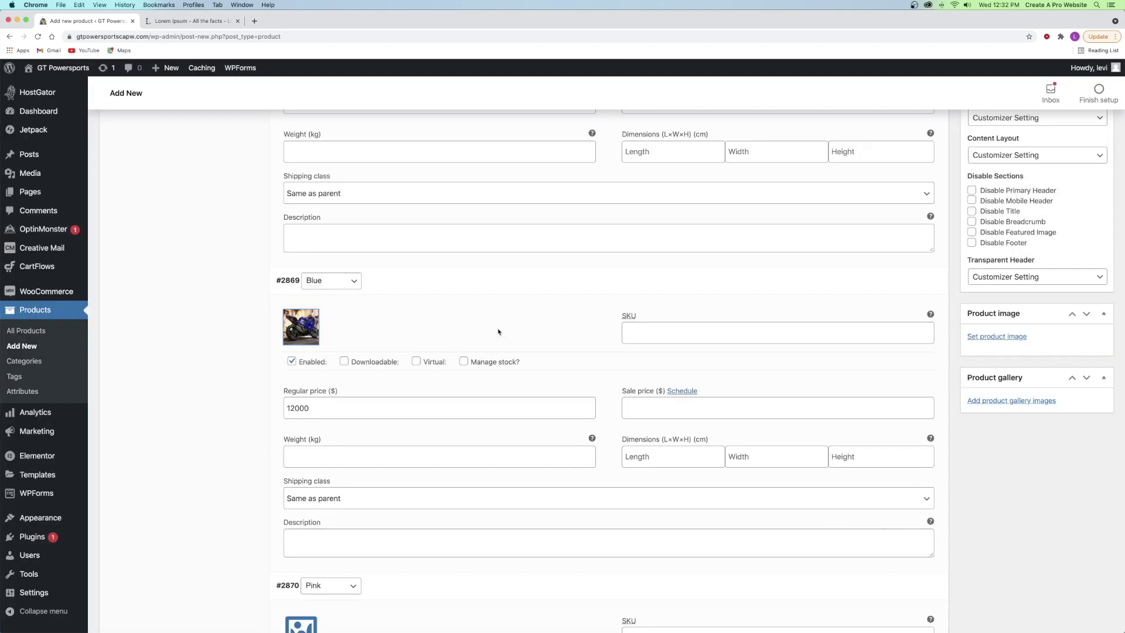
- Give the Pink variation #2870 a regular price of 12000 and the pink motorcycle image
scroll(386, 333, down, 1)
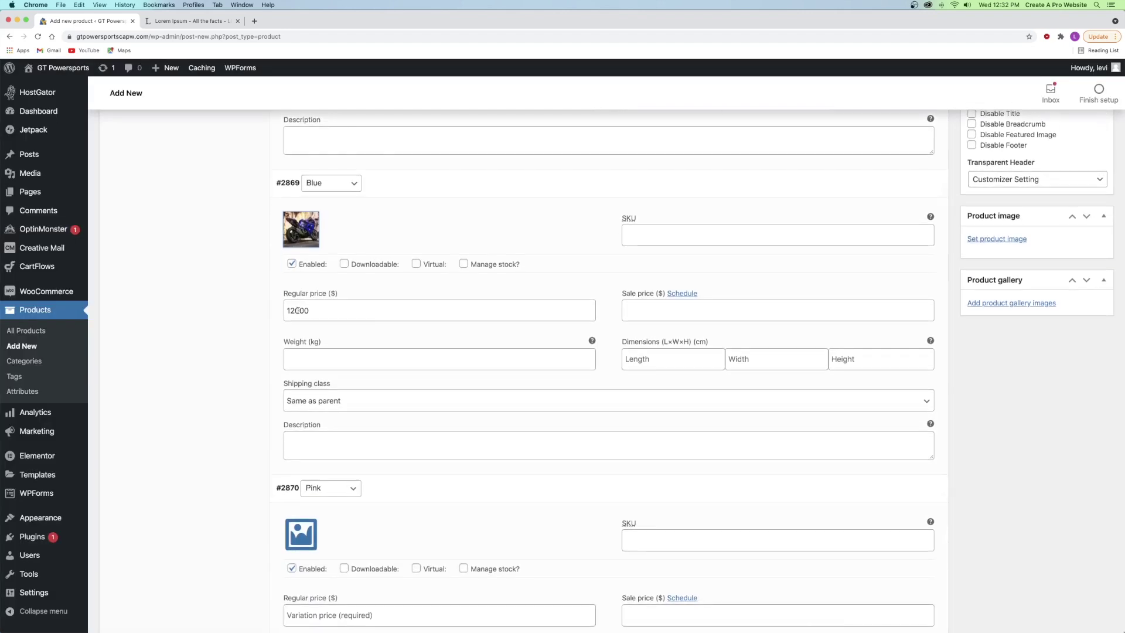
scroll(377, 326, down, 4)
scroll(297, 314, down, 5)
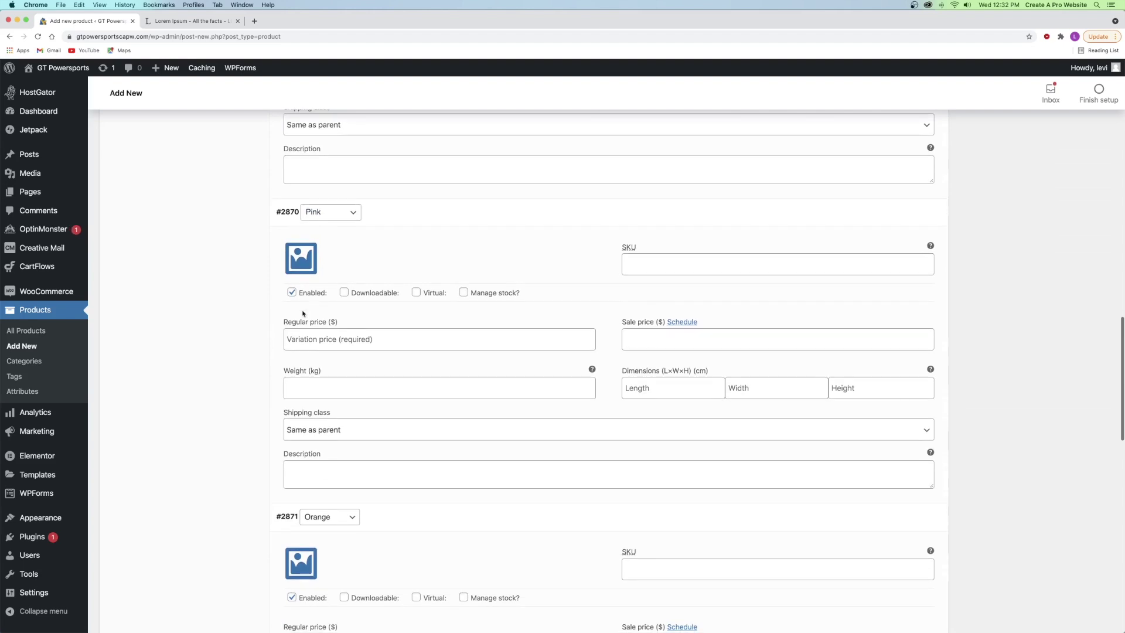
click(364, 339)
text(12000)
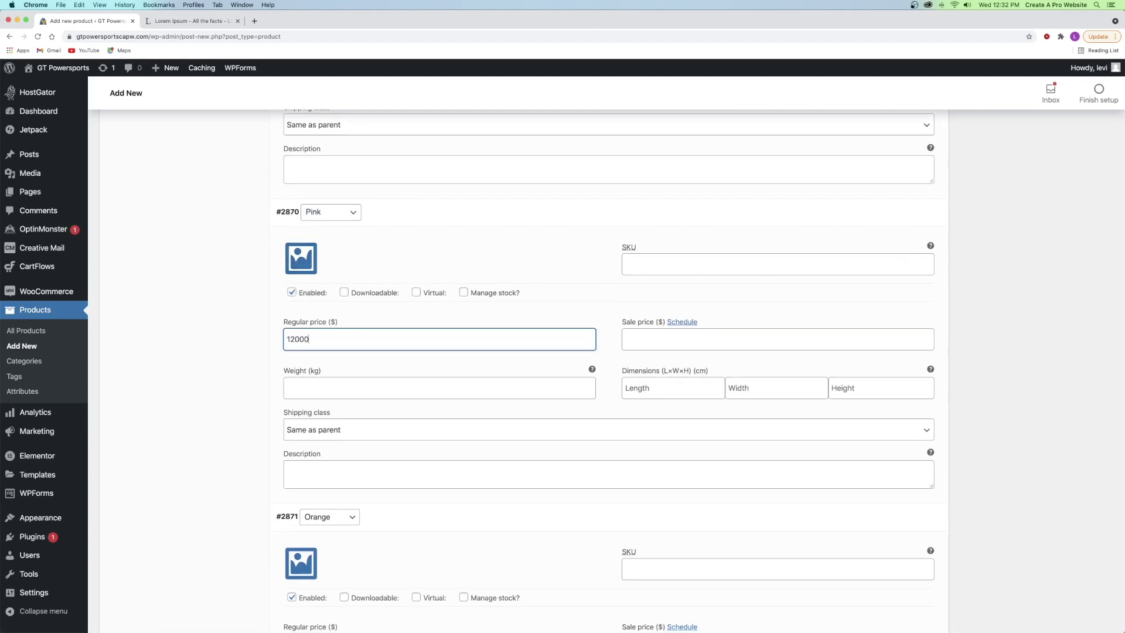
click(309, 265)
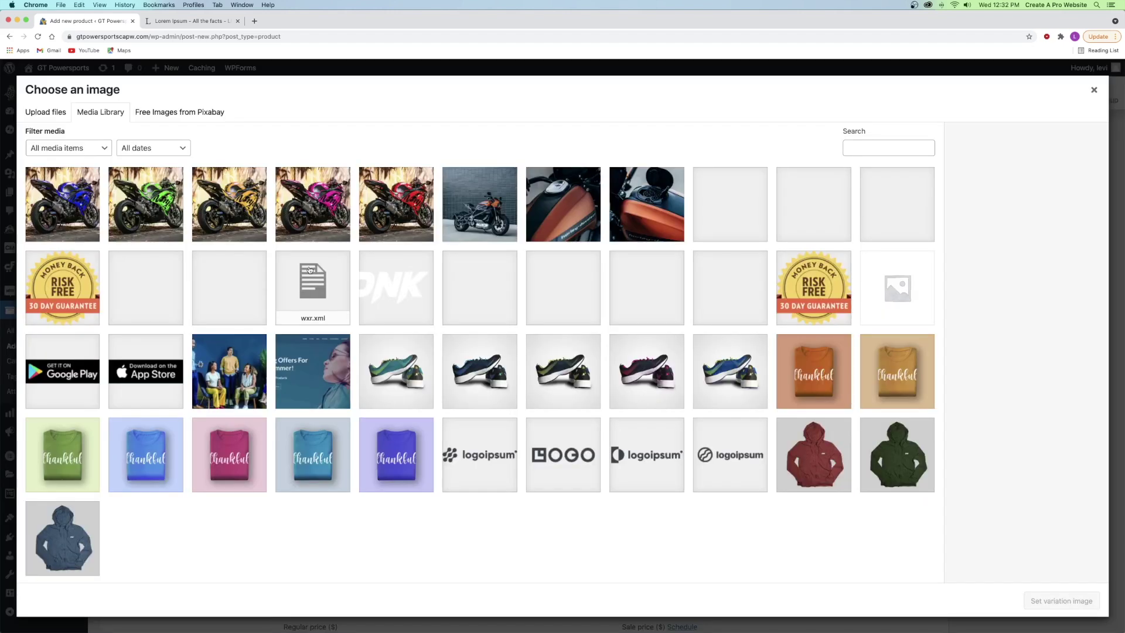
click(302, 217)
click(1061, 601)
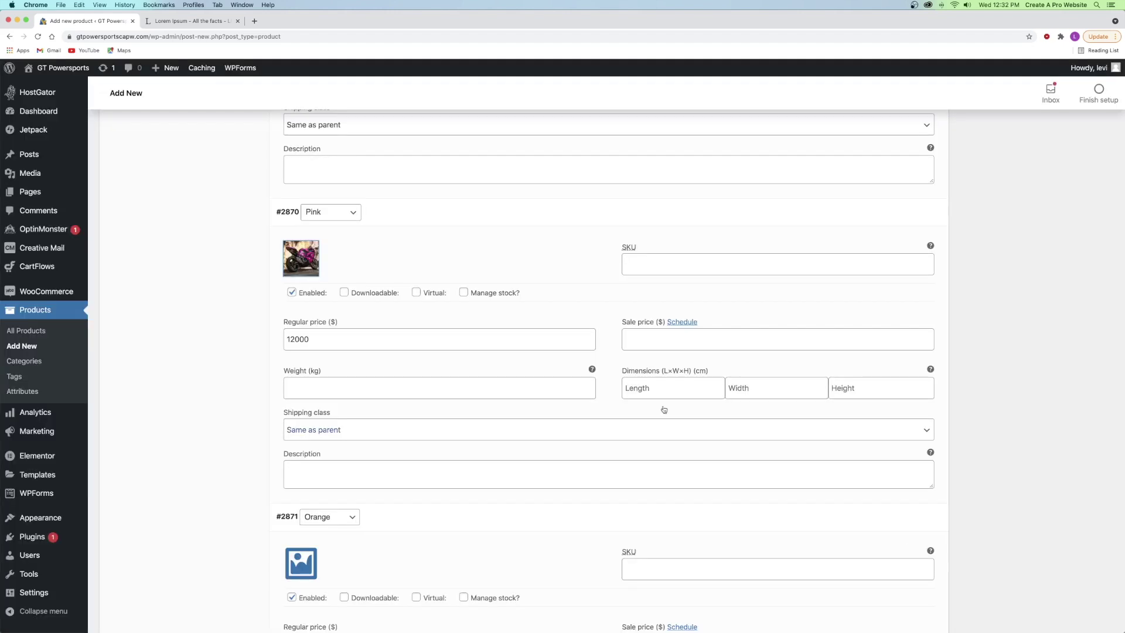
- Give the Orange variation #2871 a regular price of 1200 and the orange motorcycle image
scroll(474, 304, down, 5)
scroll(474, 304, down, 1)
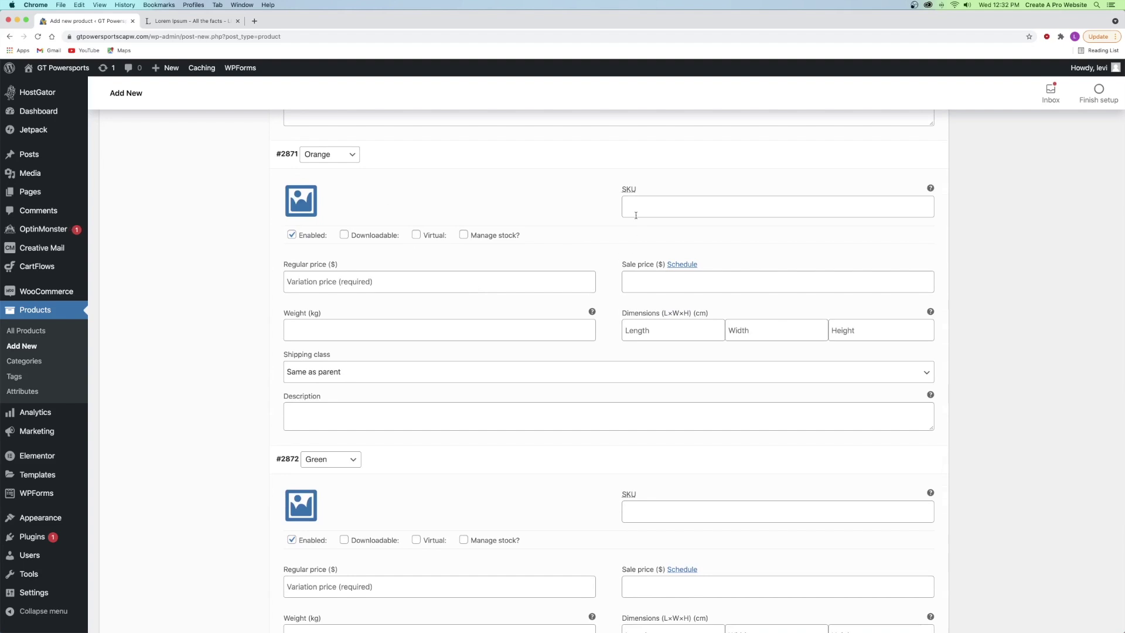
click(370, 282)
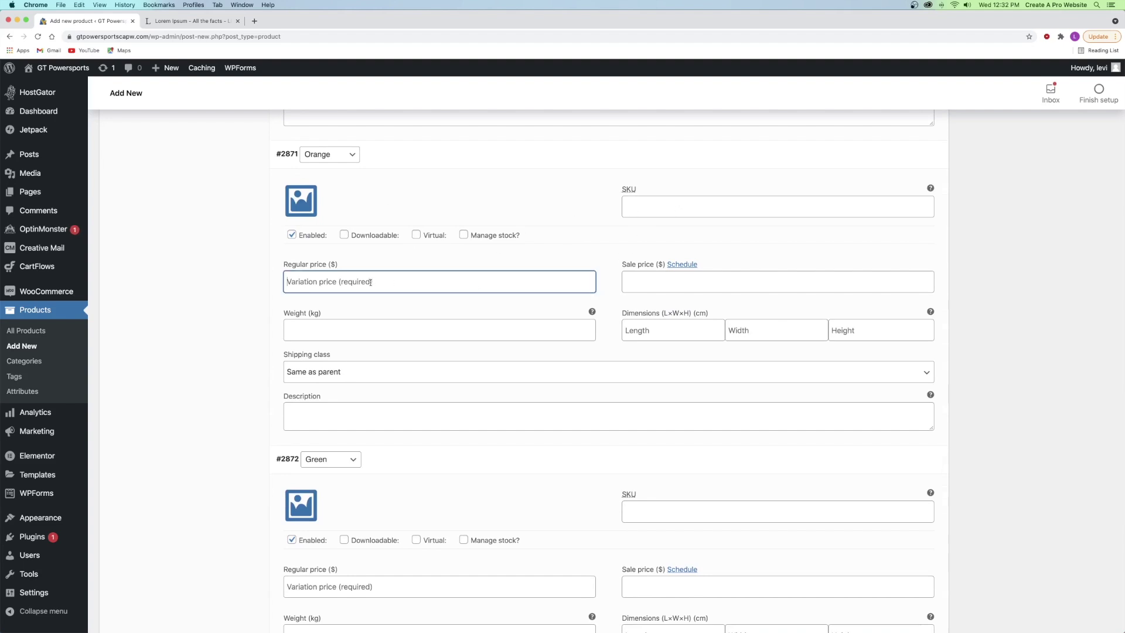
text(1200)
click(301, 201)
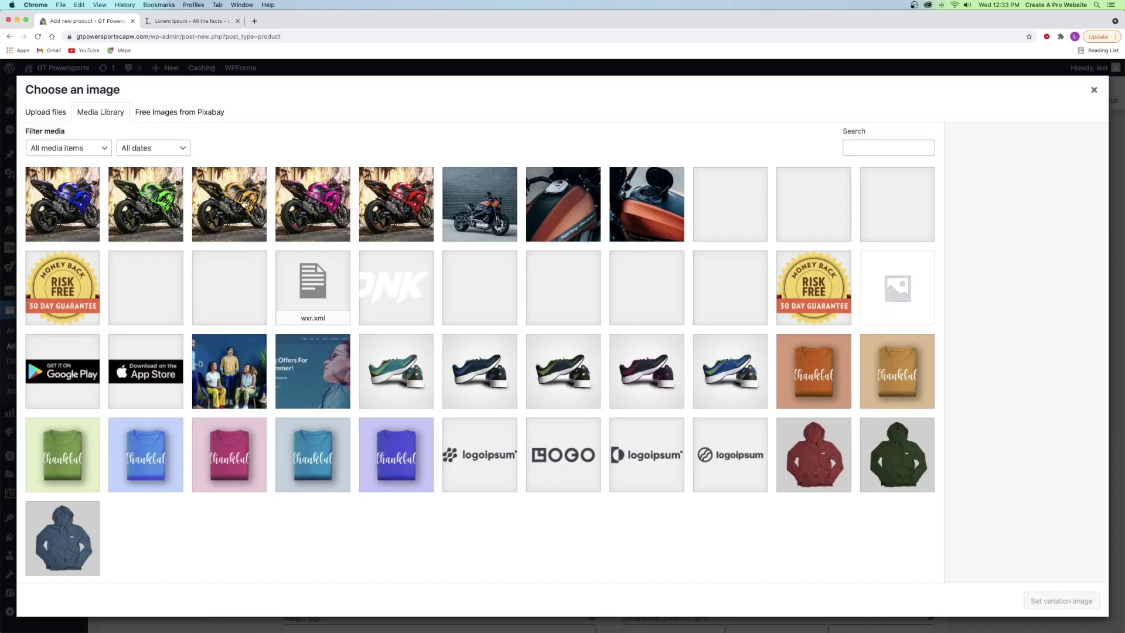
click(245, 204)
click(1049, 601)
- Give the Green variation #2872 a regular price of 12000 and the green image, then save the variations
scroll(502, 345, down, 5)
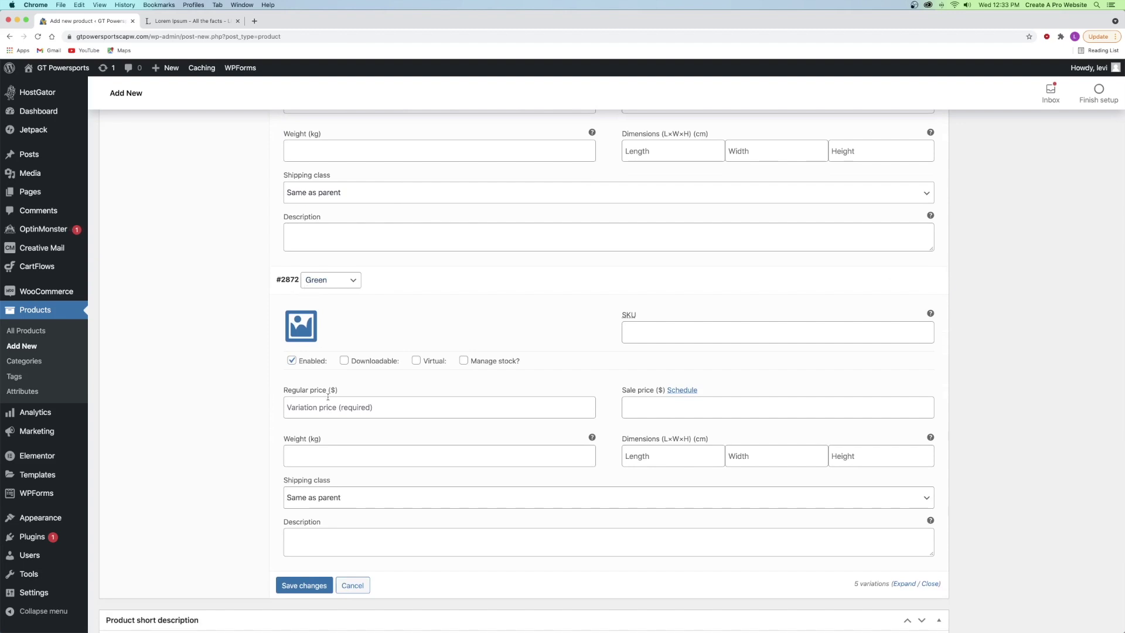
click(315, 409)
text(12000)
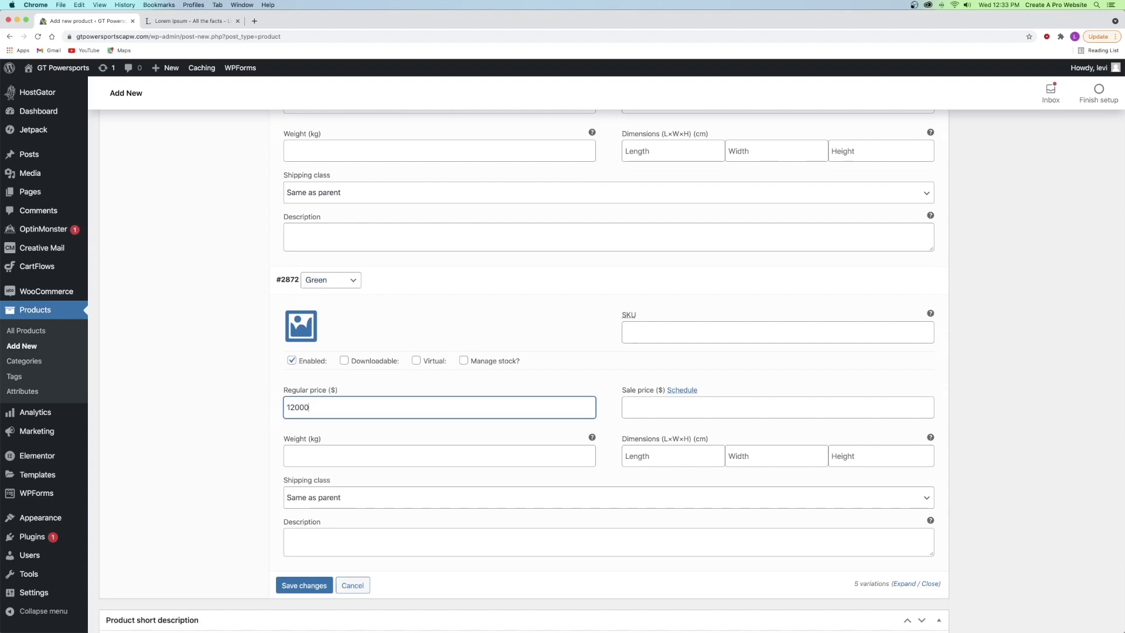
click(300, 329)
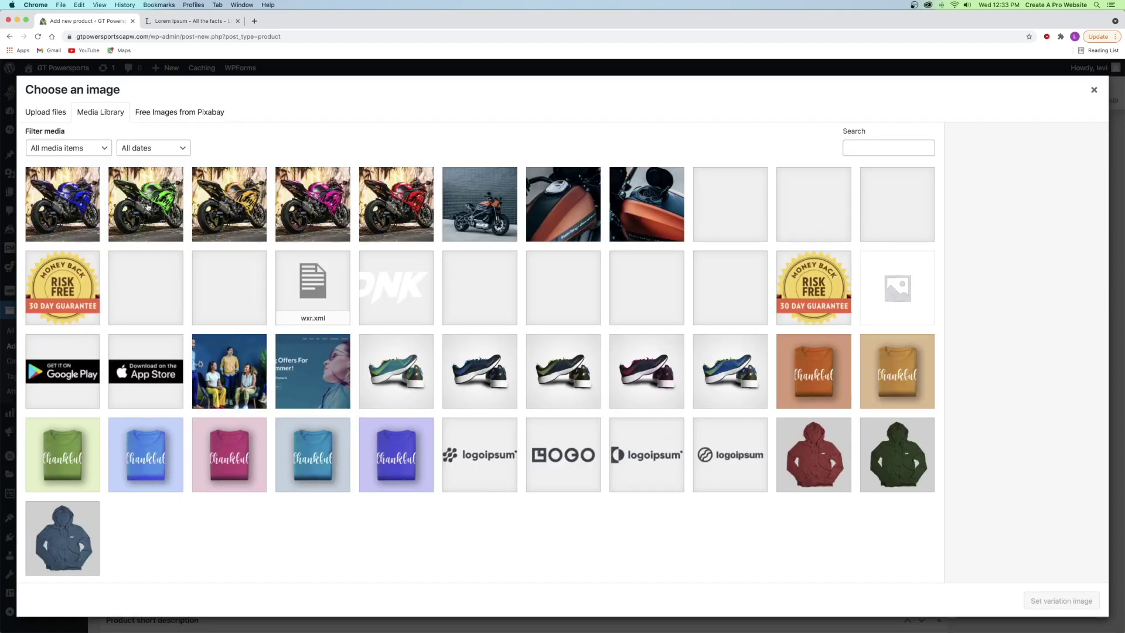
click(148, 208)
click(1060, 600)
scroll(461, 399, down, 5)
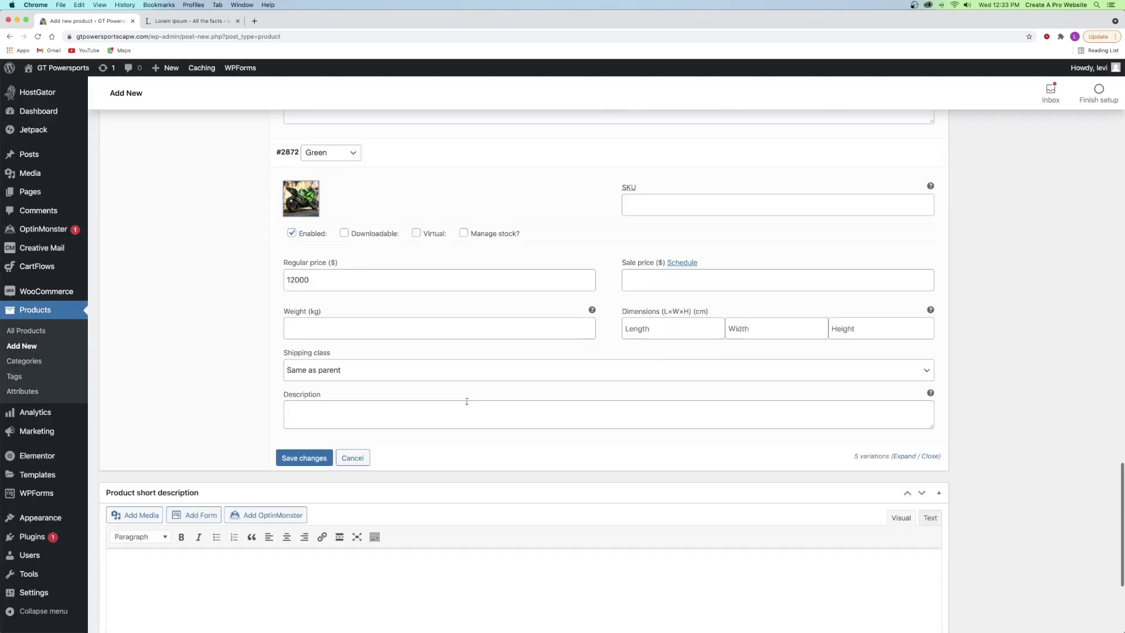
scroll(447, 336, up, 4)
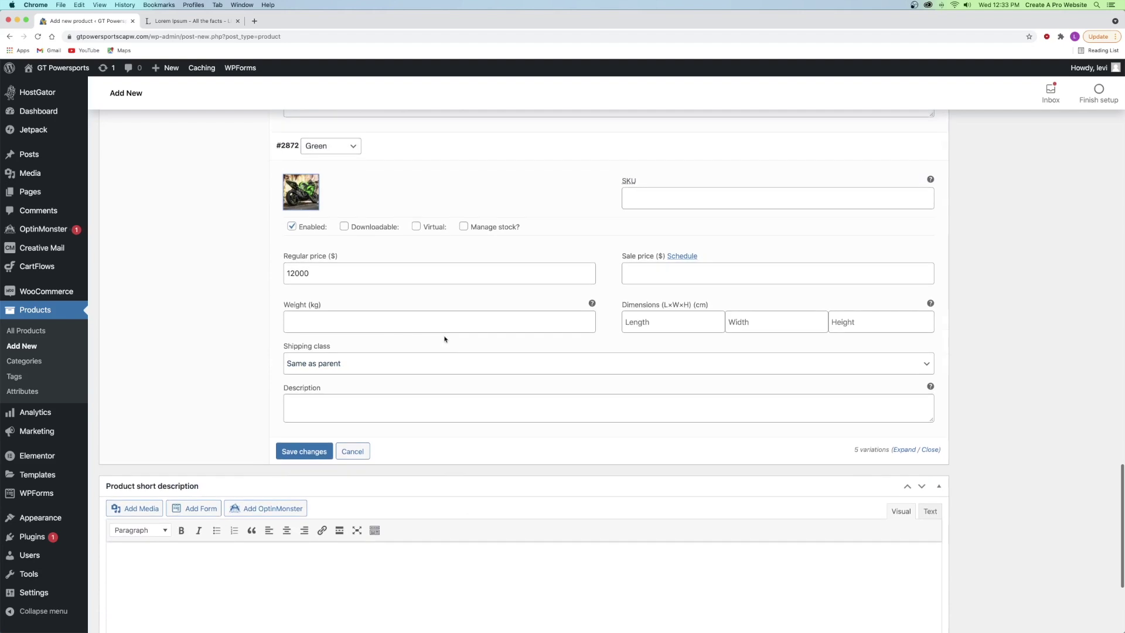
click(309, 452)
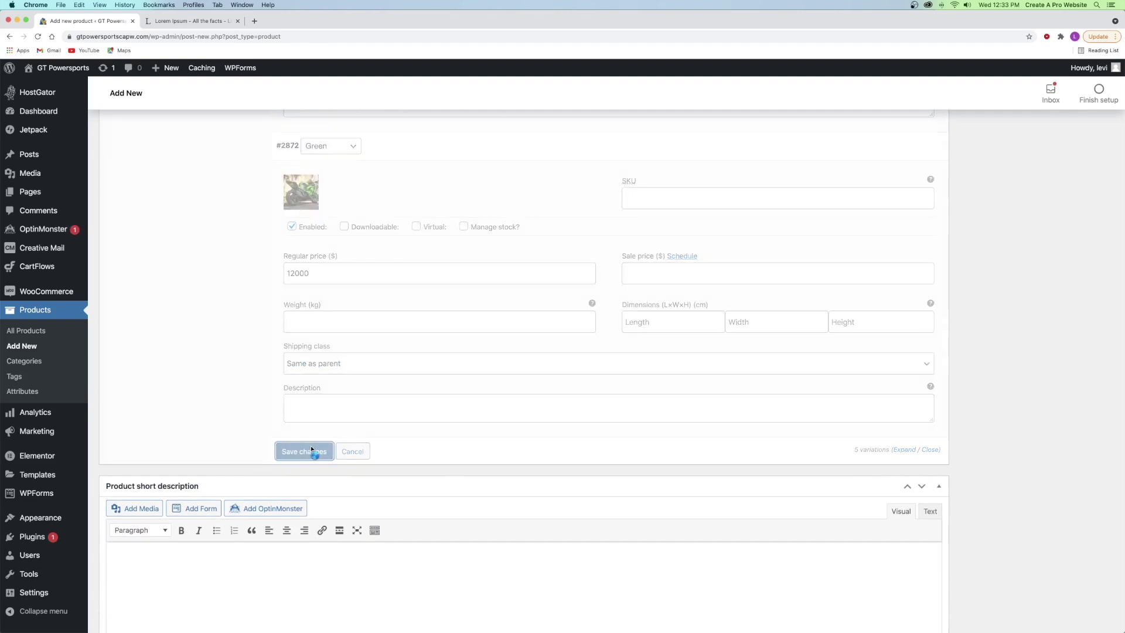
- Check the Red variation details and the advanced product data settings
scroll(363, 268, up, 2)
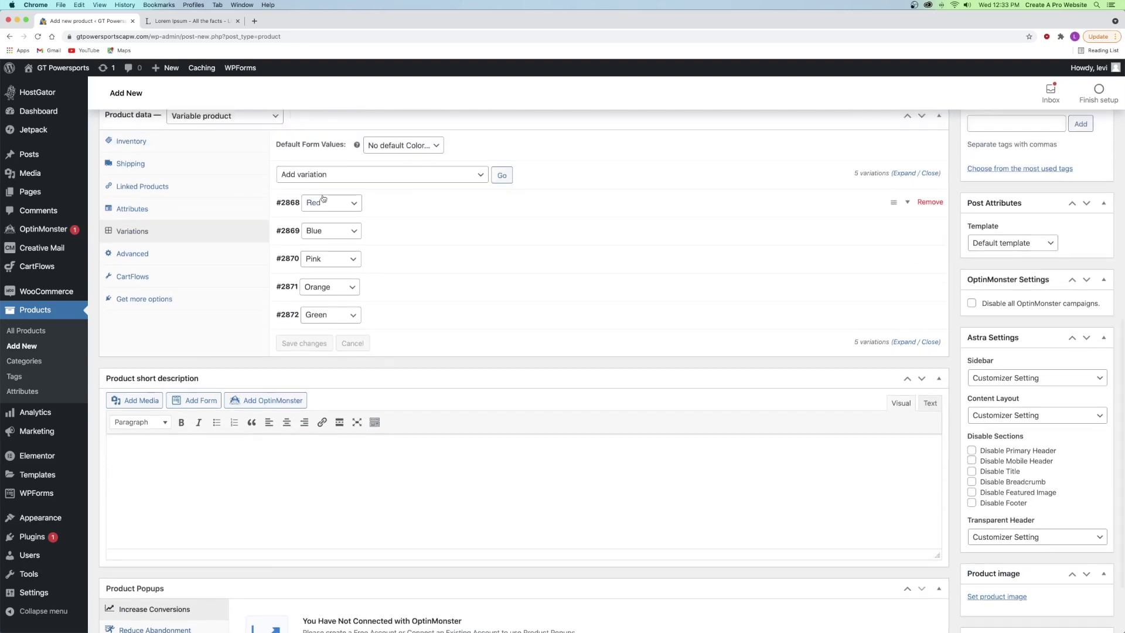
click(445, 205)
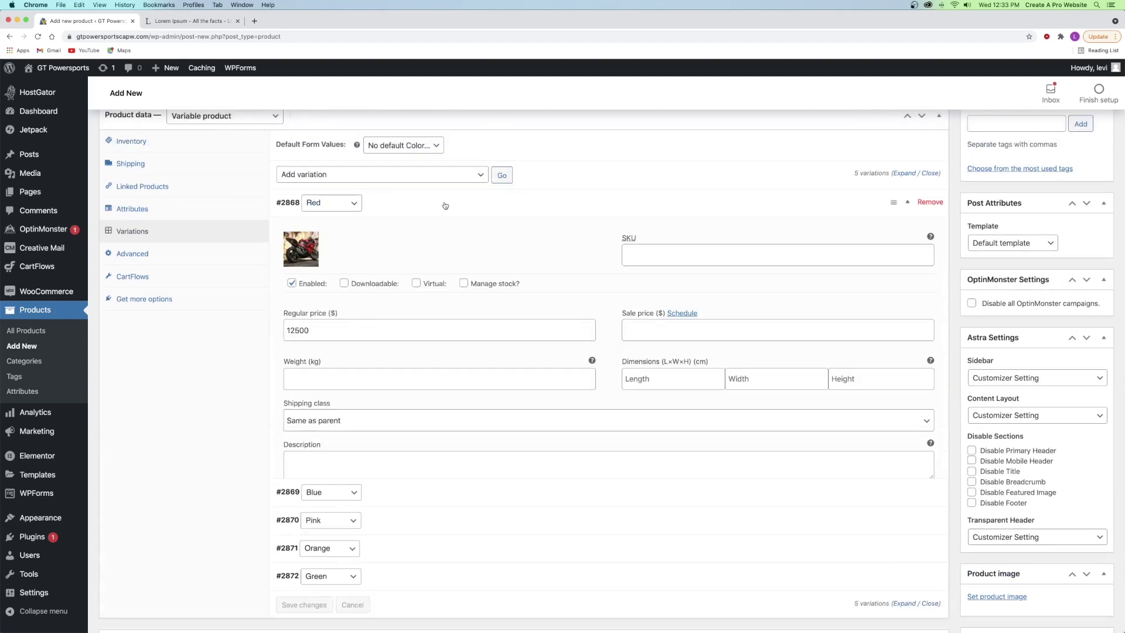
click(412, 208)
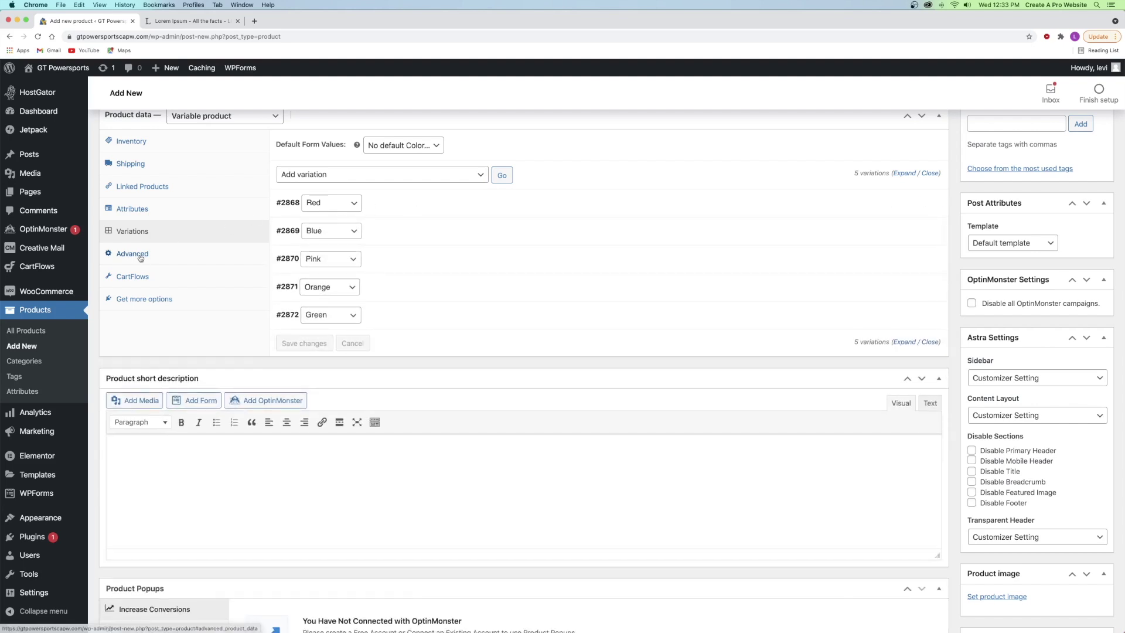
click(137, 253)
click(386, 151)
click(340, 154)
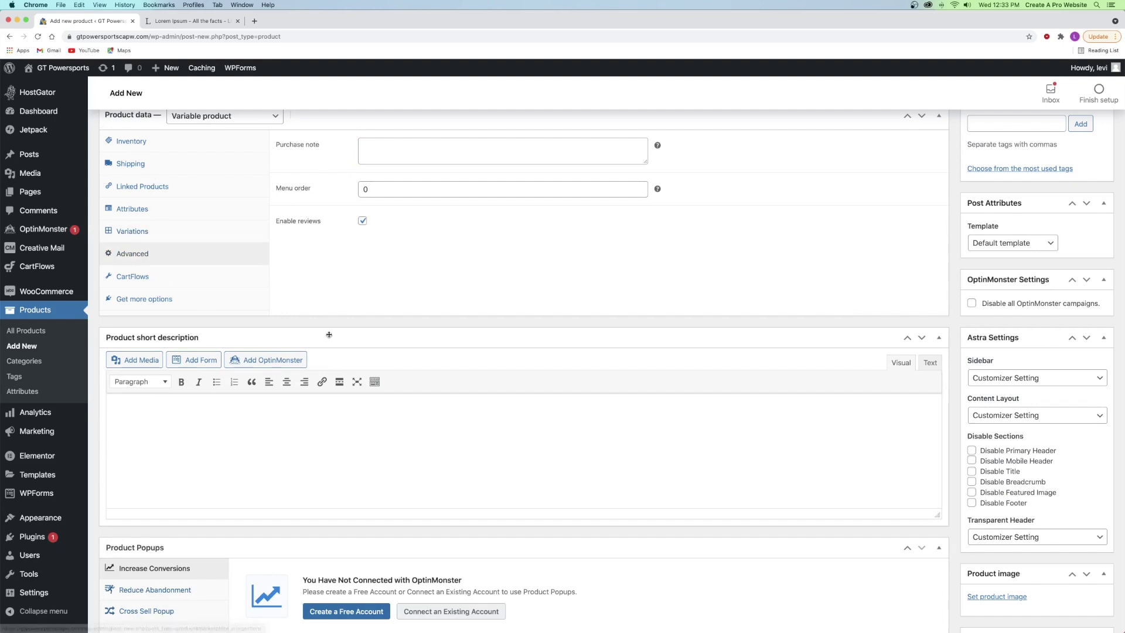
- Write the short description 'Here you can choose the color of your vern custom motorcycle!'
click(179, 426)
text(Here you can choose the color of your ver)
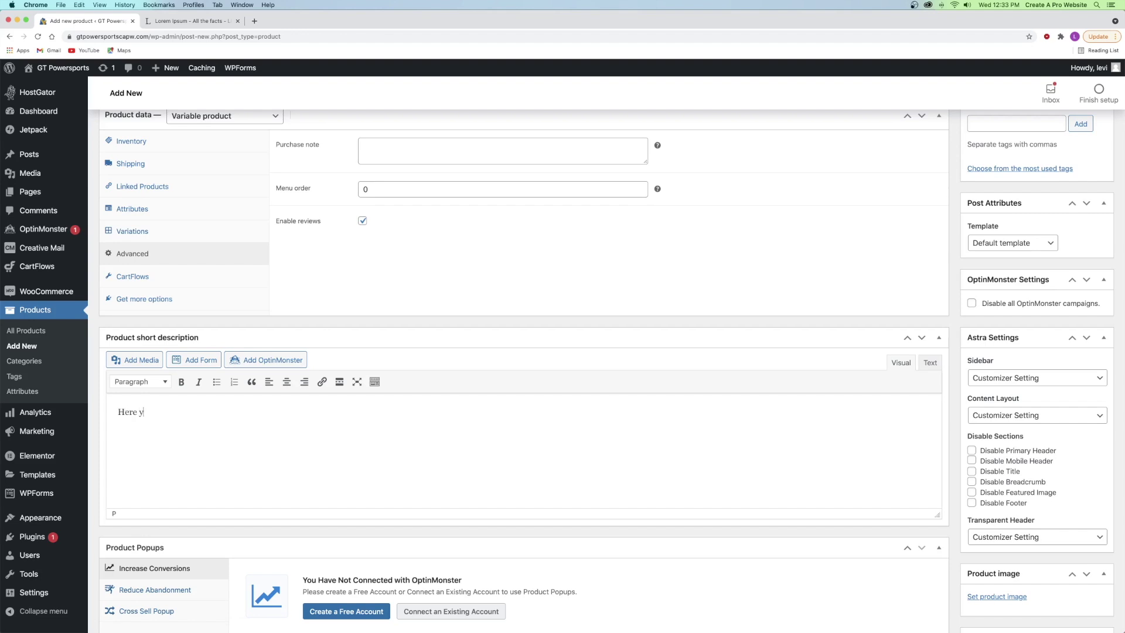
text(n custom motorcycle!)
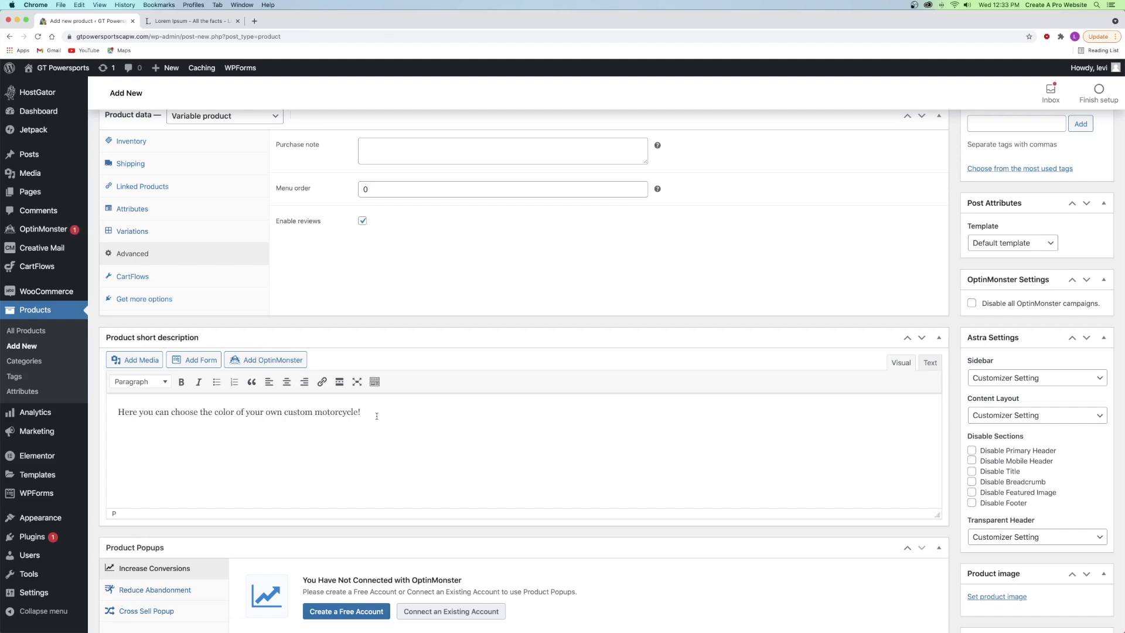
scroll(374, 415, down, 2)
scroll(371, 410, up, 2)
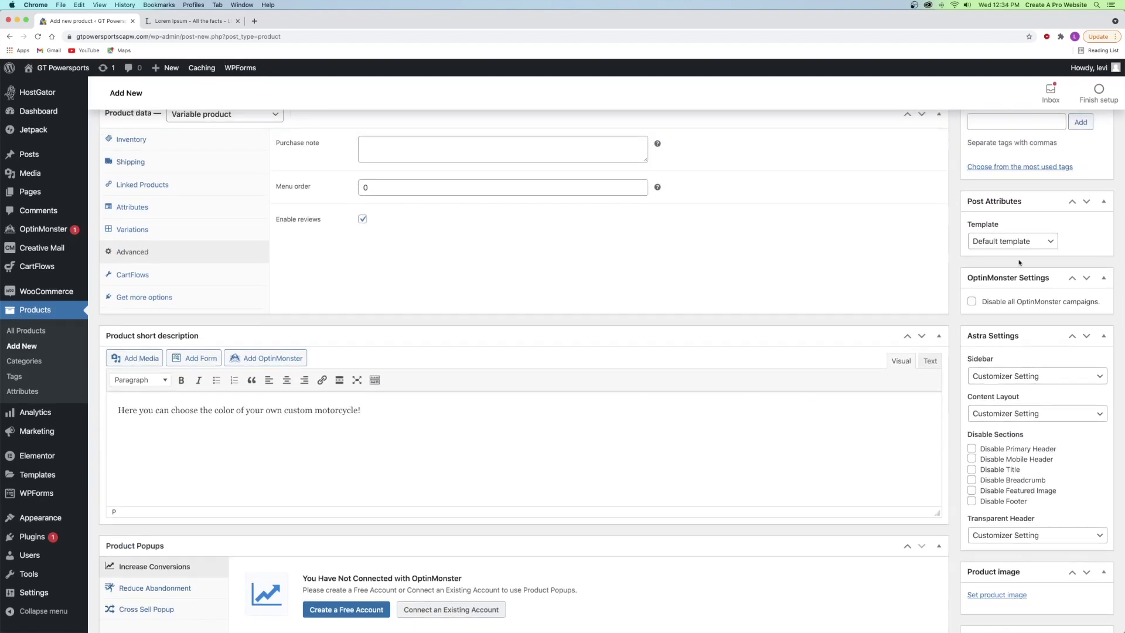
scroll(1019, 263, up, 5)
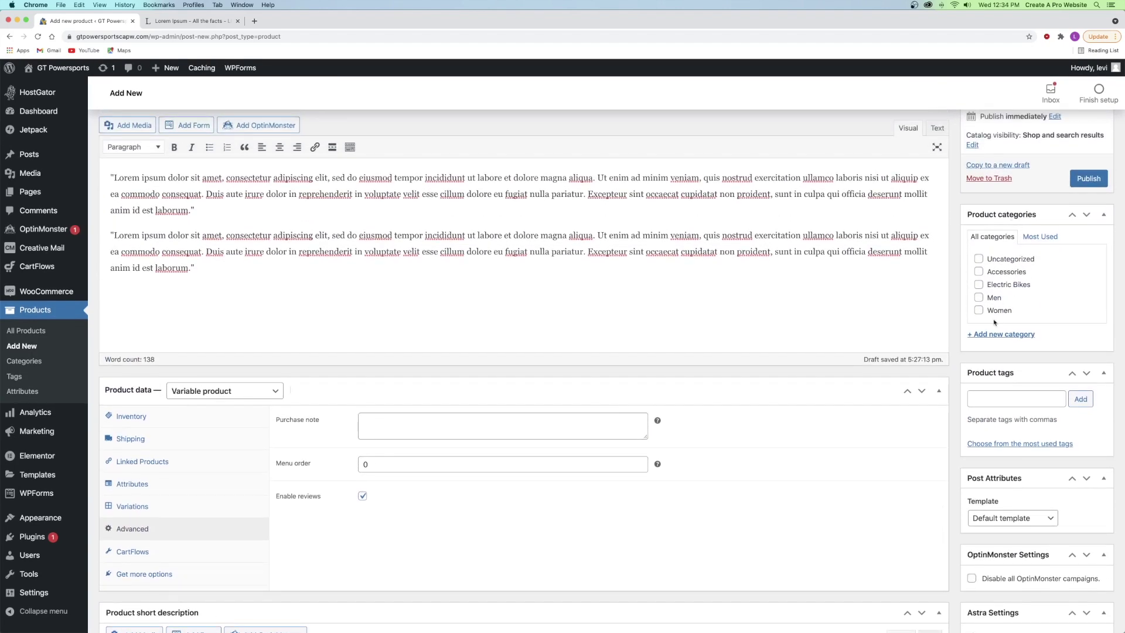
- Create the category Sport Bike, then Custom Bikes with Sport Bike as its parent
click(994, 335)
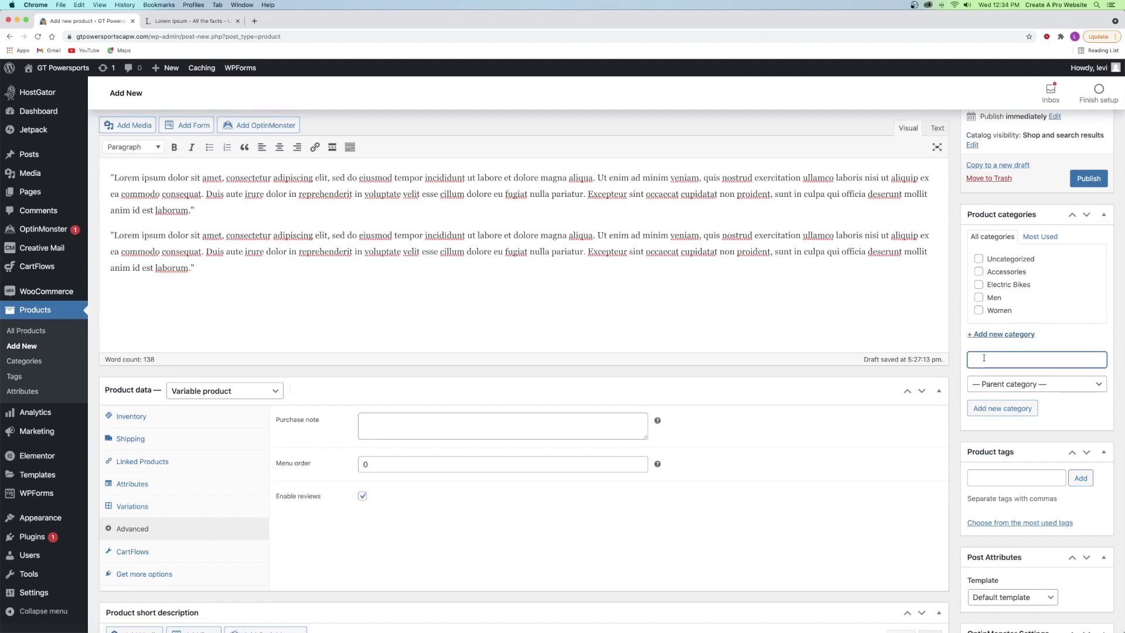
text(Sport Bike)
click(1004, 418)
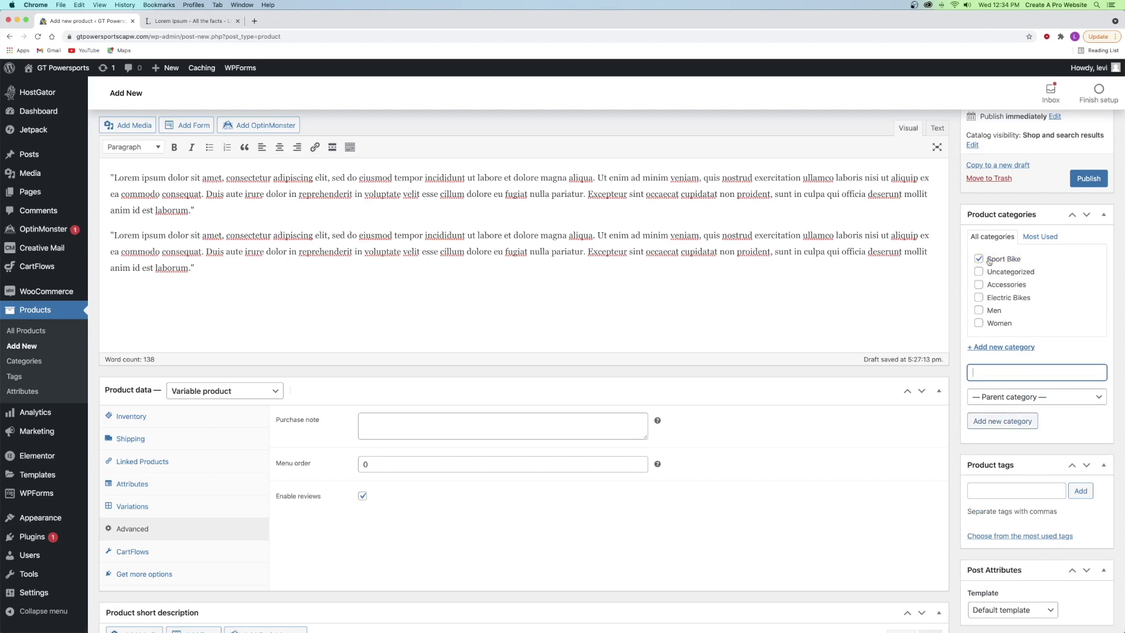
text(Custom Bikes)
click(1025, 397)
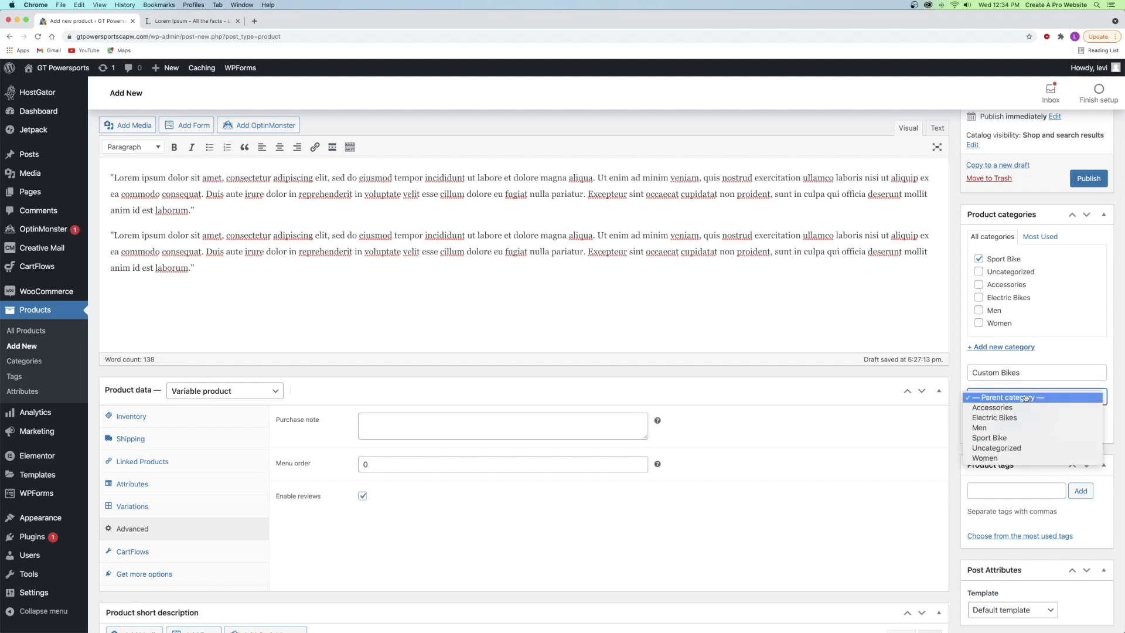
click(994, 439)
click(1002, 422)
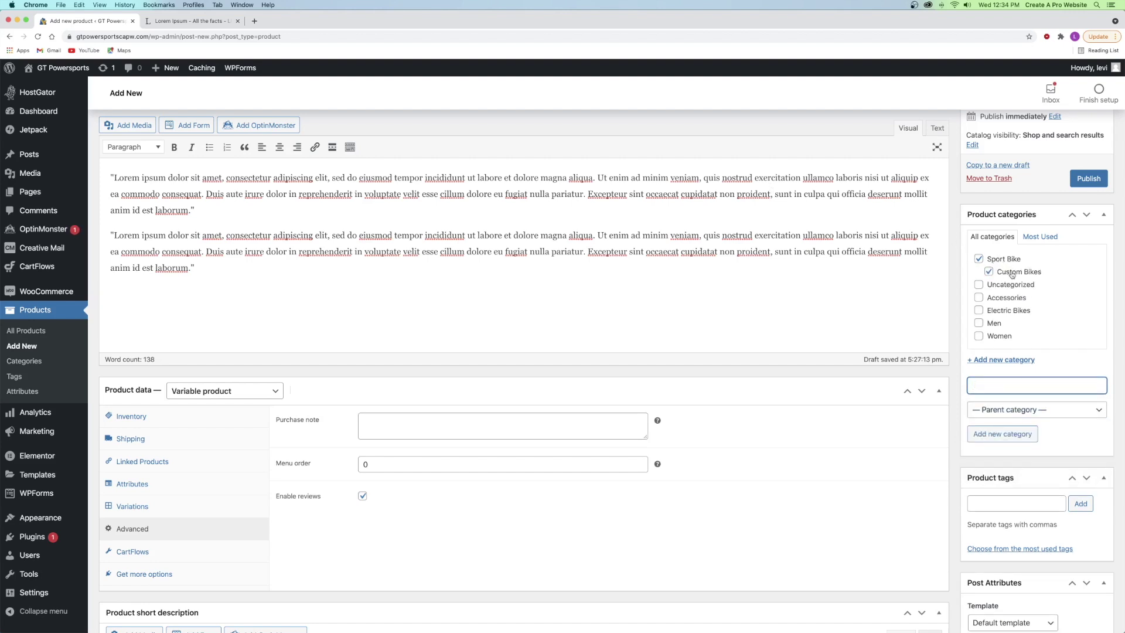
scroll(1072, 316, down, 3)
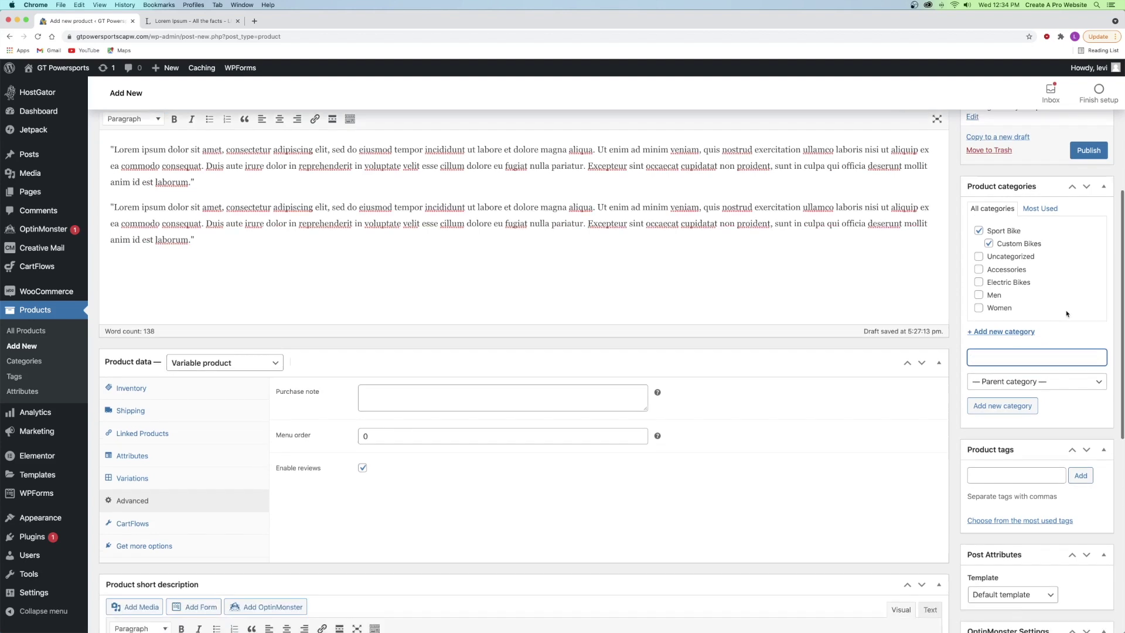
- Tag the product sports bike, bike, sport, custom, color and choose your color
click(1011, 335)
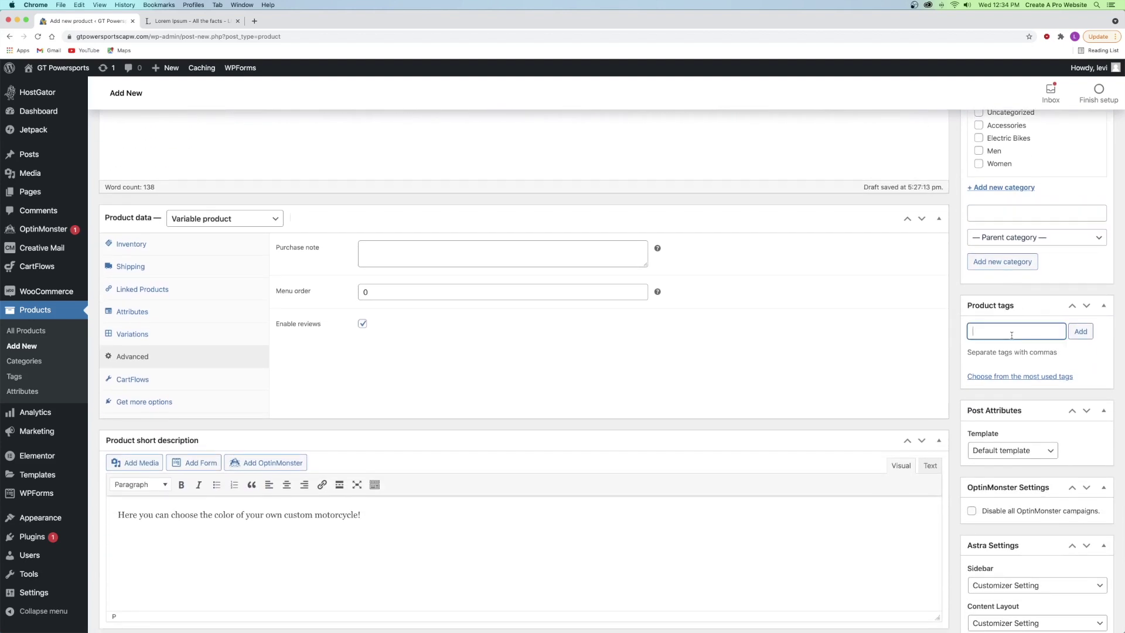
text(sports bike, bike, sport, custom)
key(Return)
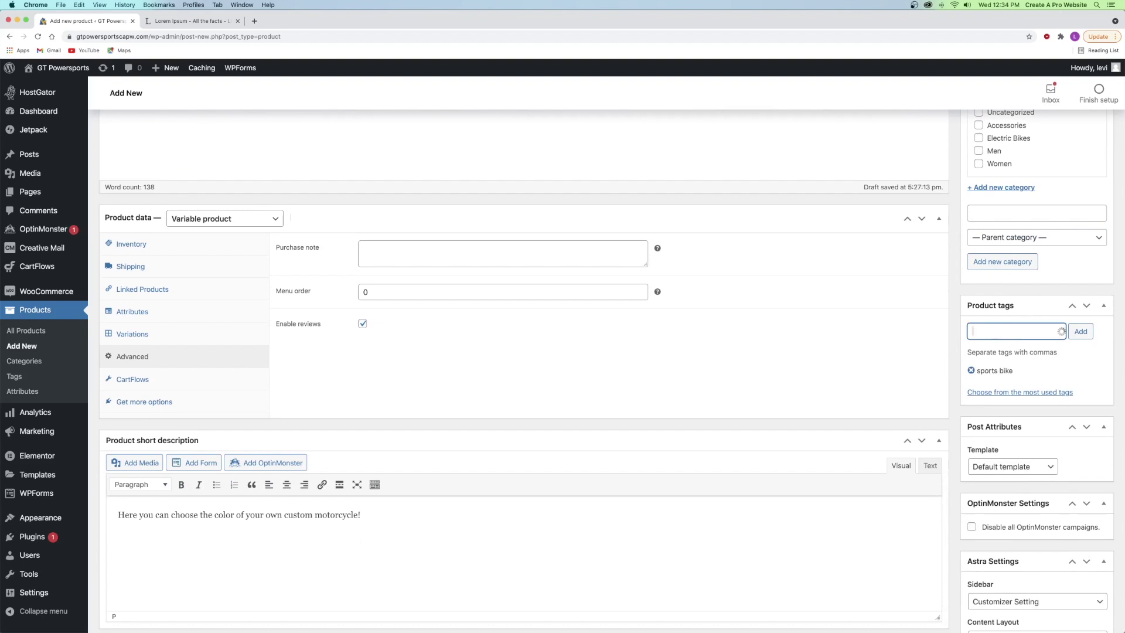
text(color)
key(Return)
text(choose your color)
key(Return)
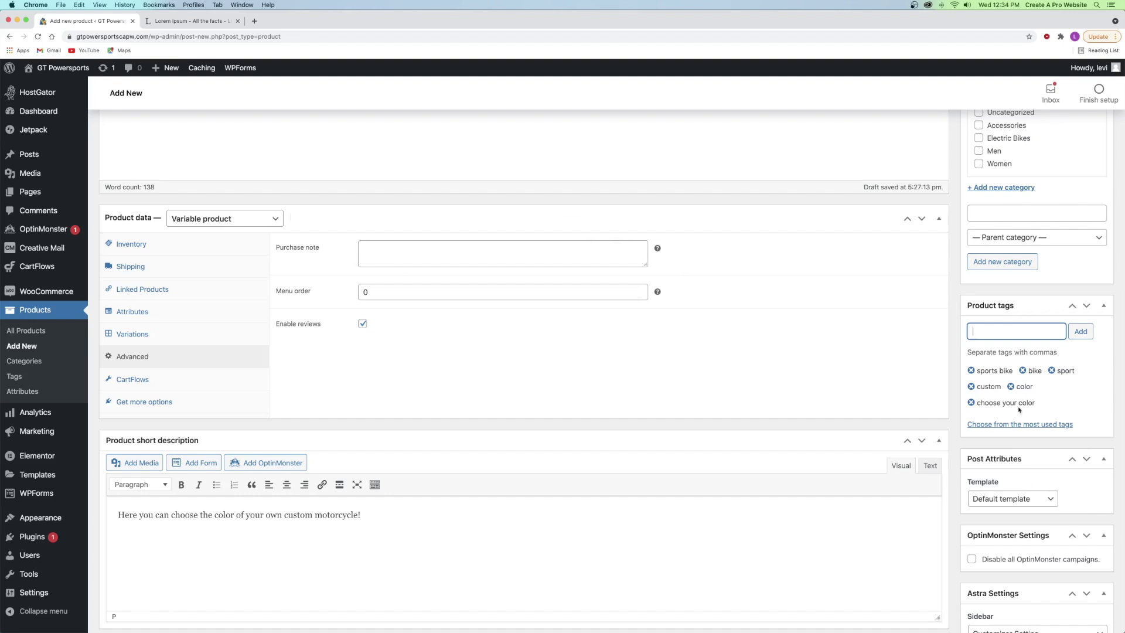
scroll(1018, 410, down, 10)
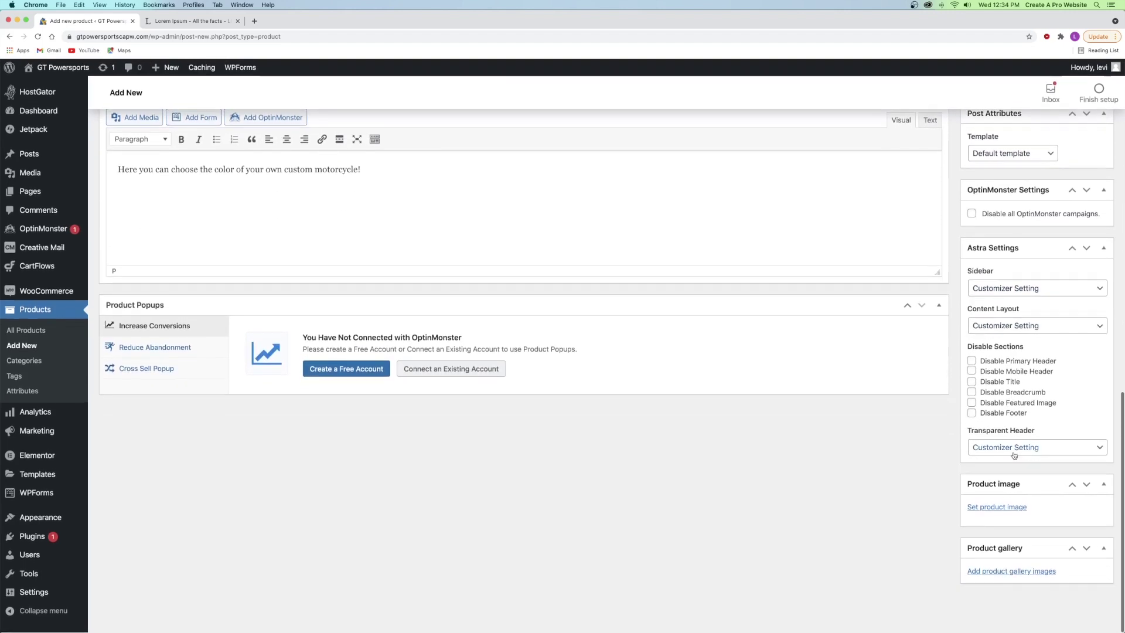
- Set the red motorcycle as product image, publish Custom Sports Bike, and preview it
click(997, 508)
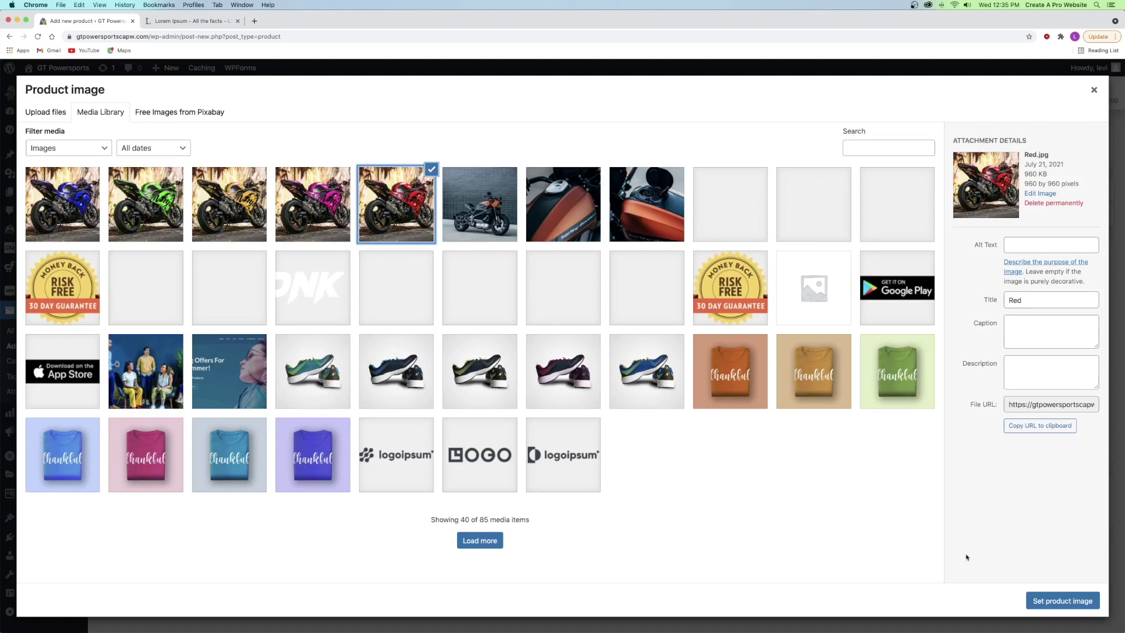
click(1054, 599)
scroll(1006, 432, down, 3)
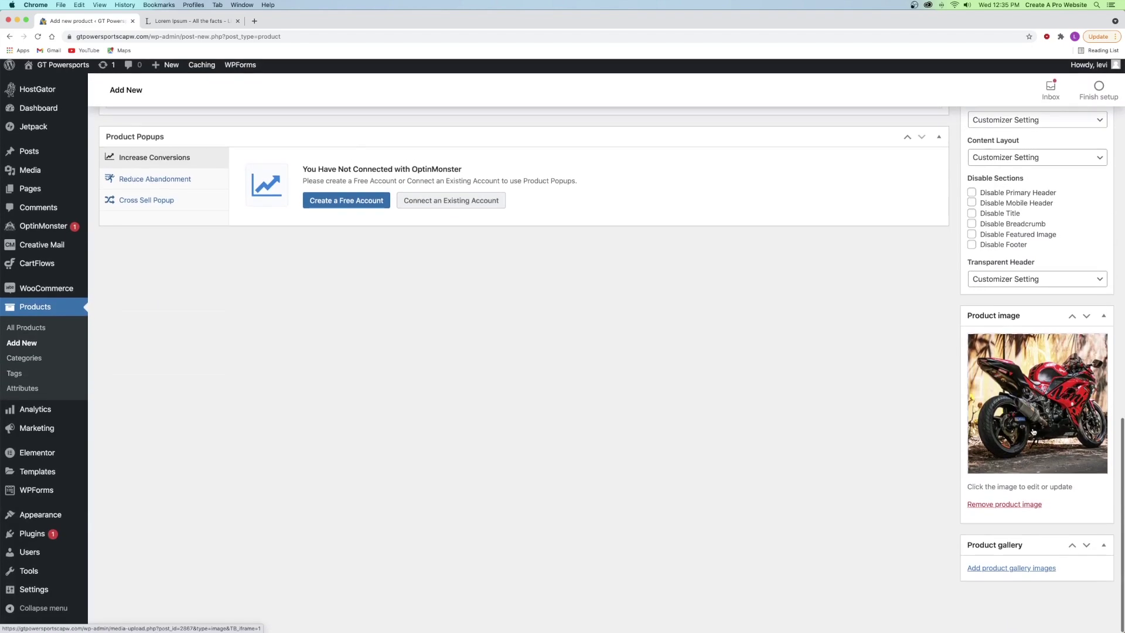
scroll(881, 407, up, 15)
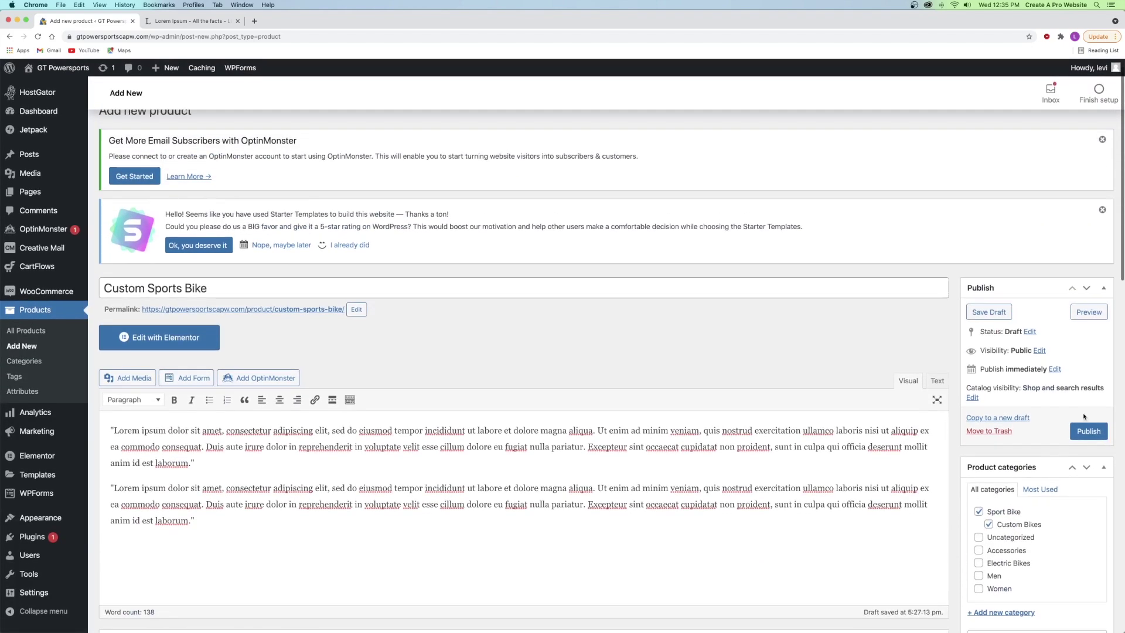
click(1087, 434)
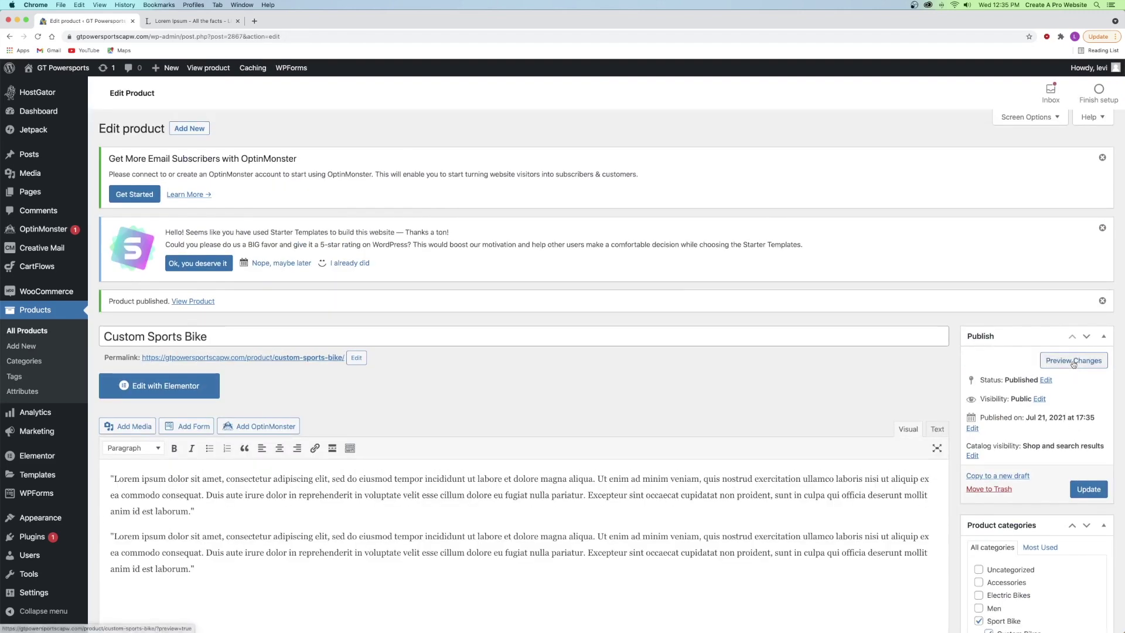
click(1073, 360)
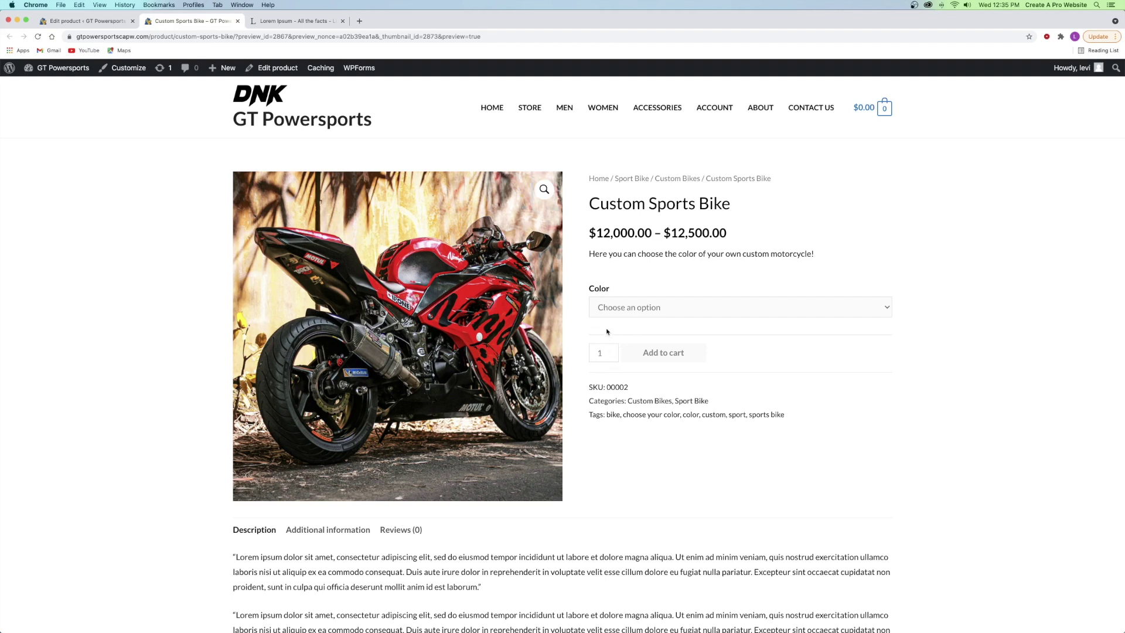
- Try the blue, orange, green and red ($12,500.00) colour options in the storefront preview
click(609, 307)
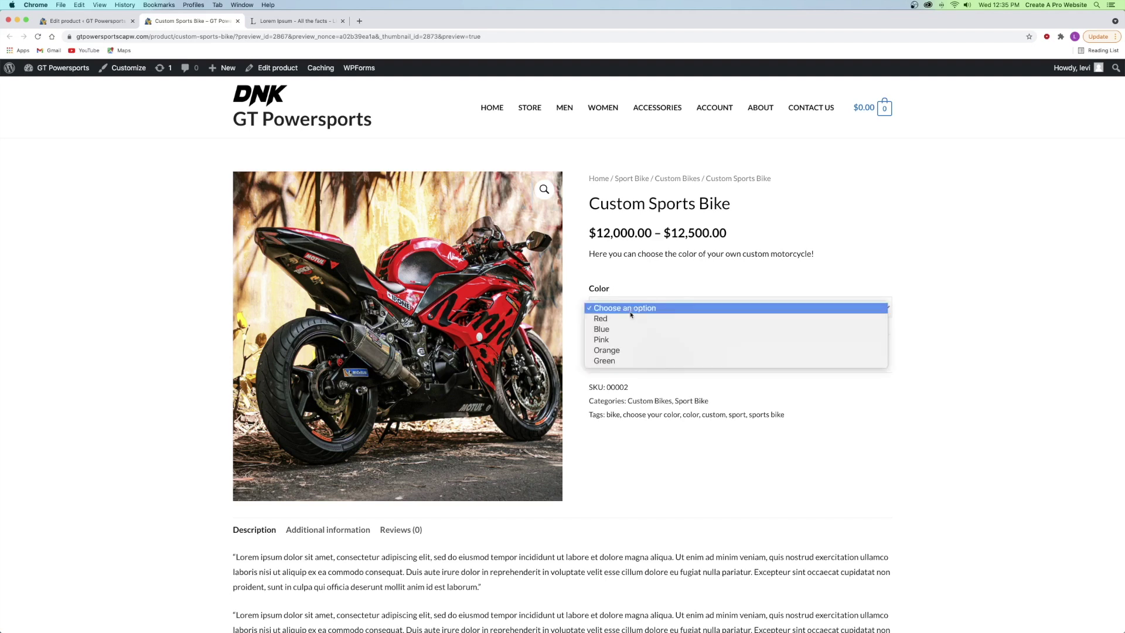
click(603, 330)
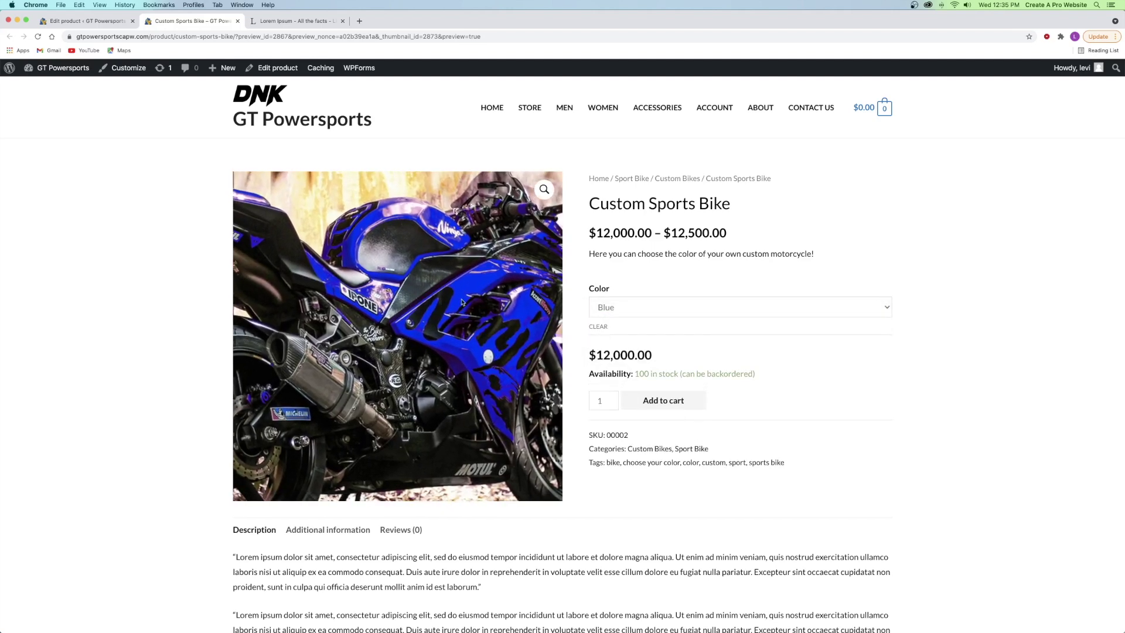
click(637, 310)
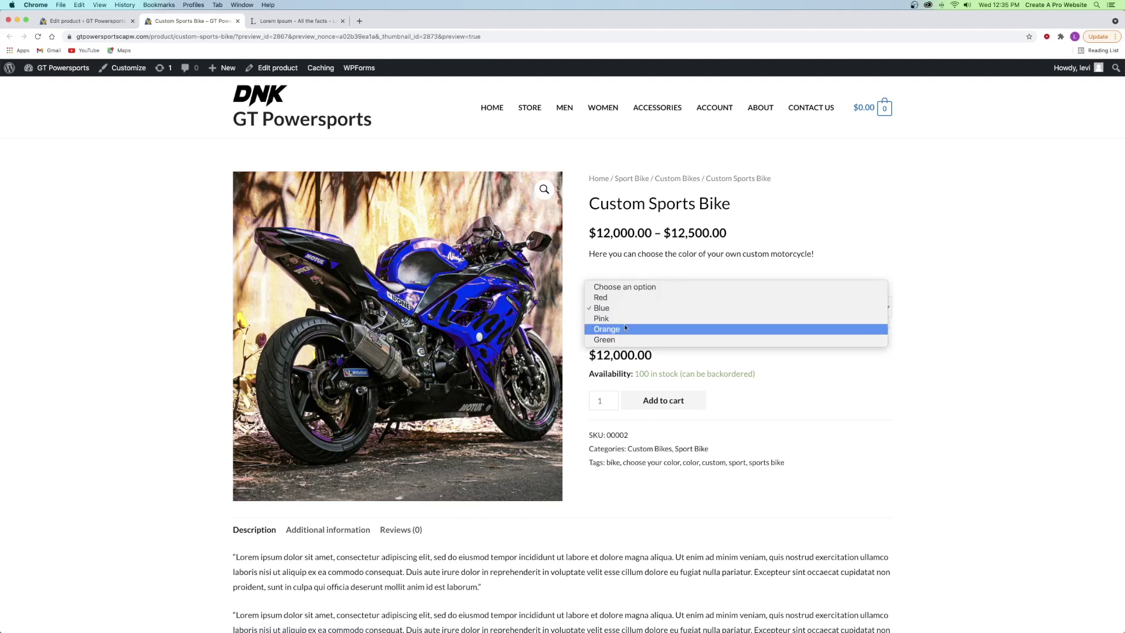
click(620, 328)
click(620, 311)
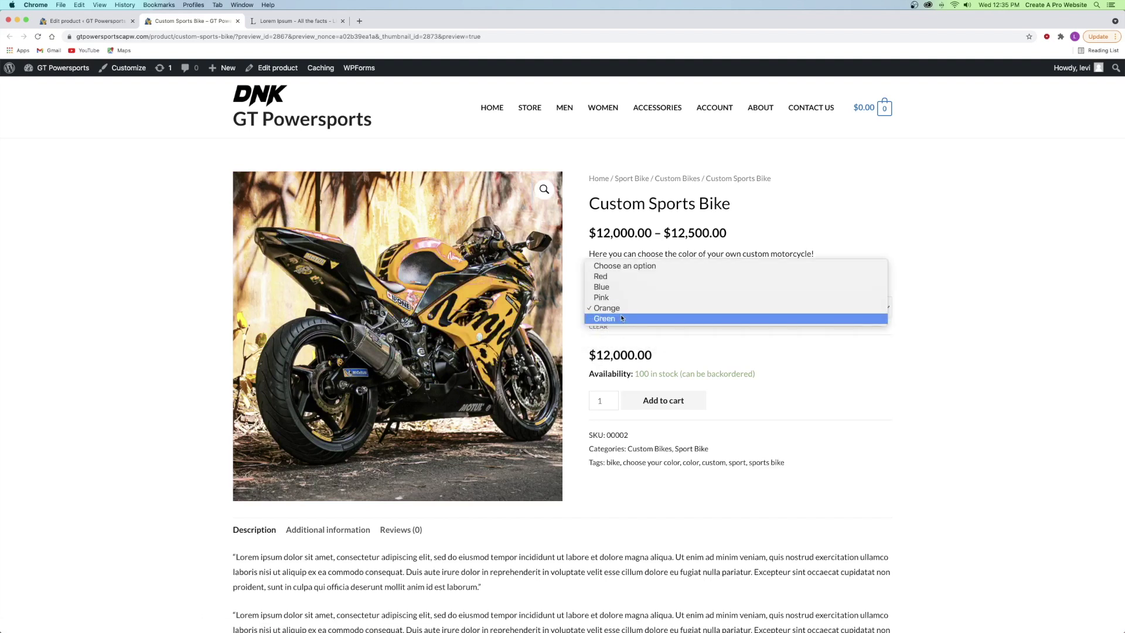
click(615, 317)
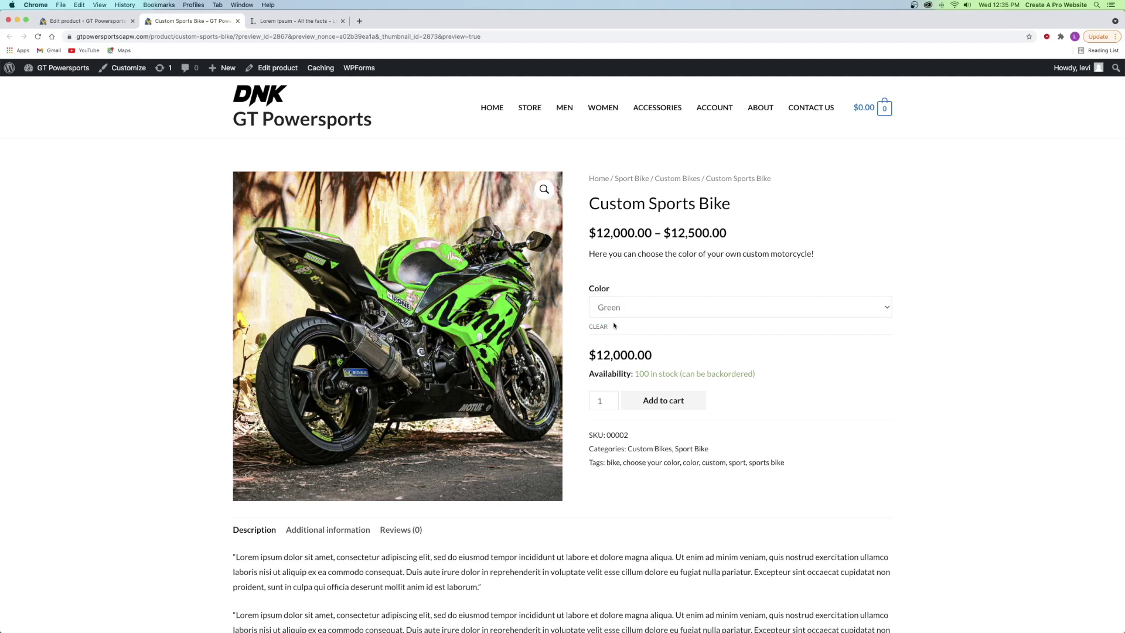
click(617, 314)
click(618, 270)
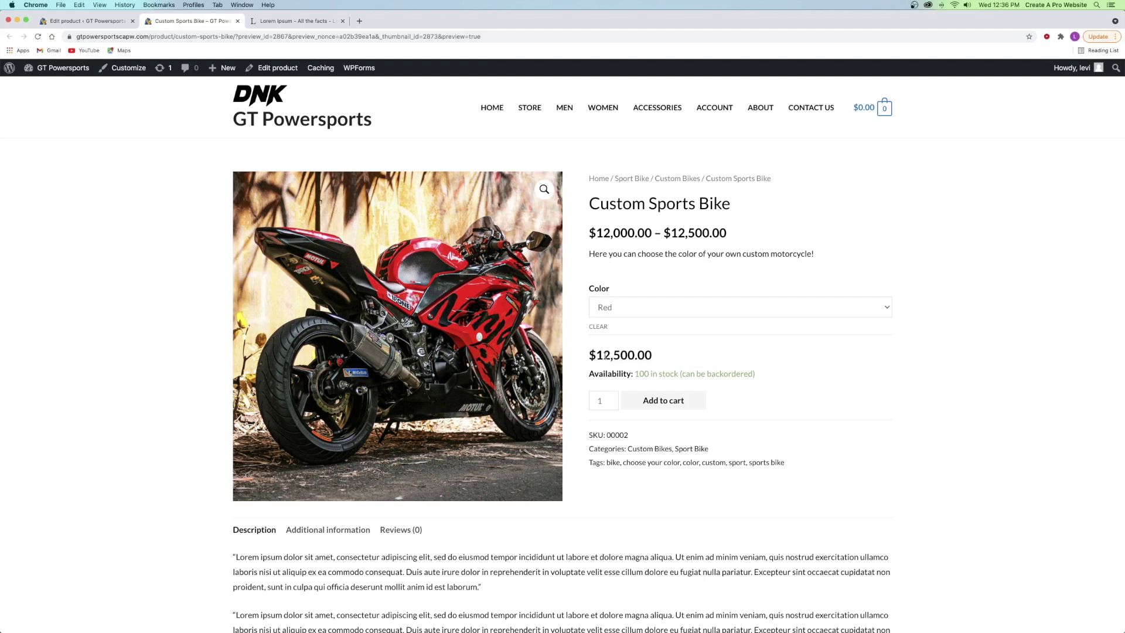
click(613, 315)
click(599, 320)
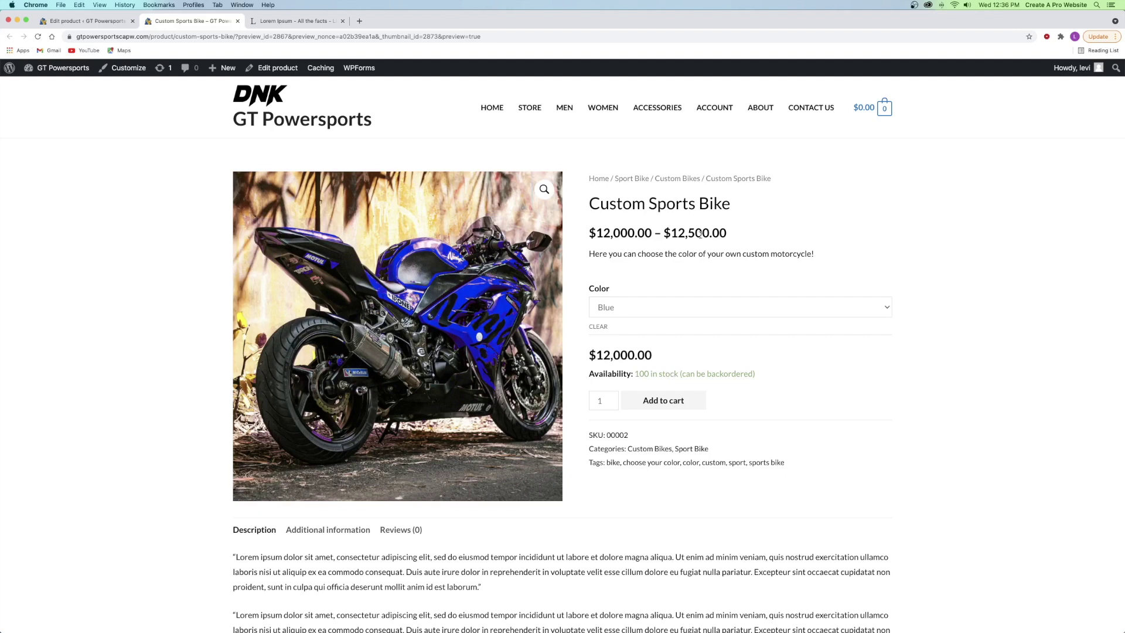
- Clear the chosen colour, scroll through the product page, and close the preview with Cmd+W
click(629, 301)
click(622, 292)
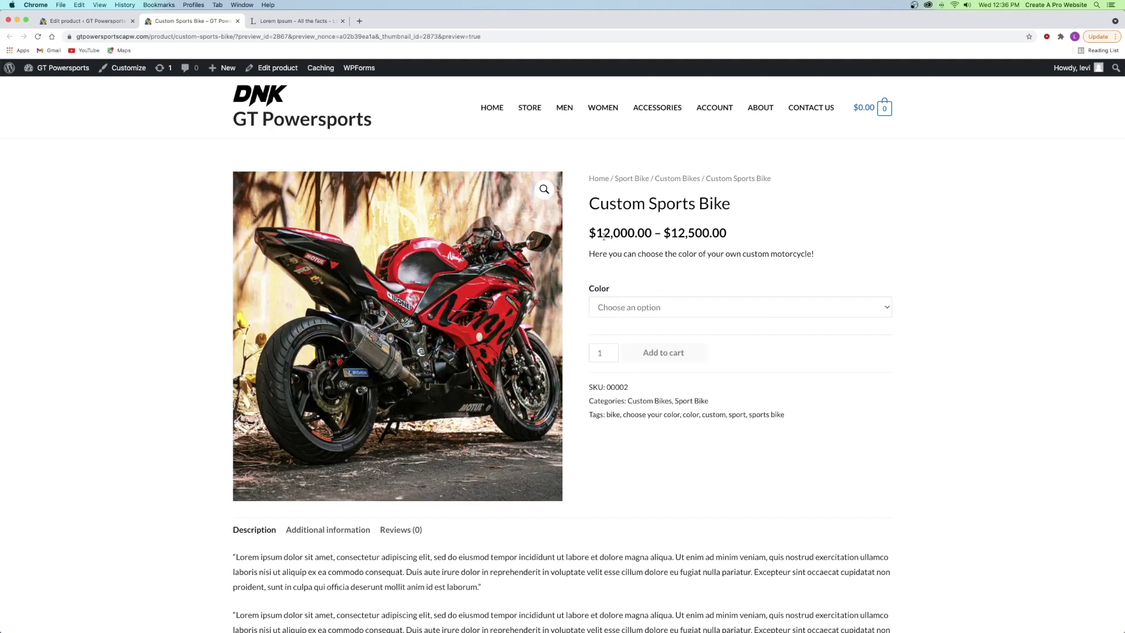
click(632, 308)
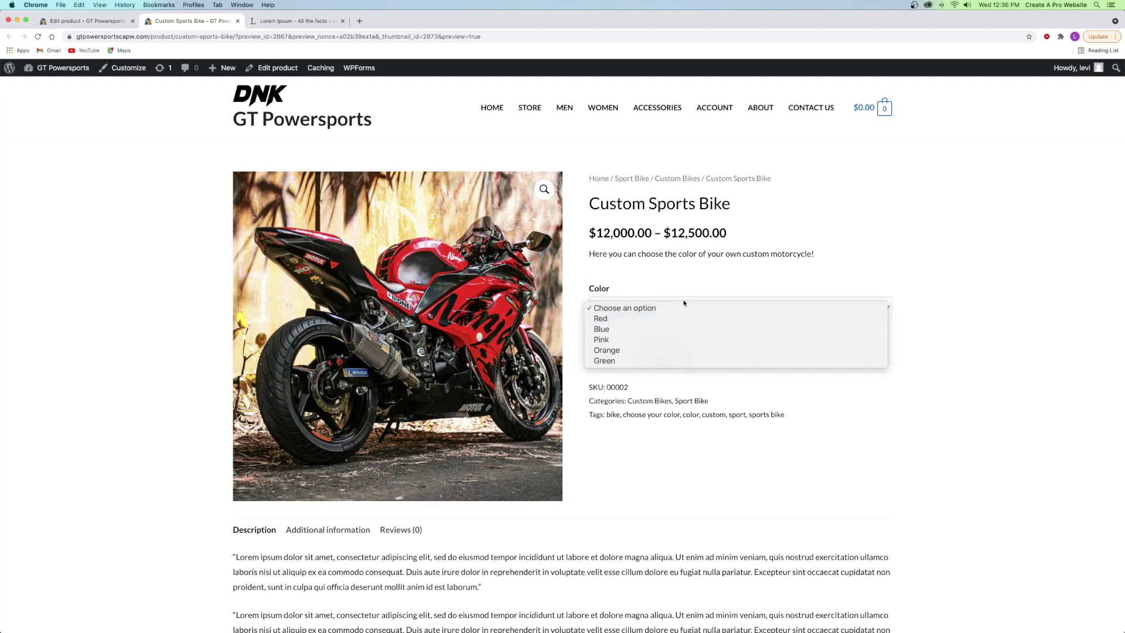
click(727, 253)
scroll(622, 265, down, 5)
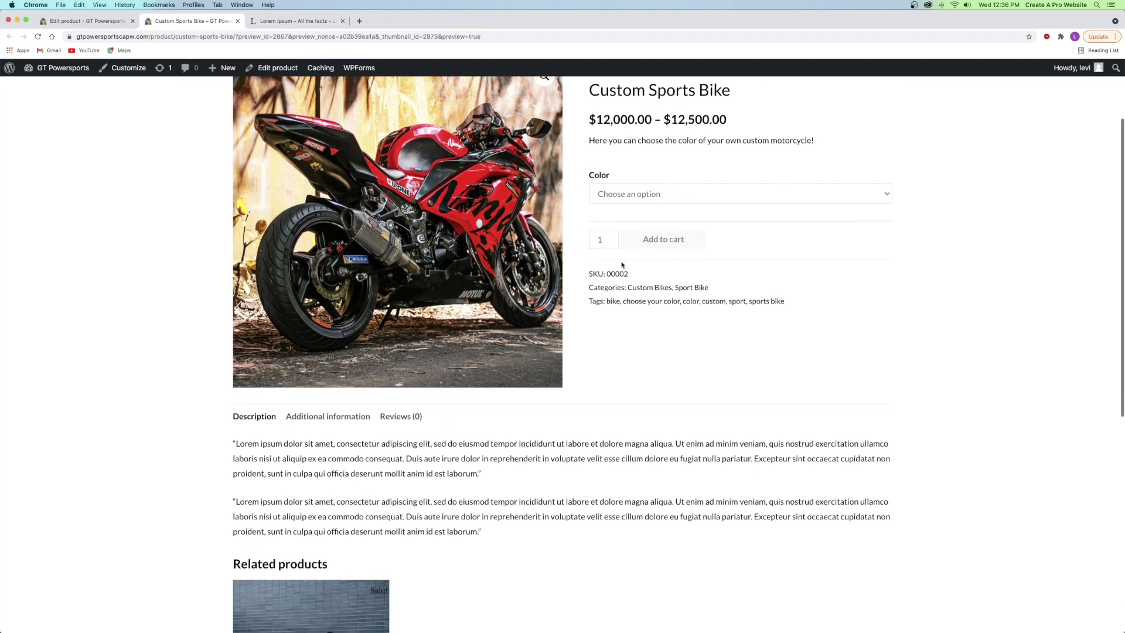
scroll(298, 420, down, 3)
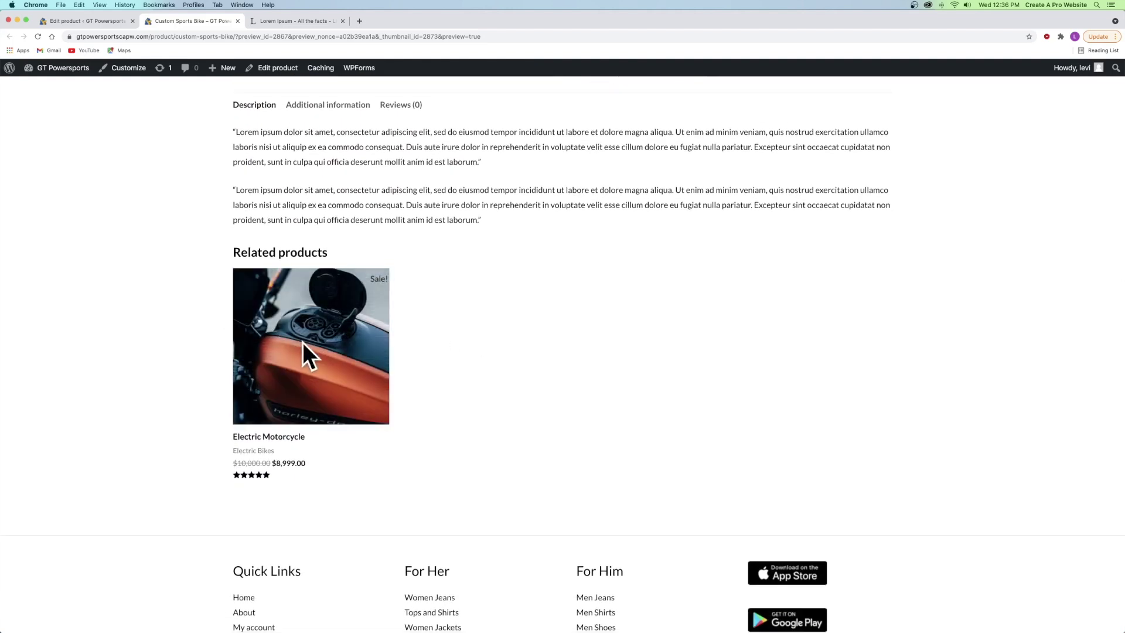
scroll(484, 301, up, 4)
scroll(485, 301, up, 3)
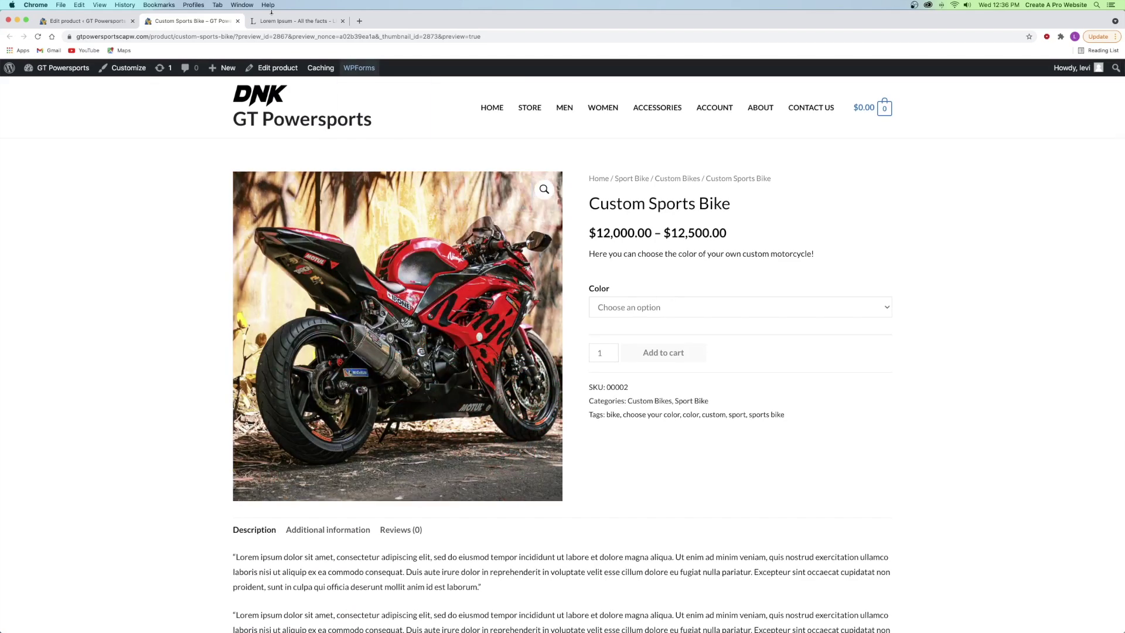
key(super+w)
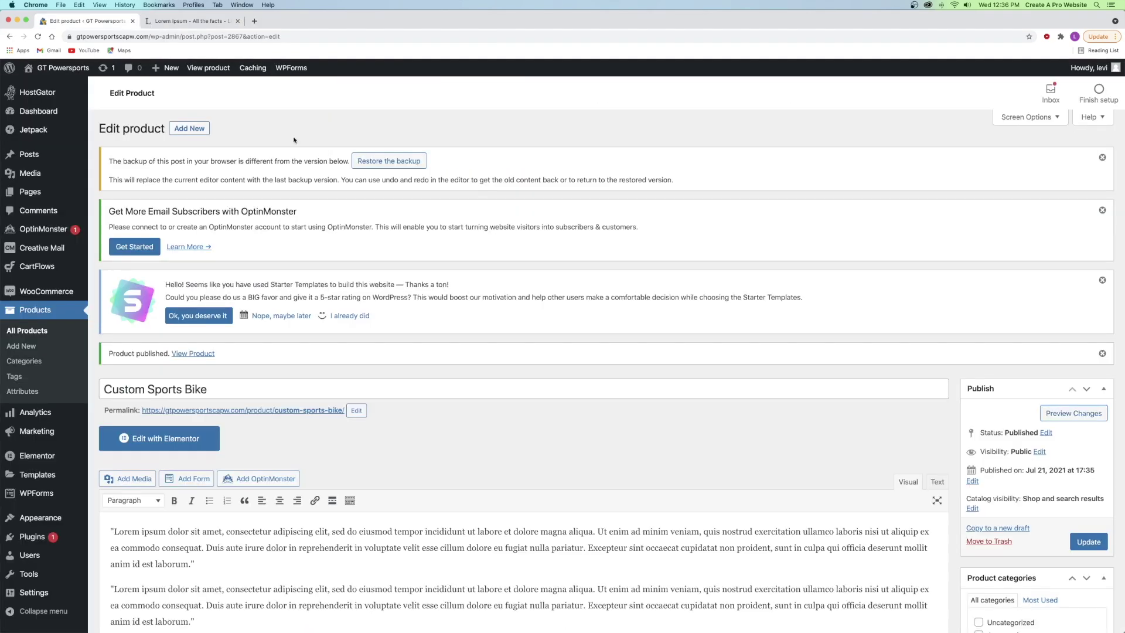
- Start a new product titled 'Online Coaching Zoom Meeting'
click(18, 347)
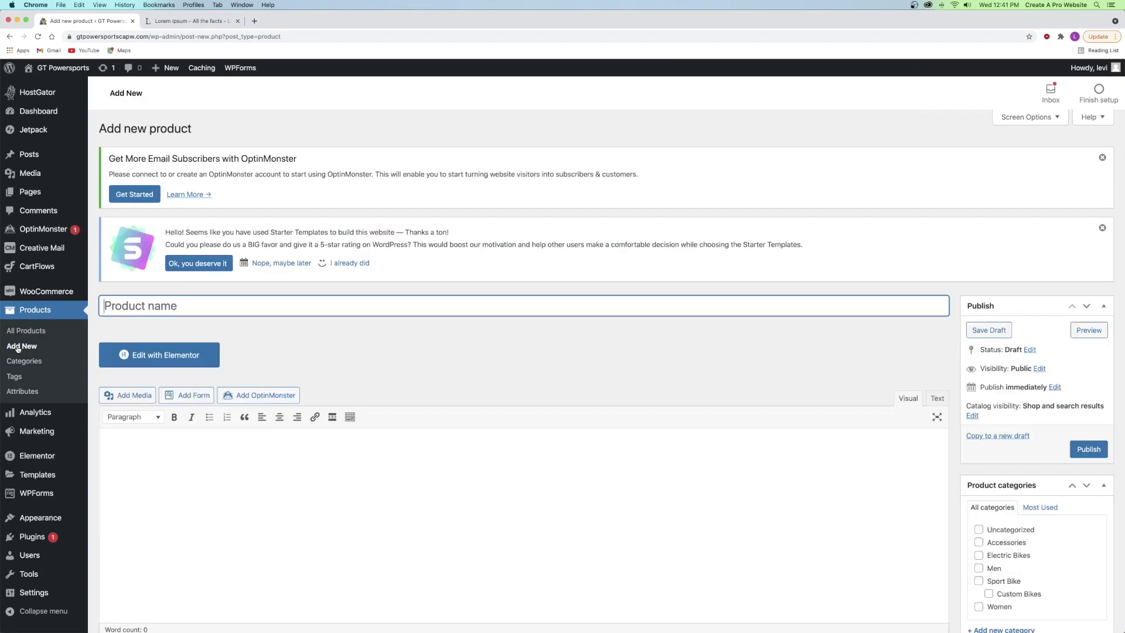
click(142, 333)
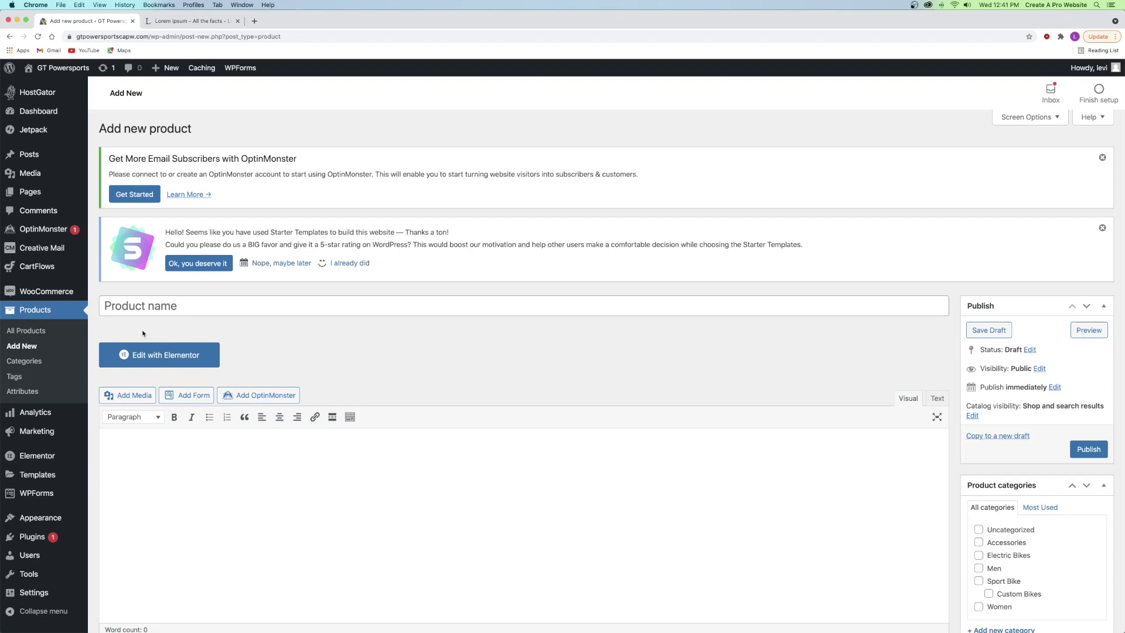
scroll(154, 333, down, 7)
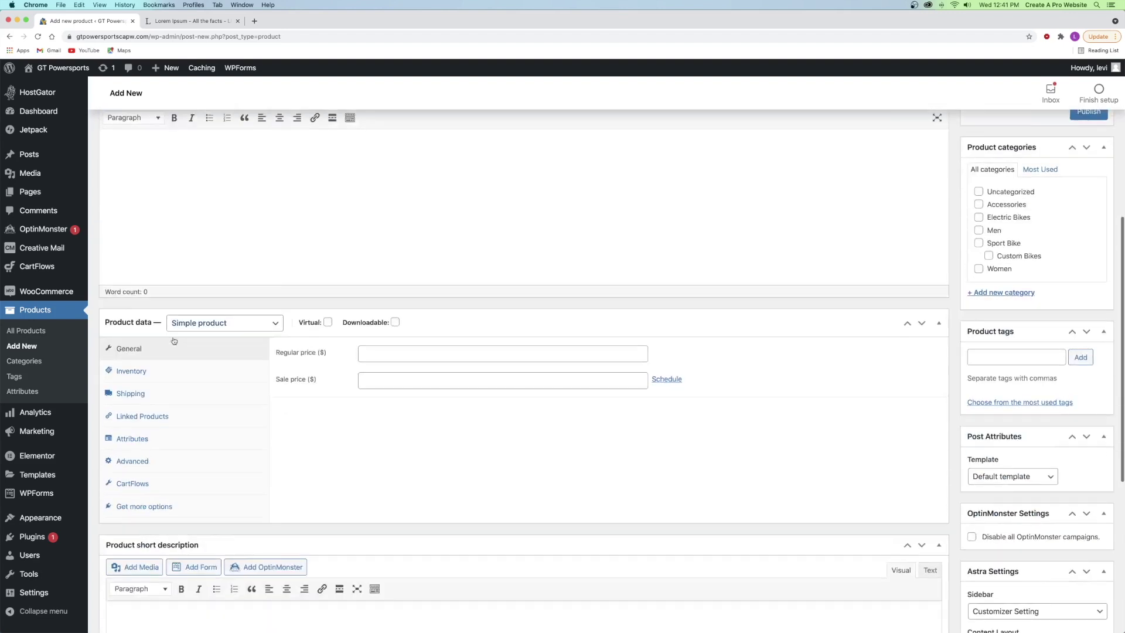
scroll(316, 257, up, 7)
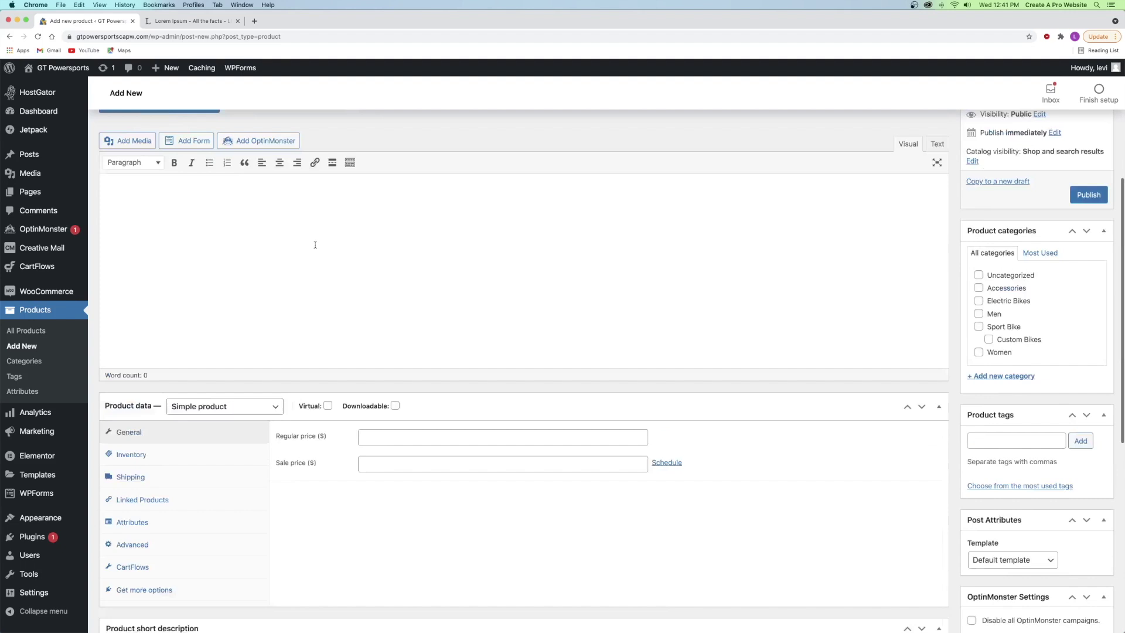
click(176, 305)
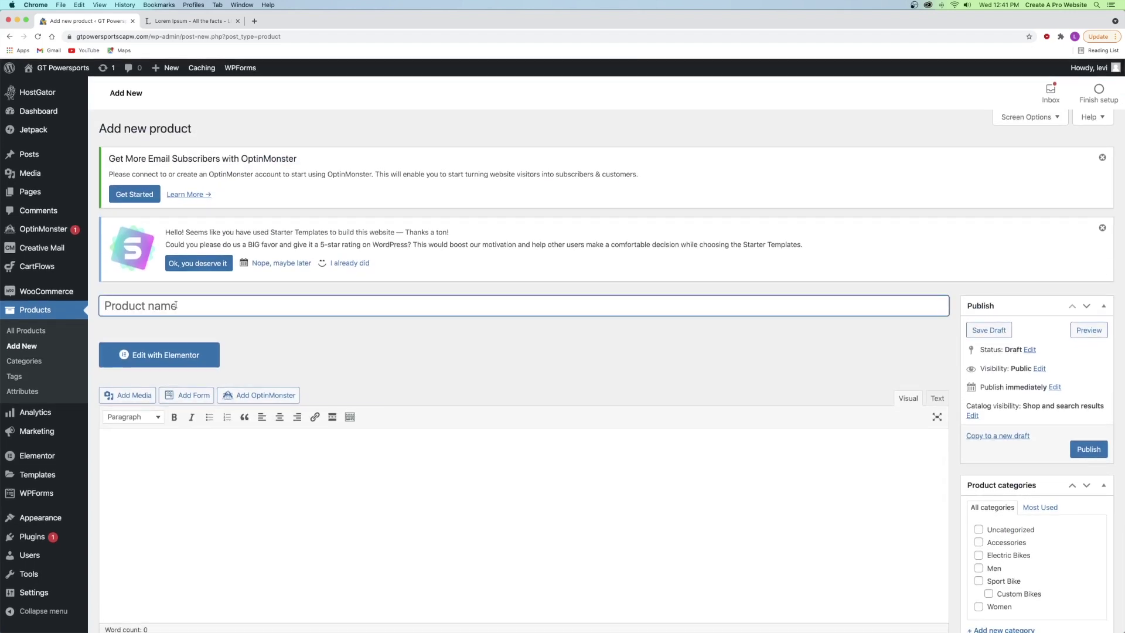
text(Online Coaching )
text(Zoom Meeting)
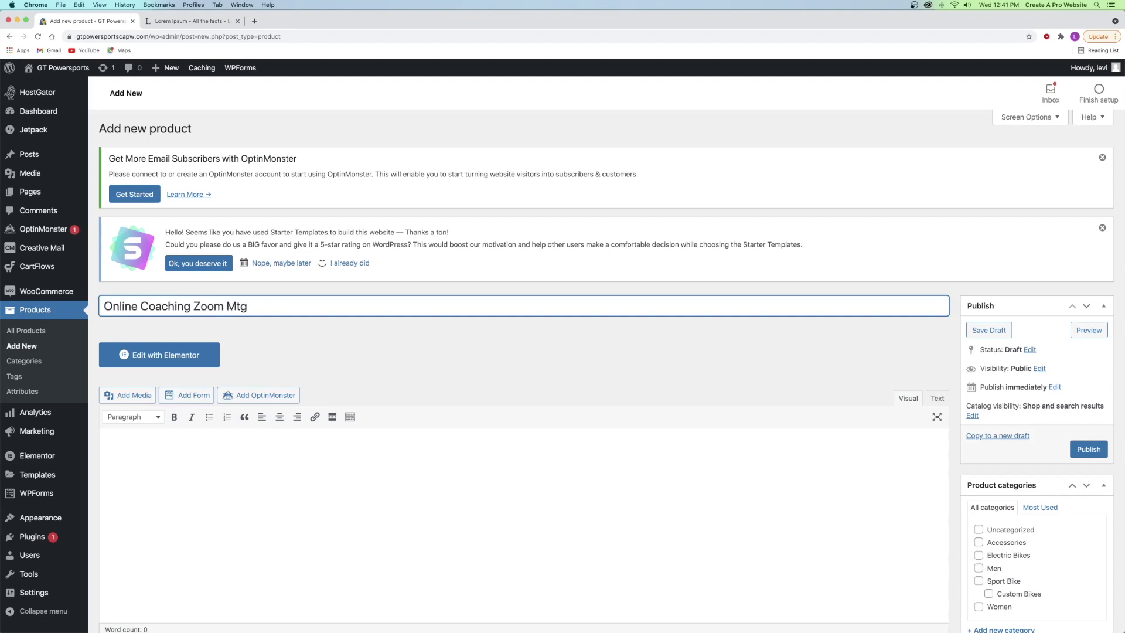
click(320, 332)
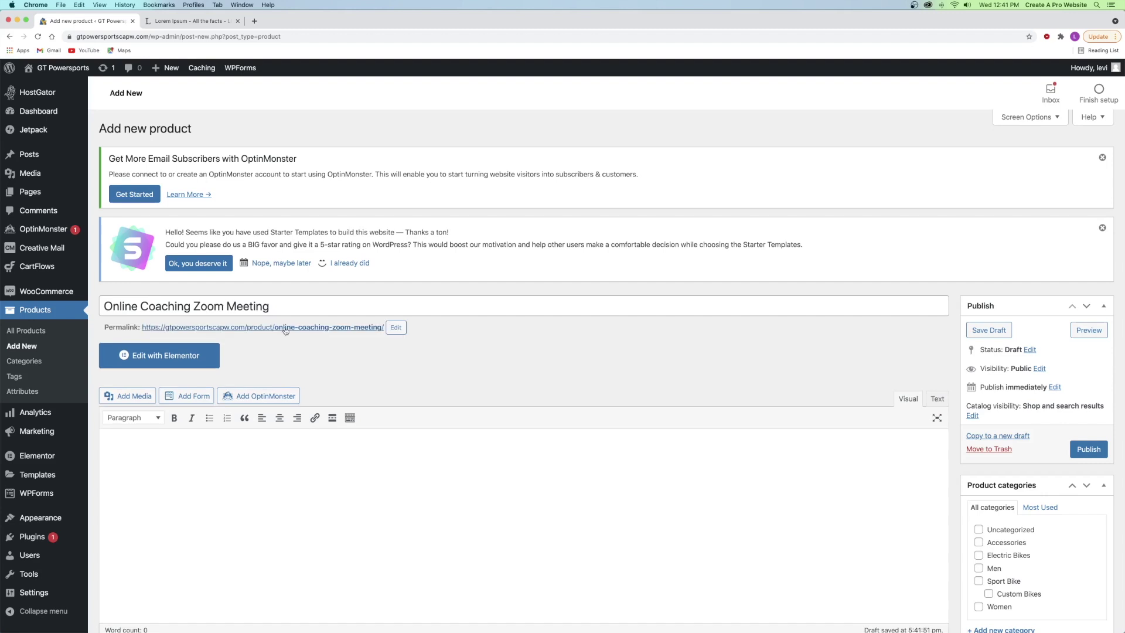
- Paste the Lorem ipsum paragraph three times into the product description
scroll(276, 334, down, 3)
click(260, 343)
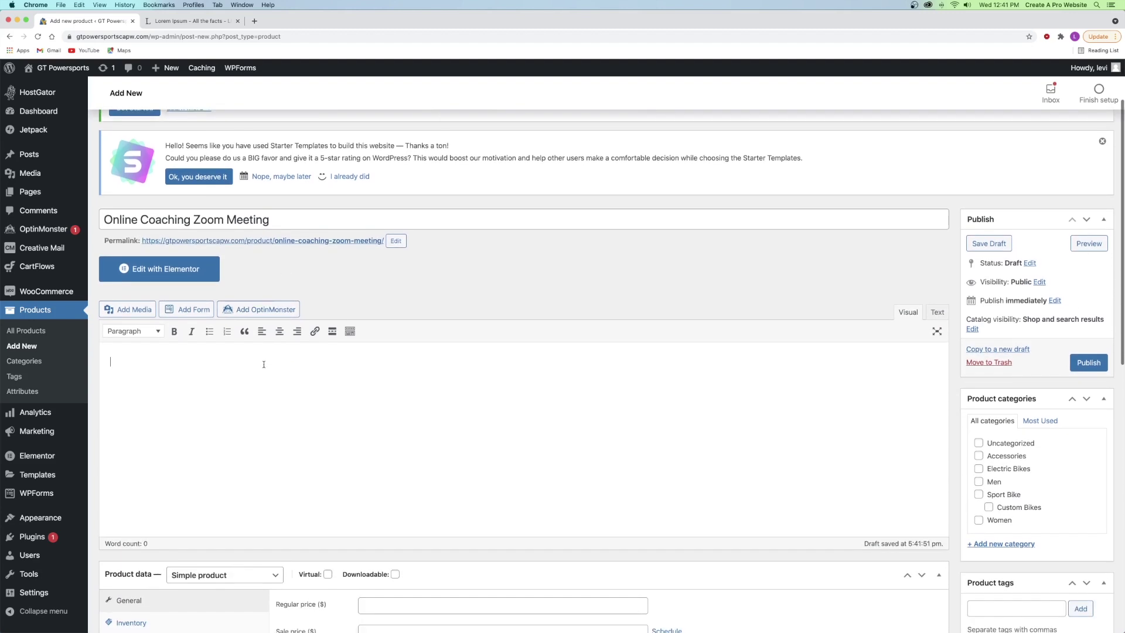
text("Lorem ipsum dolor sit amet, consectetur adipiscing elit, sed do eiusmod tempor incididunt ut labore et dolore magna aliqua. Ut enim ad minim veniam, quis nostrud exercitation ullamco laboris nisi ut aliquip ex ea commodo consequat. Duis aute irure dolor in reprehenderit in voluptate velit esse cillum dolore eu fugiat nulla pariatur. Excepteur sint occaecat cupidatat non proident, sunt in culpa qui officia deserunt mollit anim id est laborum.")
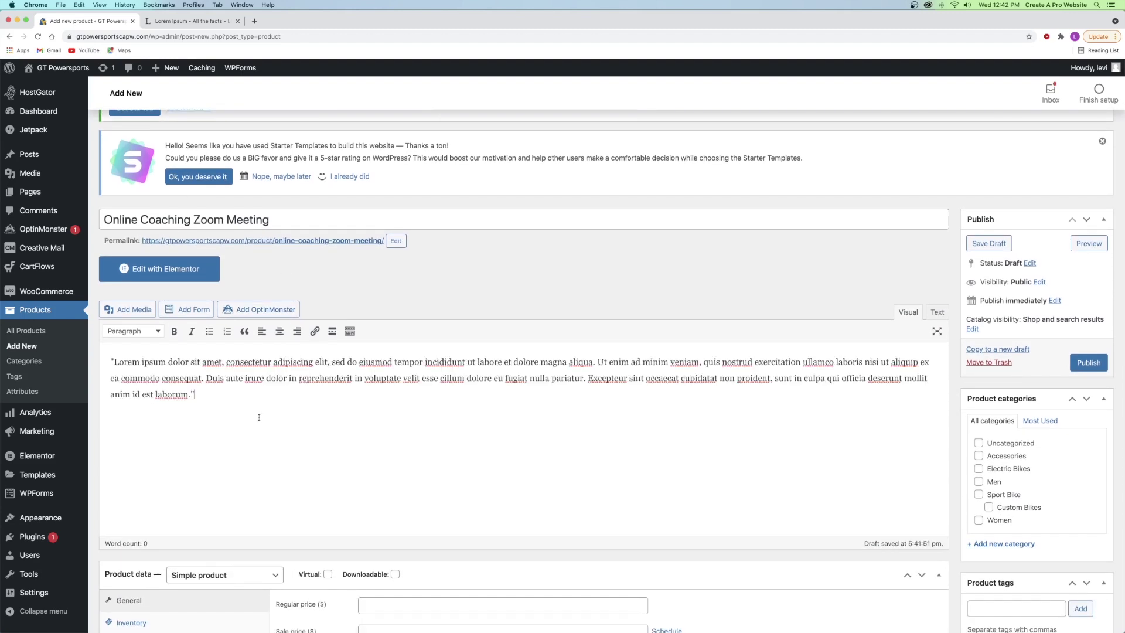
key(super+v)
key(super+v)
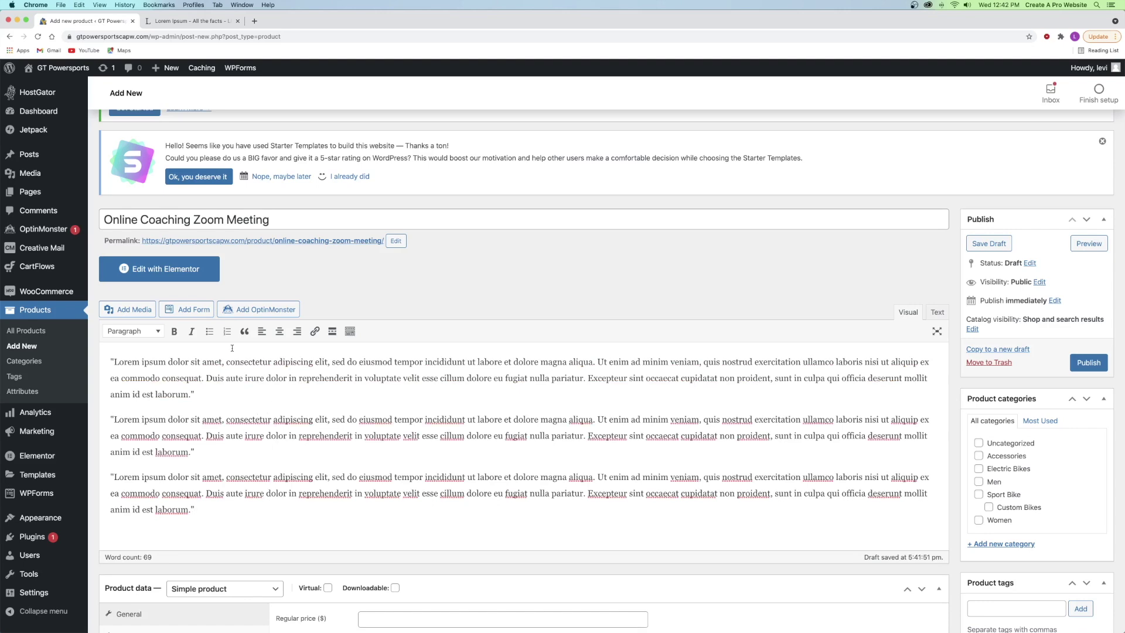
scroll(232, 348, down, 5)
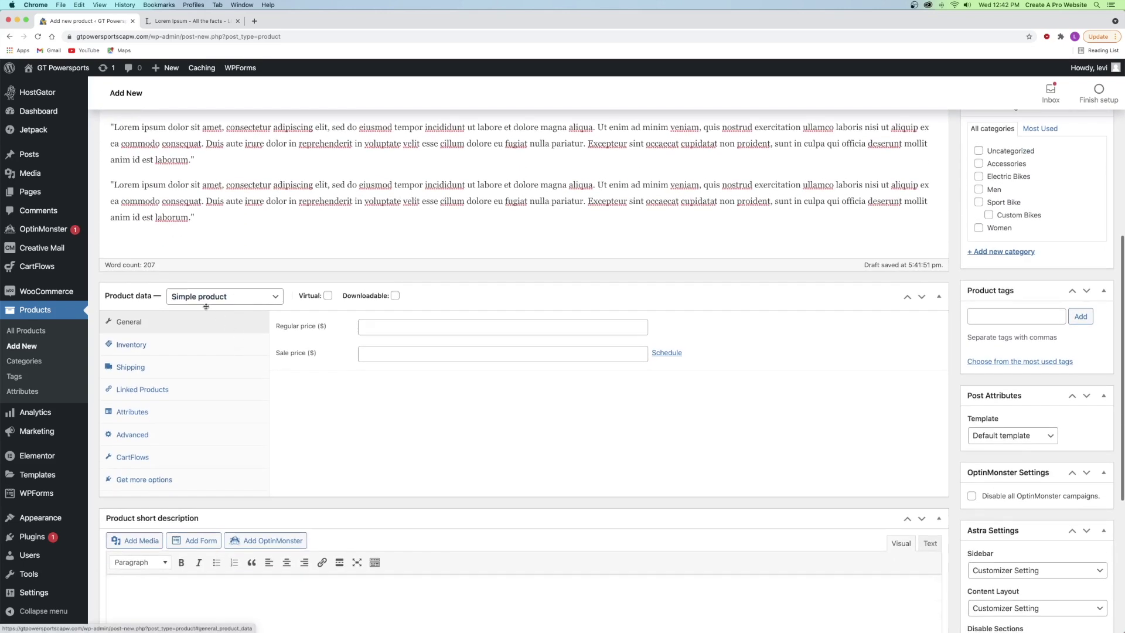
- Keep the product type as Simple product and mark it Virtual
click(195, 299)
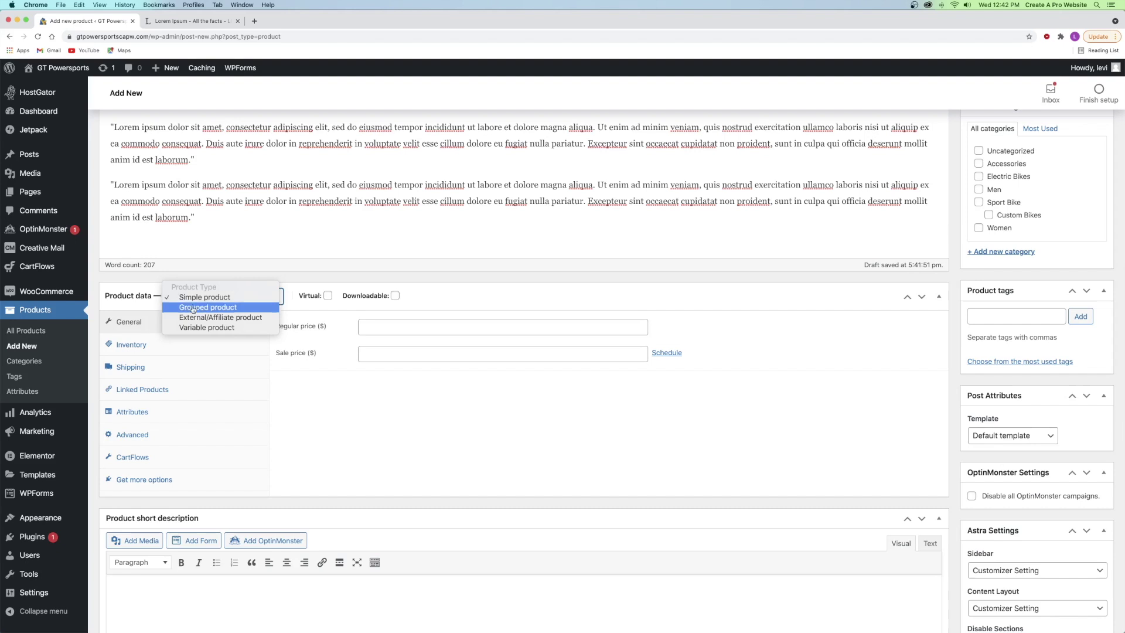
click(198, 297)
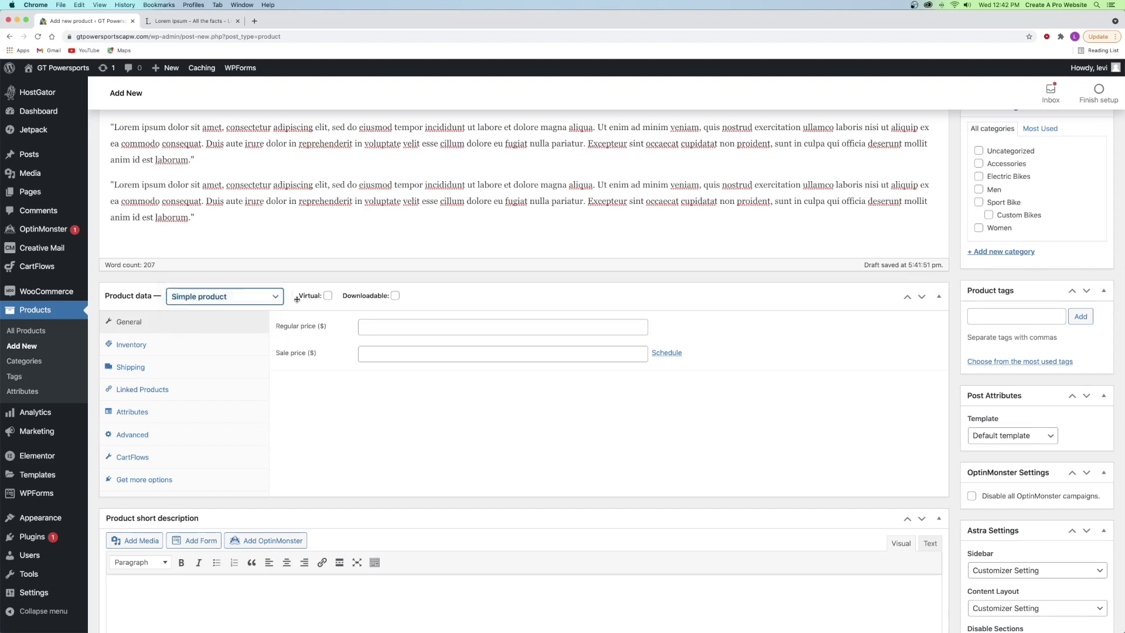
click(328, 296)
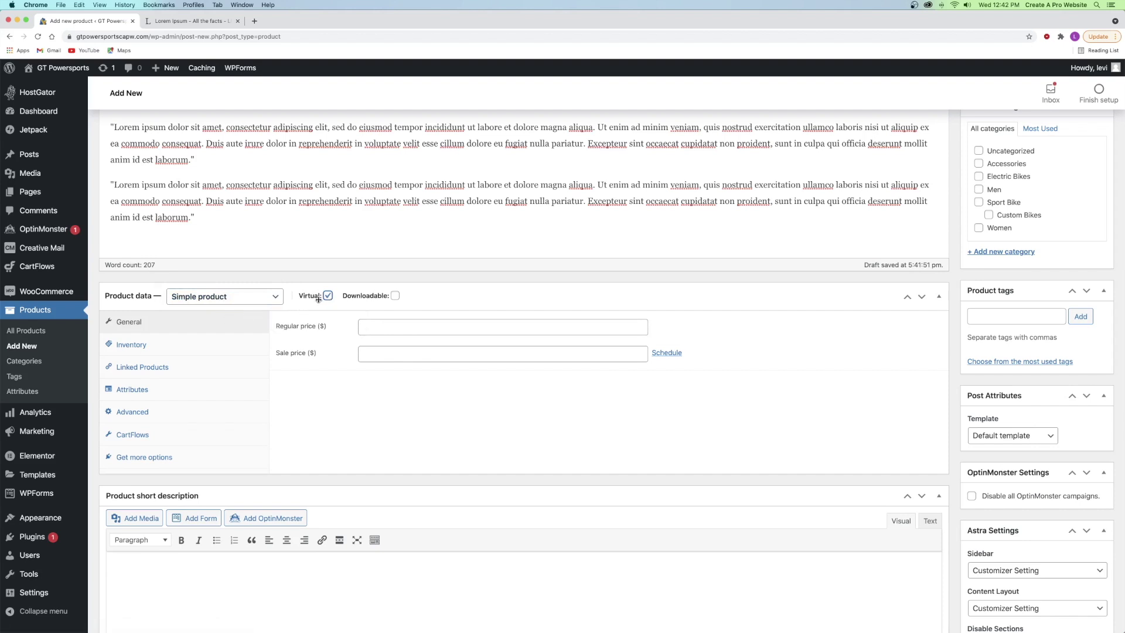
- Set regular price 300 and sale price 255, leaving the sale dates unscheduled
click(377, 327)
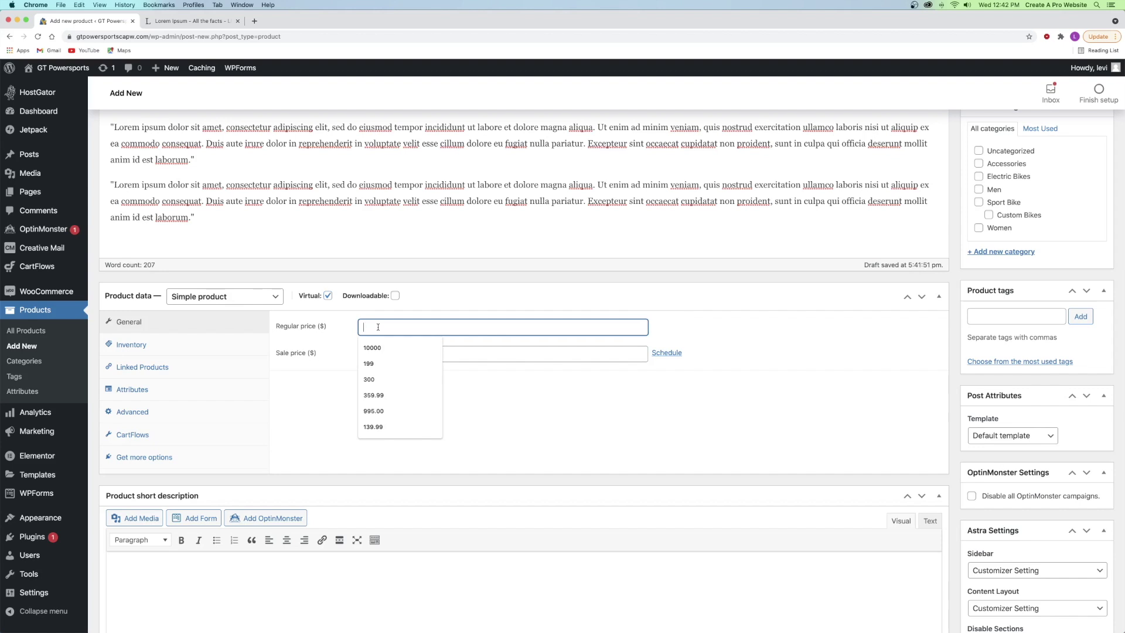
text(300)
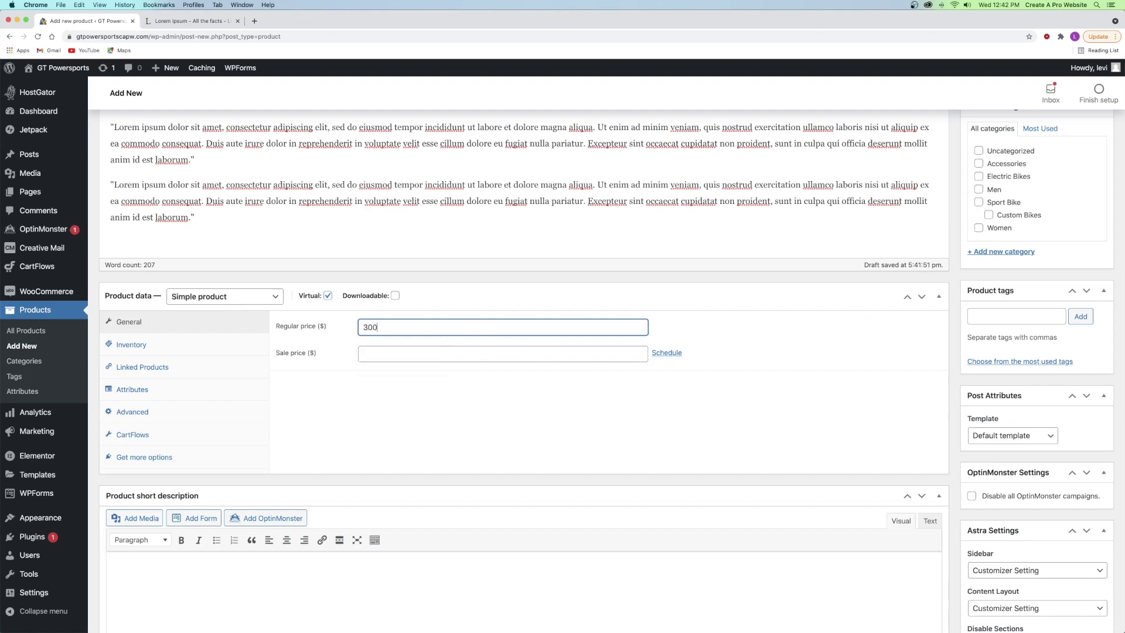
click(386, 351)
text(255)
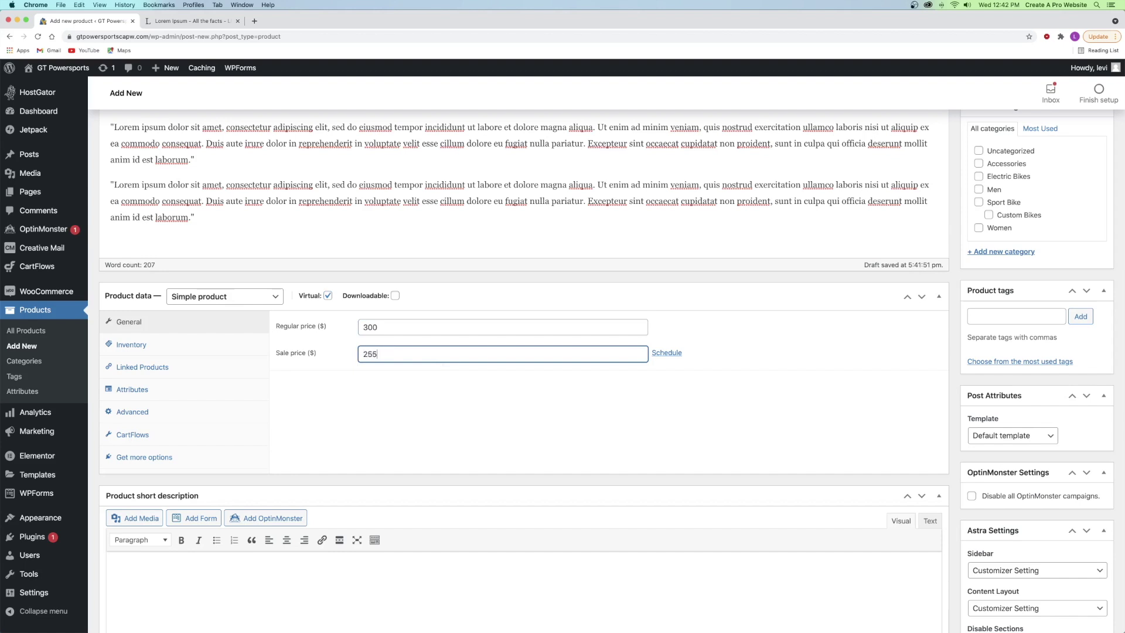
click(667, 354)
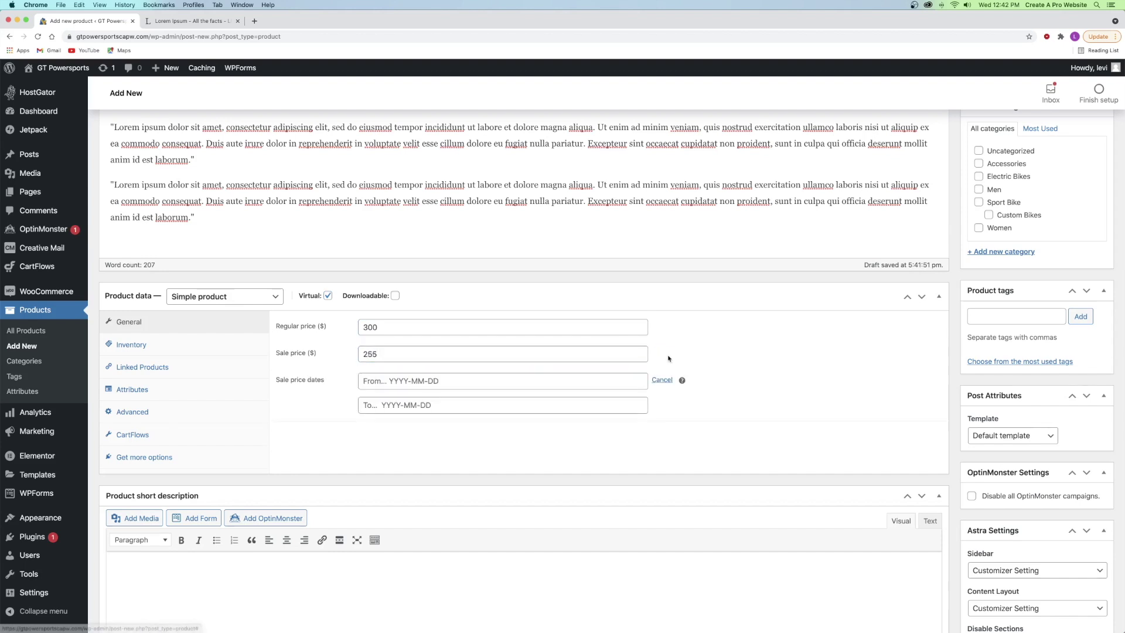
click(463, 380)
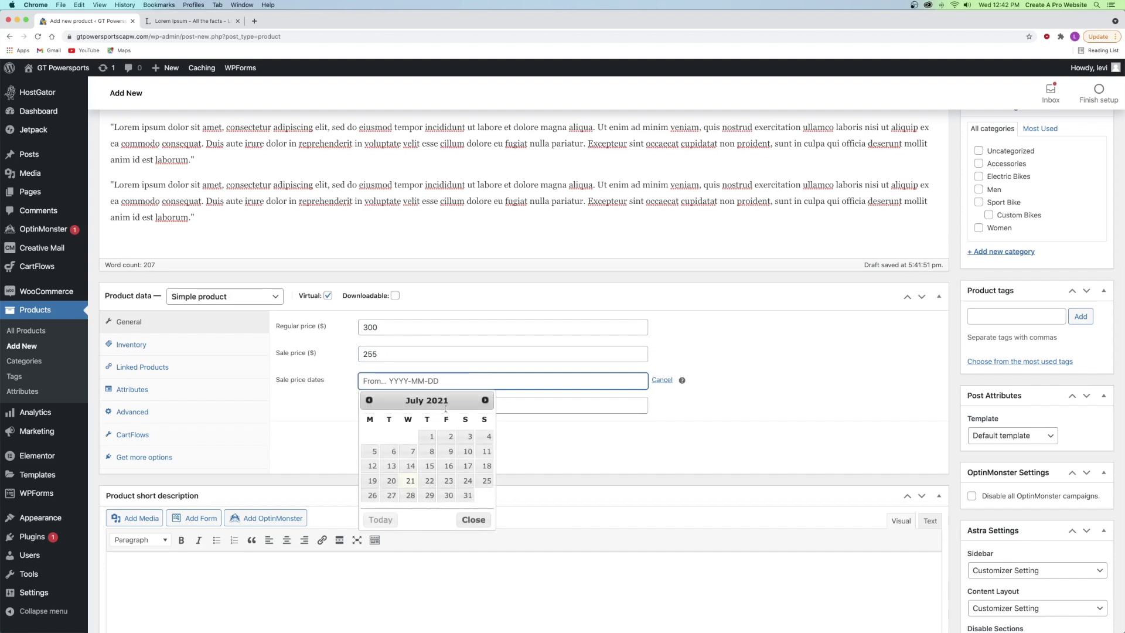
click(662, 379)
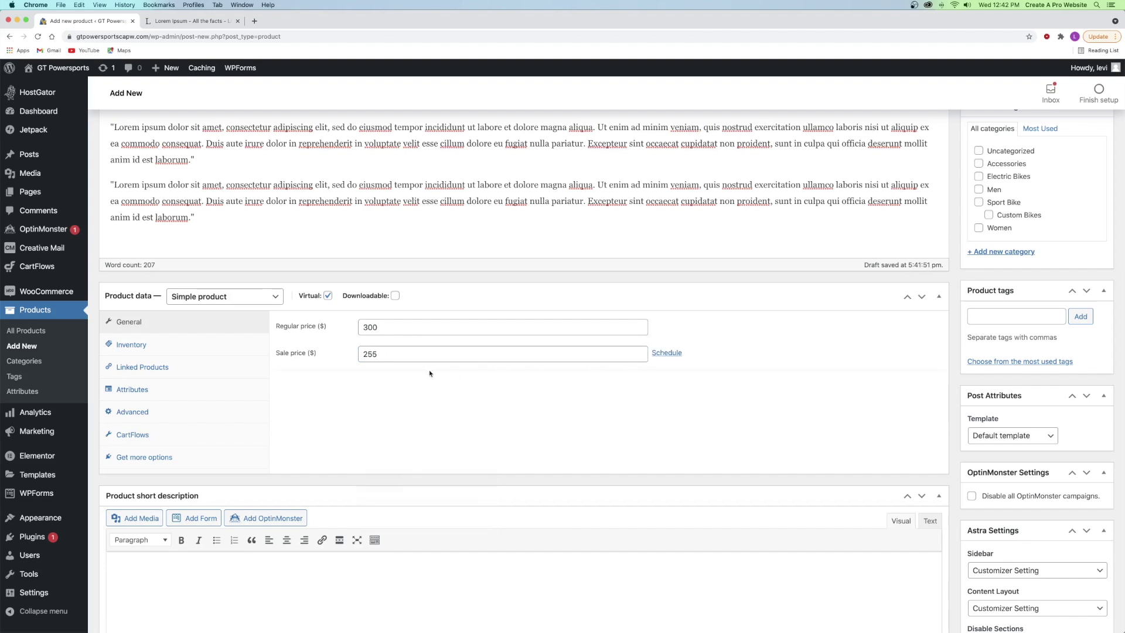
click(187, 343)
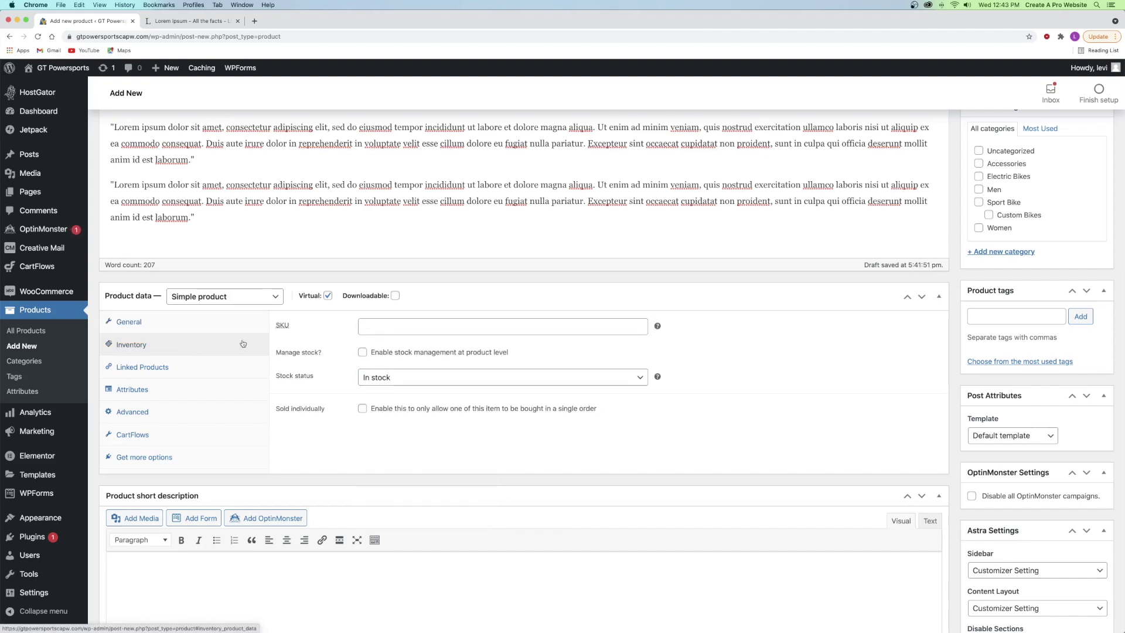
- Leave the SKU blank and keep the stock status at In stock
click(380, 326)
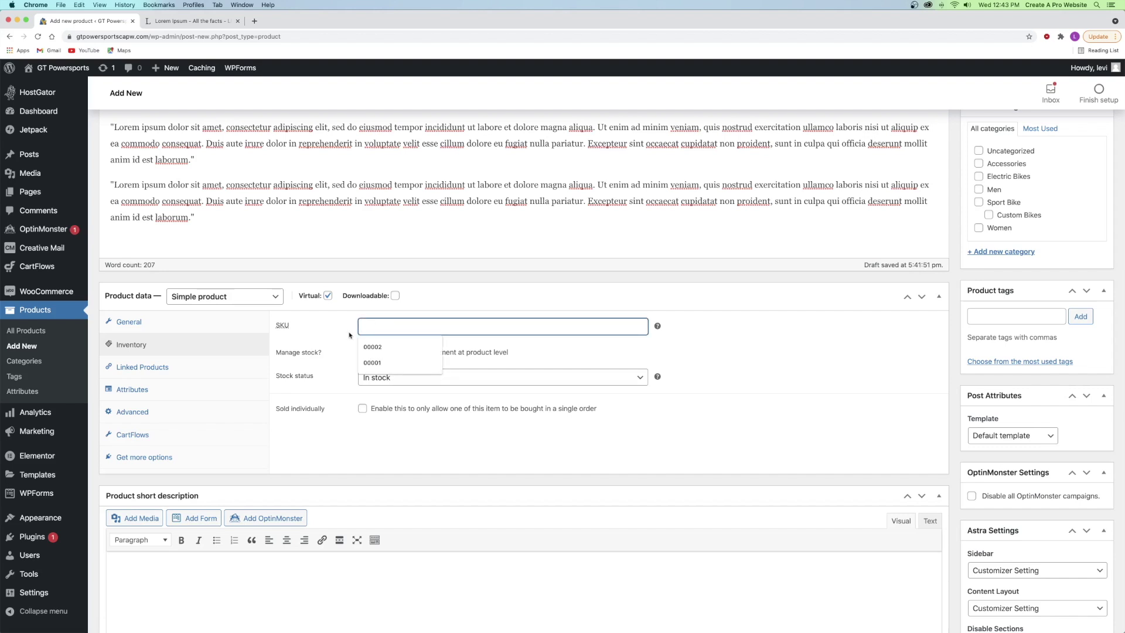
click(322, 341)
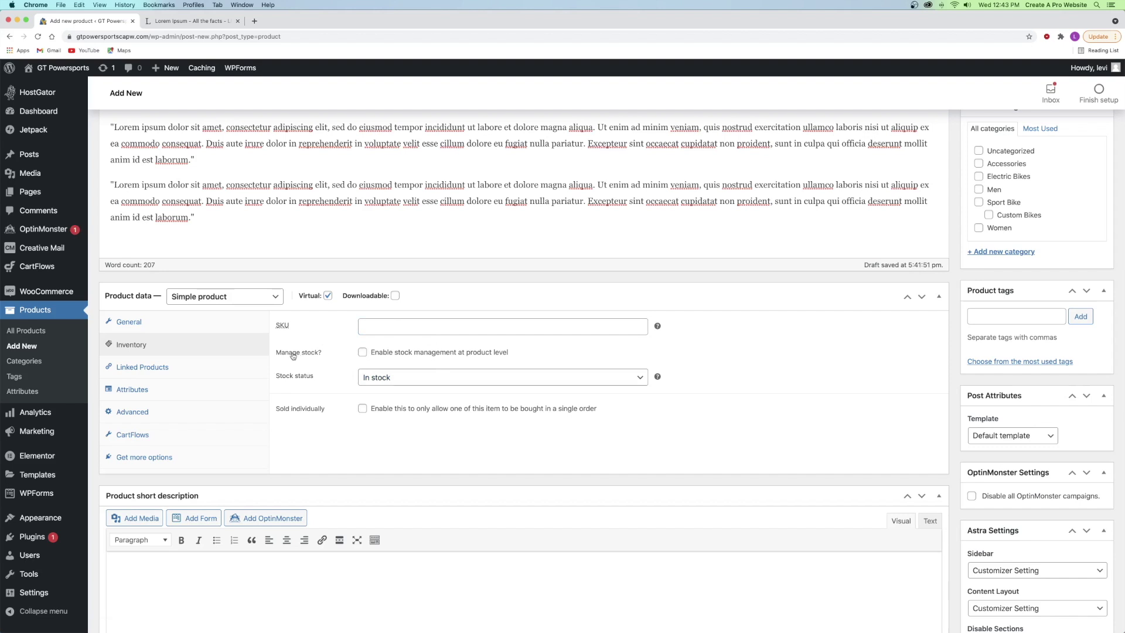
mouse_move(320, 299)
click(379, 379)
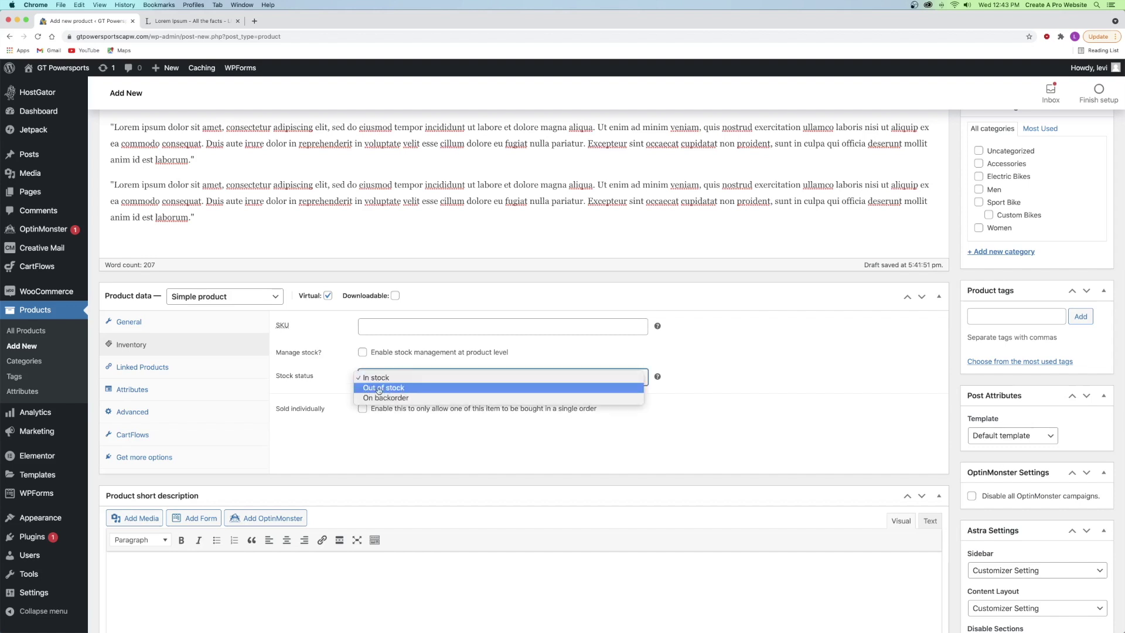
click(346, 377)
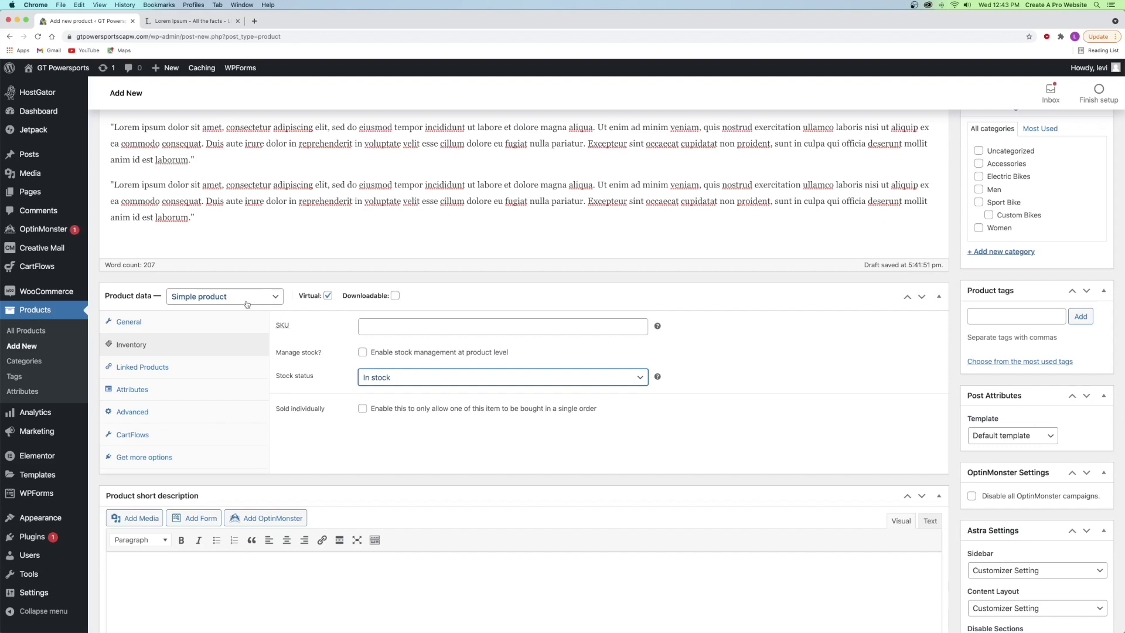
- Turn on Sold individually, then look through Linked Products, Attributes and Advanced settings
click(363, 409)
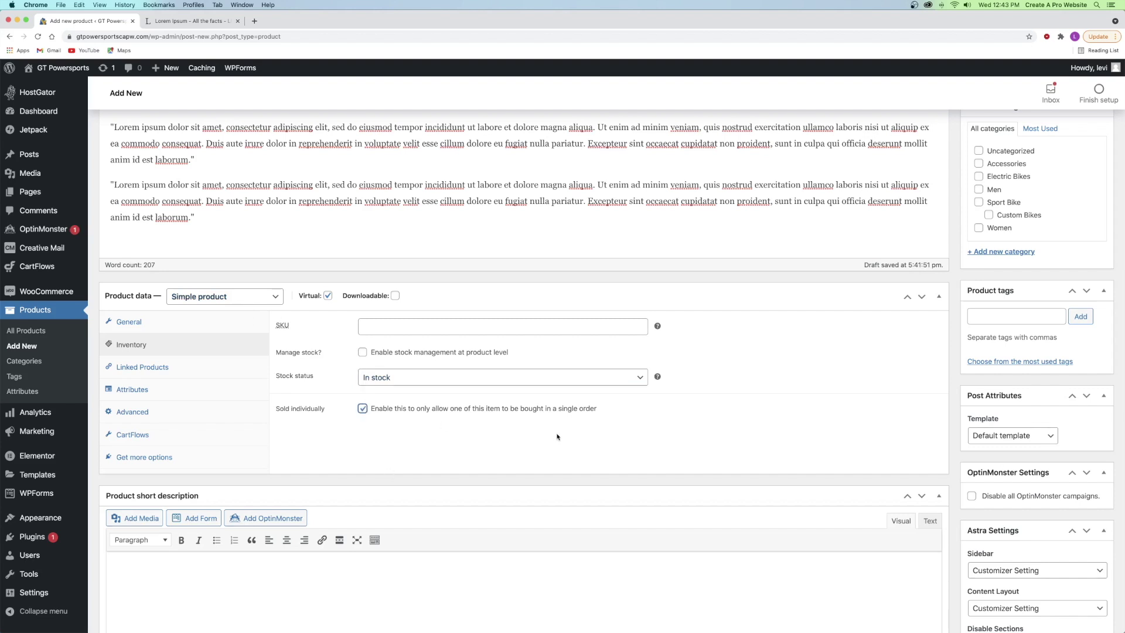
click(694, 301)
click(693, 301)
click(141, 367)
click(150, 393)
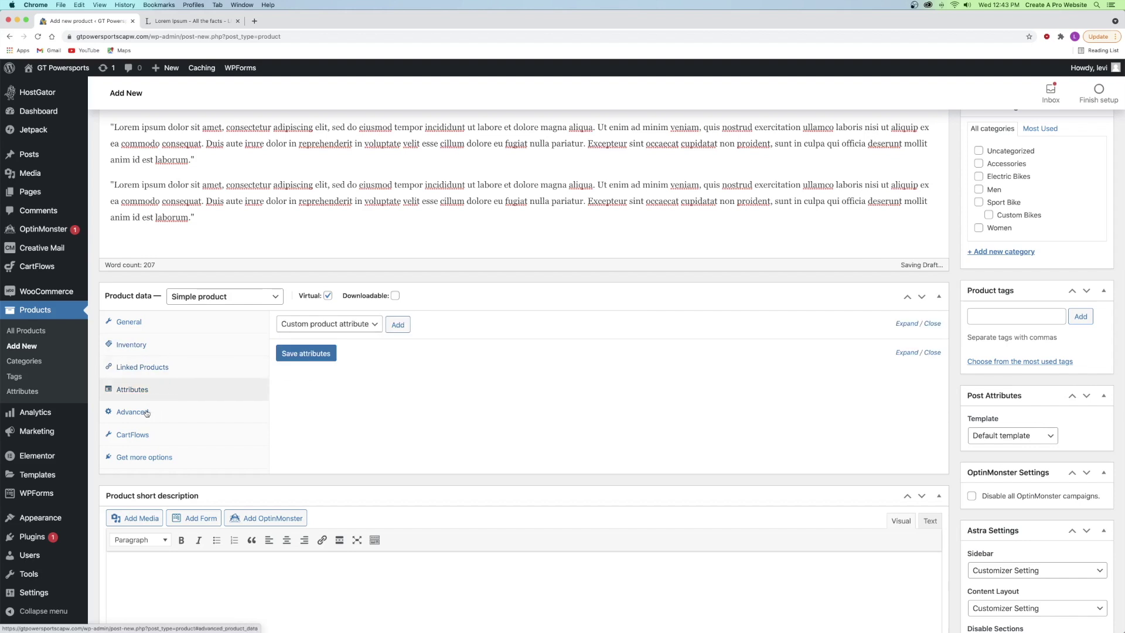
click(146, 413)
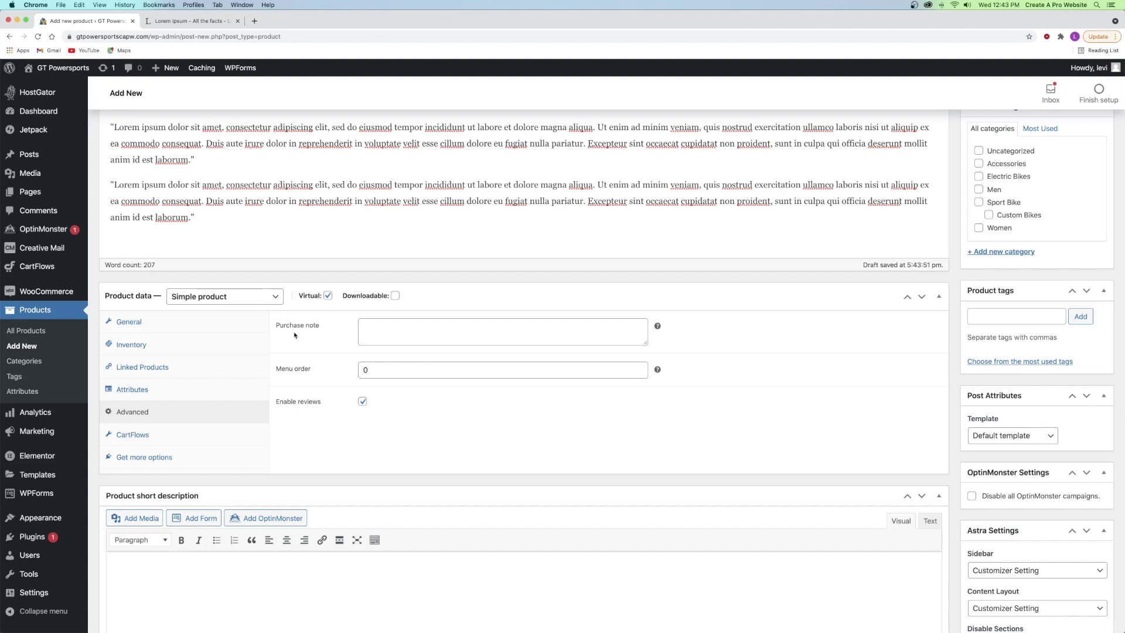
- Add a purchase note about the emailed Zoom meeting details and the 2-hour coaching short description
click(403, 327)
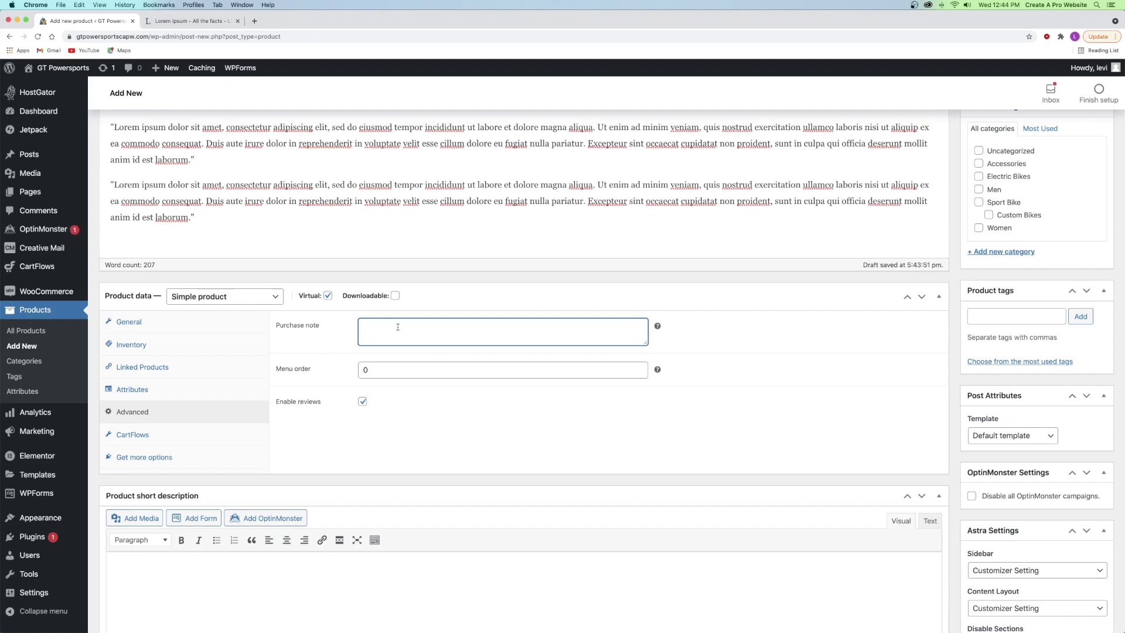
text(Be sure to check your email for the order confirmation which will have your zoom meeting instructions and link to join the call! We will be sending it to you shortly!)
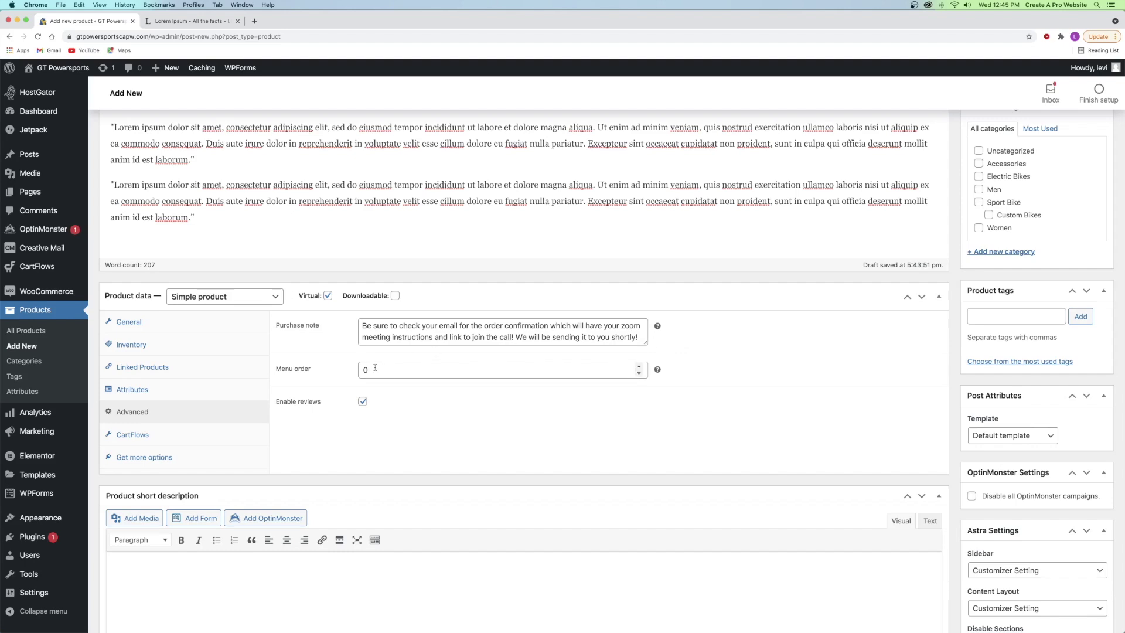
scroll(215, 432, down, 5)
click(209, 438)
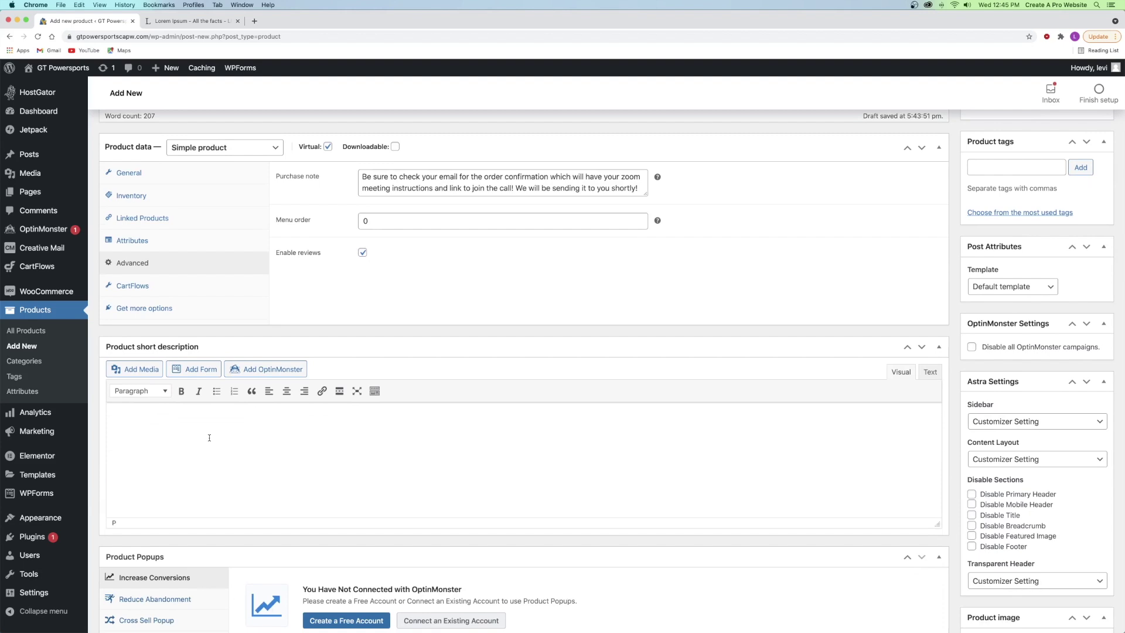
text(This is a 2 hour zoom session where I coach you on how to ride your new motorcycle!)
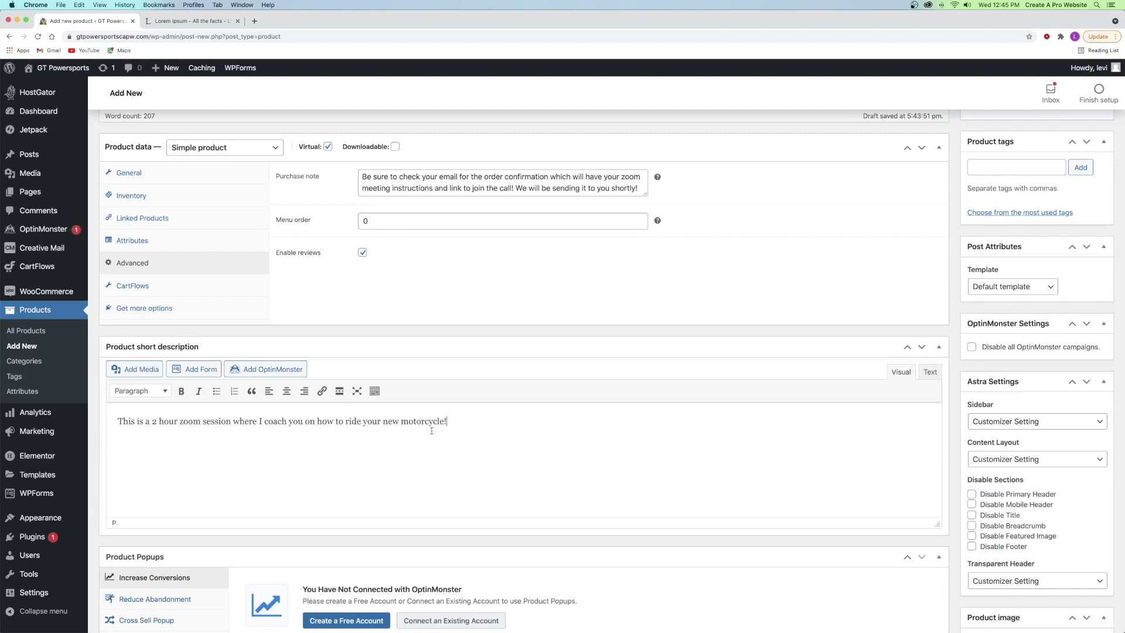
scroll(451, 427, down, 5)
scroll(578, 411, up, 15)
scroll(578, 412, up, 4)
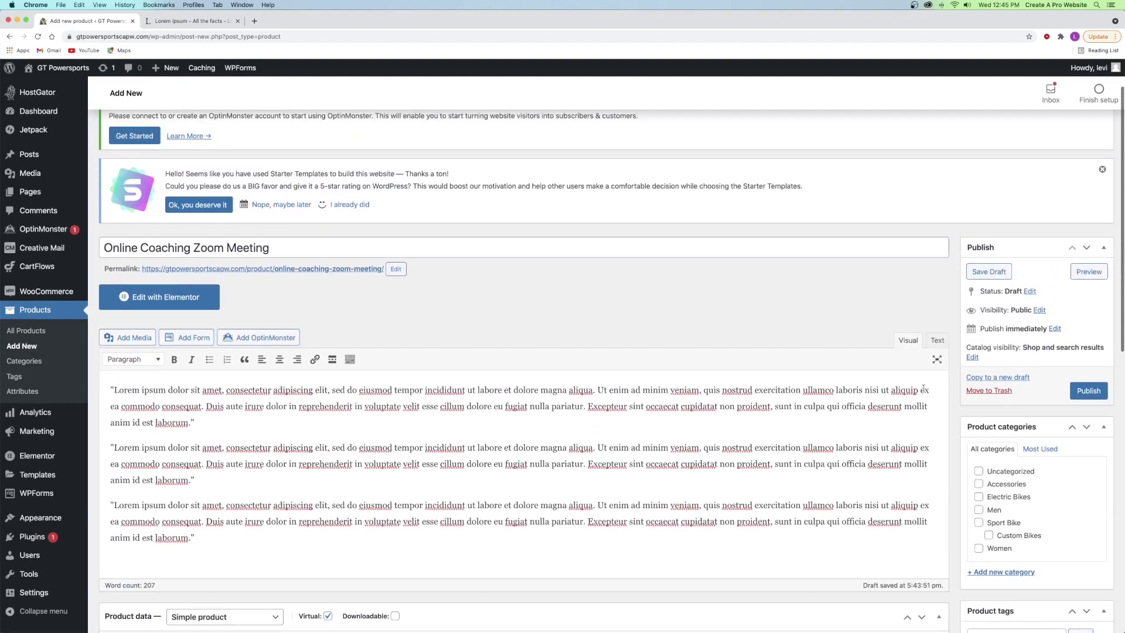
- Create the new product categories Online Coaching and Coaching for the product
scroll(1040, 408, down, 3)
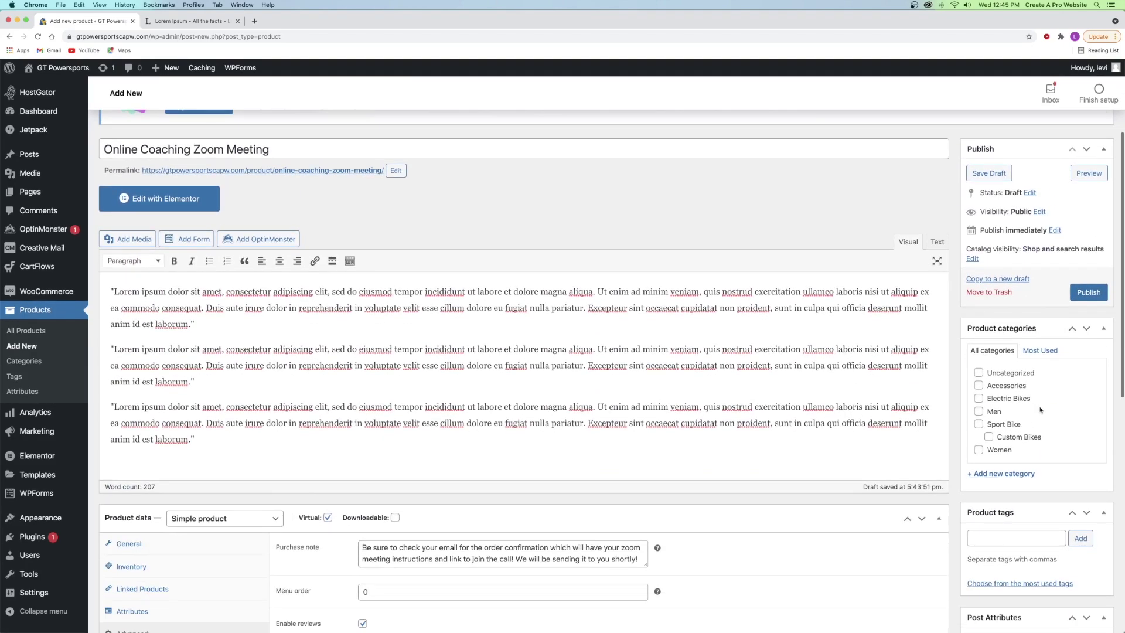
click(1003, 475)
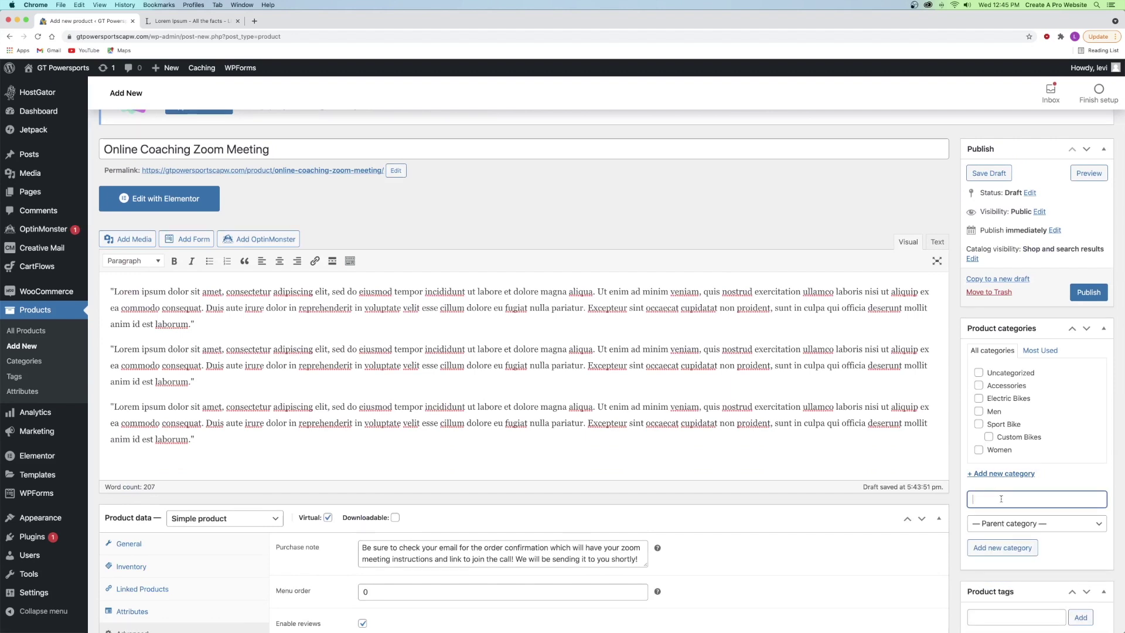
text(Online Coaching)
click(1002, 553)
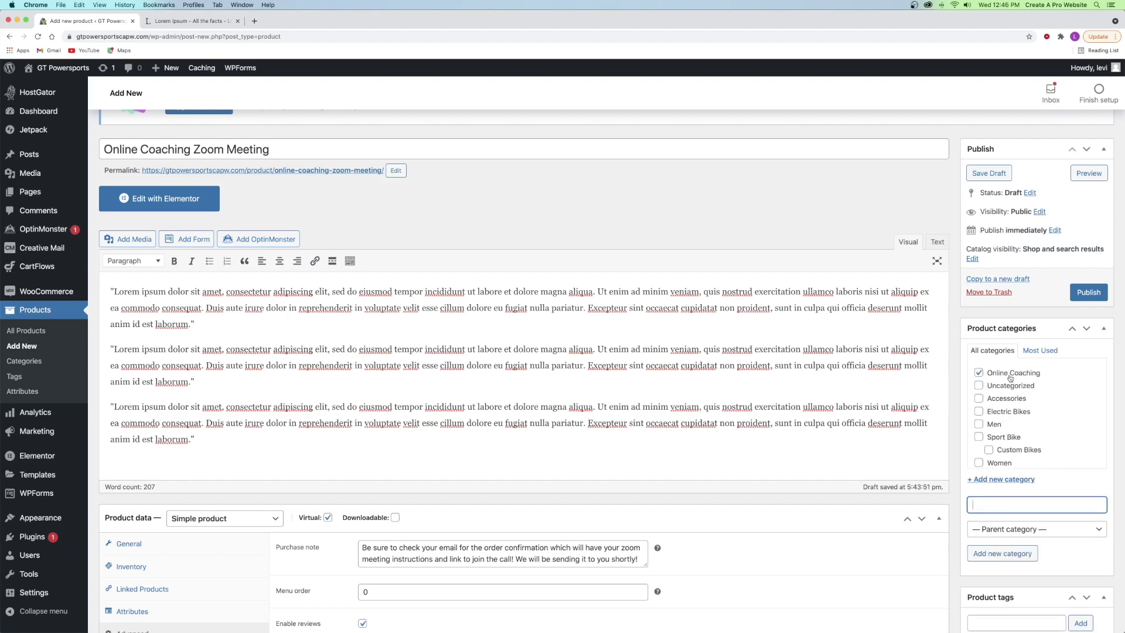
text(Coaching)
click(1001, 552)
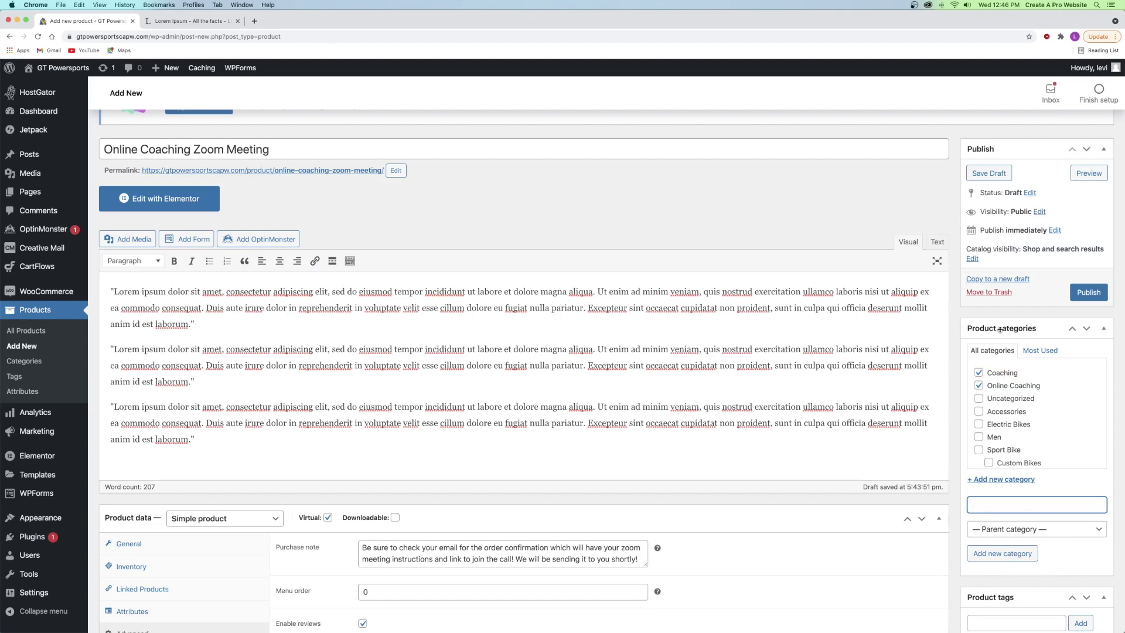
- Tag the product online, coaching, zoom call and how to ride
scroll(1009, 331, down, 5)
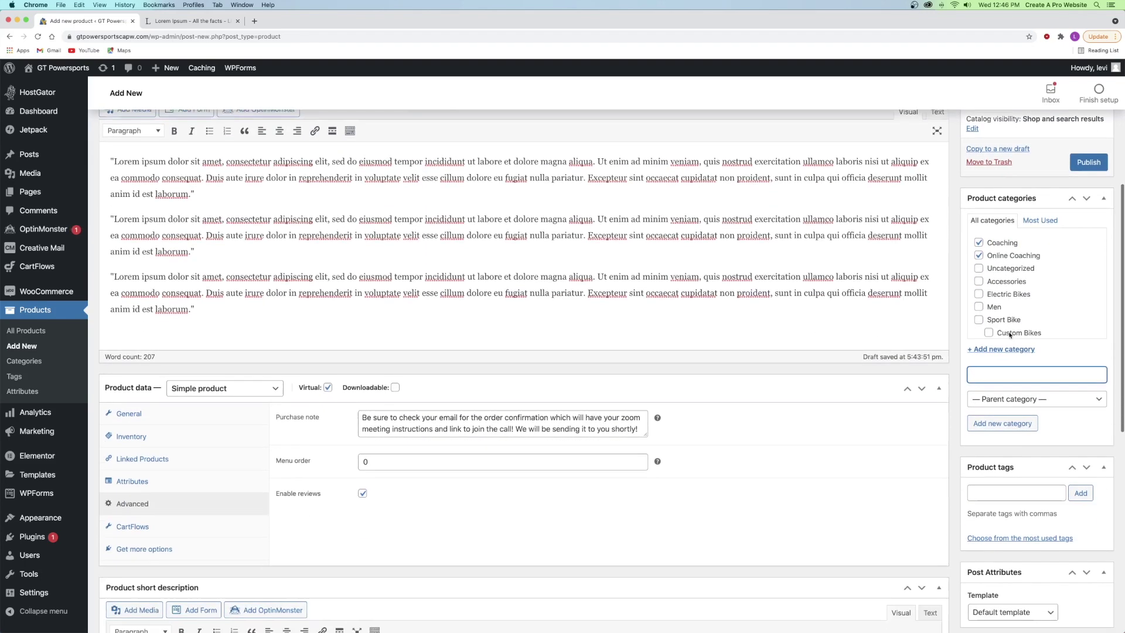
click(995, 368)
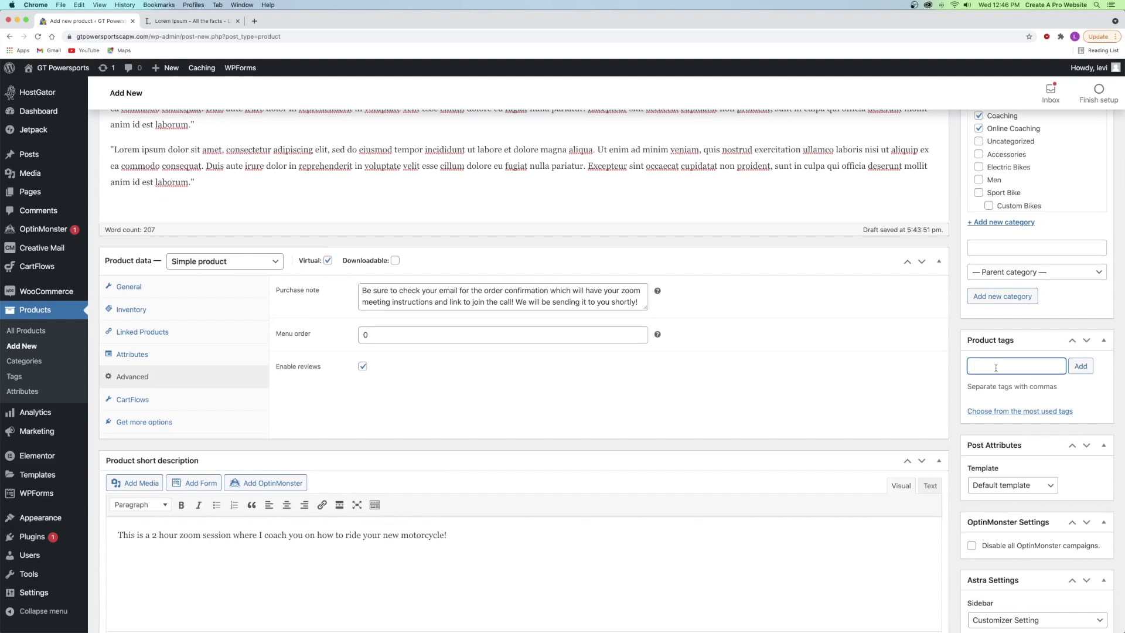
text(online)
key(Return)
text(coaching)
key(Return)
text(zoom call)
key(Return)
text(how to ride)
key(Return)
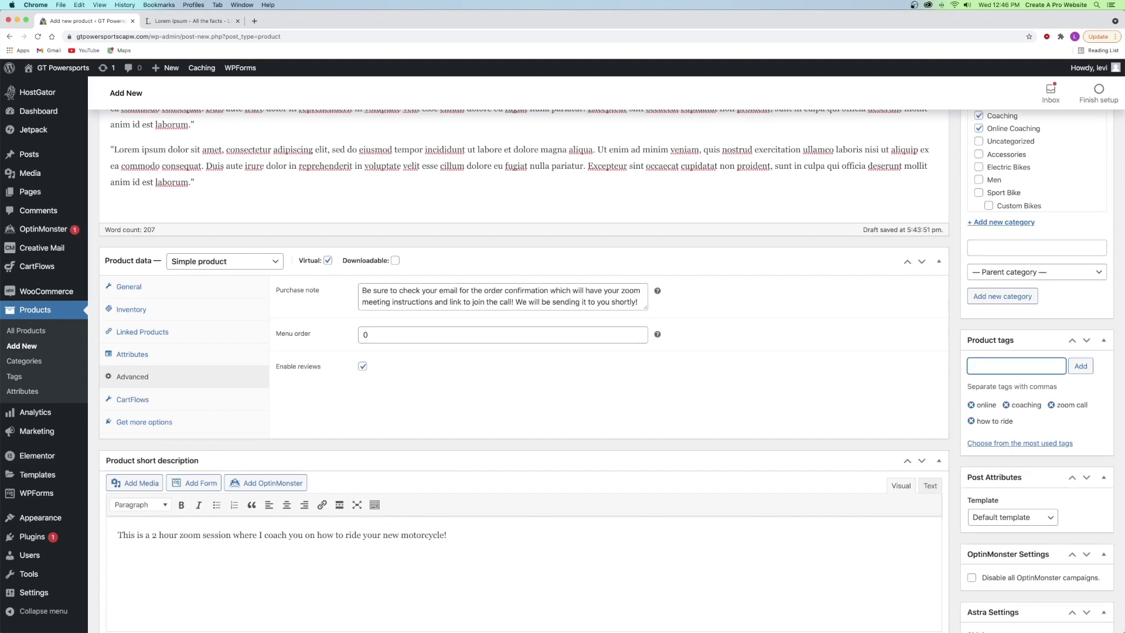
scroll(1049, 386, down, 6)
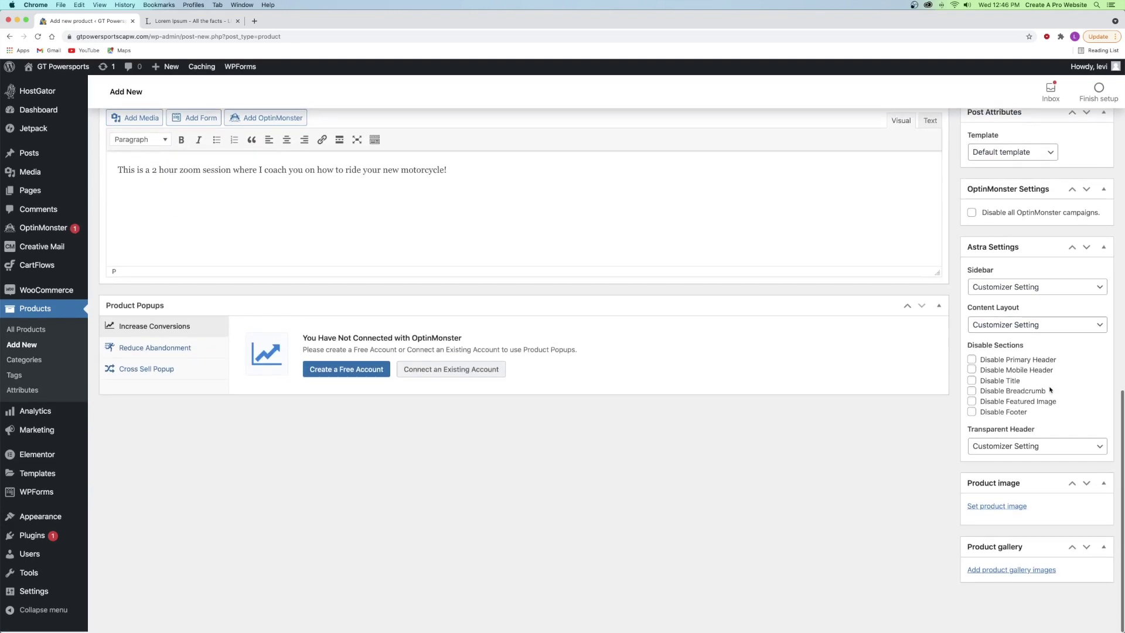
- Upload IMG_34499.jpg from Products/Digital and set it as the product image
click(996, 507)
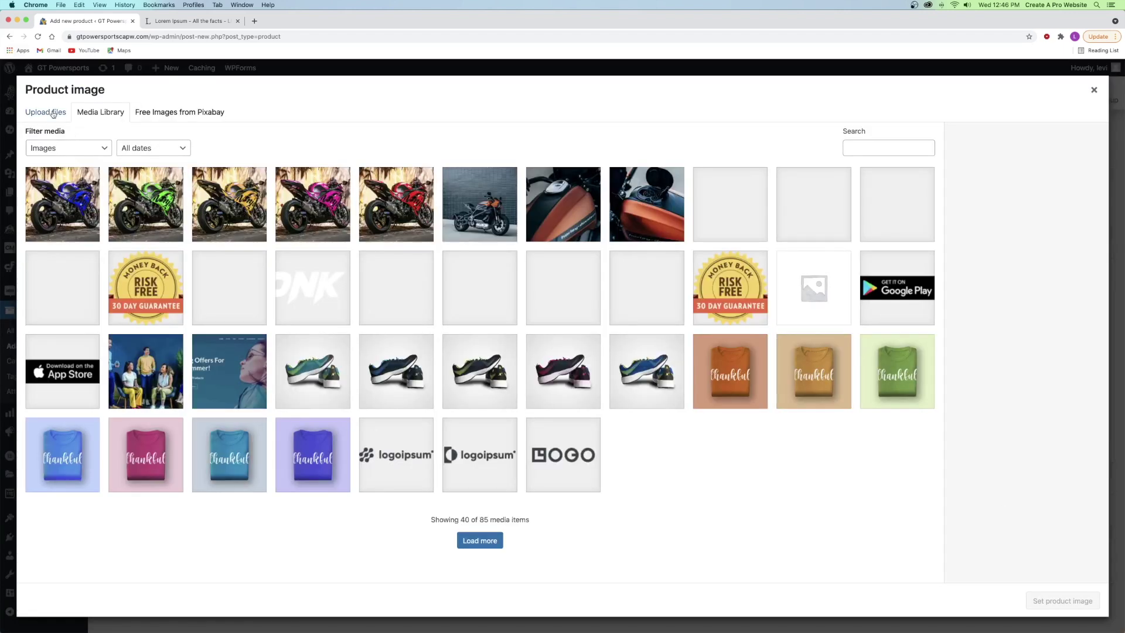
click(53, 113)
click(542, 313)
click(571, 53)
click(540, 62)
double_click(443, 97)
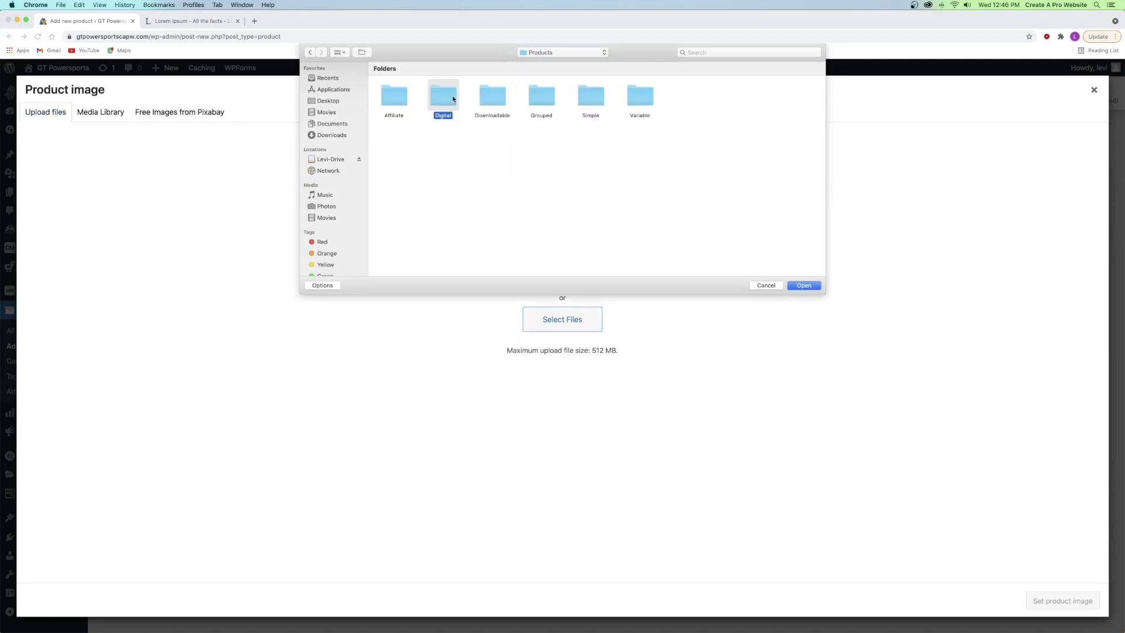
click(449, 100)
double_click(450, 99)
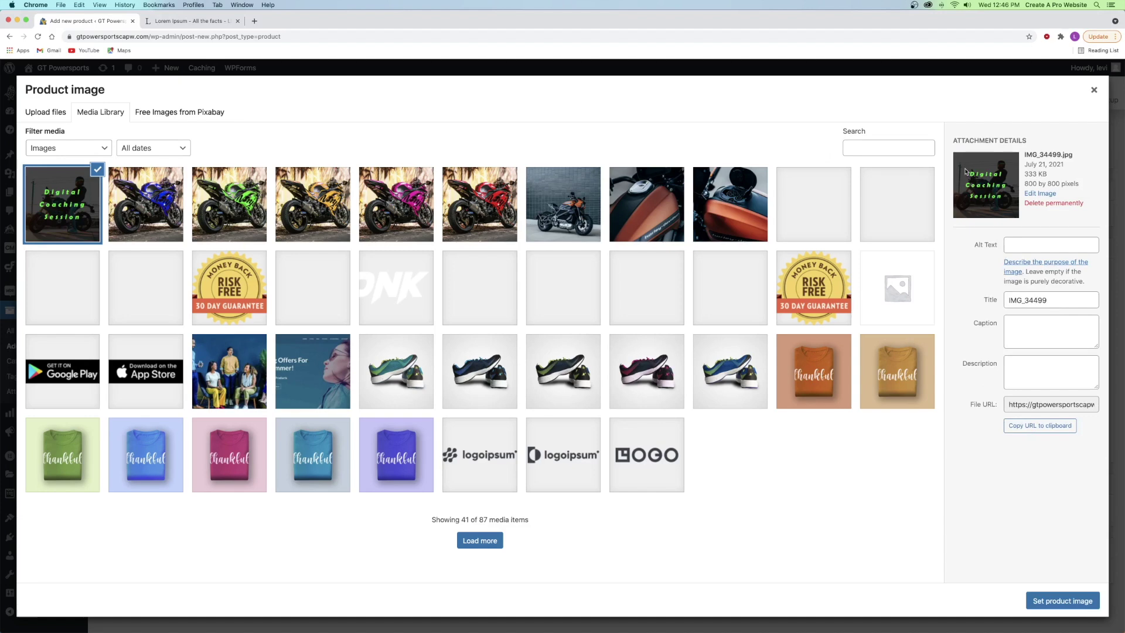
click(1054, 601)
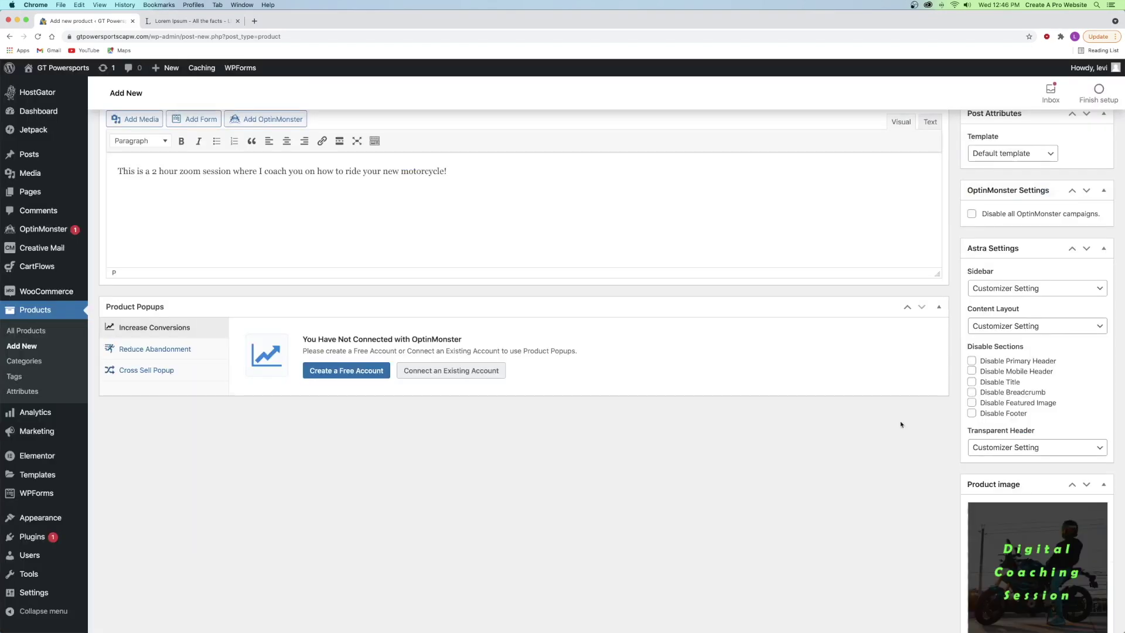
- Publish the Online Coaching Zoom Meeting product
scroll(901, 424, down, 3)
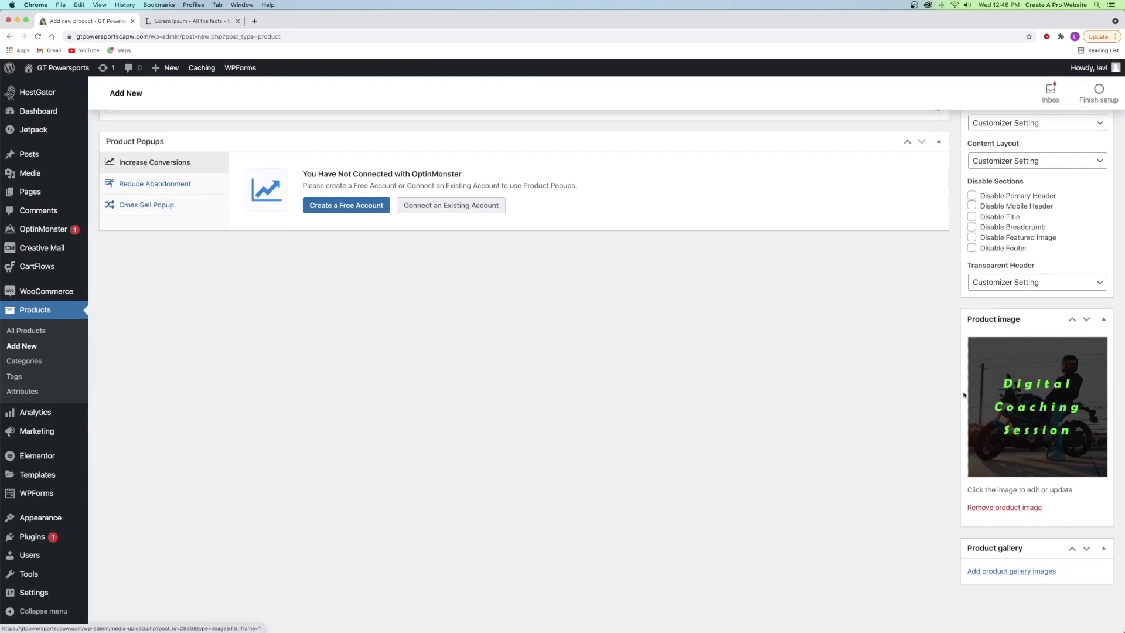
scroll(997, 489, up, 15)
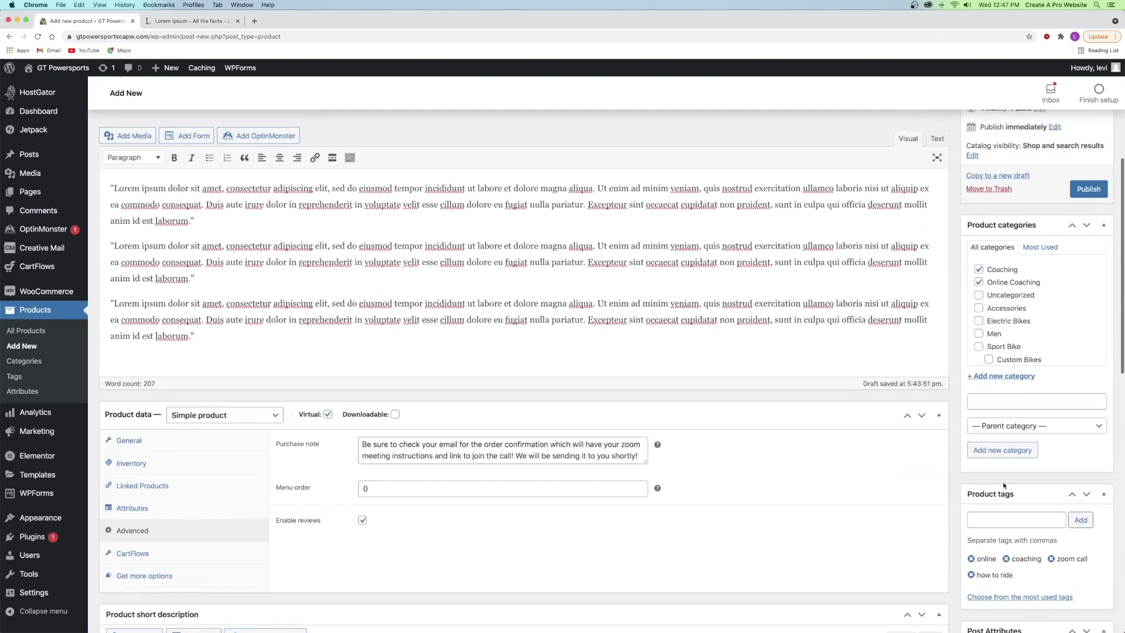
scroll(999, 408, up, 2)
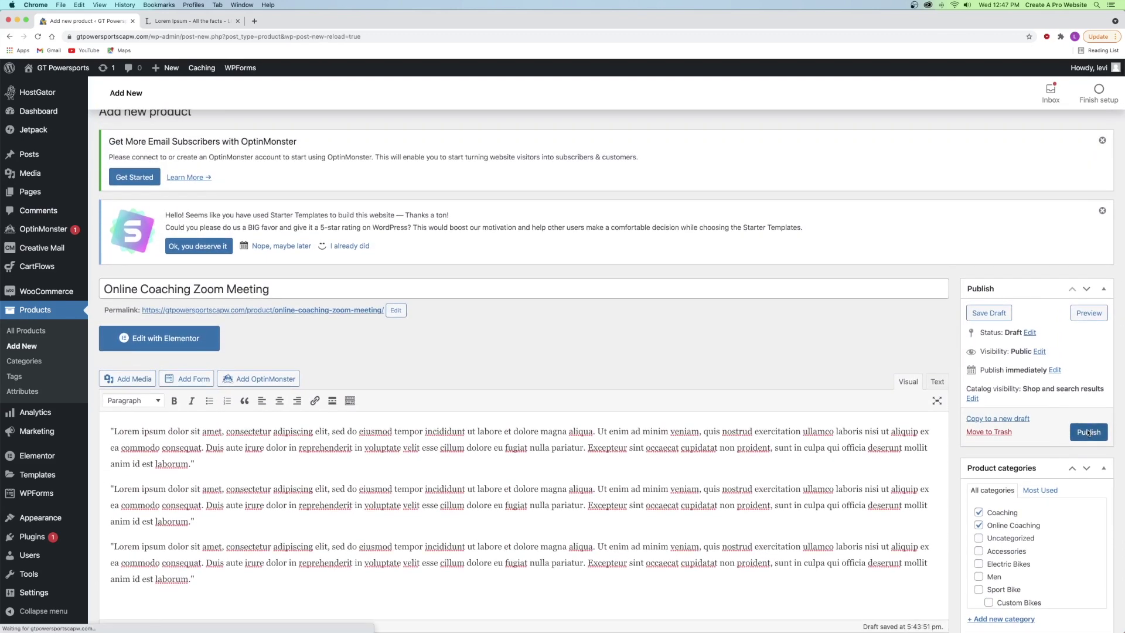
click(1087, 431)
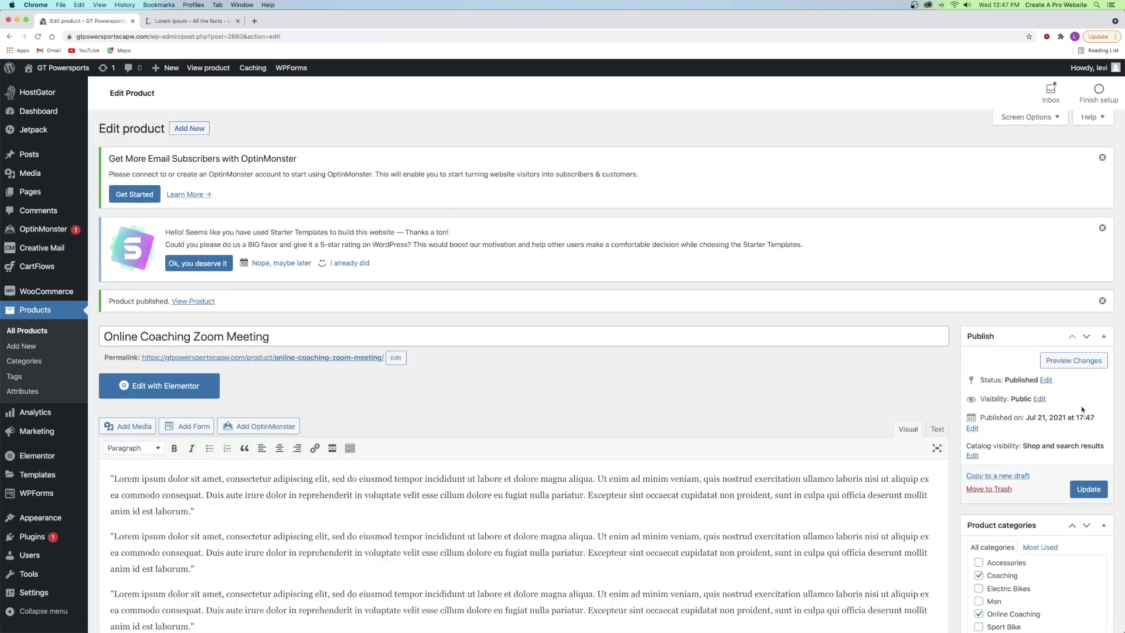
- Preview the product, add it to the cart, check out at $255.00, then close the checkout tab
click(1075, 360)
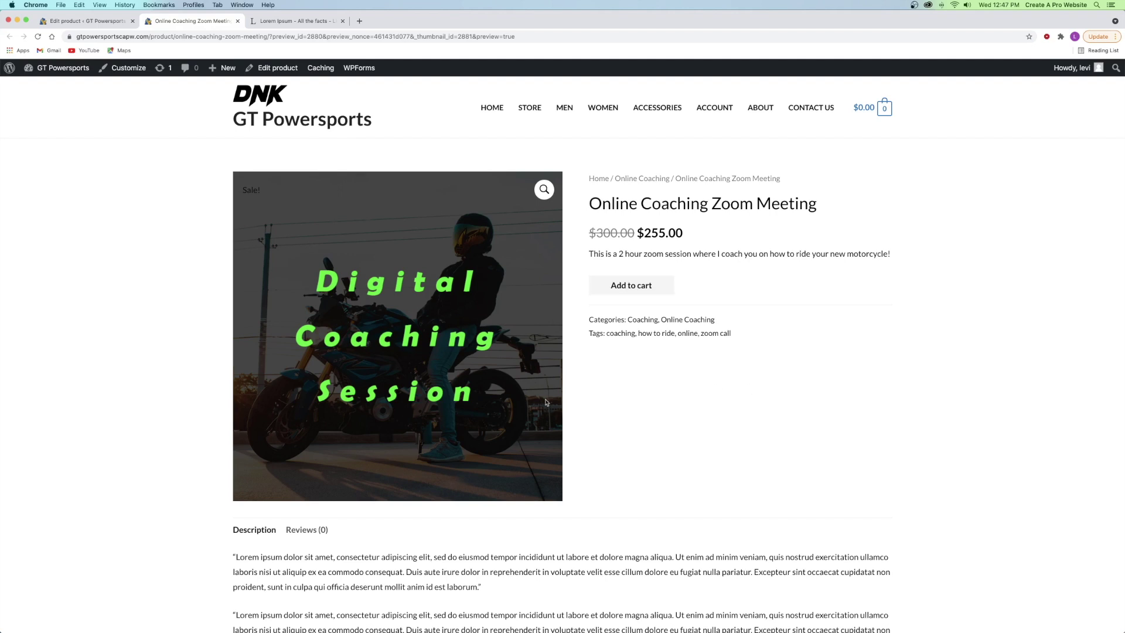
click(633, 289)
click(836, 196)
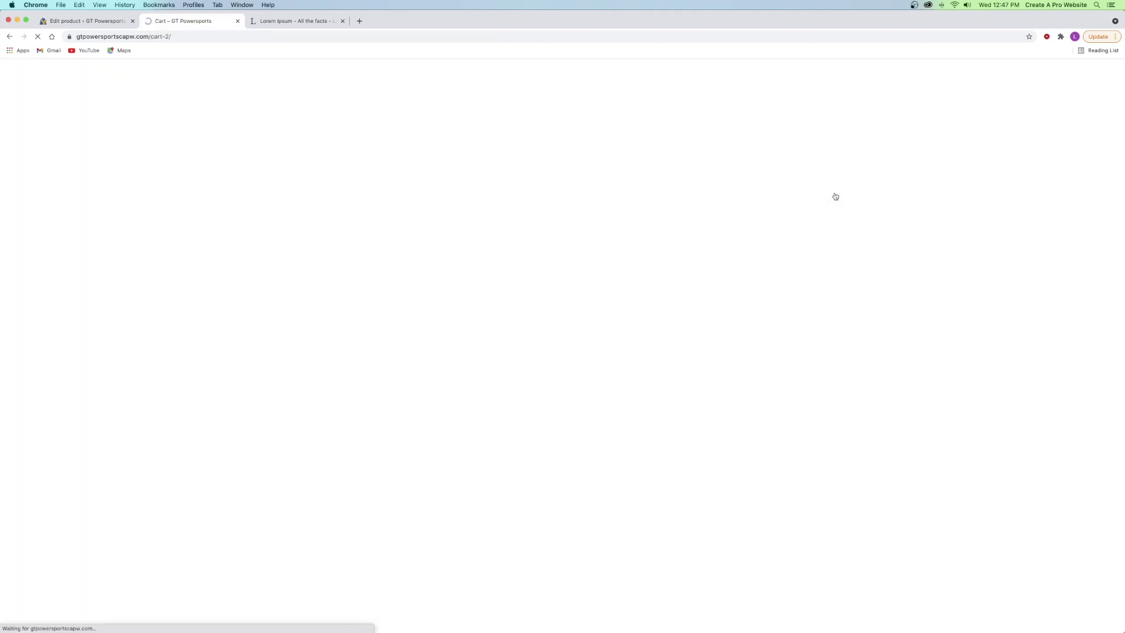
click(718, 503)
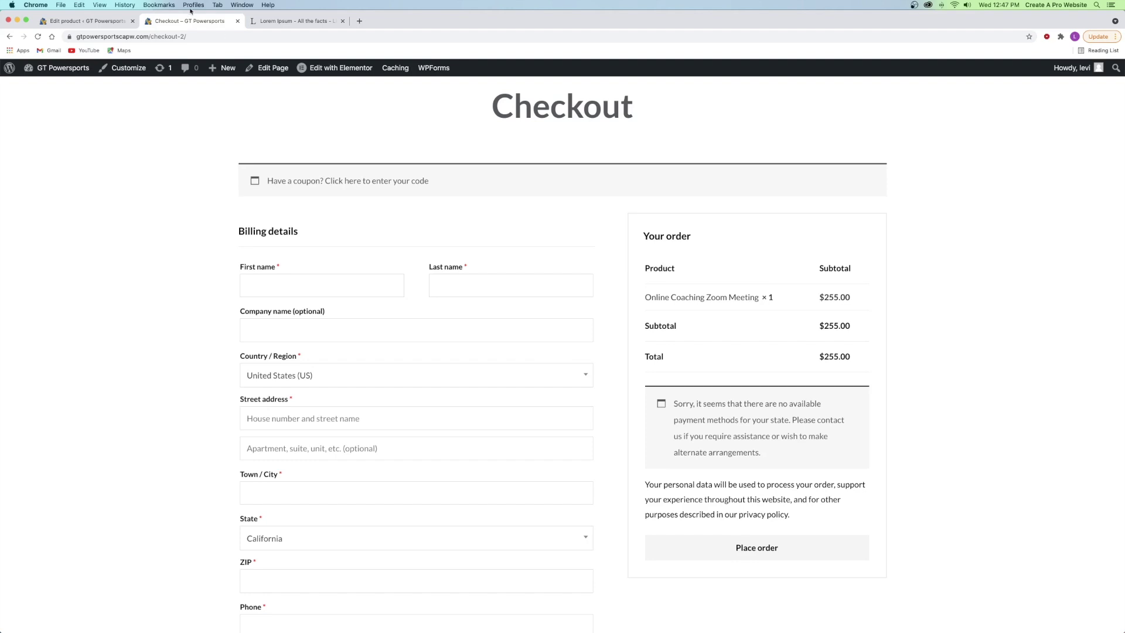
click(237, 21)
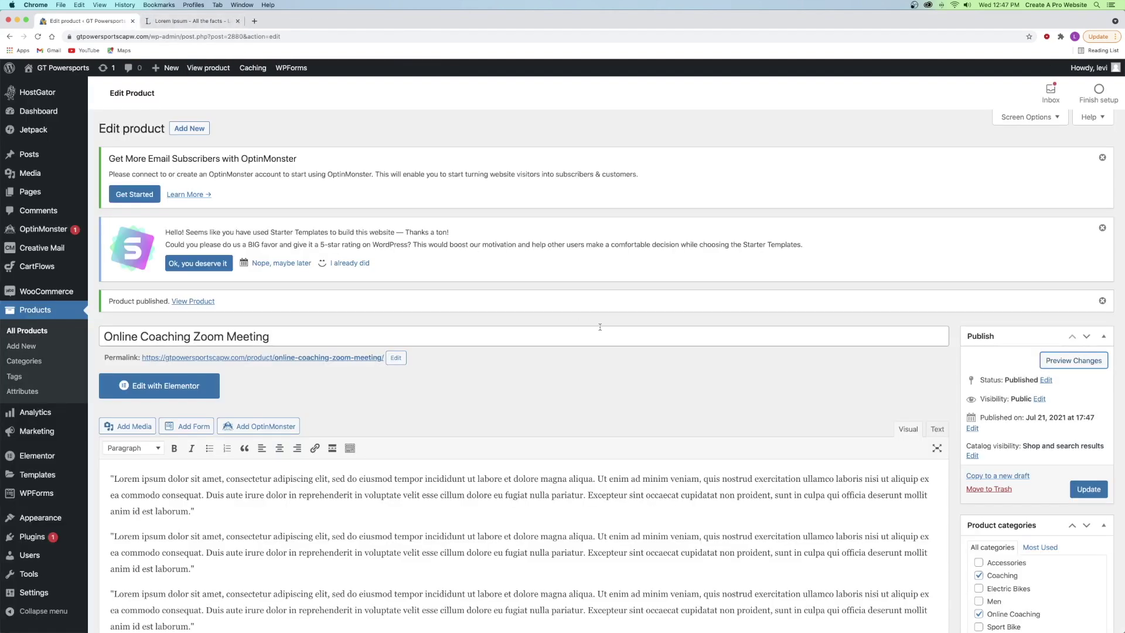
scroll(569, 320, down, 3)
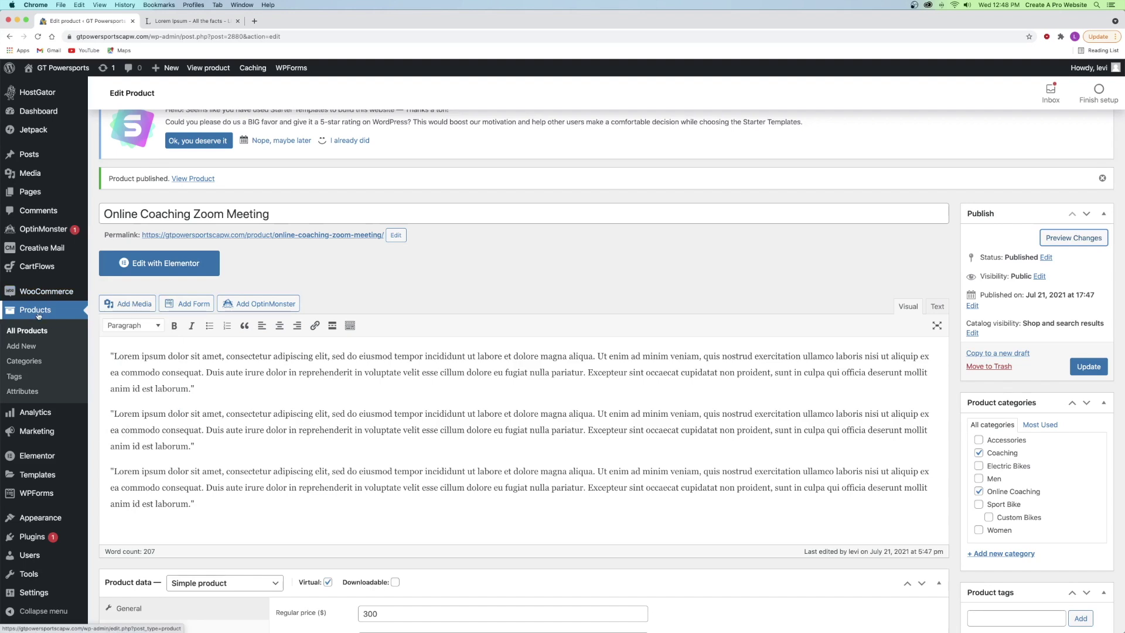
- Open Product categories in a new tab and tick Men, Women and Accessories
right_click(28, 362)
click(58, 364)
click(173, 24)
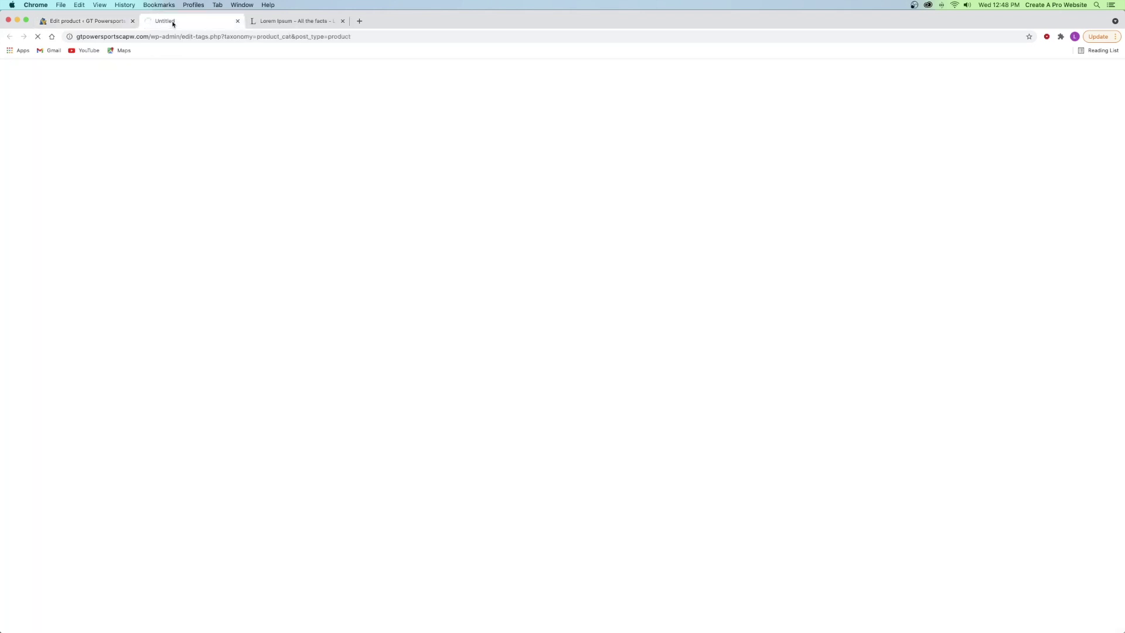
scroll(606, 291, down, 2)
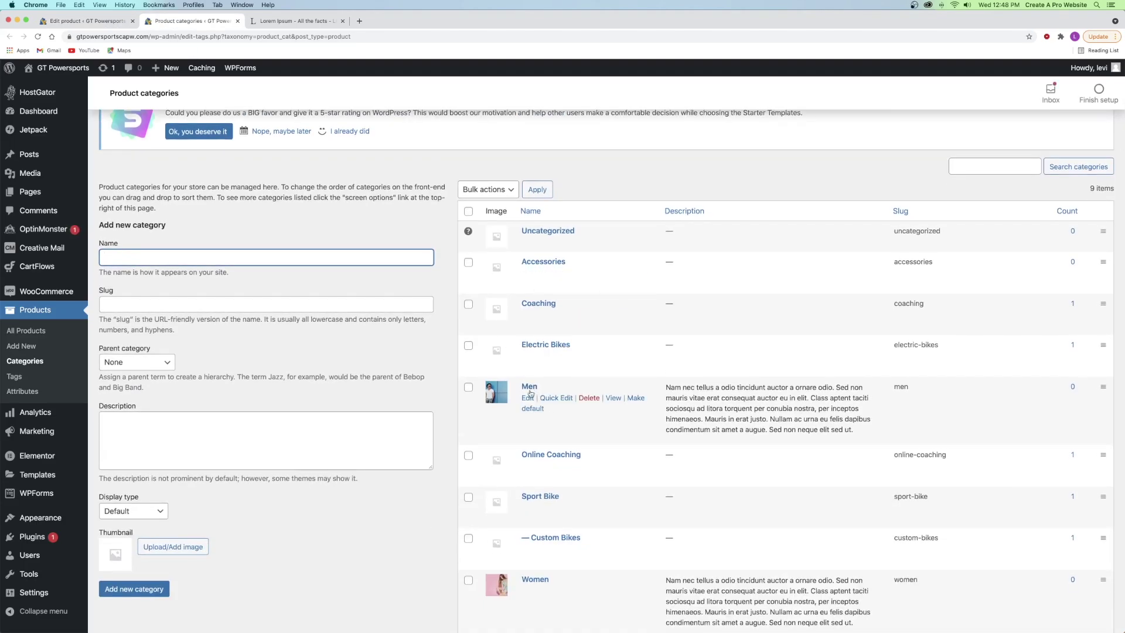
click(468, 387)
click(468, 580)
scroll(478, 475, down, 4)
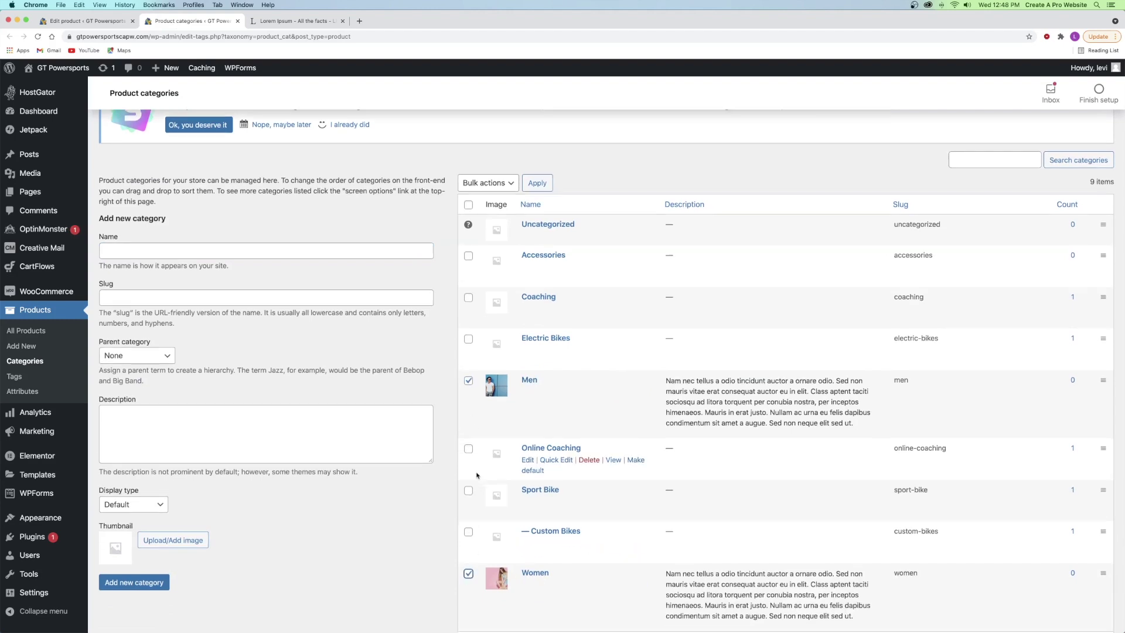
click(468, 158)
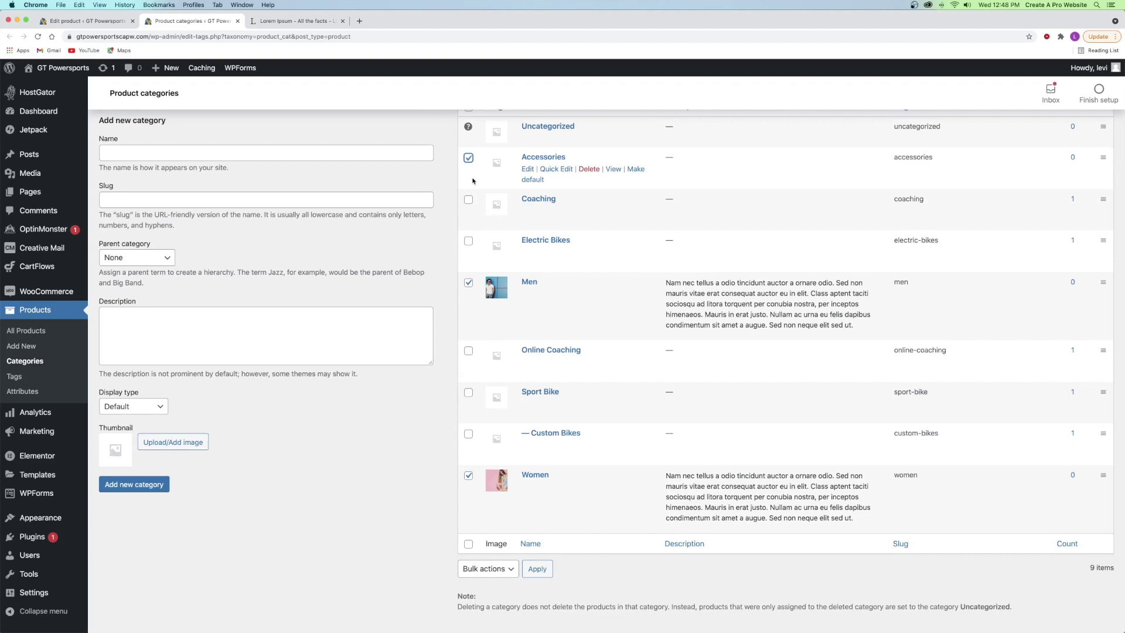
- Bulk-delete the Men, Women and Accessories categories, then open Quick Edit on Online Coaching
scroll(515, 264, up, 5)
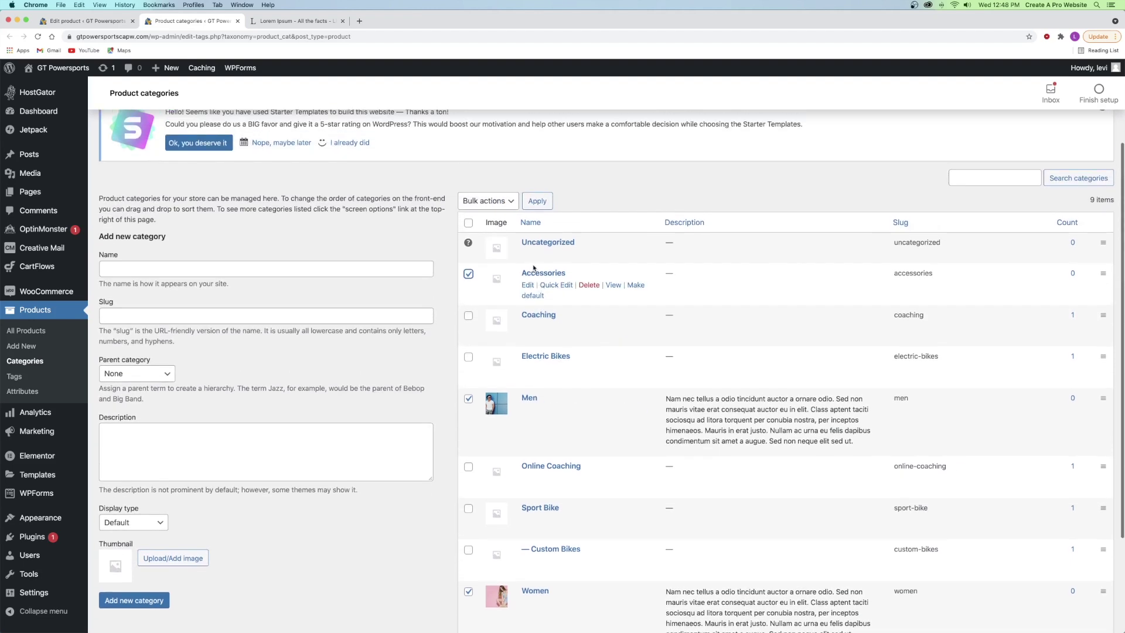
click(501, 241)
click(486, 256)
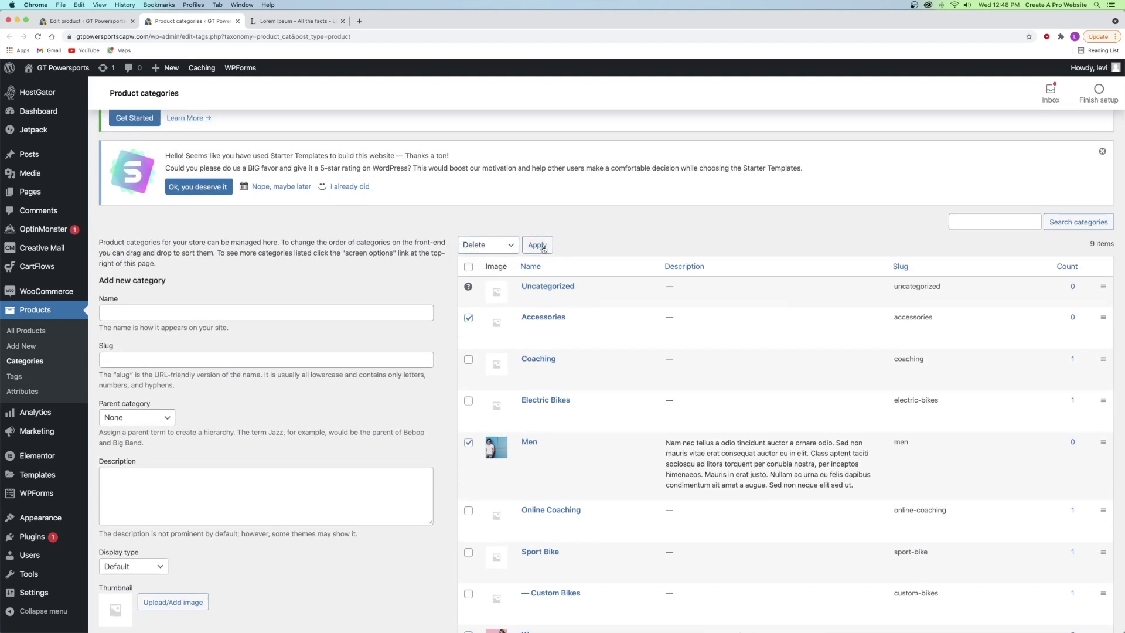
click(543, 247)
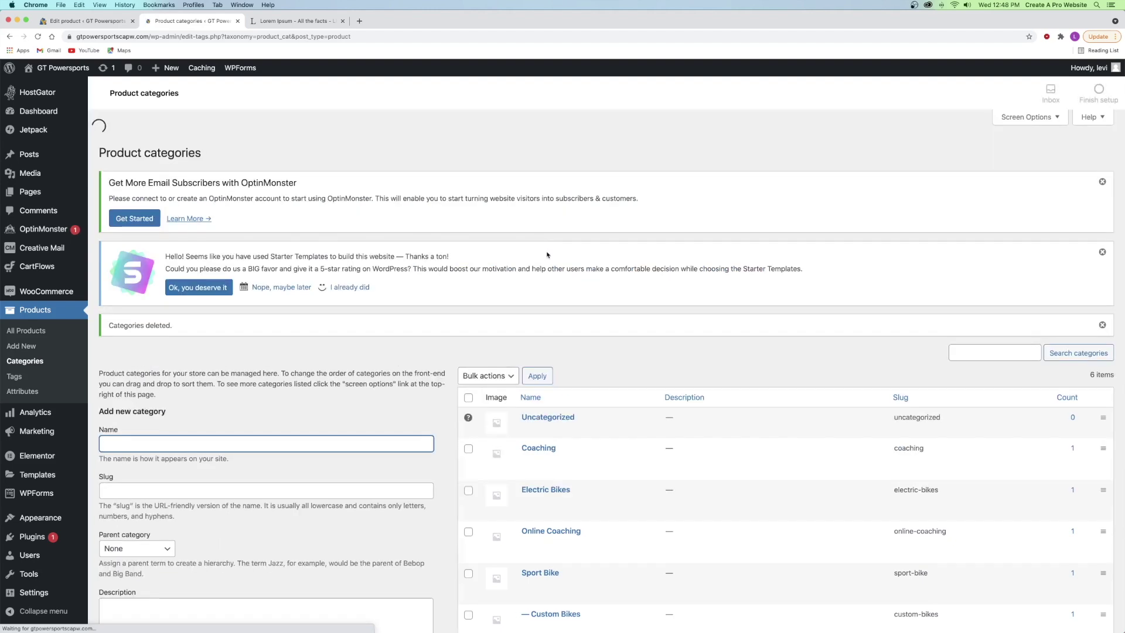
scroll(547, 254, down, 4)
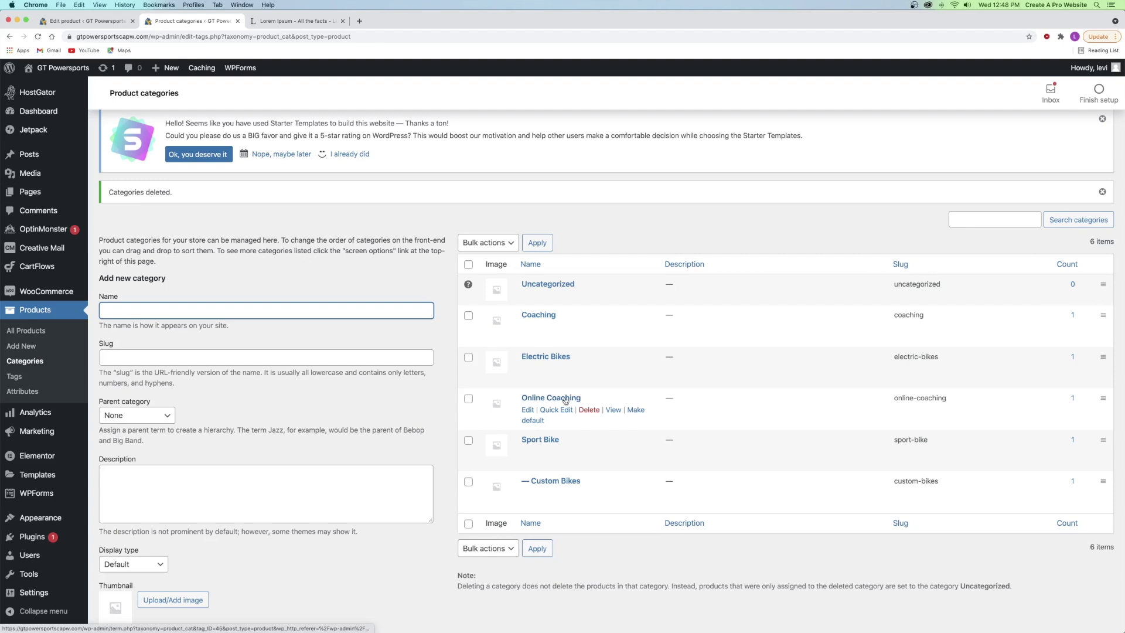
click(556, 410)
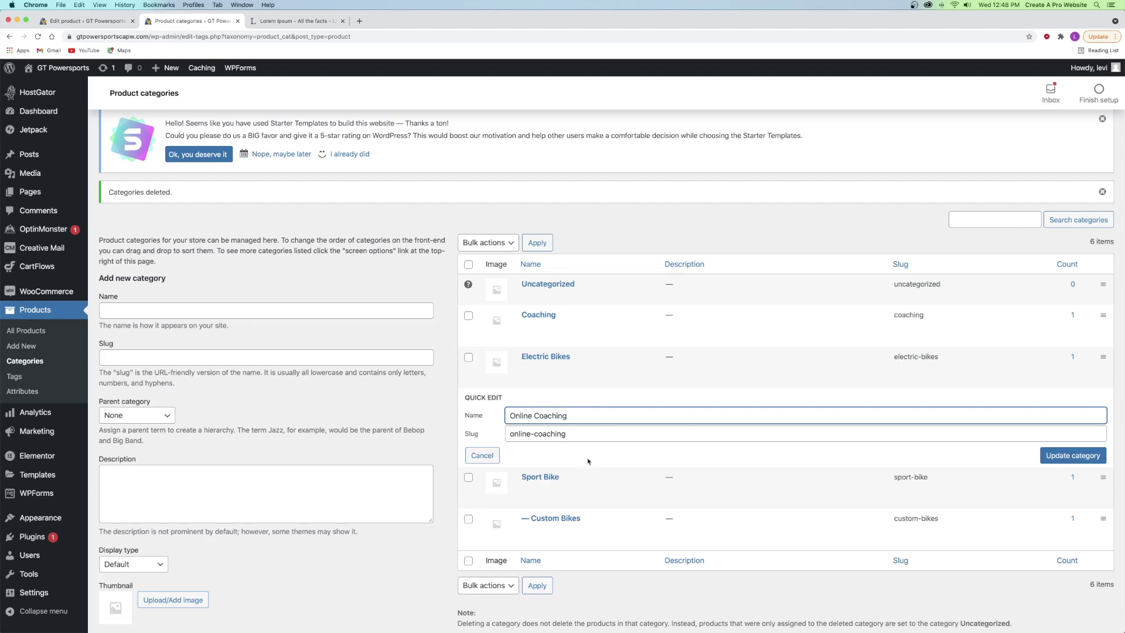
scroll(591, 460, down, 2)
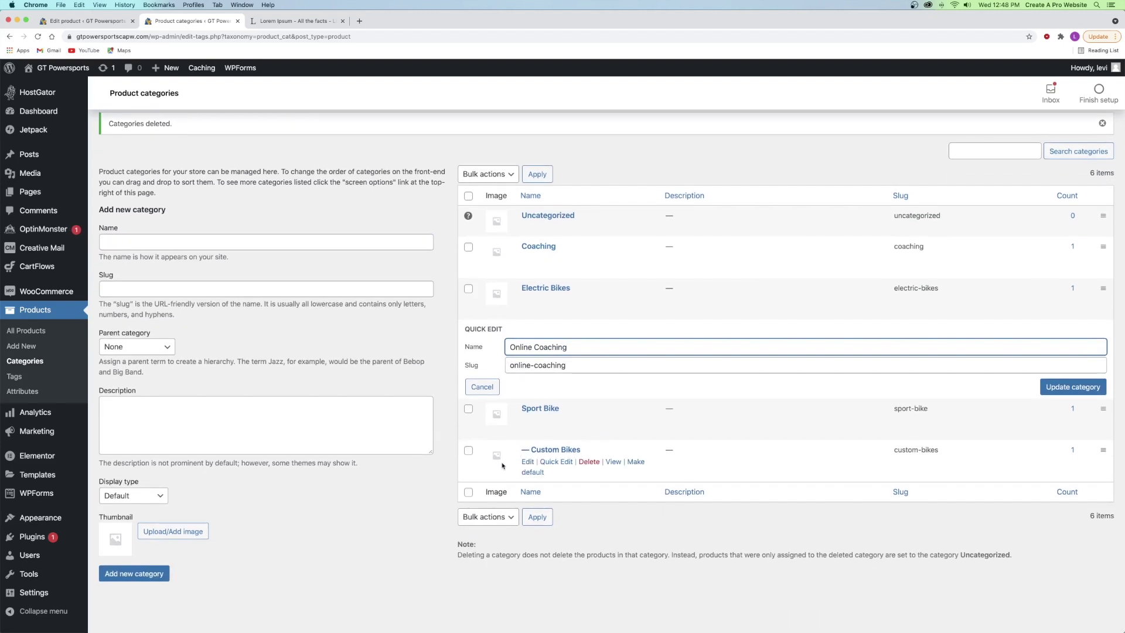
- Make Coaching the parent of Online Coaching, then reload the categories list
click(493, 388)
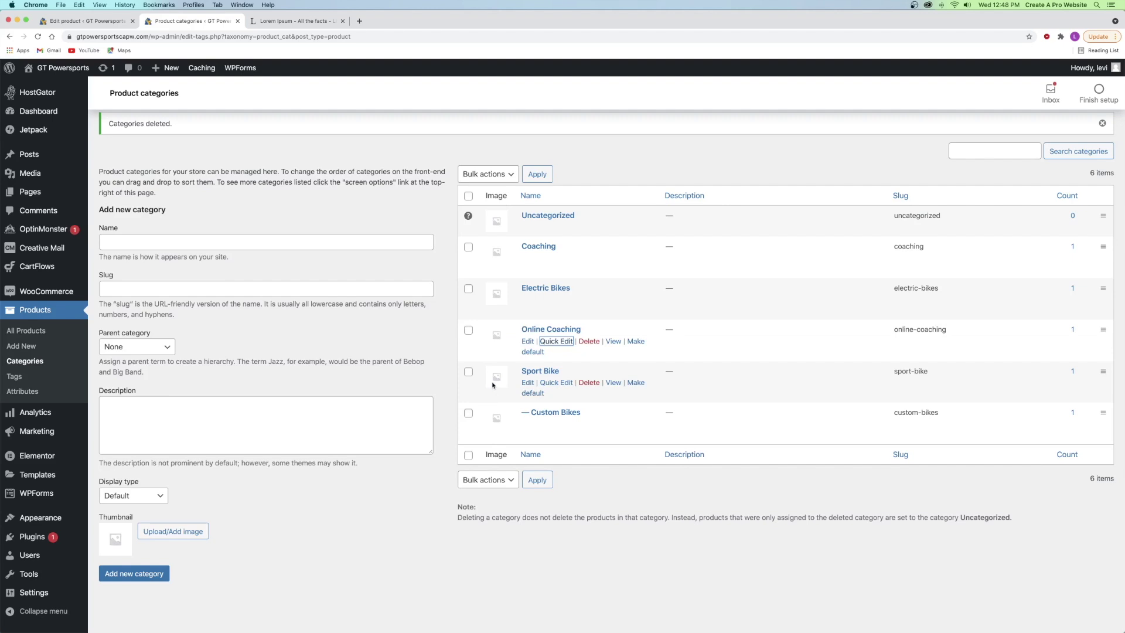
right_click(529, 346)
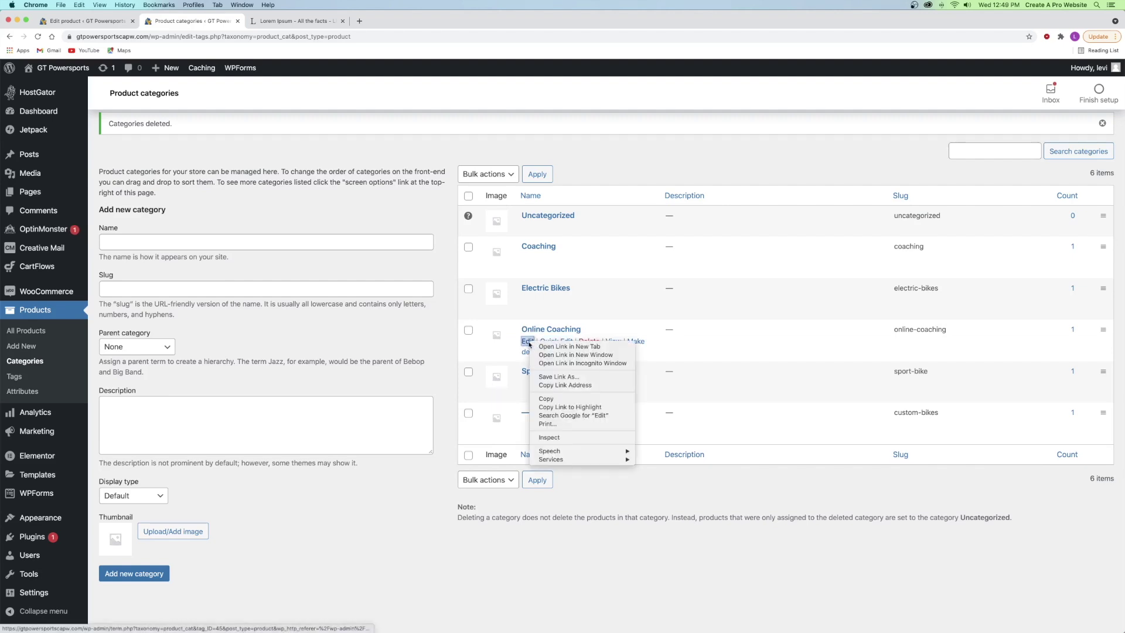
click(517, 350)
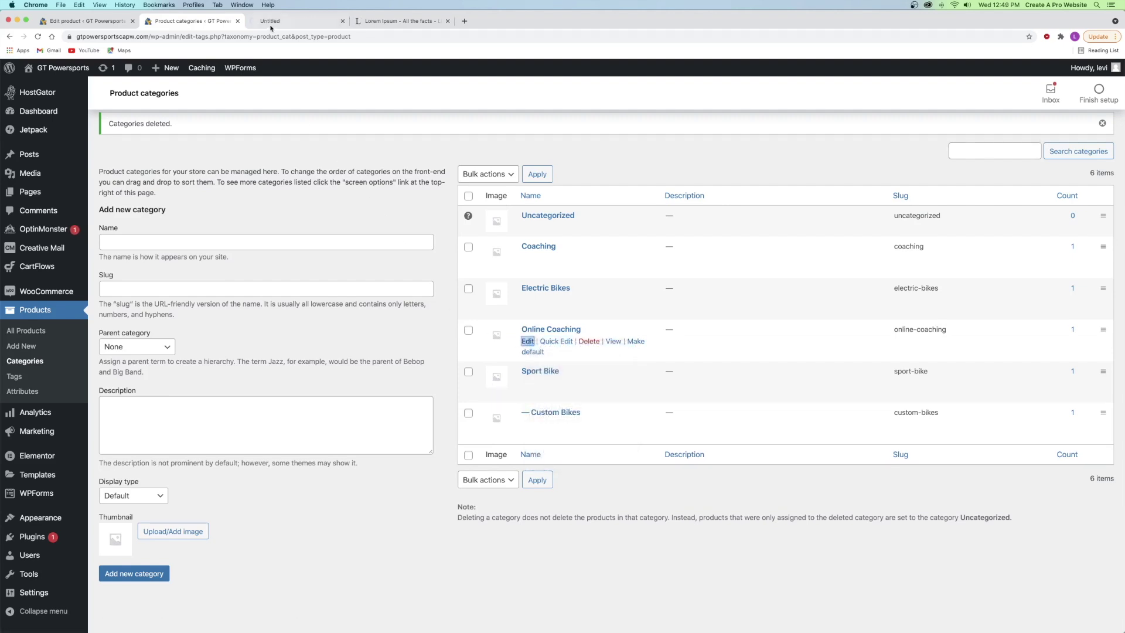
click(278, 27)
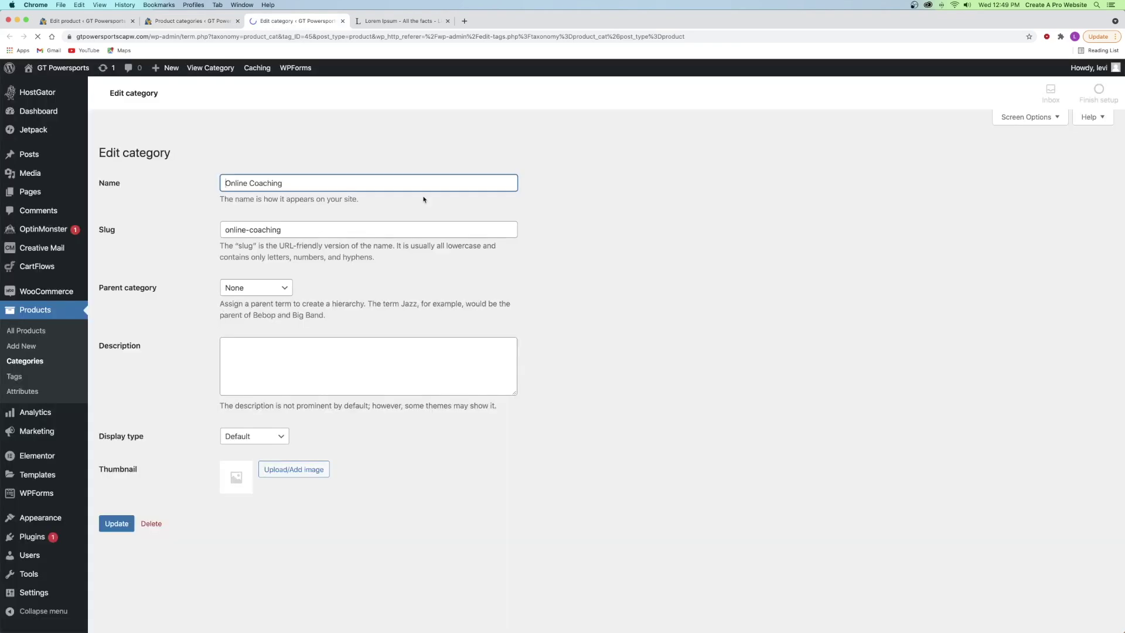
scroll(408, 253, down, 2)
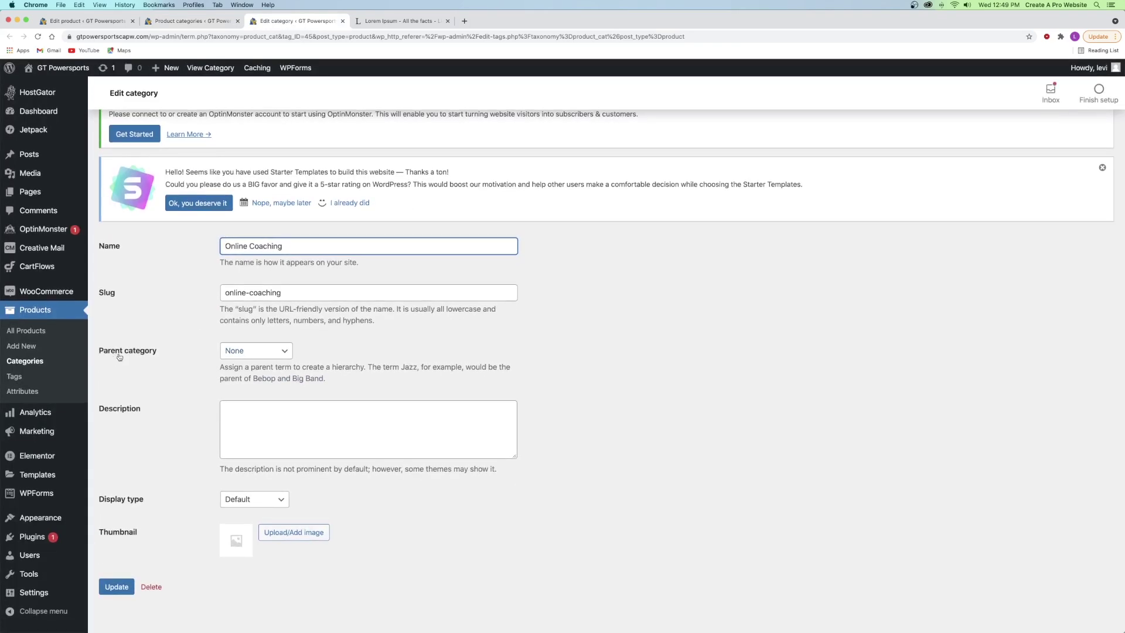
click(249, 352)
click(241, 362)
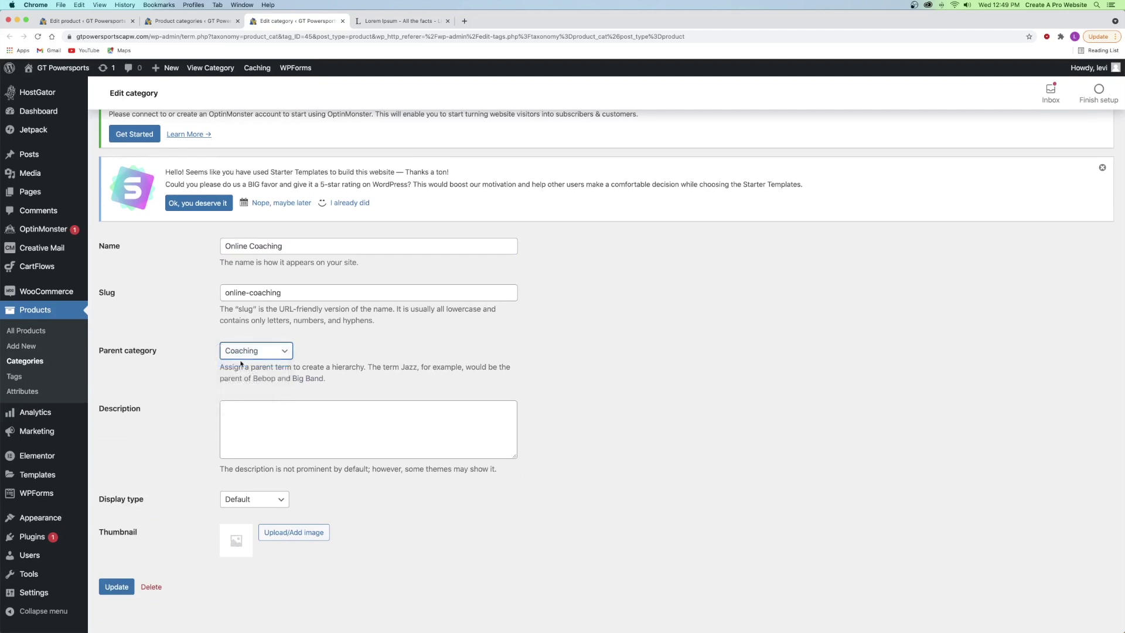
click(116, 586)
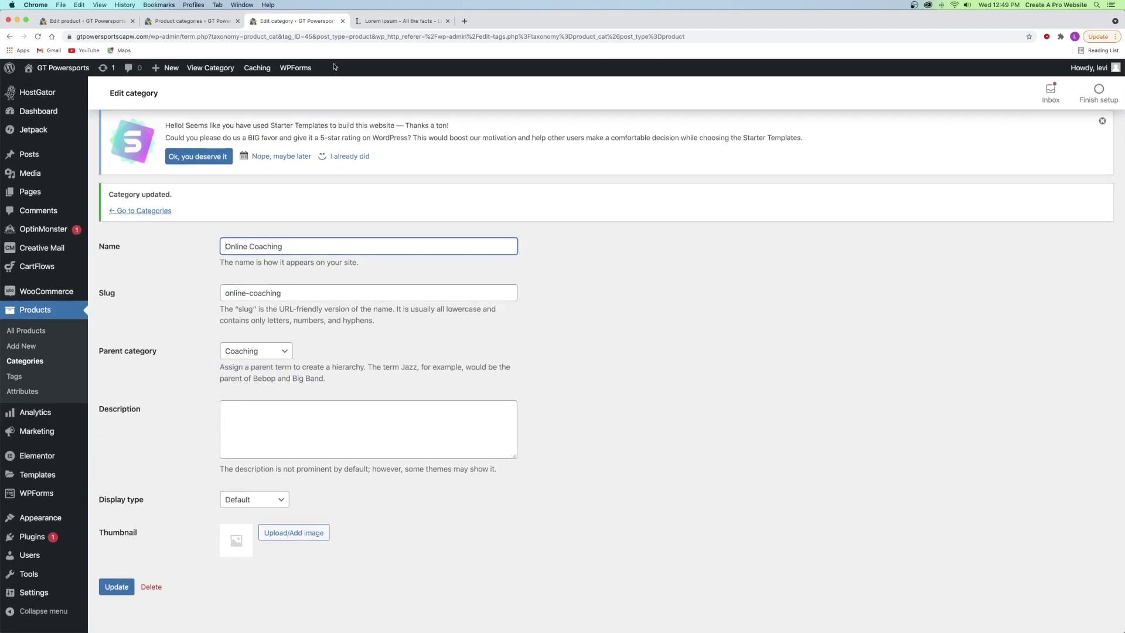
click(343, 21)
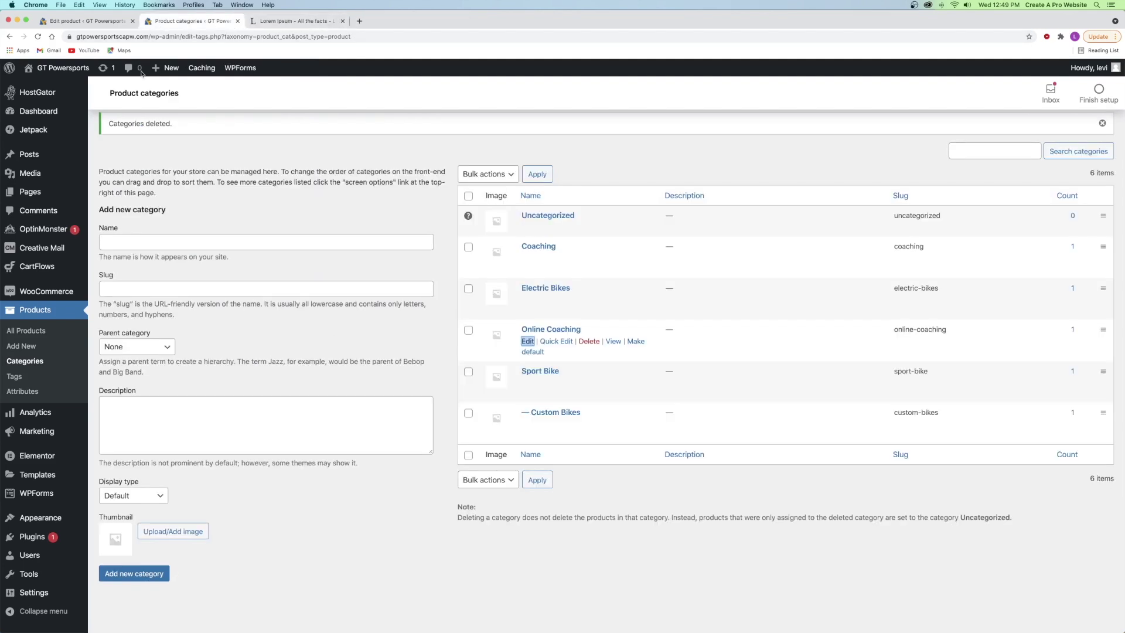
click(37, 37)
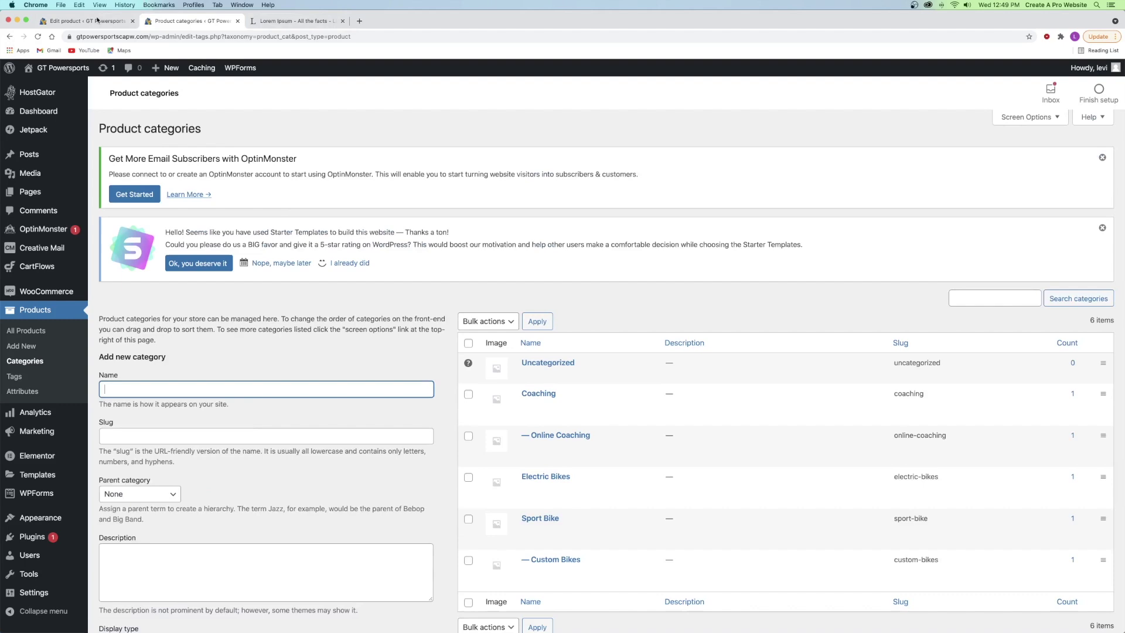
- Reload the product editor and confirm Online Coaching appears nested under Coaching
click(97, 21)
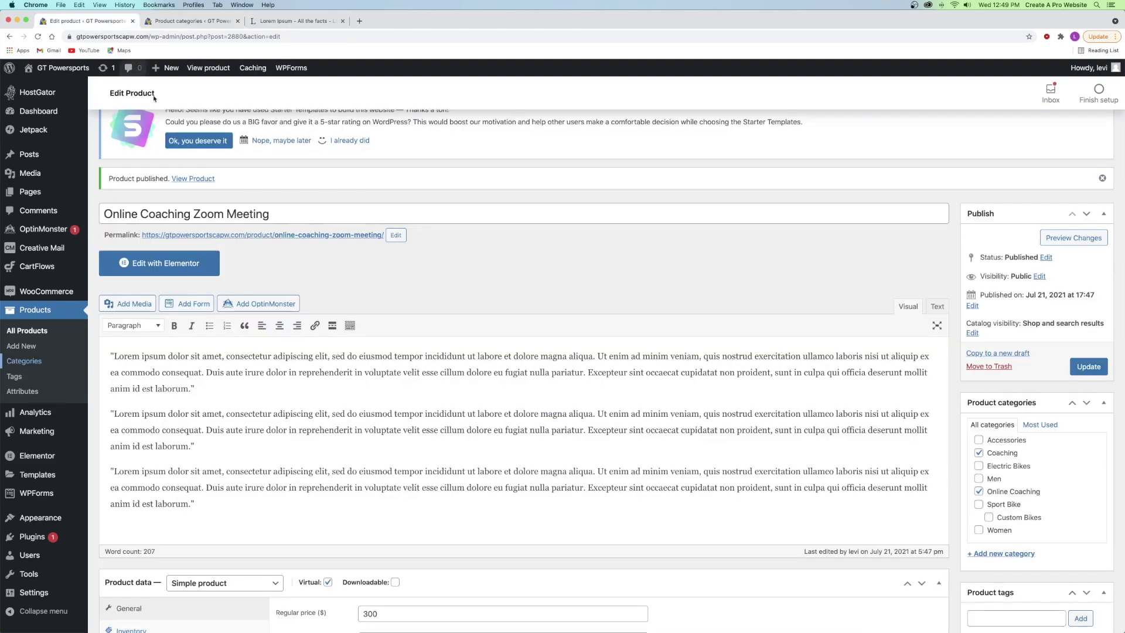
click(37, 38)
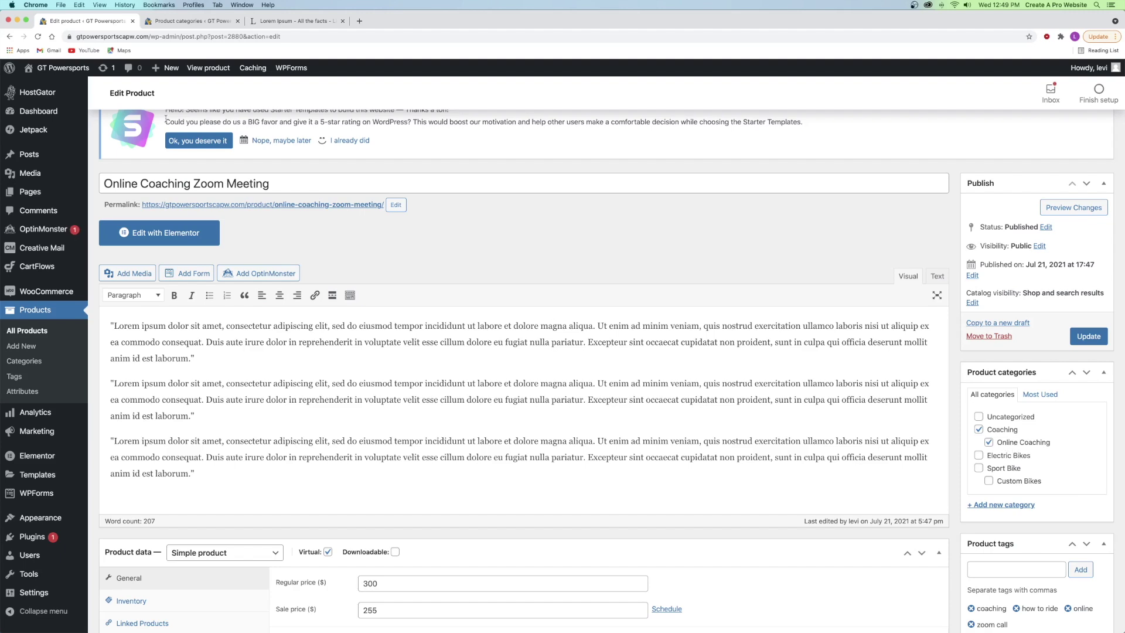
click(177, 22)
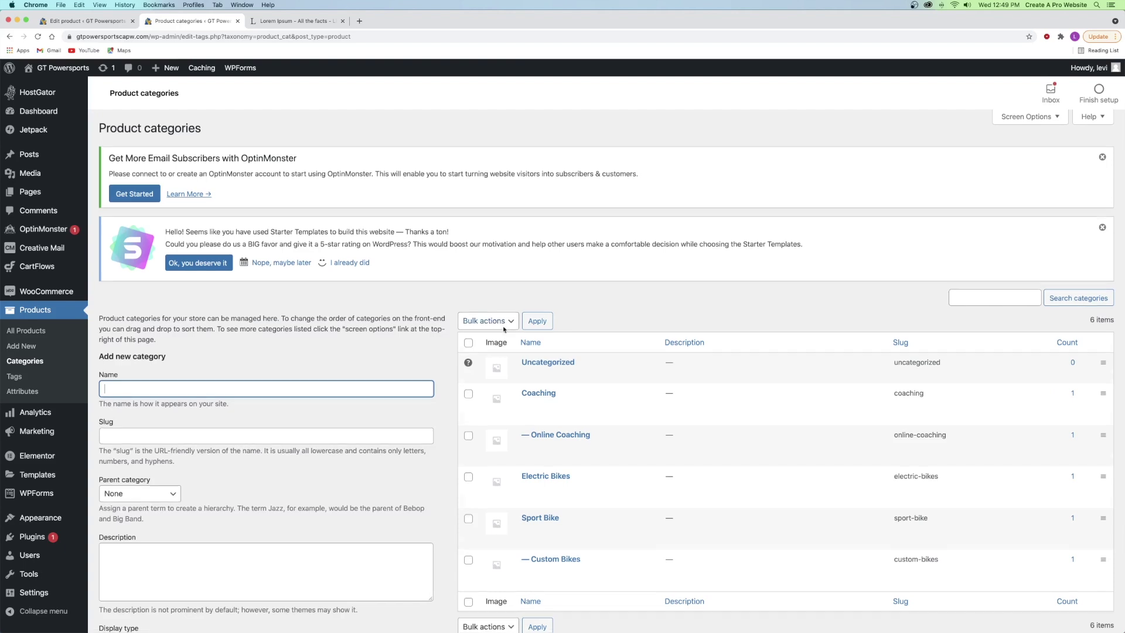
scroll(507, 328, down, 3)
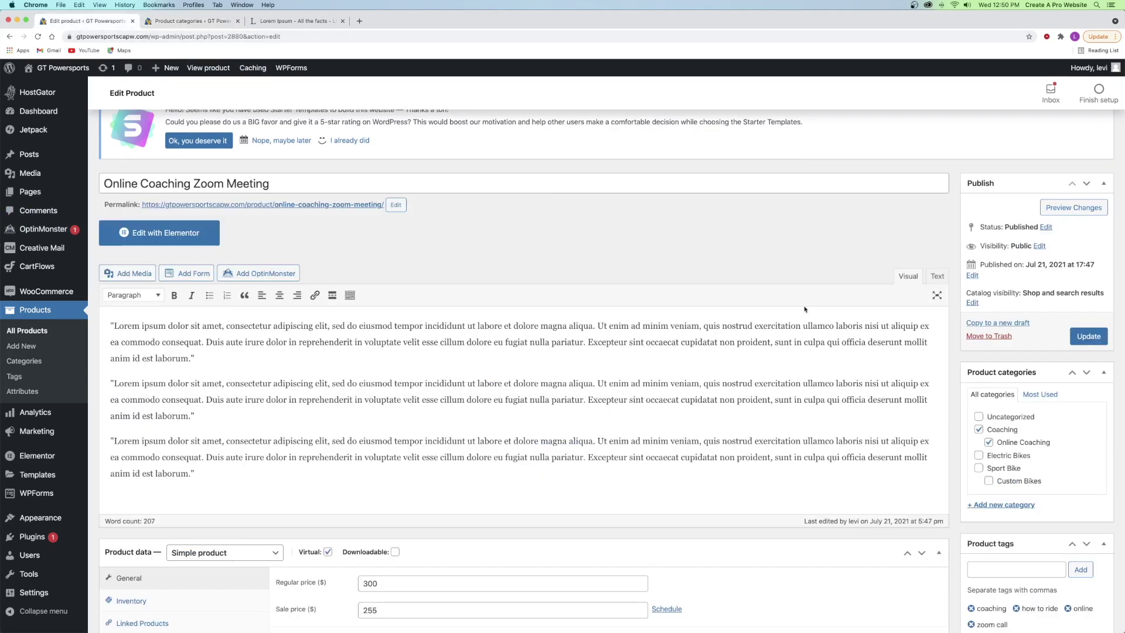
click(82, 20)
scroll(980, 513, down, 1)
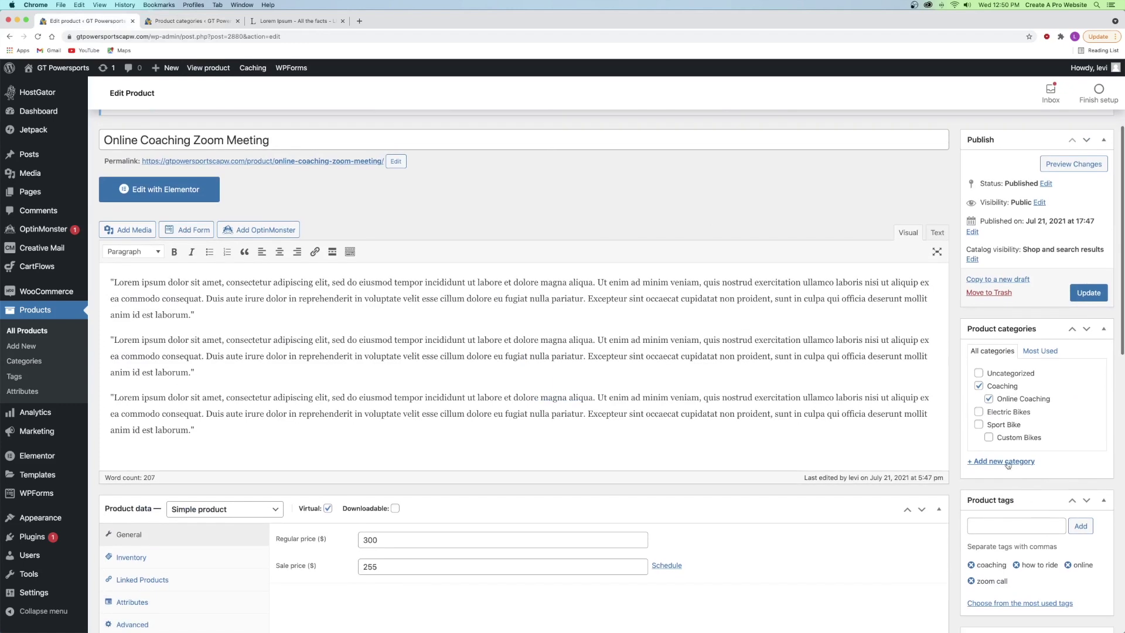
- In Add new category, enter the name 'Online coaching' and slug 'online-coaching'
click(189, 21)
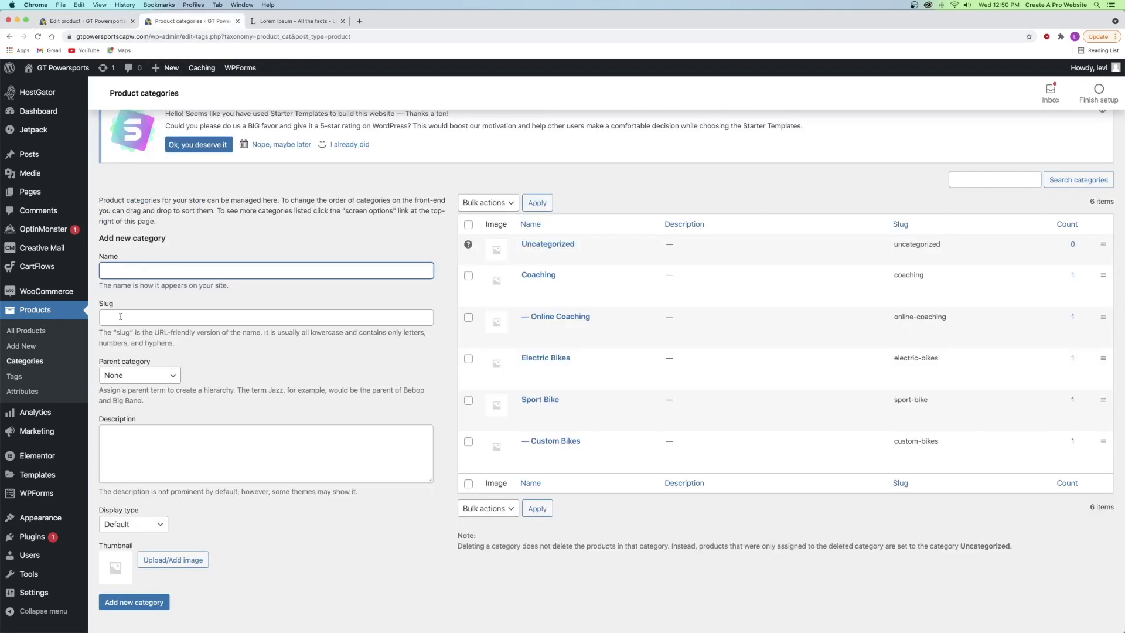
click(120, 317)
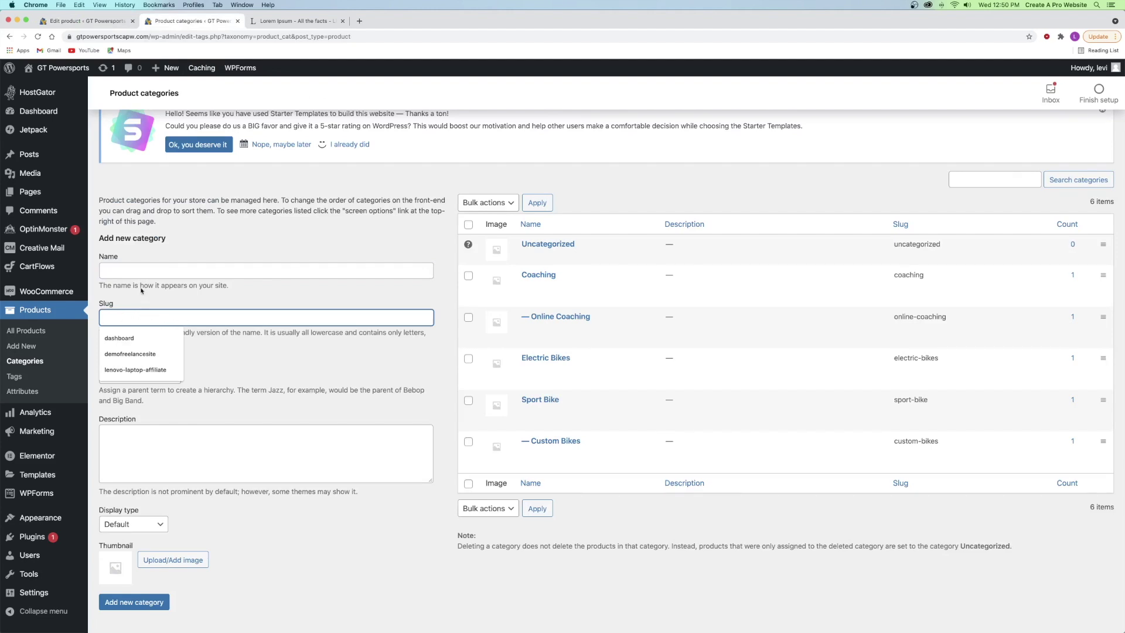
click(137, 267)
text(Online coaching)
click(139, 322)
text(online-coaching)
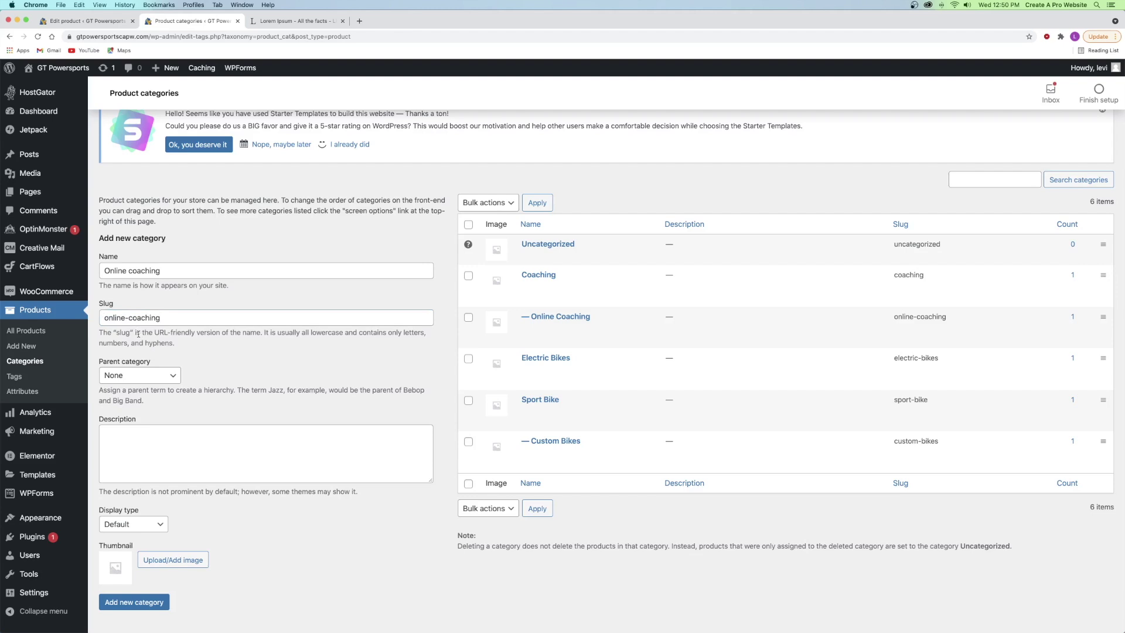
- Clear both the slug and name fields without adding the category
click(179, 321)
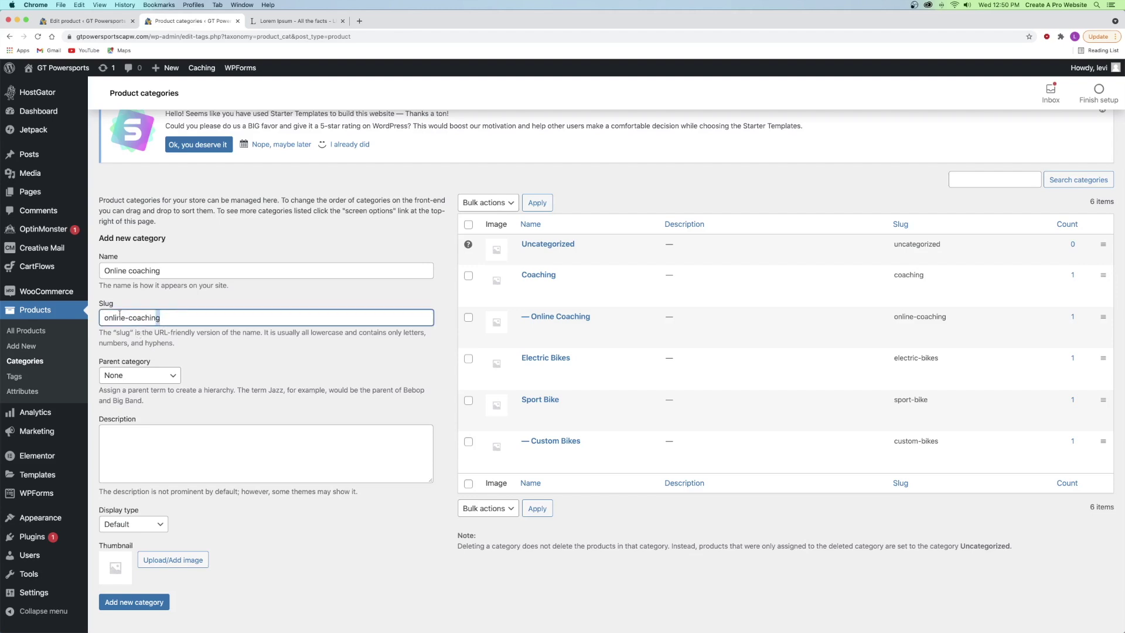
key(super+a)
key(BackSpace)
click(171, 269)
drag(171, 269, 65, 268)
key(BackSpace)
click(238, 318)
click(330, 187)
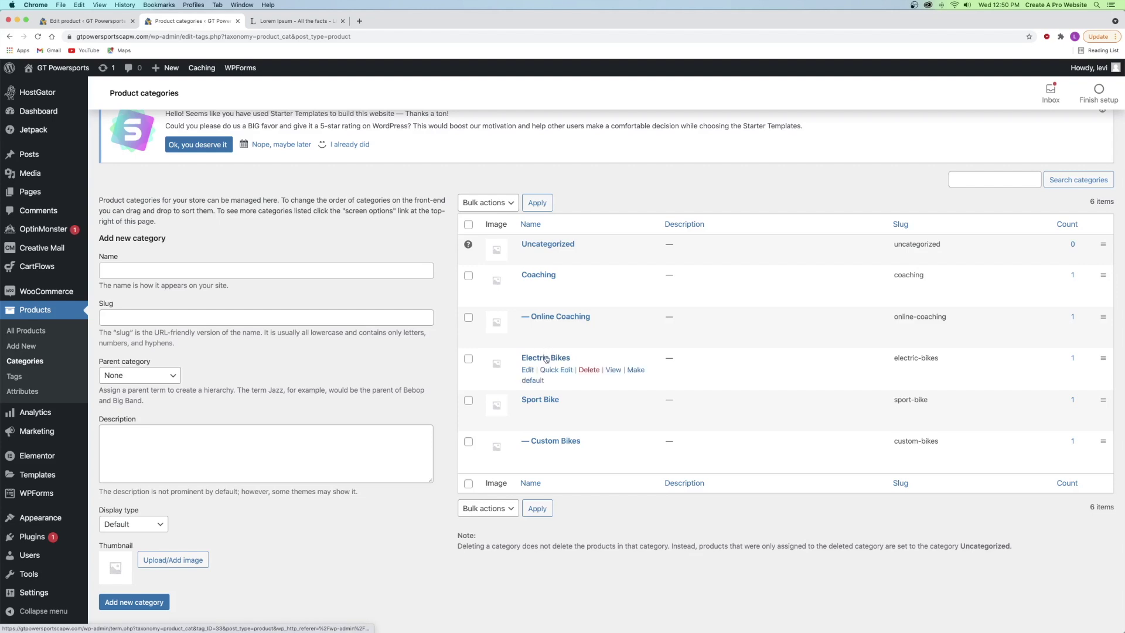
- Give Electric Bikes the orange fuel-tank motorcycle photo as its thumbnail and save
click(529, 370)
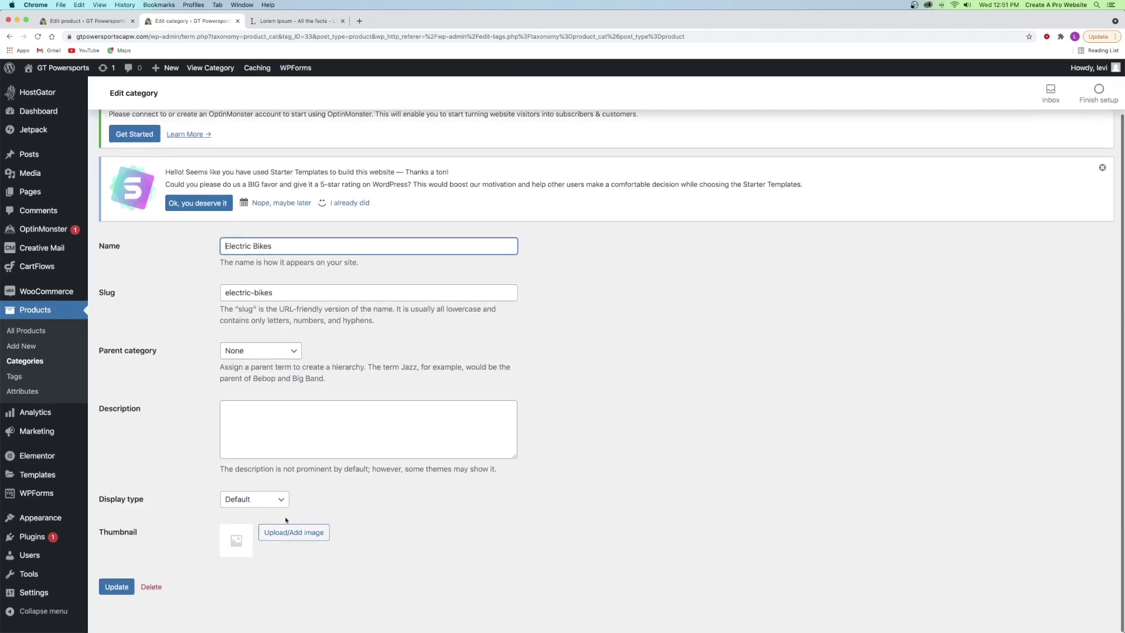
click(284, 530)
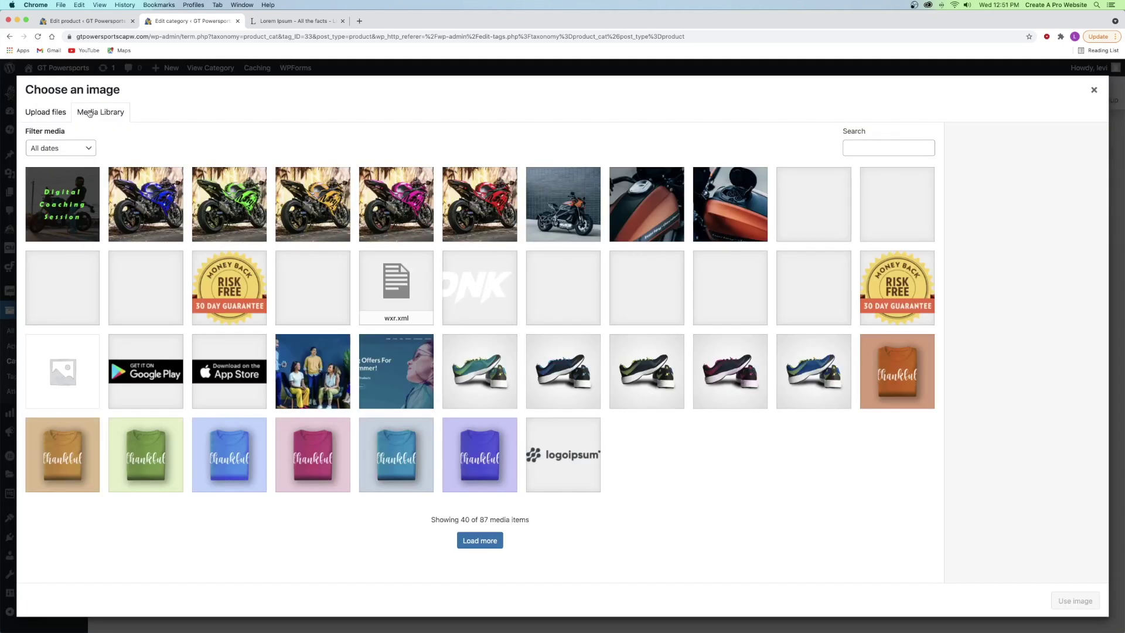
click(566, 201)
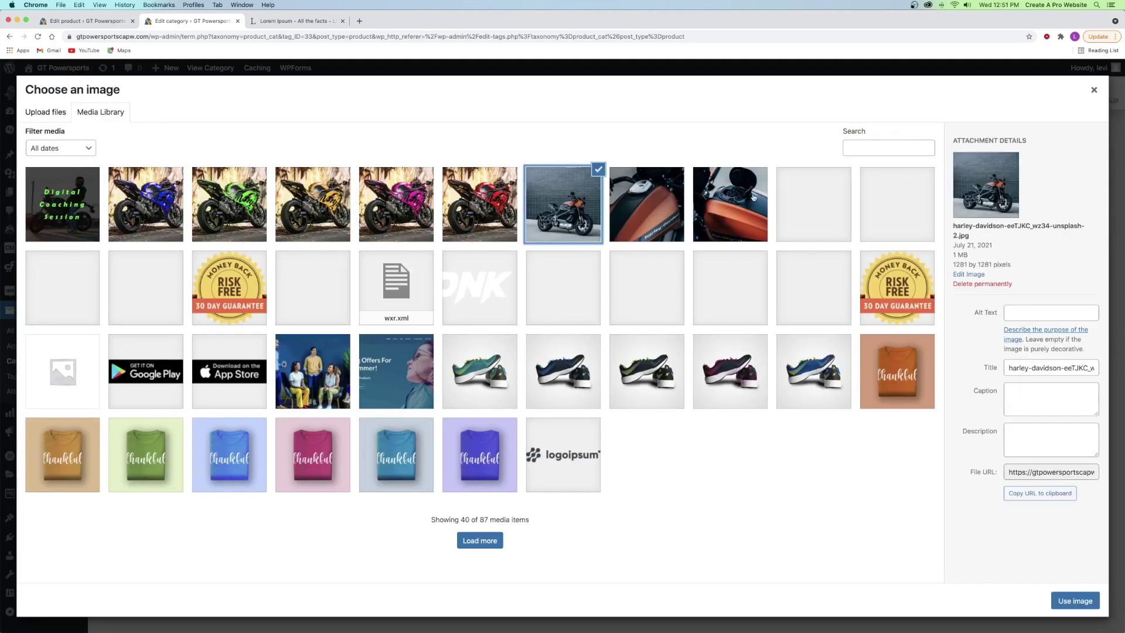
click(714, 183)
click(1076, 600)
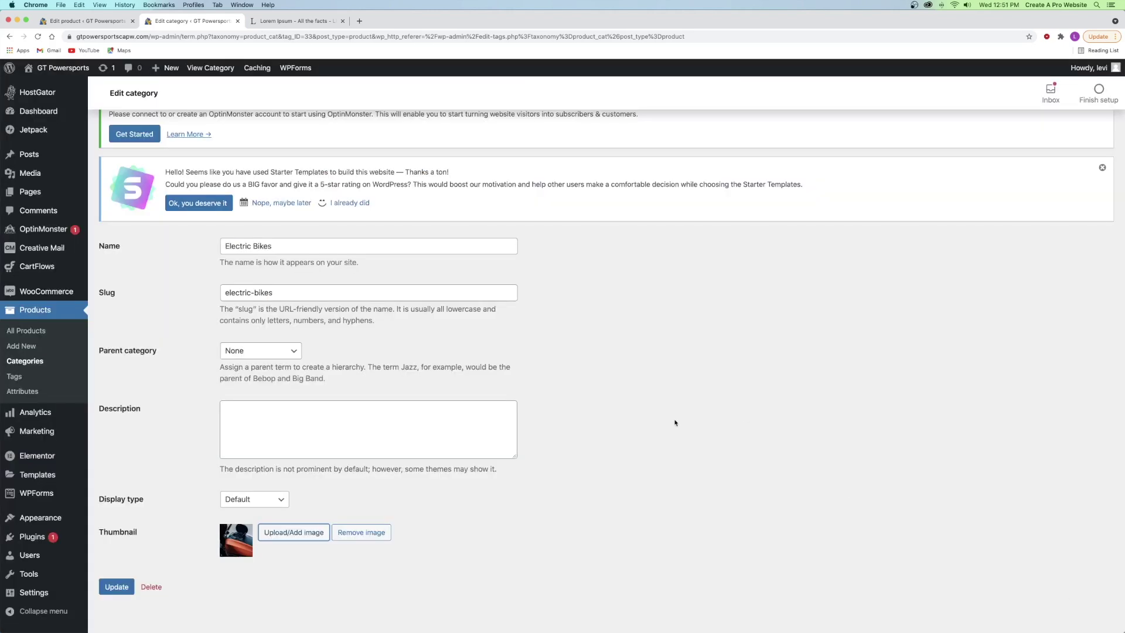
click(117, 586)
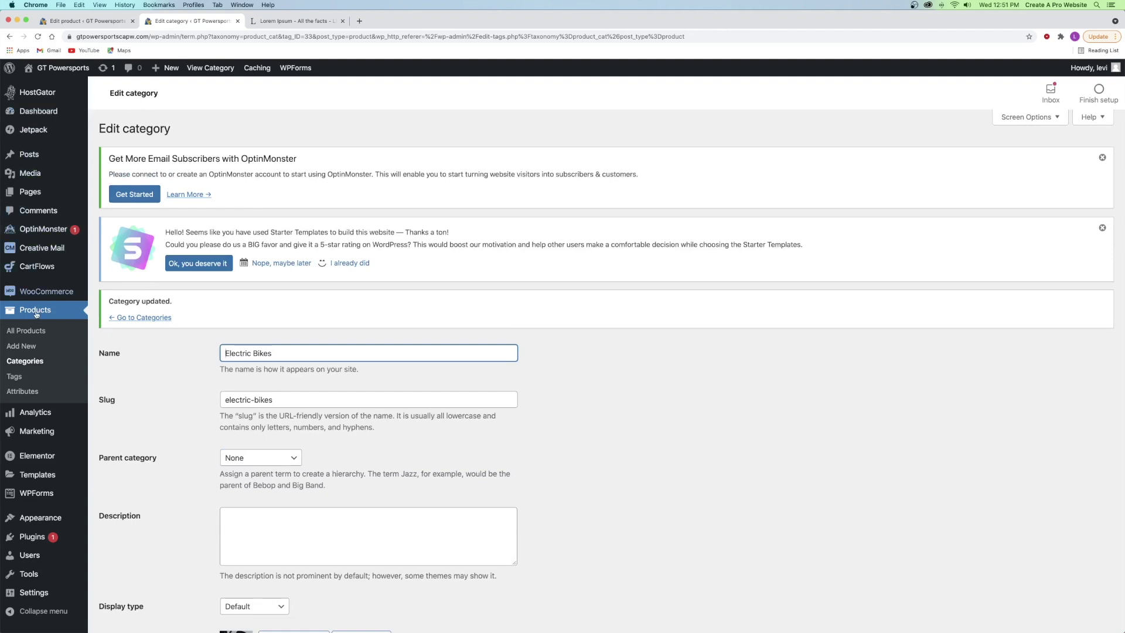
click(18, 365)
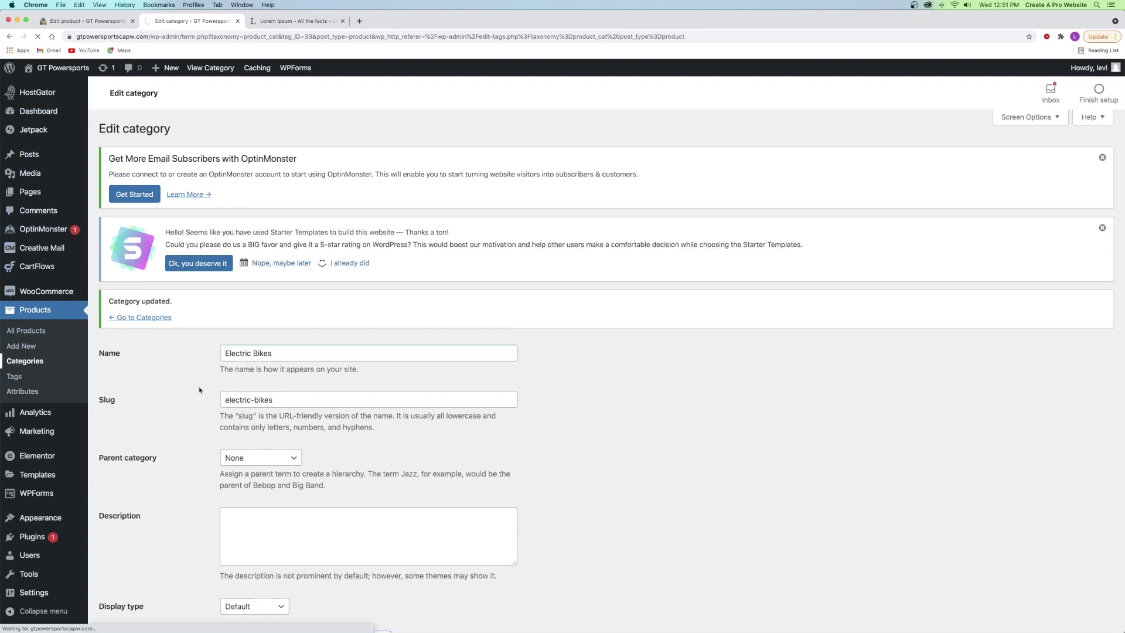
scroll(410, 390, down, 3)
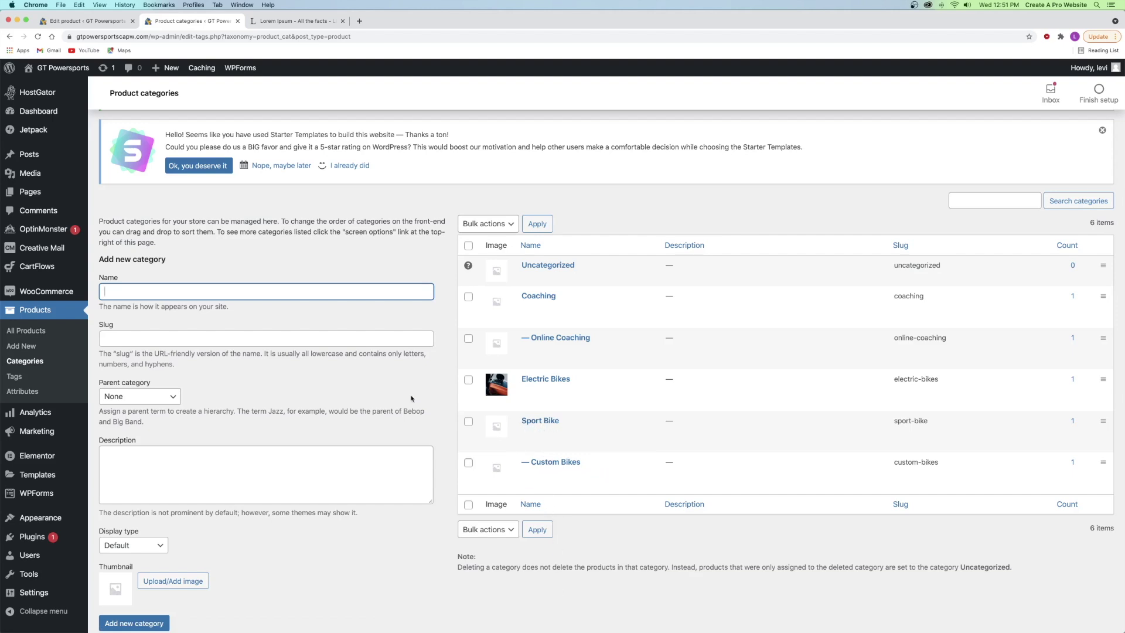
click(350, 392)
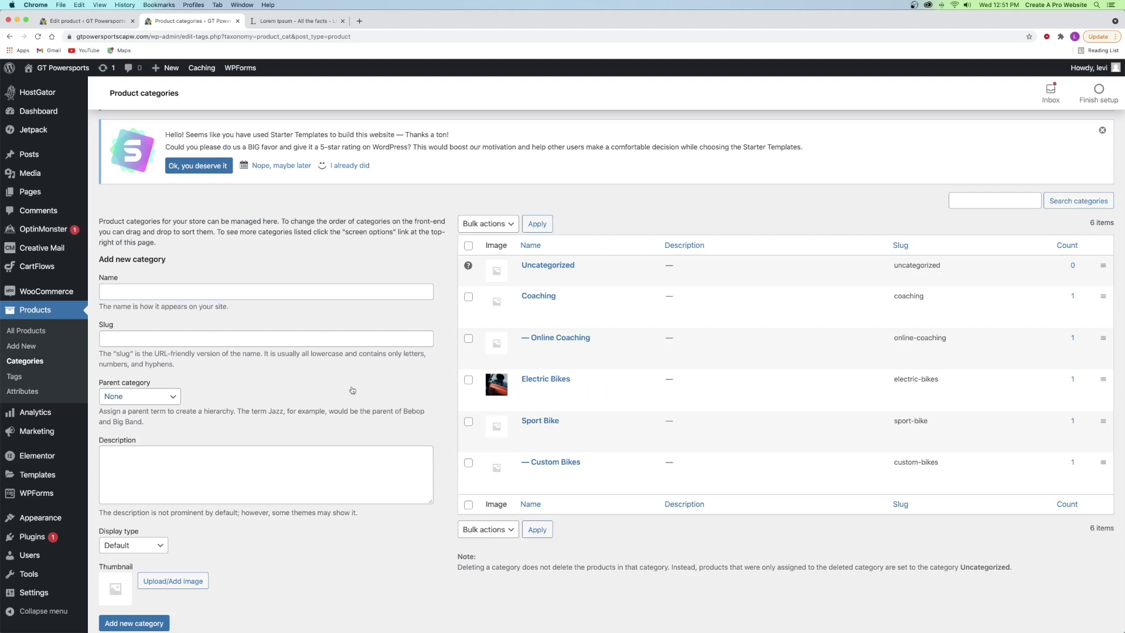
- Close the categories tab and start a new product from All Products
click(237, 21)
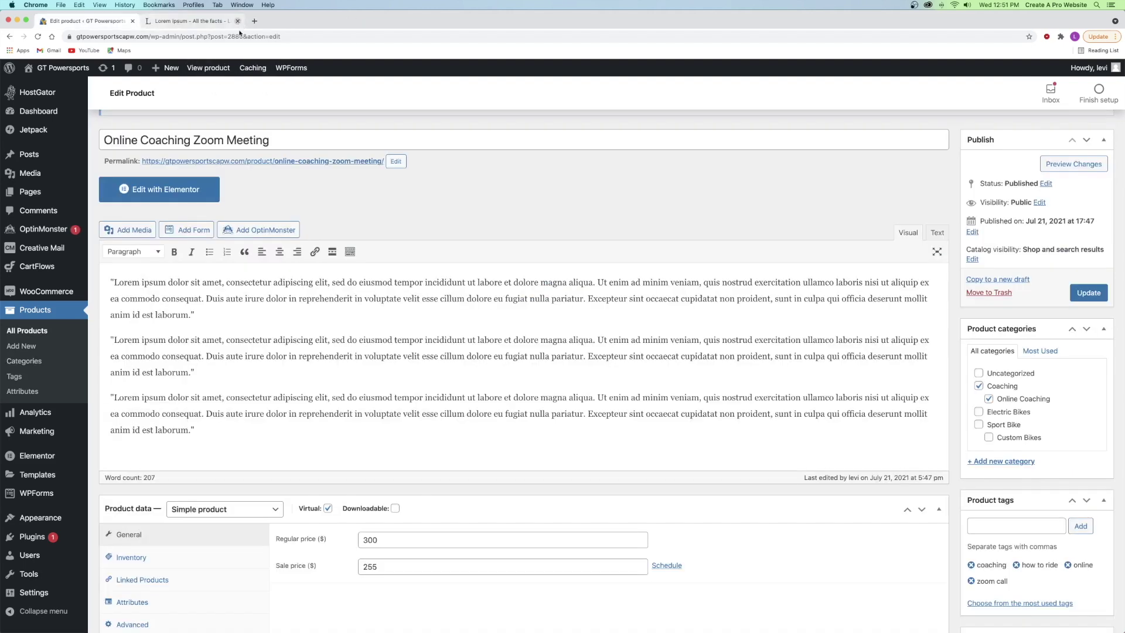
scroll(396, 195, up, 3)
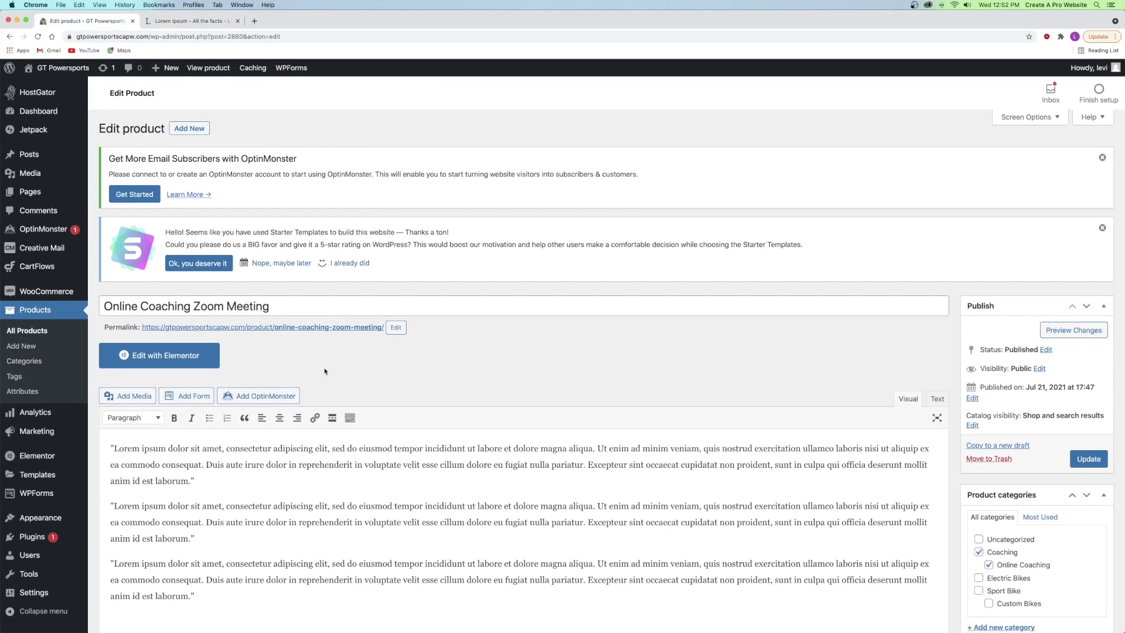
click(18, 332)
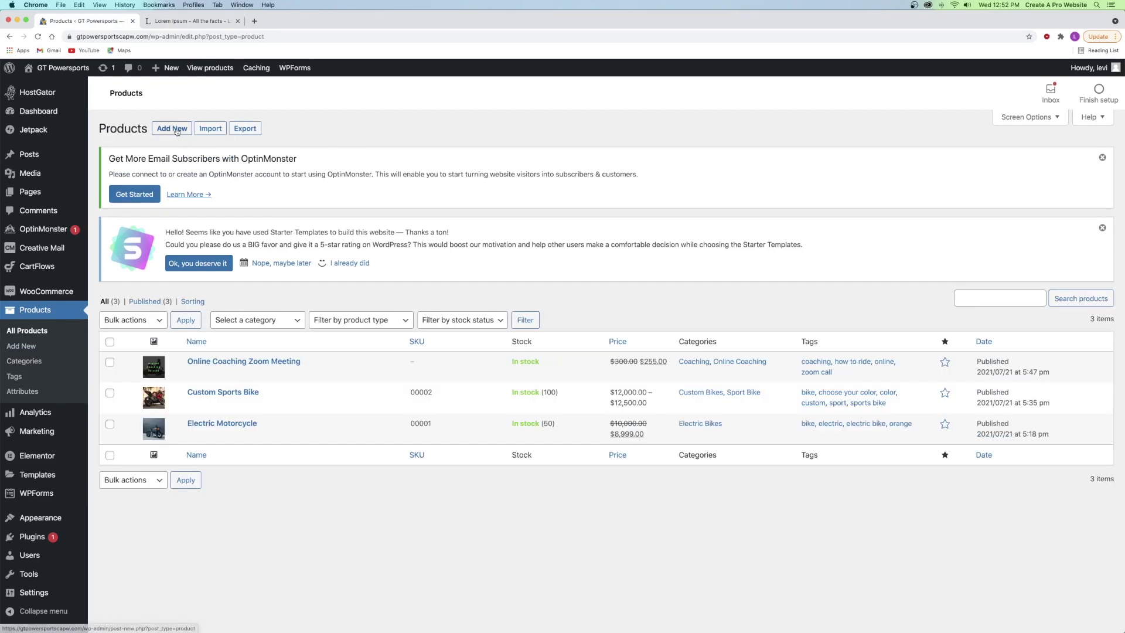
click(176, 130)
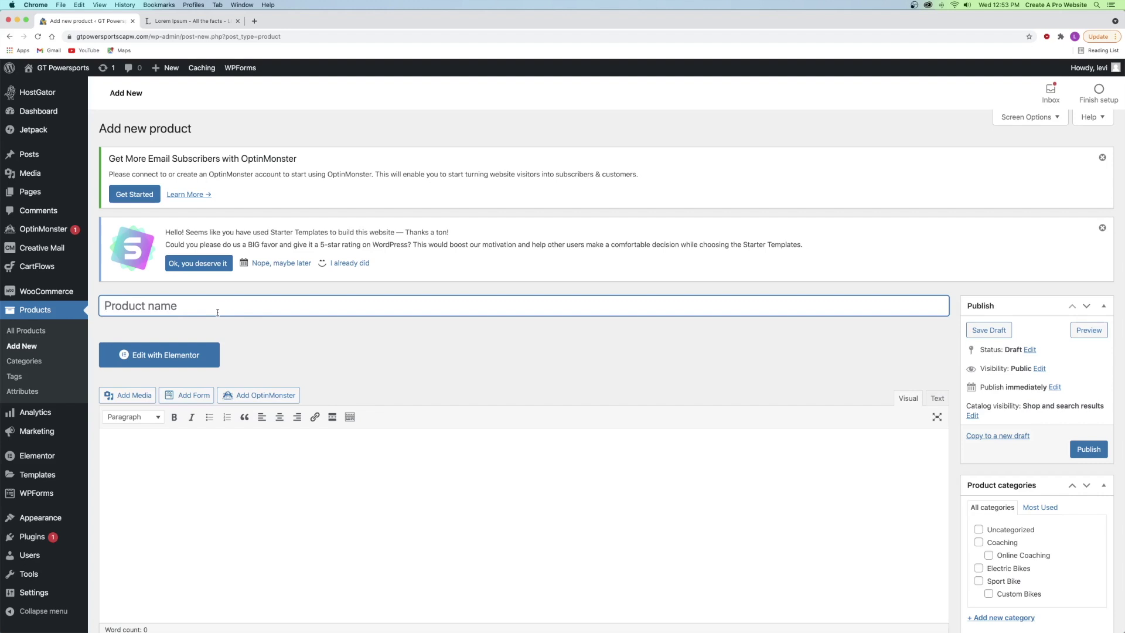
- Title the product 'eBook - Motorcycle Riding For Beginners' and paste Lorem ipsum paragraphs into its description
text(eBook - Motorcycle Riding For Beginners)
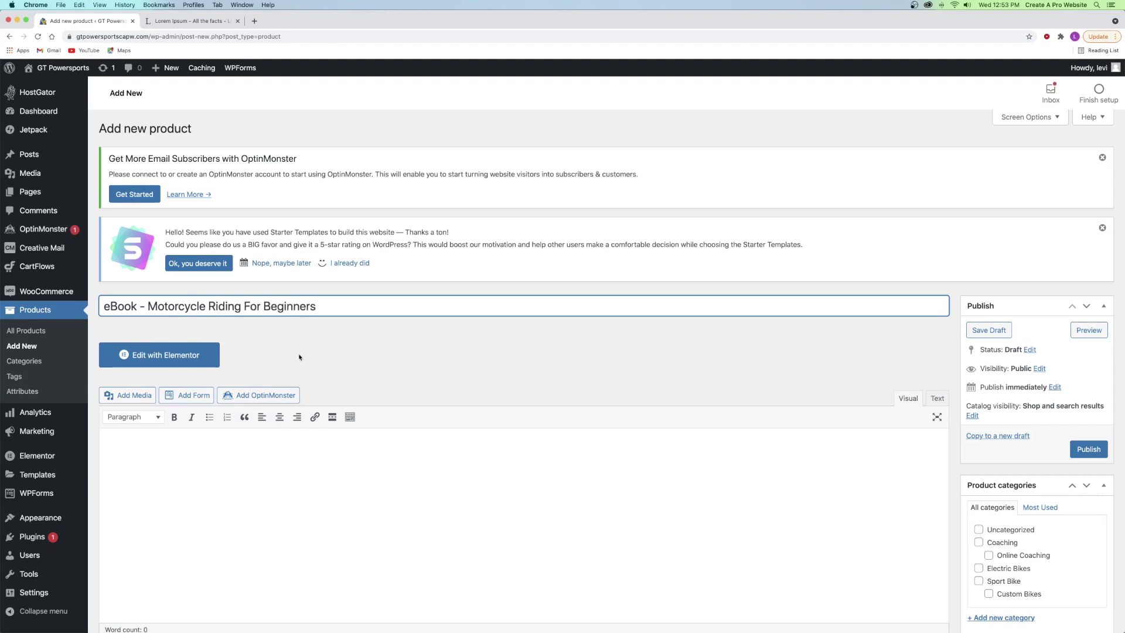
key(Tab)
scroll(319, 283, down, 3)
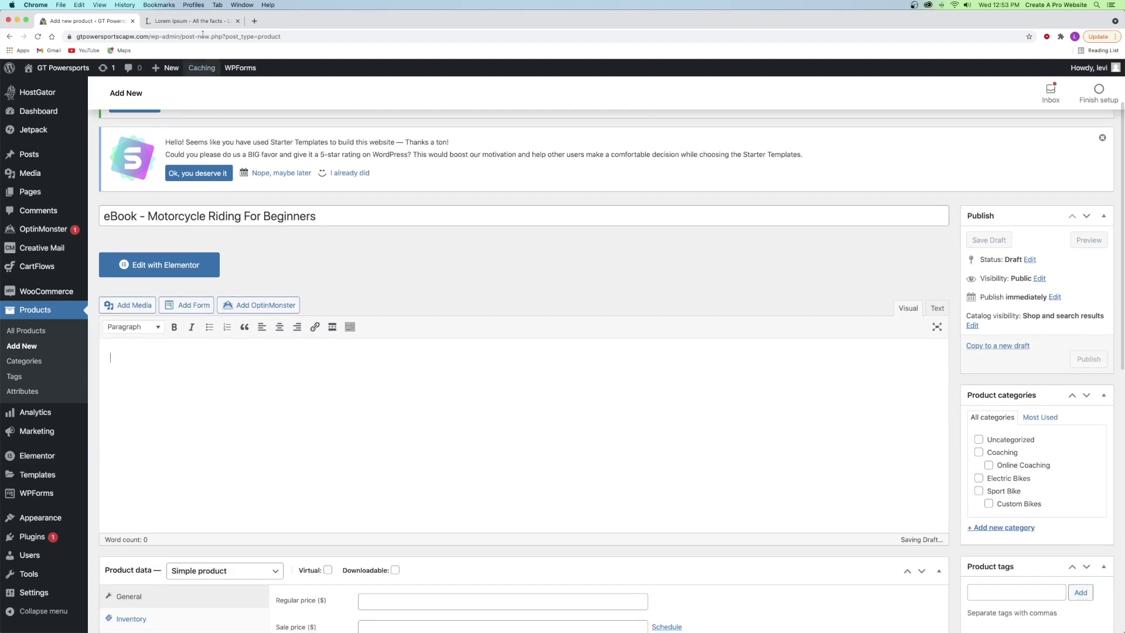
click(187, 21)
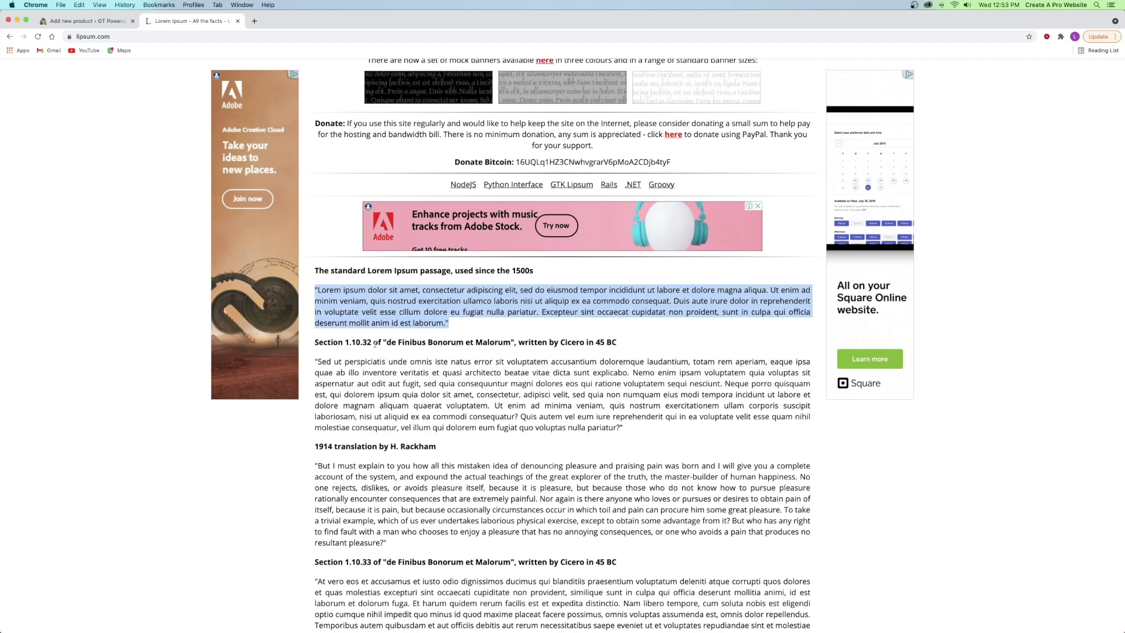
click(87, 21)
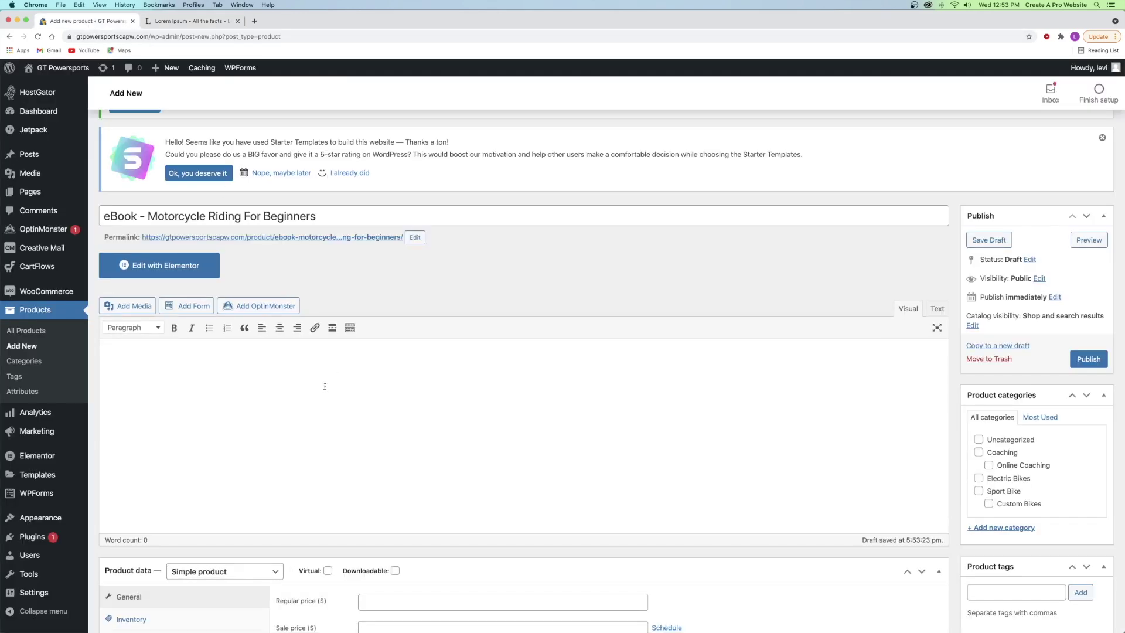
text("Lorem ipsum dolor sit amet, consectetur adipiscing elit, sed do eiusmod tempor incididunt ut labore et dolore magna aliqua. Ut enim ad minim veniam, quis nostrud exercitation ullamco laboris nisi ut aliquip ex ea commodo consequat. Duis aute irure dolor in reprehenderit in voluptate velit esse cillum dolore eu fugiat nulla pariatur. Excepteur sint occaecat cupidatat non proident, sunt in culpa qui officia deserunt mollit anim id est laborum." "Lorem ipsum dolor sit amet, consectetur adipiscing elit, sed do eiusmod tempor incididunt ut labore et dolore magna aliqua. Ut enim ad minim veniam, quis nostrud exercitation ullamco laboris nisi ut aliquip ex ea commodo consequat. Duis aute irure dolor in reprehenderit in voluptate velit esse cillum dolore eu fugiat nulla pariatur. Excepteur sint occaecat cupidatat non proident, sunt in culpa qui officia deserunt mollit anim id est laborum." "Lorem ipsum dolor sit amet, consectetur adipiscing elit, sed do eiusmod tempor incididunt ut labore et dolore magna aliqua. Ut enim ad minim veniam, quis nostrud exercitation ullamco laboris nisi ut aliquip ex ea commodo consequat. Duis aute irure dolor in reprehenderit in voluptate velit esse cillum dolore eu fugiat nulla pariatur. Excepteur sint occaecat cupidatat non proident, sunt in culpa qui officia deserunt mollit anim id est laborum.")
scroll(303, 420, down, 5)
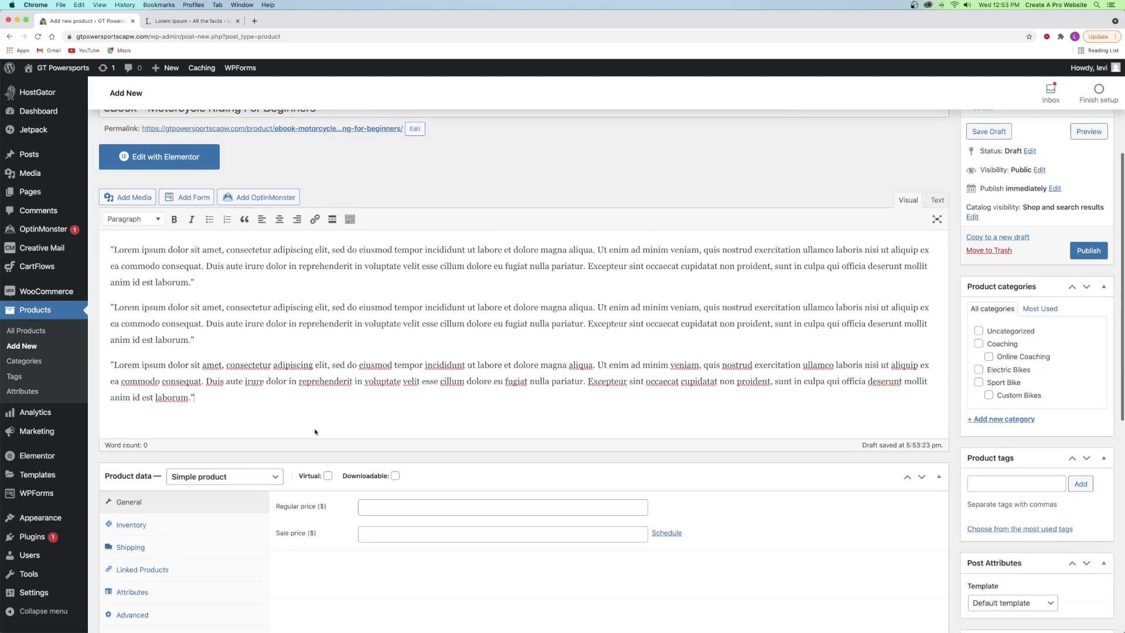
- Make it a downloadable Simple product with a regular price of 66
click(220, 345)
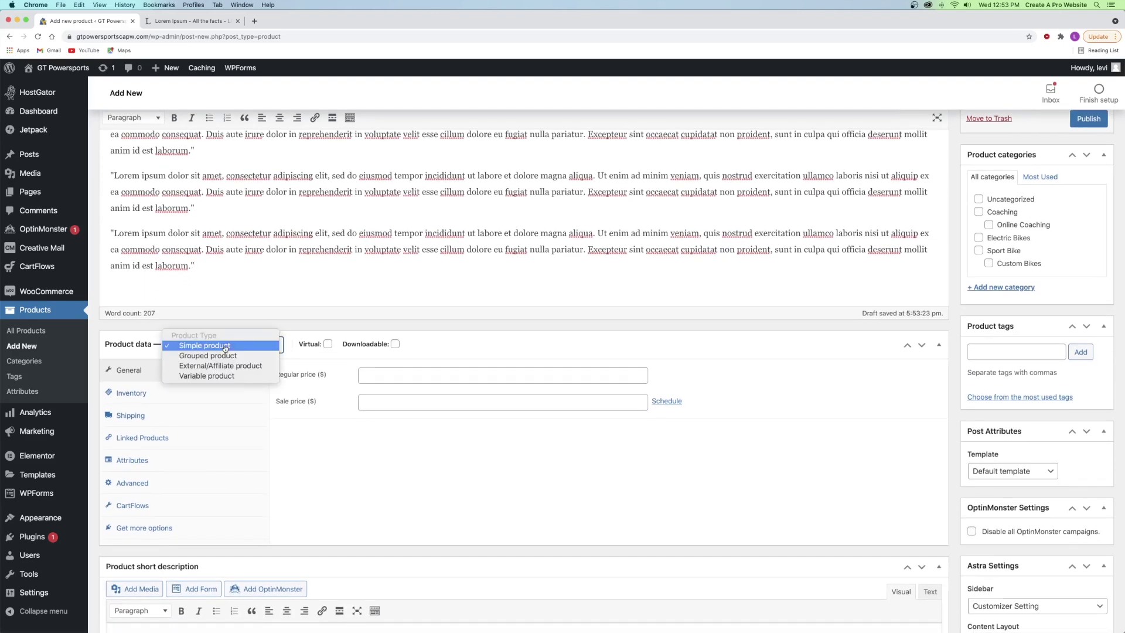
click(219, 346)
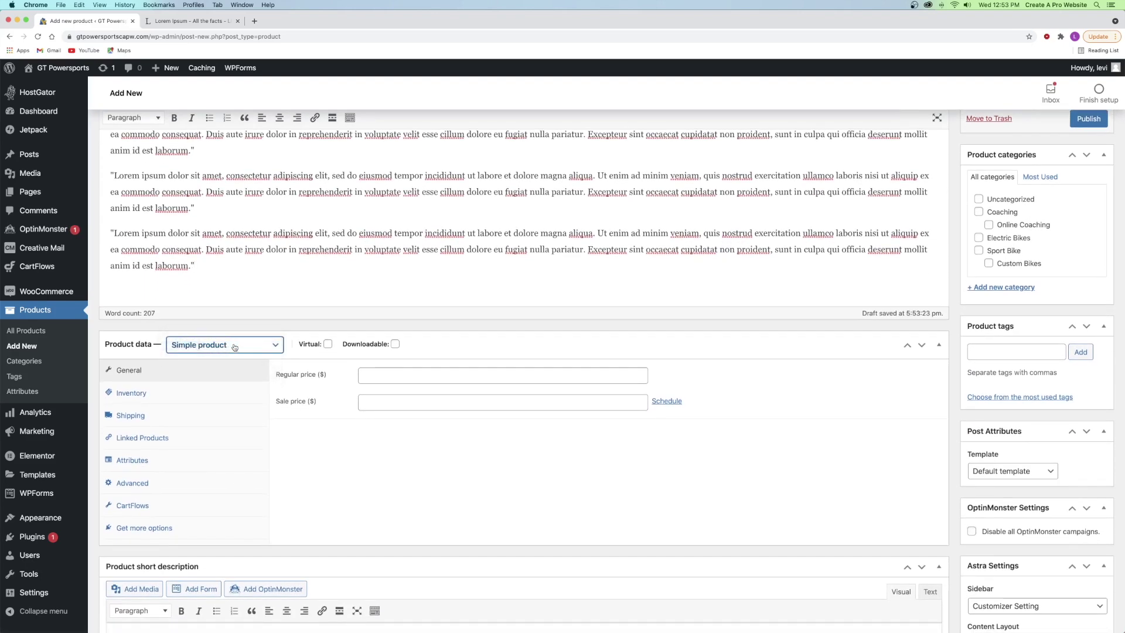
click(395, 344)
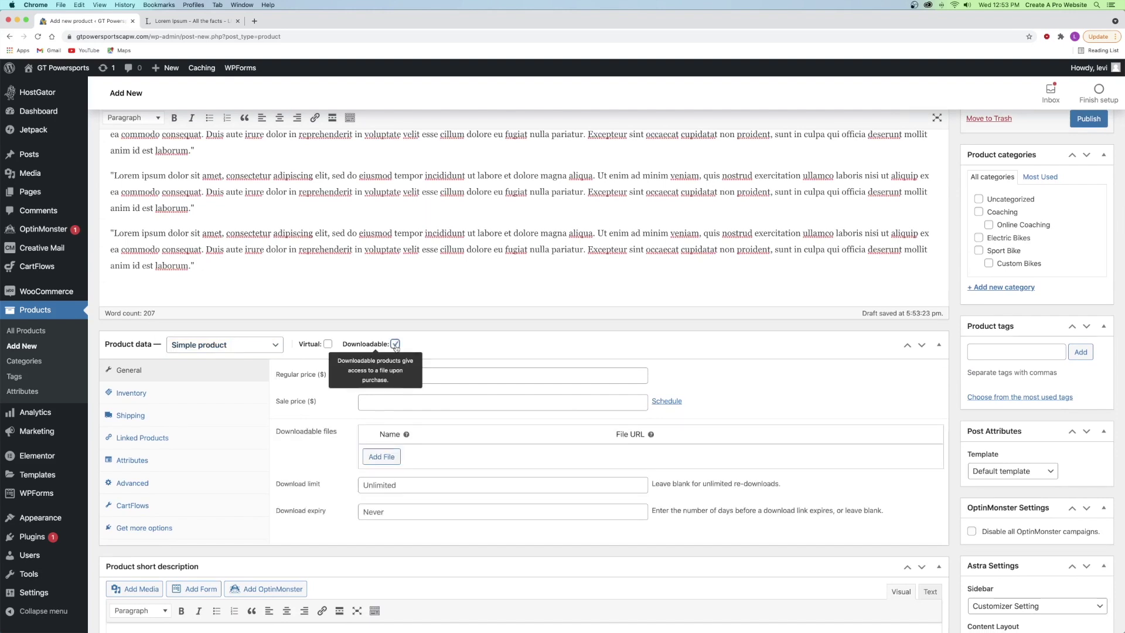
click(418, 344)
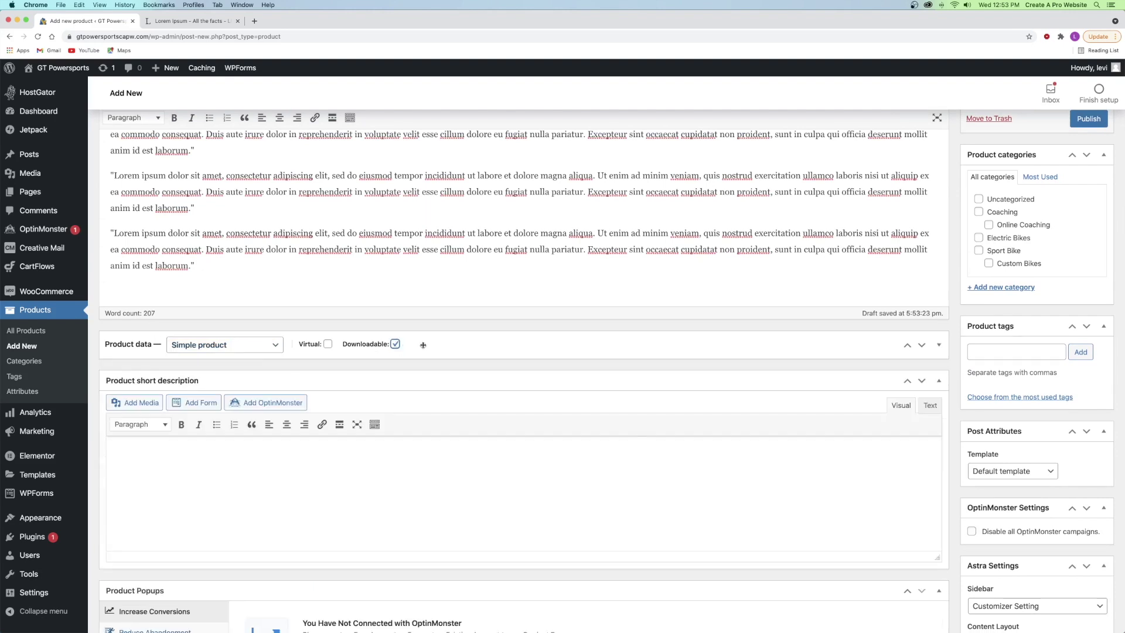
click(423, 345)
click(393, 377)
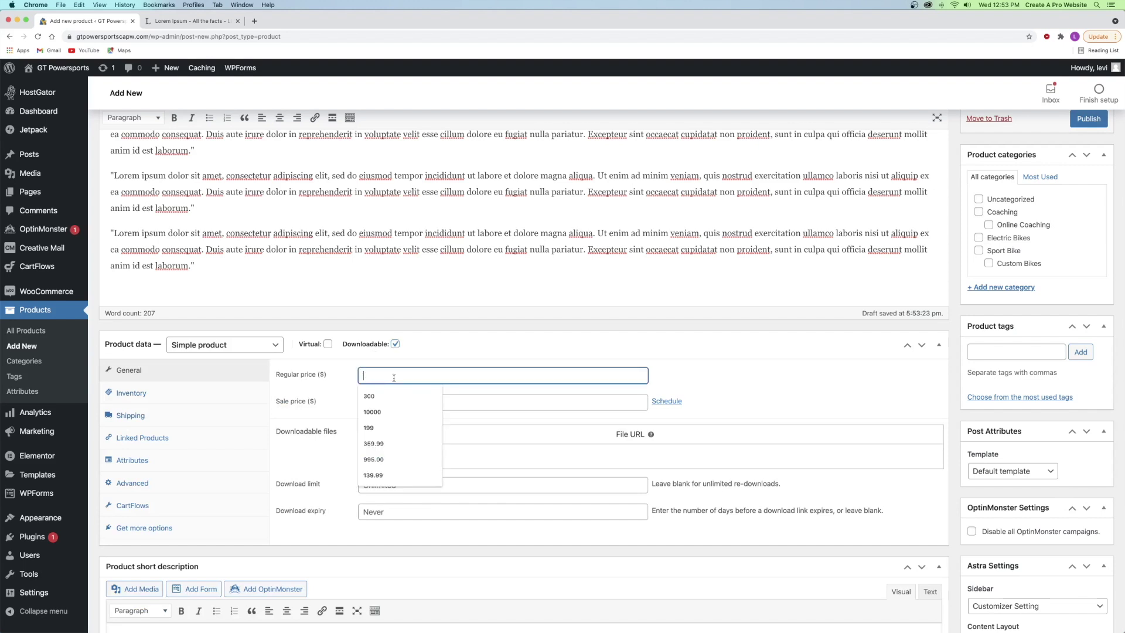
text(66)
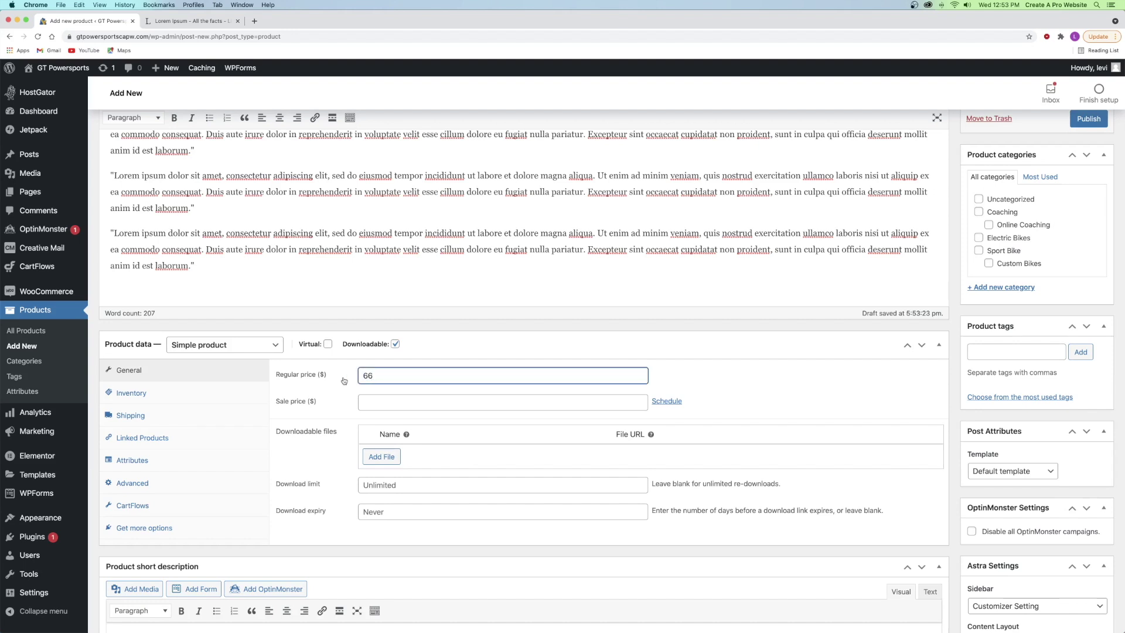
click(359, 402)
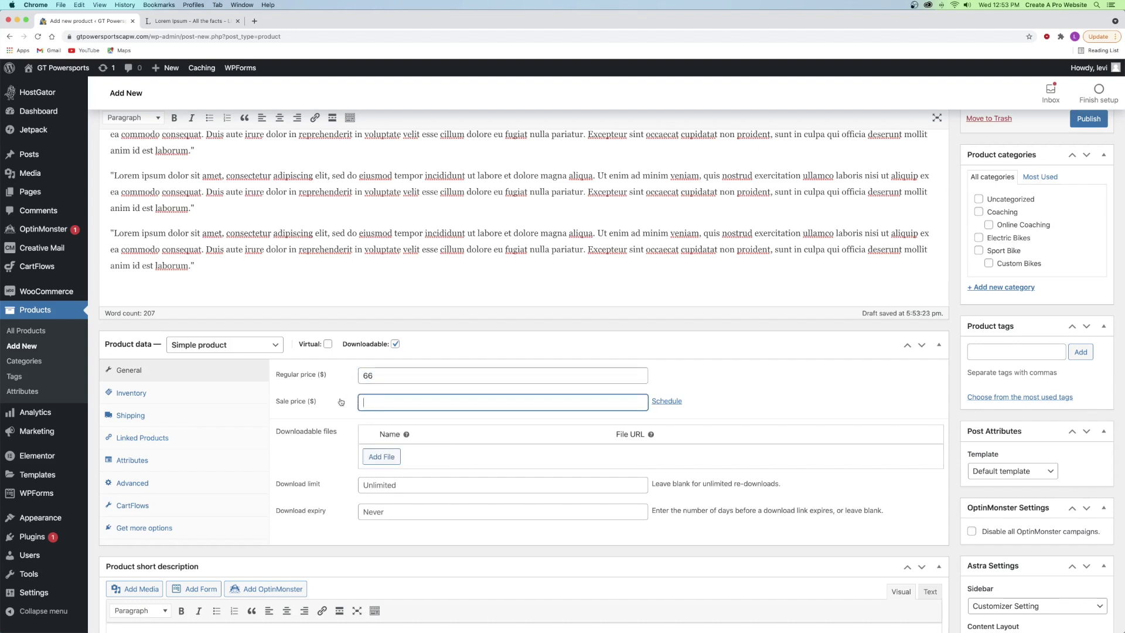
scroll(328, 393, down, 2)
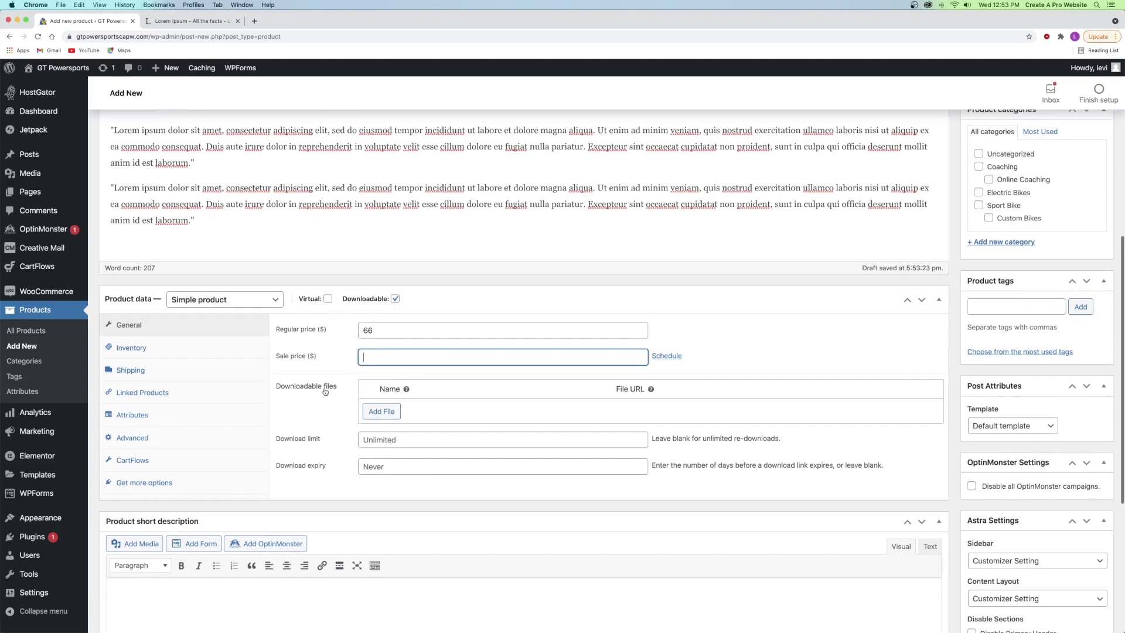
- Add a downloadable file row named 'eBook Download'
click(395, 299)
click(395, 299)
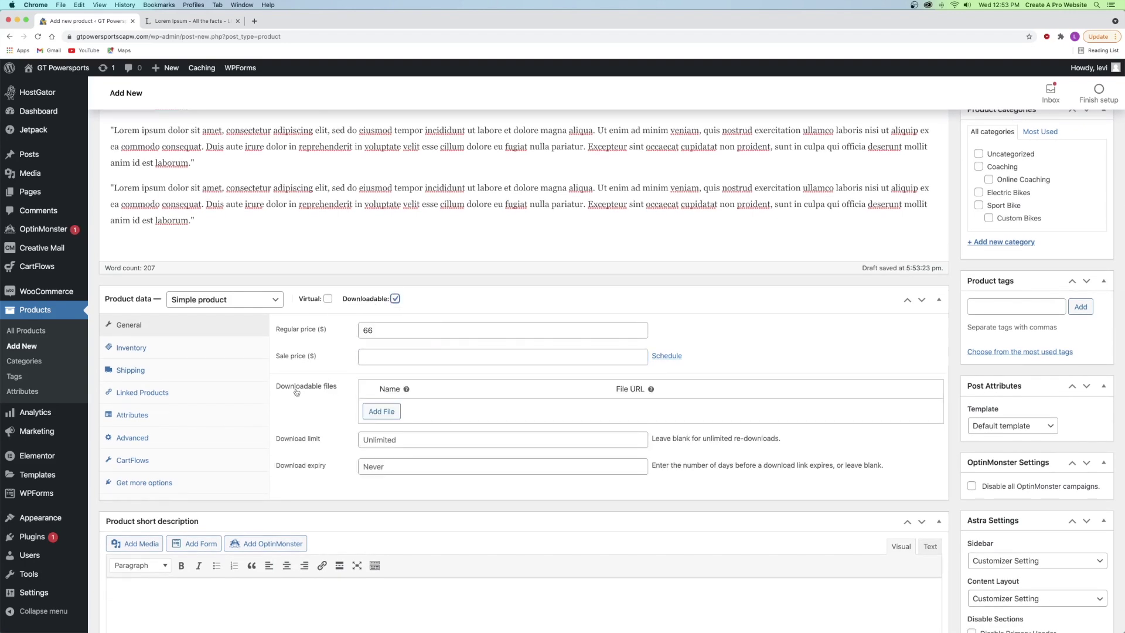
click(381, 411)
click(489, 409)
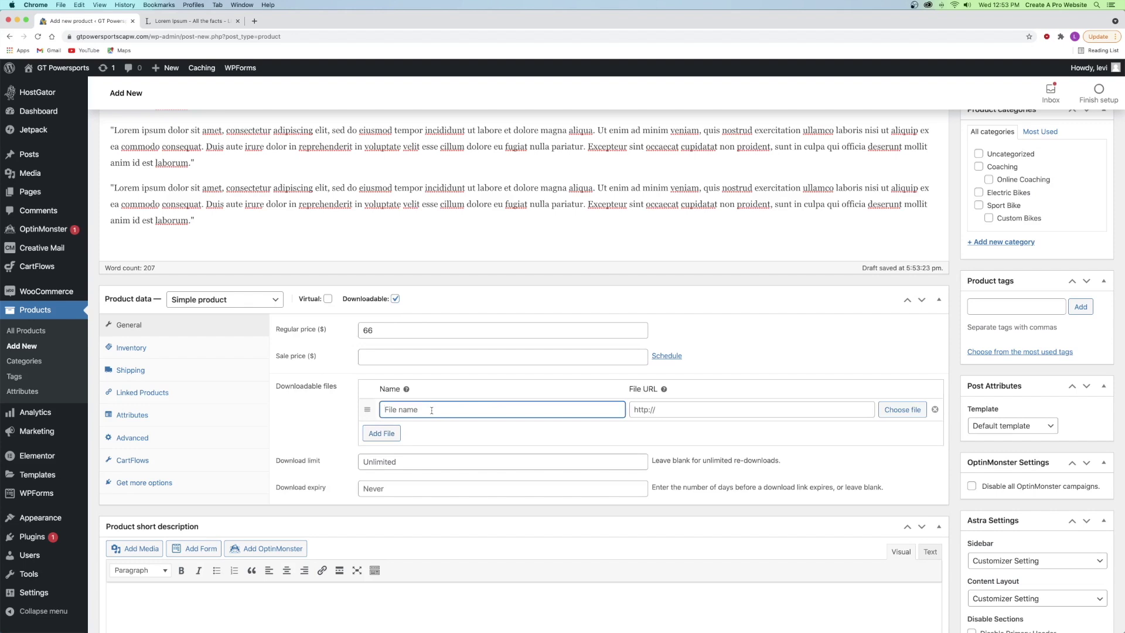
text(eBook Download)
click(647, 411)
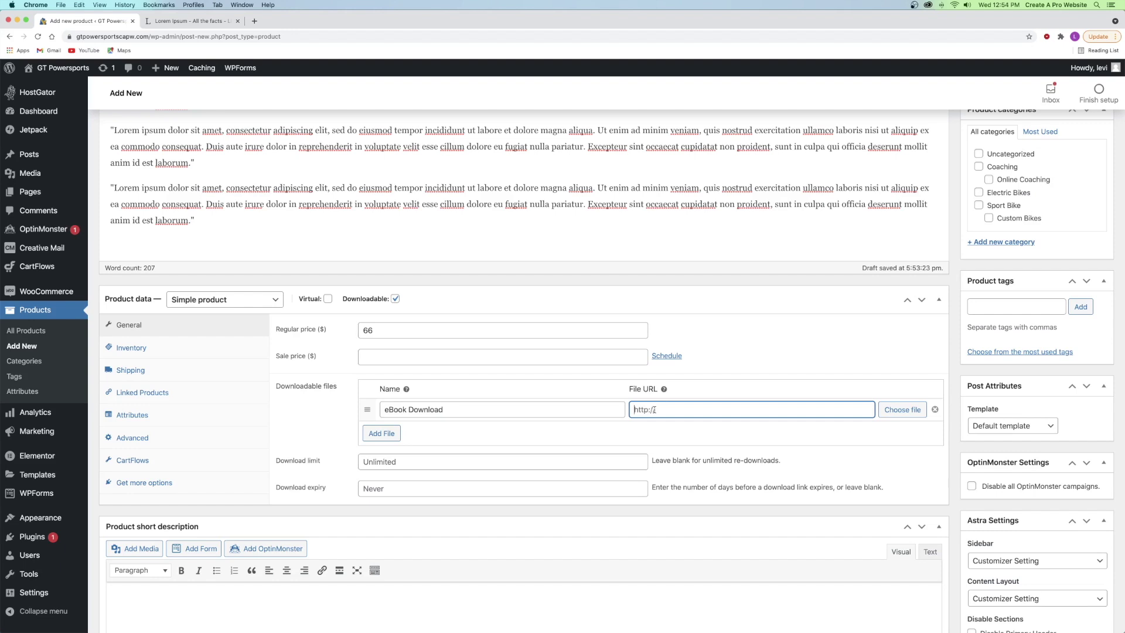
- Try choosing an upload file, cancel, and remove the eBook Download row
click(892, 413)
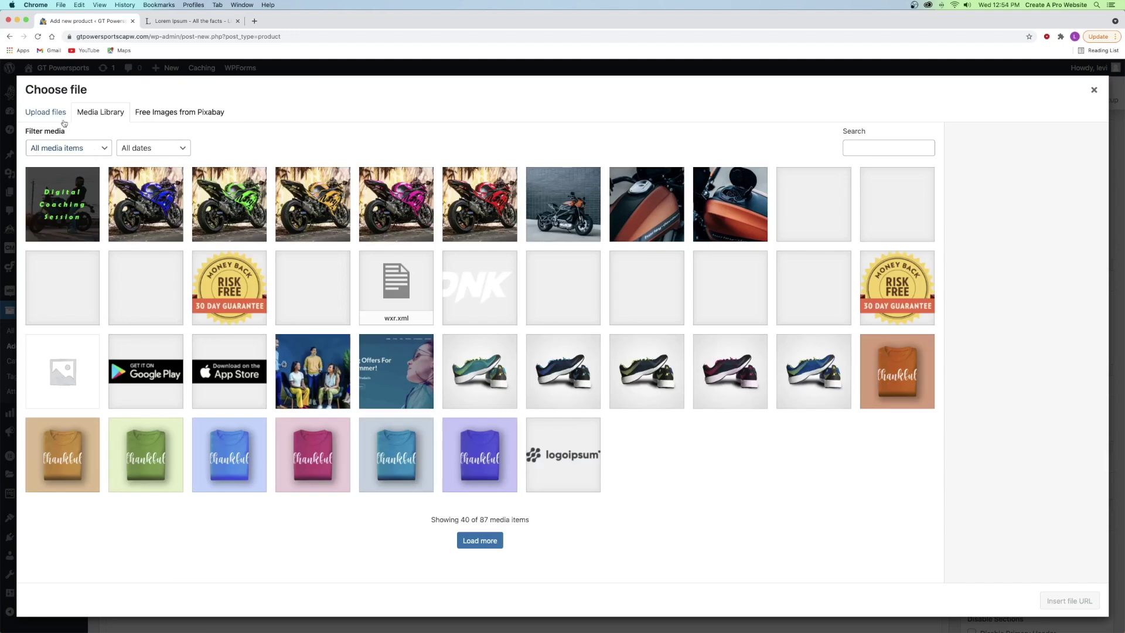
click(47, 113)
click(536, 319)
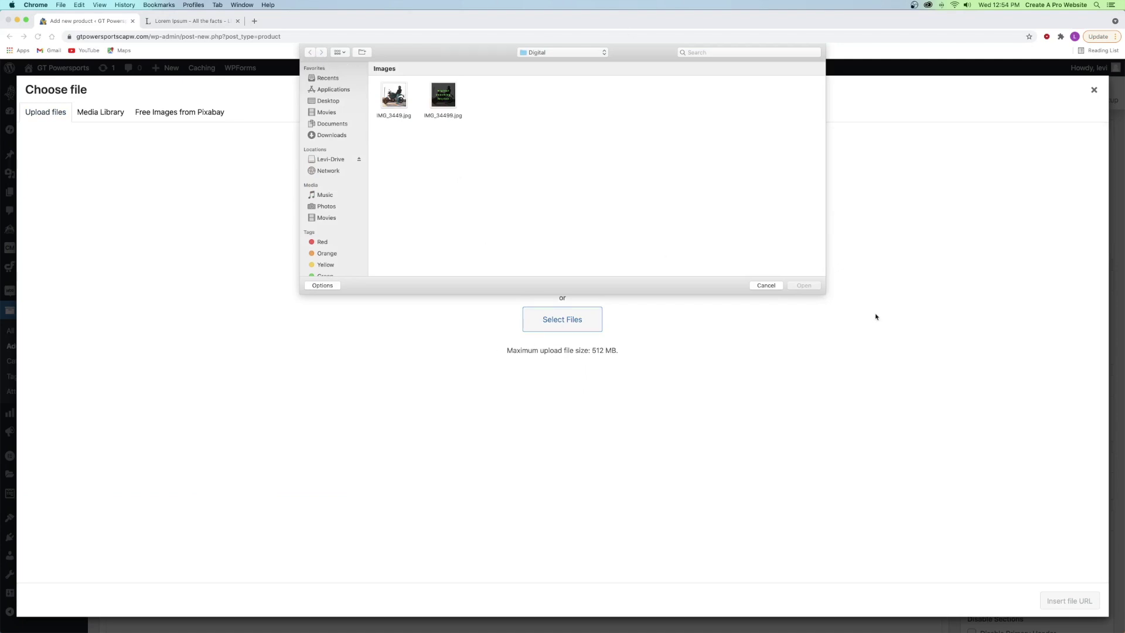
click(750, 286)
key(Escape)
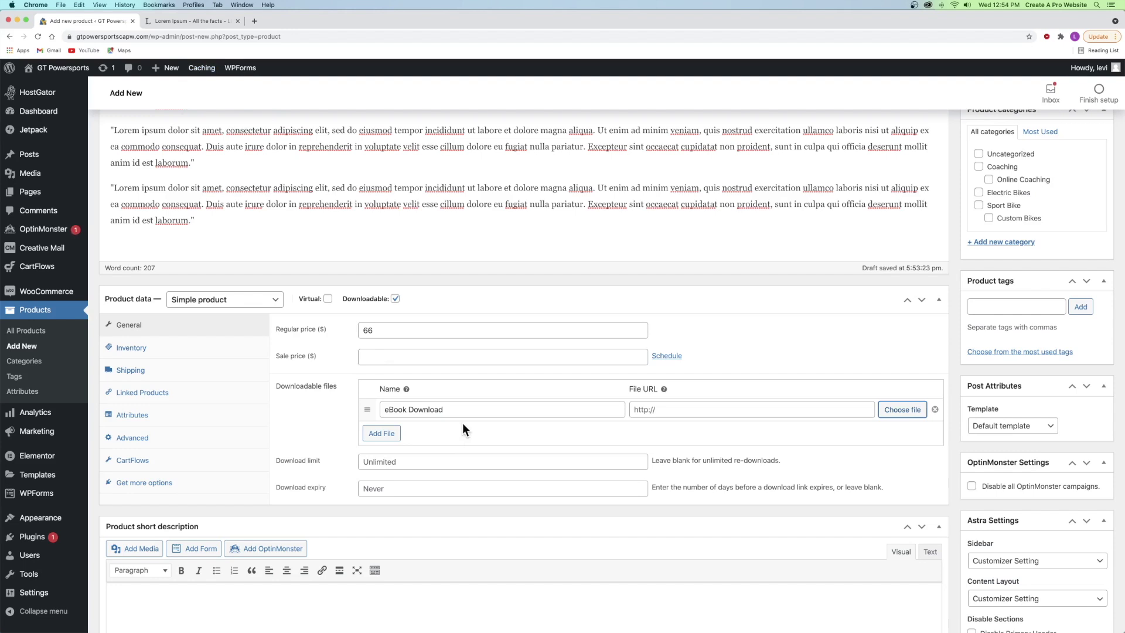
click(934, 410)
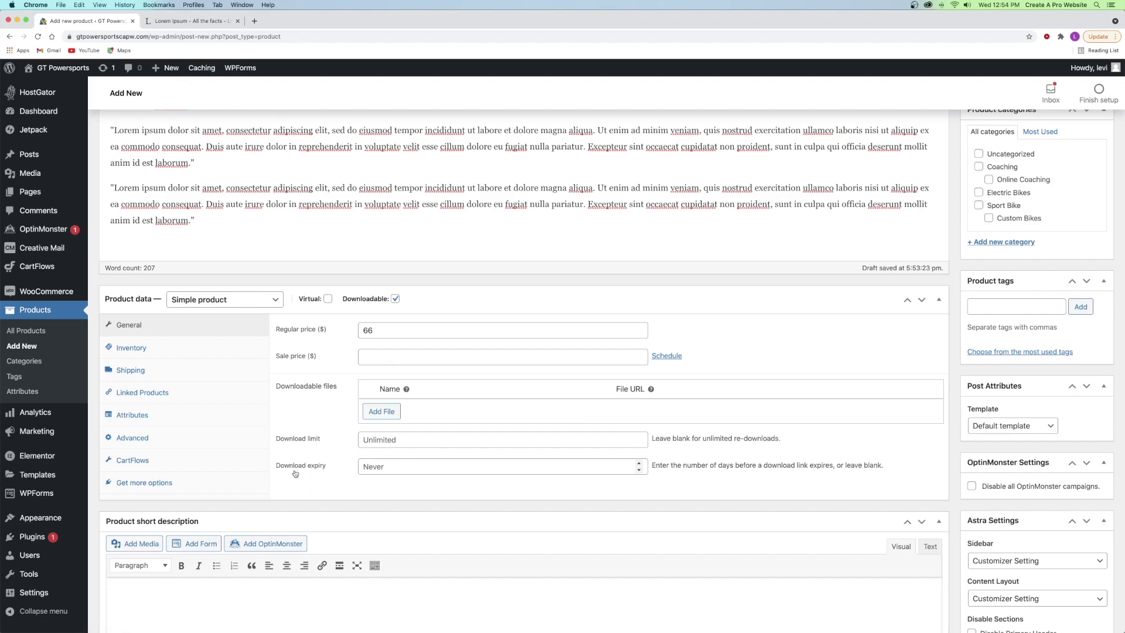
click(363, 441)
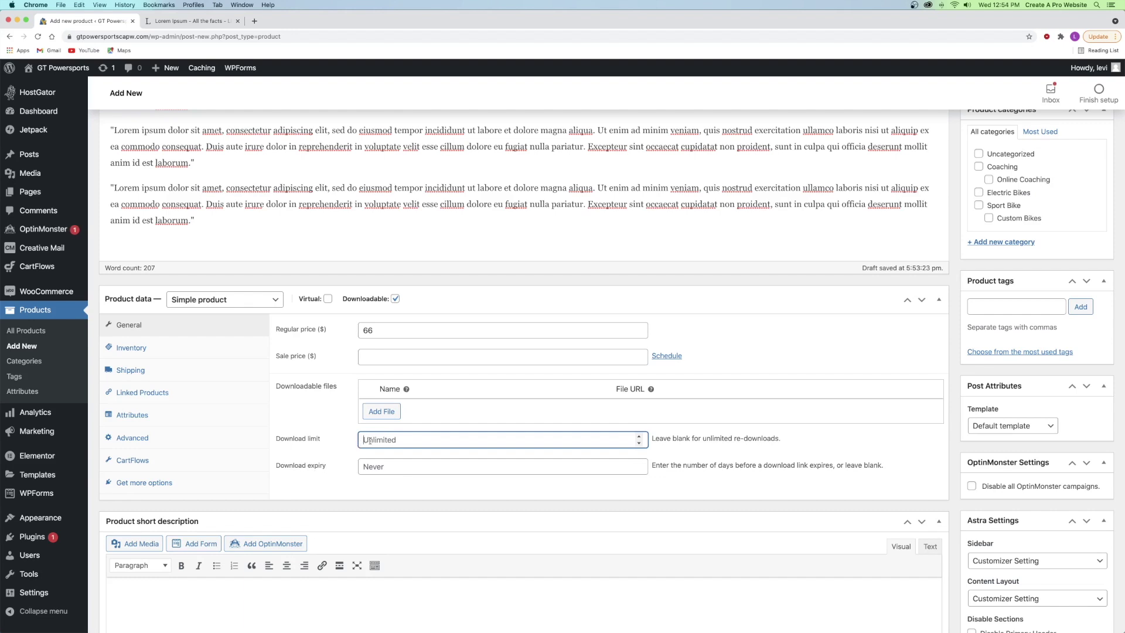
- Enter 3 as the download limit and 3 days as the download expiry
text(1)
drag(369, 441, 348, 443)
text(2)
key(BackSpace)
text(3)
click(380, 467)
text(3)
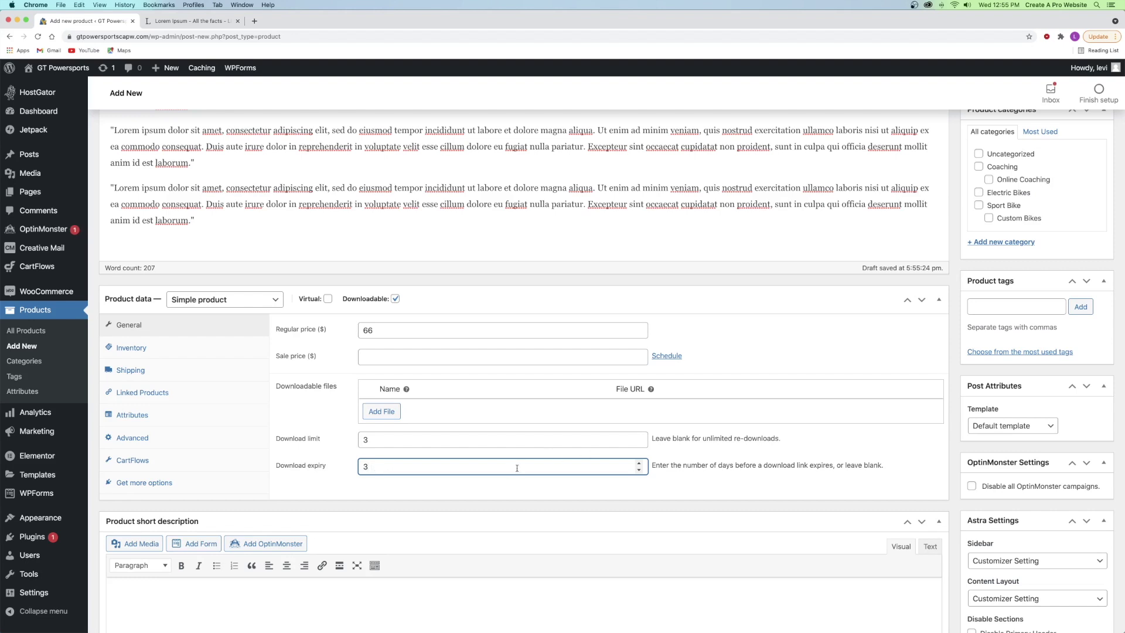
click(453, 456)
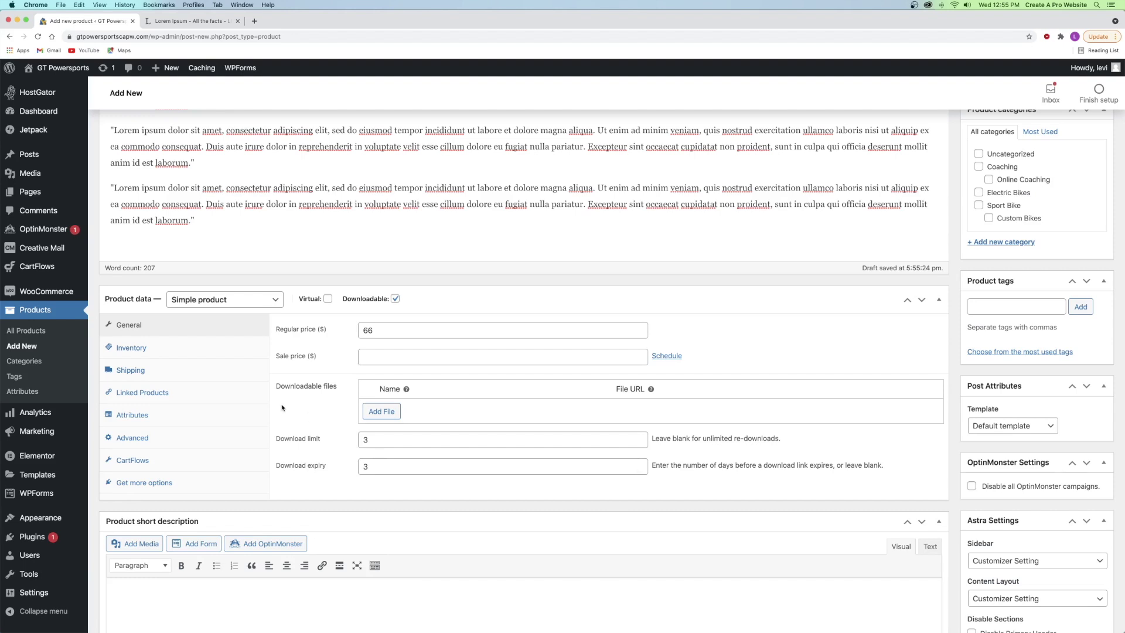
click(181, 352)
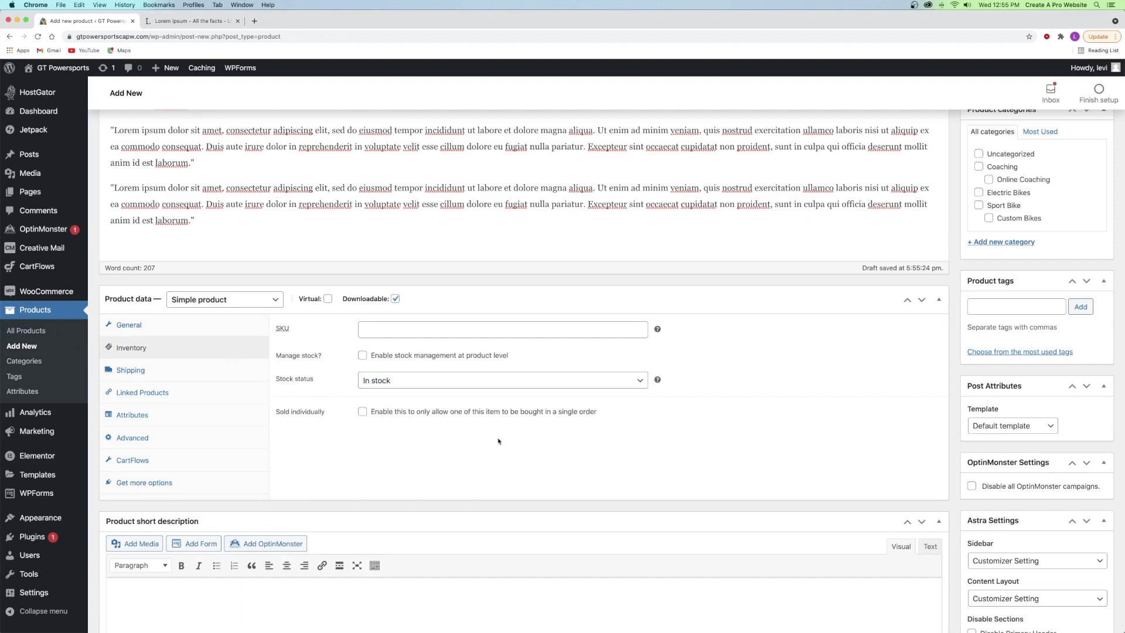
- Limit purchases to one per order and look through the Shipping, Linked Products and Attributes settings
click(363, 412)
click(151, 375)
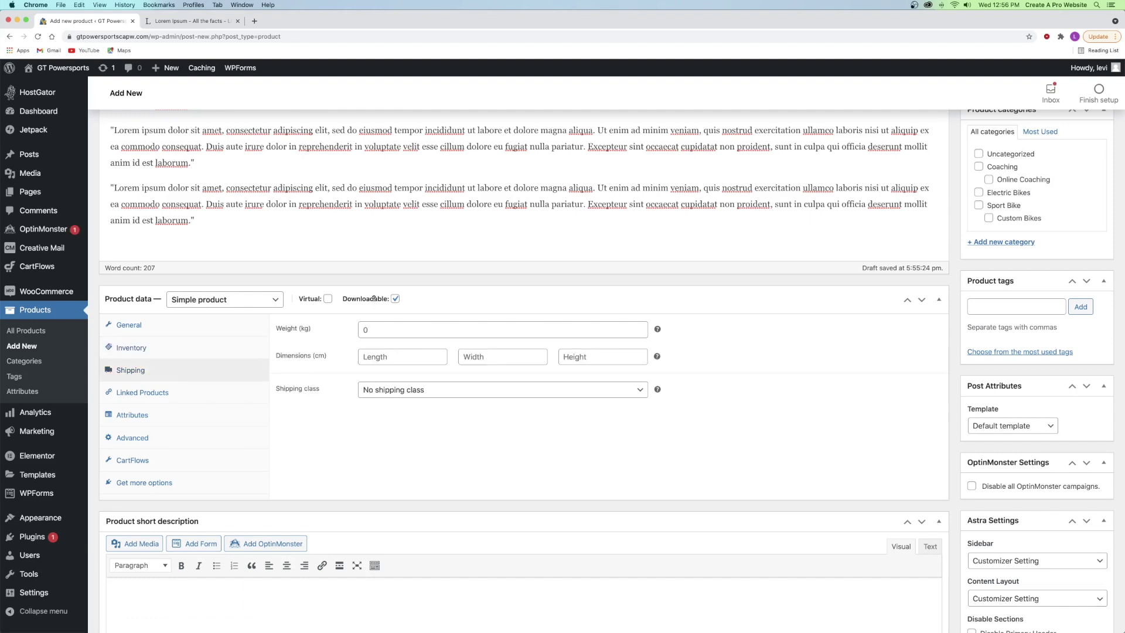
click(148, 393)
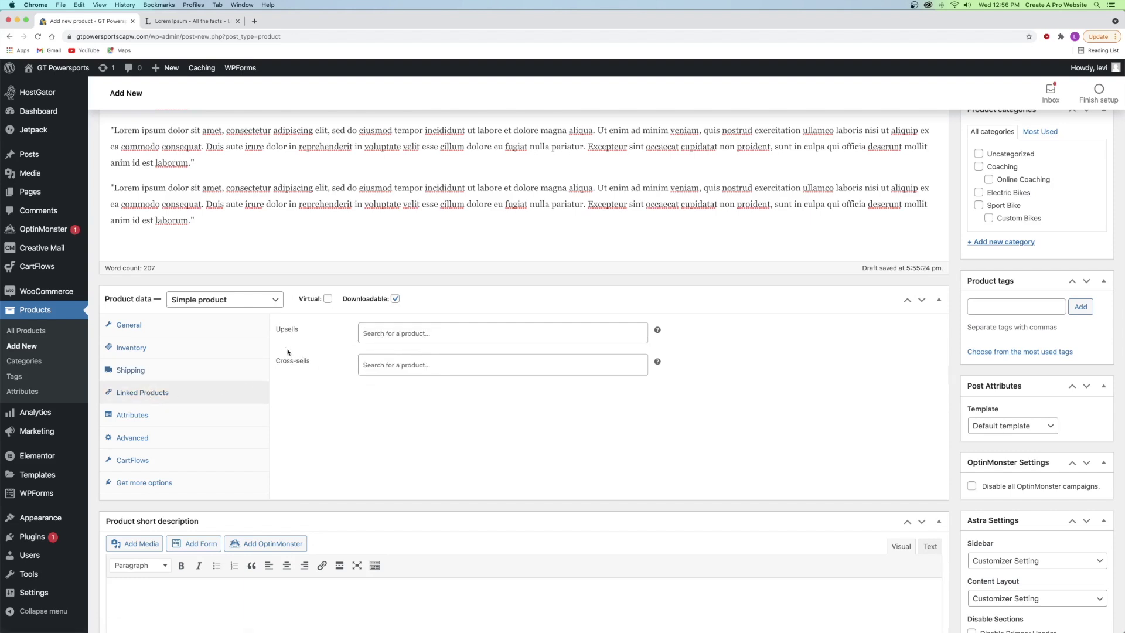
click(148, 417)
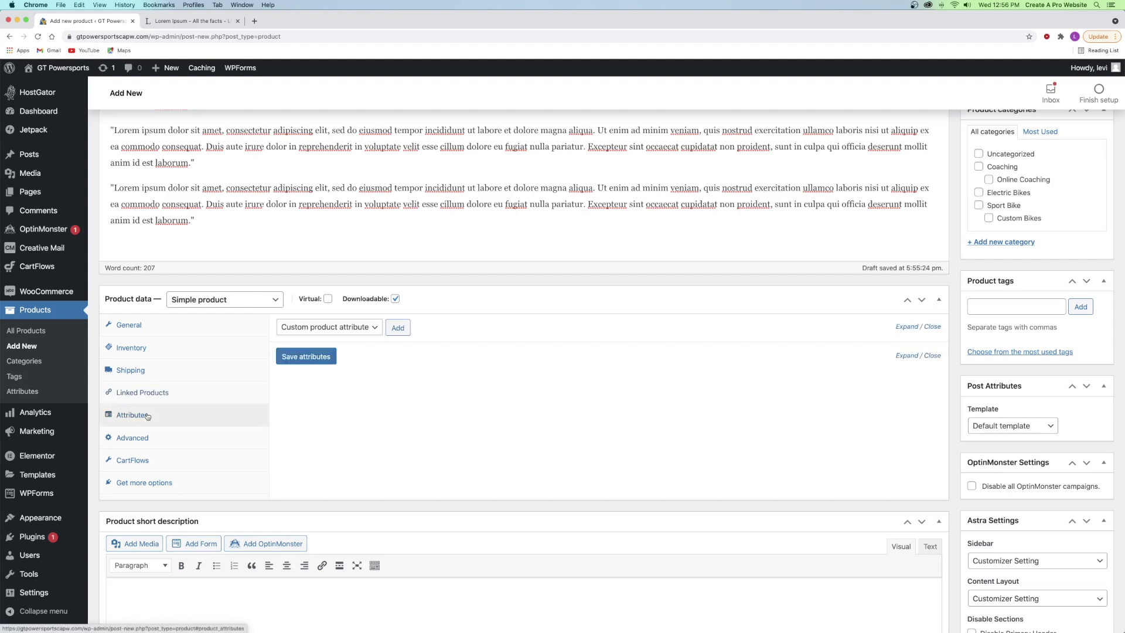
- Enable reviews in the product's Advanced settings
click(144, 437)
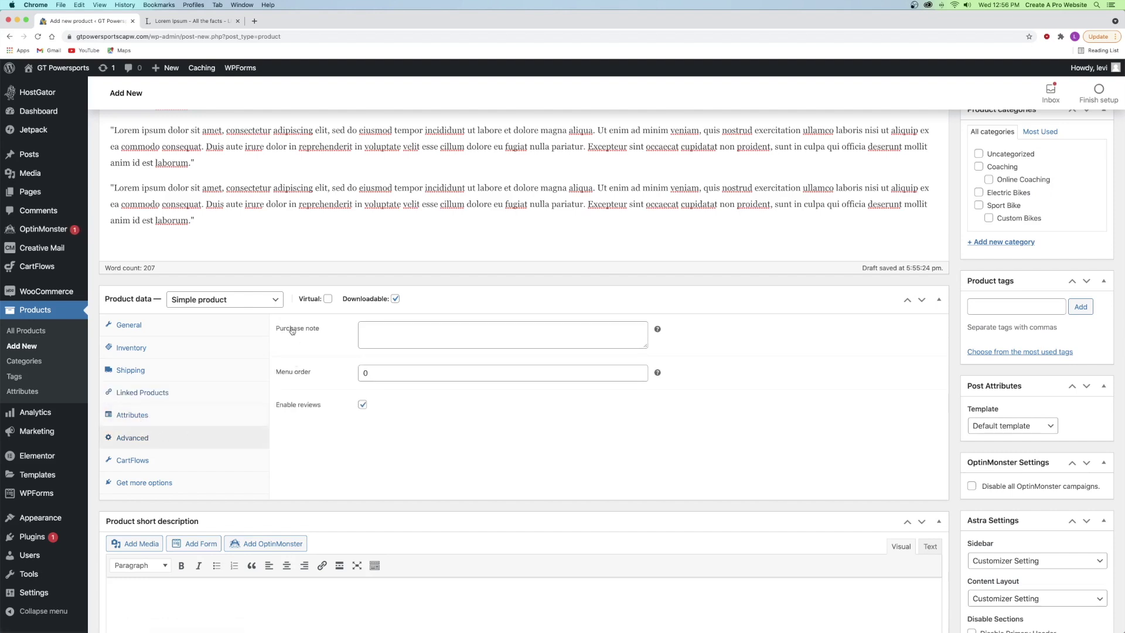
click(363, 338)
click(403, 464)
scroll(402, 464, down, 5)
click(312, 475)
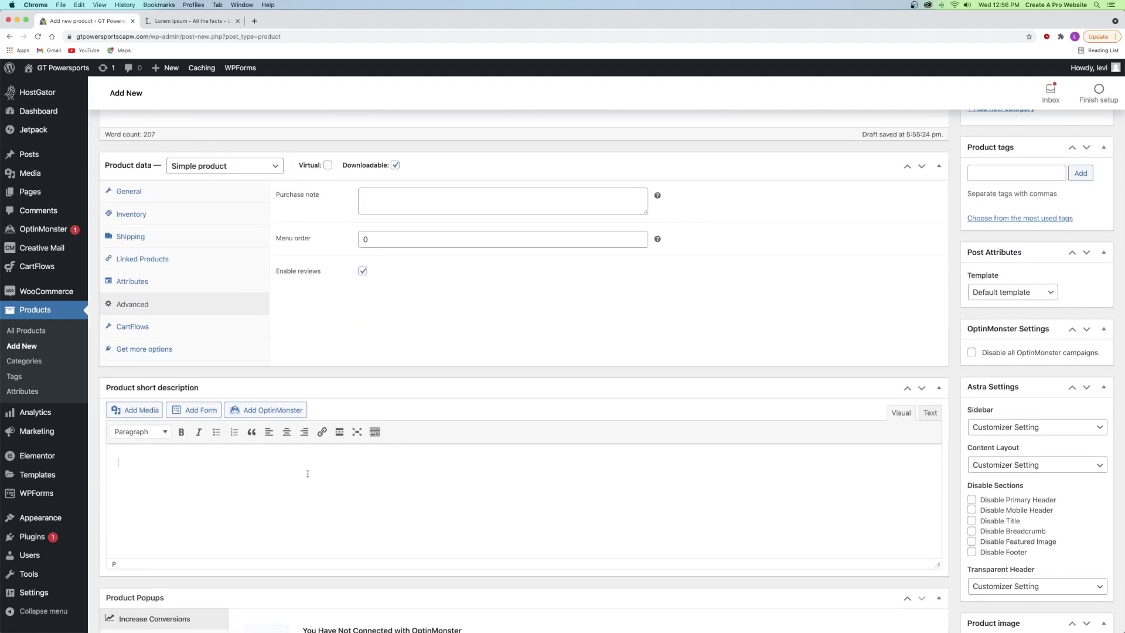
- Write the short description 'This is a great book for learning to ride'
text(This is a great book for learning to ride)
scroll(1030, 374, up, 15)
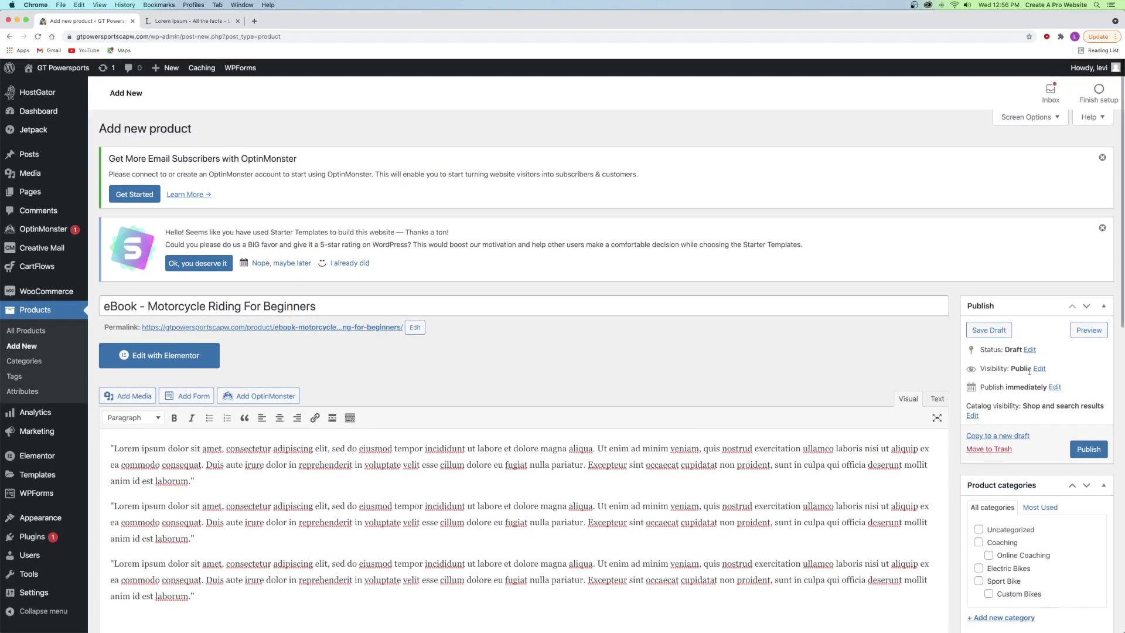
scroll(1029, 374, down, 5)
scroll(1030, 373, down, 3)
- Create and assign a new eBooks product category
click(1013, 346)
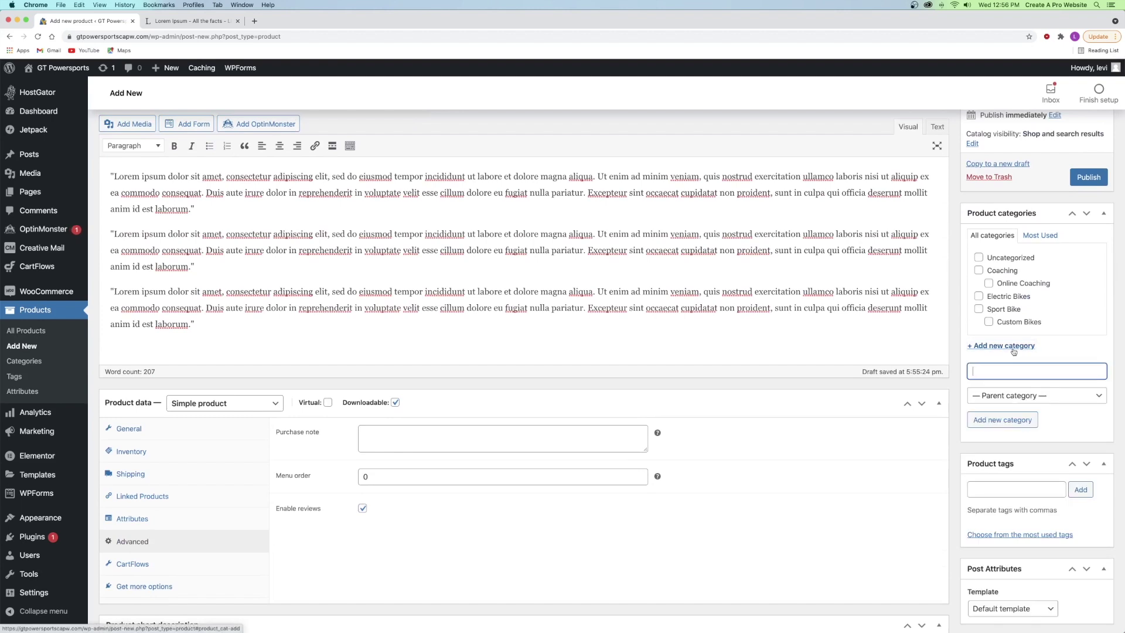
text(eBooks)
click(1002, 420)
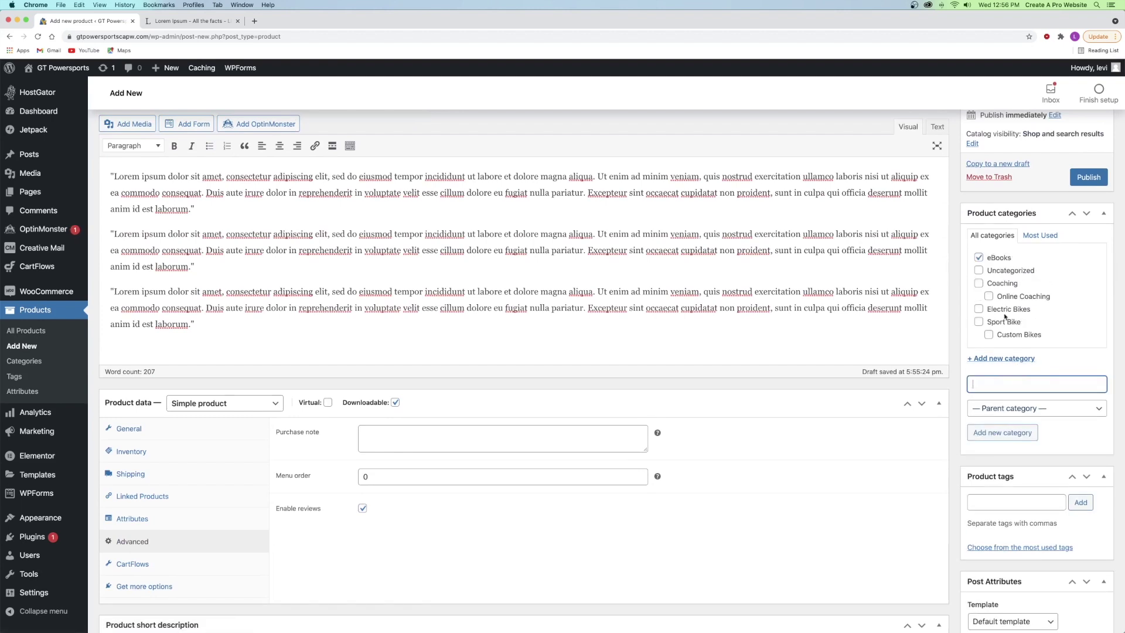
- Add the tags learn to ride, ebook, how to ride and downloadable
scroll(1031, 425, down, 3)
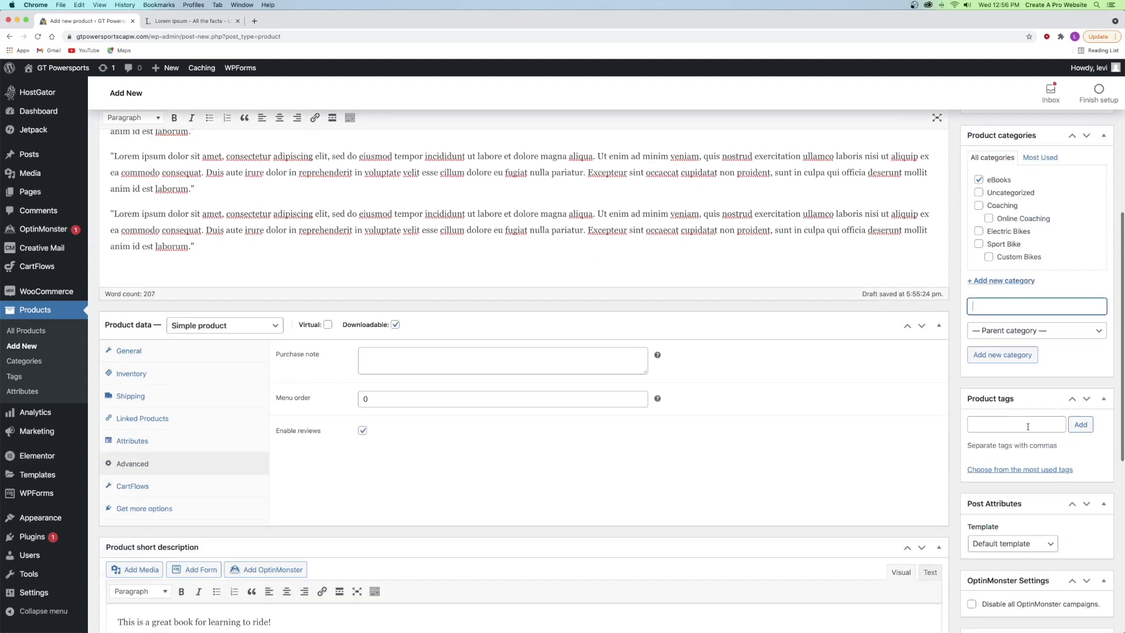
click(1010, 402)
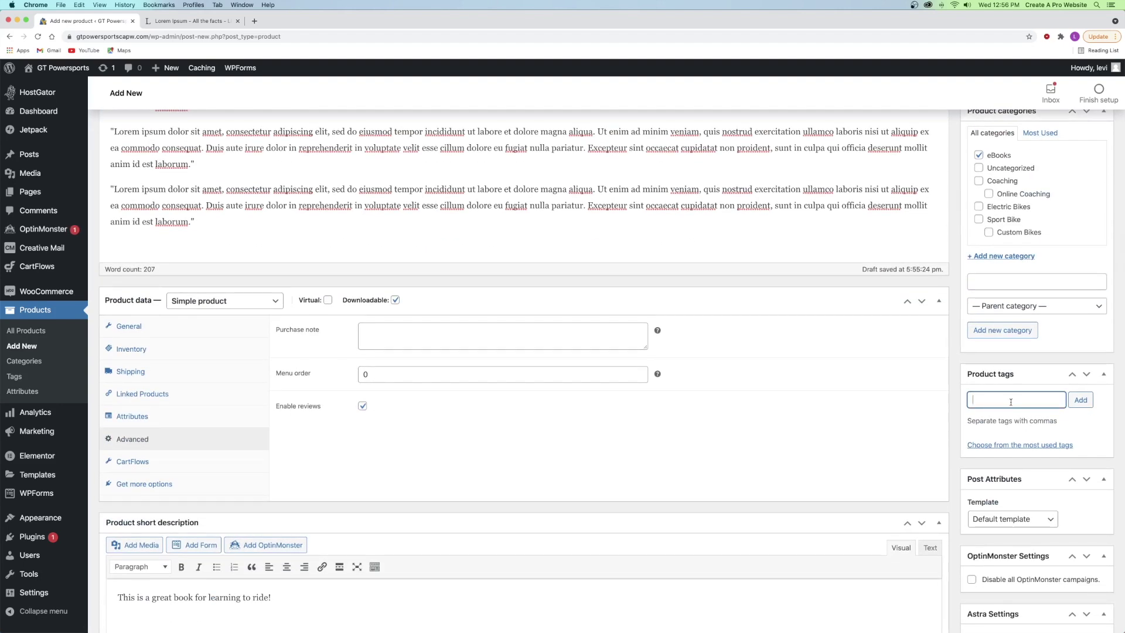
text(learn to ride)
key(Return)
text(ebook)
key(Return)
text(how to ride)
key(Return)
text(downloadable)
key(Return)
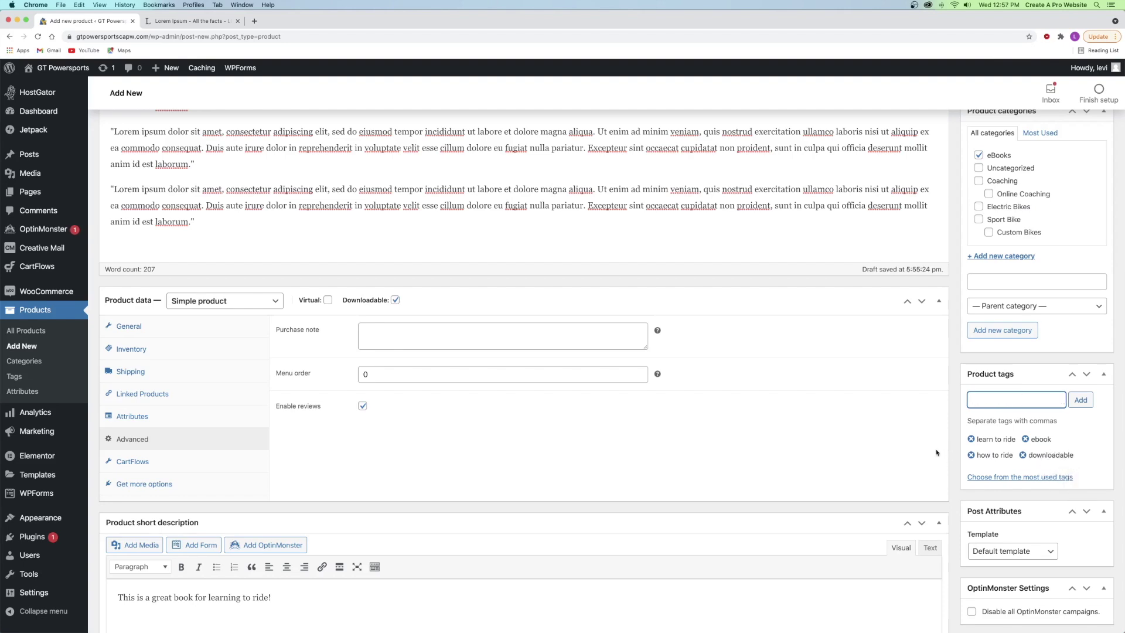
scroll(936, 452, down, 10)
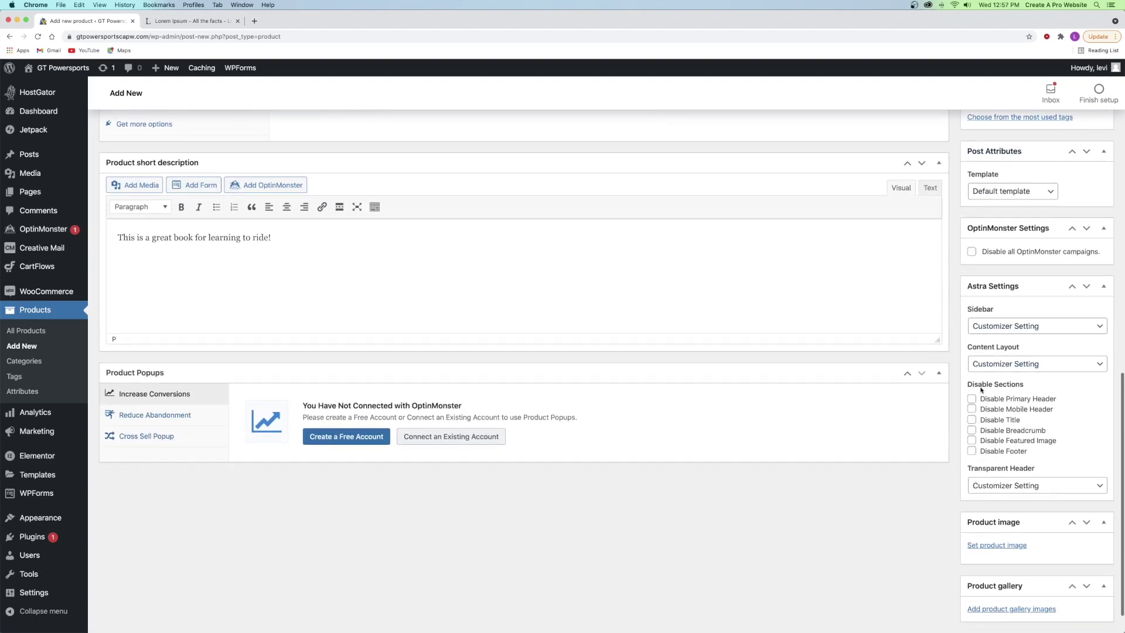
scroll(1008, 516, down, 2)
- Upload eBook product.jpg and set it as the product image
click(996, 507)
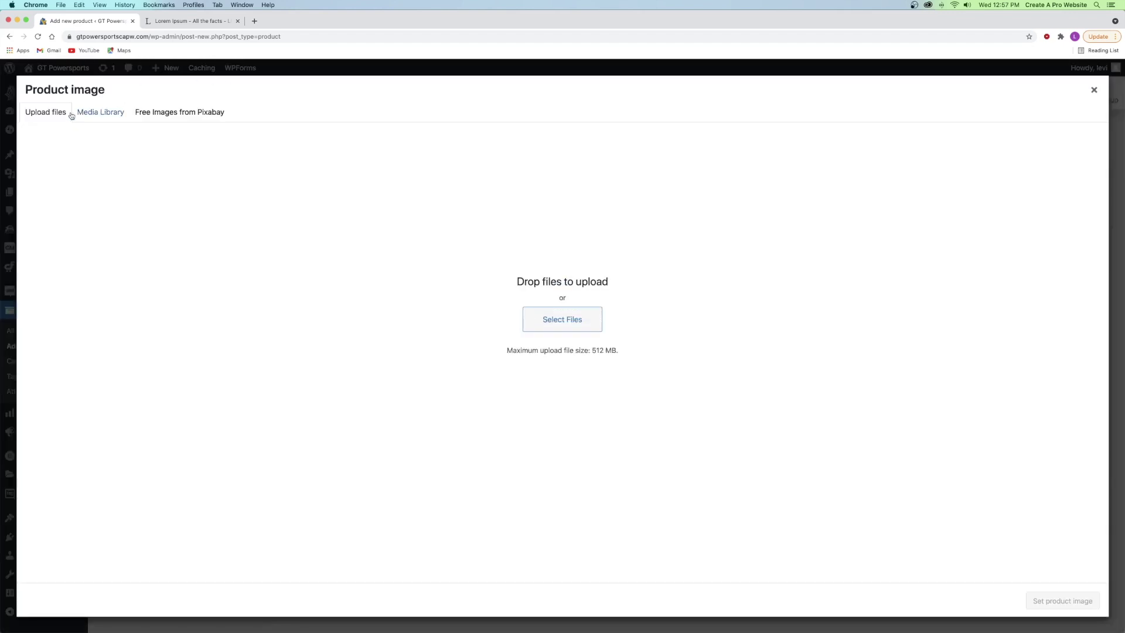
click(562, 319)
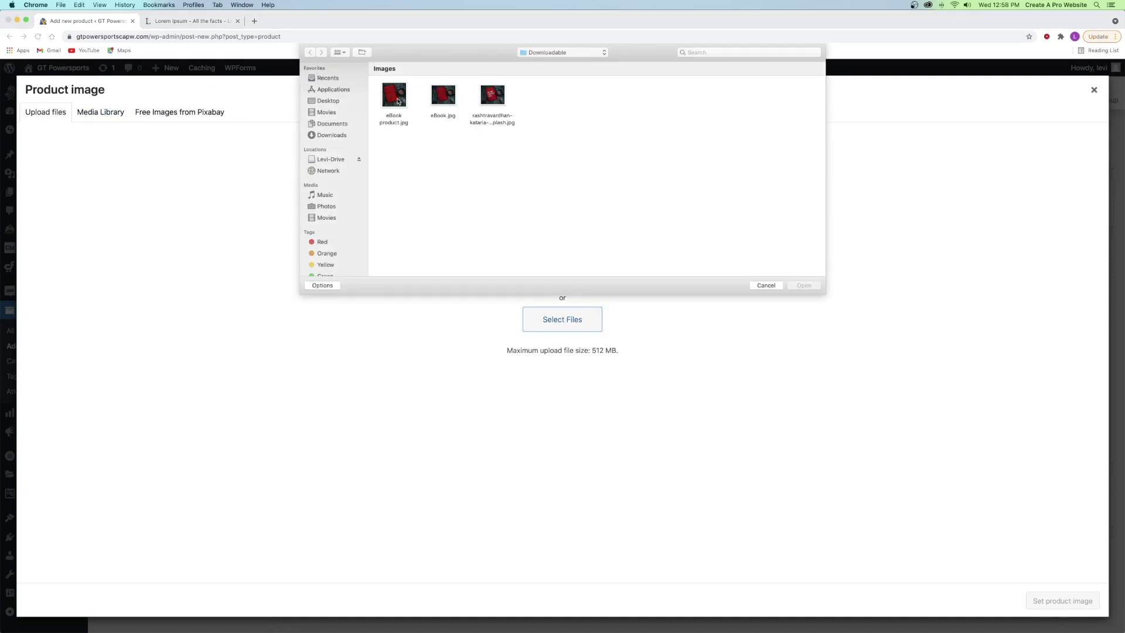
click(402, 98)
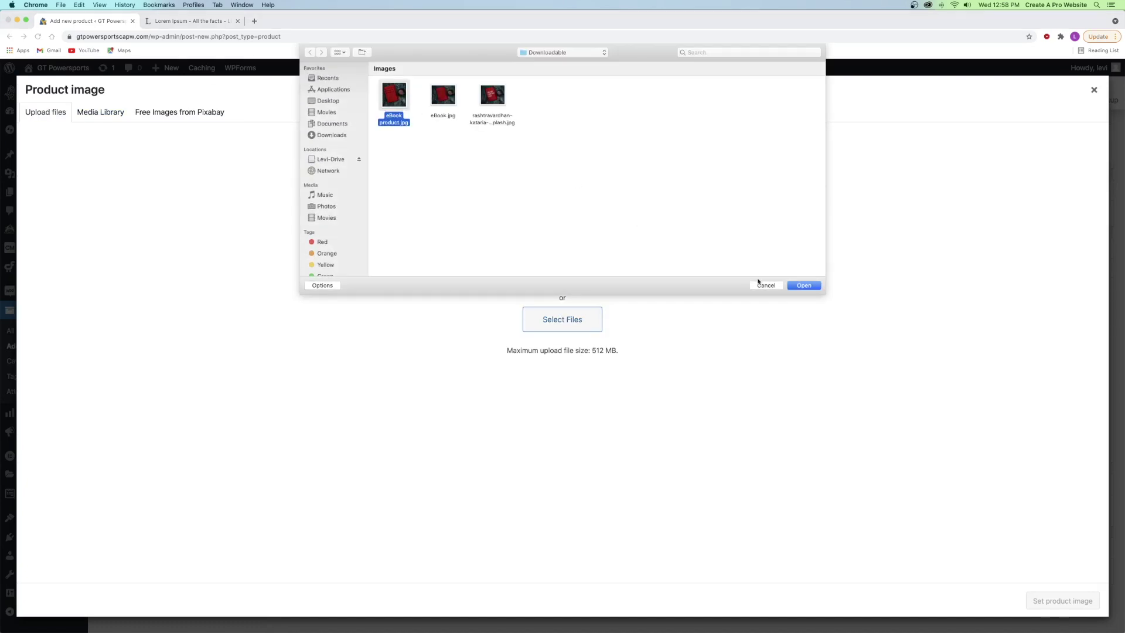
click(797, 286)
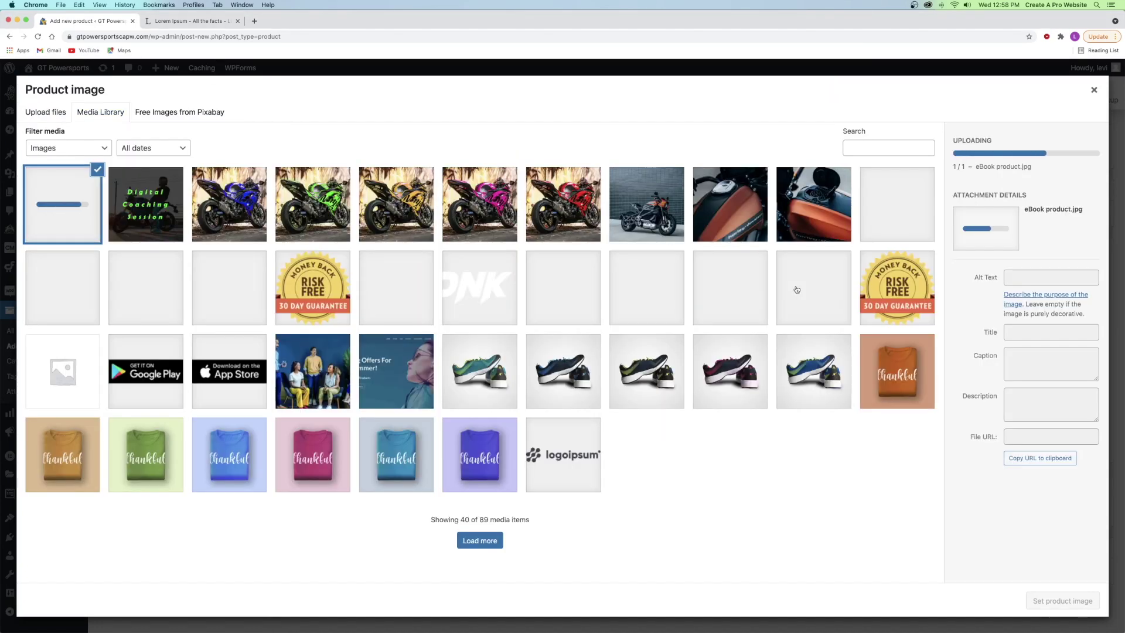
click(1049, 602)
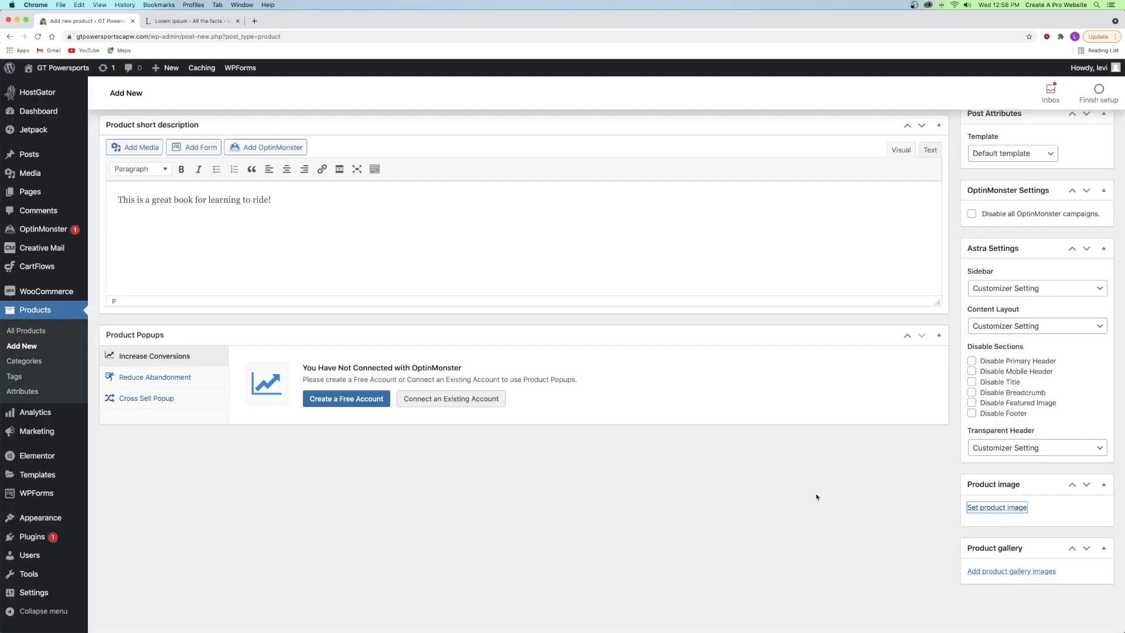
scroll(894, 454, down, 3)
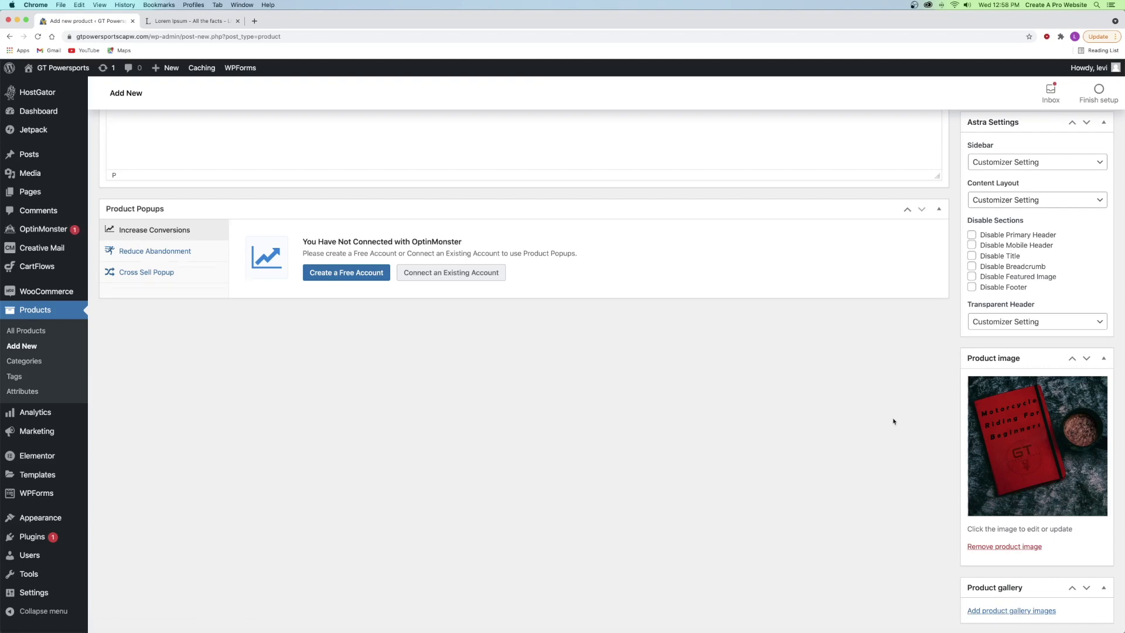
scroll(893, 421, up, 20)
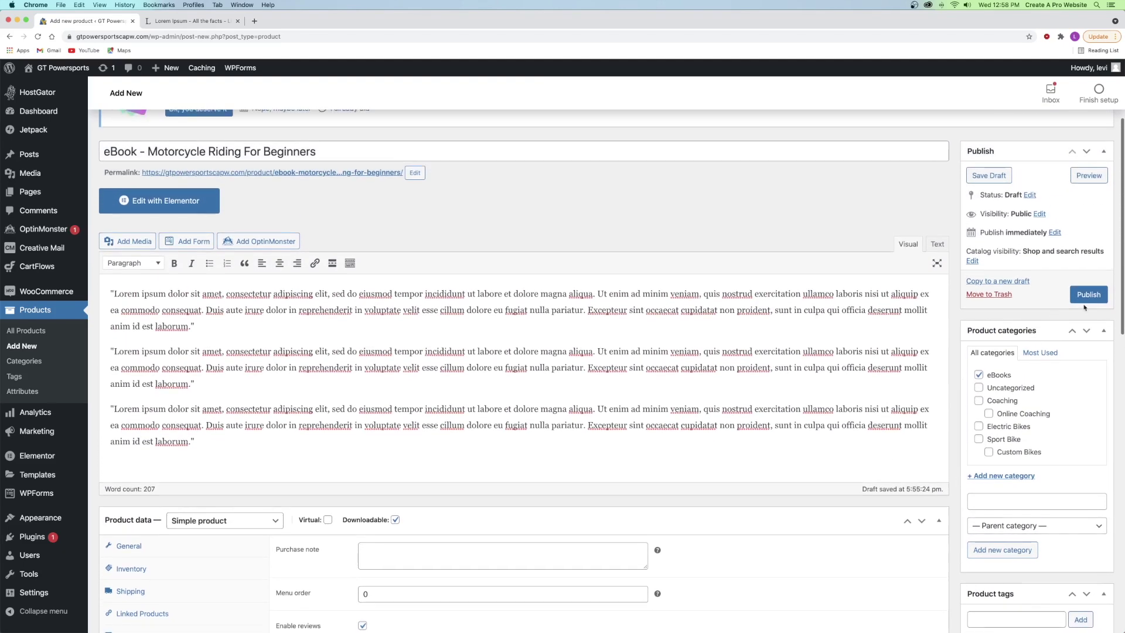
- Publish the eBook product and preview its $66 product page
click(1087, 306)
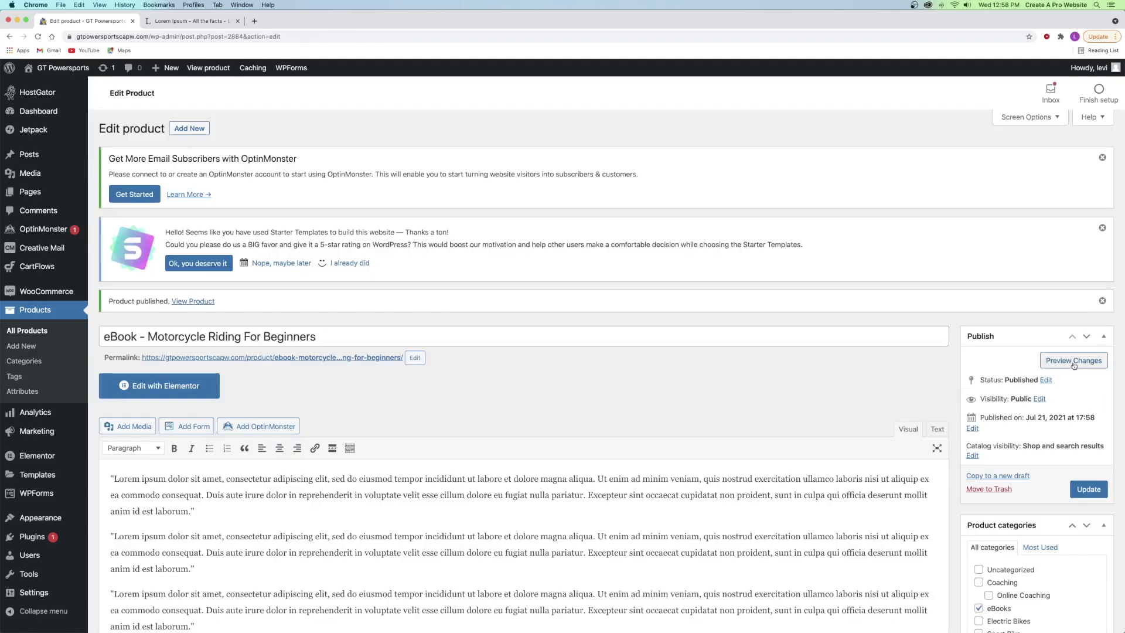
click(1073, 363)
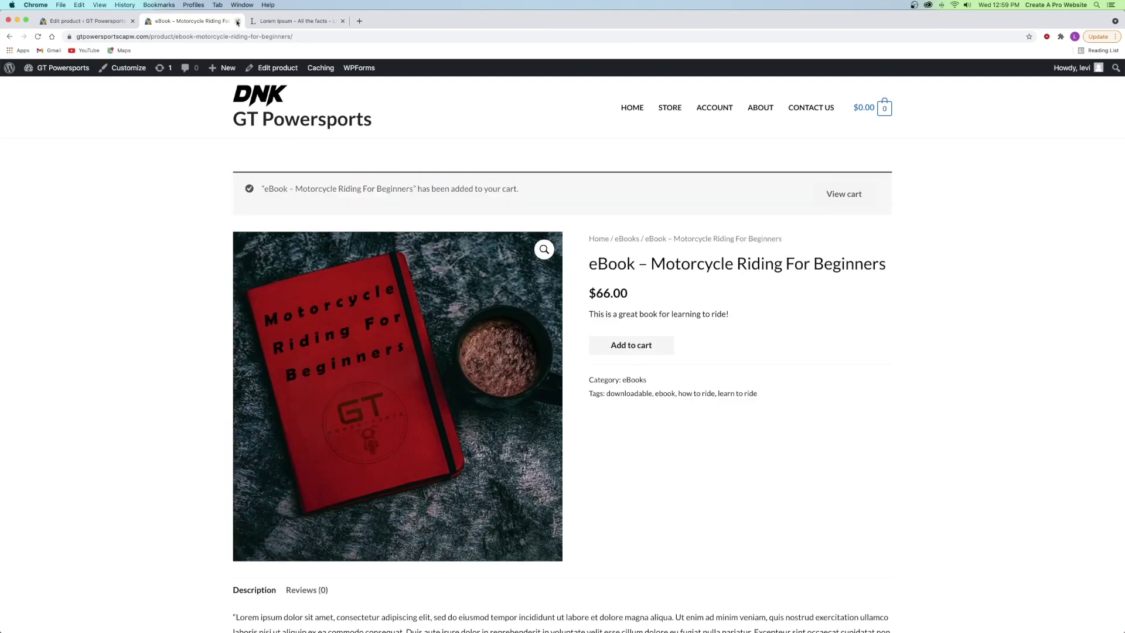
click(237, 21)
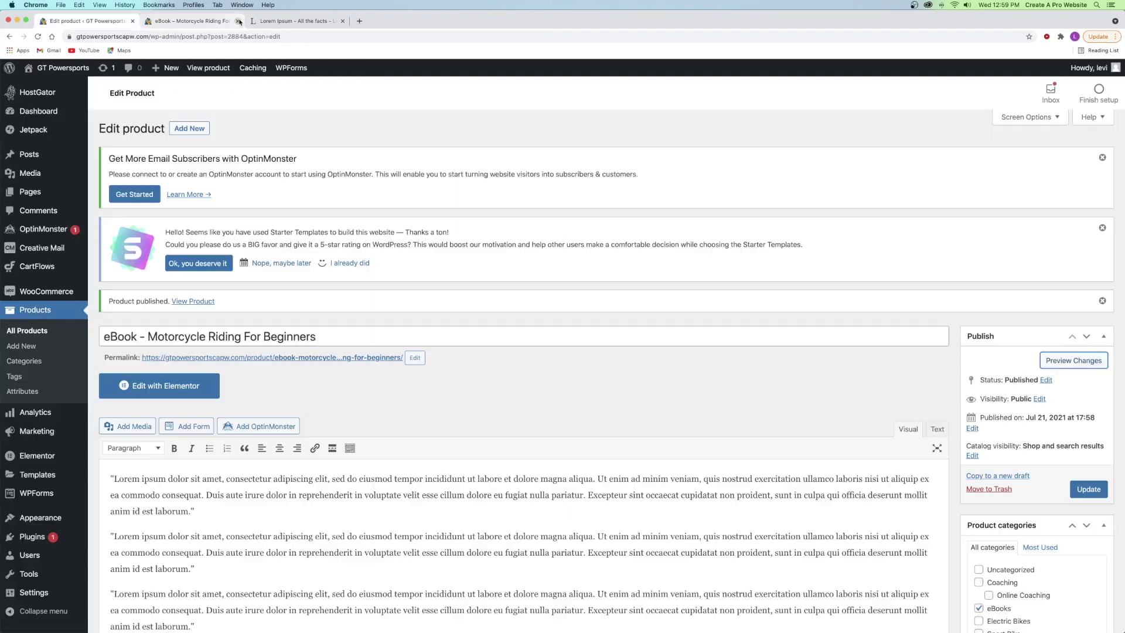
- Start a new product named 'Motorcycle Helmet'
click(39, 333)
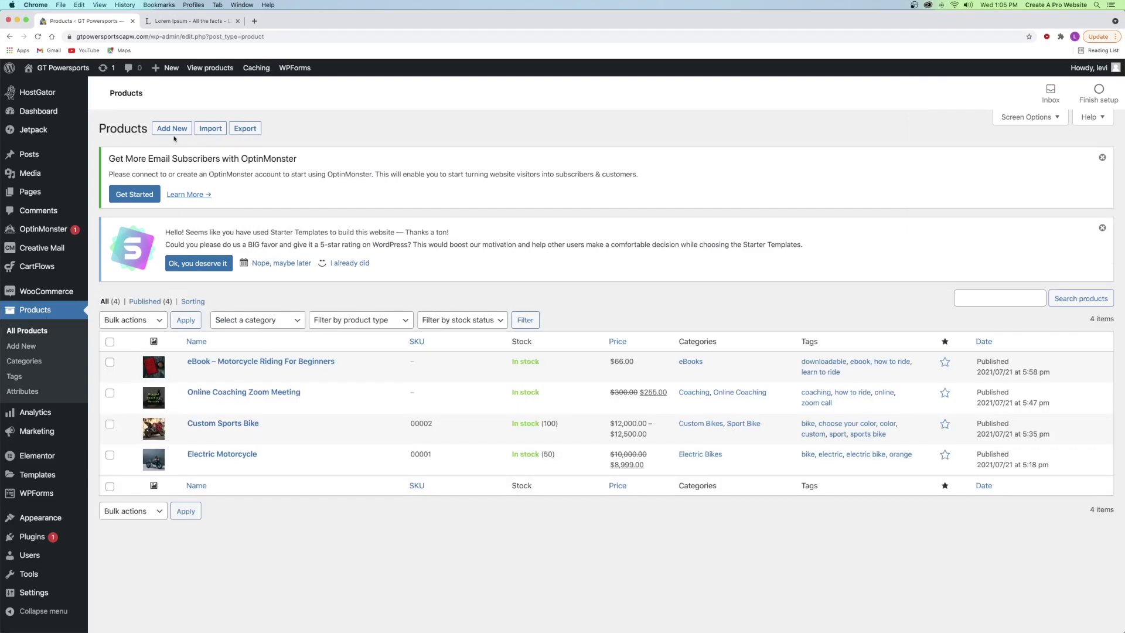
click(173, 129)
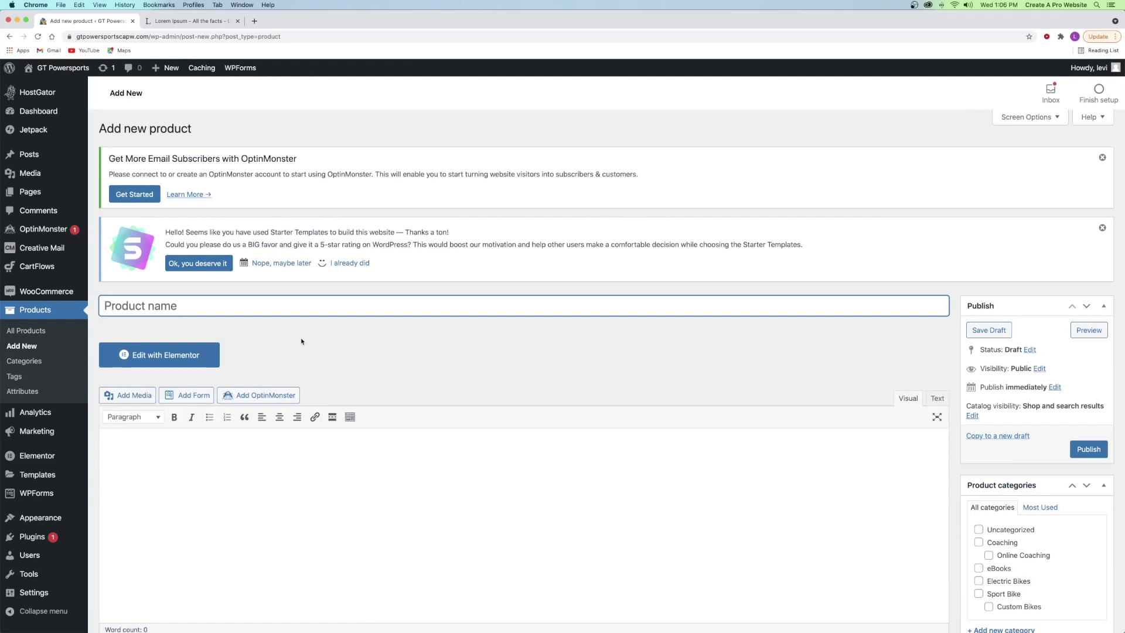
click(307, 341)
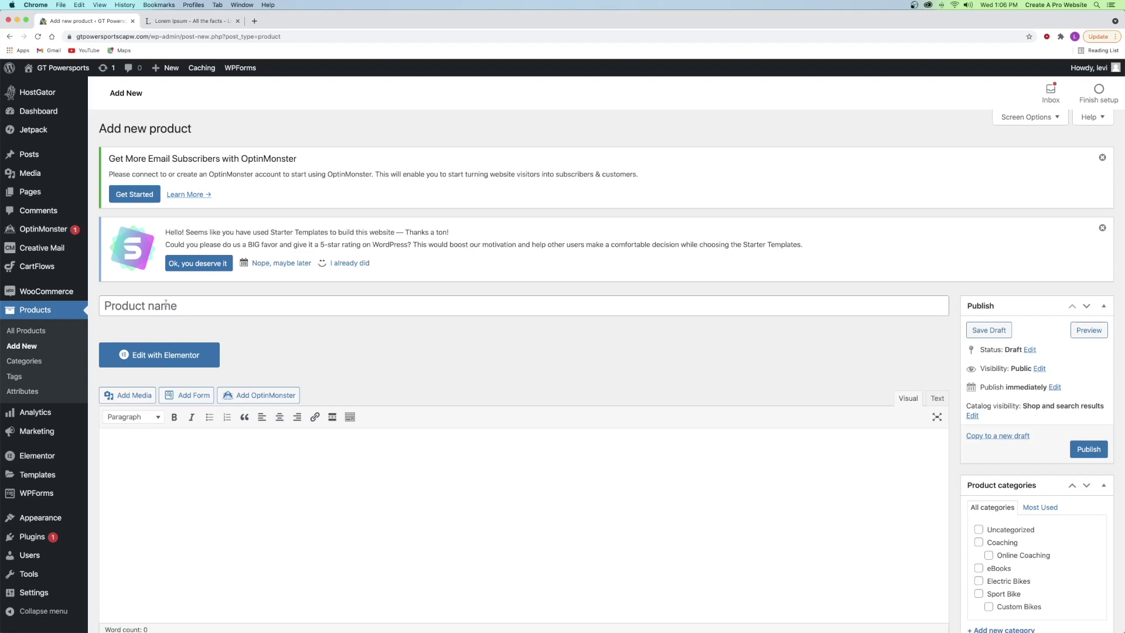
click(165, 305)
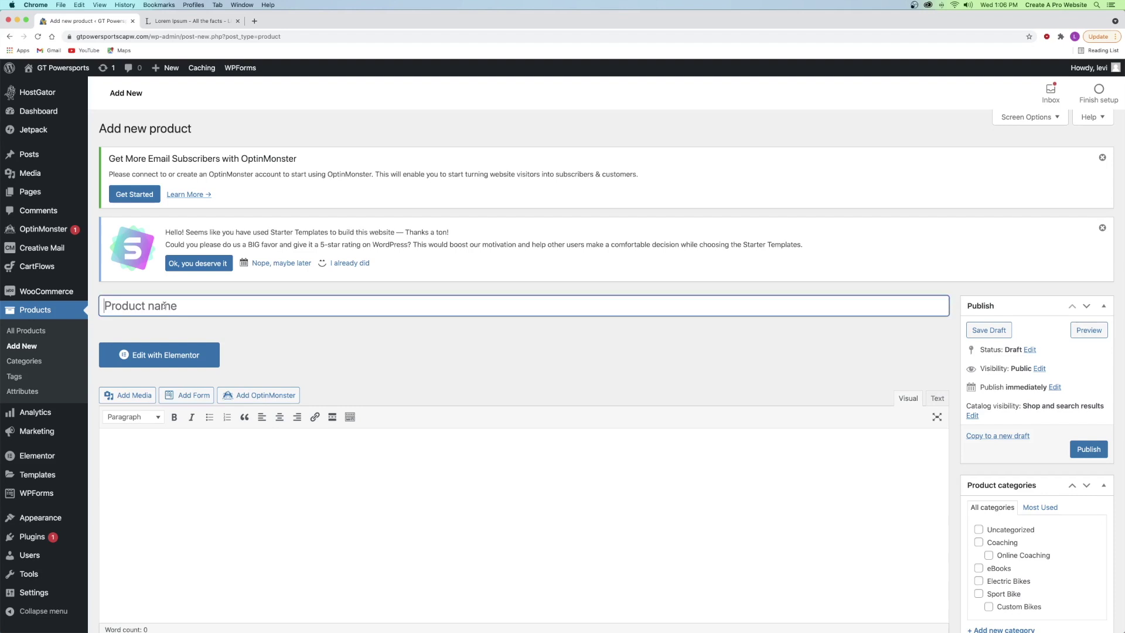
text(Motorcycle Helmet)
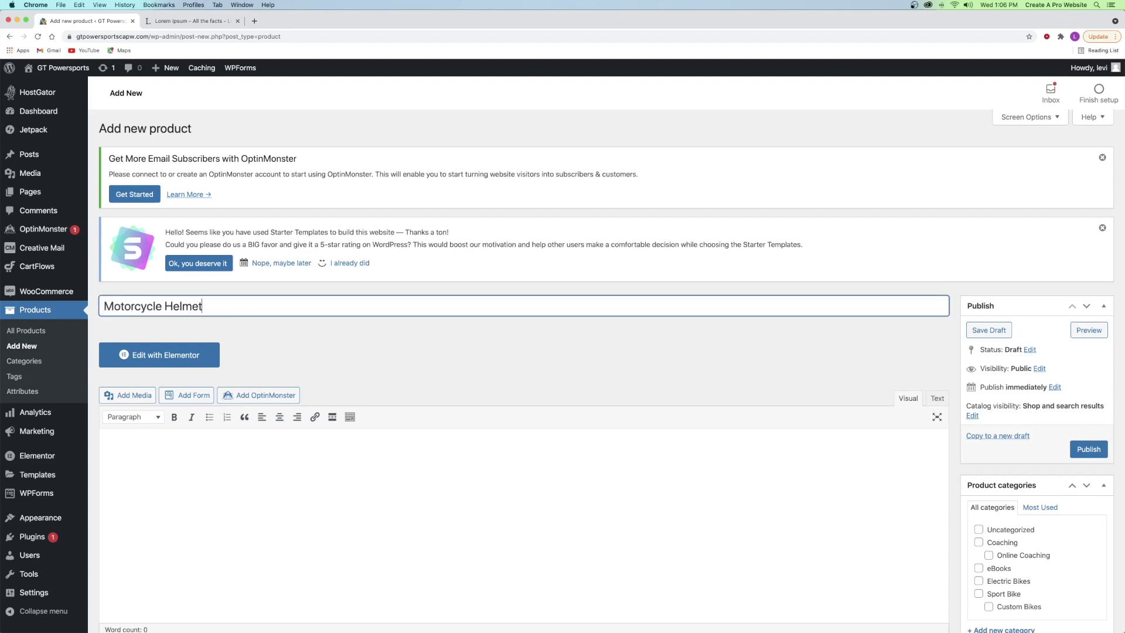
click(278, 345)
scroll(246, 375, down, 3)
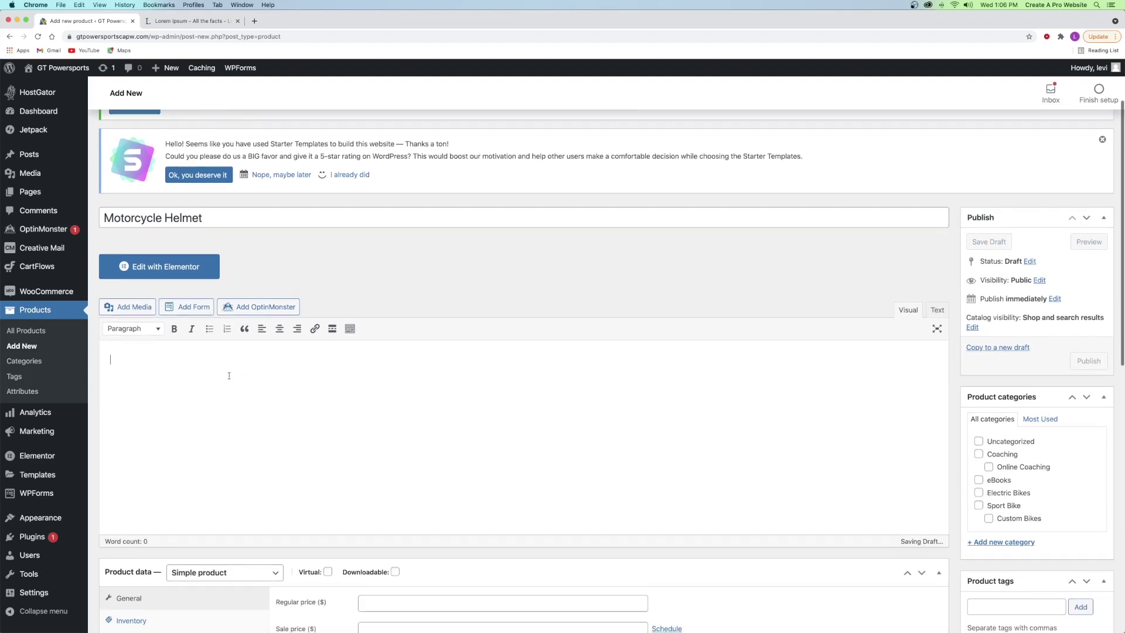
- Paste Lorem ipsum paragraphs into the helmet's description
click(174, 21)
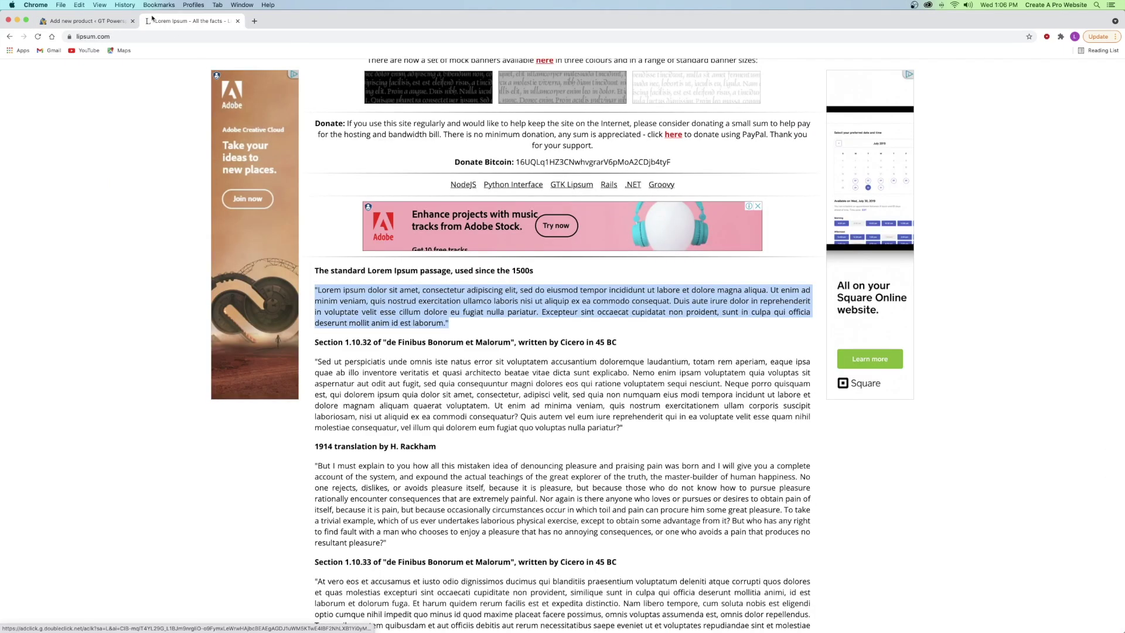
click(119, 21)
key(super+v)
key(super+v)
key(super+v)
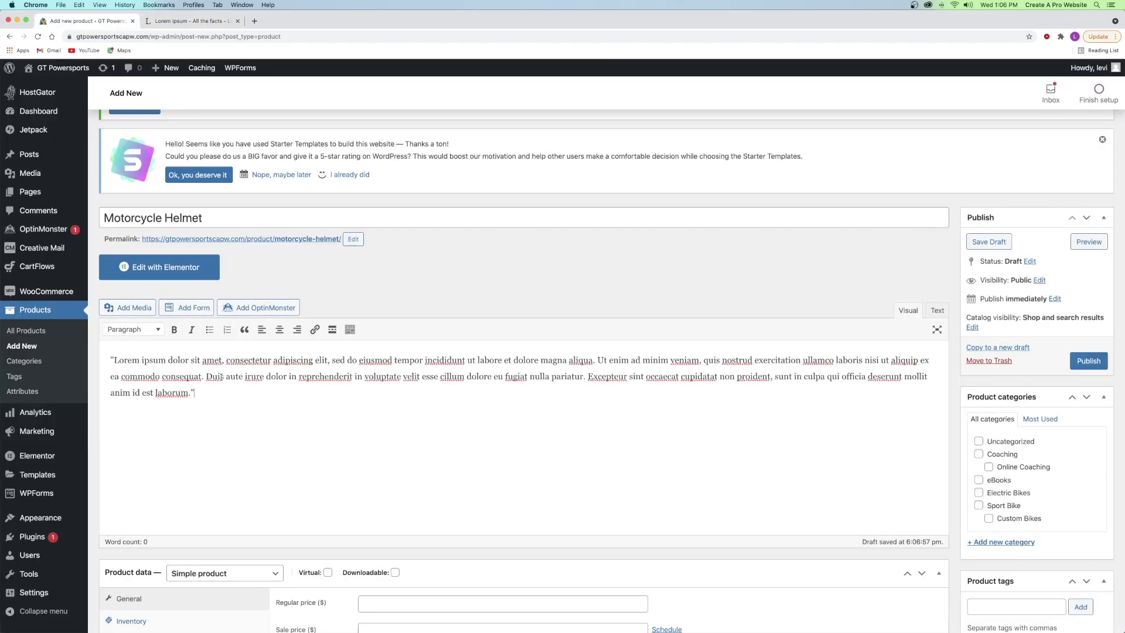
scroll(310, 281, down, 5)
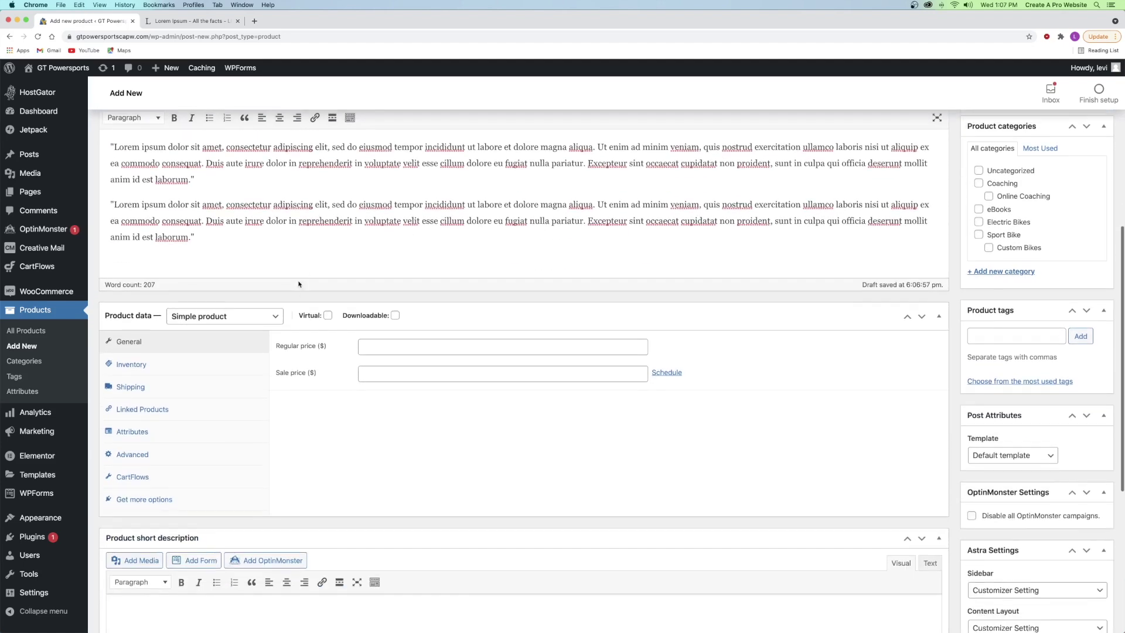
- Set the product type to External/Affiliate product
click(199, 269)
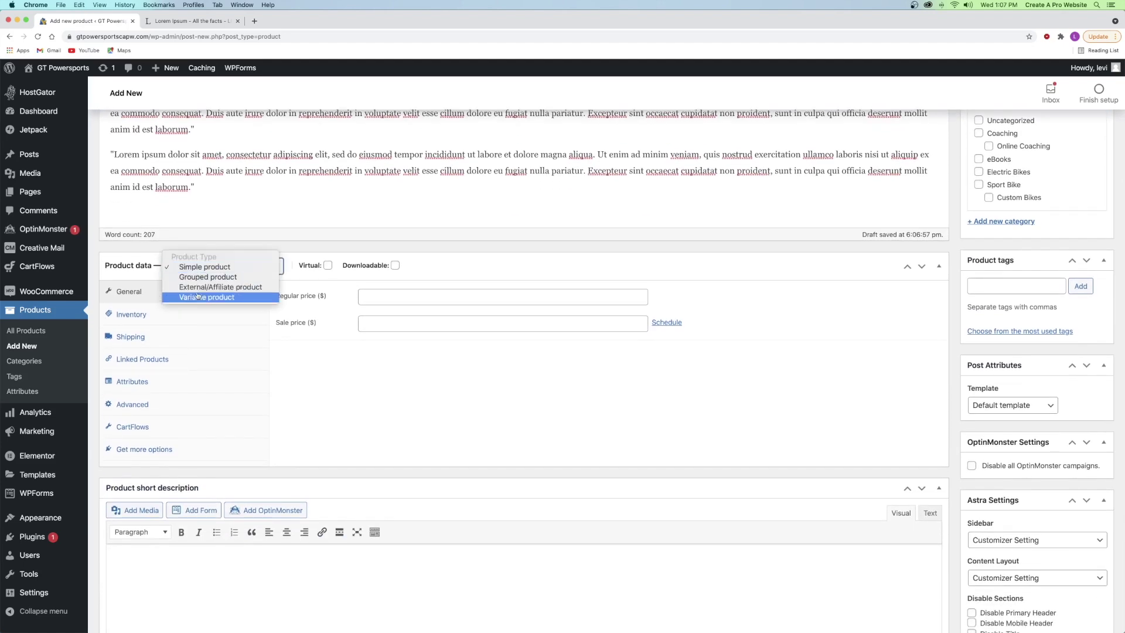
click(209, 287)
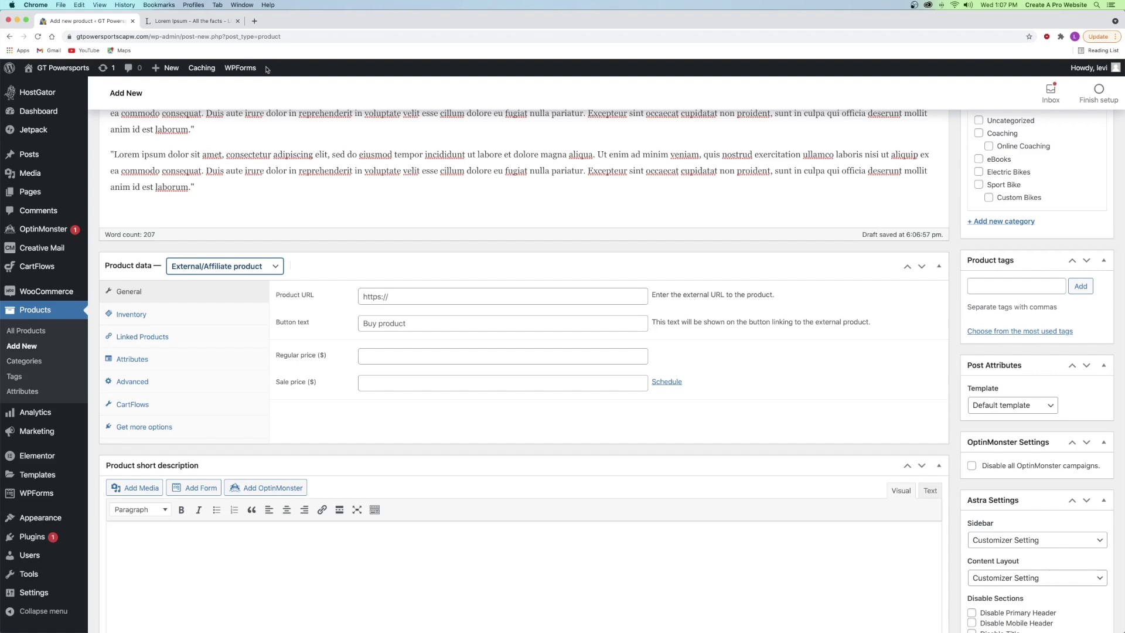
click(253, 20)
- Search for Amazon, open Amazon.com, and find the ILM full-face motorcycle helmet listing
click(214, 35)
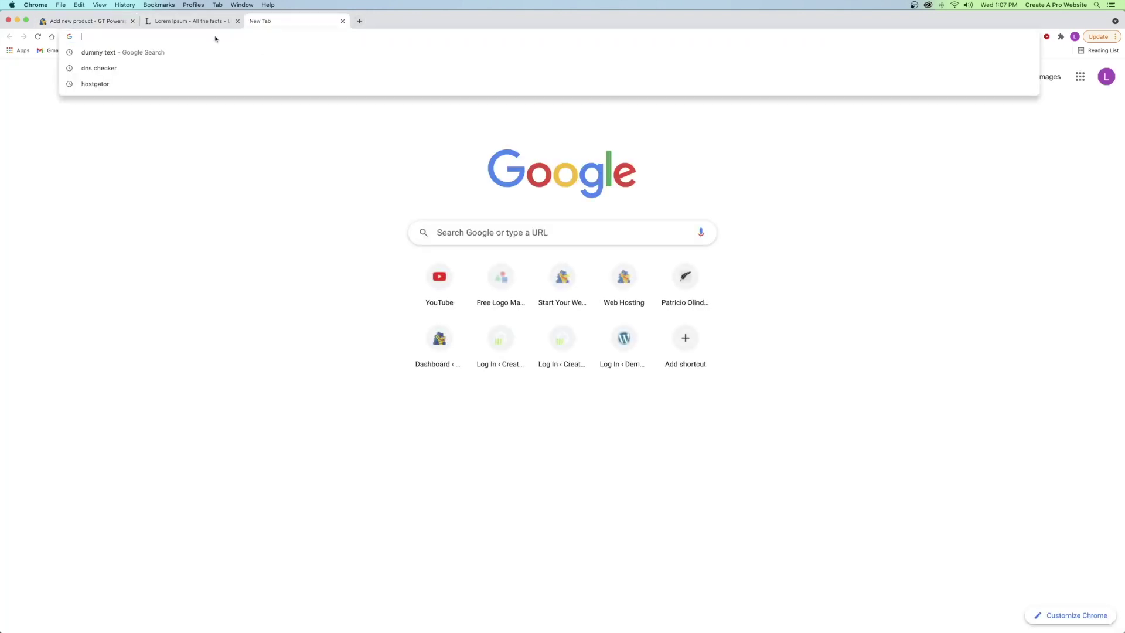
text(amazon)
key(Return)
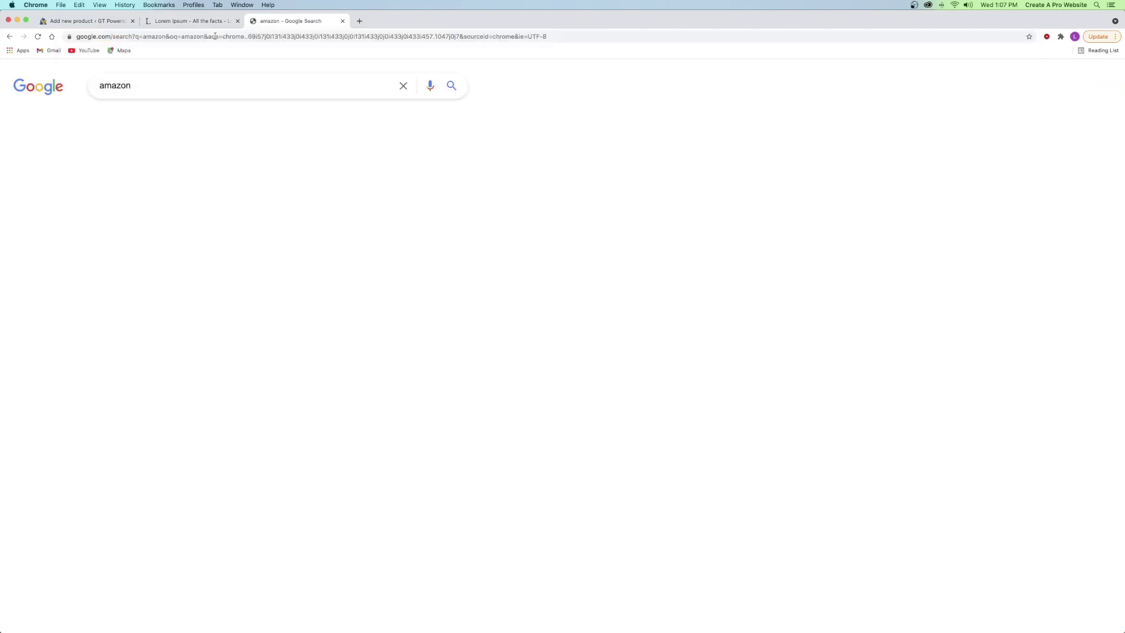
click(146, 265)
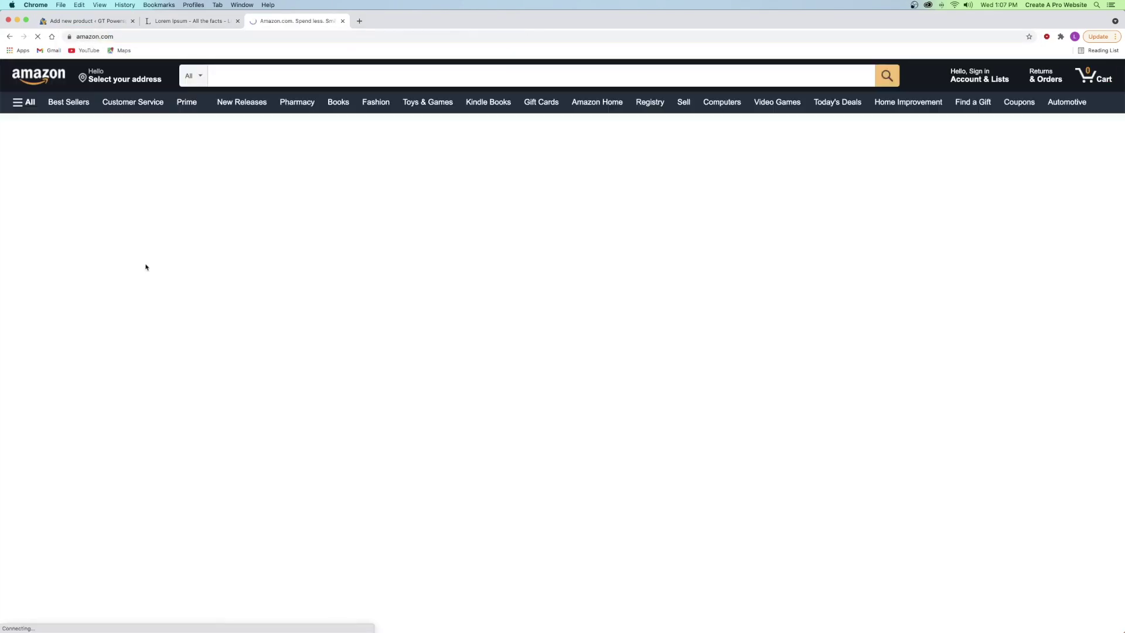
click(269, 71)
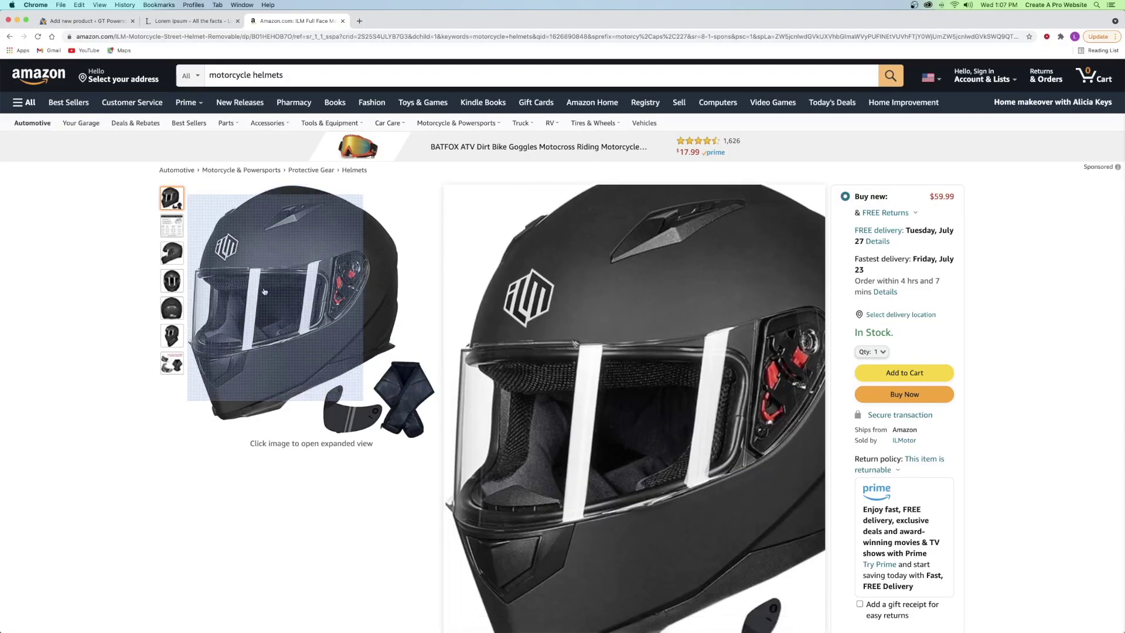
click(82, 21)
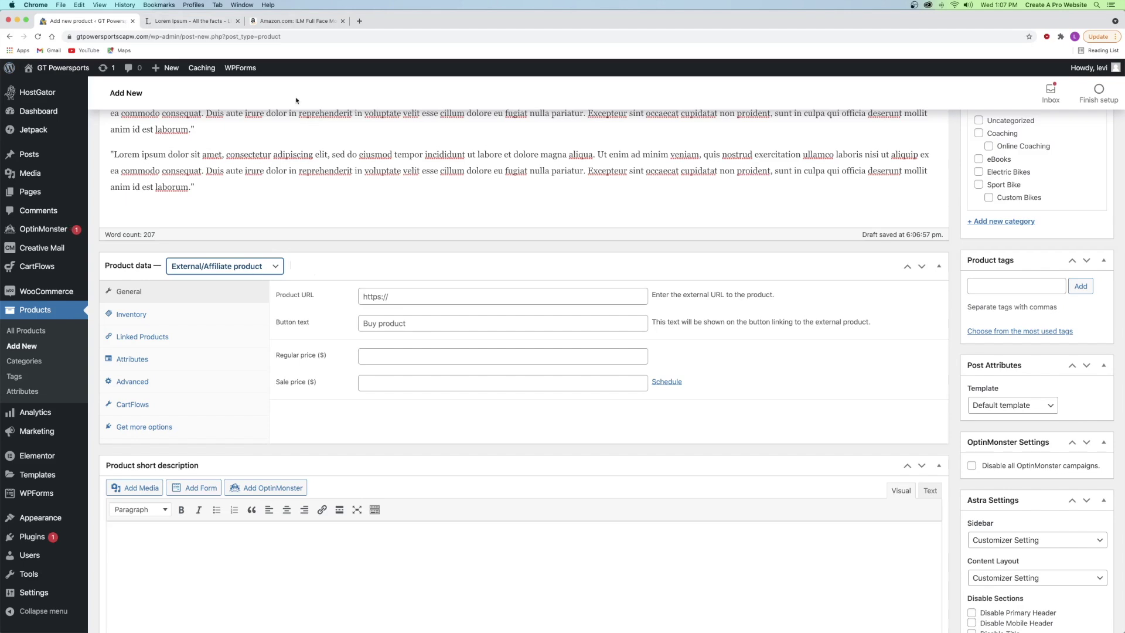
- Paste the Amazon helmet link as Product URL and set button text 'Check out on Amazon'
click(289, 21)
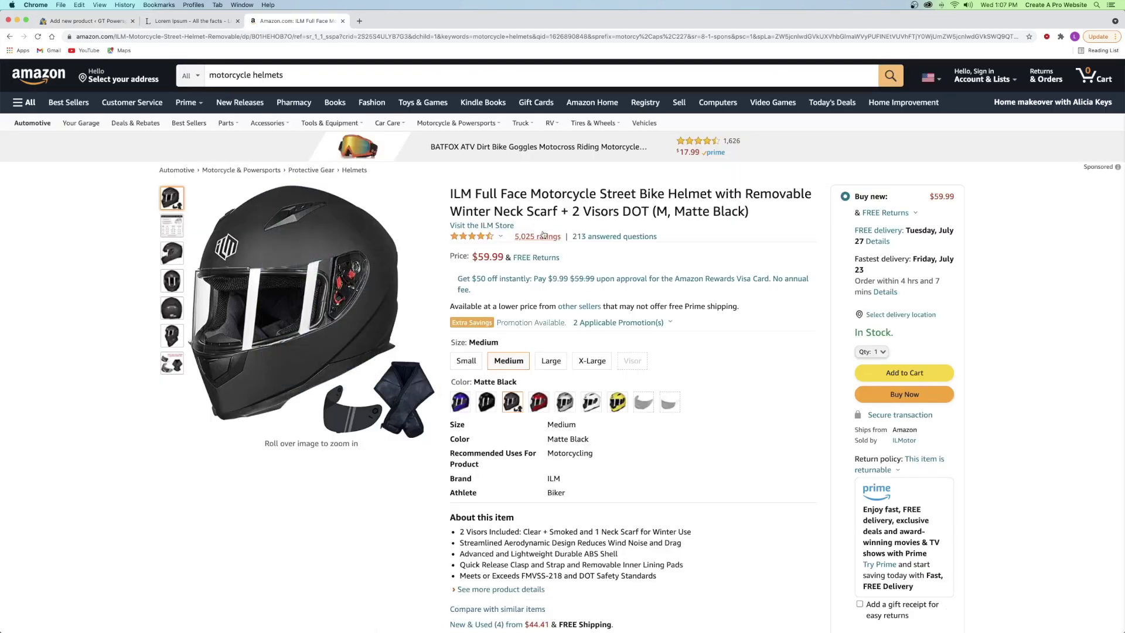
click(146, 37)
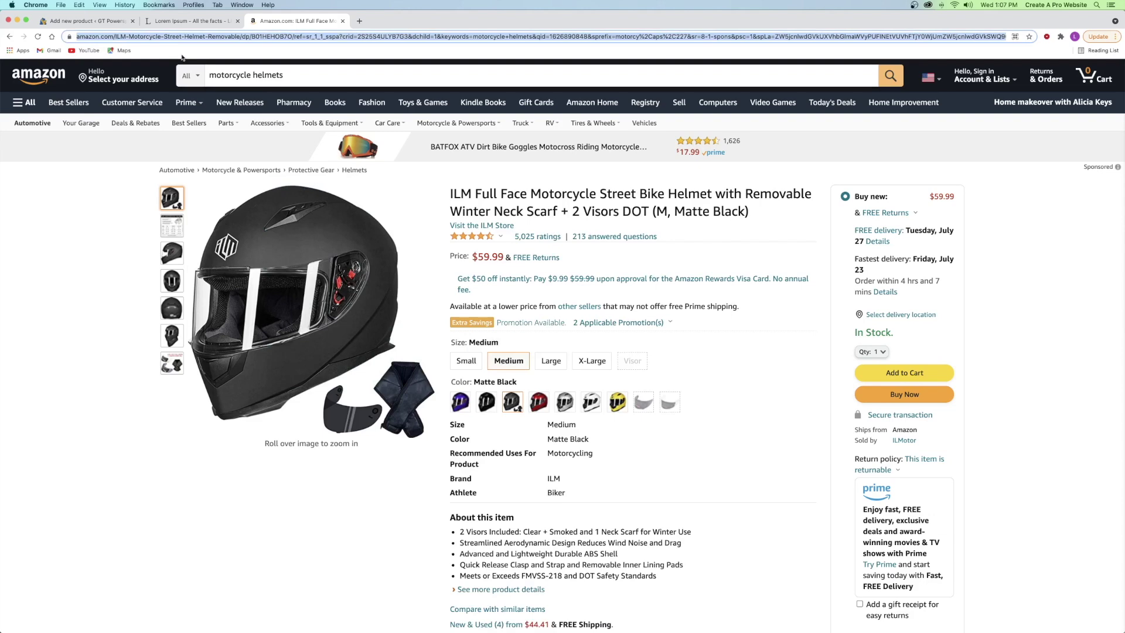
click(88, 21)
click(388, 297)
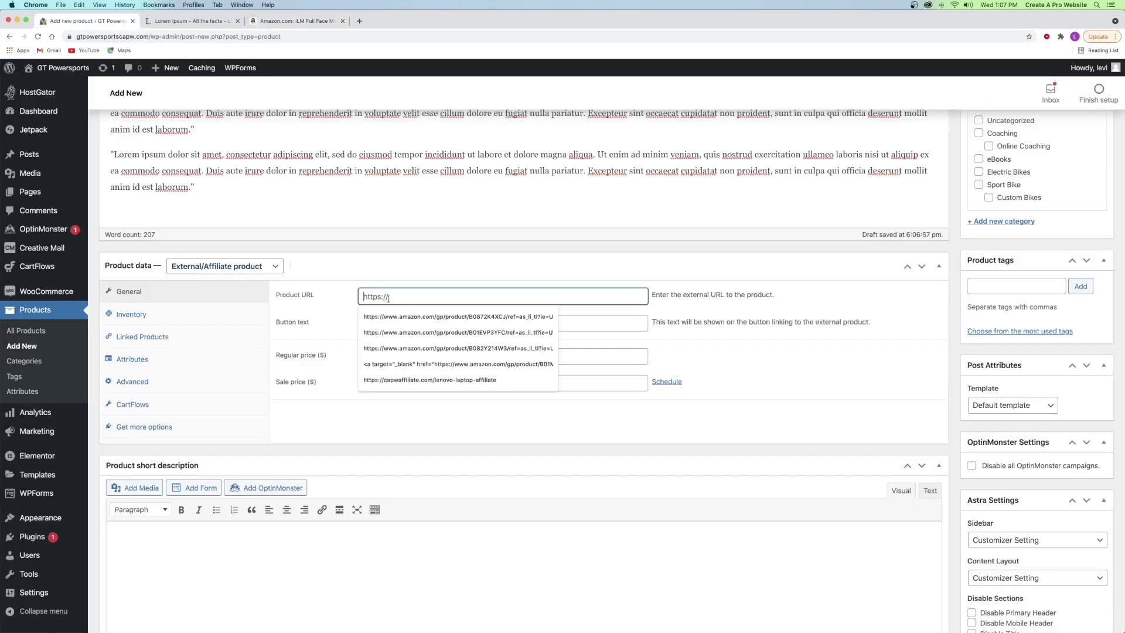
key(super+v)
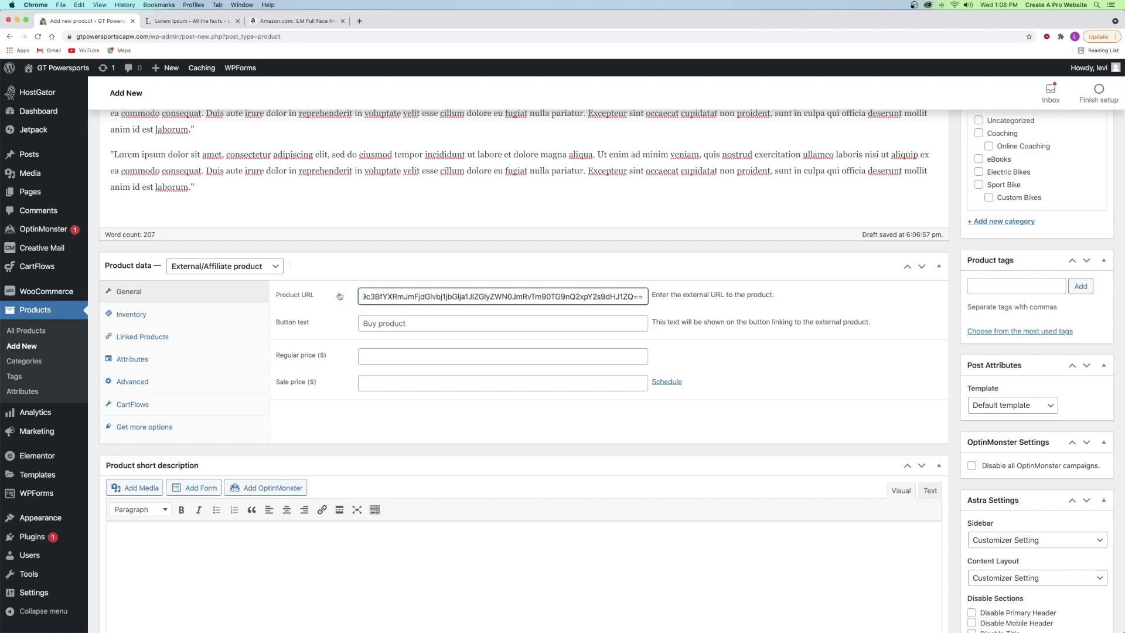
click(412, 312)
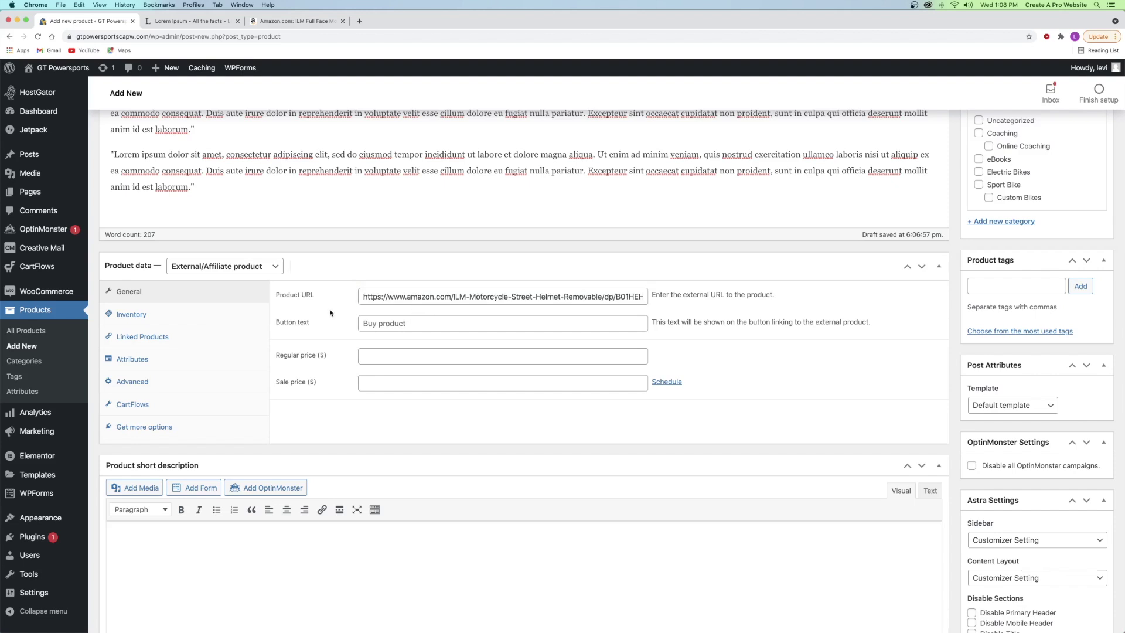
click(401, 325)
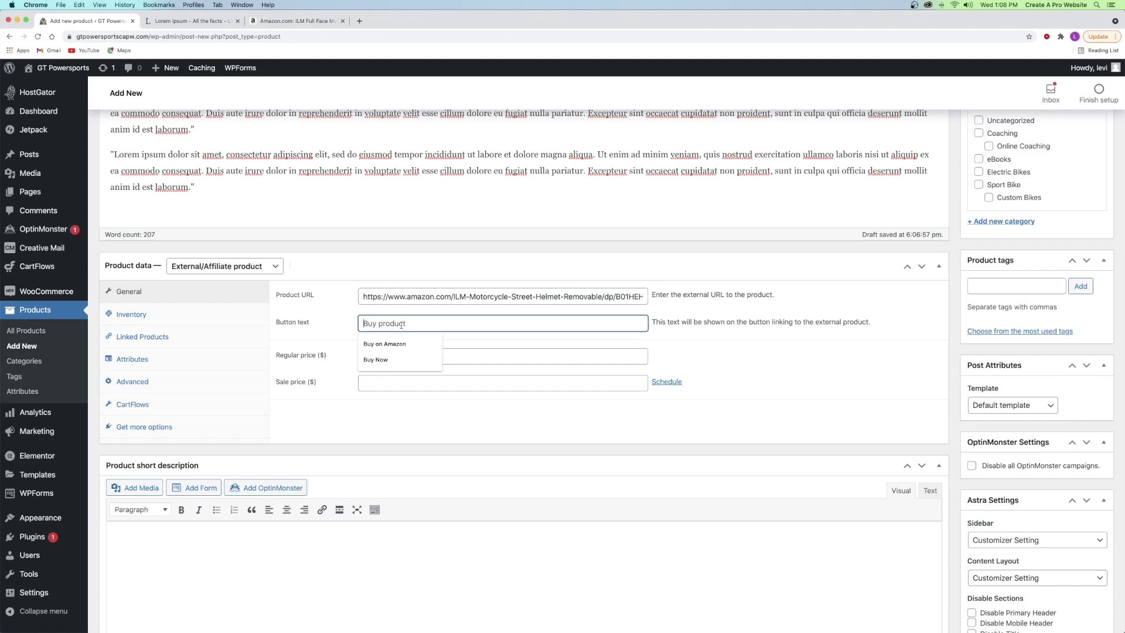
text(Check out on Amazon)
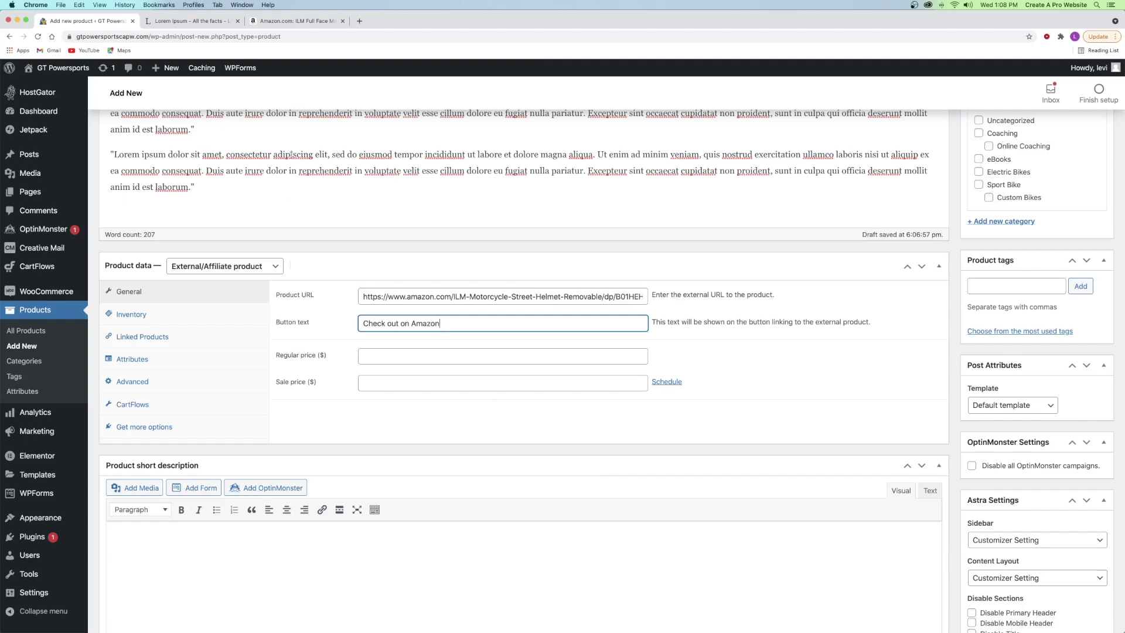
- Set the regular price to 59.99, matching the Amazon listing
click(291, 21)
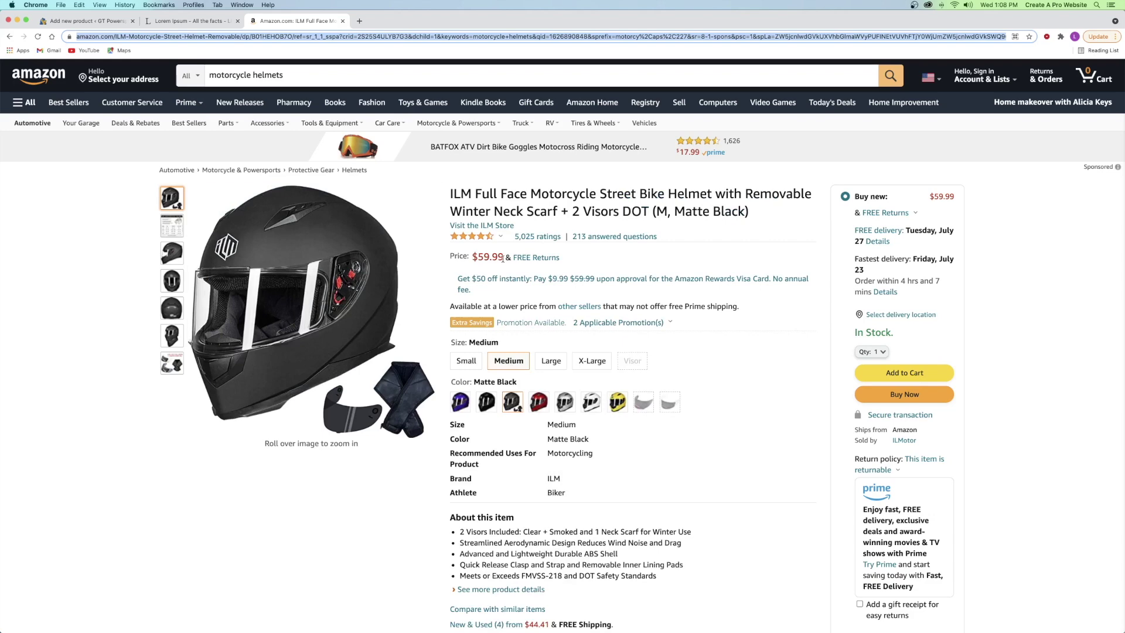
click(86, 22)
click(422, 356)
text(59.99)
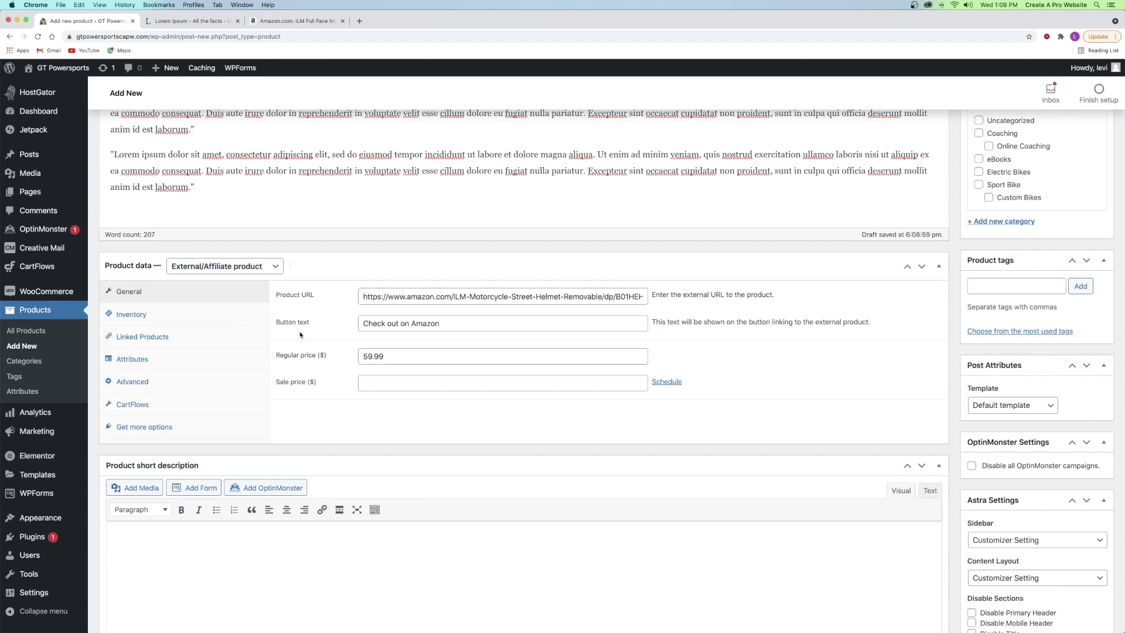
scroll(322, 345, down, 5)
click(242, 334)
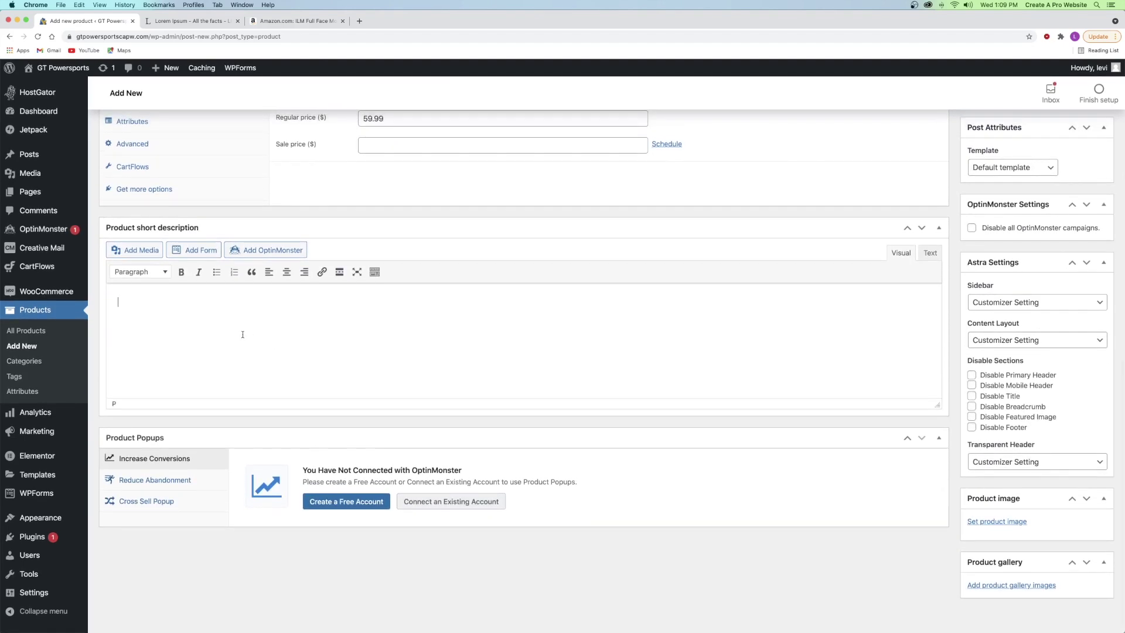
- Paste a Lorem ipsum short description and create a new Helmets category
text("Lorem ipsum dolor sit amet, consectetur adipiscing elit, sed do eiusmod tempor incididunt ut labore et dolore magna aliqua. Ut enim ad minim veniam, quis nostrud exercitation ullamco laboris nisi ut aliquip ex ea commodo consequat. Duis aute irure dolor in reprehenderit in voluptate velit esse cillum dolore eu fugiat nulla pariatur. Excepteur sint occaecat cupidatat non proident, sunt in culpa qui officia deserunt mollit anim id est laborum.")
scroll(1010, 307, up, 10)
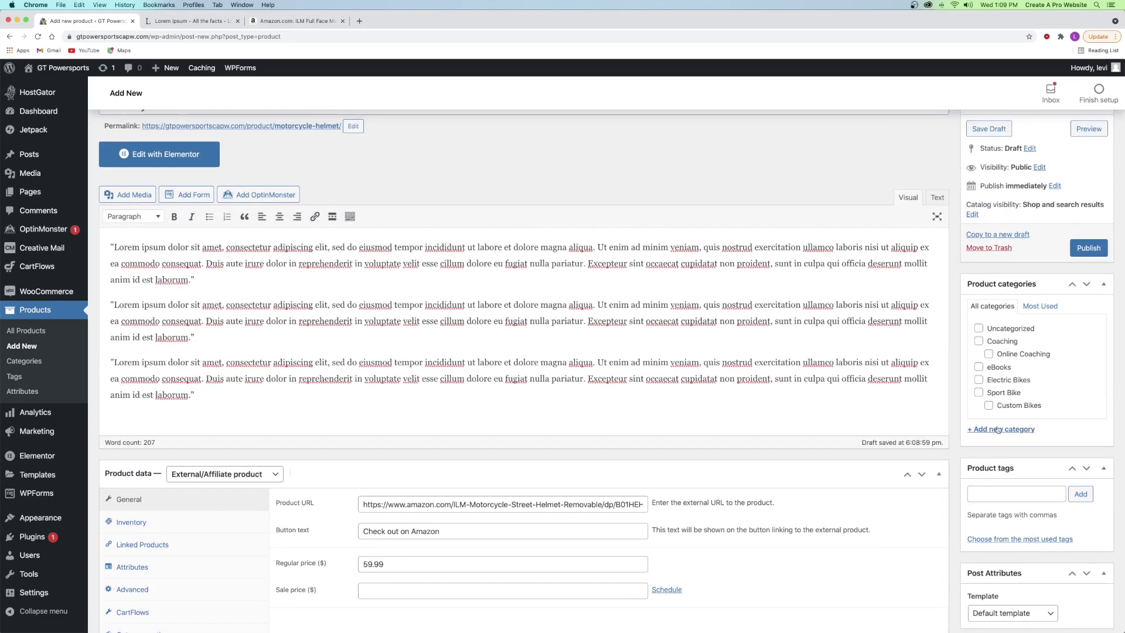
click(998, 429)
text(Helmets)
click(1022, 505)
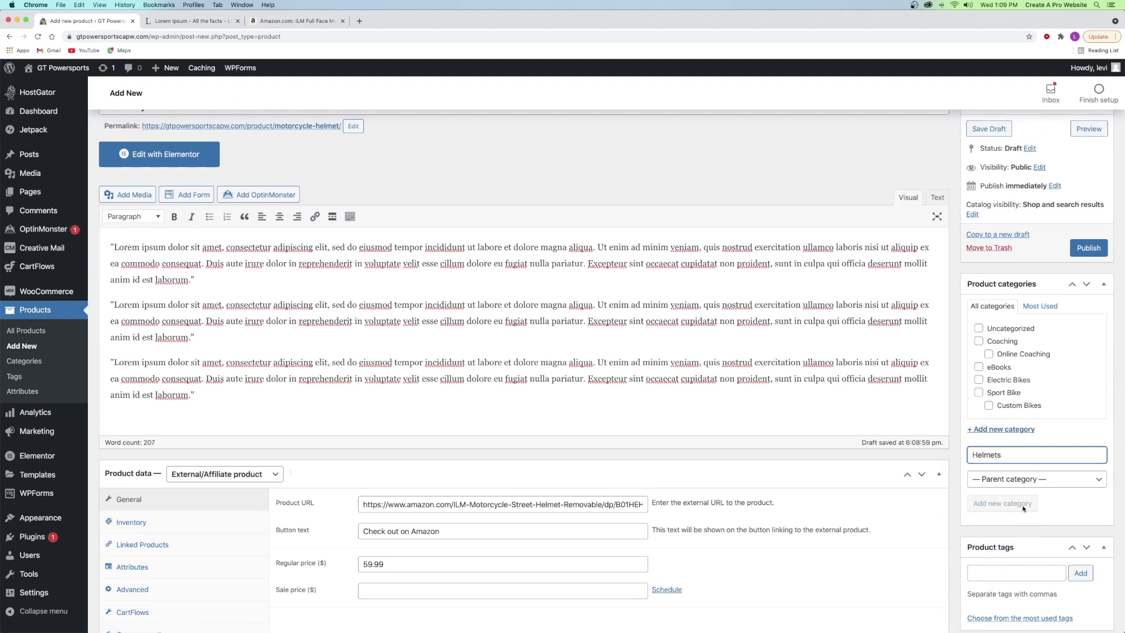
- Tag the product with helmet and motorcycle helmet
scroll(1001, 474, down, 3)
click(991, 459)
text(helmet)
key(Return)
text(motorcycle)
key(Return)
- Set the Helmet 1-2 photo as product image and add a helmet photo to the gallery
scroll(987, 514, down, 8)
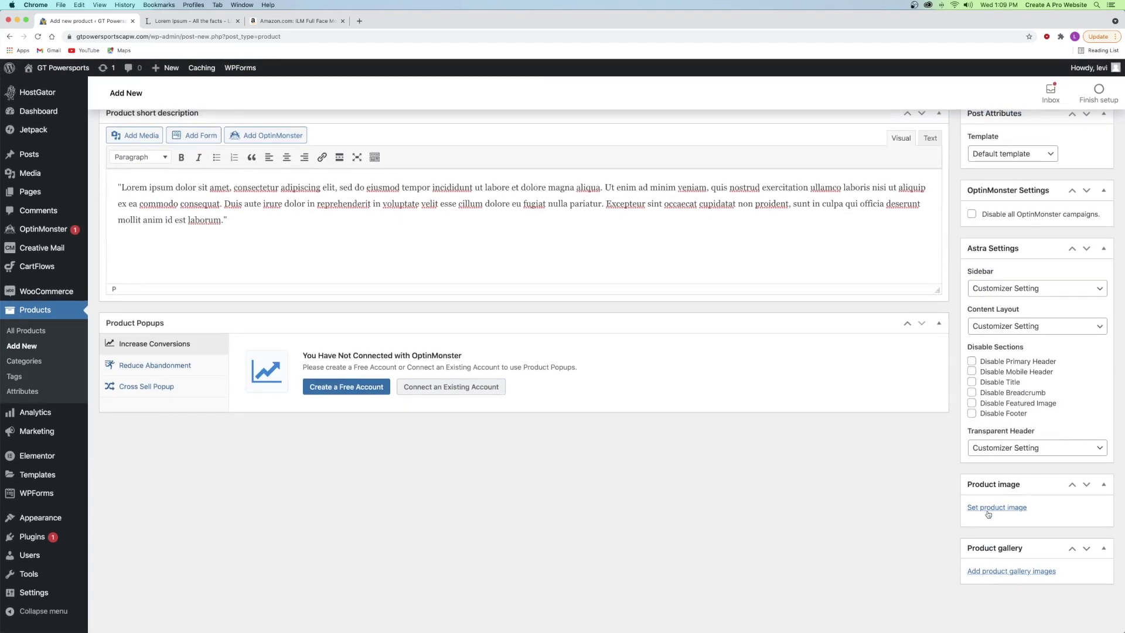
click(989, 508)
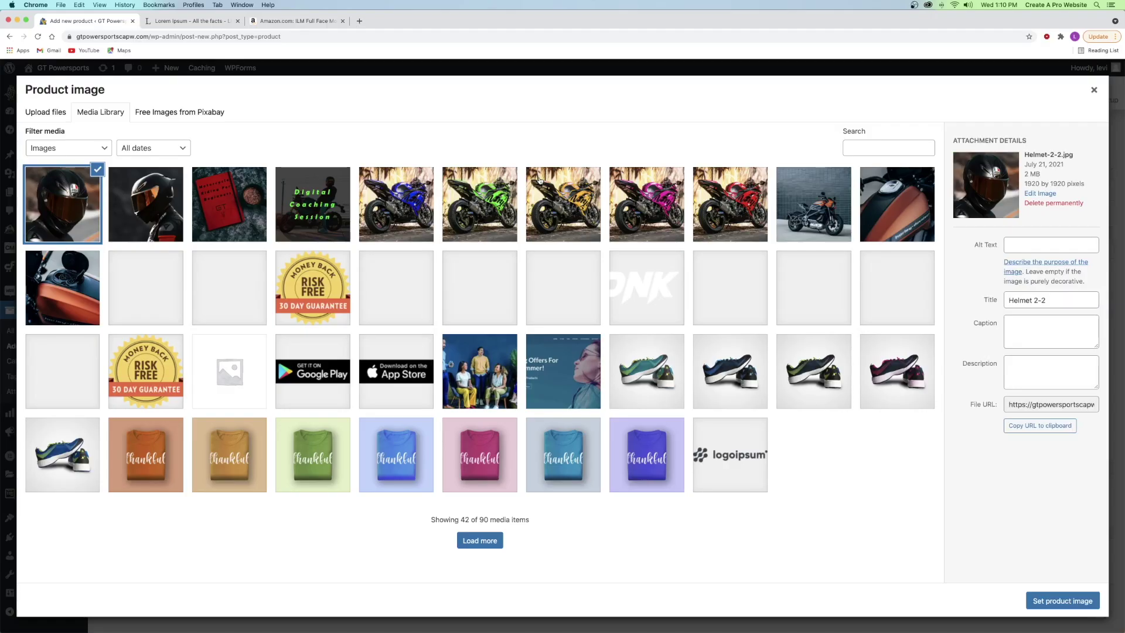
click(173, 179)
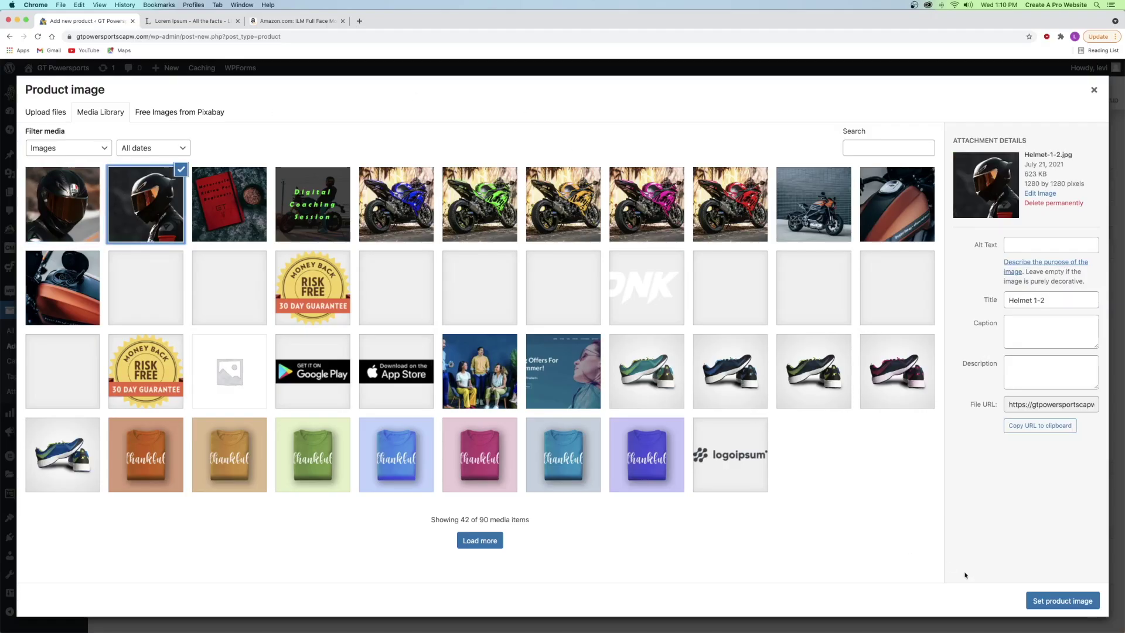
click(1057, 592)
scroll(1019, 504, down, 3)
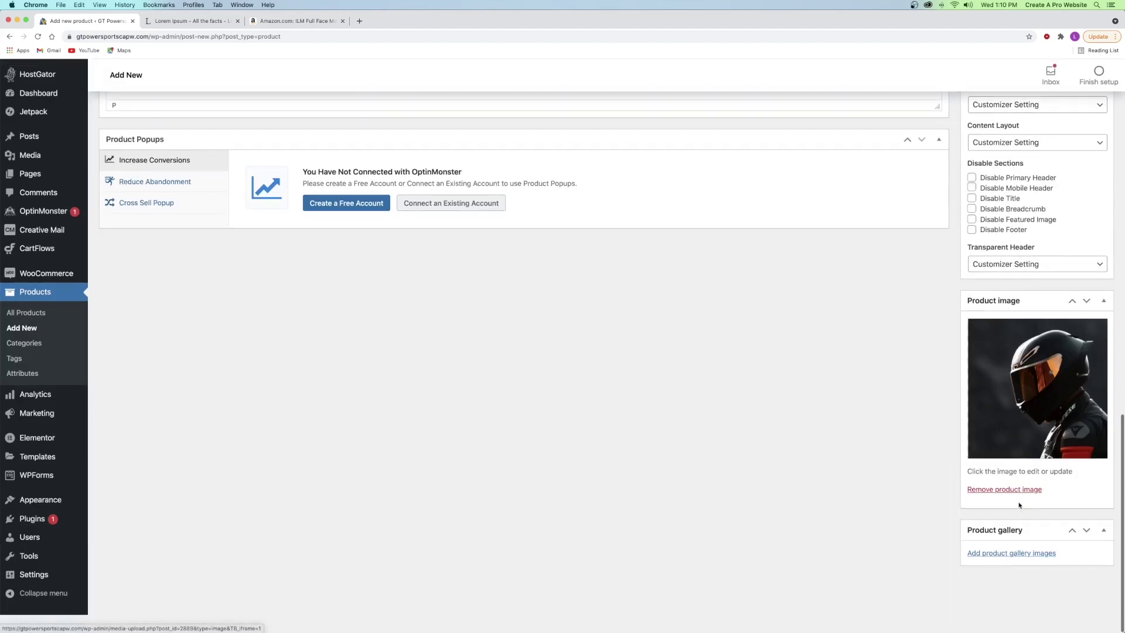
click(1011, 553)
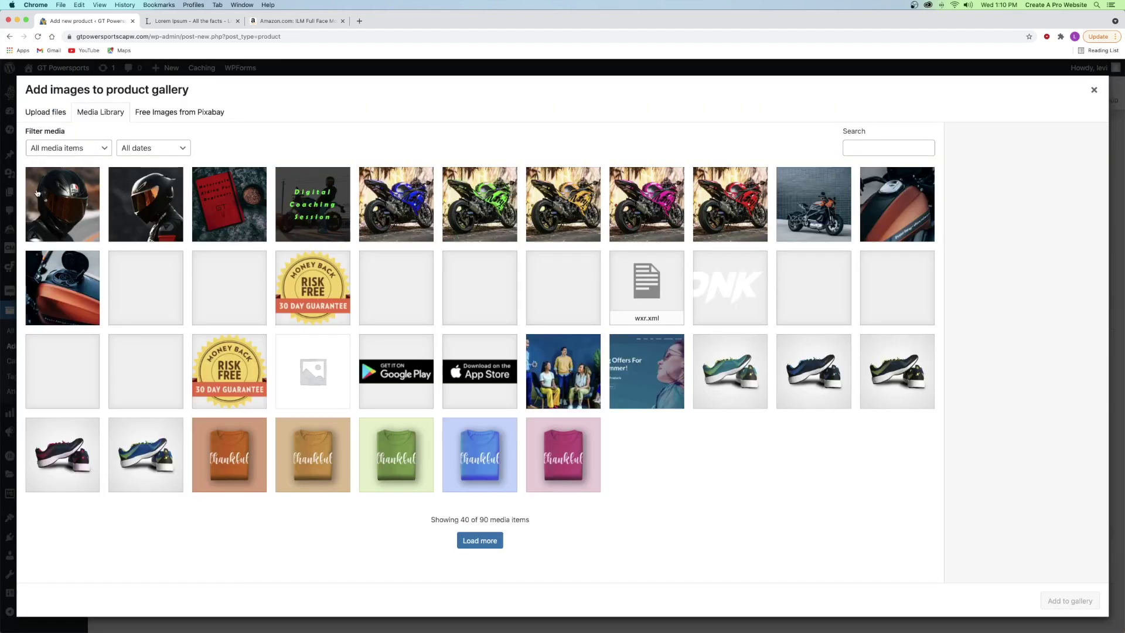
click(42, 195)
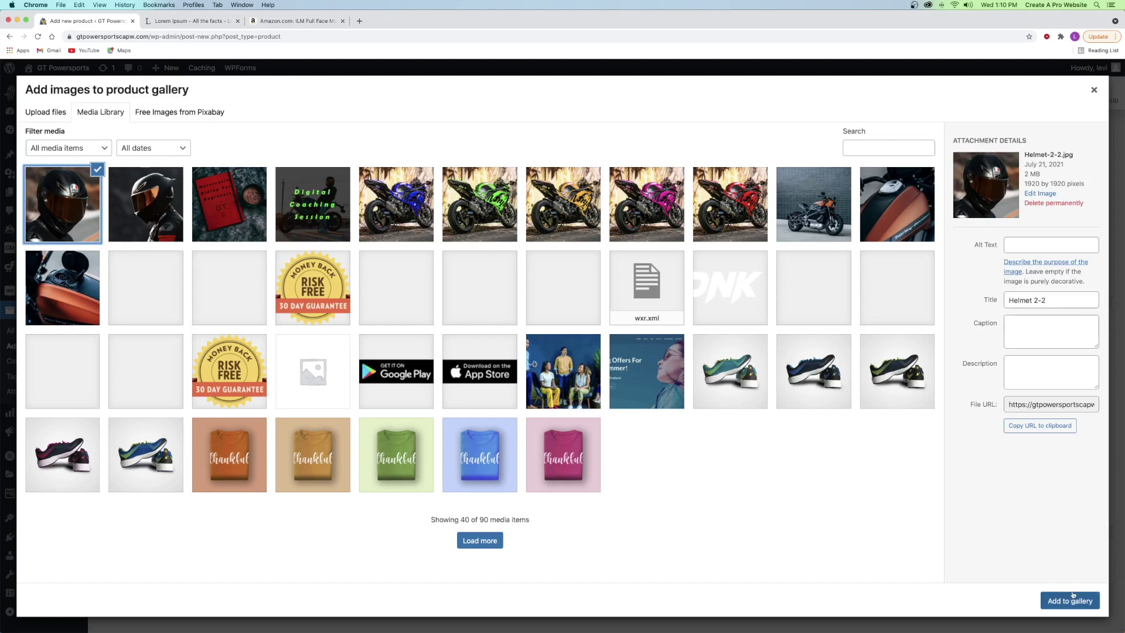
click(1072, 595)
- Publish the Motorcycle Helmet product and preview its page
scroll(837, 461, up, 20)
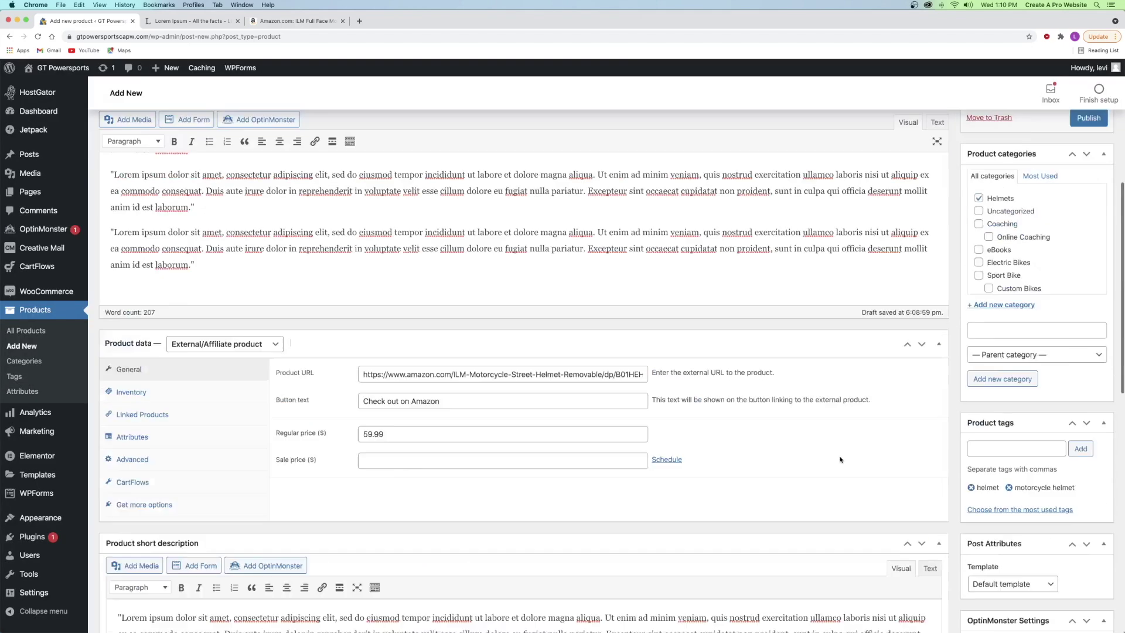
click(1093, 449)
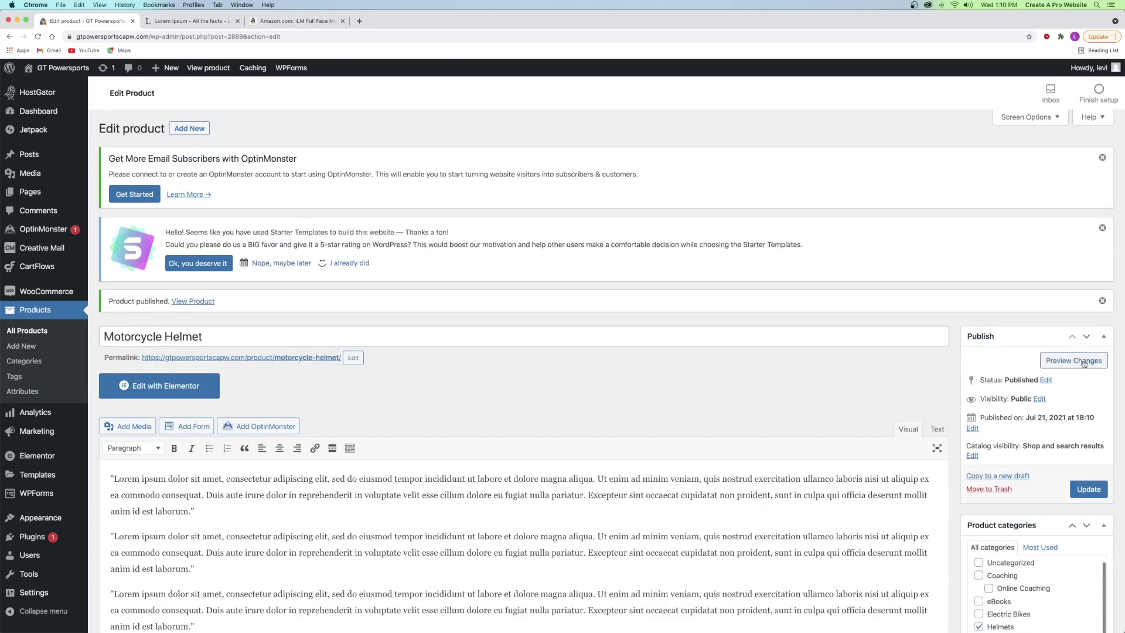
click(1073, 361)
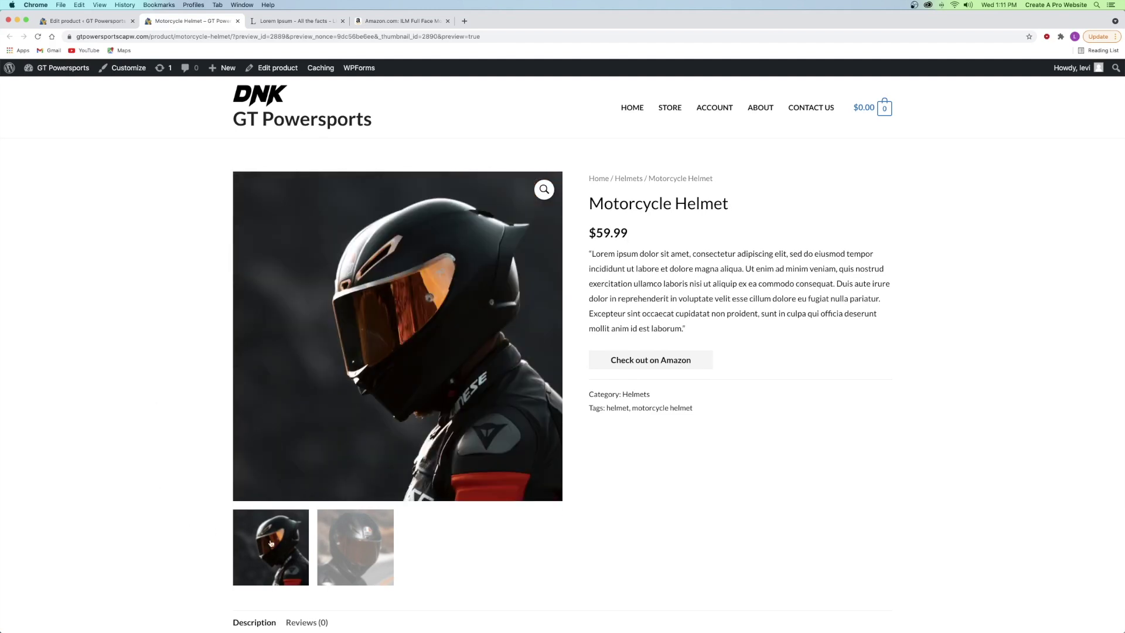
- Browse the helmet gallery photos, including the side profile and AGV helmet, on the preview page
click(350, 540)
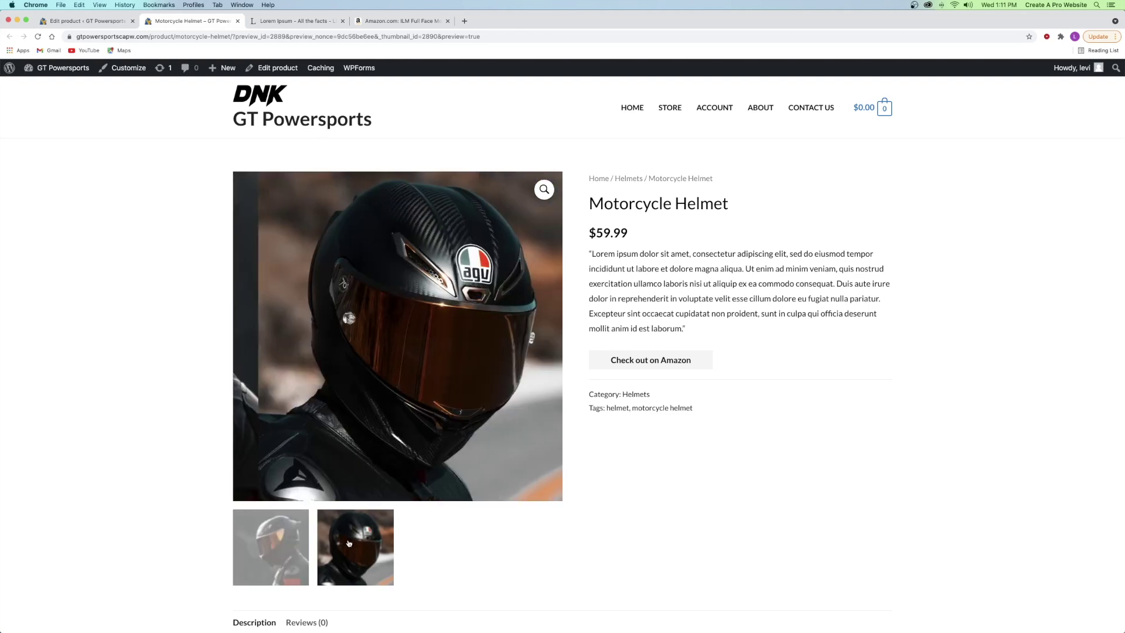
click(271, 562)
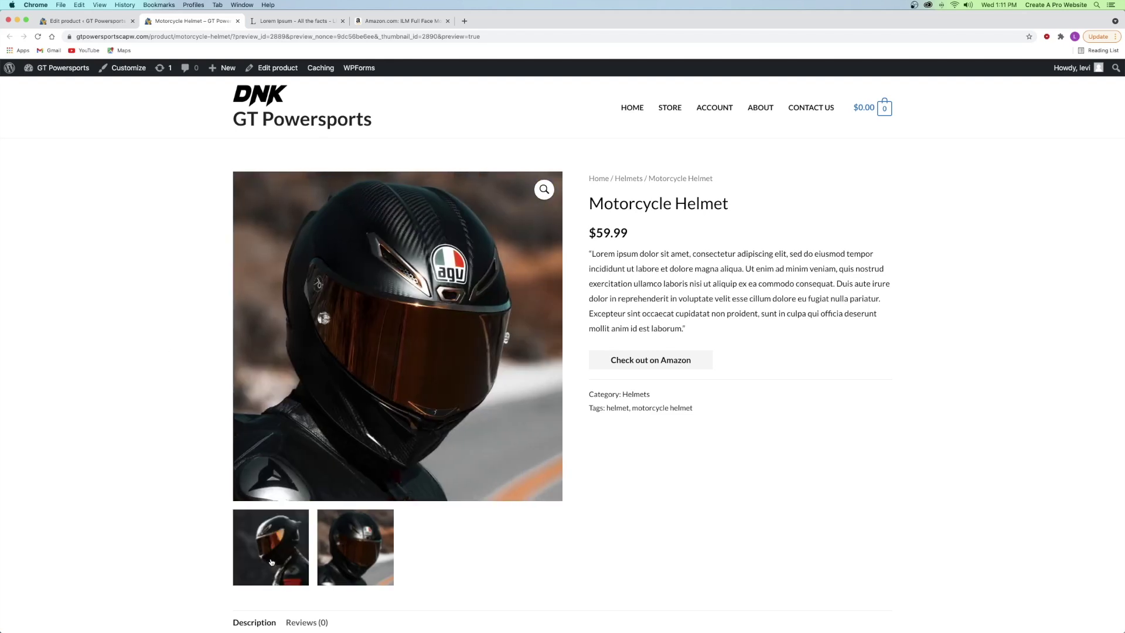
click(356, 539)
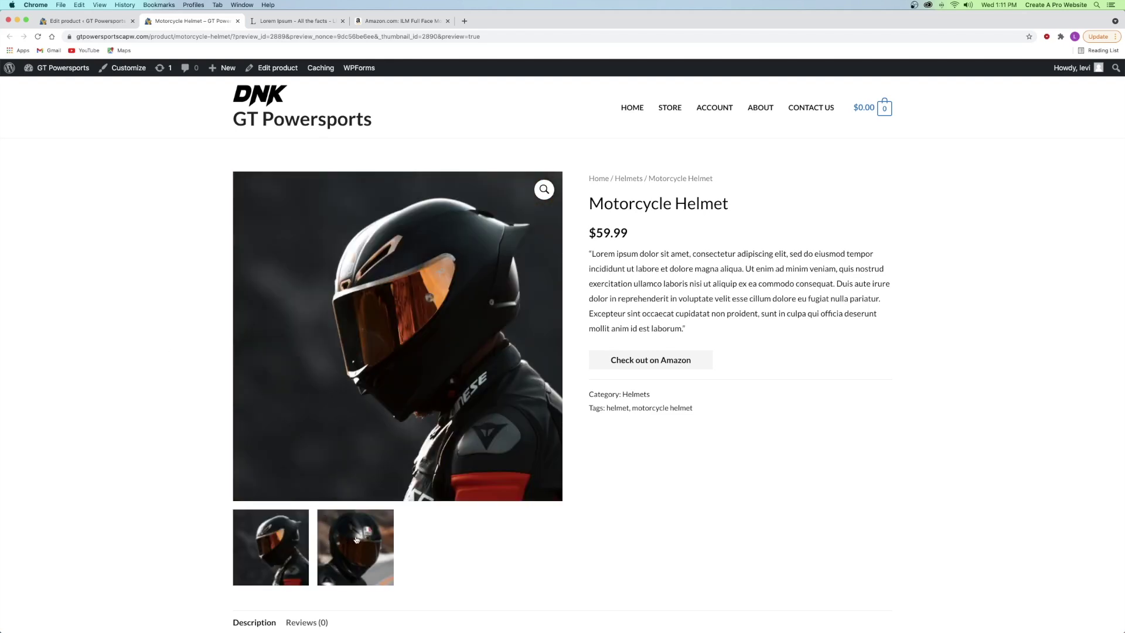
- Follow the Check out on Amazon link, then close the Amazon tab
right_click(654, 362)
click(630, 356)
click(634, 358)
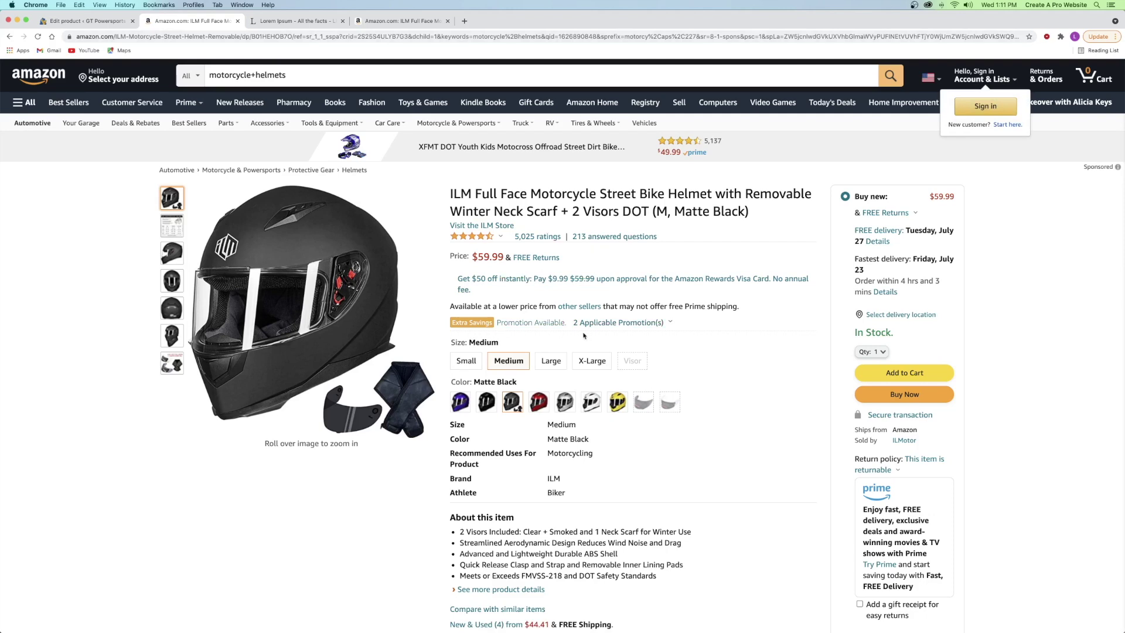
click(237, 21)
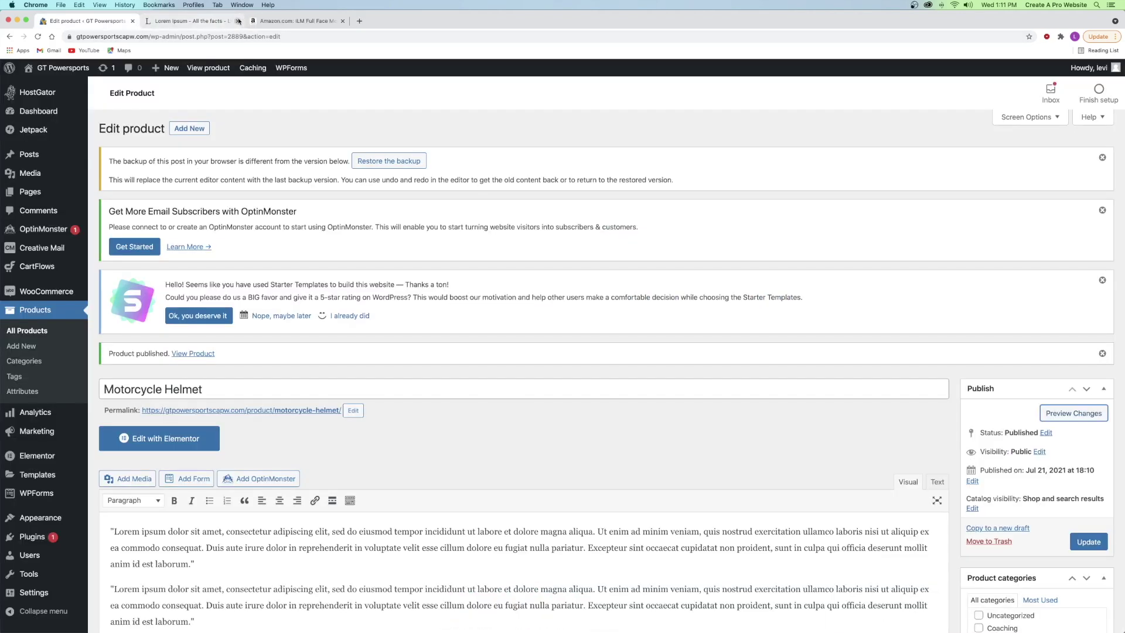
- Start a new product named Rider's Bundle from All Products so its draft saves
scroll(433, 292, down, 2)
scroll(457, 340, up, 2)
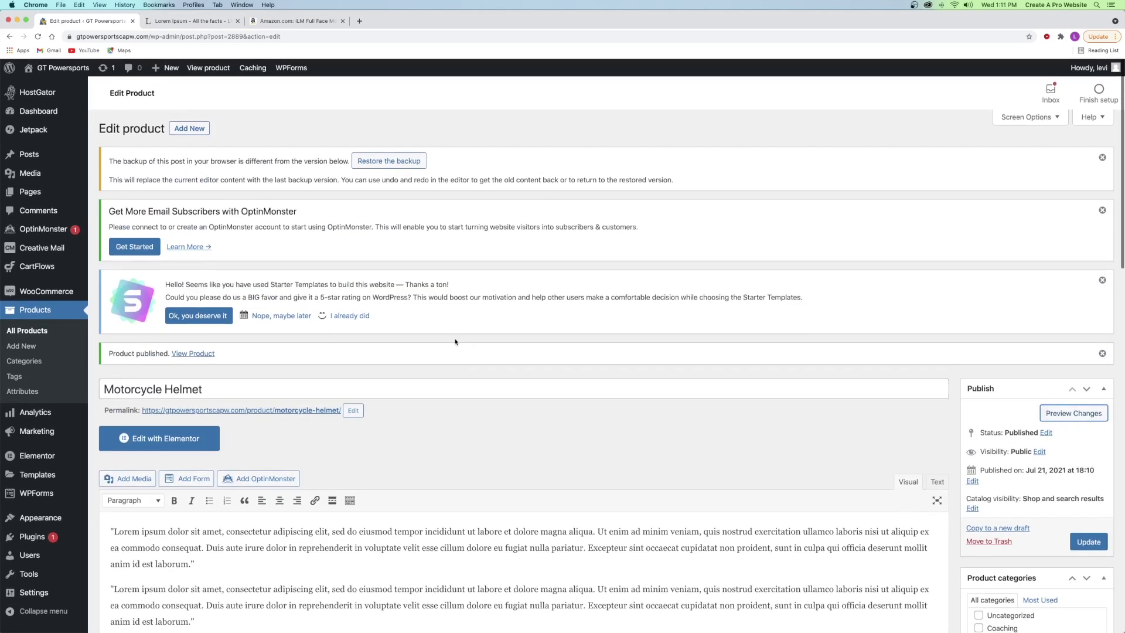
click(34, 332)
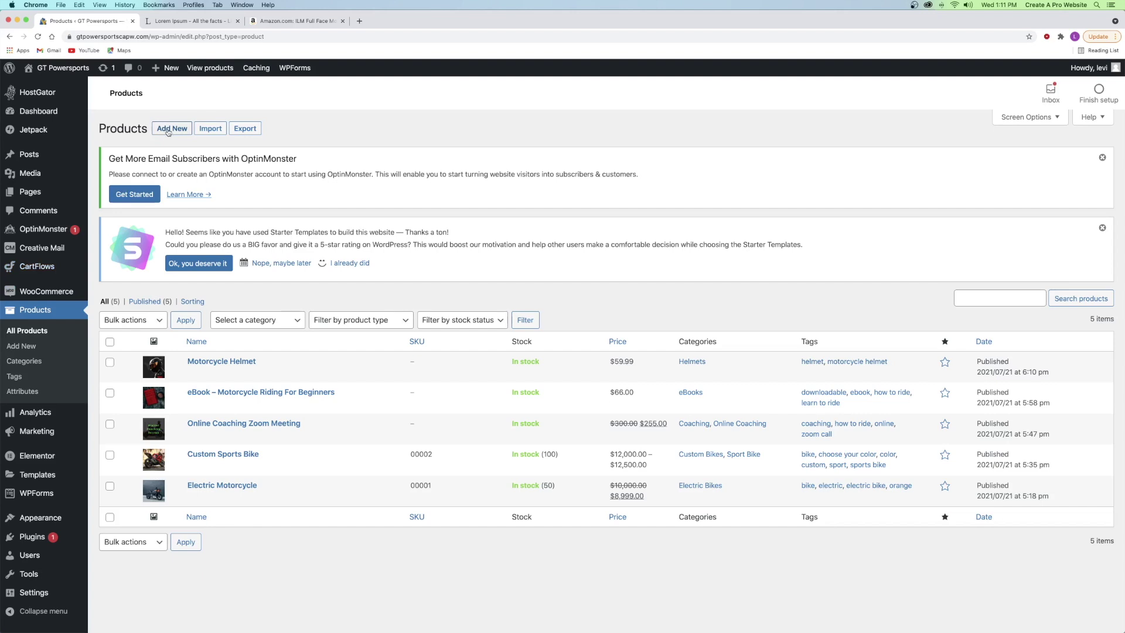
click(171, 129)
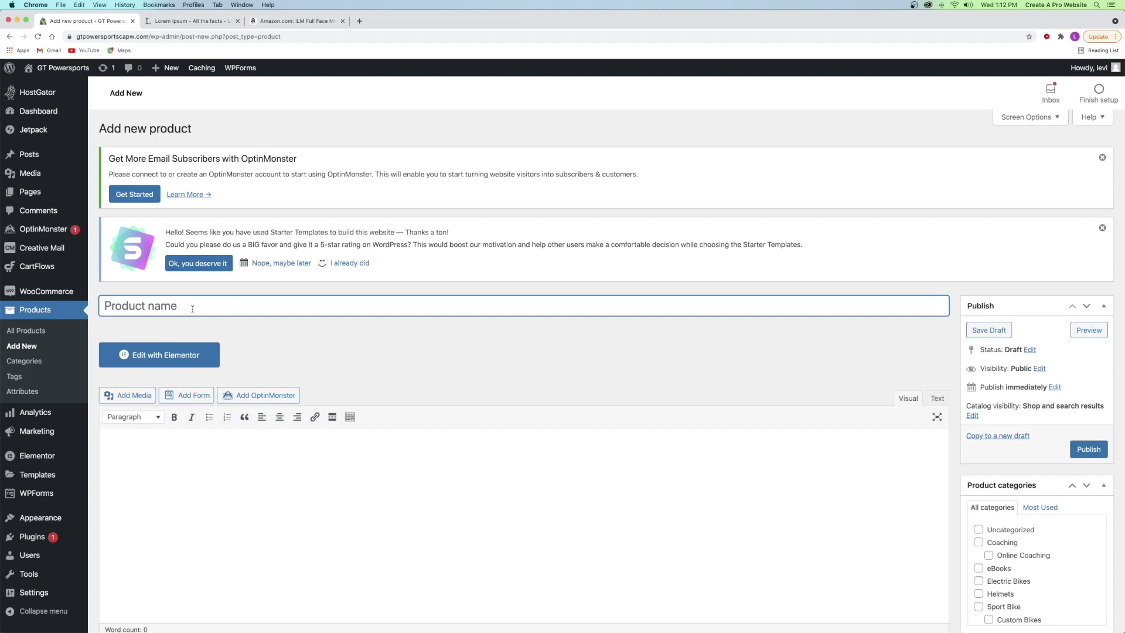
text(Rider's Bundle)
click(251, 338)
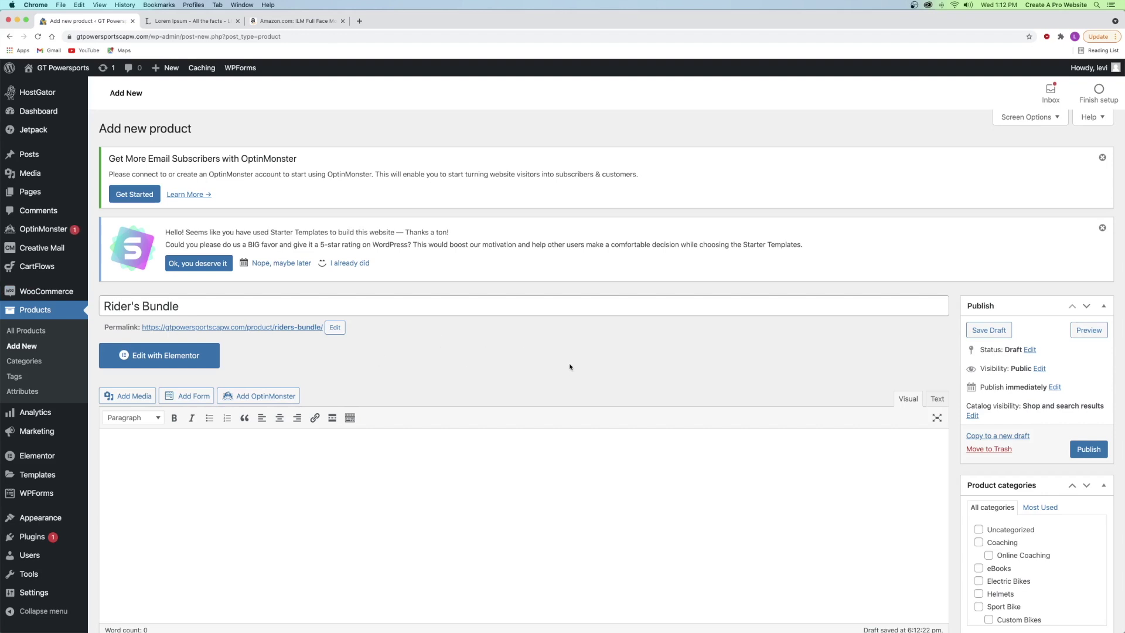
- Close the Amazon tab and paste the copied Lorem ipsum text into Rider's Bundle's description
scroll(427, 354, down, 2)
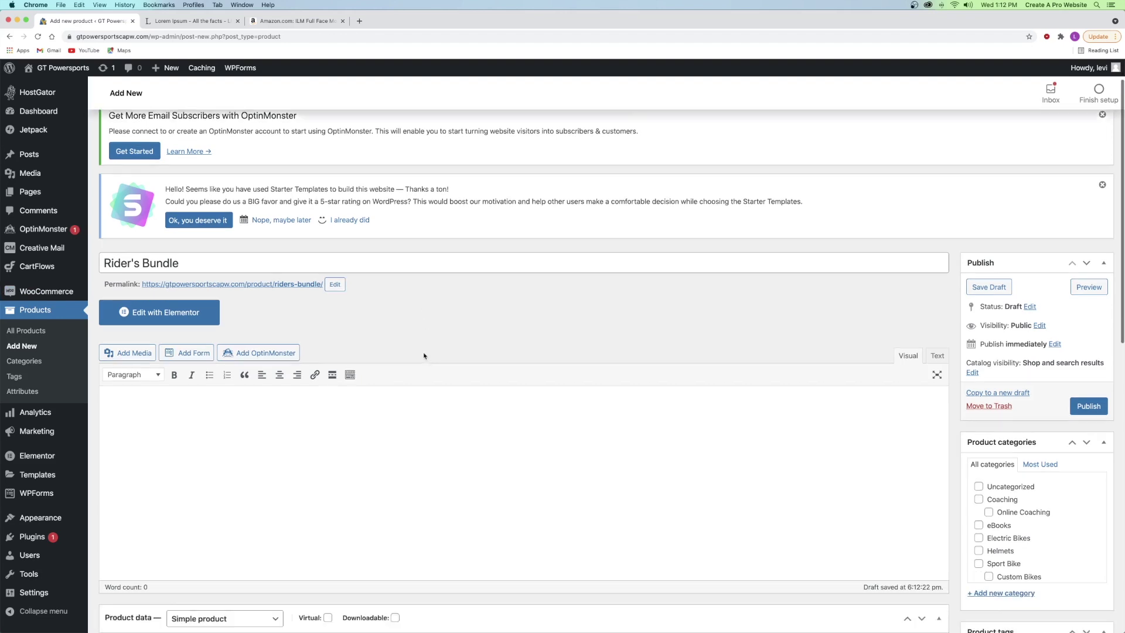
click(342, 21)
click(191, 21)
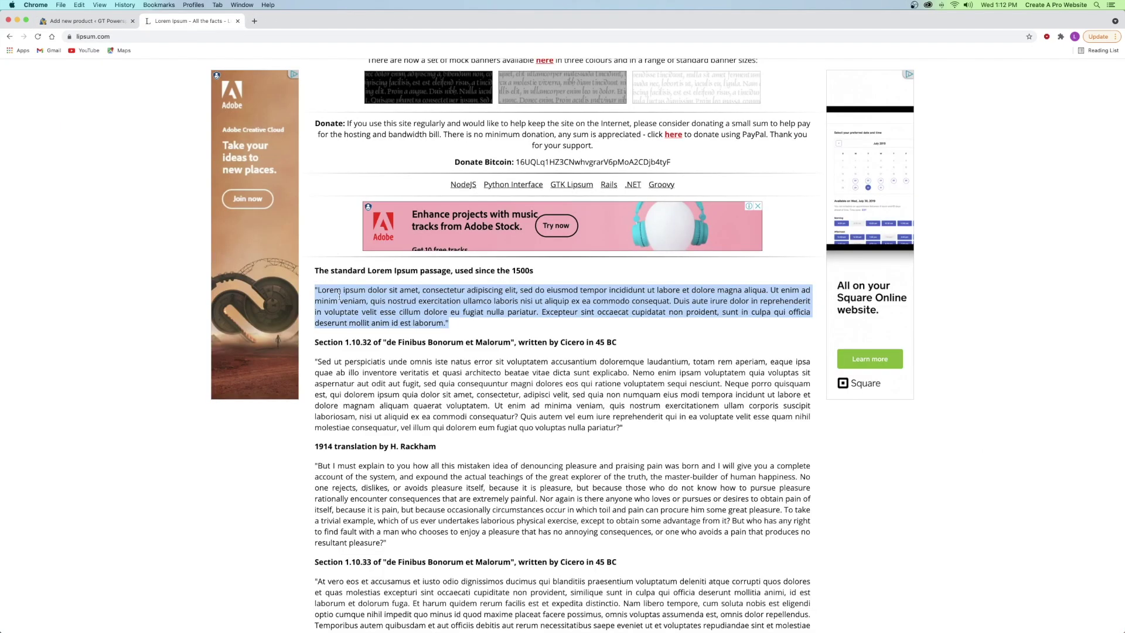
click(101, 22)
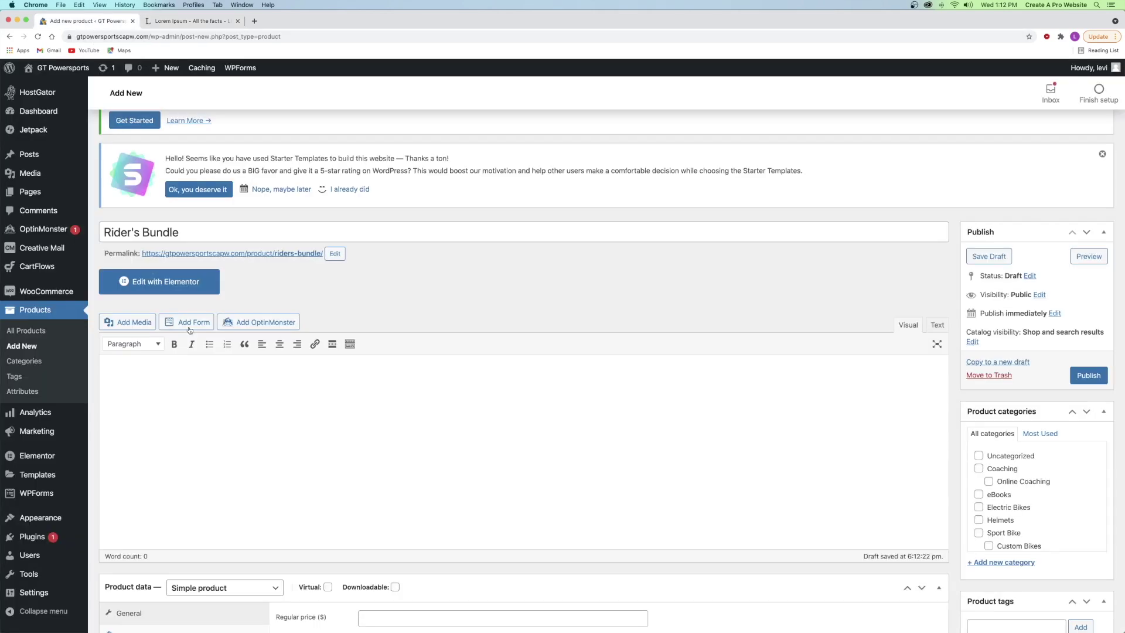
click(213, 374)
key(super+v)
key(super+v)
key(super+v)
scroll(263, 311, down, 5)
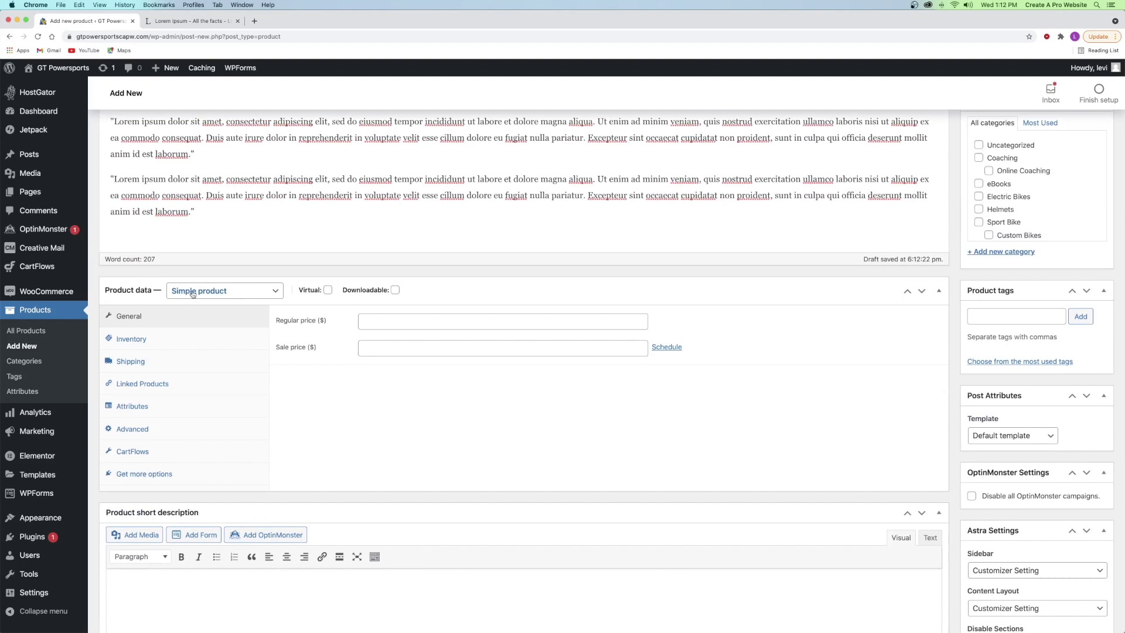
click(193, 291)
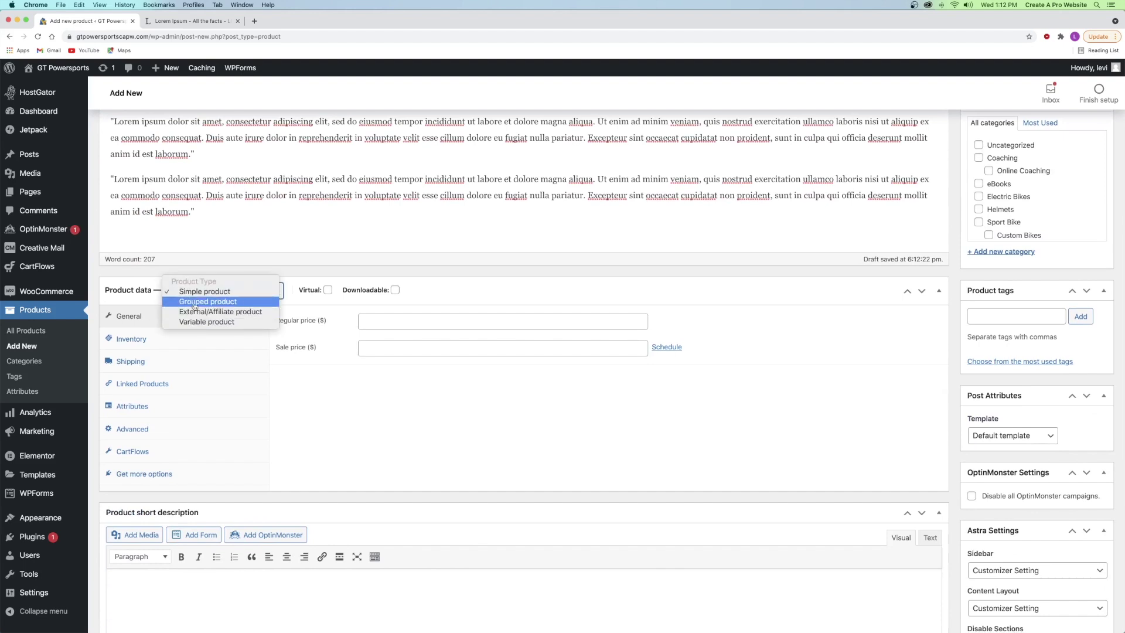
- Make Rider's Bundle a grouped product and add Electric Motorcycle to it
click(194, 303)
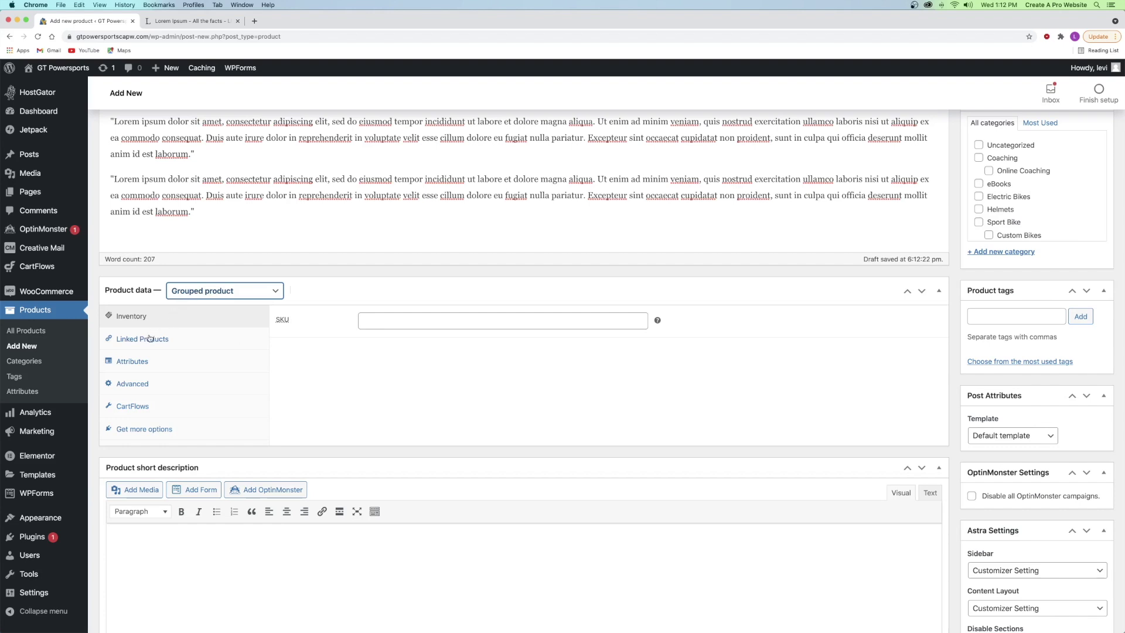
click(151, 338)
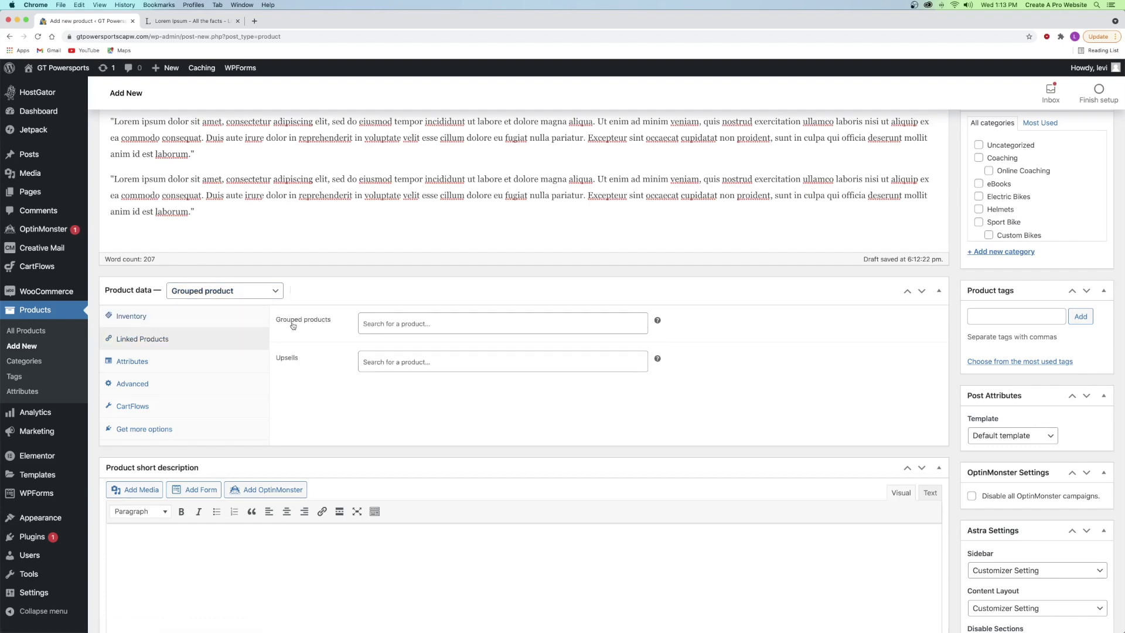
click(391, 324)
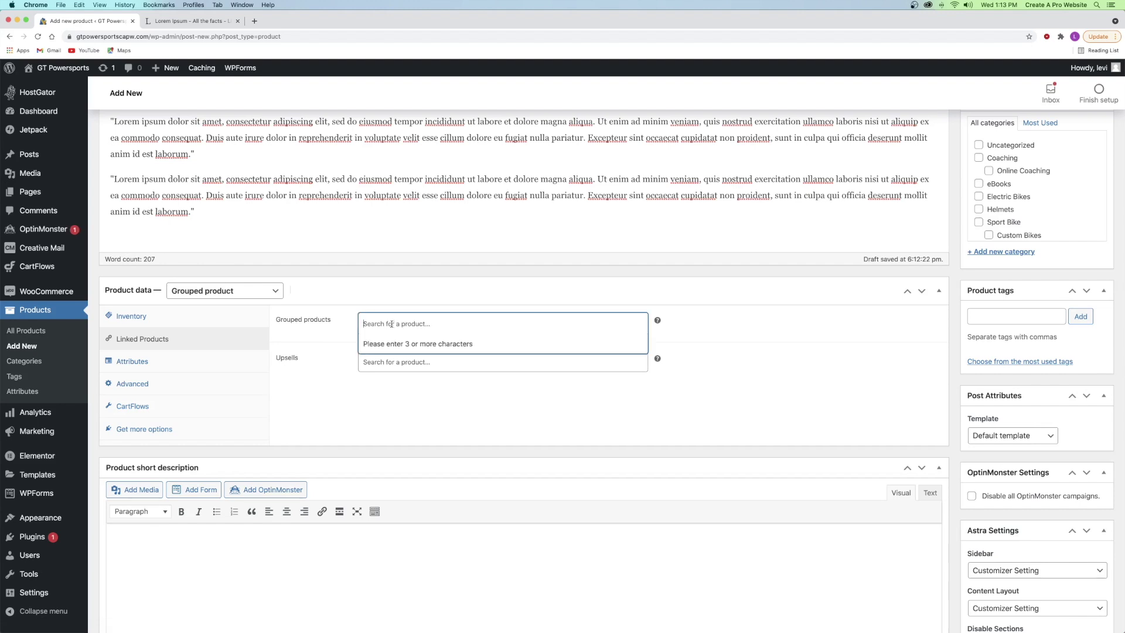
text(ele)
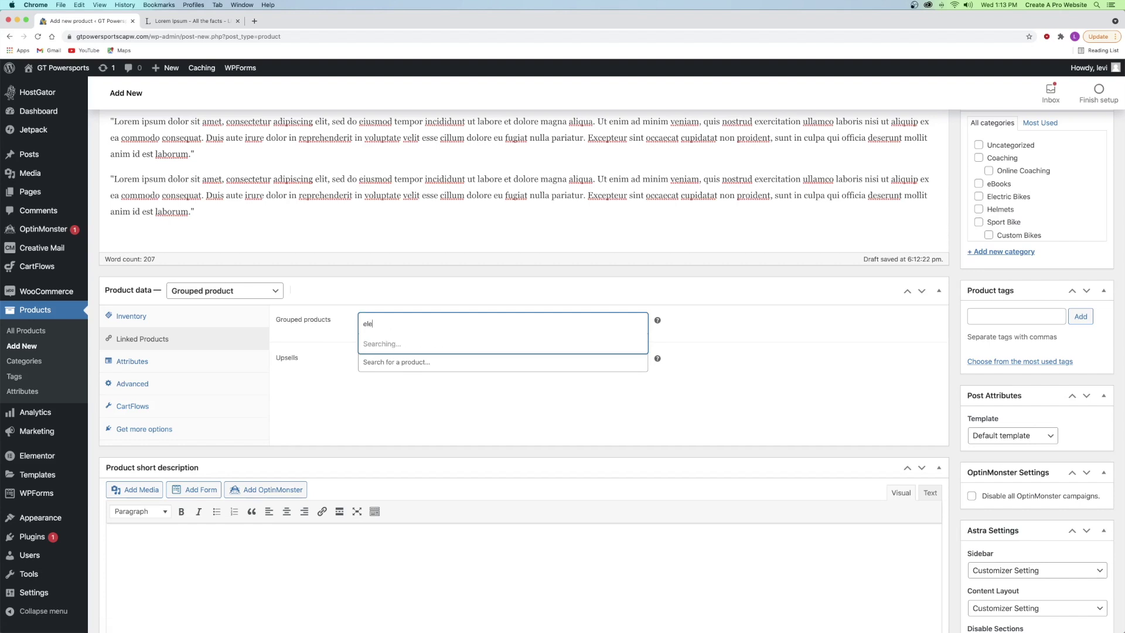
click(414, 343)
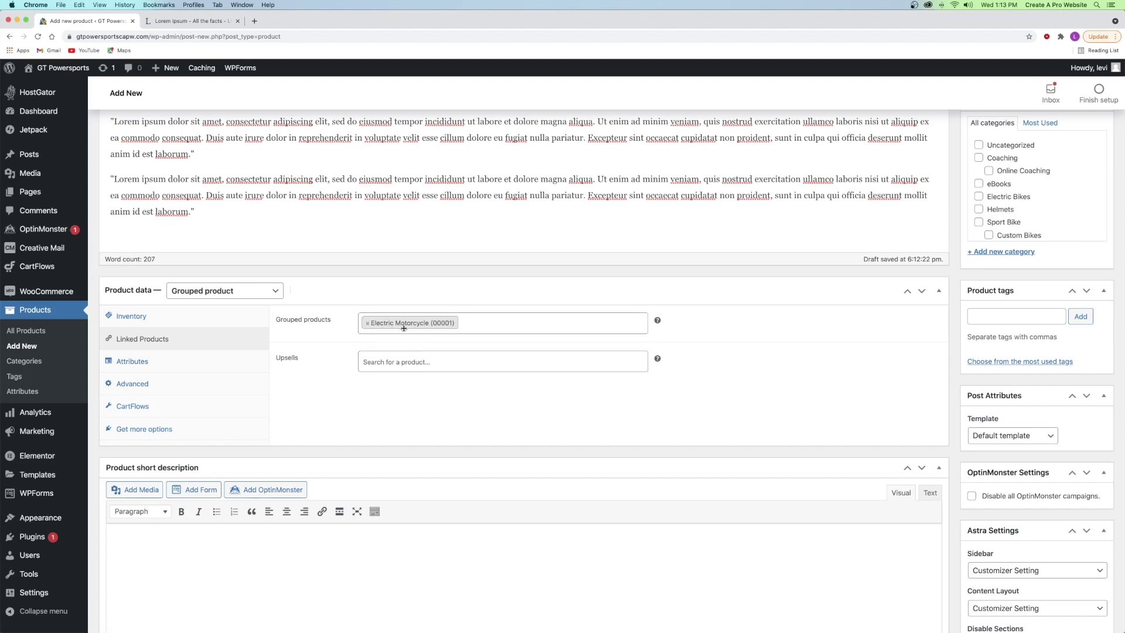
- Add Motorcycle Helmet and the Motorcycle Riding For Beginners eBook to the group
click(435, 318)
text(motorcy)
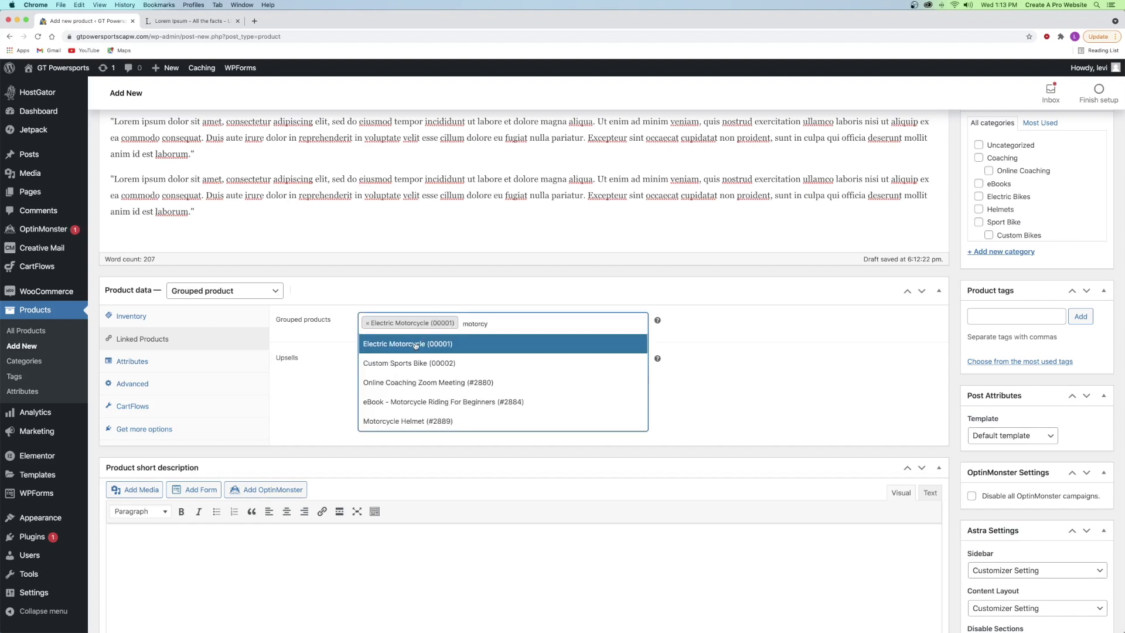
click(423, 419)
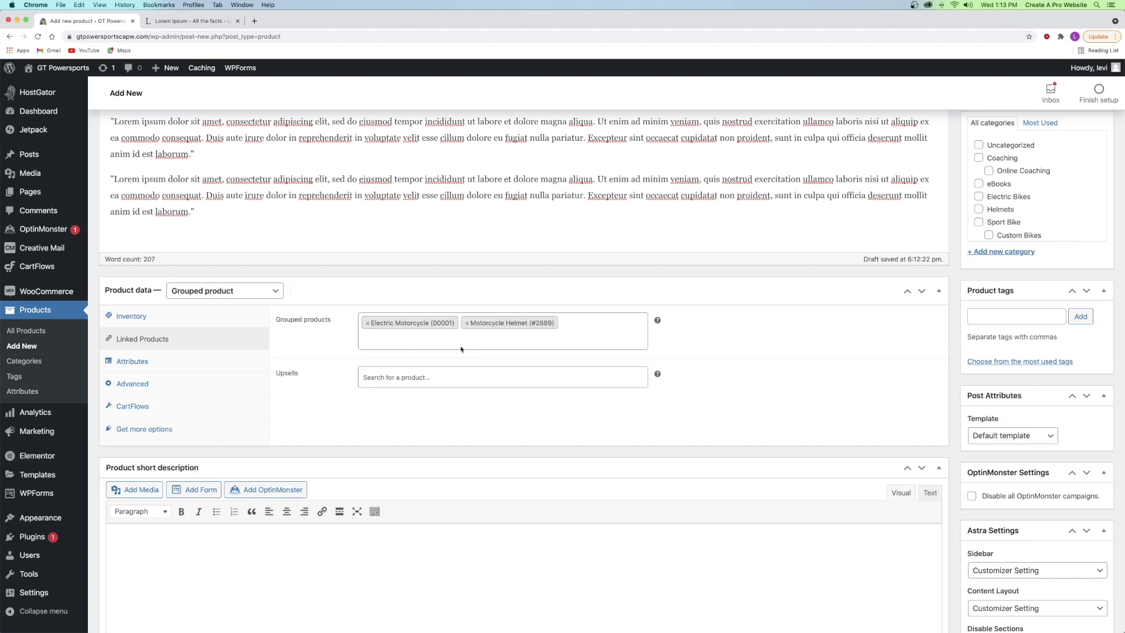
click(427, 339)
text(ebook)
click(423, 358)
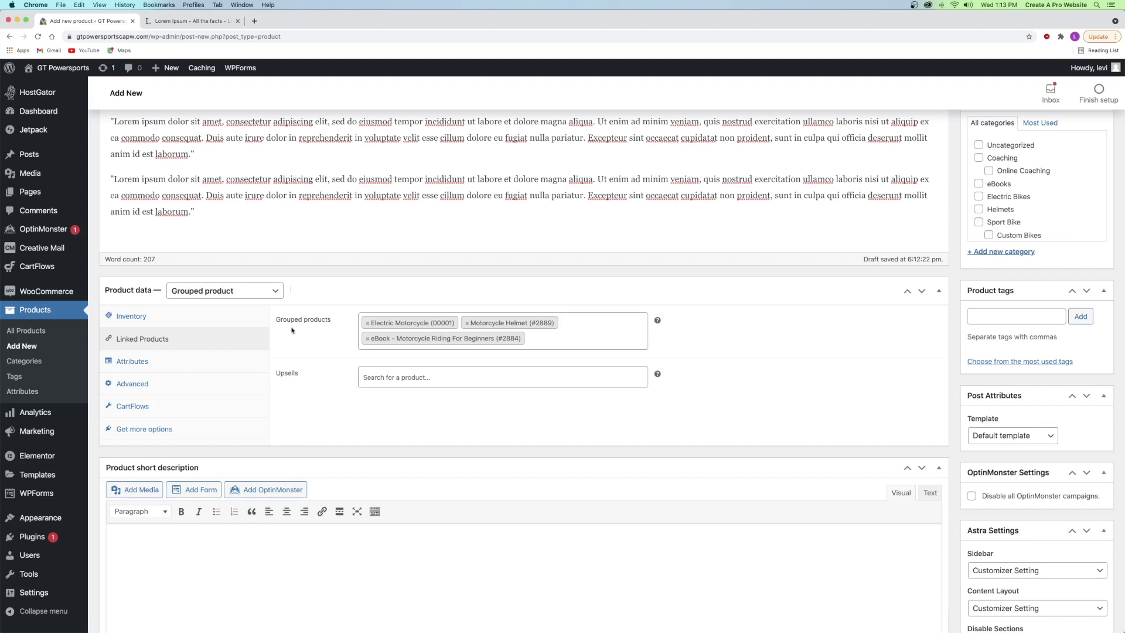
scroll(289, 324, down, 3)
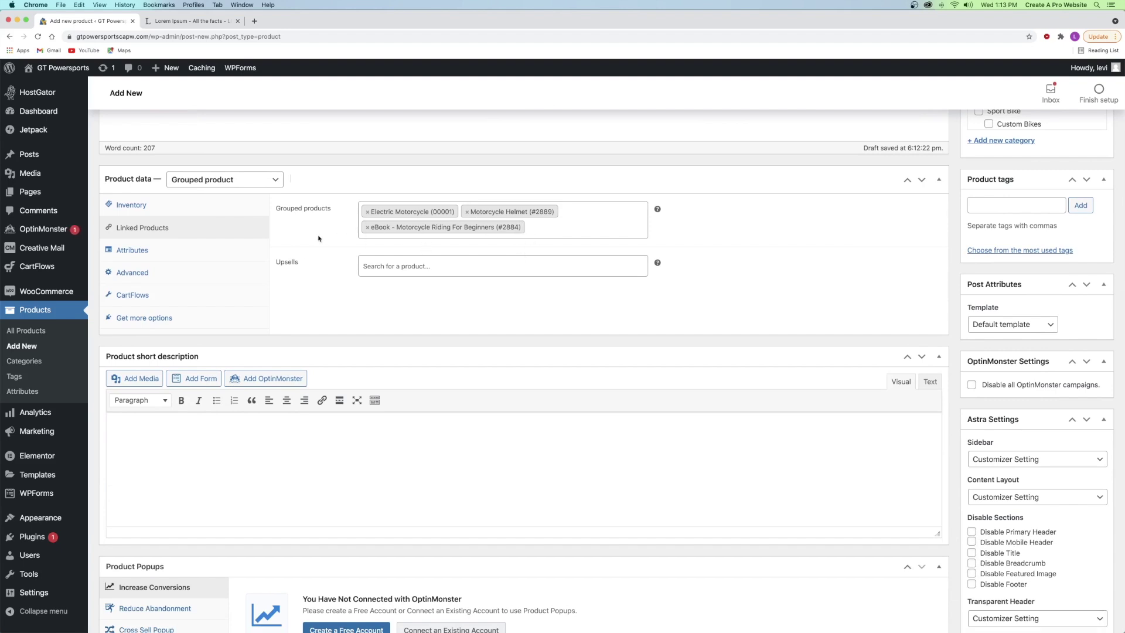
scroll(224, 380, down, 2)
- Write the short description 'This is the rider's bundle to help you start out' and add a Bundles category
click(207, 369)
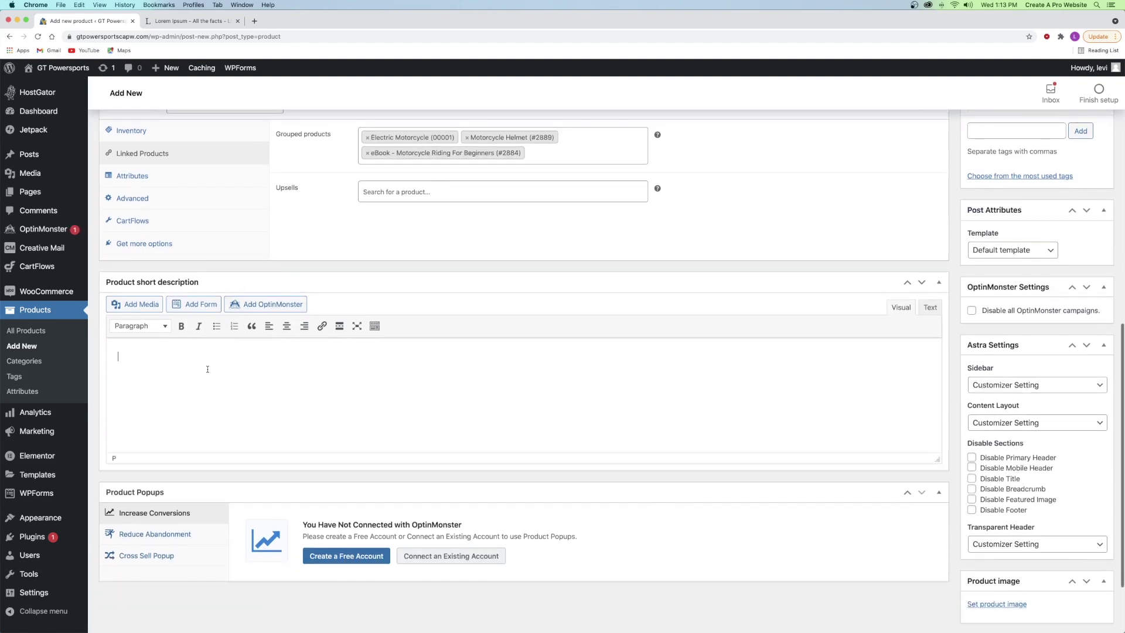
text(This is the rider's bundle to help you start out)
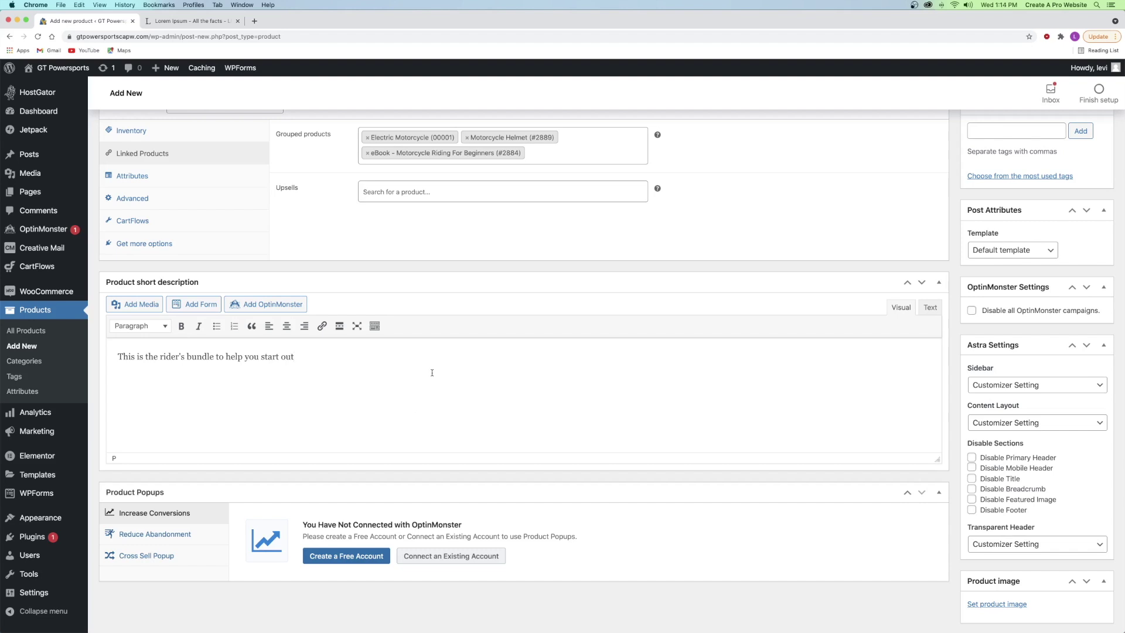
scroll(808, 295, up, 5)
click(1005, 315)
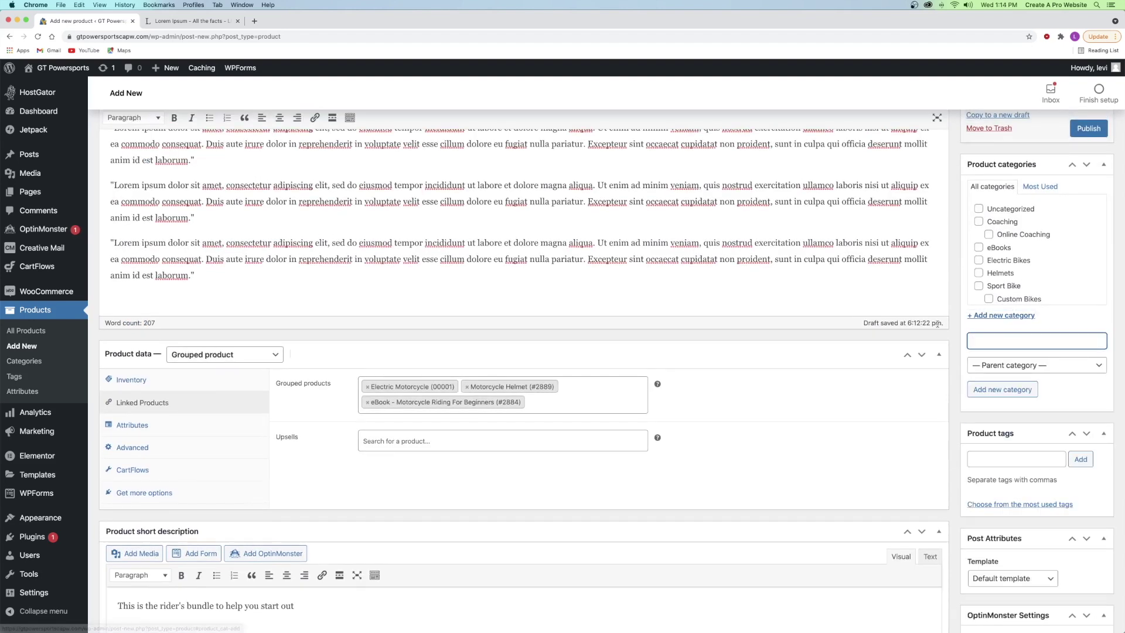
text(Bundles)
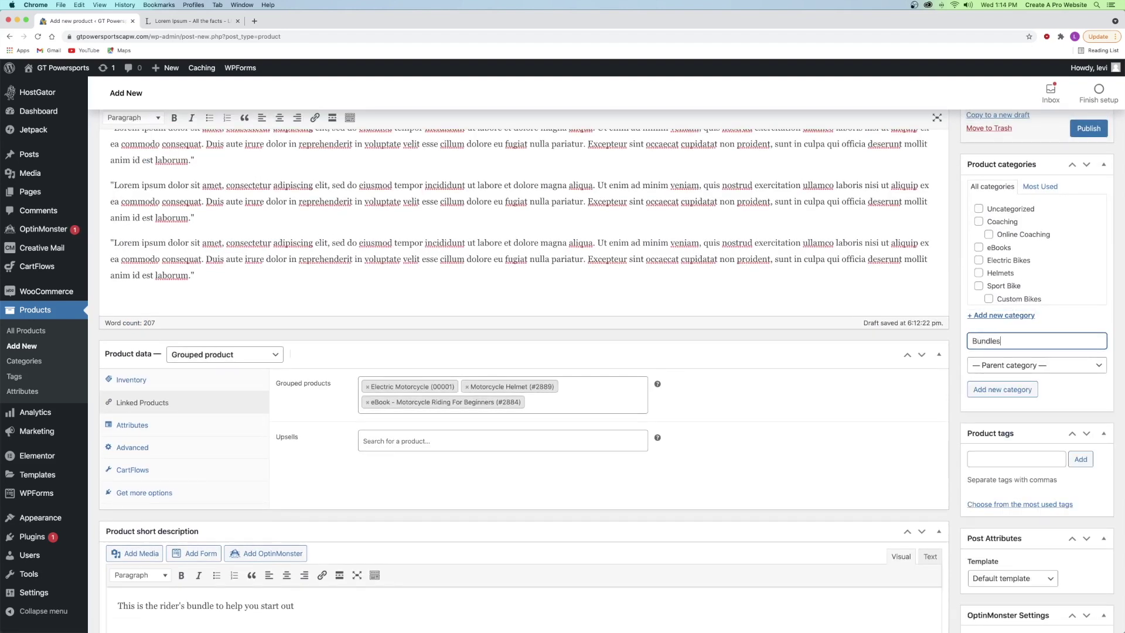
click(1002, 389)
- Tag Rider's Bundle with bundle, combo and rider's bundle
click(1004, 458)
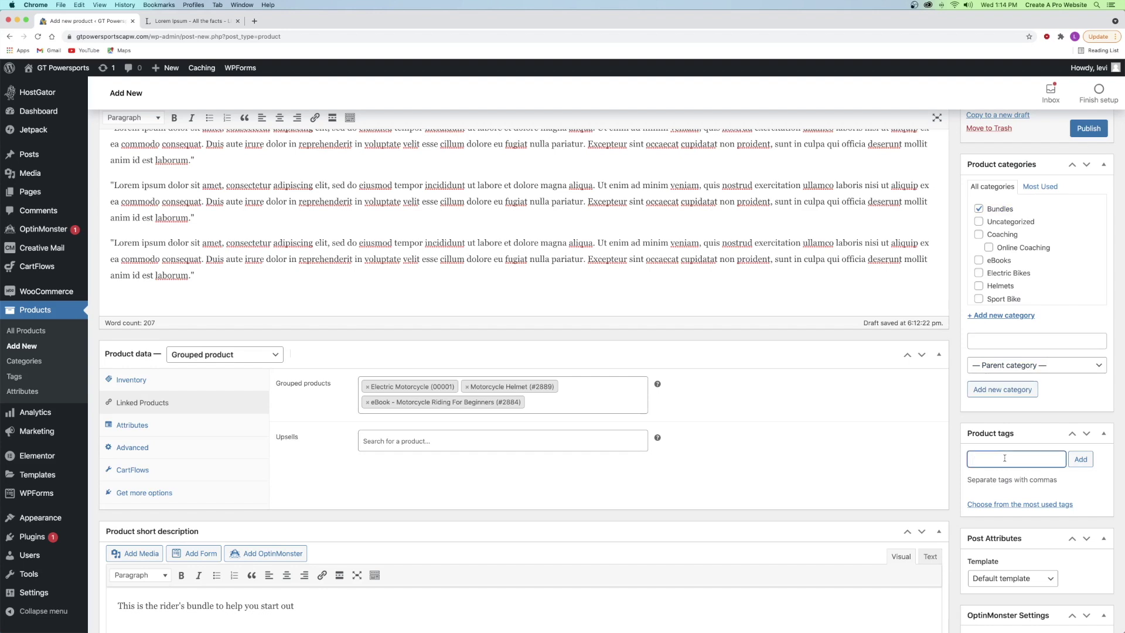
text(bundle, combo)
key(Return)
text(rider's bundle)
key(Return)
scroll(988, 420, down, 10)
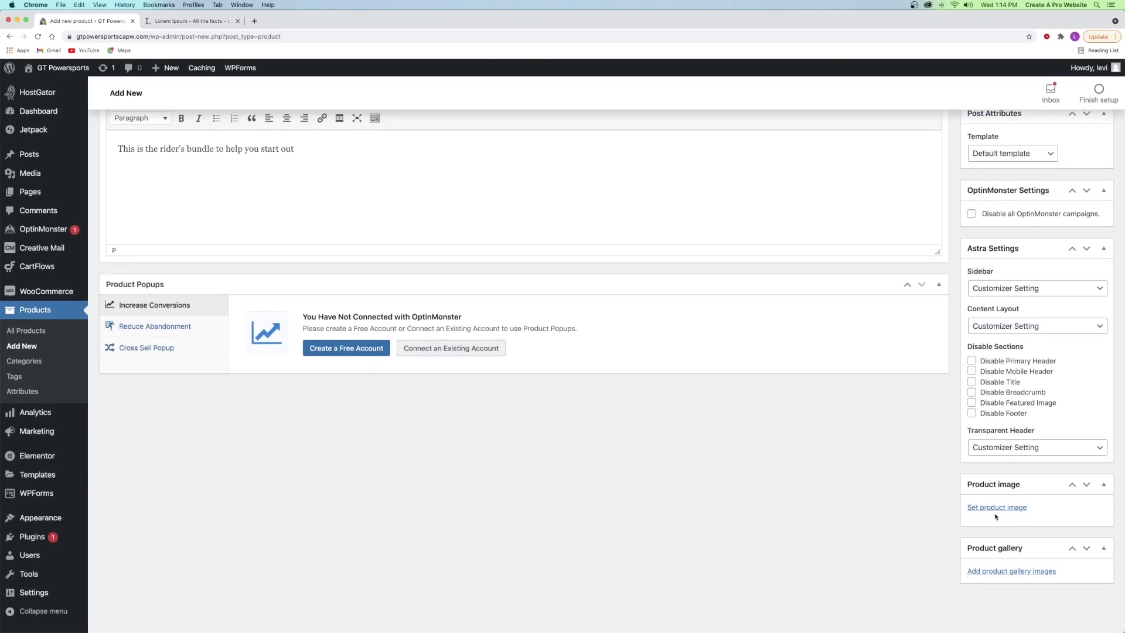
- Upload the Rider's Bundle image and set it as the product image
click(996, 504)
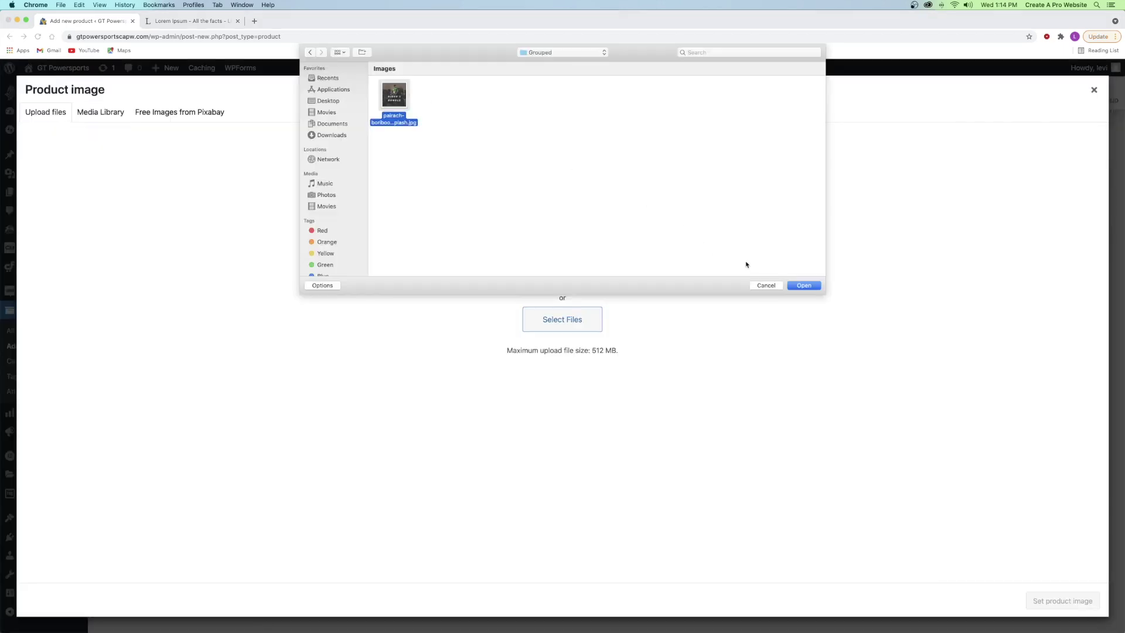
click(803, 285)
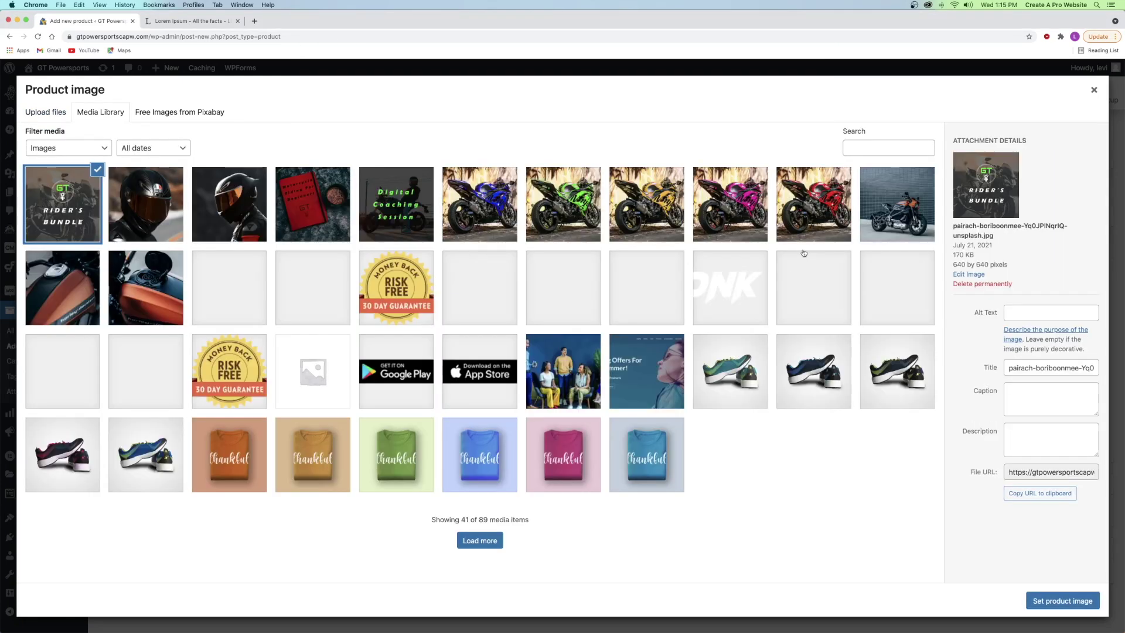
click(1057, 602)
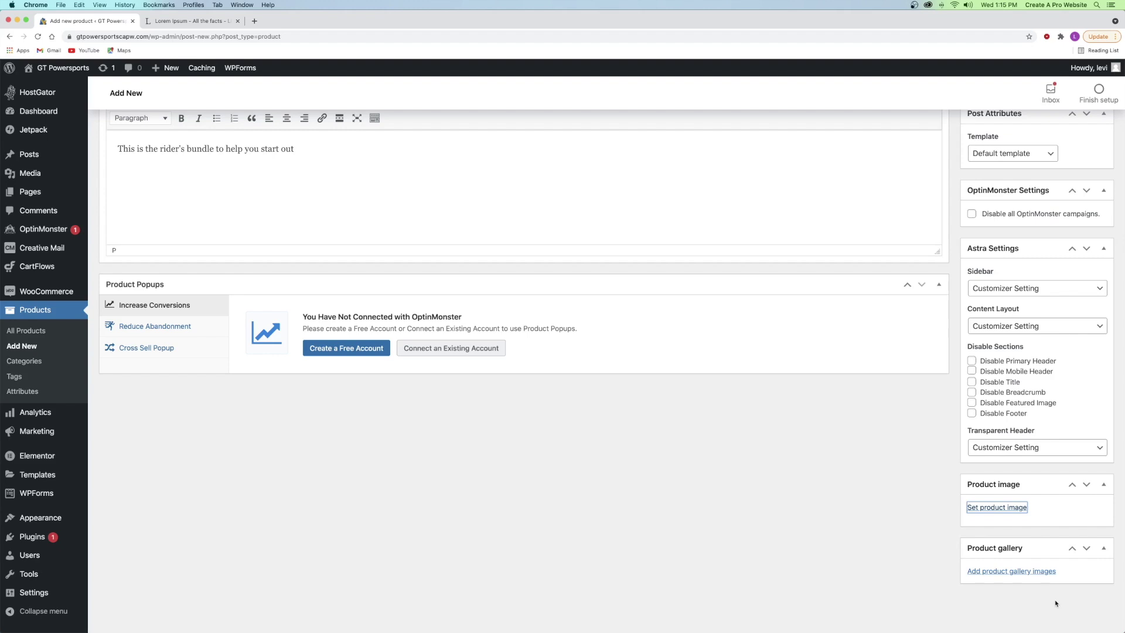
- Add the electric motorcycle, helmet and red eBook photos to the product gallery
scroll(996, 585, down, 5)
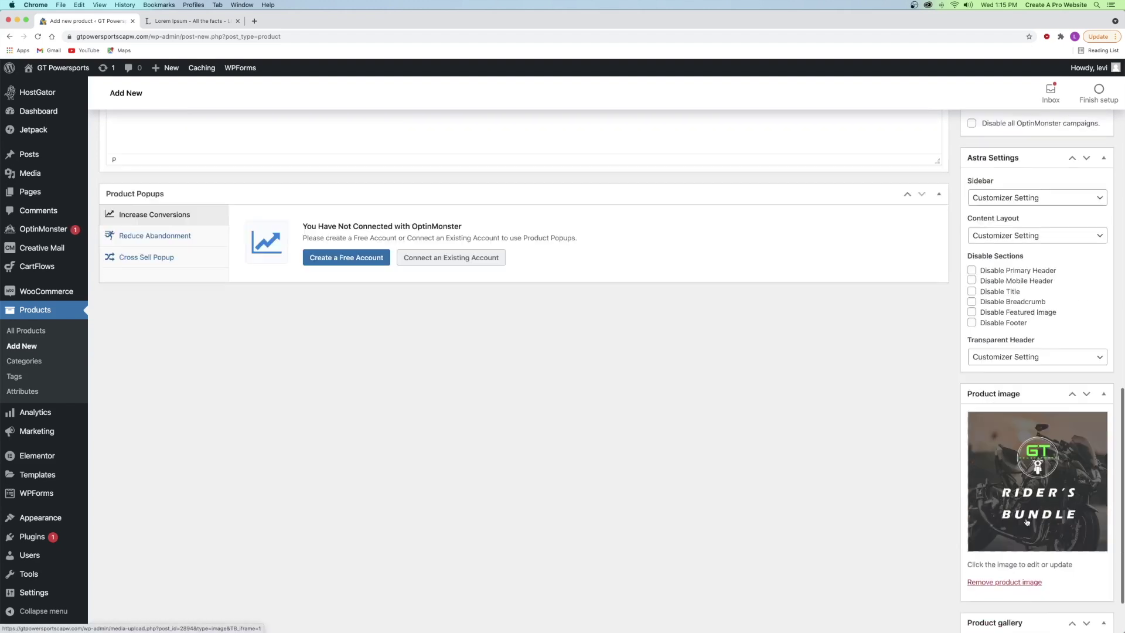
click(973, 571)
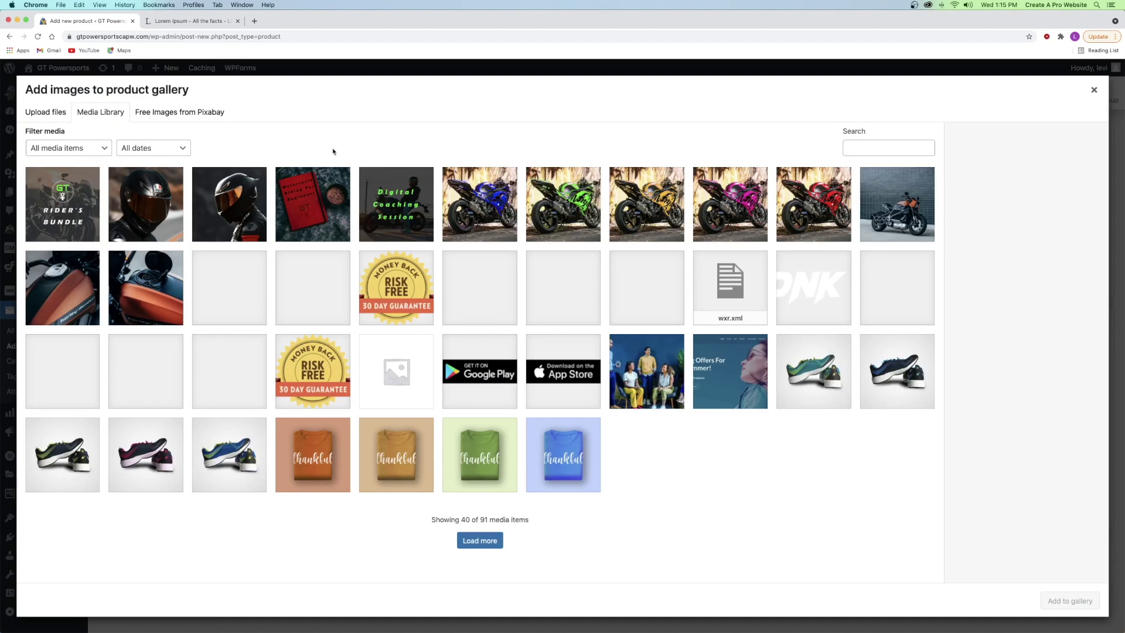
click(902, 203)
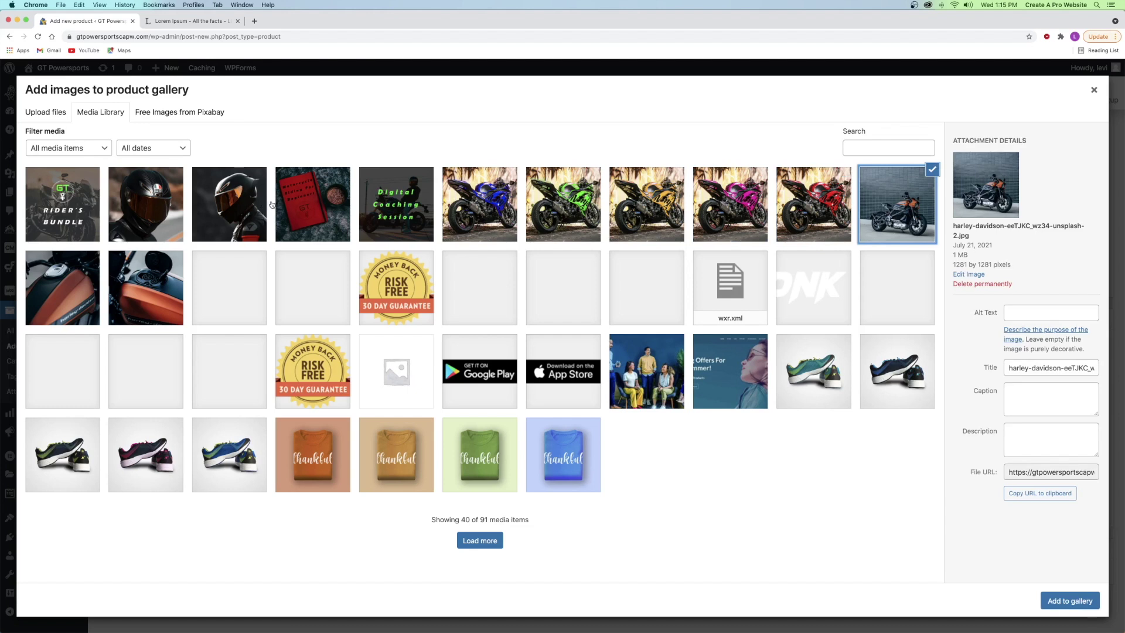
click(252, 206)
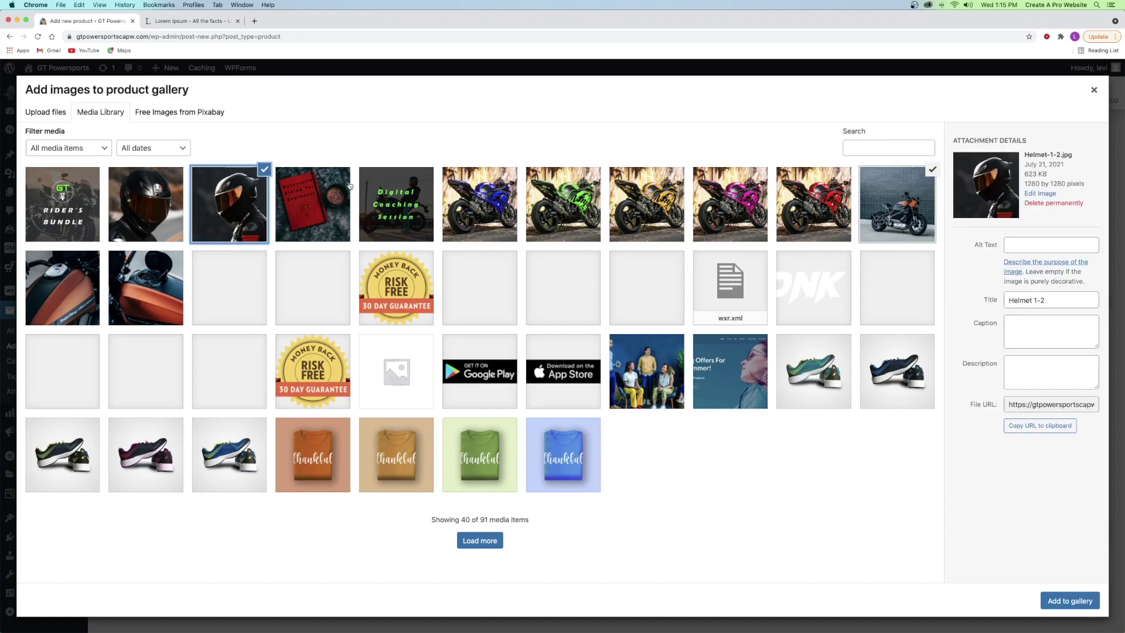
click(315, 206)
click(1062, 600)
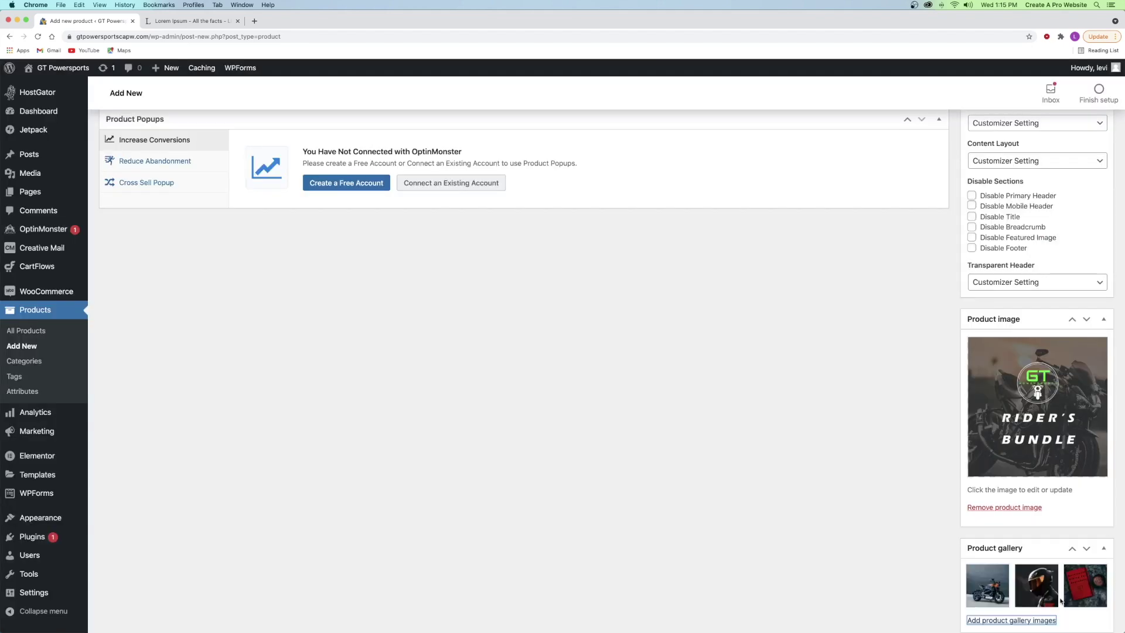
- Publish Rider's Bundle and preview its product page
scroll(1061, 600, down, 1)
scroll(996, 527, up, 20)
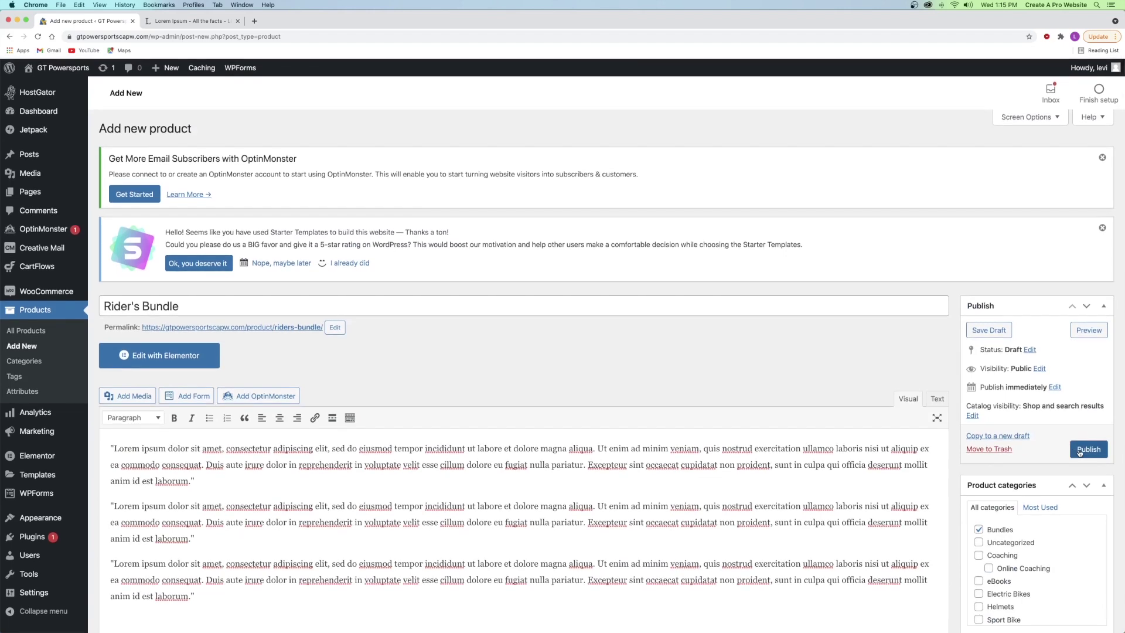
click(1080, 451)
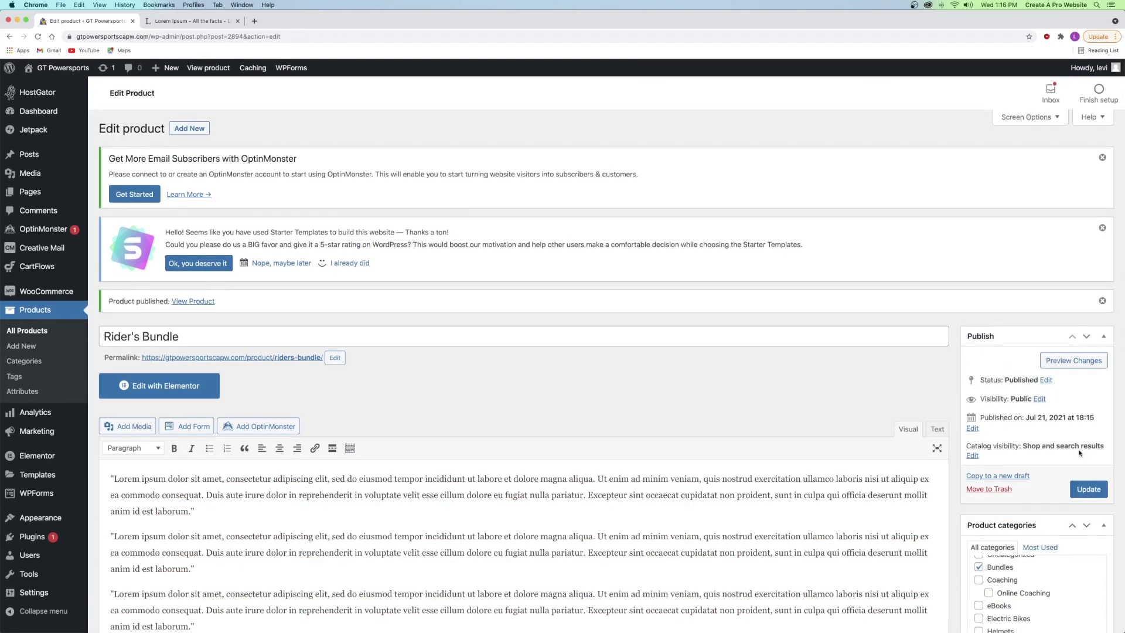
click(1066, 361)
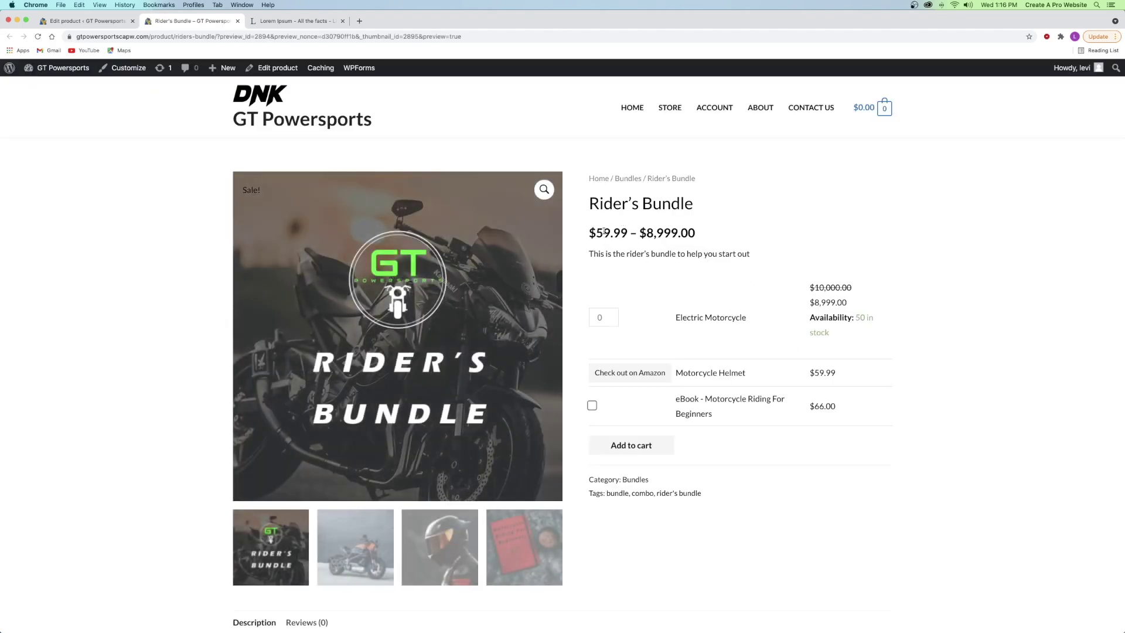
- Try the Electric Motorcycle quantity, view the motorcycle, helmet and eBook photos, then close the preview
click(611, 315)
click(611, 319)
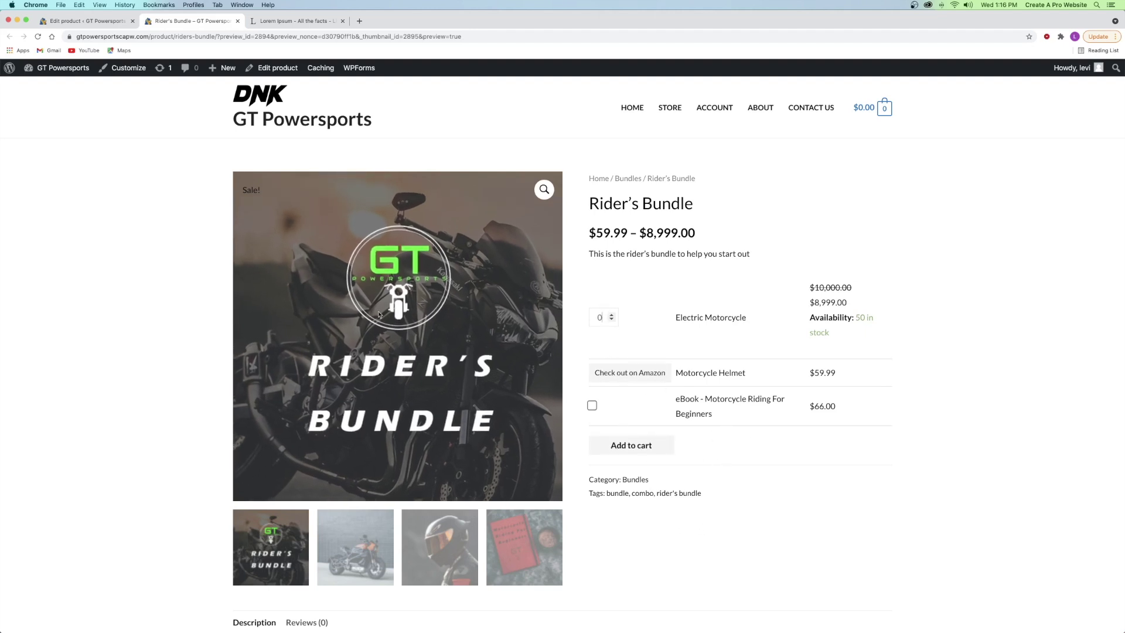
click(345, 541)
click(436, 544)
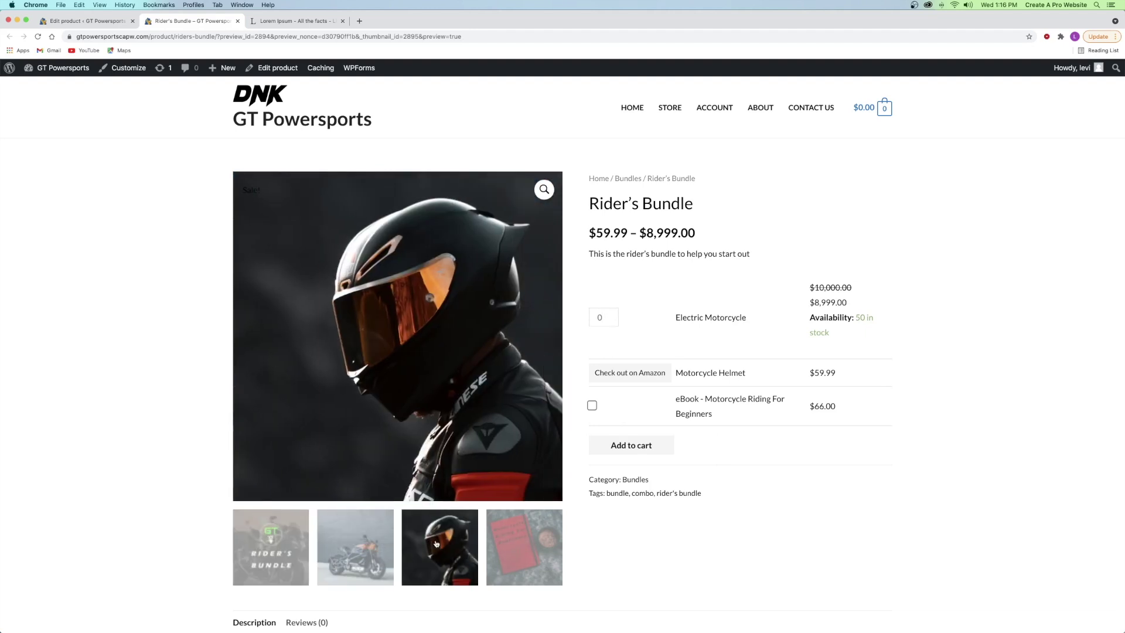
click(501, 553)
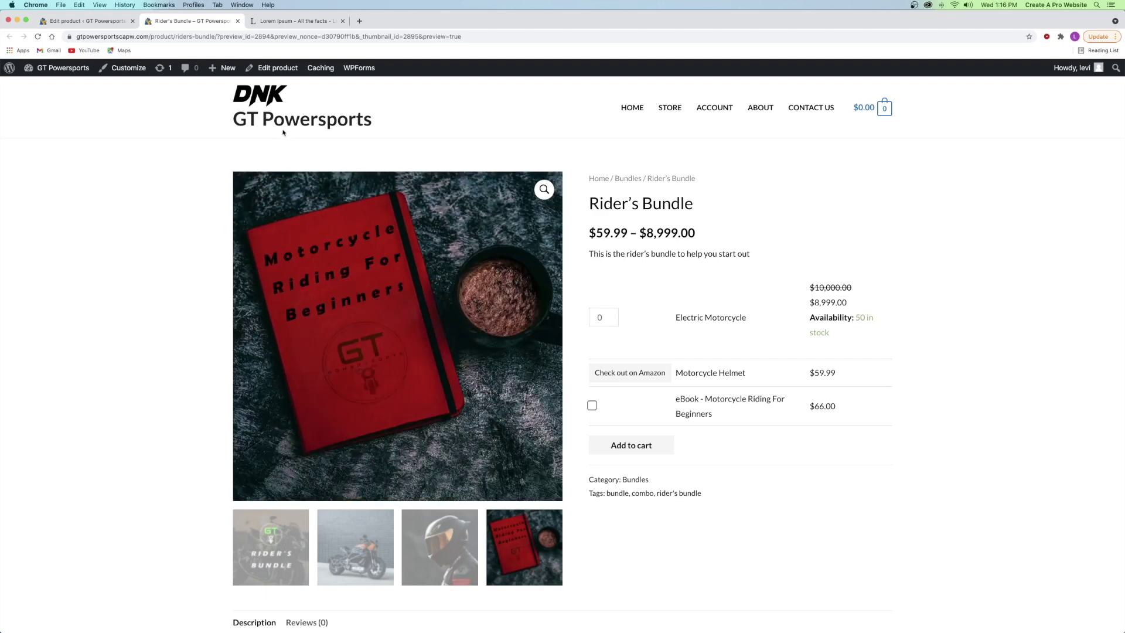
click(238, 21)
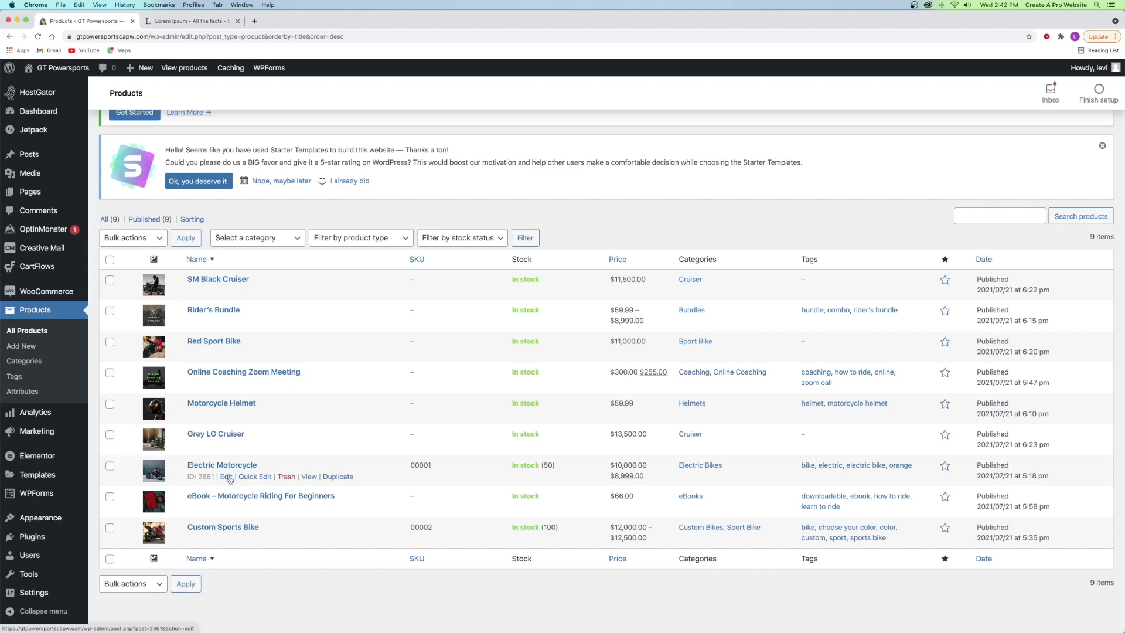
- Open the Electric Motorcycle editor in a new tab at its Linked Products settings
right_click(227, 476)
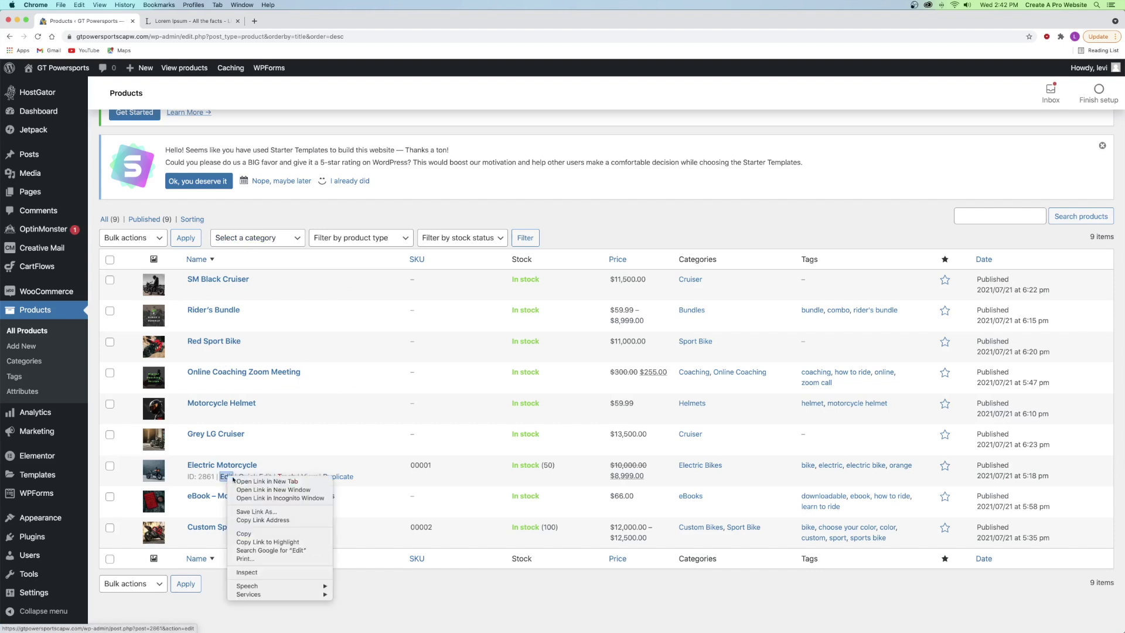
click(244, 480)
click(192, 21)
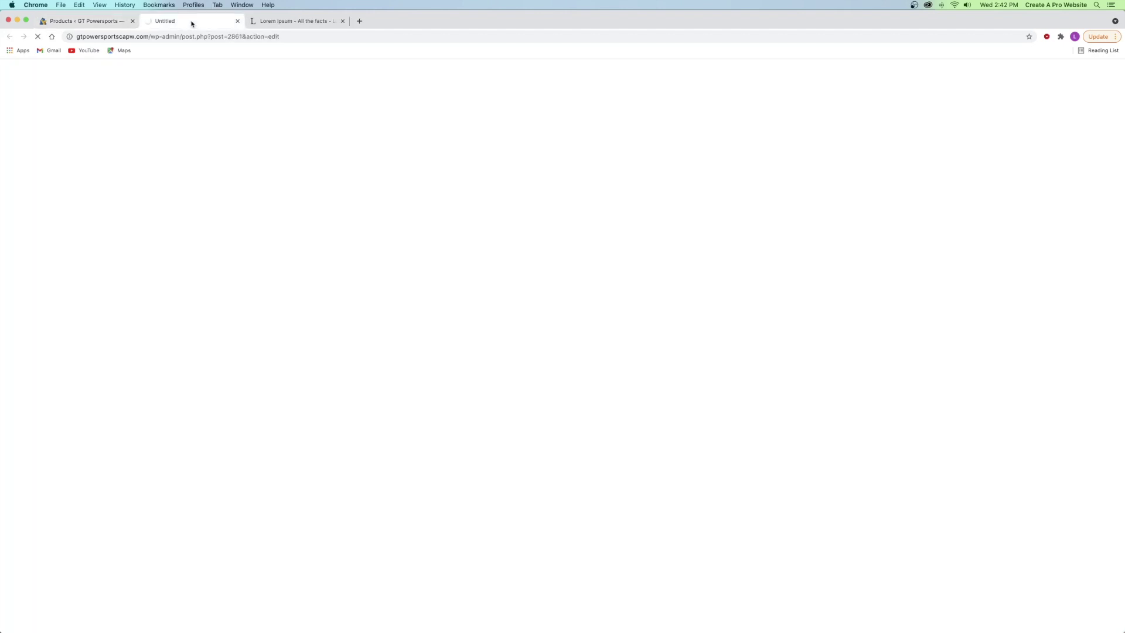
scroll(298, 268, down, 5)
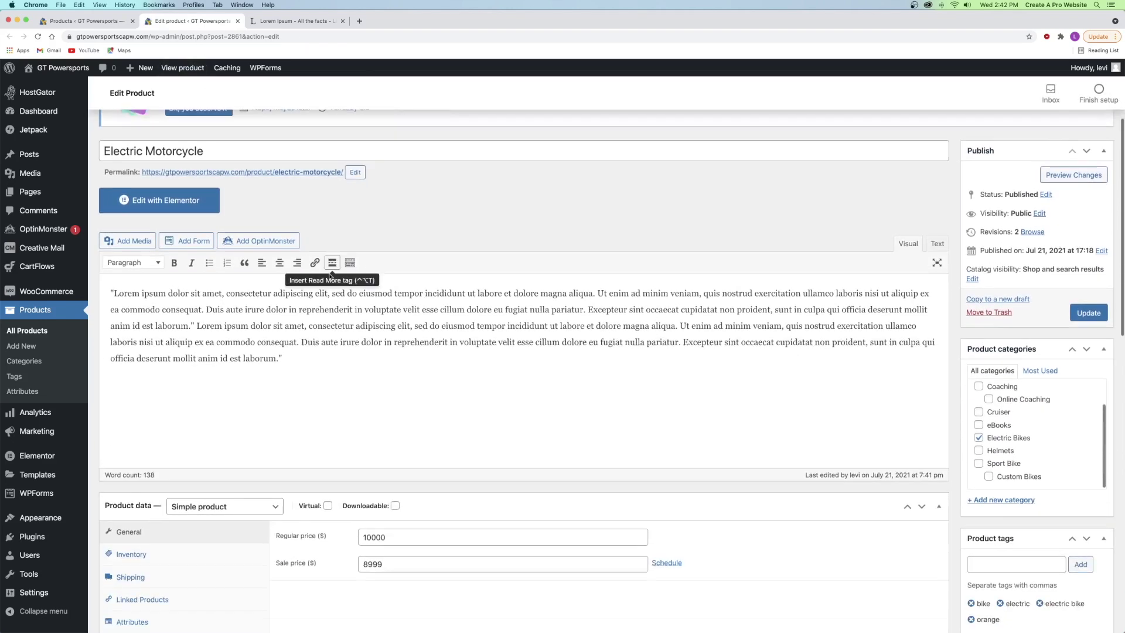
scroll(298, 267, down, 2)
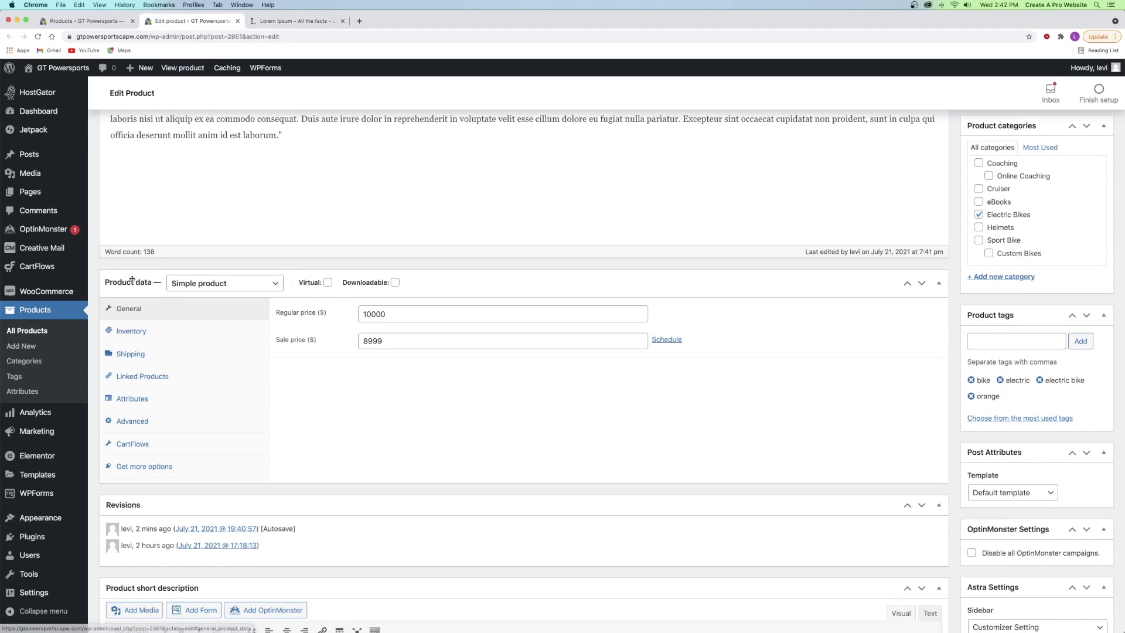
click(155, 377)
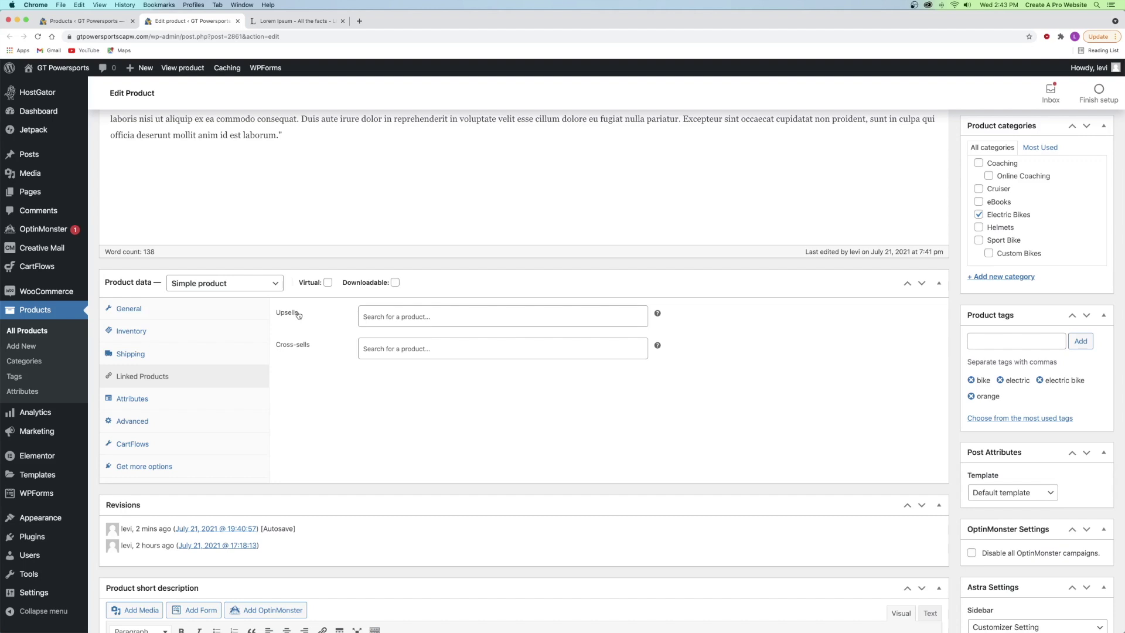
- Add Motorcycle Helmet as upsell and Custom Sports Bike as cross-sell, then preview the product
click(388, 315)
text(motorcycle helm)
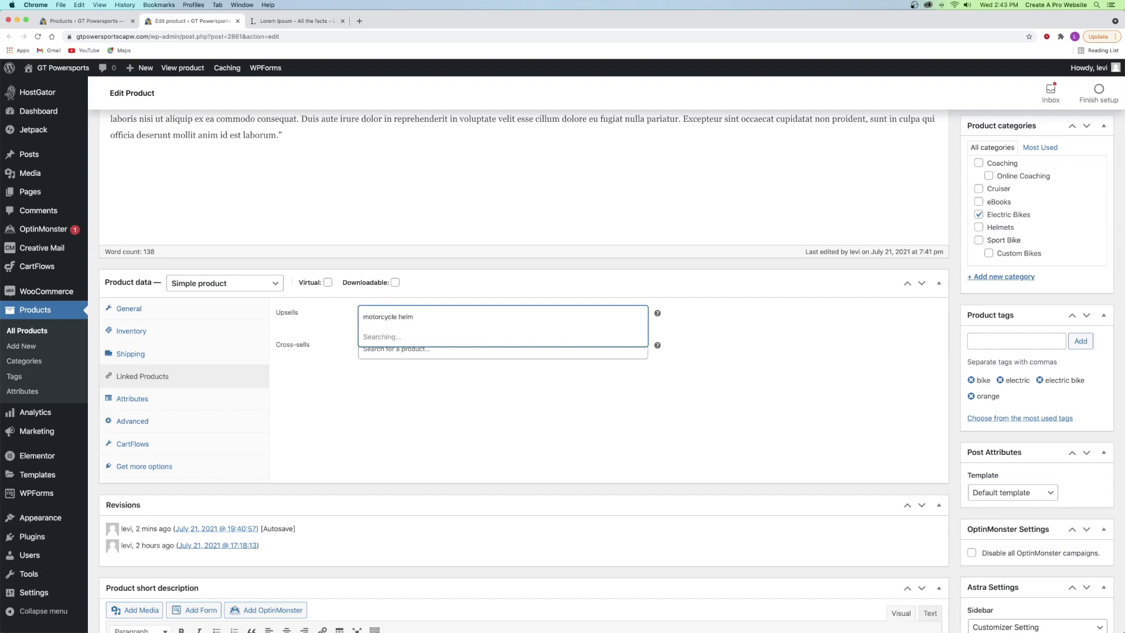
click(420, 332)
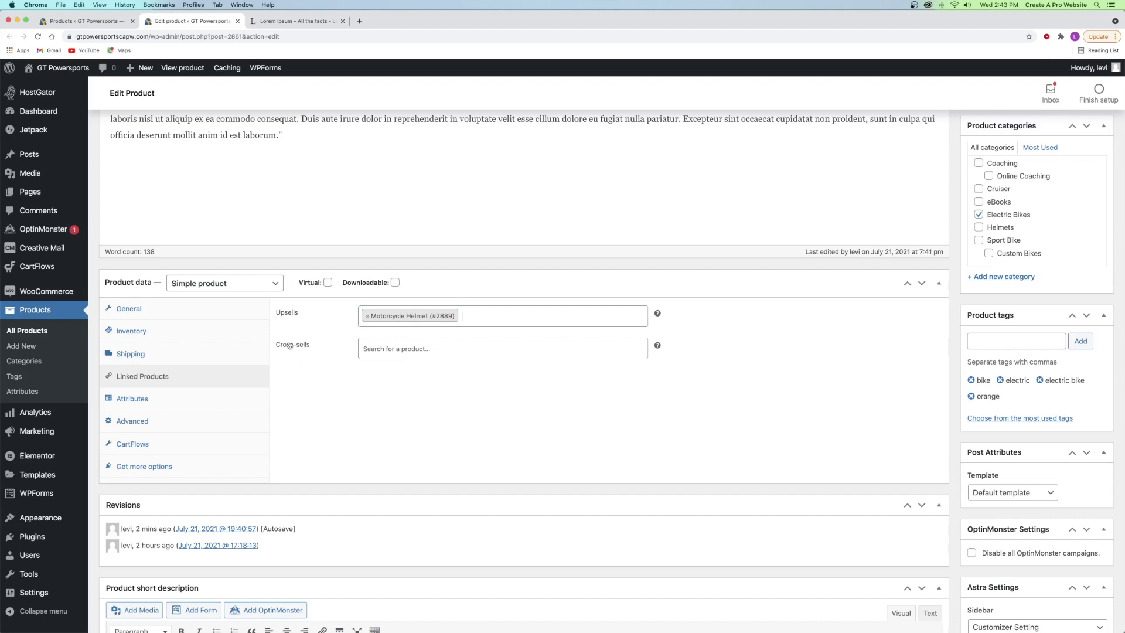
click(404, 347)
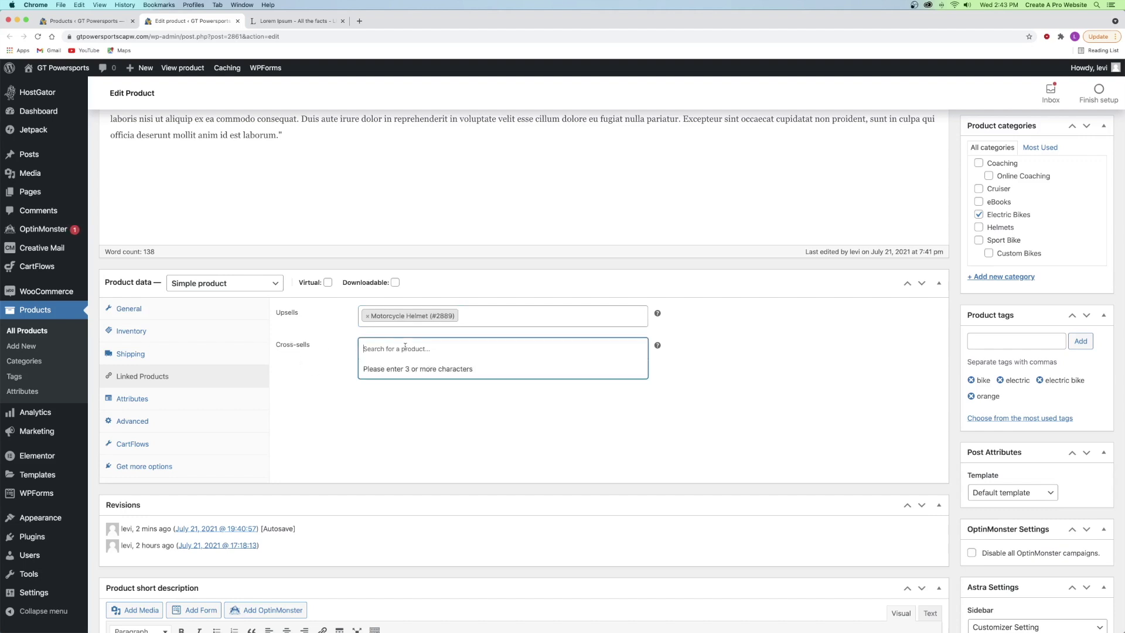
text(cust)
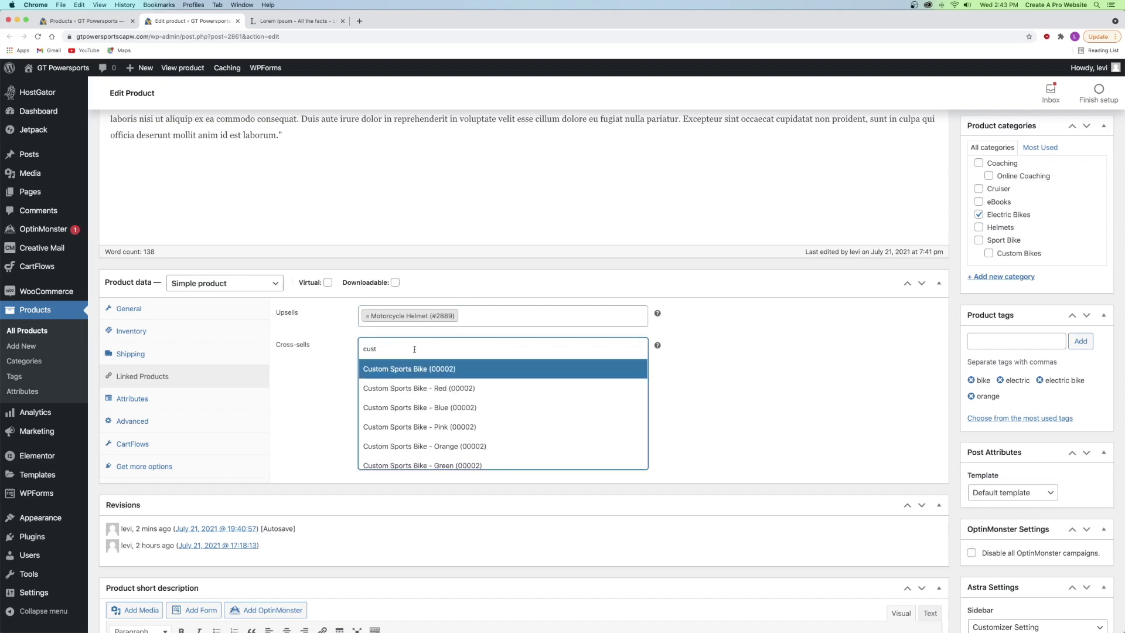
click(416, 369)
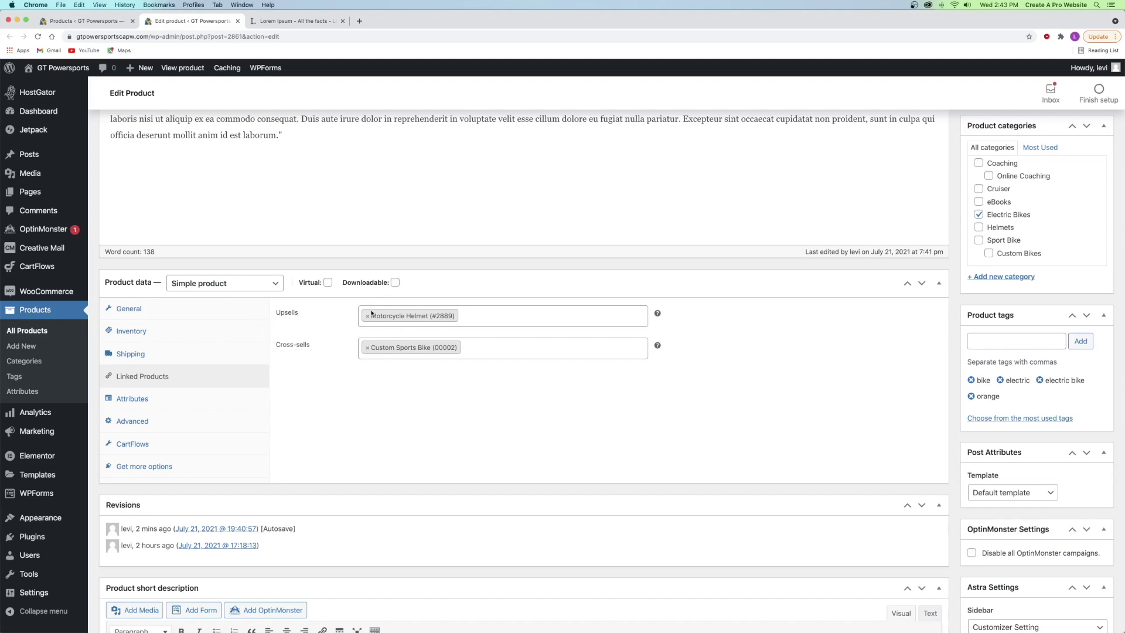
scroll(328, 312, up, 5)
click(1074, 173)
- Update Electric Motorcycle with its linked products and preview the product page
scroll(775, 250, down, 5)
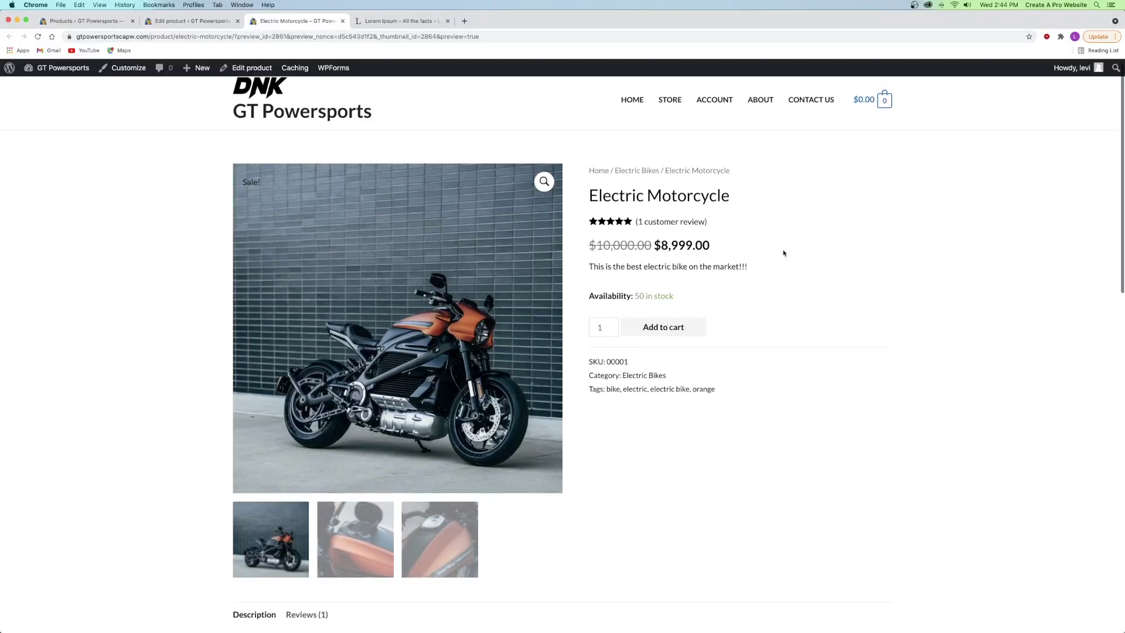
scroll(775, 249, down, 3)
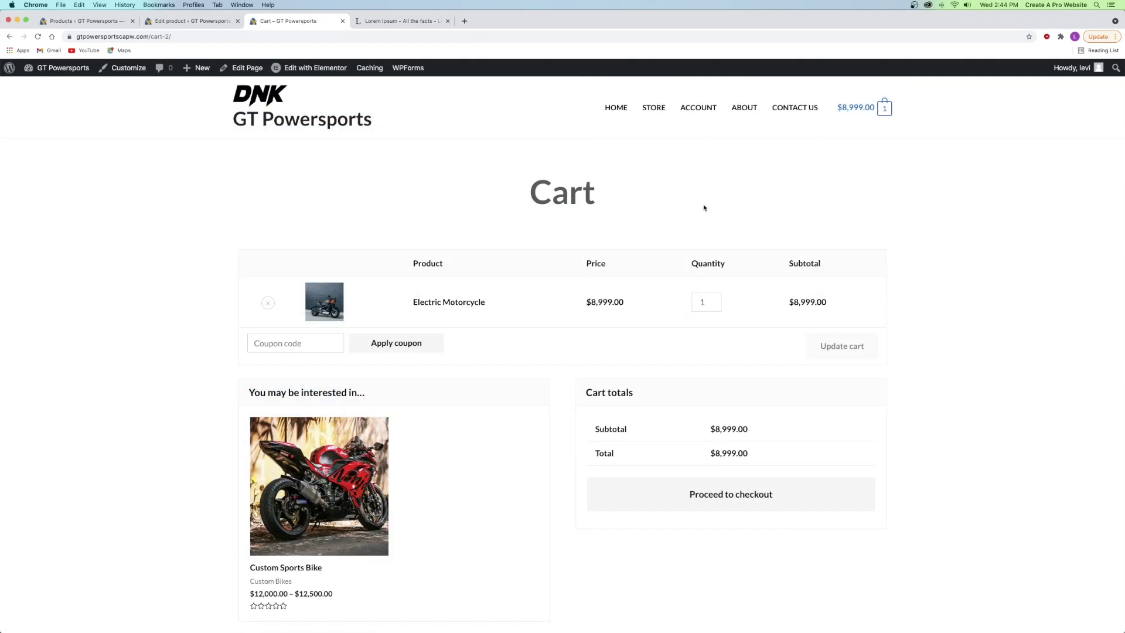
scroll(334, 422, down, 2)
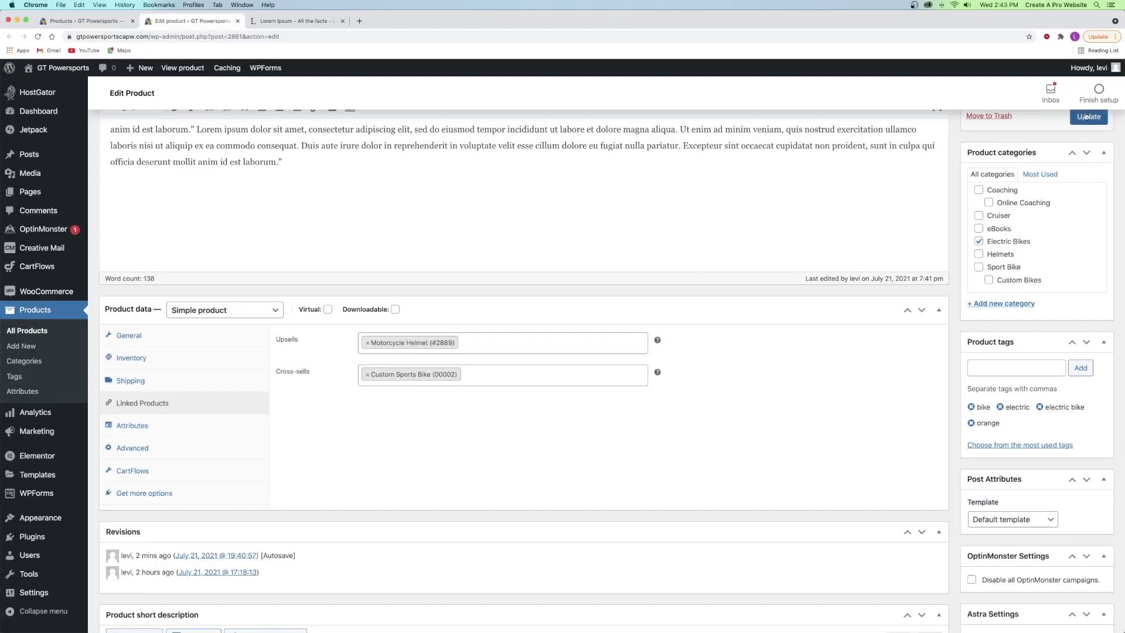
click(1085, 118)
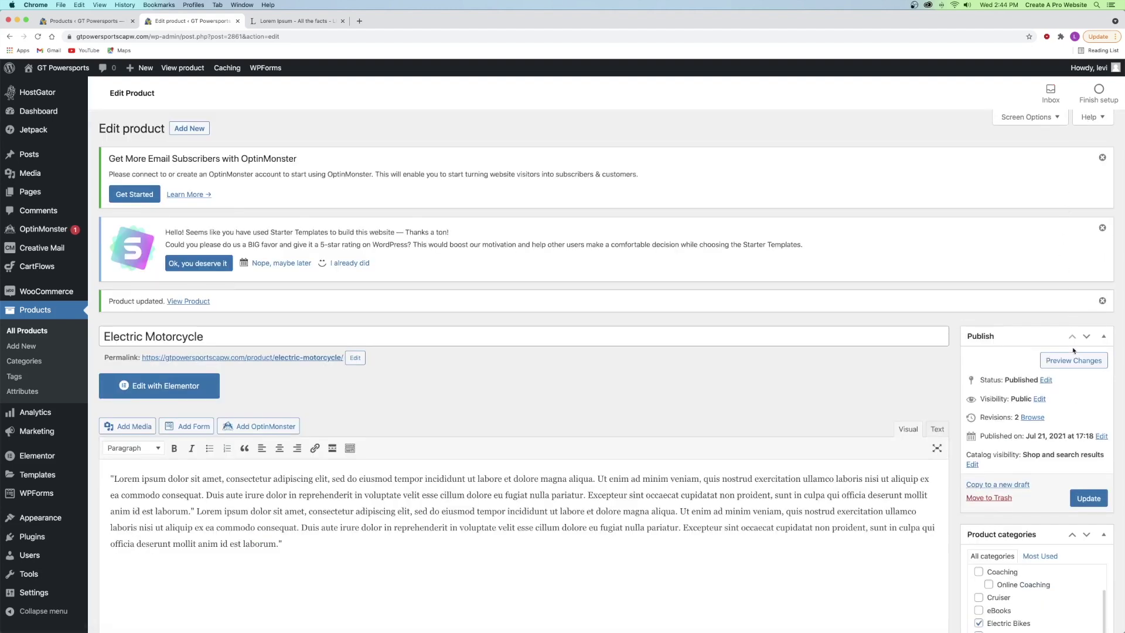
click(1074, 357)
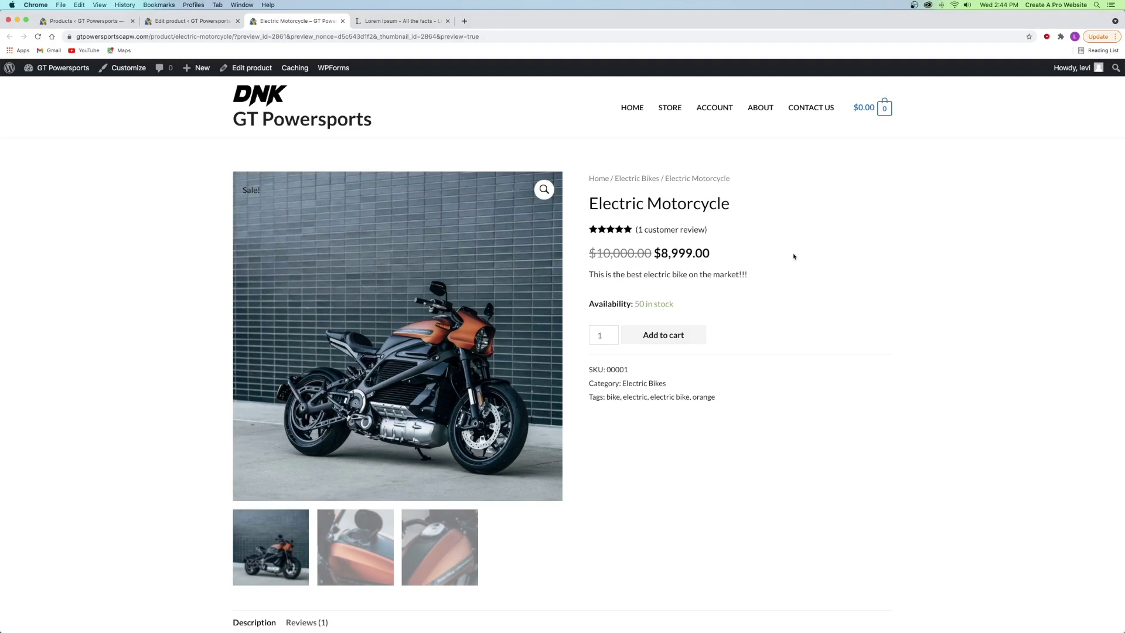
- Open the cart from the Electric Motorcycle preview page
scroll(783, 252, down, 7)
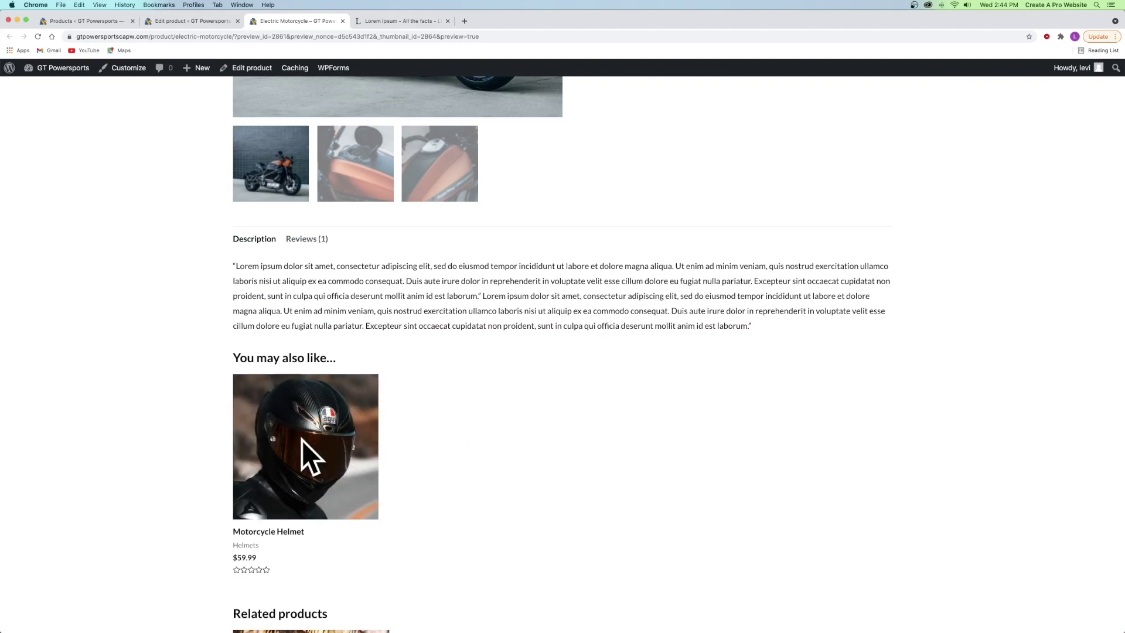
scroll(534, 425, up, 10)
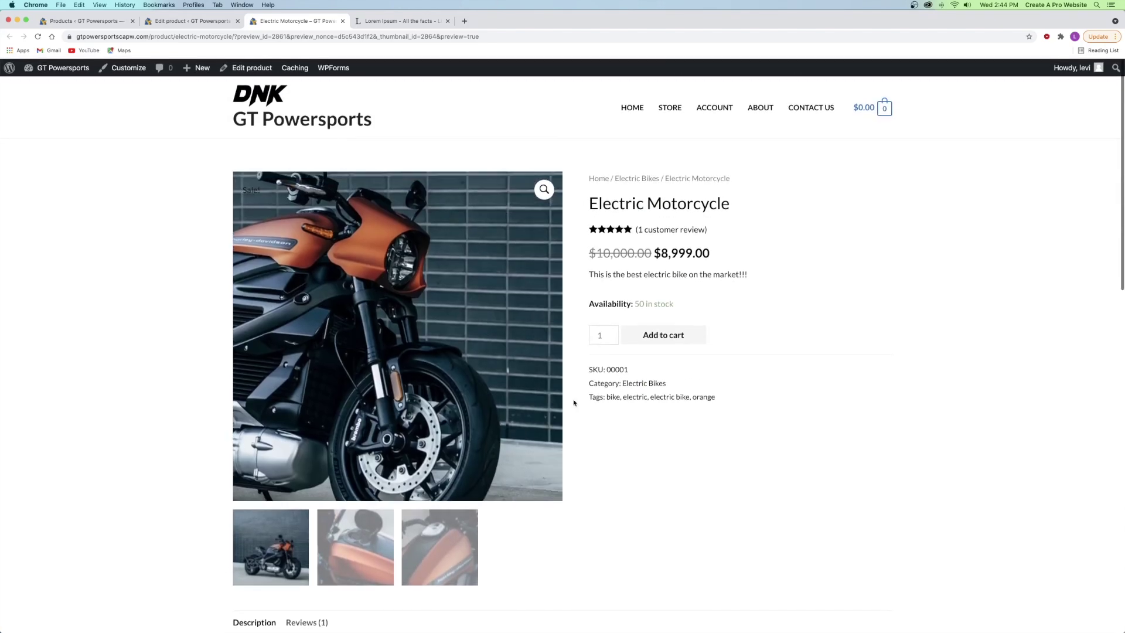
click(655, 336)
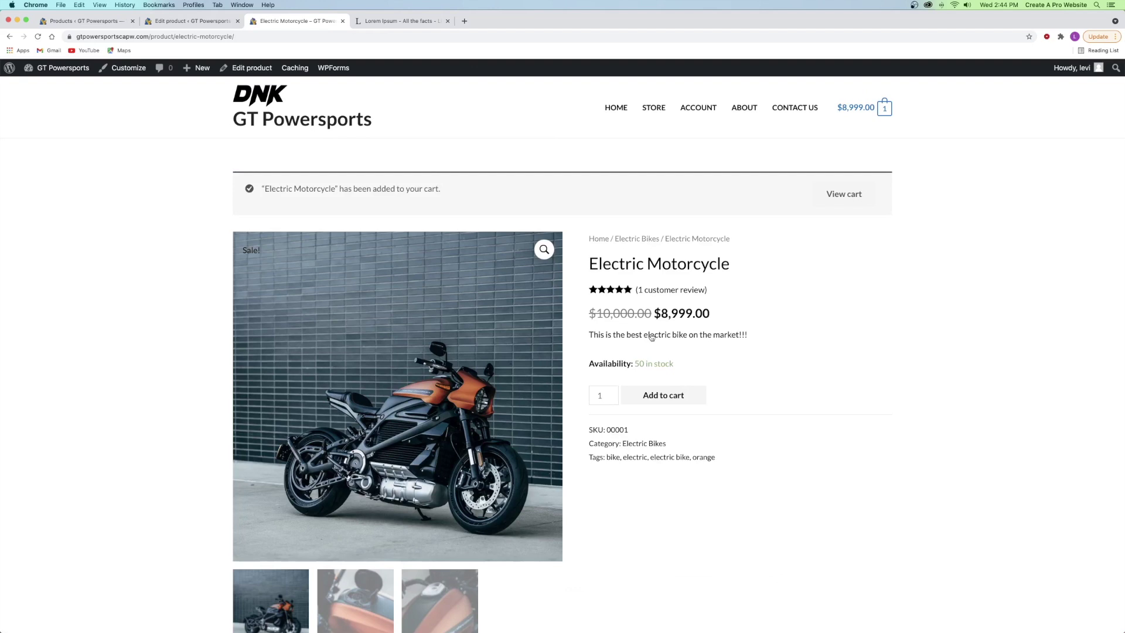
click(846, 202)
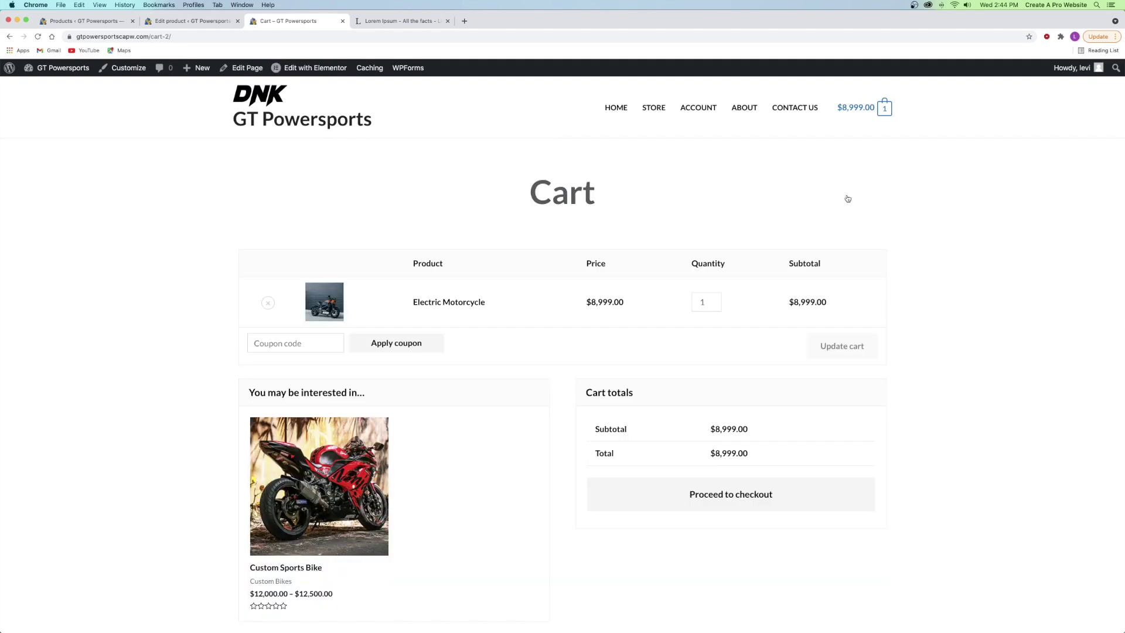
- Remove Electric Motorcycle from the cart and close the cart tab
scroll(302, 431, down, 1)
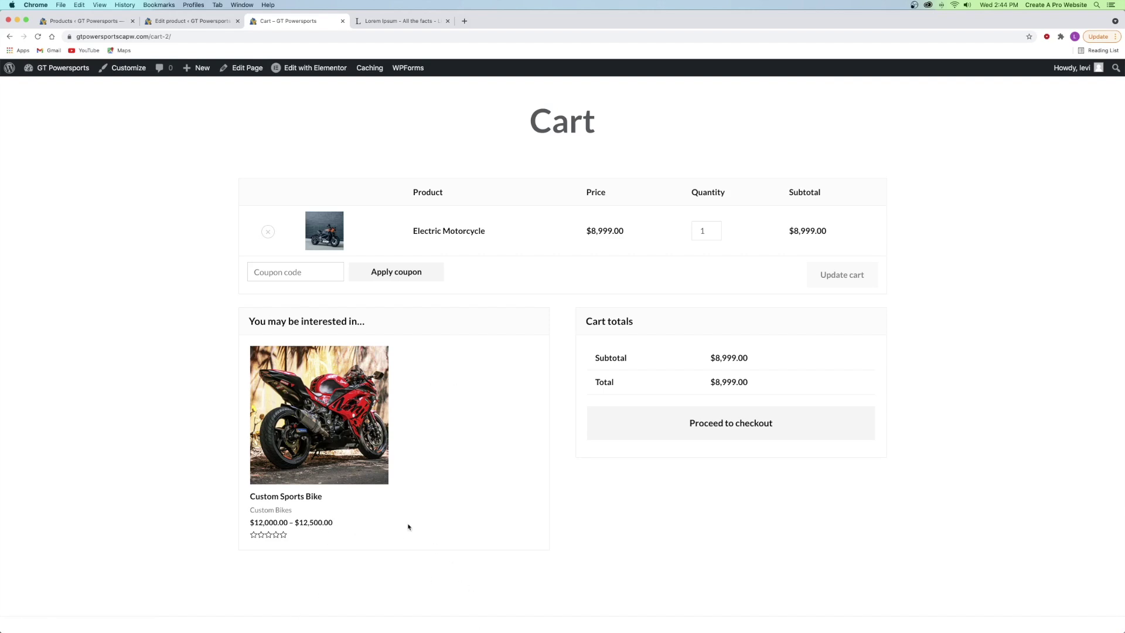
click(268, 231)
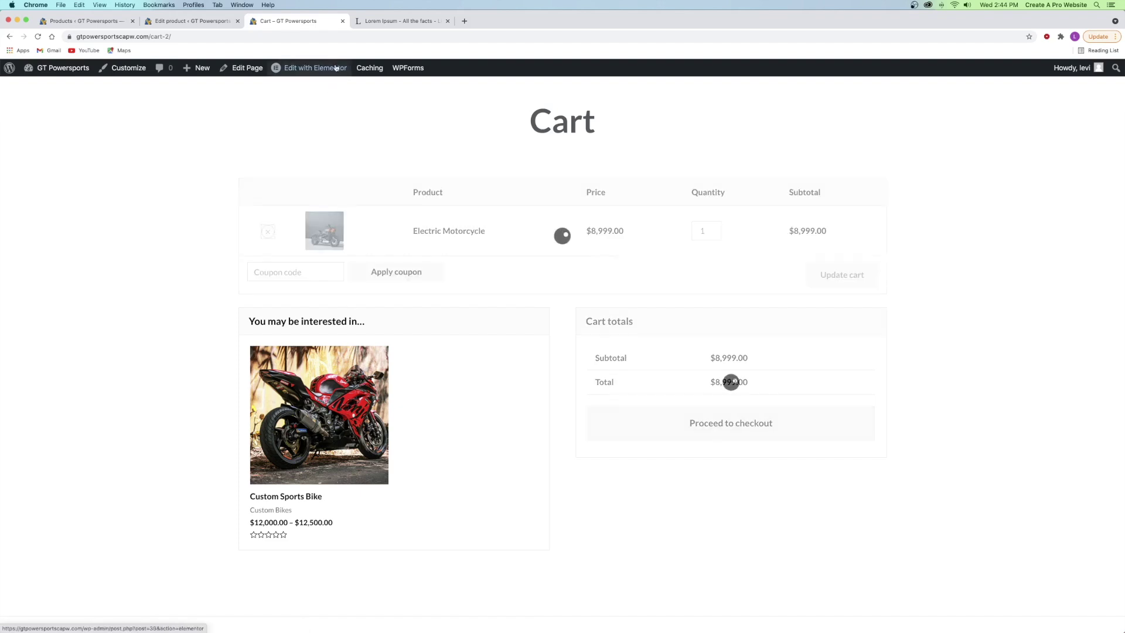
click(343, 22)
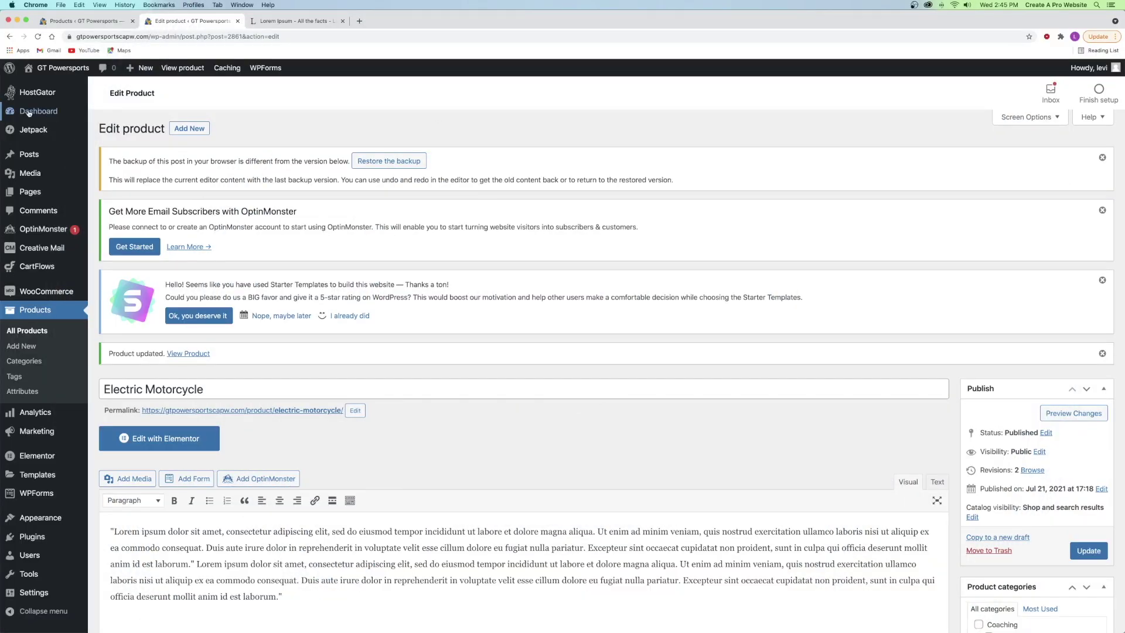
click(28, 112)
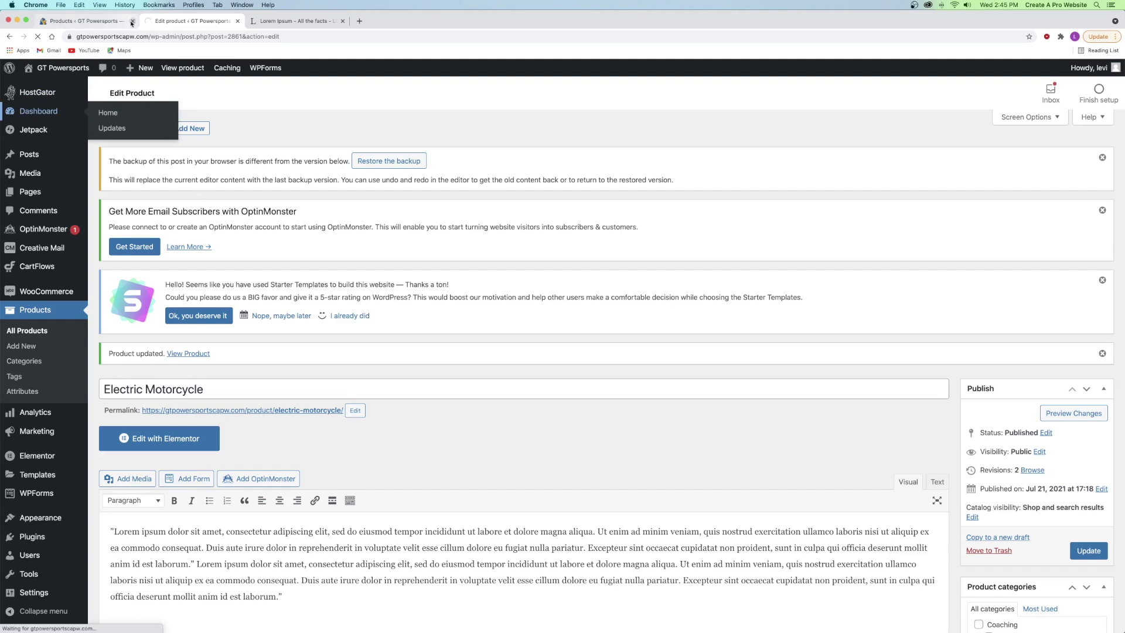
- Close the product list and Lorem Ipsum tabs, then open the GT Powersports home page in a new tab
click(132, 21)
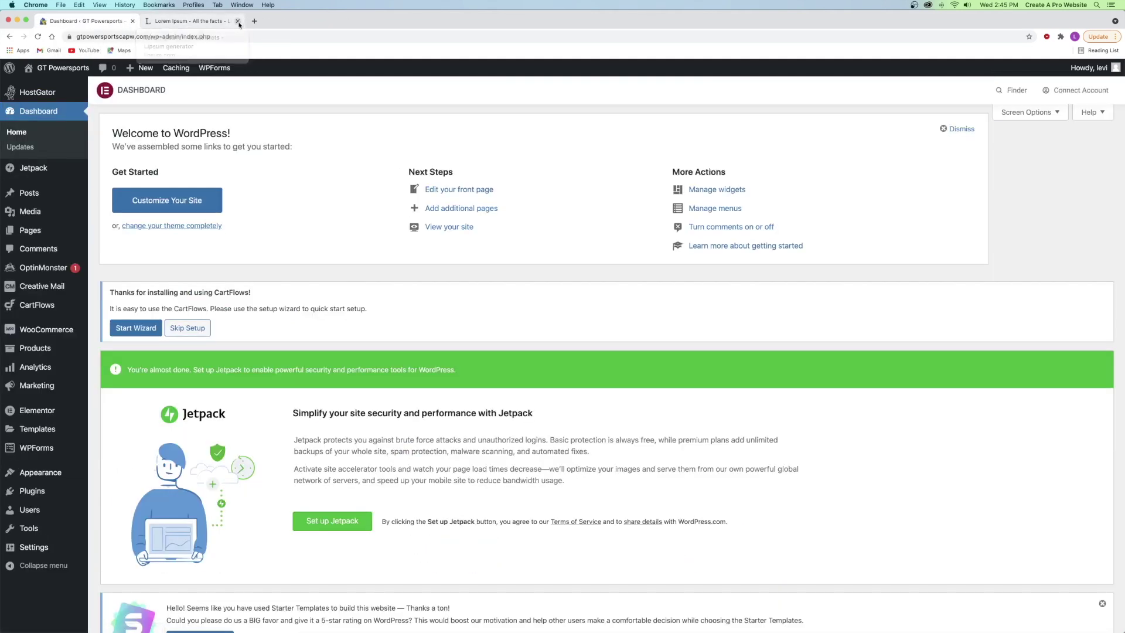
click(238, 21)
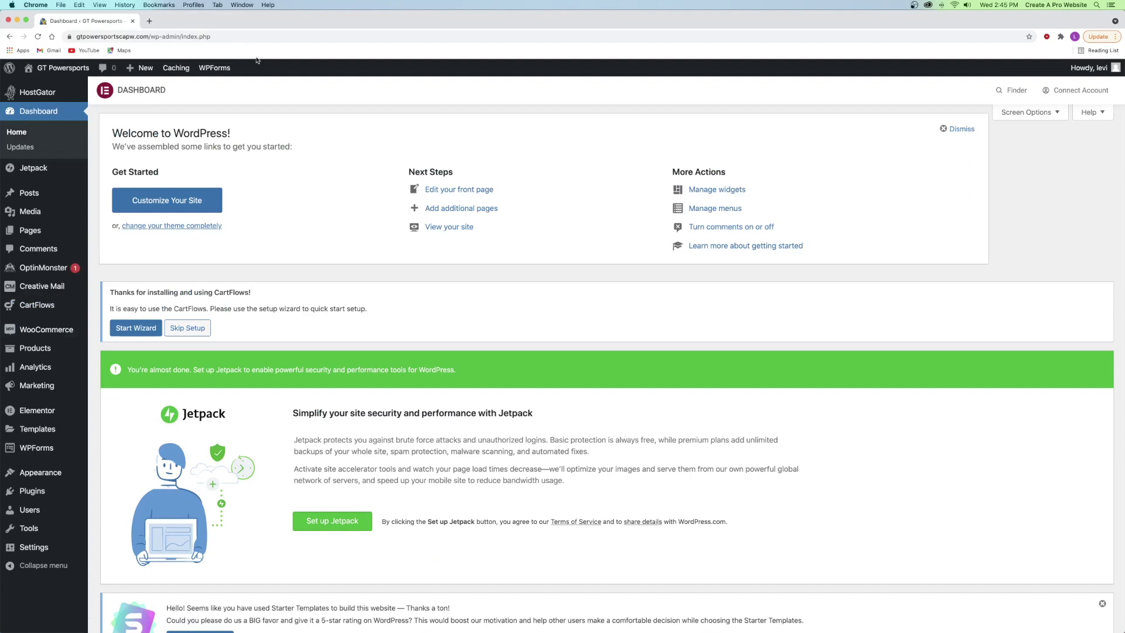
right_click(45, 71)
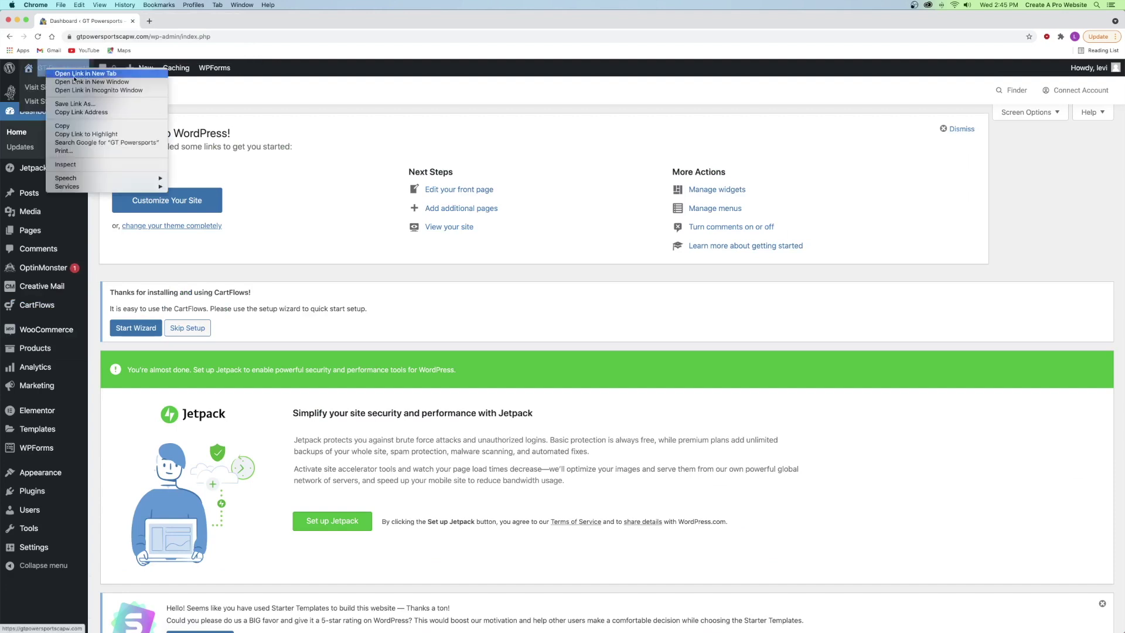
click(85, 74)
click(157, 24)
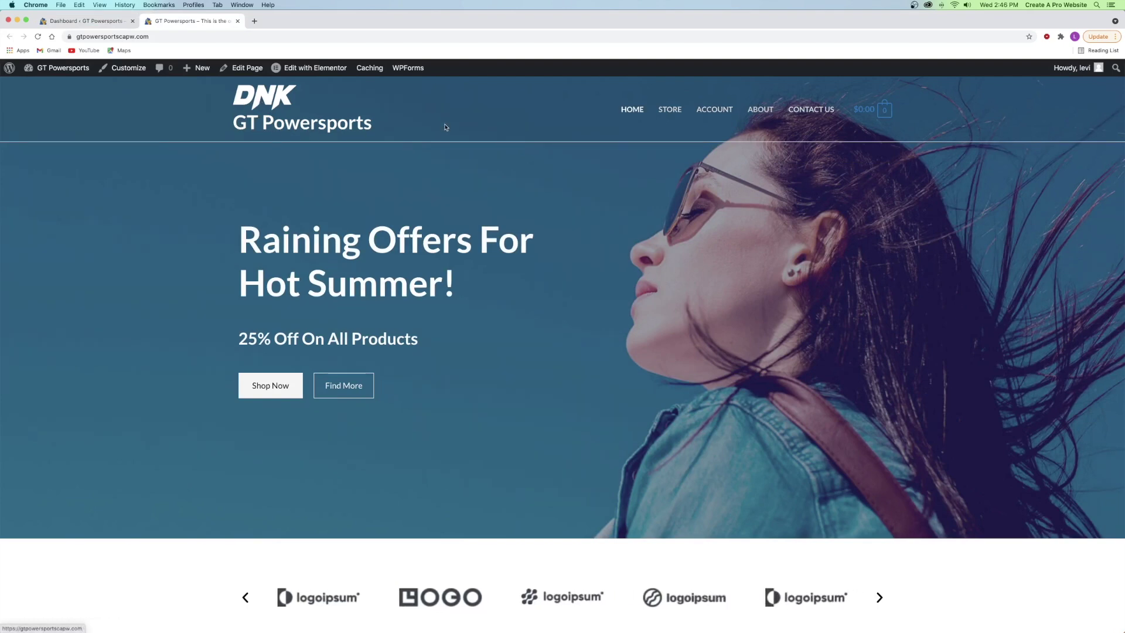
- Look over the GT Powersports home page and open the theme Customizer
scroll(448, 123, down, 20)
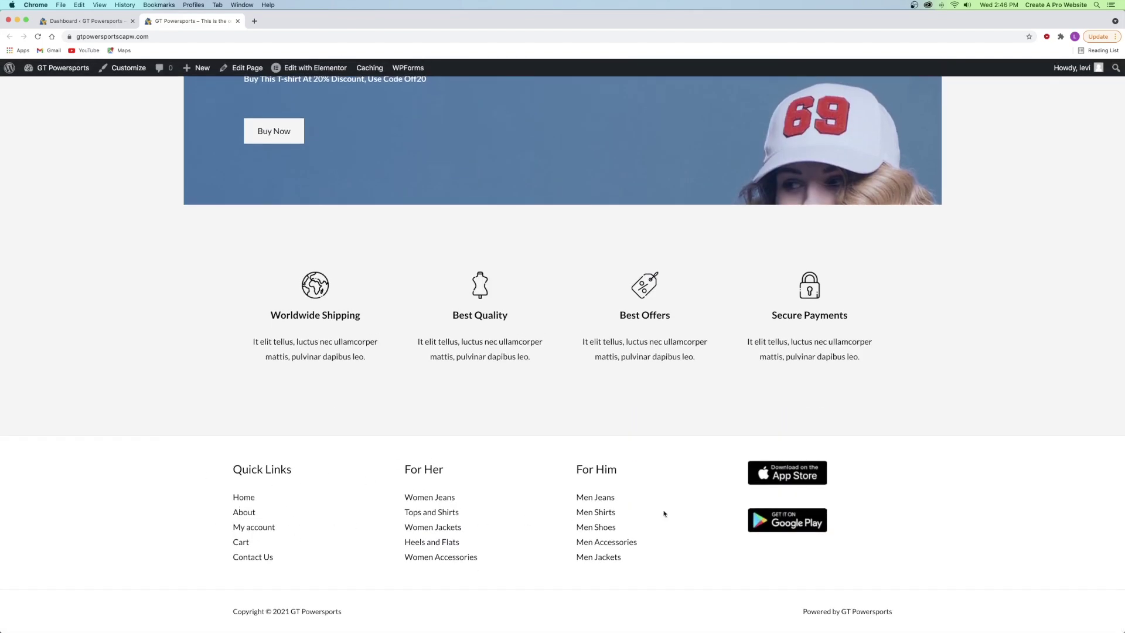
scroll(482, 454, up, 20)
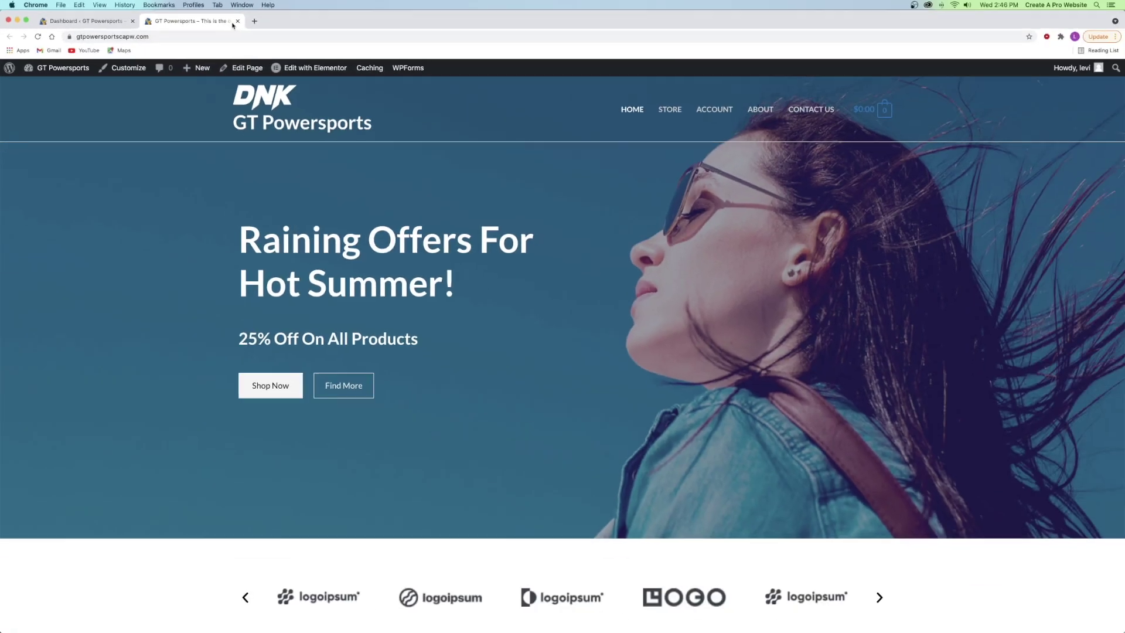
click(129, 69)
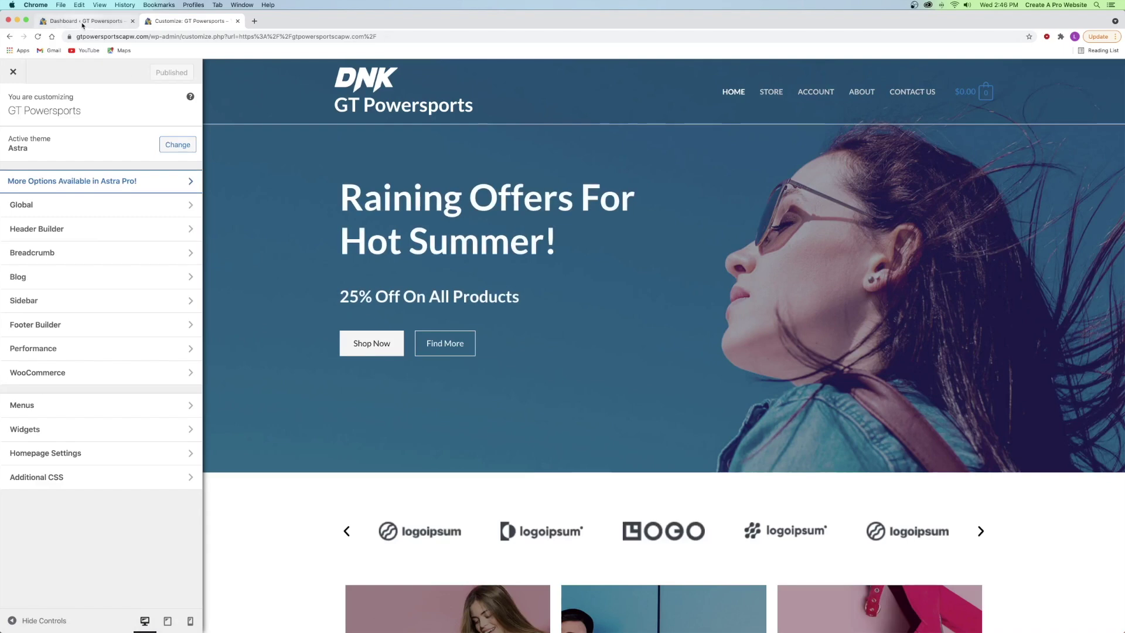
- Return to the Customizer and bring up the Header Builder layout settings
click(83, 22)
mouse_move(40, 282)
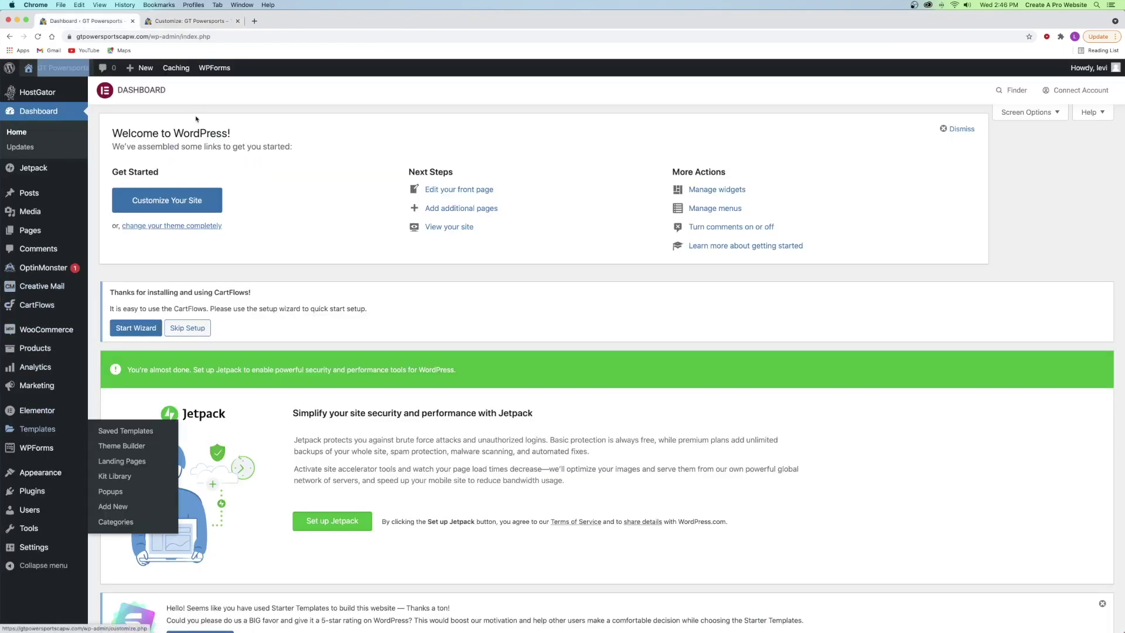
mouse_move(26, 478)
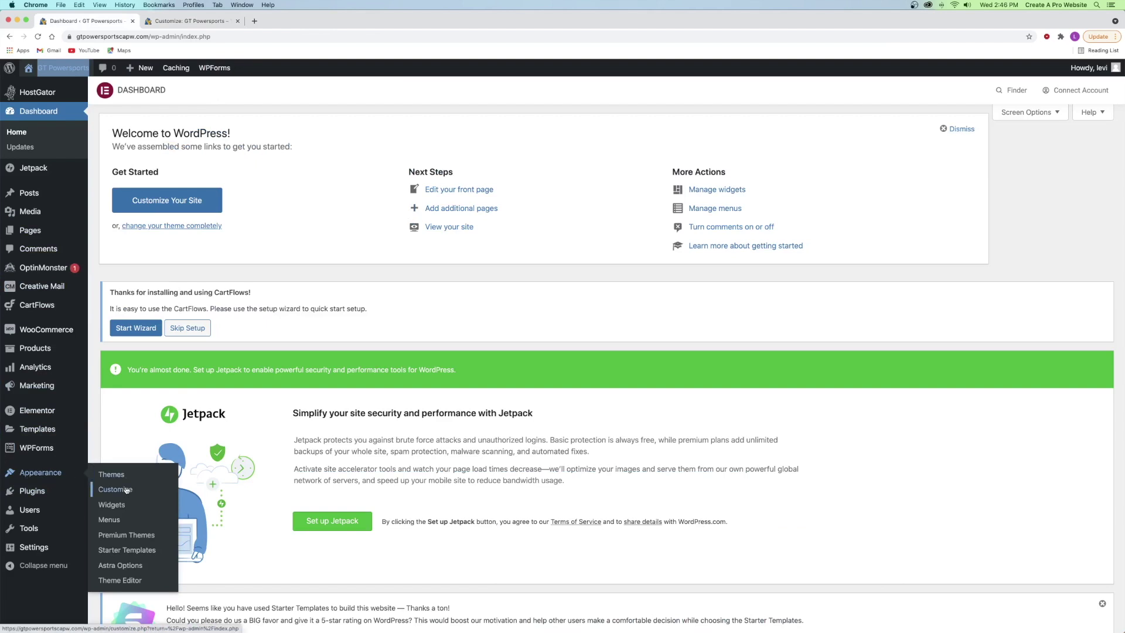
click(187, 21)
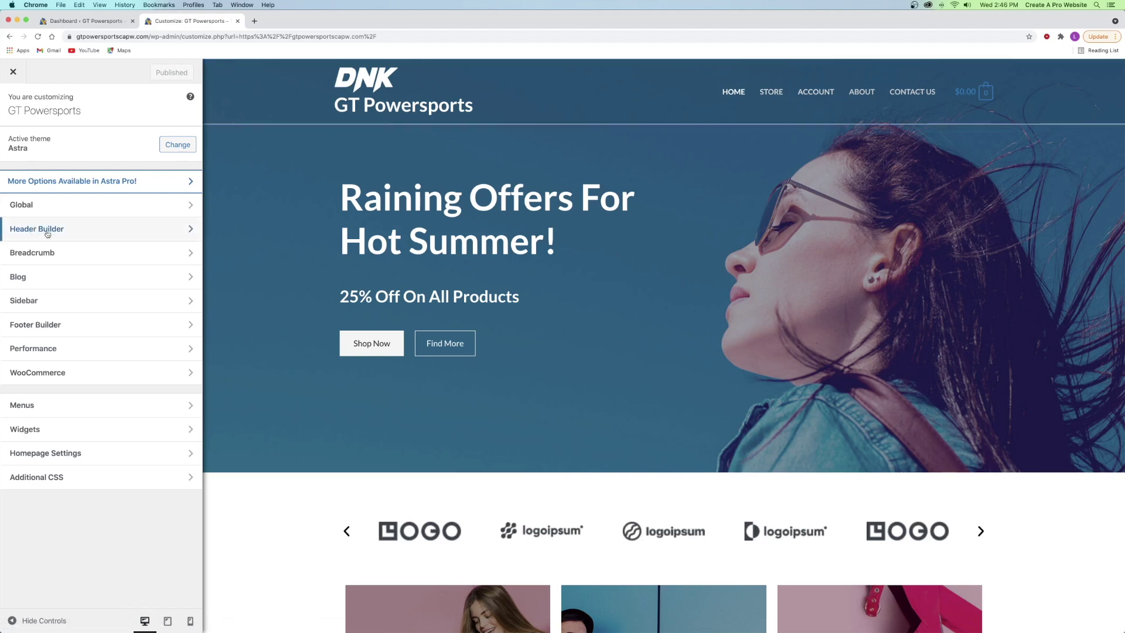
click(48, 234)
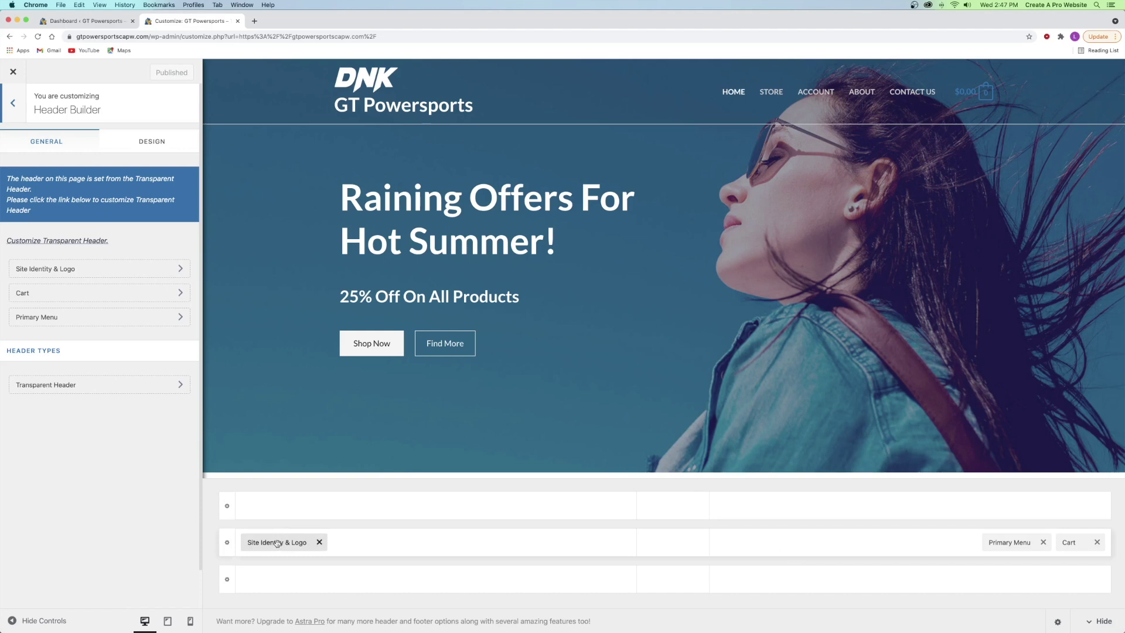
- Rearrange the header items, ending with the logo on the left and the primary menu beside the cart
drag(278, 543, 672, 544)
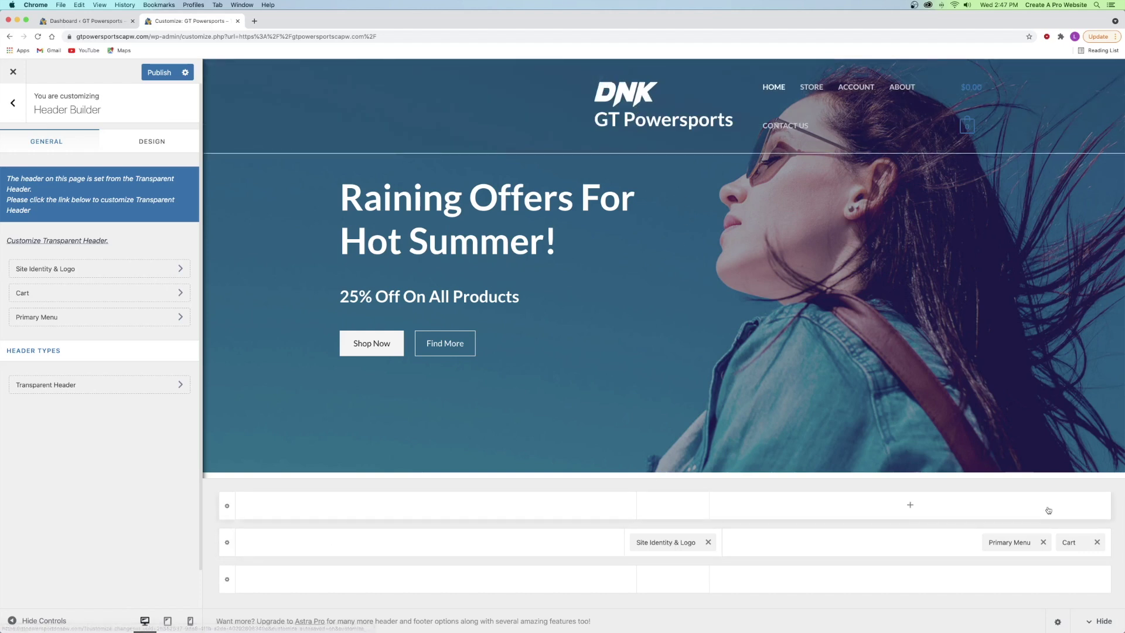
drag(1026, 541, 284, 550)
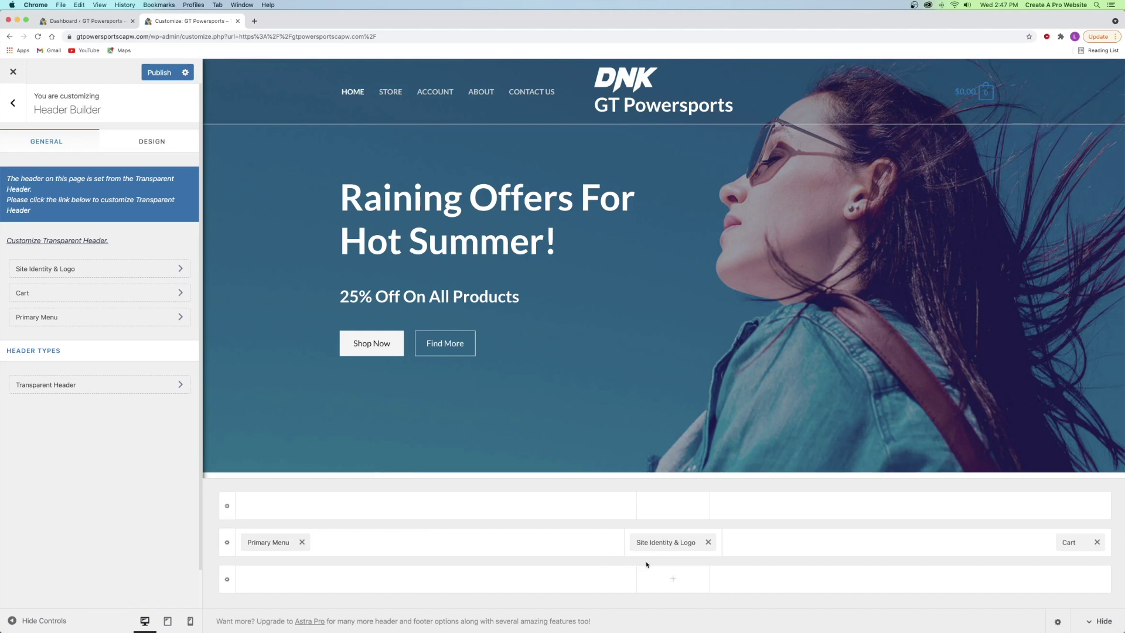
drag(653, 544, 252, 545)
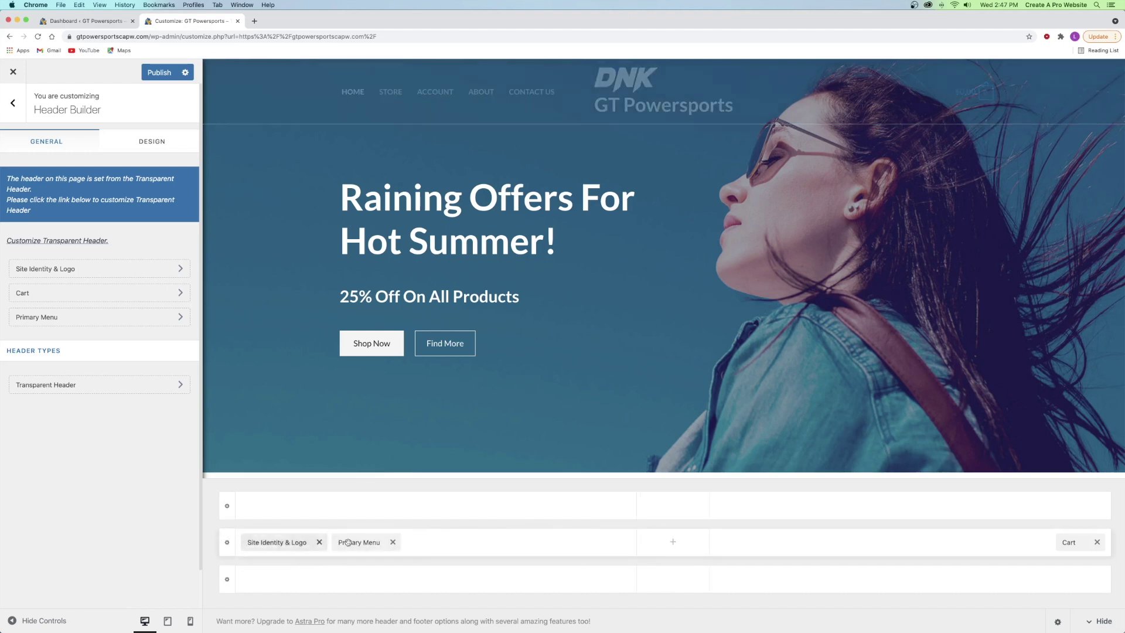
drag(352, 544, 1047, 546)
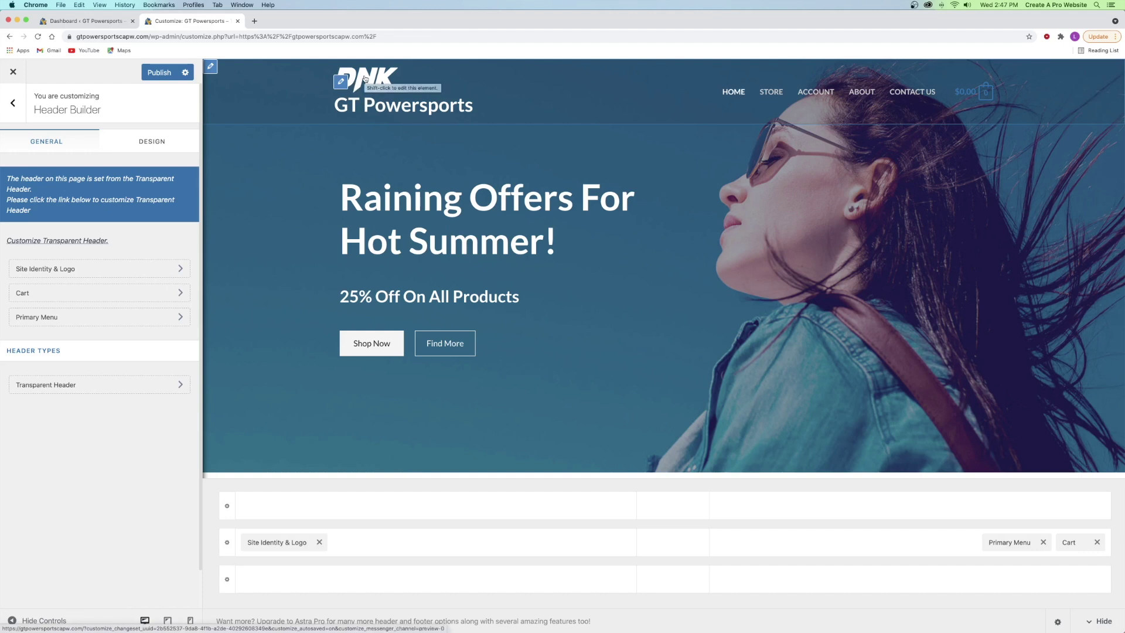
click(254, 20)
- Load logomakr.com in the new tab and dismiss the intro video to reach a blank canvas
click(264, 39)
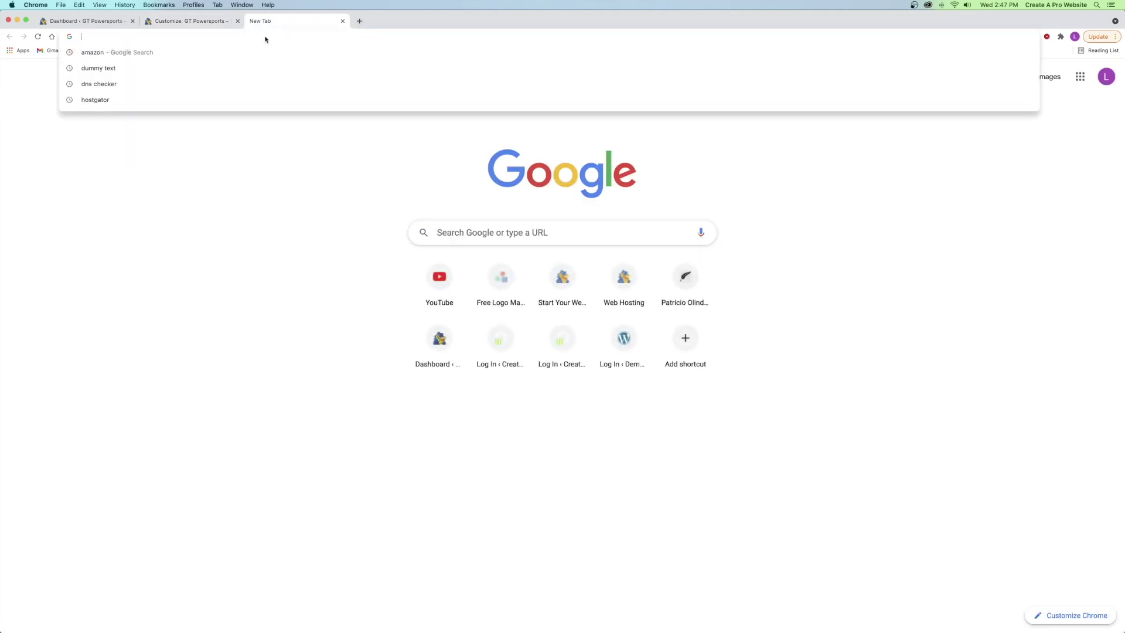
text(logomakr.com)
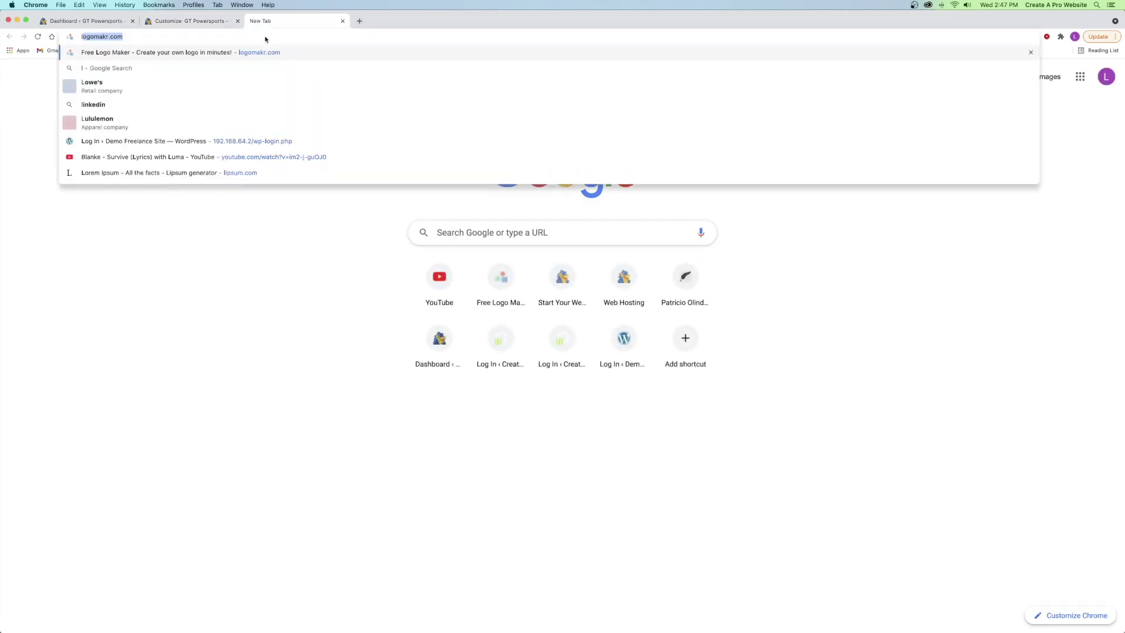
key(Return)
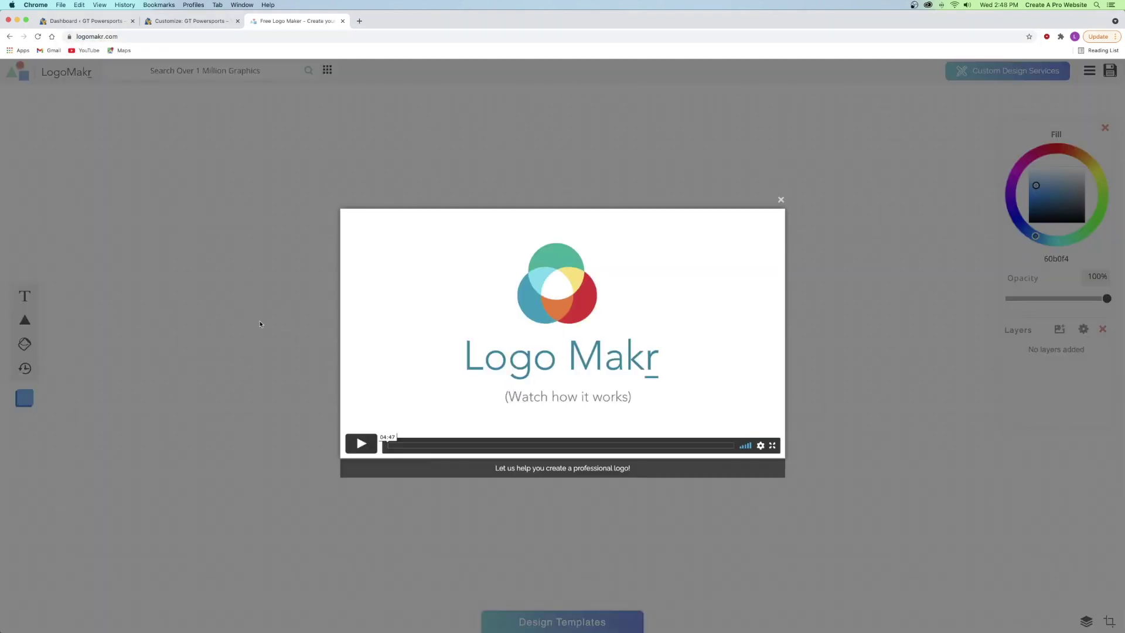
click(255, 335)
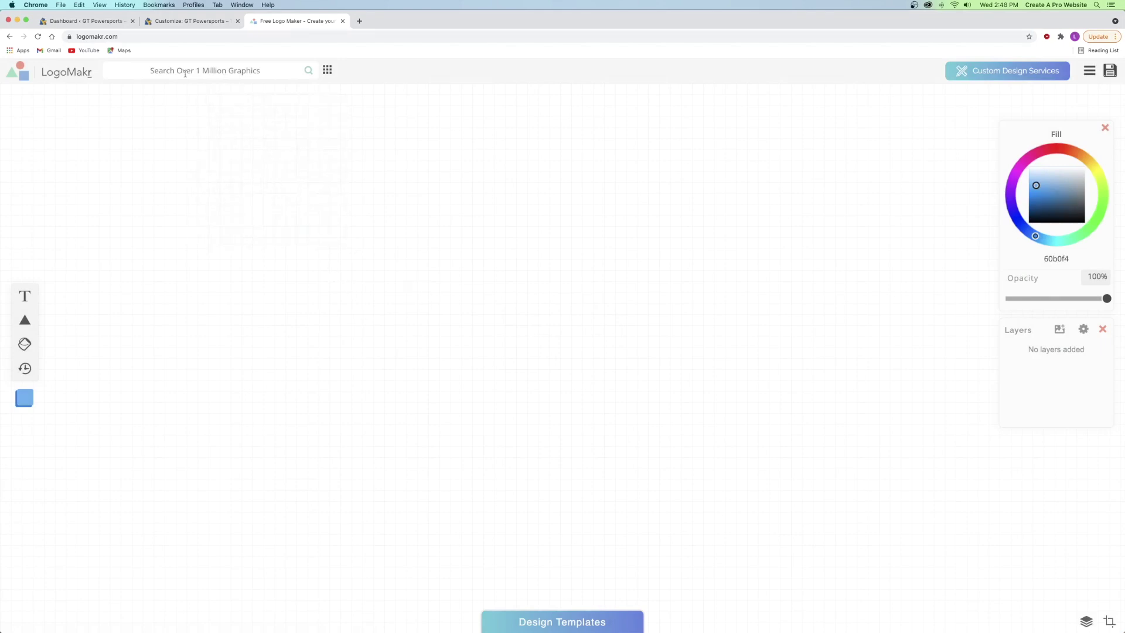
click(209, 71)
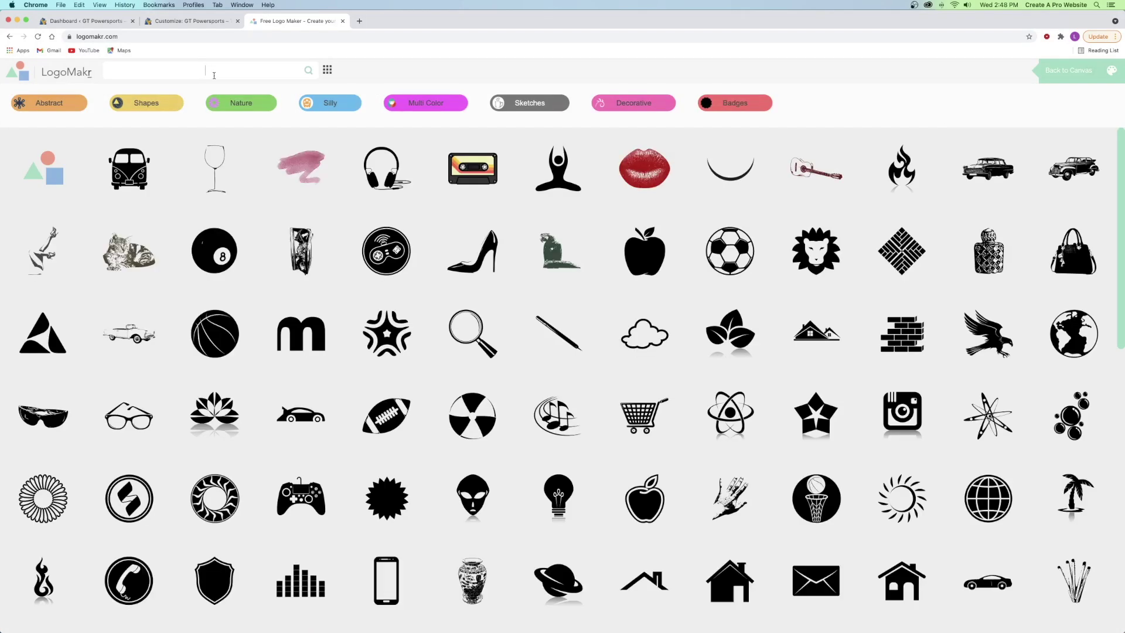
click(1084, 80)
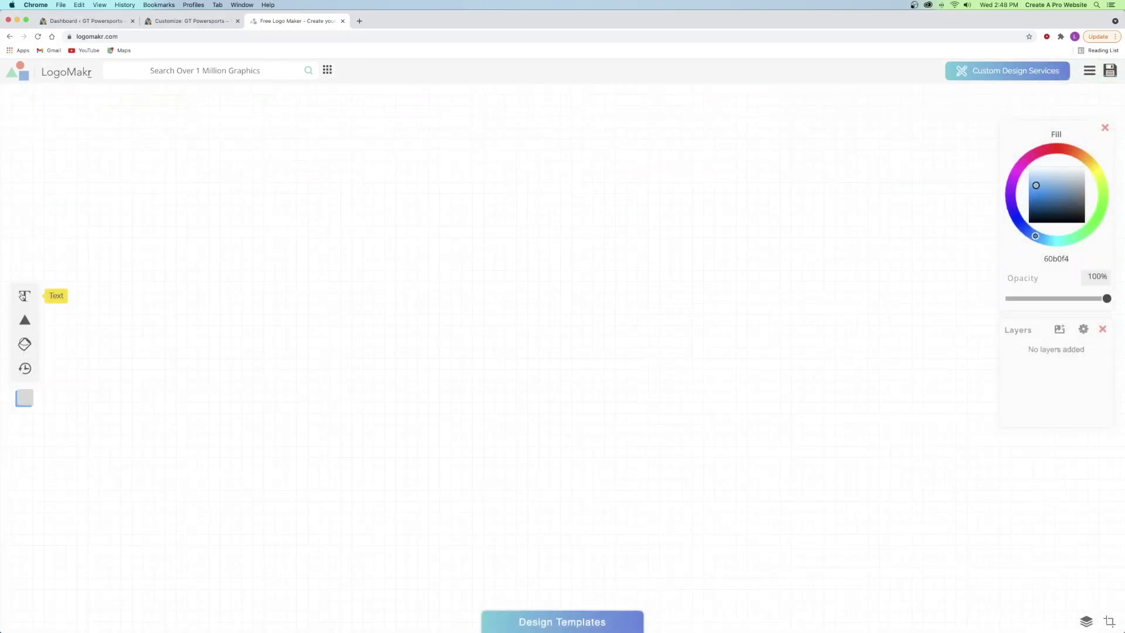
mouse_move(24, 320)
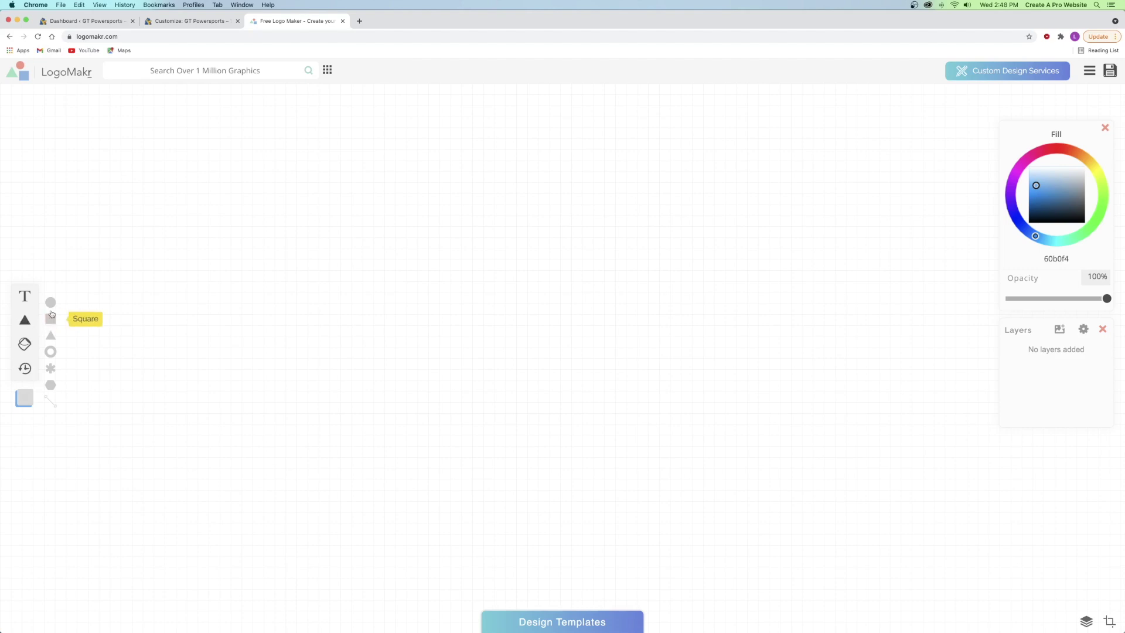
- Add a circle, stretch and rotate it into an ellipse, then delete it
click(51, 305)
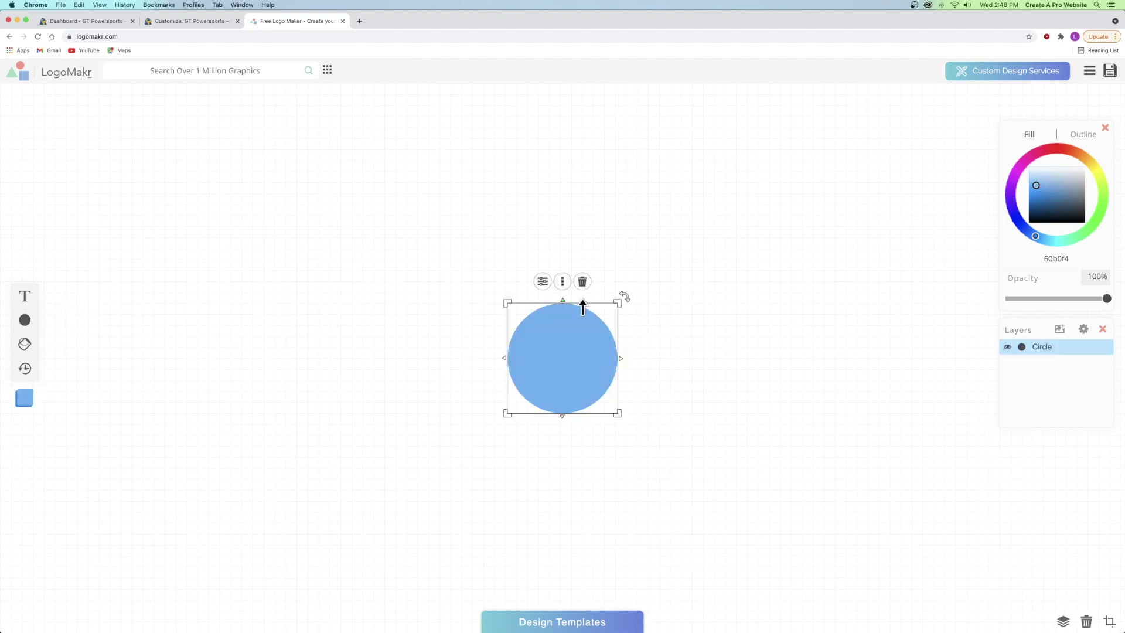
drag(558, 332, 481, 297)
mouse_move(545, 259)
mouse_down()
mouse_move(627, 196)
mouse_move(560, 259)
mouse_up()
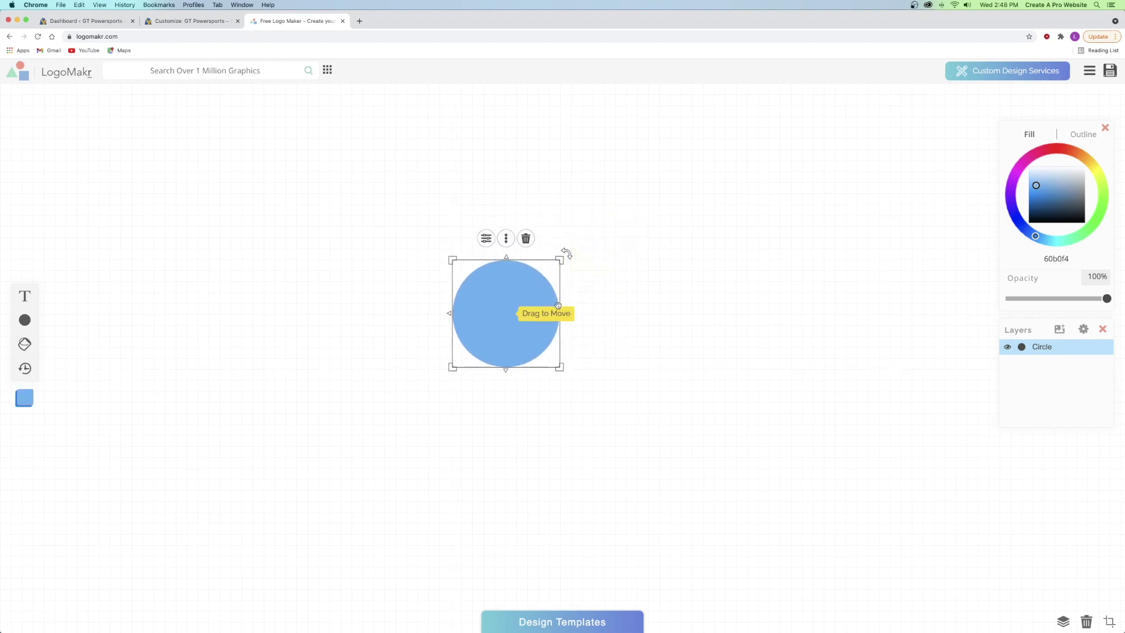
drag(571, 317, 700, 313)
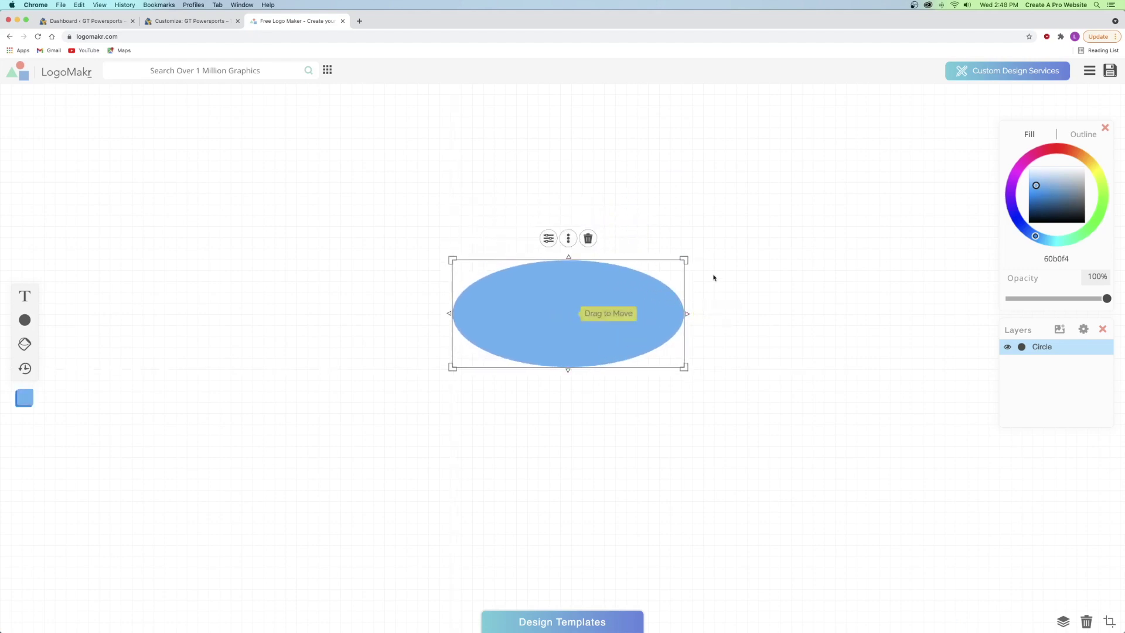
drag(693, 252, 557, 449)
click(622, 369)
- Add a new circle, fill it dark grey 303030, and hollow it into a ring about 349 px
mouse_move(24, 319)
click(51, 303)
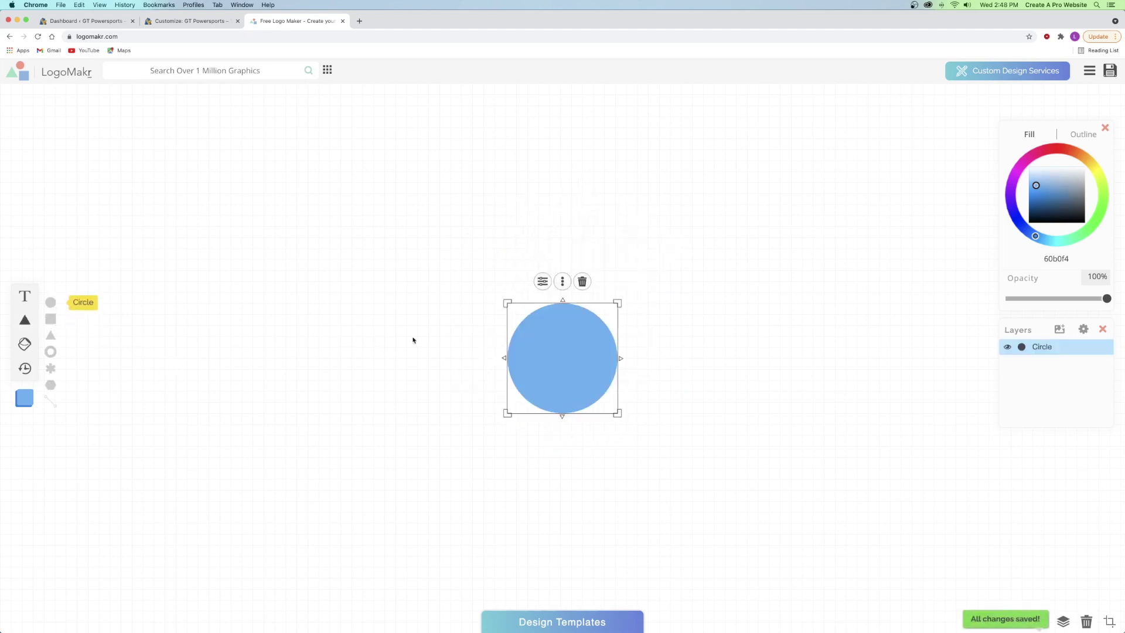
drag(531, 346, 490, 320)
drag(578, 276, 642, 210)
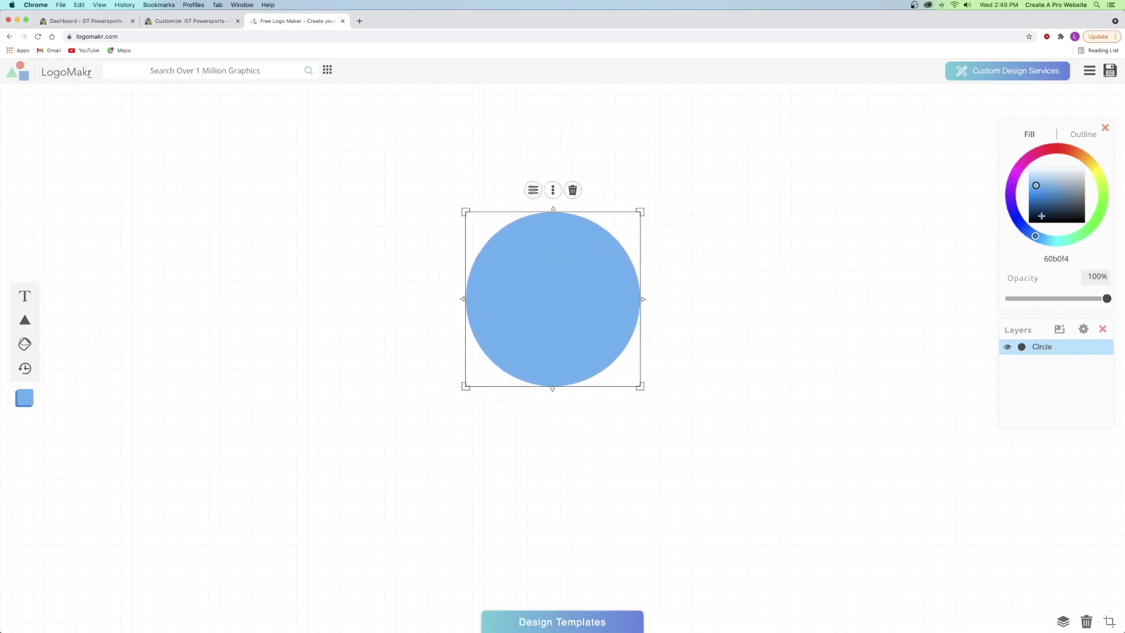
click(1083, 209)
drag(1082, 210, 1091, 212)
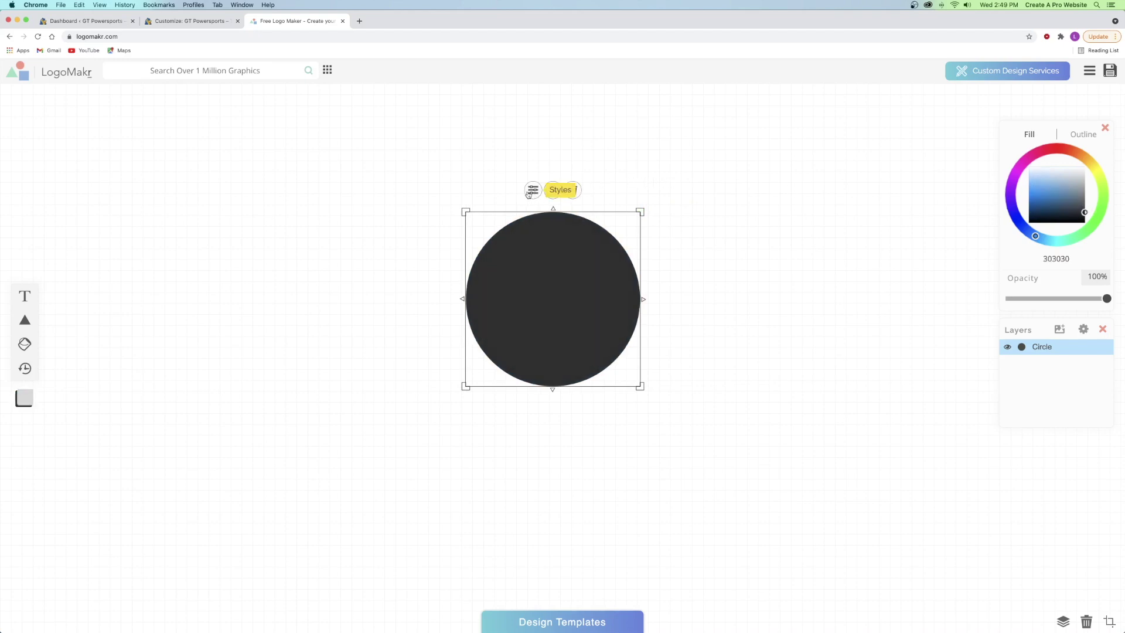
click(533, 191)
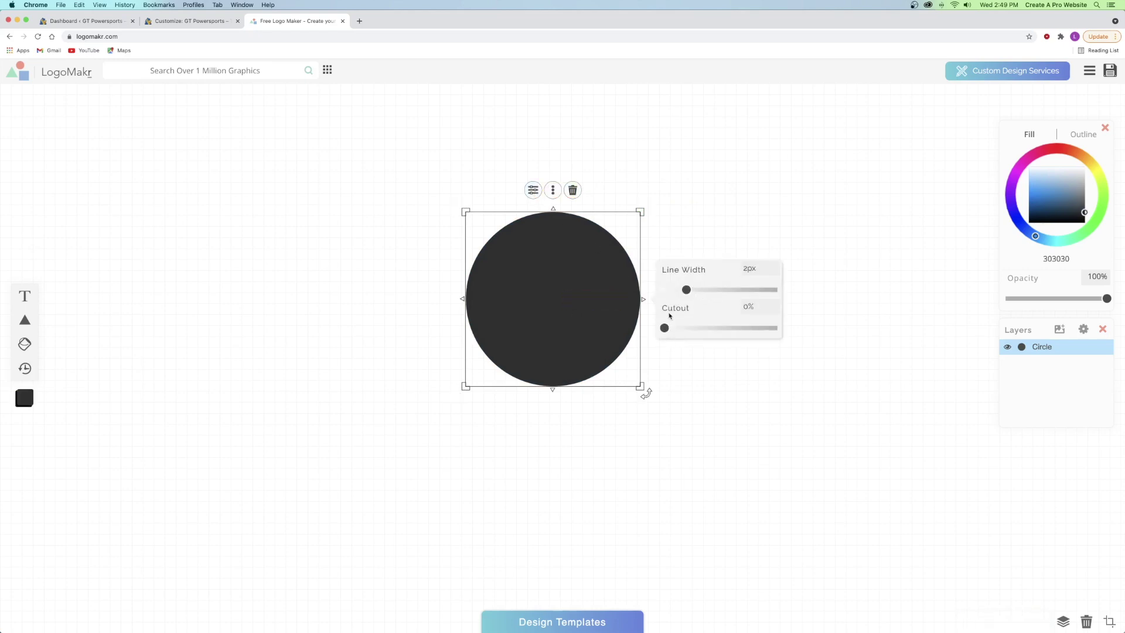
drag(664, 328, 774, 329)
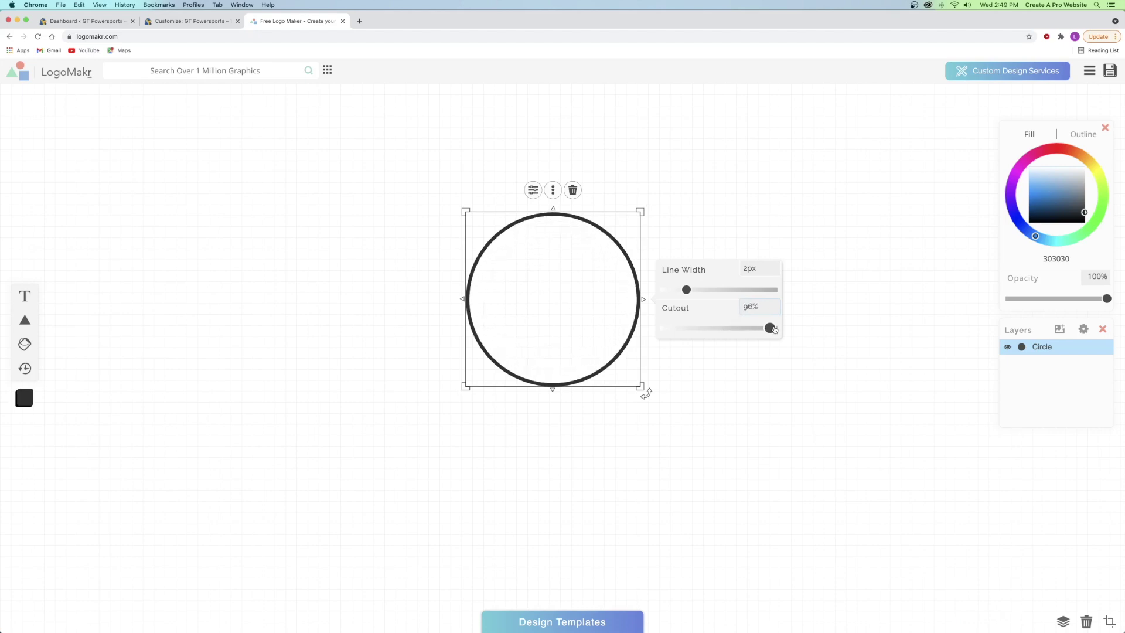
drag(557, 269, 499, 281)
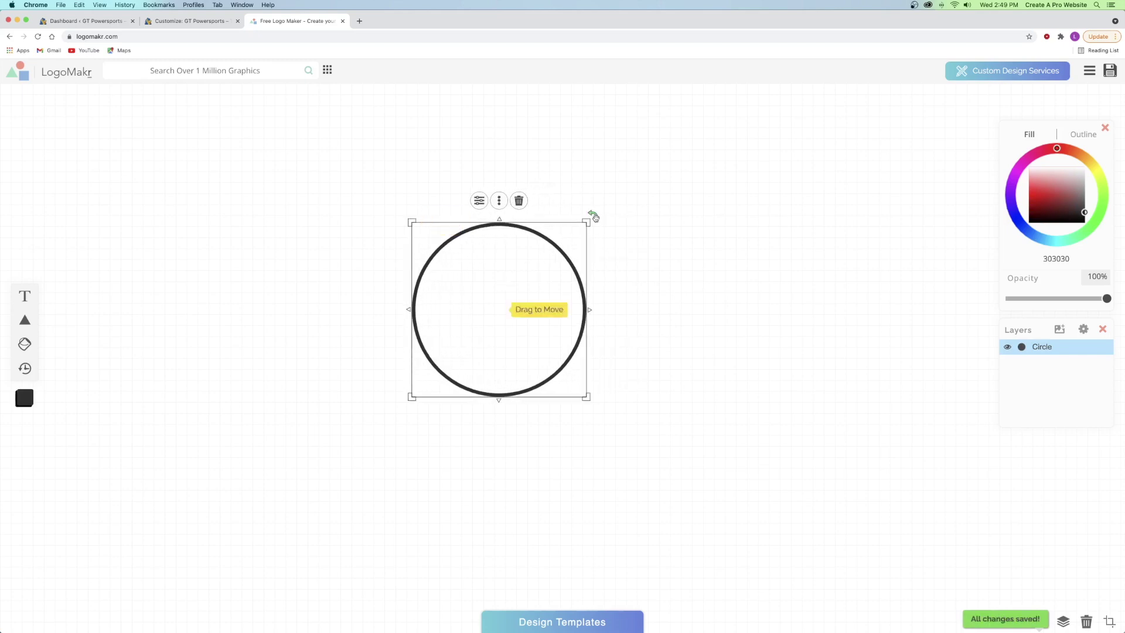
drag(592, 222, 612, 216)
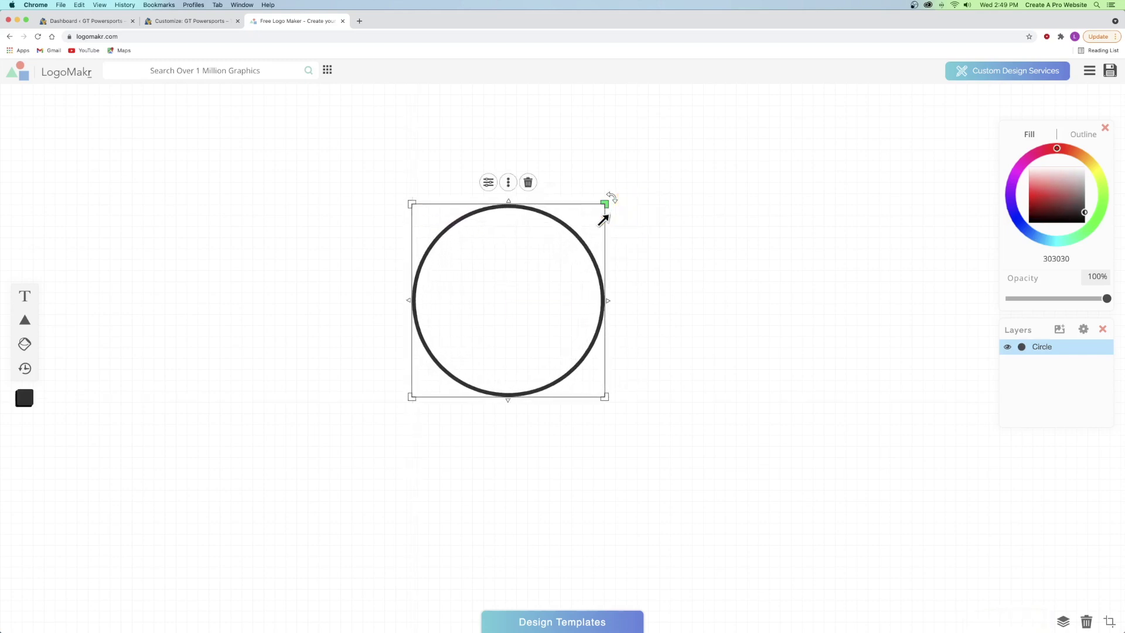
- Duplicate the ring, shrink and centre the copy inside it, and thin it with a 99% cutout
right_click(503, 235)
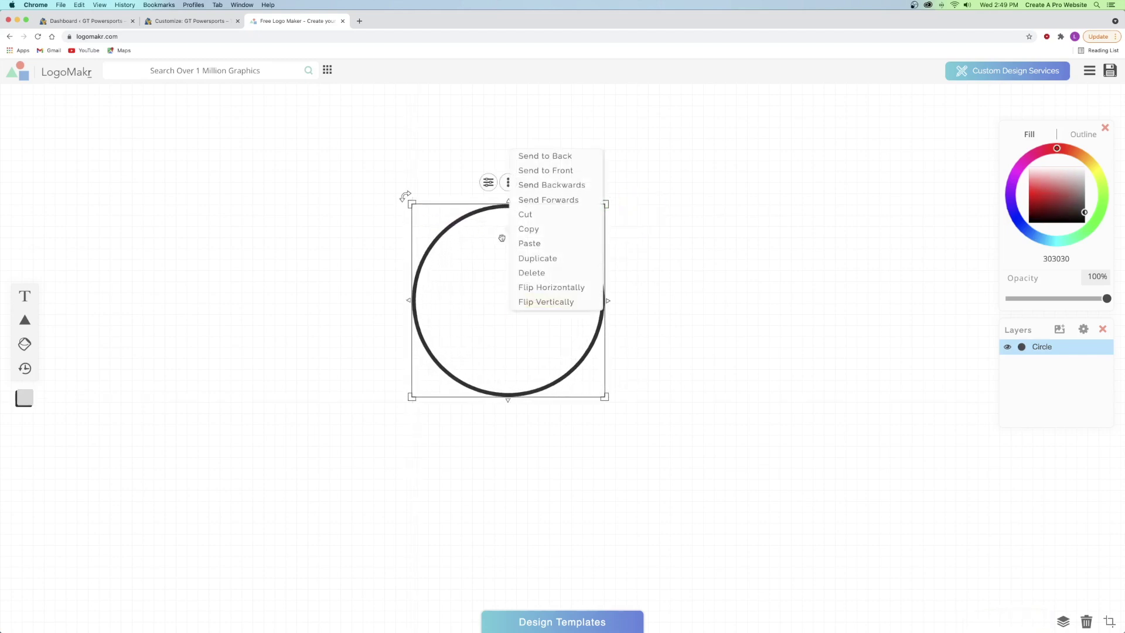
click(545, 256)
drag(550, 271, 685, 249)
drag(755, 184, 736, 196)
drag(666, 269, 513, 277)
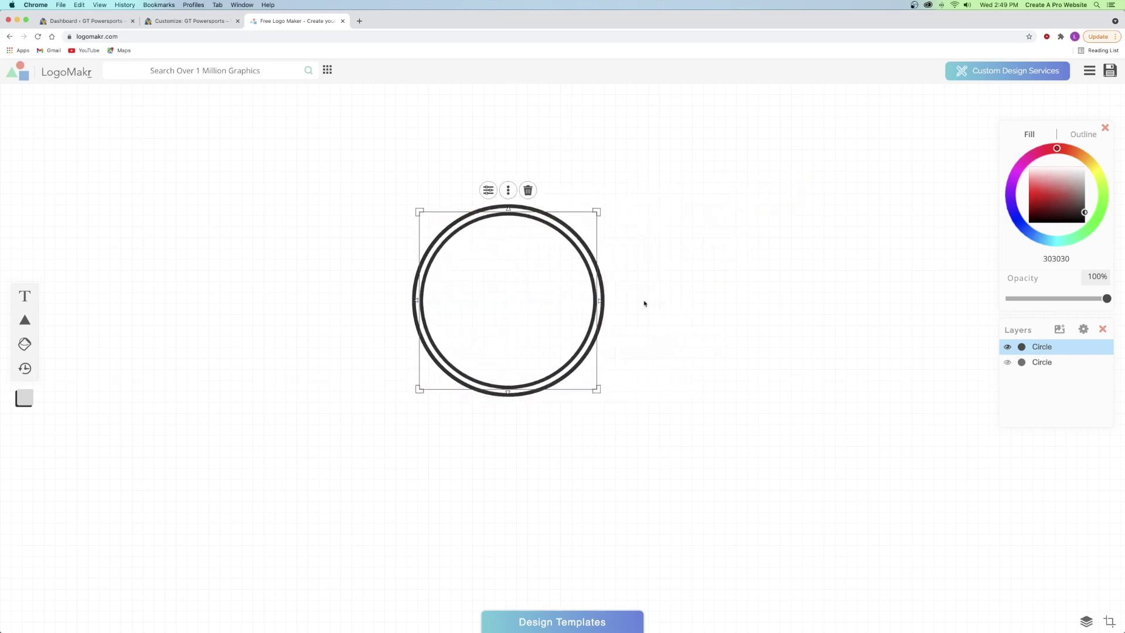
click(487, 190)
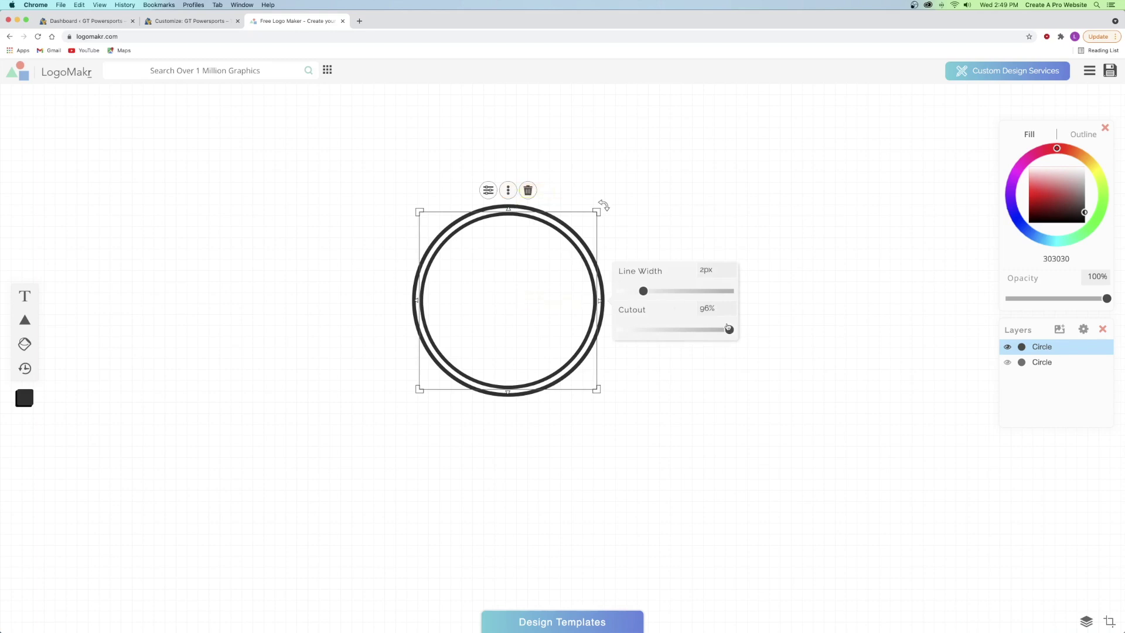
drag(730, 330, 763, 327)
click(685, 211)
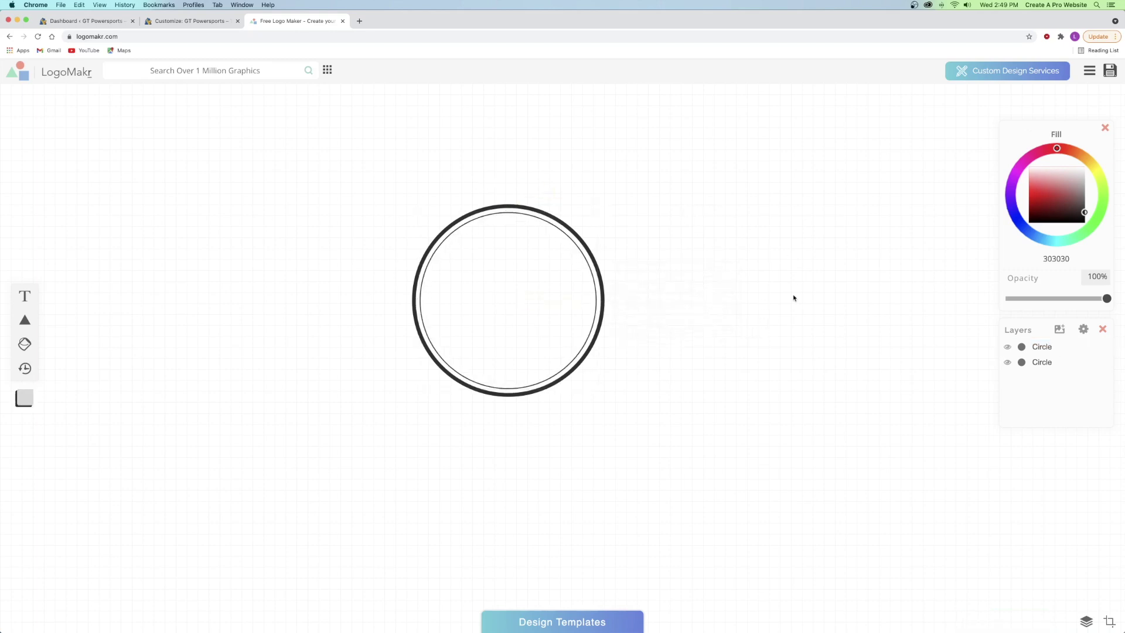
- Add a large green 1aff00 'GT' text to the left of the rings
click(23, 296)
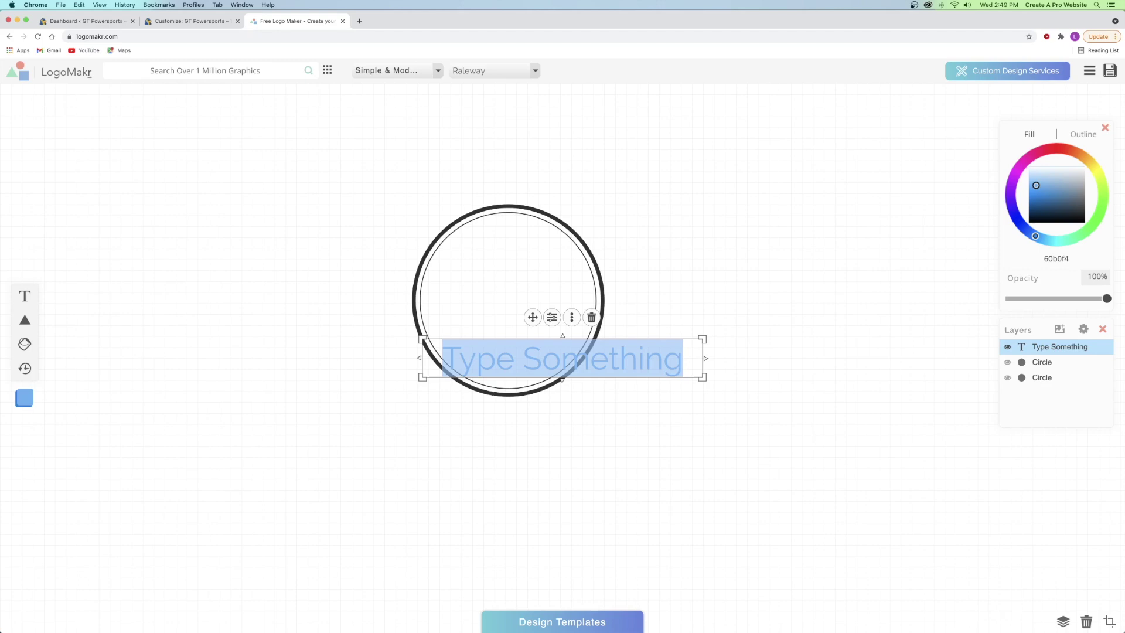
text(GT)
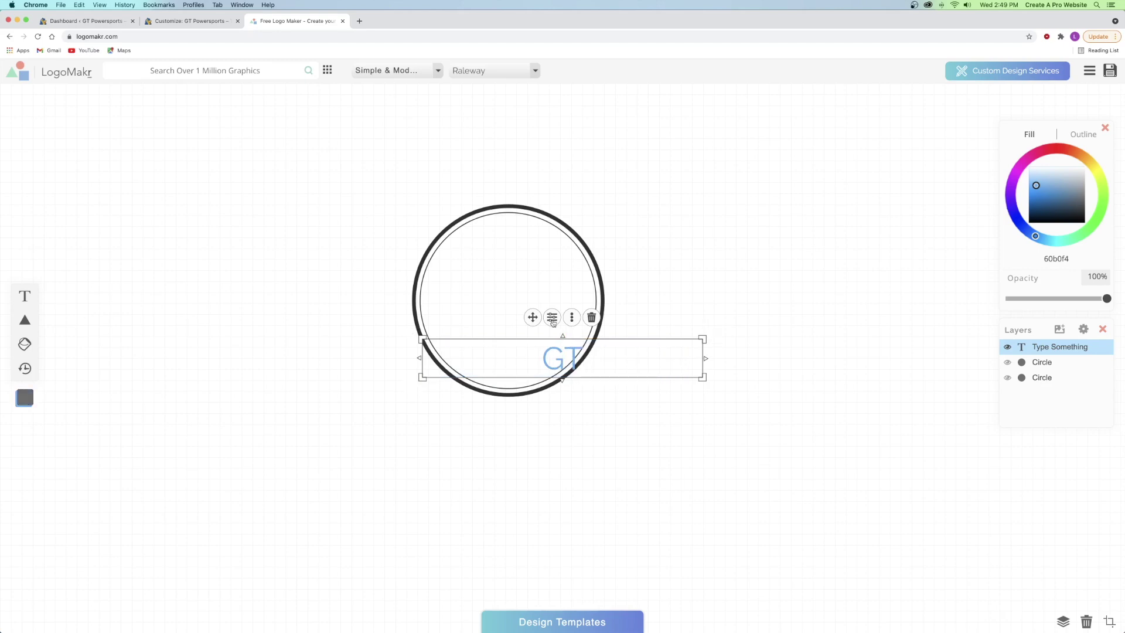
drag(532, 316, 183, 261)
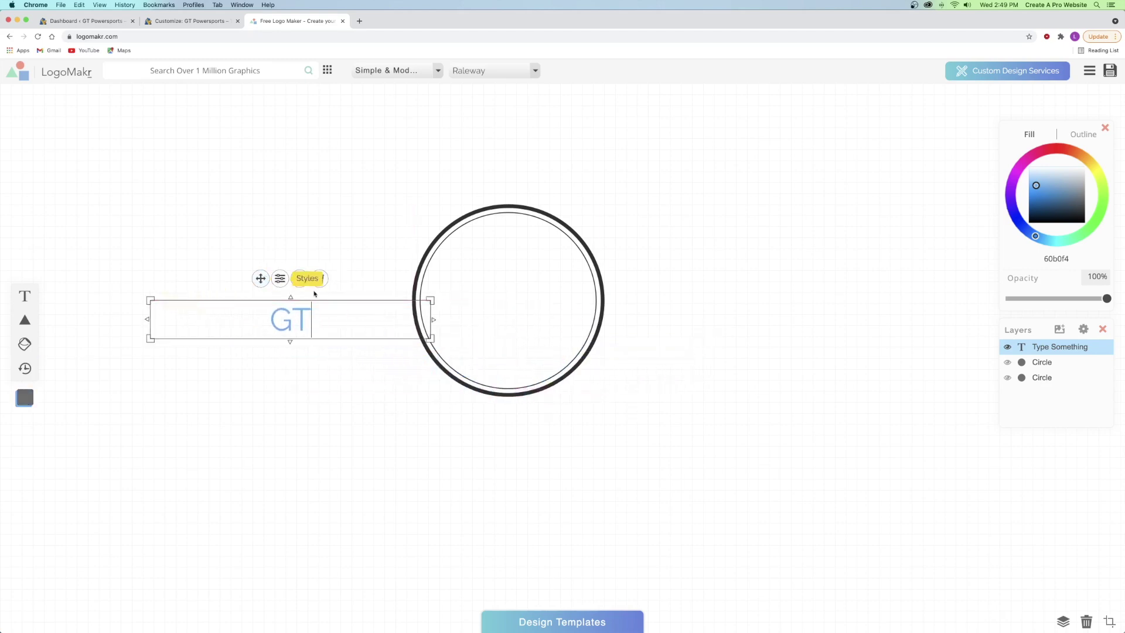
drag(430, 300, 319, 255)
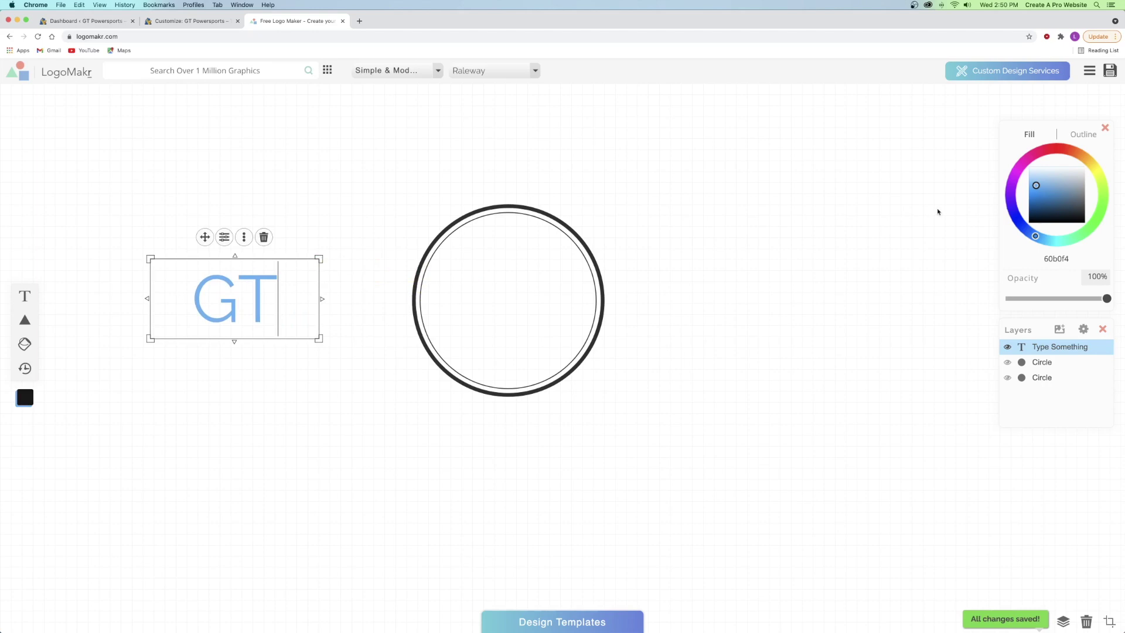
click(1098, 216)
mouse_move(1098, 216)
mouse_down()
mouse_move(1102, 202)
mouse_move(1100, 213)
mouse_up()
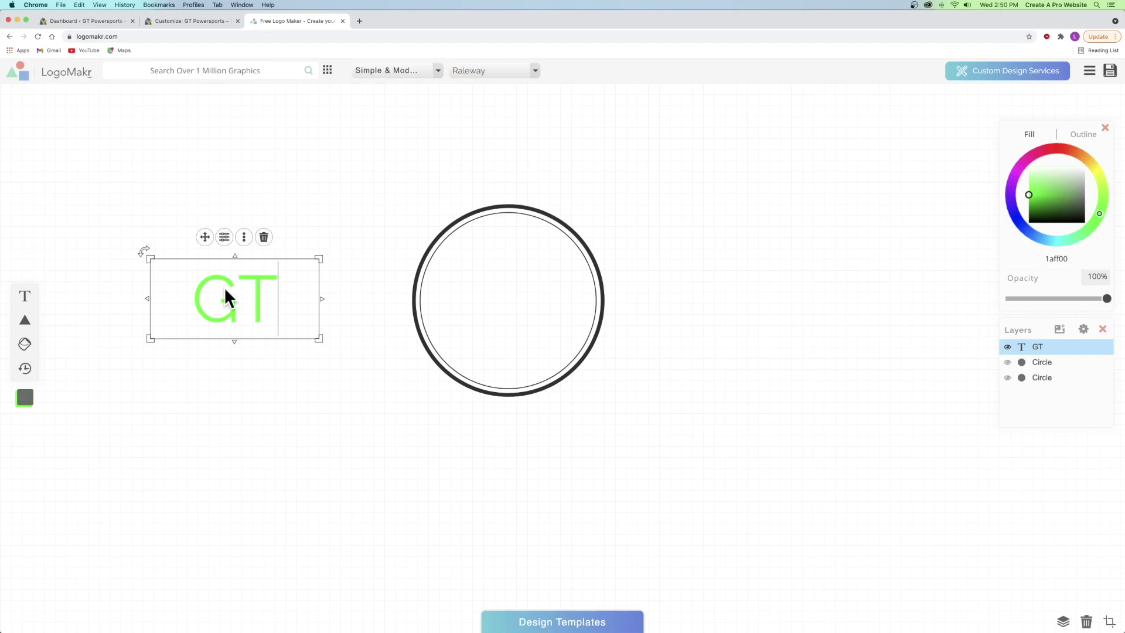
- Set the GT text to the Audiowide font from the Pixel & Monospace category
click(394, 72)
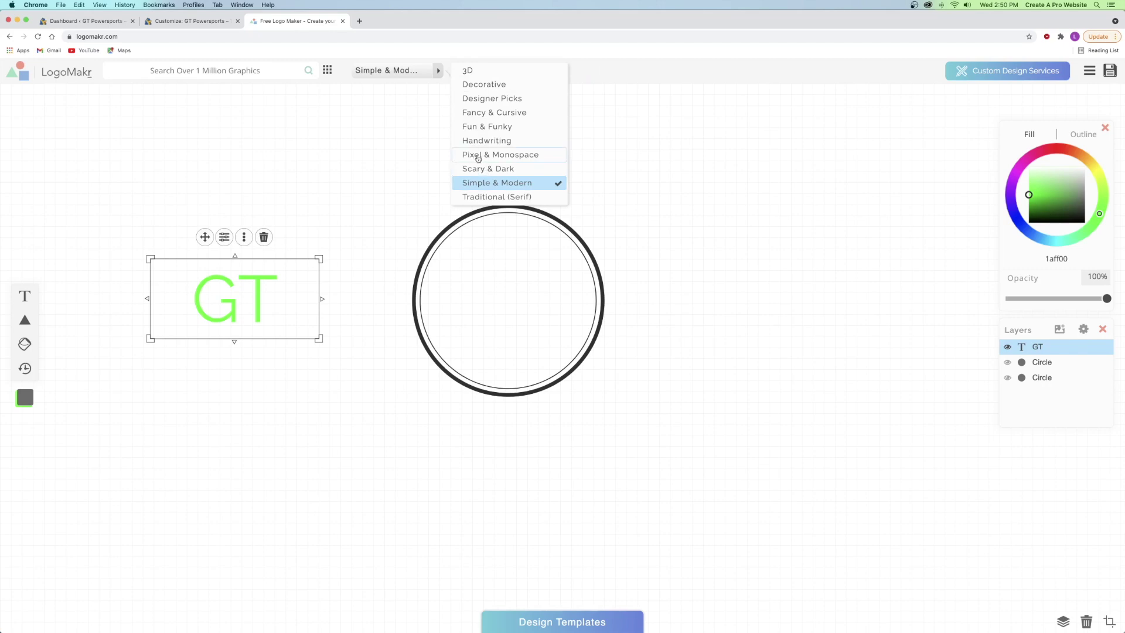
click(485, 155)
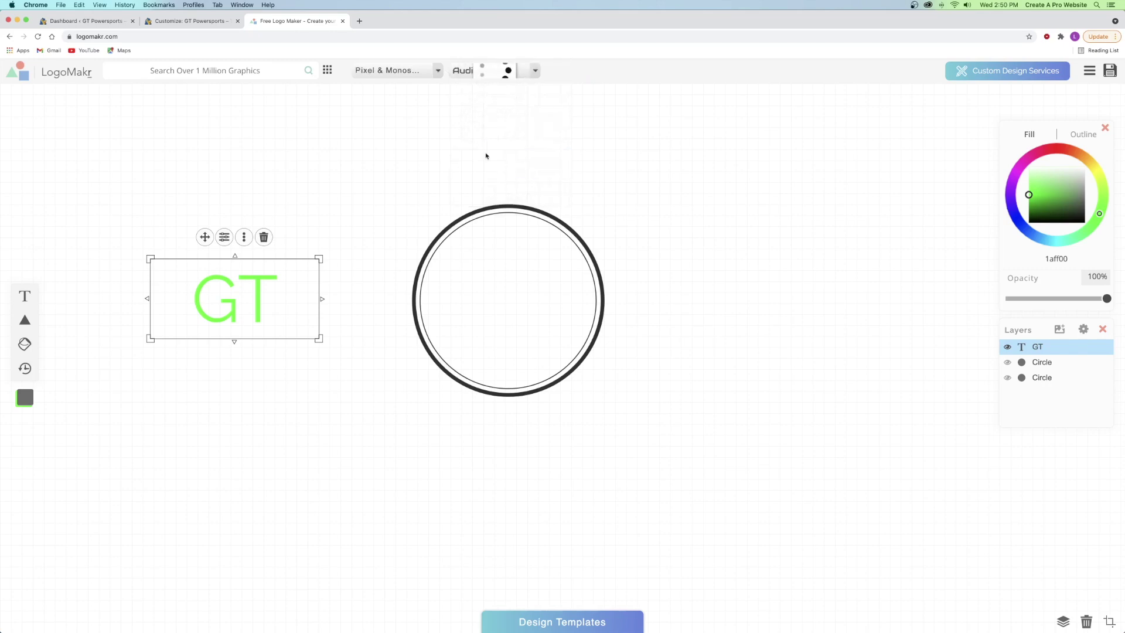
click(491, 71)
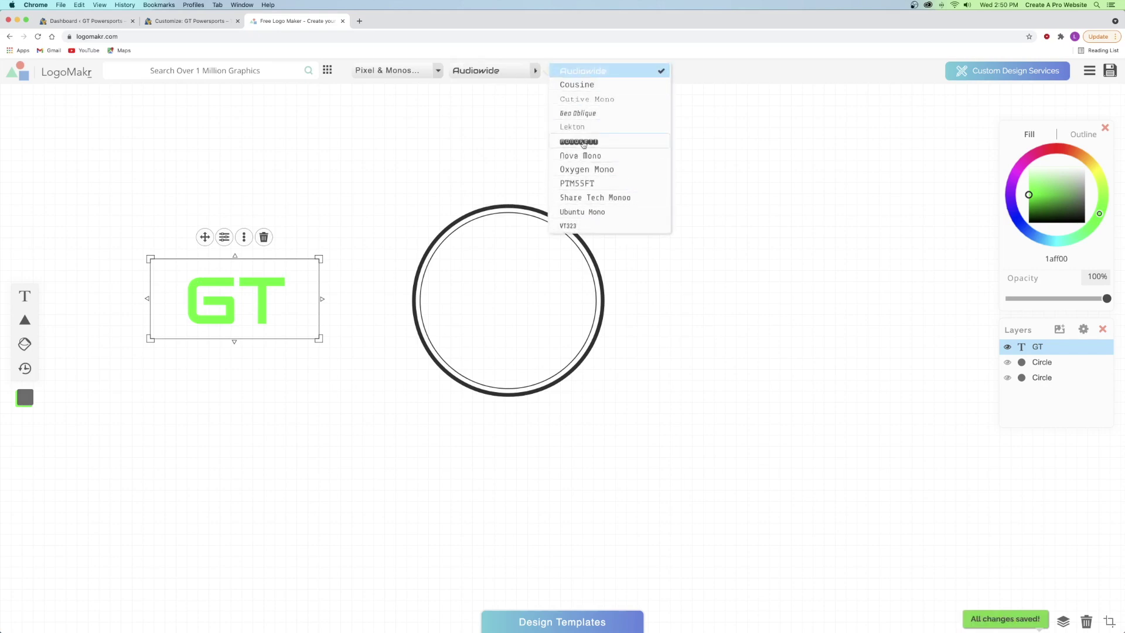
click(583, 72)
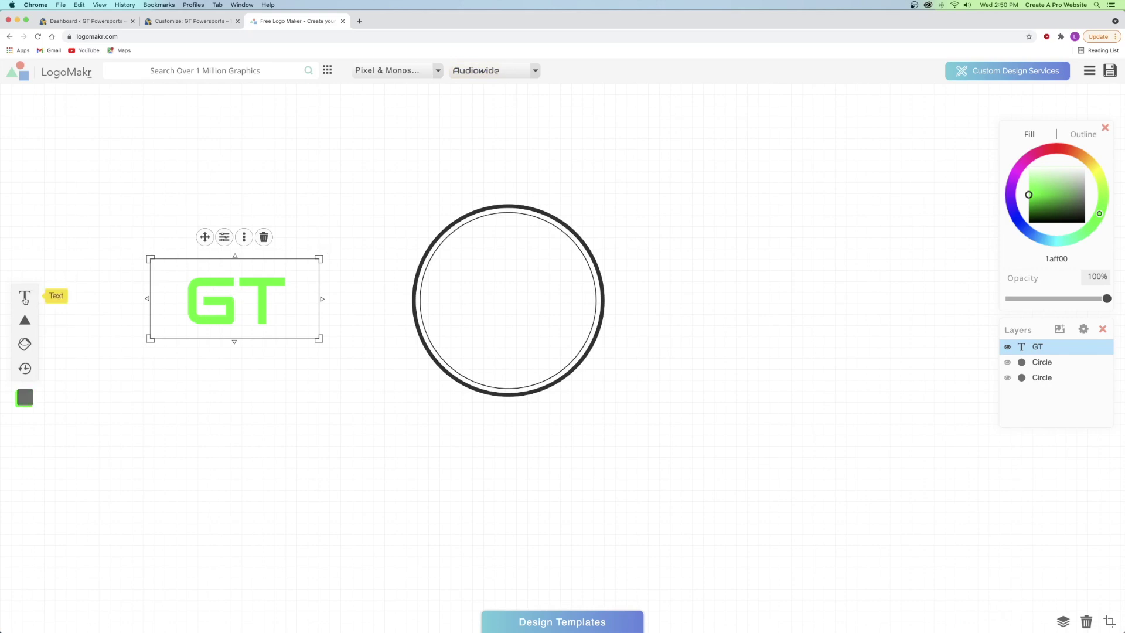
- Add a dark 'POWERSPORTS' text line in the Simple & Modern category's Abel font
click(24, 299)
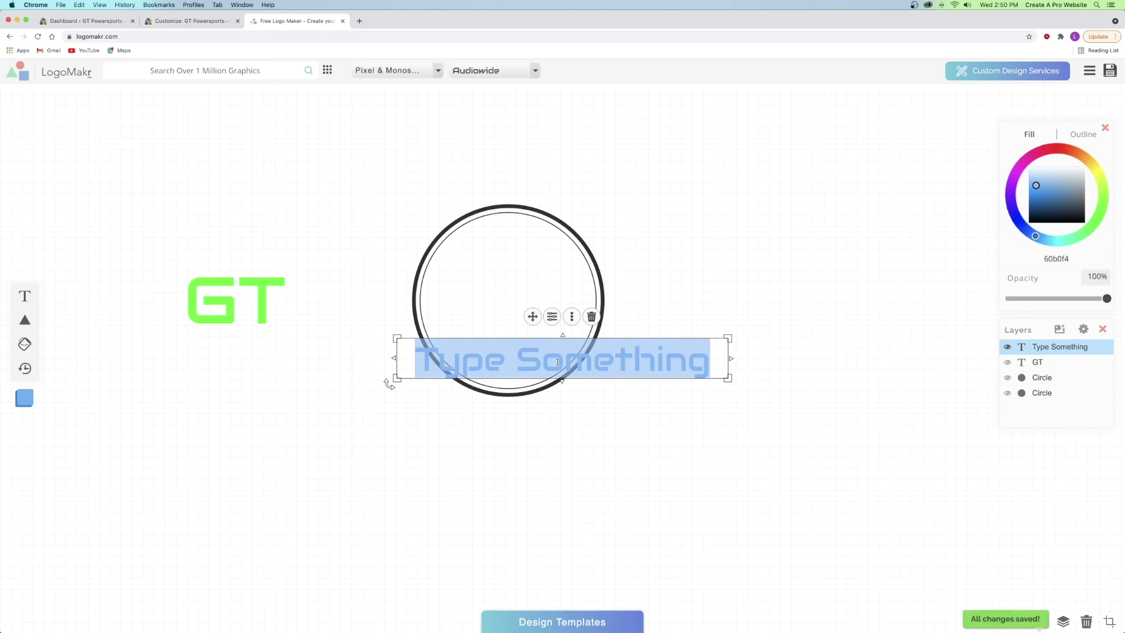
text(POWERSPORTS)
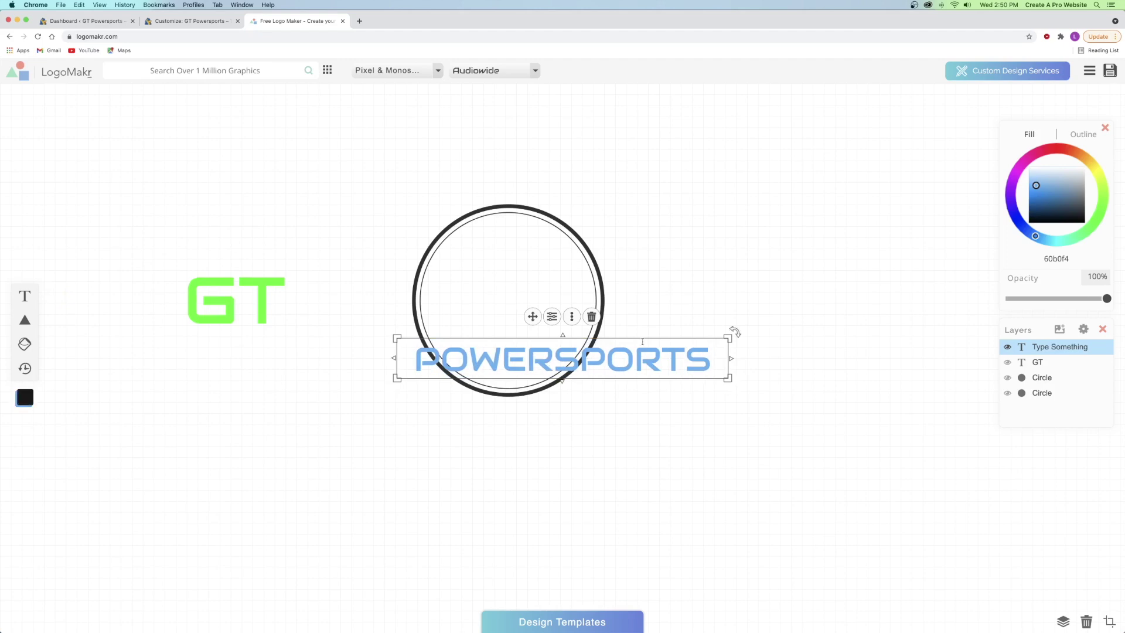
drag(1035, 191, 1092, 215)
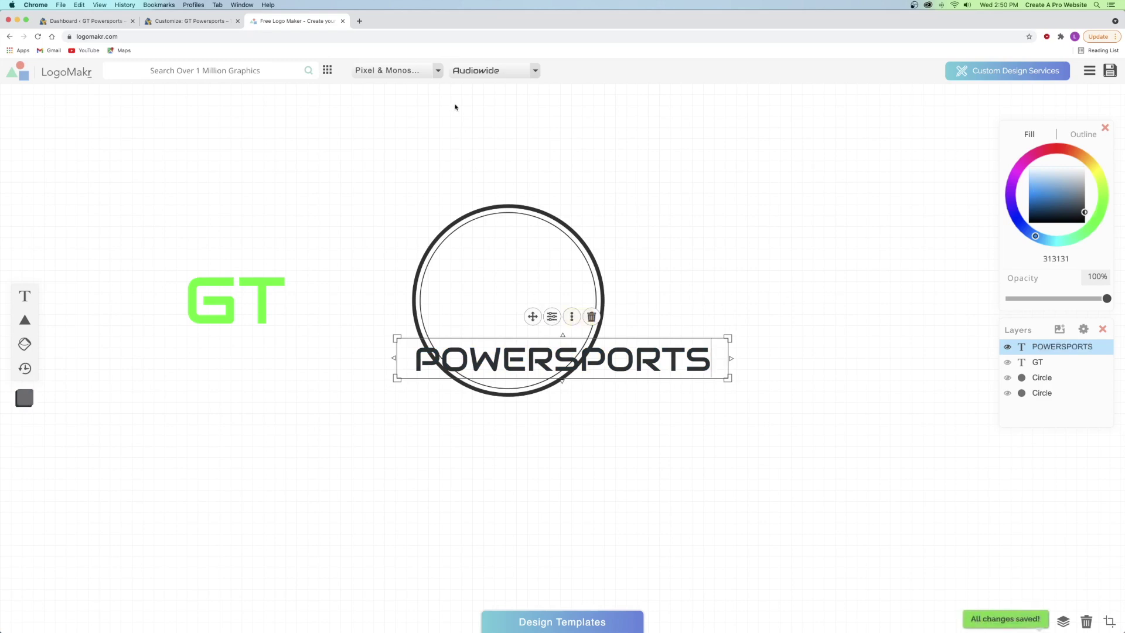
click(417, 71)
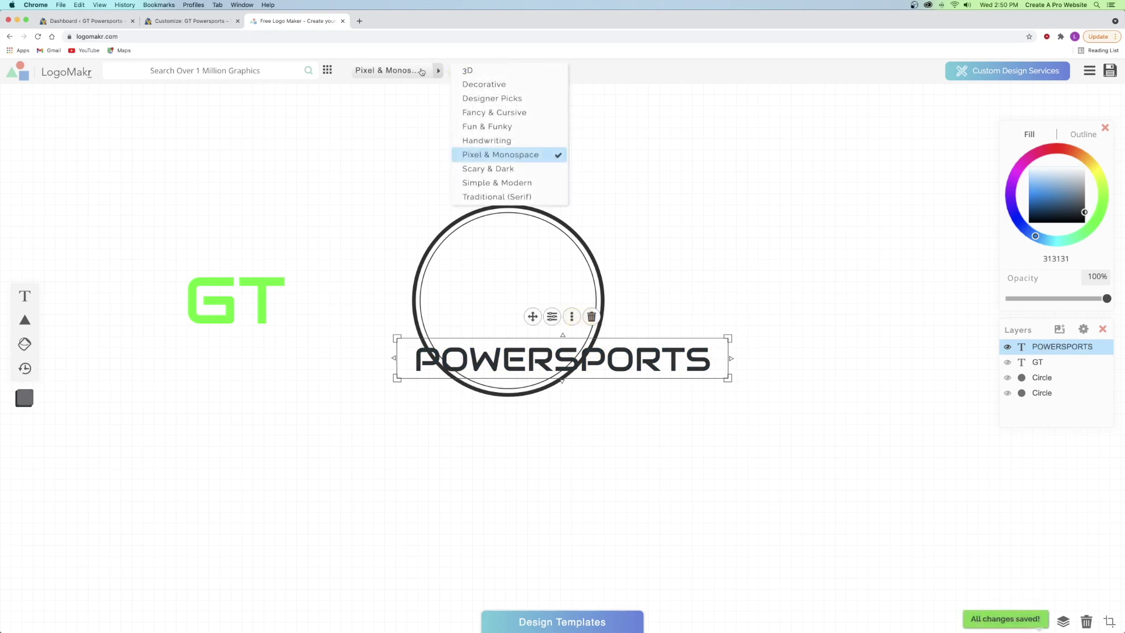
click(502, 183)
click(482, 74)
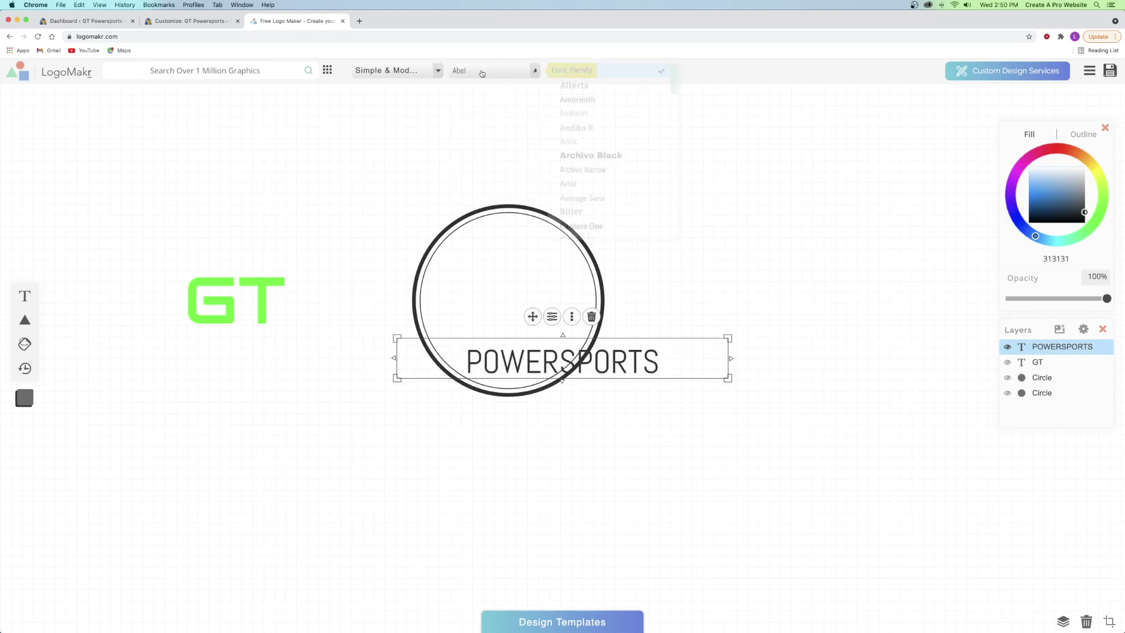
click(501, 74)
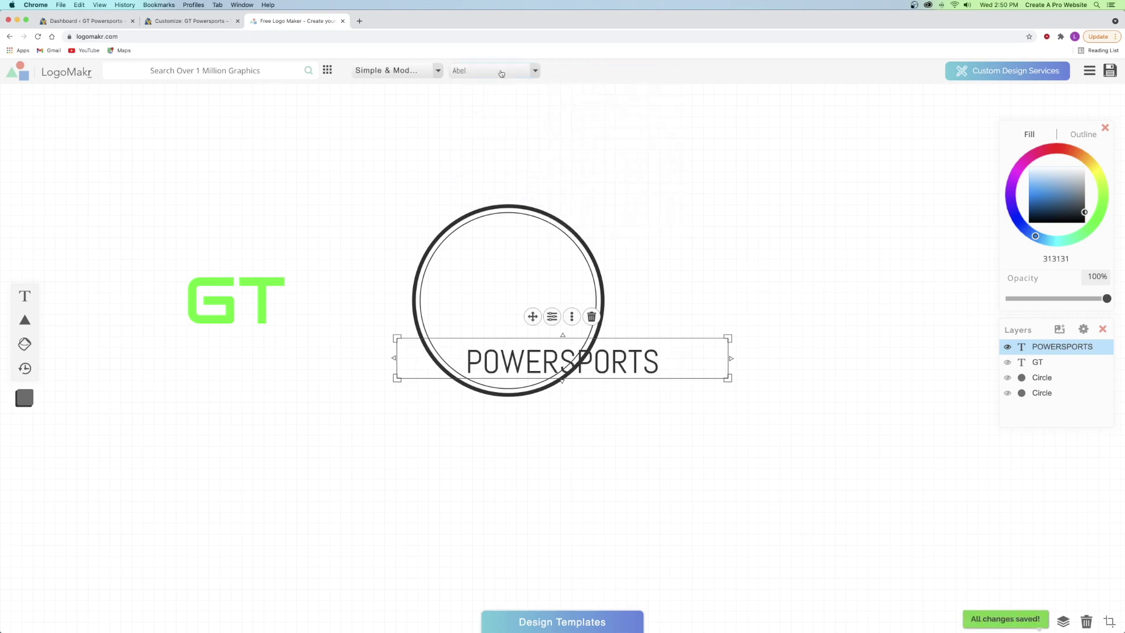
- Spread POWERSPORTS to 1em letter spacing, shrink it to about 483 px, and move GT into the circle
click(553, 317)
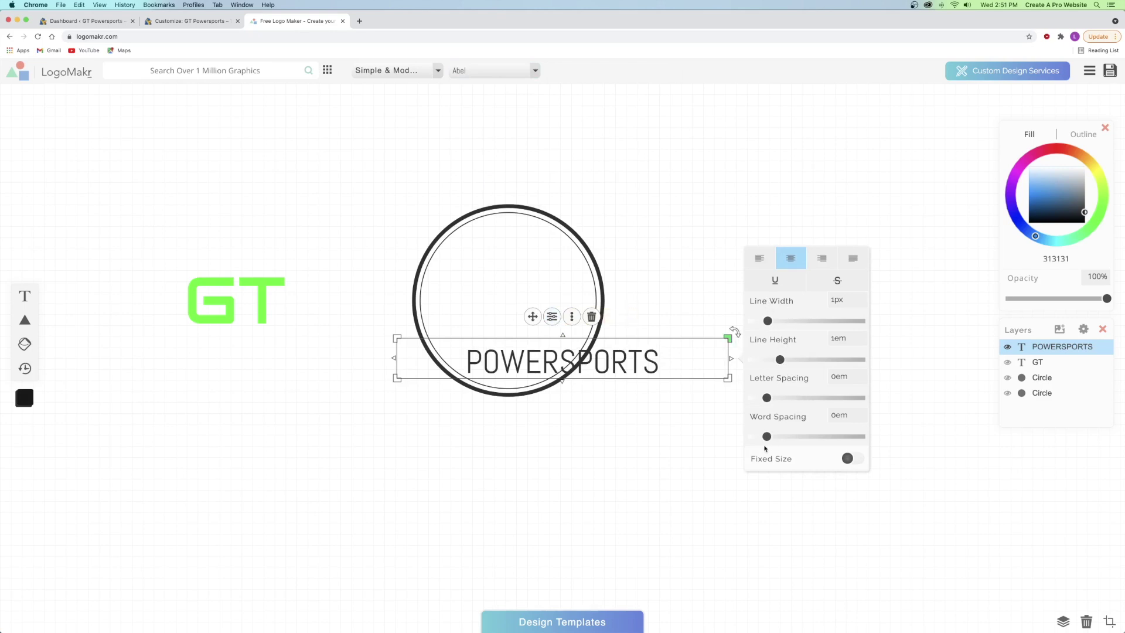
drag(767, 398, 889, 396)
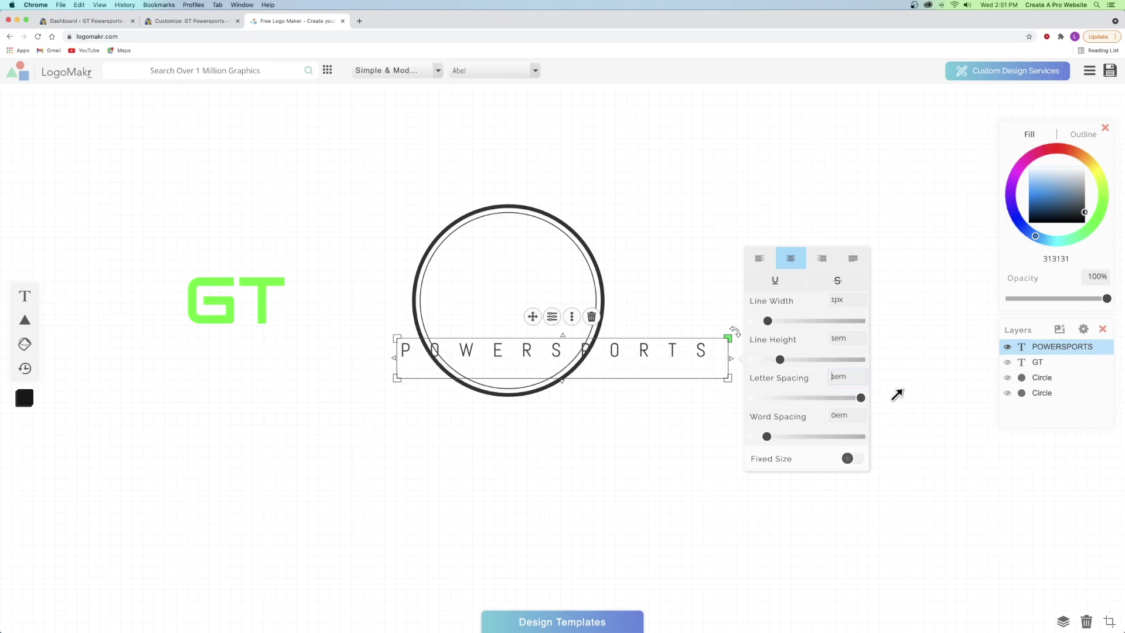
drag(729, 335, 664, 369)
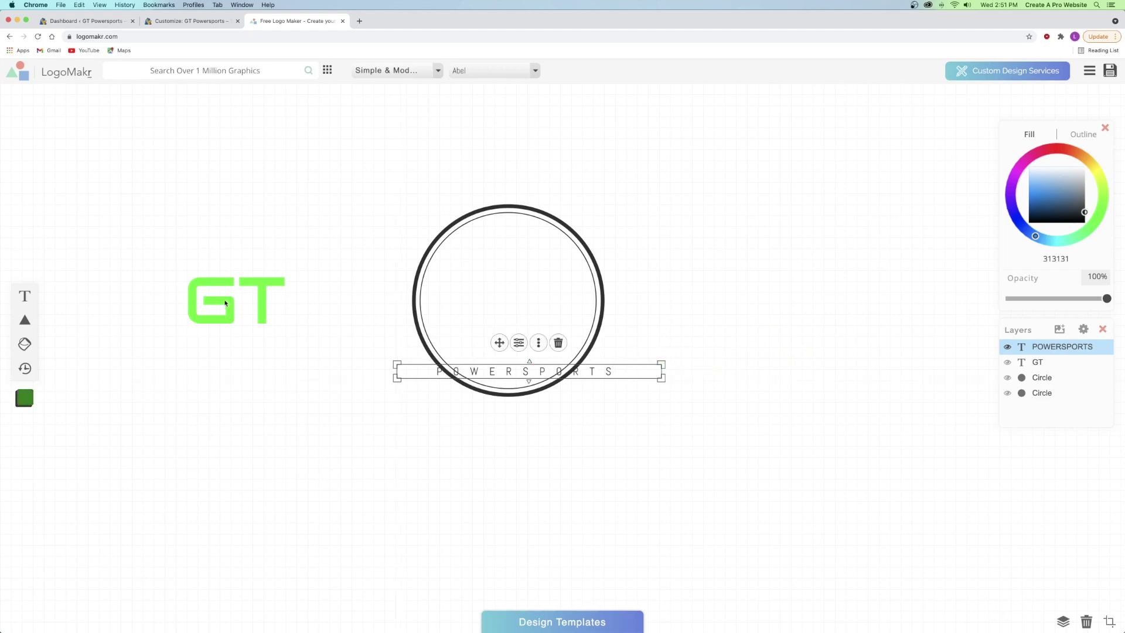
drag(225, 303, 502, 261)
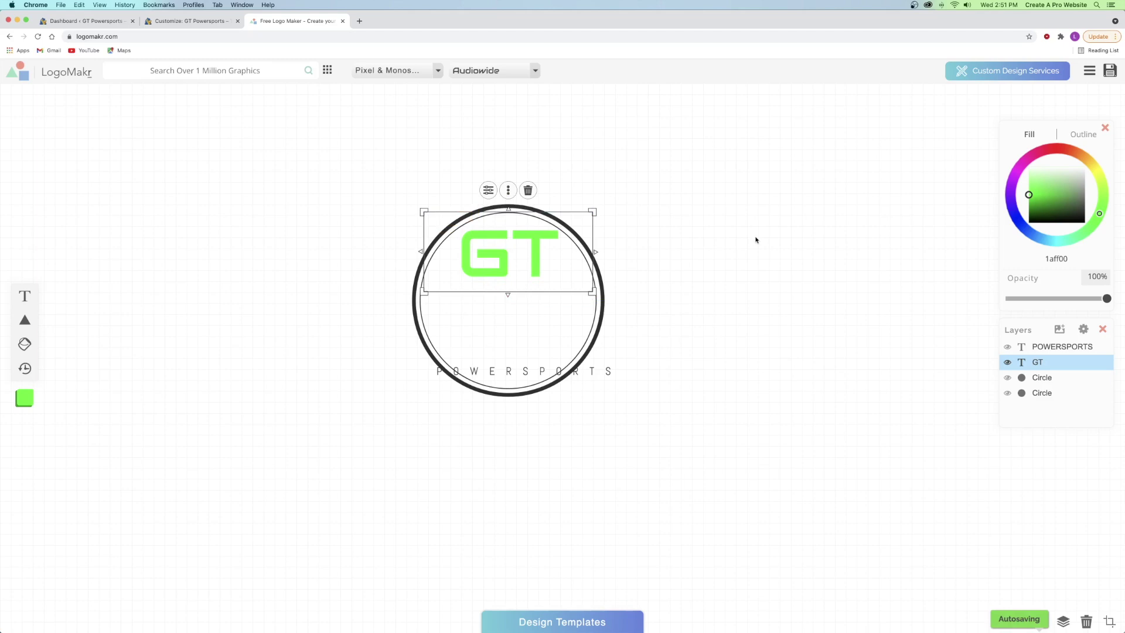
- Nudge GT down and centre POWERSPORTS beneath it with letter spacing reduced to about 0.74em
key(Down)
key(Down)
key(Down)
key(Down)
key(Down)
key(Down)
key(Down)
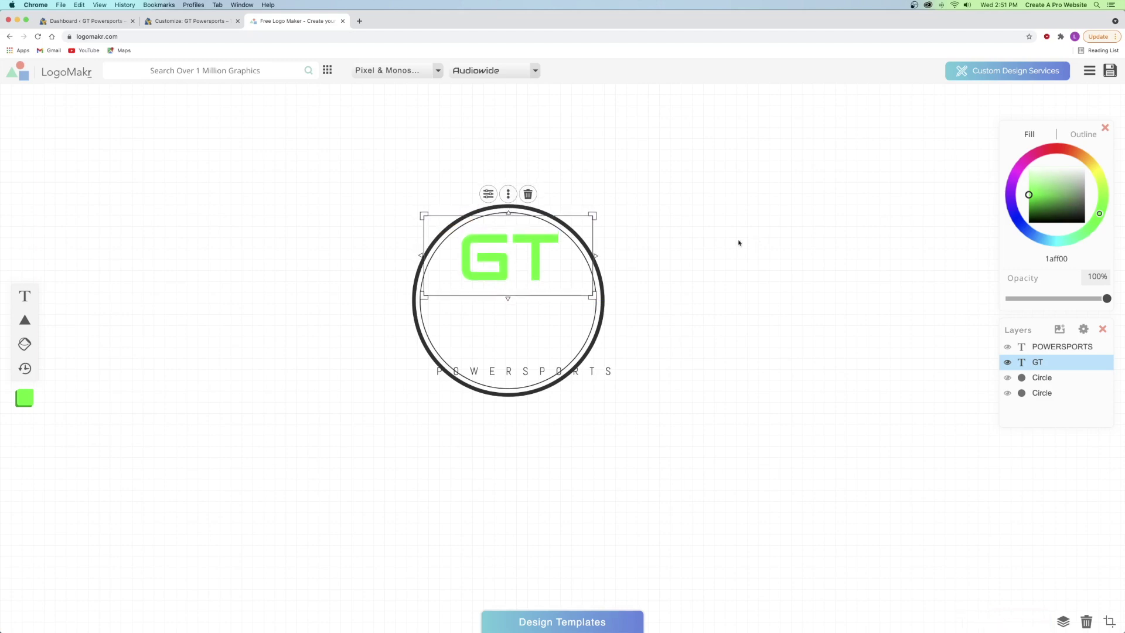
drag(592, 375, 568, 289)
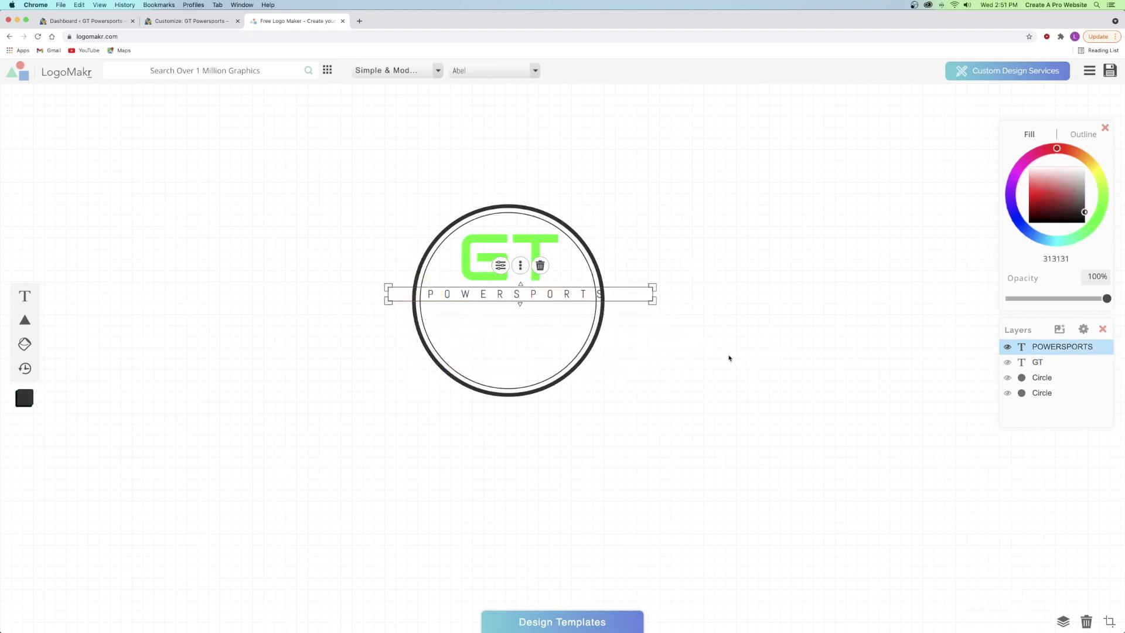
drag(653, 293, 650, 291)
click(497, 267)
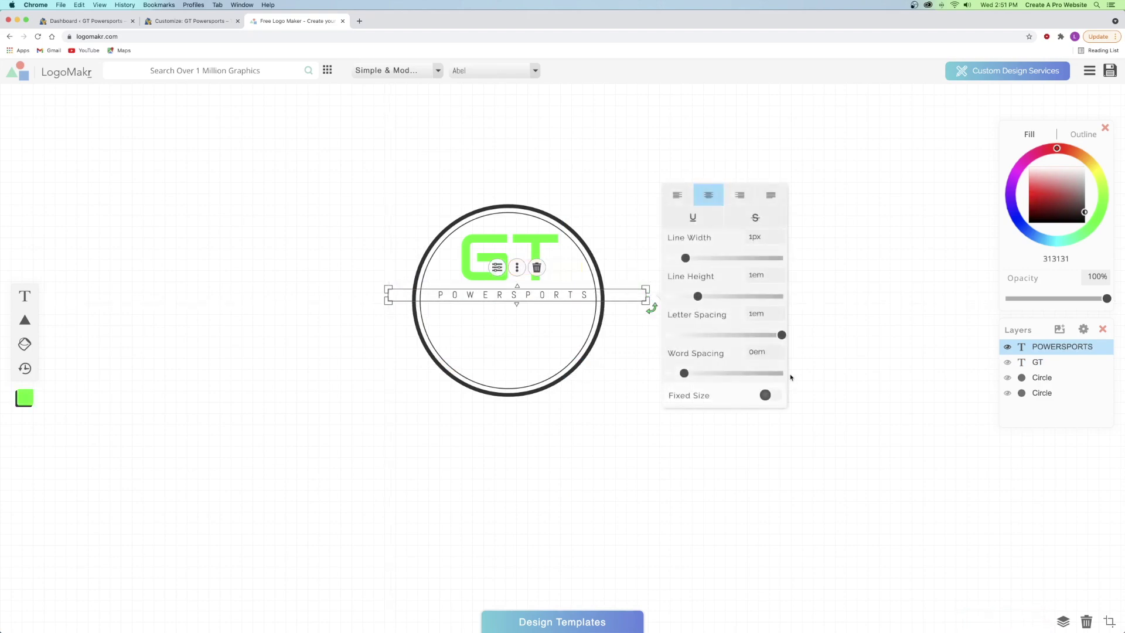
drag(777, 336, 756, 336)
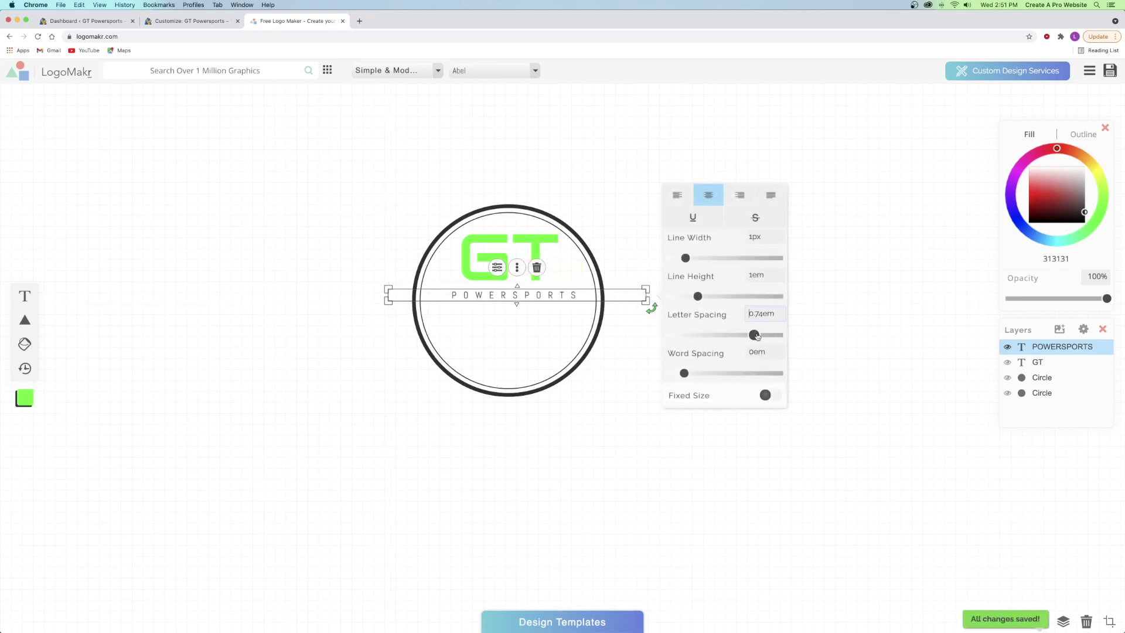
drag(647, 288, 648, 288)
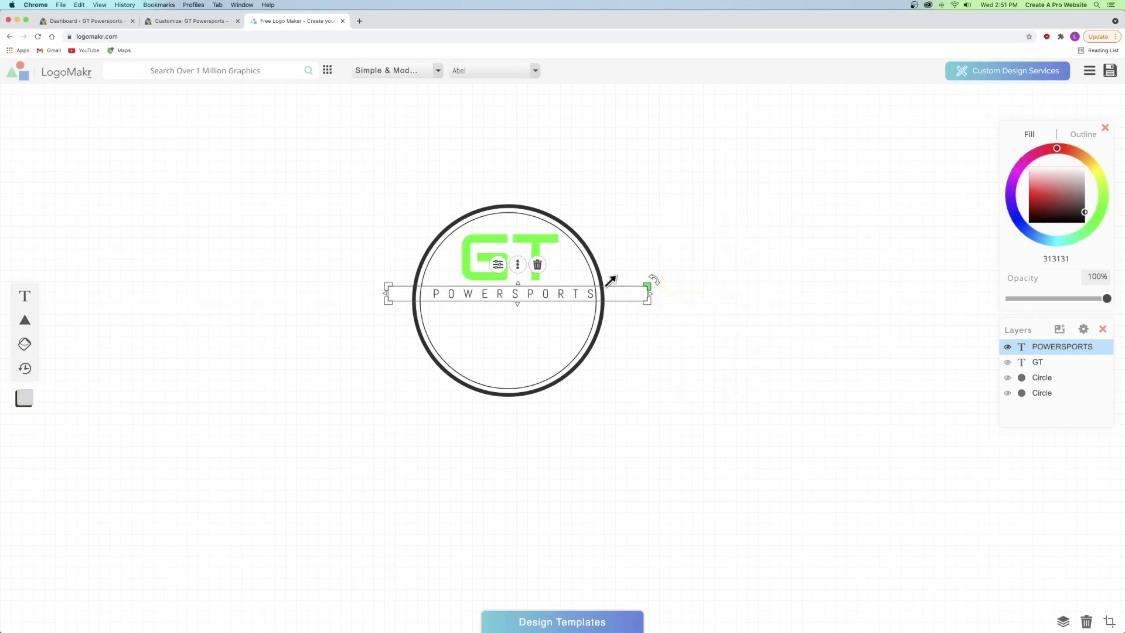
drag(513, 292, 505, 294)
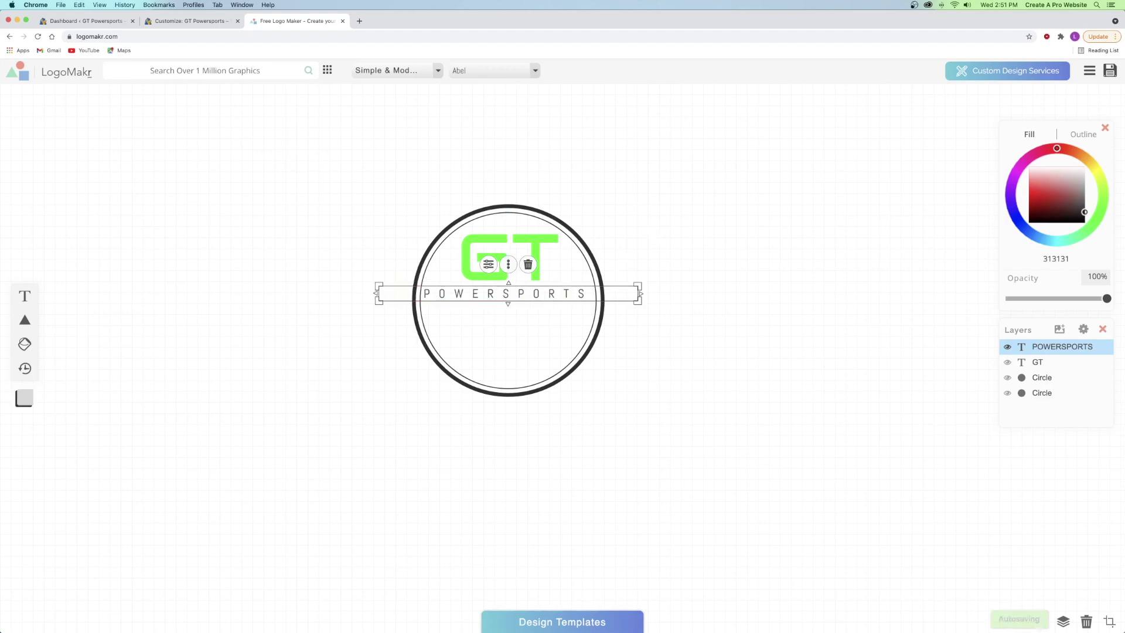
key(Right)
key(Right)
key(Right)
key(Right)
key(Left)
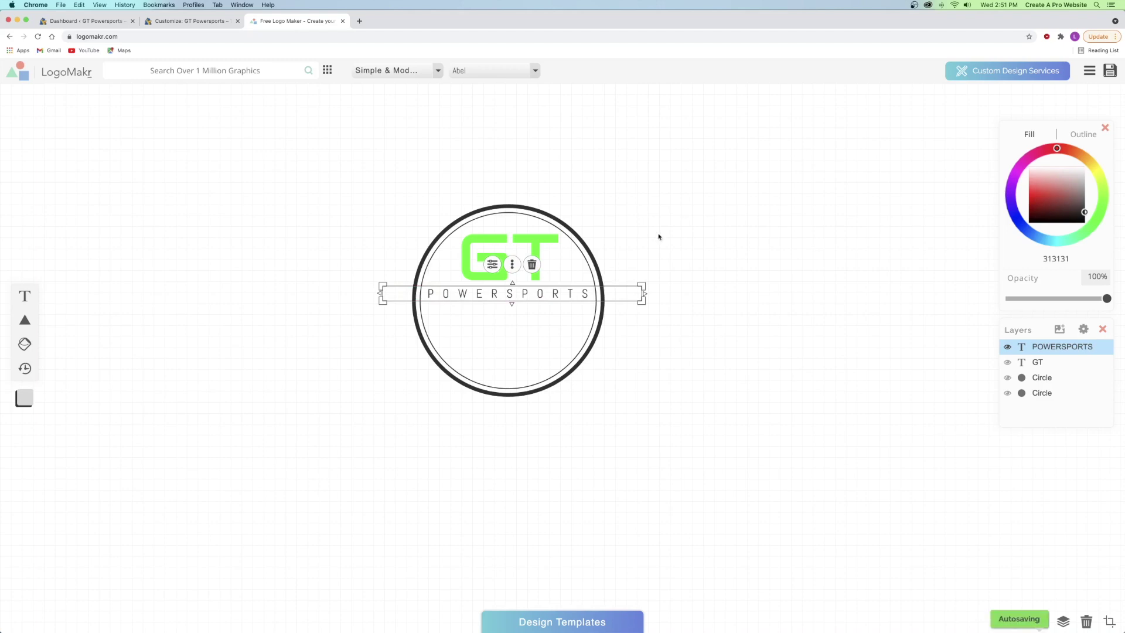
- Search graphics for 'motorcycle', add the front-view bike icon and fill it dark grey
click(691, 221)
click(194, 71)
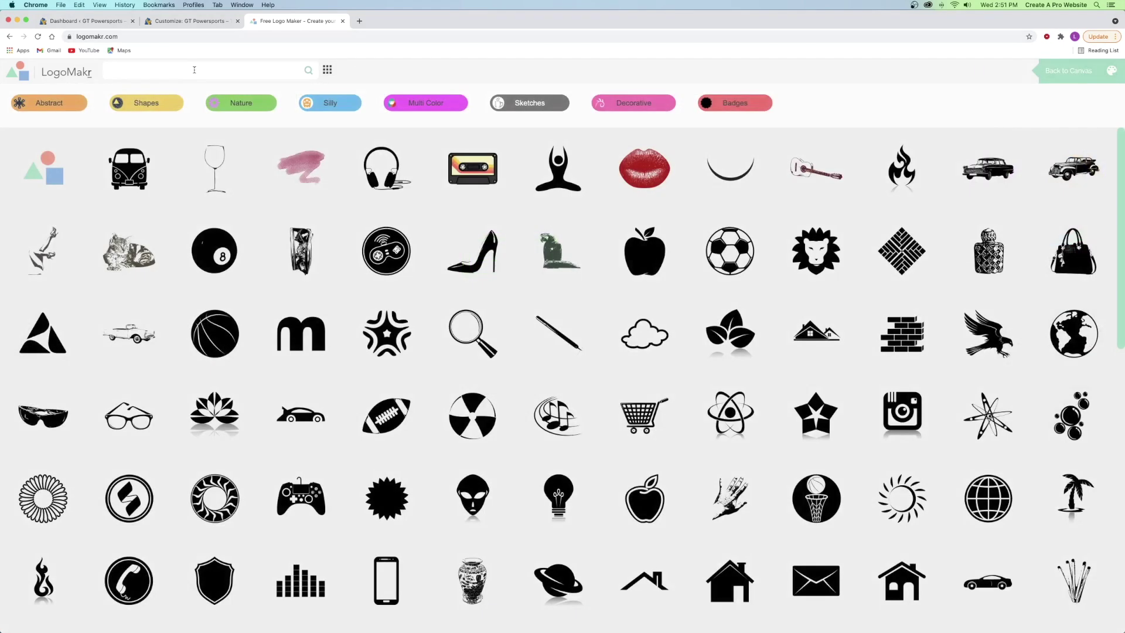
text(motorcycle)
key(Return)
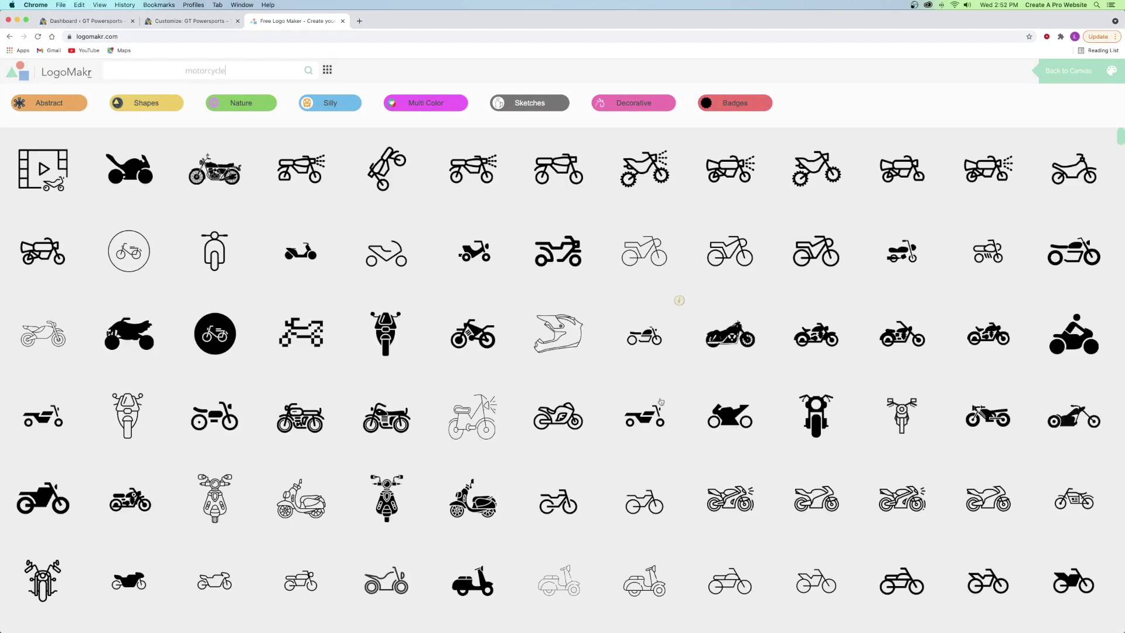
click(806, 410)
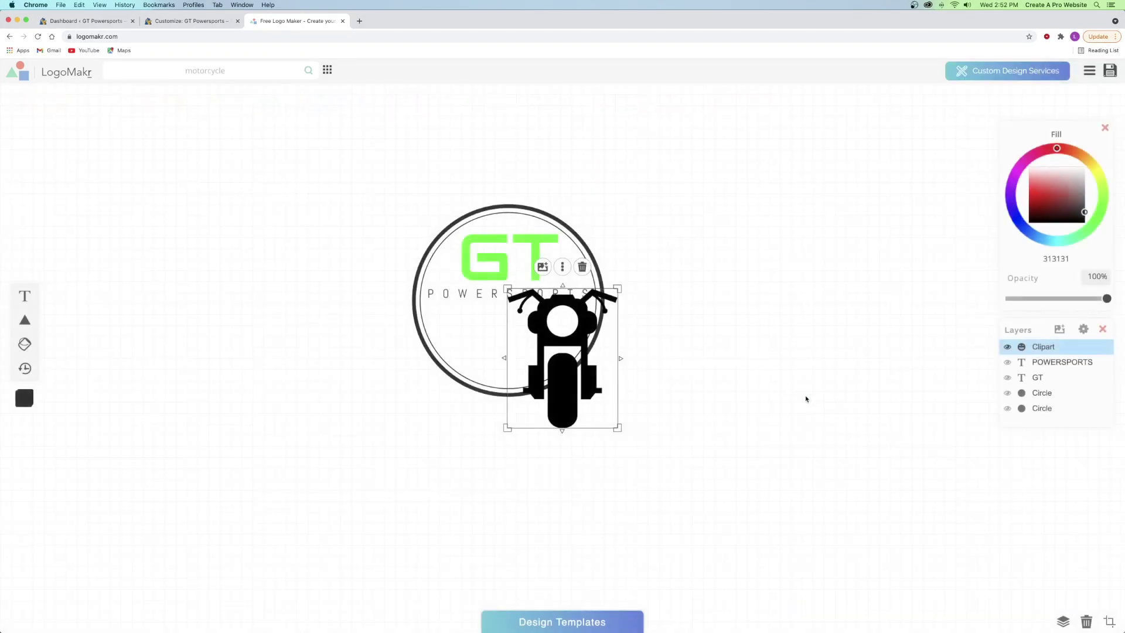
click(1082, 212)
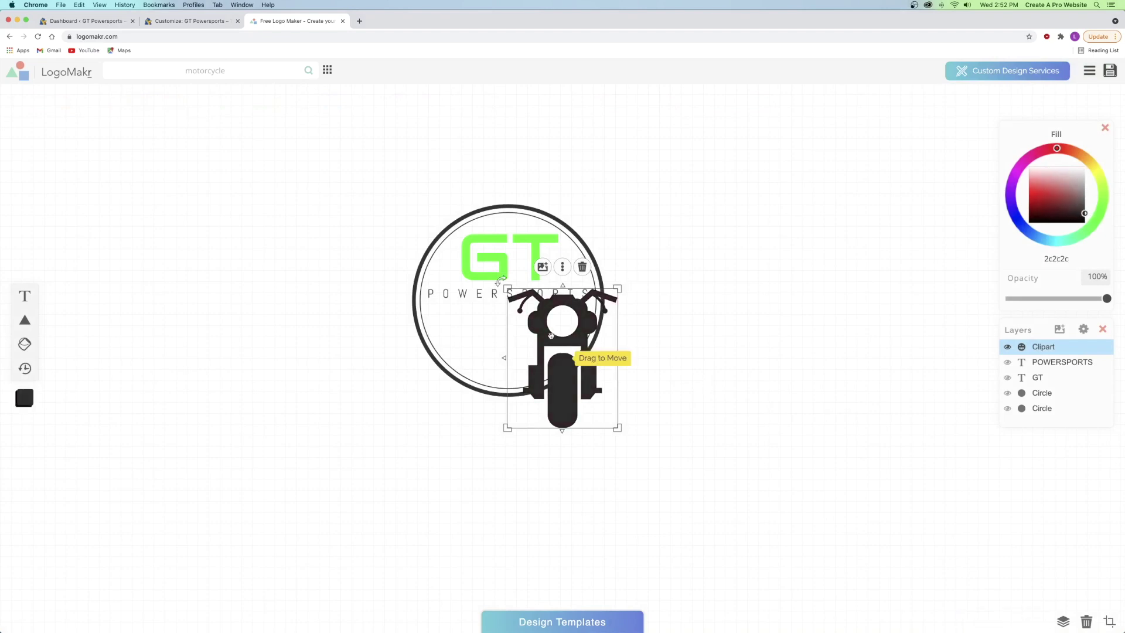
- Resize the motorcycle and centre it below POWERSPORTS inside the ring
drag(568, 339, 513, 297)
drag(568, 250, 555, 295)
drag(517, 336, 517, 337)
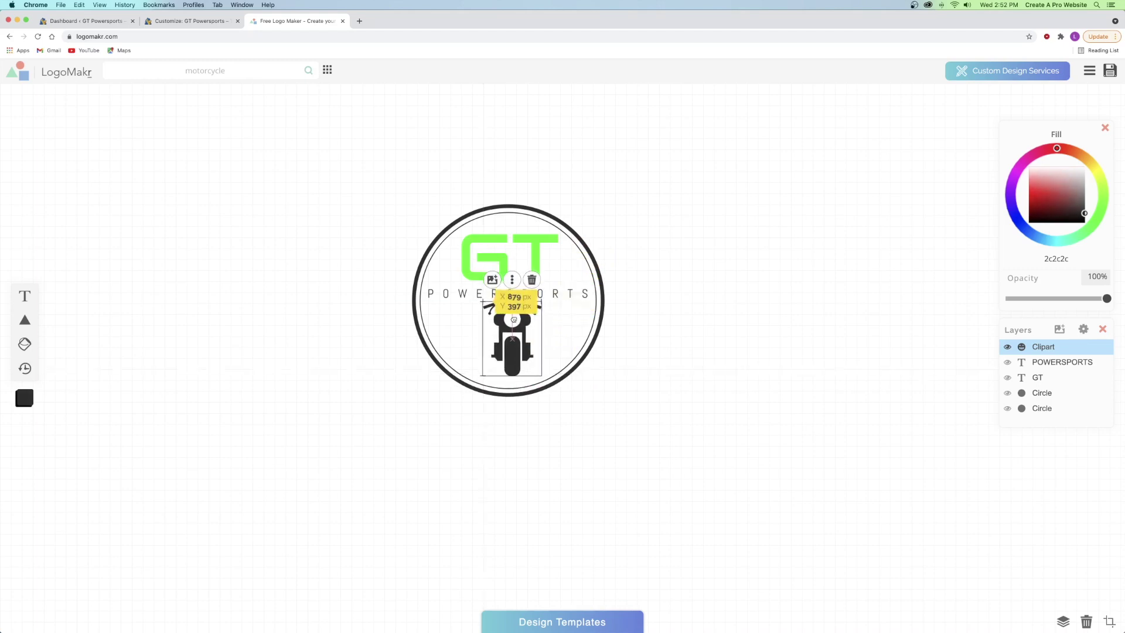
key(Down)
key(Left)
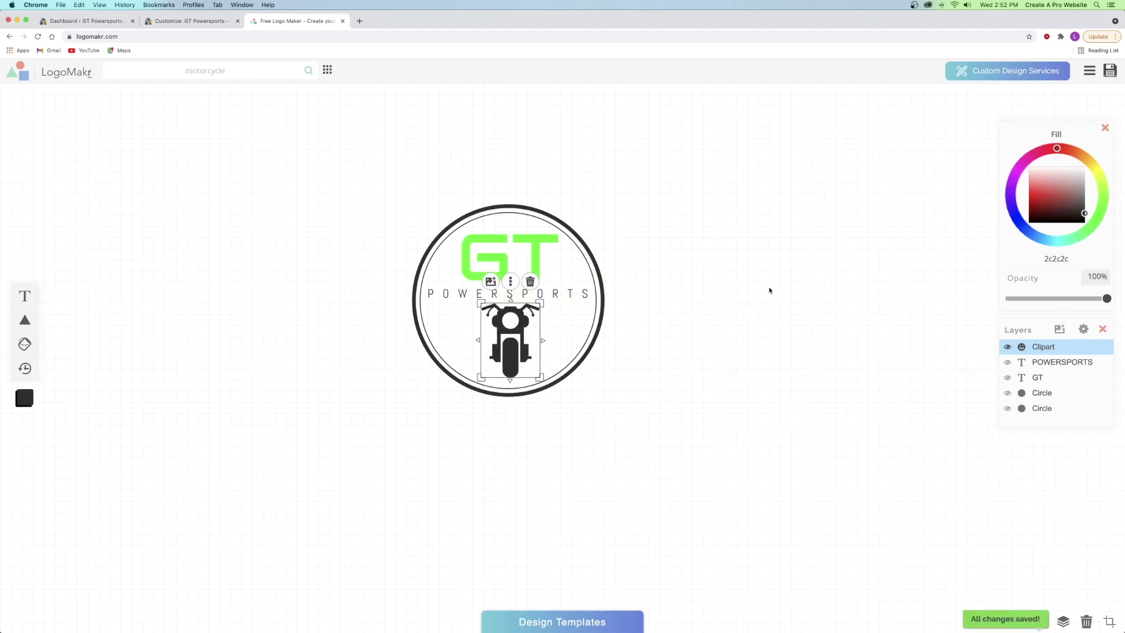
click(768, 290)
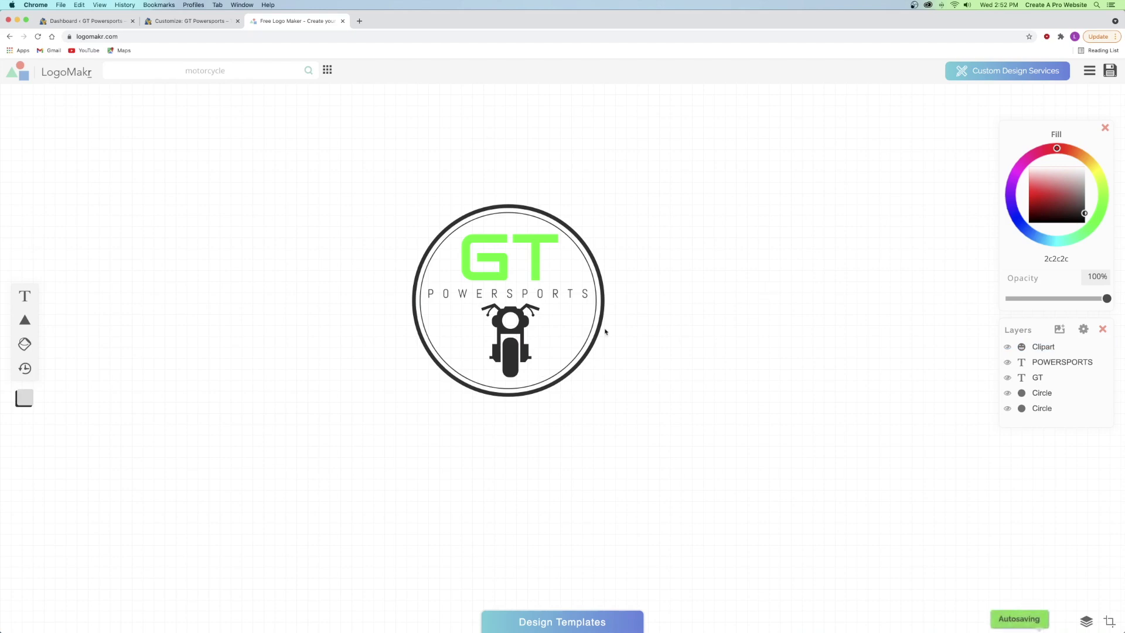
click(521, 330)
key(Left)
key(Left)
key(Left)
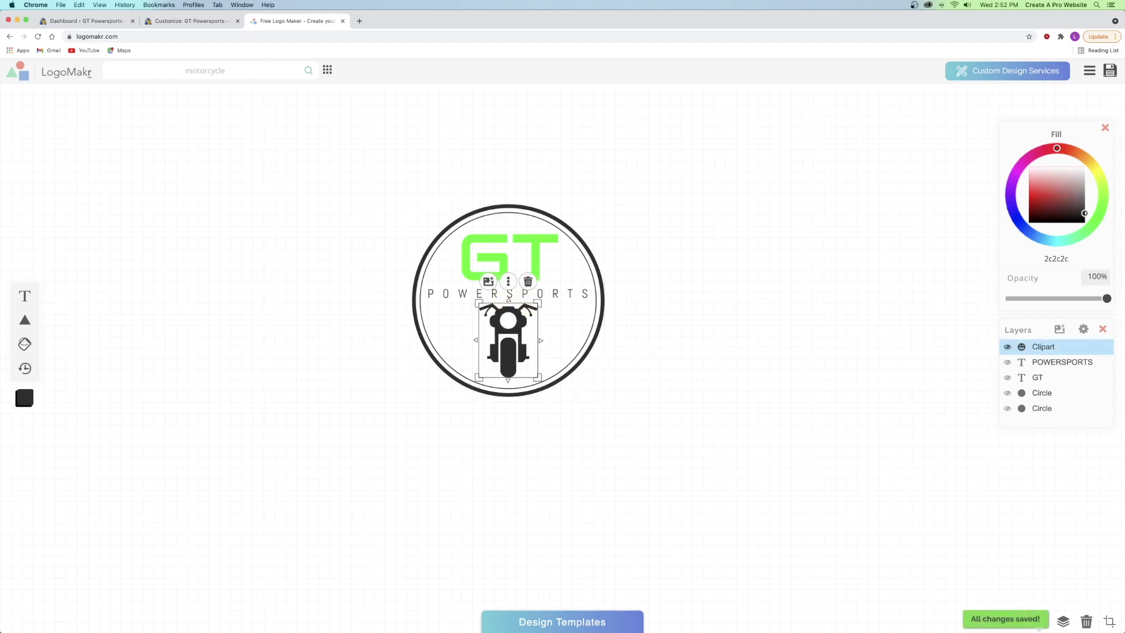
click(700, 318)
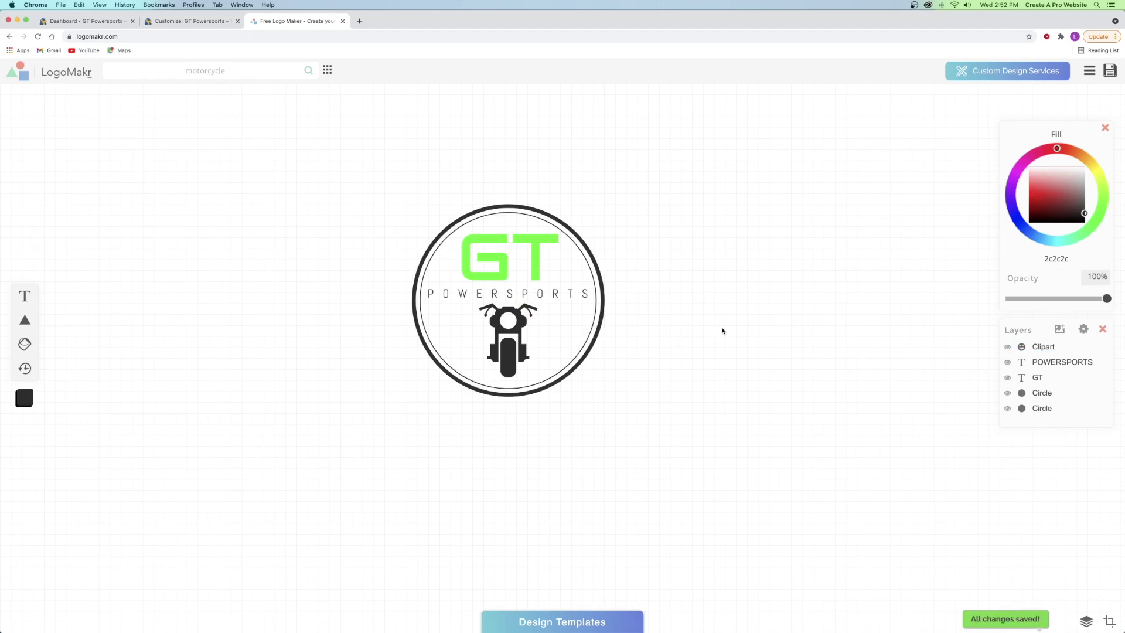
click(505, 270)
- Select every logo element and scale the whole ring badge up on the canvas
drag(680, 151, 272, 491)
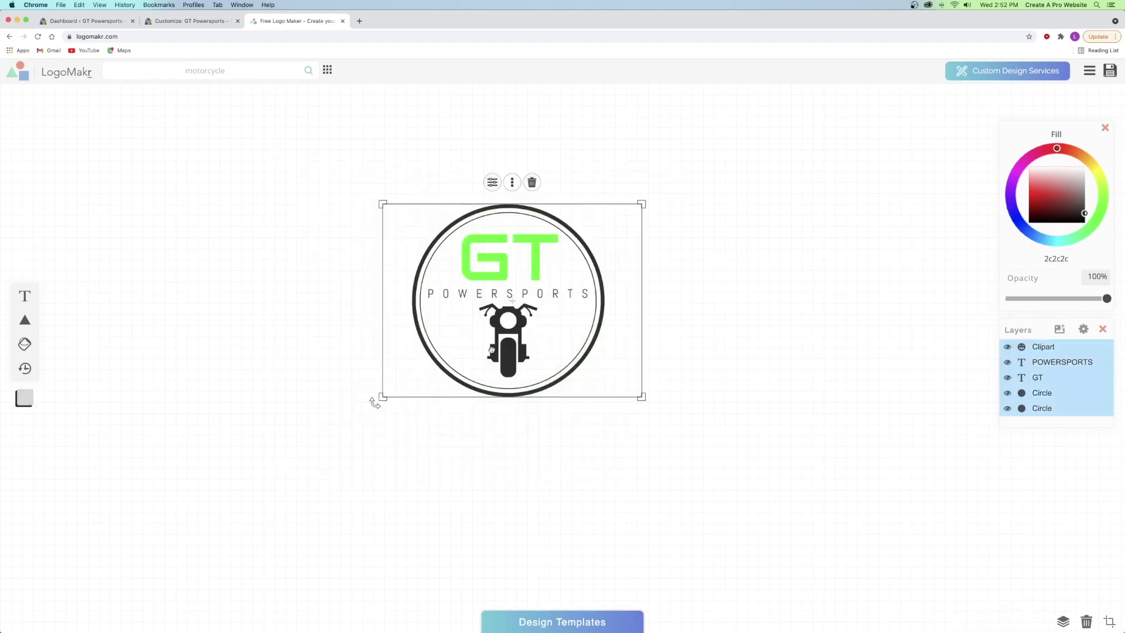
drag(643, 204, 690, 166)
click(771, 216)
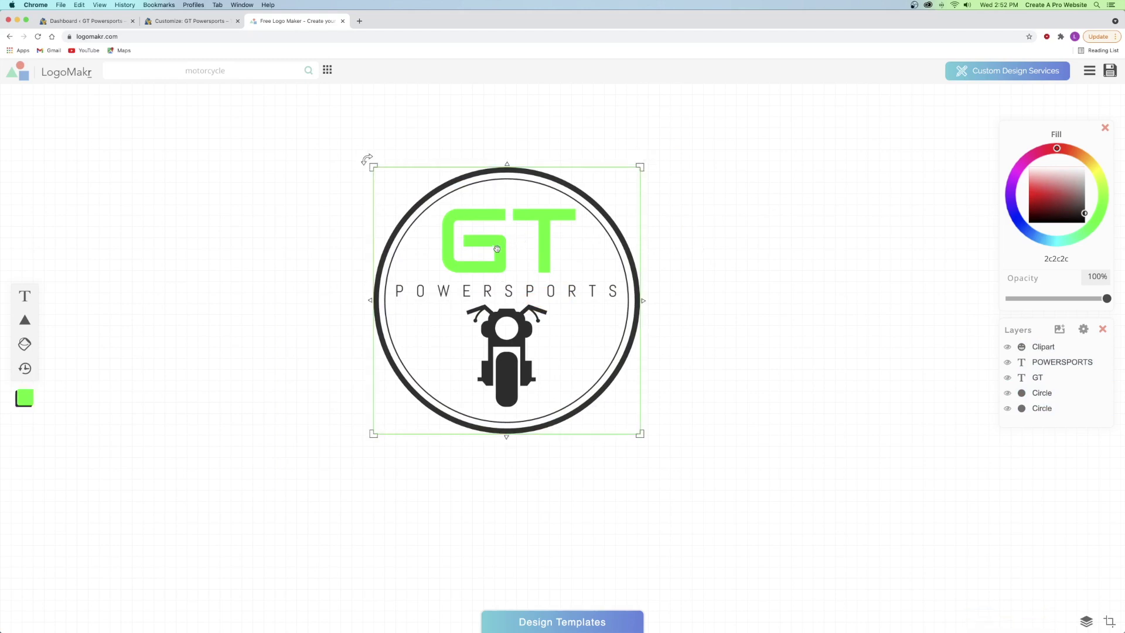
- Select GT, the motorcycle, POWERSPORTS and the circle in turn to check each element
click(495, 242)
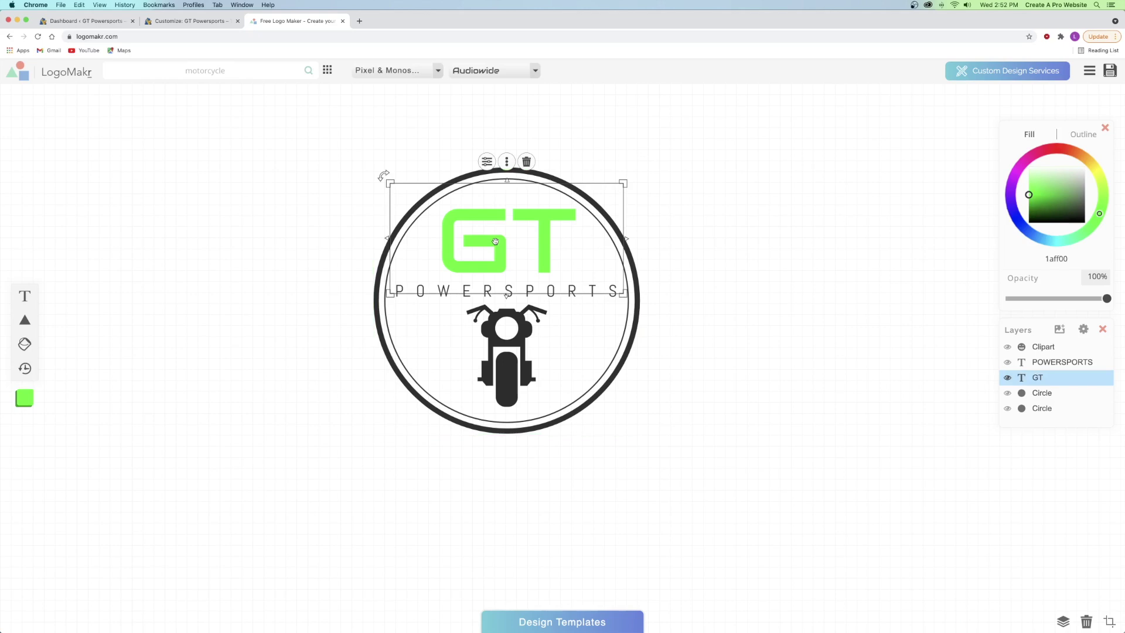
shift+click(520, 338)
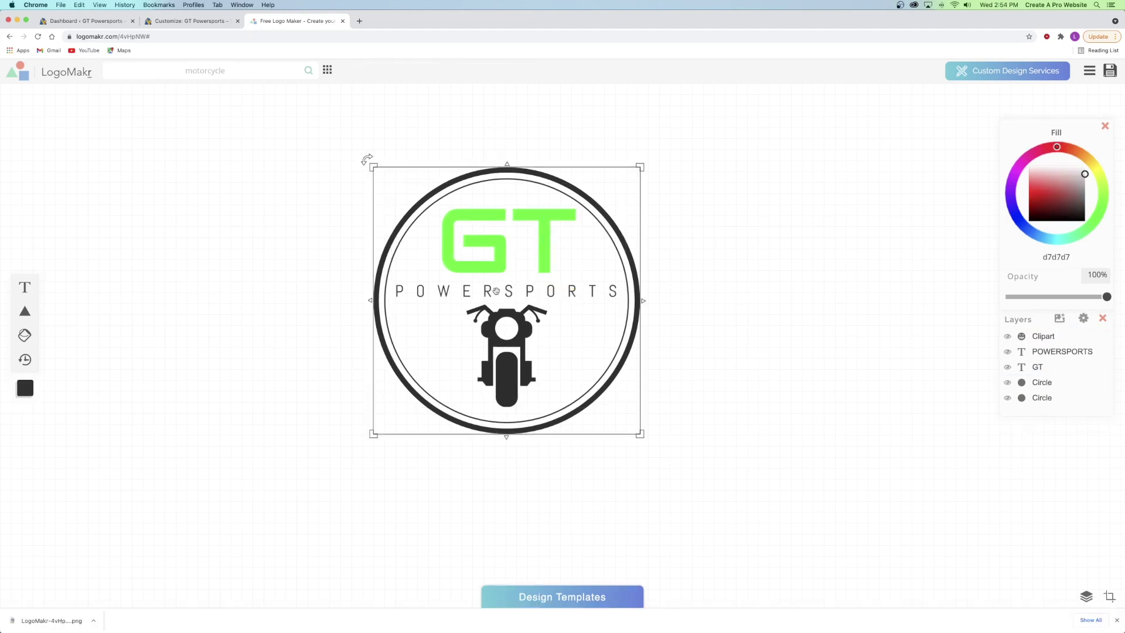
click(375, 287)
click(536, 234)
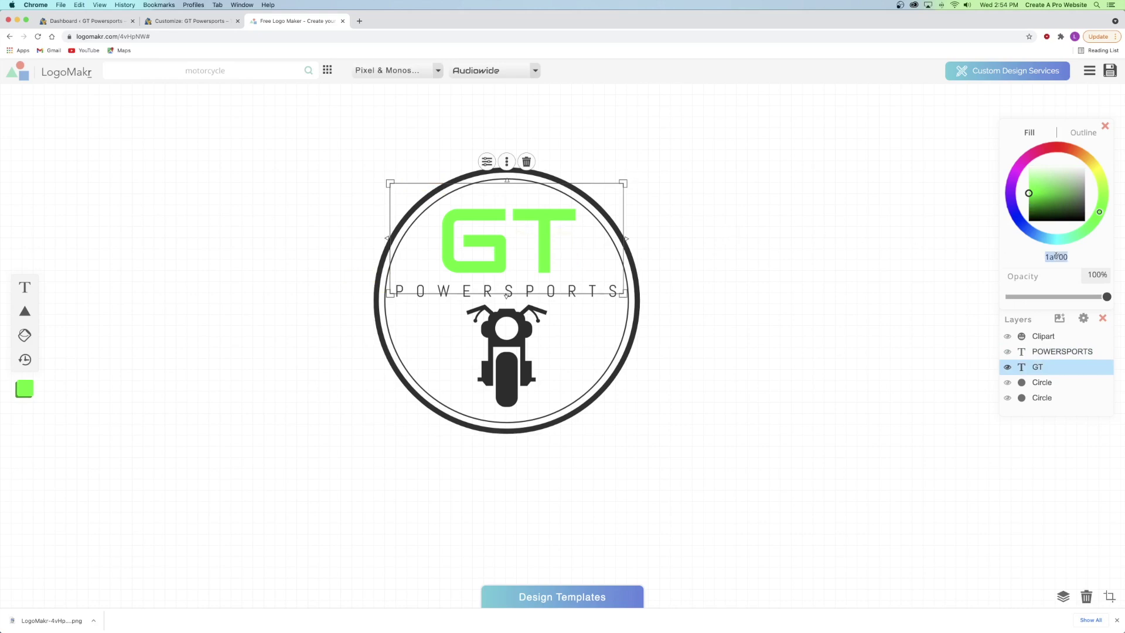
click(442, 258)
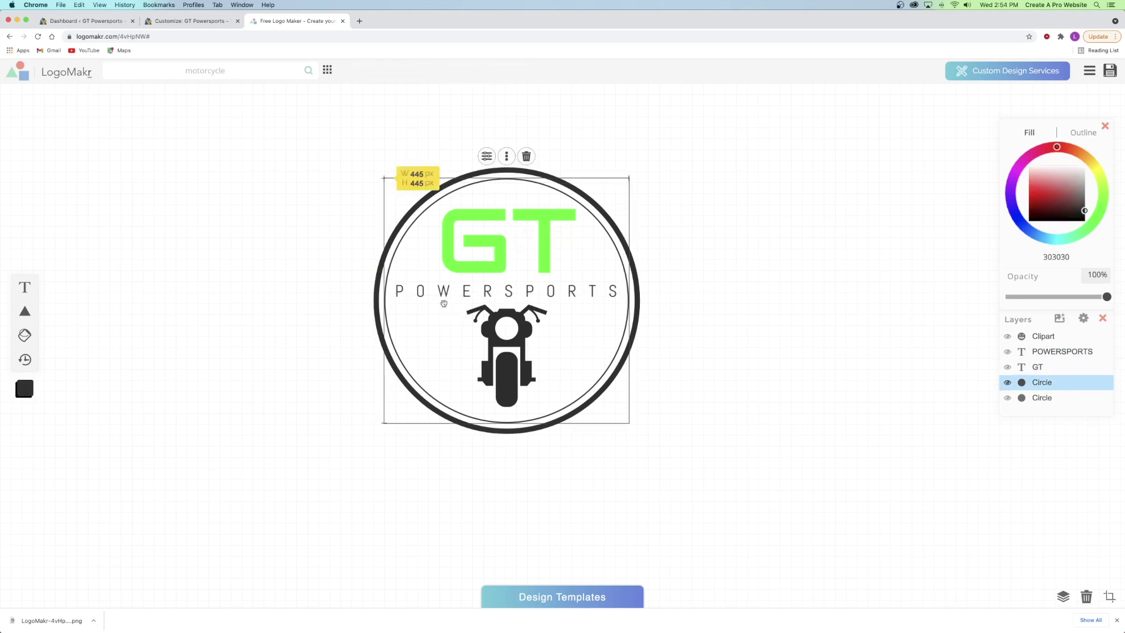
click(443, 293)
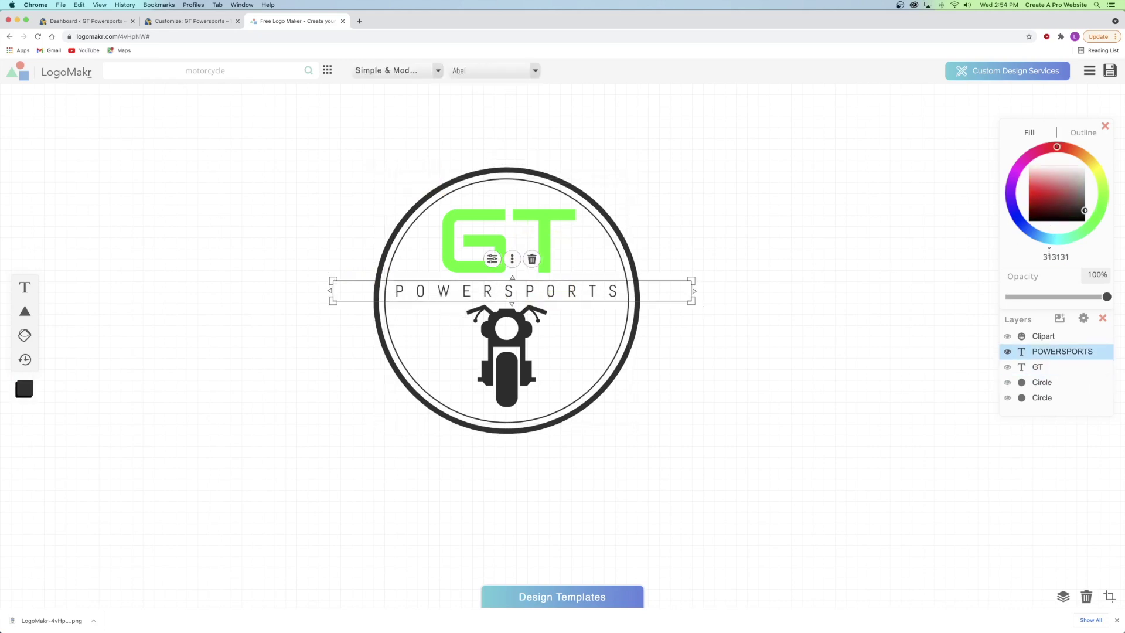
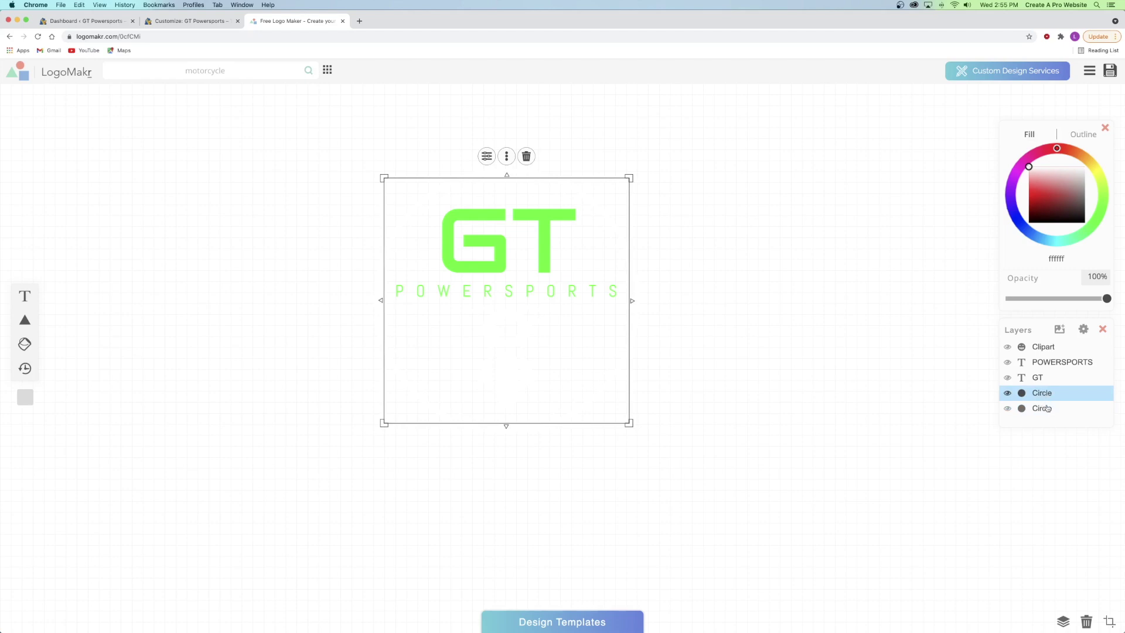
- Fill both circles and the motorcycle clipart with near-black 282828
shift+click(1047, 347)
drag(1053, 208, 1092, 214)
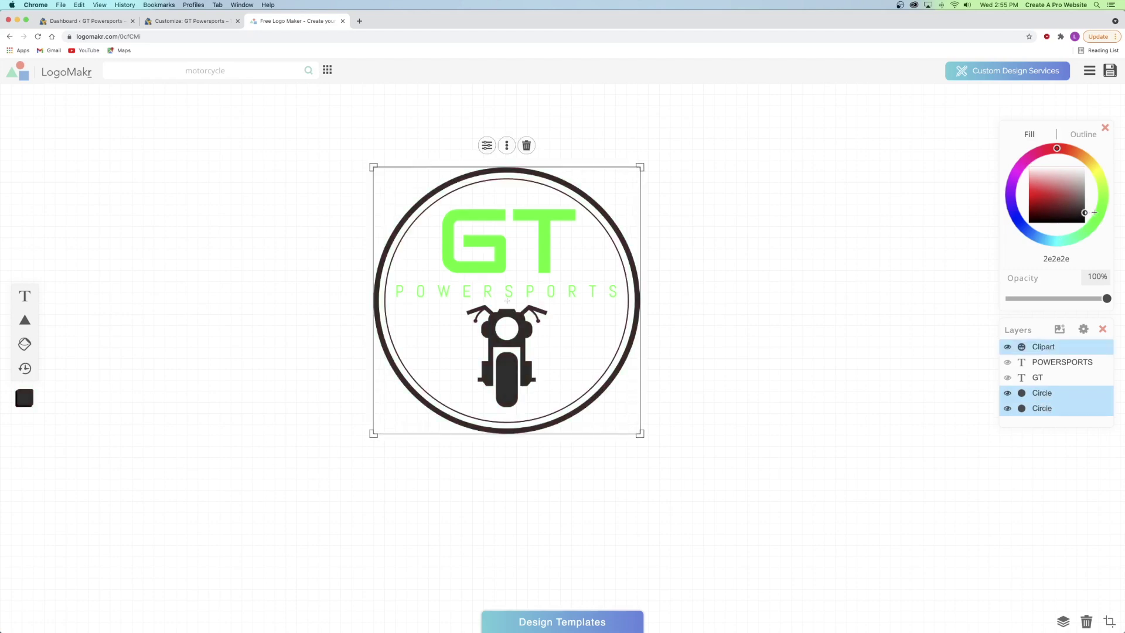
click(759, 270)
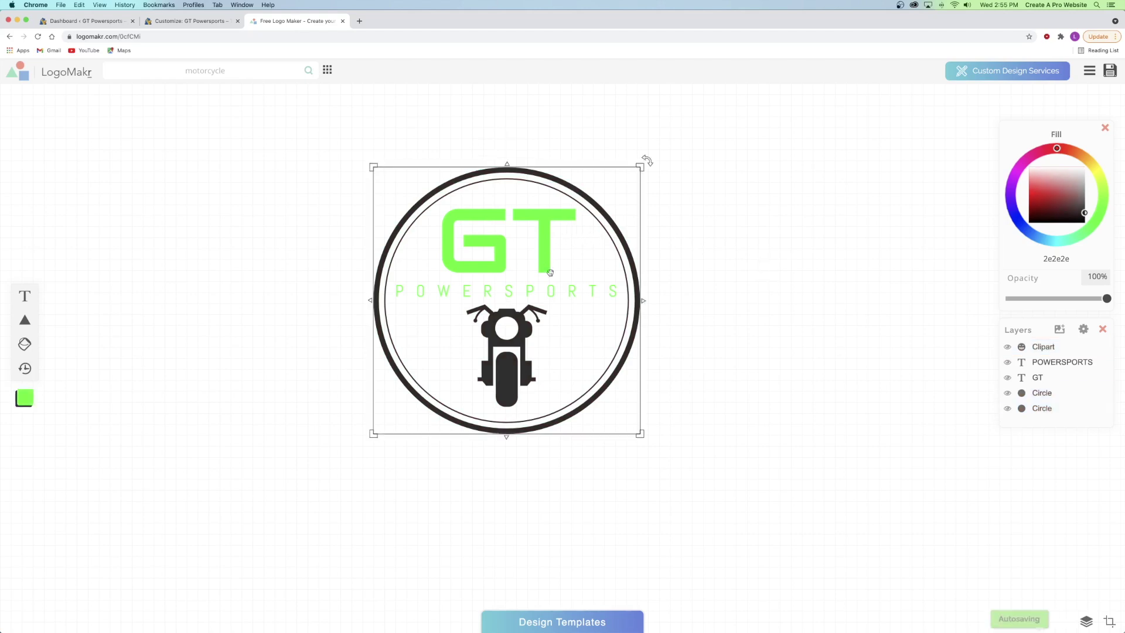
- Delete the POWERSPORTS text and the motorcycle clipart from the logo
click(564, 292)
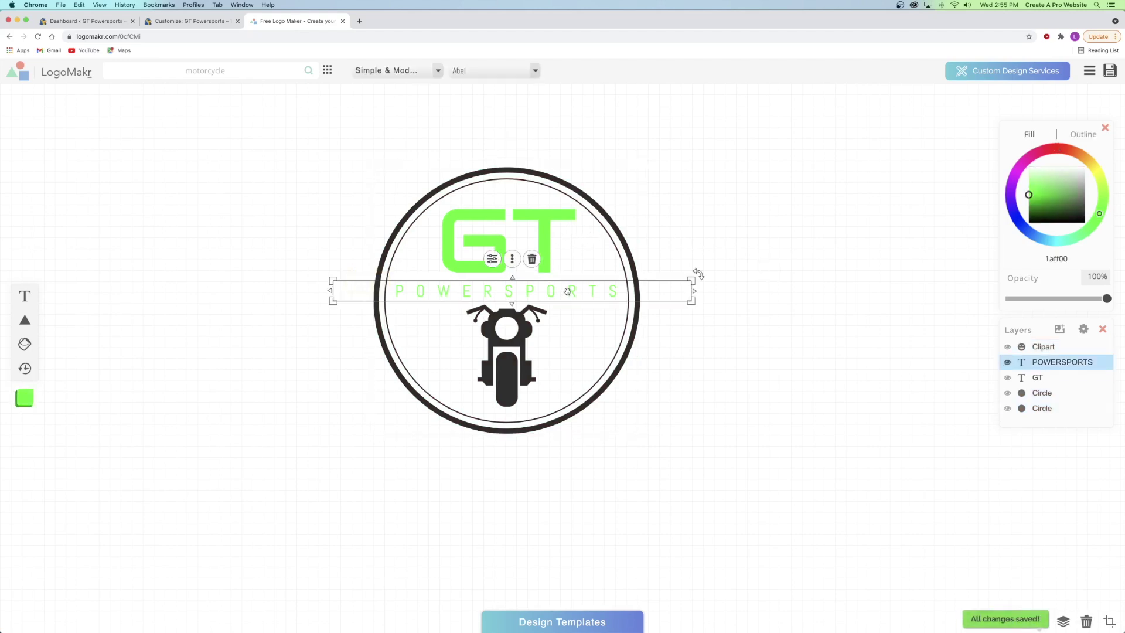
click(530, 258)
click(518, 322)
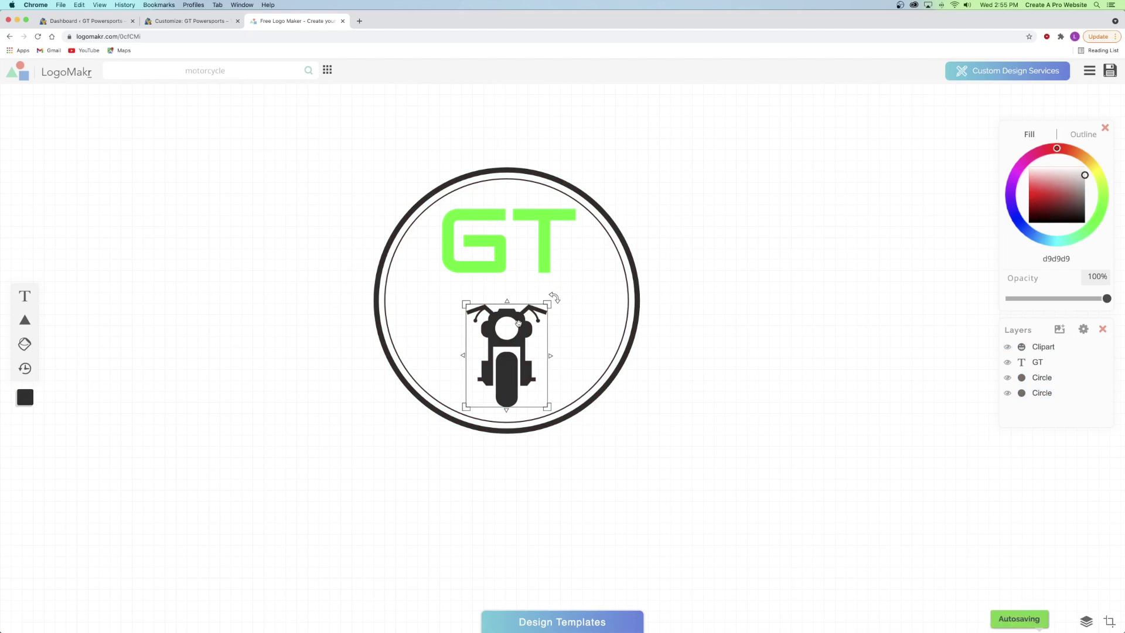
click(527, 286)
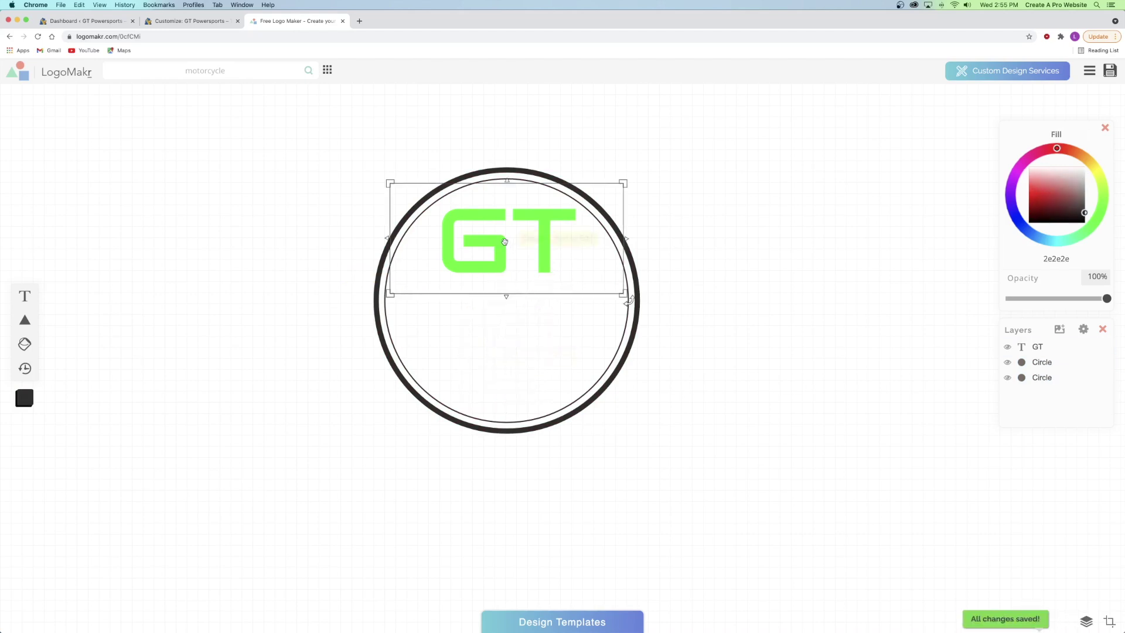
- Move the GT text to the circle's centre and enlarge it to fill the ring
drag(505, 242, 501, 299)
drag(625, 246, 567, 263)
click(766, 252)
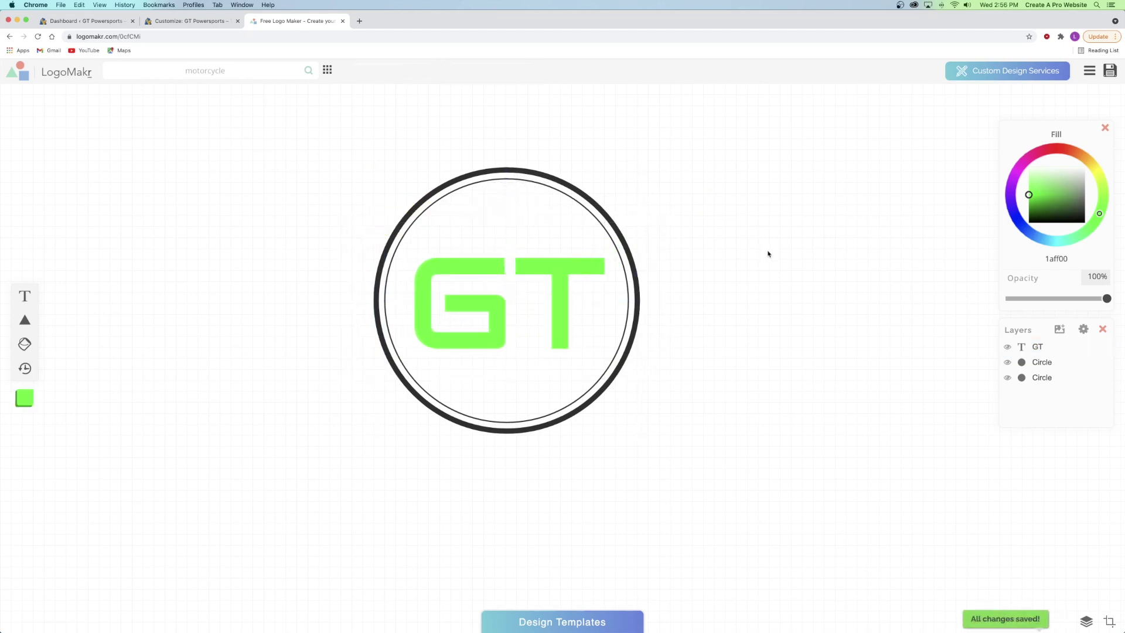
click(379, 172)
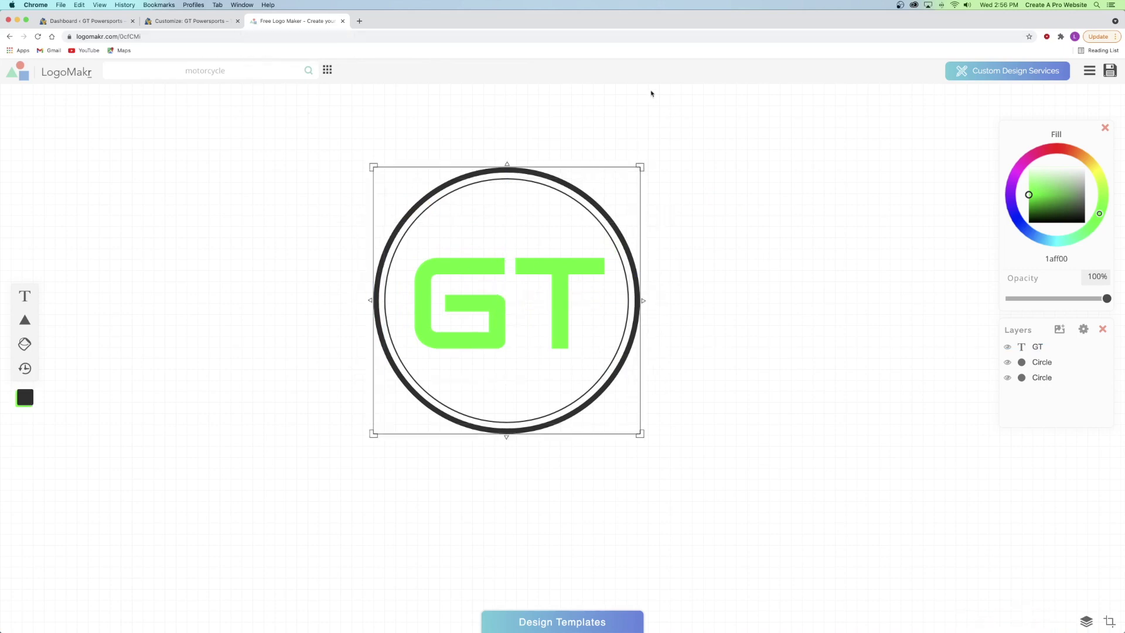
- Save the finished logo, decline the licence files offer and close the LogoMakr tab
click(1109, 71)
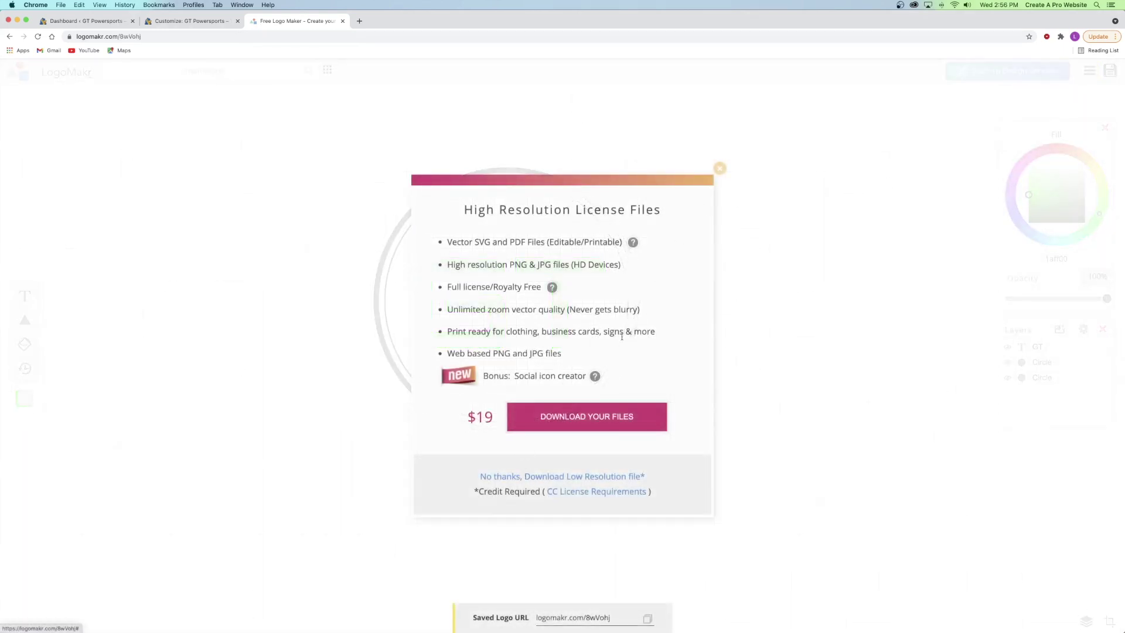
click(719, 168)
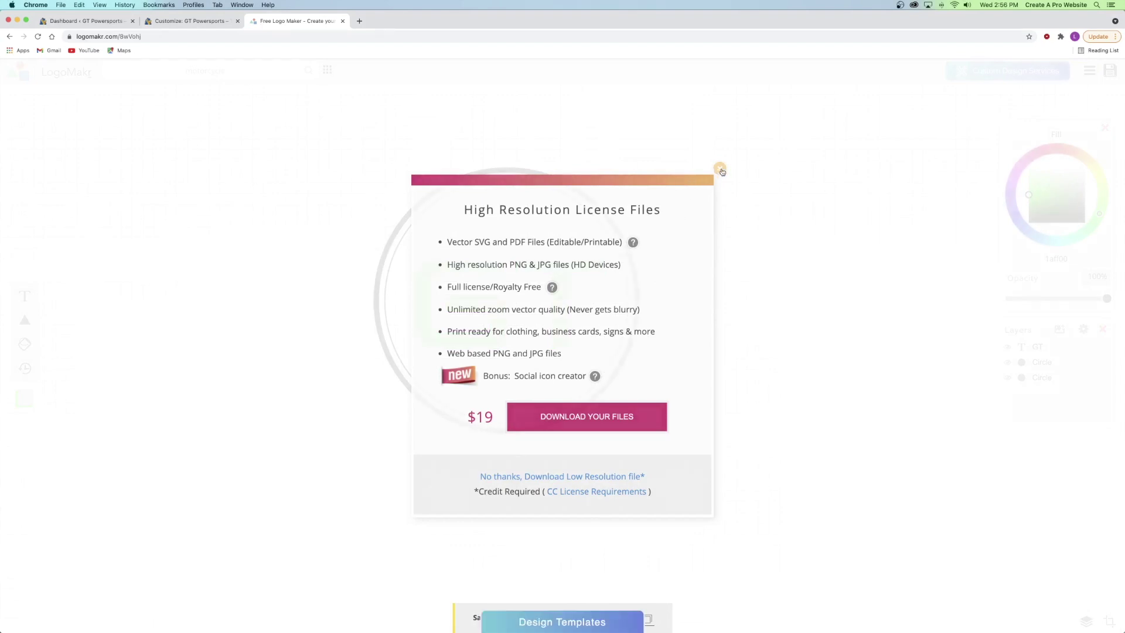
click(342, 21)
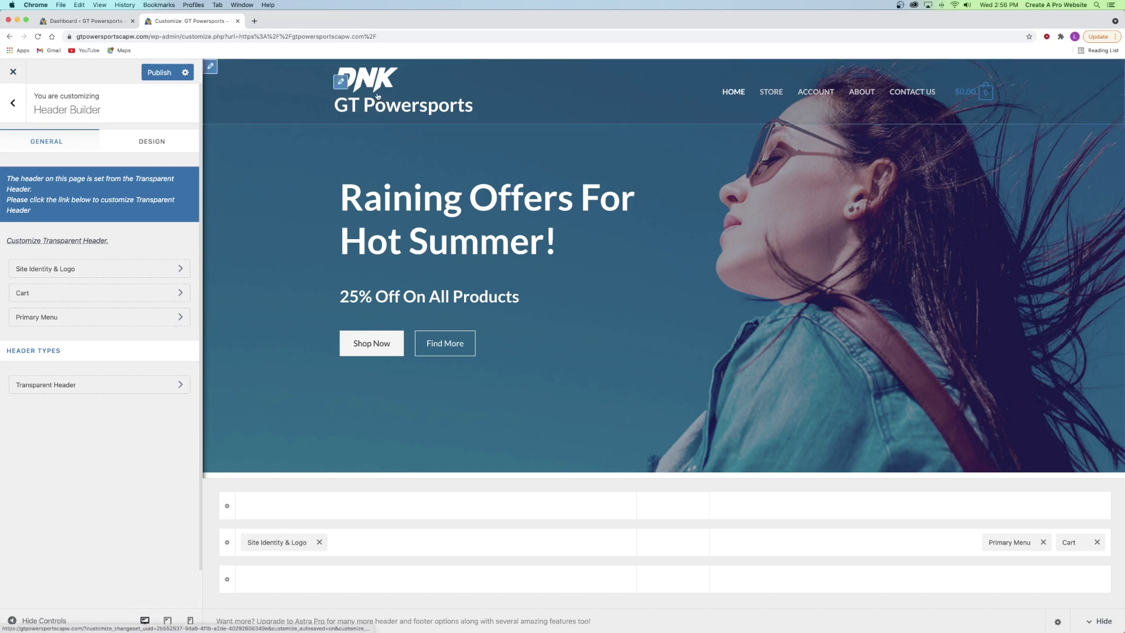
- In Site Identity & Logo, choose Change Logo to replace the DNK logo
click(340, 81)
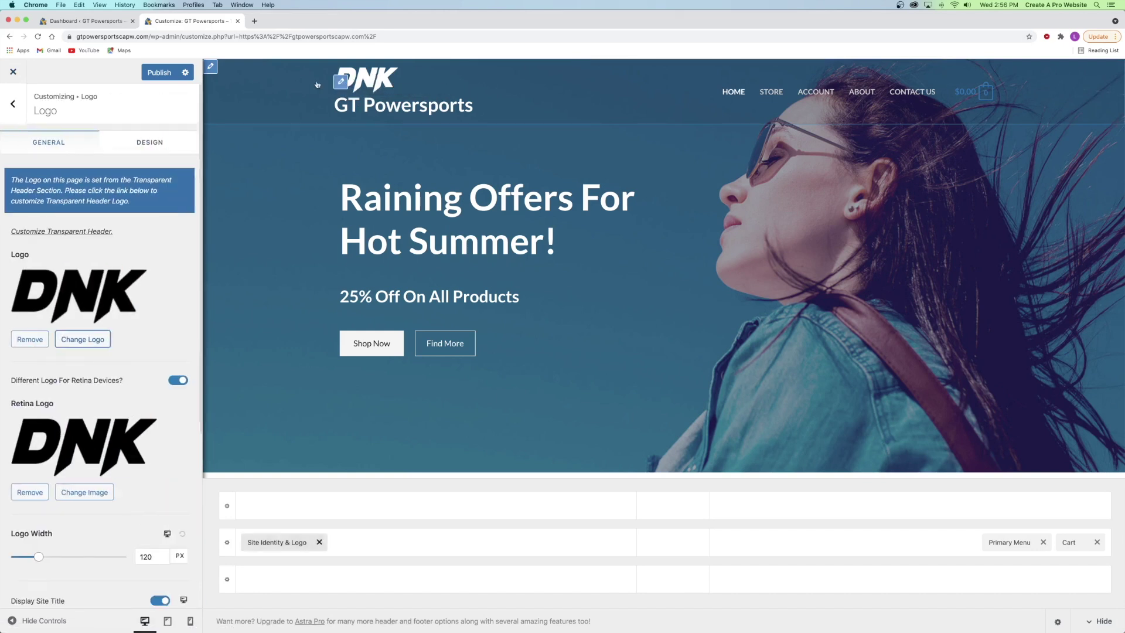
click(13, 103)
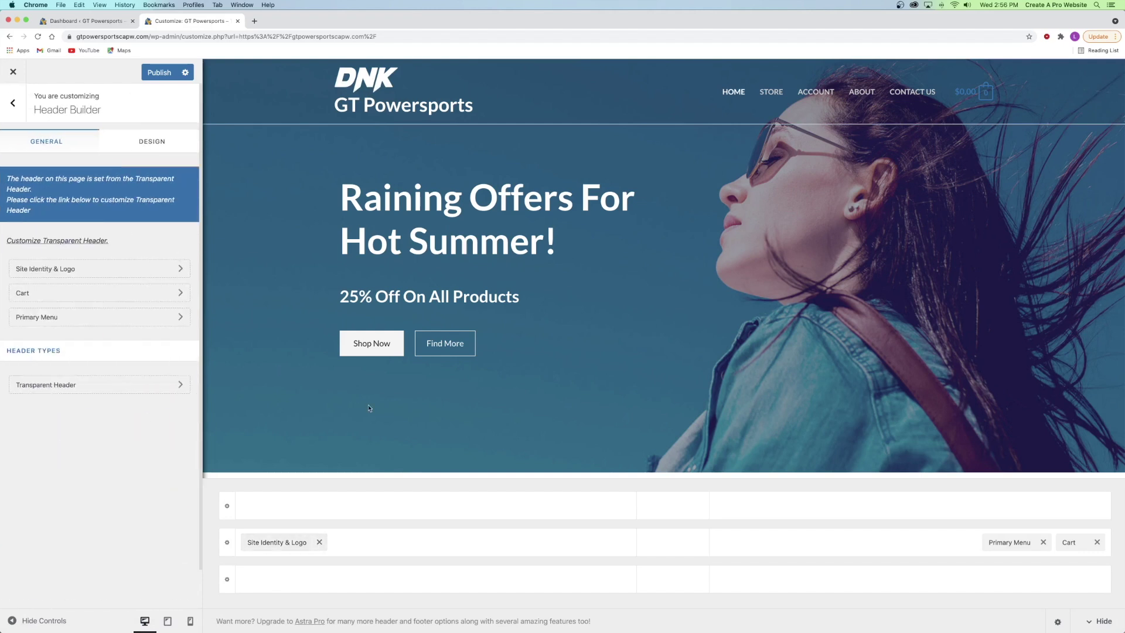
click(263, 542)
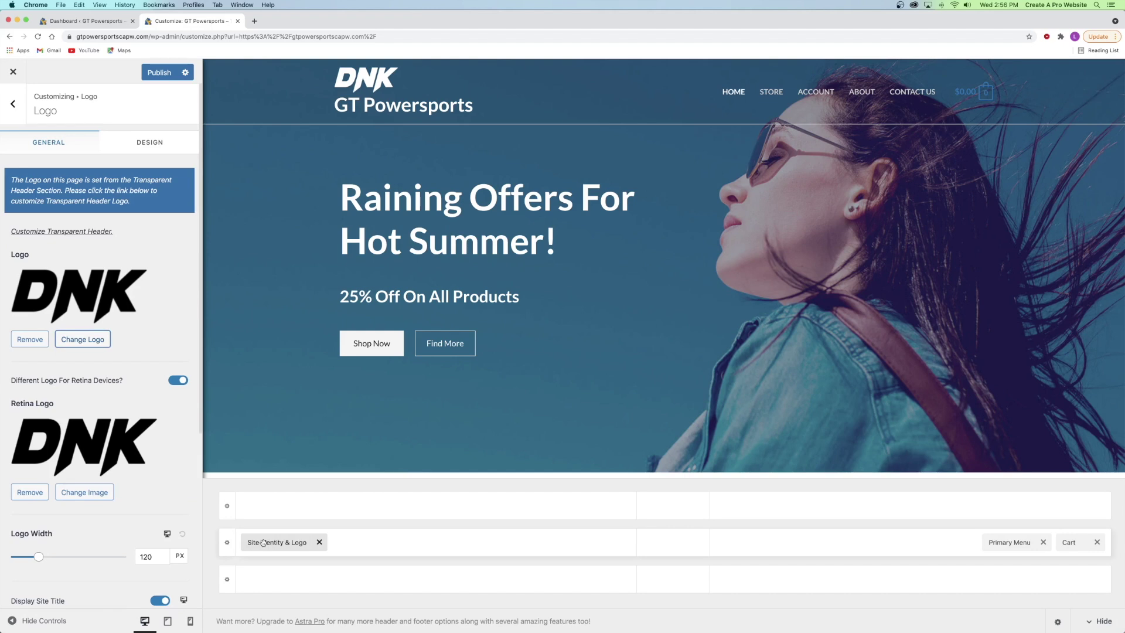
click(14, 103)
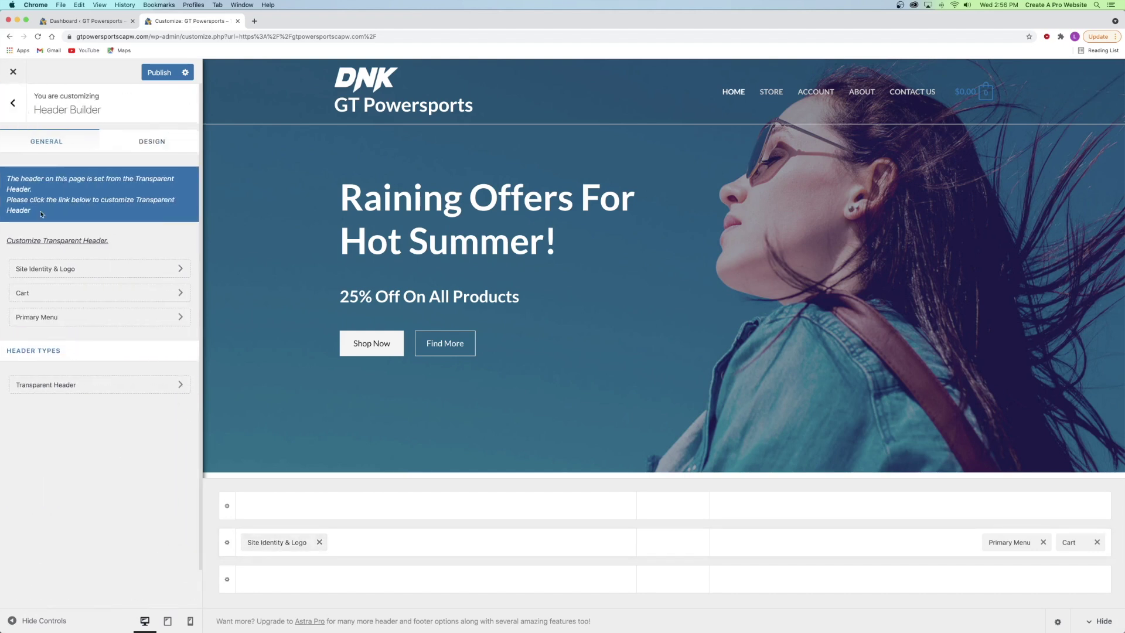
click(69, 270)
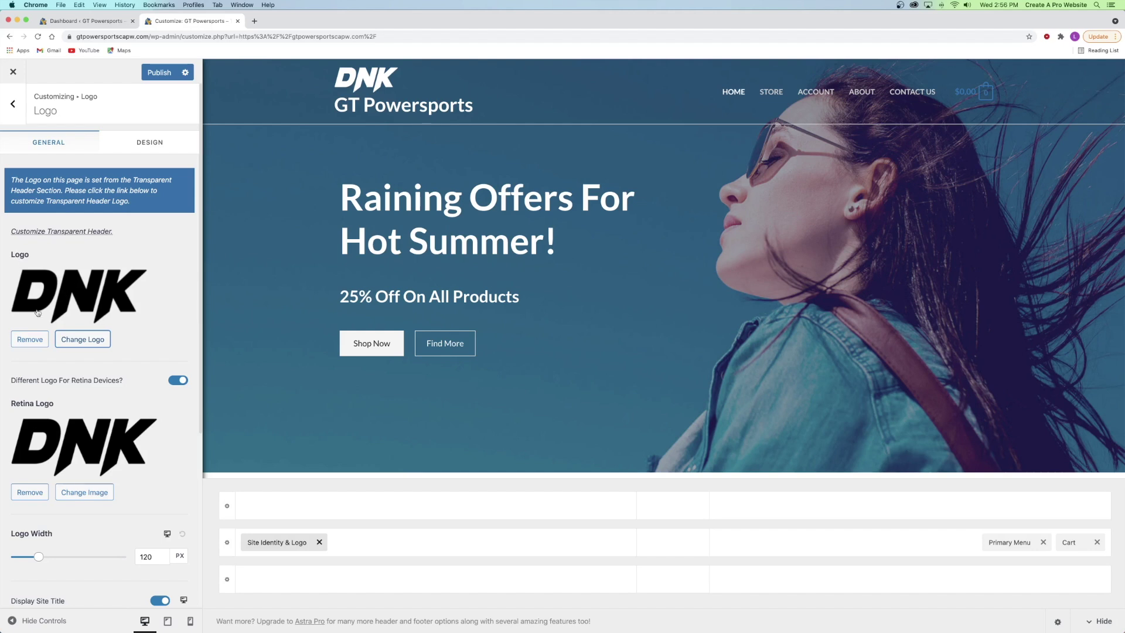
click(63, 340)
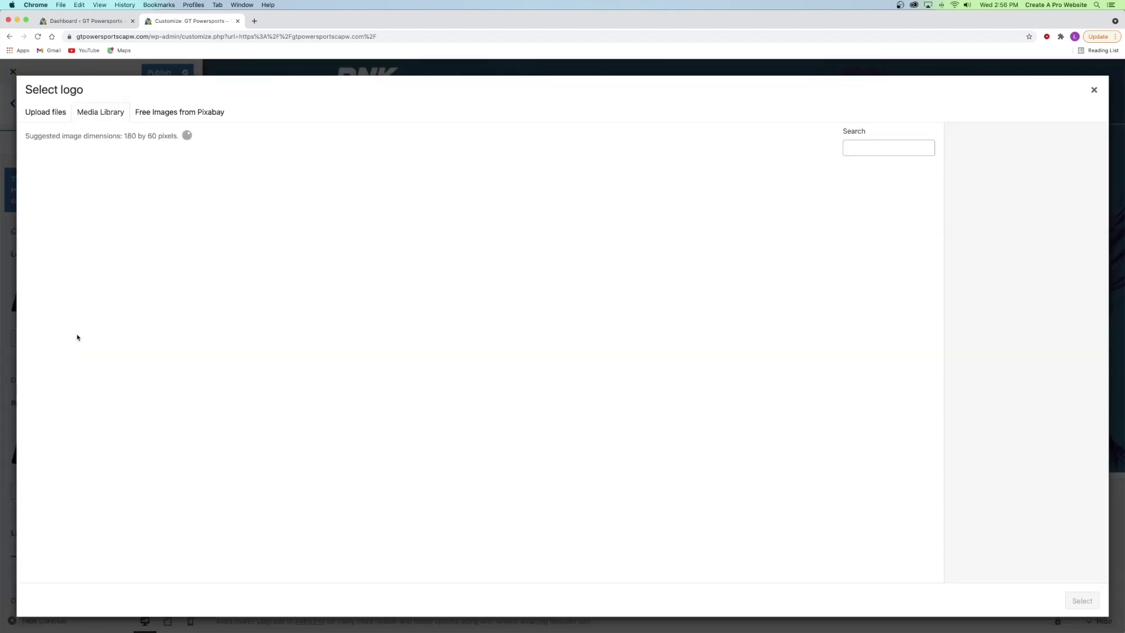
- Upload Dark Logo.png, Light Logo.png and Icon.png from the WooCommerce Tutorial Logos folder
click(50, 110)
click(575, 315)
click(533, 52)
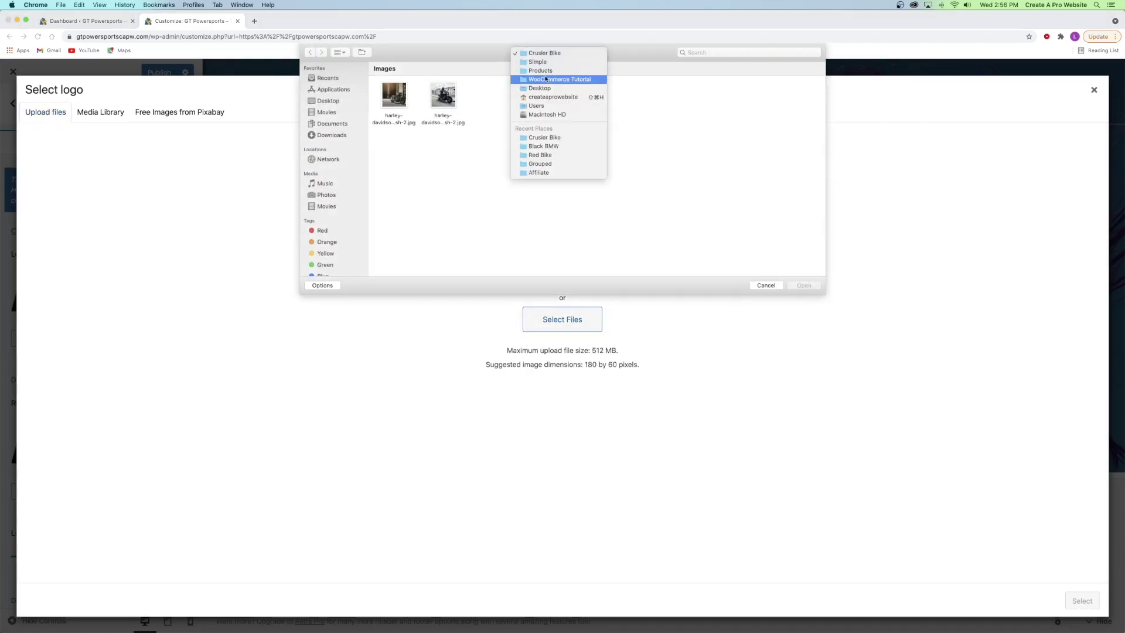
click(546, 79)
double_click(447, 100)
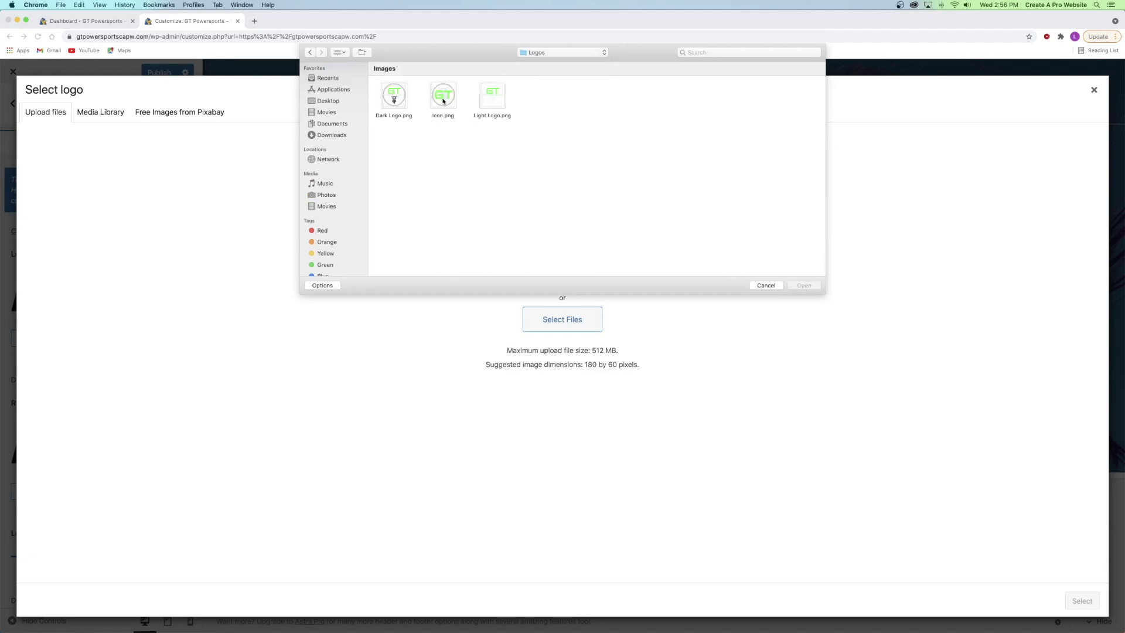
click(402, 98)
super+click(488, 97)
super+click(447, 100)
click(803, 286)
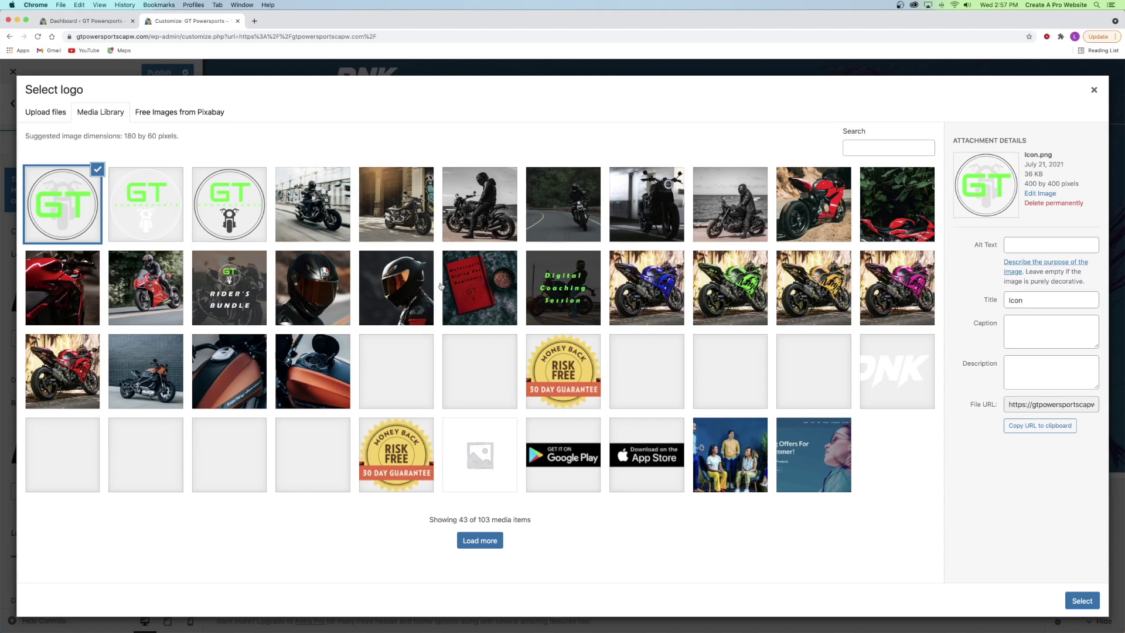
- Set Dark Logo as the site logo uncropped and remove the old DNK retina logo
click(233, 205)
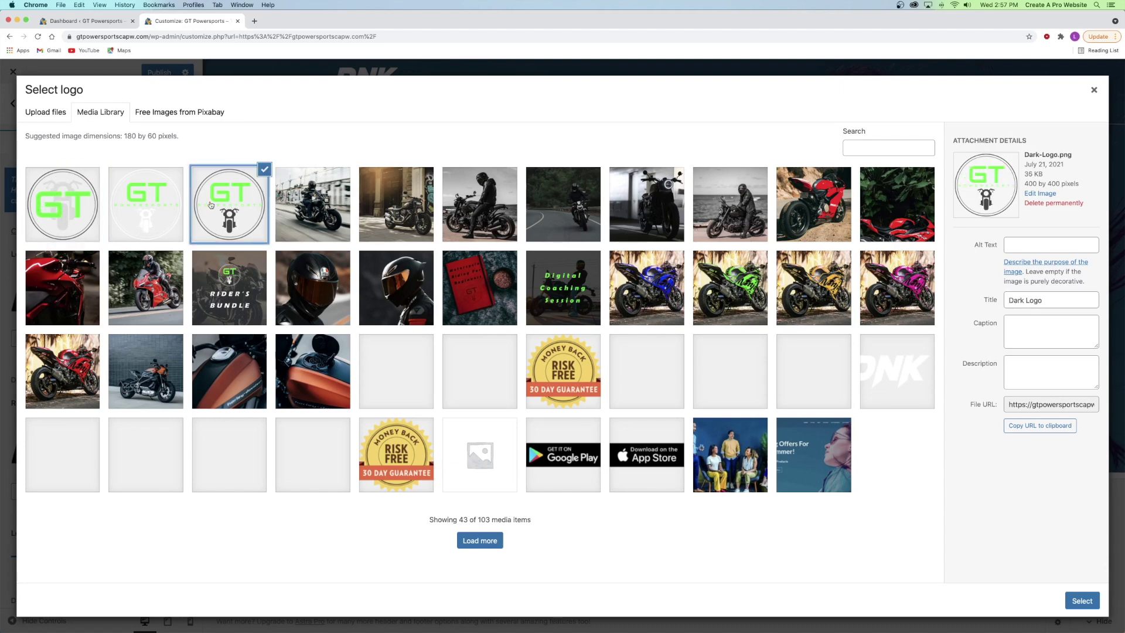
click(1066, 597)
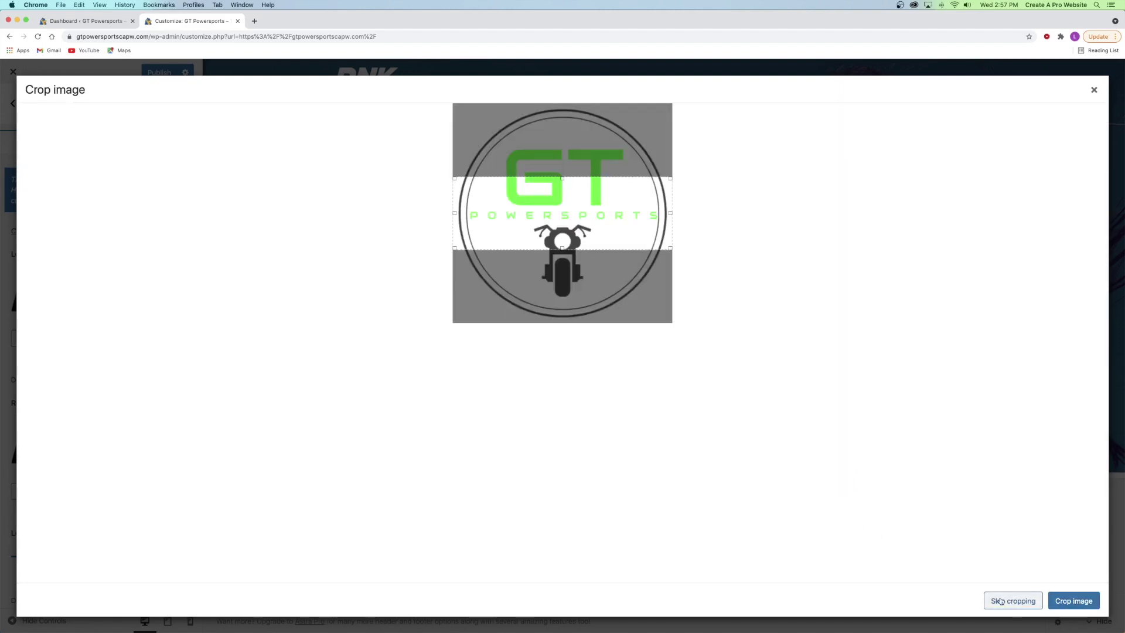
click(1012, 601)
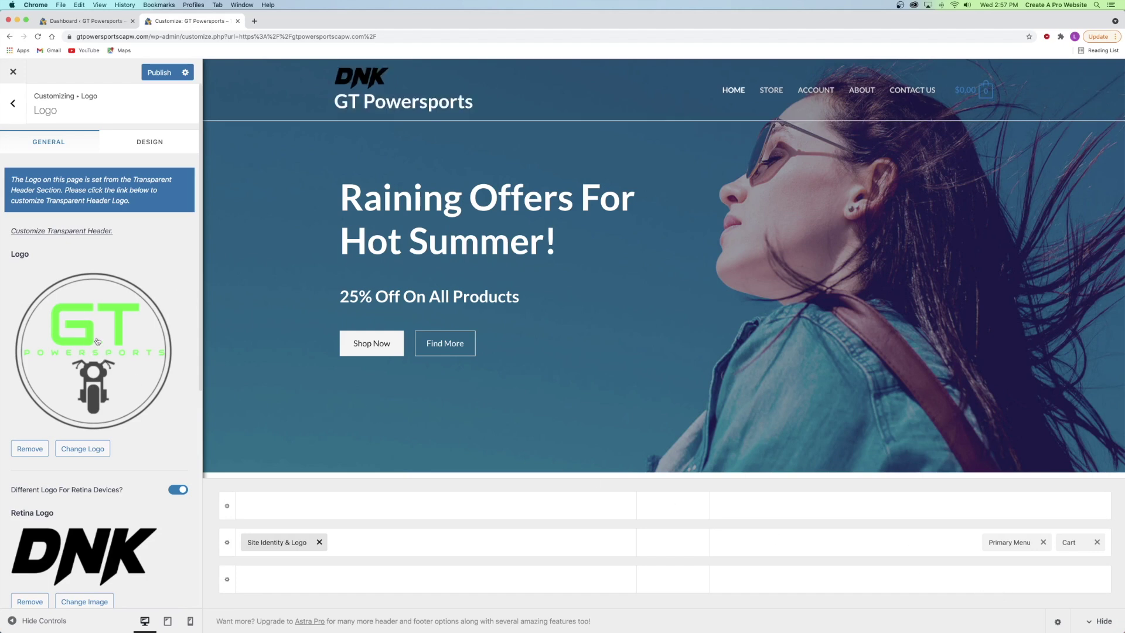
scroll(94, 340, down, 3)
scroll(91, 339, down, 1)
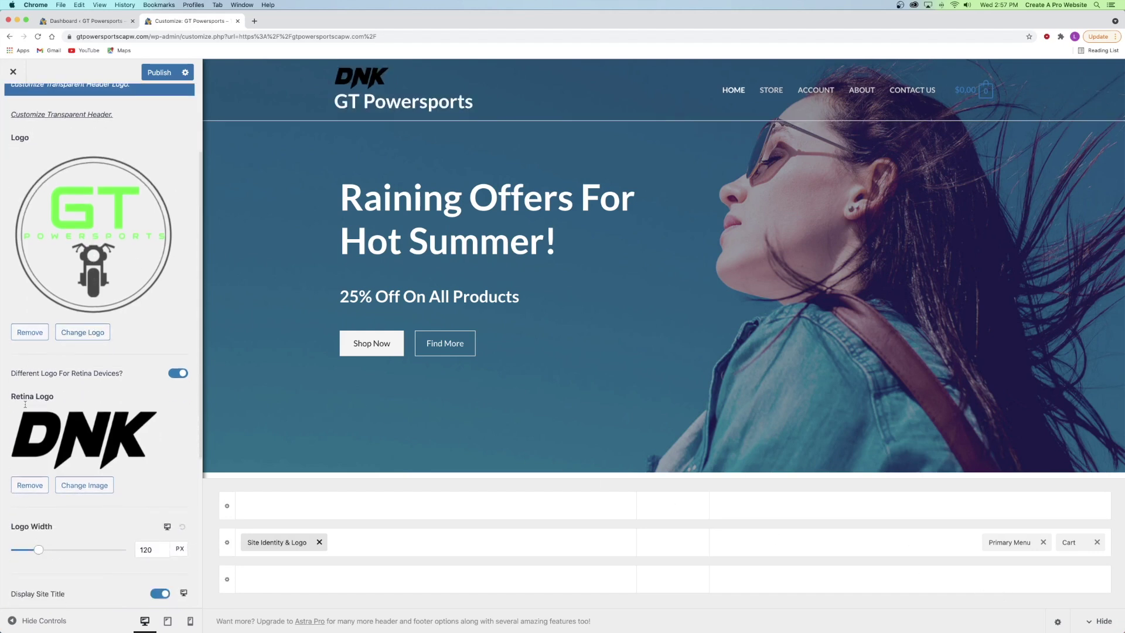
click(29, 485)
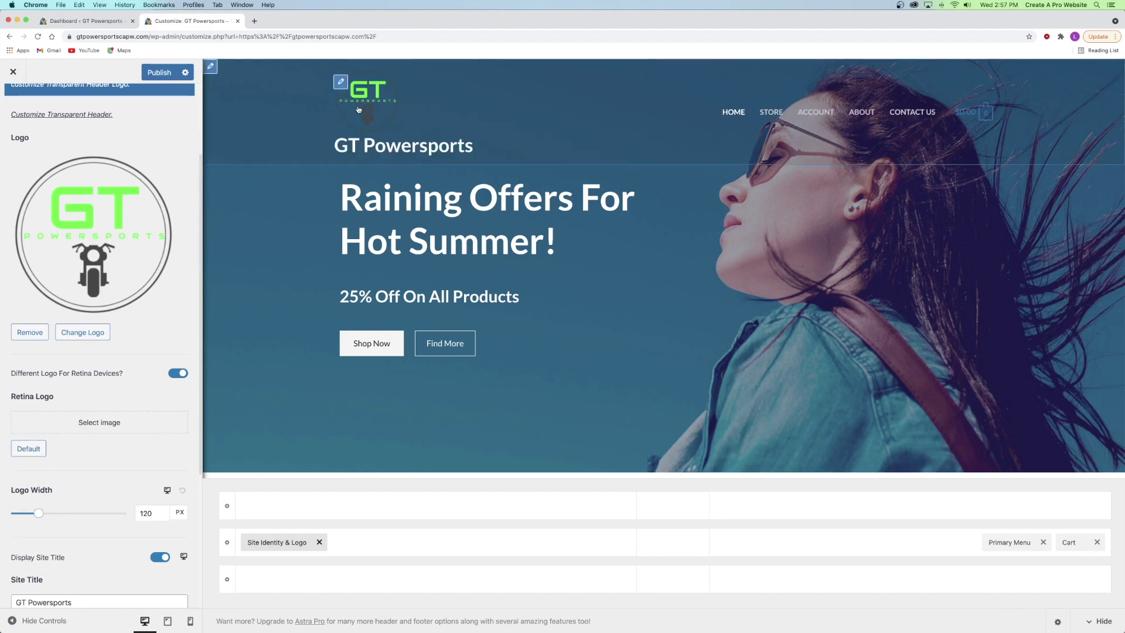
scroll(31, 416, down, 1)
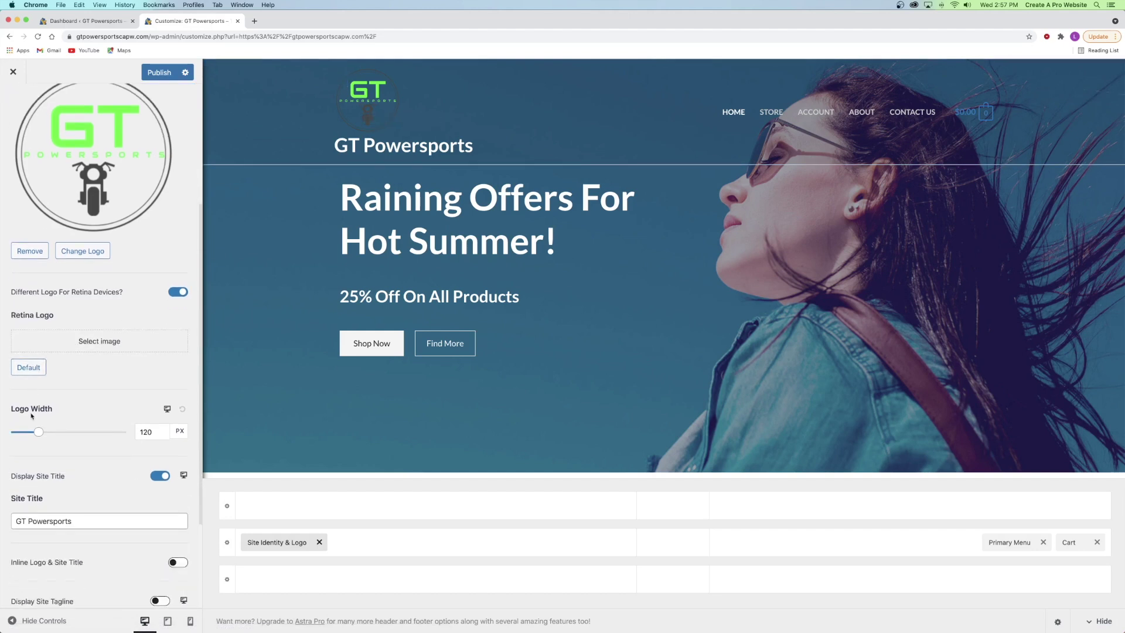
scroll(31, 416, down, 3)
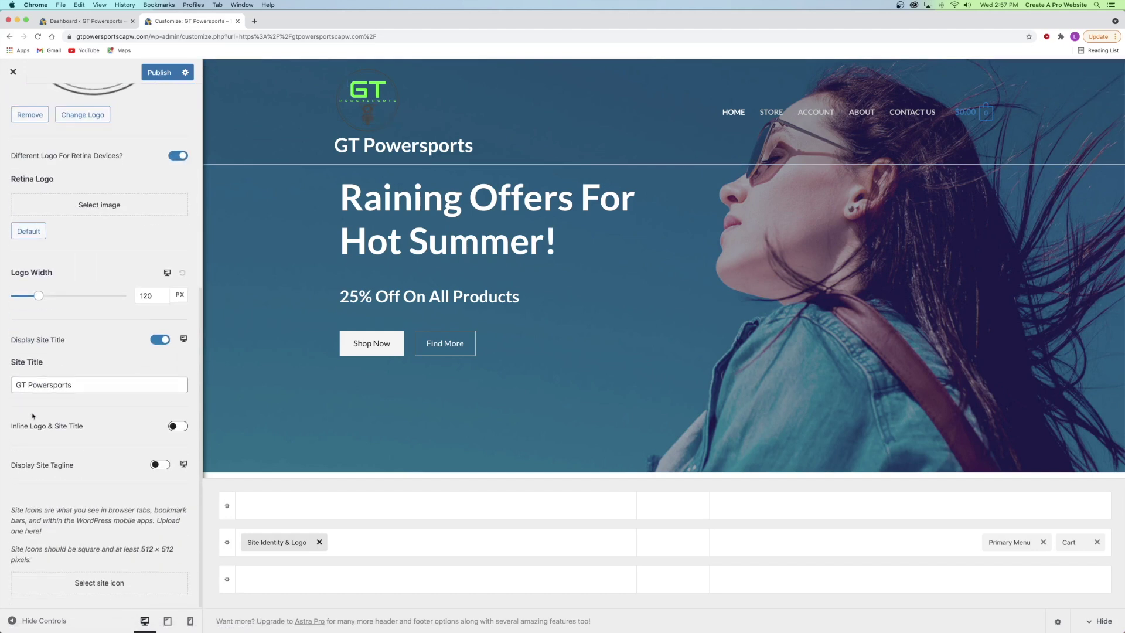
- Choose Icon.png as the site icon, skipping cropping
click(98, 583)
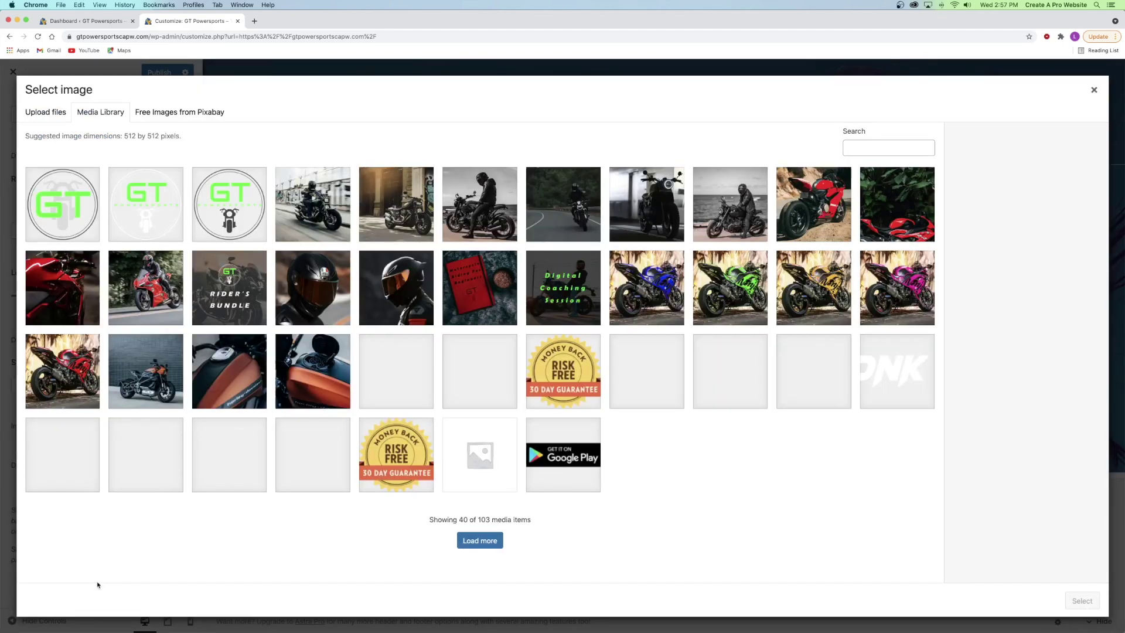
click(68, 213)
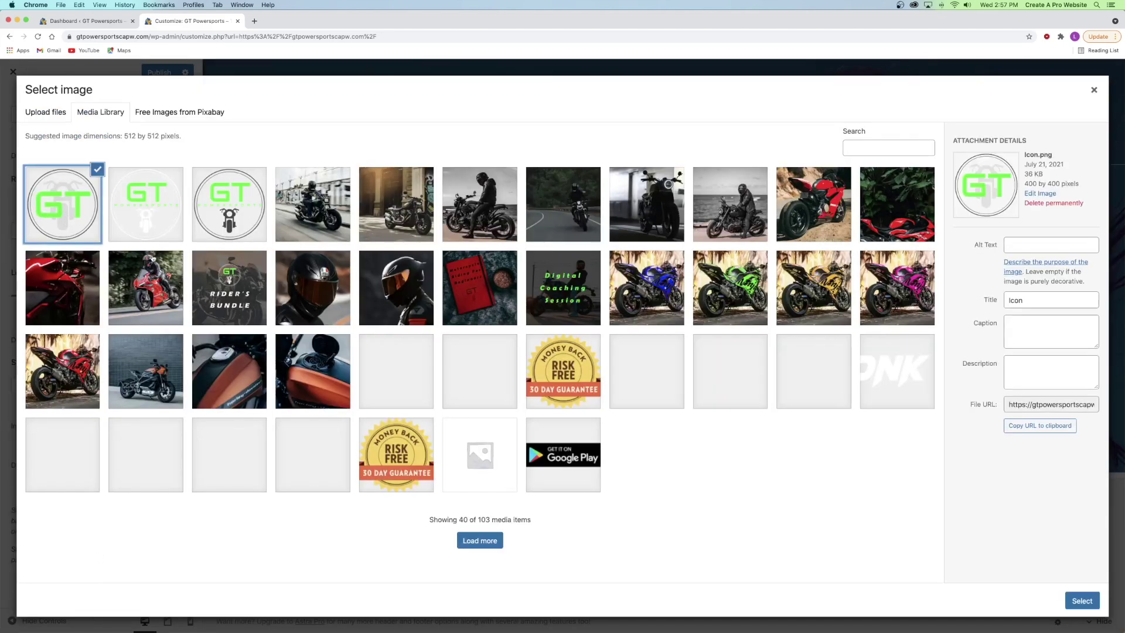
click(1082, 600)
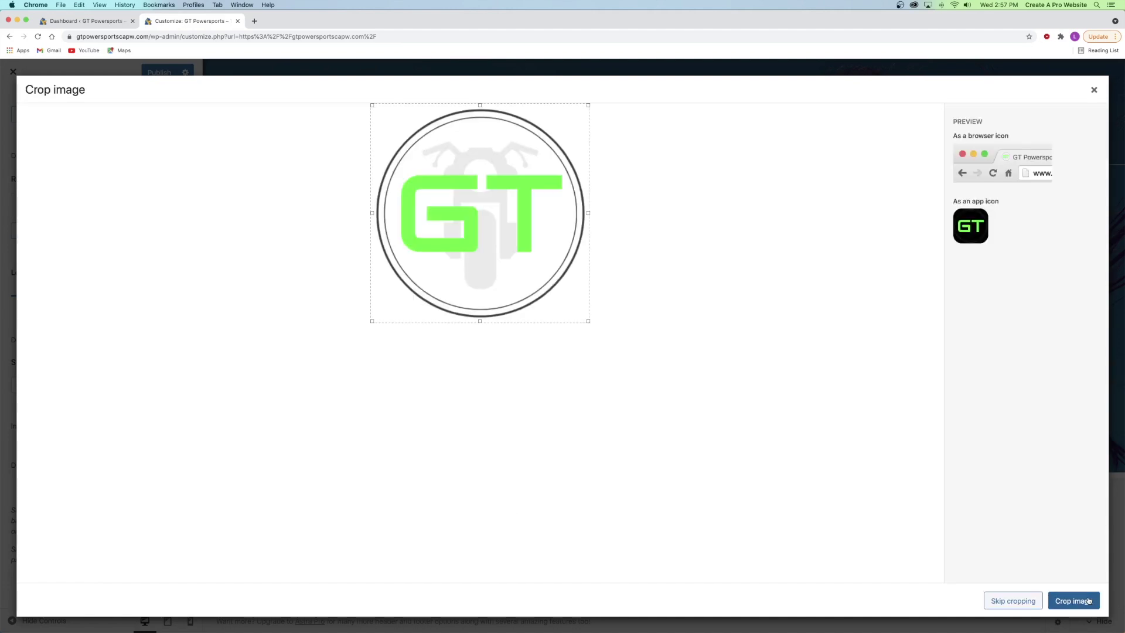
click(1009, 600)
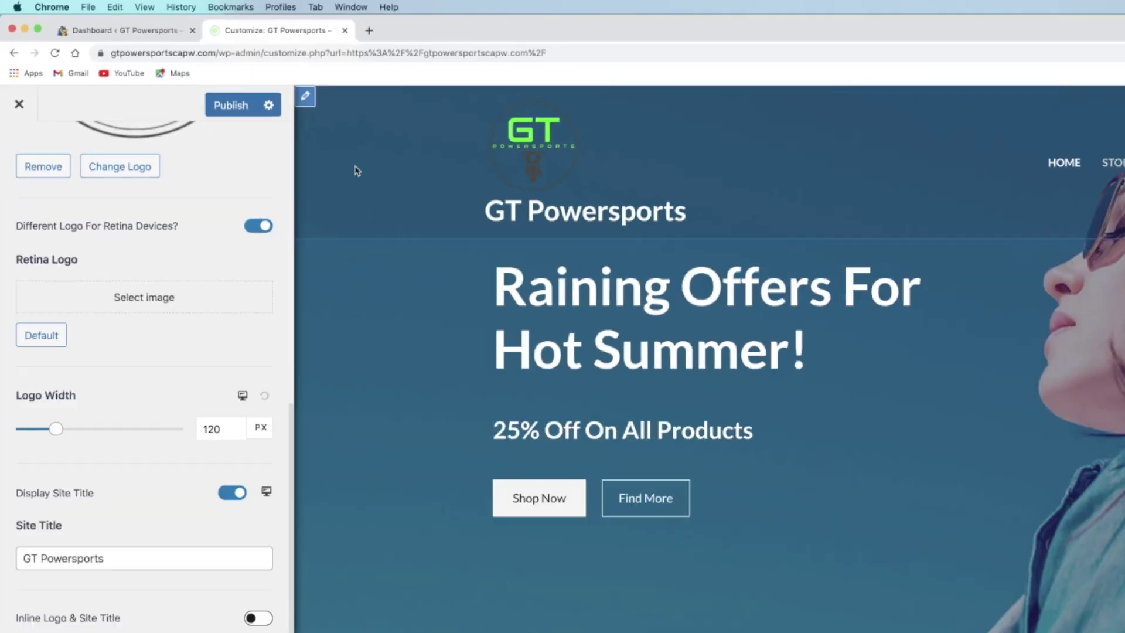
scroll(66, 266, up, 5)
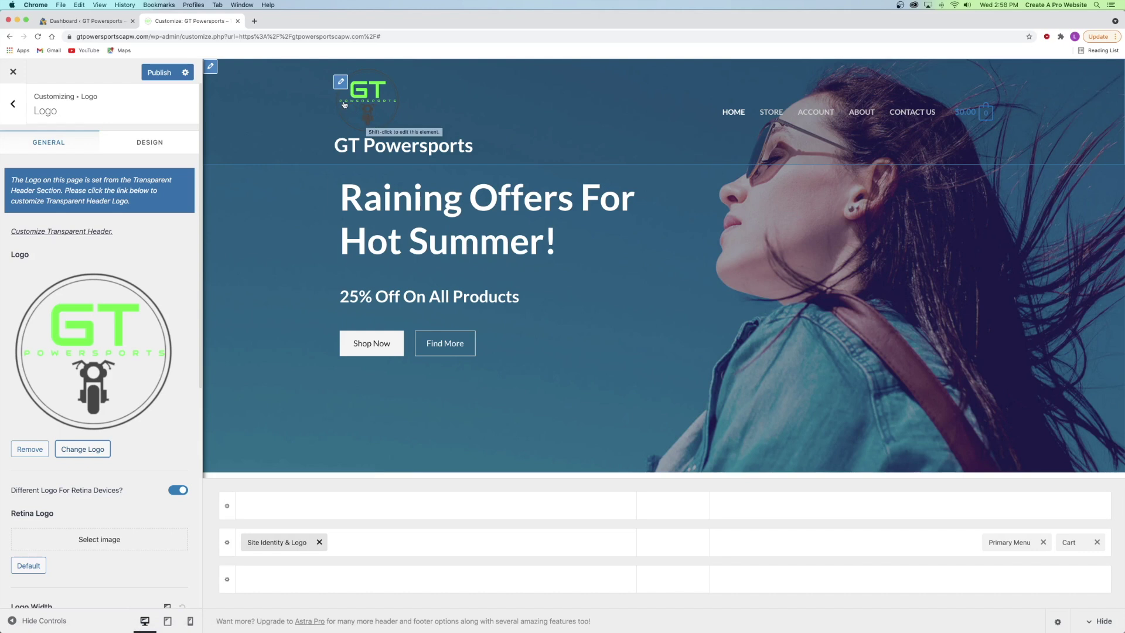
- In Transparent Header, remove the DNK retina logo and set Light-Logo as the logo
click(6, 114)
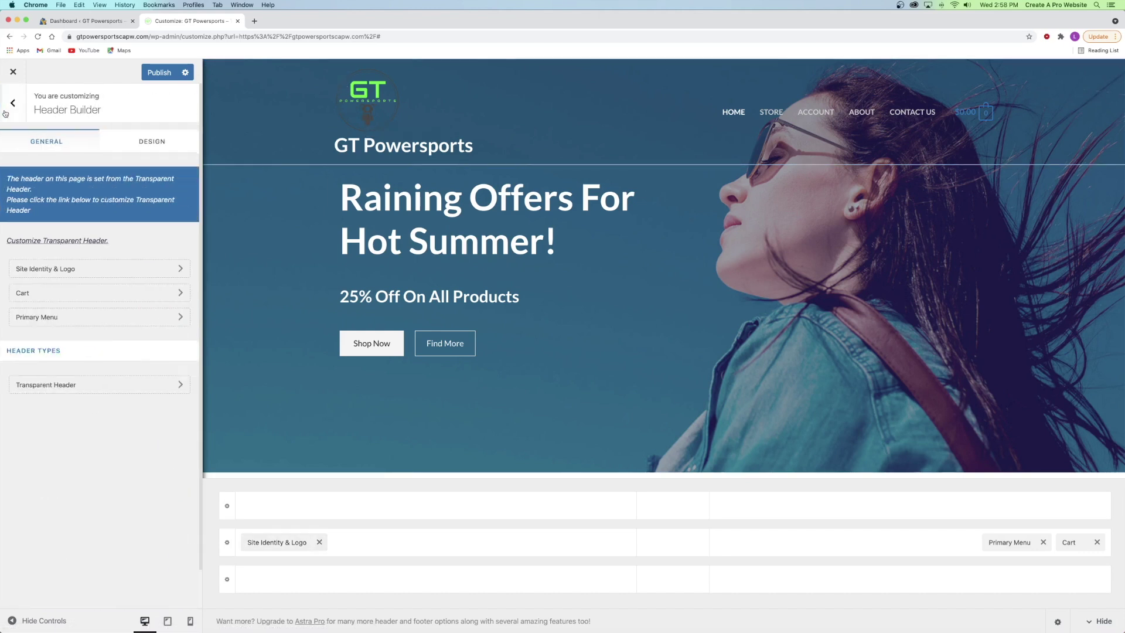
click(41, 385)
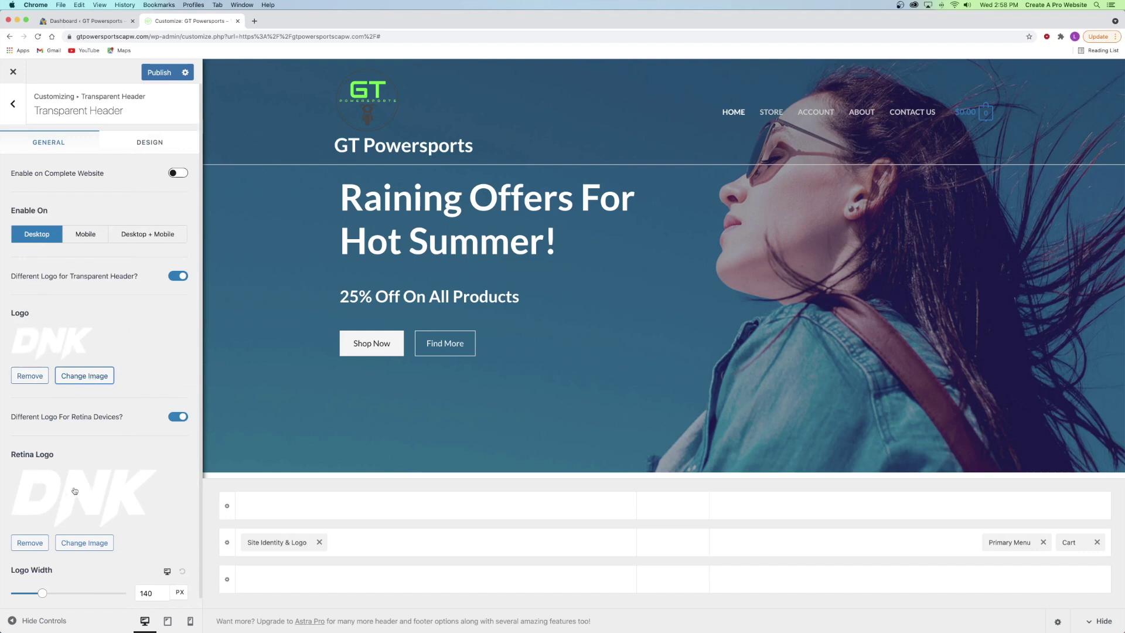
click(26, 542)
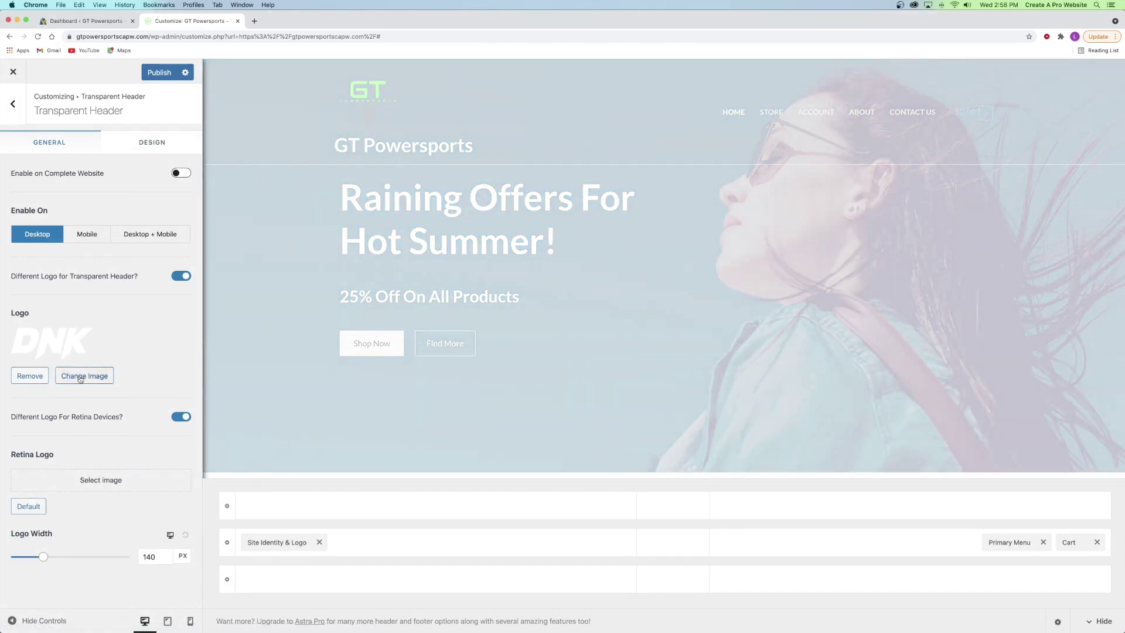
click(81, 377)
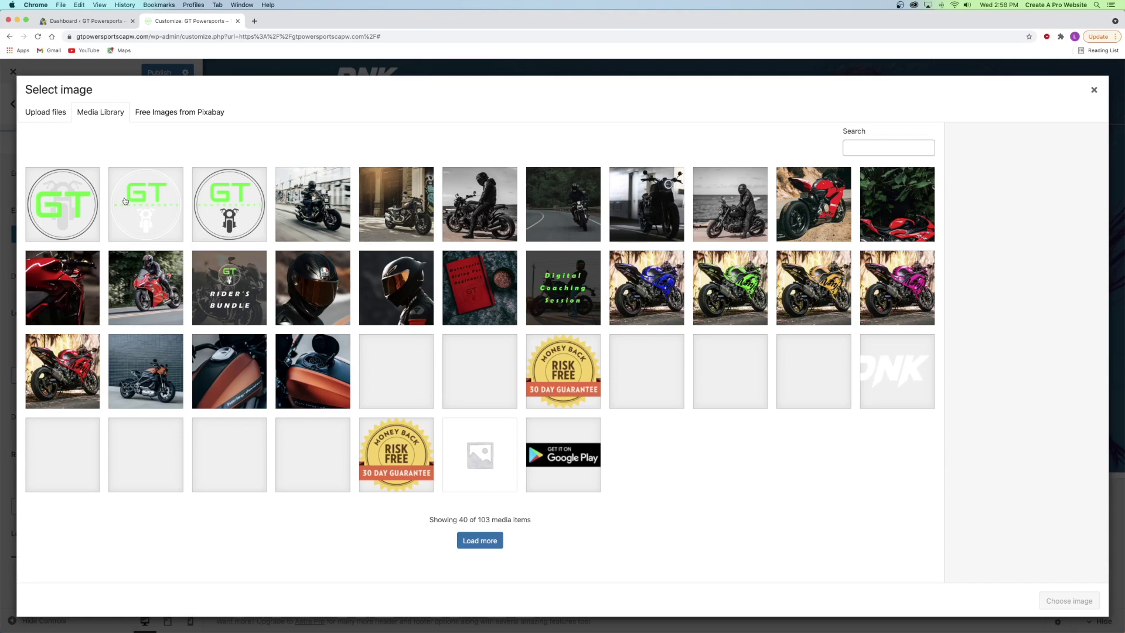
click(124, 199)
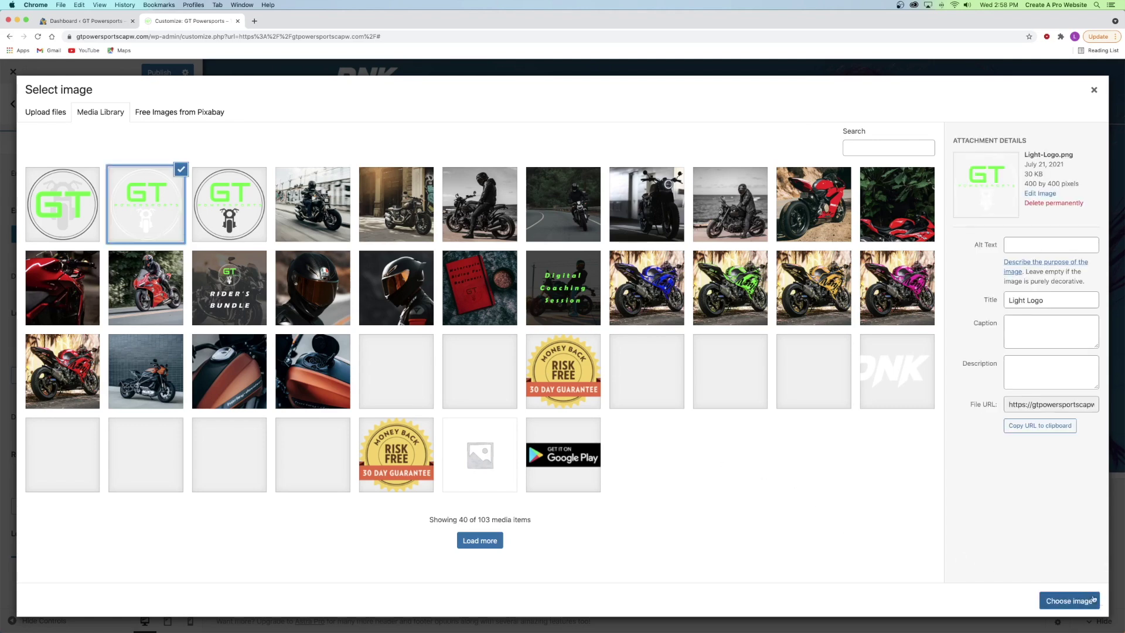
click(1069, 600)
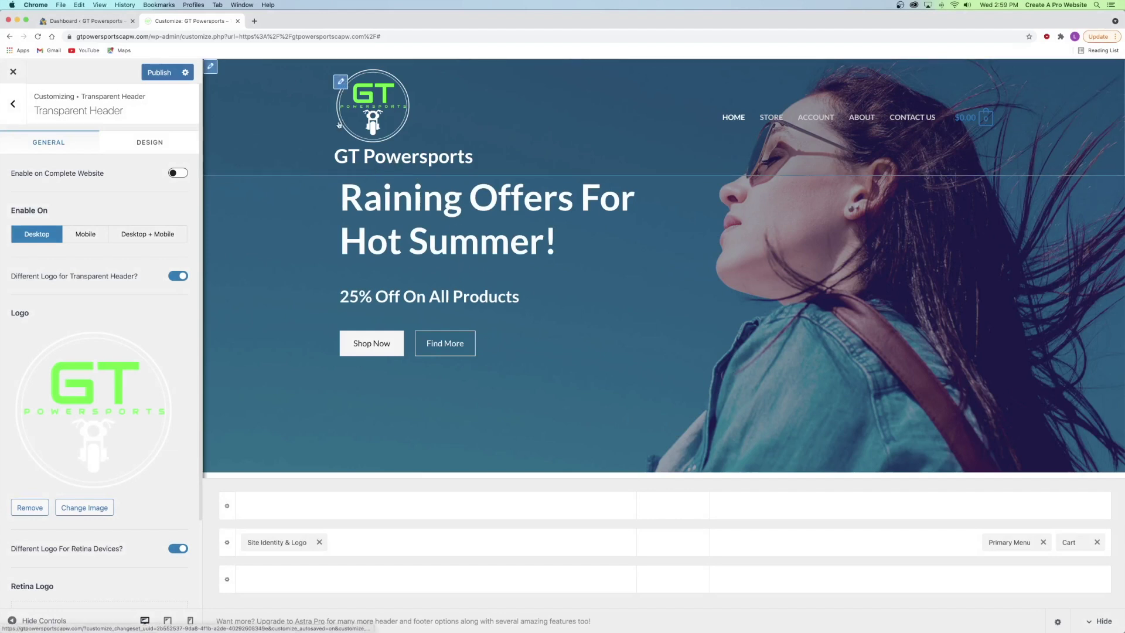
click(341, 82)
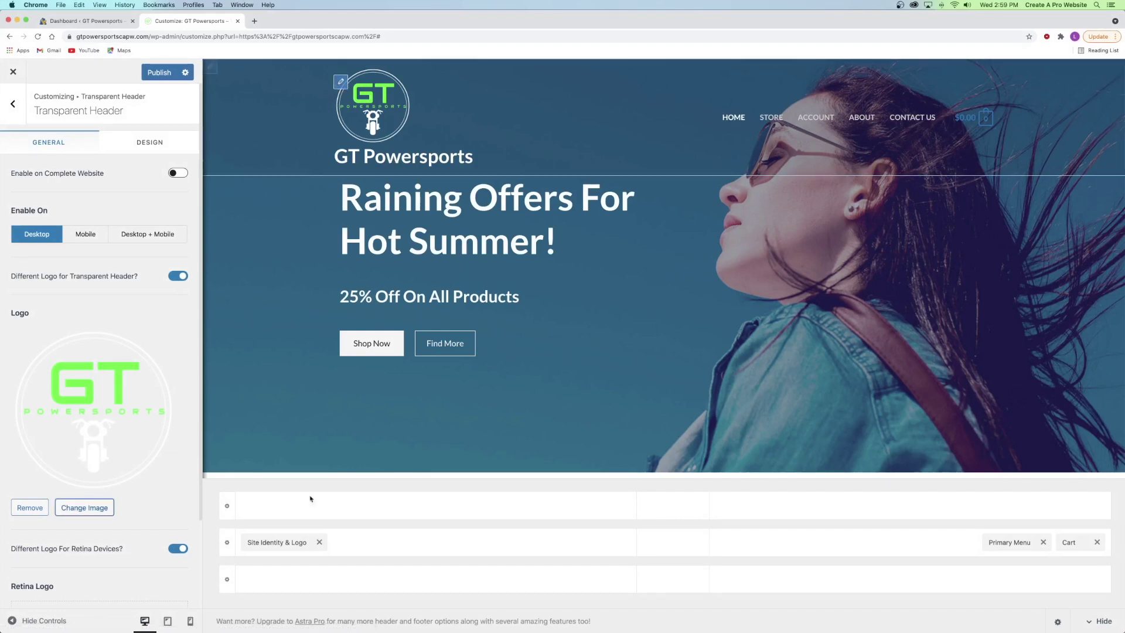
- Switch off Display Site Title in the site logo settings
click(279, 542)
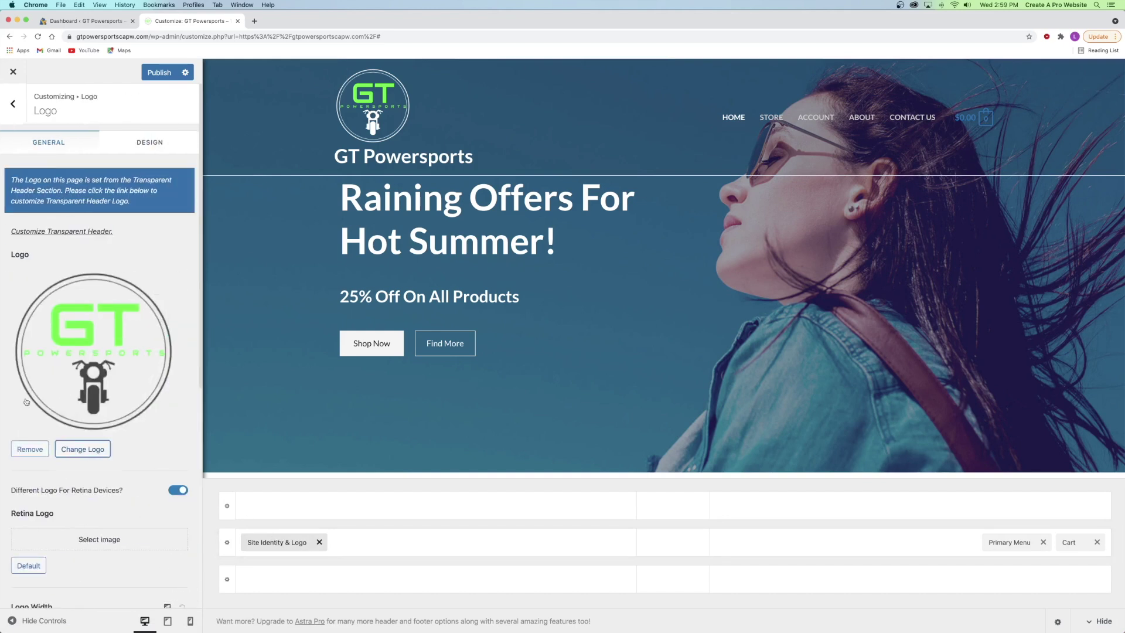
scroll(57, 381, down, 5)
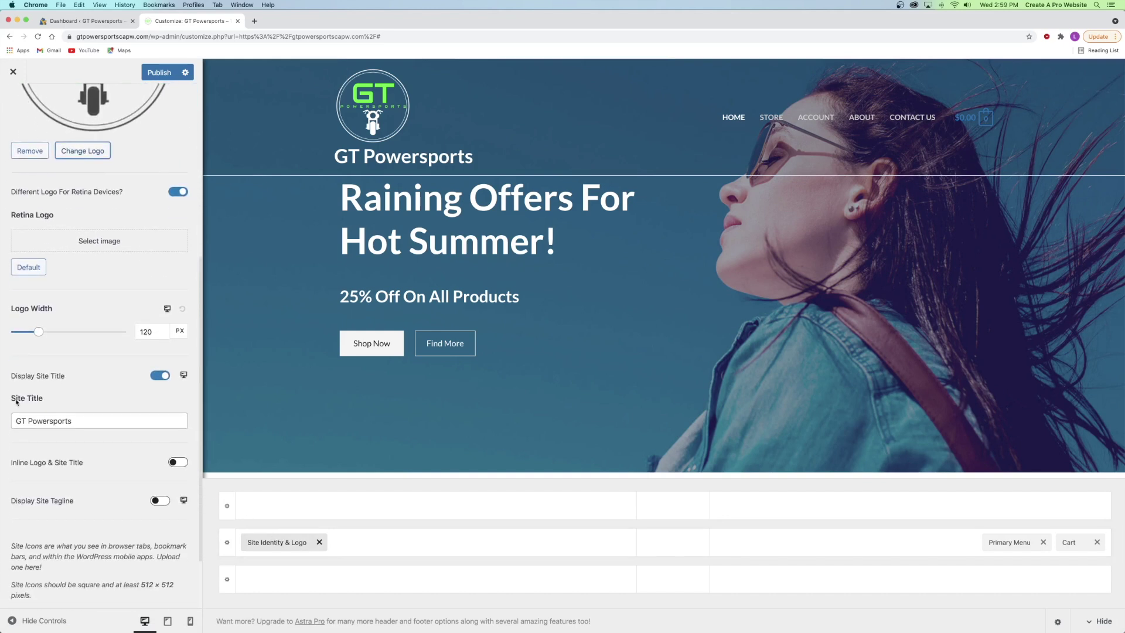
click(158, 375)
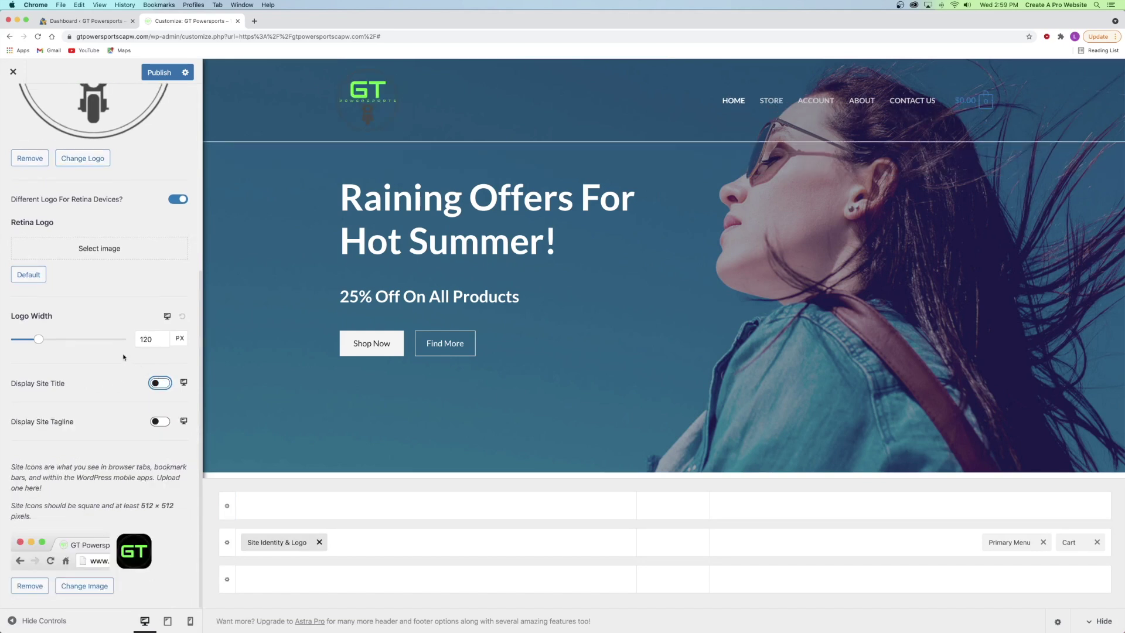
scroll(108, 351, up, 5)
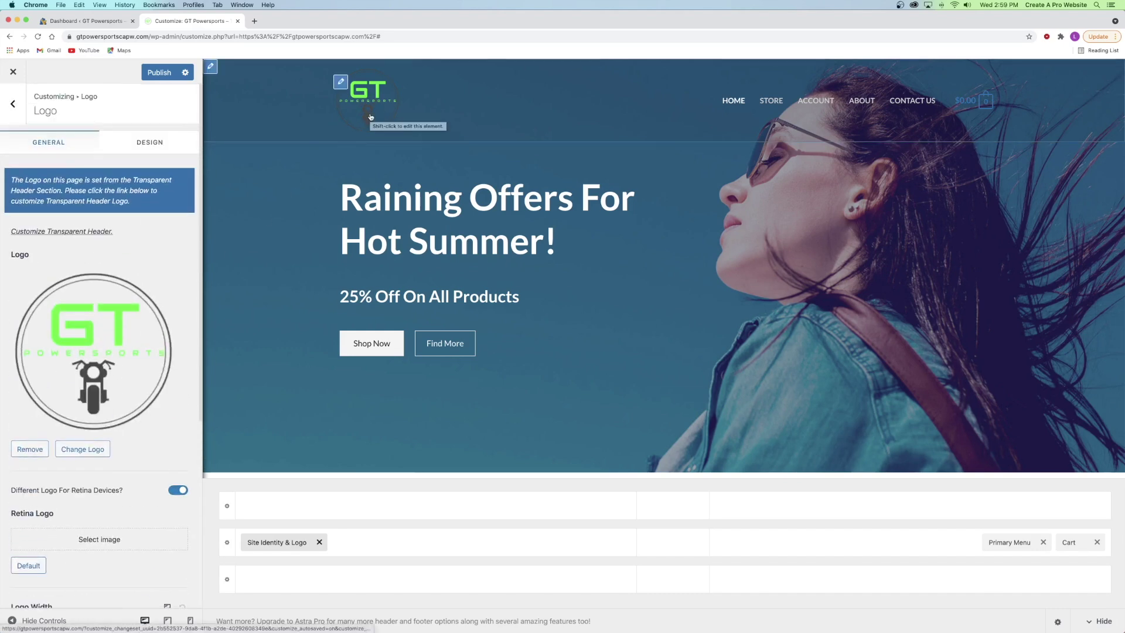
- Check the Transparent Header logo toggle, leave it on, and publish the header changes
click(13, 104)
click(62, 385)
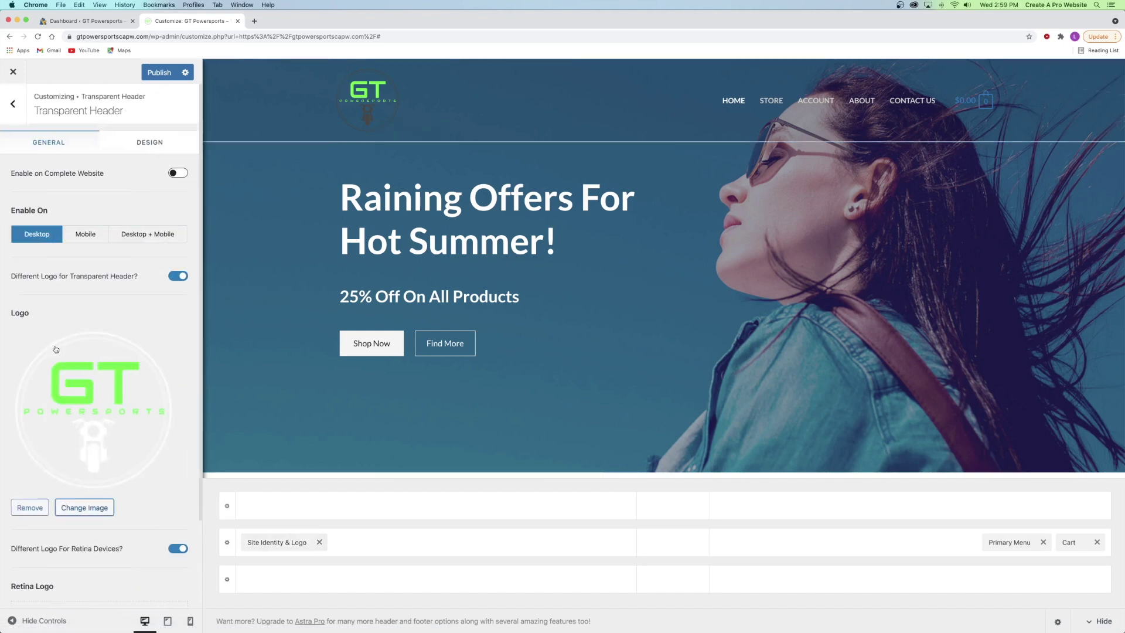
click(178, 276)
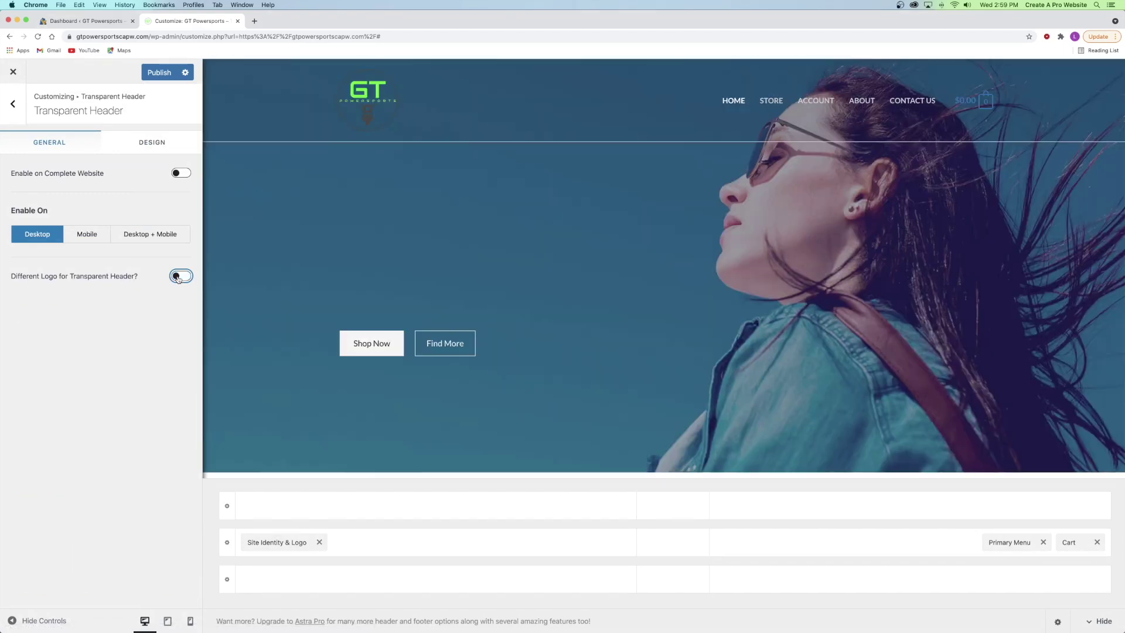
click(179, 276)
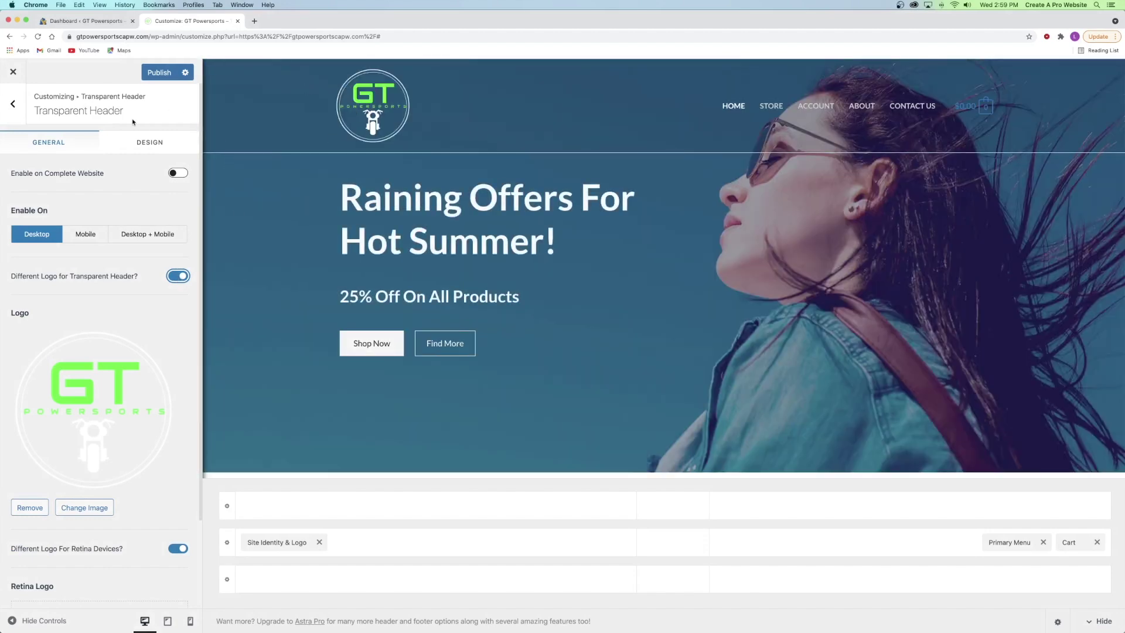
click(156, 74)
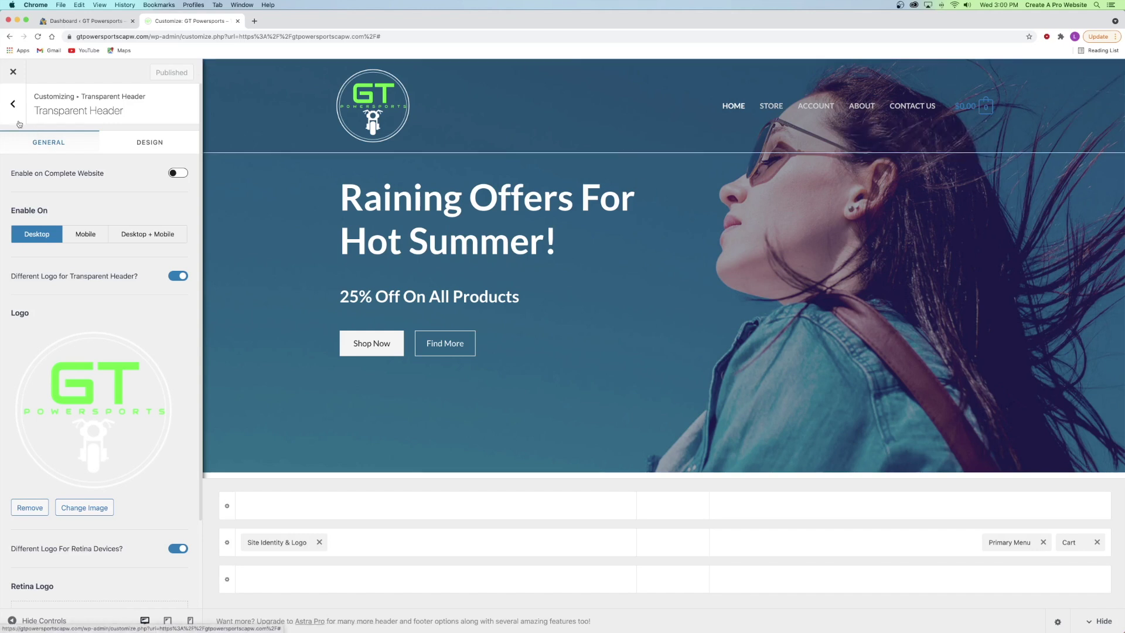
click(13, 104)
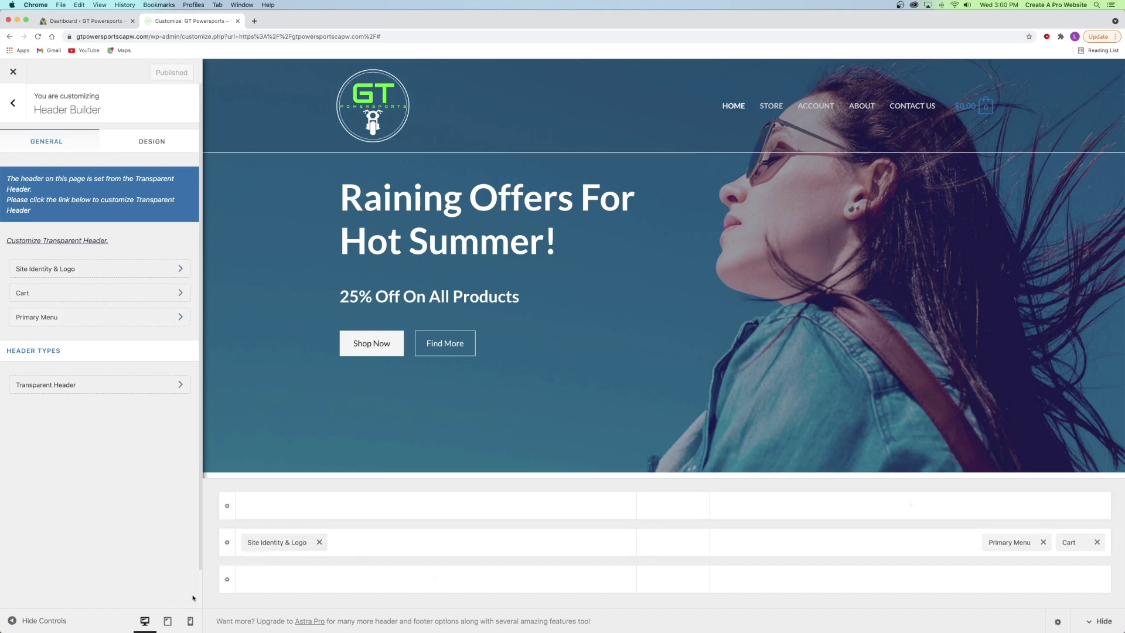
click(227, 544)
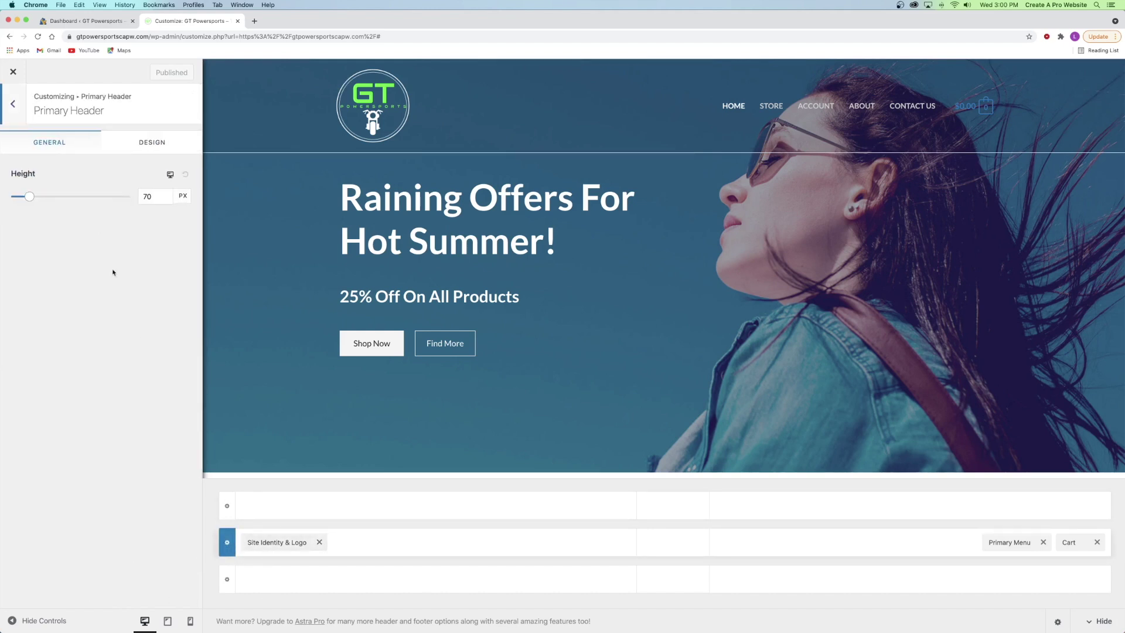
- Drag the Primary Header's Bottom Border Size to 0 px in its Design settings
click(147, 147)
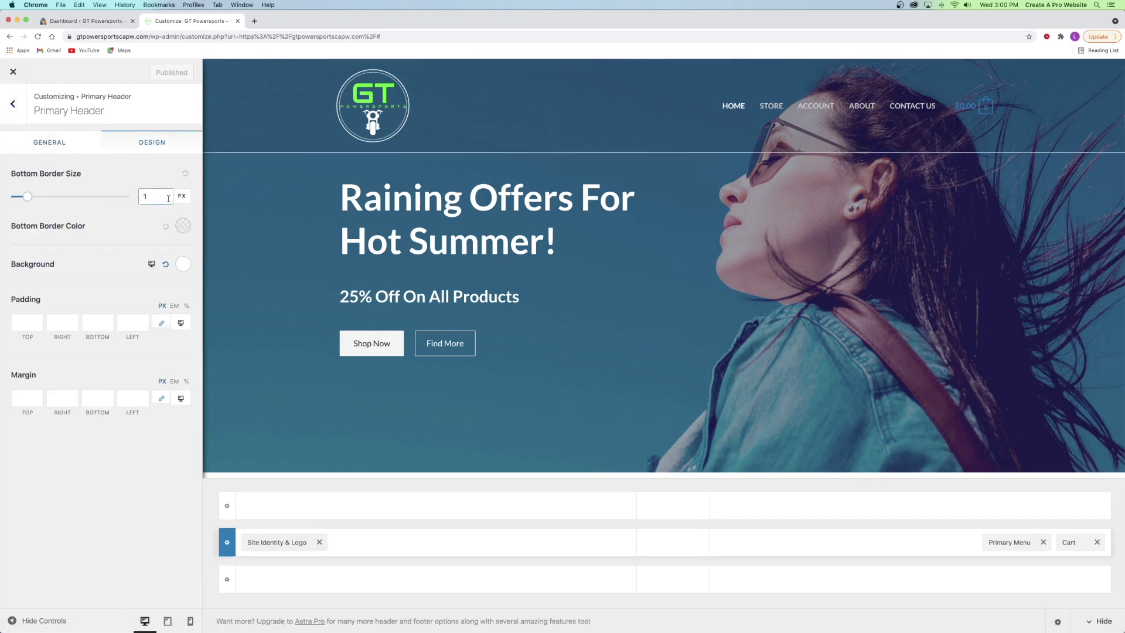
drag(26, 196, 3, 204)
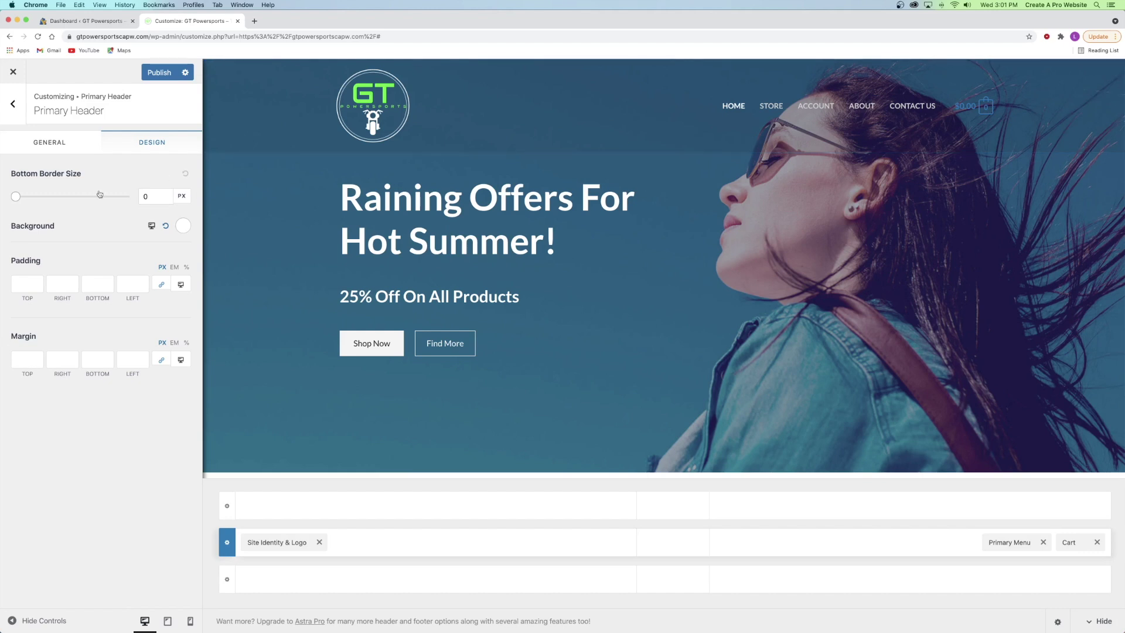
click(13, 103)
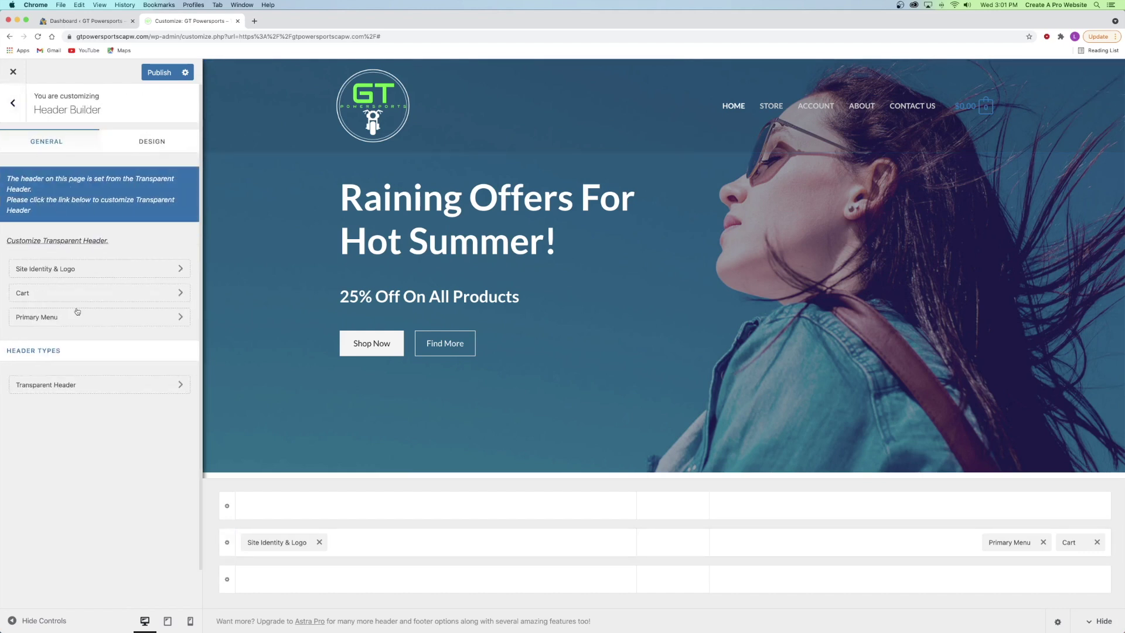
- Make the transparent header's background overlay colour fully transparent
click(31, 386)
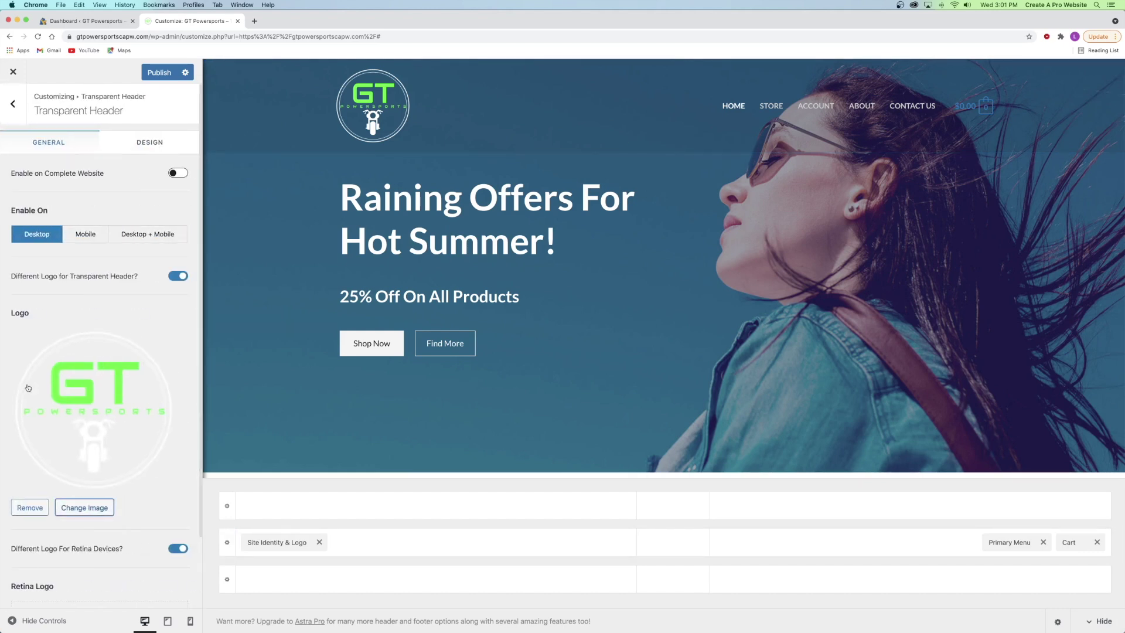
click(149, 149)
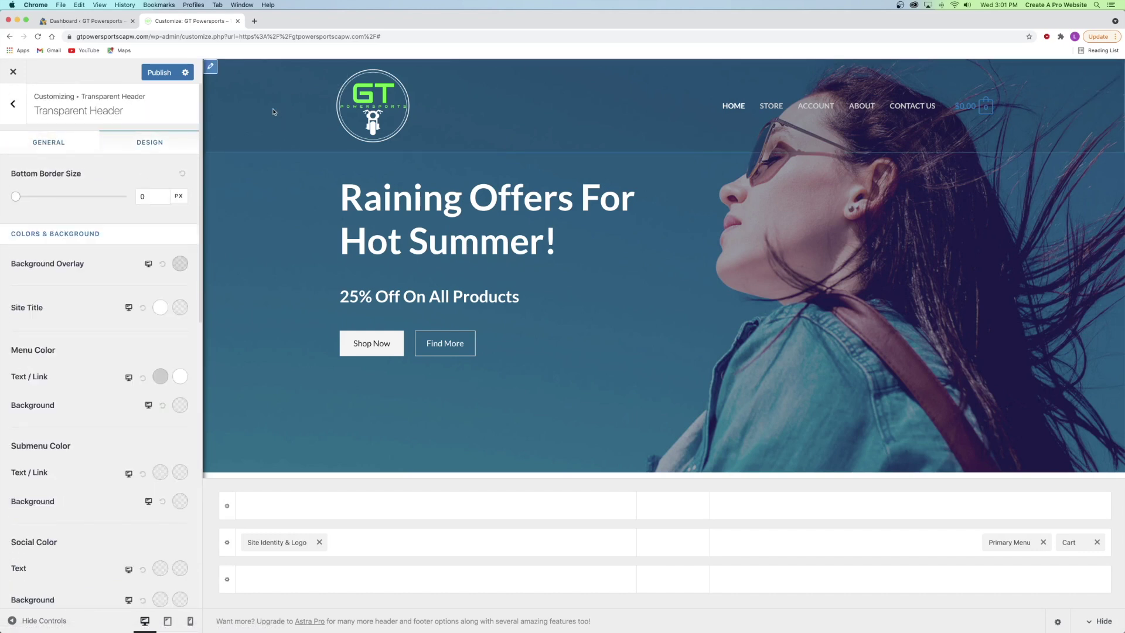
click(178, 265)
drag(56, 403, 44, 403)
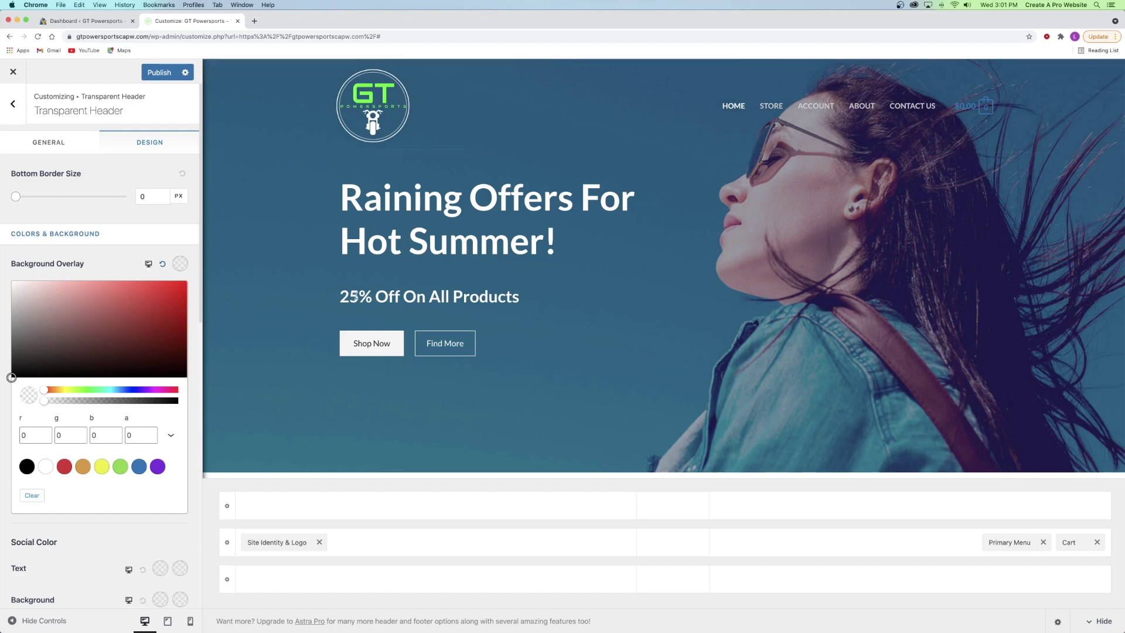
click(96, 236)
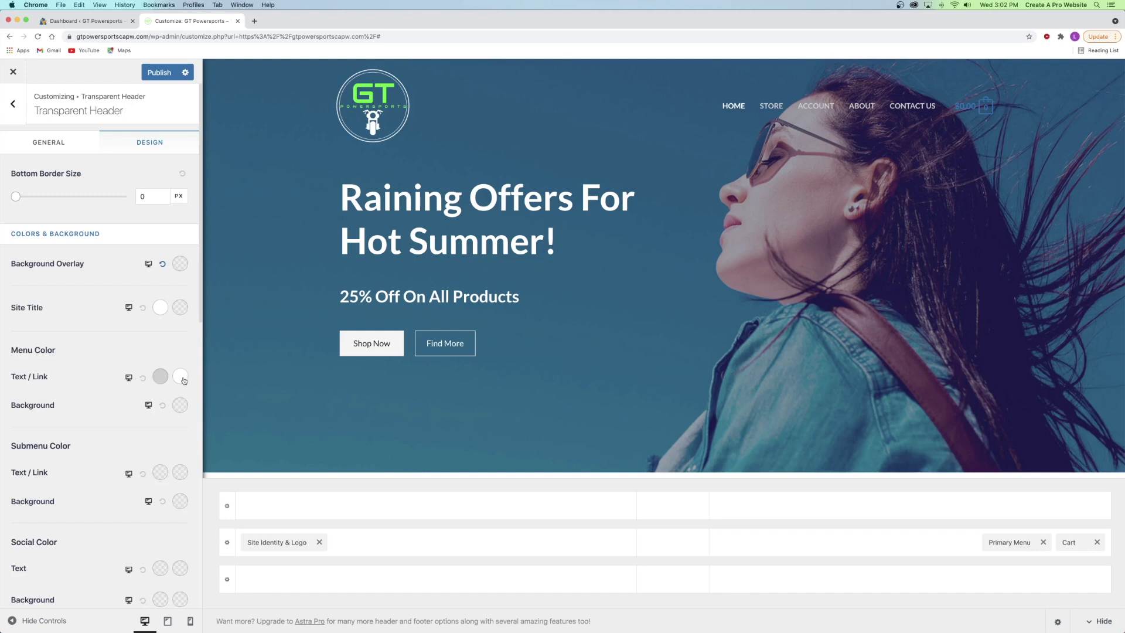
- Set menu link colour to white and hover/active link colour to bright green
click(160, 377)
drag(69, 430, 10, 389)
click(2, 388)
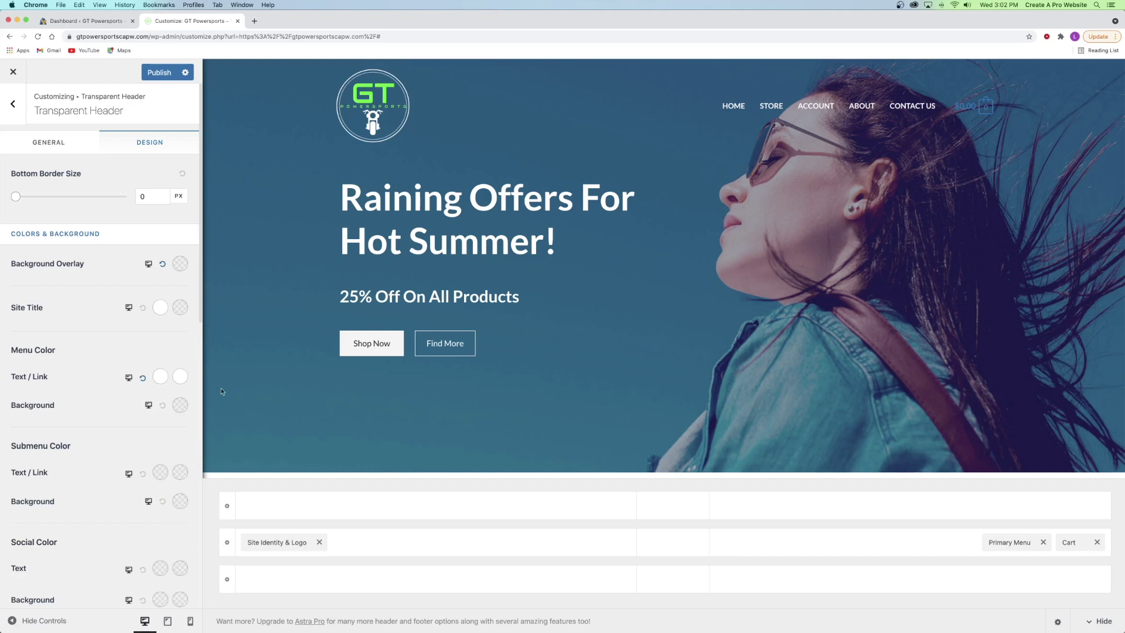
click(180, 378)
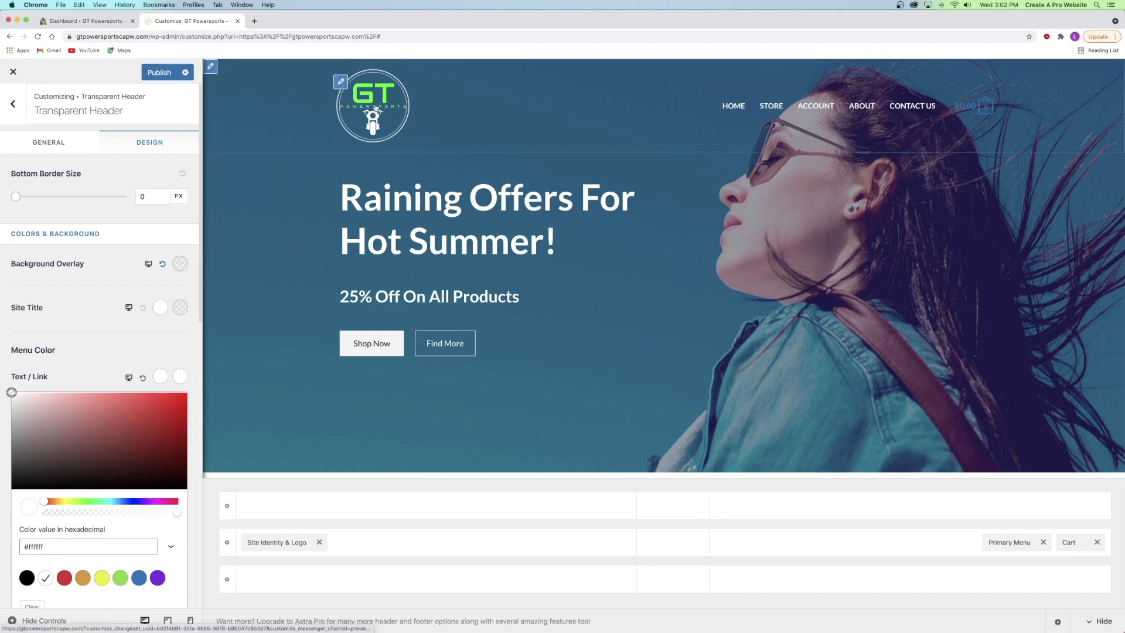
click(56, 550)
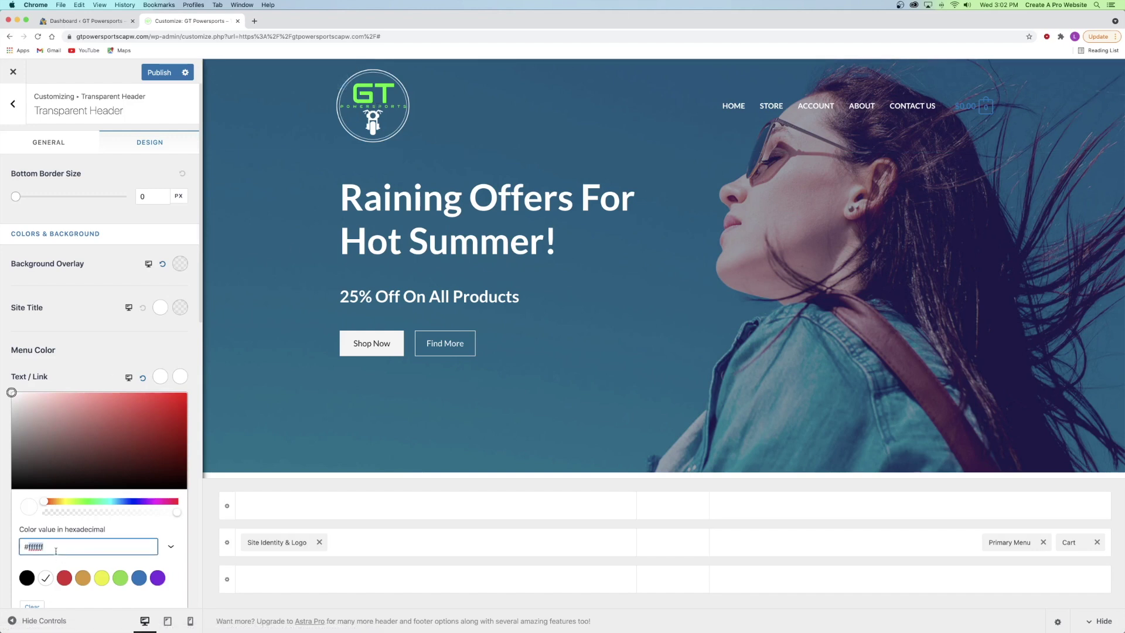
text(#1aff00)
click(97, 346)
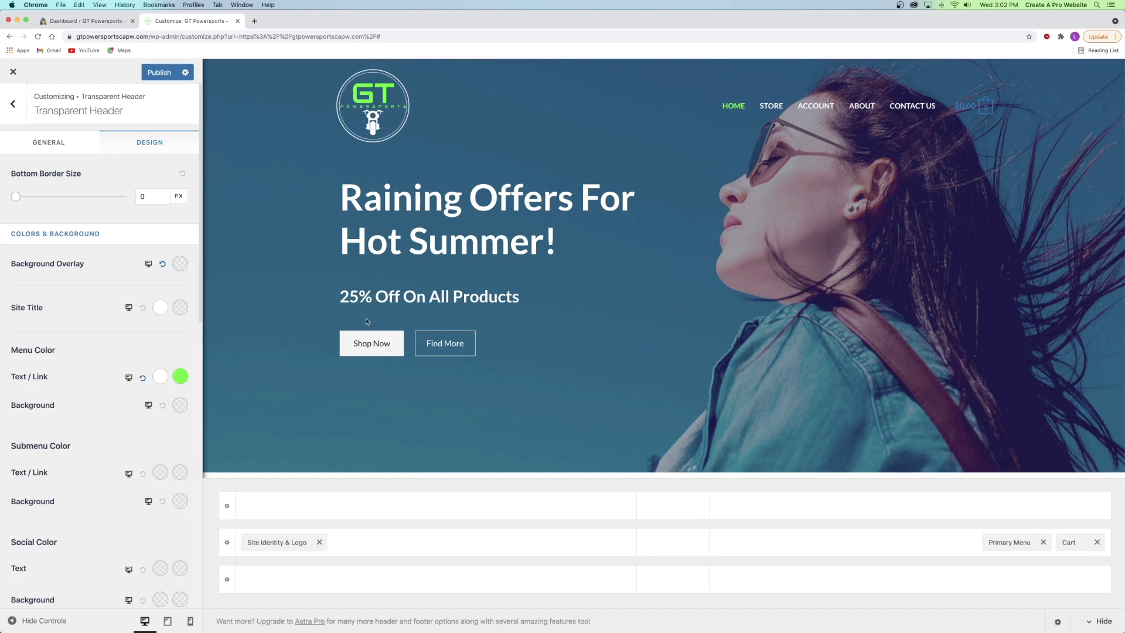
- Try red as the menu background, then reset it to transparent
click(178, 405)
click(117, 464)
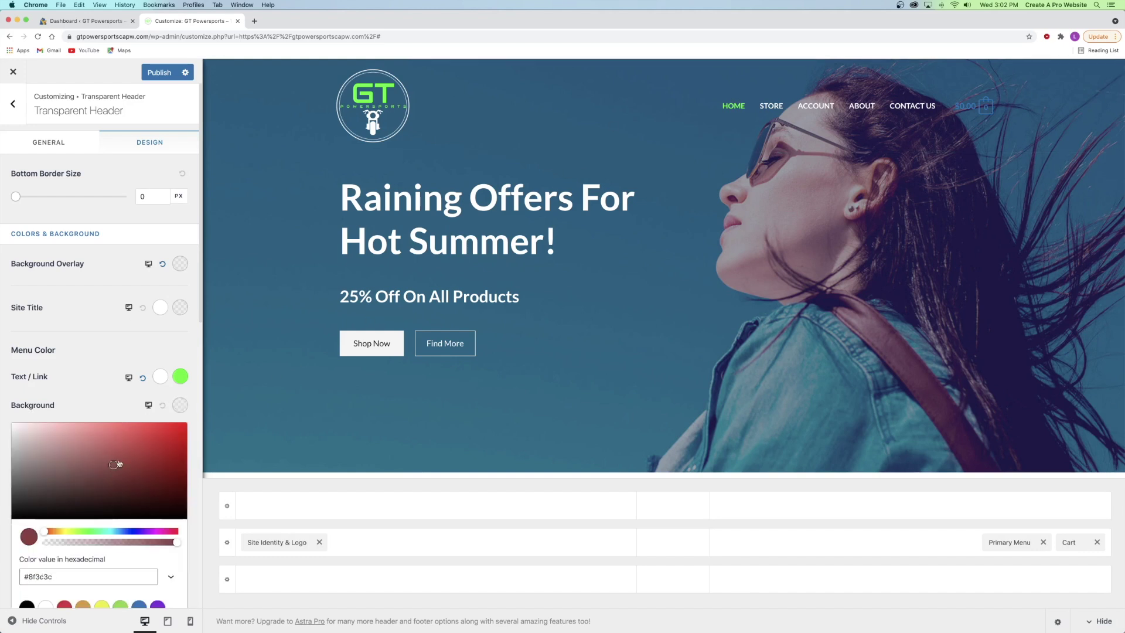
click(157, 440)
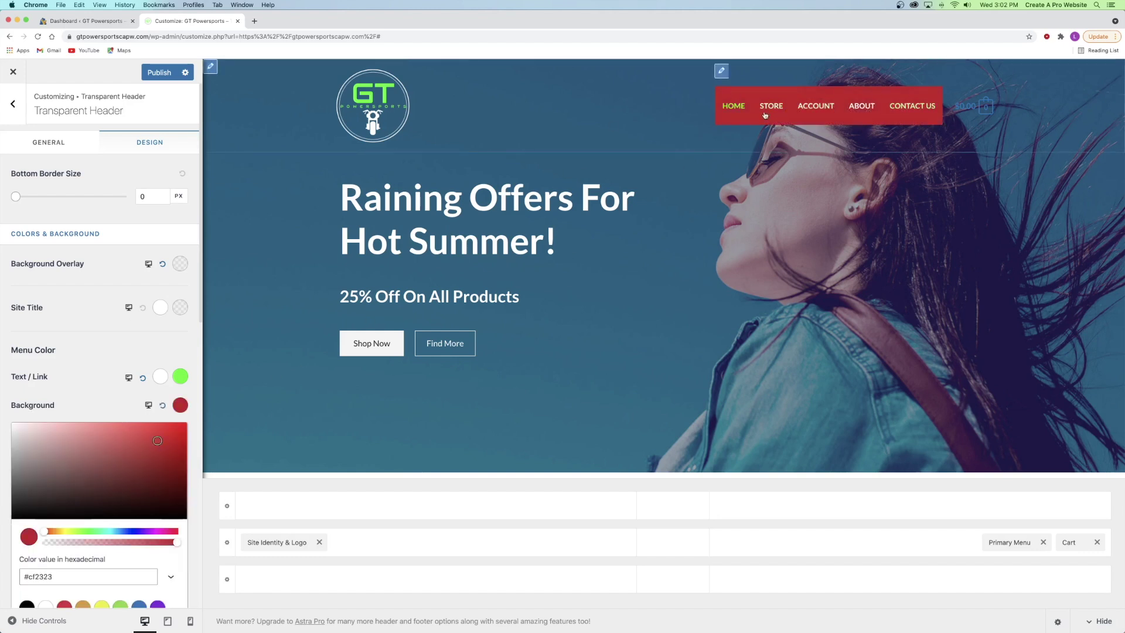
click(163, 405)
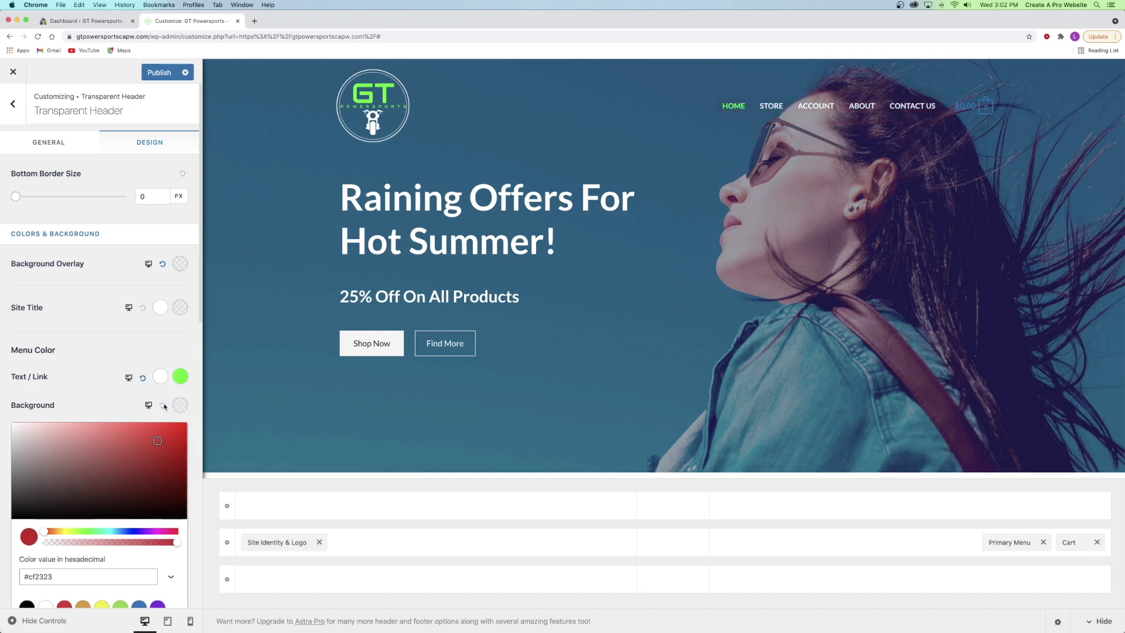
click(79, 404)
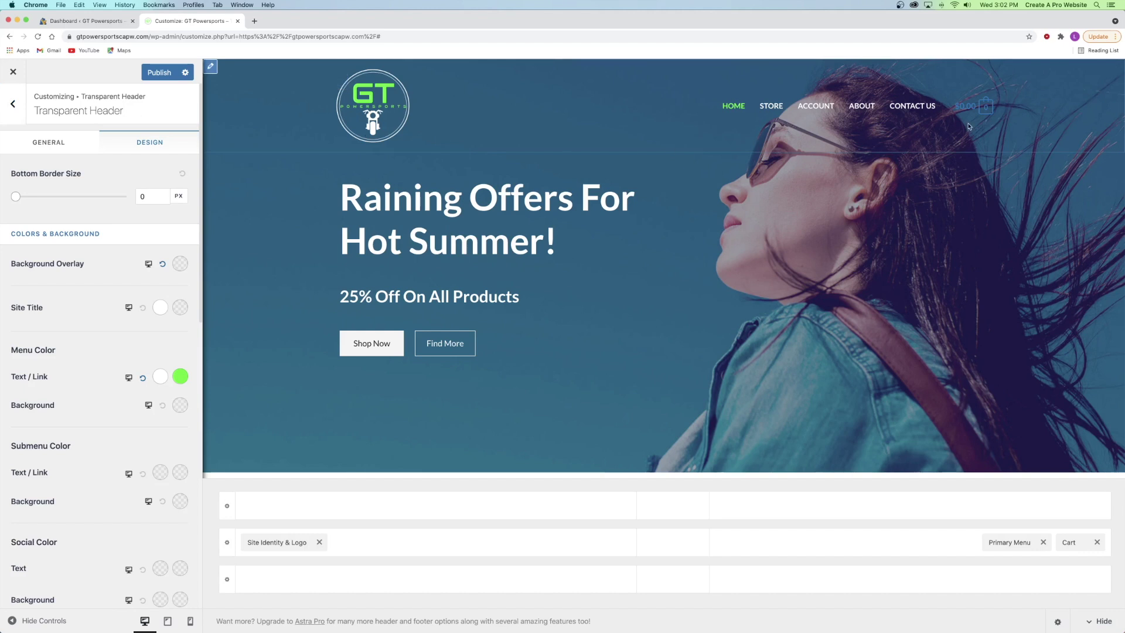
mouse_move(984, 111)
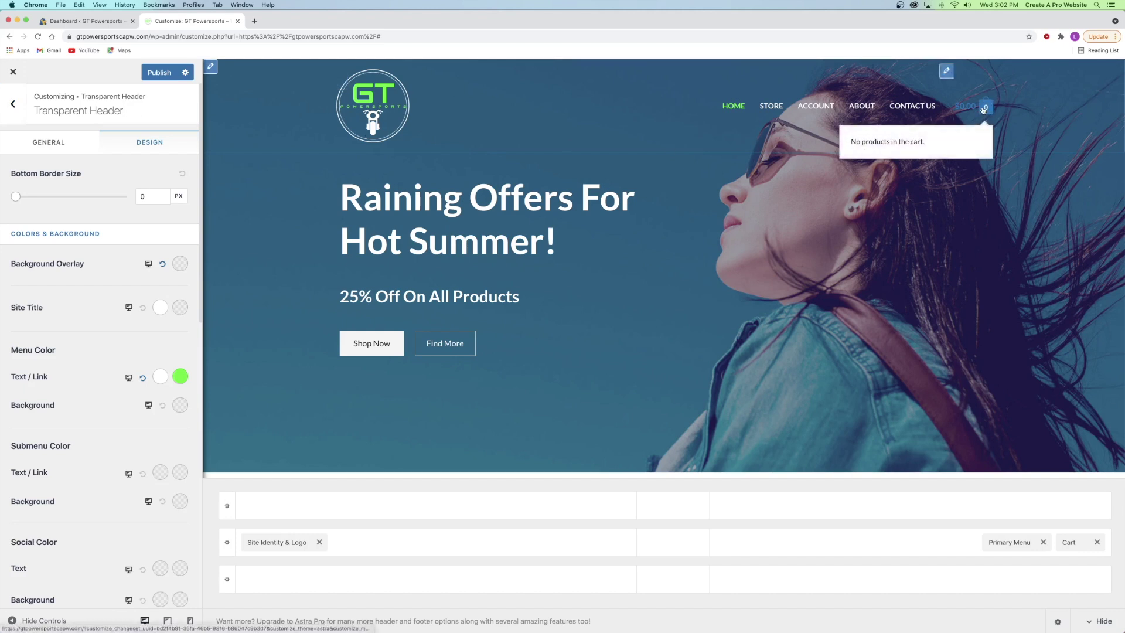
click(1070, 543)
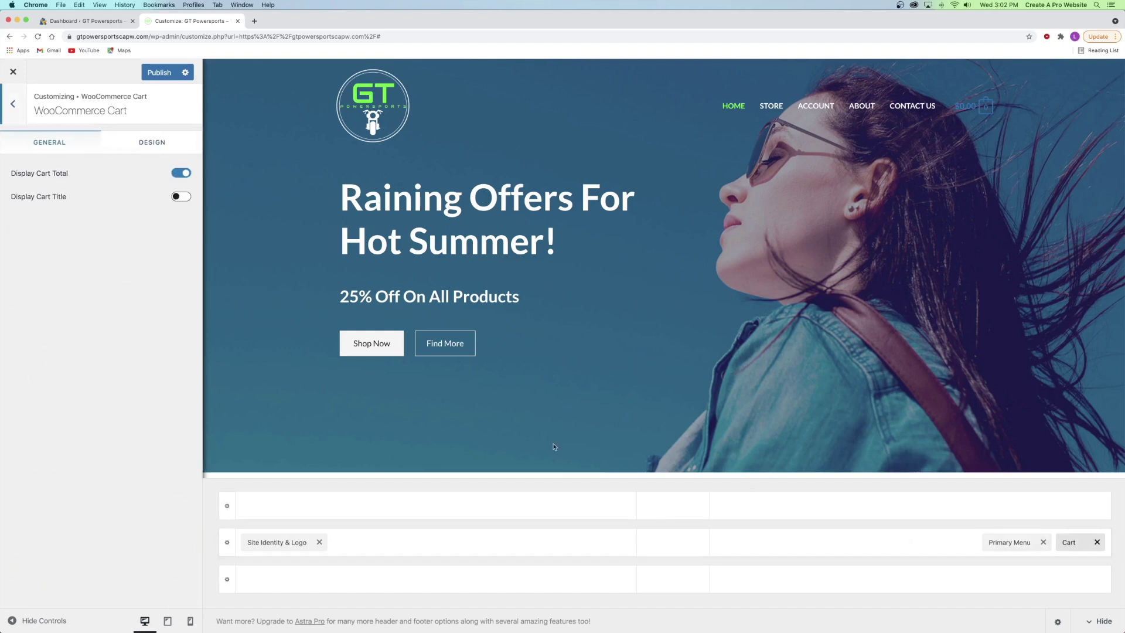
- Try a filled cart icon style, then return it to Outline
click(143, 147)
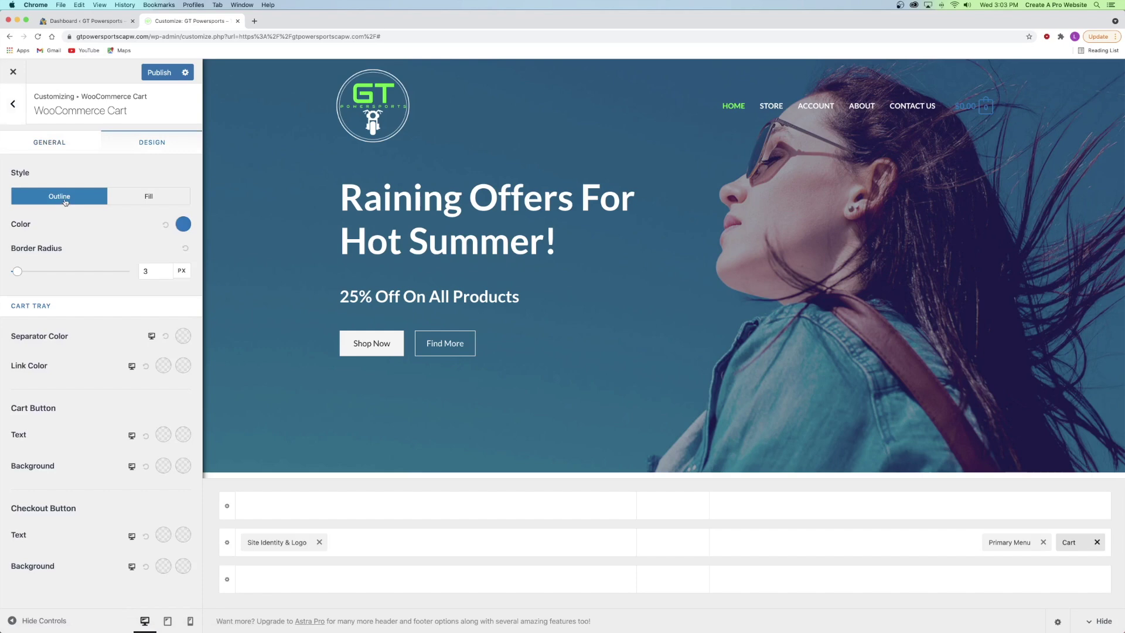
click(130, 196)
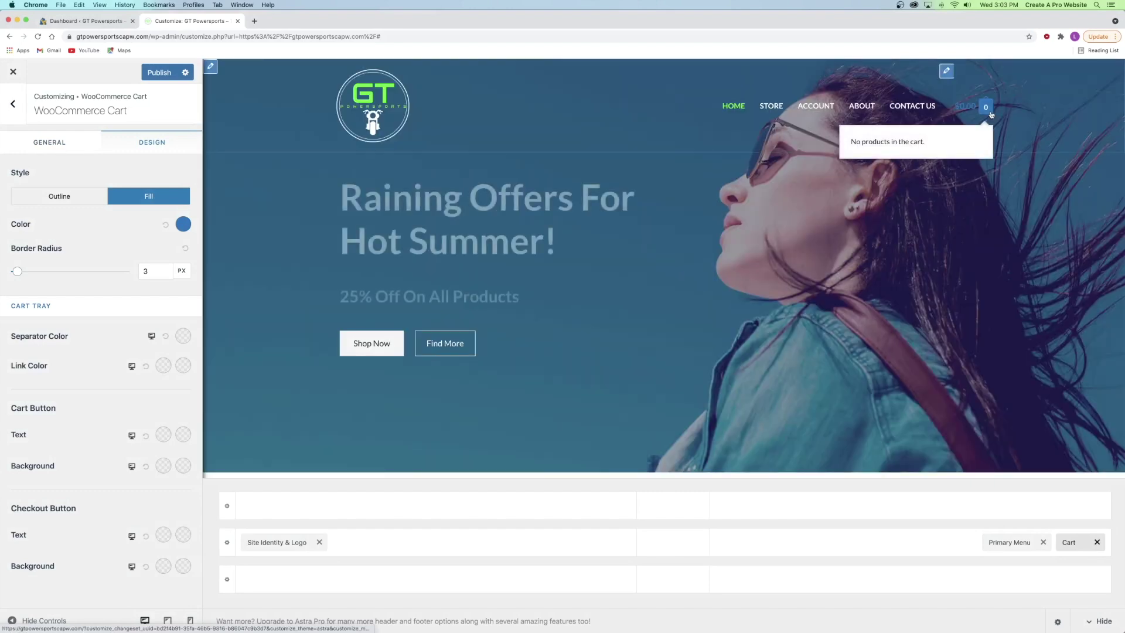
click(38, 202)
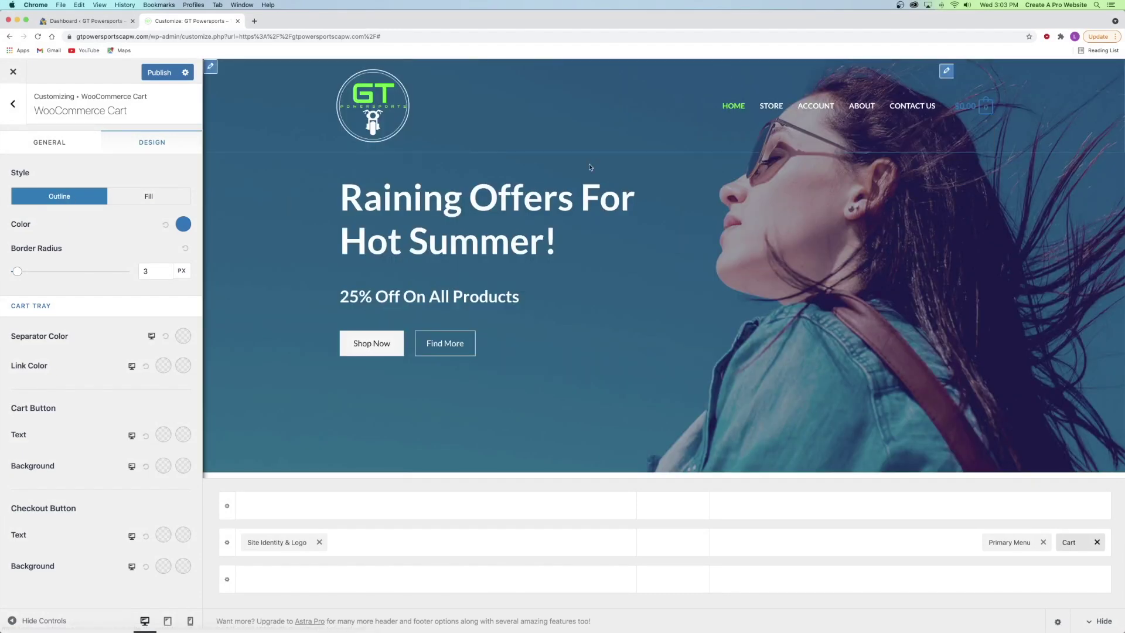
- Set the cart colour to #1aff00 and publish the changes
click(183, 224)
double_click(75, 395)
text(1aff00)
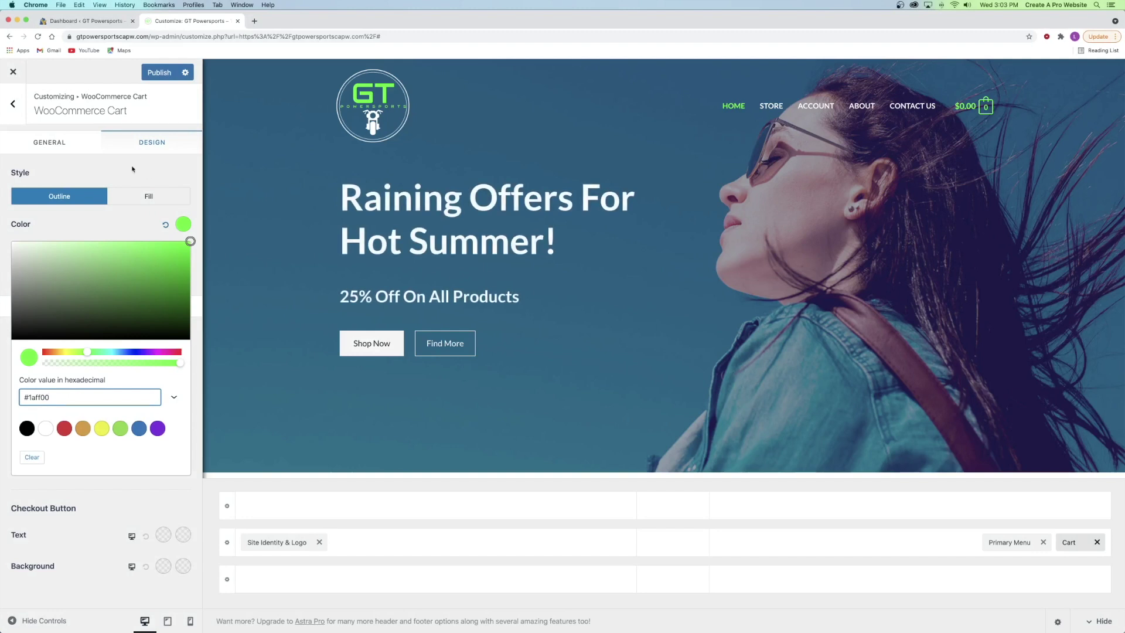
click(132, 169)
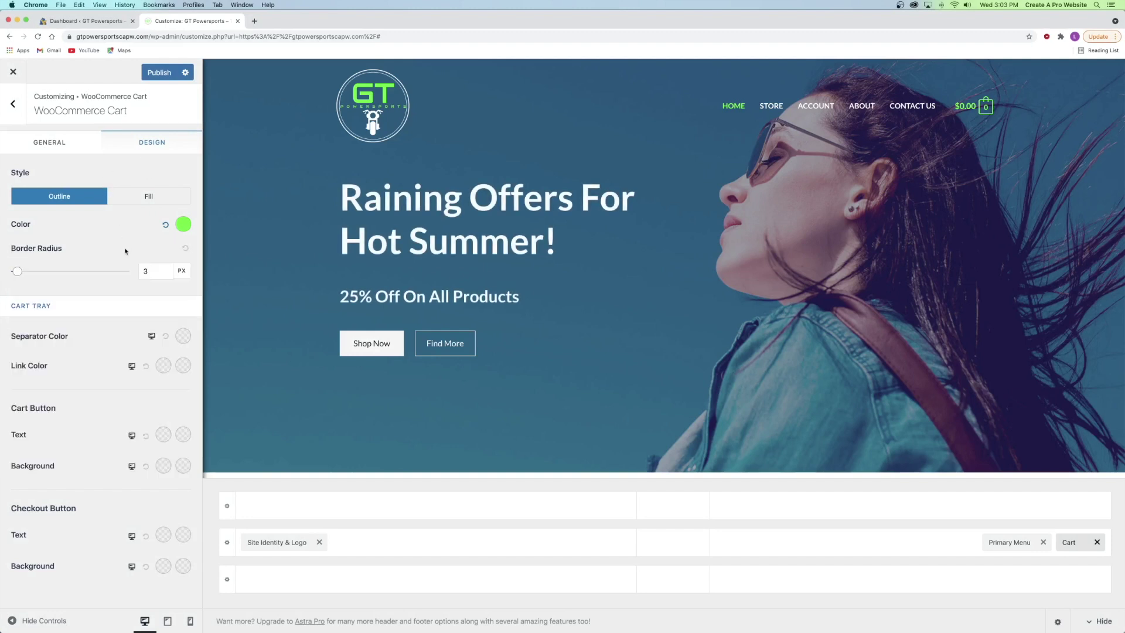
click(157, 74)
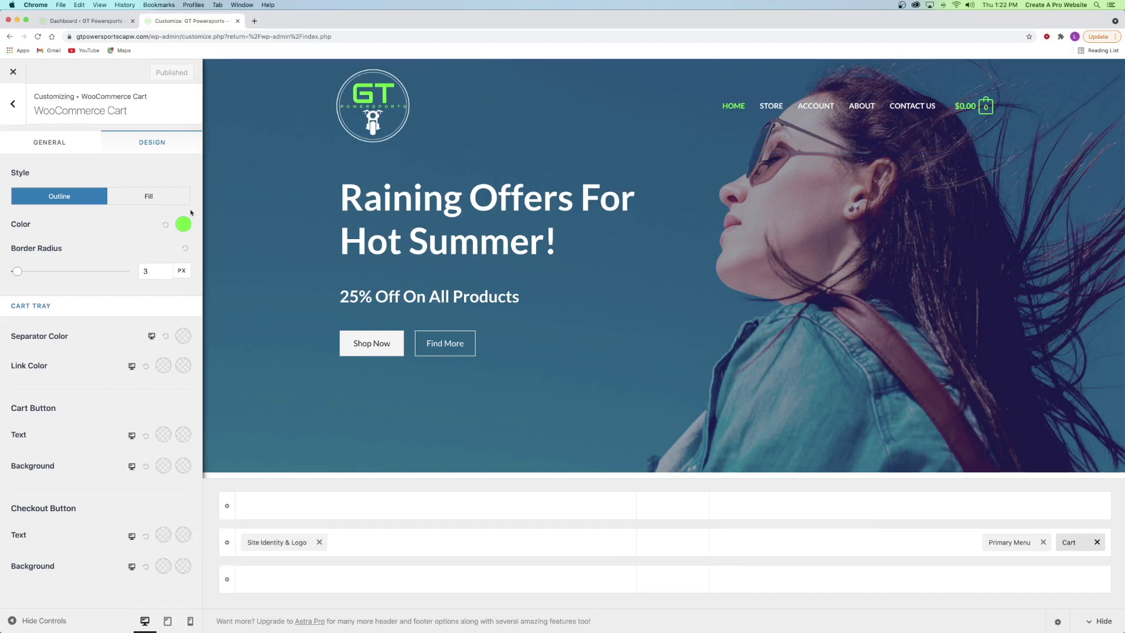
- In Footer Builder, remove Widget 2 from the middle footer column
click(14, 107)
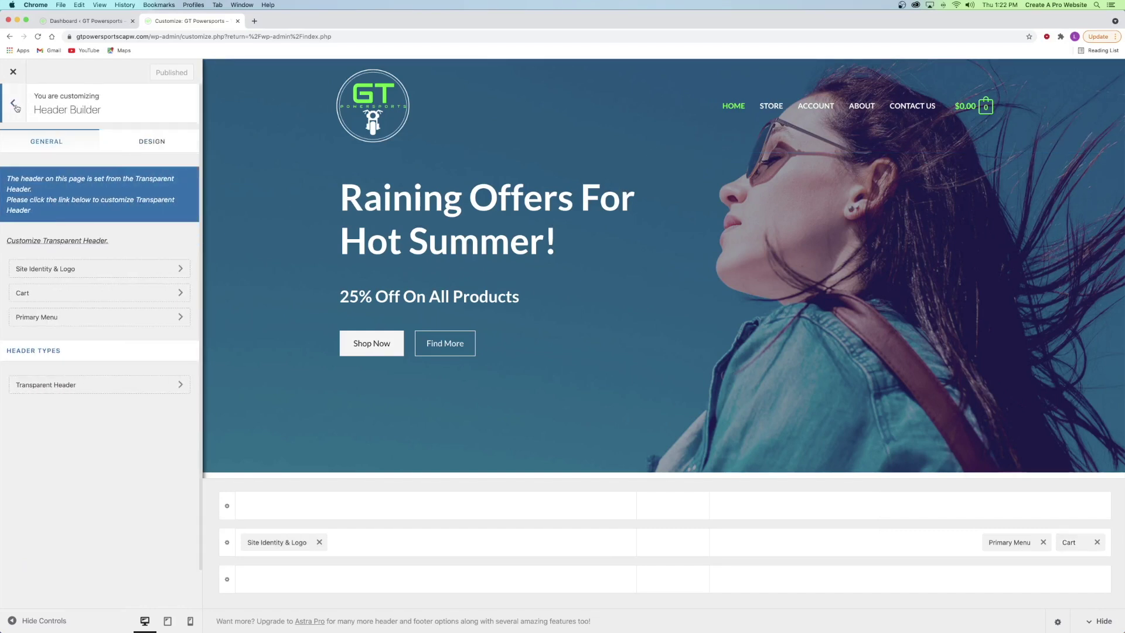
click(15, 106)
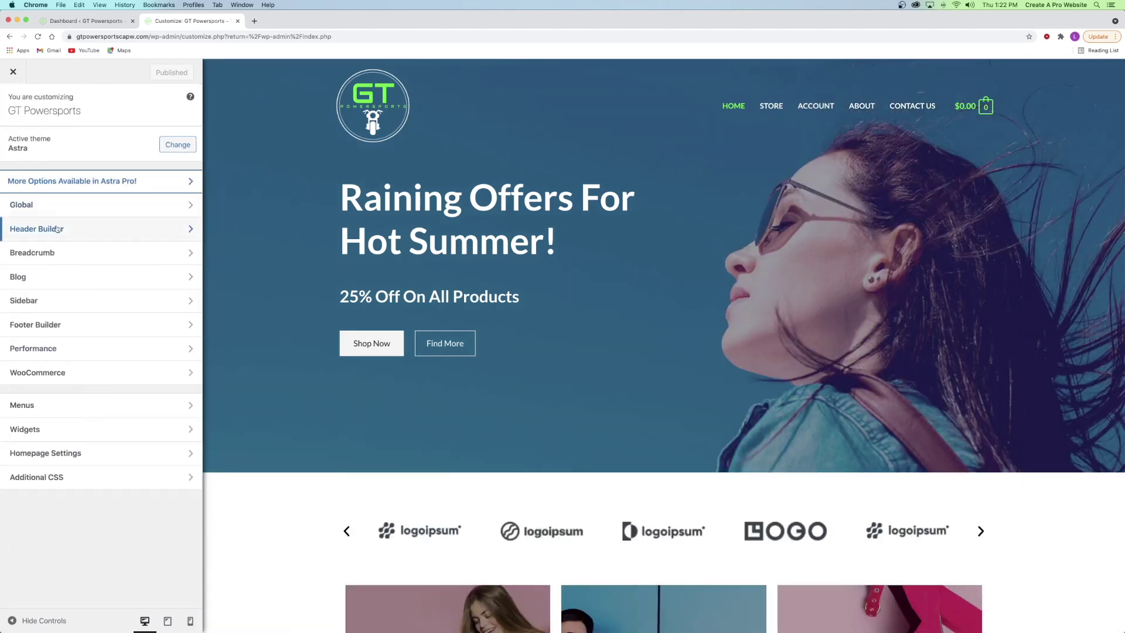
click(65, 326)
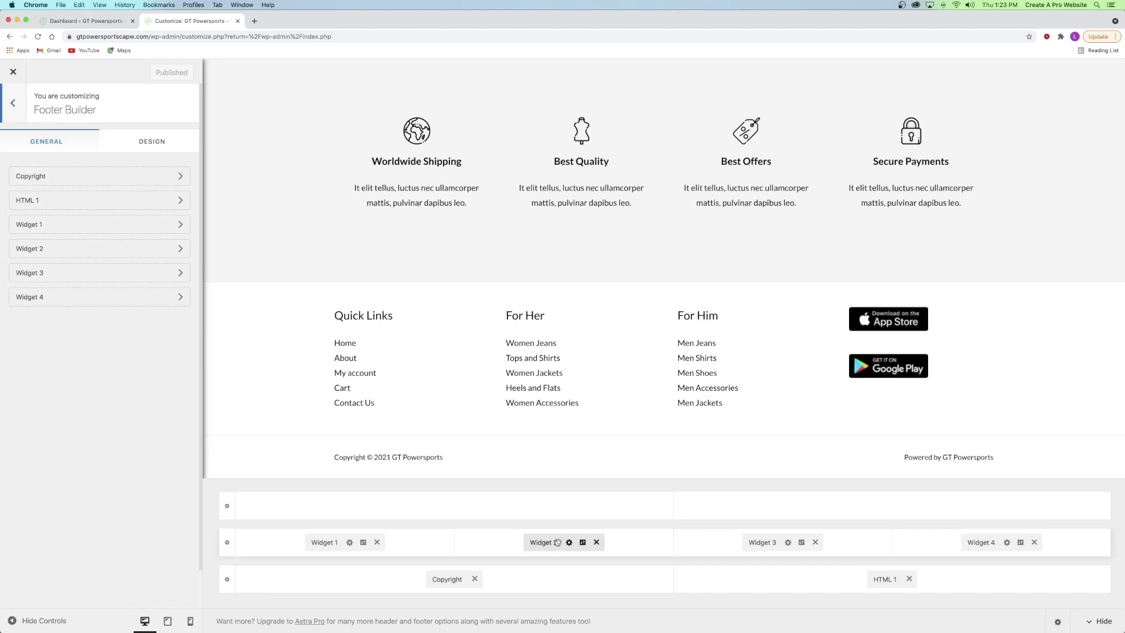
click(536, 541)
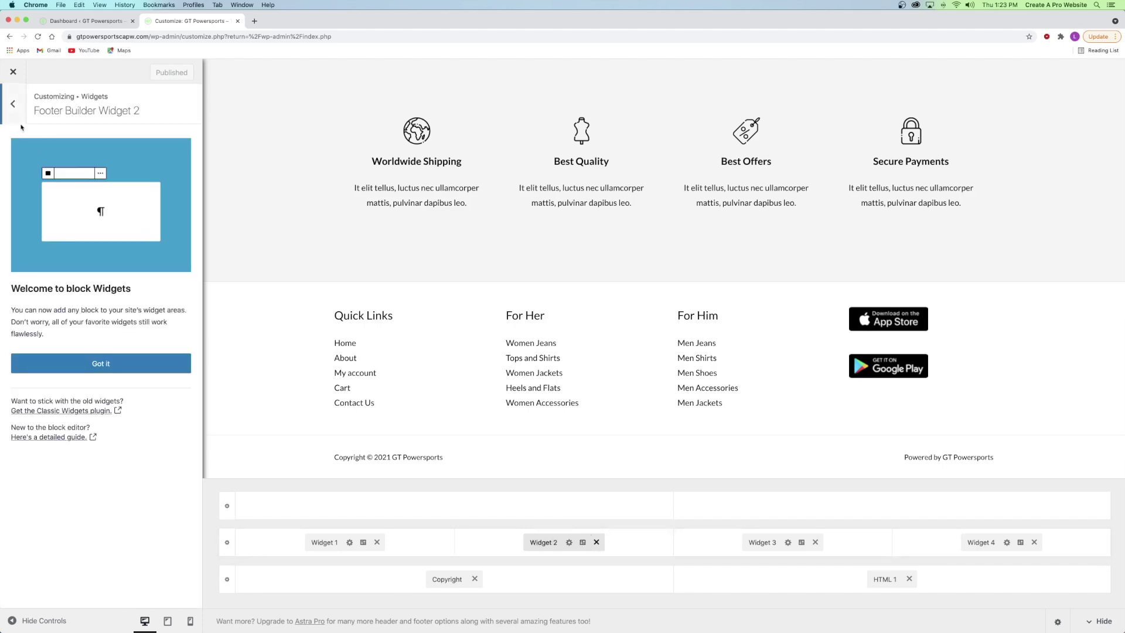
click(596, 541)
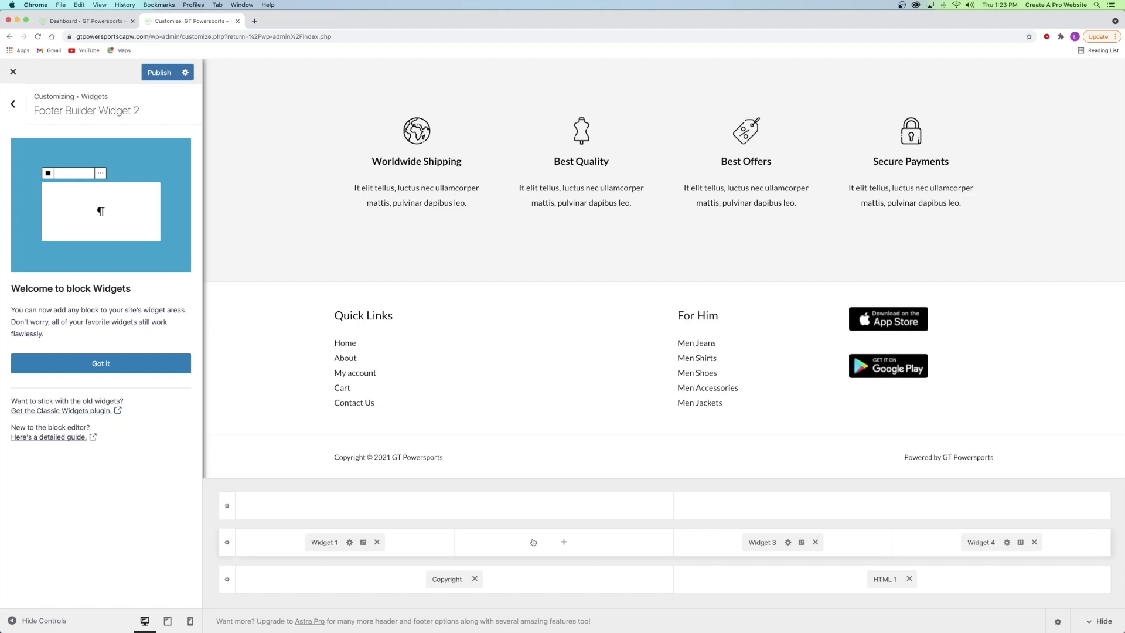
- Move Widget 1 to column two, place Widget 2 in column one, and dismiss the welcome guide
drag(324, 542, 555, 543)
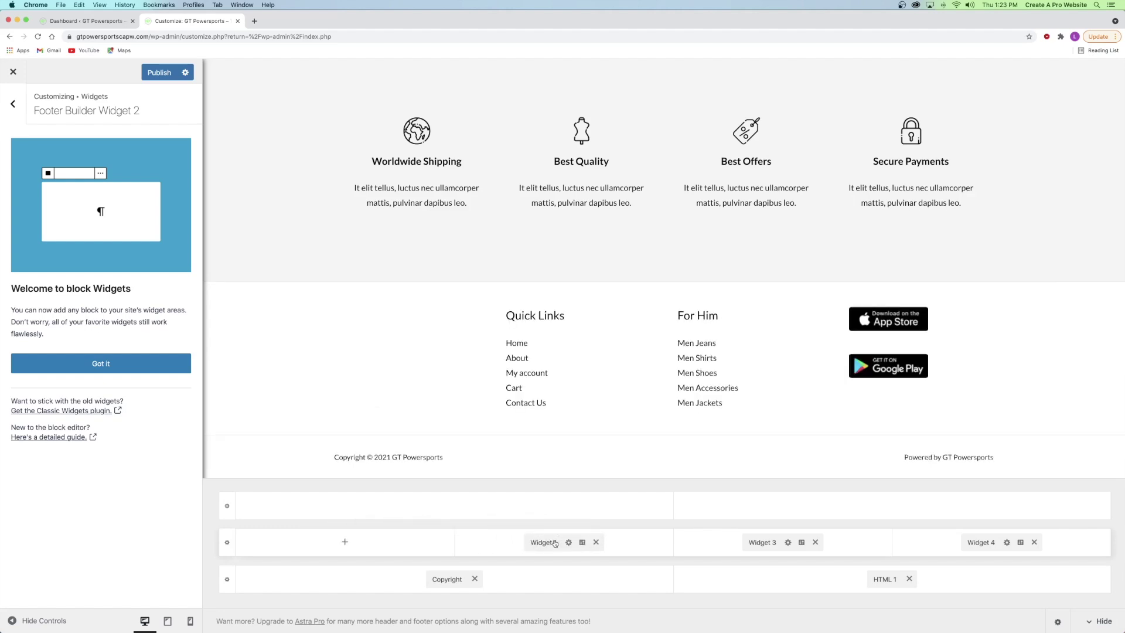
click(347, 541)
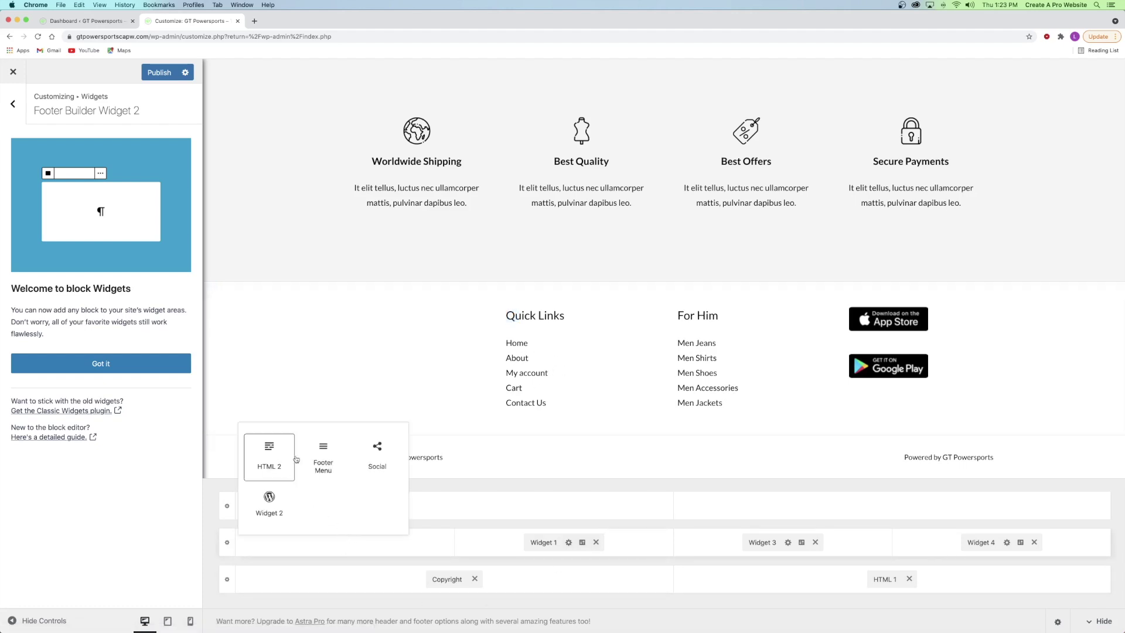
click(269, 512)
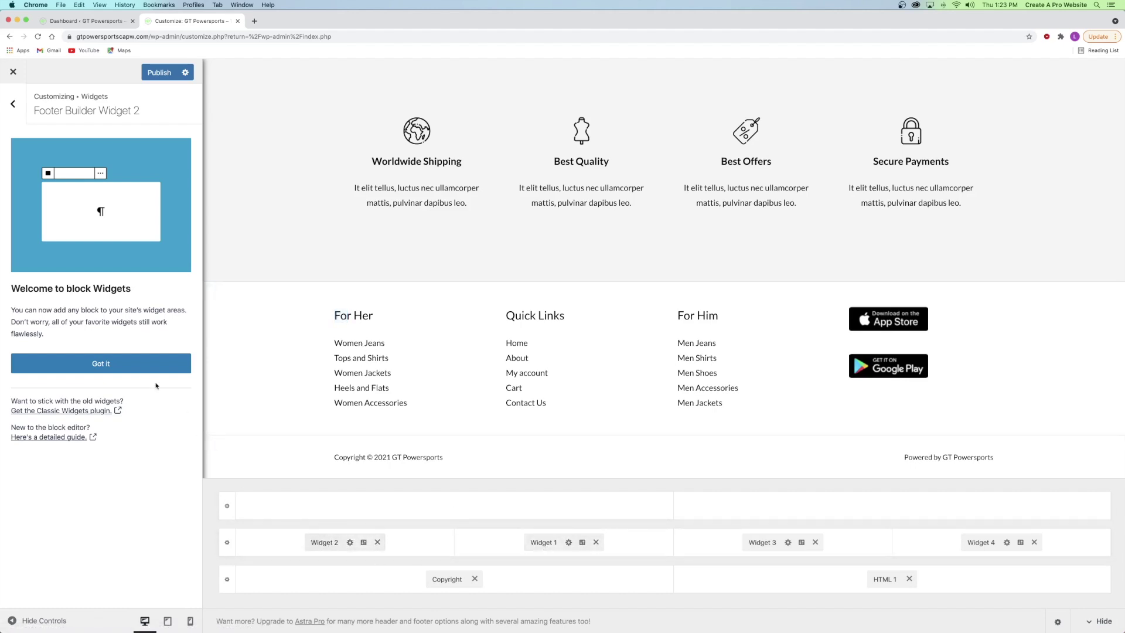
click(101, 367)
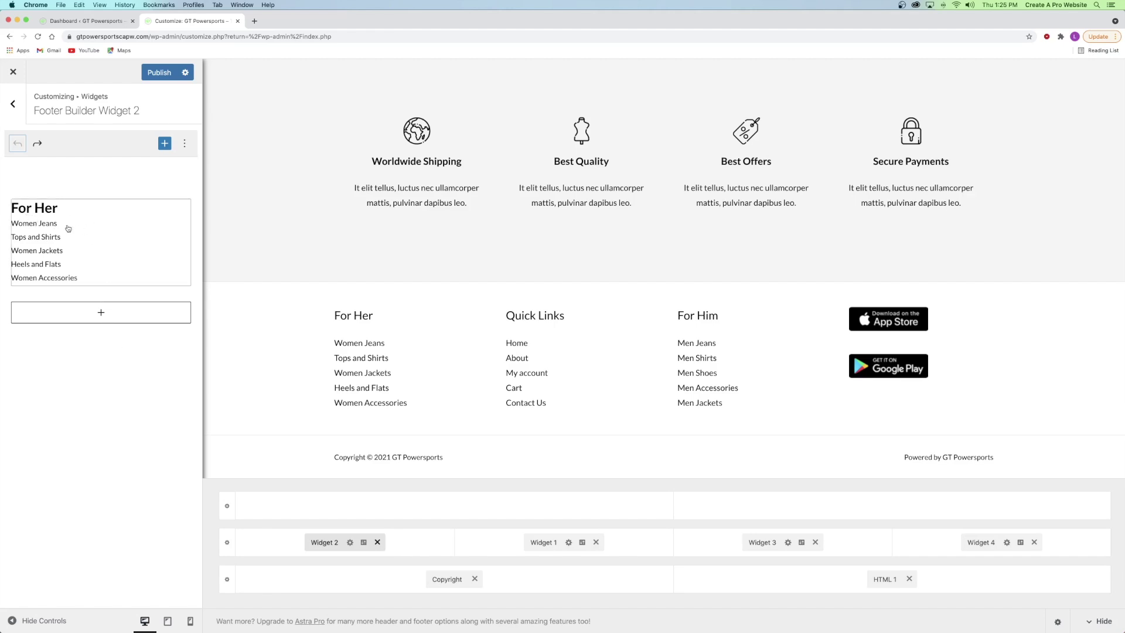
- Delete the For Her navigation menu block from the footer widget
click(138, 258)
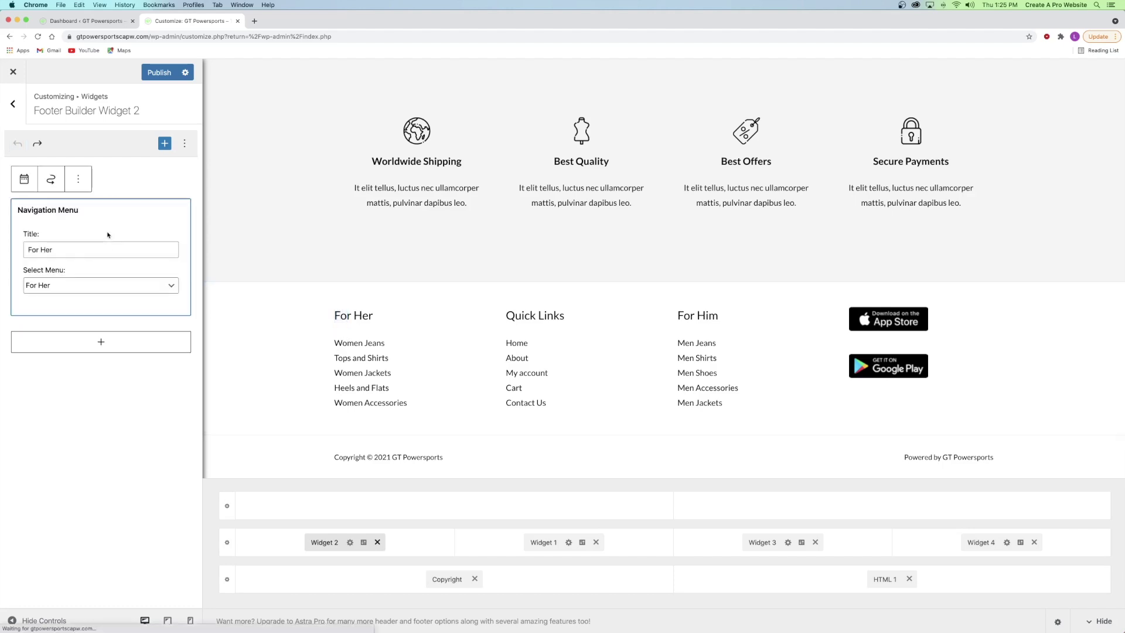
click(82, 185)
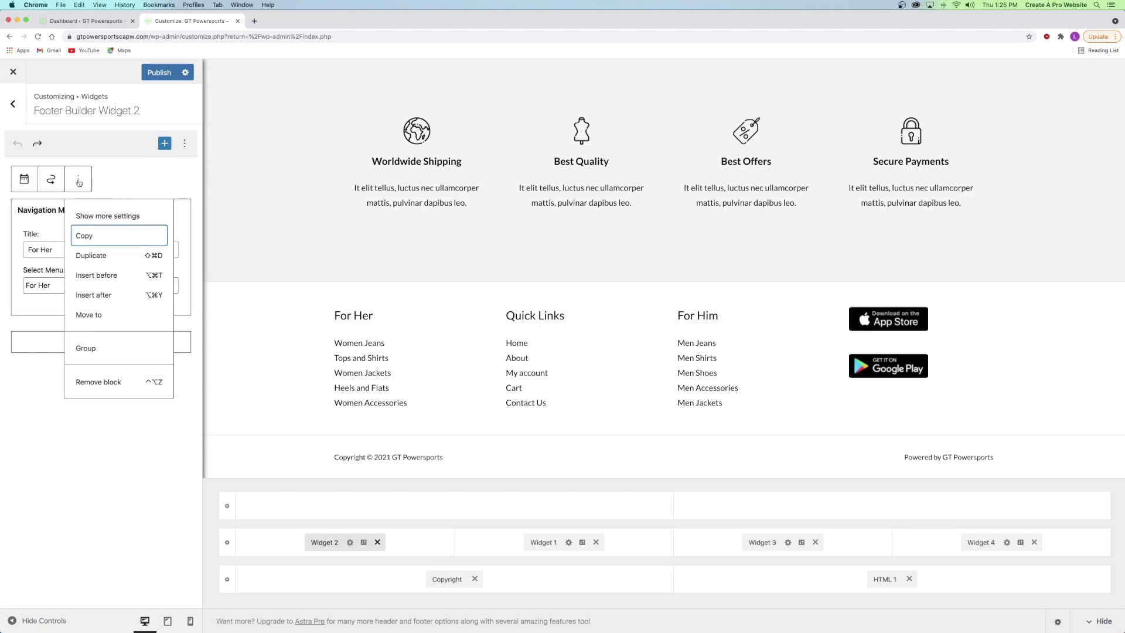
click(110, 381)
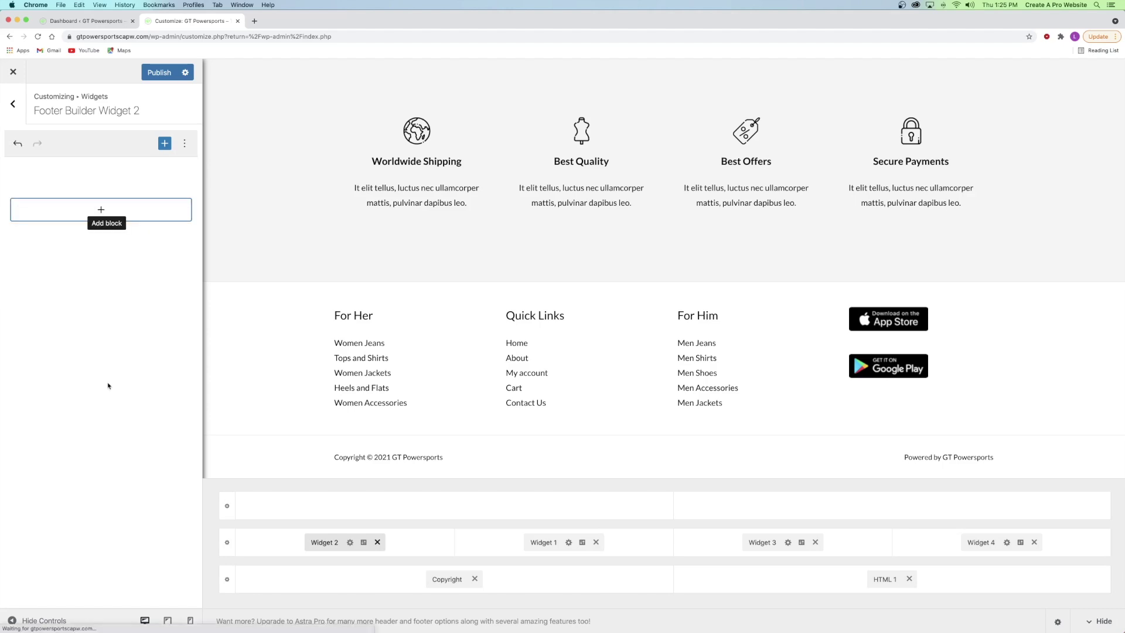
- Add an image block holding the Dark-Logo image from the media library
click(101, 212)
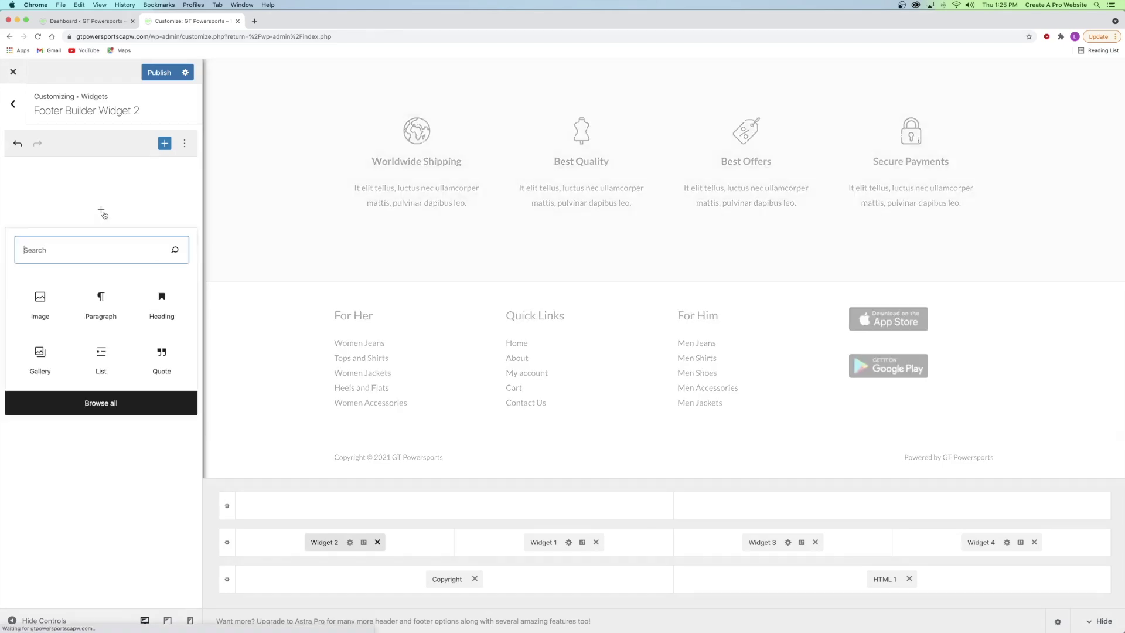
click(52, 314)
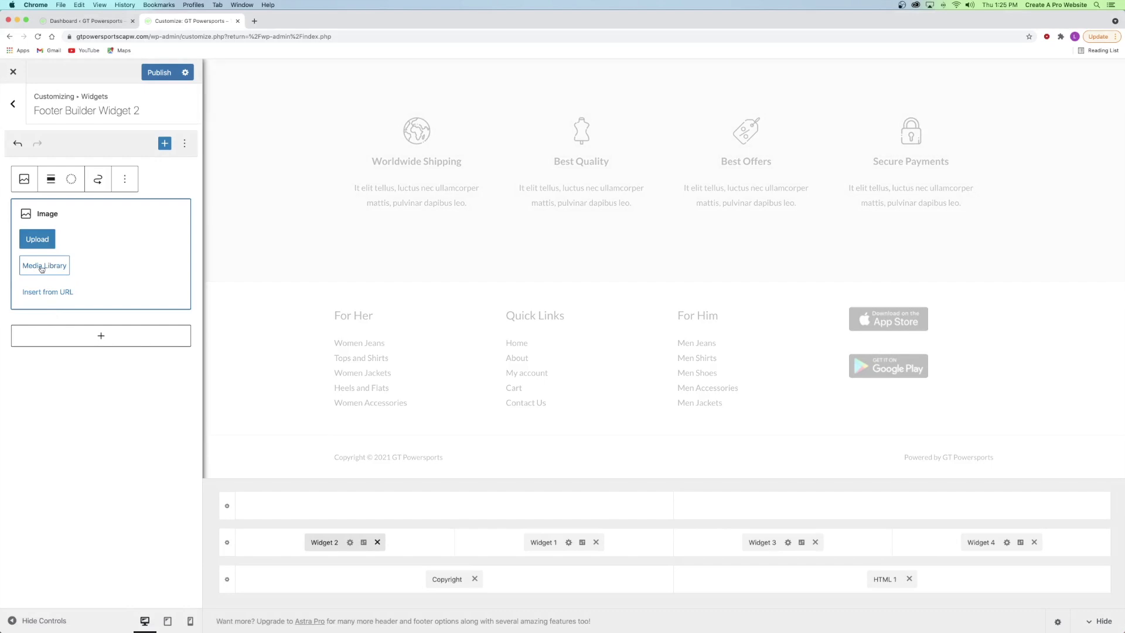
click(42, 267)
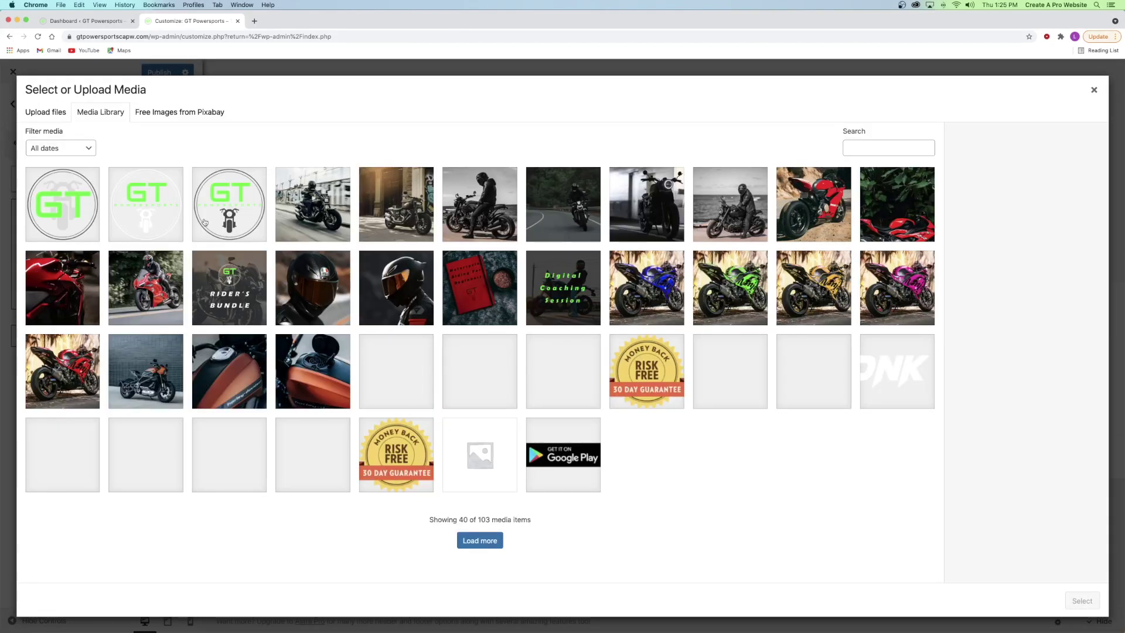
click(205, 220)
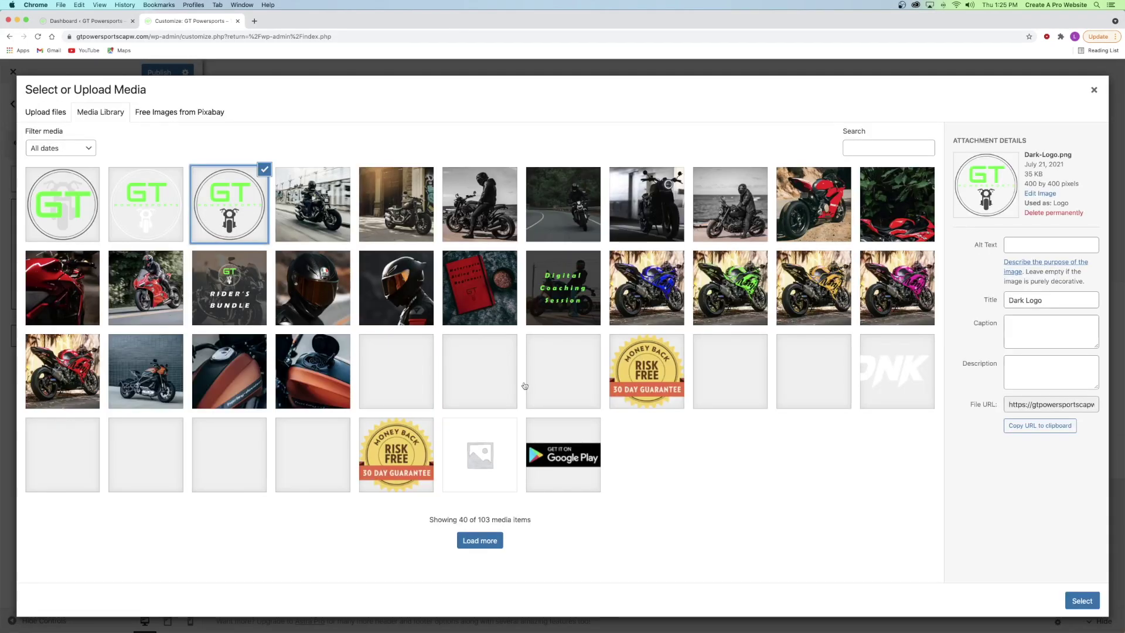
click(1082, 600)
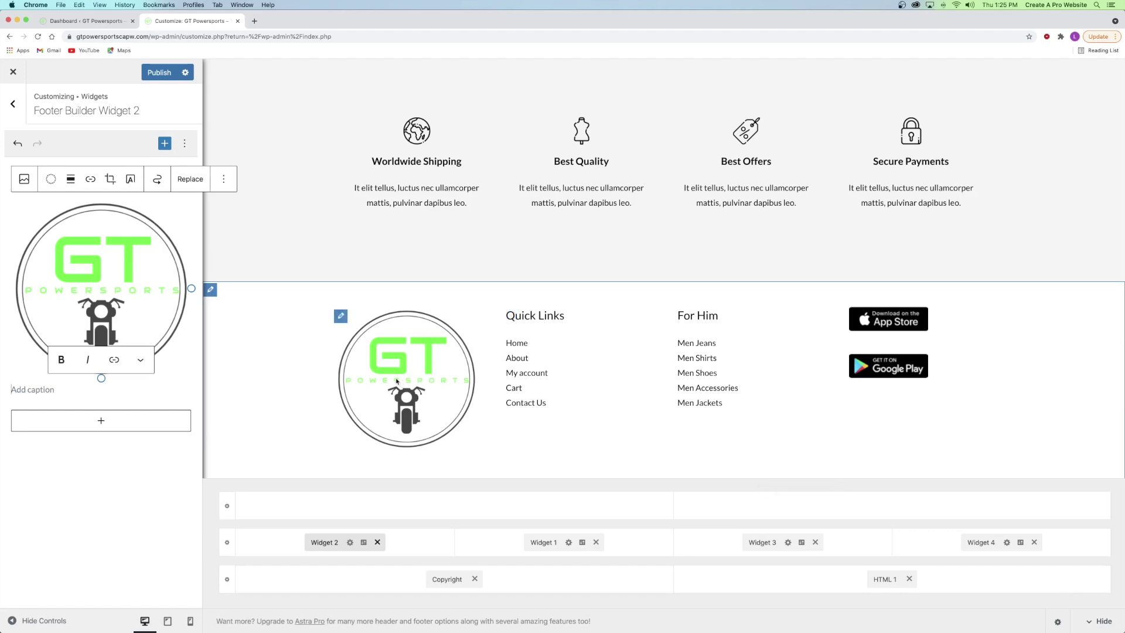
- Centre the logo image and shrink it by dragging its bottom handle up twice
click(70, 179)
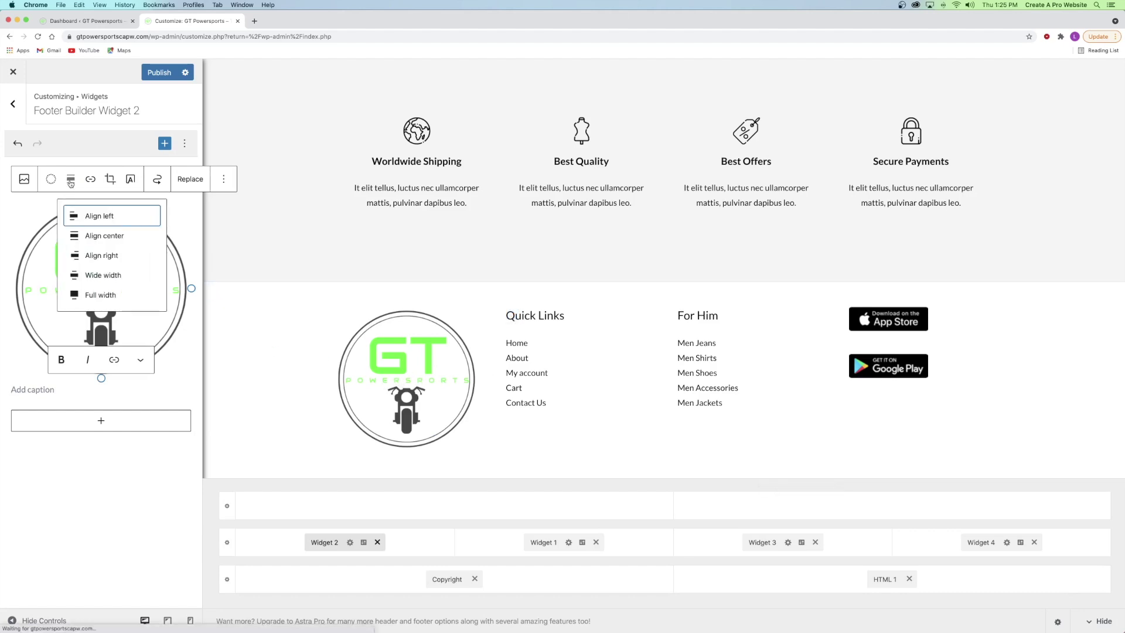
click(99, 237)
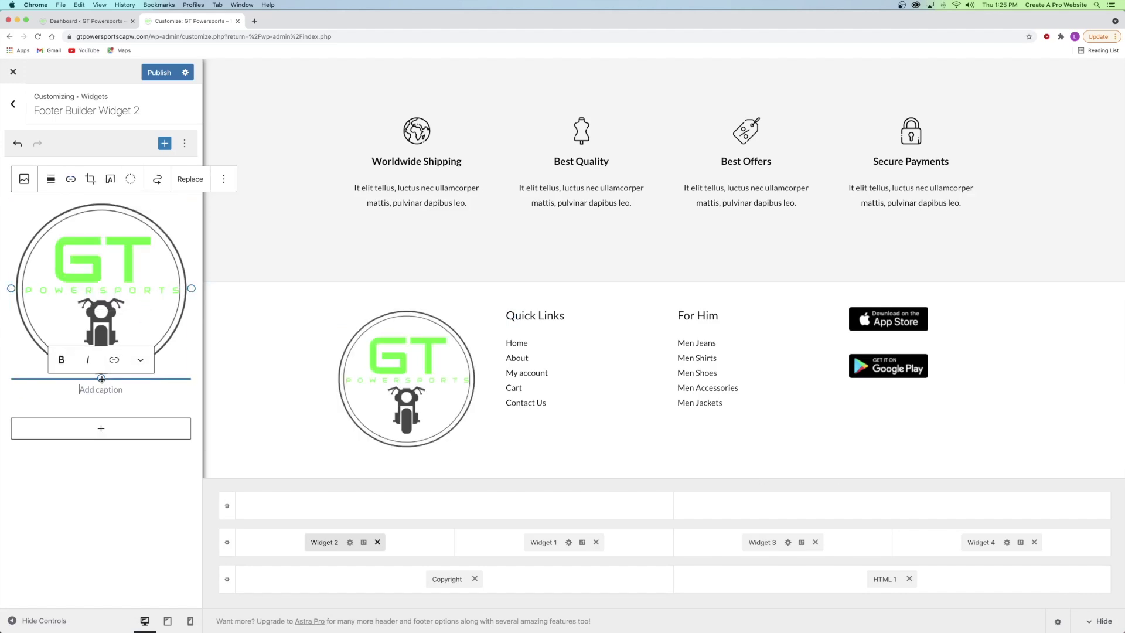
drag(104, 377, 101, 332)
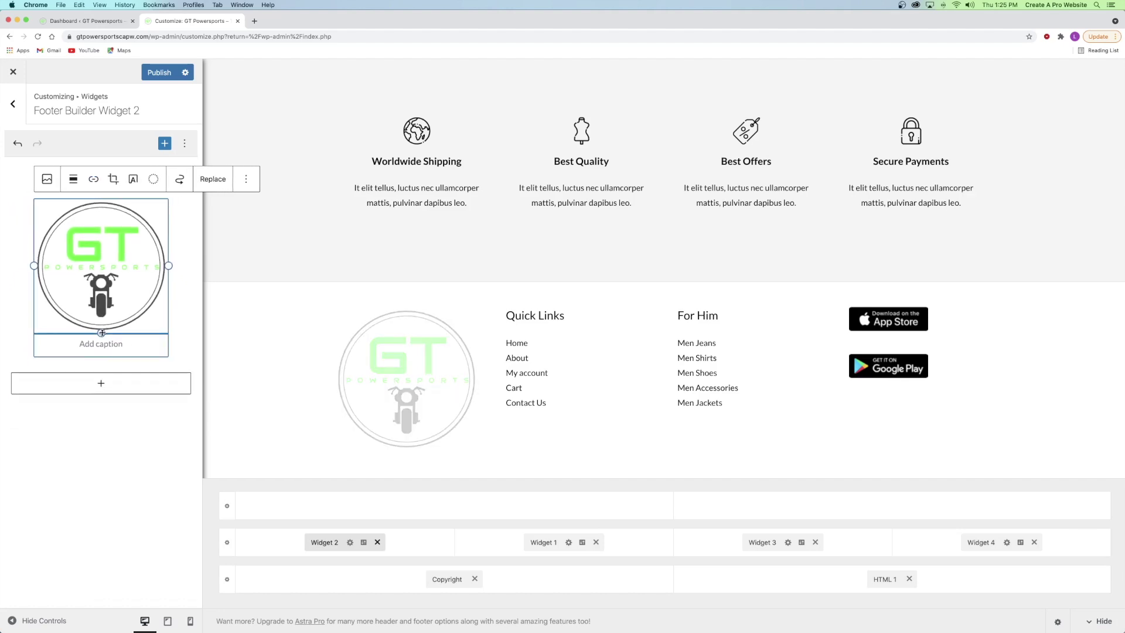
drag(102, 332, 101, 285)
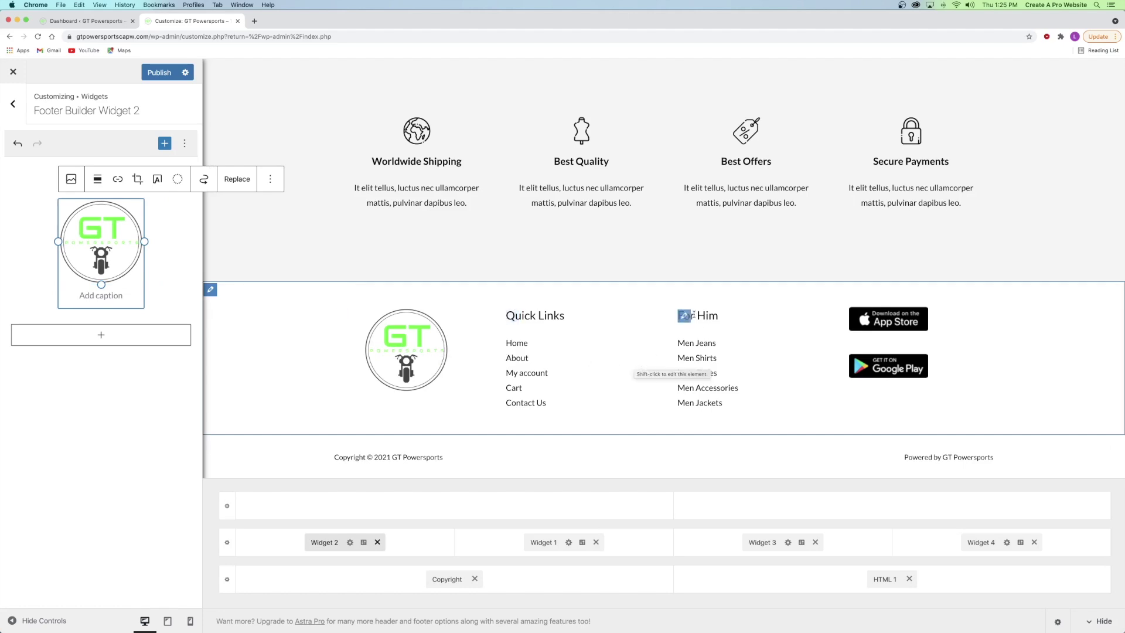
- Insert an empty Navigation Menu block under For Him in footer Widget 3, then publish
click(768, 543)
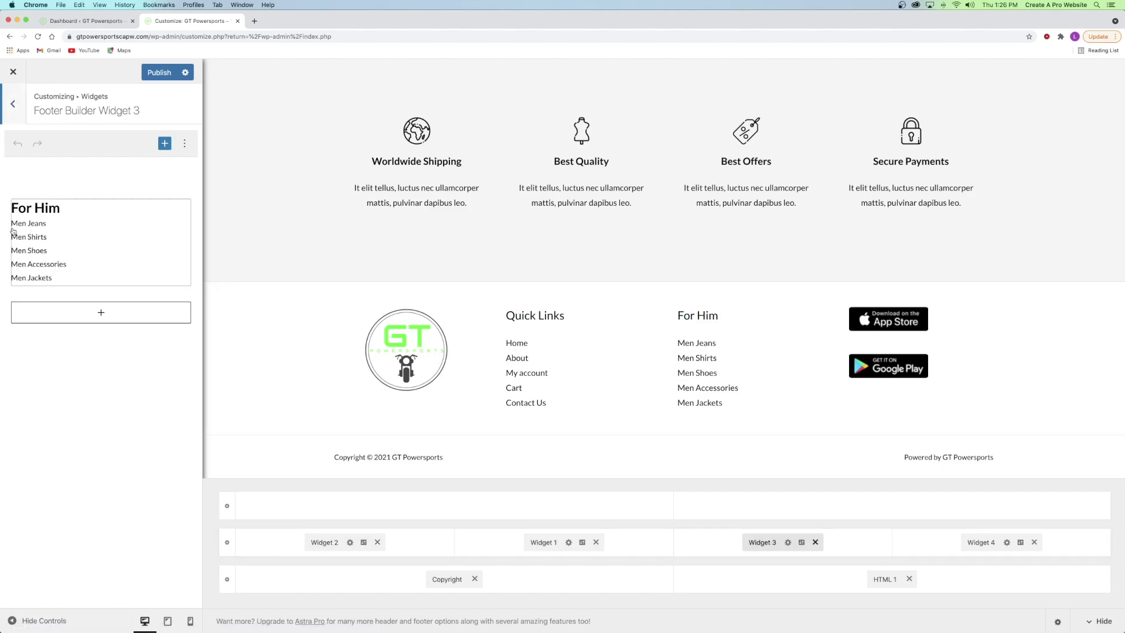
click(66, 235)
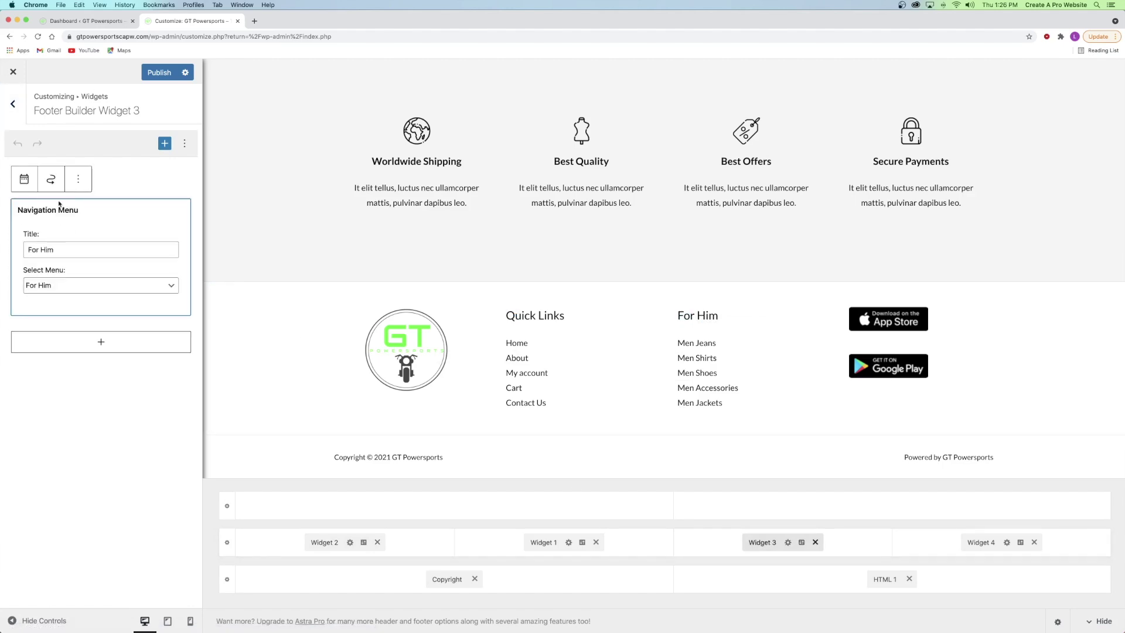
click(102, 345)
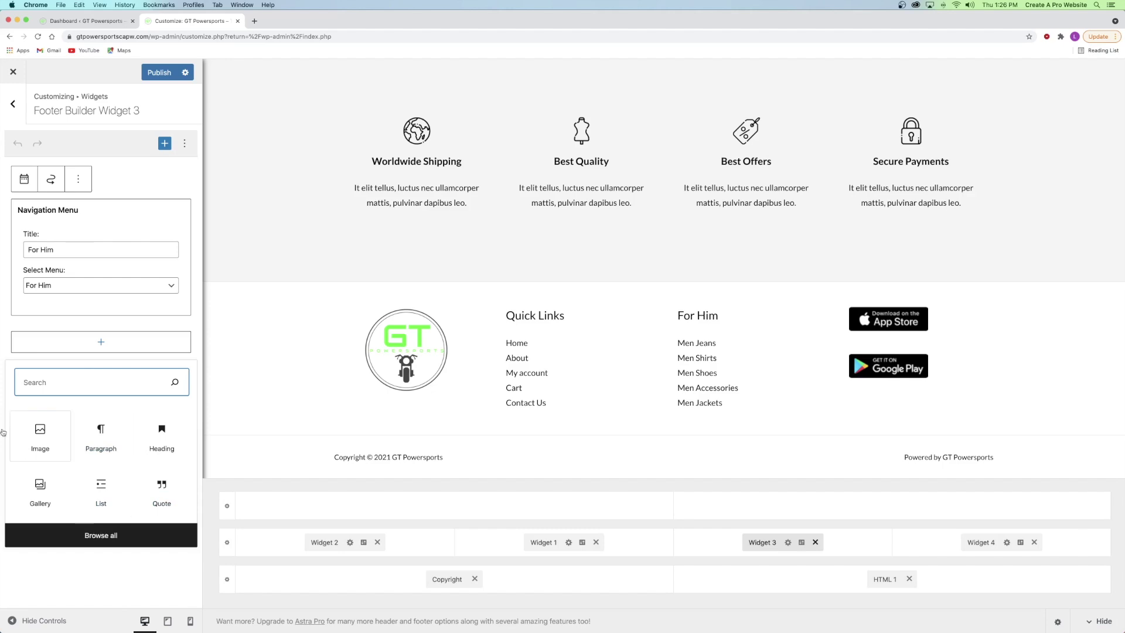
text(navi)
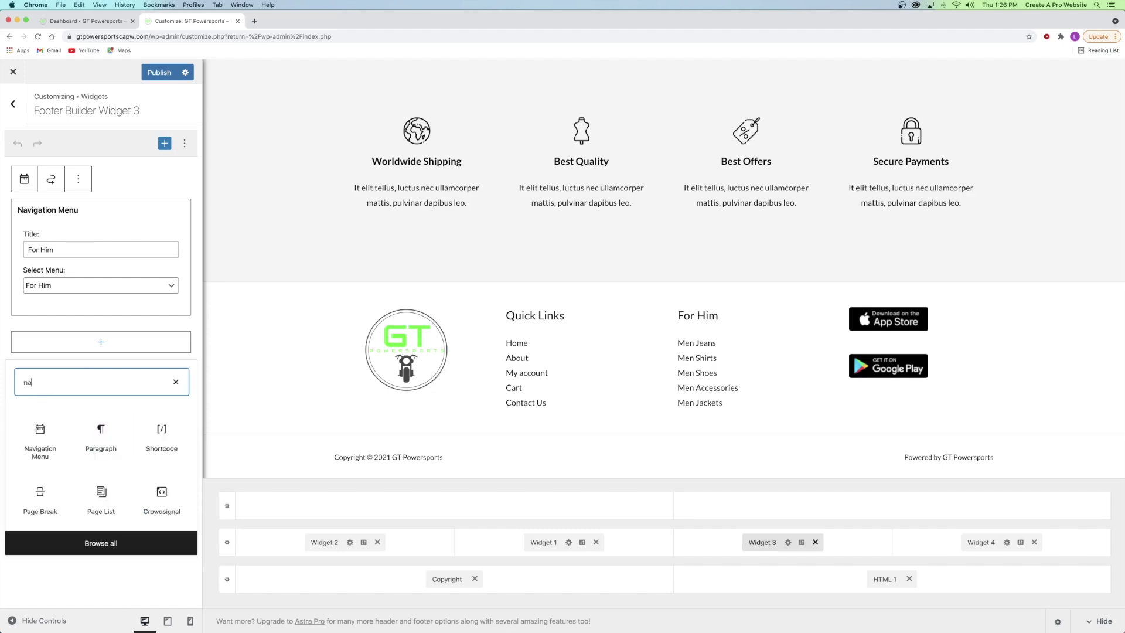
click(45, 431)
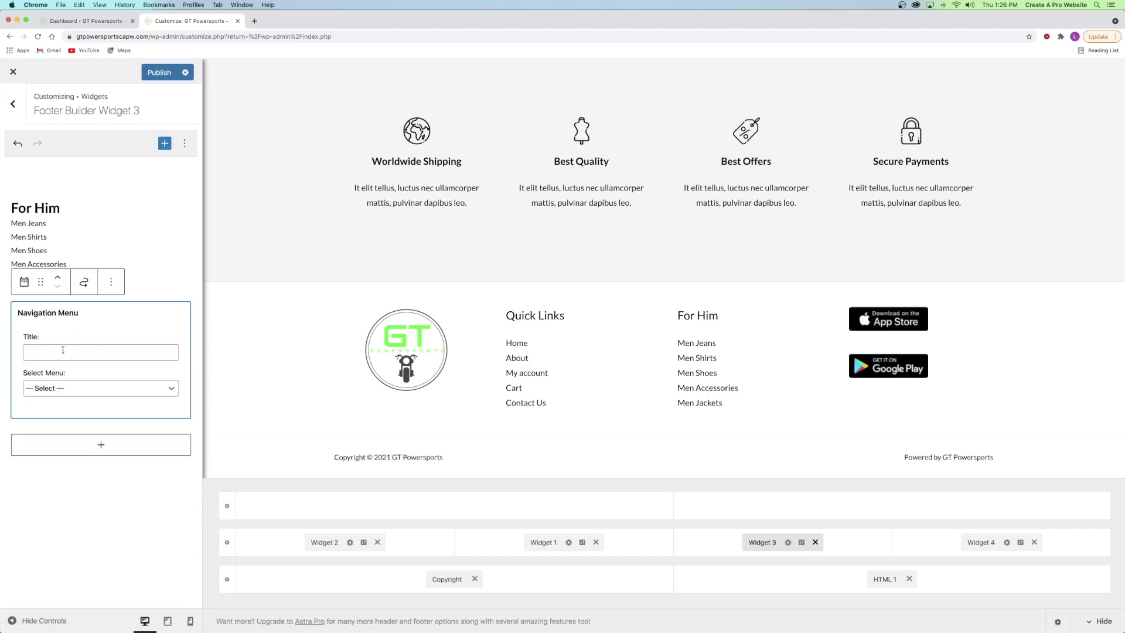
click(159, 73)
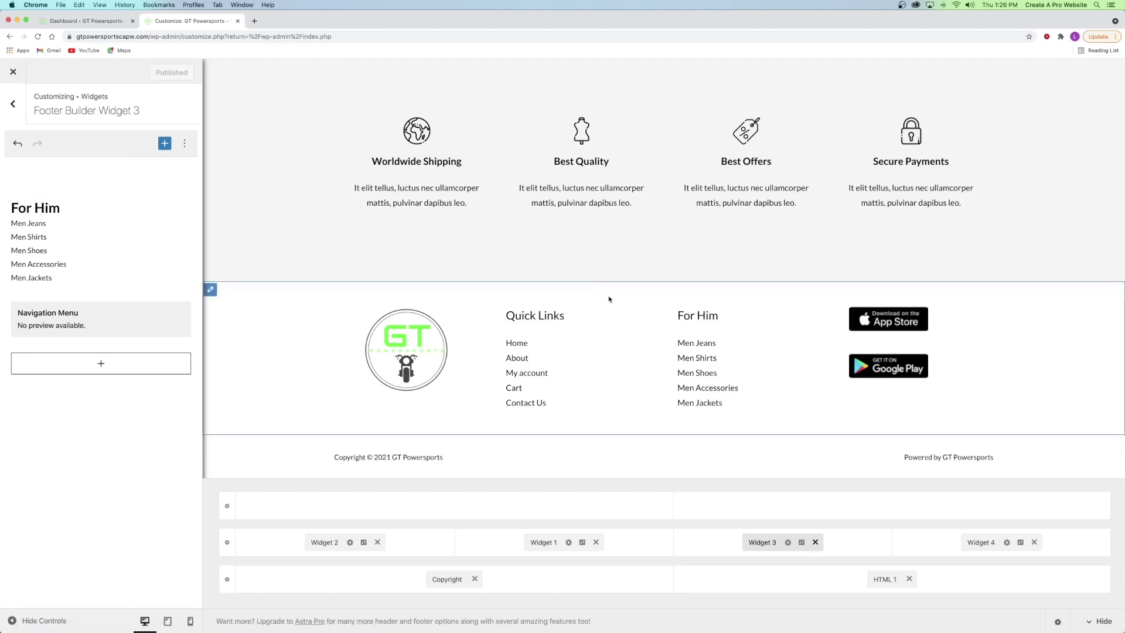
click(14, 105)
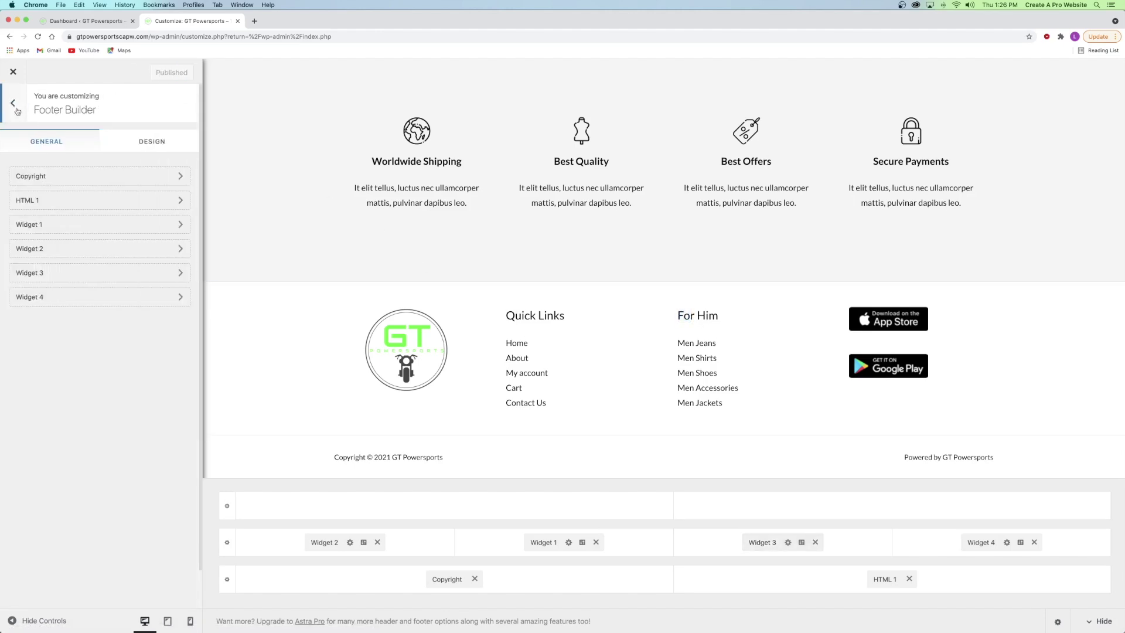
- Go back to the main customizer list and open the Menus panel
click(16, 109)
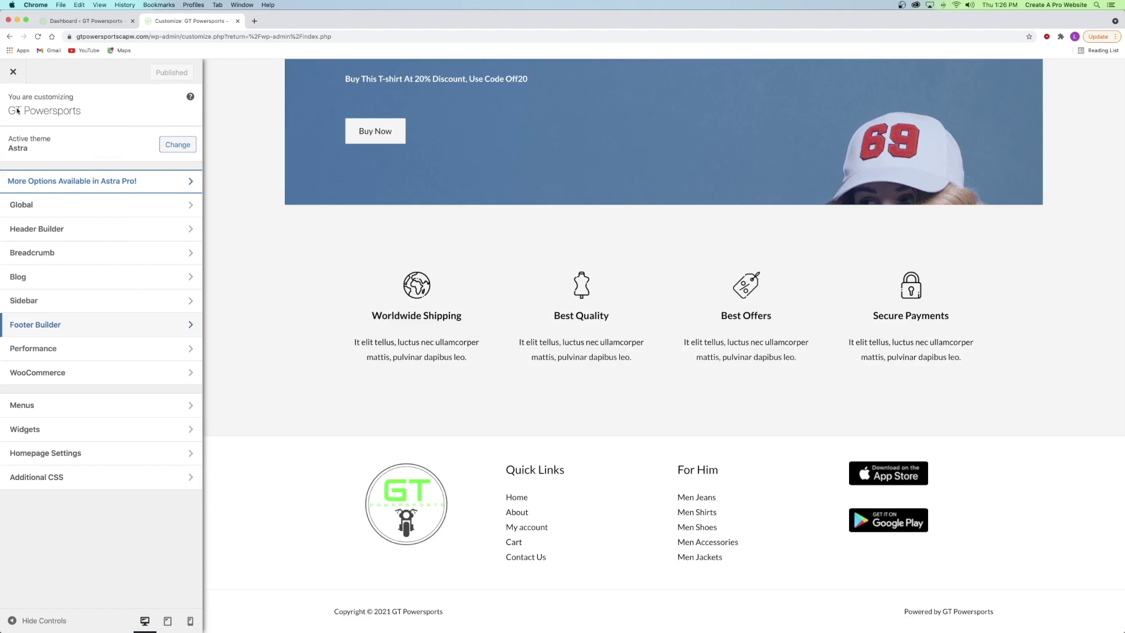
click(39, 408)
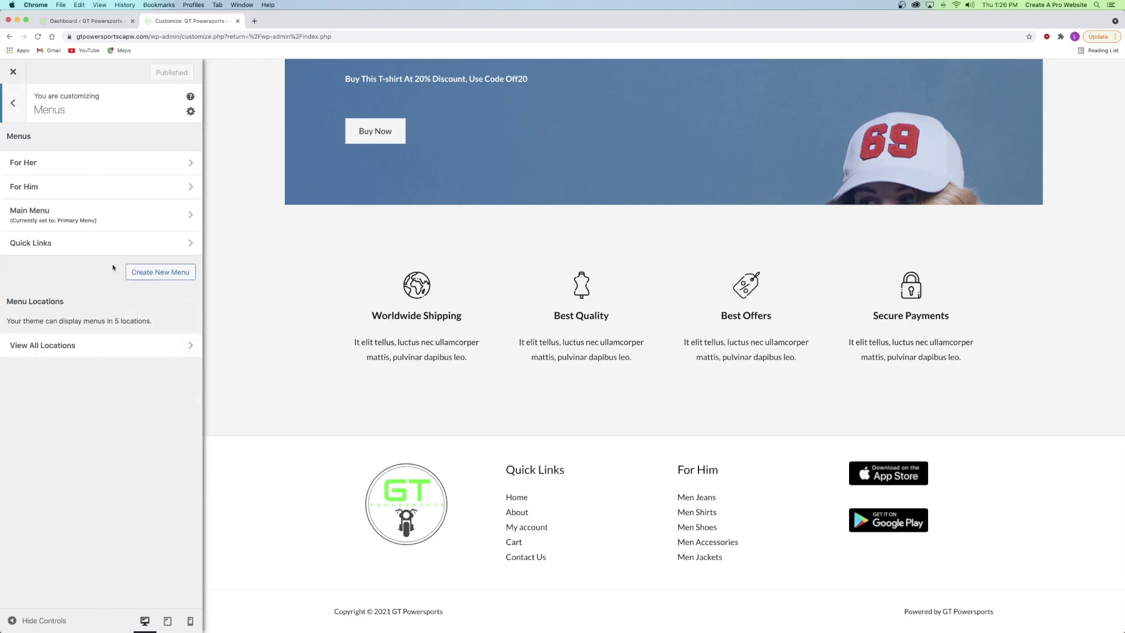
scroll(473, 315, up, 15)
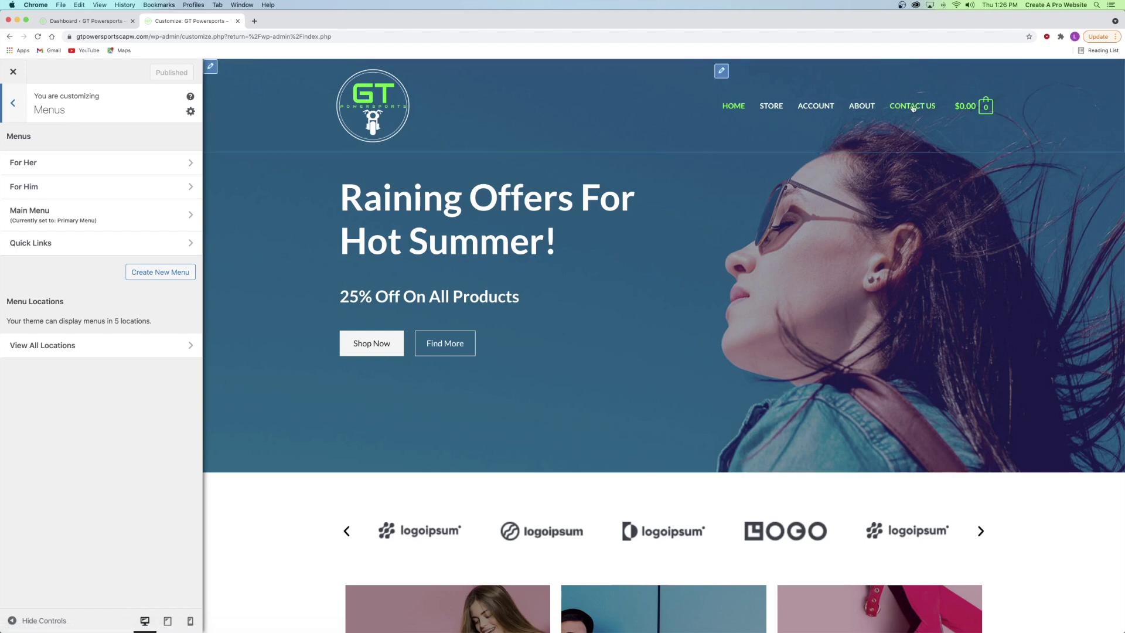
- Open the CONTACT US page in a new tab, then close that tab
right_click(902, 111)
click(946, 109)
click(270, 24)
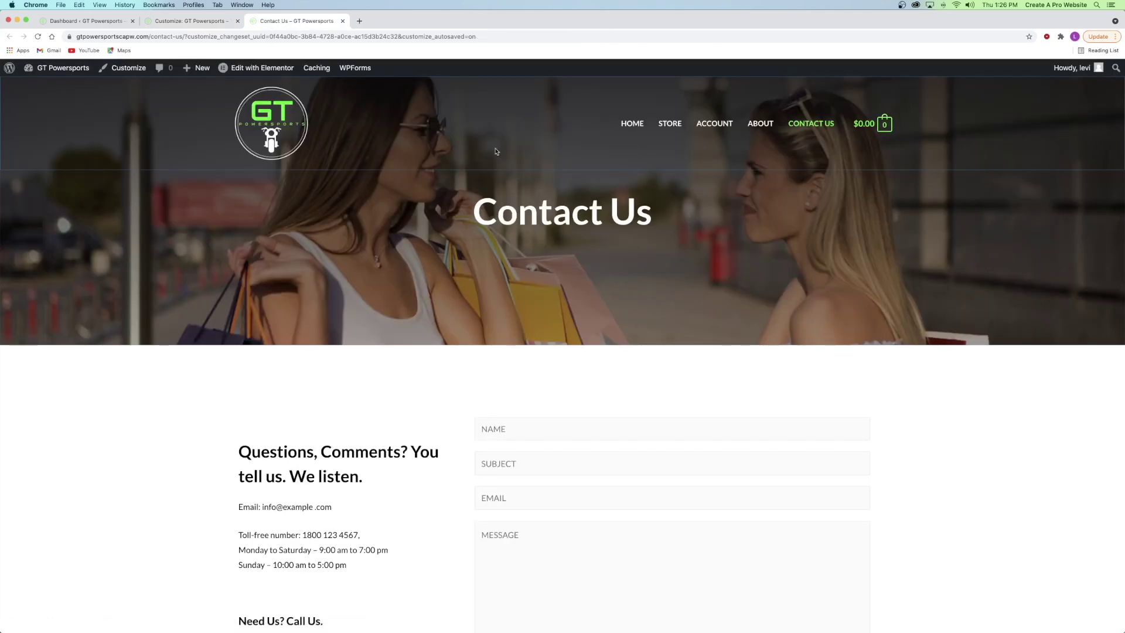
click(343, 21)
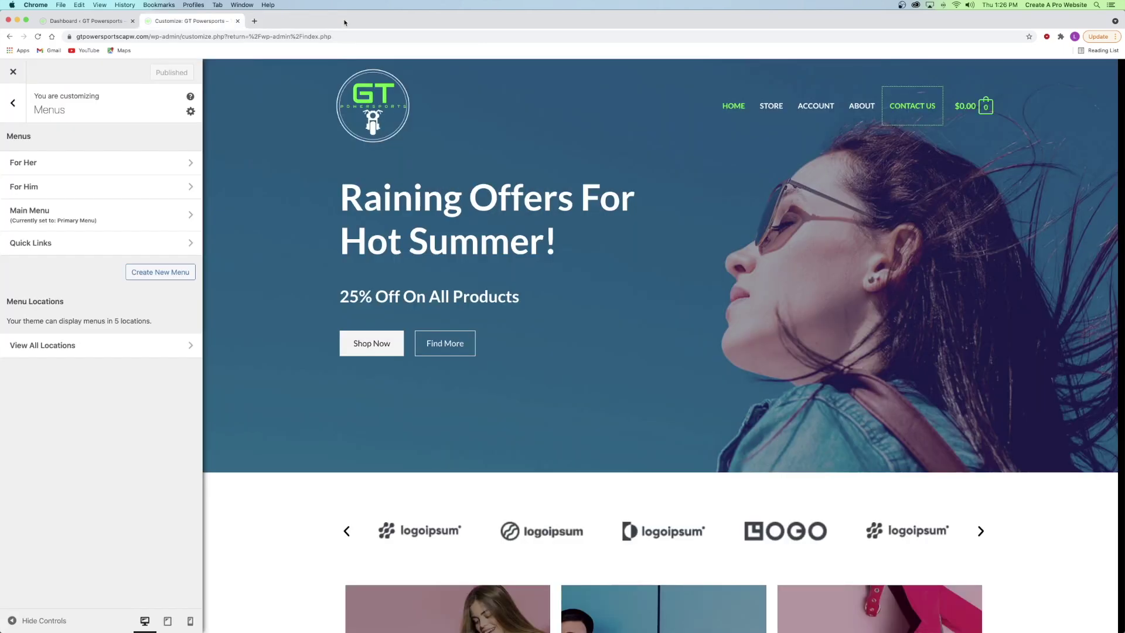
- Delete the For Her menu
click(64, 169)
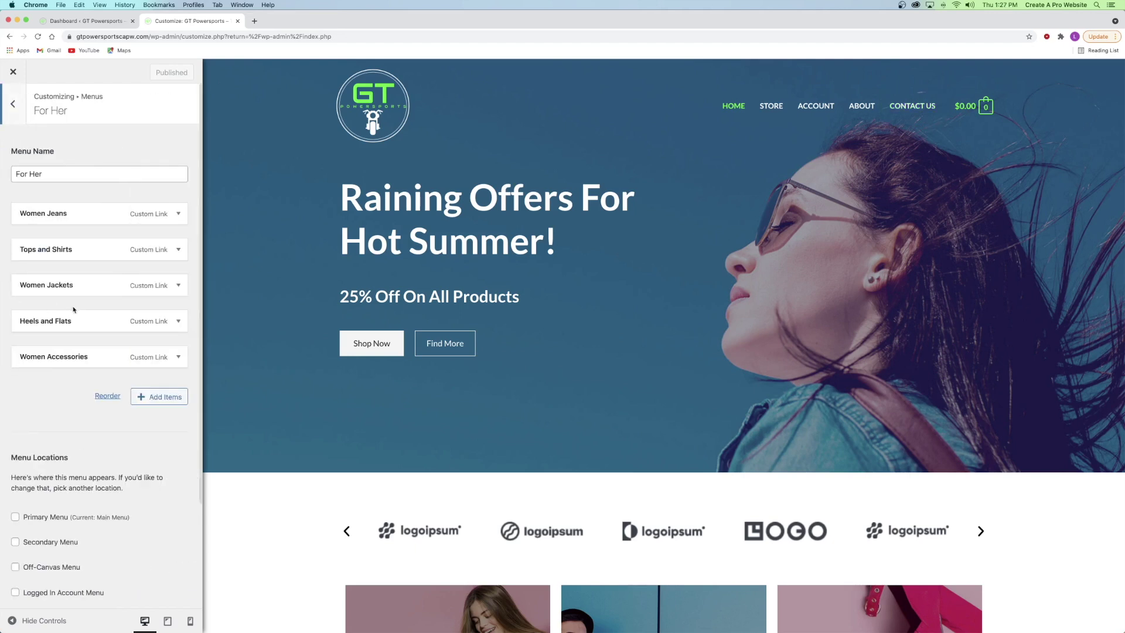
scroll(75, 305, down, 3)
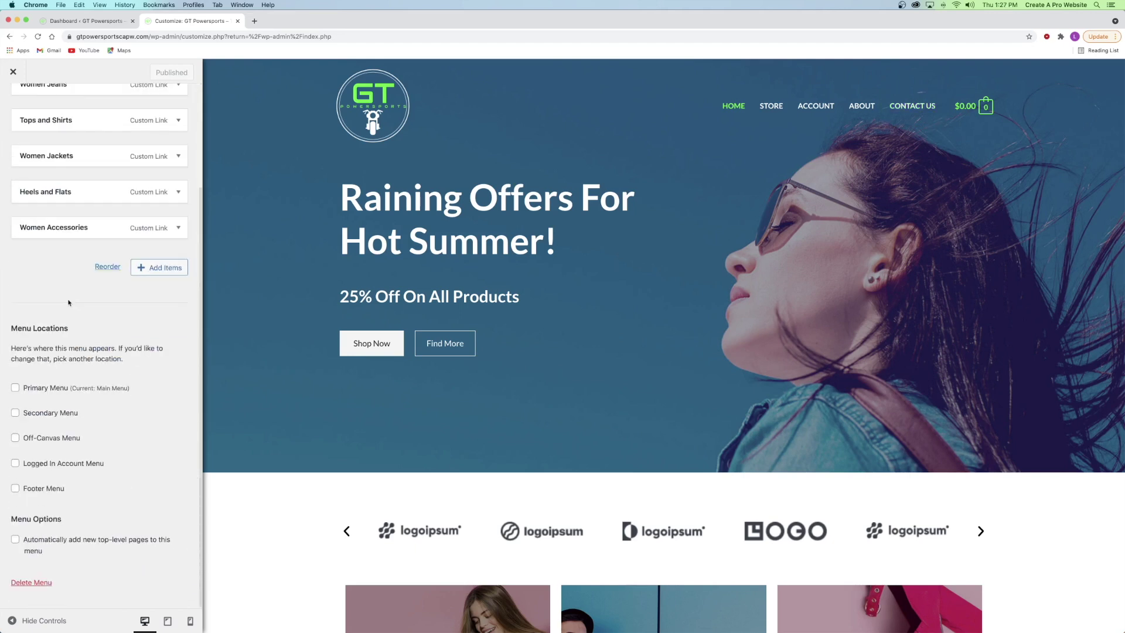
click(30, 582)
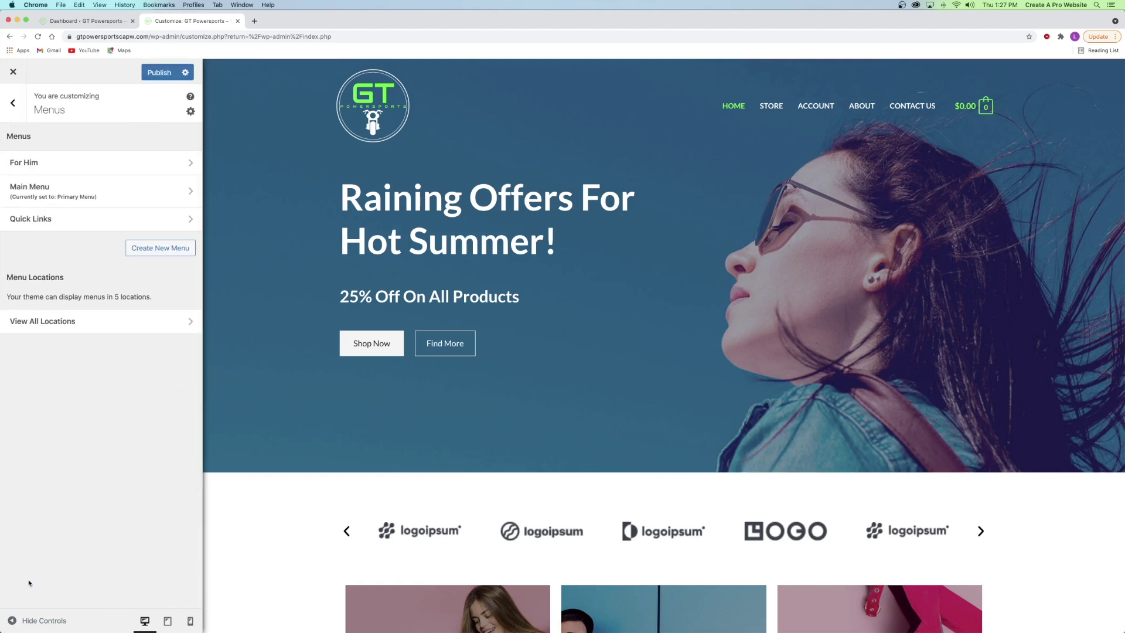
- Delete the For Him menu
click(44, 165)
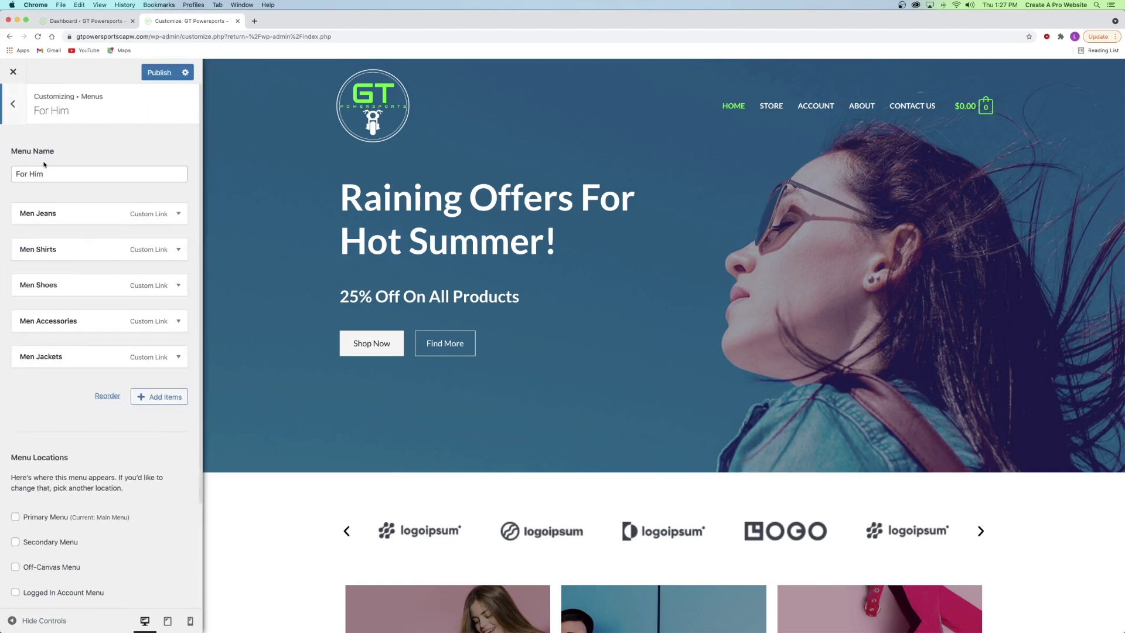
scroll(44, 165, down, 3)
click(35, 581)
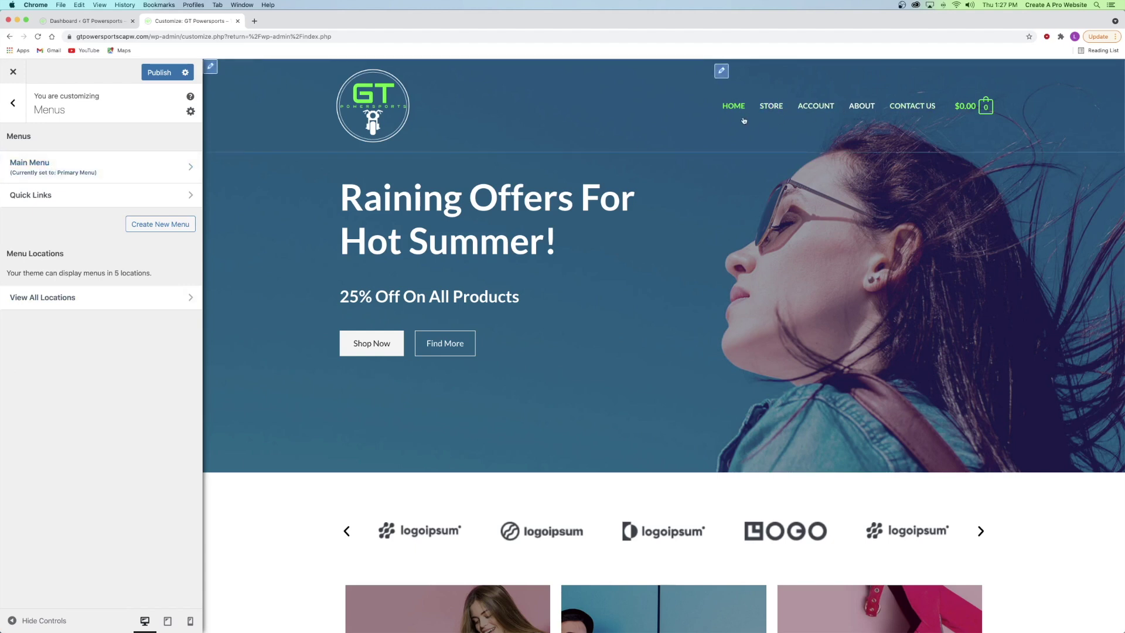
- Review the Quick Links menu items, then return to the menu list
click(71, 196)
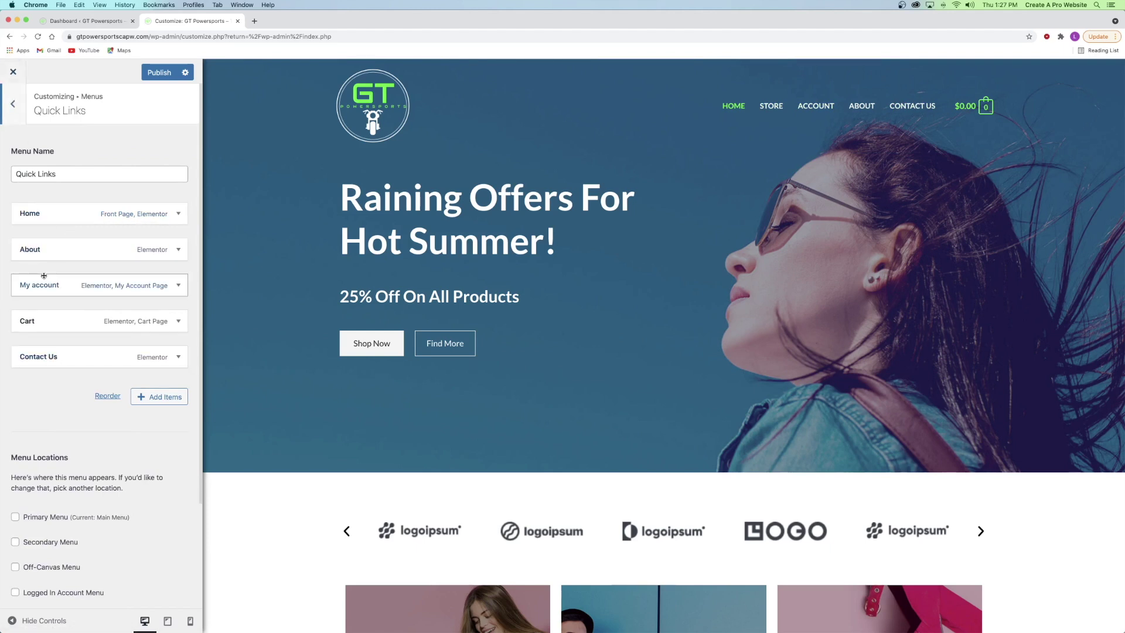
click(13, 104)
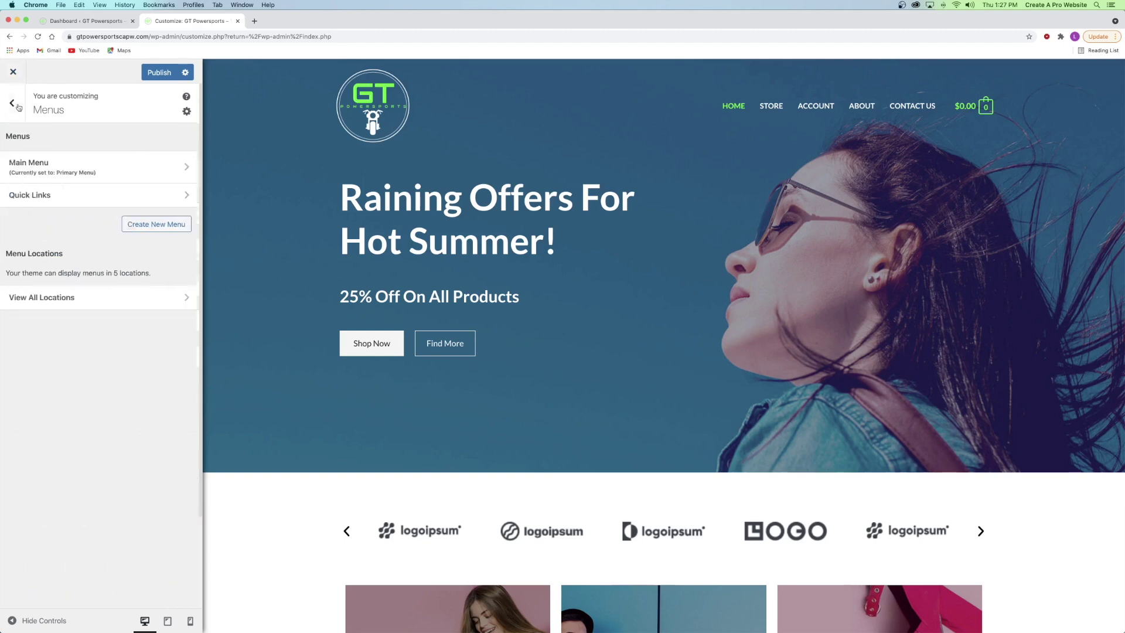
scroll(456, 187, down, 15)
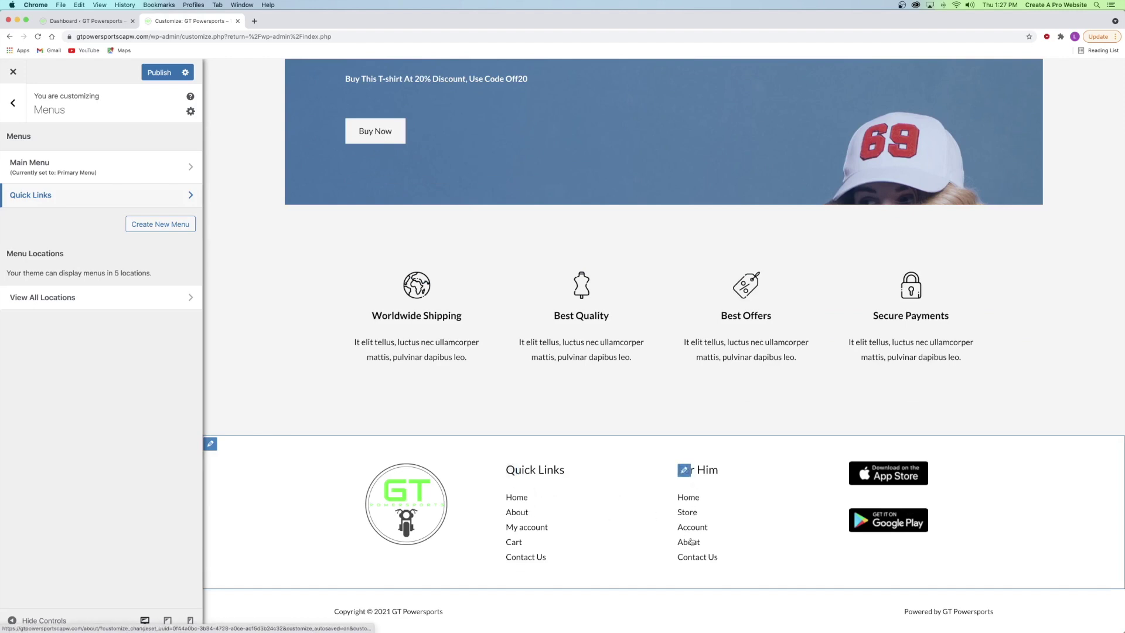
scroll(331, 286, up, 15)
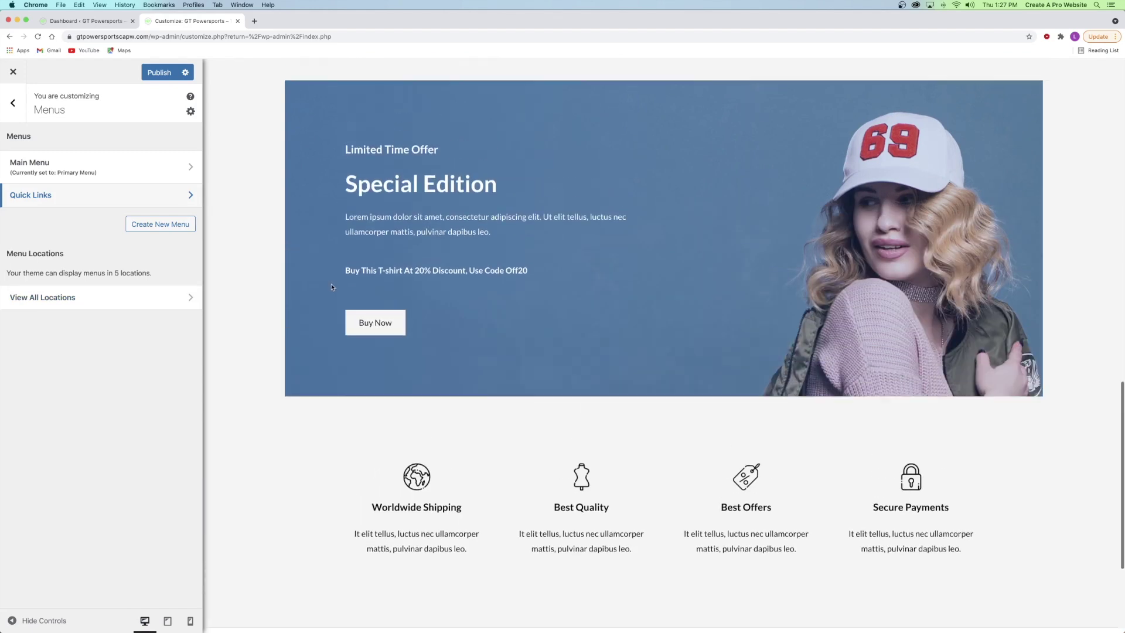
- Create a menu named 'Product Categories' with the Footer Menu location ticked
click(144, 225)
click(78, 170)
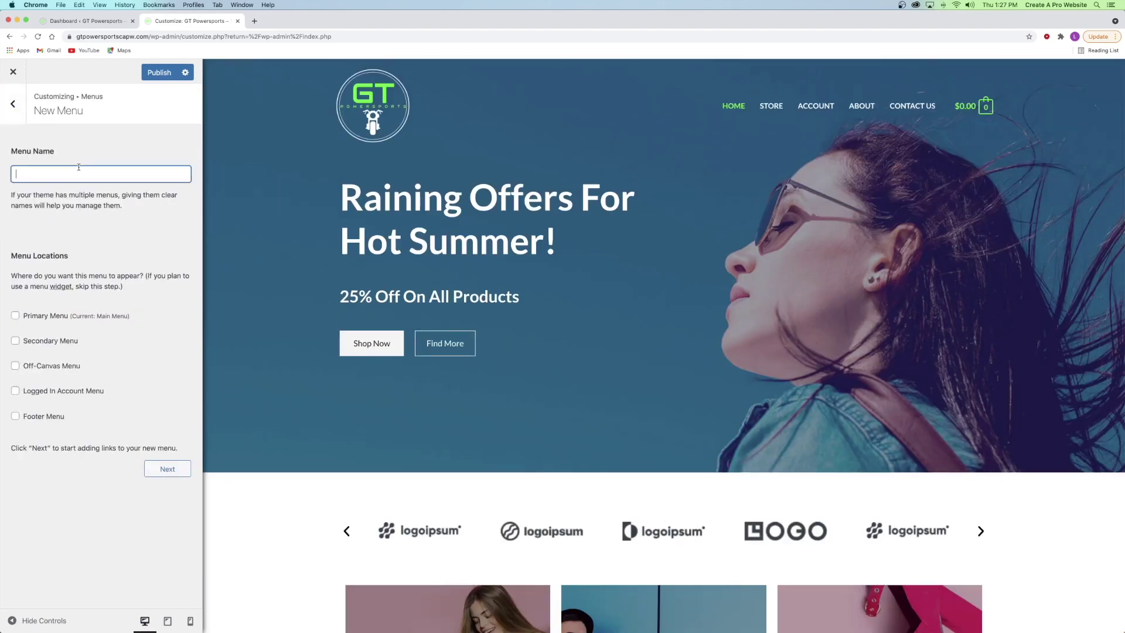
text(Product Categories)
click(35, 419)
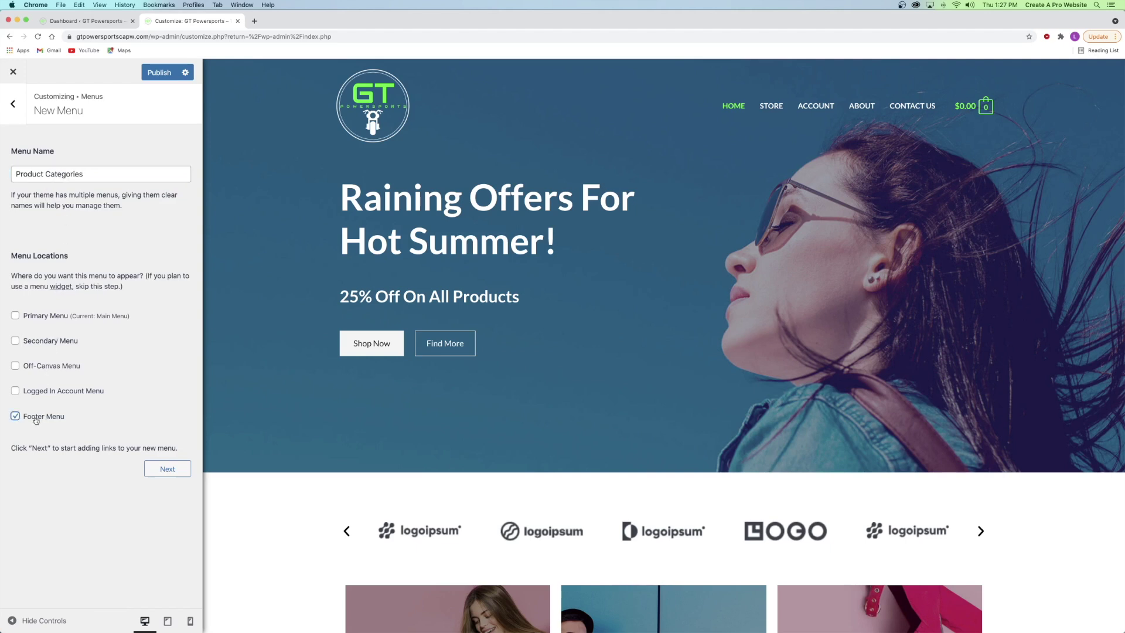
click(166, 470)
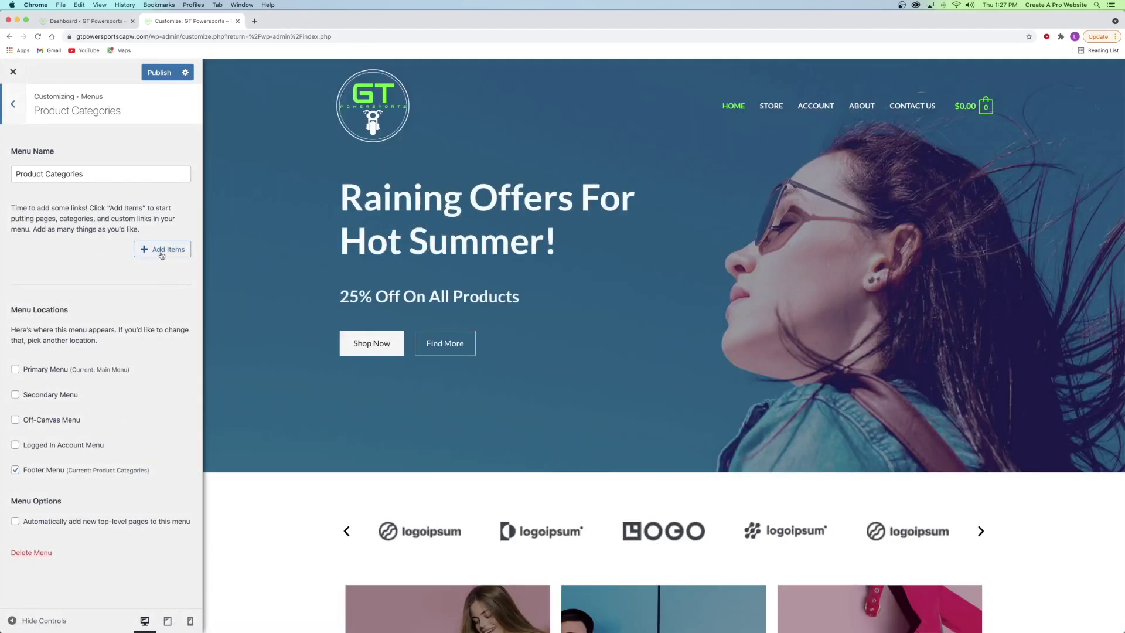
- Bring up the Add Items panel and browse the pages and other item types
click(161, 252)
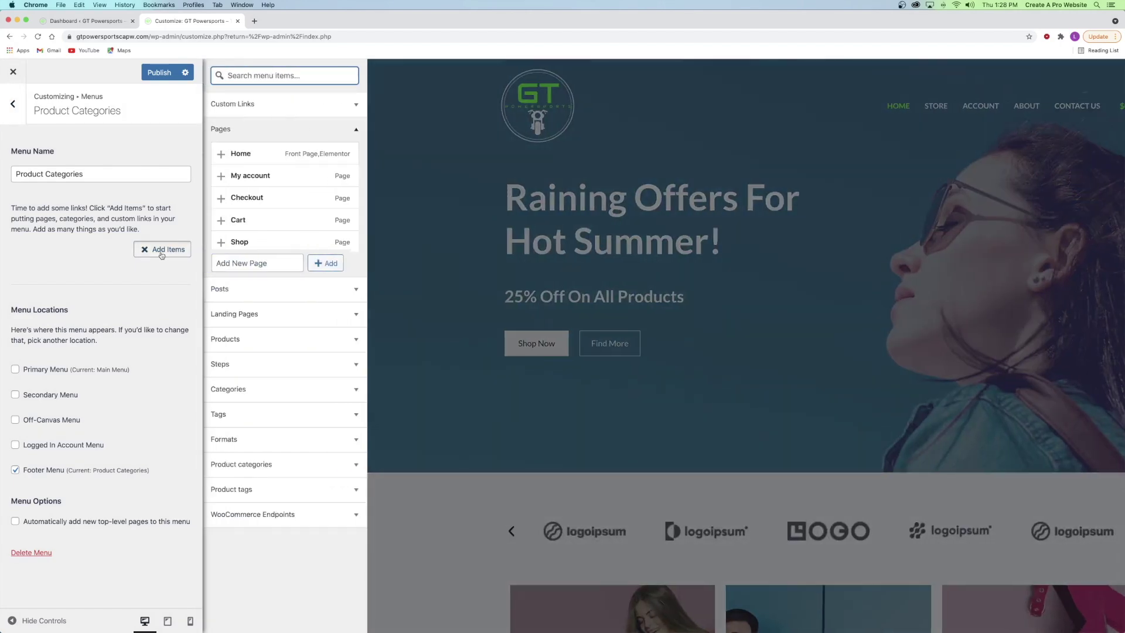
click(223, 139)
click(233, 132)
click(233, 130)
click(221, 228)
click(221, 228)
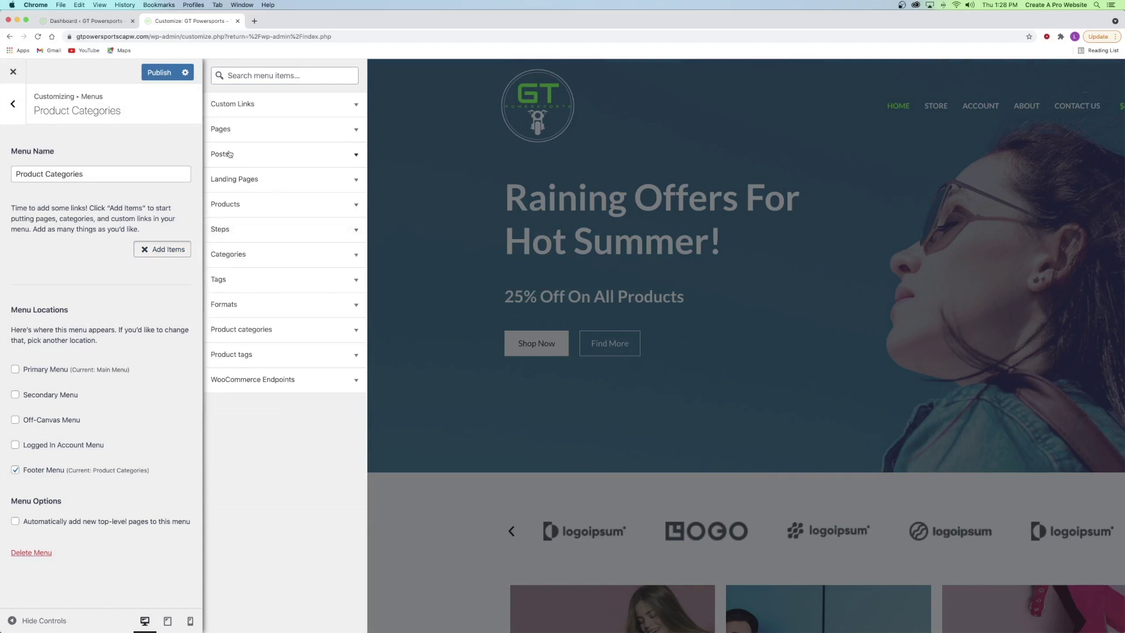
click(237, 134)
click(237, 135)
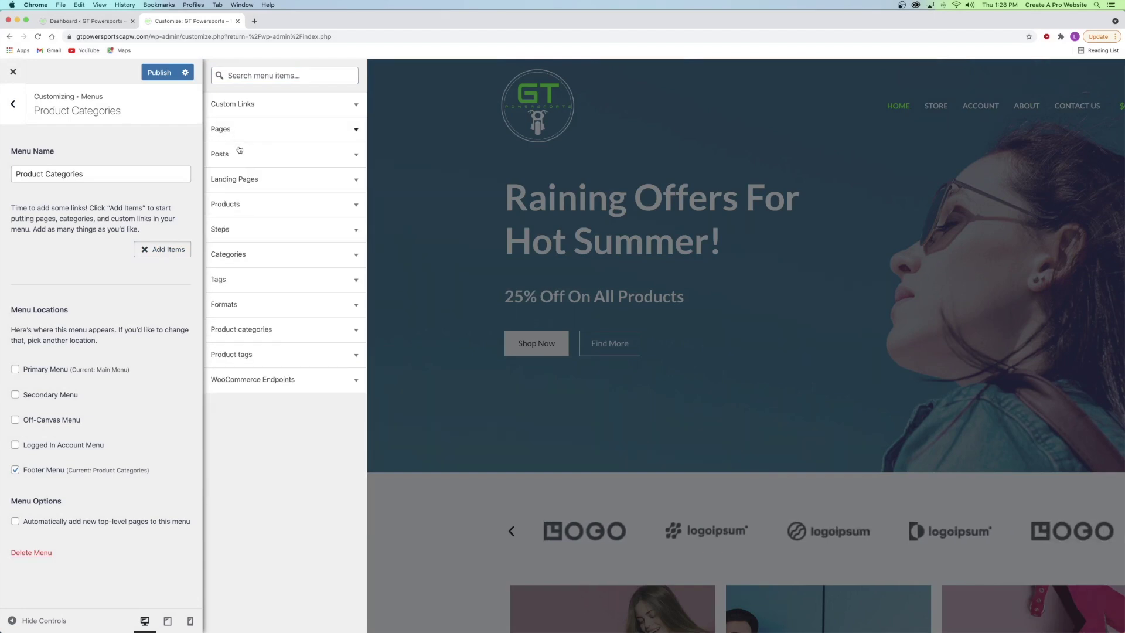
- Add the nine product categories, Sport Bike through Bundles, leaving out Uncategorized
click(238, 333)
scroll(242, 352, down, 5)
scroll(245, 366, up, 5)
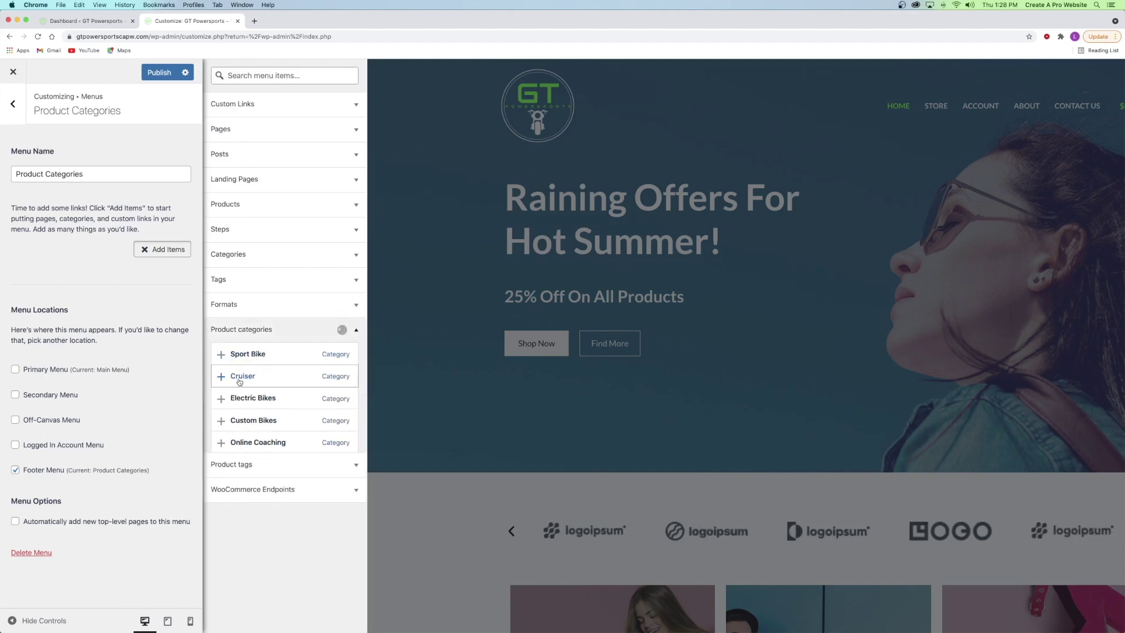
scroll(240, 386, down, 2)
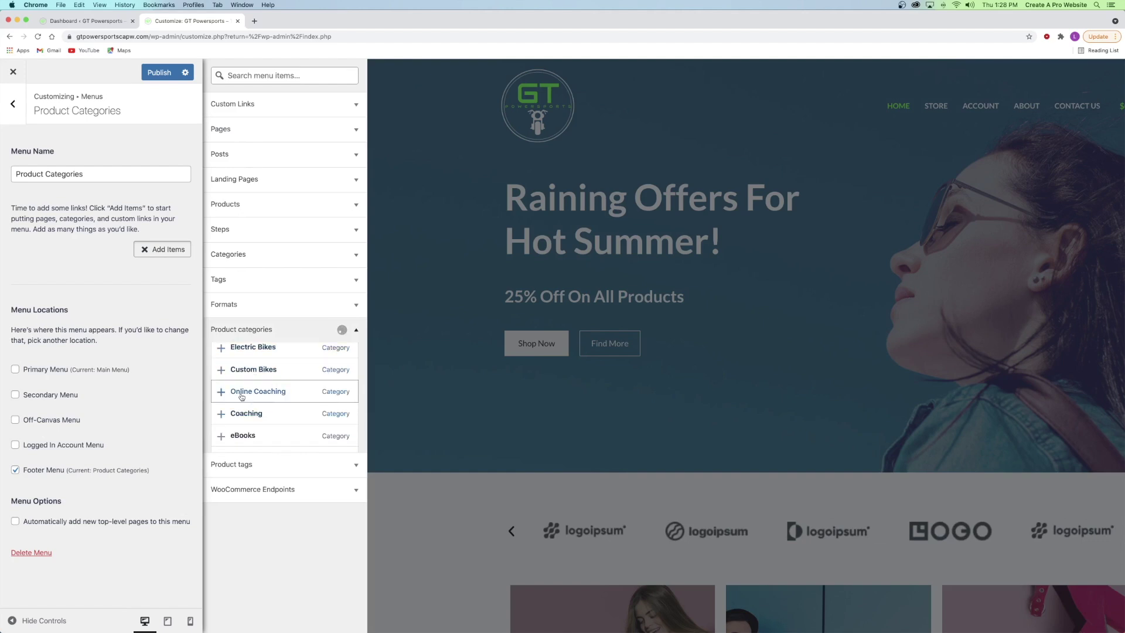
scroll(241, 397, down, 3)
scroll(243, 390, up, 5)
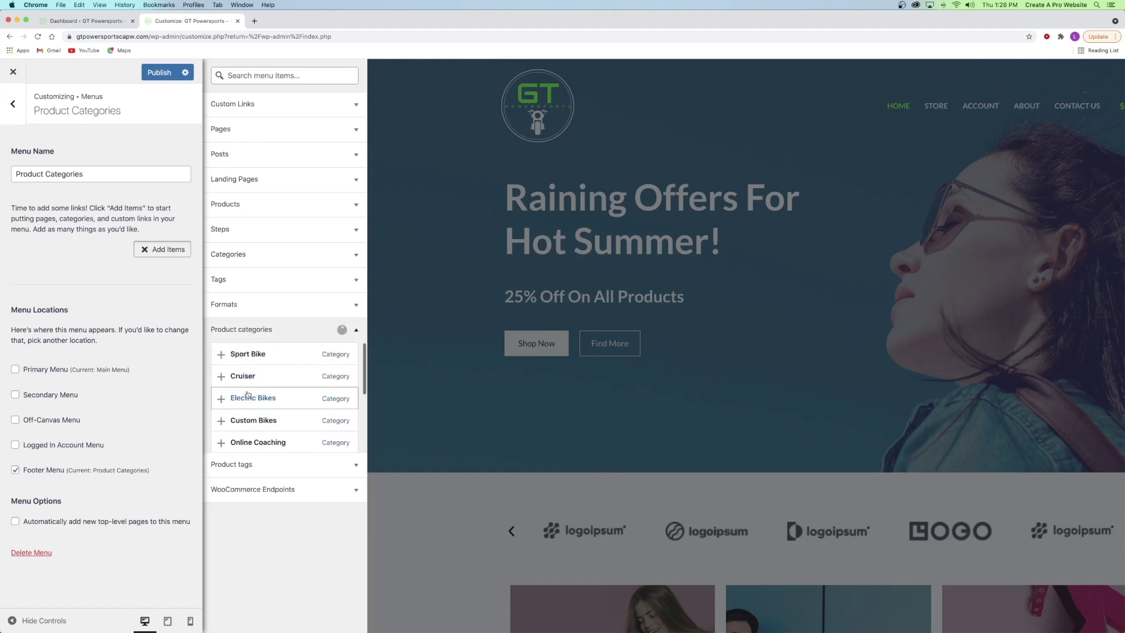
click(247, 357)
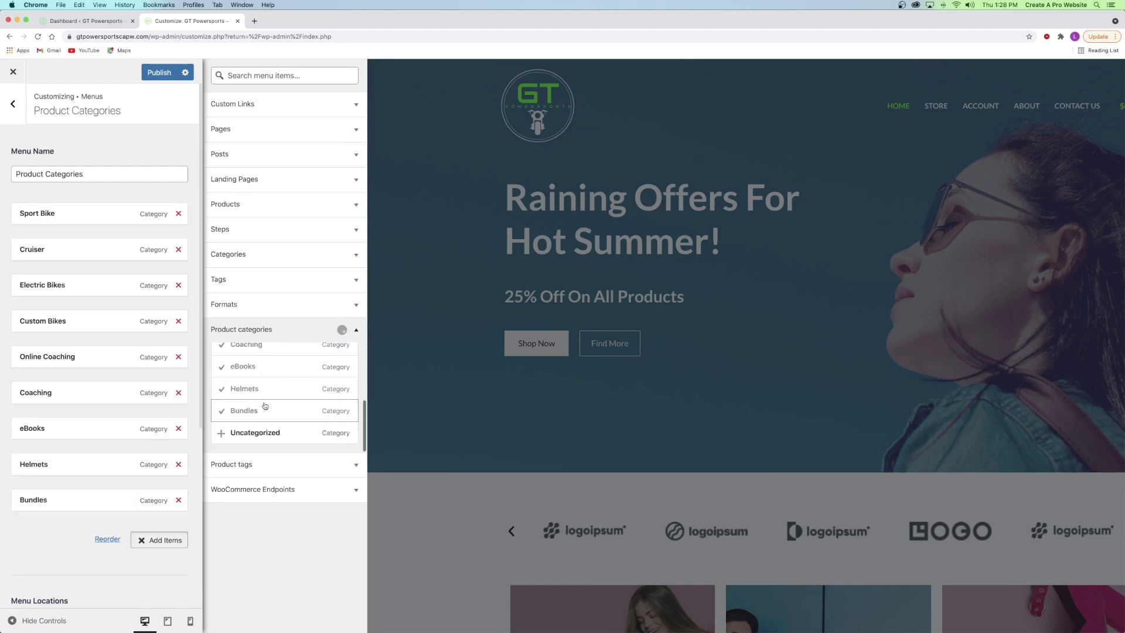
click(164, 540)
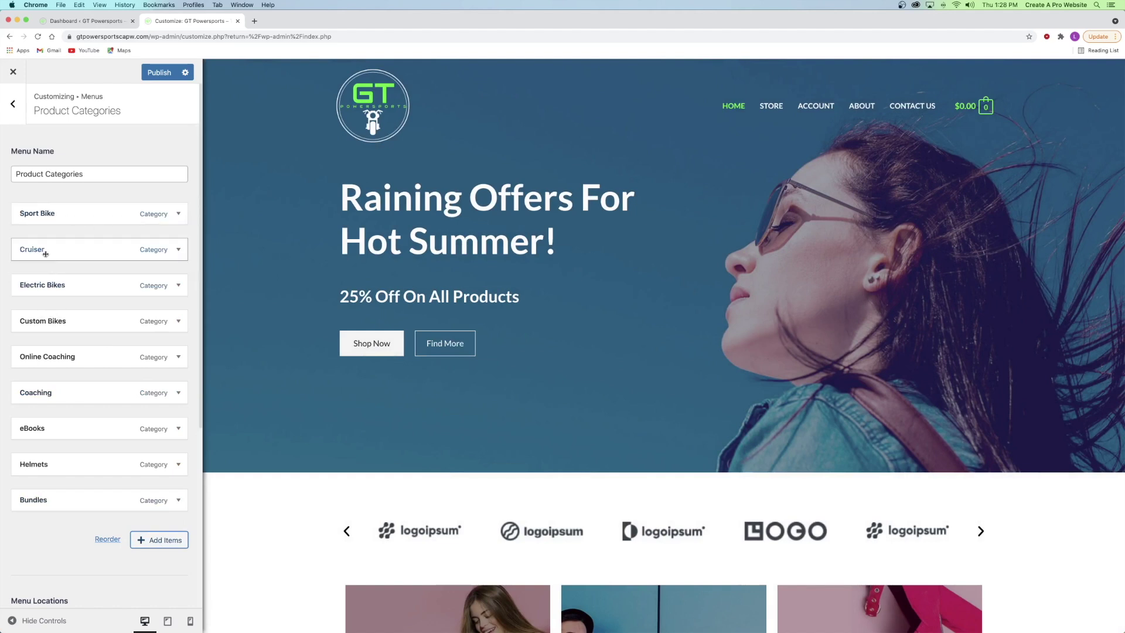
- Move Cruiser to the top and Custom Bikes below Coaching, then publish the menu
drag(53, 248, 54, 203)
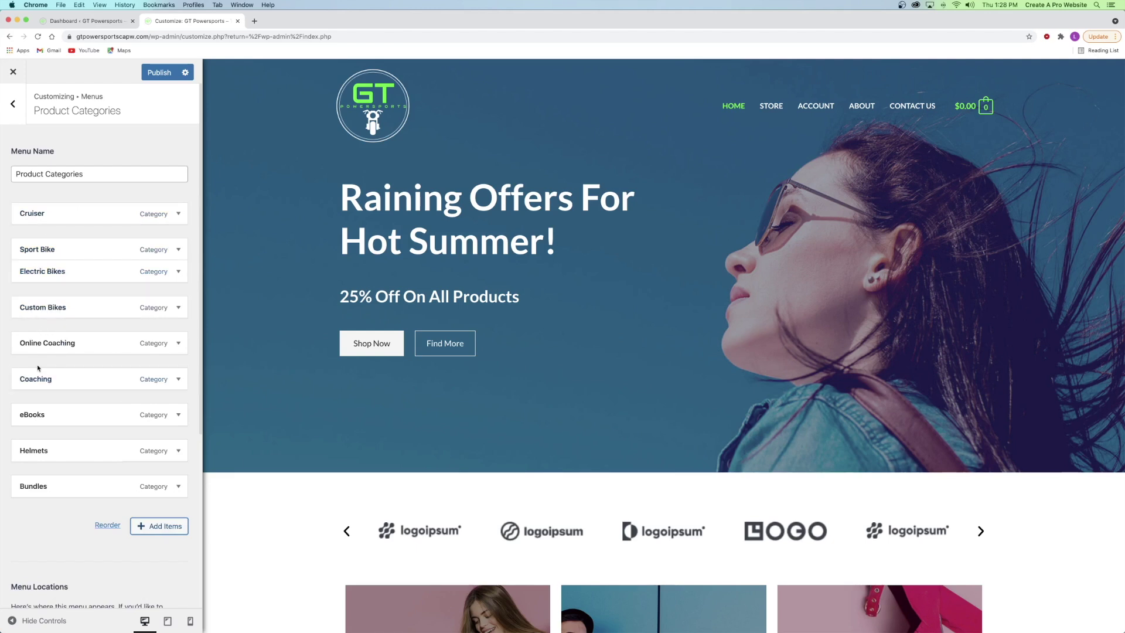
drag(41, 307, 58, 319)
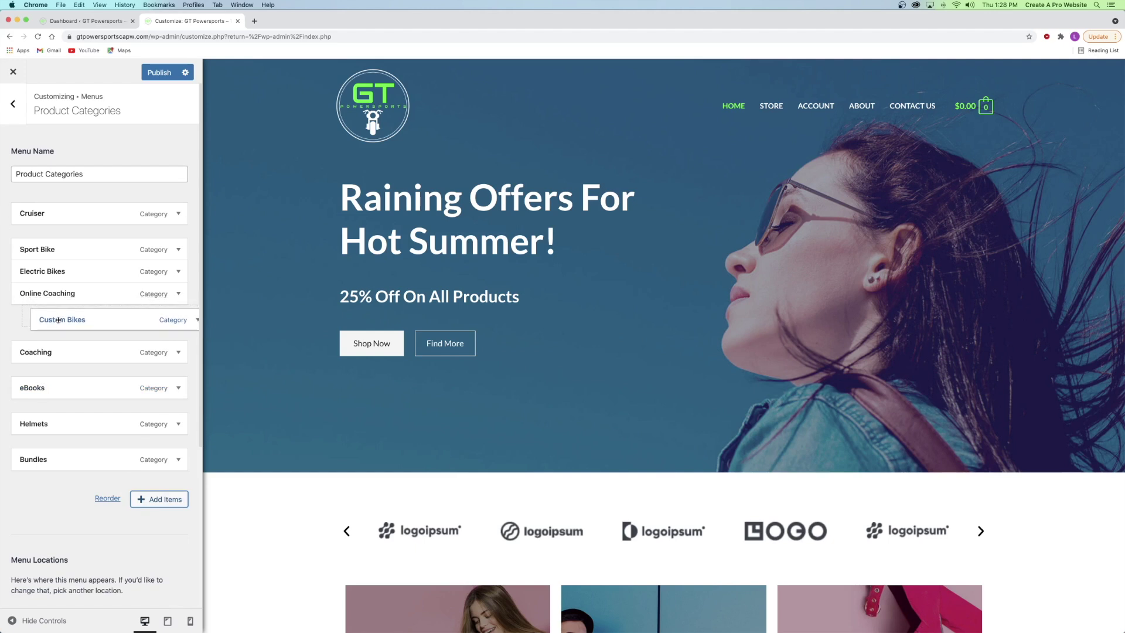
drag(58, 320, 60, 320)
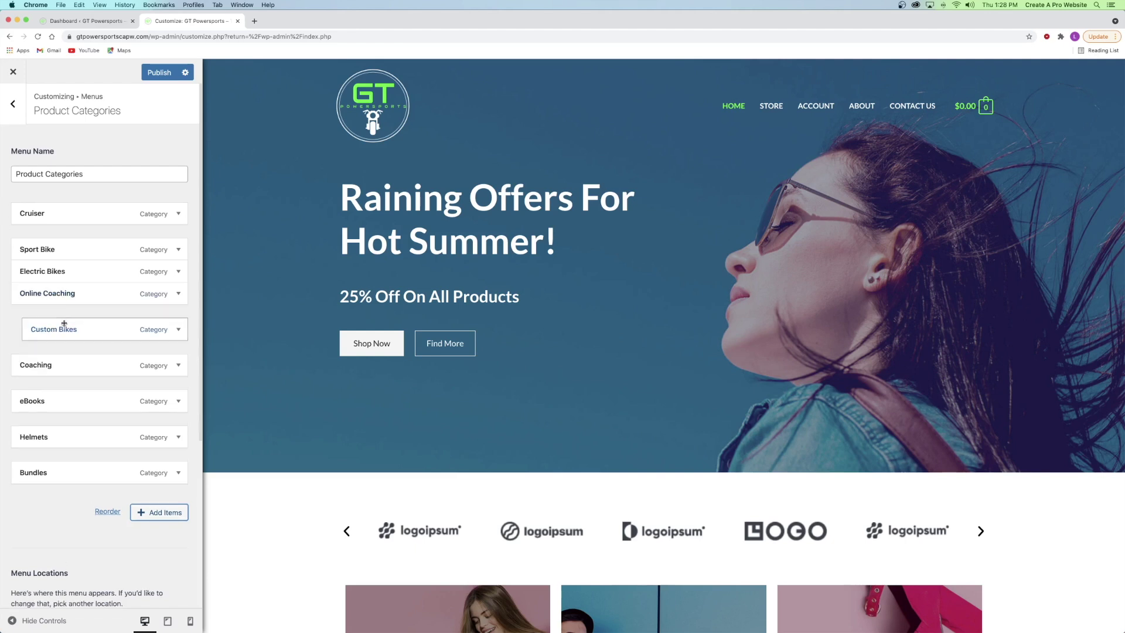
drag(65, 328, 47, 342)
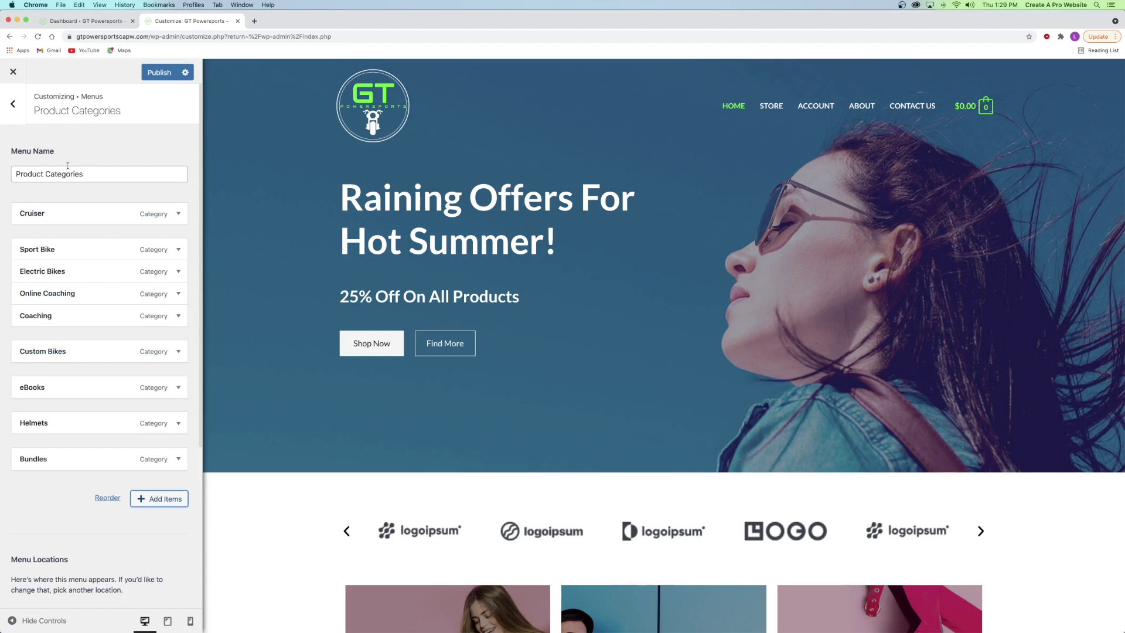
click(160, 75)
scroll(419, 191, down, 15)
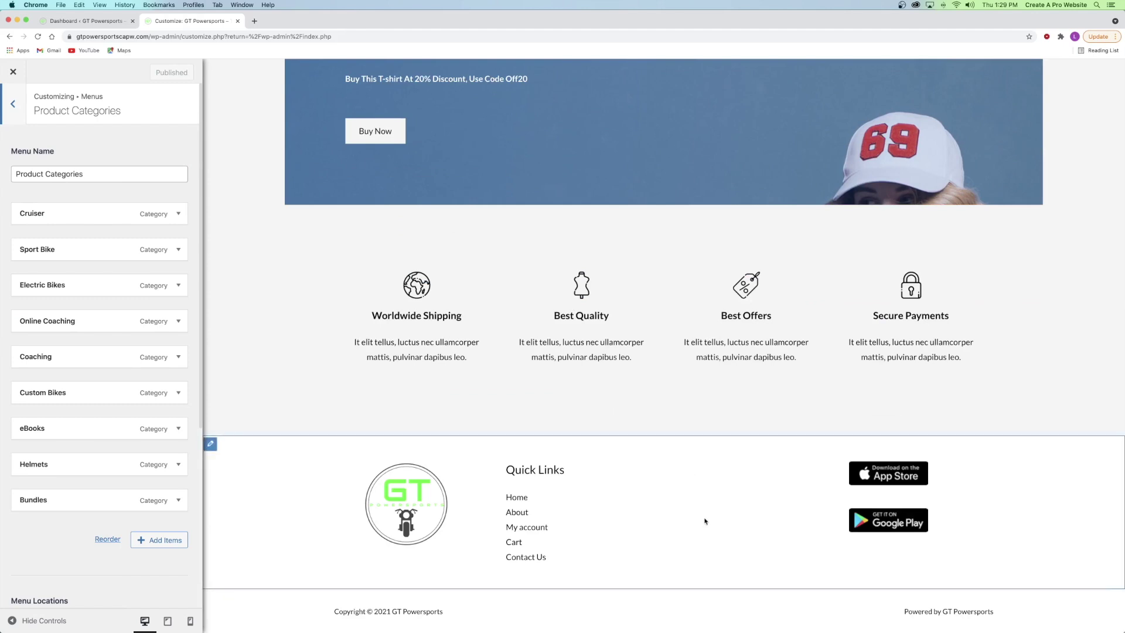
- Navigate back to the Footer Builder and select the third footer widget
click(16, 116)
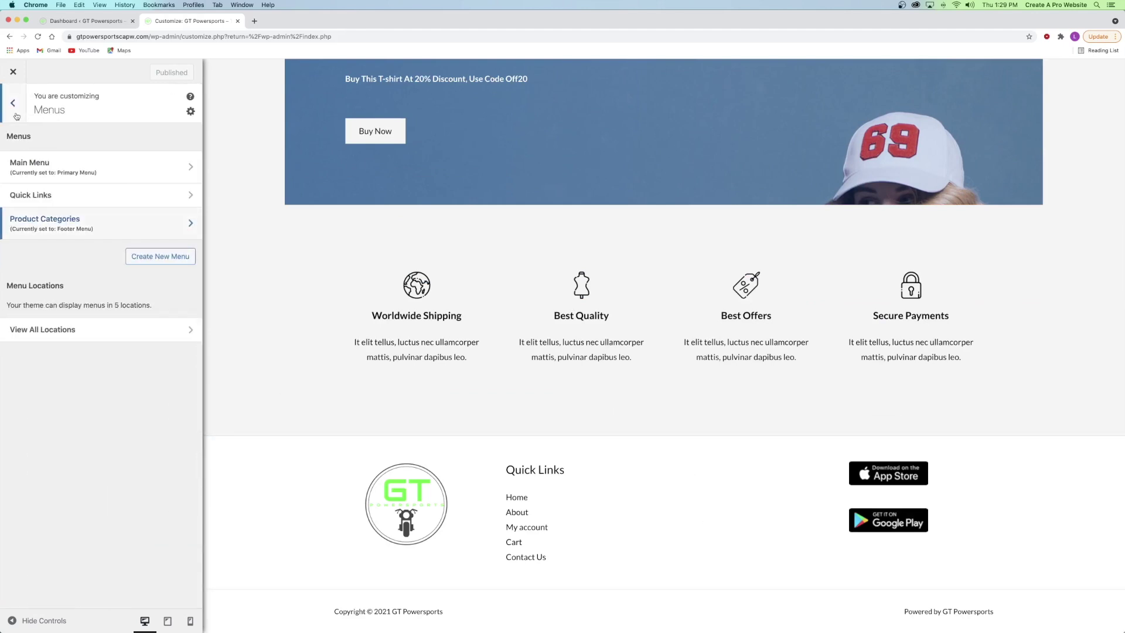
click(13, 104)
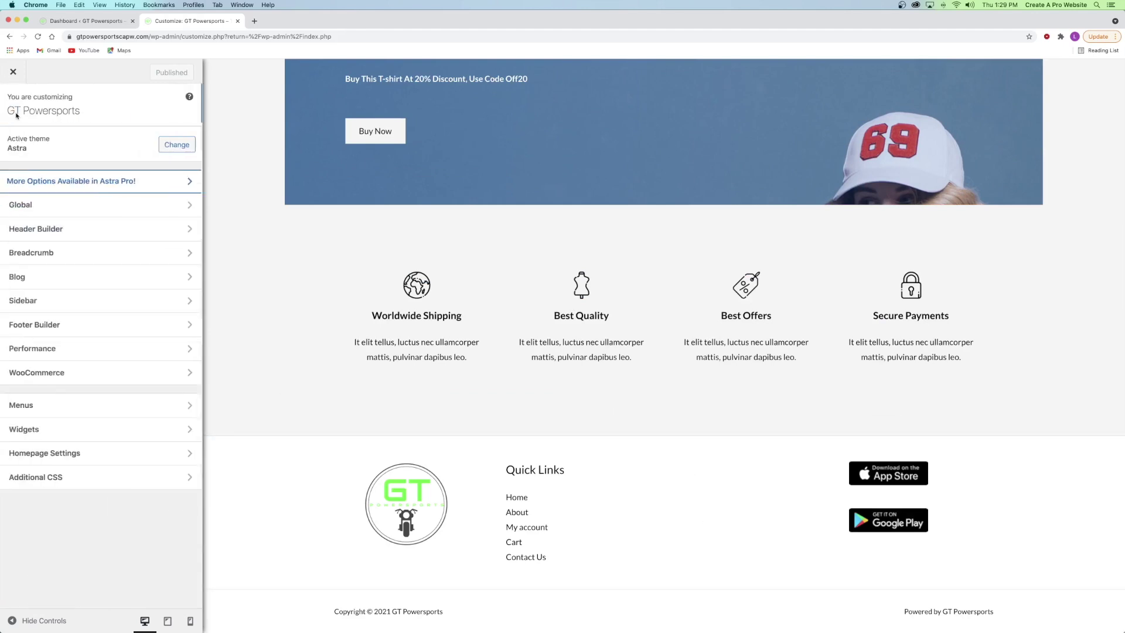
click(42, 326)
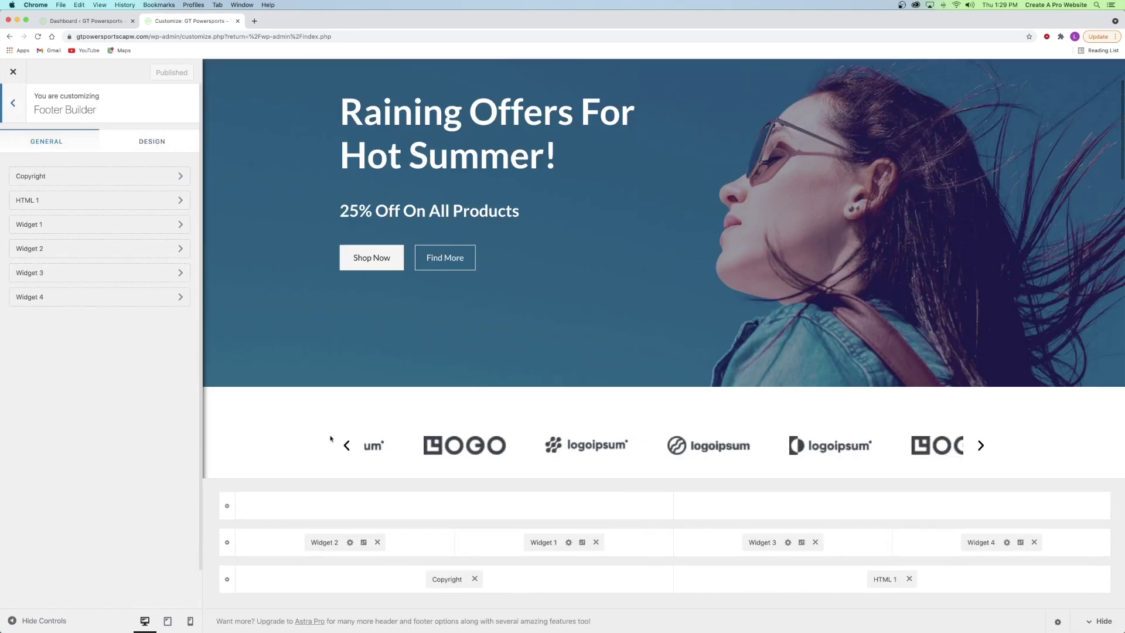
scroll(718, 342, down, 20)
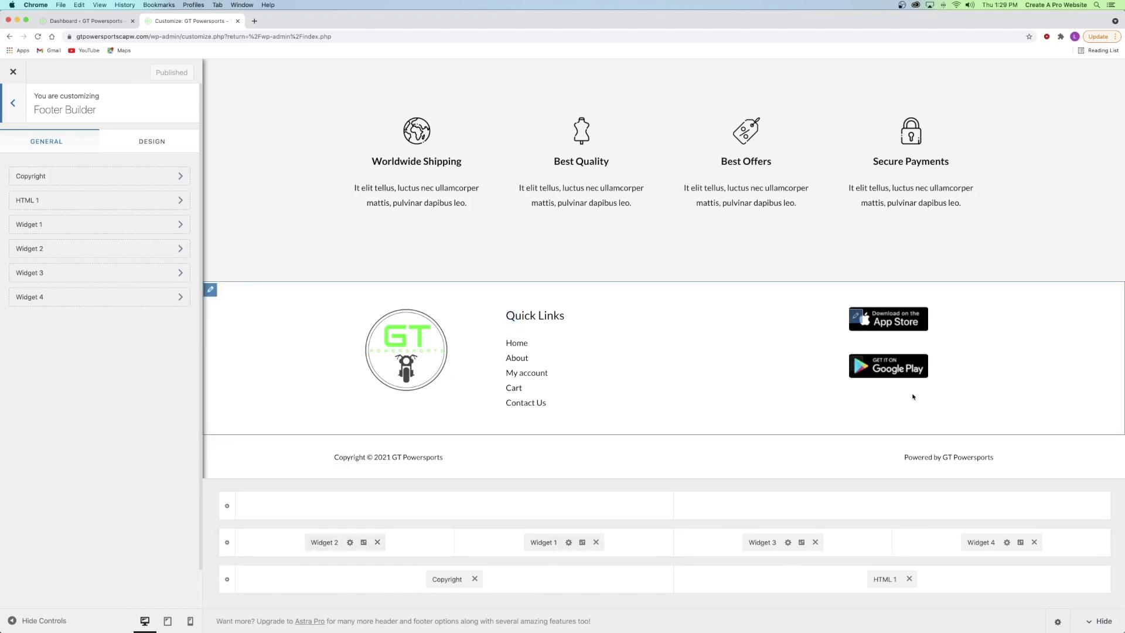
click(753, 542)
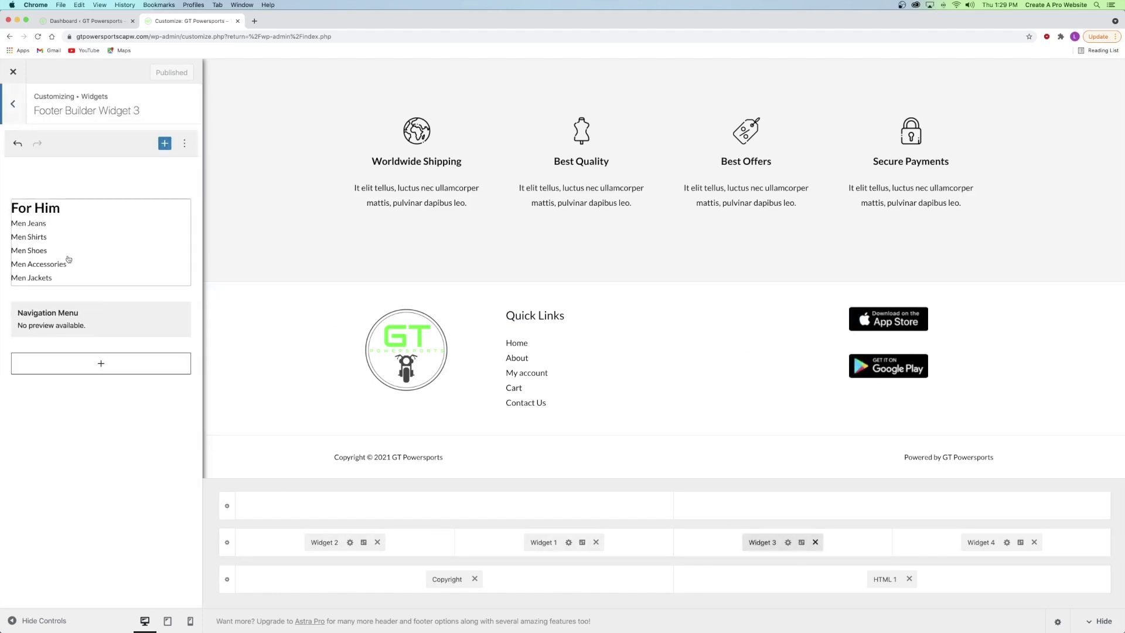
- Delete the For Him menu block and the empty Navigation Menu block from Widget 3
click(67, 235)
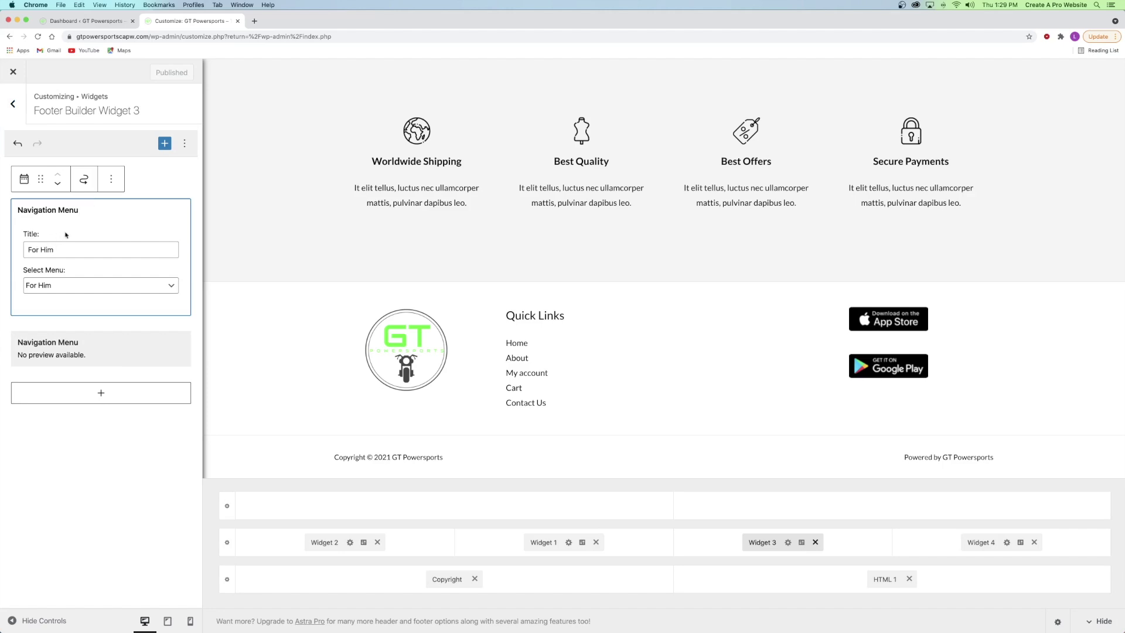
click(111, 179)
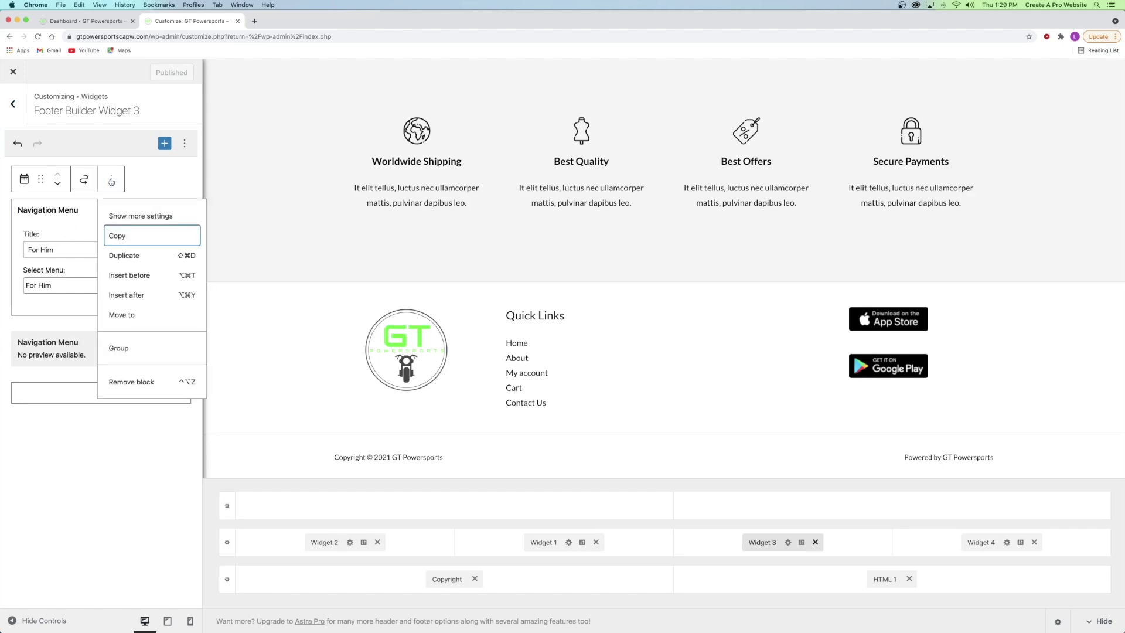
click(130, 382)
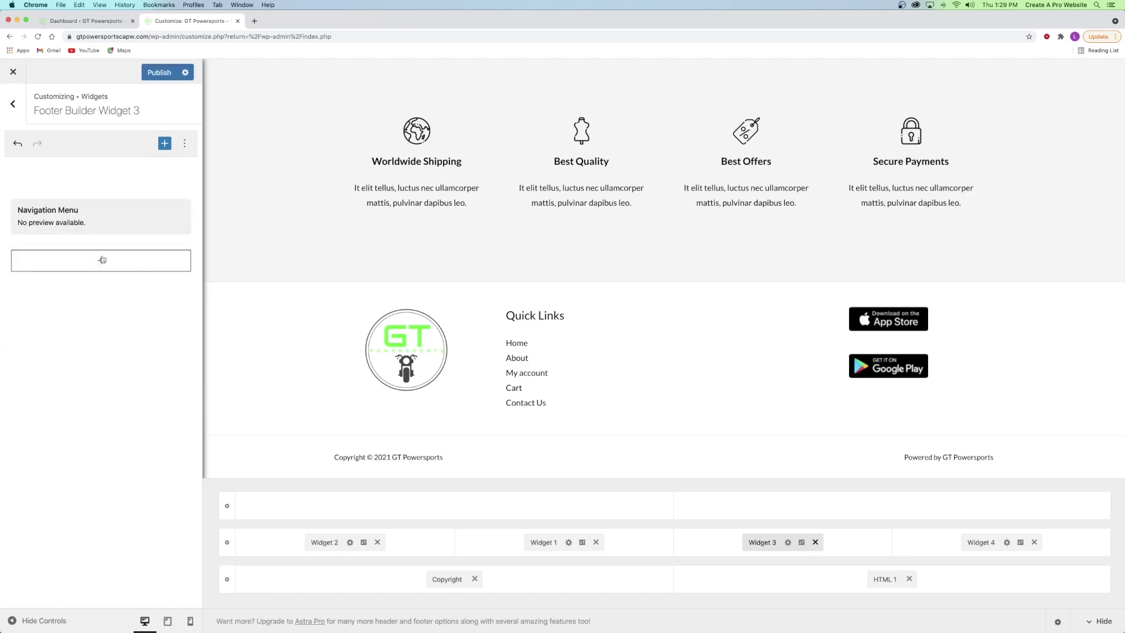
click(81, 217)
click(77, 179)
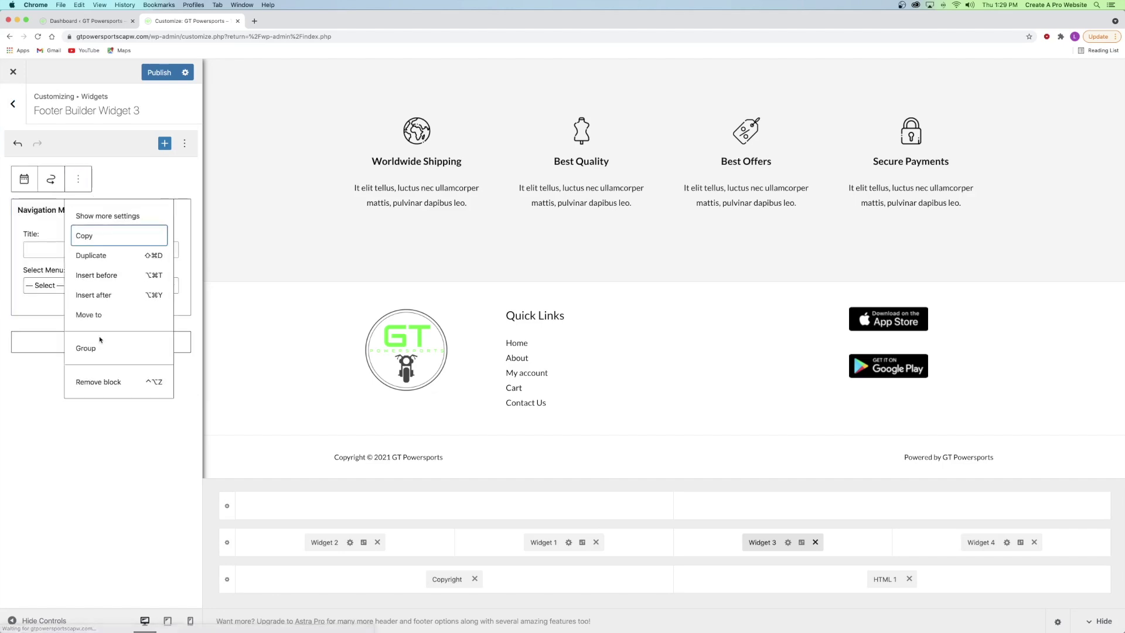
click(93, 382)
- Add a Navigation Menu block titled 'Navigation Menyu' and select the Product Categories menu
click(101, 209)
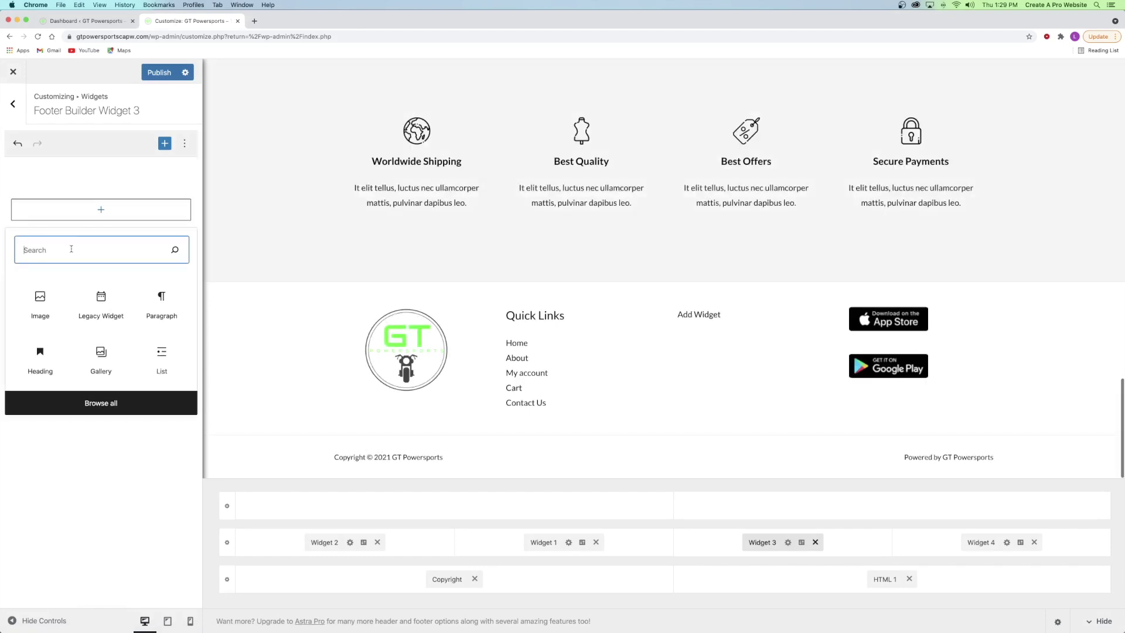
text(navig)
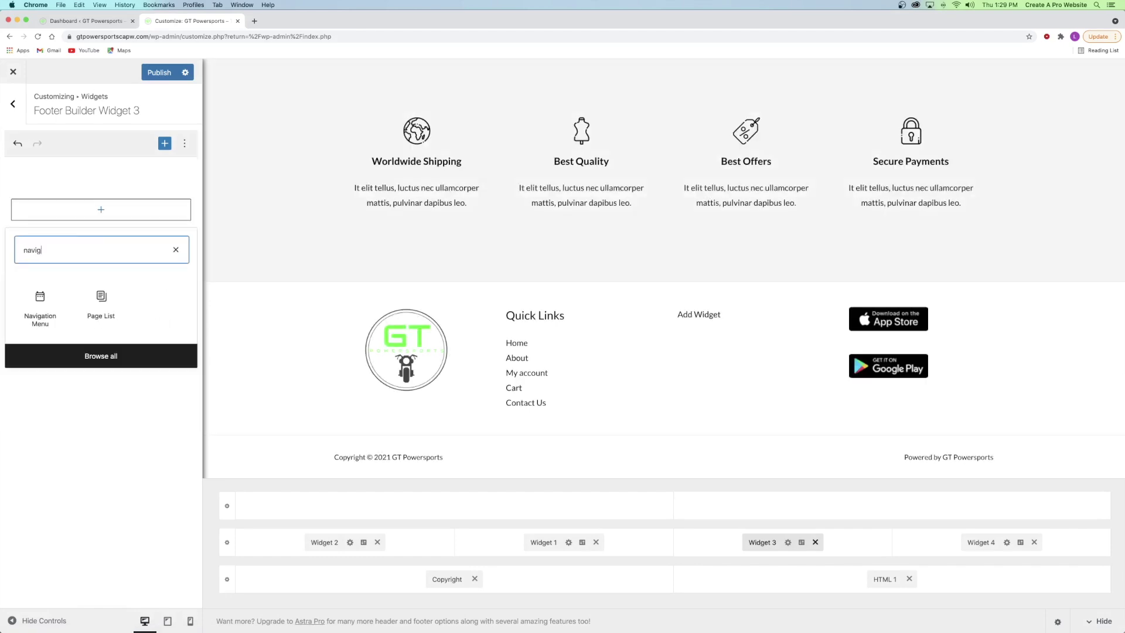
click(38, 304)
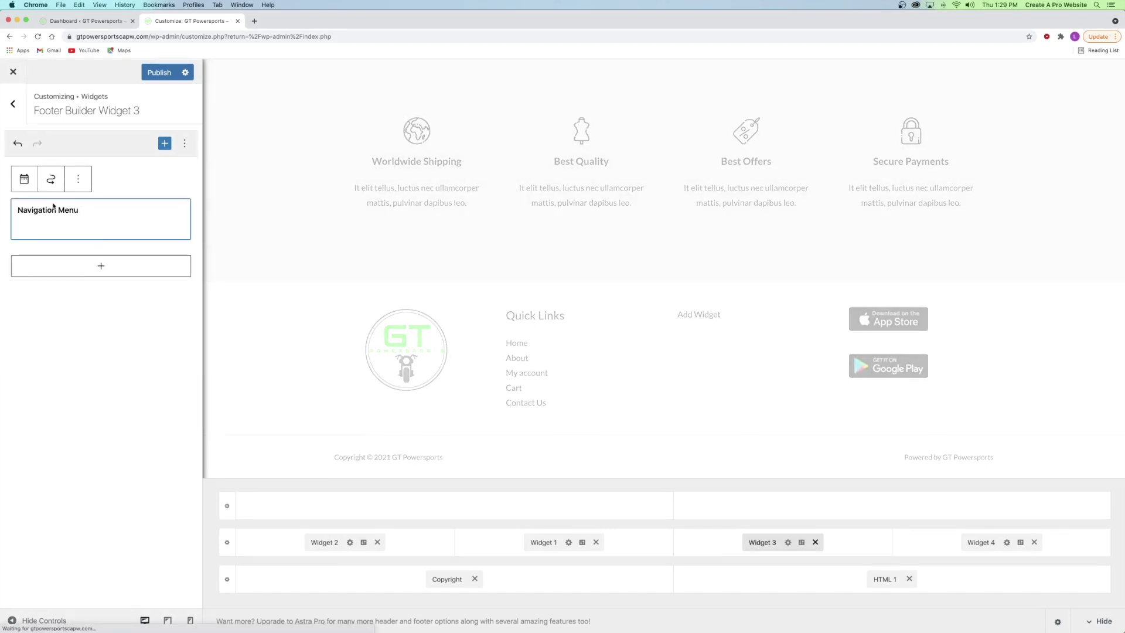
click(39, 248)
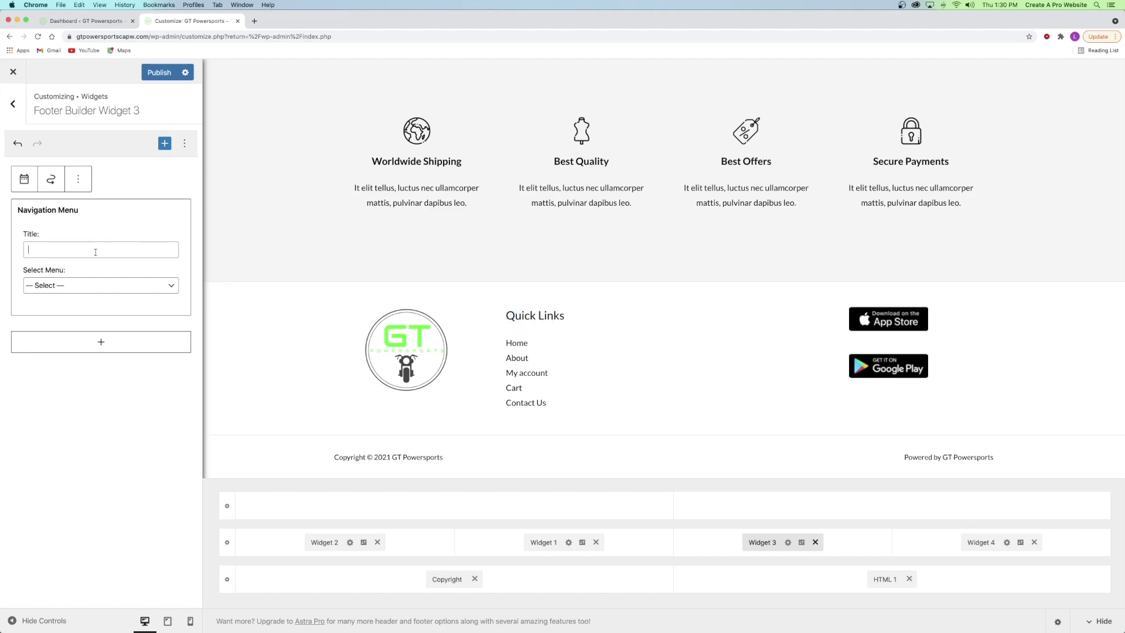
text(Navigation Meny)
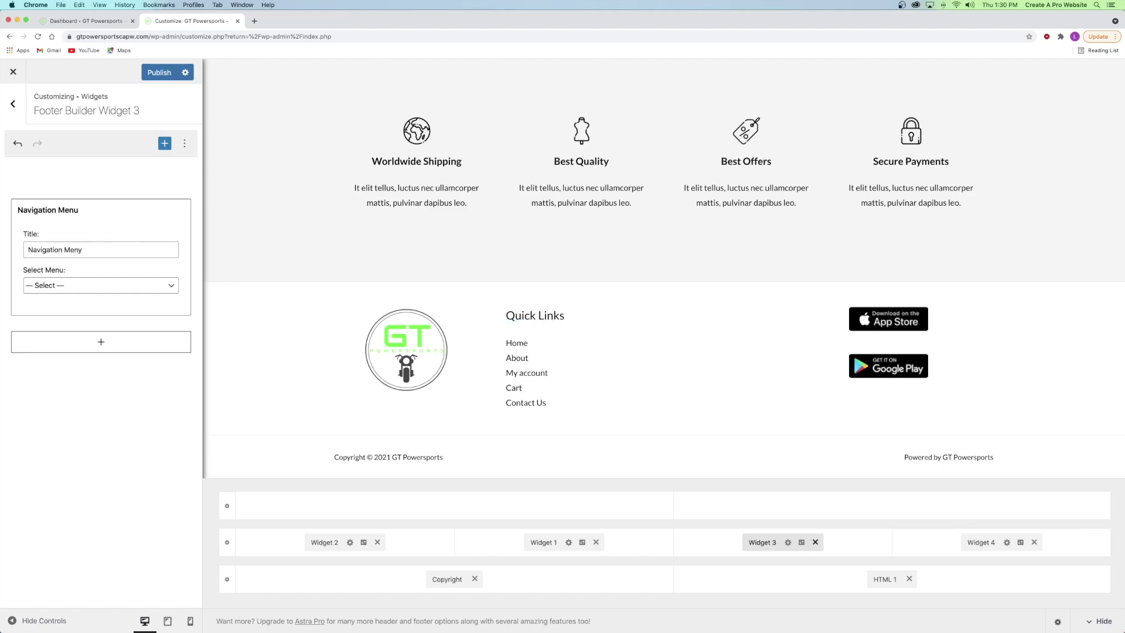
key(BackSpace)
text(u)
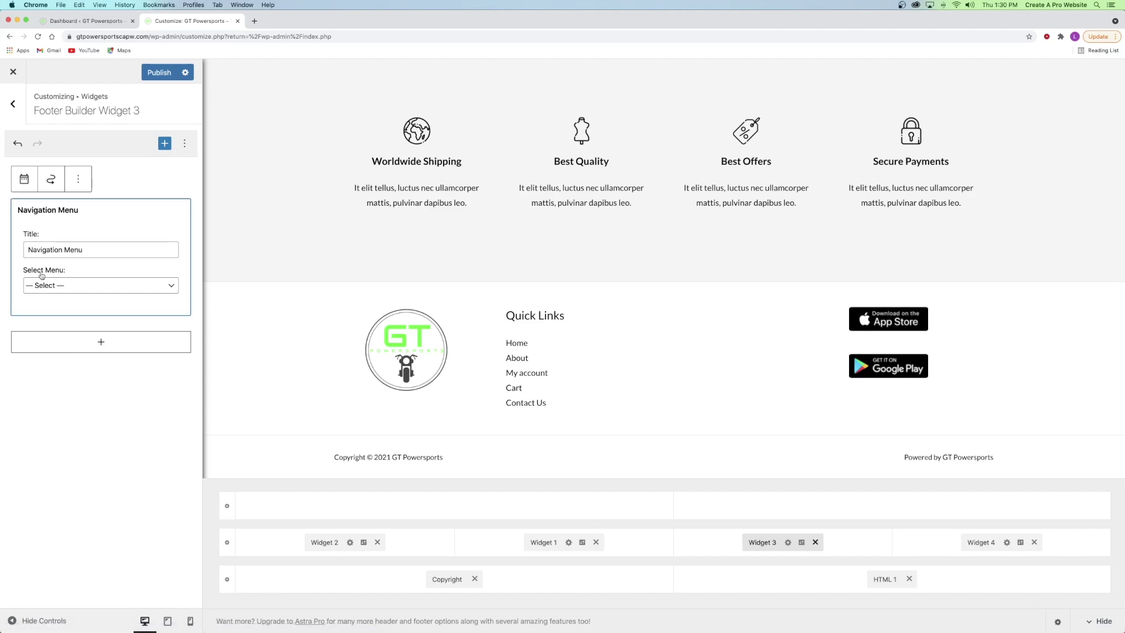
click(74, 287)
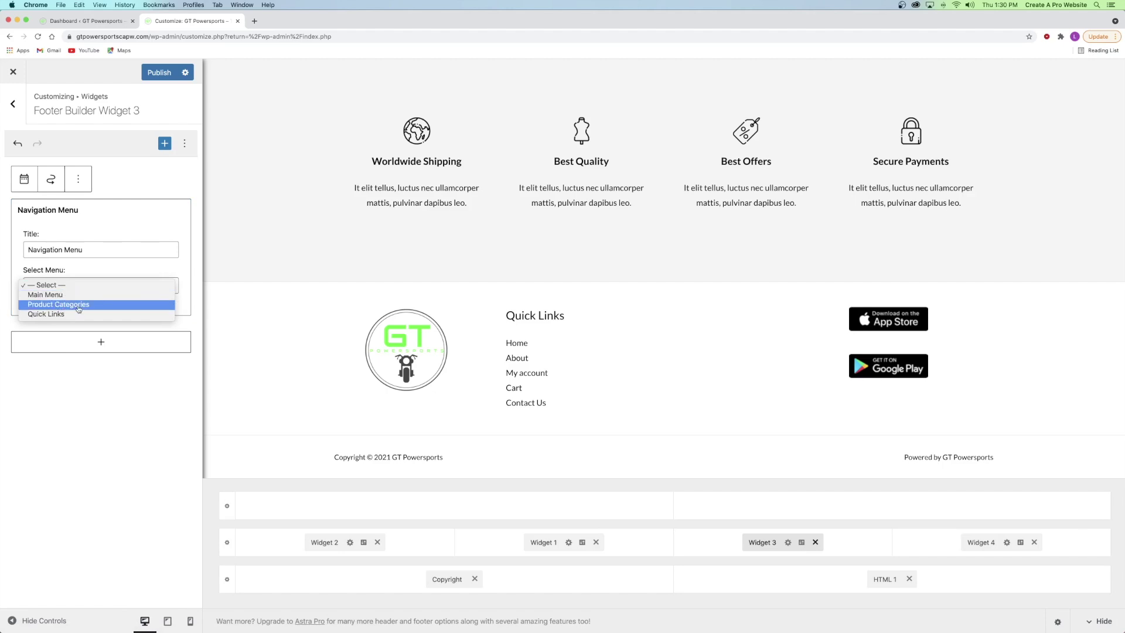
click(78, 305)
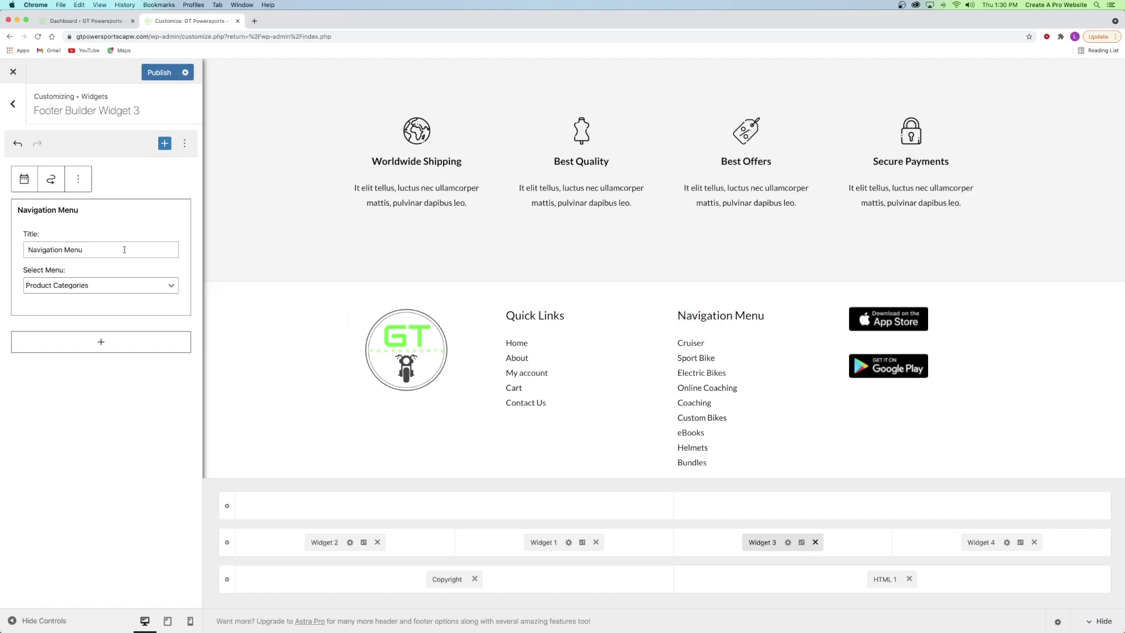
- Retitle the menu widget 'Product Categories' and publish
key(alt+BackSpace)
key(alt+BackSpace)
text(Product Categories)
click(152, 71)
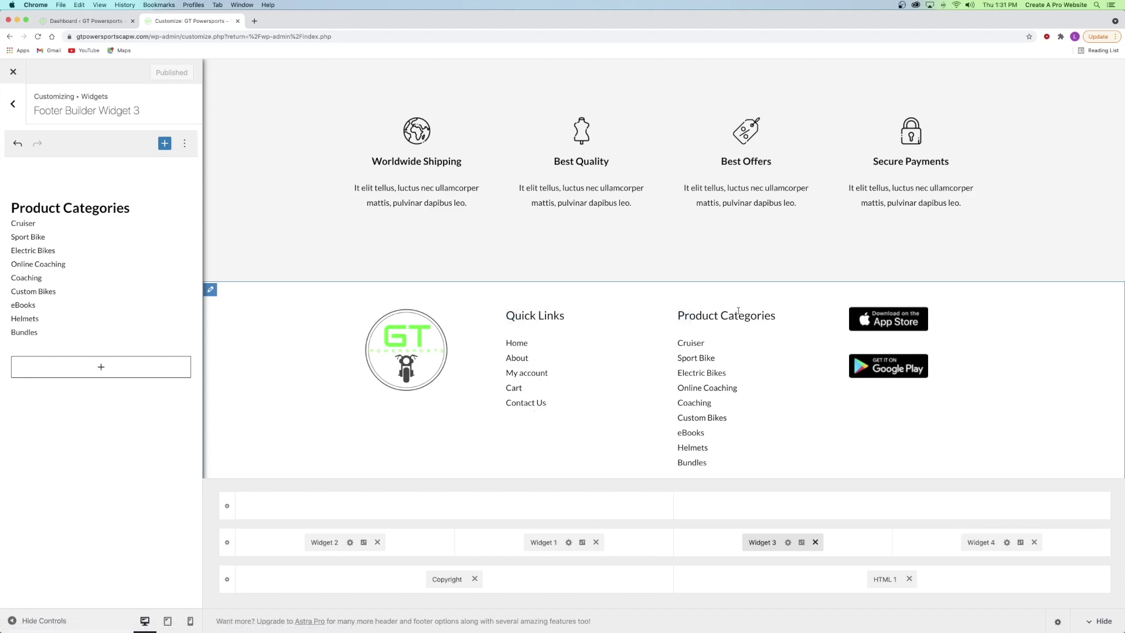
- Change the widget title to 'Popular Categories' and publish it
click(73, 255)
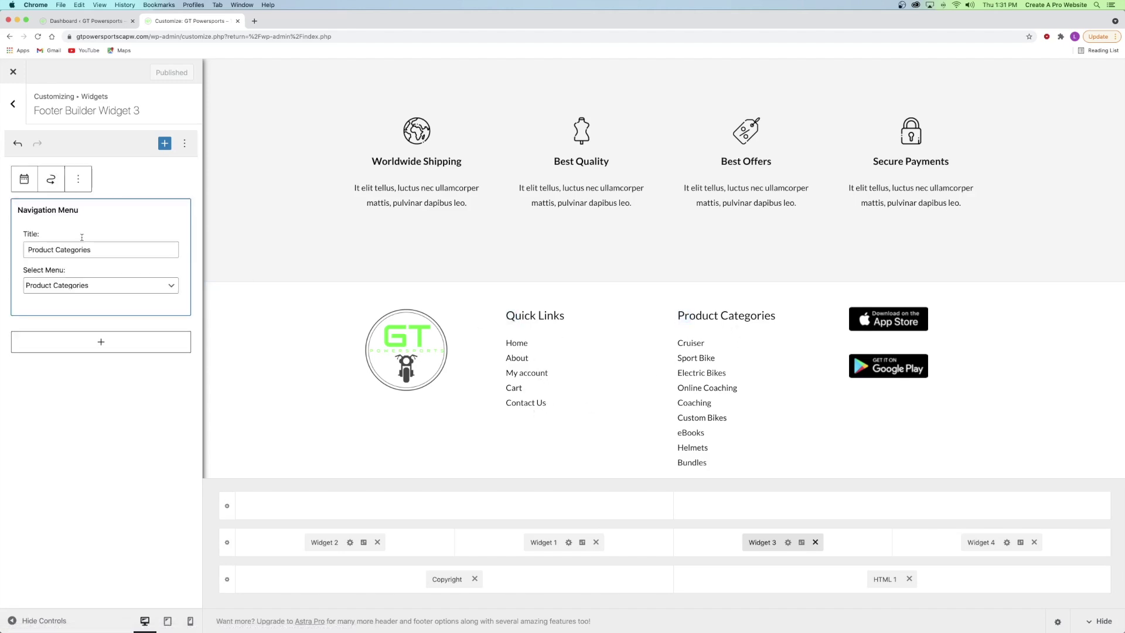
click(39, 248)
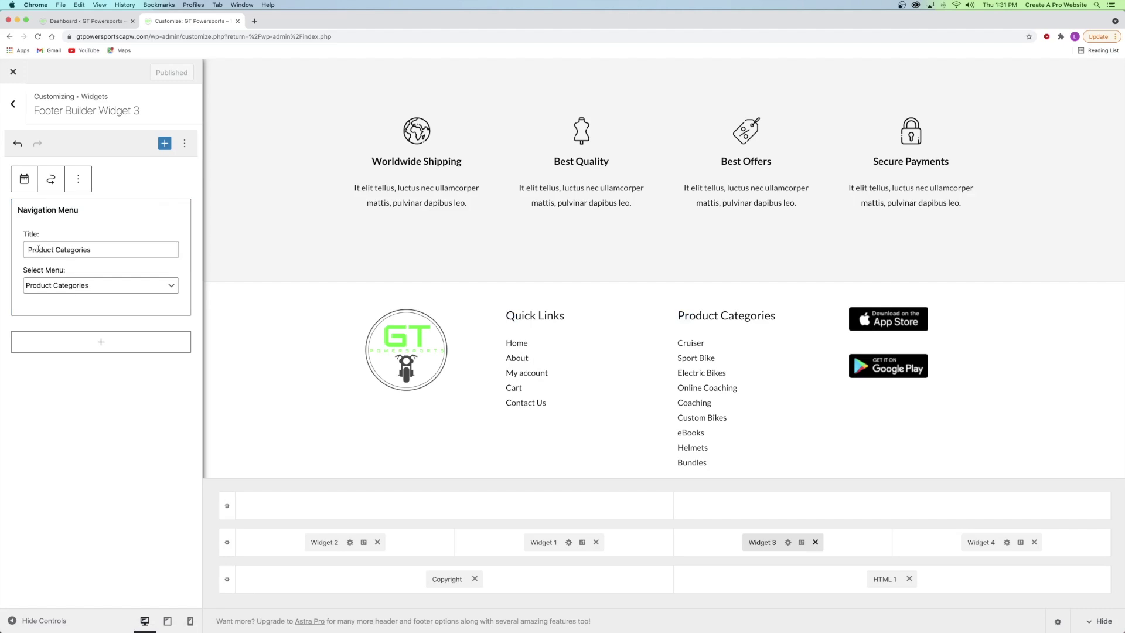
key(BackSpace)
key(BackSpace)
key(BackSpace)
key(BackSpace)
key(BackSpace)
key(BackSpace)
key(BackSpace)
key(BackSpace)
text(Popular)
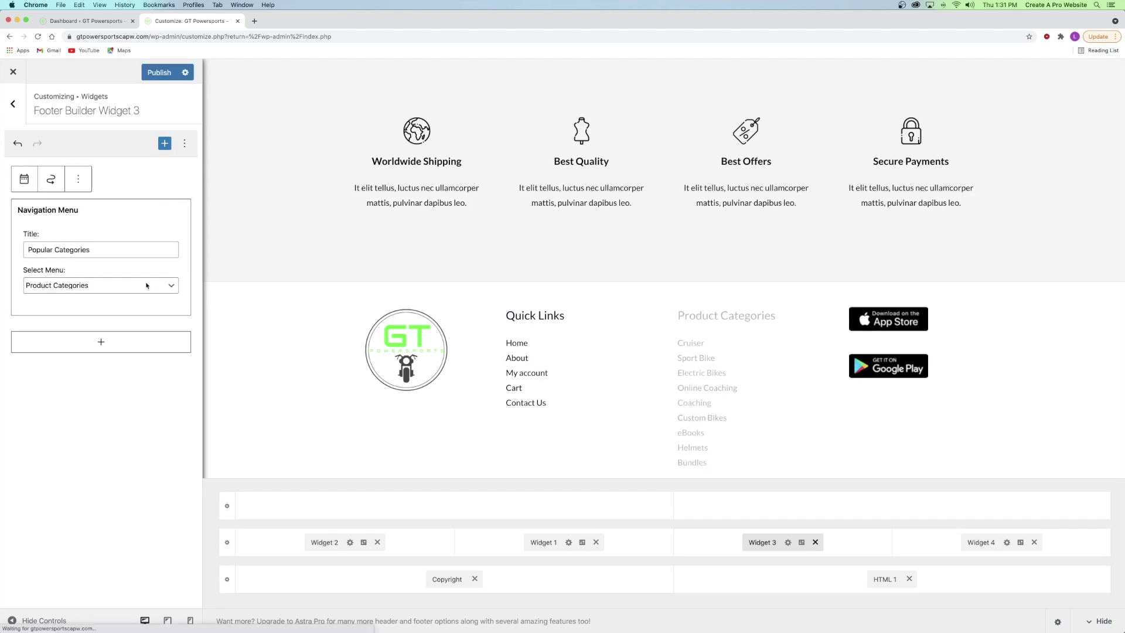
click(159, 73)
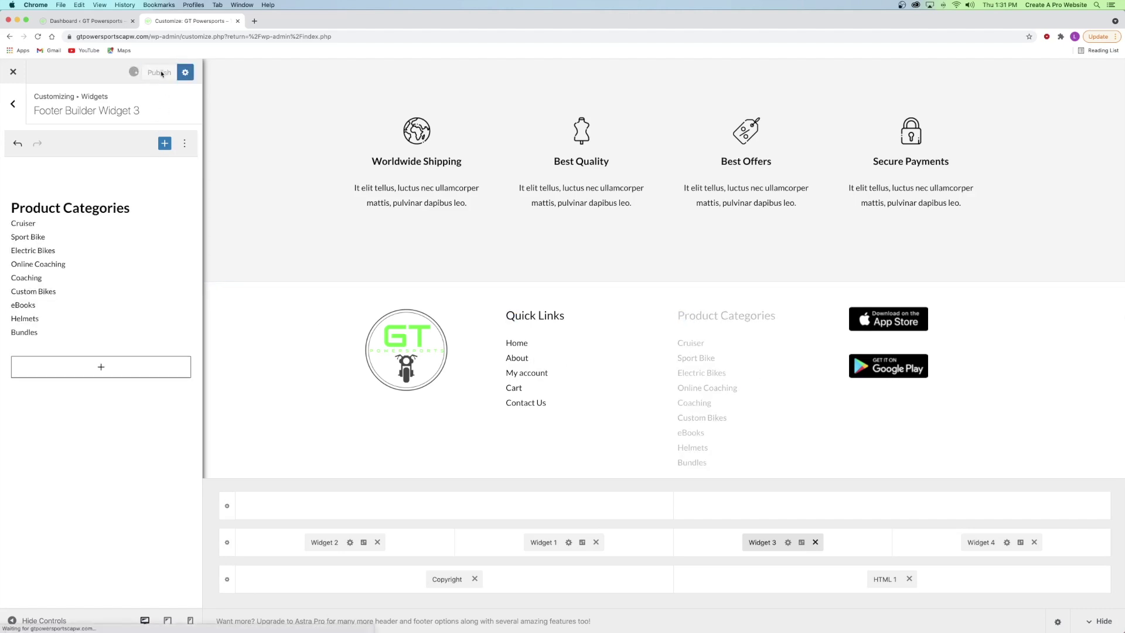
click(13, 104)
- Open the Product Categories menu and rename it 'Popular Categories'
click(15, 106)
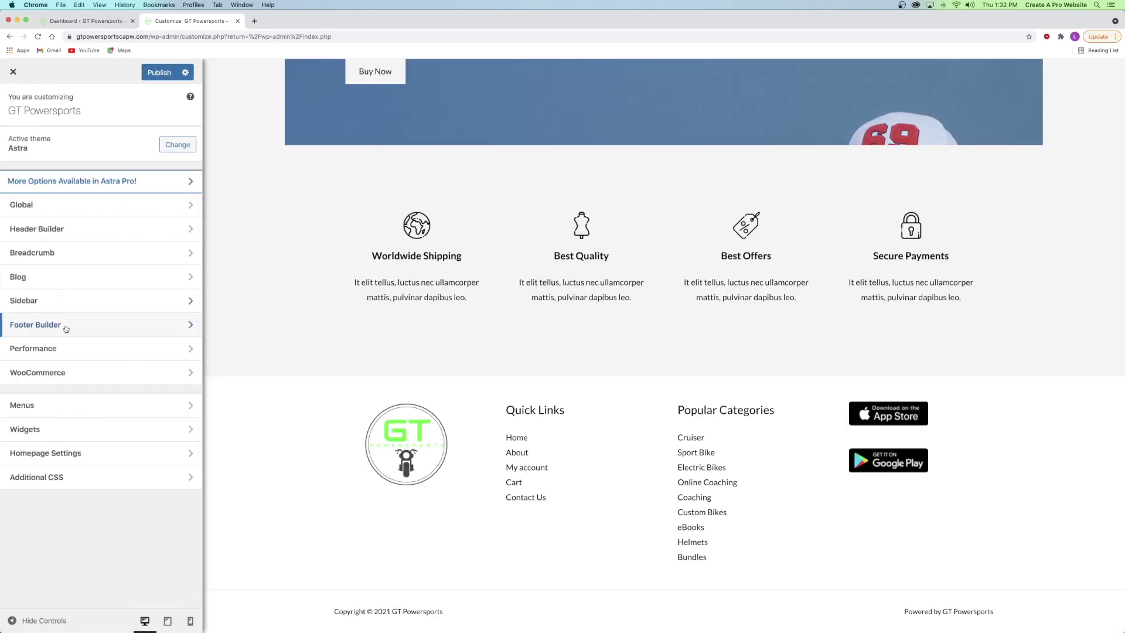
click(41, 404)
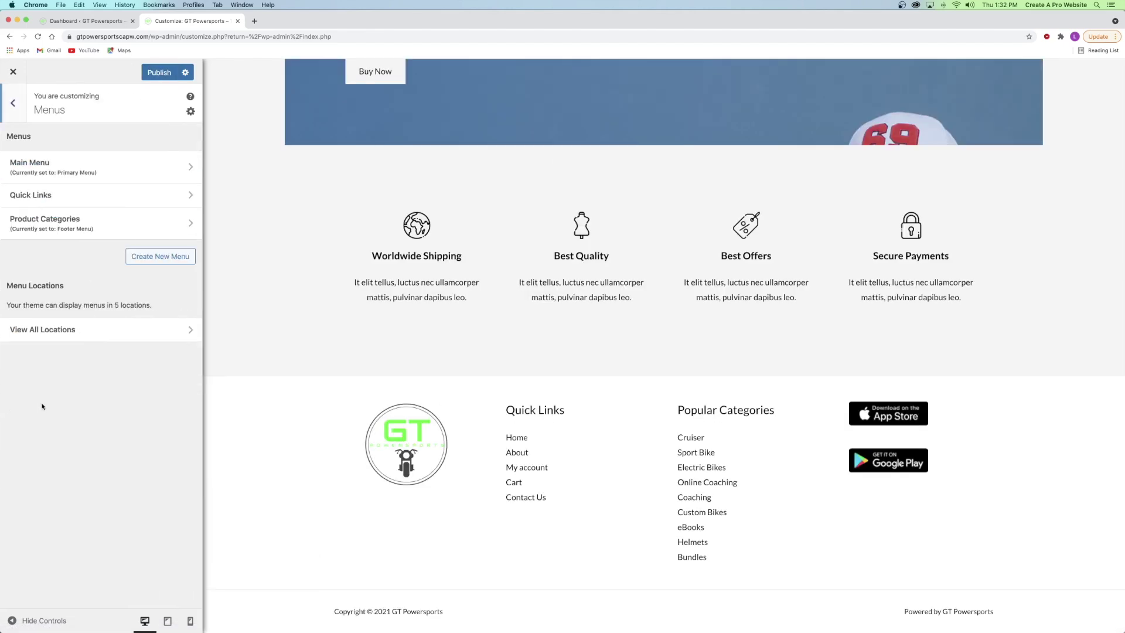
click(56, 223)
double_click(24, 173)
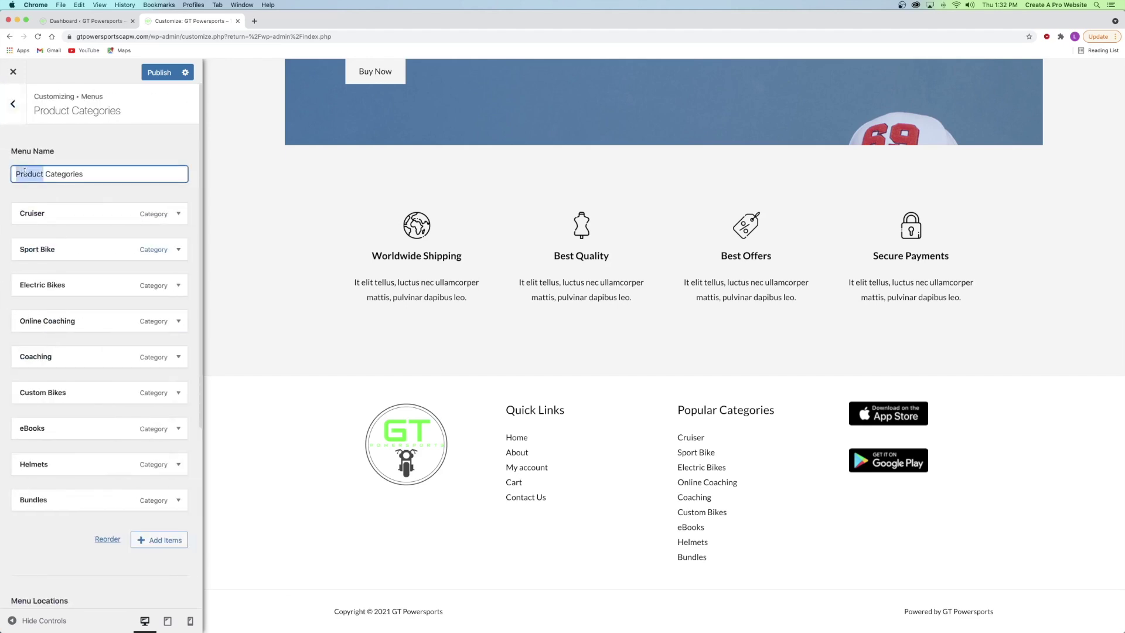
text(Popular)
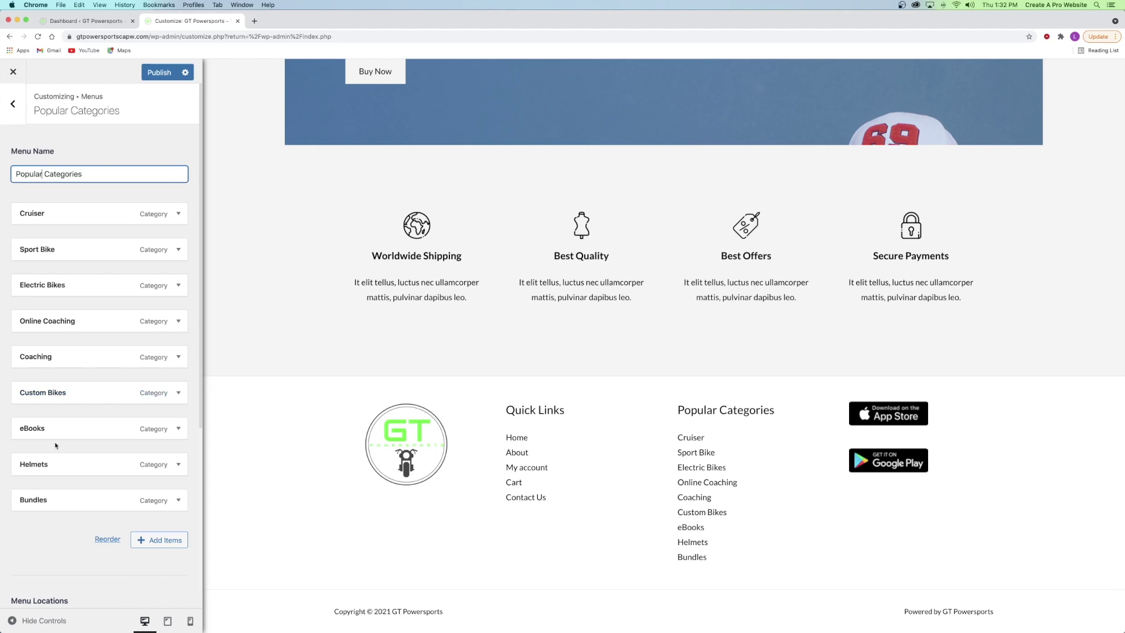
- Remove the eBooks and Bundles items from the menu
drag(58, 427, 70, 449)
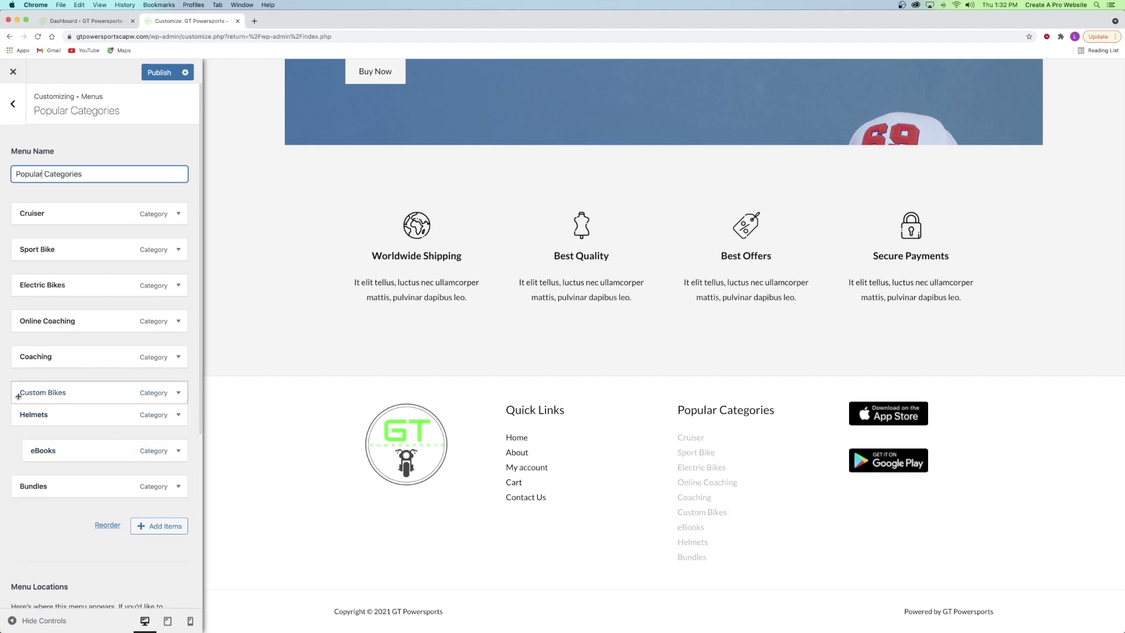
click(80, 452)
scroll(101, 511, down, 1)
scroll(101, 510, down, 5)
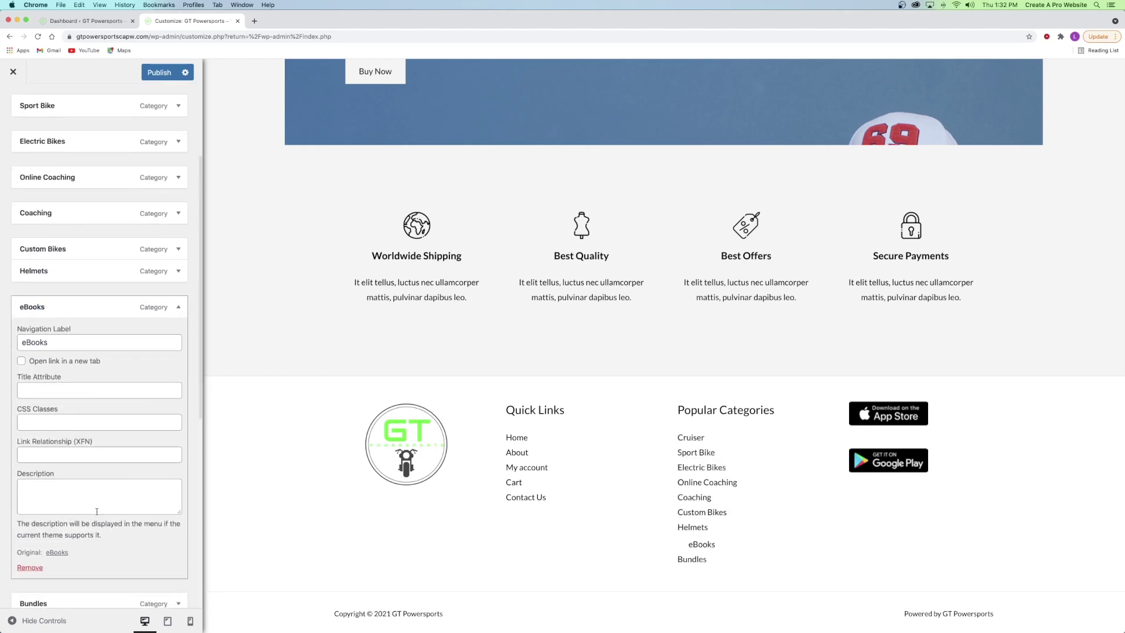
click(27, 551)
drag(36, 291, 59, 293)
click(59, 292)
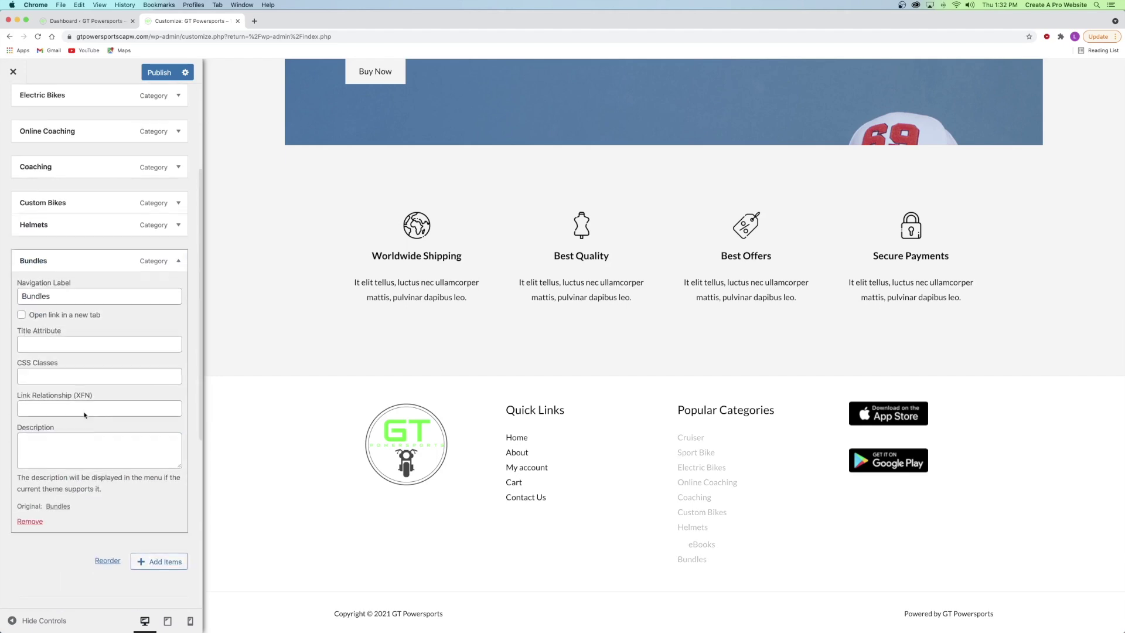
scroll(32, 295, down, 5)
click(31, 227)
scroll(44, 295, up, 3)
- Remove Coaching and Online Coaching, then publish the five-item menu
click(44, 294)
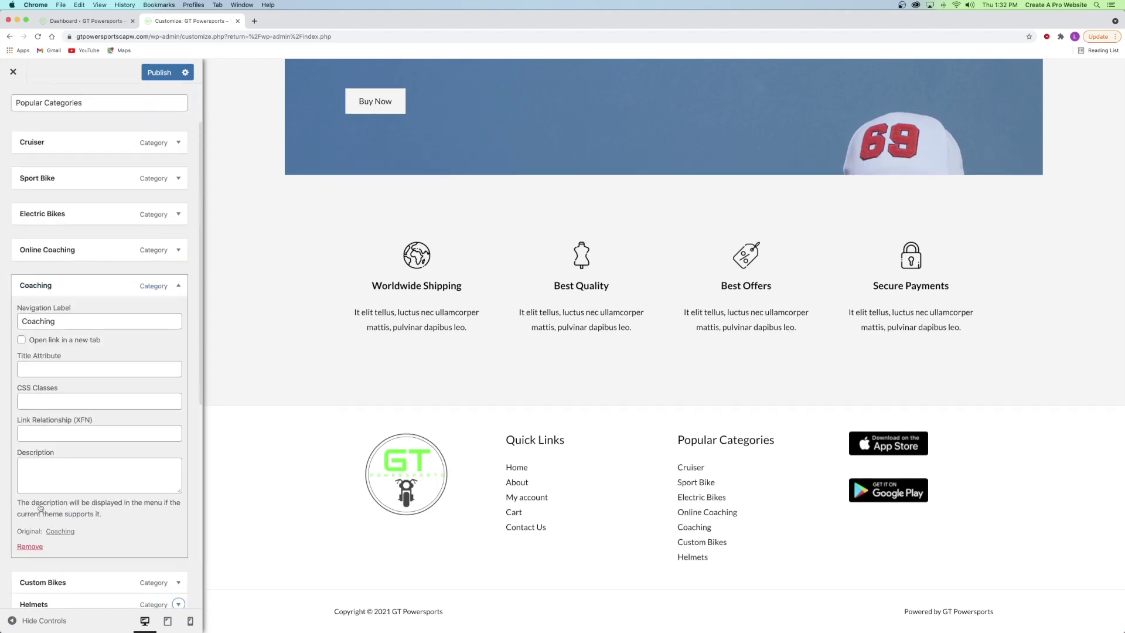
click(30, 546)
click(63, 252)
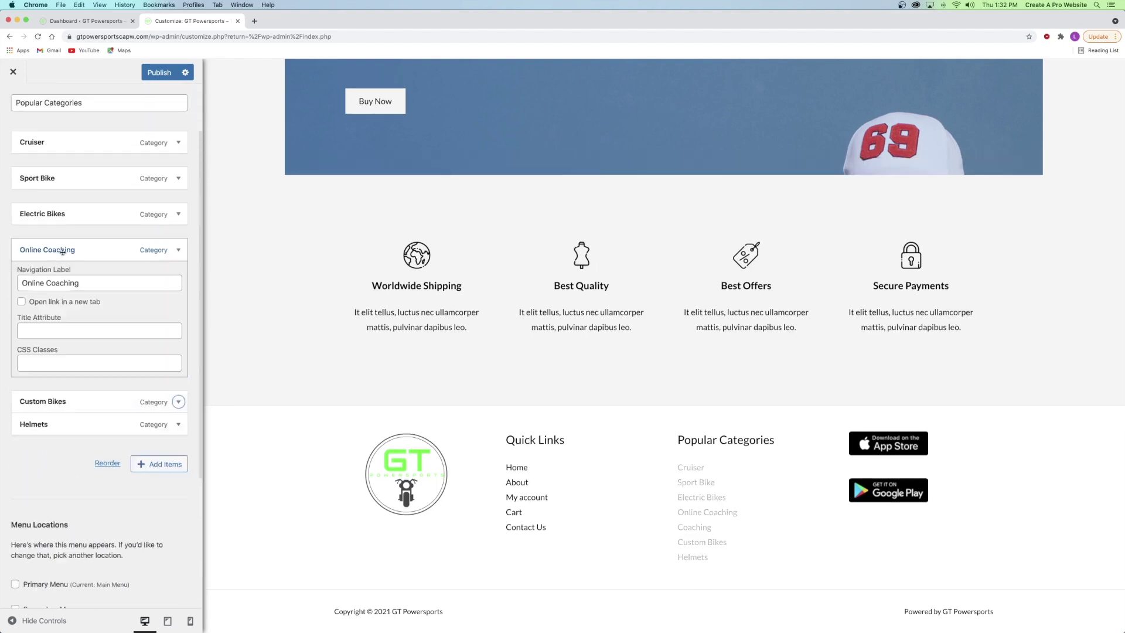
click(27, 510)
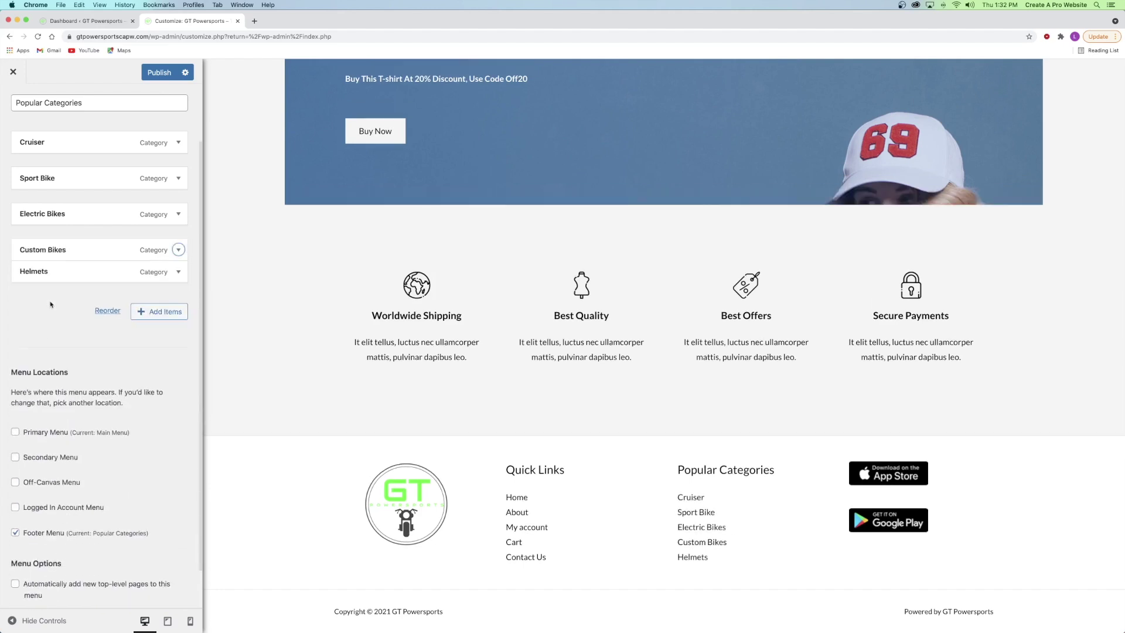
click(152, 73)
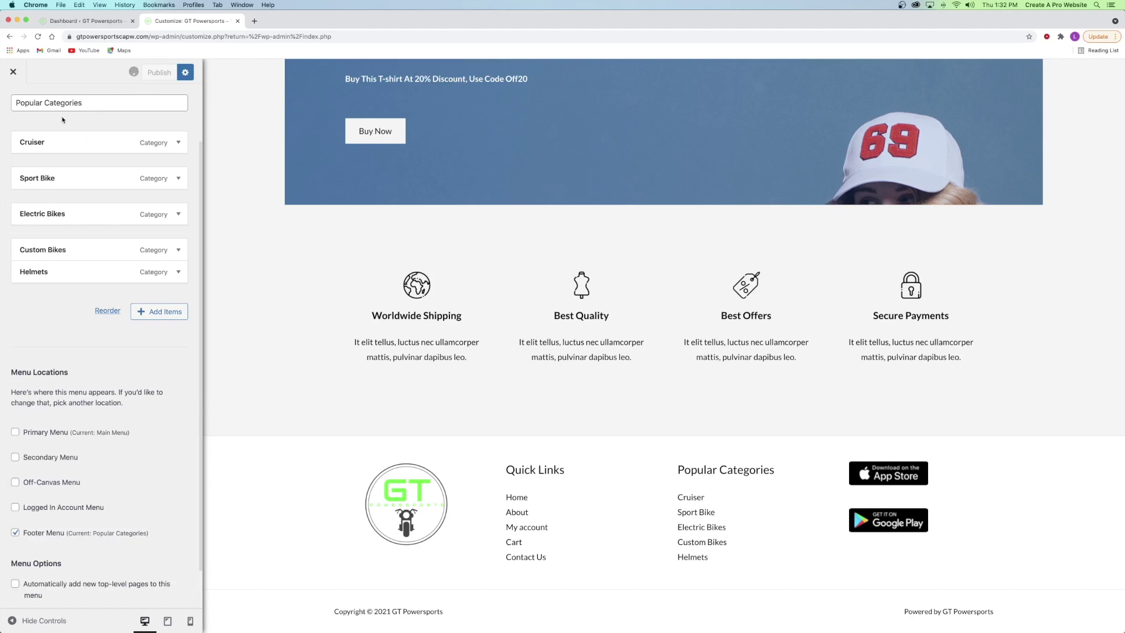
scroll(23, 219, up, 3)
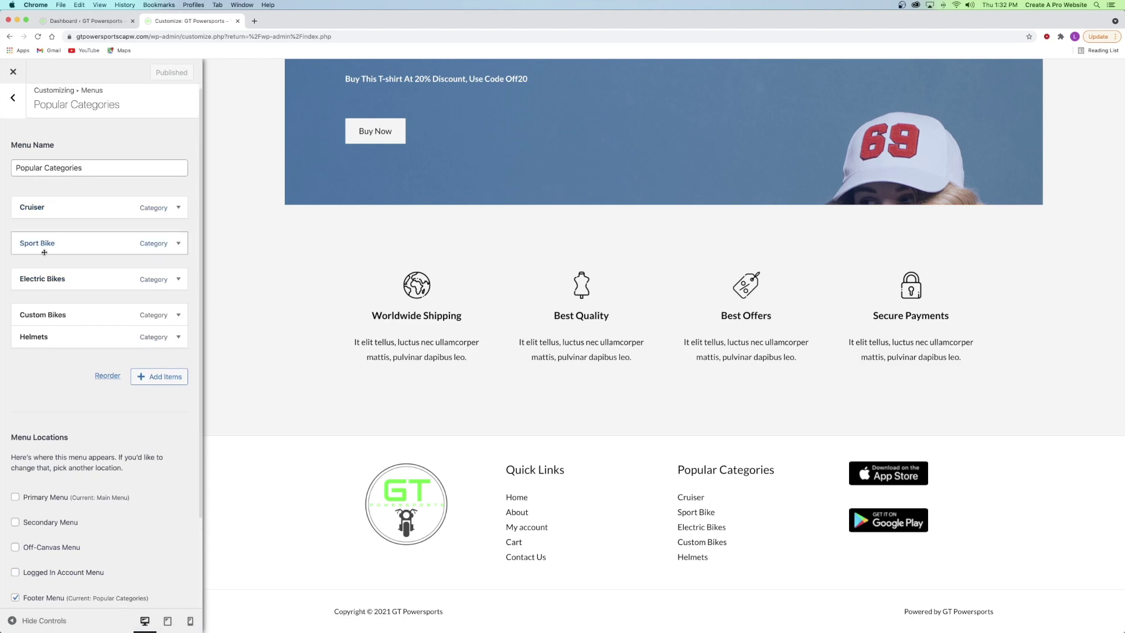
click(13, 97)
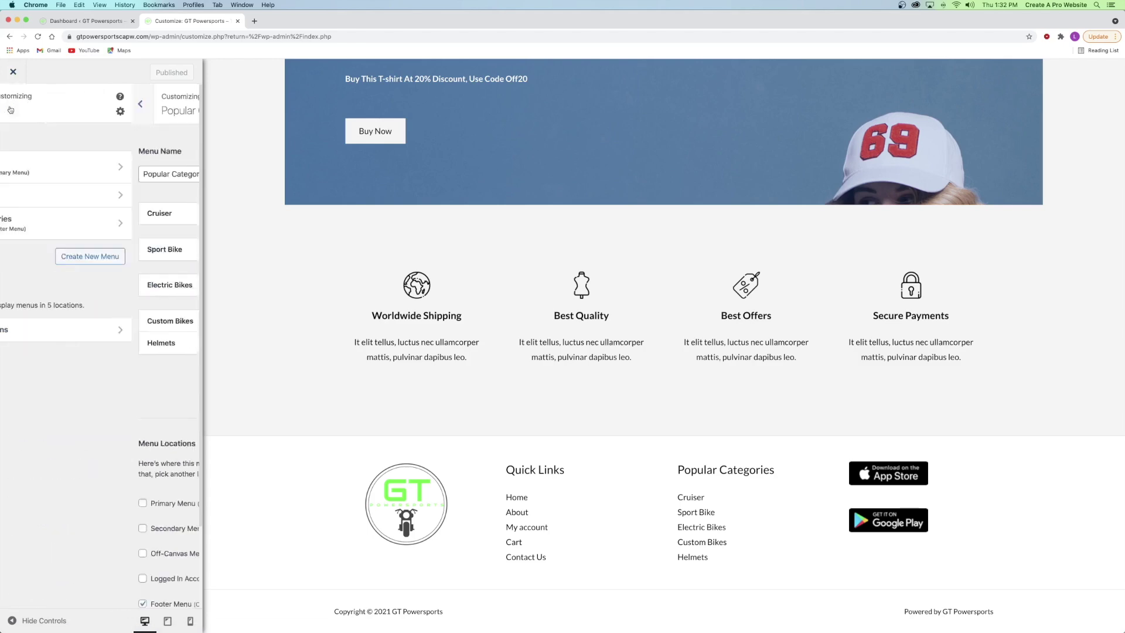
click(13, 97)
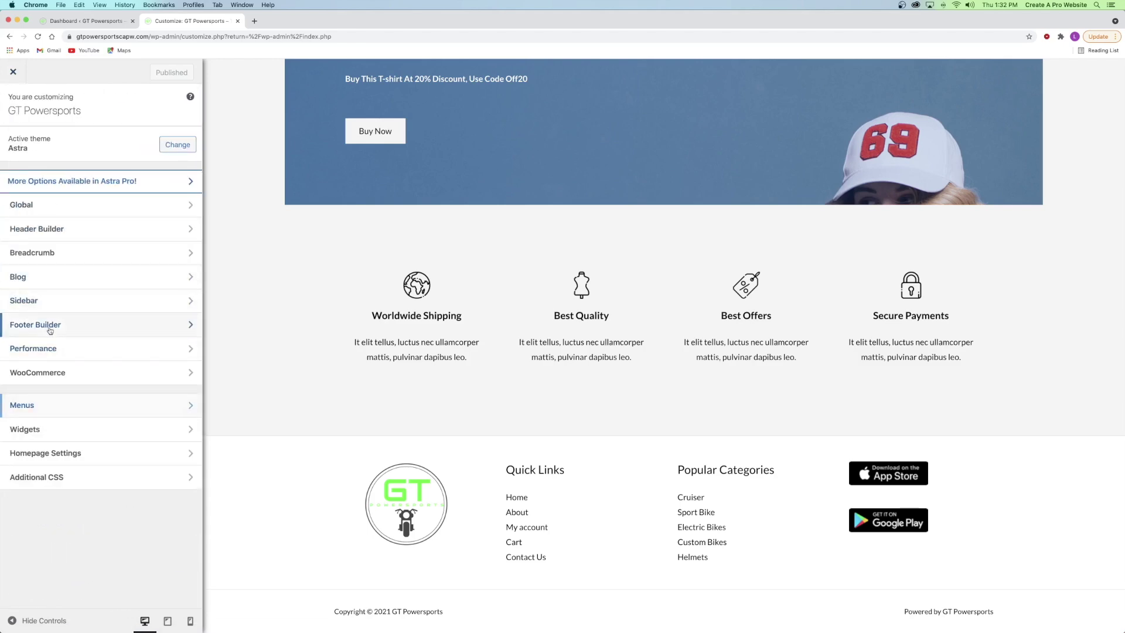
- Enlarge the GT Powersports logo in footer Widget 2 slightly and publish the change
click(49, 326)
scroll(514, 322, down, 20)
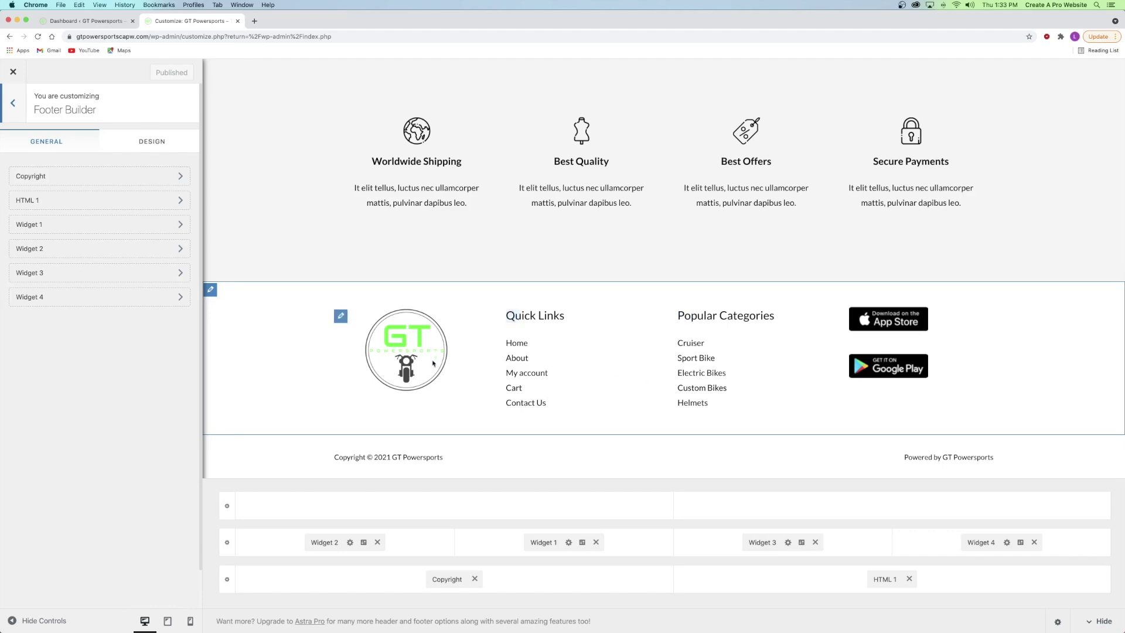
click(340, 316)
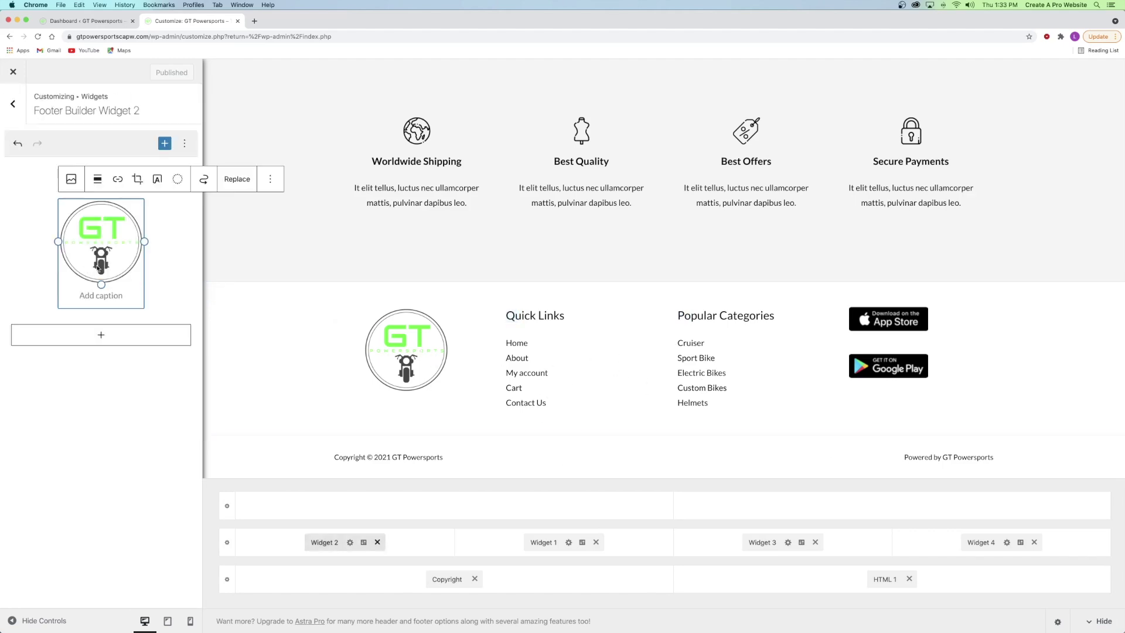
click(102, 288)
drag(102, 291, 102, 303)
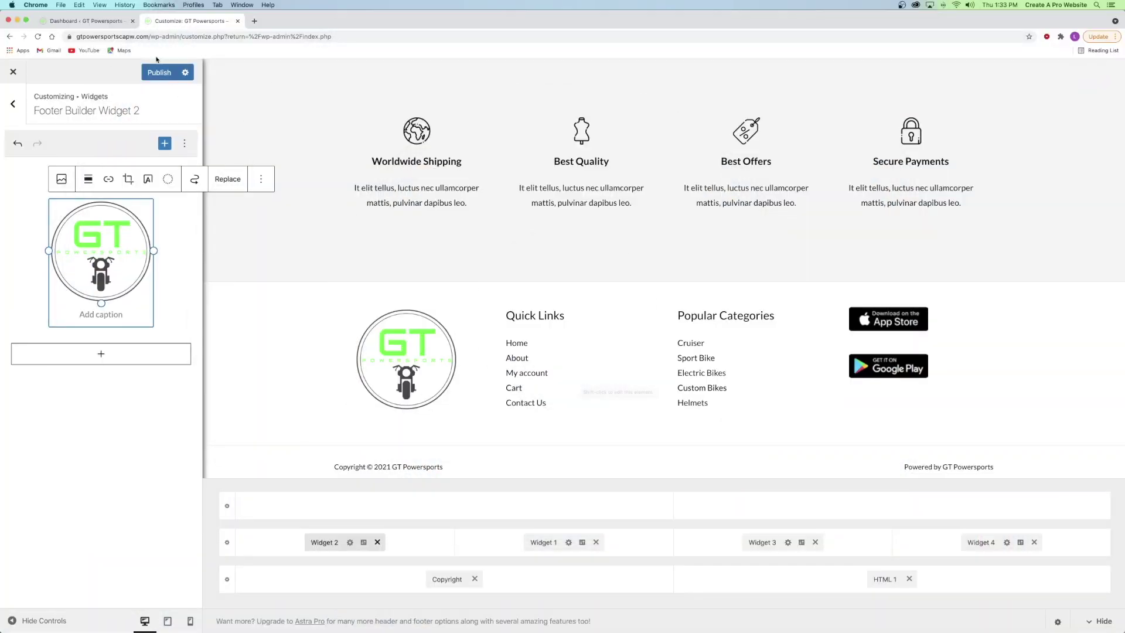
click(159, 72)
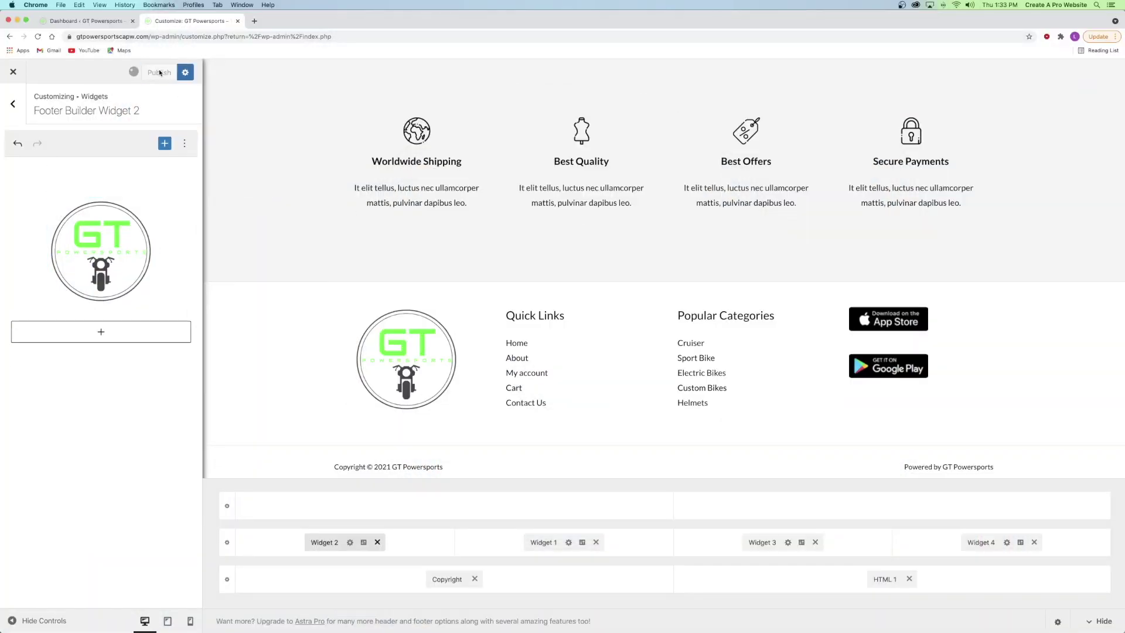
- Close the customizer, open the site's front page in a new tab, and edit it with Elementor
click(238, 21)
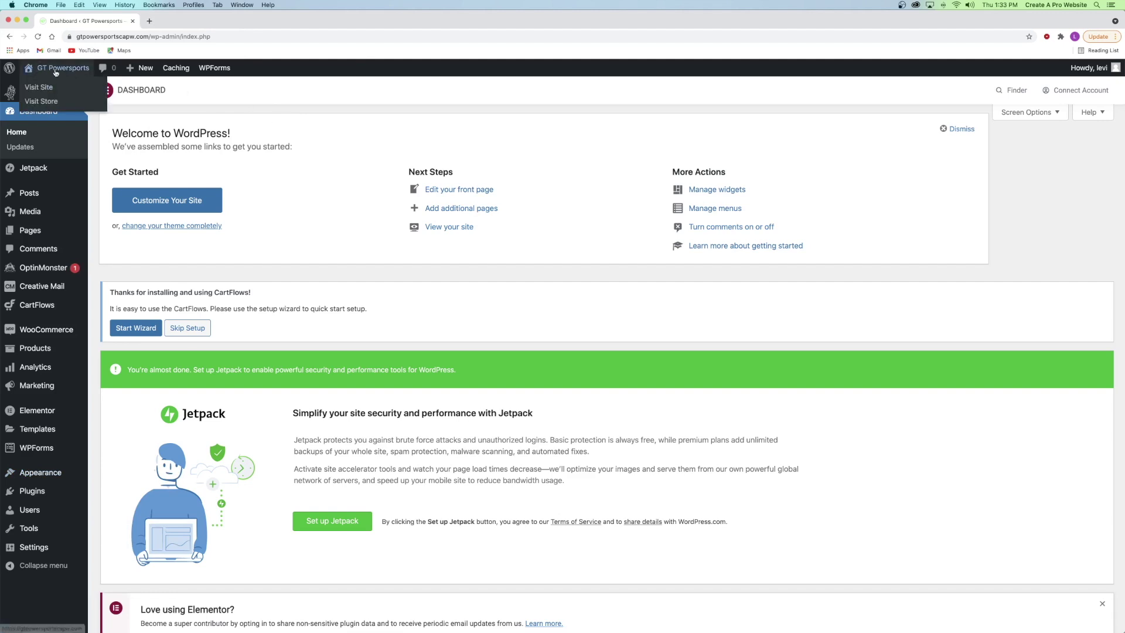
right_click(56, 69)
click(93, 75)
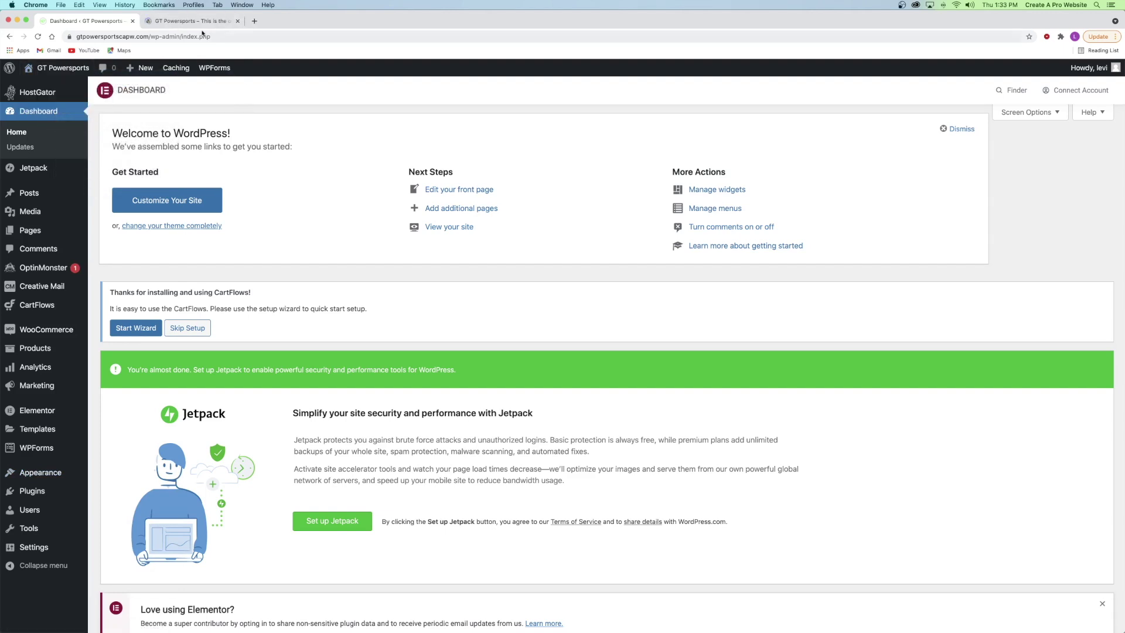
click(174, 23)
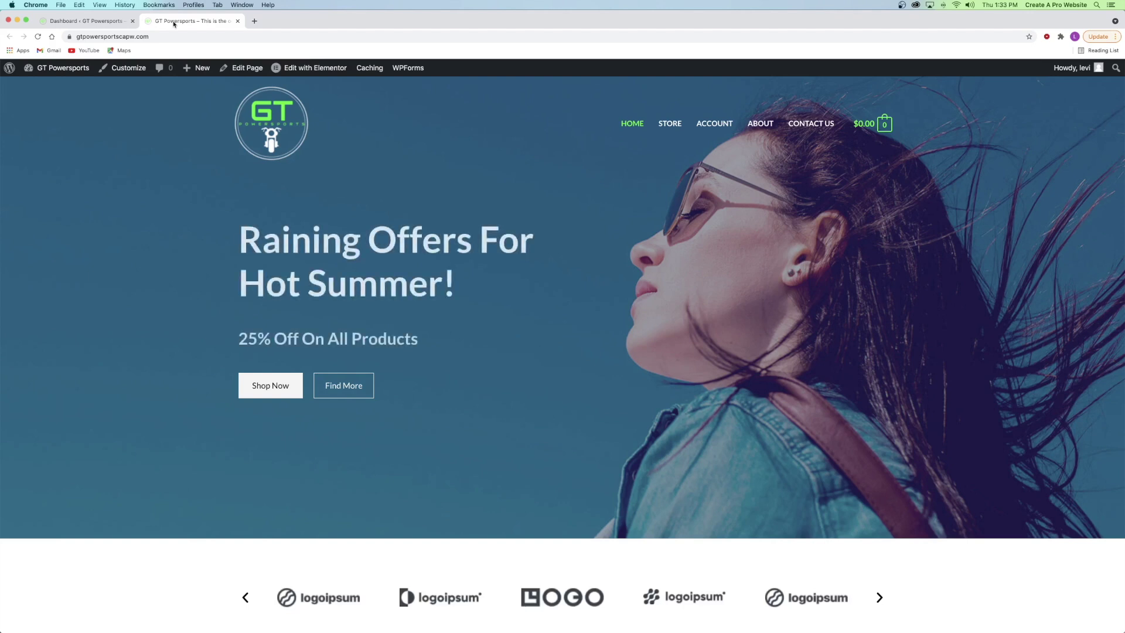
mouse_move(318, 72)
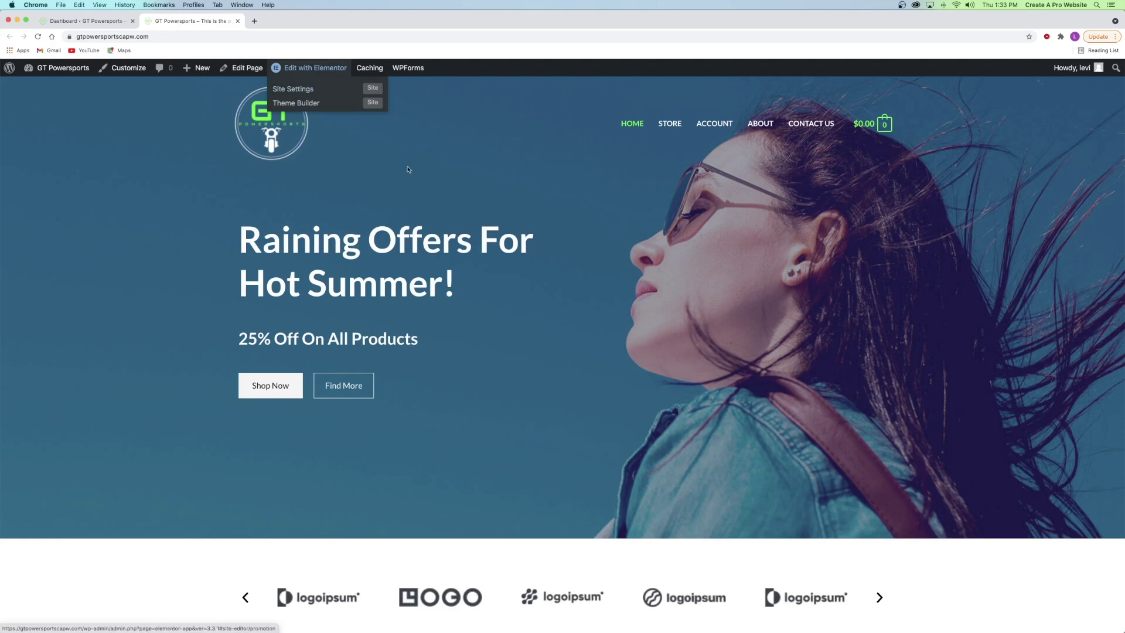
click(297, 69)
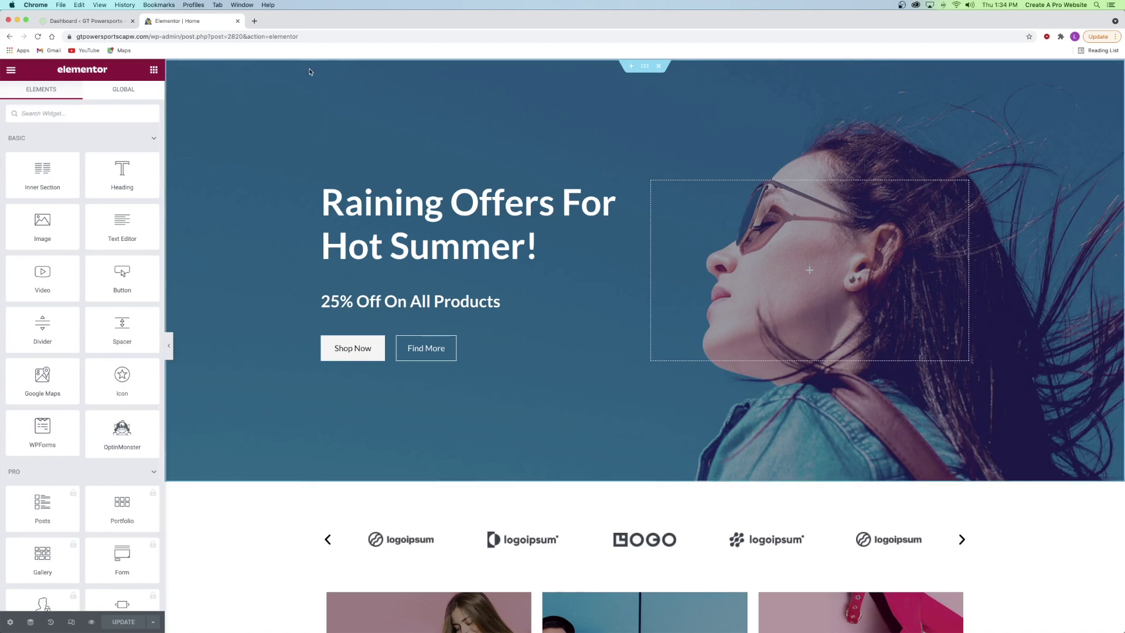
- Open the All Pages list in a new browser tab and look through it
click(79, 22)
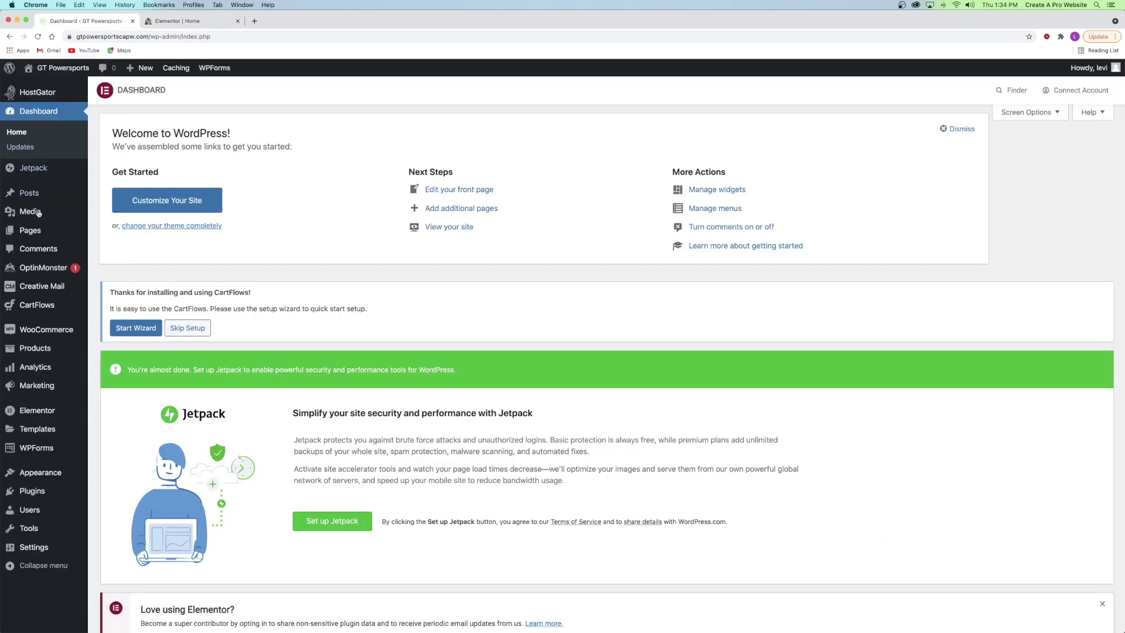
mouse_move(32, 231)
right_click(112, 233)
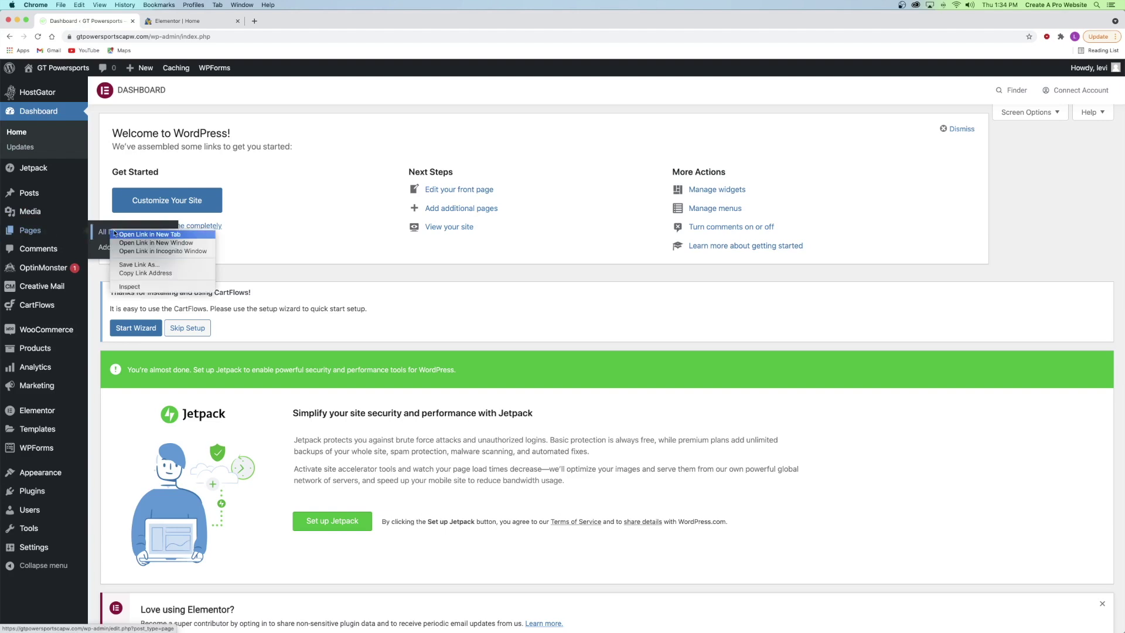
click(150, 234)
click(291, 22)
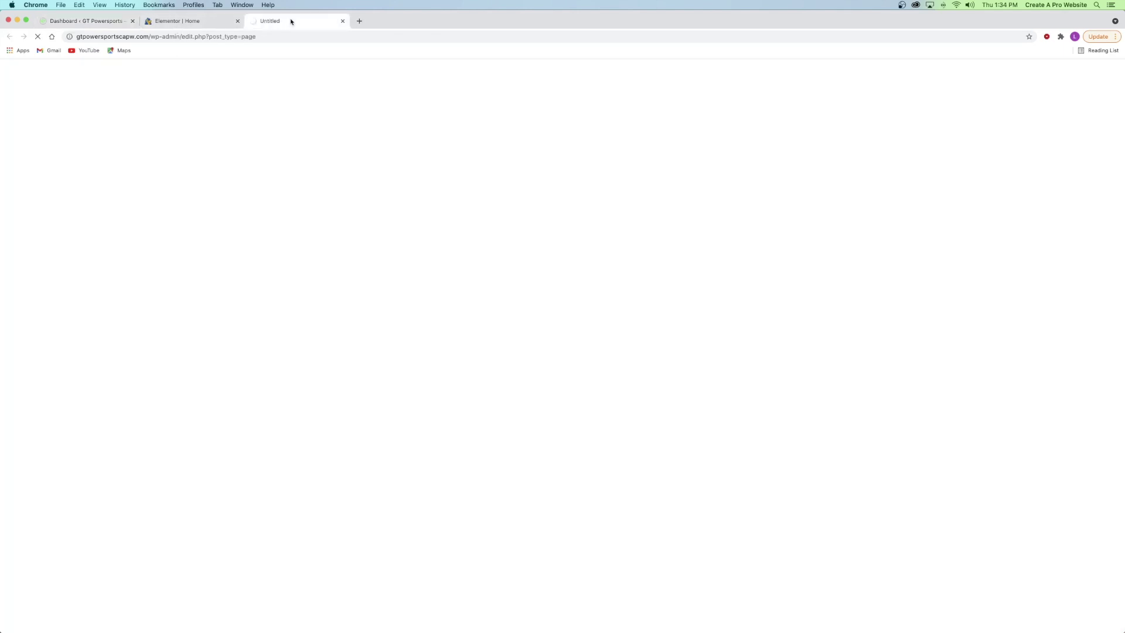
scroll(221, 213, down, 10)
scroll(141, 381, up, 1)
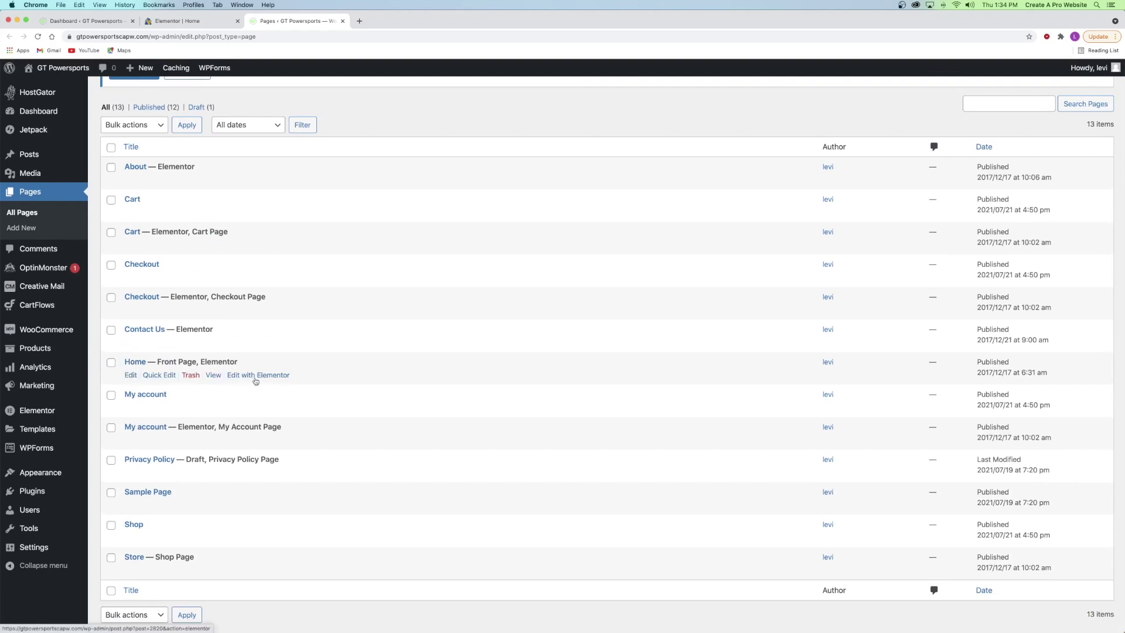
- Close the pages list tab and return to the Home page editor's Elements panel
click(343, 21)
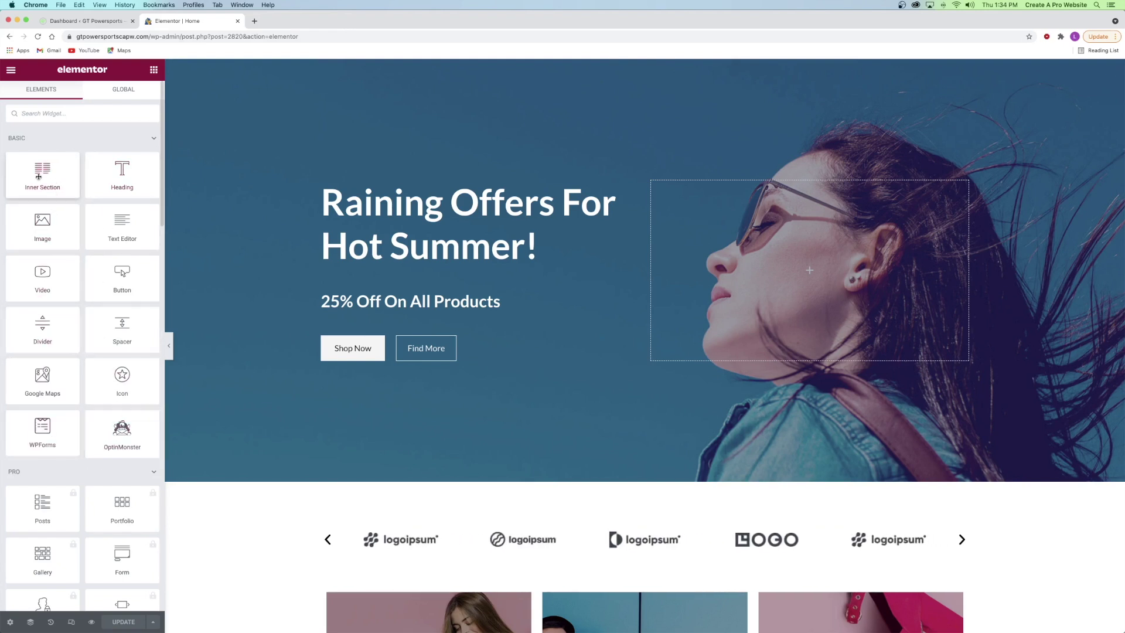
click(478, 204)
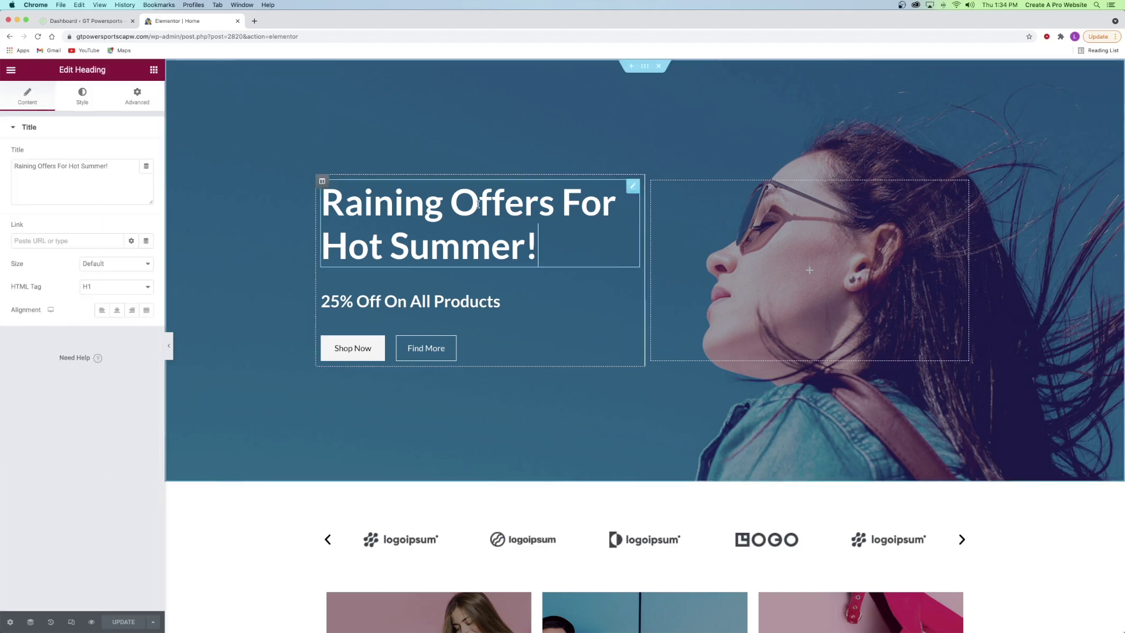
click(154, 70)
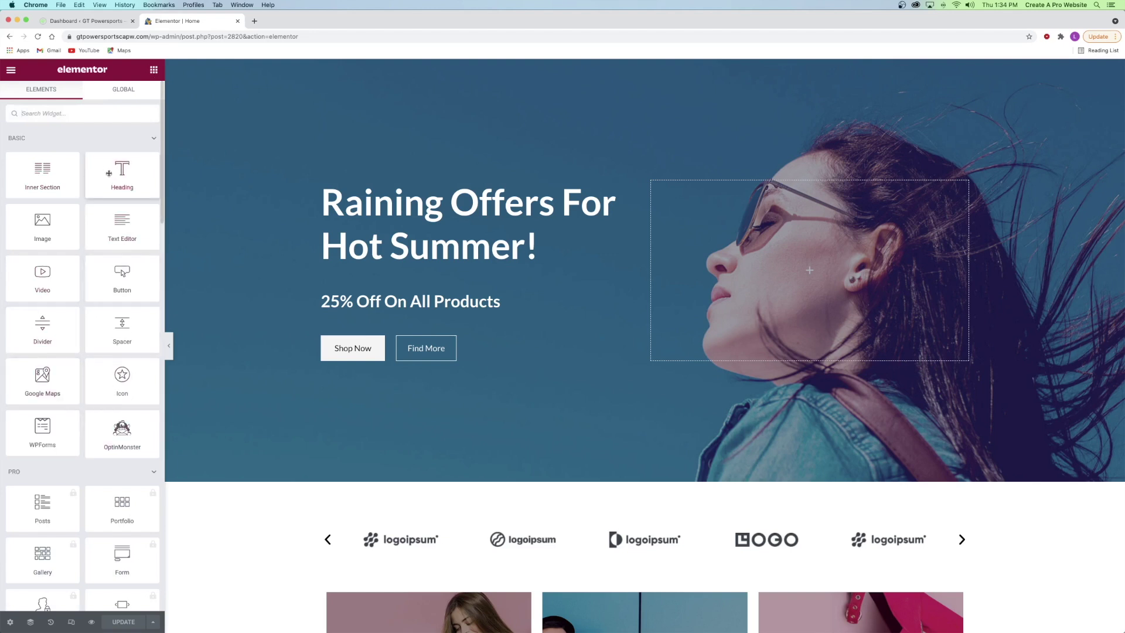
drag(108, 170, 412, 191)
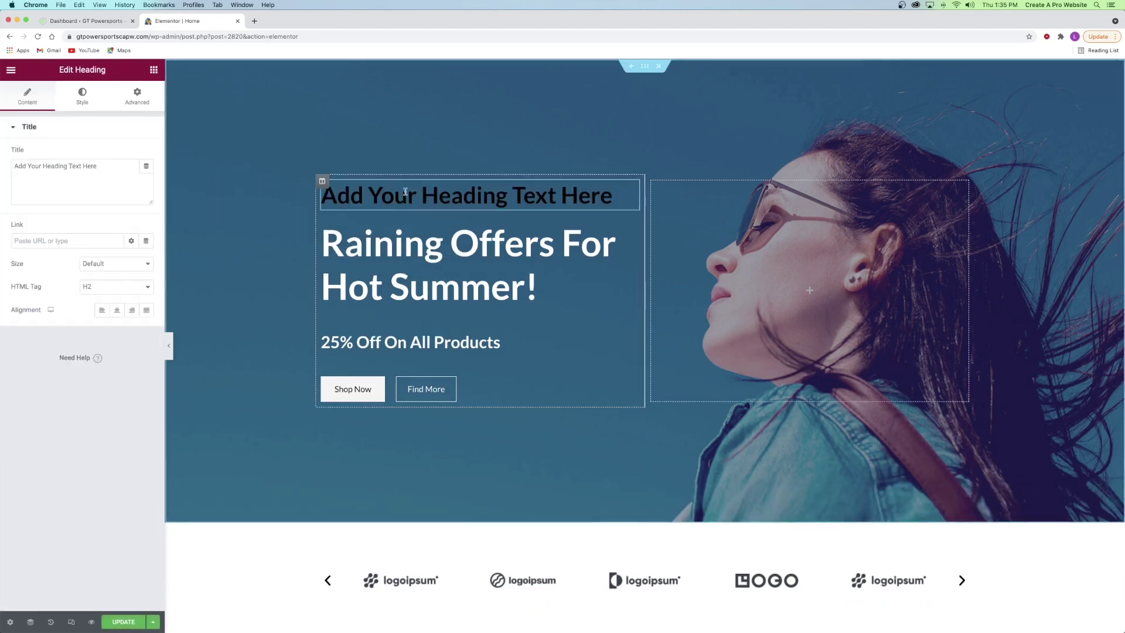
right_click(434, 196)
click(478, 354)
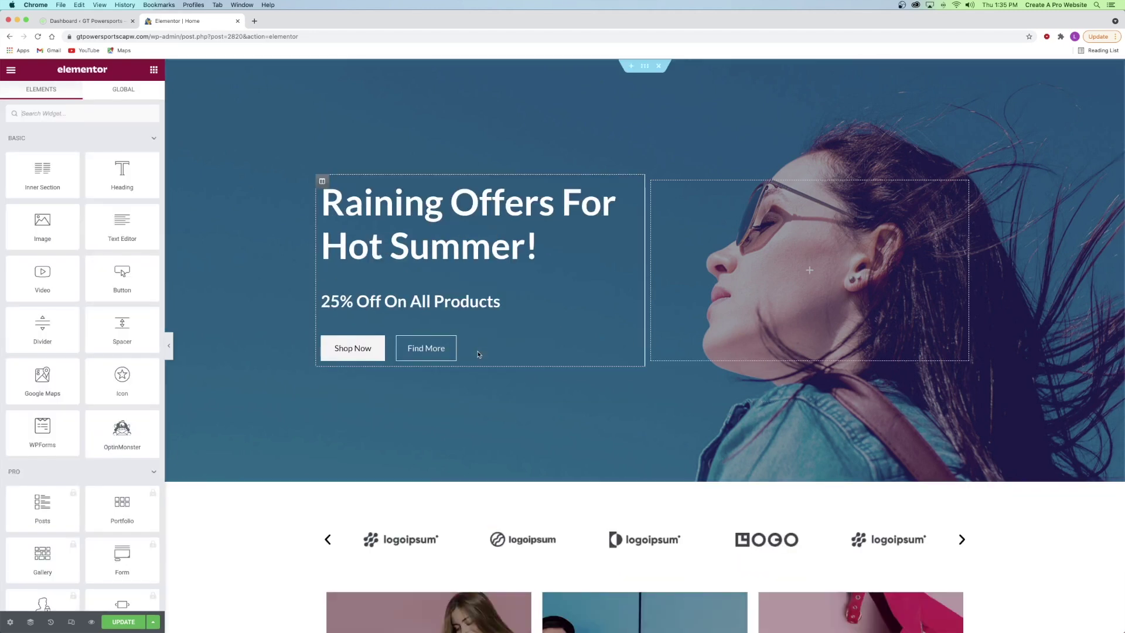
drag(116, 174, 392, 324)
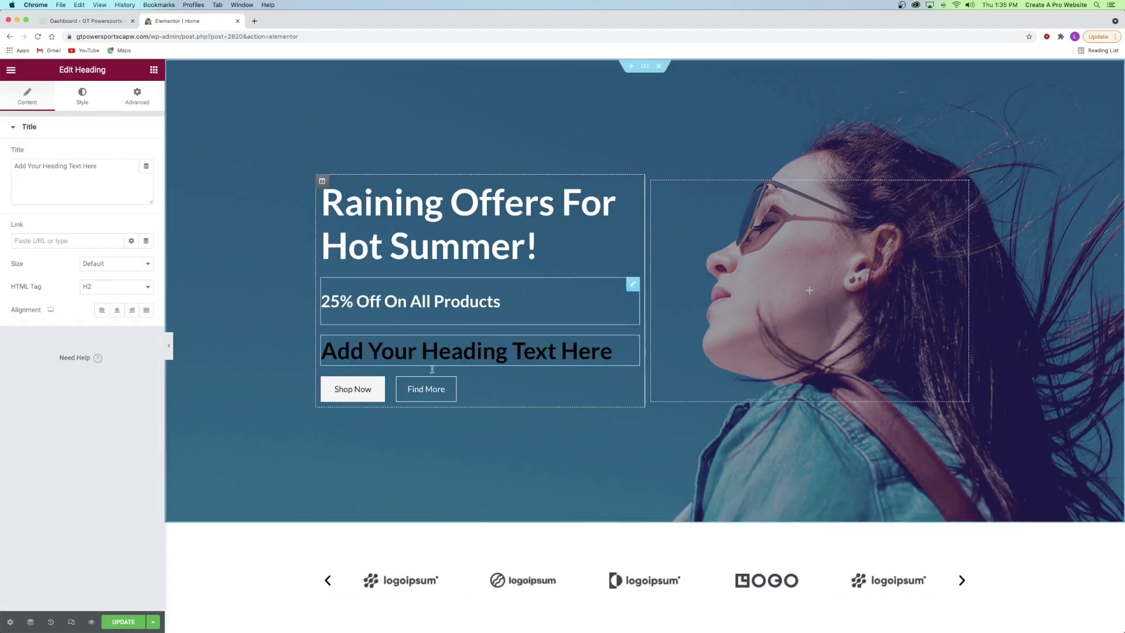
right_click(393, 345)
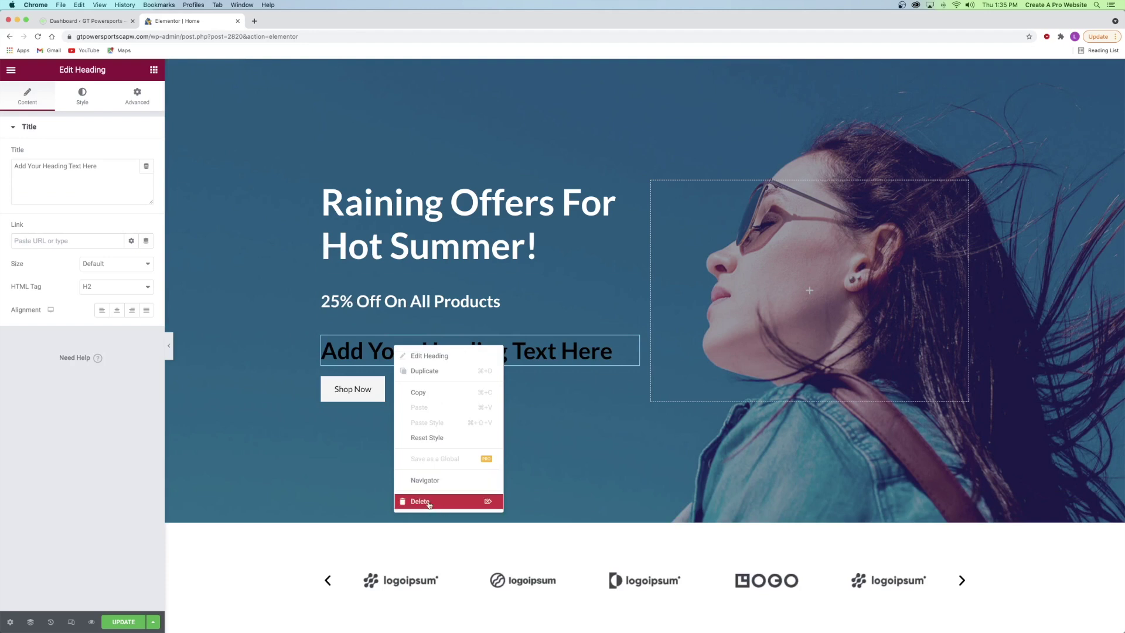
click(416, 355)
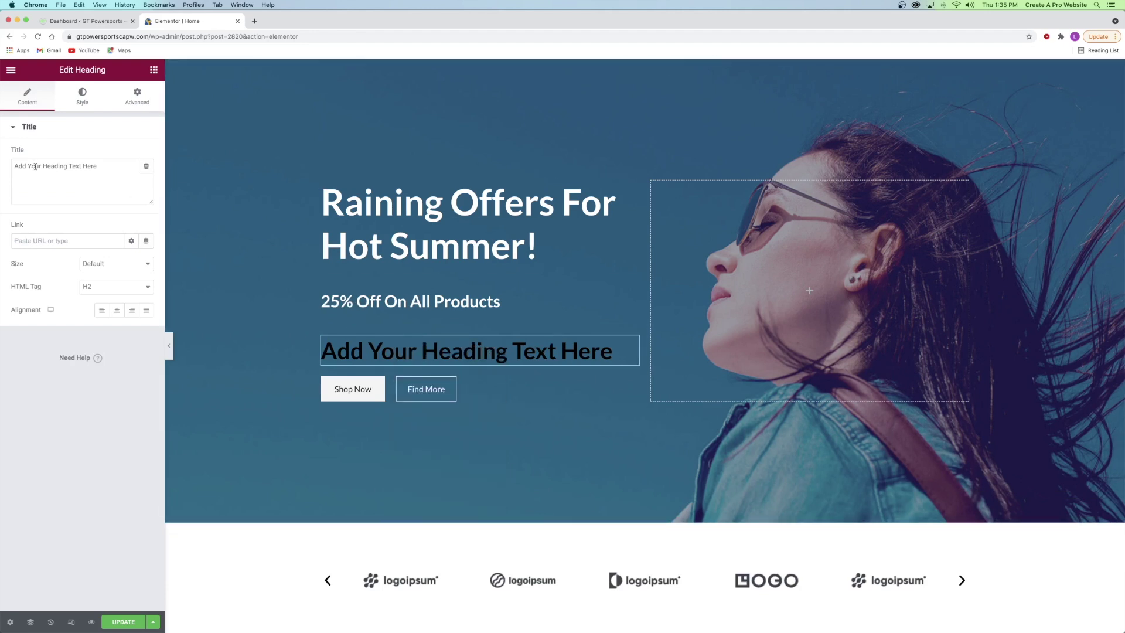
triple_click(53, 168)
text(;laskdhjf;laksjdf)
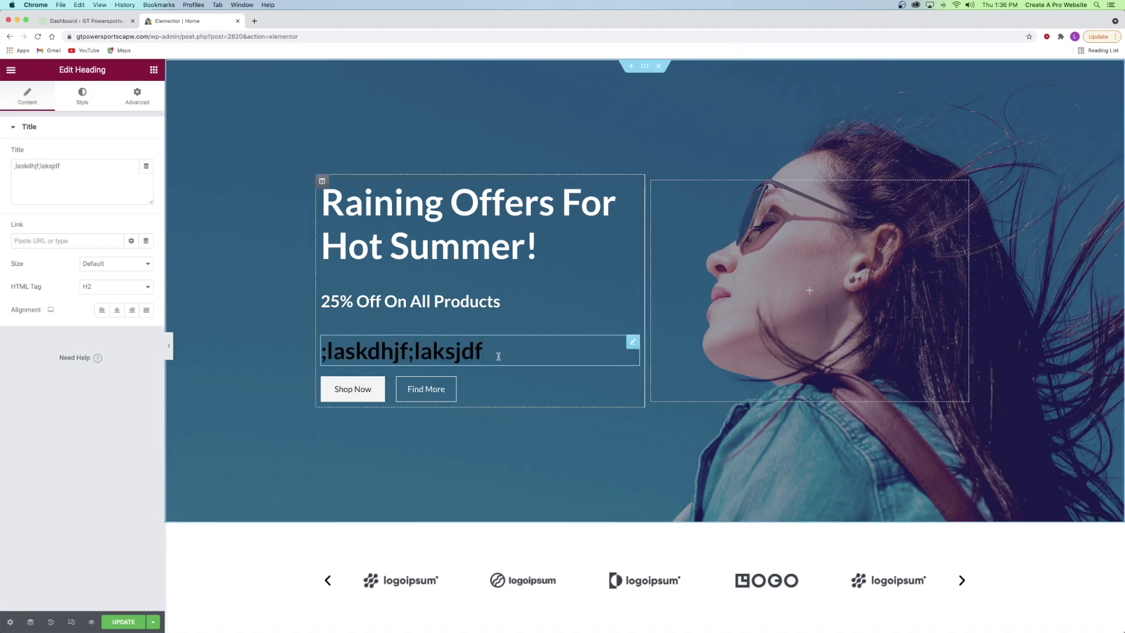
text(jf;alskdjf;lakjsdf)
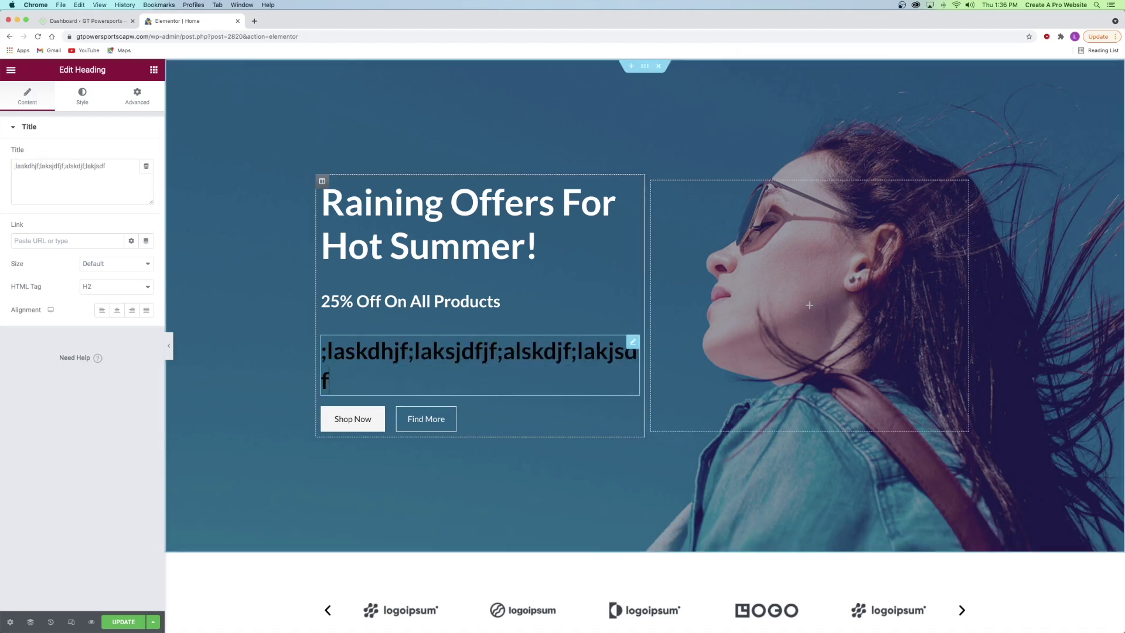
right_click(379, 344)
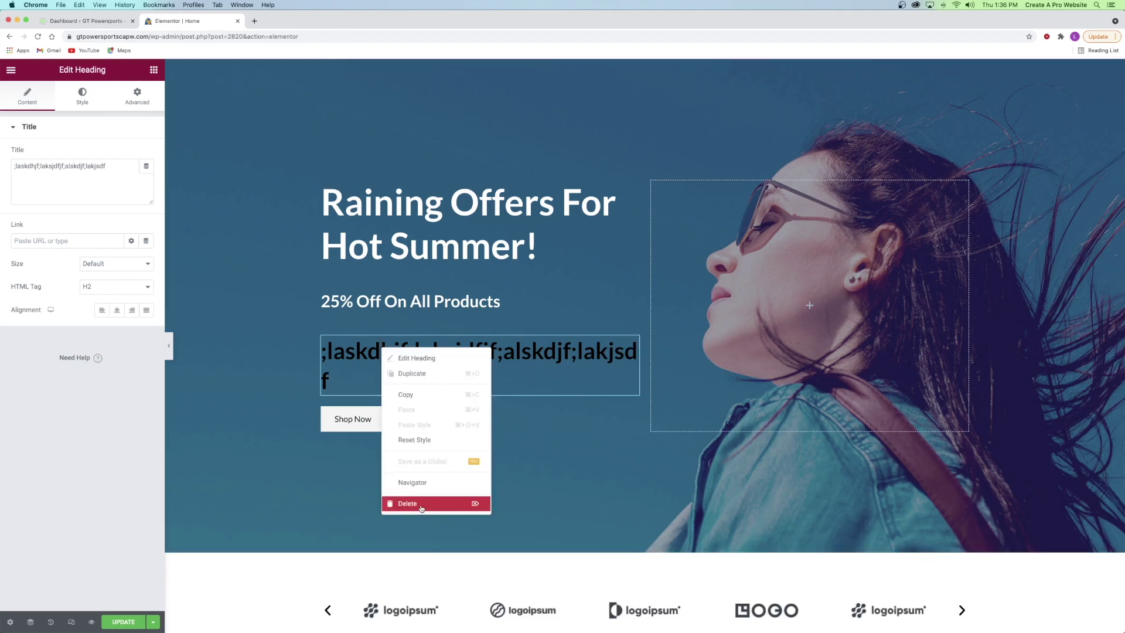
click(421, 508)
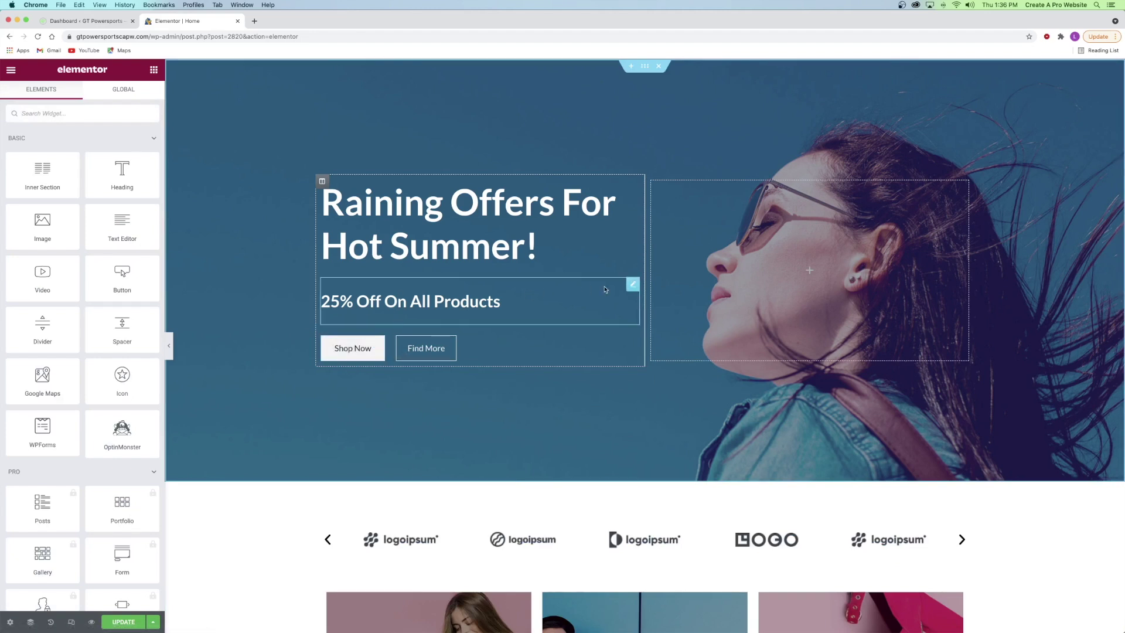
click(633, 284)
right_click(428, 300)
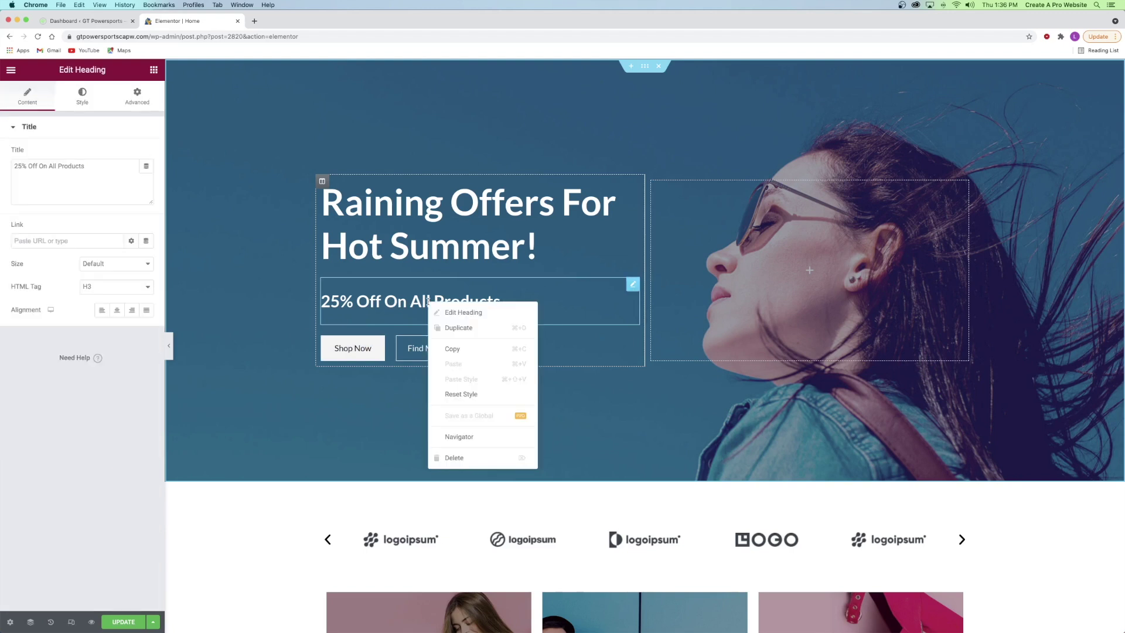
click(468, 314)
click(350, 183)
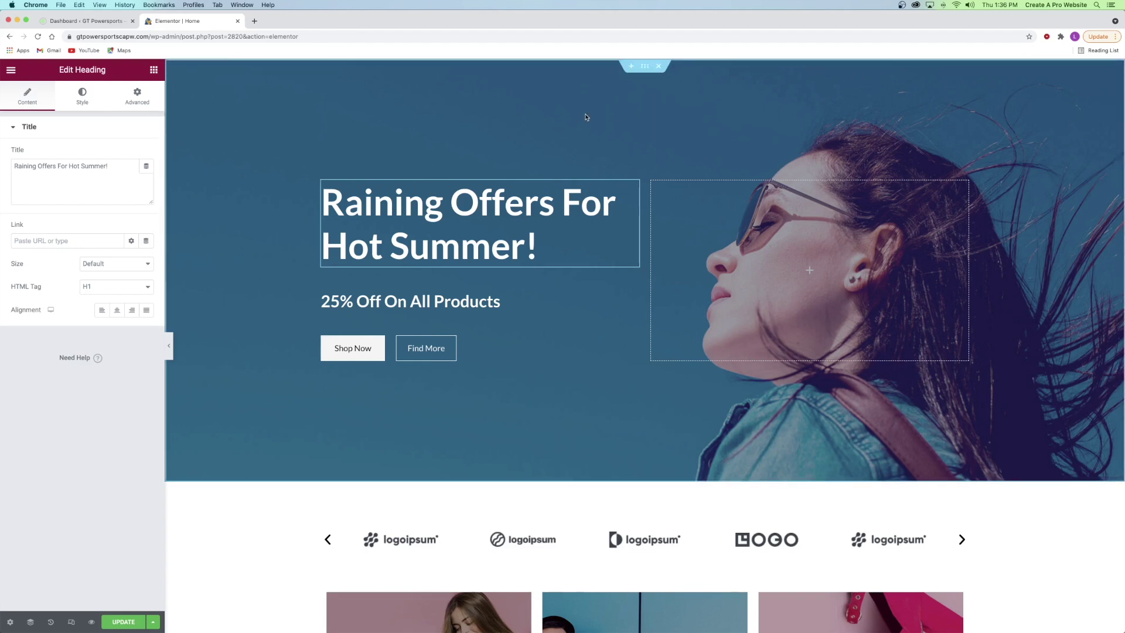
right_click(586, 115)
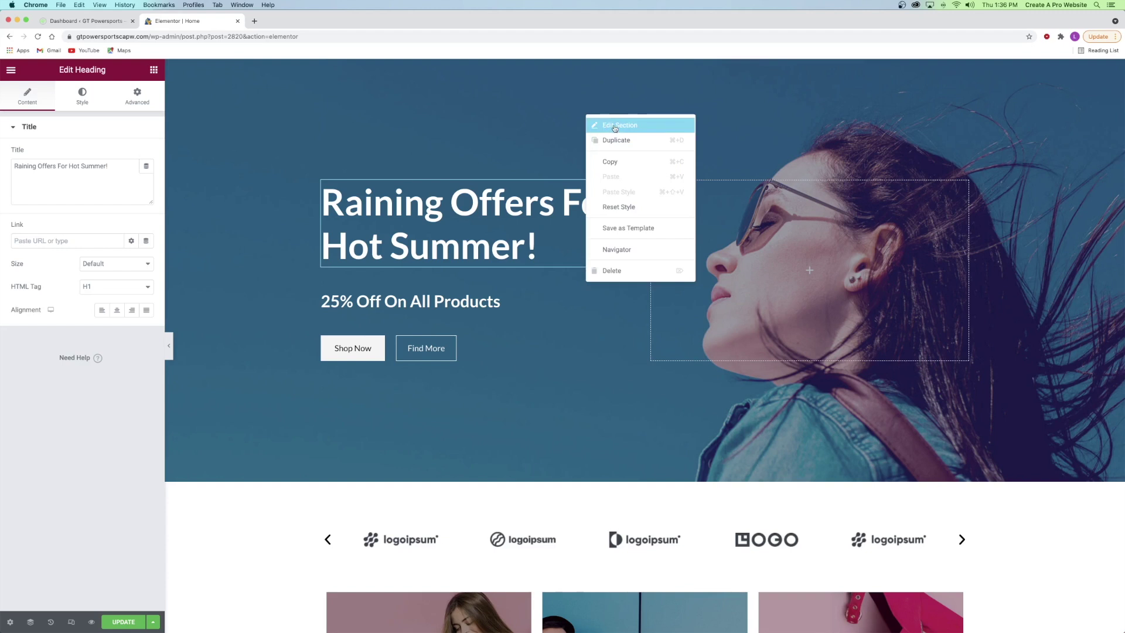
click(624, 104)
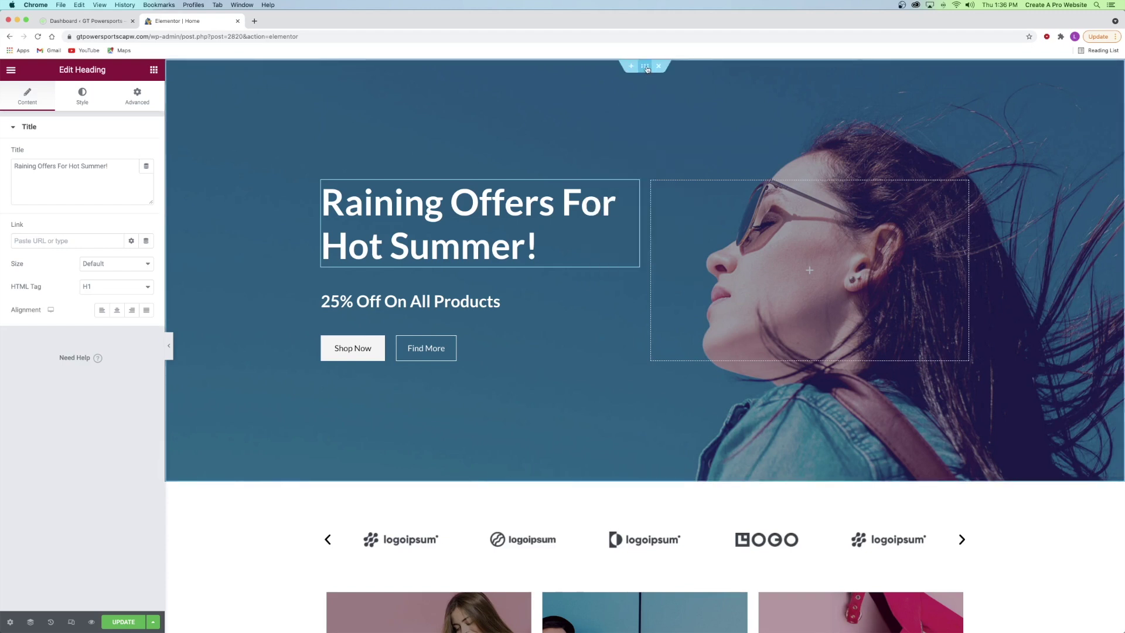
click(645, 66)
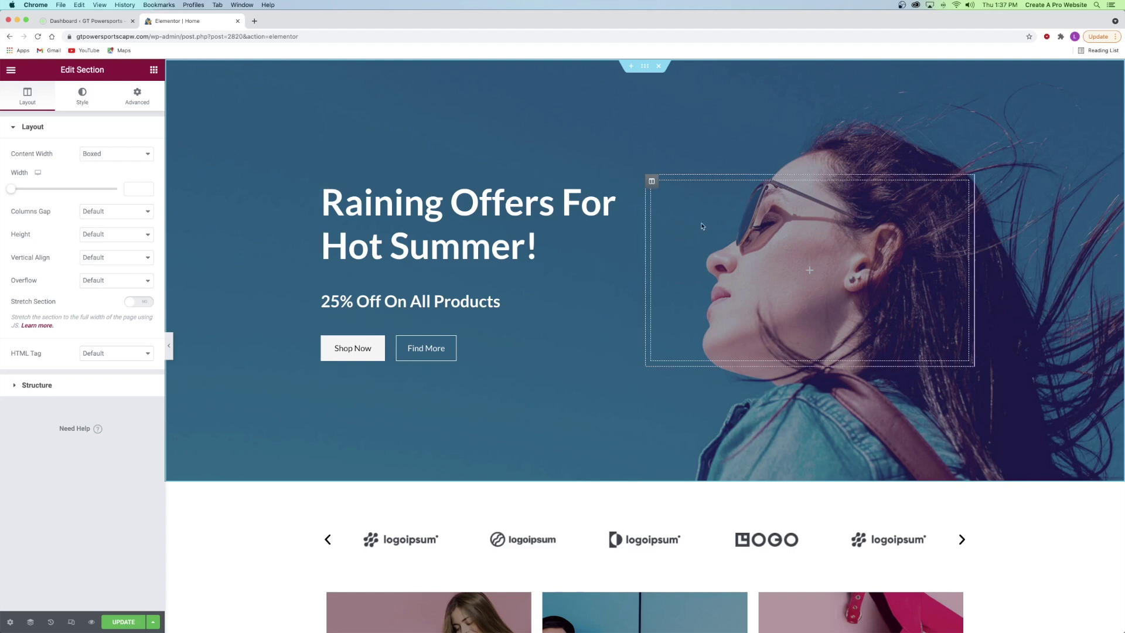
right_click(656, 185)
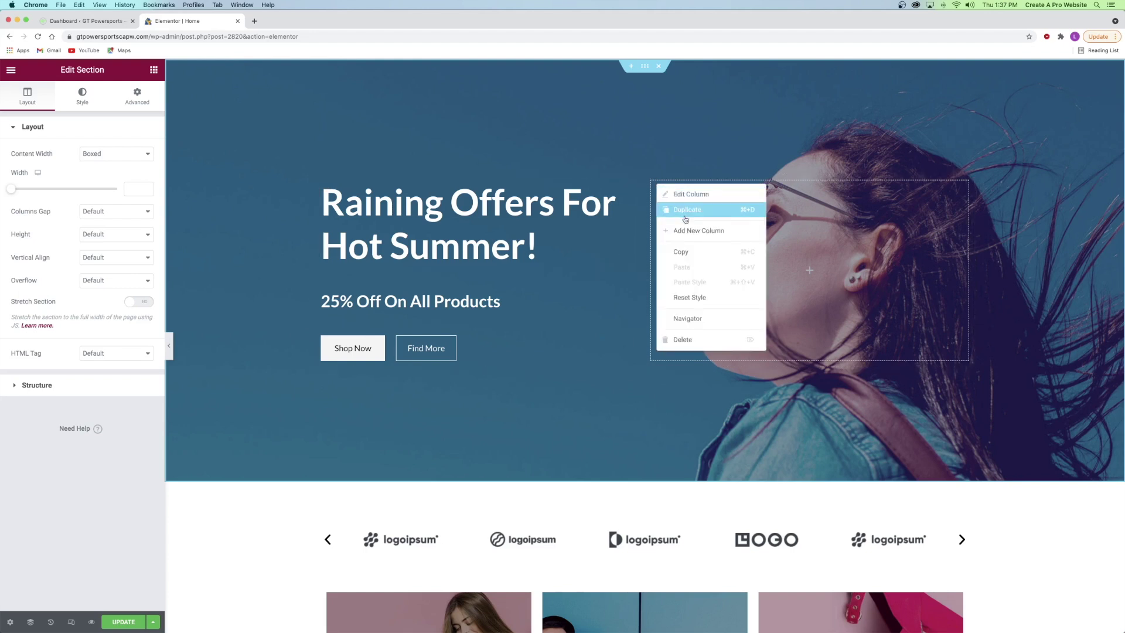
click(694, 230)
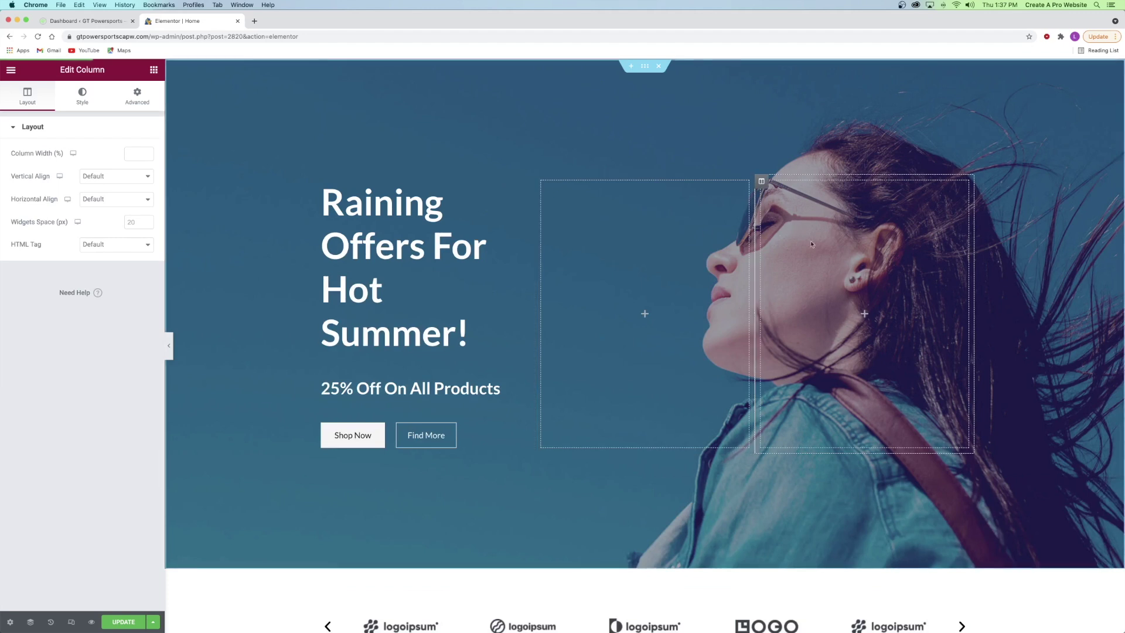
click(864, 316)
drag(122, 174, 853, 314)
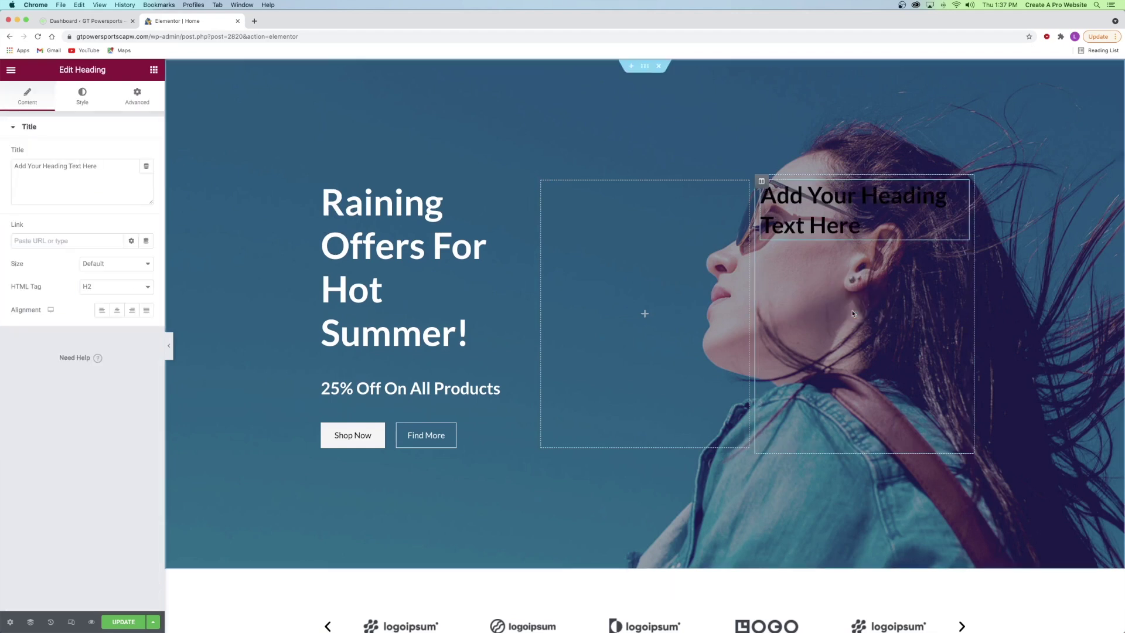
right_click(762, 182)
click(814, 337)
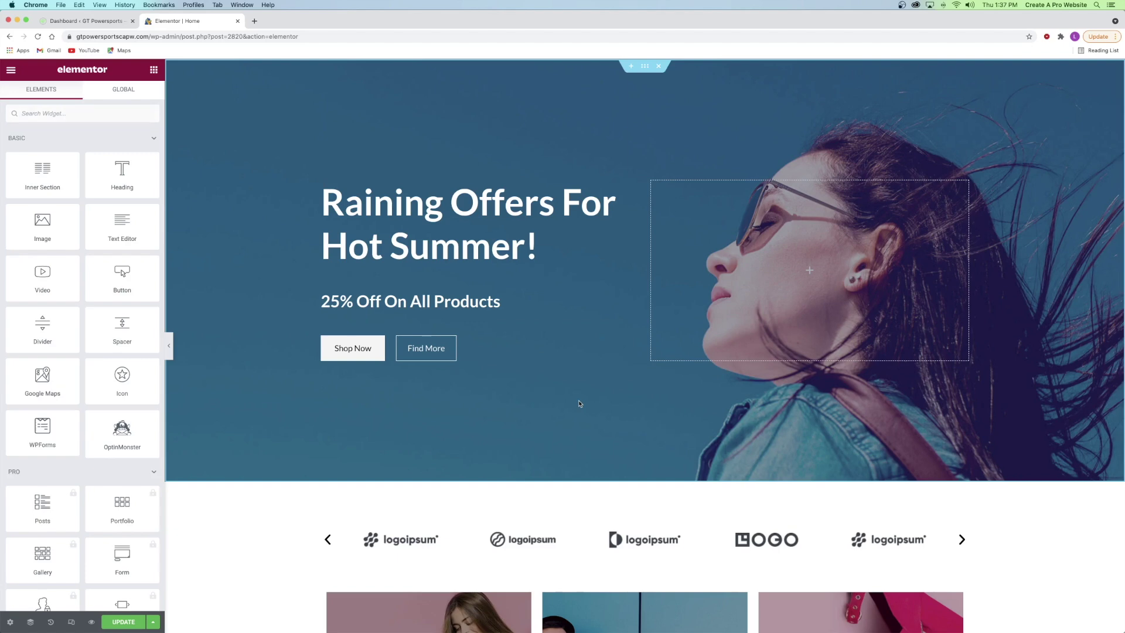
scroll(579, 404, down, 5)
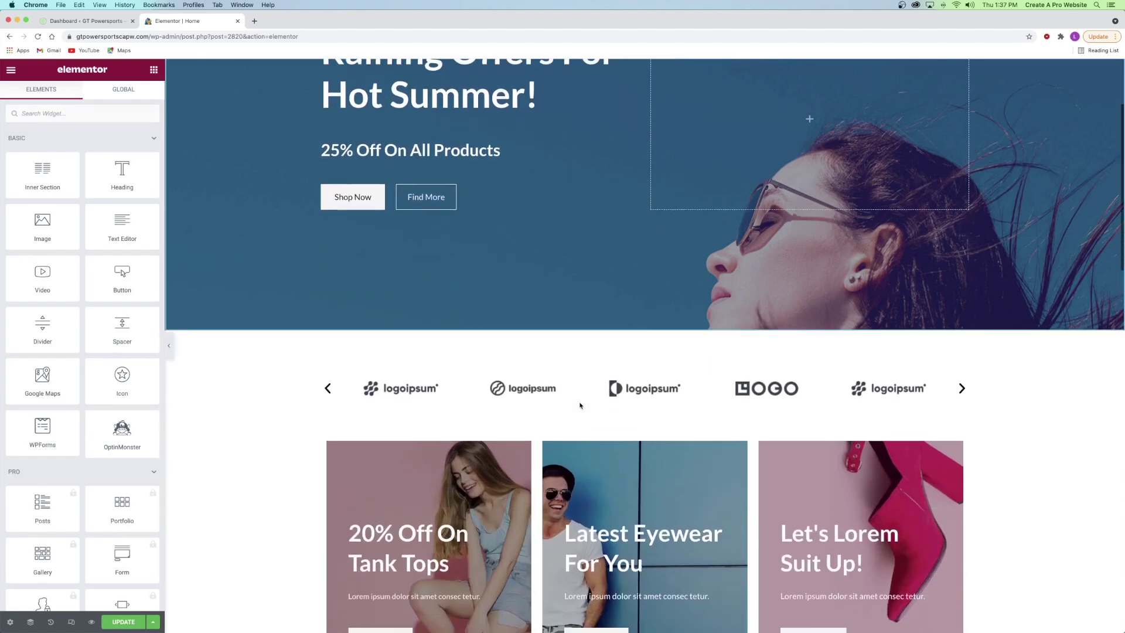
scroll(580, 404, up, 5)
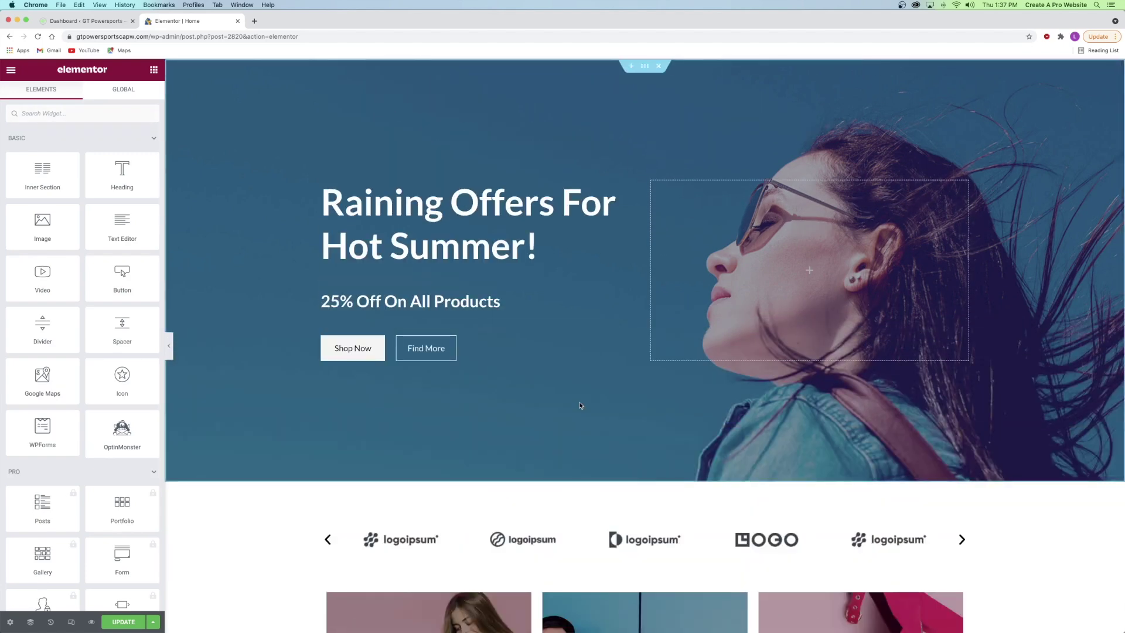
right_click(280, 160)
- Make the hero section fill the full screen height
click(299, 168)
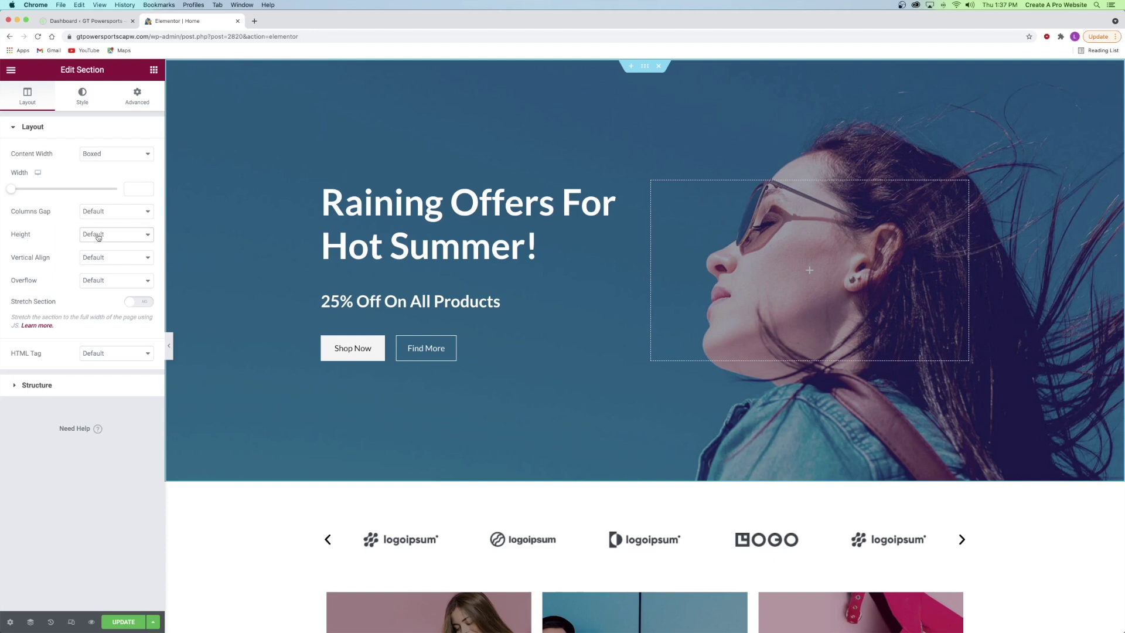
click(99, 237)
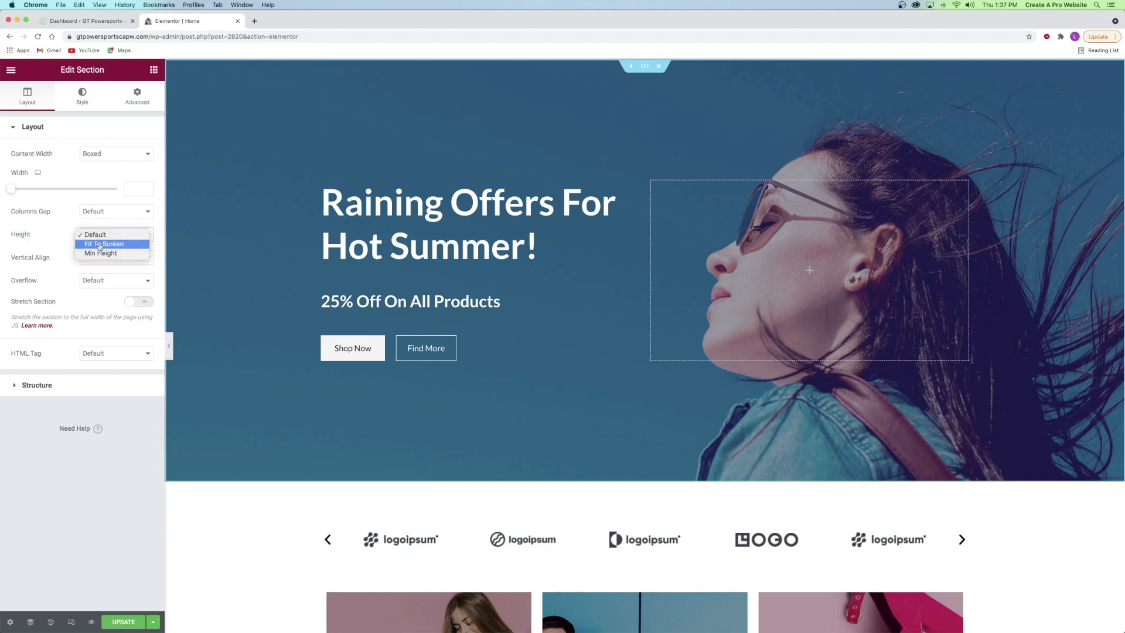
click(100, 245)
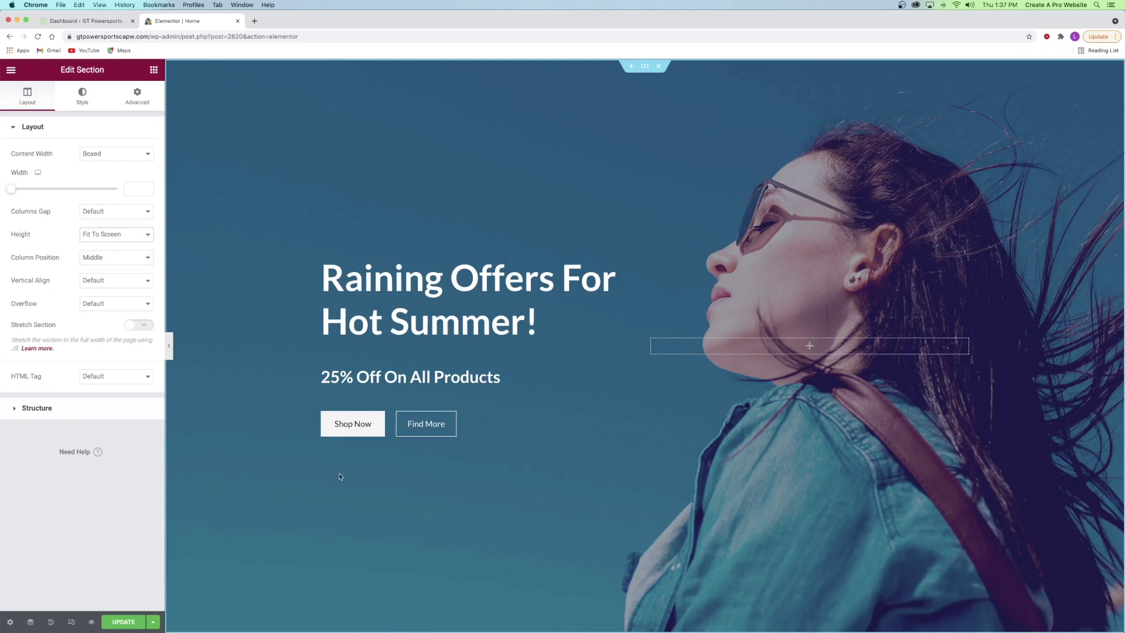
- Set the hero section's top and bottom padding from 12 to 0
scroll(340, 476, down, 3)
scroll(378, 509, up, 3)
click(135, 105)
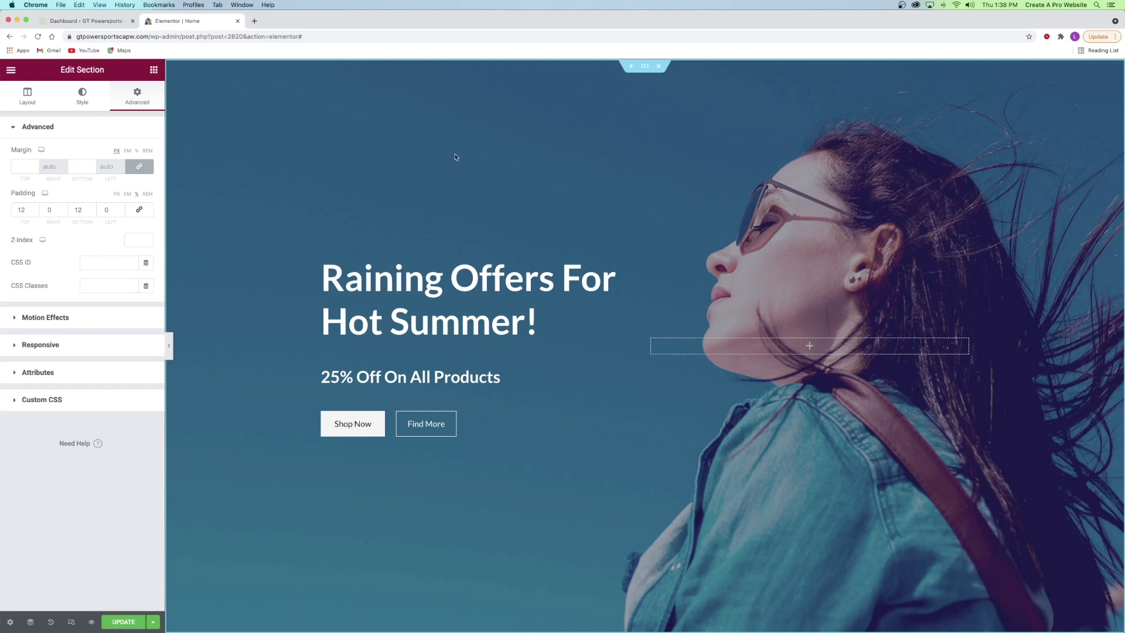
double_click(80, 209)
text(0)
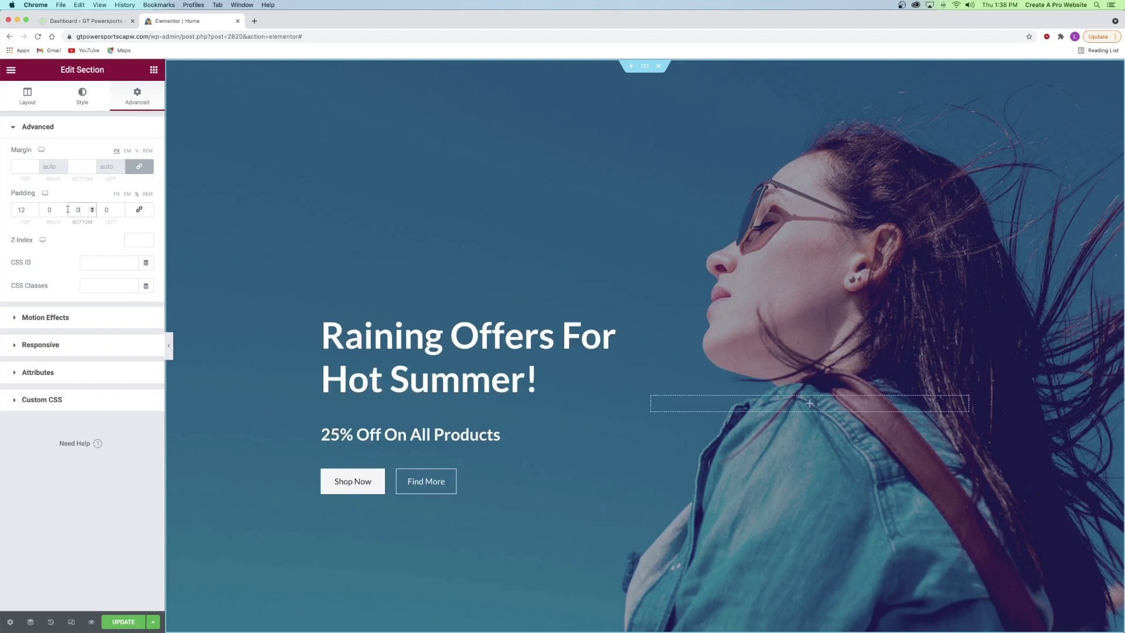
double_click(21, 209)
text(0)
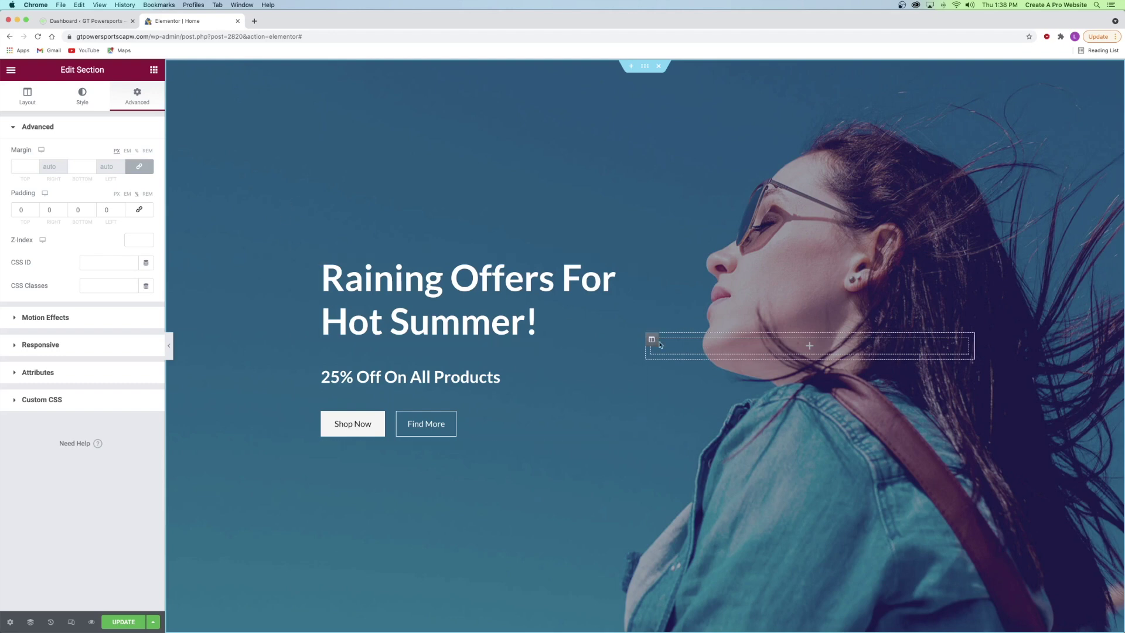
- Delete the empty right column, move the 25% Off subtitle above the headline, and centre both texts
right_click(652, 340)
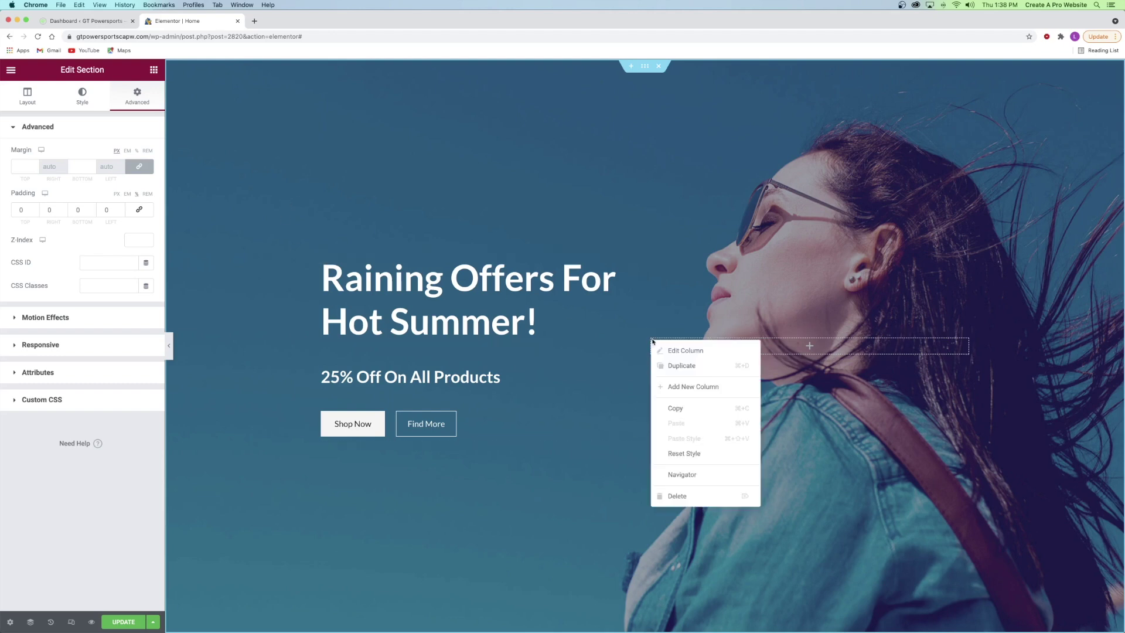
click(699, 496)
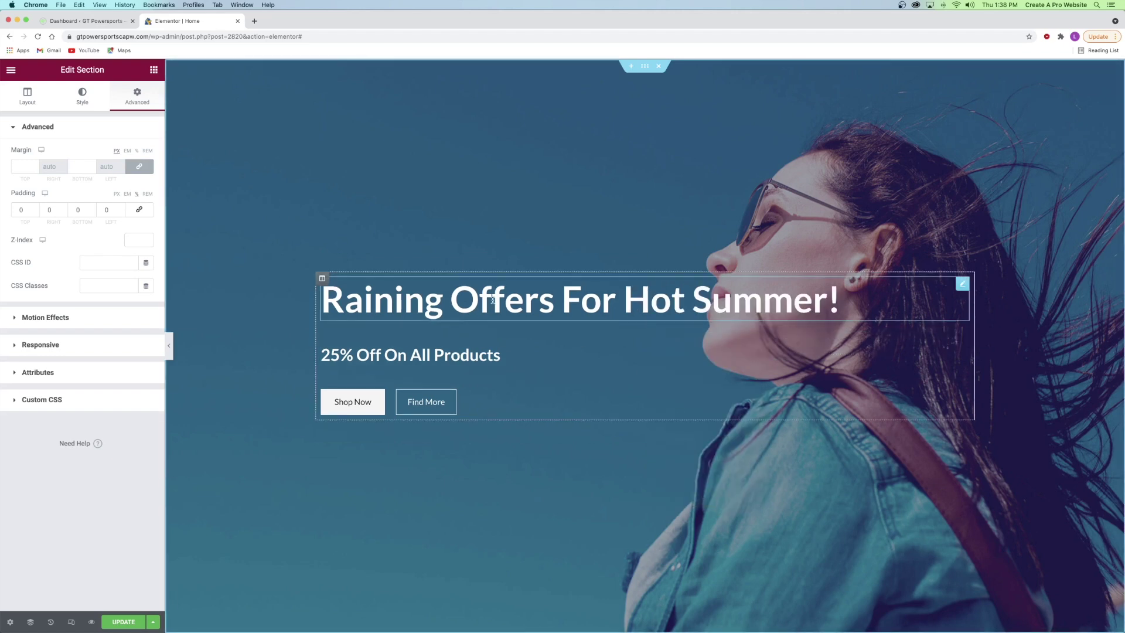
drag(957, 339, 960, 307)
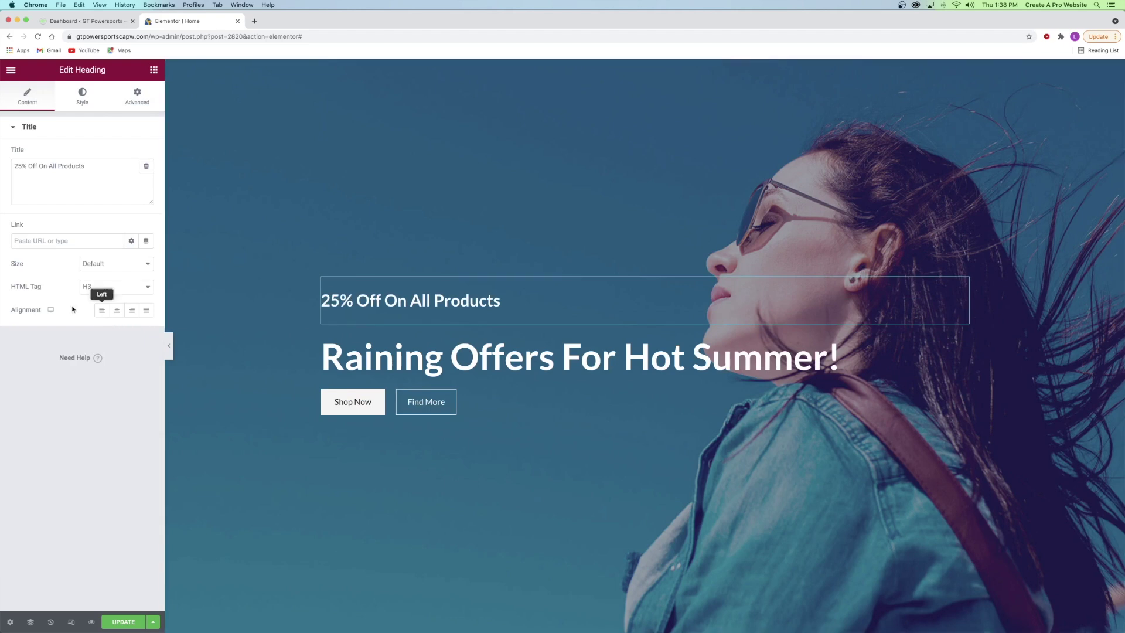
click(117, 310)
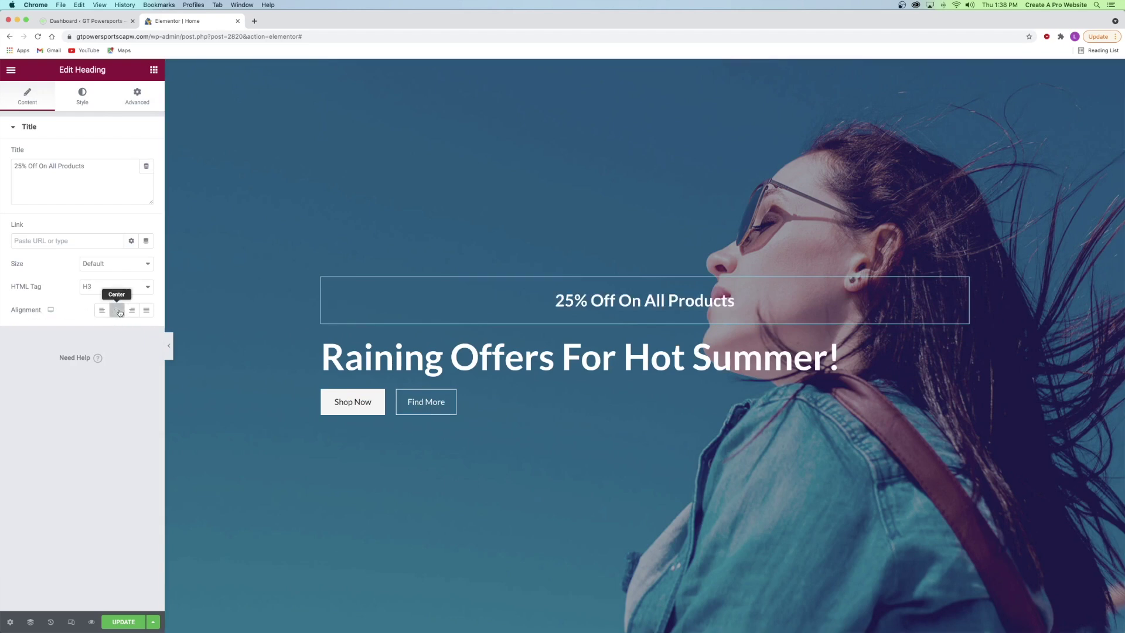
click(488, 355)
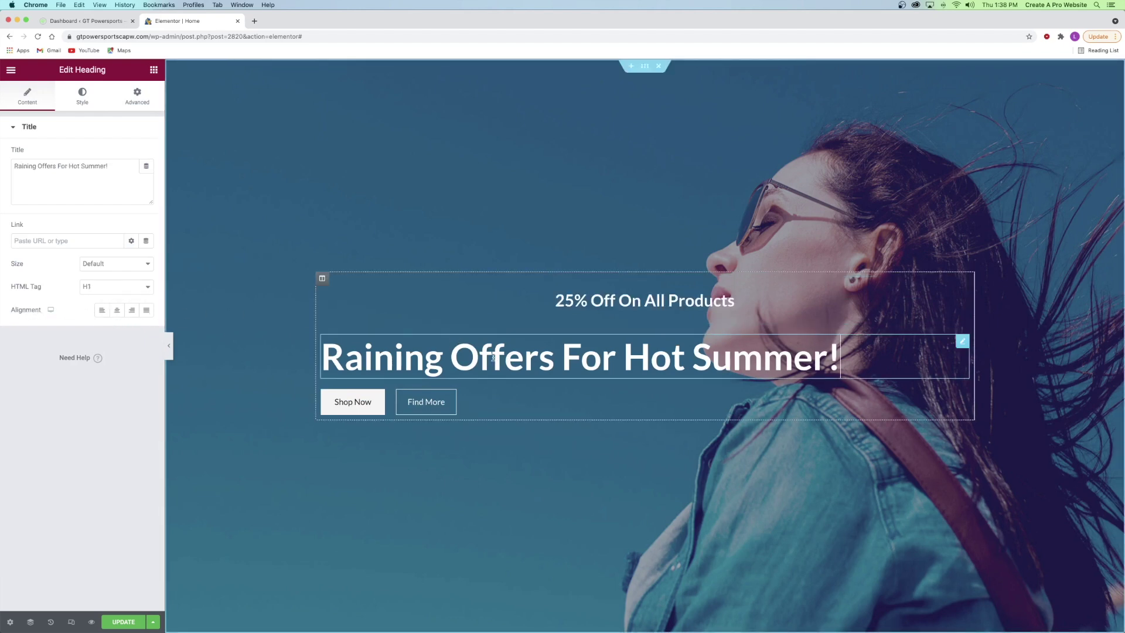
click(118, 310)
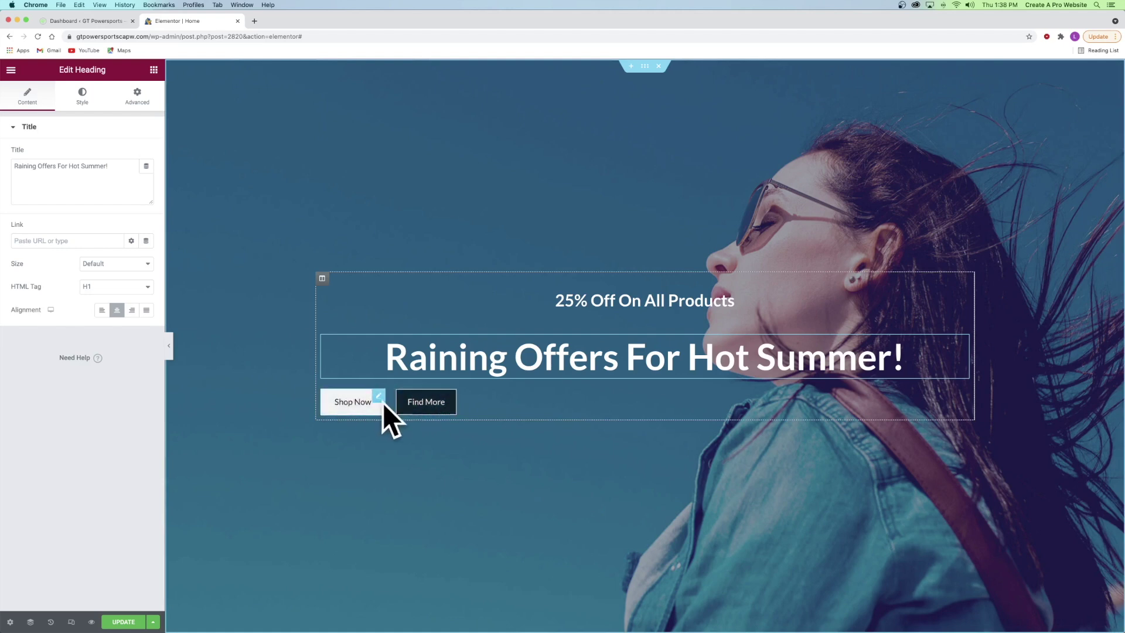
- Delete the Find More and Shop Now buttons from the hero
right_click(449, 400)
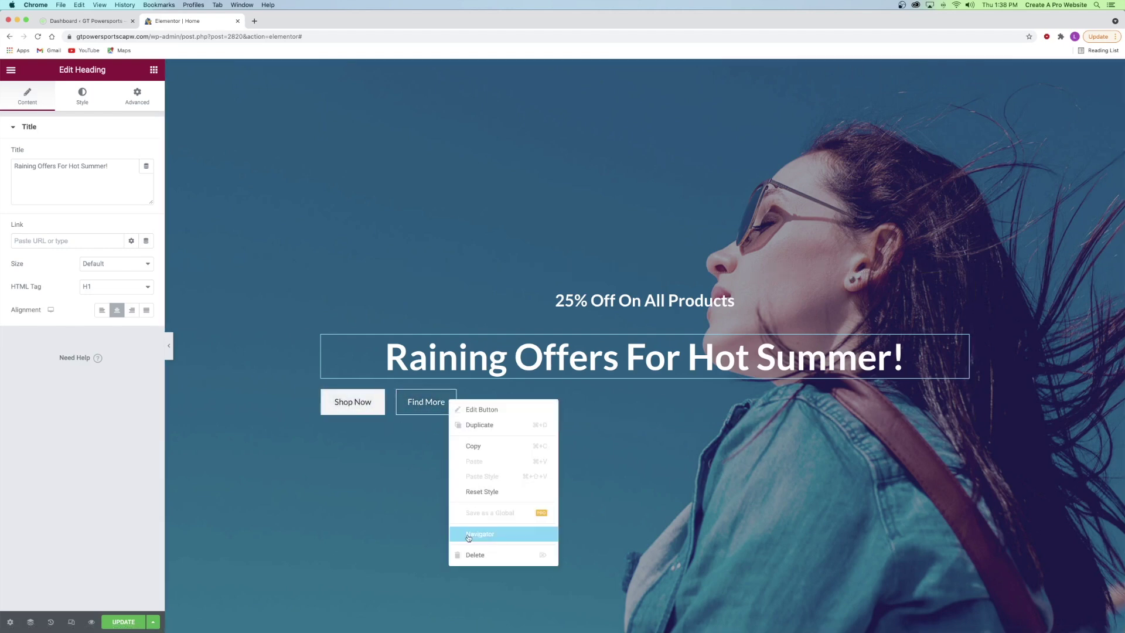
click(475, 555)
right_click(369, 394)
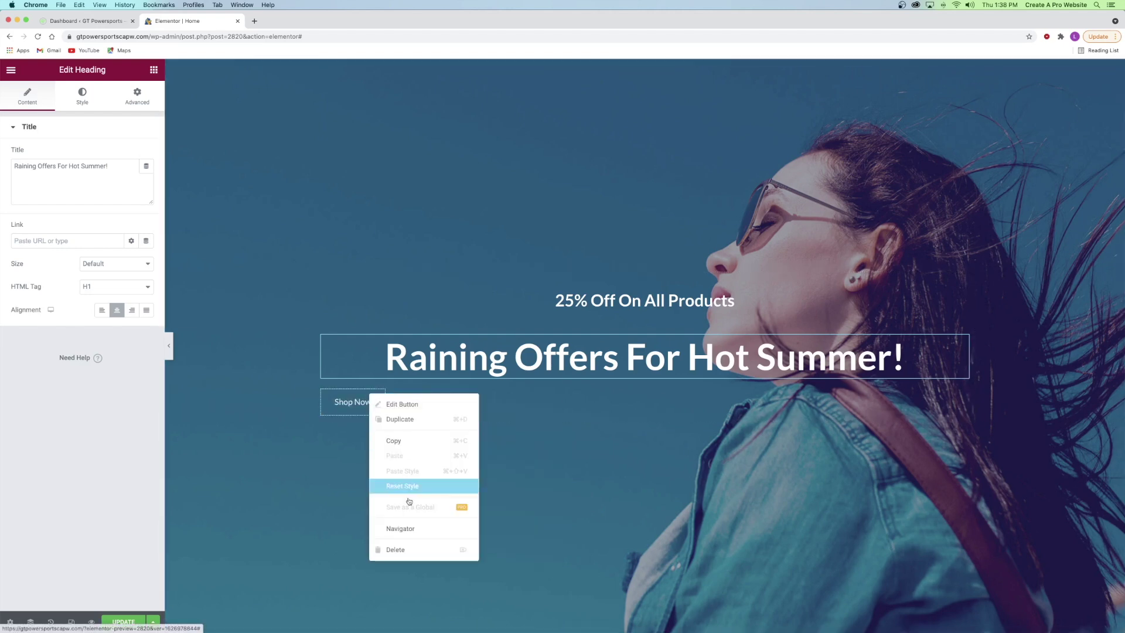
click(407, 550)
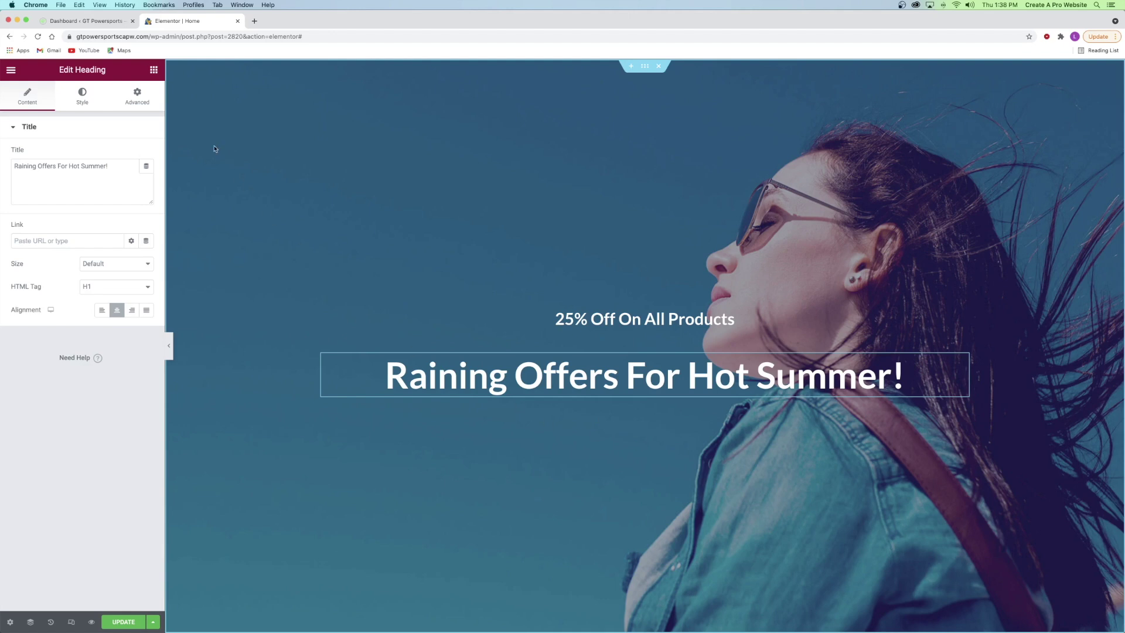
click(154, 71)
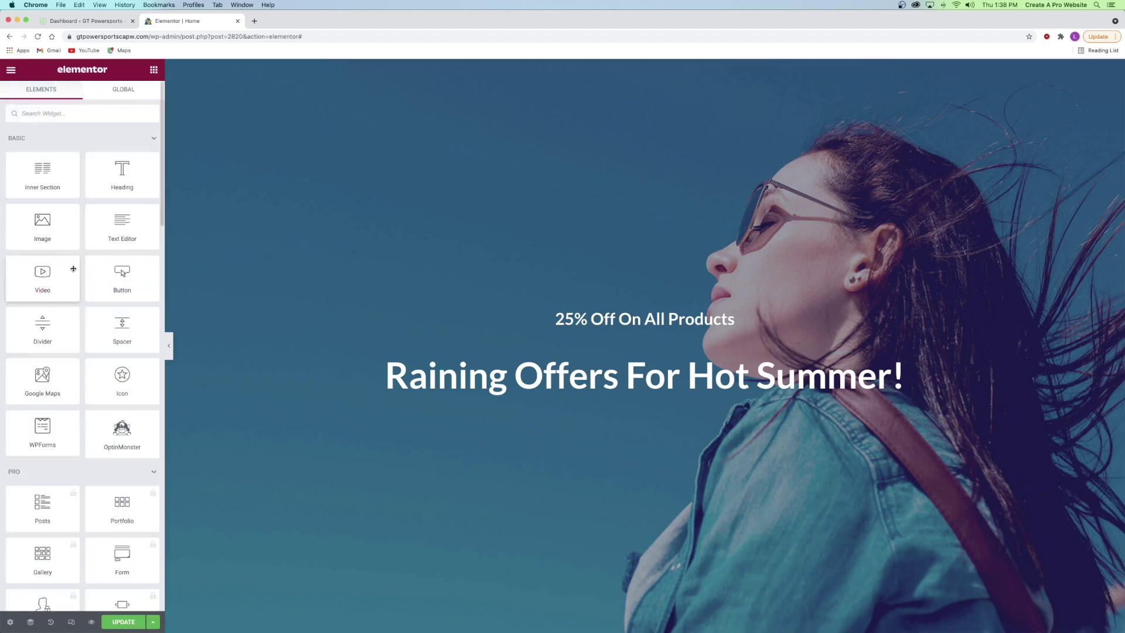
- Place a Divider under the Raining Offers headline, then add and remove a test Click here button
drag(52, 323, 596, 399)
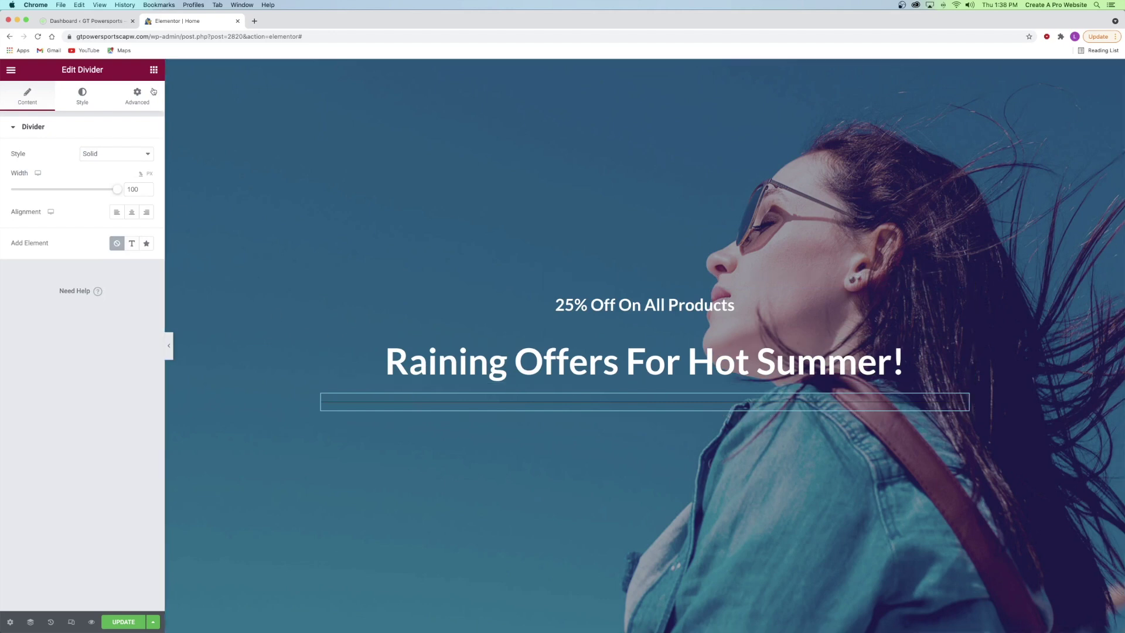
click(153, 71)
drag(122, 275, 574, 403)
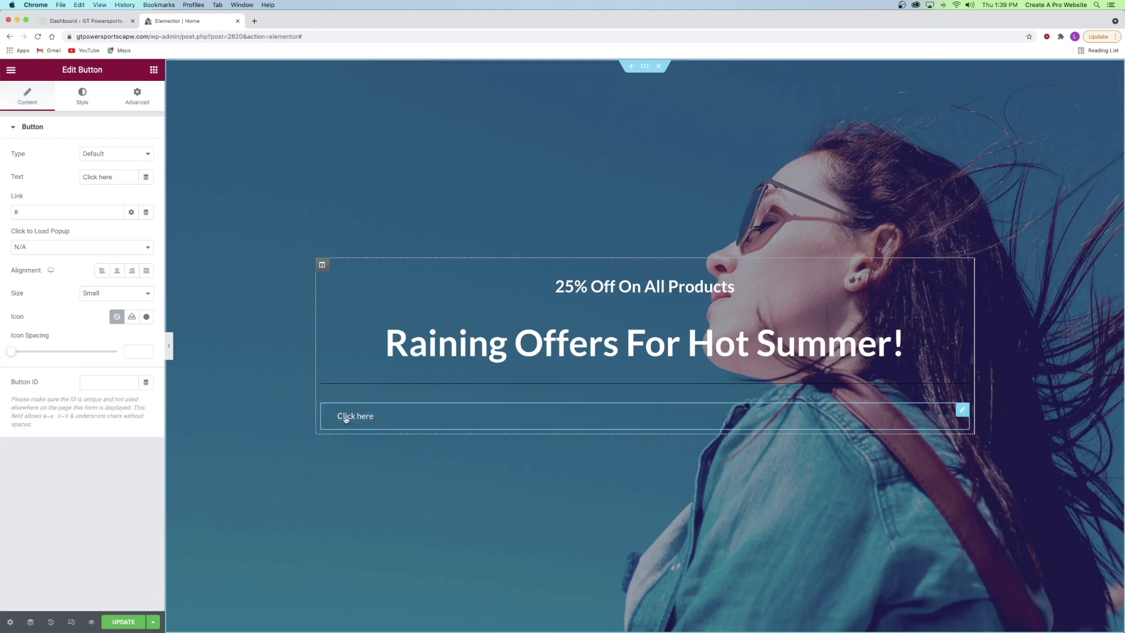
click(117, 271)
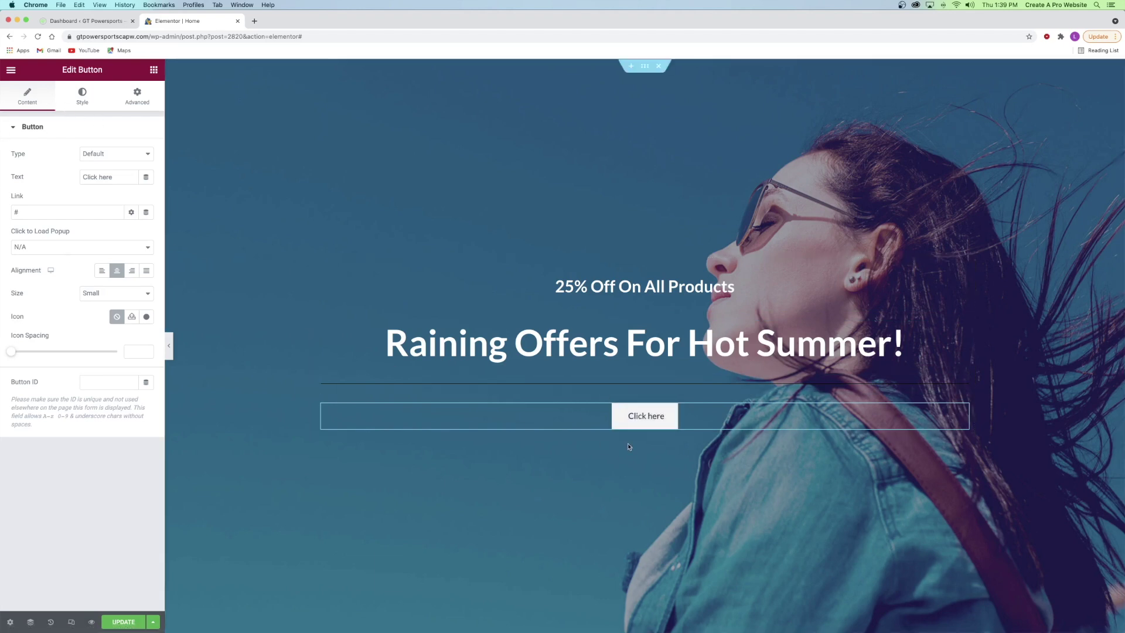
right_click(612, 423)
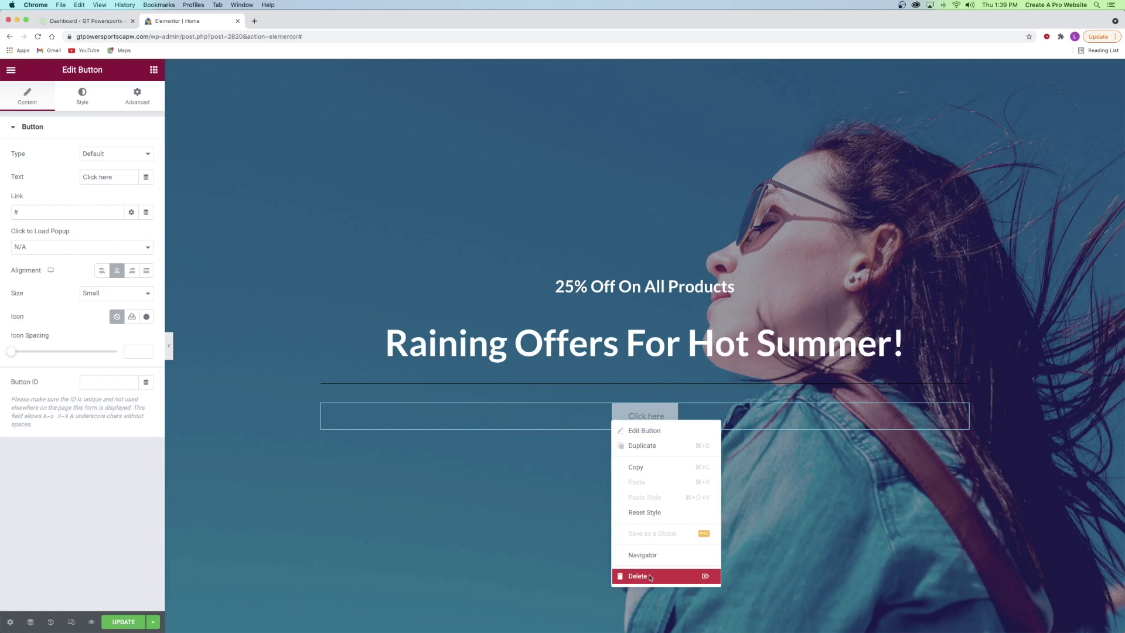
click(628, 575)
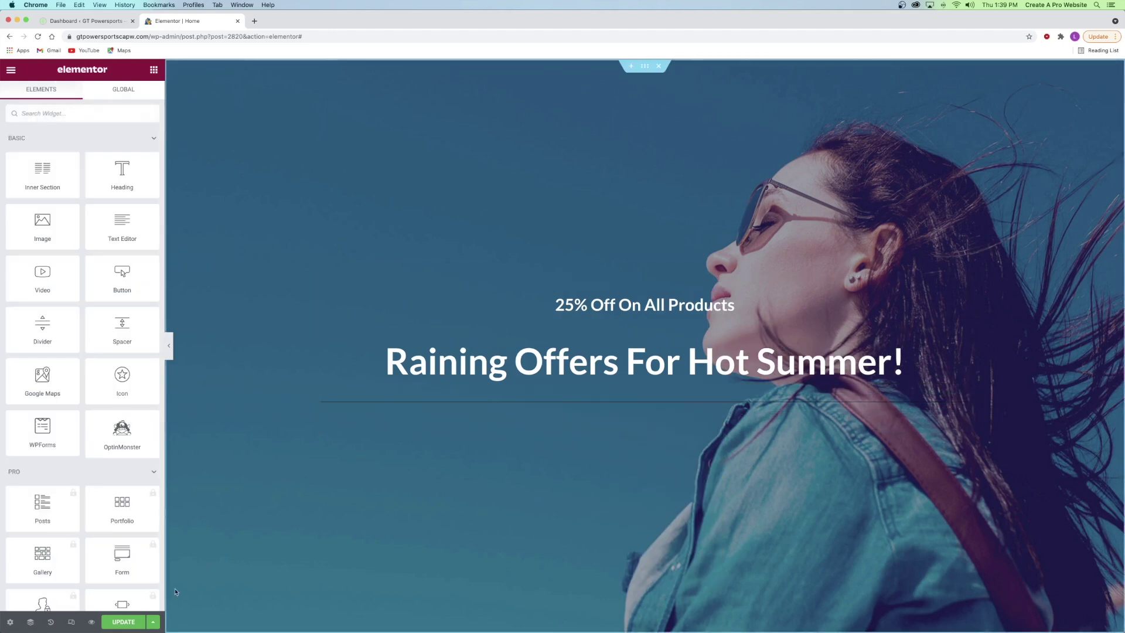
- Save the page with UPDATE and open Site Settings from the editor menu
click(122, 622)
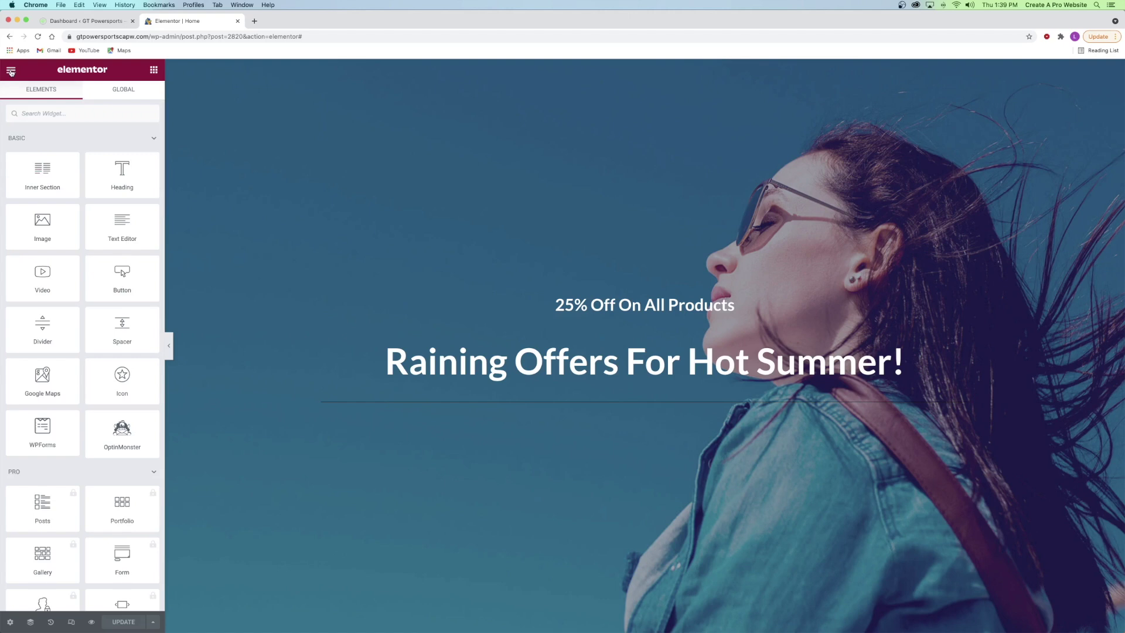
click(11, 71)
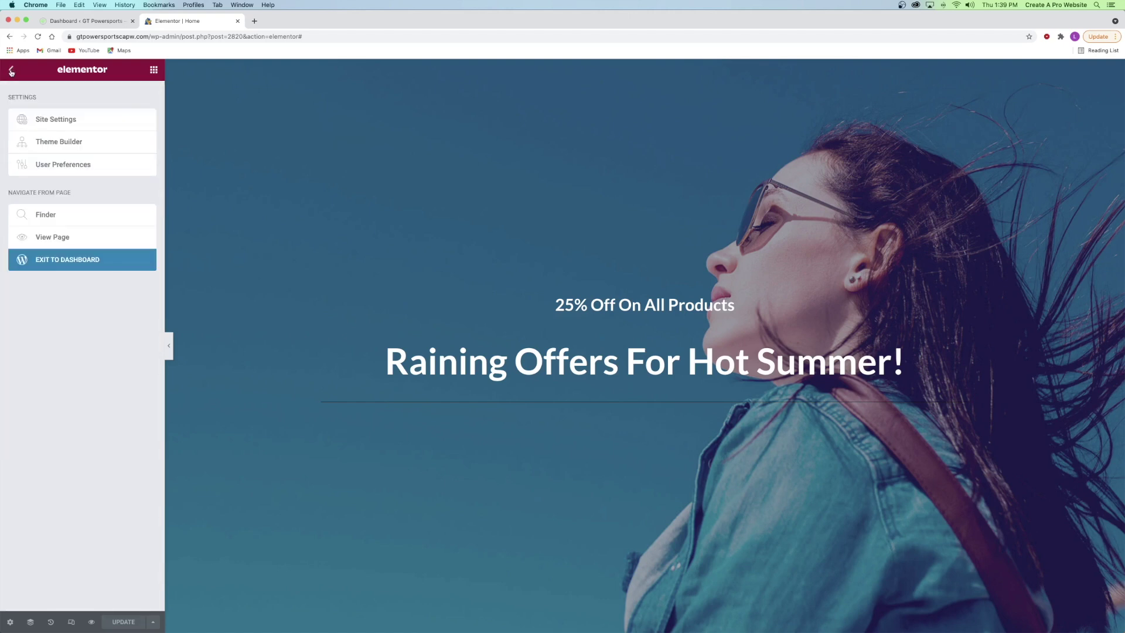
click(54, 121)
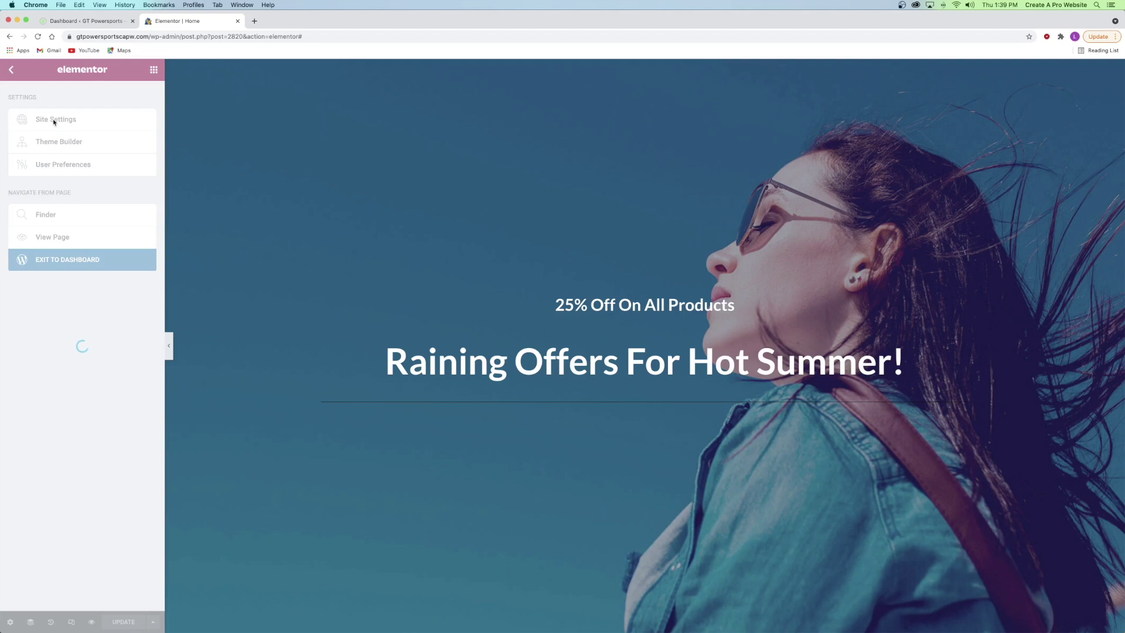
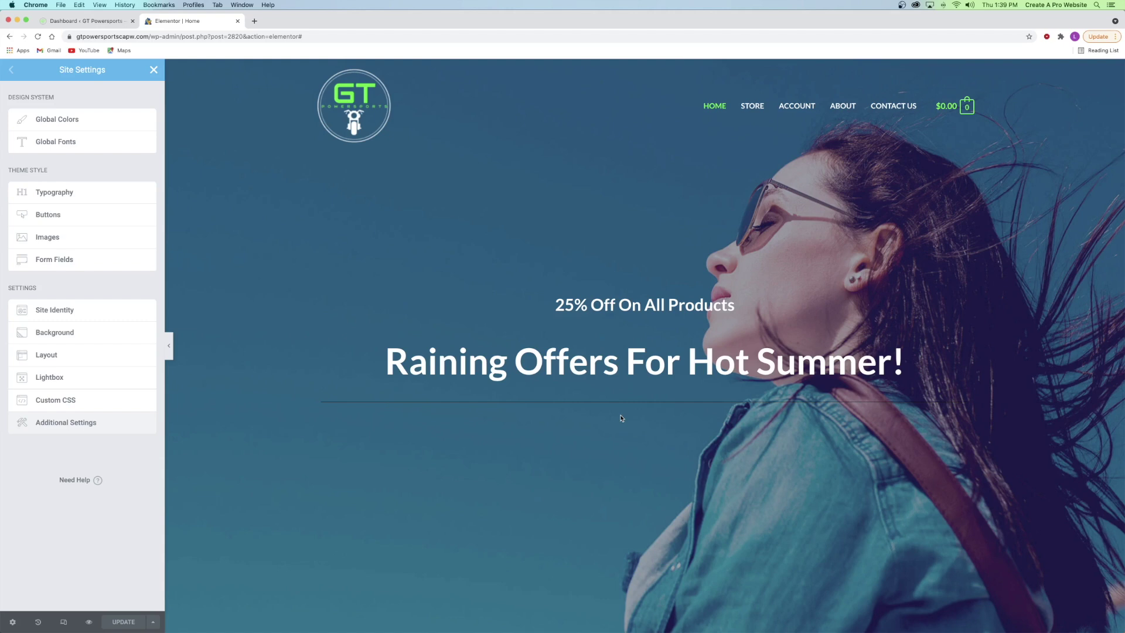
- Delete Saved Colors #8 and #7 from the site's Global Colors
click(68, 121)
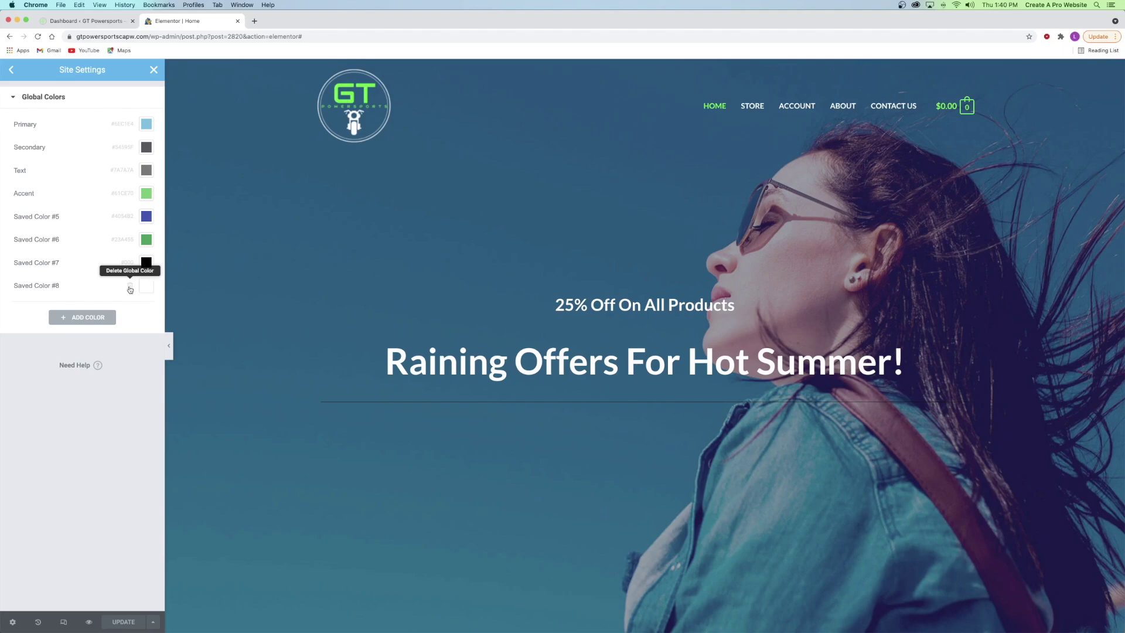
click(130, 288)
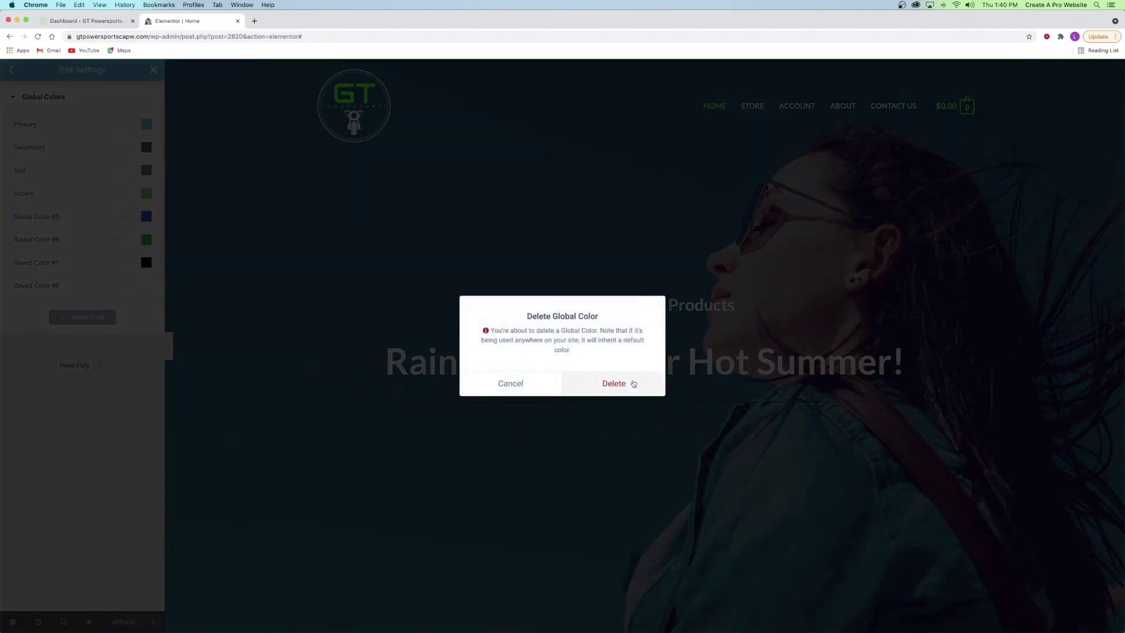
click(632, 382)
click(130, 263)
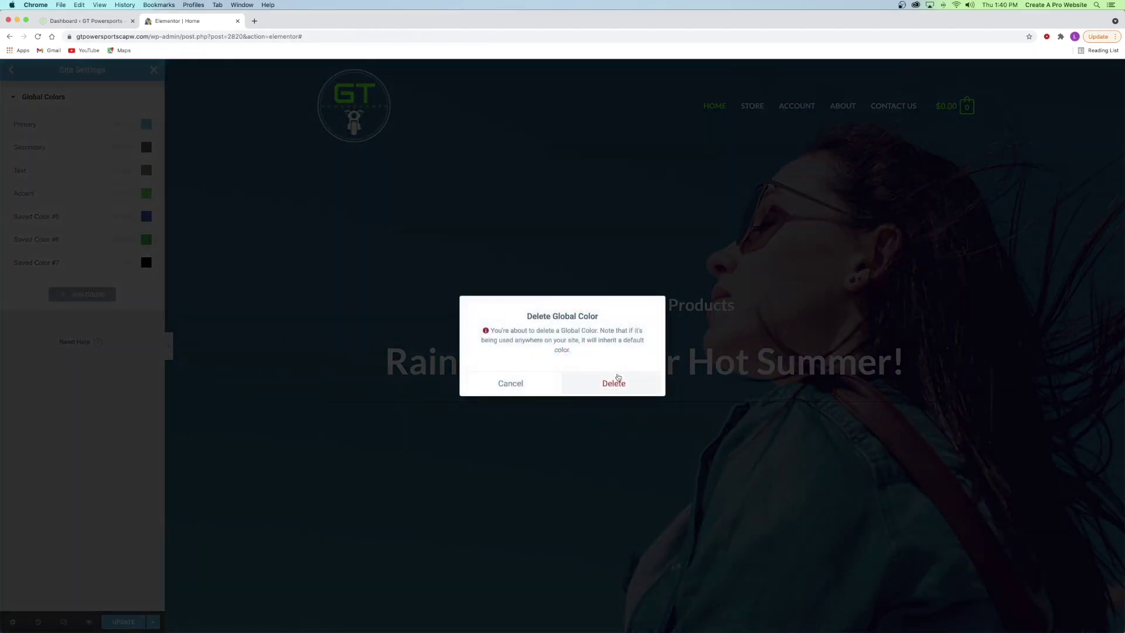
key(Return)
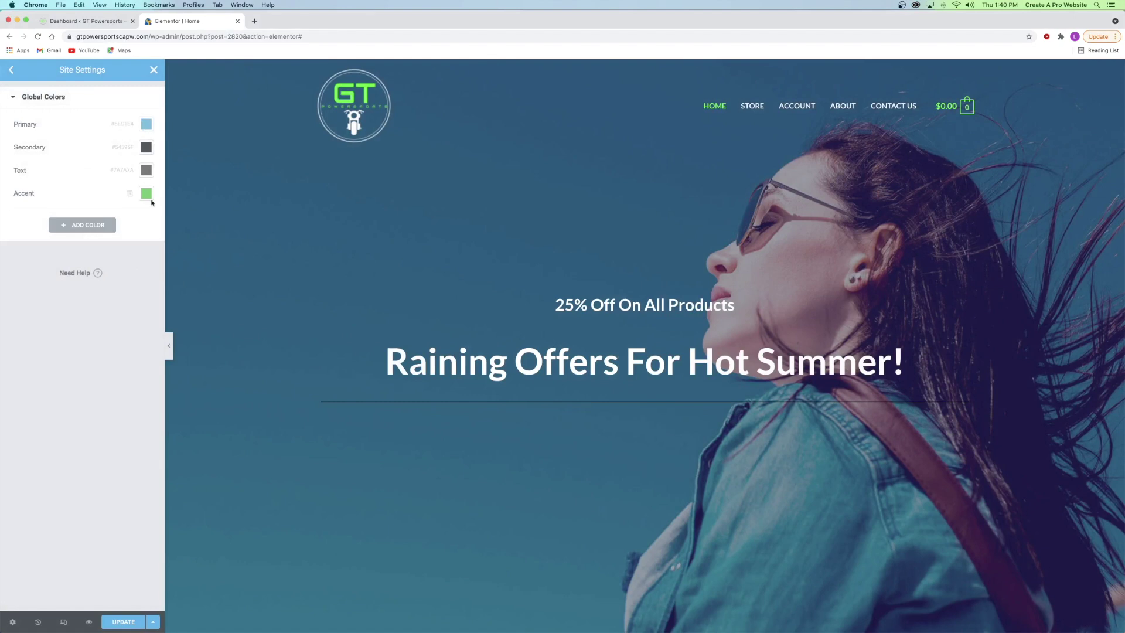
- Turn Primary into Black (#000000) and Secondary into White
click(24, 123)
text(Black)
click(150, 125)
text(#000000)
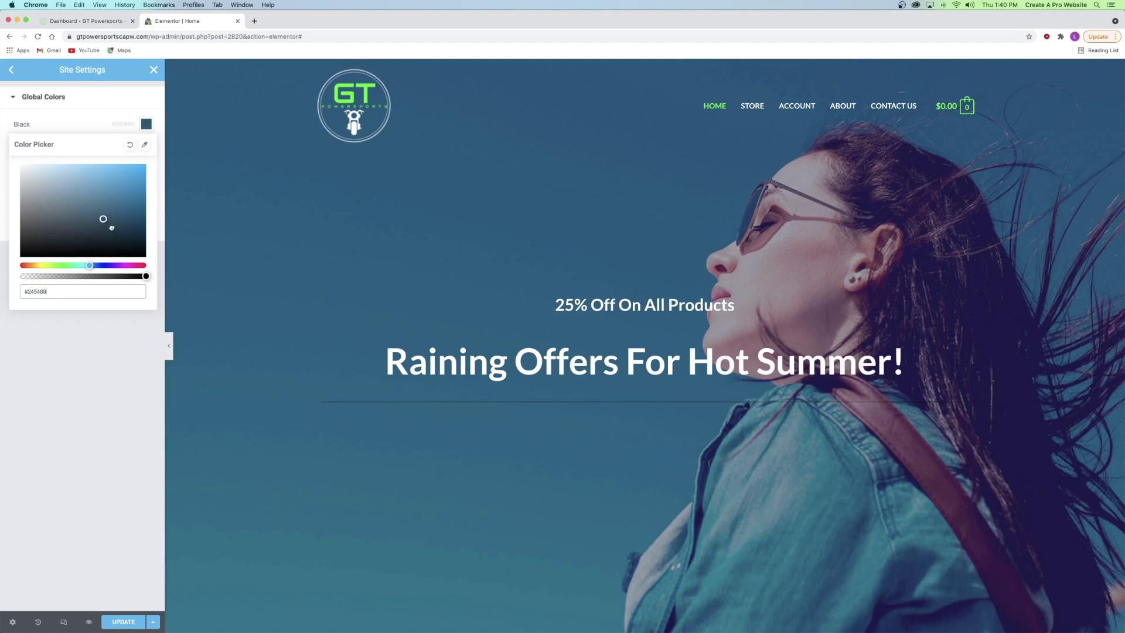
click(87, 128)
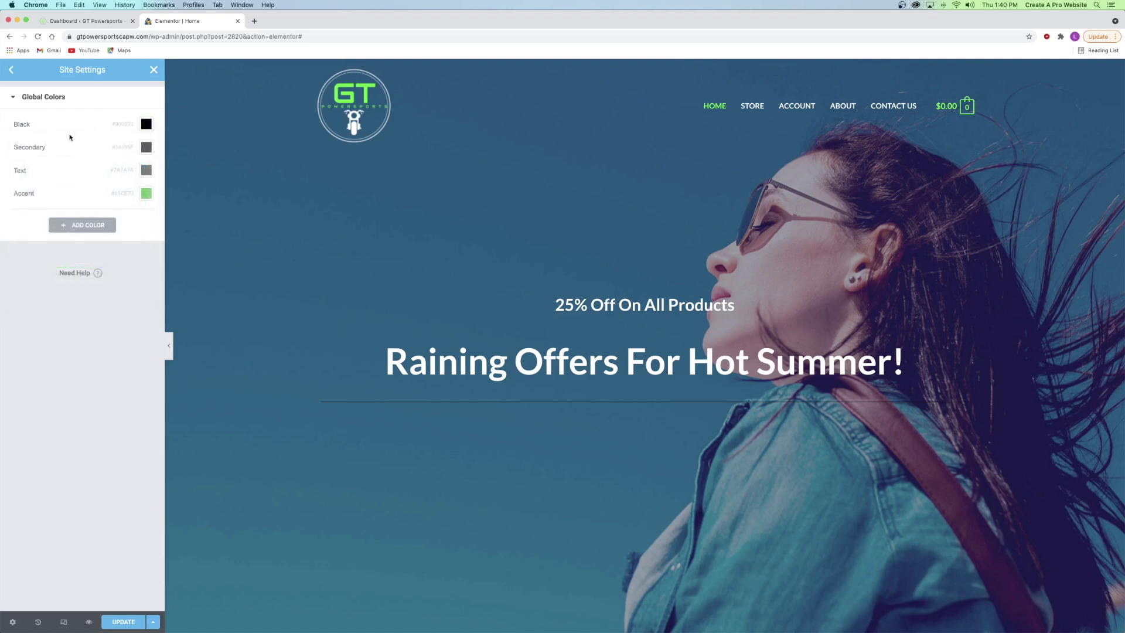
click(146, 147)
drag(63, 205, 3, 174)
click(58, 144)
double_click(29, 147)
text(White)
- Rename Text to a lighter Grey and Accent to Dark Grey
double_click(23, 170)
text(Grey)
click(146, 169)
drag(21, 258, 10, 235)
click(35, 170)
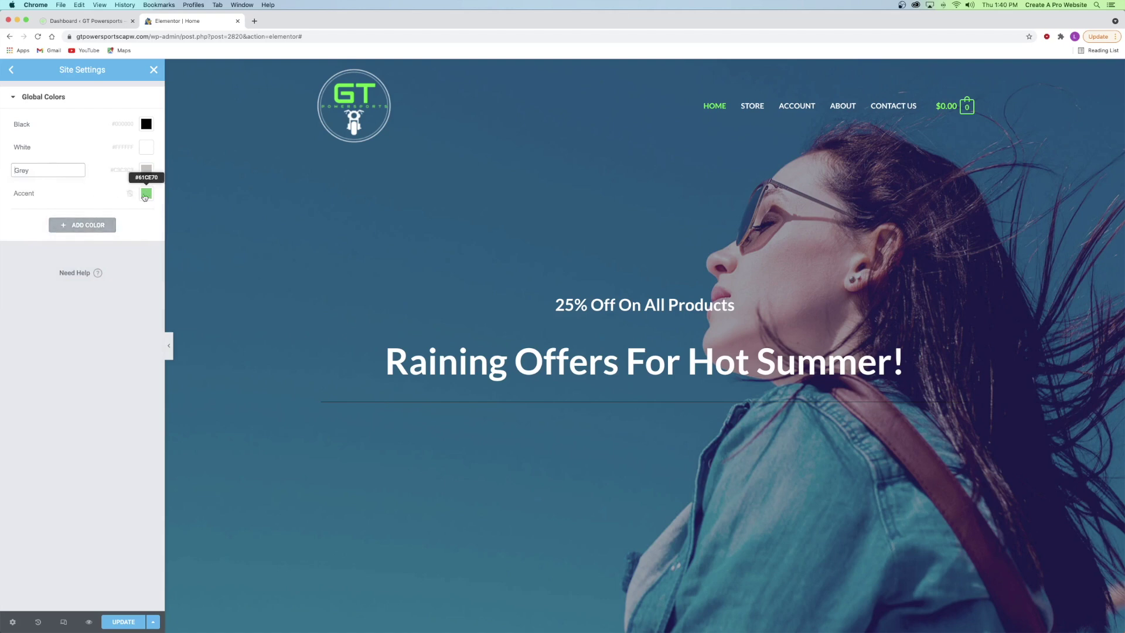
click(147, 194)
drag(64, 314, 9, 299)
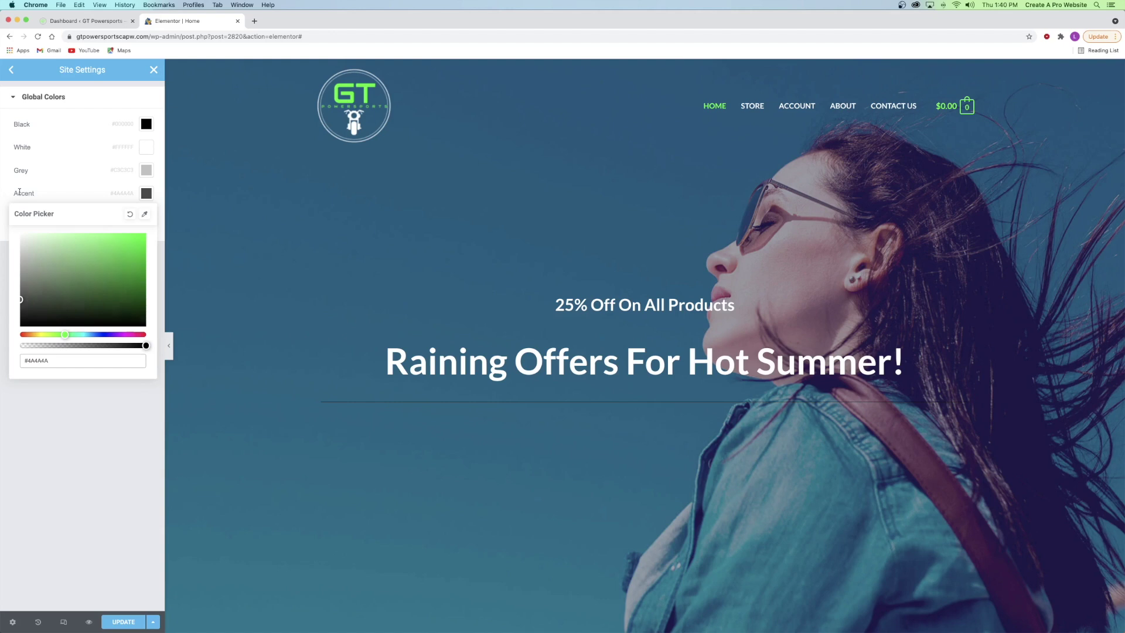
click(19, 192)
text(Dark Grey)
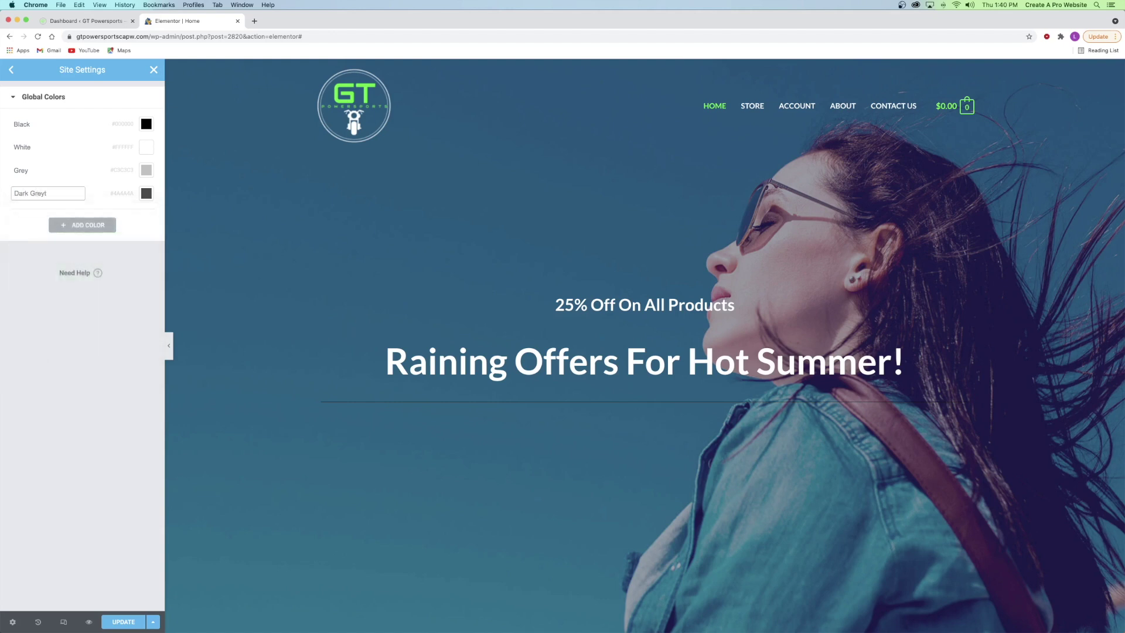
- Add a new global colour with the green value #1aff00
click(83, 227)
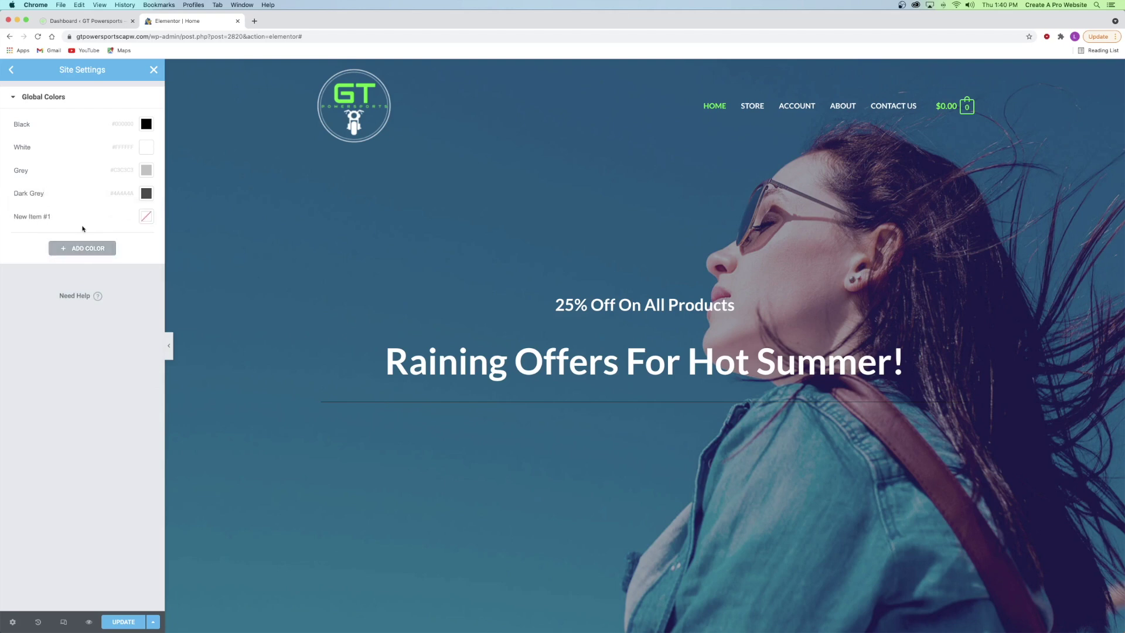
click(145, 216)
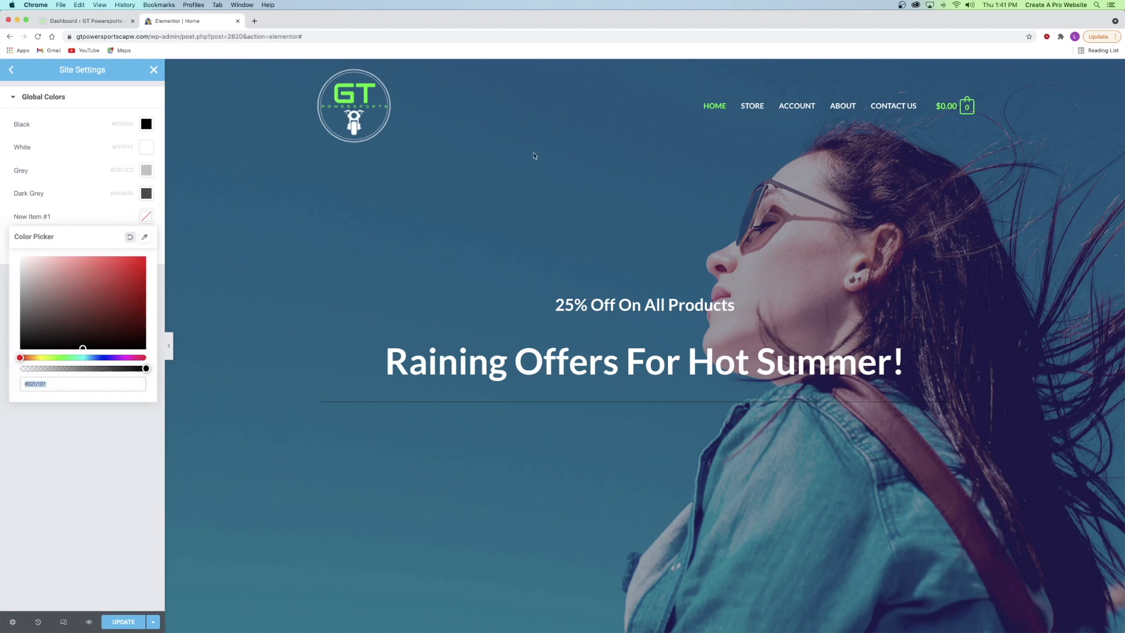
double_click(60, 388)
text(1aff00)
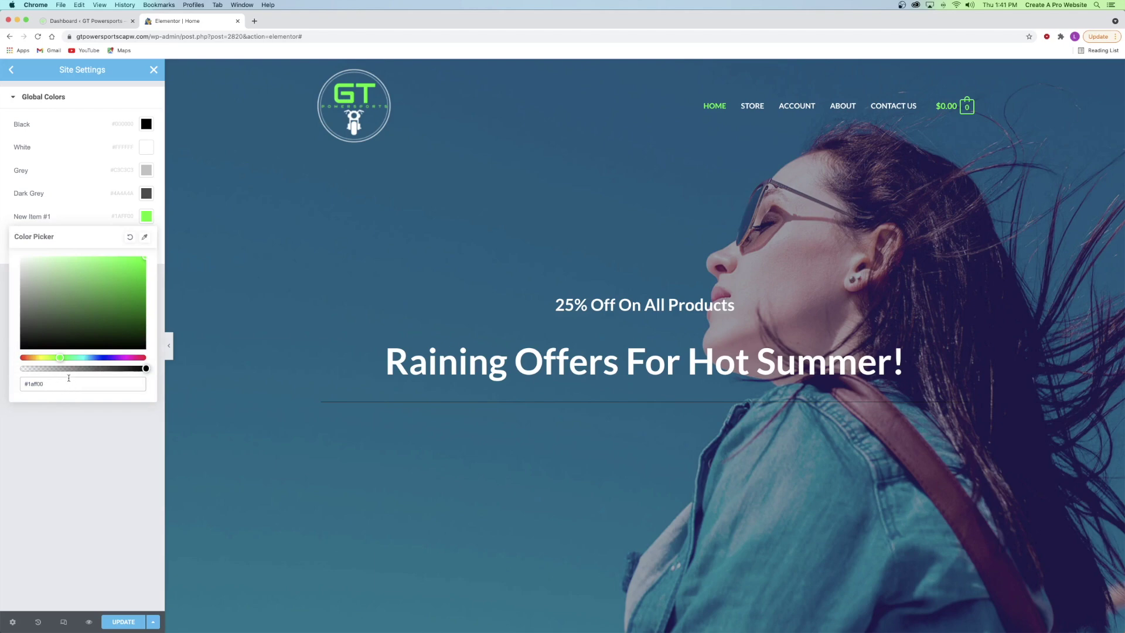
click(88, 21)
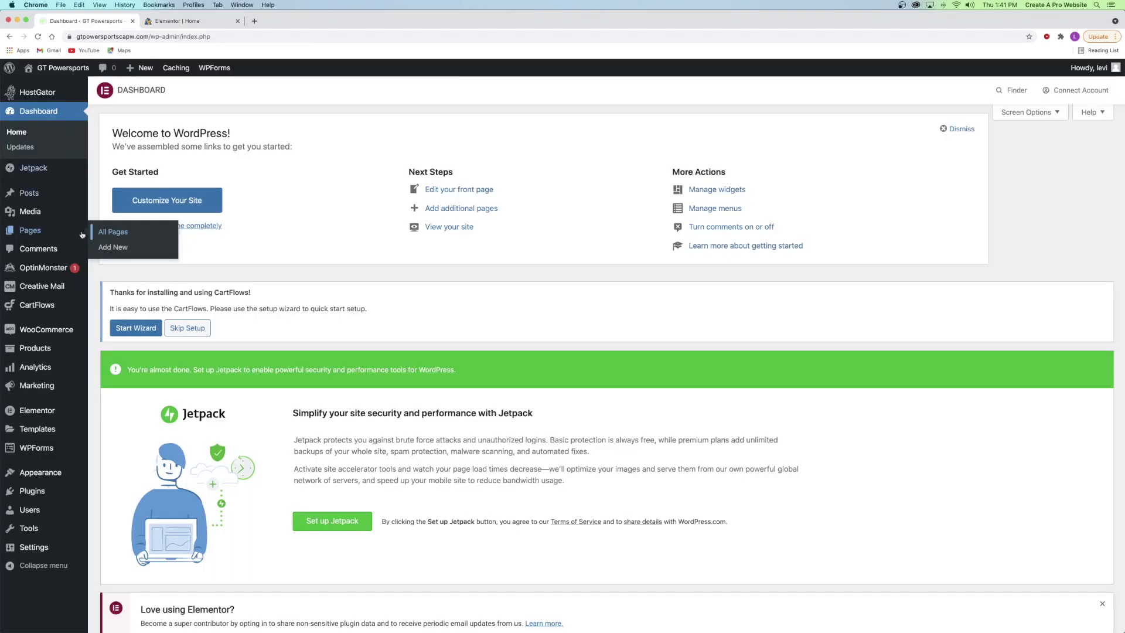
- Check the Transparent Header's menu colour in the Customizer's Header Builder, then close that tab
mouse_move(35, 472)
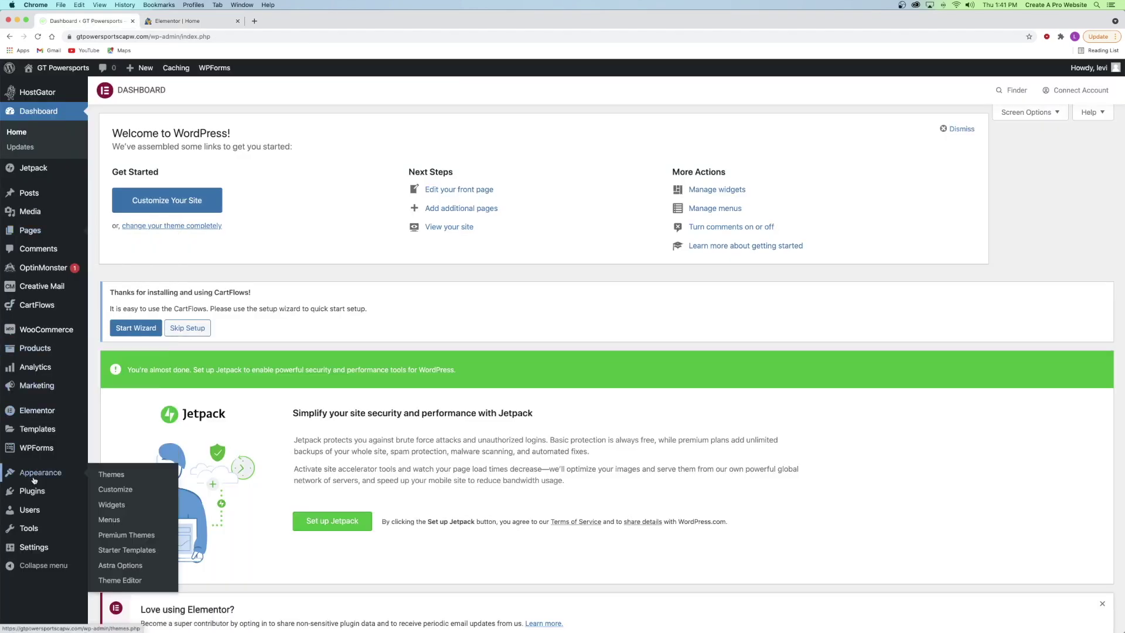
right_click(115, 491)
click(139, 496)
click(284, 22)
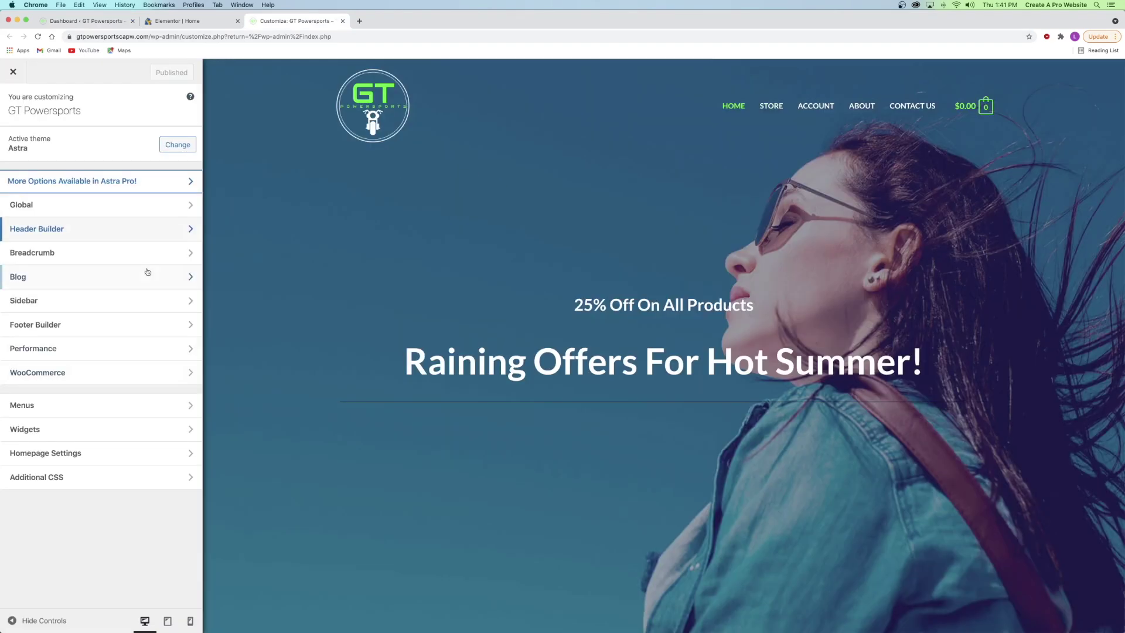
click(54, 230)
click(71, 384)
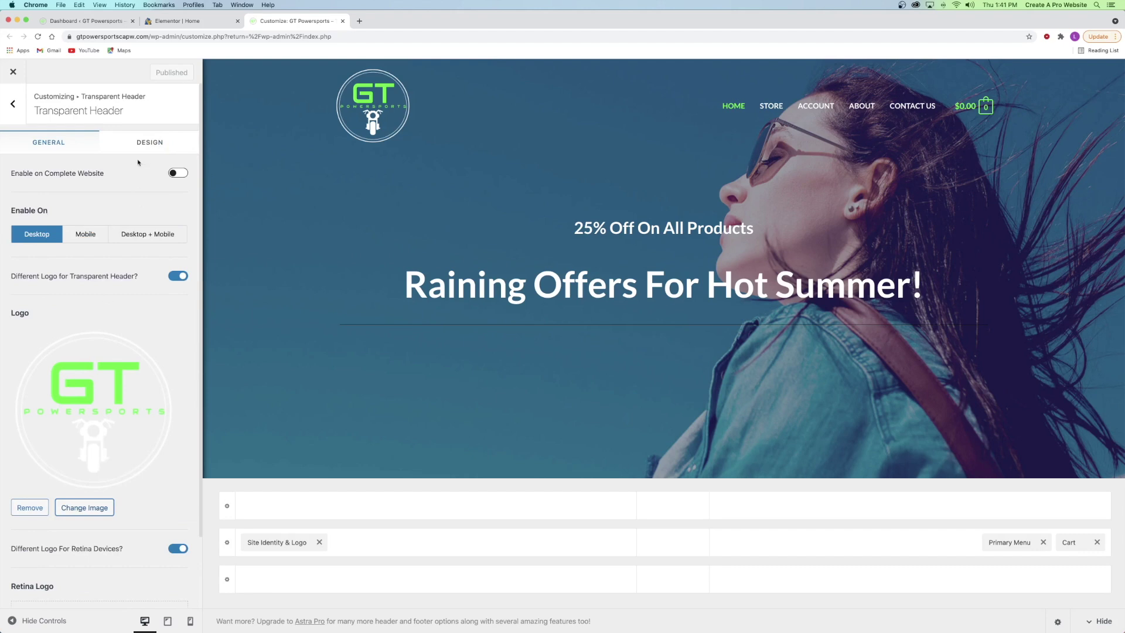
click(136, 145)
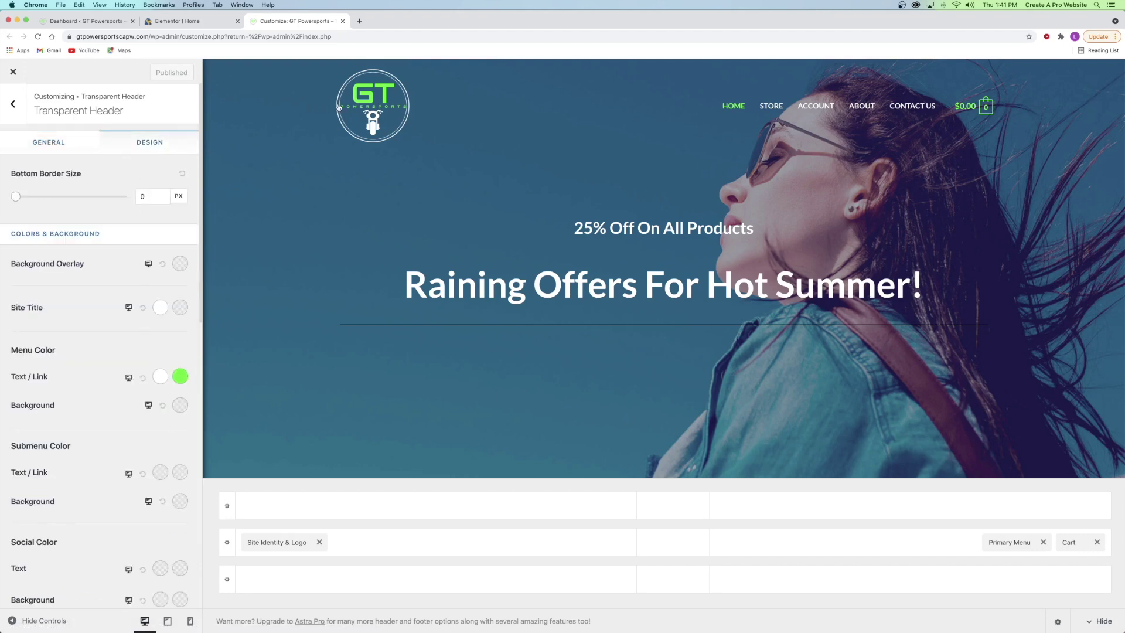
click(343, 21)
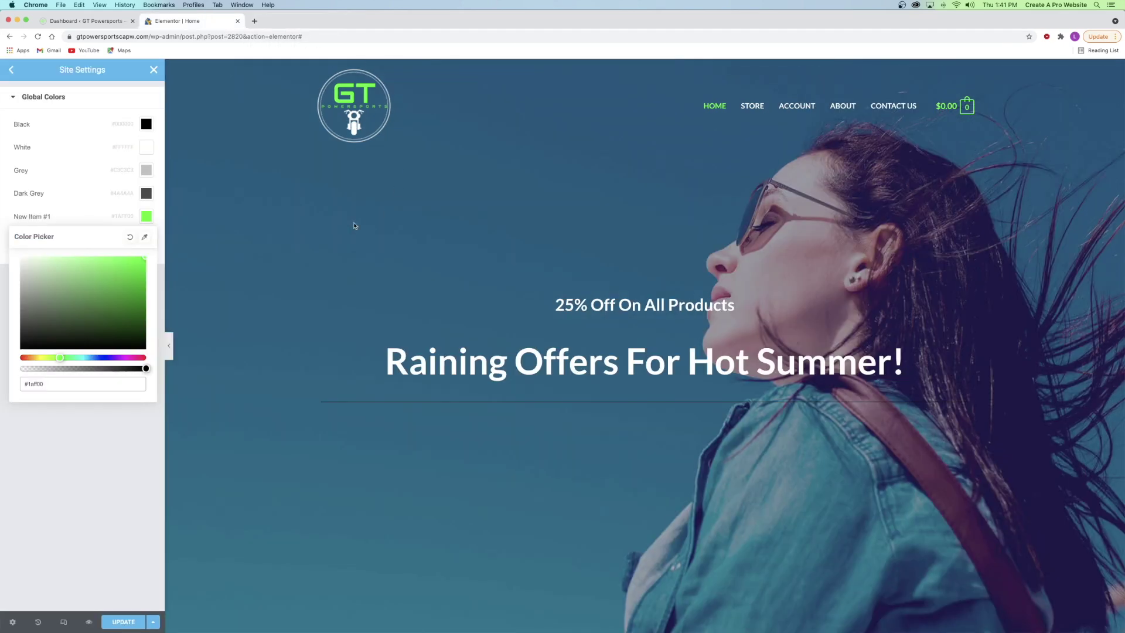
- Rename New Item #1 to Green and save the global colours
click(29, 216)
text(Green)
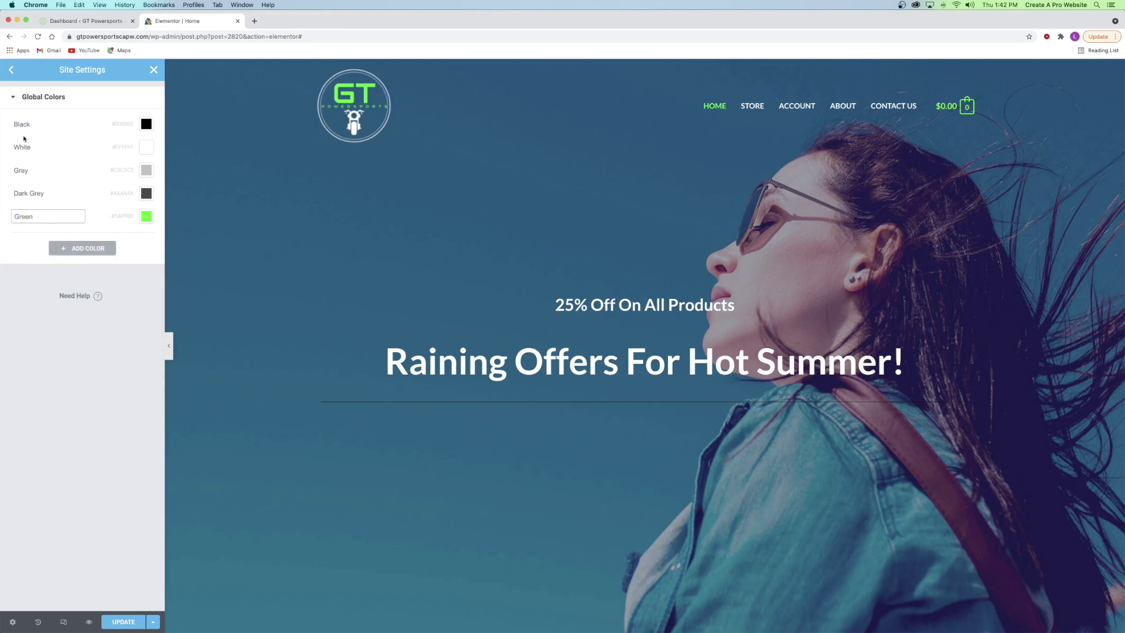
click(10, 71)
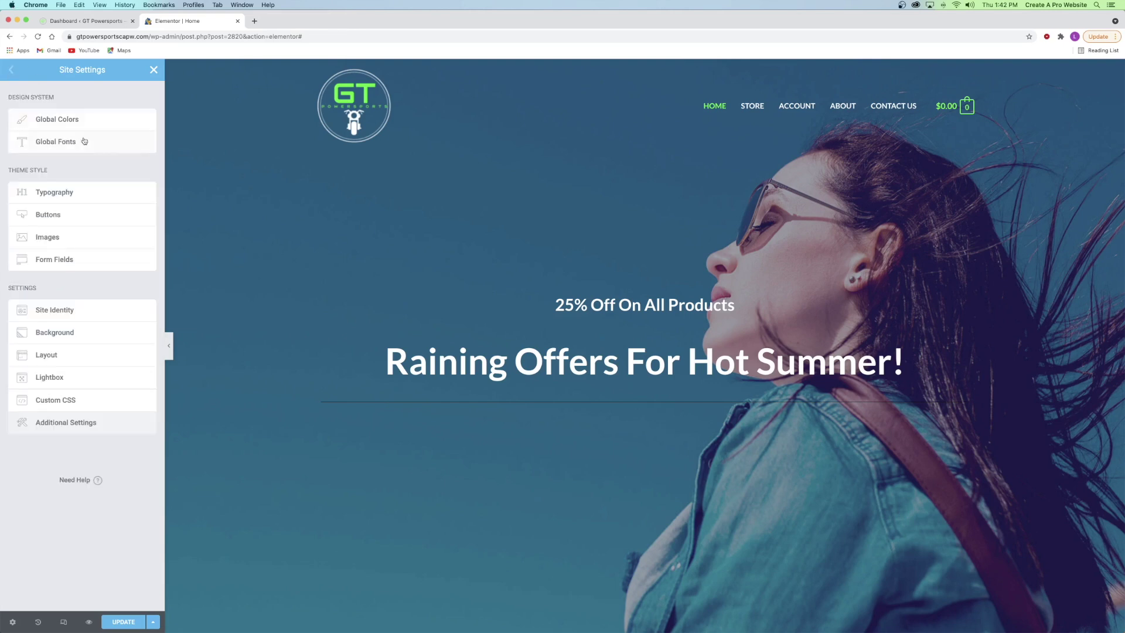
click(118, 624)
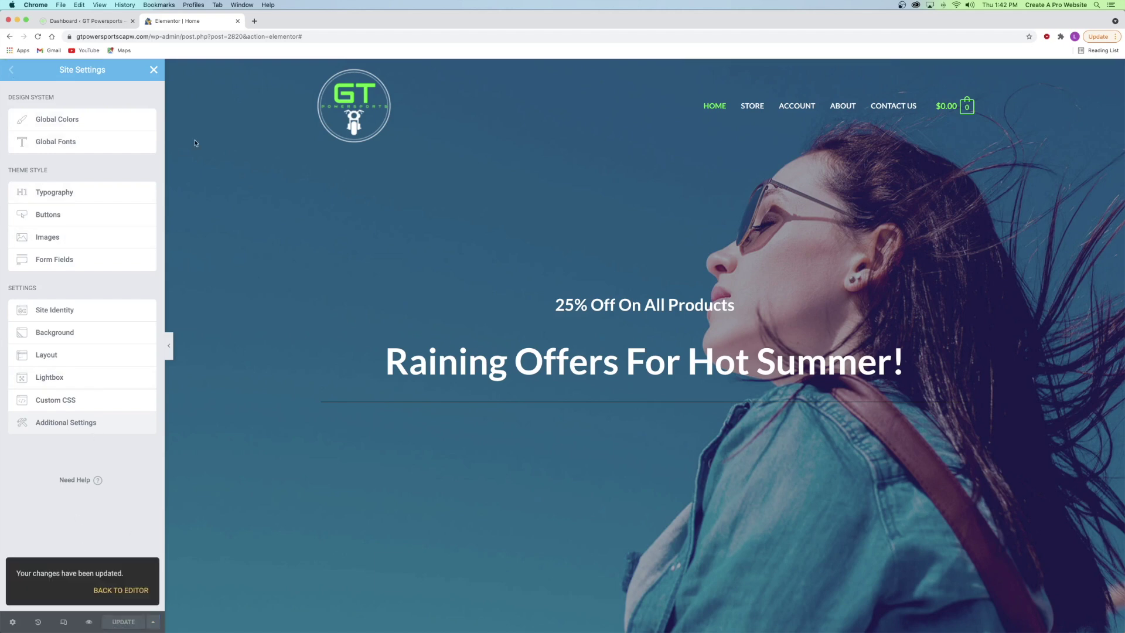
- Give site buttons White text on a Green background
click(42, 215)
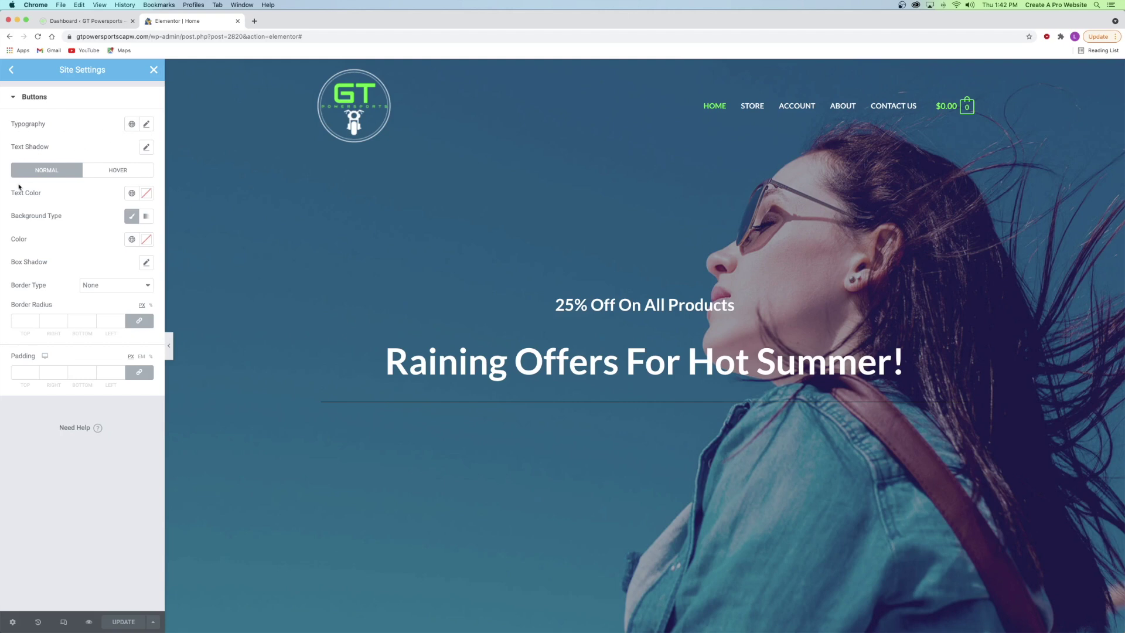
click(132, 194)
click(57, 263)
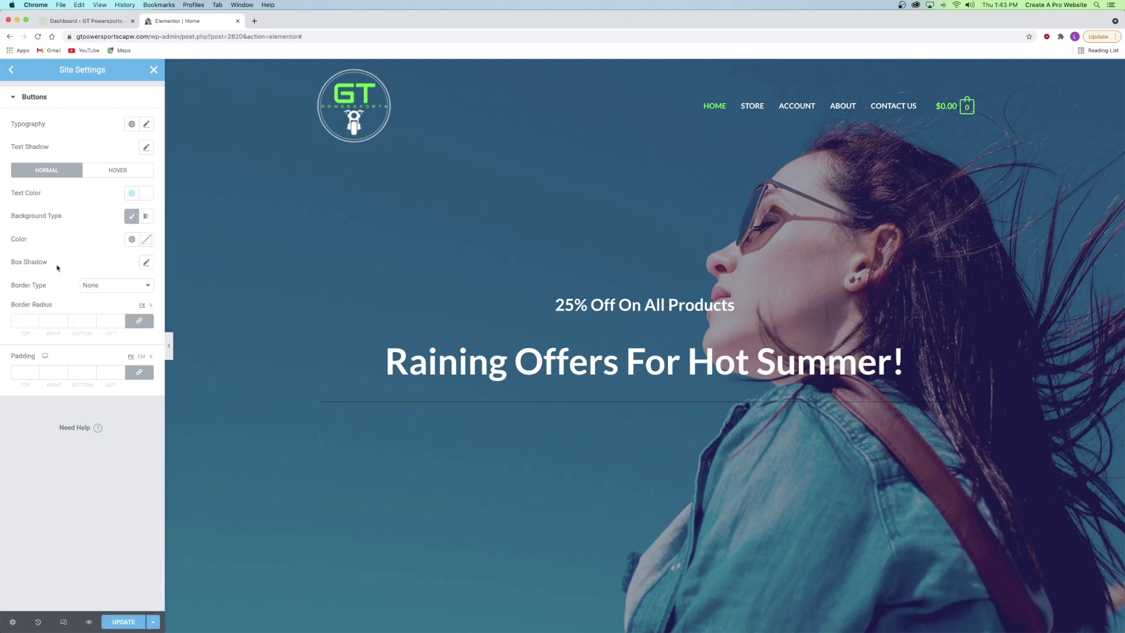
click(131, 239)
click(55, 367)
- Set button hover to Green text on a Black background and save
click(112, 171)
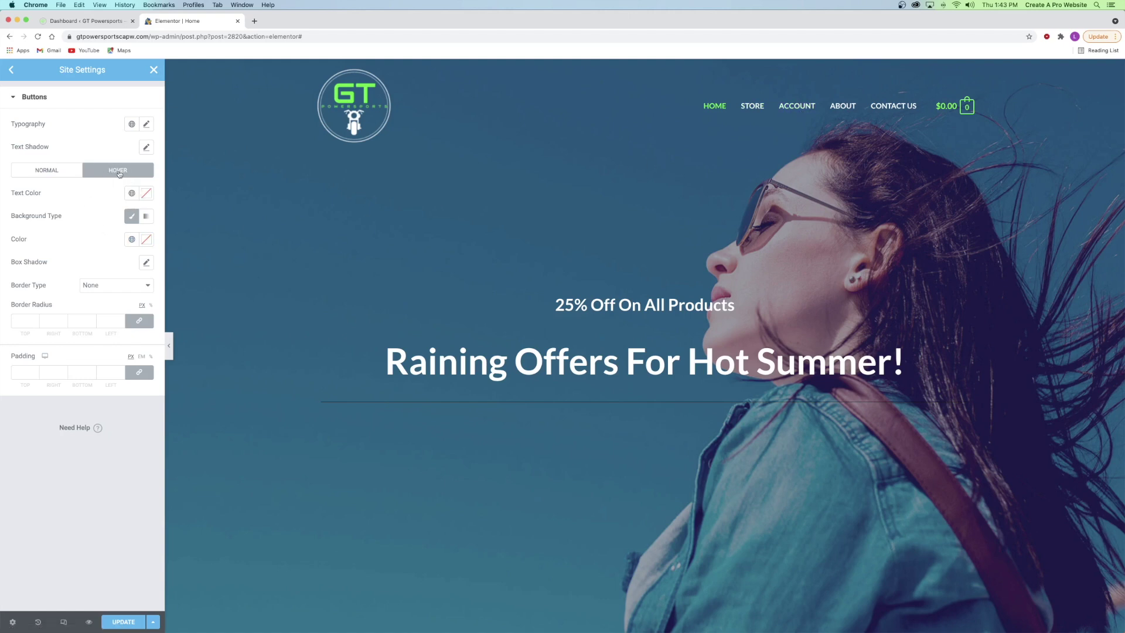
click(131, 193)
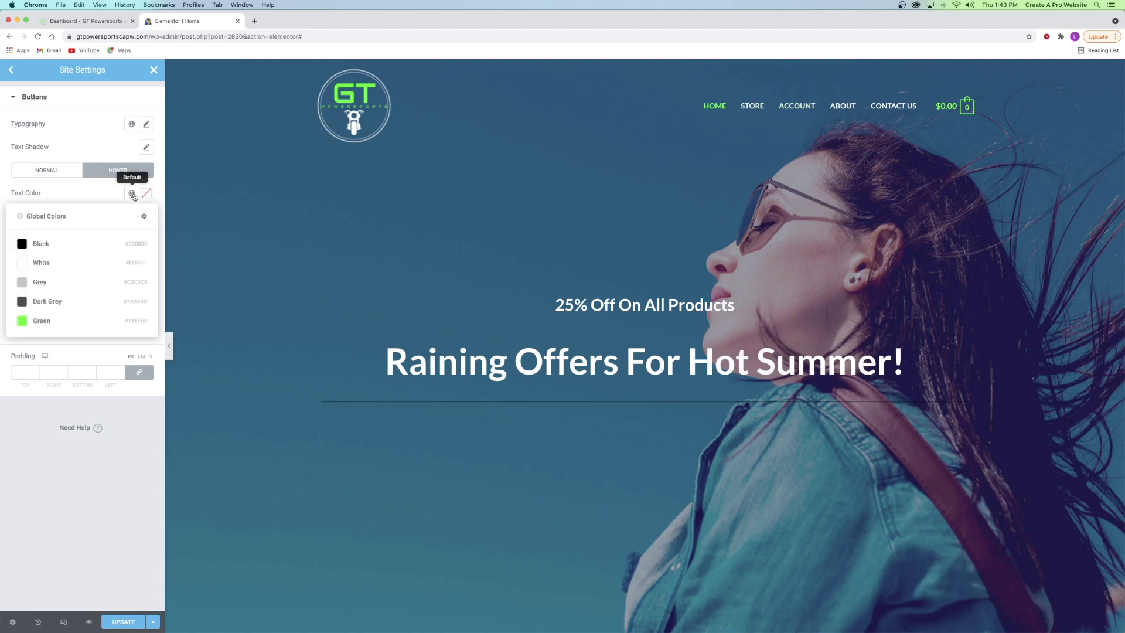
click(42, 319)
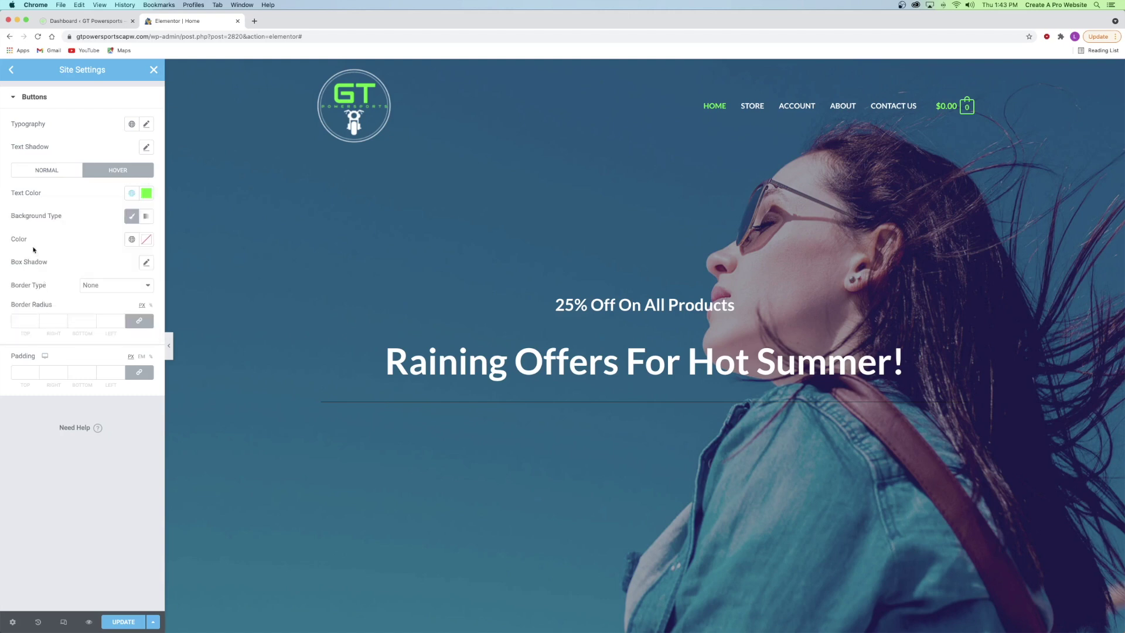
click(131, 239)
click(36, 291)
click(121, 621)
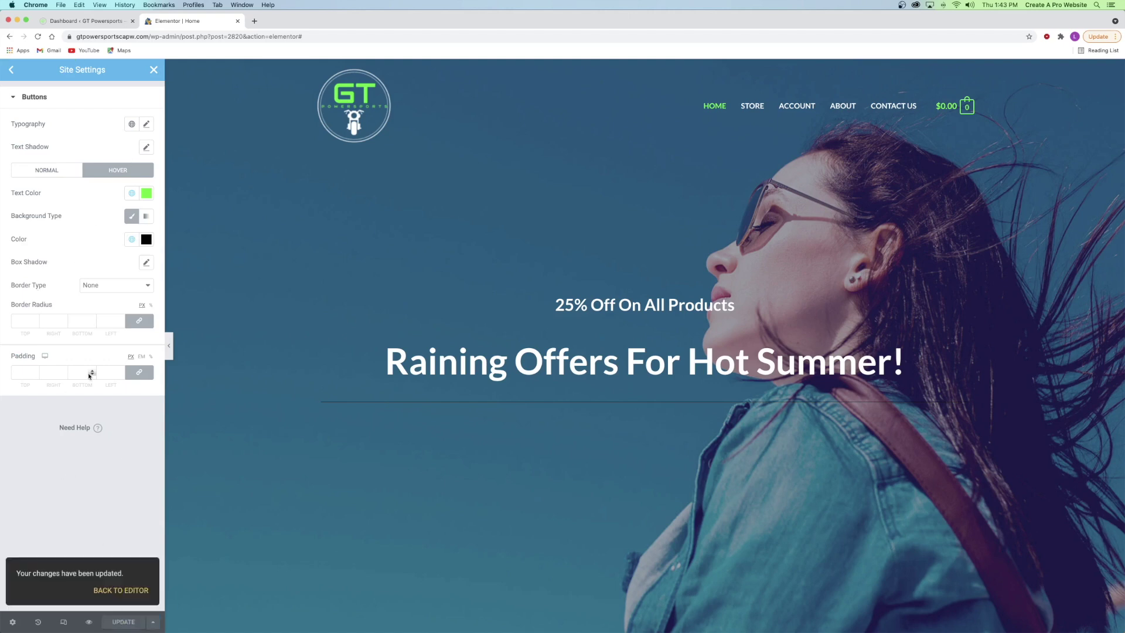
click(153, 70)
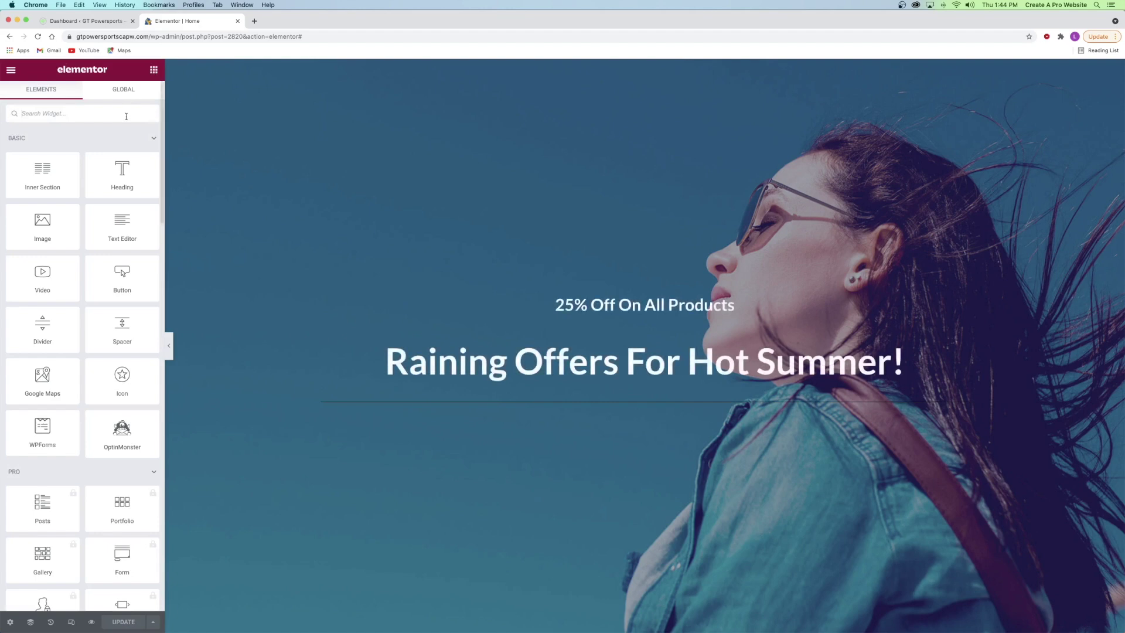
- Add a centred 'View Inventory' button under the Raining Offers heading and clear its link
drag(123, 273, 627, 408)
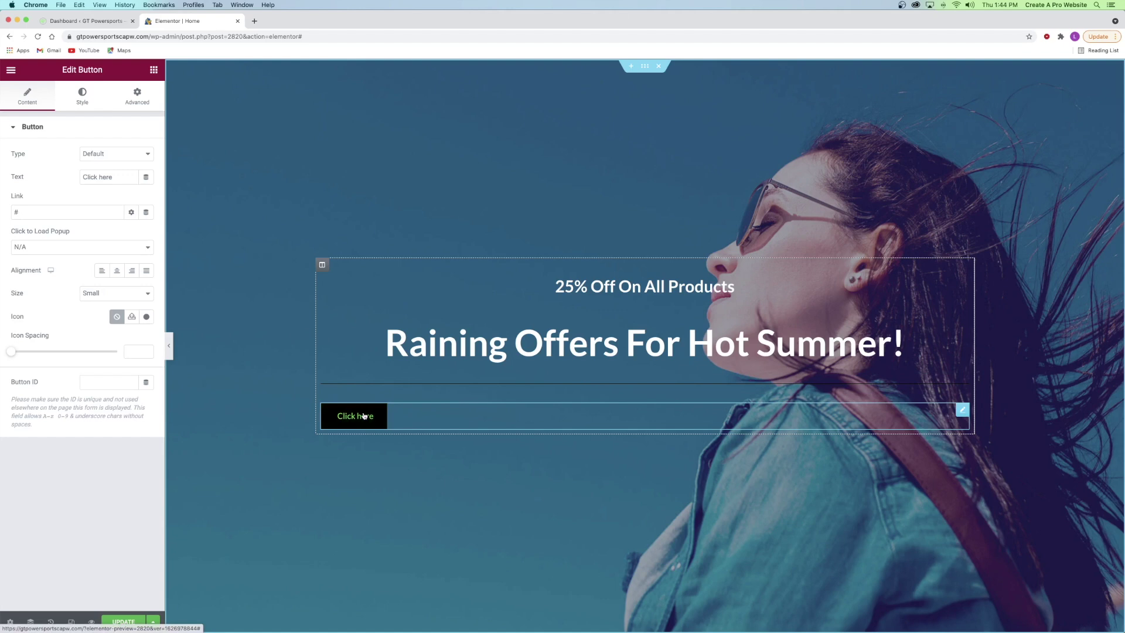
click(116, 272)
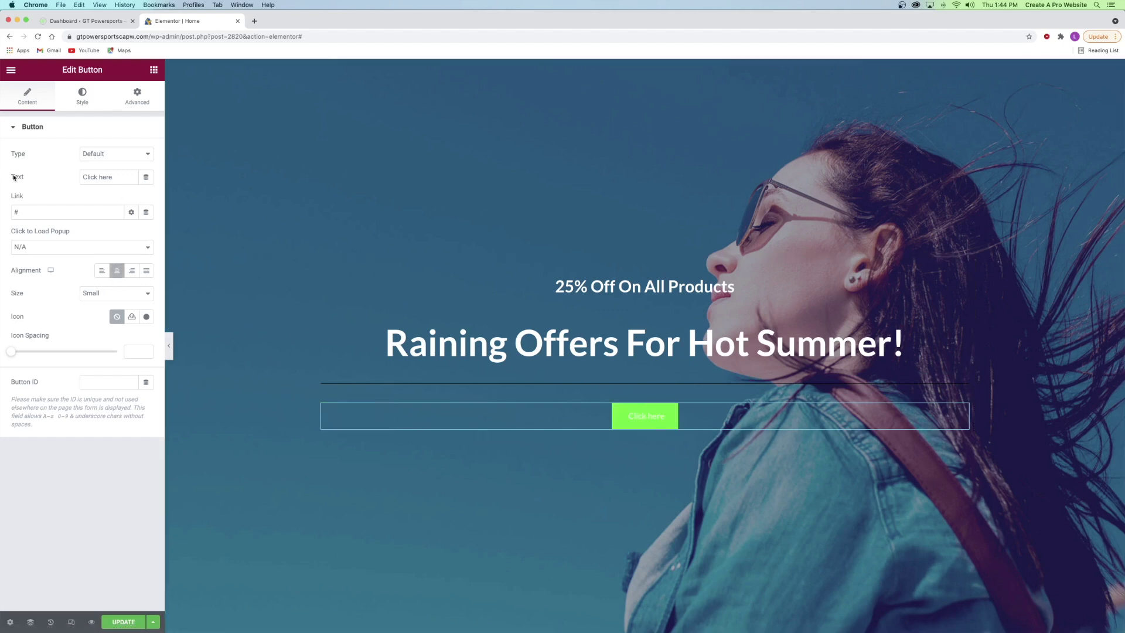
triple_click(92, 177)
text(View Inventory)
click(44, 212)
key(BackSpace)
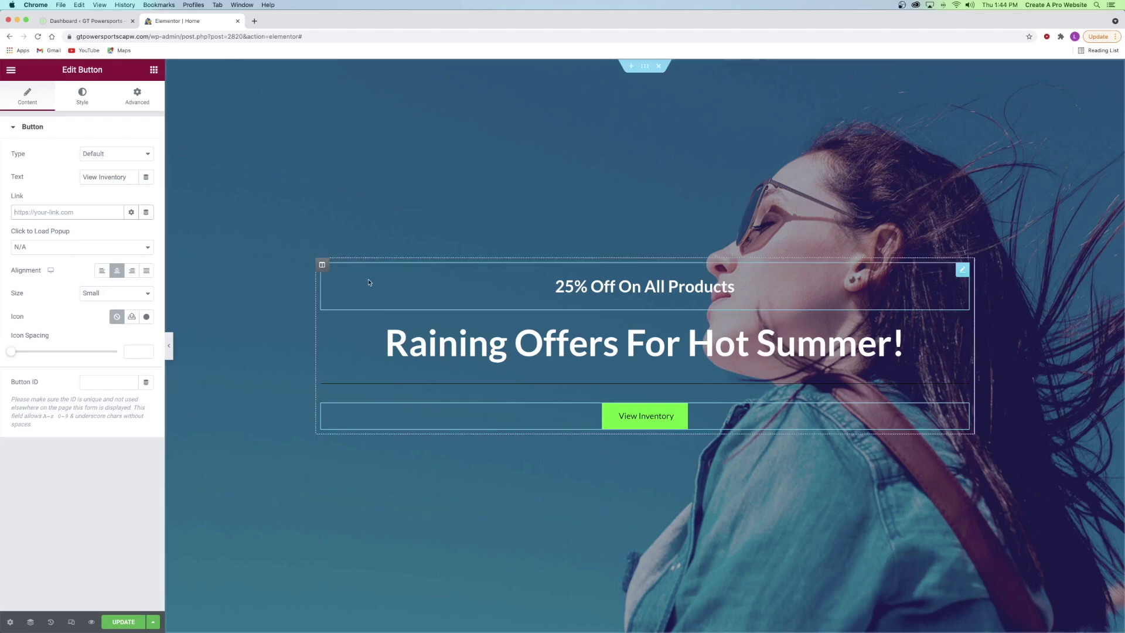
scroll(618, 414, down, 15)
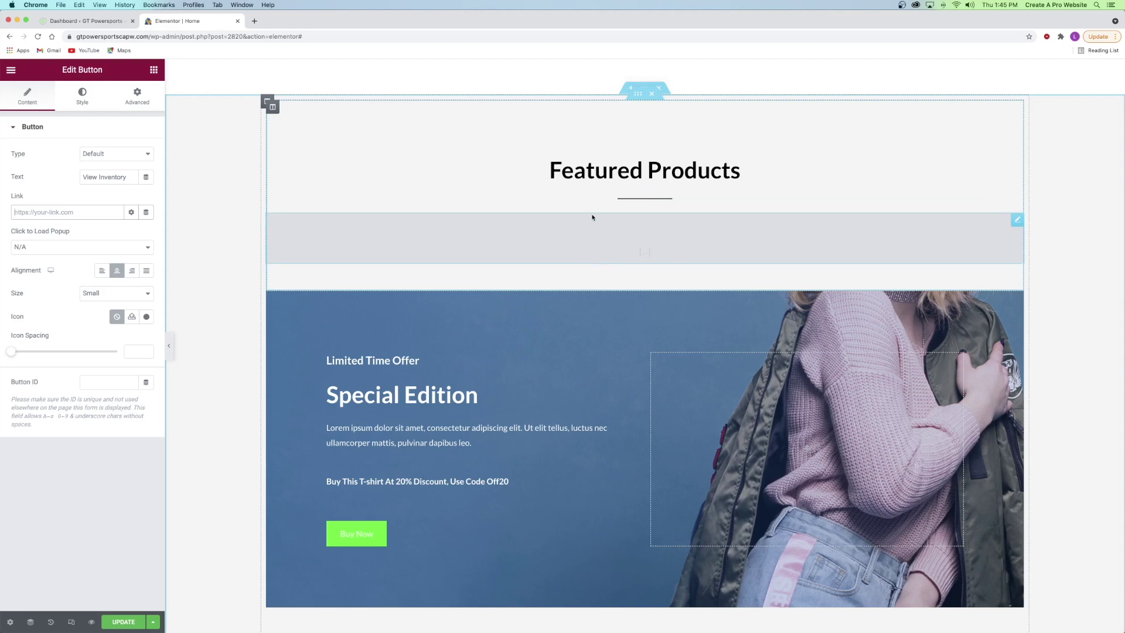
- Set the Featured Products section's CSS ID to 'inventory'
right_click(204, 177)
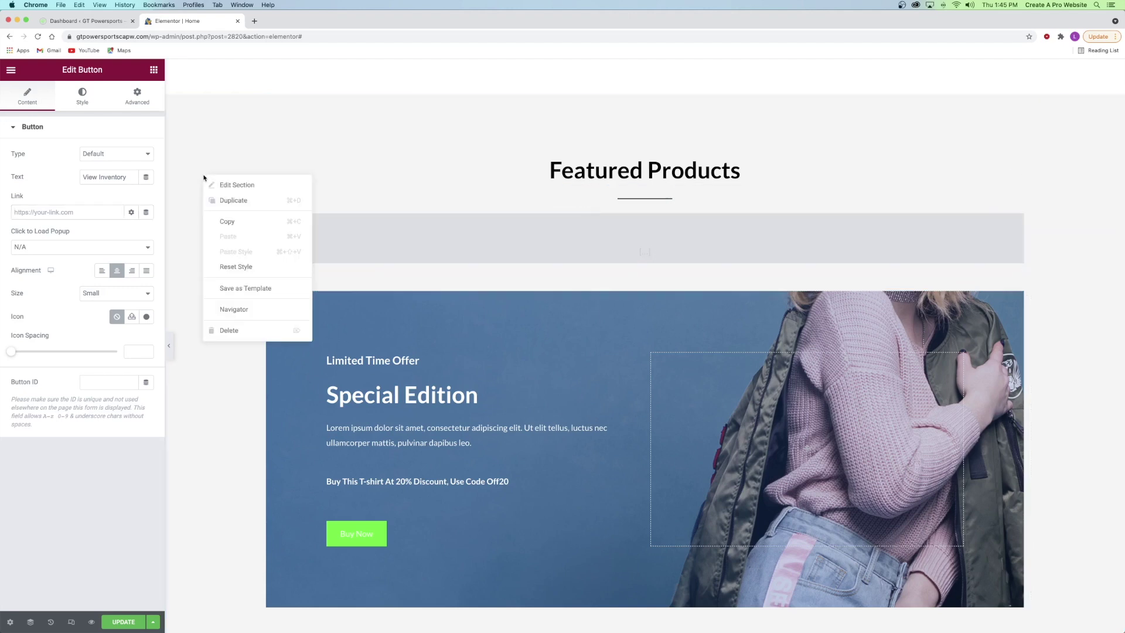
click(233, 185)
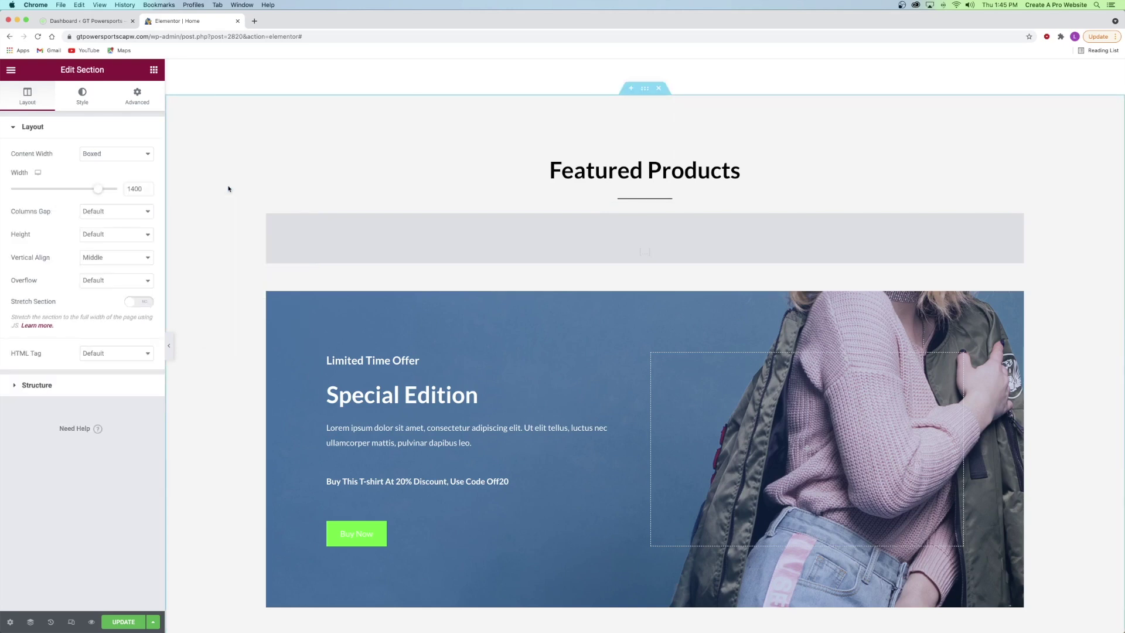
click(146, 101)
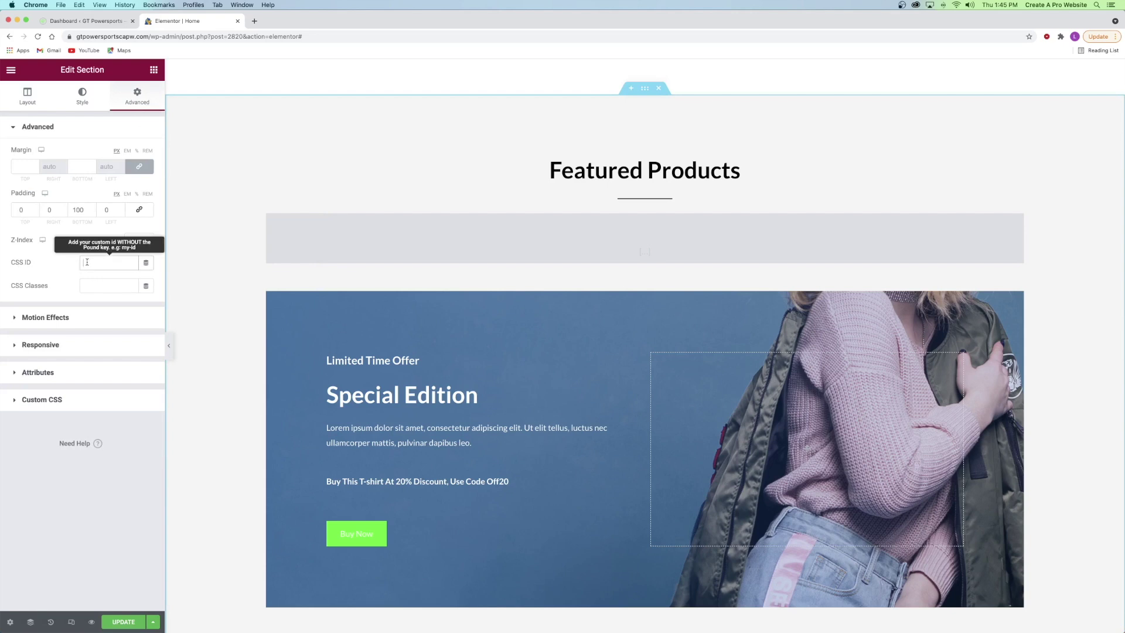
text(inventory)
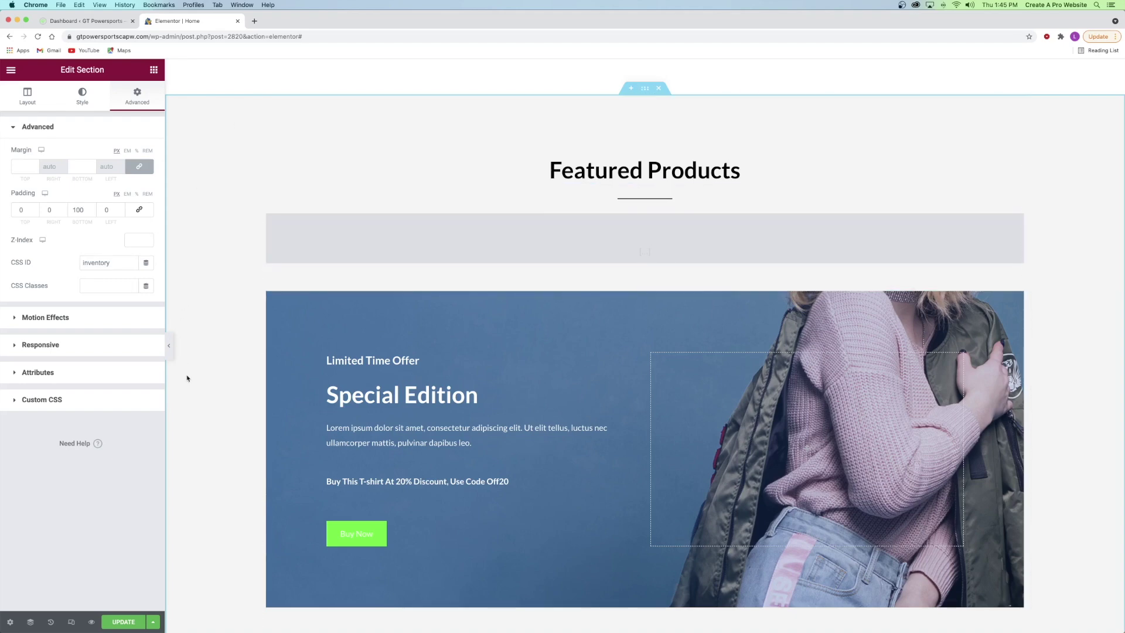
scroll(395, 269, up, 15)
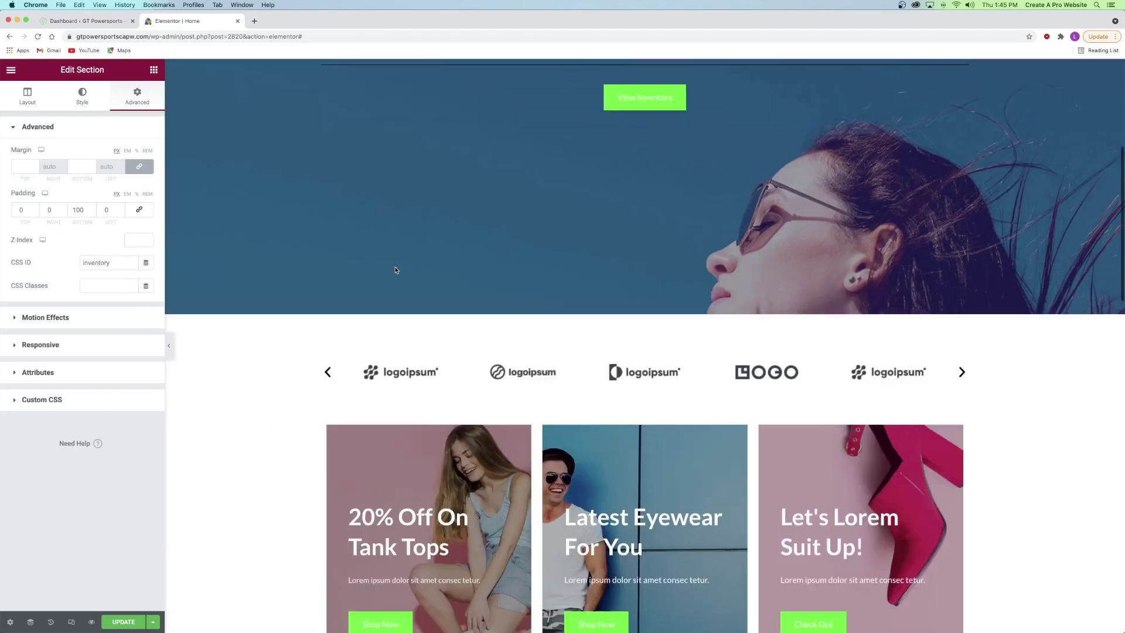
- Link the View Inventory button to #inventory, save, and test the jump
click(637, 414)
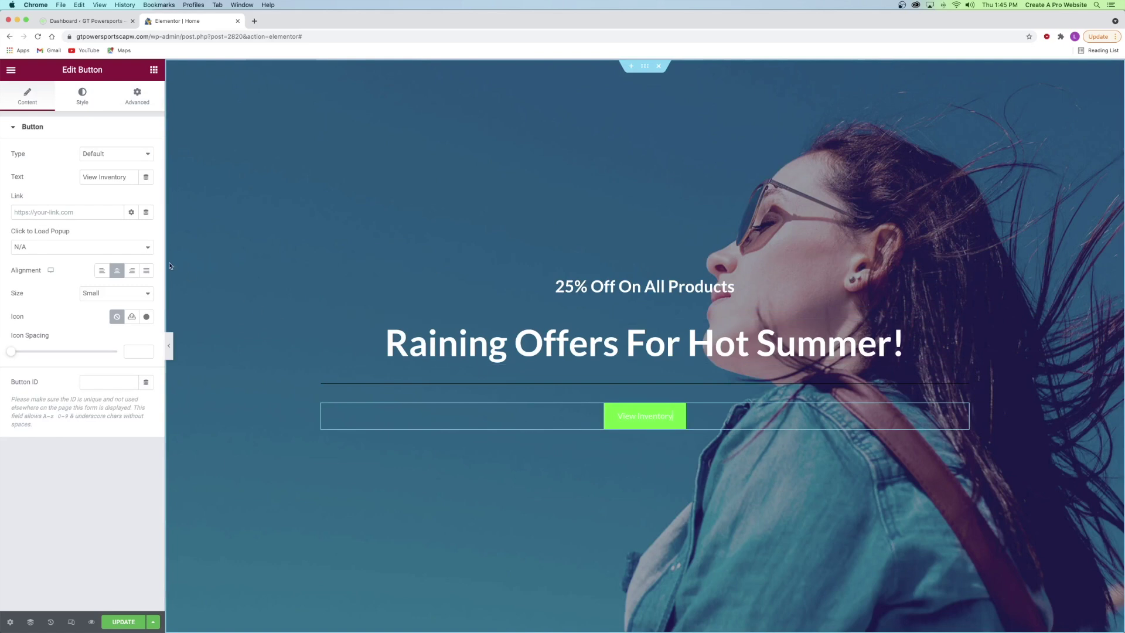
click(63, 210)
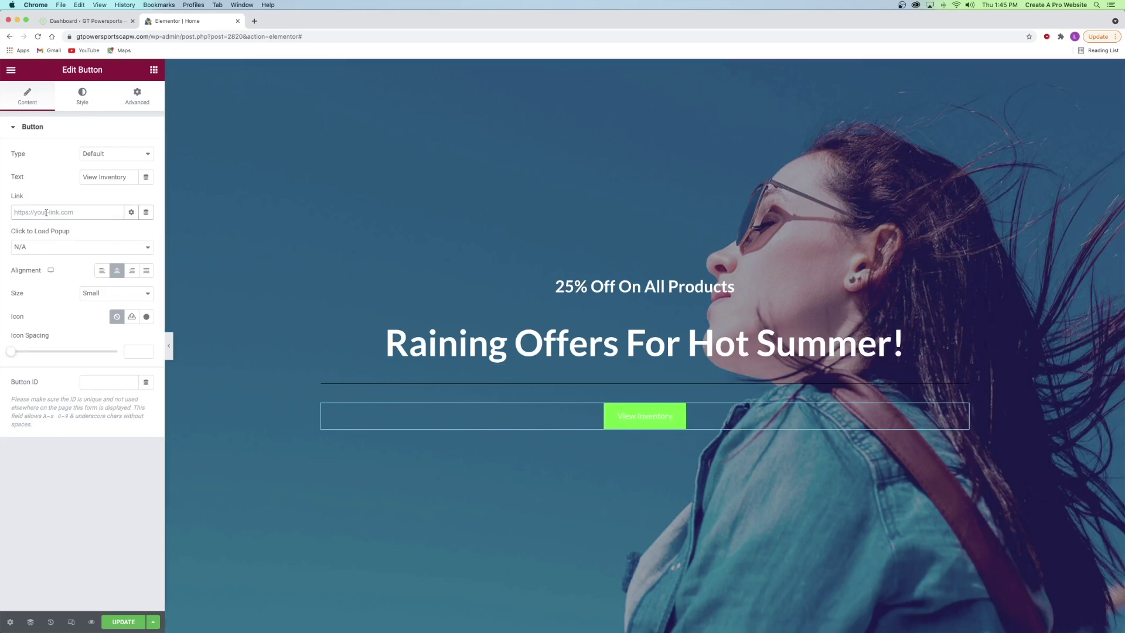
text(#inventory)
click(125, 625)
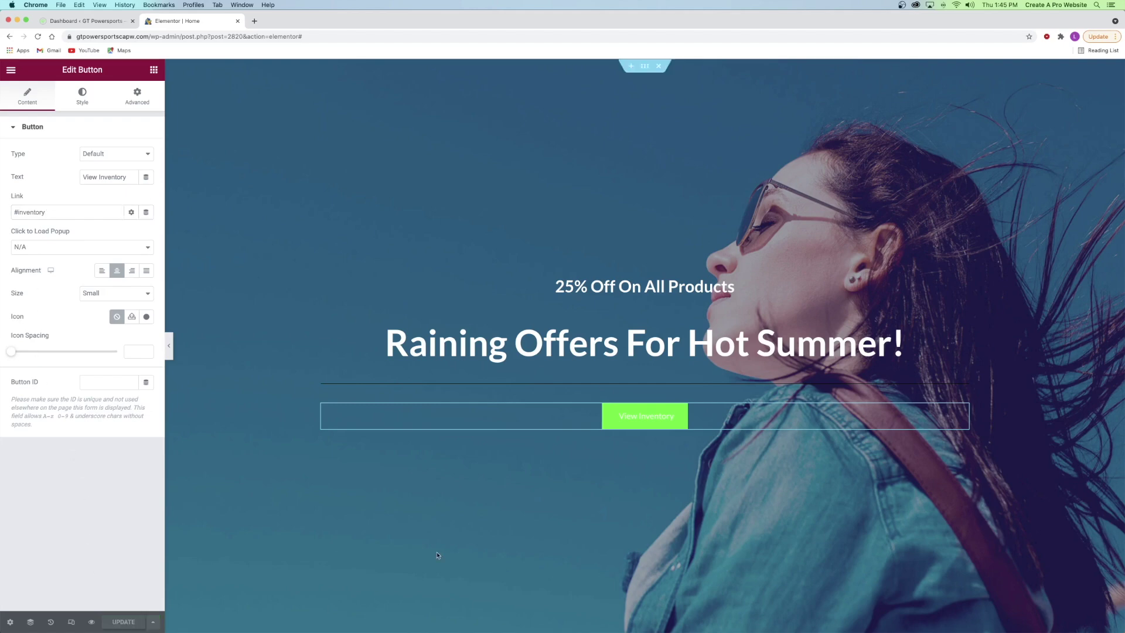
click(638, 420)
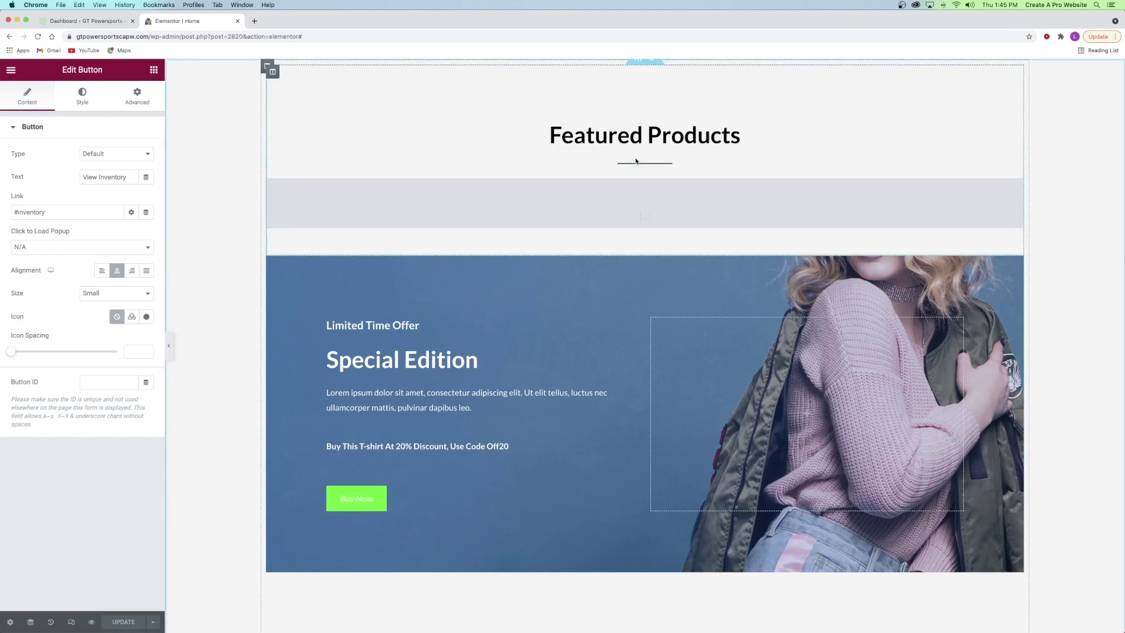
- Retitle the small hero heading to 'performance realized'
scroll(633, 164, up, 15)
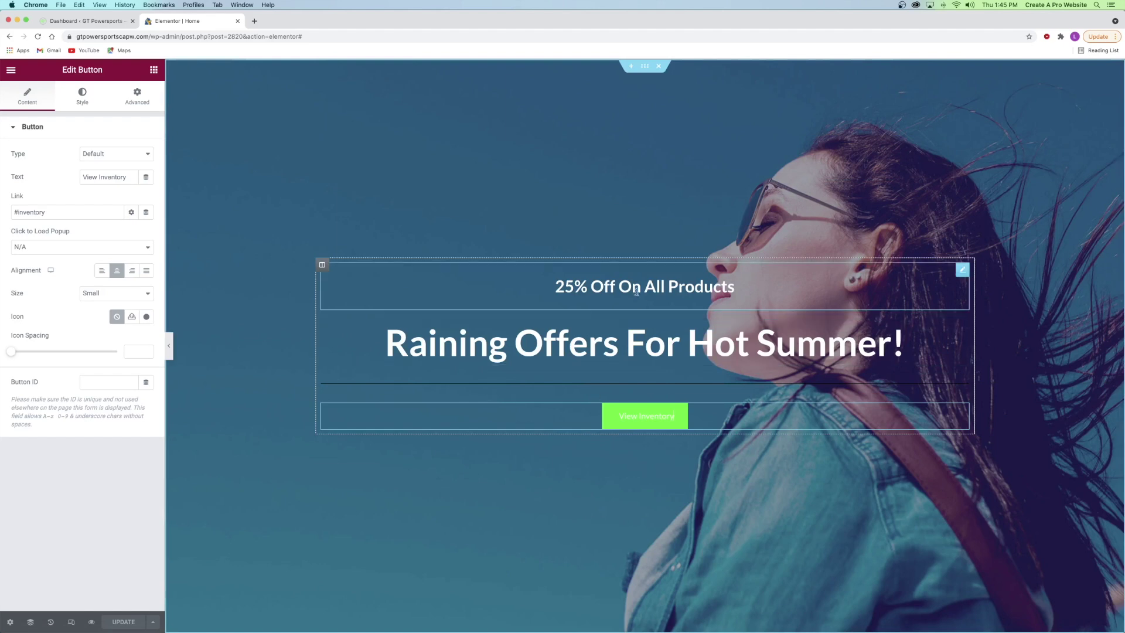
click(615, 292)
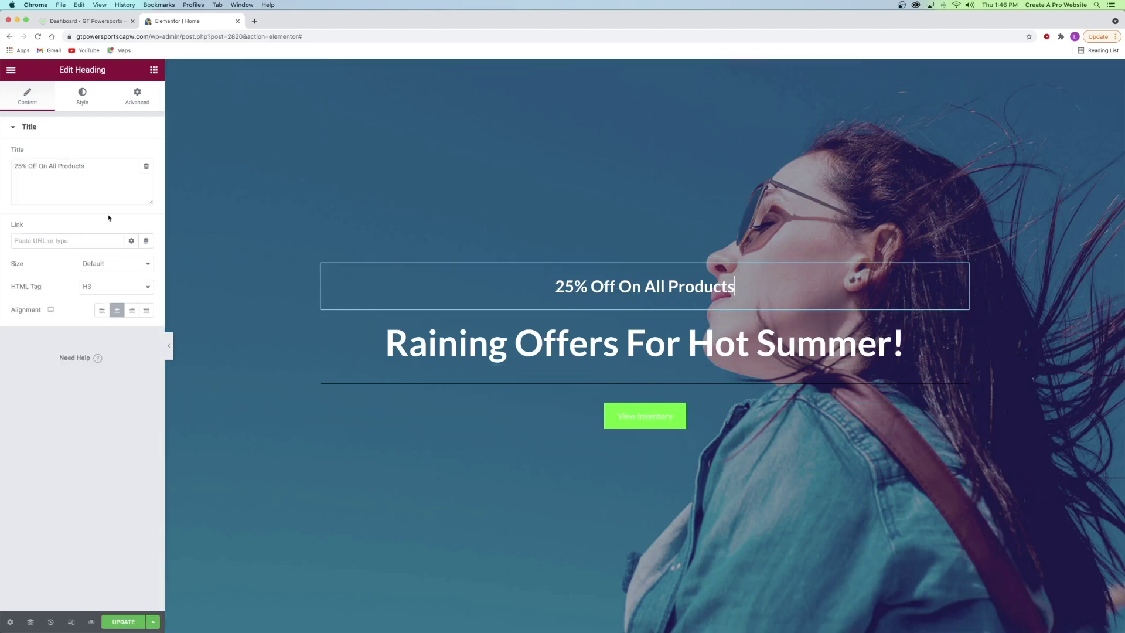
double_click(94, 166)
triple_click(94, 166)
text(performance realized)
- Retitle the large hero heading to 'Never Settle'
click(476, 324)
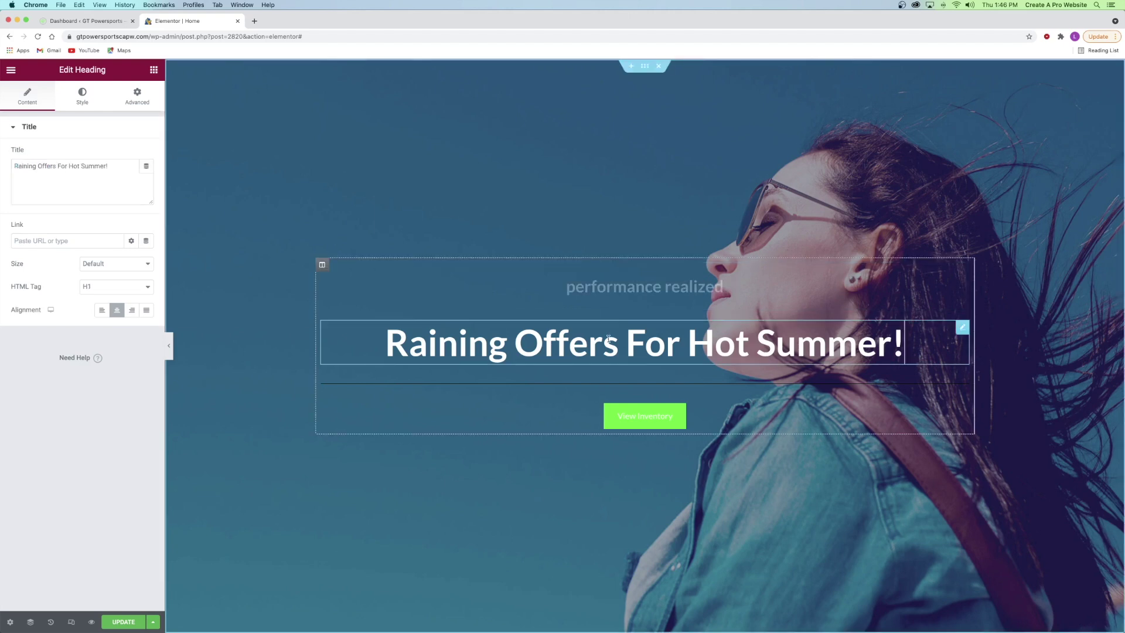
text(d)
key(cmd+a)
text(Never Settle)
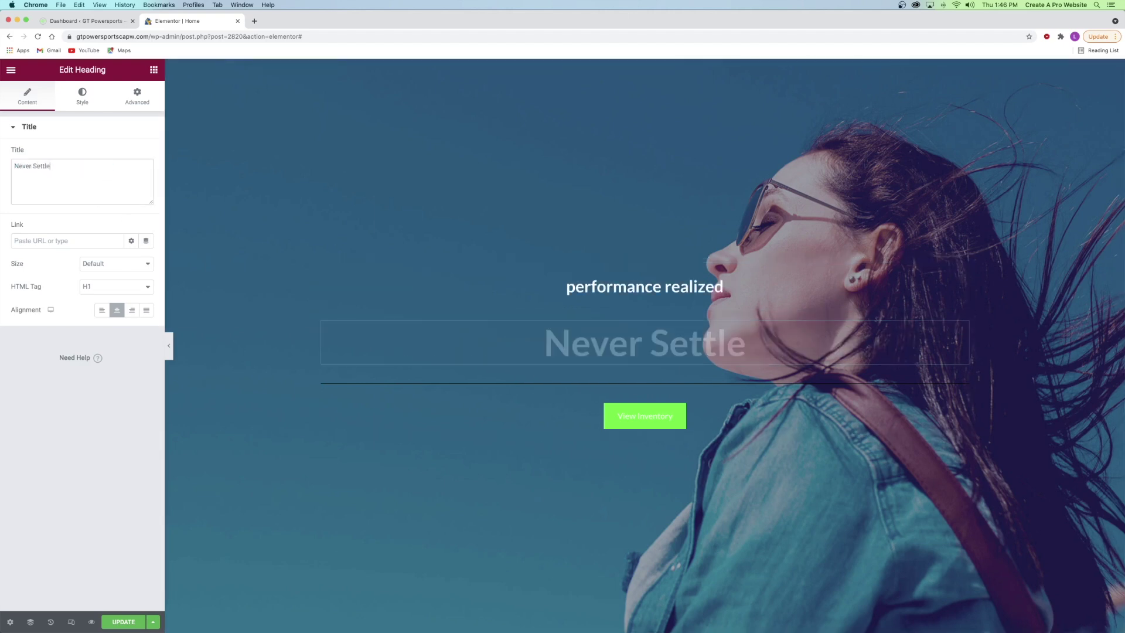
click(622, 280)
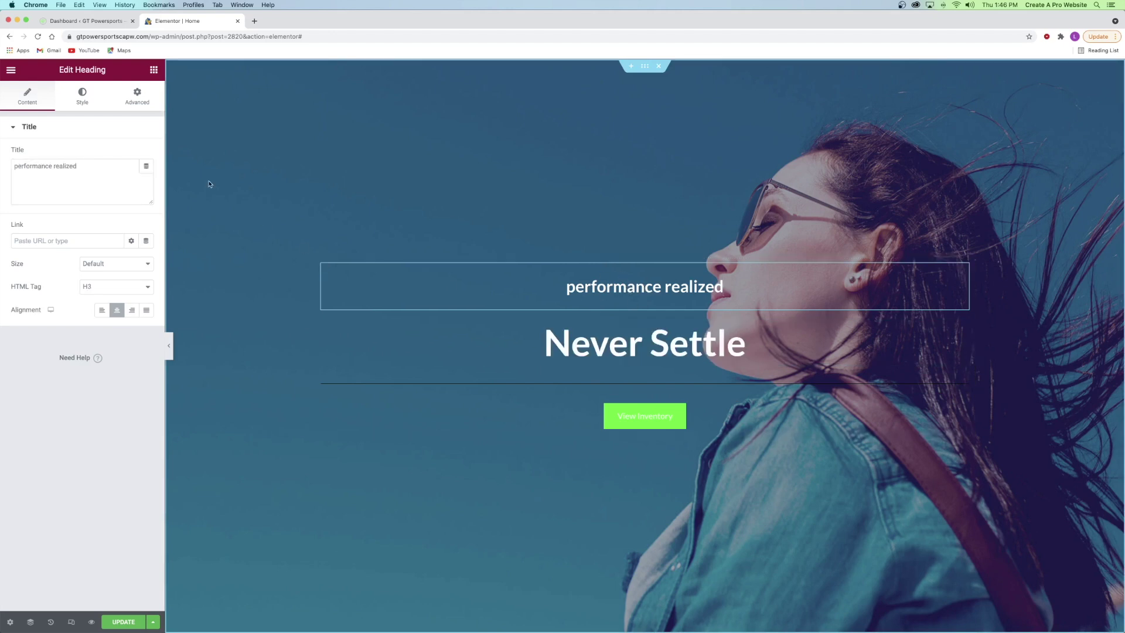
click(82, 102)
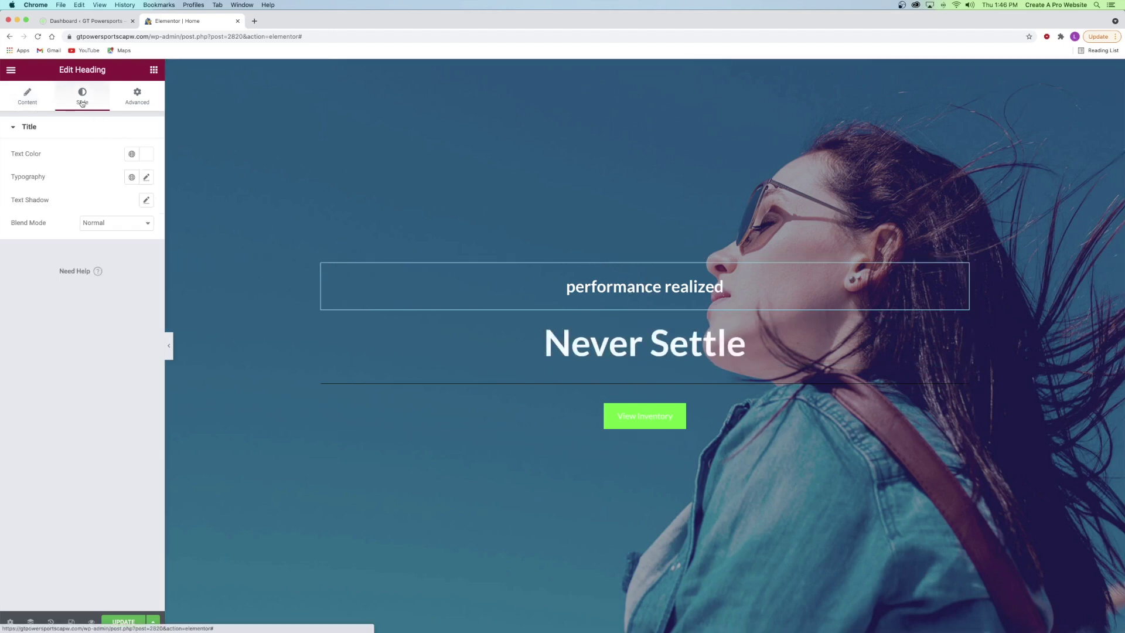
- Shrink the tagline to 0.9 em and make it uppercase
click(143, 177)
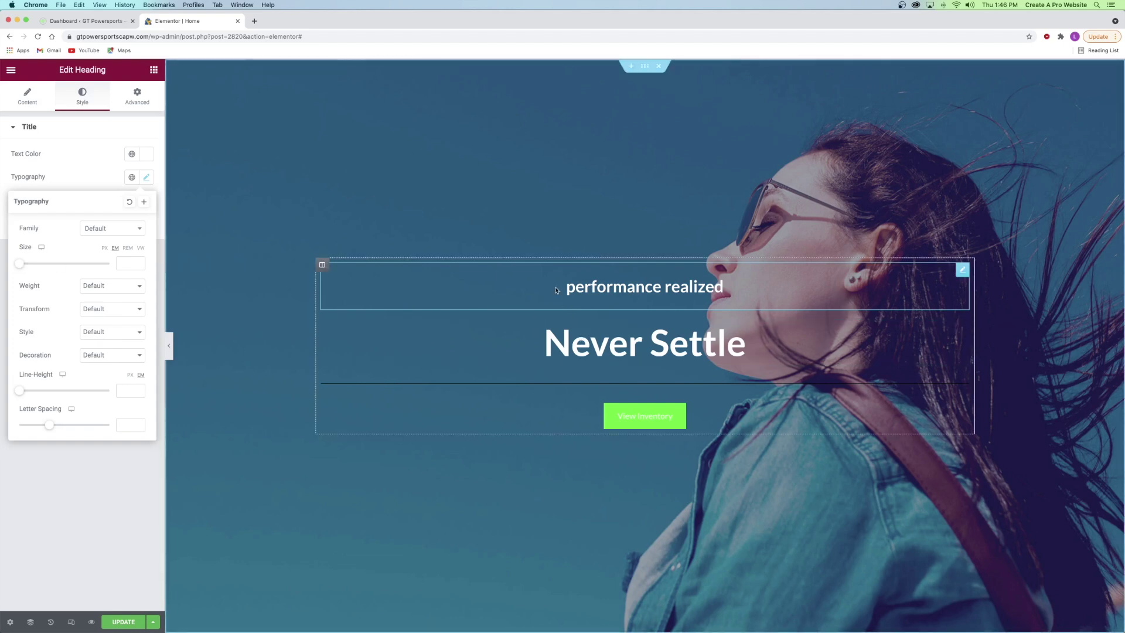
drag(19, 264, 26, 266)
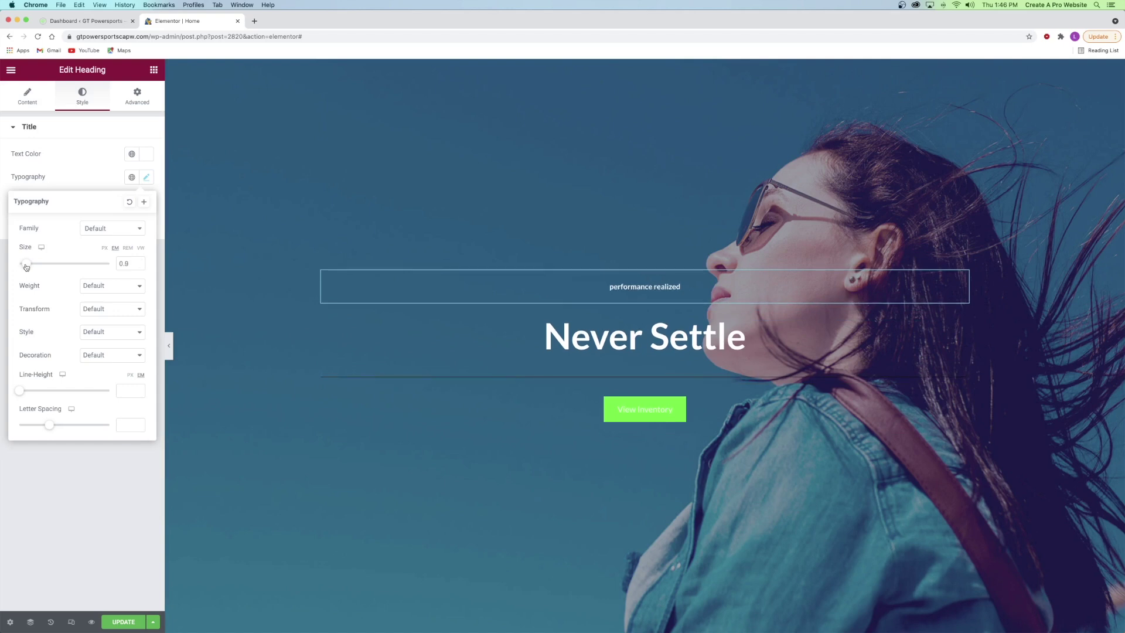
click(96, 309)
click(97, 321)
- Set the tagline weight to 200 and widen its letter spacing to about 10
click(99, 288)
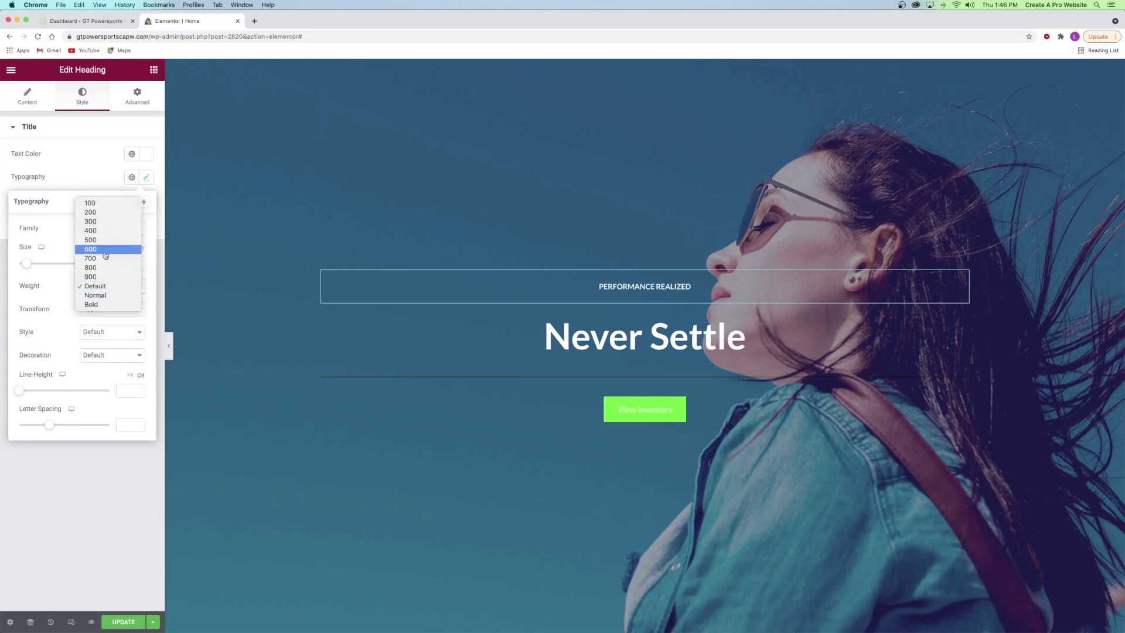
click(94, 212)
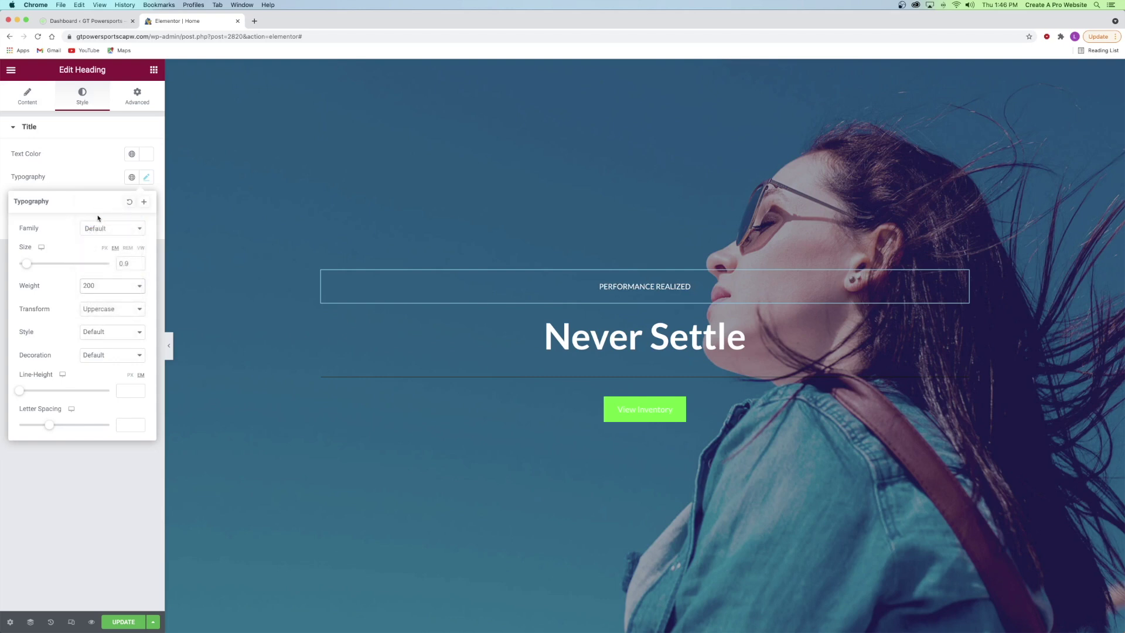
click(99, 287)
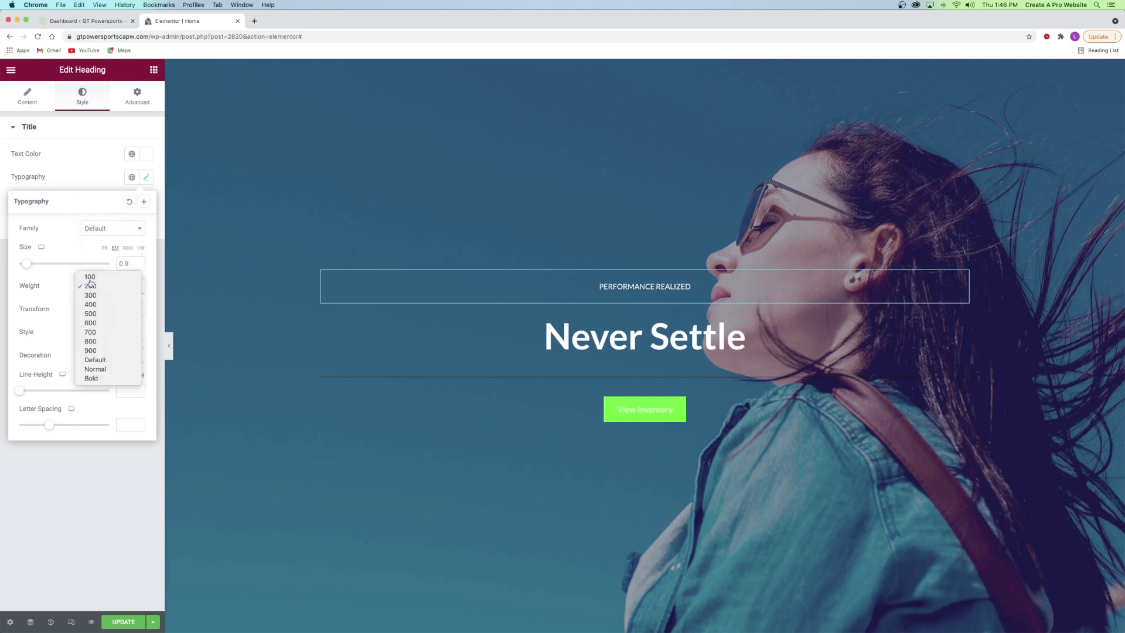
click(82, 282)
click(82, 282)
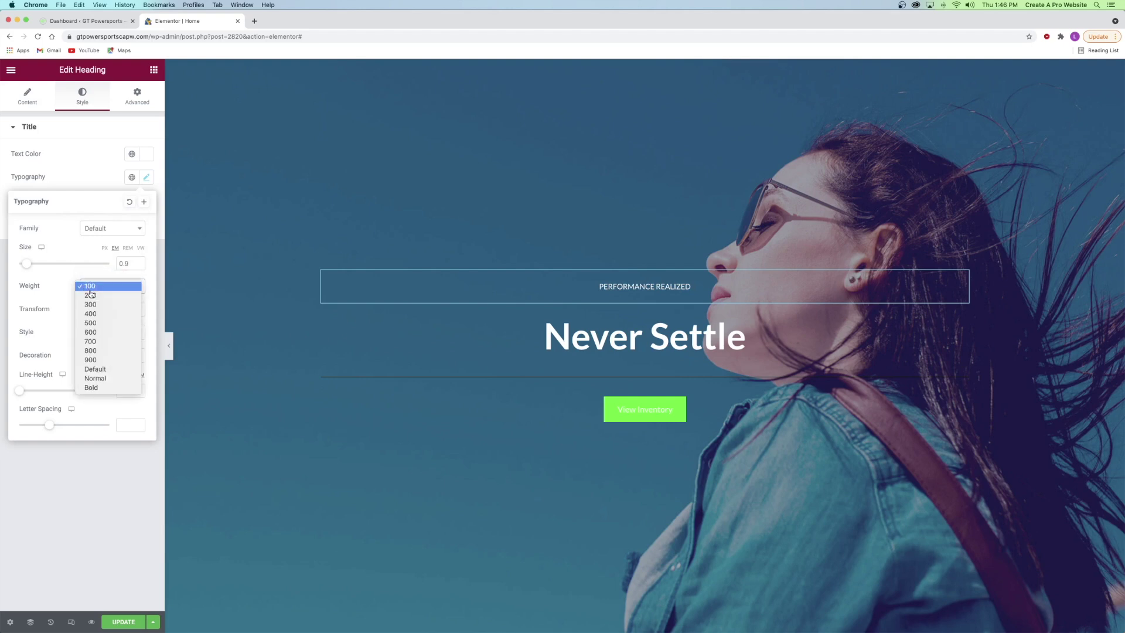
click(90, 295)
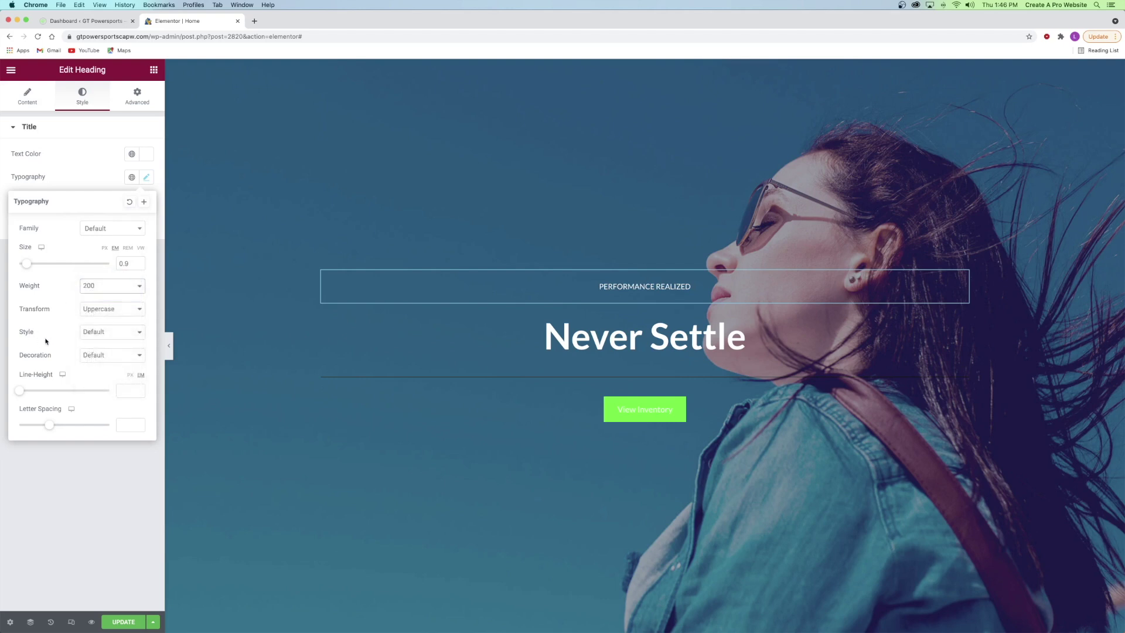
drag(49, 424, 105, 427)
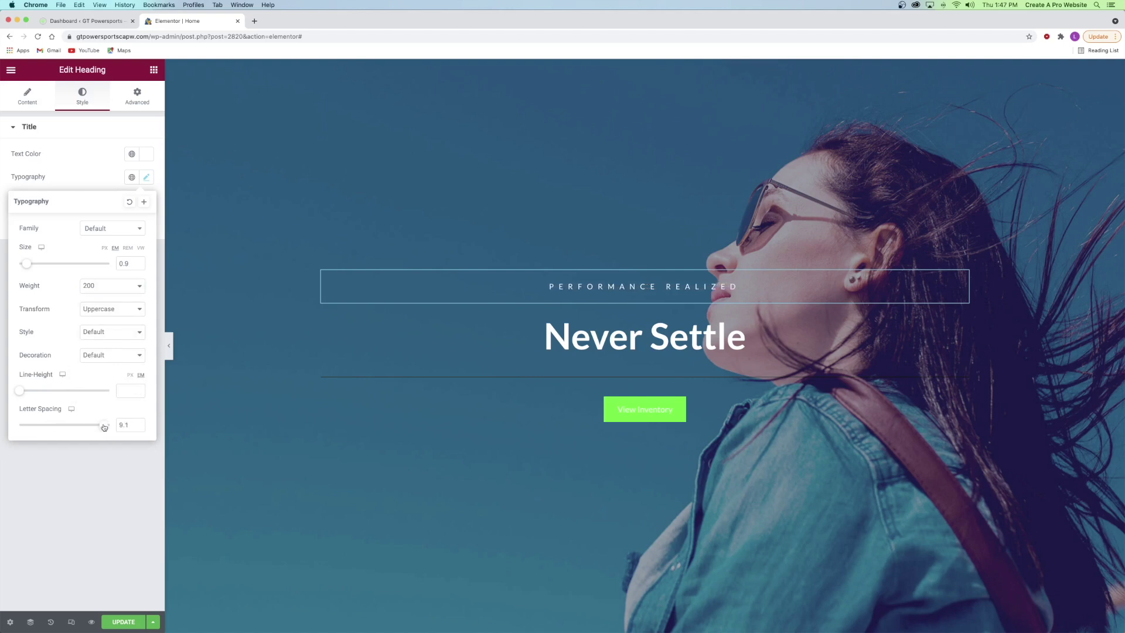
drag(104, 427, 112, 427)
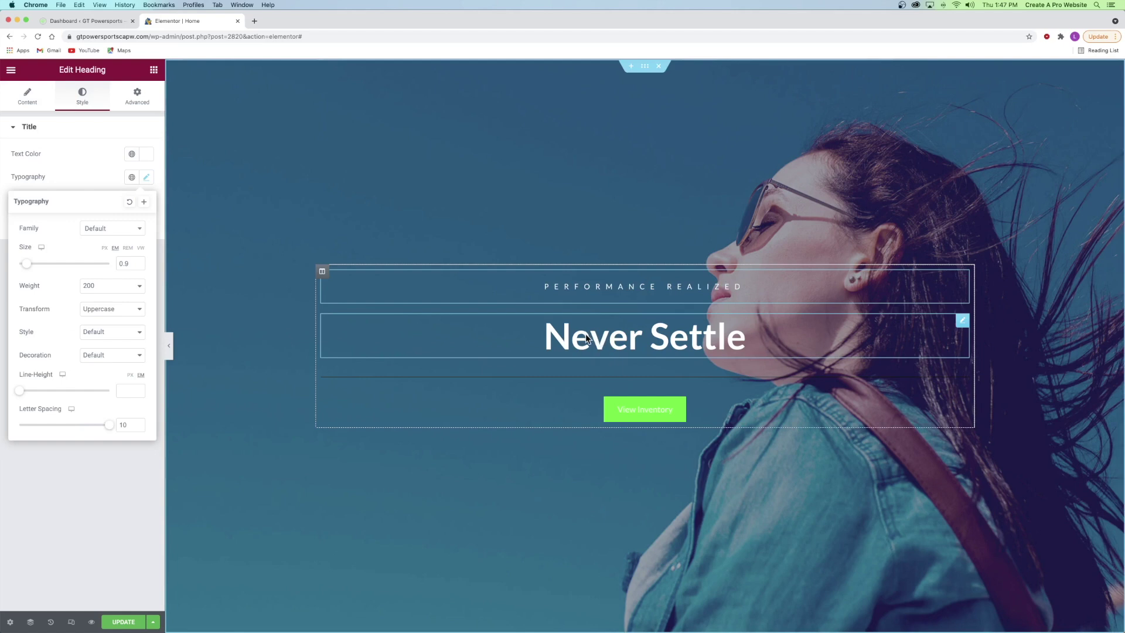
click(759, 344)
click(83, 98)
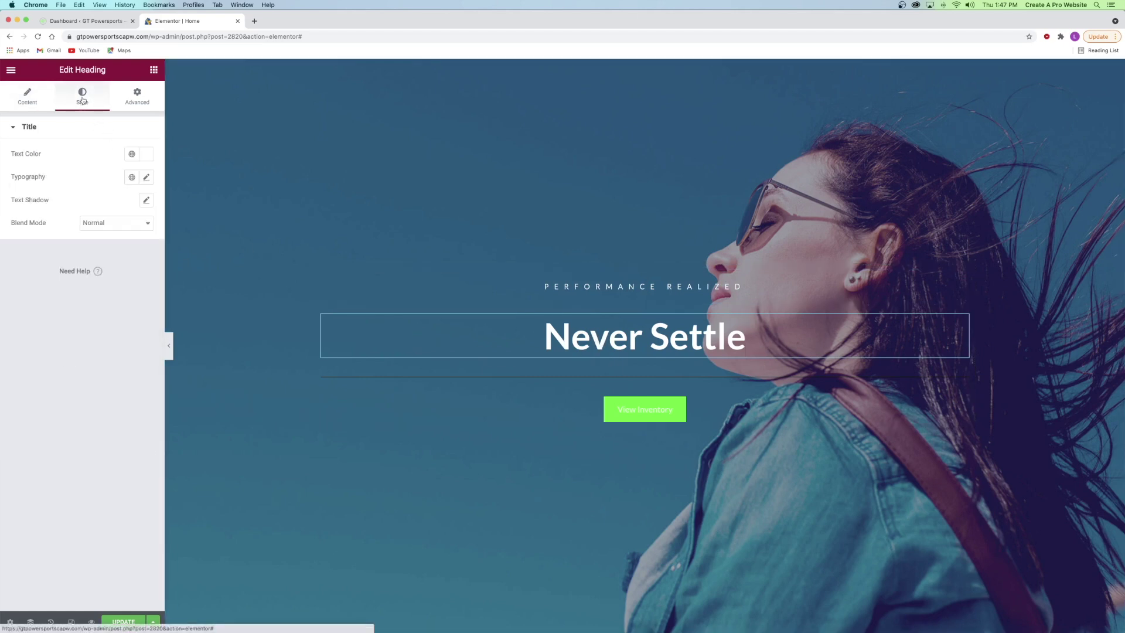
- Make the Never Settle heading uppercase in its typography settings
click(147, 178)
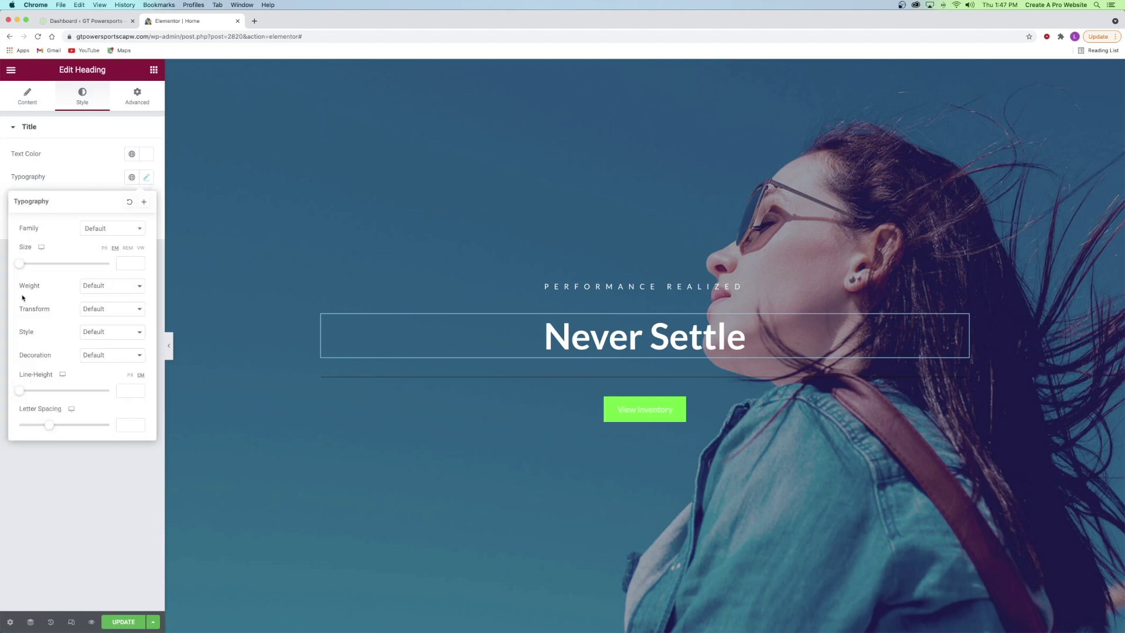
click(102, 289)
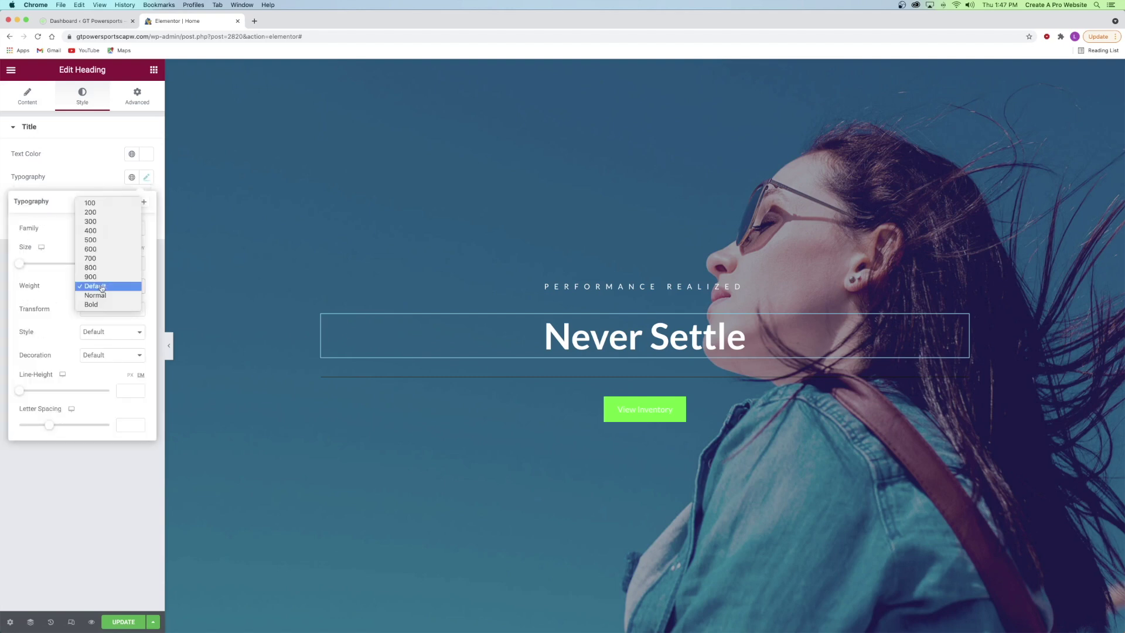
click(100, 239)
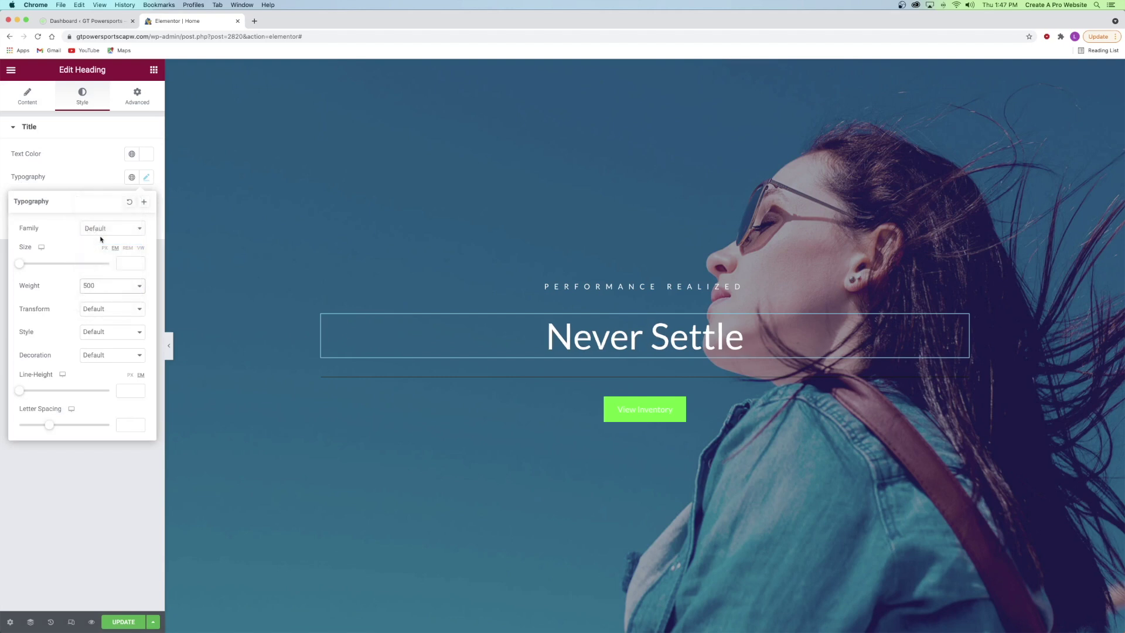
click(99, 287)
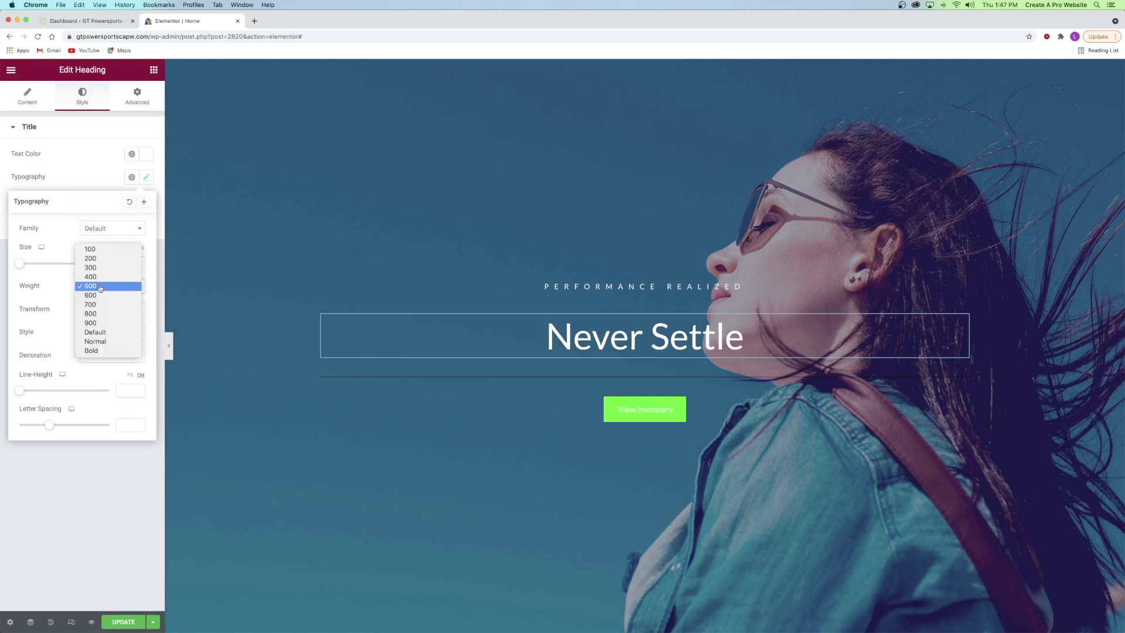
click(94, 298)
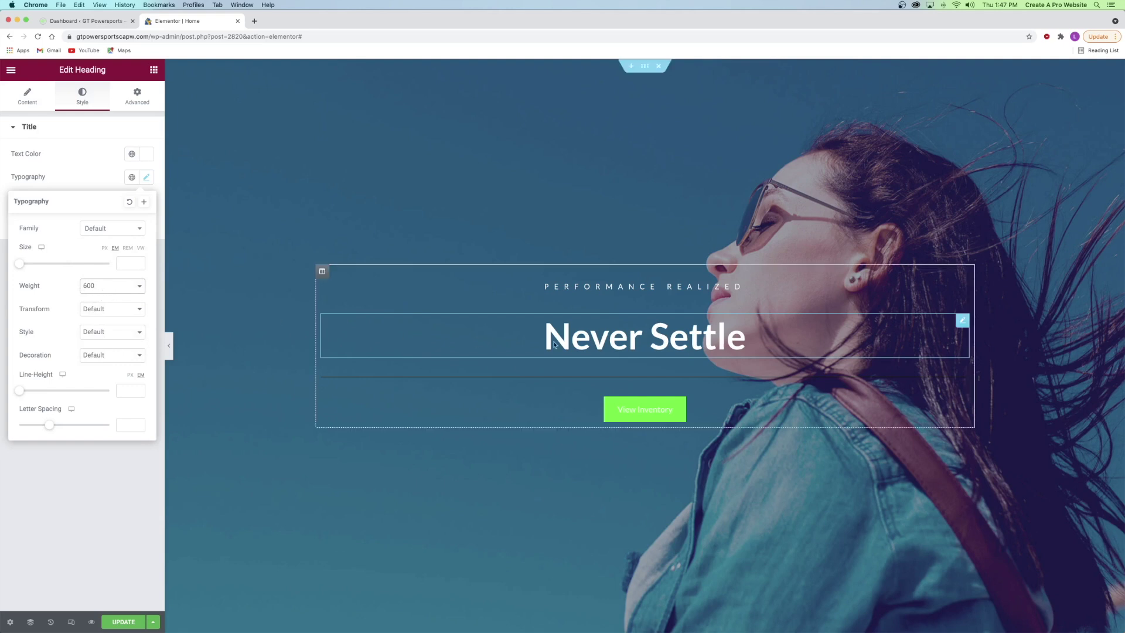
click(90, 311)
click(96, 319)
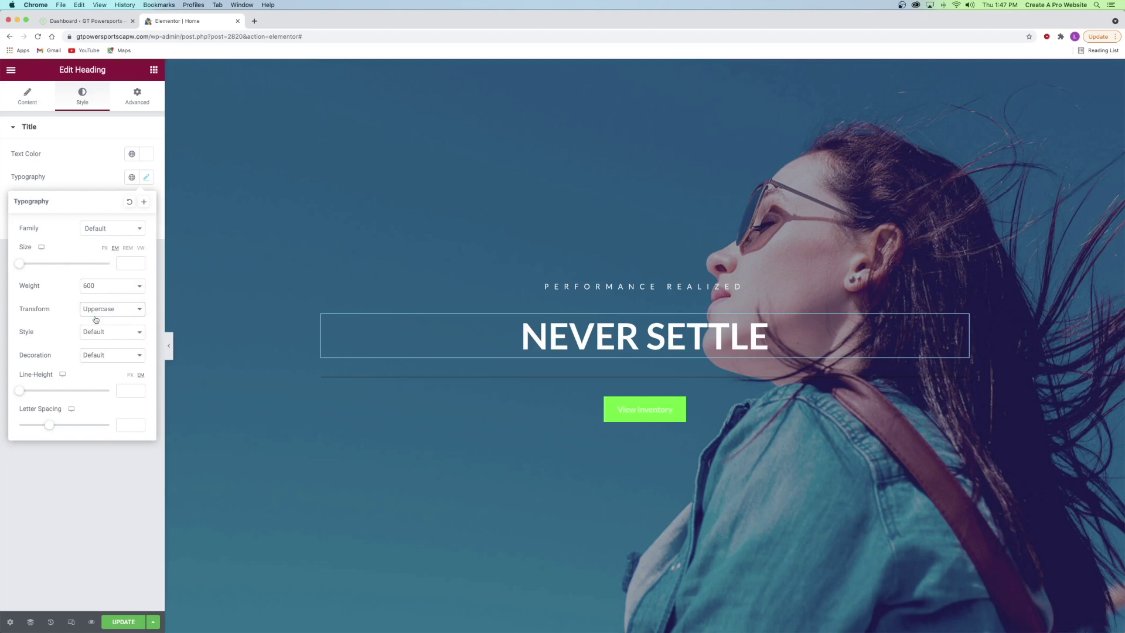
- Give NEVER SETTLE 7.2 letter spacing, weight 500 and size 6.8 em
mouse_move(49, 430)
mouse_down()
mouse_move(106, 427)
mouse_move(91, 423)
mouse_up()
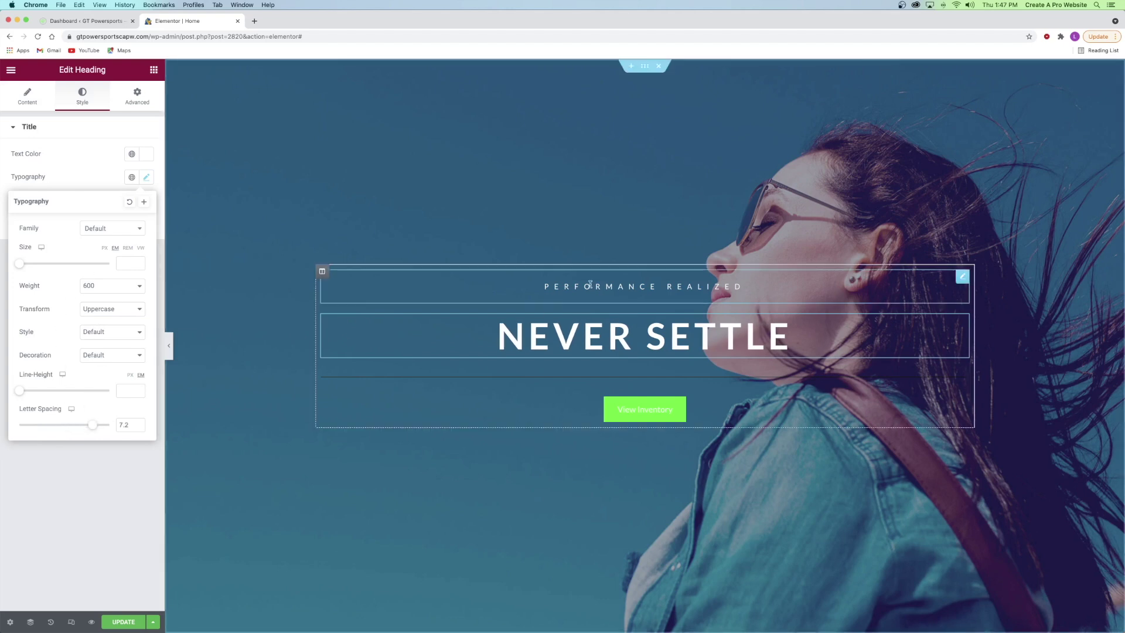
drag(21, 264, 76, 266)
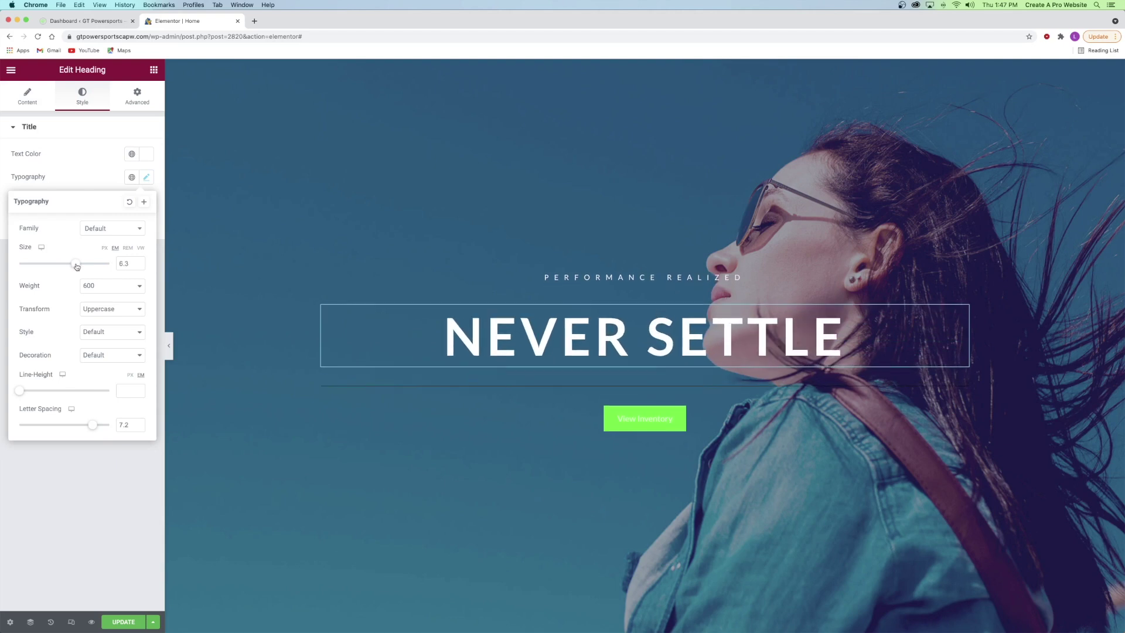
click(93, 286)
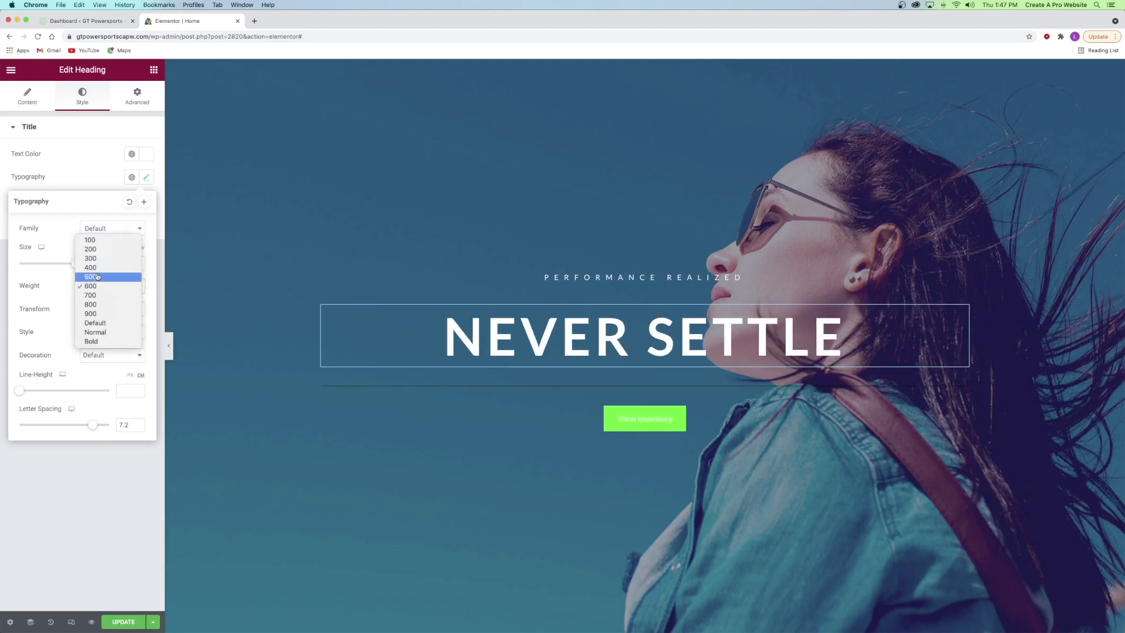
click(98, 276)
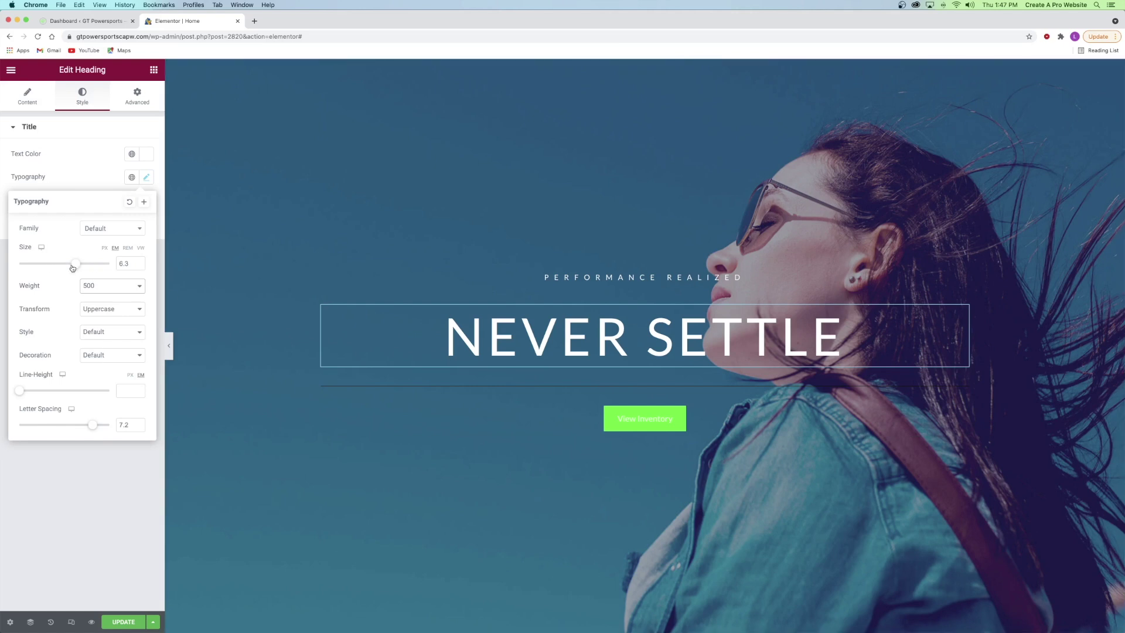
drag(83, 267, 82, 267)
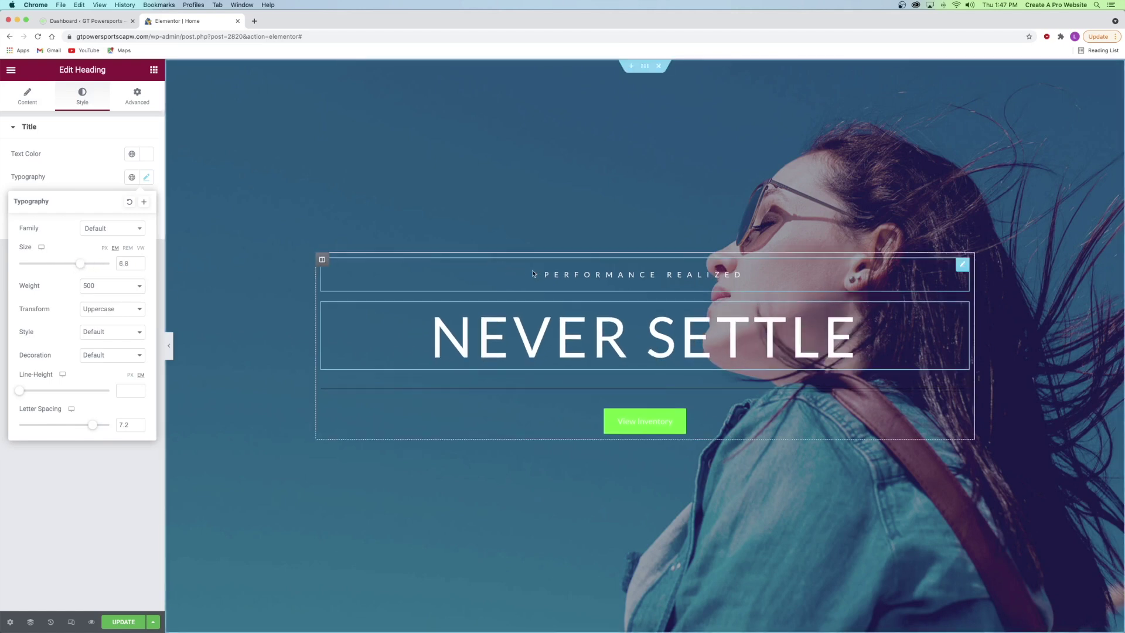
click(587, 395)
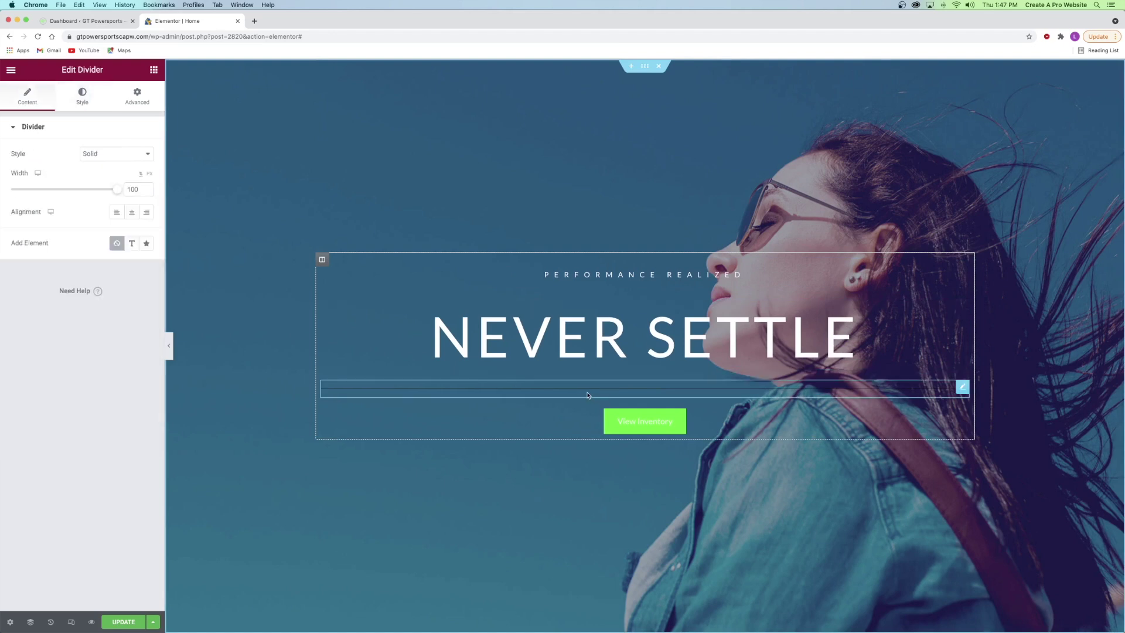
- Centre the divider and shorten it to about 9% width
click(133, 216)
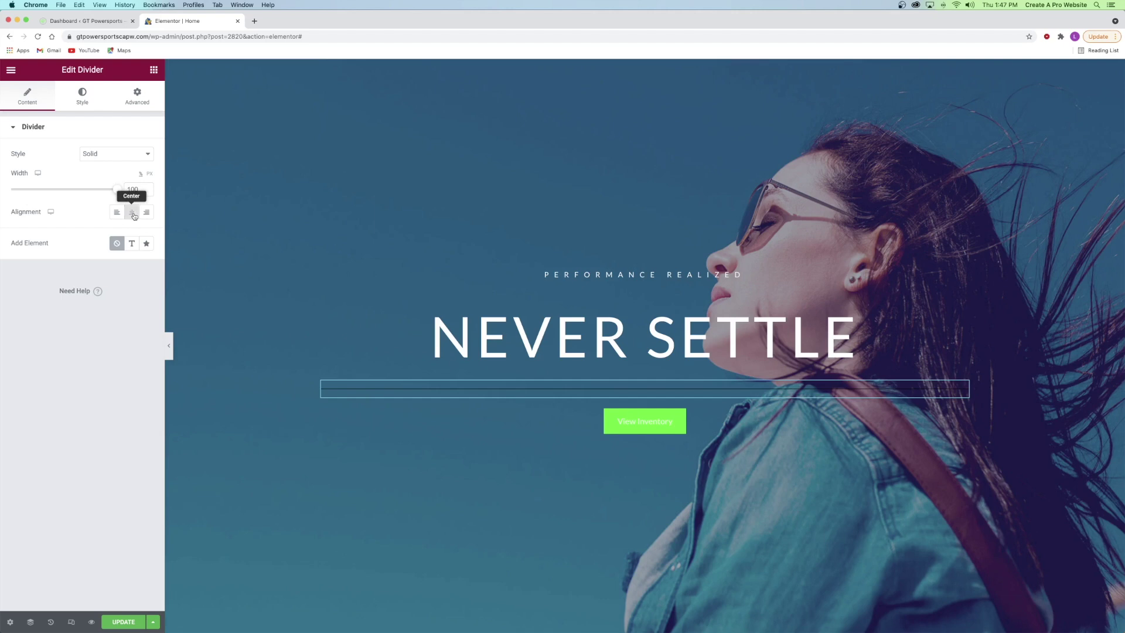
click(117, 217)
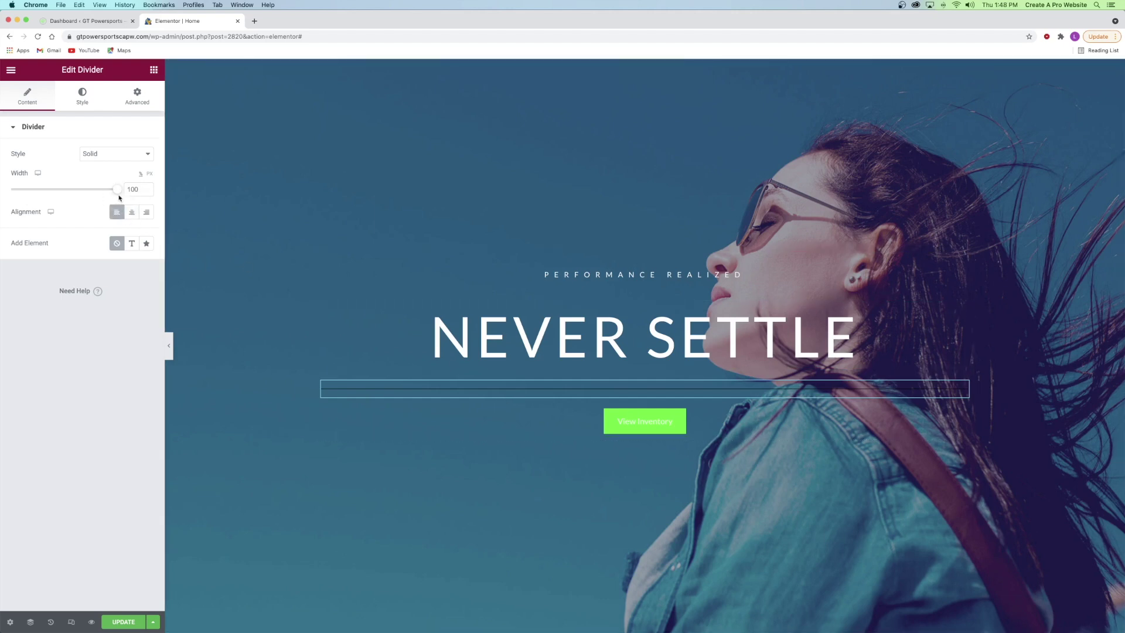
drag(117, 189, 80, 191)
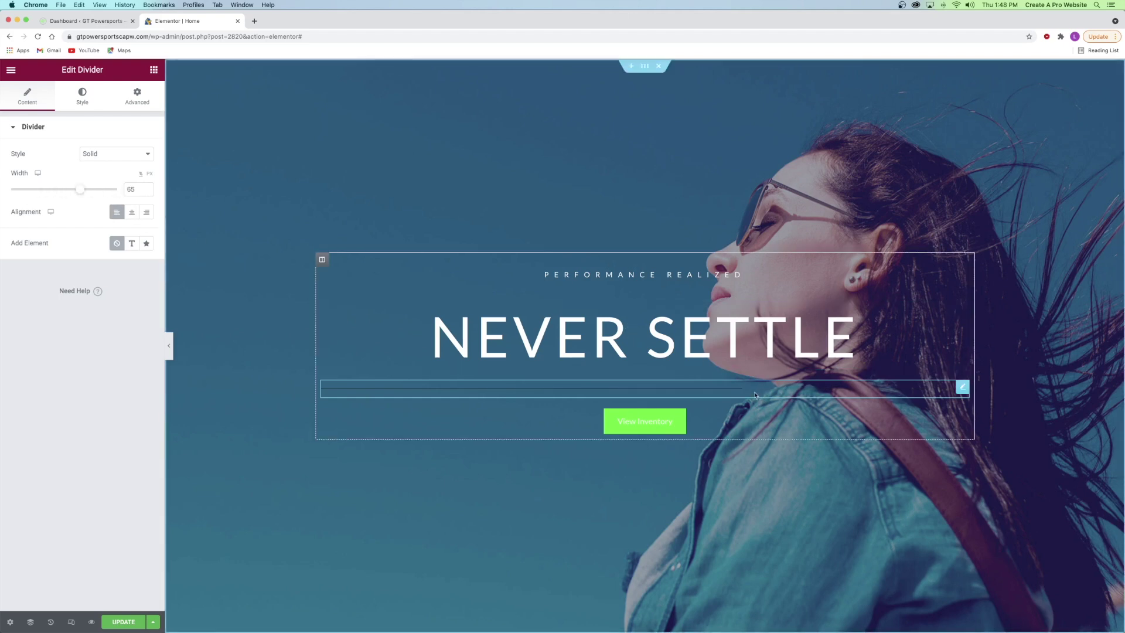
click(131, 213)
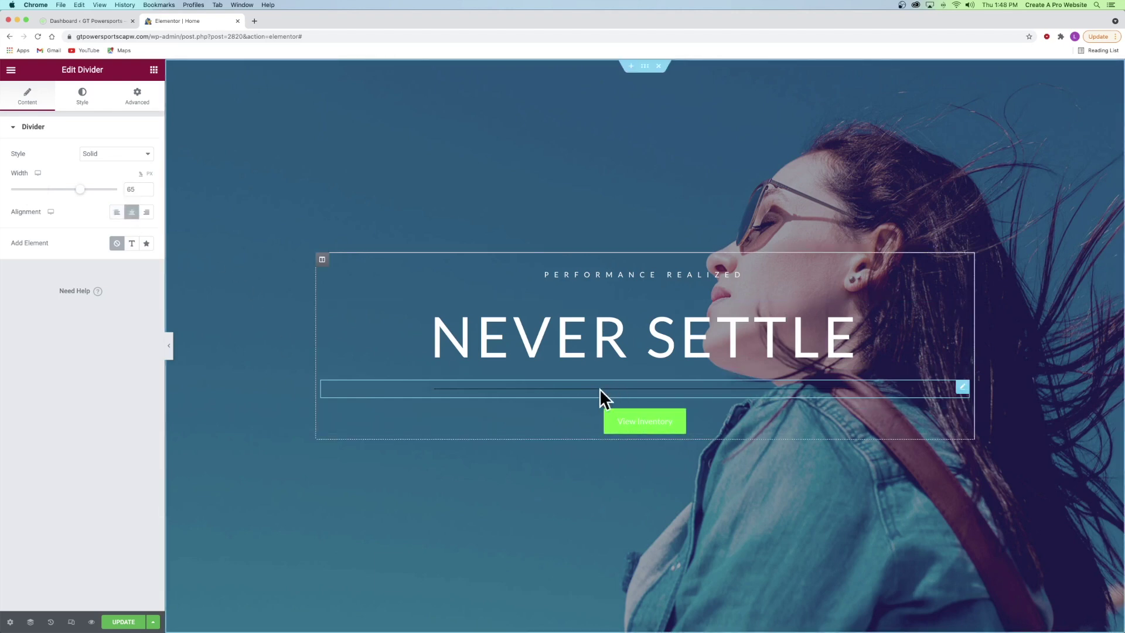
drag(79, 193, 18, 190)
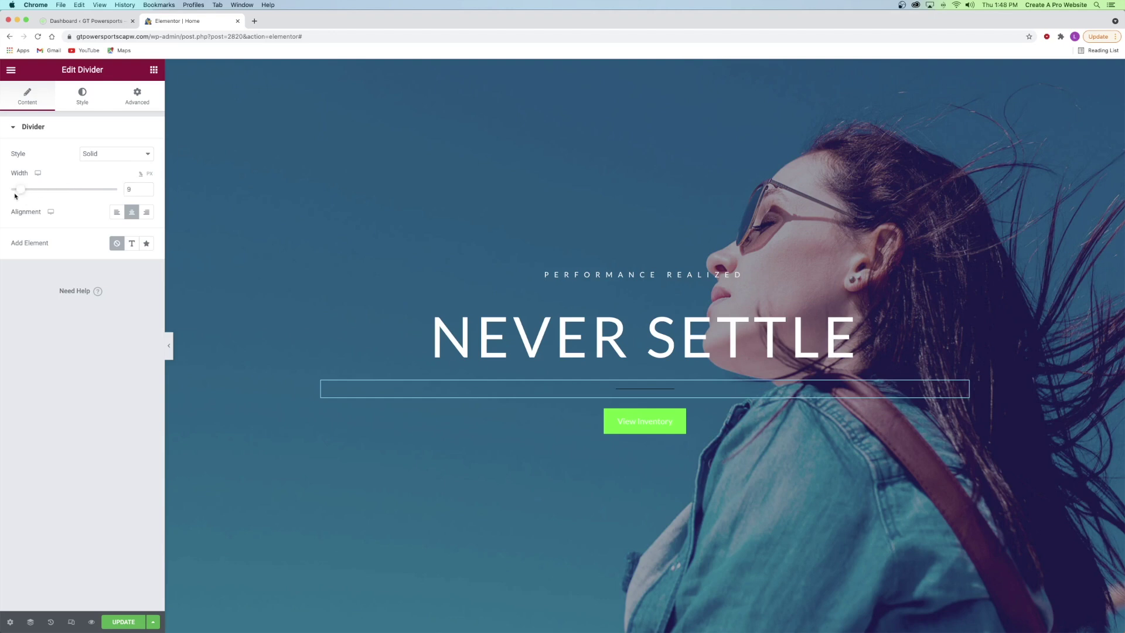
- Make the divider White with weight 3 and a gap of 19
click(83, 101)
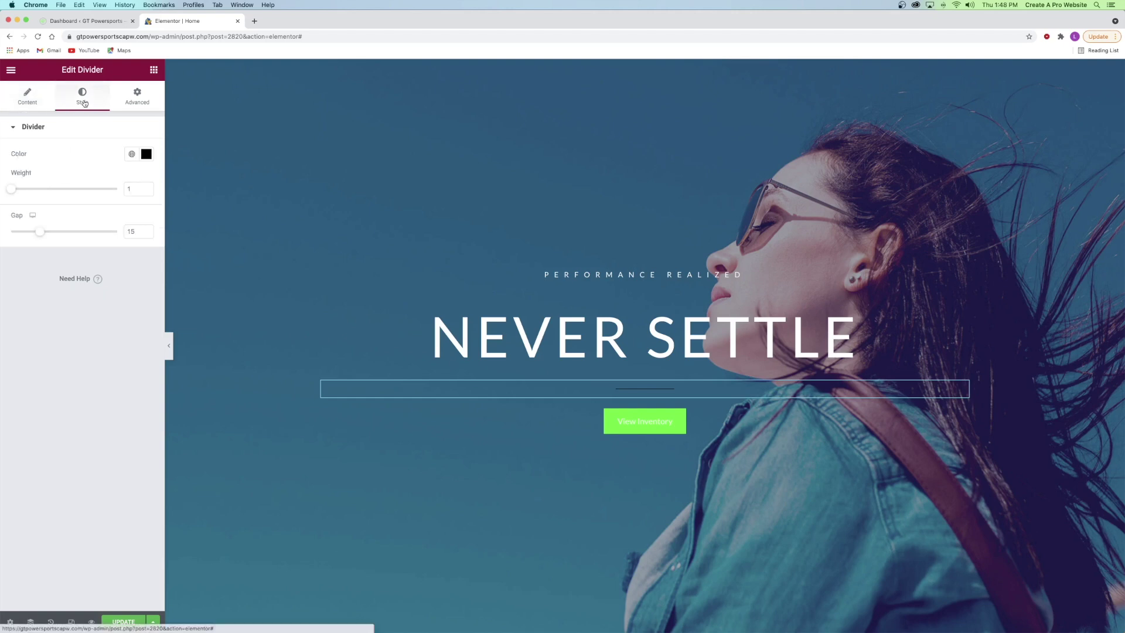
click(133, 154)
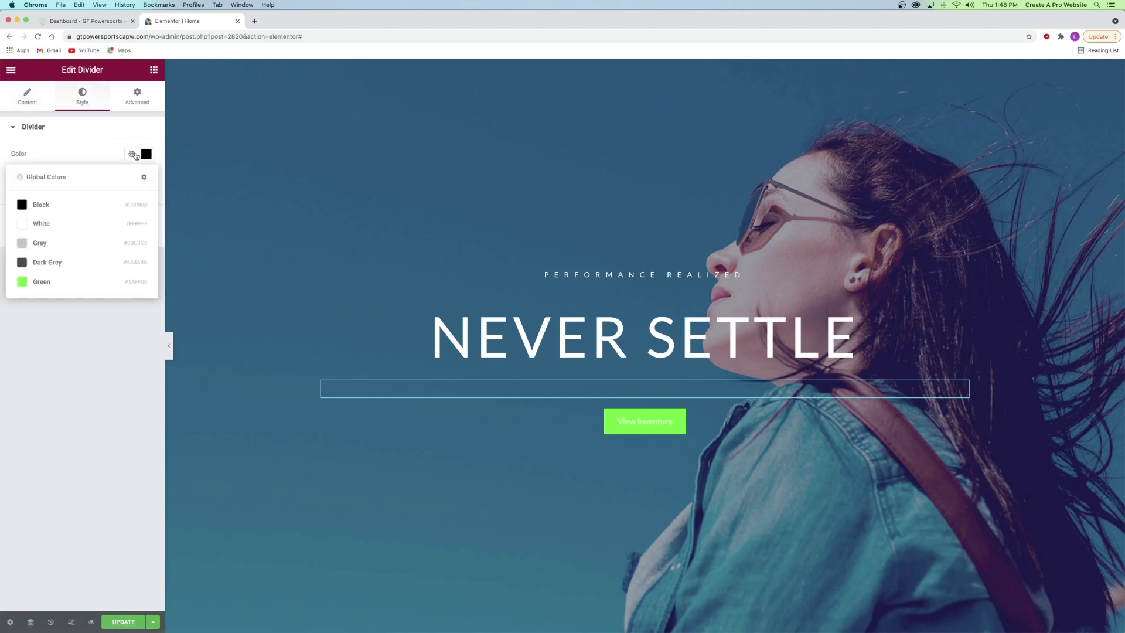
click(41, 223)
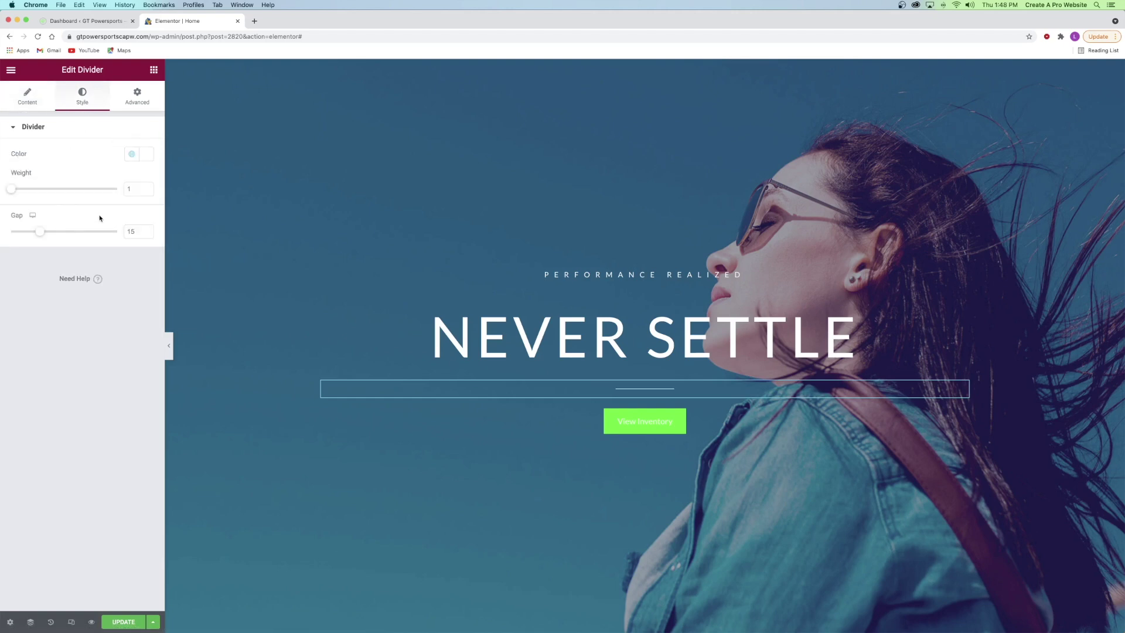
drag(11, 189, 34, 190)
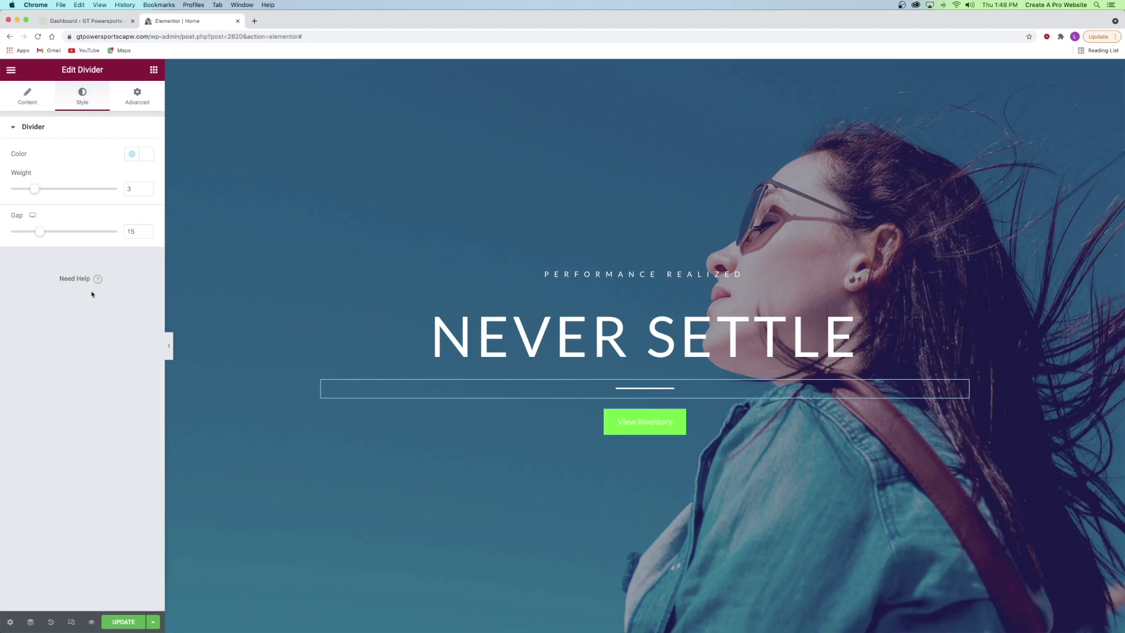
mouse_move(43, 234)
mouse_down()
mouse_move(62, 232)
mouse_move(51, 232)
mouse_up()
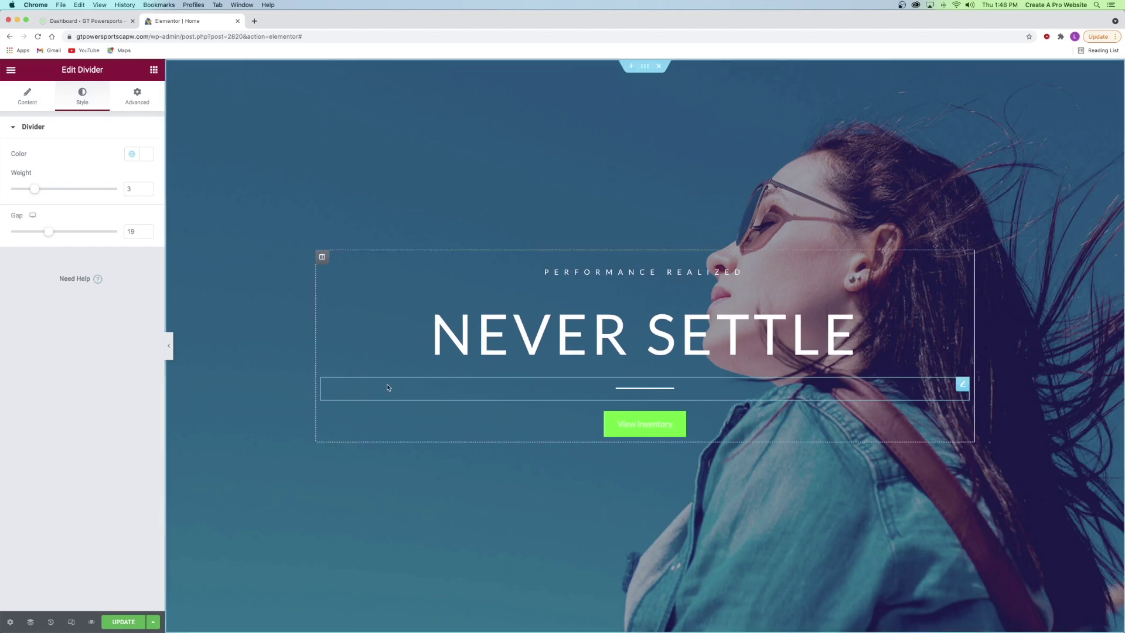
- Set the View Inventory button's size to Small
click(636, 424)
scroll(638, 427, up, 20)
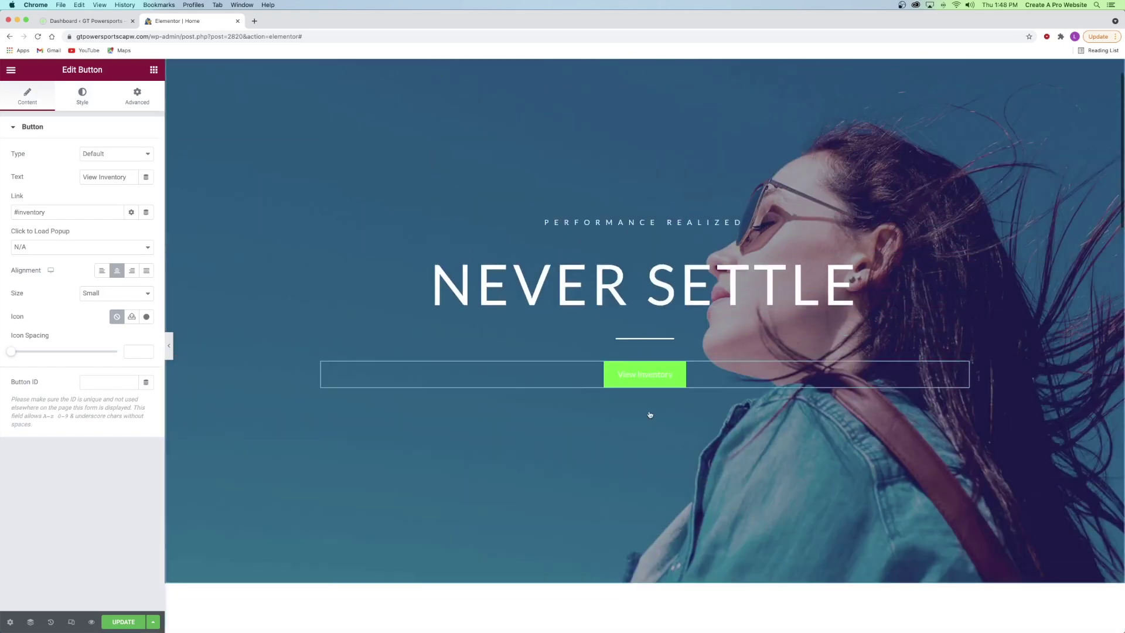
right_click(637, 426)
click(656, 436)
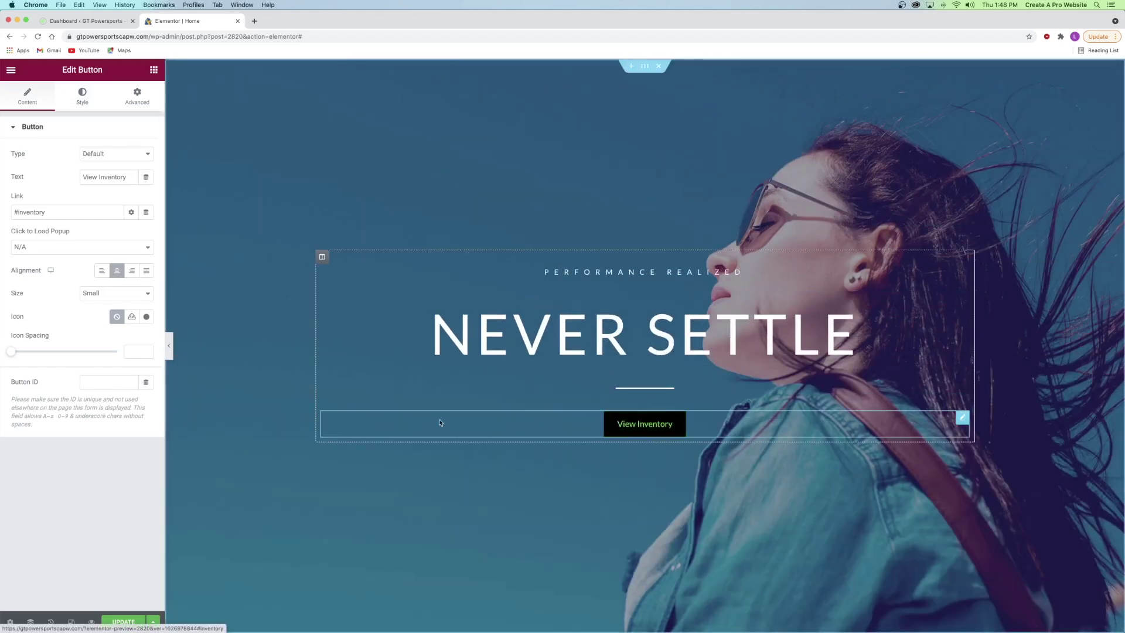
click(96, 293)
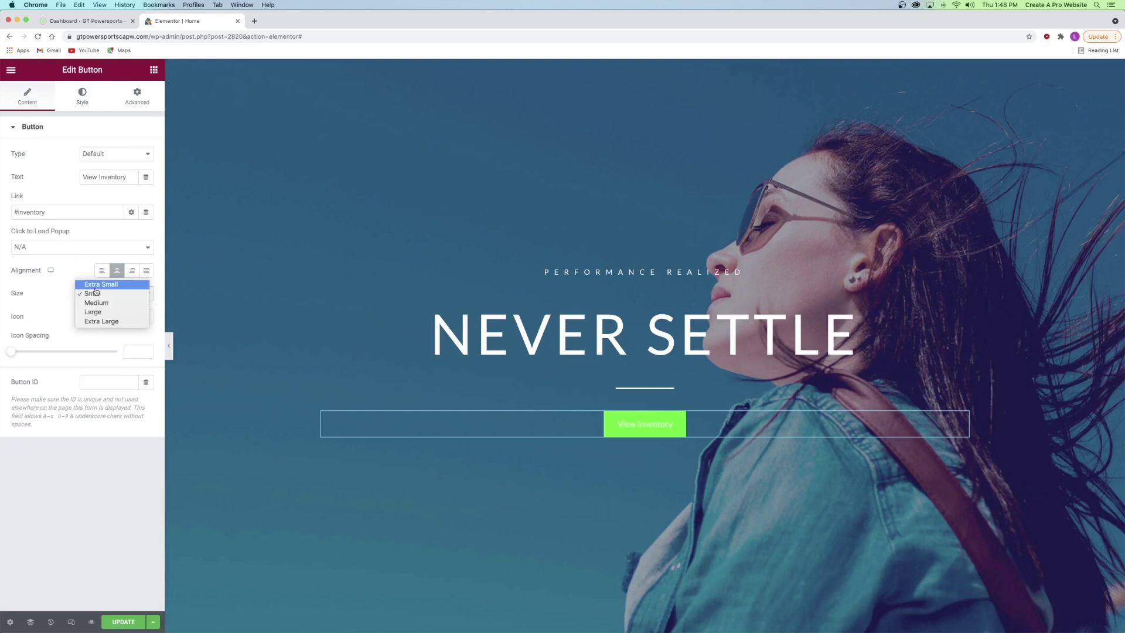
click(99, 316)
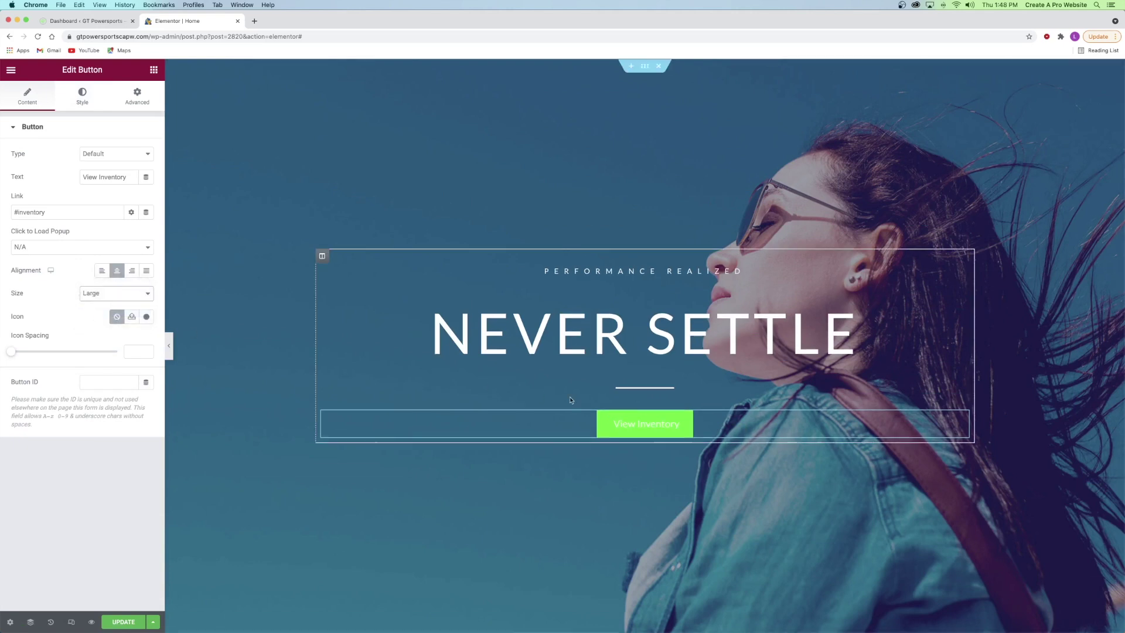
click(90, 292)
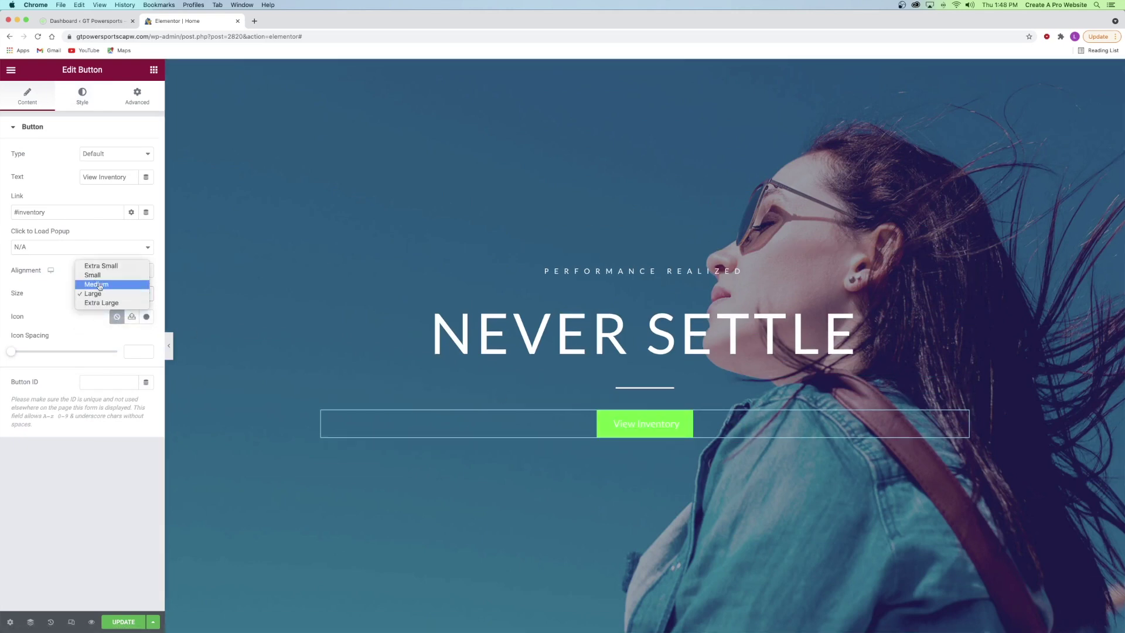
click(98, 276)
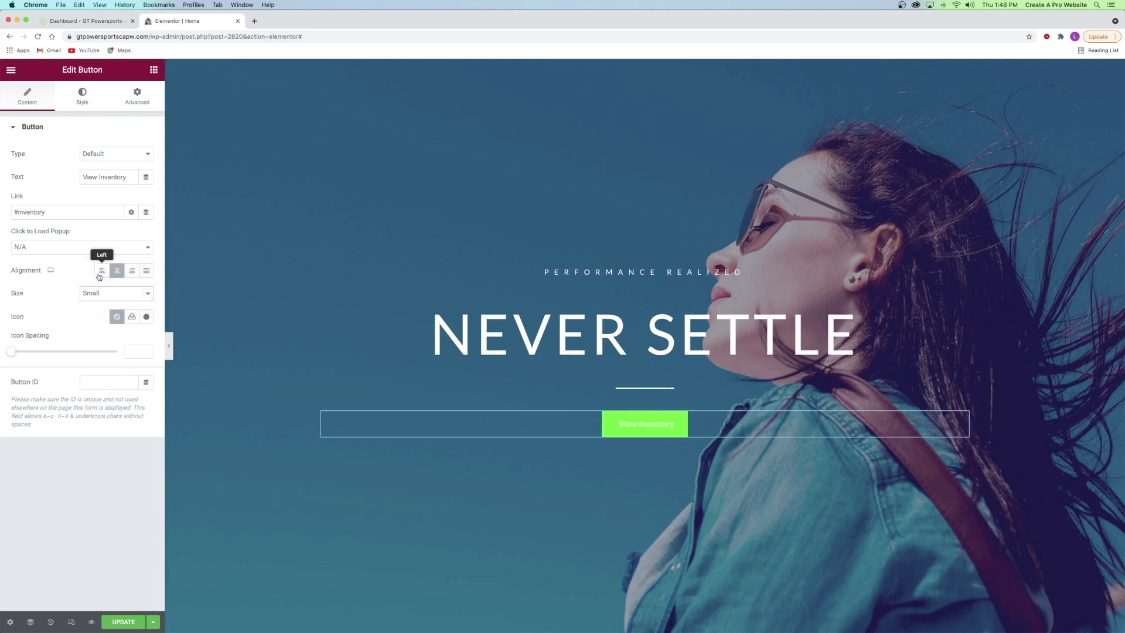
- Style the button text as uppercase, 12px, 7.7 letter spacing, with line height left unset
click(82, 99)
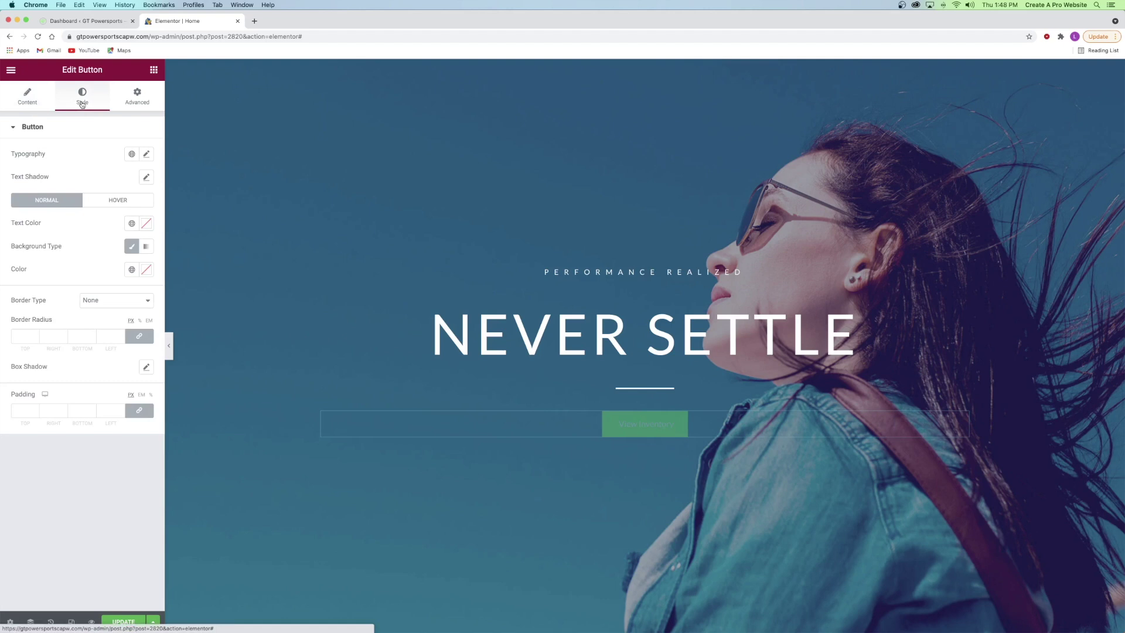
click(143, 155)
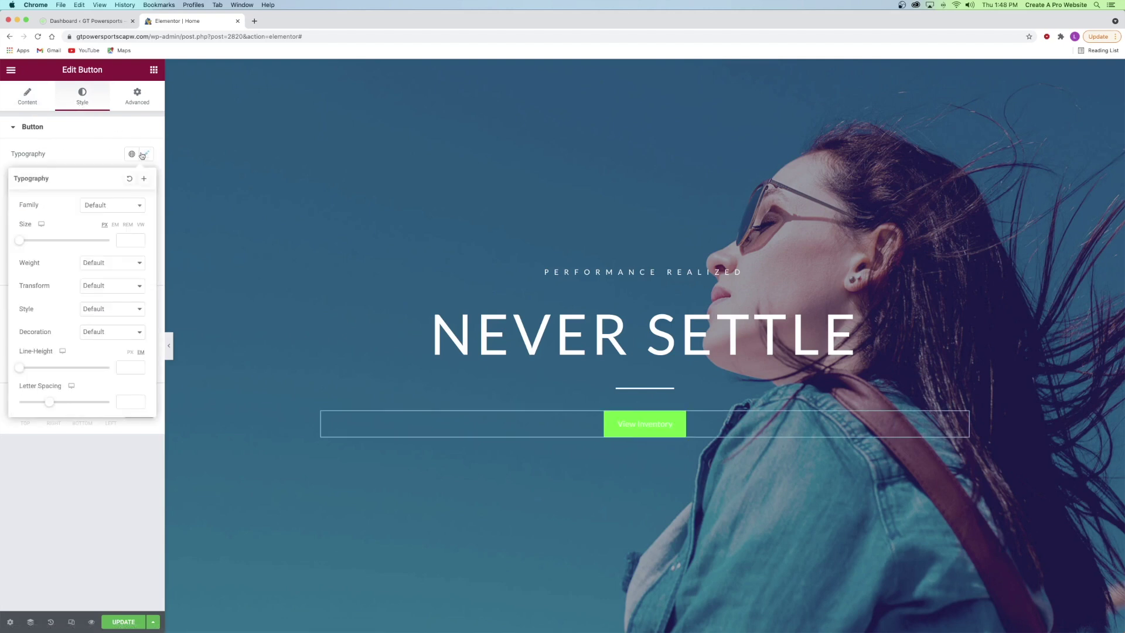
click(98, 290)
click(94, 295)
drag(49, 401, 98, 402)
drag(20, 240, 26, 243)
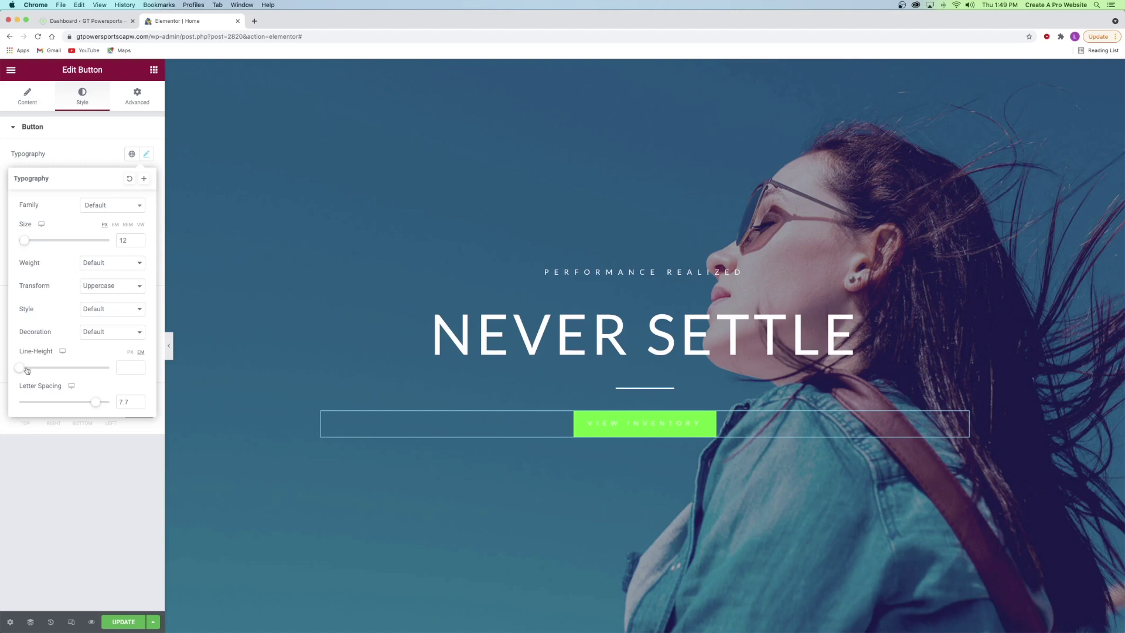
drag(20, 368, 70, 368)
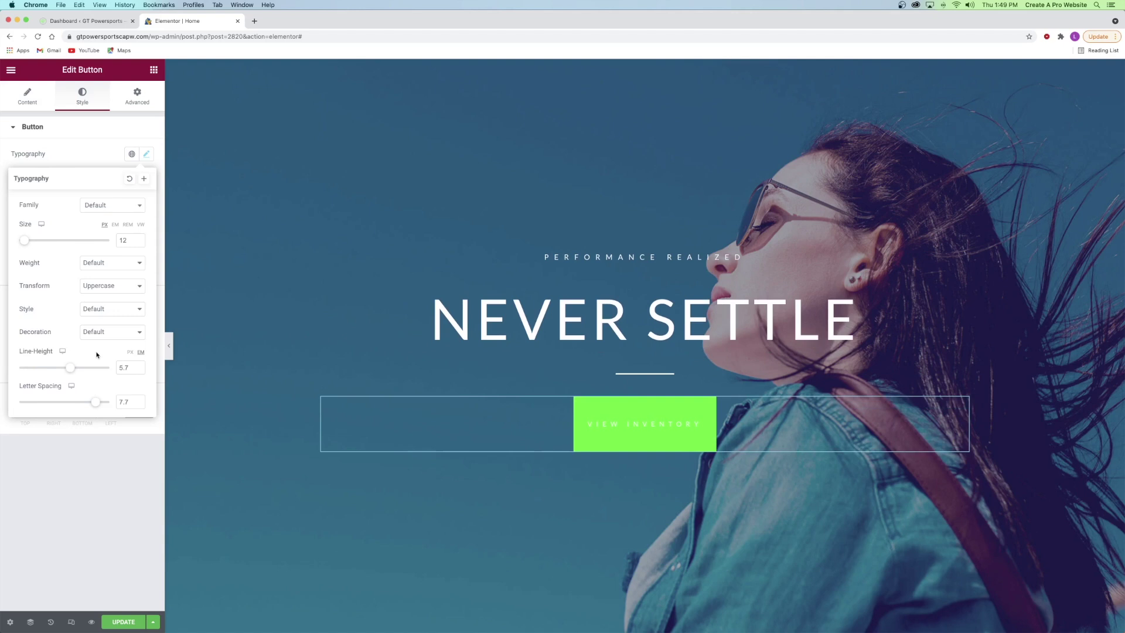
key(super+z)
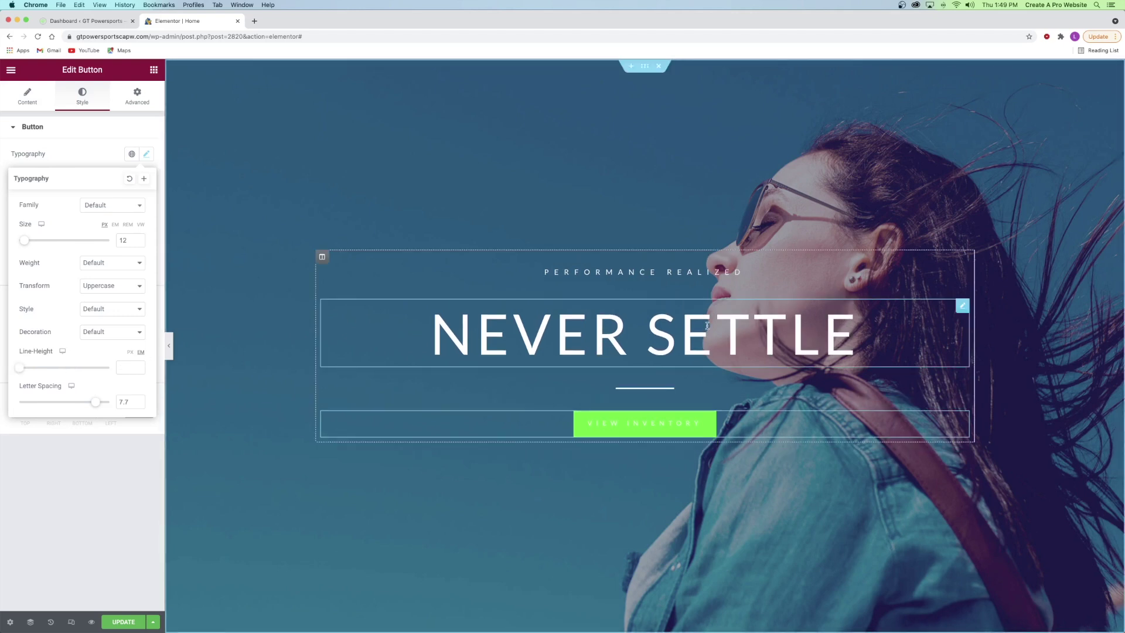
- Upload the green Kawasaki photo from the WooCommerce Tutorial folder as the hero section background
right_click(366, 170)
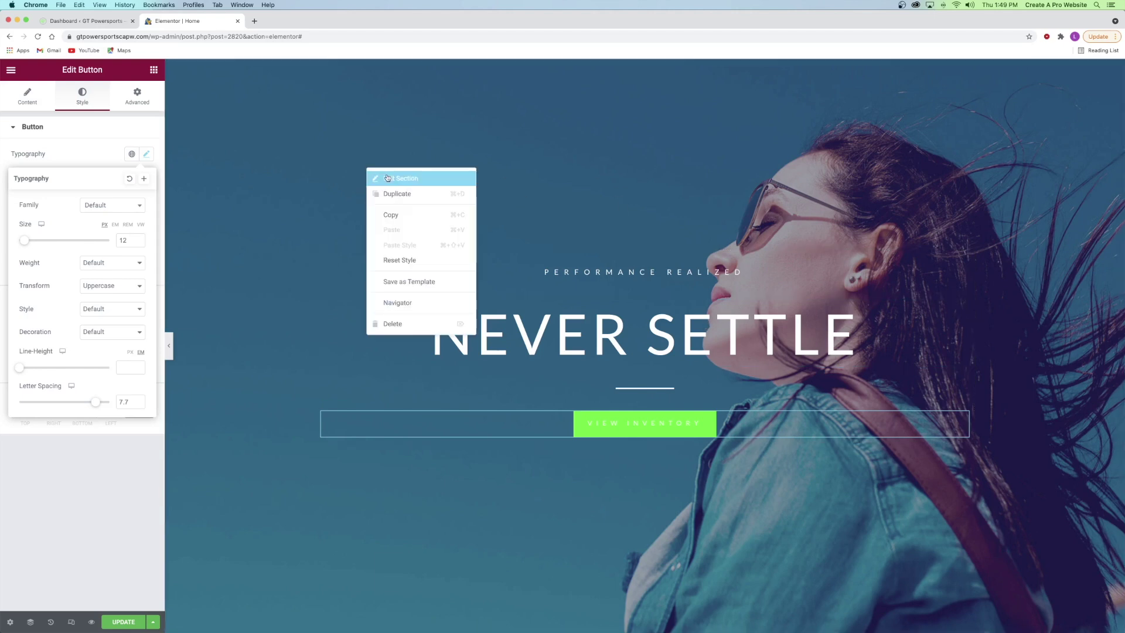
click(387, 177)
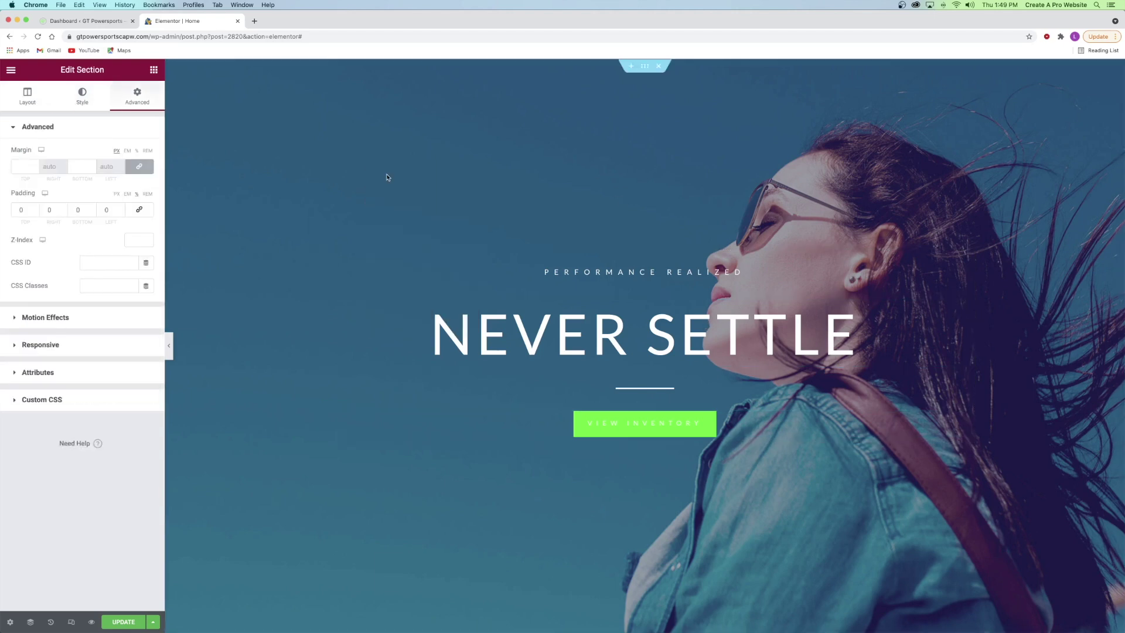
click(87, 100)
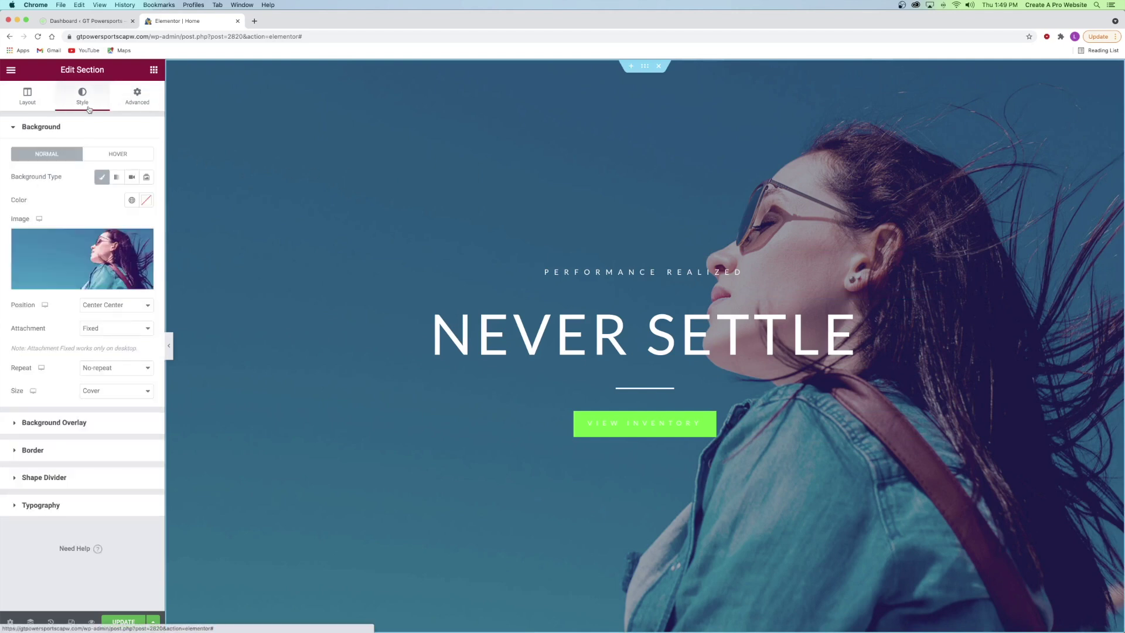
click(71, 252)
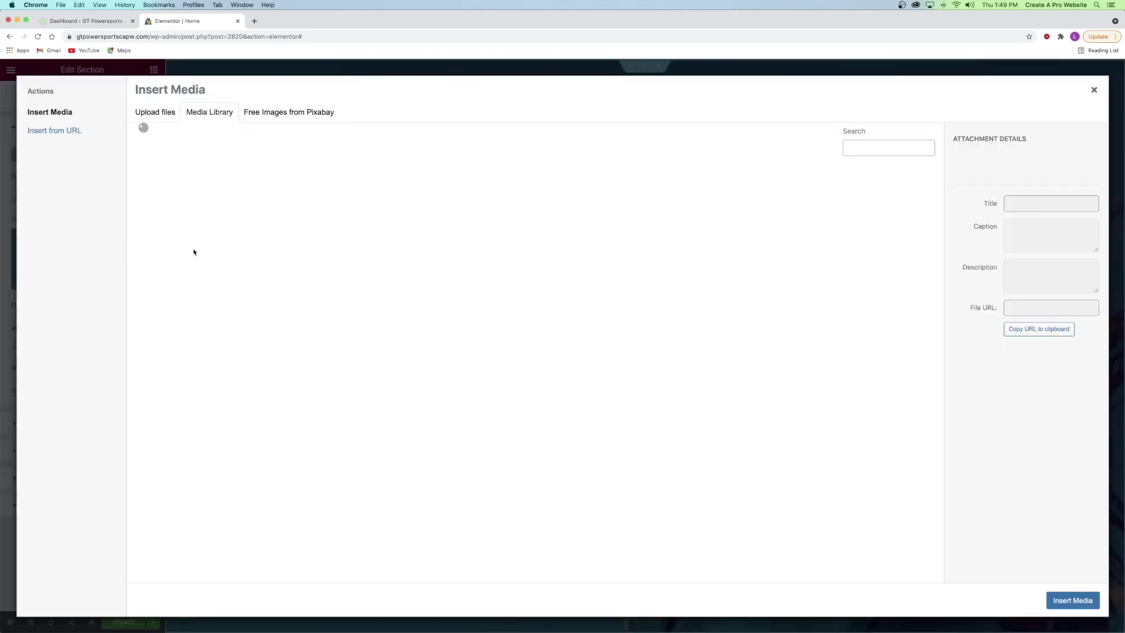
click(162, 112)
click(610, 315)
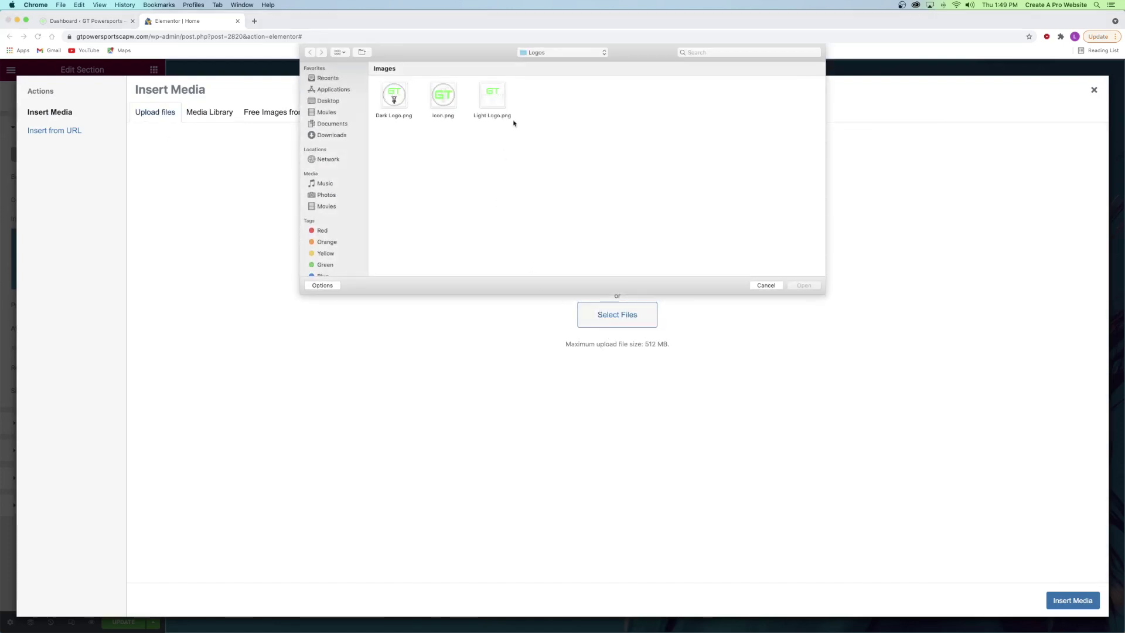
click(533, 56)
click(541, 63)
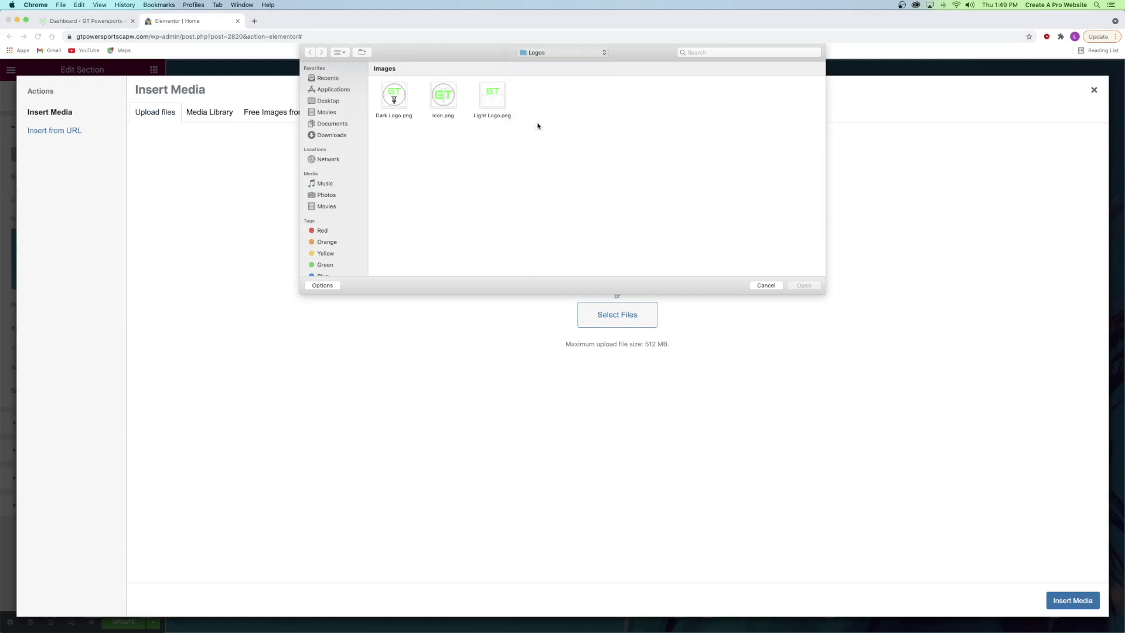
click(541, 221)
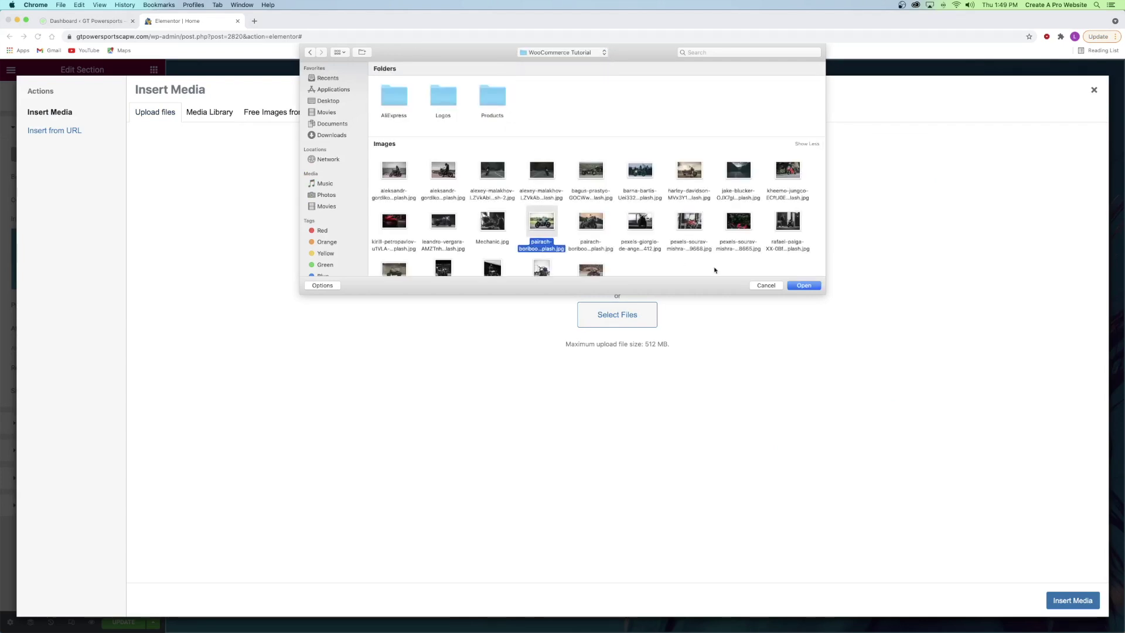
click(803, 285)
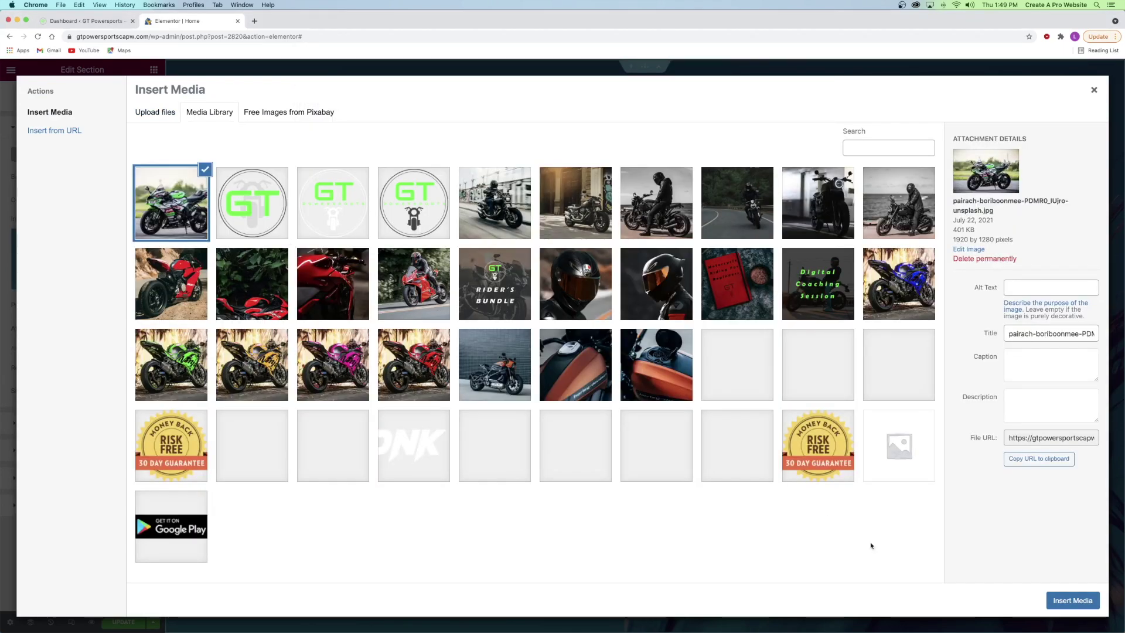
click(1085, 602)
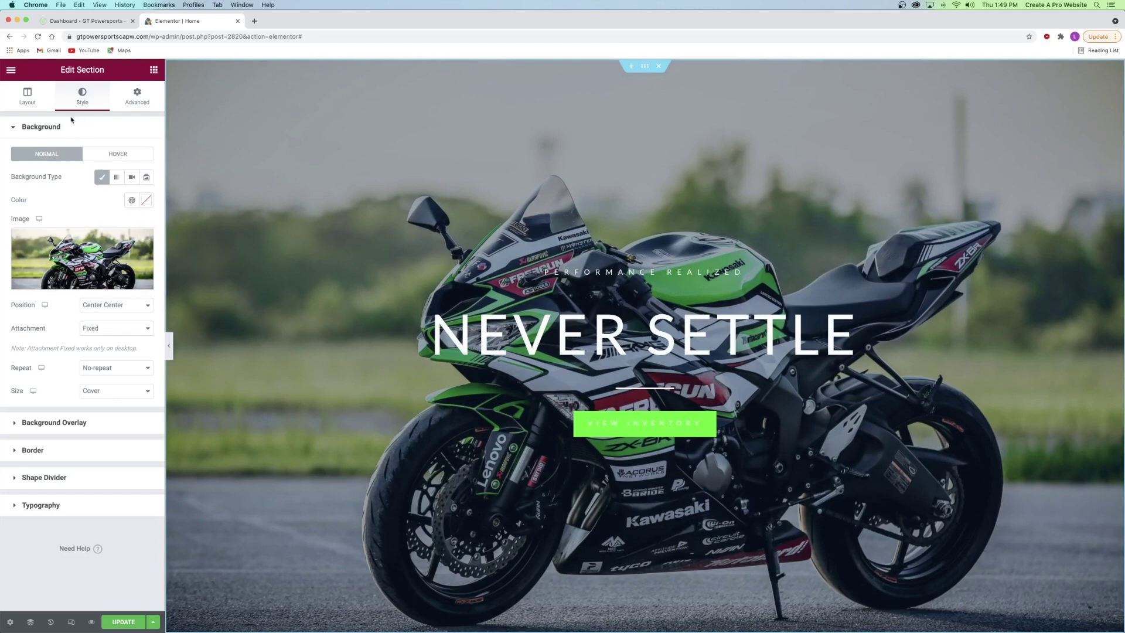
click(48, 129)
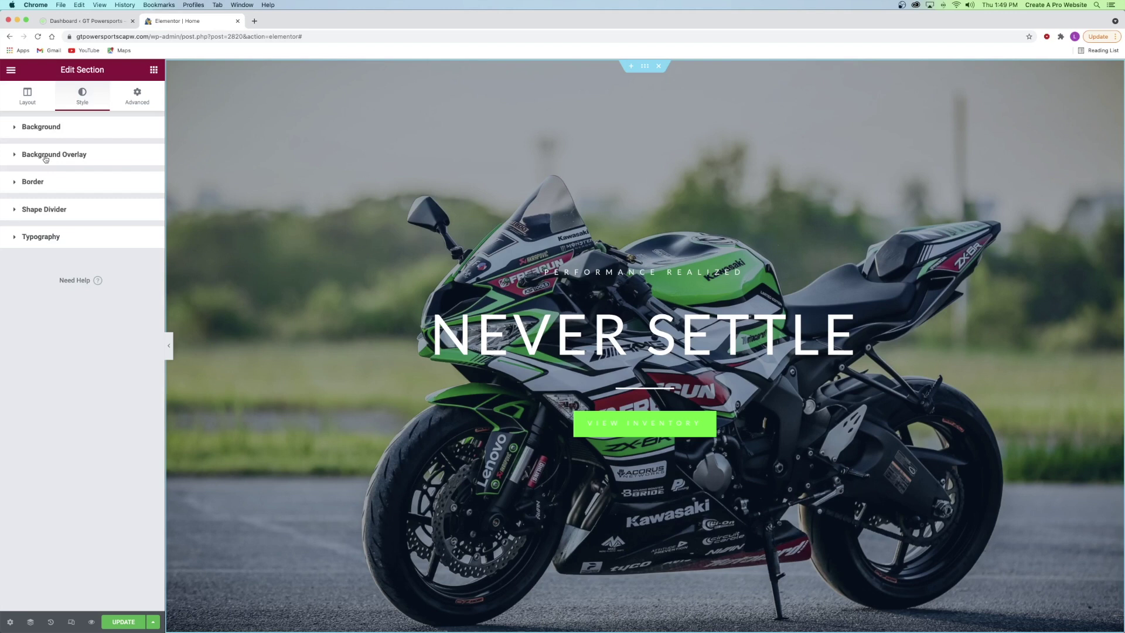
- Set the hero background overlay to global Black at 0.64 opacity
click(46, 157)
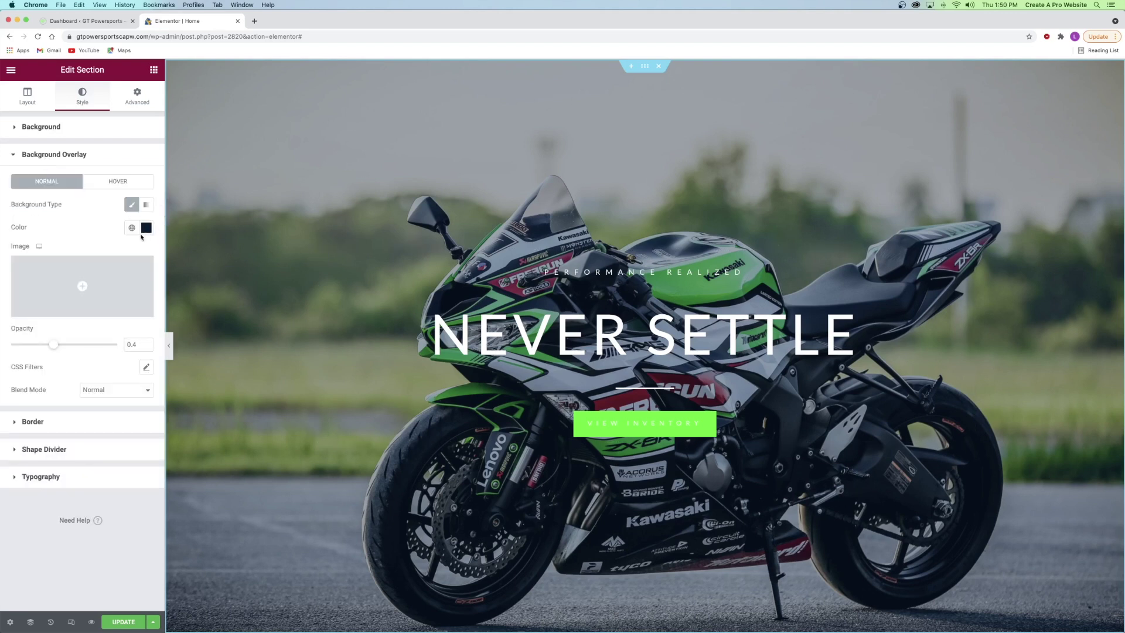
click(145, 227)
click(101, 248)
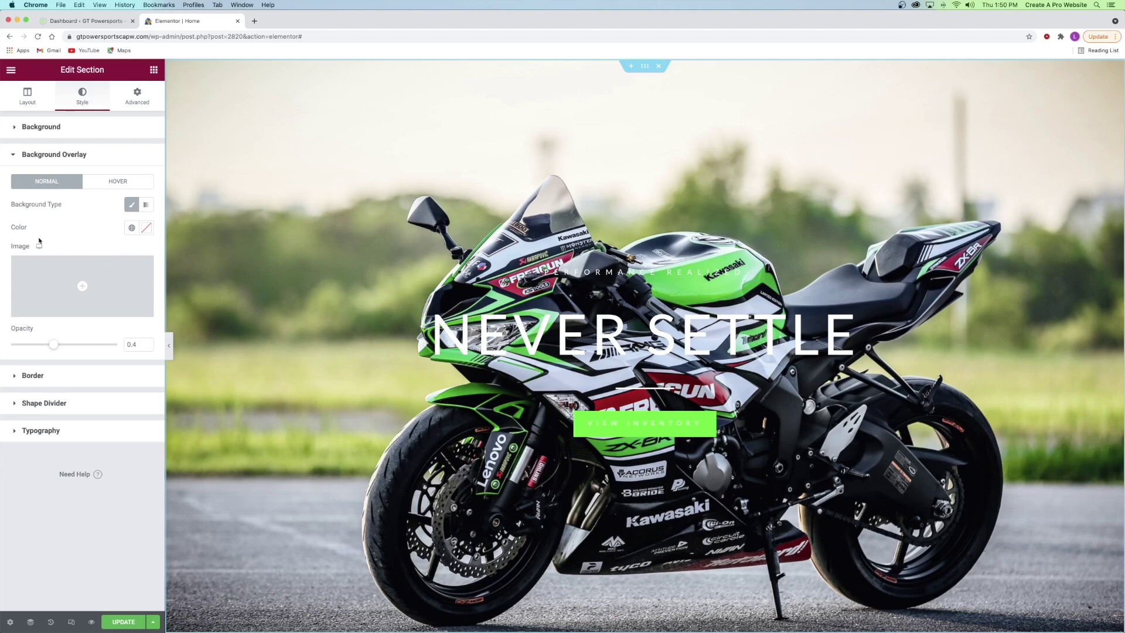
click(131, 227)
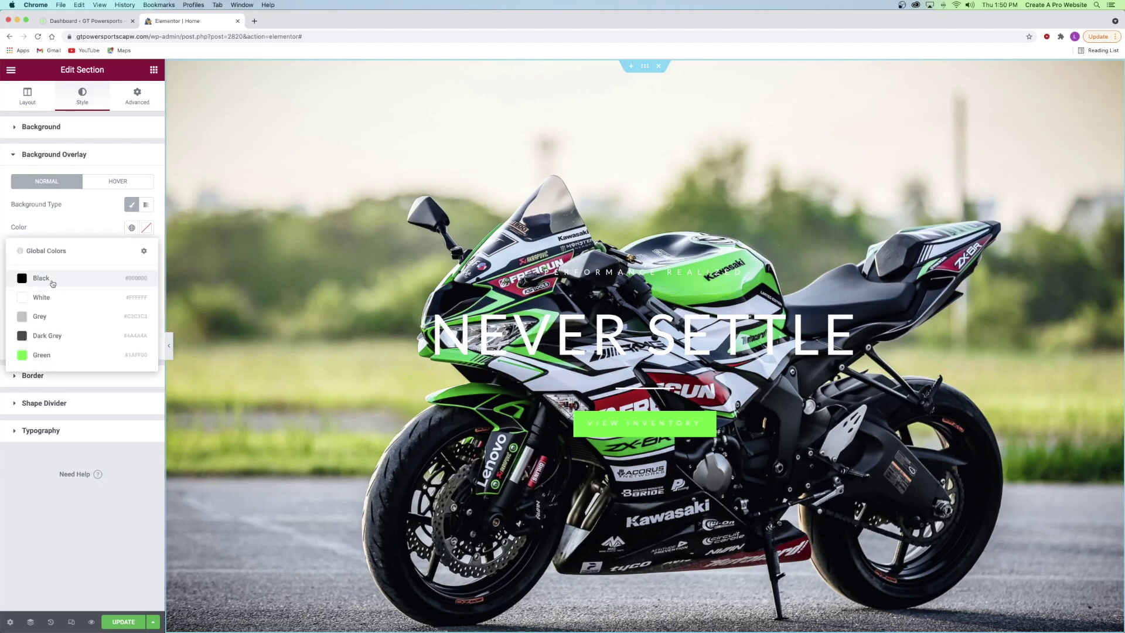
click(51, 283)
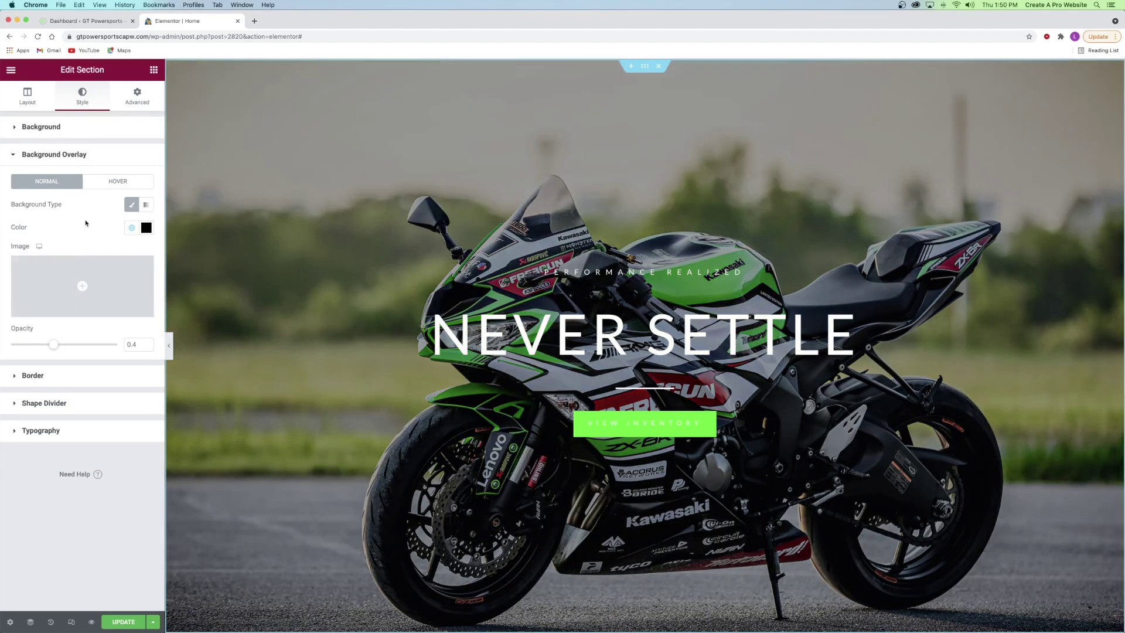
drag(50, 345, 2, 350)
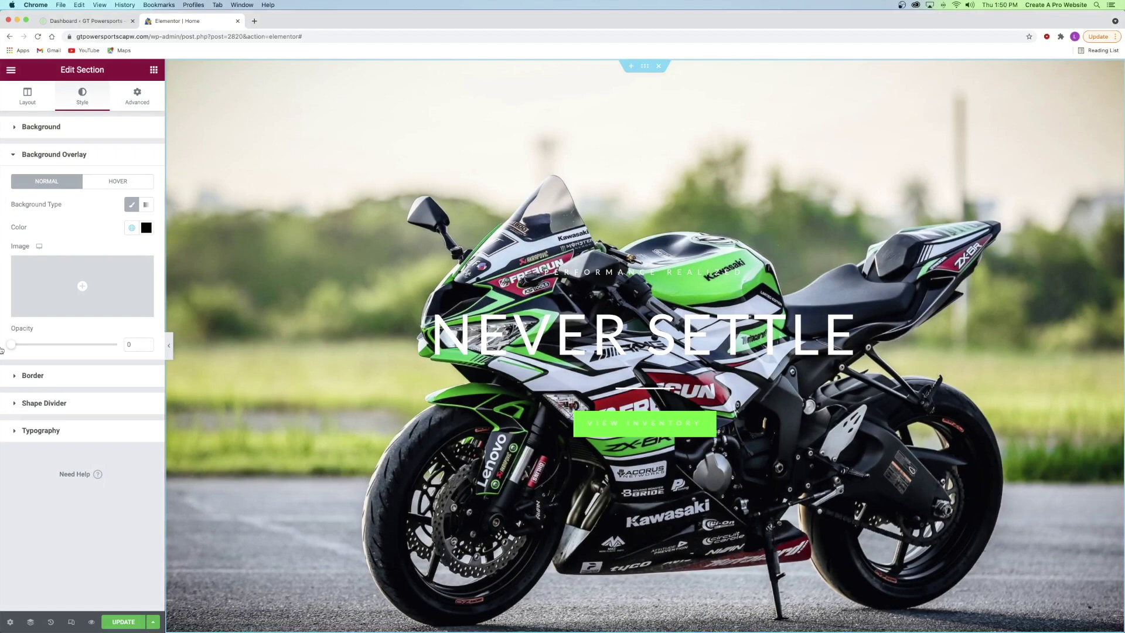
drag(3, 350, 76, 347)
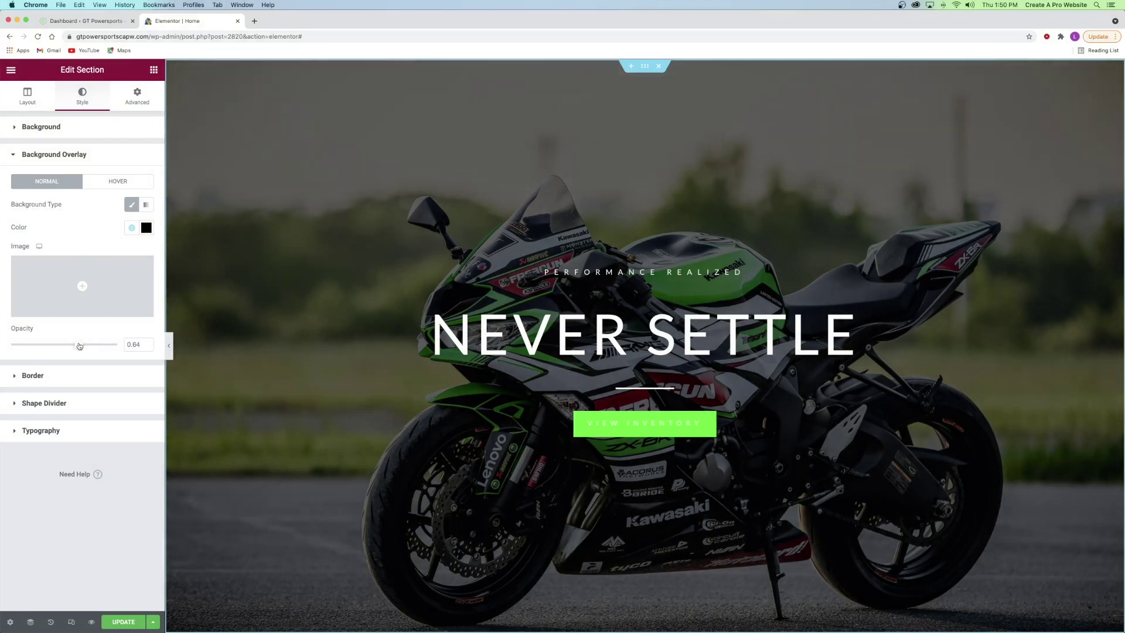
- Try a dark blue overlay tint, then set it back to pure black #000000
click(146, 227)
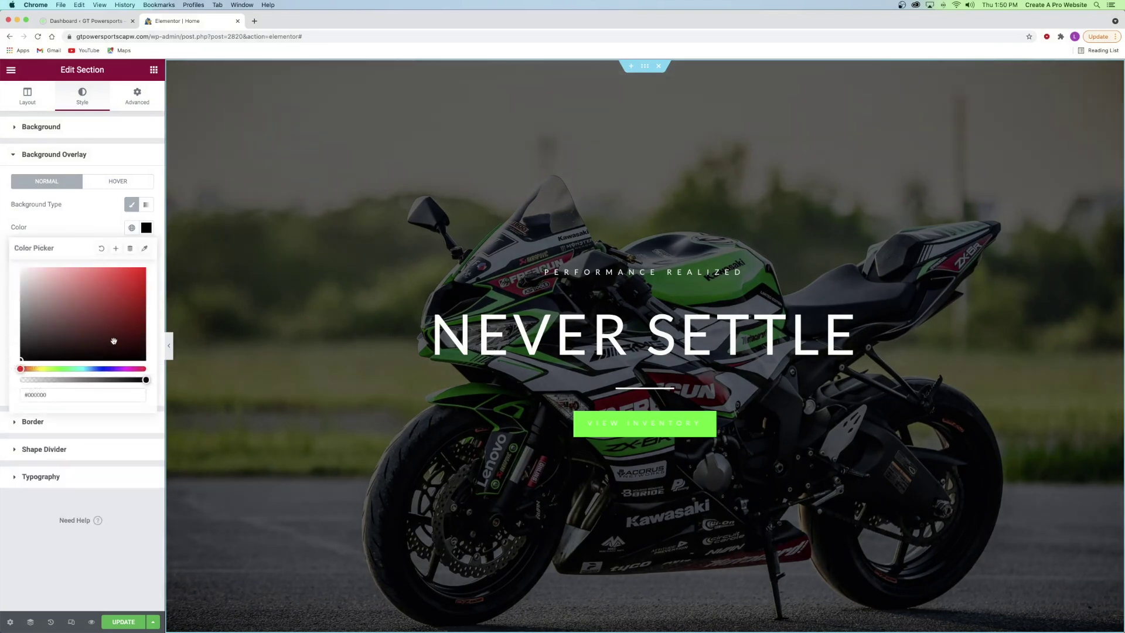
click(101, 368)
drag(118, 337, 148, 354)
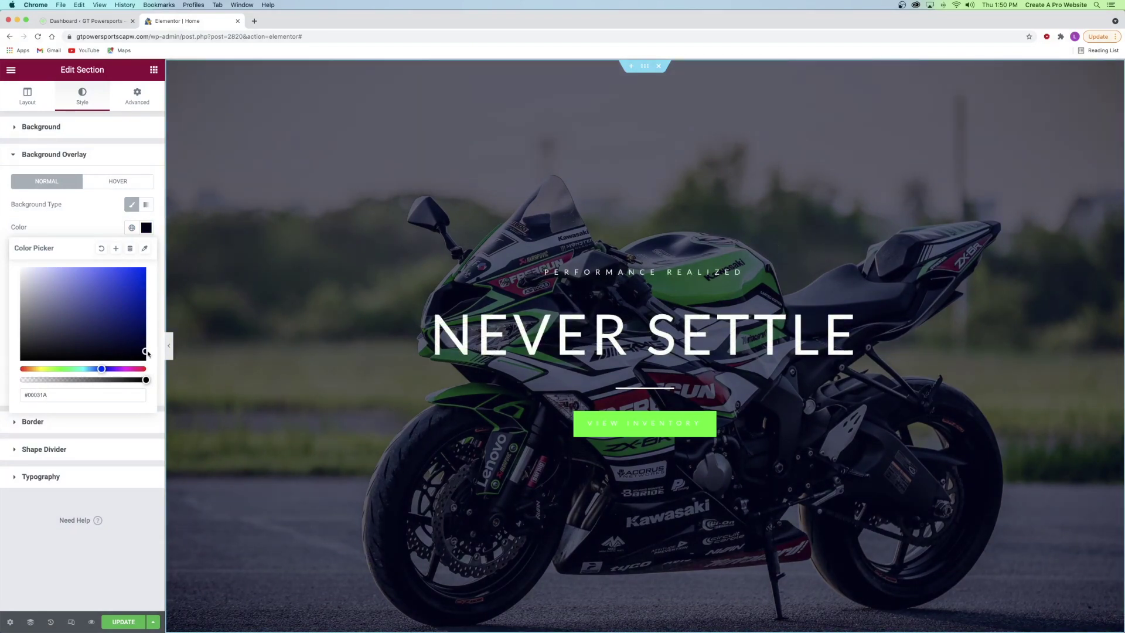
drag(147, 353, 35, 359)
click(82, 232)
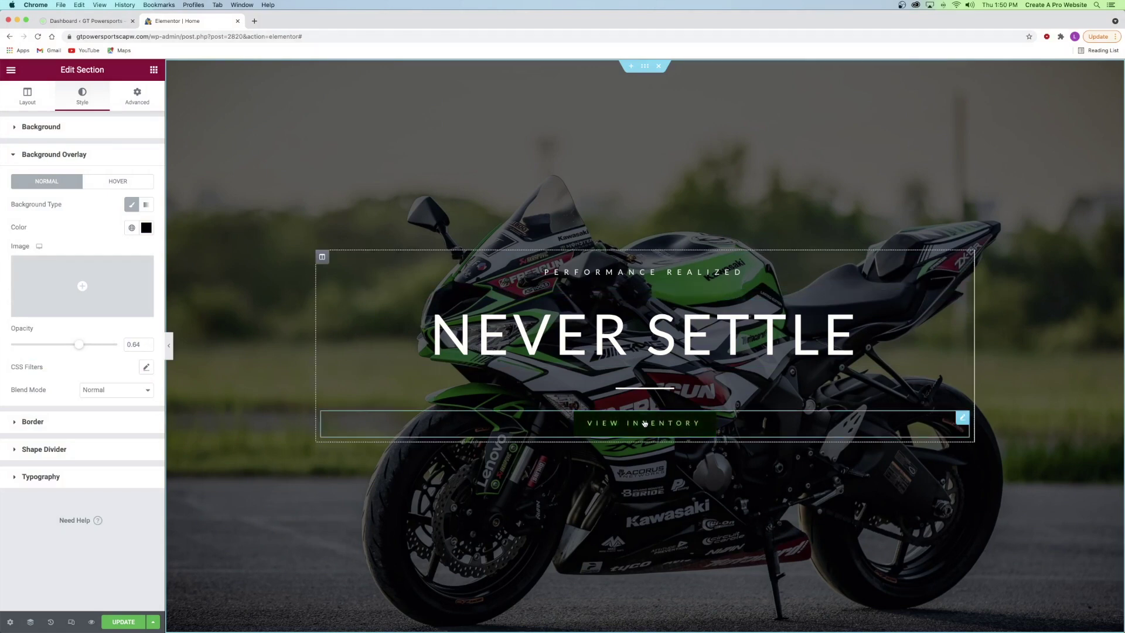
- Scroll down and open the logo image carousel below the hero for editing
scroll(647, 422, down, 12)
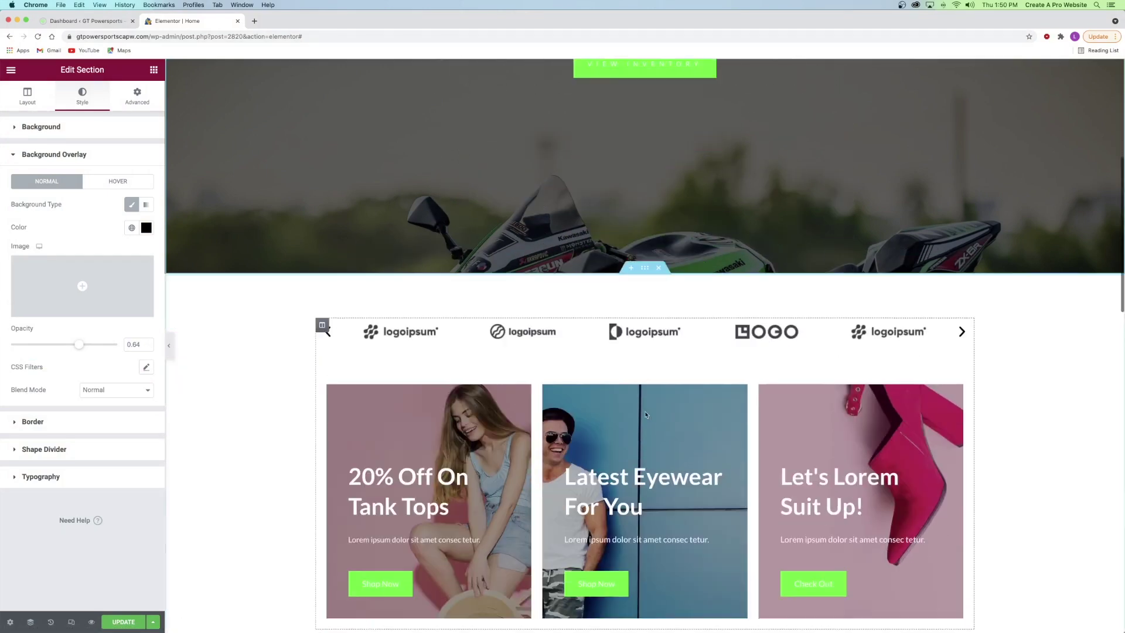
scroll(648, 412, down, 4)
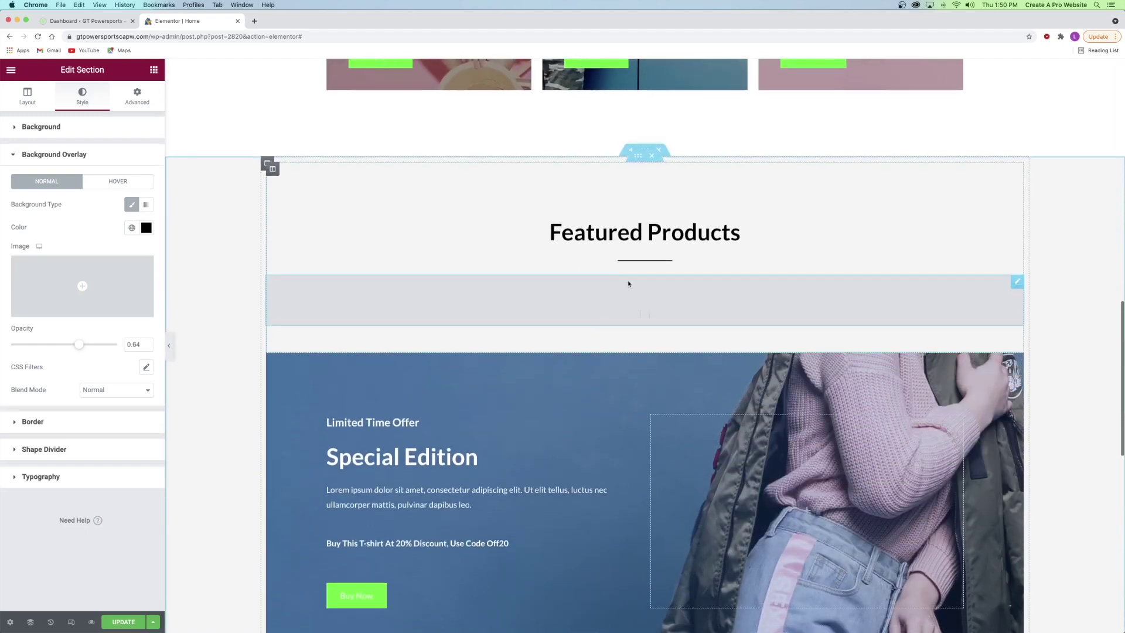
scroll(614, 261, up, 15)
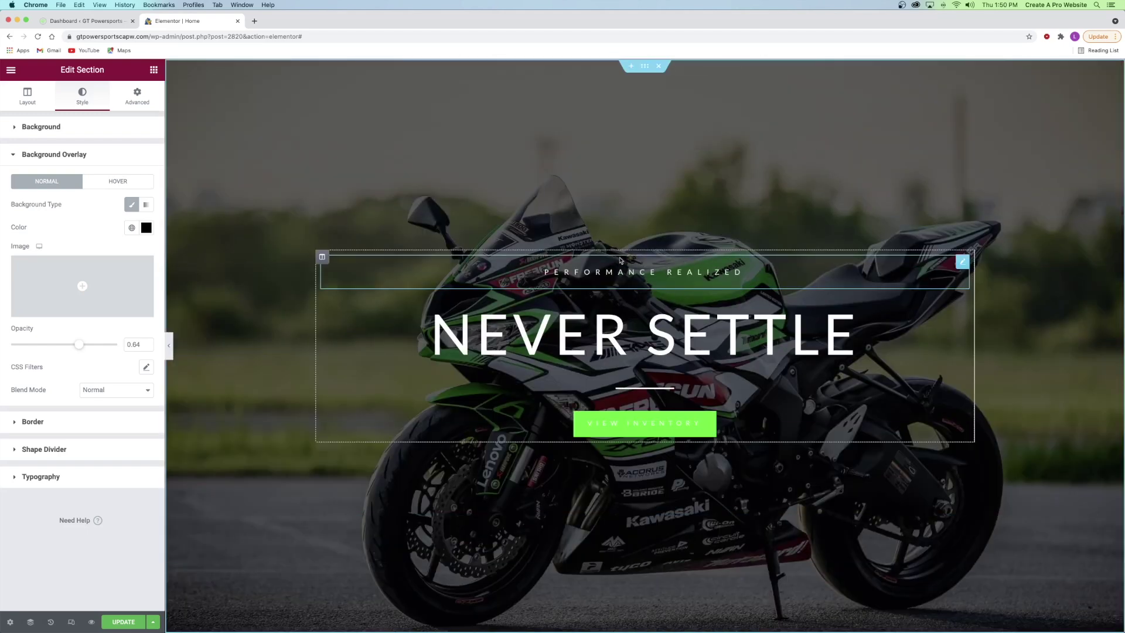
scroll(620, 260, down, 6)
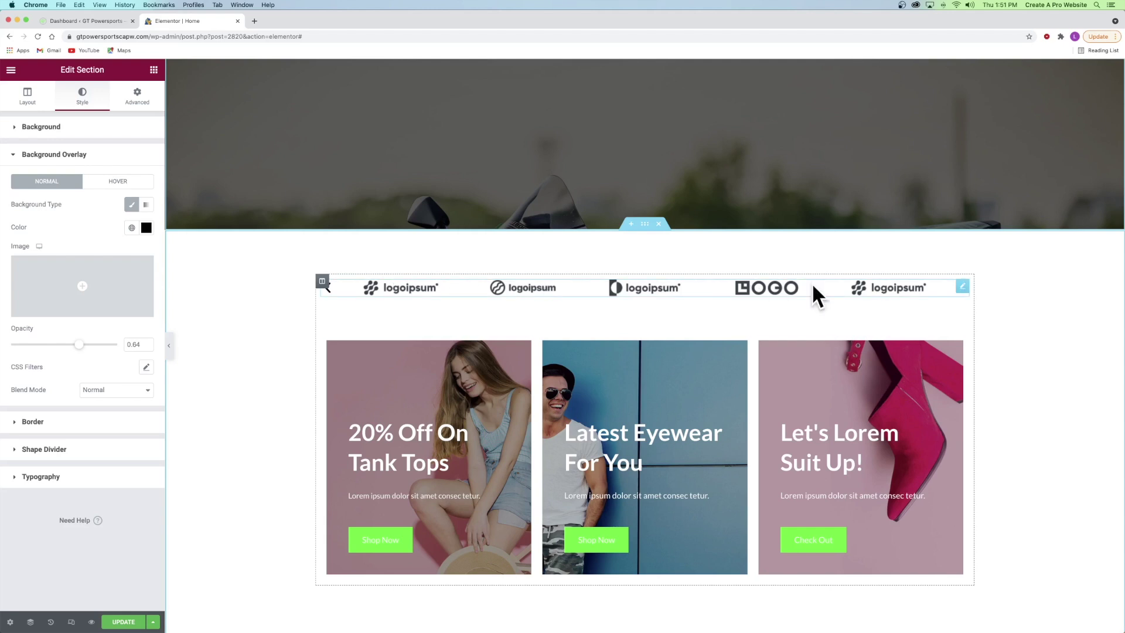
right_click(414, 291)
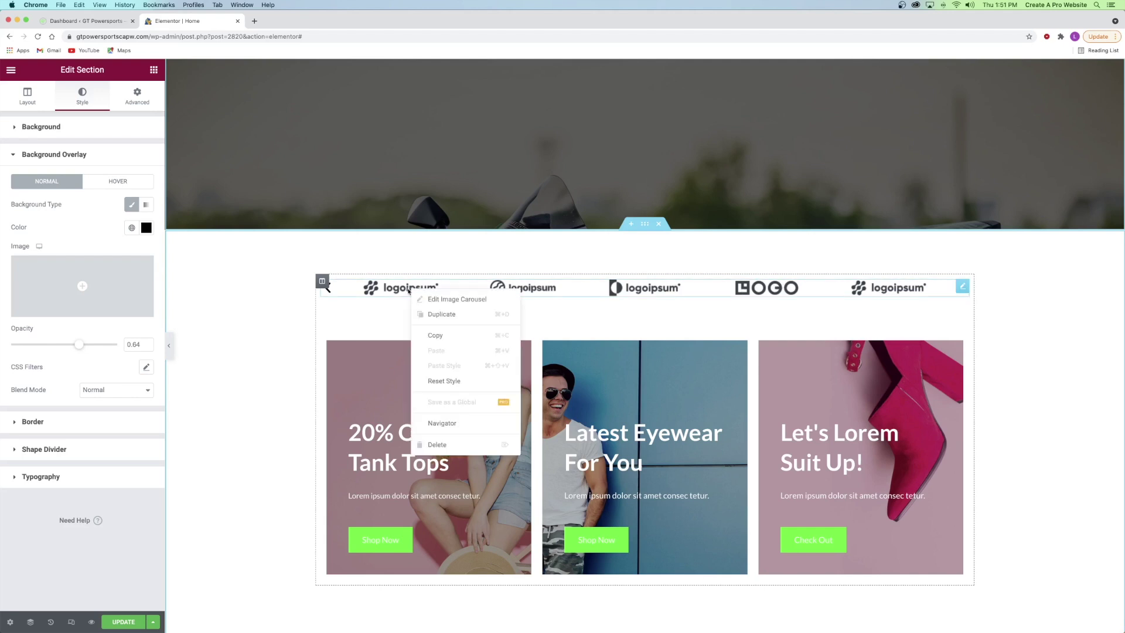
click(433, 300)
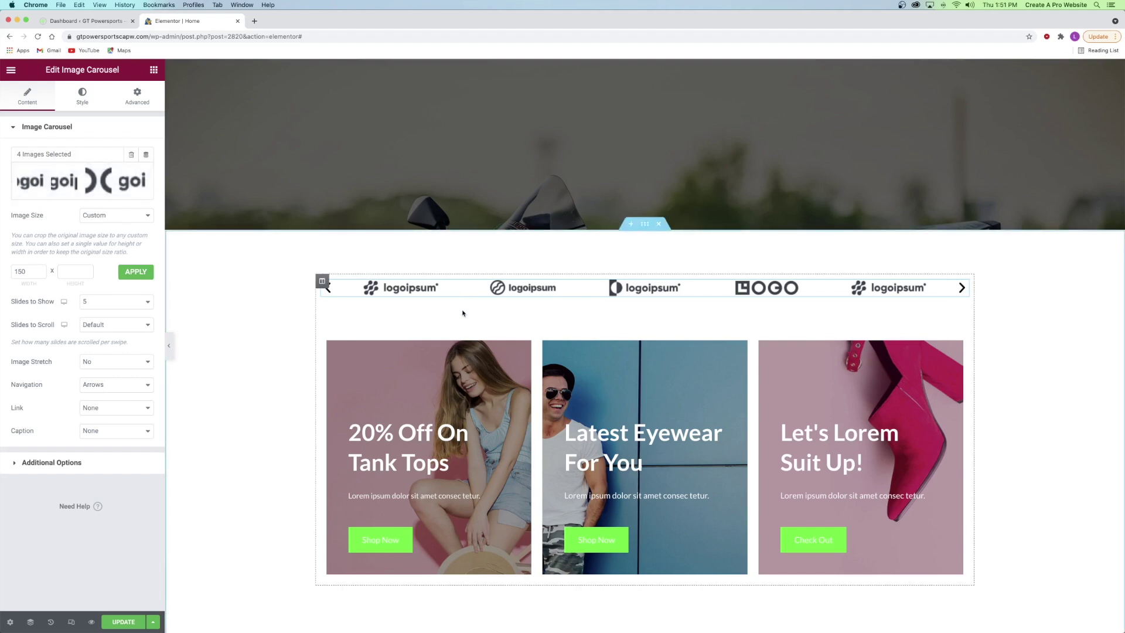
scroll(459, 311, down, 3)
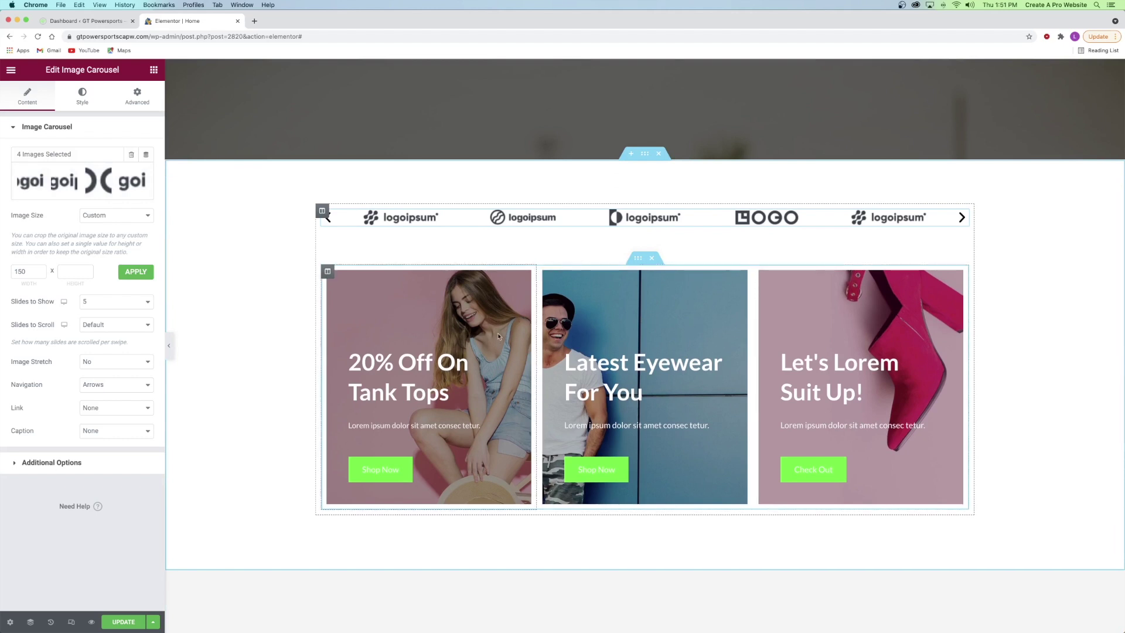
- Give the first promo card's column the orange fuel-tank motorcycle photo as its background
right_click(354, 295)
click(375, 302)
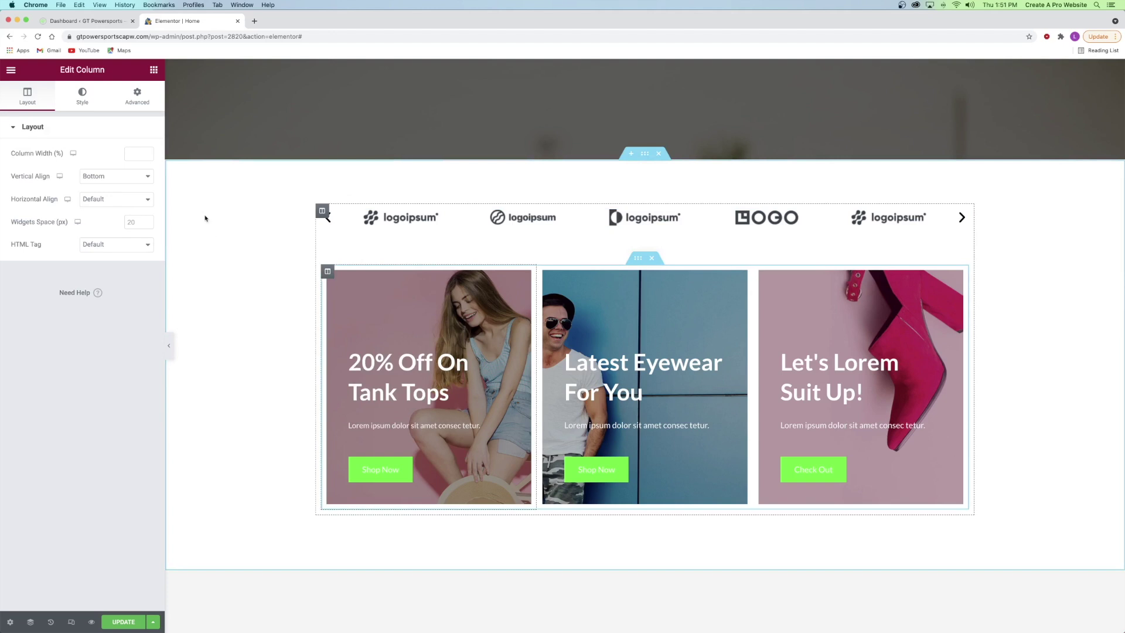
click(82, 95)
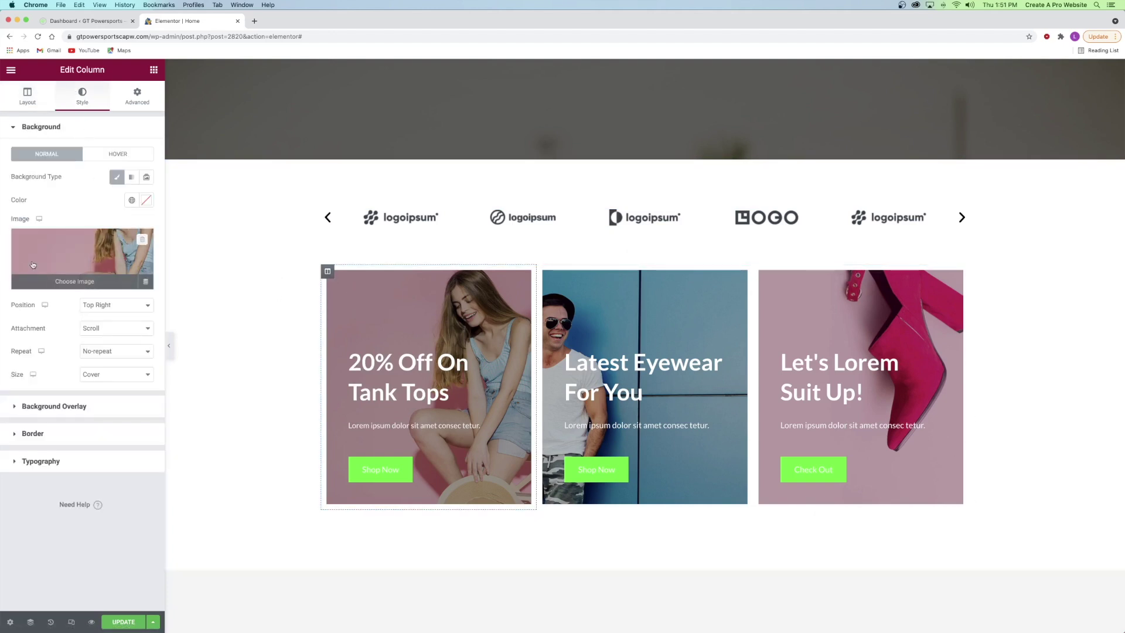
click(81, 268)
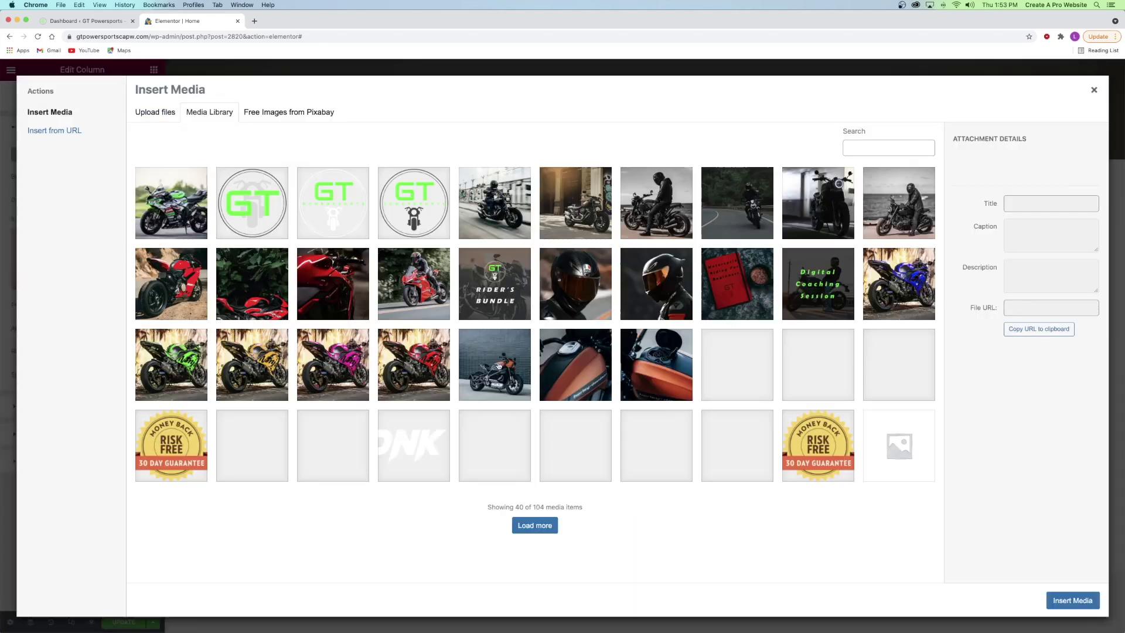
click(644, 359)
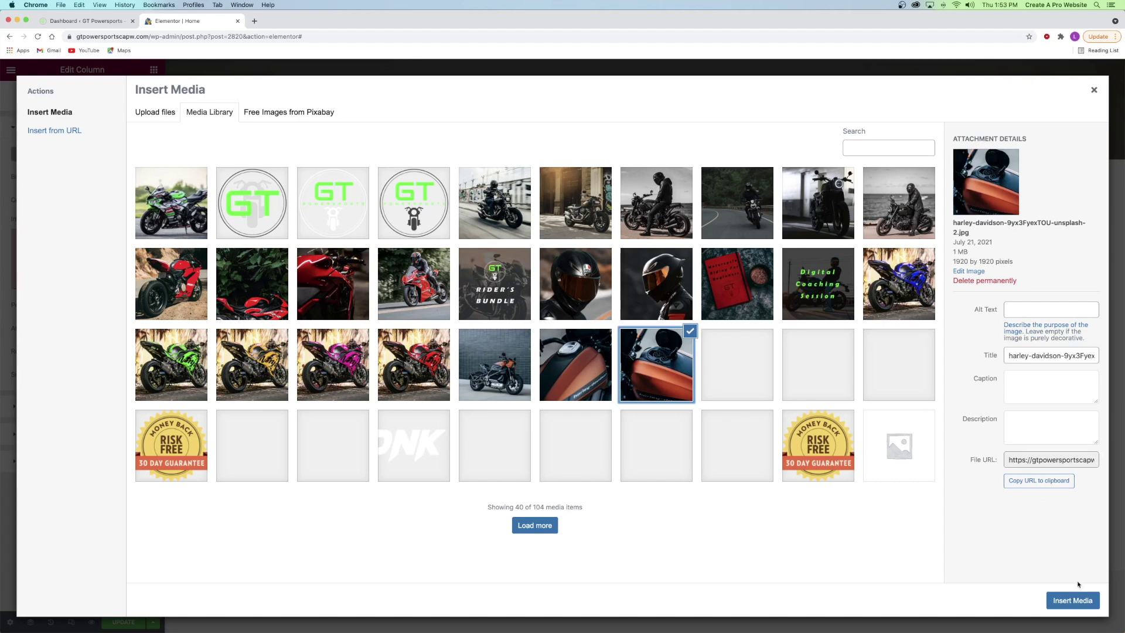
click(1071, 599)
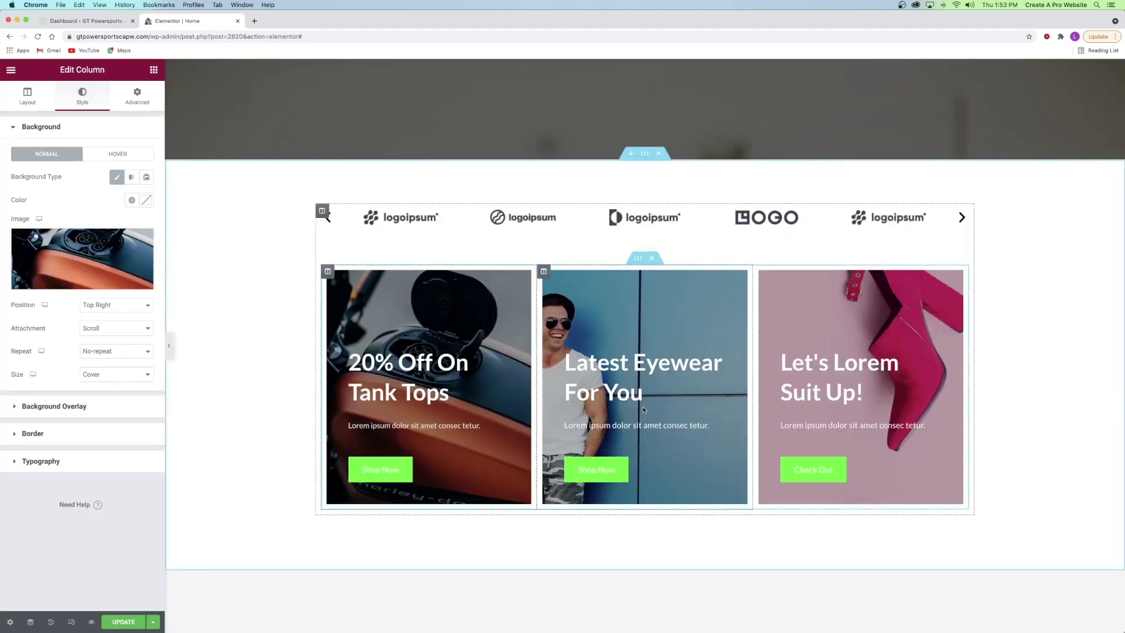
- Give the middle promo card's column the red motorcycle photo as its background
click(544, 271)
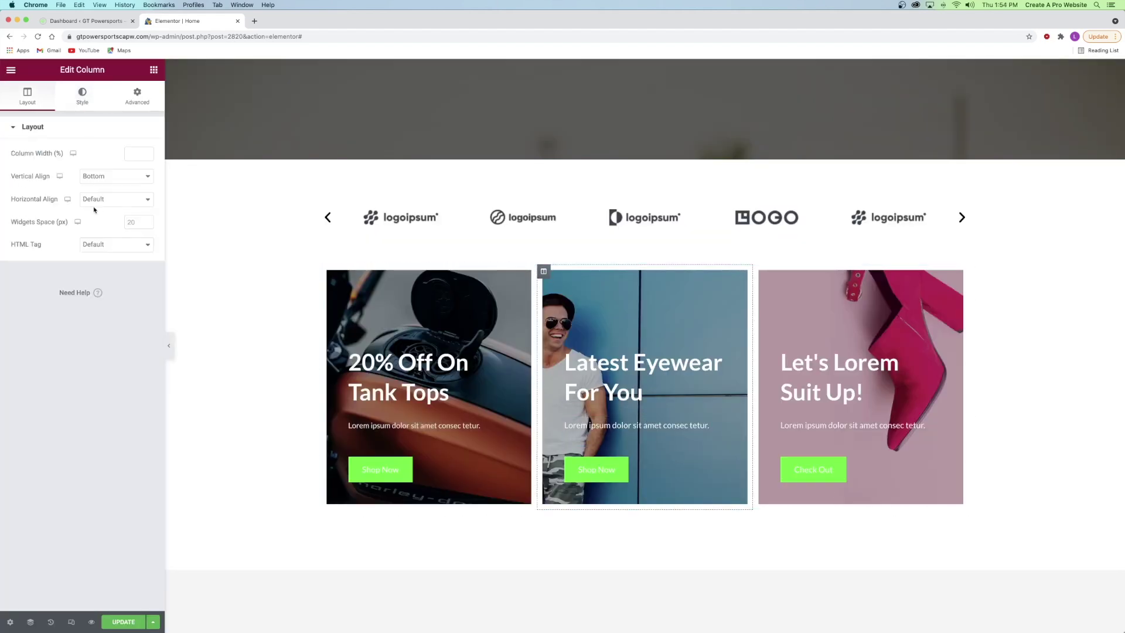
click(82, 104)
click(65, 275)
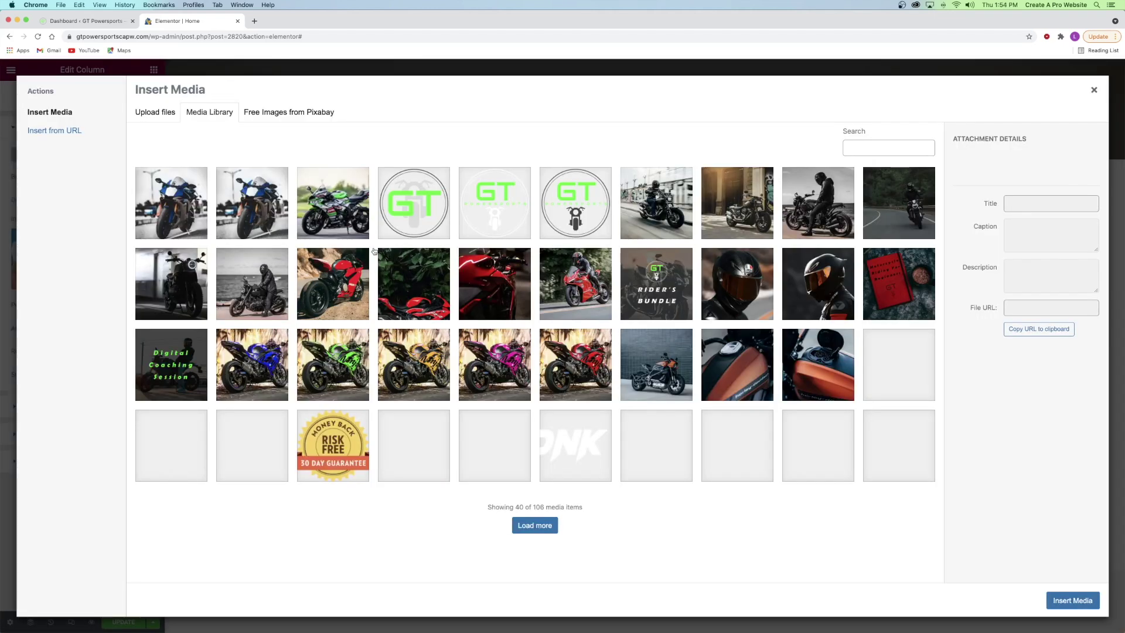
click(476, 279)
click(1071, 599)
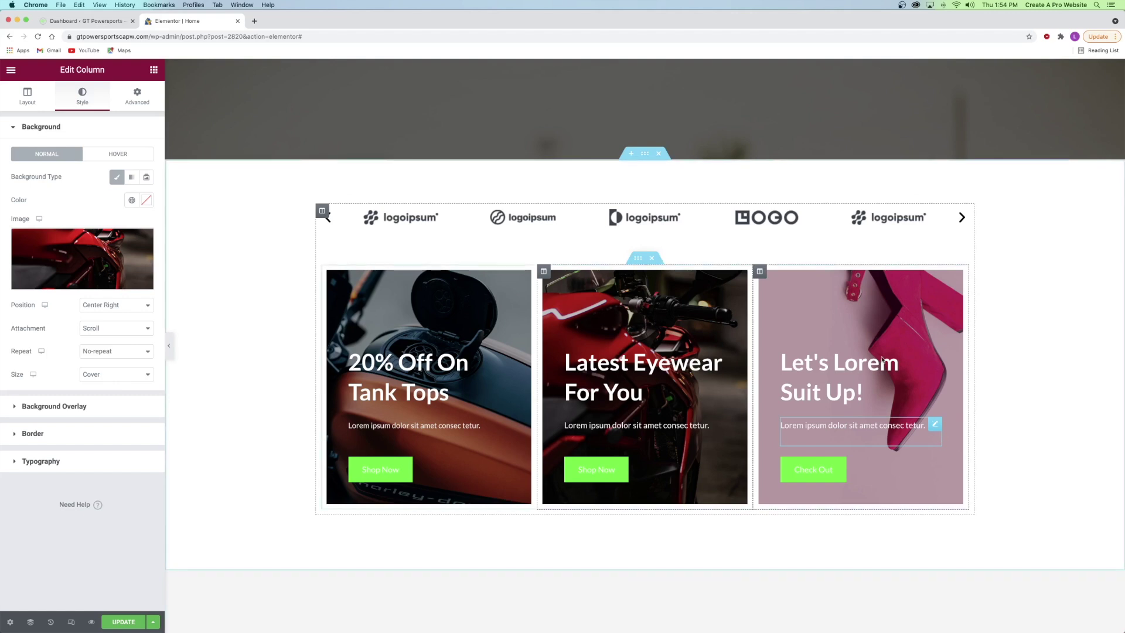
- Give the right promo card's column the Helmet-2-2 helmet image as its background
click(759, 272)
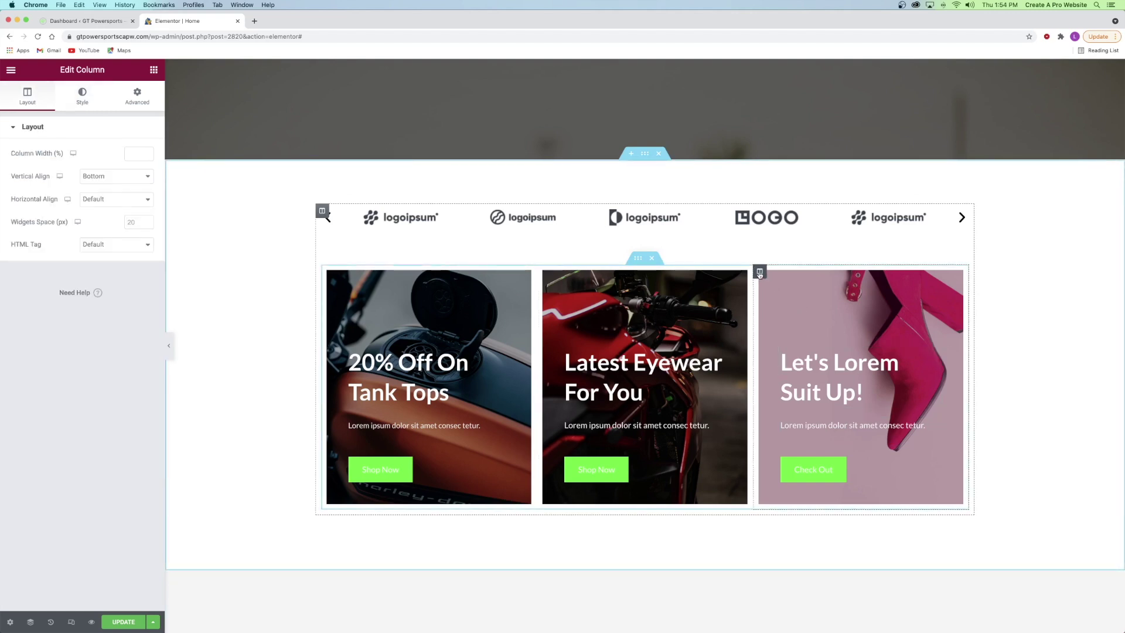
click(84, 103)
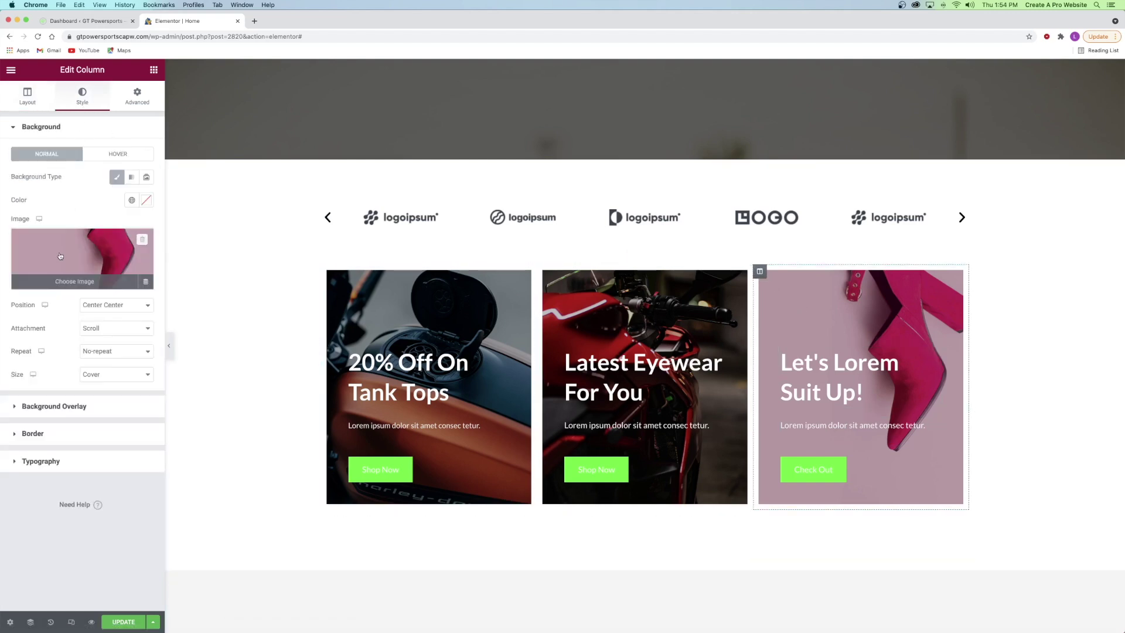
click(60, 255)
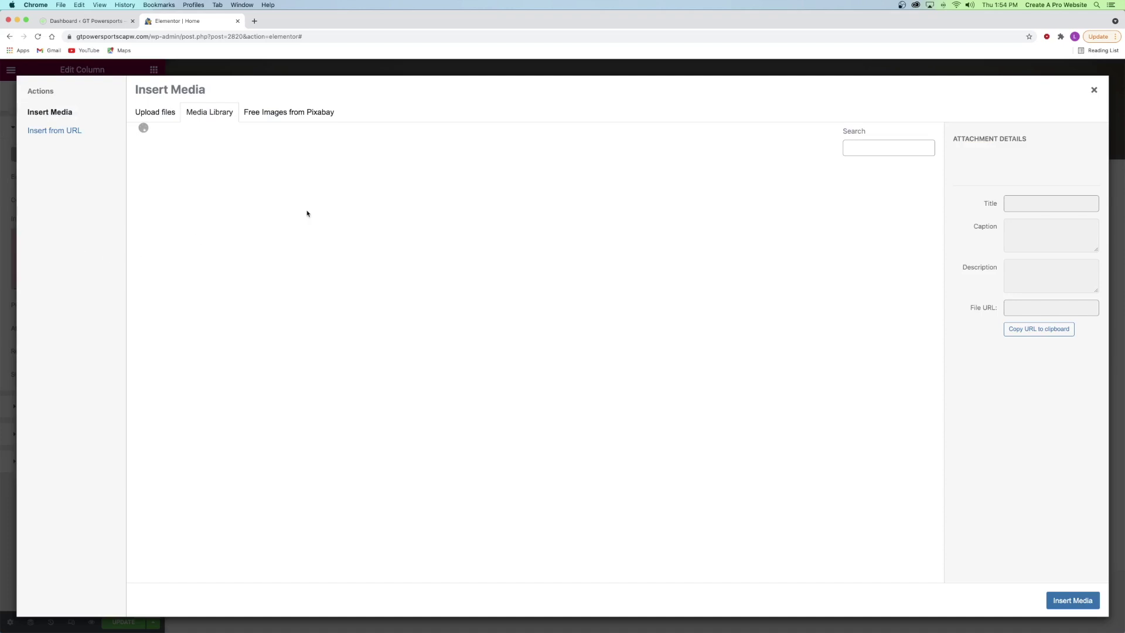
click(720, 295)
click(1069, 599)
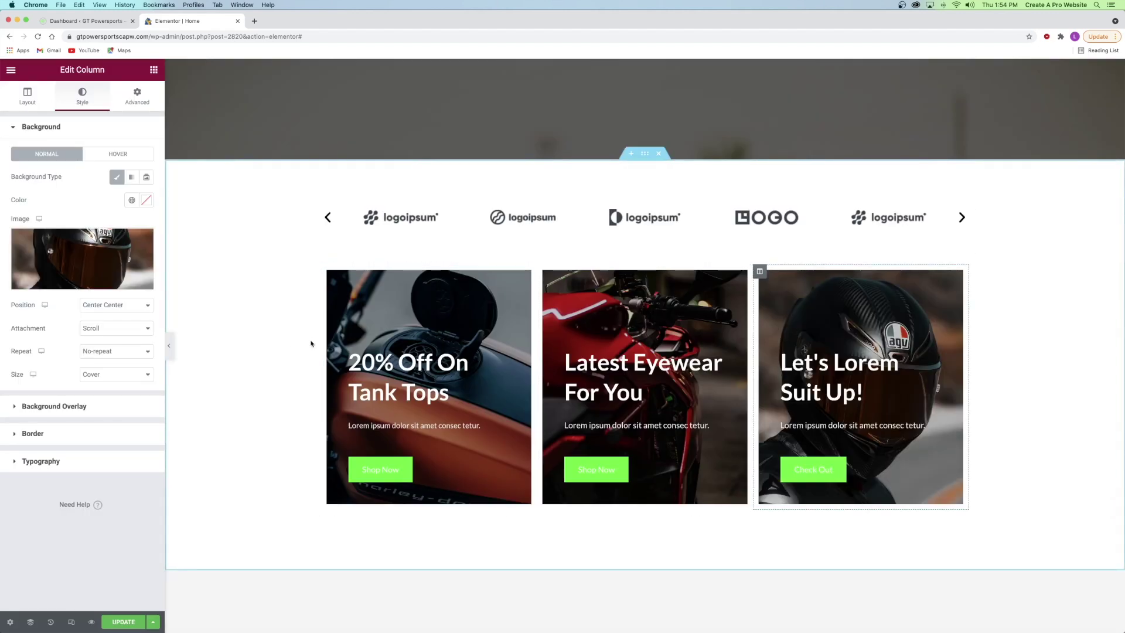
click(367, 366)
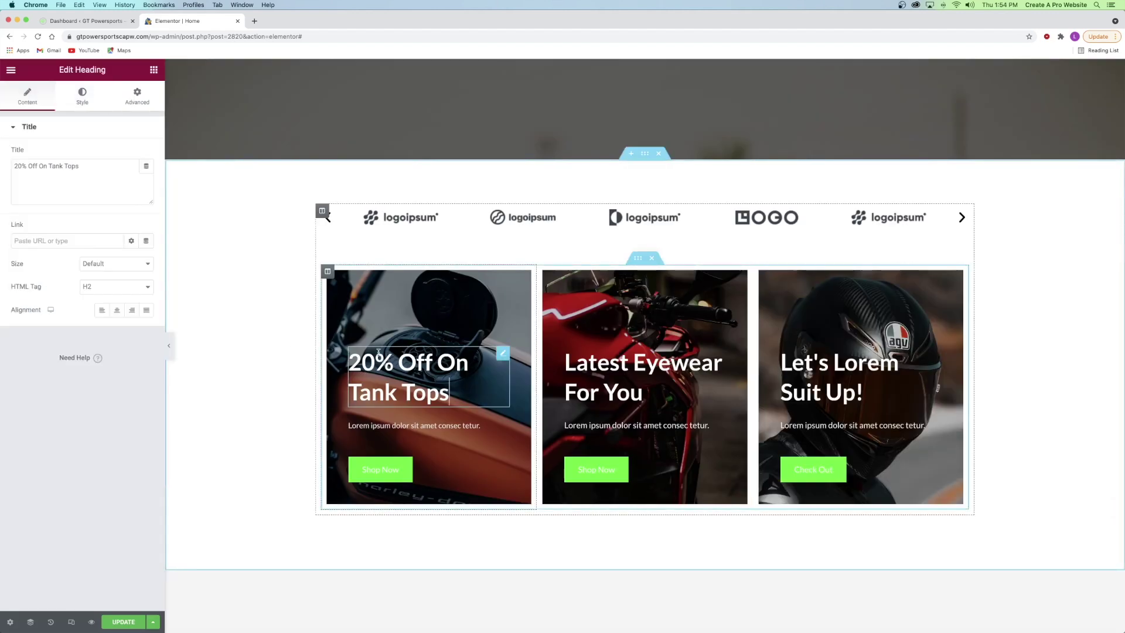
- Retitle the first card heading to 'Latest Electric Bikes'
triple_click(59, 166)
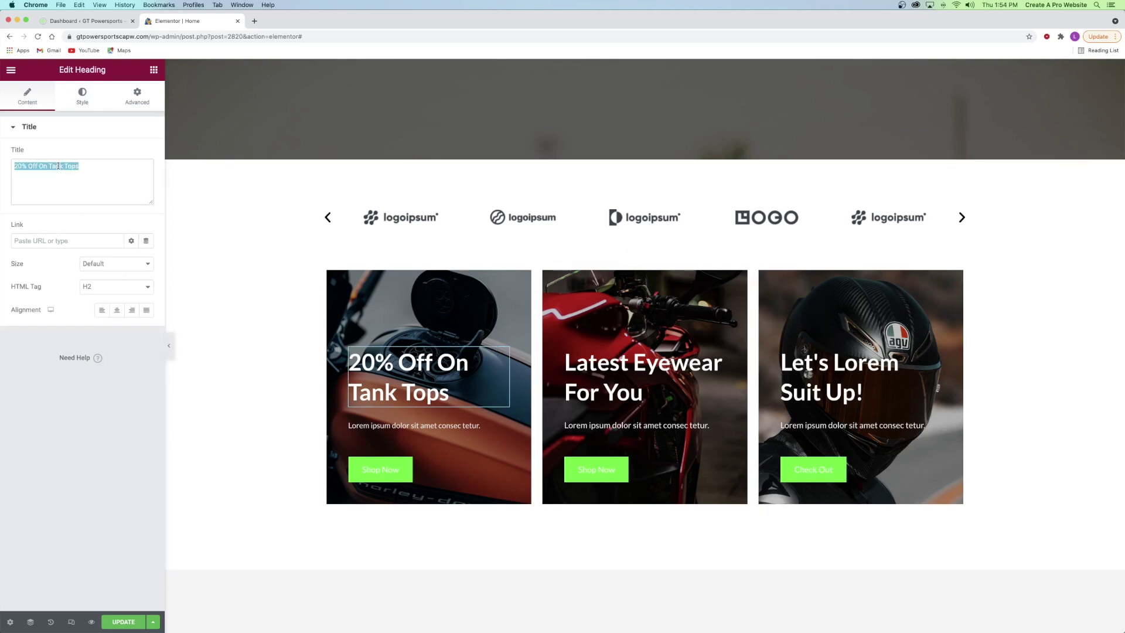
text(Latest Elef)
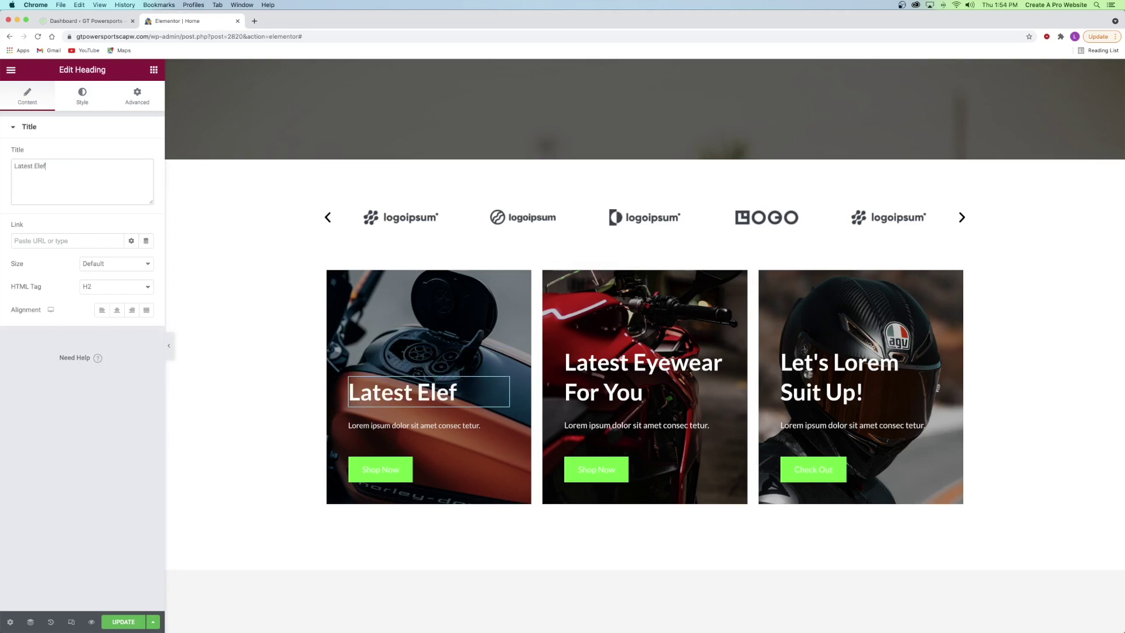
key(BackSpace)
text(ctric Bikes)
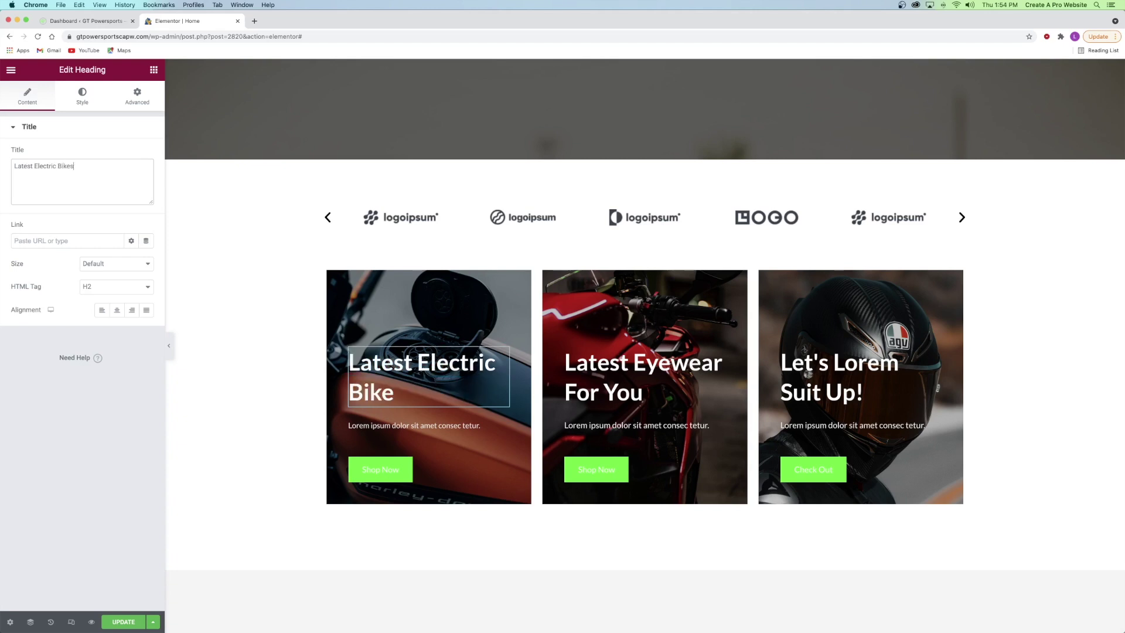
- Retitle the second card heading to 'Interested in a super sport?'
click(624, 372)
double_click(43, 167)
key(super+a)
text(Inter)
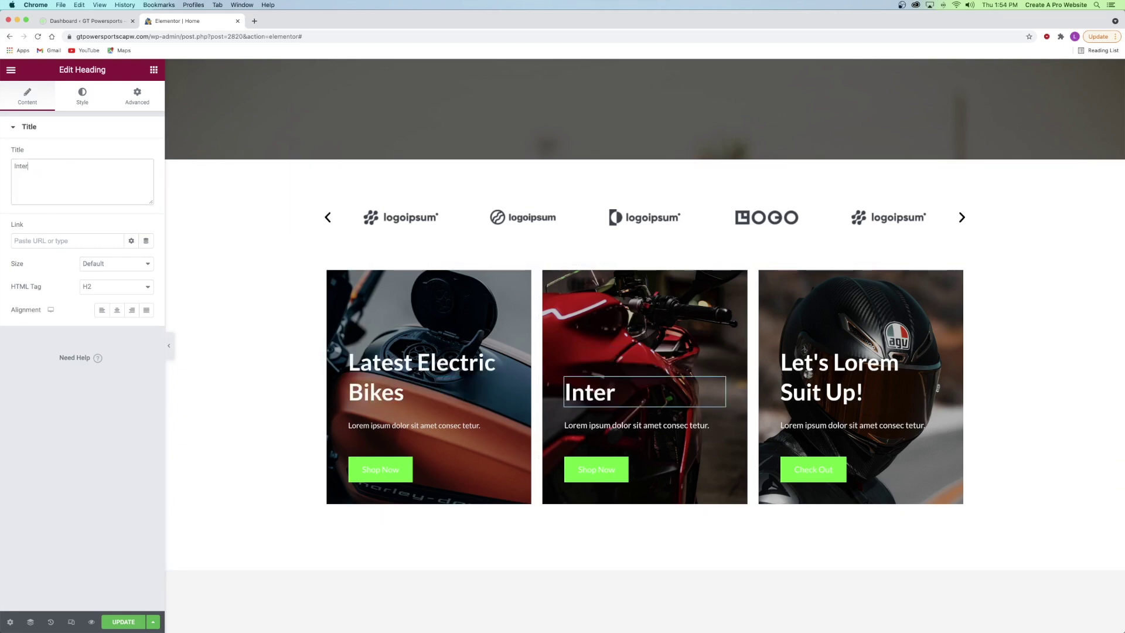
text(ested in a super sport?)
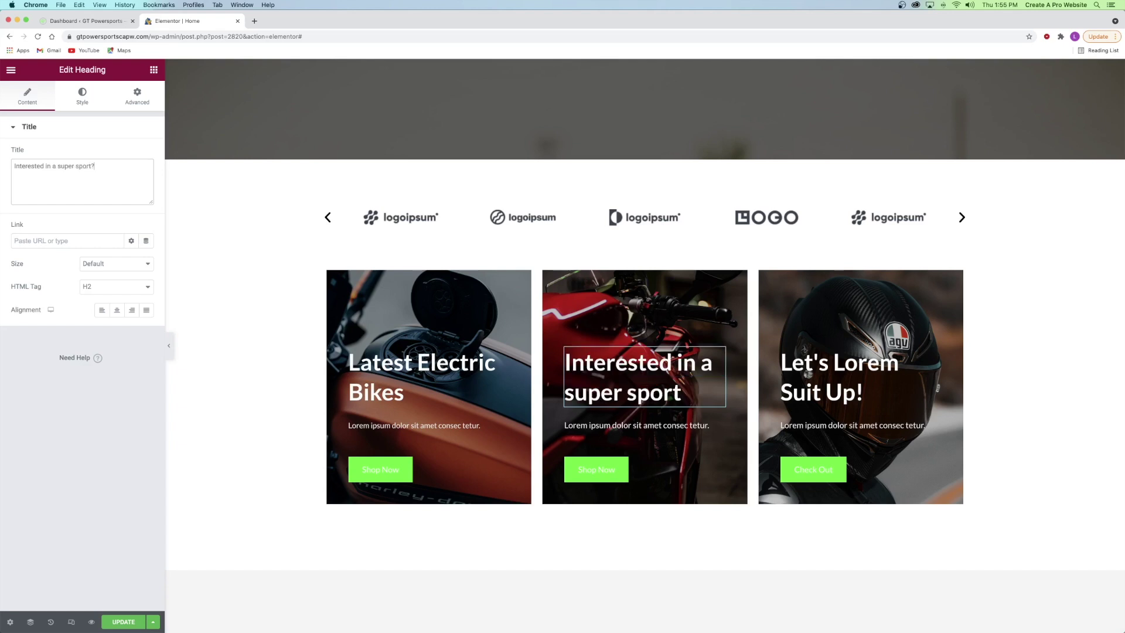
- Retitle the third card heading to 'Premium Saftey Gear'
click(861, 374)
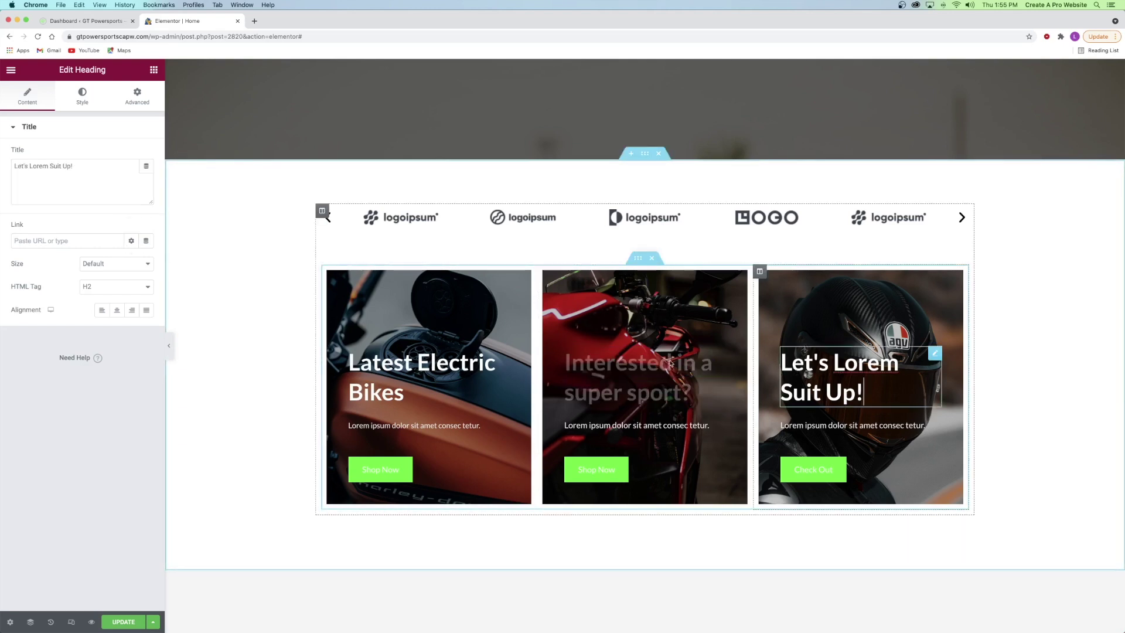
triple_click(70, 175)
text(Premium Saftey Gear)
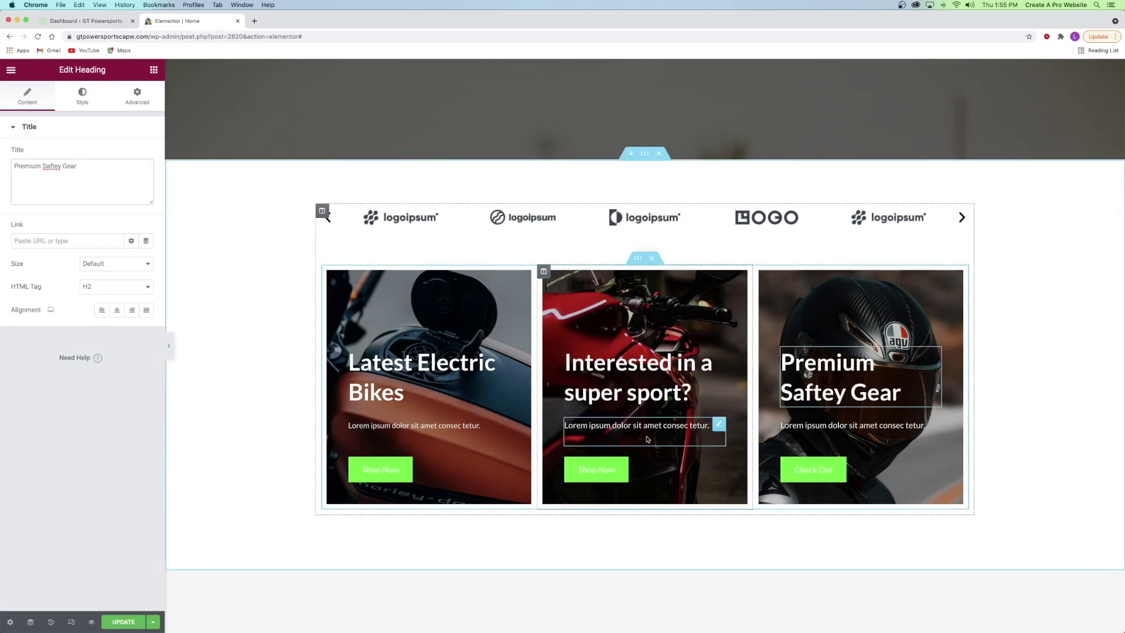
click(615, 364)
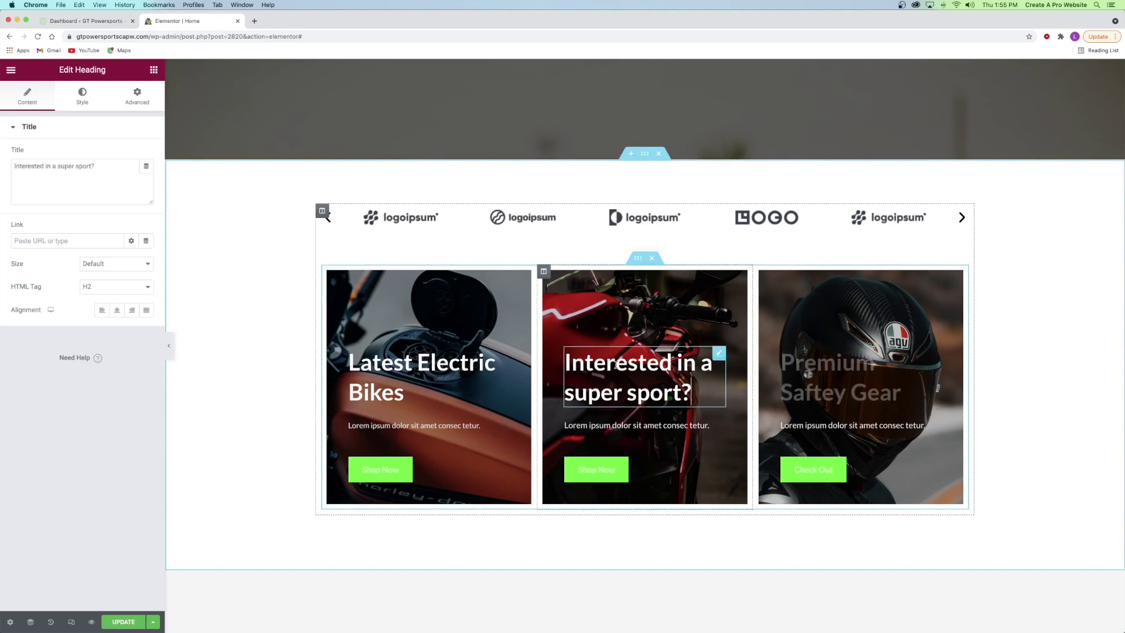
- Correct 'Saftey' to 'Safety' in the third heading and save the page
click(839, 380)
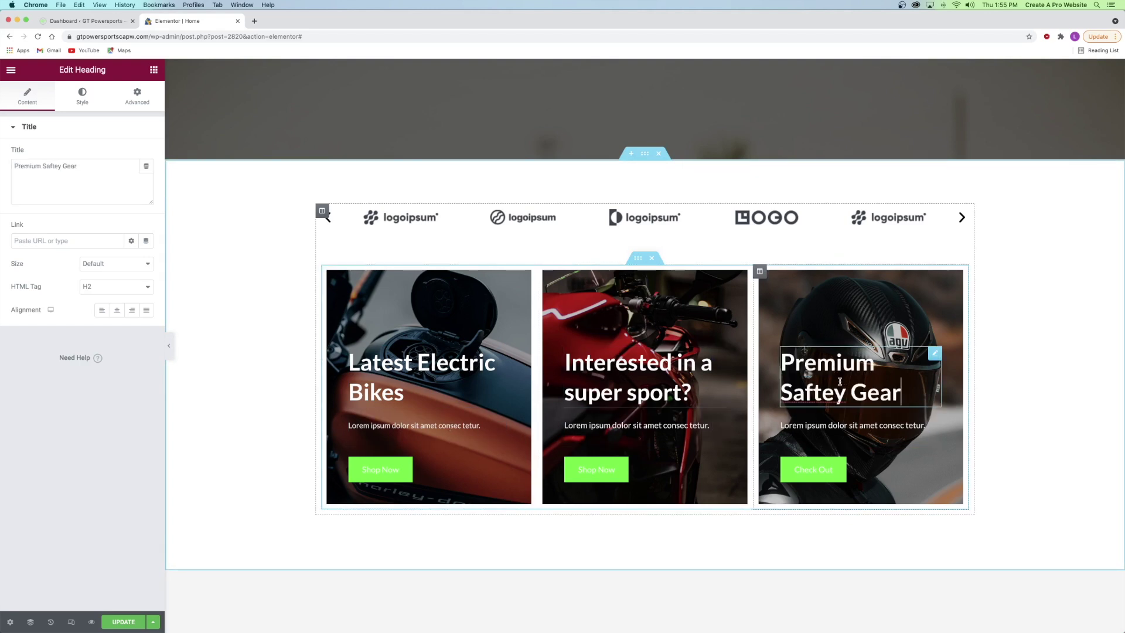
right_click(813, 399)
click(40, 173)
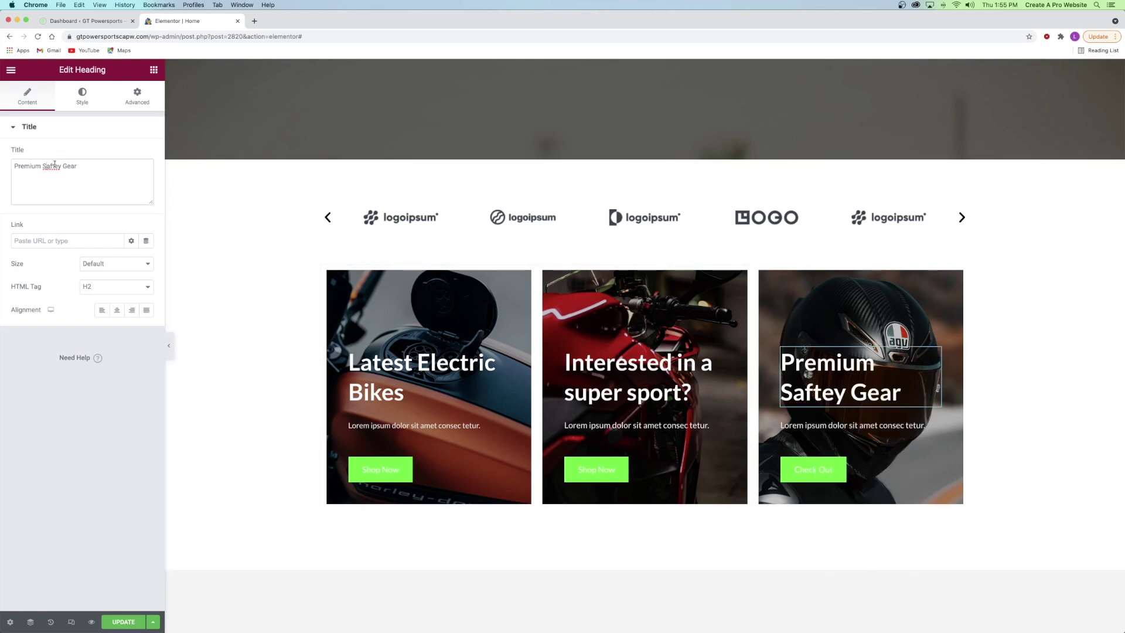
right_click(53, 167)
click(67, 173)
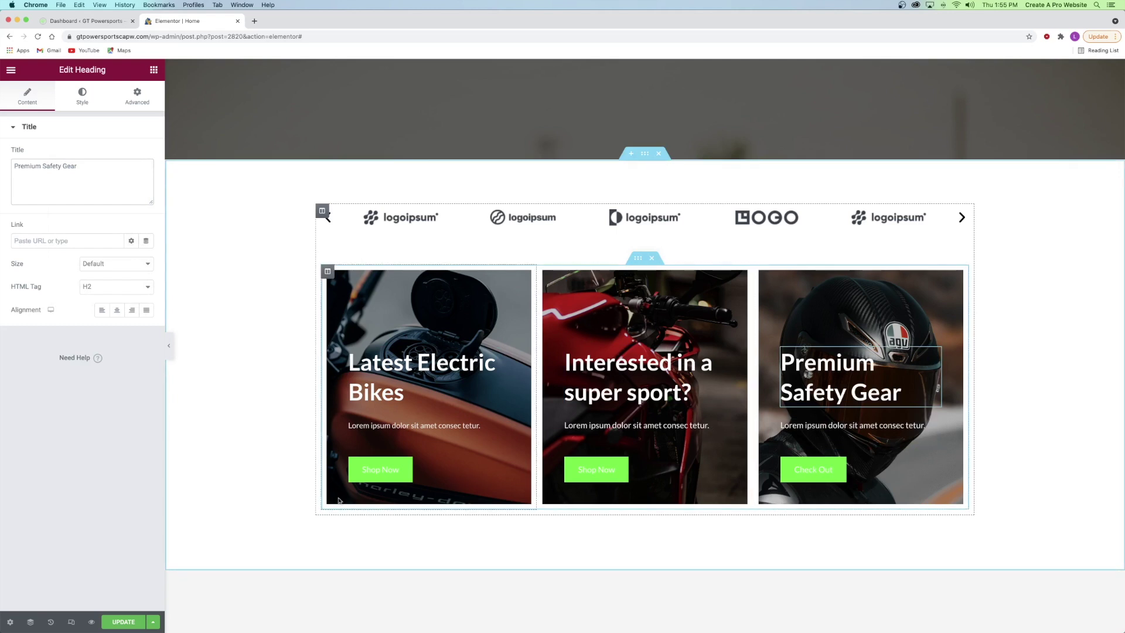
click(118, 623)
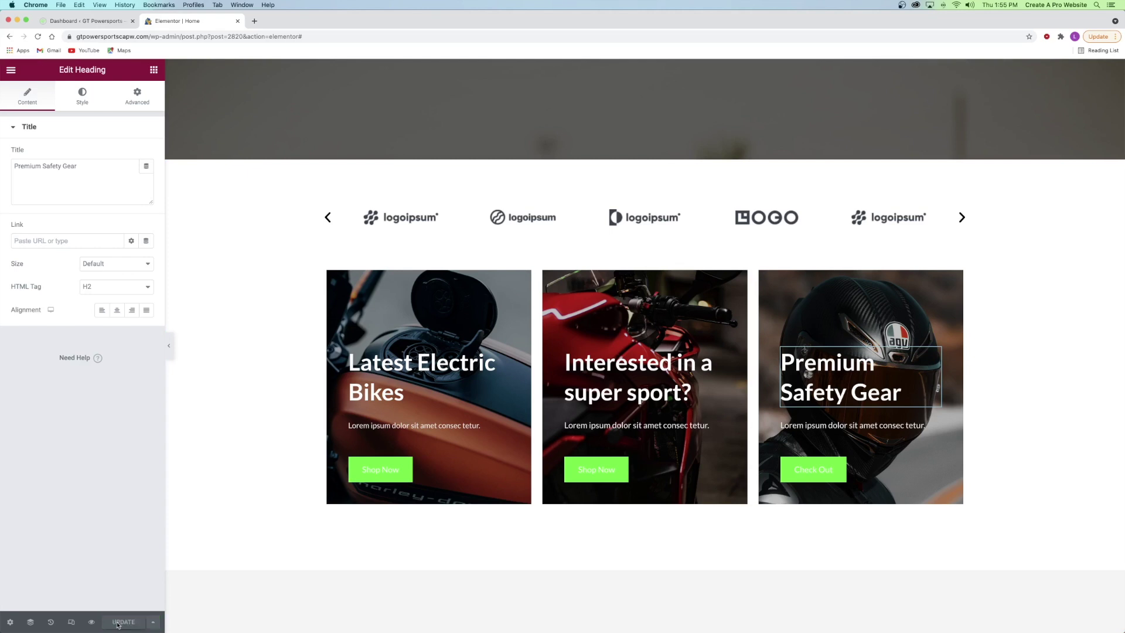
- Link the first card's Shop Now button to the Electric Motorcycle product
right_click(382, 464)
click(403, 474)
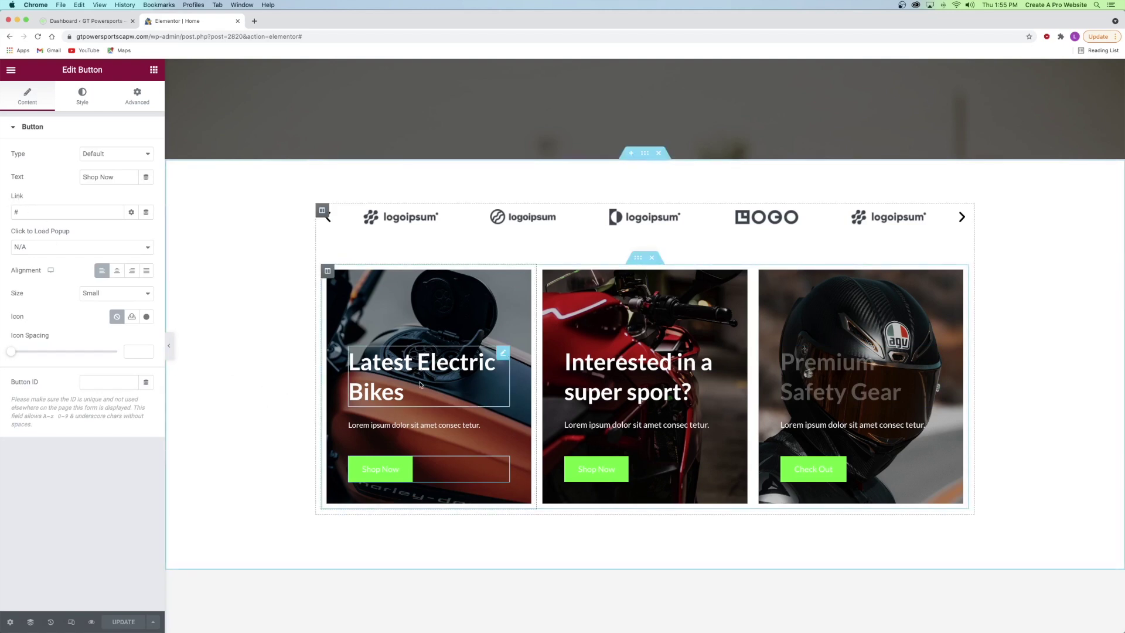
click(39, 211)
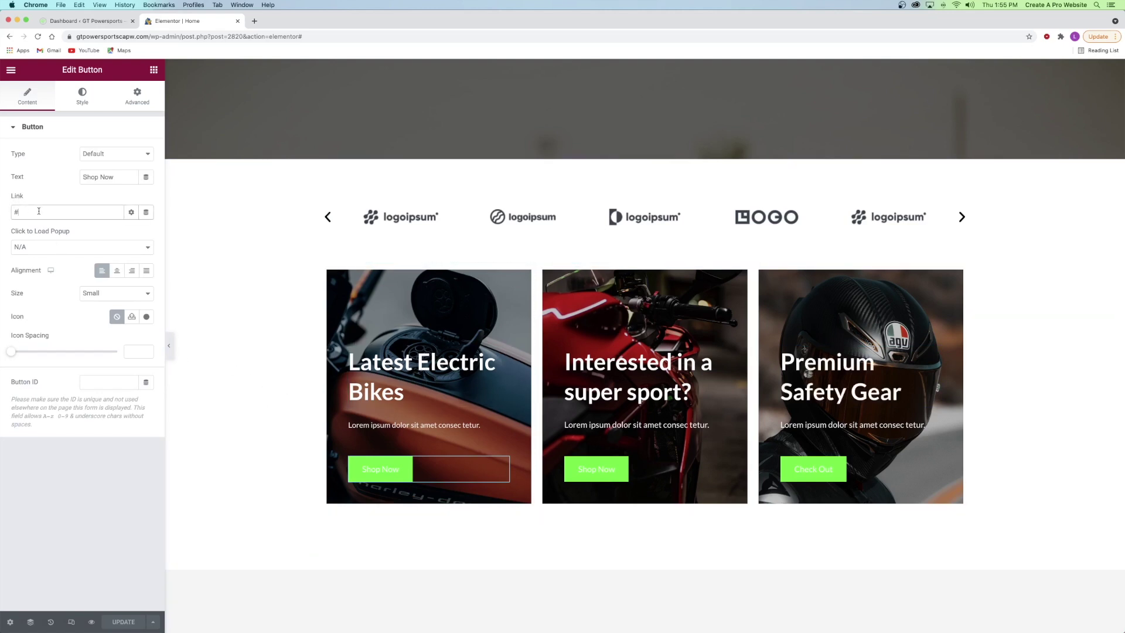
key(BackSpace)
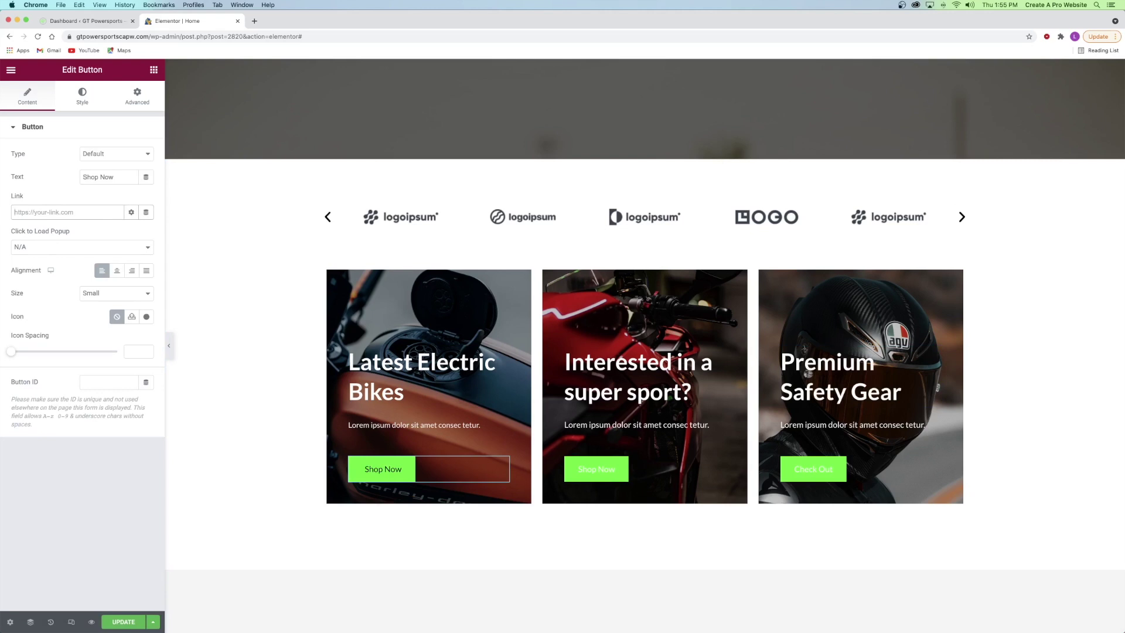
text(electric)
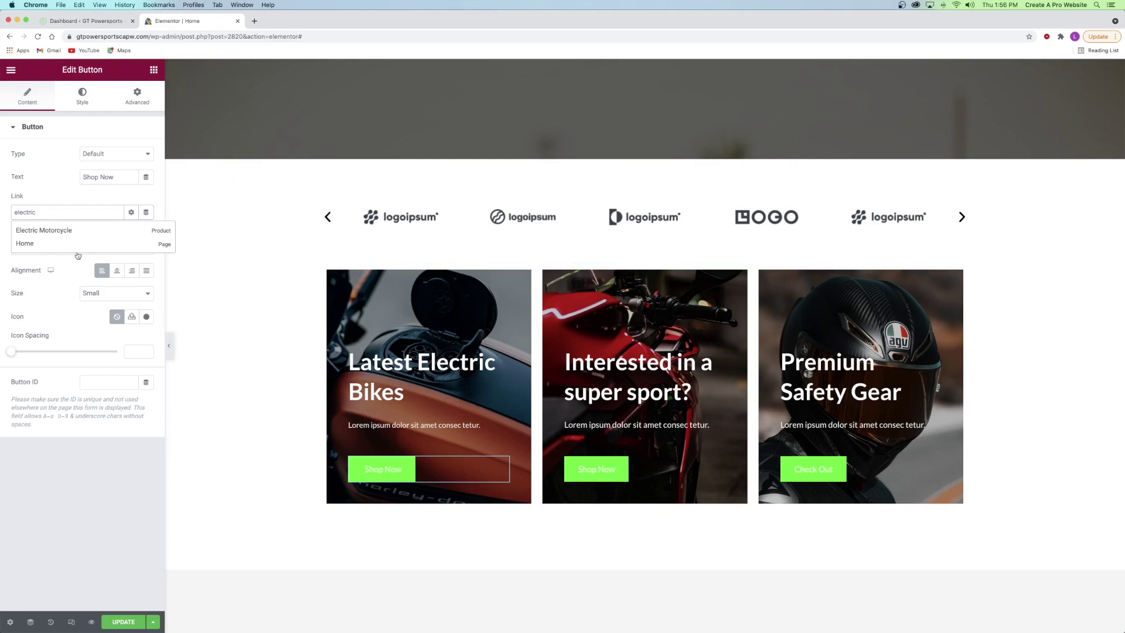
click(27, 230)
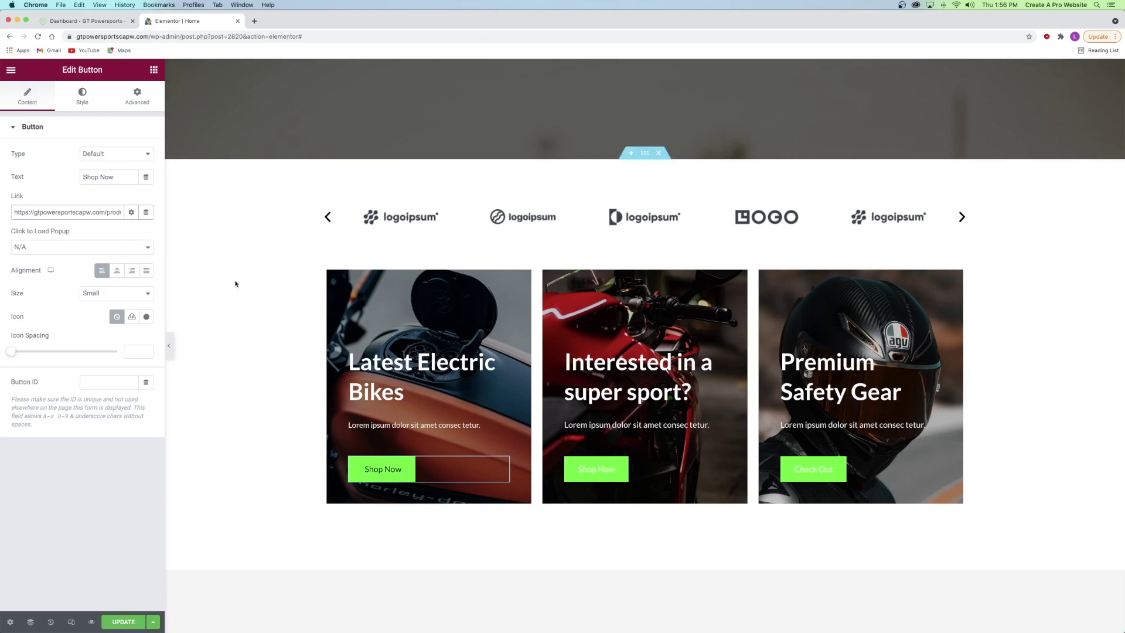
- Link the second card's Shop Now button to the Red Sport Bike product
right_click(615, 468)
click(633, 476)
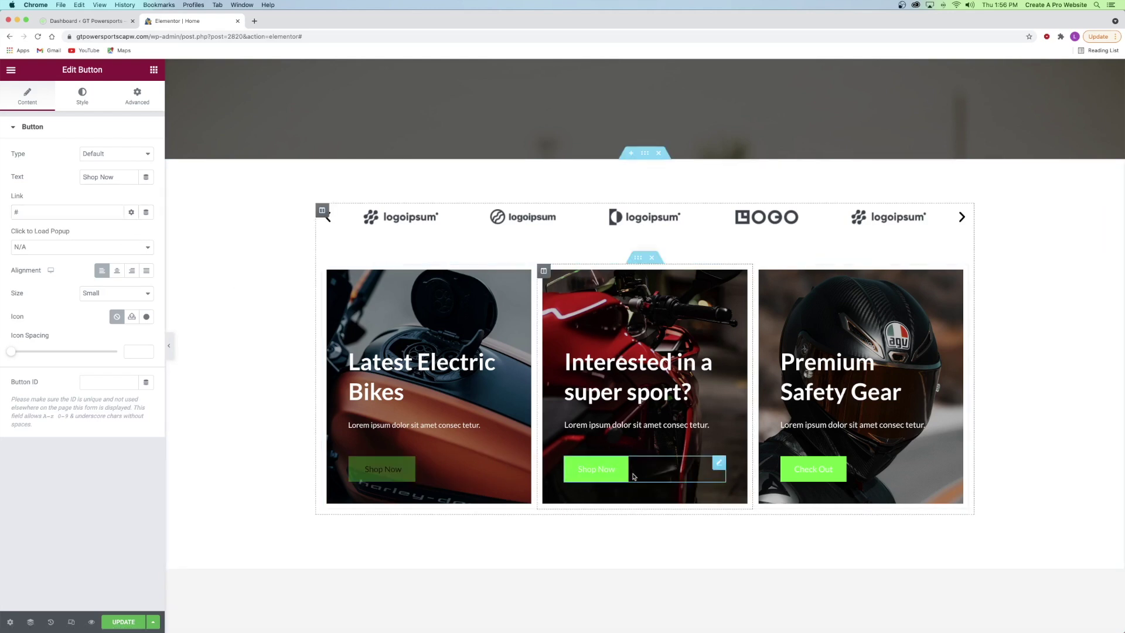
click(82, 211)
key(BackSpace)
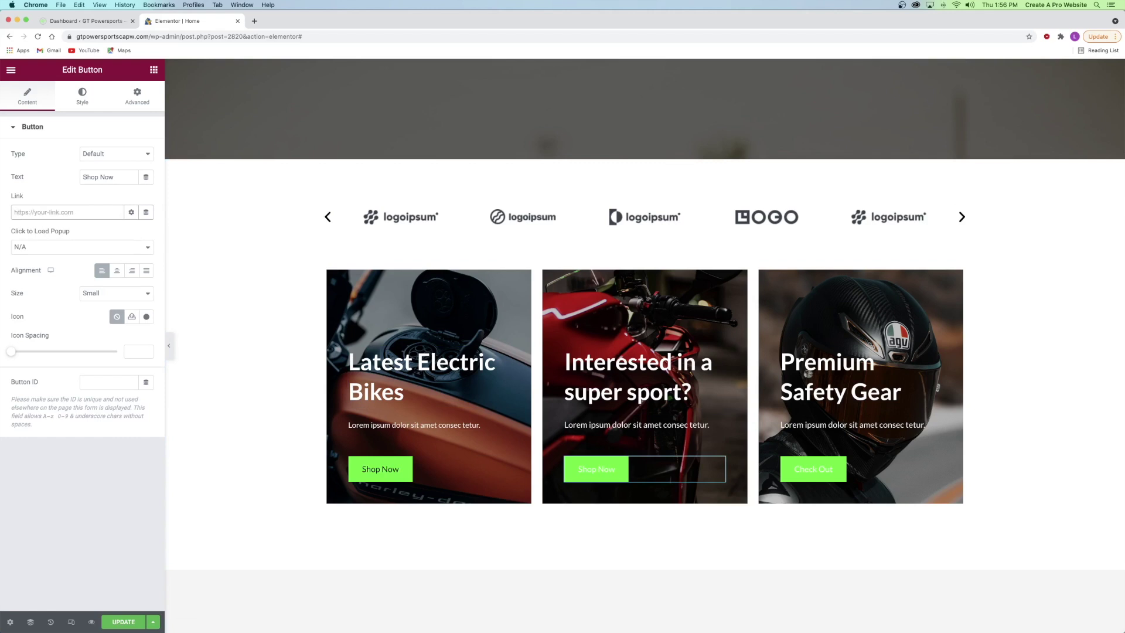
text(sport)
click(46, 232)
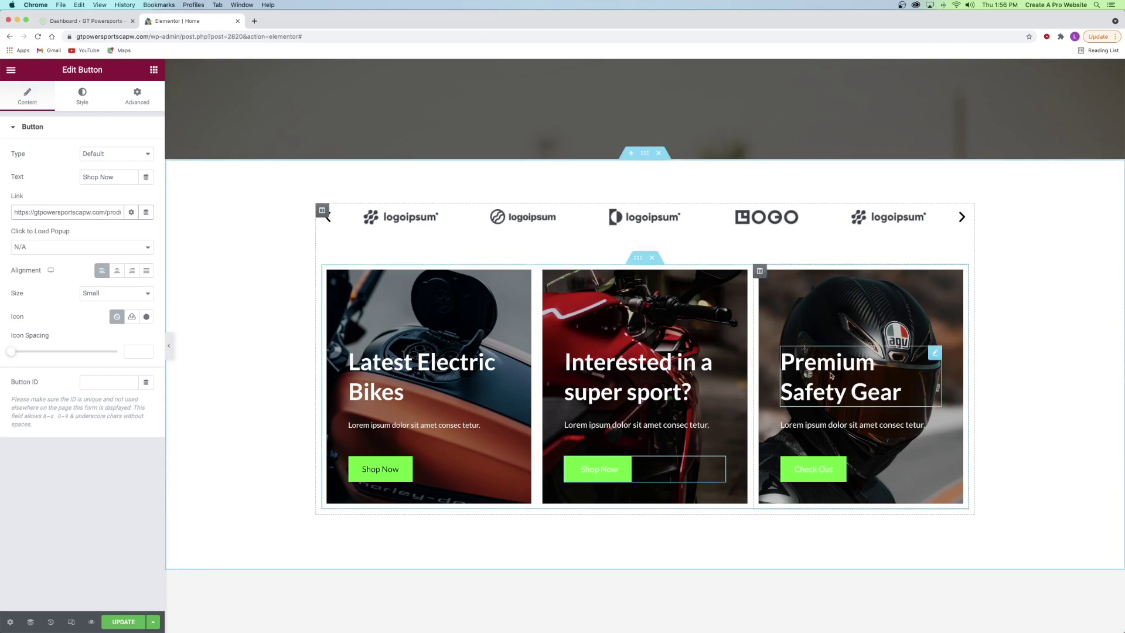
- Link the third card's Check Out button to the Motorcycle Helmet product and save
right_click(827, 465)
click(843, 473)
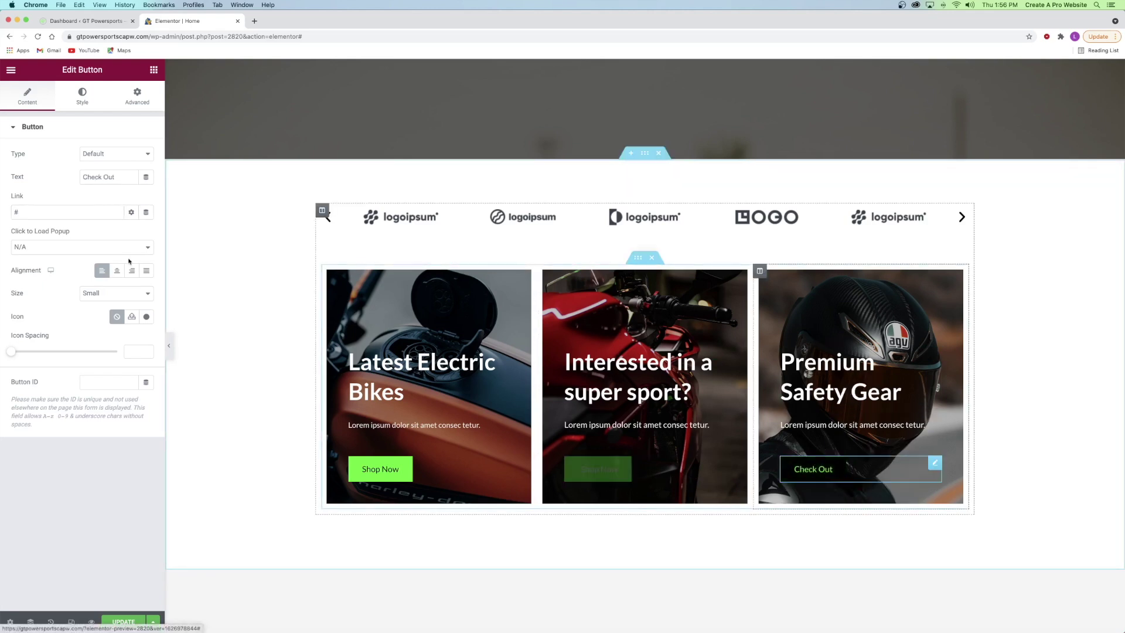
click(31, 209)
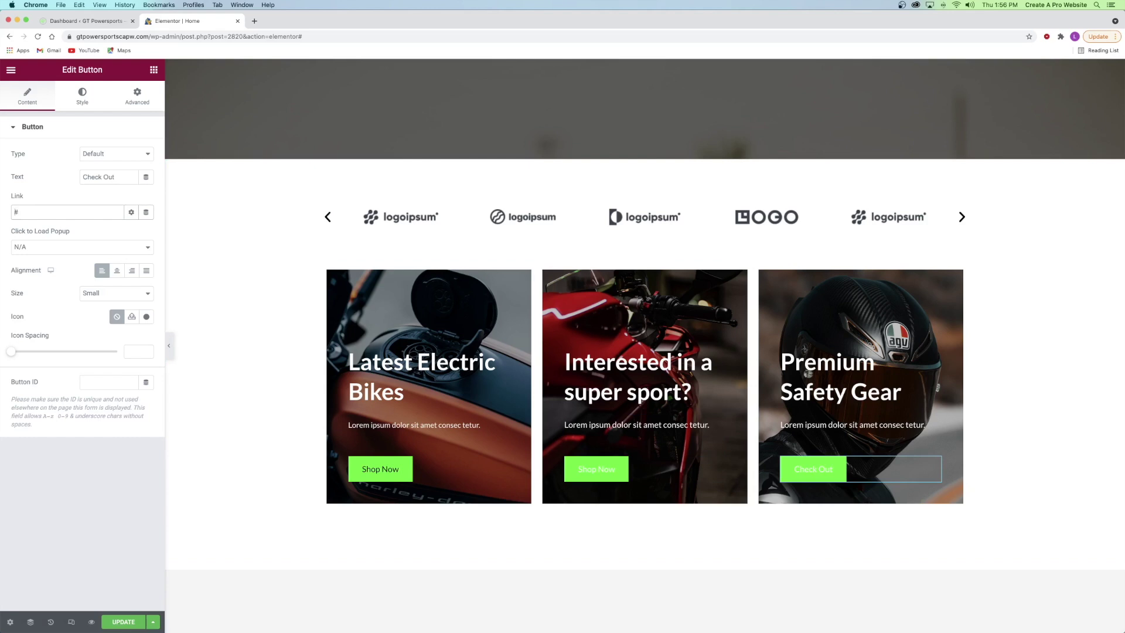
text(helm)
click(62, 232)
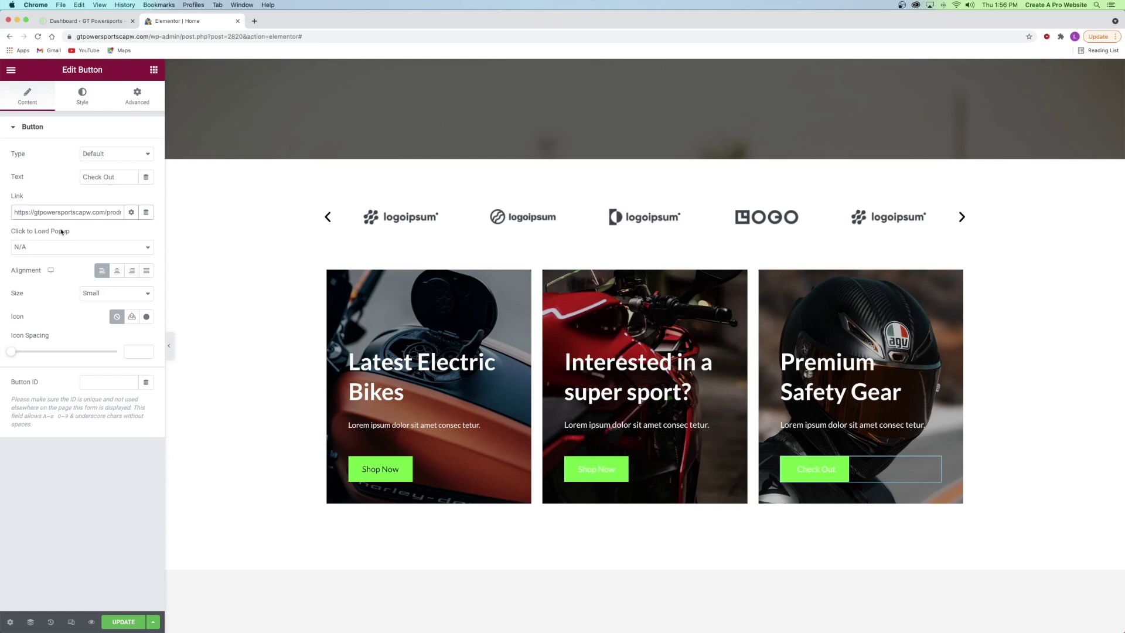
click(126, 621)
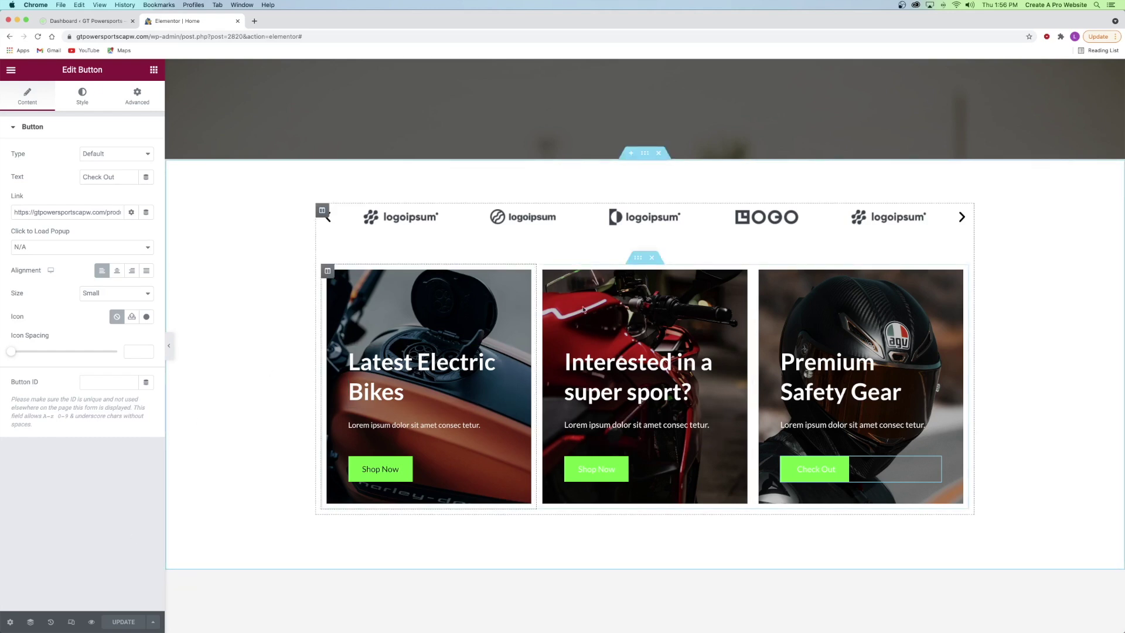
- Scroll down and open the featured products shortcode for editing
scroll(522, 301, down, 3)
scroll(522, 301, down, 5)
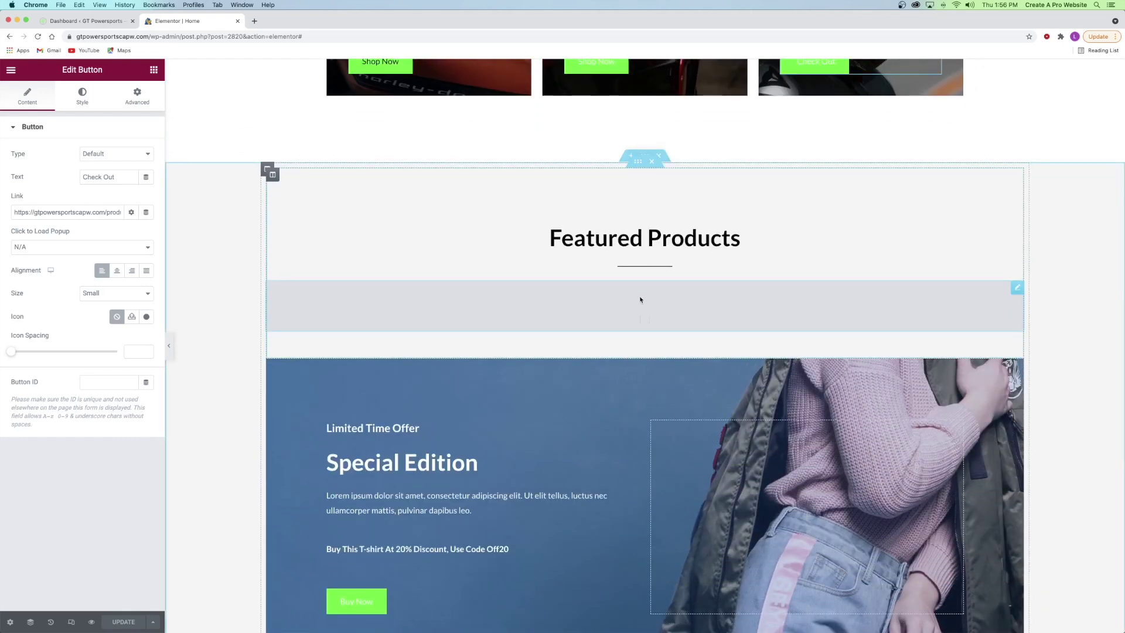
right_click(607, 308)
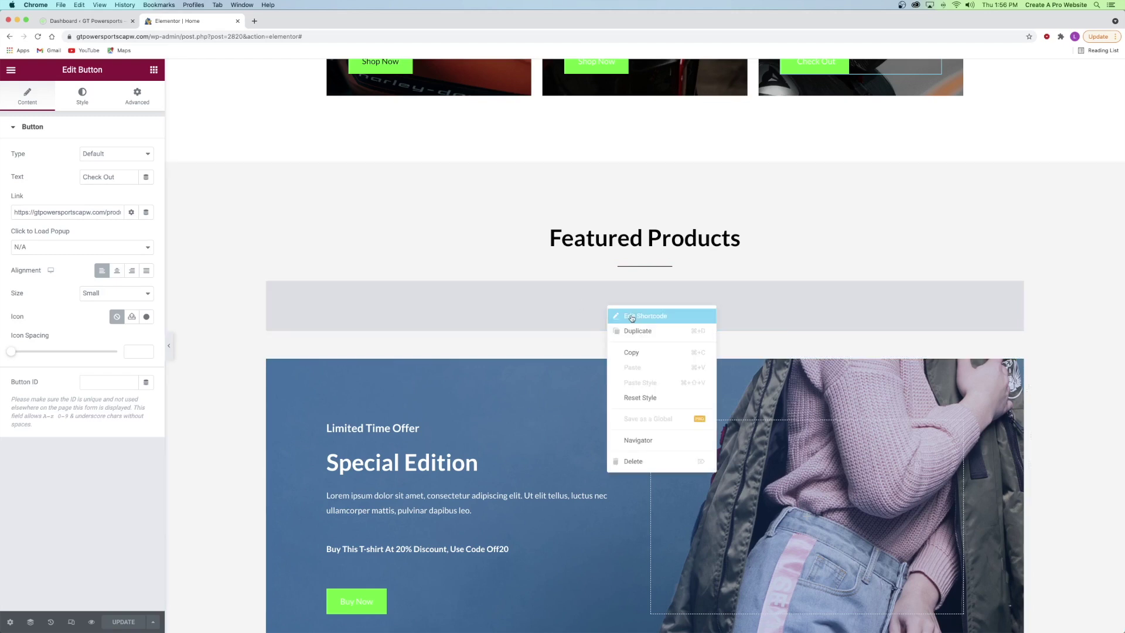
click(620, 312)
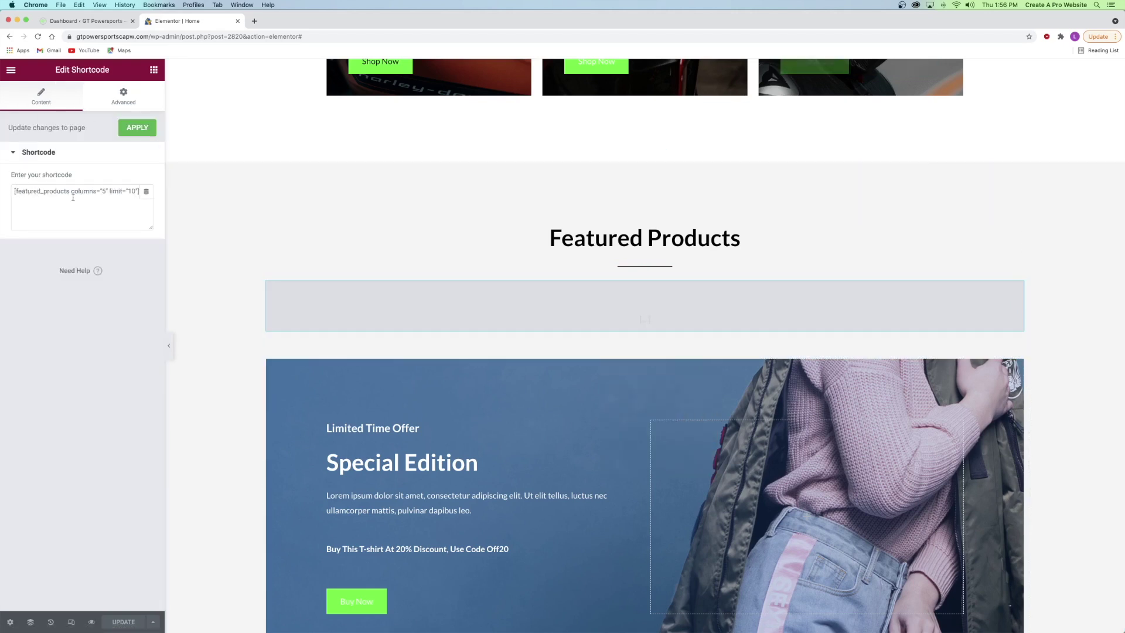
- Return the editor to the widgets panel and switch to the WordPress Dashboard tab
click(83, 20)
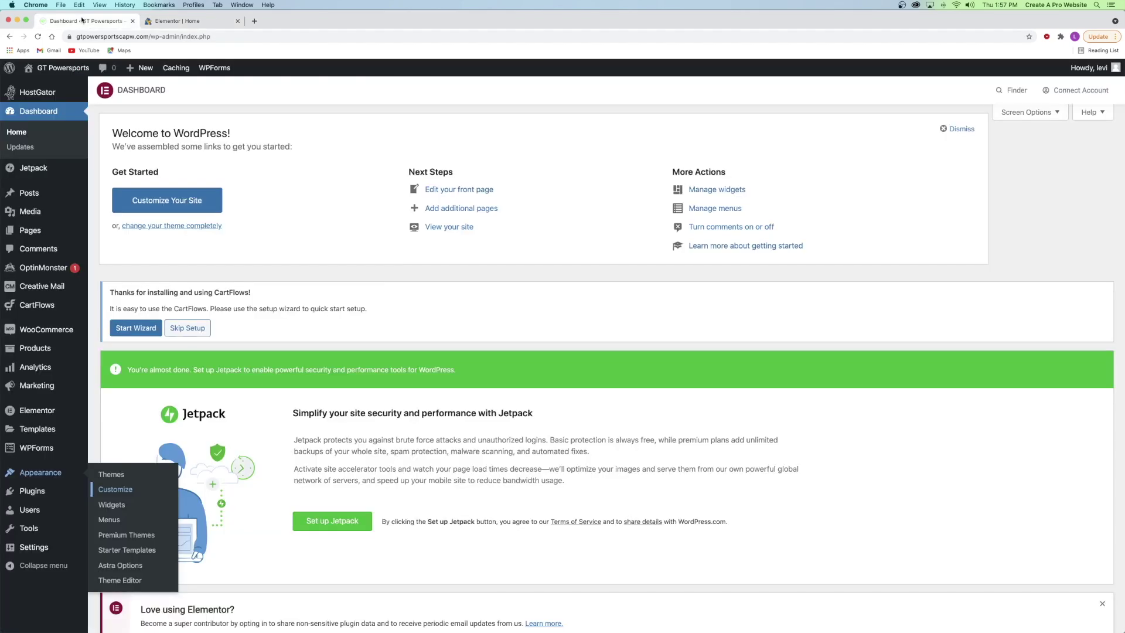
click(176, 21)
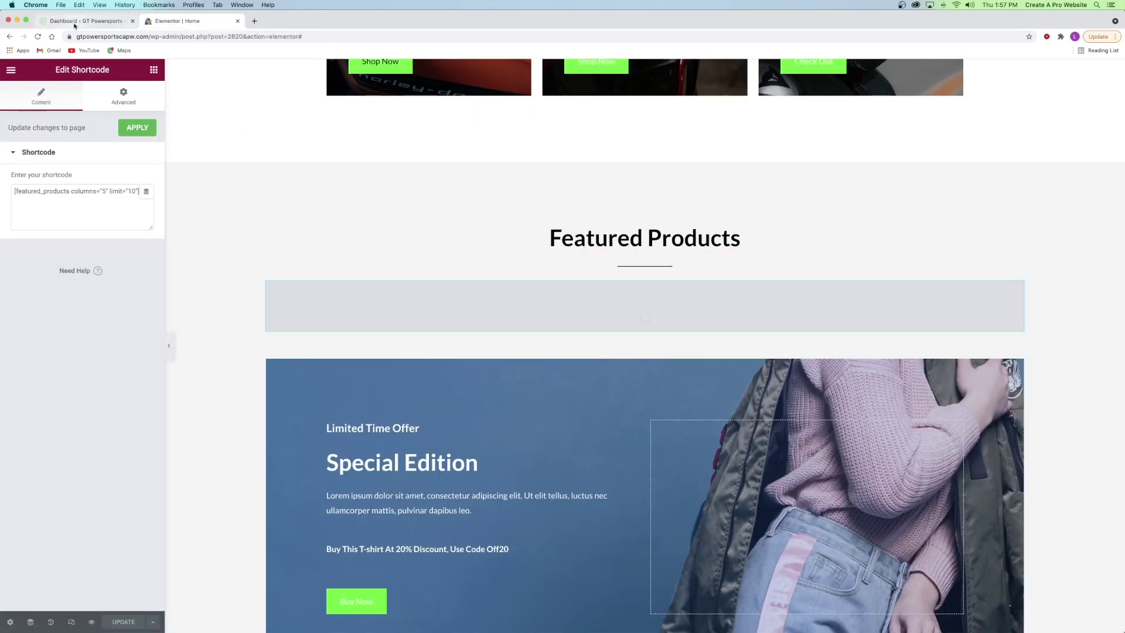
click(74, 24)
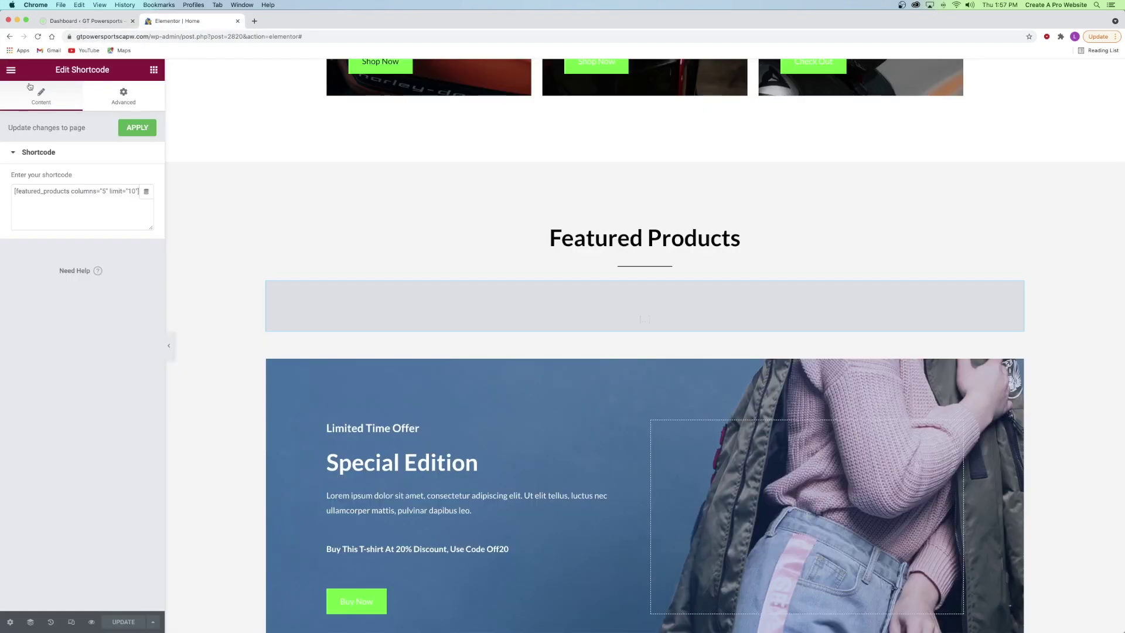
click(10, 71)
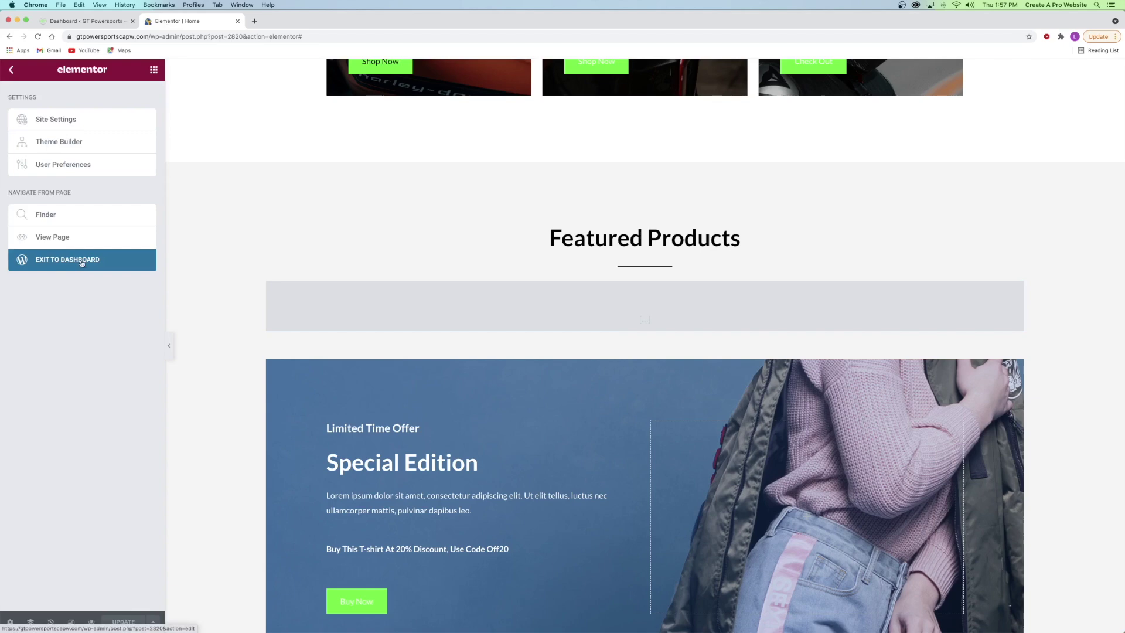
click(12, 69)
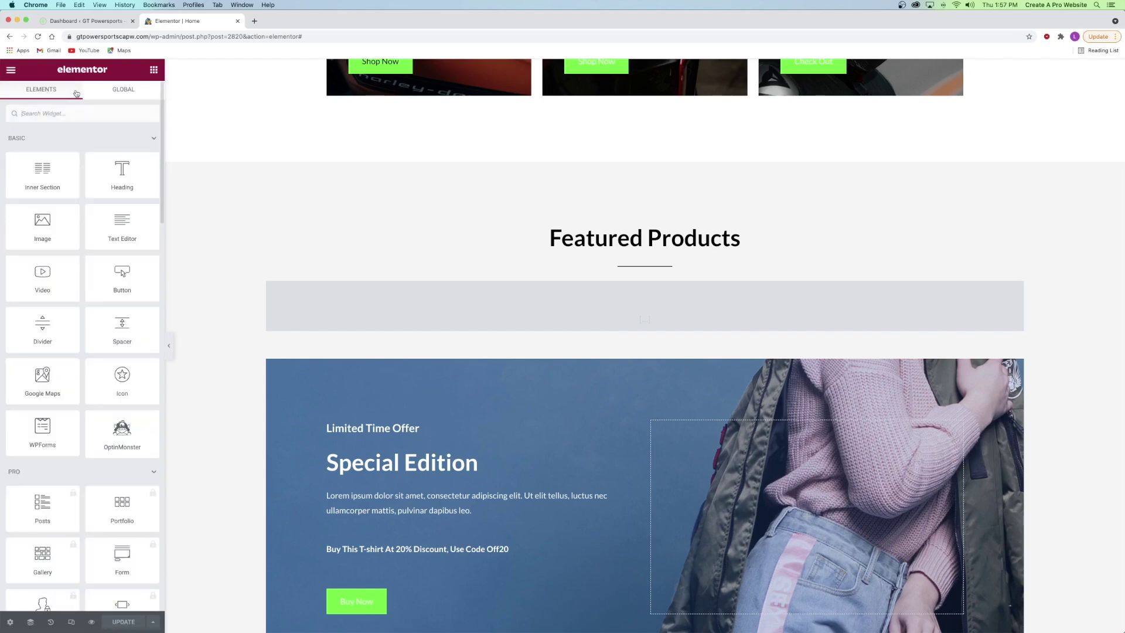
click(91, 22)
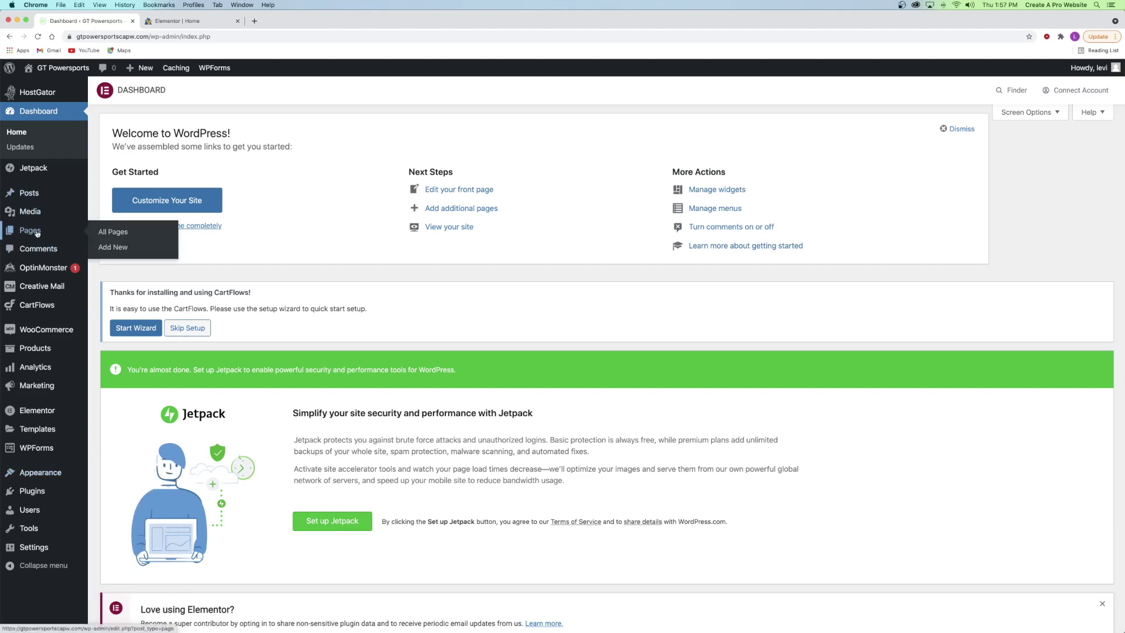
- Open Products > All Products in a new browser tab
mouse_move(25, 349)
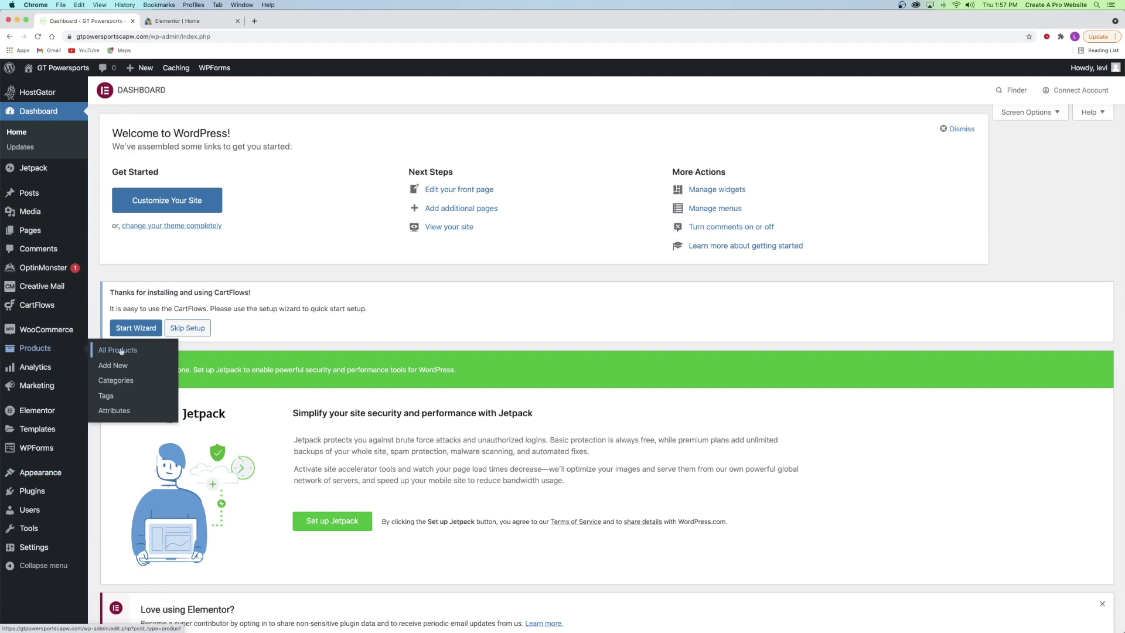
right_click(115, 352)
click(140, 355)
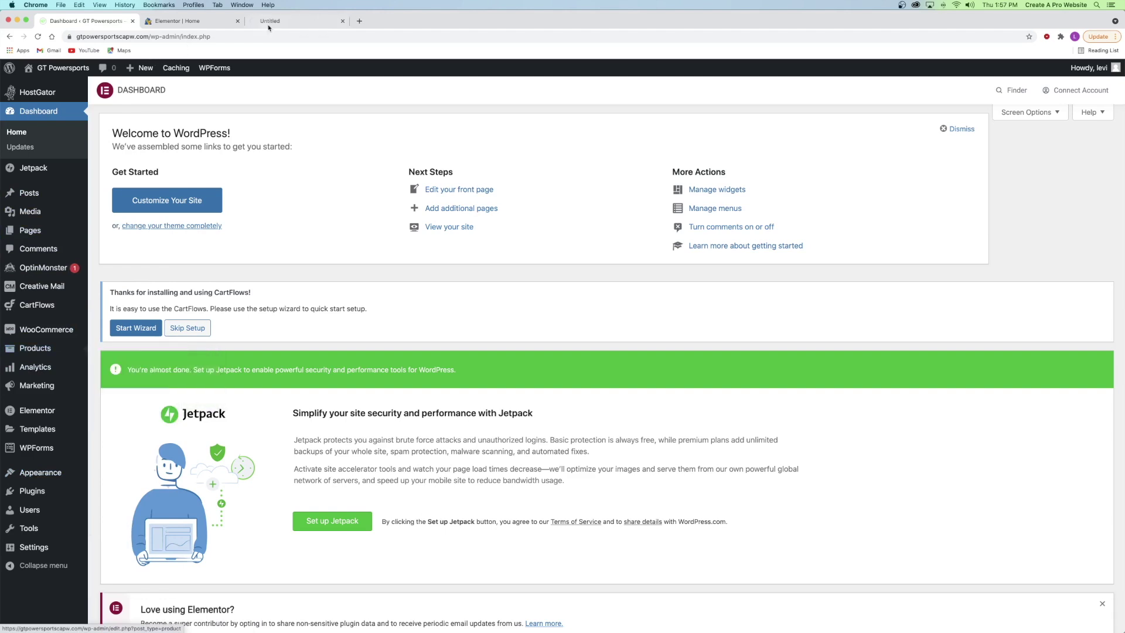
click(275, 21)
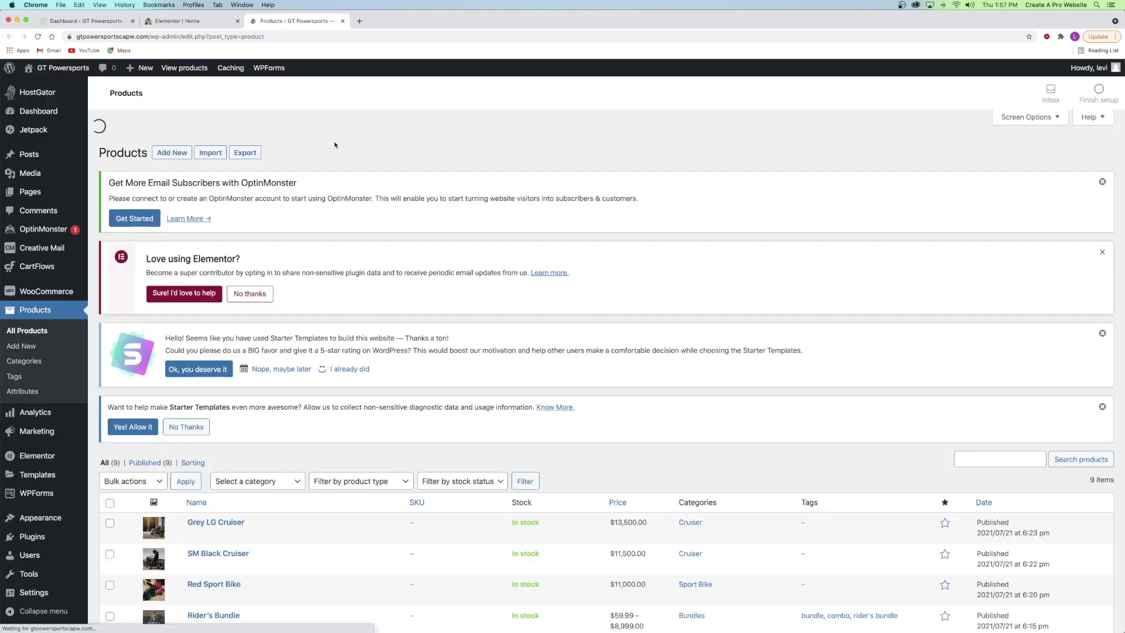
scroll(325, 141, down, 5)
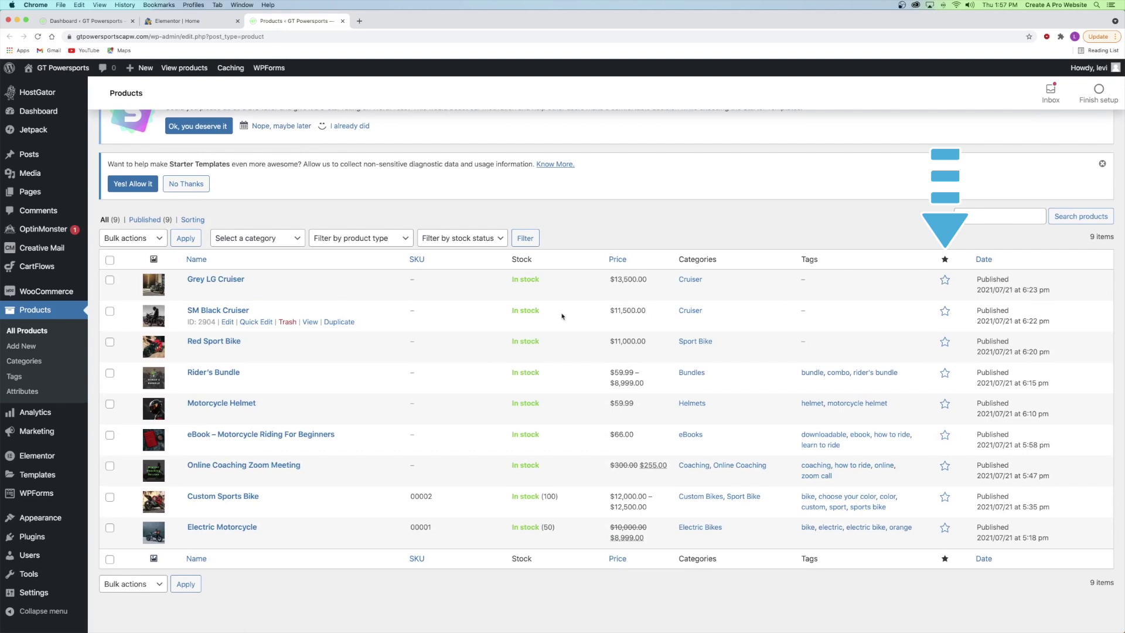
- Star Rider's Bundle, Motorcycle Helmet, Custom Sports Bike, SM Black Cruiser and Electric Motorcycle, then close the tab
click(944, 373)
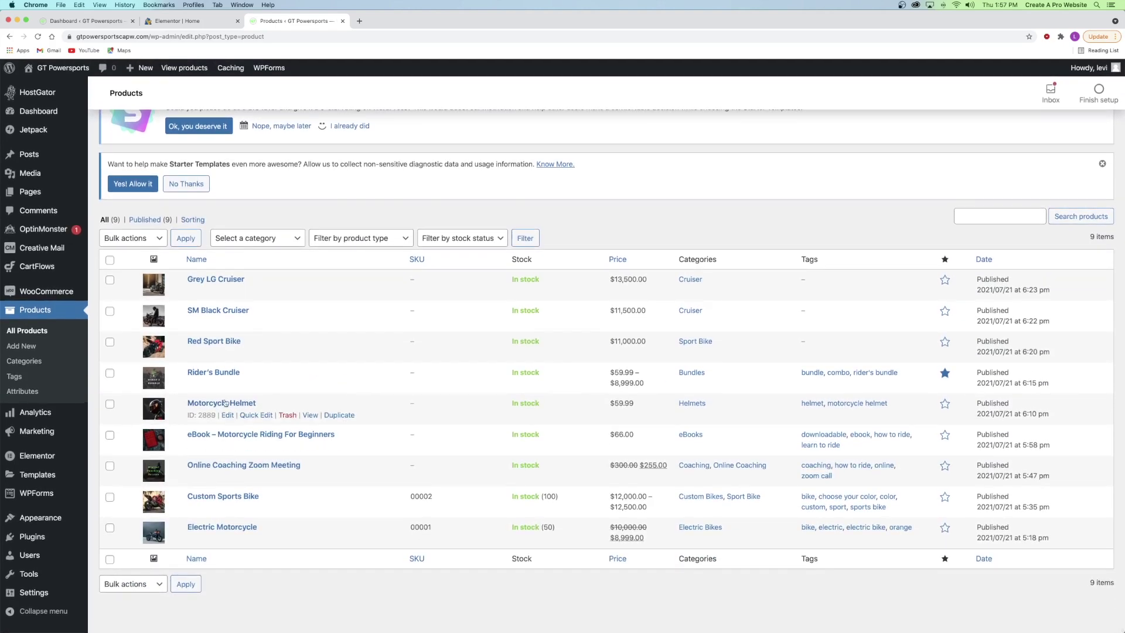
click(944, 404)
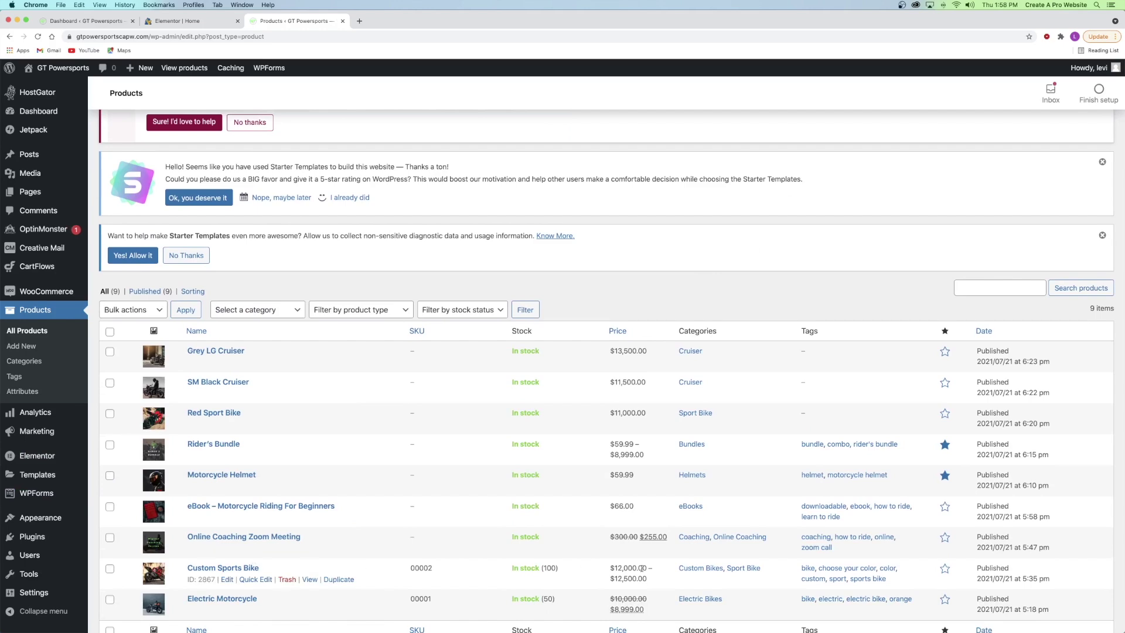
click(945, 570)
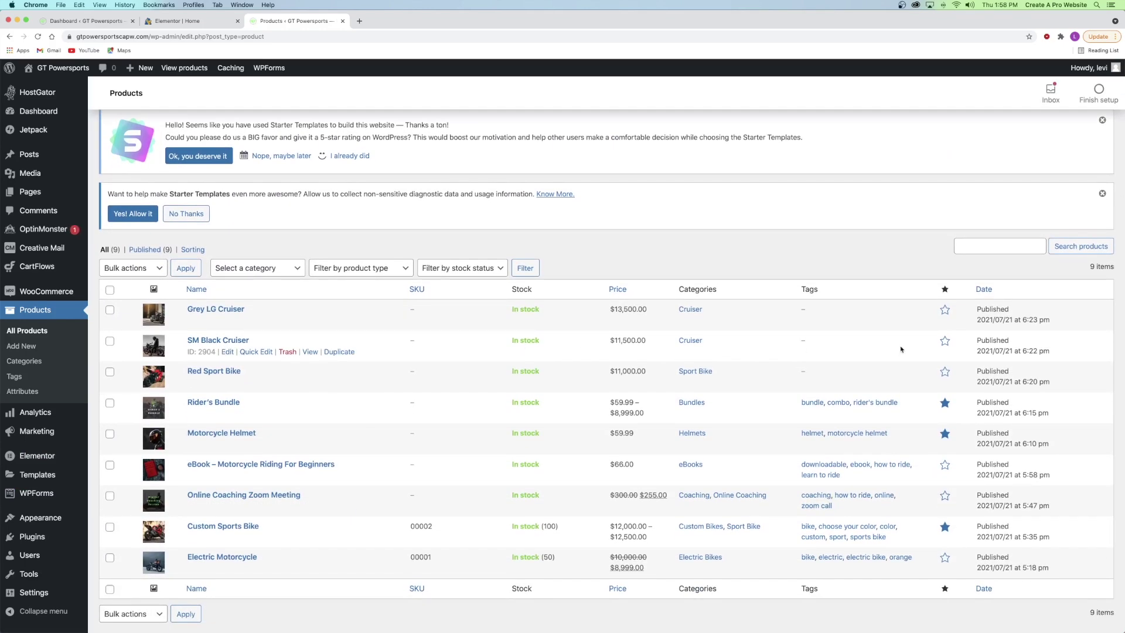
click(945, 342)
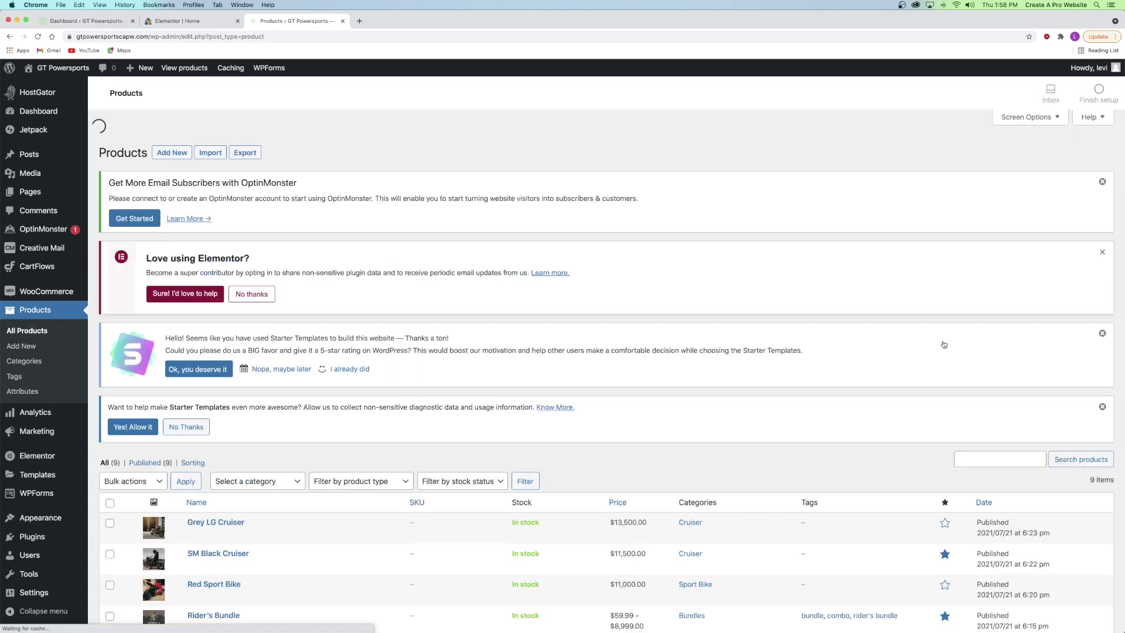
scroll(527, 439, down, 5)
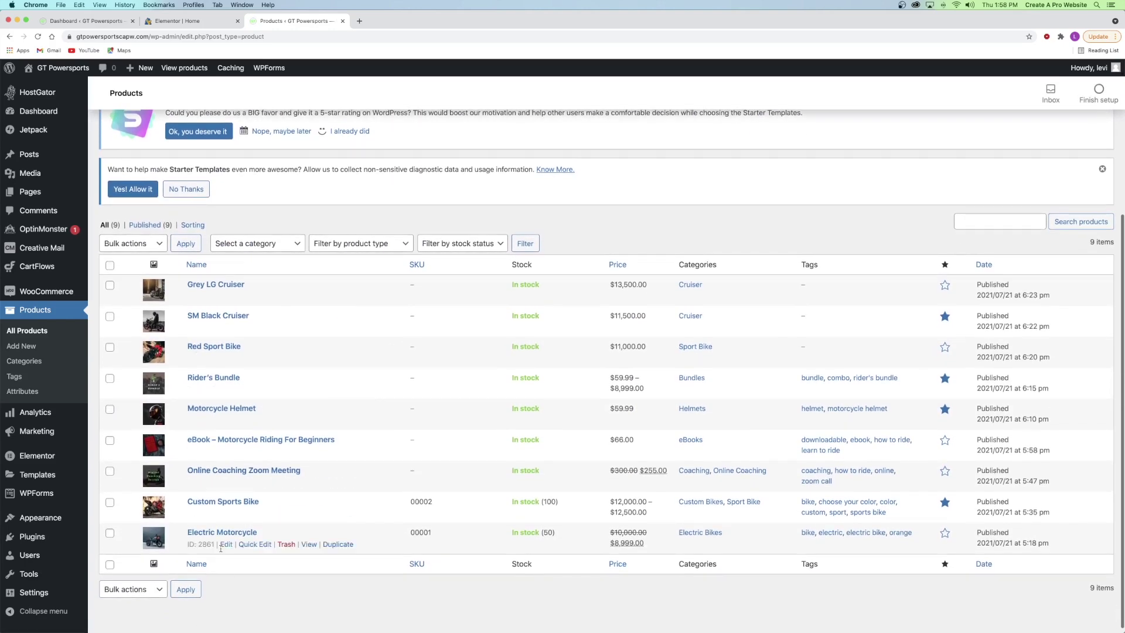
click(944, 533)
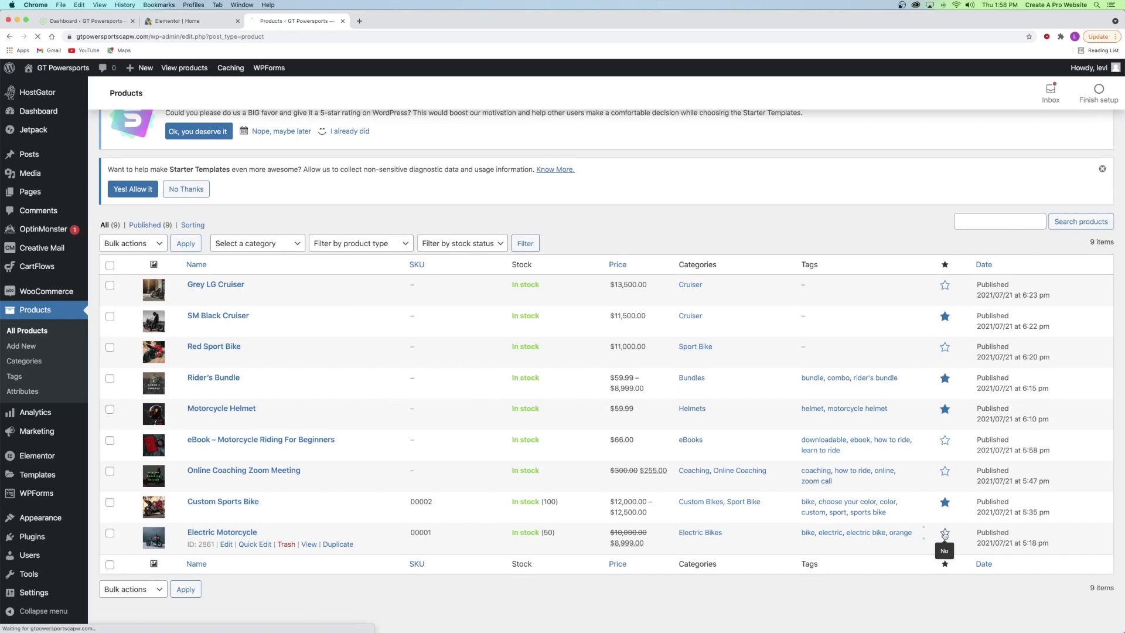
scroll(910, 533, down, 5)
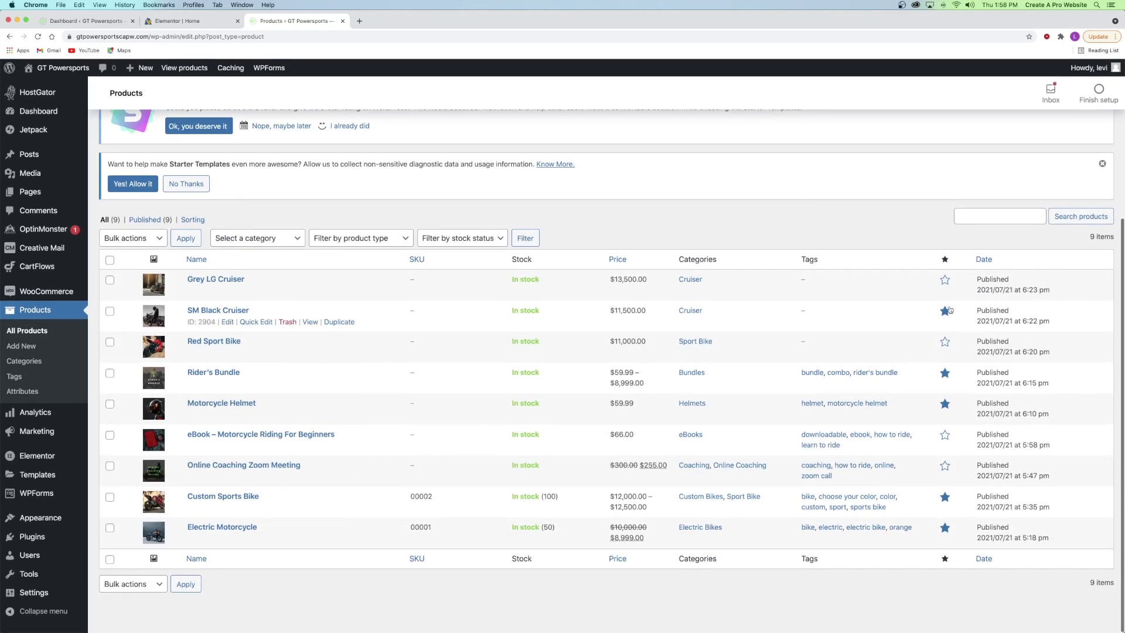
click(343, 22)
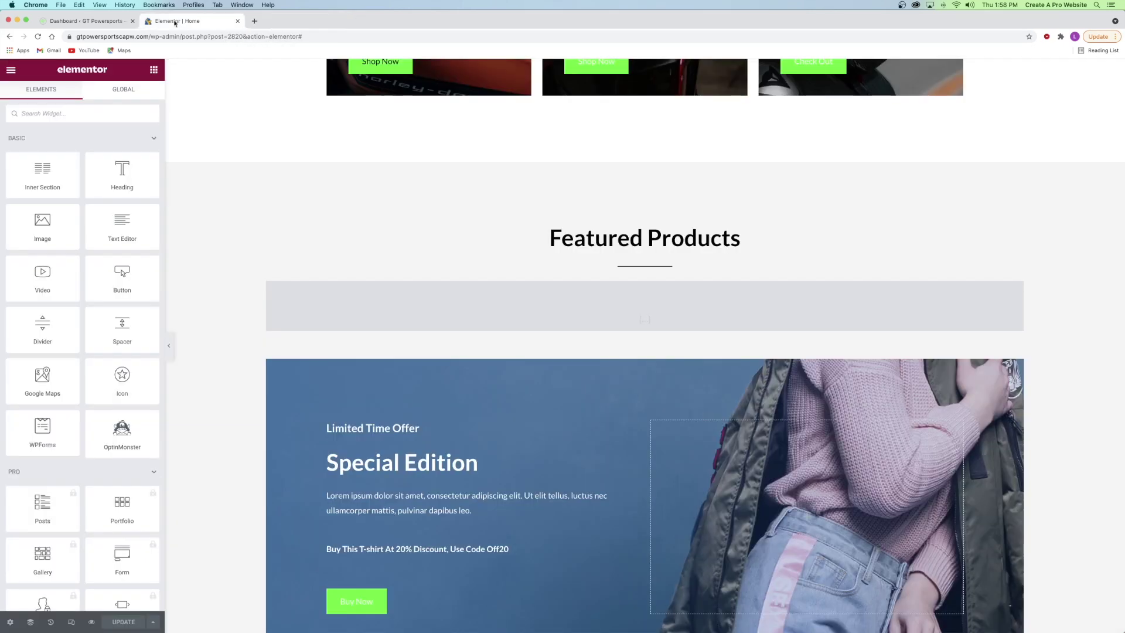
- Reload the editor, check the five Featured Products, and open the Special Edition inner section
click(36, 37)
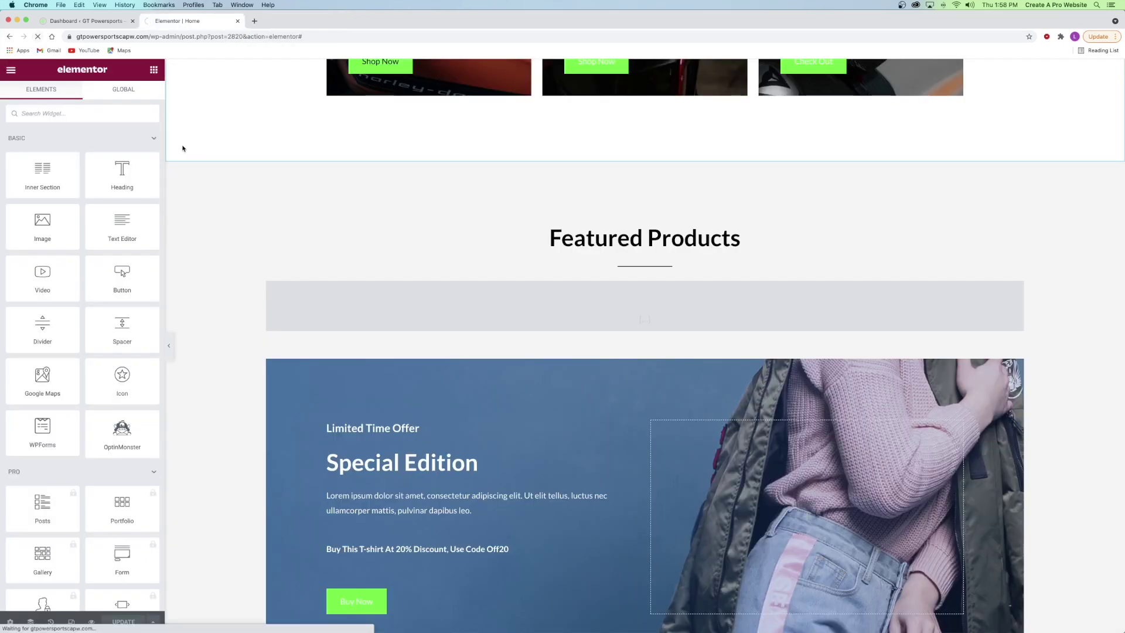
scroll(509, 177, down, 10)
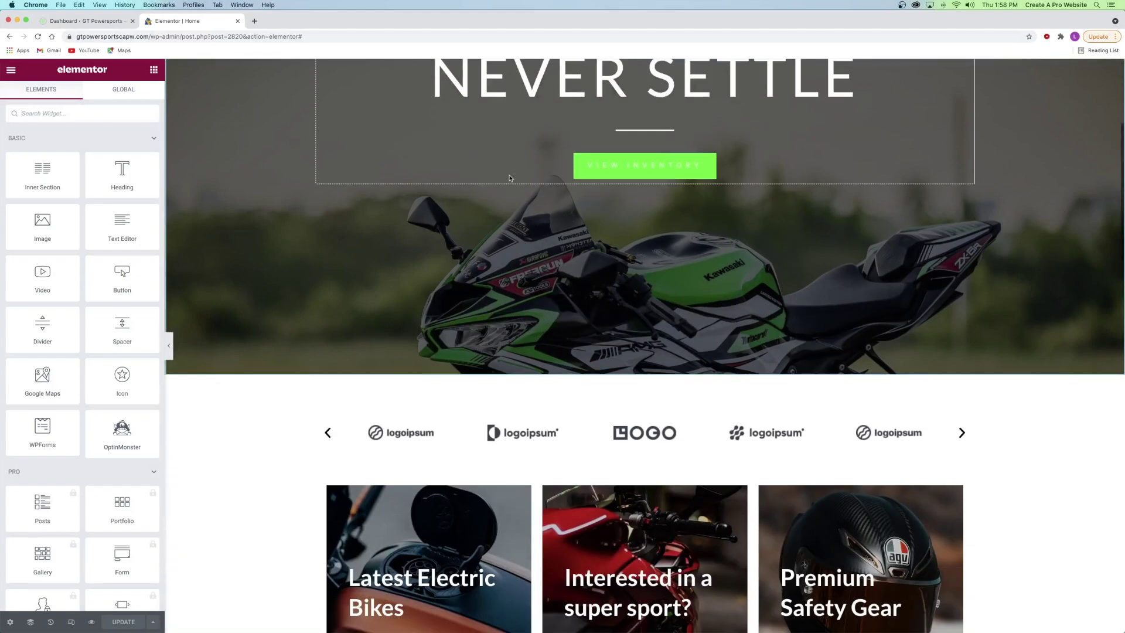
scroll(510, 177, down, 3)
scroll(509, 175, up, 3)
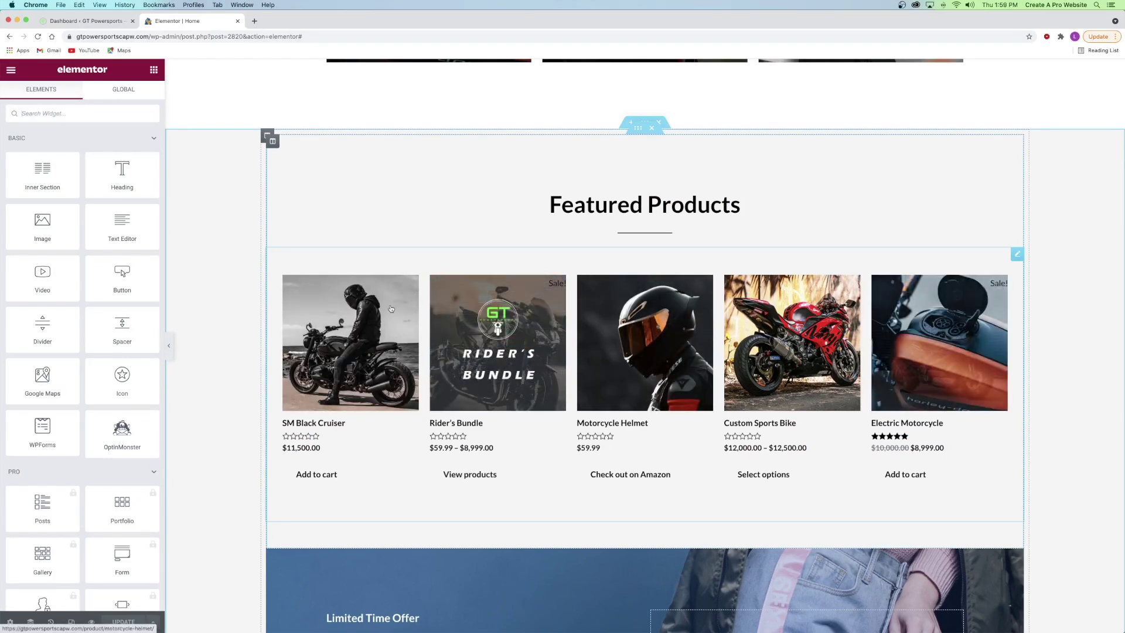
scroll(431, 315, down, 3)
scroll(434, 320, down, 4)
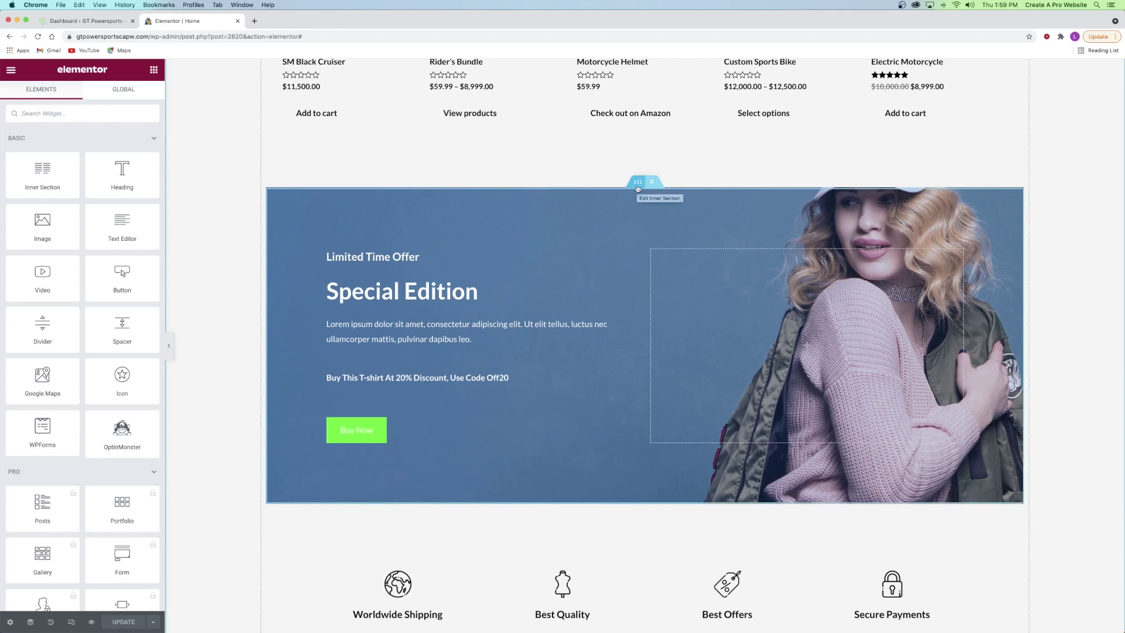
scroll(595, 223, up, 1)
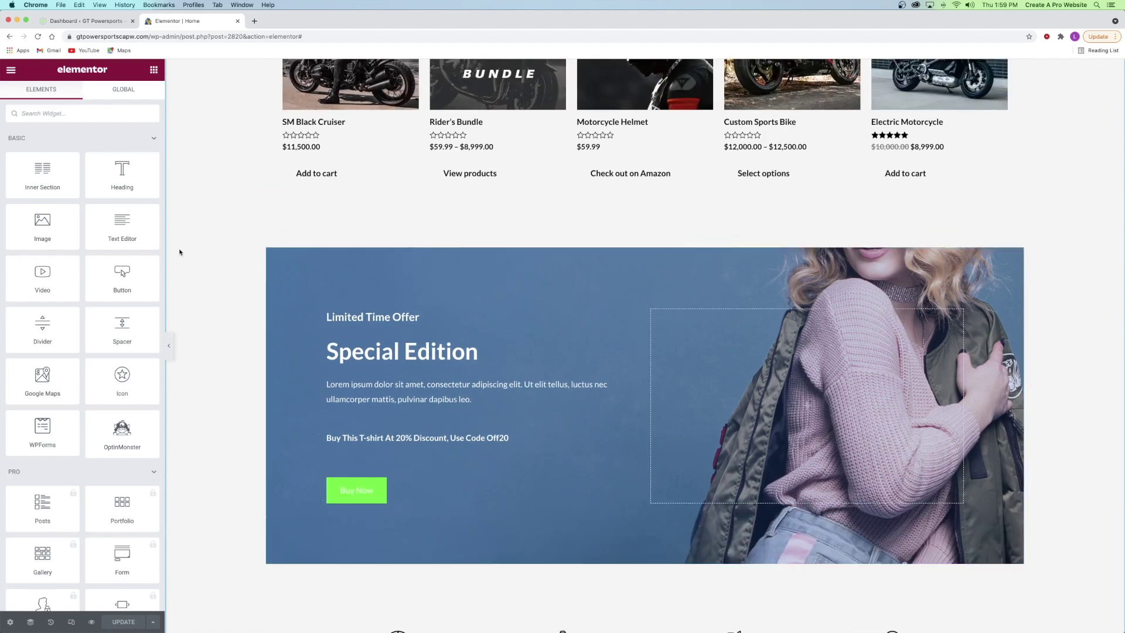
scroll(191, 272, up, 5)
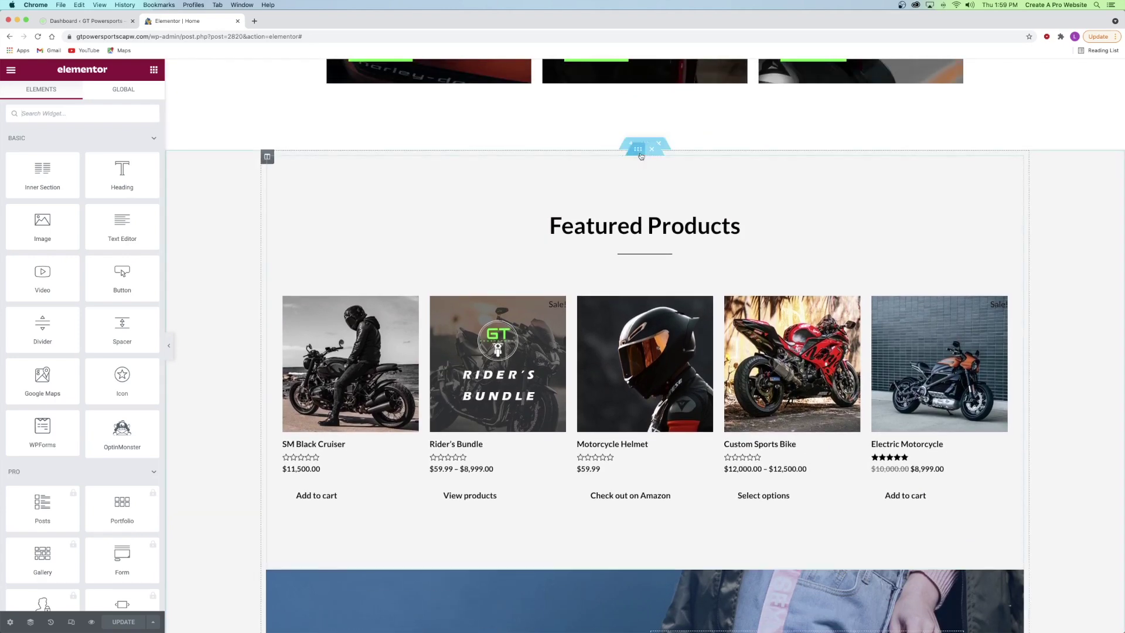
scroll(552, 283, down, 1)
scroll(552, 282, down, 5)
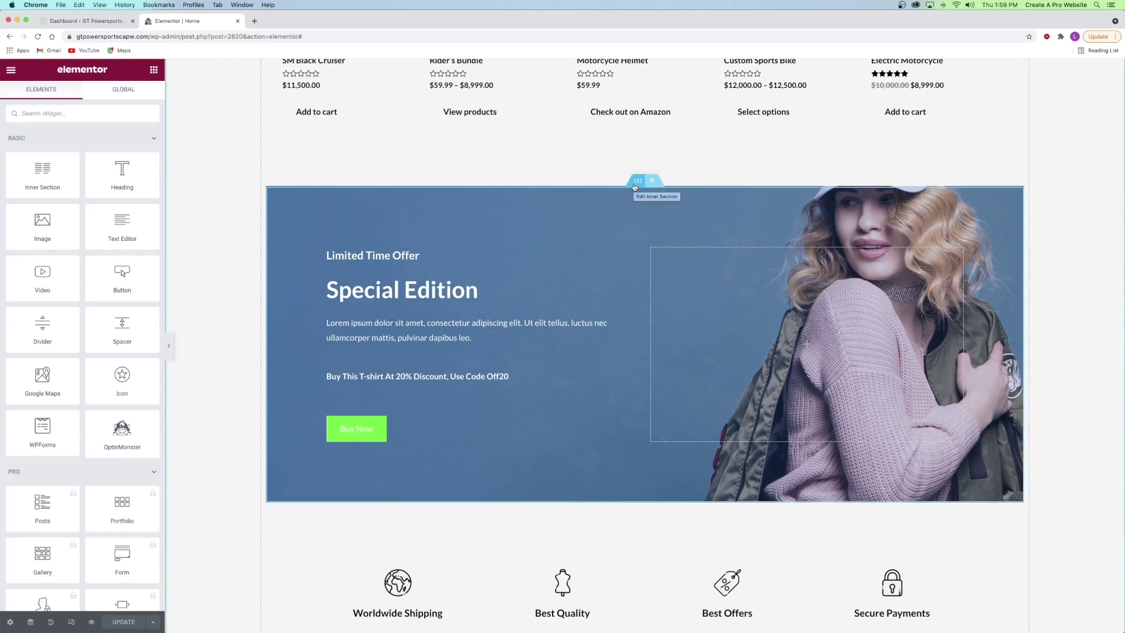
click(637, 181)
- Replace the Special Edition banner's background image with the helmeted motorcycle rider photo
right_click(585, 209)
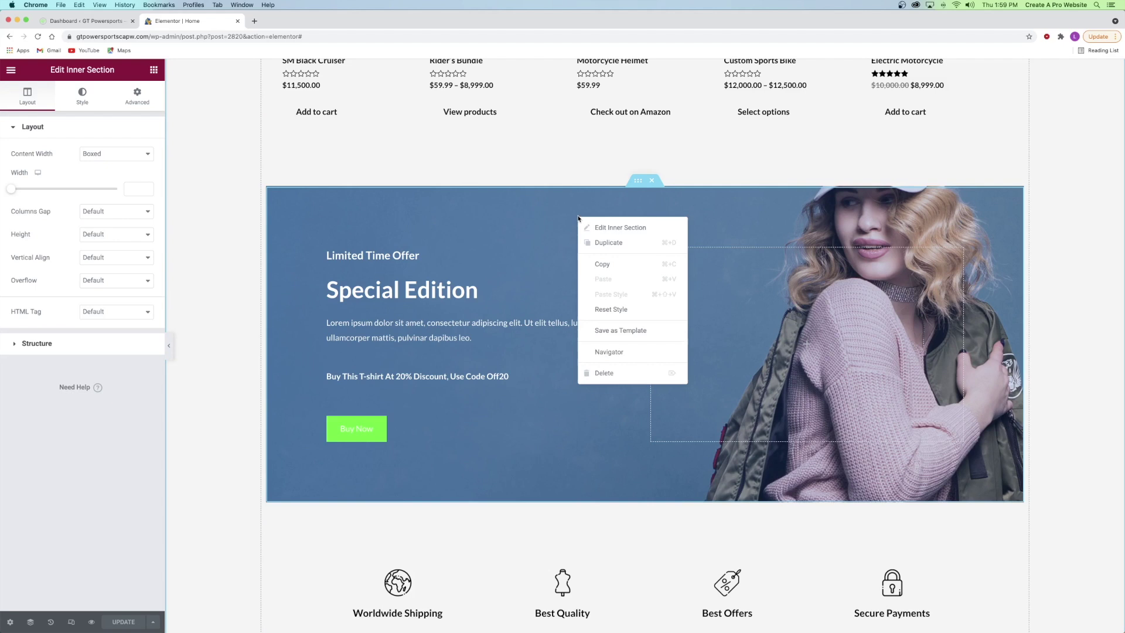
click(610, 228)
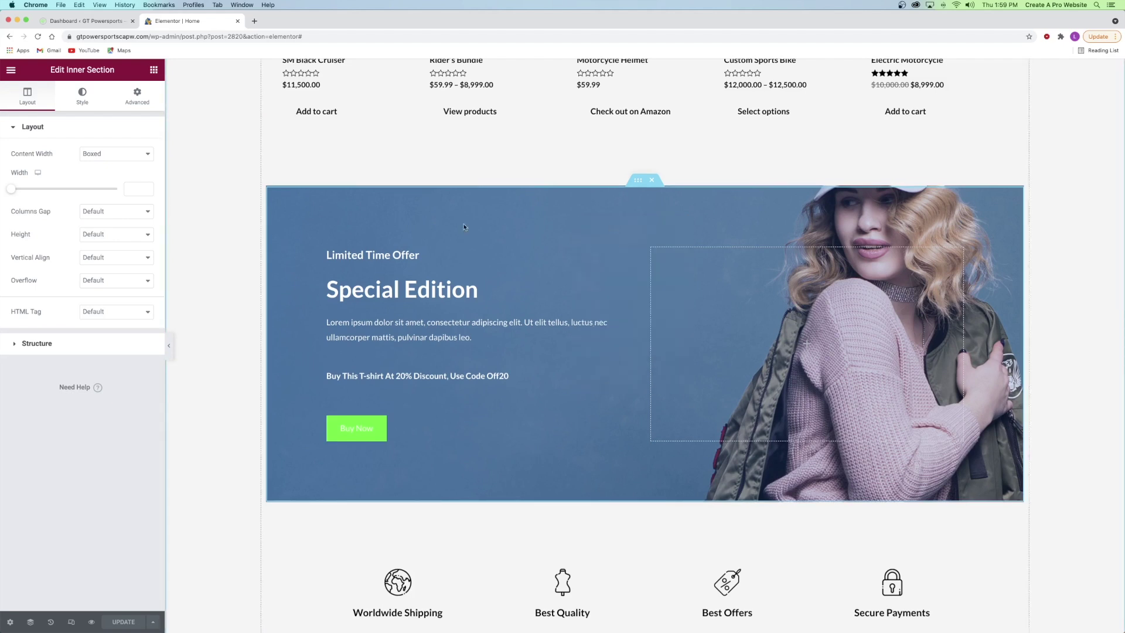
click(80, 104)
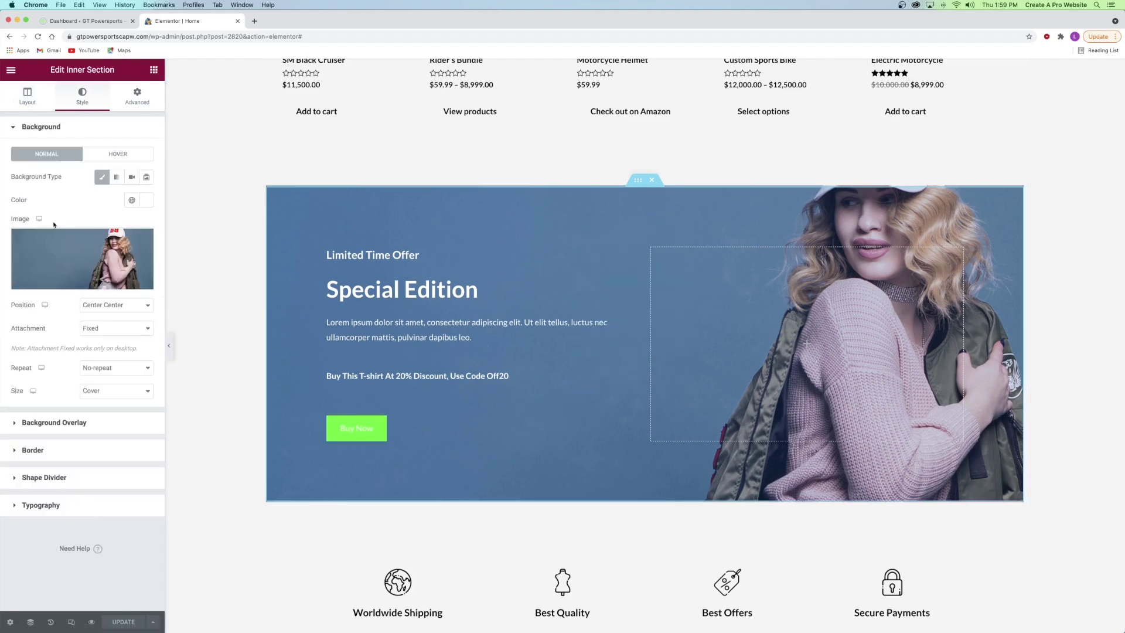
click(57, 243)
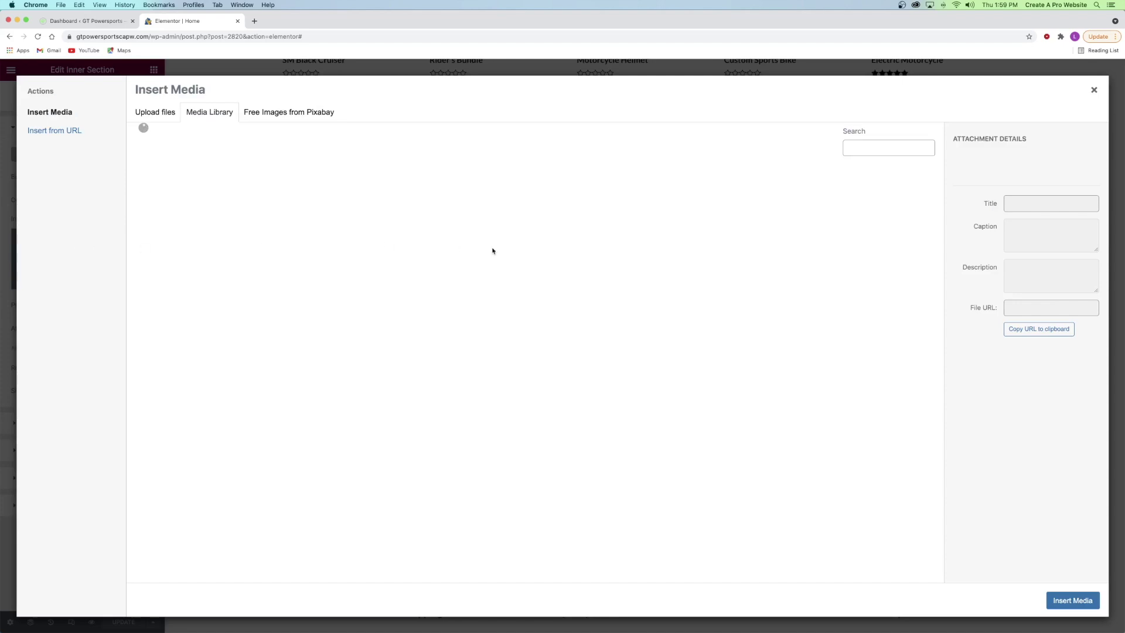
click(1071, 597)
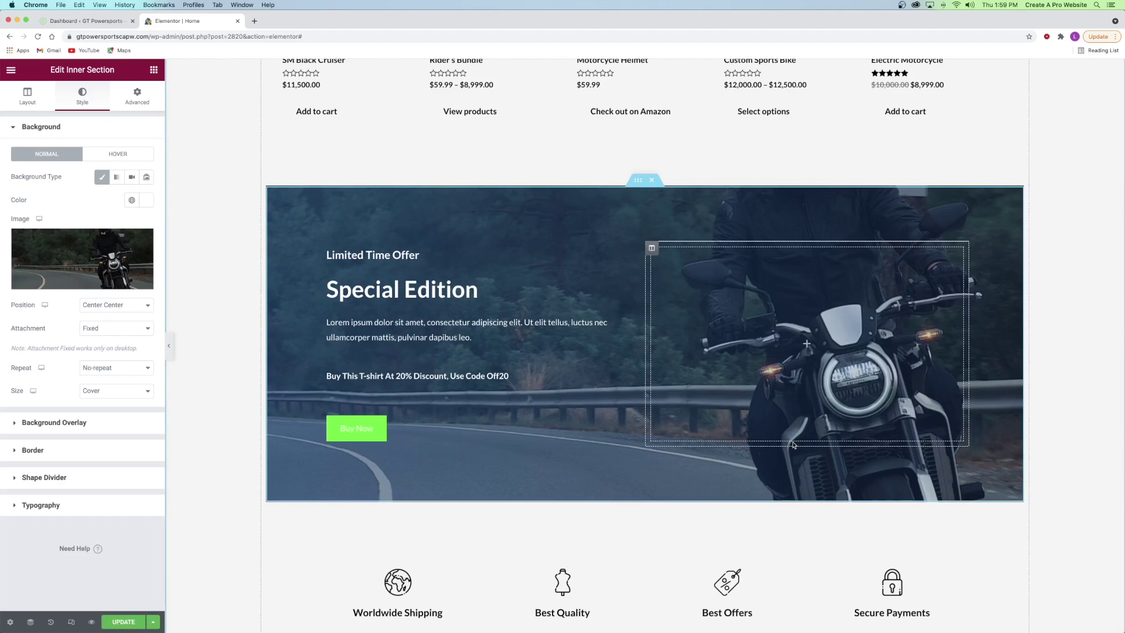
scroll(793, 444, down, 5)
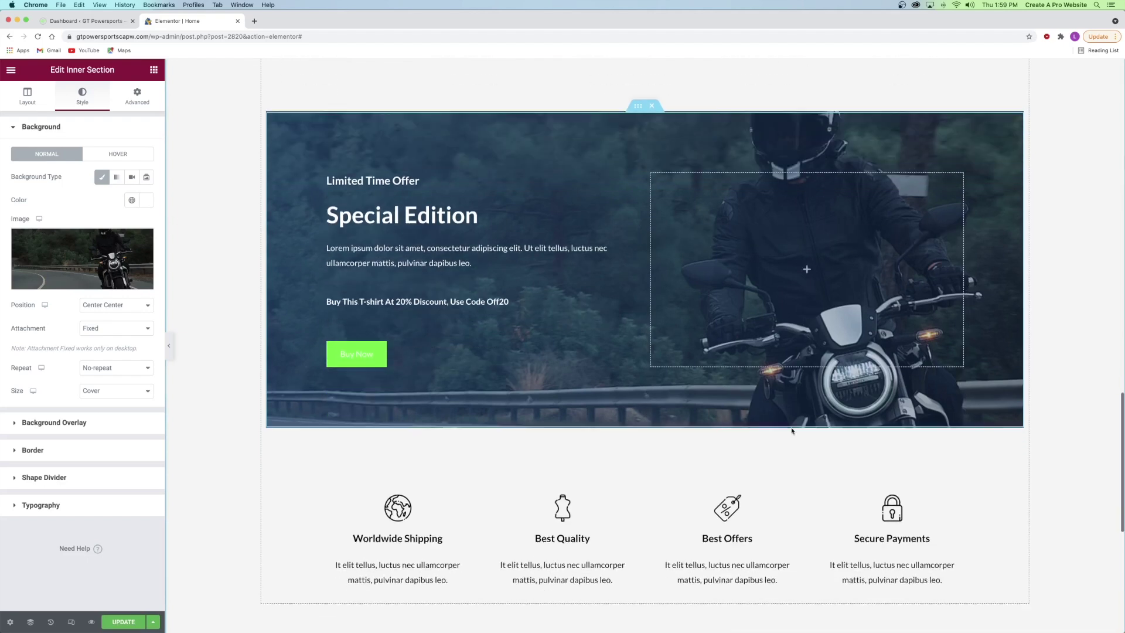
scroll(767, 405, up, 4)
scroll(767, 405, up, 1)
scroll(761, 408, down, 2)
scroll(756, 411, up, 3)
scroll(754, 412, up, 10)
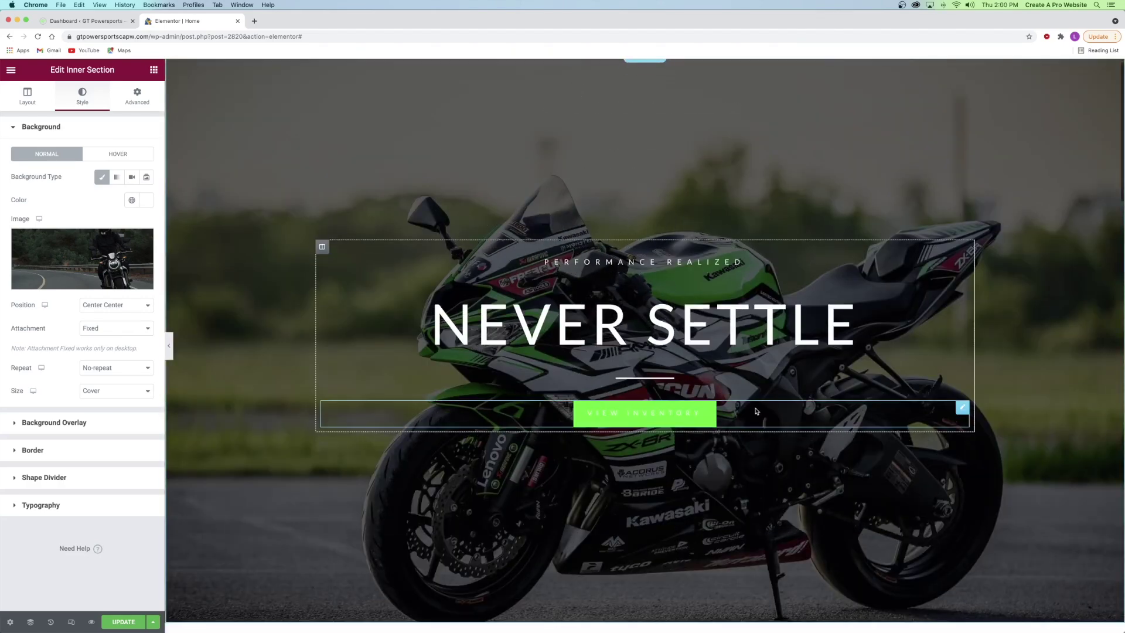
scroll(756, 411, down, 15)
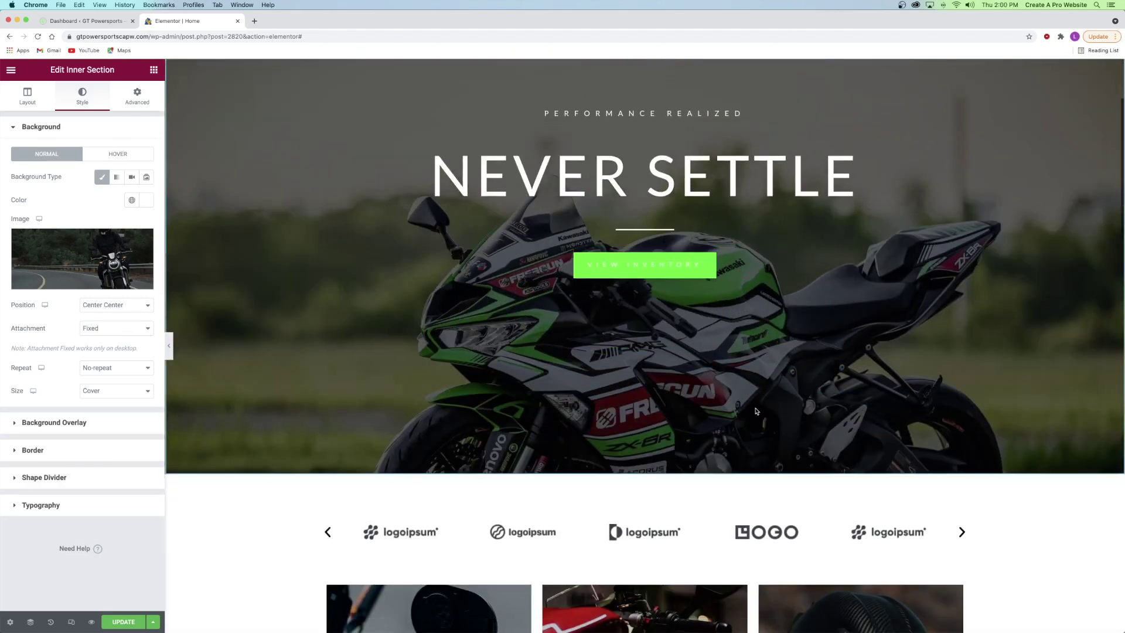
scroll(756, 412, down, 8)
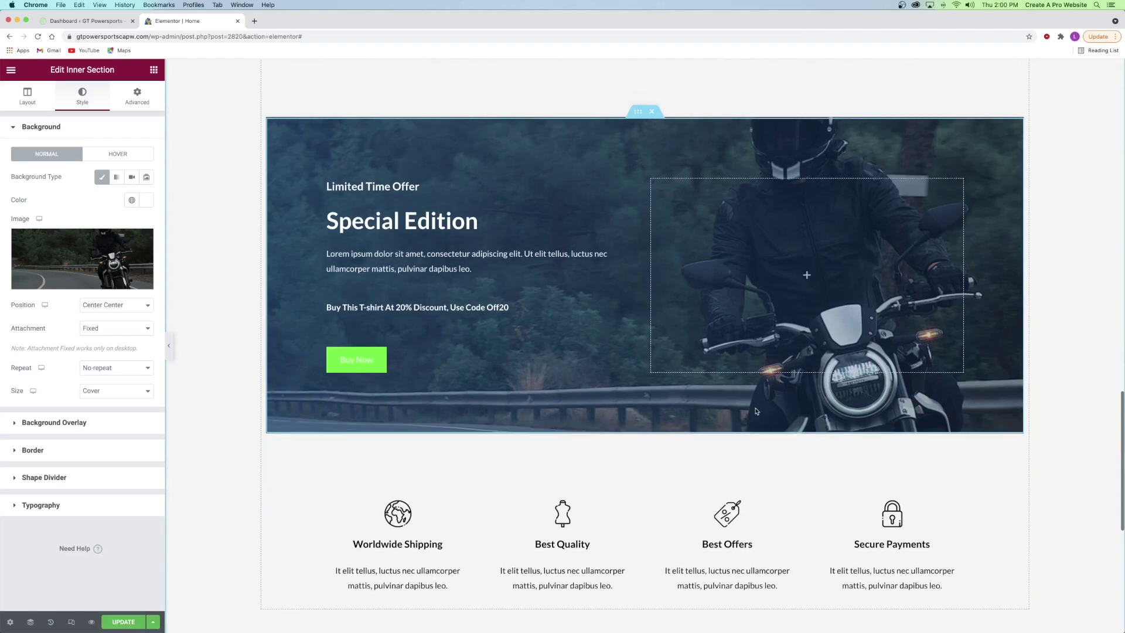
- Set the banner background attachment to Scroll and check the effect on the page
click(82, 334)
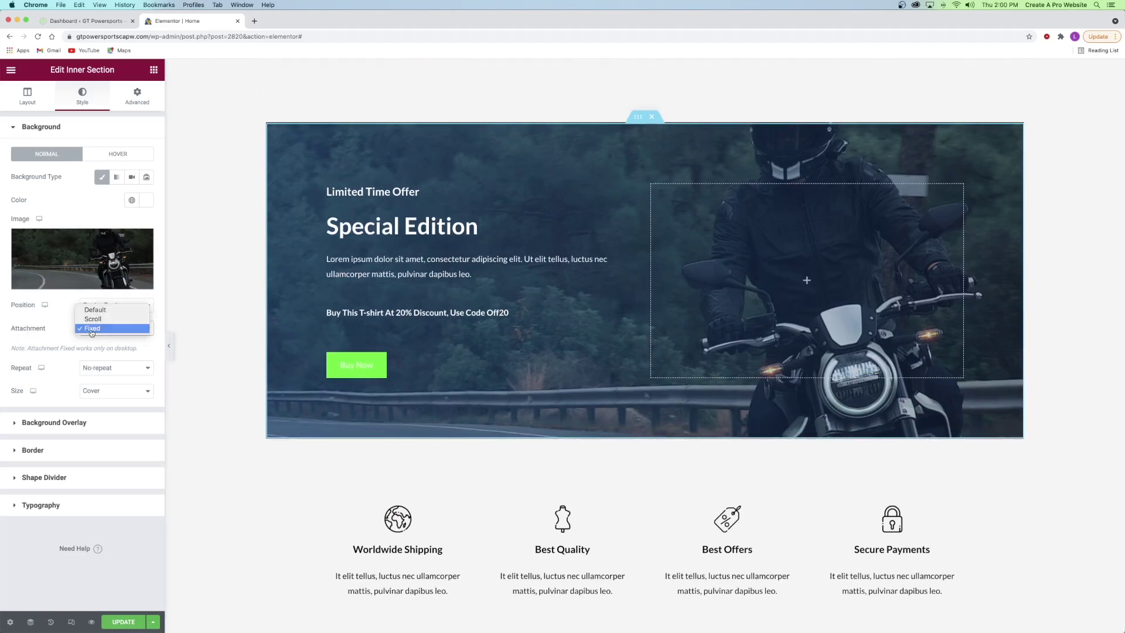
click(101, 323)
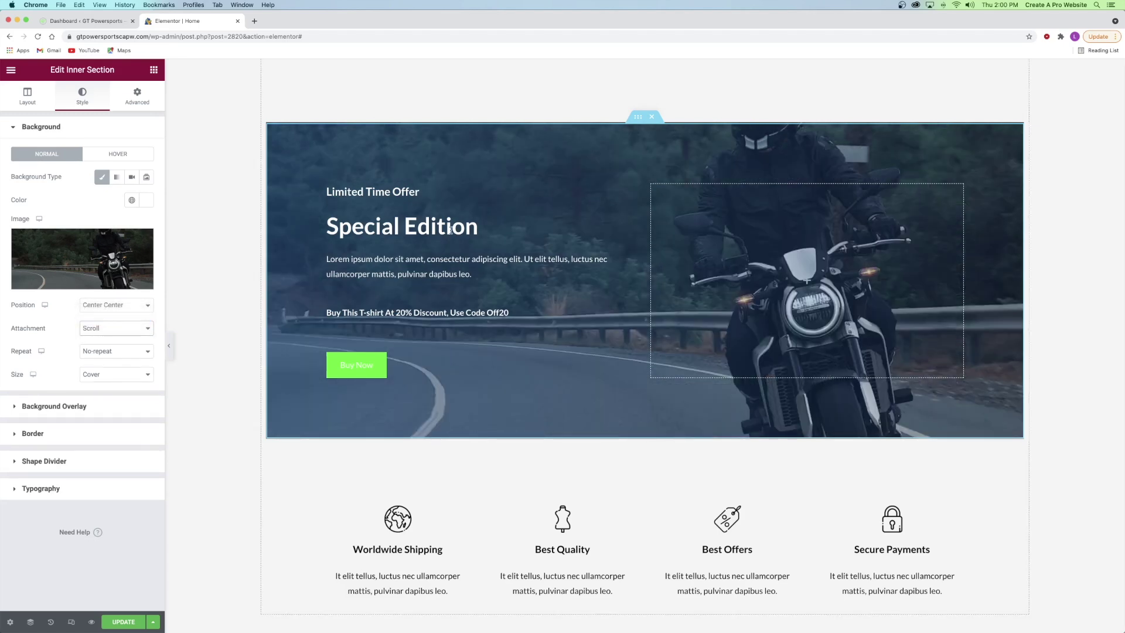
scroll(469, 216, up, 3)
scroll(487, 216, down, 2)
scroll(486, 216, down, 2)
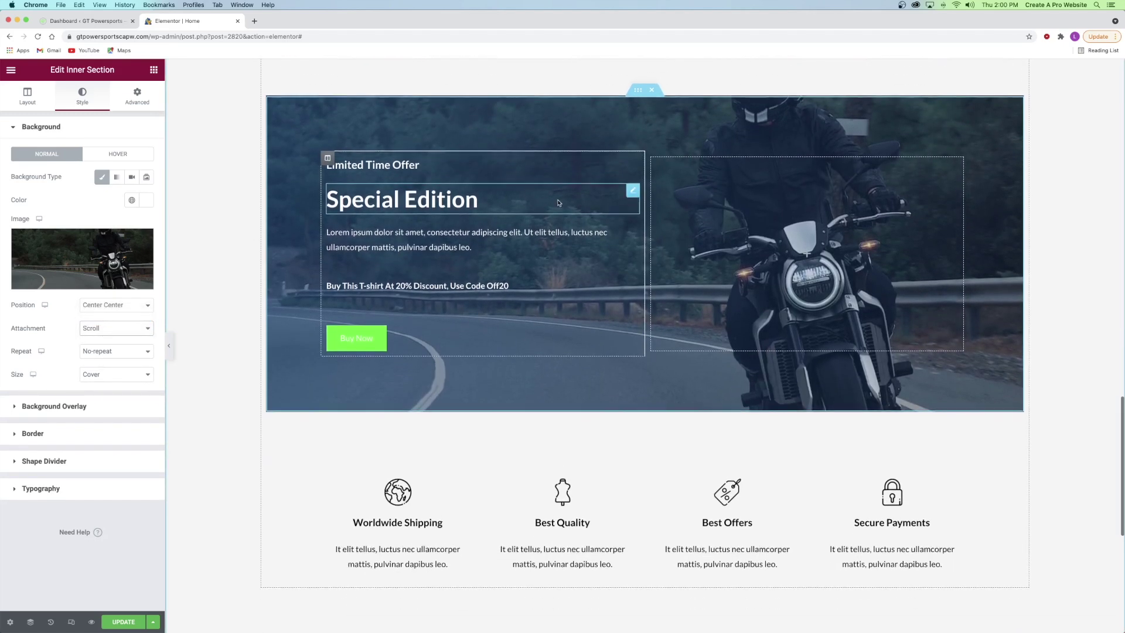
scroll(515, 208, up, 5)
scroll(574, 193, down, 6)
scroll(573, 193, up, 3)
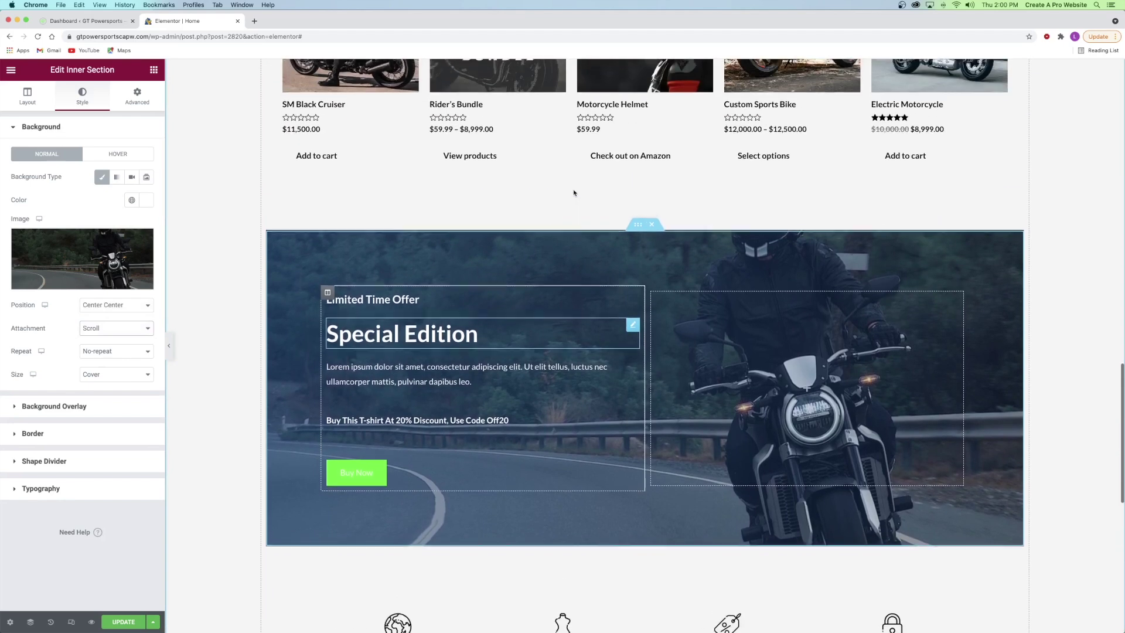
scroll(527, 234, down, 2)
- Try Fixed attachment for the background, then return it to Scroll
click(95, 331)
click(92, 338)
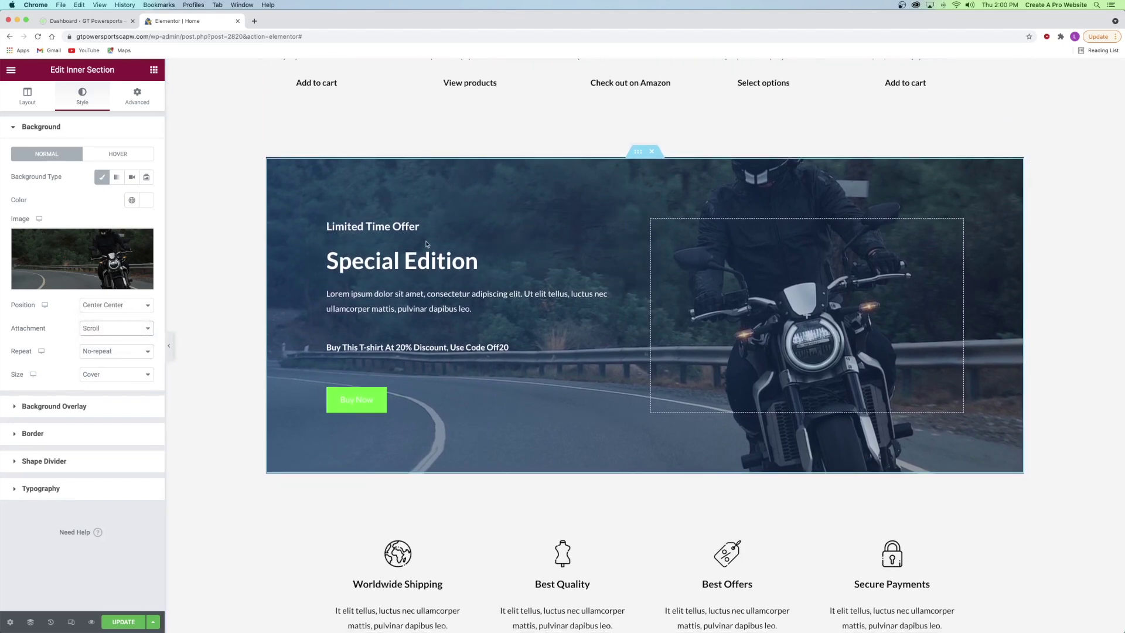
scroll(426, 243, down, 2)
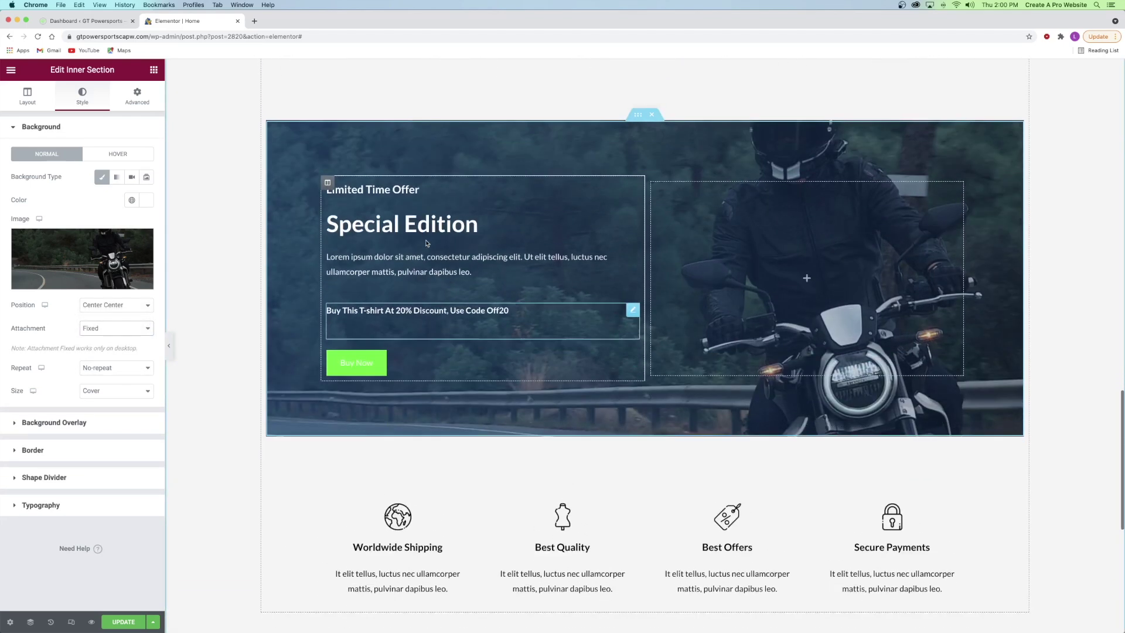
scroll(427, 243, up, 1)
click(117, 332)
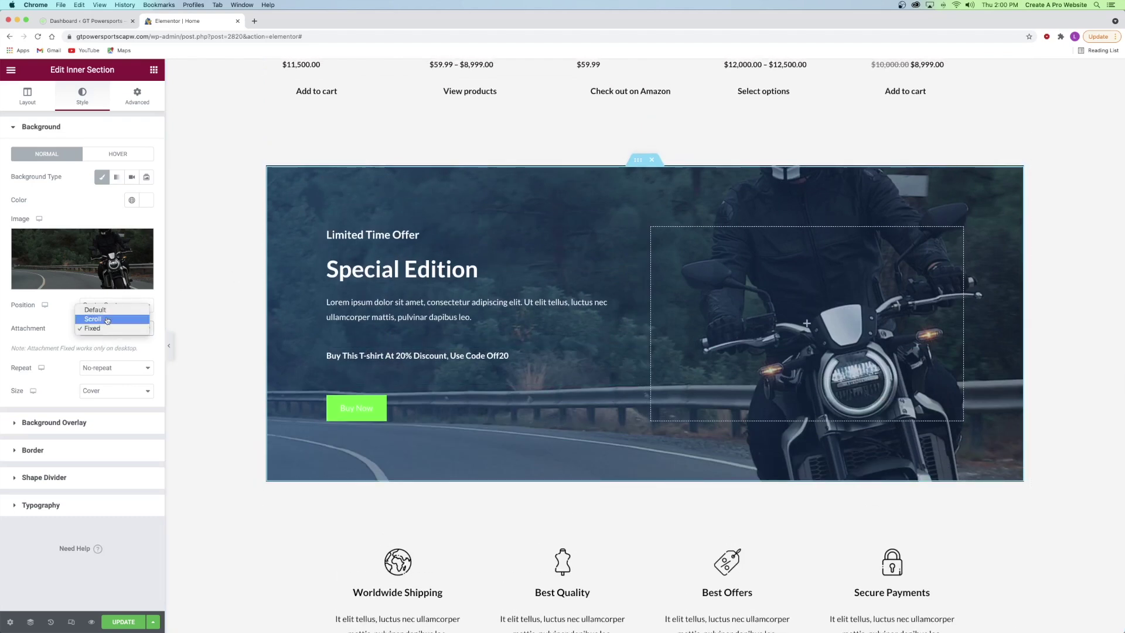
click(94, 317)
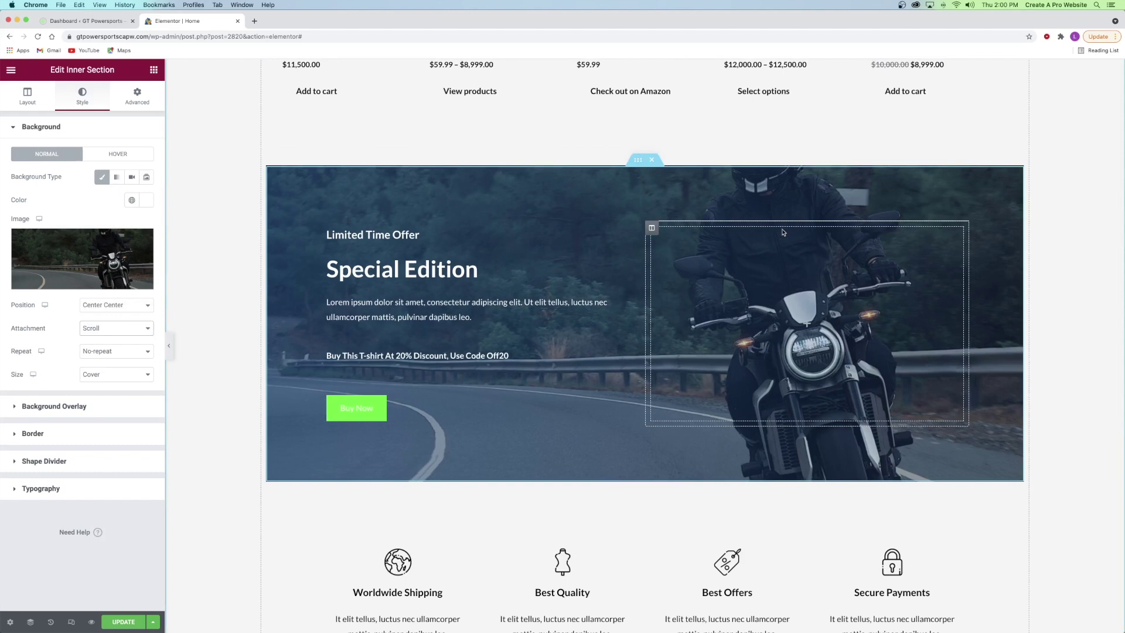
- Change the banner overlay to a classic Black global colour at 0.19 opacity
click(39, 406)
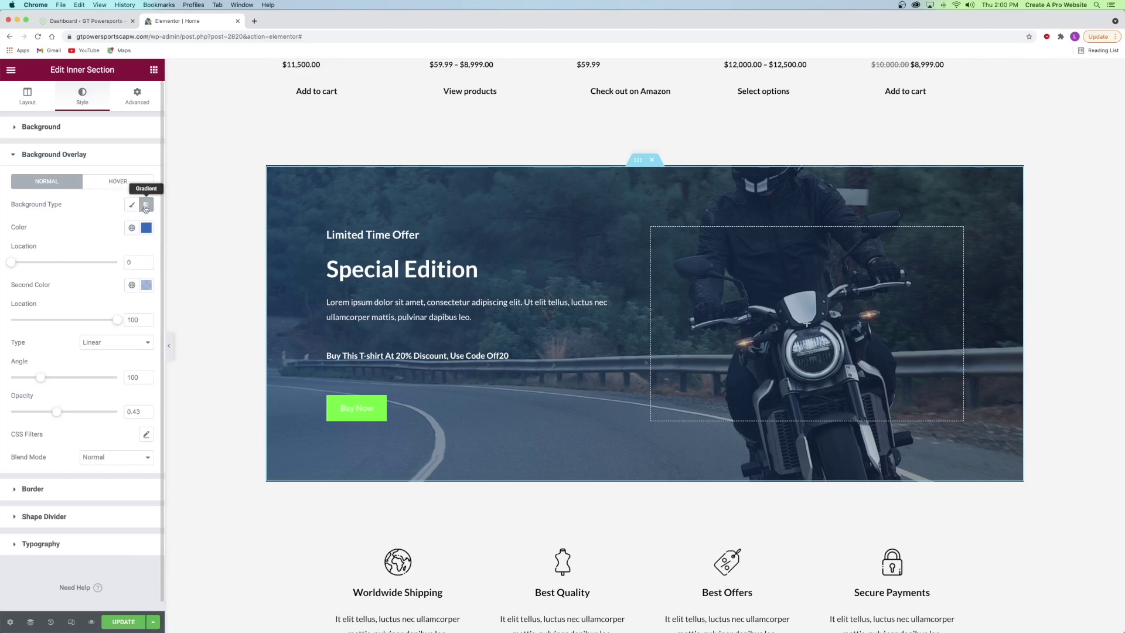
click(132, 206)
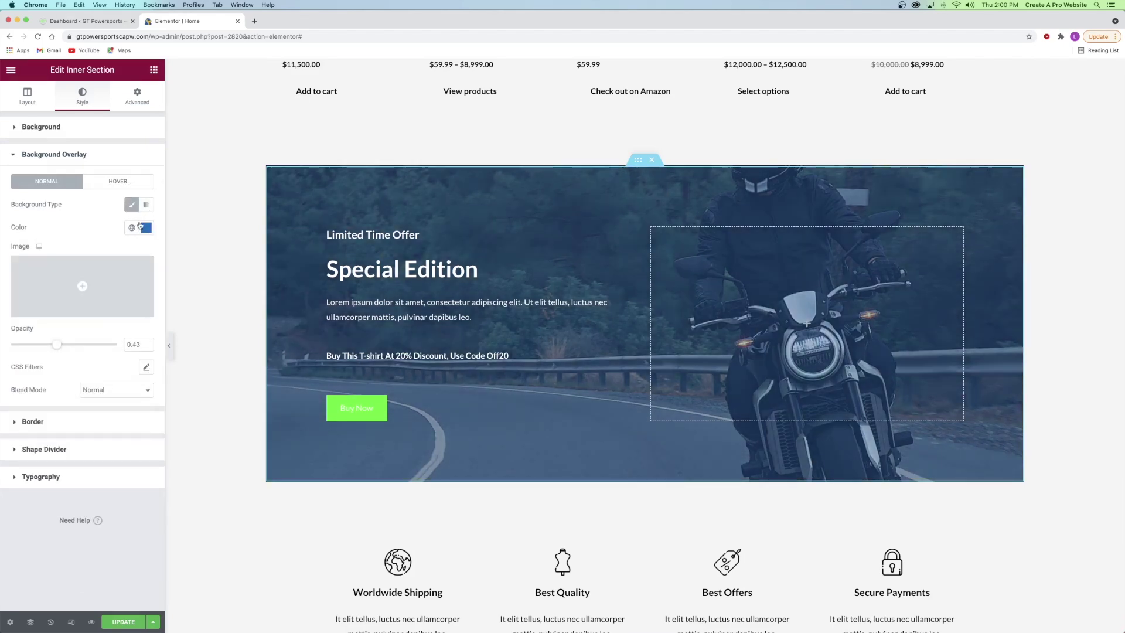
click(132, 228)
click(63, 278)
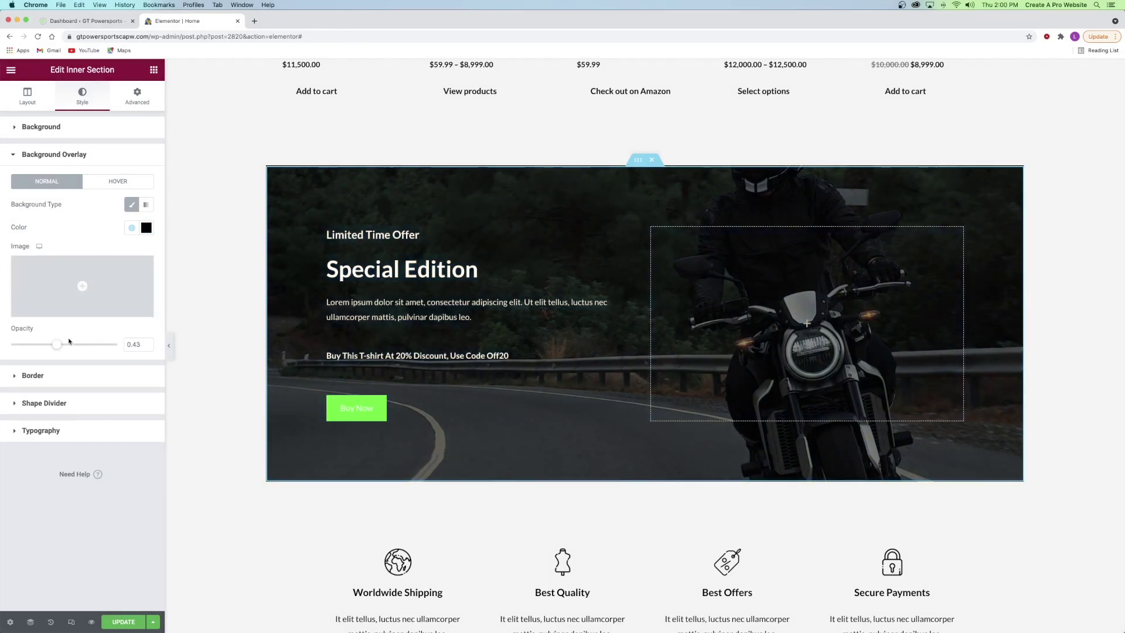
drag(49, 345, 29, 347)
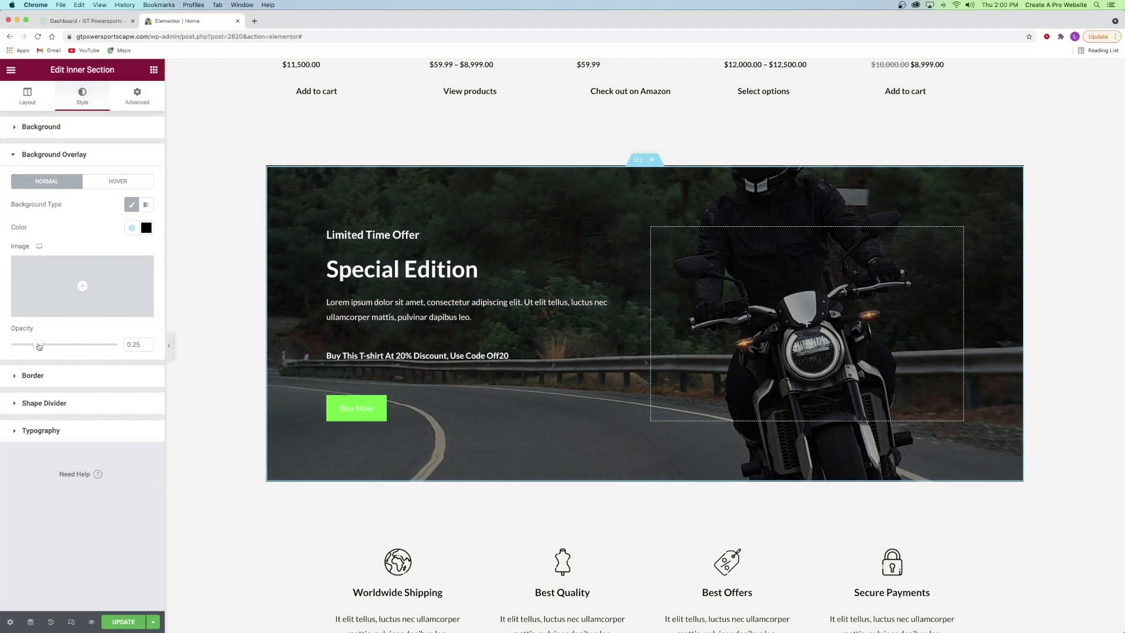
click(31, 345)
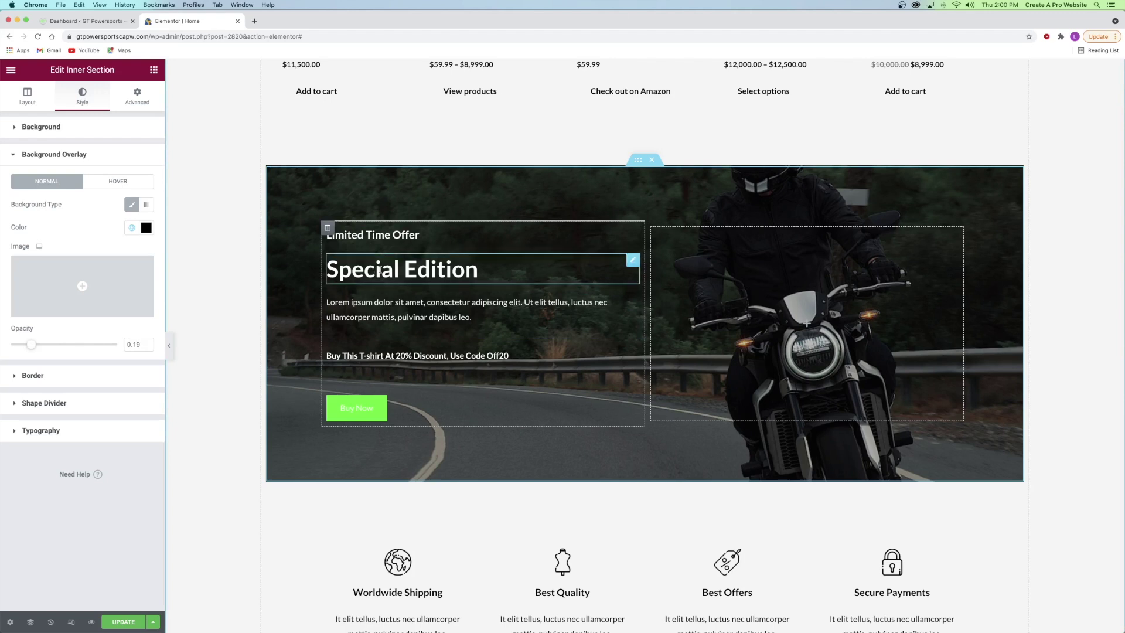
- Retitle the banner headings to 'Special Offer' and 'Small Black Bike'
click(404, 235)
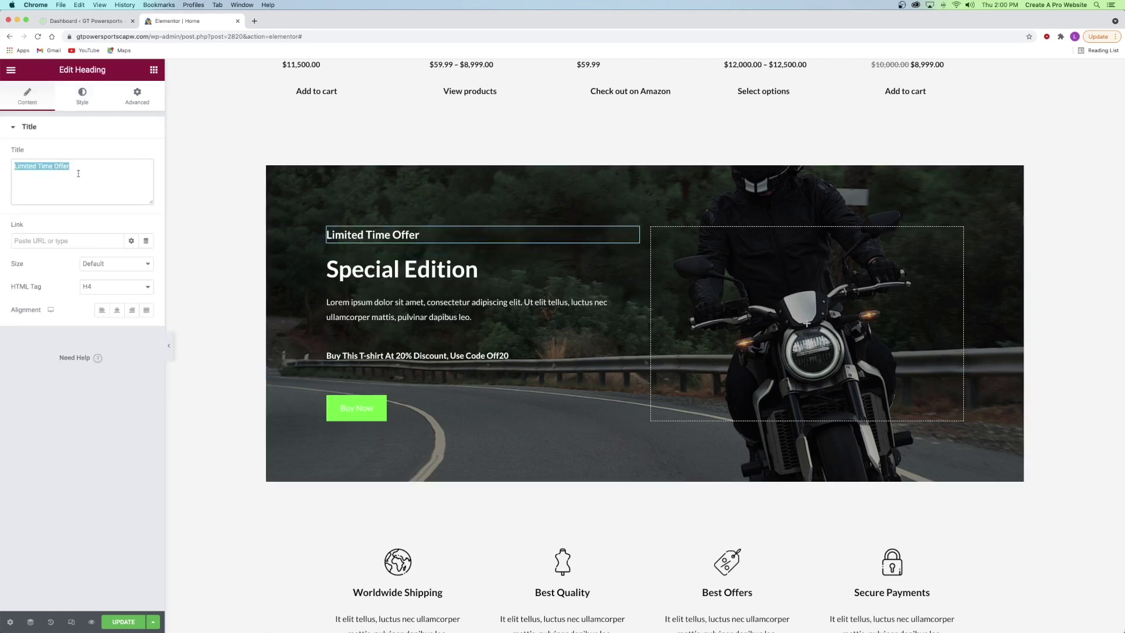
text(Special)
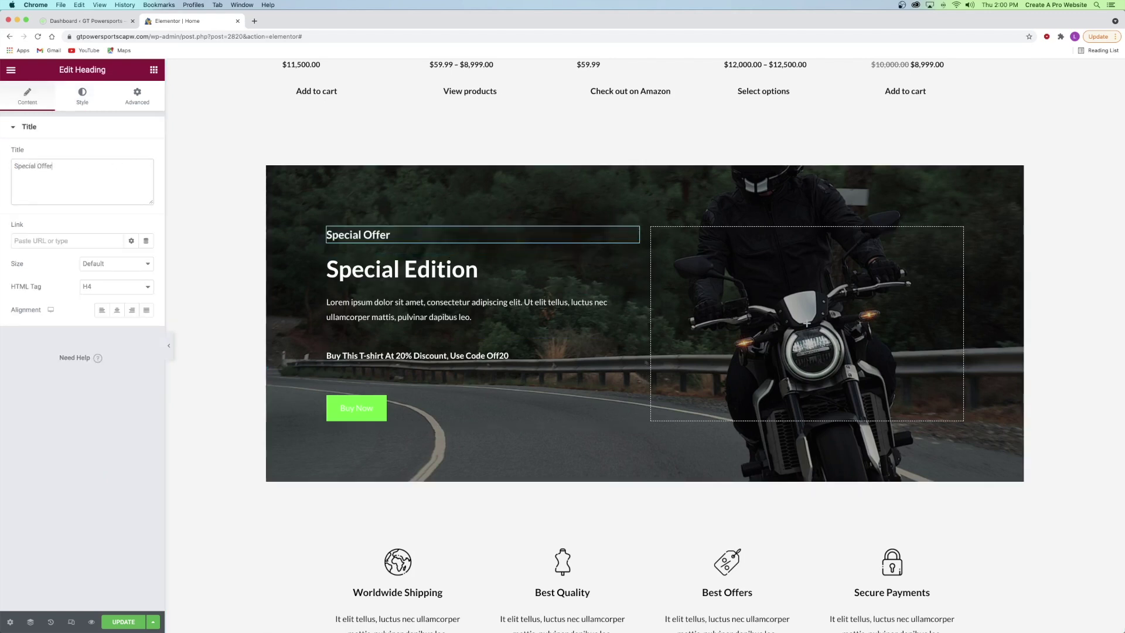
click(404, 270)
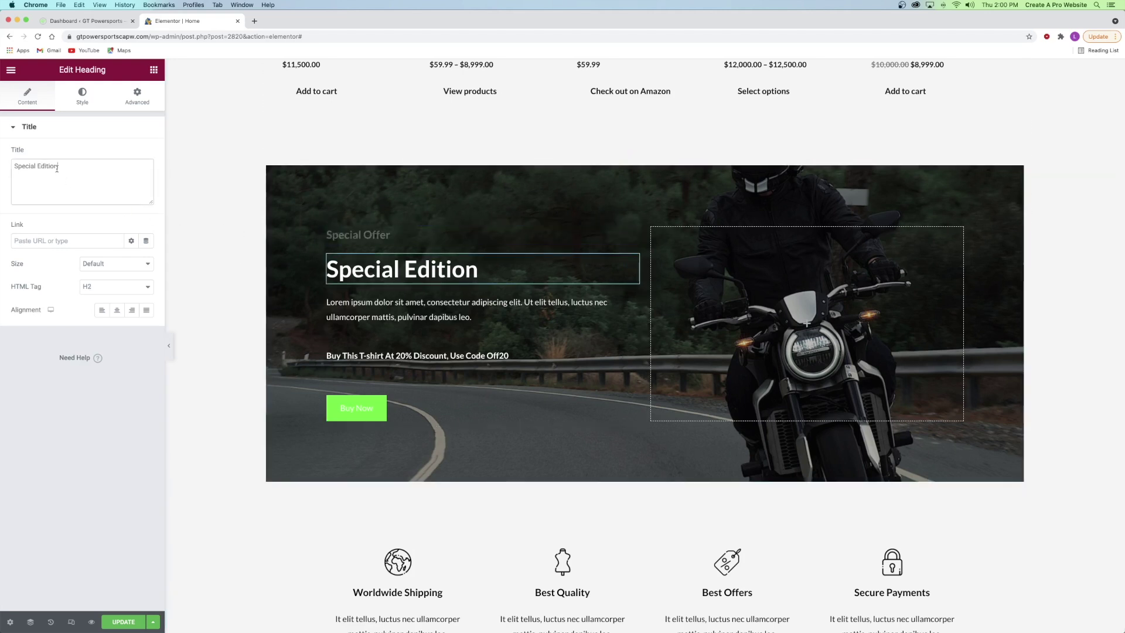
text(Small Black Cri)
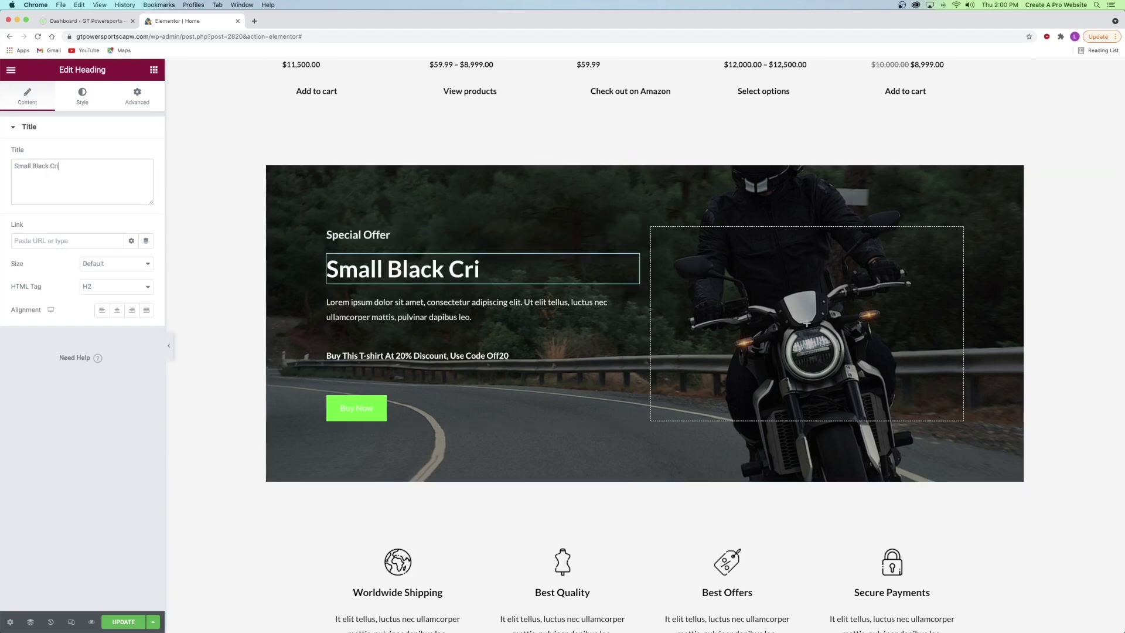
key(BackSpace)
key(BackSpace)
key(BackSpace)
key(BackSpace)
text(Bike)
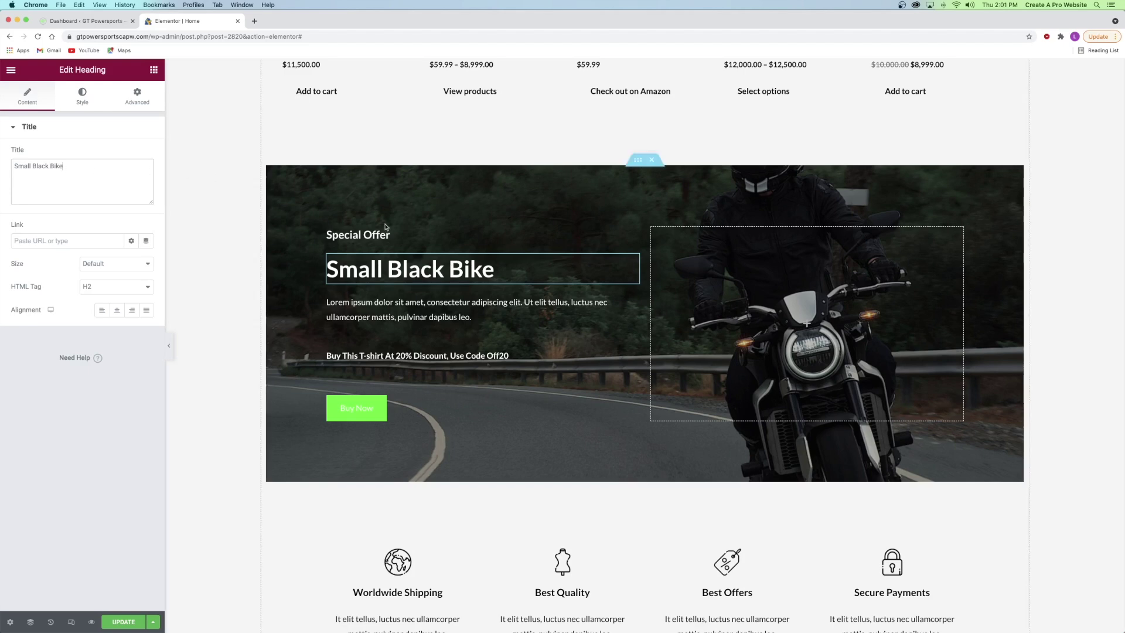
scroll(801, 358, up, 6)
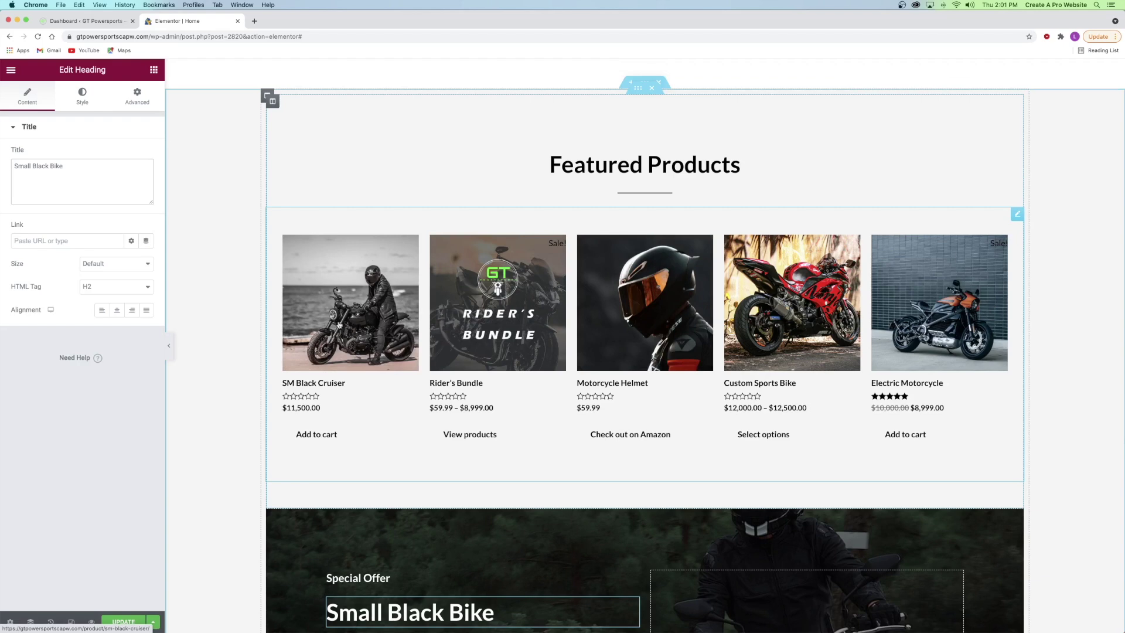
scroll(572, 430, down, 7)
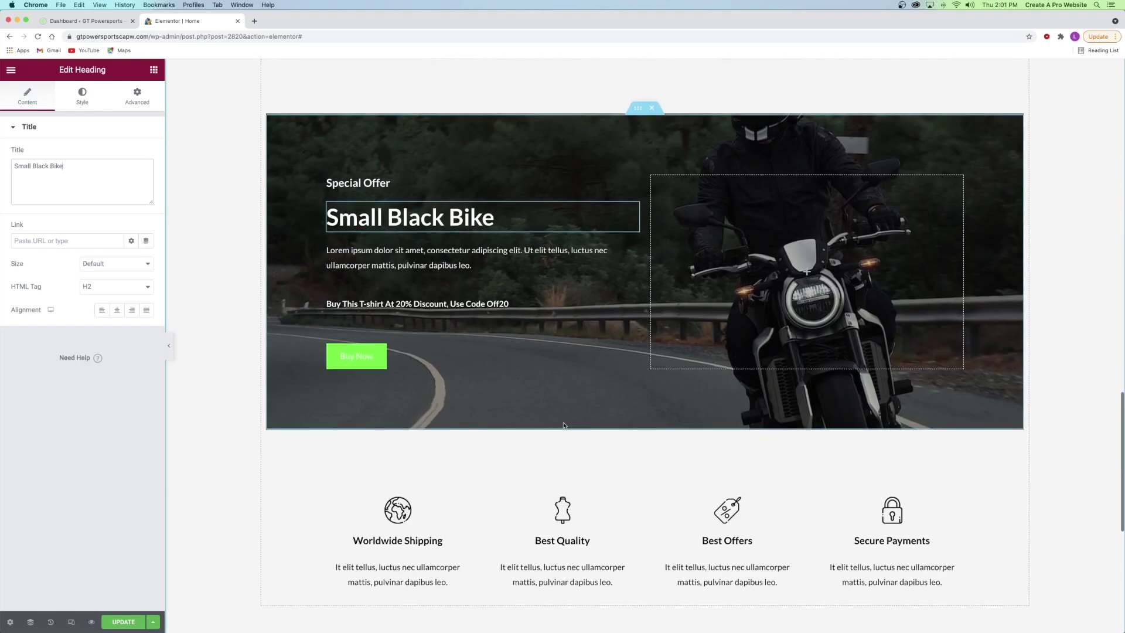
scroll(563, 425, down, 2)
scroll(535, 415, up, 2)
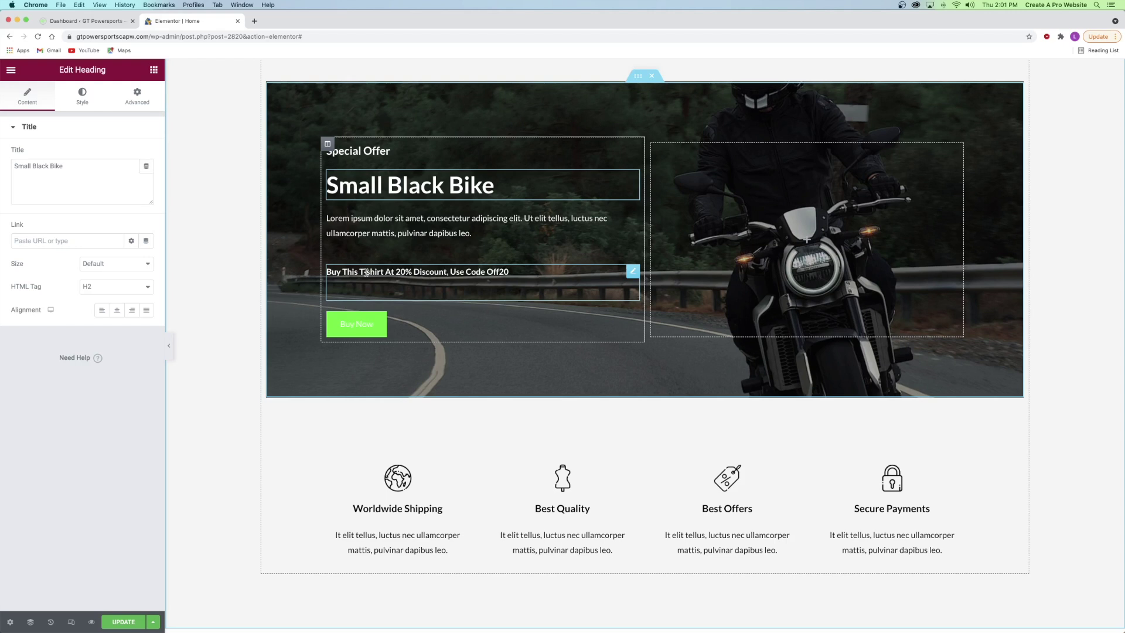
- Replace 'T-shirt' with 'Motorcycle' in the discount line heading
click(366, 272)
drag(43, 166, 57, 168)
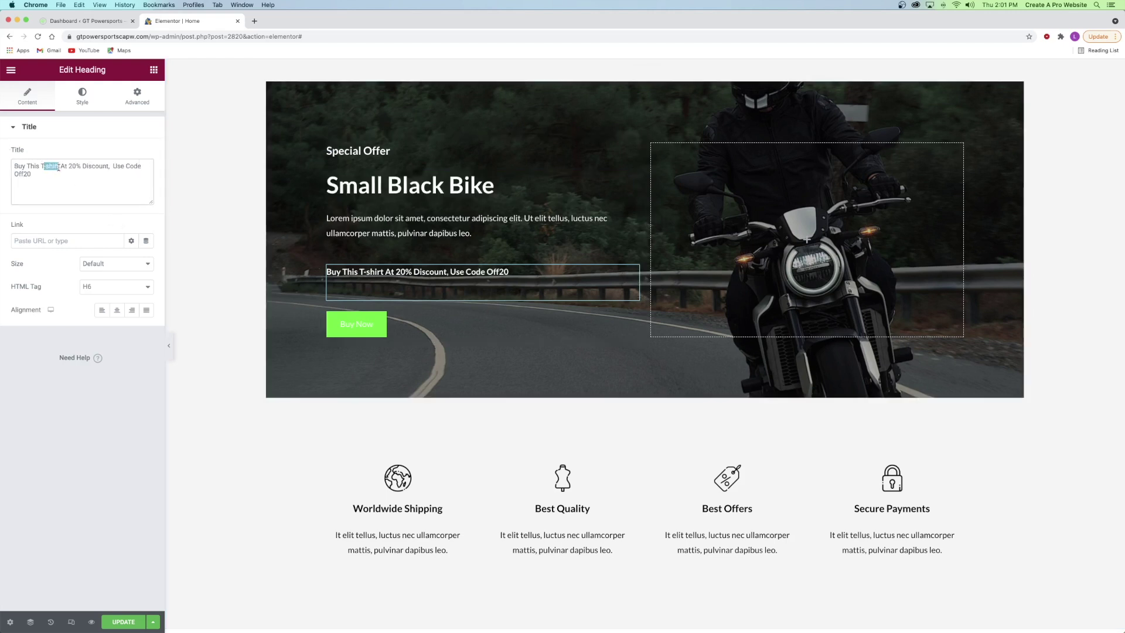
text(Motorcycle)
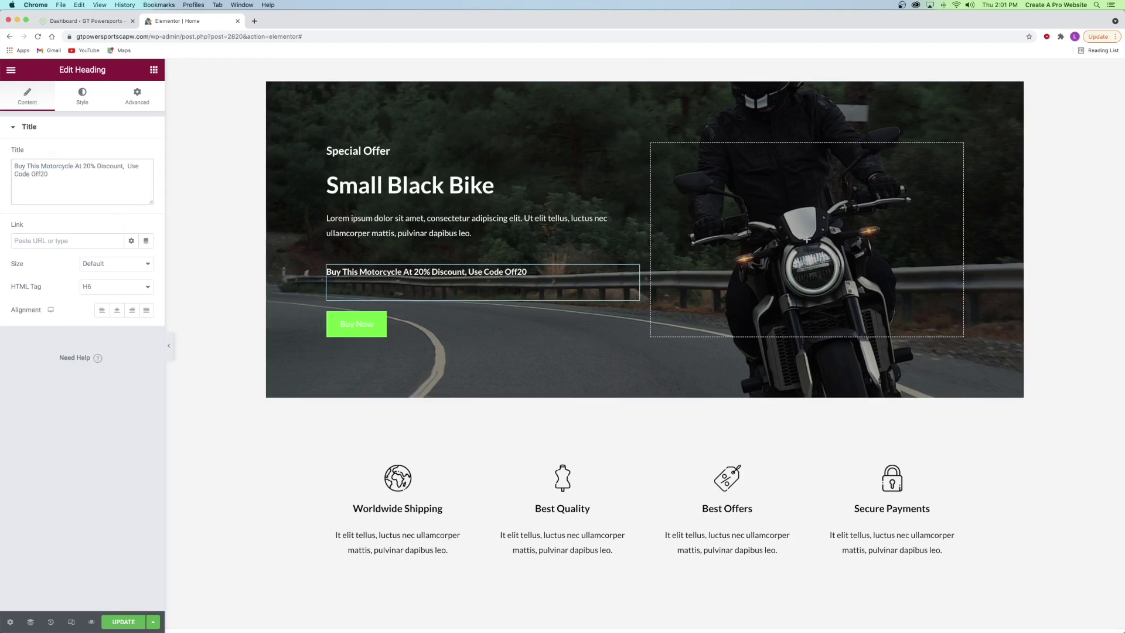
- Link the banner's Buy Now button to the SM Black Cruiser product page
right_click(371, 326)
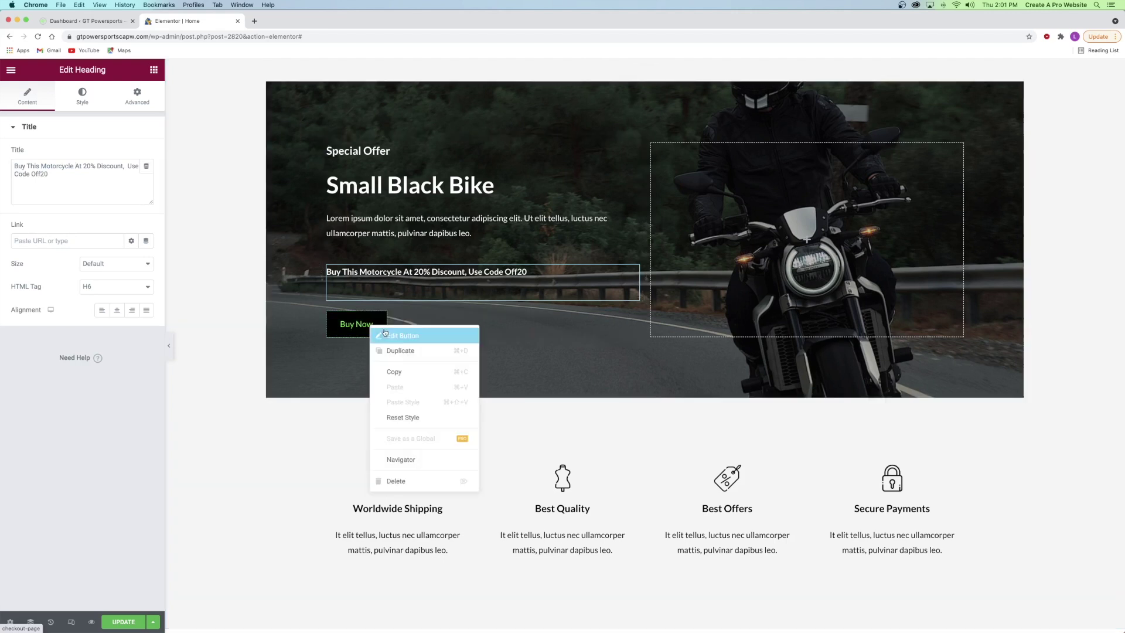
click(387, 334)
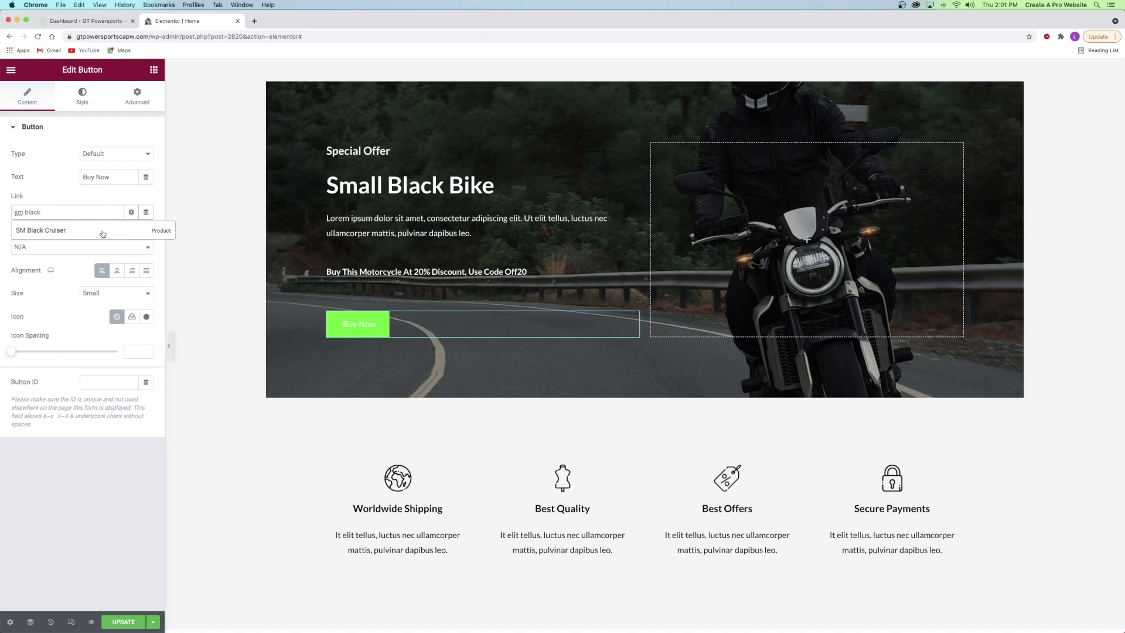
click(53, 230)
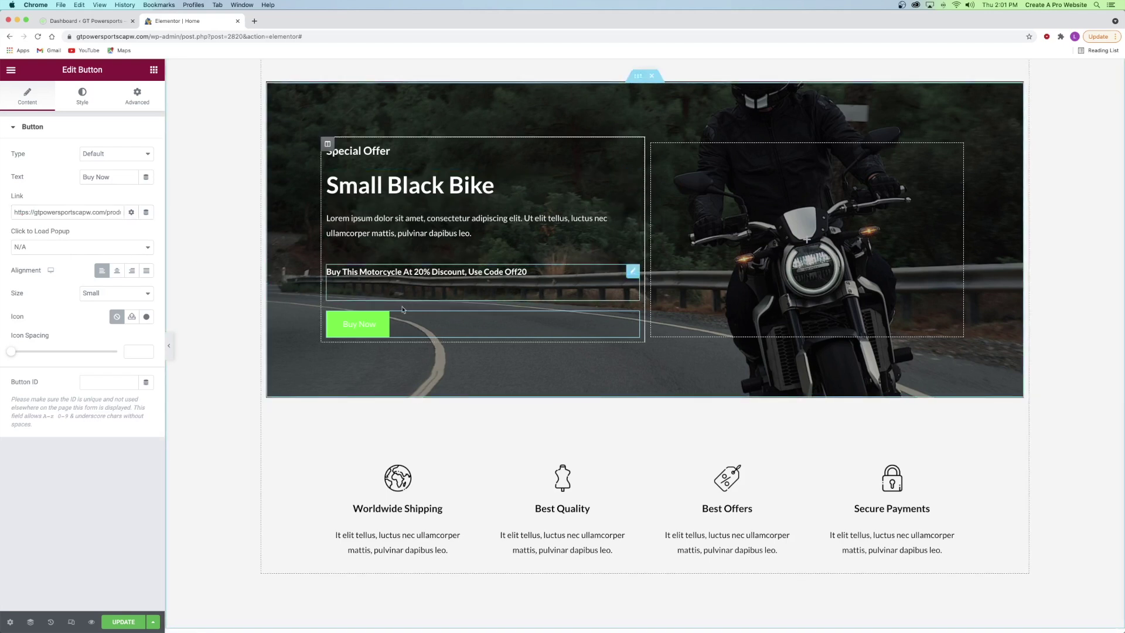
- Relabel the banner button from 'Buy Now' to 'Check It Out'
right_click(360, 326)
click(366, 333)
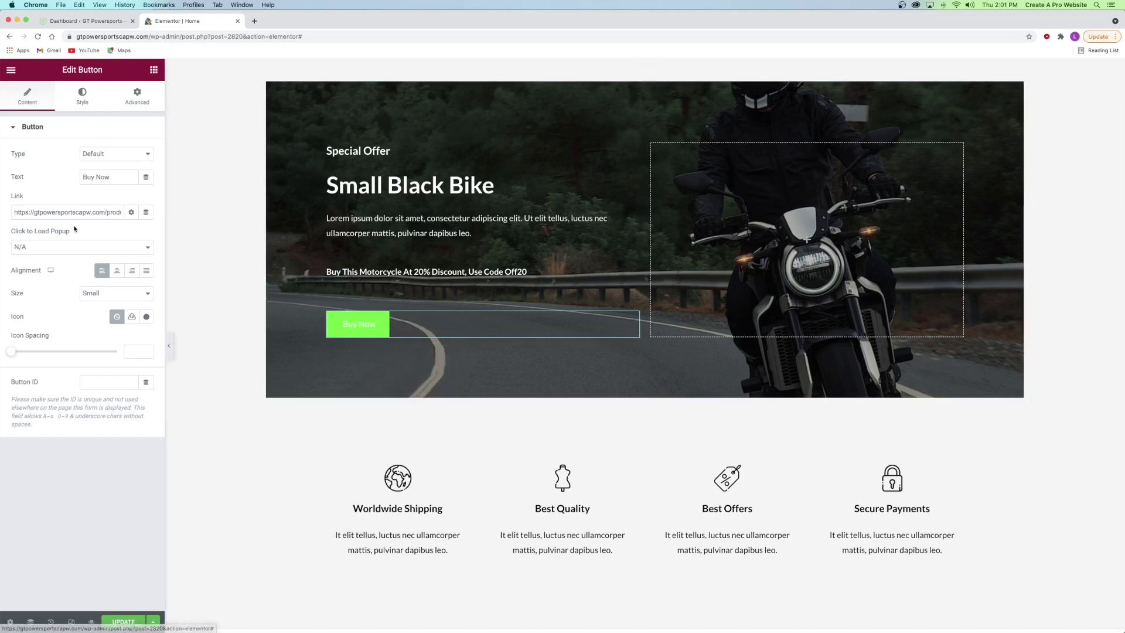
drag(114, 176, 75, 179)
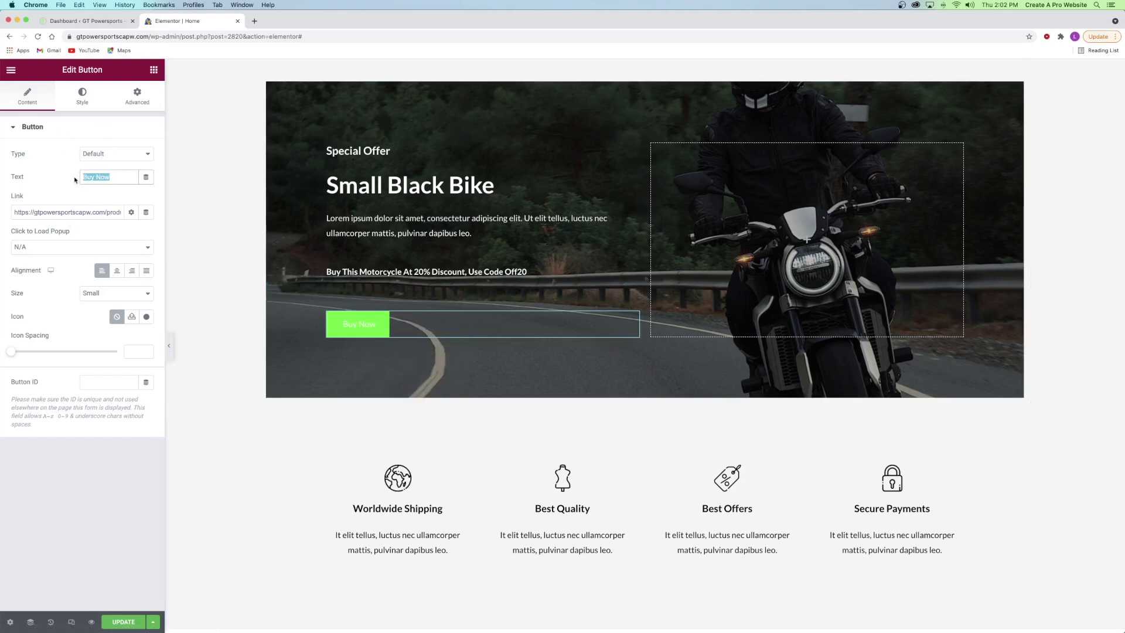
text(Check )
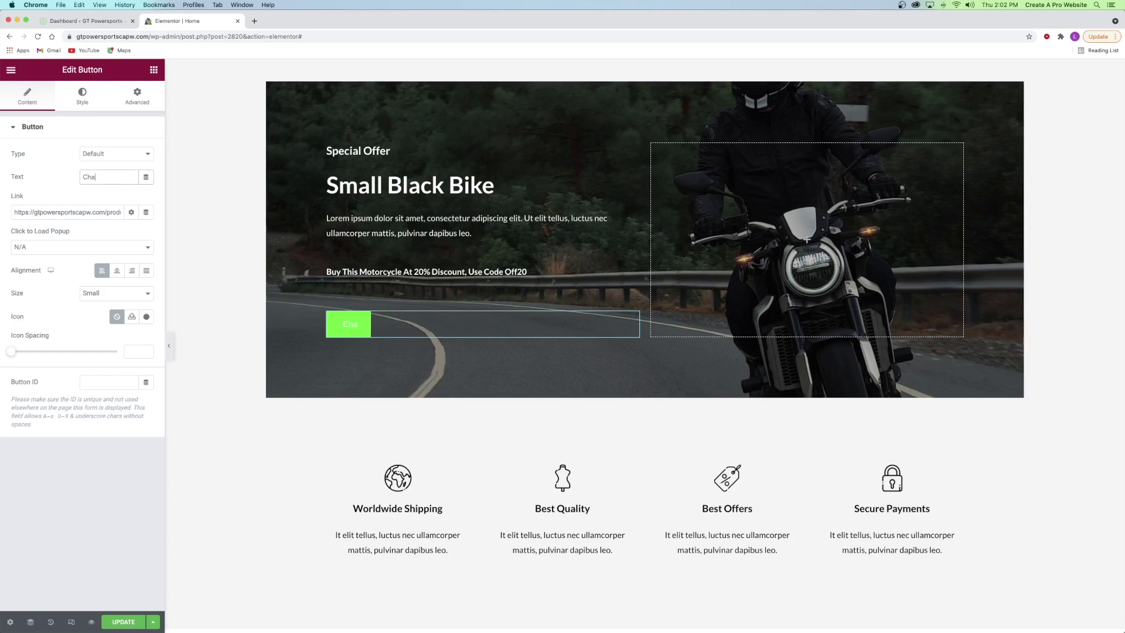
text(It Out)
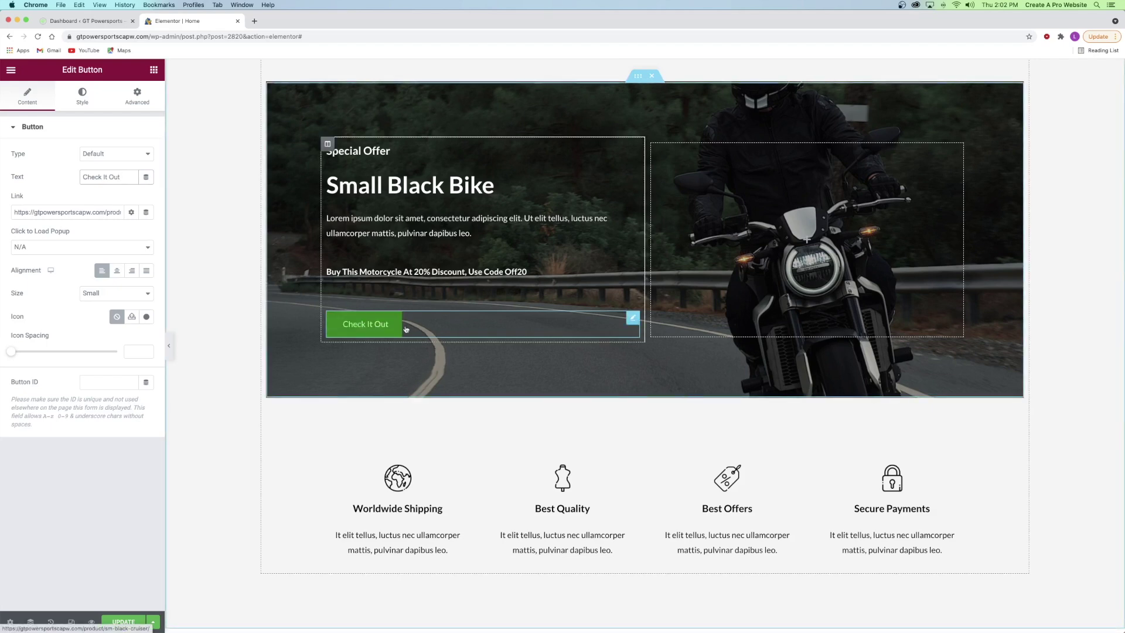
scroll(677, 286, down, 5)
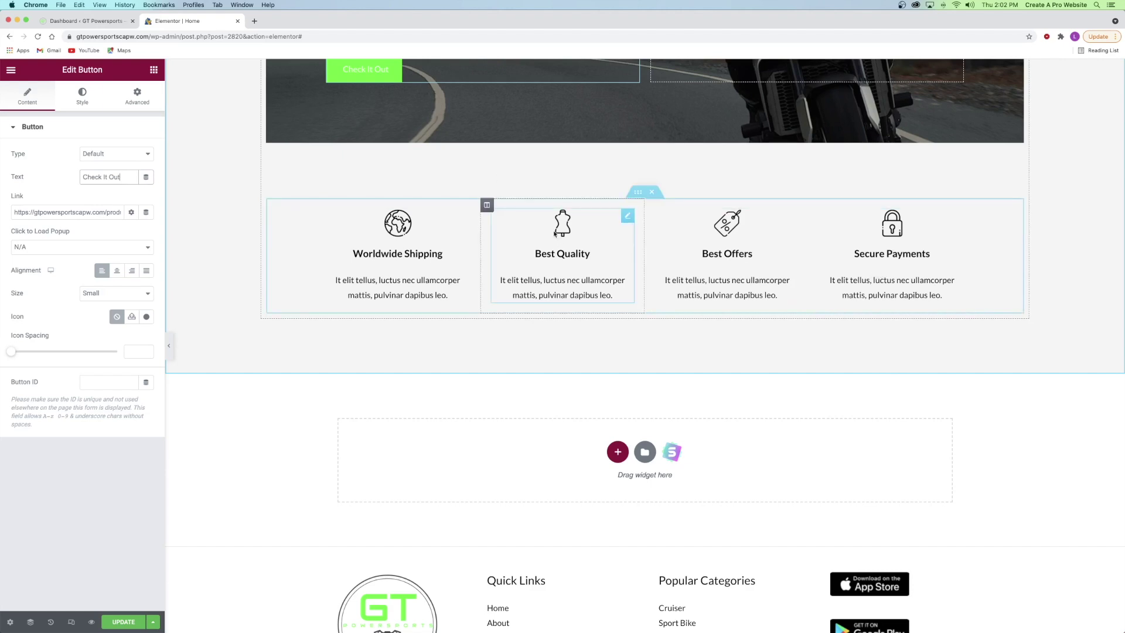
- Open the Best Quality box's media library and close it without changing the image
right_click(557, 233)
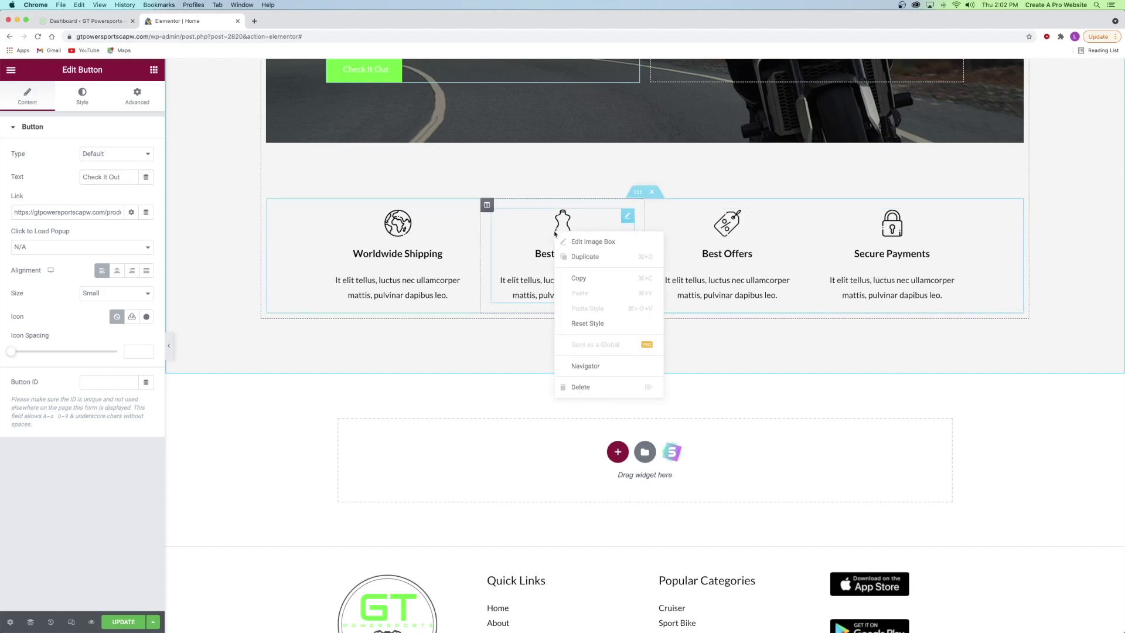
click(598, 245)
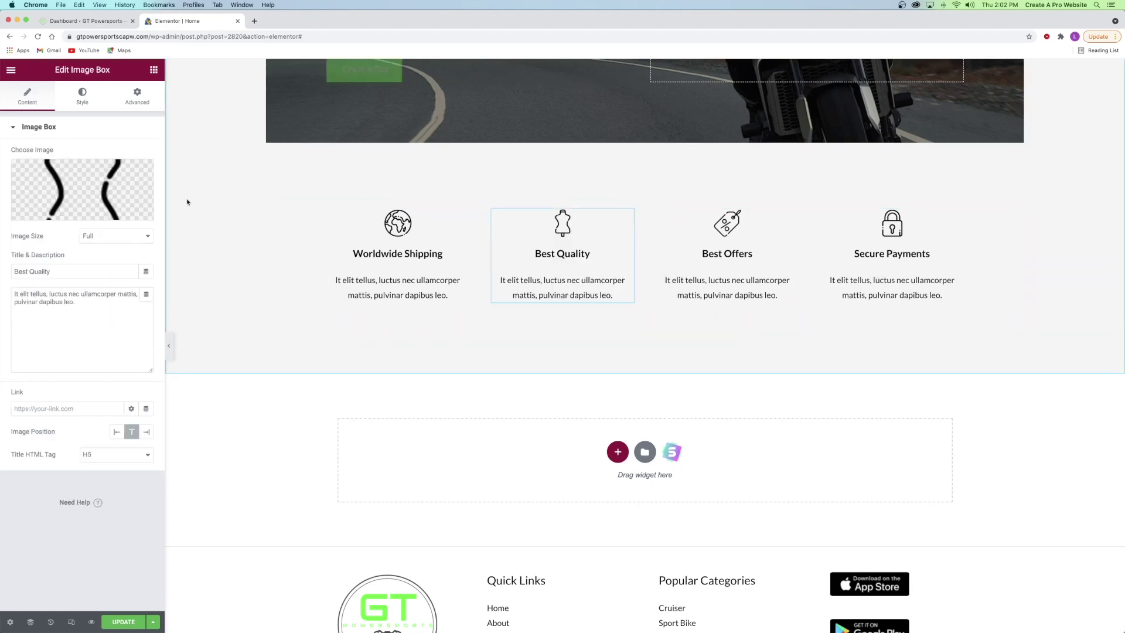
click(65, 180)
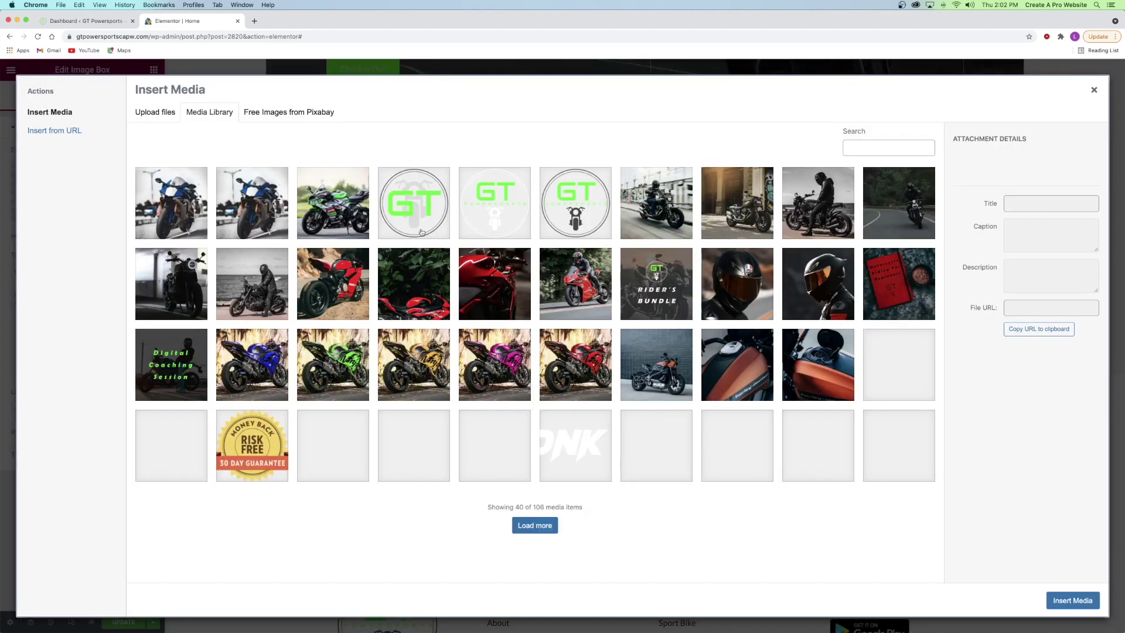
click(1093, 90)
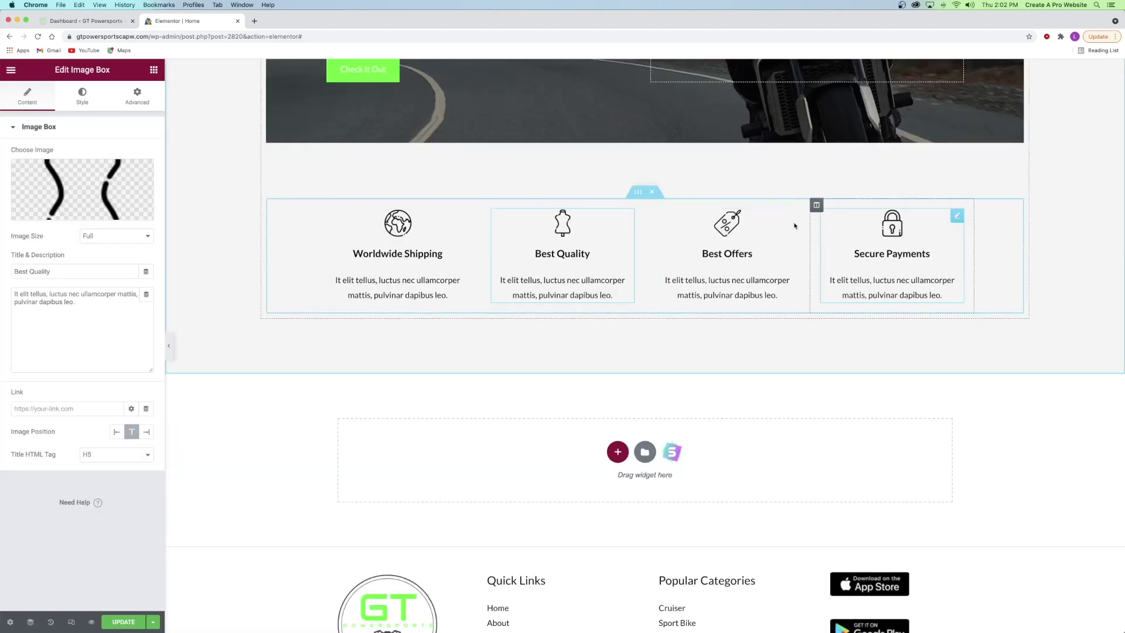
- Review the Best Offers and Best Quality box texts, then save the page with Update
click(720, 254)
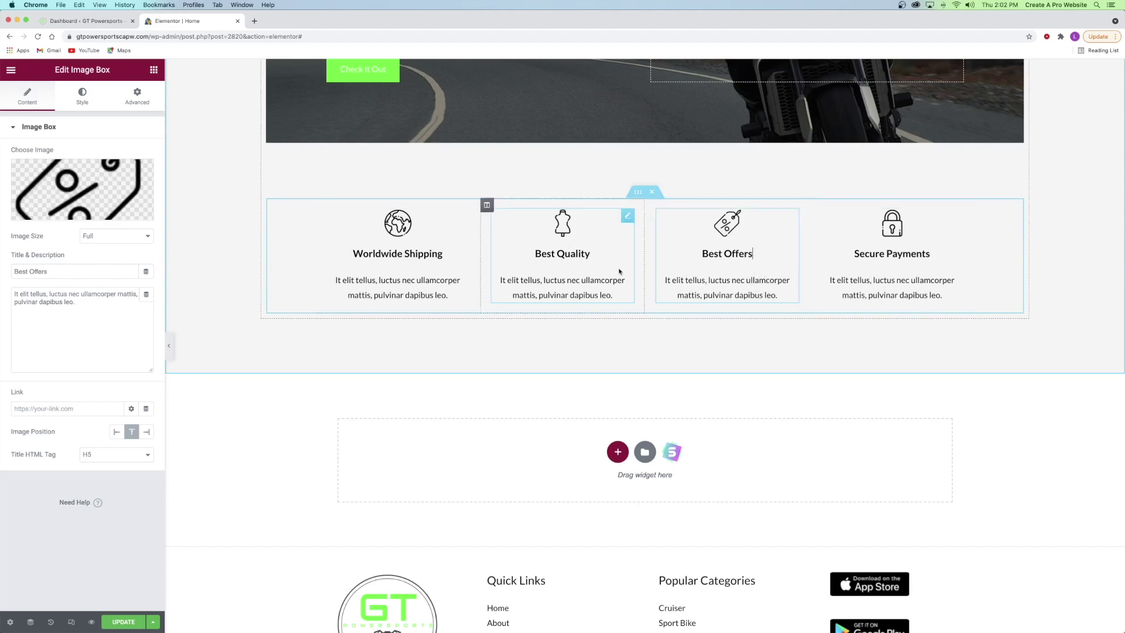
click(575, 269)
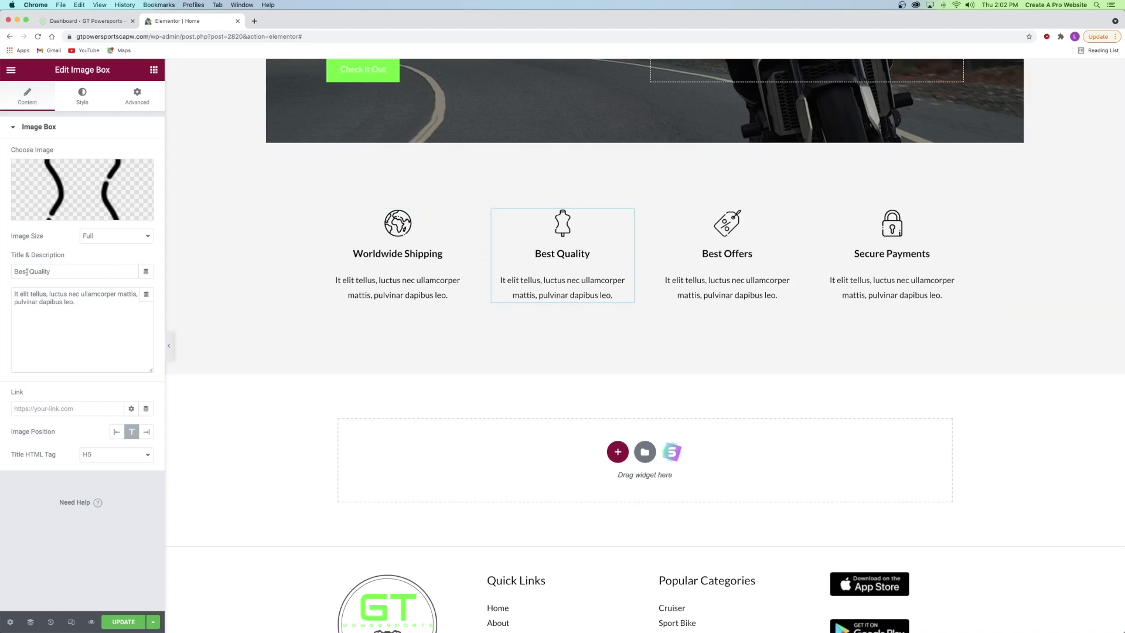
triple_click(56, 271)
click(15, 303)
drag(91, 295, 14, 295)
click(74, 309)
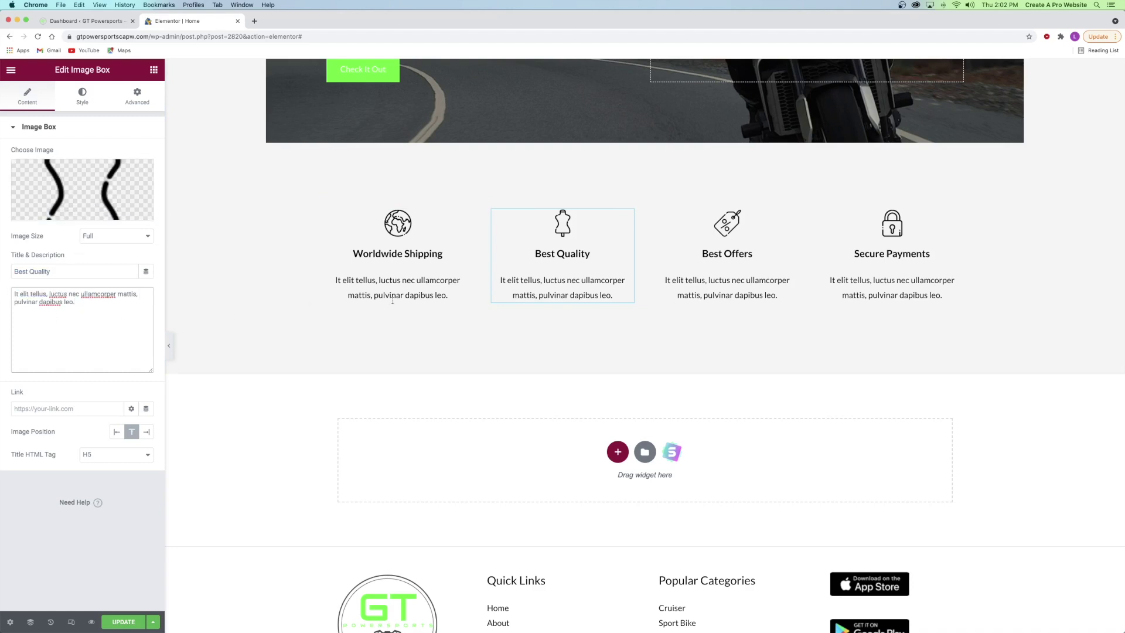
scroll(584, 257, down, 3)
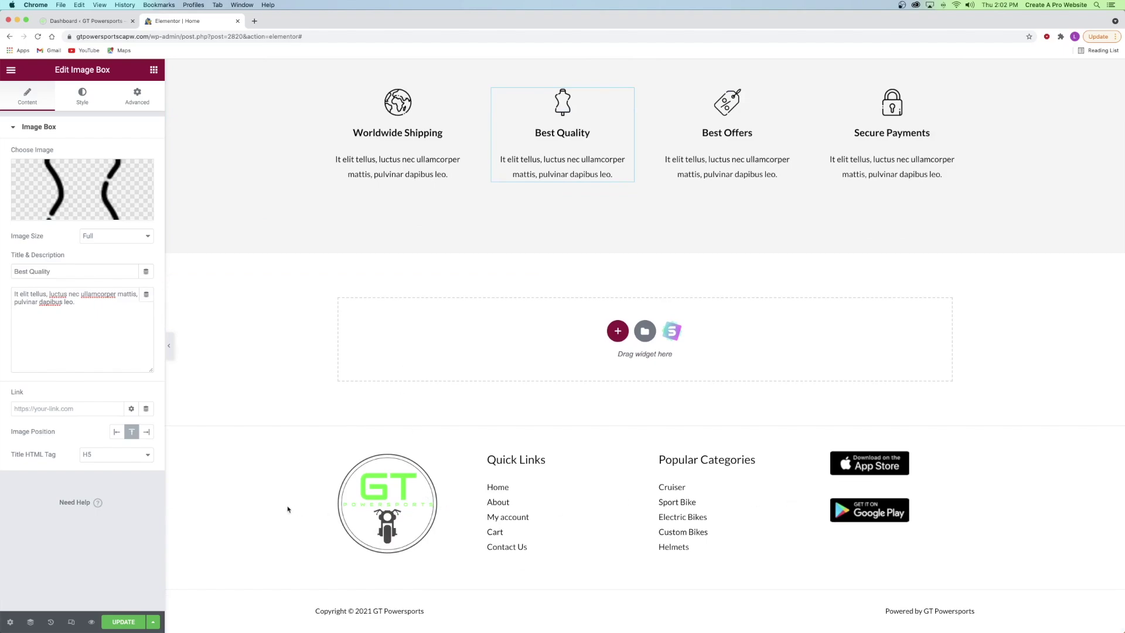
scroll(477, 385, up, 20)
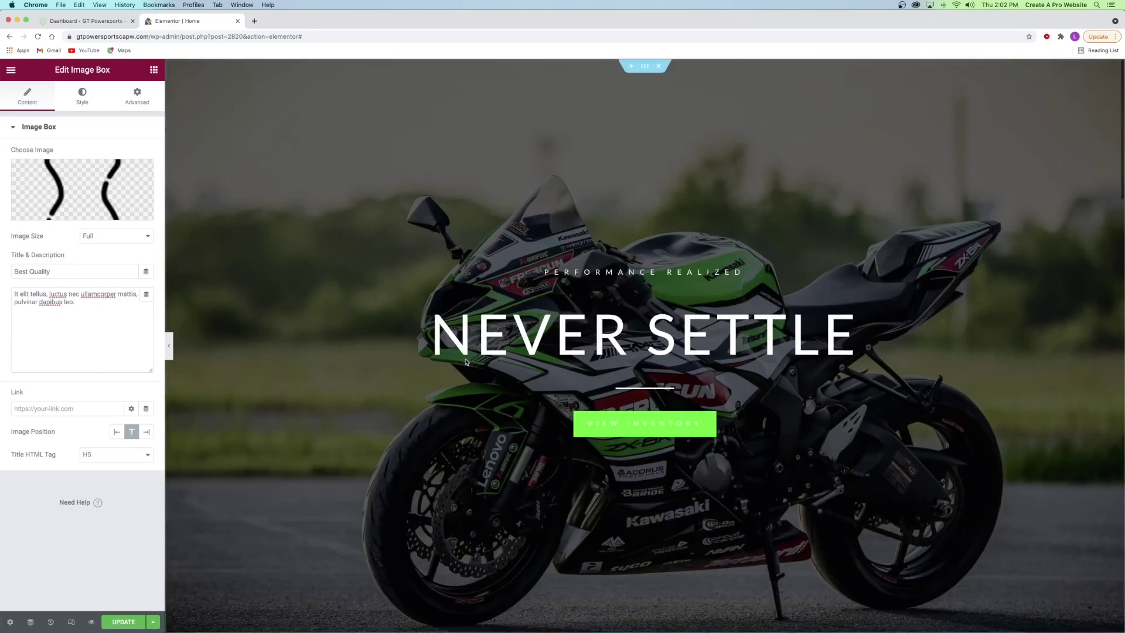
click(123, 621)
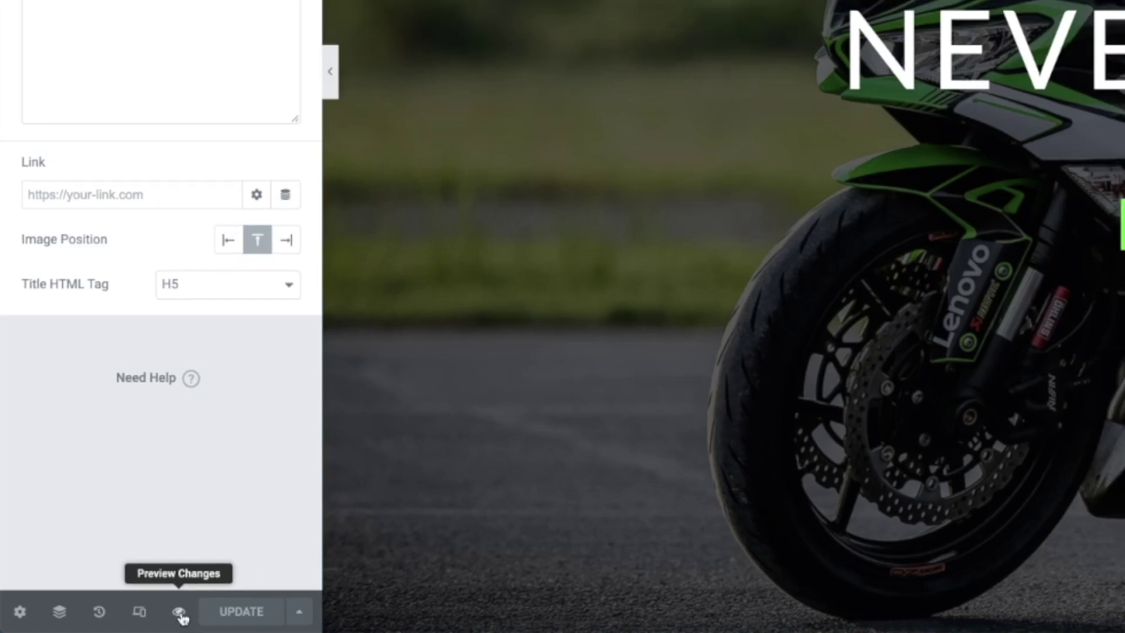
- Preview the saved homepage in a new tab and scroll to the category cards' Shop Now button
click(185, 613)
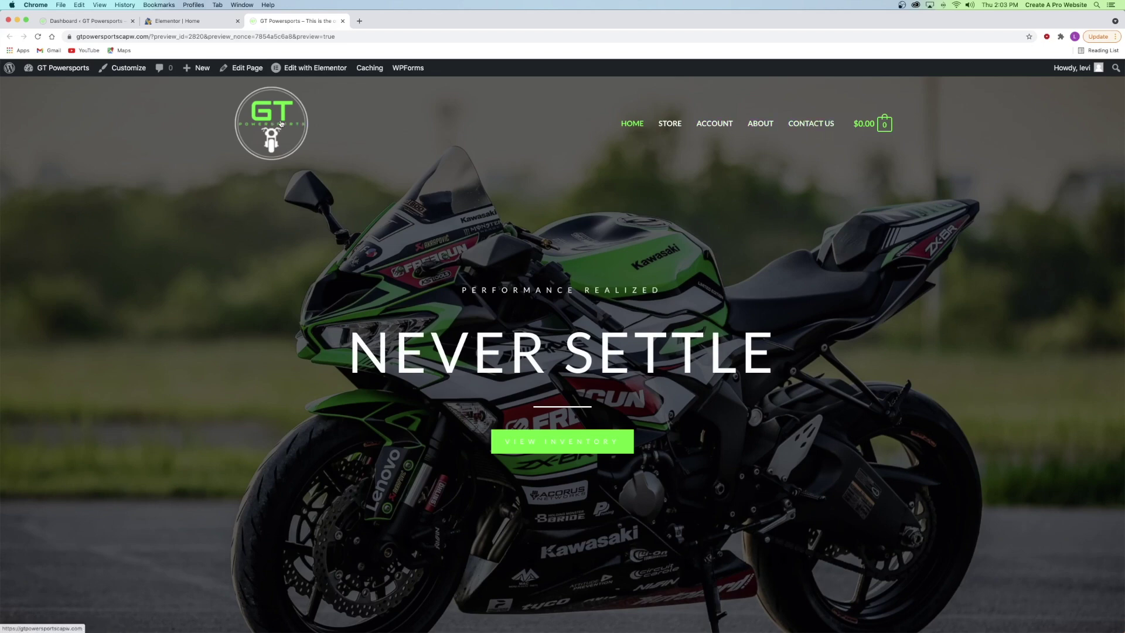
scroll(593, 363, down, 5)
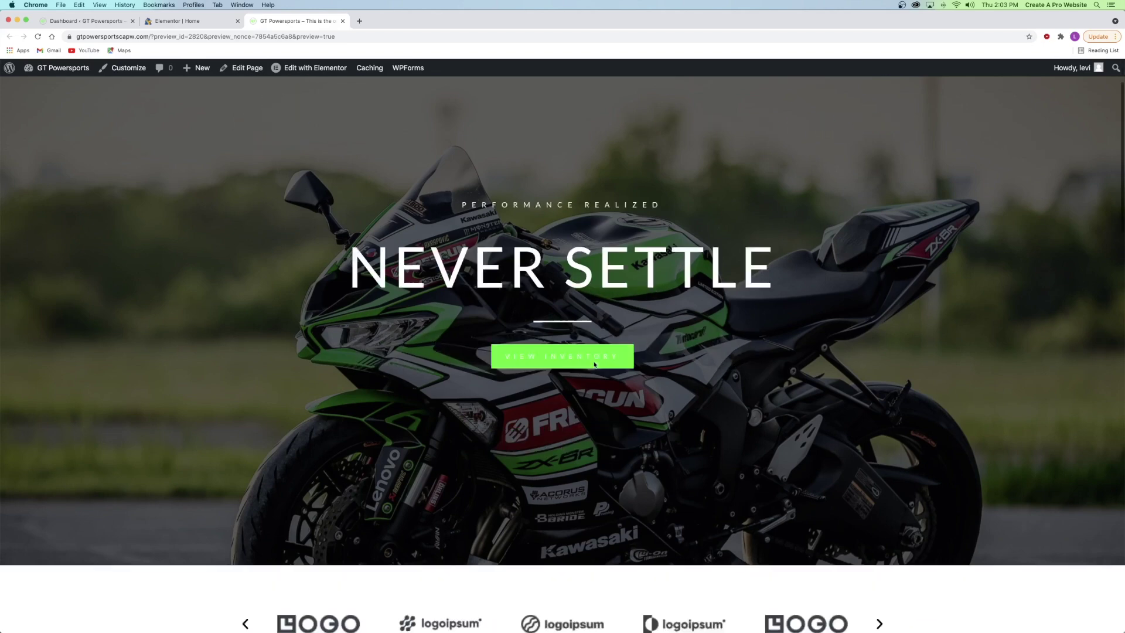
scroll(591, 364, down, 2)
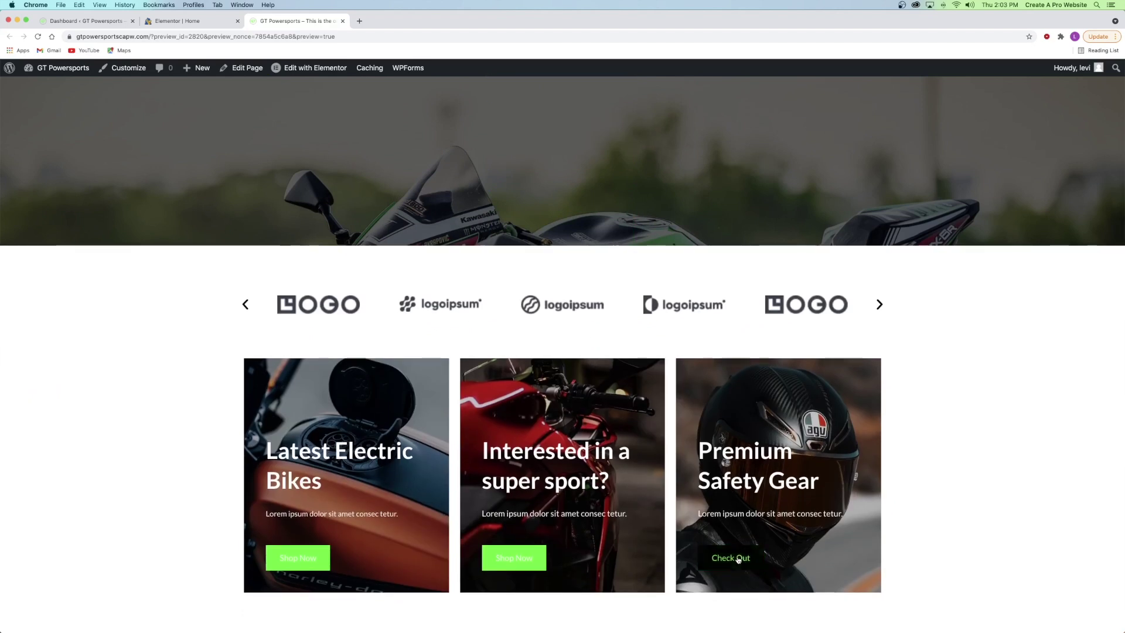
right_click(318, 557)
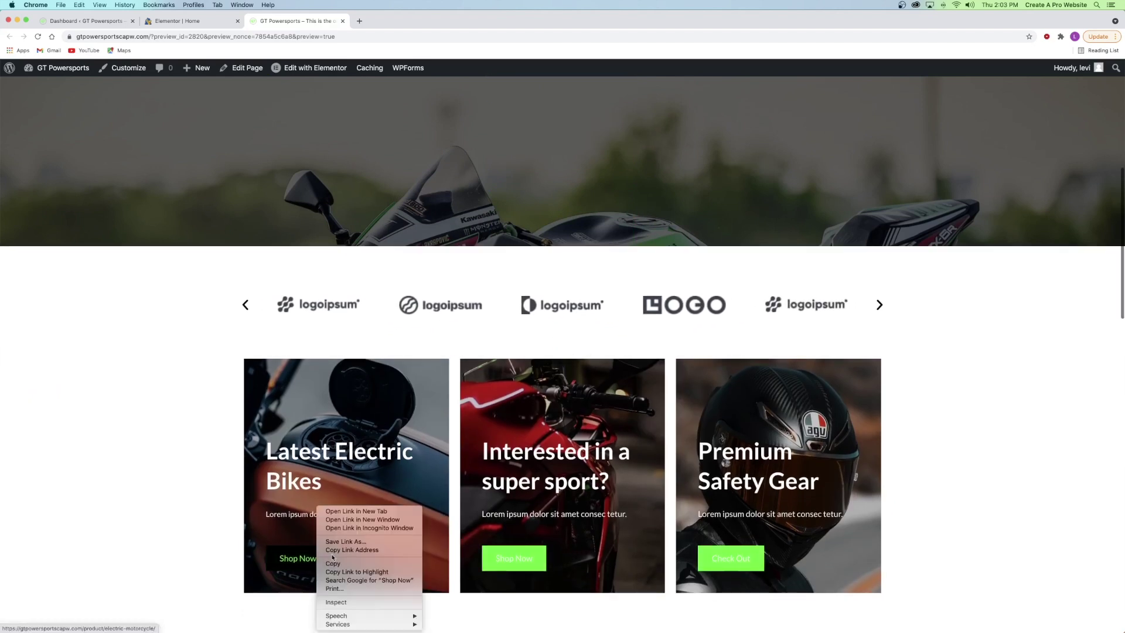
click(351, 511)
click(398, 22)
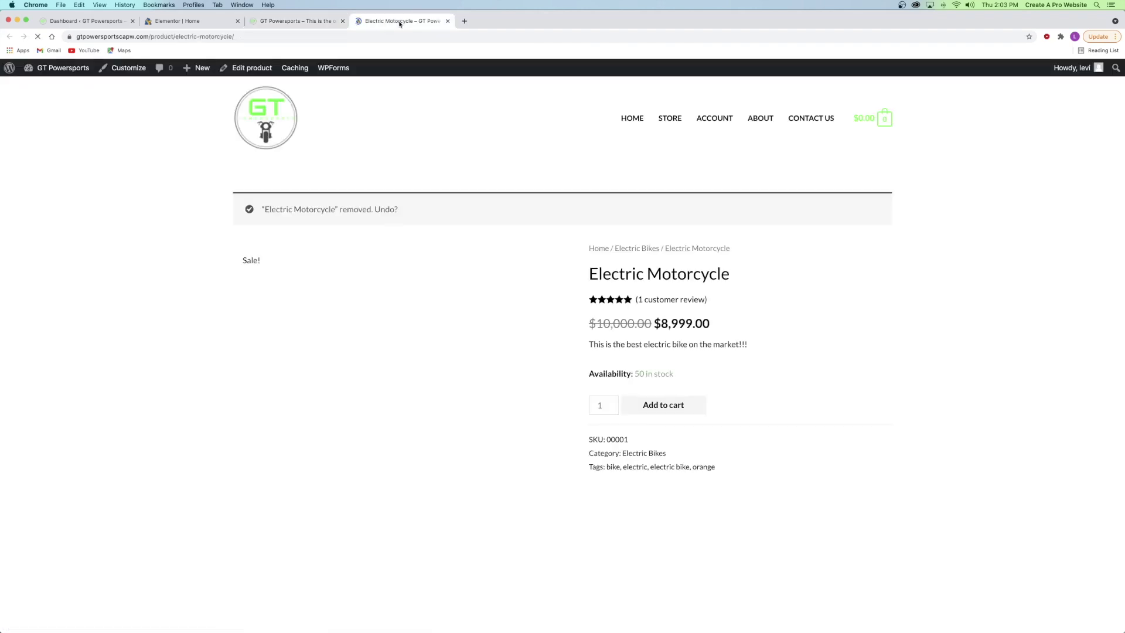
scroll(478, 261, down, 6)
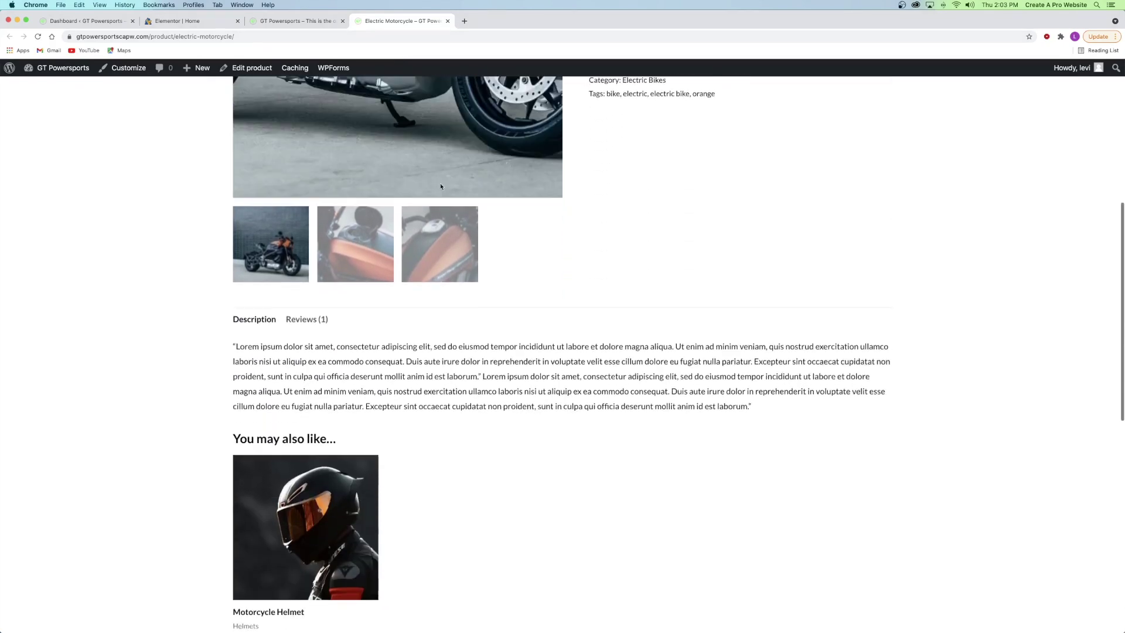
scroll(478, 262, up, 4)
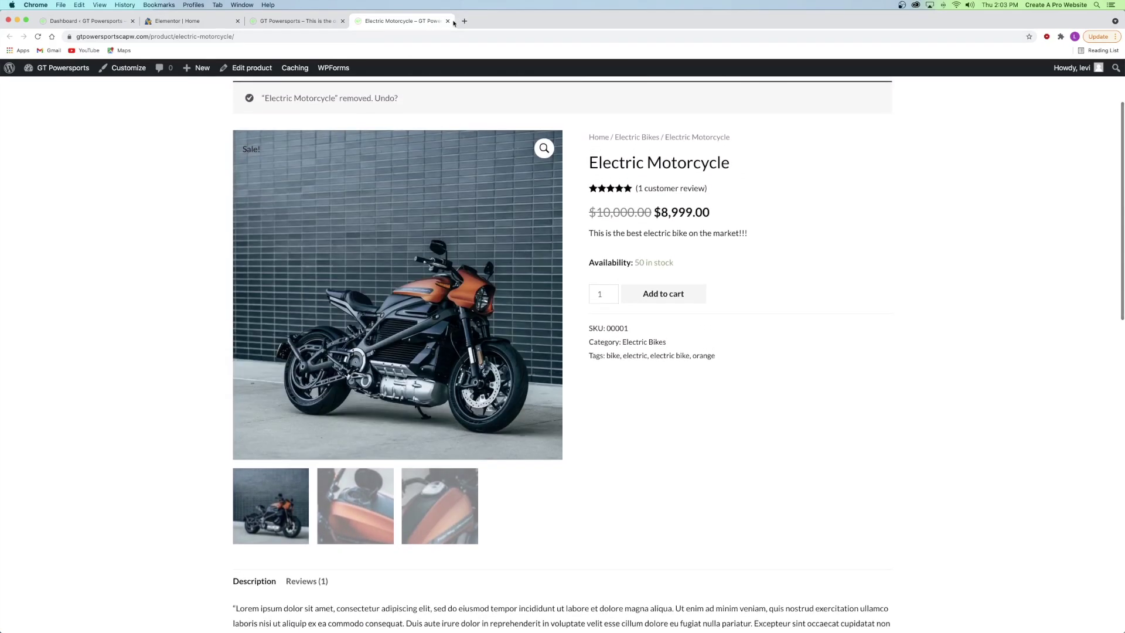
click(448, 21)
scroll(516, 386, down, 7)
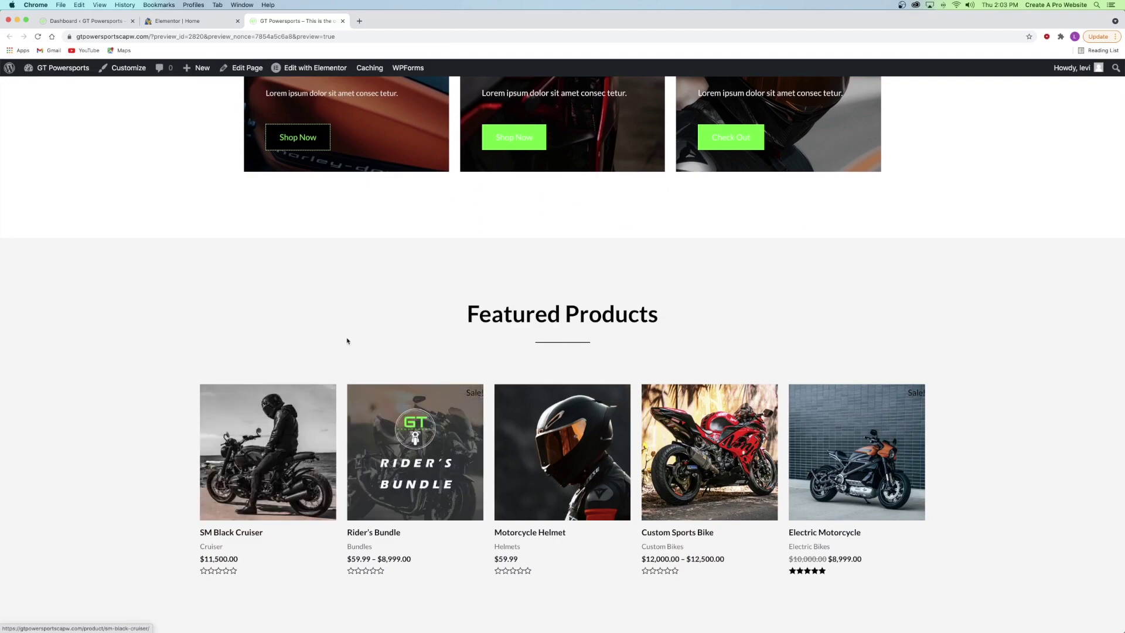
- Test where the View Inventory button leads and scroll through the preview
scroll(346, 338, up, 8)
click(567, 212)
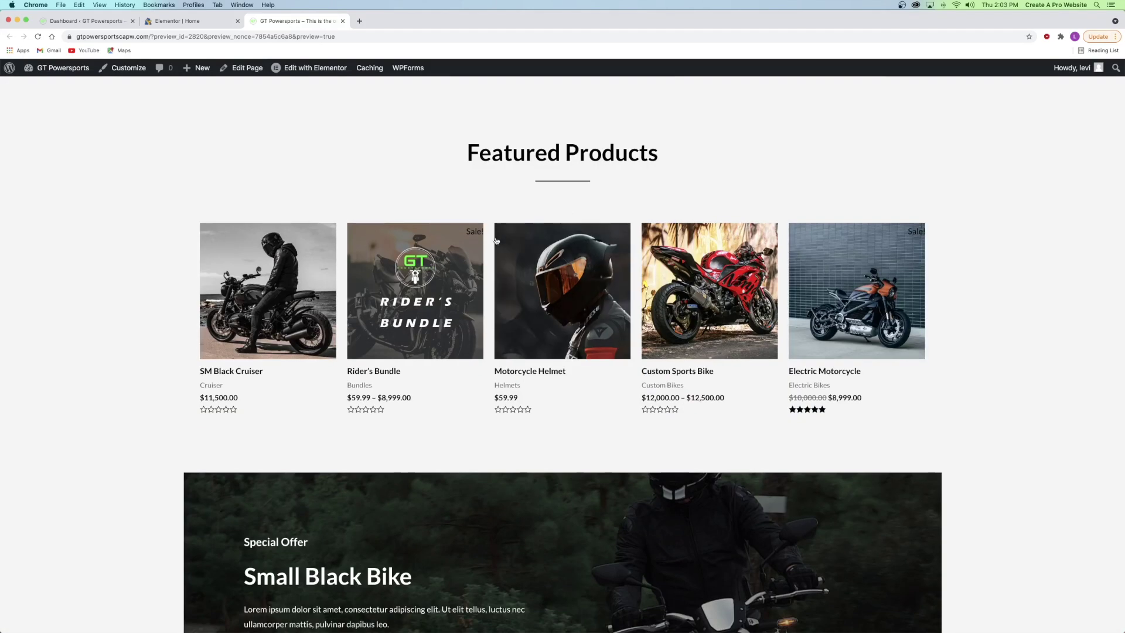
scroll(490, 245, down, 6)
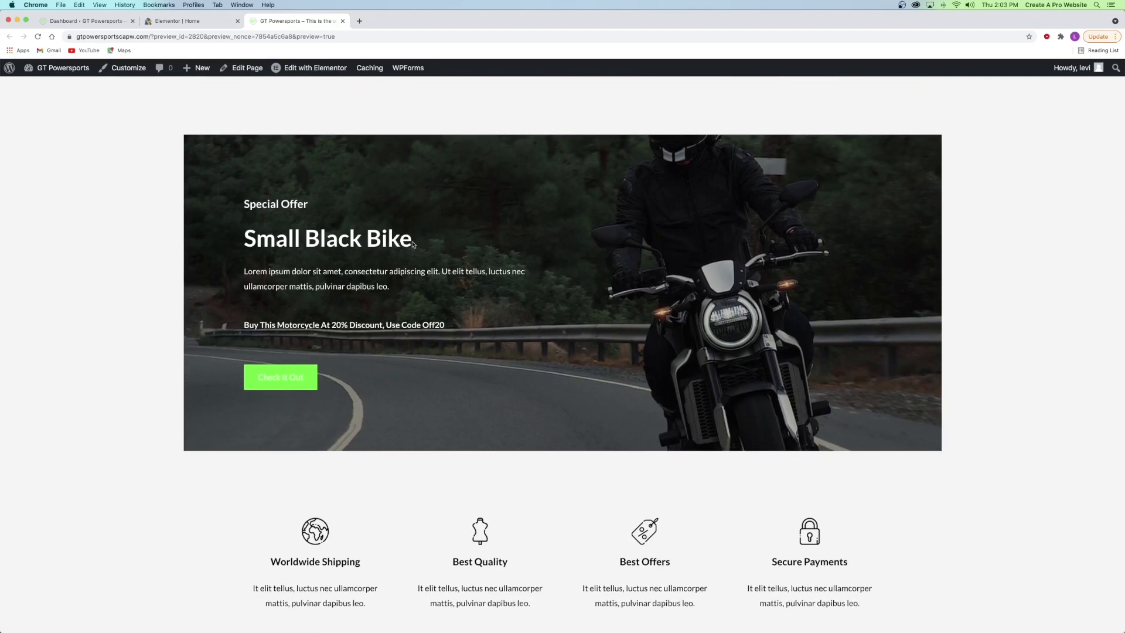
scroll(577, 352, down, 1)
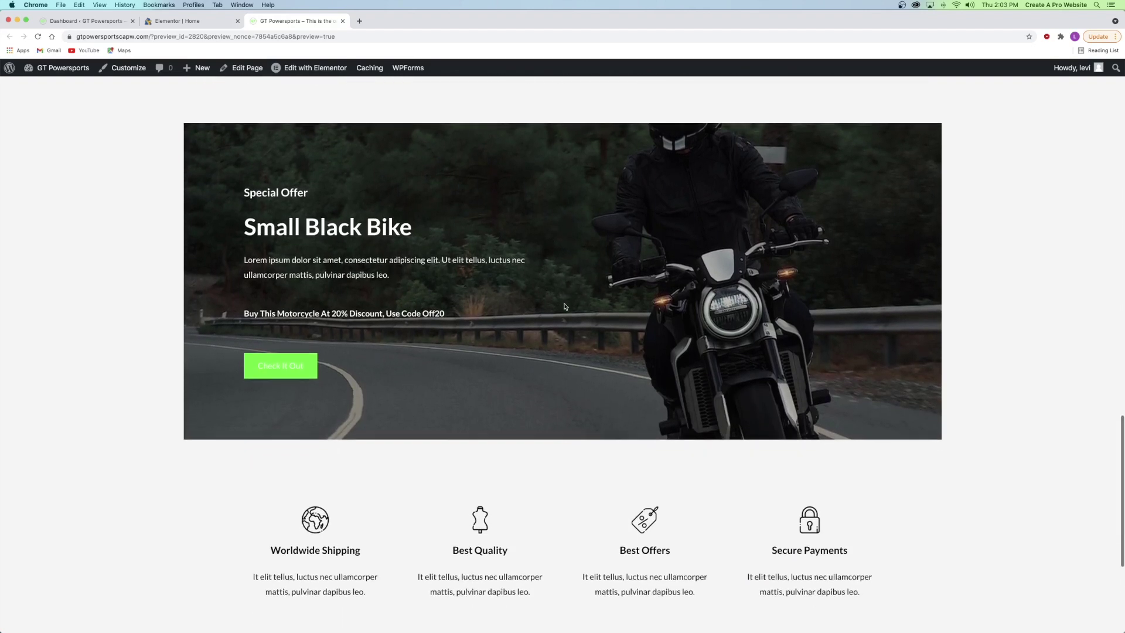
scroll(577, 351, down, 4)
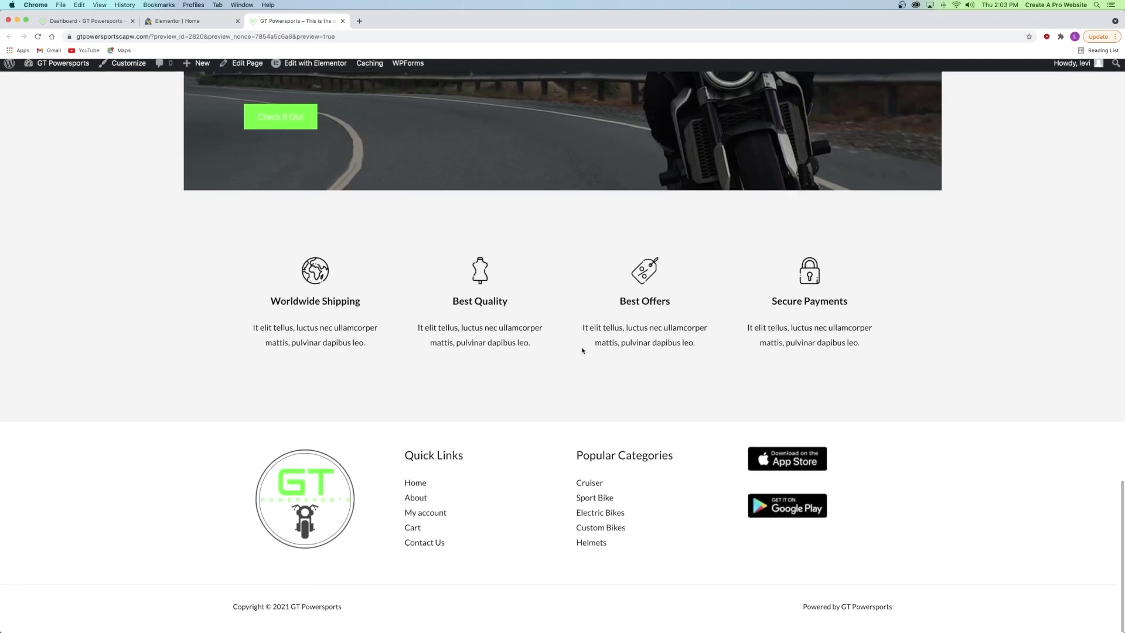
- Go to the home page via the footer link, then open the Store page with all 9 products
click(417, 486)
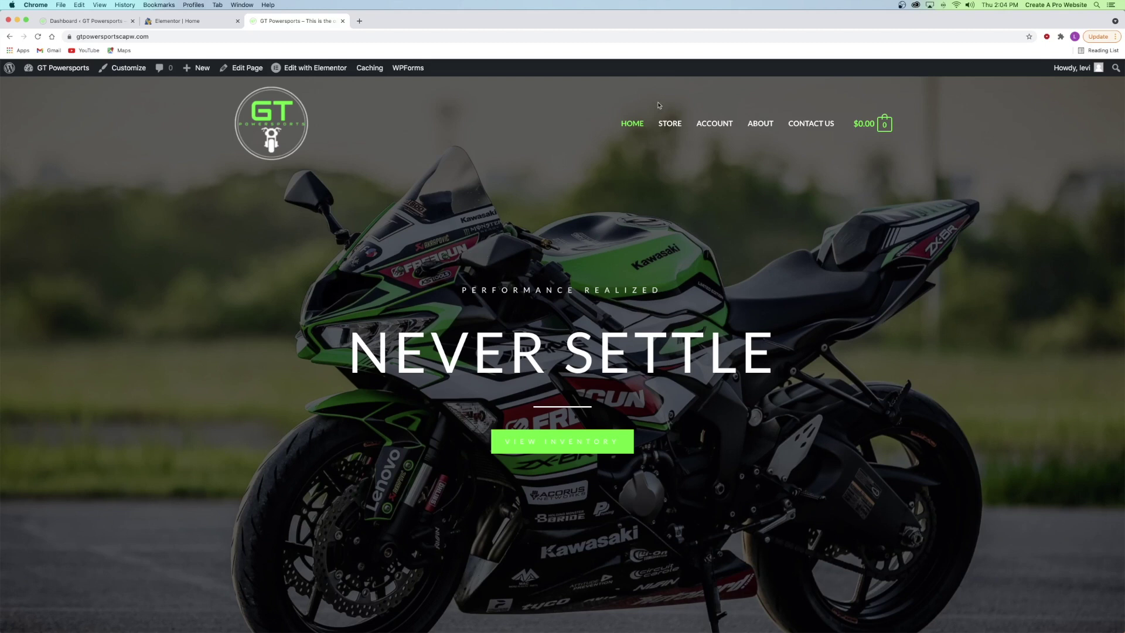
click(670, 123)
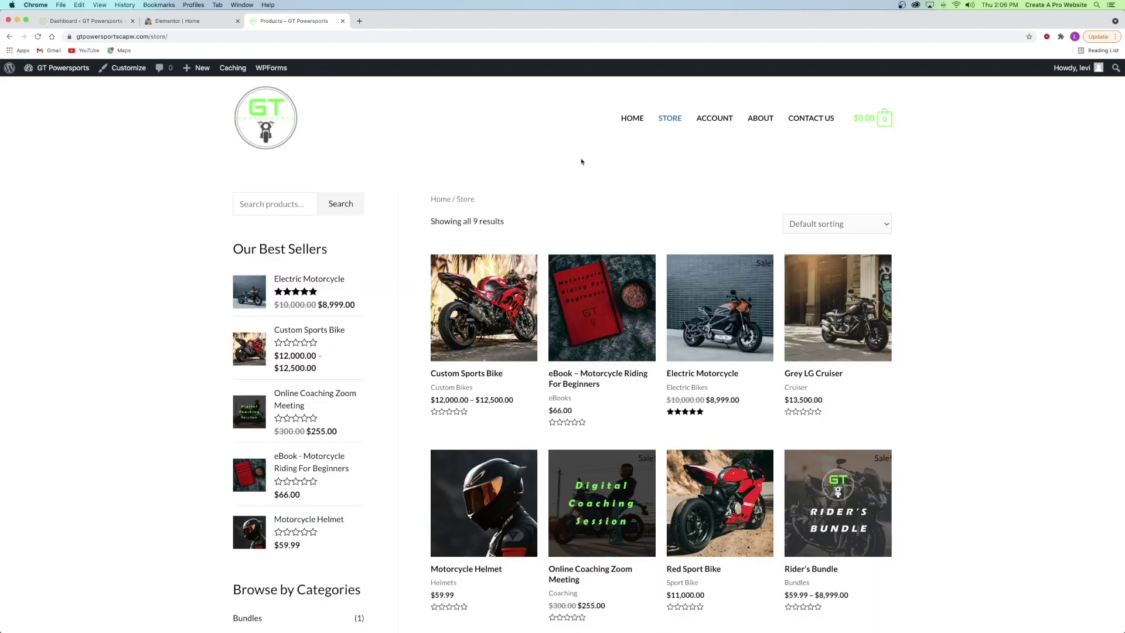
scroll(581, 161, down, 8)
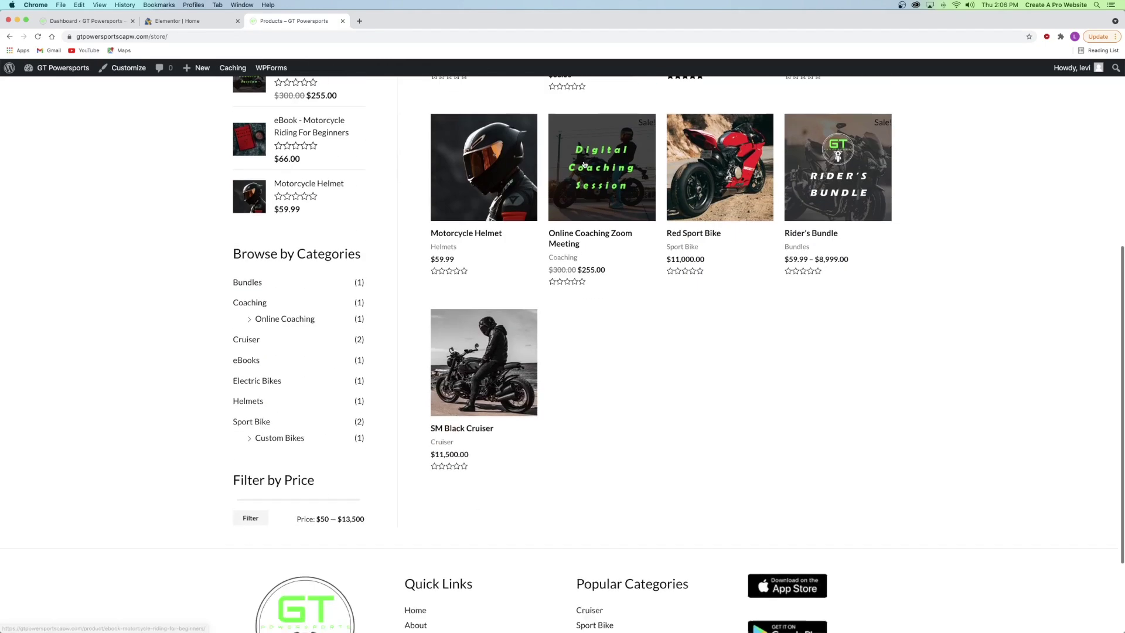
scroll(587, 259, up, 5)
scroll(595, 259, up, 3)
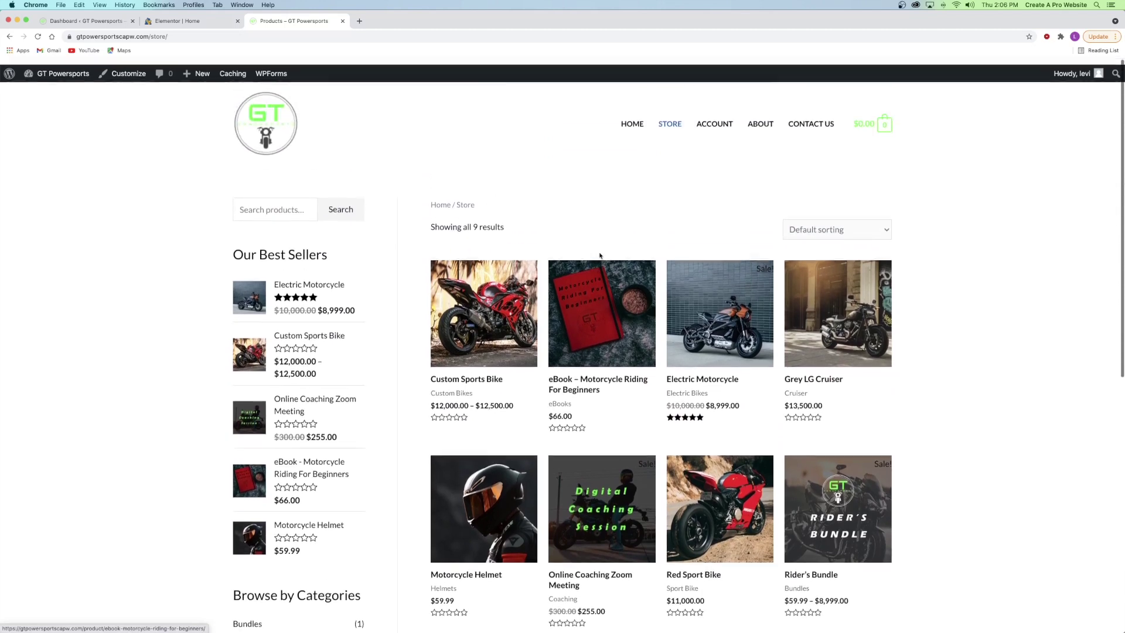
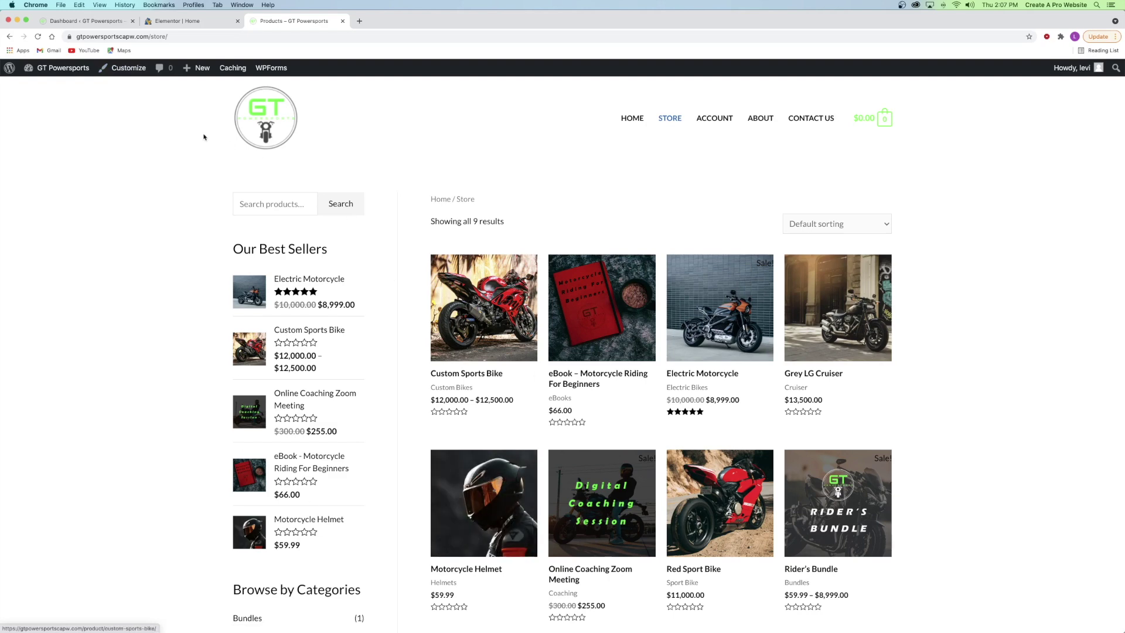
- Open the Customizer's header builder, look over the transparent header colours, and reach the Primary Menu settings
click(118, 73)
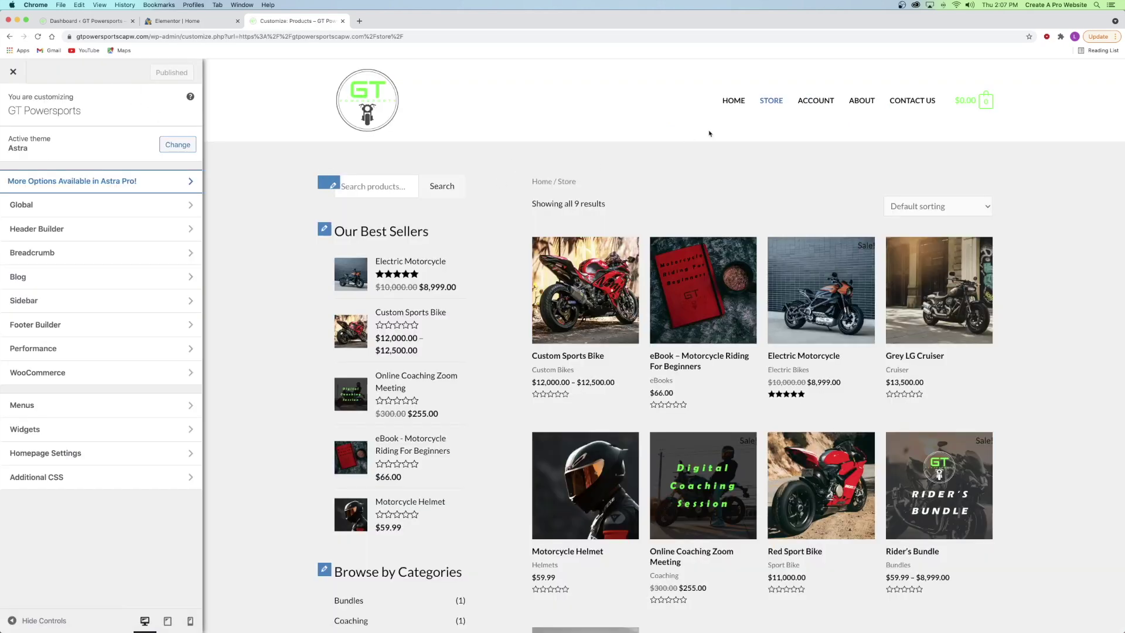
click(47, 229)
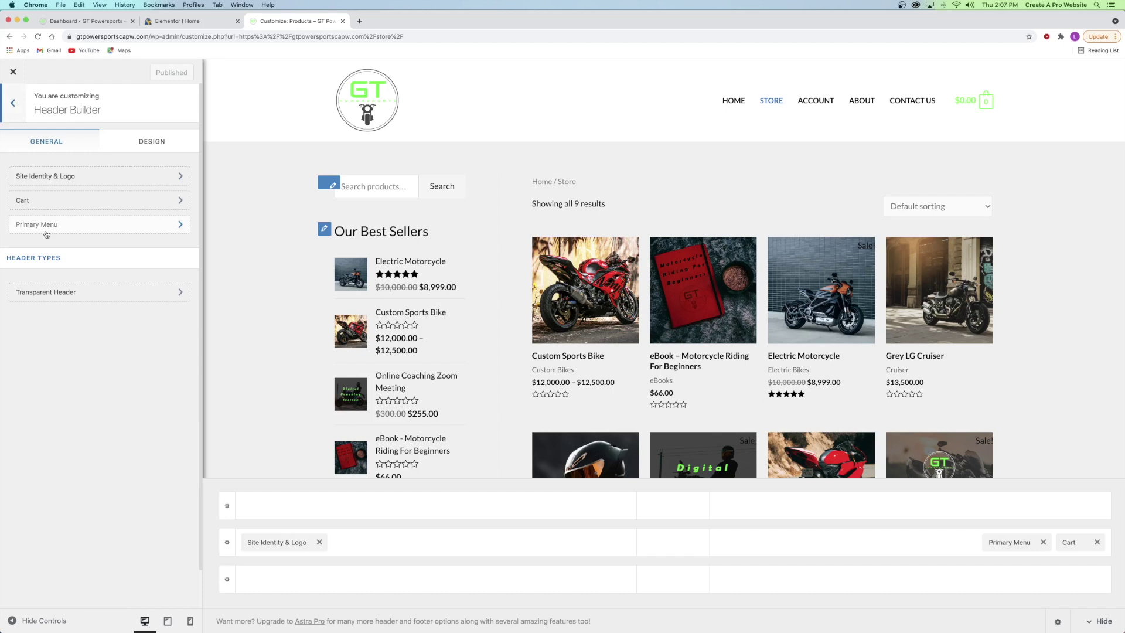
click(62, 297)
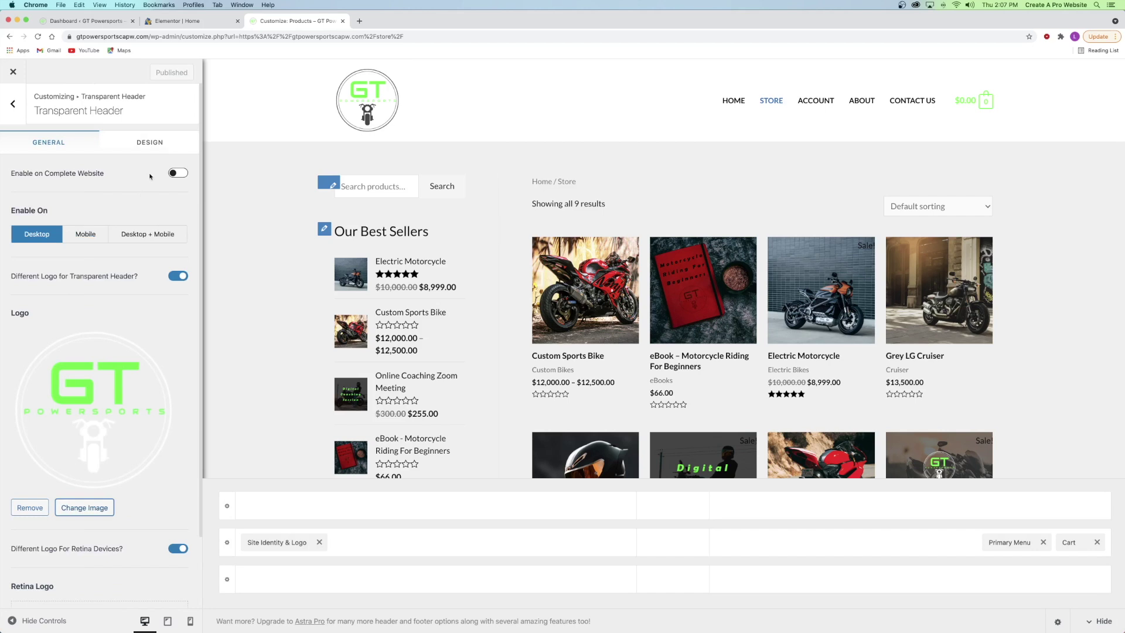
click(153, 142)
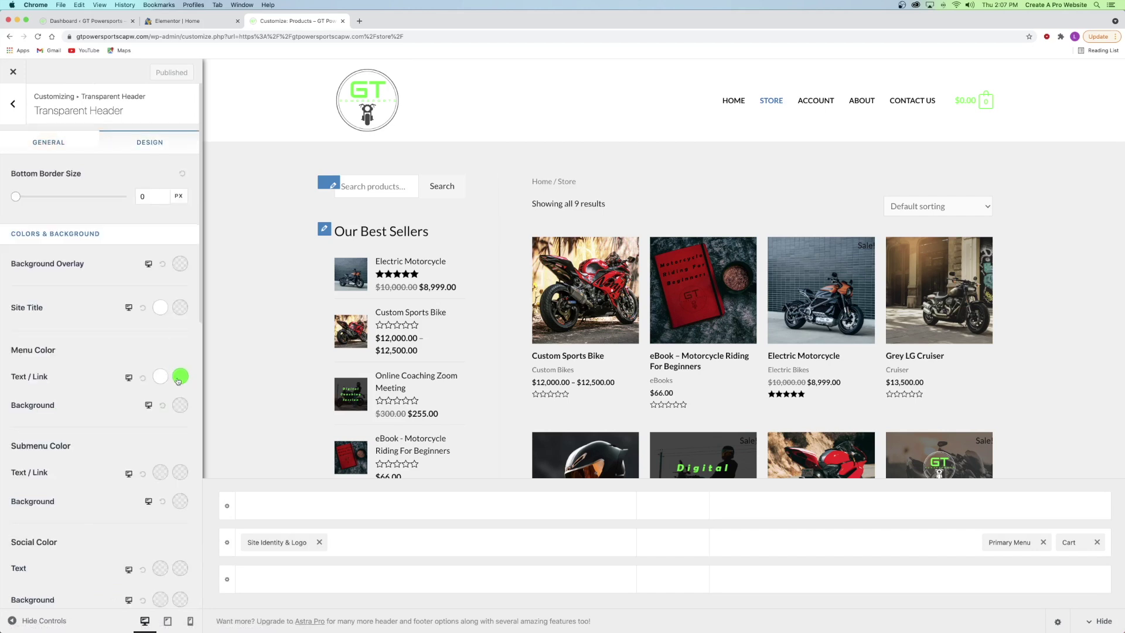
click(26, 113)
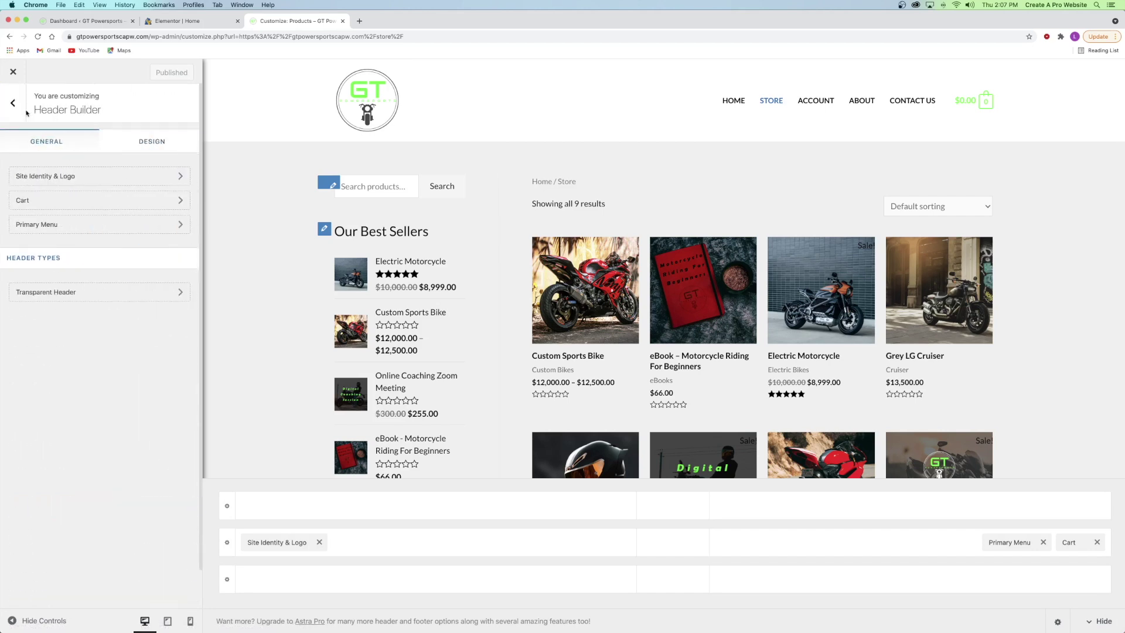
click(18, 114)
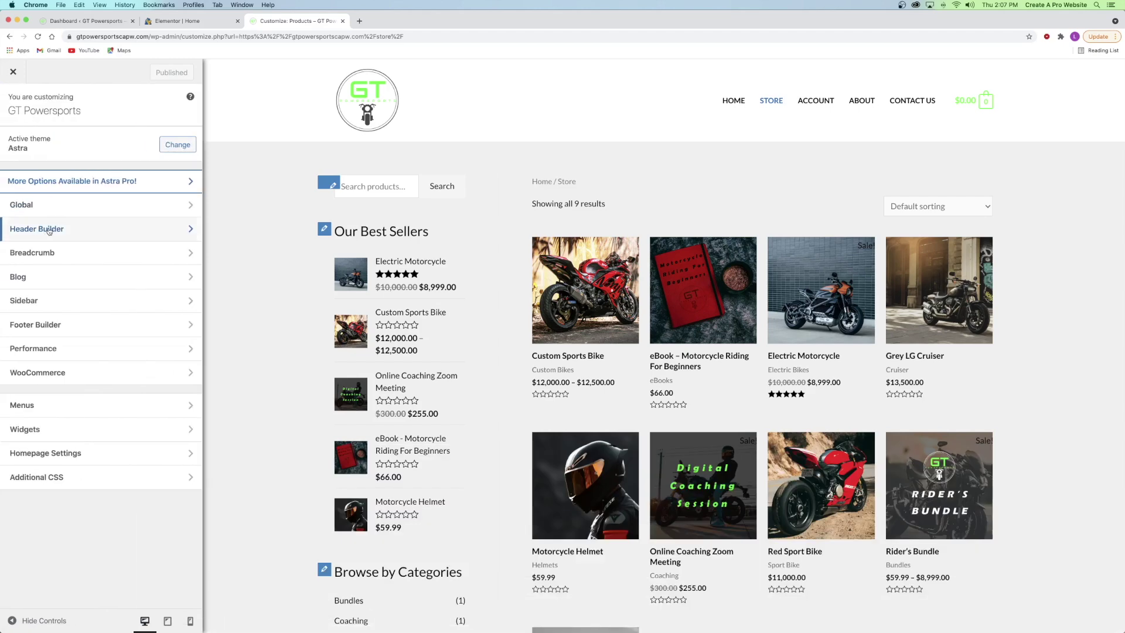
click(49, 231)
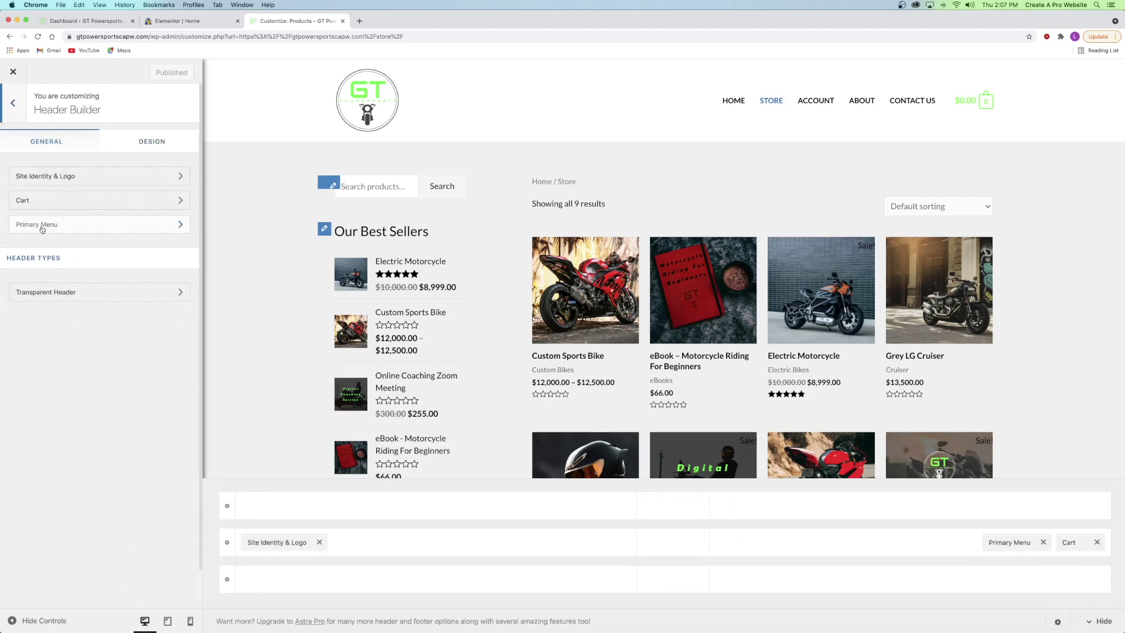
click(42, 228)
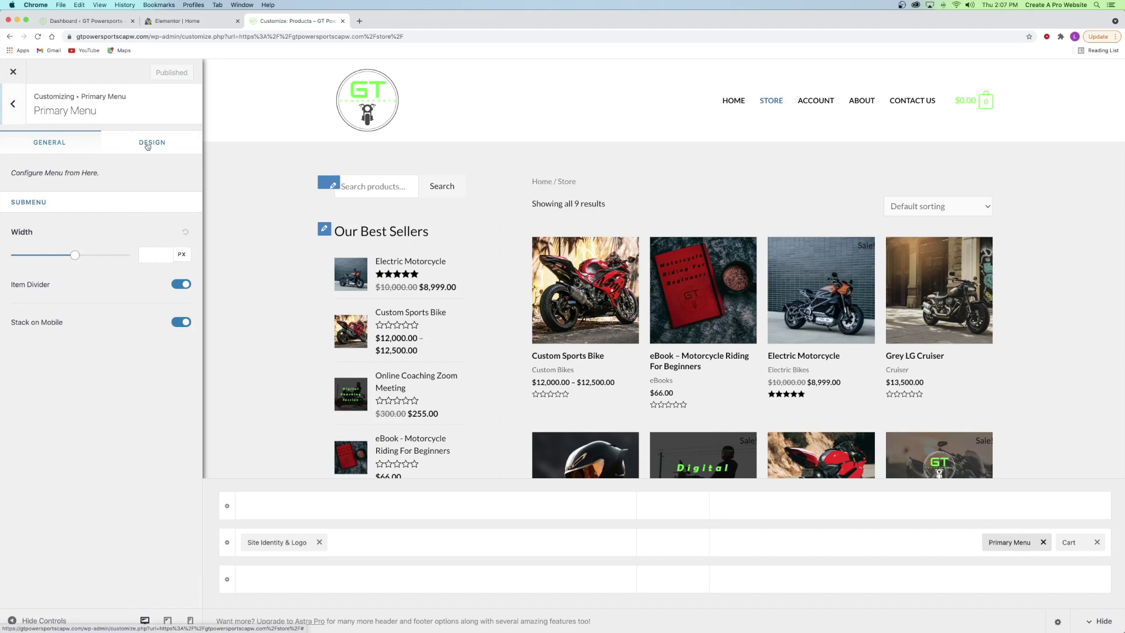
- Set the primary menu's link text colour to bright green #1aff00
click(148, 145)
scroll(85, 244, down, 5)
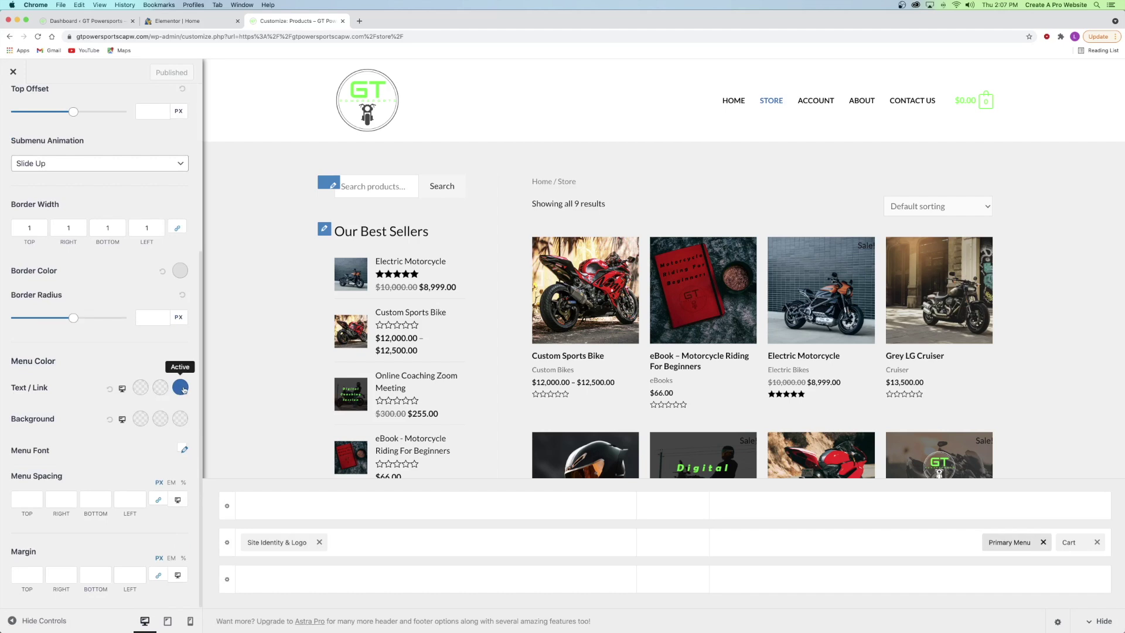
click(183, 390)
double_click(83, 557)
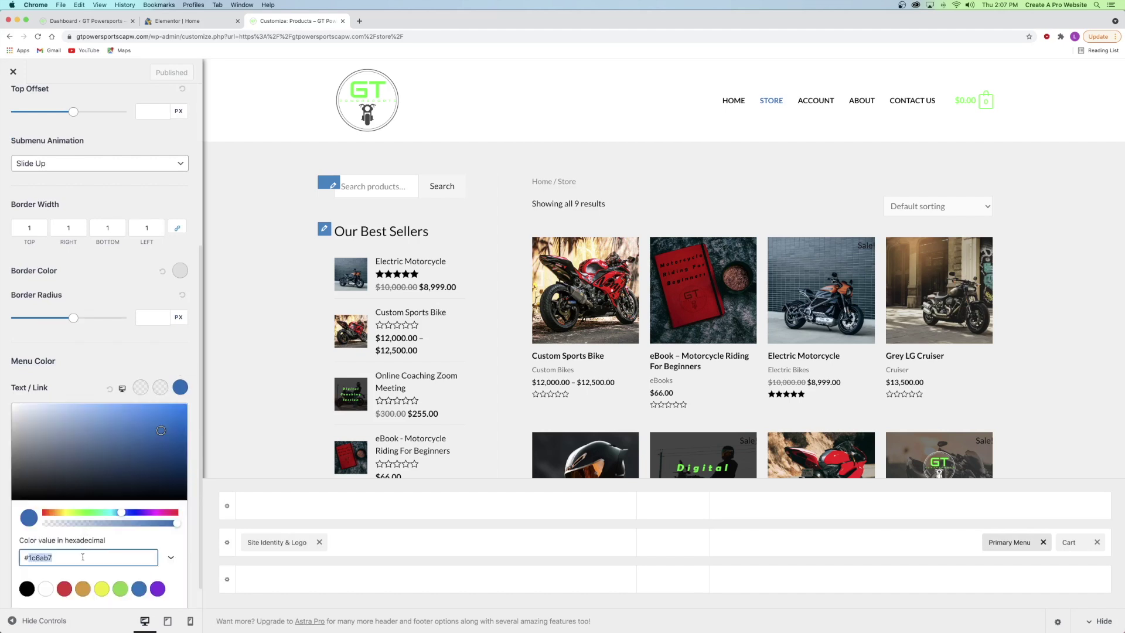
text(1aff00)
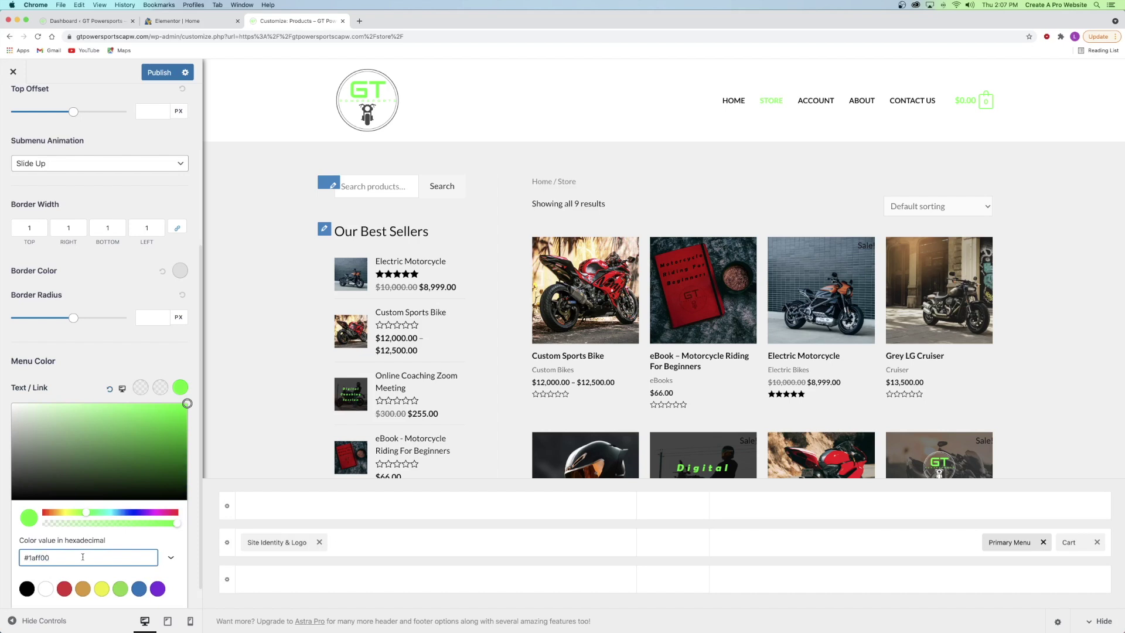
click(145, 359)
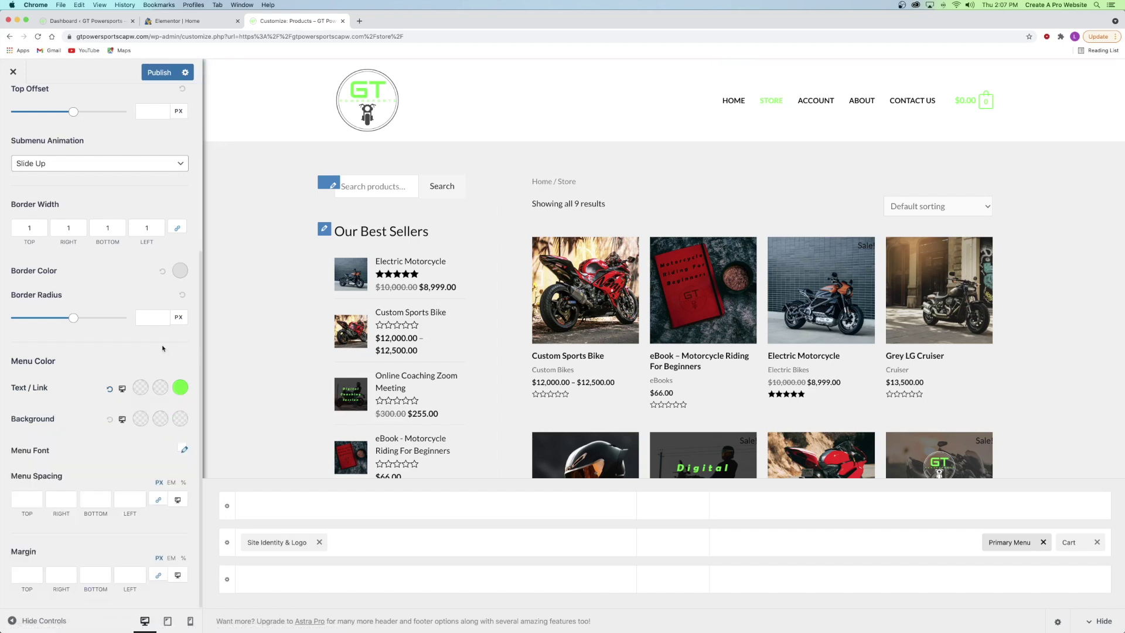
- Back out of the Primary Menu settings to the header builder layout
scroll(86, 360, up, 10)
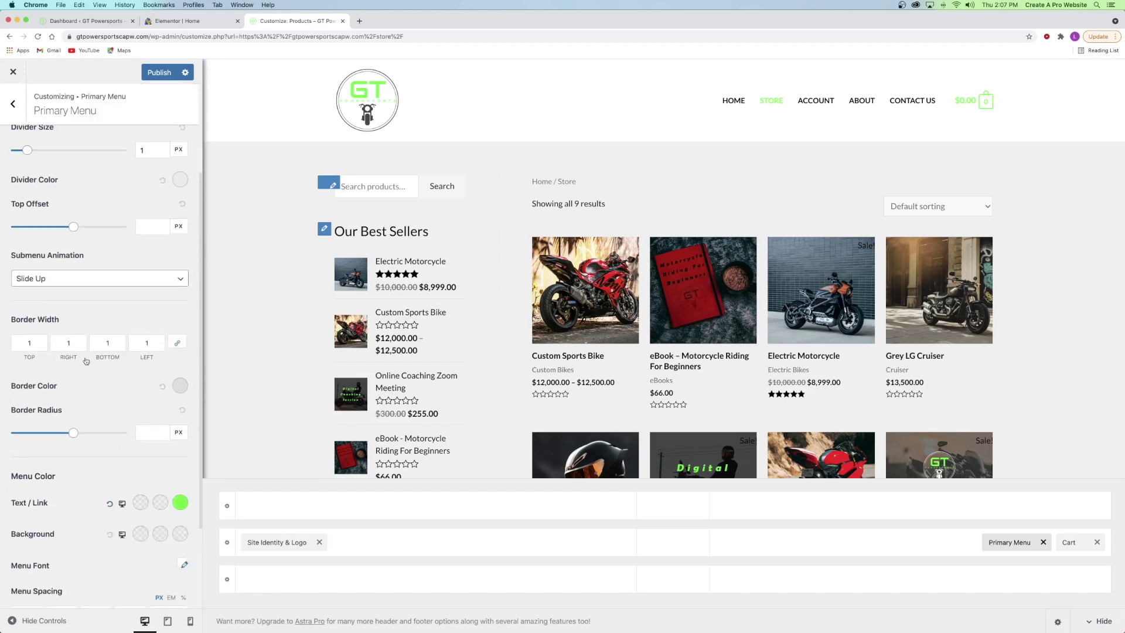
click(35, 146)
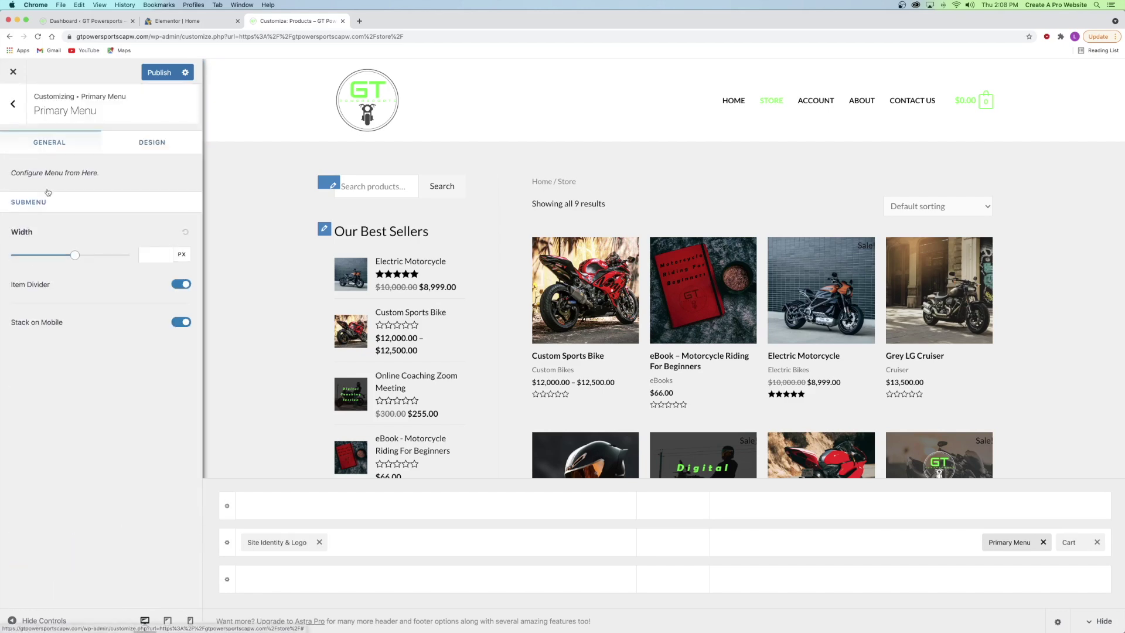
click(12, 104)
click(12, 103)
click(19, 222)
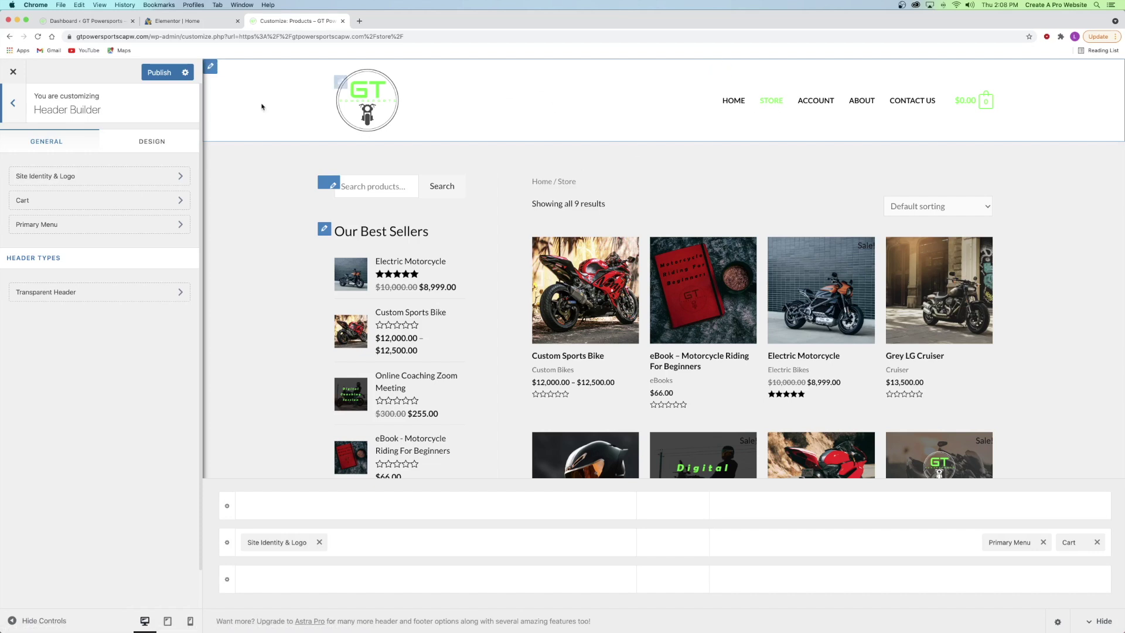
- Publish the #1aff00 menu link colour change in the Customizer
click(152, 76)
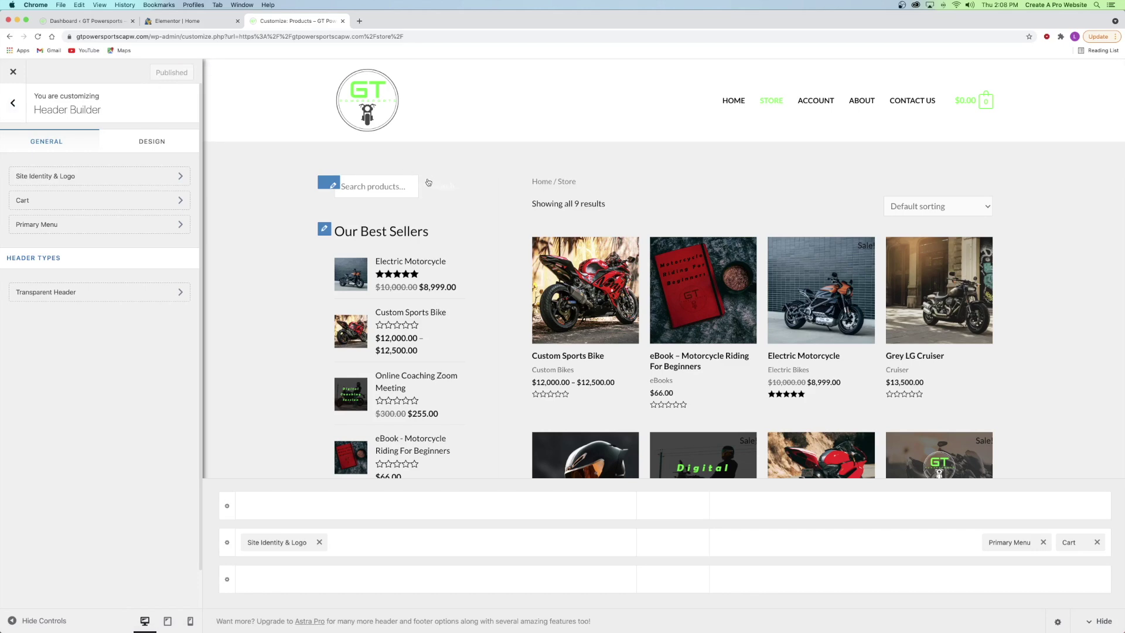
scroll(510, 210, down, 10)
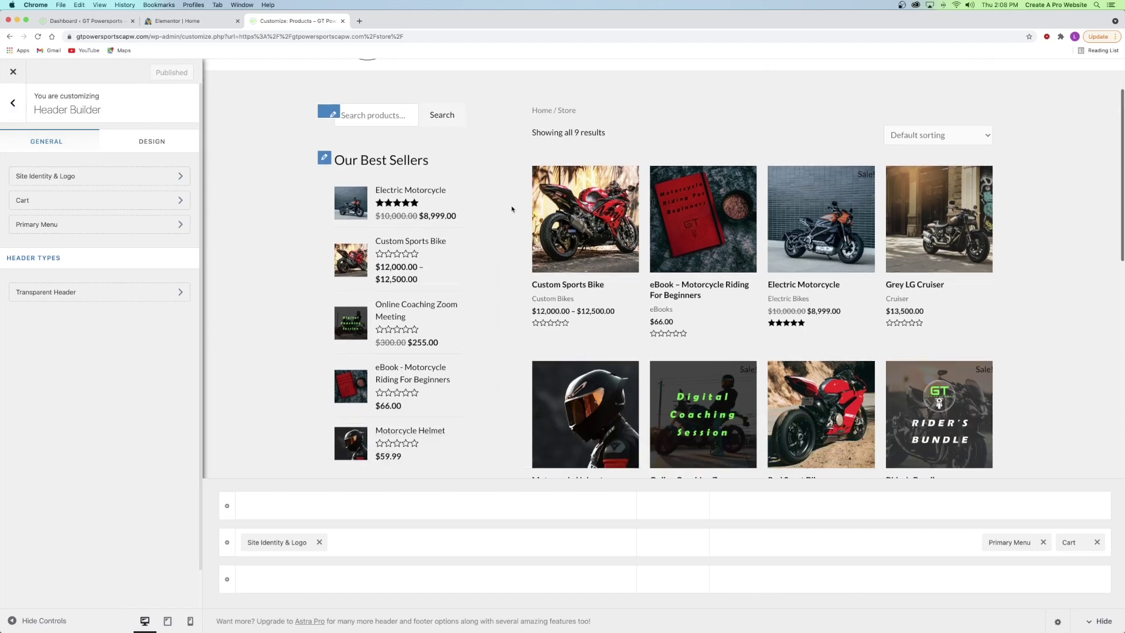
scroll(507, 212, up, 10)
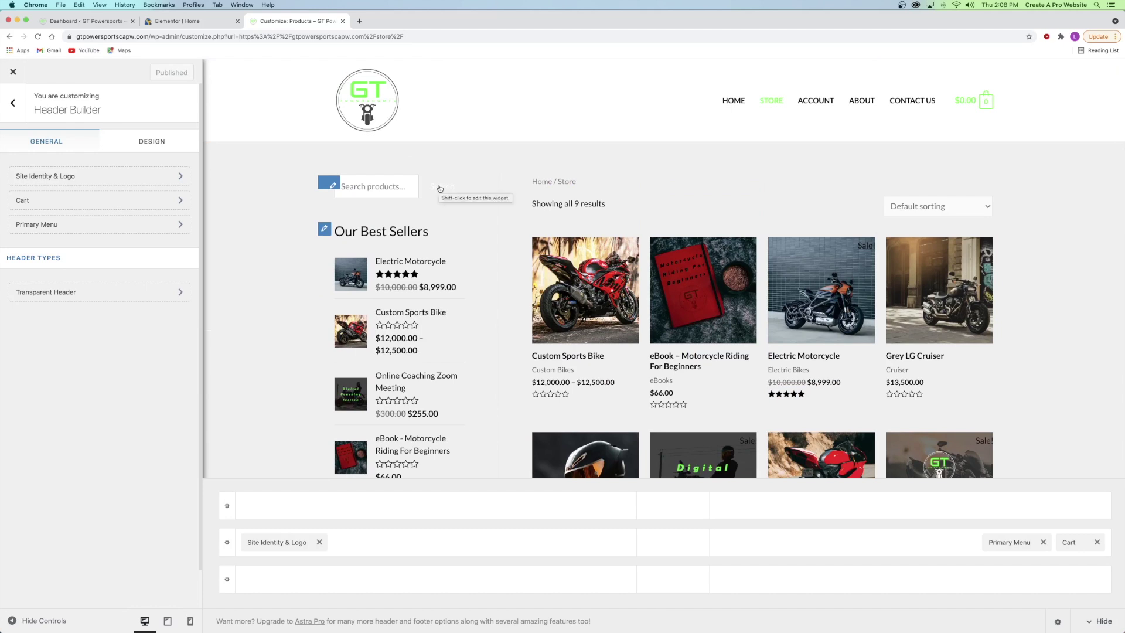
- Open the header cart link in a new tab to check it, then close that tab
right_click(988, 103)
click(1022, 108)
click(373, 22)
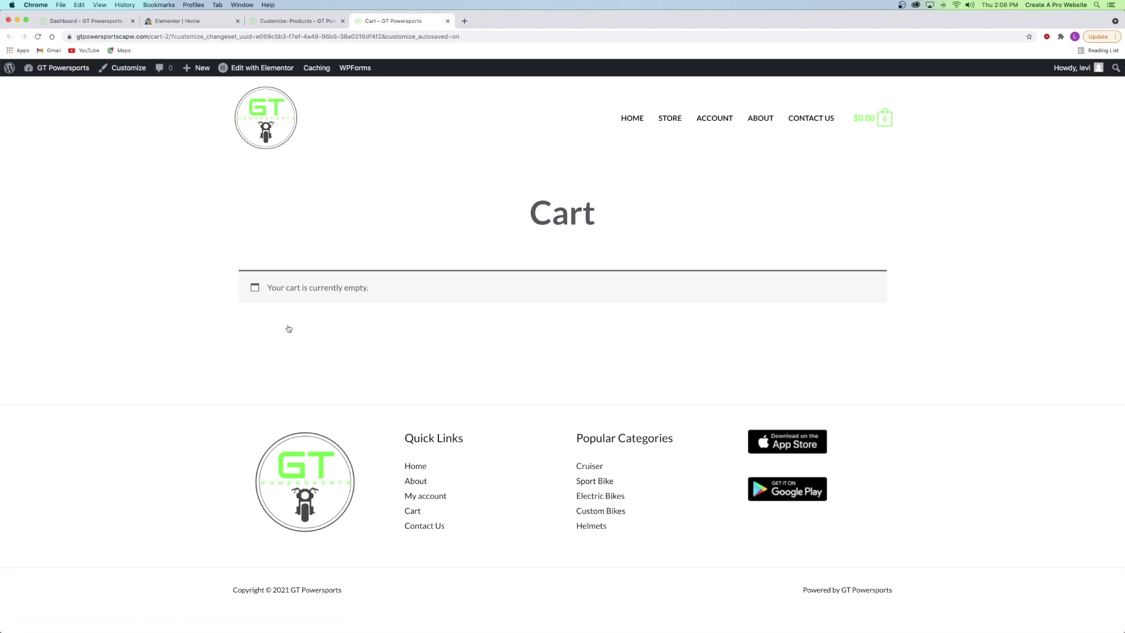
click(446, 21)
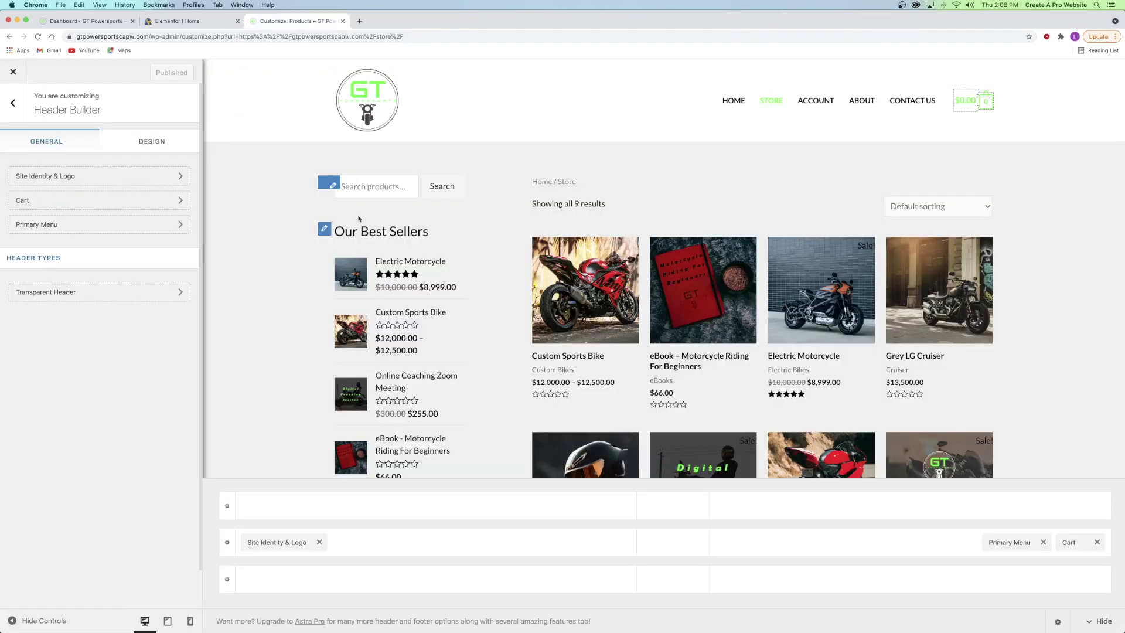
- Go to the Global section's button style settings
click(13, 104)
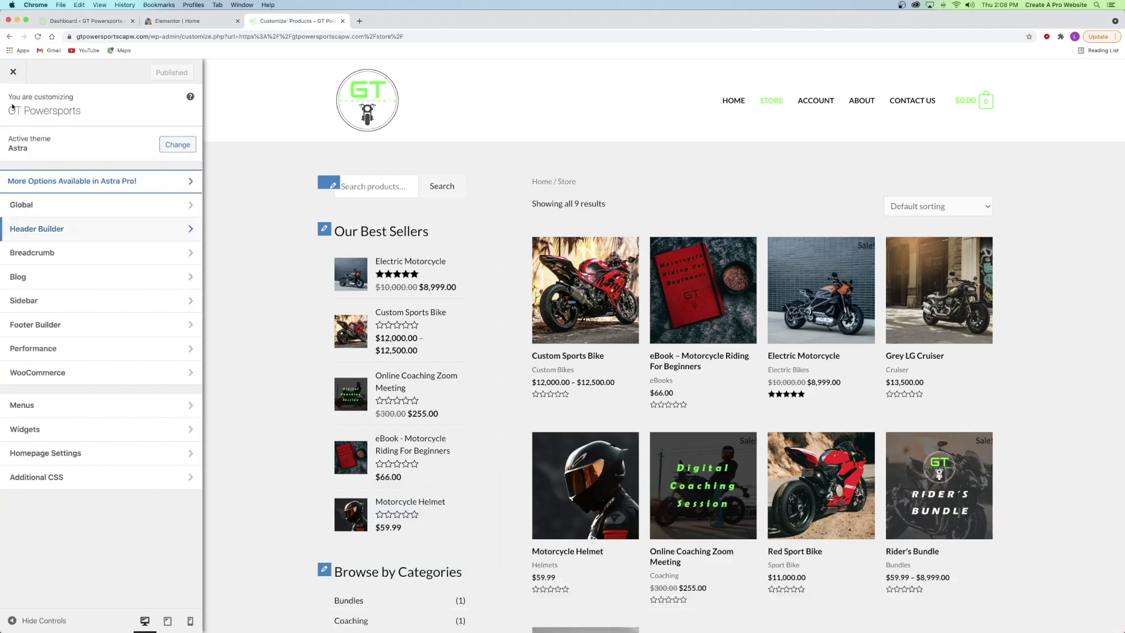
click(49, 374)
click(12, 104)
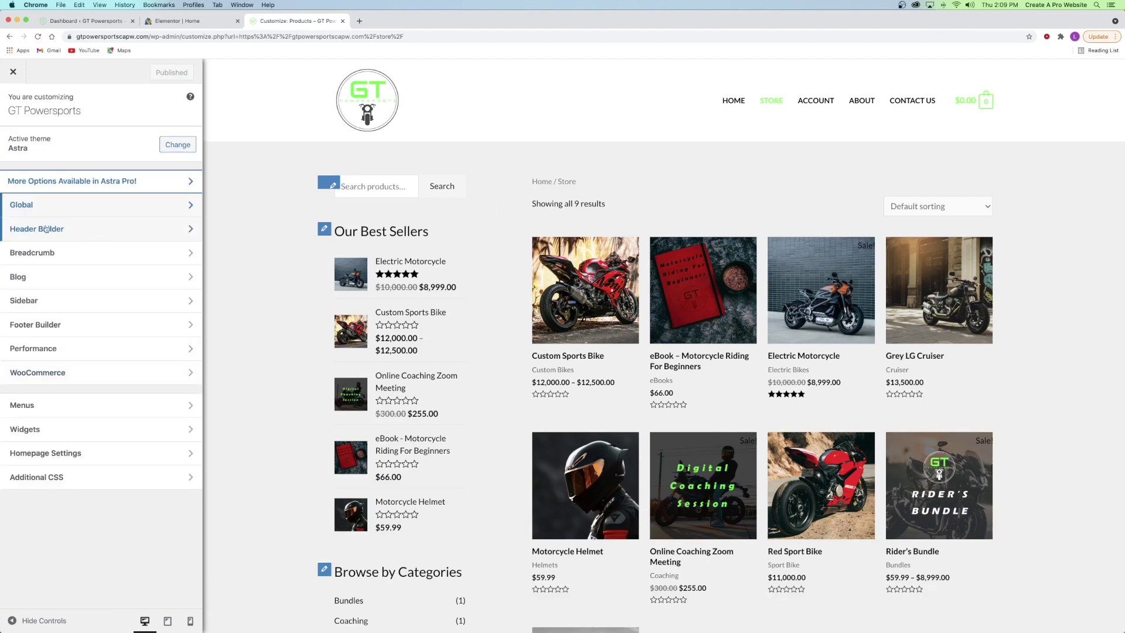
click(23, 206)
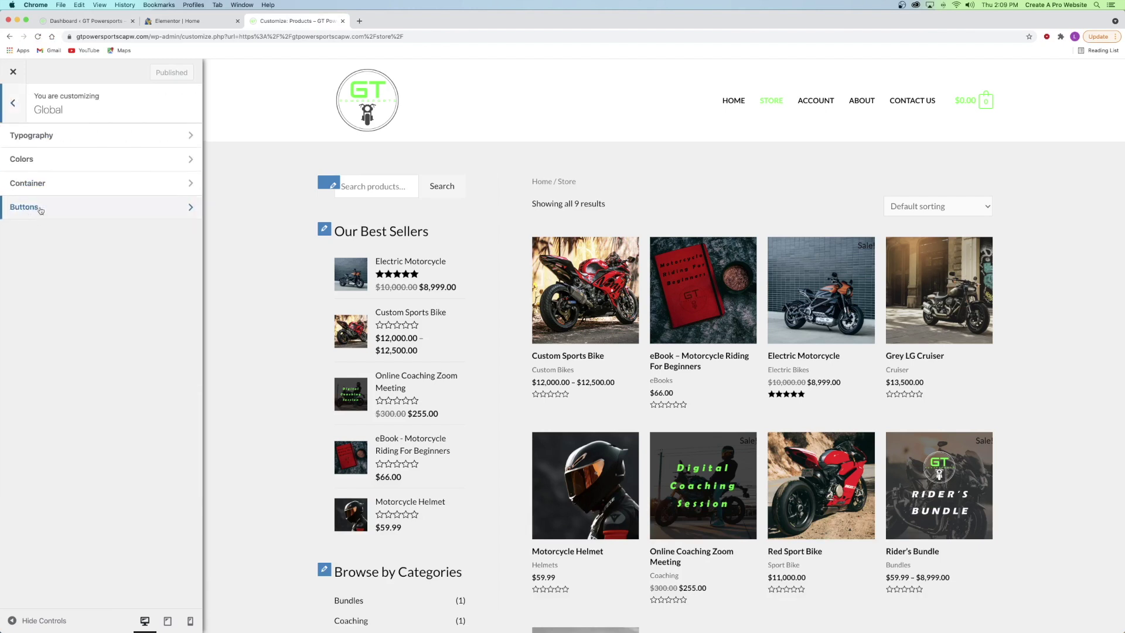
click(28, 212)
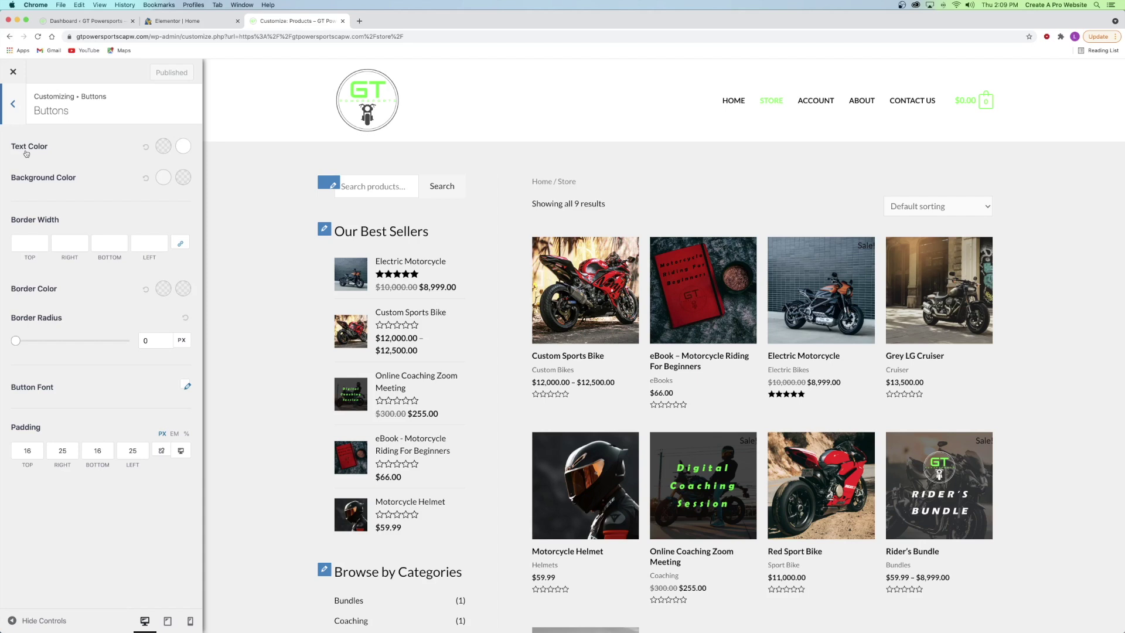
- Set button text to black and button hover text to bright green
click(165, 147)
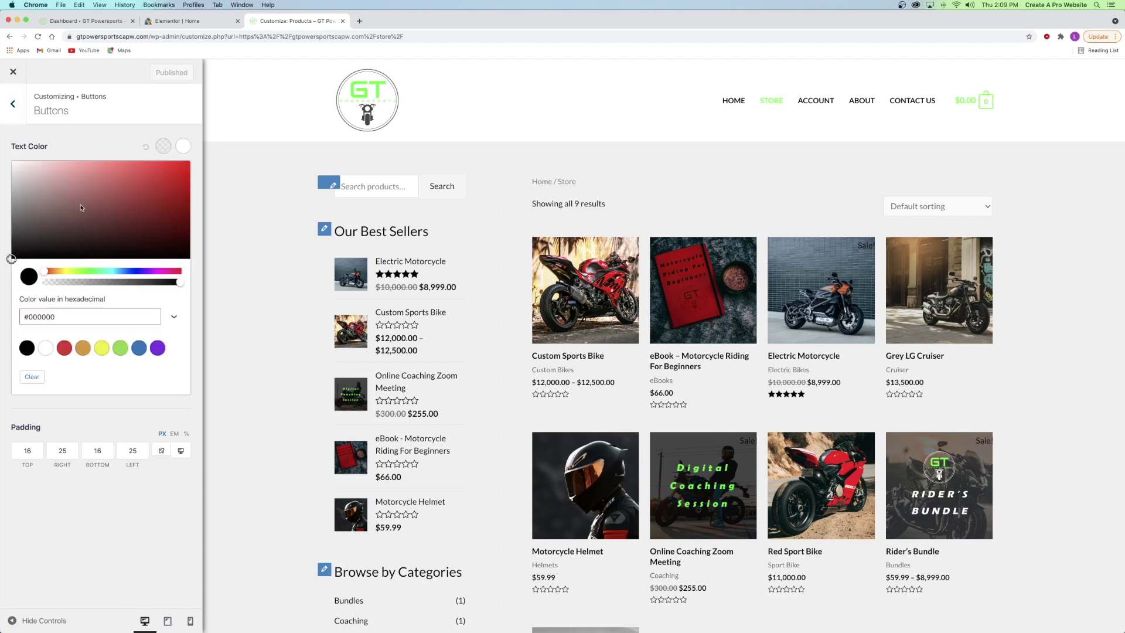
drag(80, 206, 8, 263)
click(88, 158)
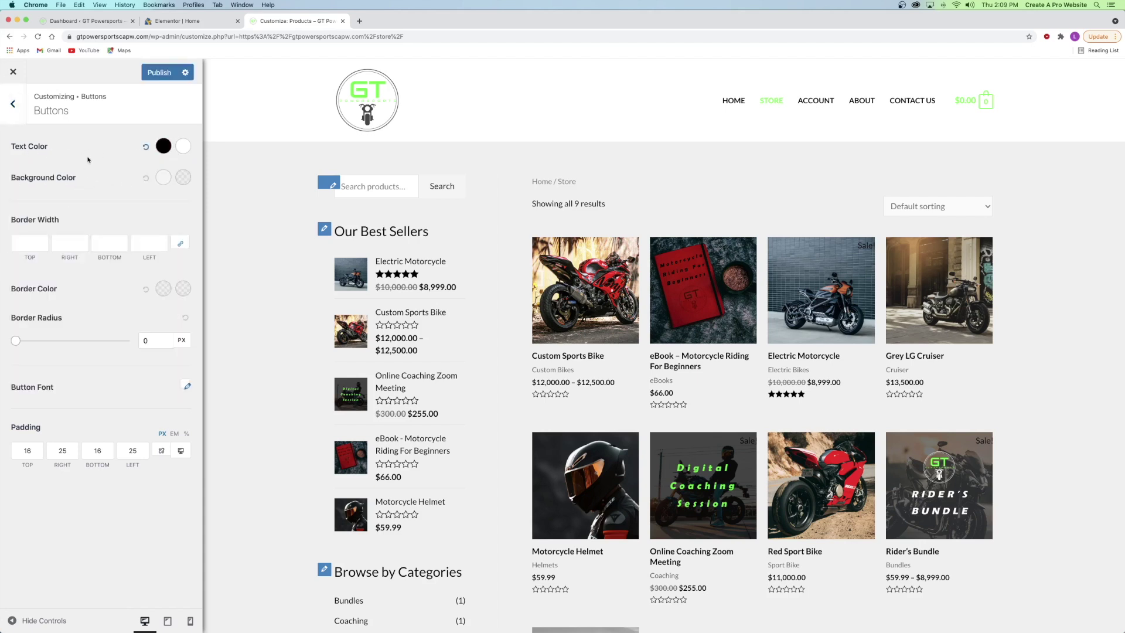
click(183, 147)
double_click(82, 318)
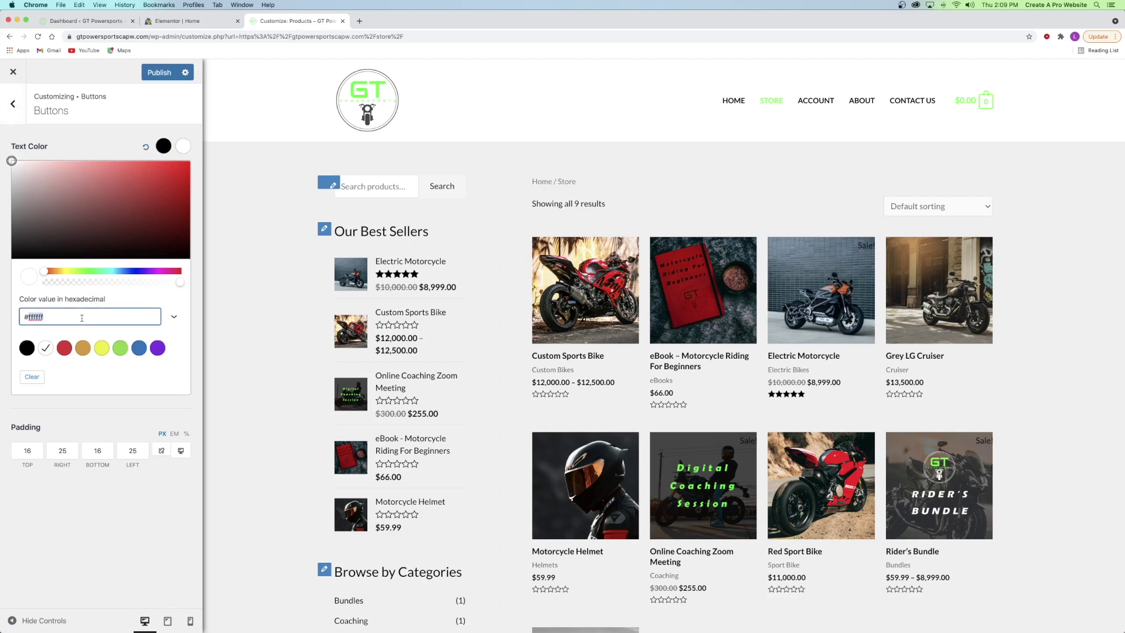
key(super+v)
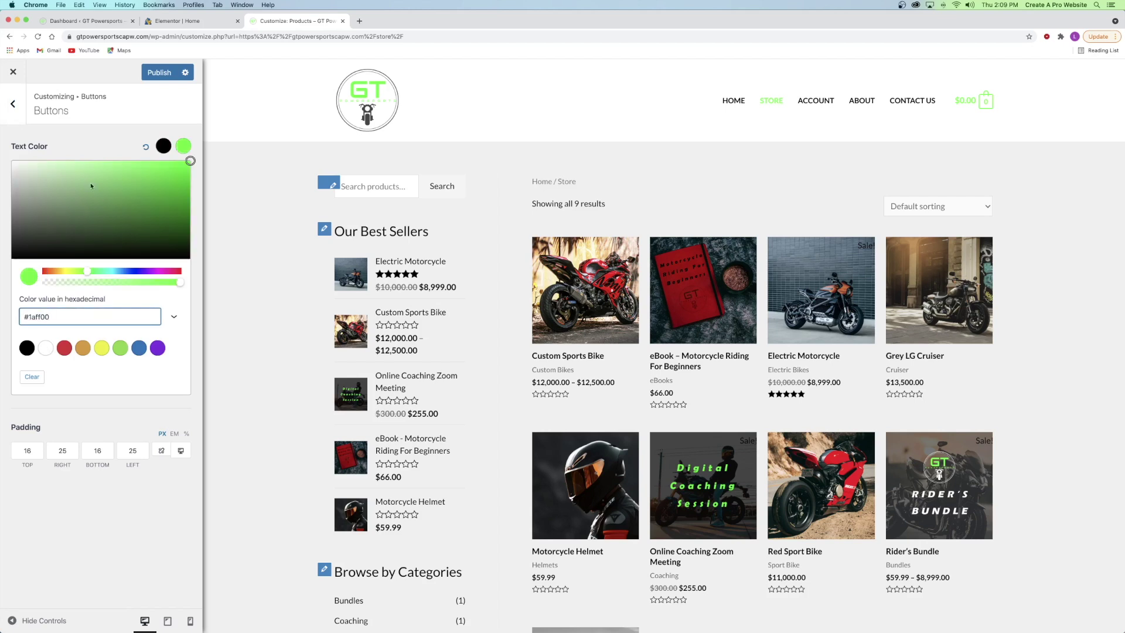
click(188, 150)
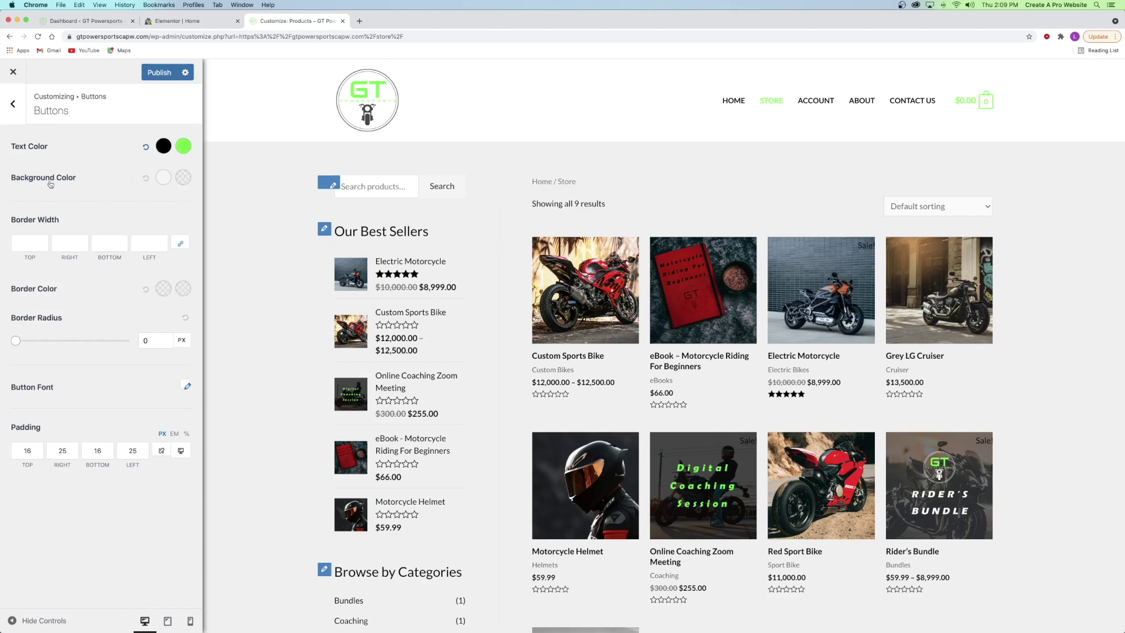
- Make button backgrounds #1aff00 with a black hover background, and publish
click(162, 179)
click(95, 345)
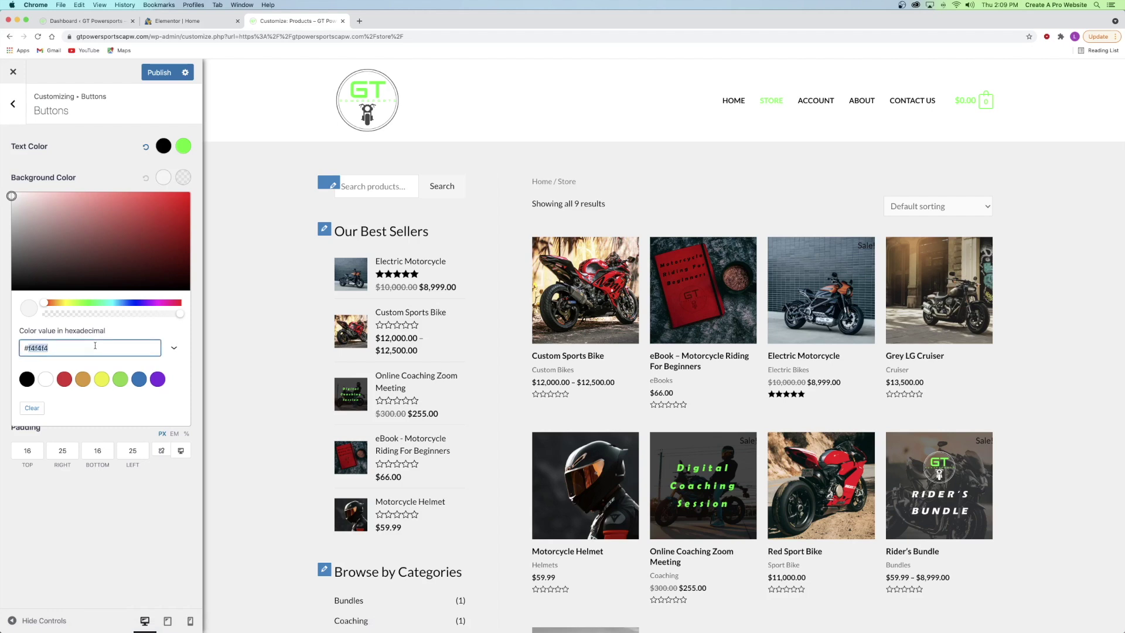
text(#1aff00)
click(183, 178)
drag(43, 263, 7, 293)
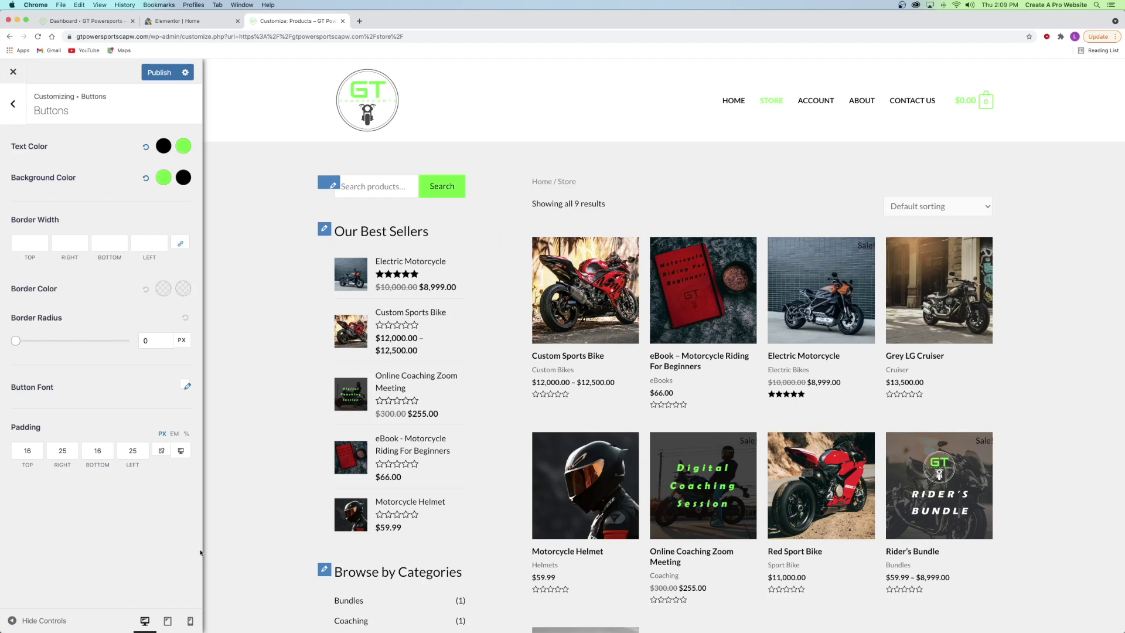
click(154, 73)
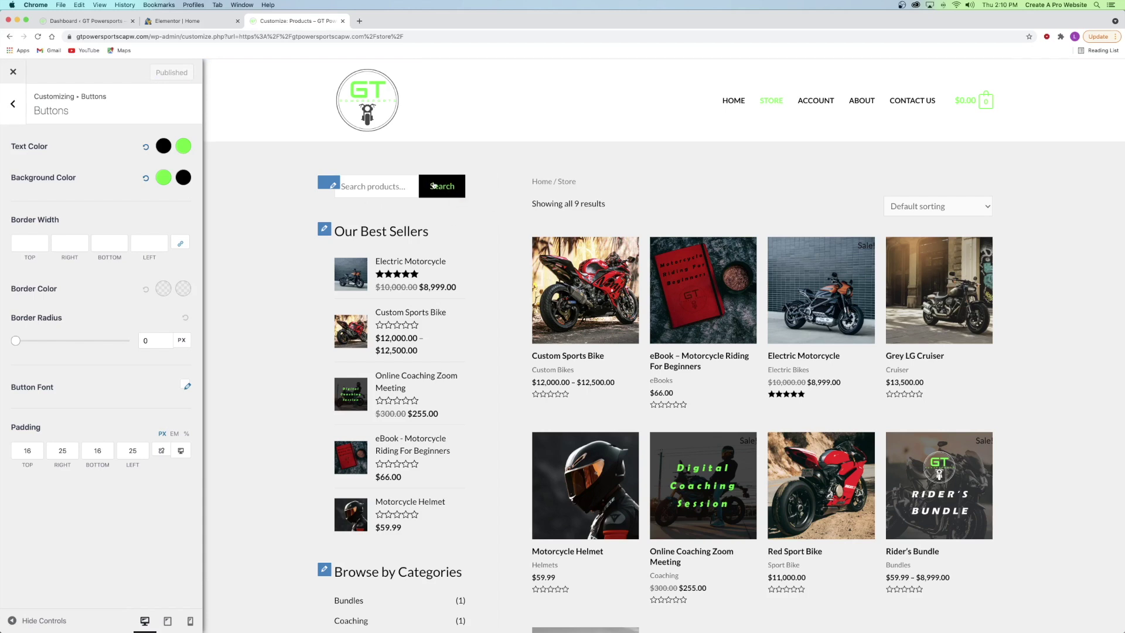
- Check the cart page's button in a new tab, then return to the Global section
right_click(985, 102)
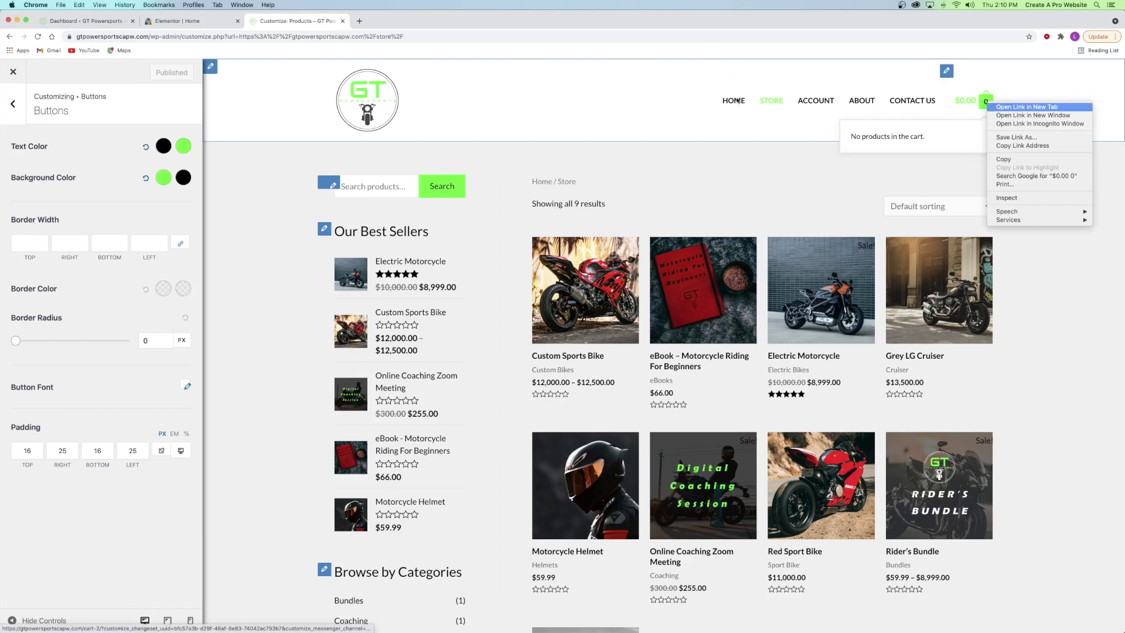
click(1026, 107)
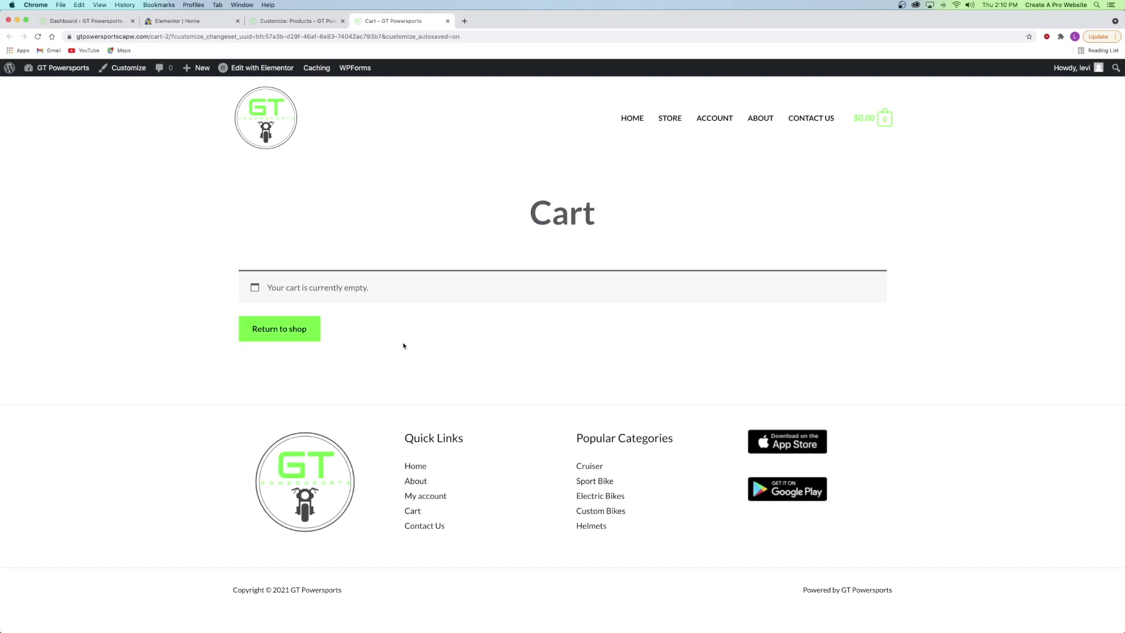
click(448, 22)
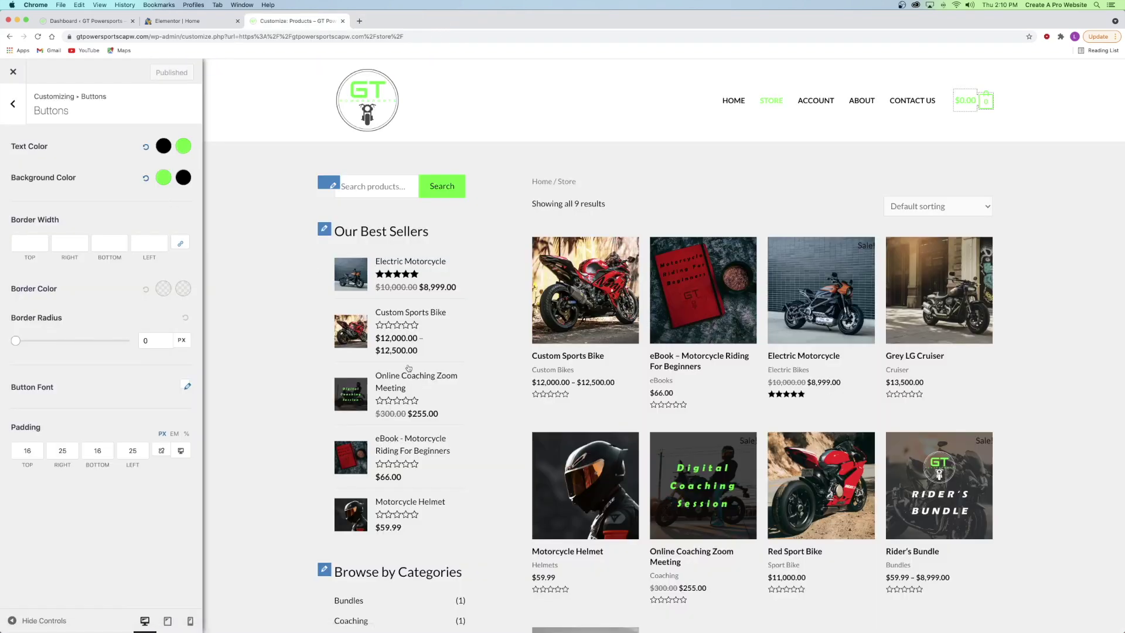
click(14, 104)
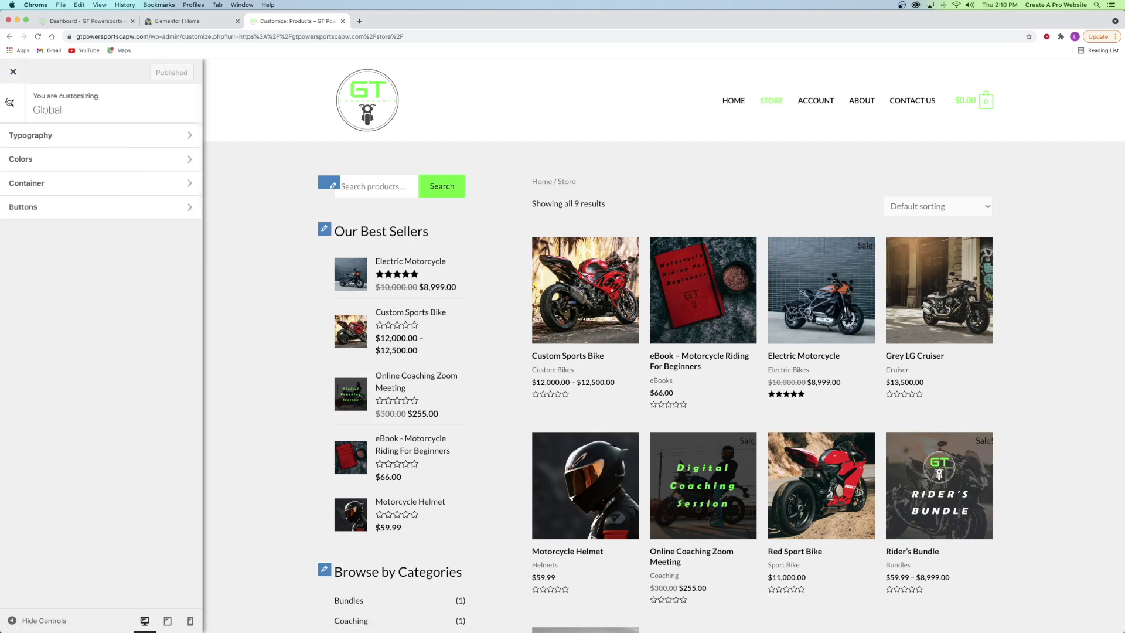
- Set the WooCommerce sidebar position to Right Sidebar in the Sidebar settings
click(17, 103)
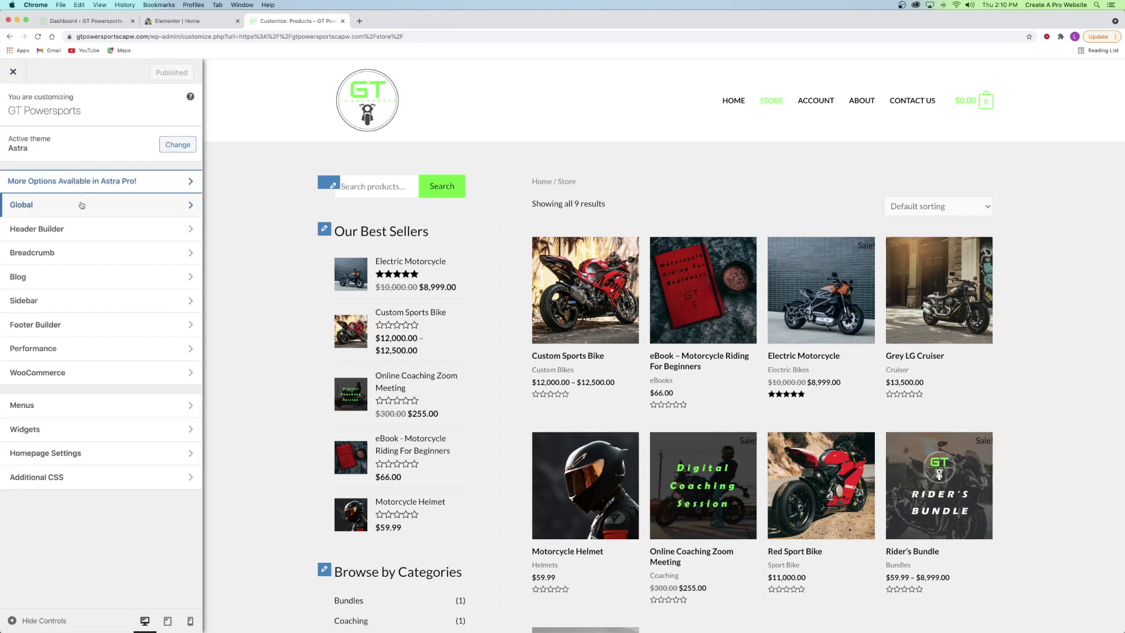
click(31, 301)
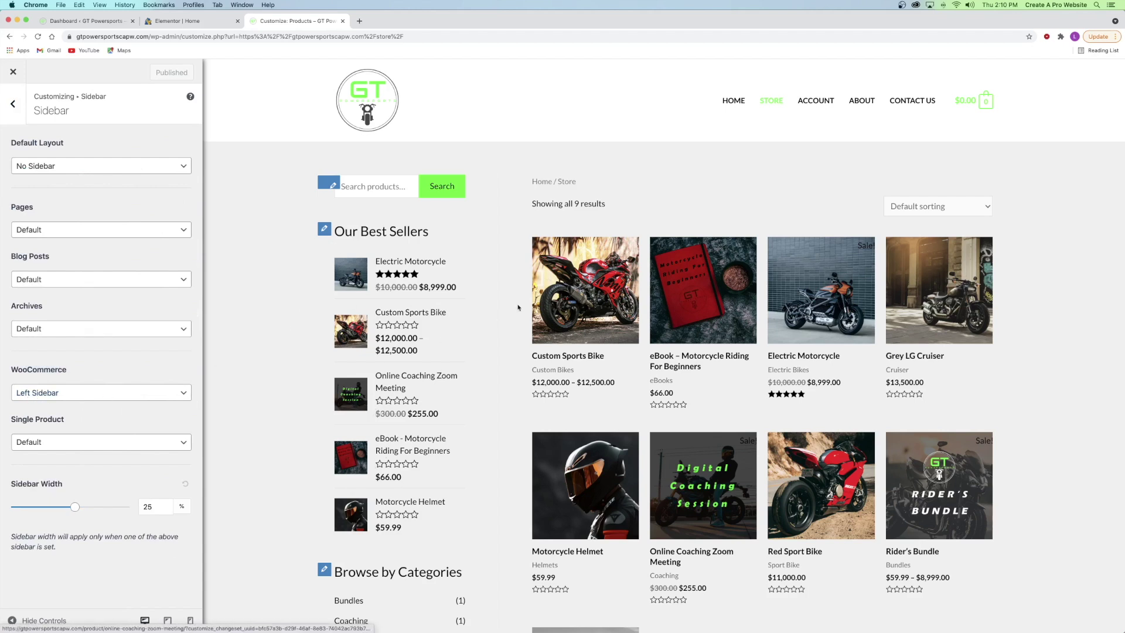
click(55, 393)
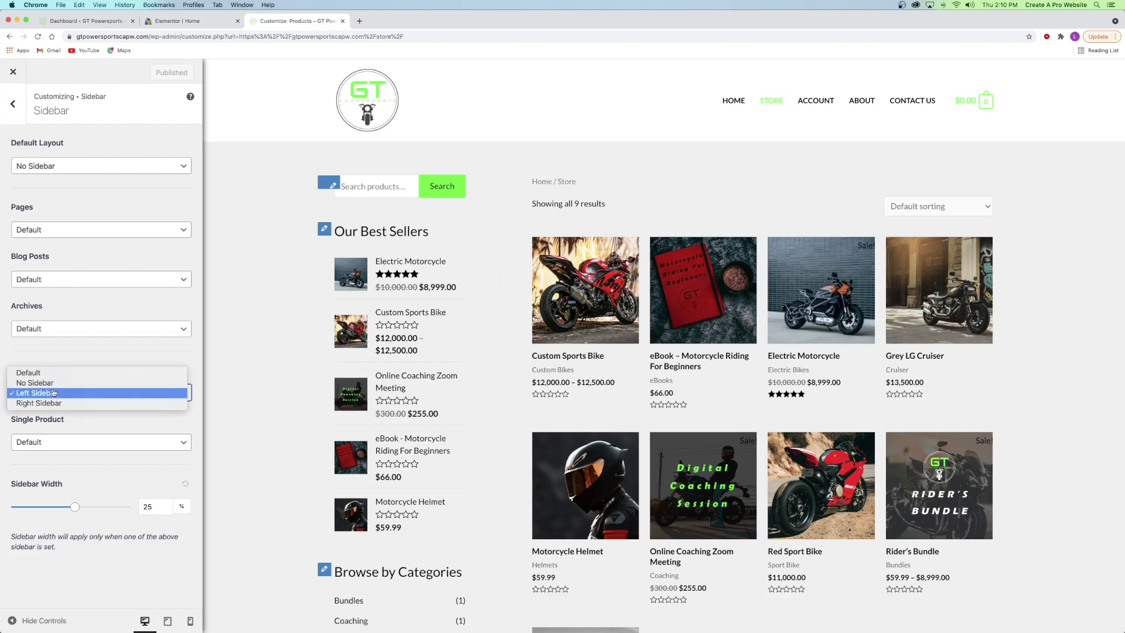
click(39, 403)
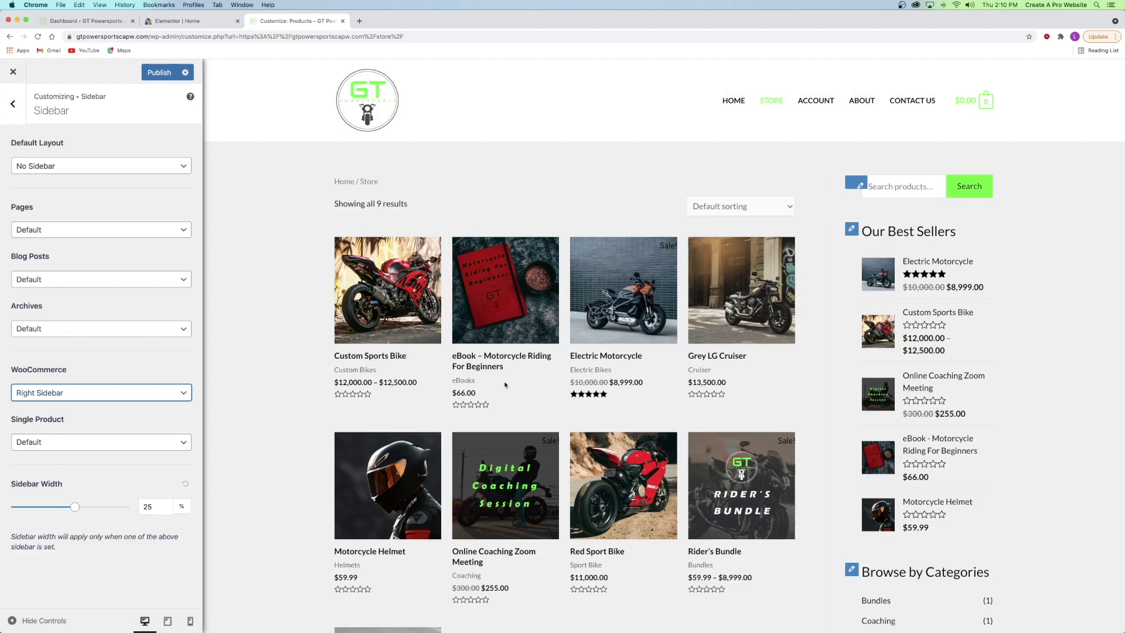
scroll(930, 529, down, 2)
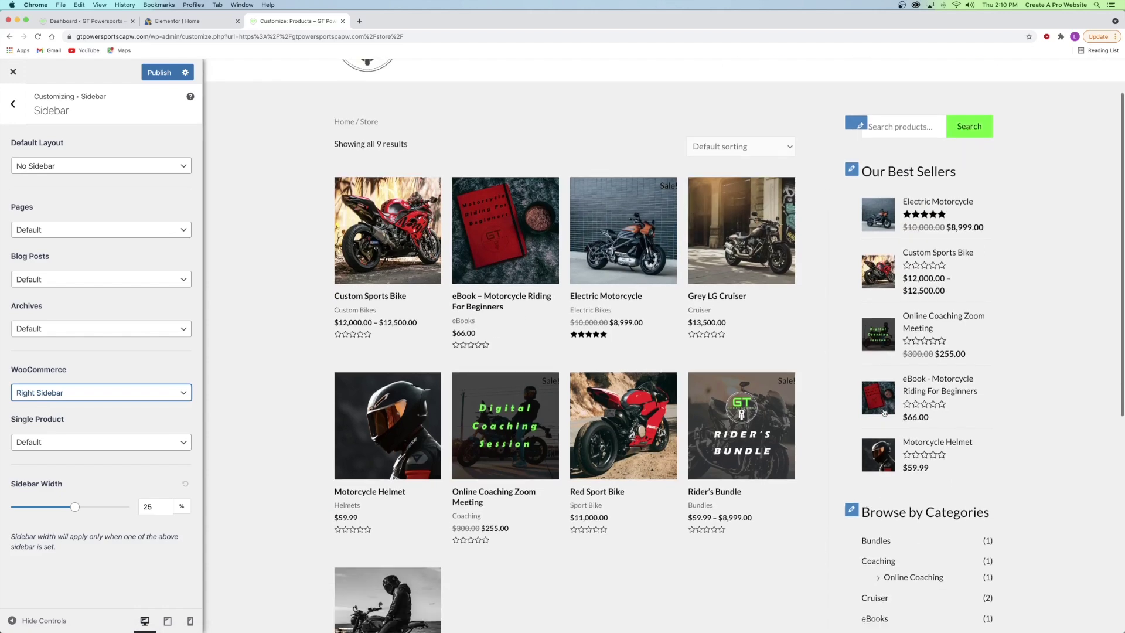
scroll(527, 410, up, 2)
click(41, 393)
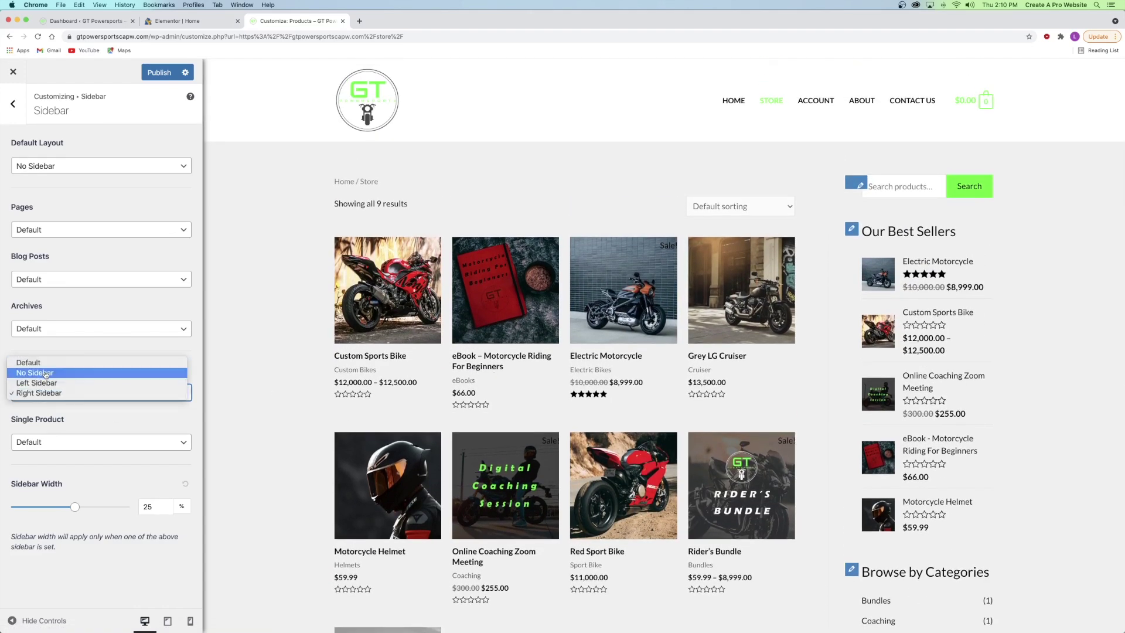
click(85, 393)
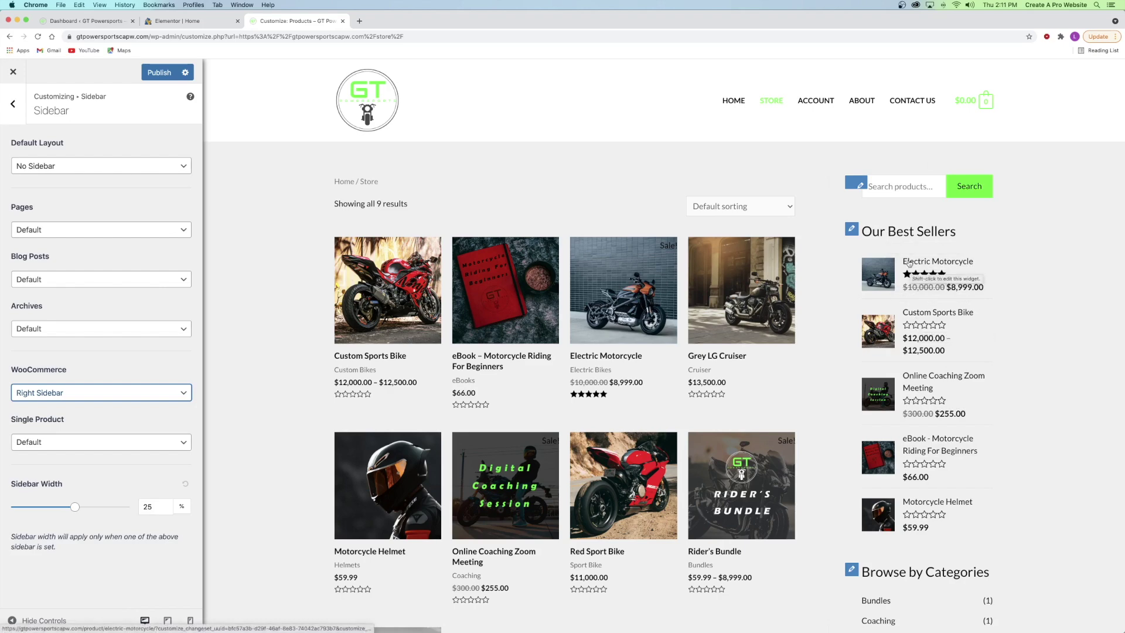
- Test the price filter with a $4,610 minimum, publish, and return to the main menu
scroll(897, 238, down, 6)
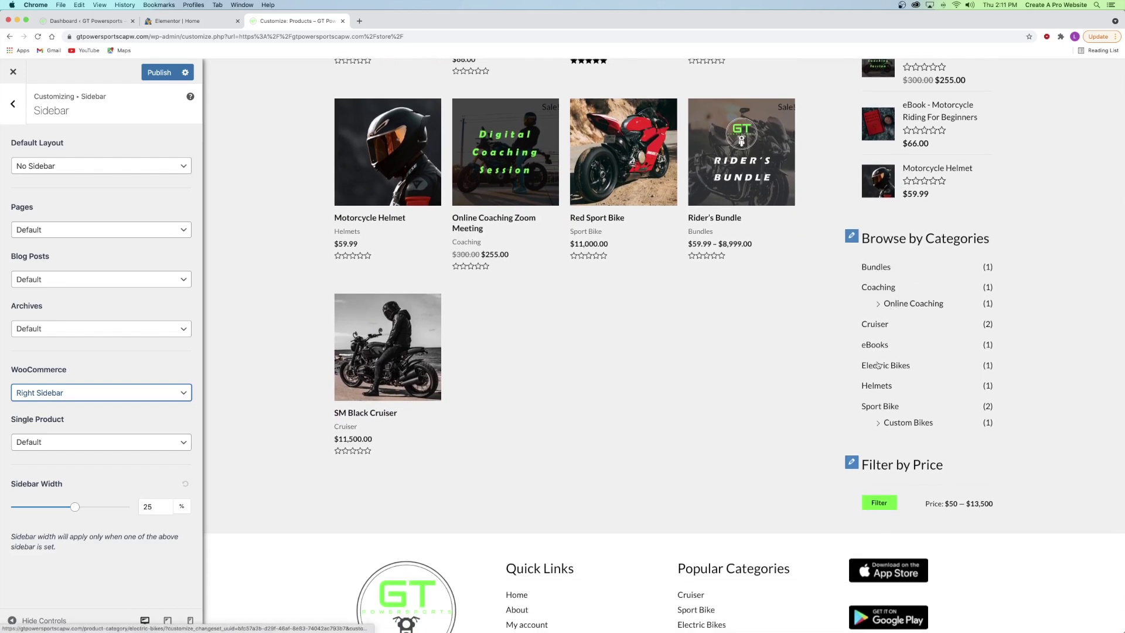
scroll(876, 418, down, 3)
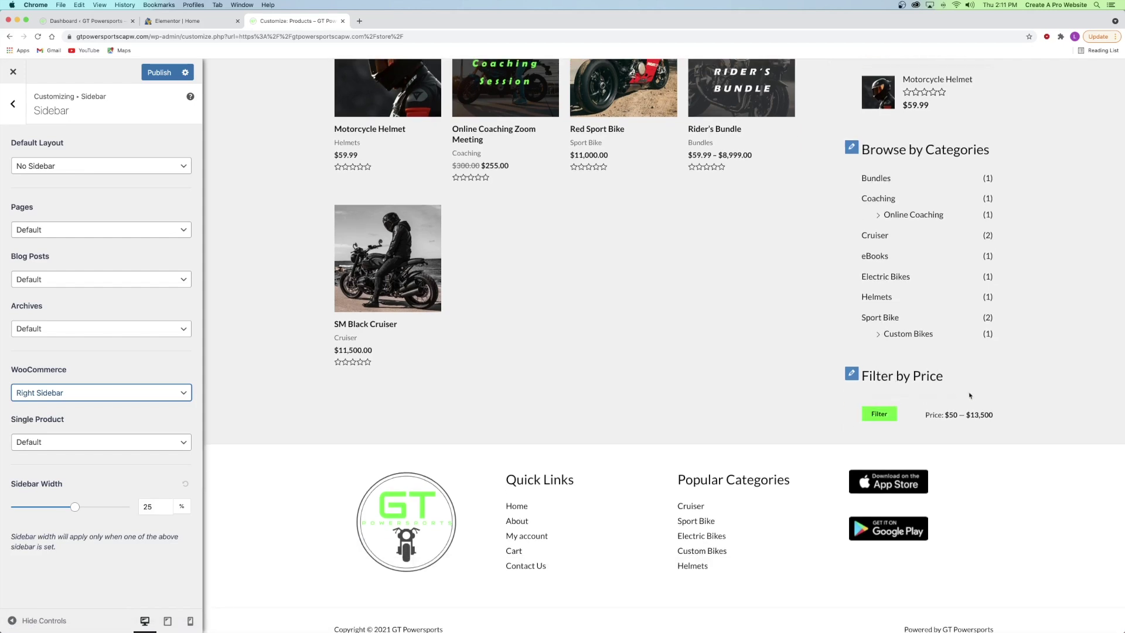
mouse_move(905, 400)
mouse_down()
mouse_move(948, 400)
mouse_move(908, 399)
mouse_move(926, 400)
mouse_up()
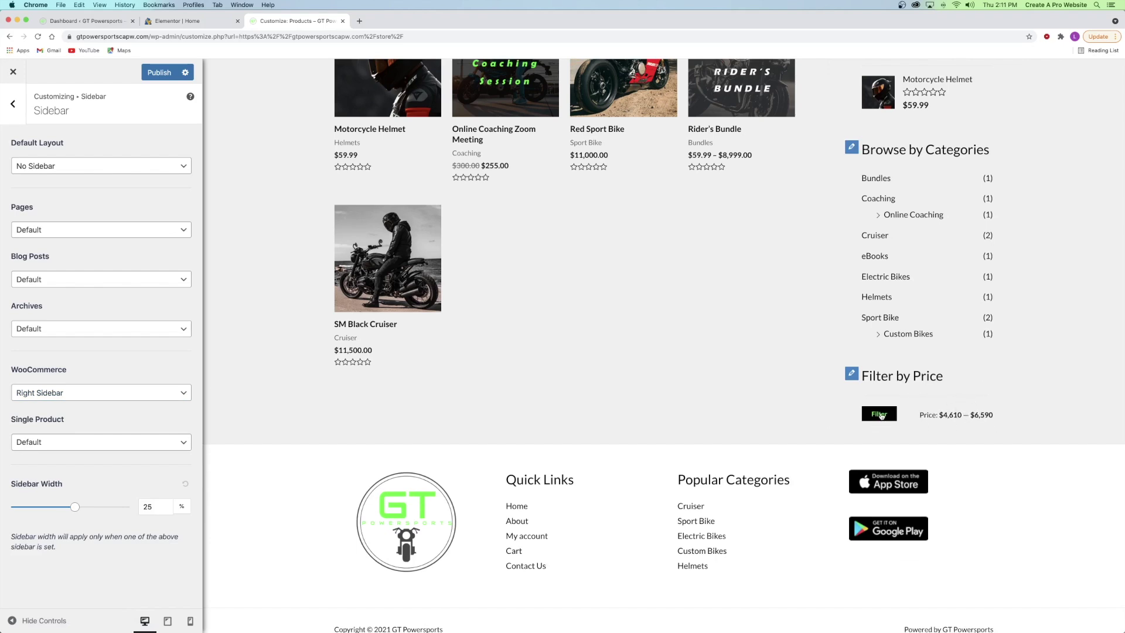
scroll(493, 233, up, 10)
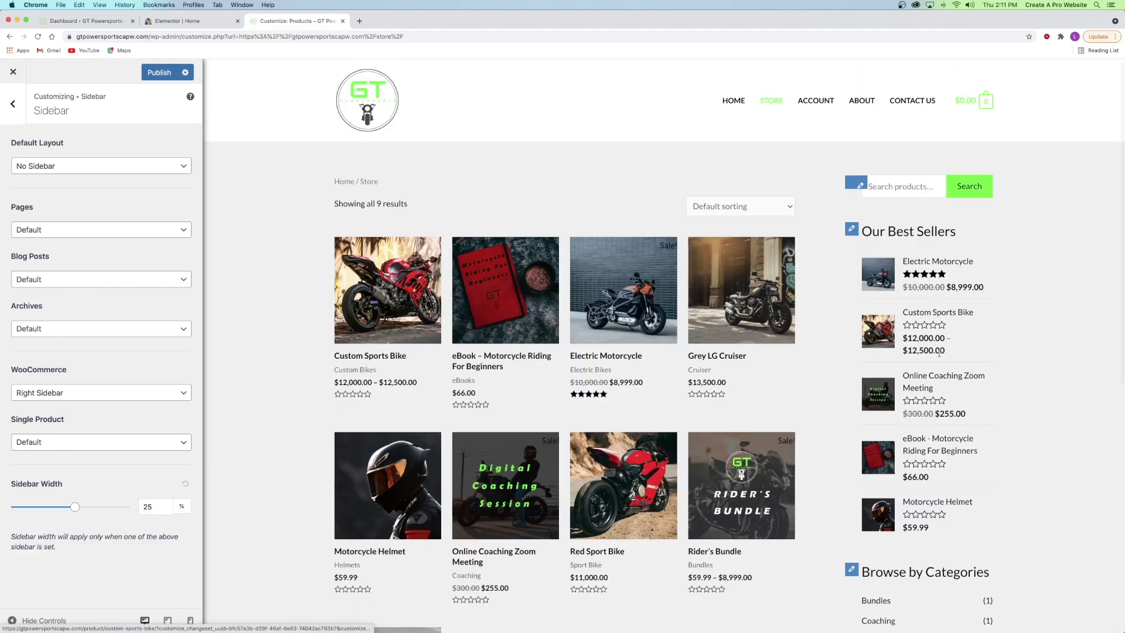
click(156, 77)
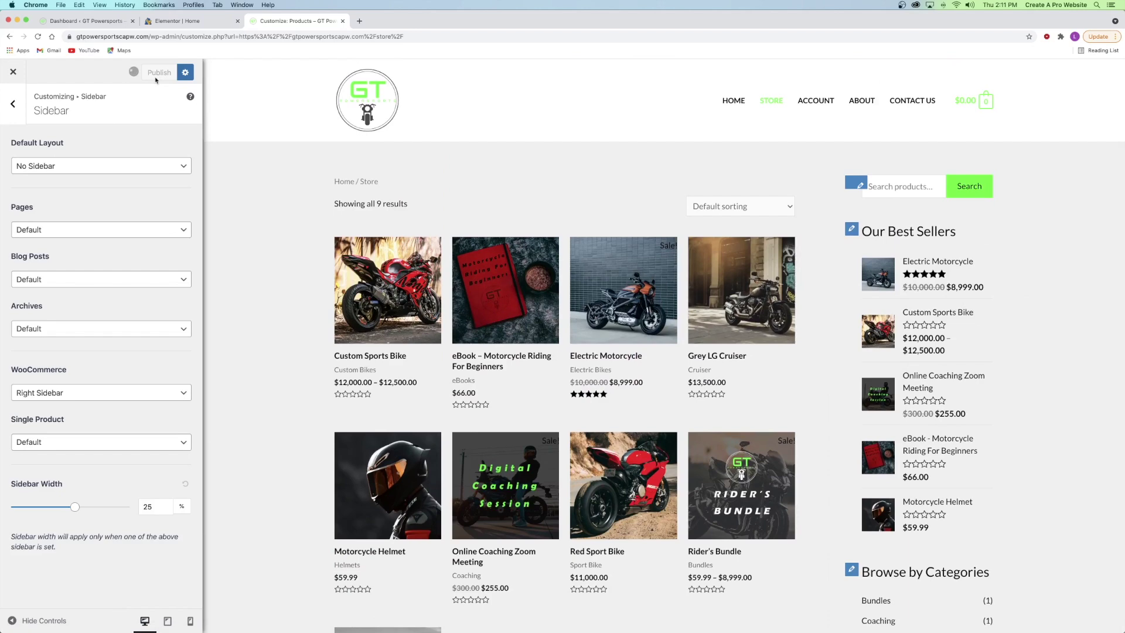
click(13, 111)
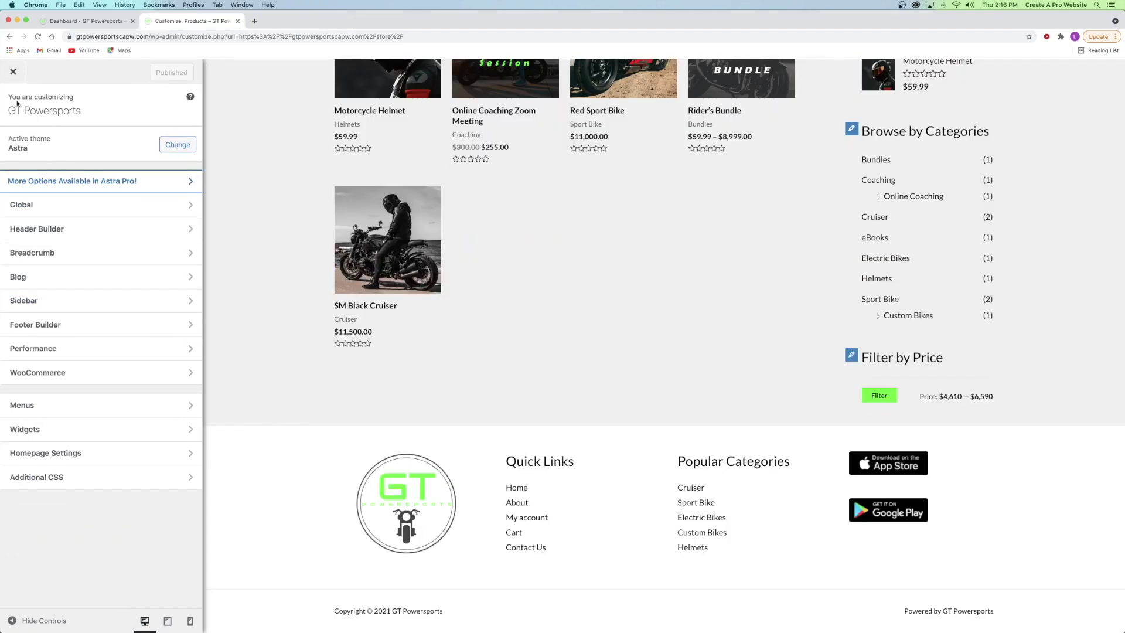
- Open the WooCommerce Sidebar widgets and inspect the Browse by Categories widget's actions
click(37, 432)
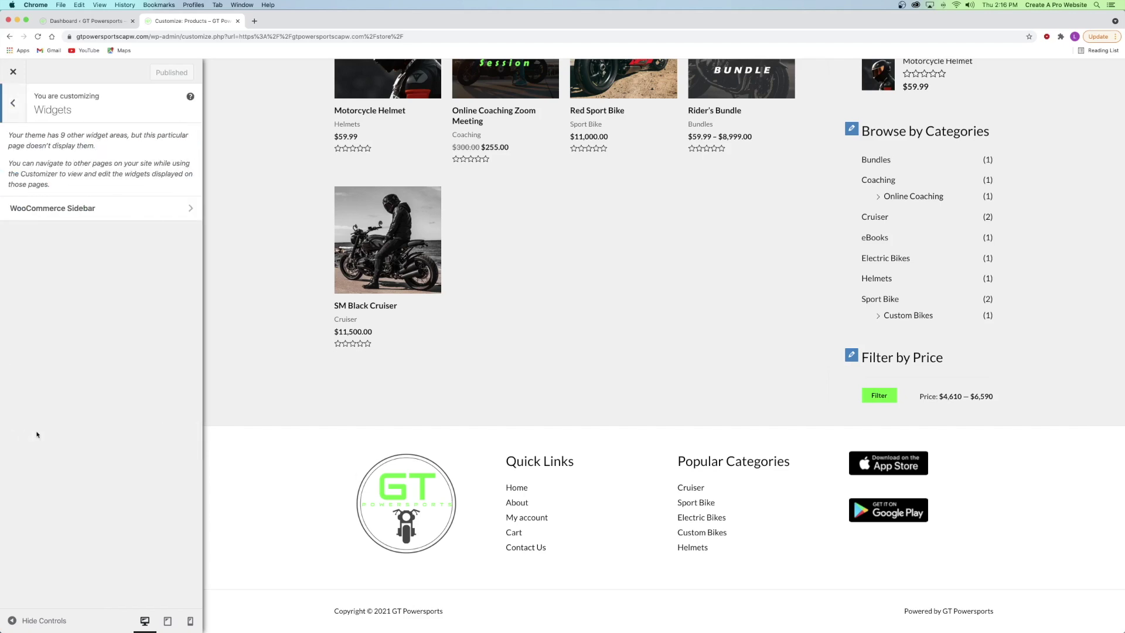
click(54, 216)
scroll(55, 216, down, 7)
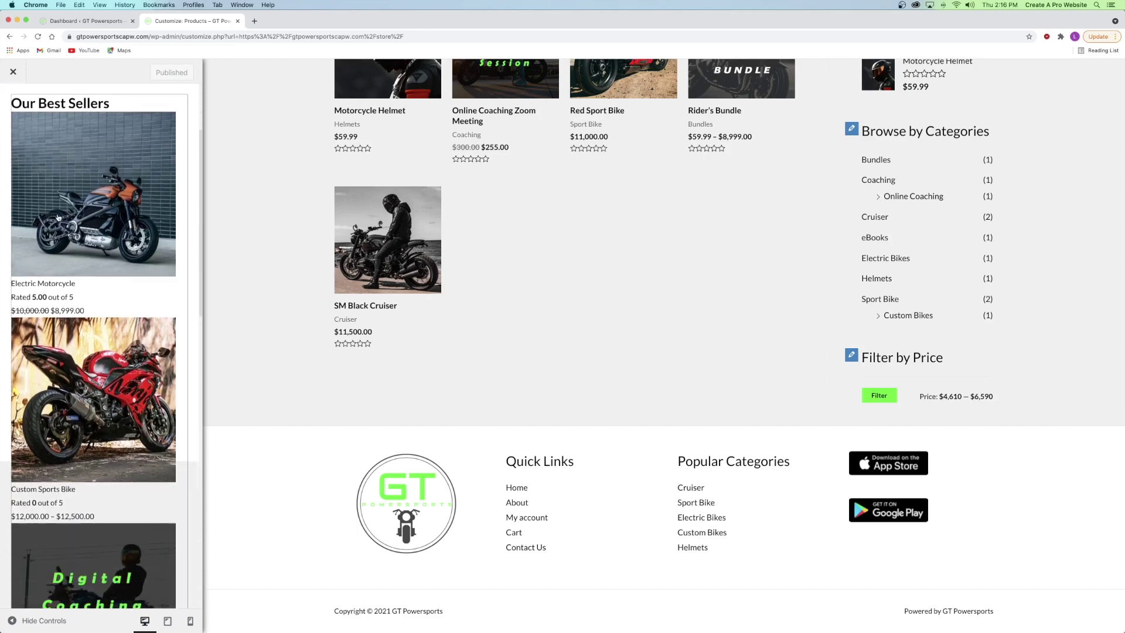
scroll(625, 227, up, 10)
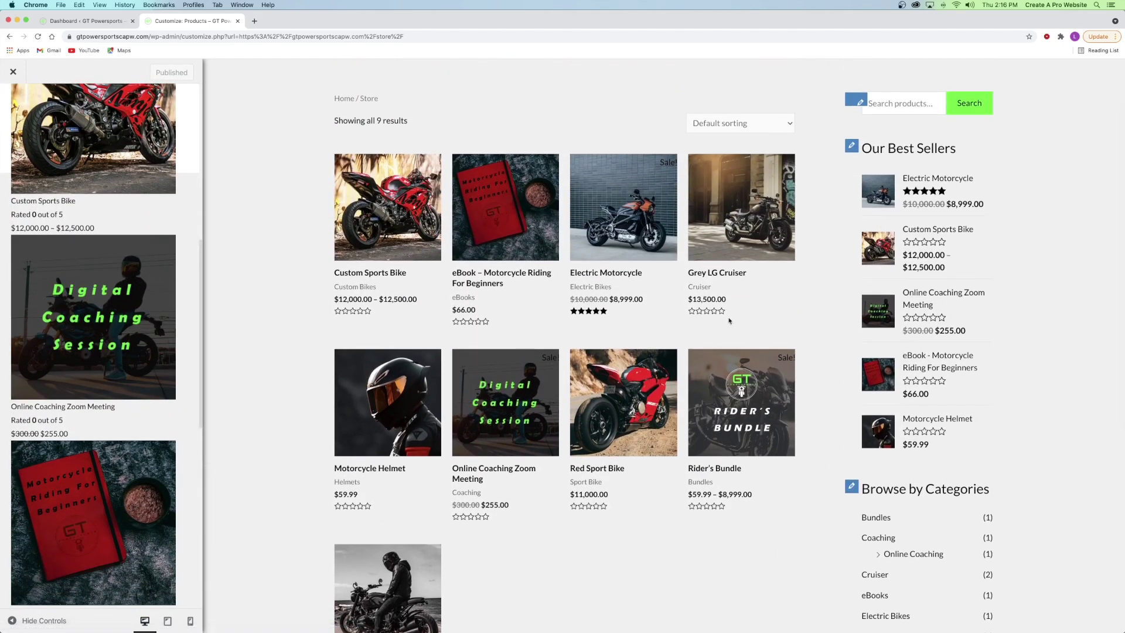
scroll(127, 268, down, 9)
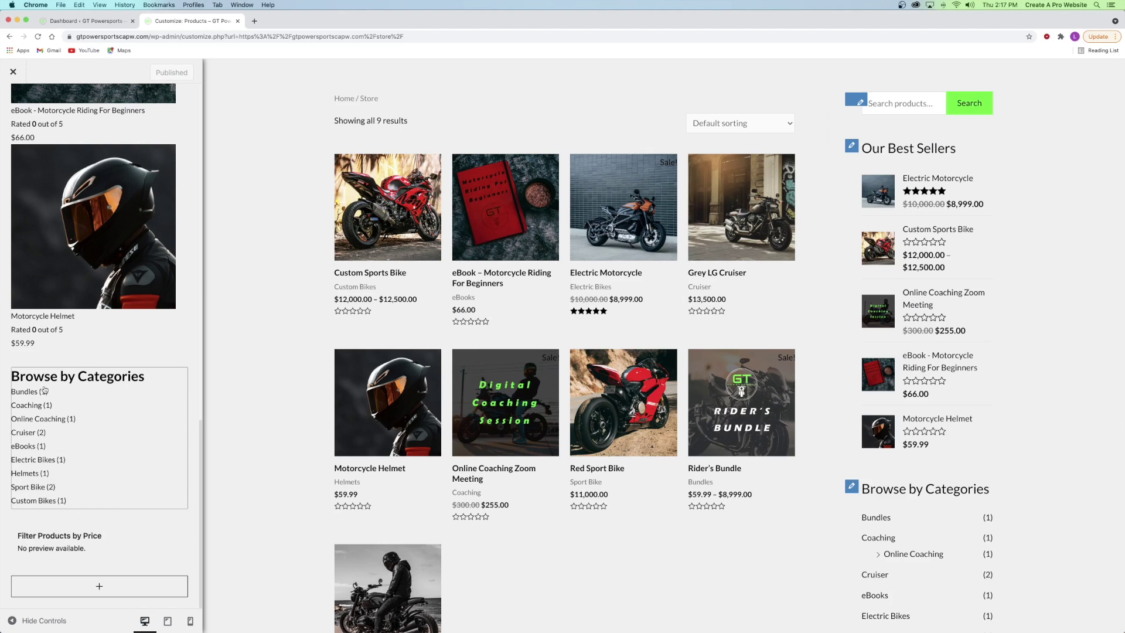
click(97, 381)
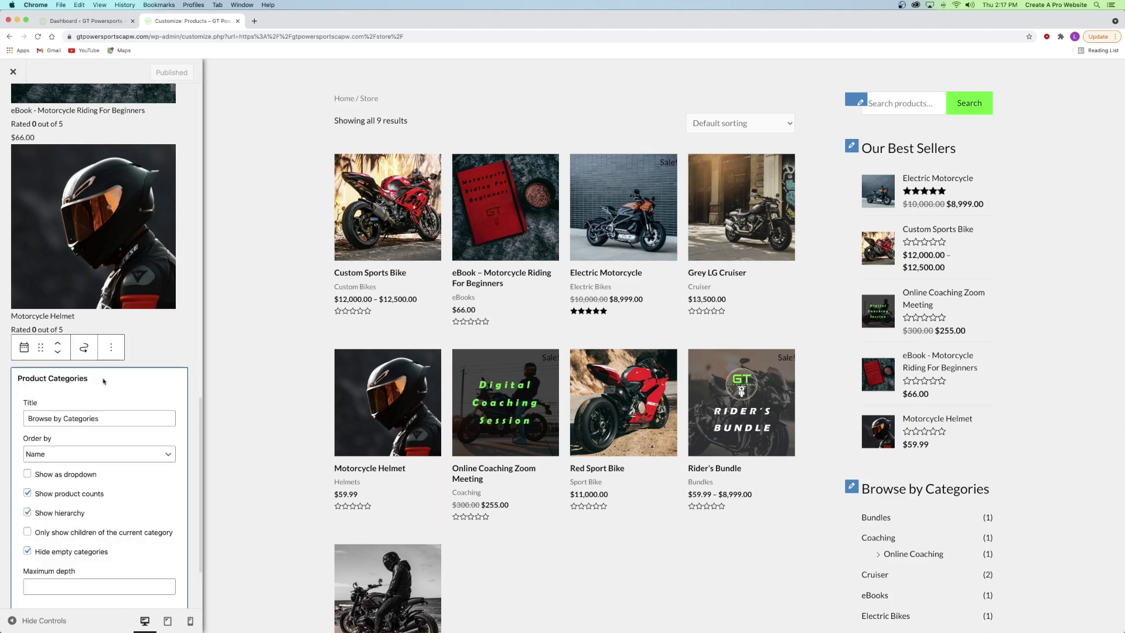
click(111, 347)
click(142, 550)
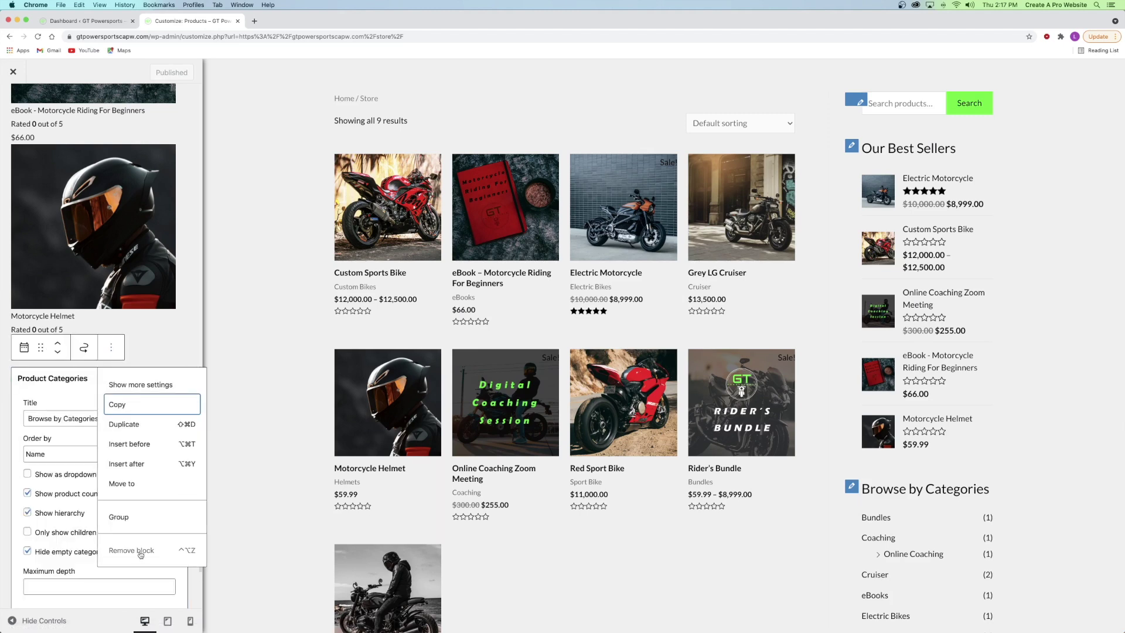
click(119, 354)
click(119, 389)
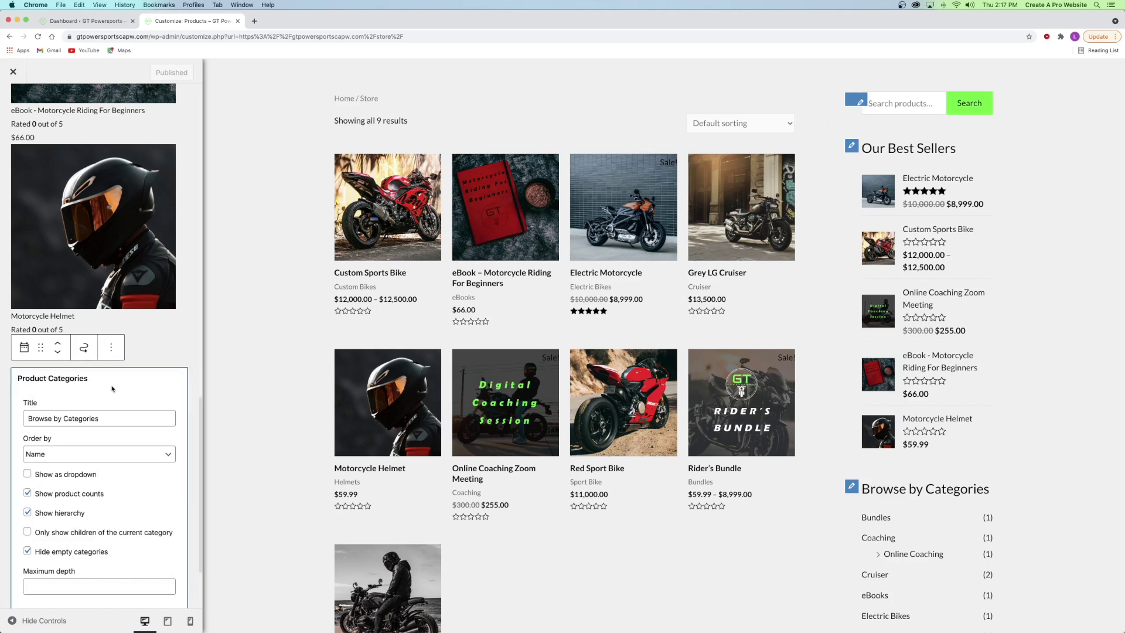
scroll(94, 352, down, 3)
scroll(123, 279, up, 15)
scroll(125, 275, down, 1)
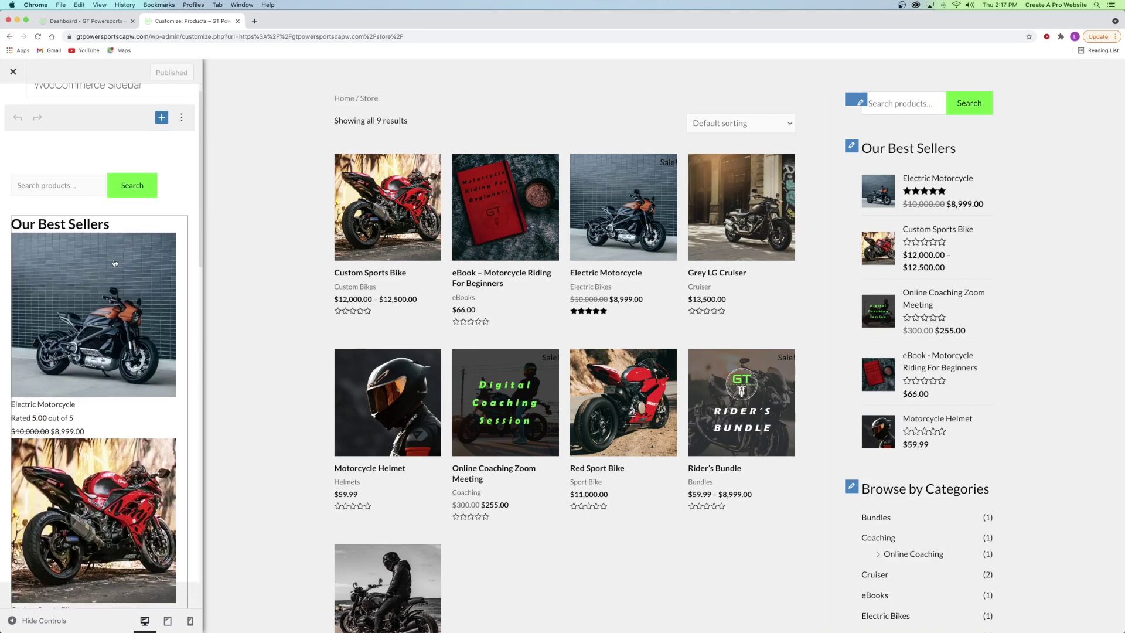
- Change Our Best Sellers to 4 products and back to 5, then open Product Search
click(52, 229)
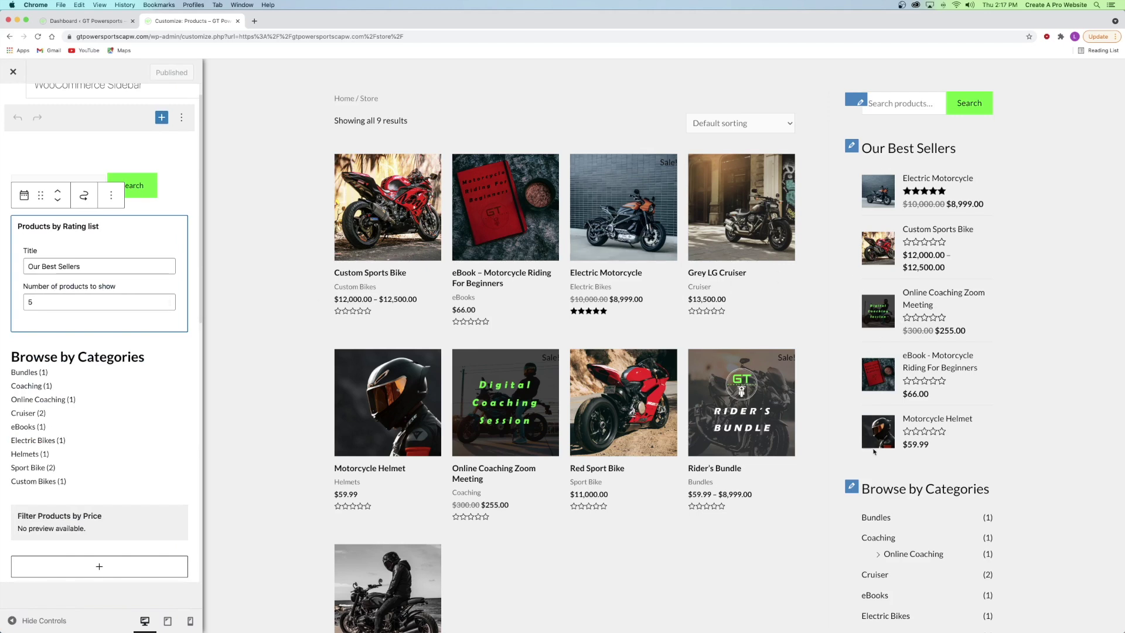
click(167, 305)
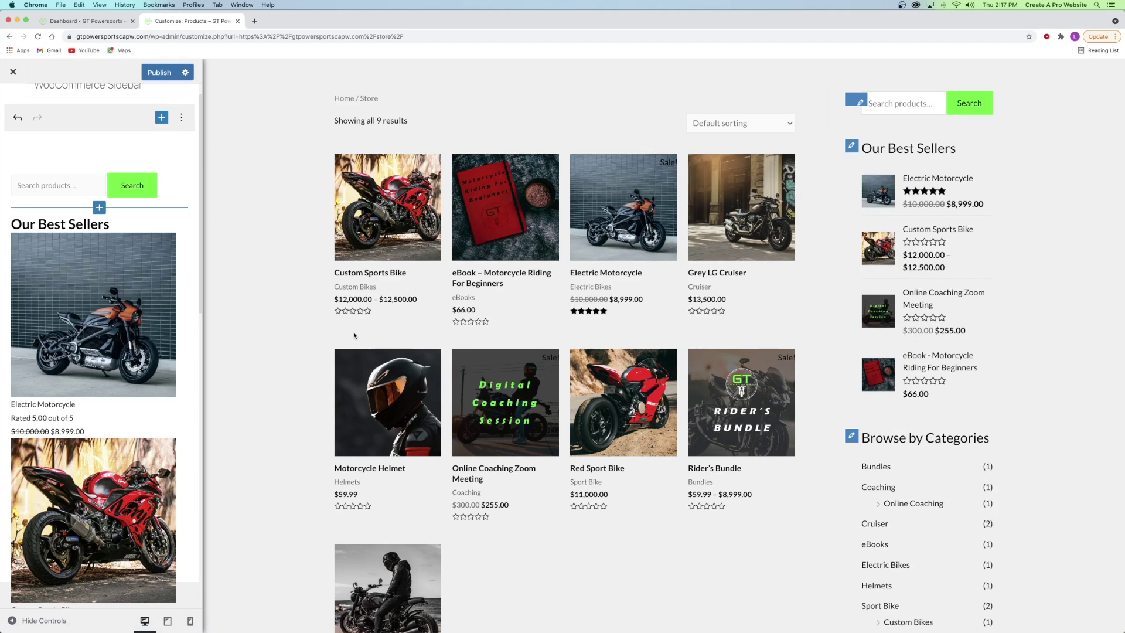
click(141, 234)
click(167, 300)
click(188, 198)
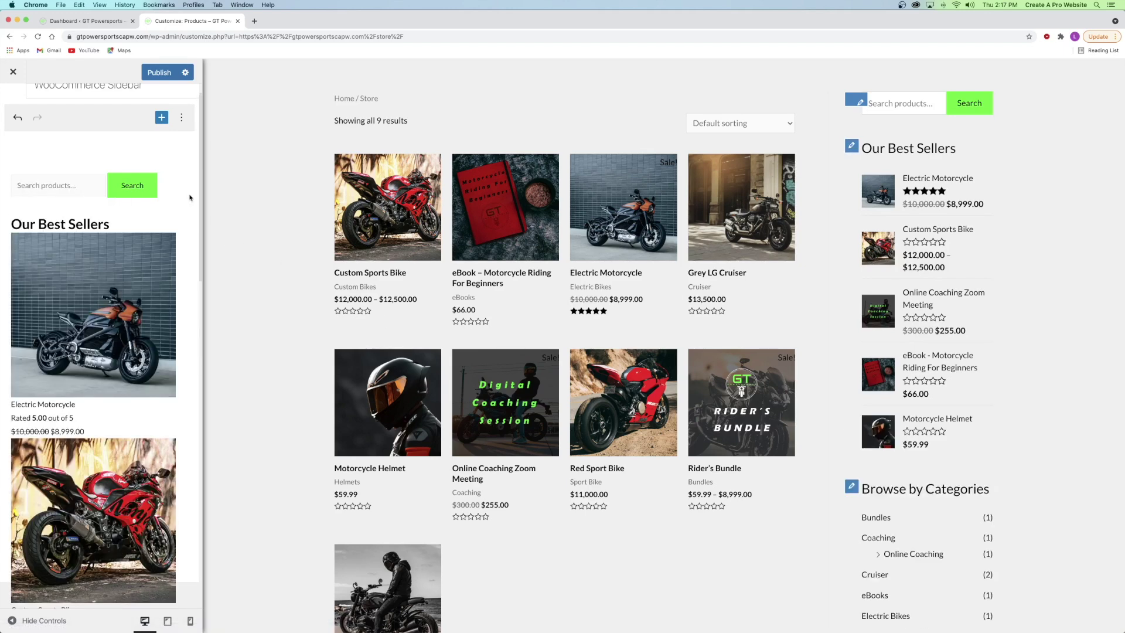
click(70, 185)
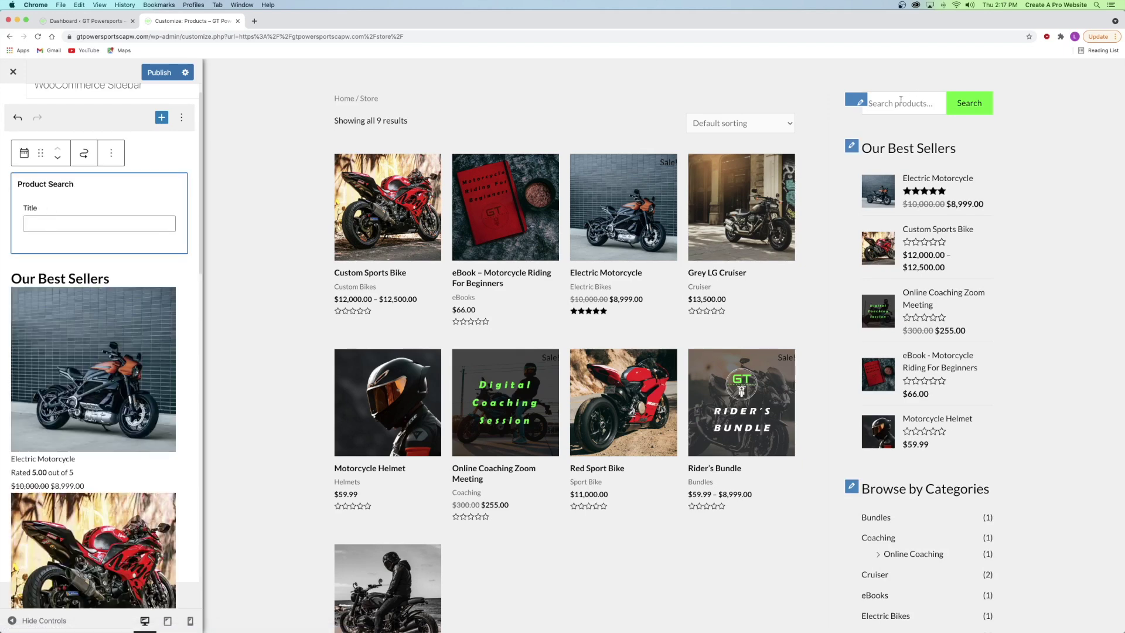
- Title the search widget 'Find what you need' and collapse the Best Sellers widget
click(64, 223)
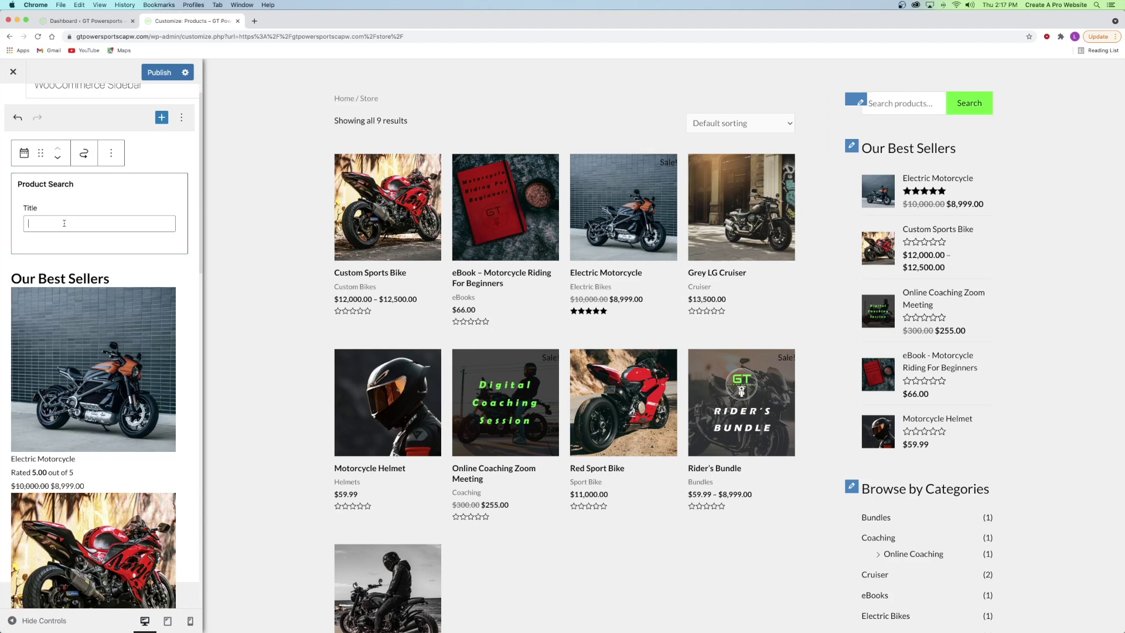
text(Find what you need)
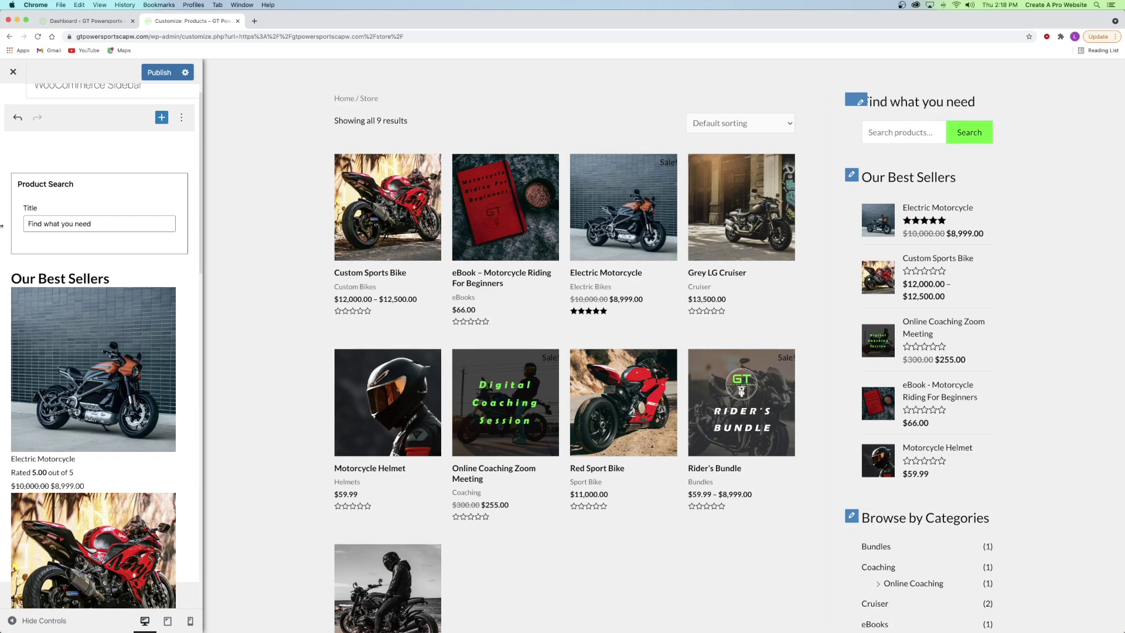
click(132, 279)
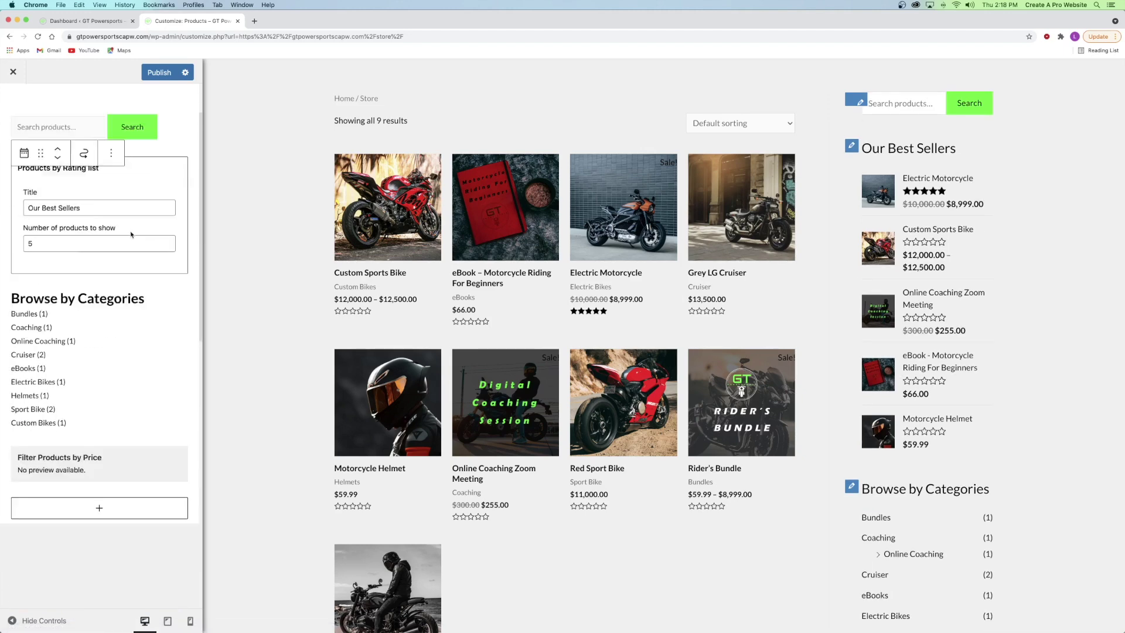
scroll(131, 234, down, 1)
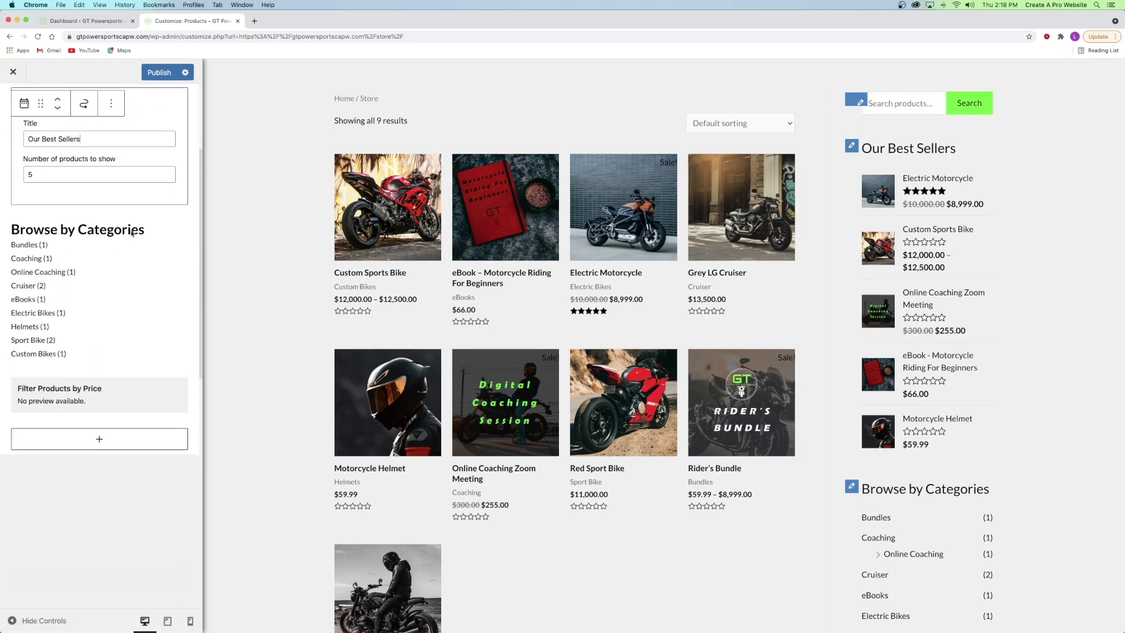
click(99, 233)
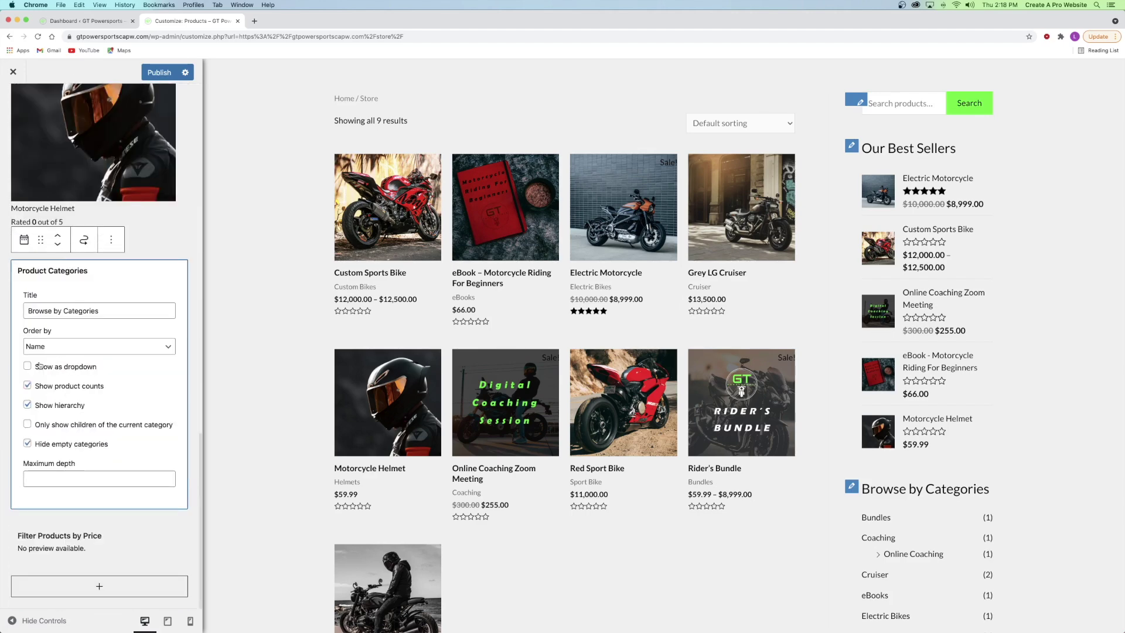
- Keep categories ordered by Name, trying the dropdown view before restoring a plain list
click(52, 352)
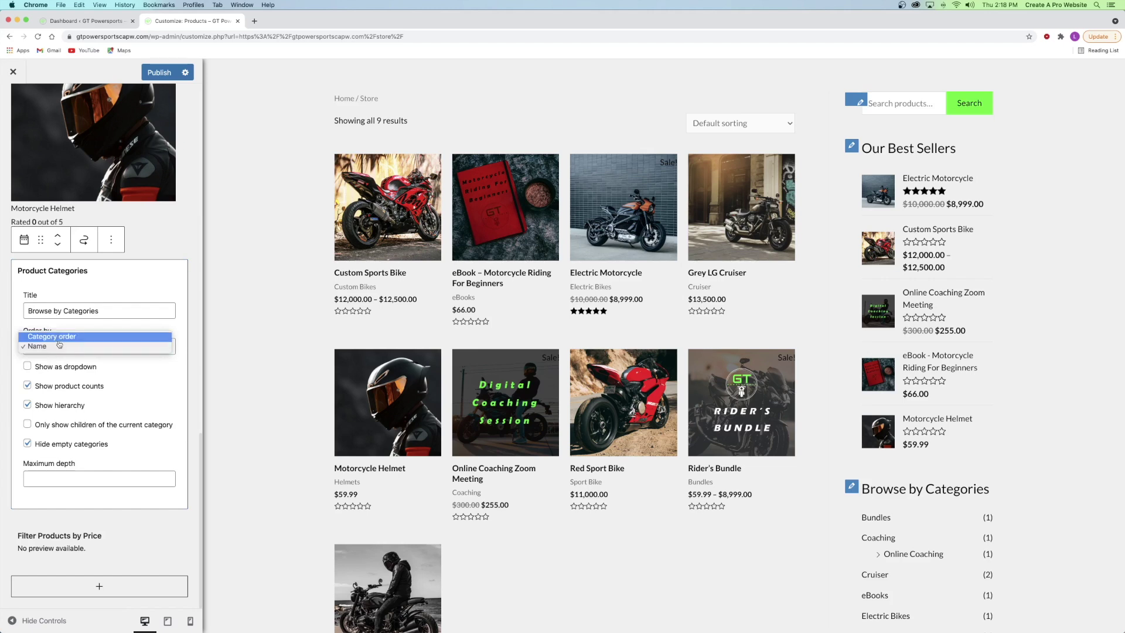
click(13, 322)
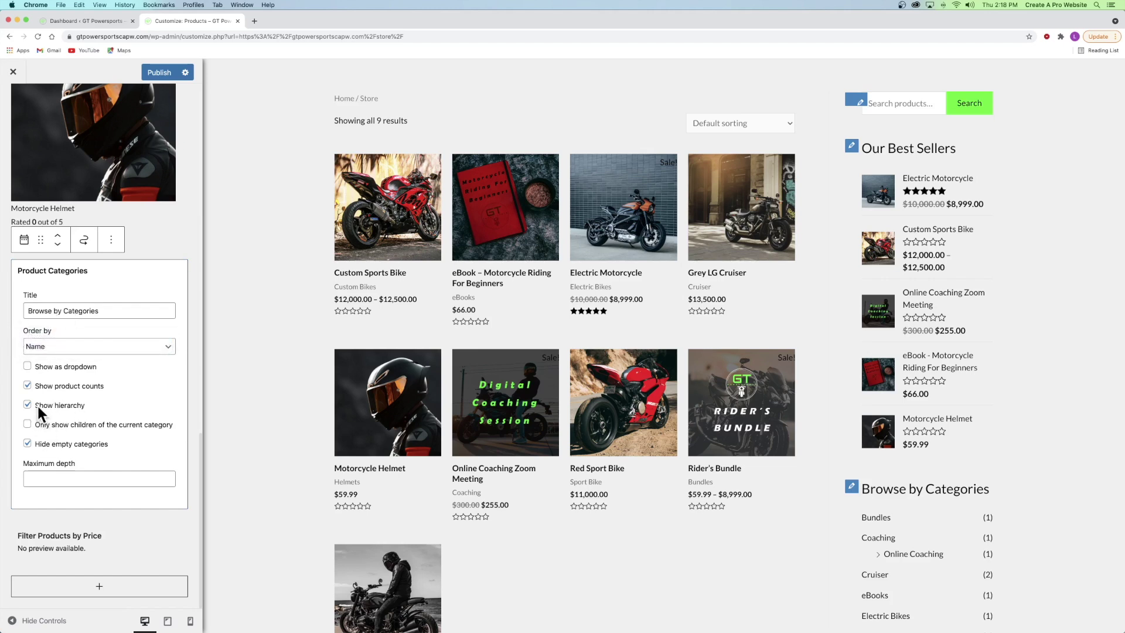
scroll(855, 433, down, 5)
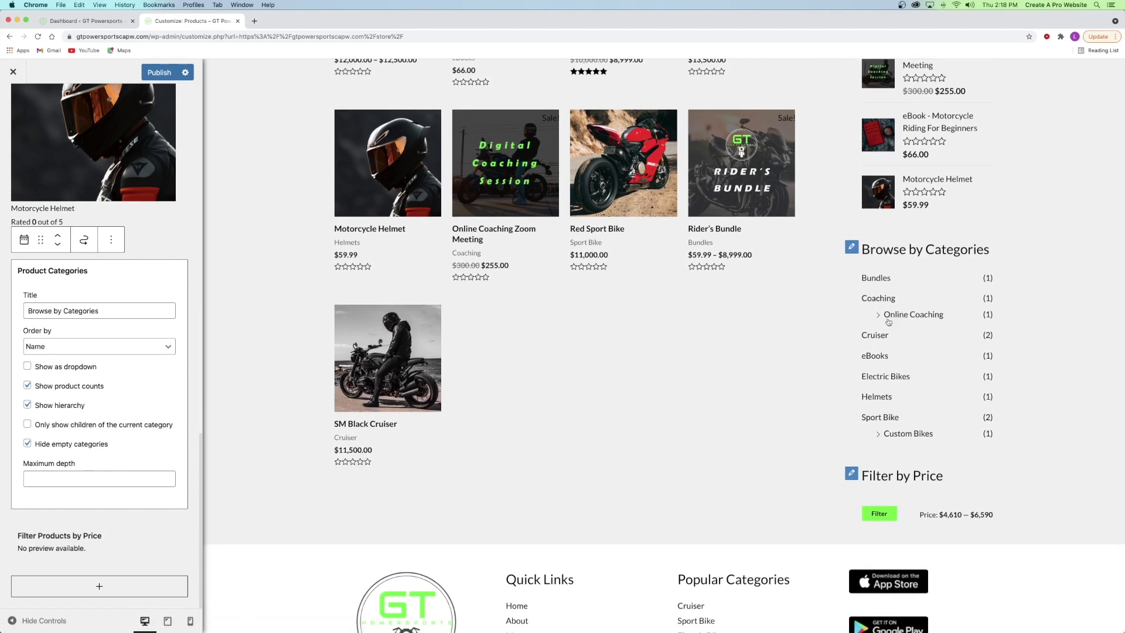
click(86, 369)
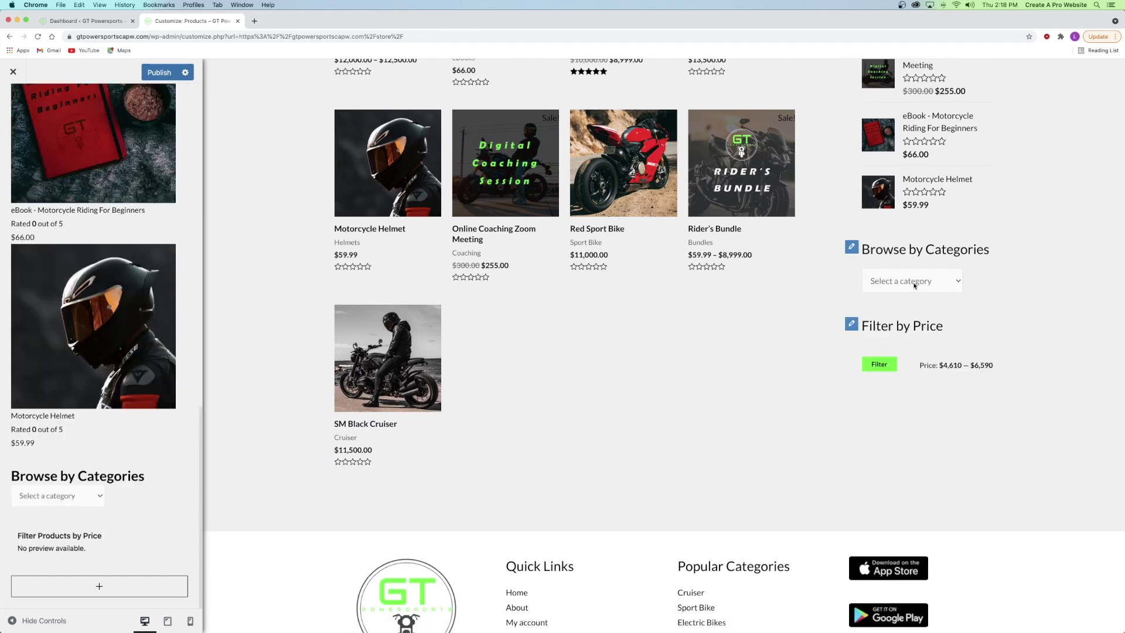
click(914, 286)
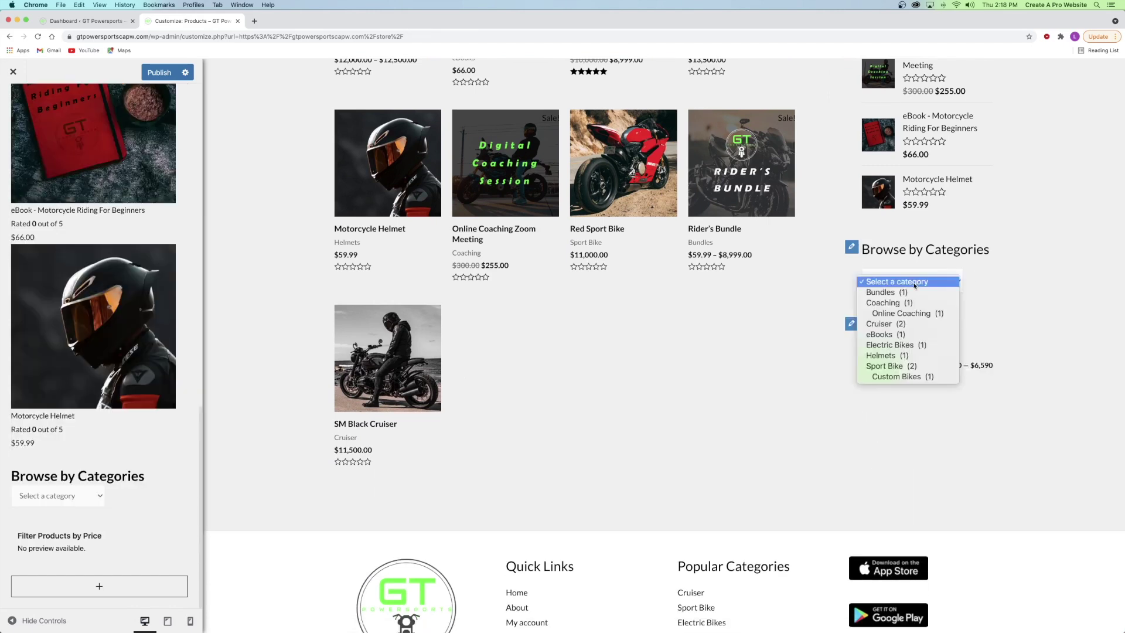
click(906, 273)
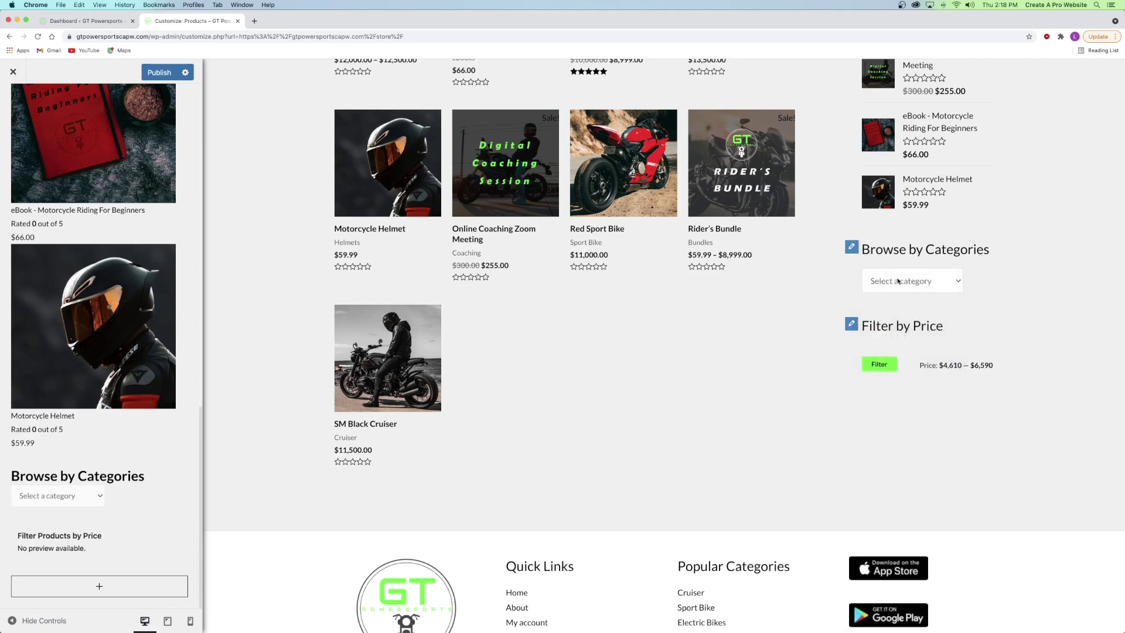
click(62, 493)
scroll(62, 493, down, 3)
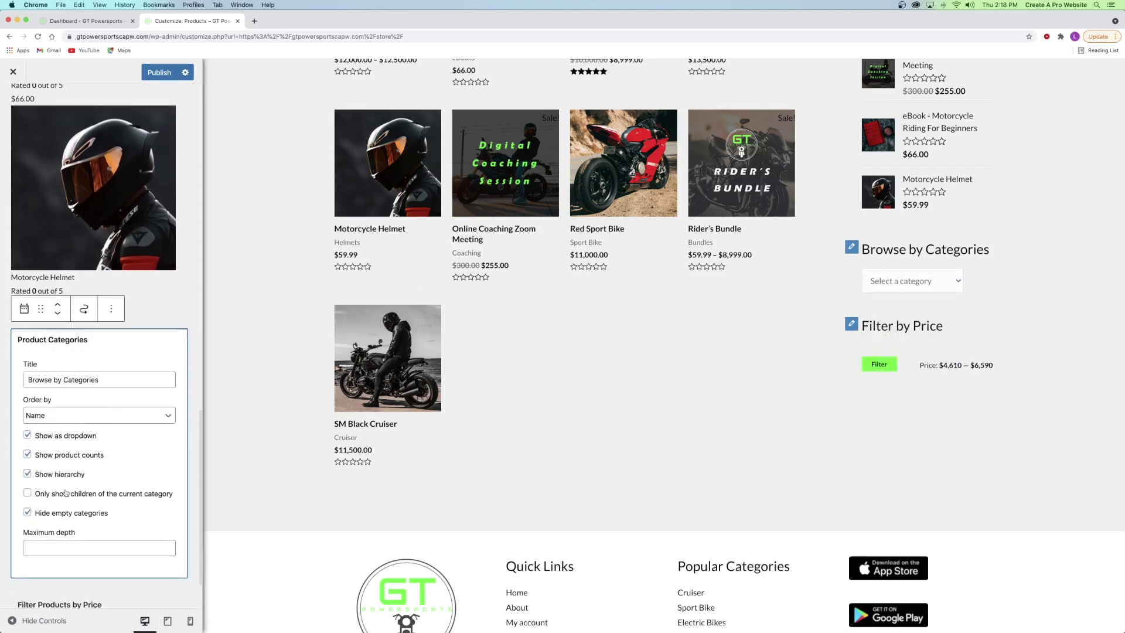
click(63, 436)
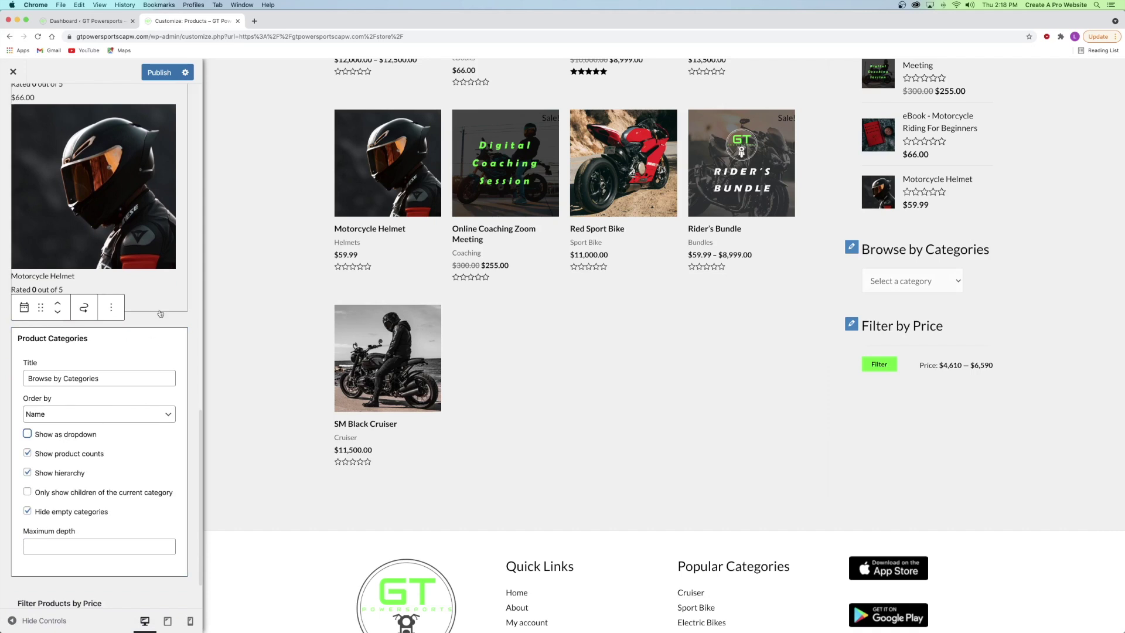
click(94, 284)
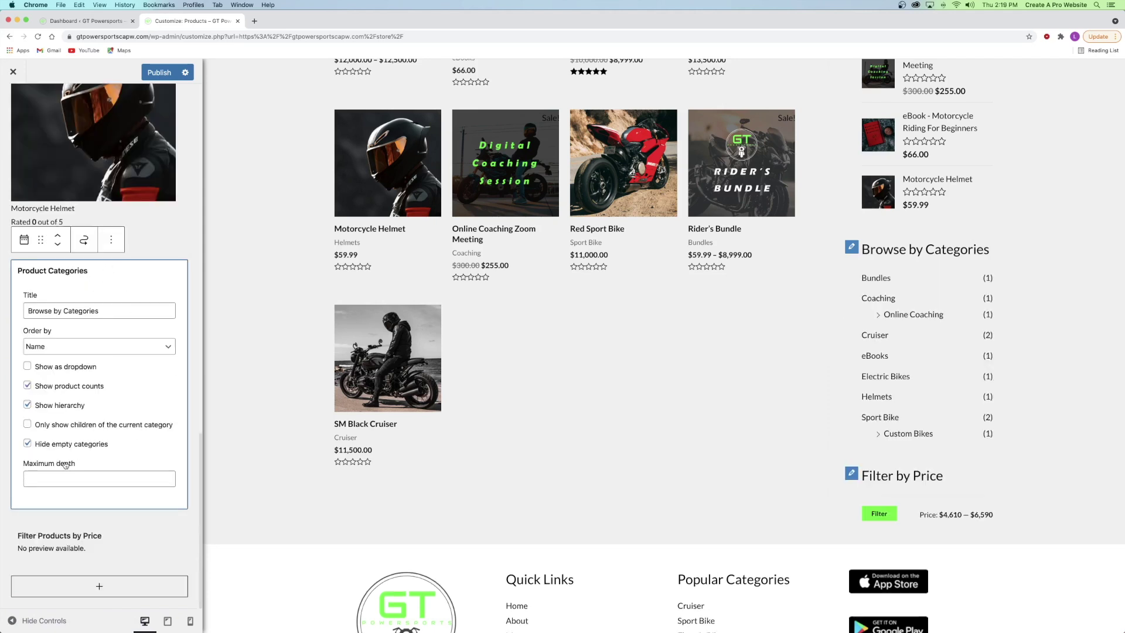
click(94, 586)
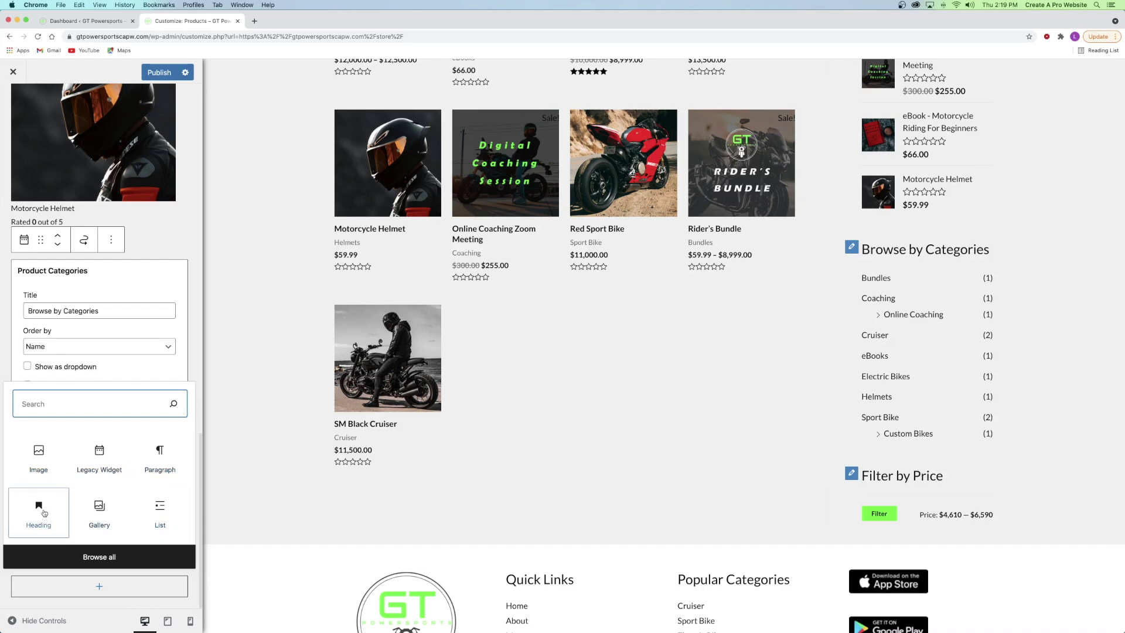
- Add an image block with the Icon.png GT logo from the Media Library and move it up
click(26, 473)
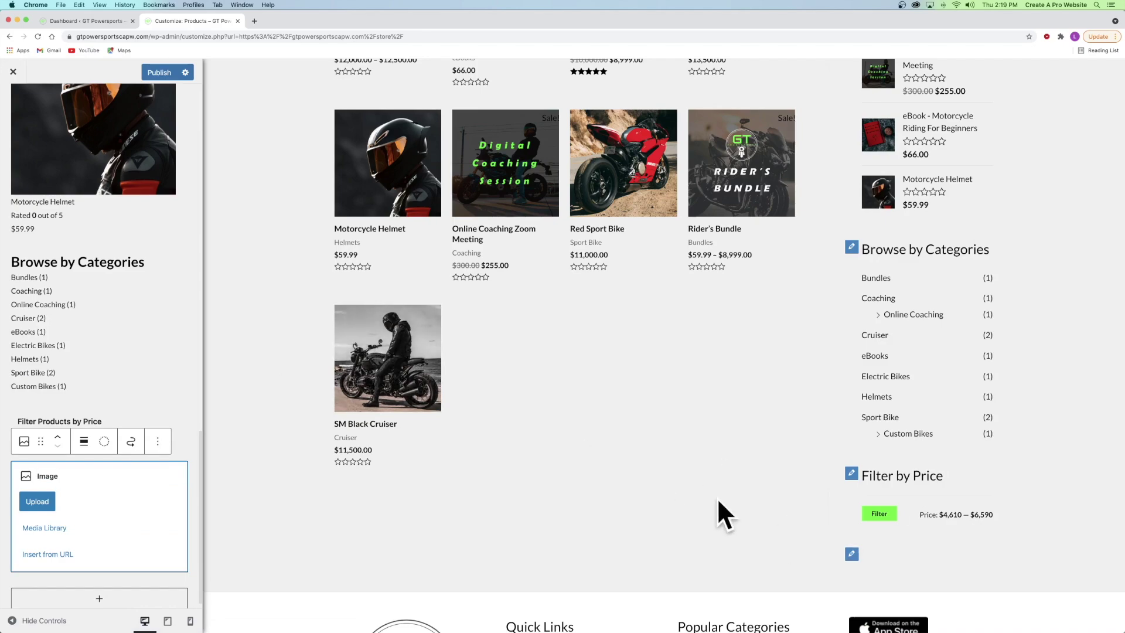
scroll(398, 293, down, 10)
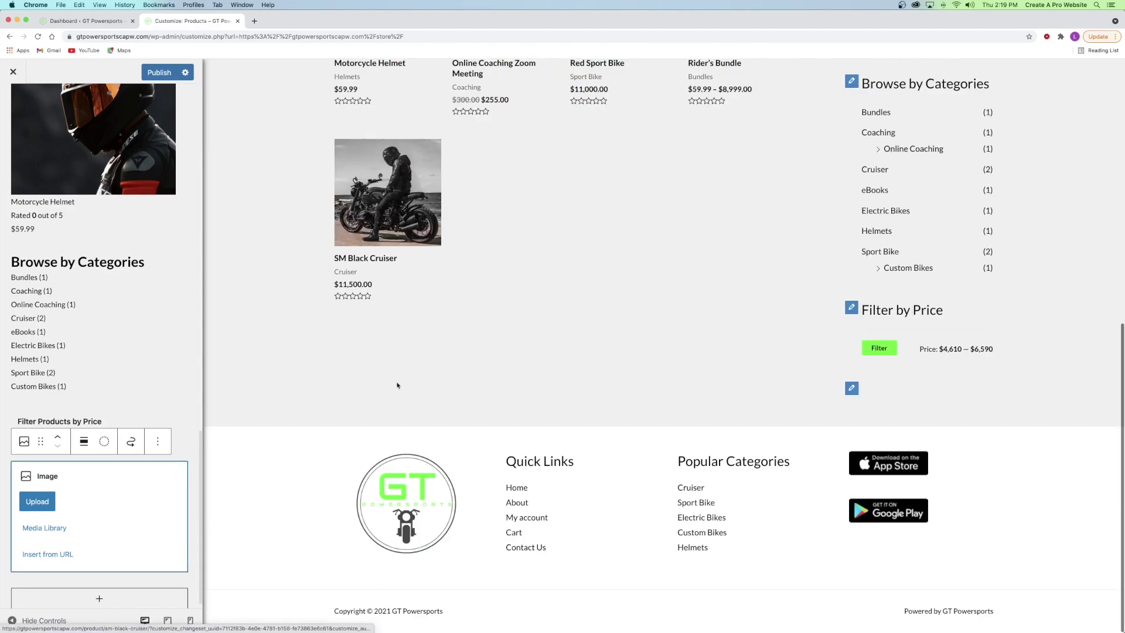
scroll(667, 375, up, 6)
scroll(878, 121, up, 3)
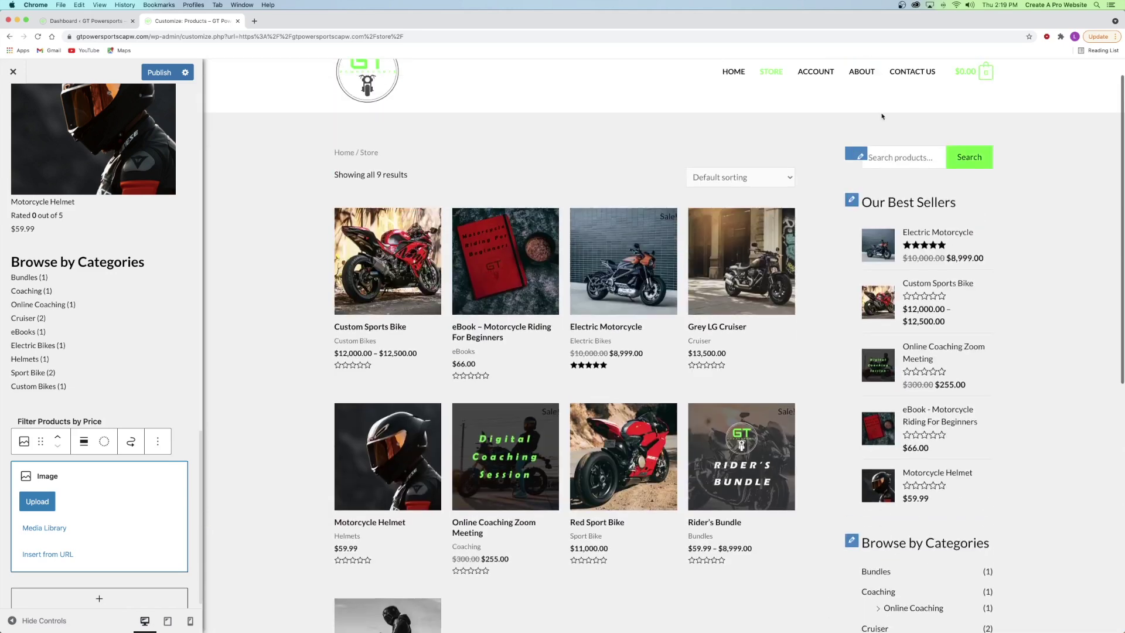
click(37, 501)
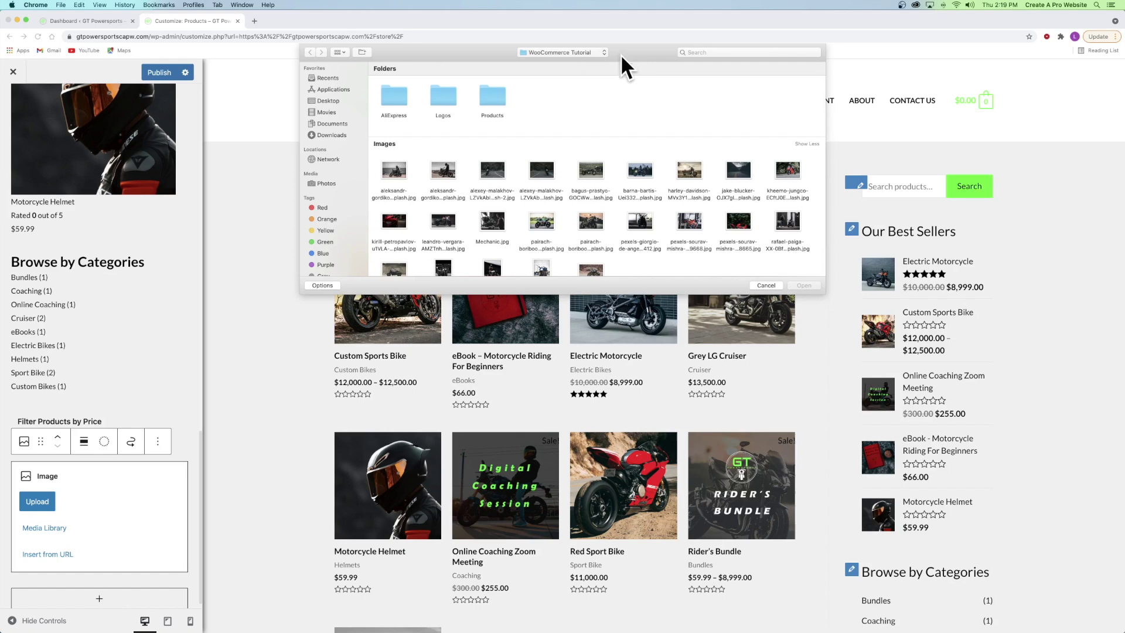
click(768, 286)
click(44, 527)
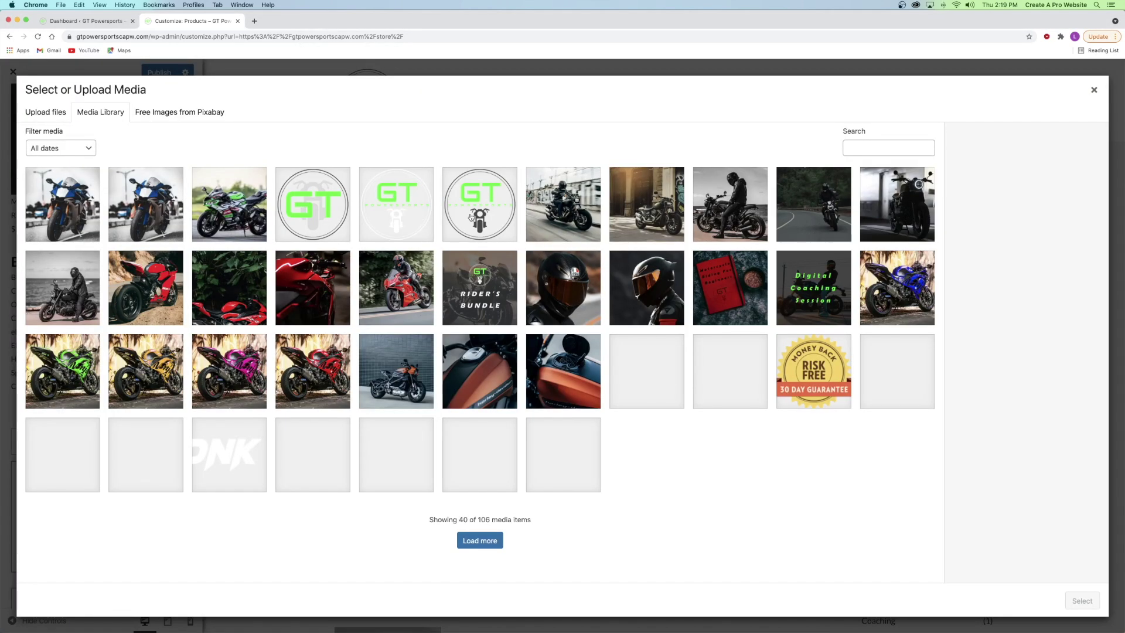
click(471, 215)
click(316, 205)
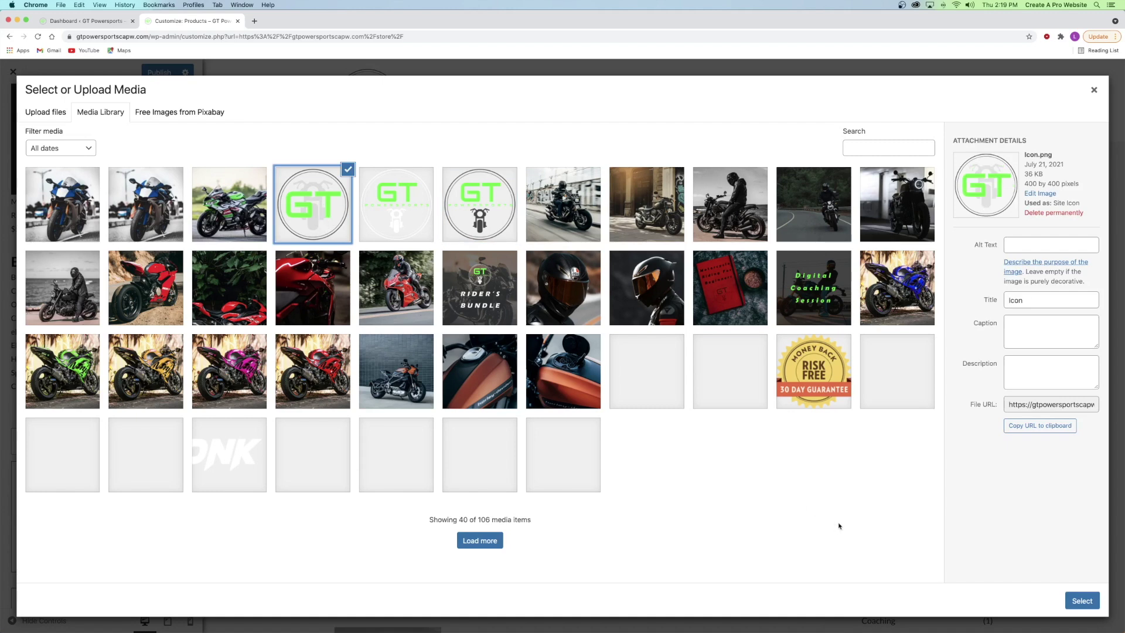
click(1083, 604)
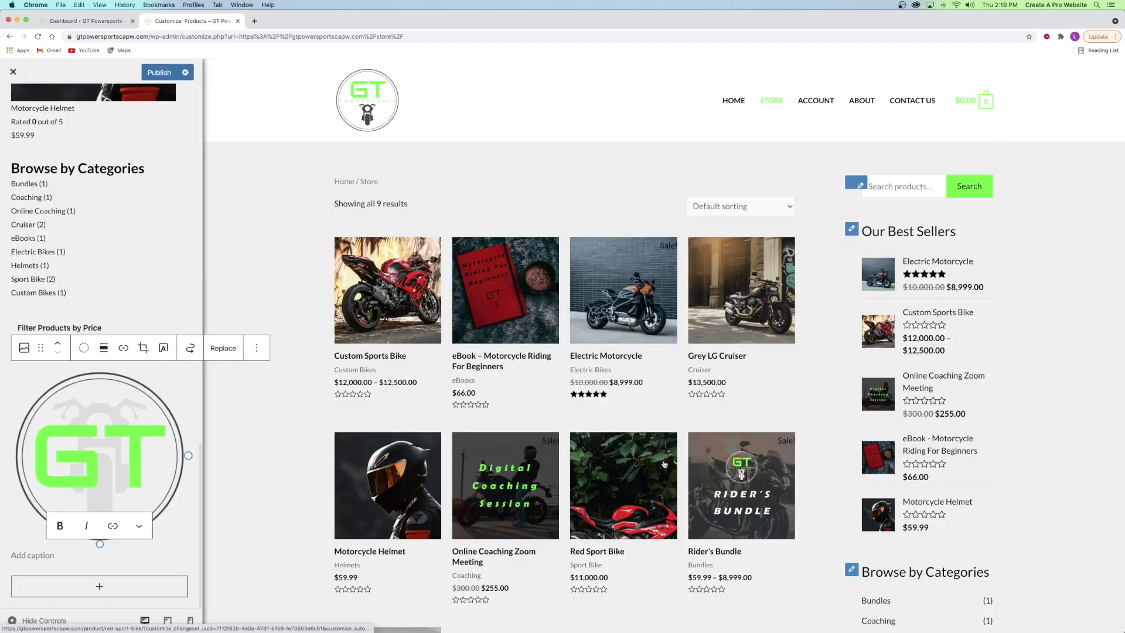
click(58, 497)
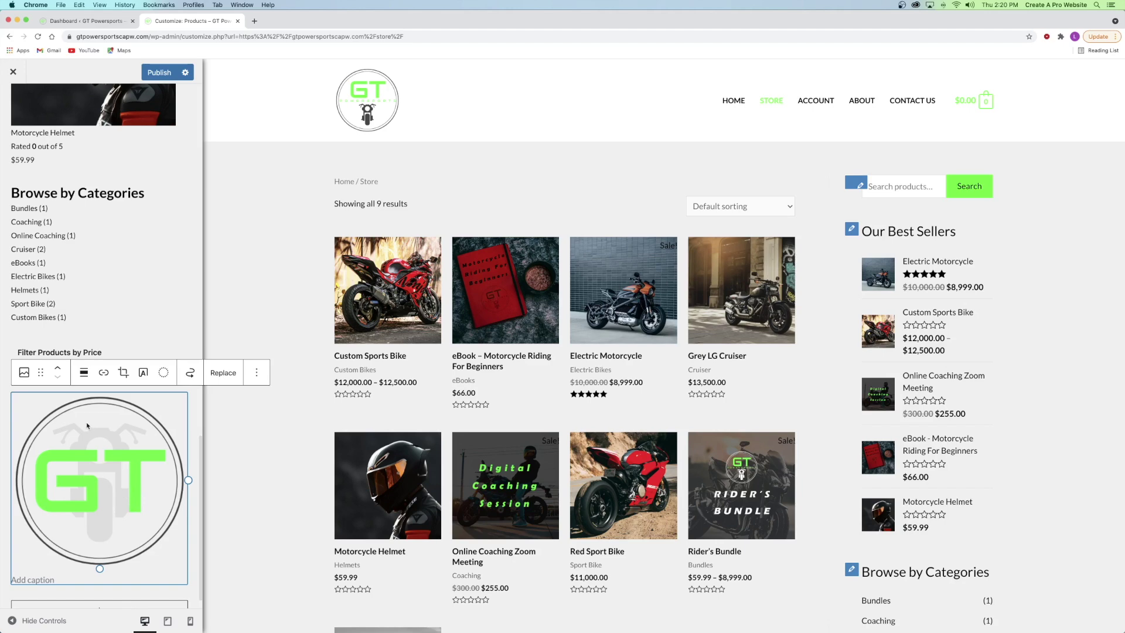
click(58, 369)
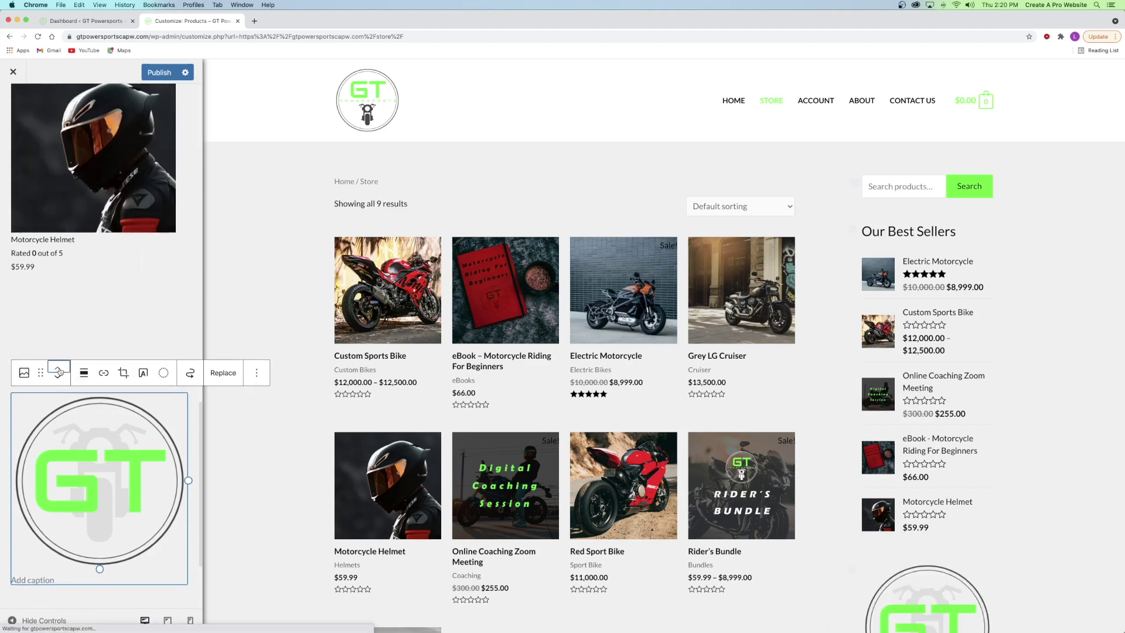
- Move the GT logo to the top above Search, shrink it to a small icon, and center it
click(58, 370)
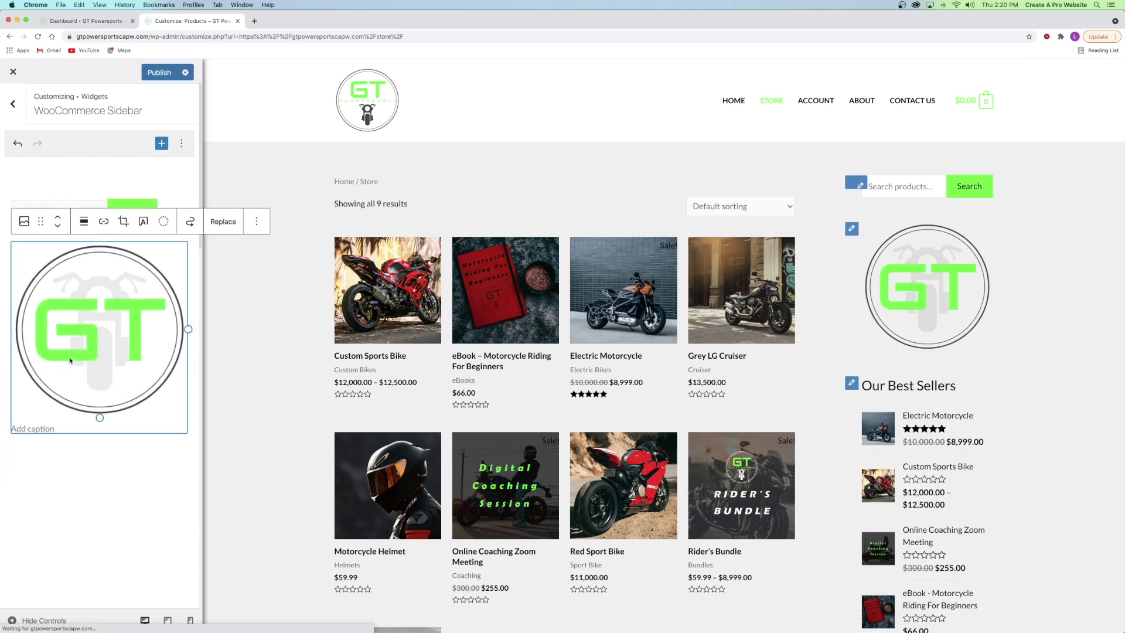
click(57, 215)
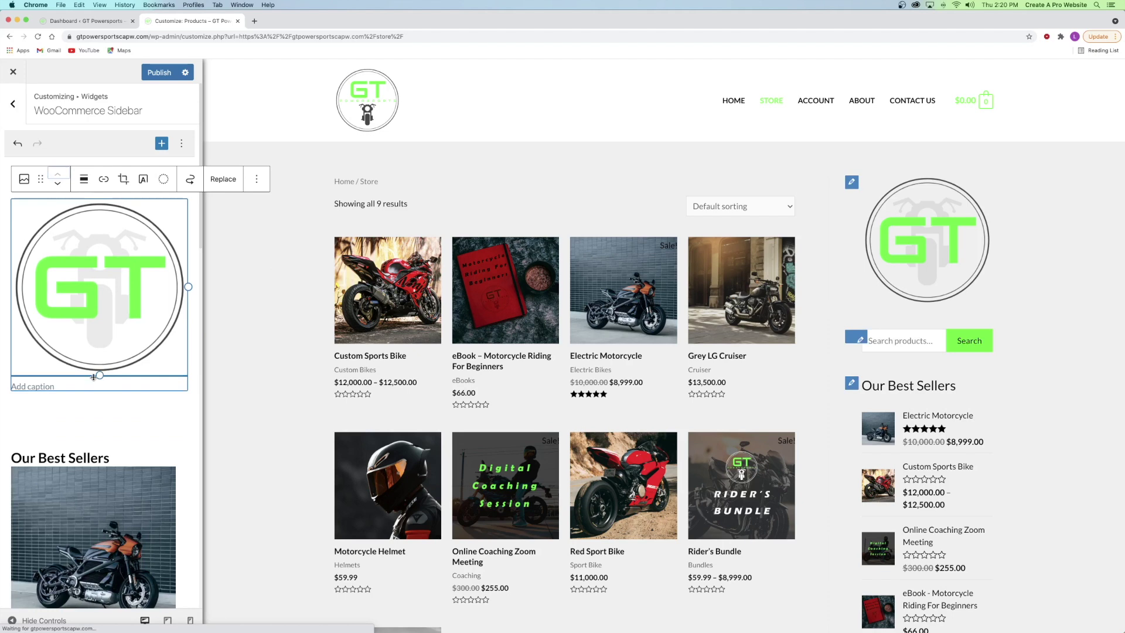
drag(95, 370, 94, 249)
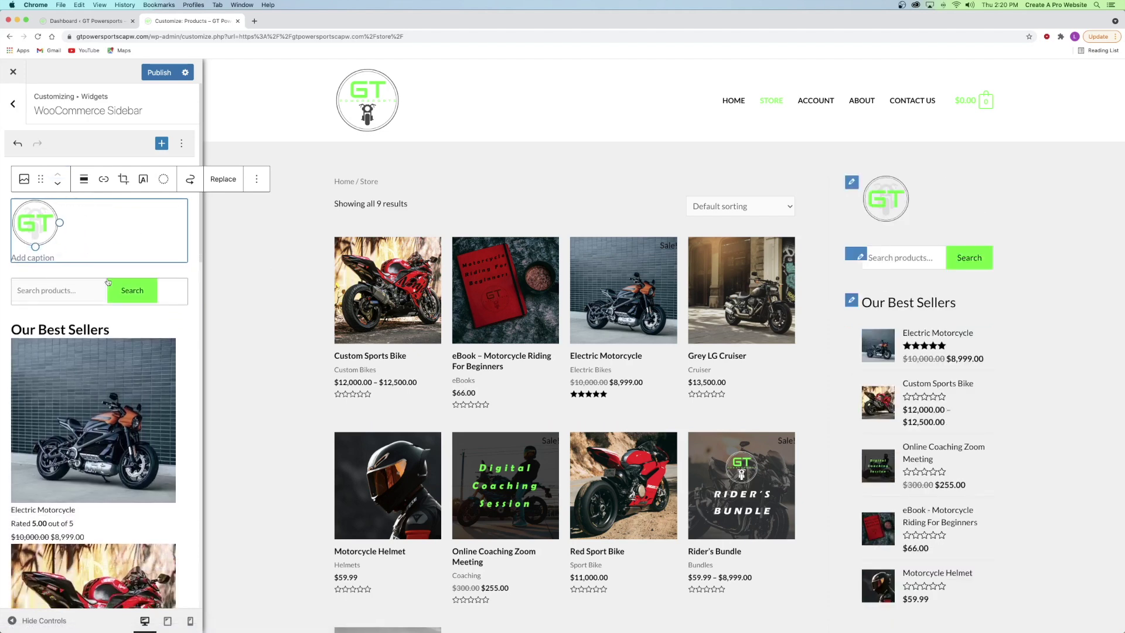
click(84, 178)
click(123, 235)
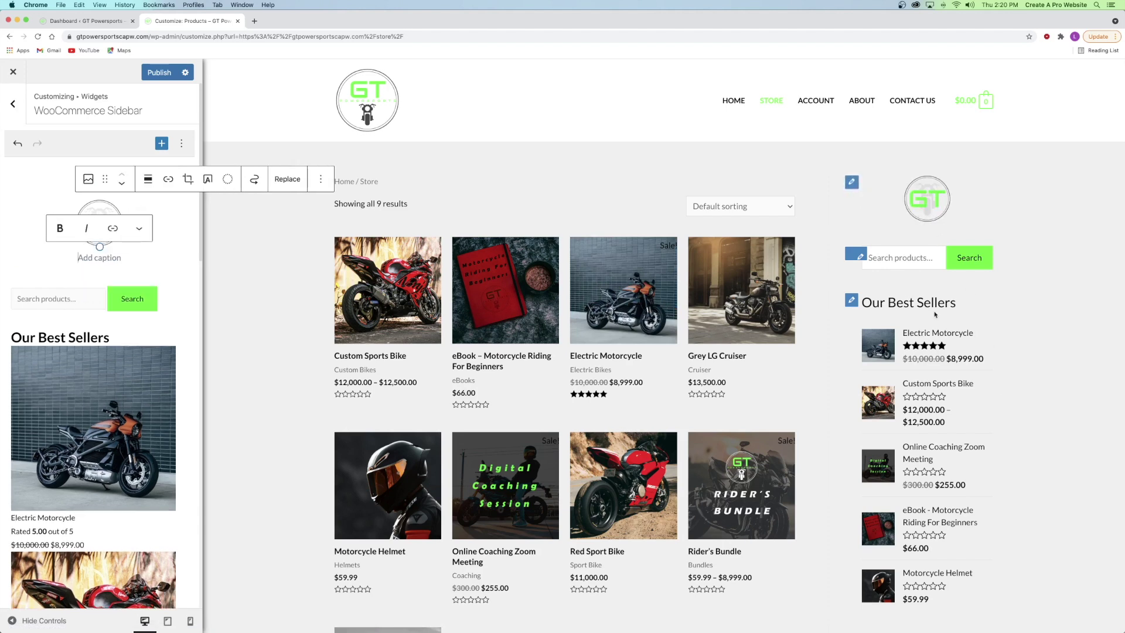
drag(100, 247, 100, 224)
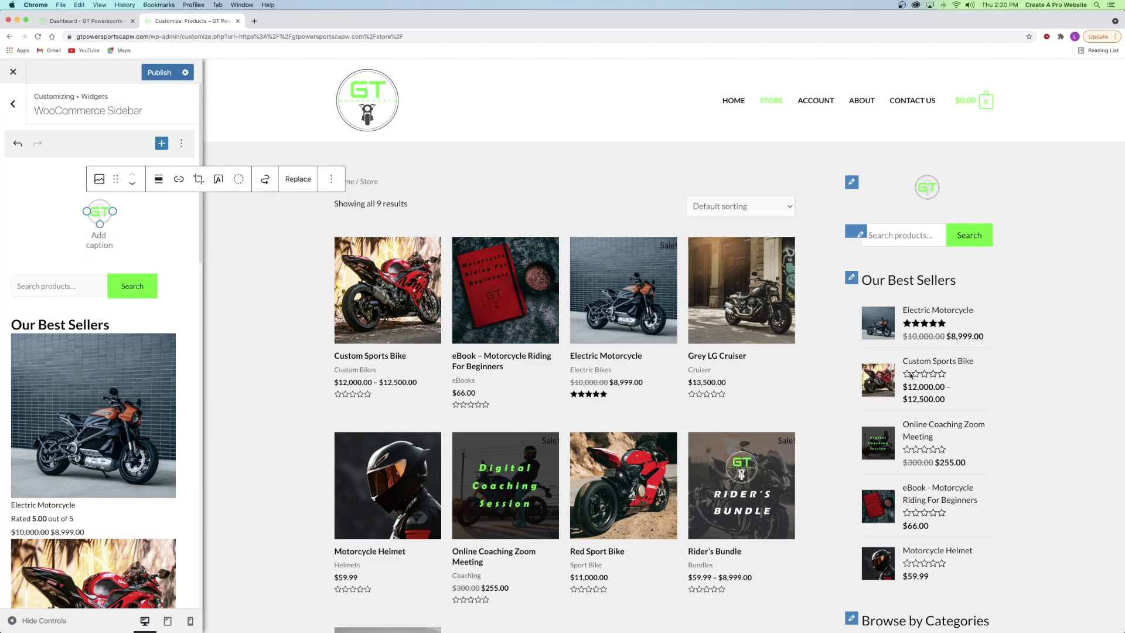
- Publish the sidebar widget changes and return to the main Customizer sections
scroll(909, 374, down, 10)
scroll(908, 359, up, 10)
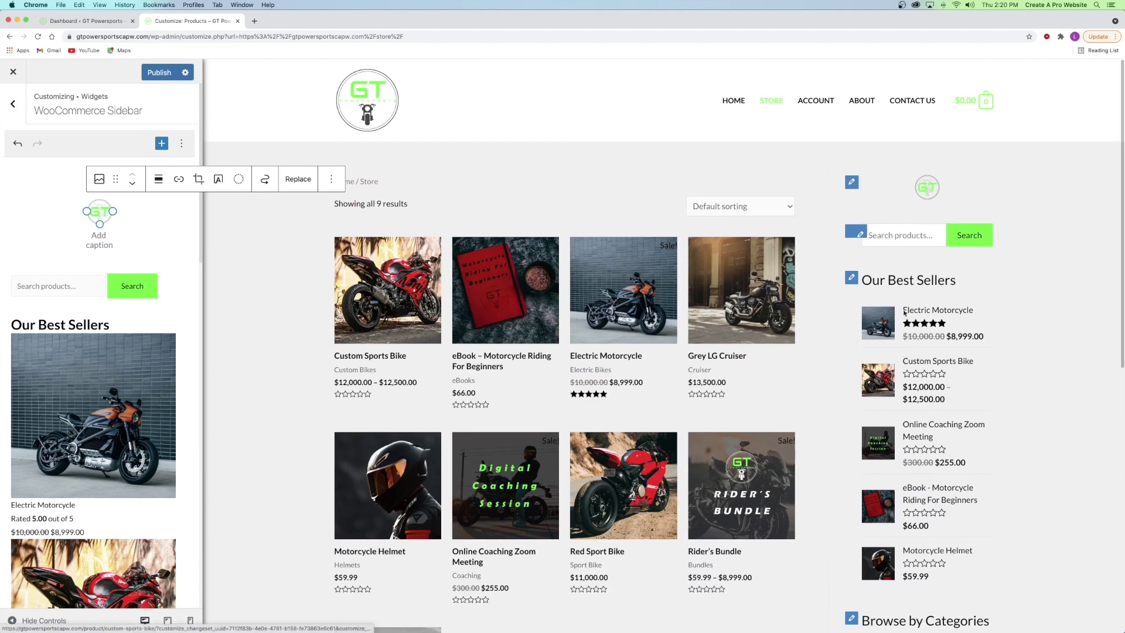
click(159, 73)
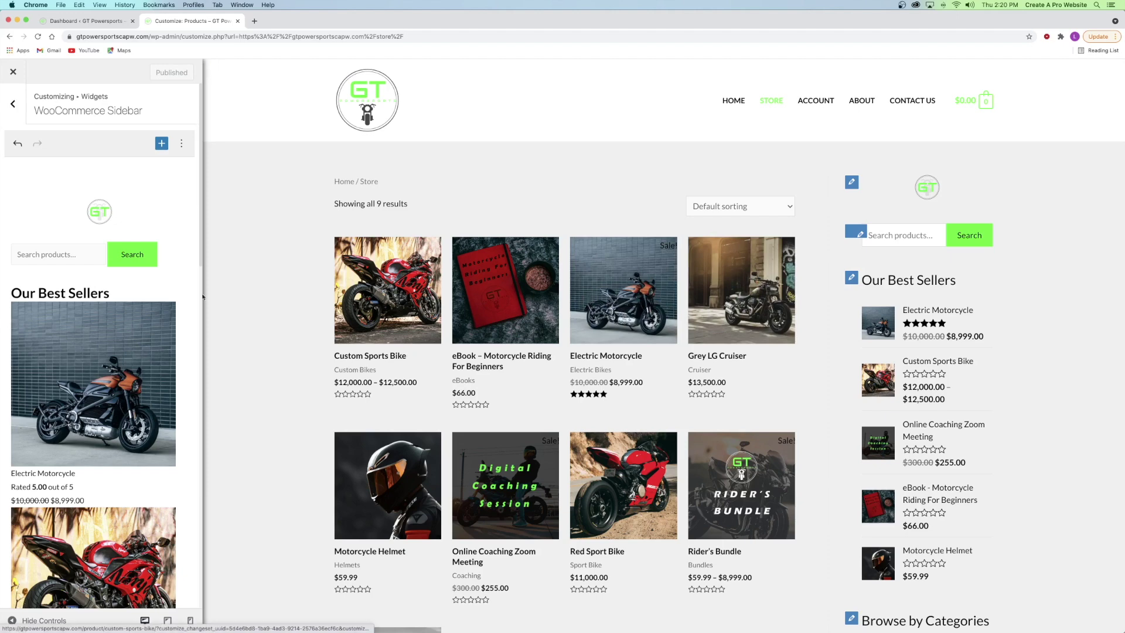
click(10, 103)
click(10, 103)
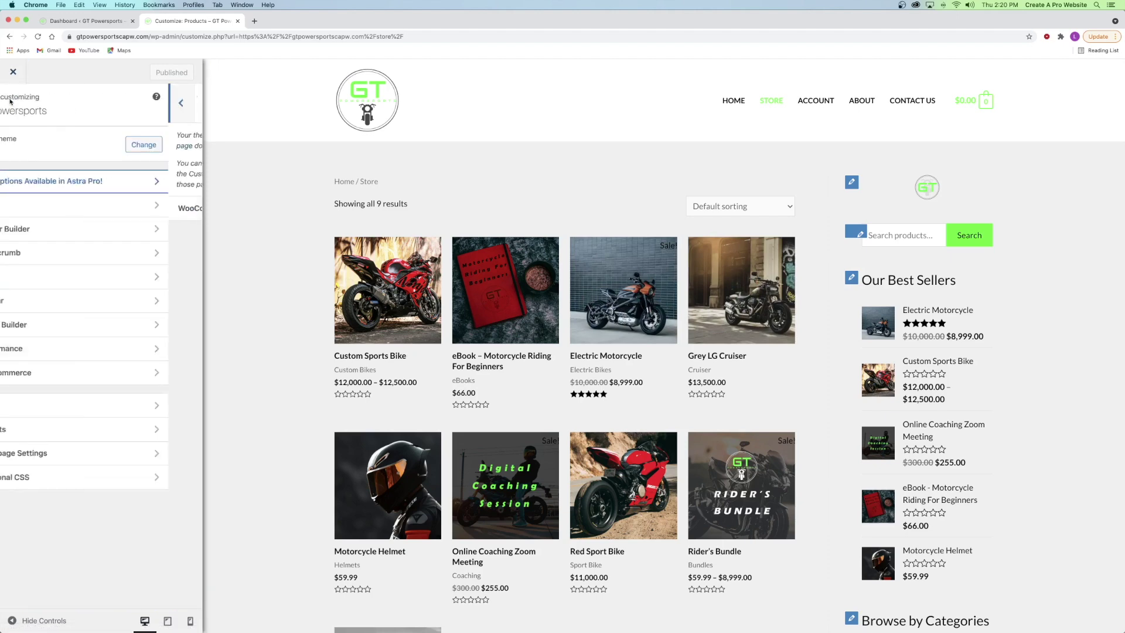
- Toggle the WooCommerce store notice on and back off, then open Product Catalog settings
click(44, 377)
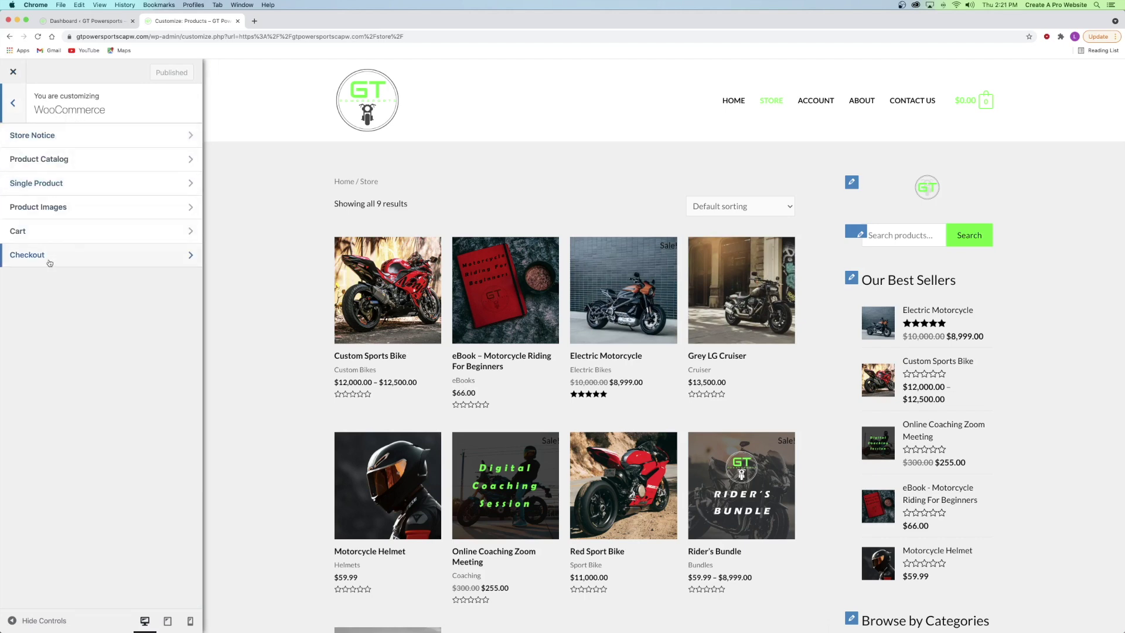
click(41, 140)
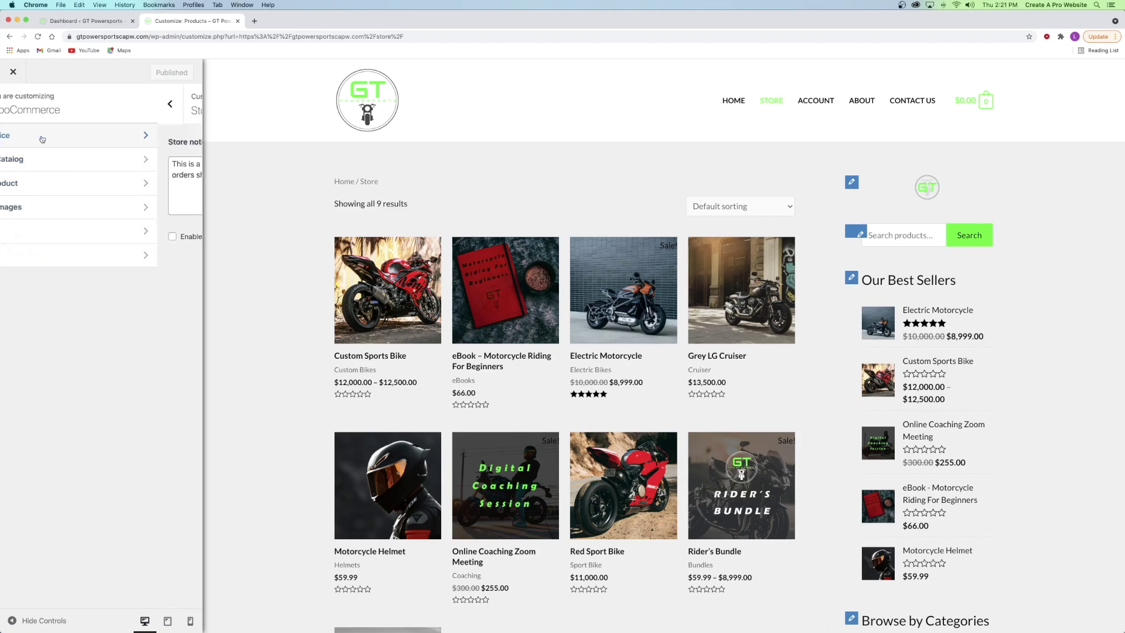
click(15, 237)
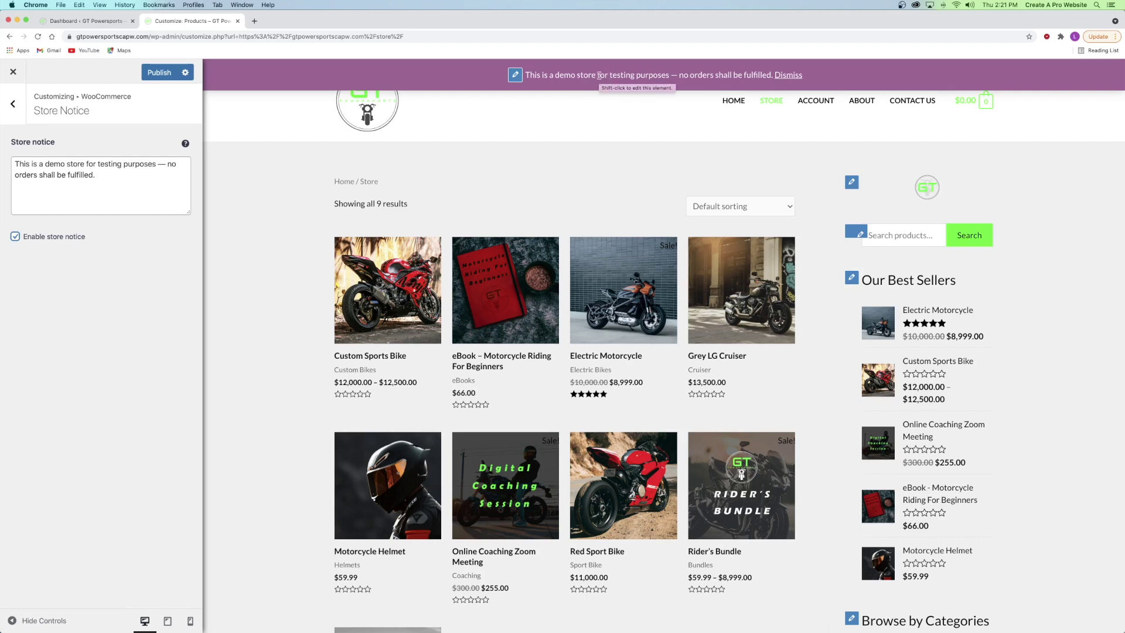
click(16, 238)
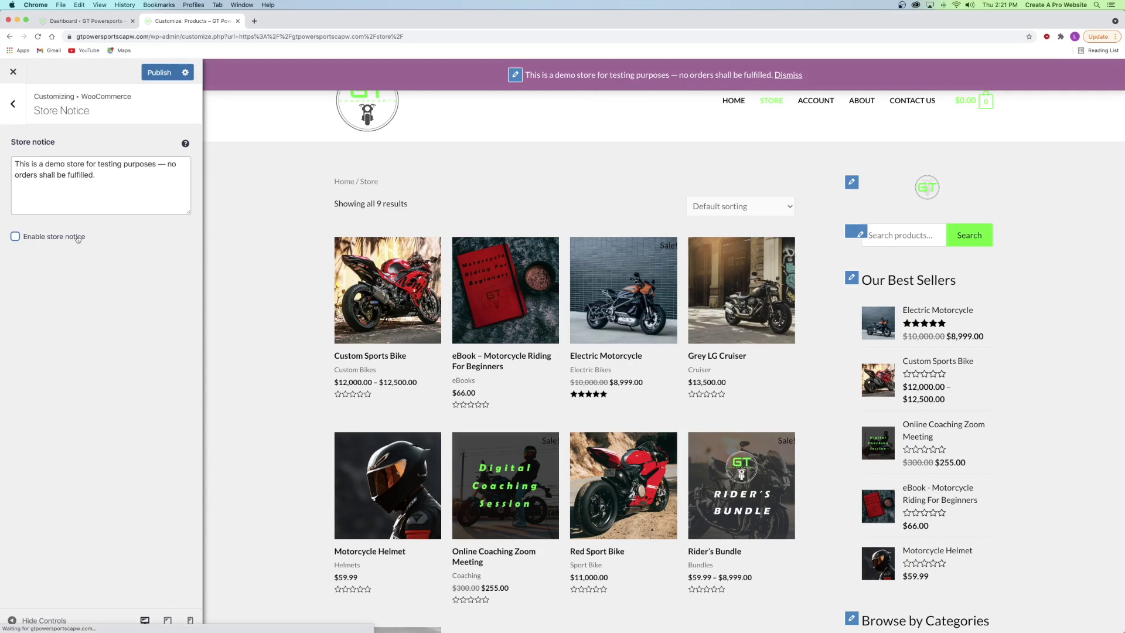
click(13, 103)
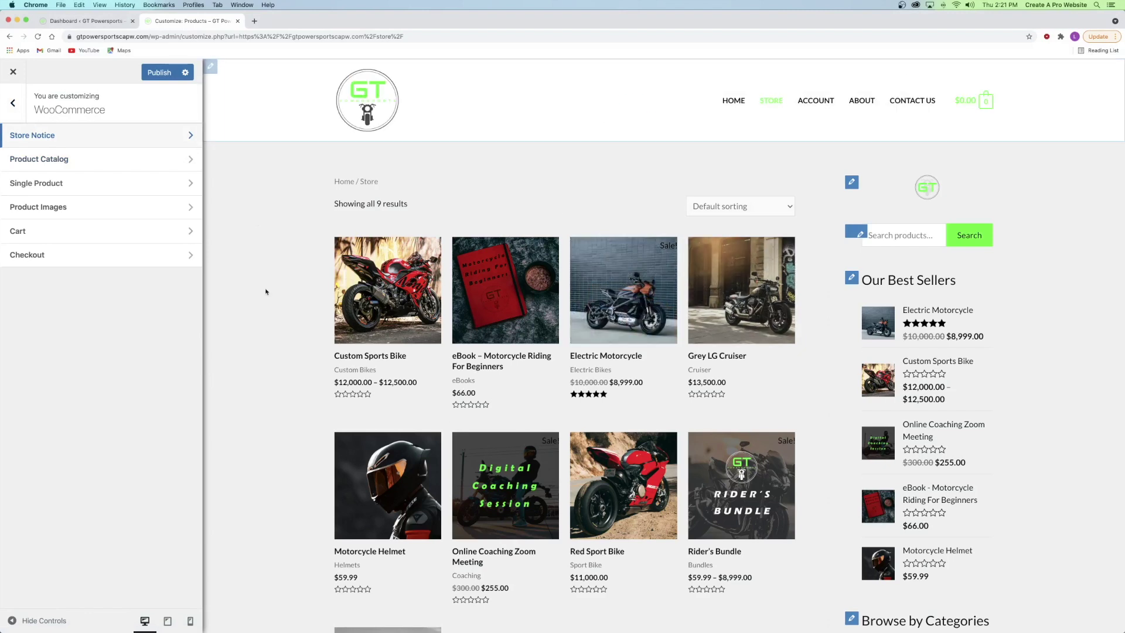
click(76, 163)
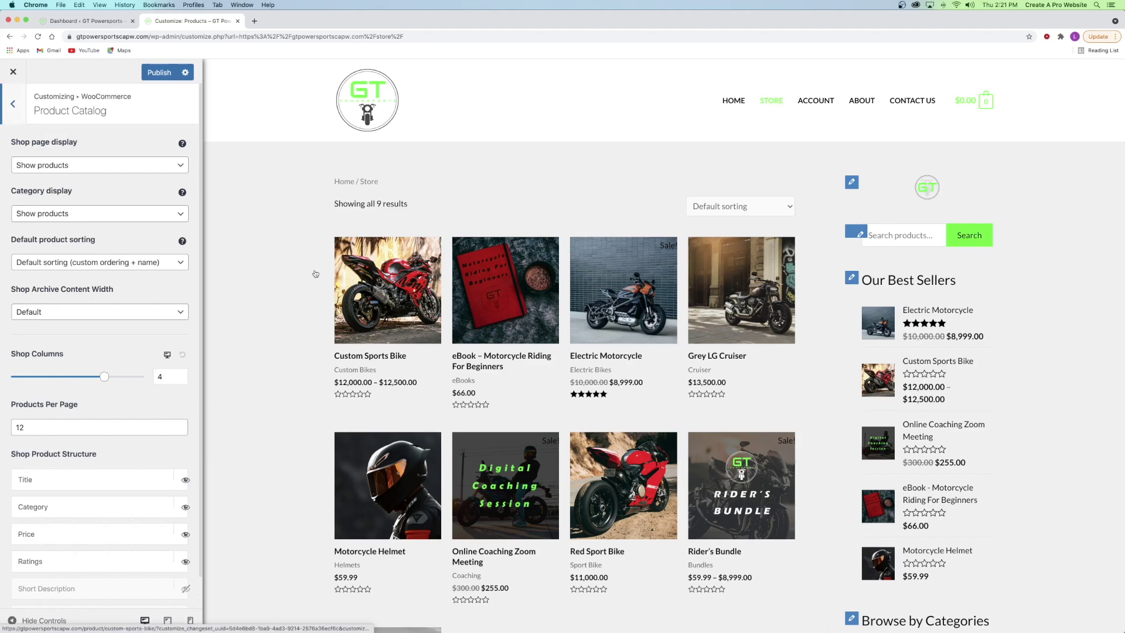
- Try Show categories on the shop page, revert to Show products, and keep archive width at Default
click(49, 167)
click(46, 176)
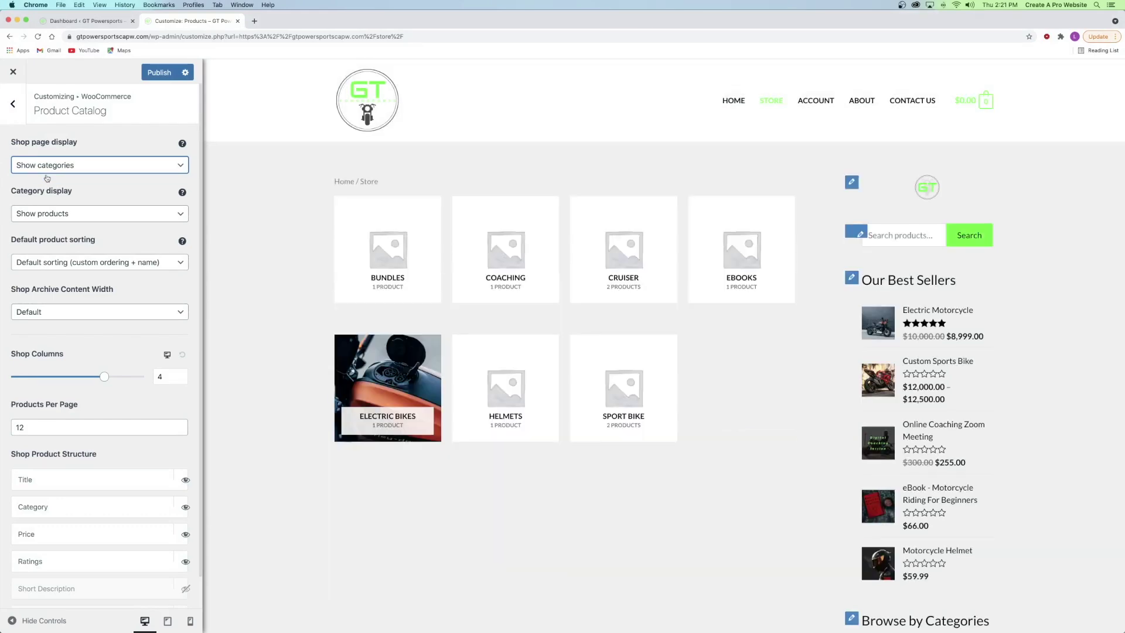
scroll(557, 276, down, 10)
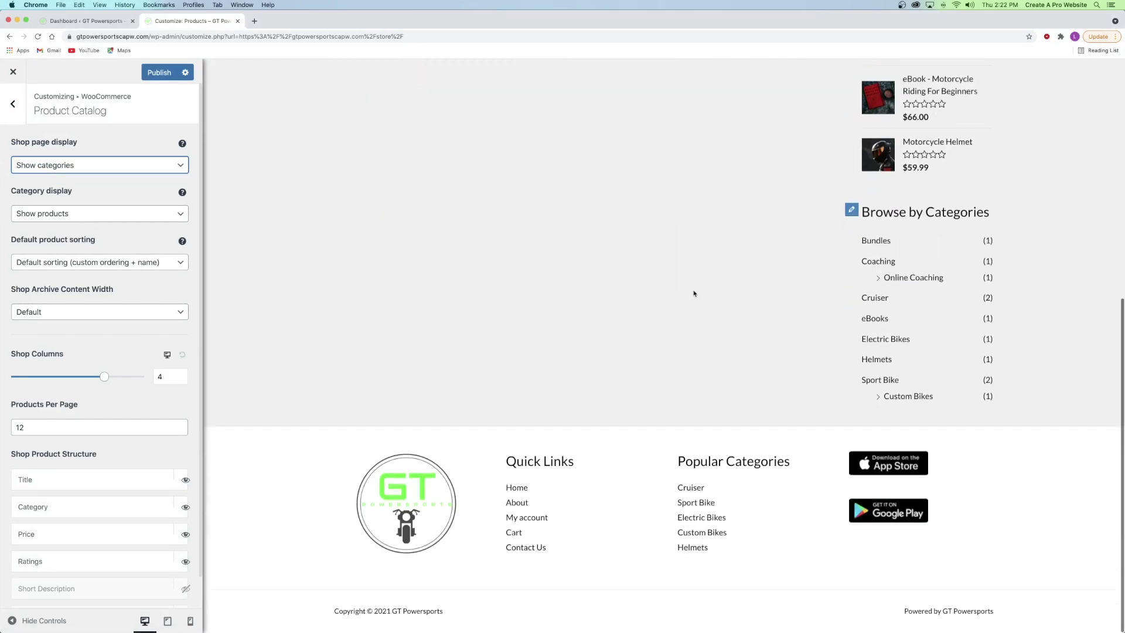
scroll(799, 276, up, 10)
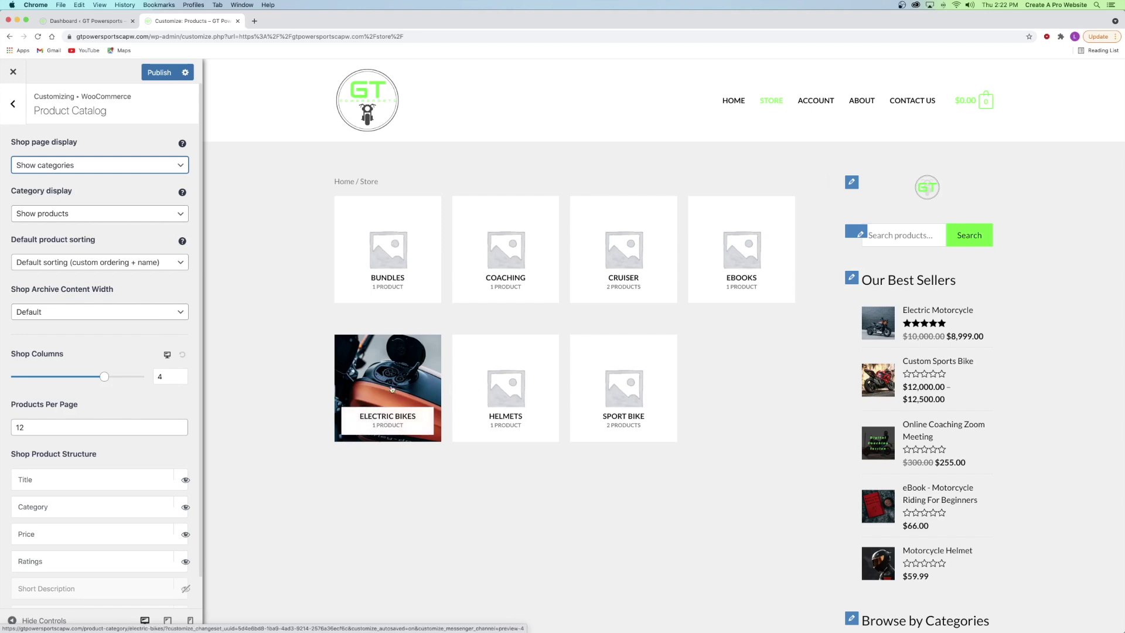
click(48, 159)
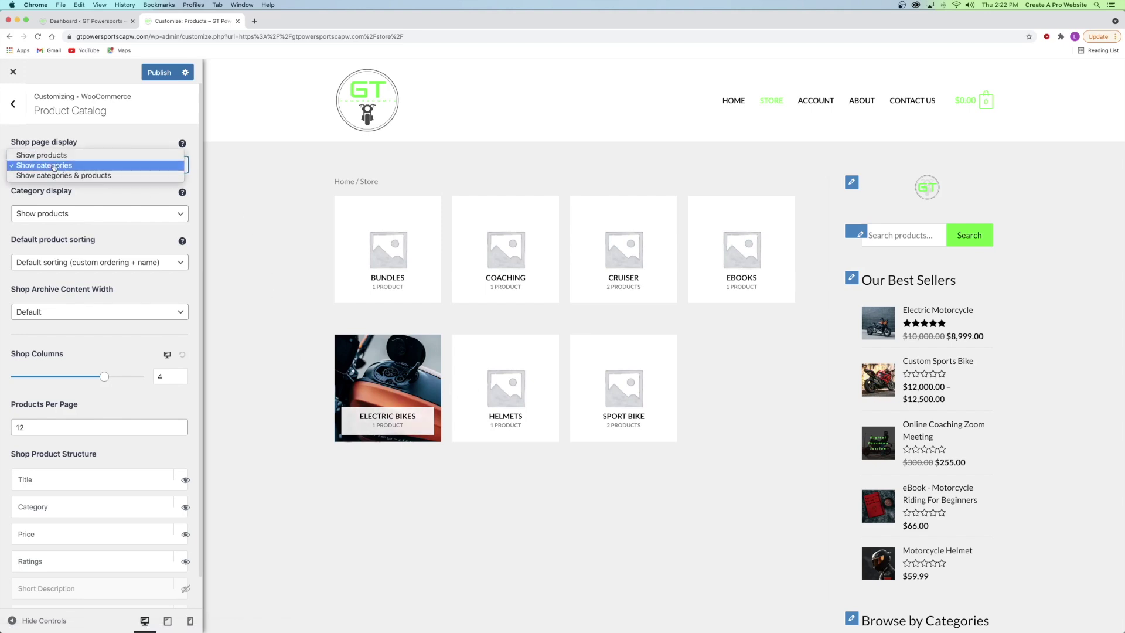
click(47, 155)
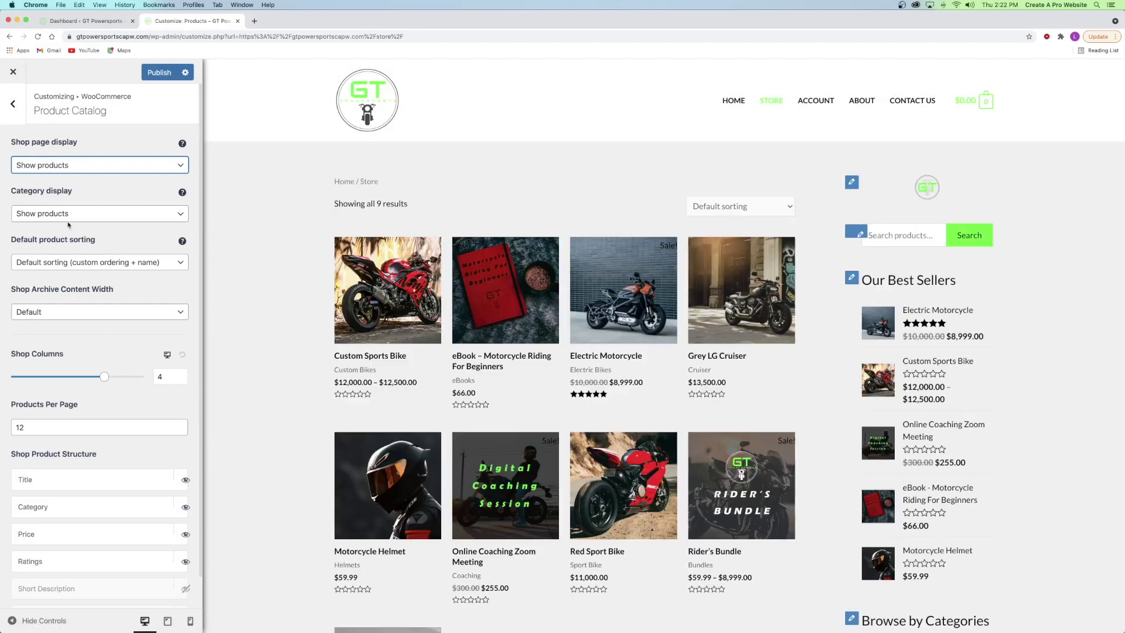
click(61, 210)
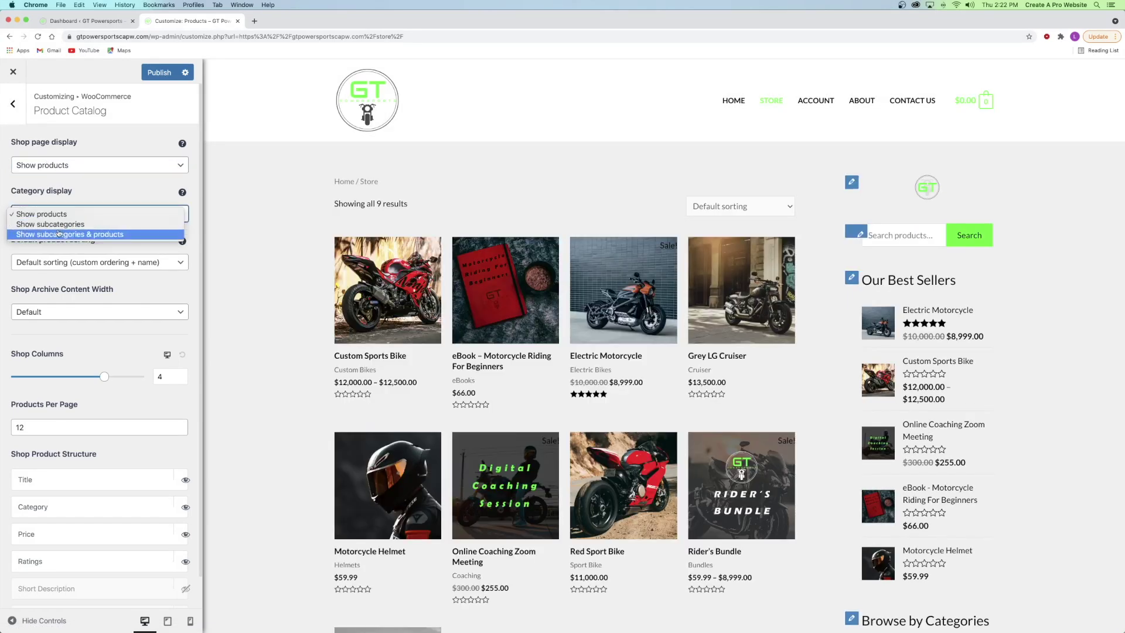
click(64, 197)
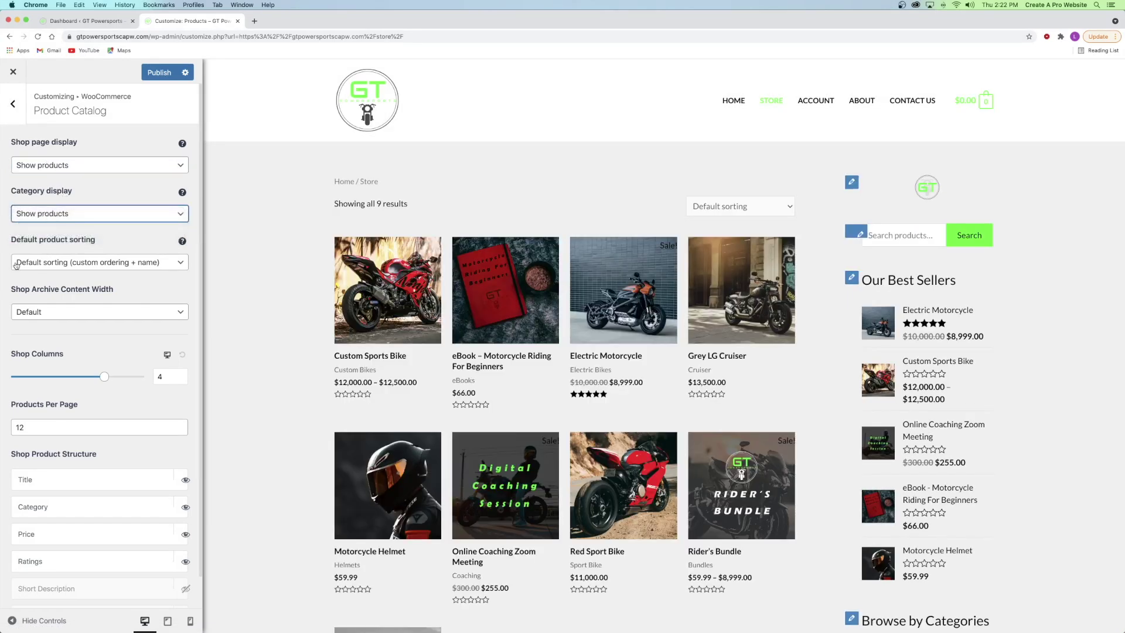
click(29, 311)
click(29, 312)
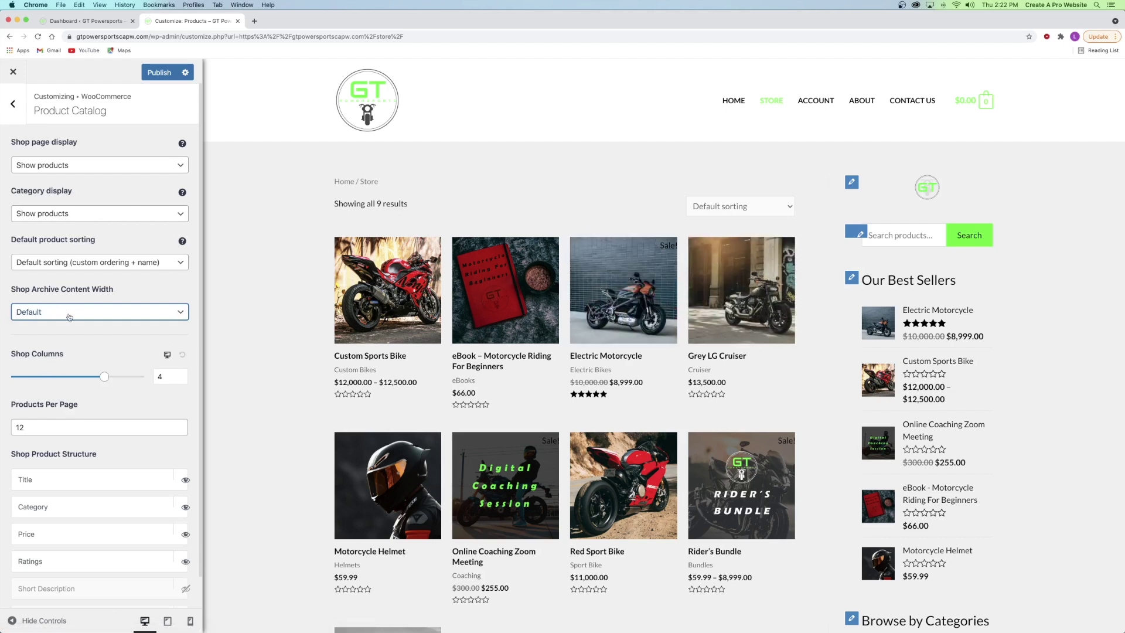
- Set the shop grid to 3 columns using the Shop Columns slider and box
drag(103, 377, 127, 377)
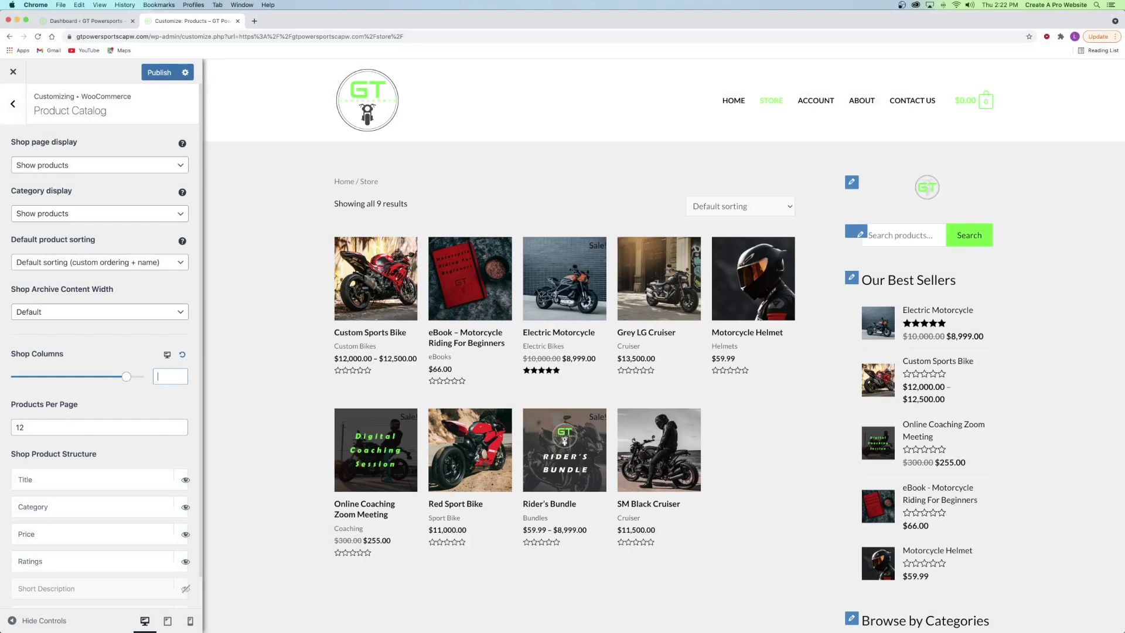
text(3)
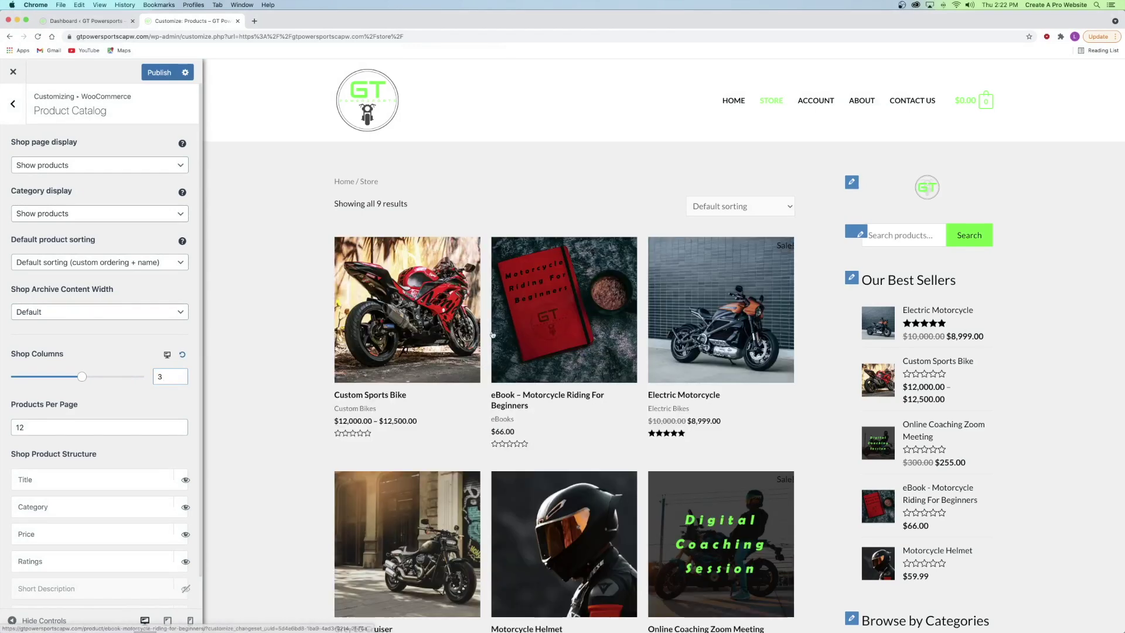
scroll(434, 348, down, 3)
scroll(434, 348, down, 8)
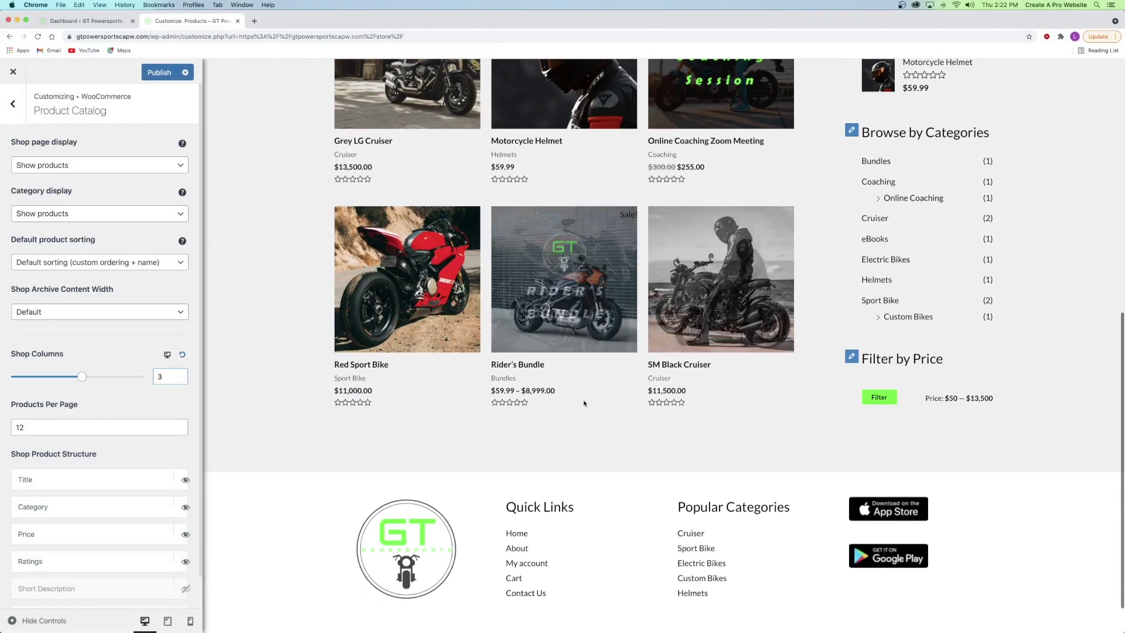
scroll(584, 403, up, 9)
scroll(583, 403, up, 2)
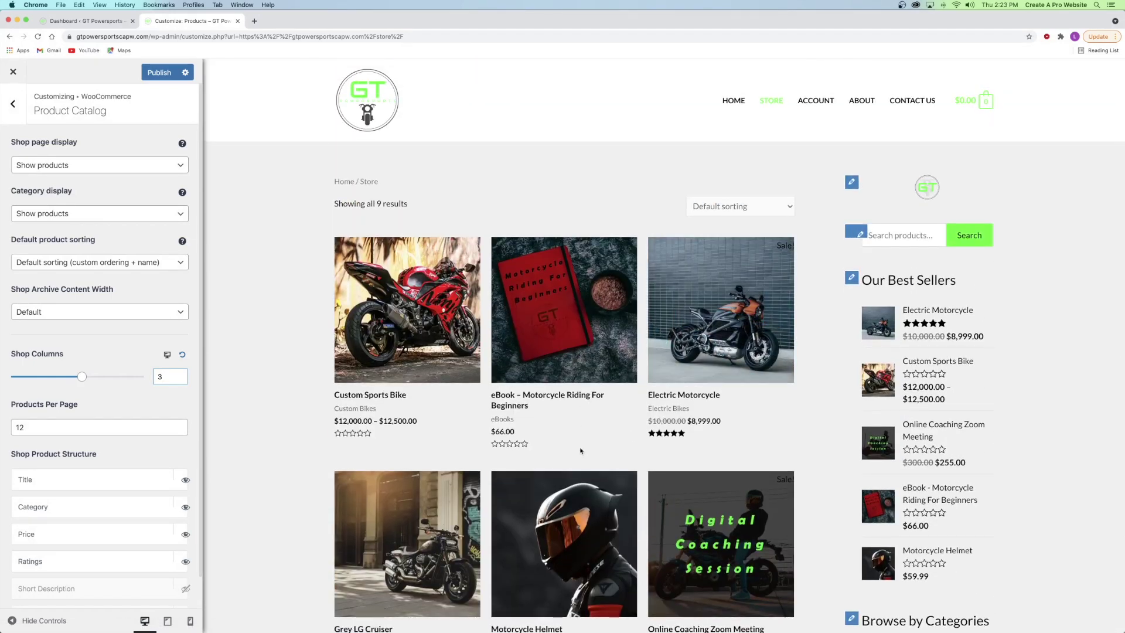
click(156, 409)
- Replace the Products Per Page value of 12 with 9
scroll(578, 410, down, 1)
scroll(577, 410, down, 10)
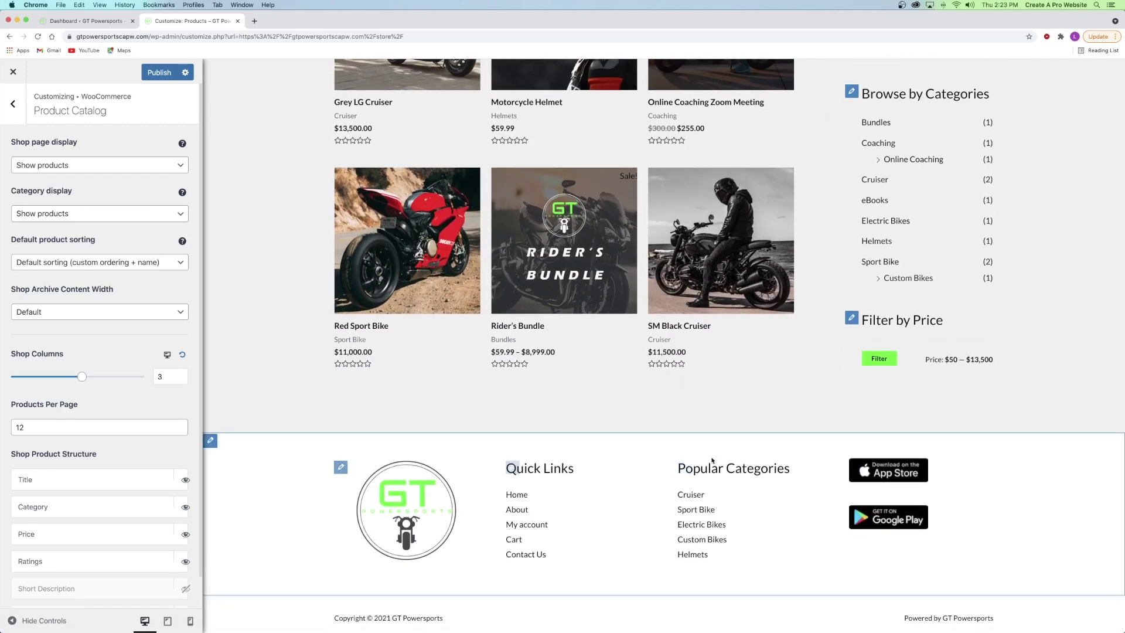
drag(48, 427, 1, 421)
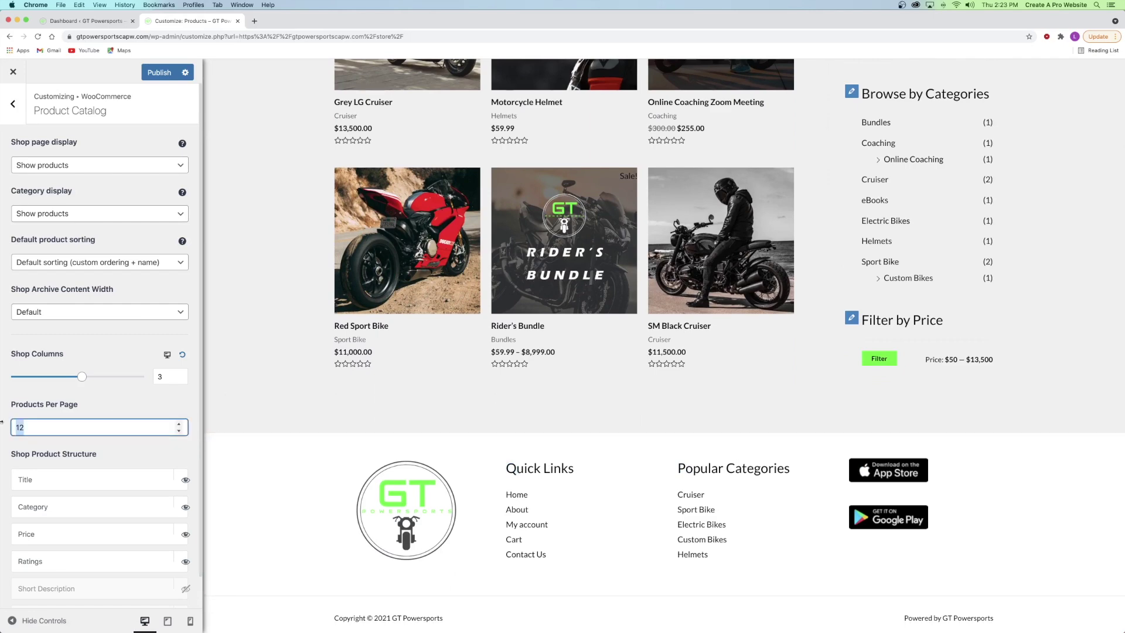
text(5)
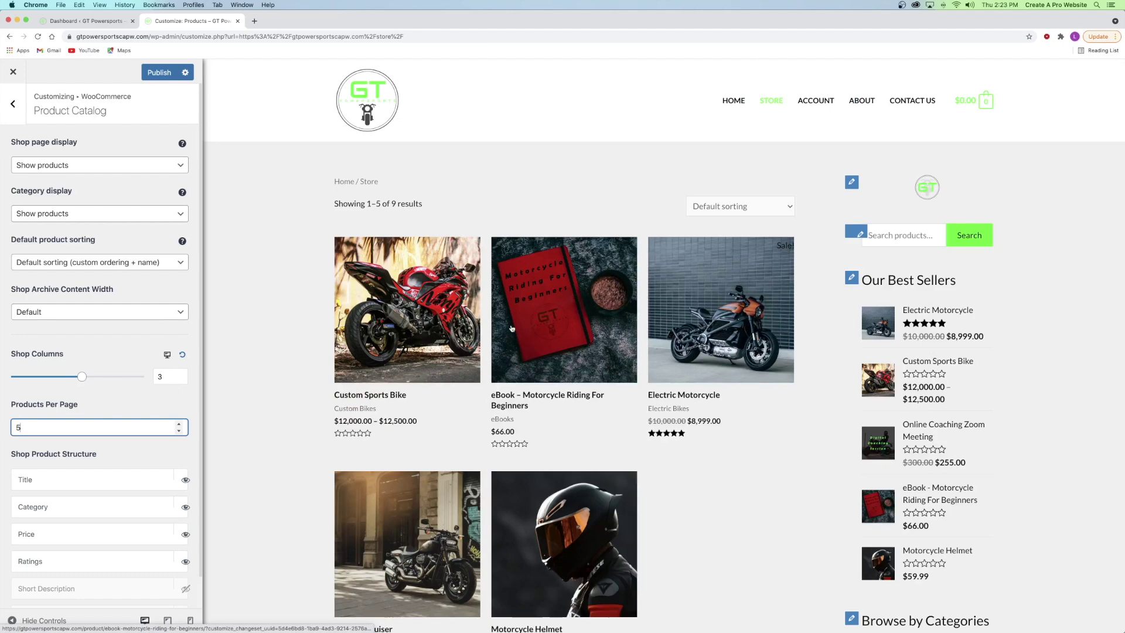
scroll(511, 328, down, 5)
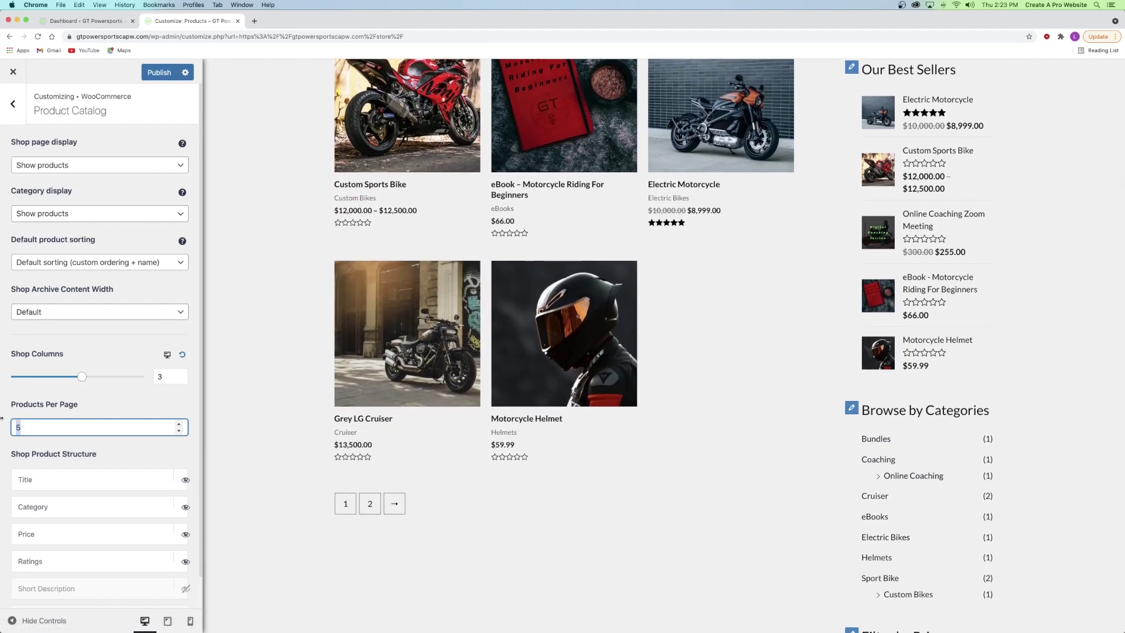
click(269, 409)
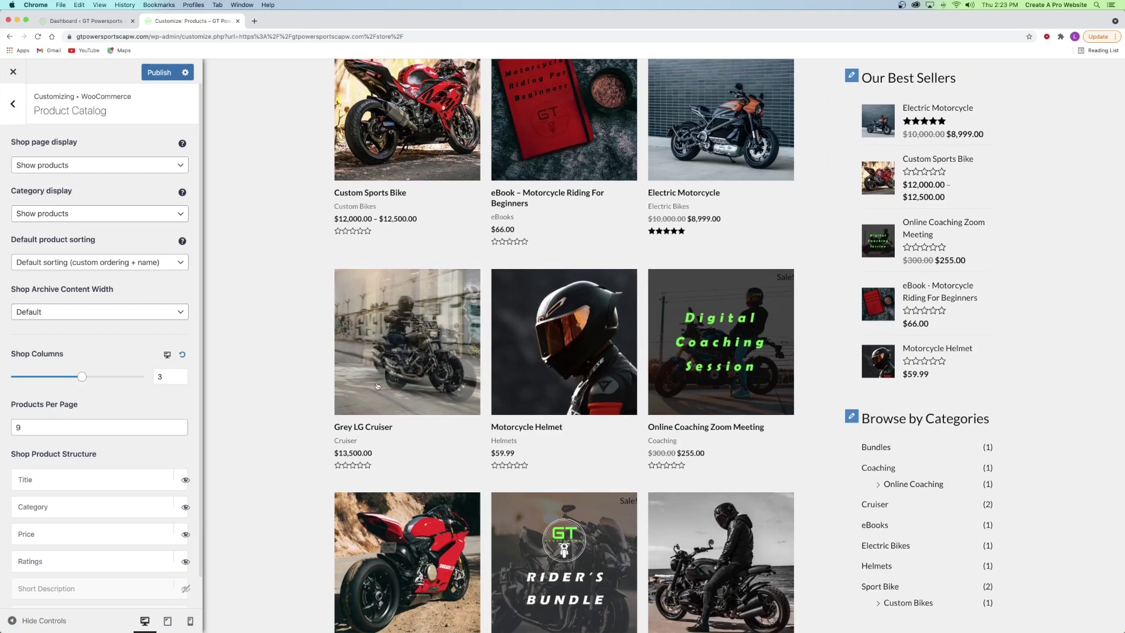
scroll(378, 385, down, 4)
scroll(517, 308, up, 8)
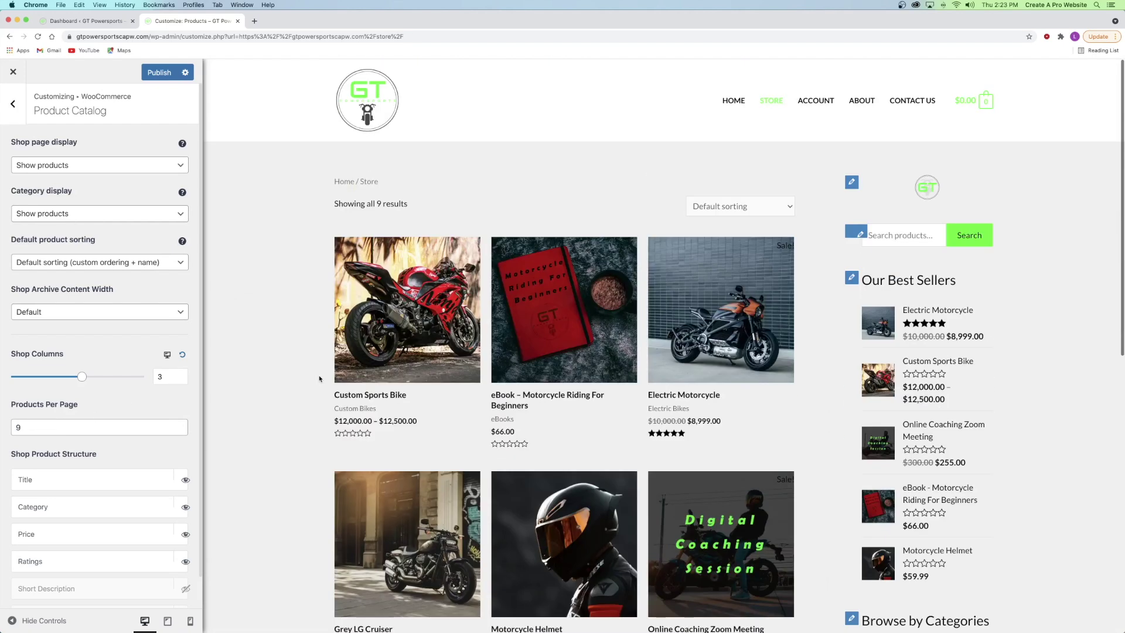
scroll(517, 308, down, 2)
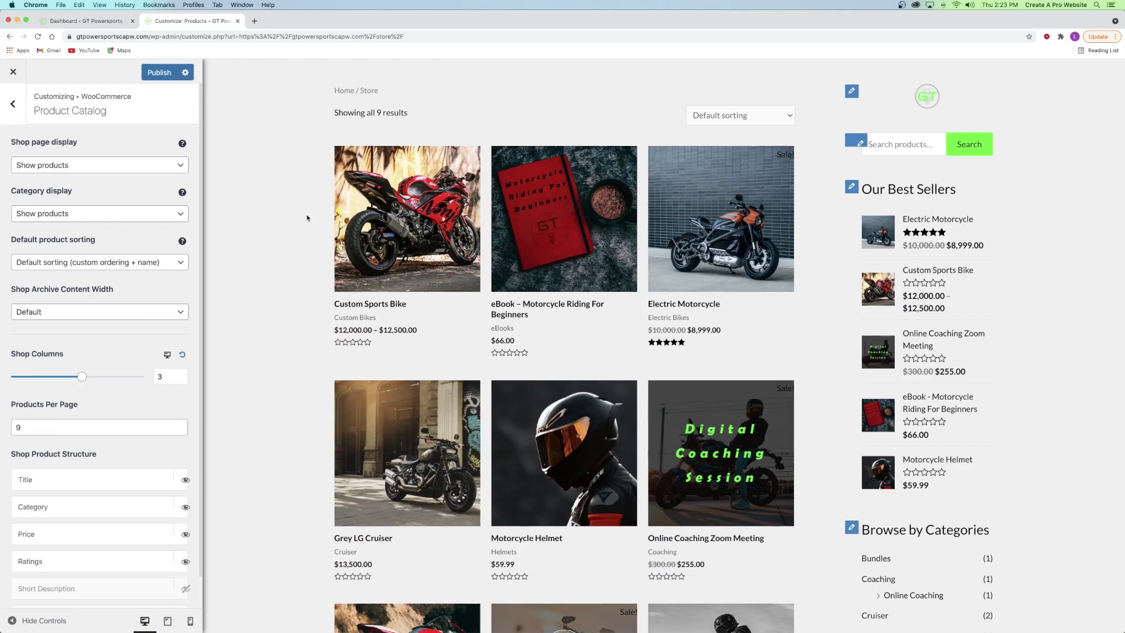
scroll(307, 218, down, 8)
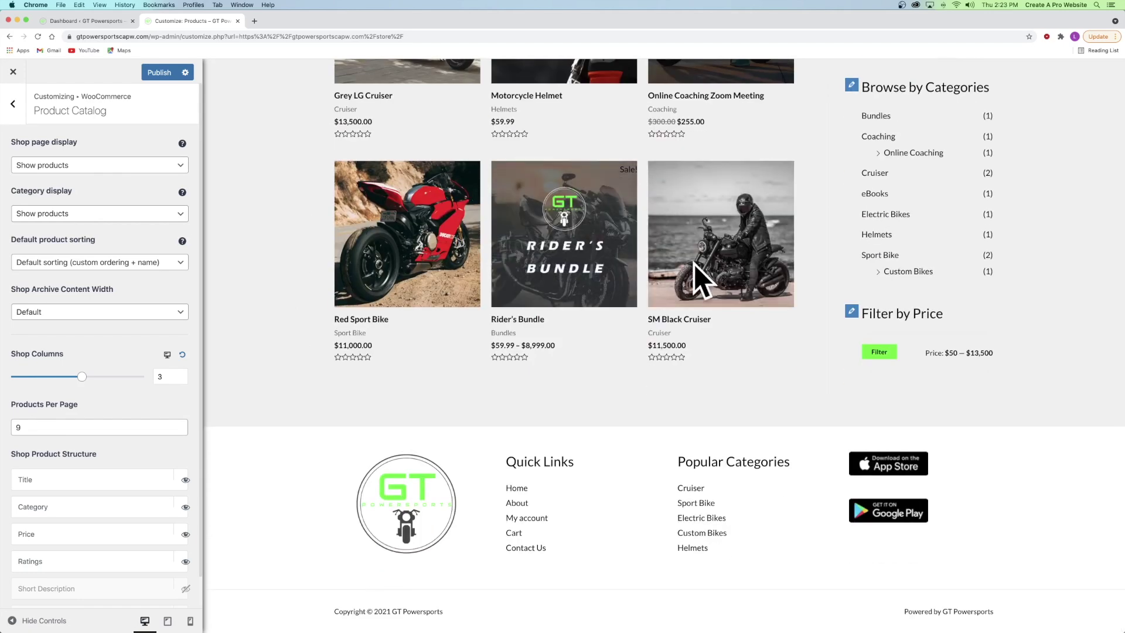
scroll(388, 239, up, 6)
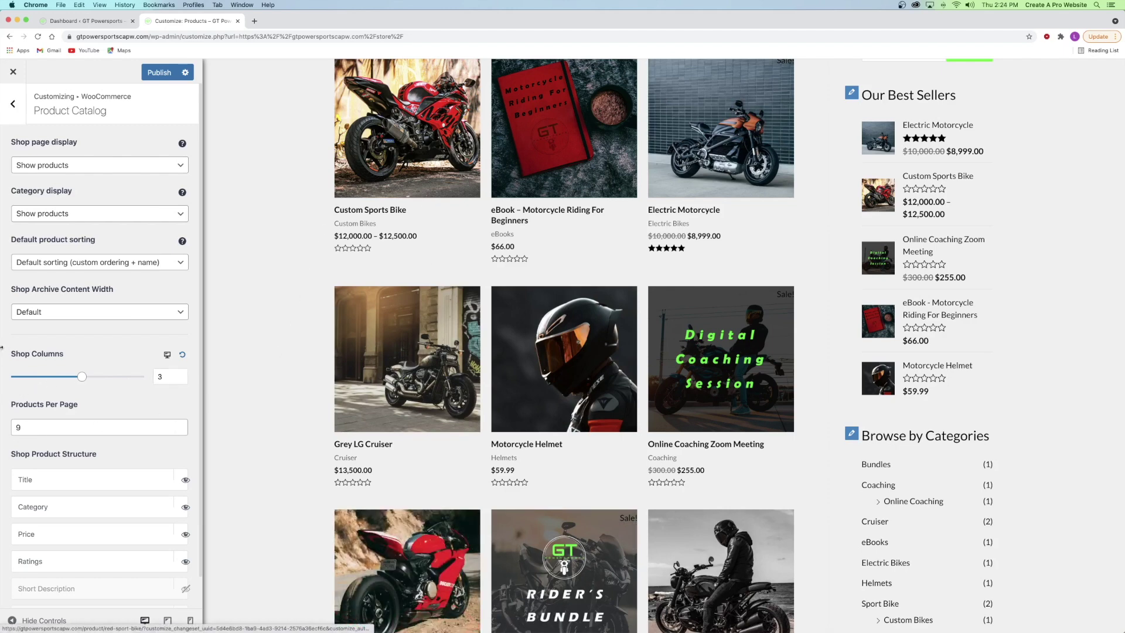
- Try a 4-column shop grid, then set it back to 3 columns
drag(82, 377, 104, 376)
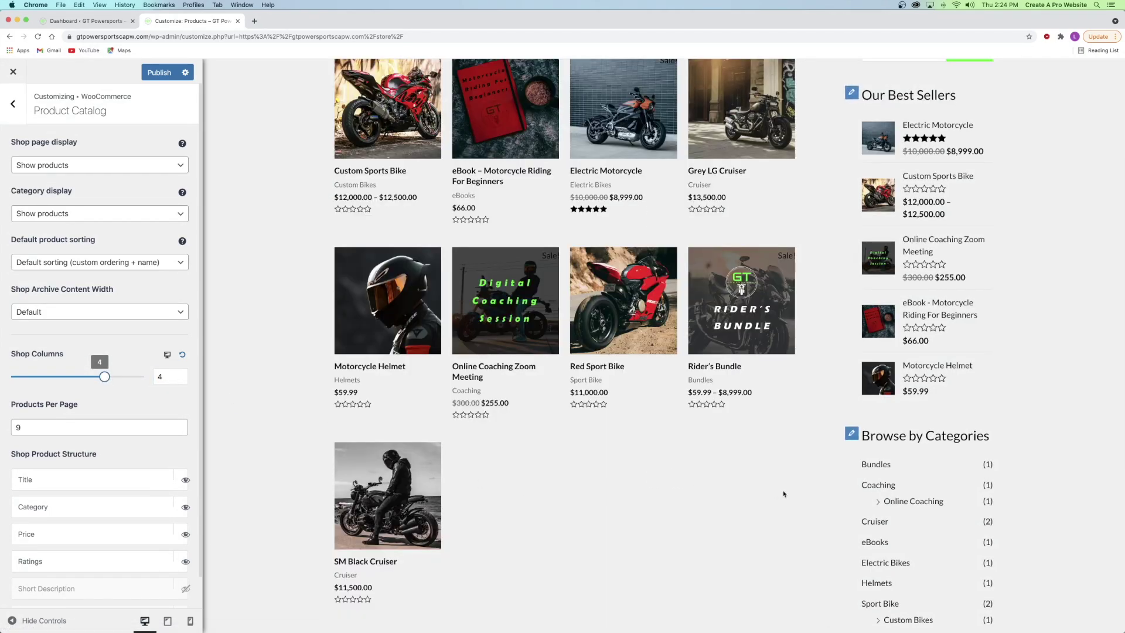
drag(103, 377, 82, 378)
scroll(127, 397, down, 1)
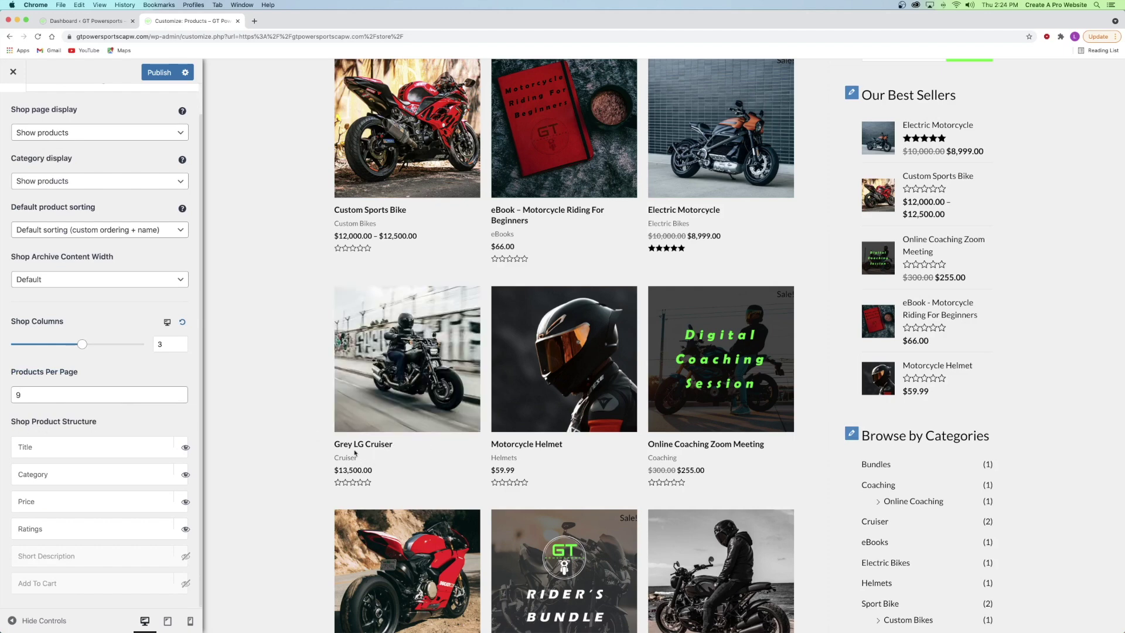
scroll(359, 381, up, 3)
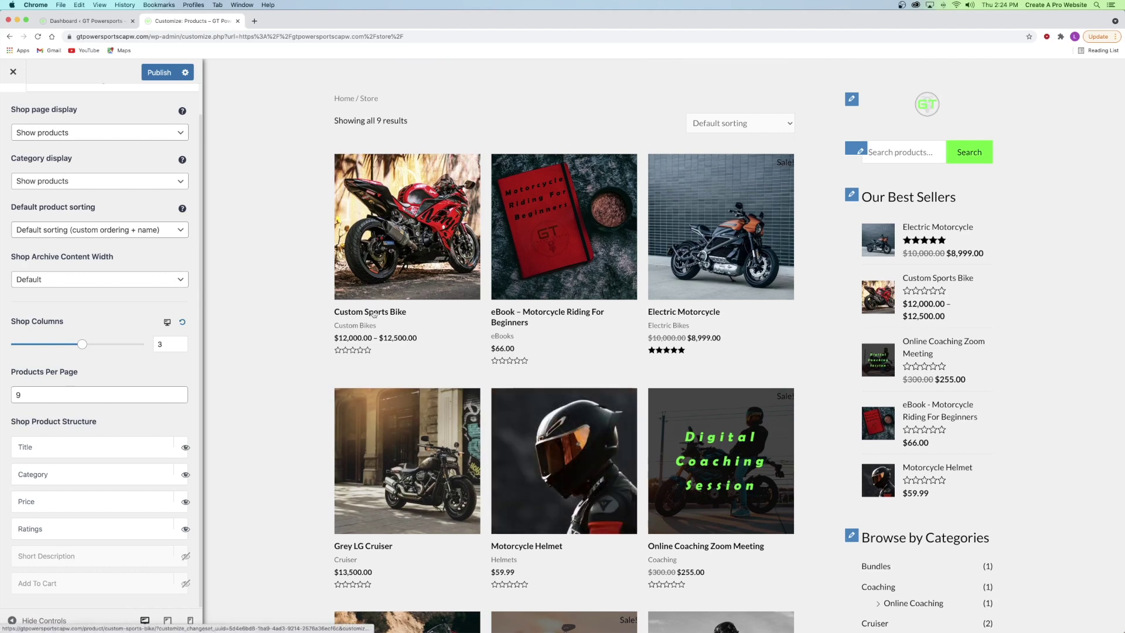
scroll(185, 449, up, 1)
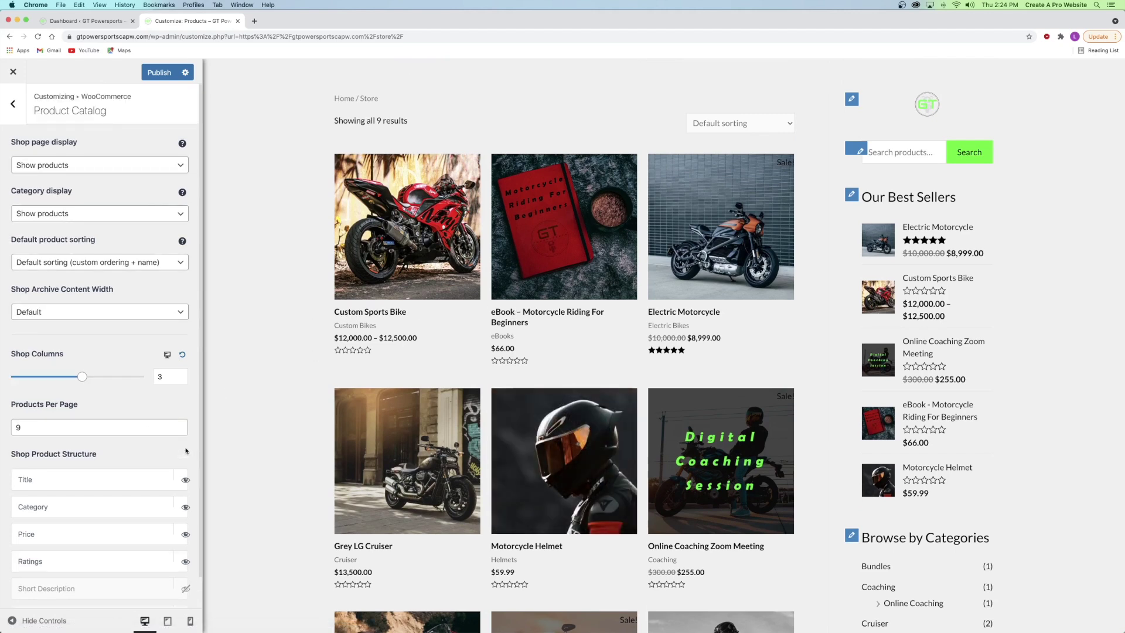
- Test hiding product titles and moving the price above the category, then restore both
click(185, 479)
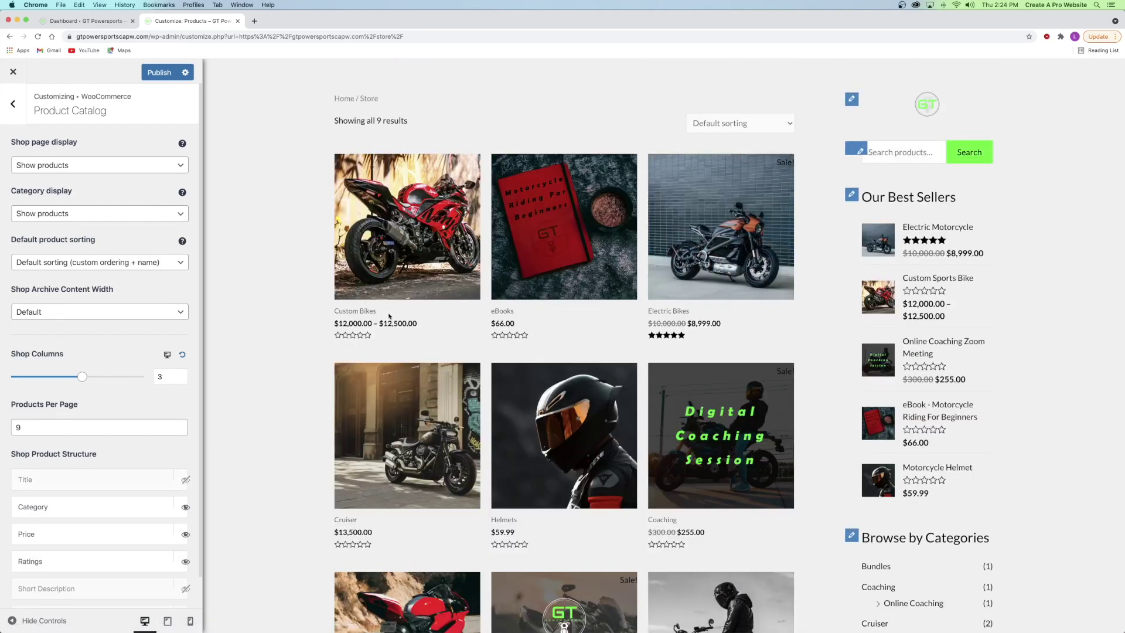
click(185, 481)
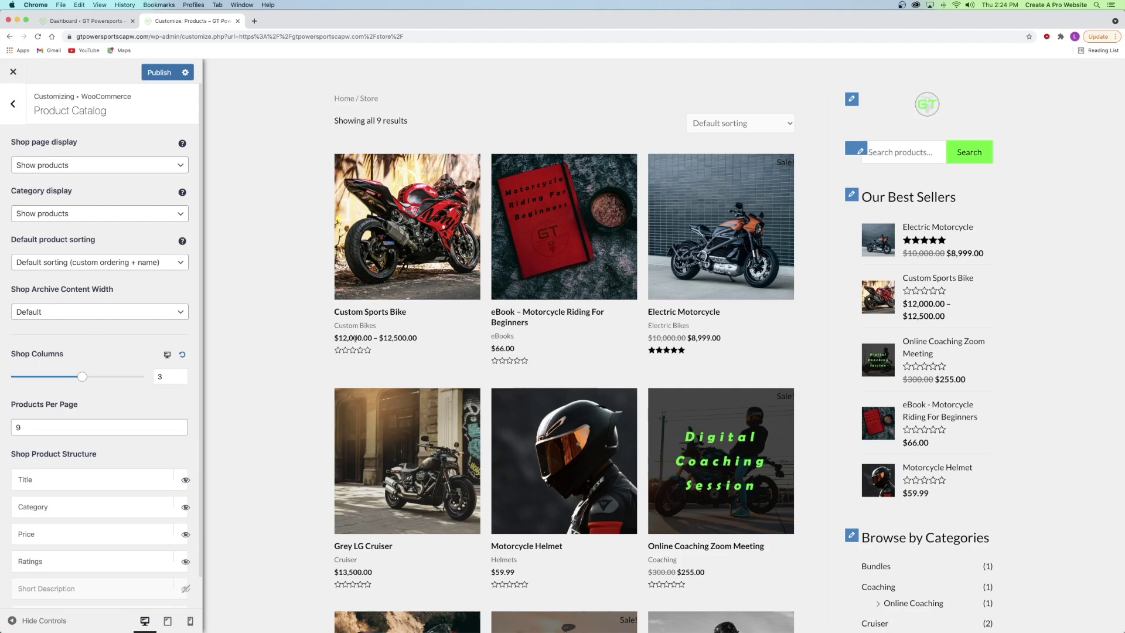
drag(55, 535, 56, 503)
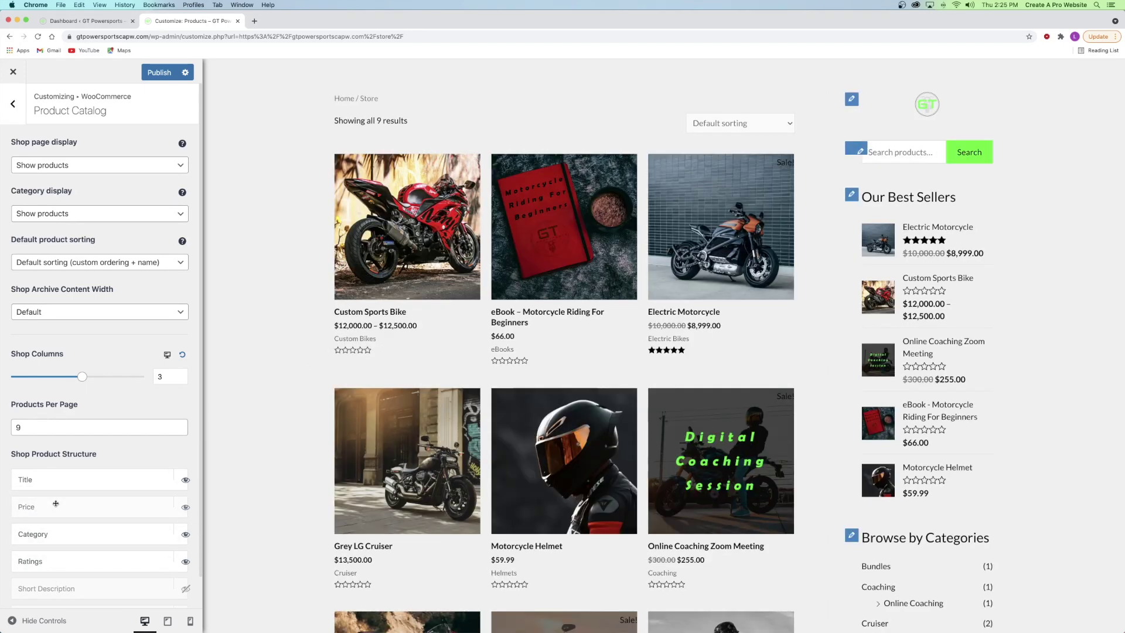
mouse_move(50, 509)
mouse_down()
mouse_move(49, 557)
mouse_move(53, 499)
mouse_up()
scroll(112, 422, down, 1)
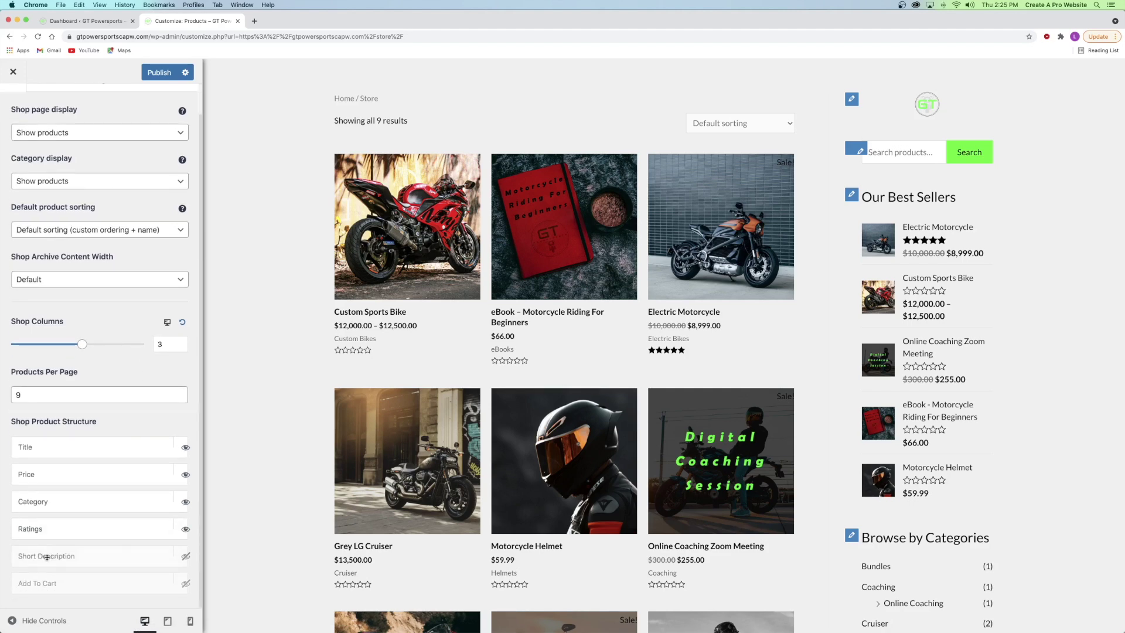
- Hide the Add To Cart buttons on shop product cards, then return to the WooCommerce list
click(185, 583)
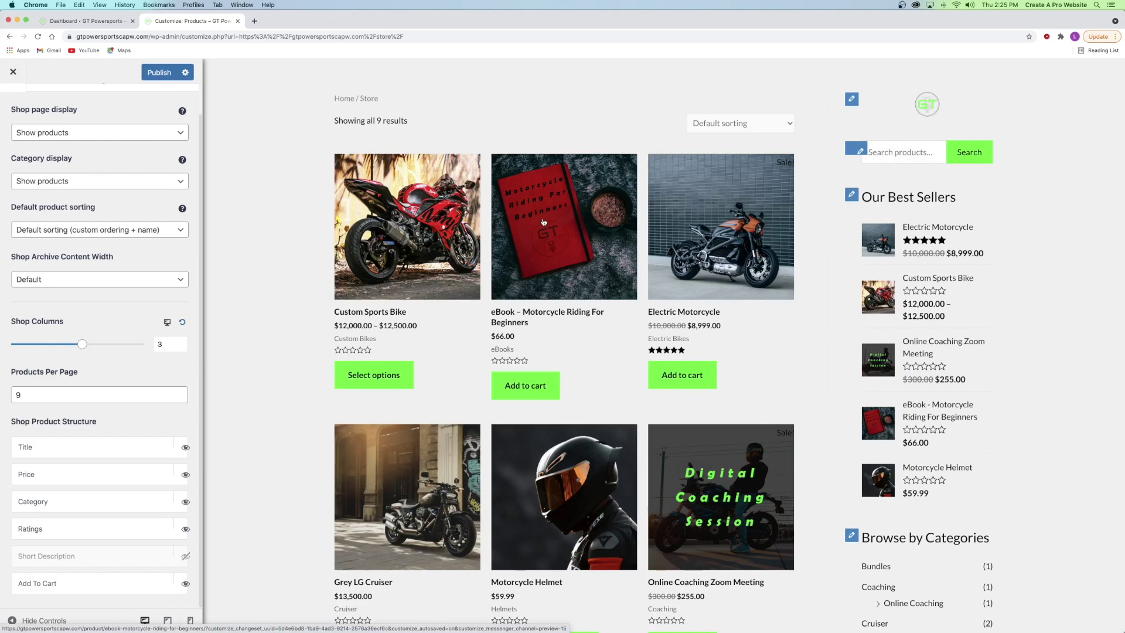
click(525, 384)
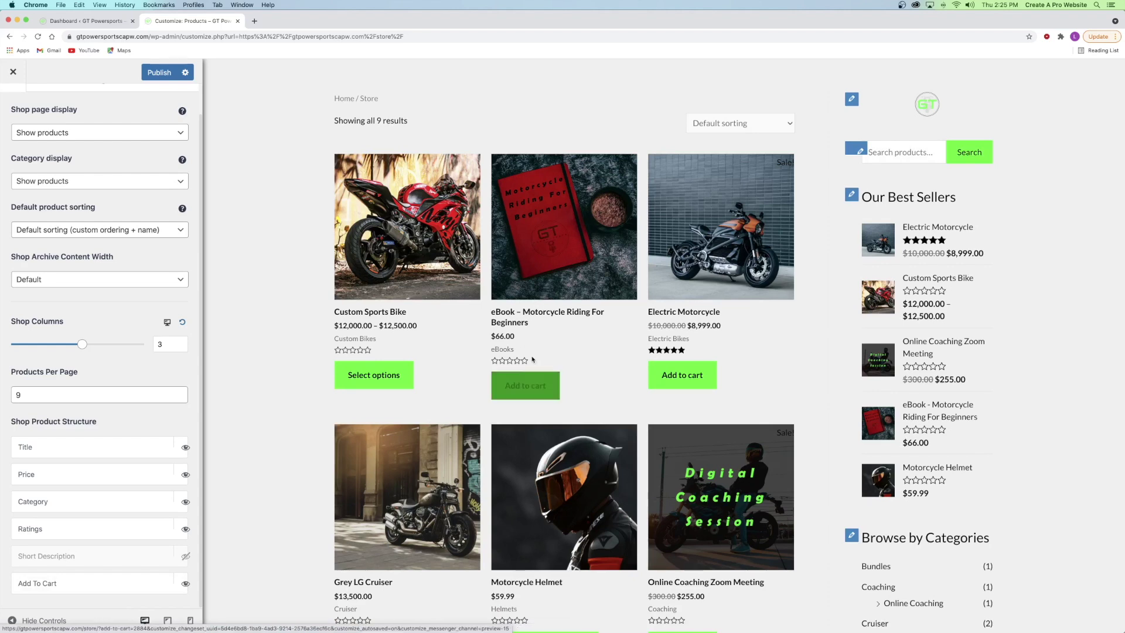
scroll(438, 488, down, 2)
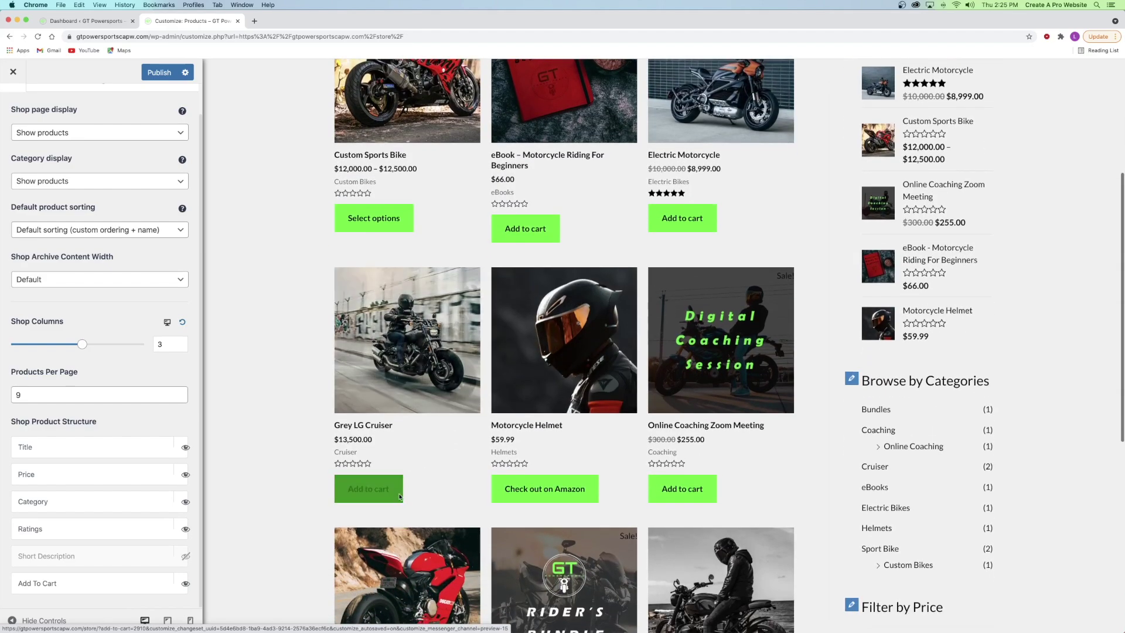
scroll(478, 259, up, 5)
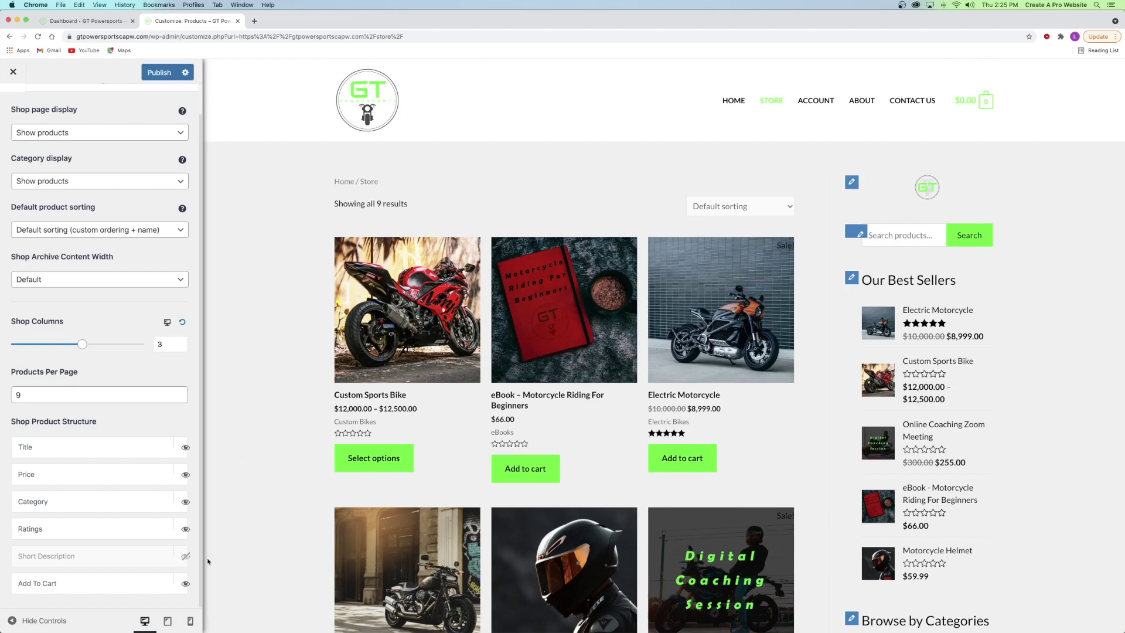
click(186, 584)
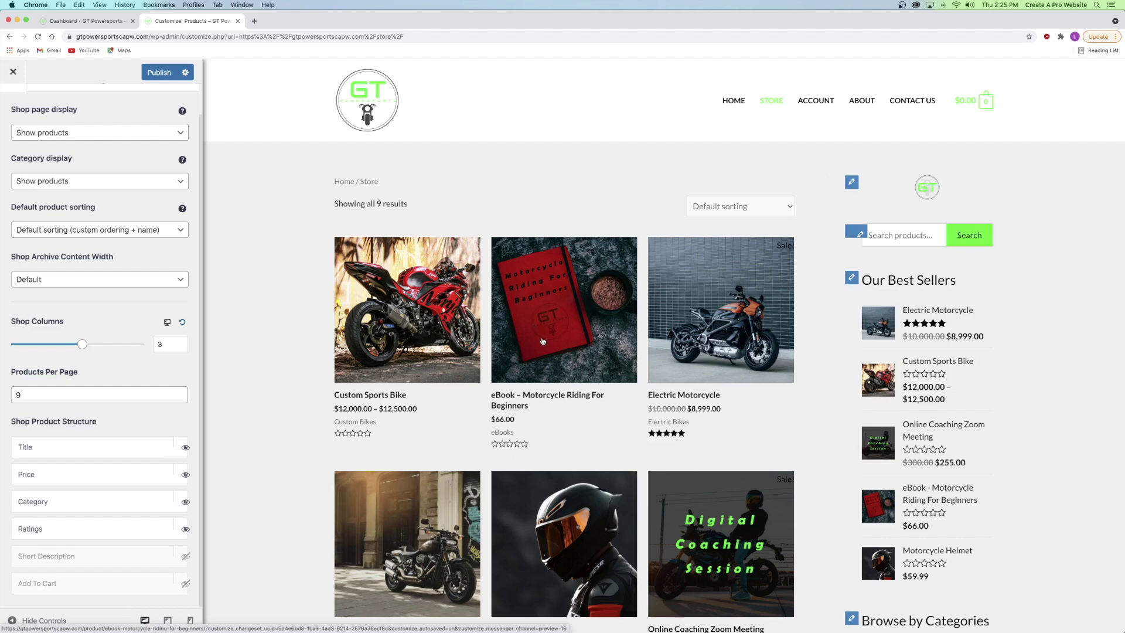
scroll(20, 143, up, 1)
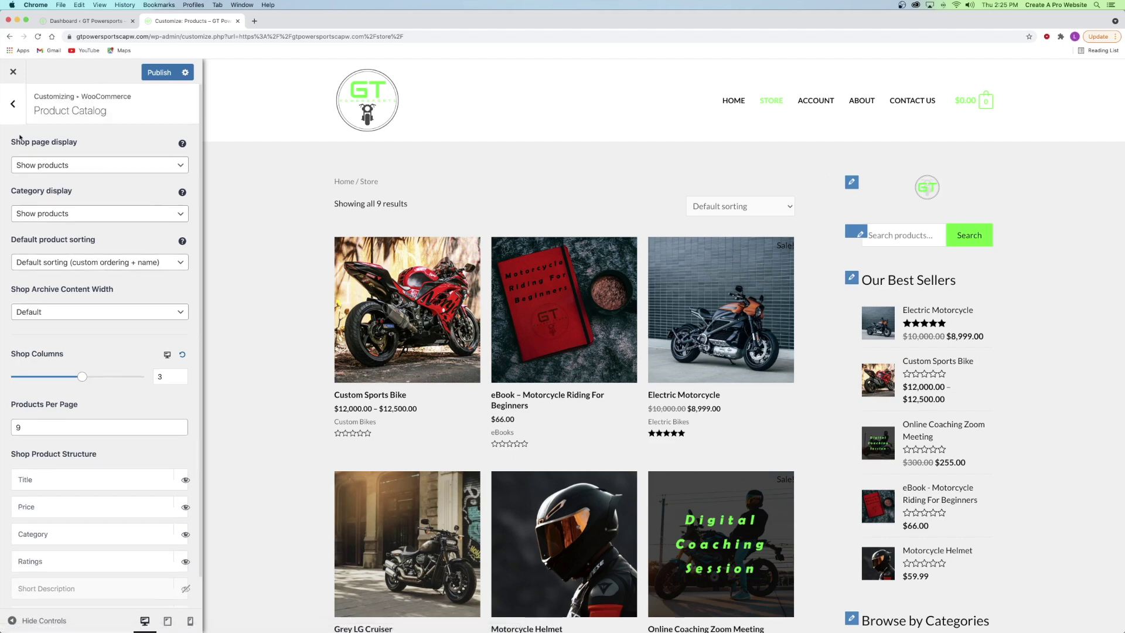
click(12, 104)
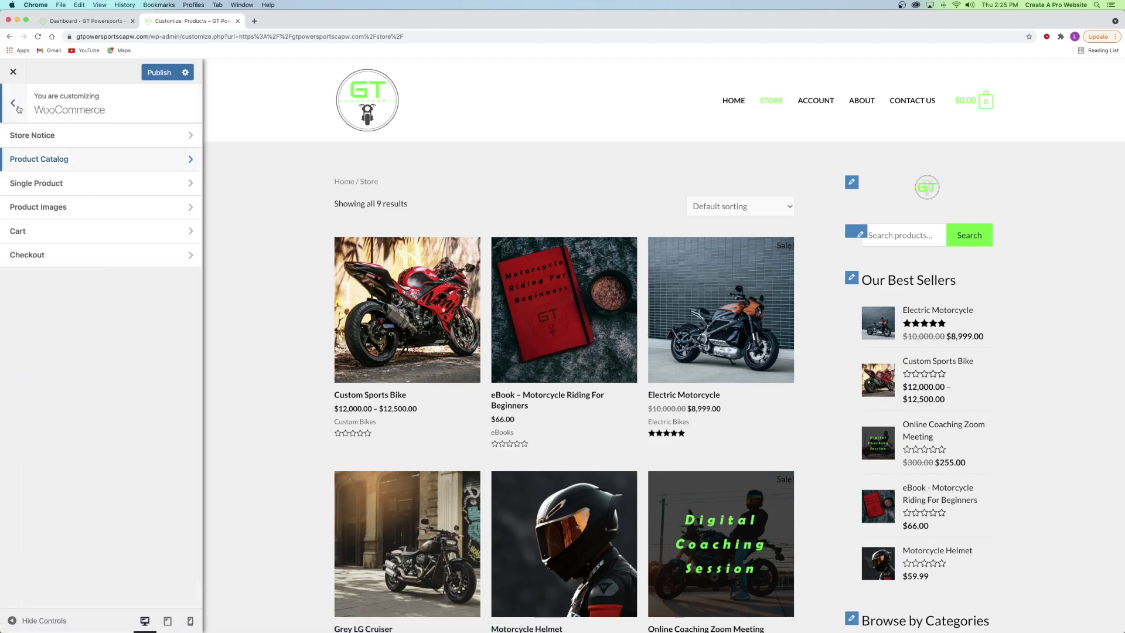
click(50, 183)
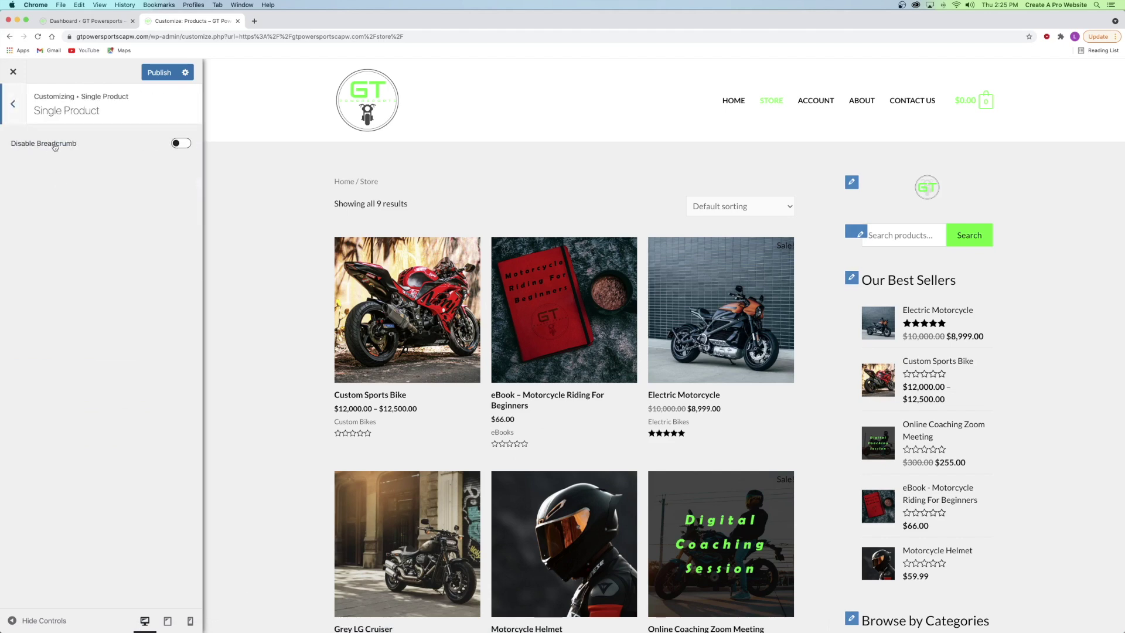
click(18, 106)
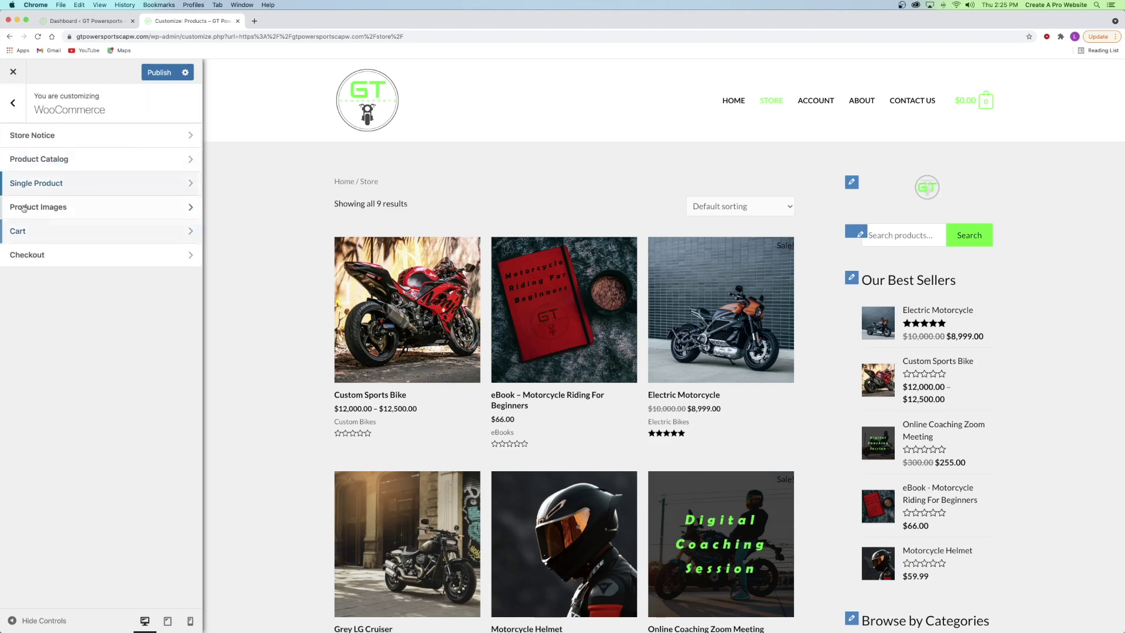
click(52, 207)
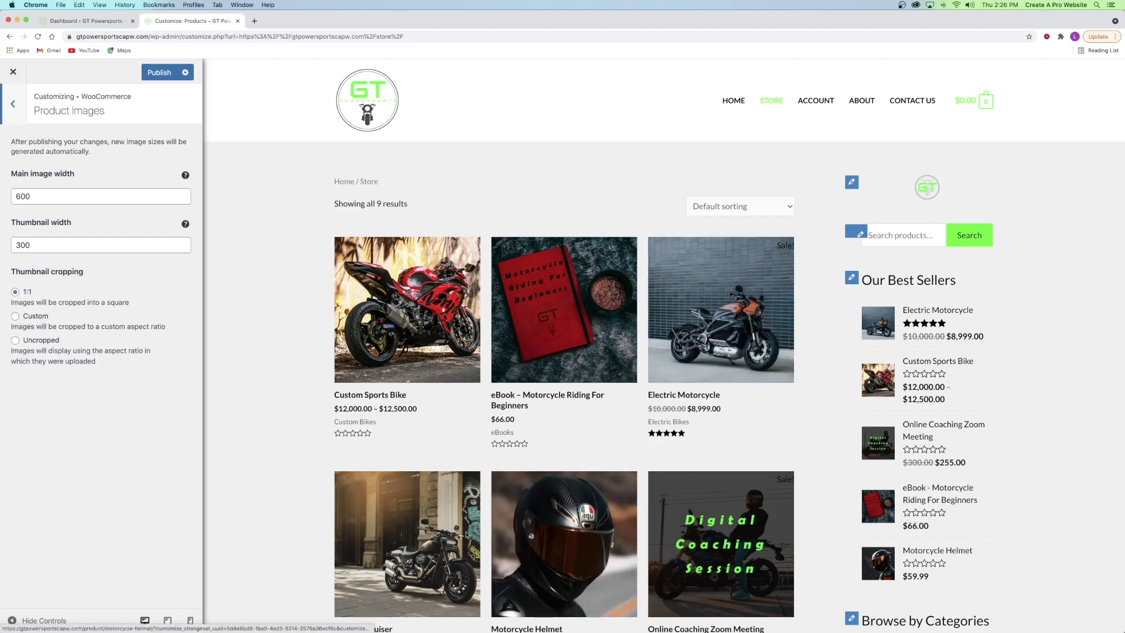
click(36, 341)
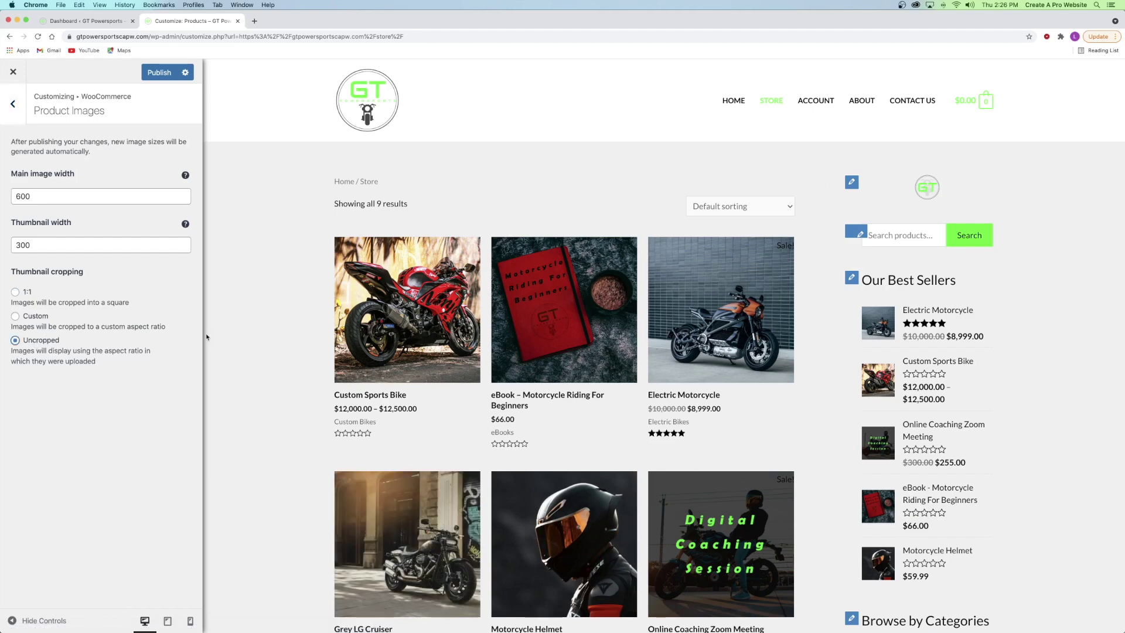
scroll(607, 310, down, 6)
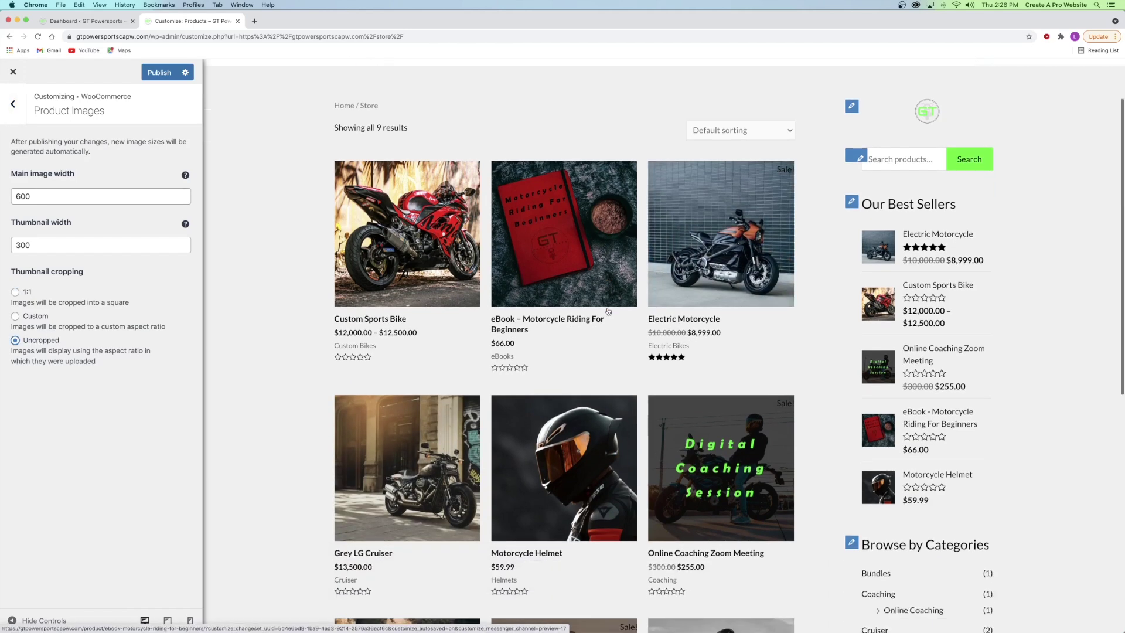
scroll(607, 311, down, 2)
scroll(579, 310, up, 8)
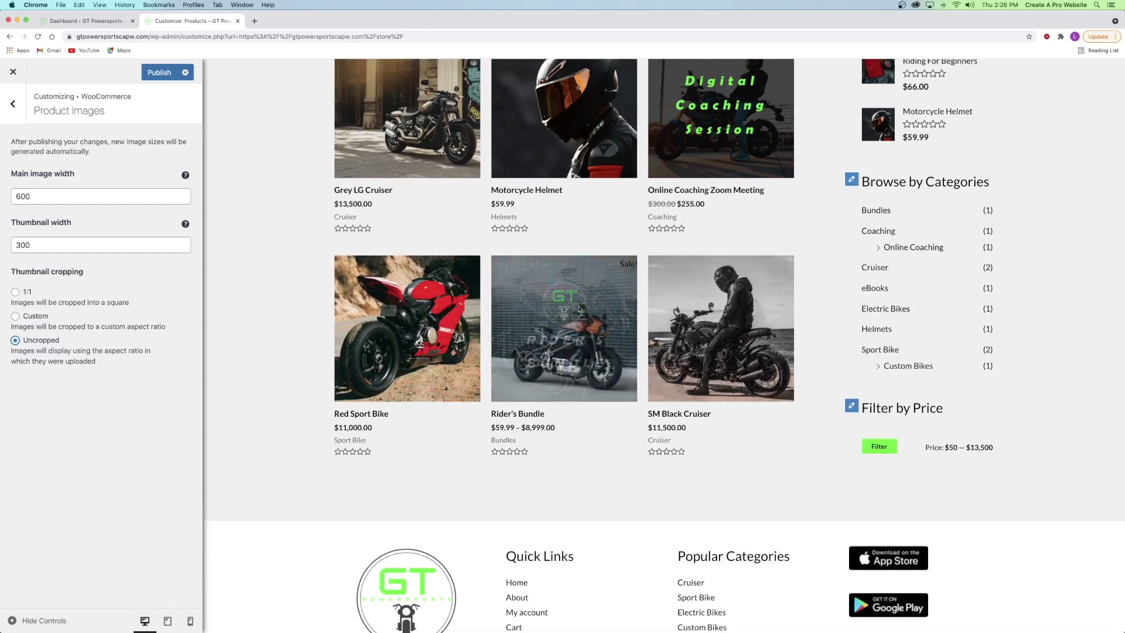
scroll(580, 310, down, 1)
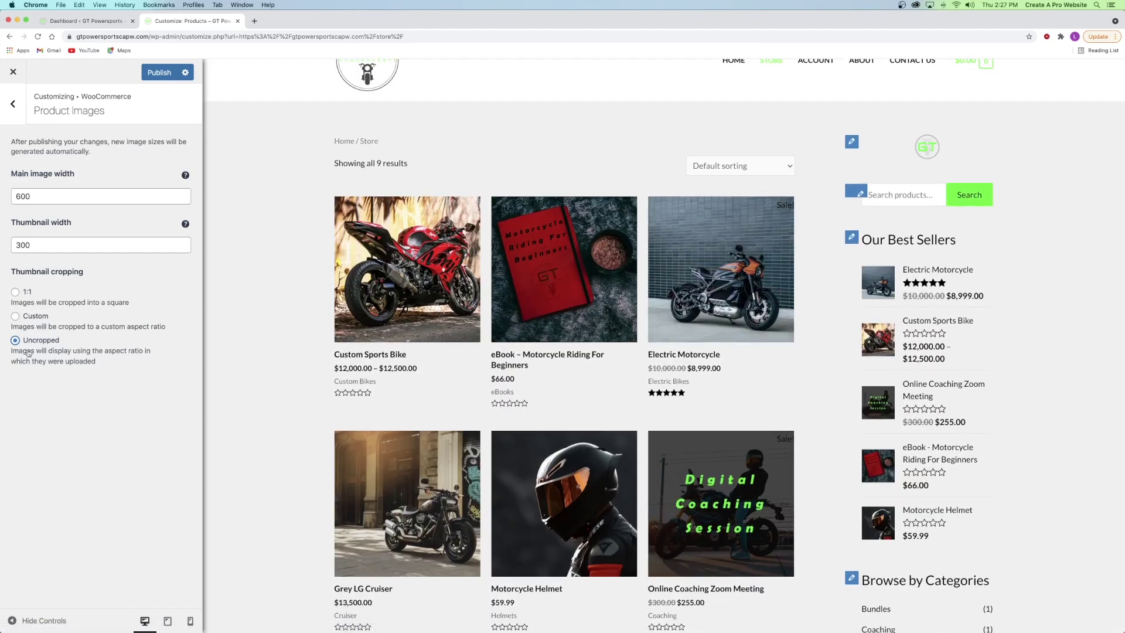
click(15, 290)
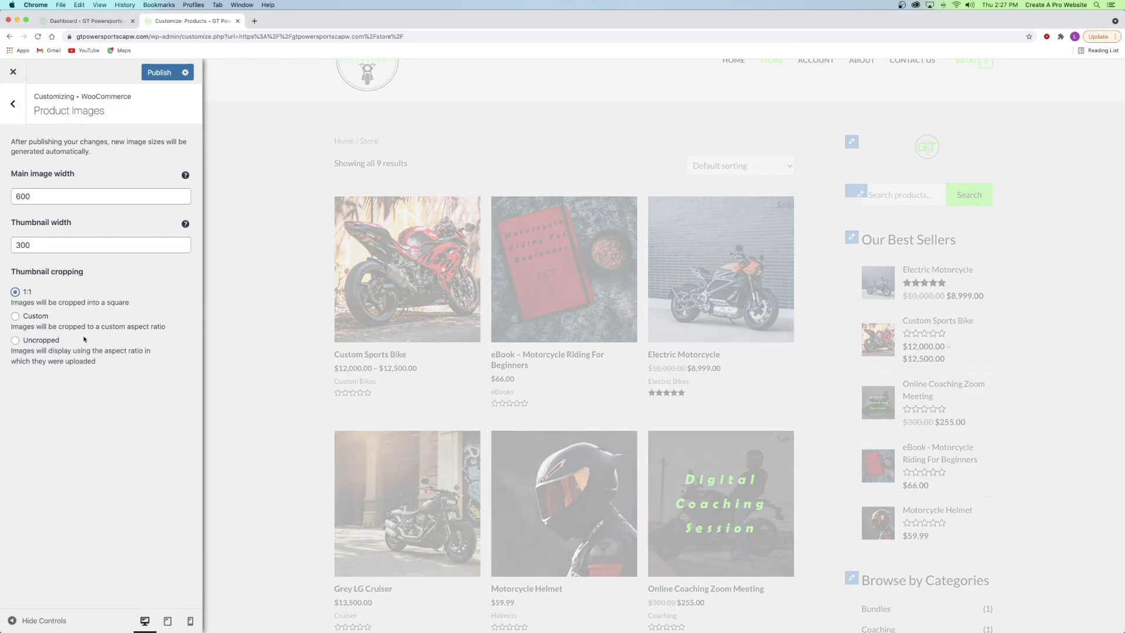
click(13, 103)
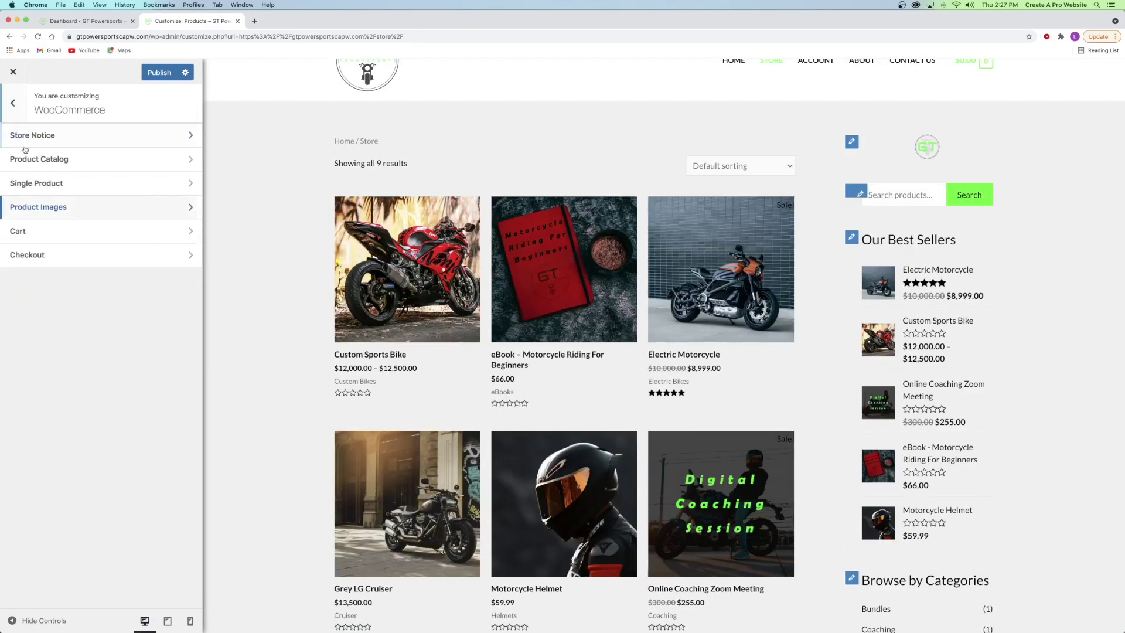
- Glance at the Cart settings, then go to the WooCommerce Checkout settings
click(38, 231)
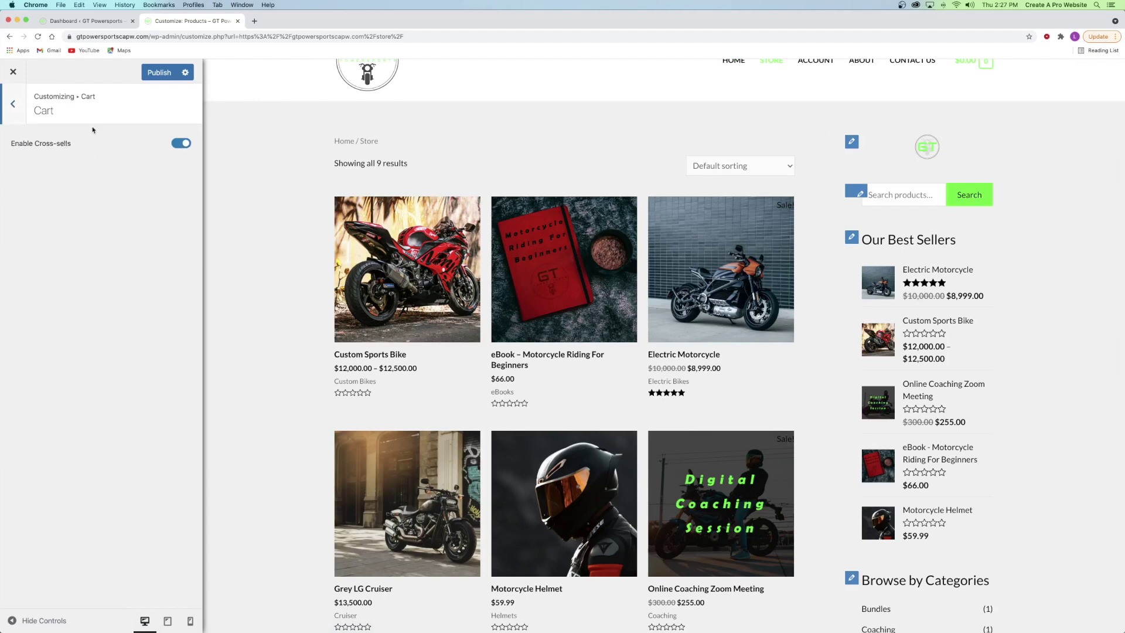
click(2, 106)
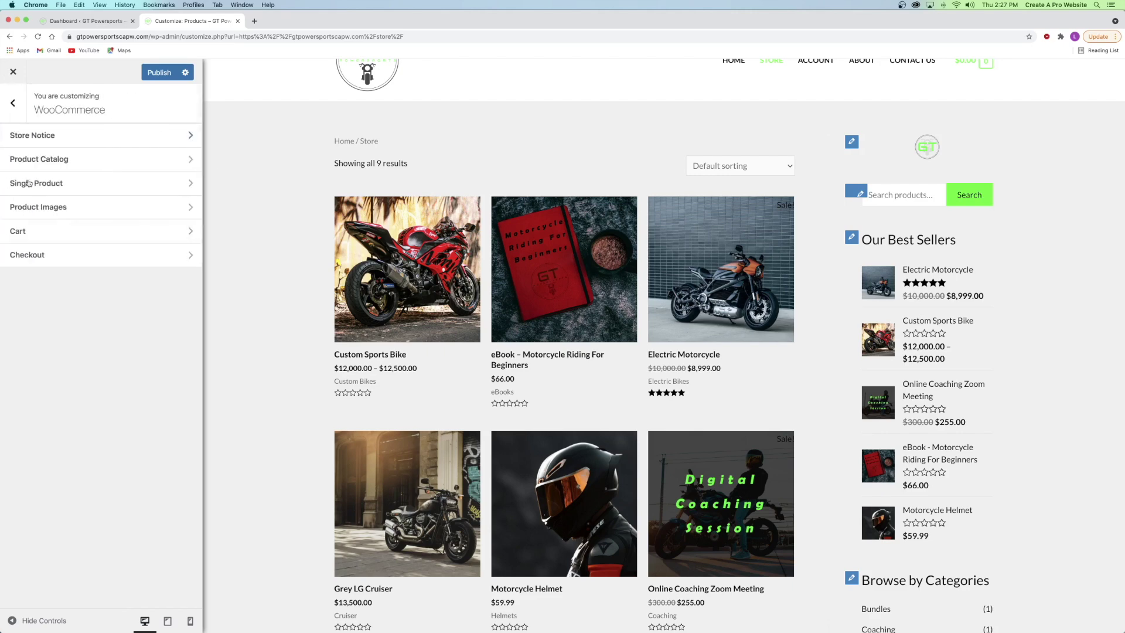
click(59, 253)
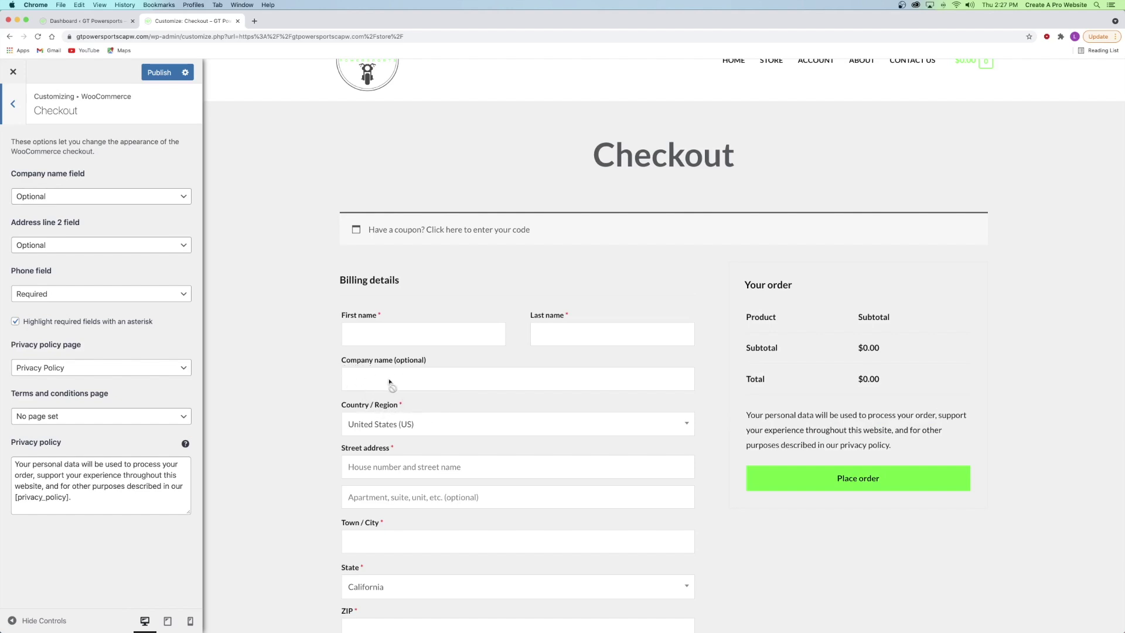
- Try hiding the checkout Company name field, then leave it set to Optional
click(36, 198)
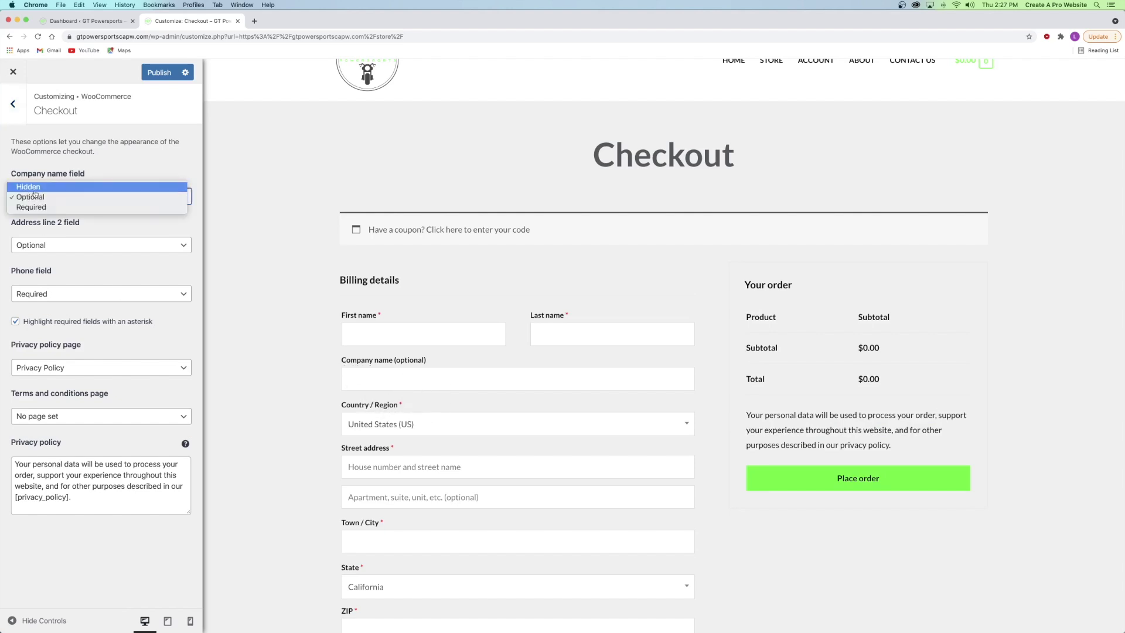
click(34, 187)
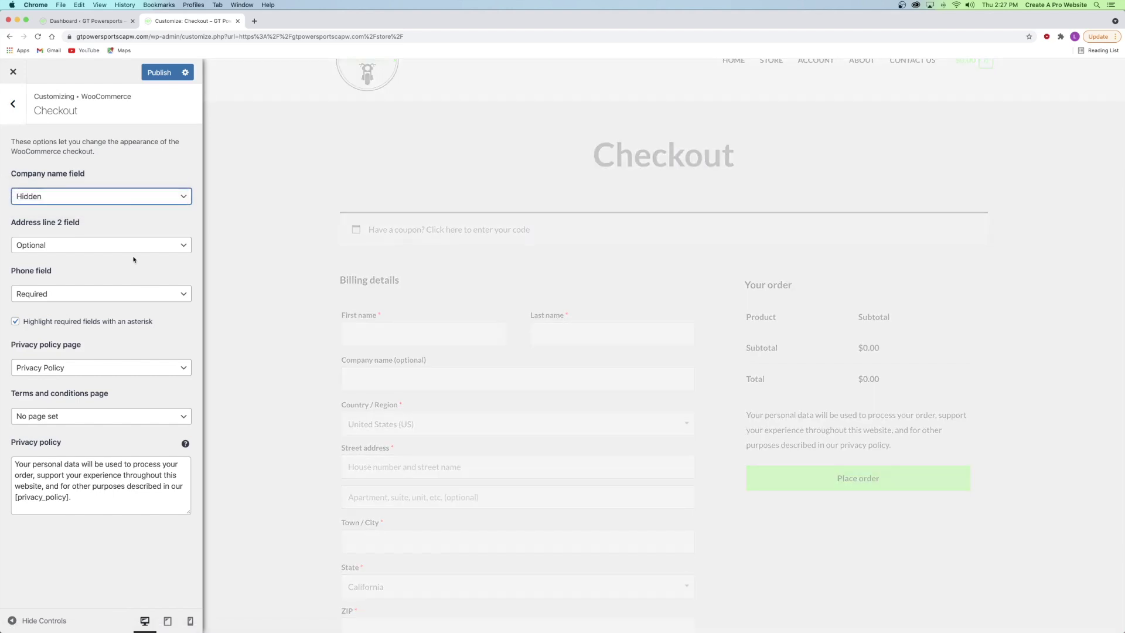
click(64, 199)
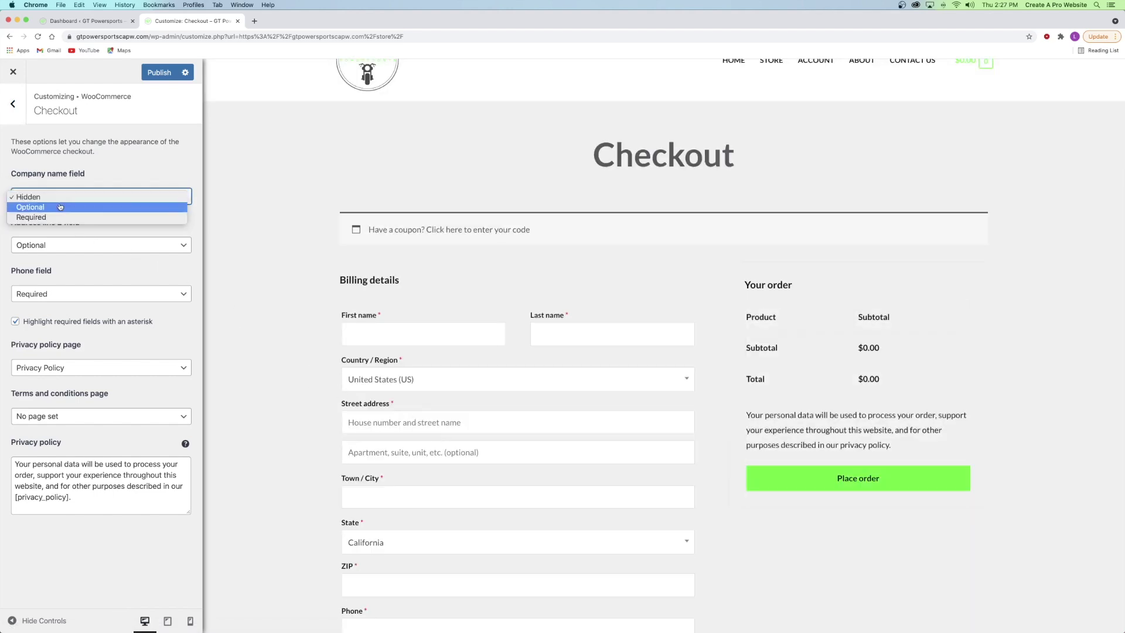
click(54, 210)
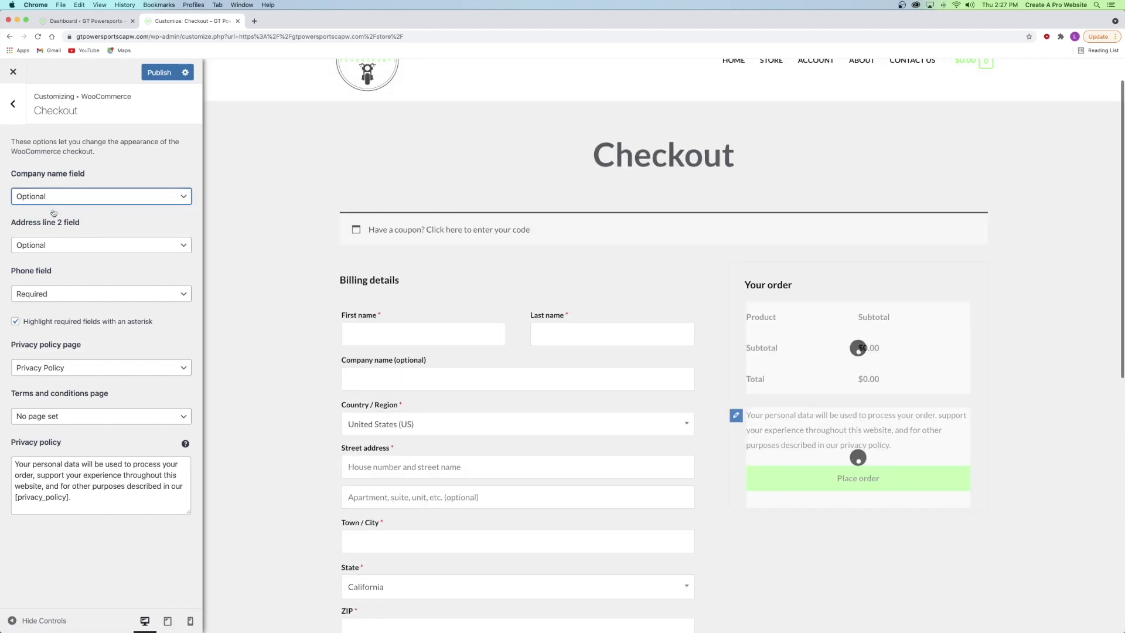
click(51, 202)
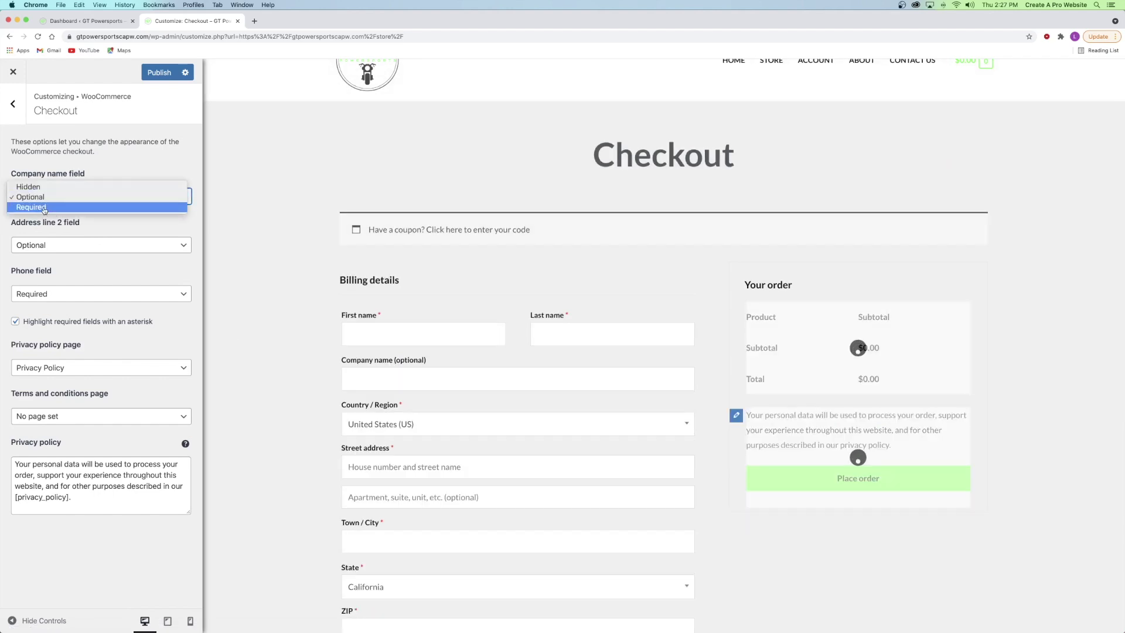
click(91, 236)
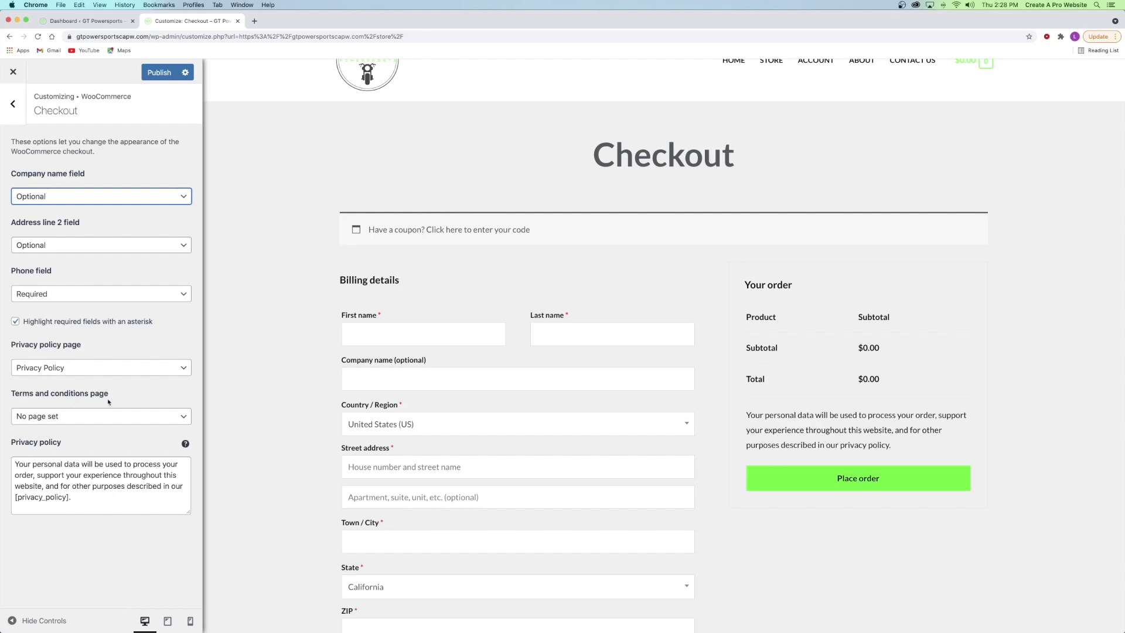
- Review the privacy and terms page dropdowns, publish the changes, and switch to the Dashboard
click(42, 370)
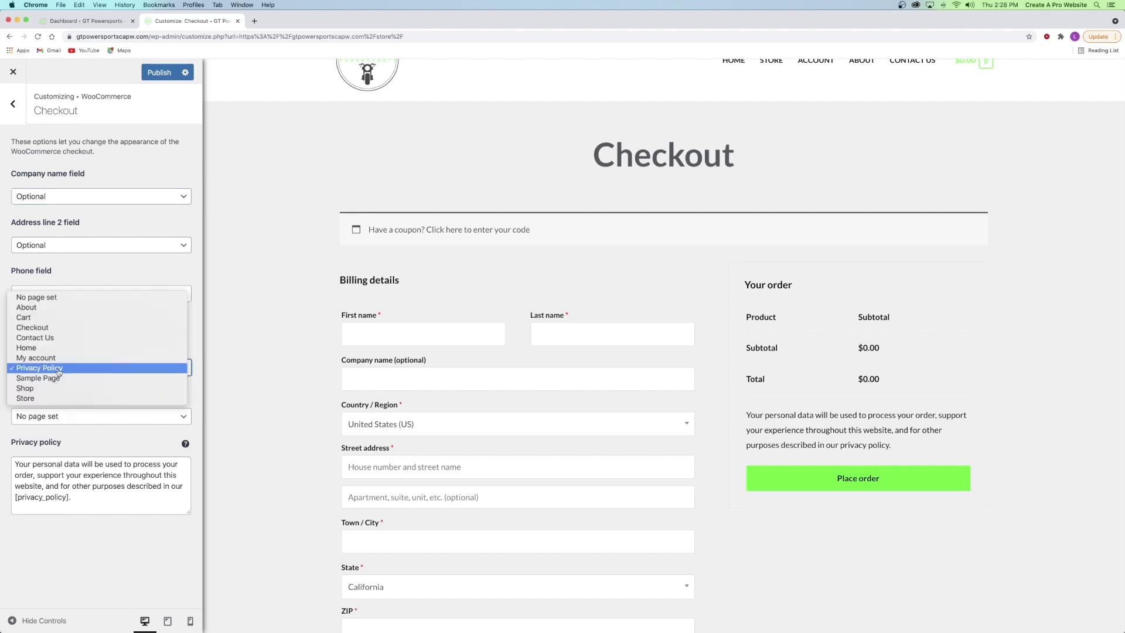
click(103, 441)
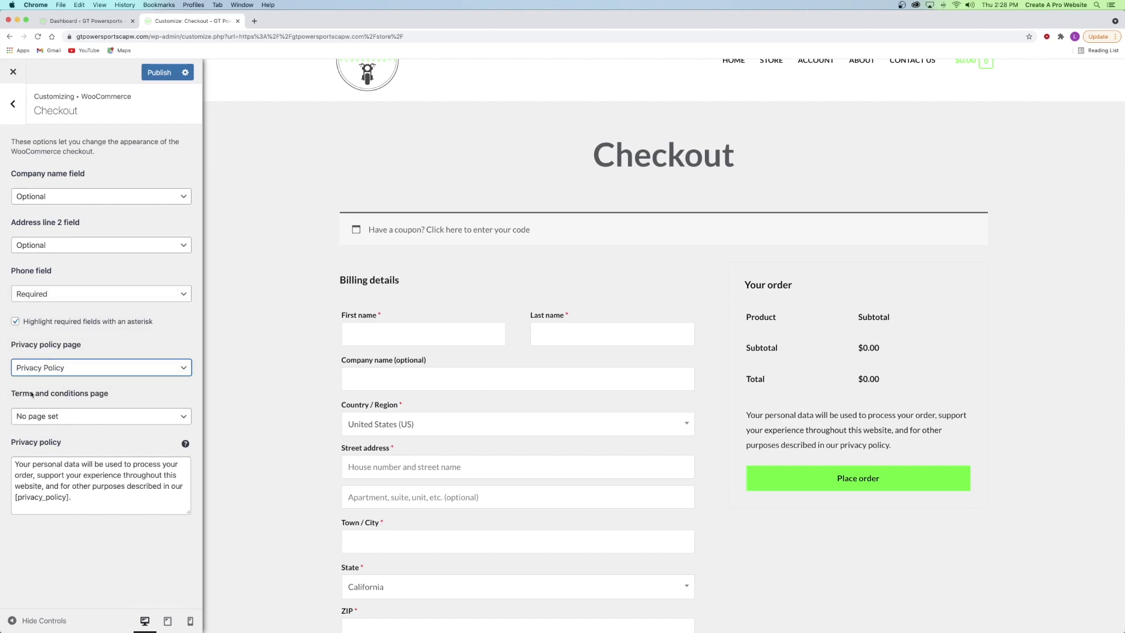
click(41, 417)
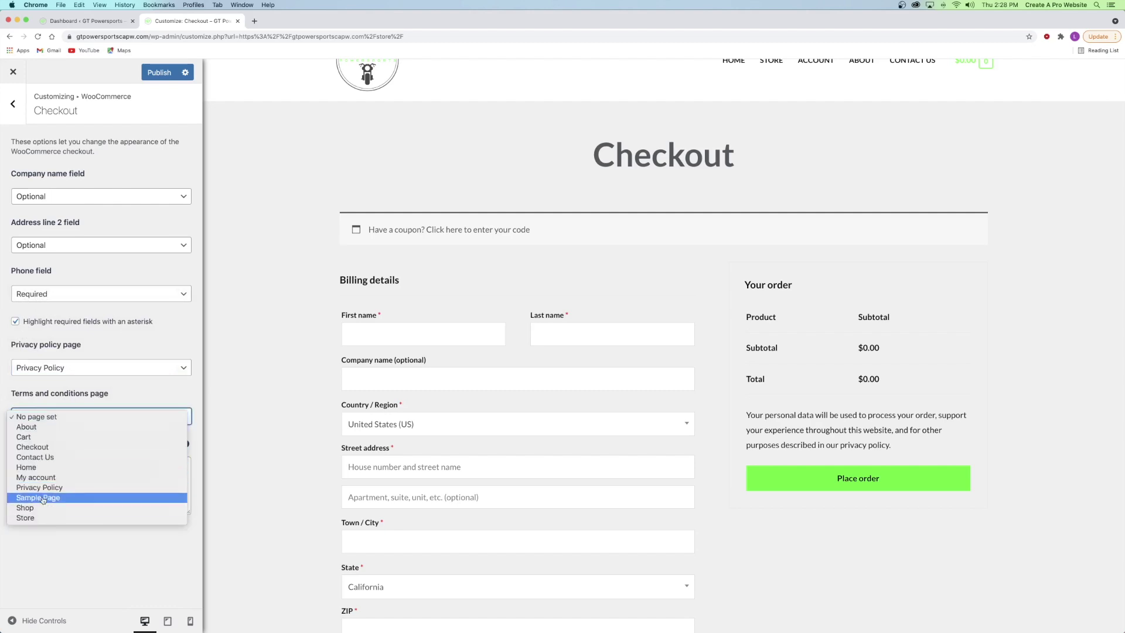
click(54, 421)
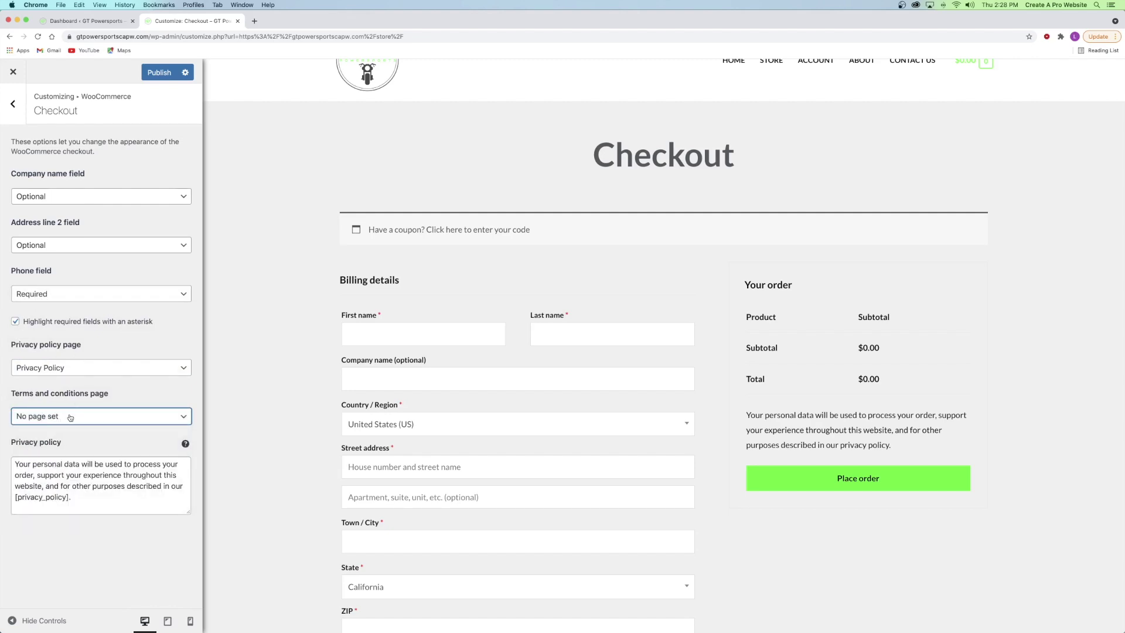
click(160, 72)
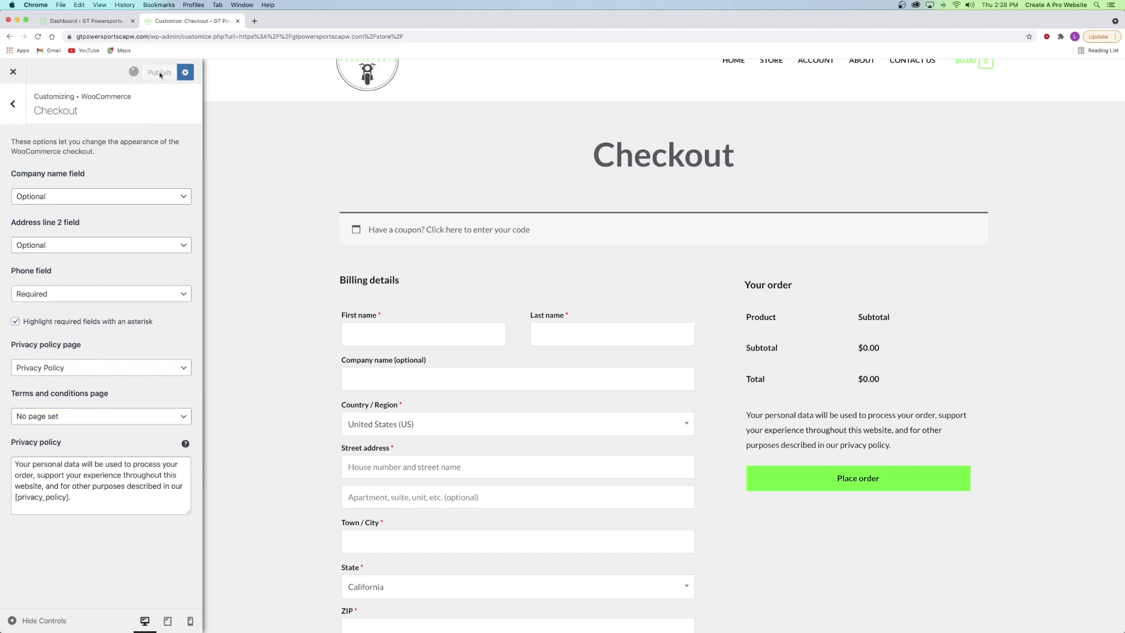
click(68, 22)
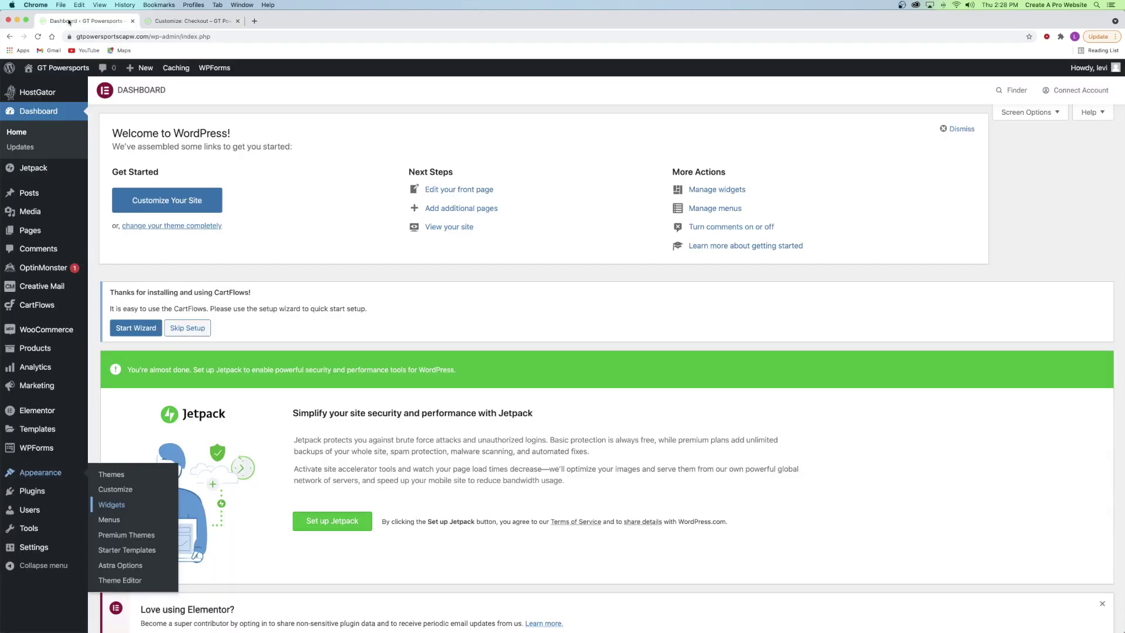
- Start a new page in a separate tab via Pages > Add New, dismissing the welcome guide
click(152, 25)
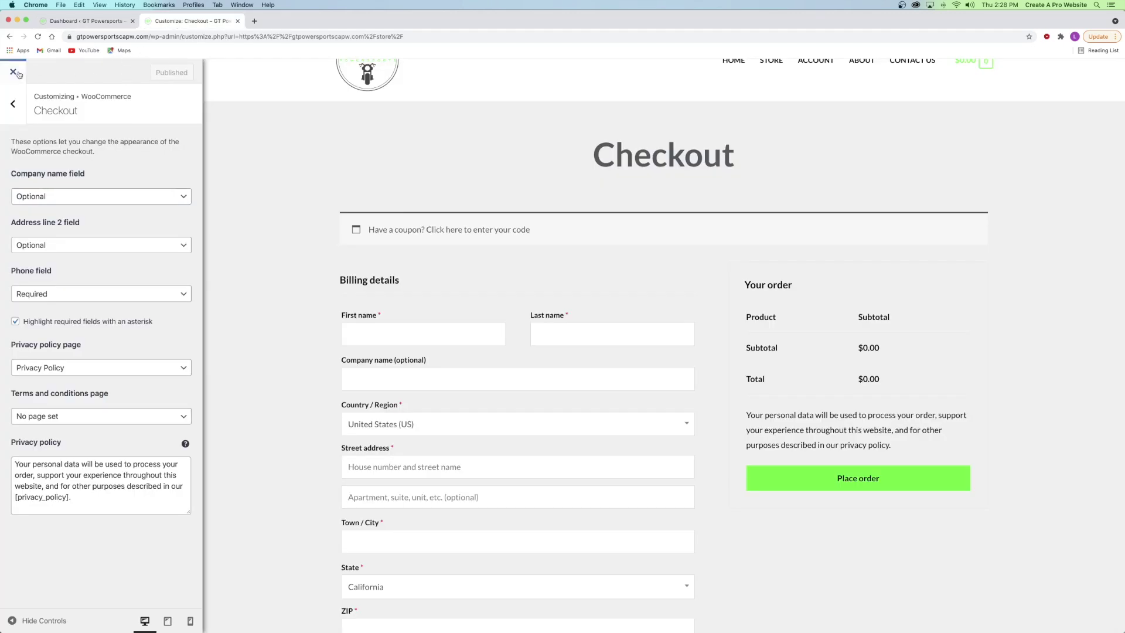
click(100, 23)
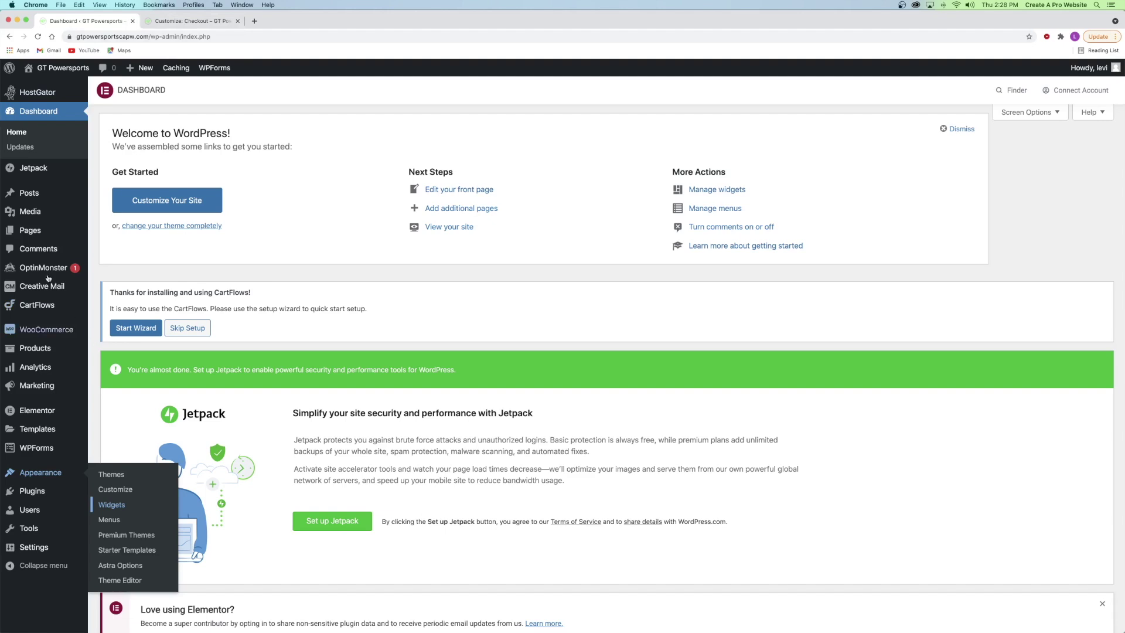
mouse_move(33, 232)
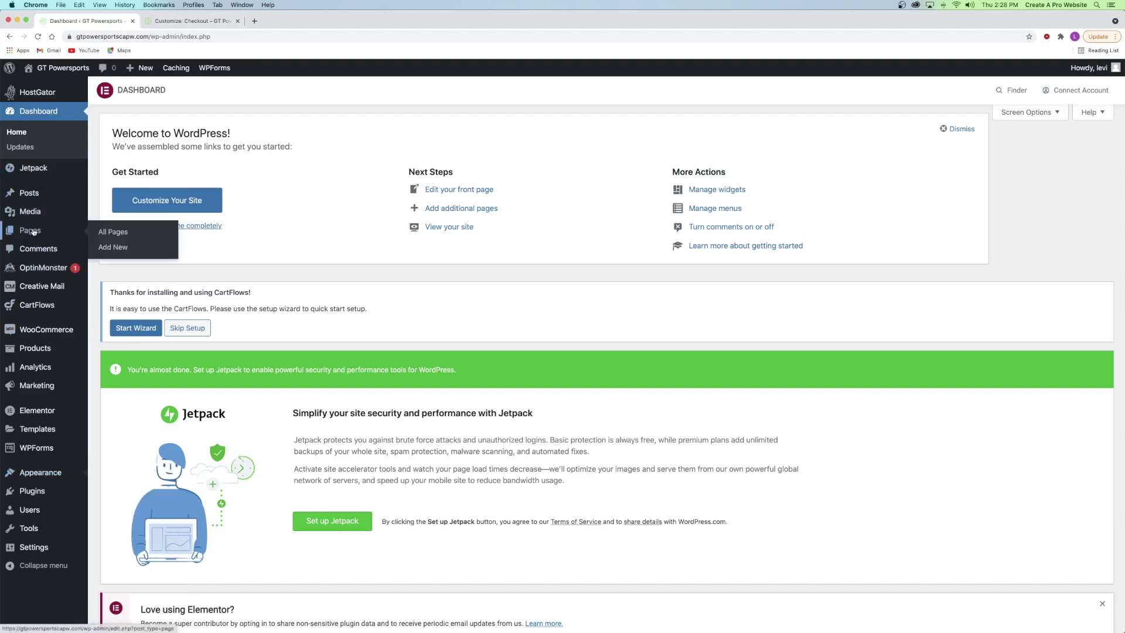
right_click(115, 247)
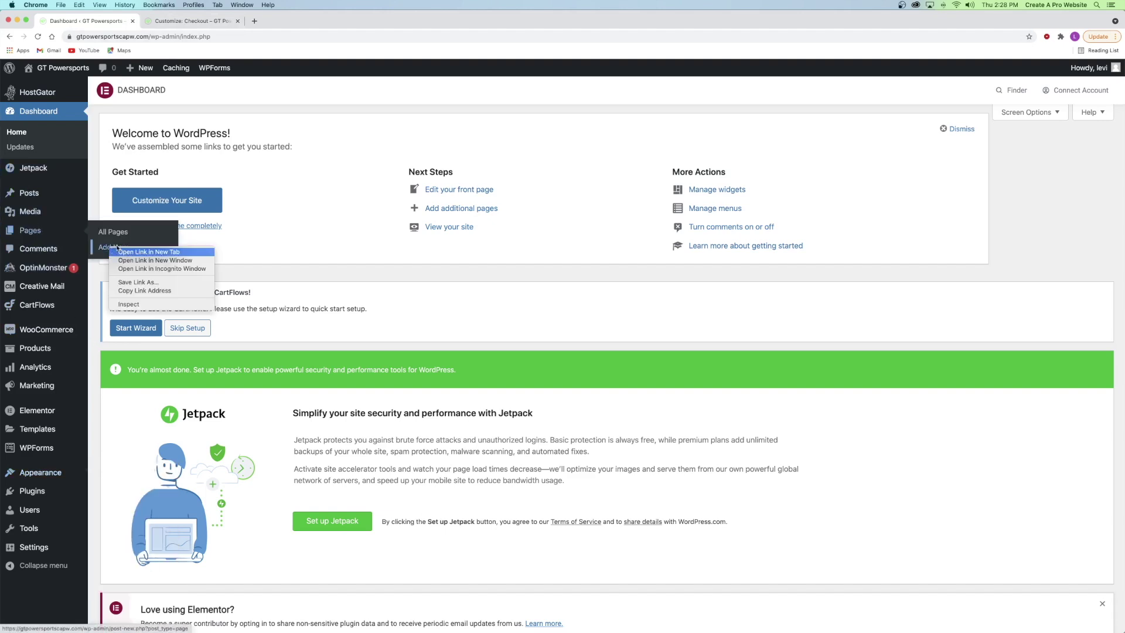
click(118, 252)
click(163, 23)
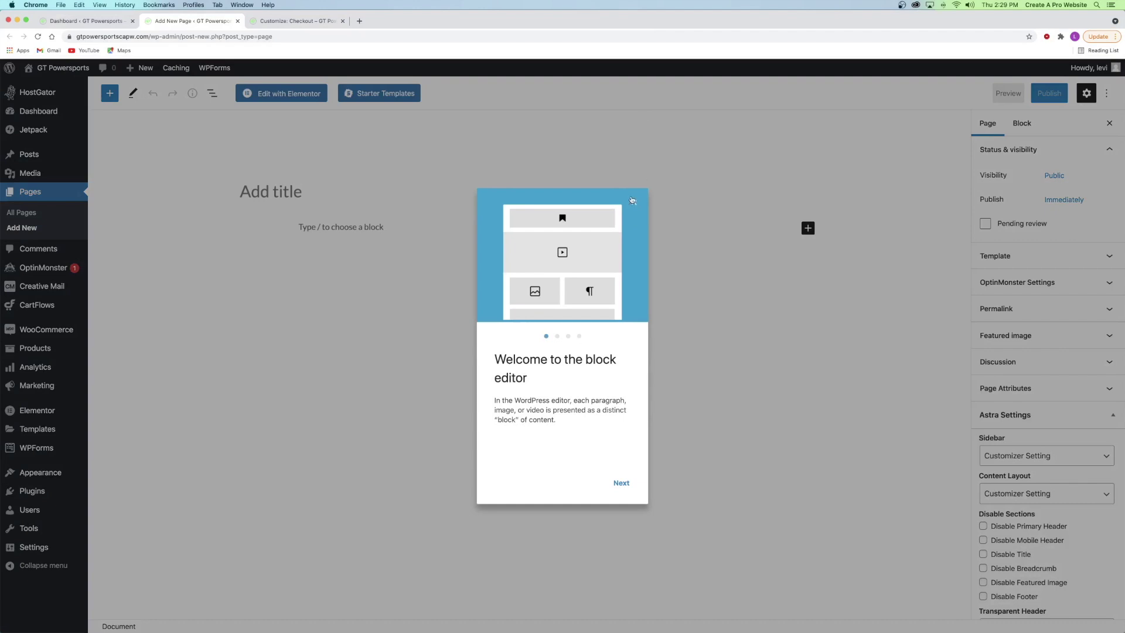
click(632, 199)
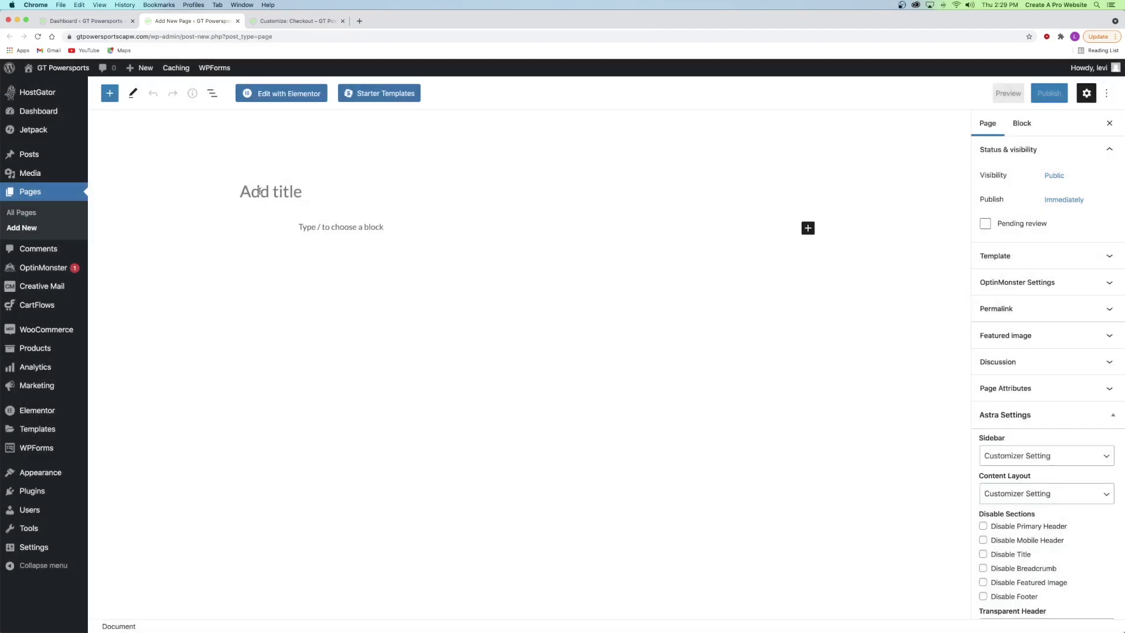
- Type test text into the page body, then delete it
click(351, 230)
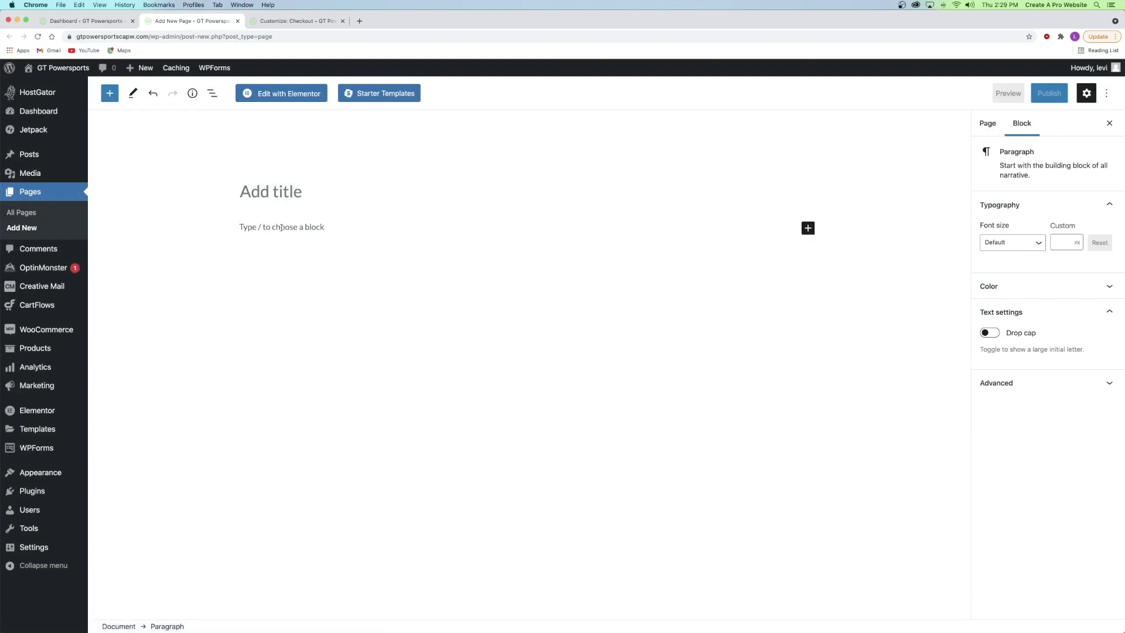
text(laksjDHFLAKJSBDFLKajsxm,vcalskjDGF)
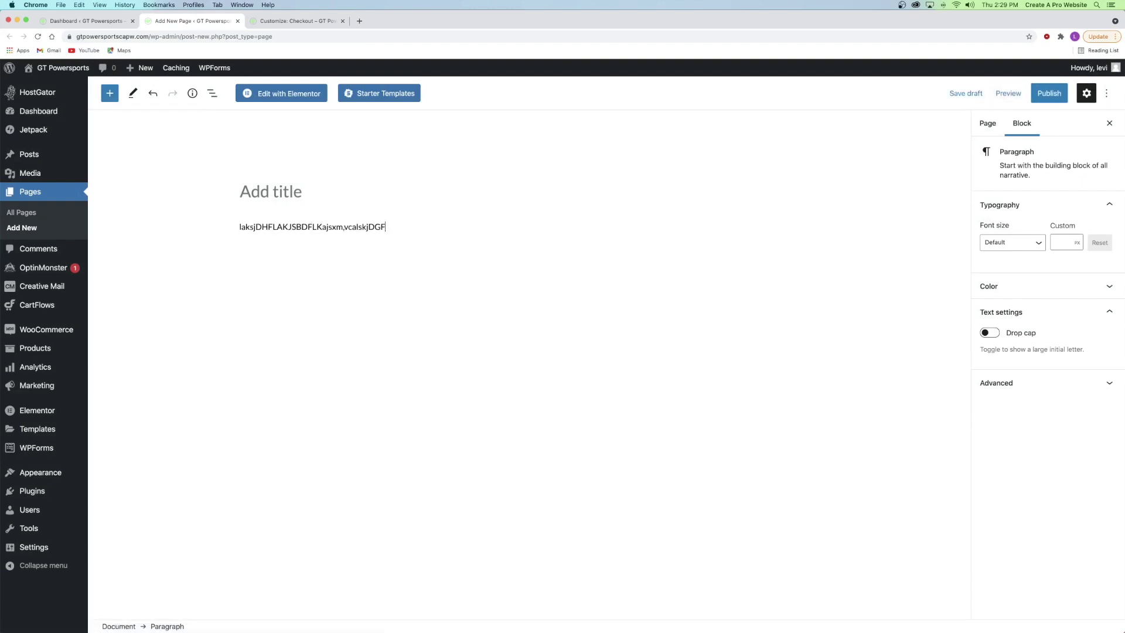
drag(240, 227, 386, 227)
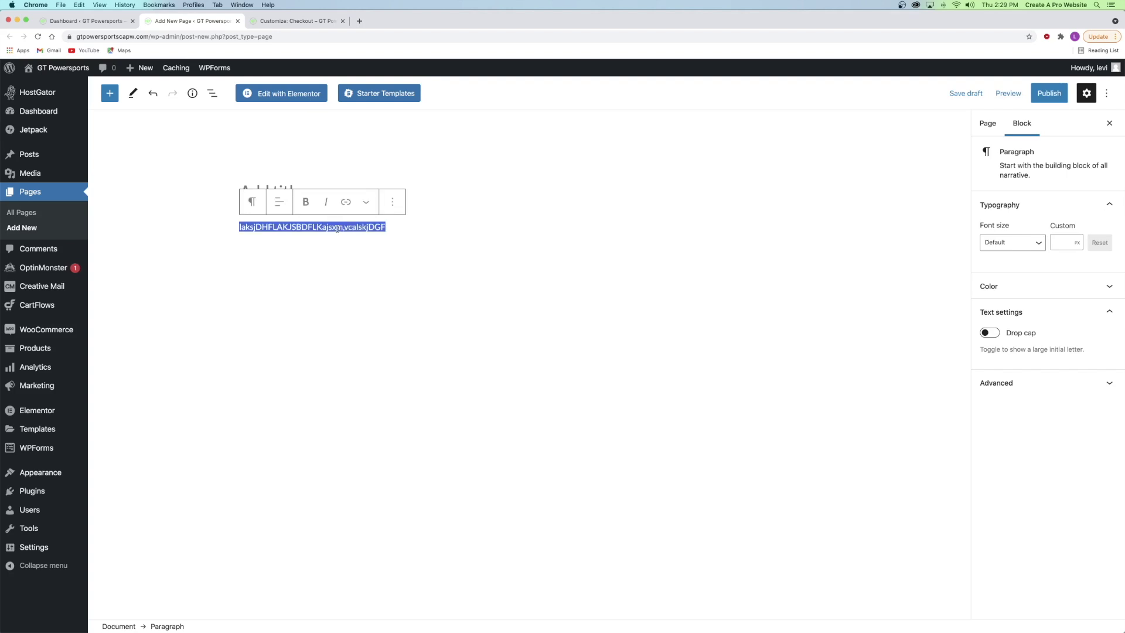
key(BackSpace)
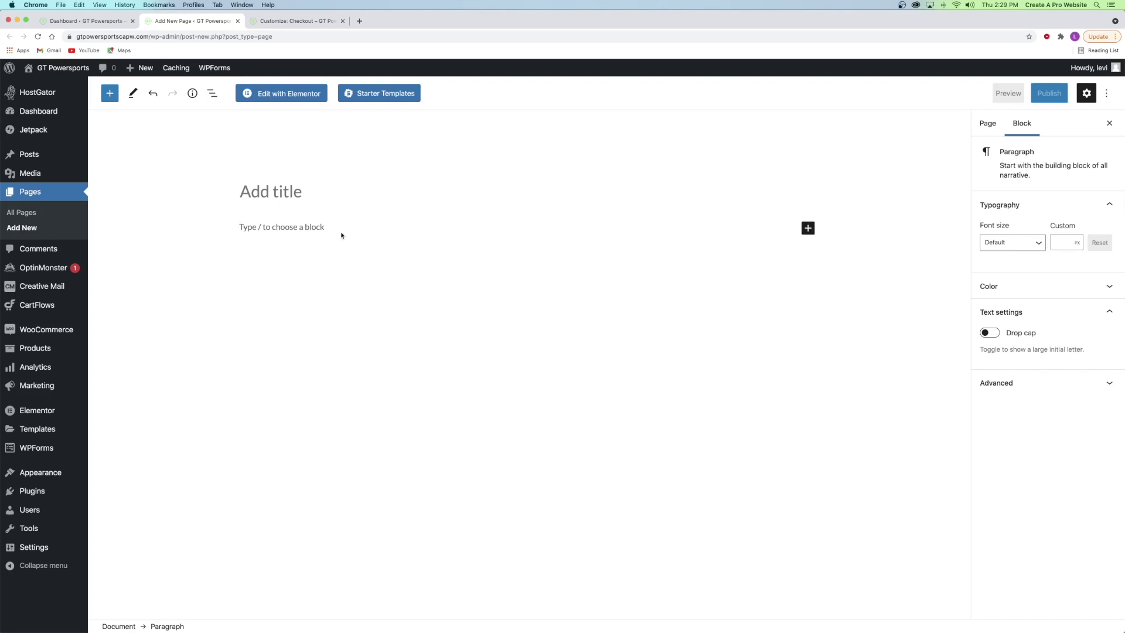
- Title the page 'Terms and Conditions', publish it, and close its tab
click(272, 195)
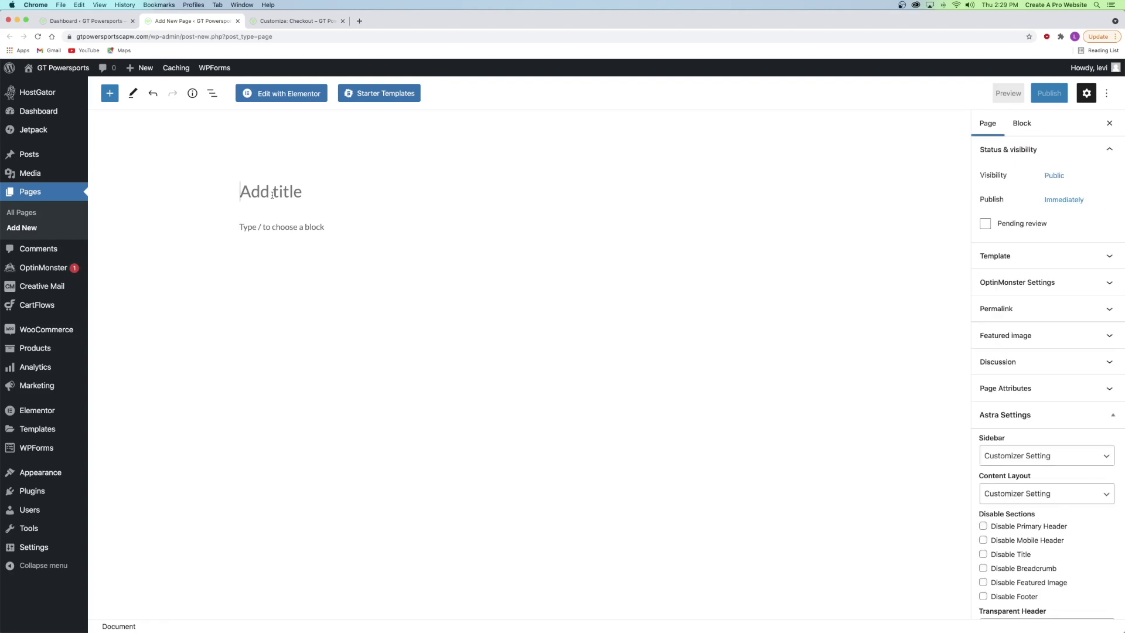
text(Terms and Conditions)
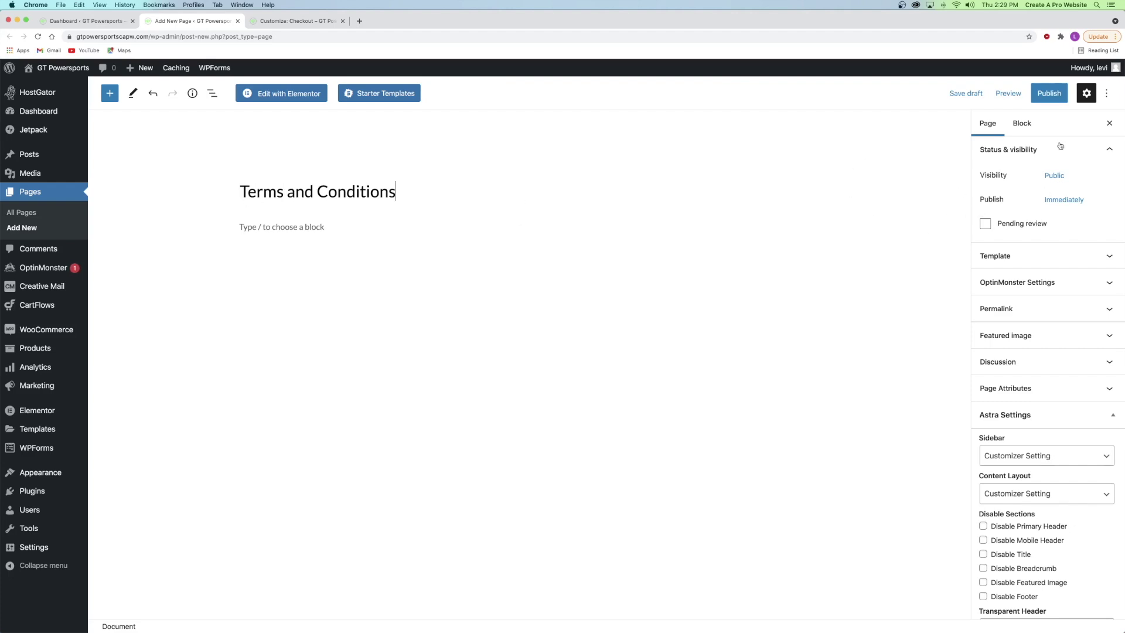
click(1047, 96)
click(1045, 96)
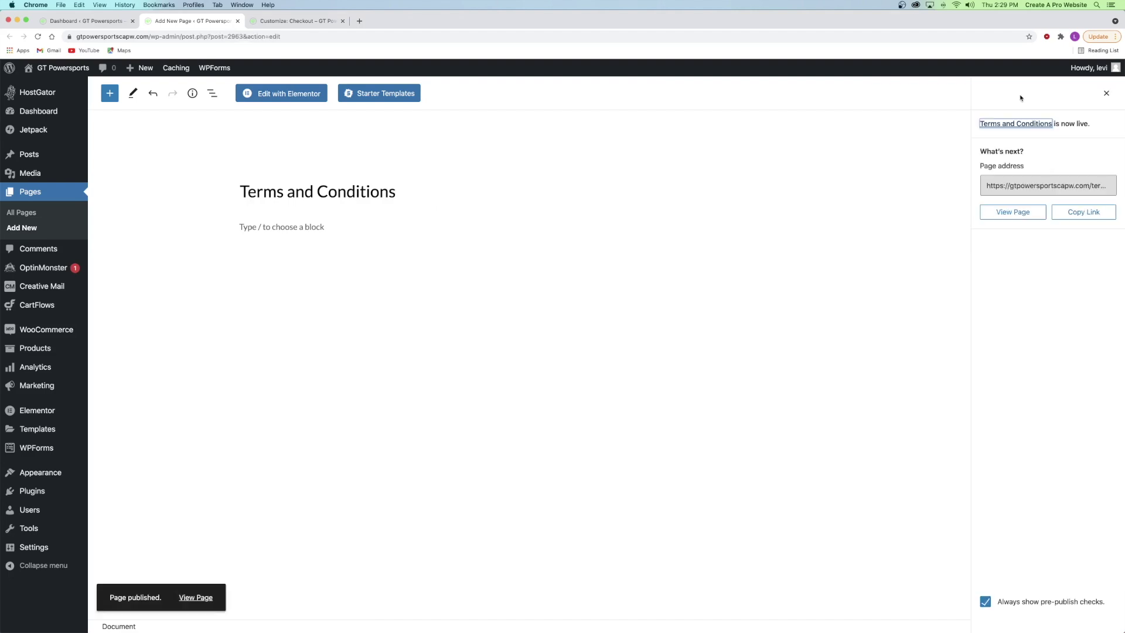
click(237, 21)
click(171, 21)
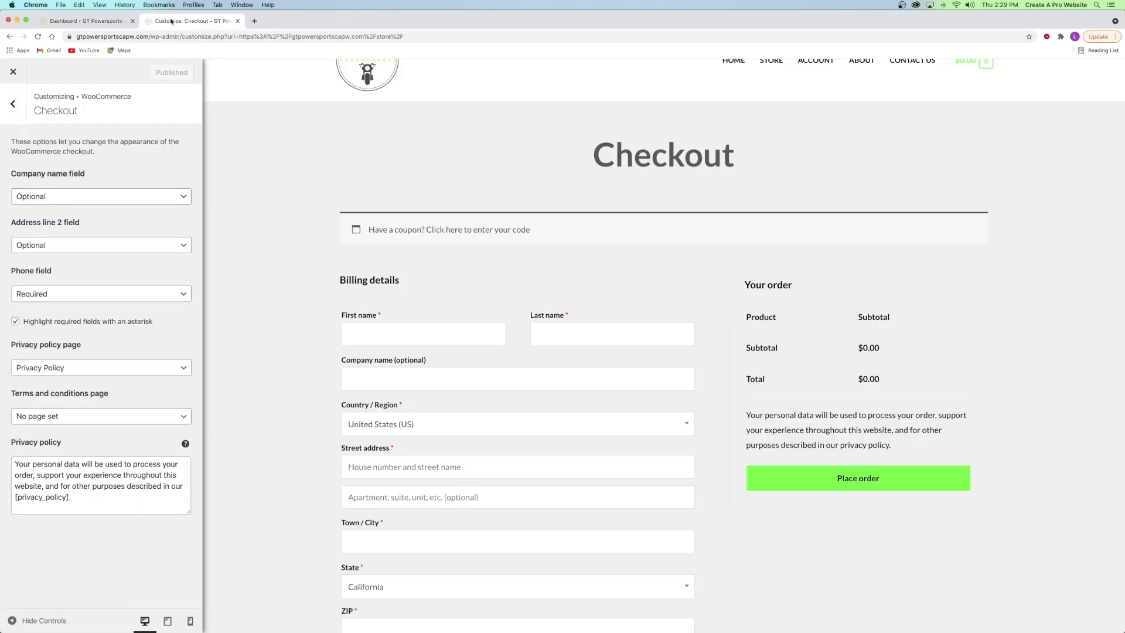
- Reload the Customizer, set 'Terms and Conditions' as the checkout terms page, keep Privacy Policy, and publish
click(38, 36)
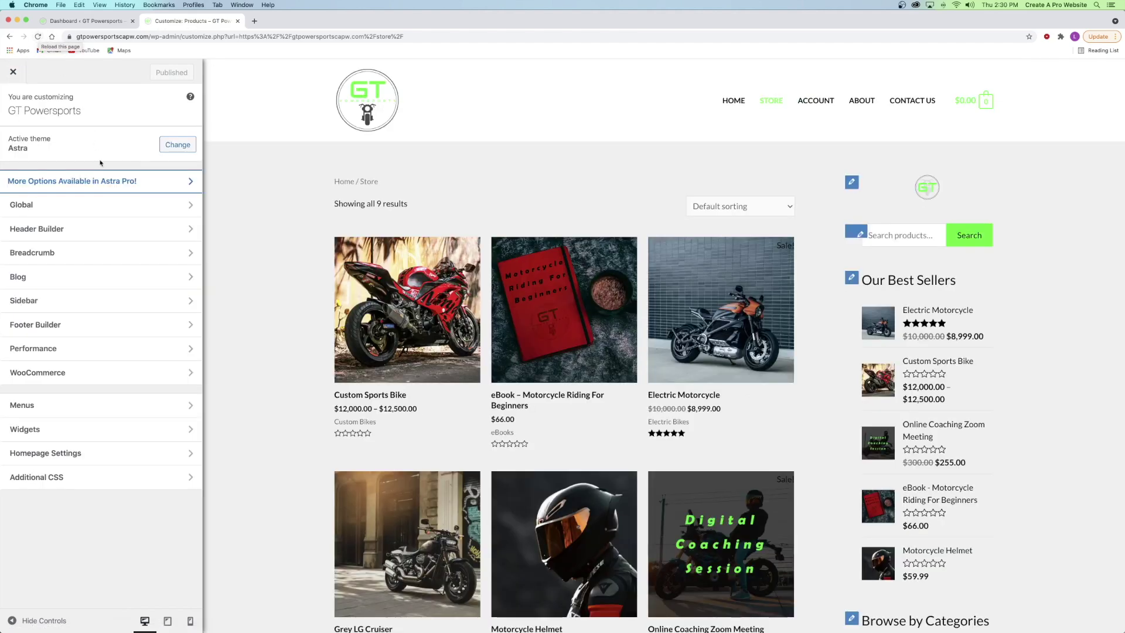
click(53, 370)
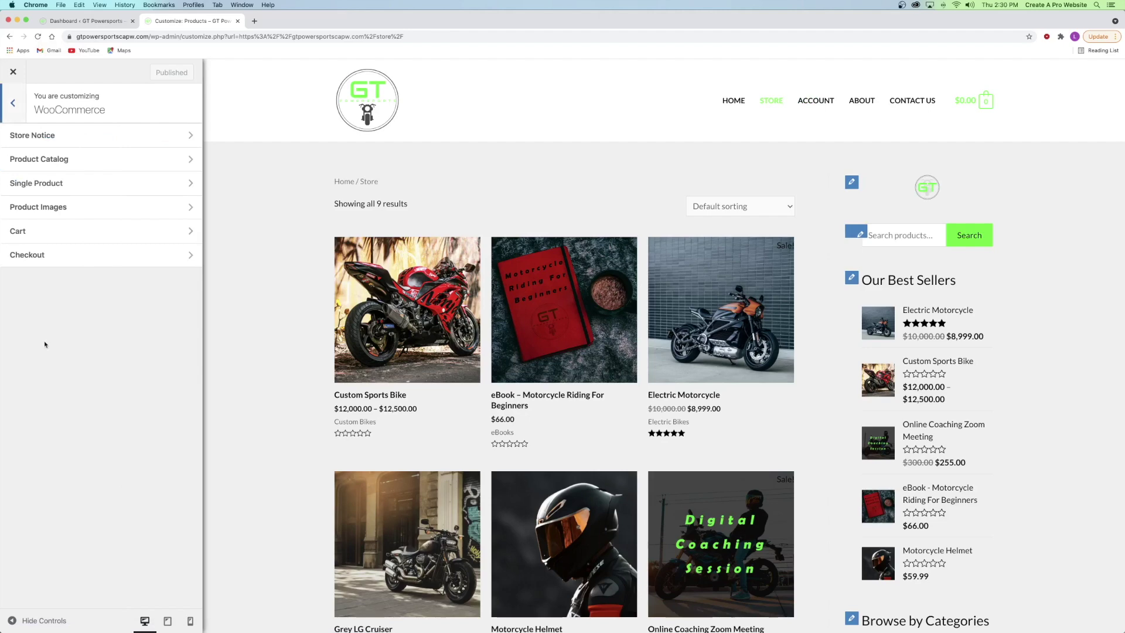
click(49, 261)
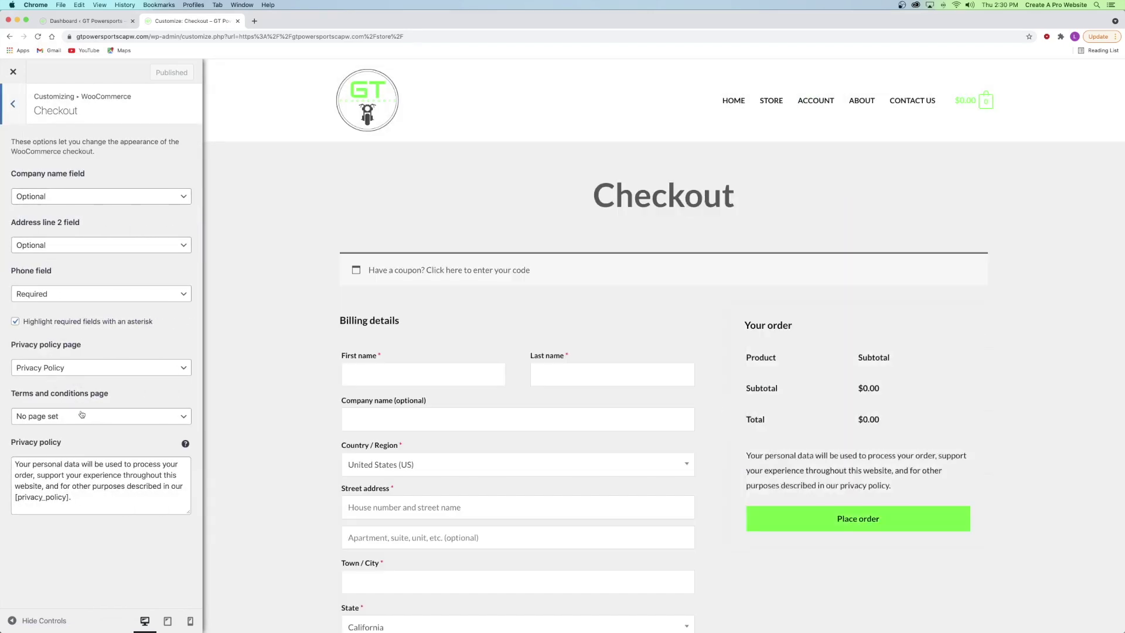
click(69, 417)
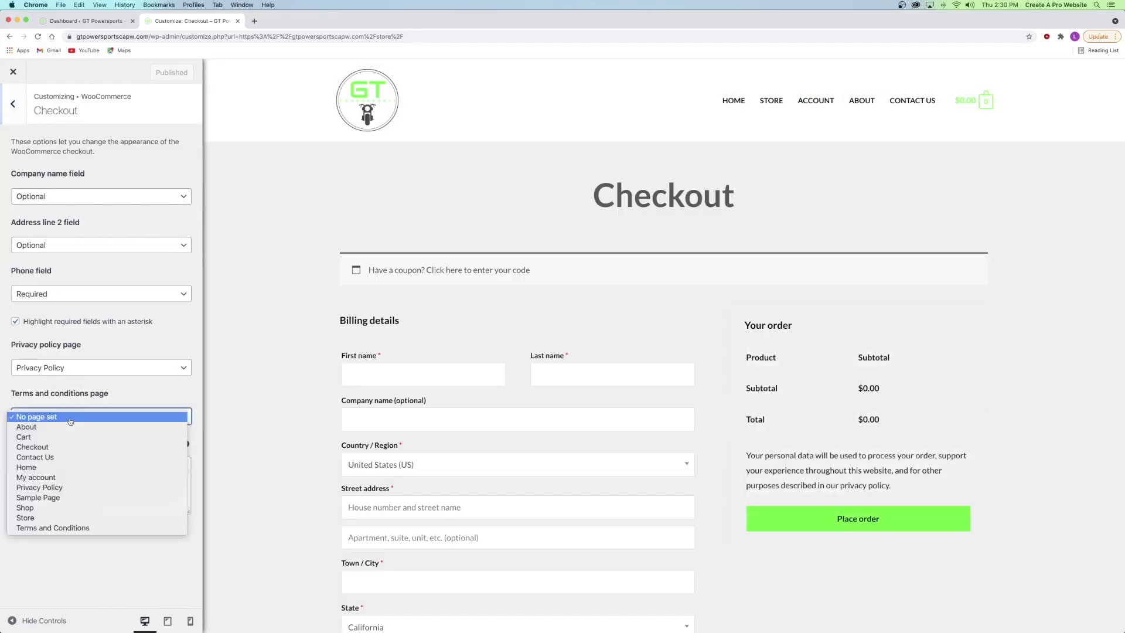
click(61, 529)
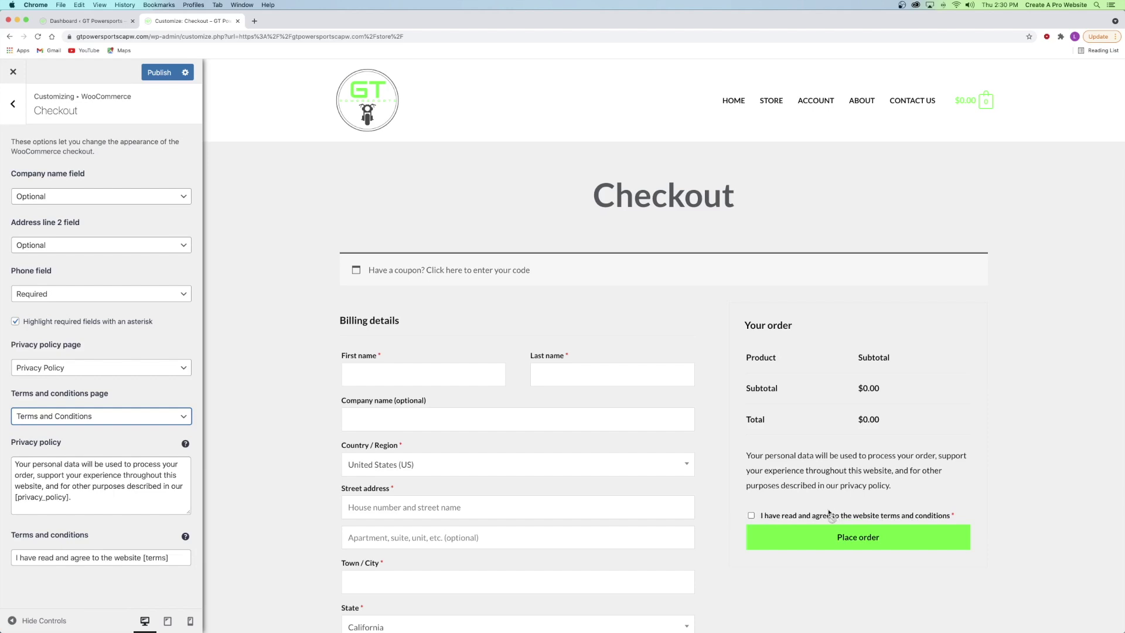
click(2, 404)
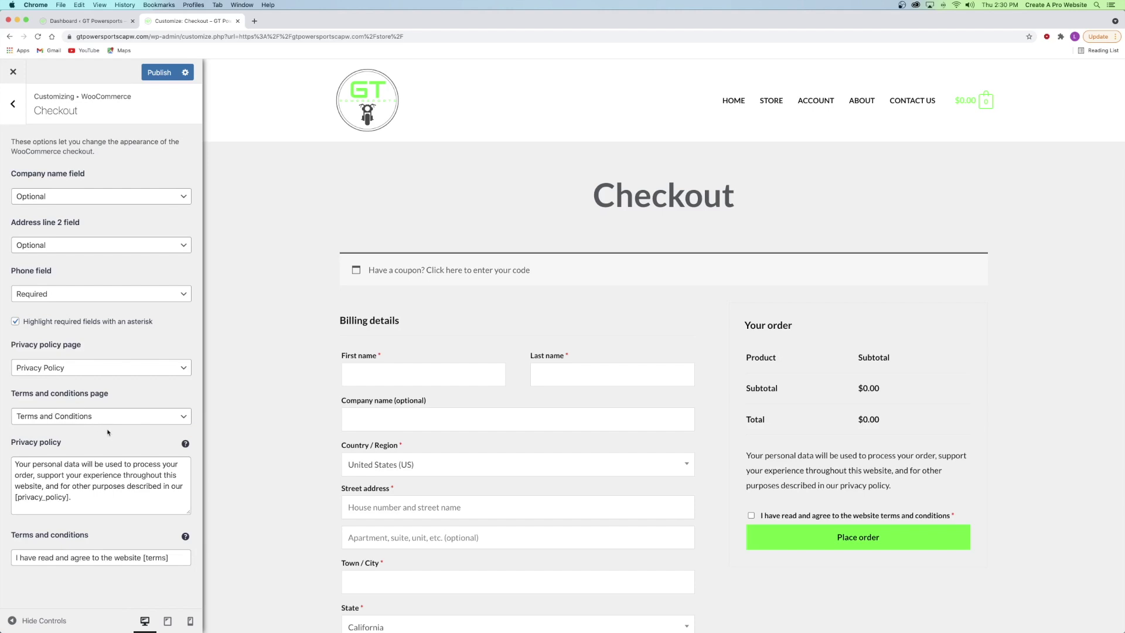
click(26, 373)
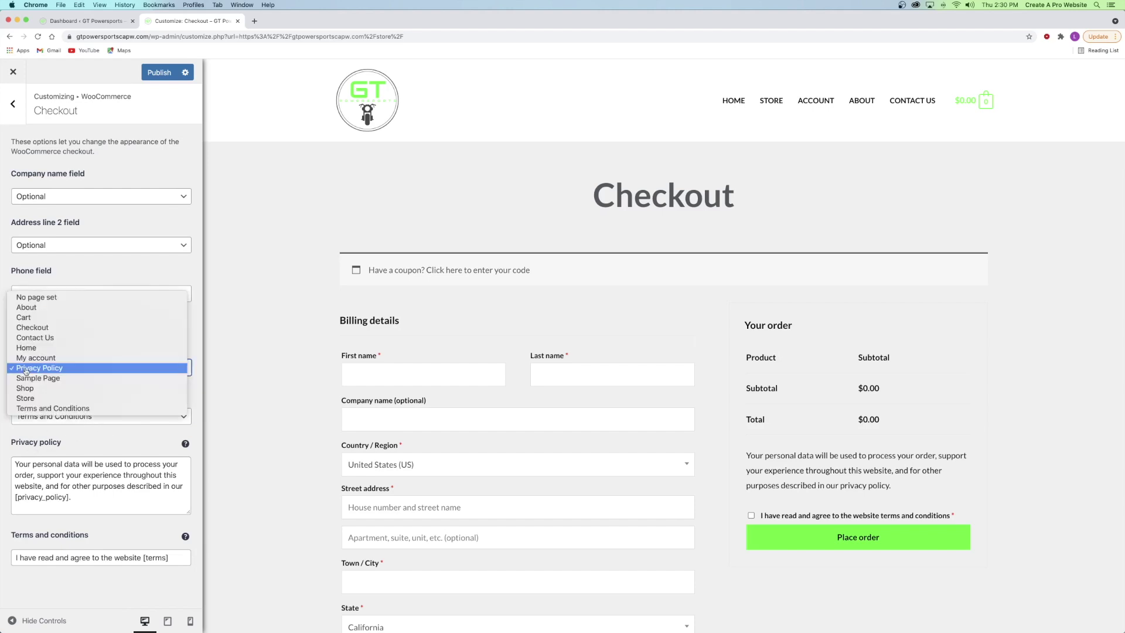
click(24, 370)
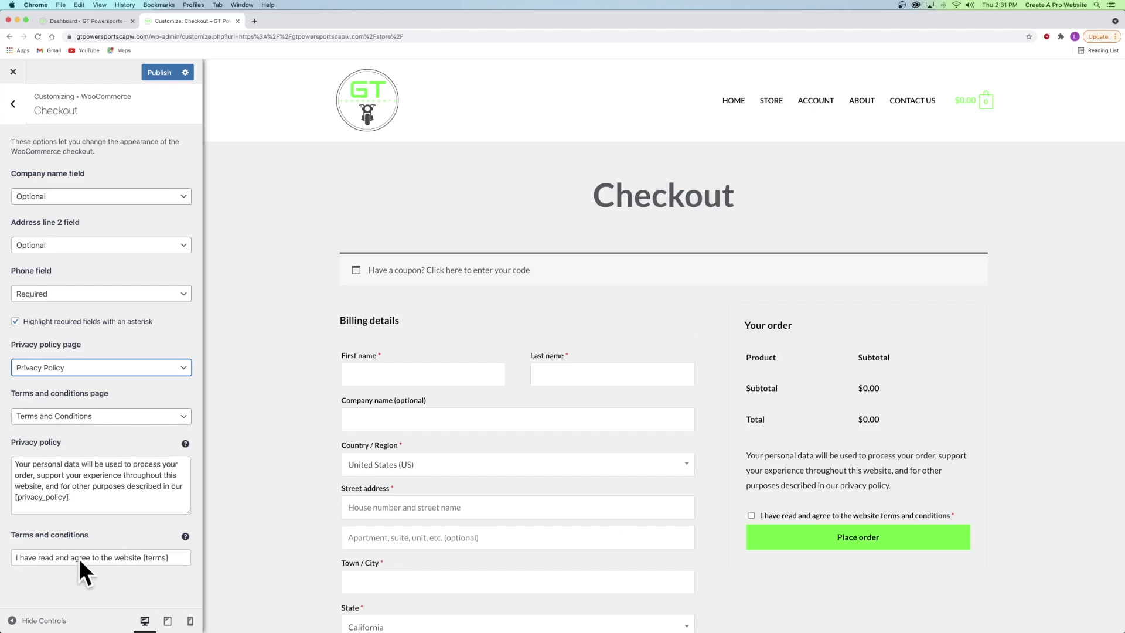
click(158, 72)
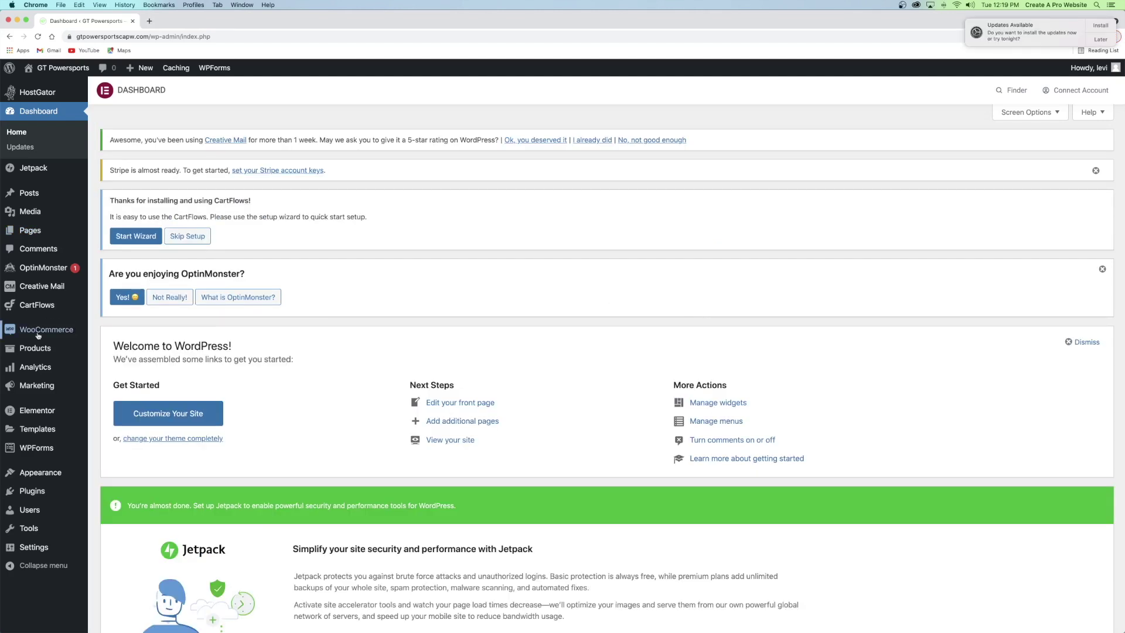
- In WooCommerce Settings > Payments, switch on Stripe – Credit Card and go to its settings
mouse_move(26, 334)
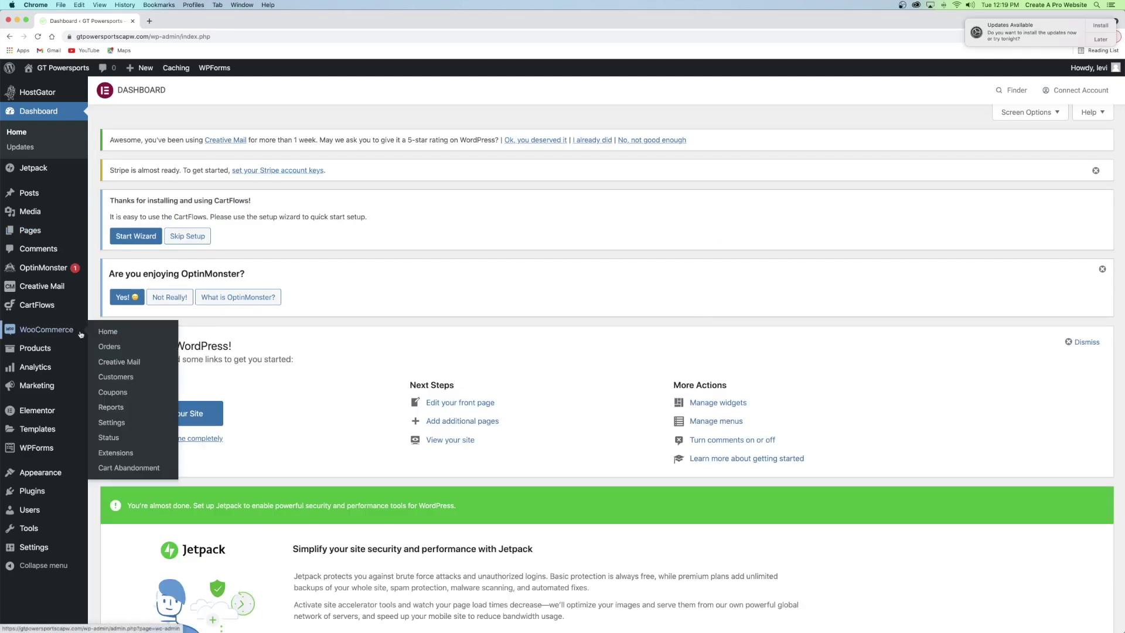
right_click(119, 424)
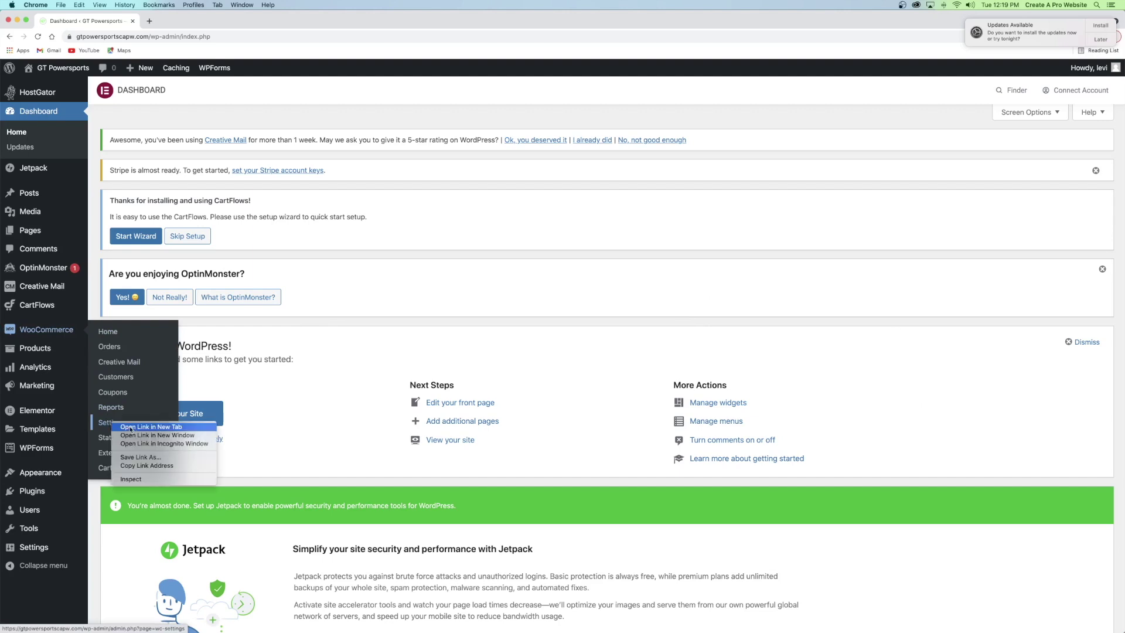
click(134, 428)
click(194, 21)
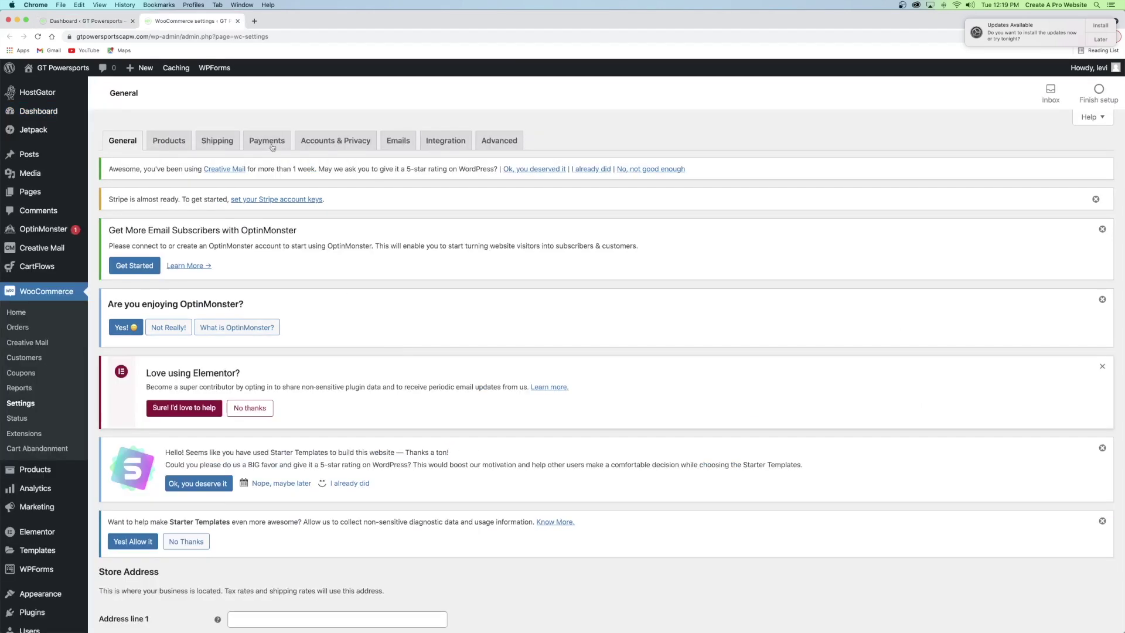
click(268, 143)
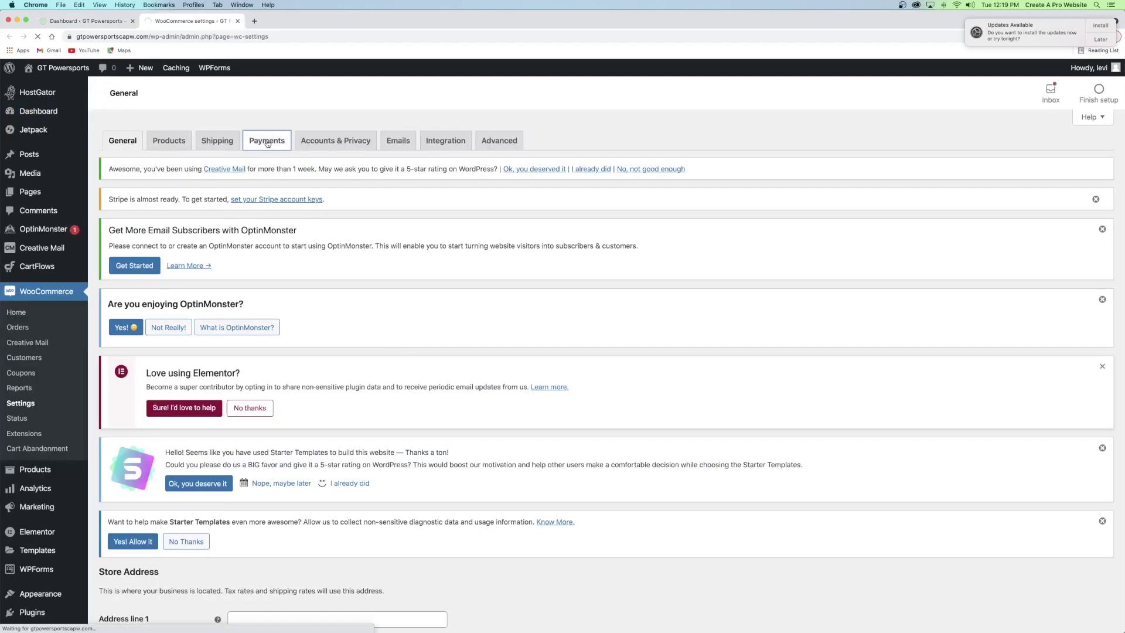
scroll(310, 180, down, 10)
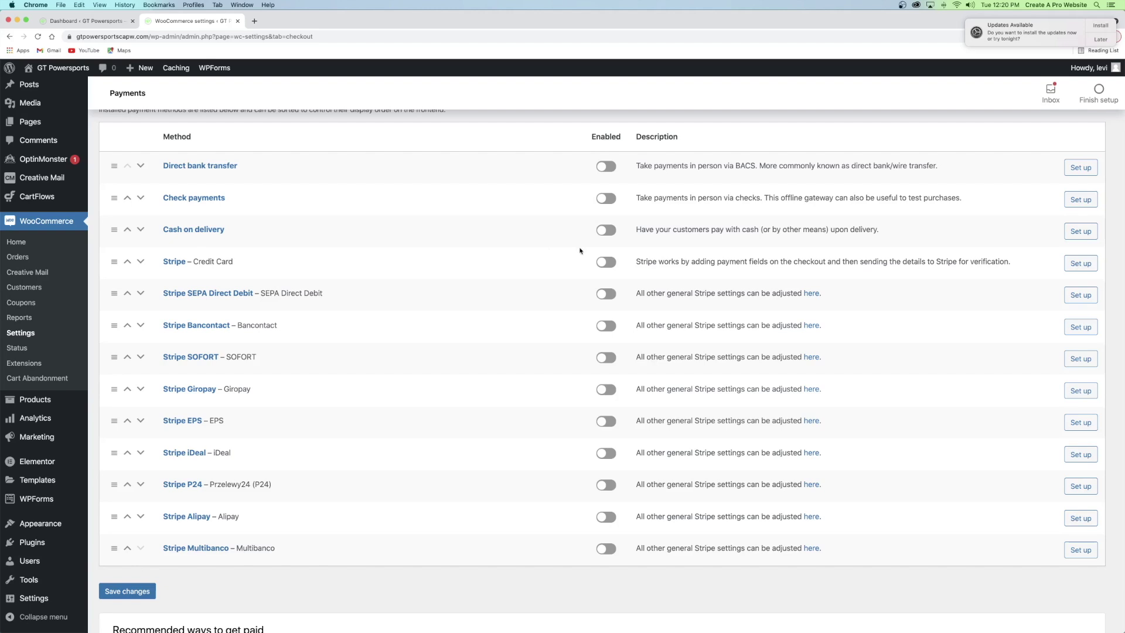
click(606, 262)
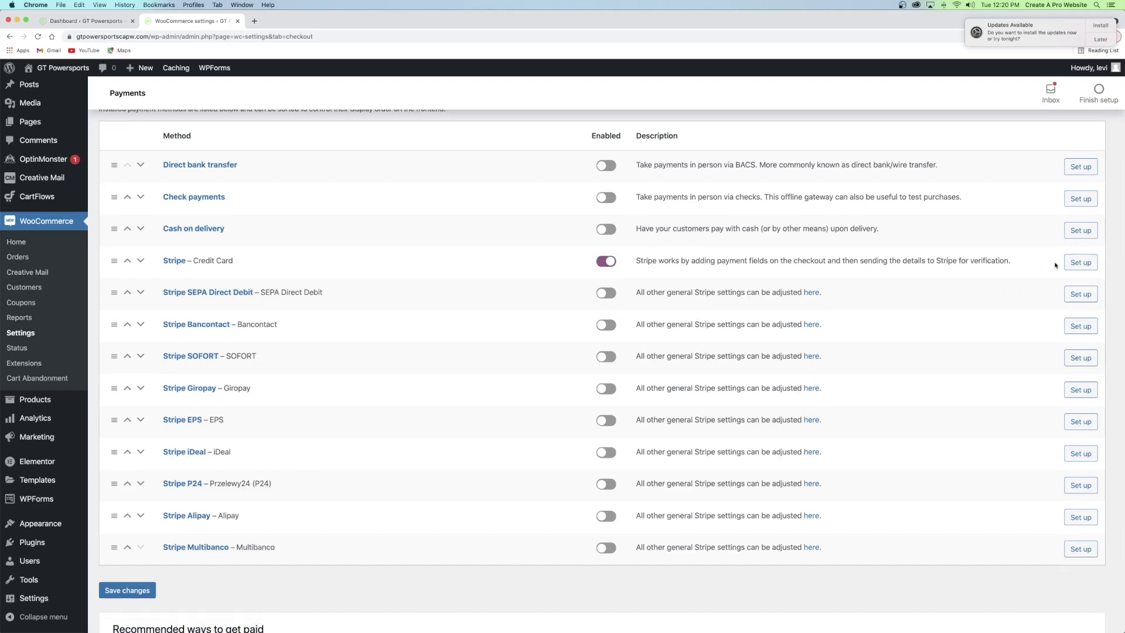
click(1079, 263)
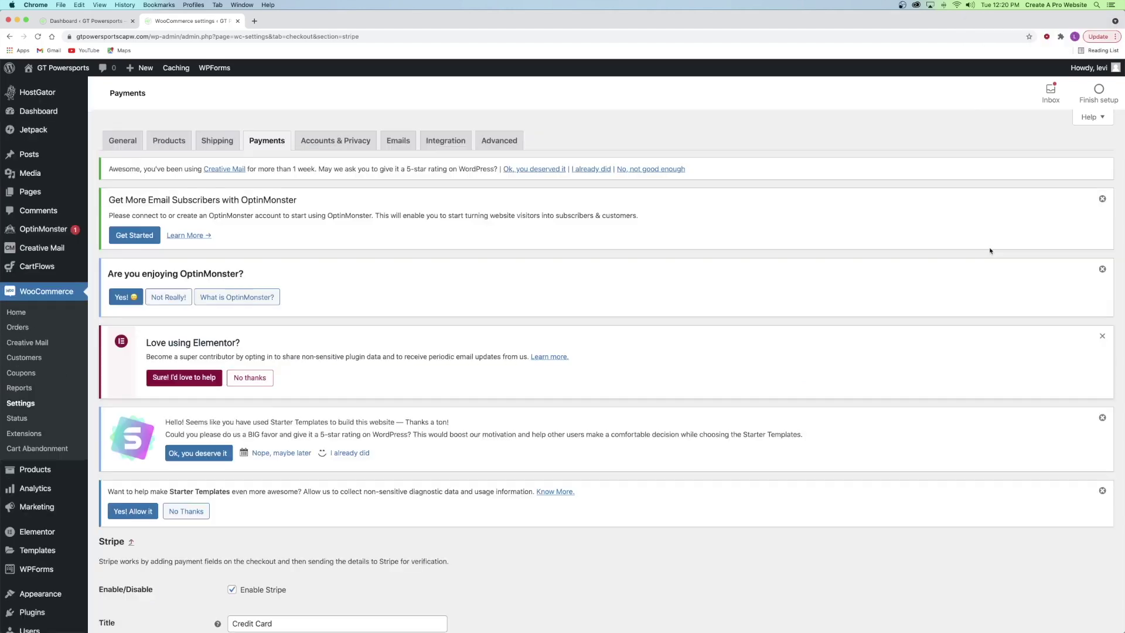
- Save the Stripe credit card settings, then start linking a Stripe account
scroll(365, 288, down, 6)
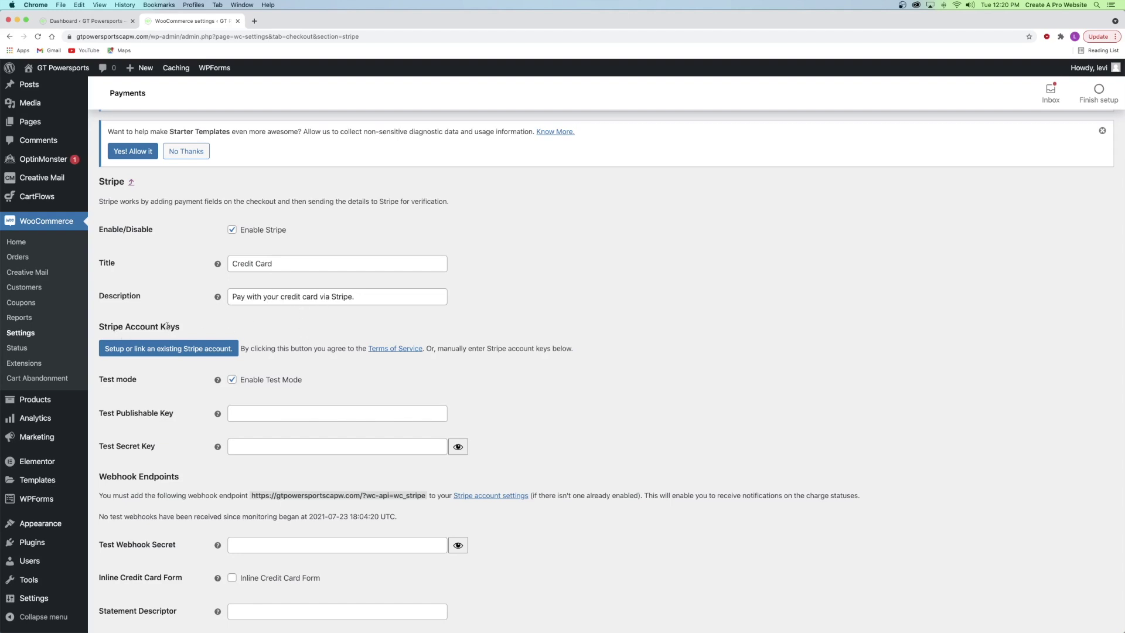
click(293, 264)
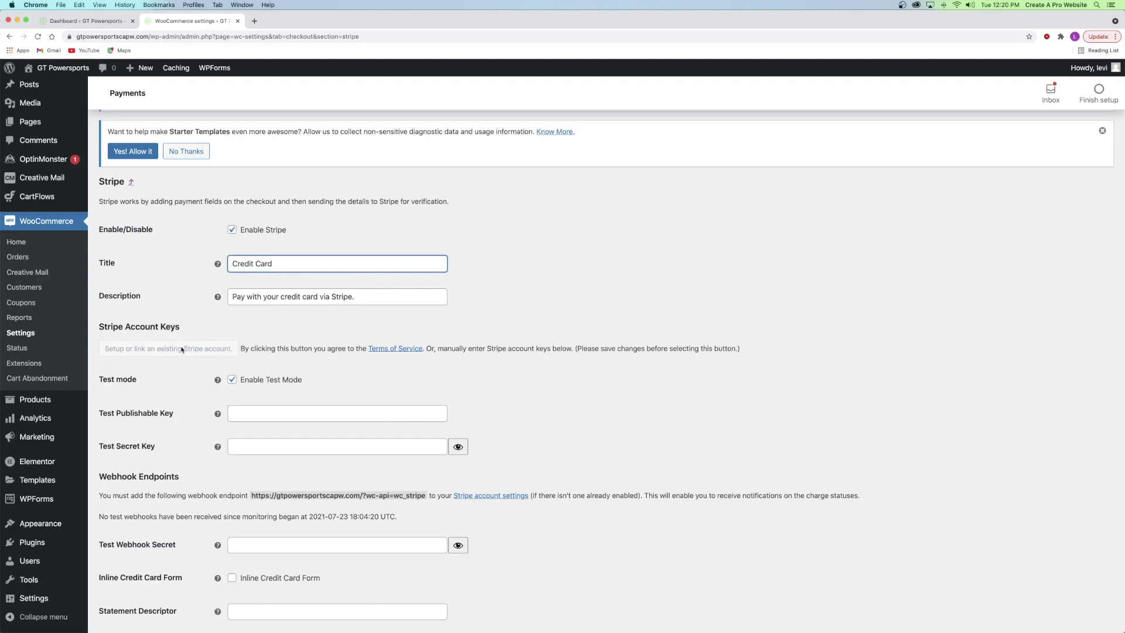
scroll(290, 277, down, 6)
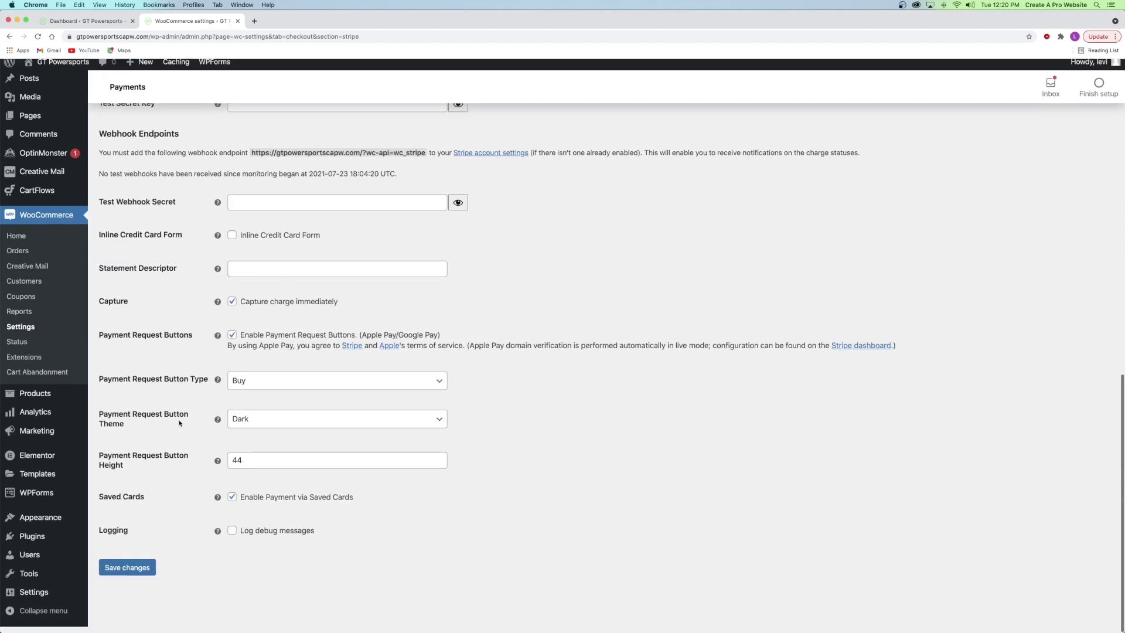
click(118, 572)
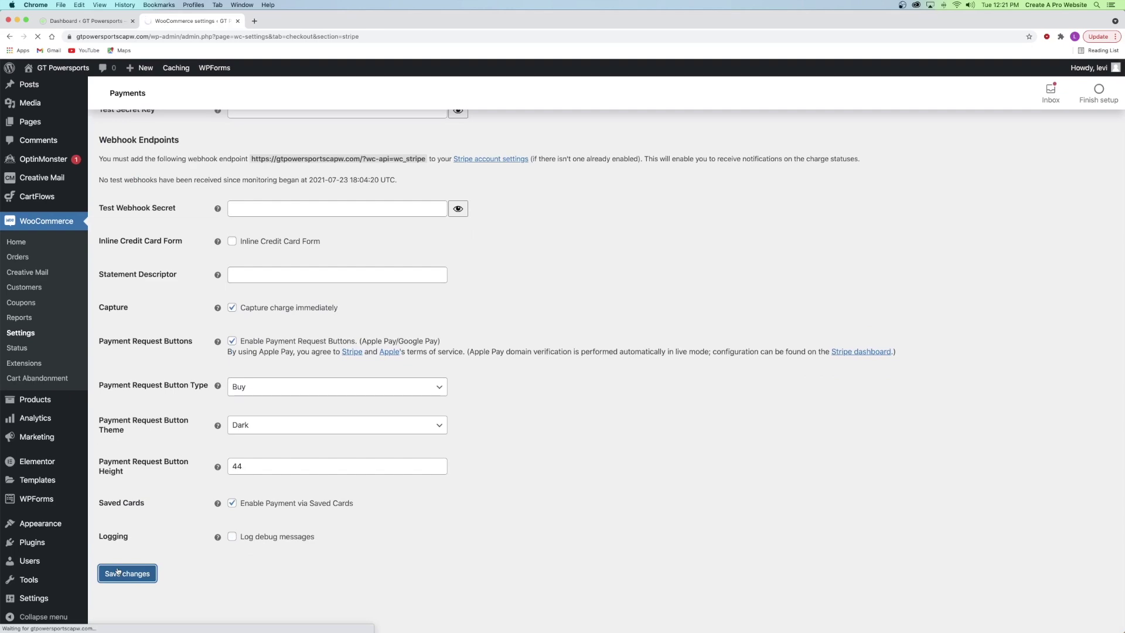
scroll(147, 558, down, 10)
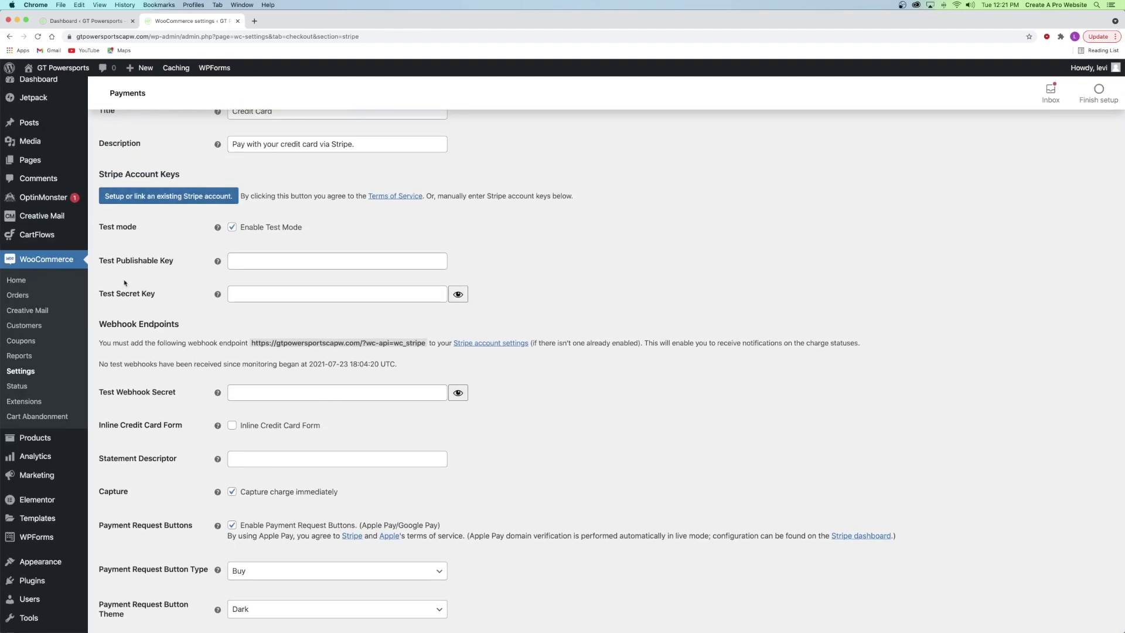
scroll(169, 205, up, 2)
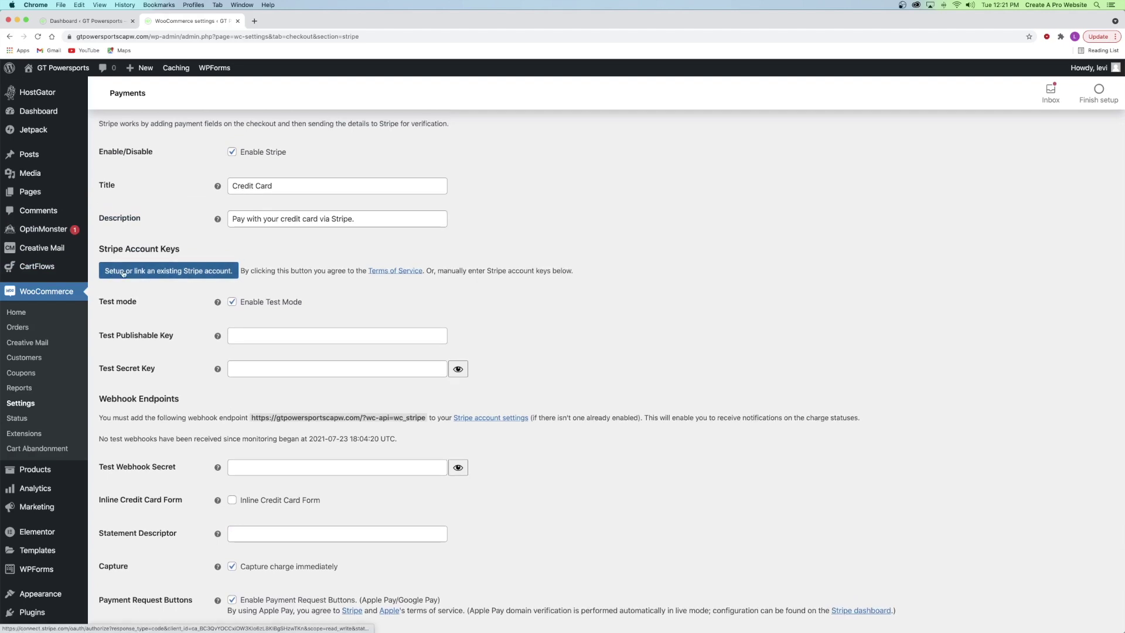
click(175, 271)
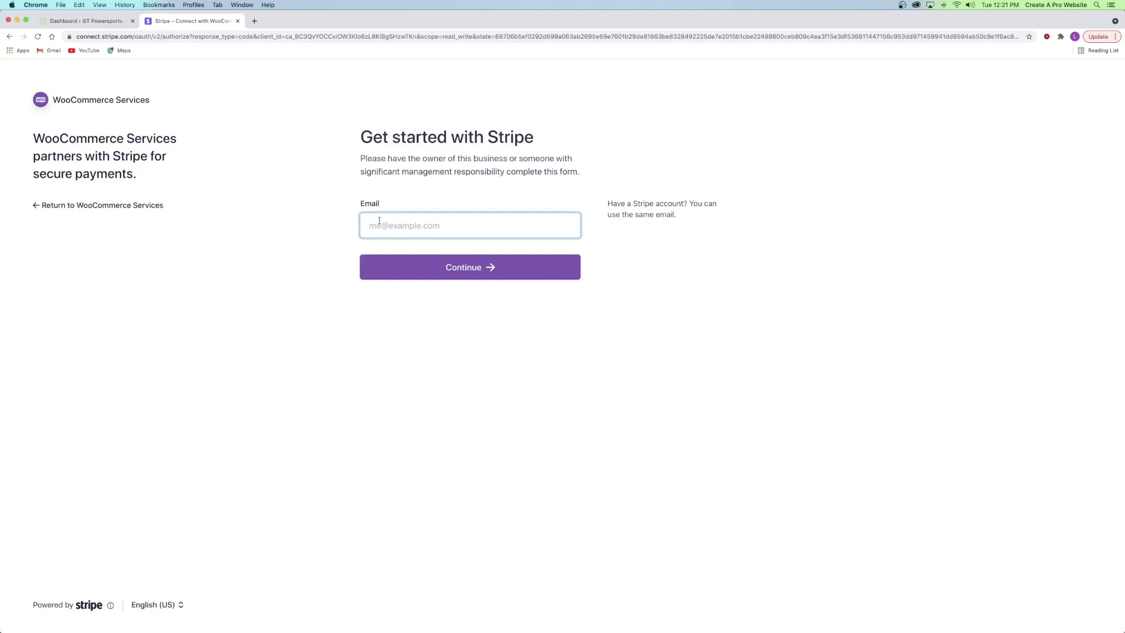
- Enter the account email and mobile number, then copy and download the emergency backup code
click(412, 227)
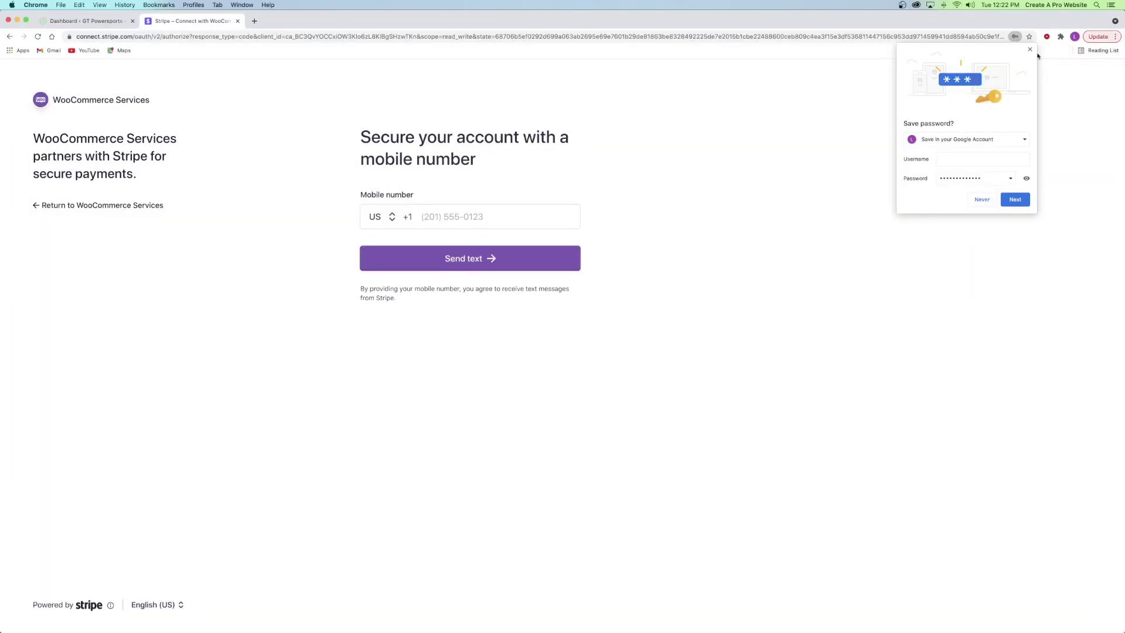
click(1030, 49)
click(452, 216)
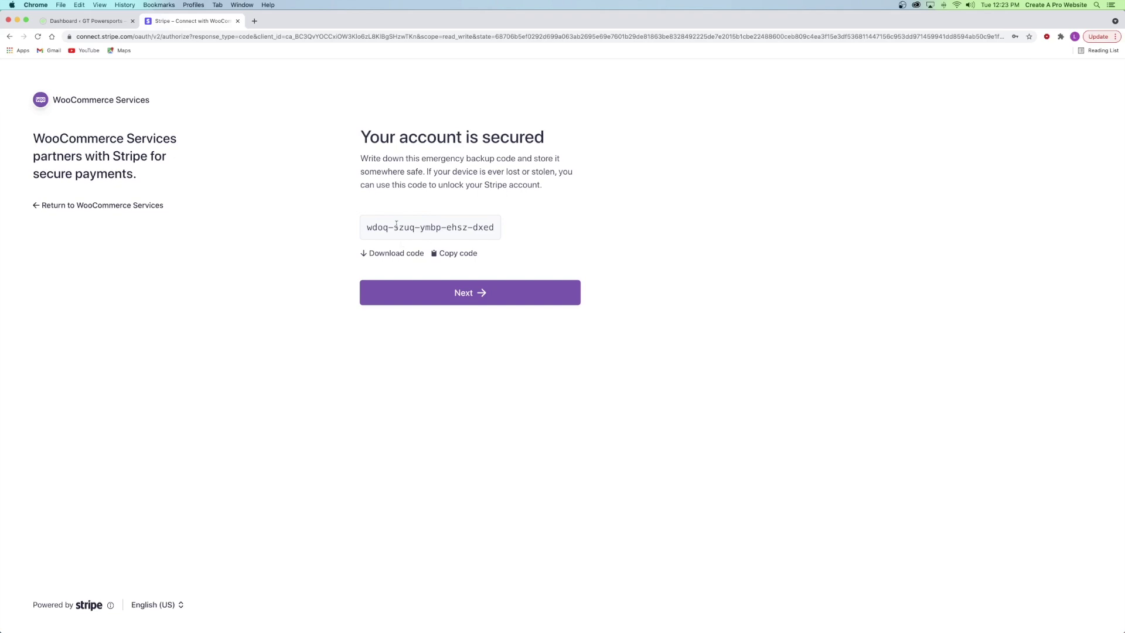
click(454, 255)
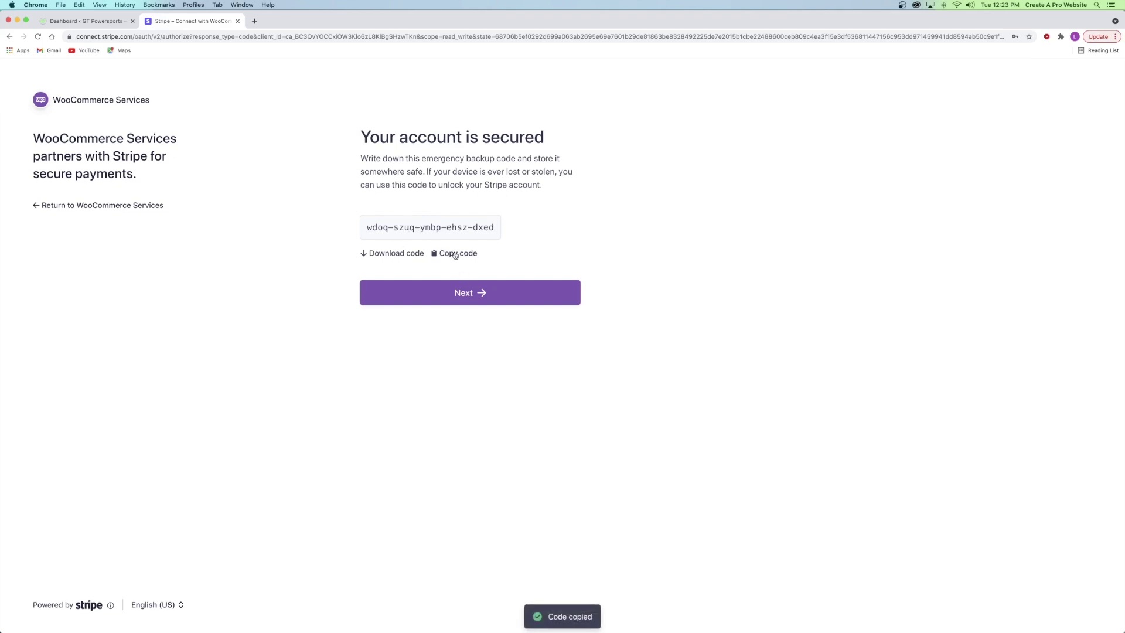
click(387, 256)
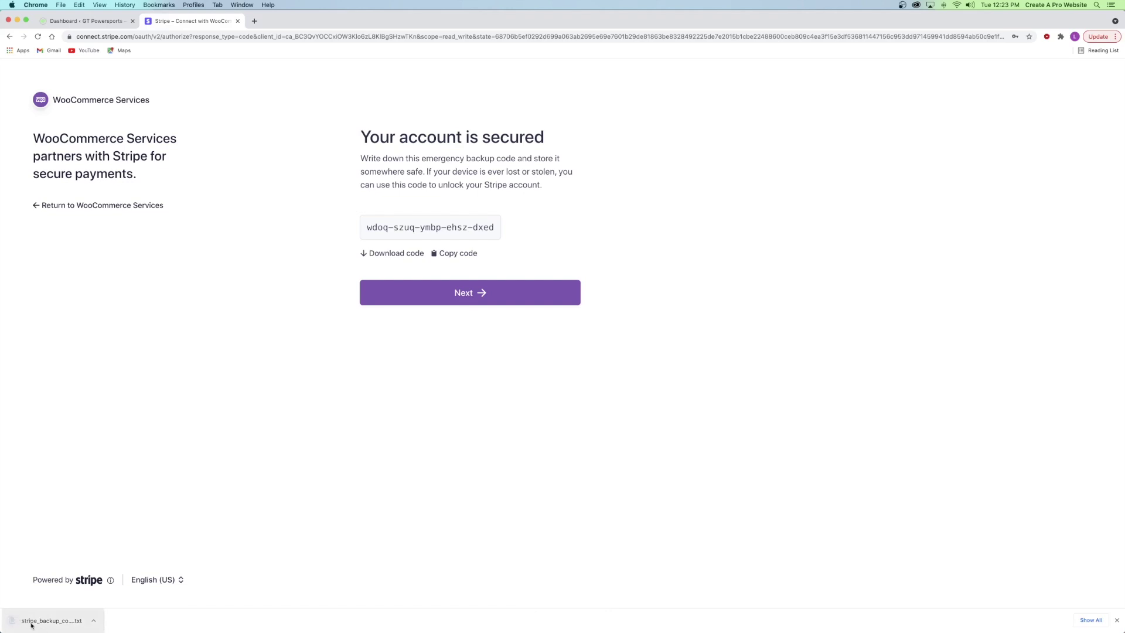
click(440, 294)
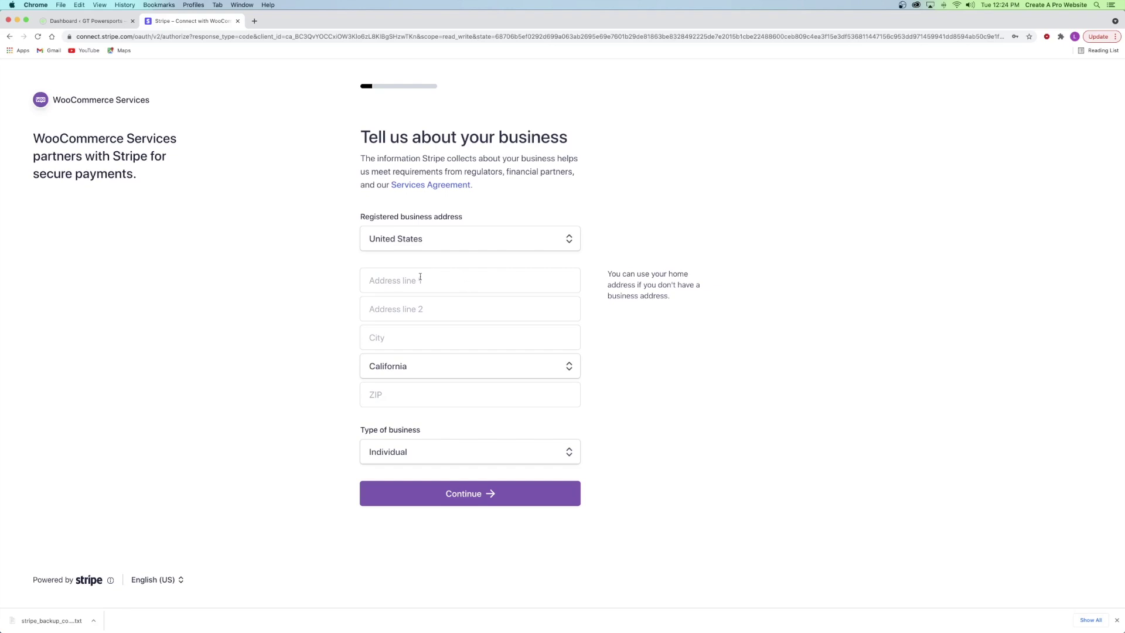
- Fill in the business address and the person's legal name and details, and check the website address
click(417, 281)
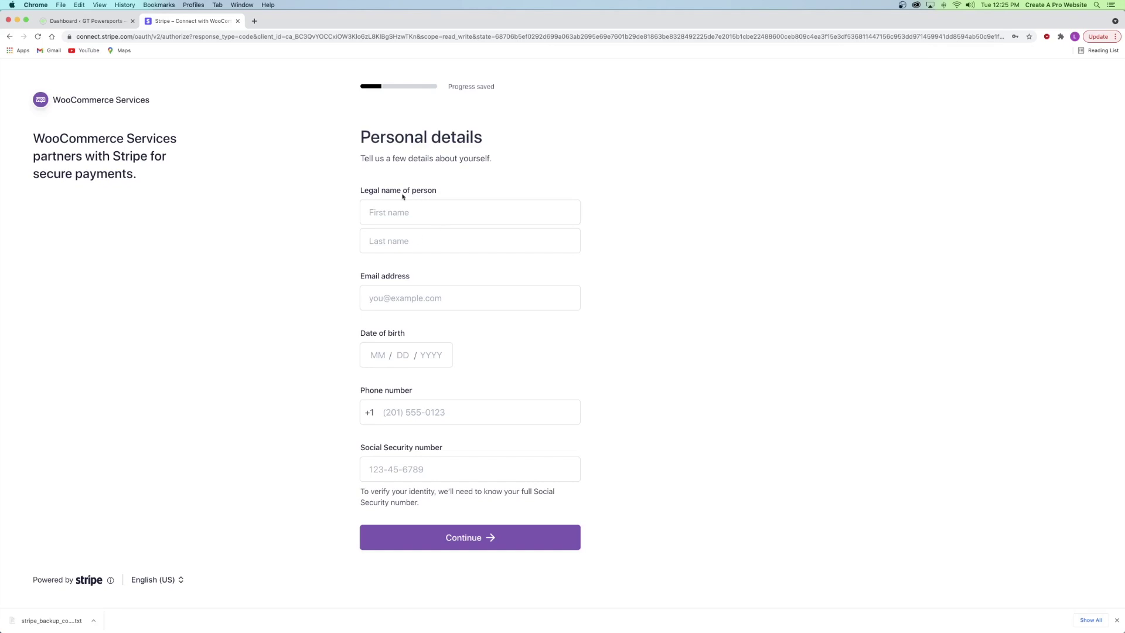
click(408, 211)
key(Escape)
key(Tab)
click(407, 211)
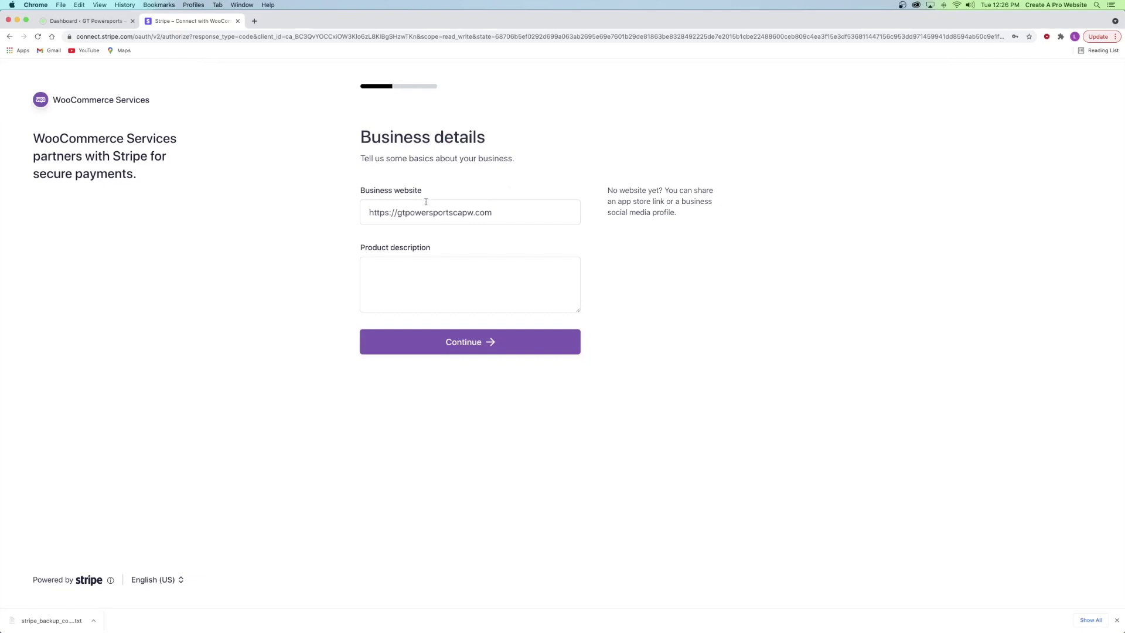
click(432, 212)
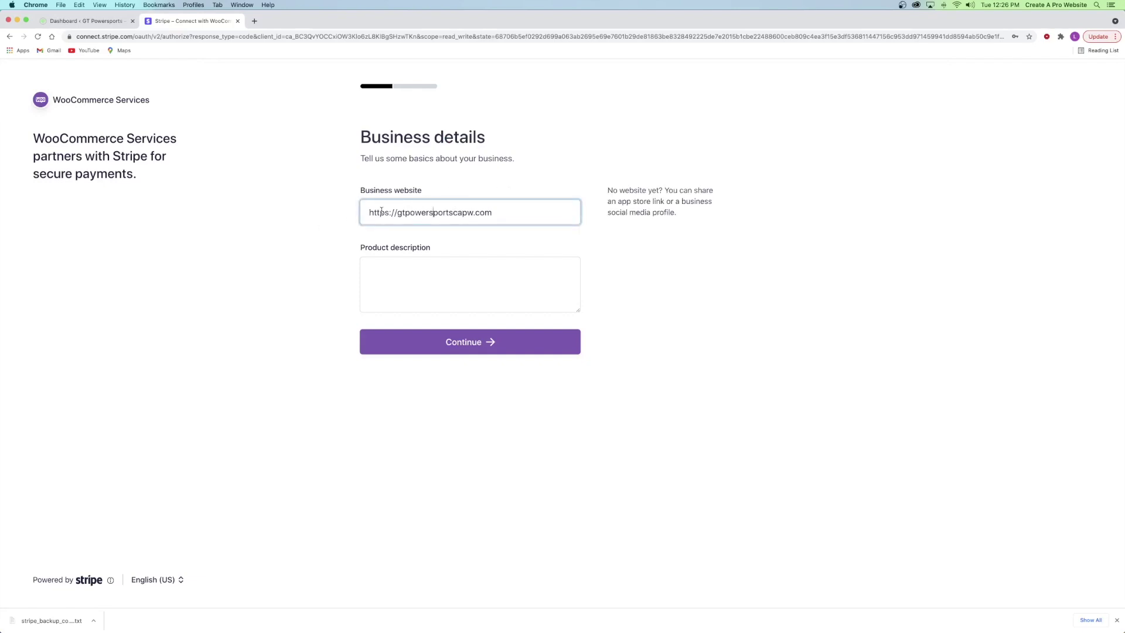
click(499, 214)
- Enter 'We sell premium motorcycles' as the product description and continue to the payout step
click(409, 283)
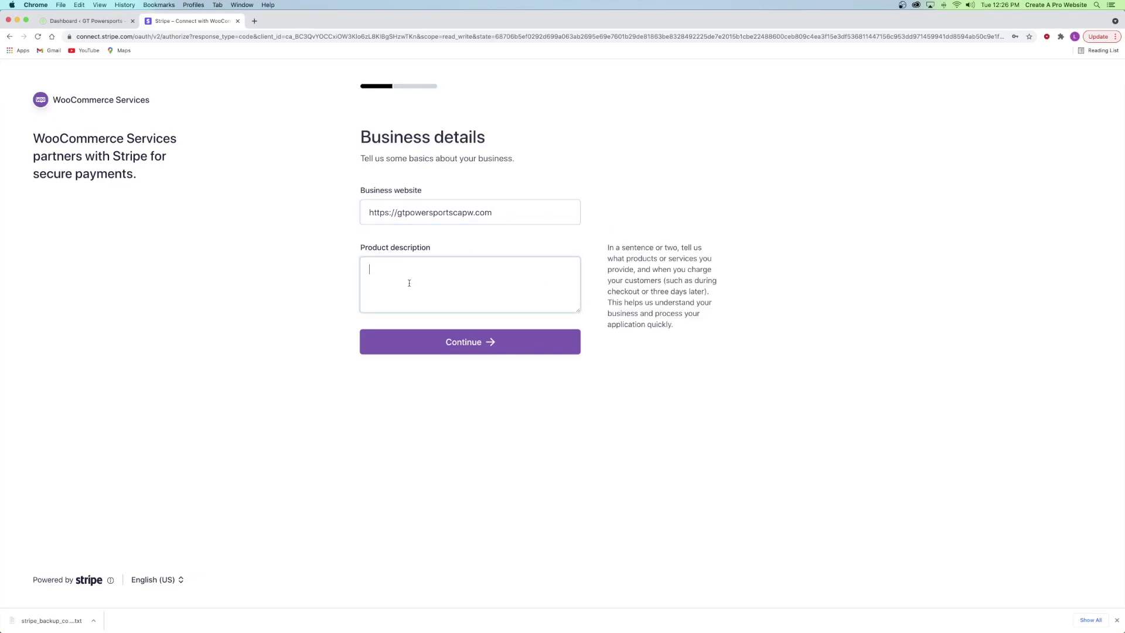
text(We sell premium motorcycles)
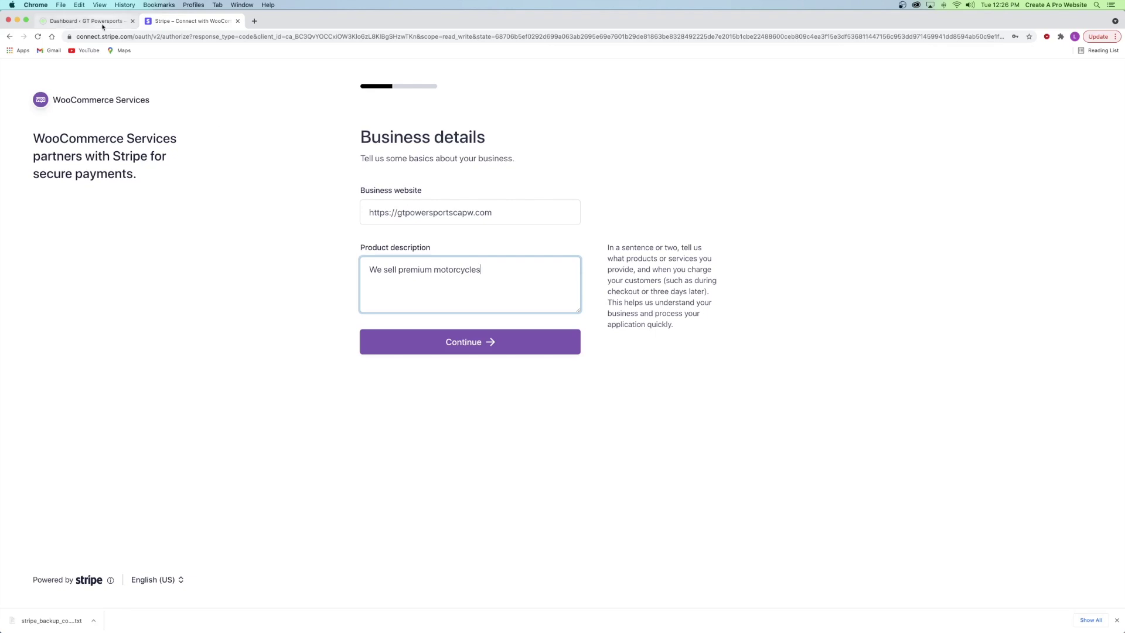
click(100, 23)
click(177, 23)
click(450, 339)
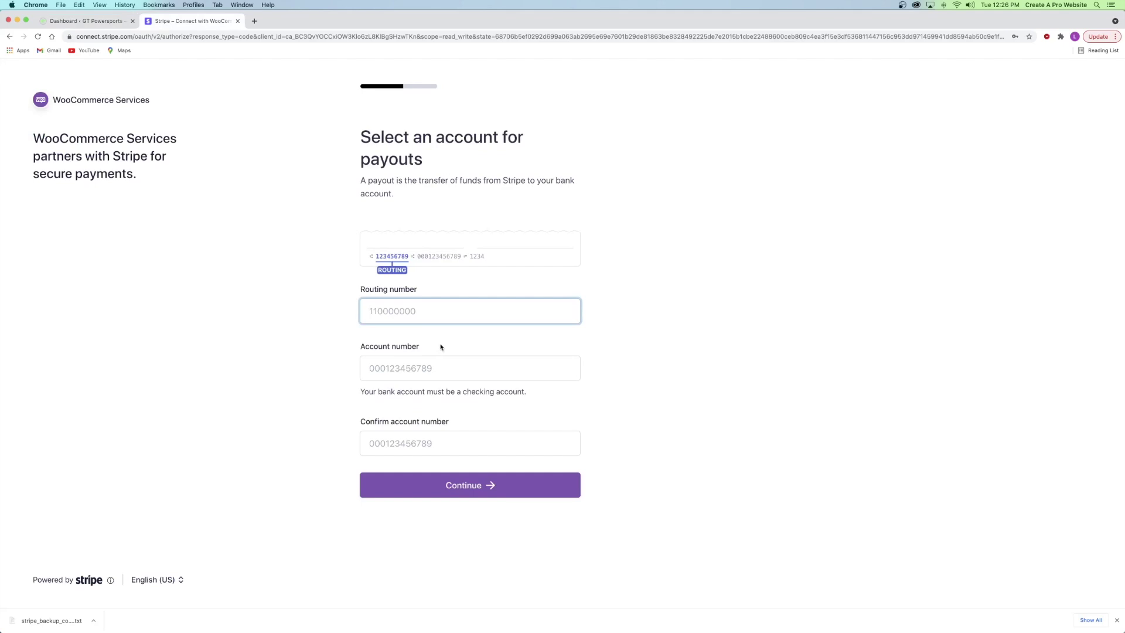
click(440, 347)
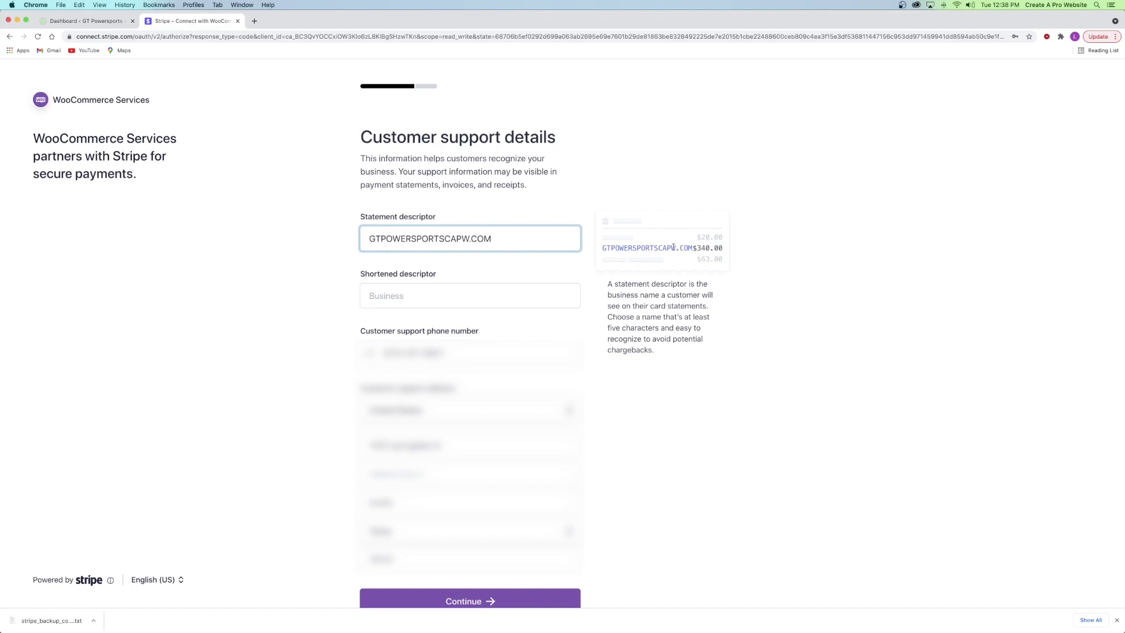
- Change the Stripe statement descriptor to GTPOWERSPORTSCAPW, removing the .COM ending
drag(468, 238, 445, 237)
key(BackSpace)
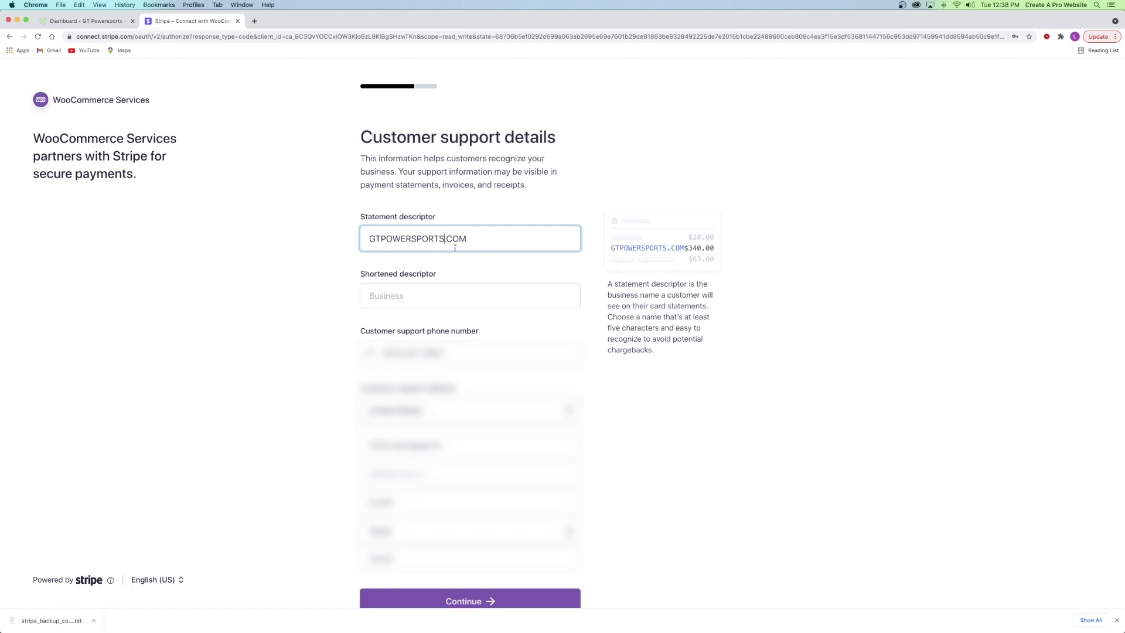
text(CAPW)
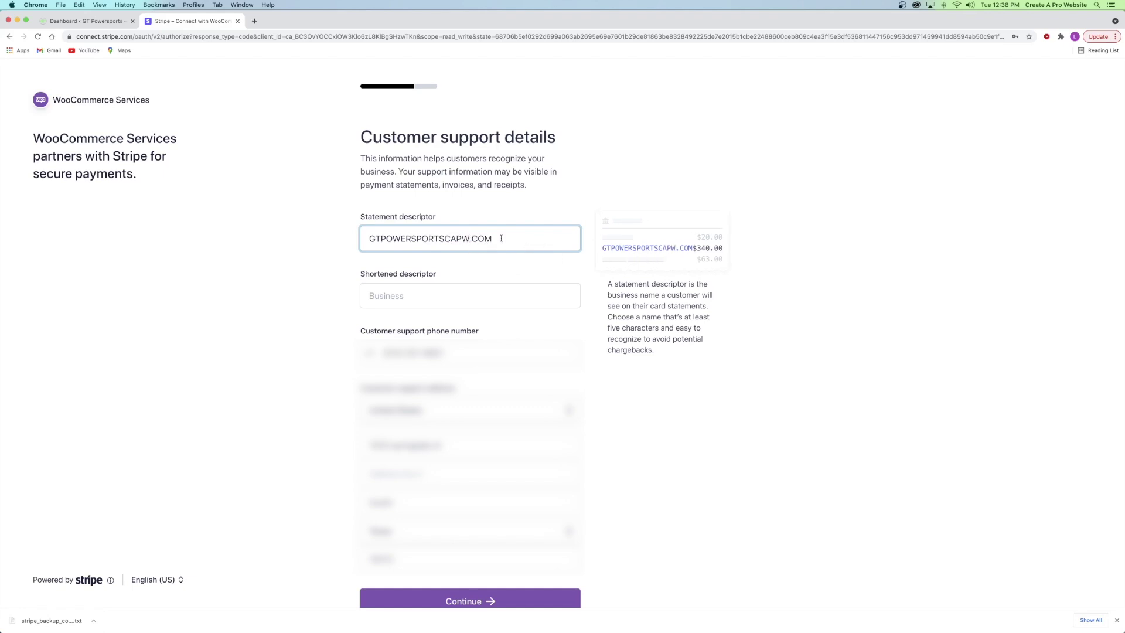
key(BackSpace)
key(BackSpace)
key(BackSpace)
key(BackSpace)
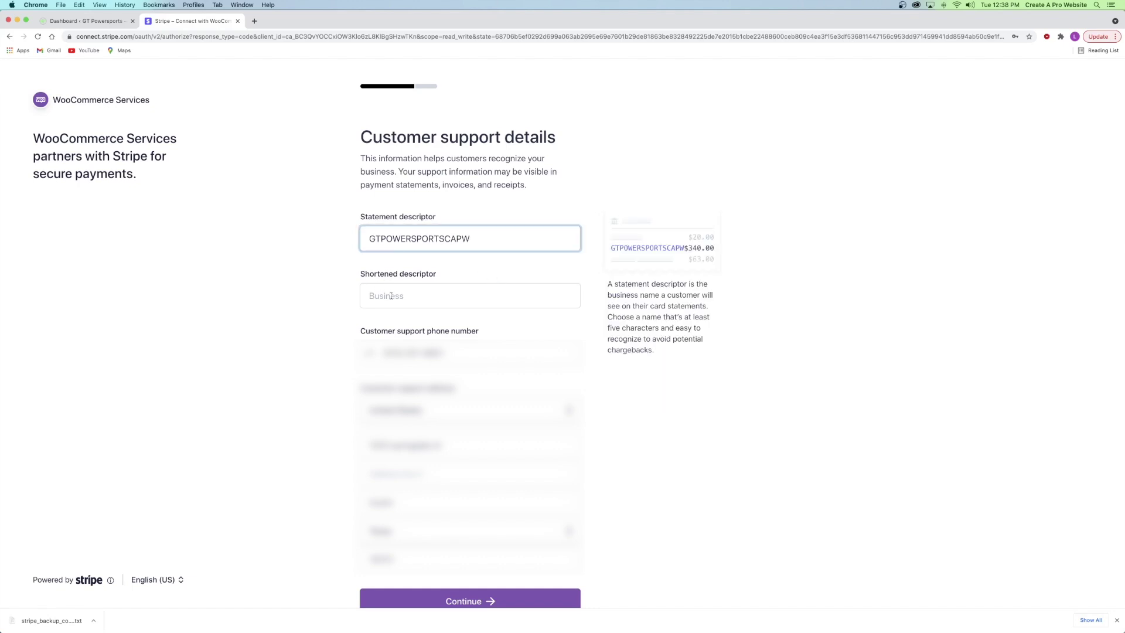
- Enter CAPWGT as the shortened descriptor and save the customer support details
click(410, 299)
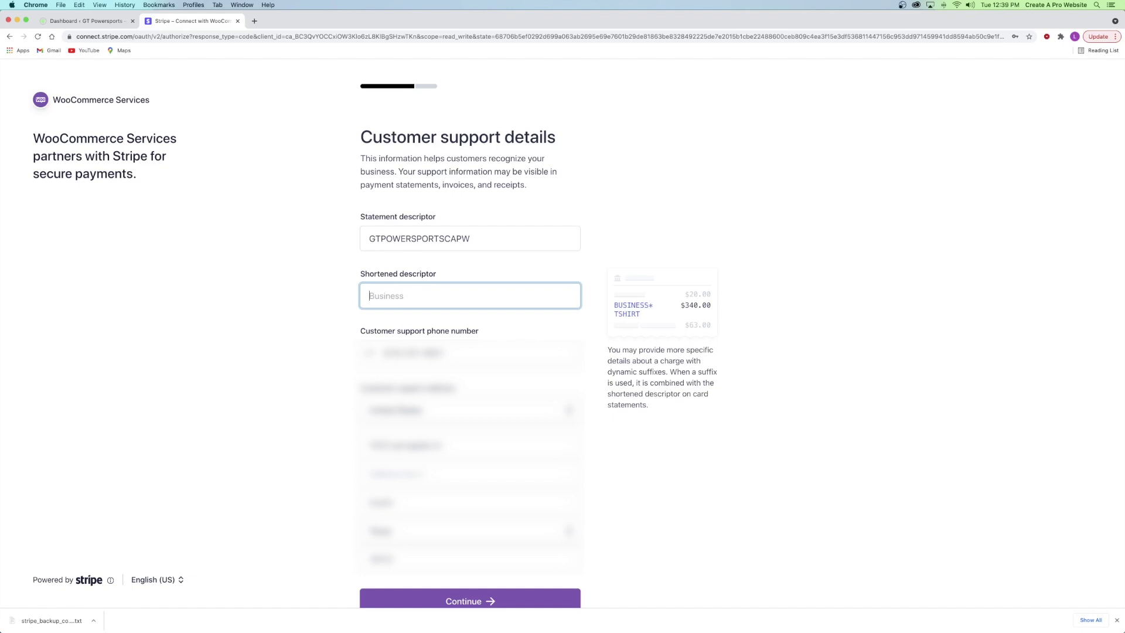
text(CAPWGT)
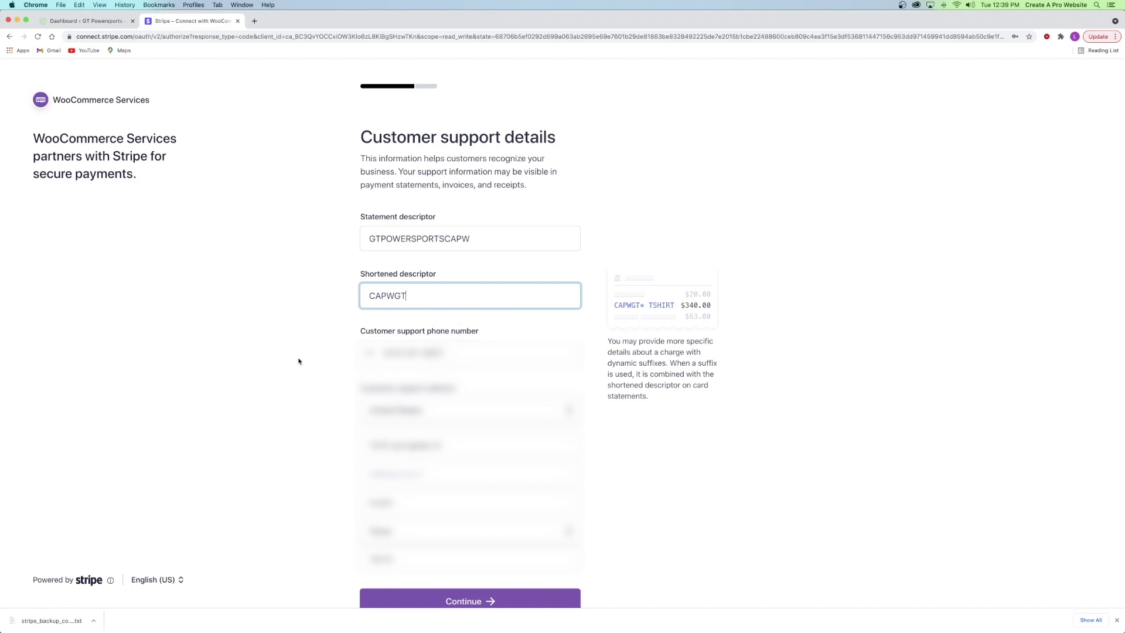
click(308, 404)
scroll(513, 413, down, 3)
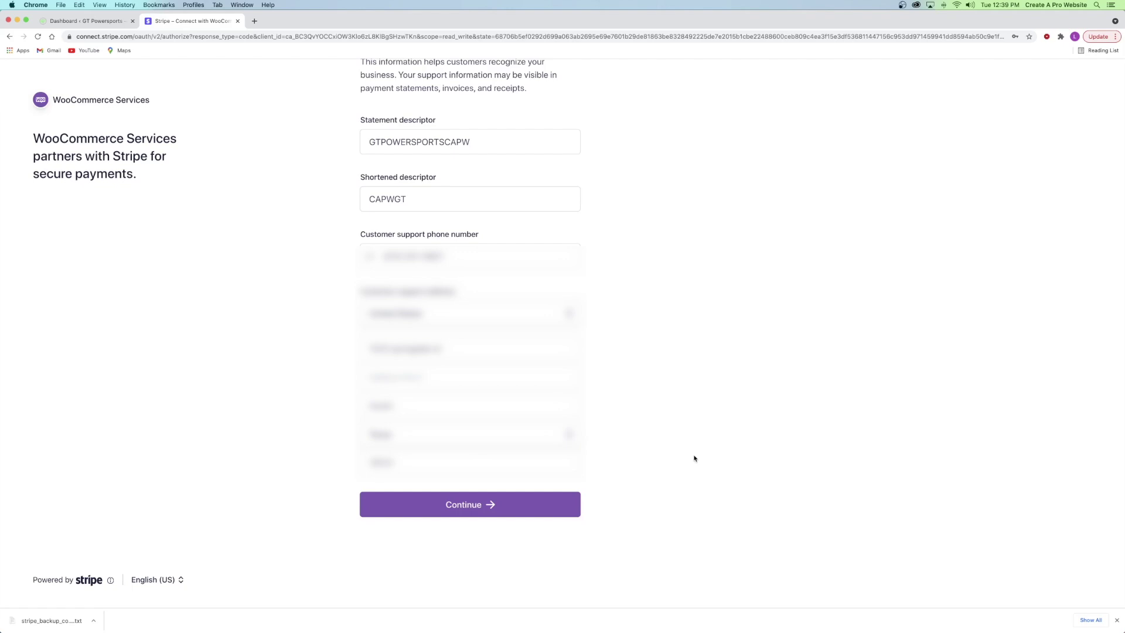
click(489, 505)
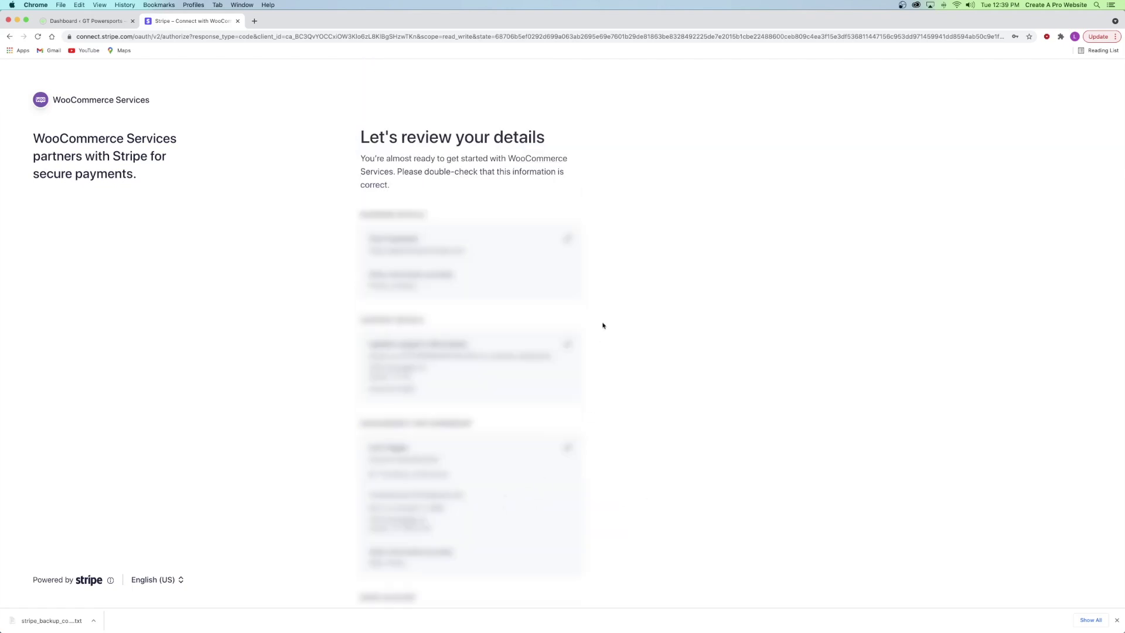
- Submit the reviewed Stripe account details to finish connecting live keys to WooCommerce
scroll(515, 281, down, 5)
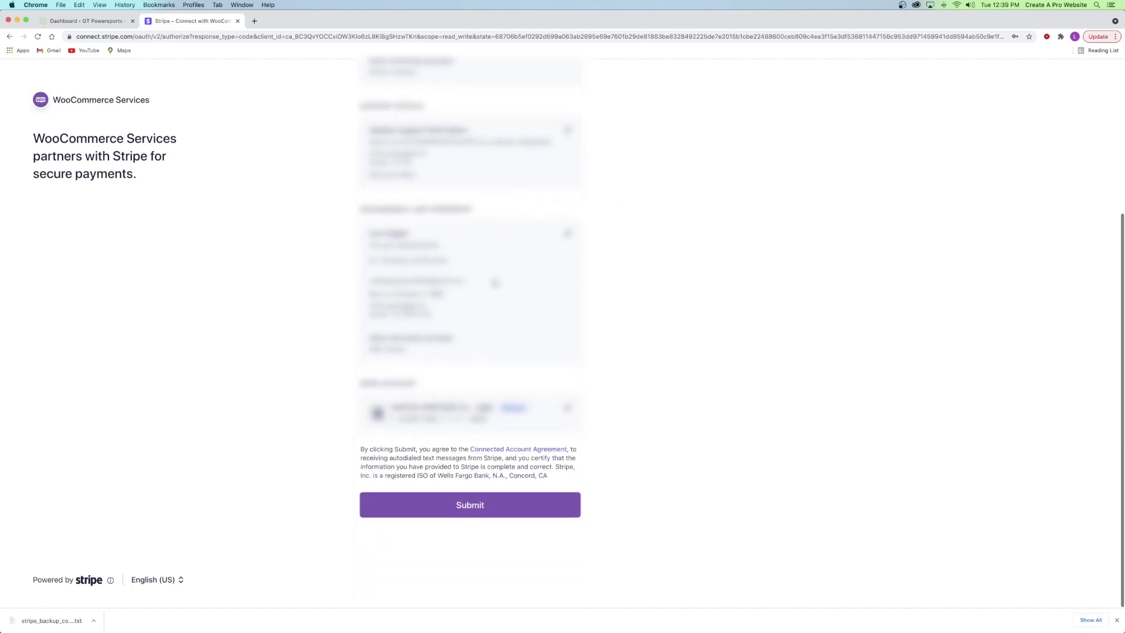
click(462, 504)
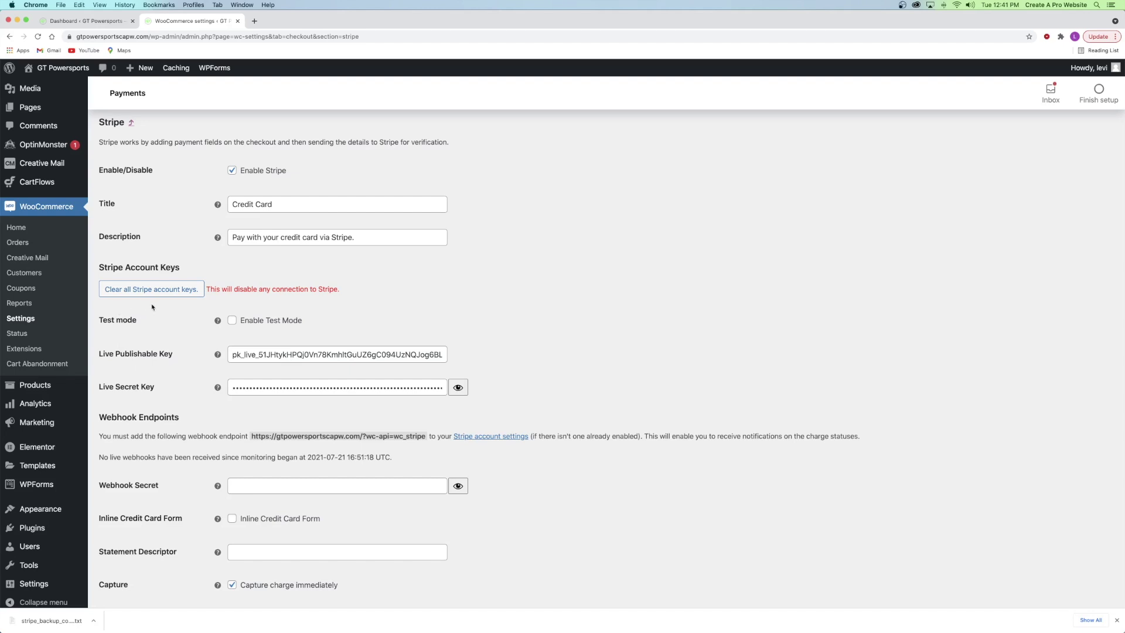
click(254, 21)
- Open Developers > API keys in the Stripe dashboard and turn on View test data
click(291, 37)
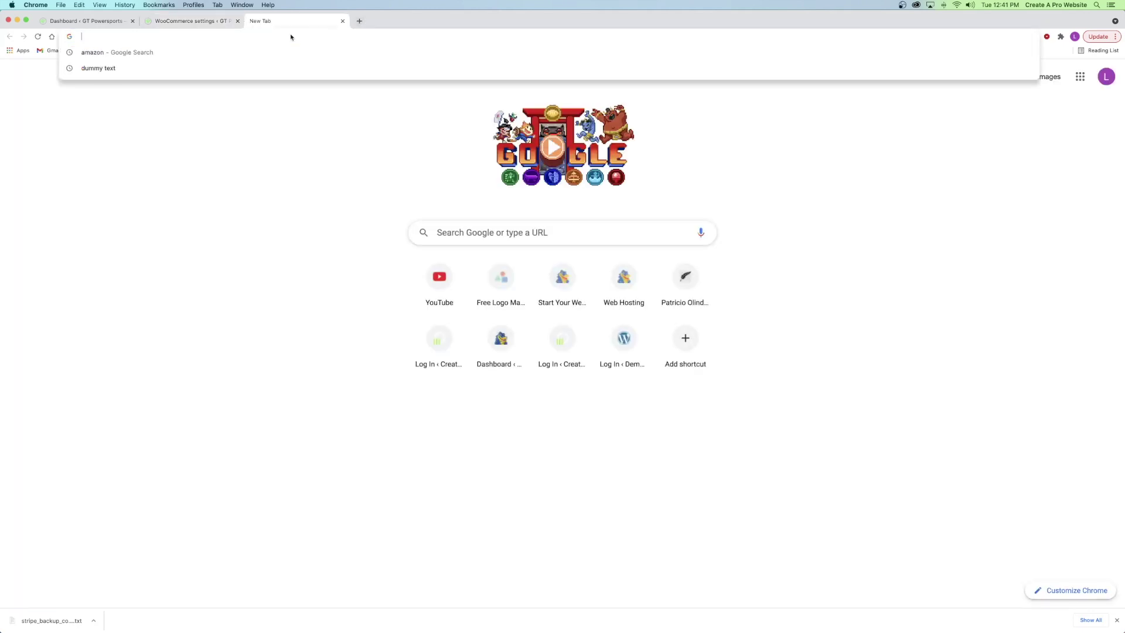
text(stripe.com/developers)
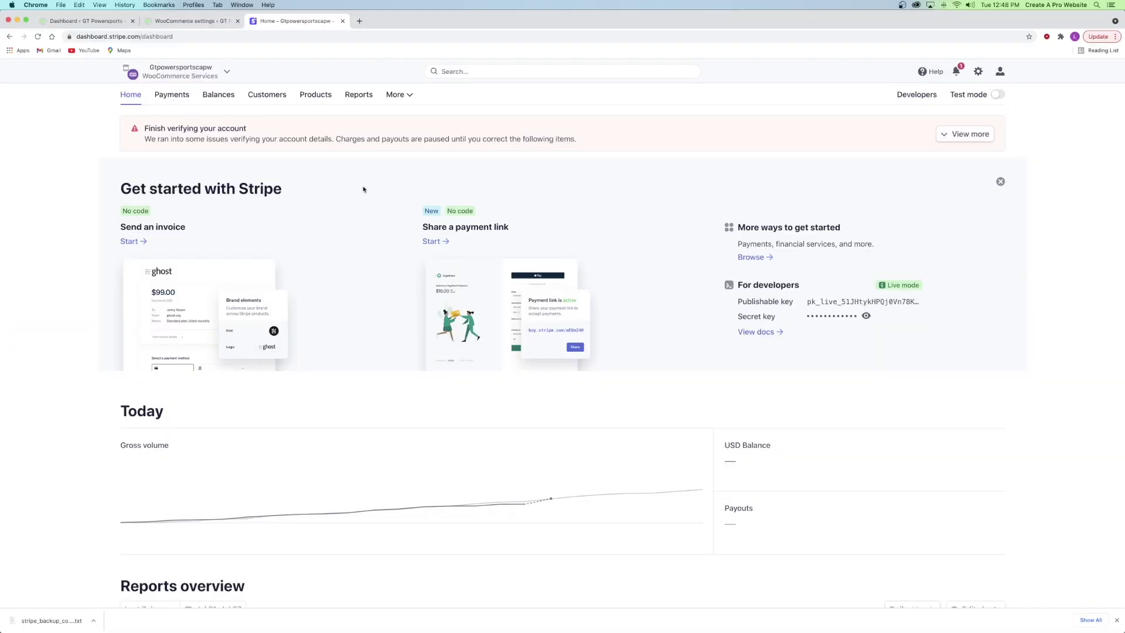
click(905, 103)
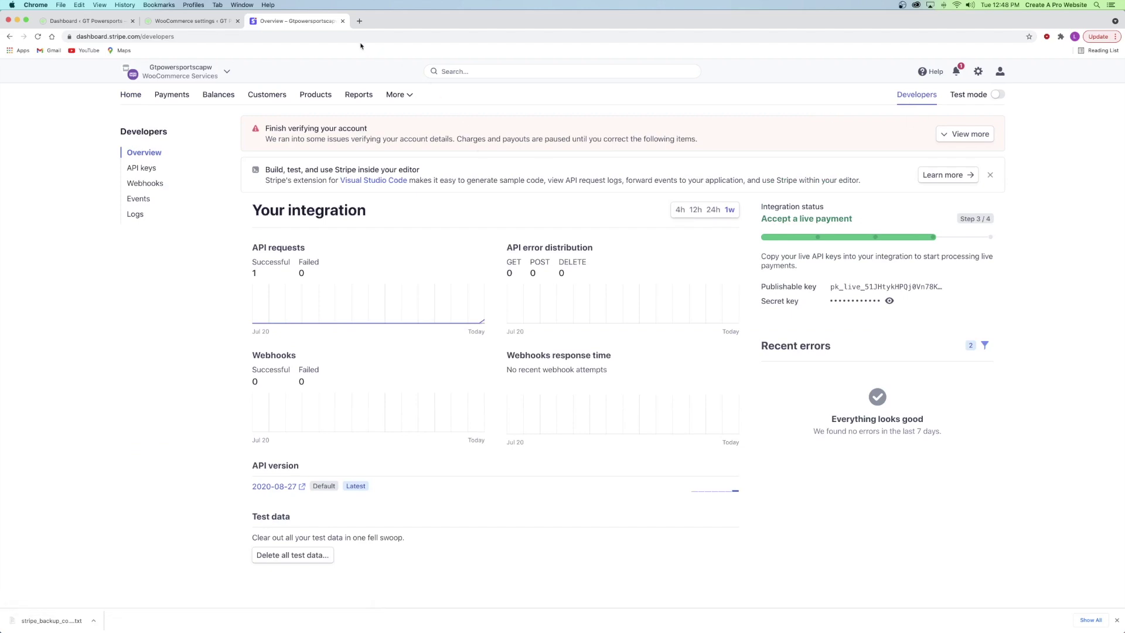
click(191, 21)
click(276, 21)
click(183, 21)
click(287, 21)
click(191, 22)
click(299, 21)
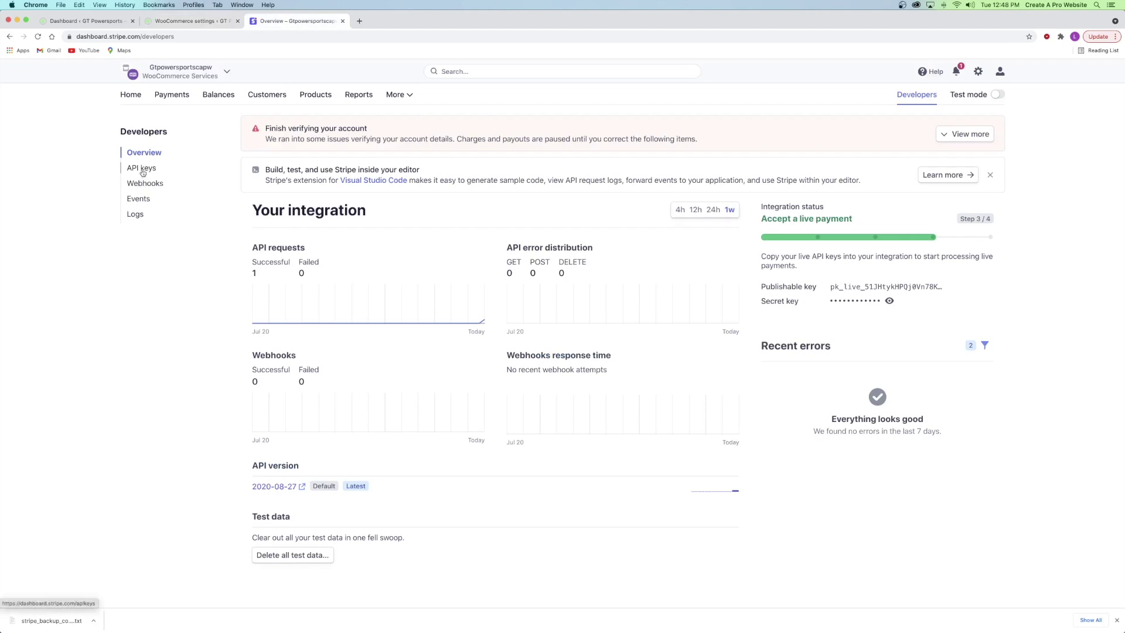
click(143, 171)
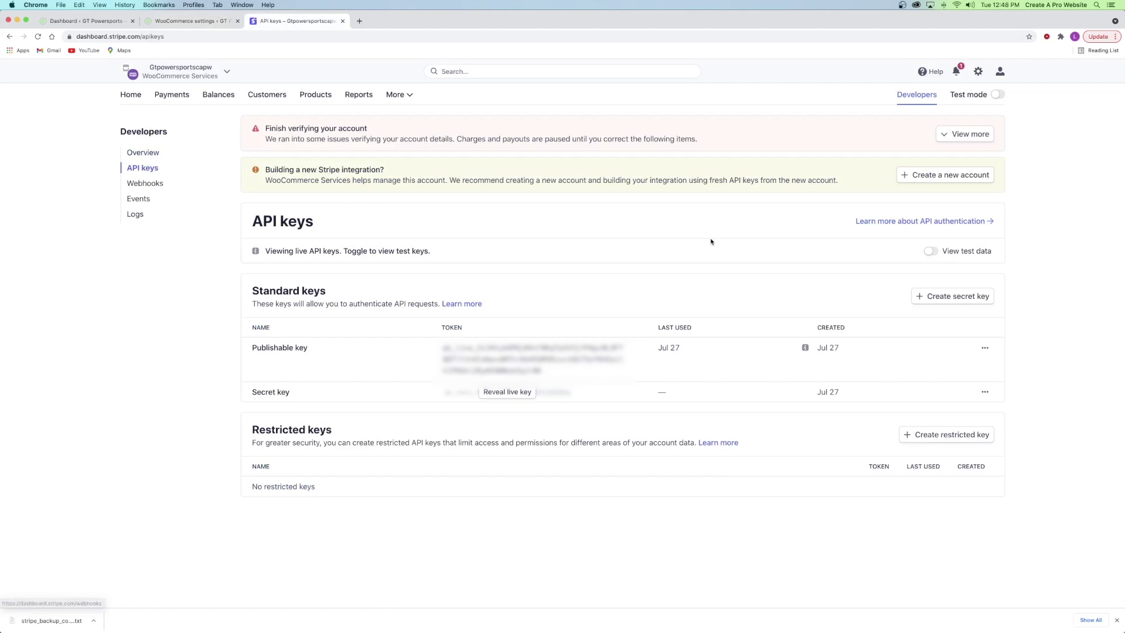
click(930, 252)
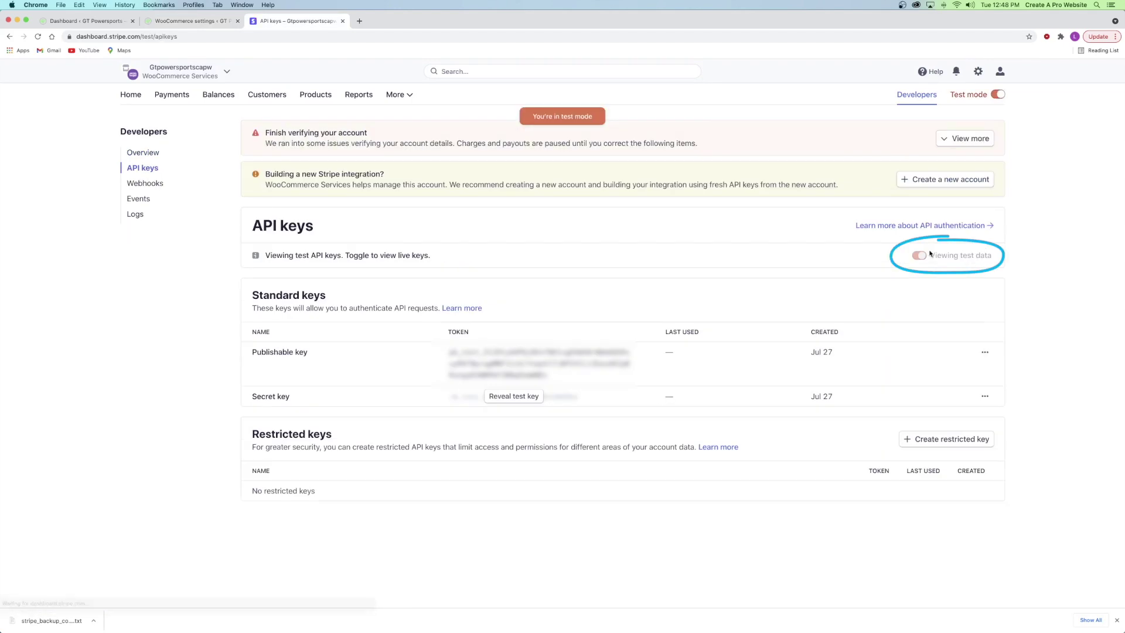
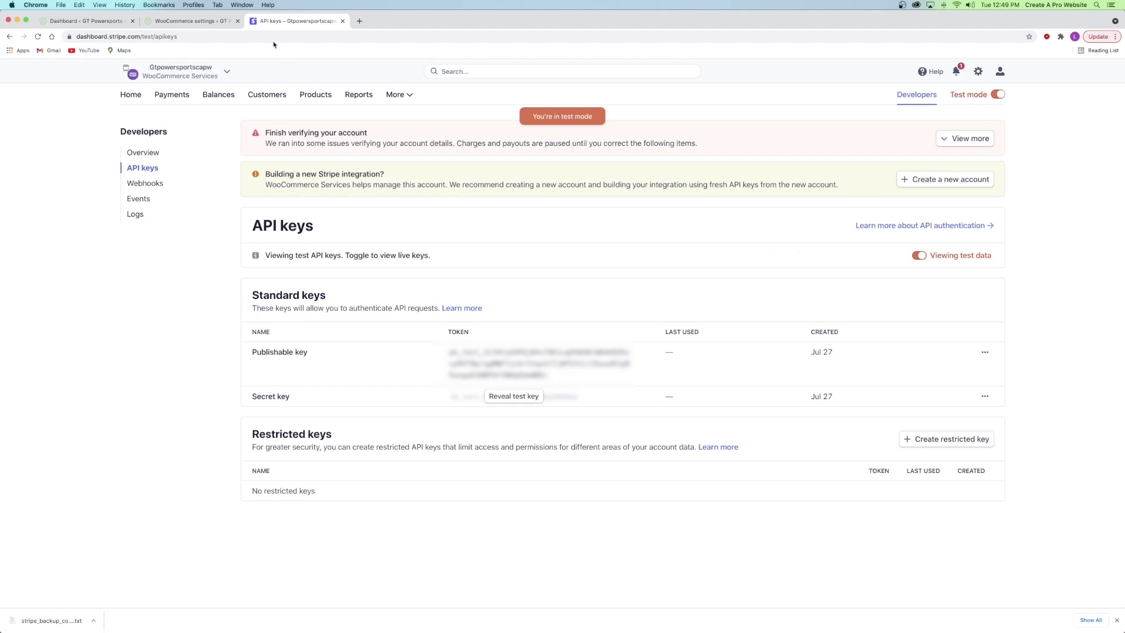
- Enable Test Mode in WooCommerce's Stripe payment settings
click(190, 20)
scroll(261, 267, down, 3)
scroll(269, 267, down, 10)
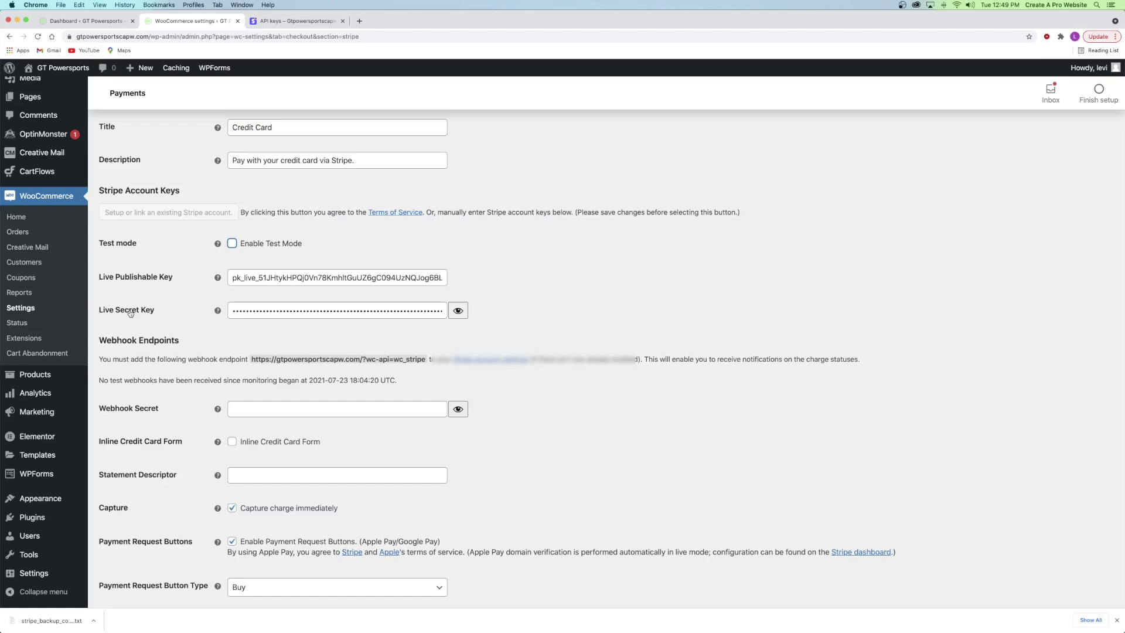
click(232, 243)
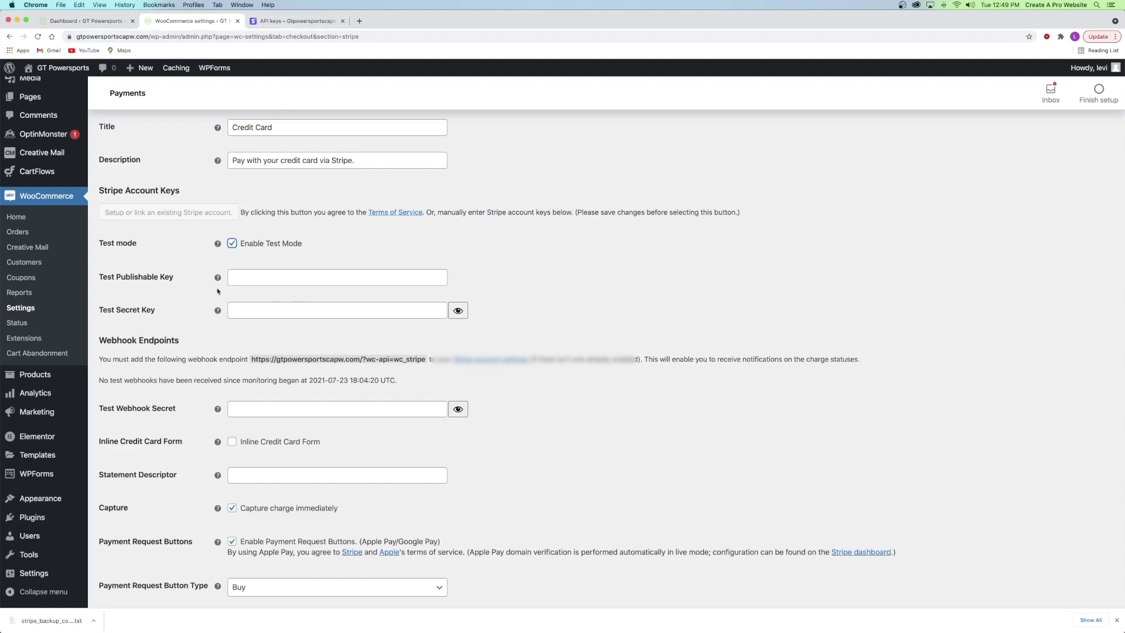
- Copy Stripe's test publishable key into the Test Publishable Key field
click(281, 23)
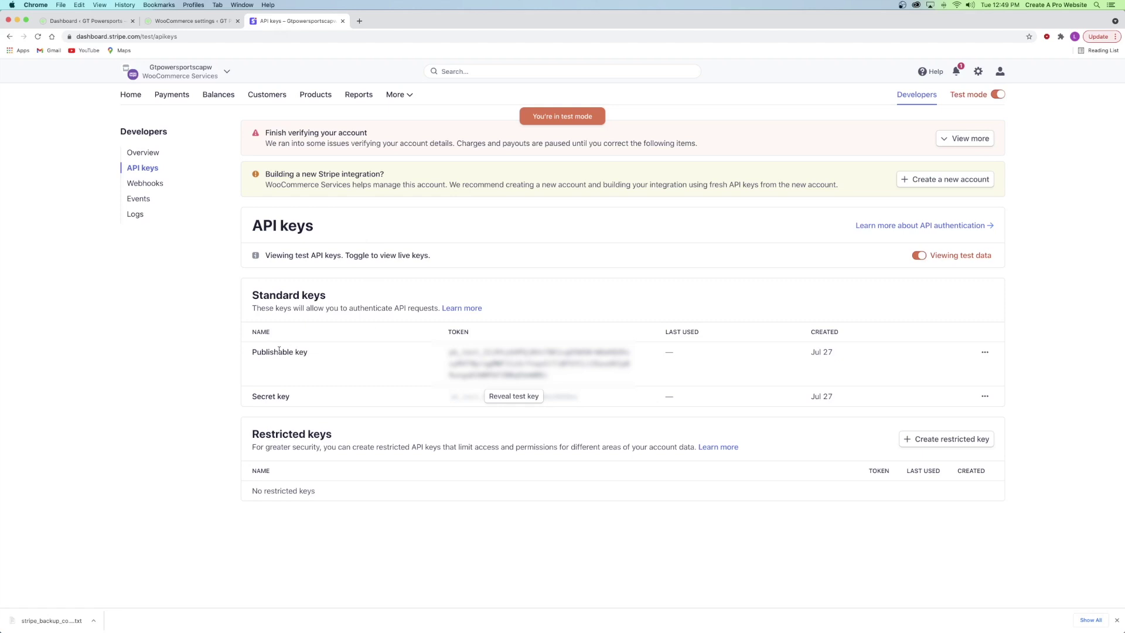
click(513, 362)
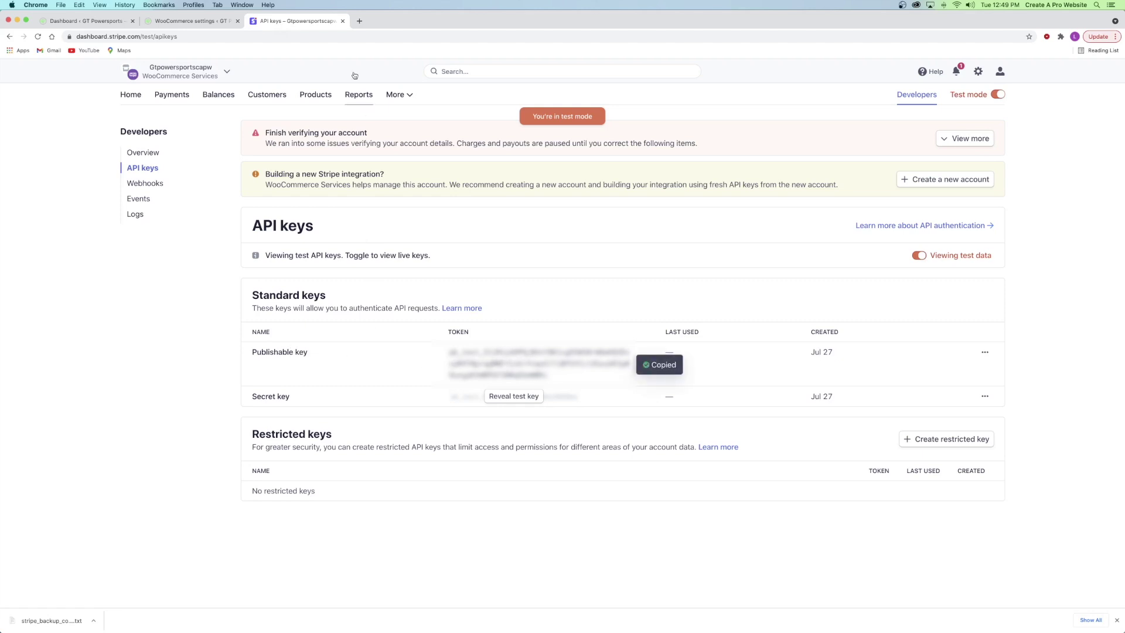
click(205, 22)
click(255, 278)
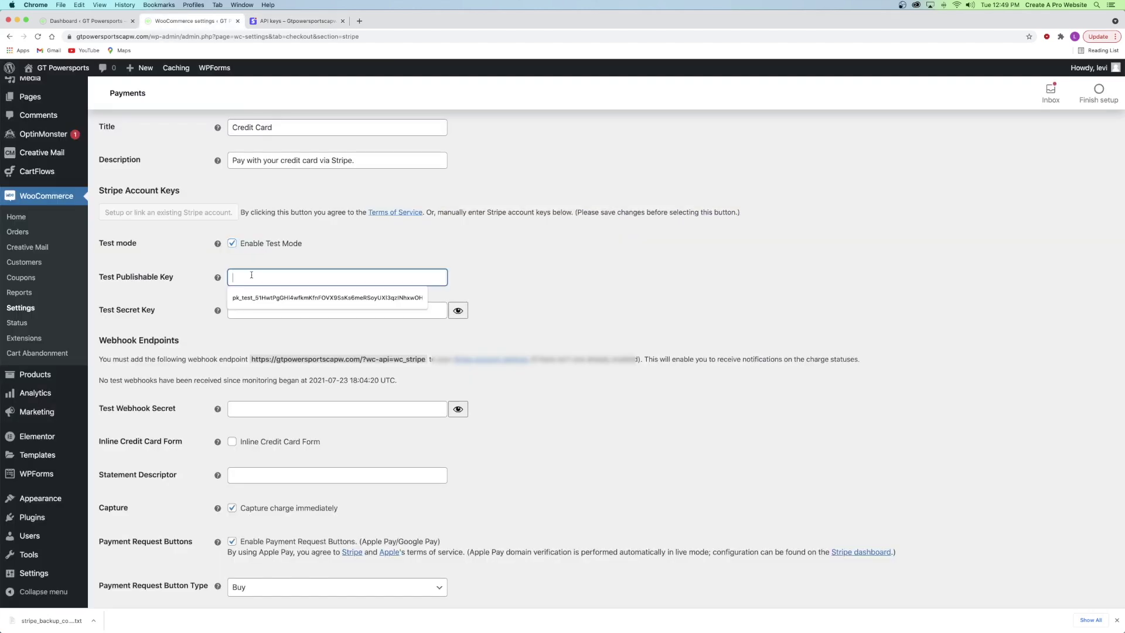
key(super+v)
click(271, 293)
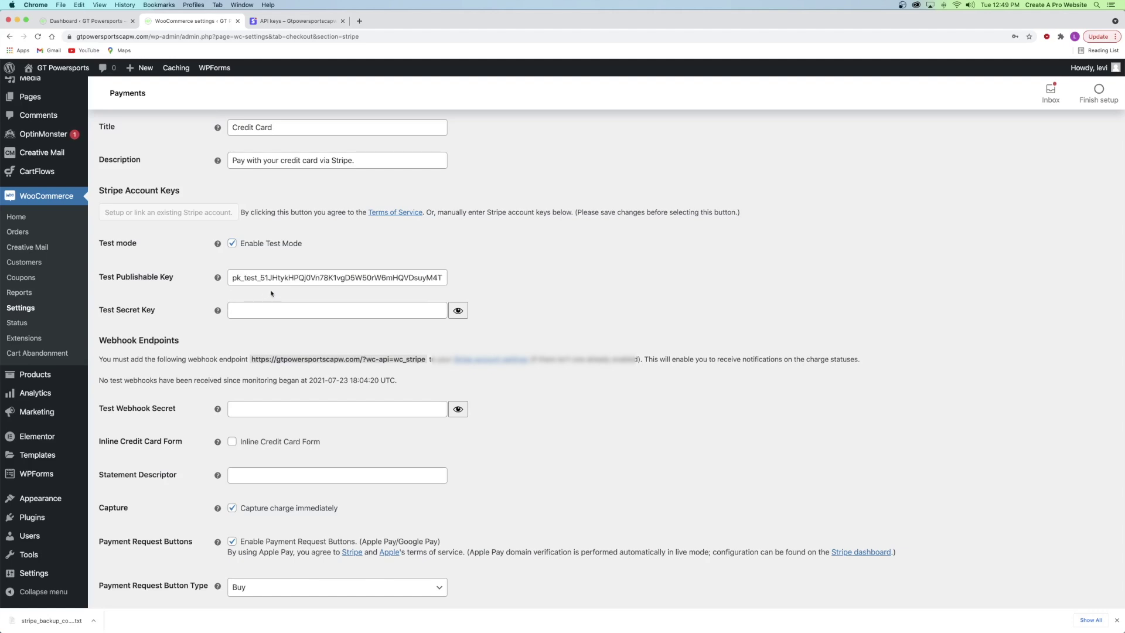
- Reveal Stripe's test secret key and paste it into the Test Secret Key field
click(296, 21)
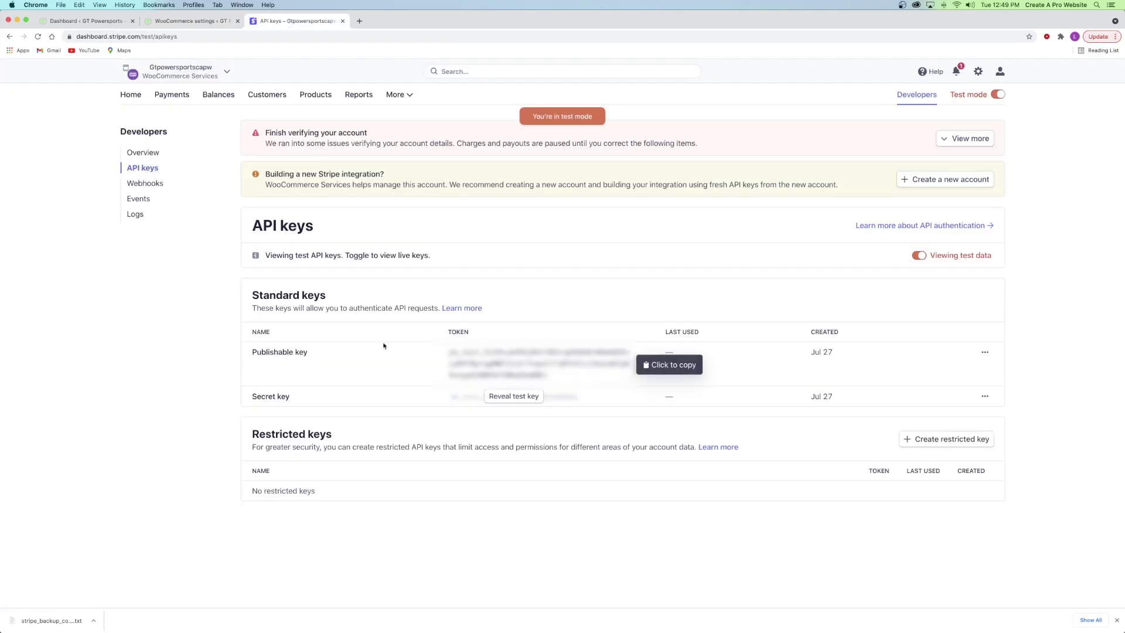
click(515, 398)
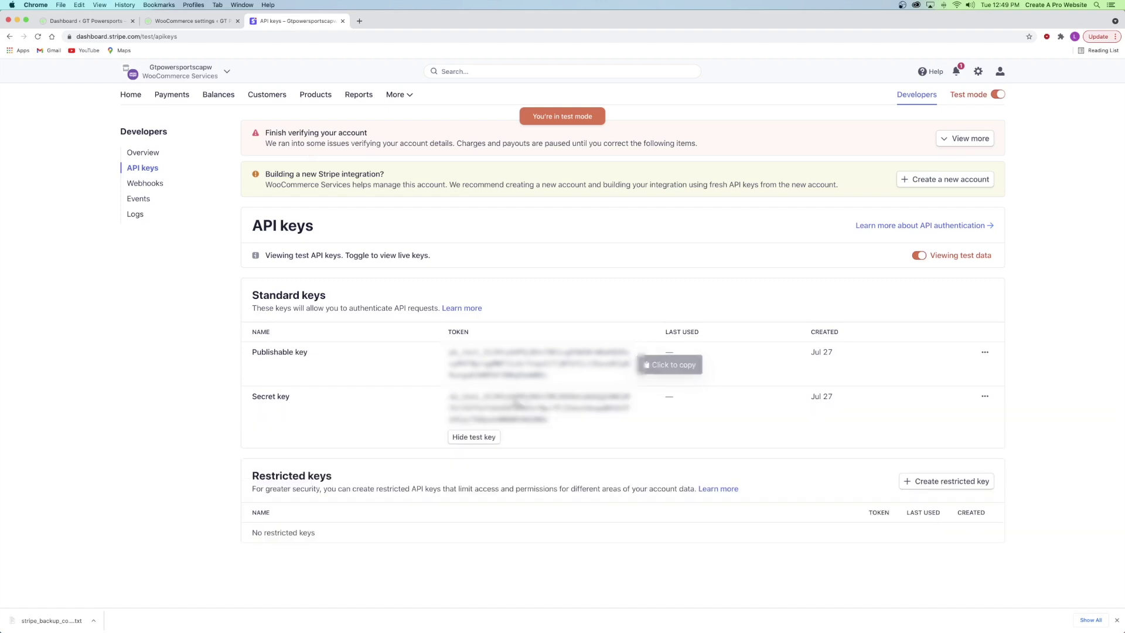
click(516, 403)
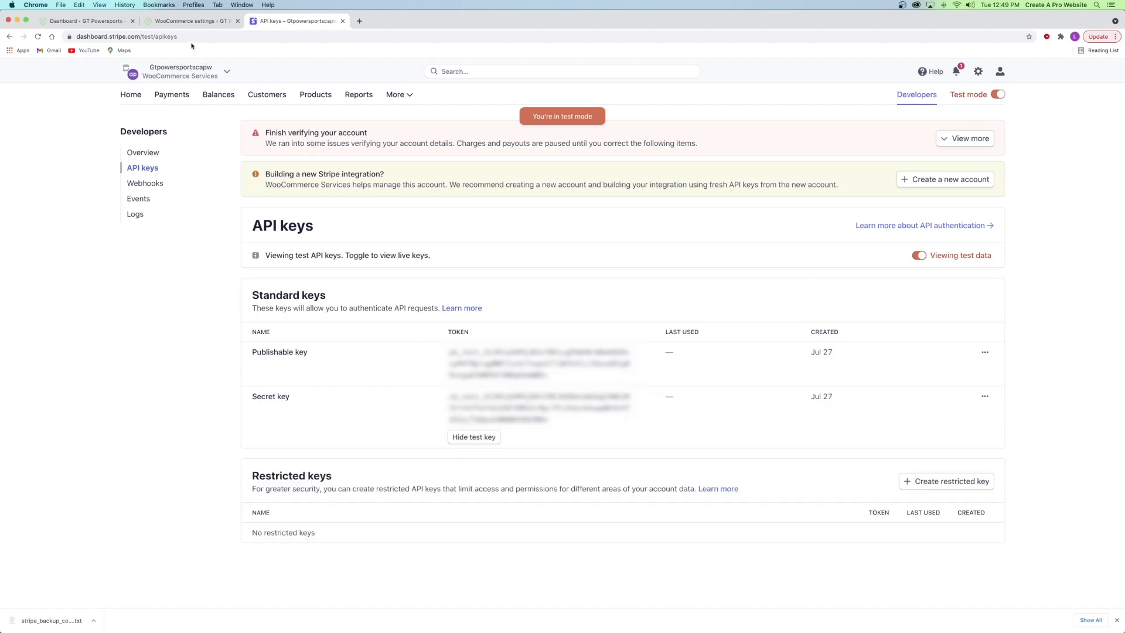
click(186, 21)
click(247, 309)
key(super+v)
click(282, 297)
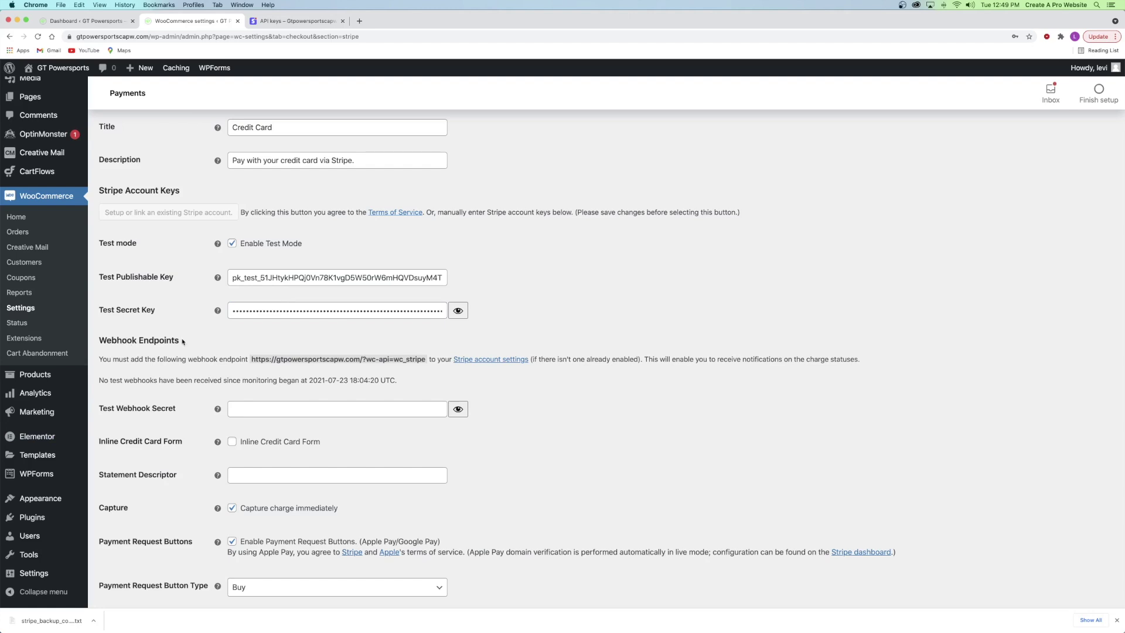
scroll(263, 321, down, 2)
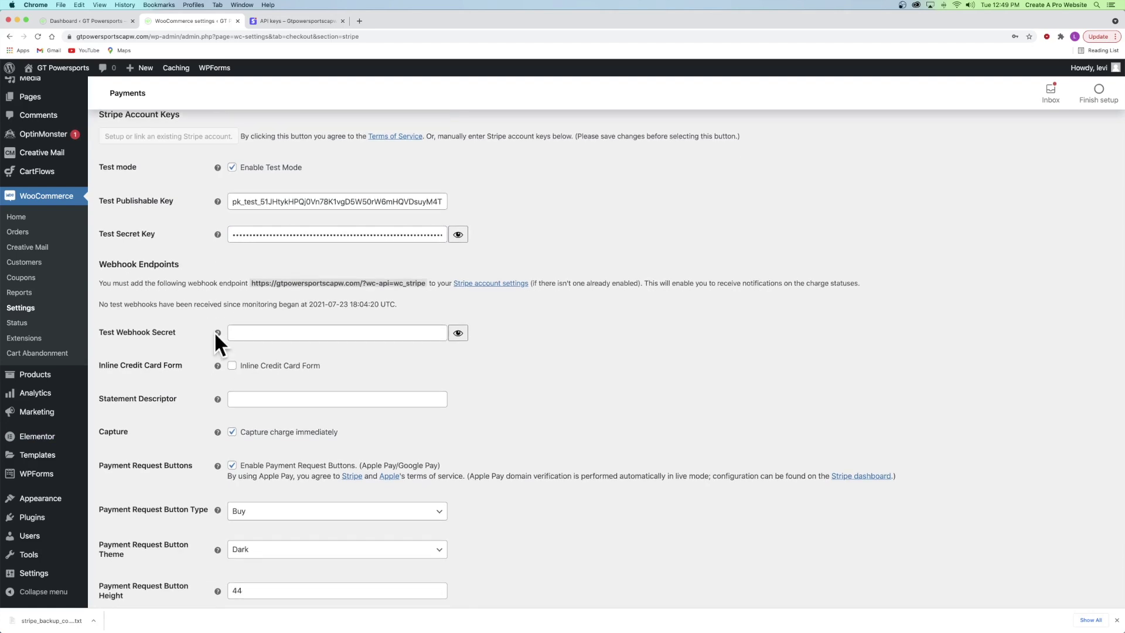
click(276, 22)
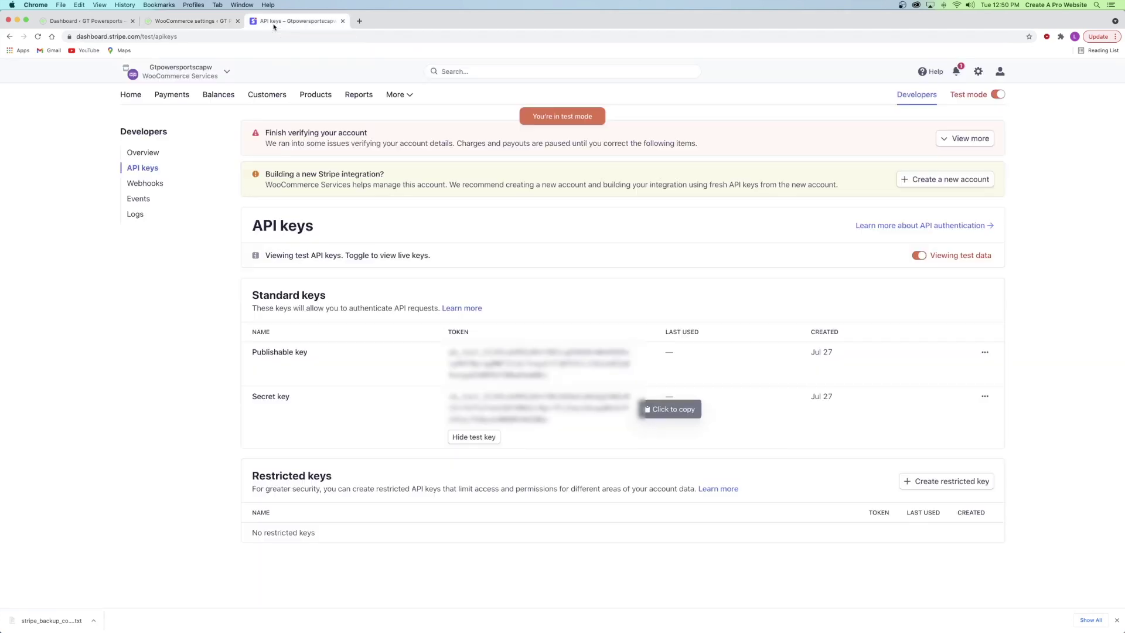
- Add a test webhook endpoint for the store's ?wc-api=wc_stripe URL sending all 13 Charge events
click(140, 185)
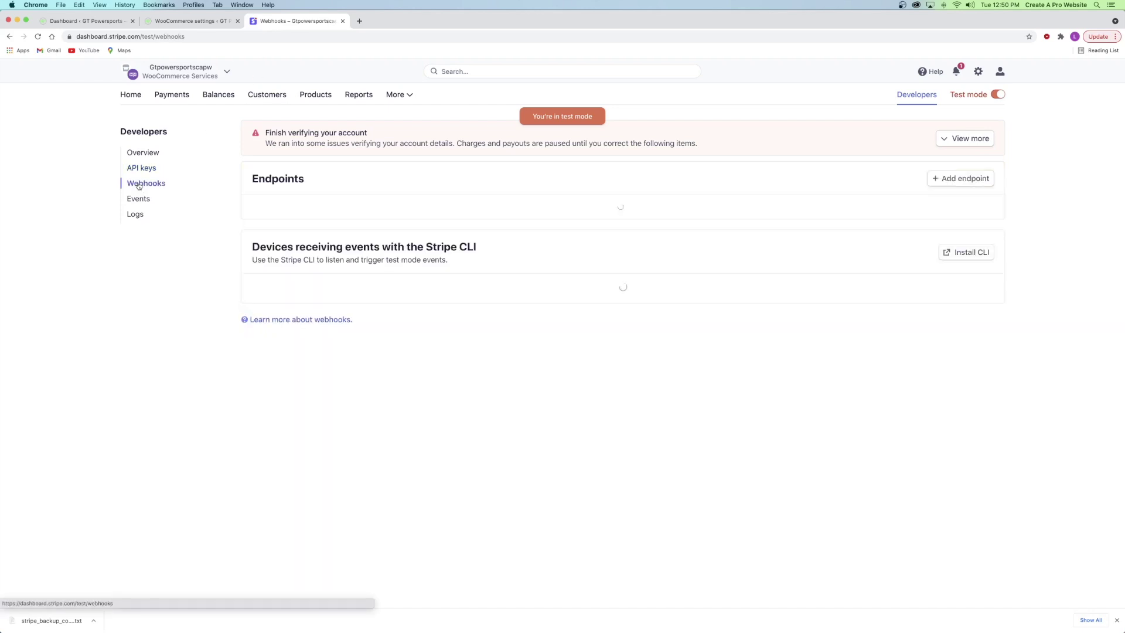
click(965, 183)
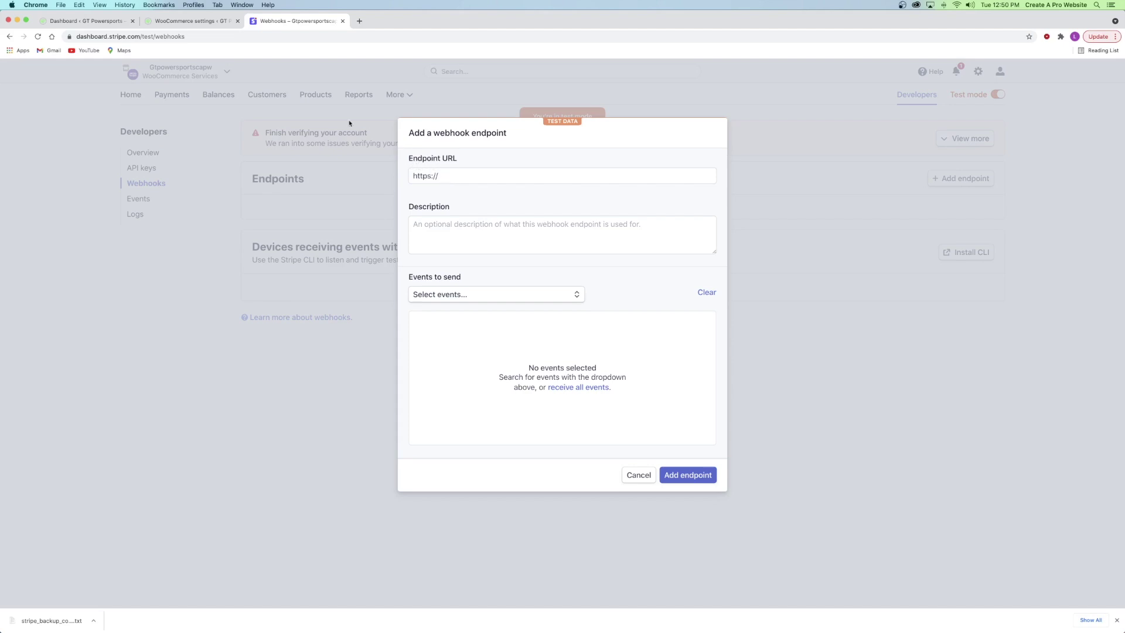
click(169, 21)
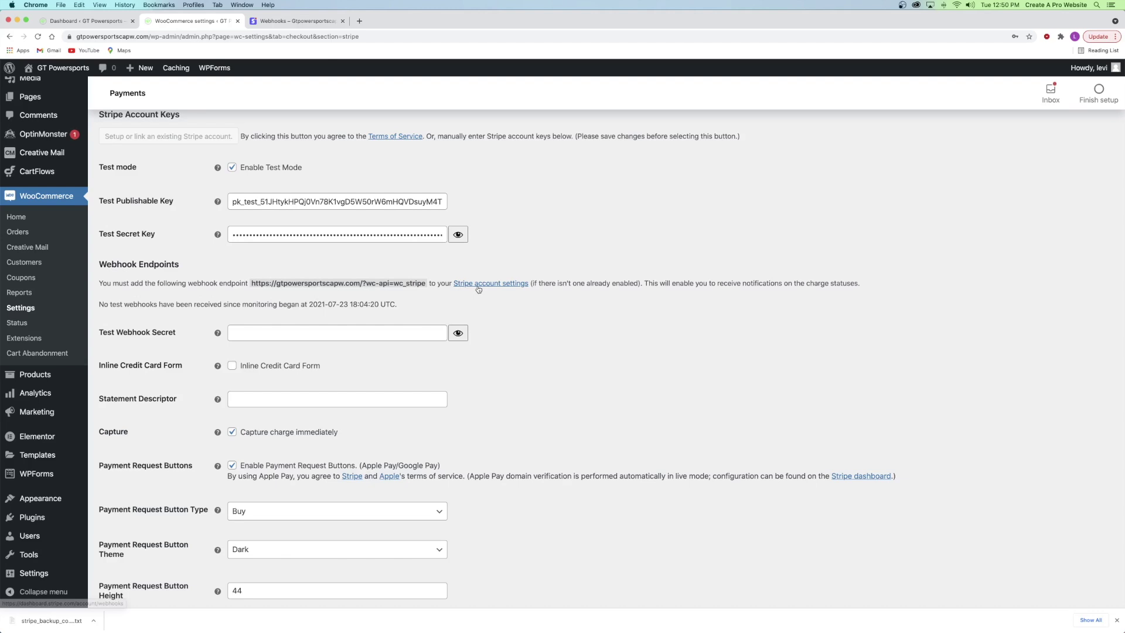
drag(253, 282, 425, 283)
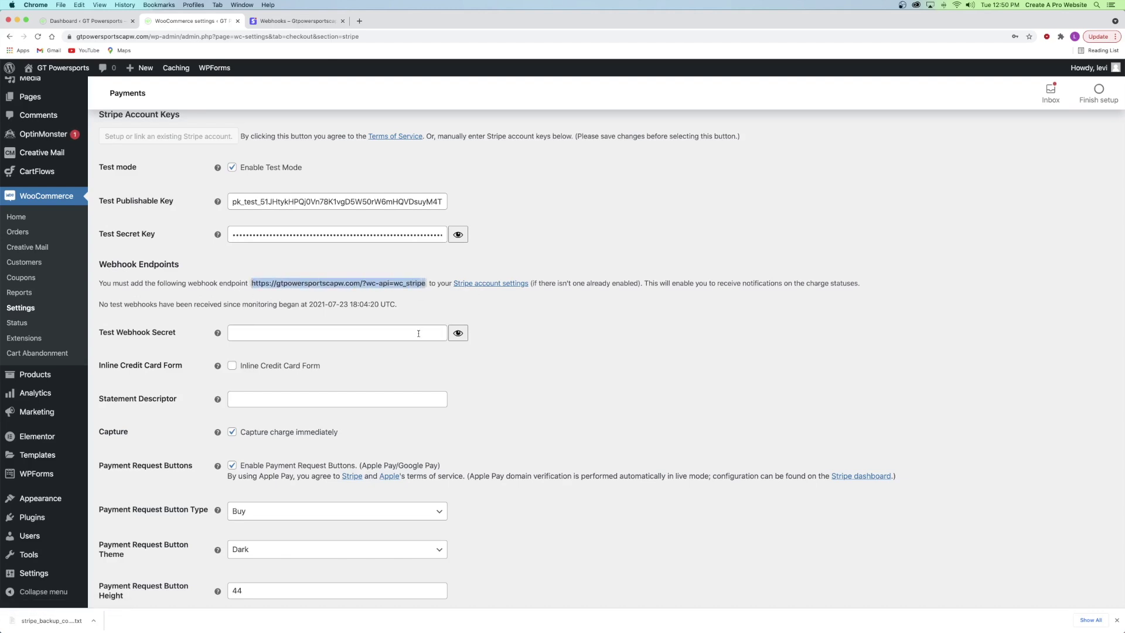
click(281, 21)
click(457, 176)
key(super+v)
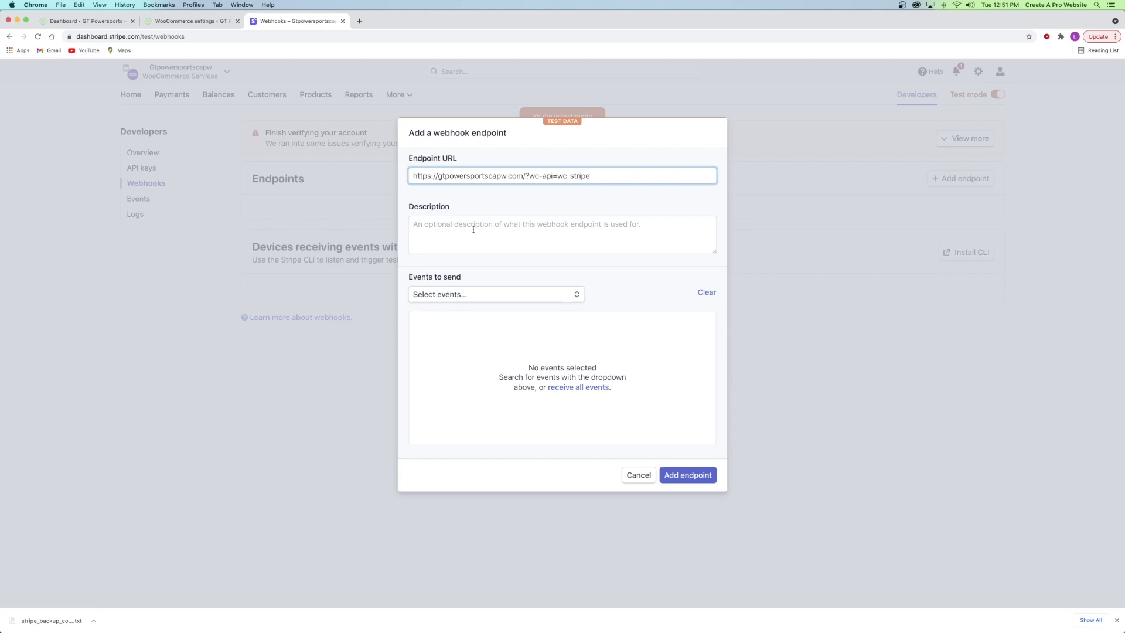
click(452, 295)
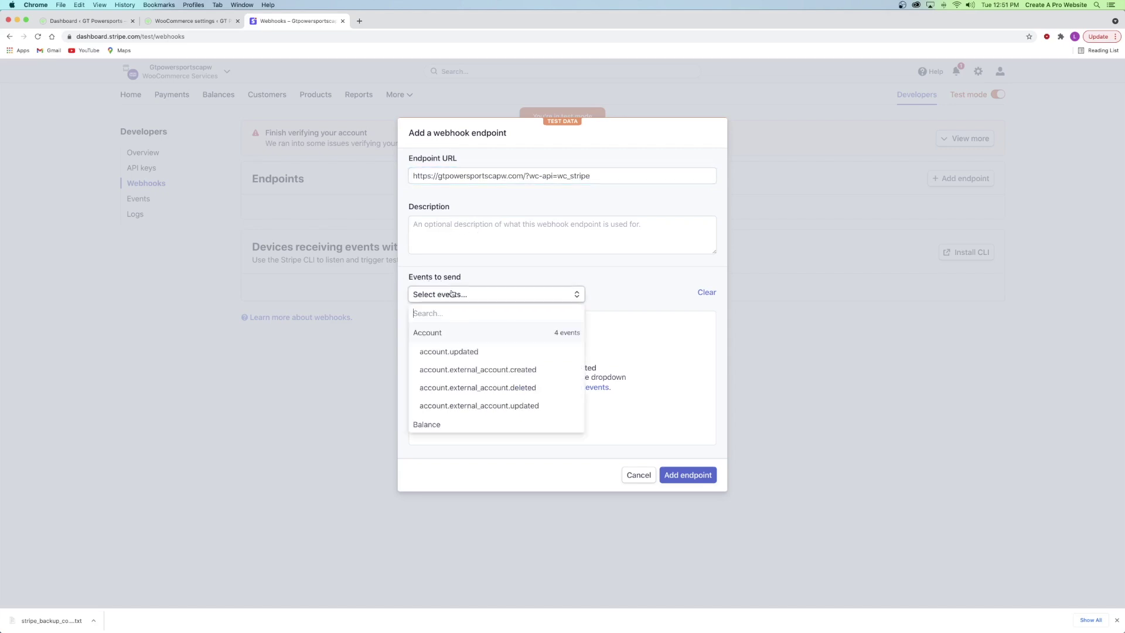
text(charg)
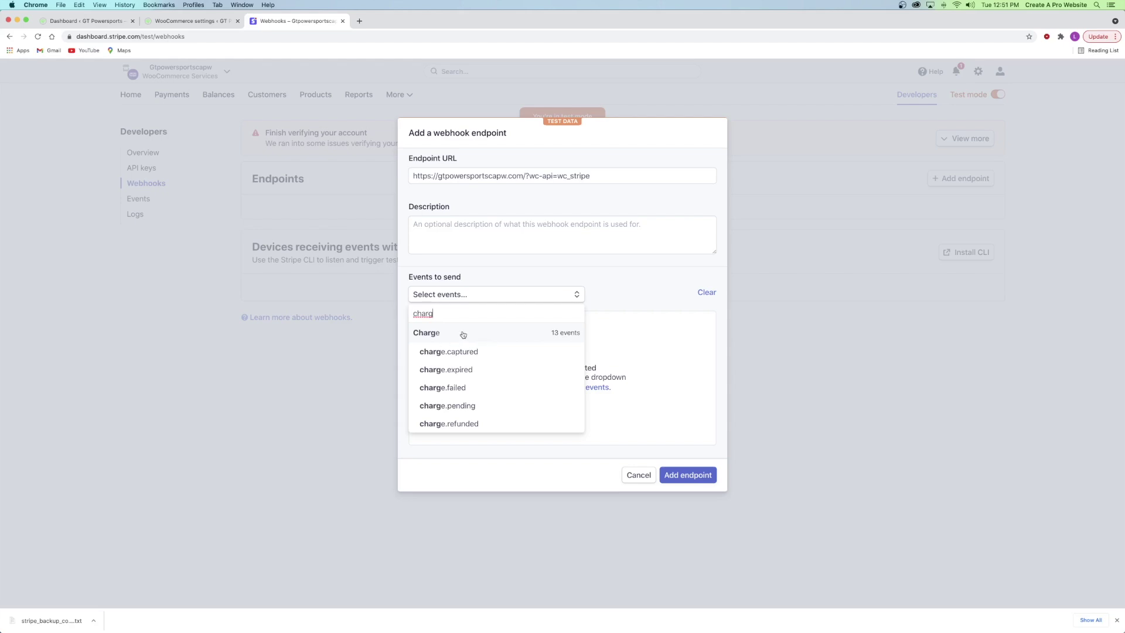
click(463, 334)
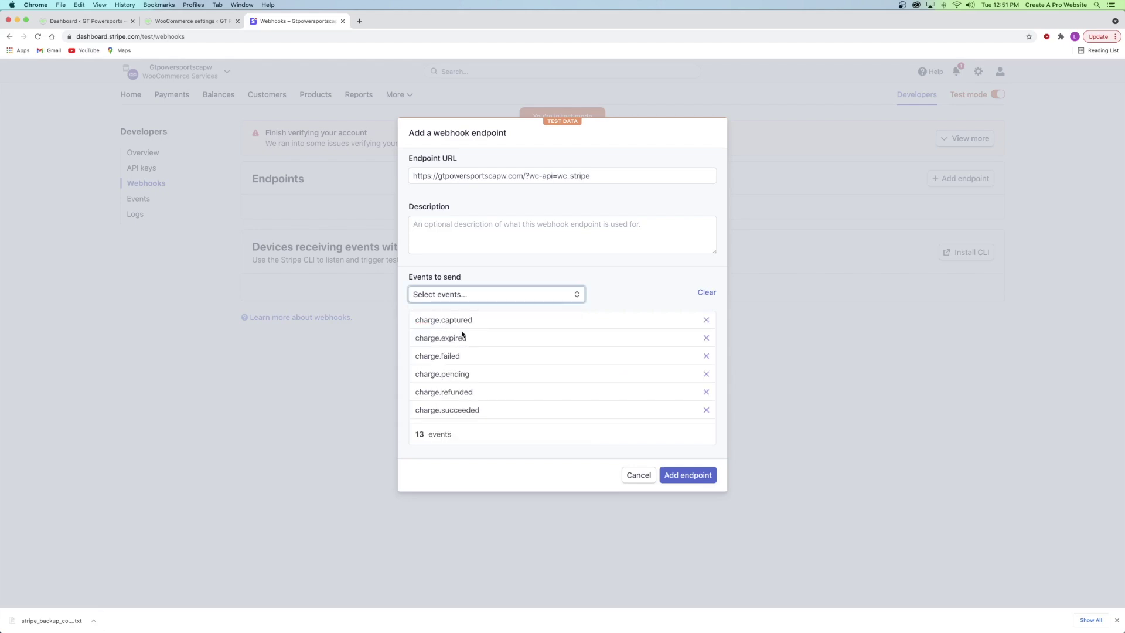
click(681, 479)
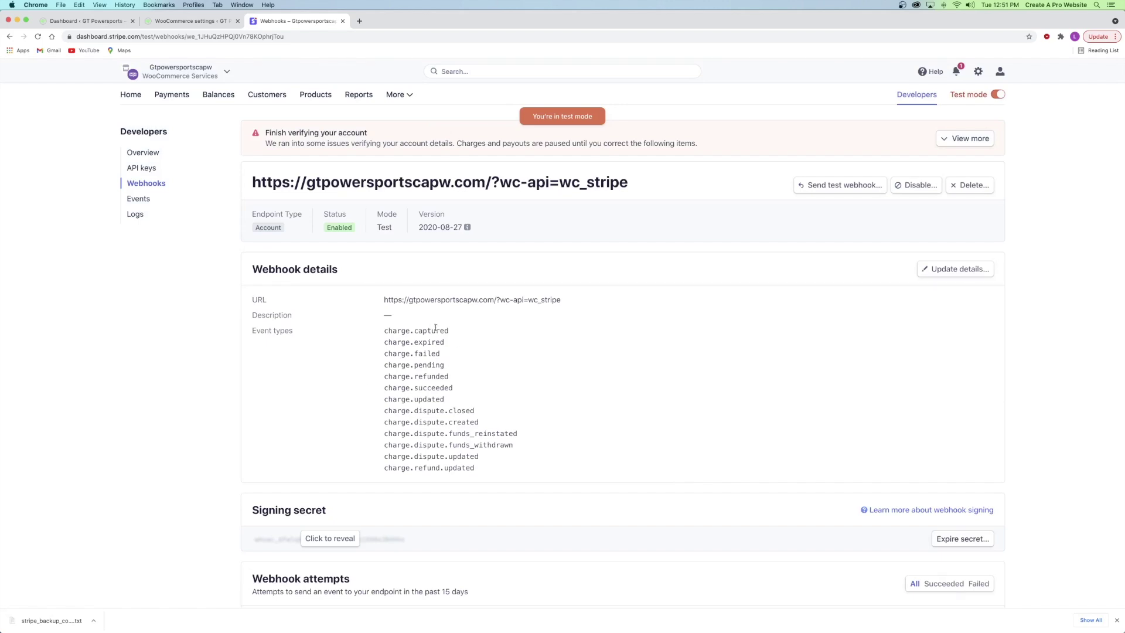
- Reveal and copy the new endpoint's signing secret
scroll(388, 373, down, 2)
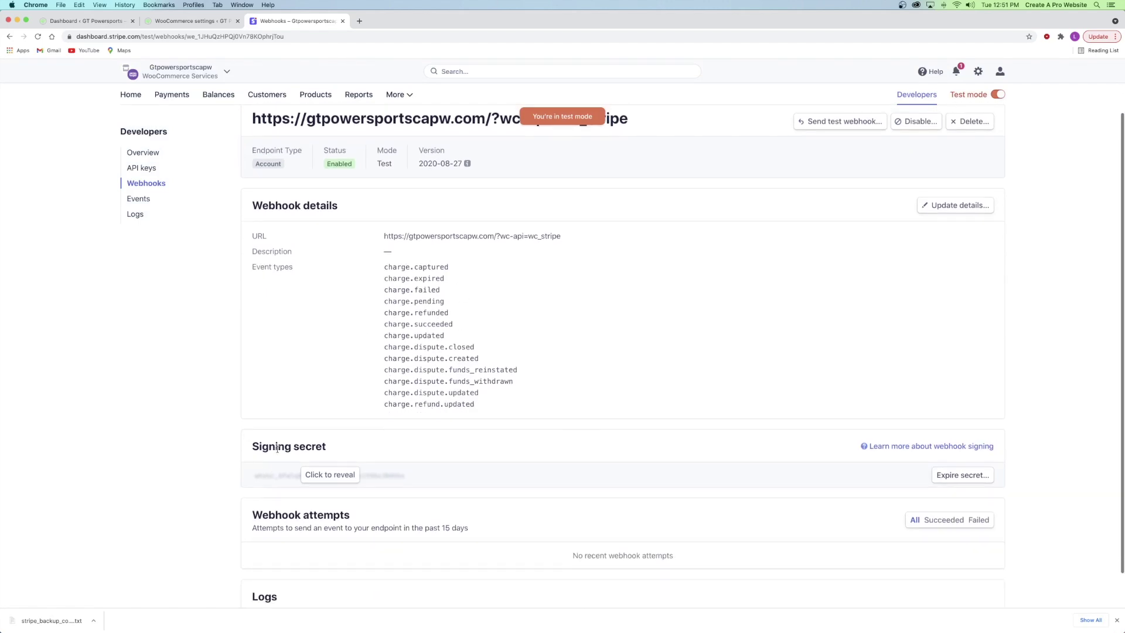
click(330, 475)
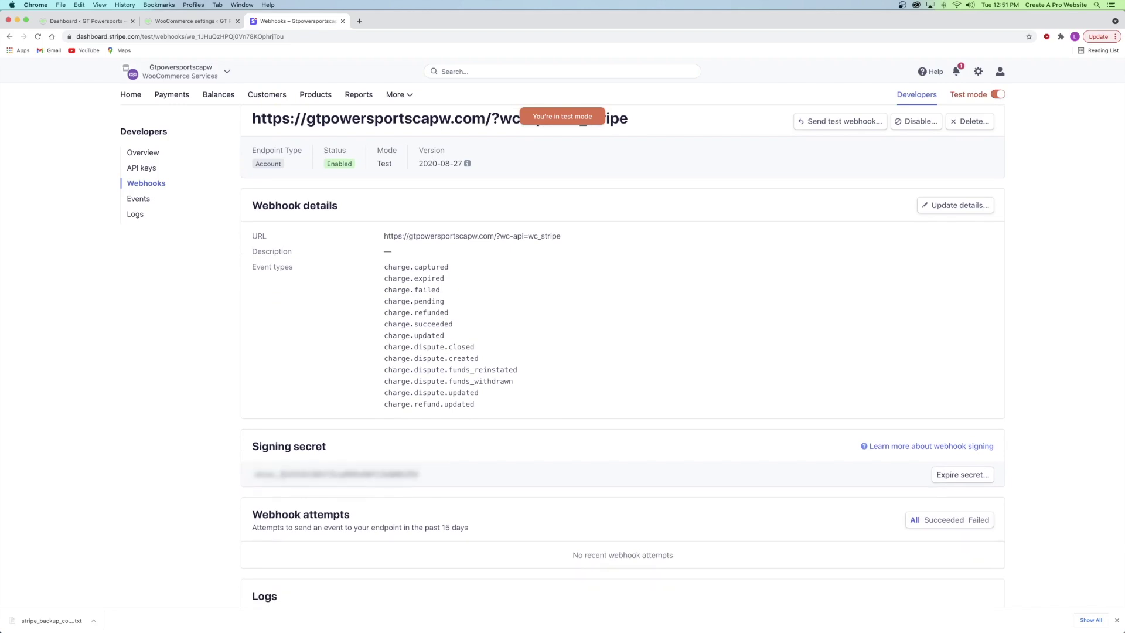
double_click(303, 473)
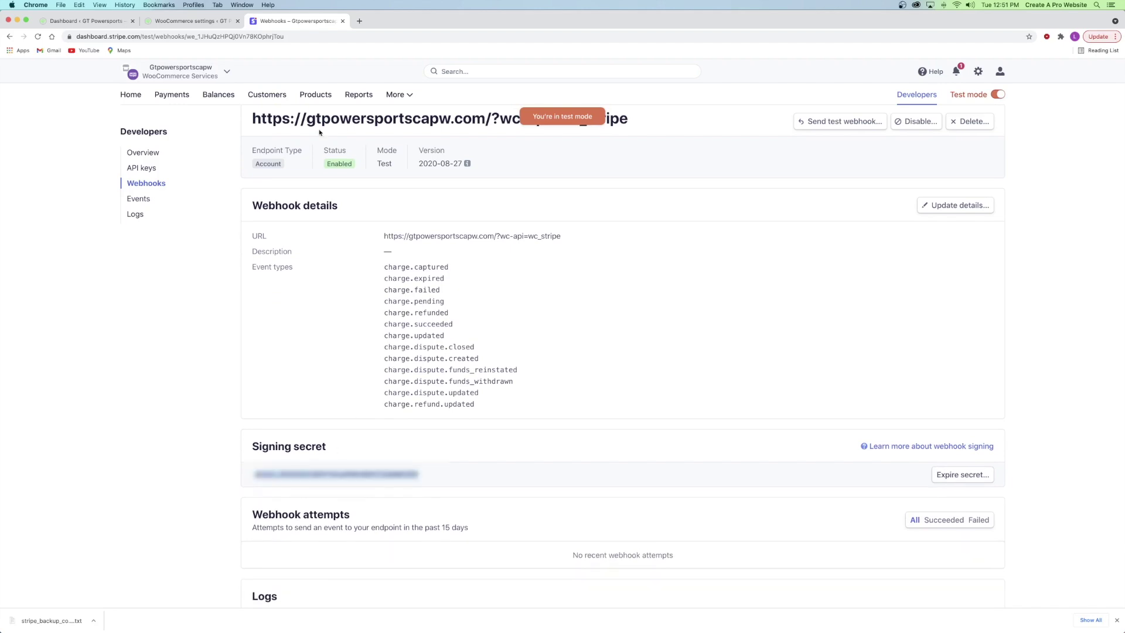
click(196, 21)
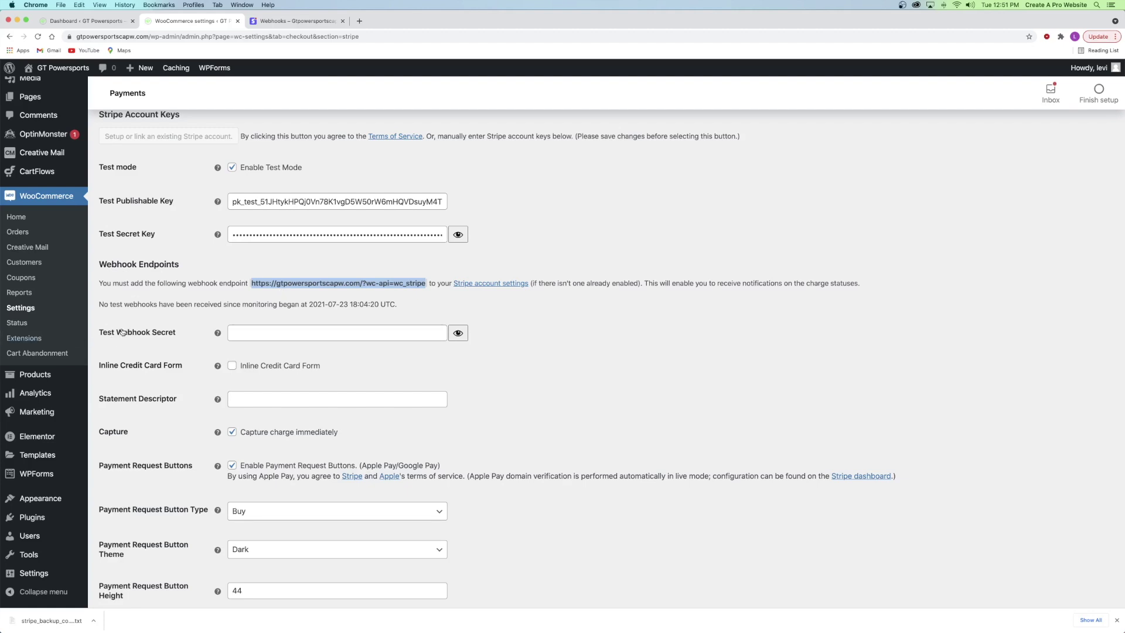
- Paste the webhook signing secret into WooCommerce's Test Webhook Secret field
click(258, 334)
key(super+v)
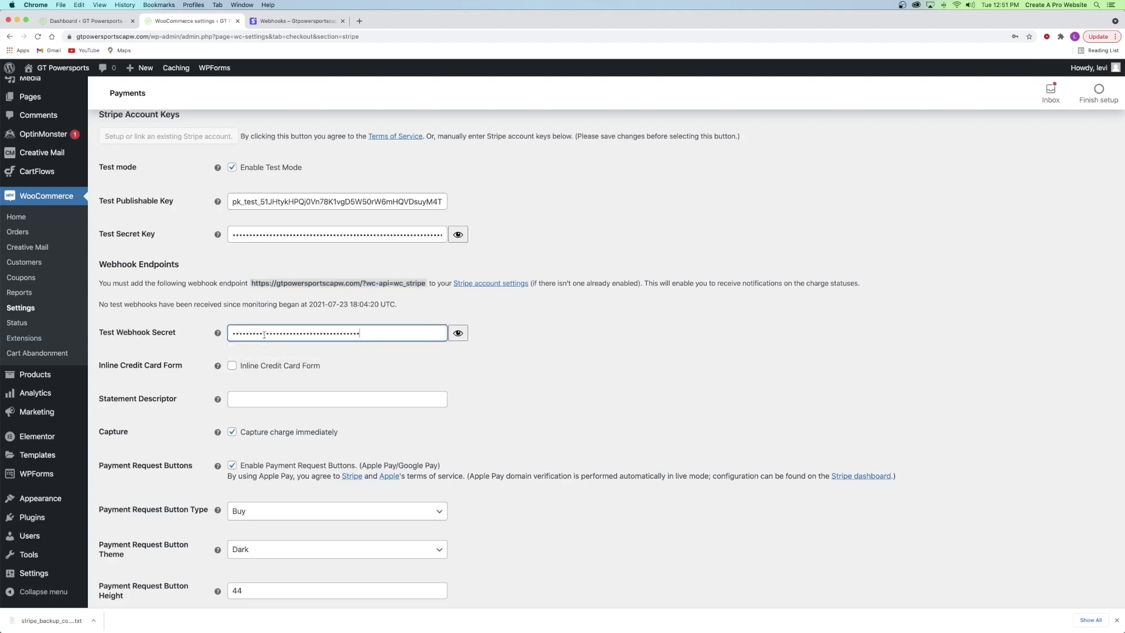
click(424, 359)
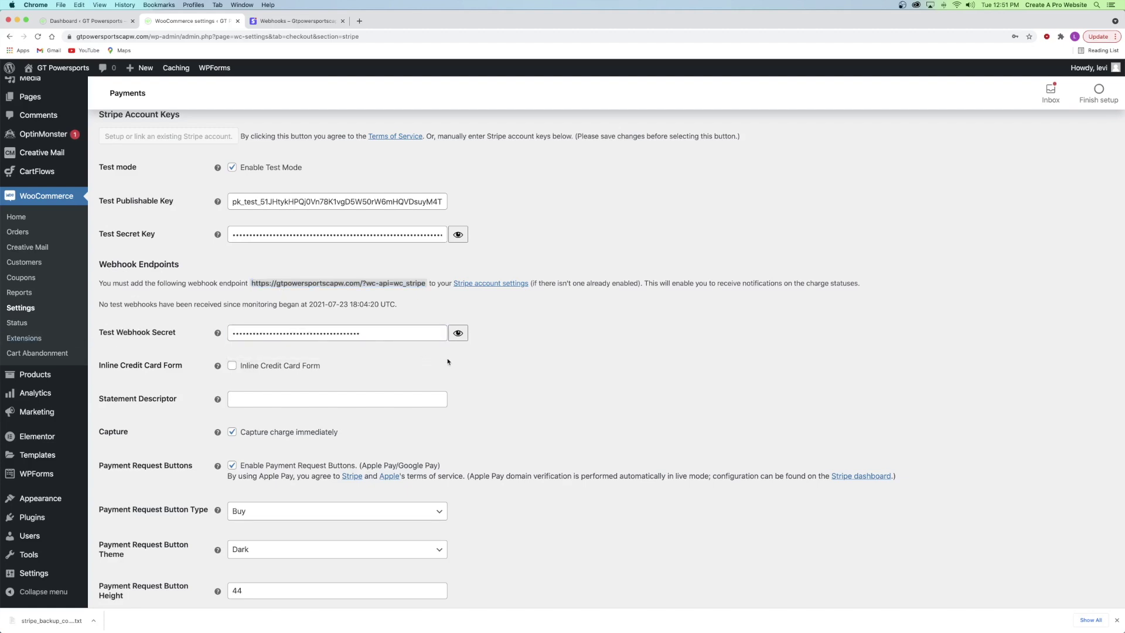
- Save the Stripe settings and open GT Powersports' Visit Store in a new tab
scroll(447, 362, down, 3)
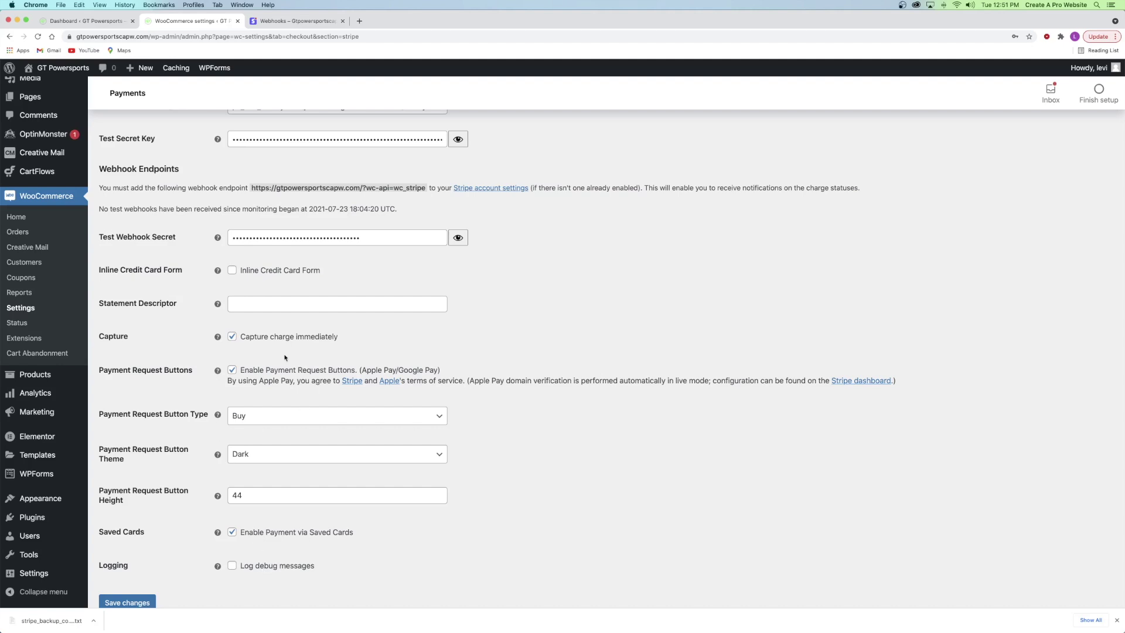
scroll(276, 299, down, 2)
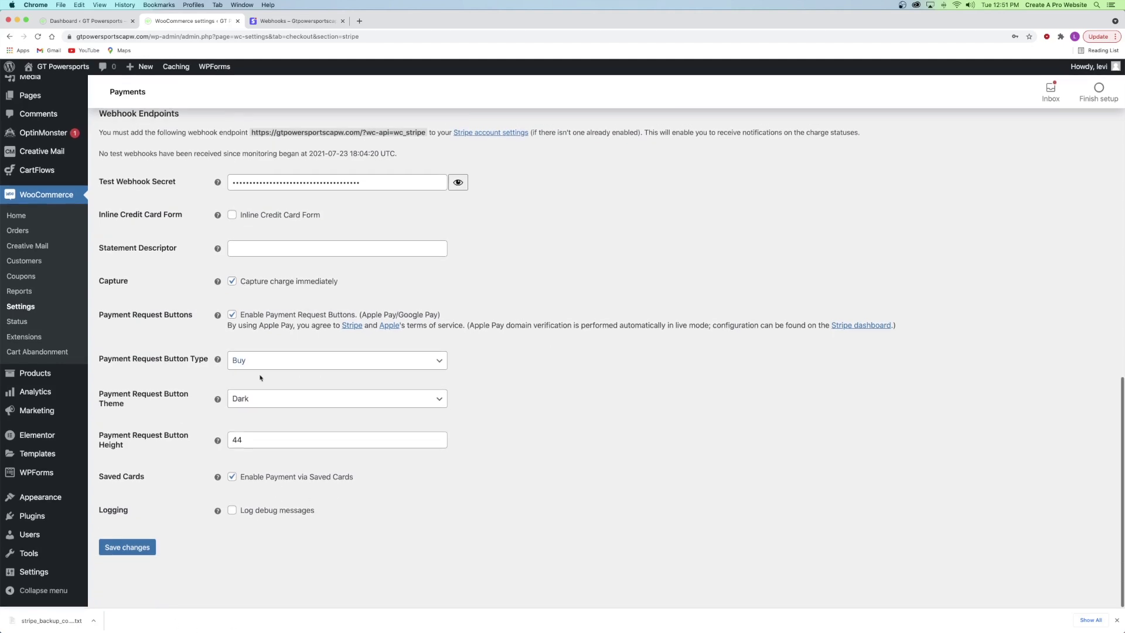
click(124, 553)
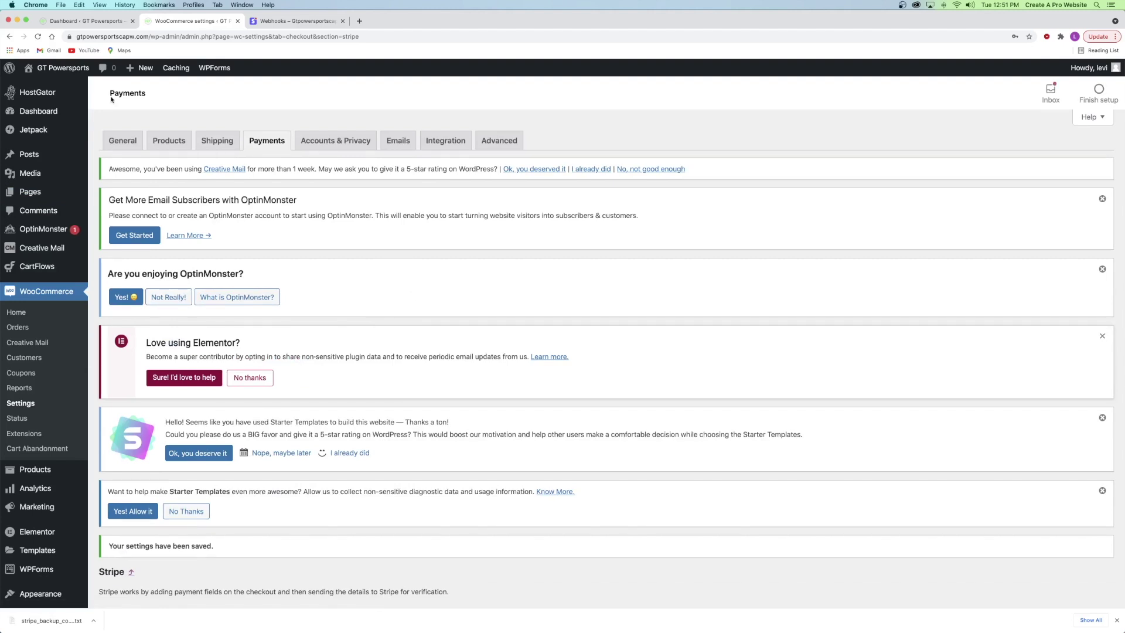
mouse_move(62, 70)
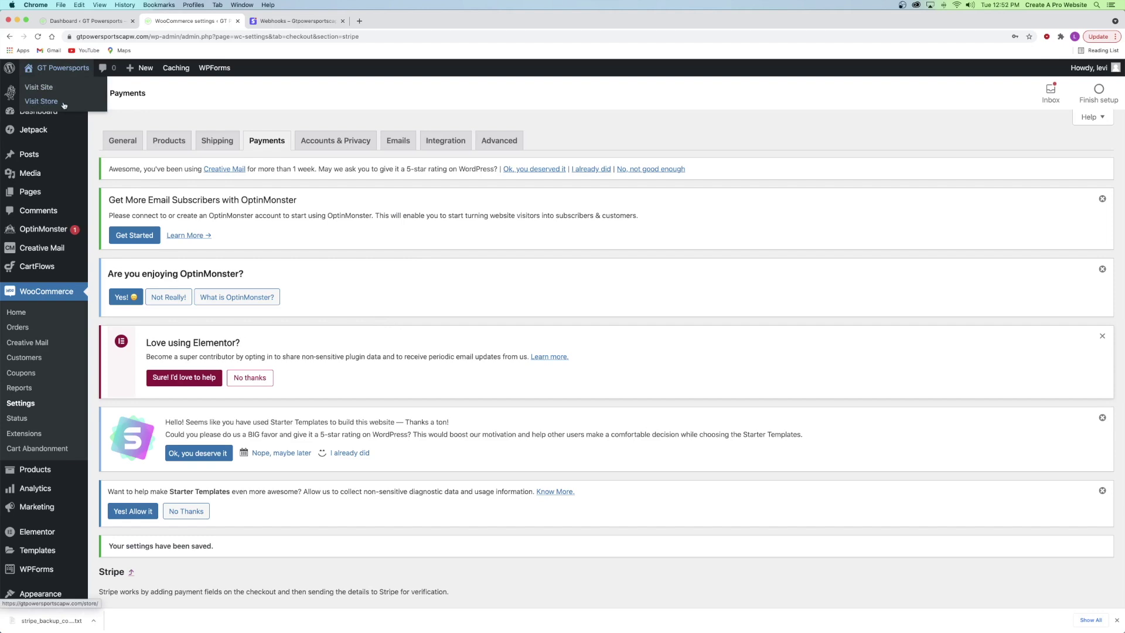
right_click(37, 103)
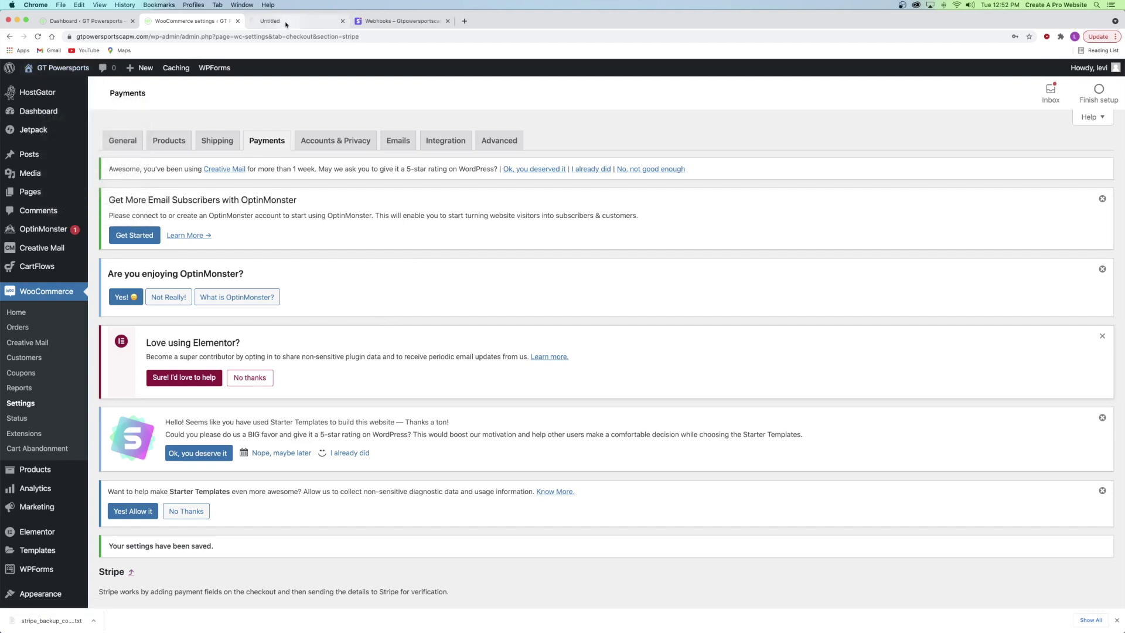
- Check out the Electric Motorcycle from the mini-cart, filling billing details and accepting the terms
click(284, 21)
mouse_move(880, 127)
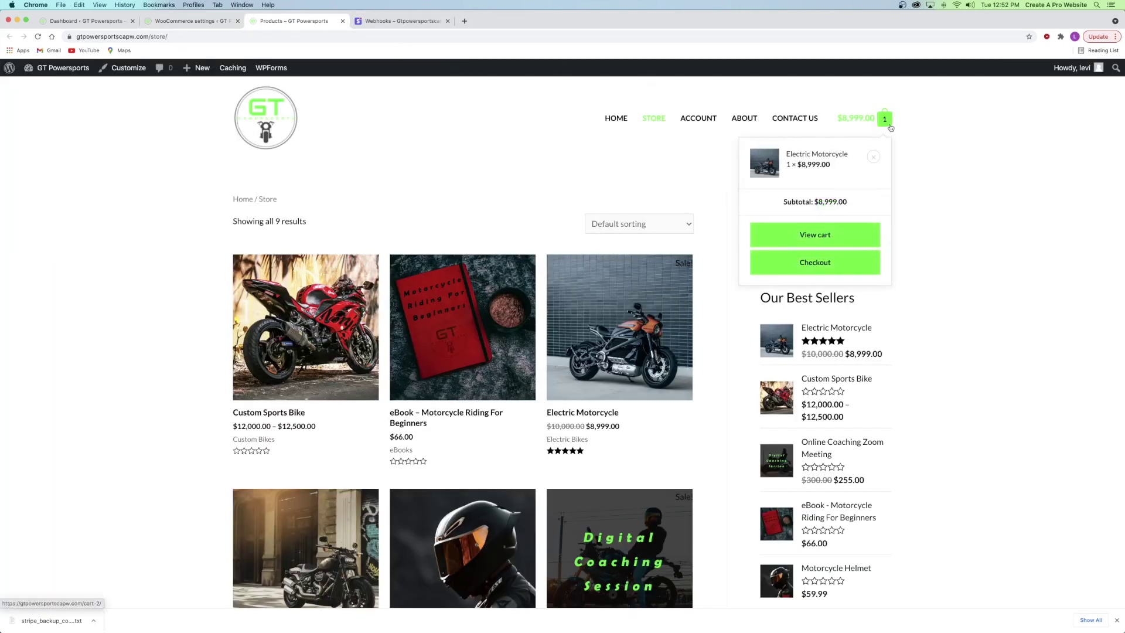
click(818, 270)
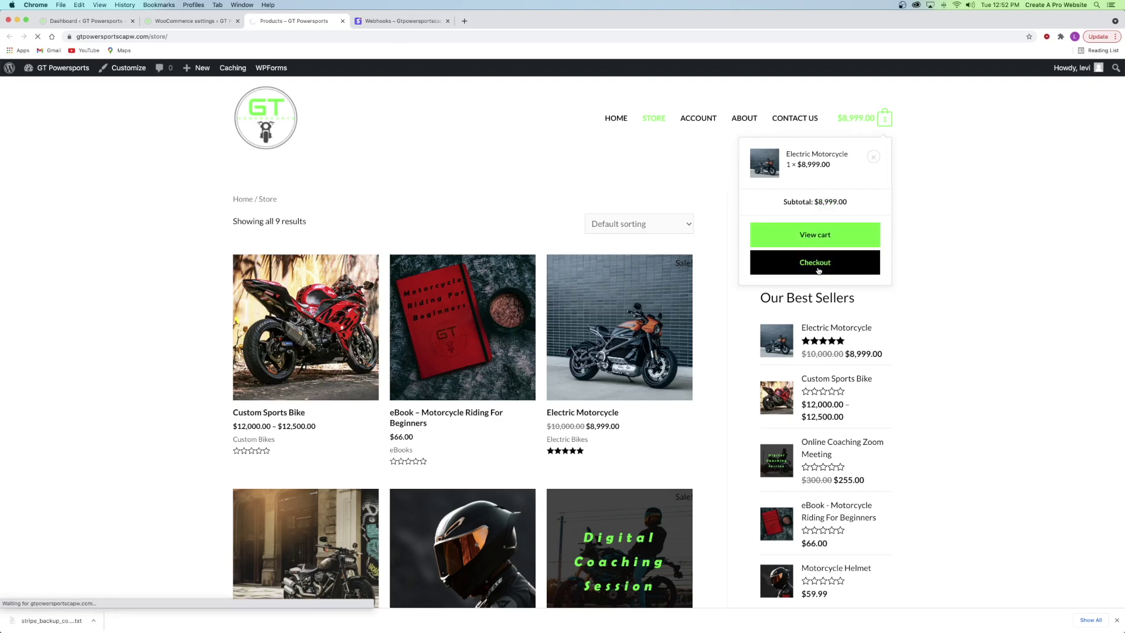
scroll(815, 274, down, 5)
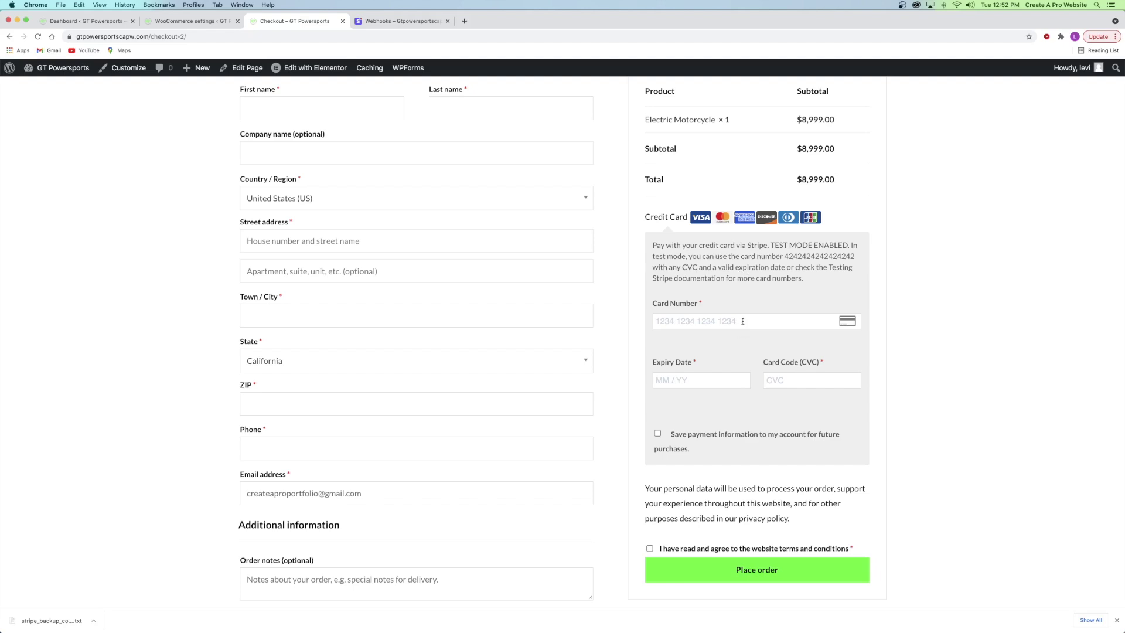
scroll(742, 321, up, 2)
click(312, 168)
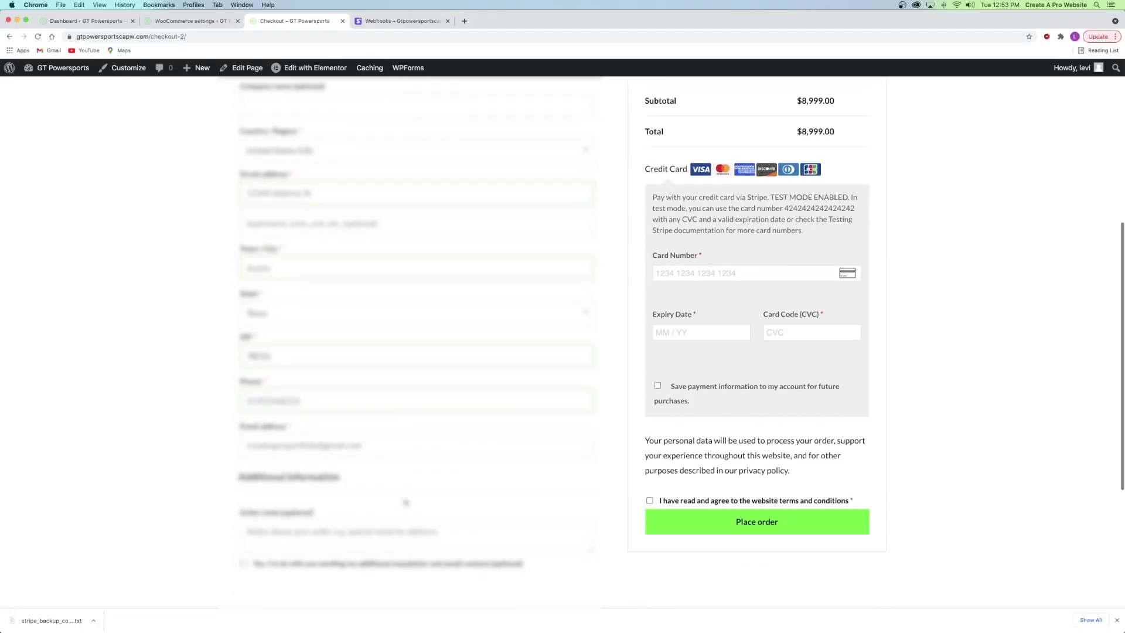
scroll(407, 495, down, 7)
scroll(404, 496, up, 3)
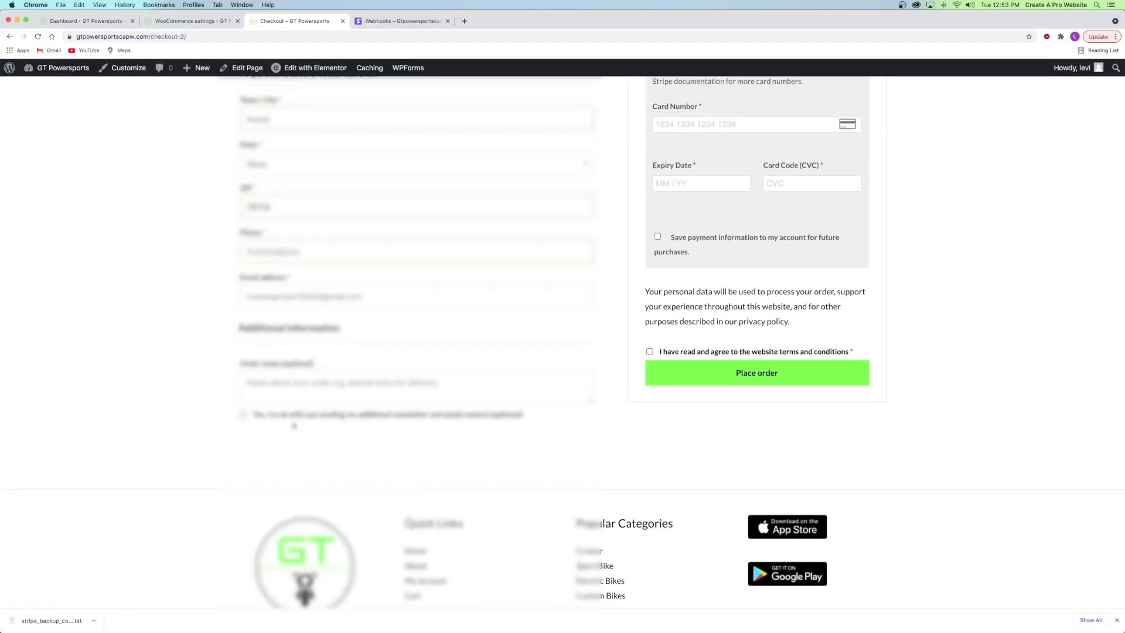
click(649, 350)
scroll(703, 194, up, 3)
scroll(660, 219, up, 3)
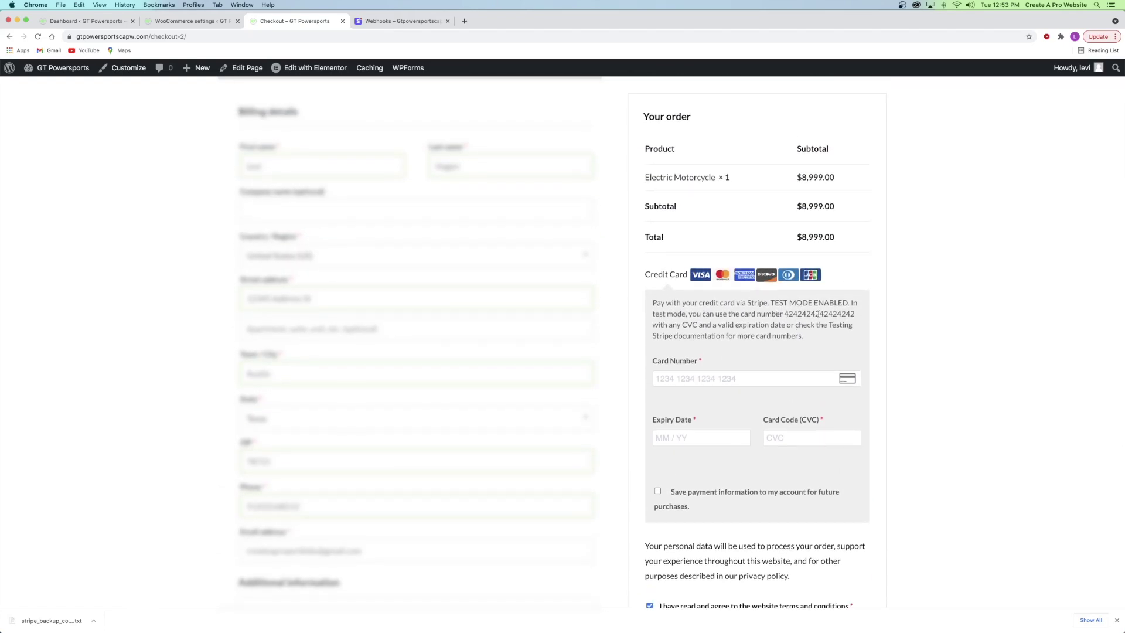
- Pay with Stripe test card 4242…, expiry and CVC, and place the $8,999.00 order
click(721, 375)
key(super+v)
click(688, 439)
text(1234)
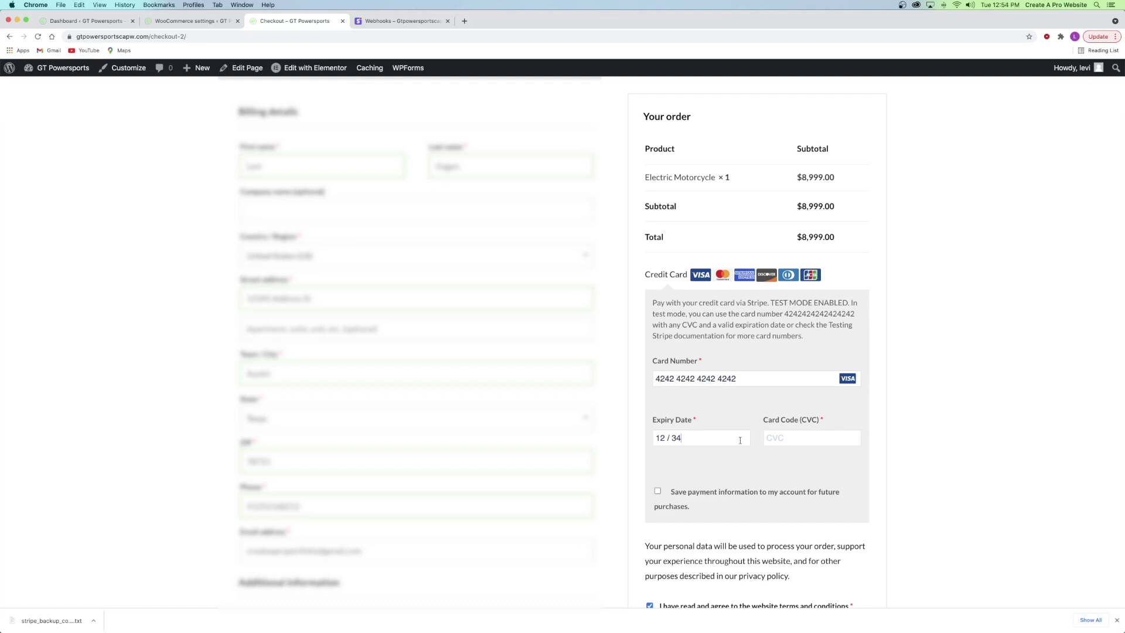
text(123)
scroll(689, 368, down, 3)
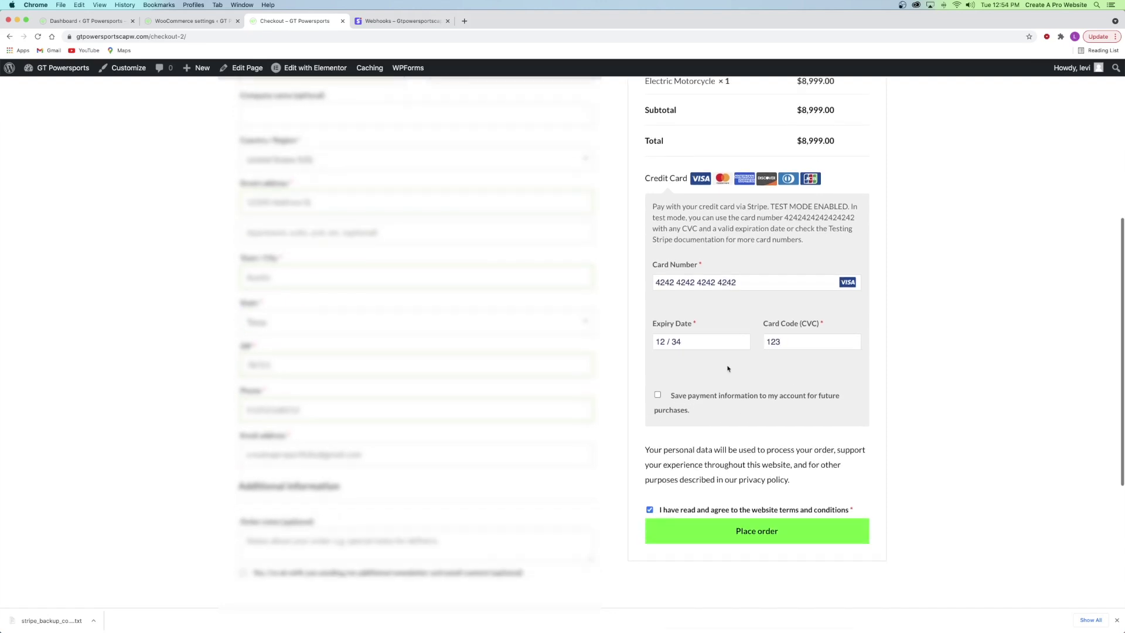
click(756, 537)
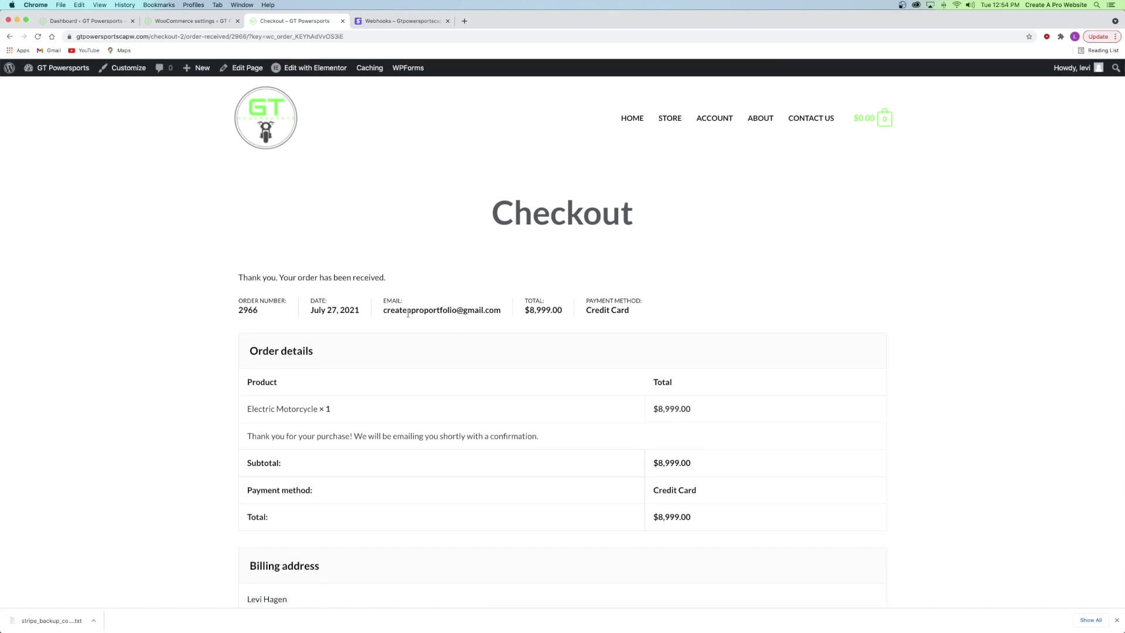
click(464, 20)
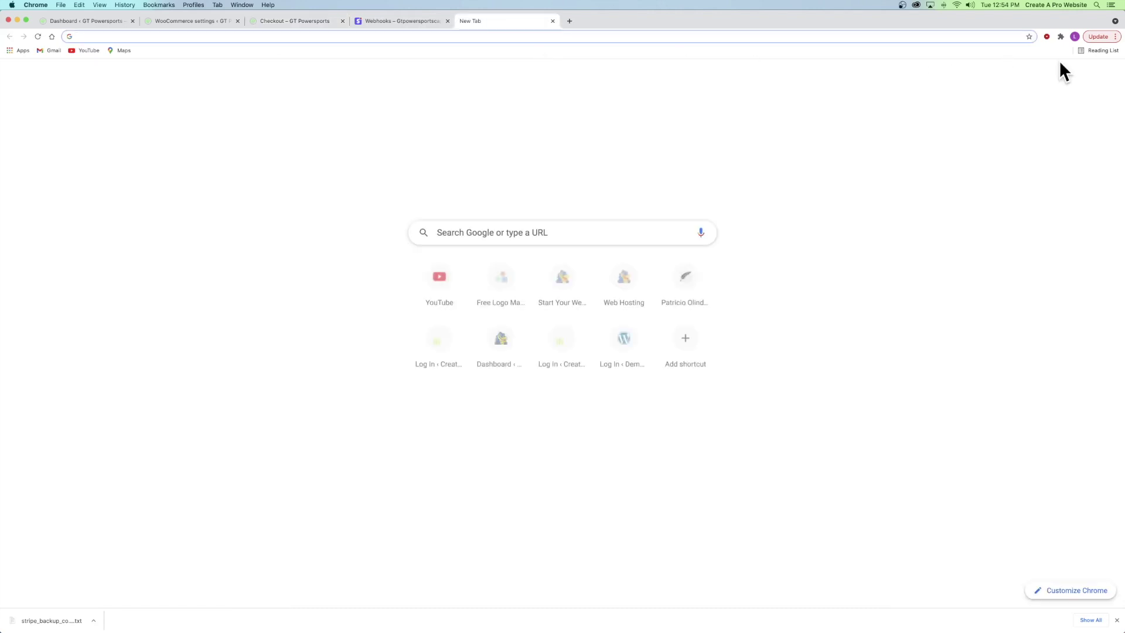
- Read the 'Your GT Powersports order has been received!' email for order #2966, then close Gmail
click(1021, 78)
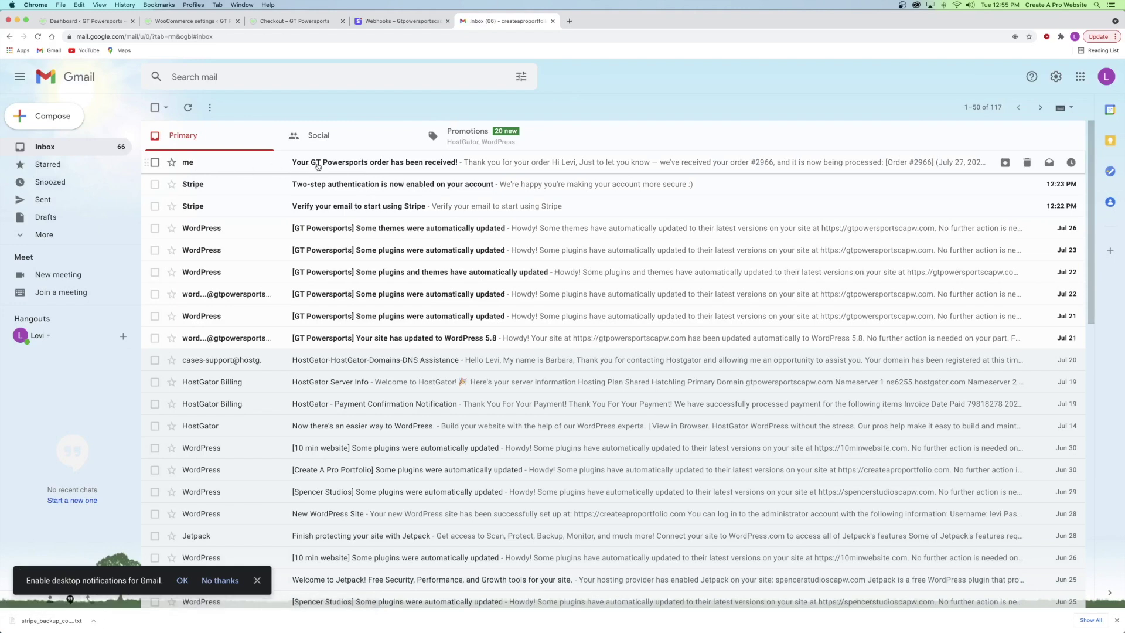
click(432, 168)
scroll(602, 293, down, 5)
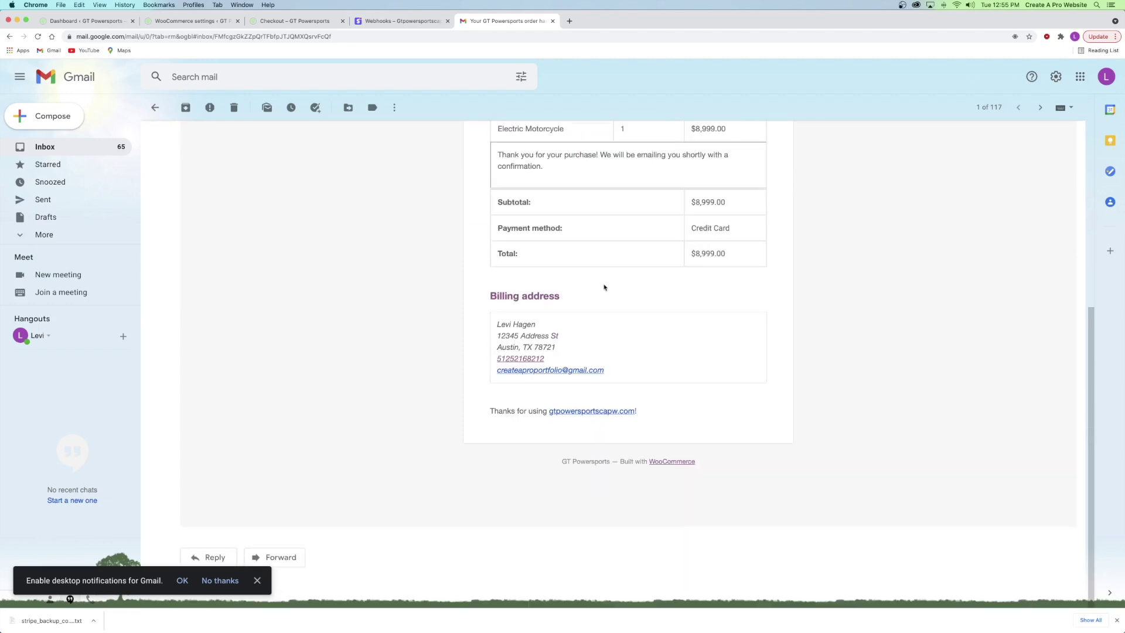
scroll(603, 287, up, 5)
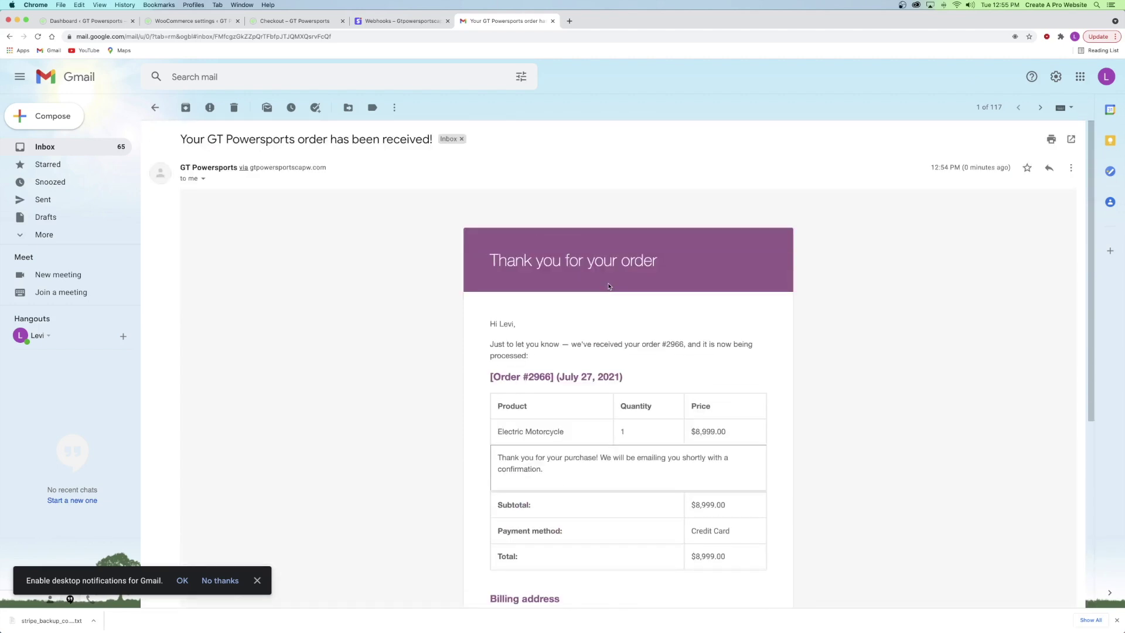
click(155, 107)
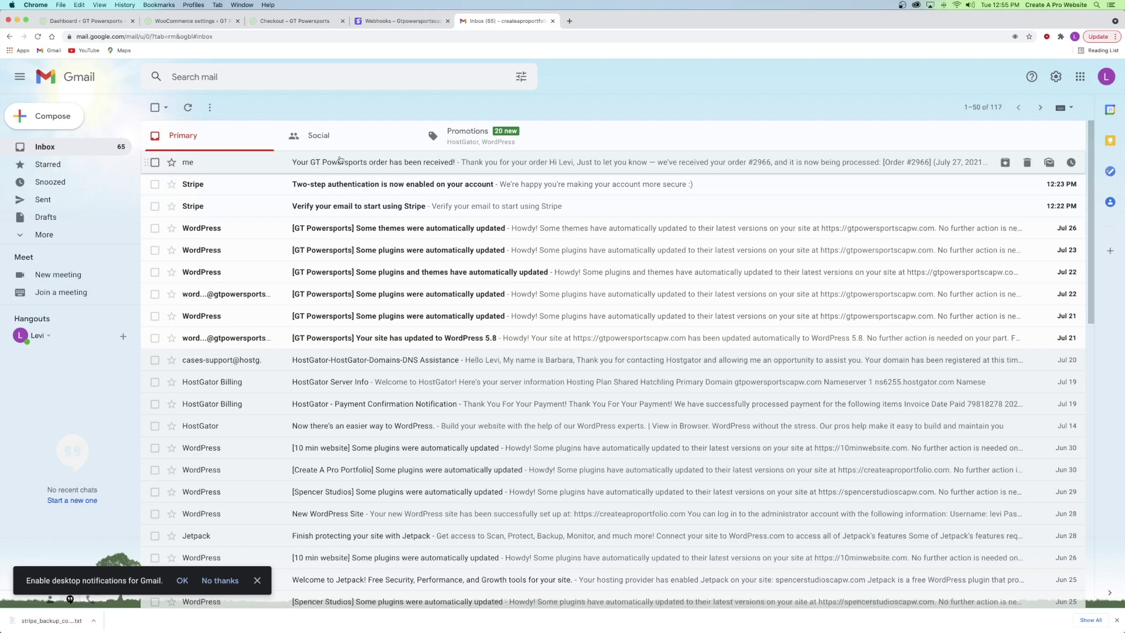
click(552, 21)
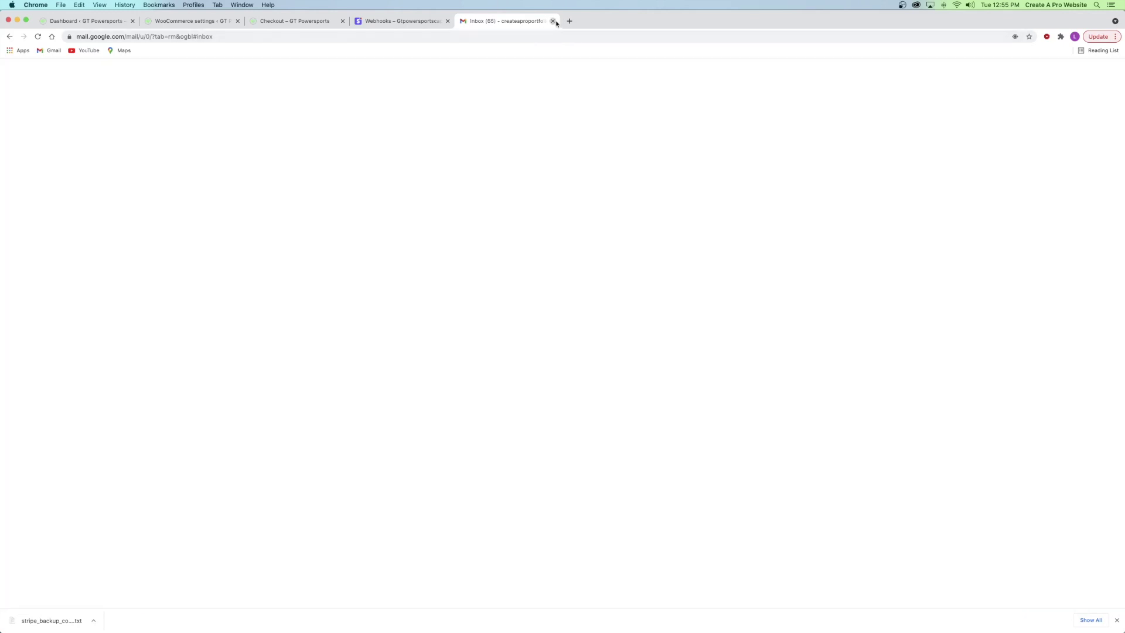
- Close the checkout tab and uncheck Enable Test Mode in WooCommerce's Stripe settings
click(344, 21)
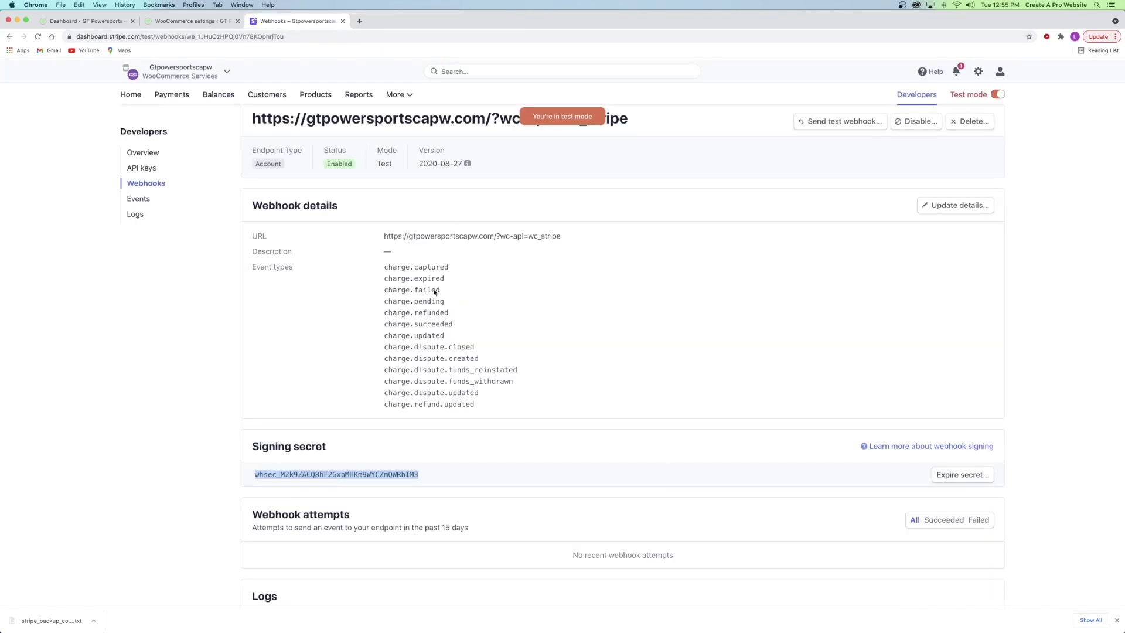
click(185, 21)
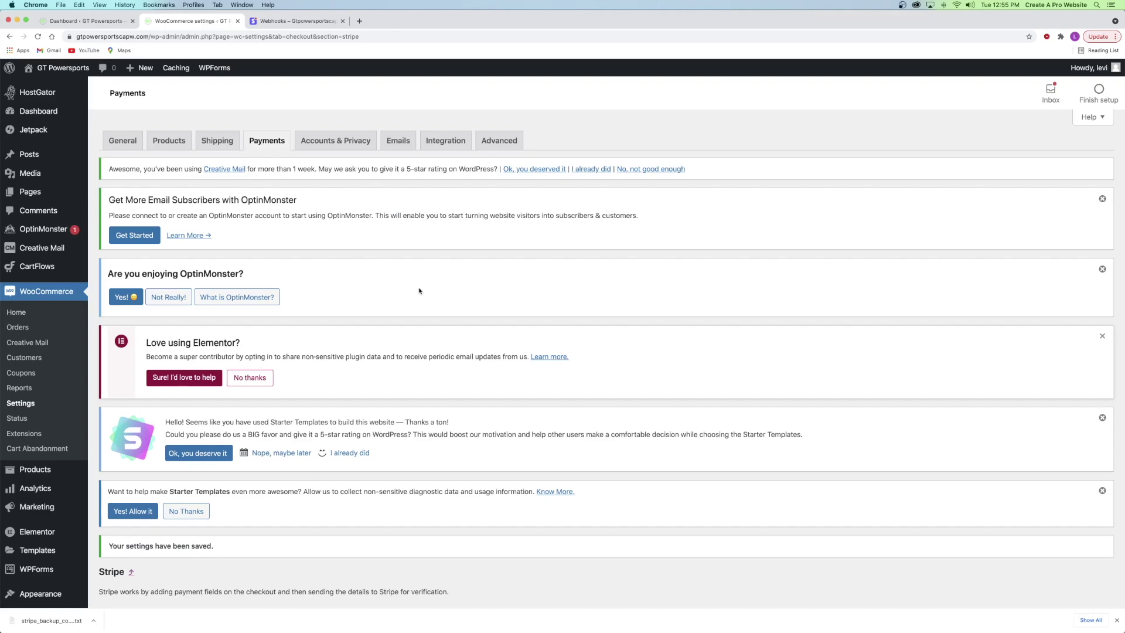
scroll(412, 355, down, 3)
scroll(412, 355, down, 5)
click(232, 374)
click(233, 375)
scroll(234, 376, down, 3)
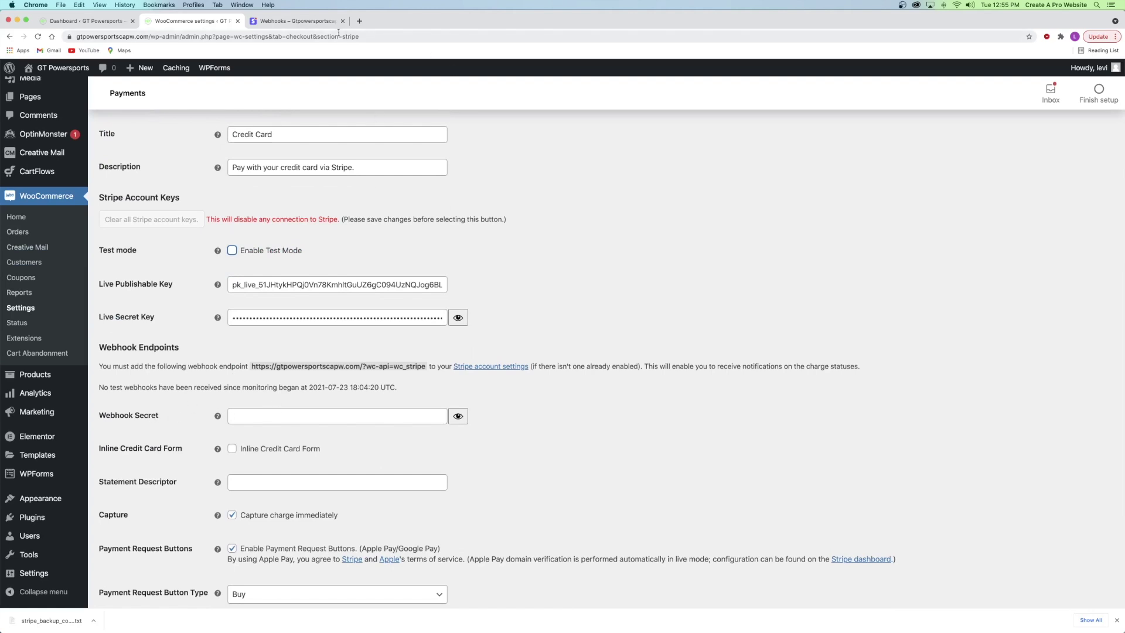
- Switch the Stripe dashboard to live mode and show its empty Webhooks list
click(301, 24)
click(996, 94)
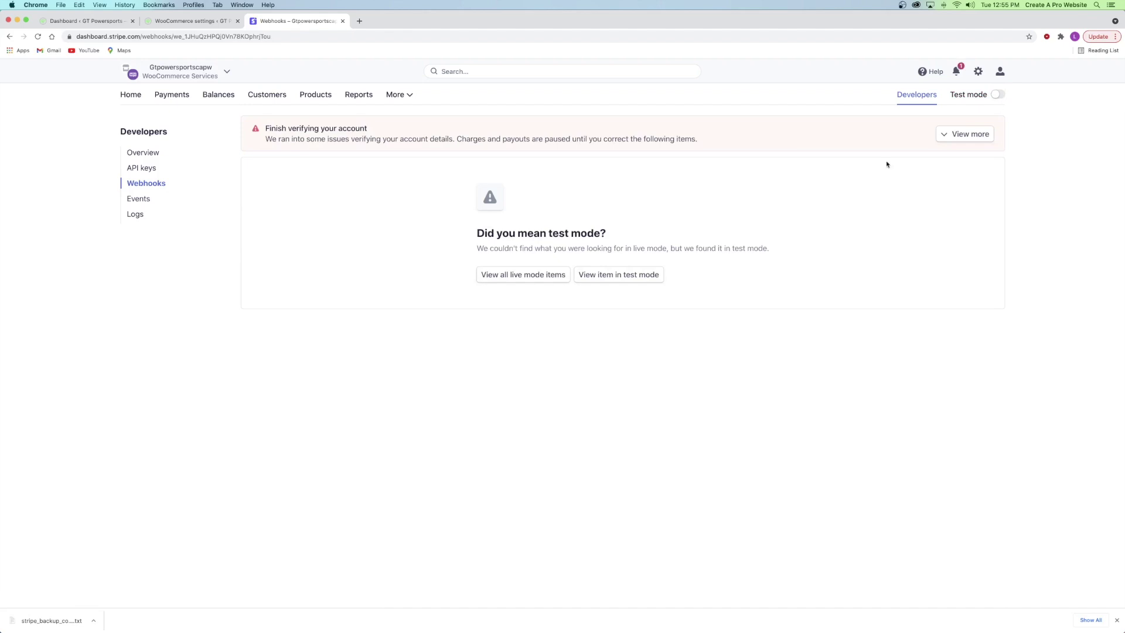
click(155, 183)
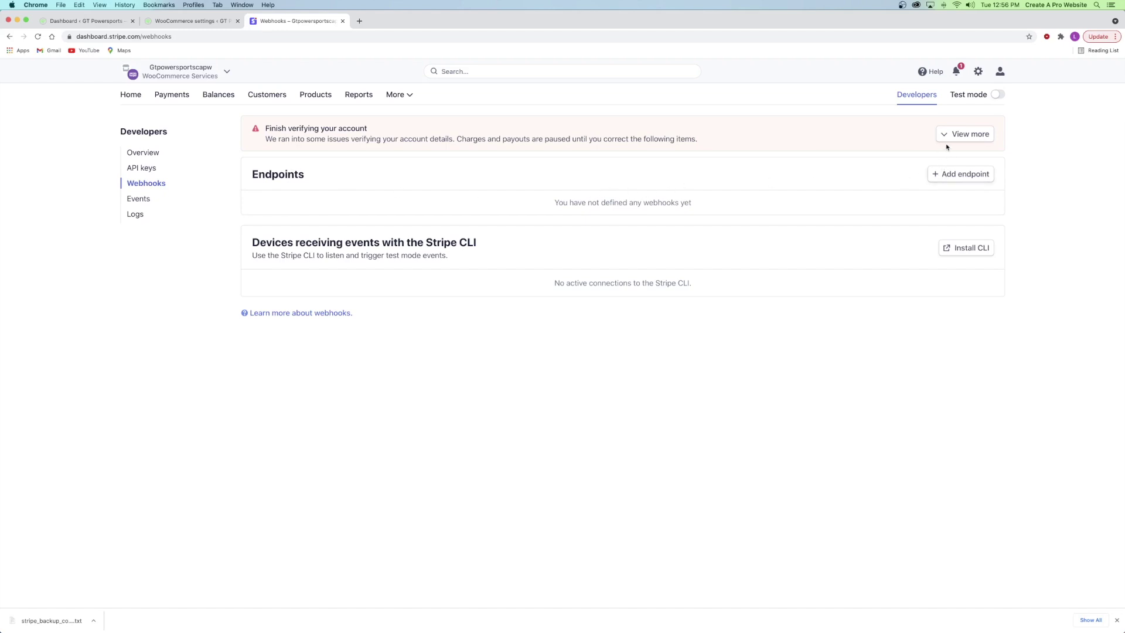
click(960, 174)
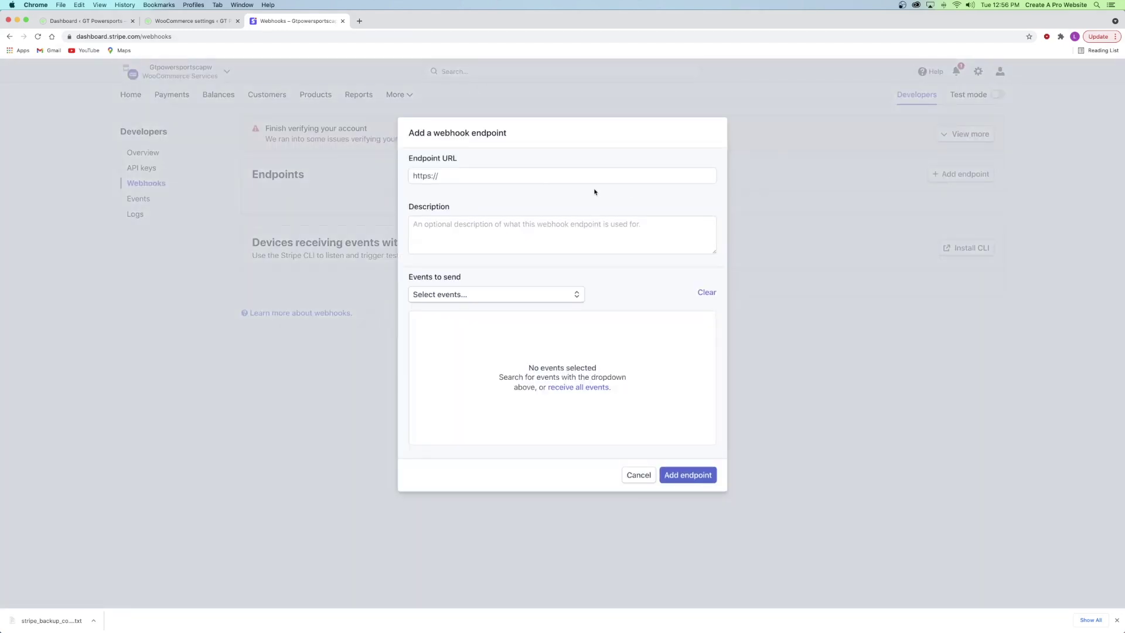
click(498, 176)
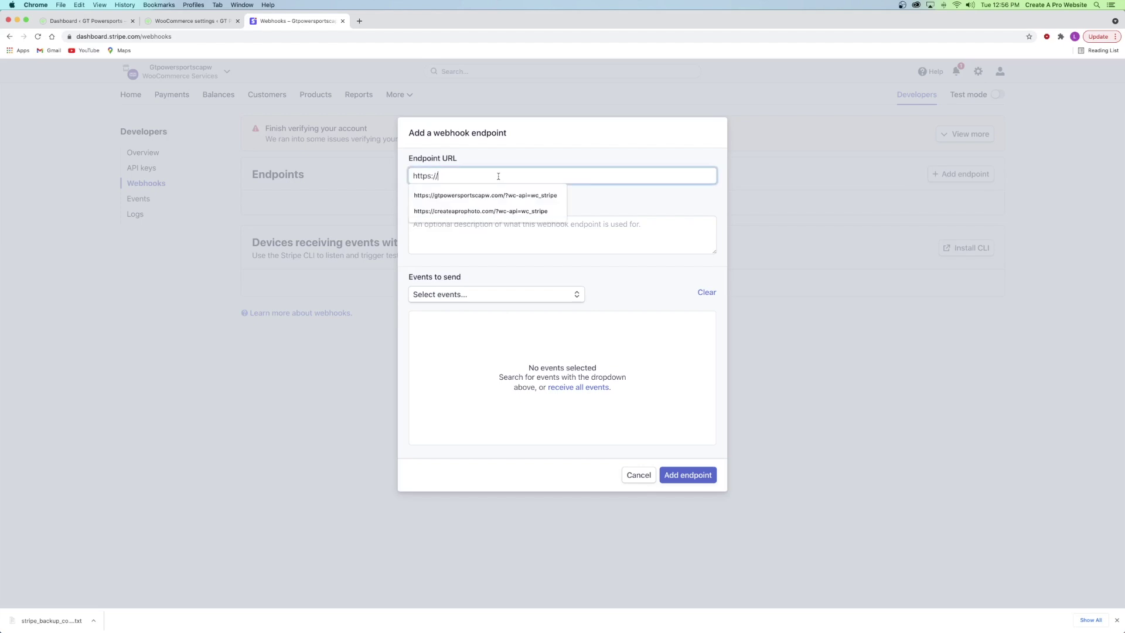
click(193, 21)
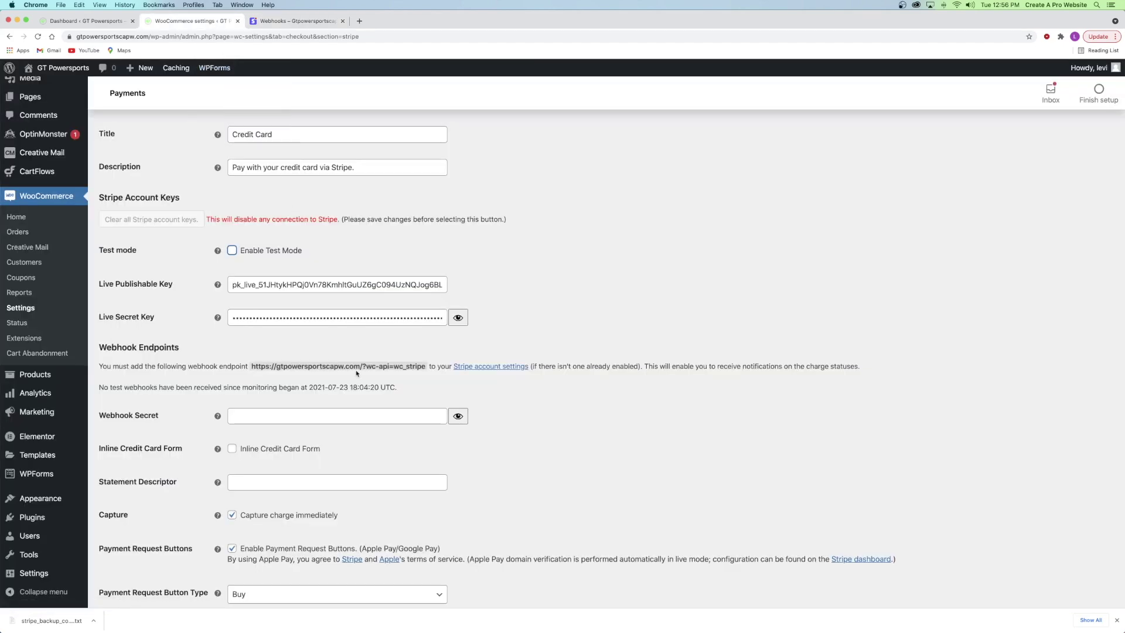
drag(251, 366, 426, 363)
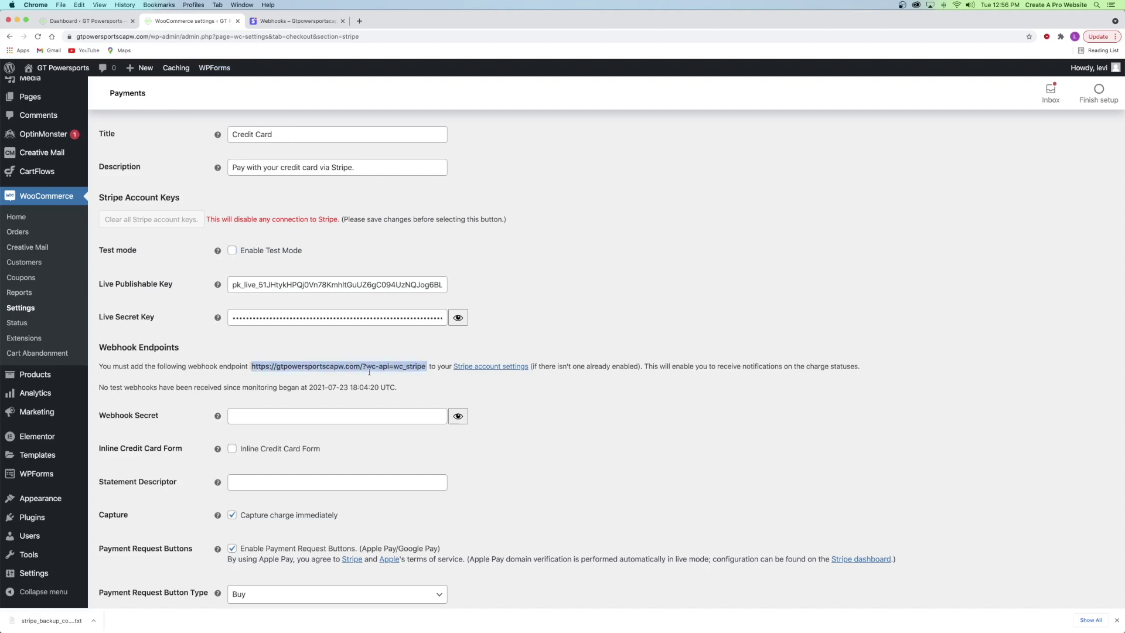
key(super+c)
click(295, 21)
click(465, 175)
key(super+v)
- Add all 13 Charge events and create the live endpoint
click(450, 294)
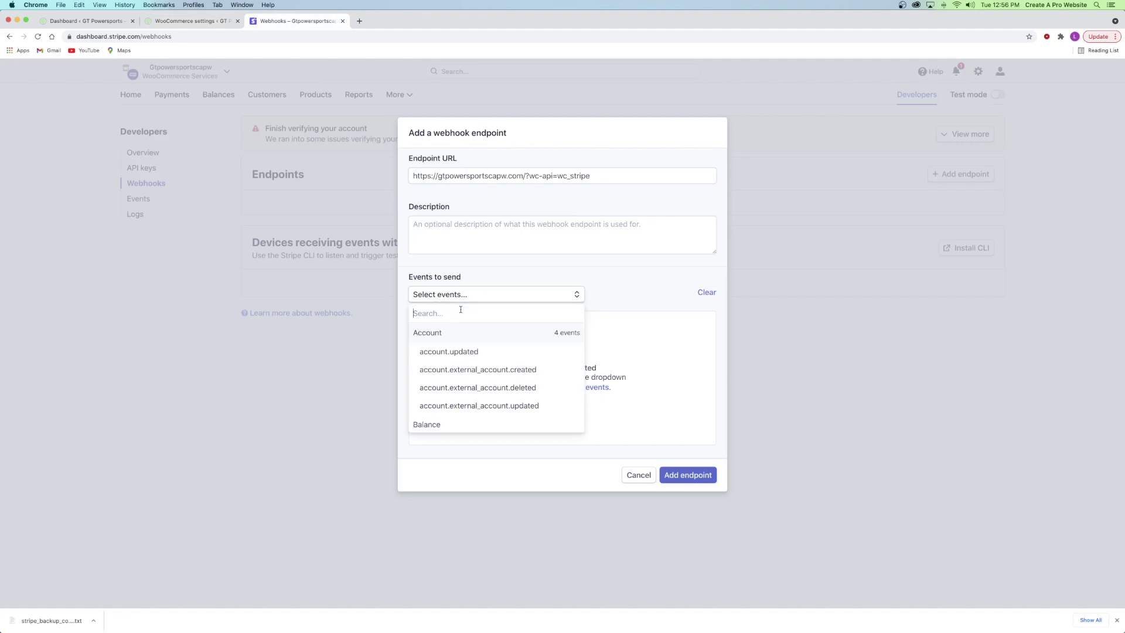
text(charge)
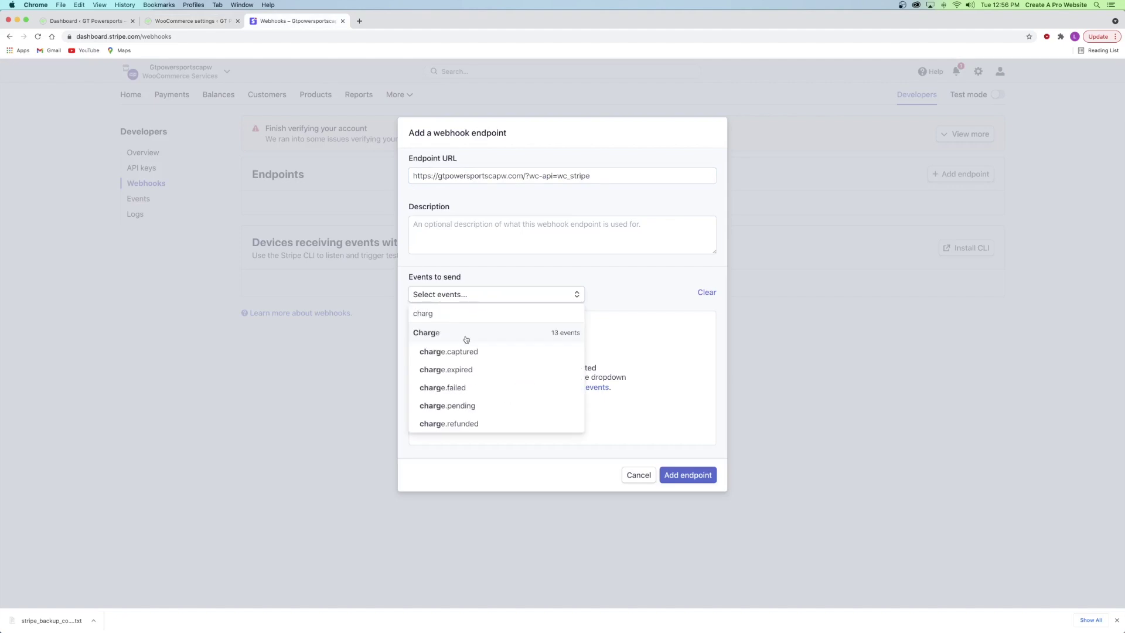
click(466, 339)
click(687, 475)
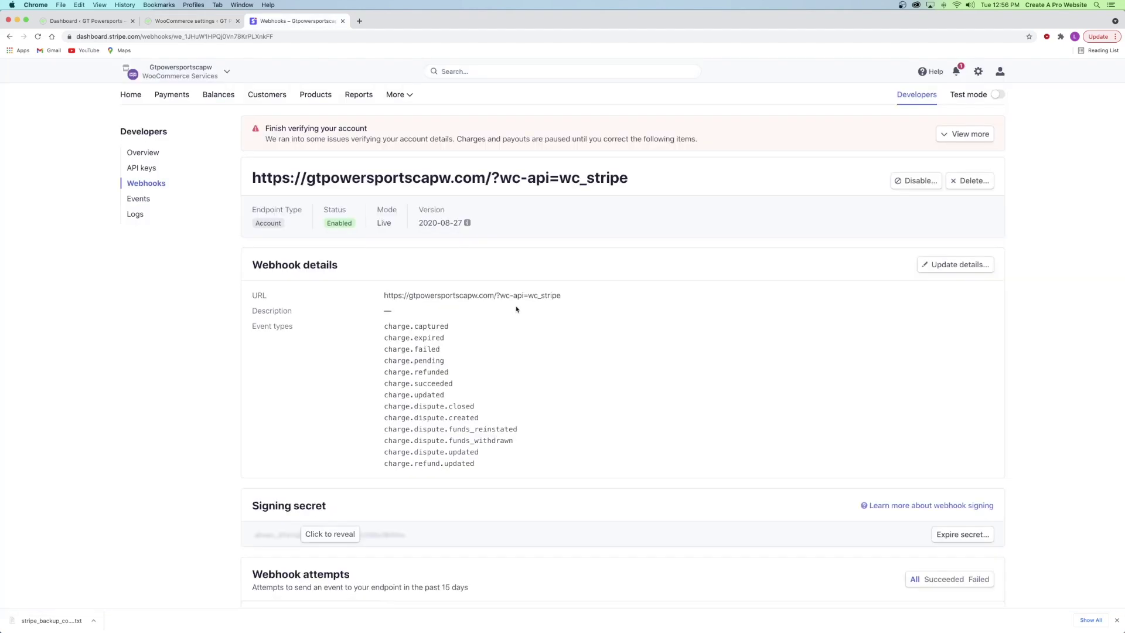
- Paste the live endpoint's signing secret into WooCommerce's Webhook Secret field and save
scroll(506, 312, down, 3)
click(329, 432)
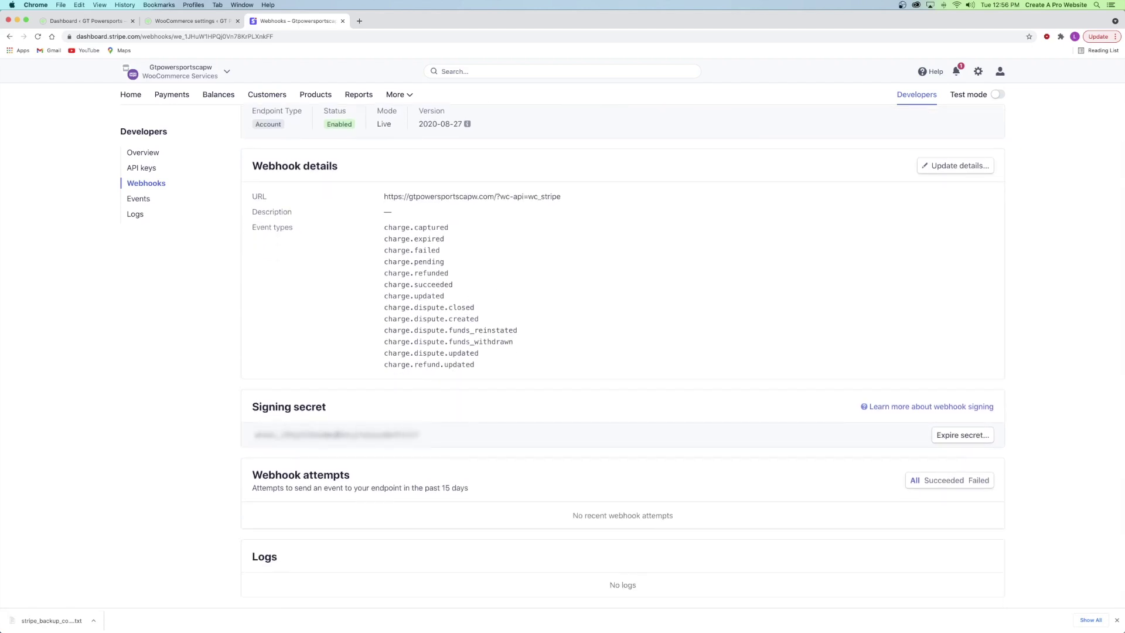
double_click(337, 434)
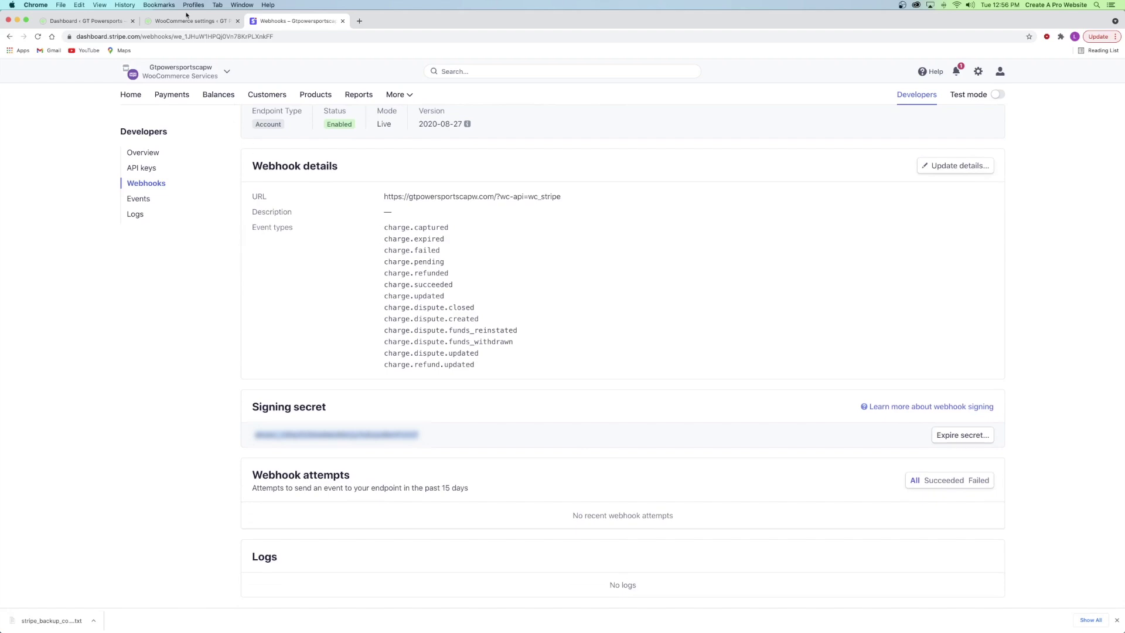
click(190, 20)
click(282, 417)
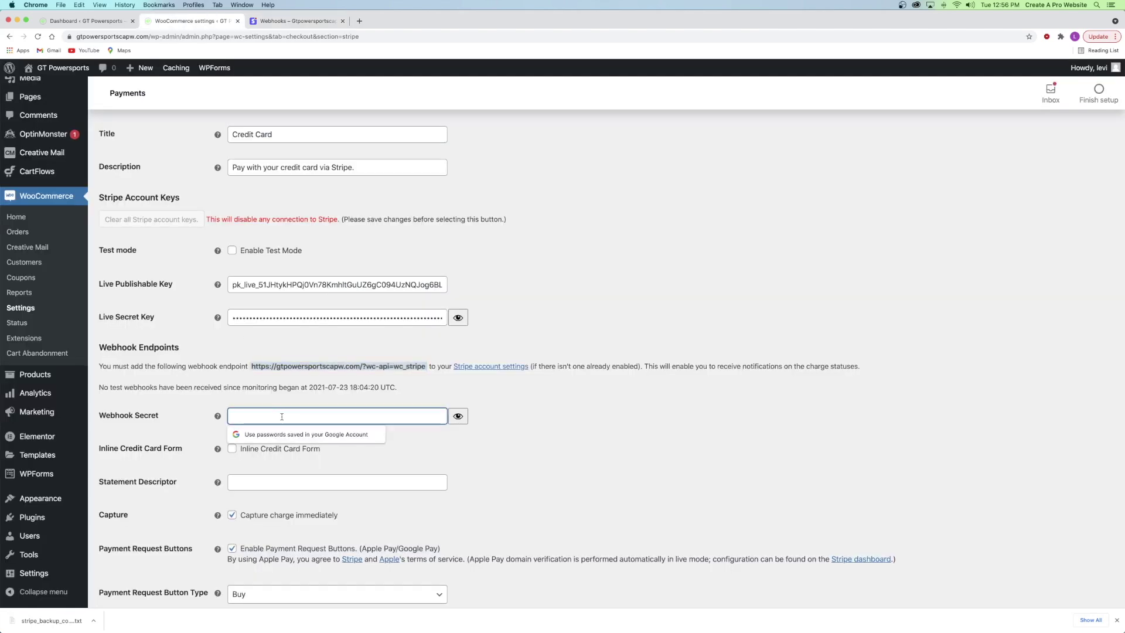
key(super+v)
click(414, 394)
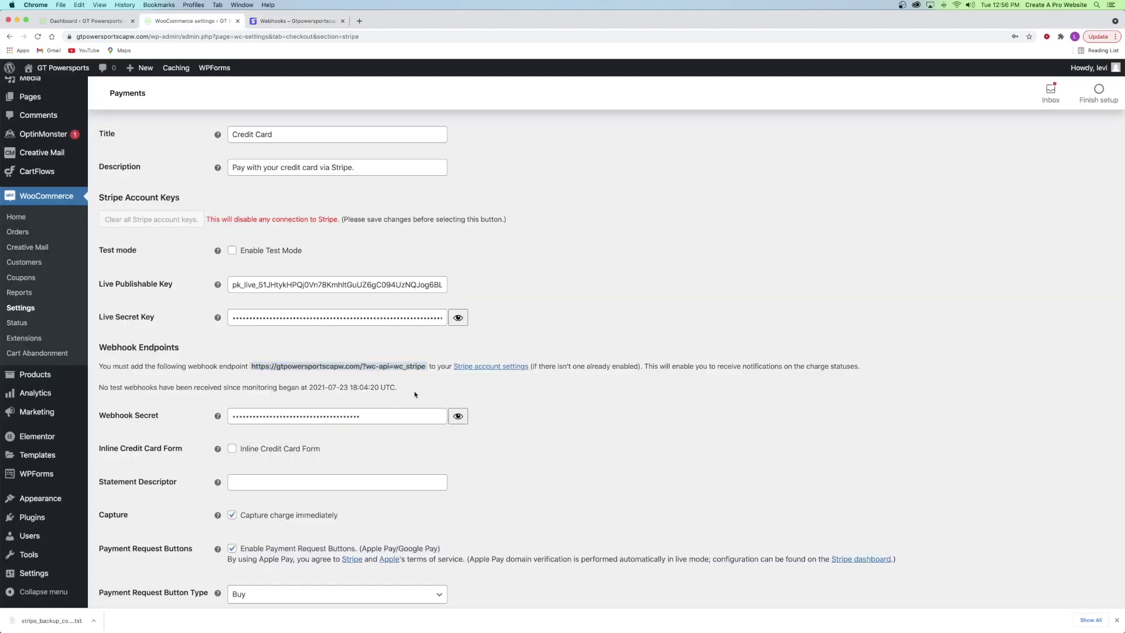
scroll(414, 394, down, 5)
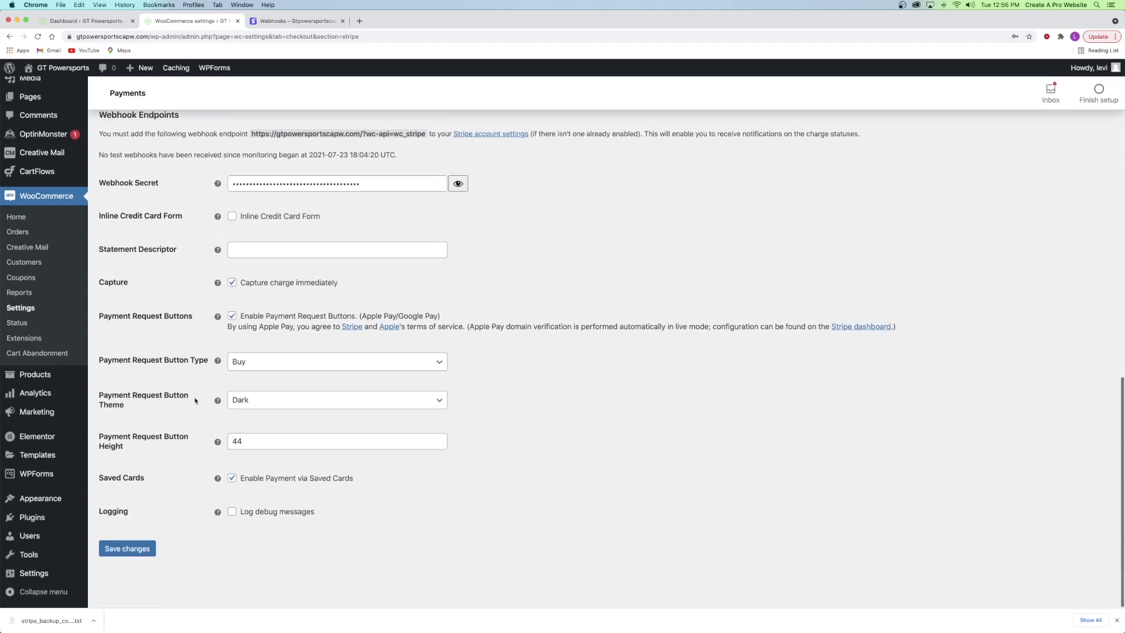
click(116, 548)
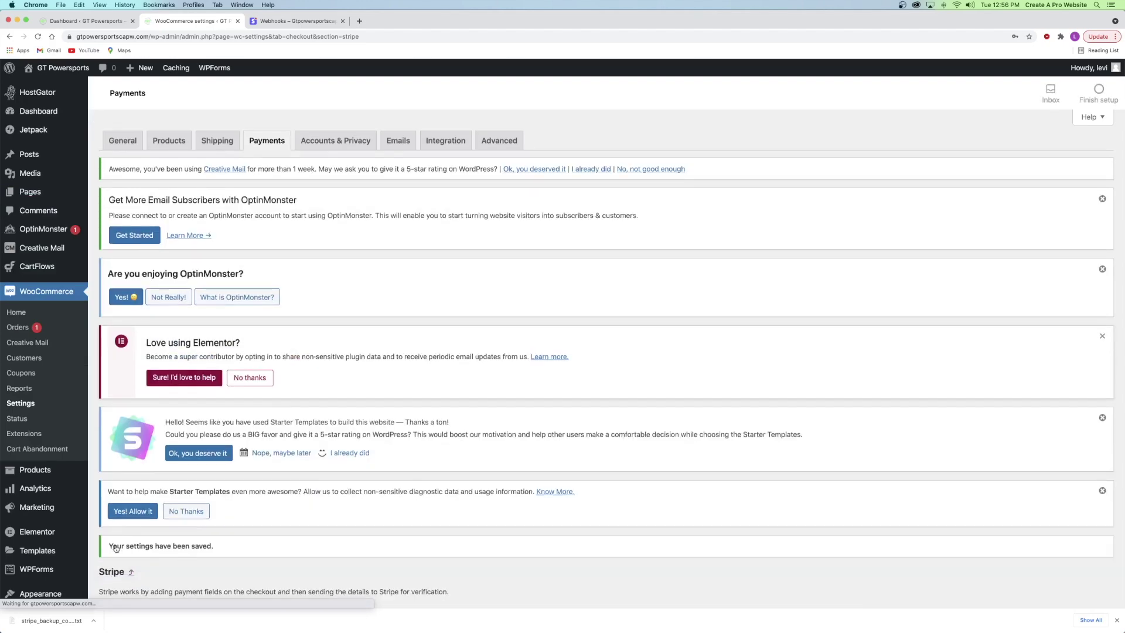
- Return to the payment methods list, where only Stripe – Credit Card is enabled
scroll(349, 486, down, 10)
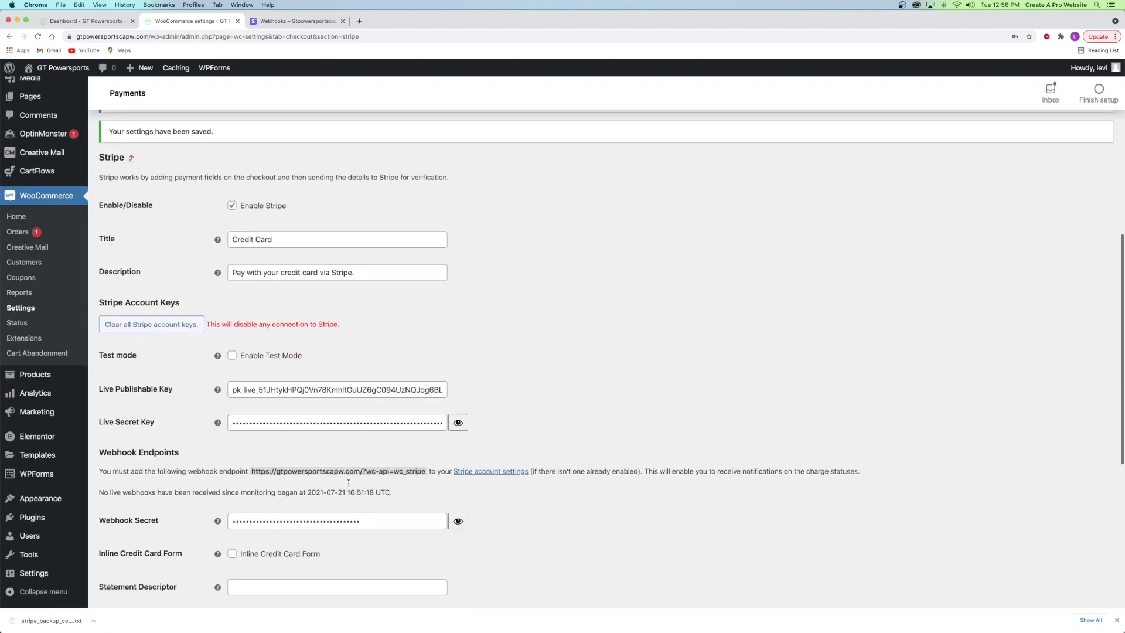
scroll(348, 486, up, 10)
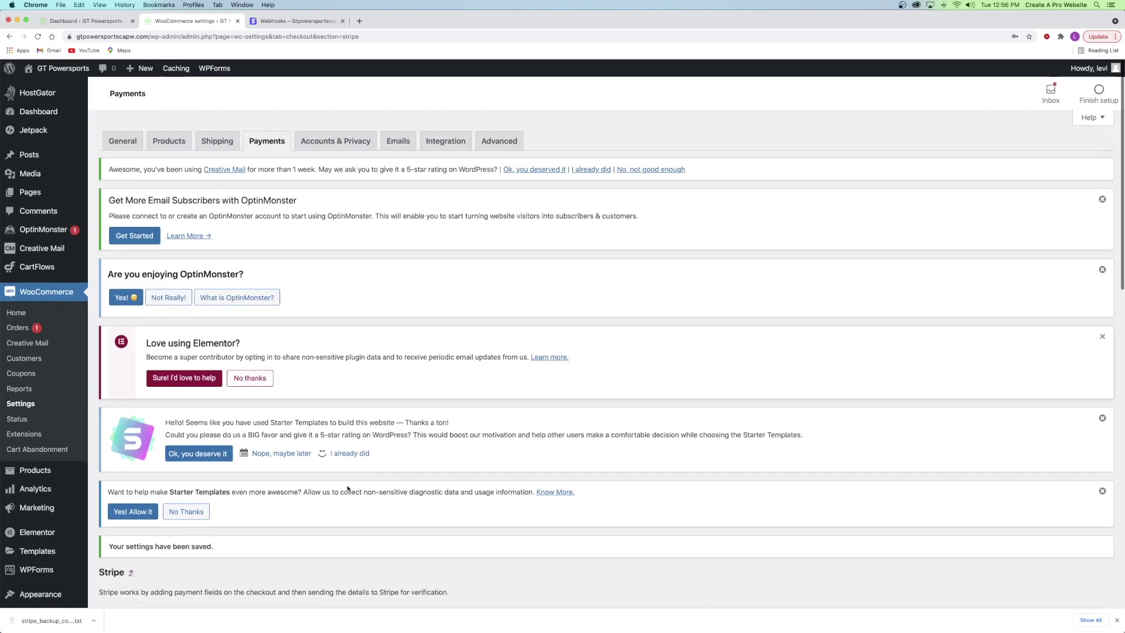
click(261, 145)
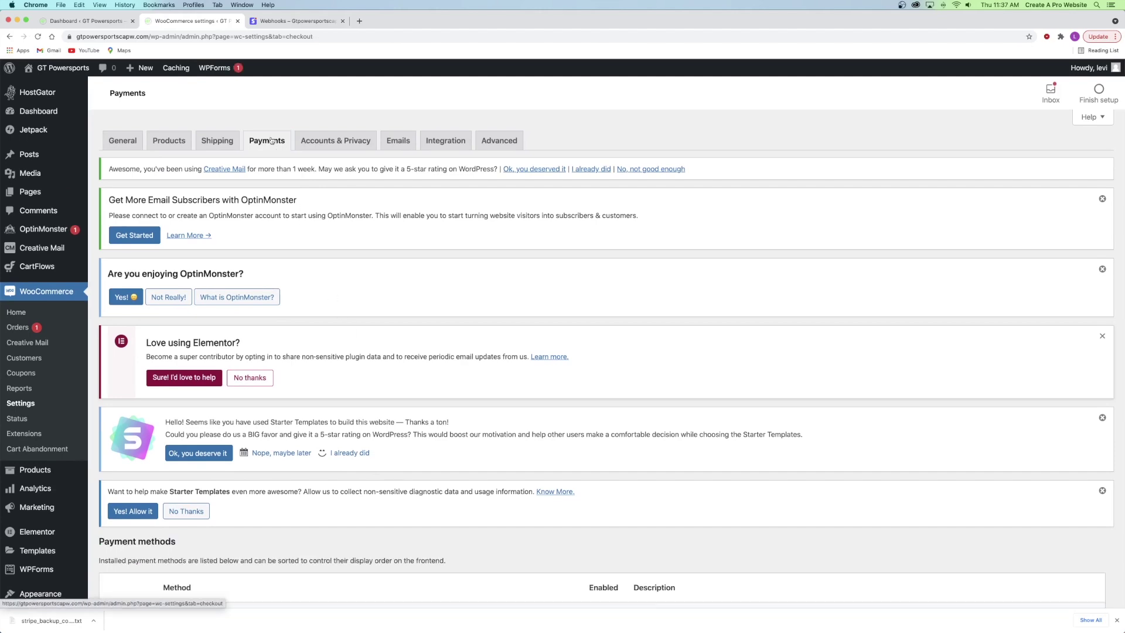
scroll(264, 155, down, 13)
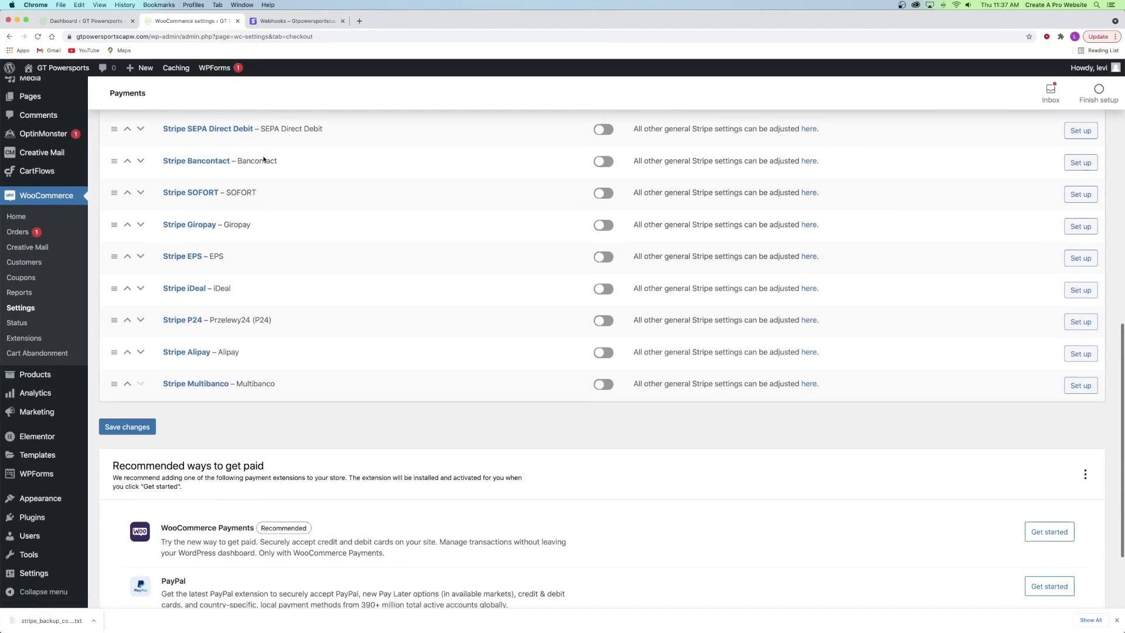
scroll(264, 158, up, 3)
scroll(264, 158, up, 2)
scroll(263, 159, down, 1)
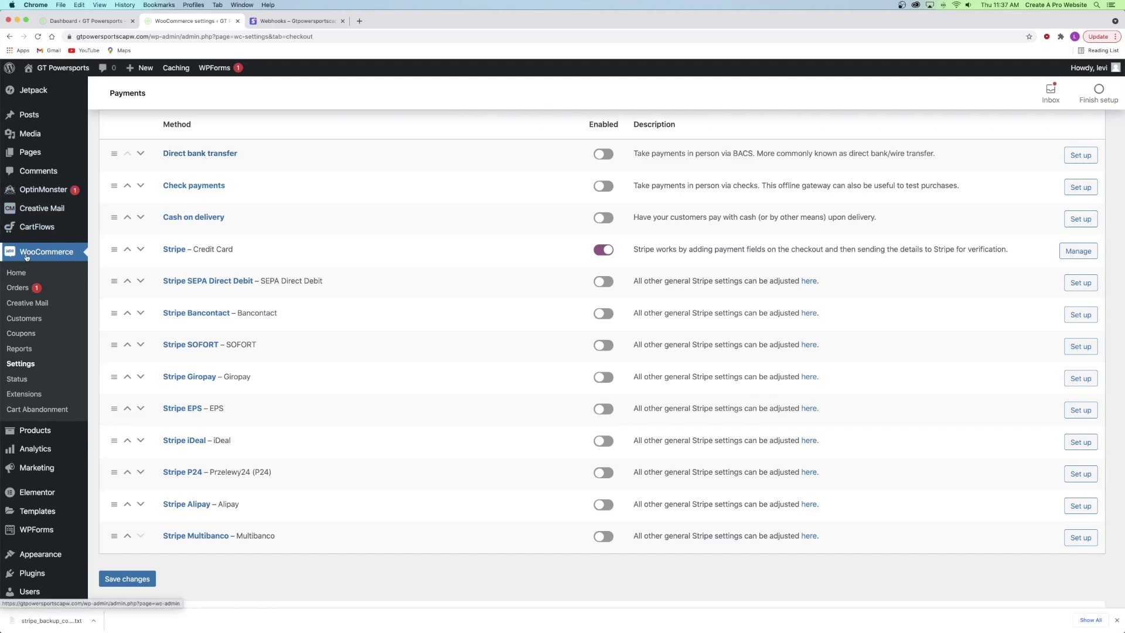
- Search for 'woocommerce paypal' on the Add Plugins page in a new tab
mouse_move(33, 577)
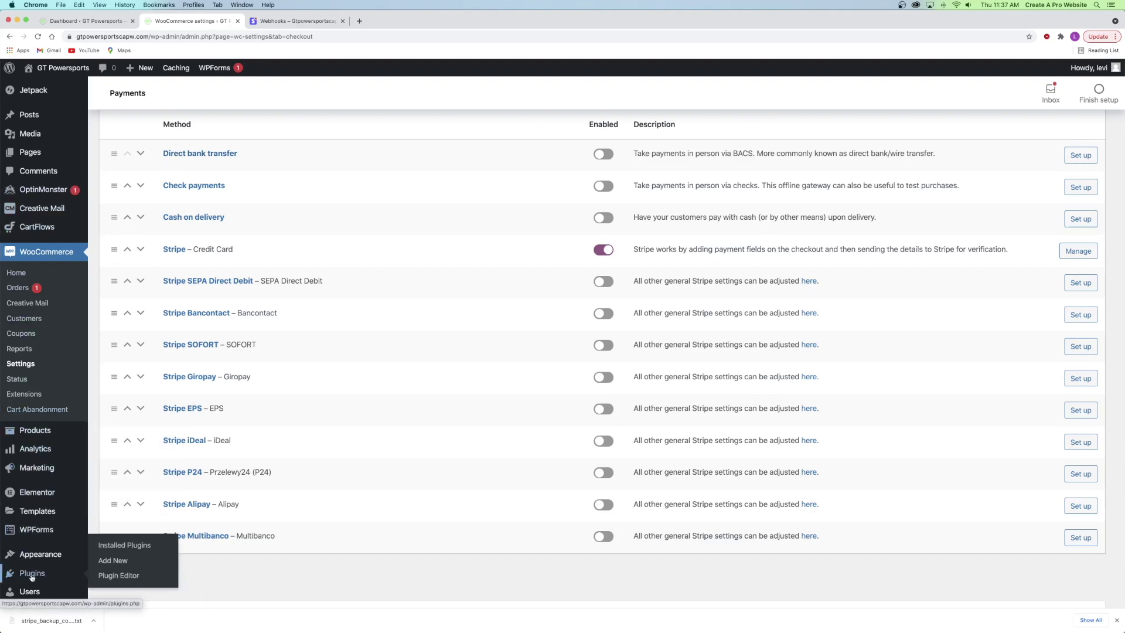
right_click(109, 559)
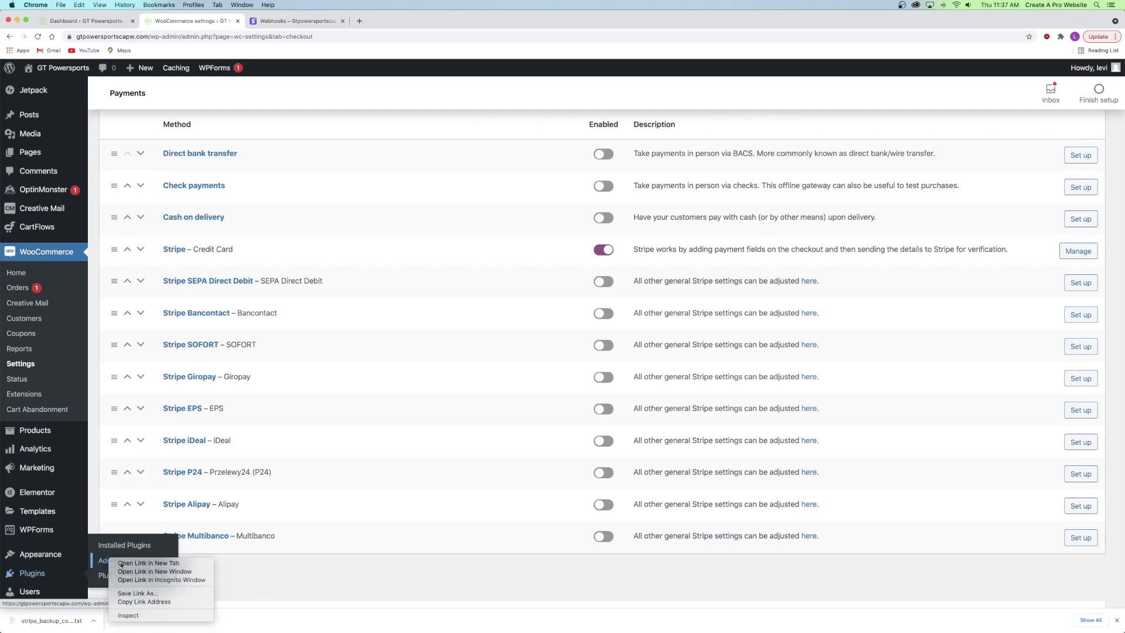
click(121, 563)
click(296, 22)
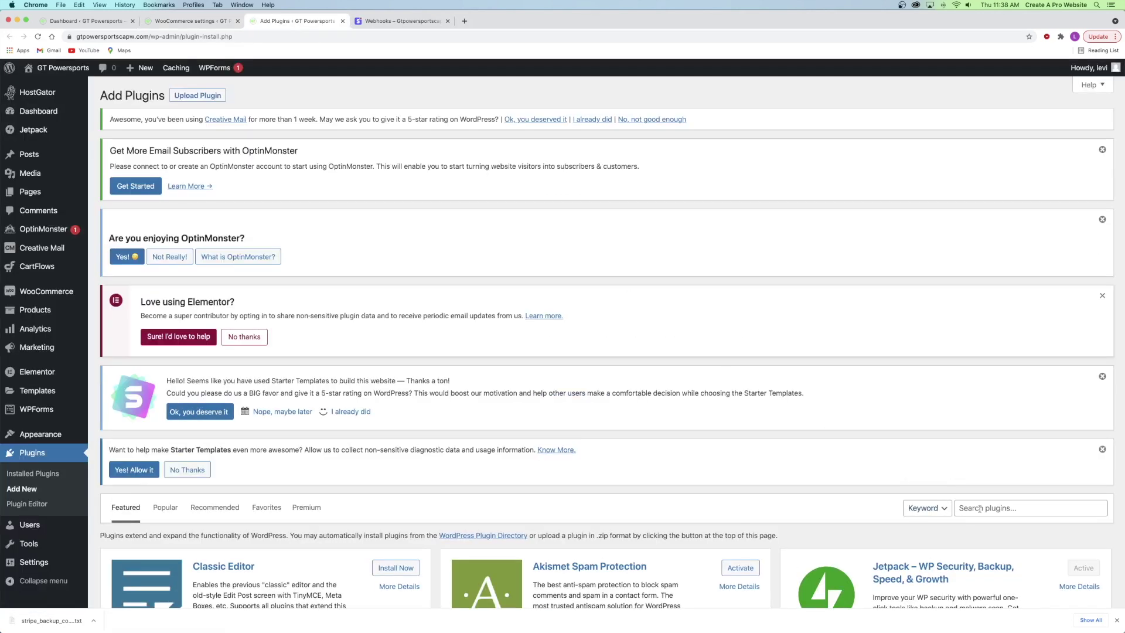
click(979, 508)
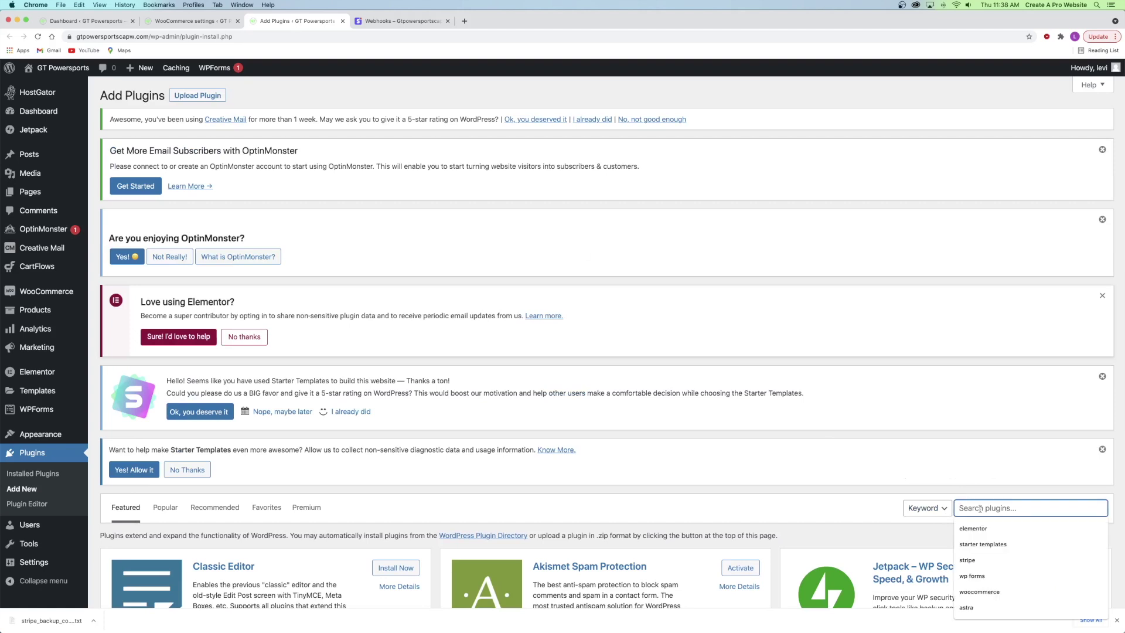
text(wo)
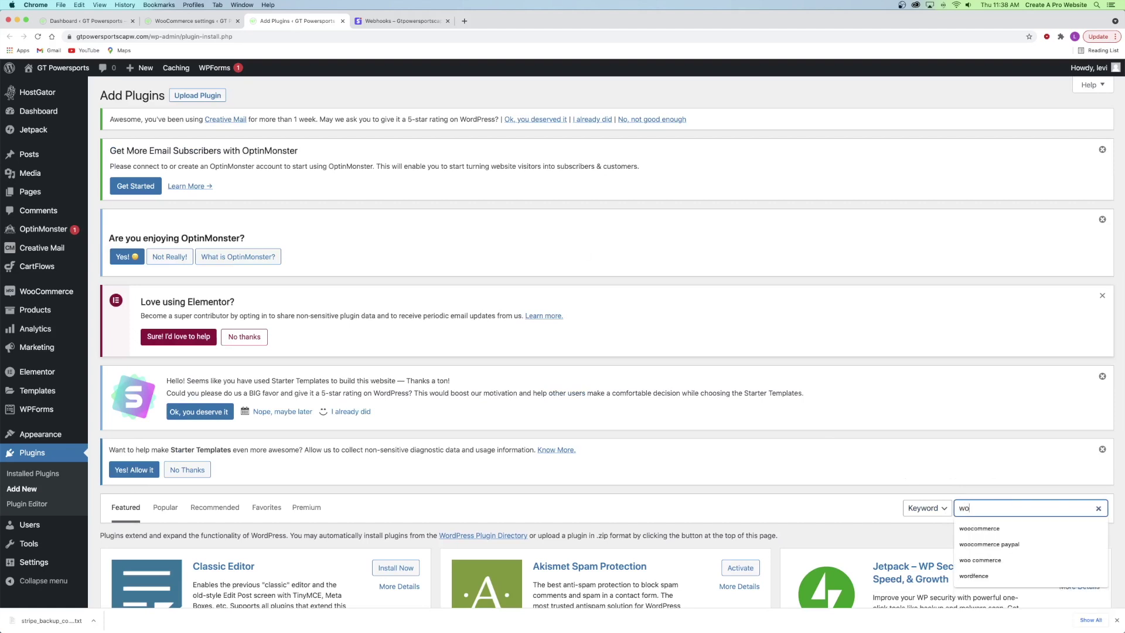
text(ocommerce paypal)
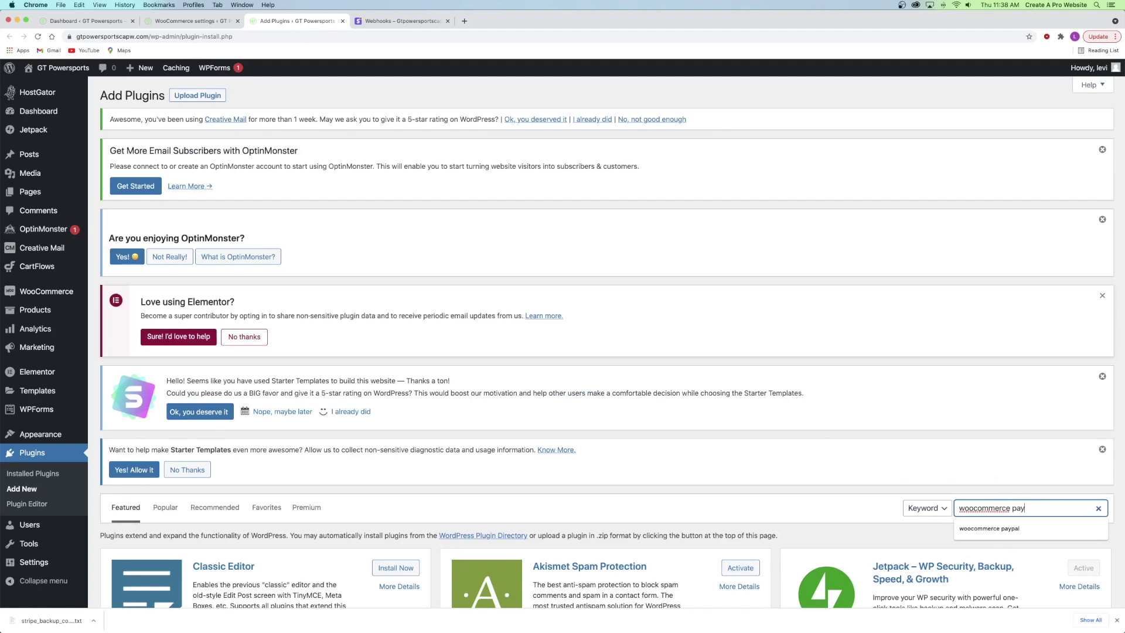
- Install and activate WooCommerce PayPal Checkout Gateway 2.1.2, then close the plugins tab
scroll(240, 396, down, 2)
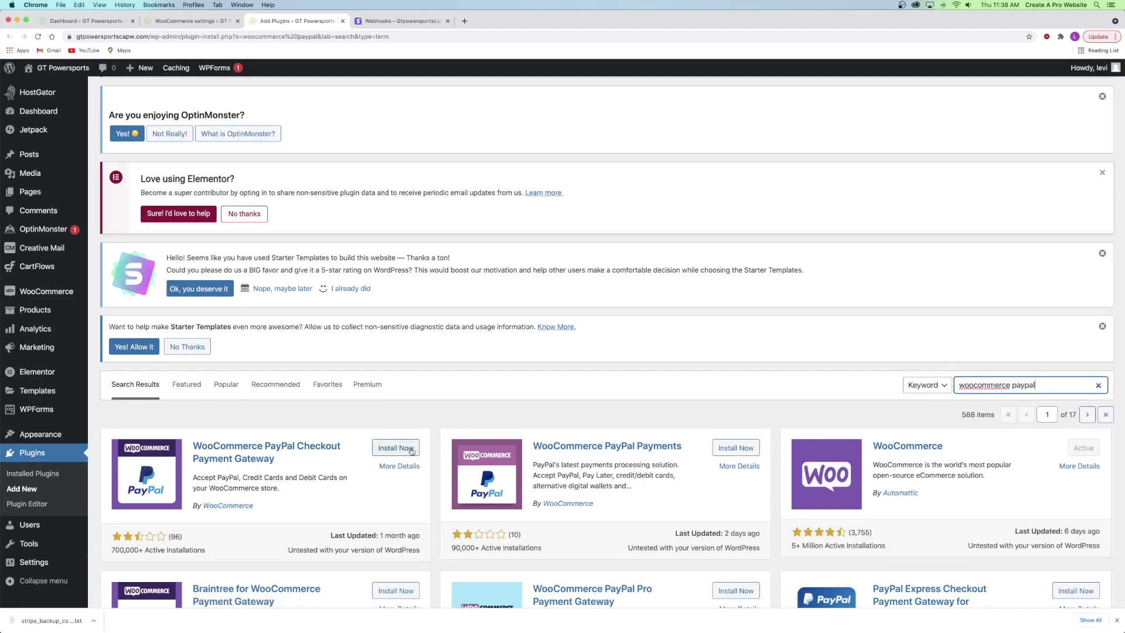
click(396, 447)
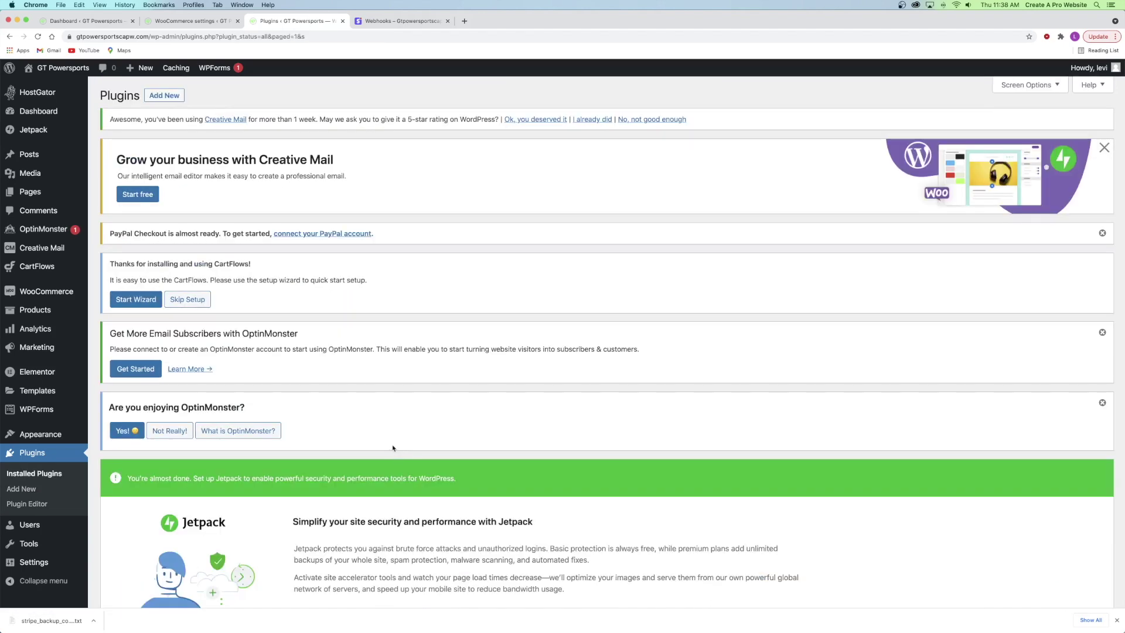
scroll(211, 319, down, 20)
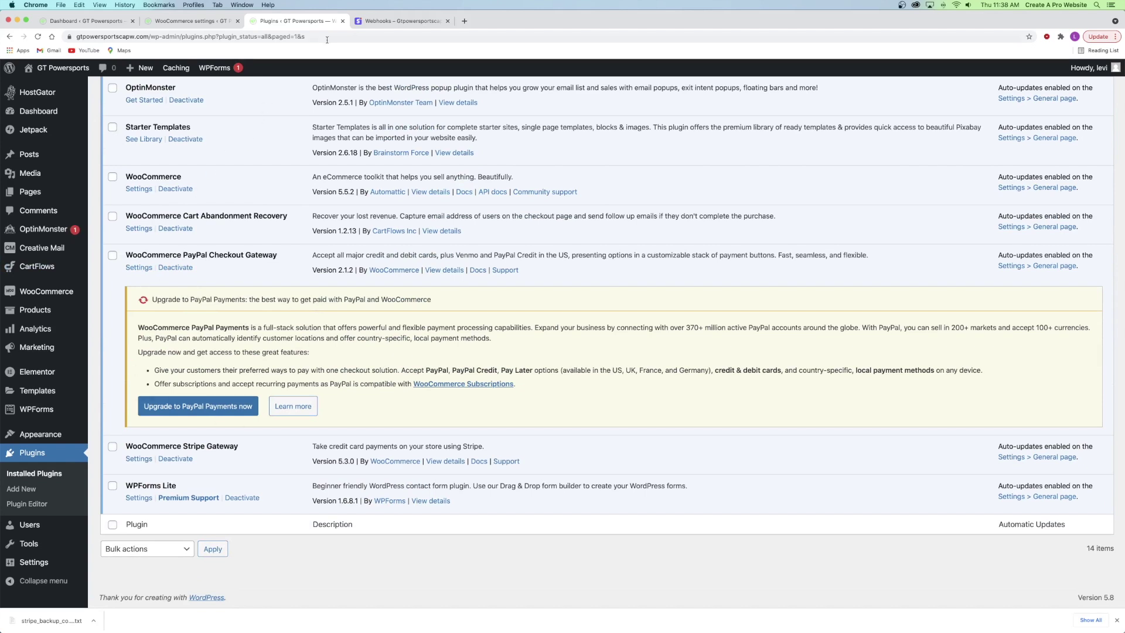
click(342, 21)
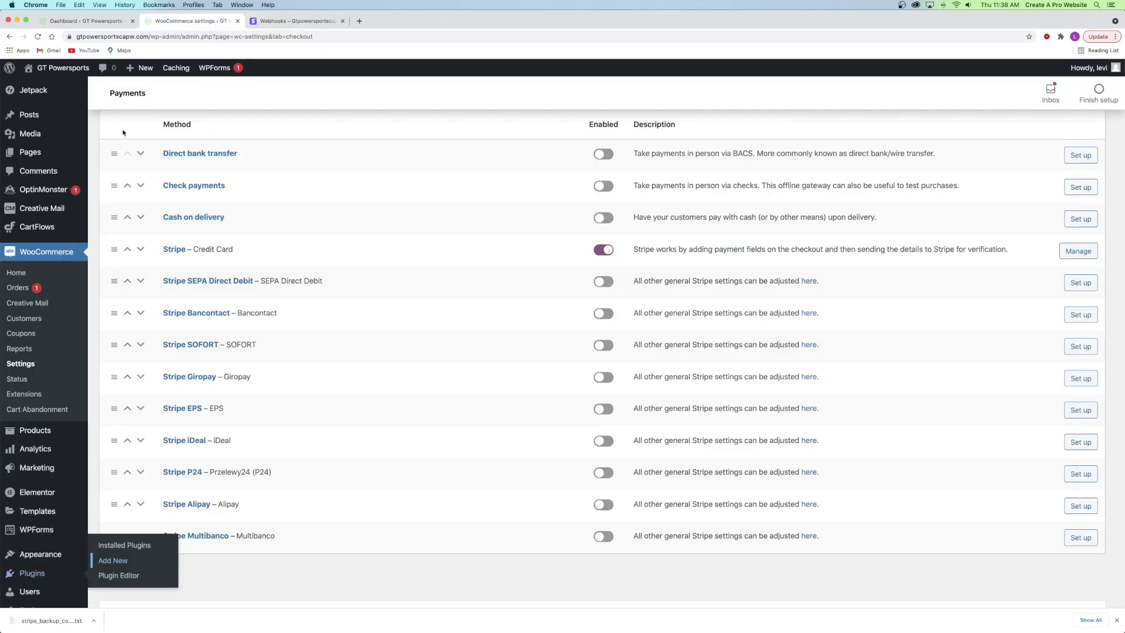
- Reload the payment methods list and open PayPal Checkout's Manage link in a new tab
key(super+r)
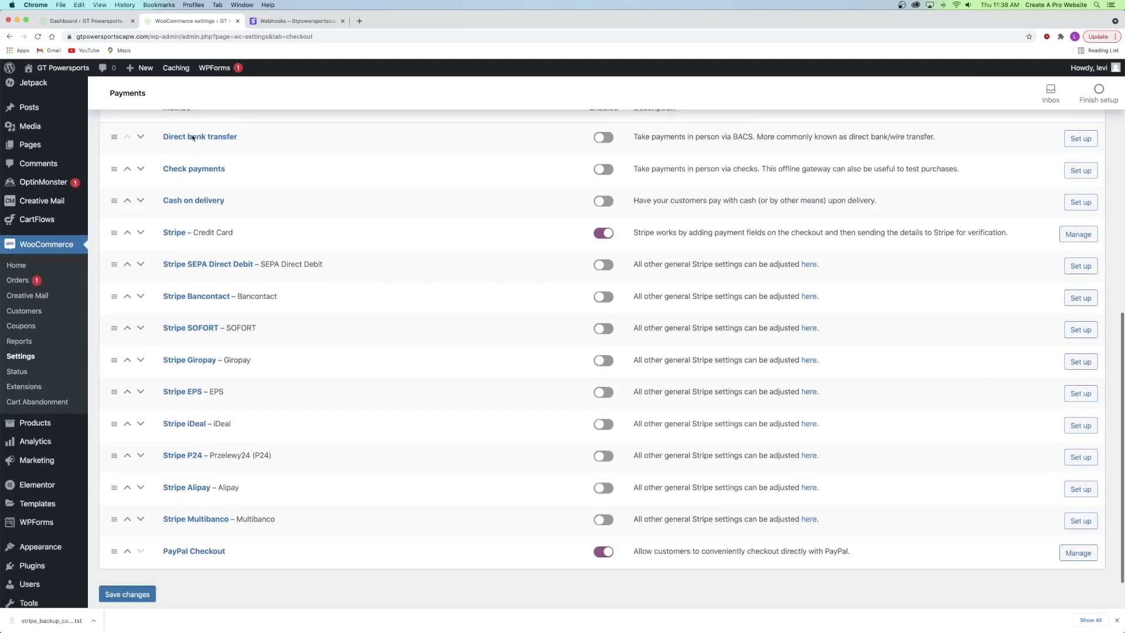
scroll(227, 469, down, 2)
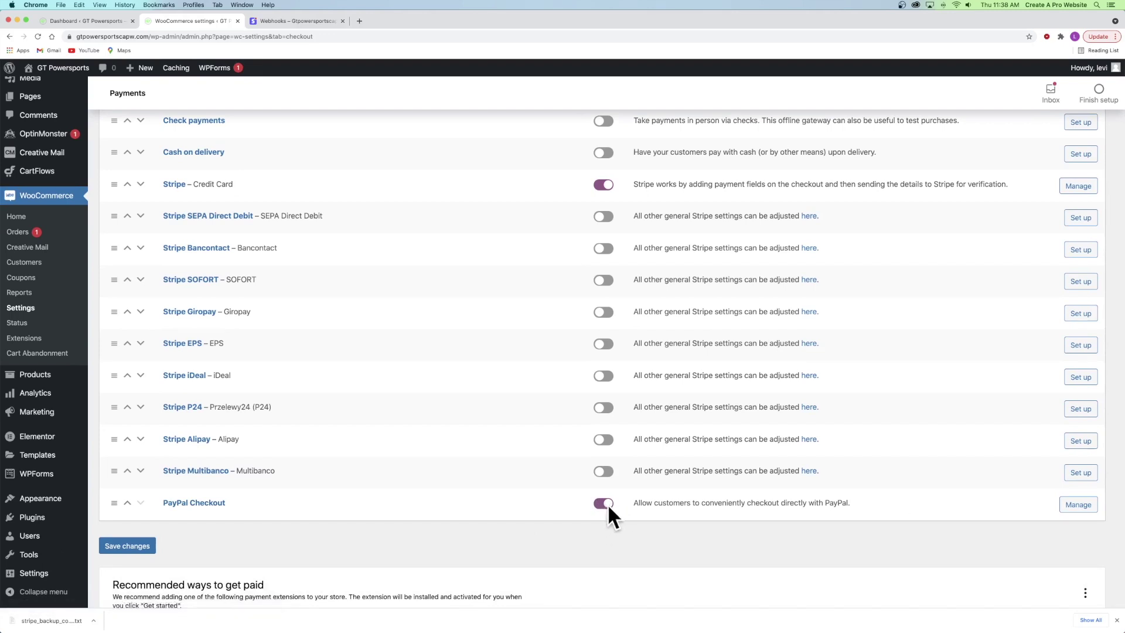
right_click(1080, 504)
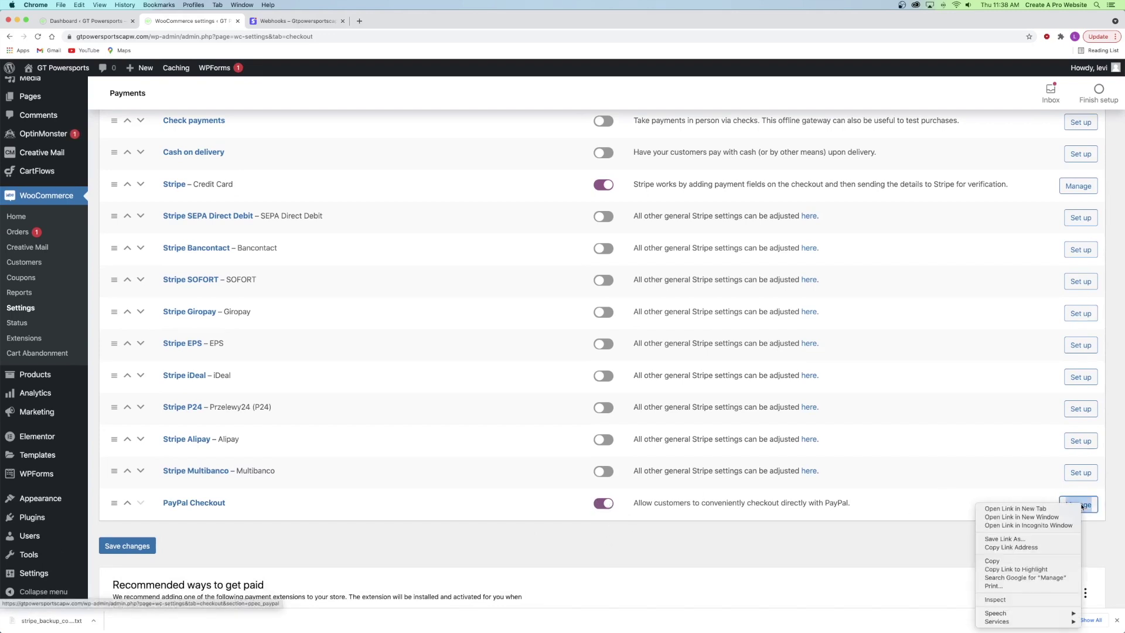
click(1041, 509)
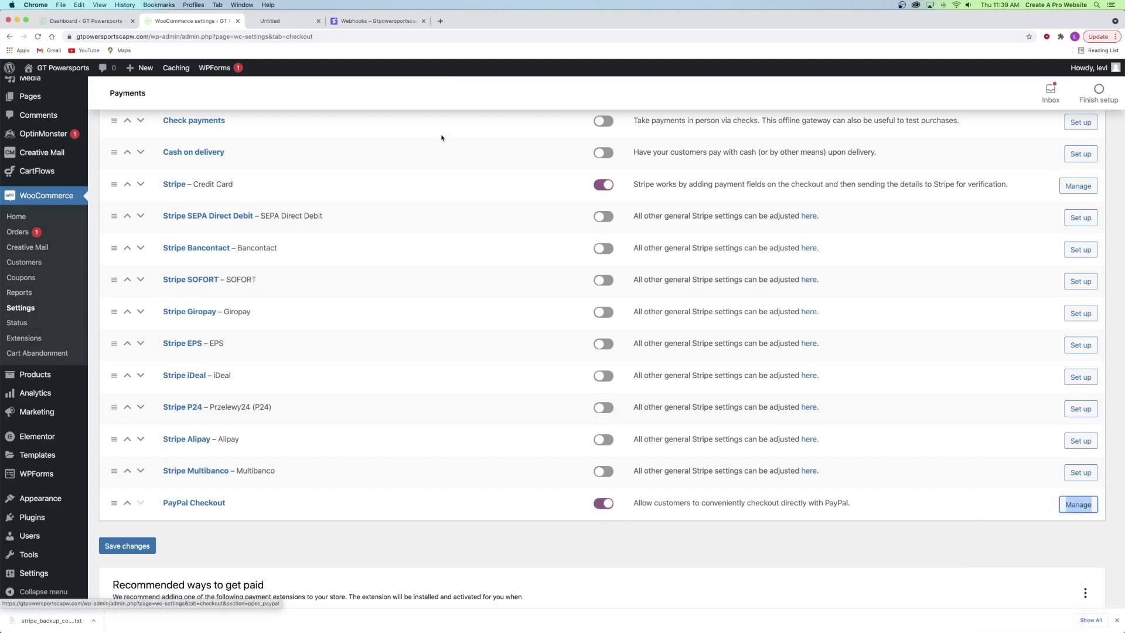
- Trim the PayPal Checkout description to 'Pay via PayPal' and save the settings
click(270, 19)
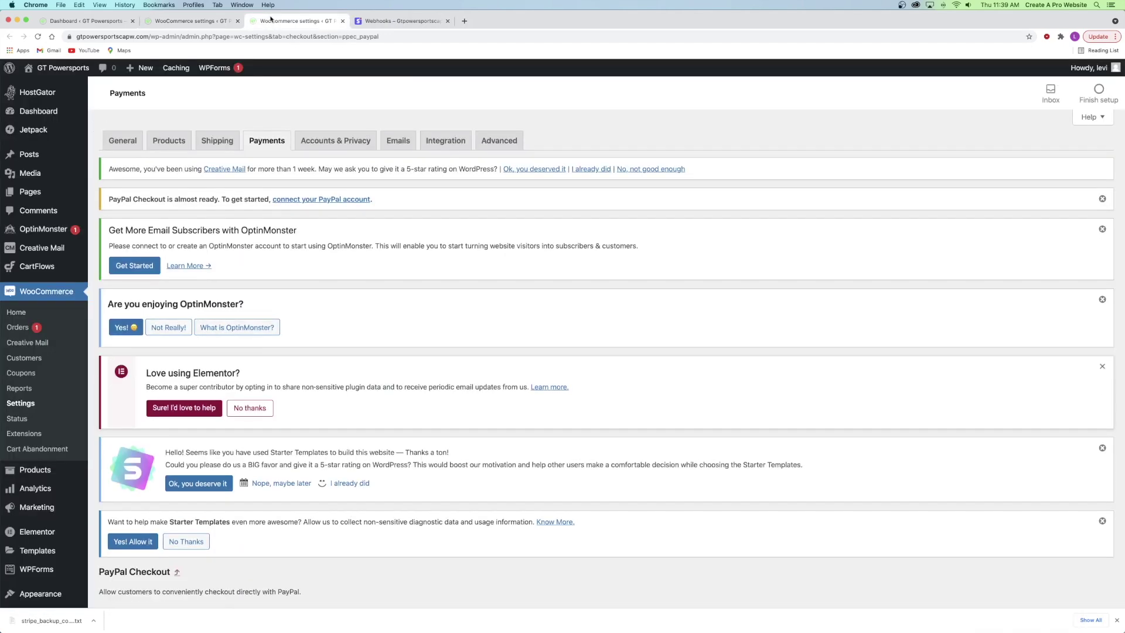
scroll(258, 324, down, 10)
scroll(257, 325, up, 5)
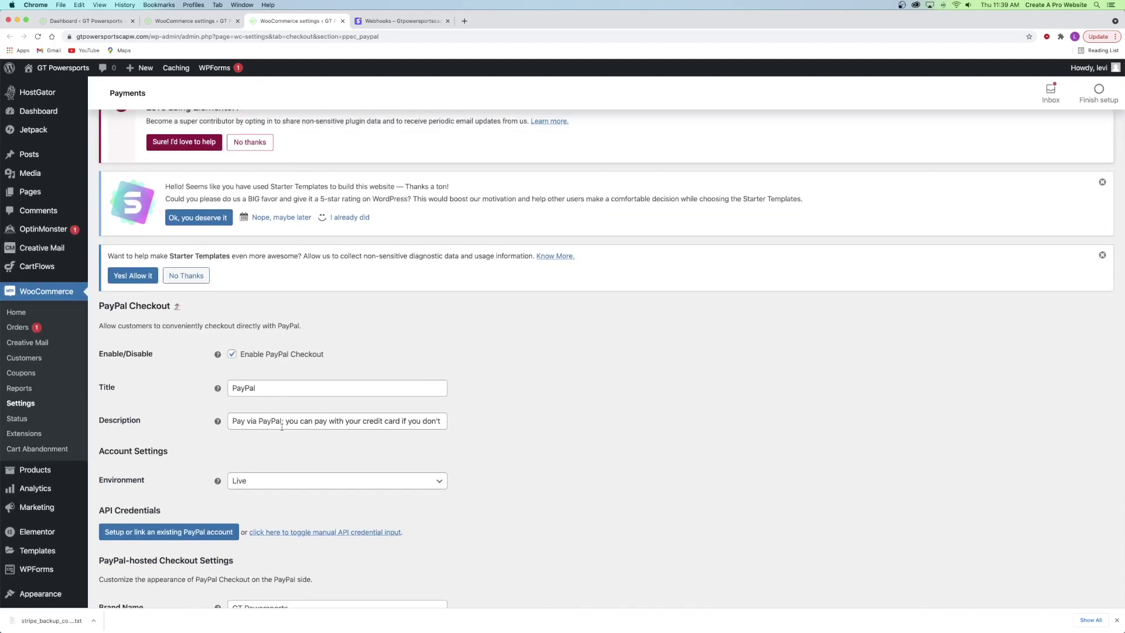
click(301, 421)
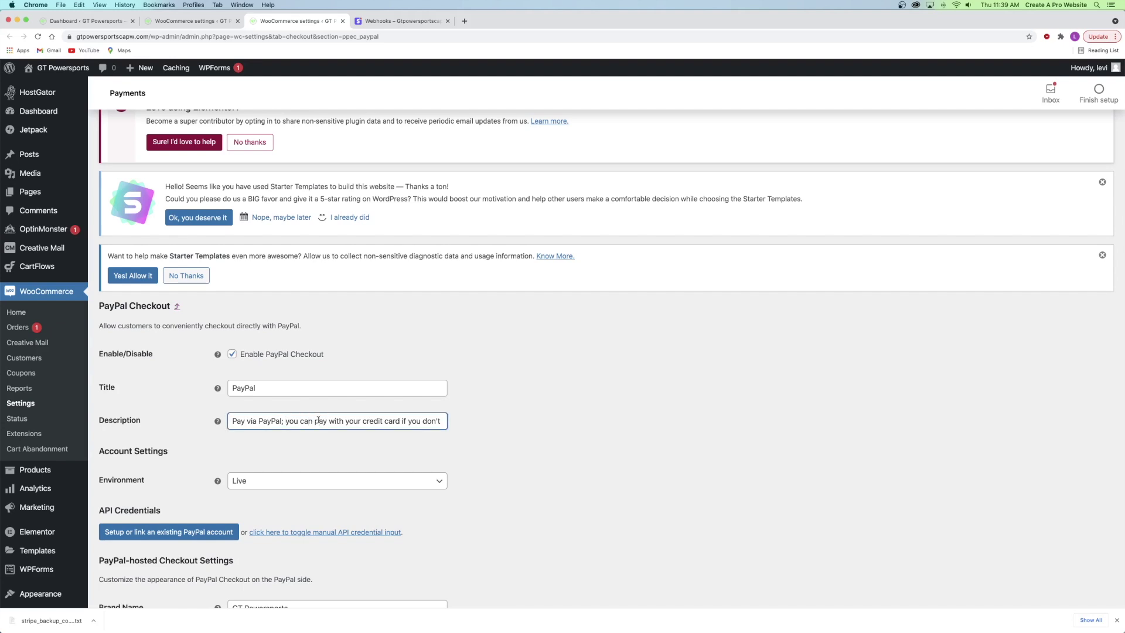
drag(280, 421, 478, 420)
key(BackSpace)
scroll(296, 386, down, 4)
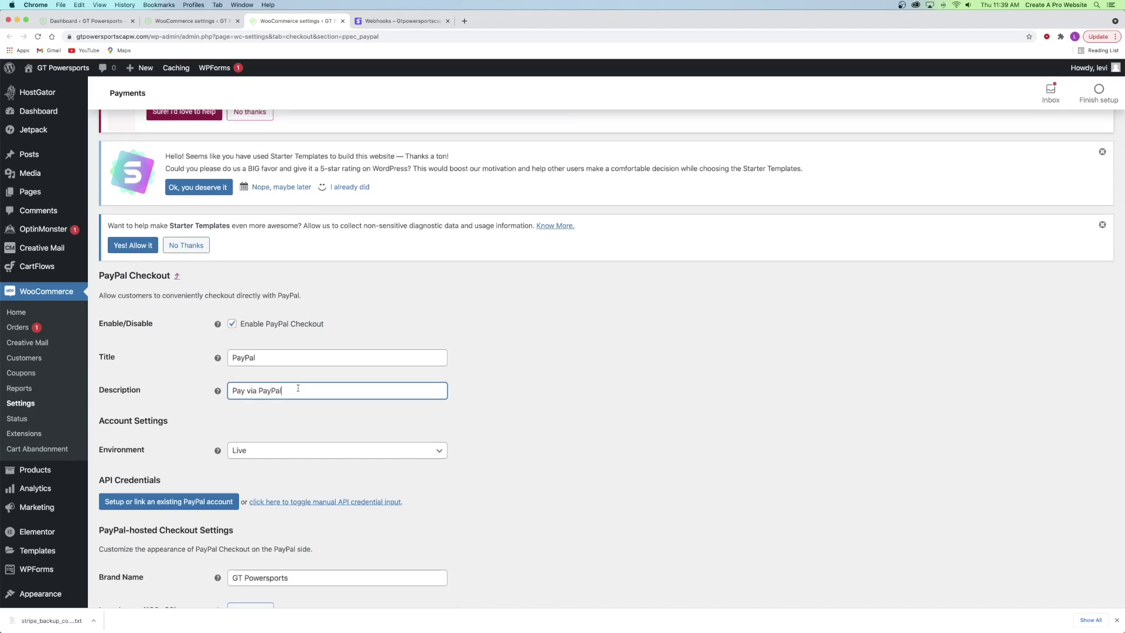
scroll(291, 303, down, 20)
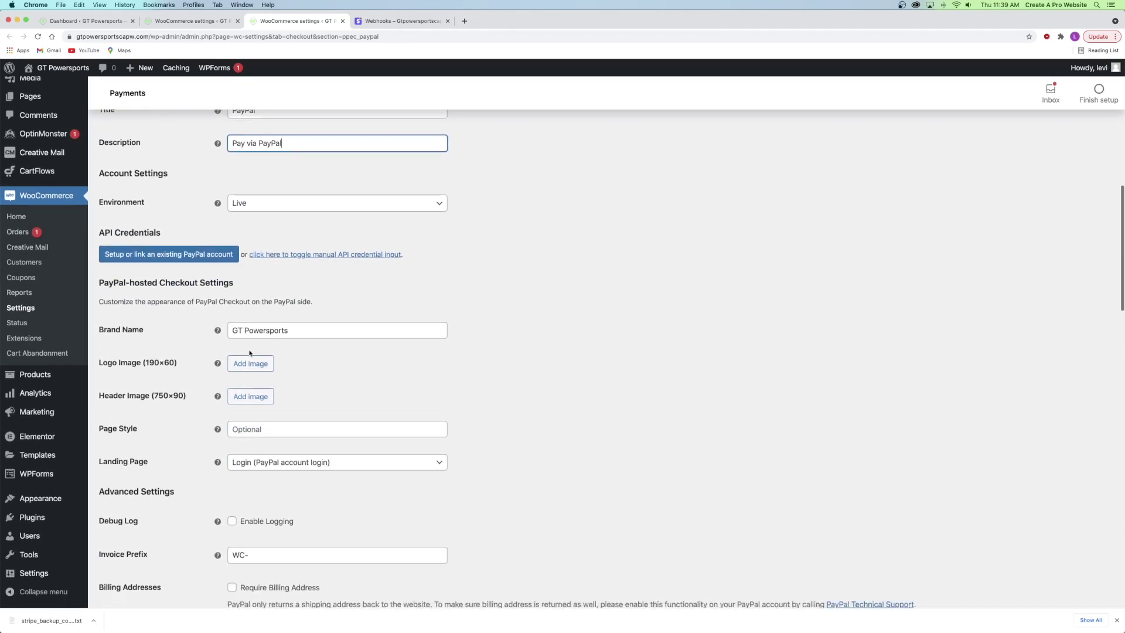
scroll(177, 431, down, 10)
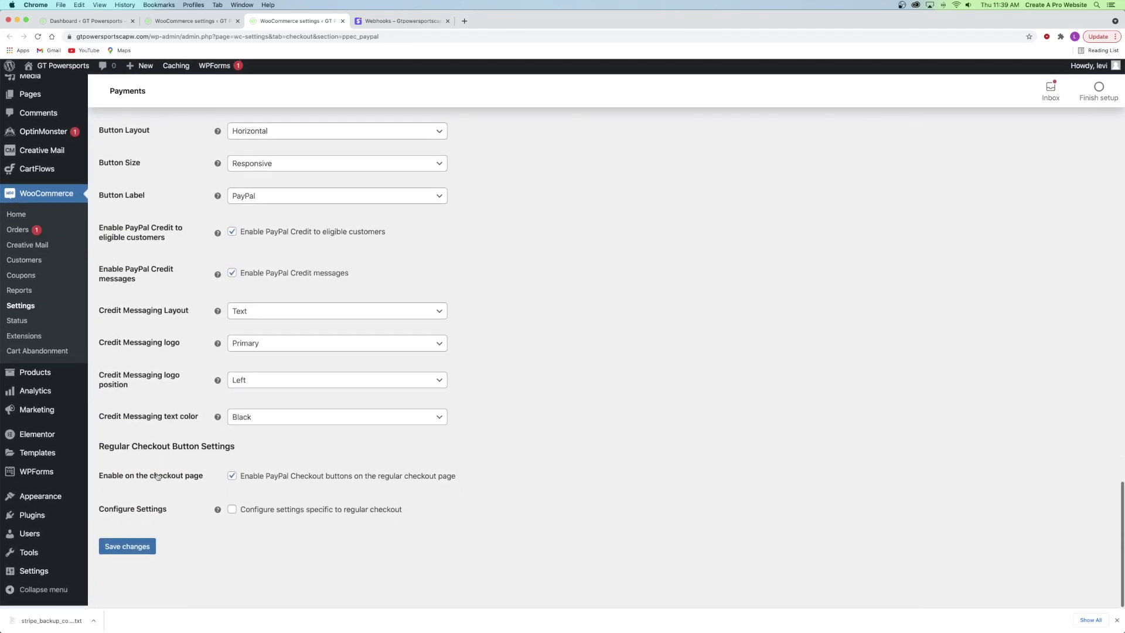
click(134, 552)
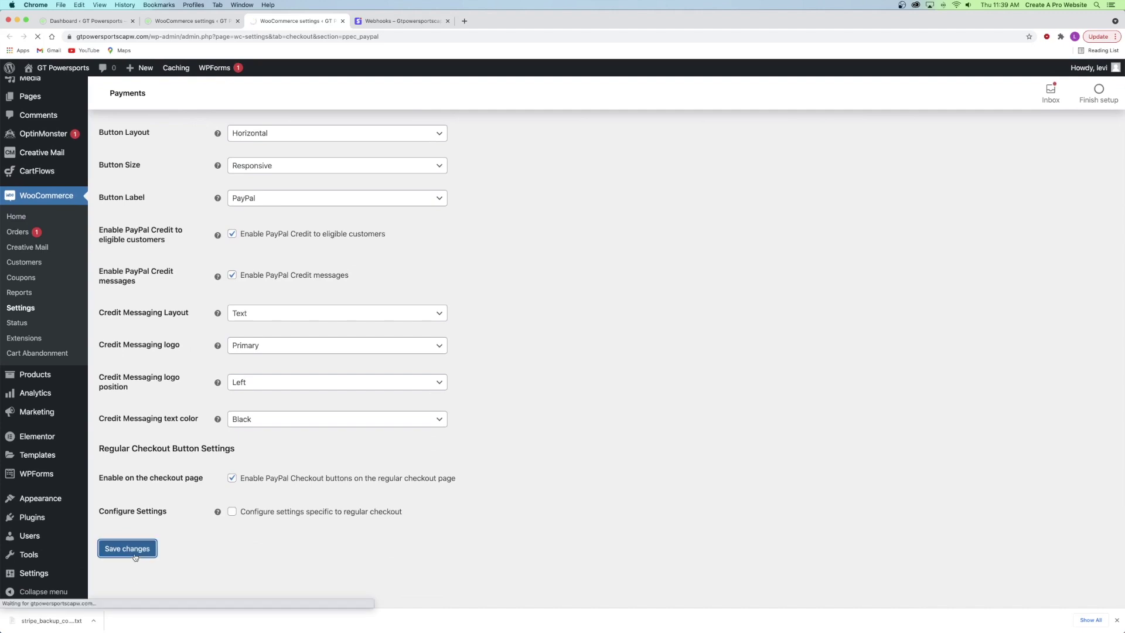
scroll(143, 386, down, 7)
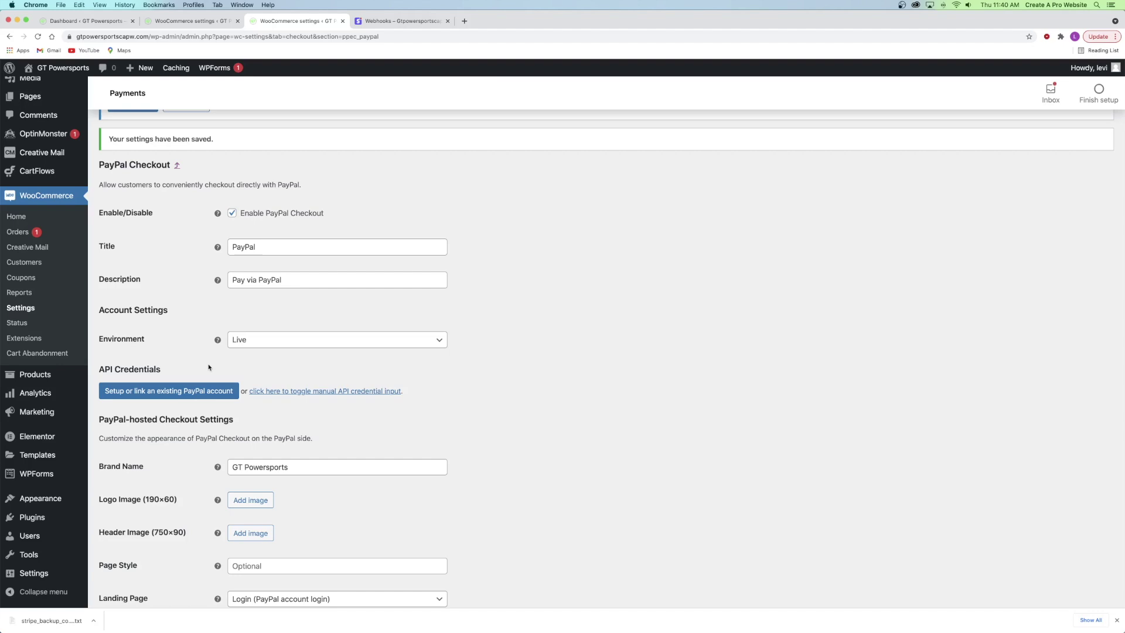
- Sign in to the existing business PayPal account, agree to connect it, and return to WooCommerce
click(153, 393)
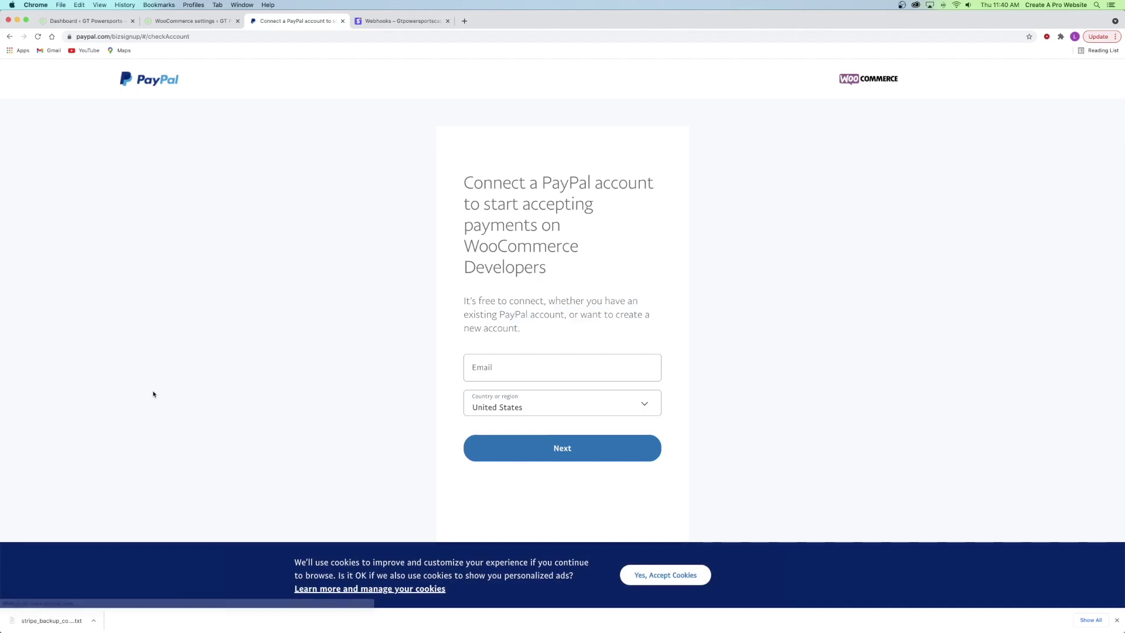
click(517, 368)
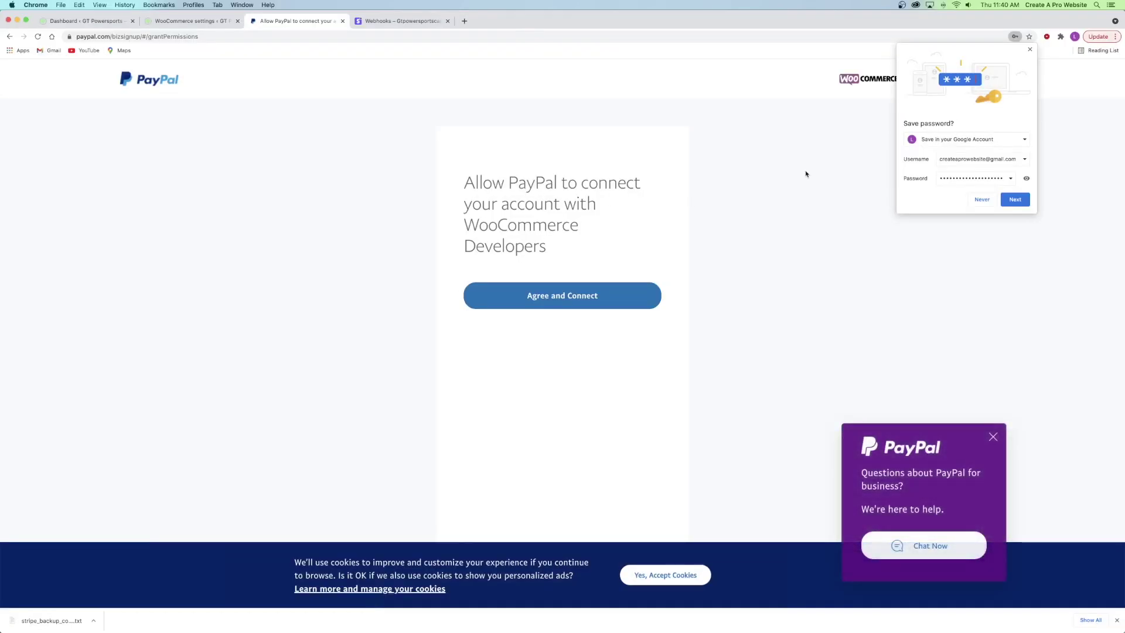
click(1029, 50)
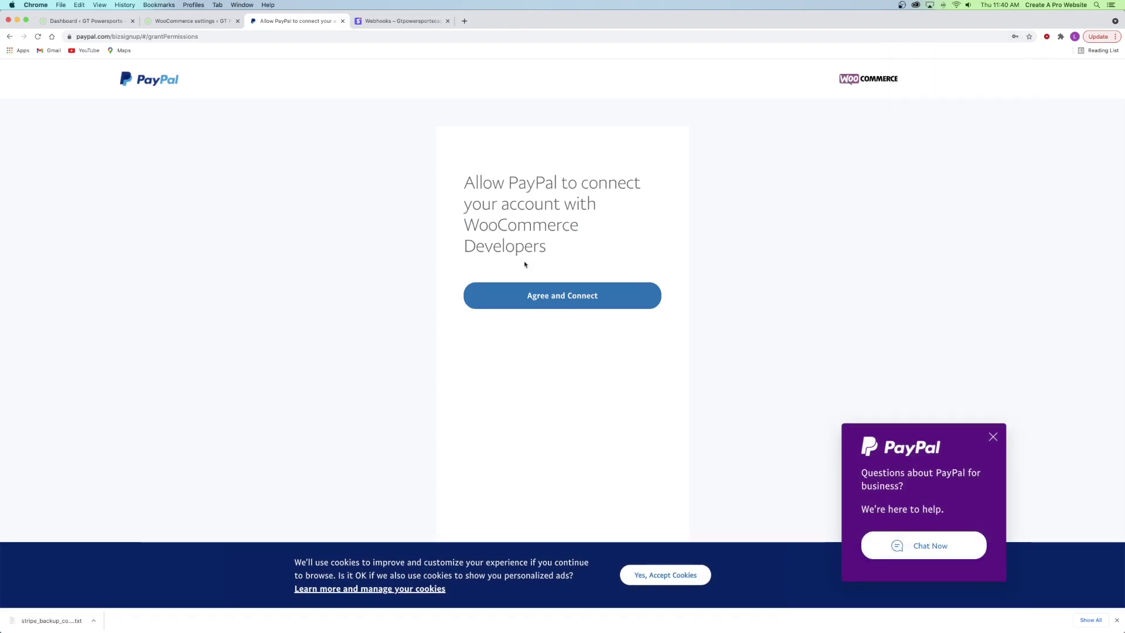
click(565, 297)
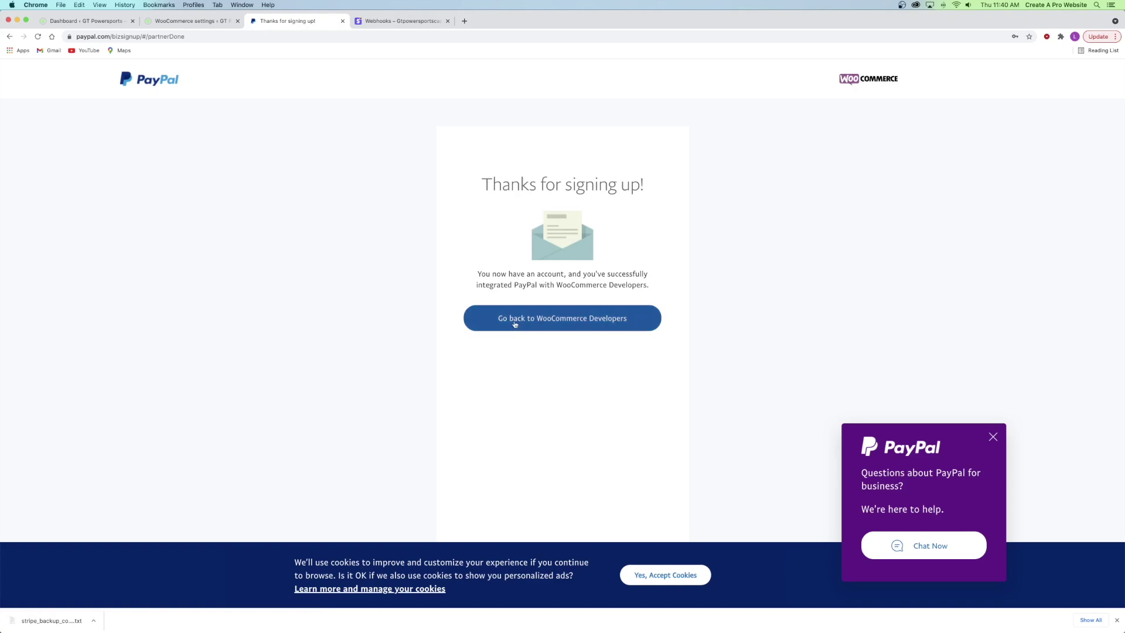
click(560, 319)
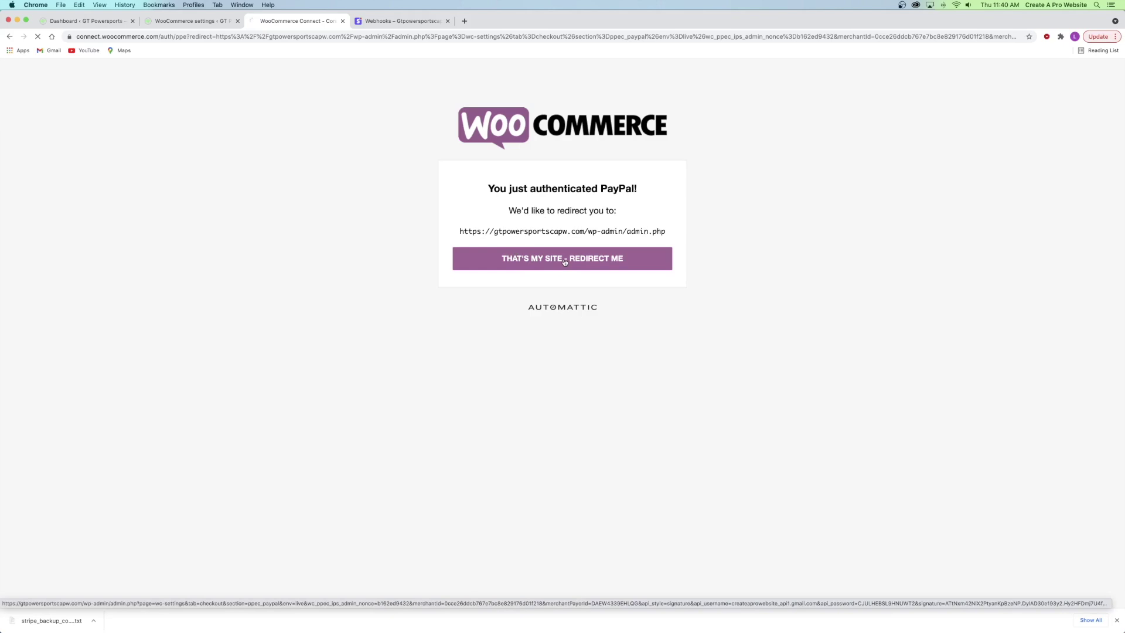
scroll(315, 375, down, 10)
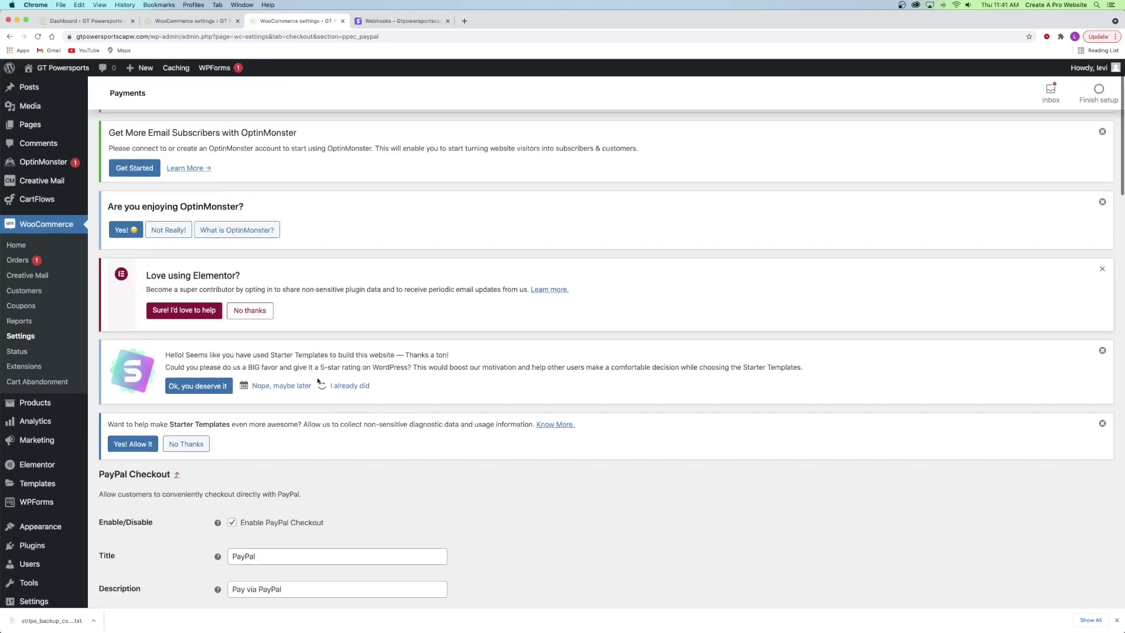
- Check the live API credentials pulled from PayPal and save the PayPal Checkout settings
scroll(315, 378, down, 1)
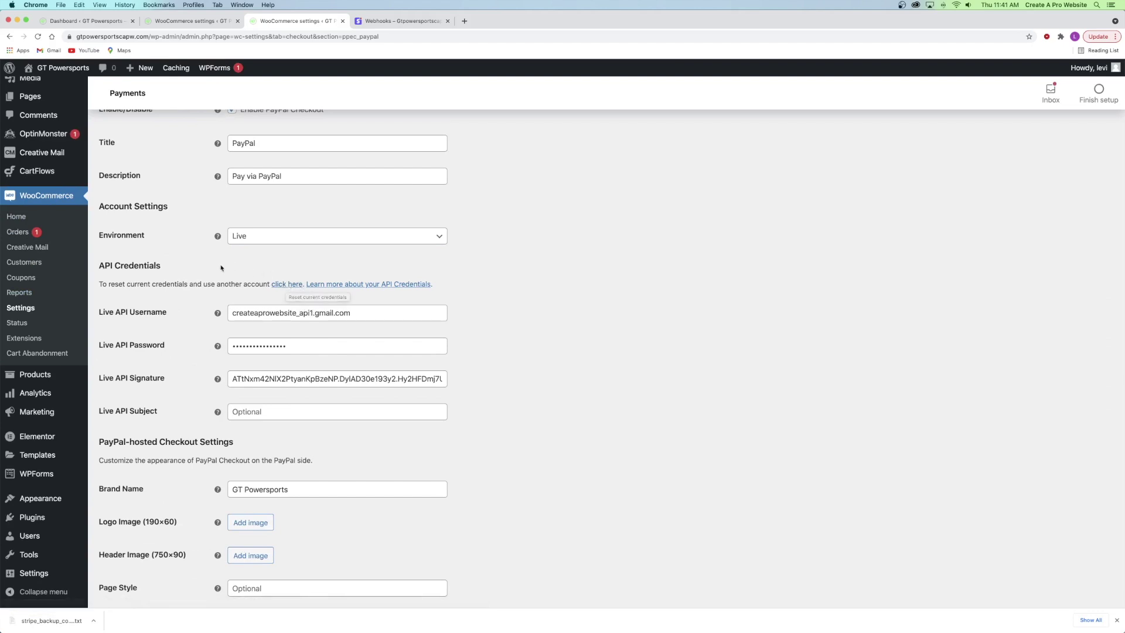
scroll(196, 269, down, 3)
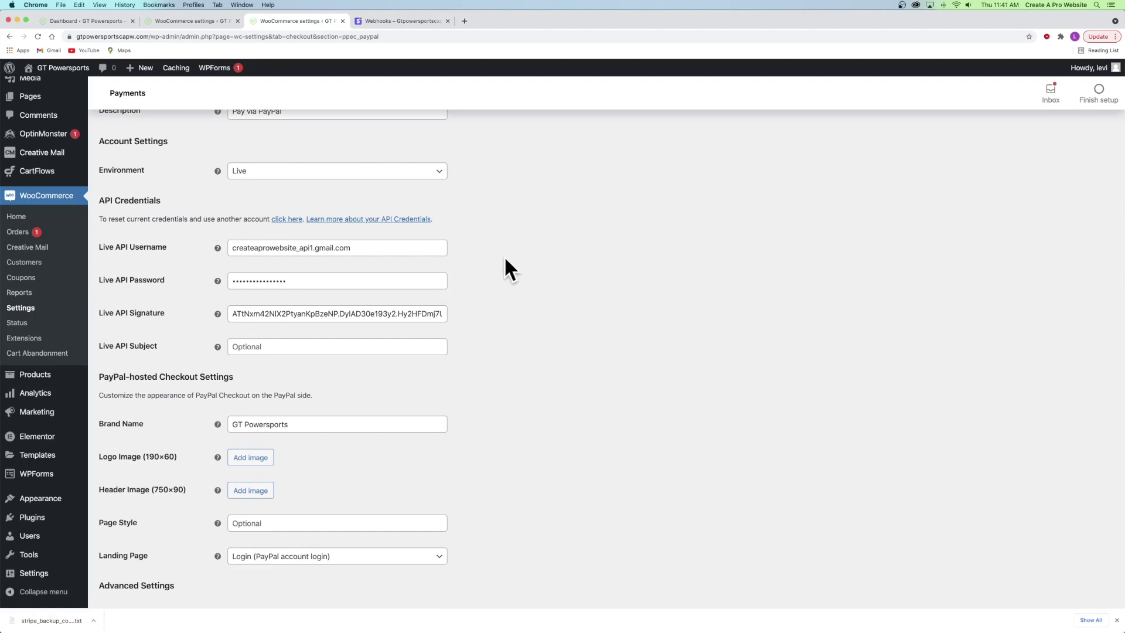
scroll(504, 258, down, 10)
scroll(498, 257, up, 10)
scroll(499, 257, down, 10)
scroll(500, 258, down, 6)
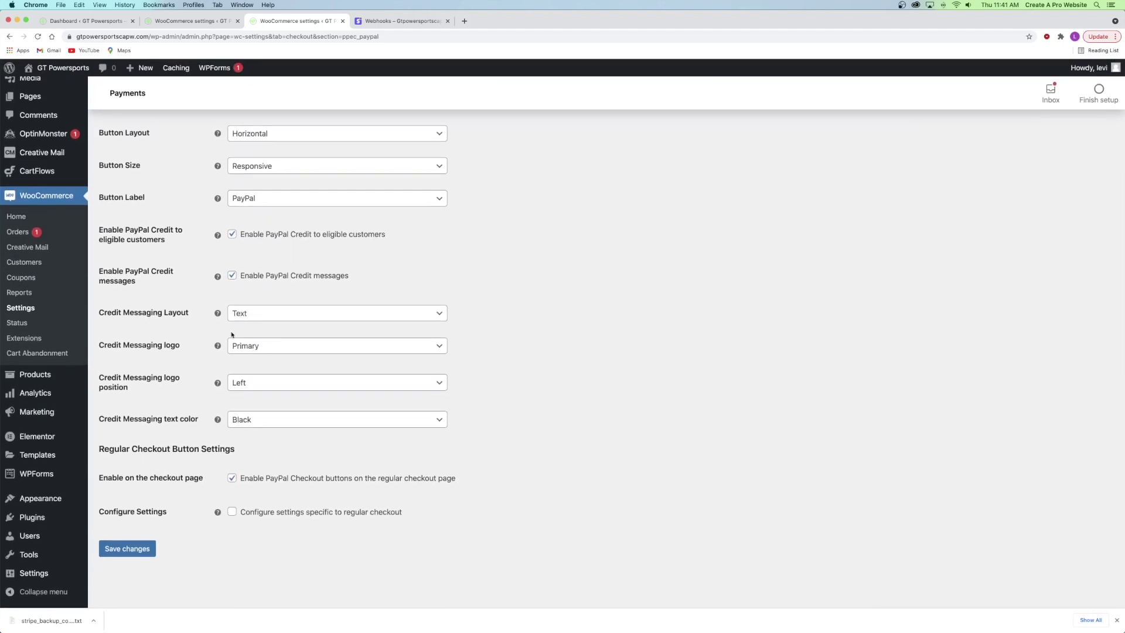
click(119, 549)
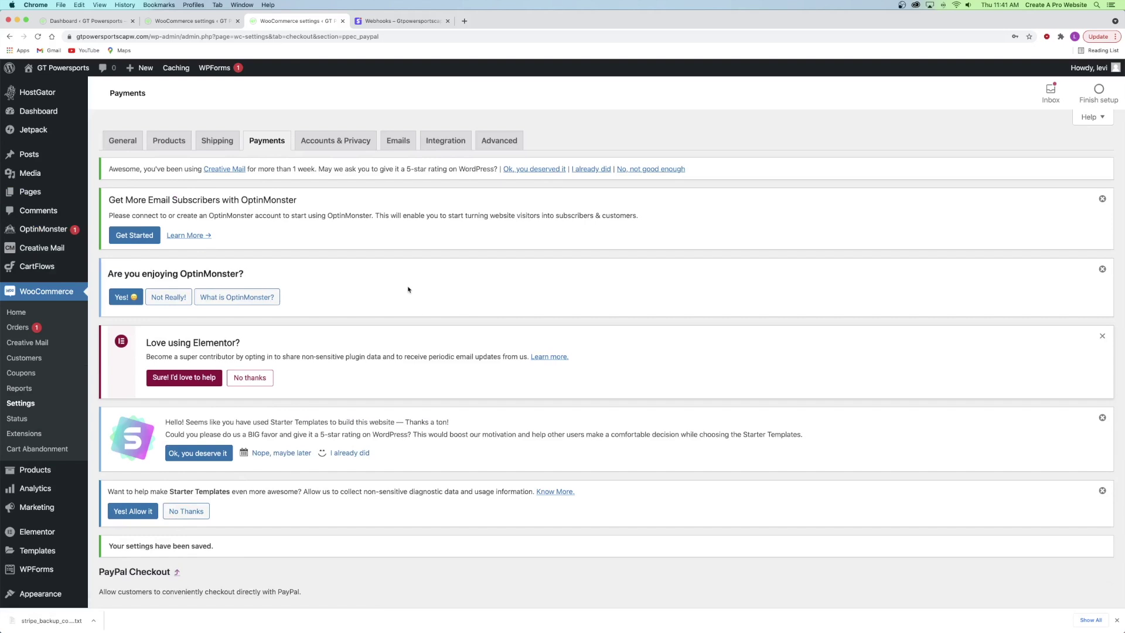
mouse_move(41, 67)
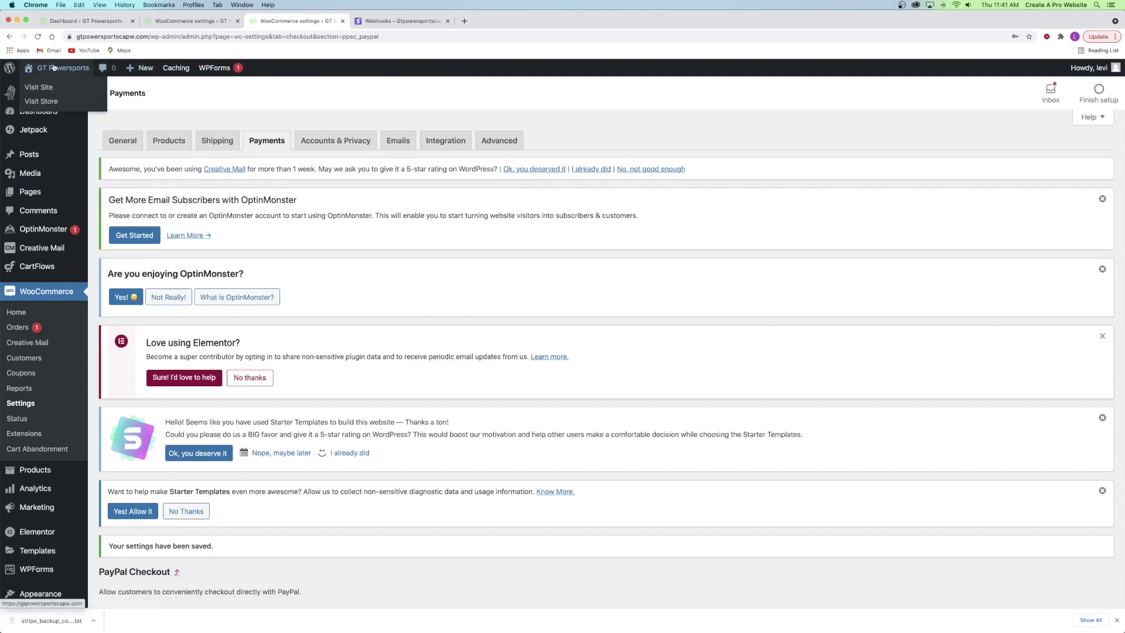
- Check out the $8,999.00 Electric Motorcycle with PayPal, confirm the login window appears, then close it
click(42, 102)
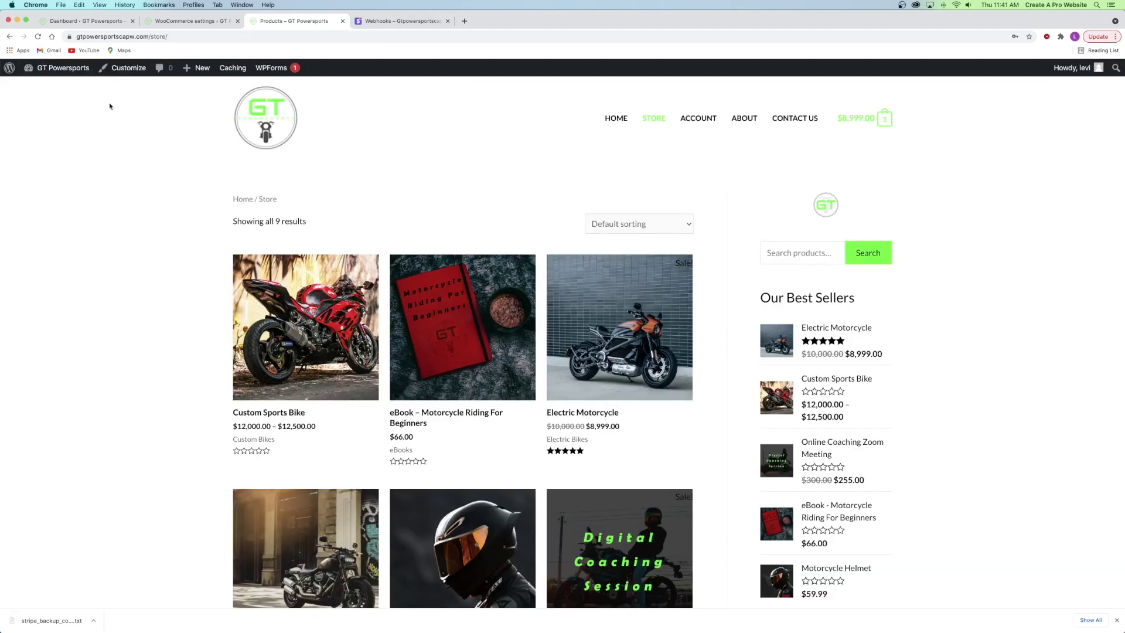
mouse_move(858, 121)
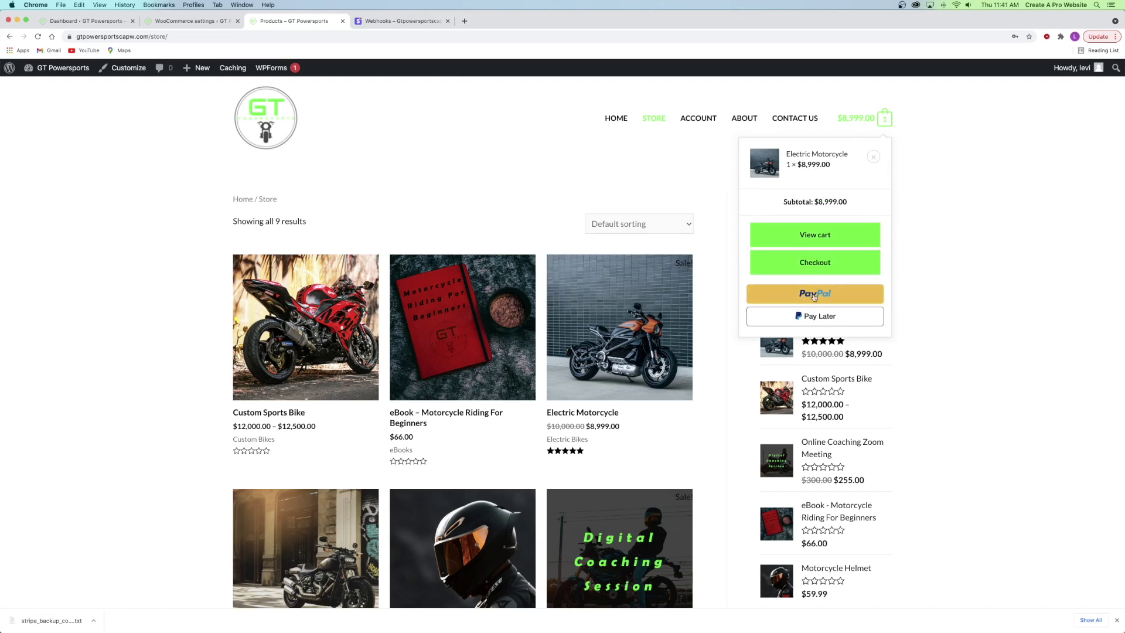
click(809, 267)
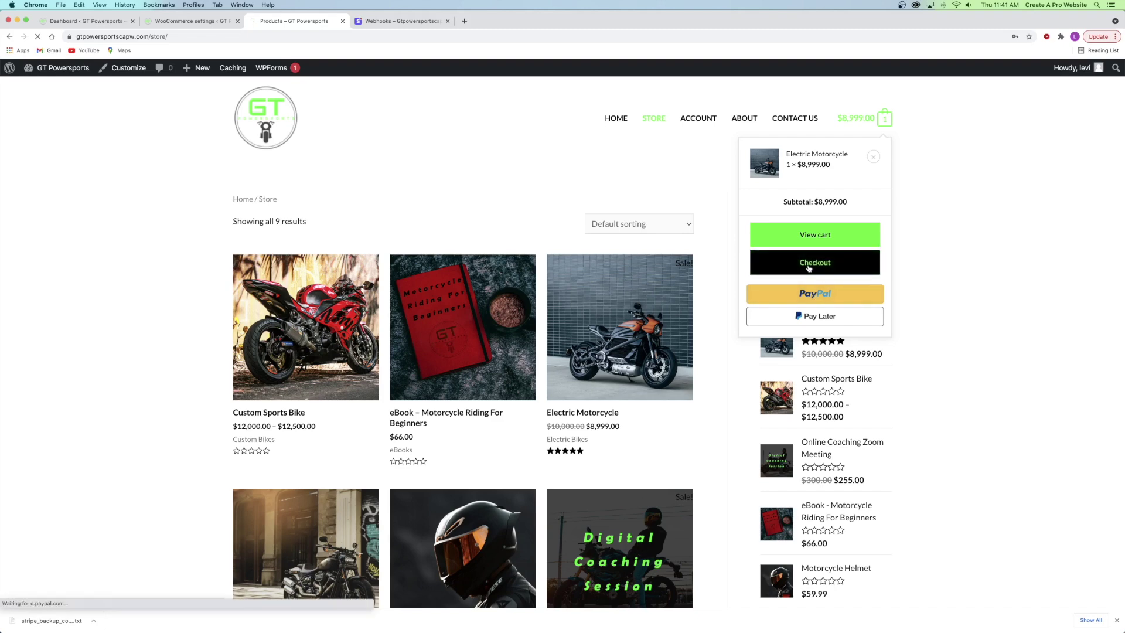
scroll(807, 267, down, 7)
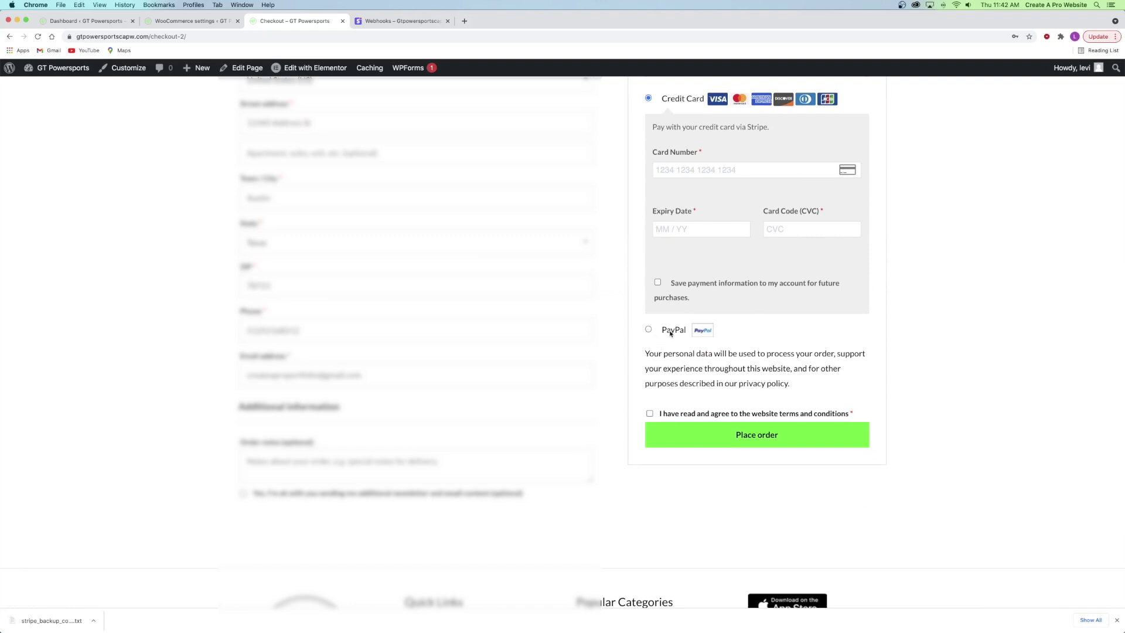
click(669, 329)
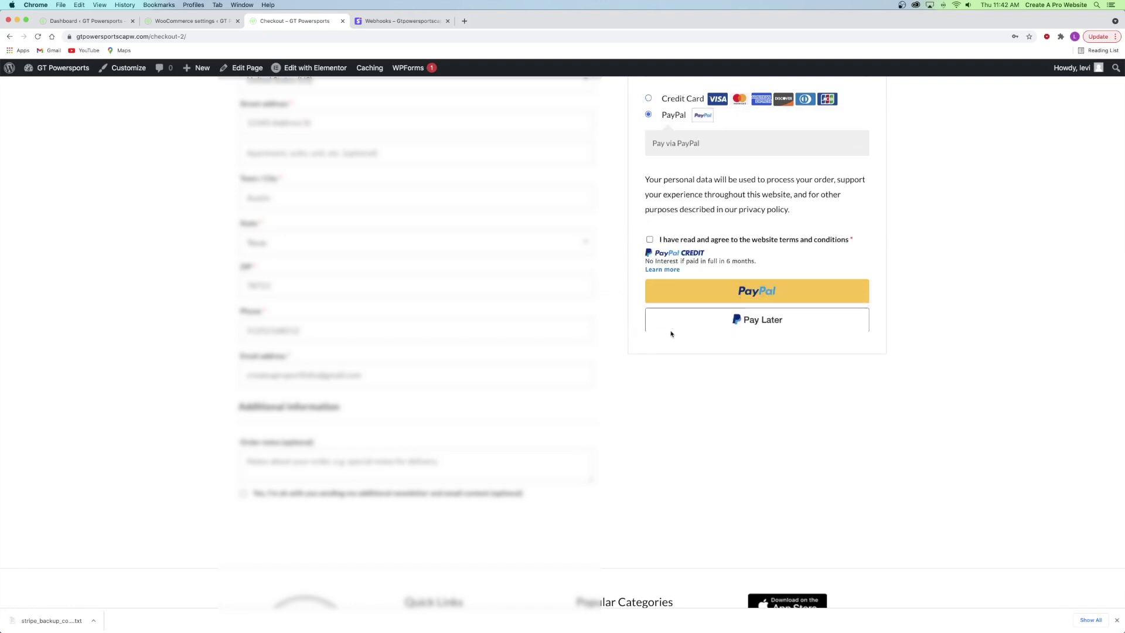
click(771, 292)
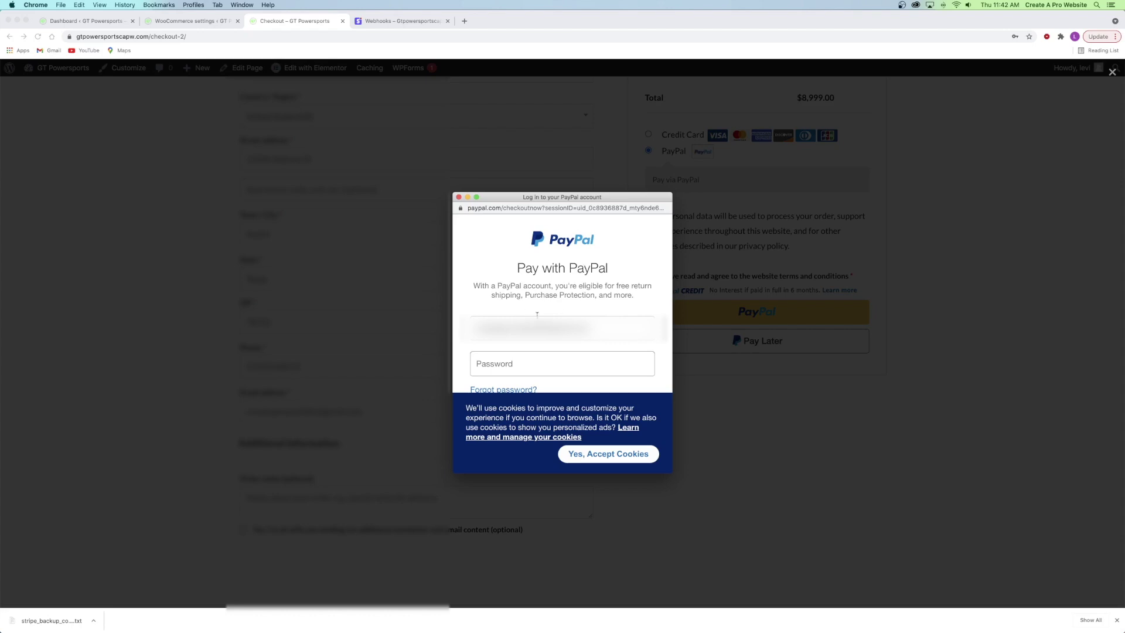
click(458, 197)
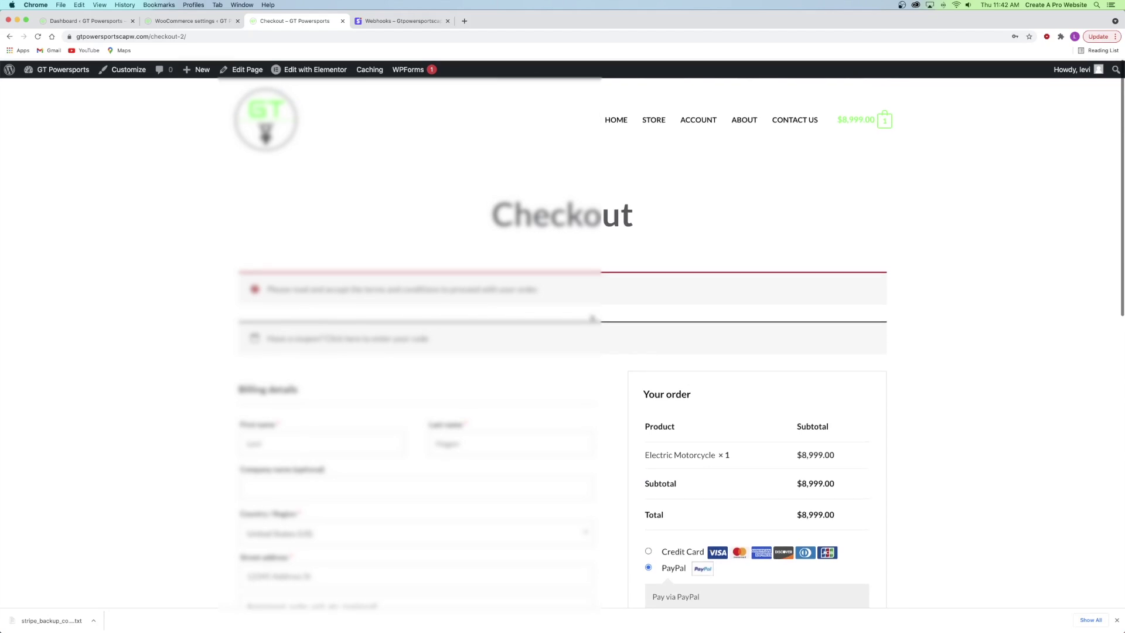
- Close the checkout and Stripe webhook tabs and go to WooCommerce's Emails settings
click(342, 21)
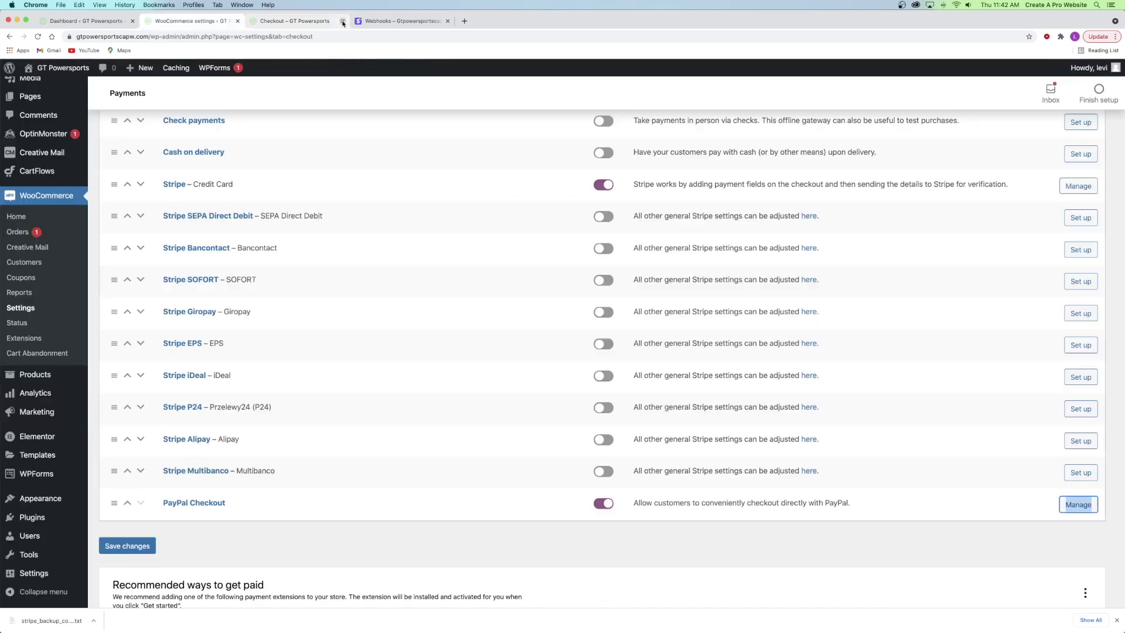
click(317, 23)
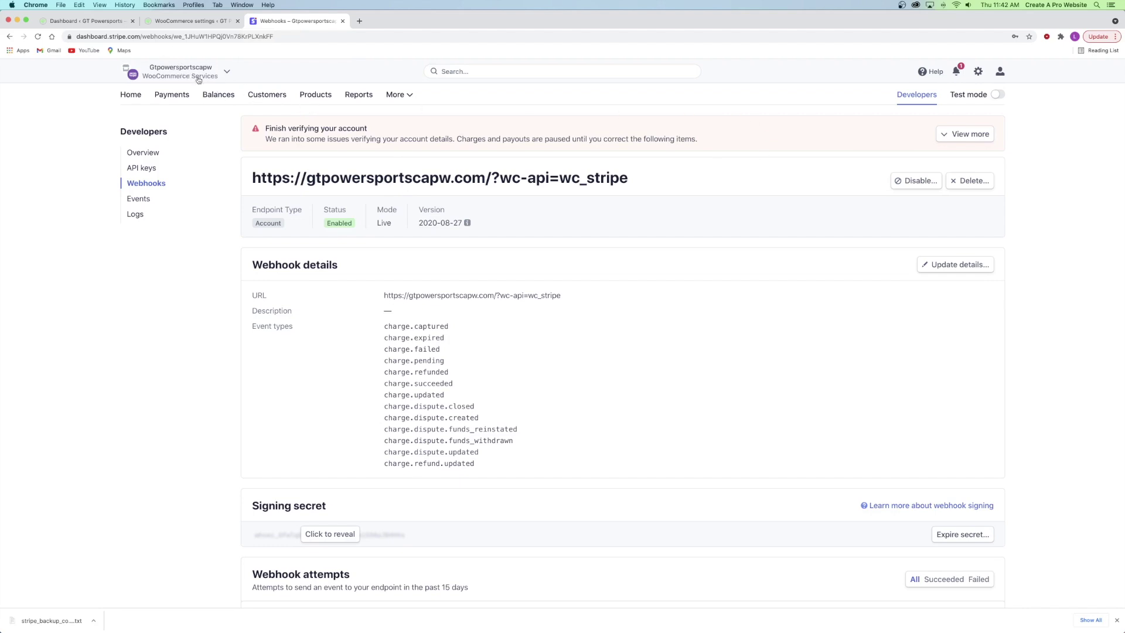
click(343, 22)
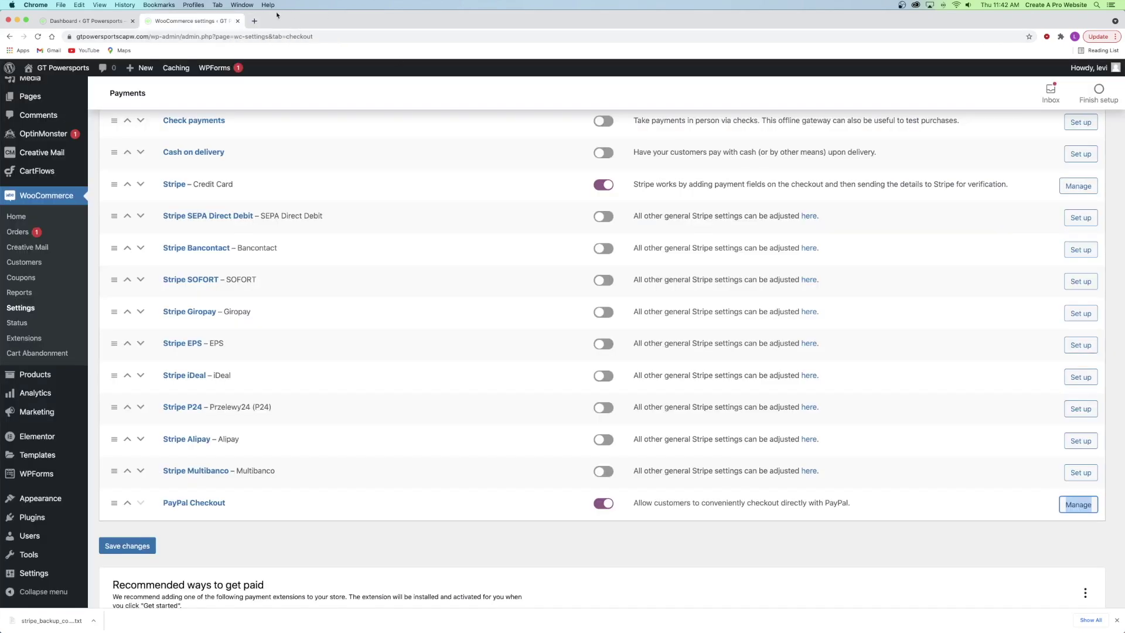
scroll(314, 157, up, 10)
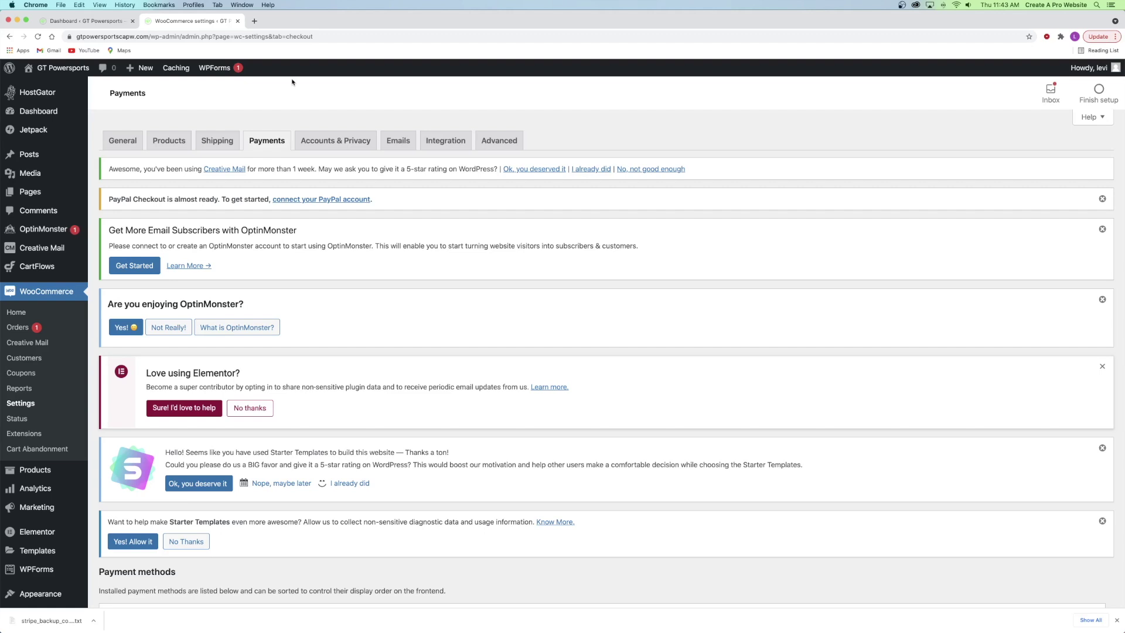
click(397, 142)
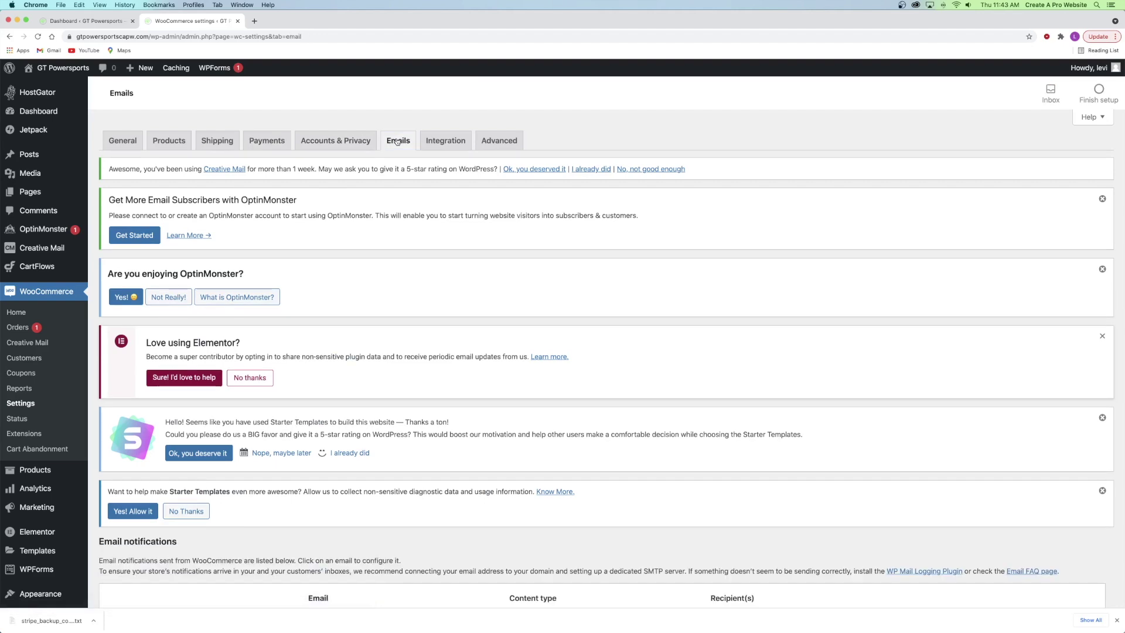
click(254, 21)
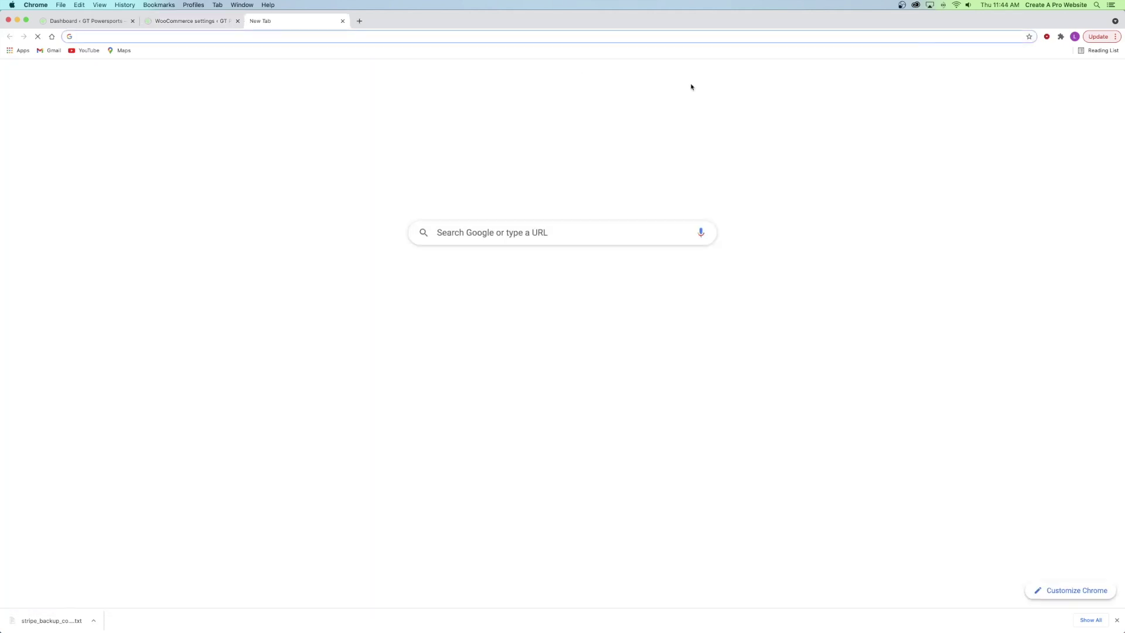
click(1103, 38)
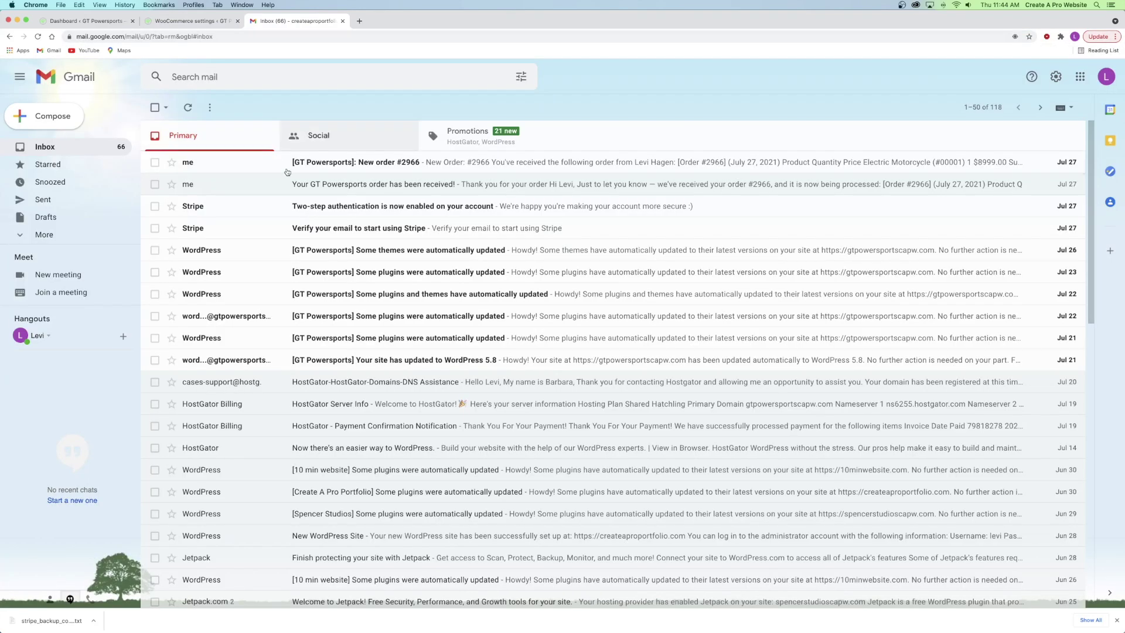
click(300, 185)
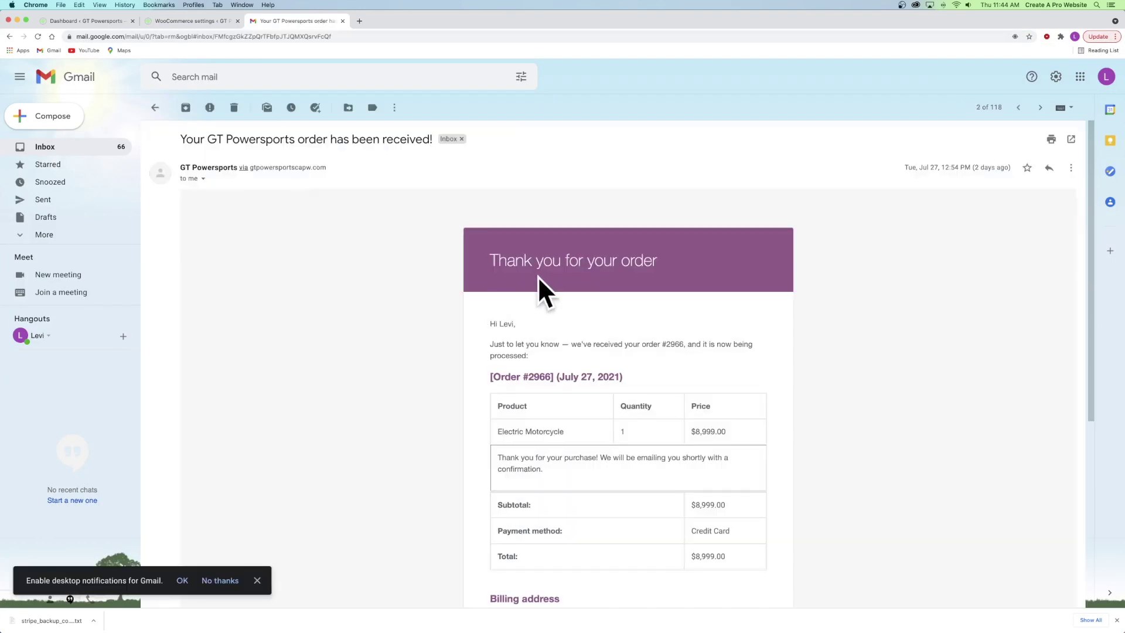
click(154, 107)
click(360, 167)
scroll(475, 293, down, 5)
scroll(474, 294, up, 5)
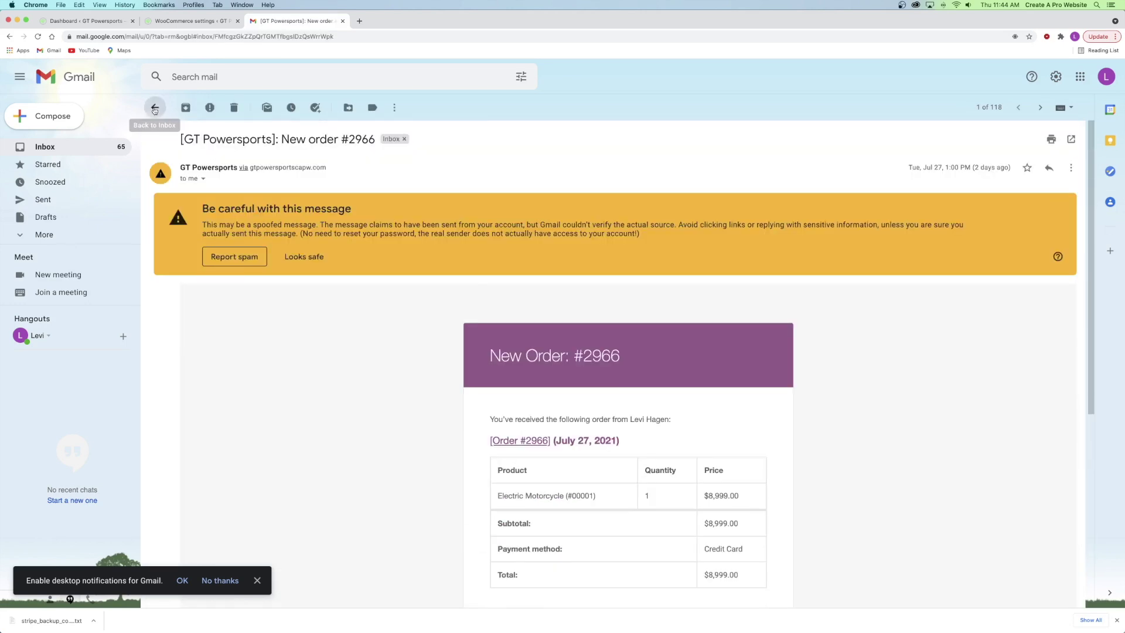
click(154, 108)
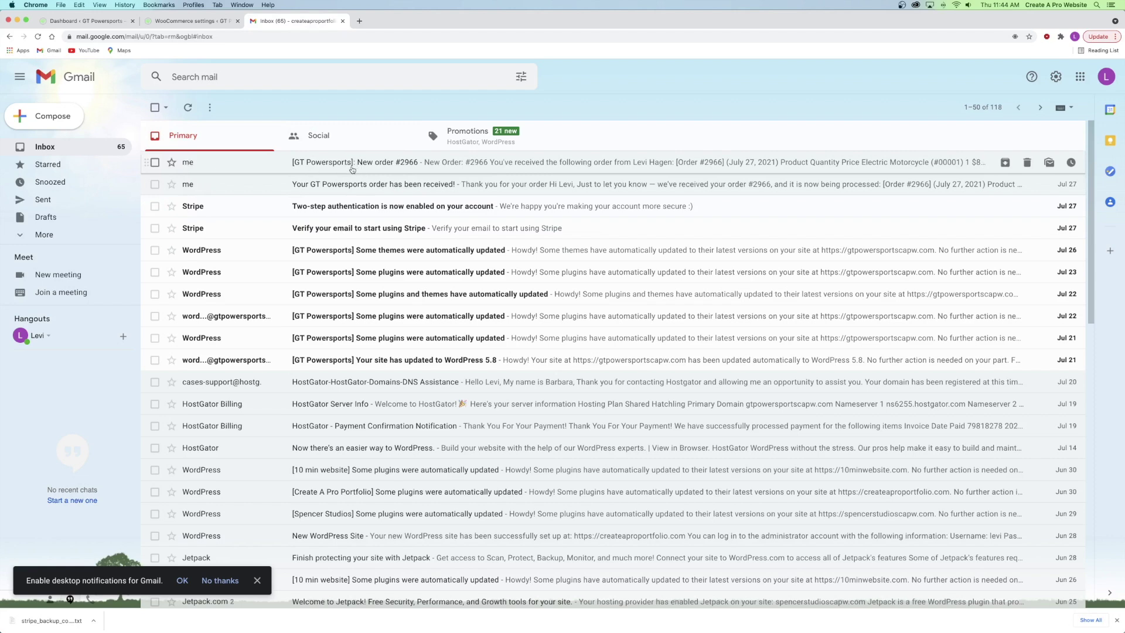
- Open the New order email's Manage link in a new browser tab and view it
click(190, 23)
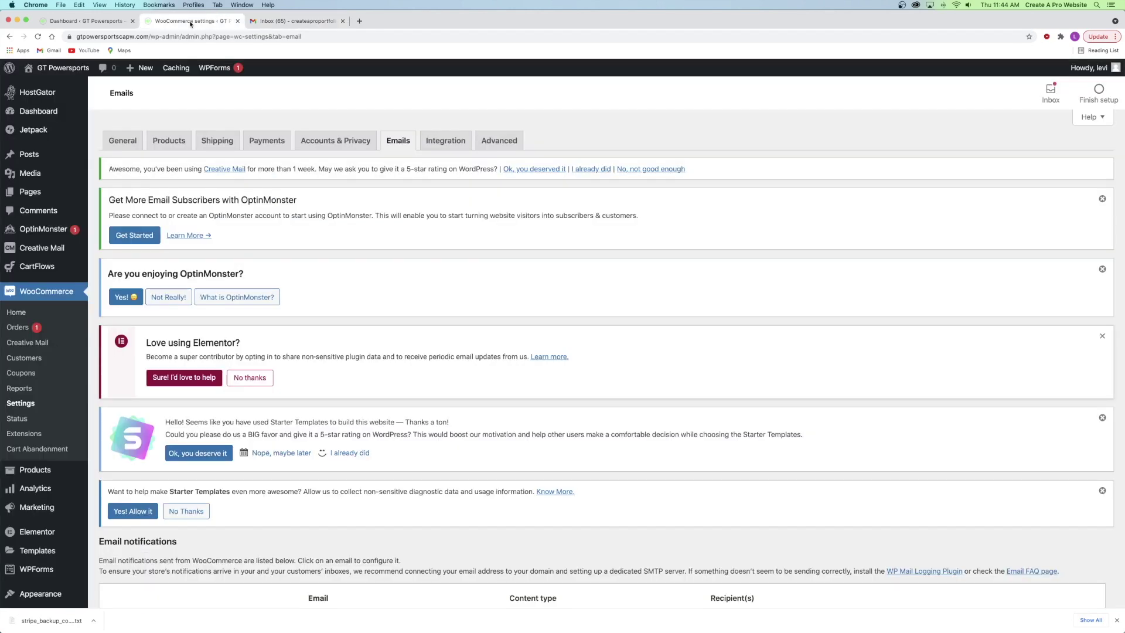
scroll(348, 186, down, 8)
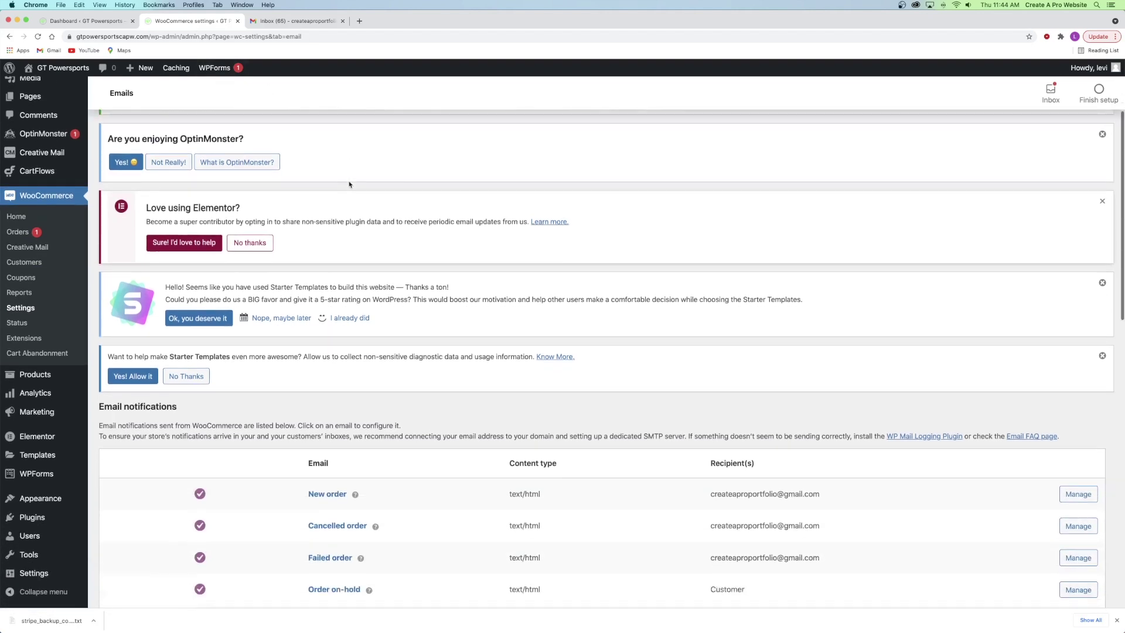
scroll(348, 186, down, 1)
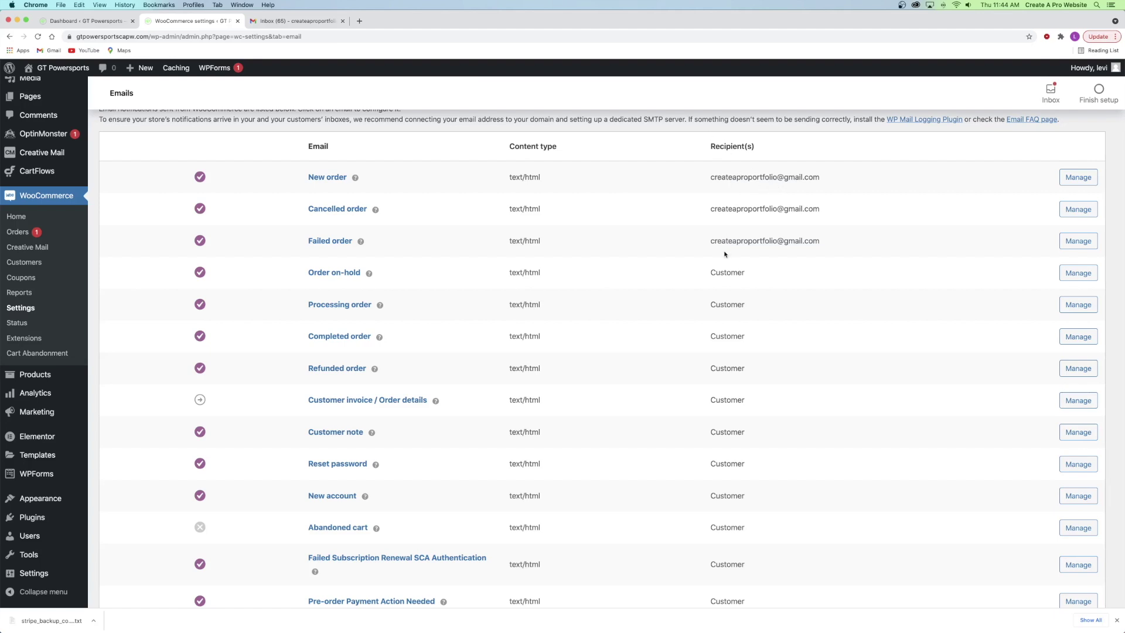
scroll(718, 285, down, 5)
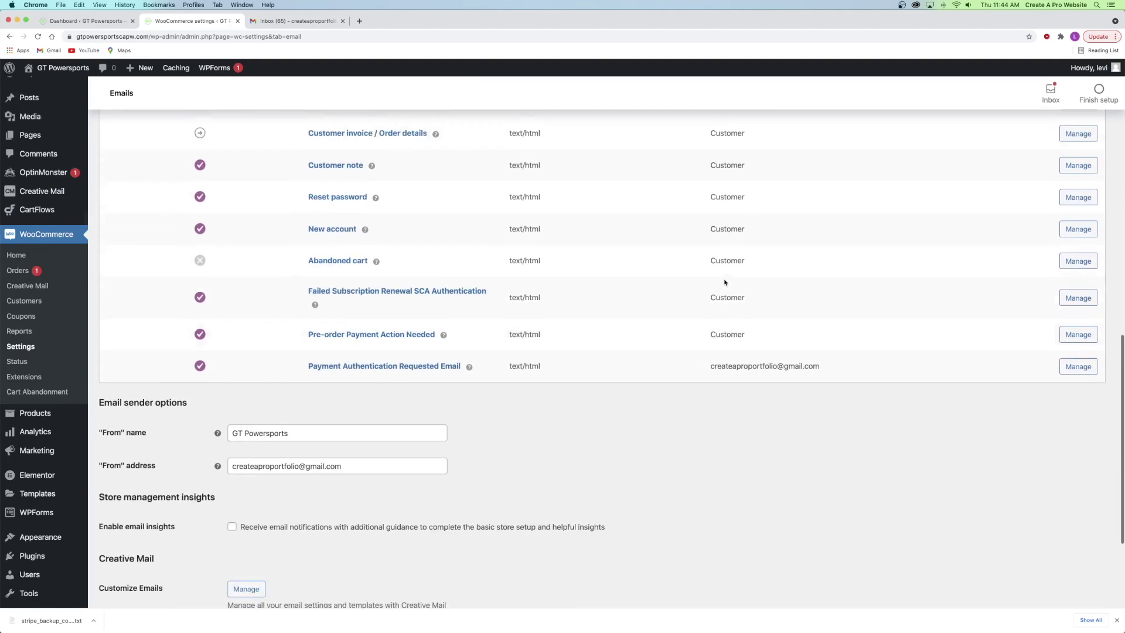
scroll(722, 282, up, 6)
scroll(725, 282, up, 2)
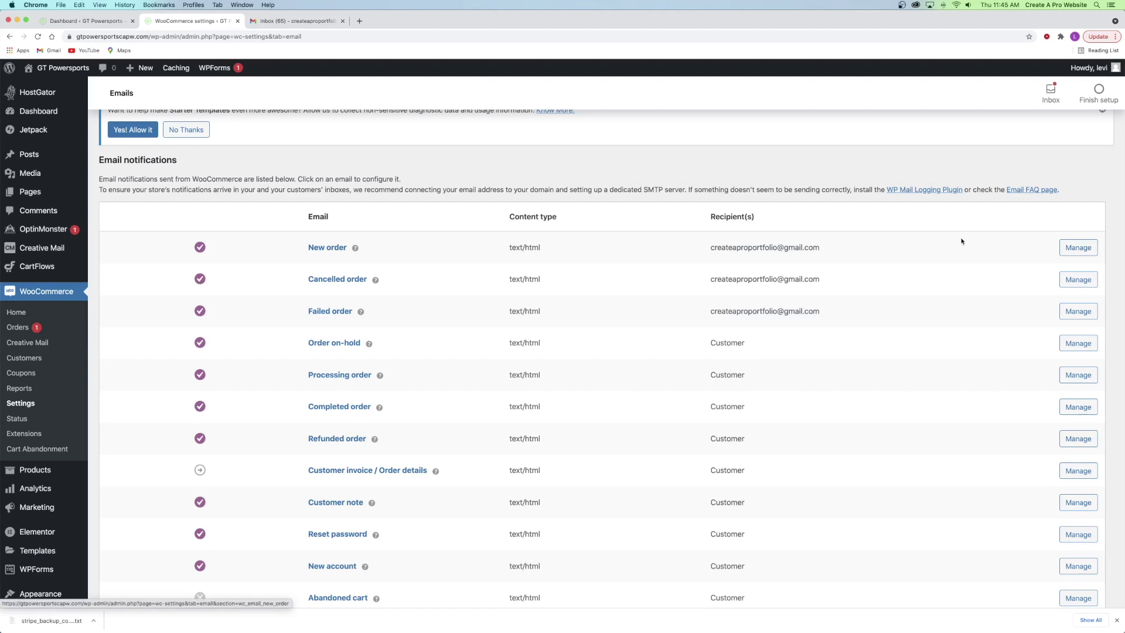
right_click(1074, 249)
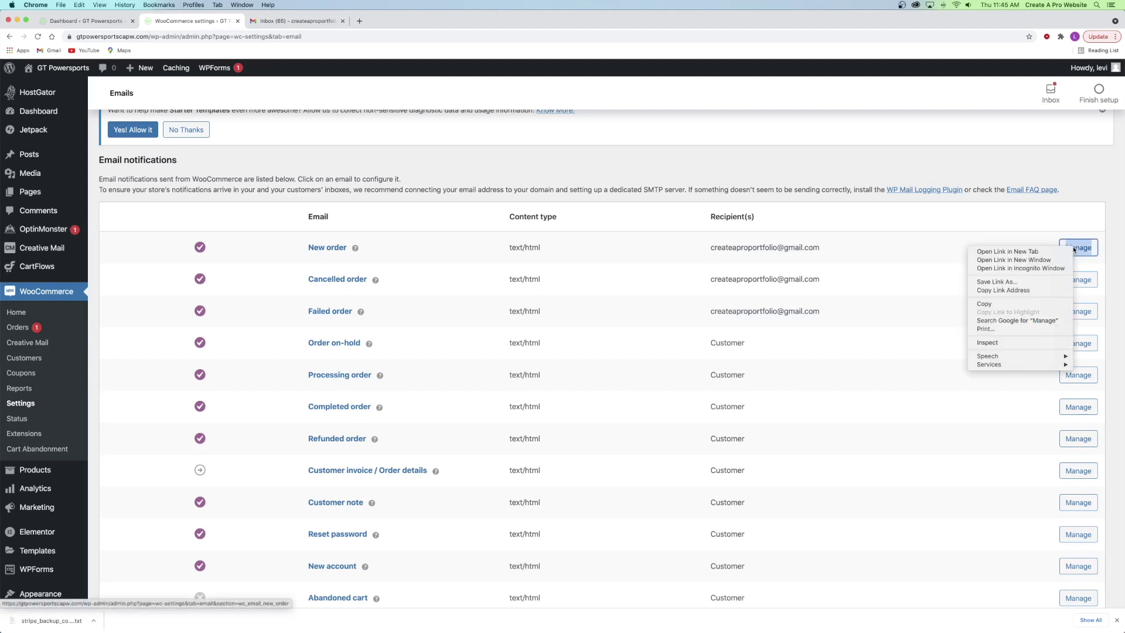
click(996, 251)
click(285, 22)
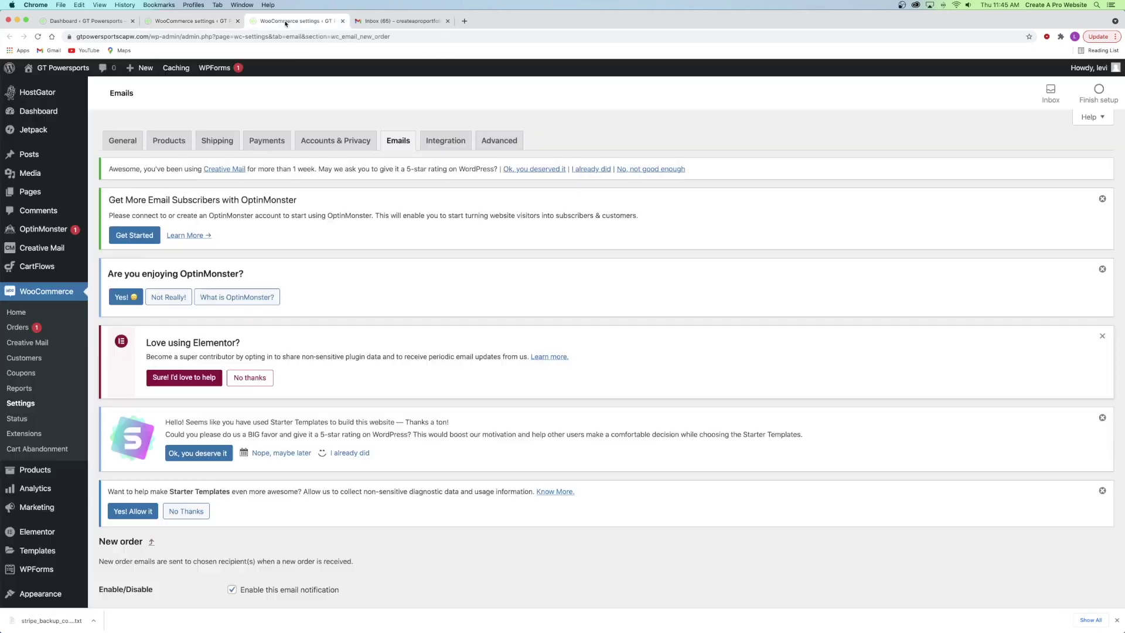
- Review the New order recipient and subject, then return to the Email notifications list
scroll(300, 100, down, 8)
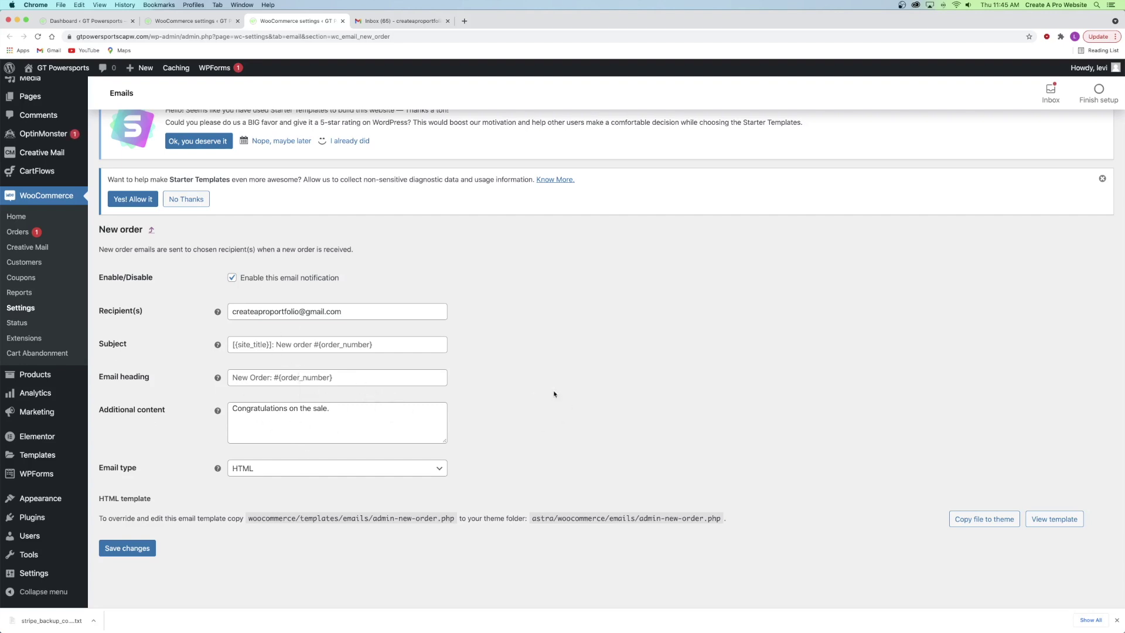
scroll(523, 376, up, 10)
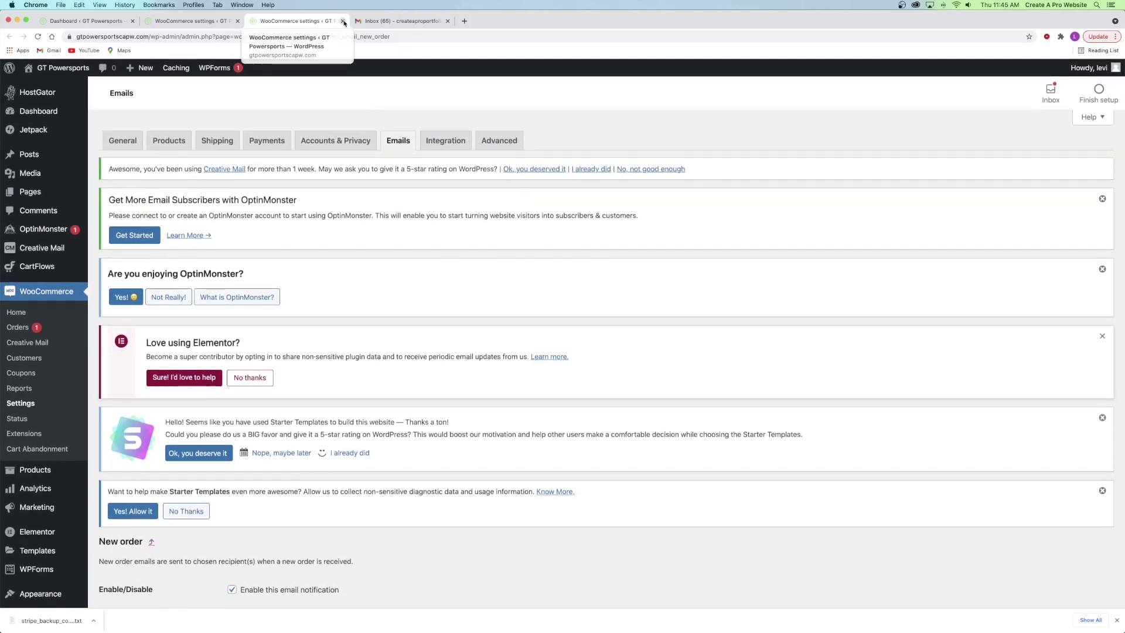
click(396, 147)
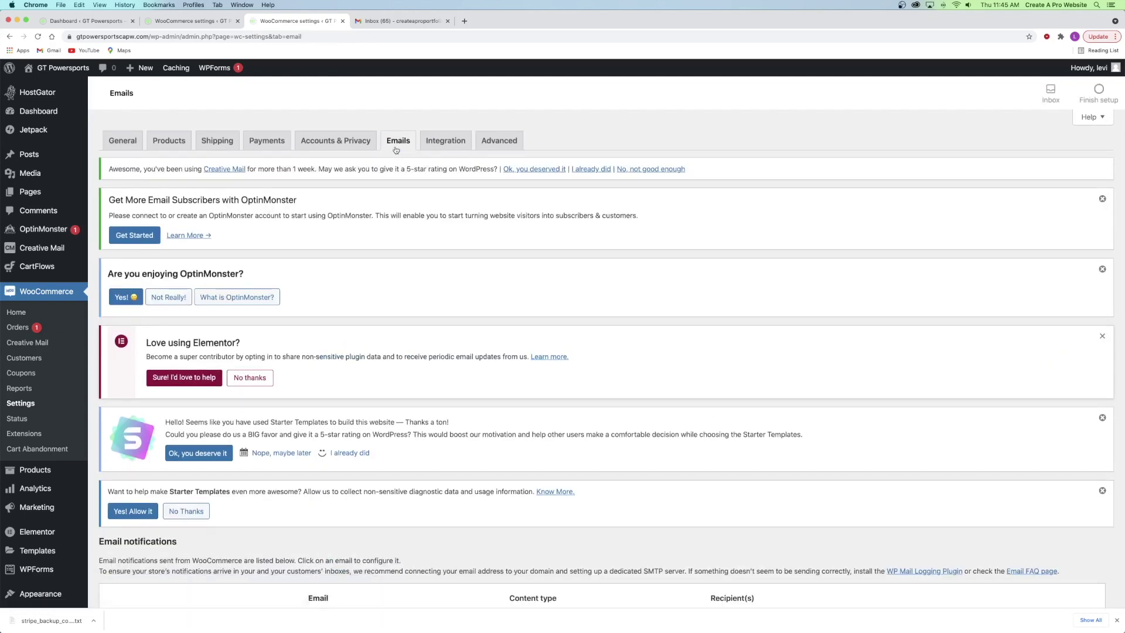
scroll(396, 150, down, 8)
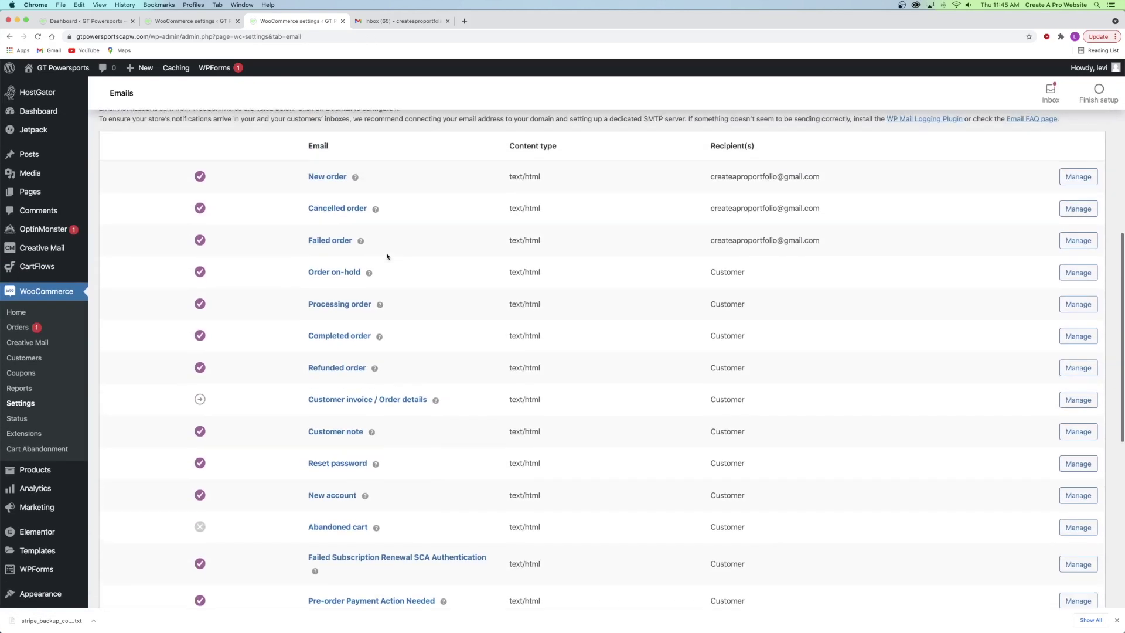
scroll(386, 255, up, 1)
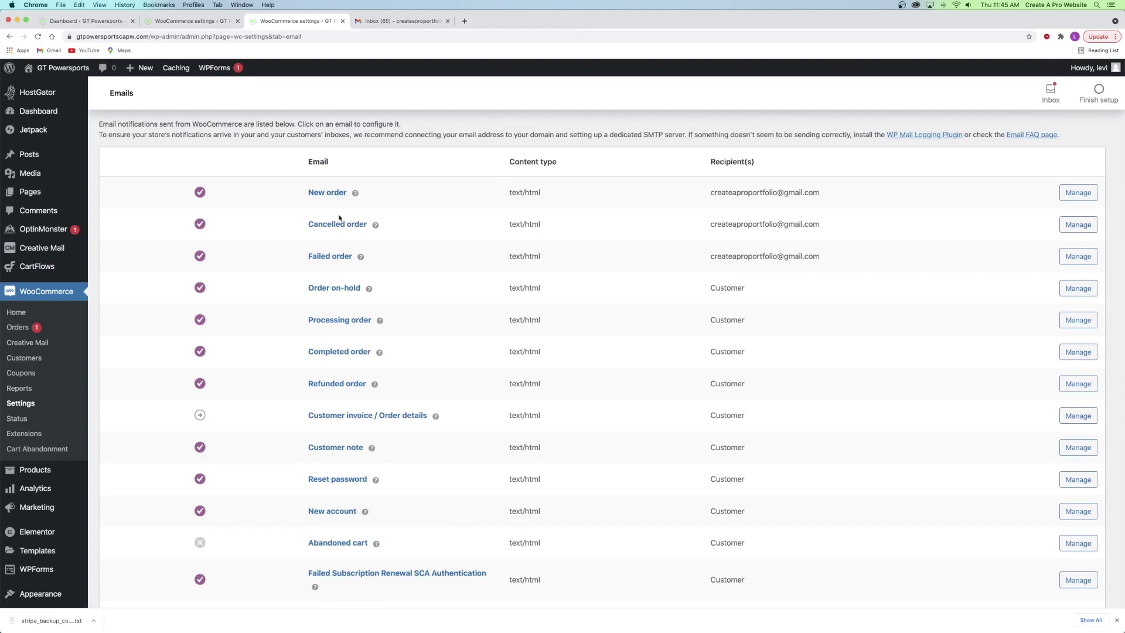
scroll(360, 275, up, 5)
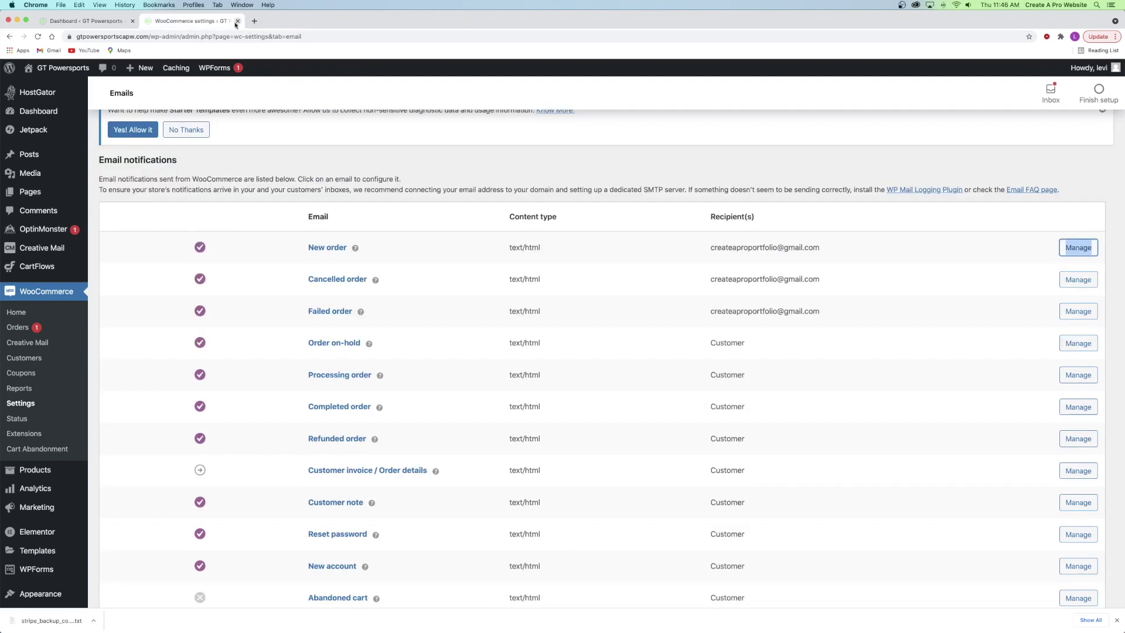
- Close the extra settings tab and load WooCommerce Coupons in a new tab
click(237, 21)
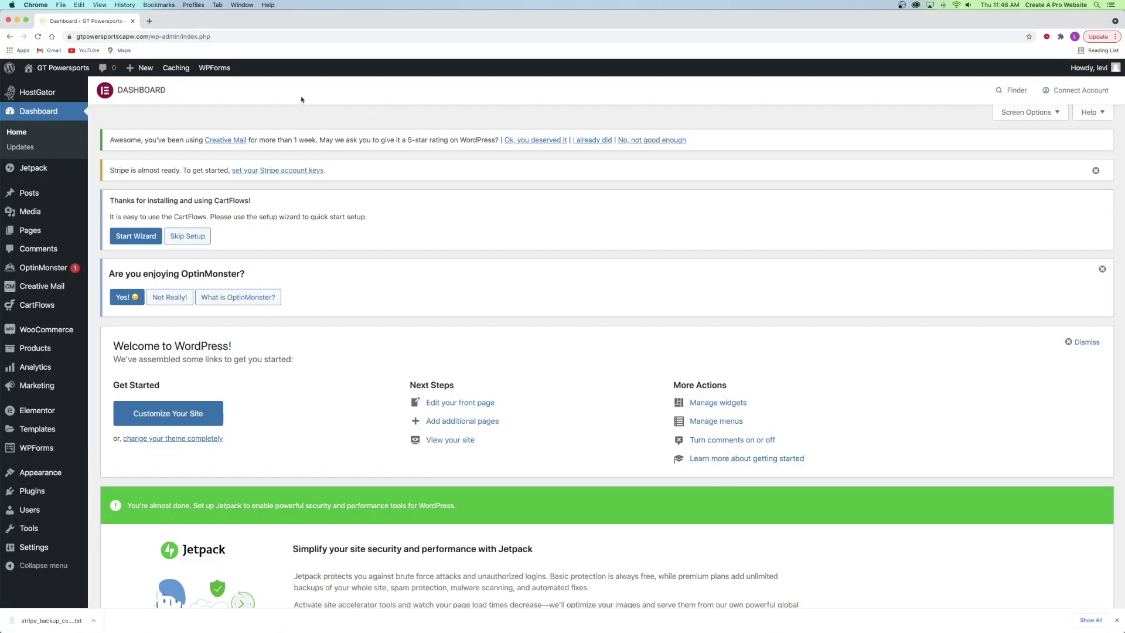
mouse_move(42, 329)
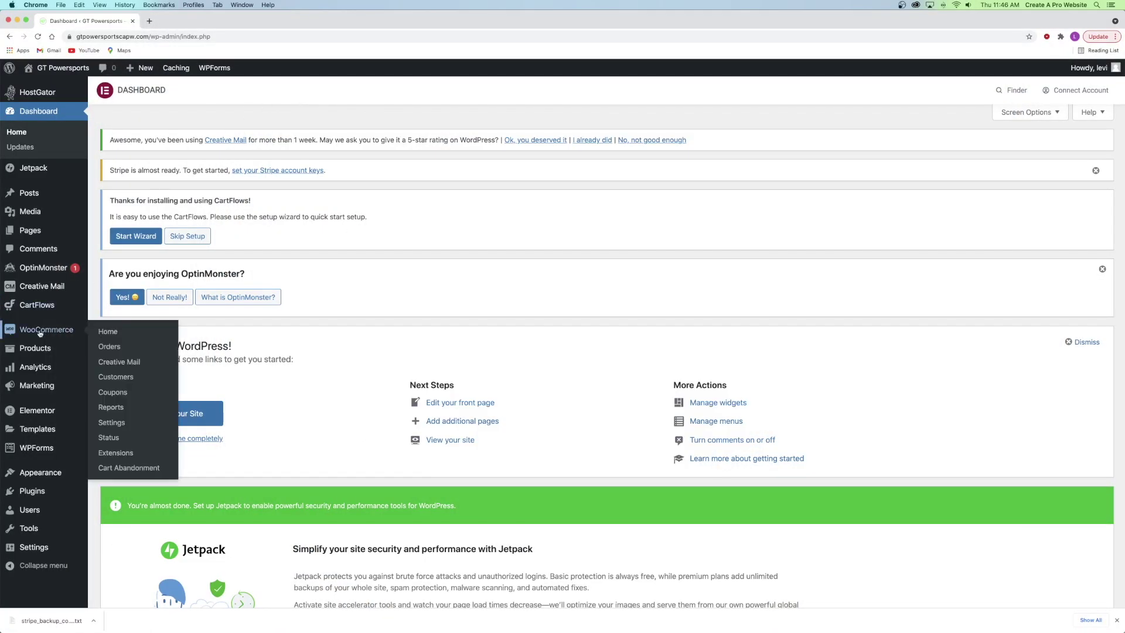
super+click(119, 397)
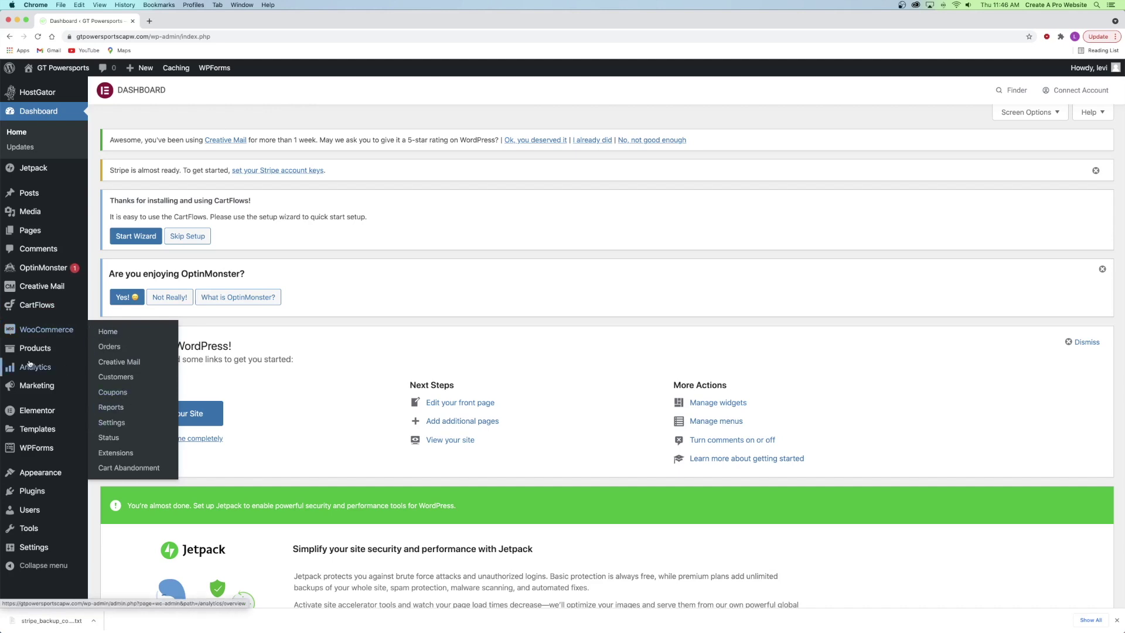
click(189, 21)
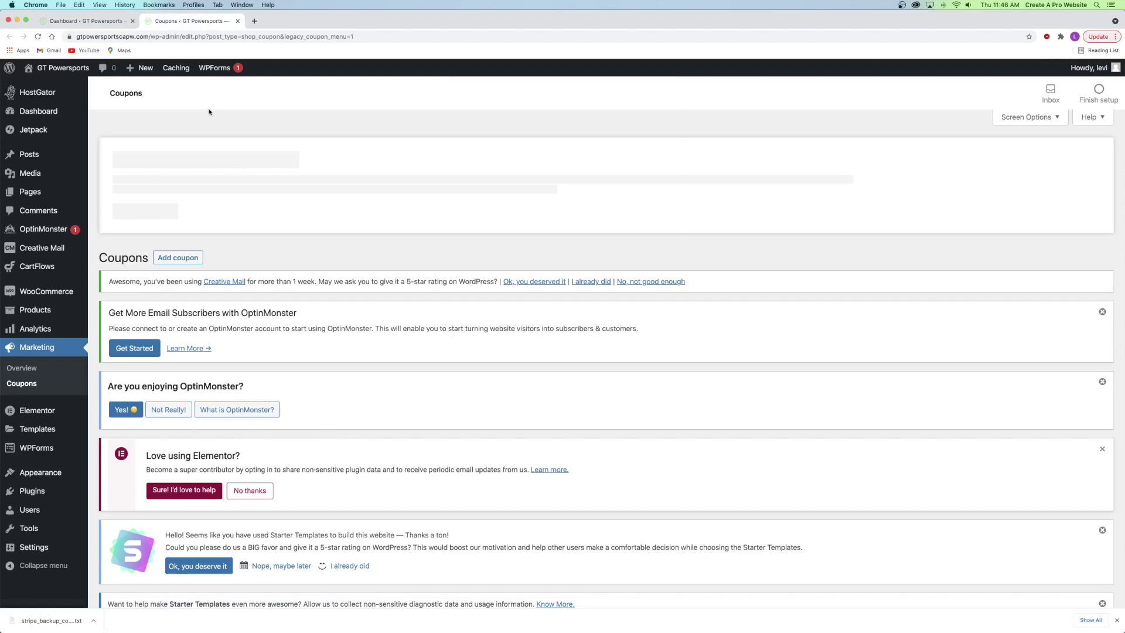
- Start the store's first coupon from the empty Coupons page
scroll(251, 172, down, 5)
scroll(251, 171, down, 5)
scroll(234, 234, up, 3)
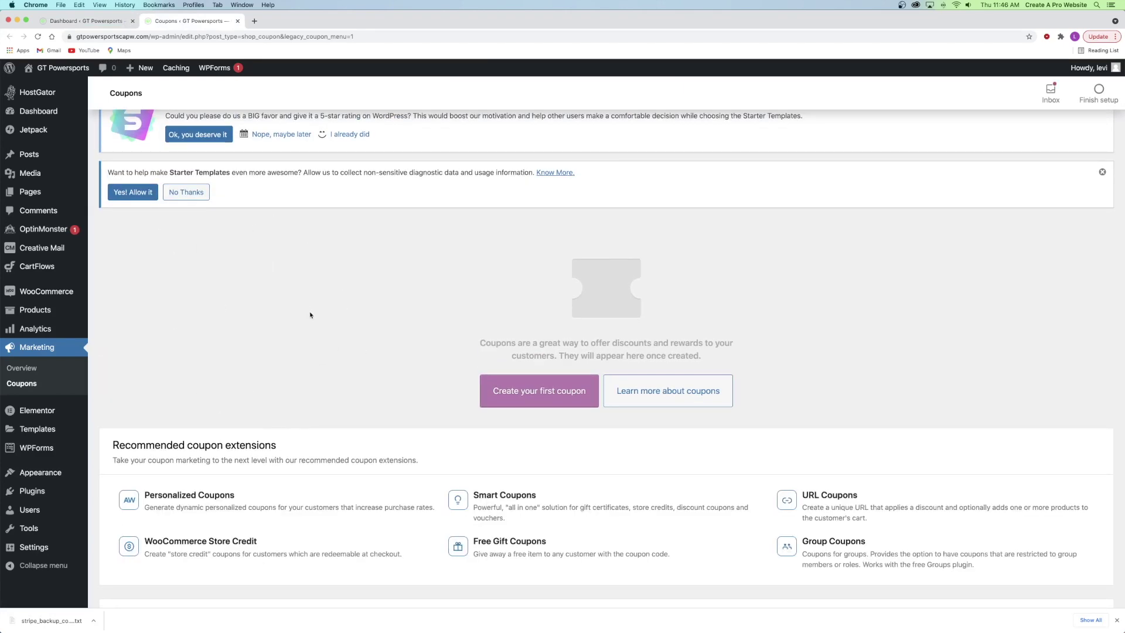
scroll(526, 391, up, 7)
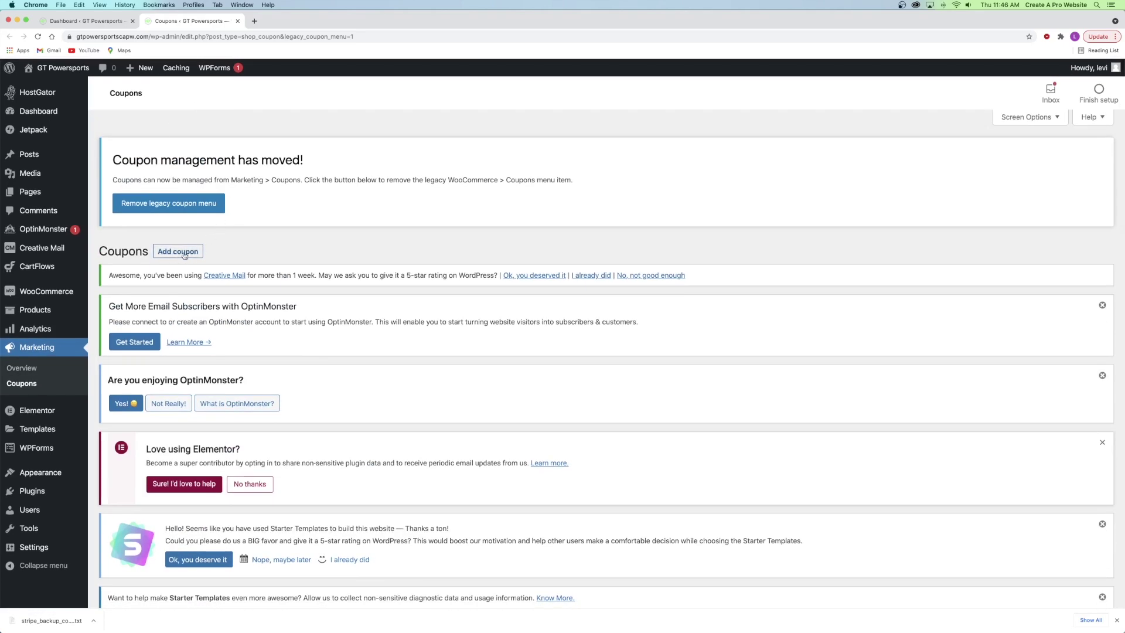
scroll(510, 271, down, 9)
click(519, 283)
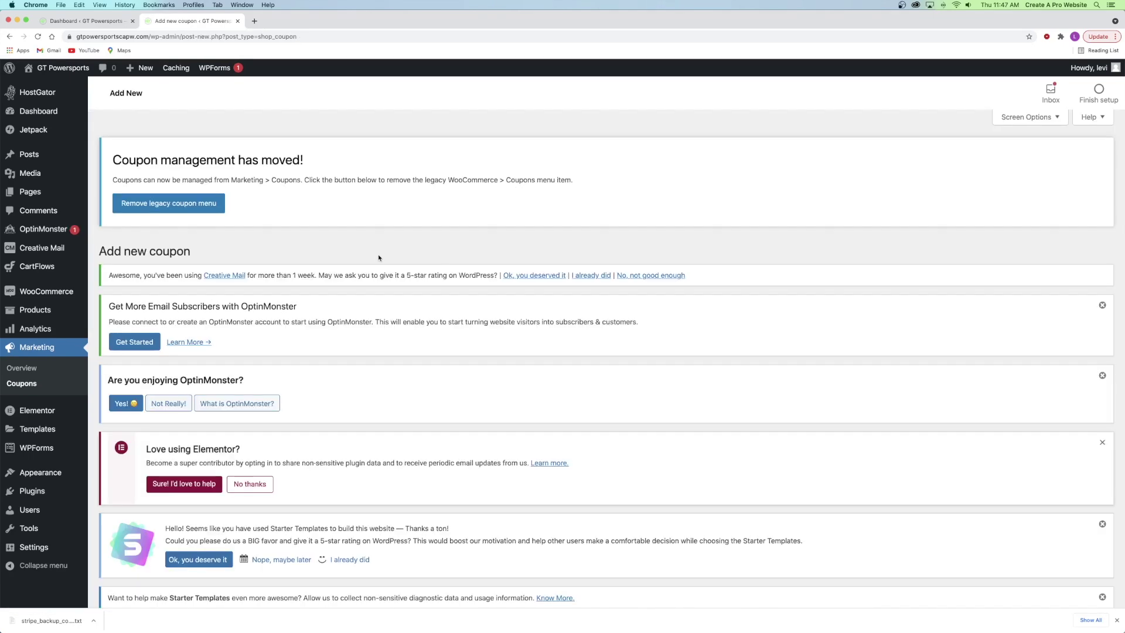
- Enter 20percent as the new coupon's code
scroll(376, 250, down, 7)
scroll(365, 244, down, 1)
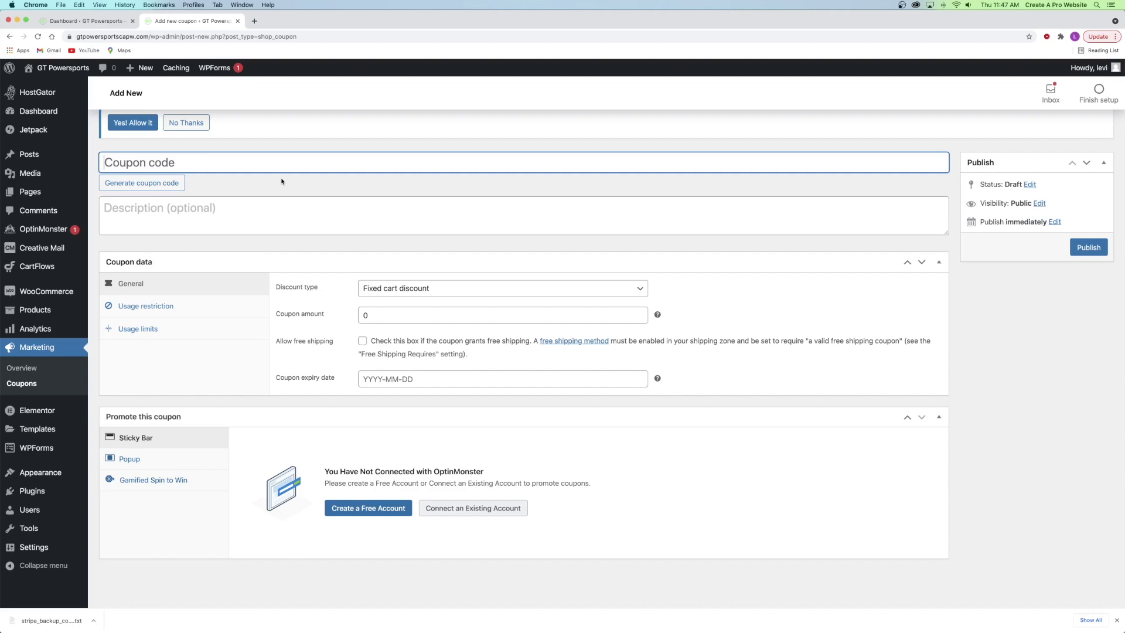
click(243, 183)
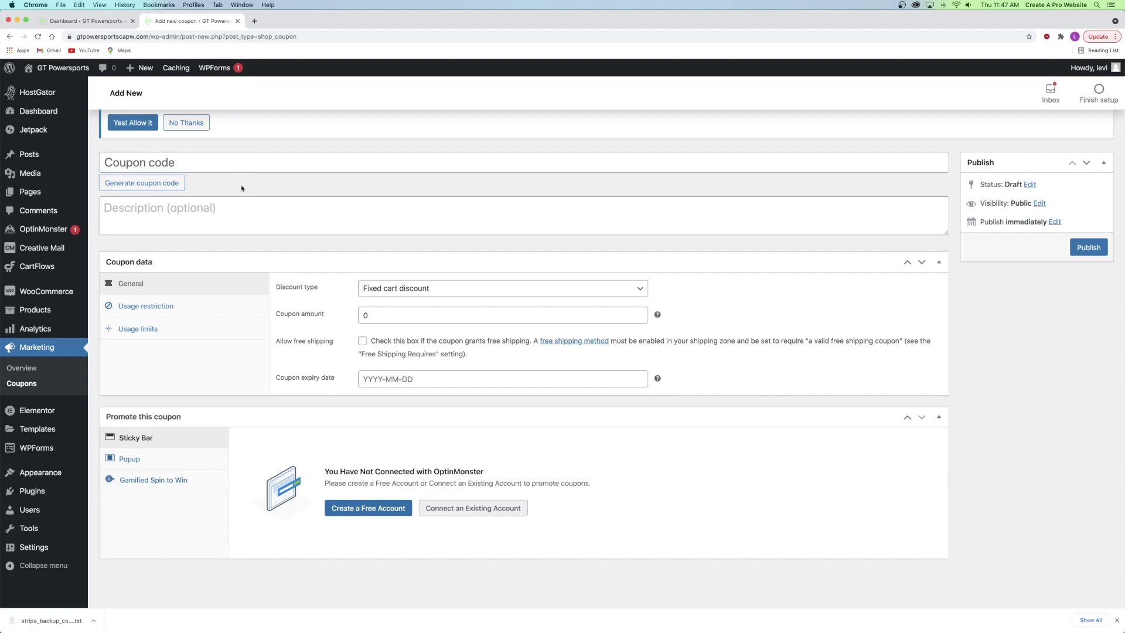
click(173, 162)
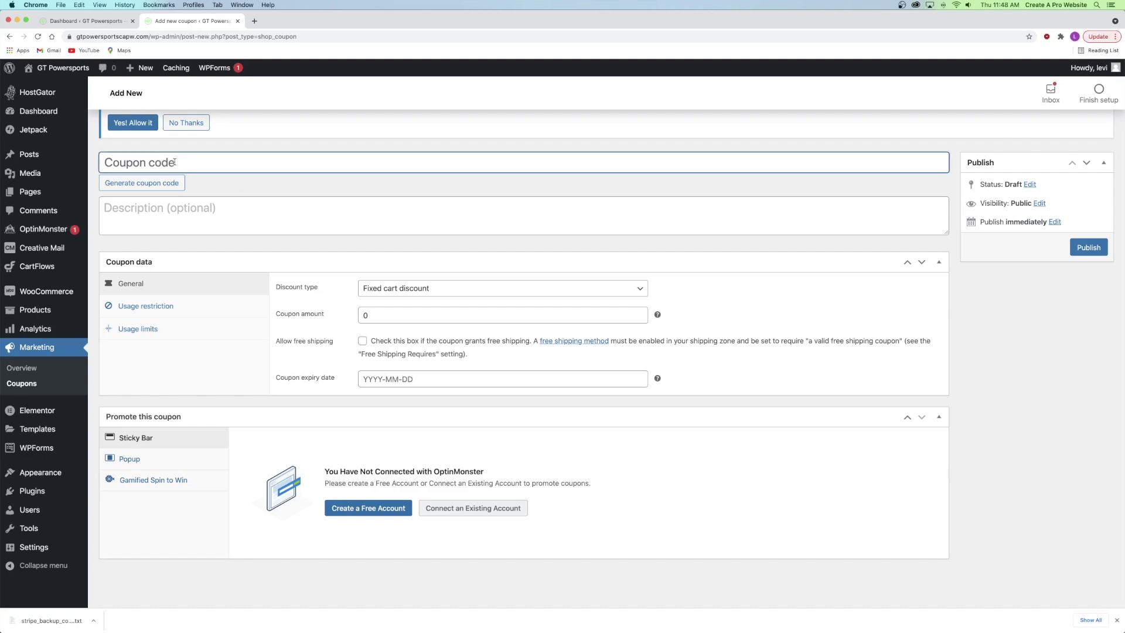
text(20percent)
- Write the description 'Get 20% off of any order over $200.'
click(115, 218)
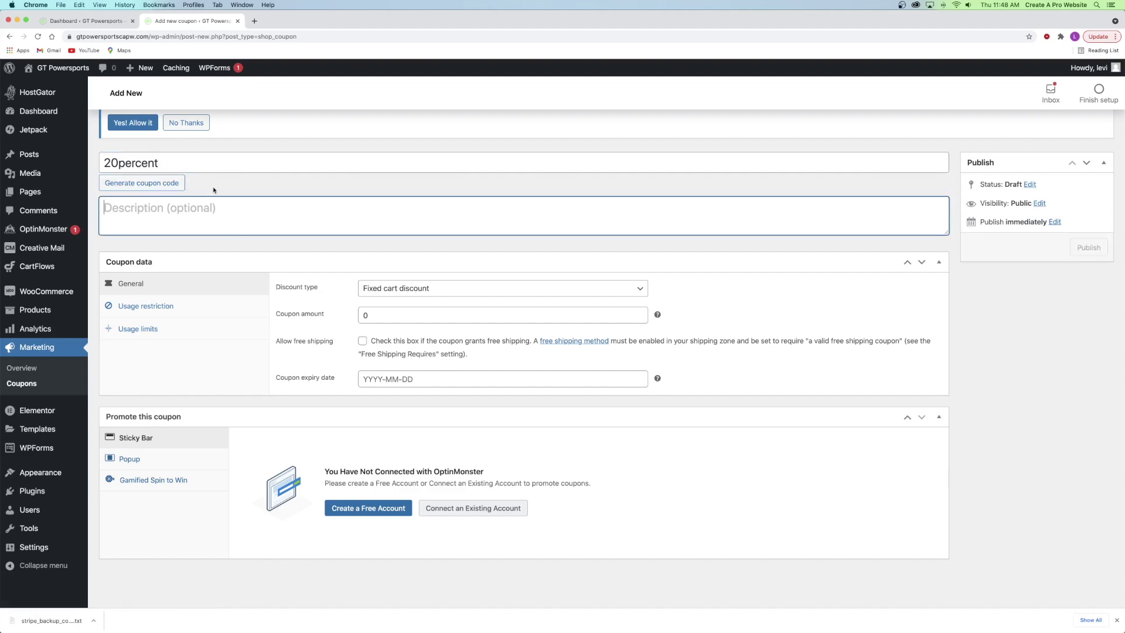
text(Th)
key(BackSpace)
key(BackSpace)
text(Get )
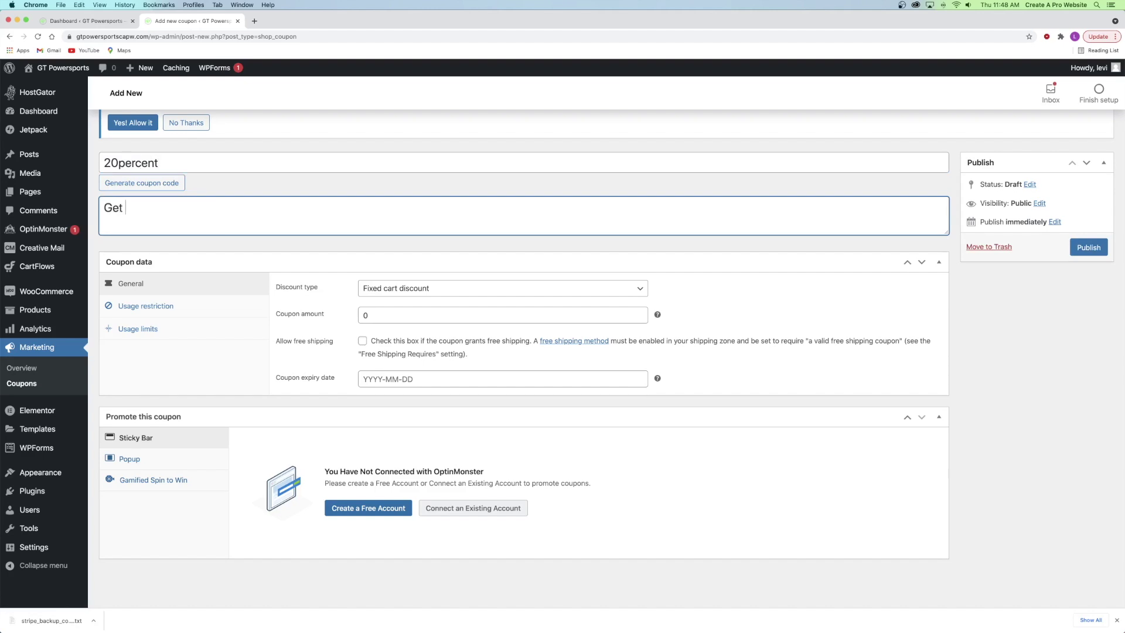
text(20% off of any order over $20.)
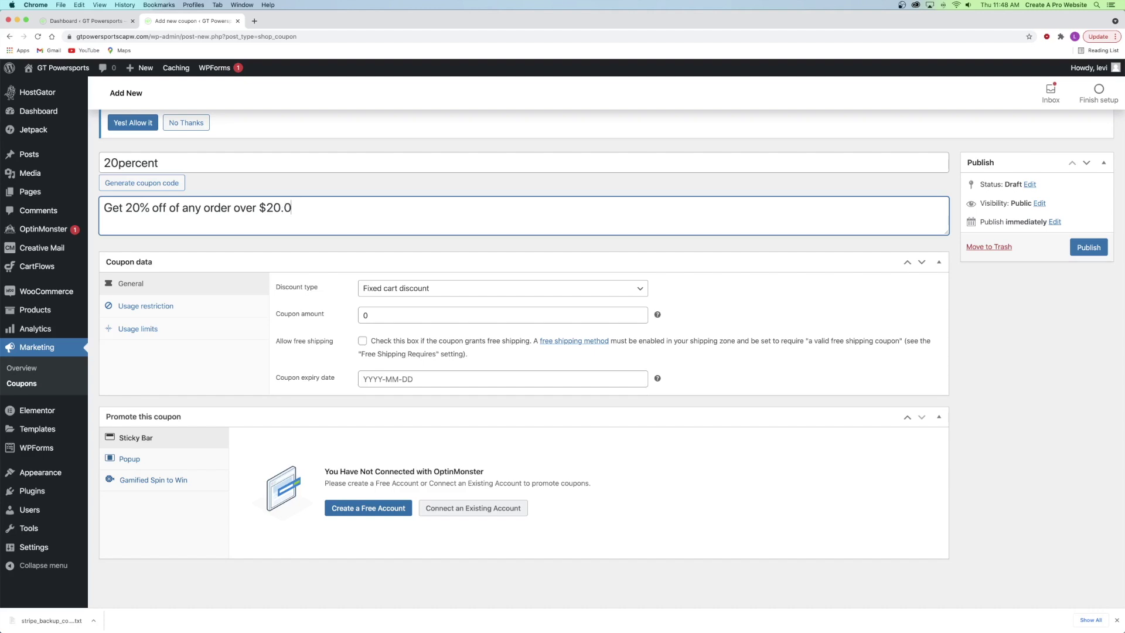
key(Left)
text(0)
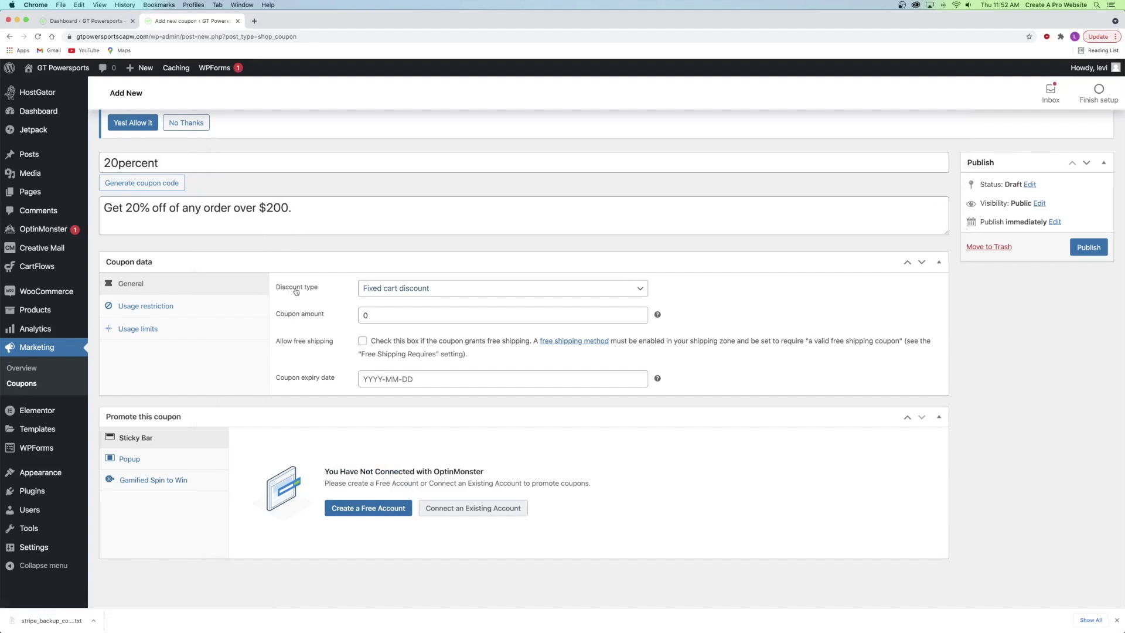
- Set the discount type to Percentage discount with a coupon amount of 20
click(396, 289)
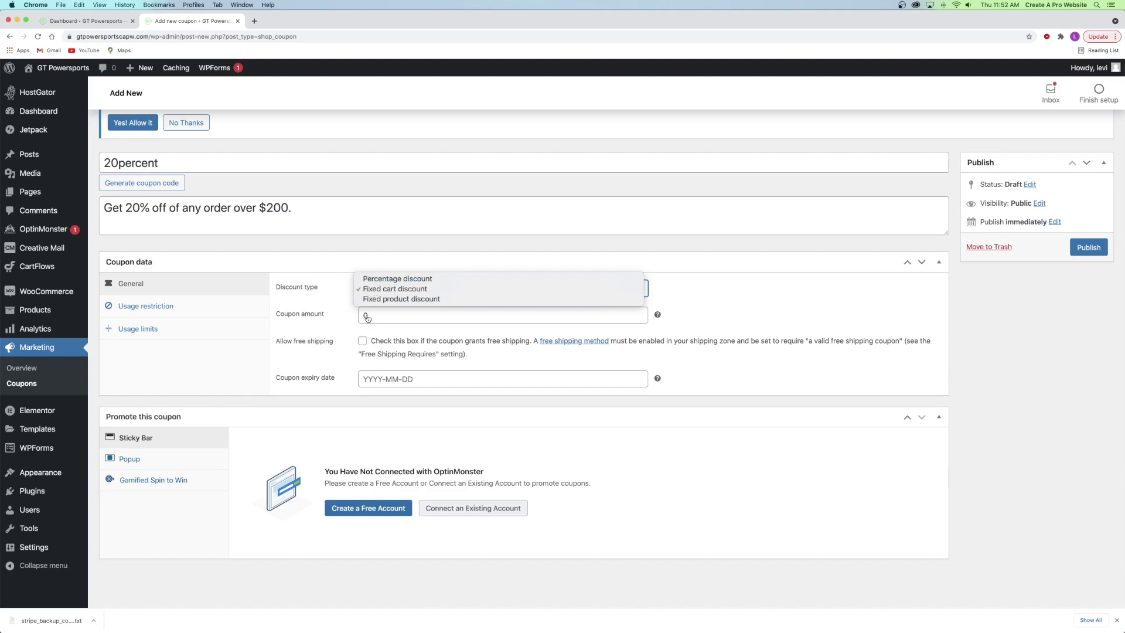
click(374, 280)
click(378, 314)
text(20)
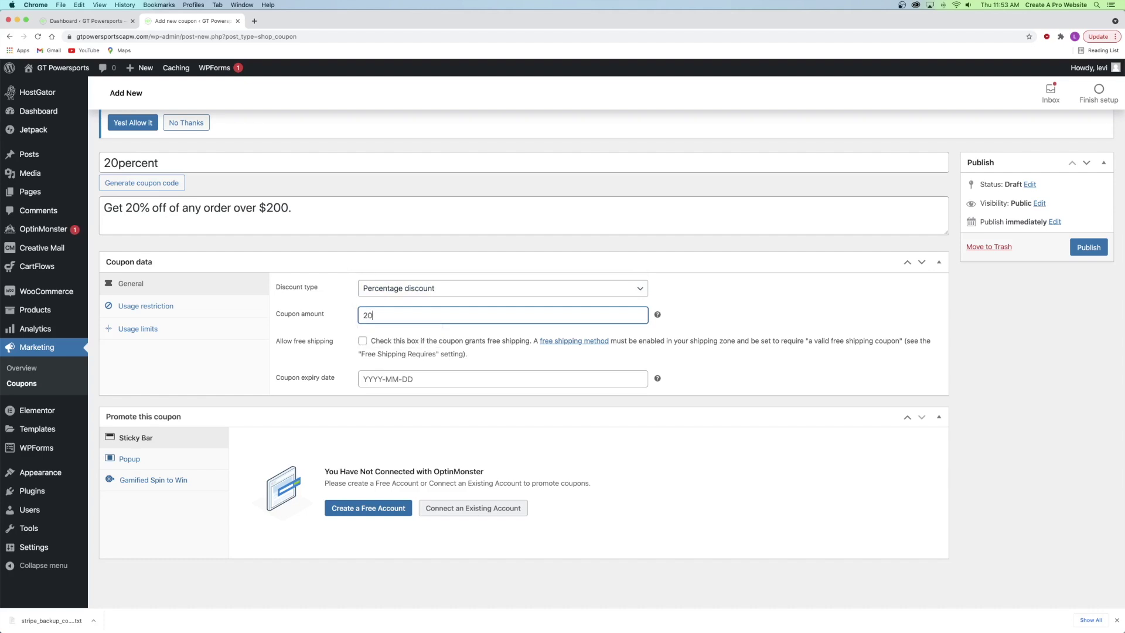
click(404, 288)
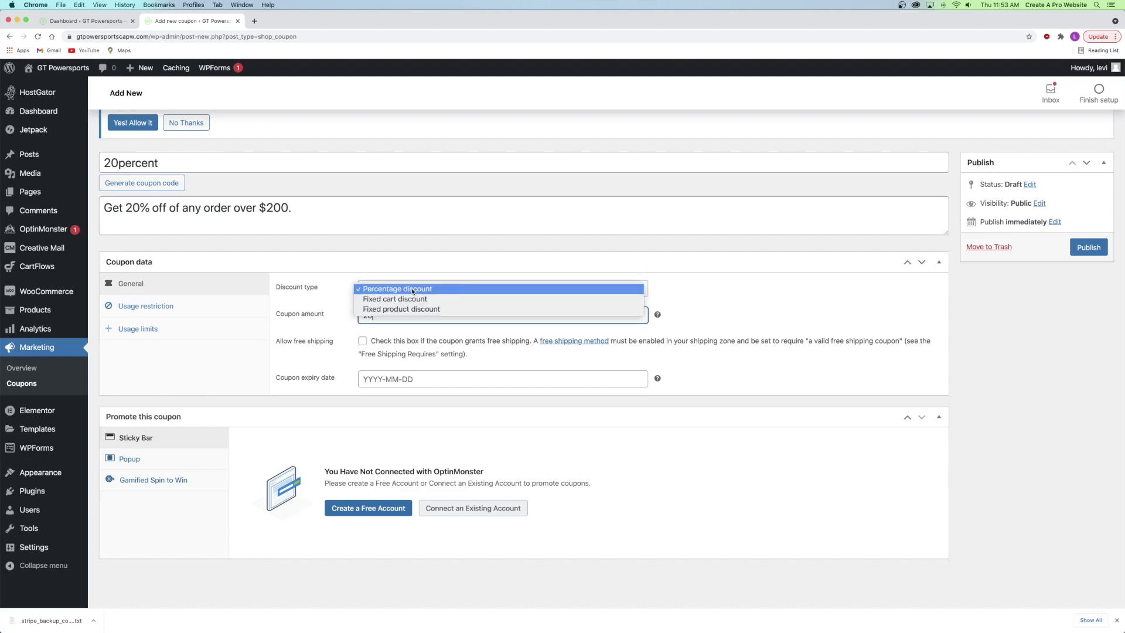
click(409, 299)
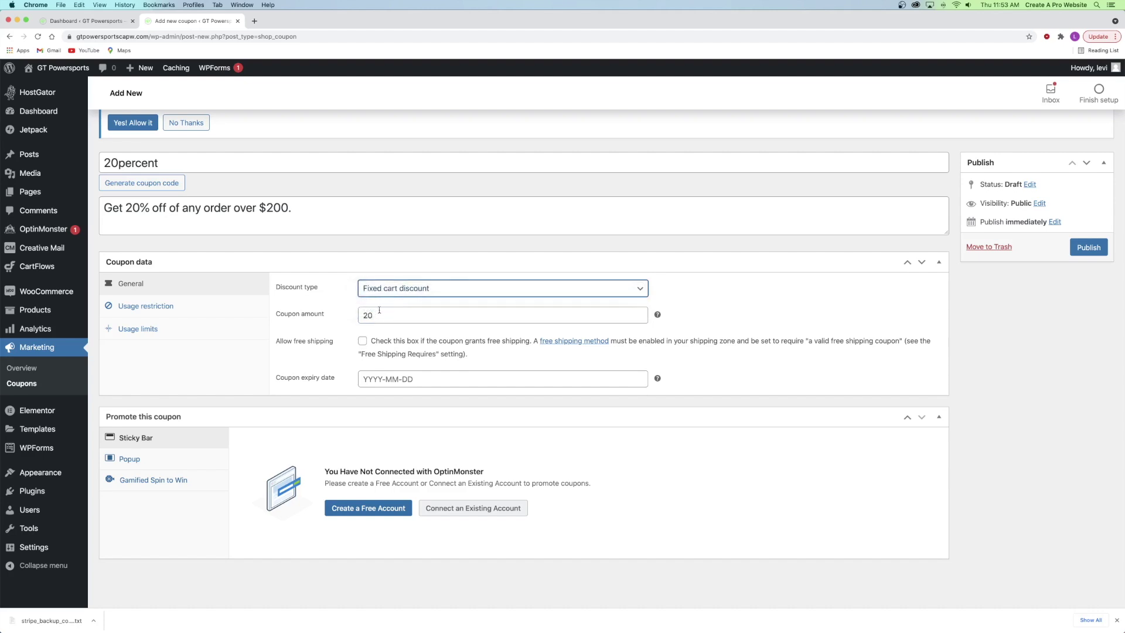
click(383, 291)
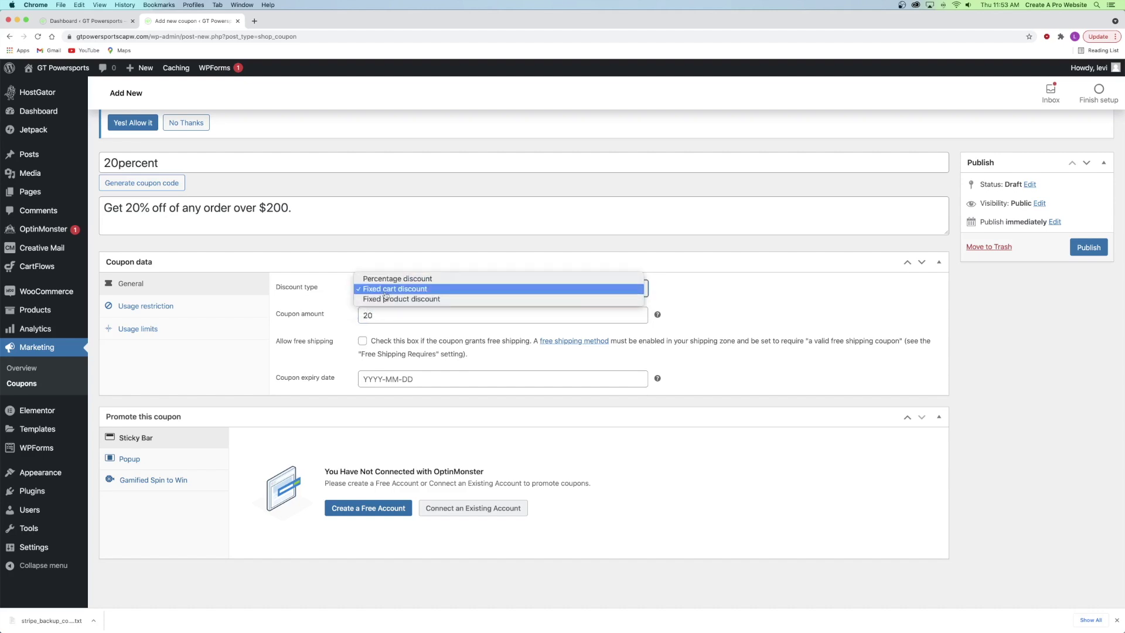
click(389, 281)
click(389, 281)
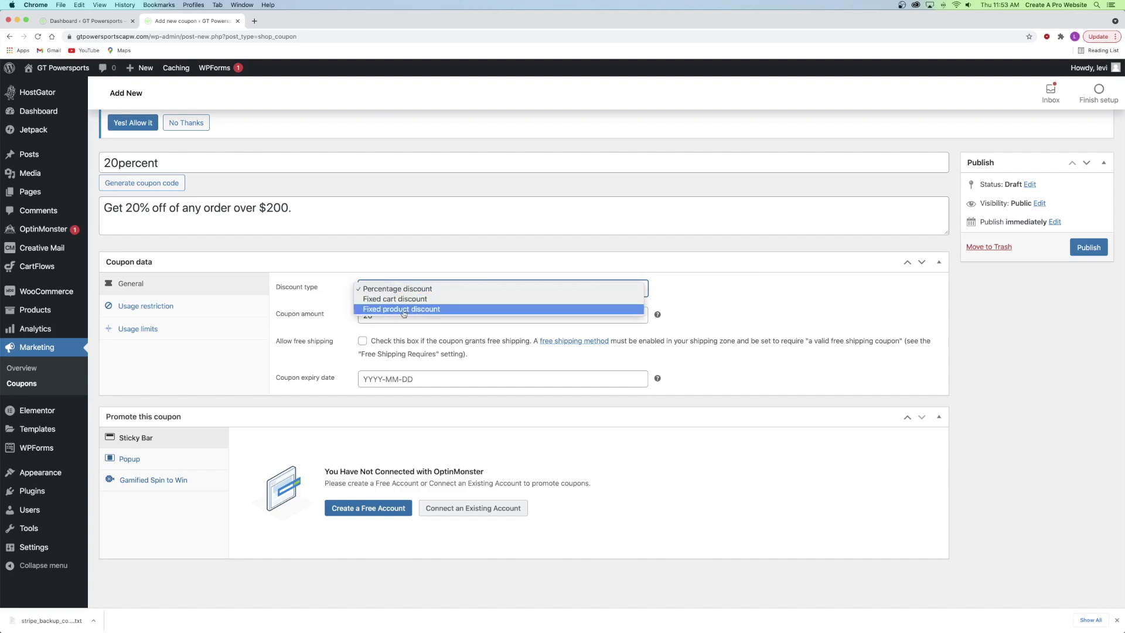
click(333, 299)
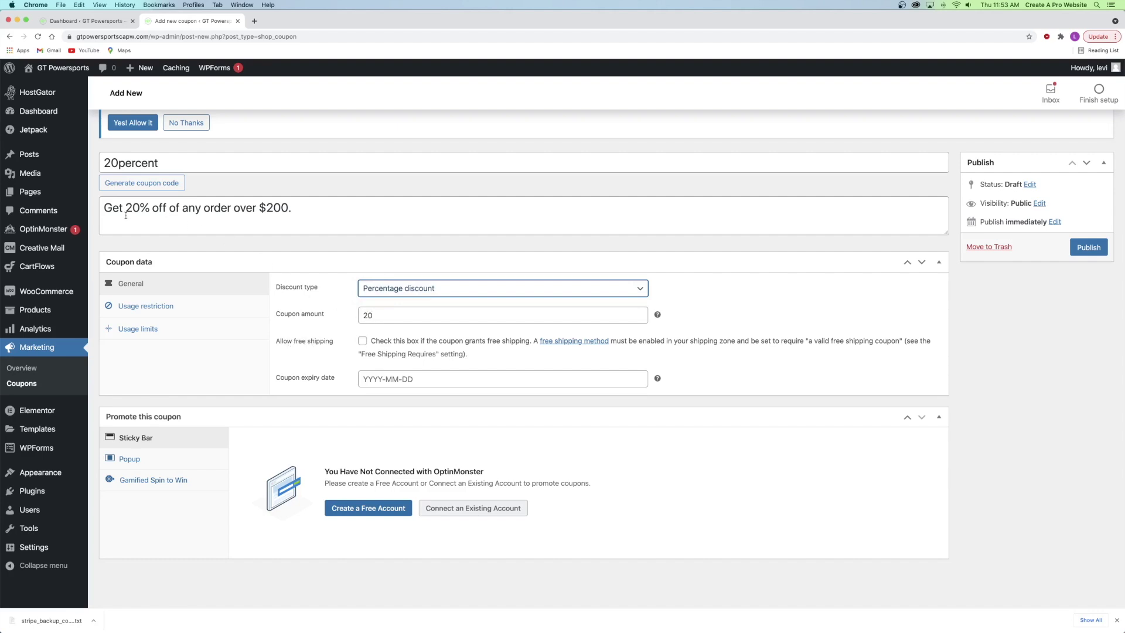
- Leave free shipping unchecked and the coupon expiry date blank
click(361, 341)
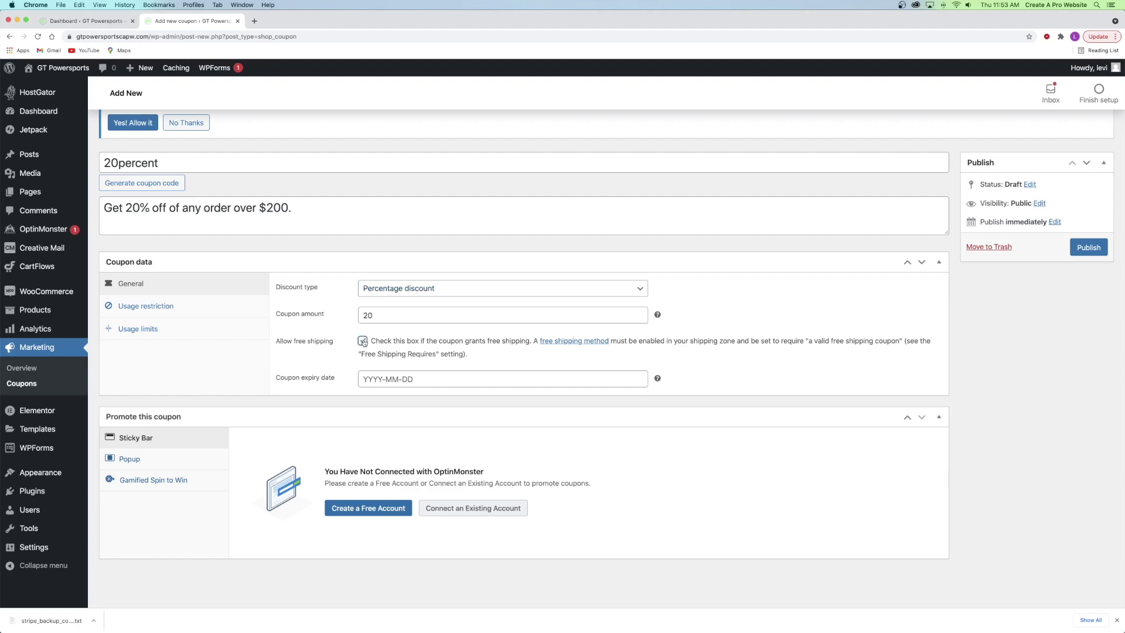
click(342, 334)
click(384, 379)
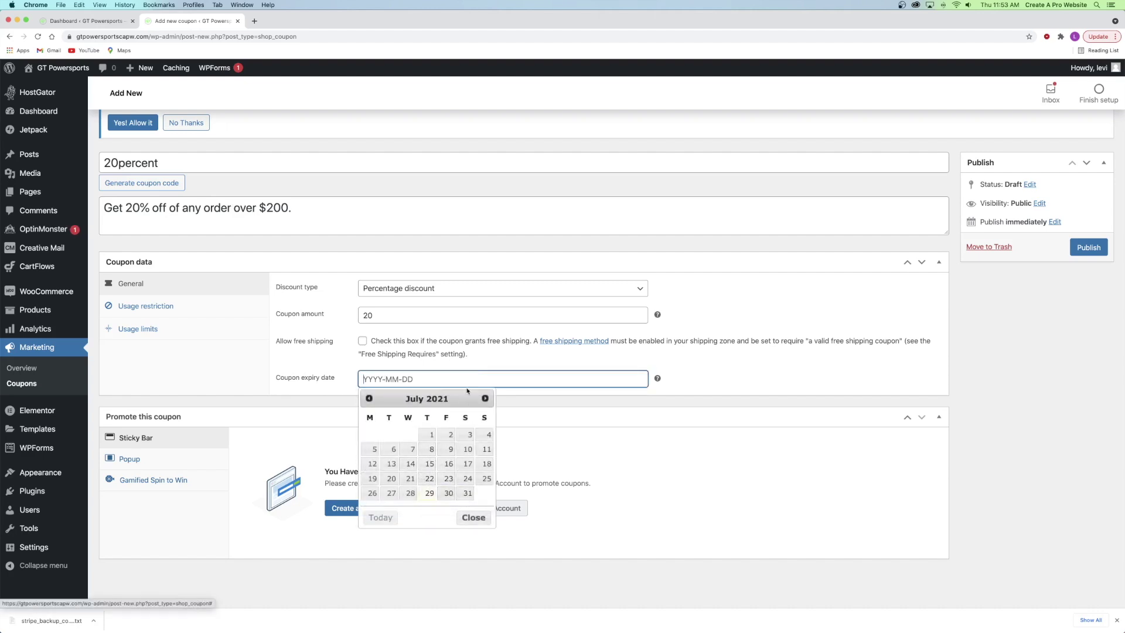
click(473, 364)
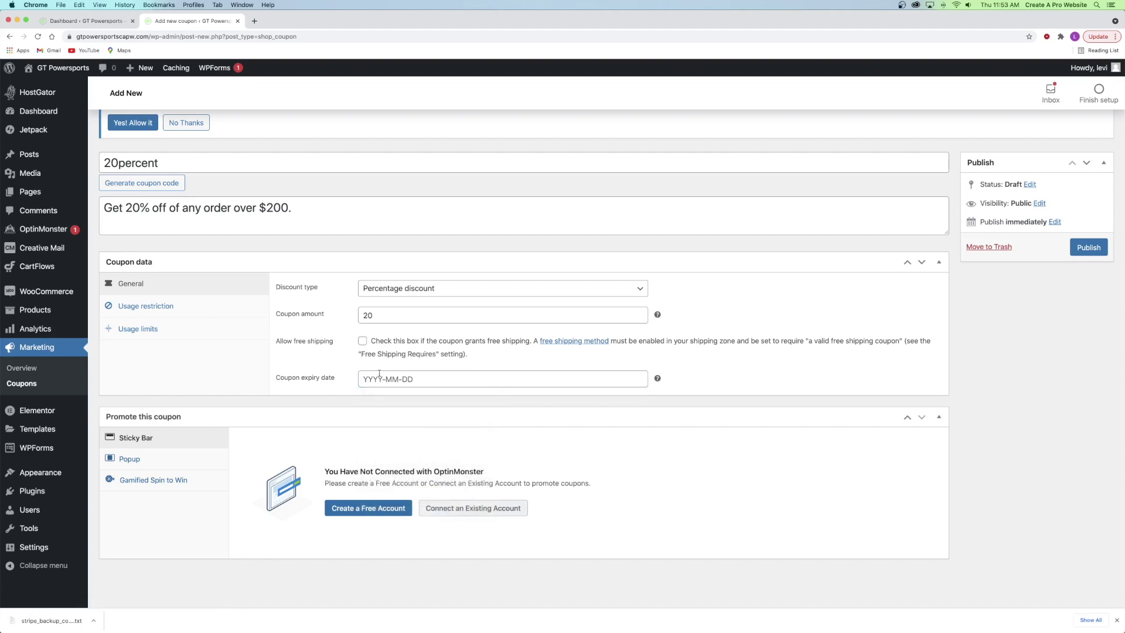
- Give the 20percent coupon a 200 minimum spend and clear the trial 100 maximum spend
click(142, 309)
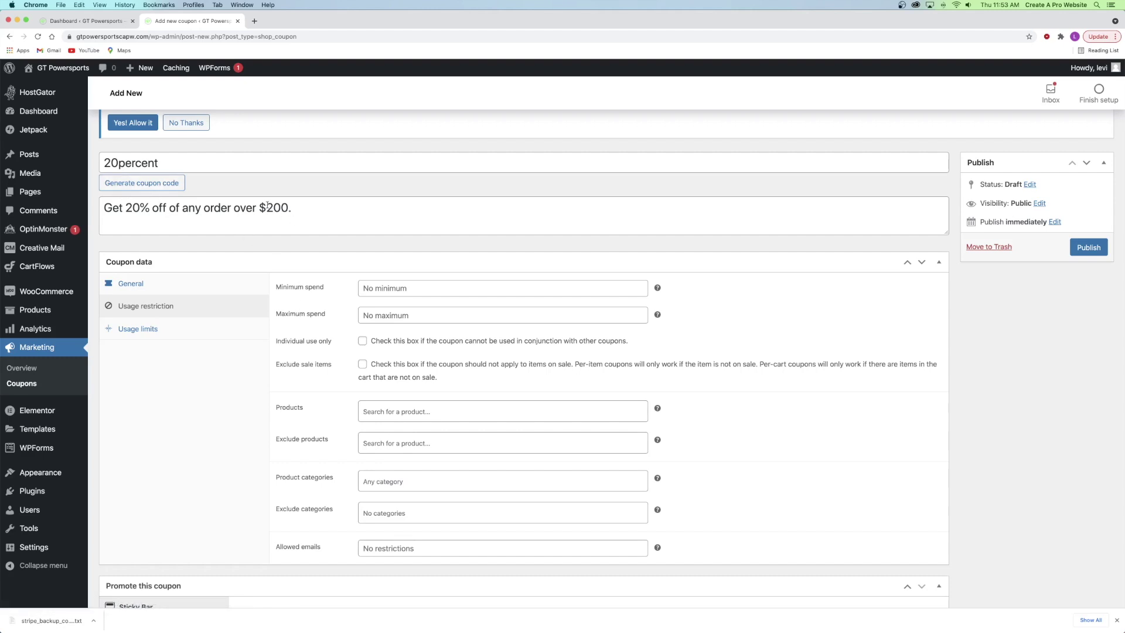
click(378, 286)
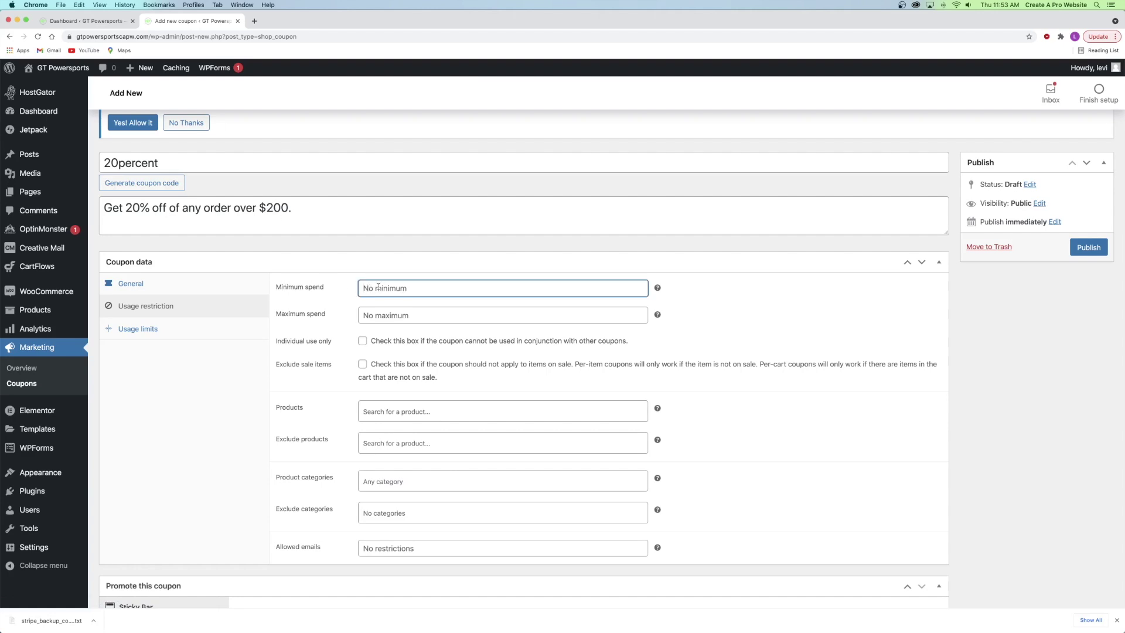
text(200)
click(390, 316)
text(1000)
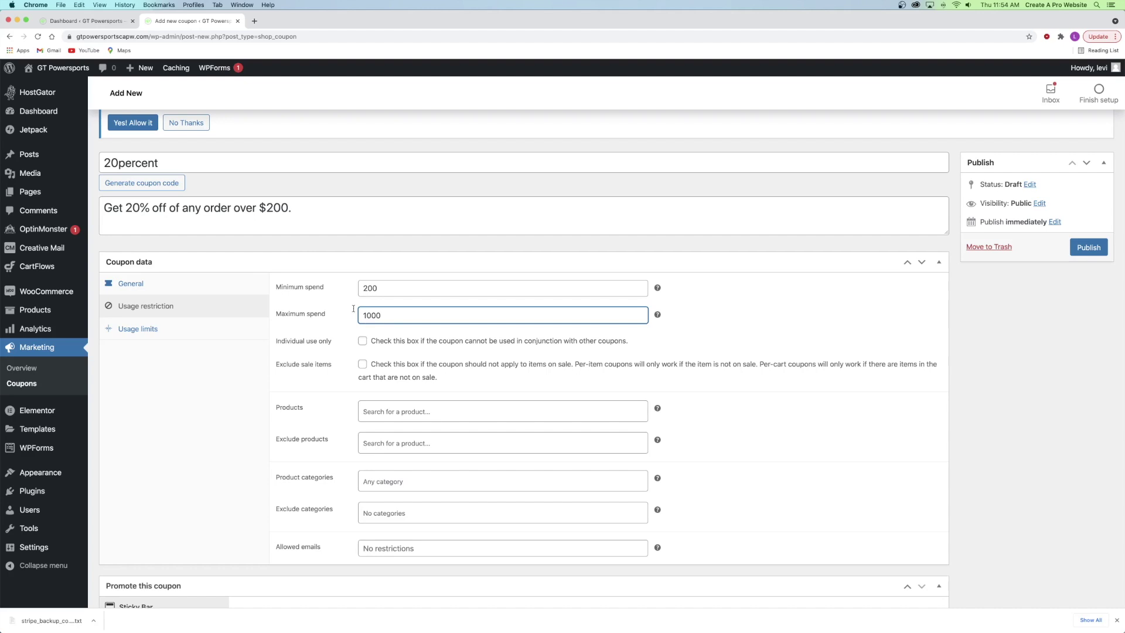
drag(368, 315, 341, 319)
key(BackSpace)
click(329, 333)
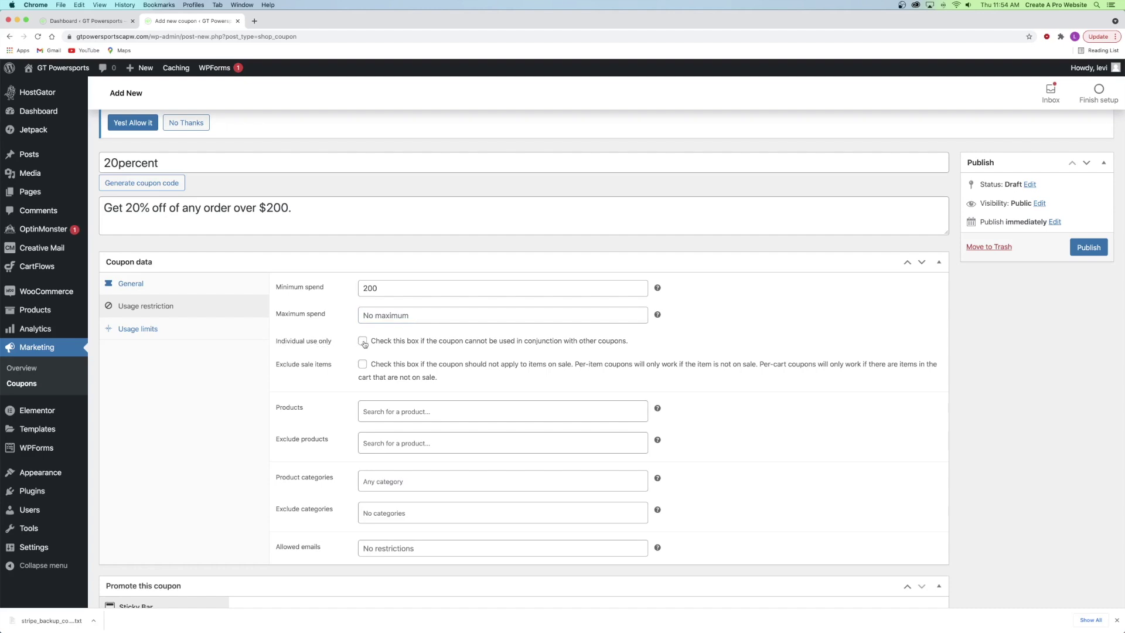
- Make the 20percent coupon individual use only and exclude sale items
click(363, 342)
click(361, 363)
click(352, 377)
- Search products for 'electric' but exclude none, then bring up the usage limits
click(393, 411)
click(324, 407)
click(397, 443)
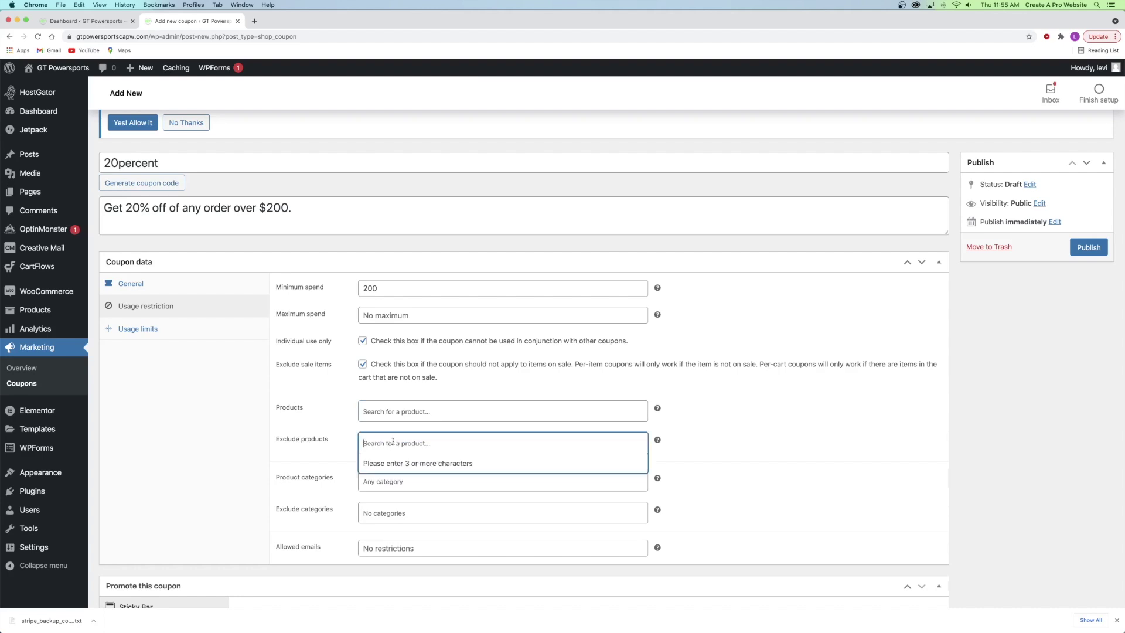
text(electric)
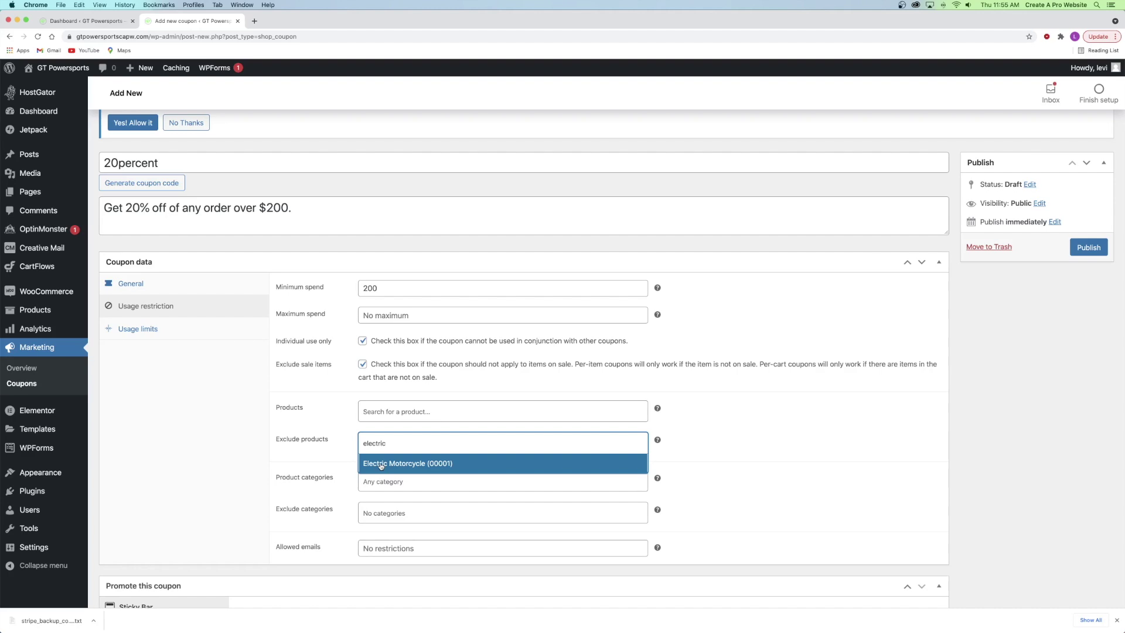
click(348, 445)
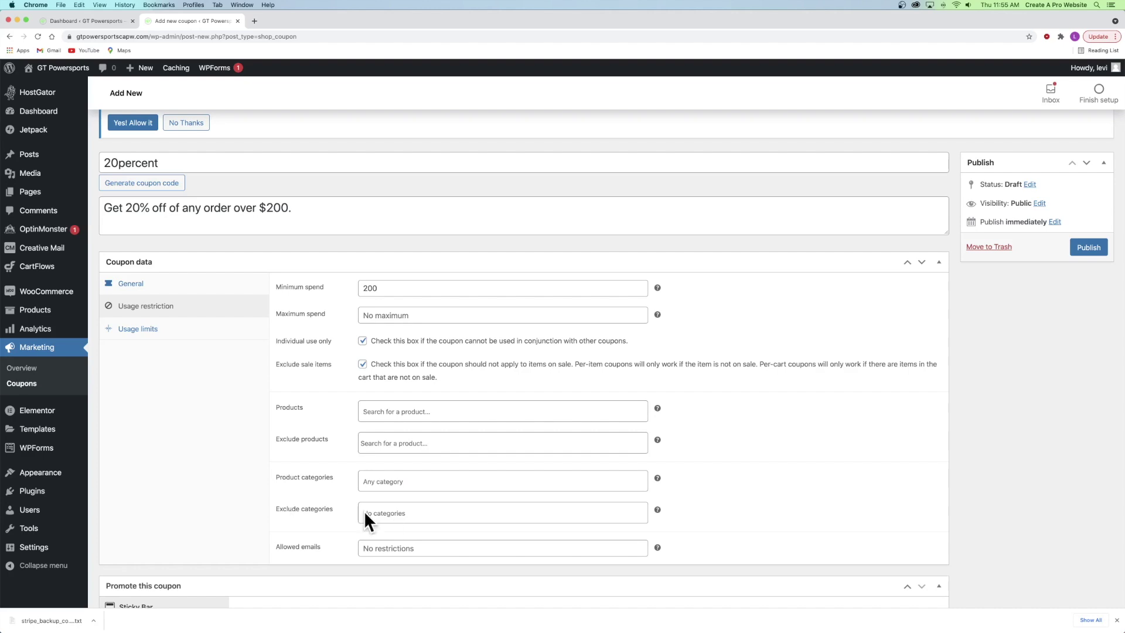
click(153, 331)
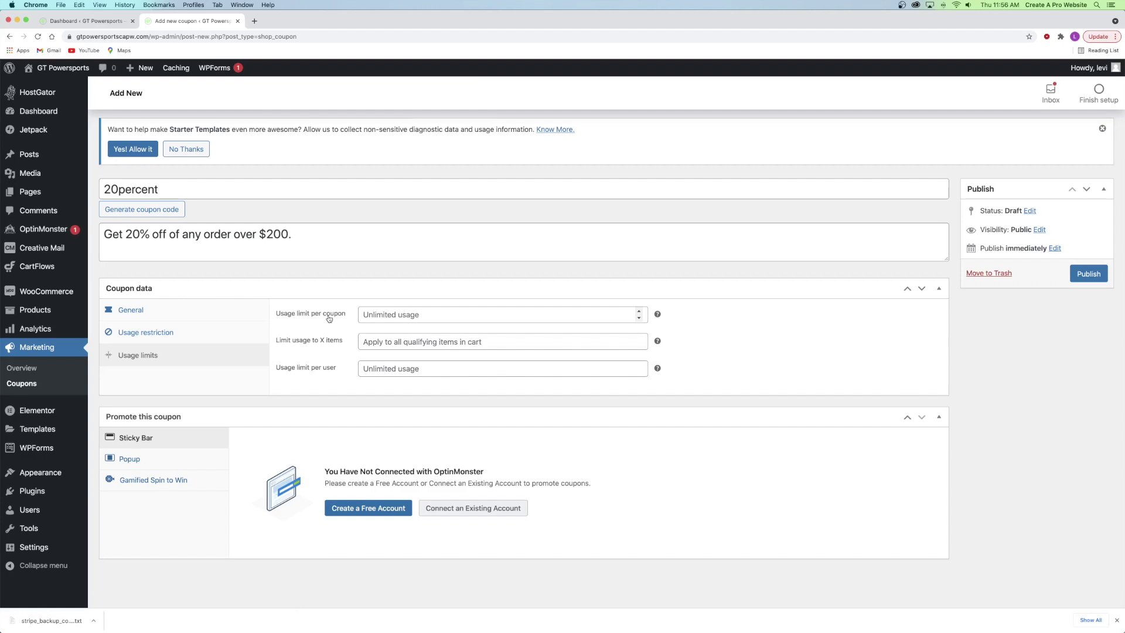
- Set the usage limit per coupon to 50 and leave the item limit empty
click(383, 316)
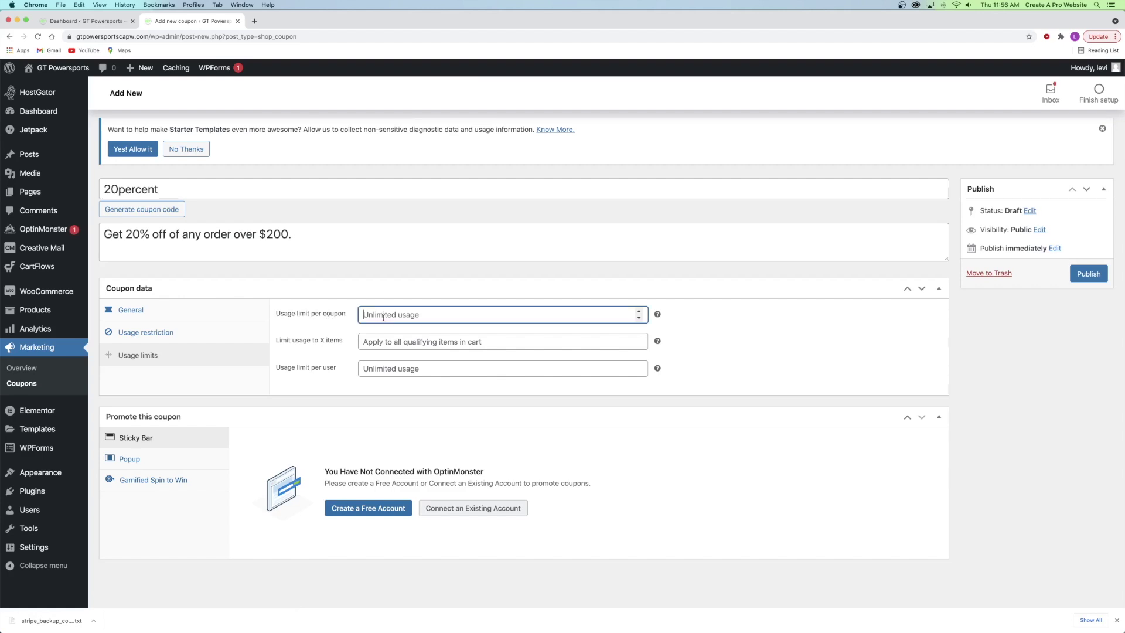
text(50)
click(335, 331)
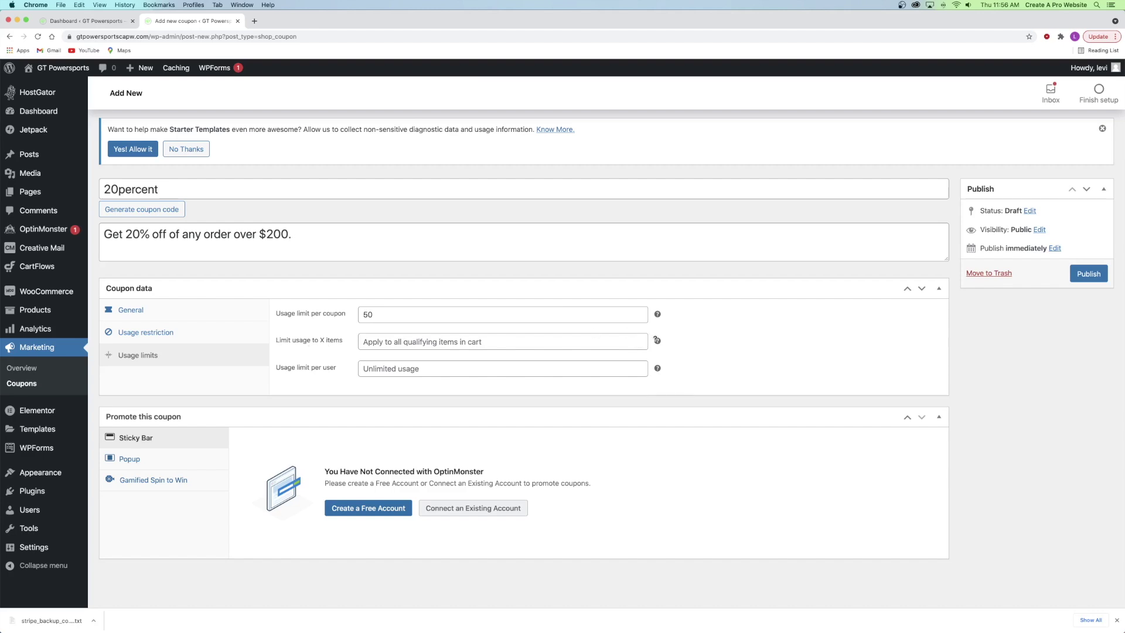
mouse_move(656, 341)
click(398, 341)
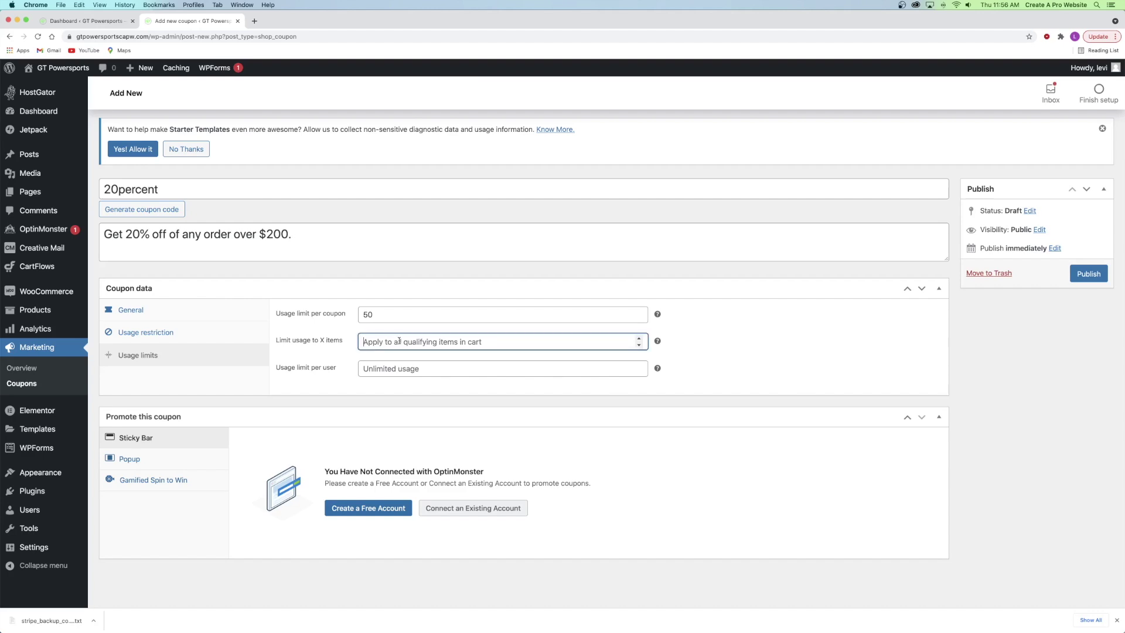
text(5)
key(BackSpace)
click(323, 350)
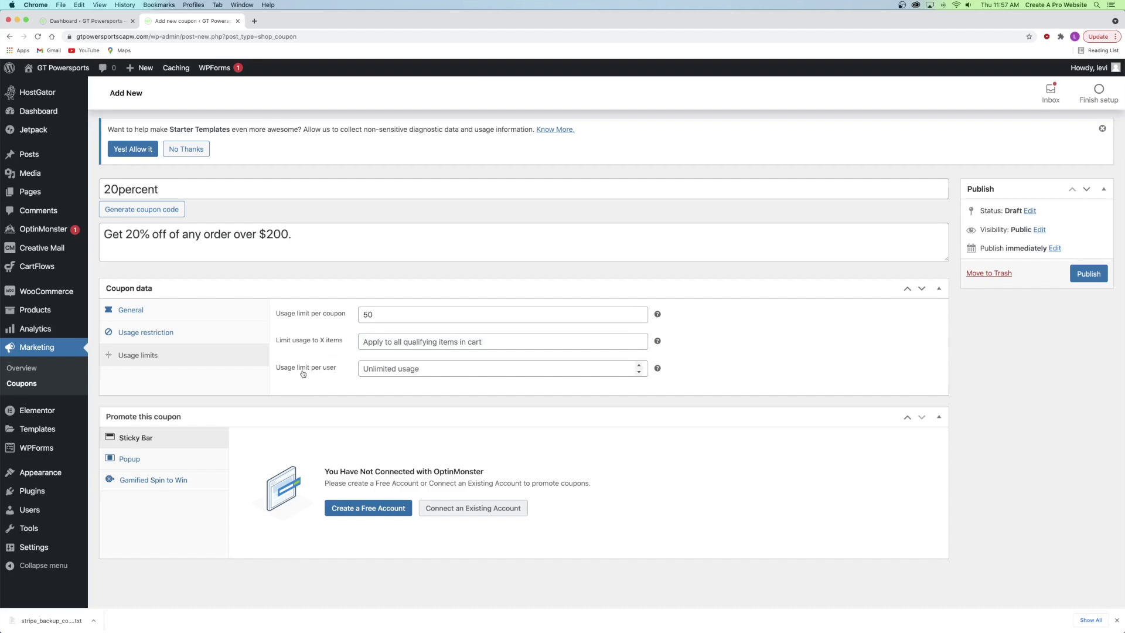
- Leave per-user usage unlimited and publish the 20percent coupon
click(381, 367)
text(1)
key(BackSpace)
click(381, 392)
click(1087, 273)
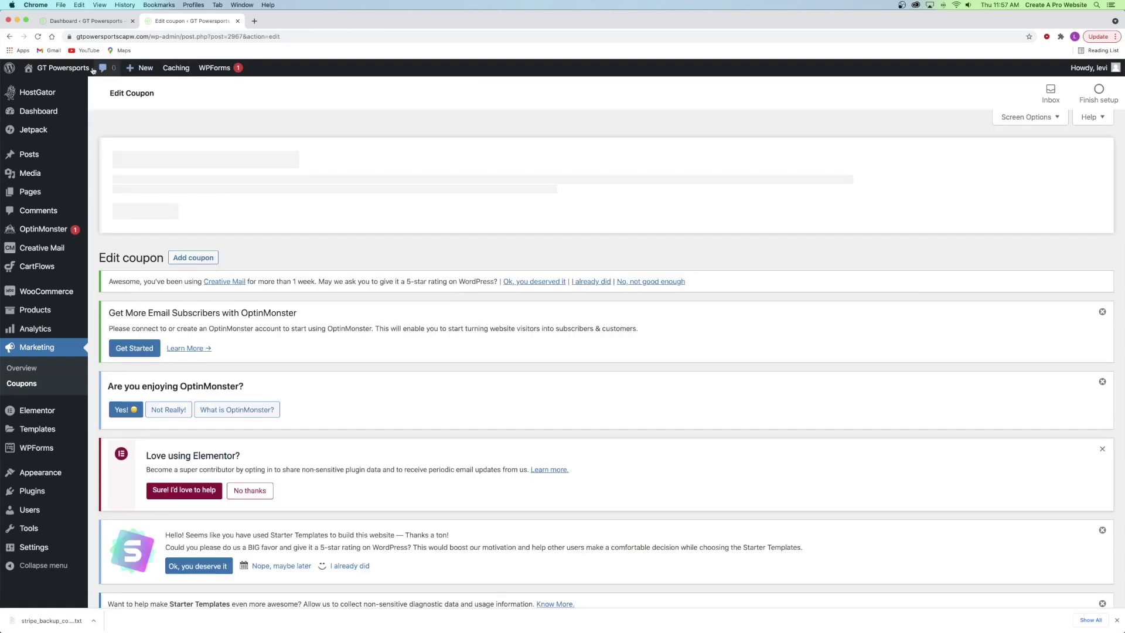
- Open the store in a new tab and try applying 20percent at checkout
mouse_move(85, 70)
right_click(42, 101)
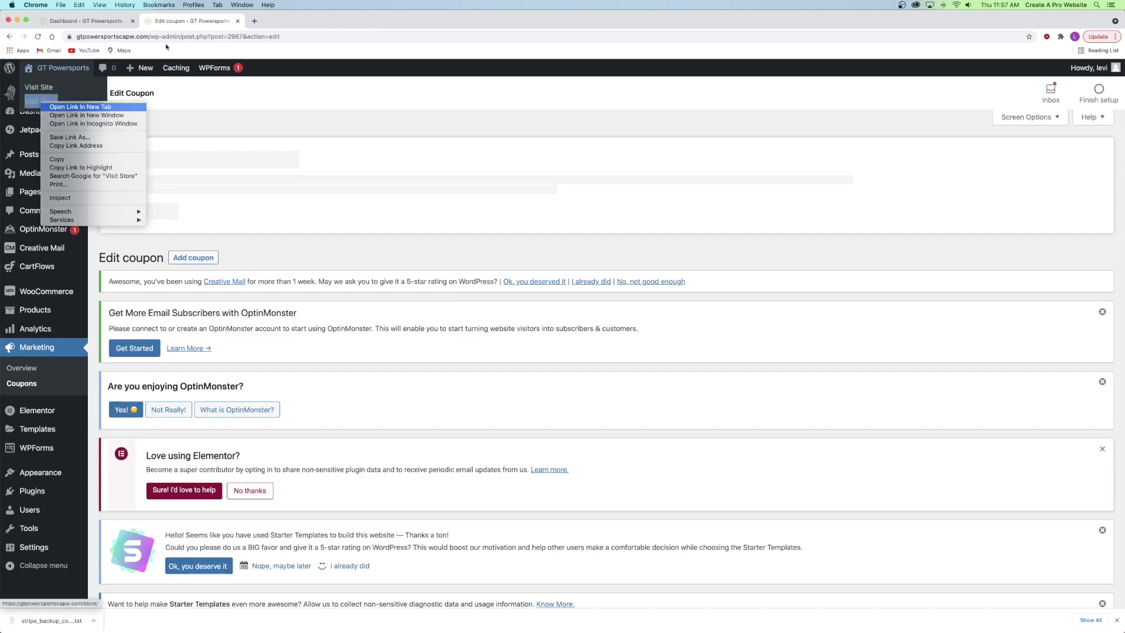
click(81, 107)
click(328, 21)
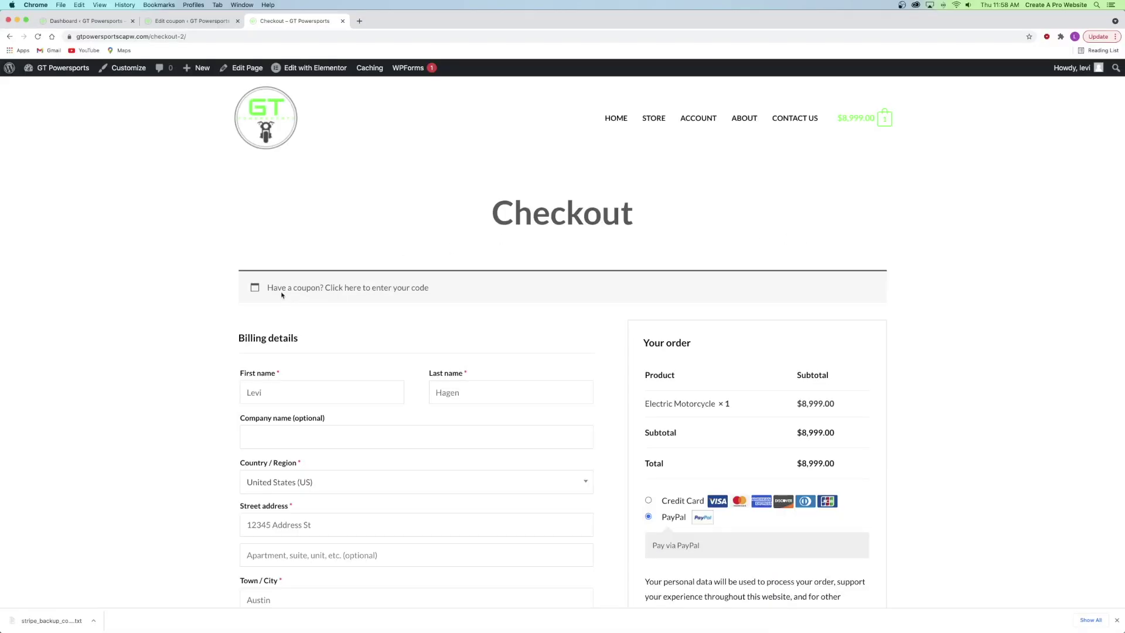
click(370, 289)
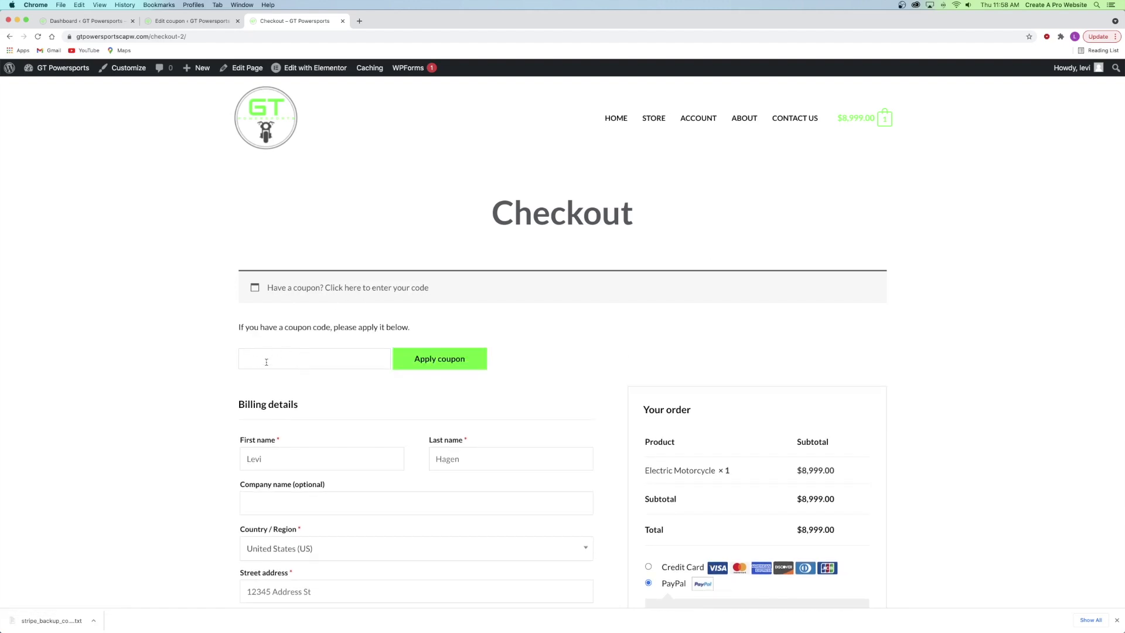
text(20percent)
click(426, 365)
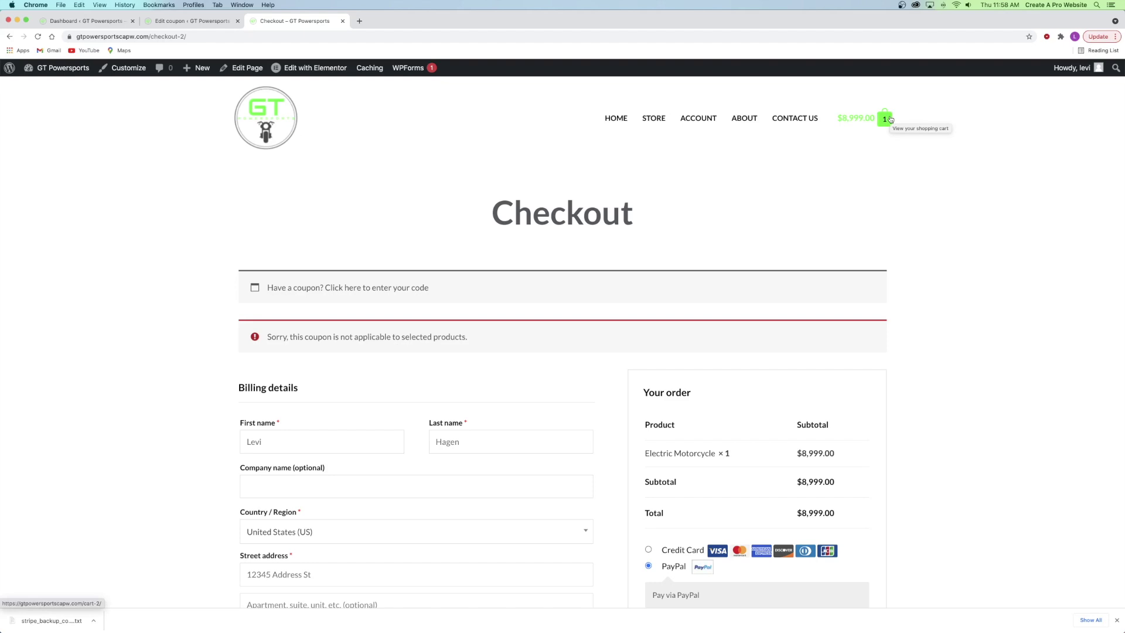
- Add the Grey LG Cruiser to the cart and remove the Electric Motorcycle
click(660, 120)
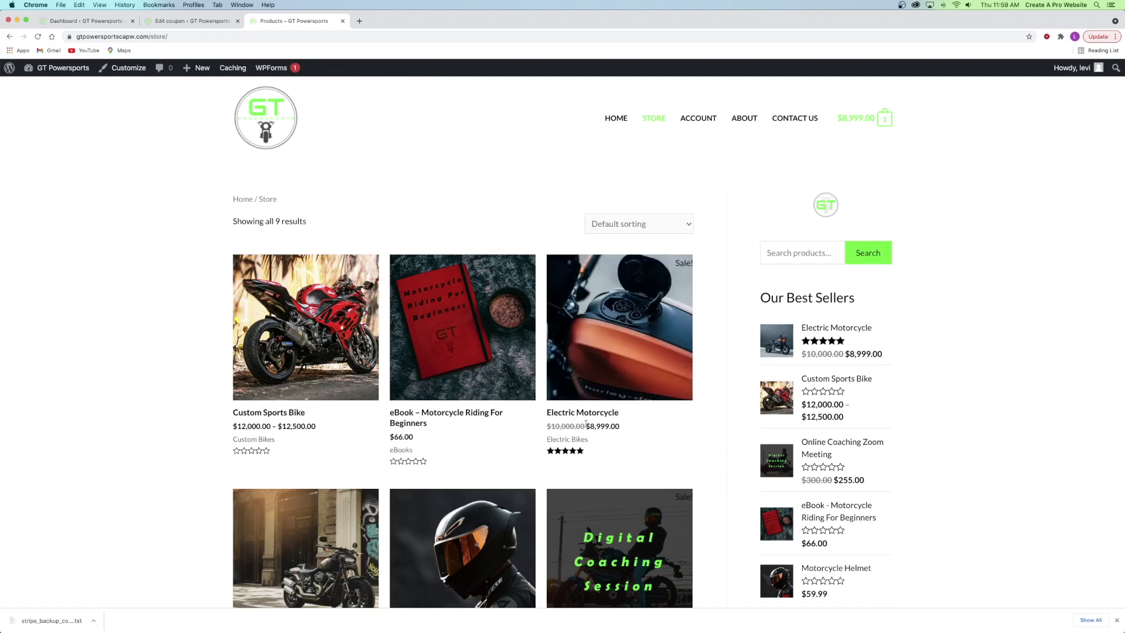
scroll(563, 435, down, 3)
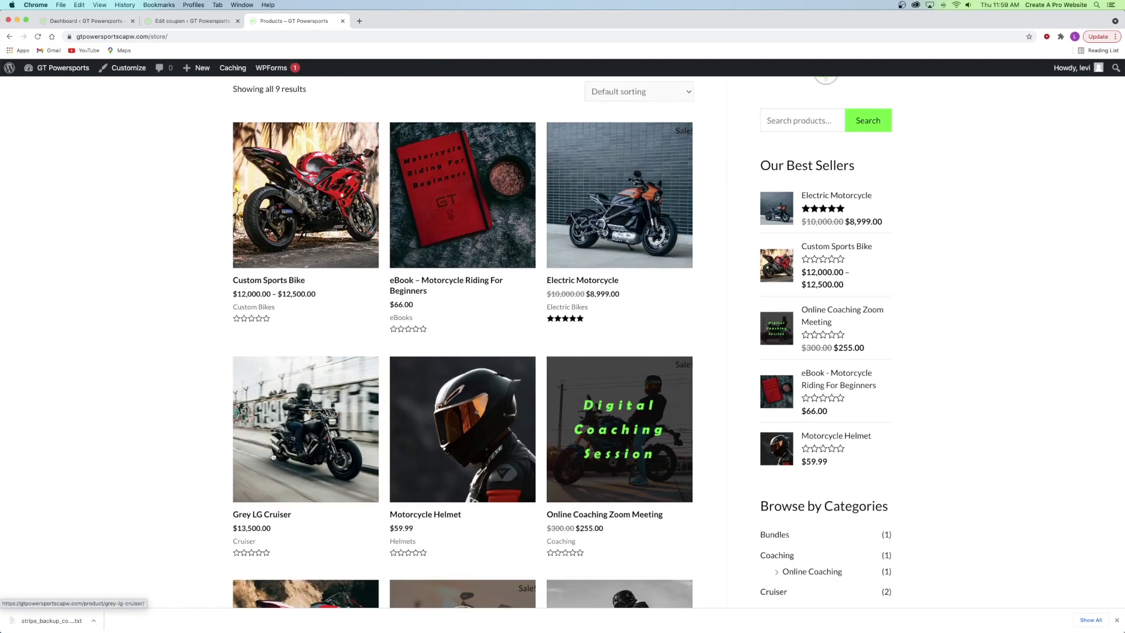
click(283, 411)
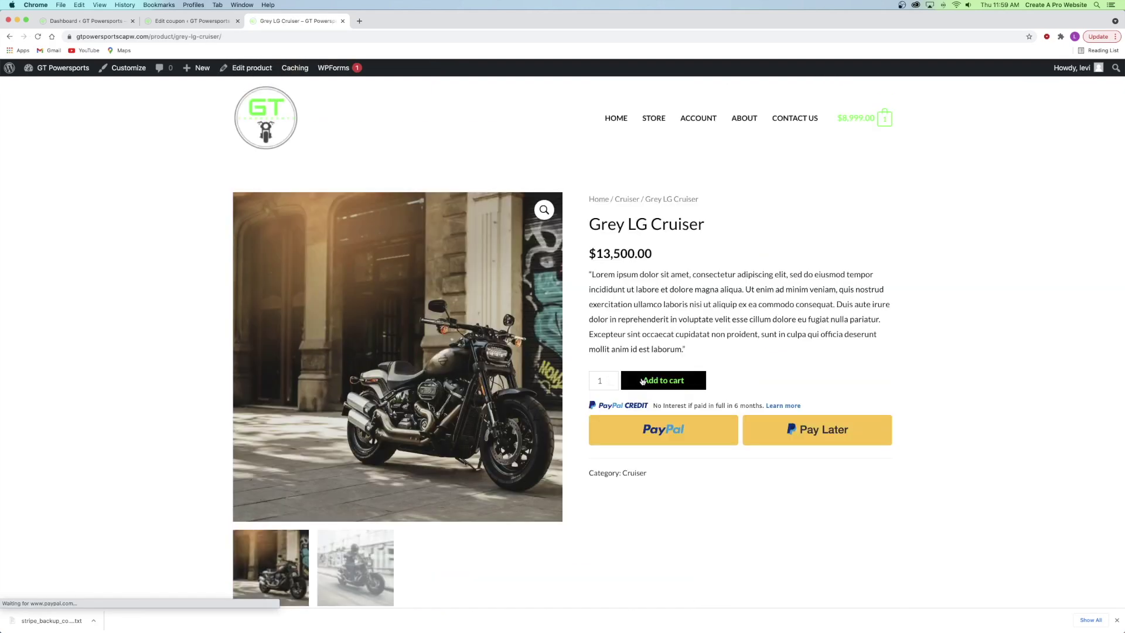
click(633, 382)
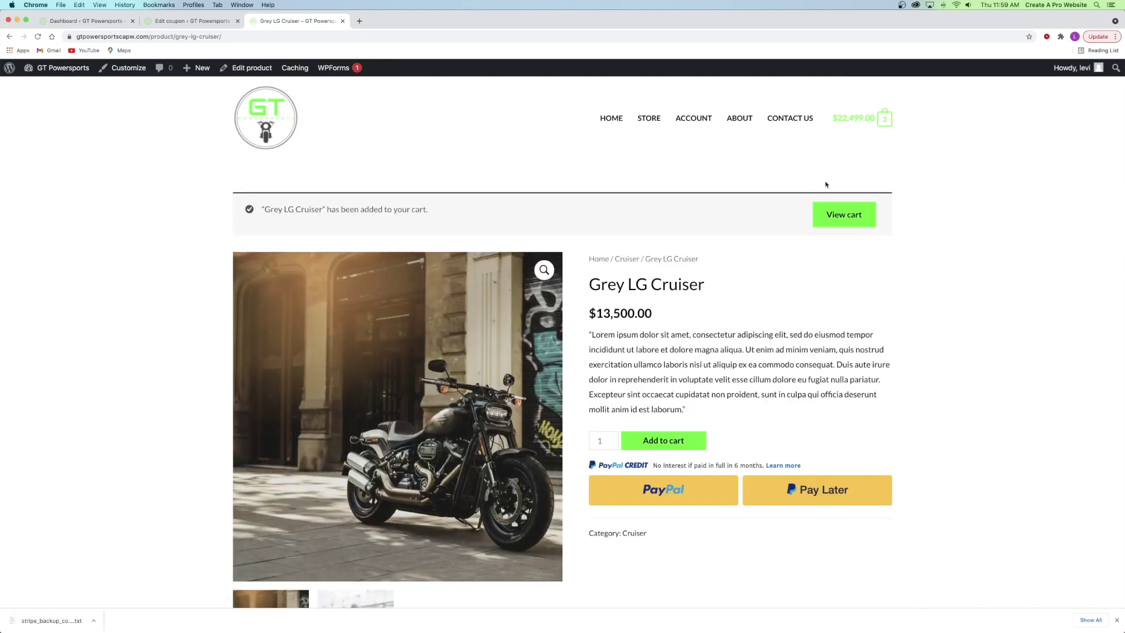
click(838, 222)
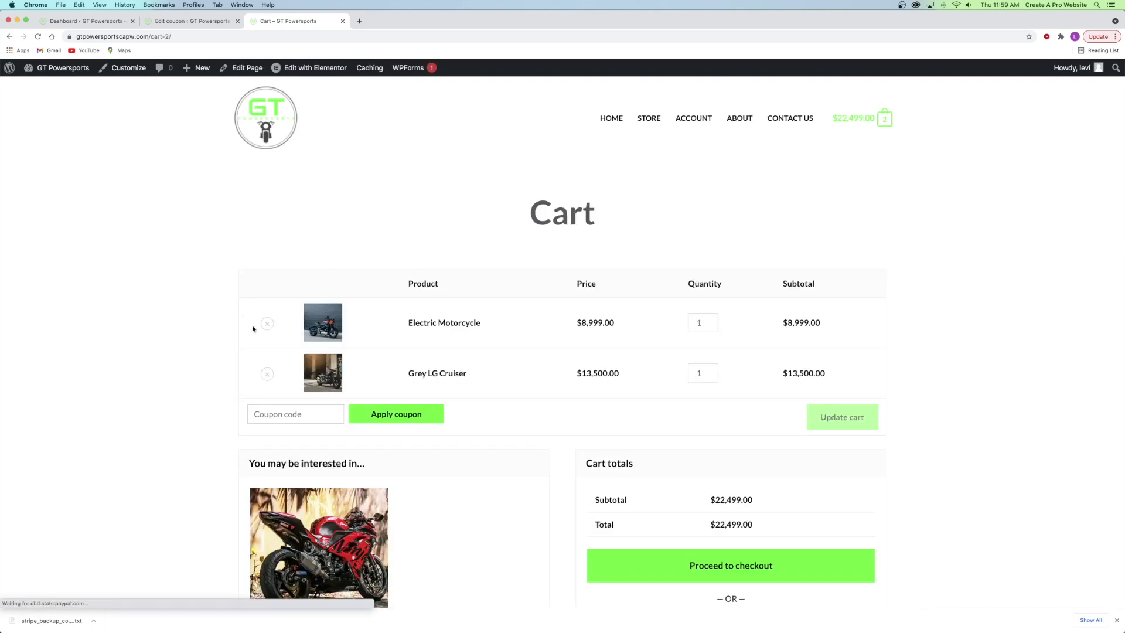
click(265, 323)
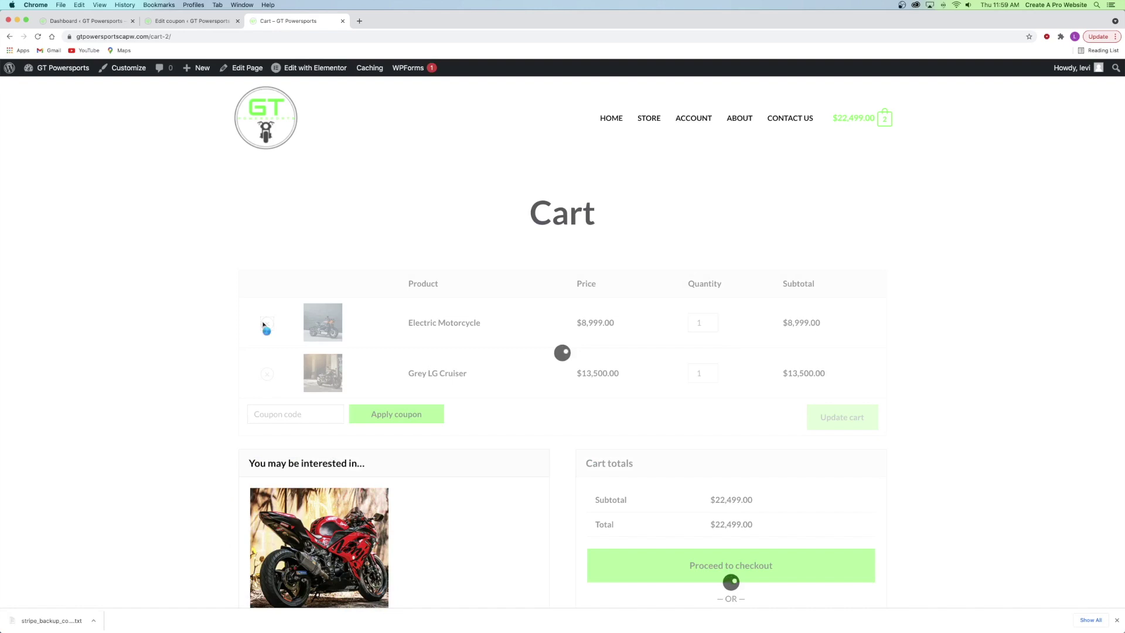
- Apply 20percent in the cart to confirm $2,700 off, then remove it and close the tab
click(278, 250)
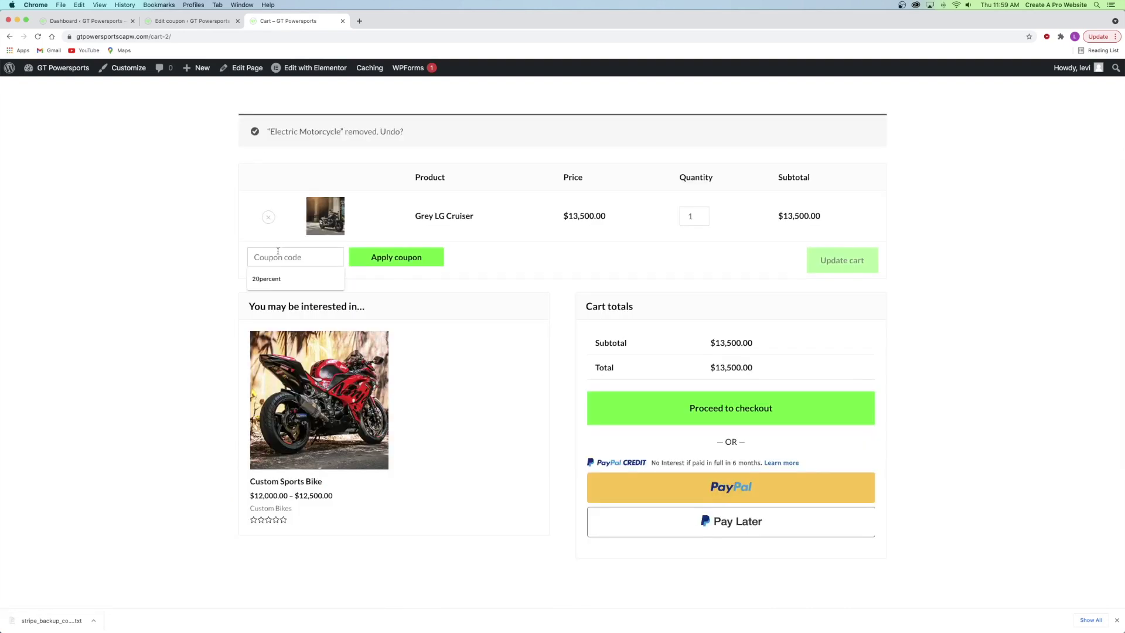
click(301, 271)
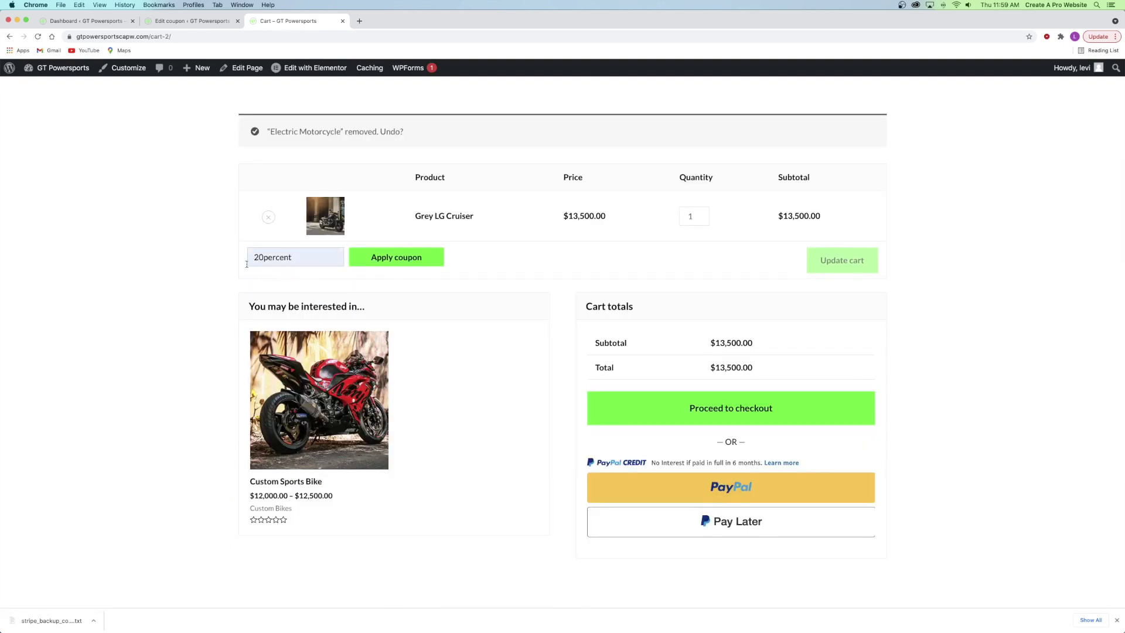
click(404, 262)
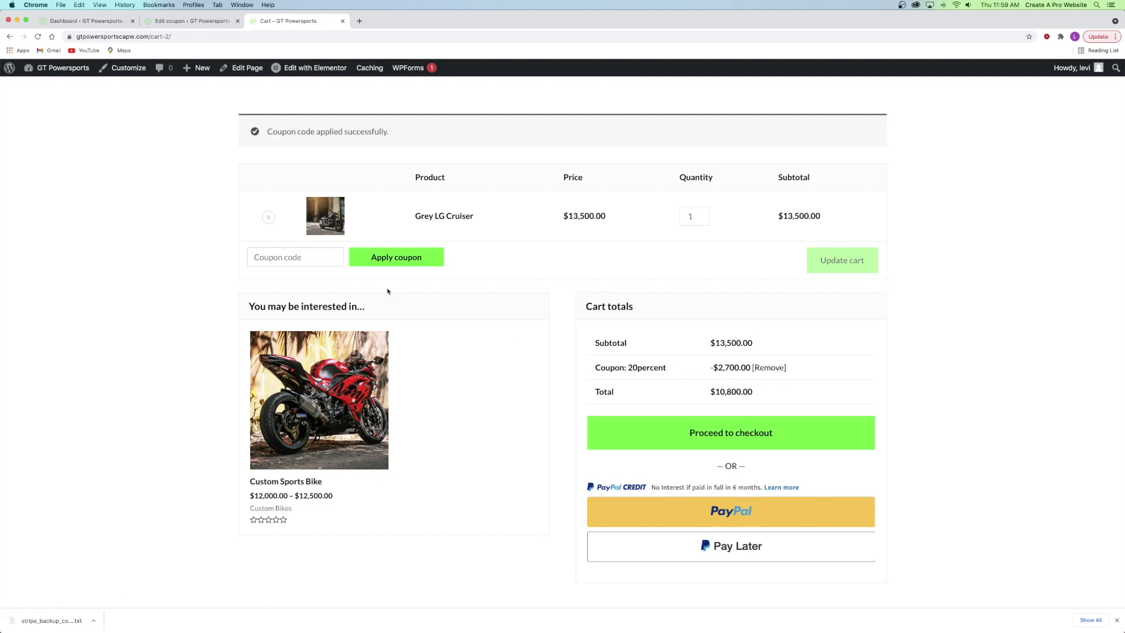
click(763, 368)
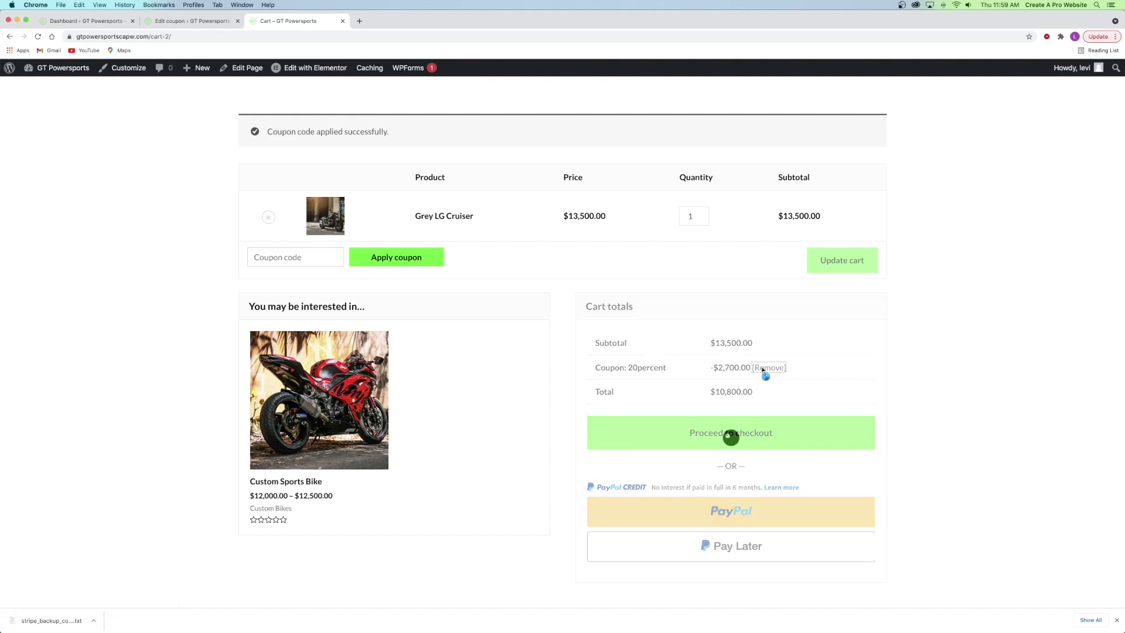
click(343, 21)
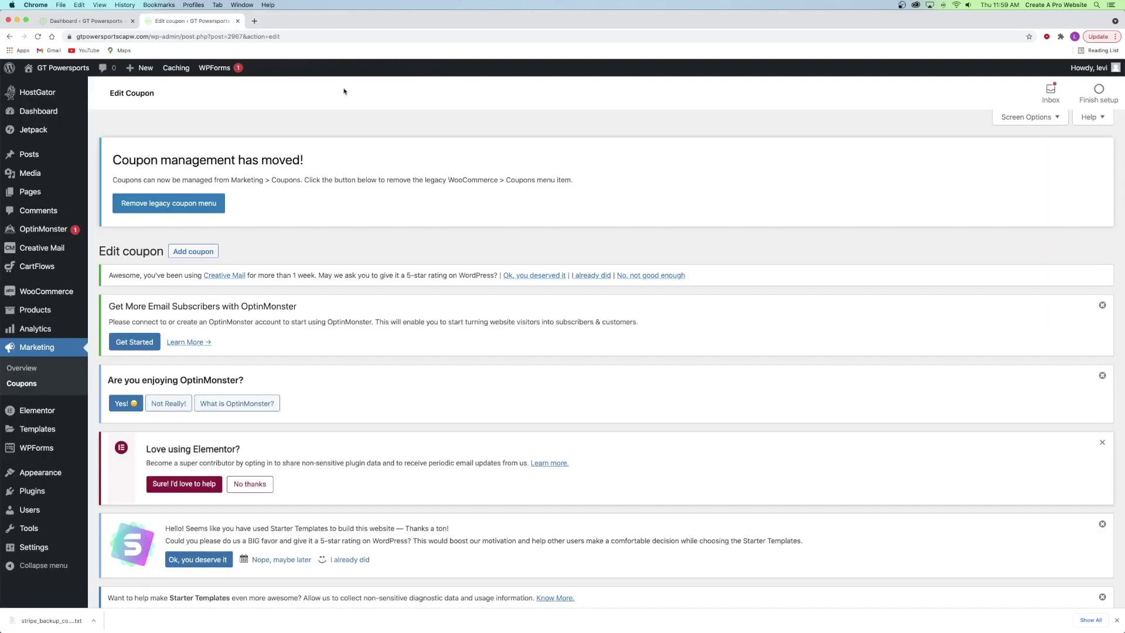
- Review the coupons list showing only 20percent at 0/50 uses, then start a blank new coupon
mouse_move(63, 292)
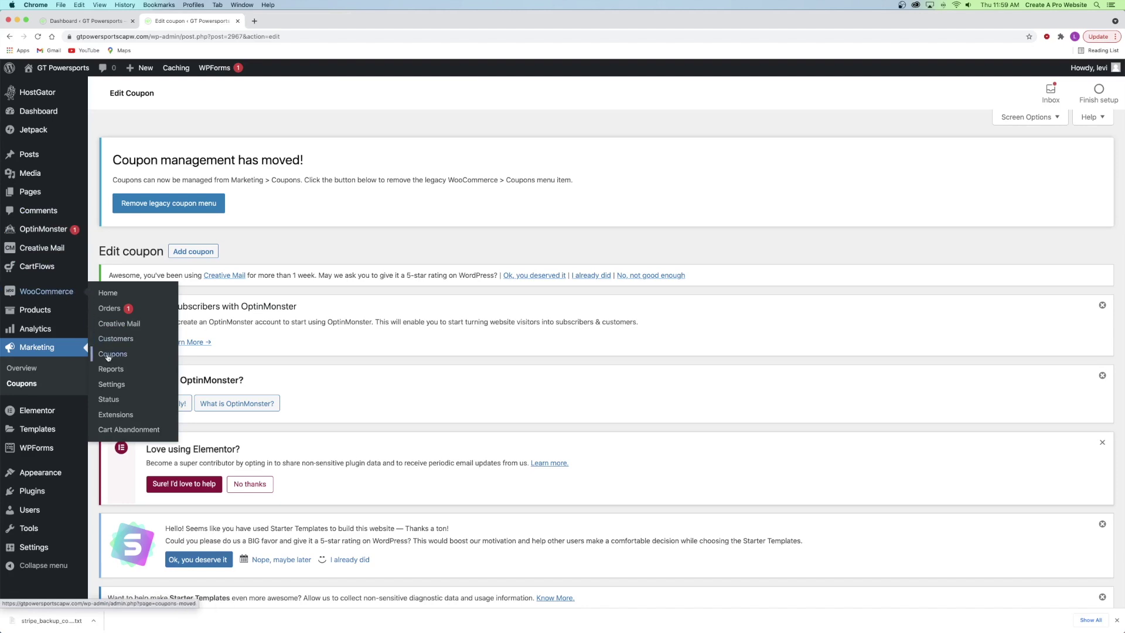
click(20, 384)
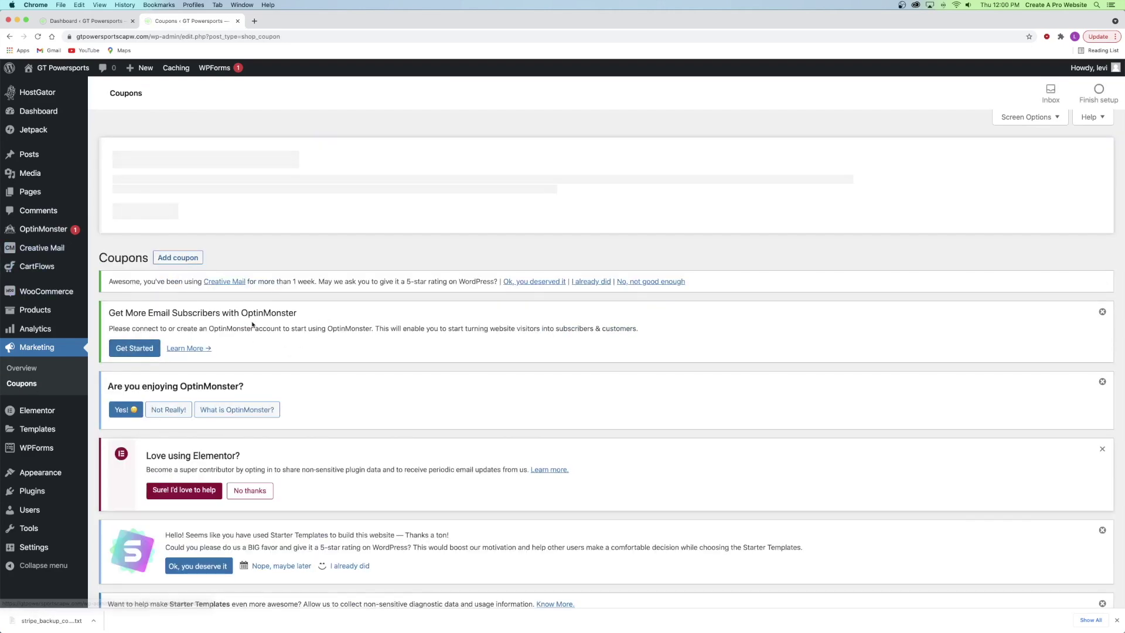
scroll(253, 324, down, 5)
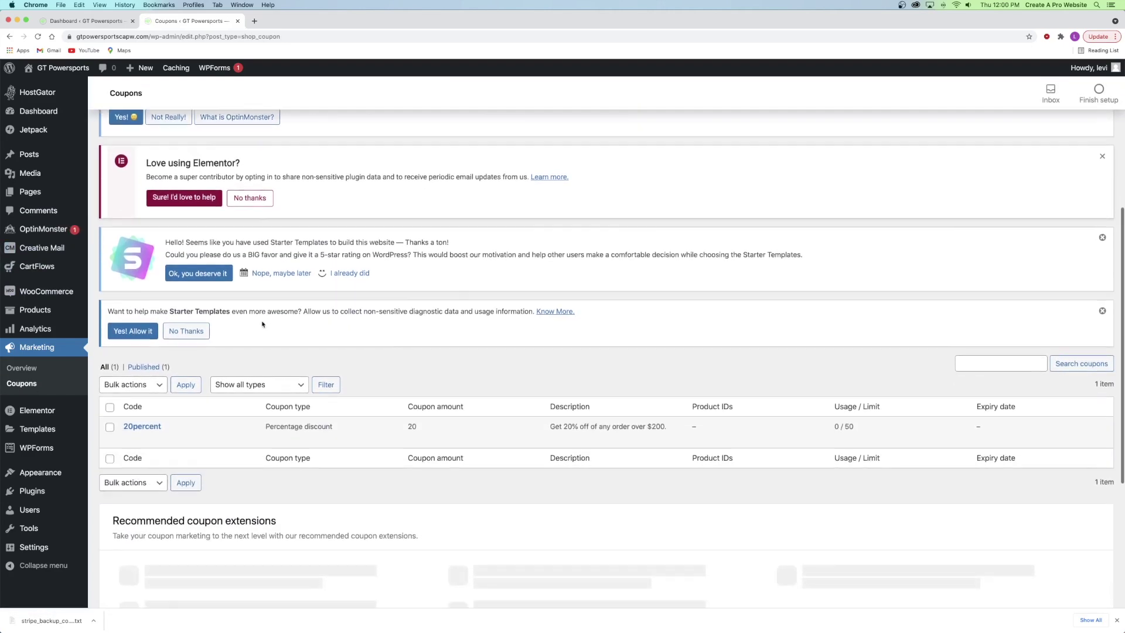
scroll(263, 323, down, 1)
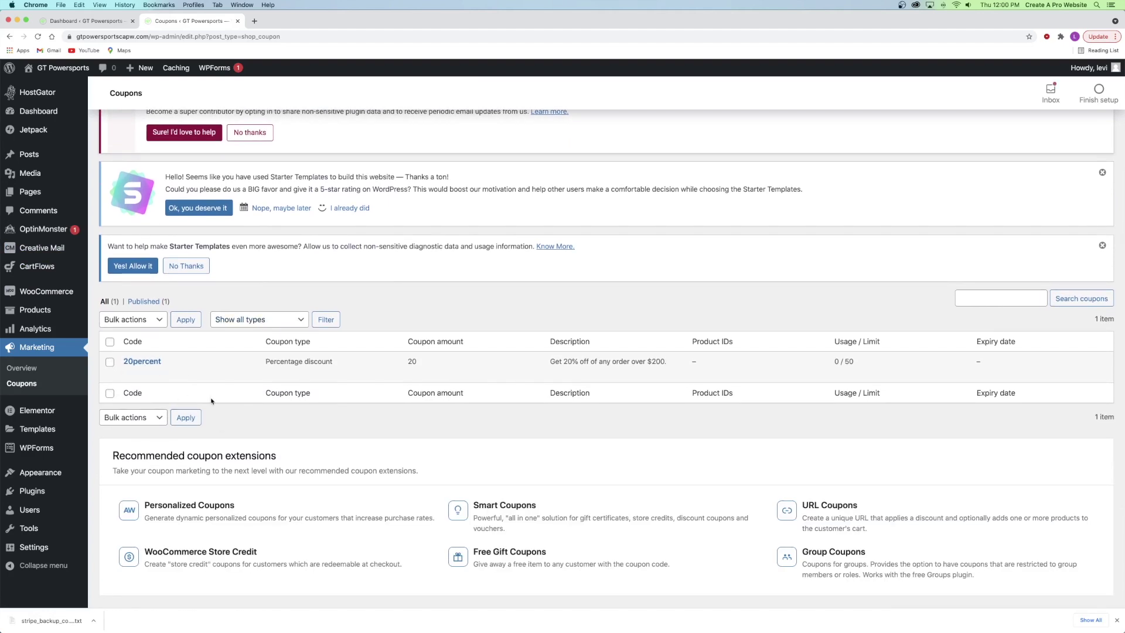
mouse_move(140, 369)
scroll(184, 374, up, 6)
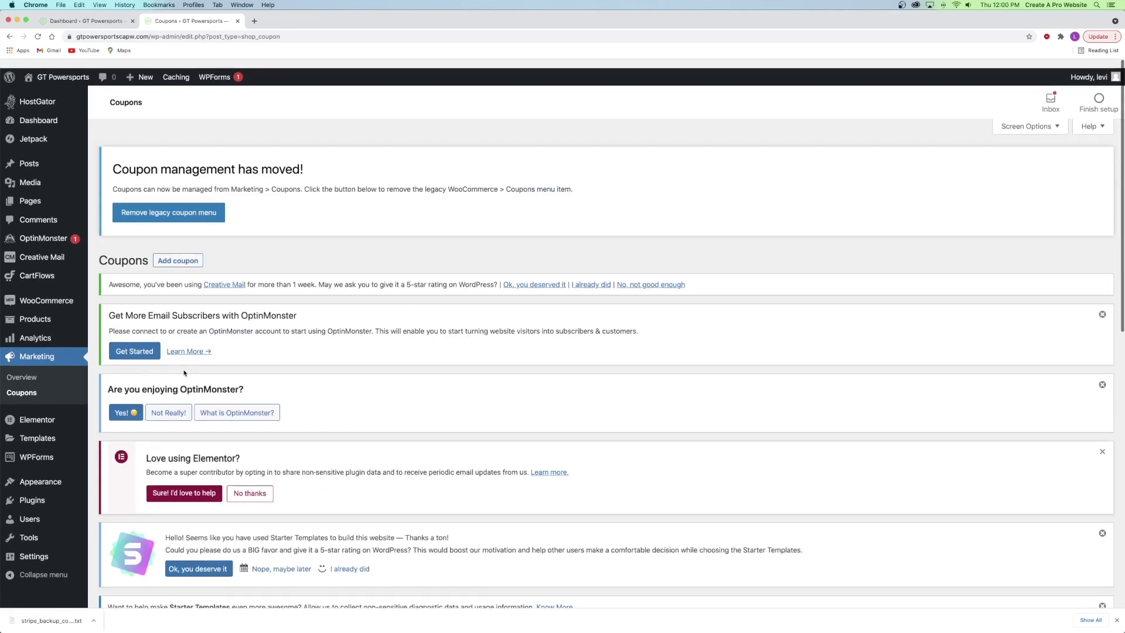
click(179, 256)
scroll(249, 309, down, 6)
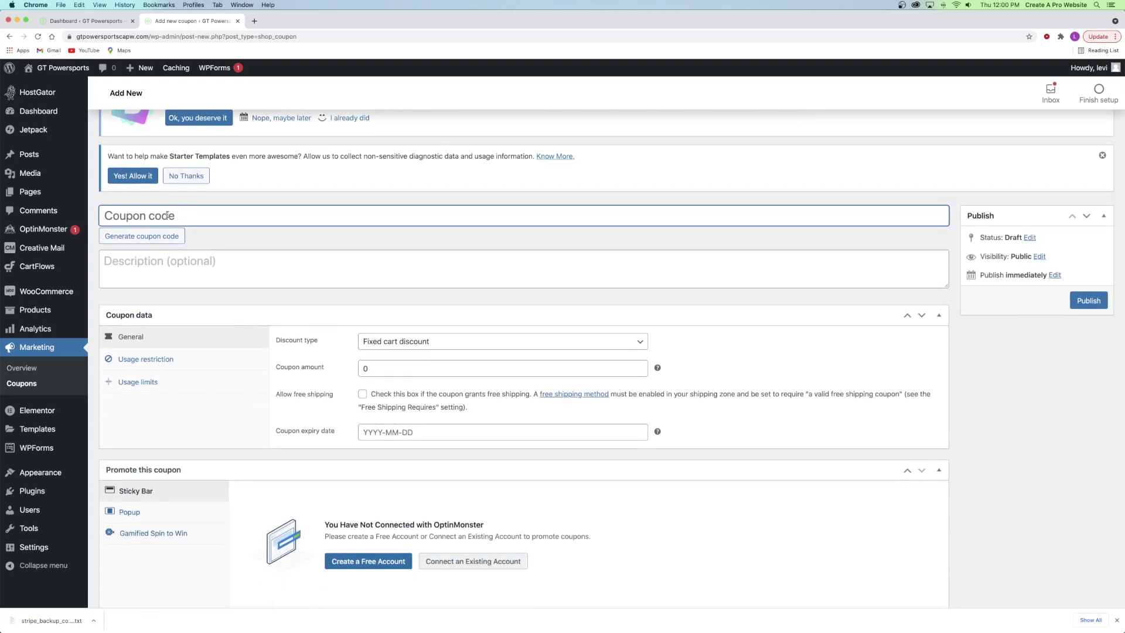
- Create coupon FREESHIPPING, described 'Free shipping on any order over $200', with fixed cart discount and free shipping allowed
text(FREESHIPPING)
click(200, 261)
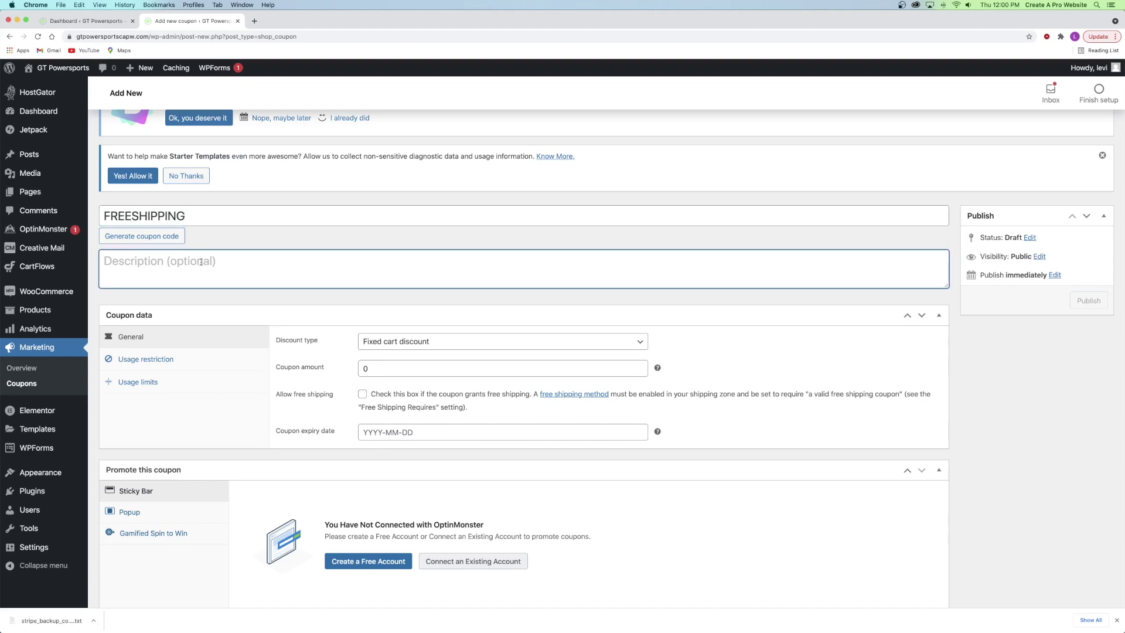
text(Free shipping o)
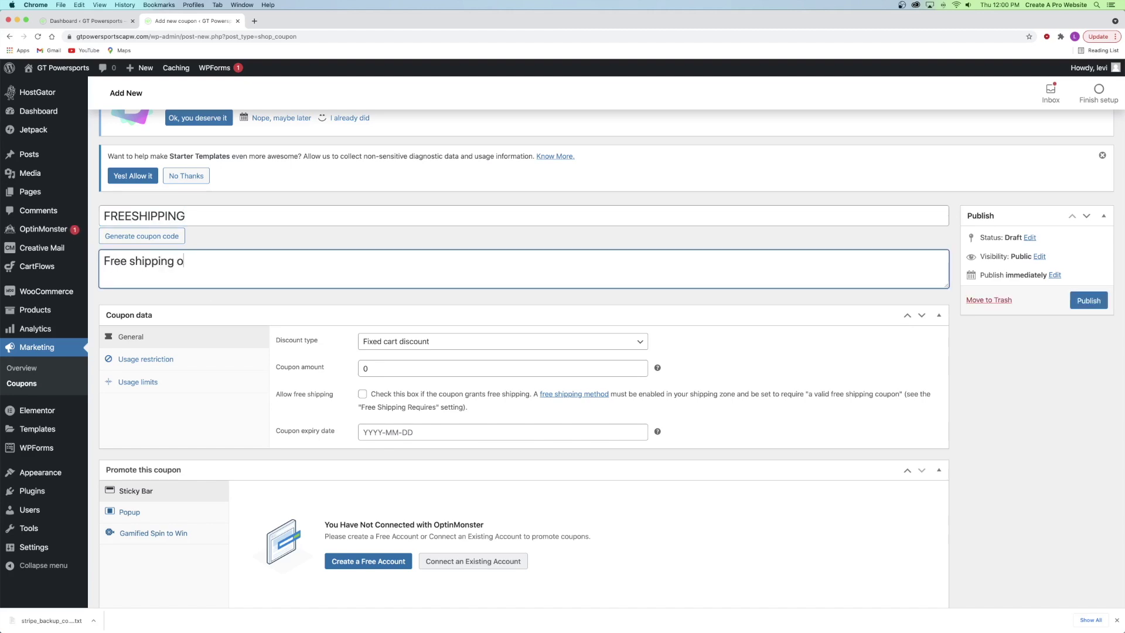
text(n any order over $200)
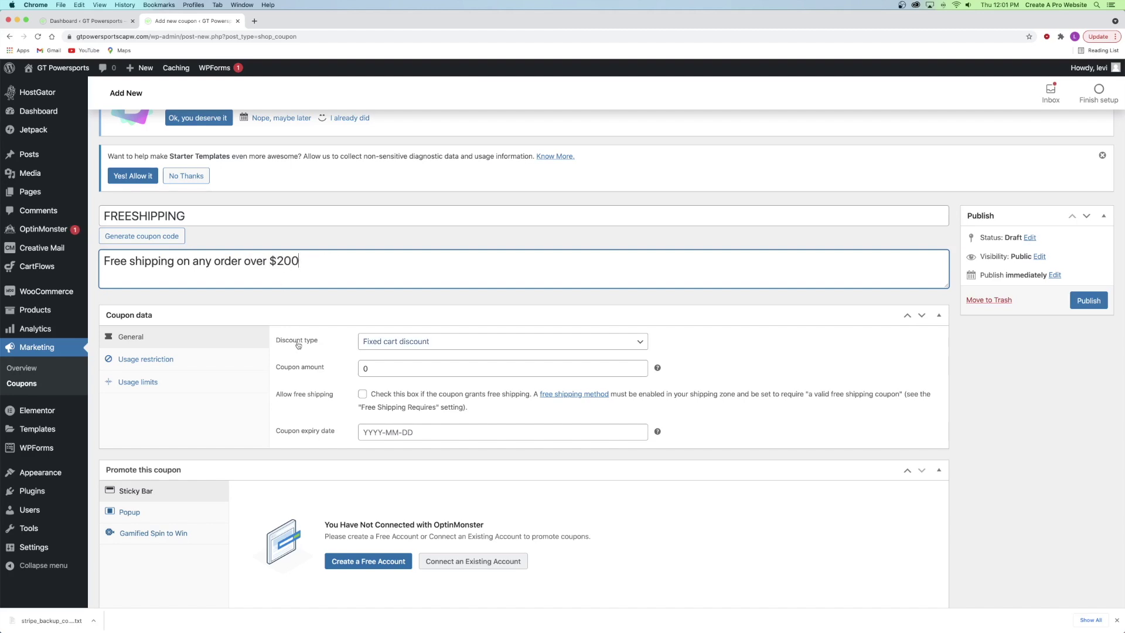
click(394, 344)
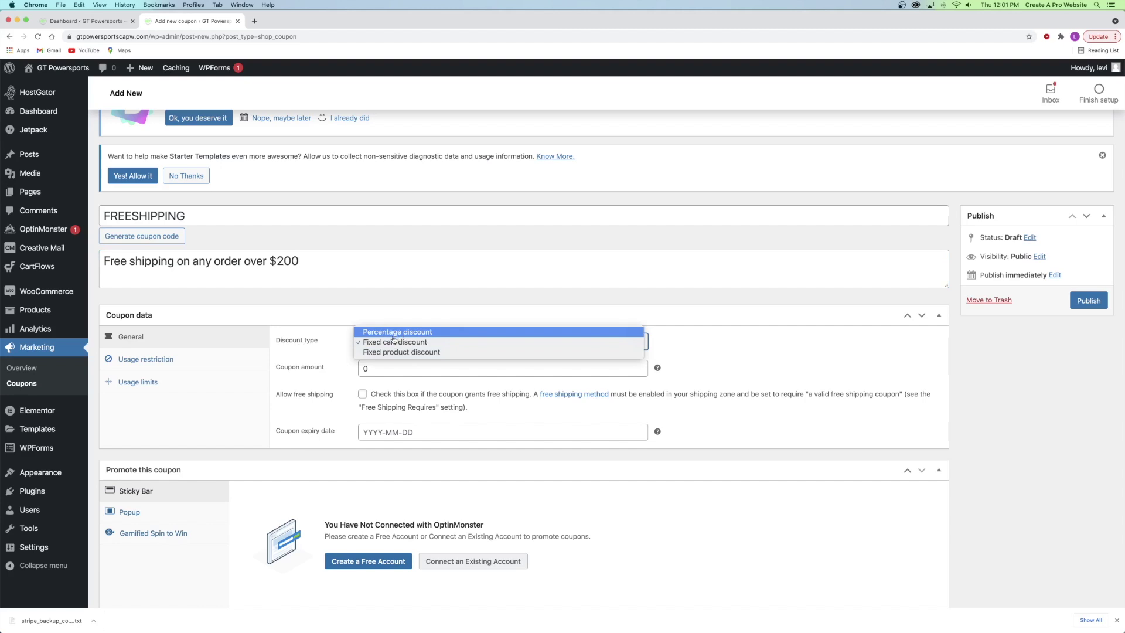
click(395, 342)
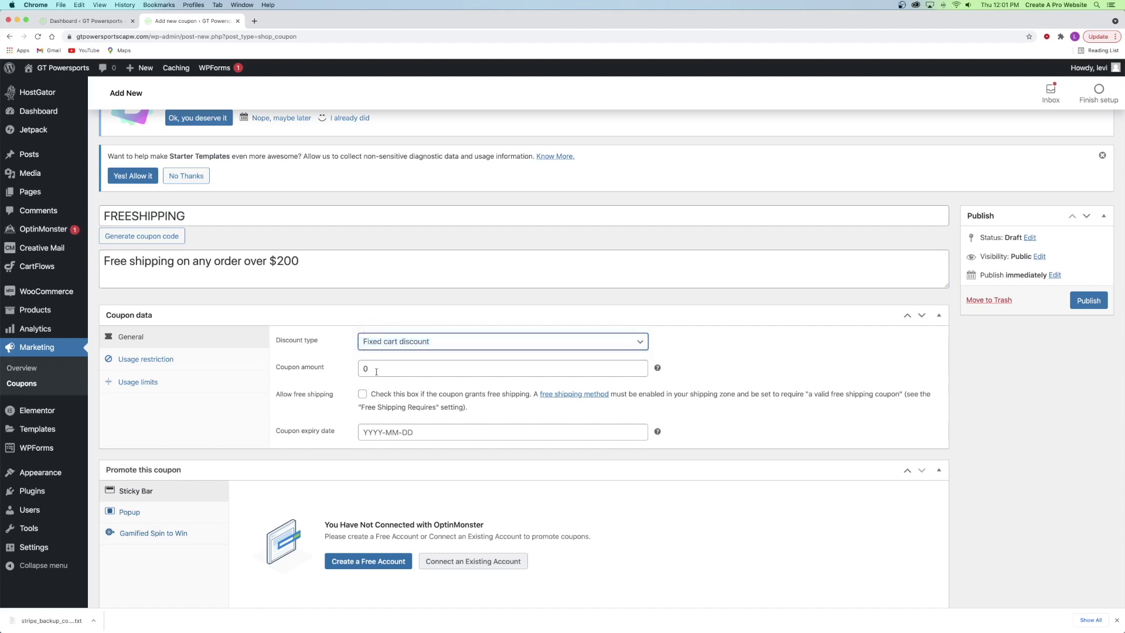
click(362, 393)
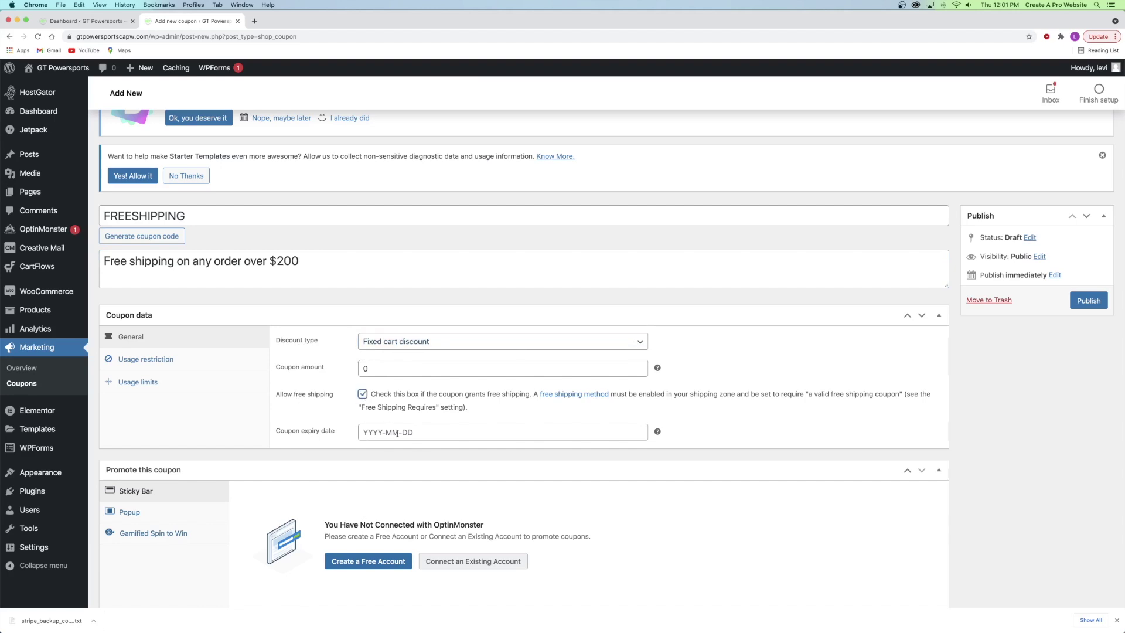
click(159, 362)
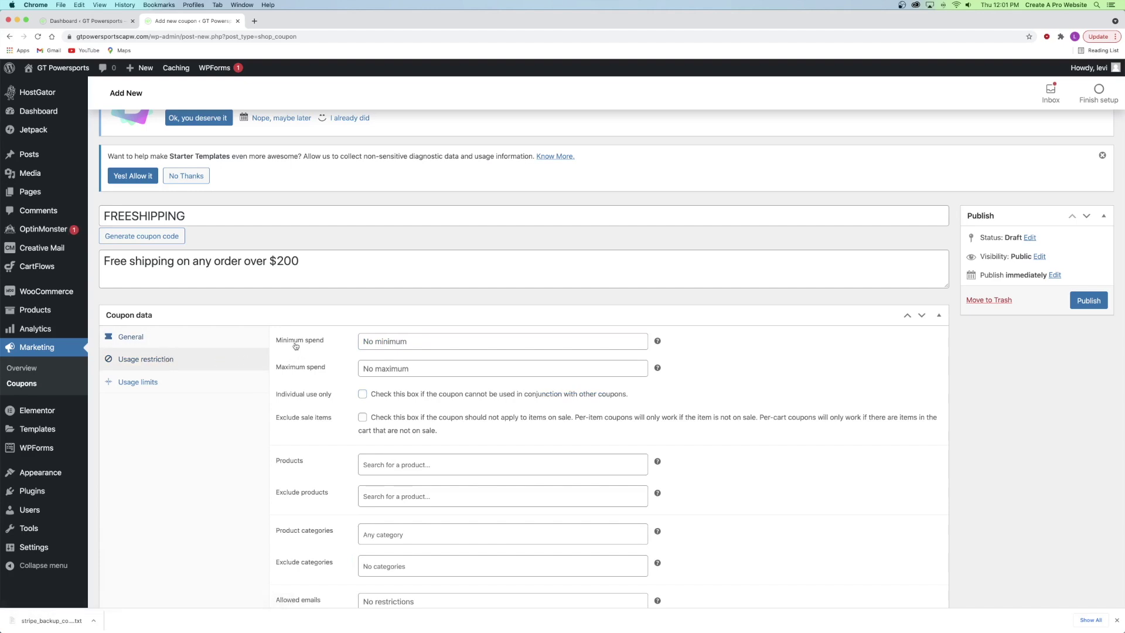
- Set the FREESHIPPING coupon's minimum spend to 200
click(384, 340)
click(369, 361)
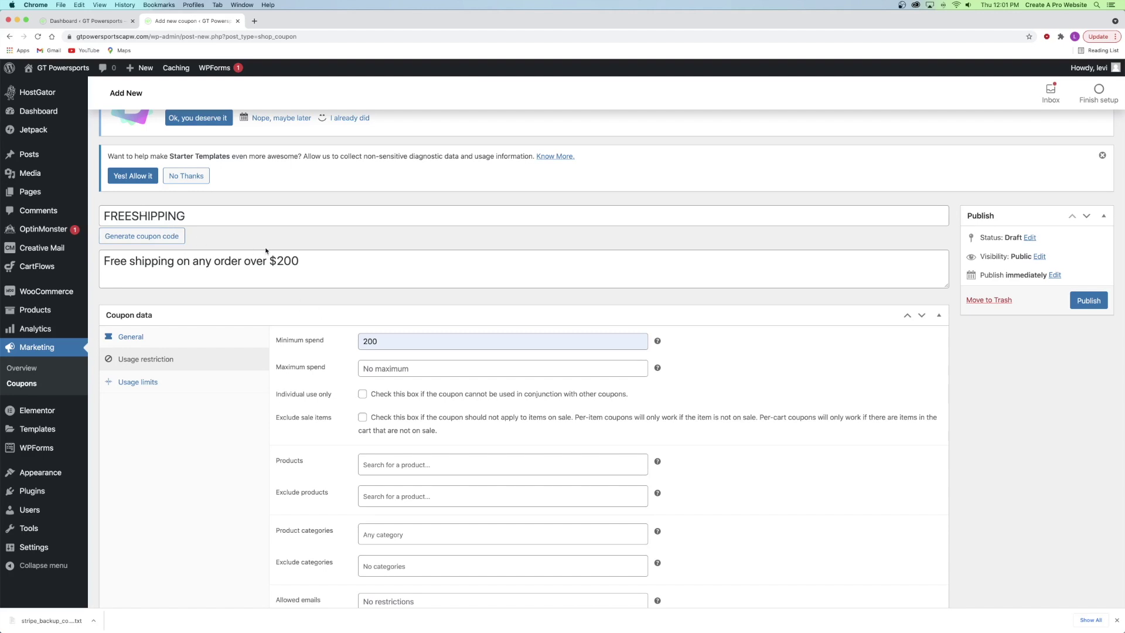
drag(177, 259, 339, 256)
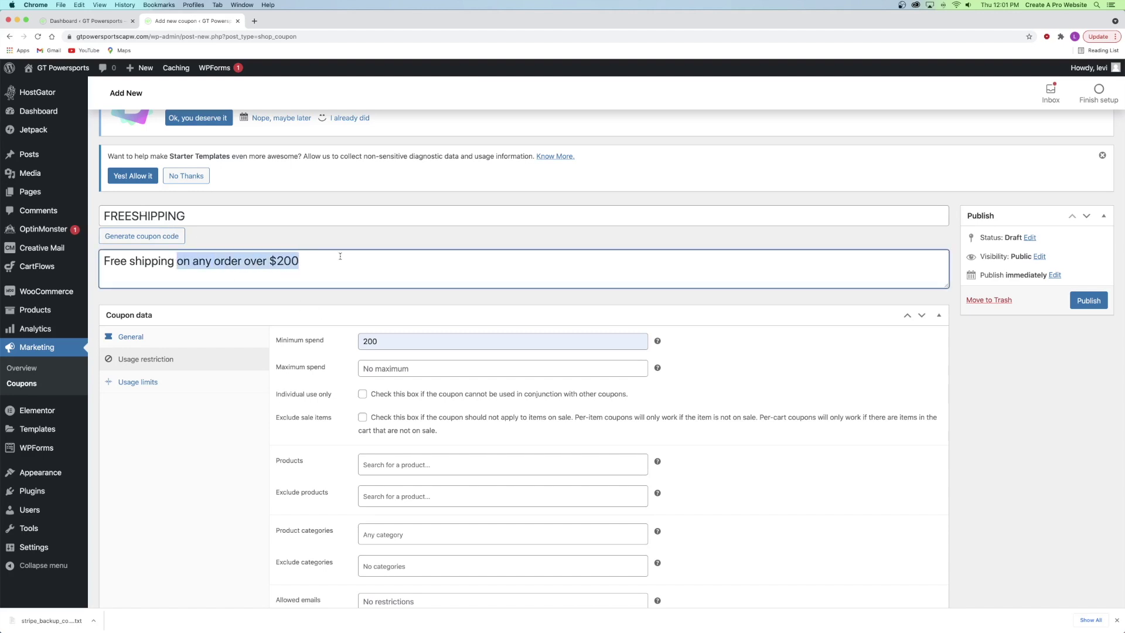
click(272, 261)
click(383, 341)
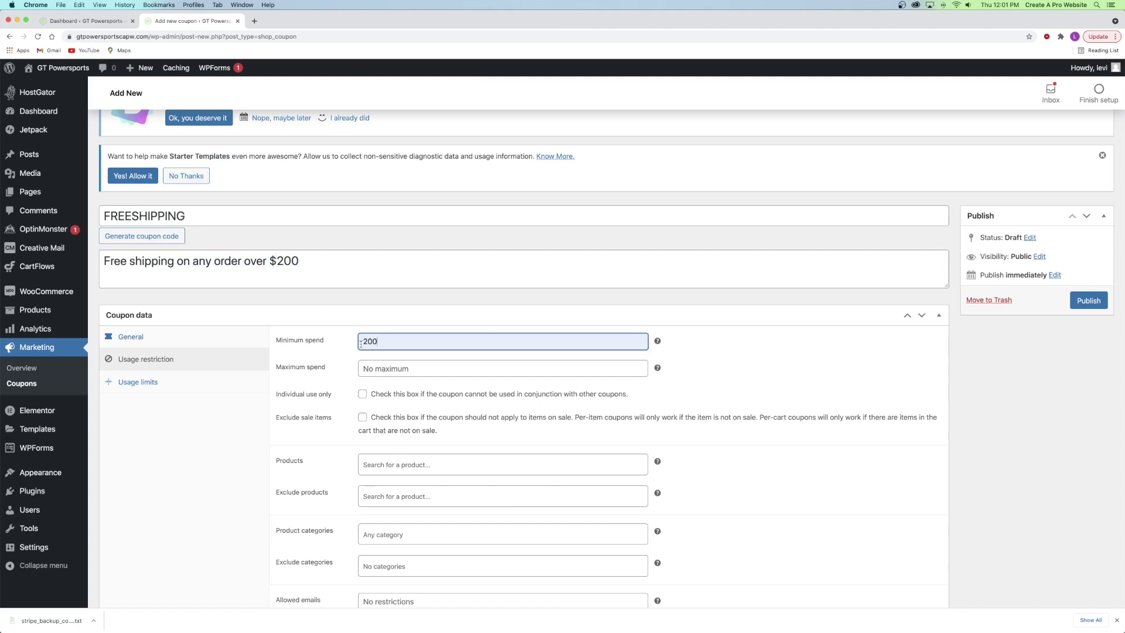
key(BackSpace)
key(BackSpace)
key(BackSpace)
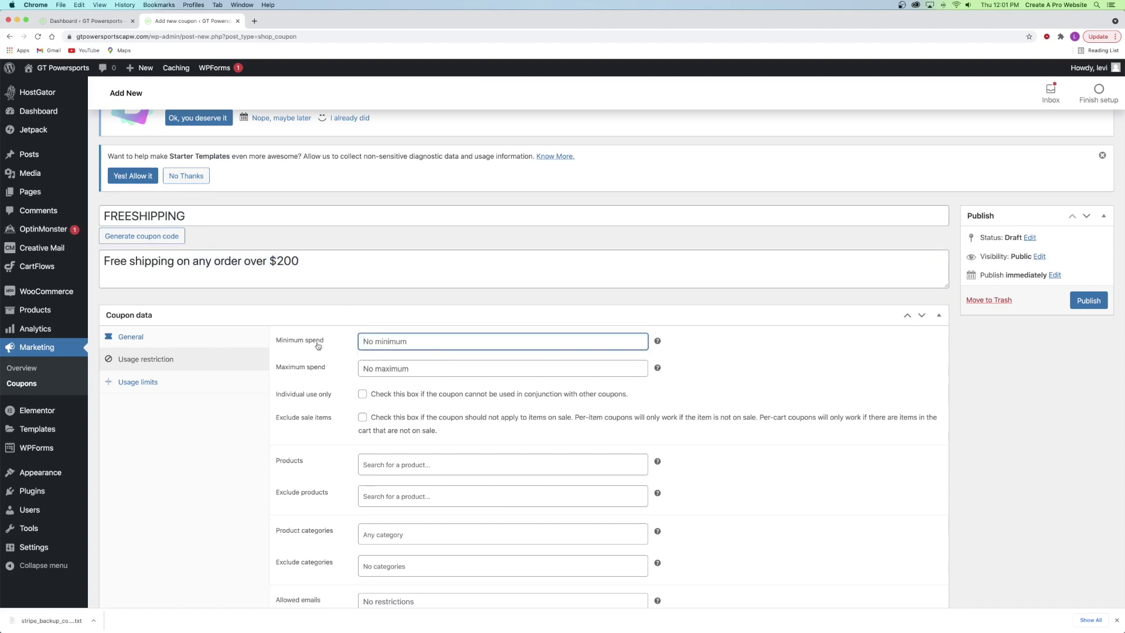
text(200)
scroll(337, 339, down, 2)
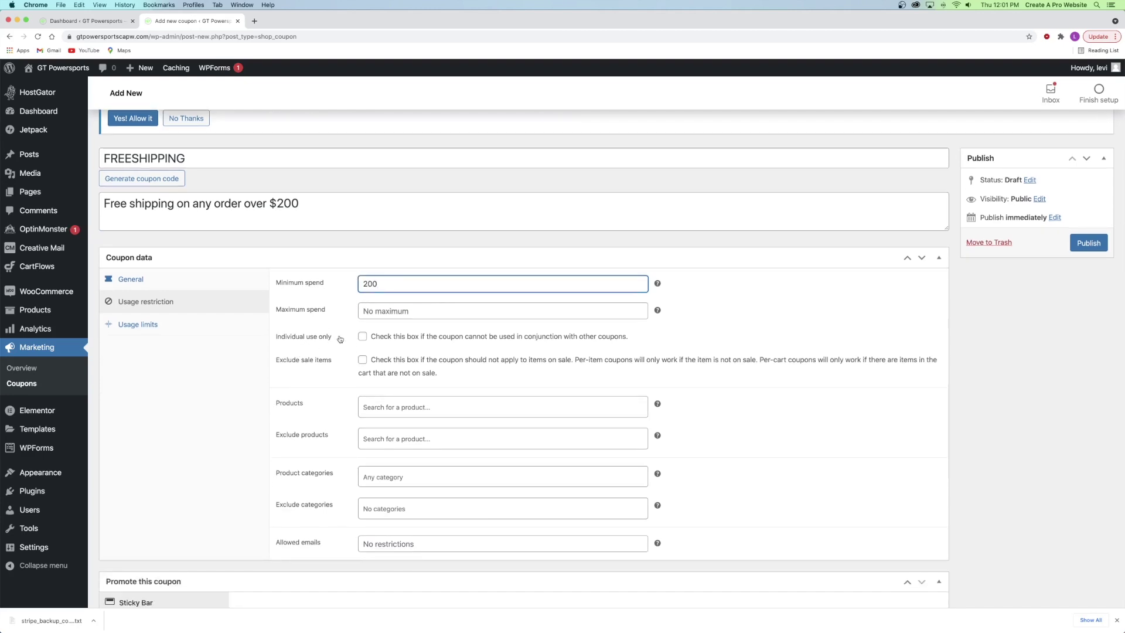
click(362, 336)
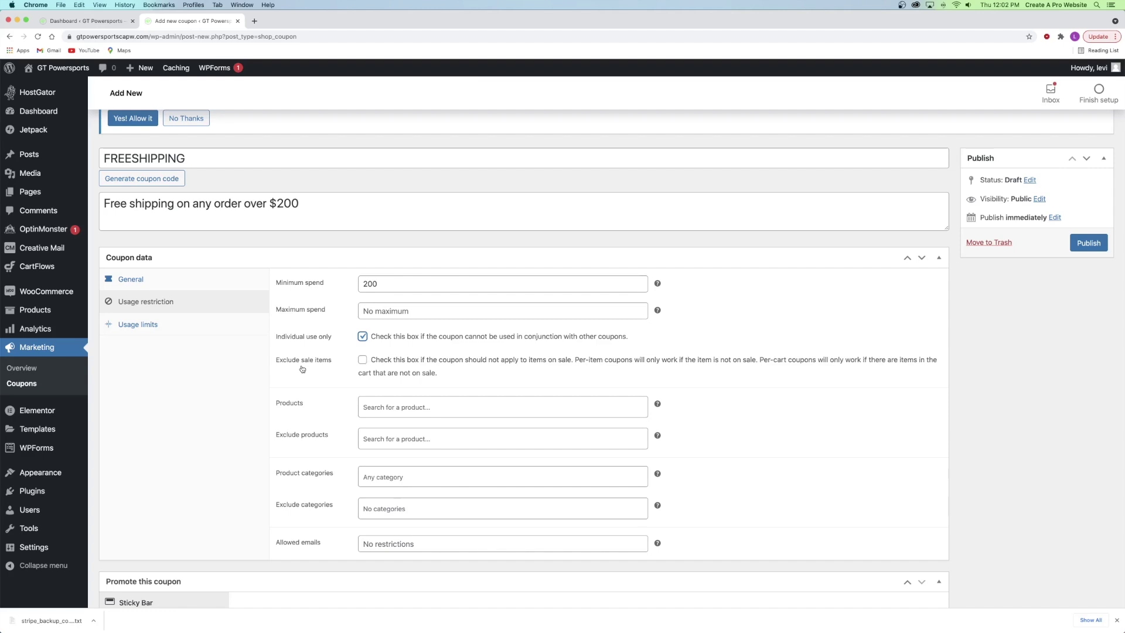
scroll(292, 378, down, 1)
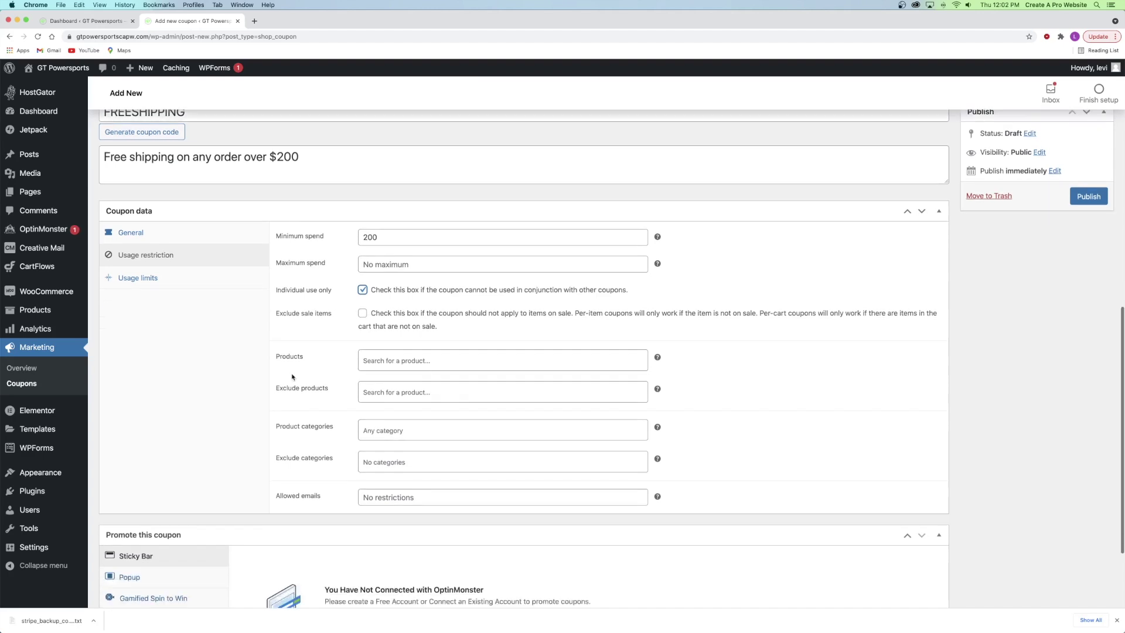
scroll(292, 377, down, 1)
scroll(285, 376, down, 2)
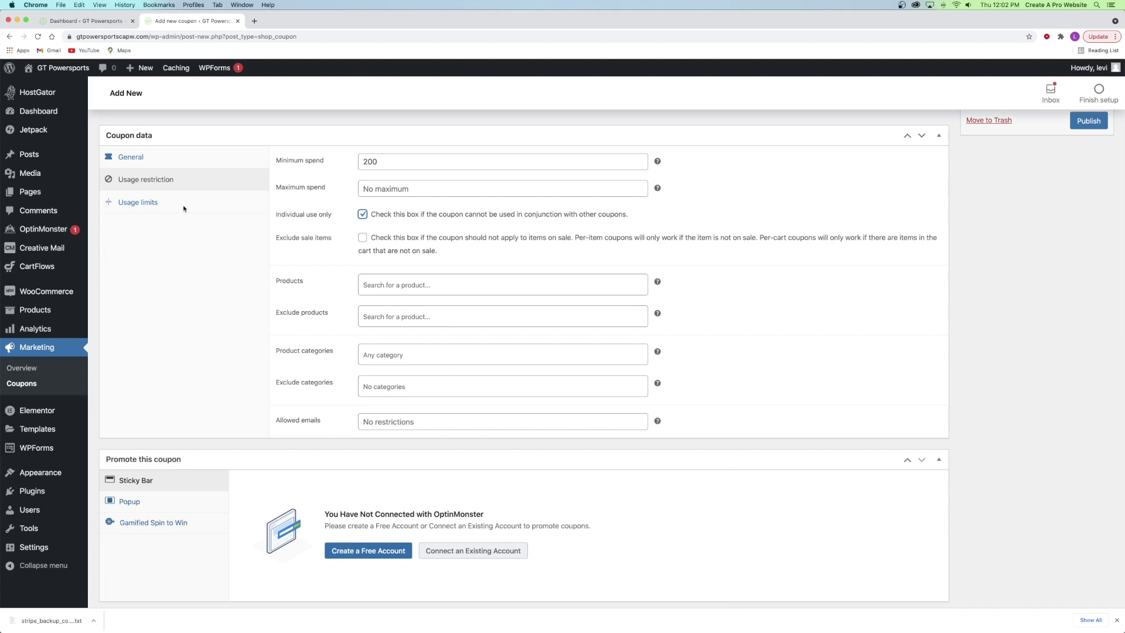
- Limit FREESHIPPING to 1 use per customer and publish it
click(151, 201)
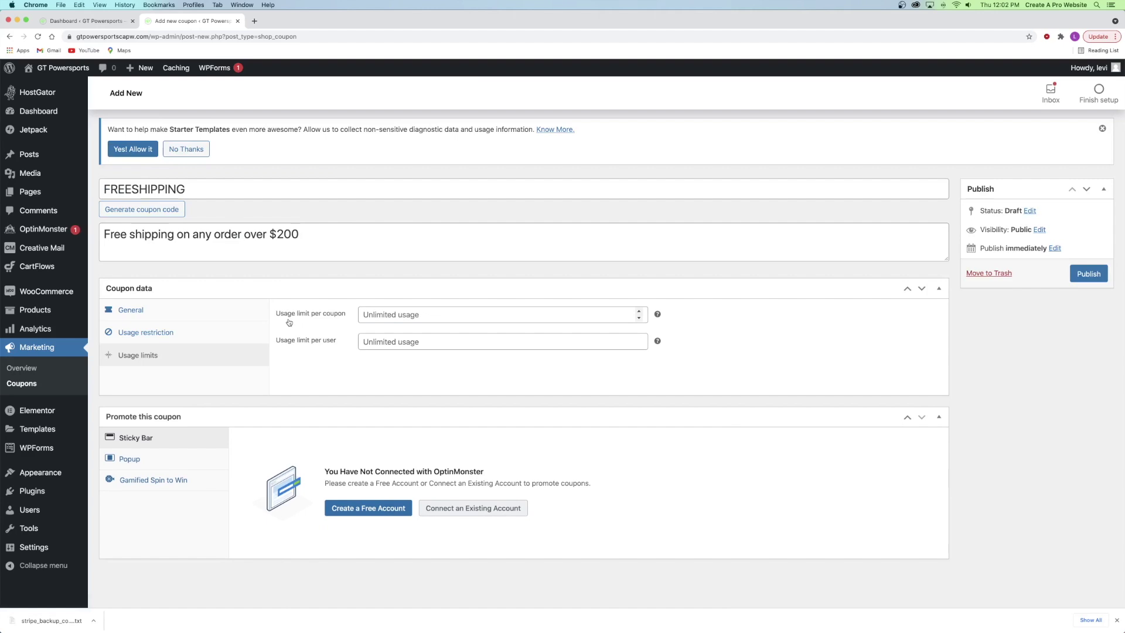
click(320, 344)
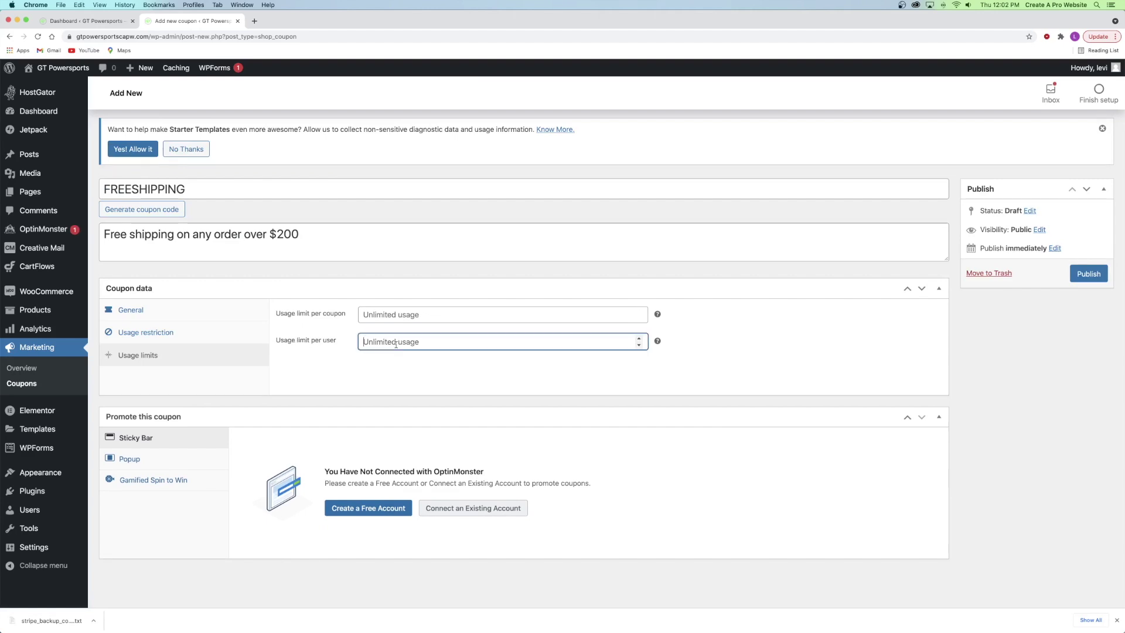
text(1)
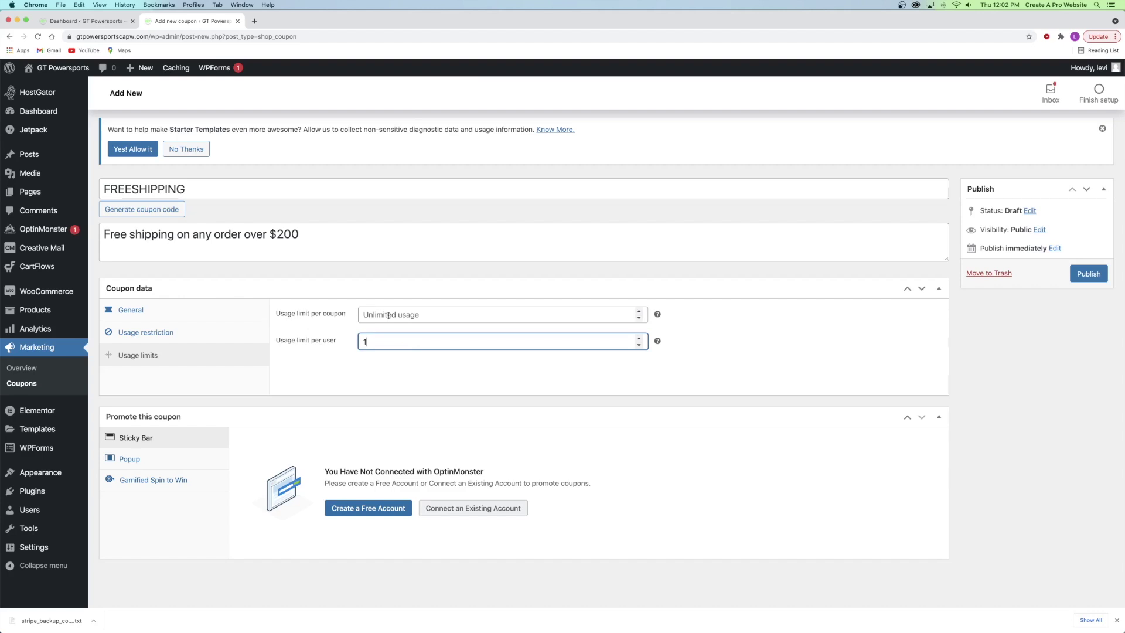
click(340, 337)
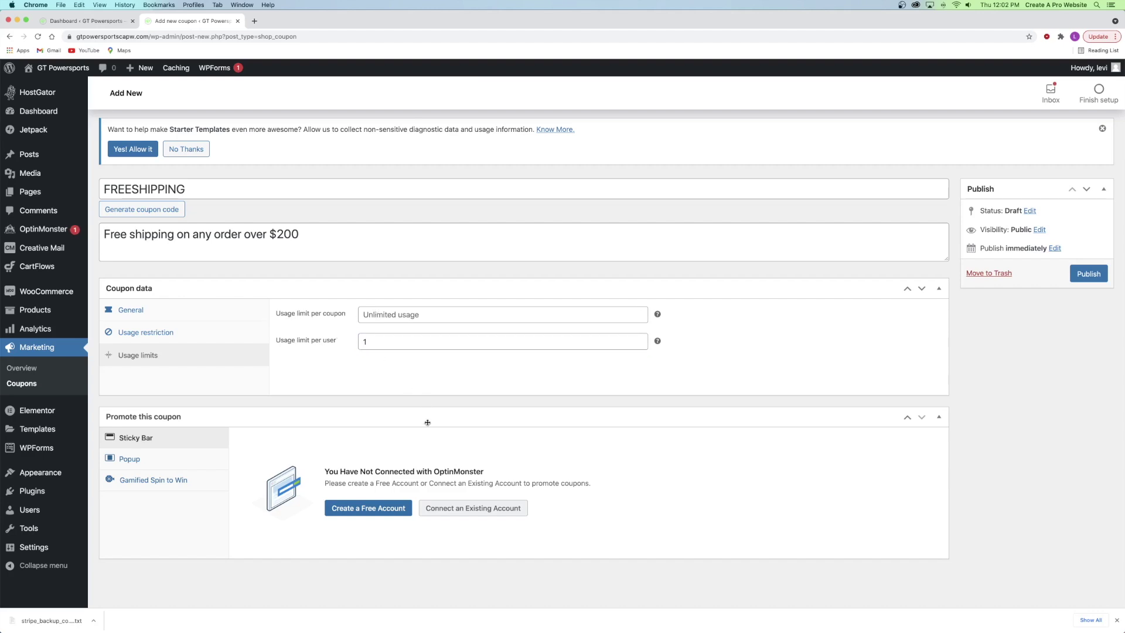
click(1088, 273)
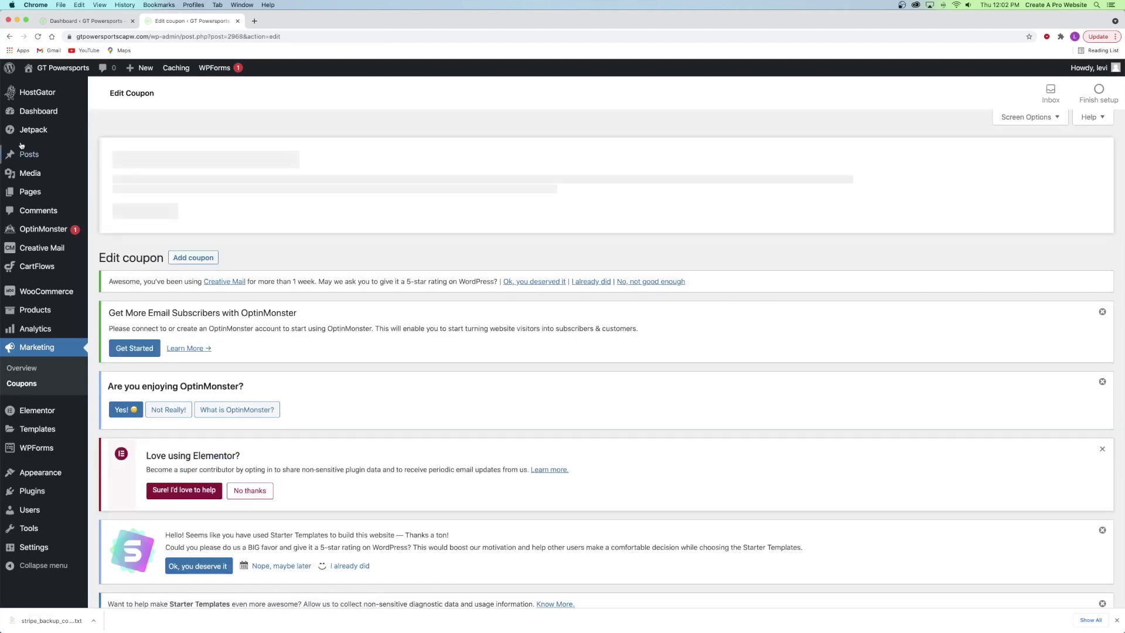
- Open the store in a new tab and apply the freeshipping coupon at checkout
mouse_move(61, 68)
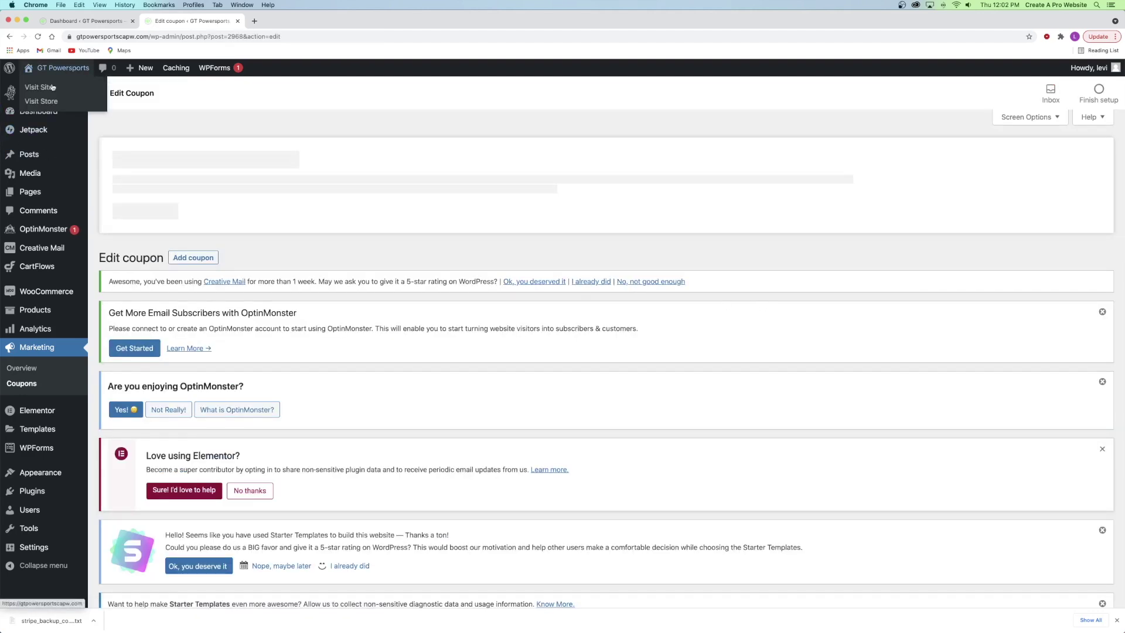
right_click(44, 104)
click(82, 106)
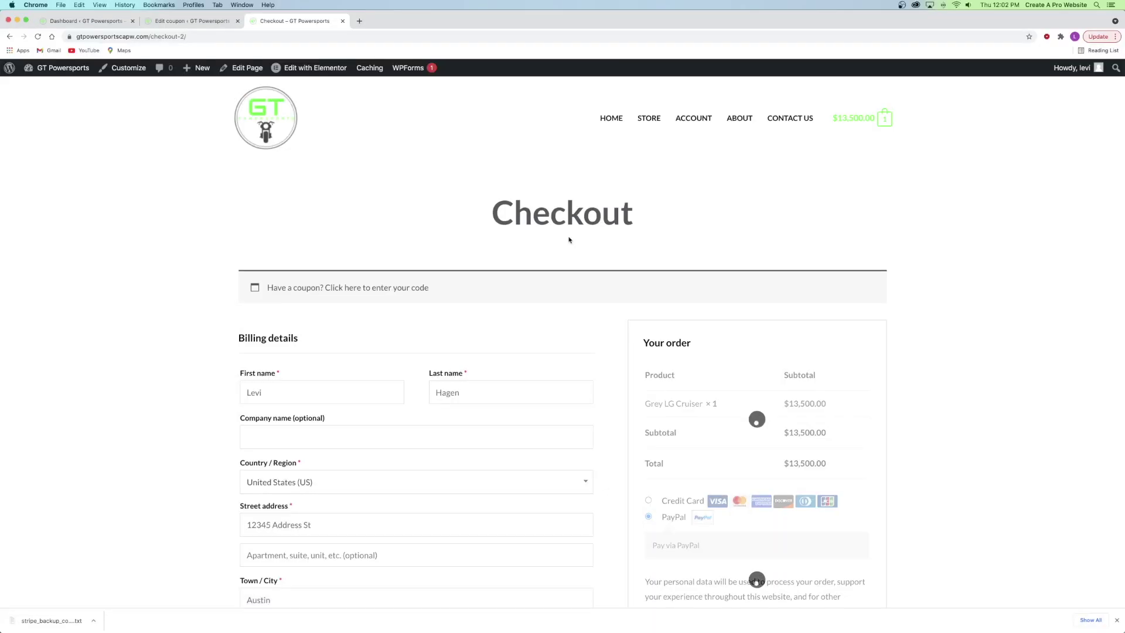
click(328, 287)
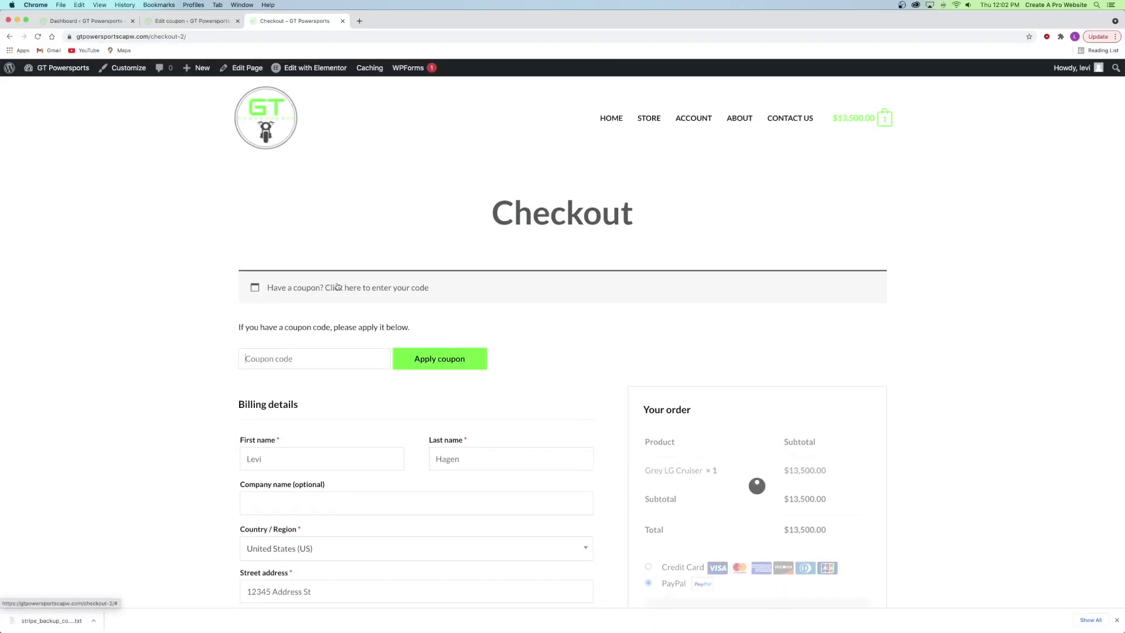
click(308, 360)
text(freeshipping)
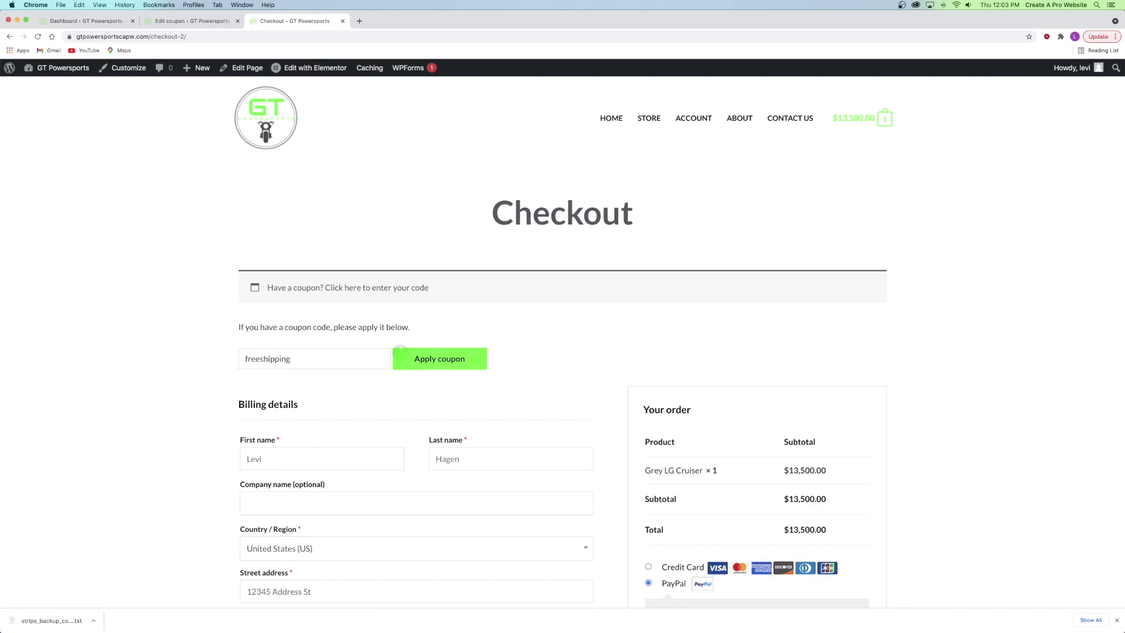
click(400, 353)
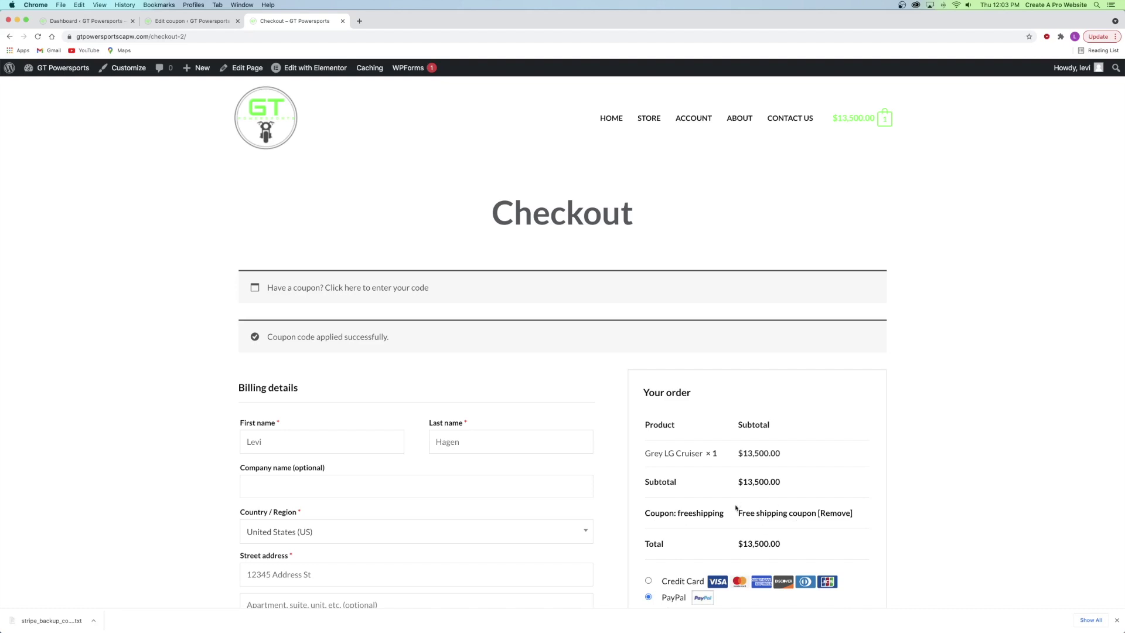
- Check the updated order totals, remove the freeshipping coupon, and close the checkout tab
scroll(753, 508, down, 3)
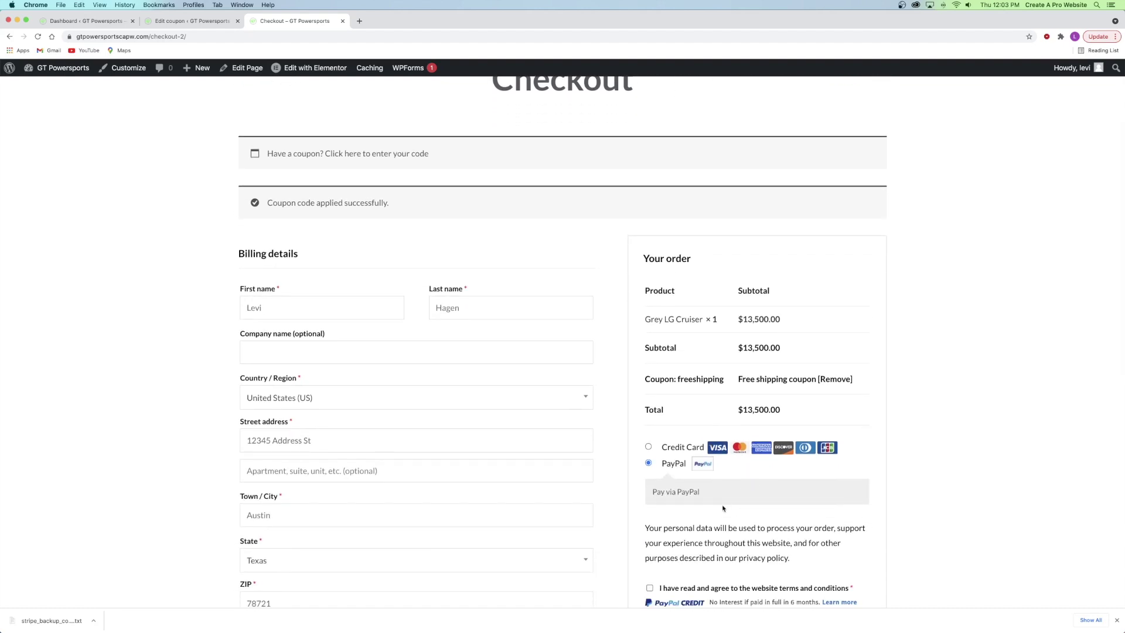
scroll(722, 508, down, 2)
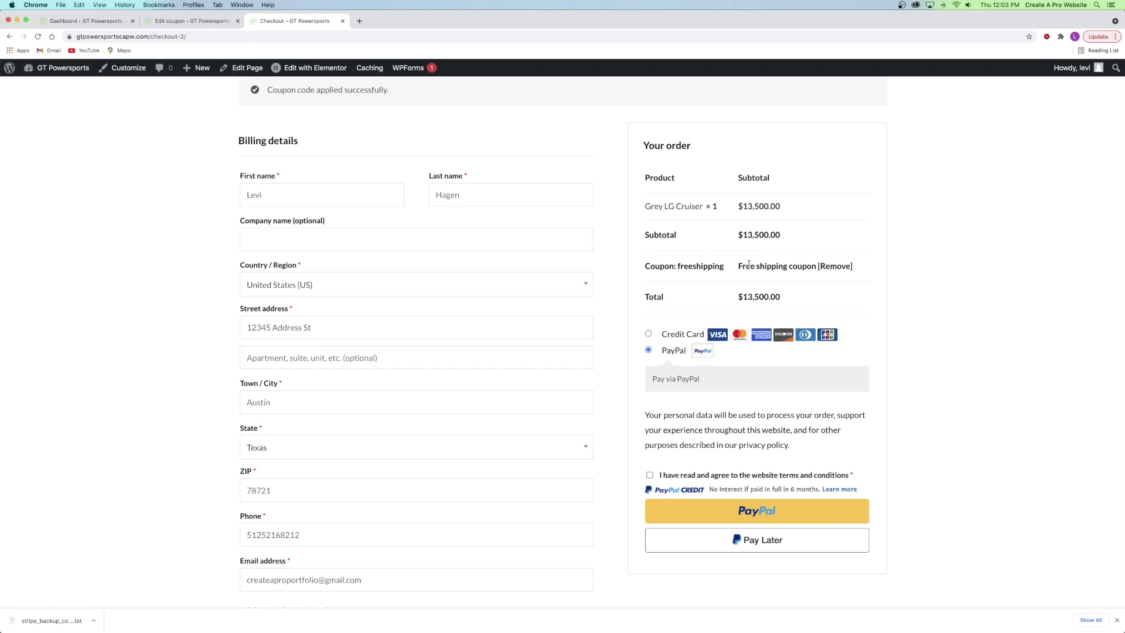
click(835, 266)
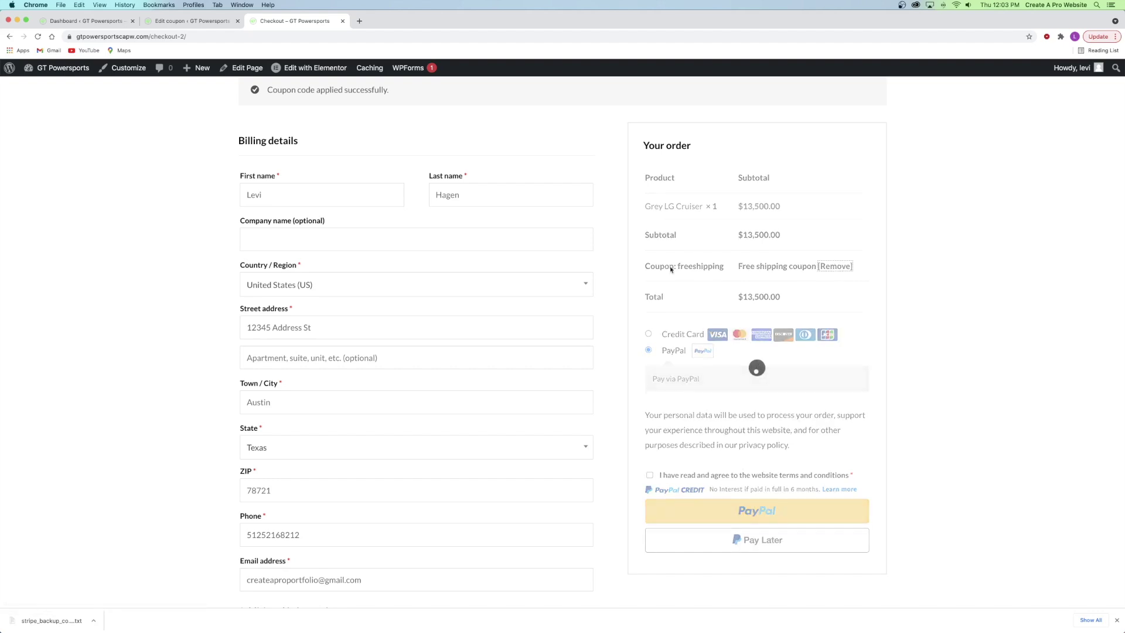
click(342, 21)
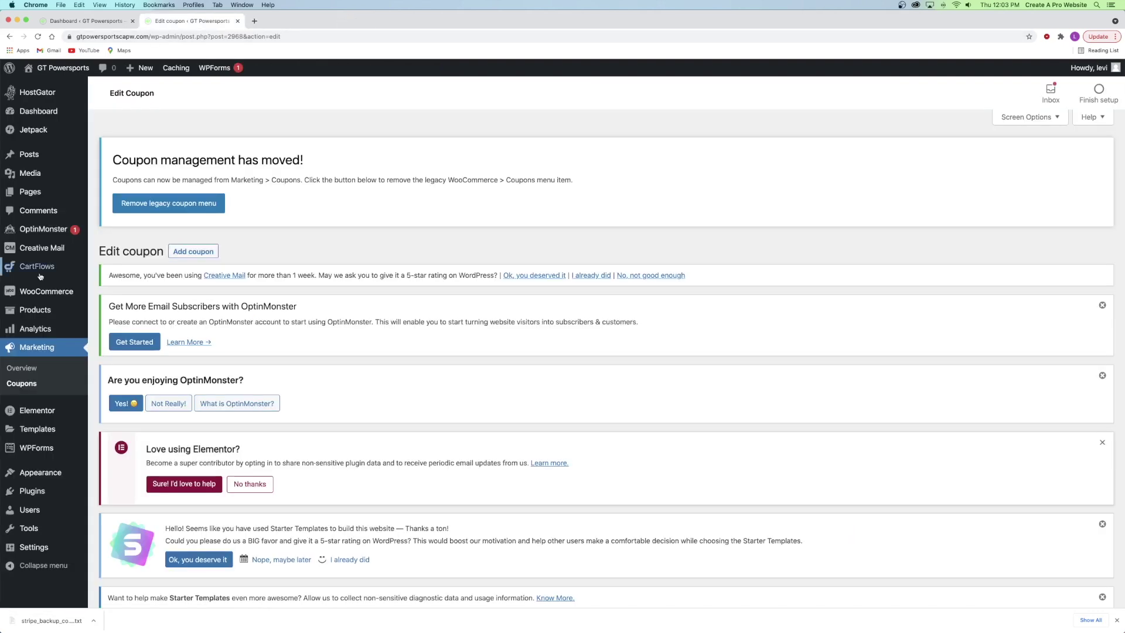
- Start a new coupon 20DOLLLARSOFF described as '$20 off any order over $200'
click(186, 255)
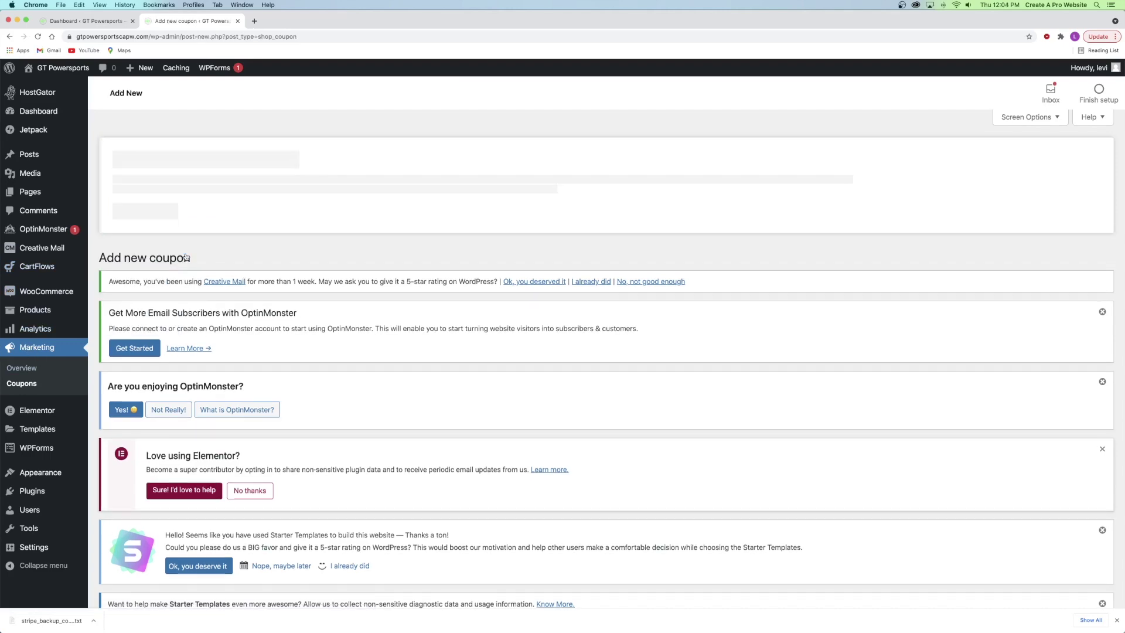
scroll(233, 251, down, 8)
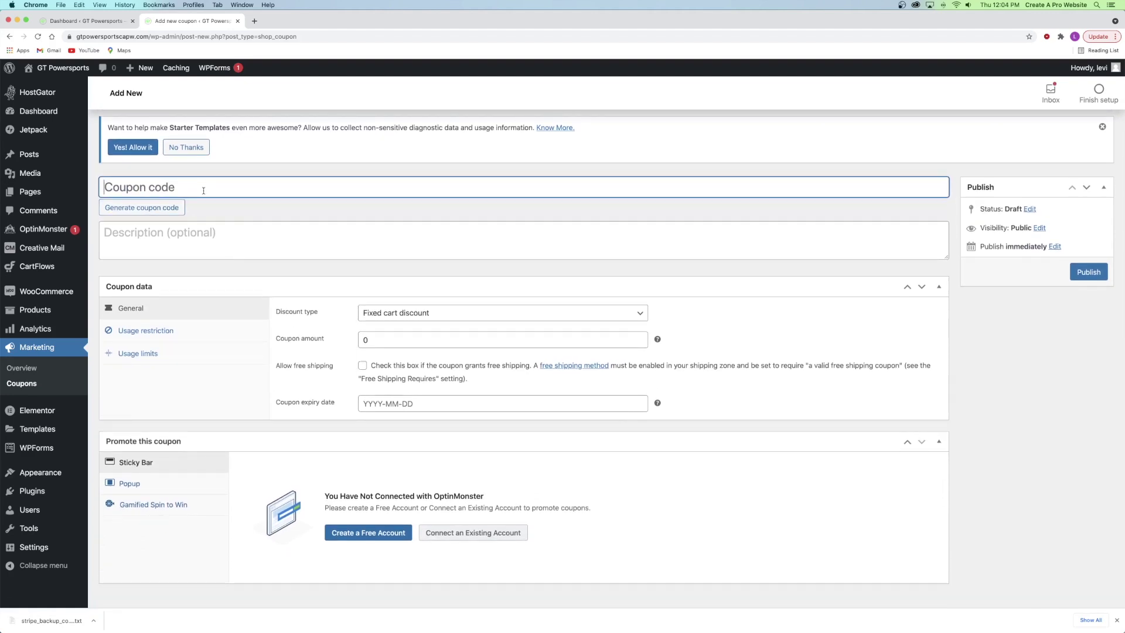
text(20DOLLLARSOFF)
click(160, 235)
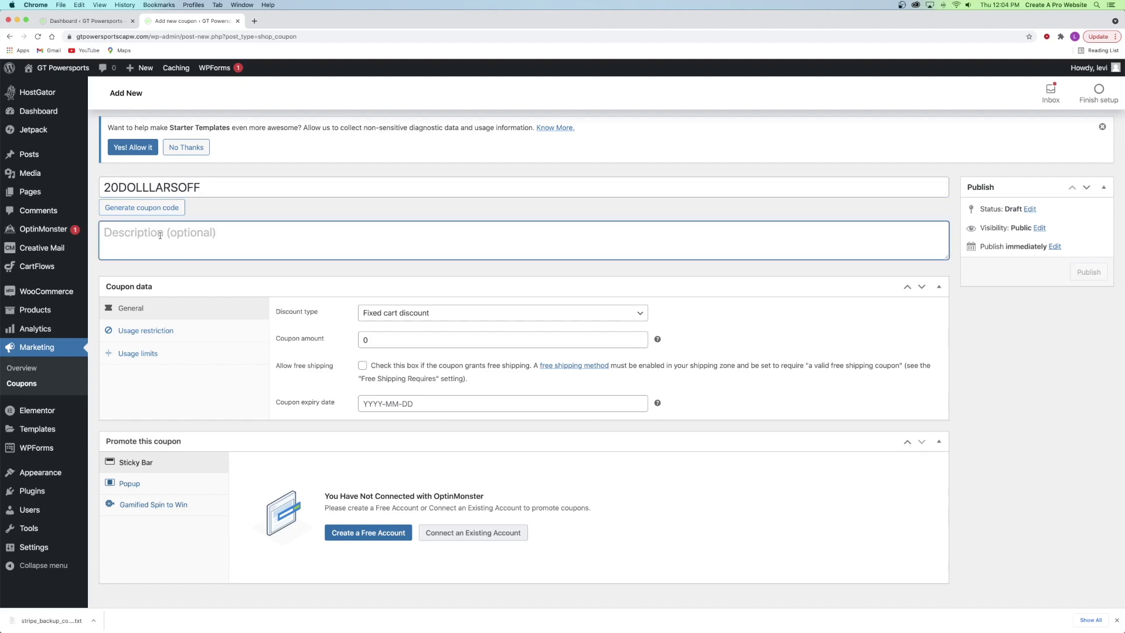
text($20 off )
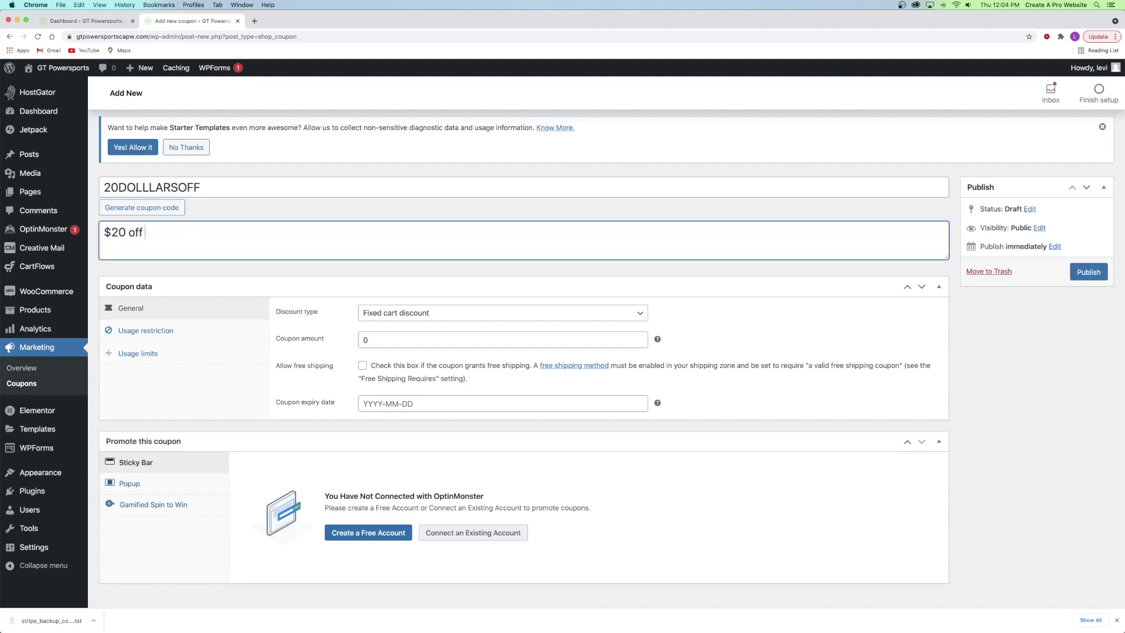
text(any order over $200)
key(BackSpace)
key(BackSpace)
key(BackSpace)
text($200)
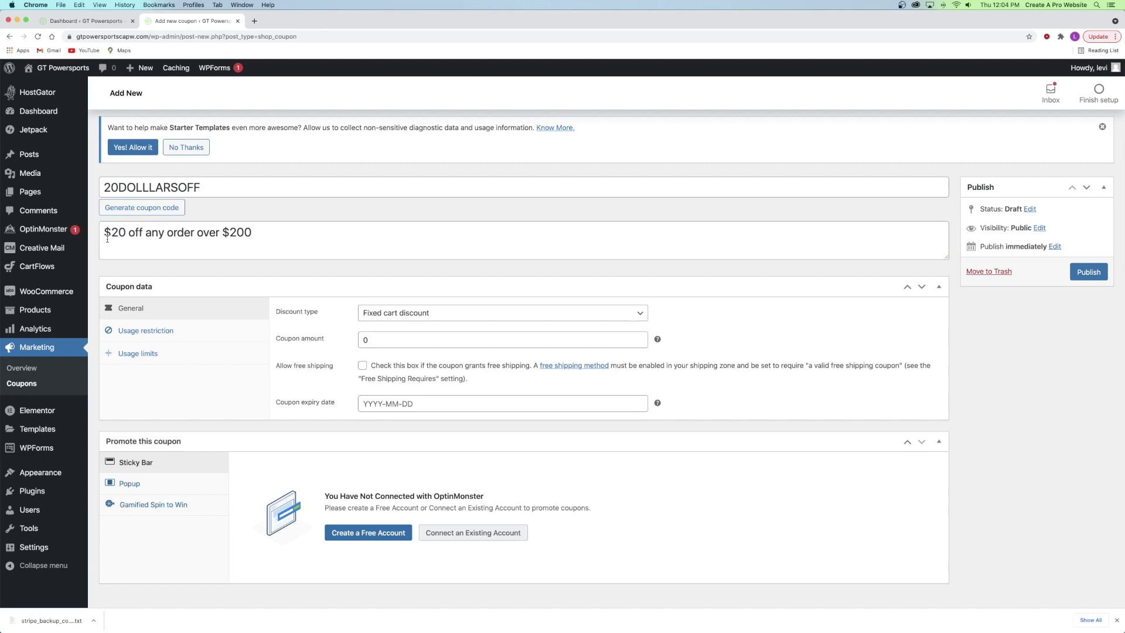
- Keep Fixed cart discount as the type and set the coupon amount to 20
click(390, 315)
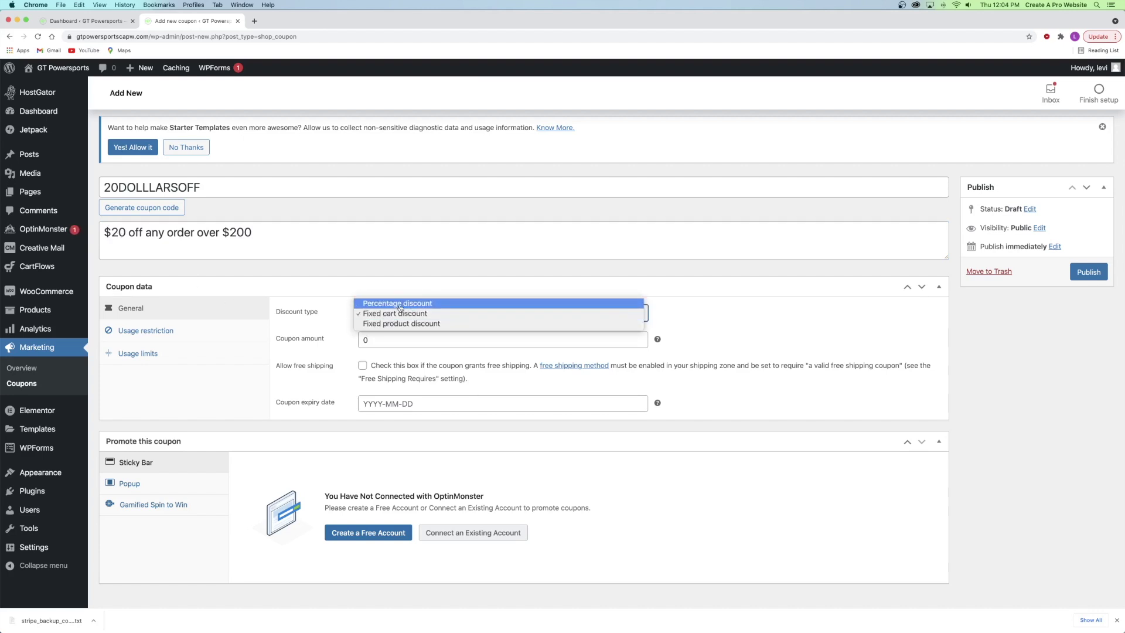
click(400, 314)
drag(383, 336, 362, 335)
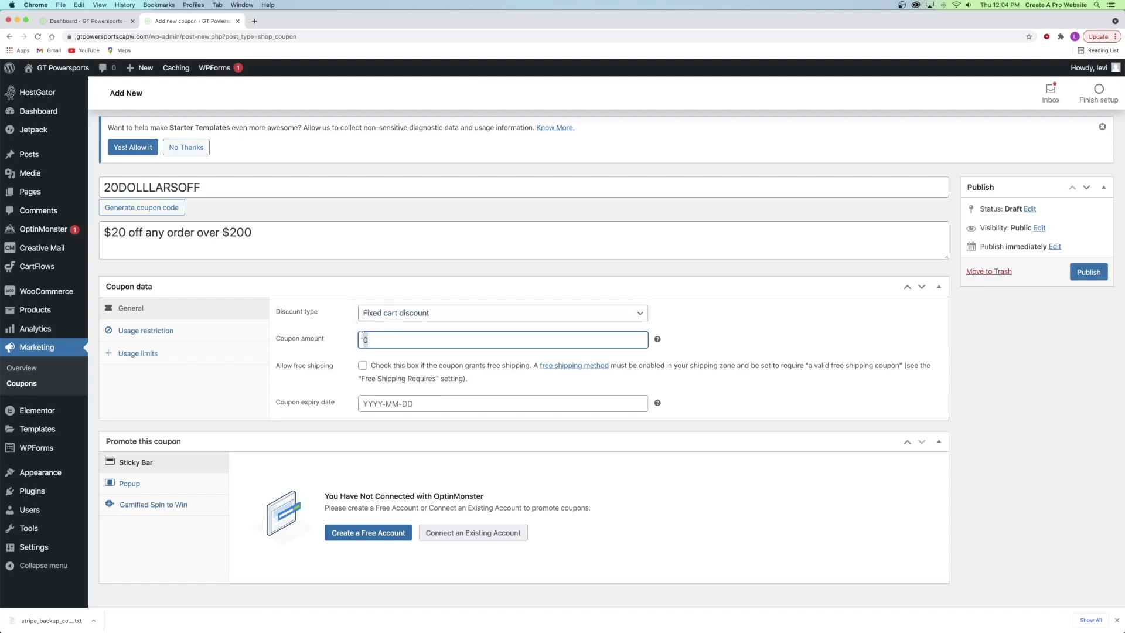
text(20)
click(145, 331)
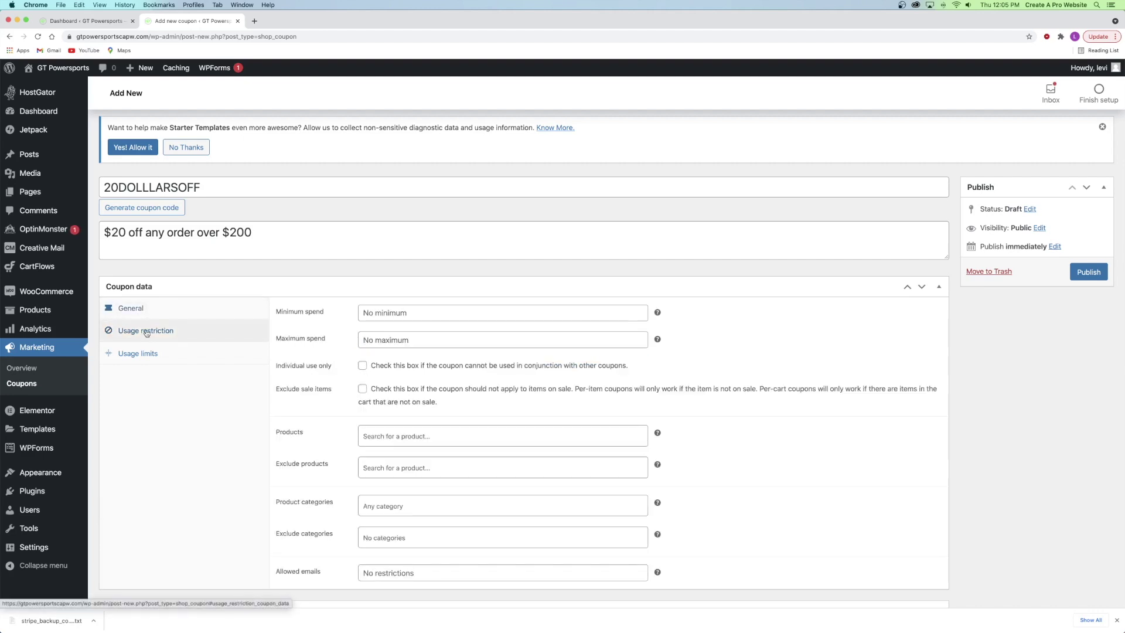
- Give 20DOLLLARSOFF a 200 minimum spend, individual use only, and excluded sale items
click(395, 312)
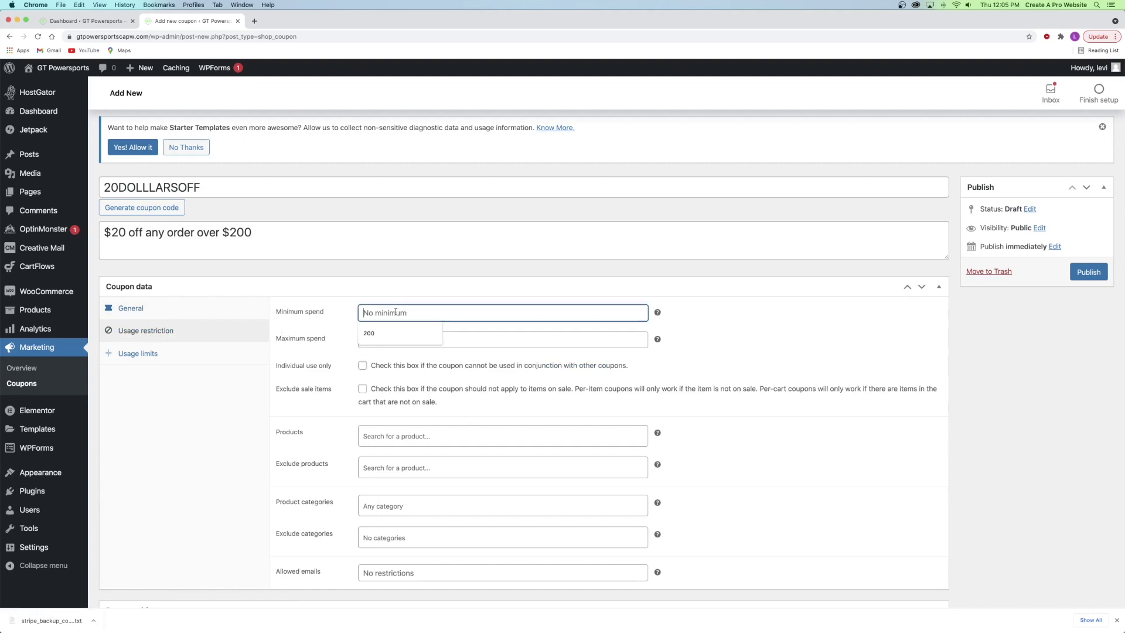
text(200)
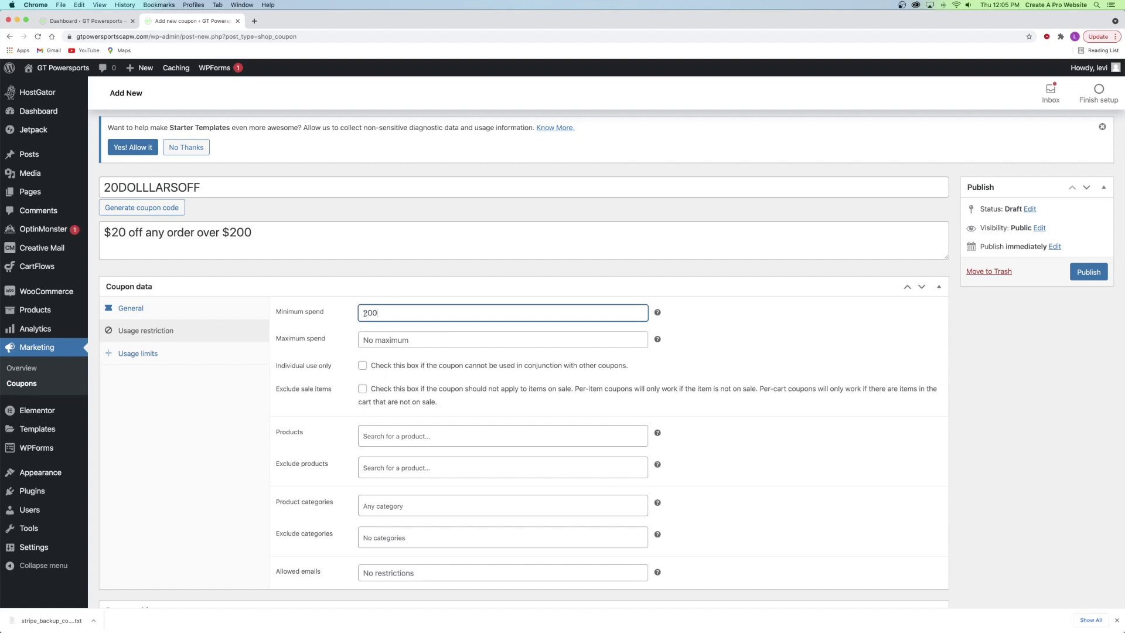
click(363, 366)
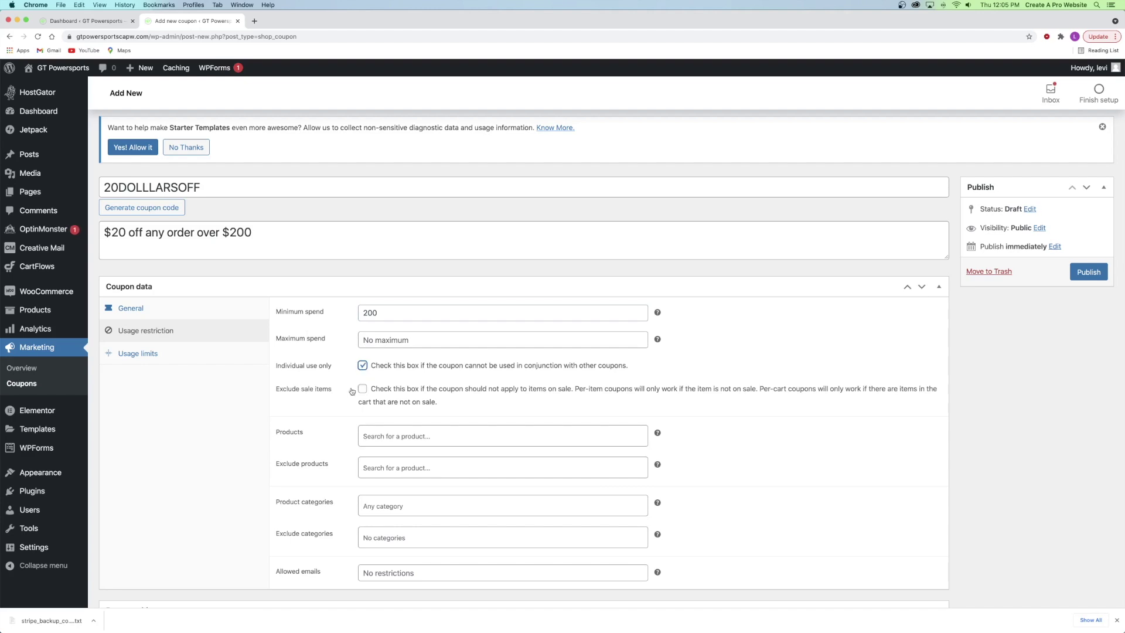
click(362, 389)
- Limit 20DOLLLARSOFF to 1 use per customer and publish it
click(169, 358)
click(364, 341)
text(1)
click(468, 378)
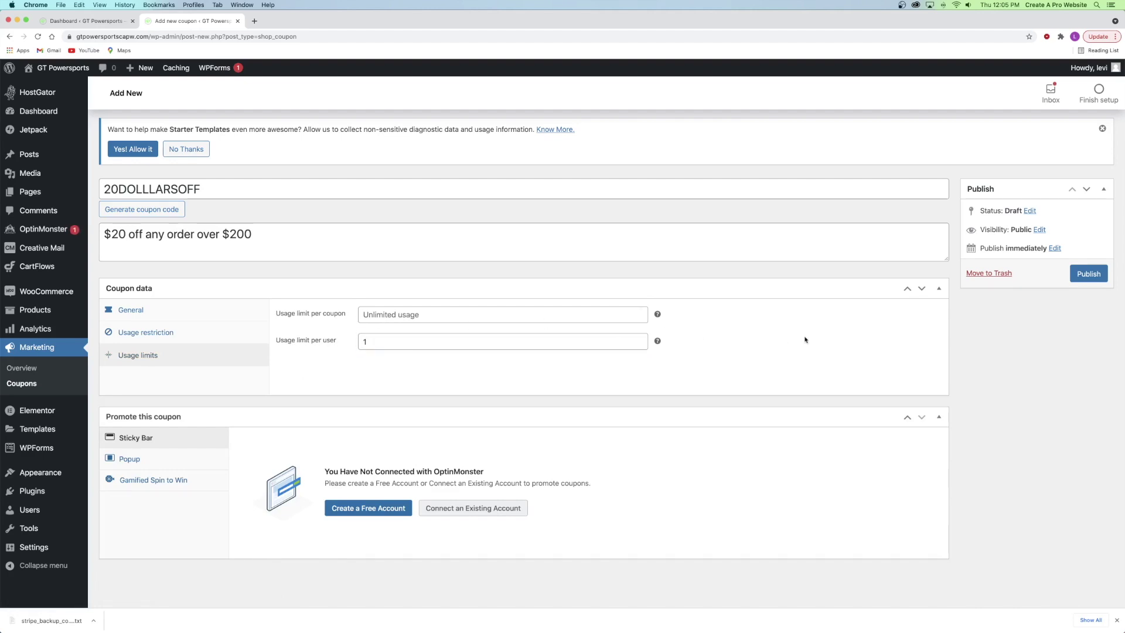
click(1083, 275)
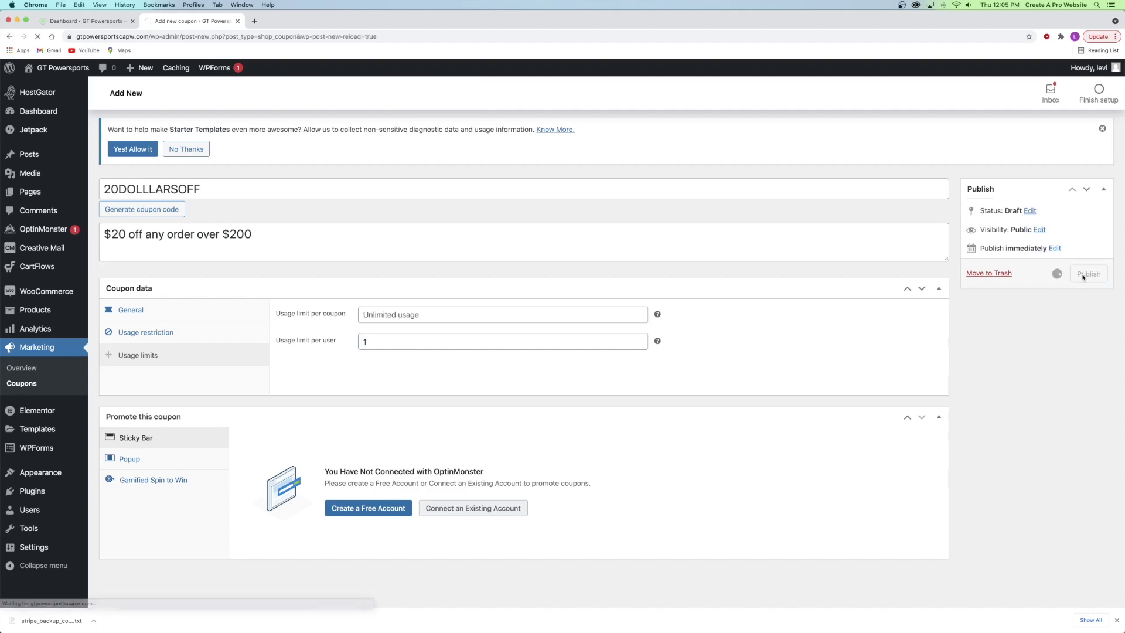
- Open the live GT Powersports store in a new browser tab
scroll(215, 368, down, 10)
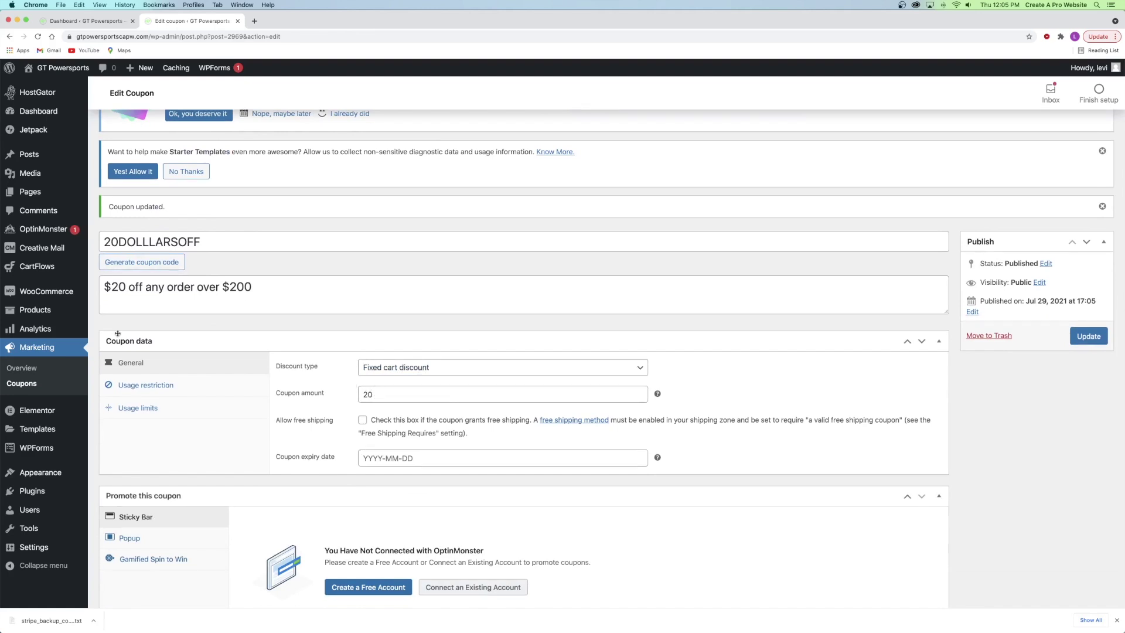
mouse_move(62, 69)
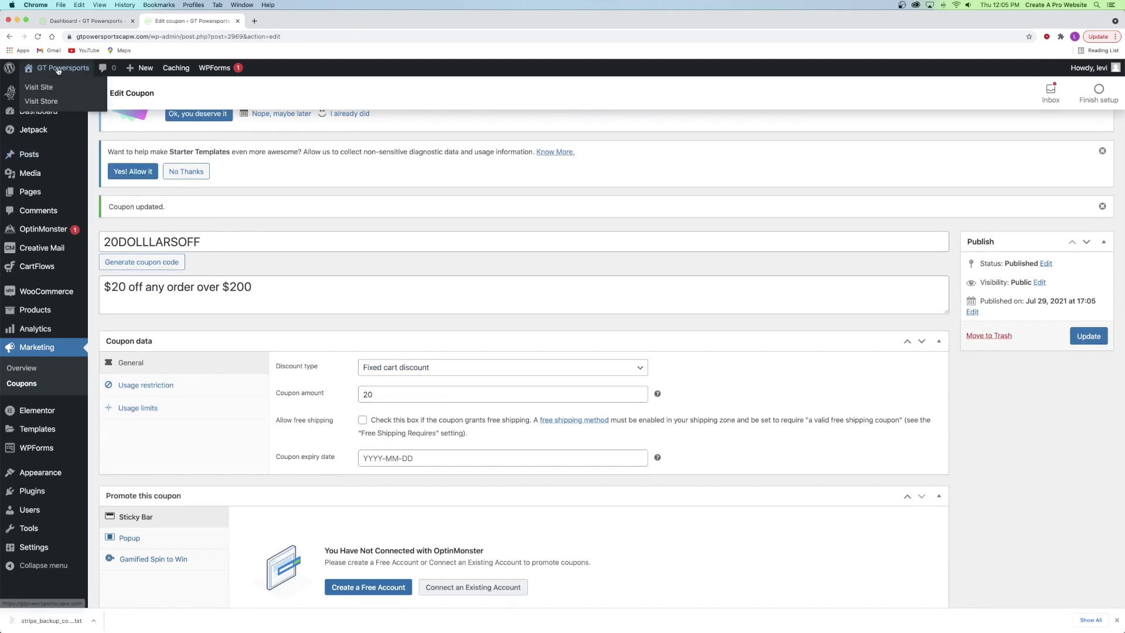
right_click(46, 101)
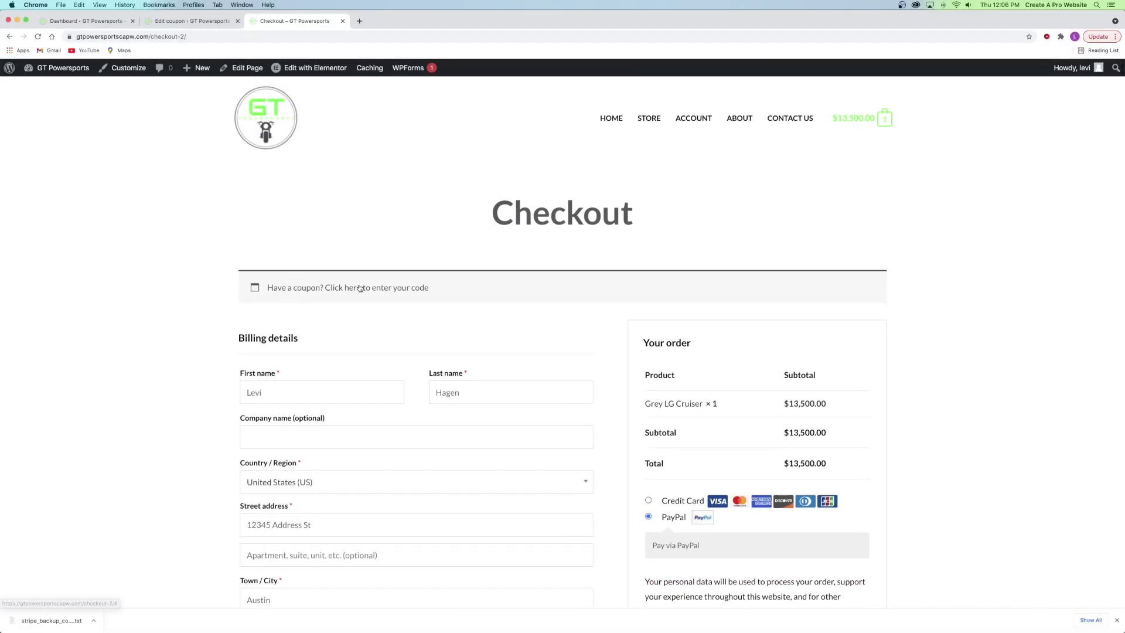
- Apply the code 20dollarsoff at checkout, see it rejected as nonexistent, and return to the coupon editor
click(361, 288)
click(265, 358)
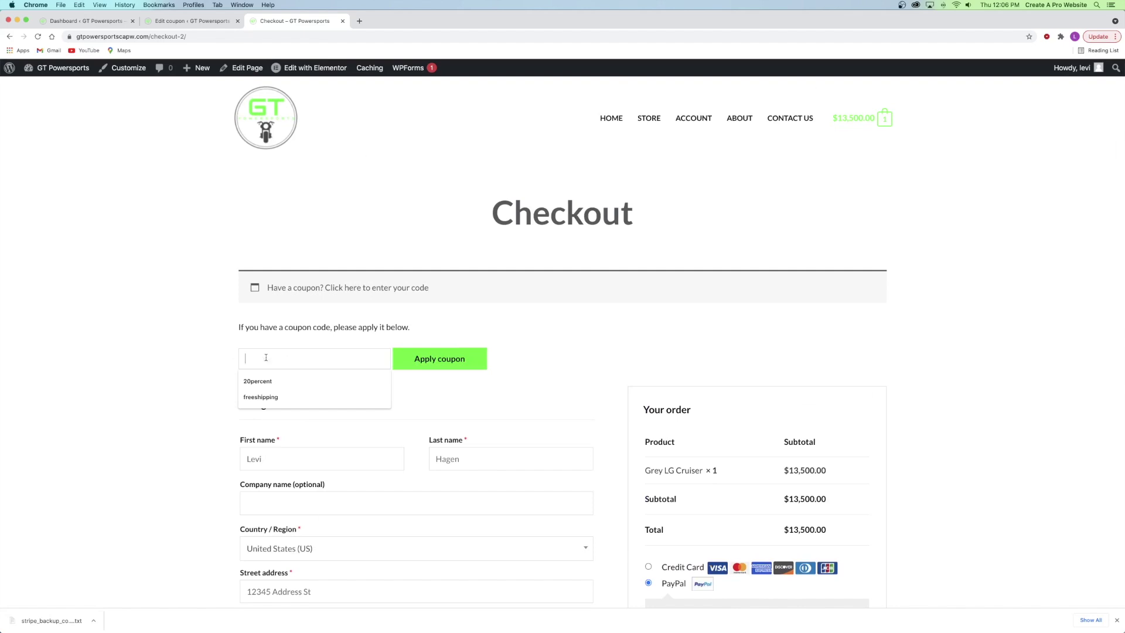
text(20d)
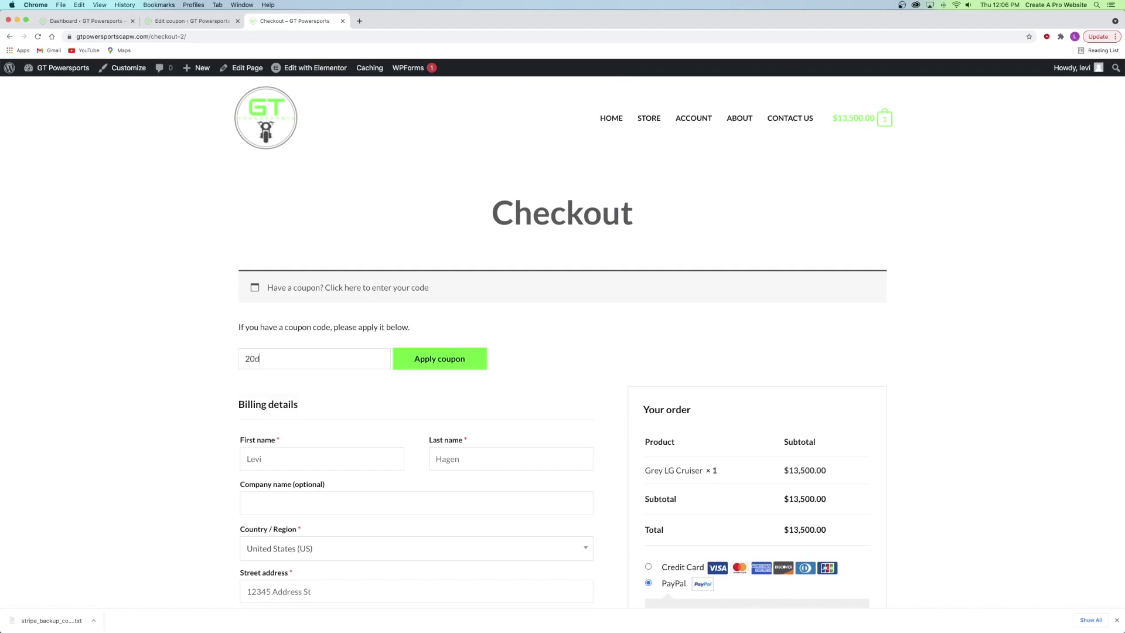
text(ollarsoff)
key(Return)
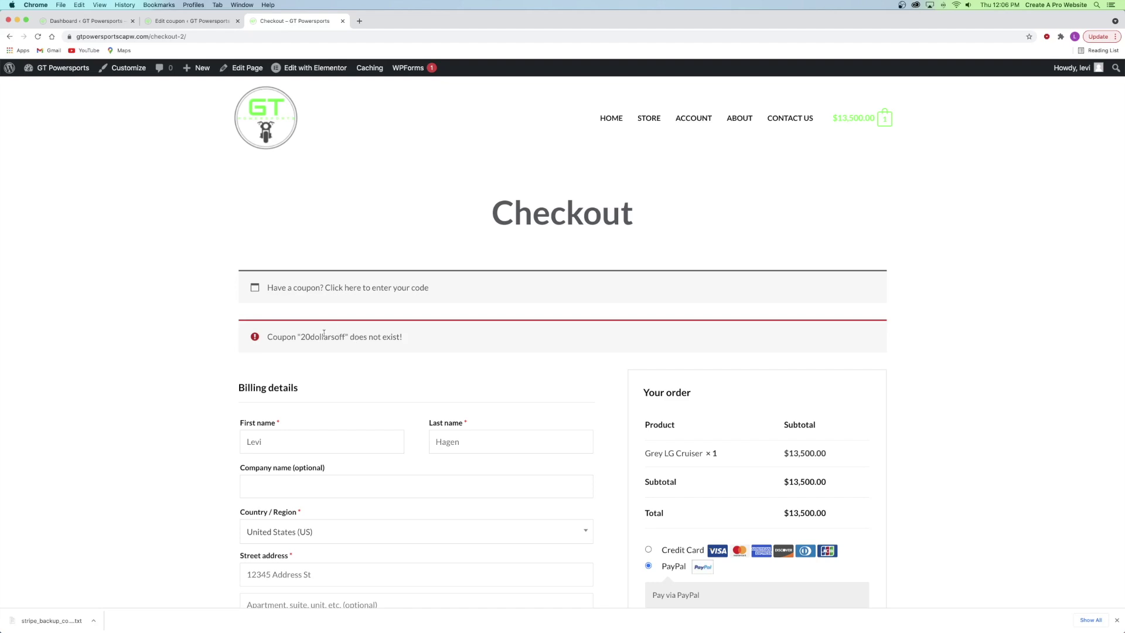
click(182, 21)
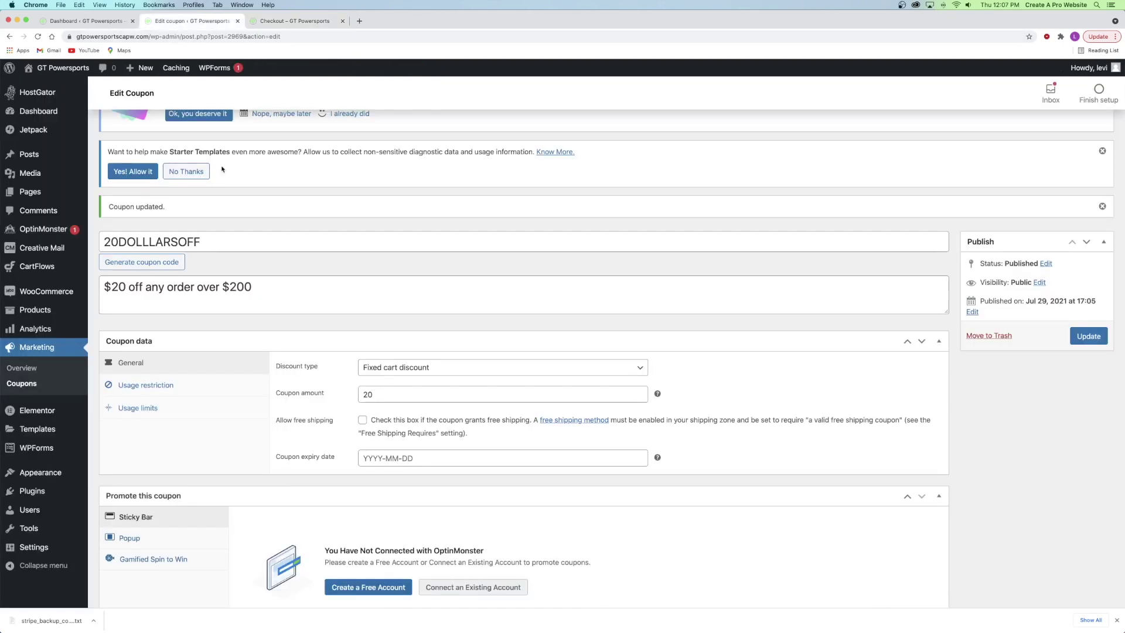
- Correct the coupon code from 20DOLLLARSOFF to 20DOLLARSOFF and update the coupon
click(149, 241)
key(BackSpace)
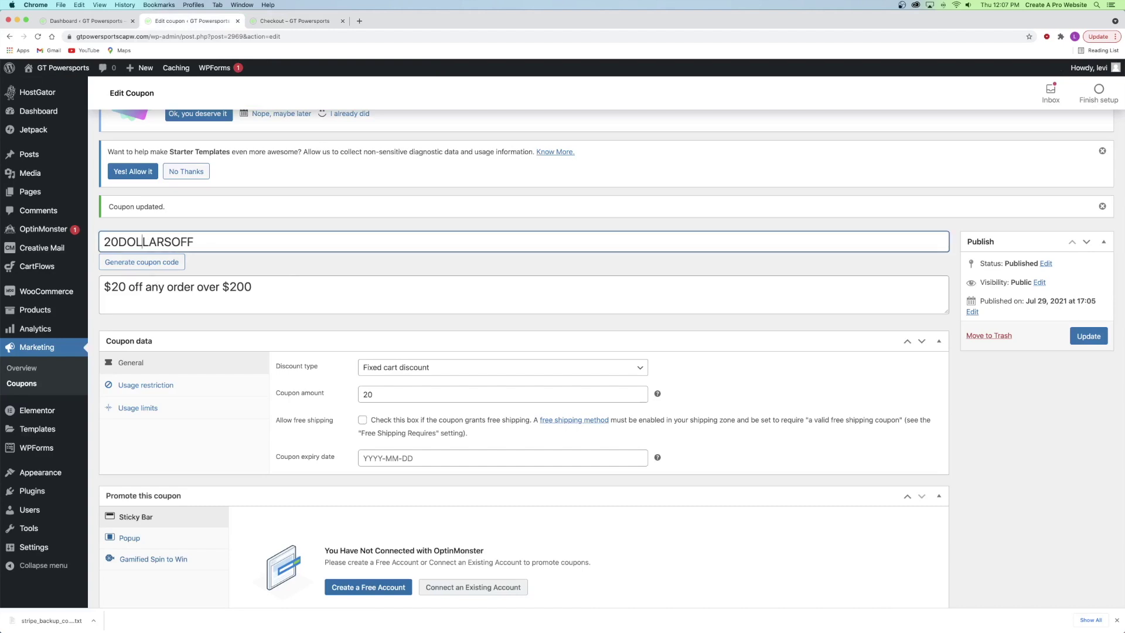
click(1088, 336)
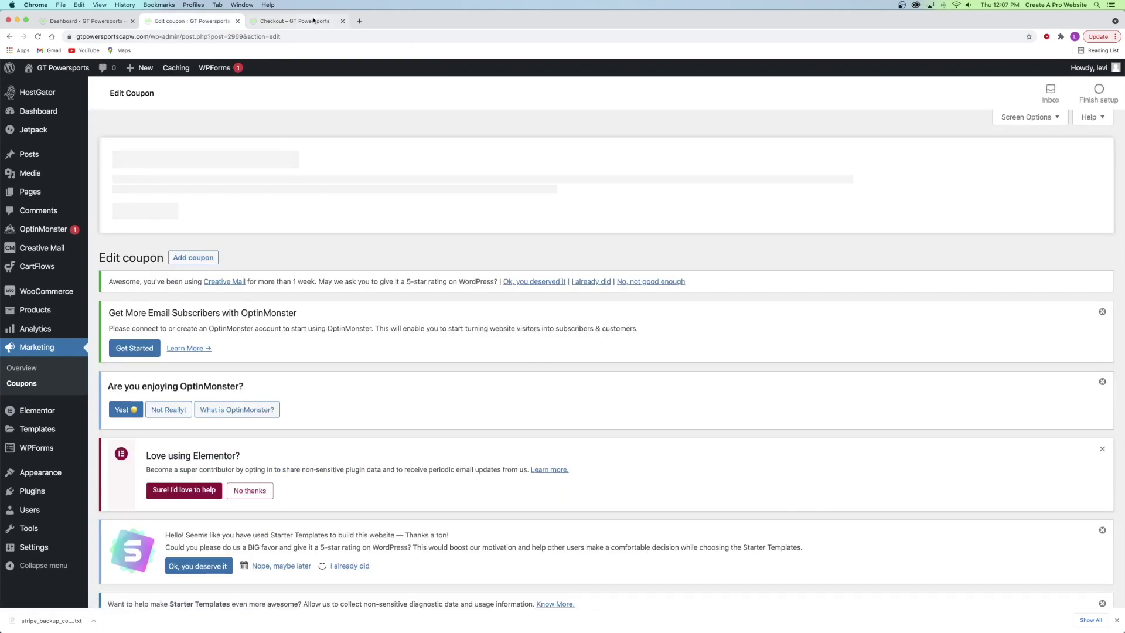
- Reload checkout and apply 20dollarsoff, bringing the $13,500 order to $13,480.00
click(314, 20)
click(37, 36)
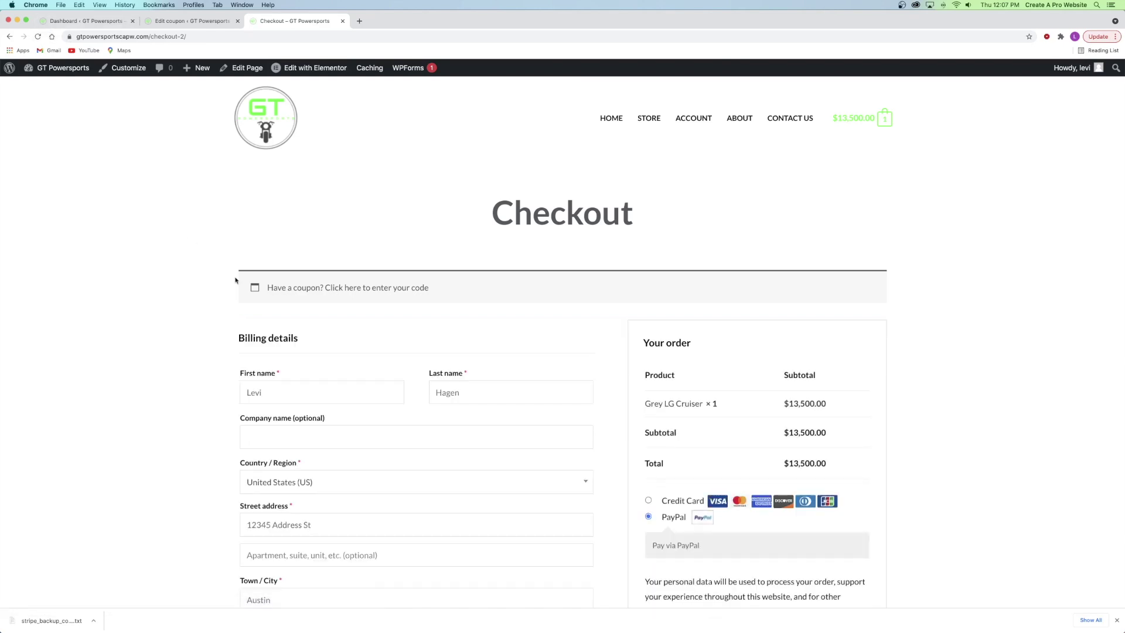
click(355, 287)
click(279, 359)
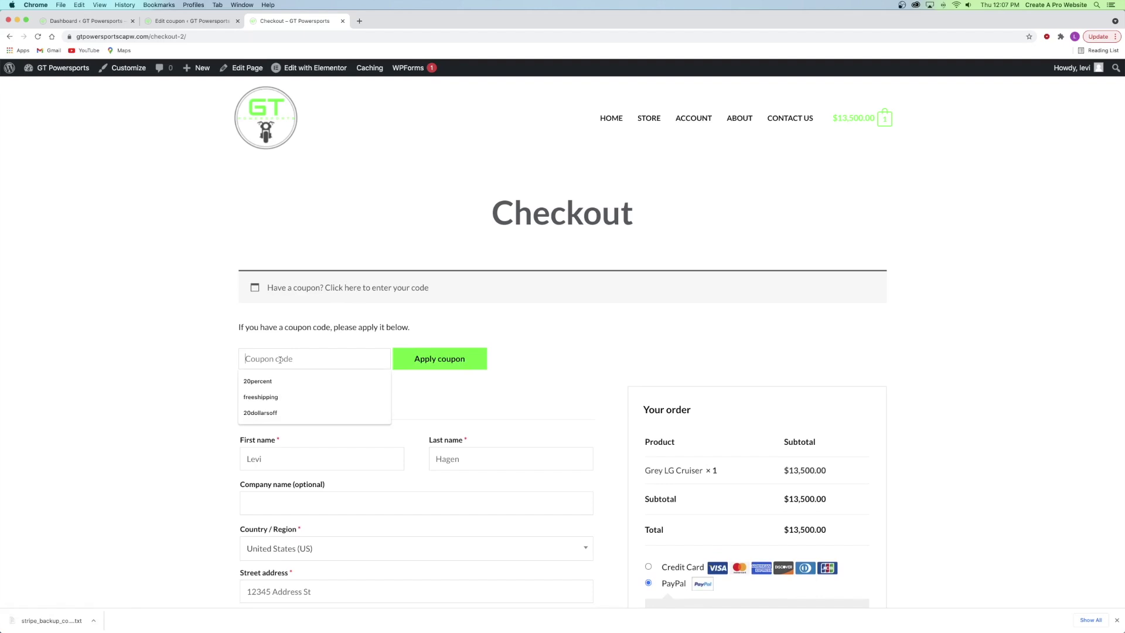
text(20dollars)
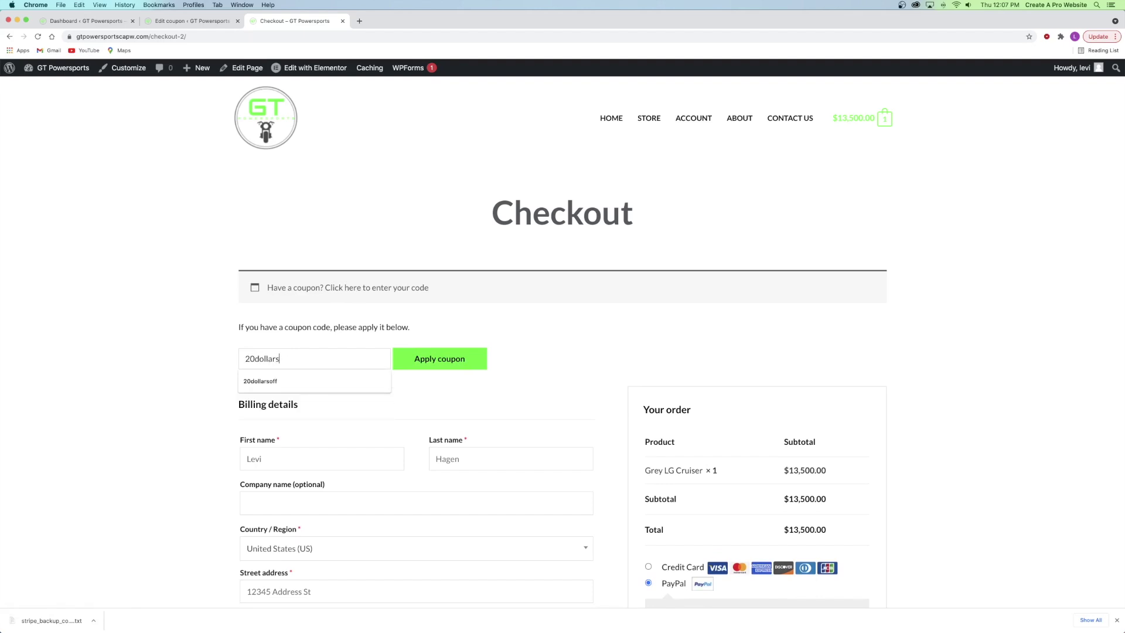
click(260, 380)
click(401, 352)
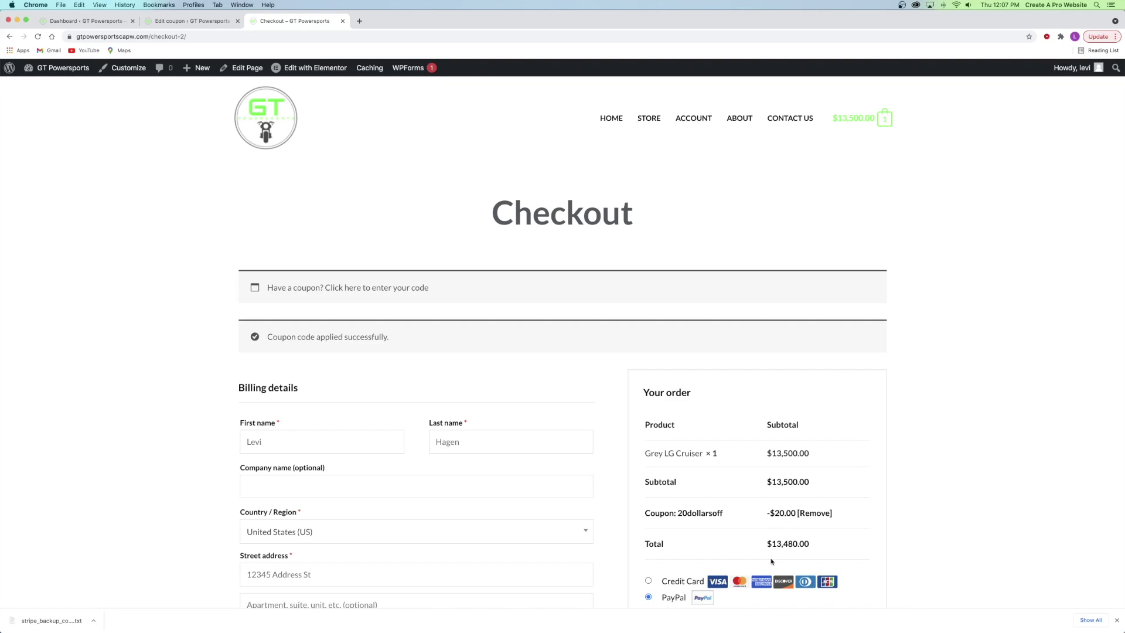
- Remove the 20dollarsoff coupon from the order and close the checkout tab
scroll(770, 561, down, 3)
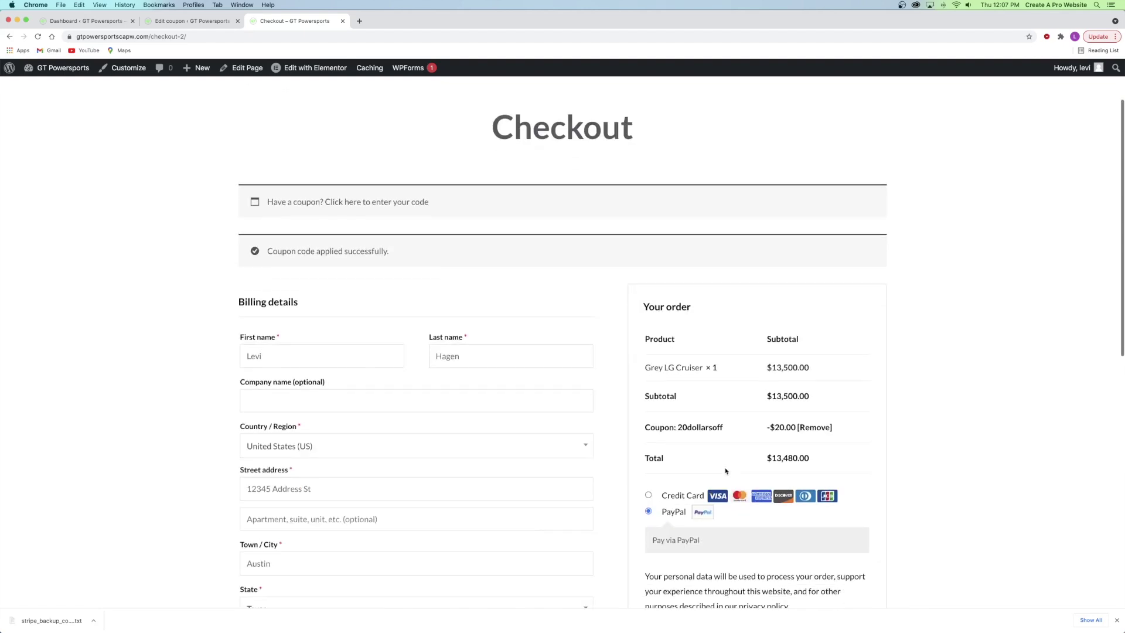
click(814, 428)
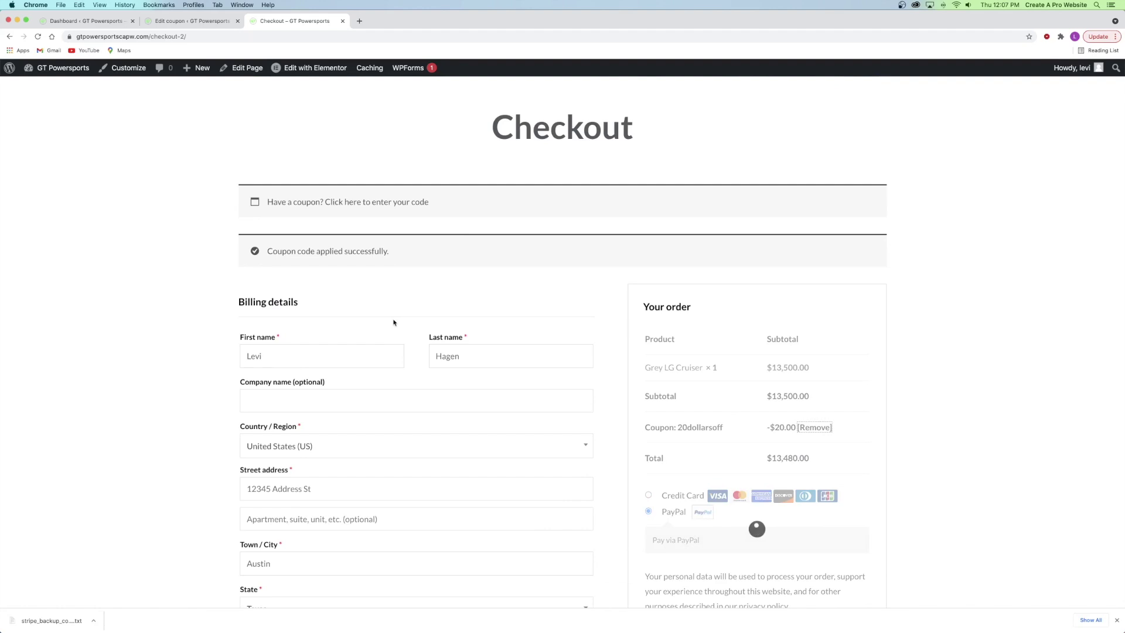
click(342, 21)
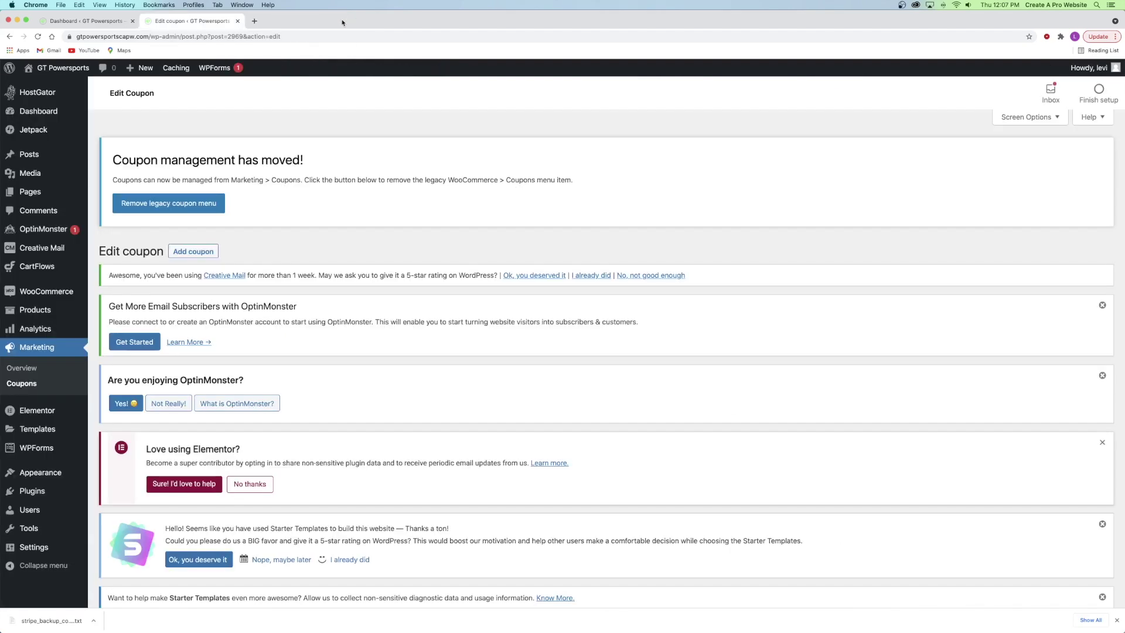
- Go to the Marketing > Coupons list showing all three coupons
scroll(319, 211, down, 10)
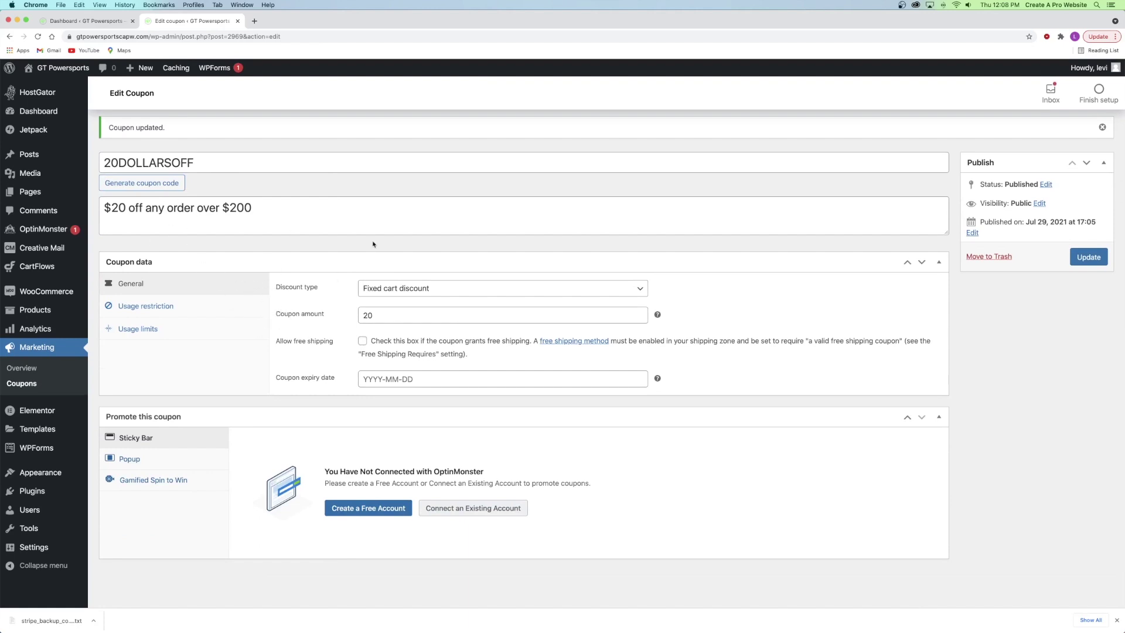
click(24, 384)
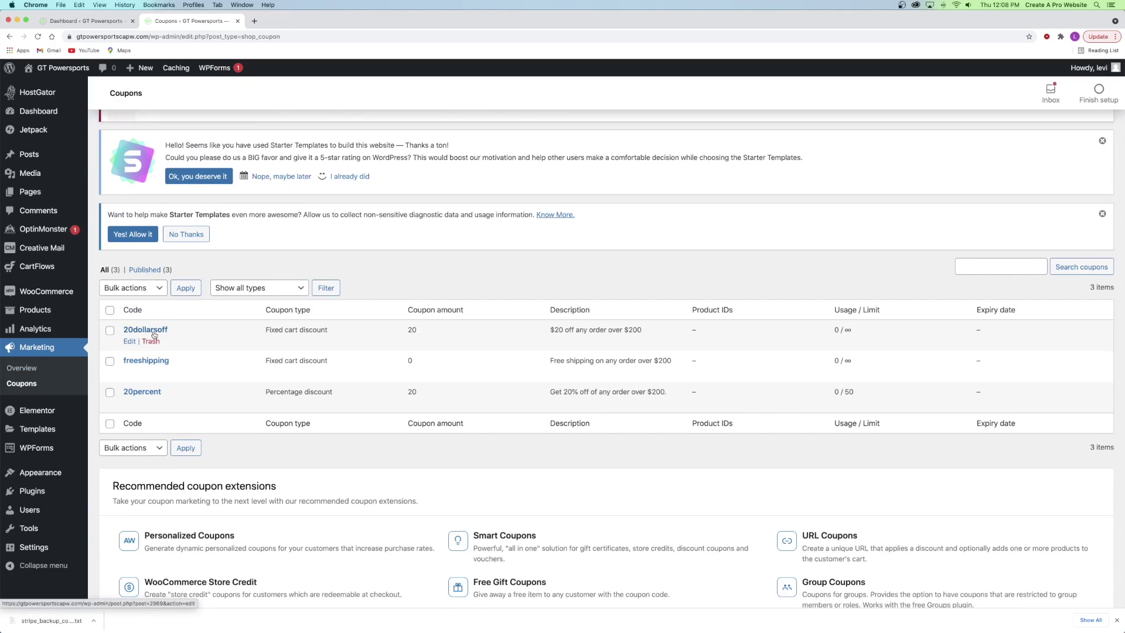
scroll(186, 252, down, 3)
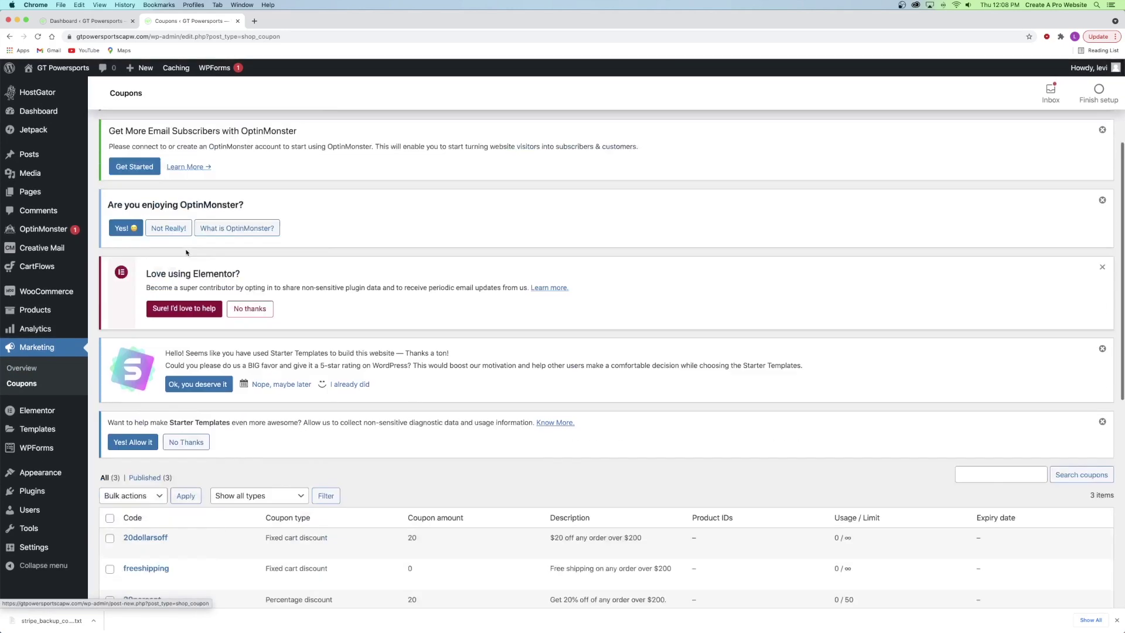
scroll(186, 252, down, 7)
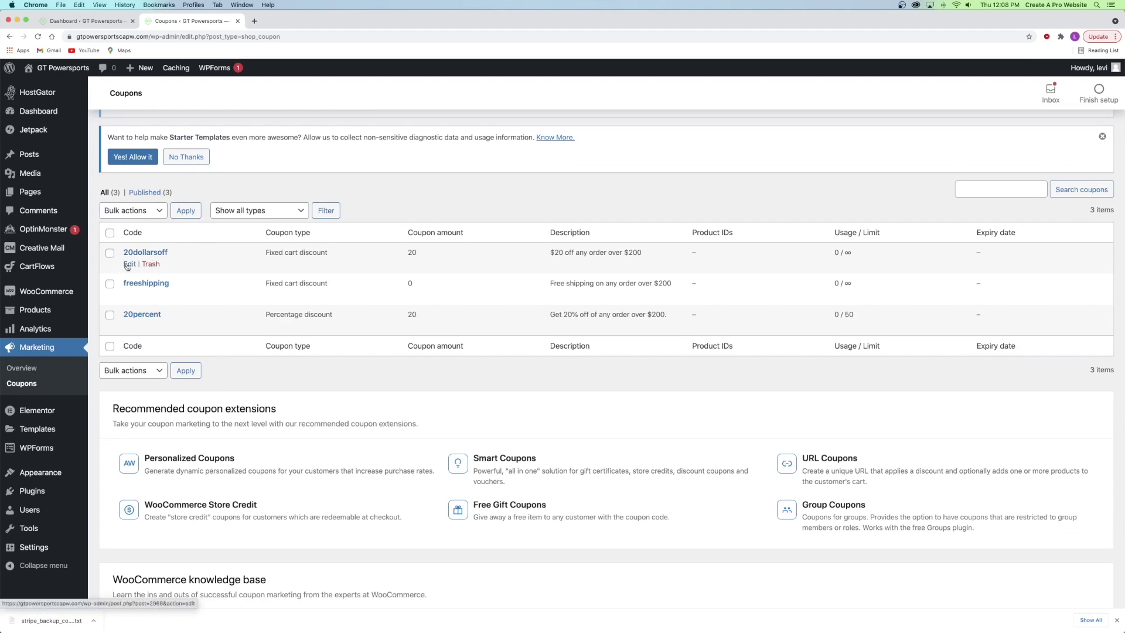
- Select 20dollarsoff, freeshipping and 20percent, submit Move to Trash, and close the tab
click(110, 253)
click(110, 284)
click(110, 314)
click(130, 210)
click(133, 231)
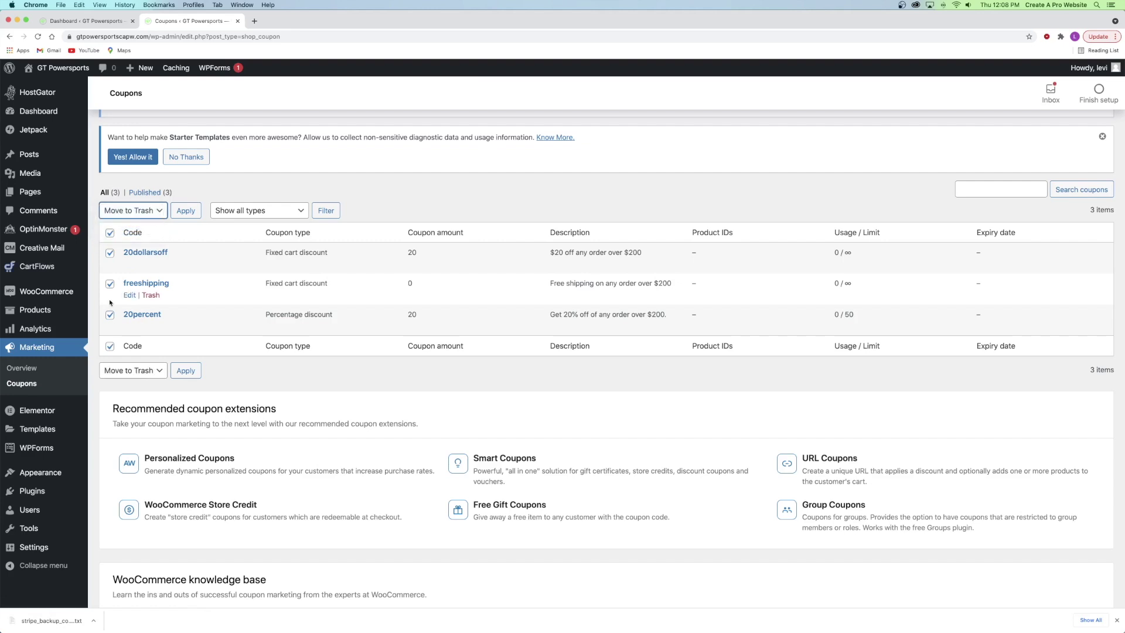
click(187, 212)
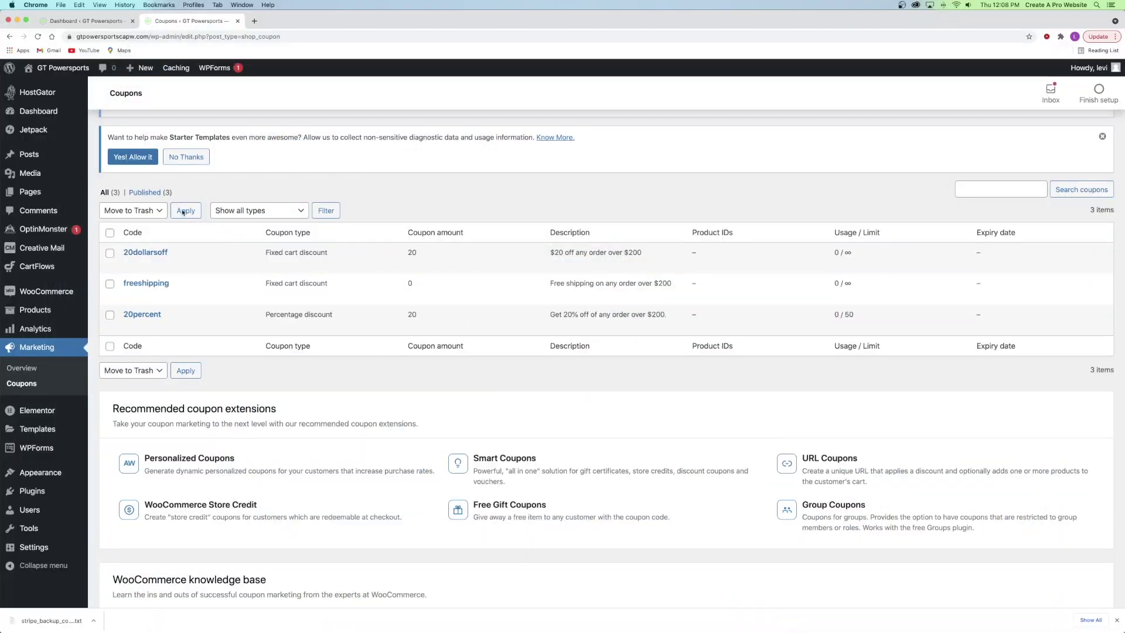
click(237, 21)
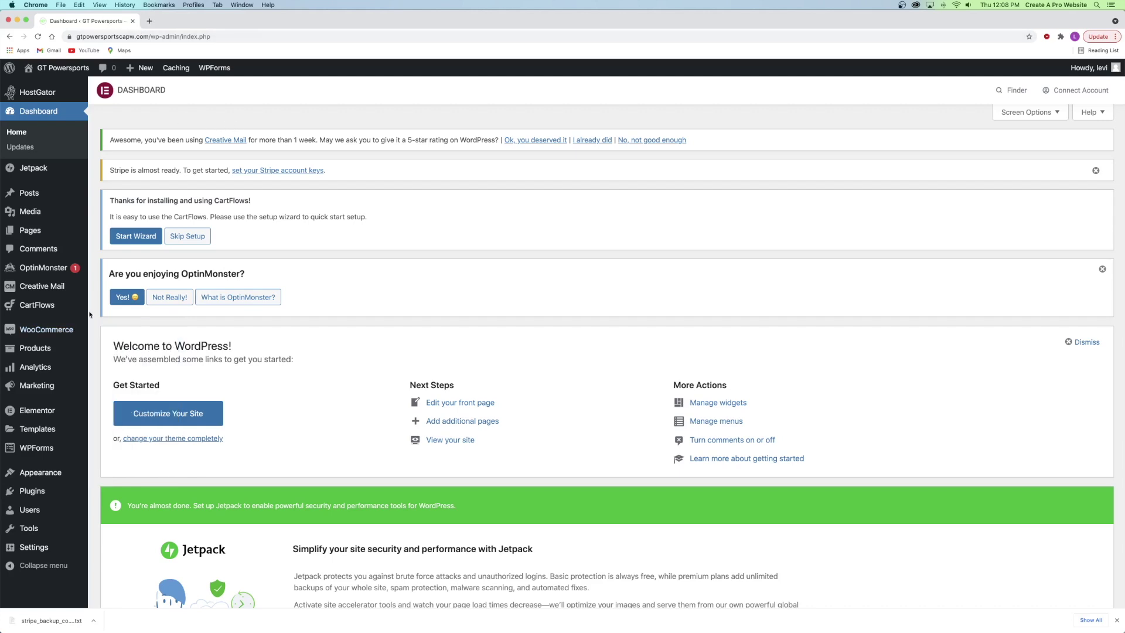
- Open WooCommerce Settings > Shipping and scroll to the empty Shipping zones section
mouse_move(68, 329)
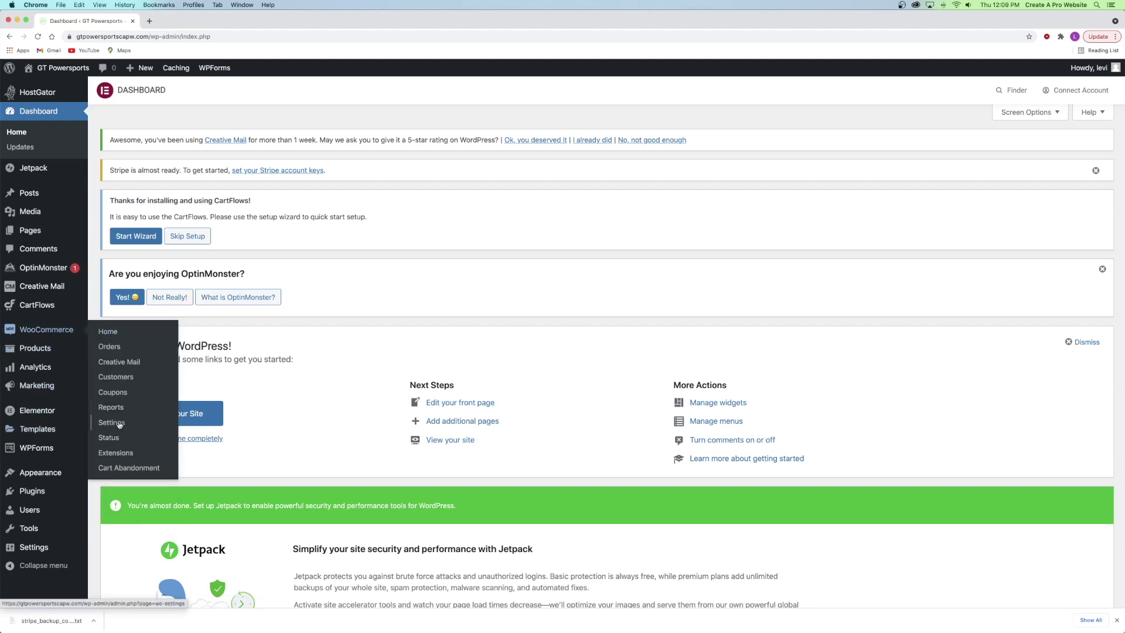
super+click(112, 422)
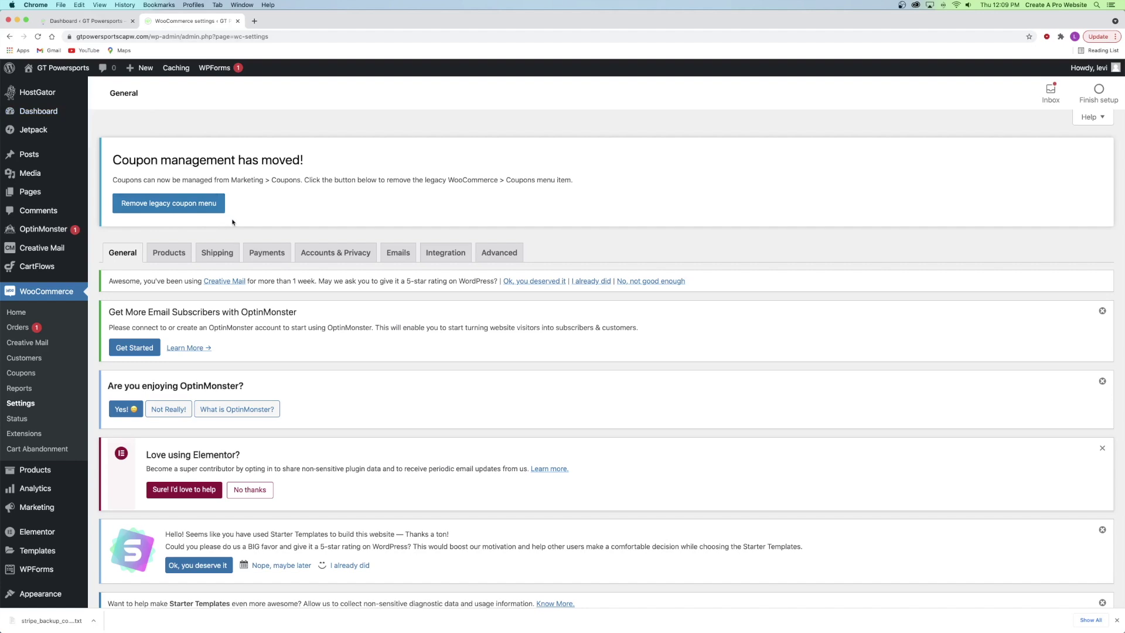
click(214, 256)
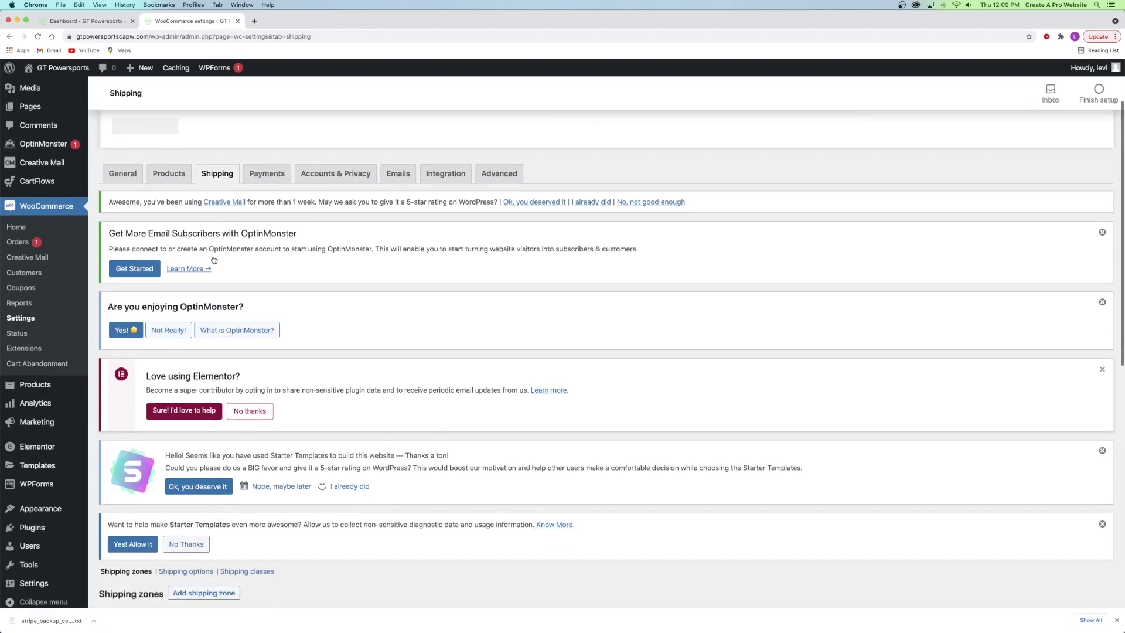
scroll(214, 258, down, 6)
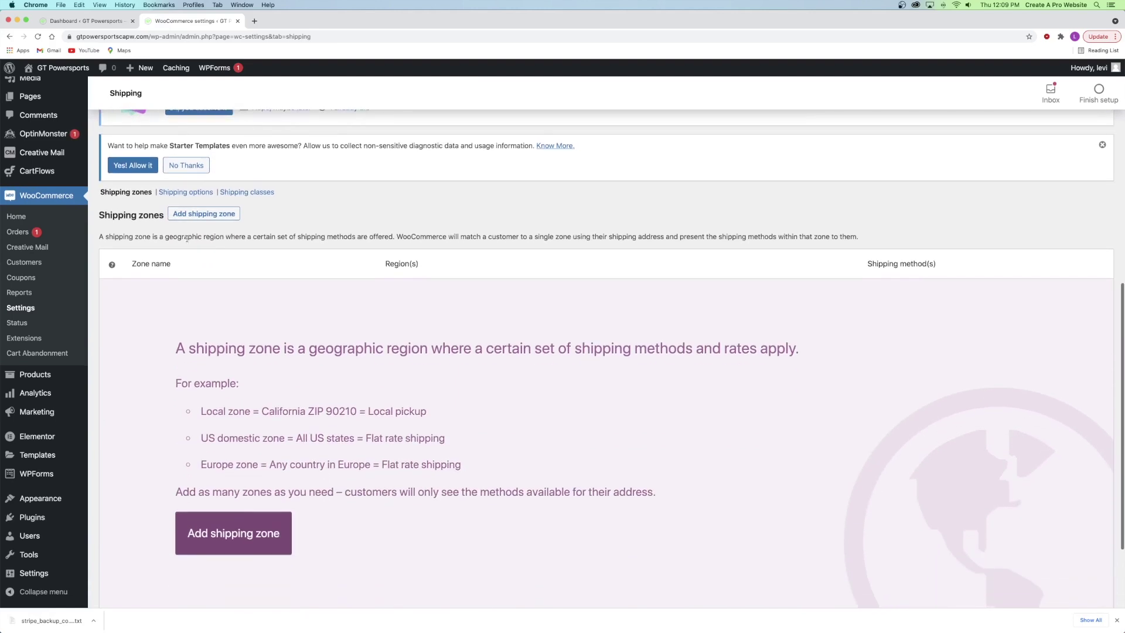
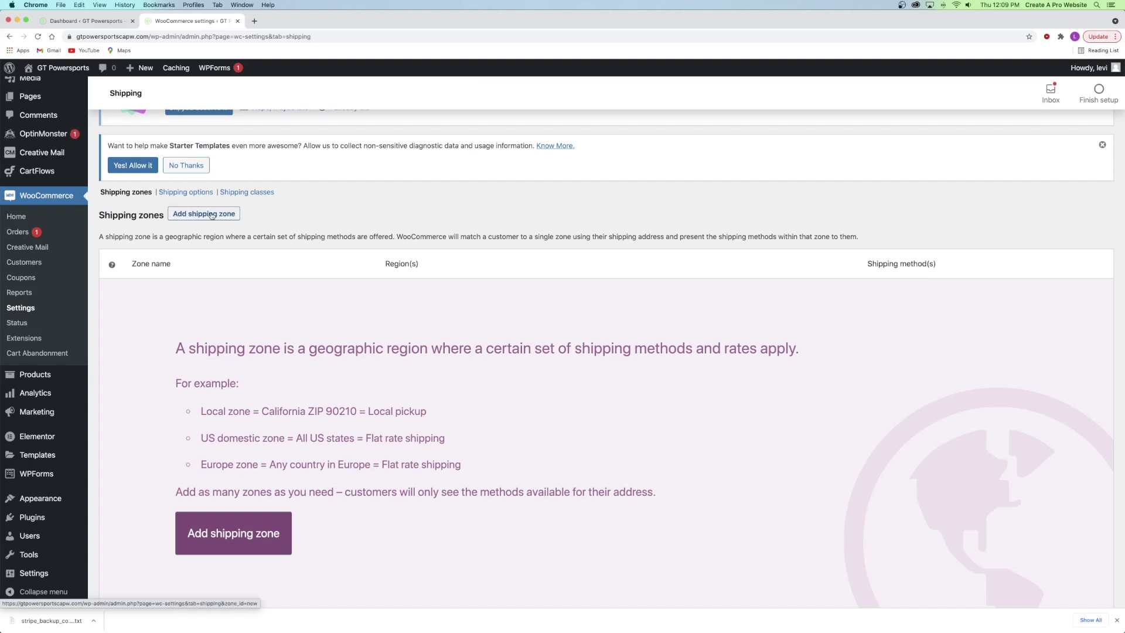
- Add a new shipping zone named 'United States'
click(212, 215)
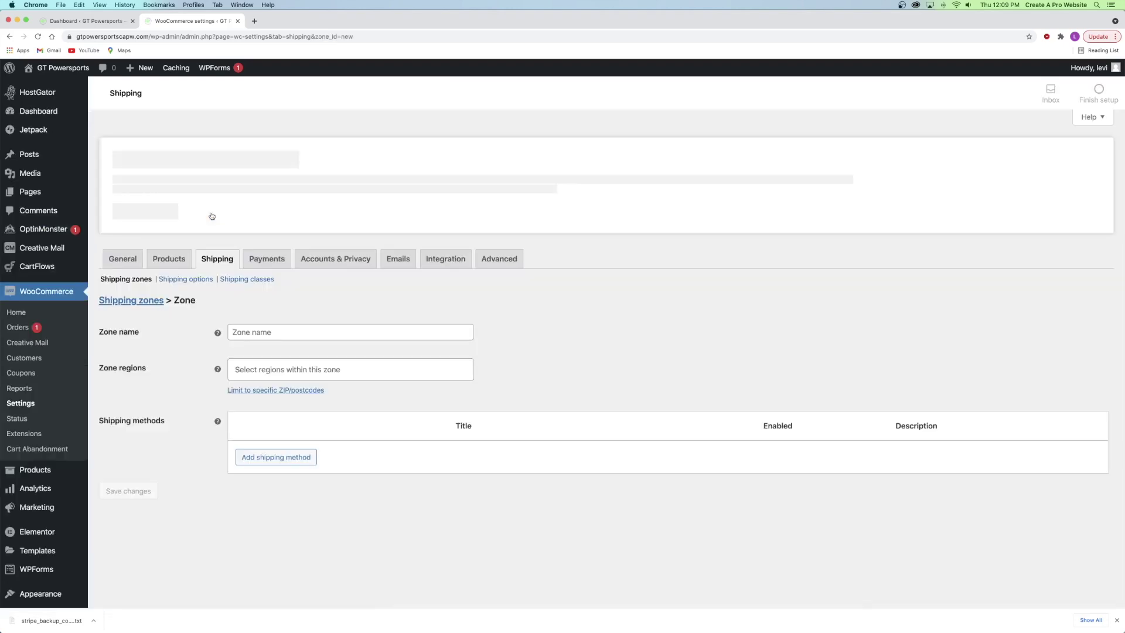
scroll(245, 346, down, 7)
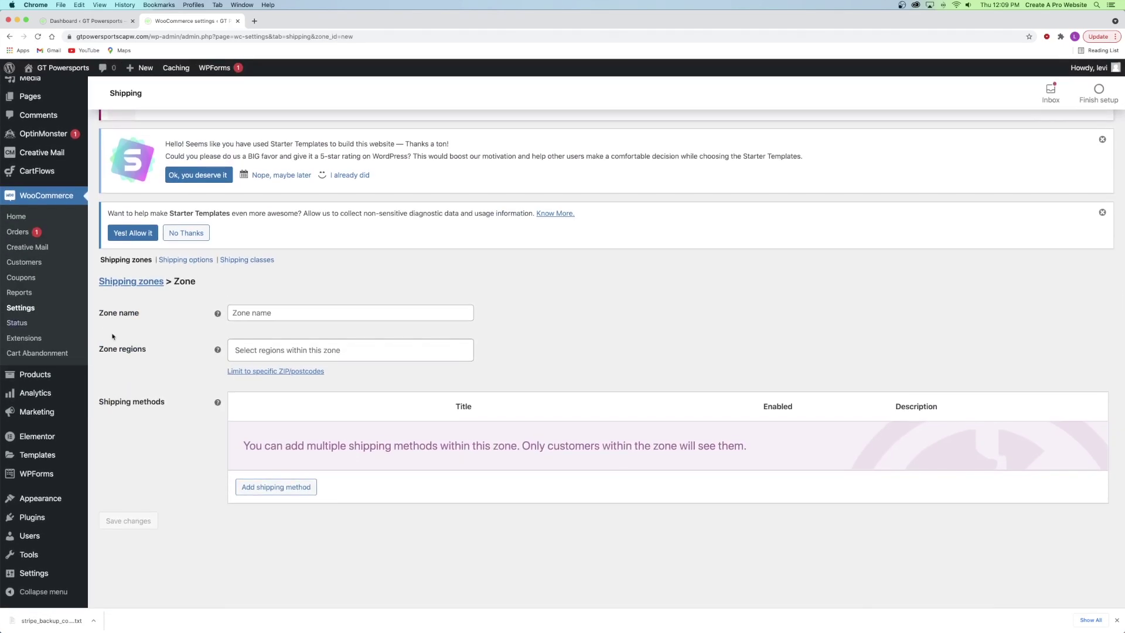
click(296, 314)
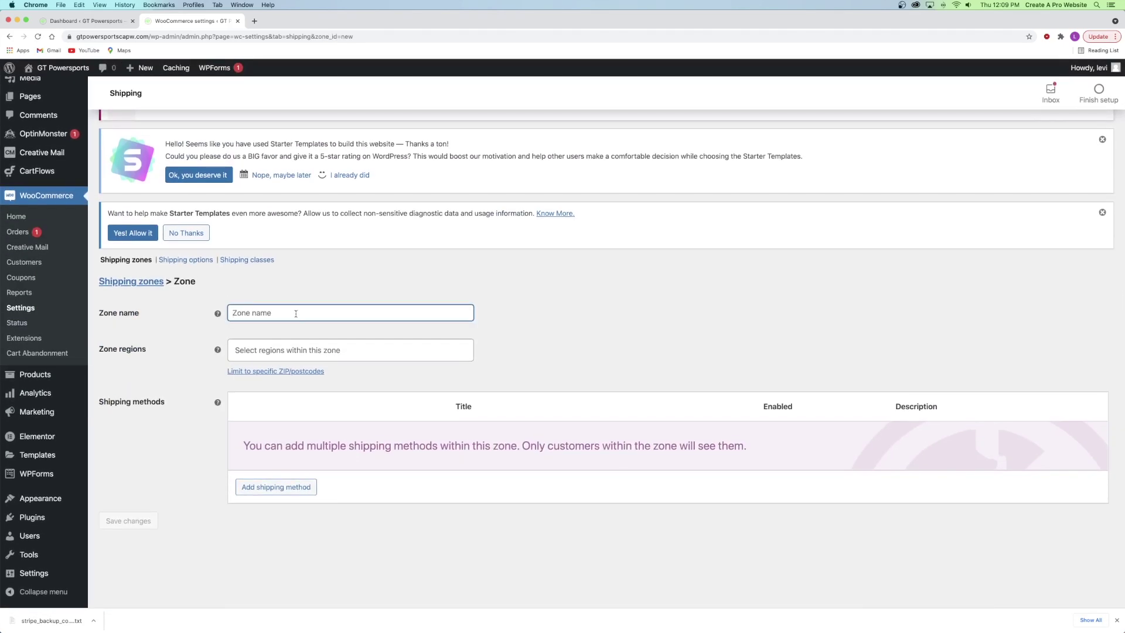
text(United)
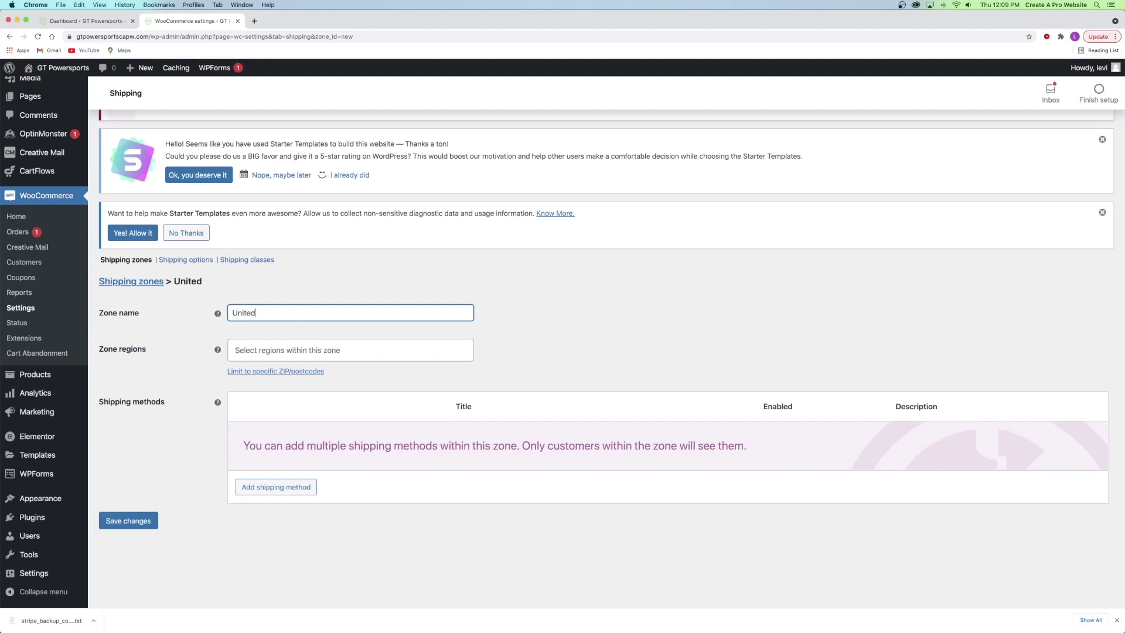
text( States)
- Set the zone region to United States (US), leaving the Texas suggestion unselected
click(274, 351)
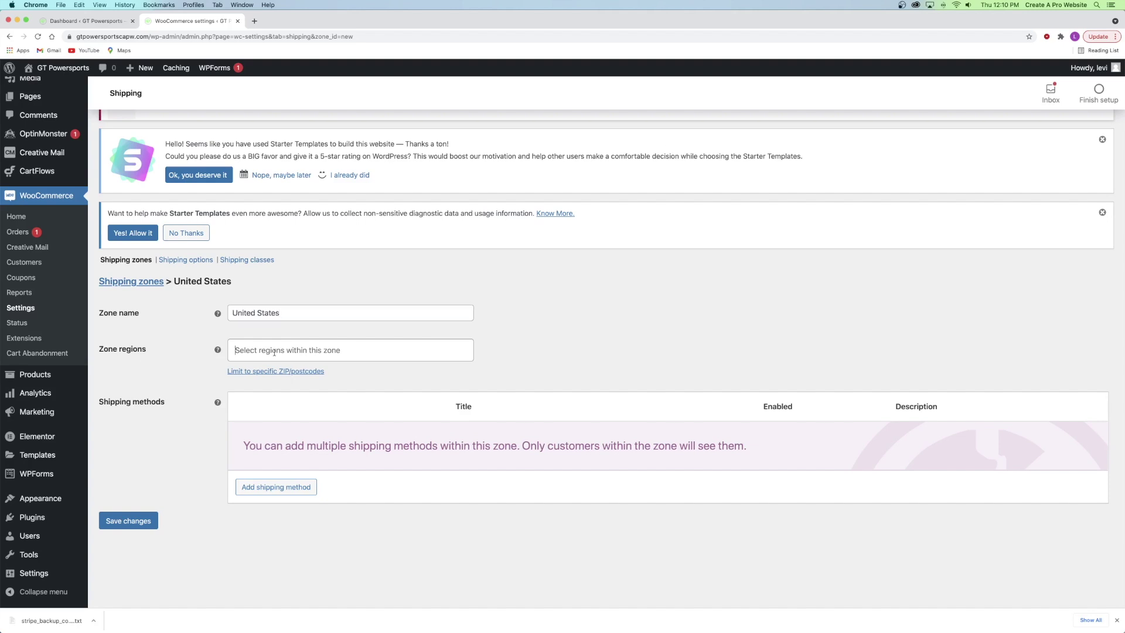
text(united)
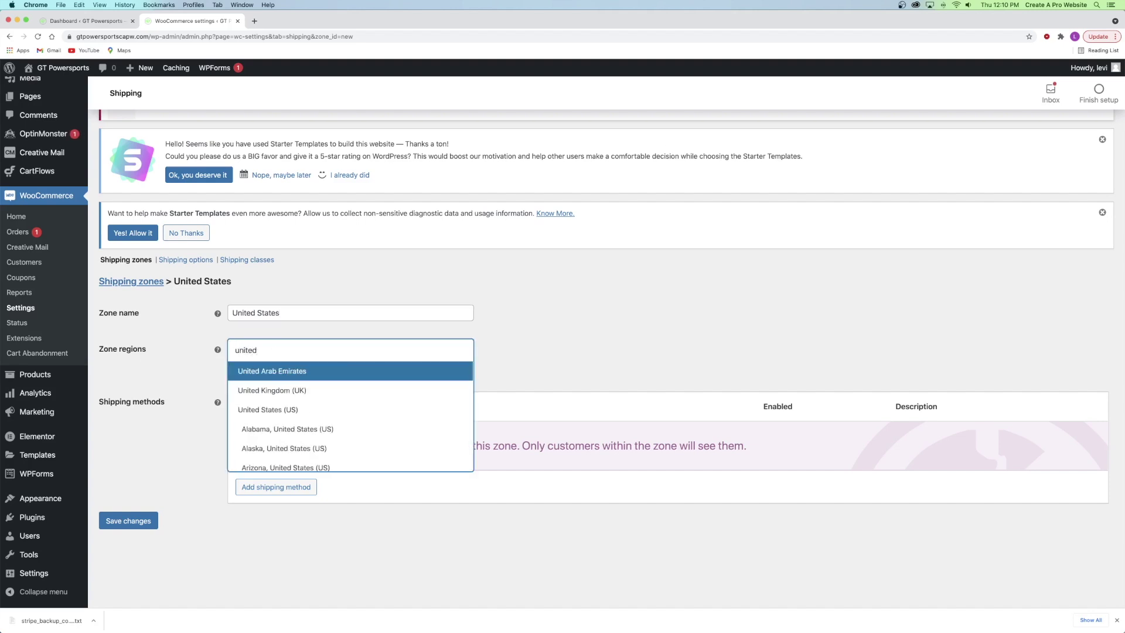
click(269, 409)
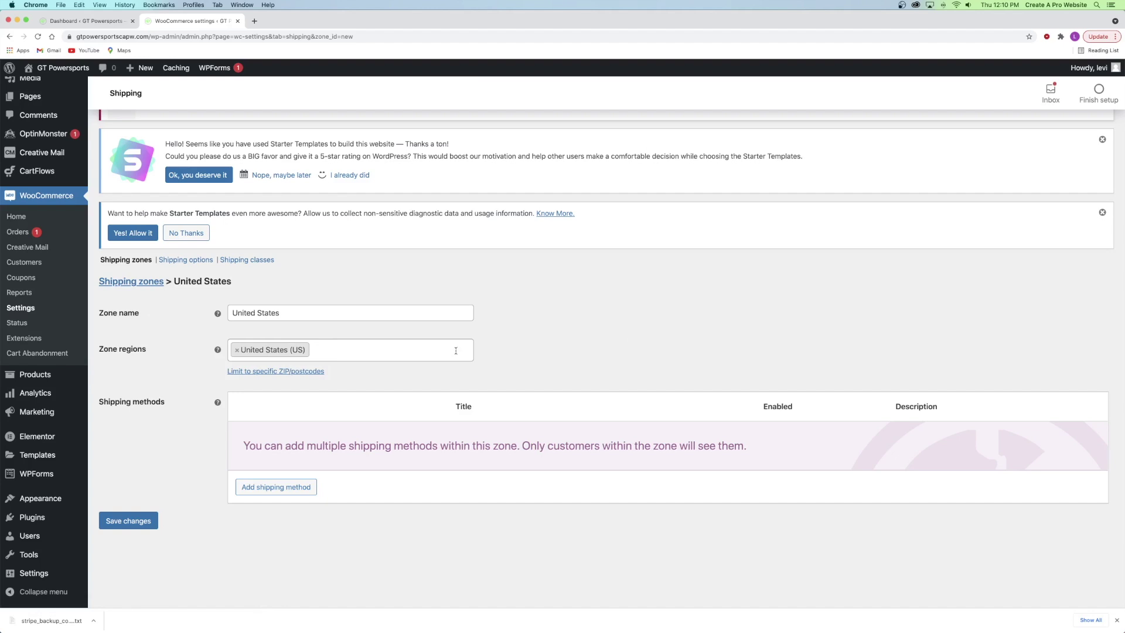
text(texas)
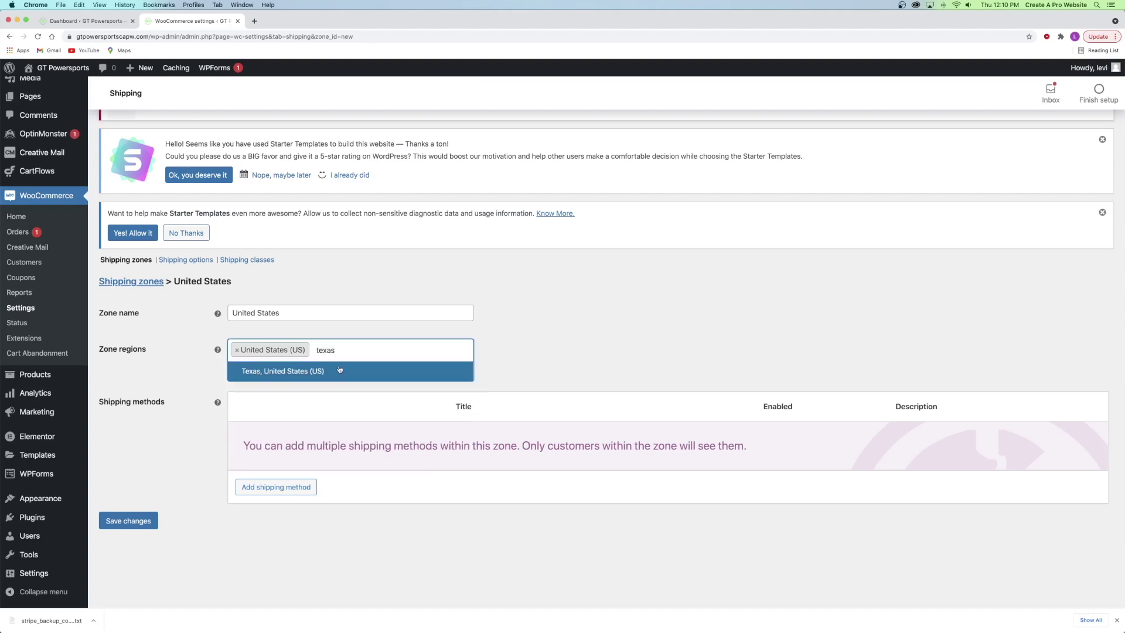
scroll(214, 210, up, 6)
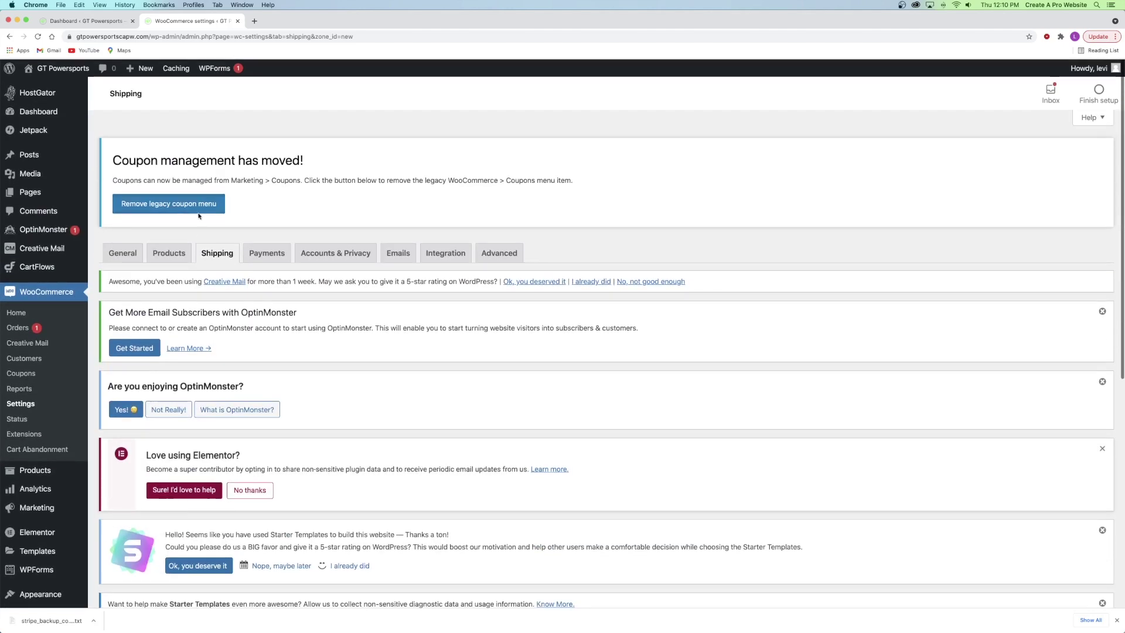
scroll(327, 349, down, 6)
click(353, 349)
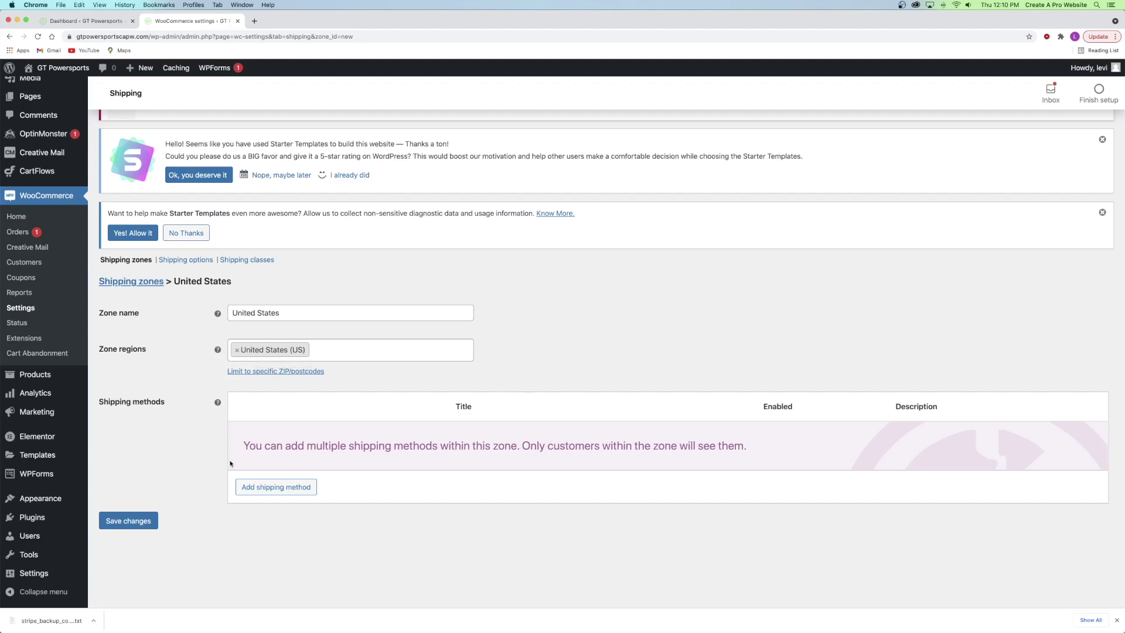
- Add a Flat rate shipping method to the United States zone
click(268, 490)
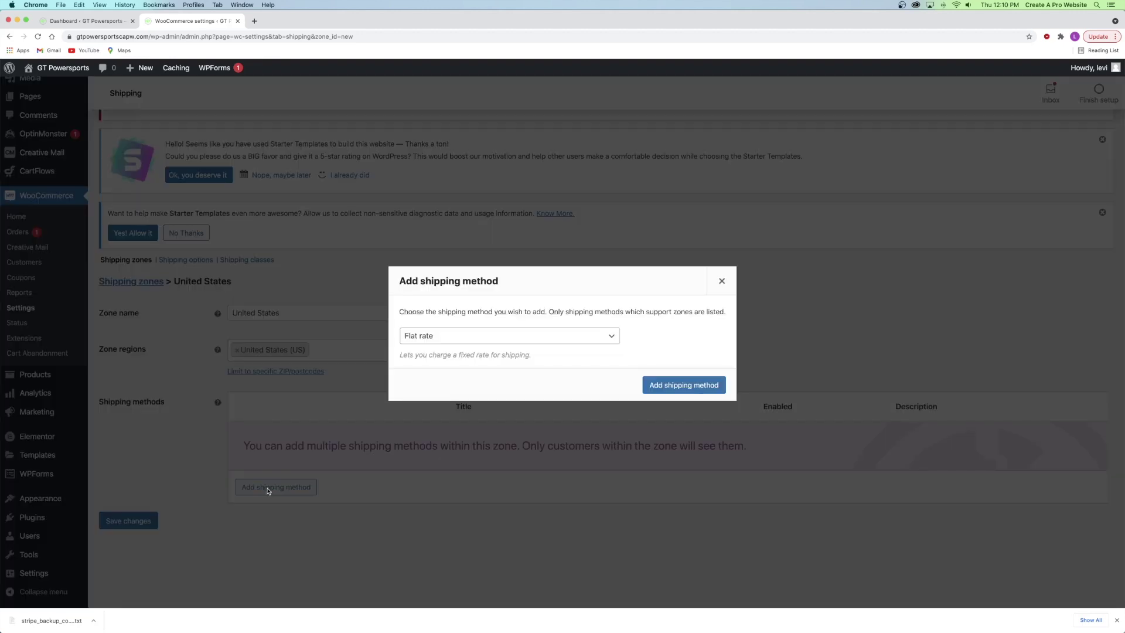
click(439, 343)
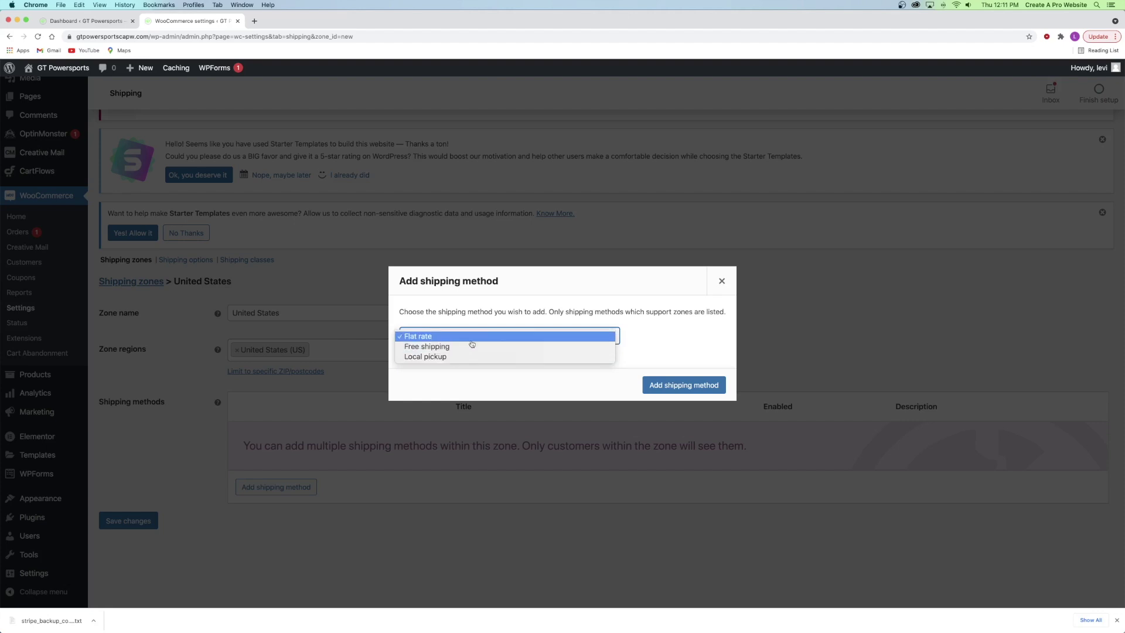
click(424, 336)
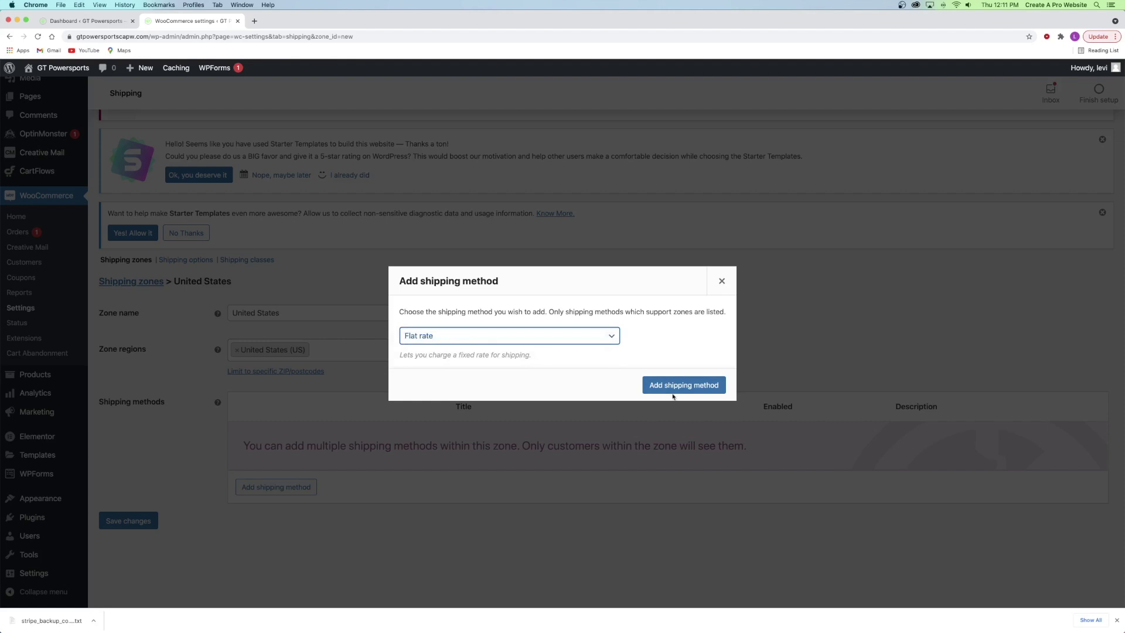
click(674, 384)
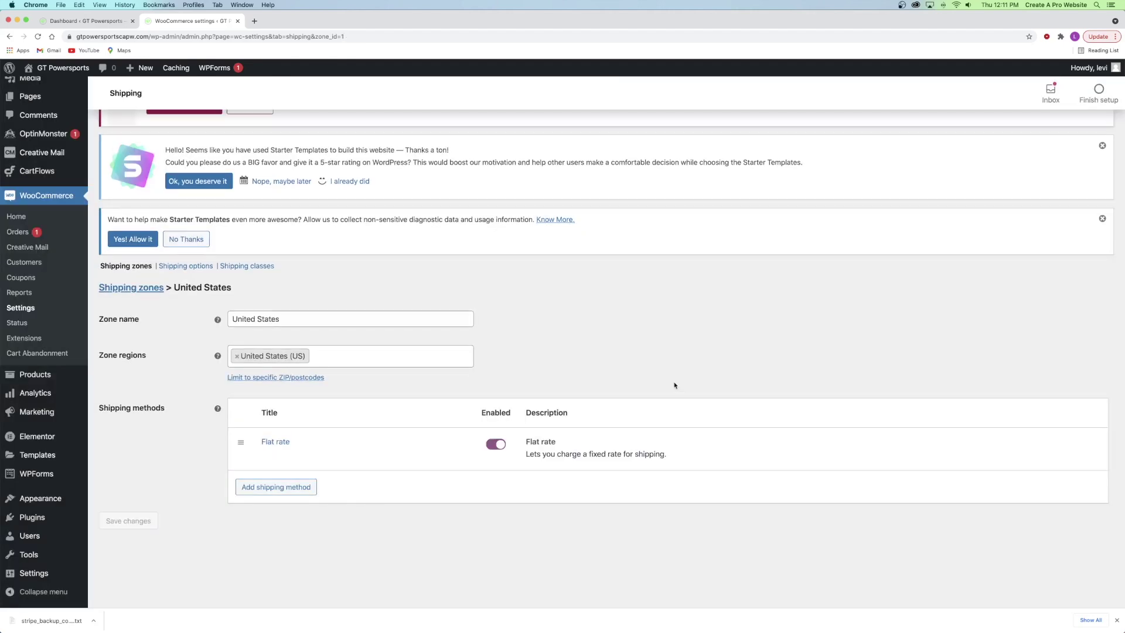
- Add a second shipping method, Free shipping, to the same zone
mouse_move(303, 440)
click(269, 489)
click(425, 336)
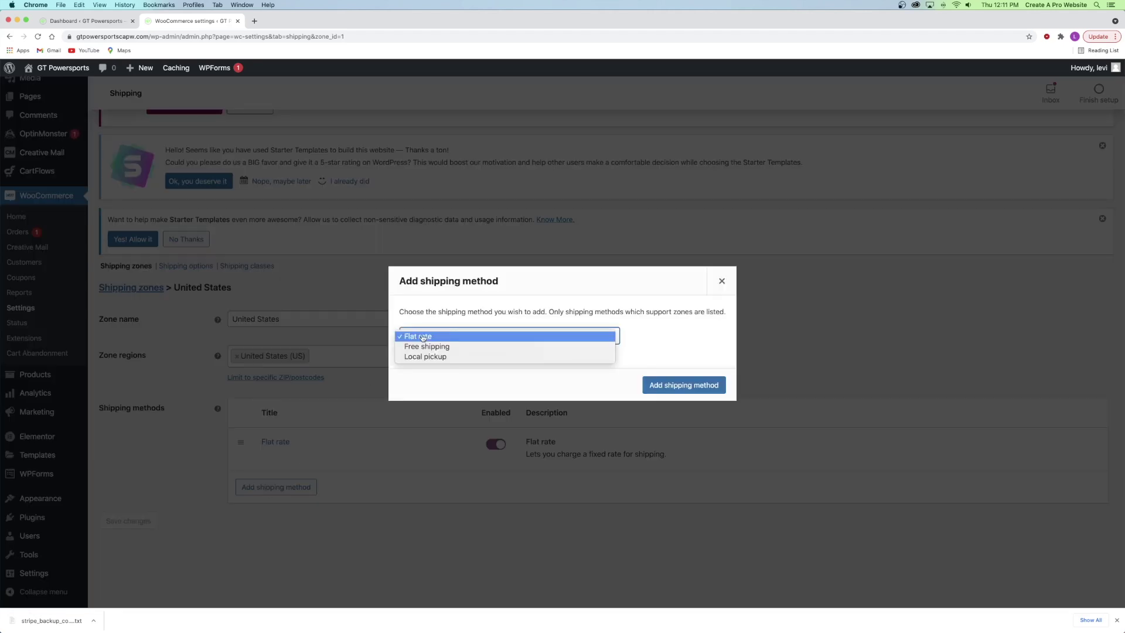
click(433, 349)
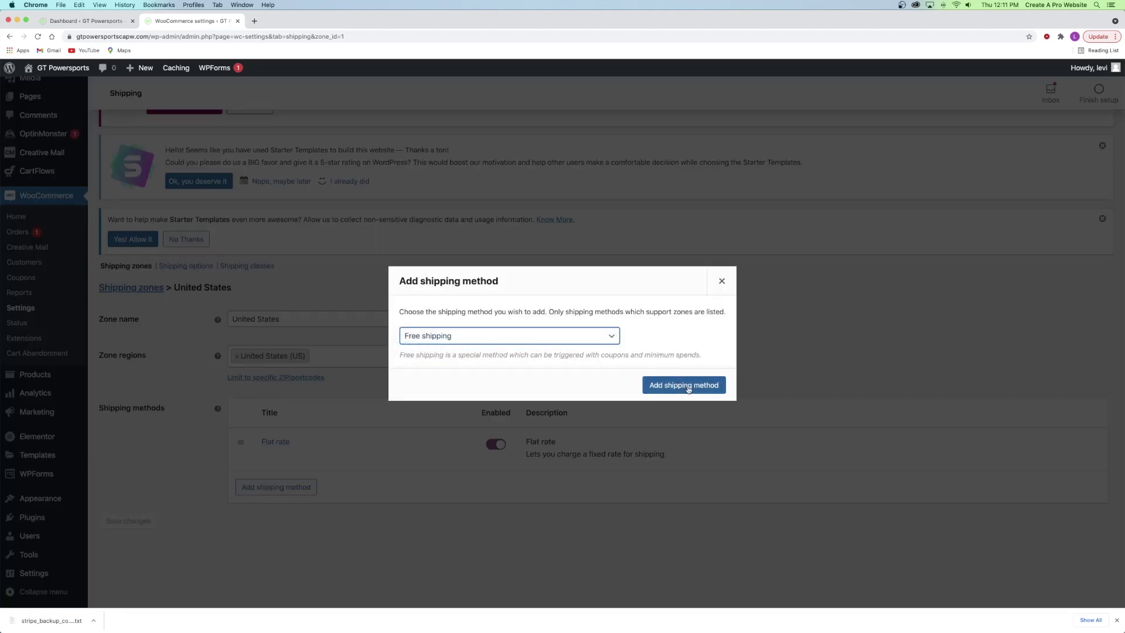
click(685, 386)
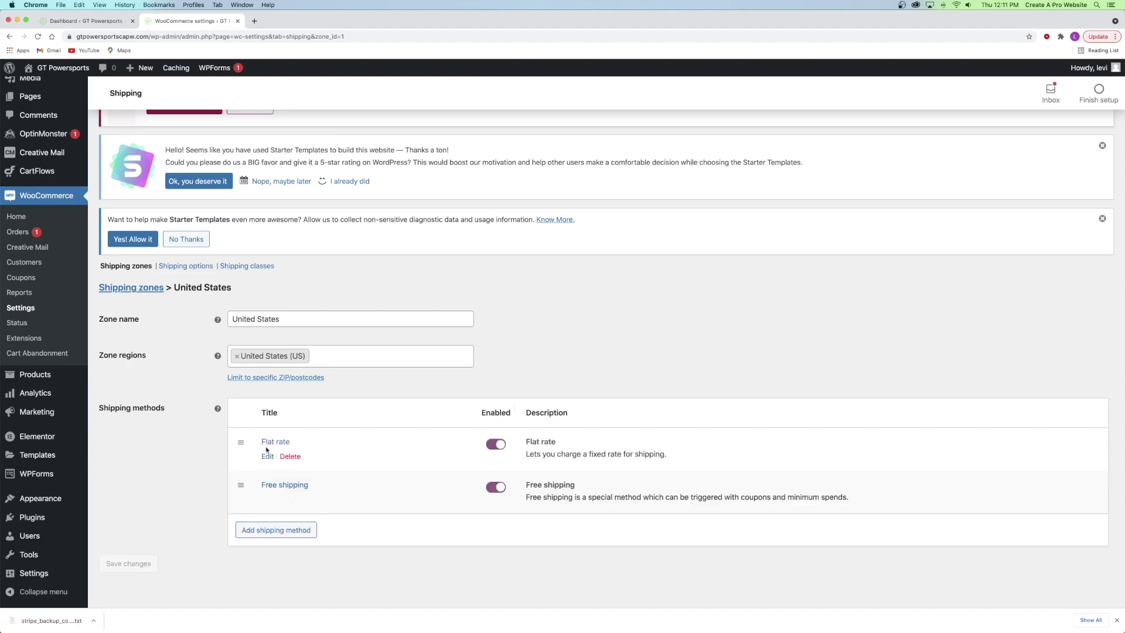
mouse_move(262, 456)
mouse_move(266, 501)
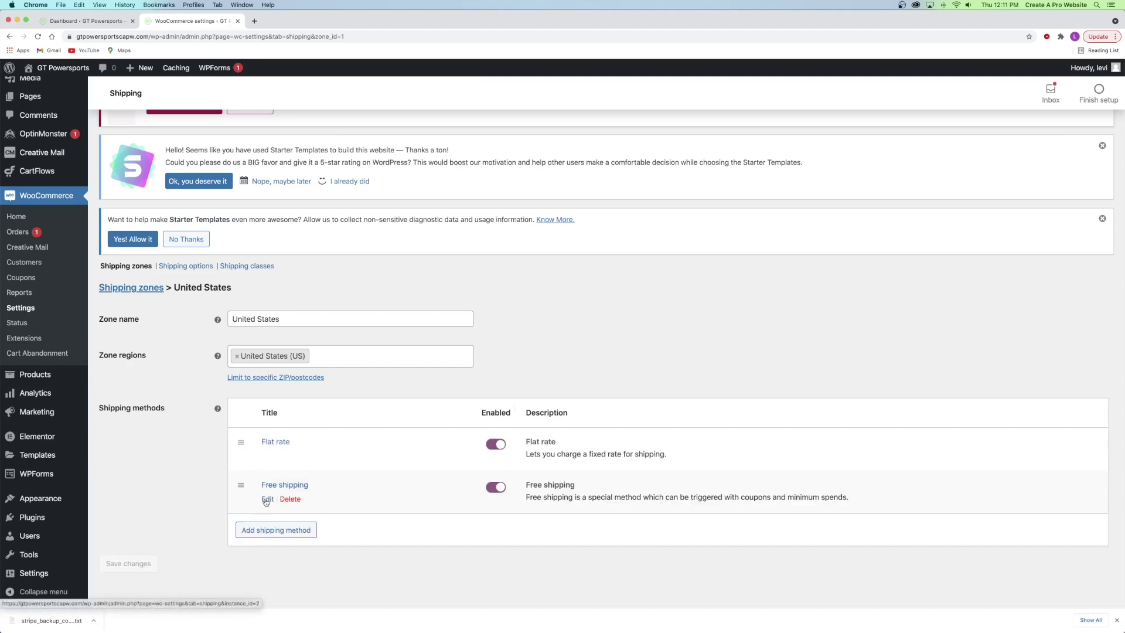
- Give the Flat rate method title 'Flat rate', tax status Taxable and cost 10, then save
click(268, 456)
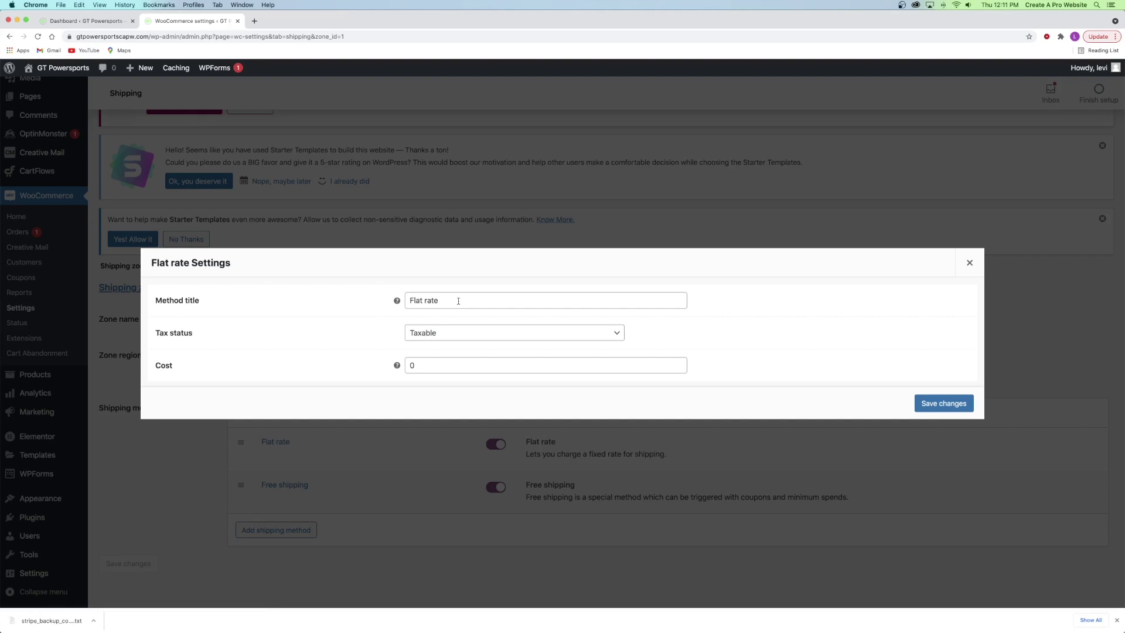
drag(458, 301, 379, 301)
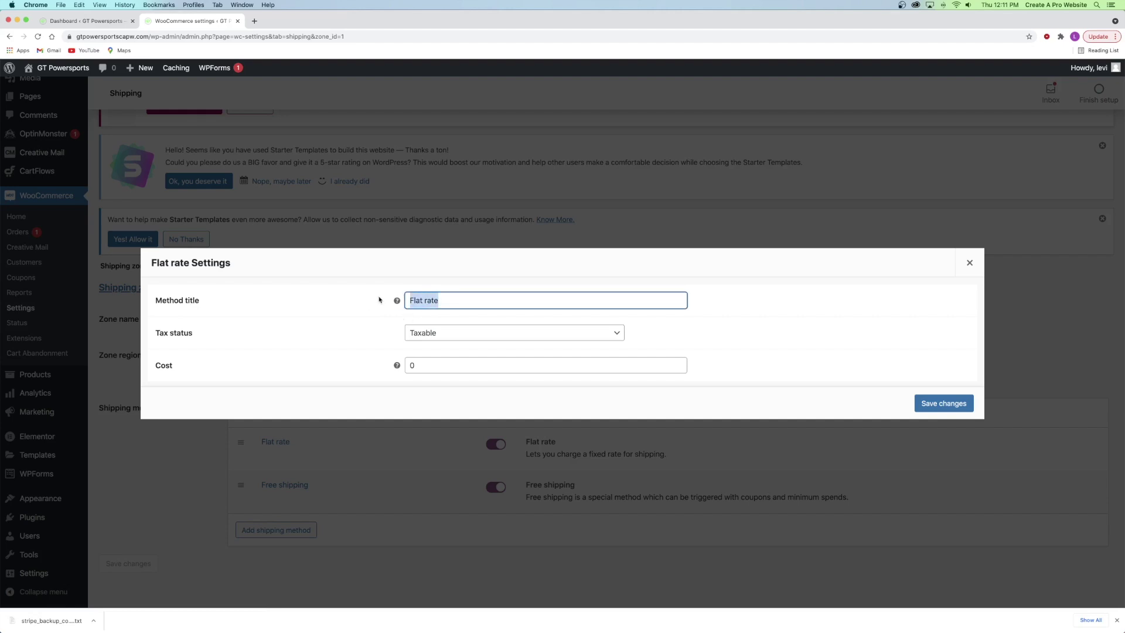
click(479, 301)
triple_click(479, 301)
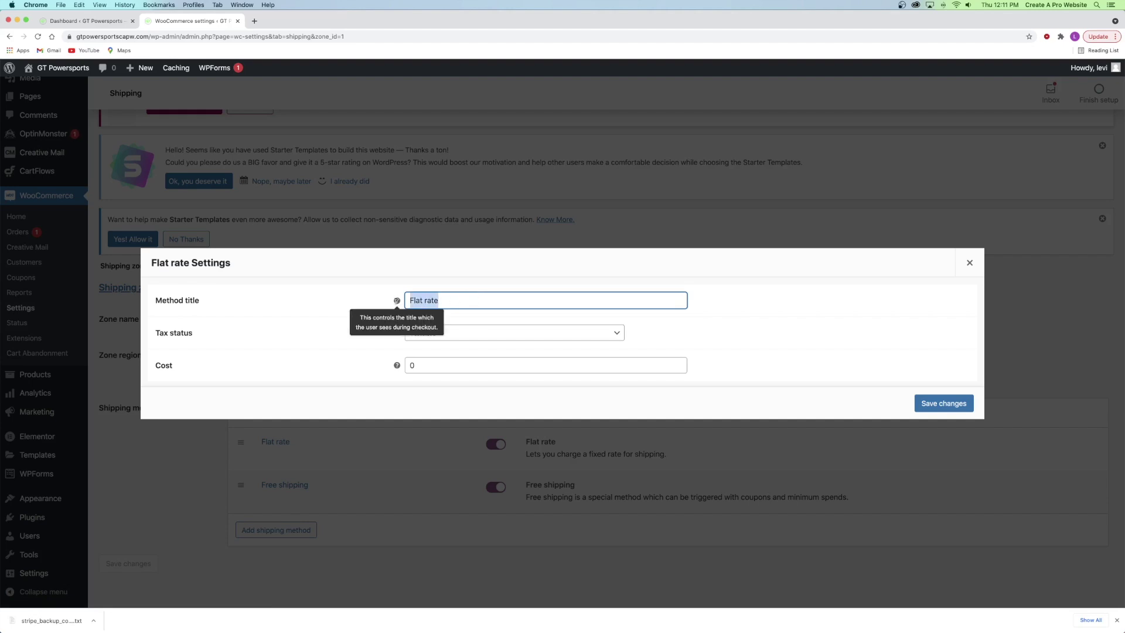
click(458, 301)
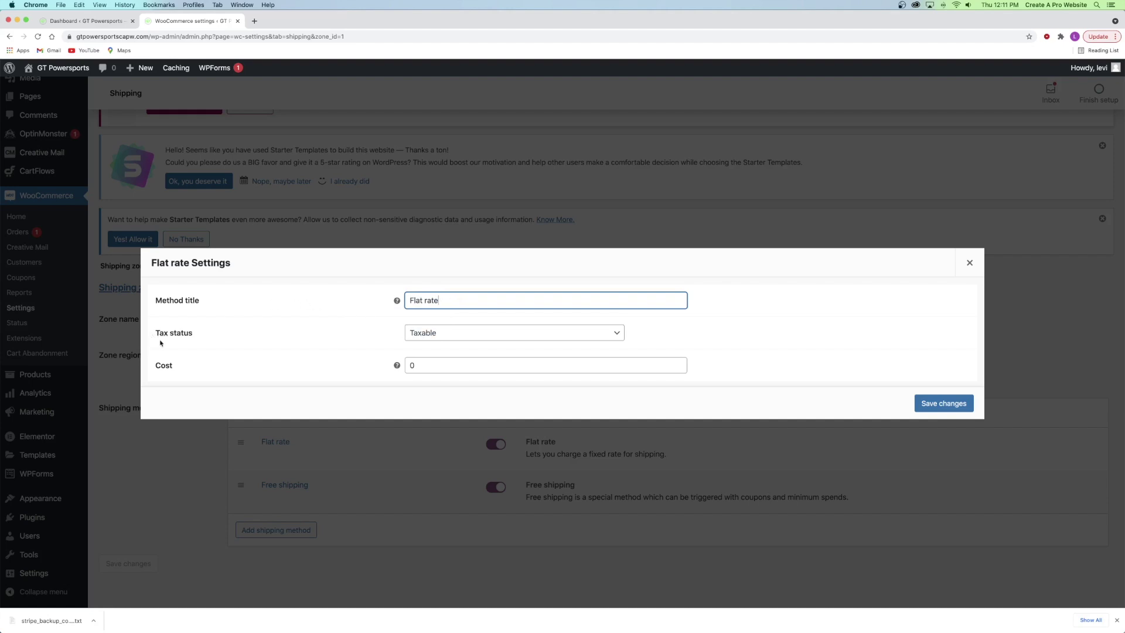
click(449, 331)
click(423, 333)
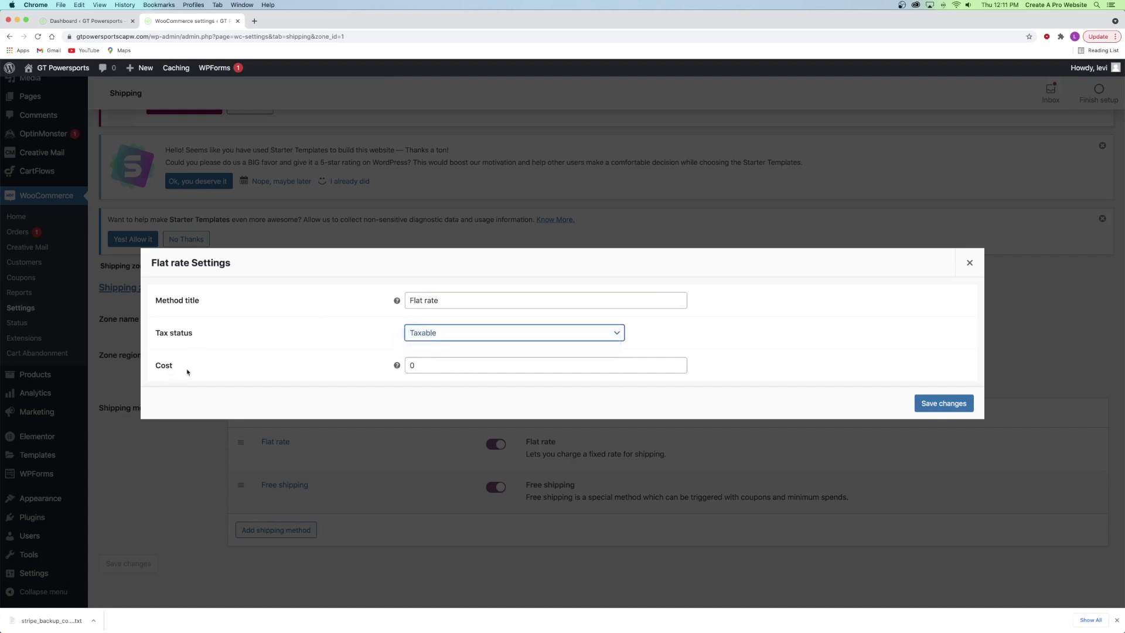
key(Tab)
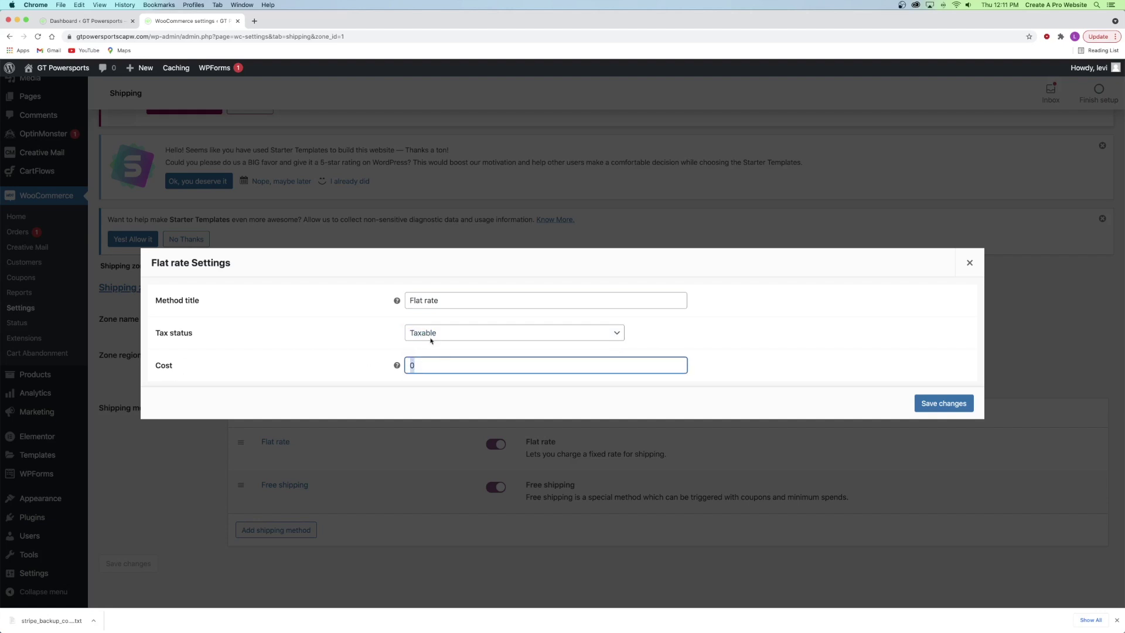
key(BackSpace)
text(10)
click(945, 404)
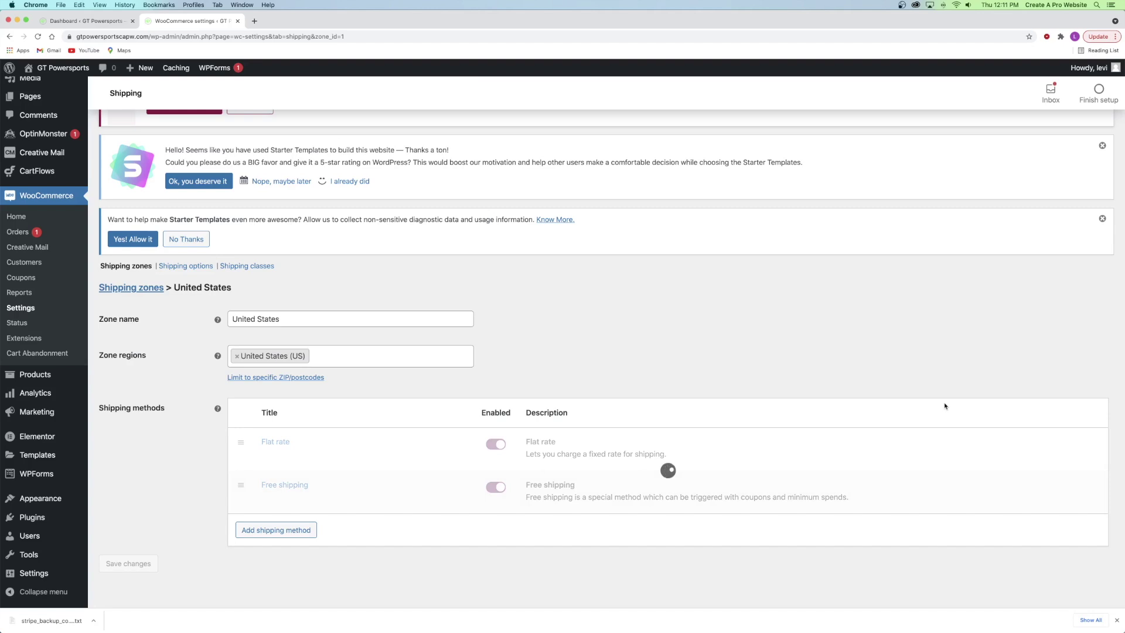
mouse_move(265, 491)
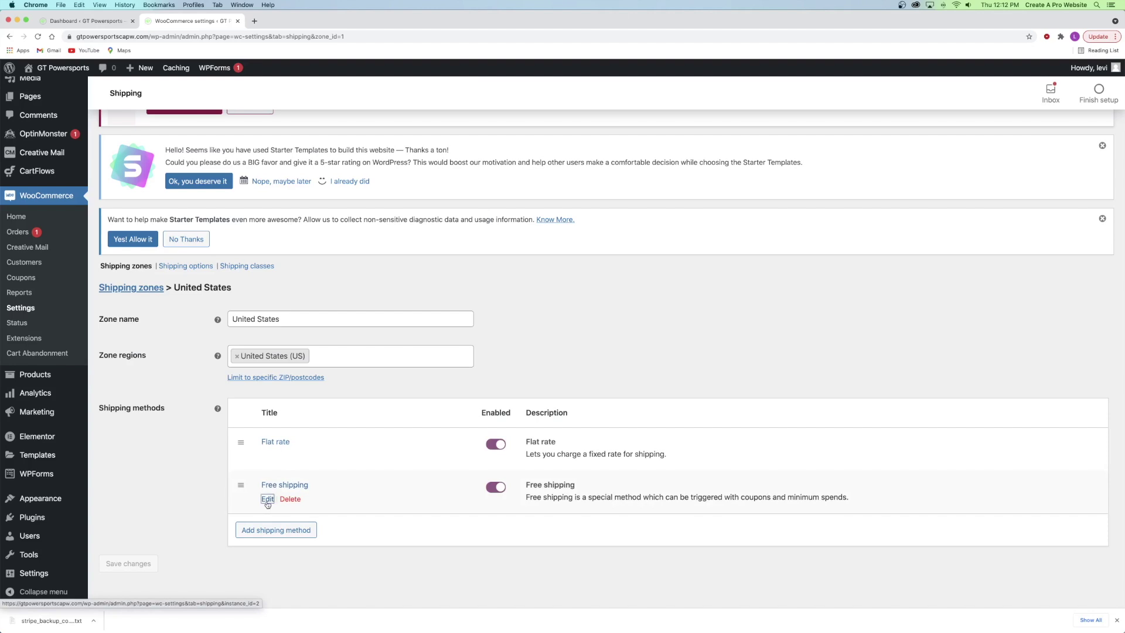
- Set Free shipping to require a minimum order amount of 13000, coupon box unchecked, and save
click(267, 499)
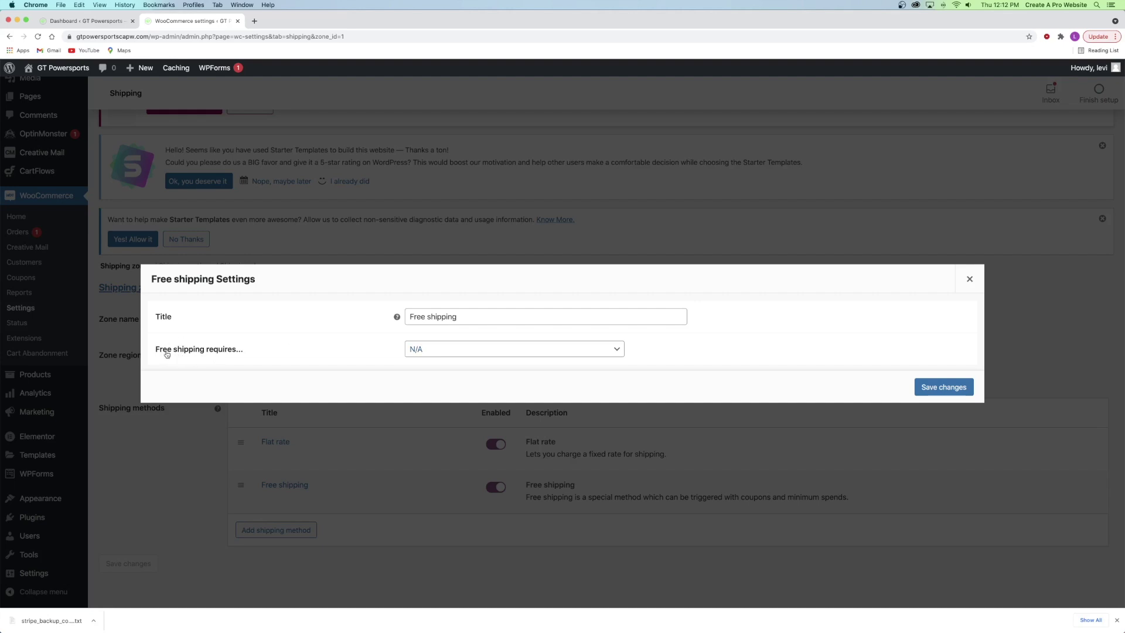
click(434, 351)
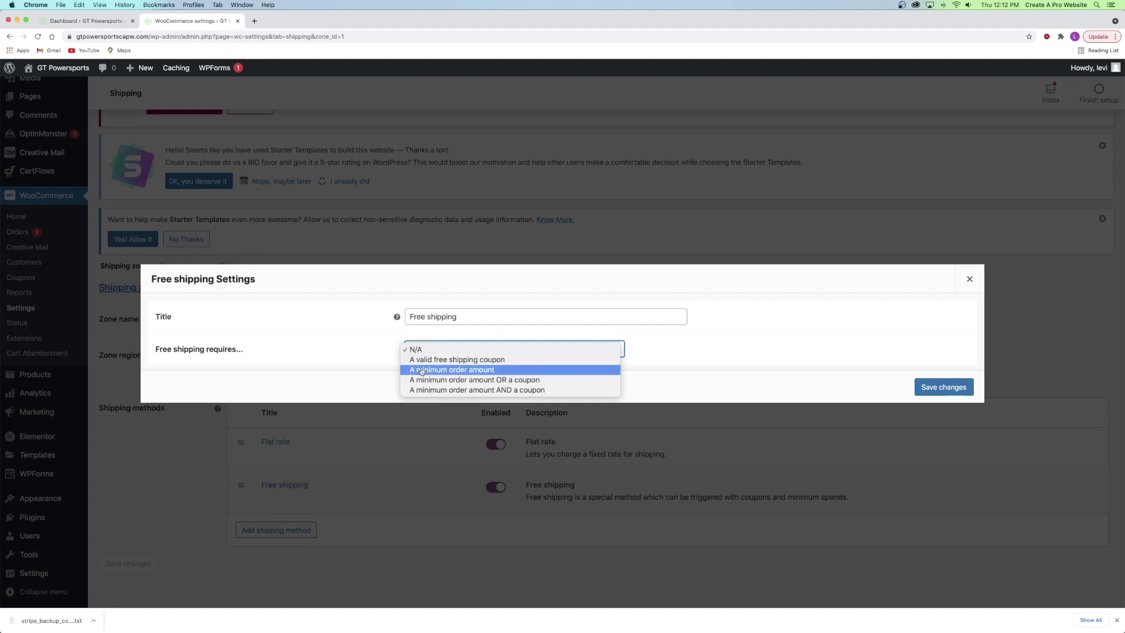
click(421, 370)
key(Tab)
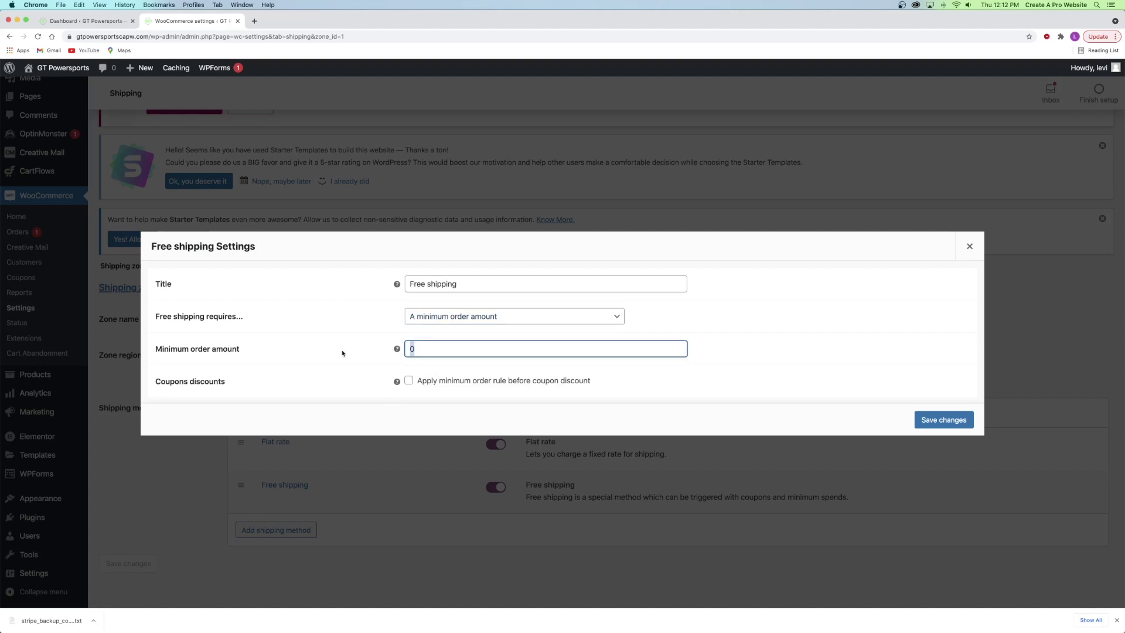
text(130000)
click(333, 352)
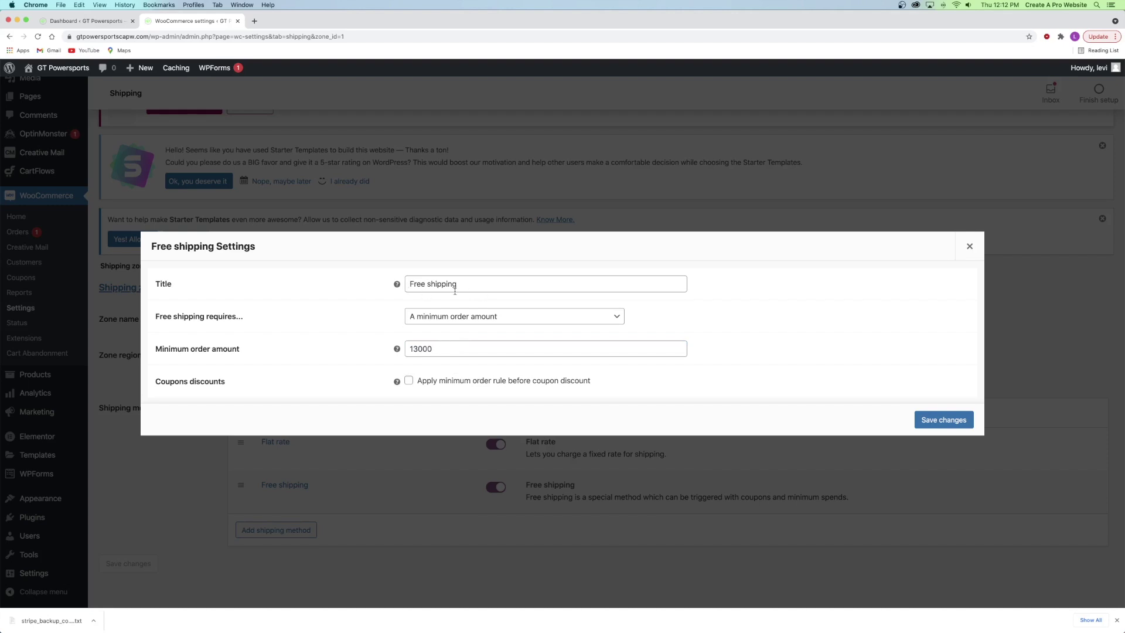
click(426, 318)
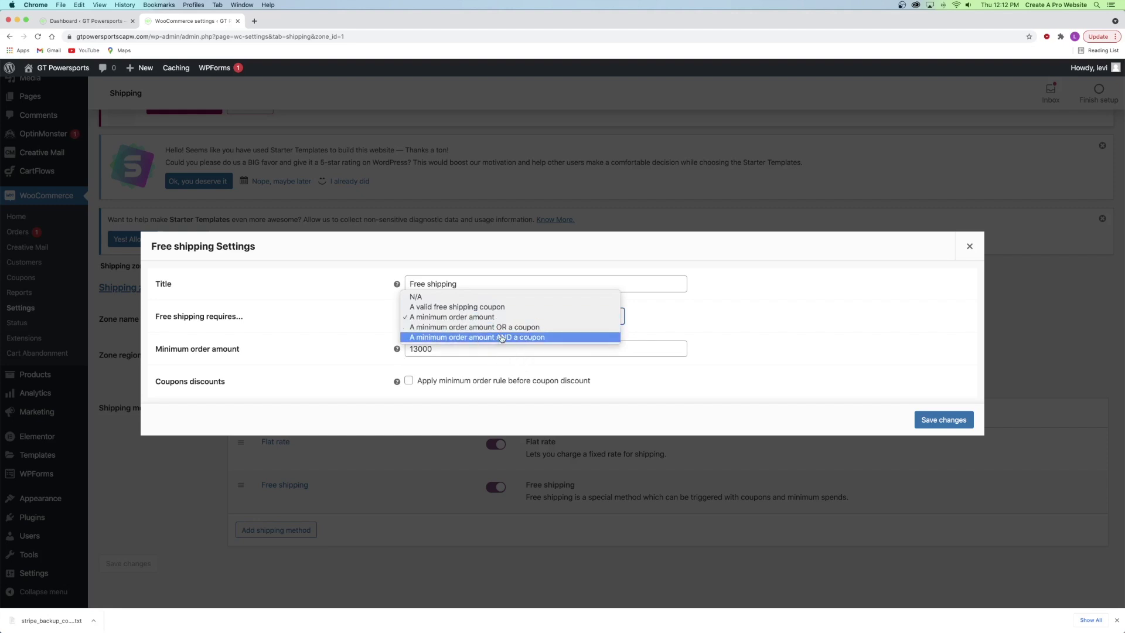
click(416, 365)
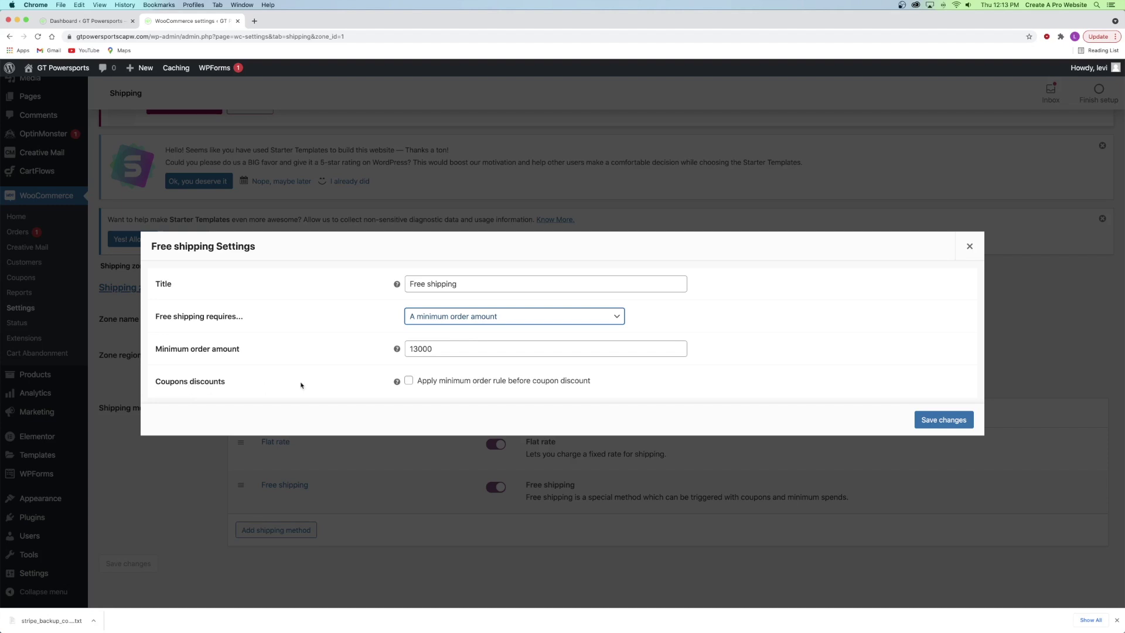
click(409, 380)
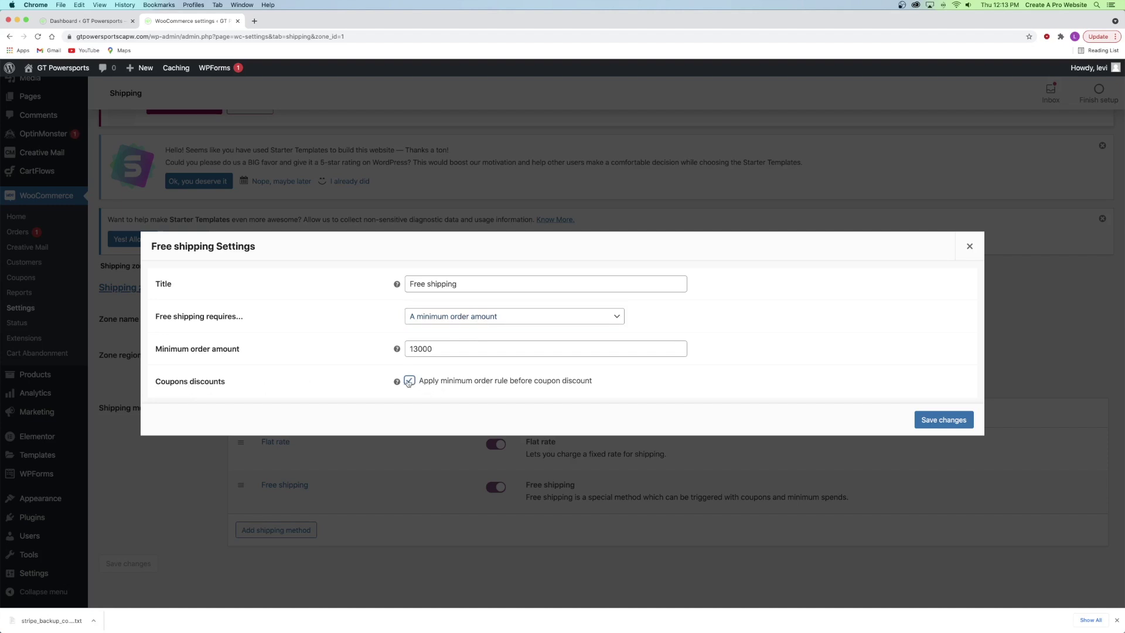
mouse_move(398, 381)
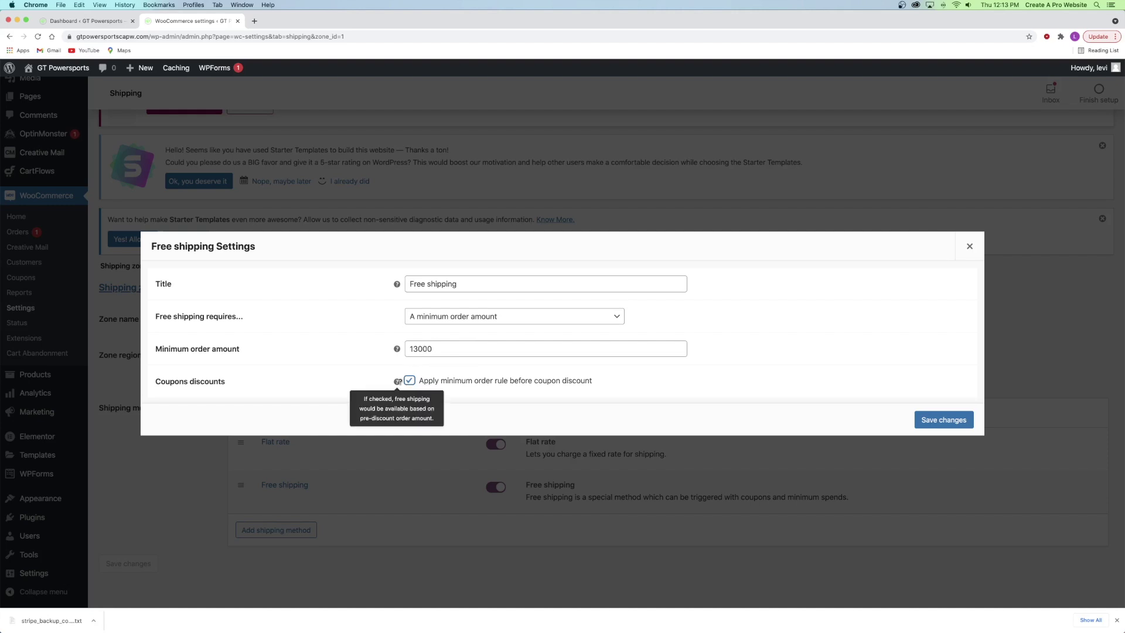
click(409, 380)
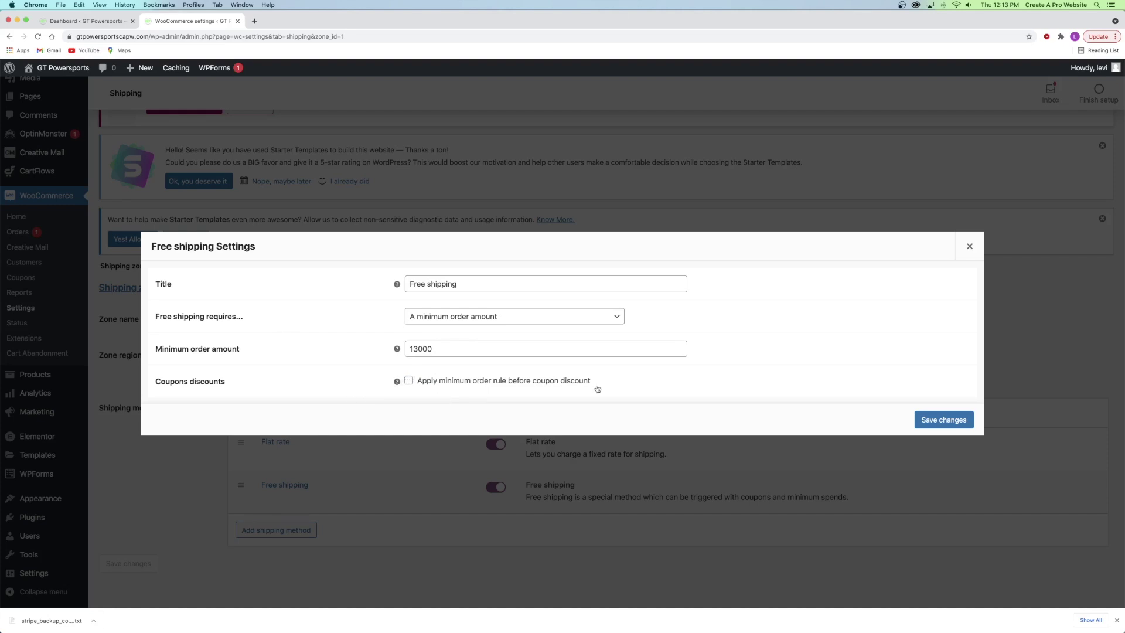
click(955, 421)
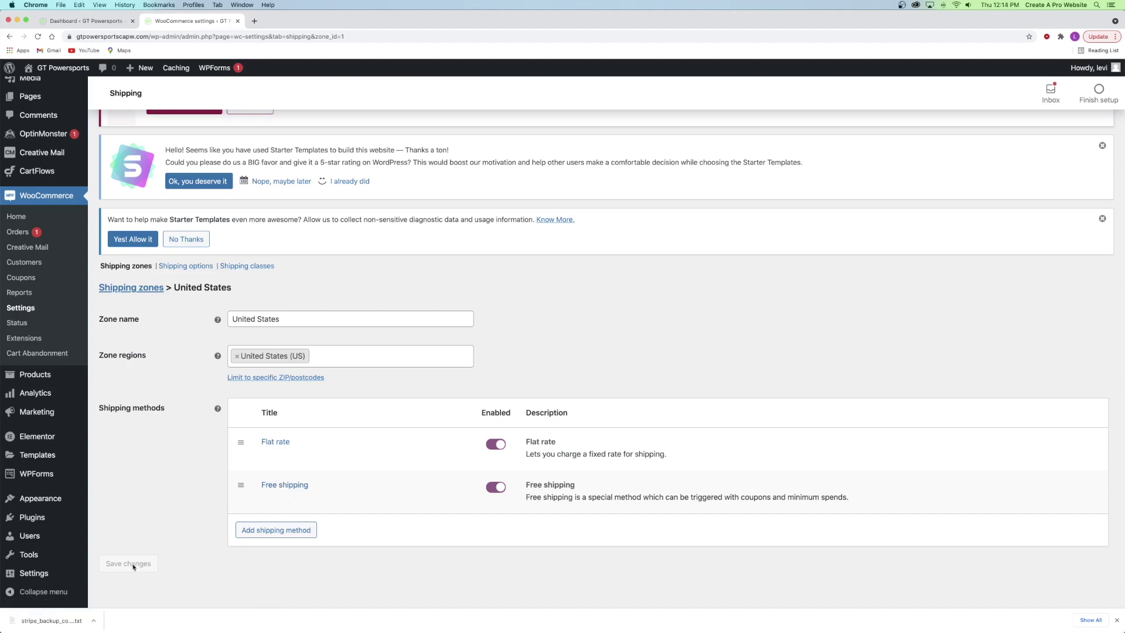
- Reload the Shipping settings and start a new zone named 'Australia'
scroll(171, 281, down, 1)
scroll(171, 281, up, 10)
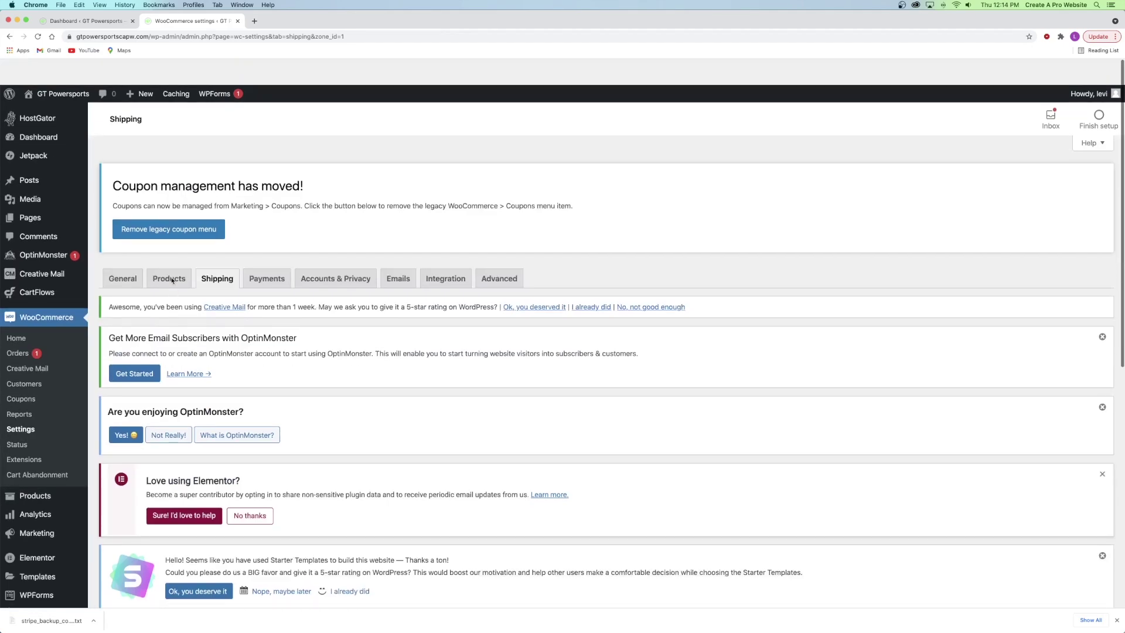
click(220, 259)
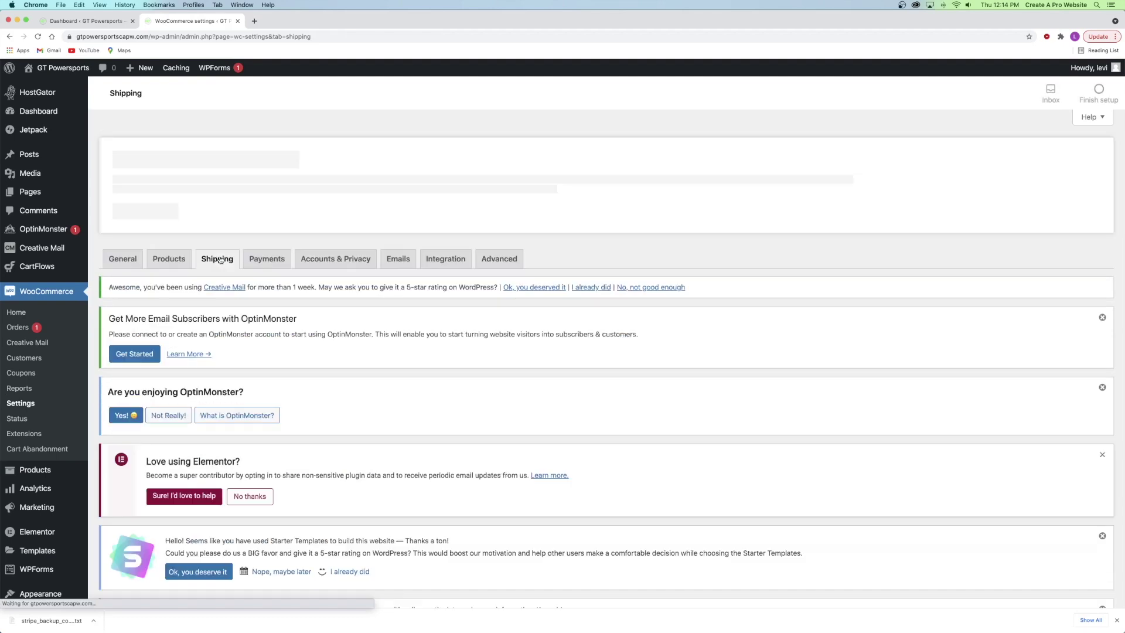
scroll(175, 364, down, 5)
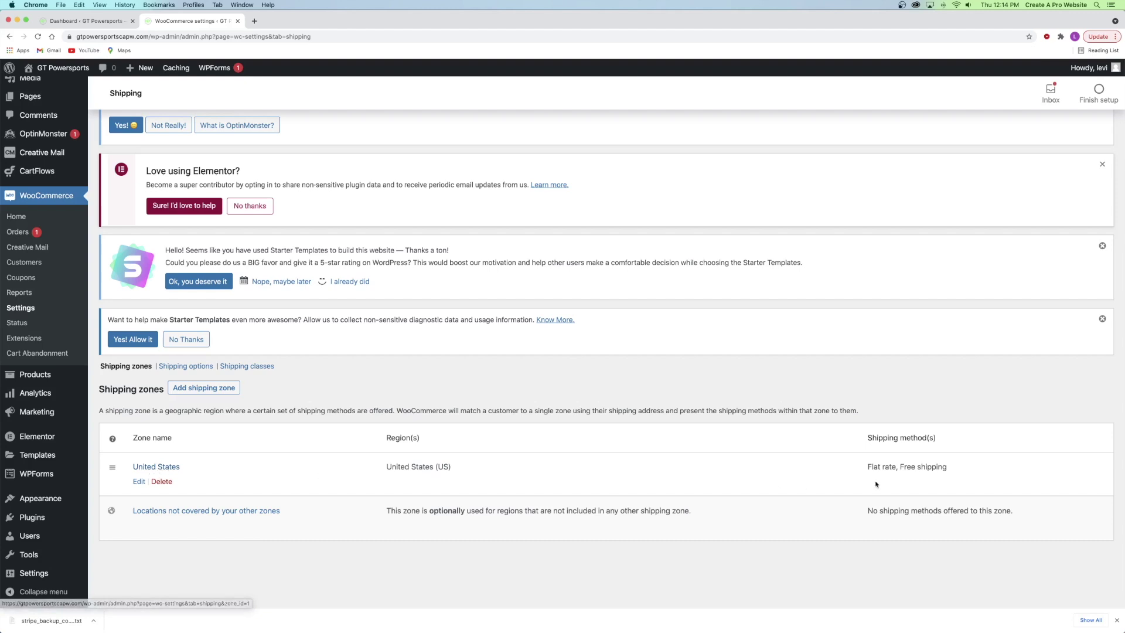
click(193, 387)
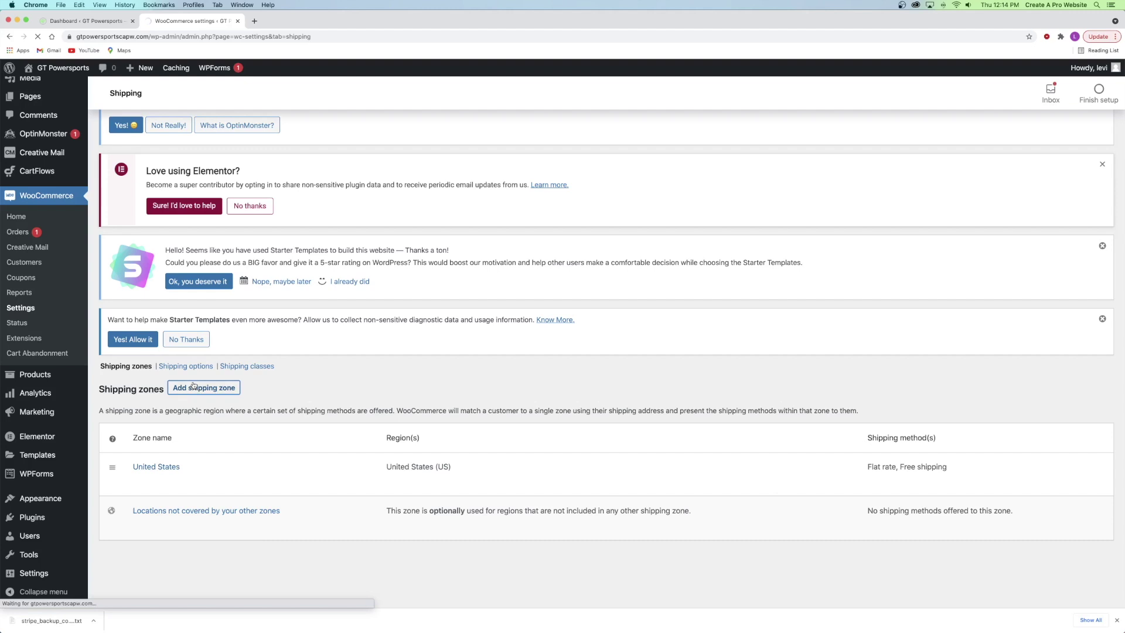
text(Australia)
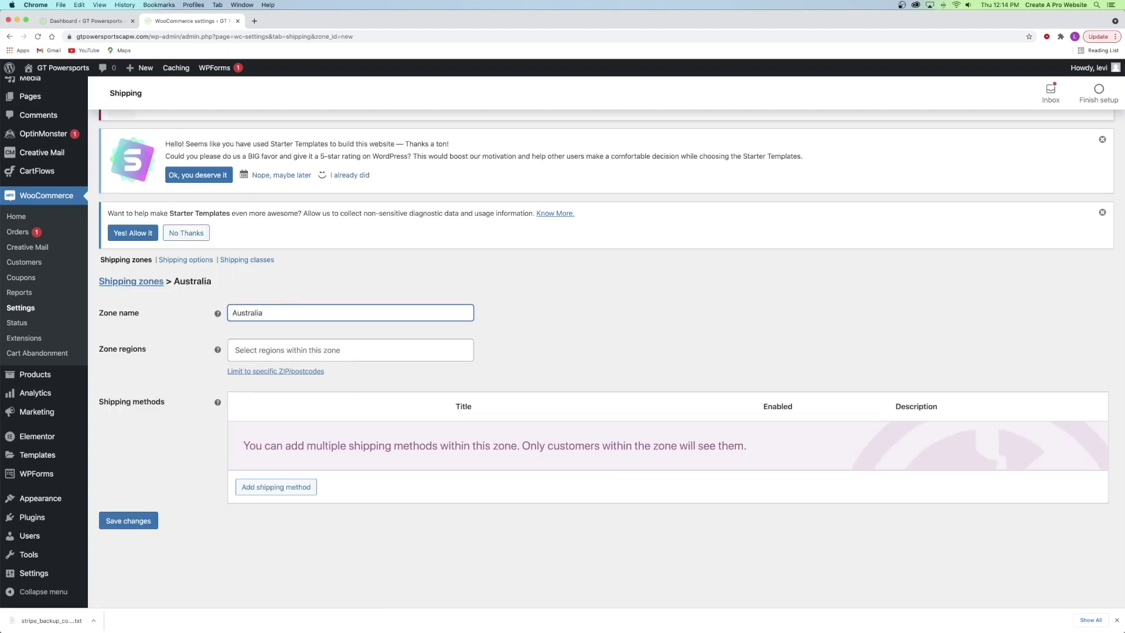
click(287, 336)
- Set the zone's region to Australia and add a Flat rate shipping method
click(272, 349)
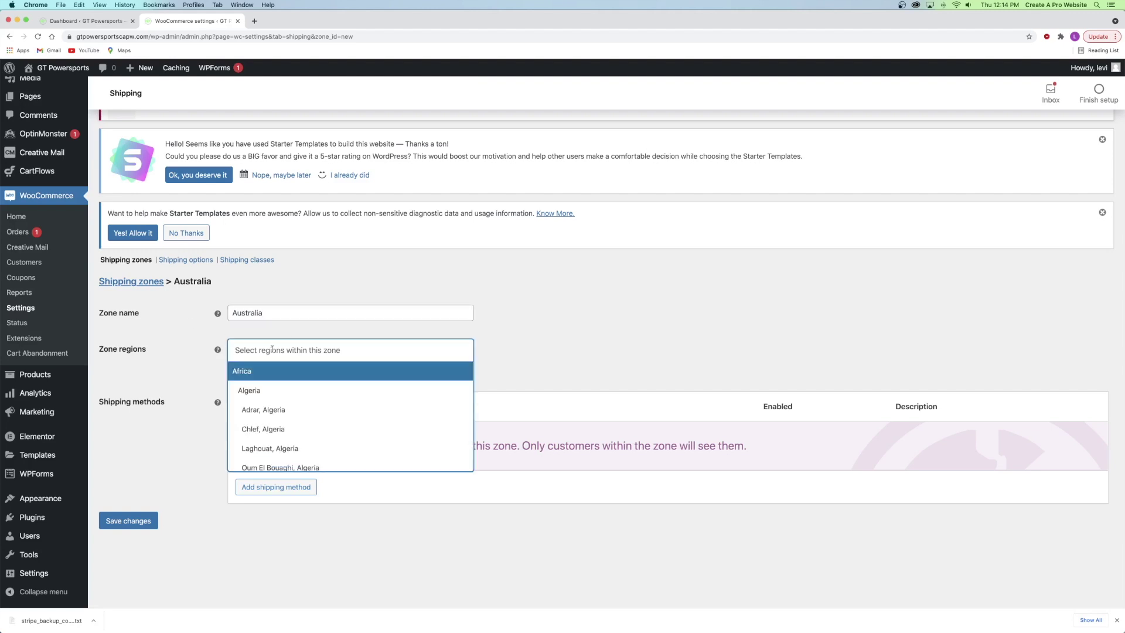
text(austra)
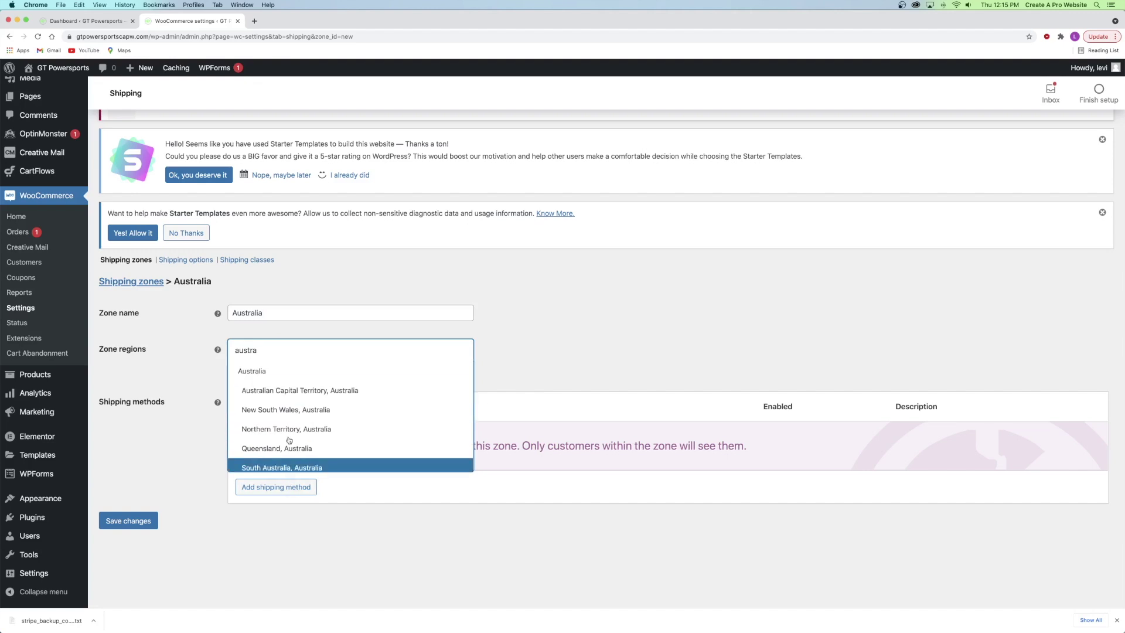
click(263, 370)
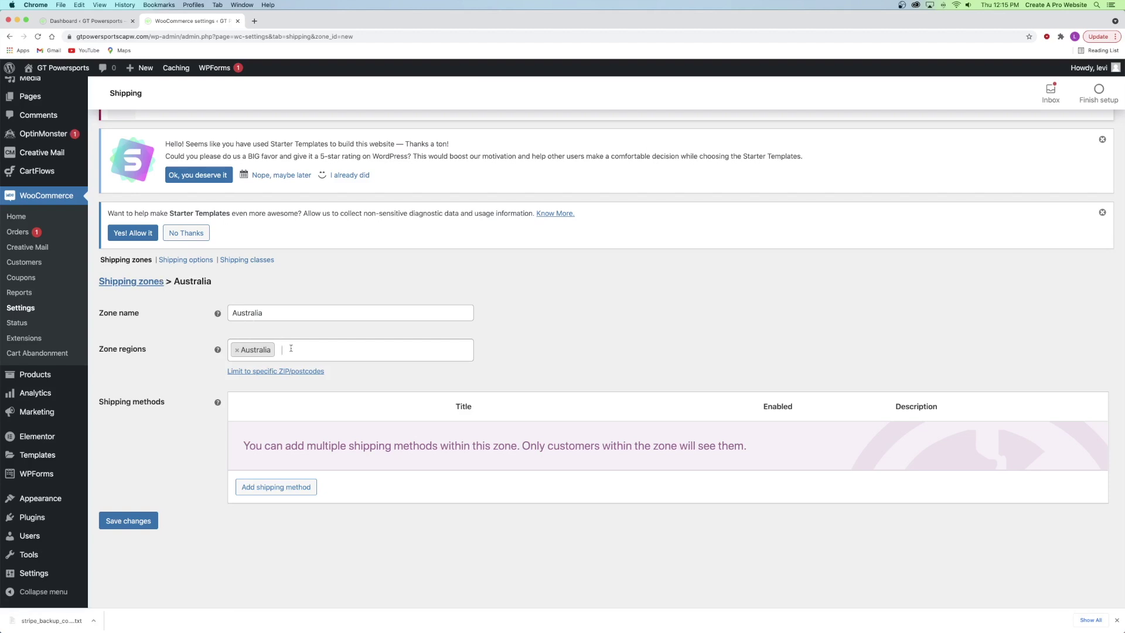
click(296, 486)
click(655, 385)
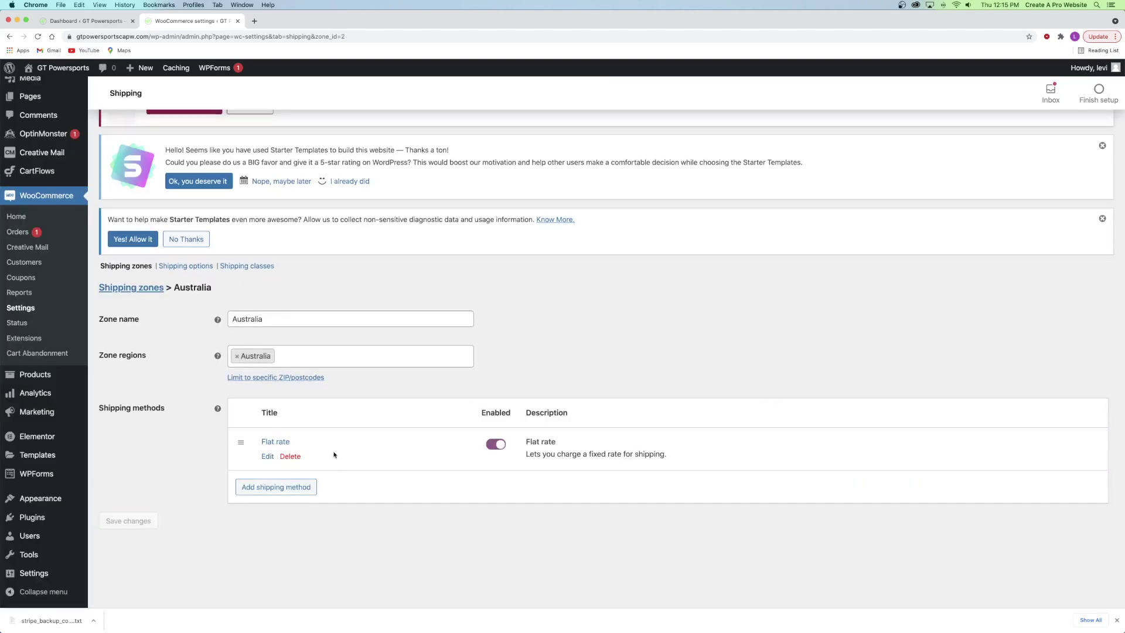
- Change the Australia Flat rate cost from 0 to 10 and save it
click(265, 454)
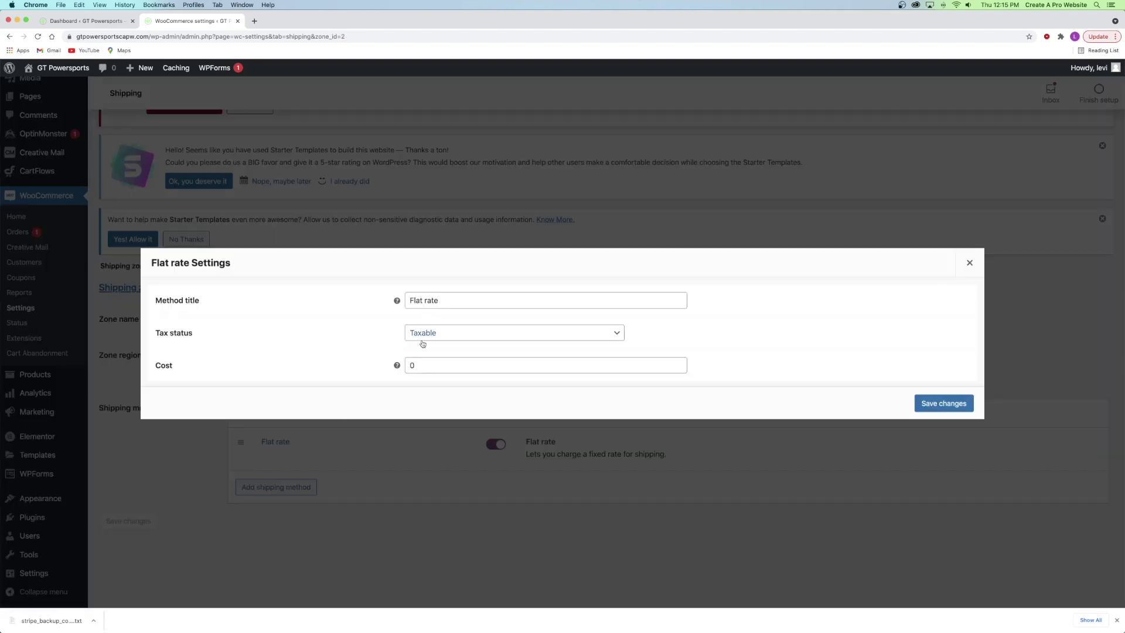
double_click(426, 363)
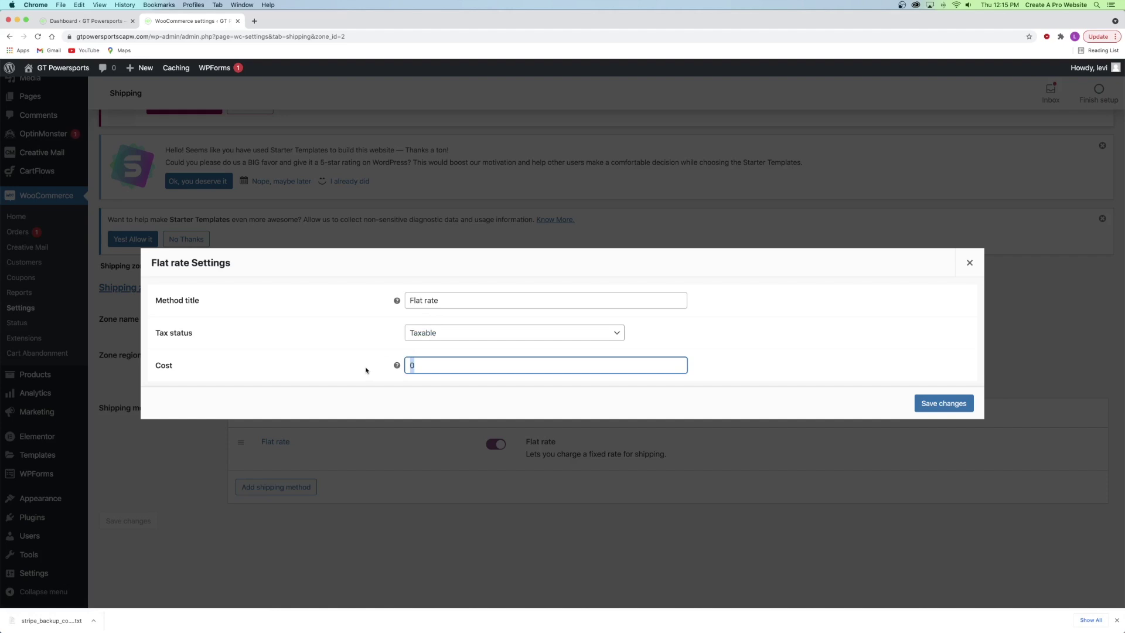
text(10)
click(924, 403)
mouse_move(532, 431)
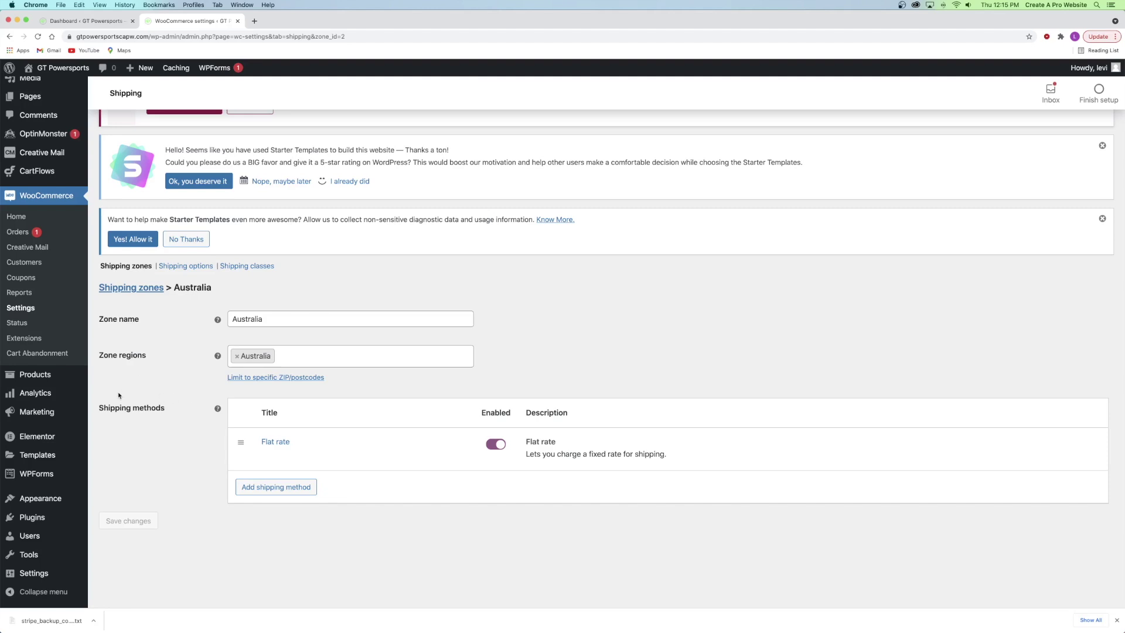
- Open the storefront in a new tab and go to its checkout page
mouse_move(386, 454)
mouse_move(74, 73)
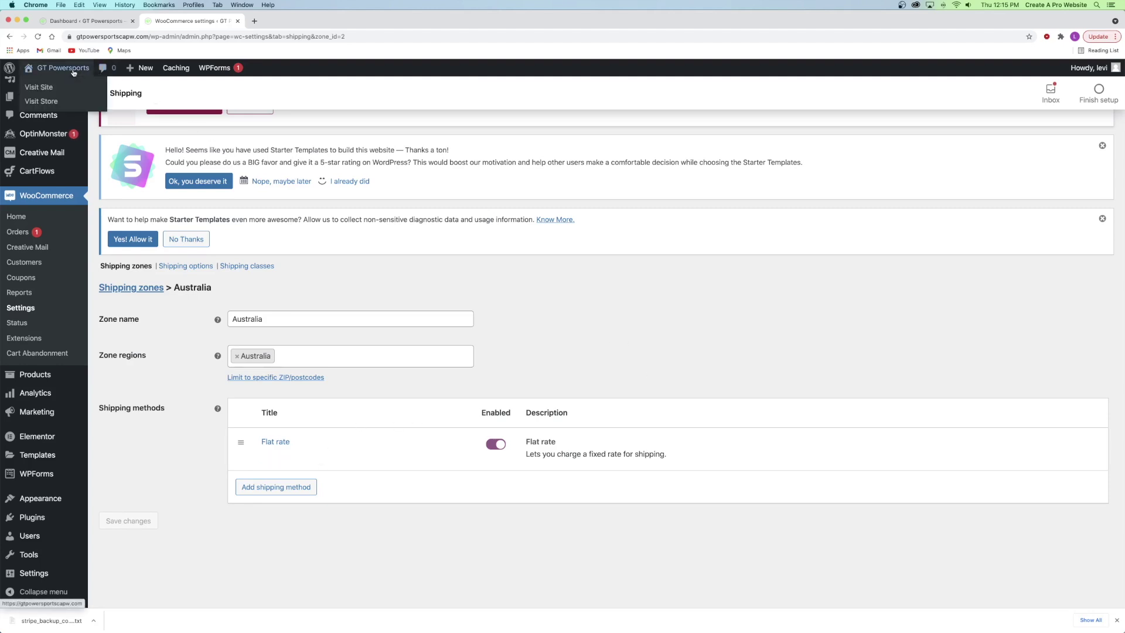
right_click(44, 99)
click(71, 103)
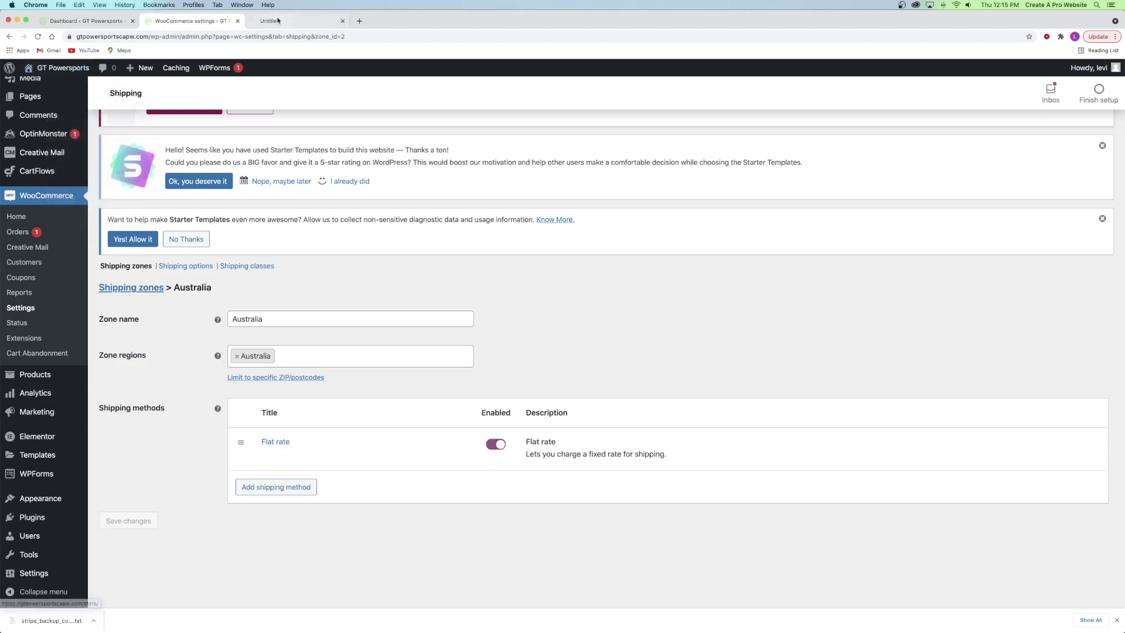
click(277, 20)
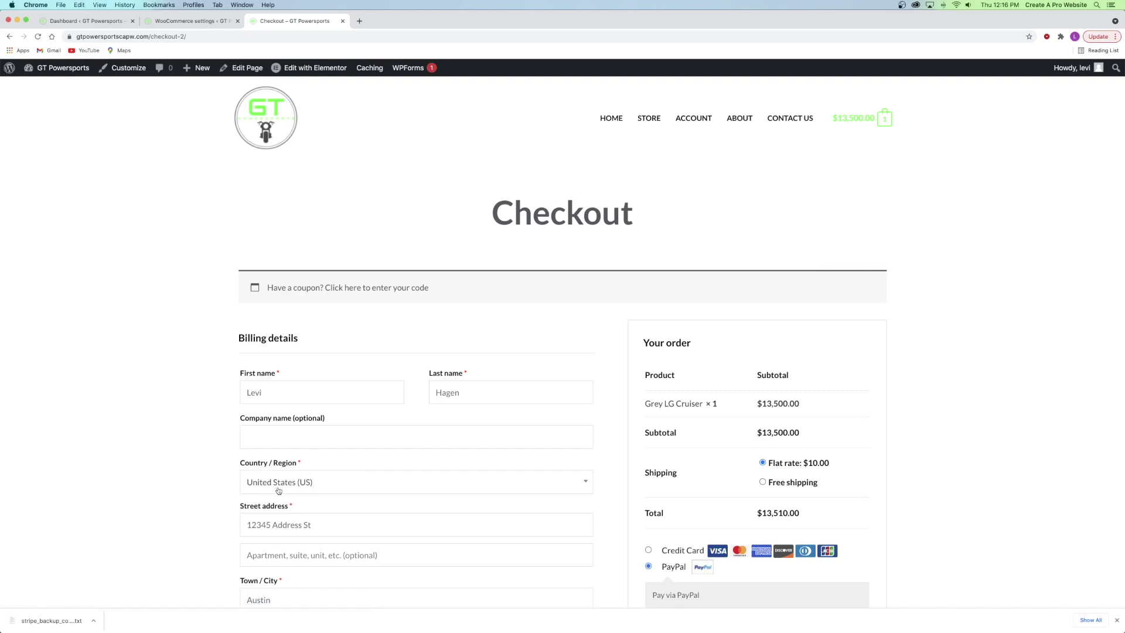
scroll(755, 433, down, 2)
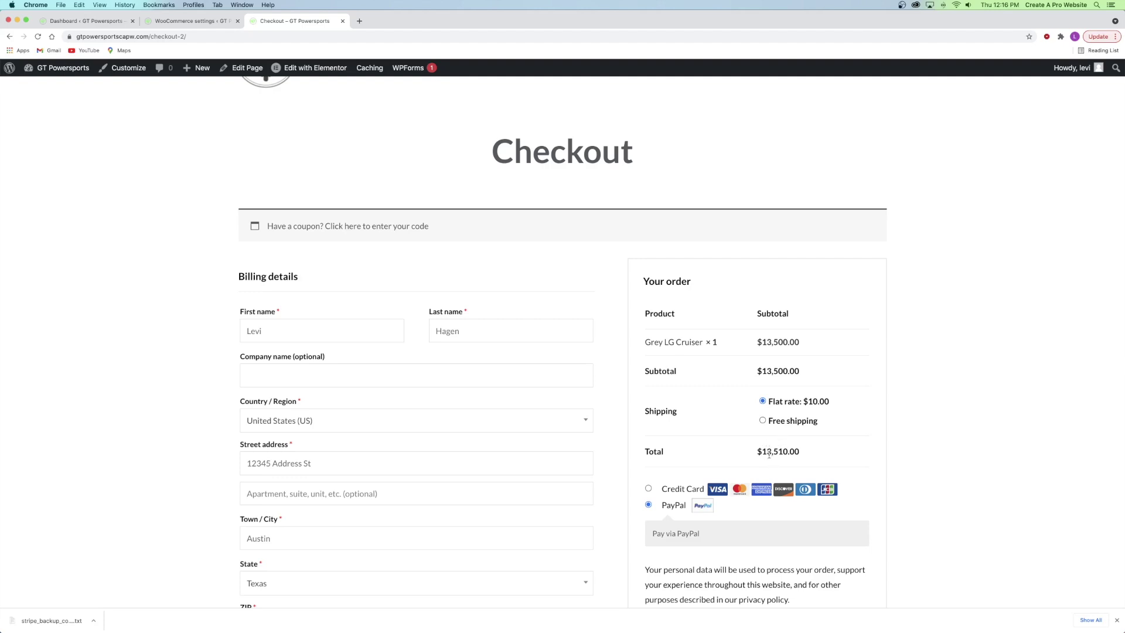
scroll(820, 381, up, 2)
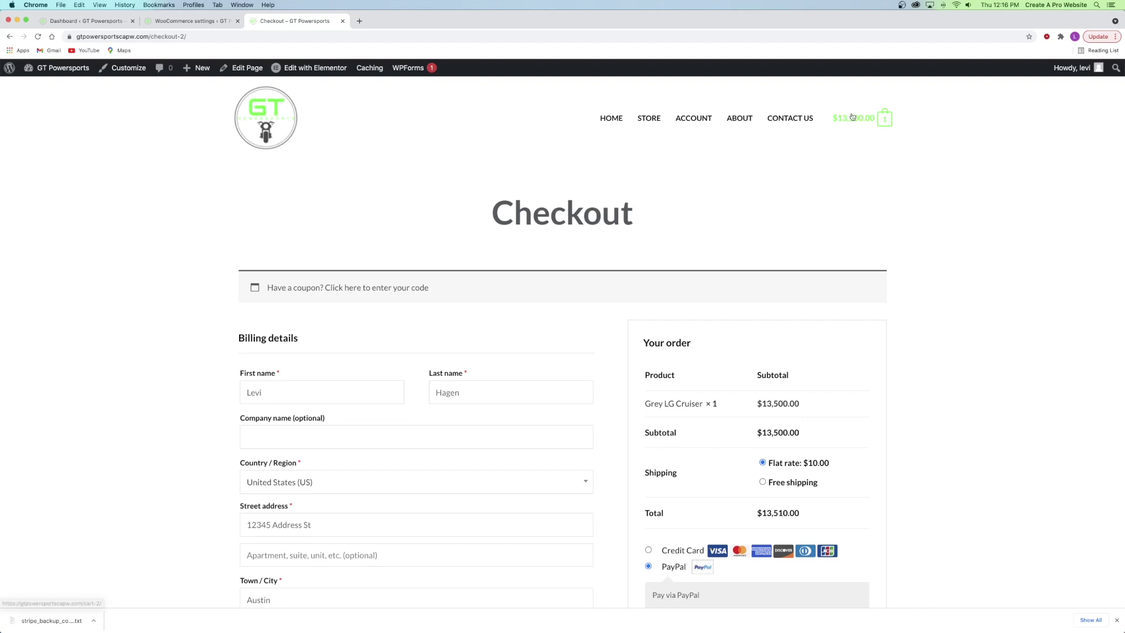
scroll(816, 343, down, 2)
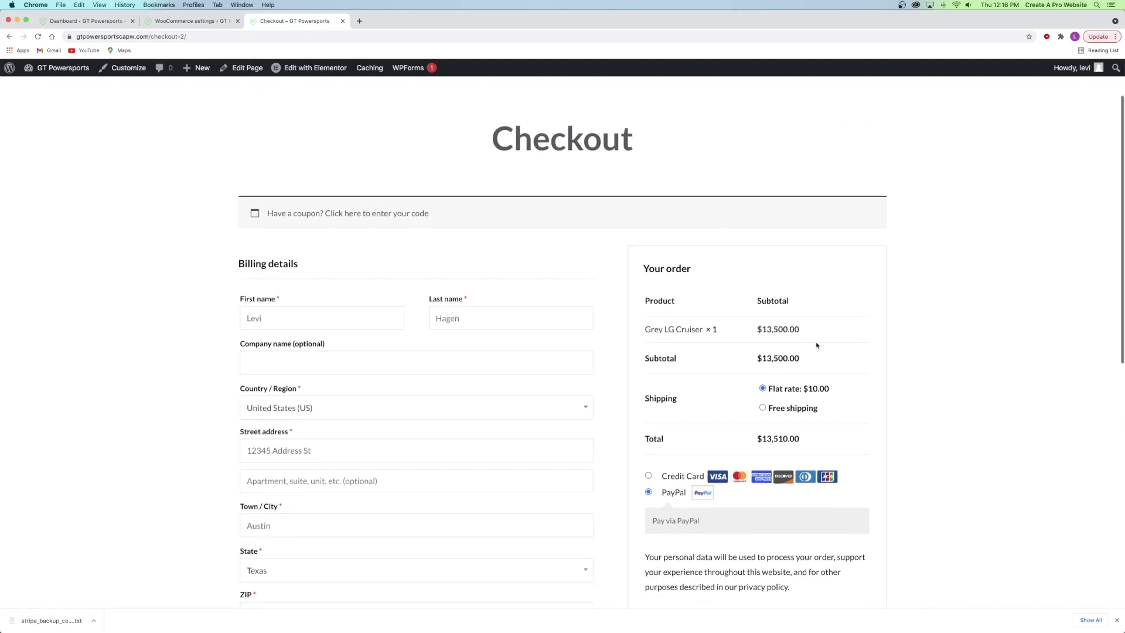
- Select Free shipping, set the country to Australia, confirm the $20.00 flat rate, and close the tab
click(783, 410)
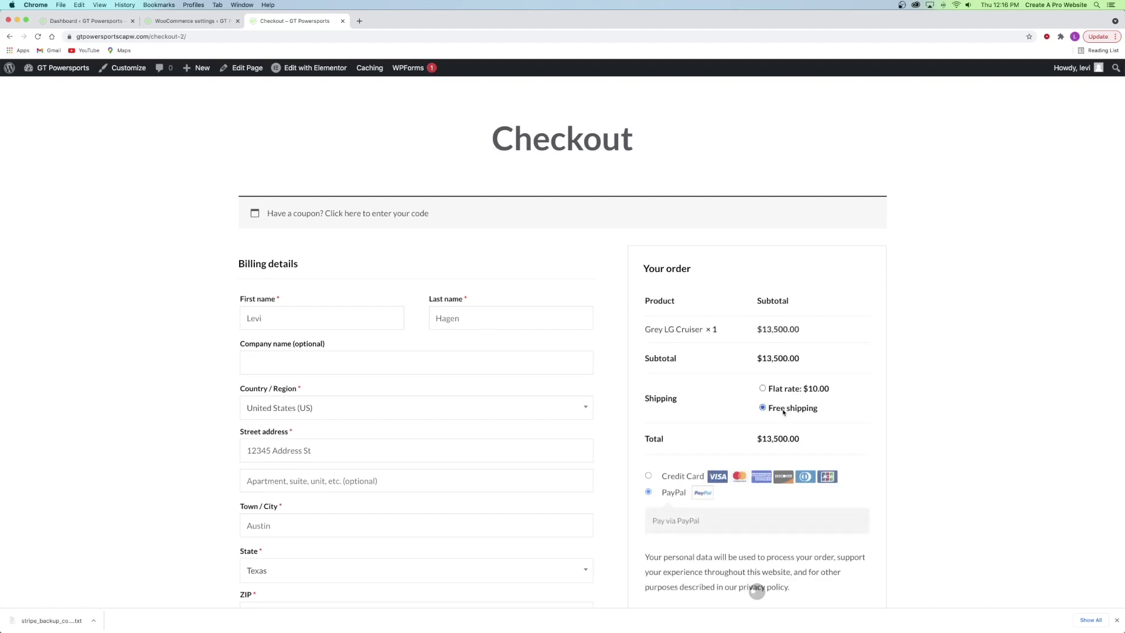
click(486, 413)
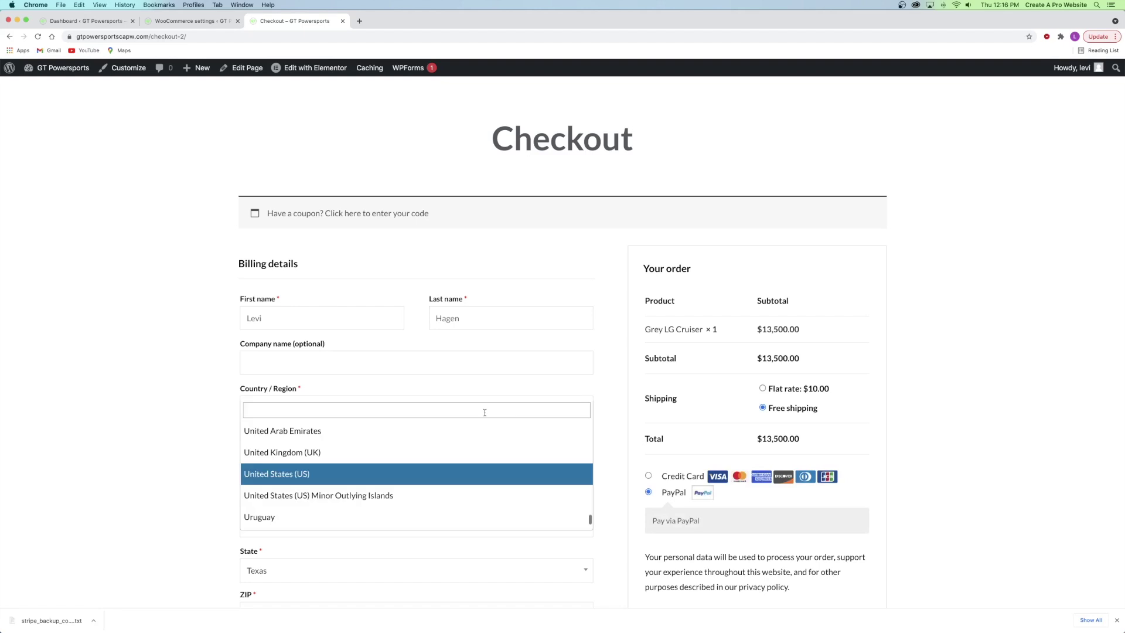
click(279, 411)
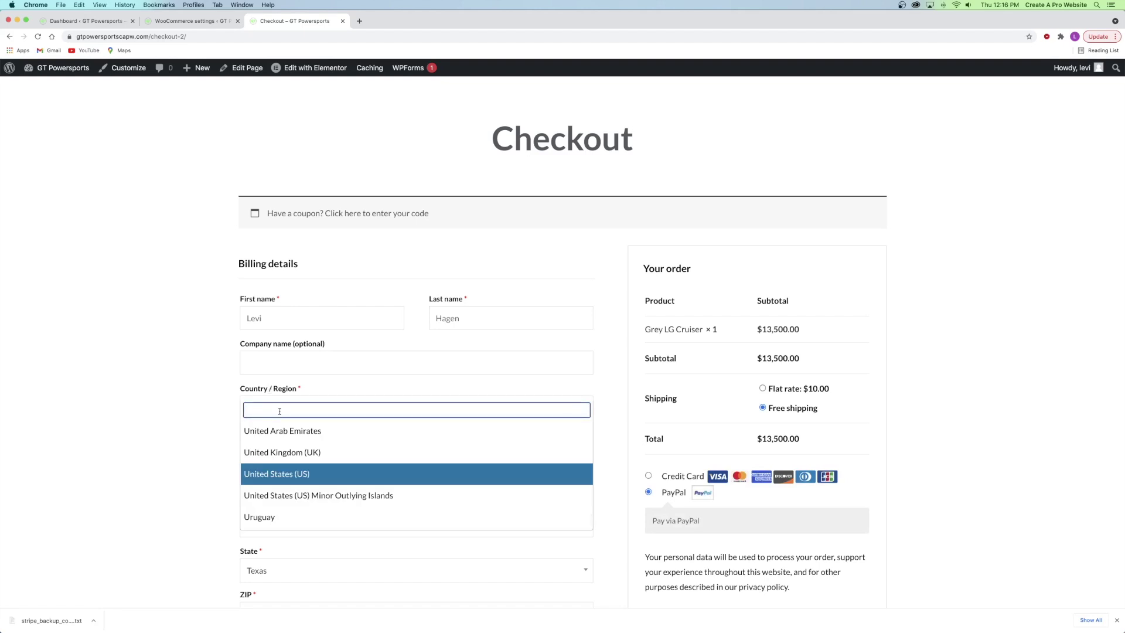
text(Aust)
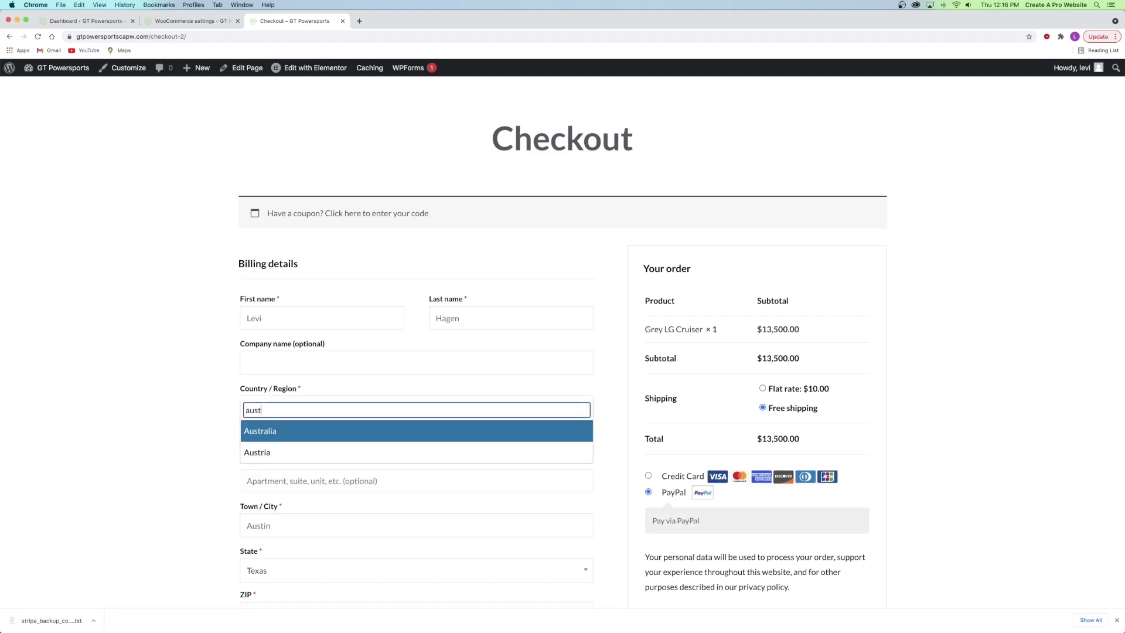
click(283, 431)
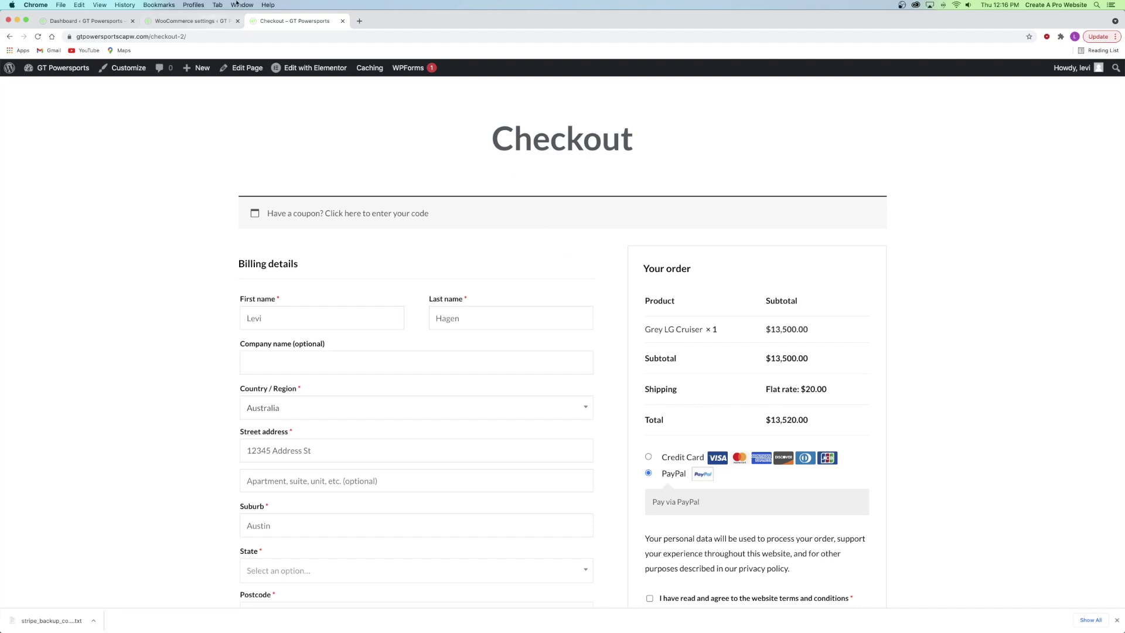
click(343, 21)
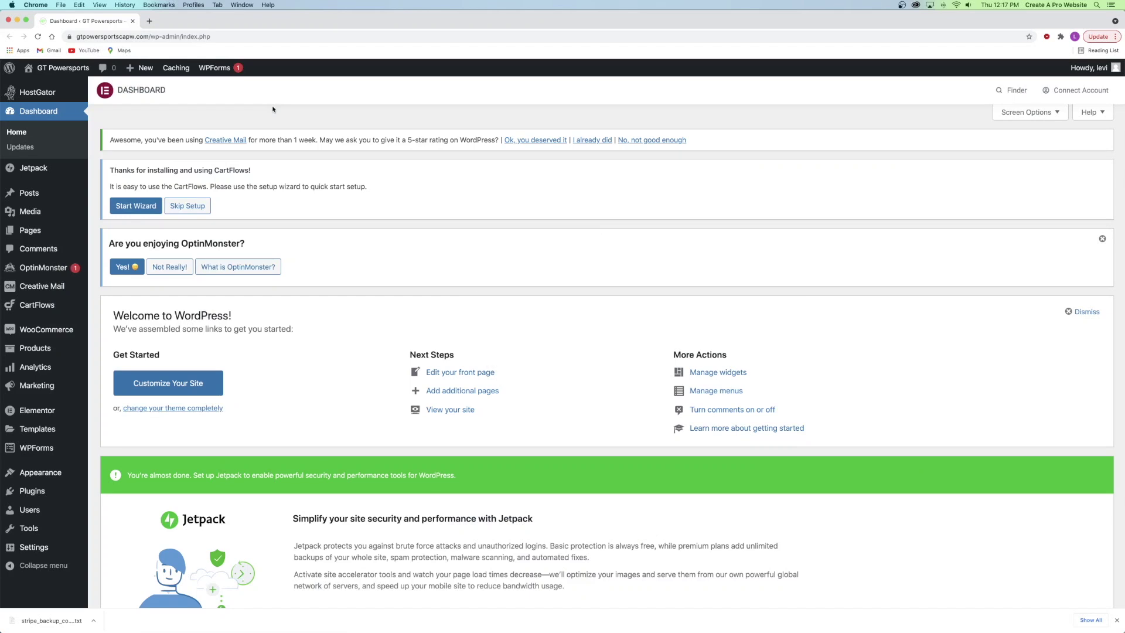
- Open the WooCommerce Orders list in a new tab and review the test order
mouse_move(41, 334)
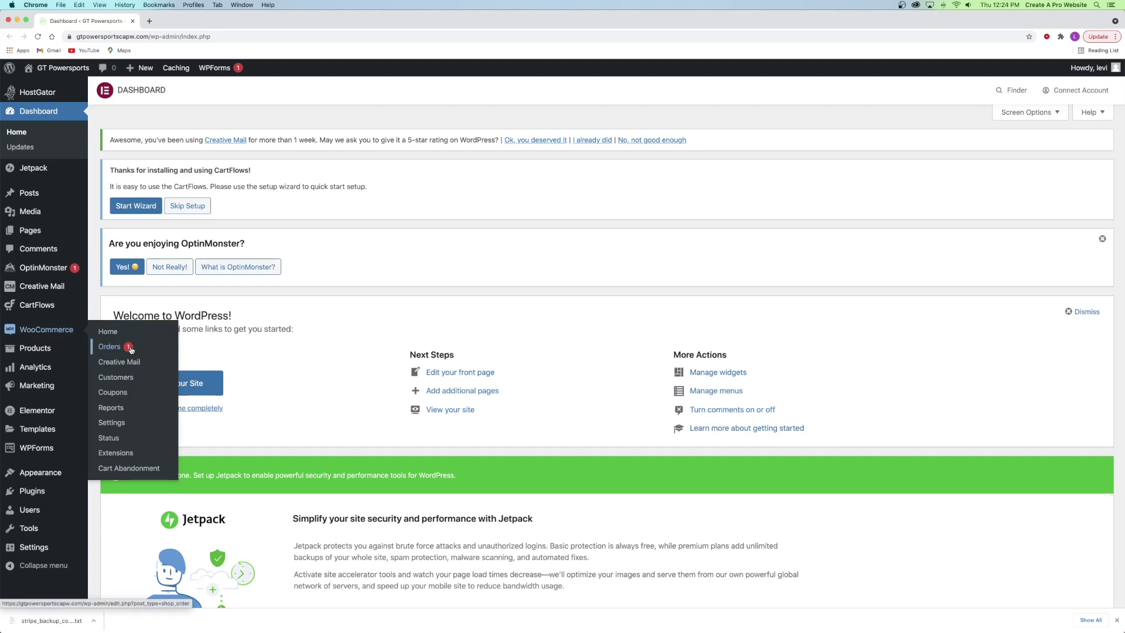
right_click(110, 346)
click(127, 348)
click(188, 20)
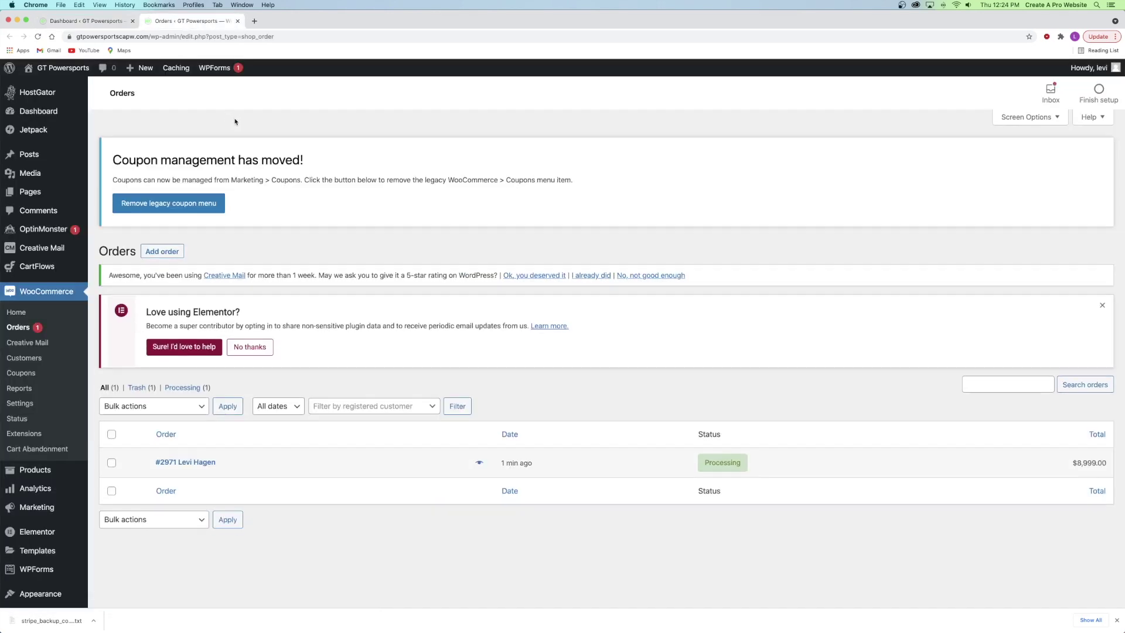
scroll(213, 352, down, 3)
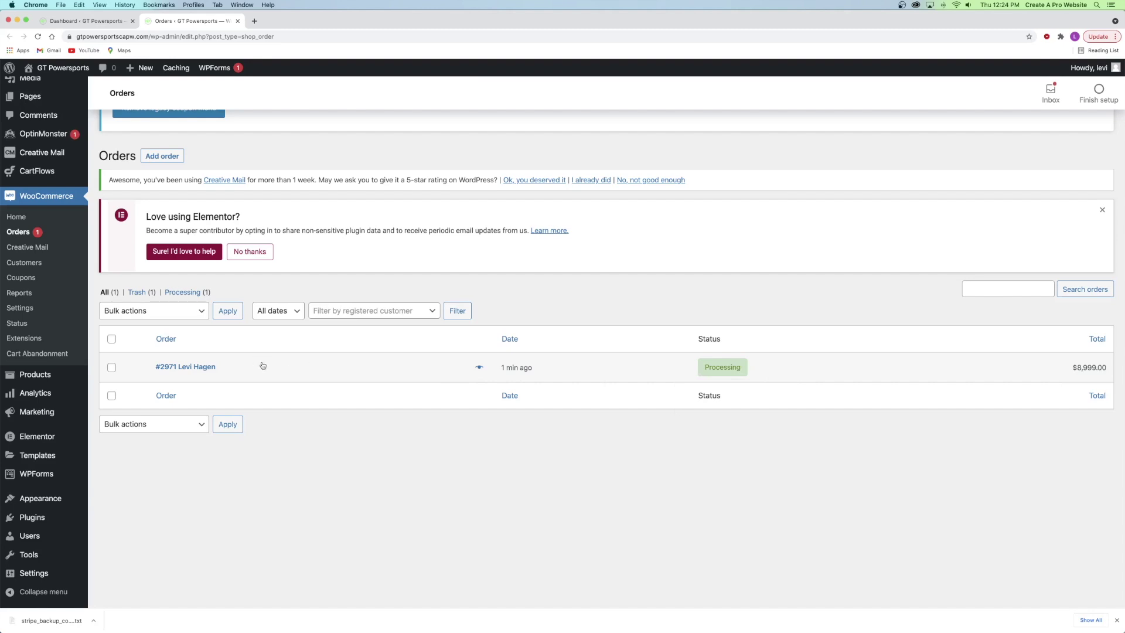
scroll(263, 366, up, 3)
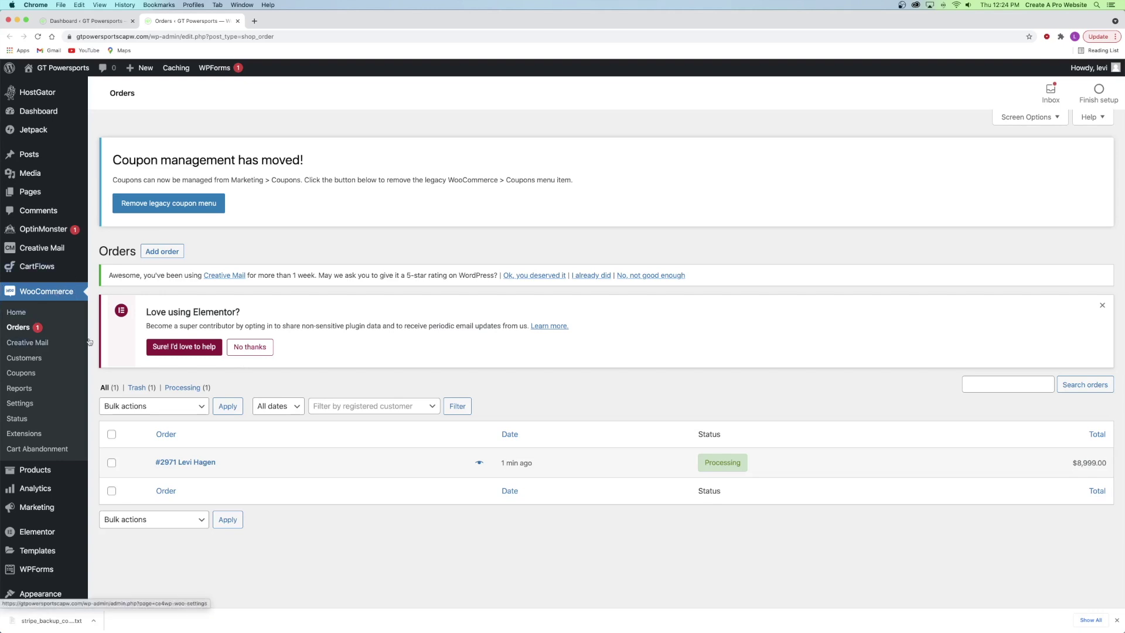
scroll(346, 394, down, 3)
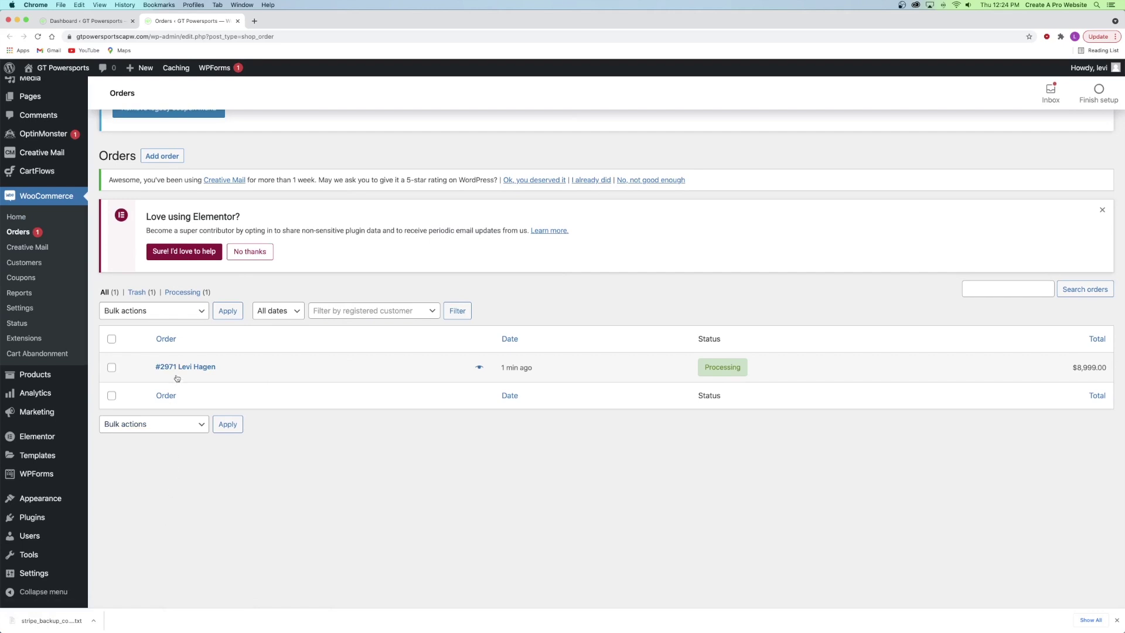
mouse_move(722, 368)
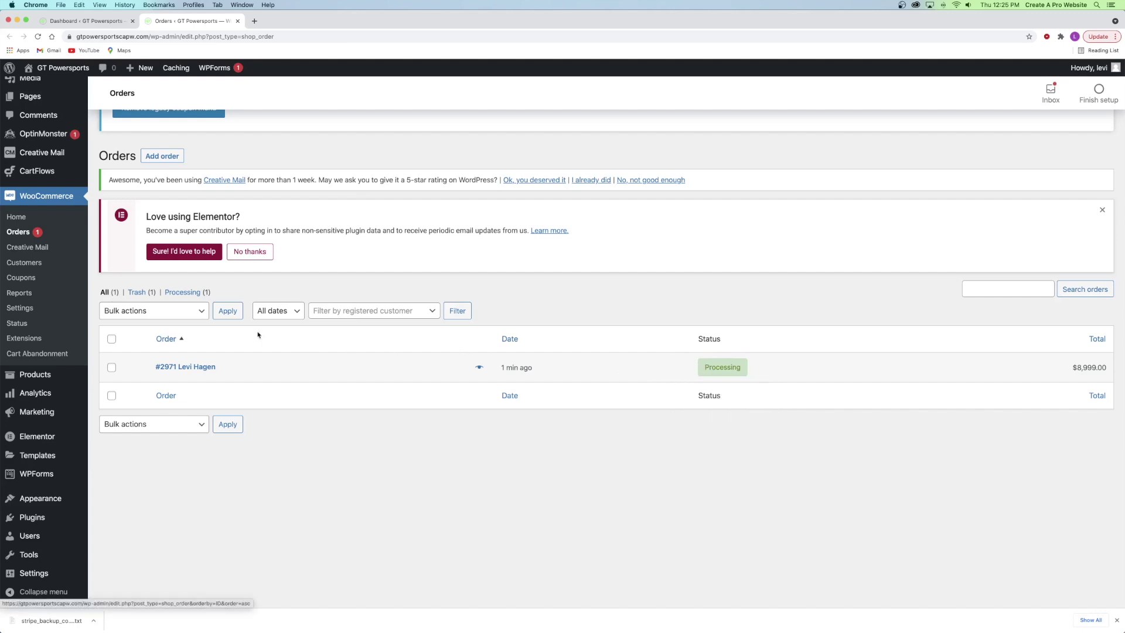
- Mark the $8,999.00 test order Completed via the bulk Change status to completed action
click(112, 367)
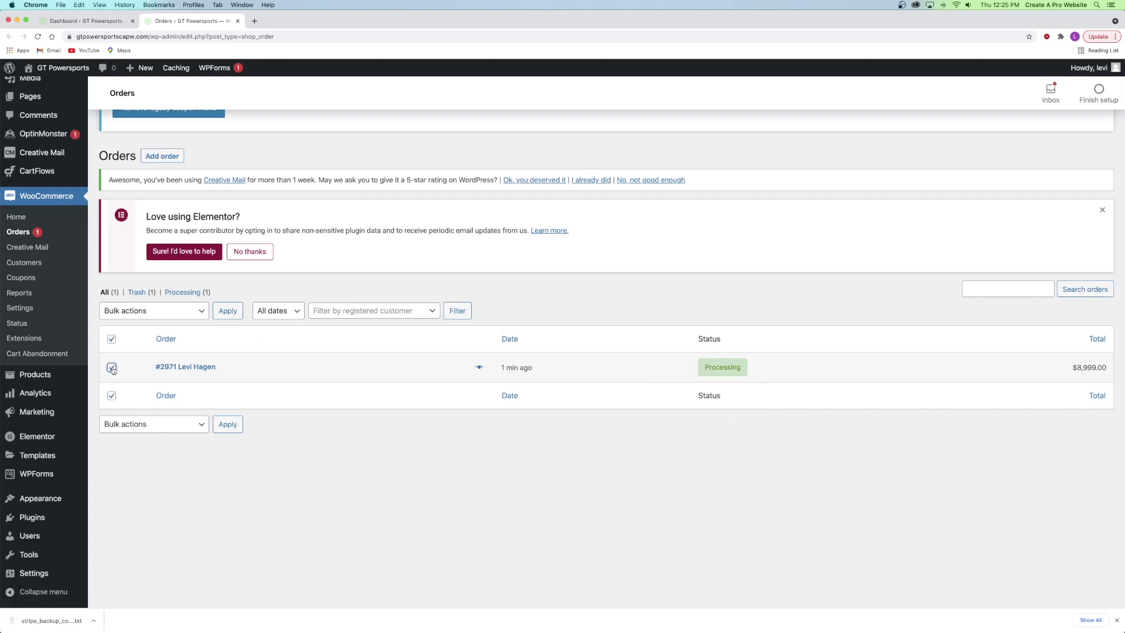
click(149, 315)
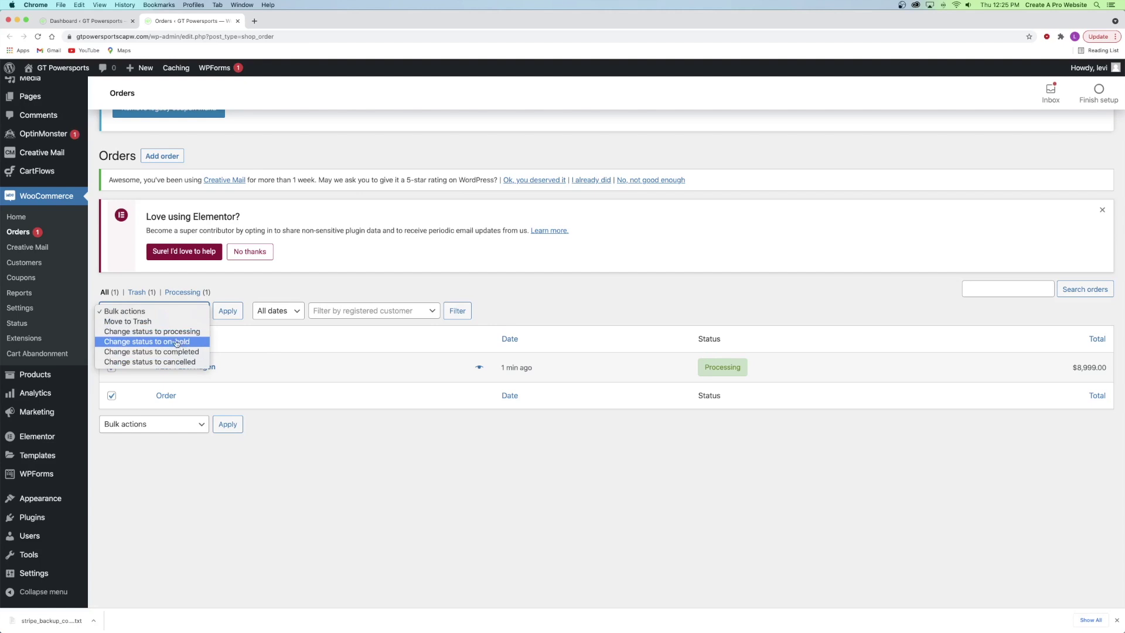
click(168, 352)
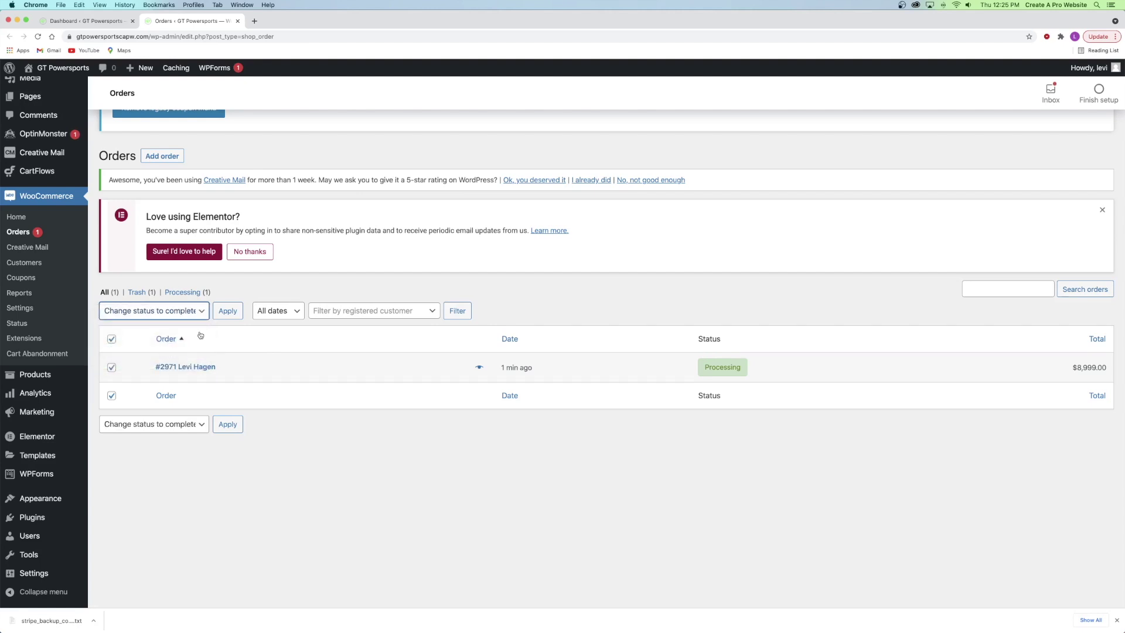
click(227, 310)
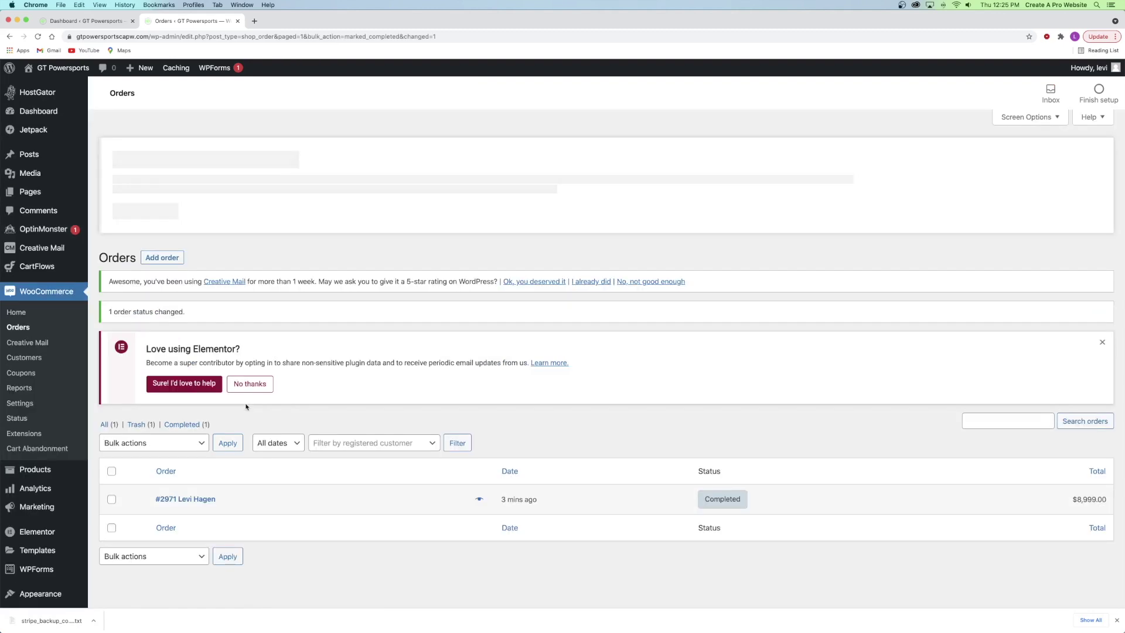
mouse_move(727, 507)
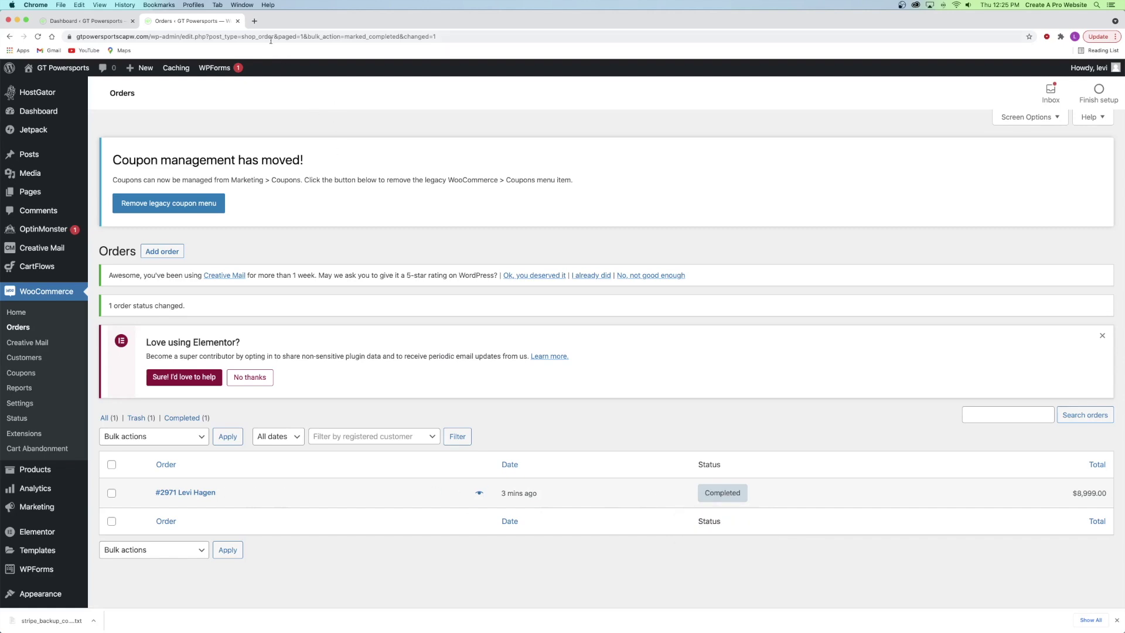
click(254, 21)
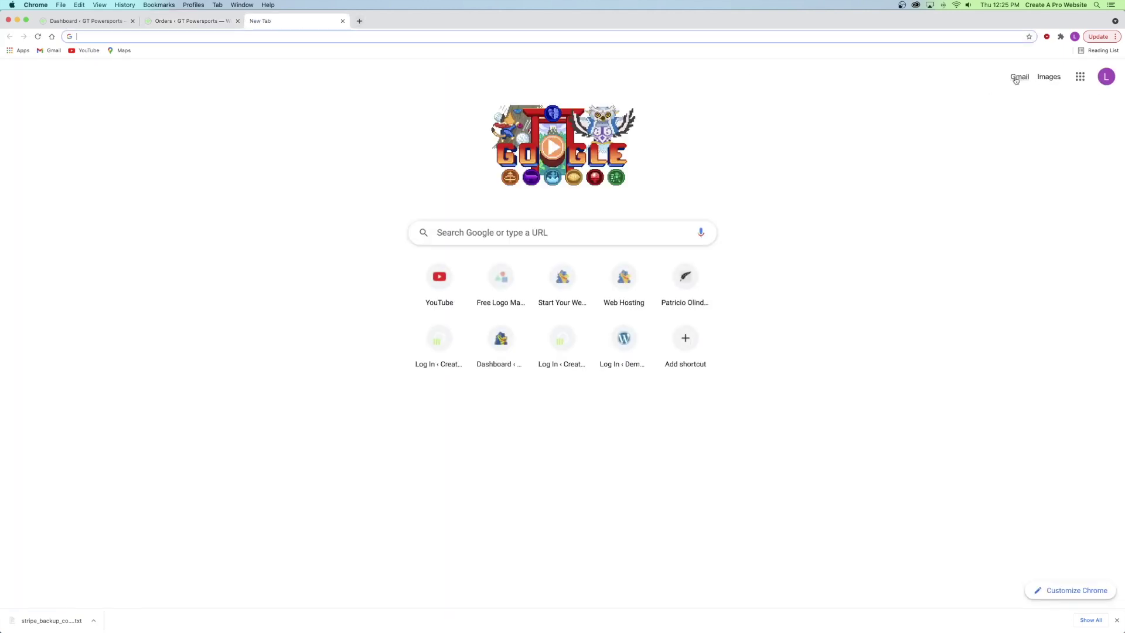
- Read the order received email in Gmail, then return to the Orders ‹ GT Powersports tab
click(1020, 82)
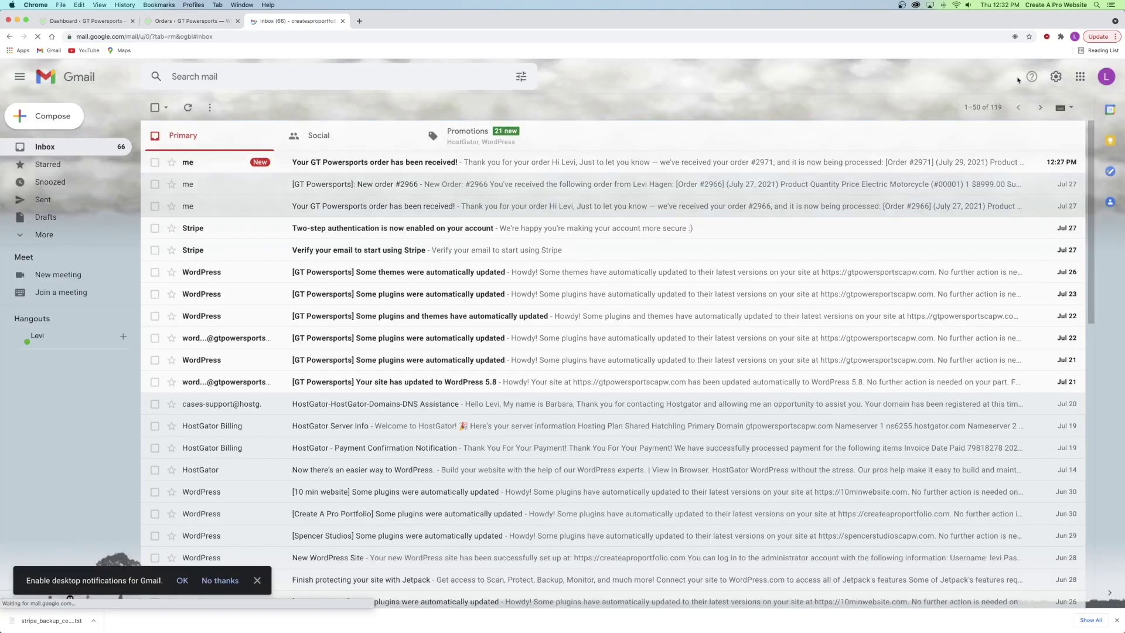
click(215, 167)
scroll(501, 358, down, 5)
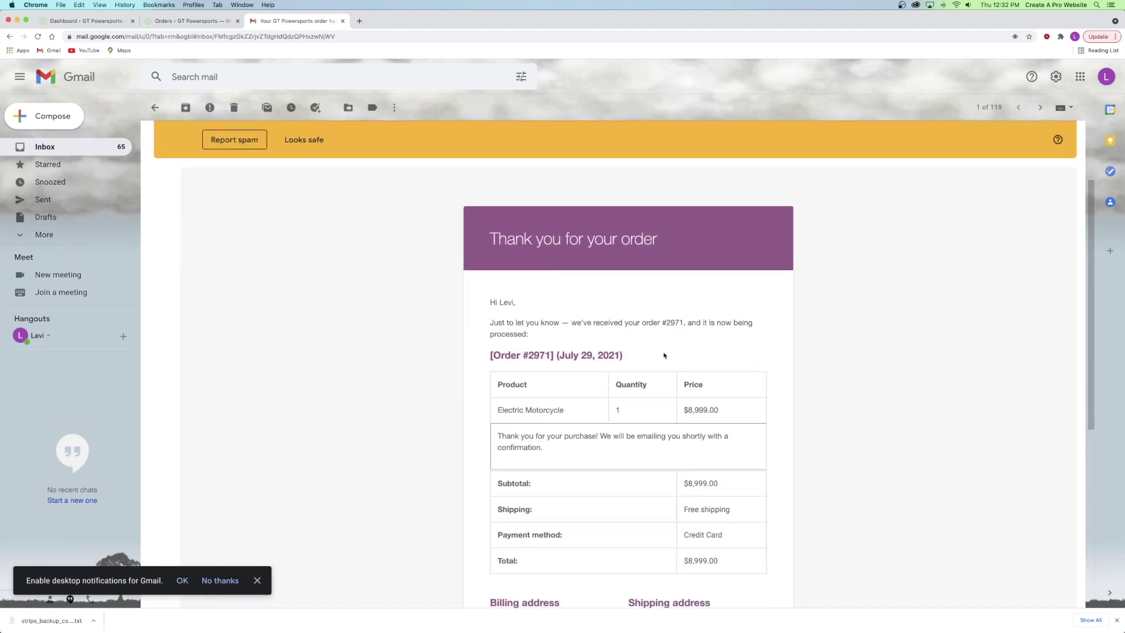
scroll(644, 348, up, 5)
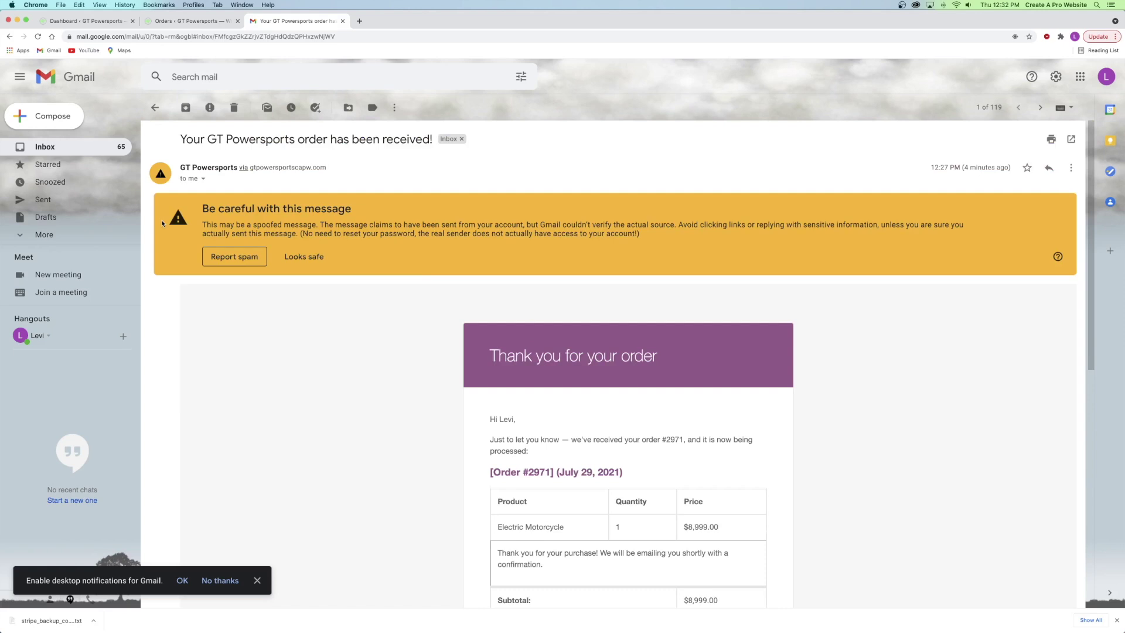
click(155, 107)
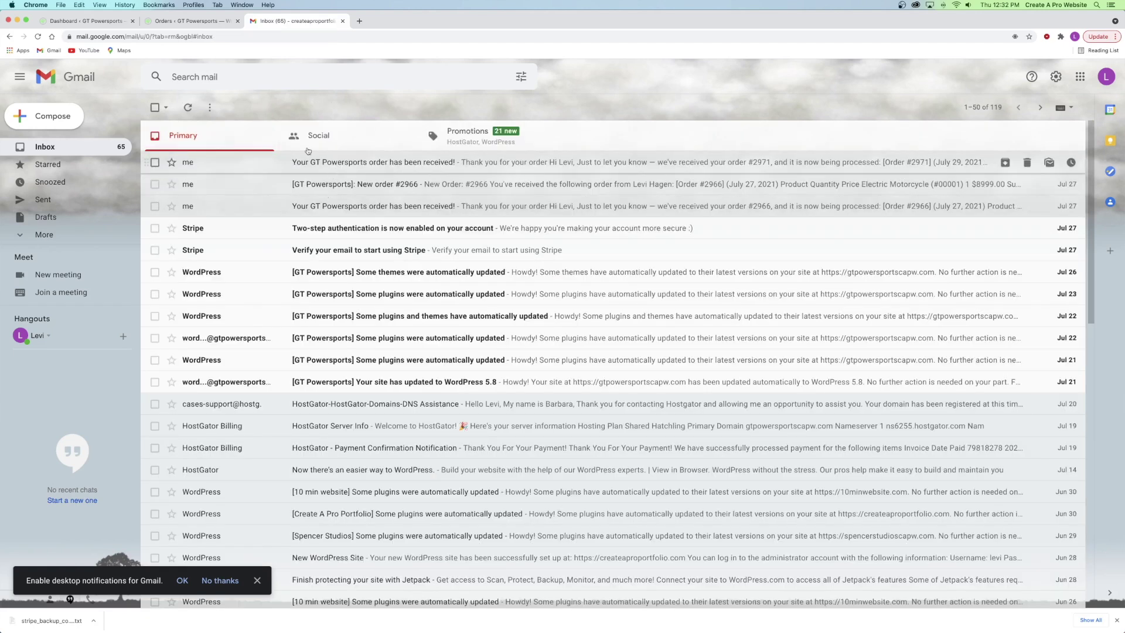
click(189, 22)
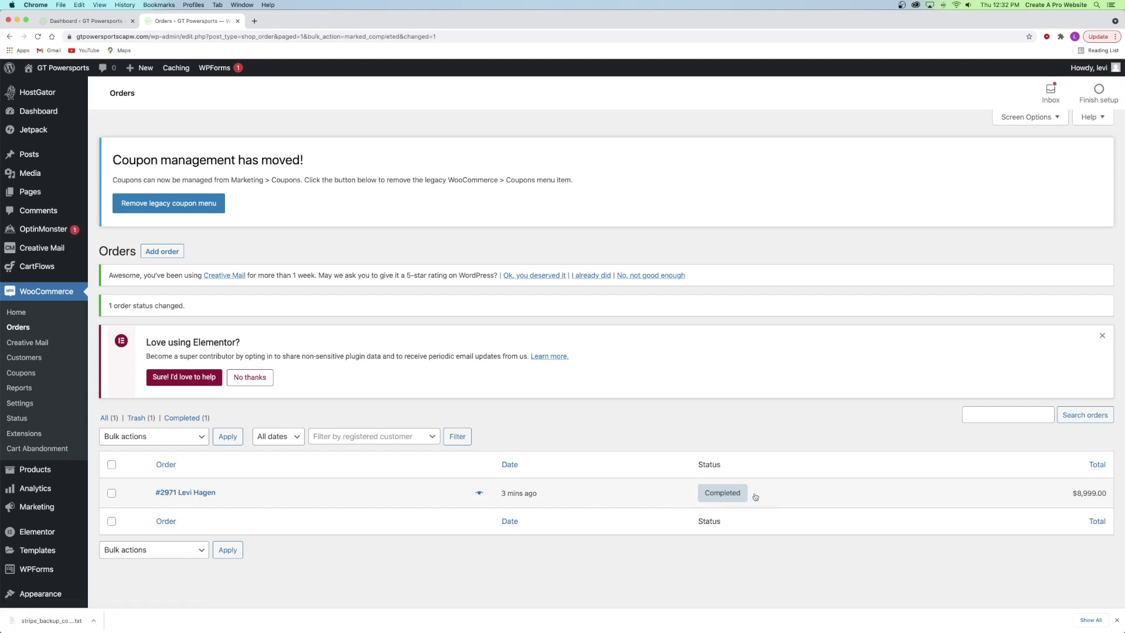
- Confirm the order's Completed badge, dismiss Bulk actions, and close the Orders tab
mouse_move(719, 495)
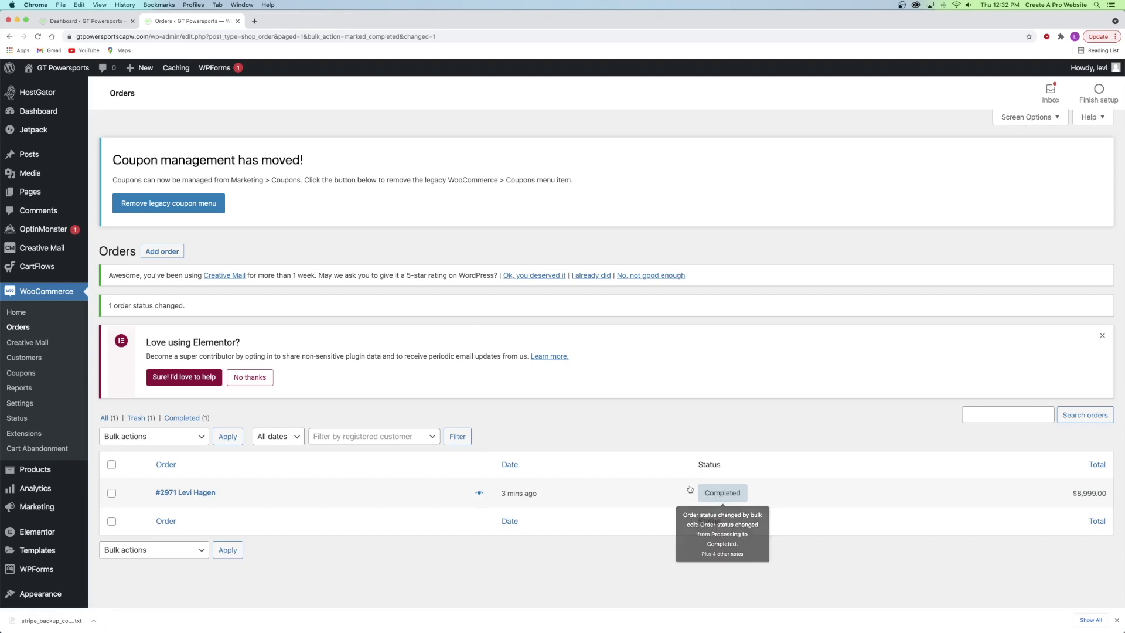
click(170, 437)
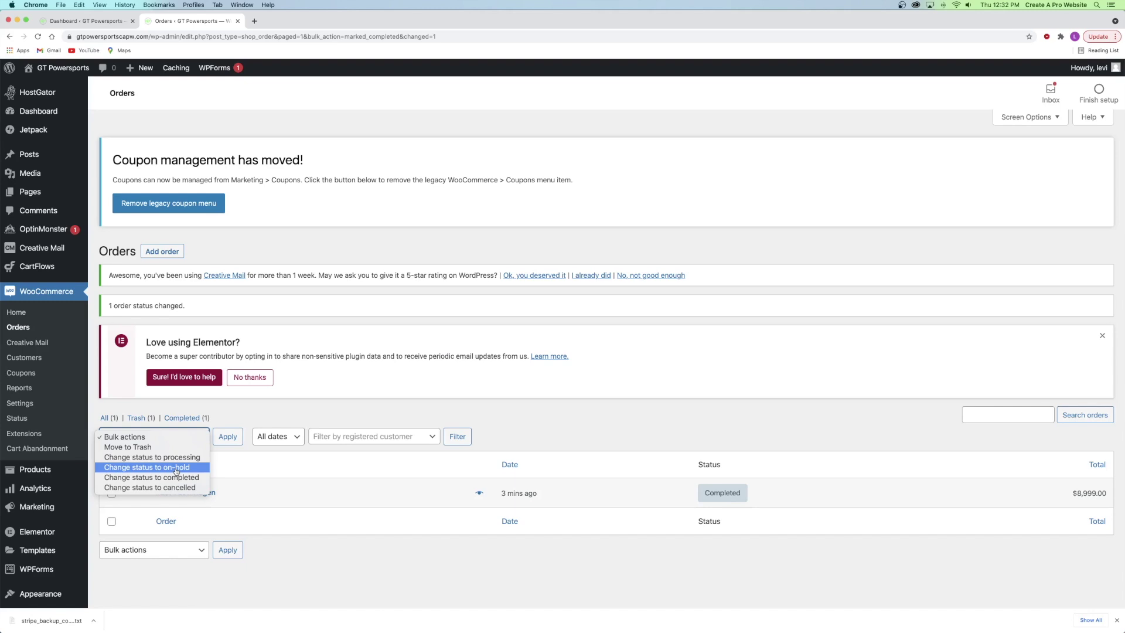
click(303, 464)
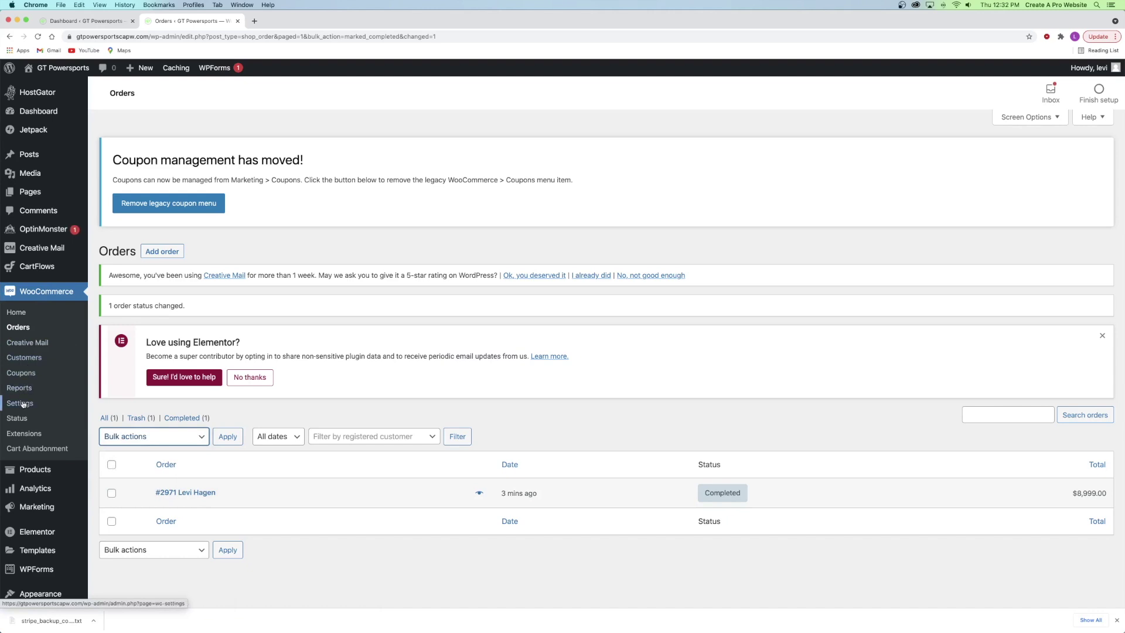
click(549, 420)
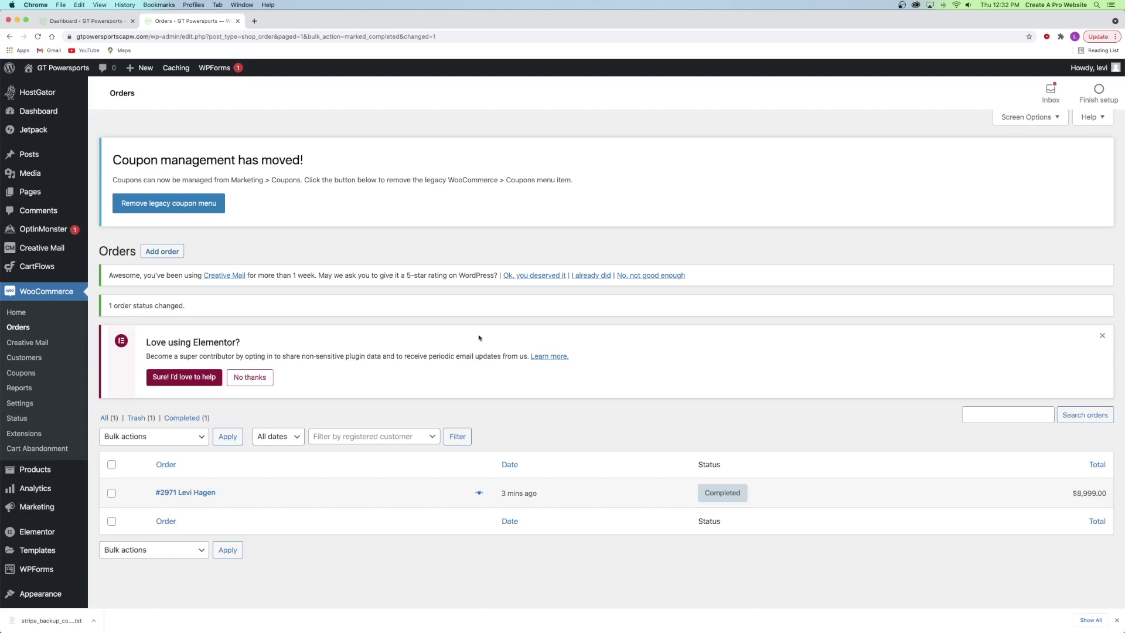
click(237, 21)
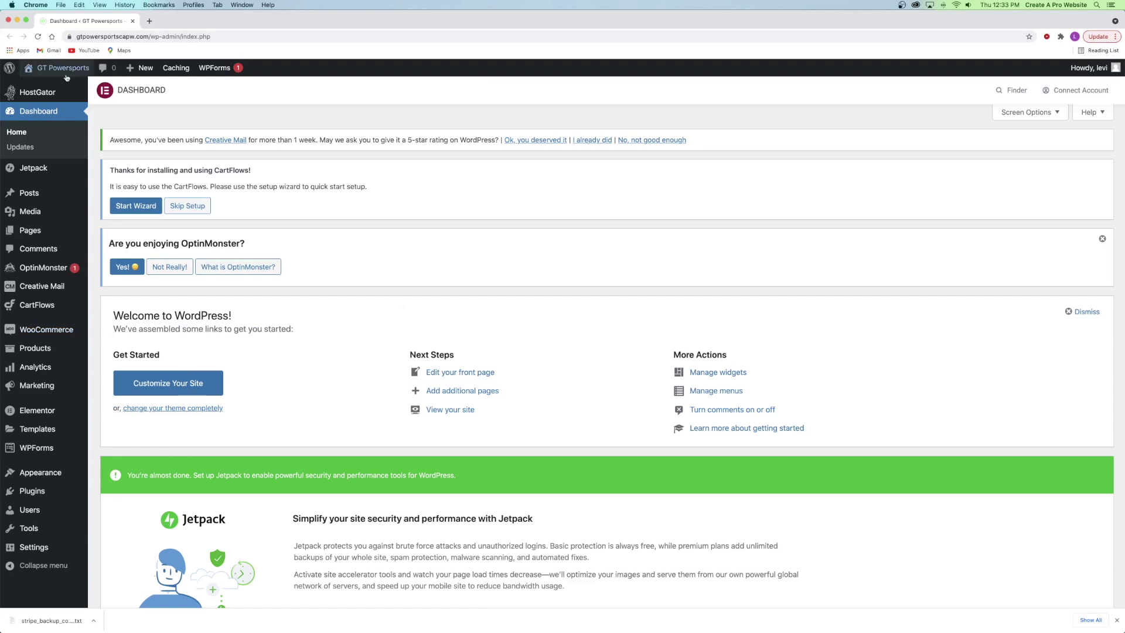
- Open the GT Powersports site from the admin bar in a new browser tab and switch to it
right_click(65, 68)
click(92, 74)
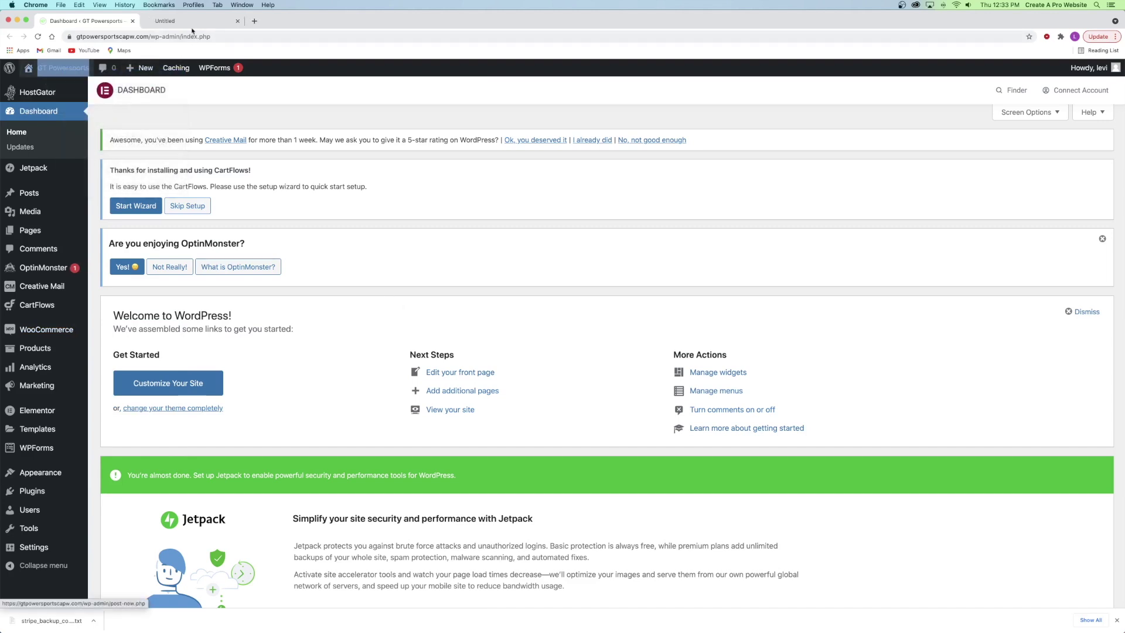
click(190, 24)
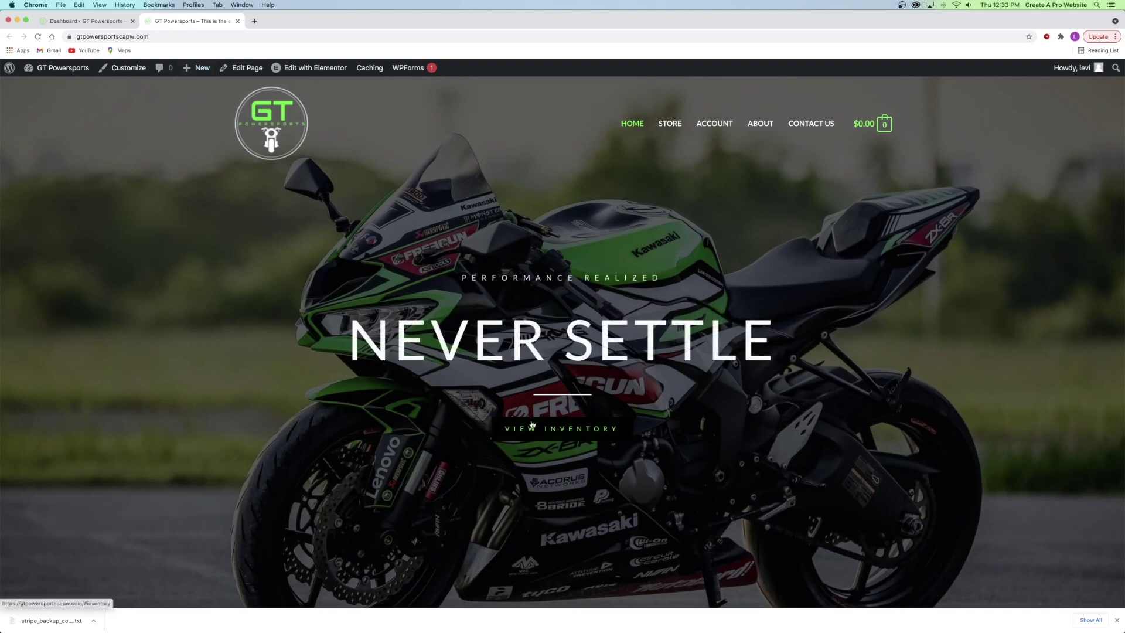
- Scroll through the storefront home page, including the Featured Products and Special Offer sections
mouse_move(873, 129)
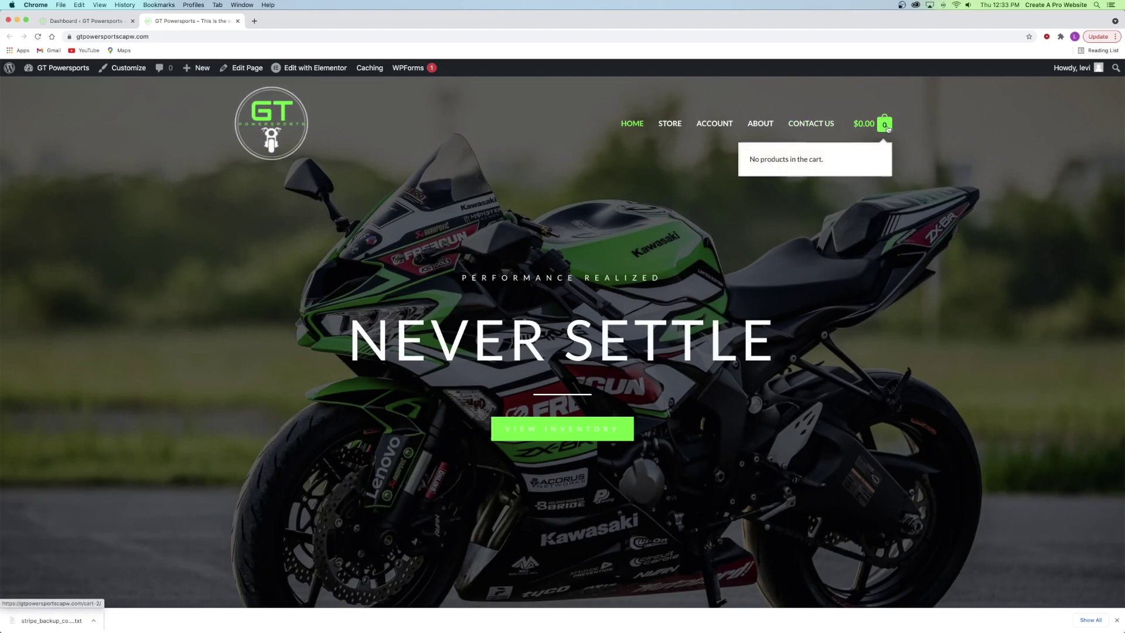
scroll(554, 224, down, 7)
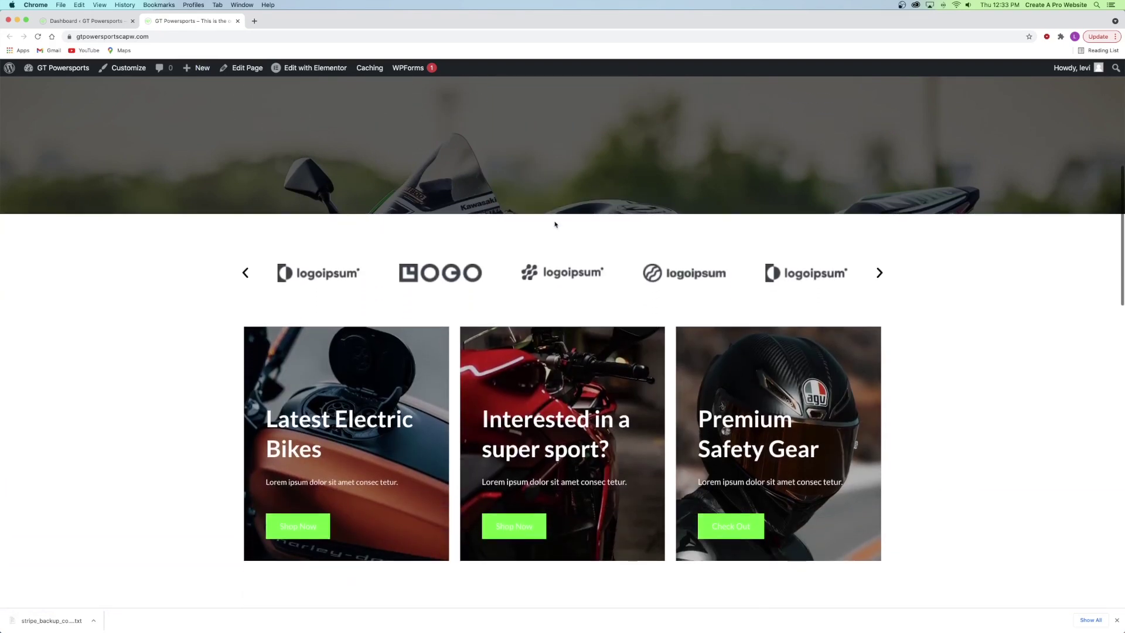
scroll(555, 223, down, 2)
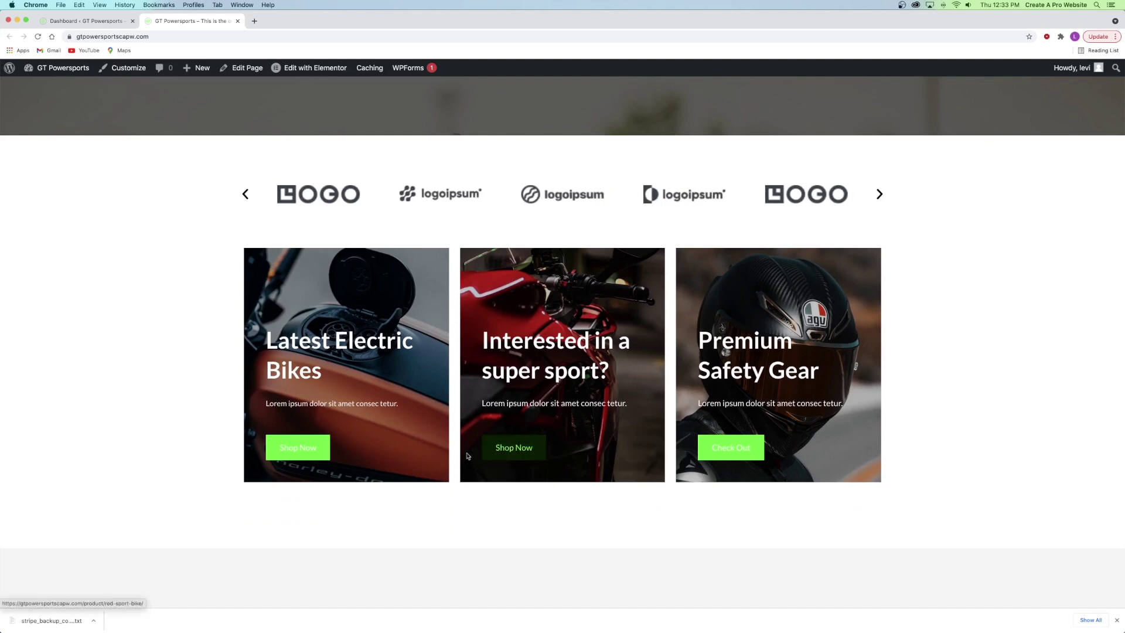
scroll(395, 406, down, 8)
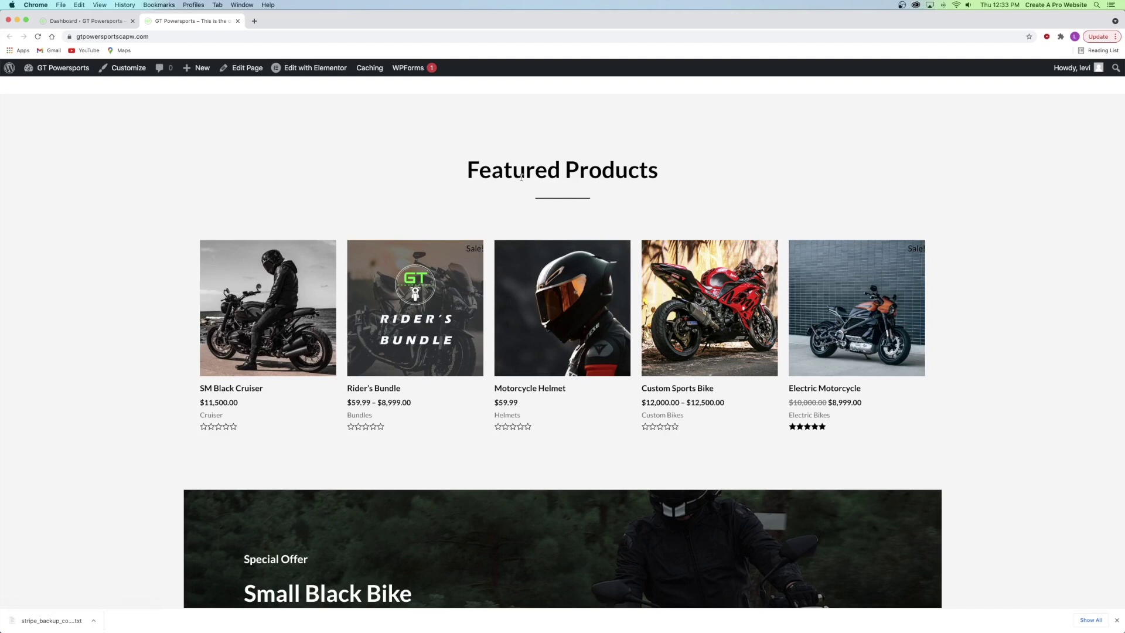
scroll(164, 287, down, 6)
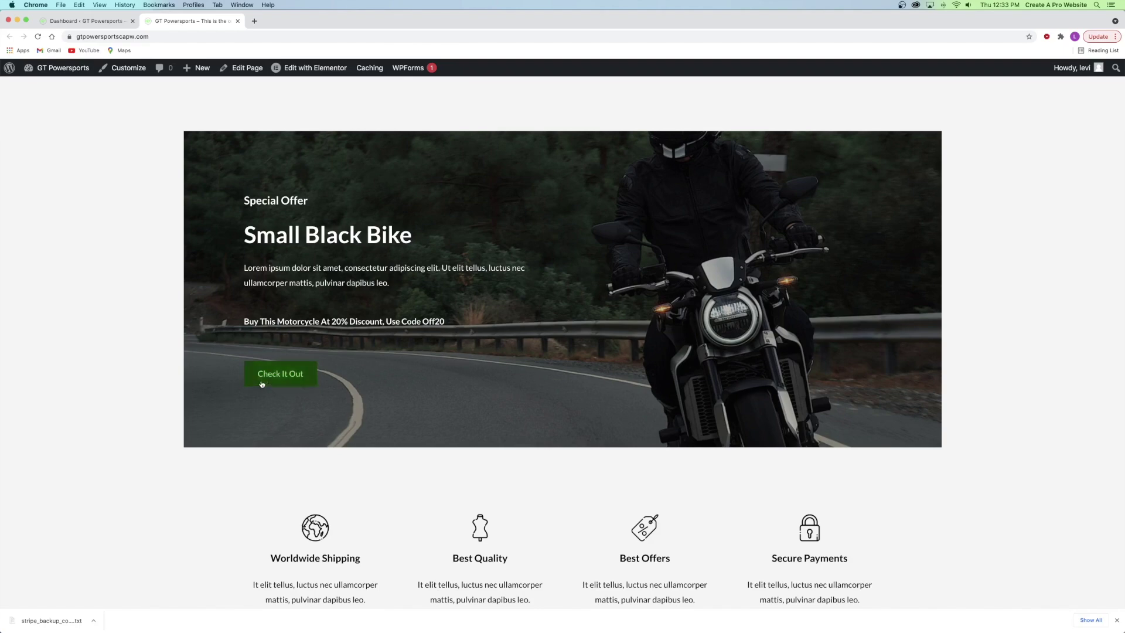
scroll(454, 372, down, 4)
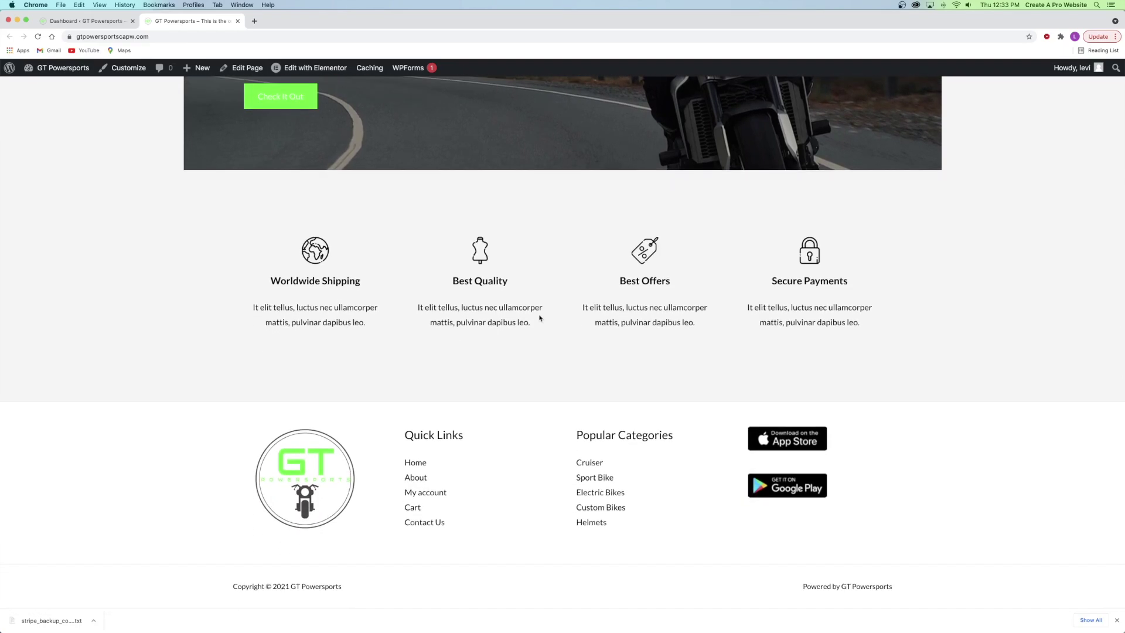
scroll(539, 319, up, 15)
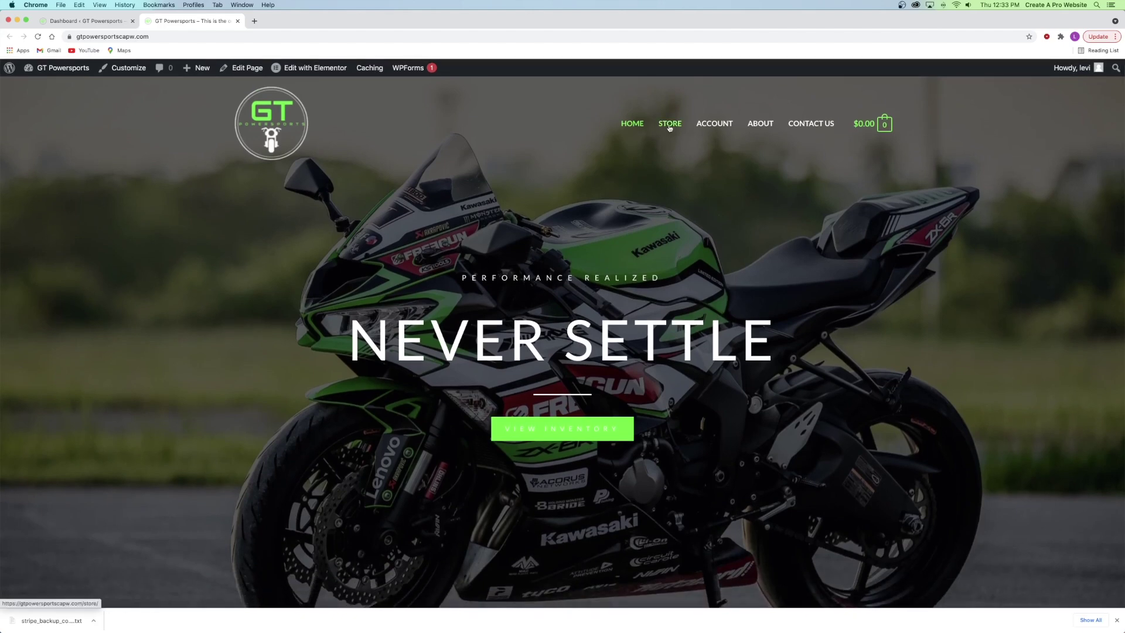
- Go to the STORE page and browse the 9-product grid with prices, categories and sidebar
click(668, 126)
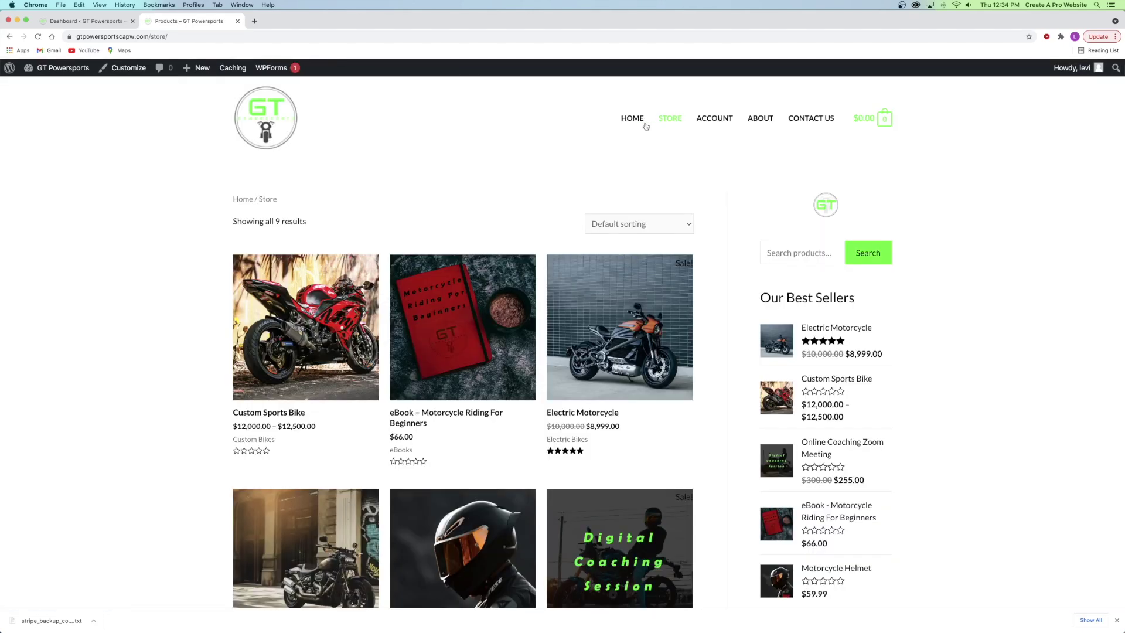
scroll(444, 272, down, 8)
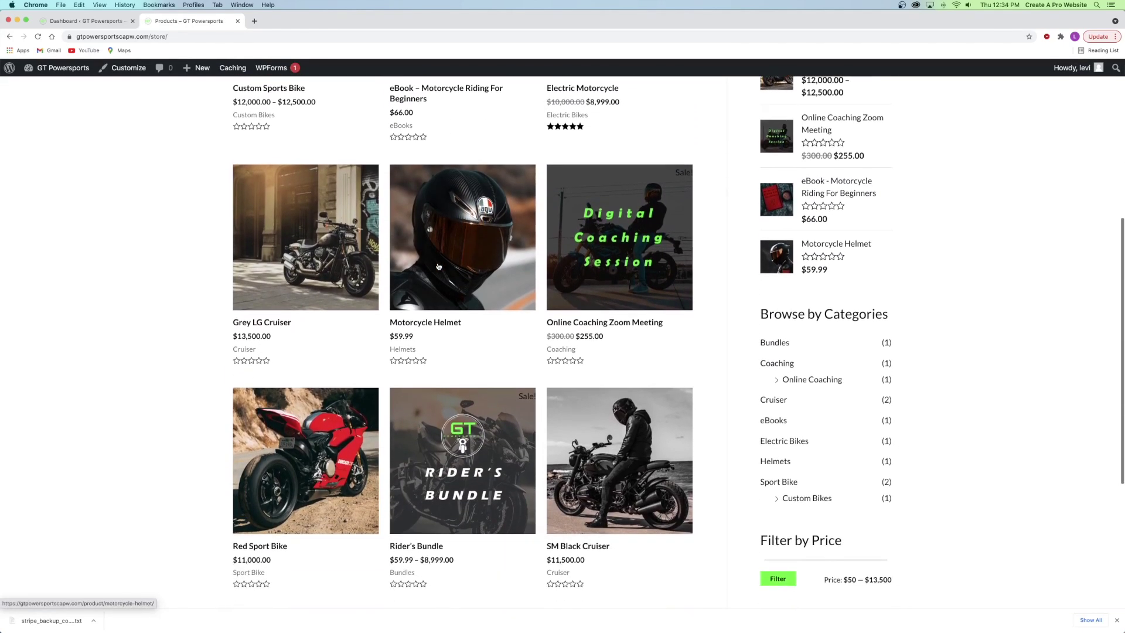
scroll(440, 266, up, 10)
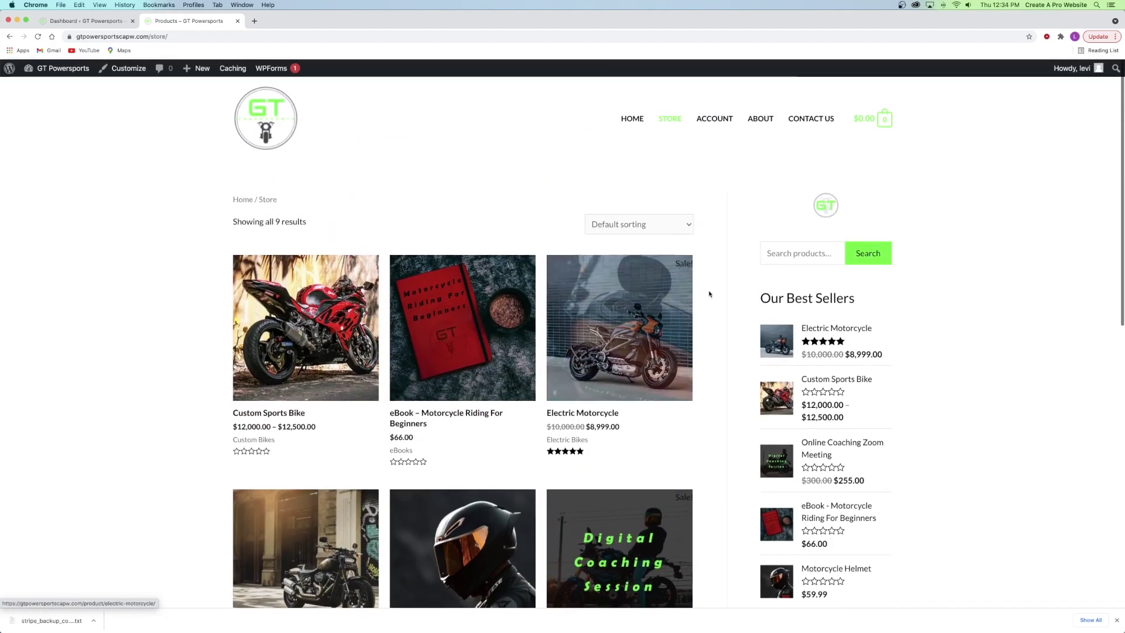
scroll(809, 294, down, 1)
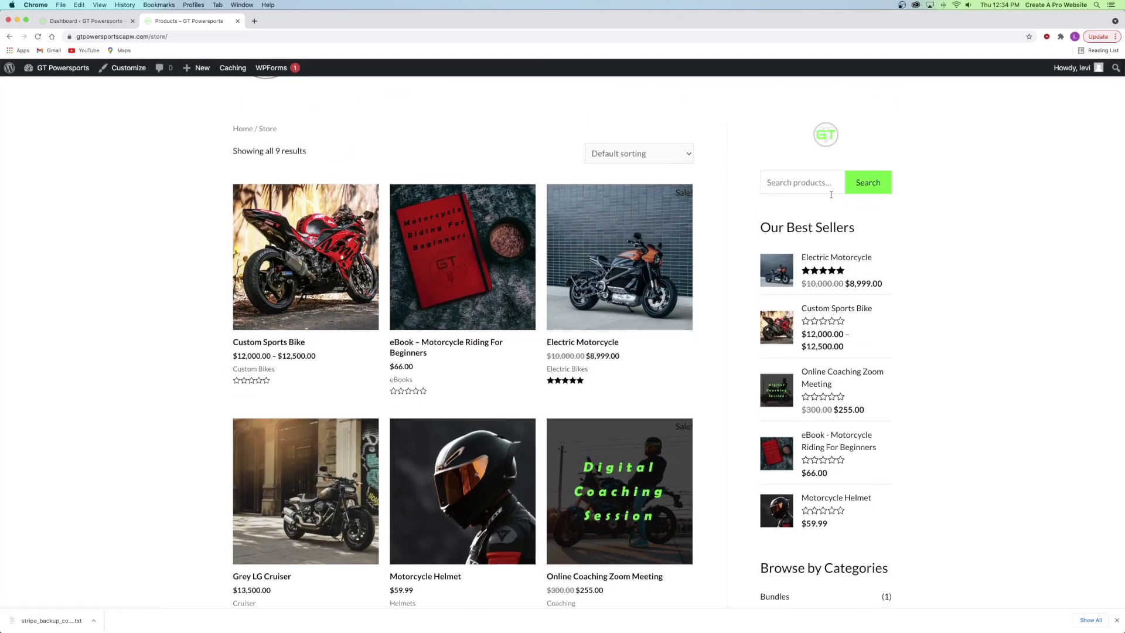
scroll(447, 222, up, 2)
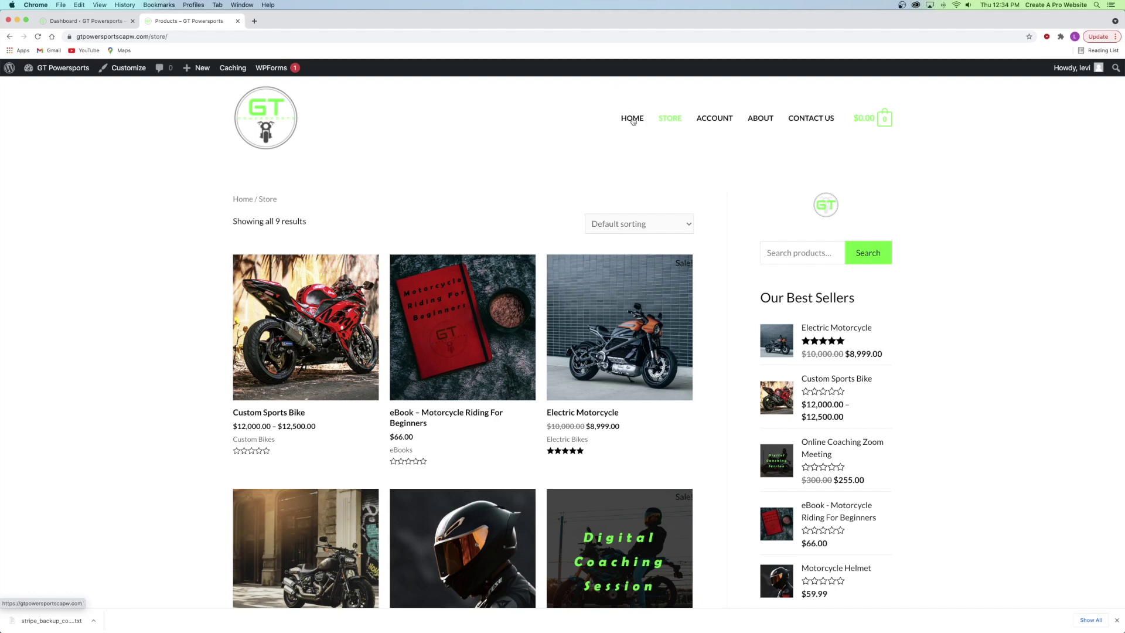
scroll(645, 174, down, 8)
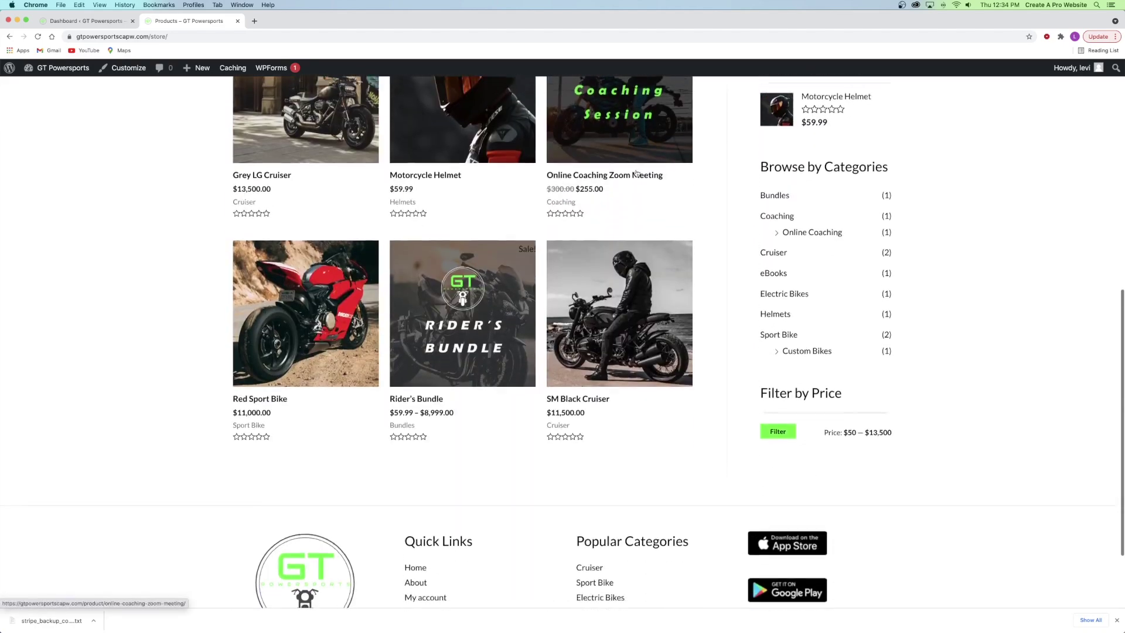
scroll(637, 174, up, 15)
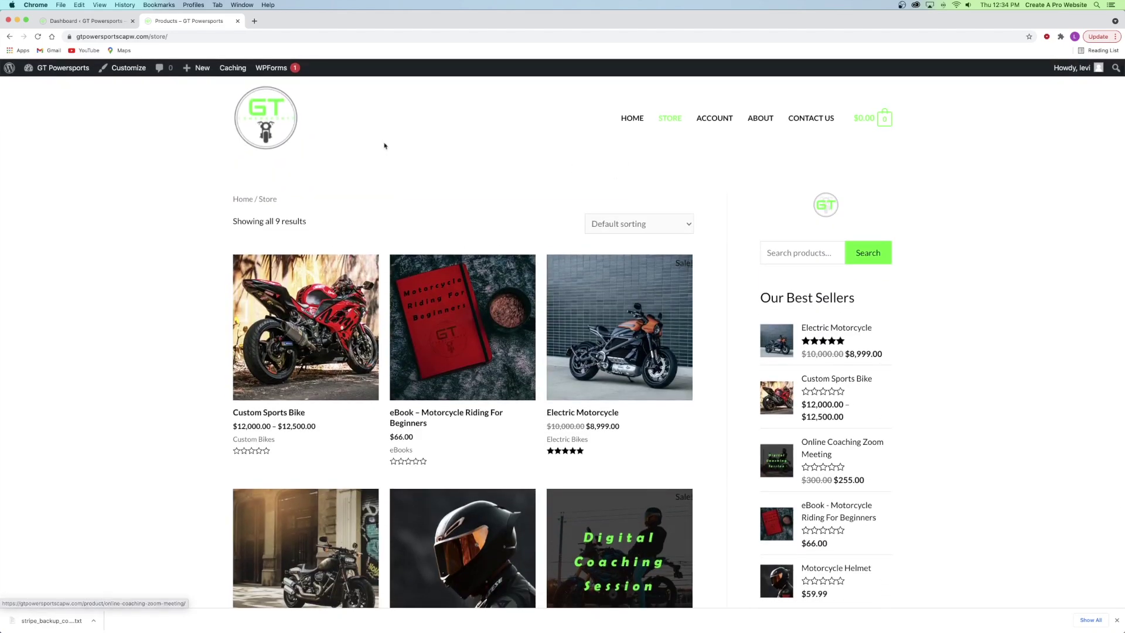